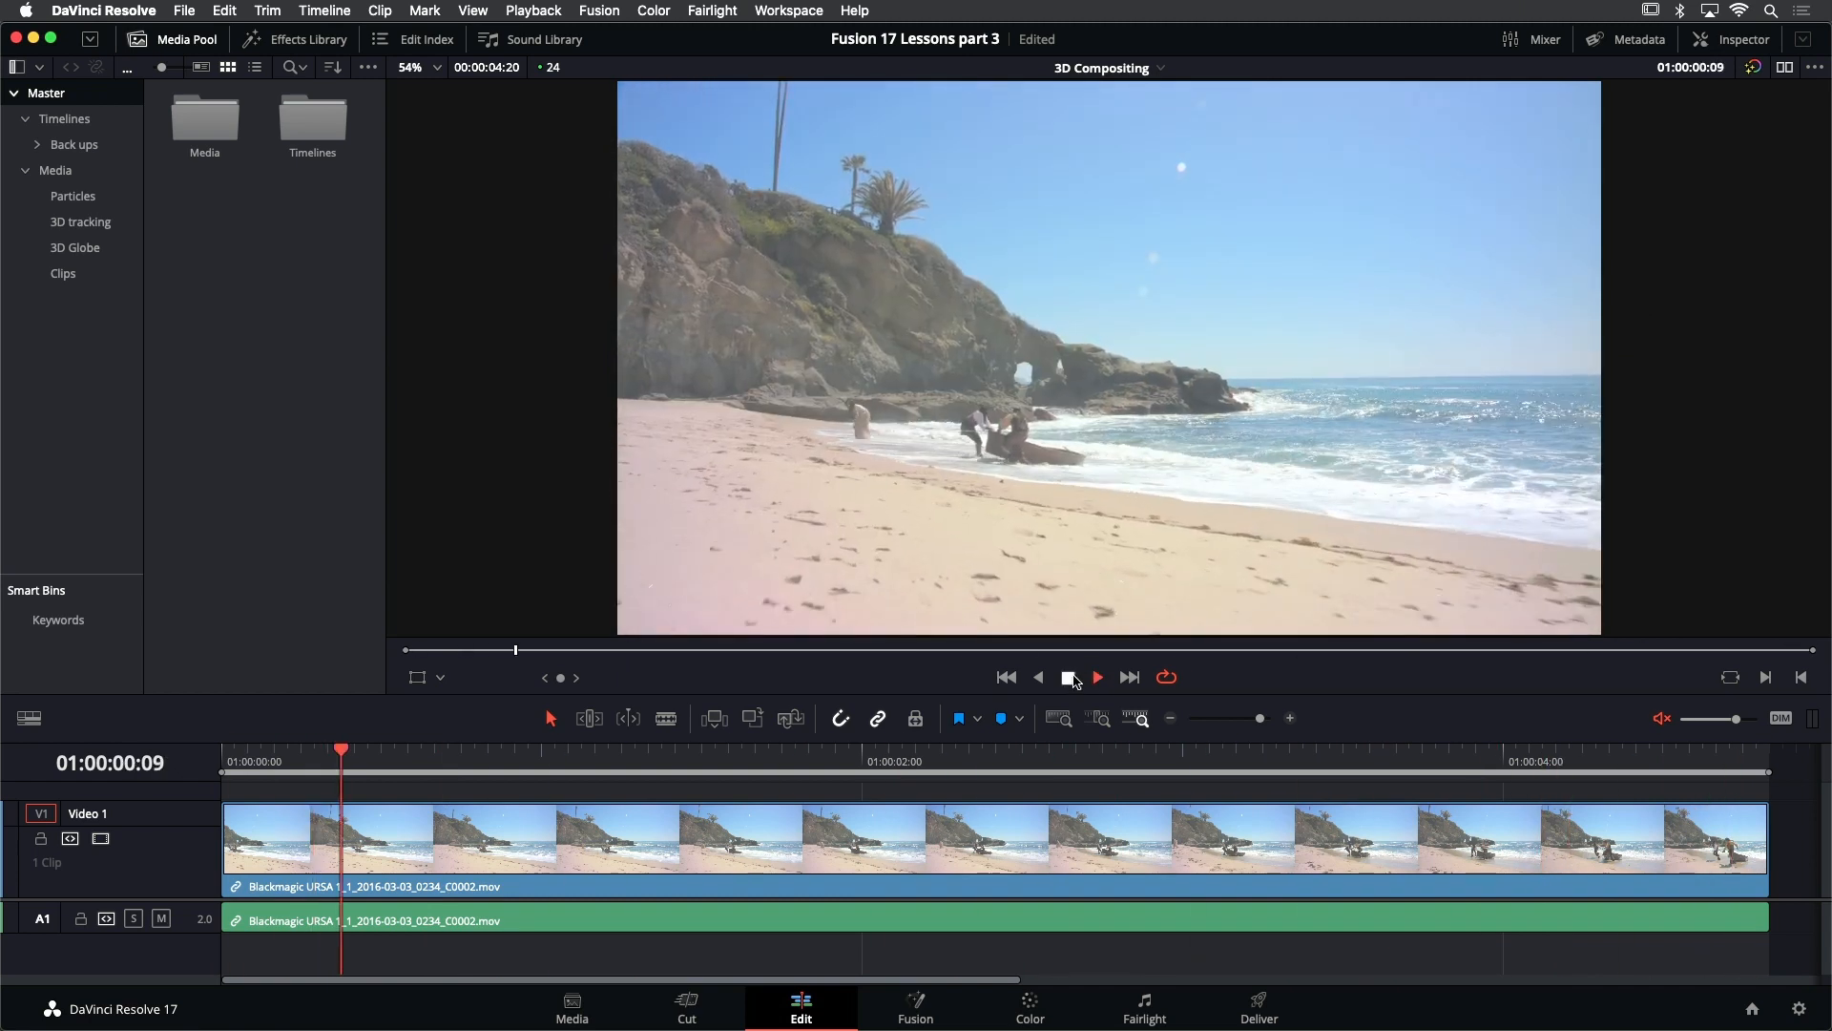
- Open the beach clip's composition on the Fusion page from its first frame, centre its nodes and show only one viewer
click(1011, 677)
click(908, 1009)
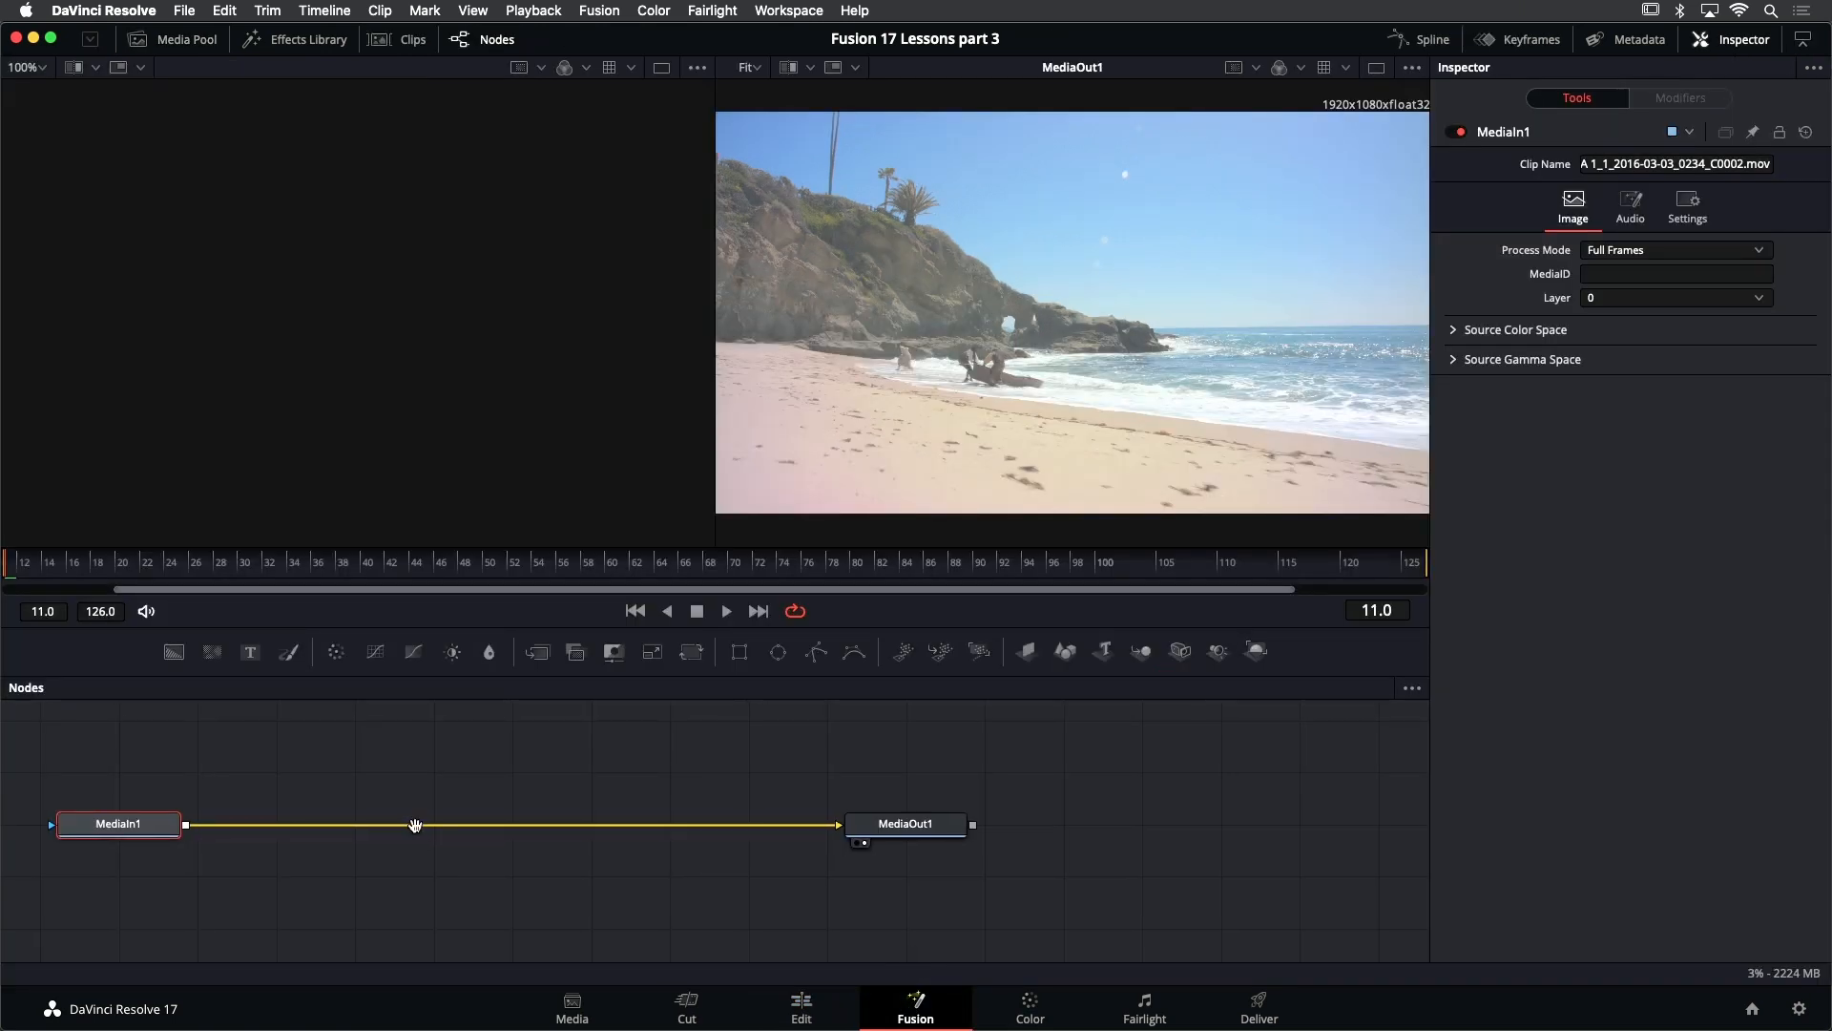
drag(414, 822, 654, 819)
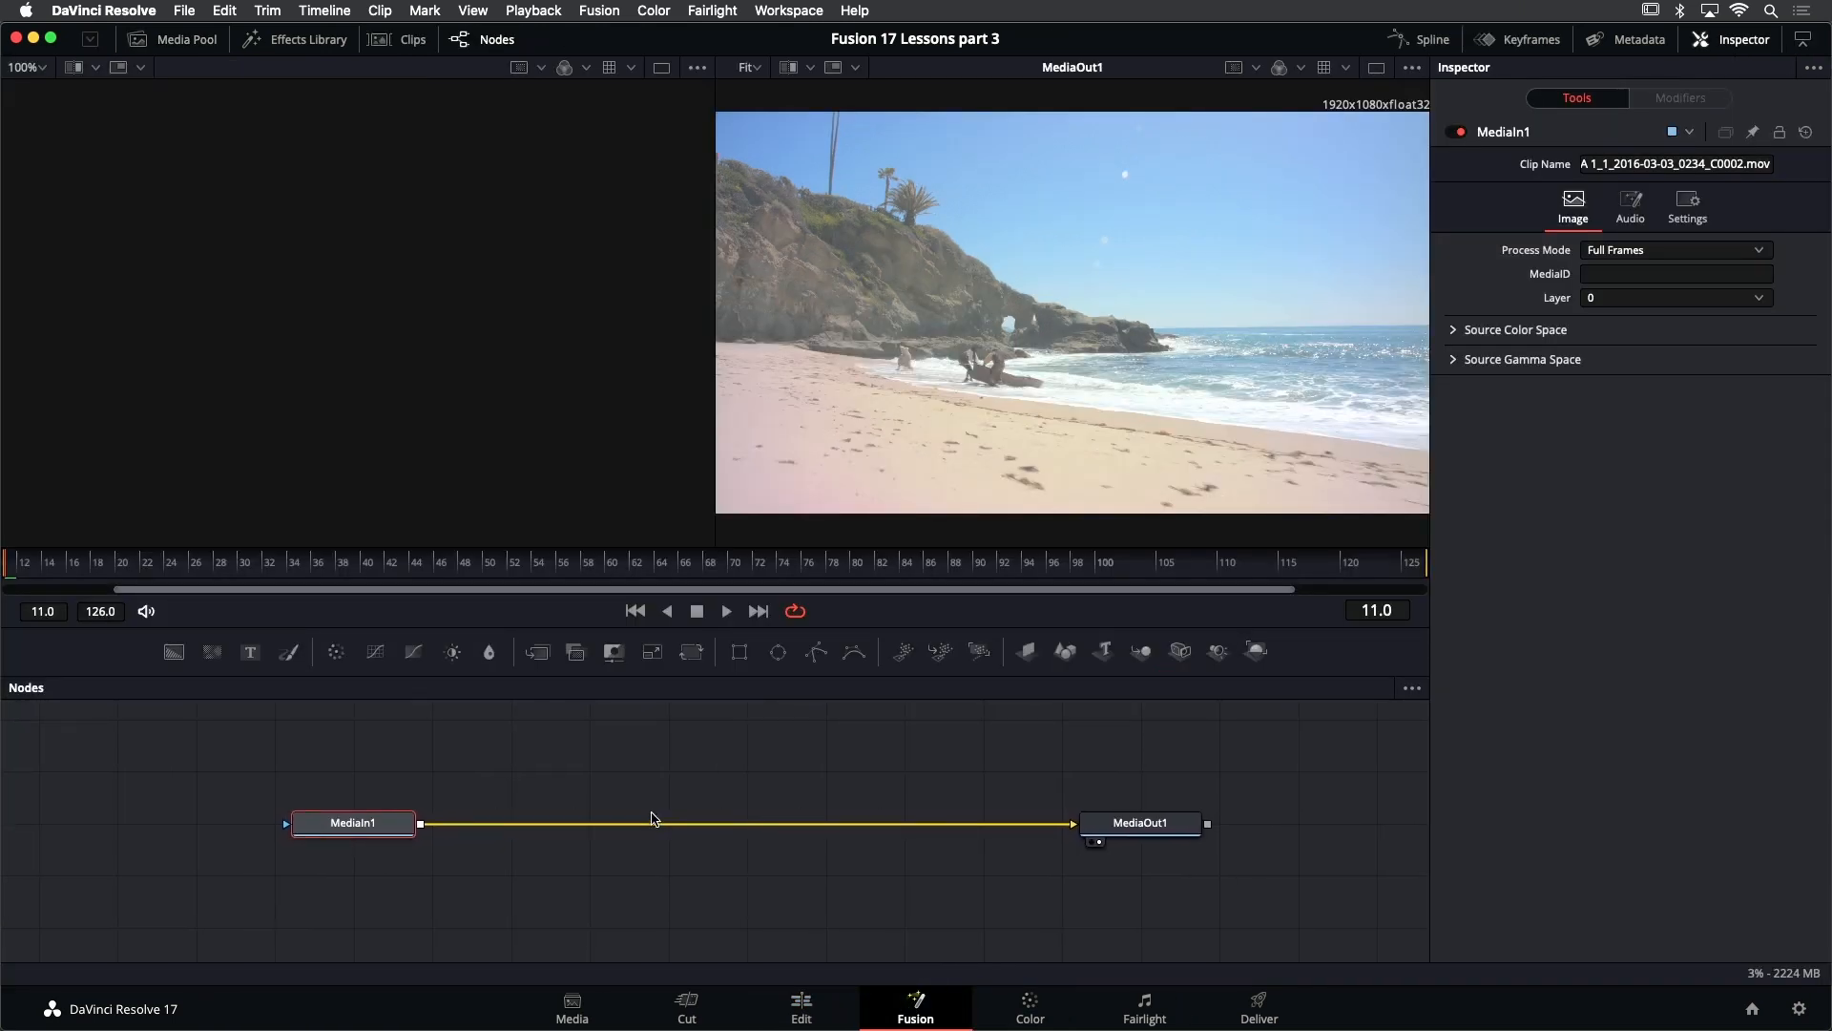
click(1377, 70)
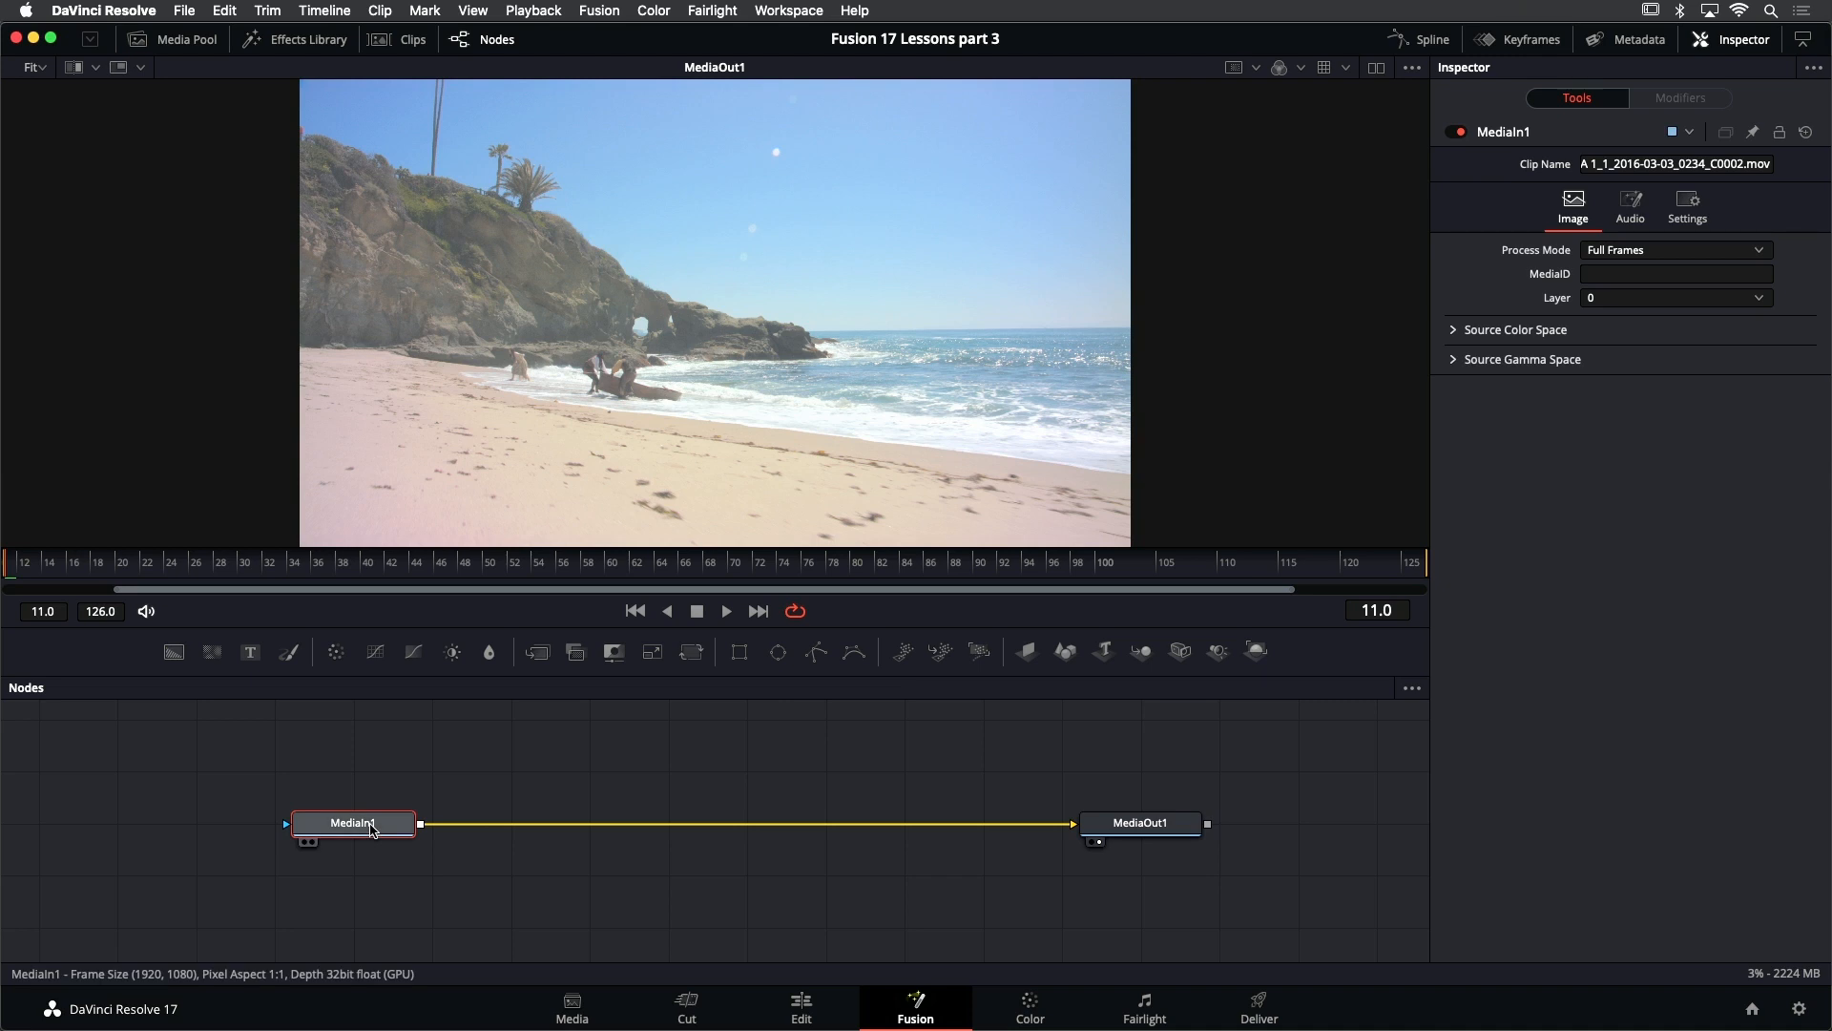
- Rename the MediaIn1 node as PLATE
key(F2)
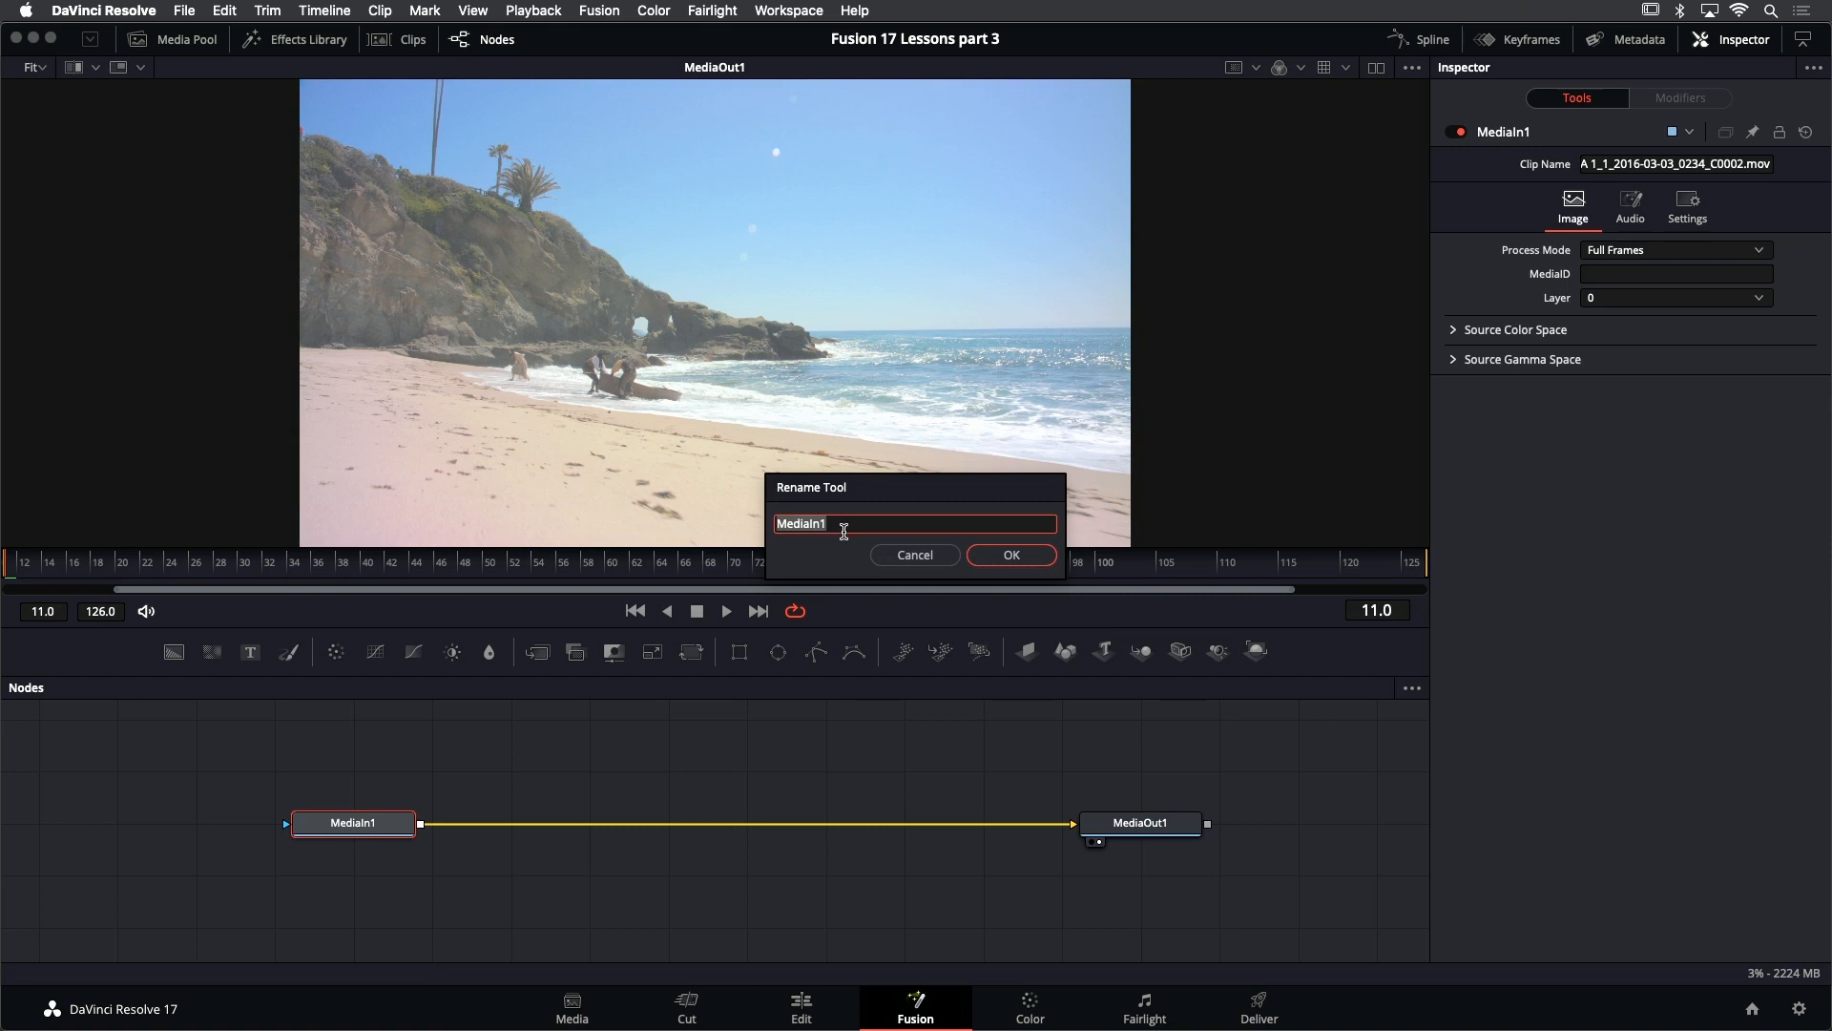
key(Return)
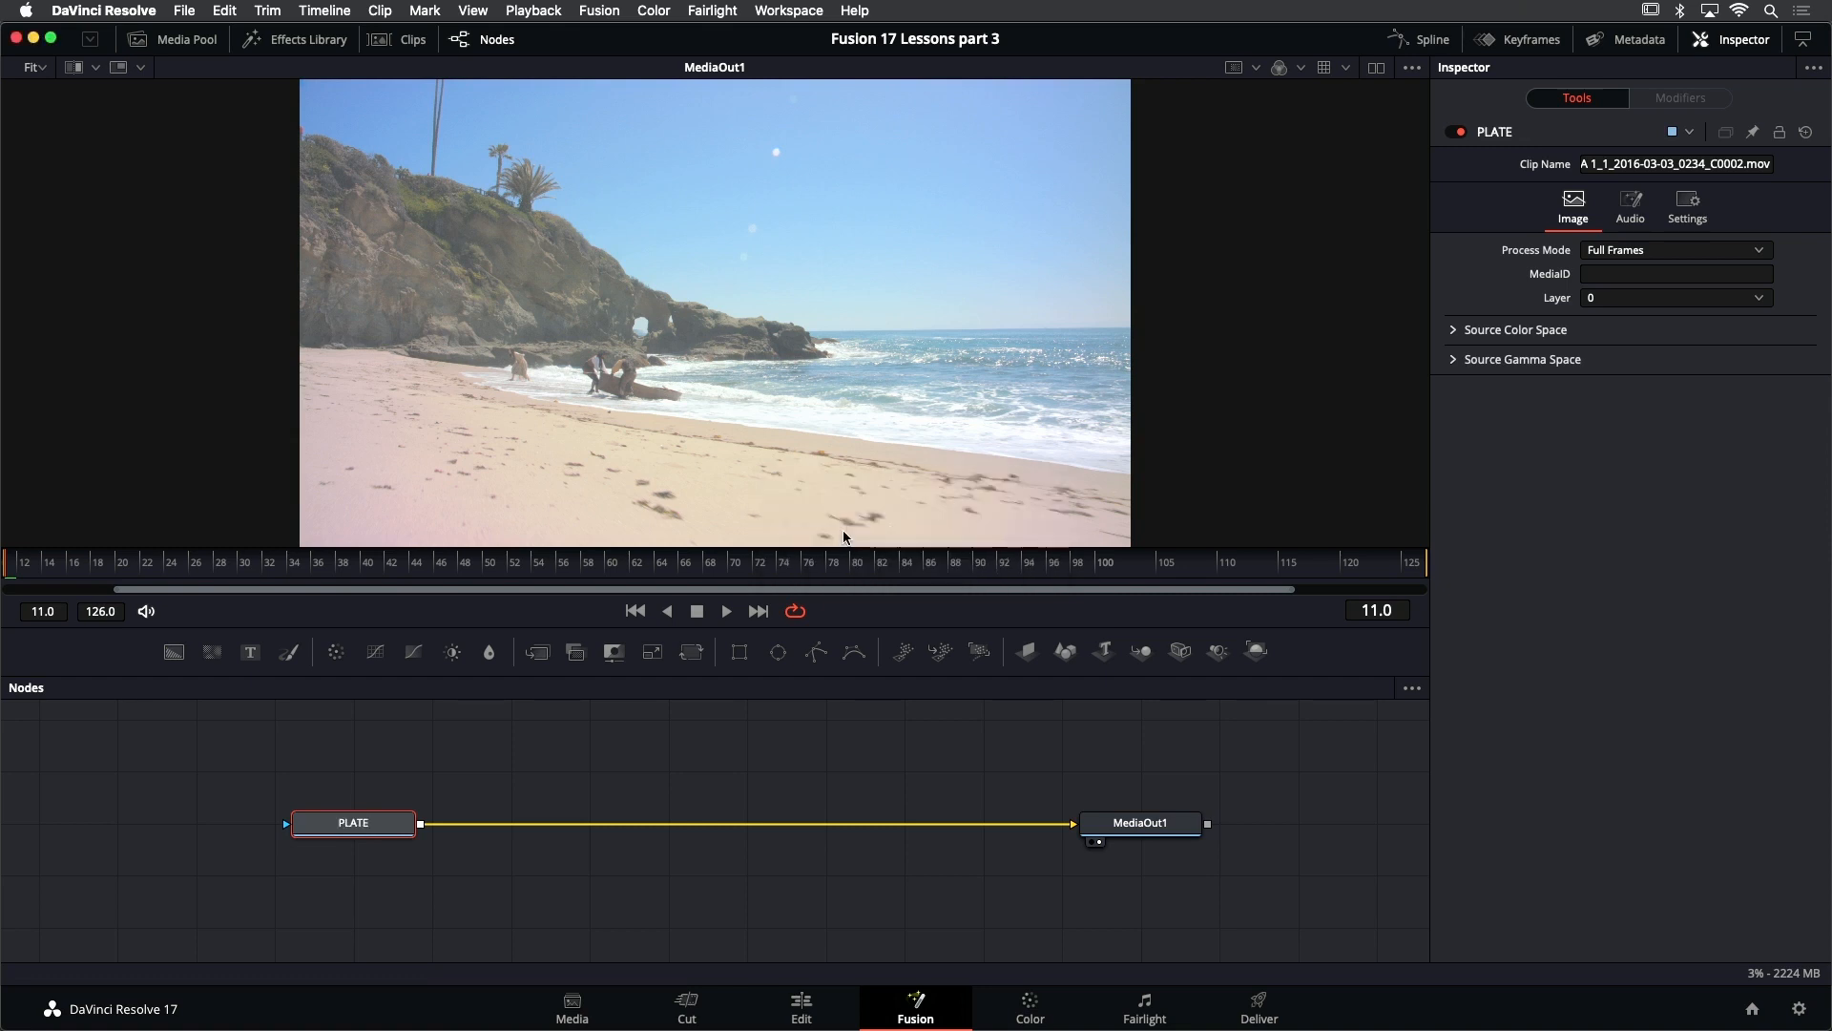
click(716, 758)
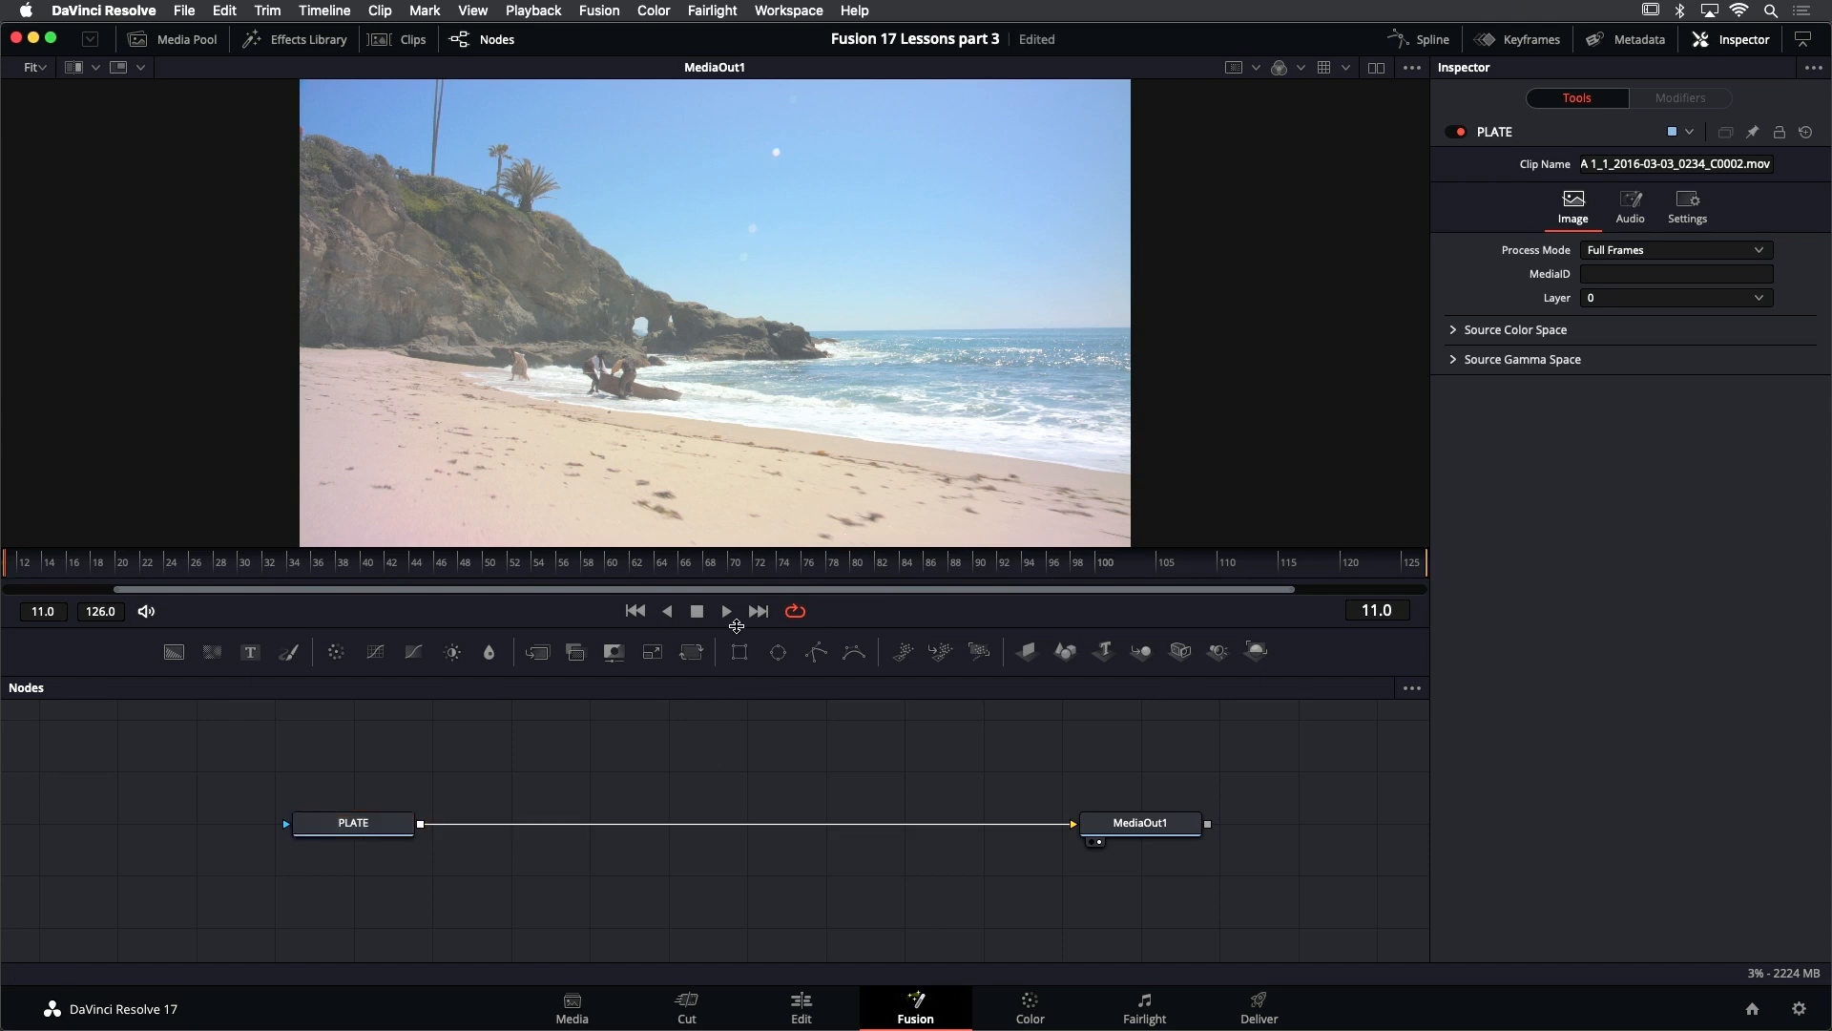
- Play through the beach shot to examine the camera movement, and return to the first frame
click(727, 611)
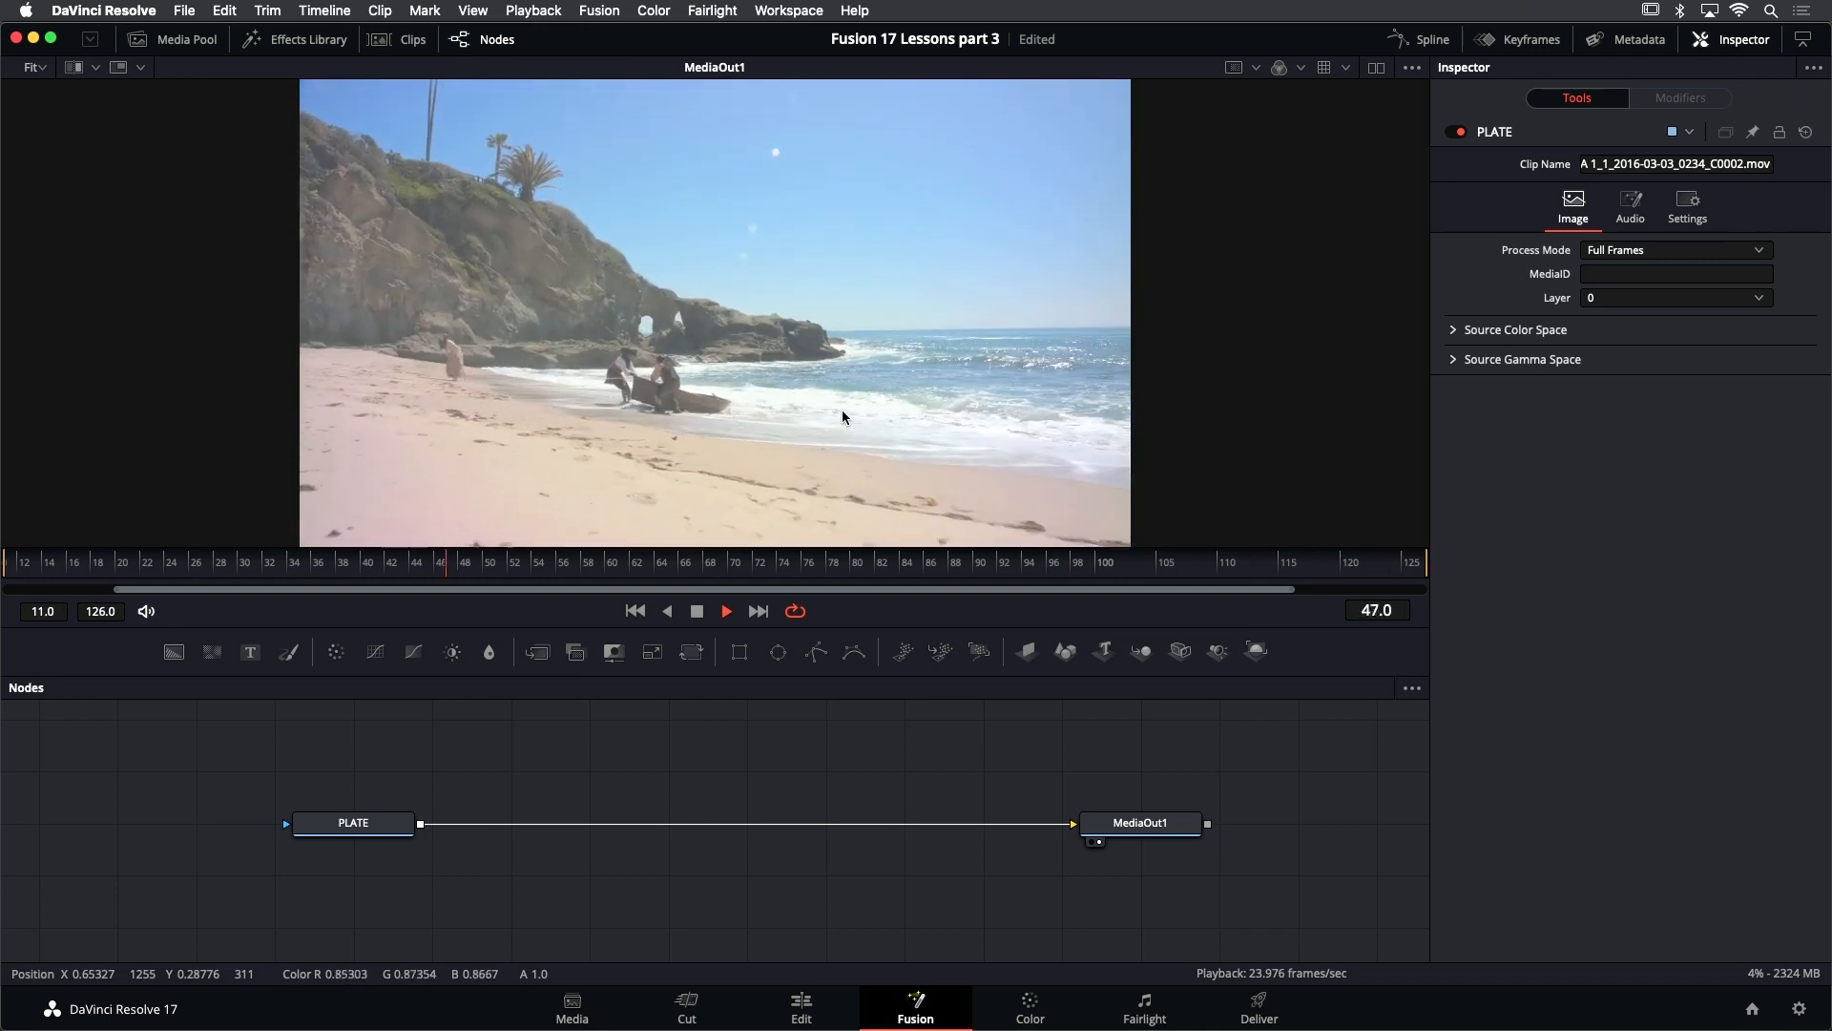
click(698, 612)
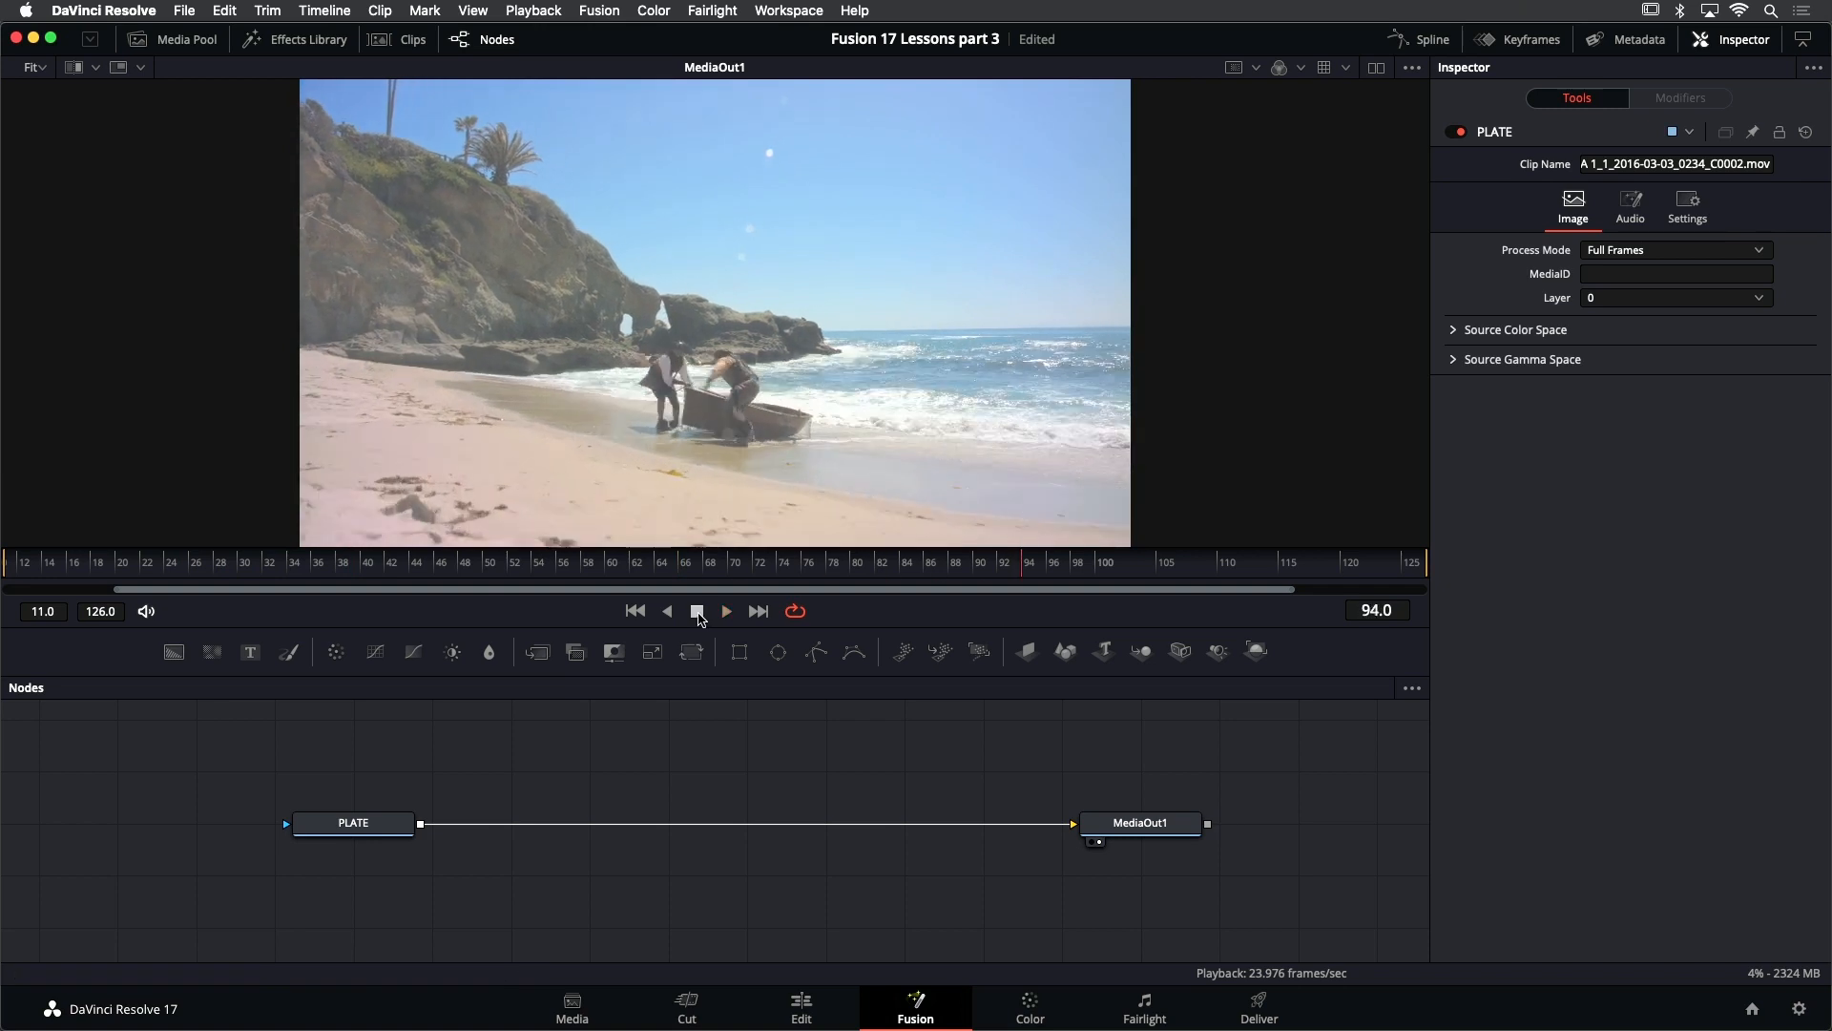
click(635, 611)
- Add an unconnected Polygon mask node above PLATE and trace the upper edge of the rocky headland with curved points
scroll(630, 869, up, 3)
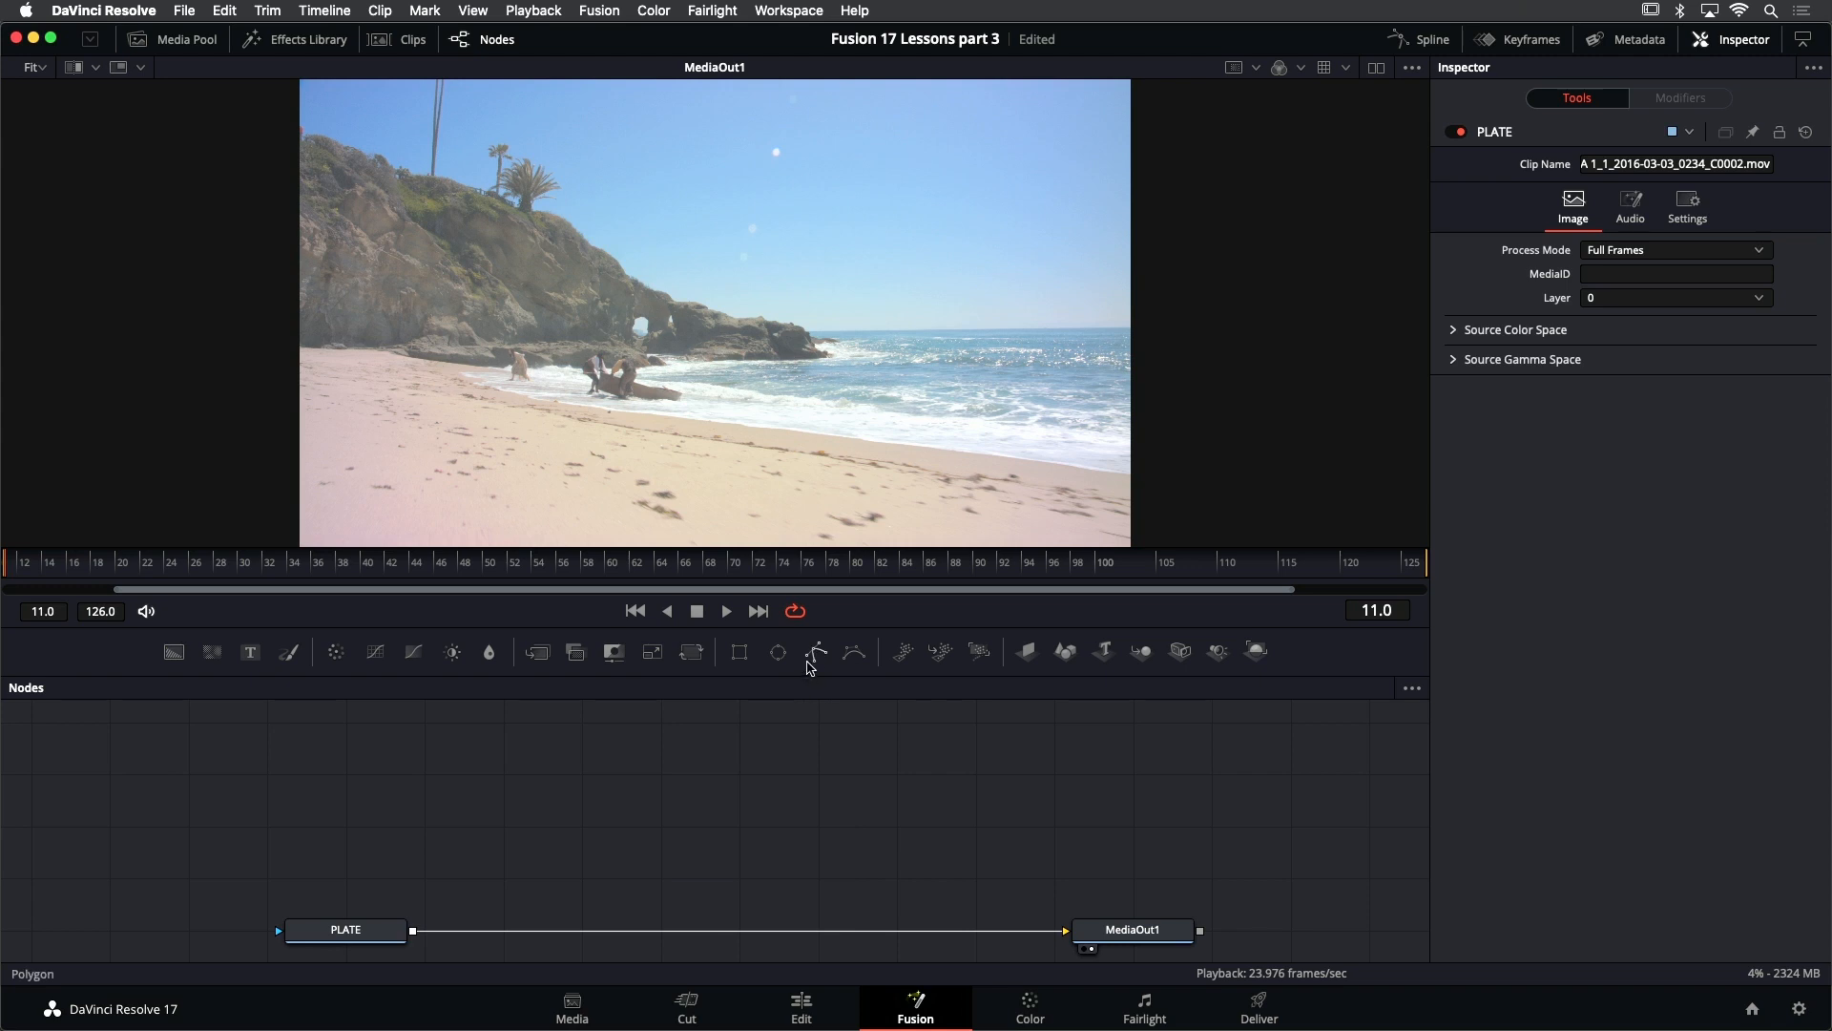
drag(816, 659, 406, 761)
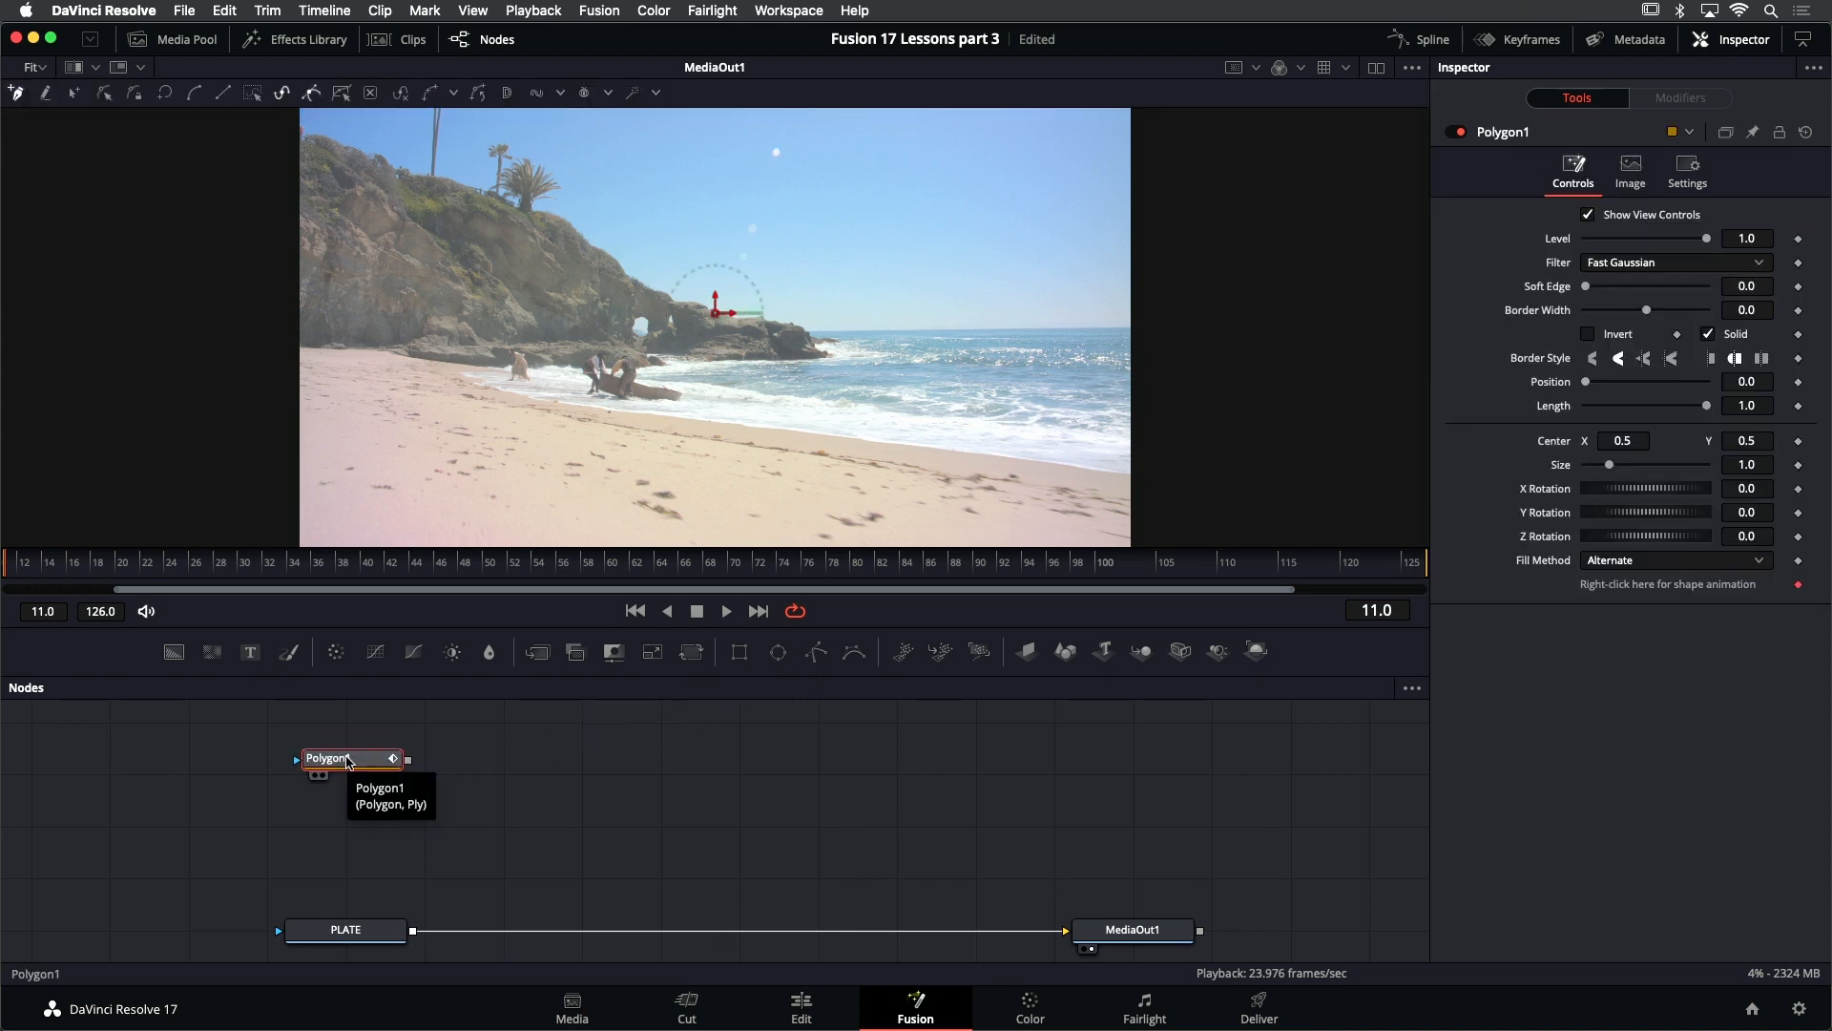
scroll(584, 352, up, 4)
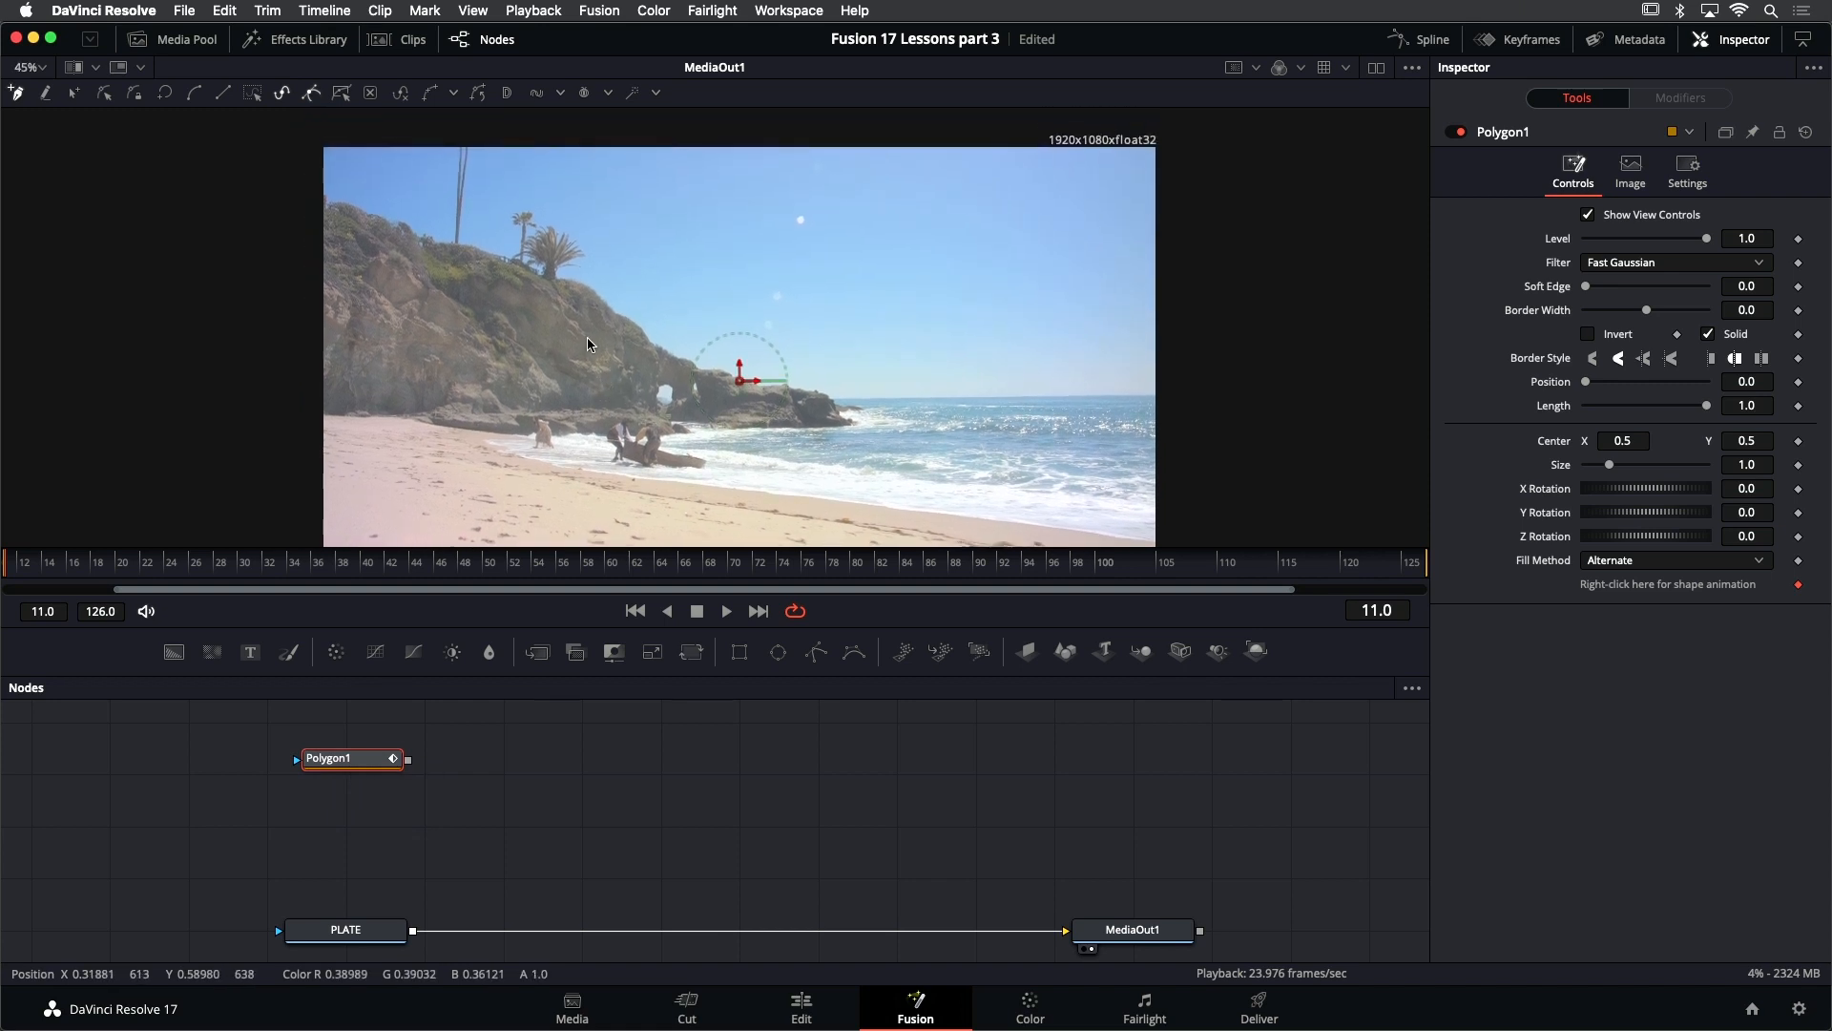
scroll(584, 352, up, 3)
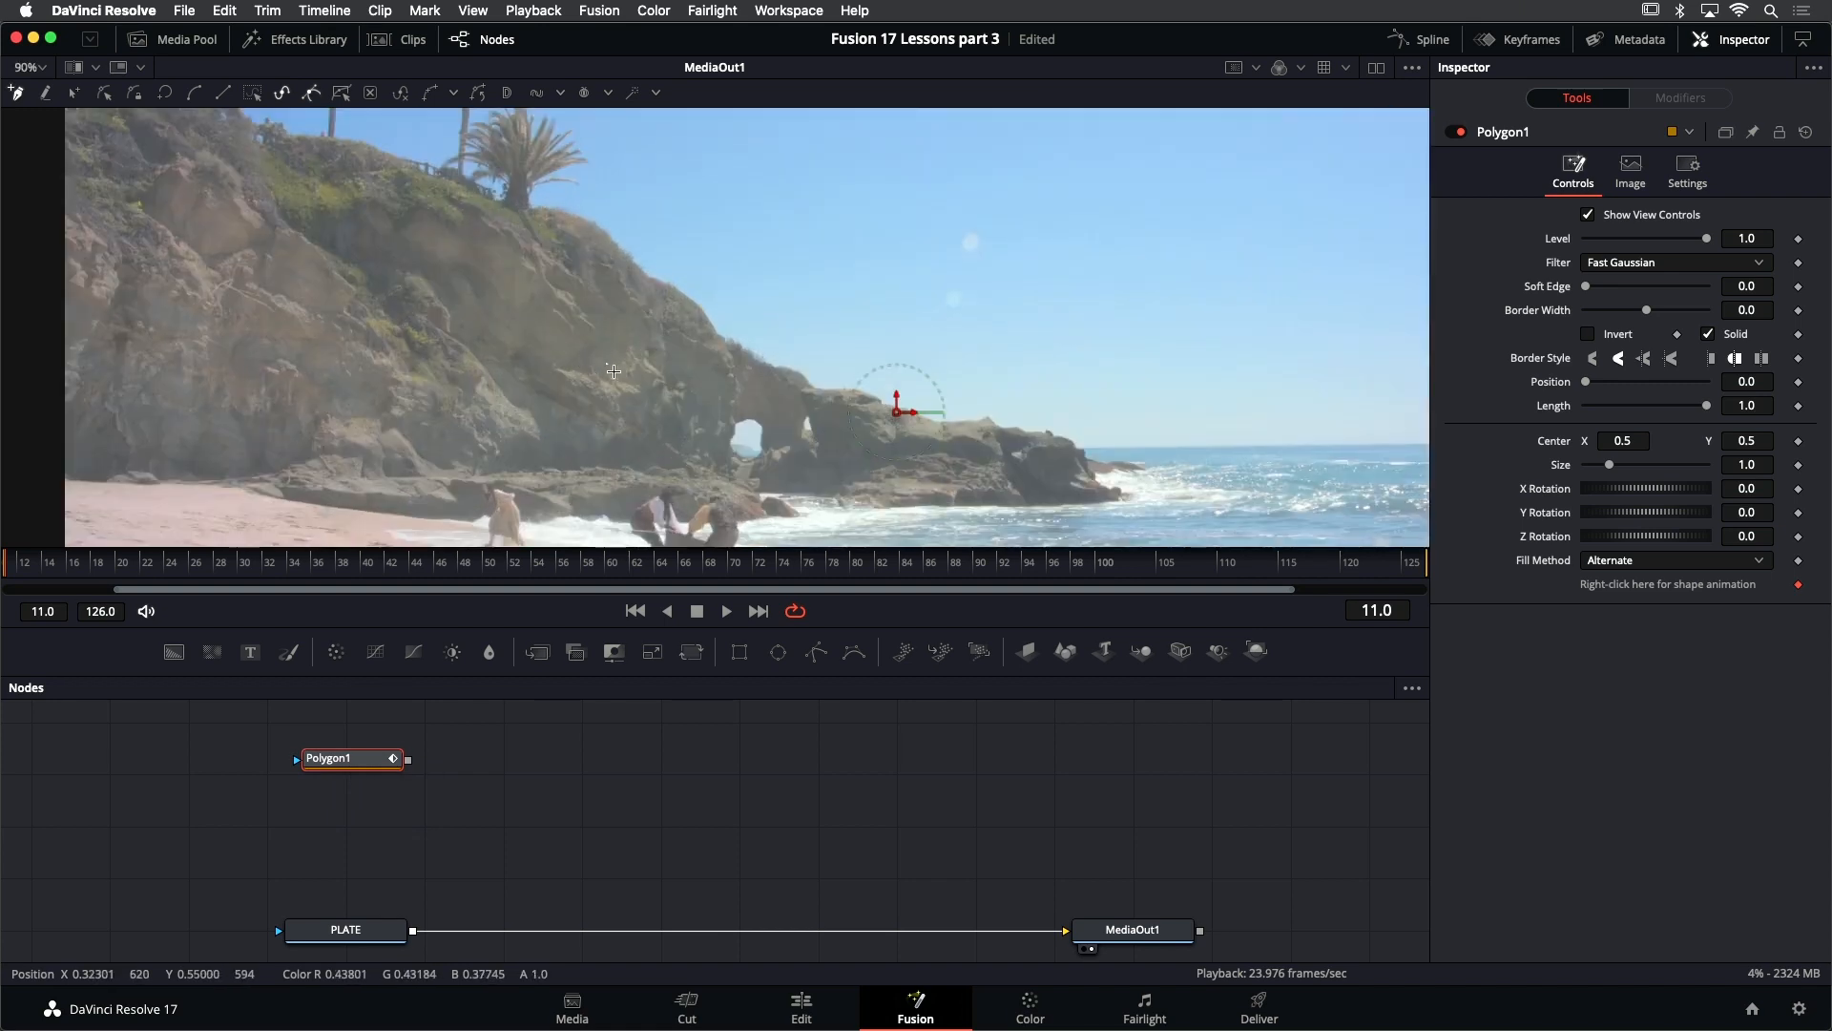
scroll(721, 379, down, 1)
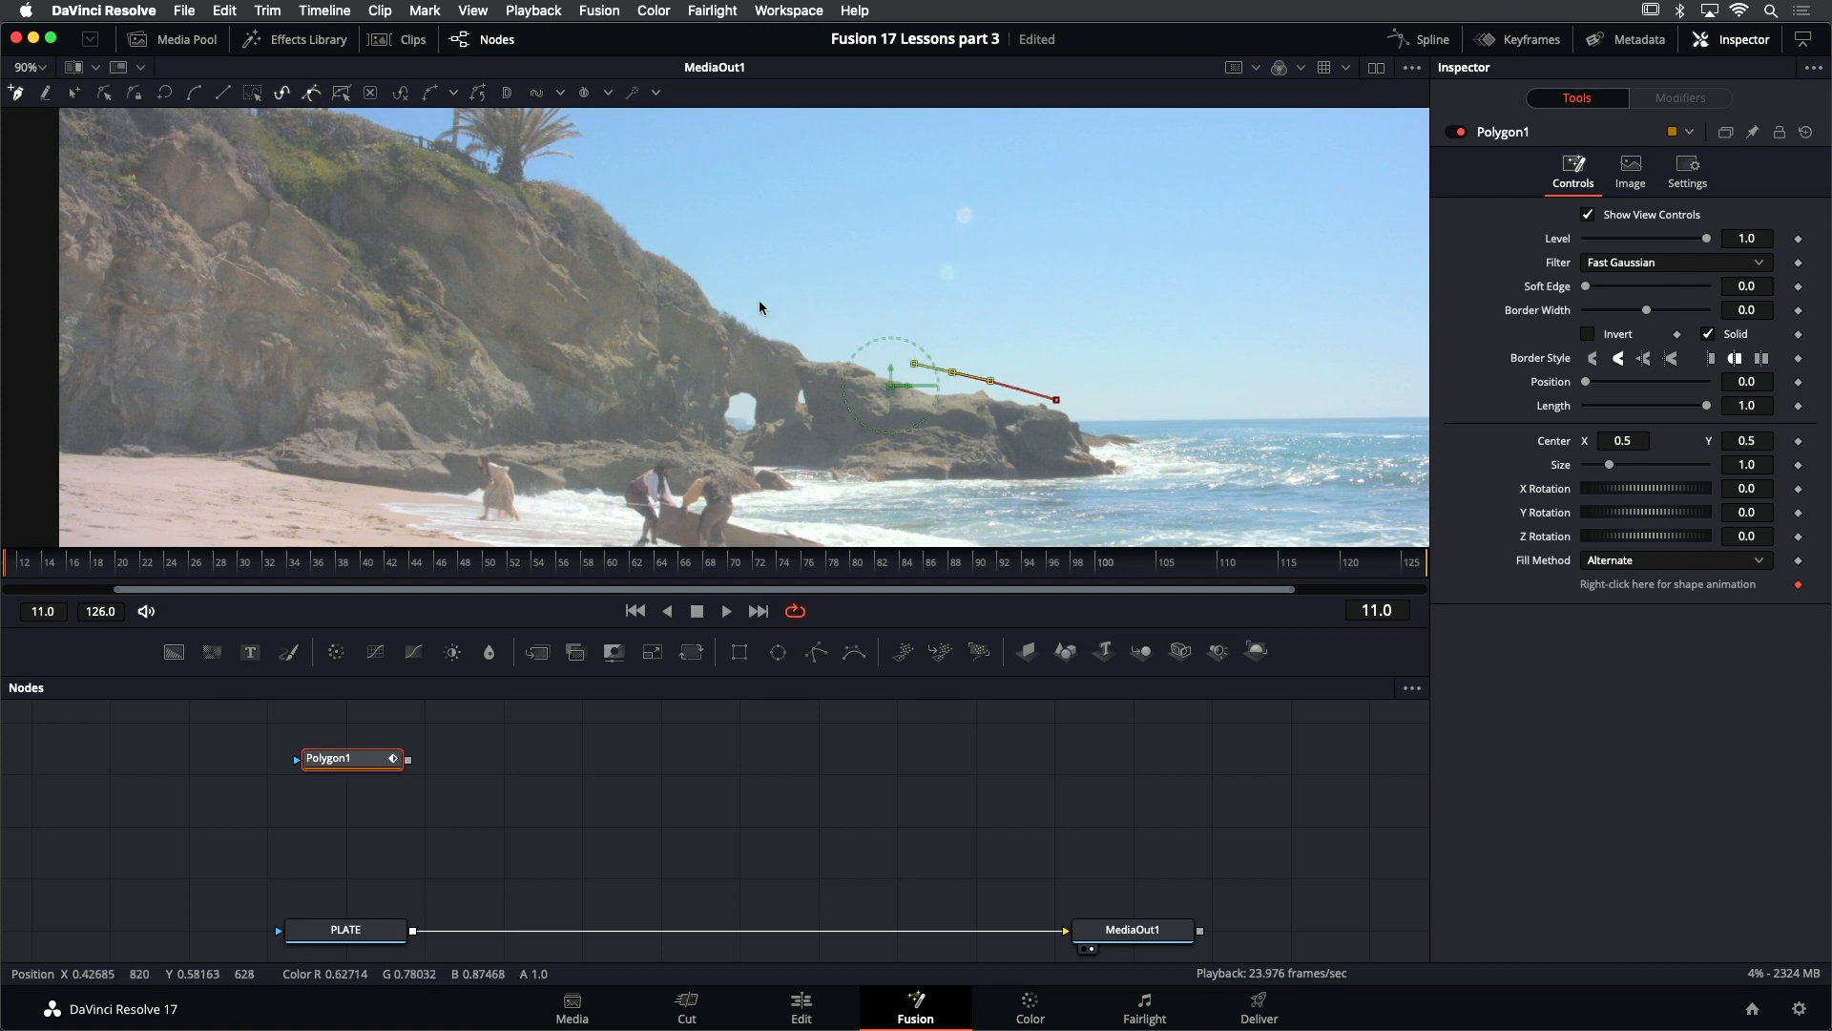
drag(768, 309, 767, 268)
drag(634, 213, 583, 197)
drag(444, 148, 387, 151)
- Continue the mask outside the frame and along the base of the cliff, closing it around the rock tip
scroll(388, 155, down, 3)
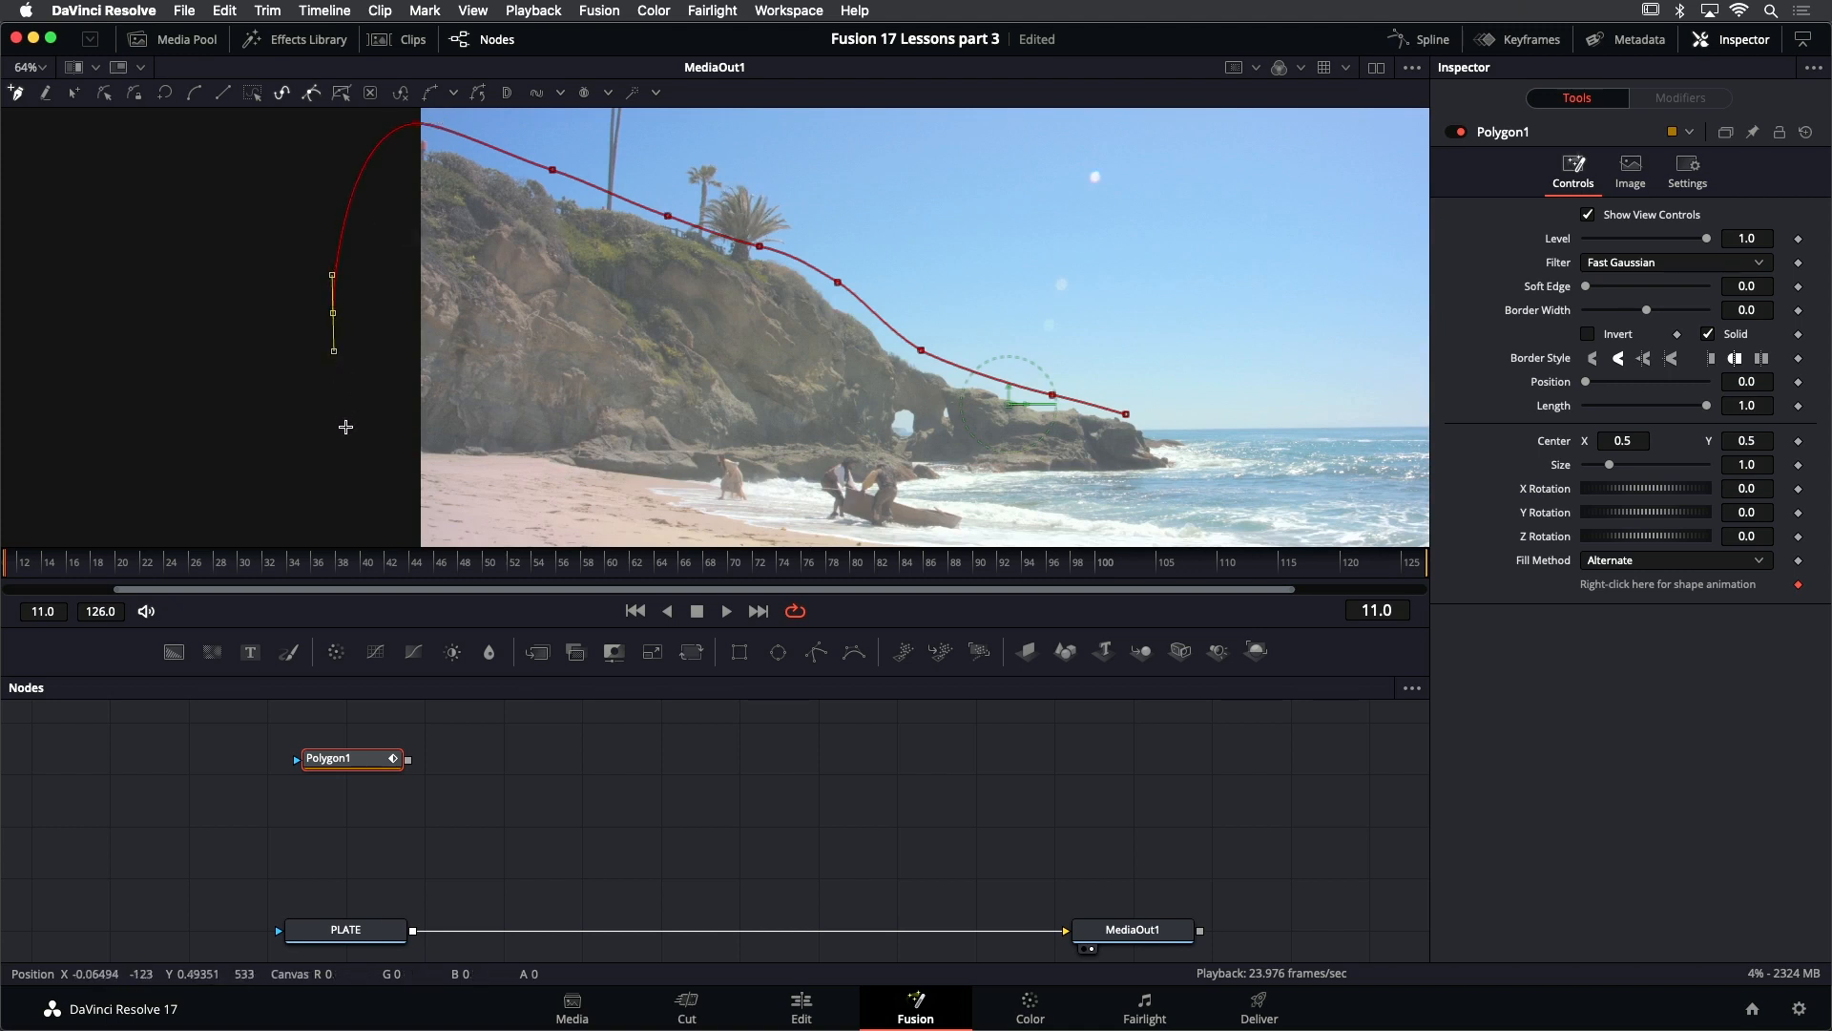
click(552, 456)
drag(791, 467, 813, 471)
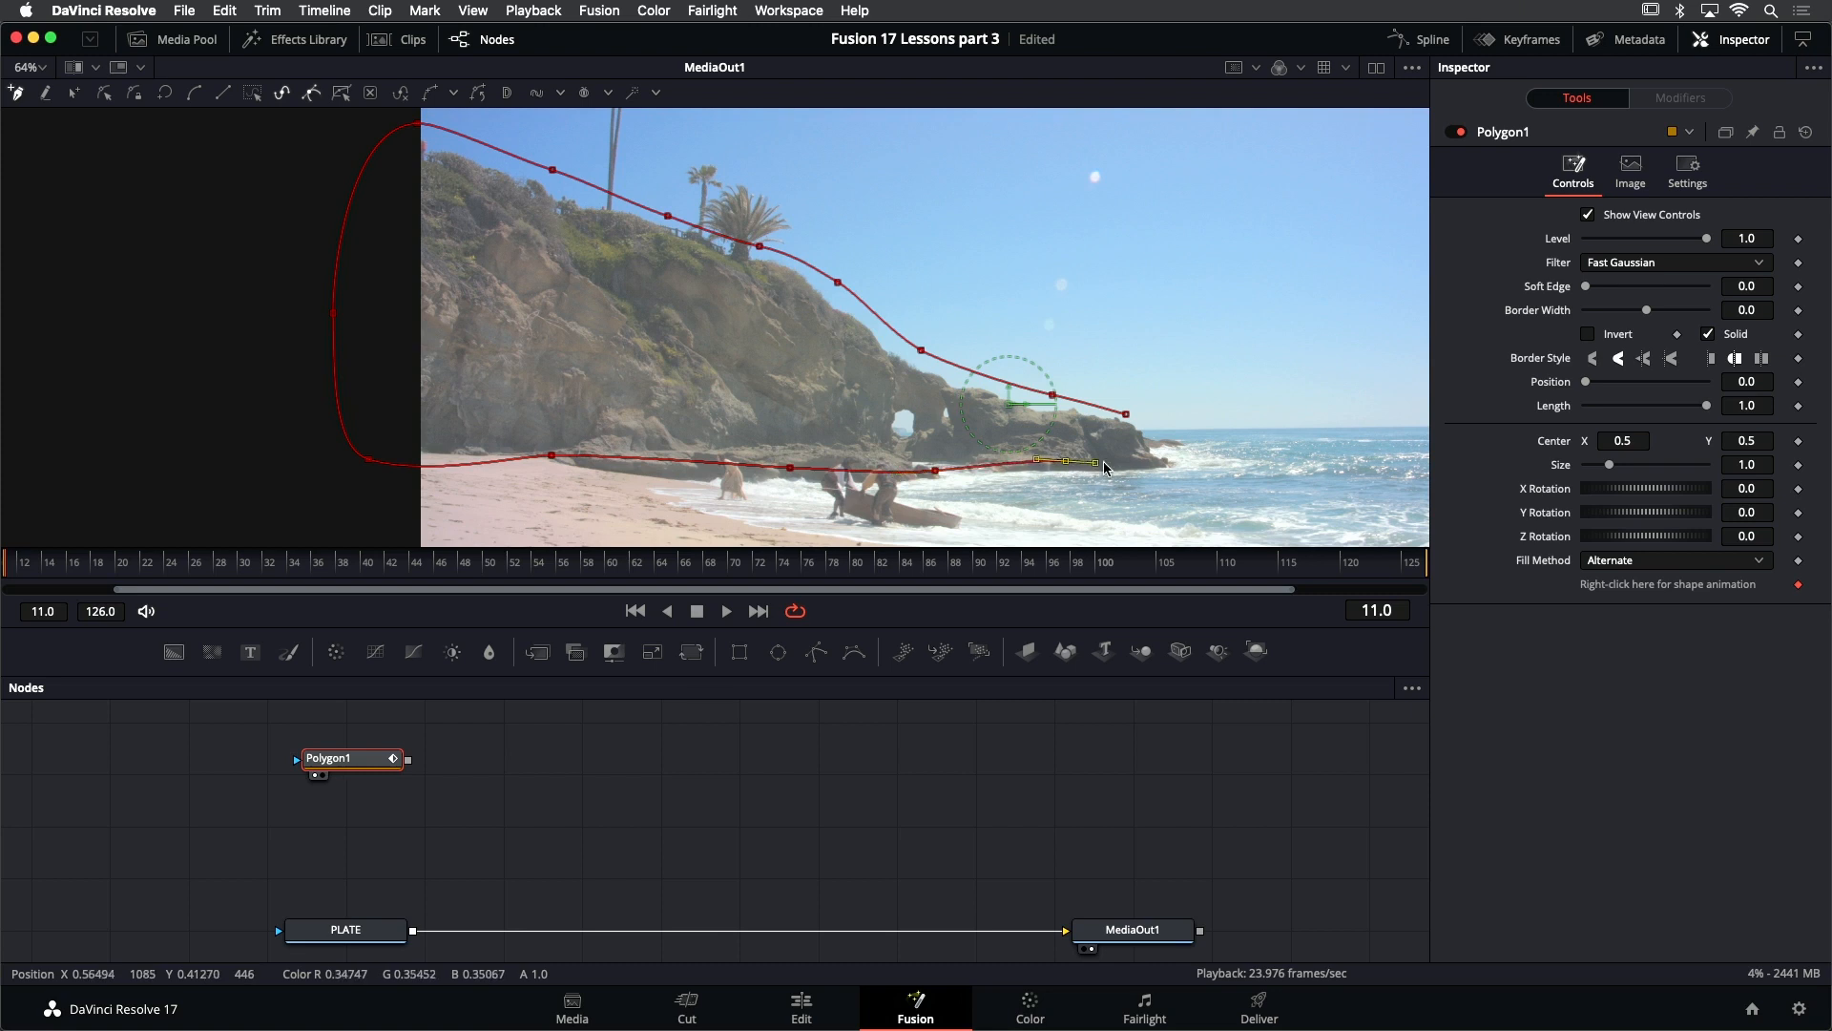
click(1128, 415)
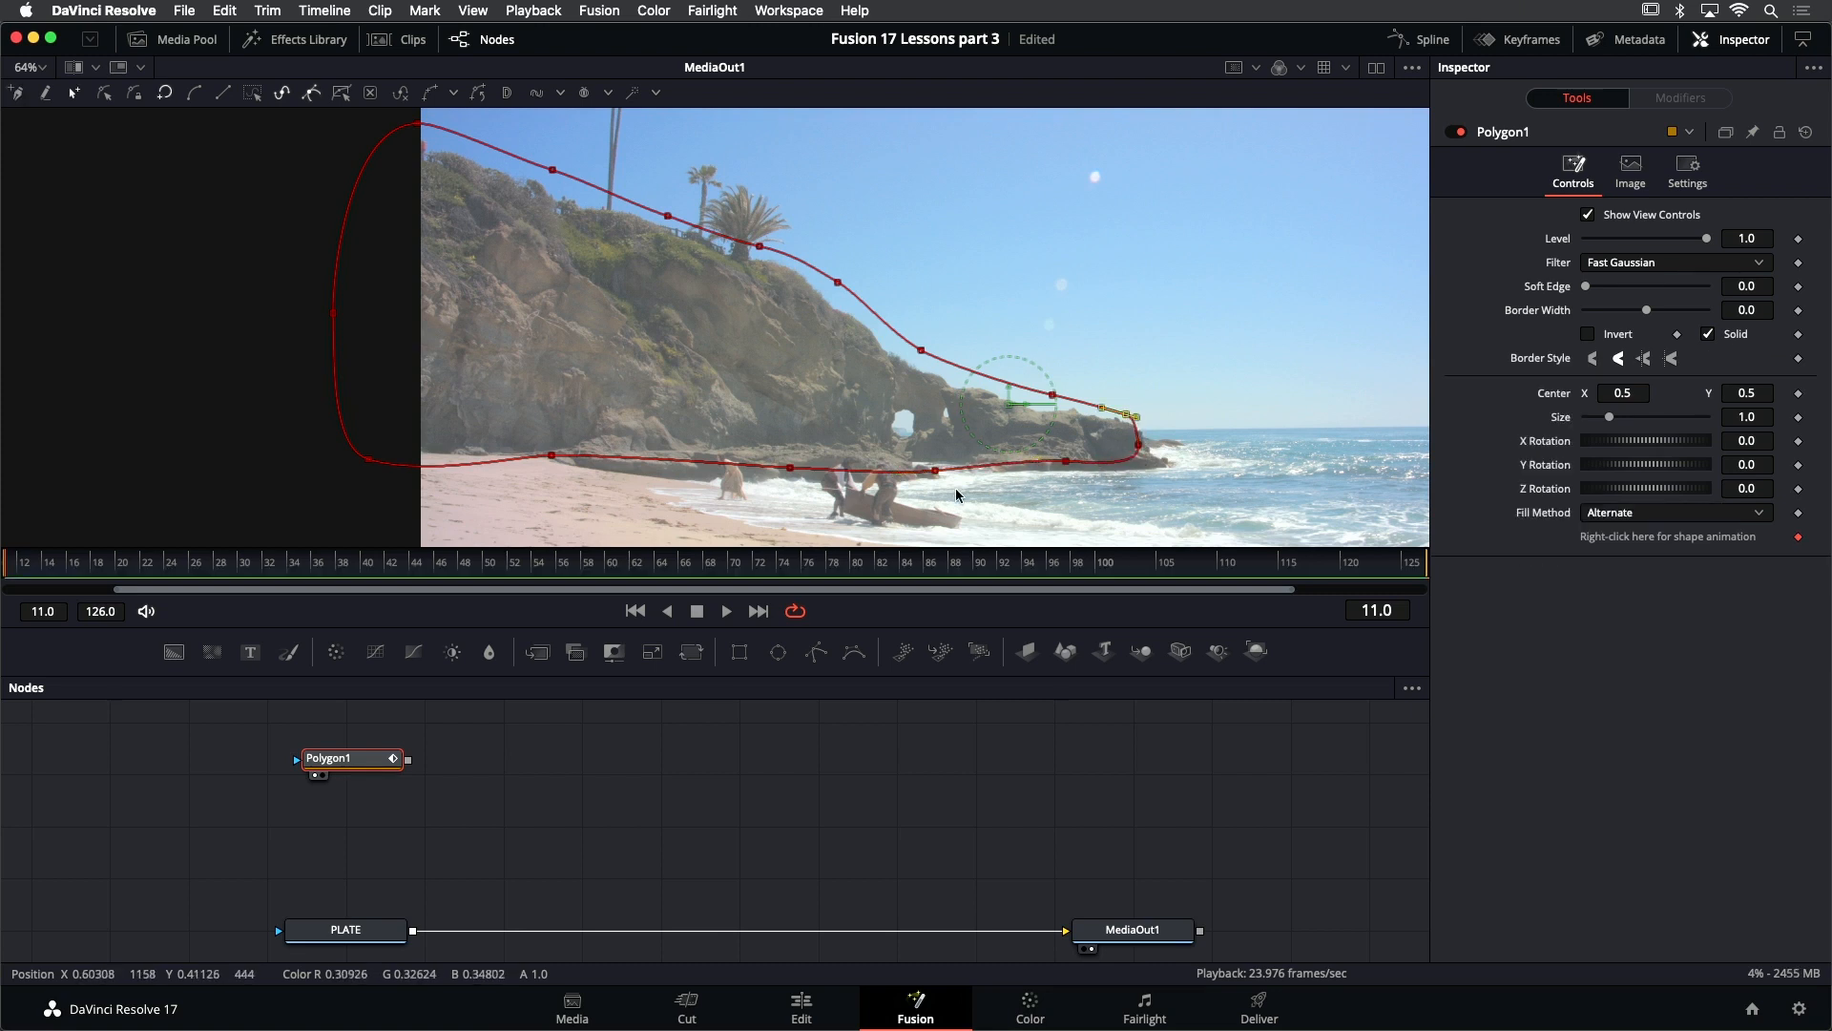
- At frame 126, select all mask points, shift the shape onto the rocks and stretch it horizontally to cover the cliff
drag(862, 499, 761, 434)
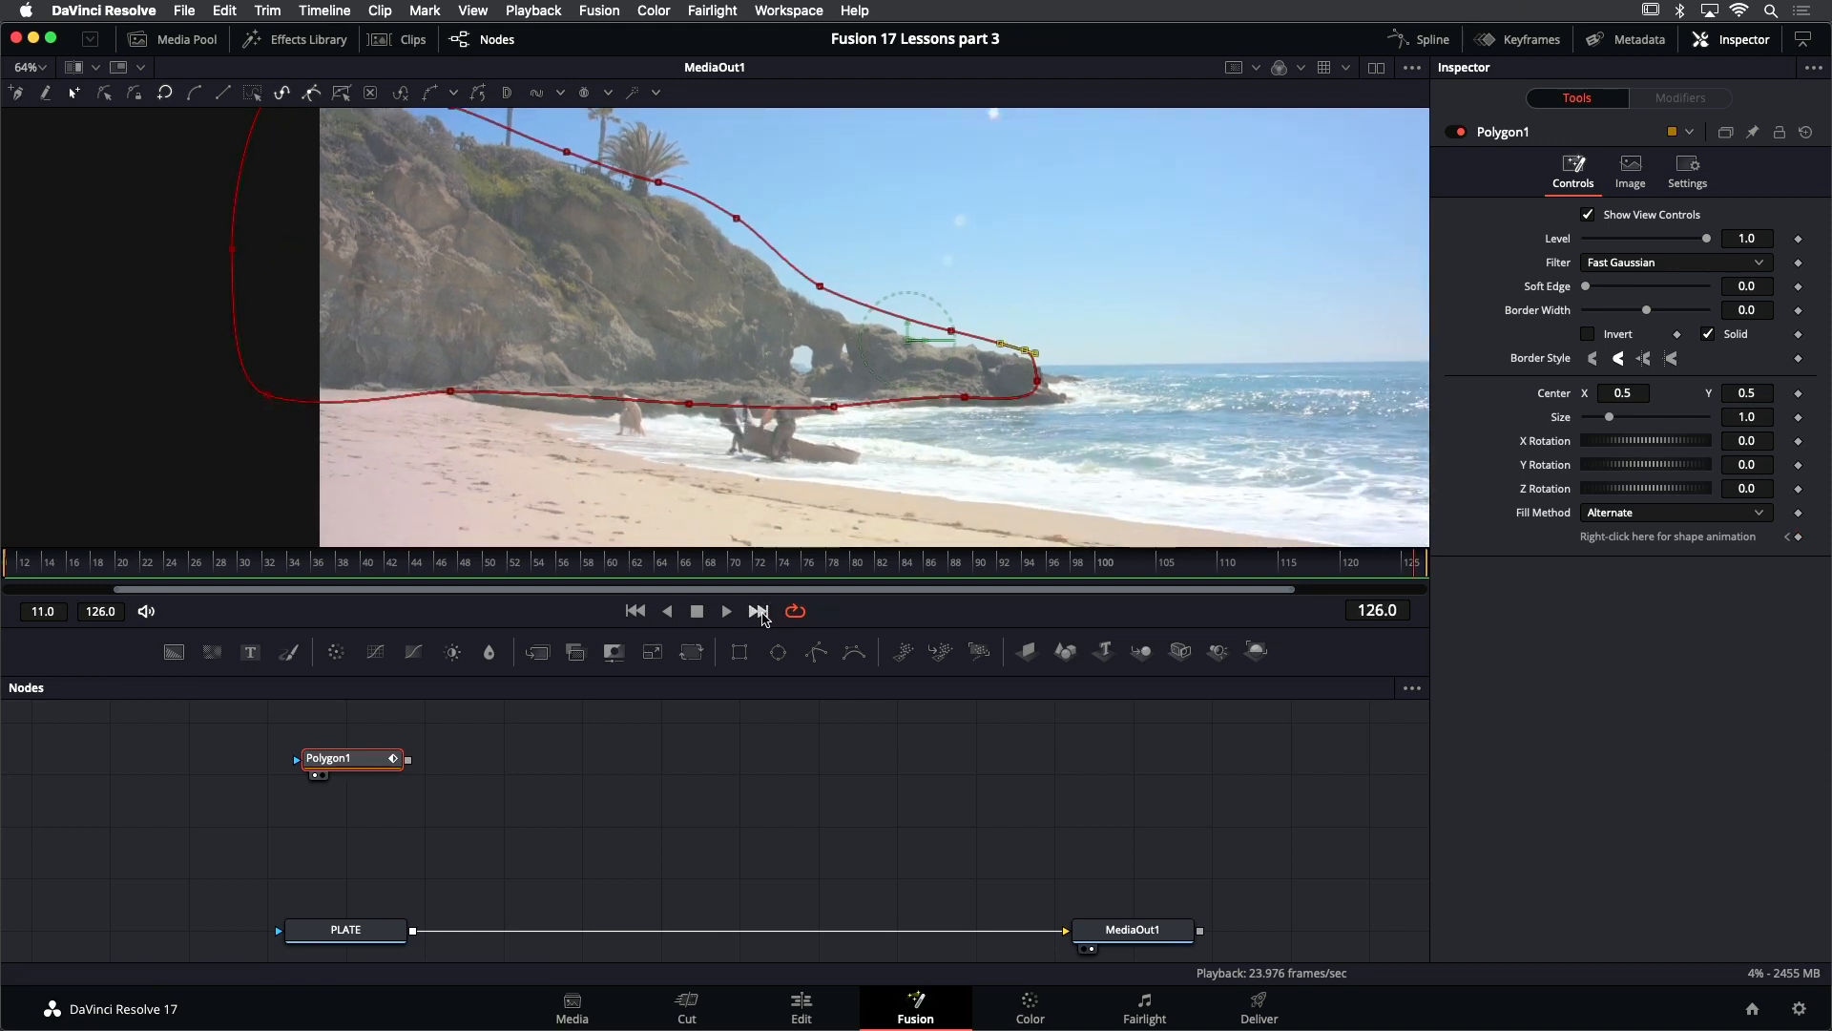
scroll(803, 477, down, 2)
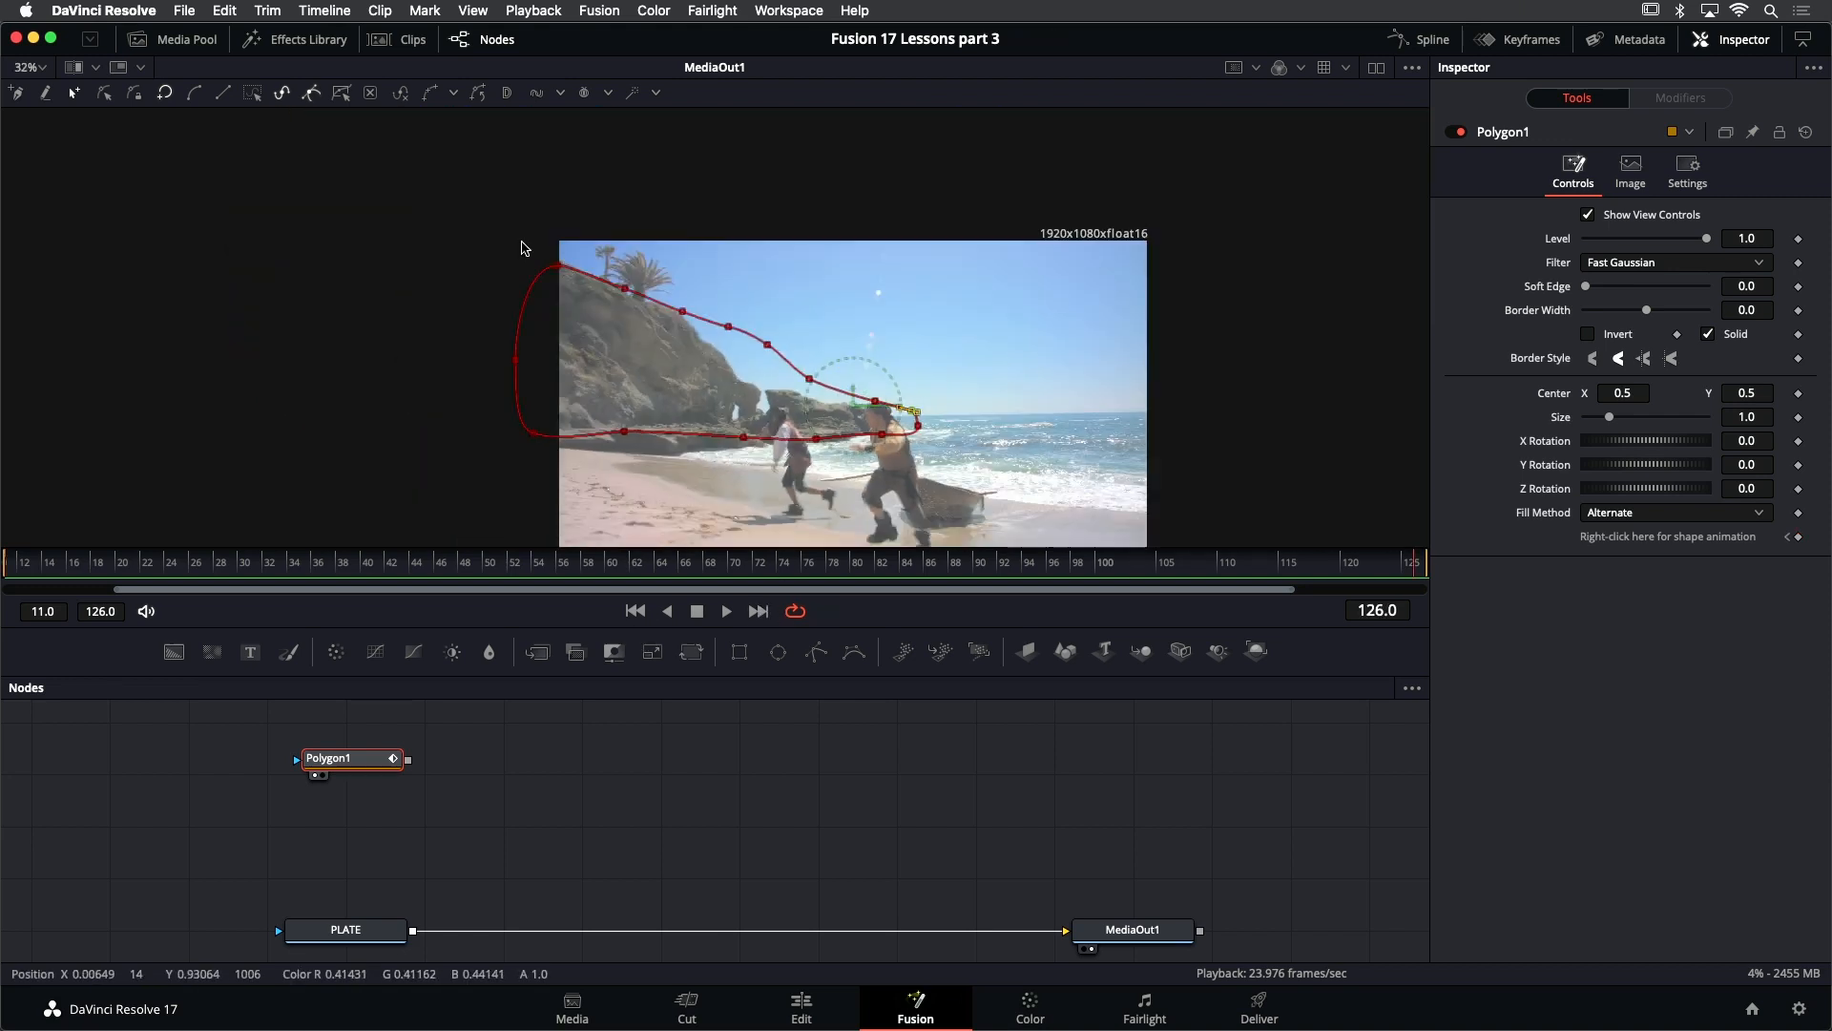
key(ctrl+a)
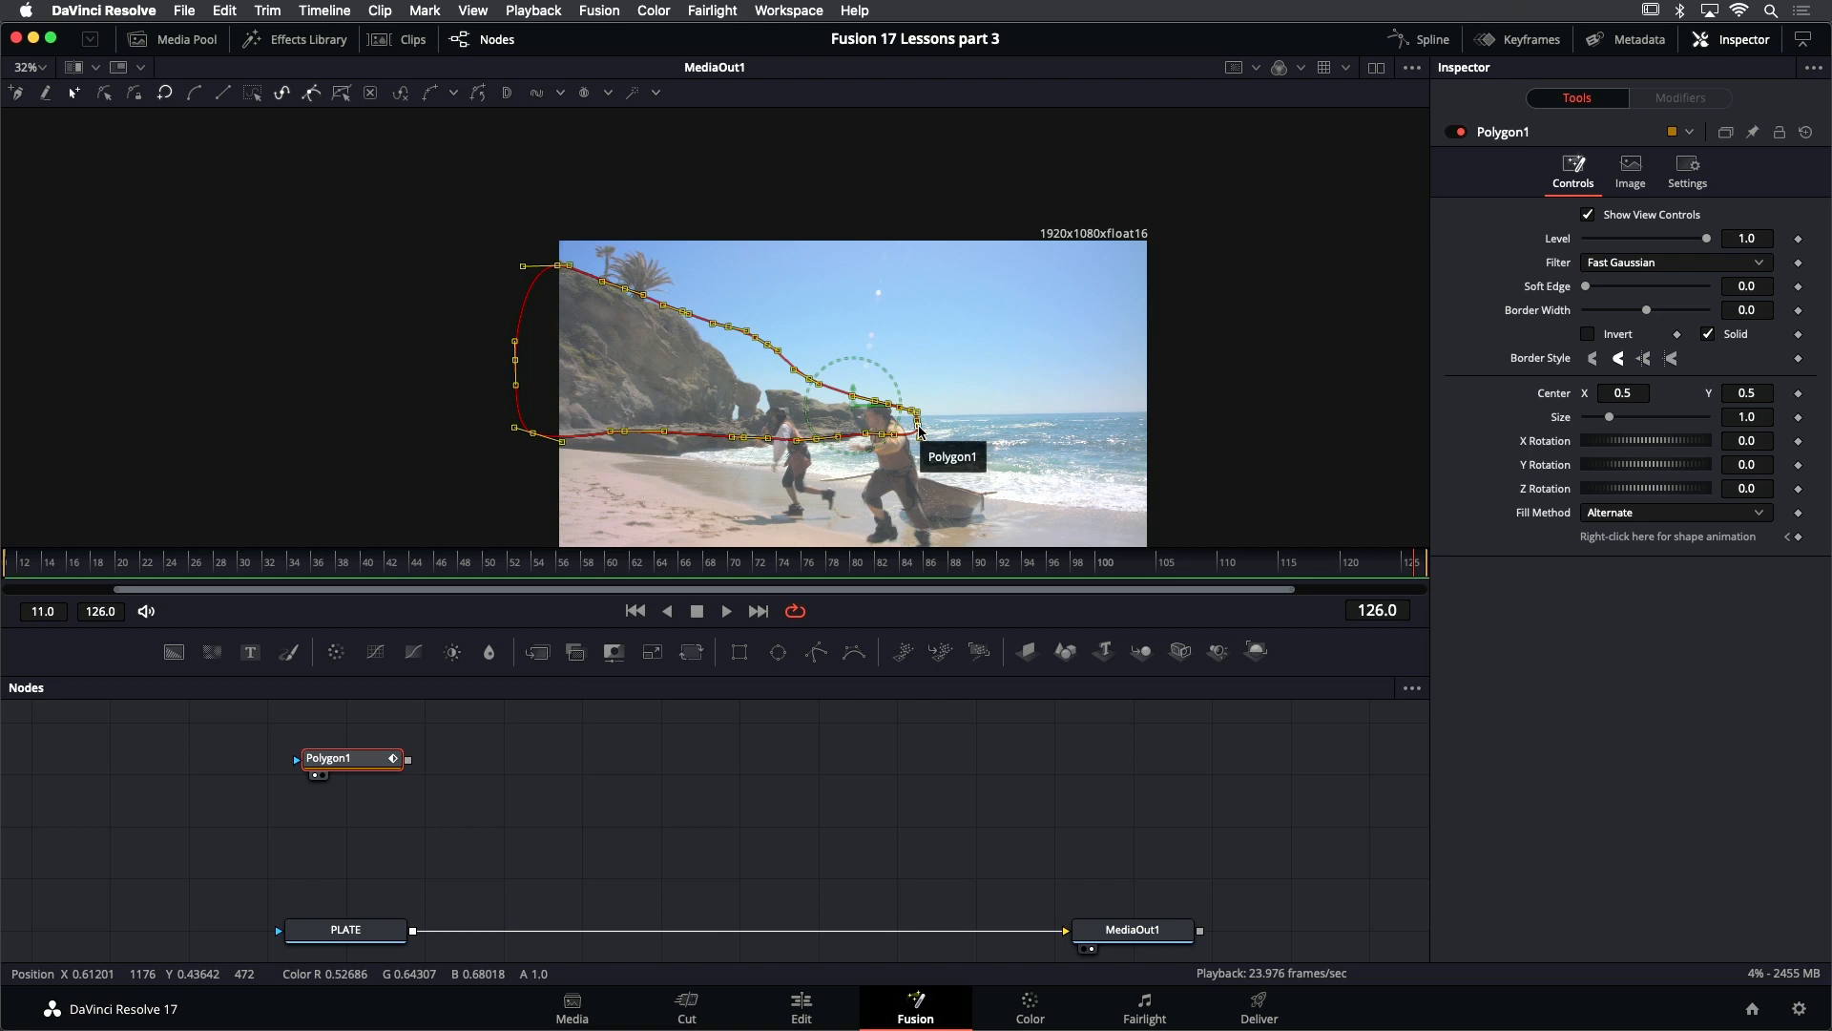
drag(919, 431, 881, 432)
scroll(881, 433, up, 3)
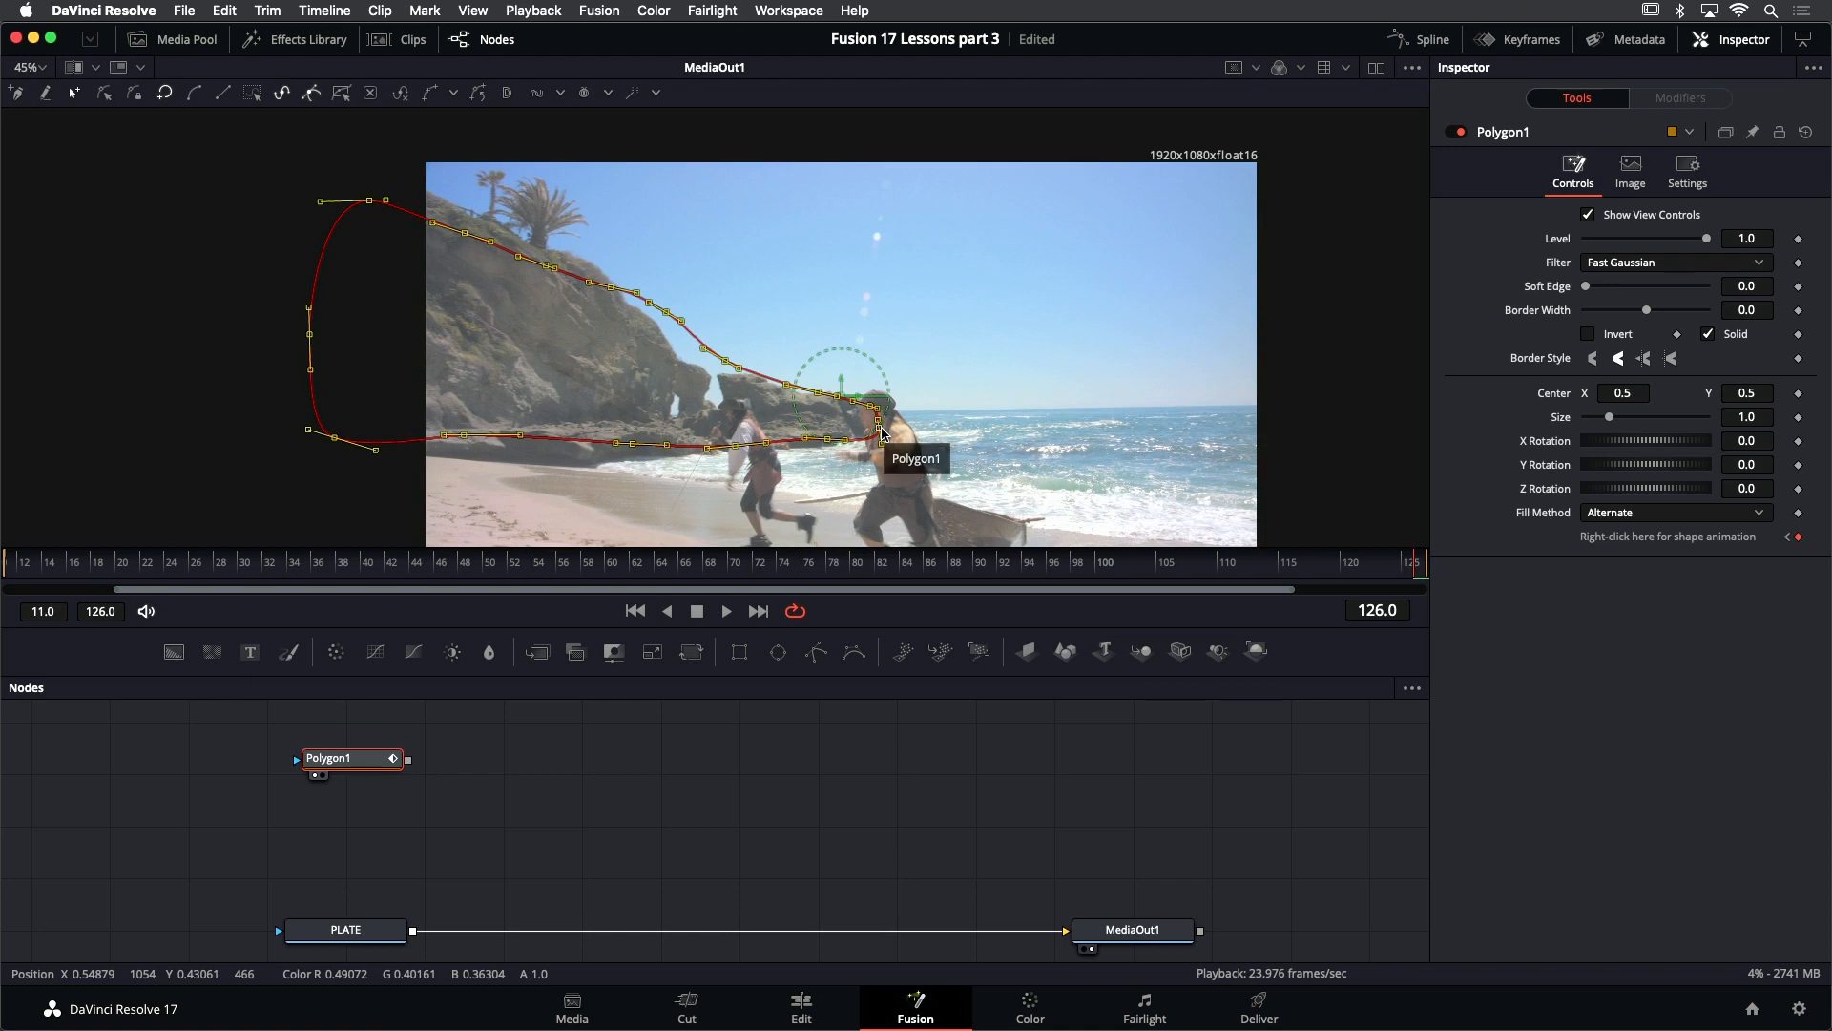
drag(881, 432, 1137, 490)
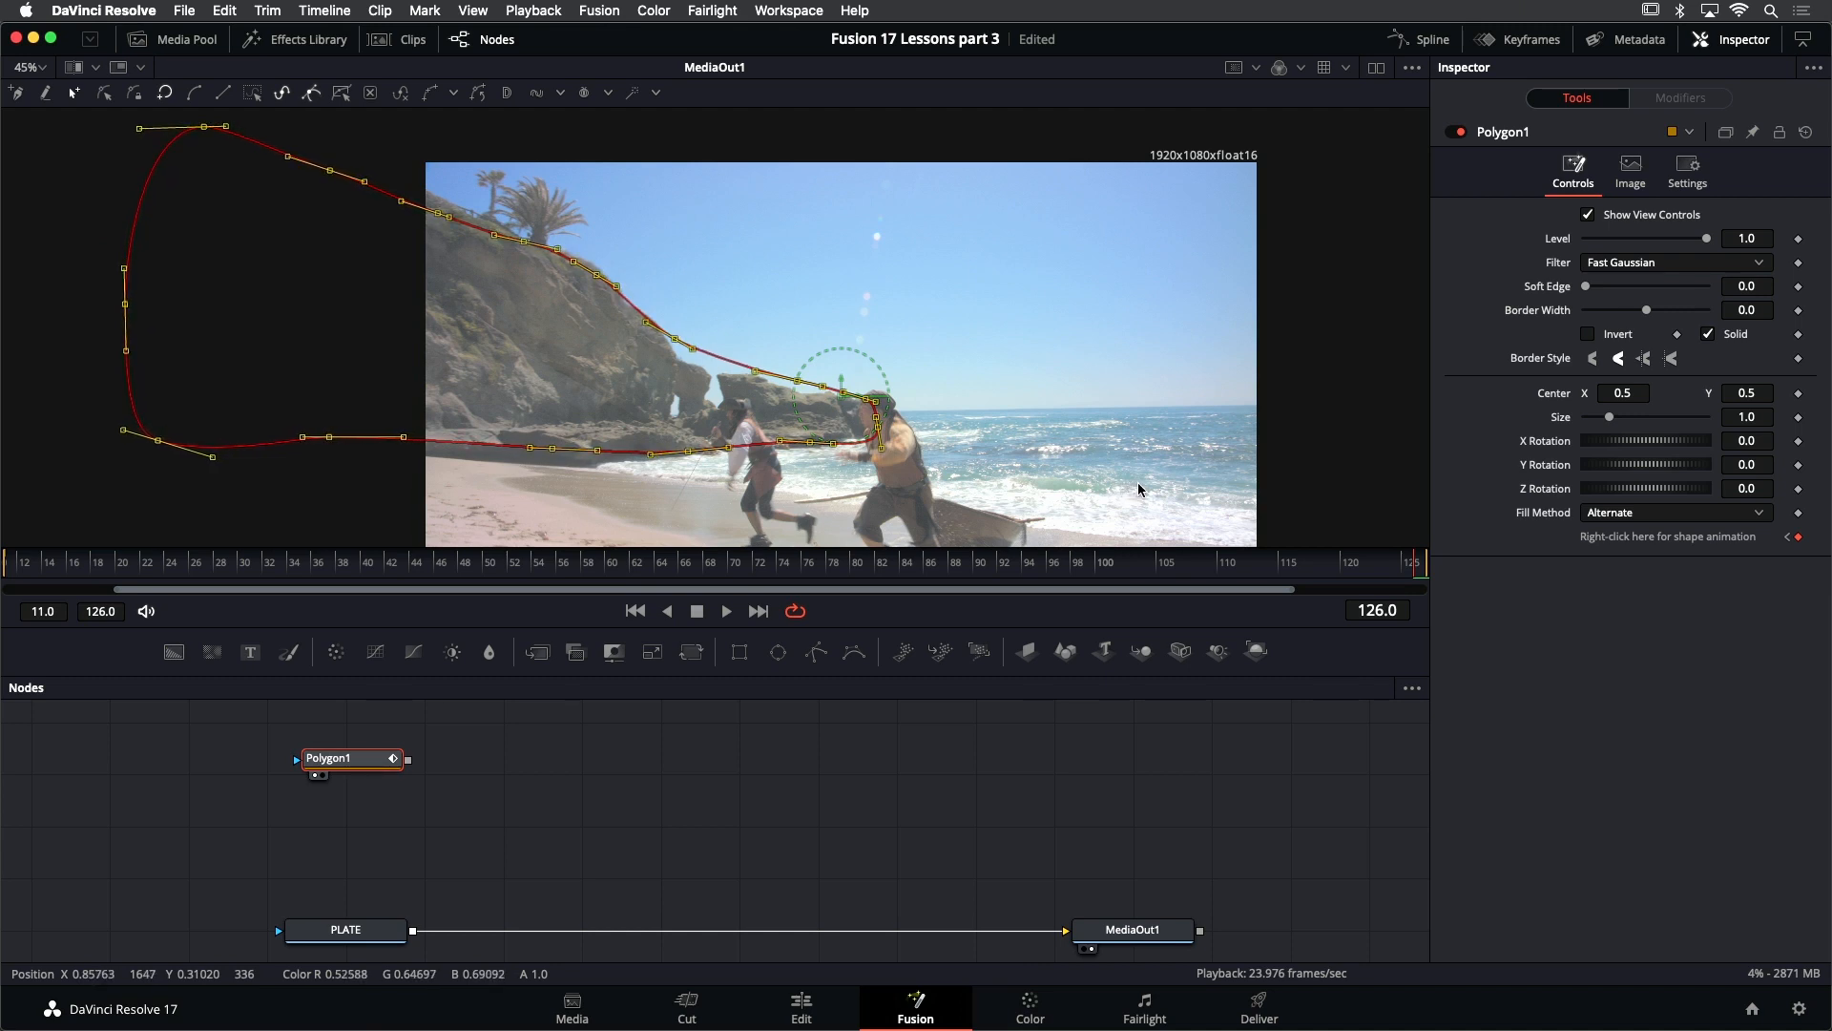
- Select the points along the mask's upper cliff edge and raise them to enclose the palm trees at frame 126
scroll(266, 205, up, 2)
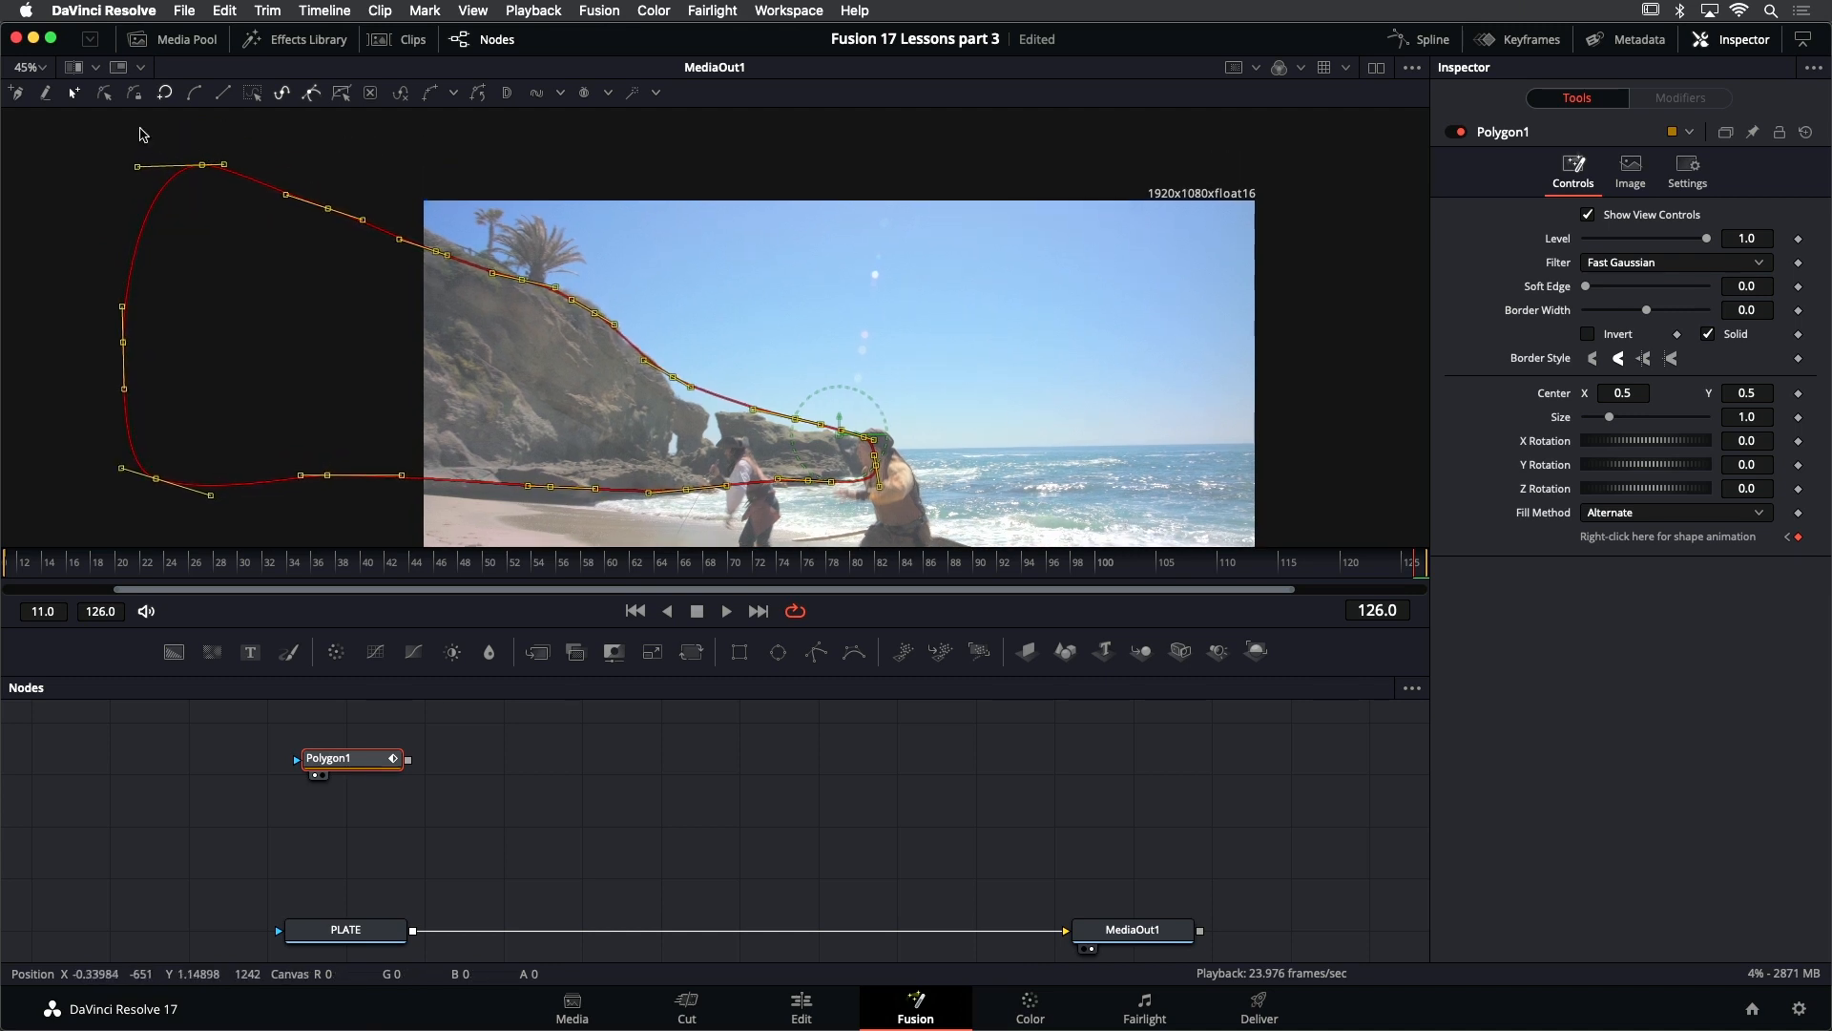
drag(144, 137, 719, 398)
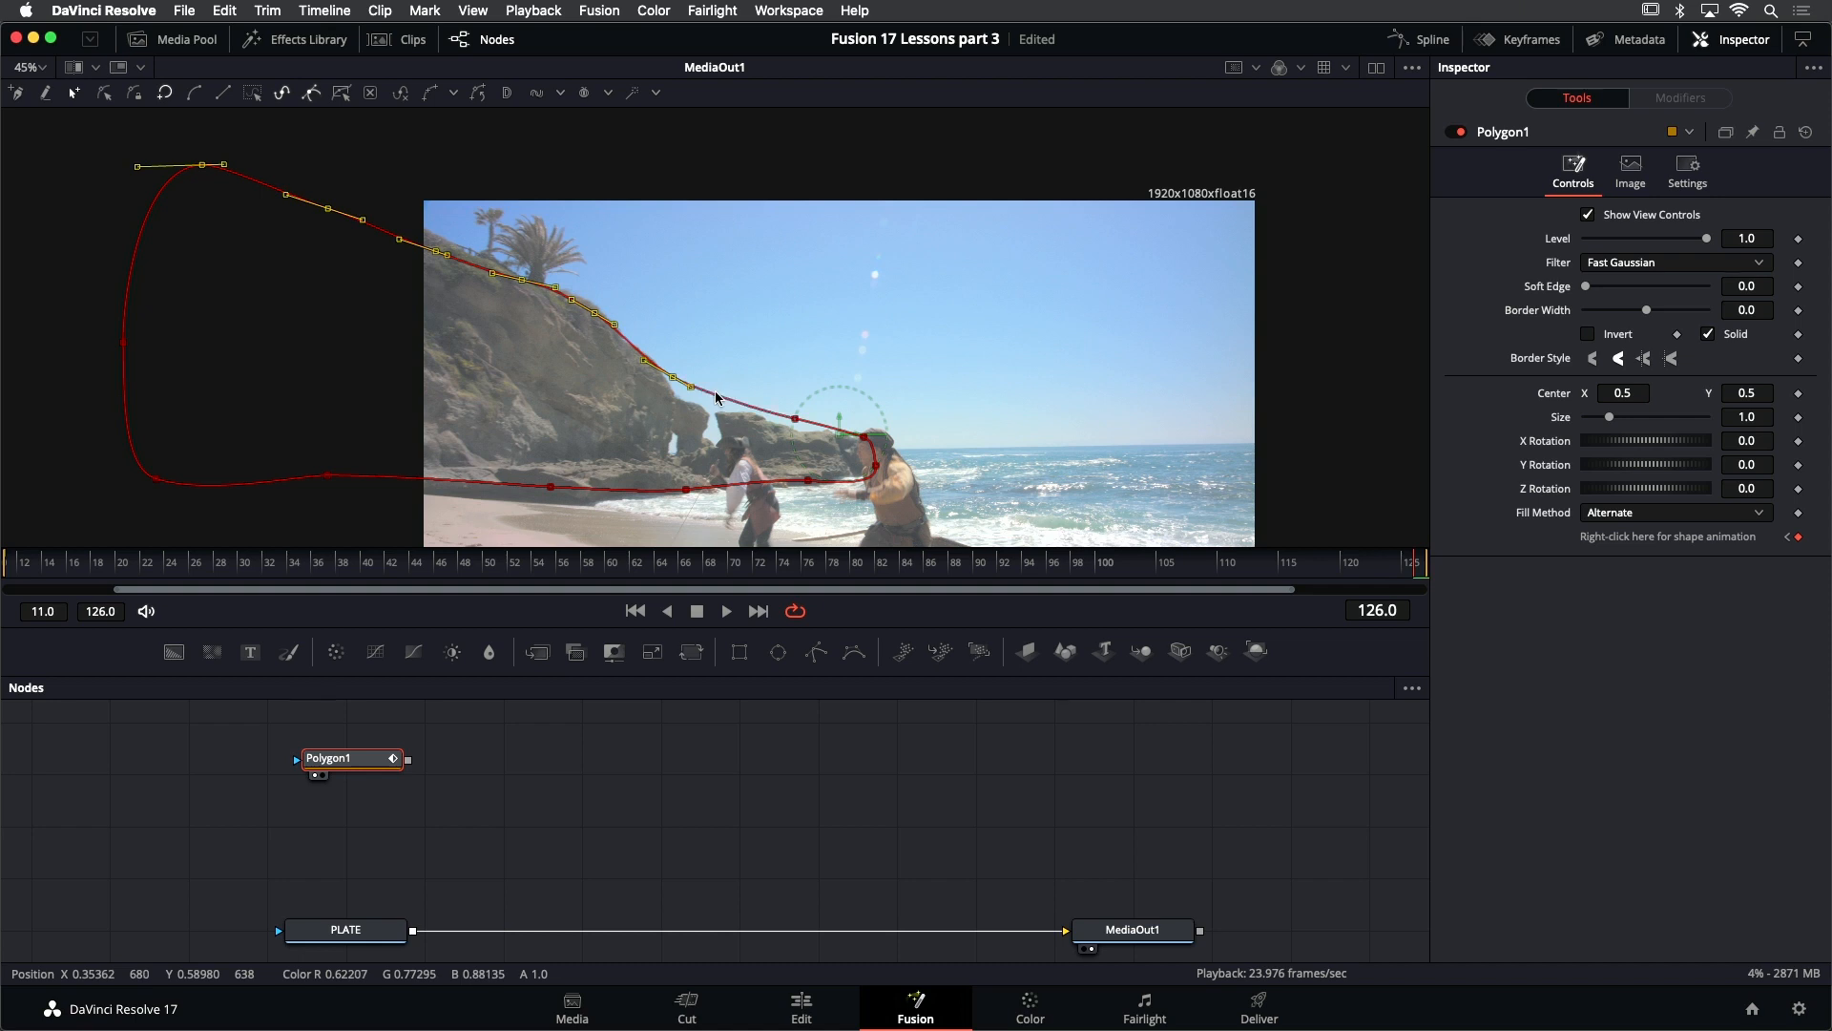
drag(714, 391, 682, 393)
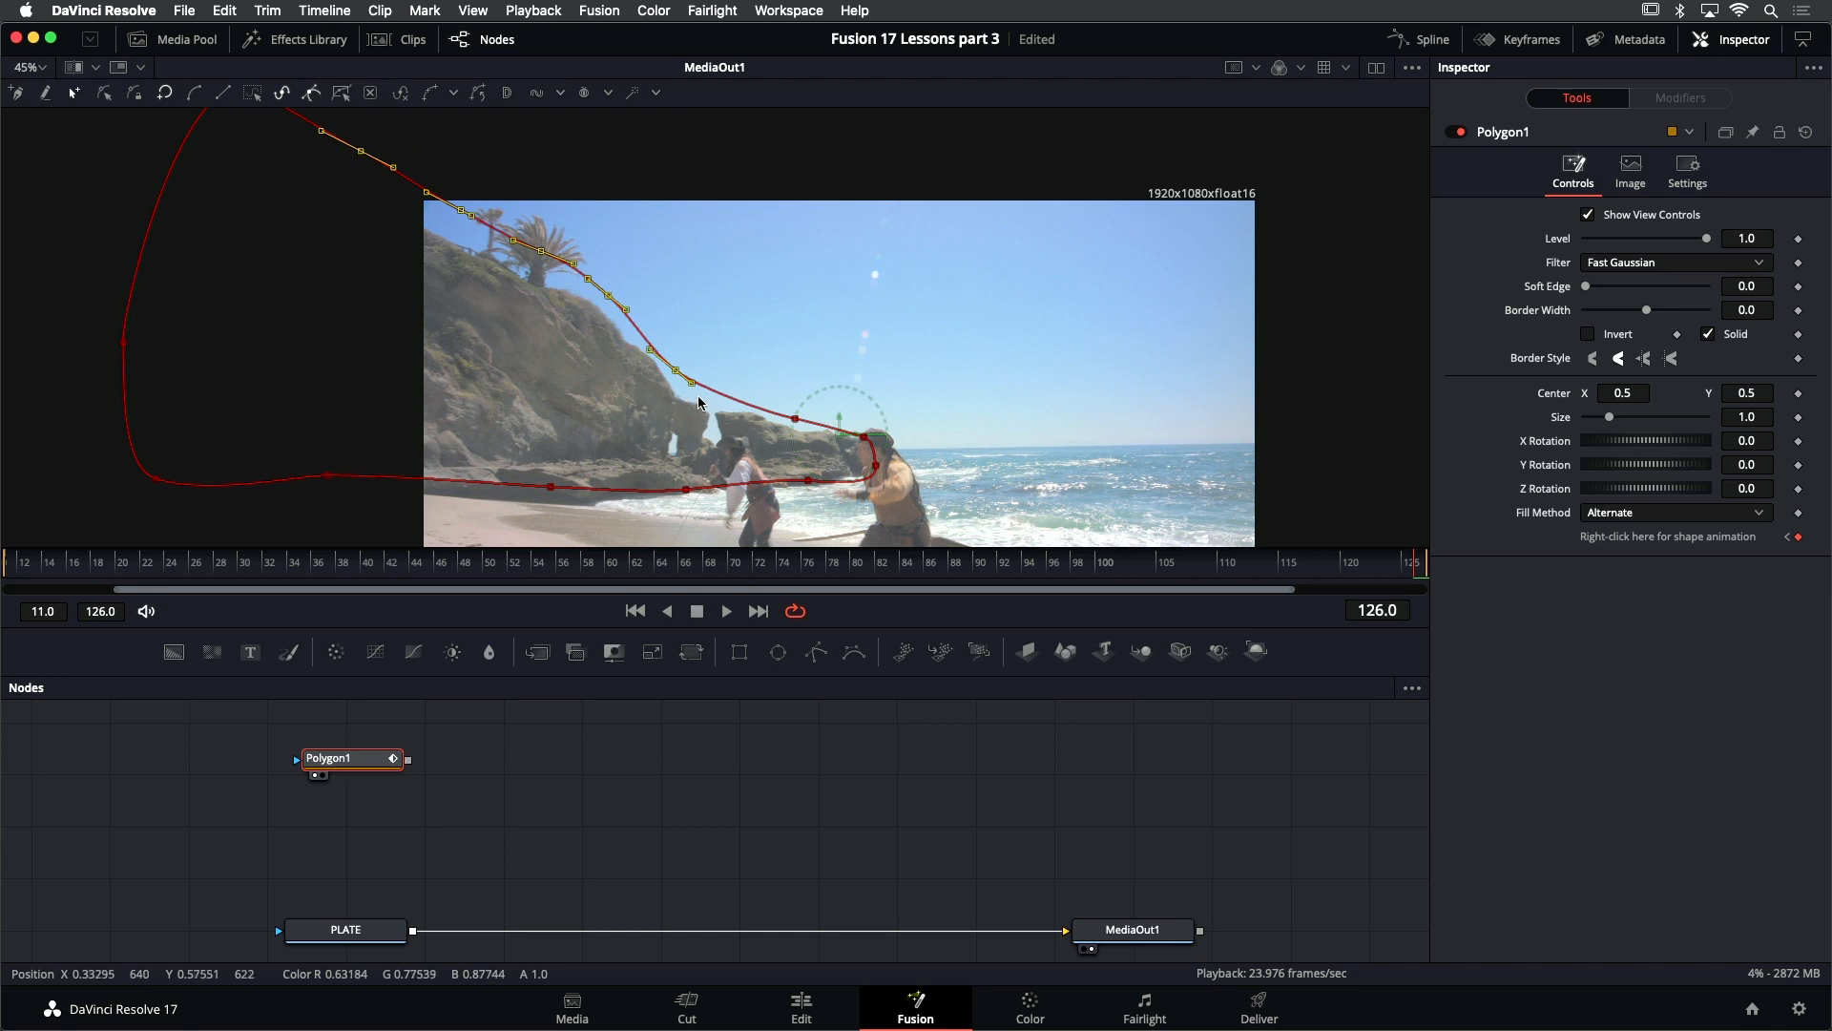
- Reselect all mask points and fine-tune the shape's horizontal fit to the cliff at frame 126
scroll(698, 399, down, 2)
drag(228, 165, 842, 512)
scroll(833, 494, up, 2)
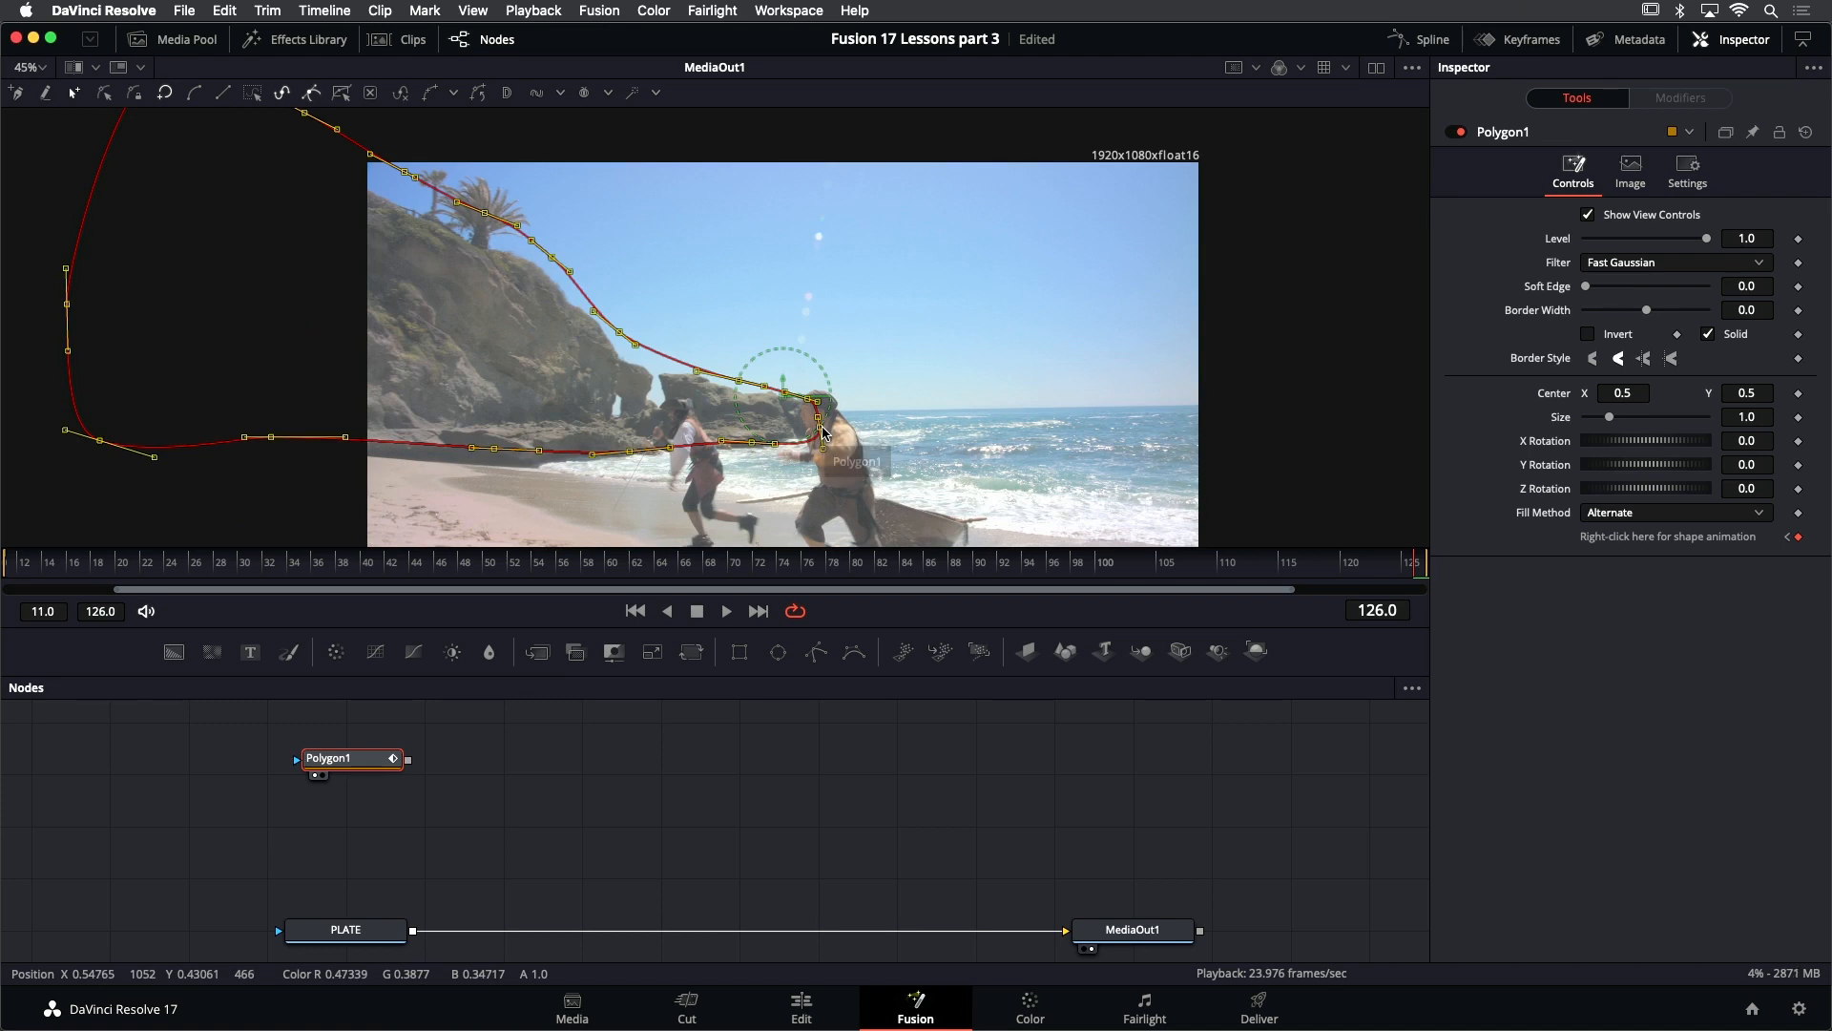
mouse_move(822, 426)
mouse_down()
mouse_move(855, 427)
mouse_move(804, 426)
mouse_up()
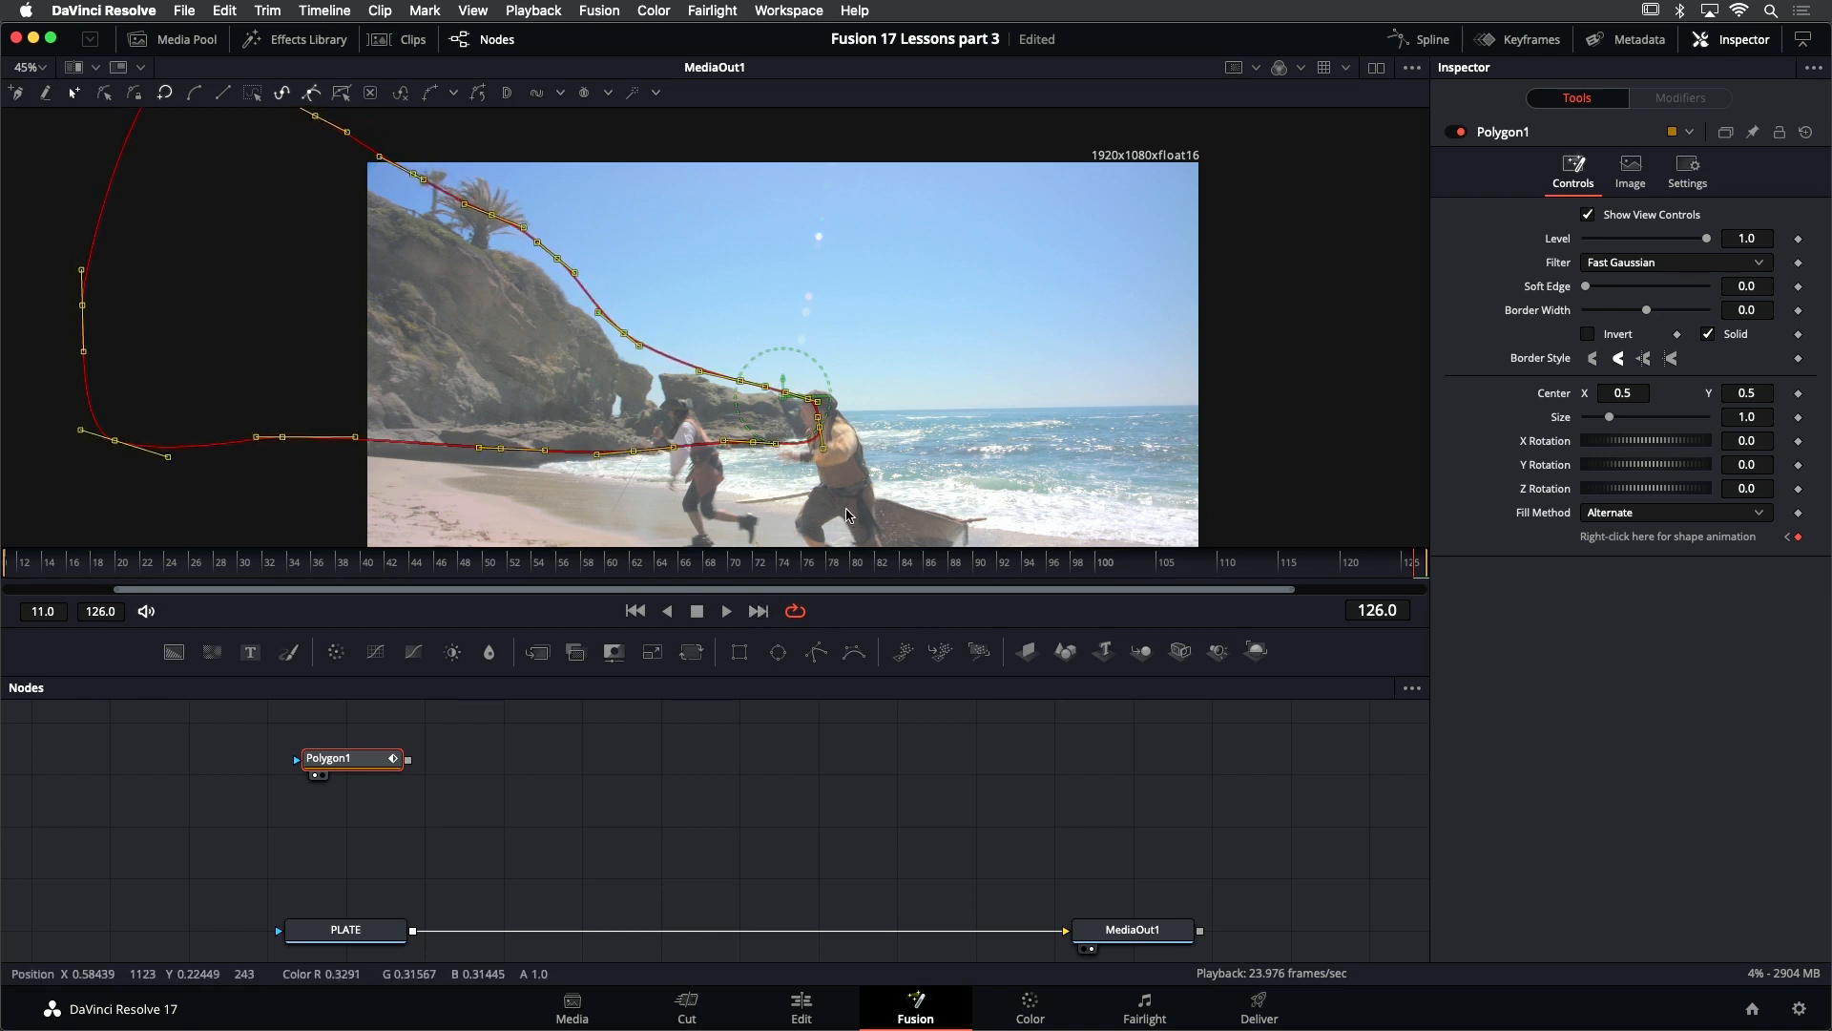
drag(821, 423, 814, 451)
- Review the mask's motion from the first frame, and at frame 83 move the whole mask over to the rock tip
click(636, 616)
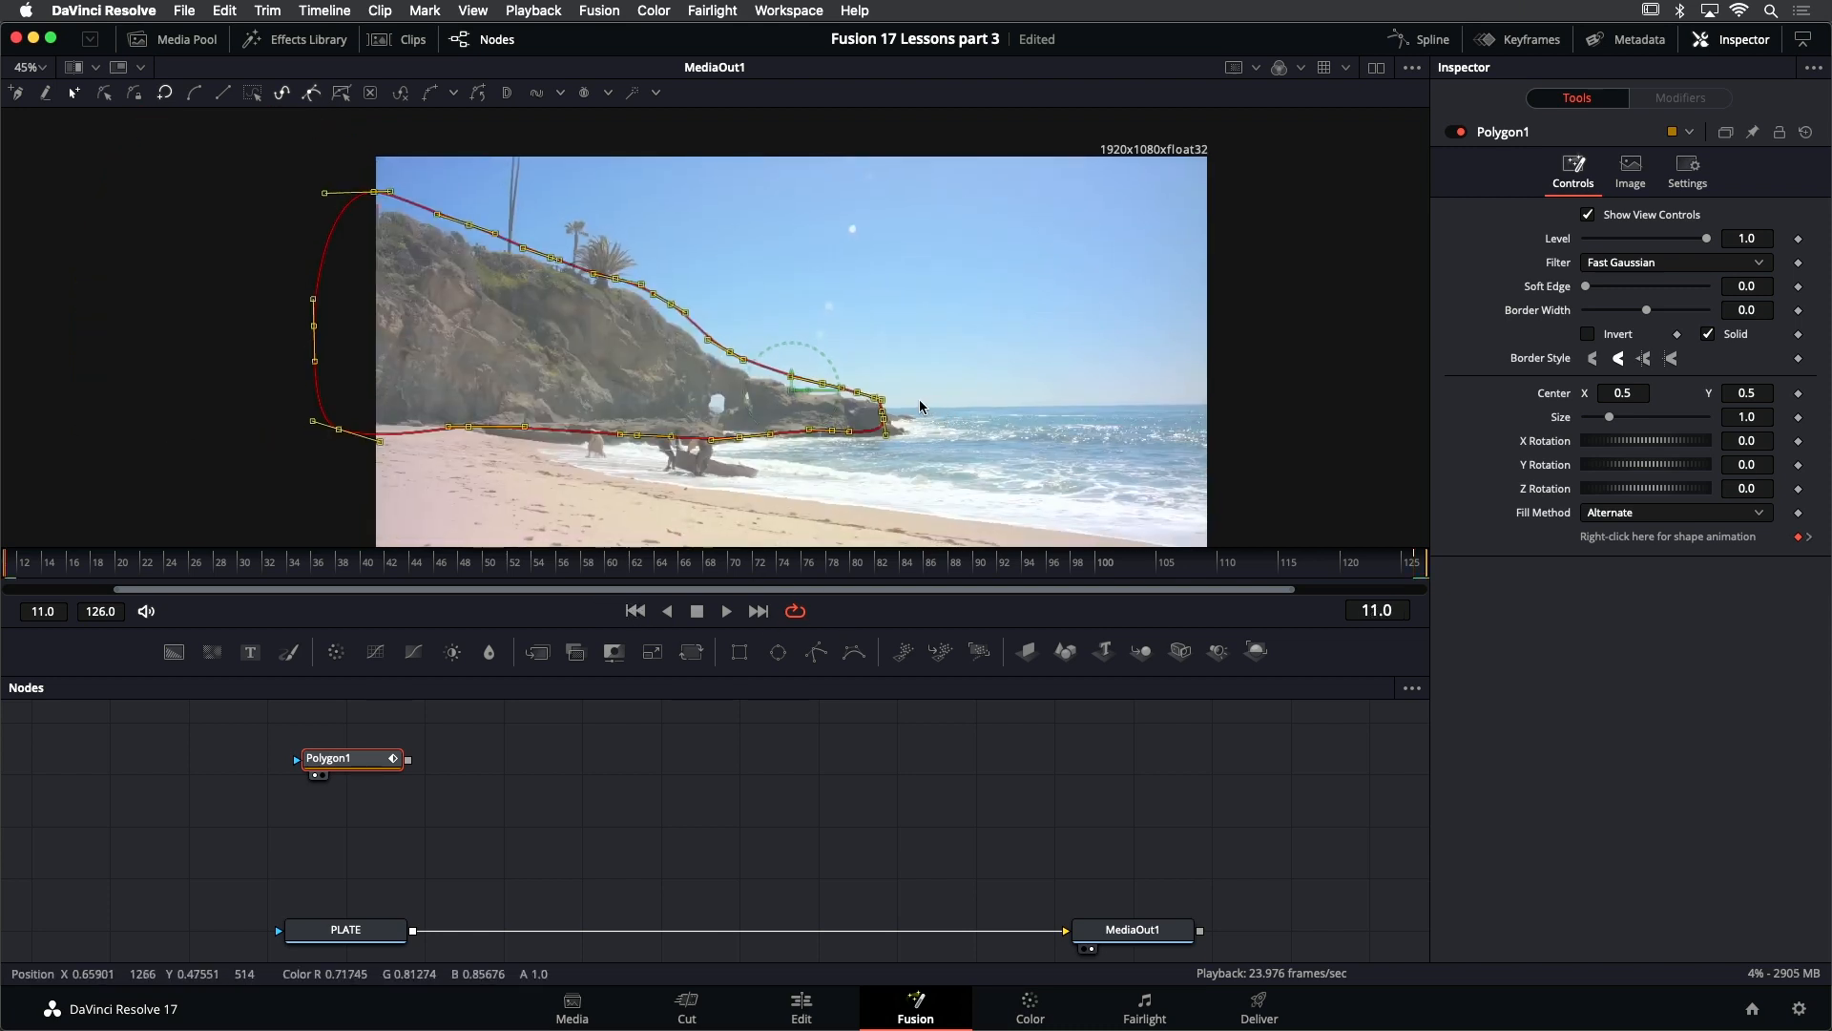
key(space)
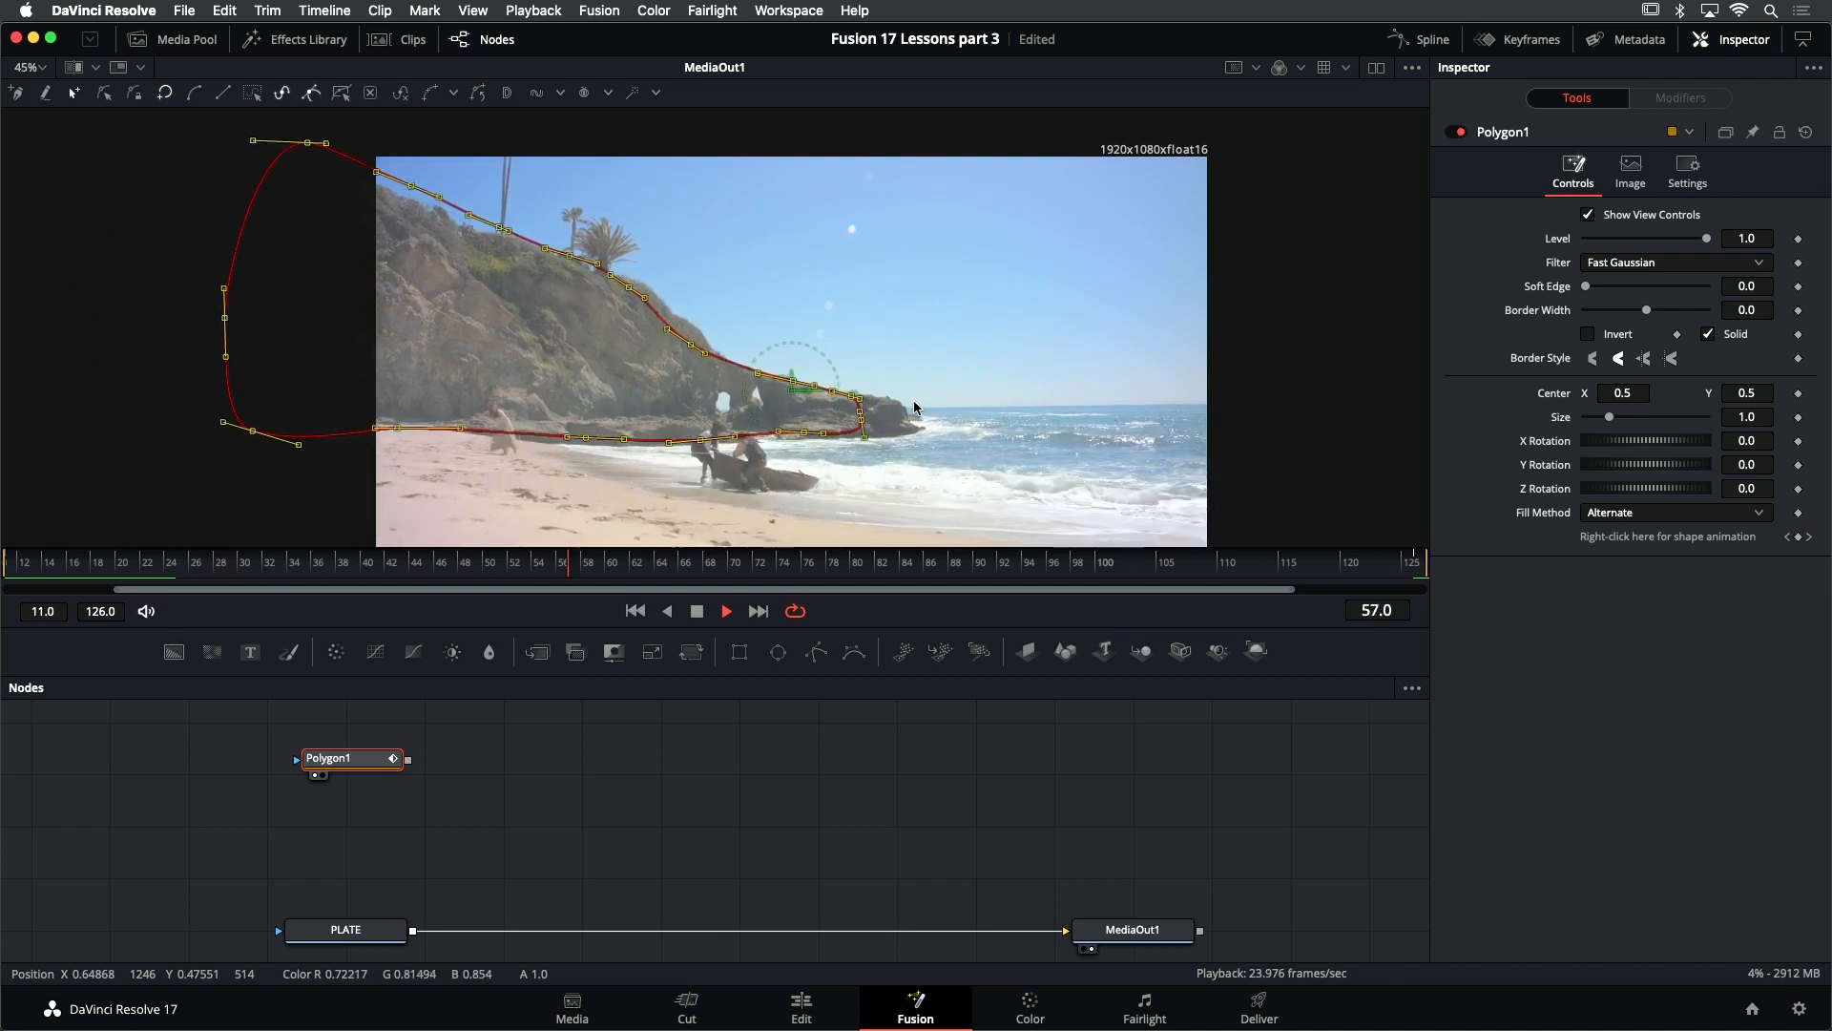
key(space)
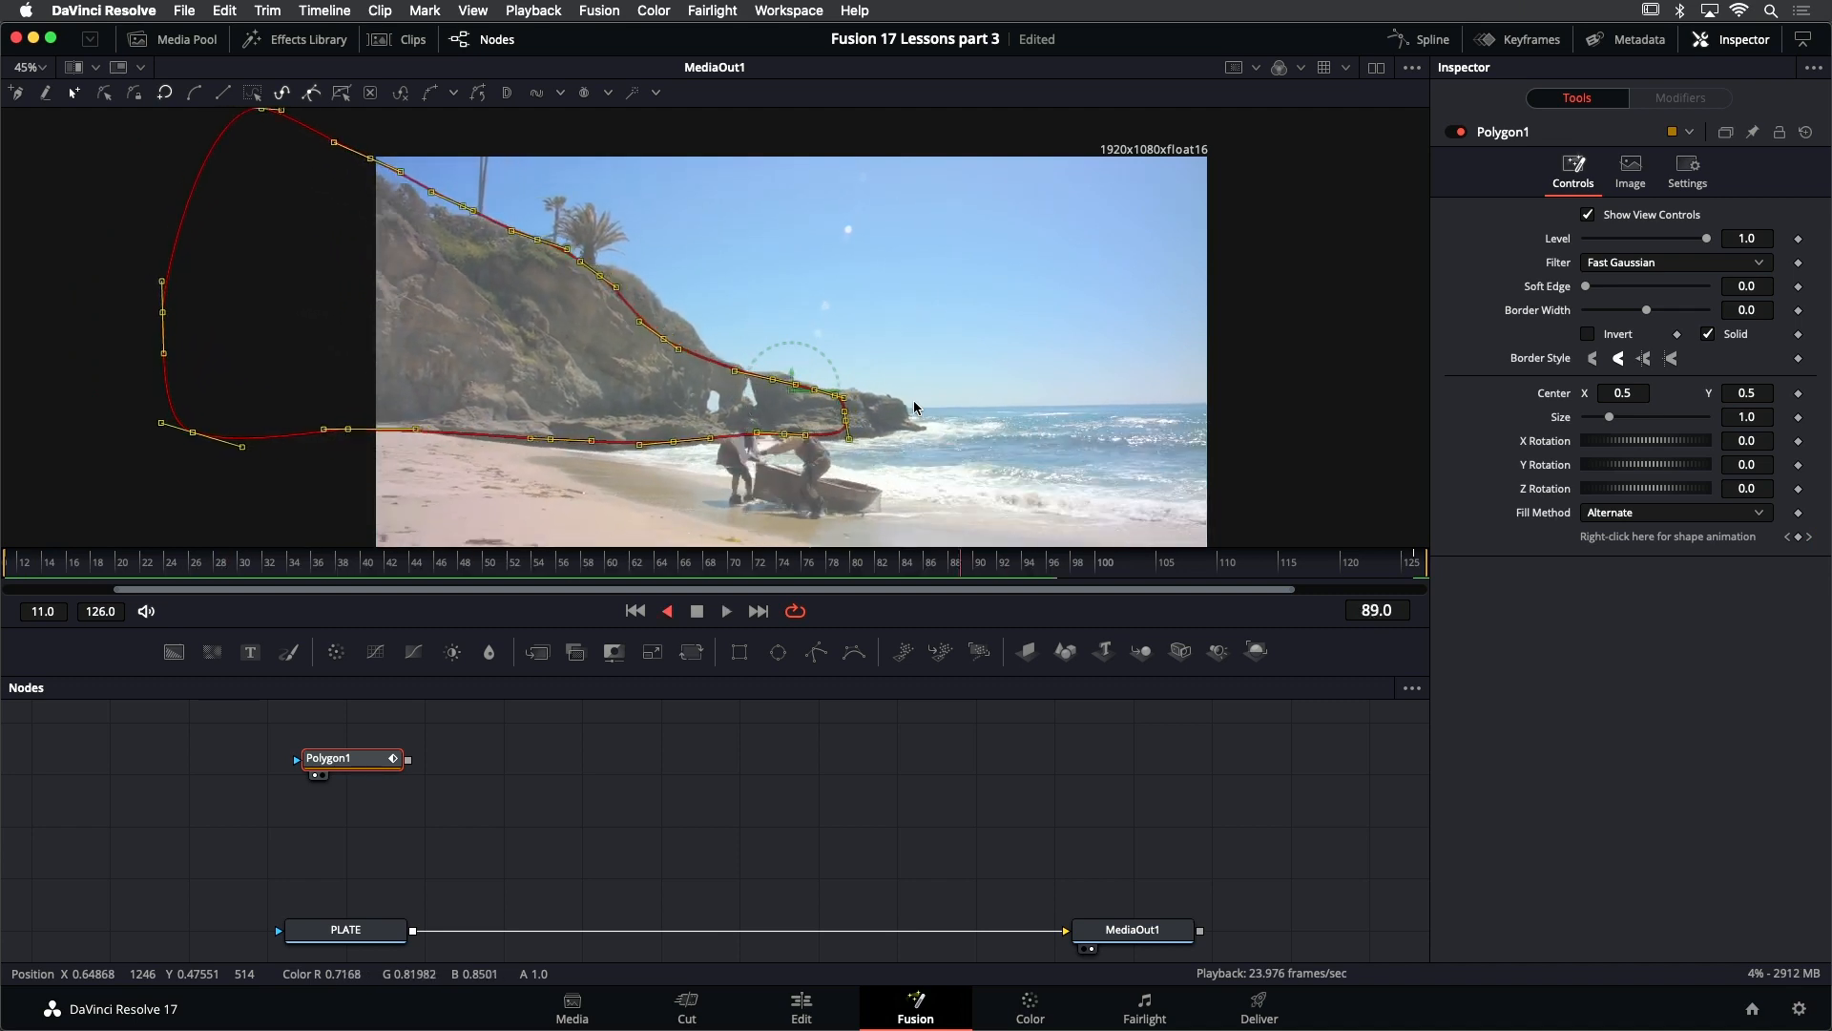
key(Right)
key(Right)
key(Right)
key(Right)
key(Right)
key(Right)
key(Right)
key(Right)
key(Right)
key(Right)
key(Left)
key(Left)
key(Left)
key(Left)
key(Left)
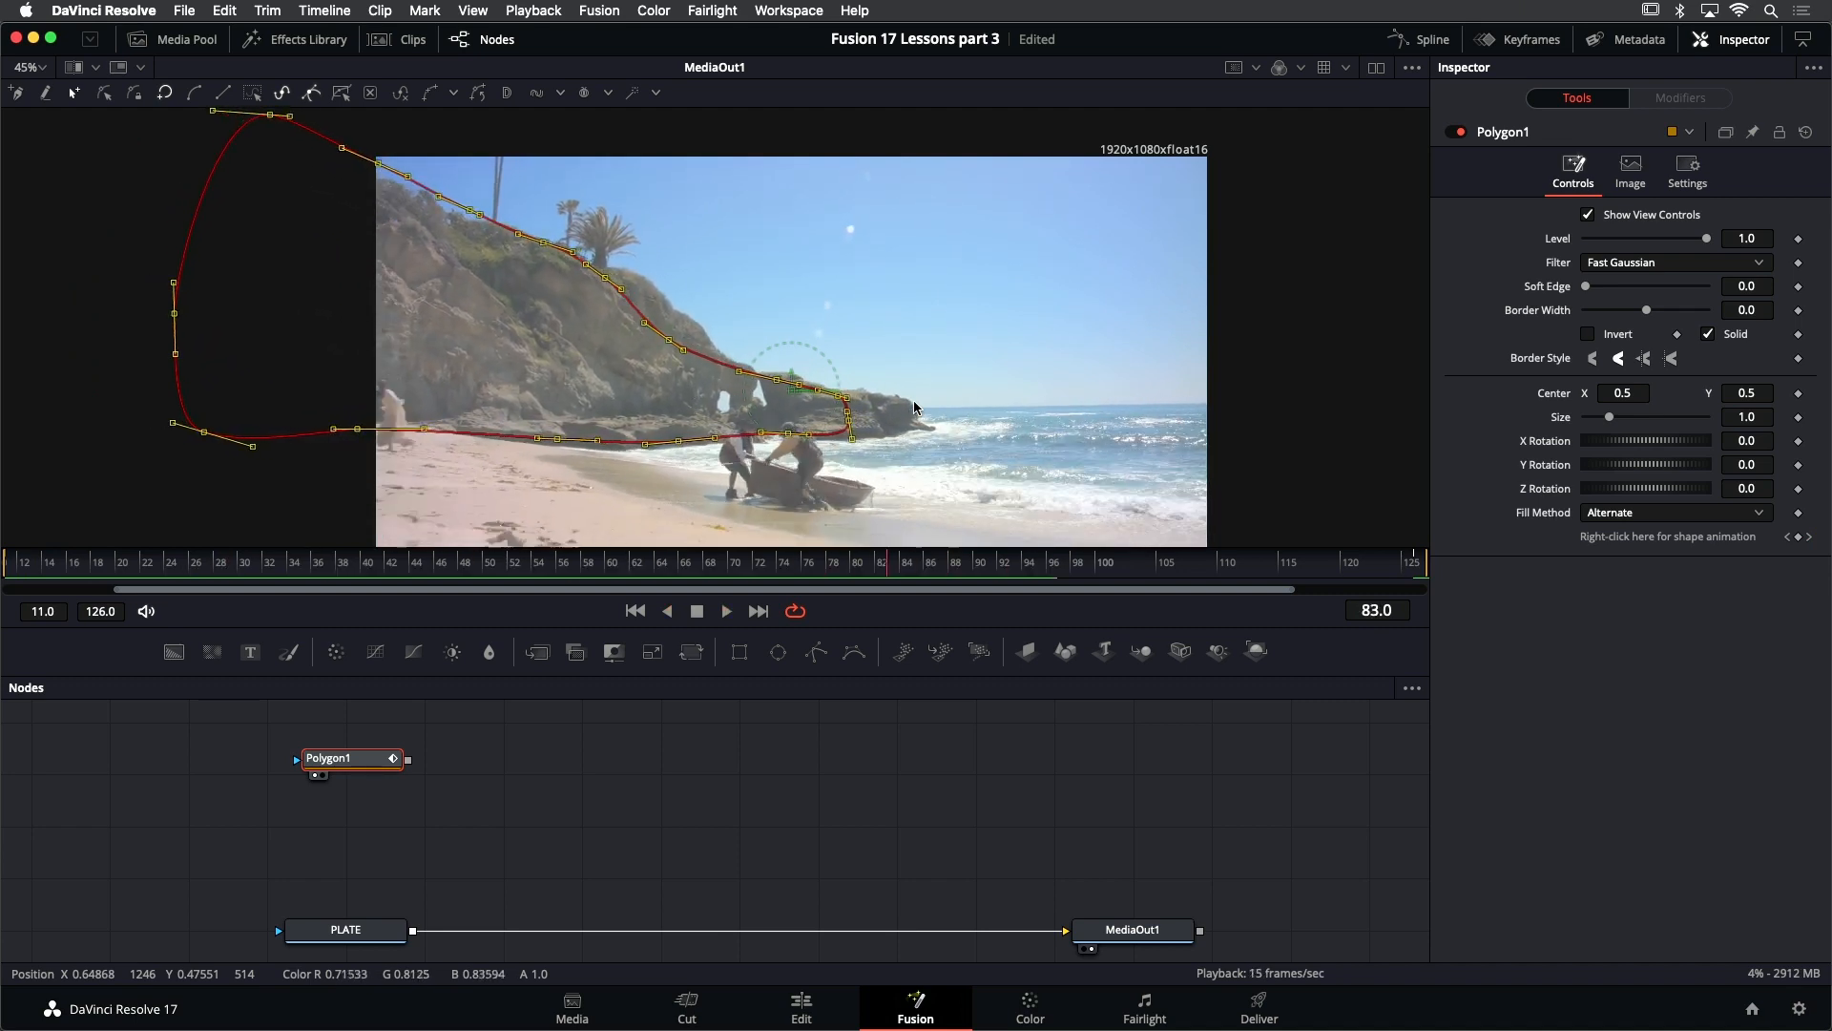
drag(850, 427, 914, 423)
- Play the shot forward and backward to check how closely the animated mask follows the headland
key(j)
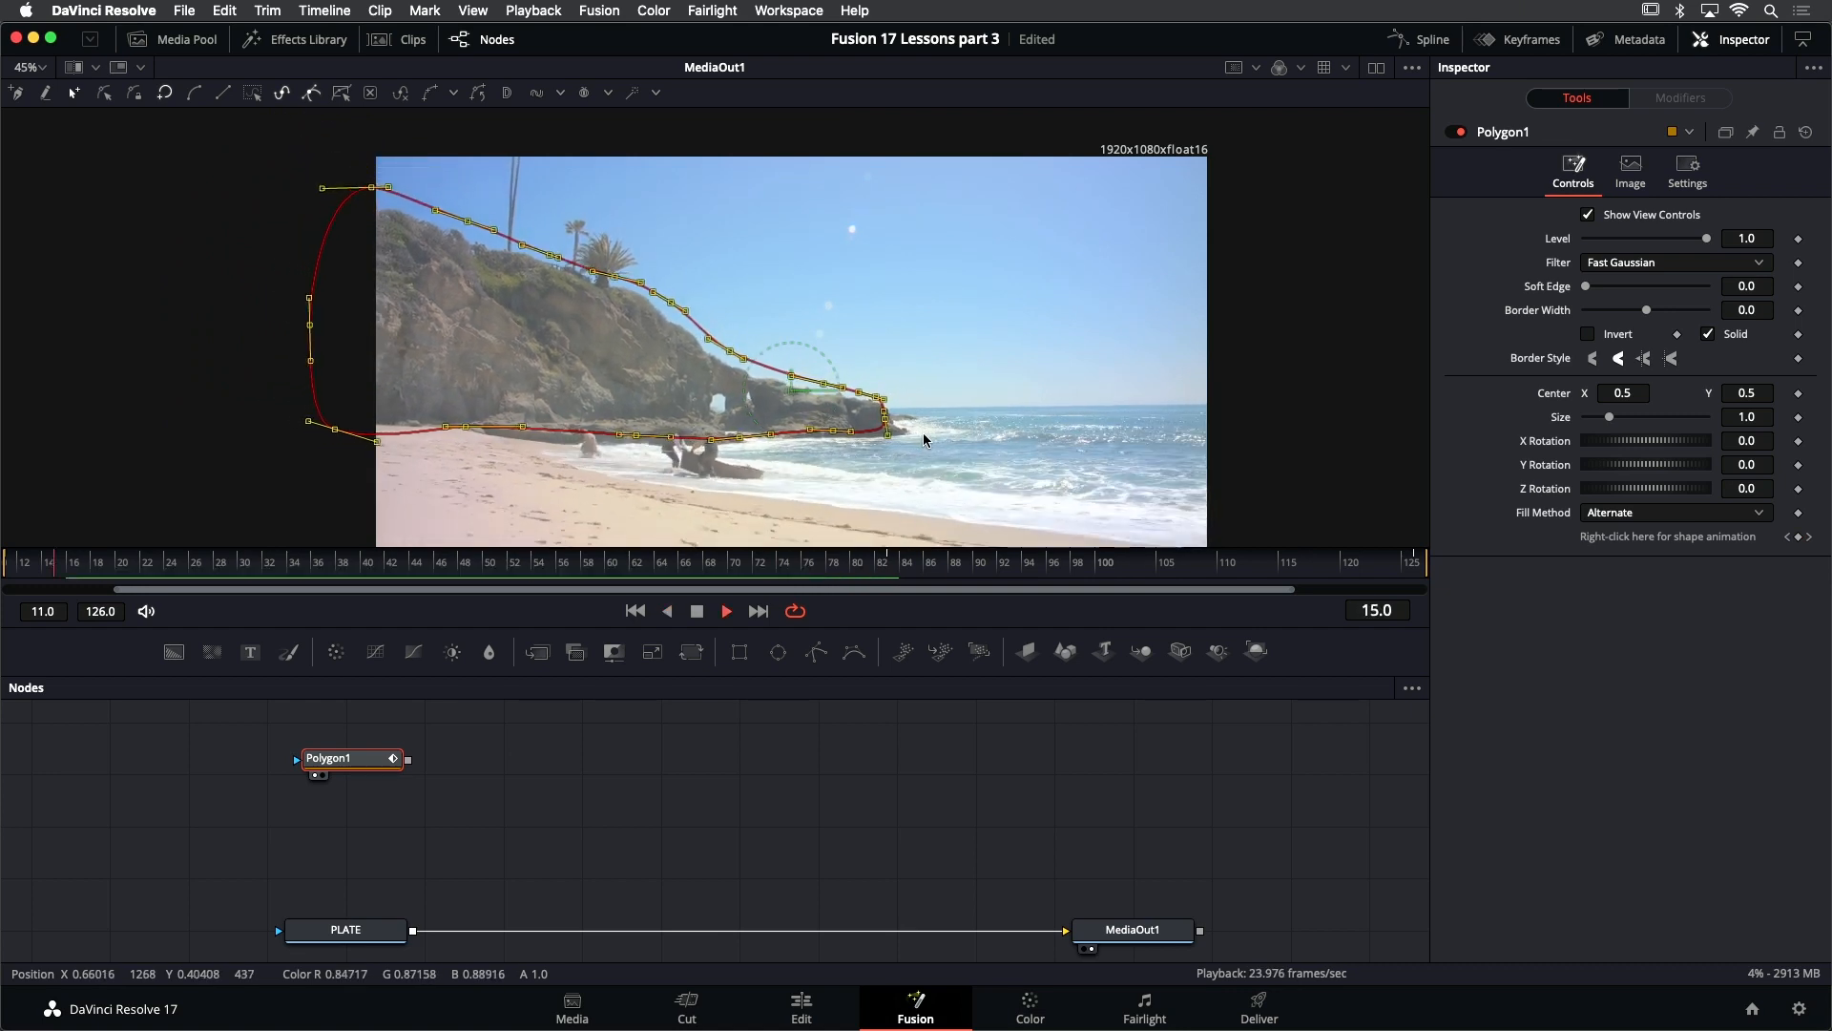
key(l)
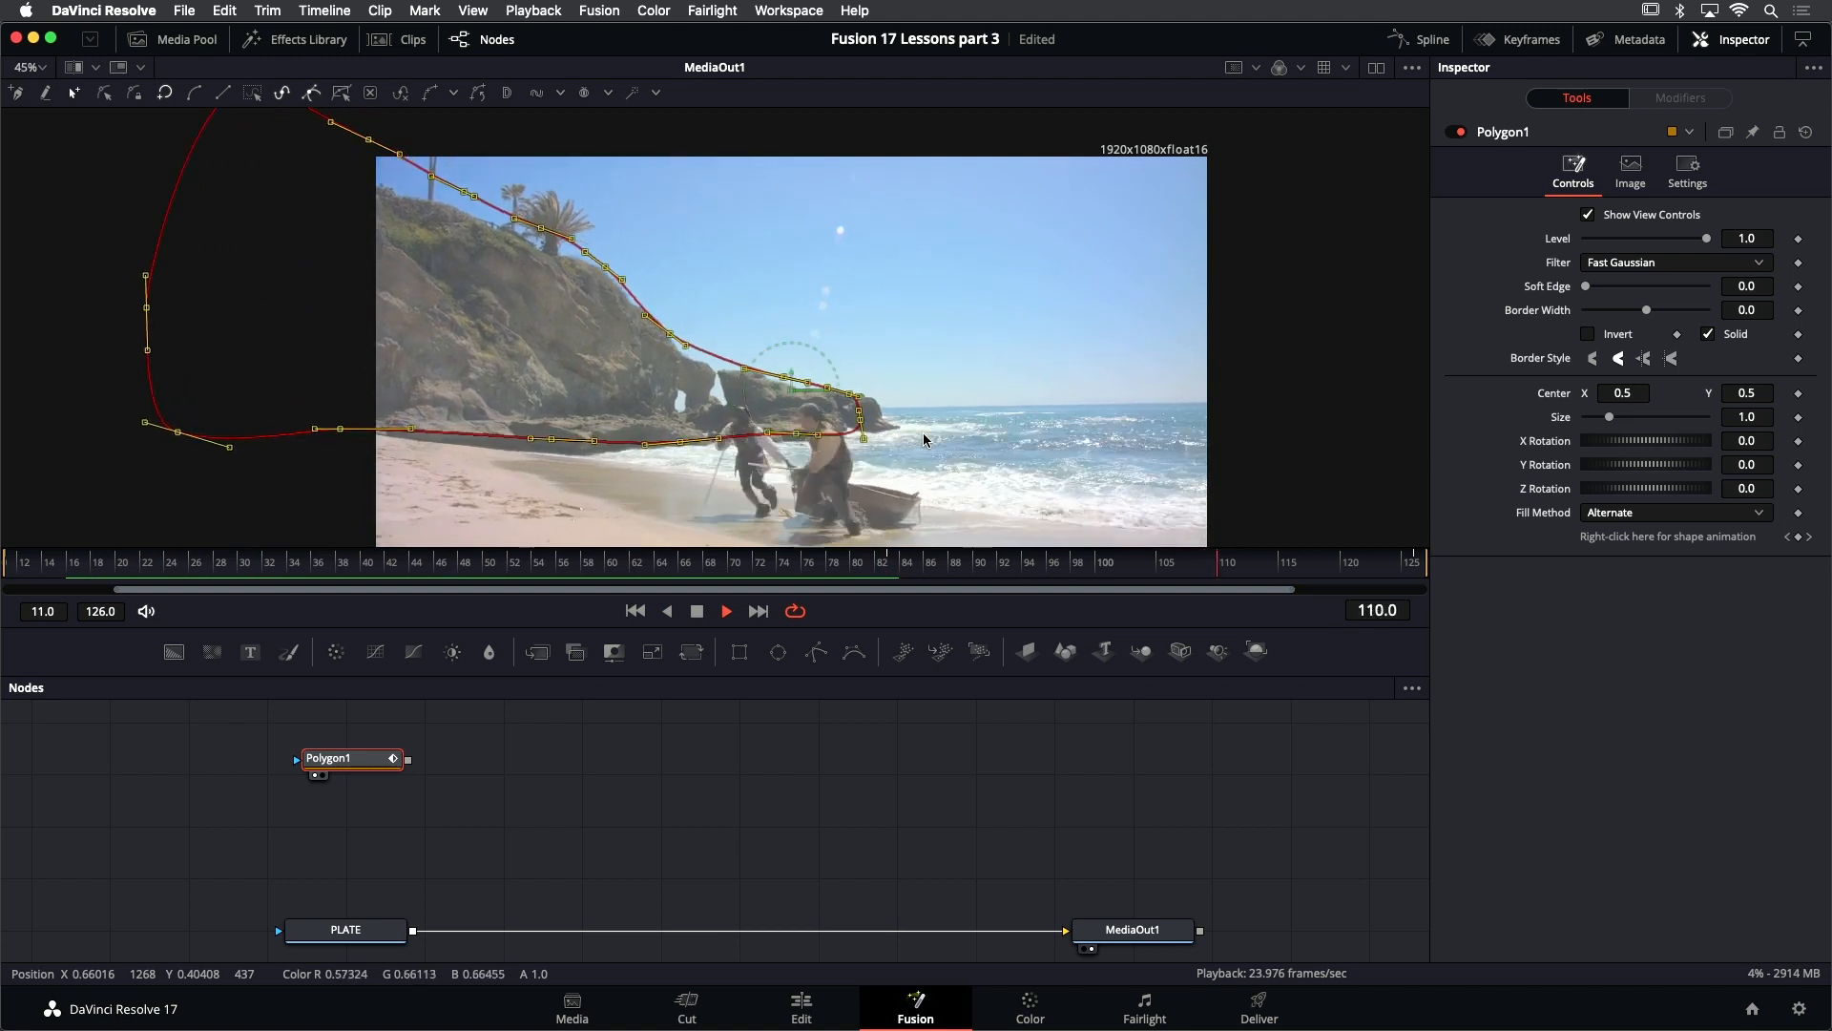
key(j)
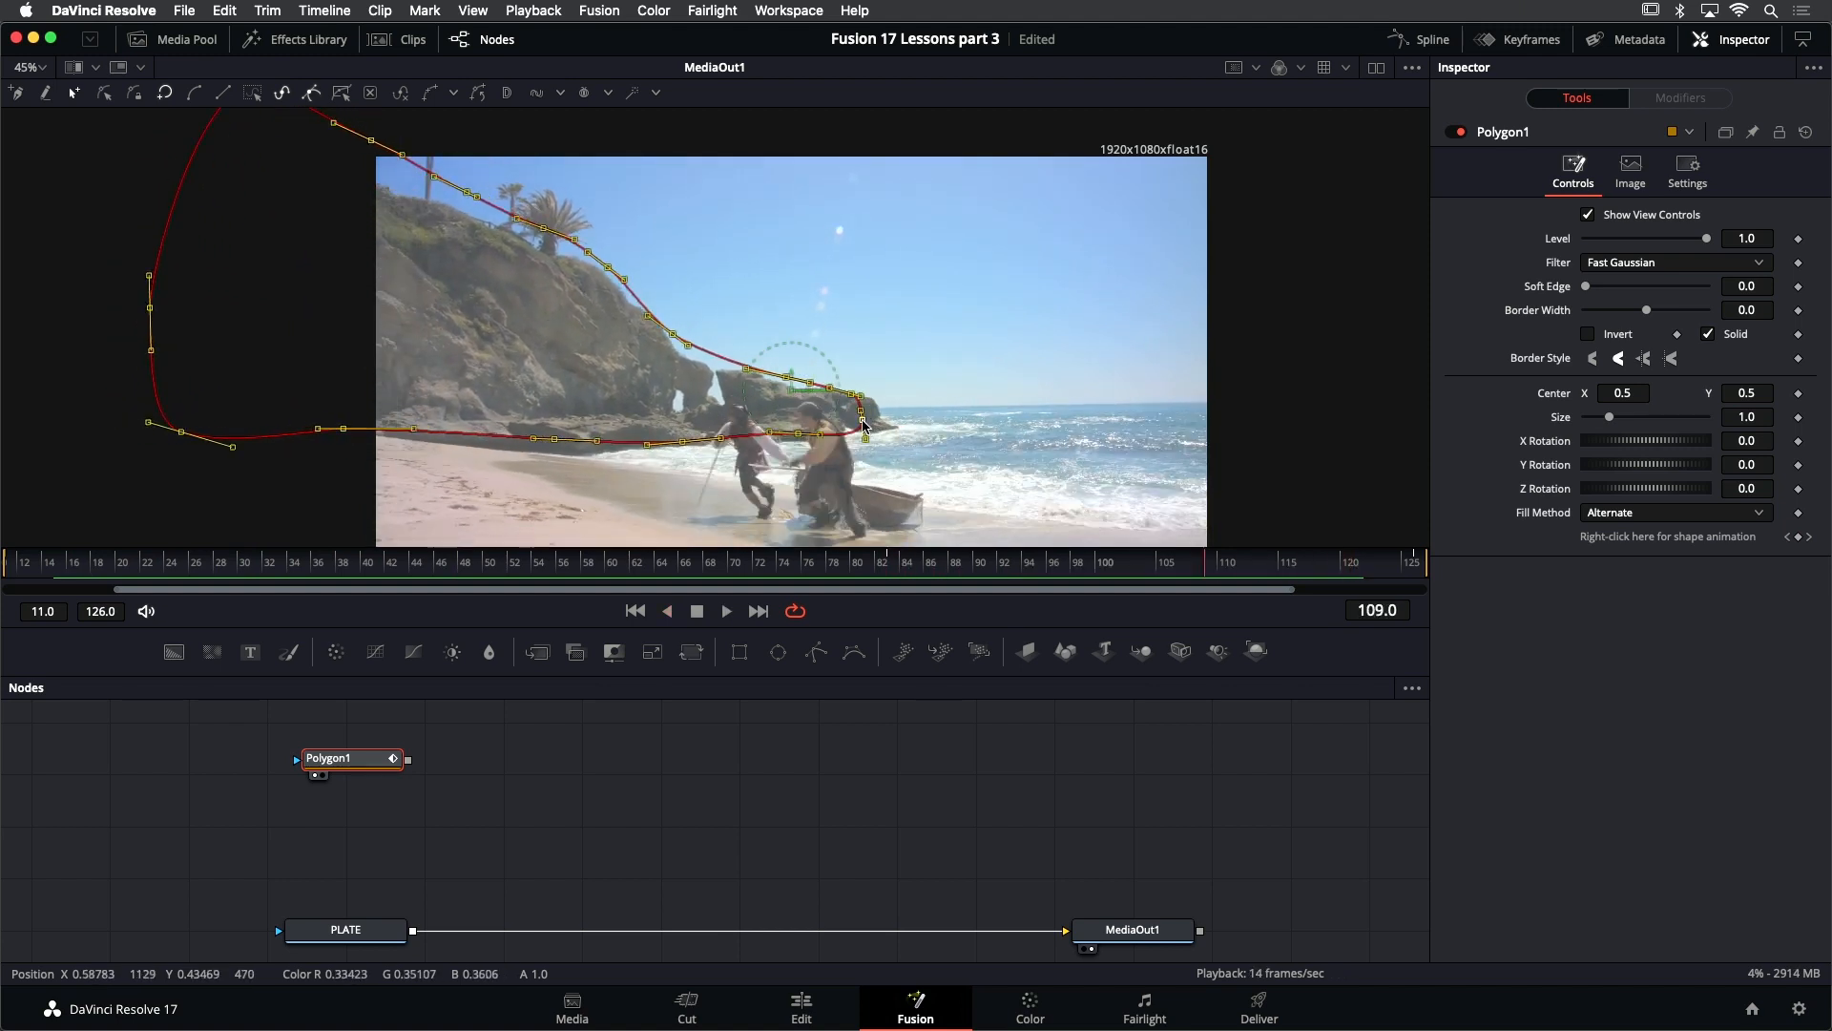
key(space)
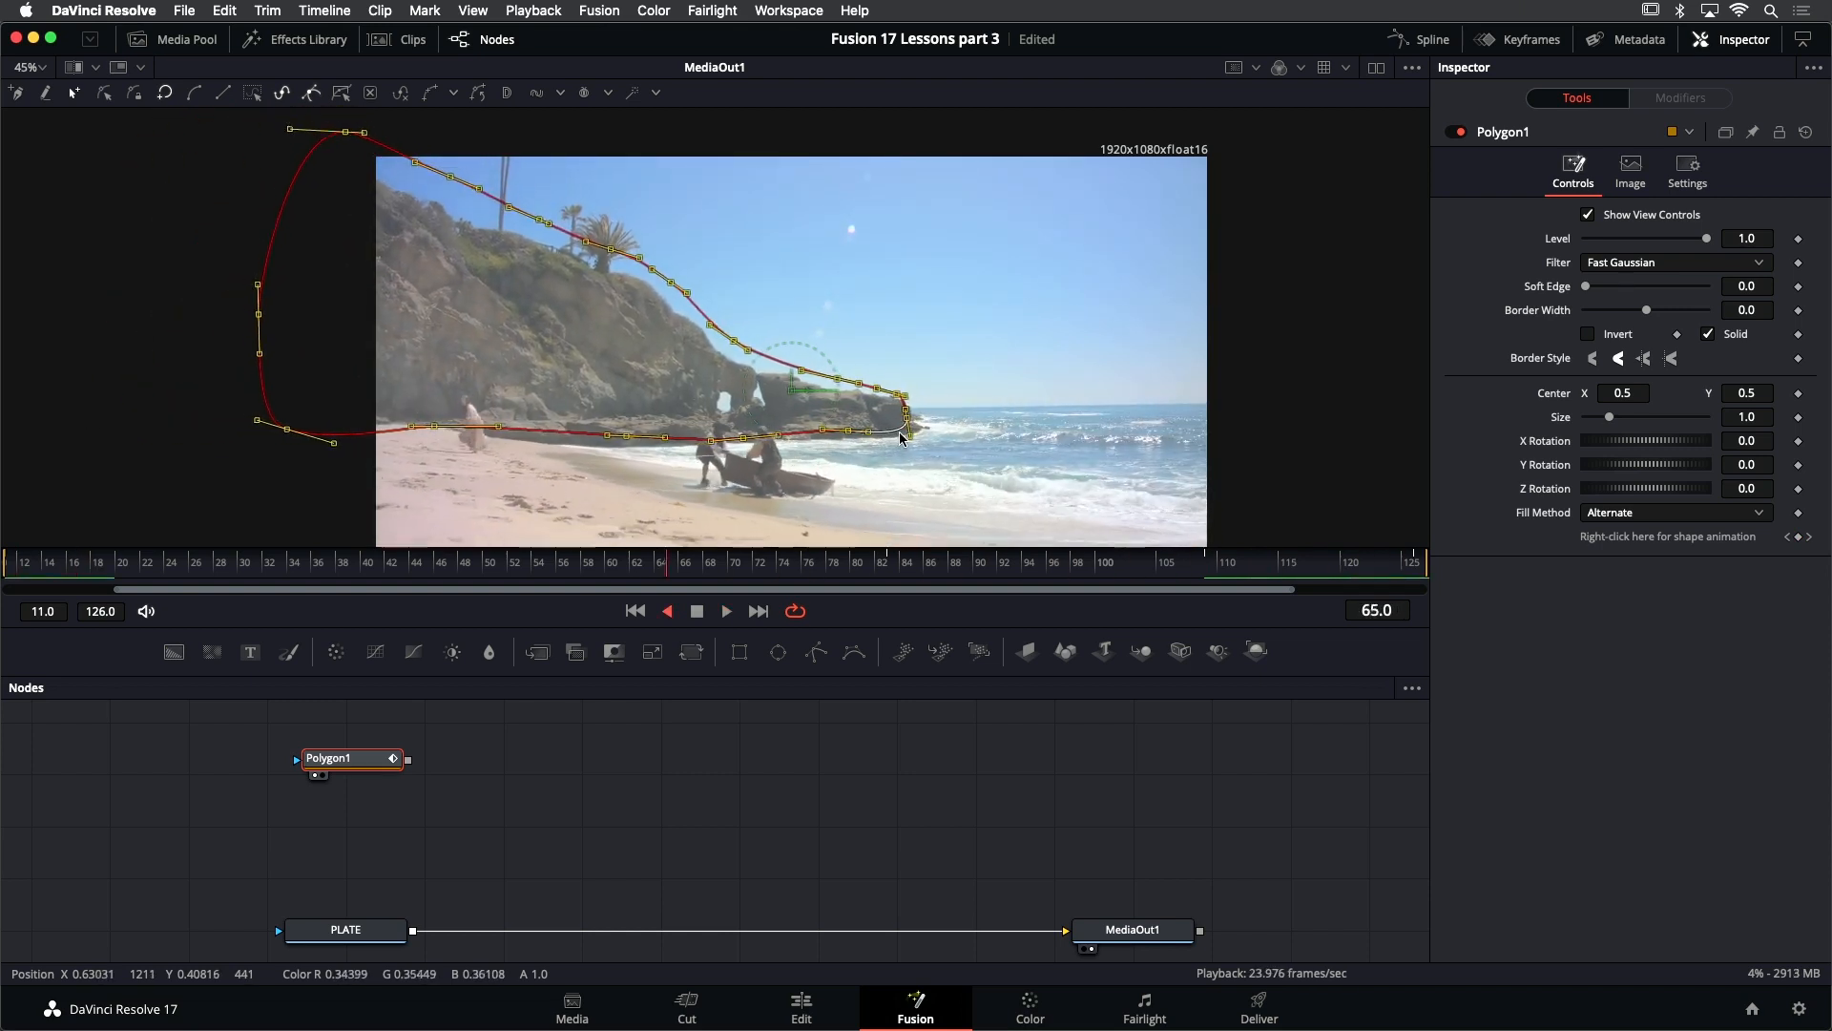
key(space)
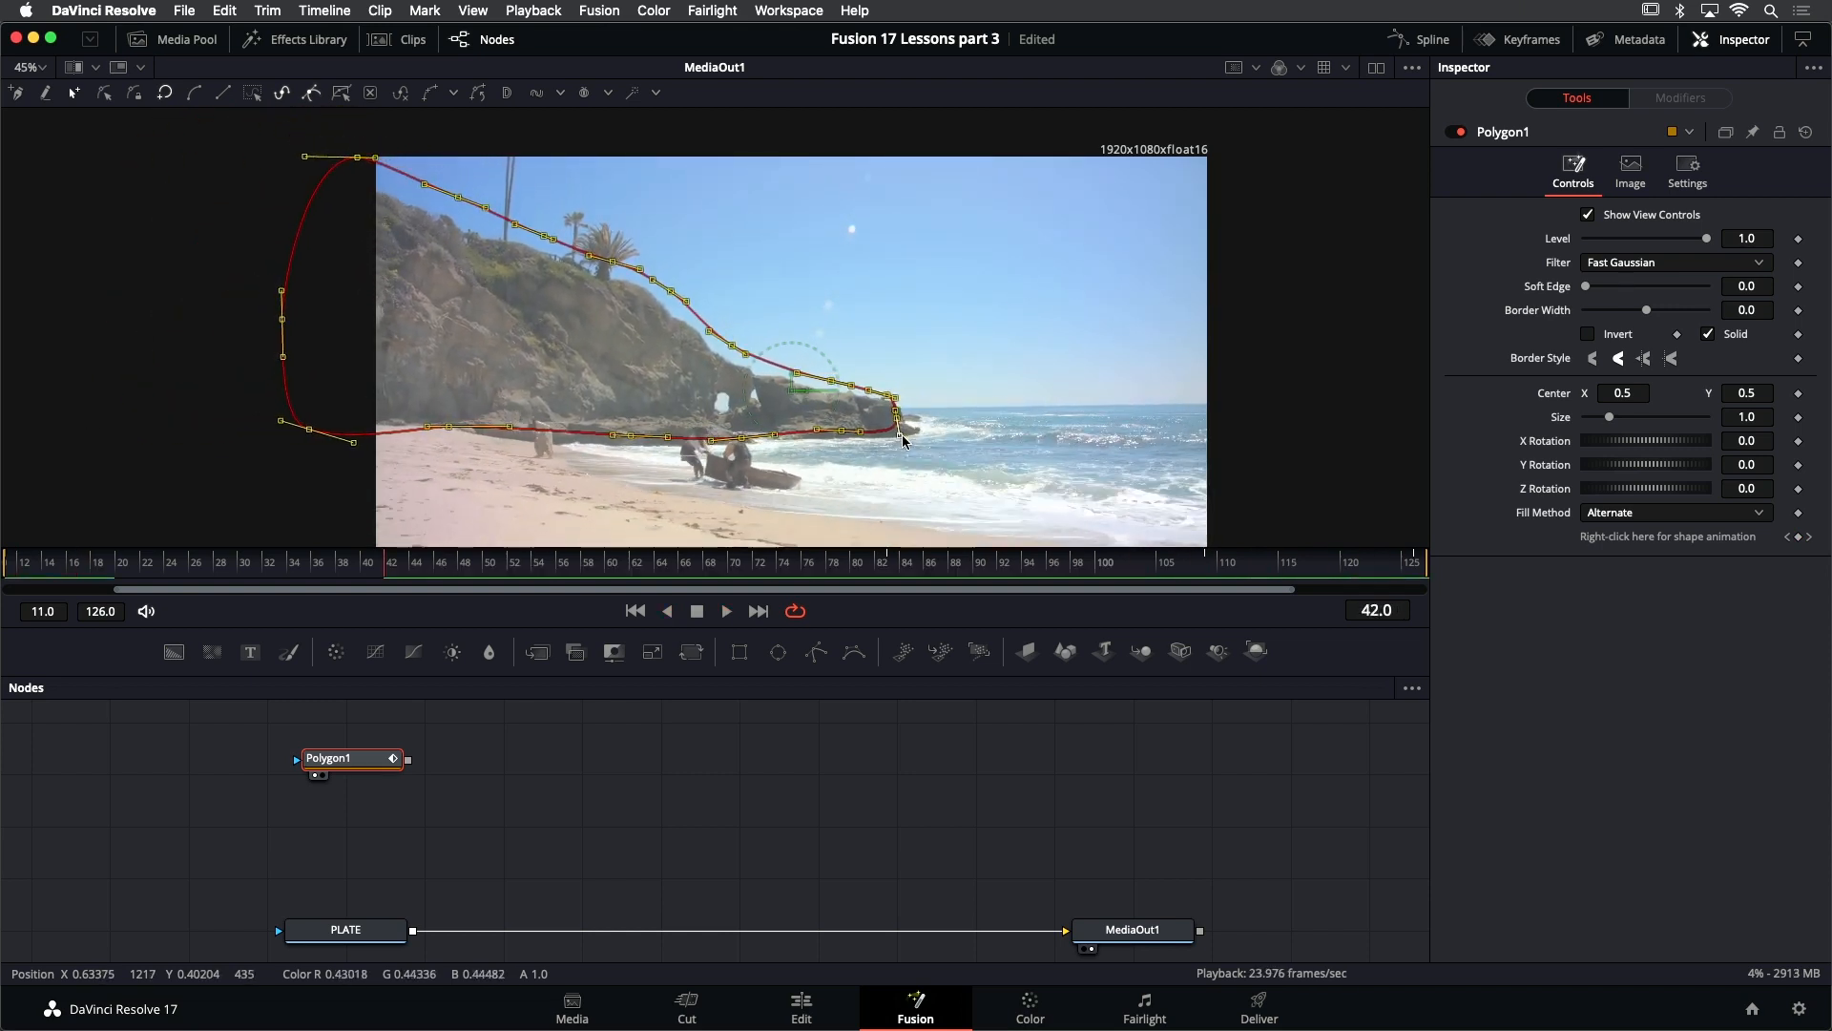
- Return to the first frame and rename the rocky headland's polygon node as POLY_ROCKS
click(635, 612)
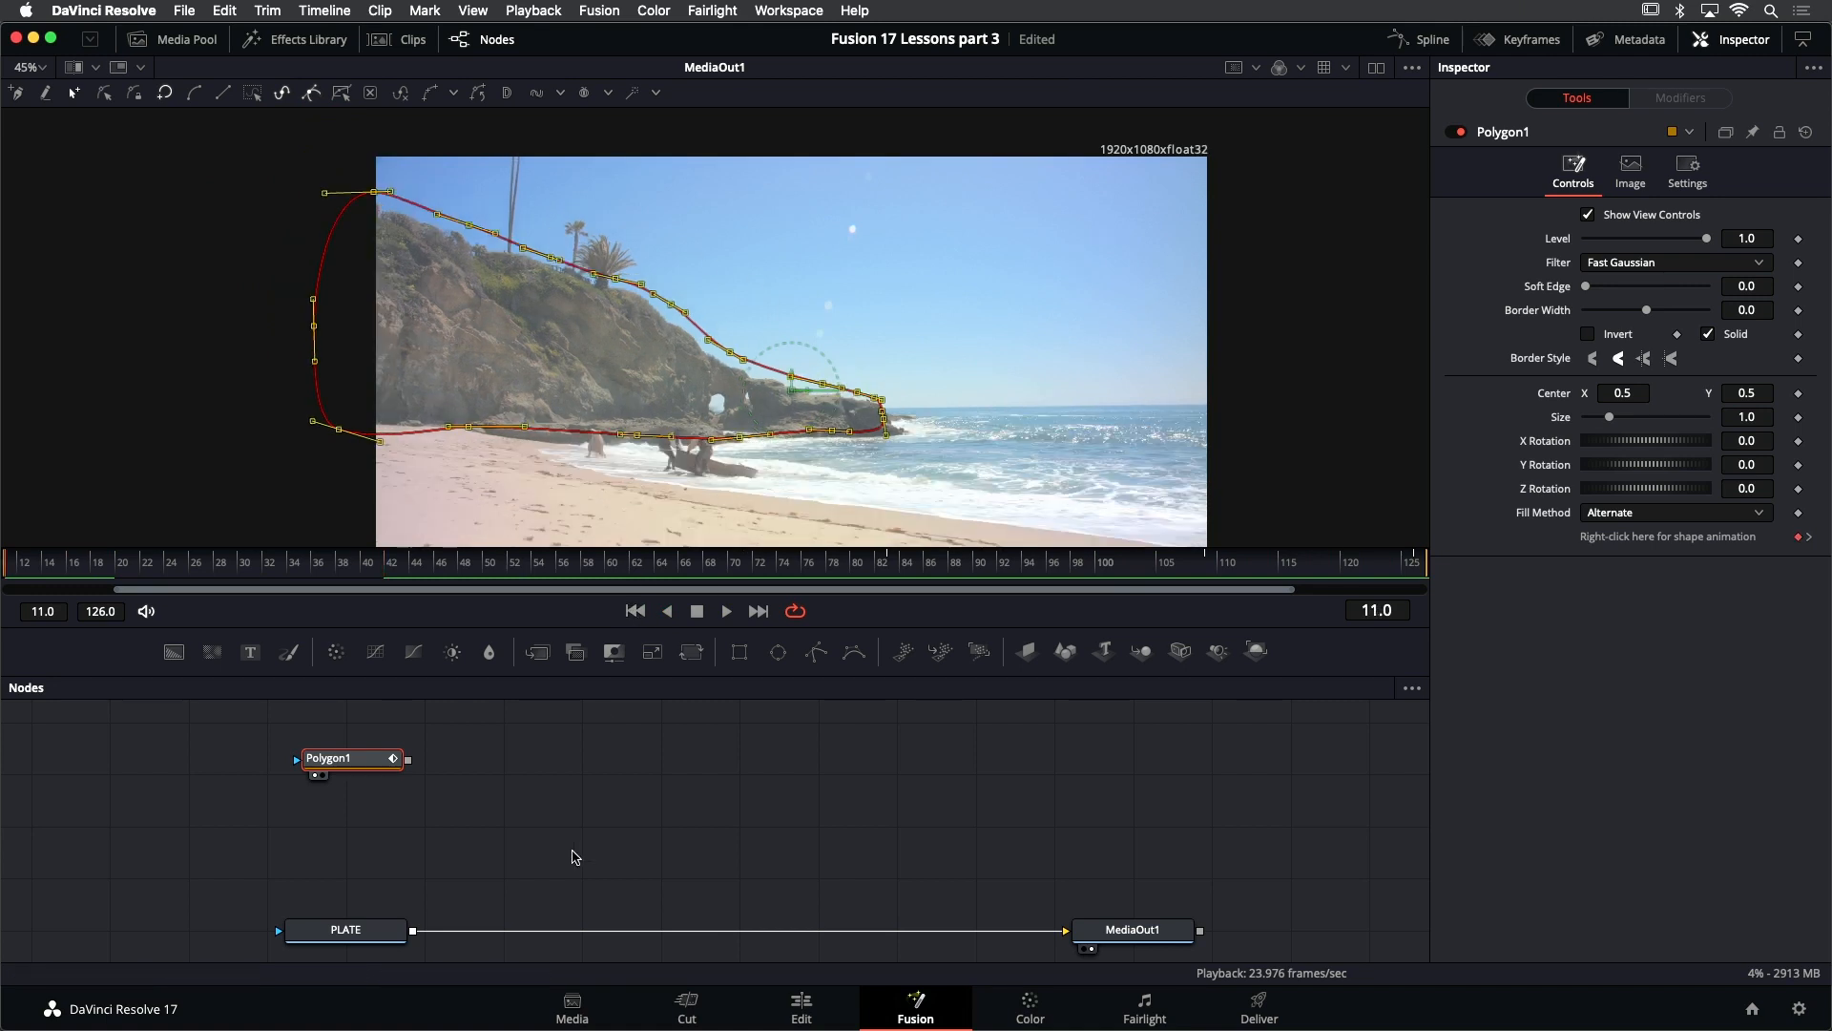
drag(543, 851, 592, 869)
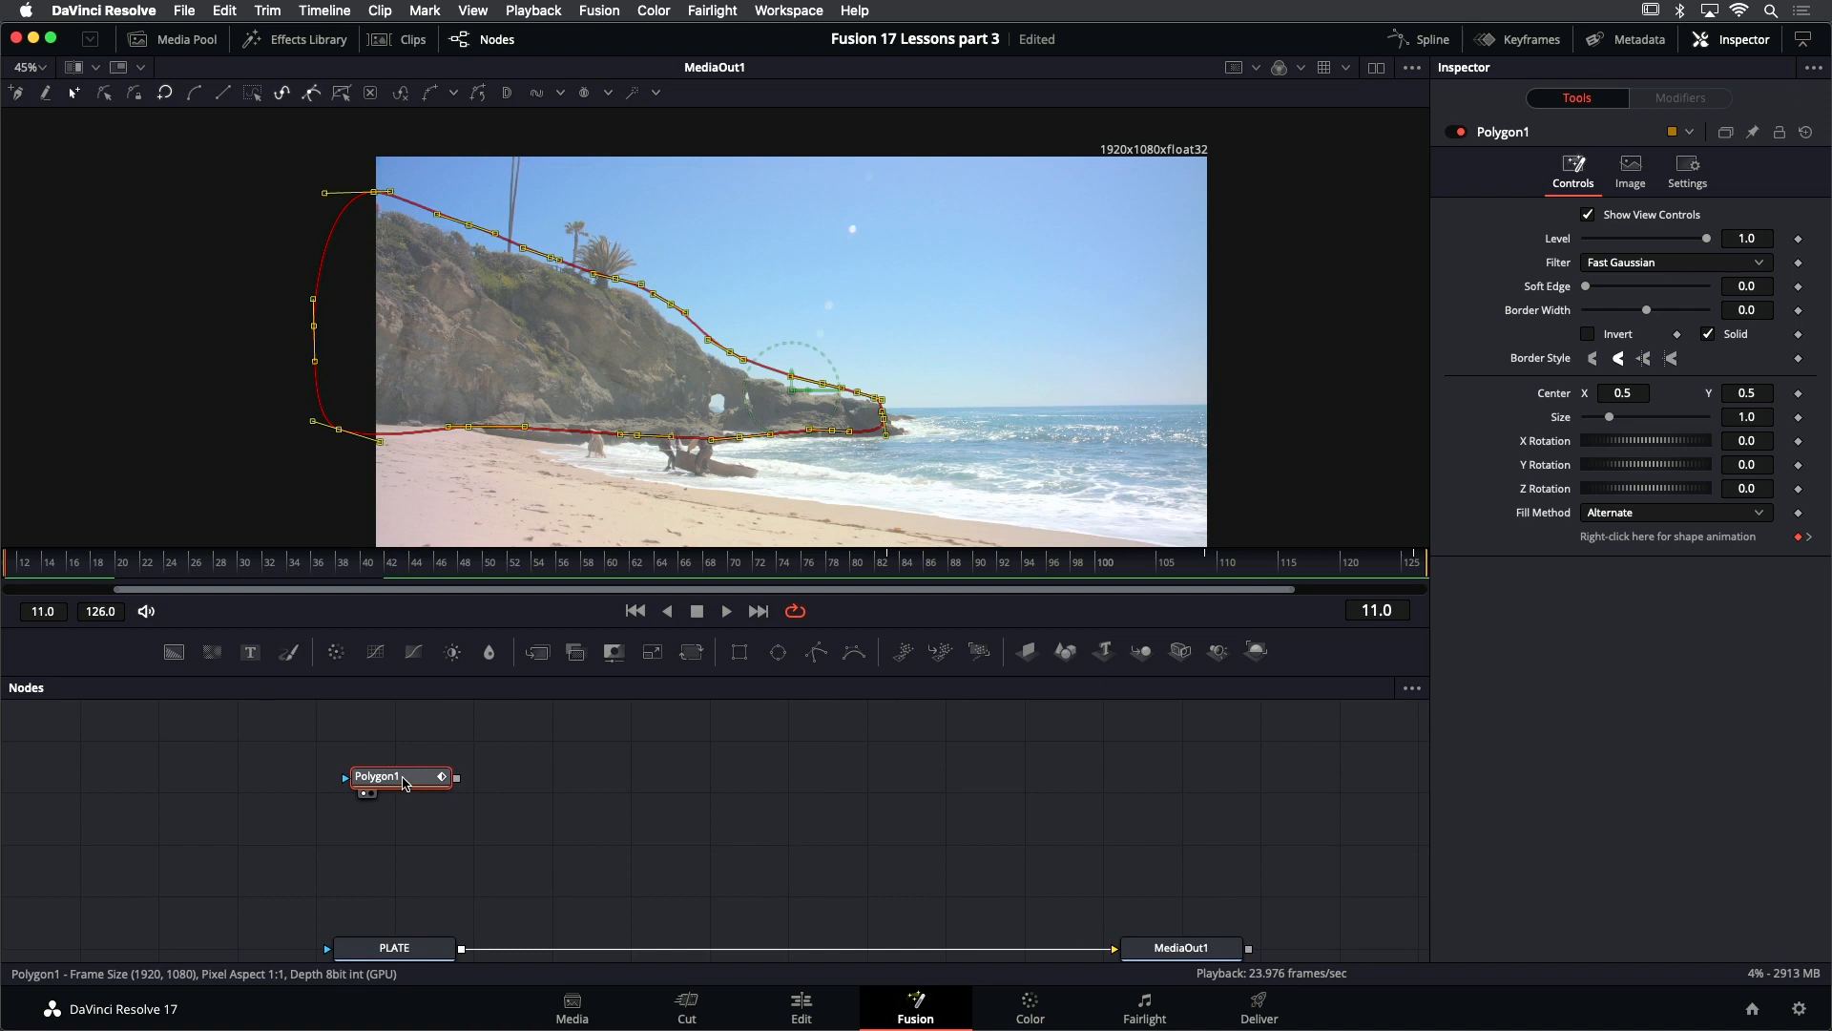
right_click(1507, 136)
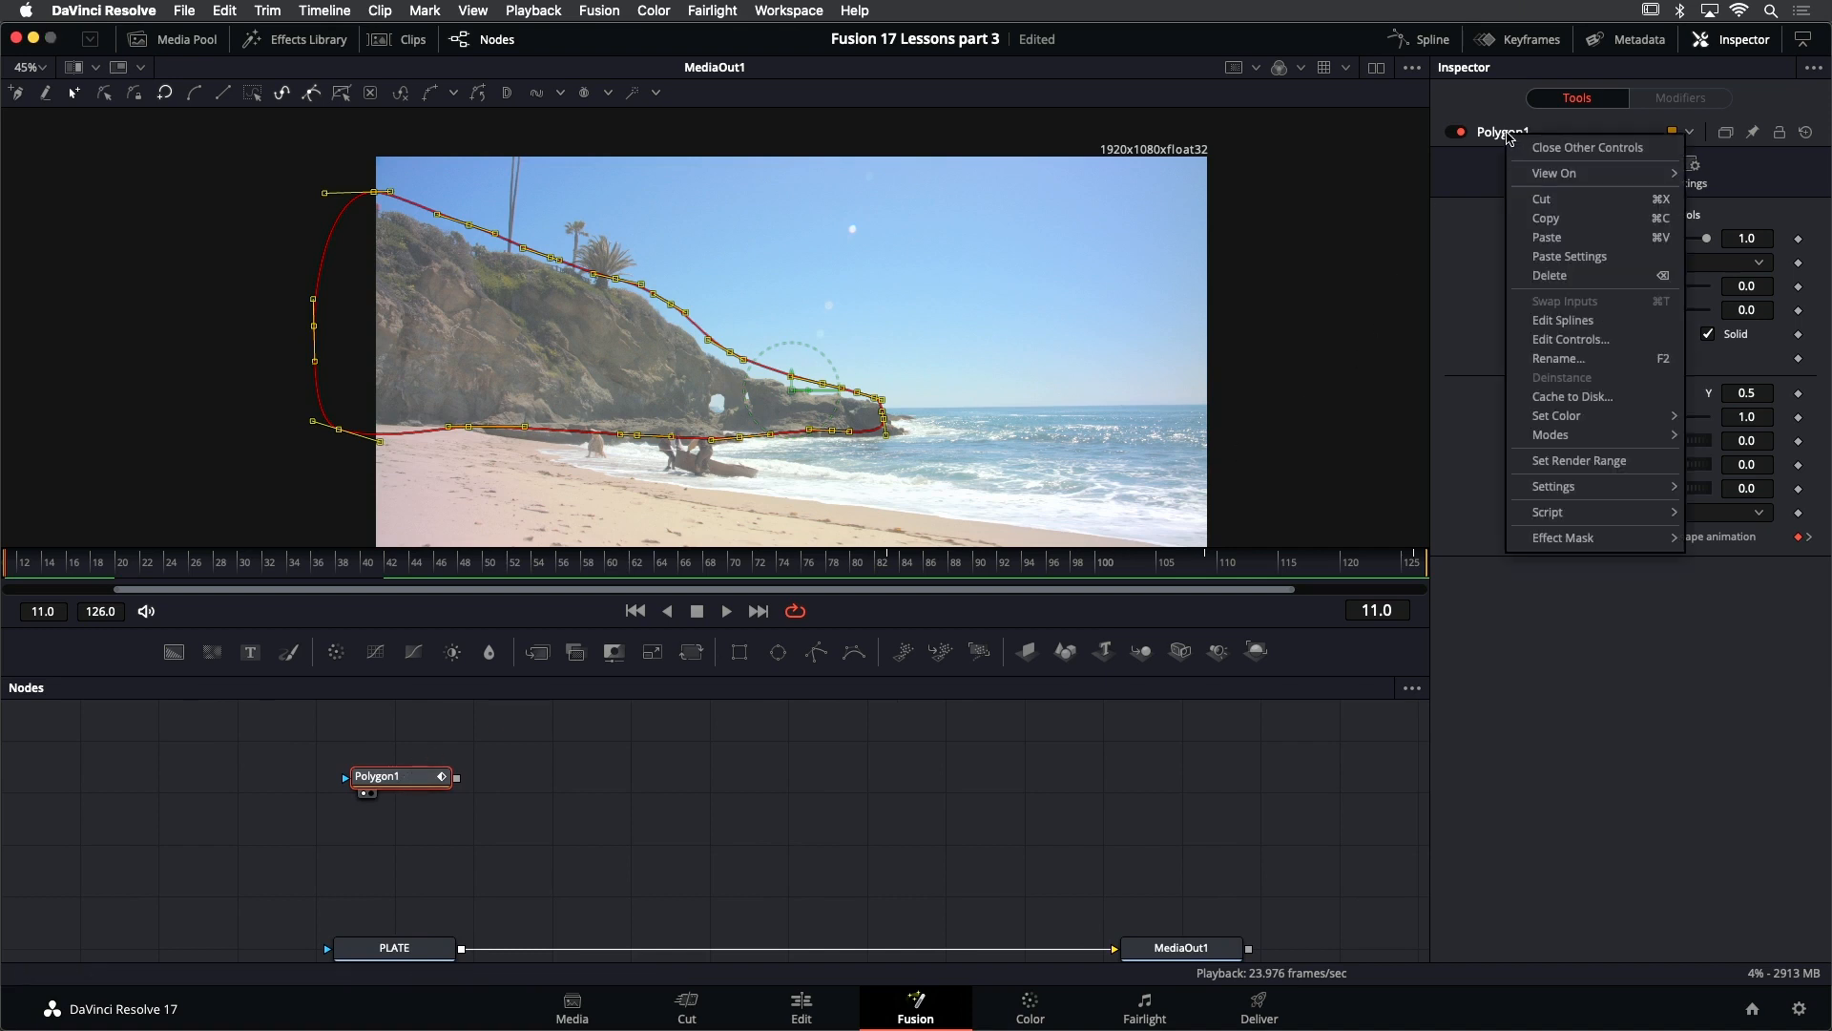
click(1592, 361)
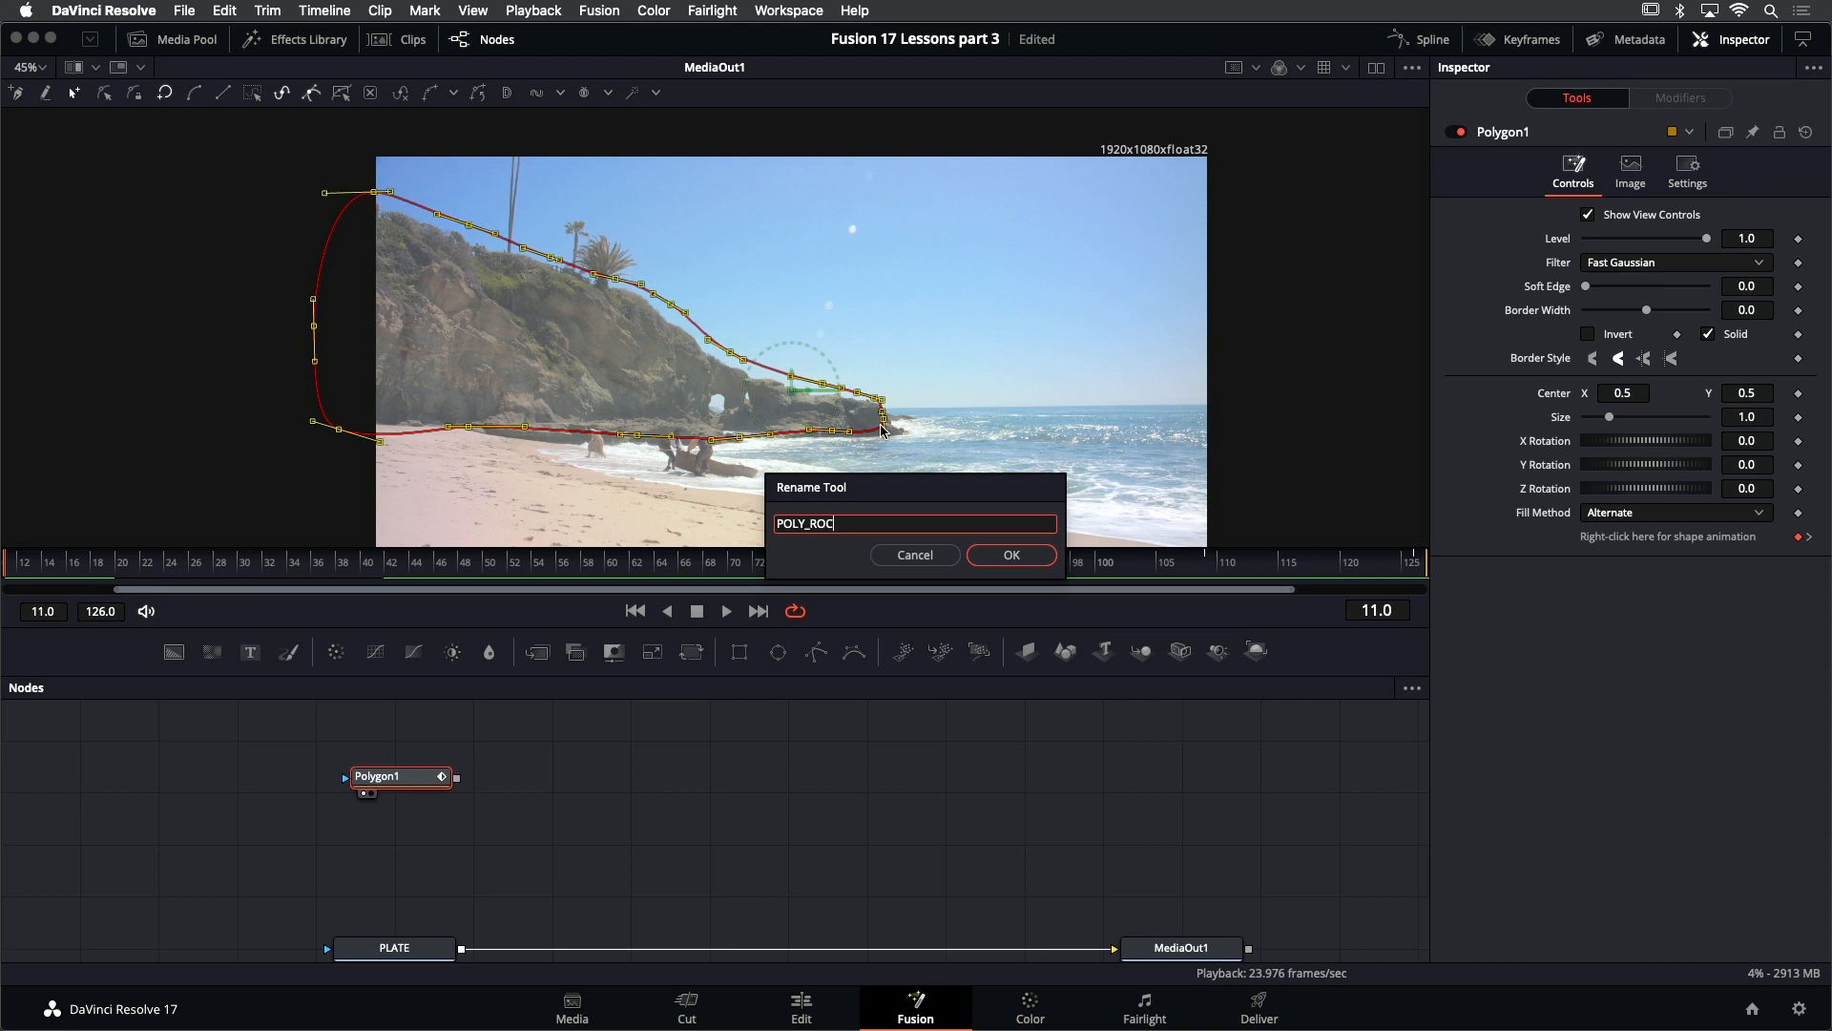
key(Return)
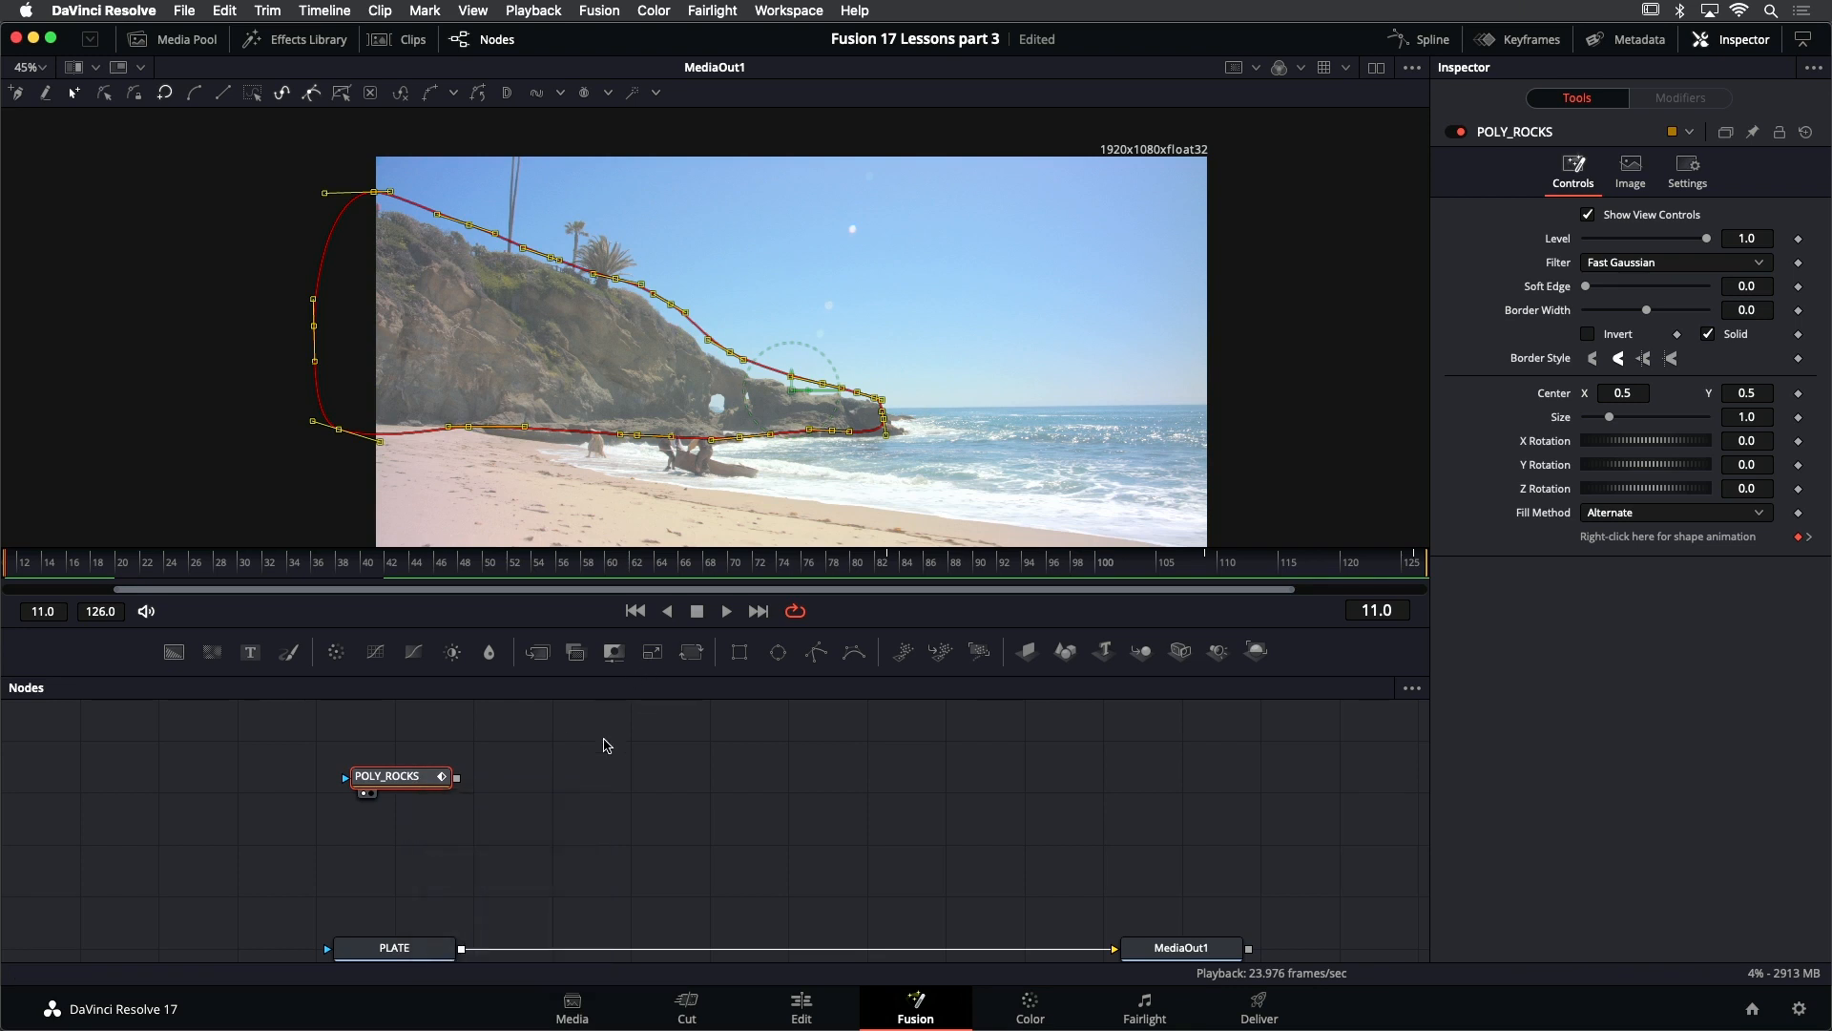
- Add a second Polygon mask node connected after POLY_ROCKS
key(shift+space)
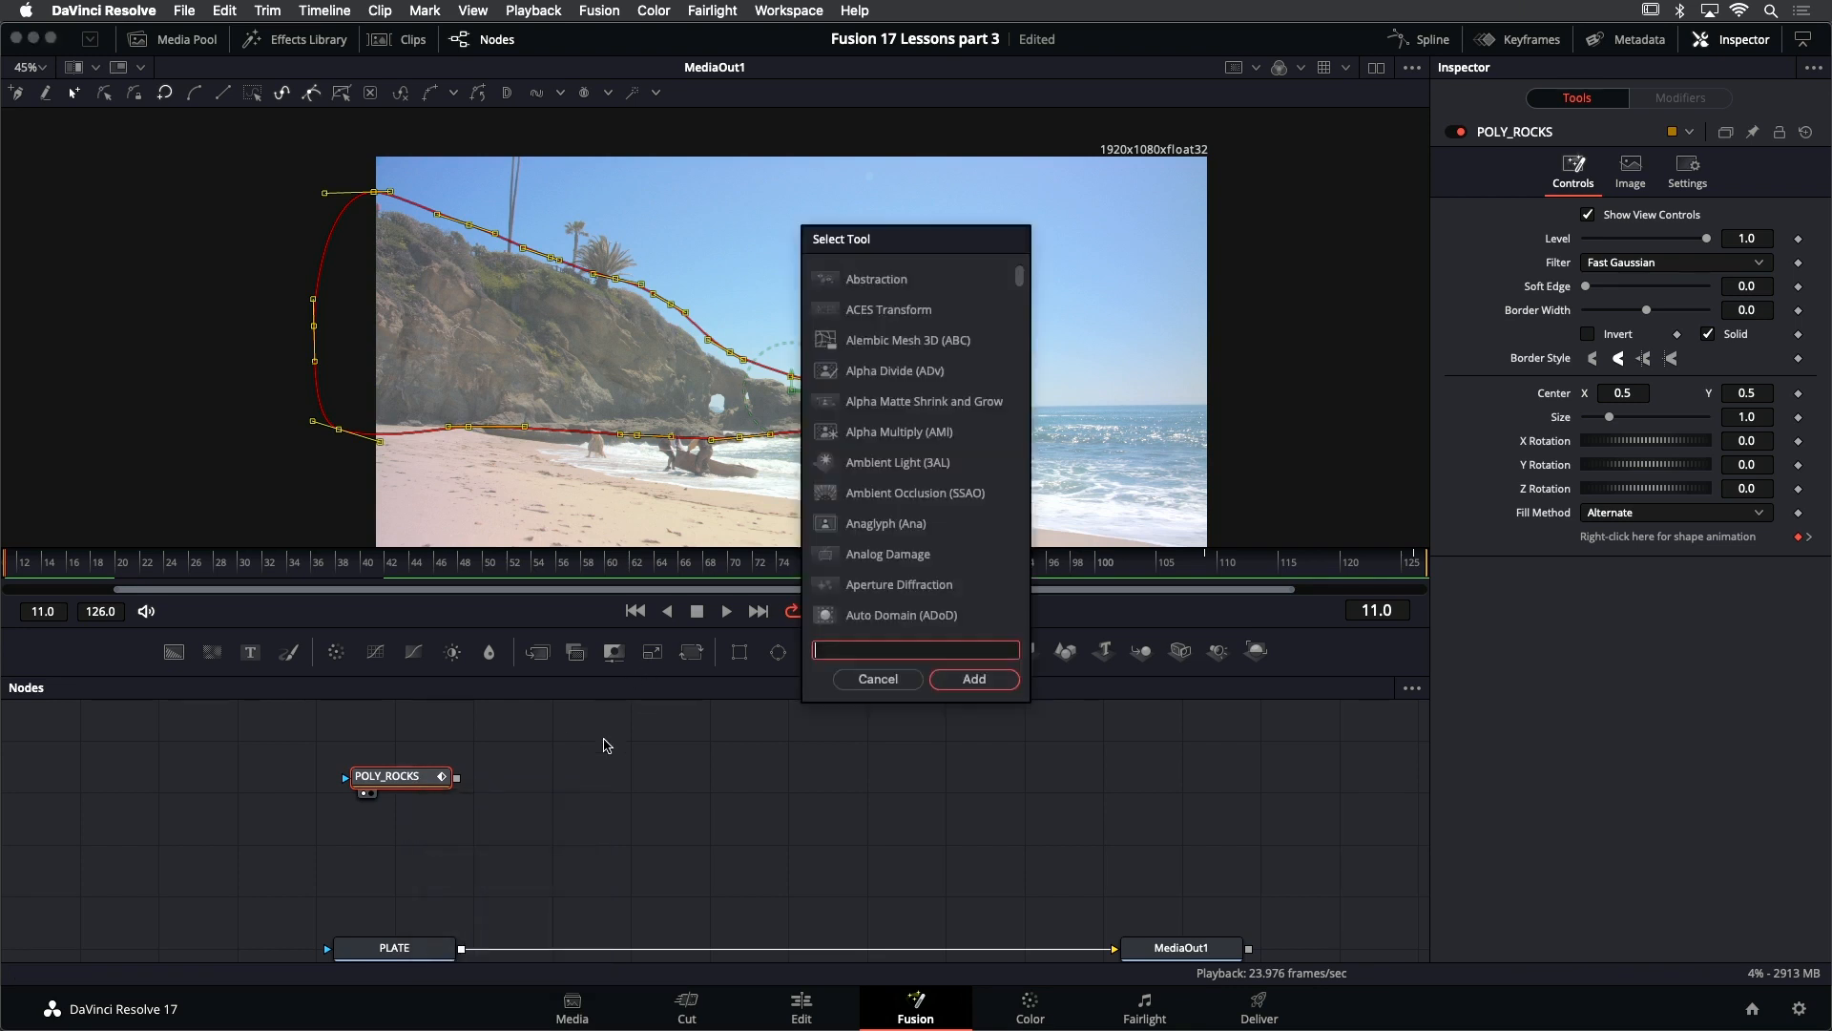
text(polygo)
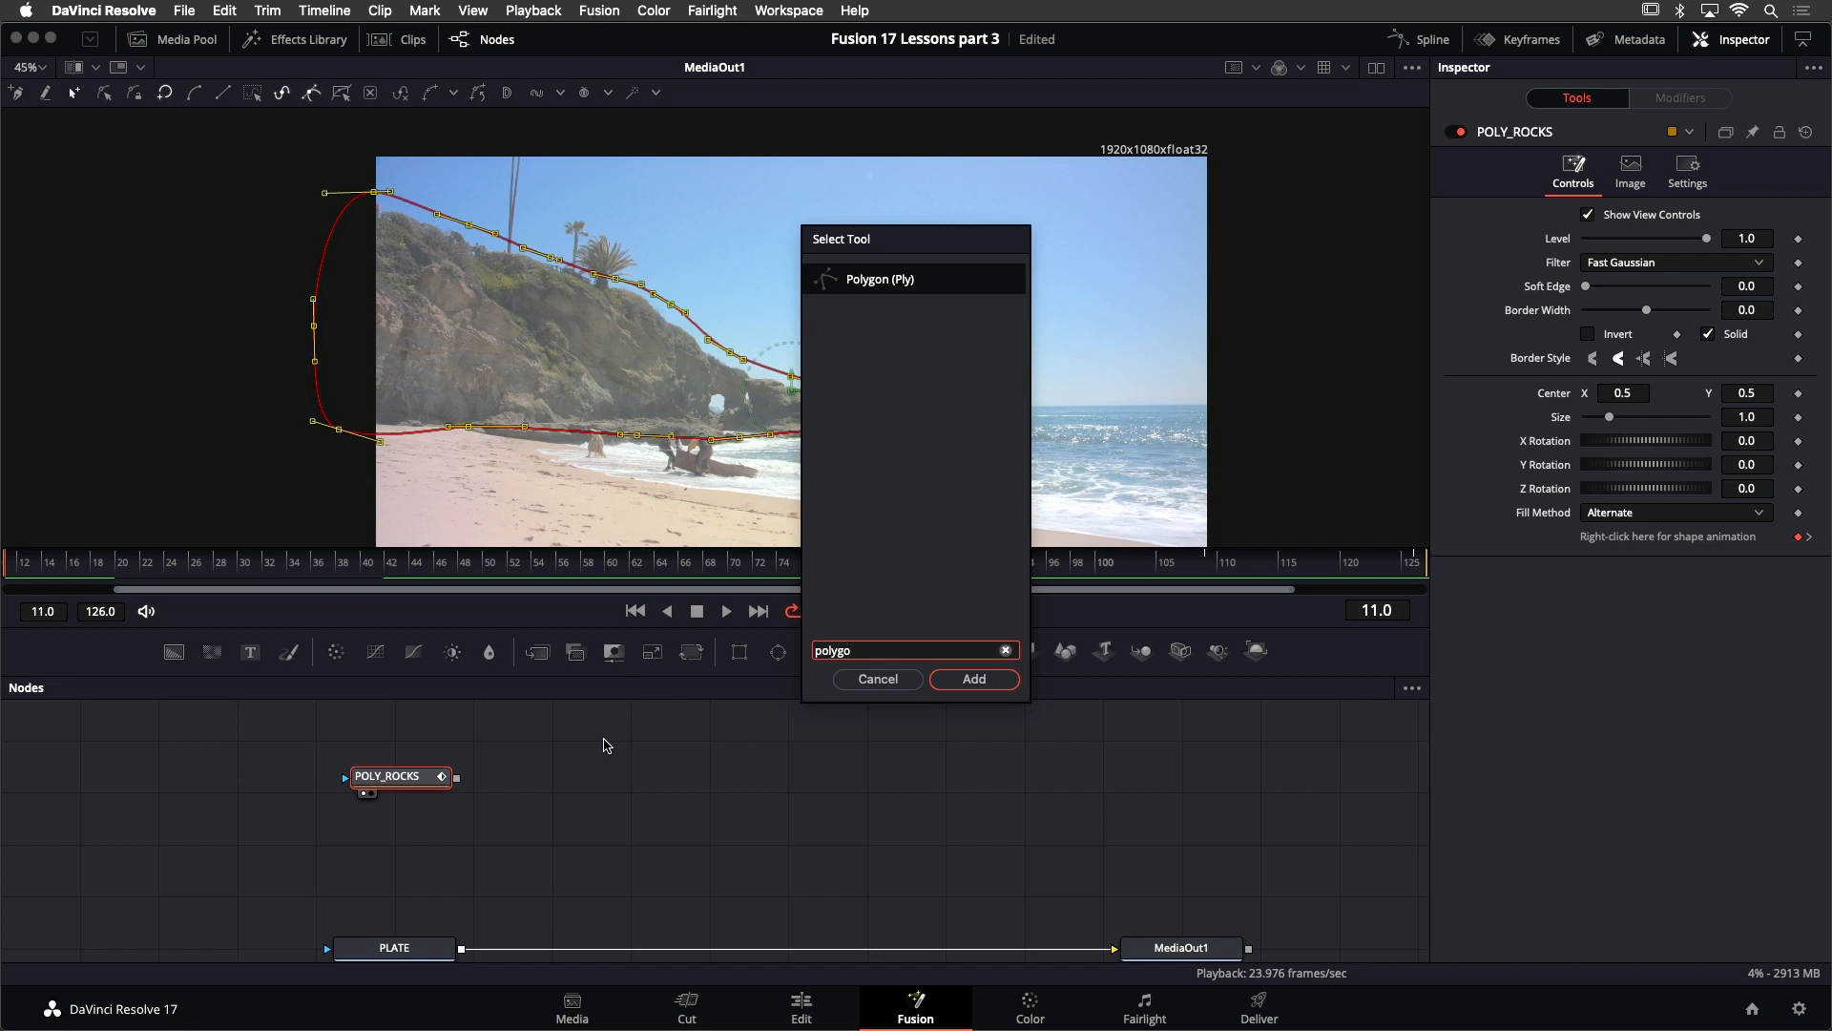
key(Return)
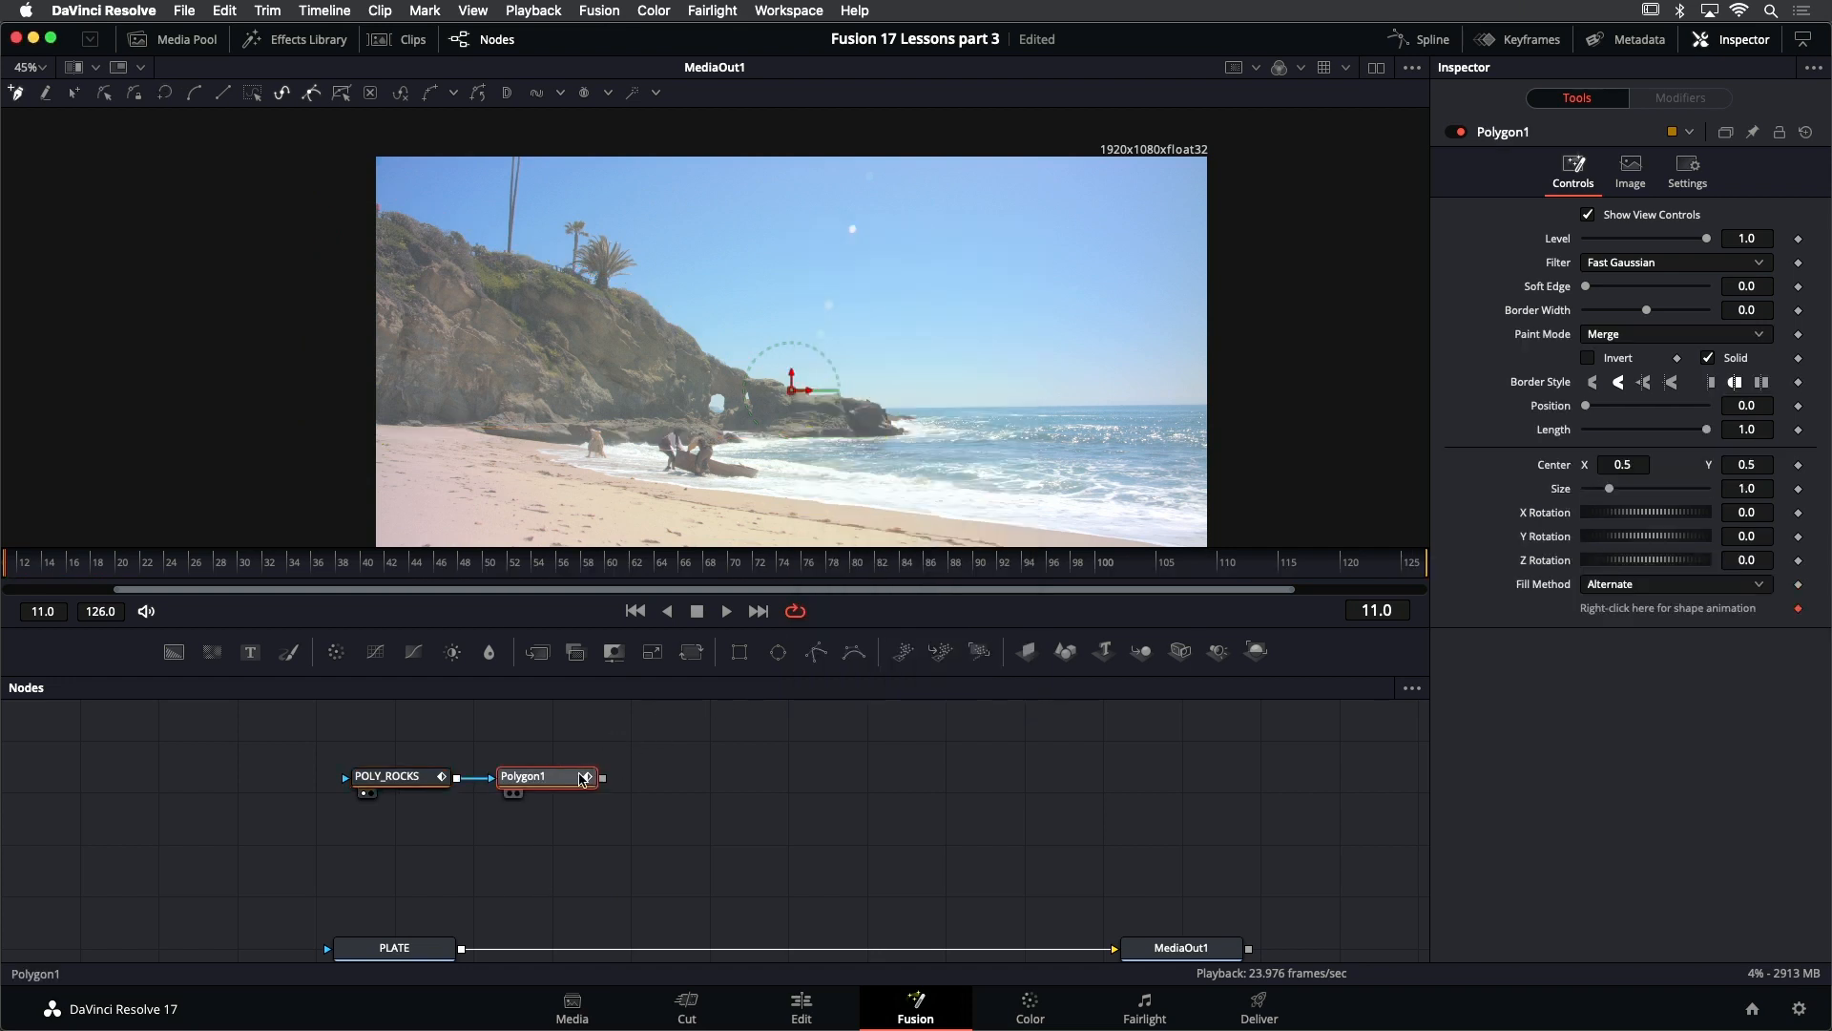
- Draw a closed polygon mask around the sand at frame 11, following the shoreline and extending outside the image on the other sides
scroll(537, 286, down, 2)
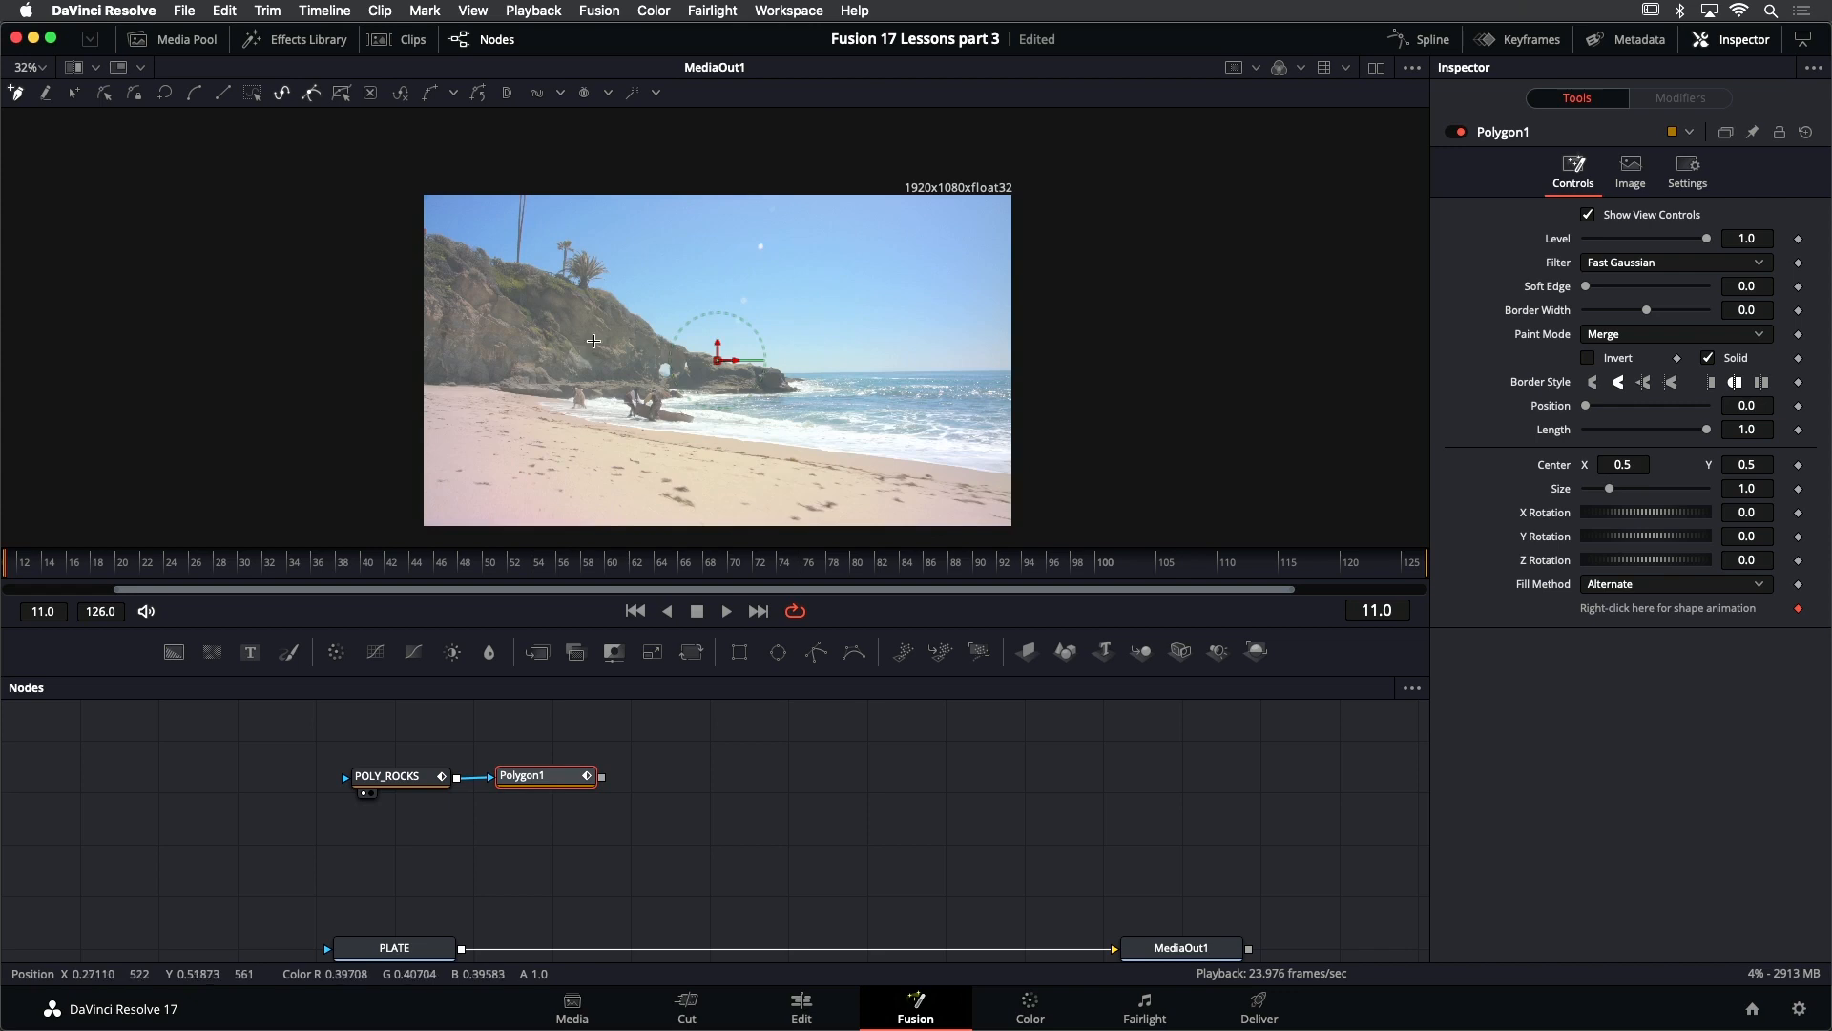
scroll(577, 327, down, 2)
key(super+s)
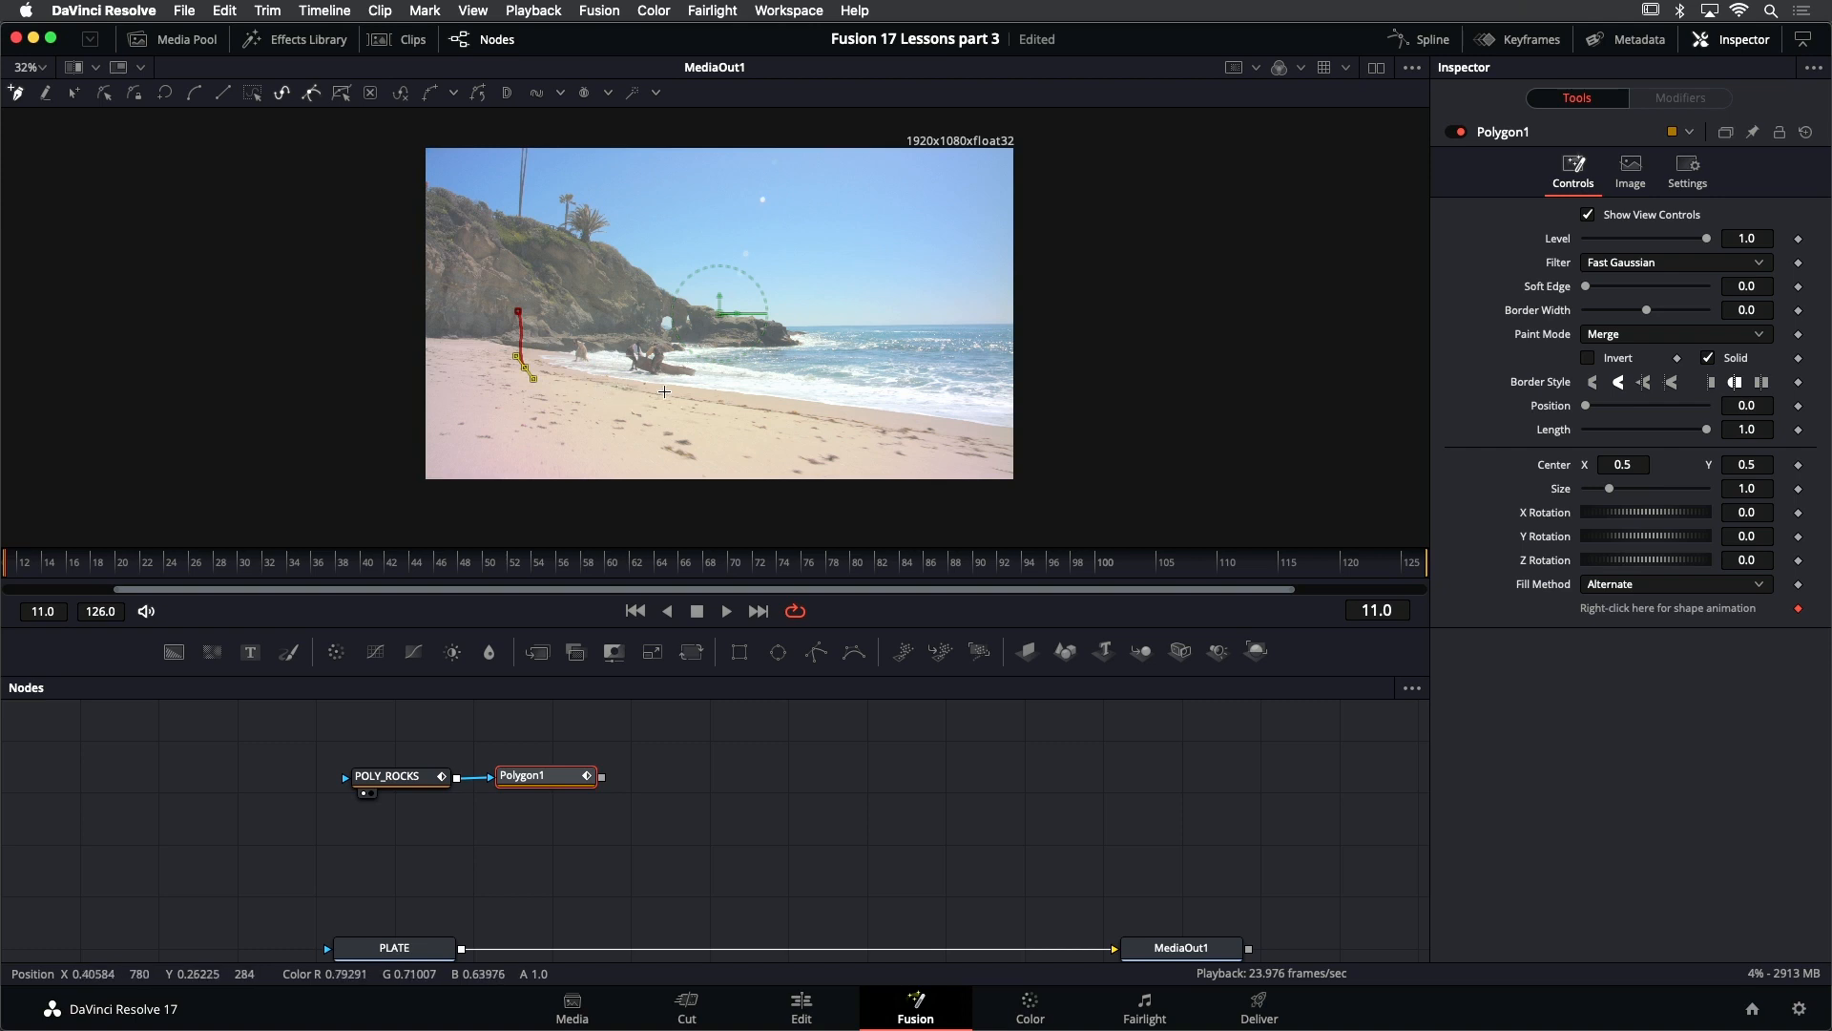
click(905, 426)
drag(1062, 455, 1093, 470)
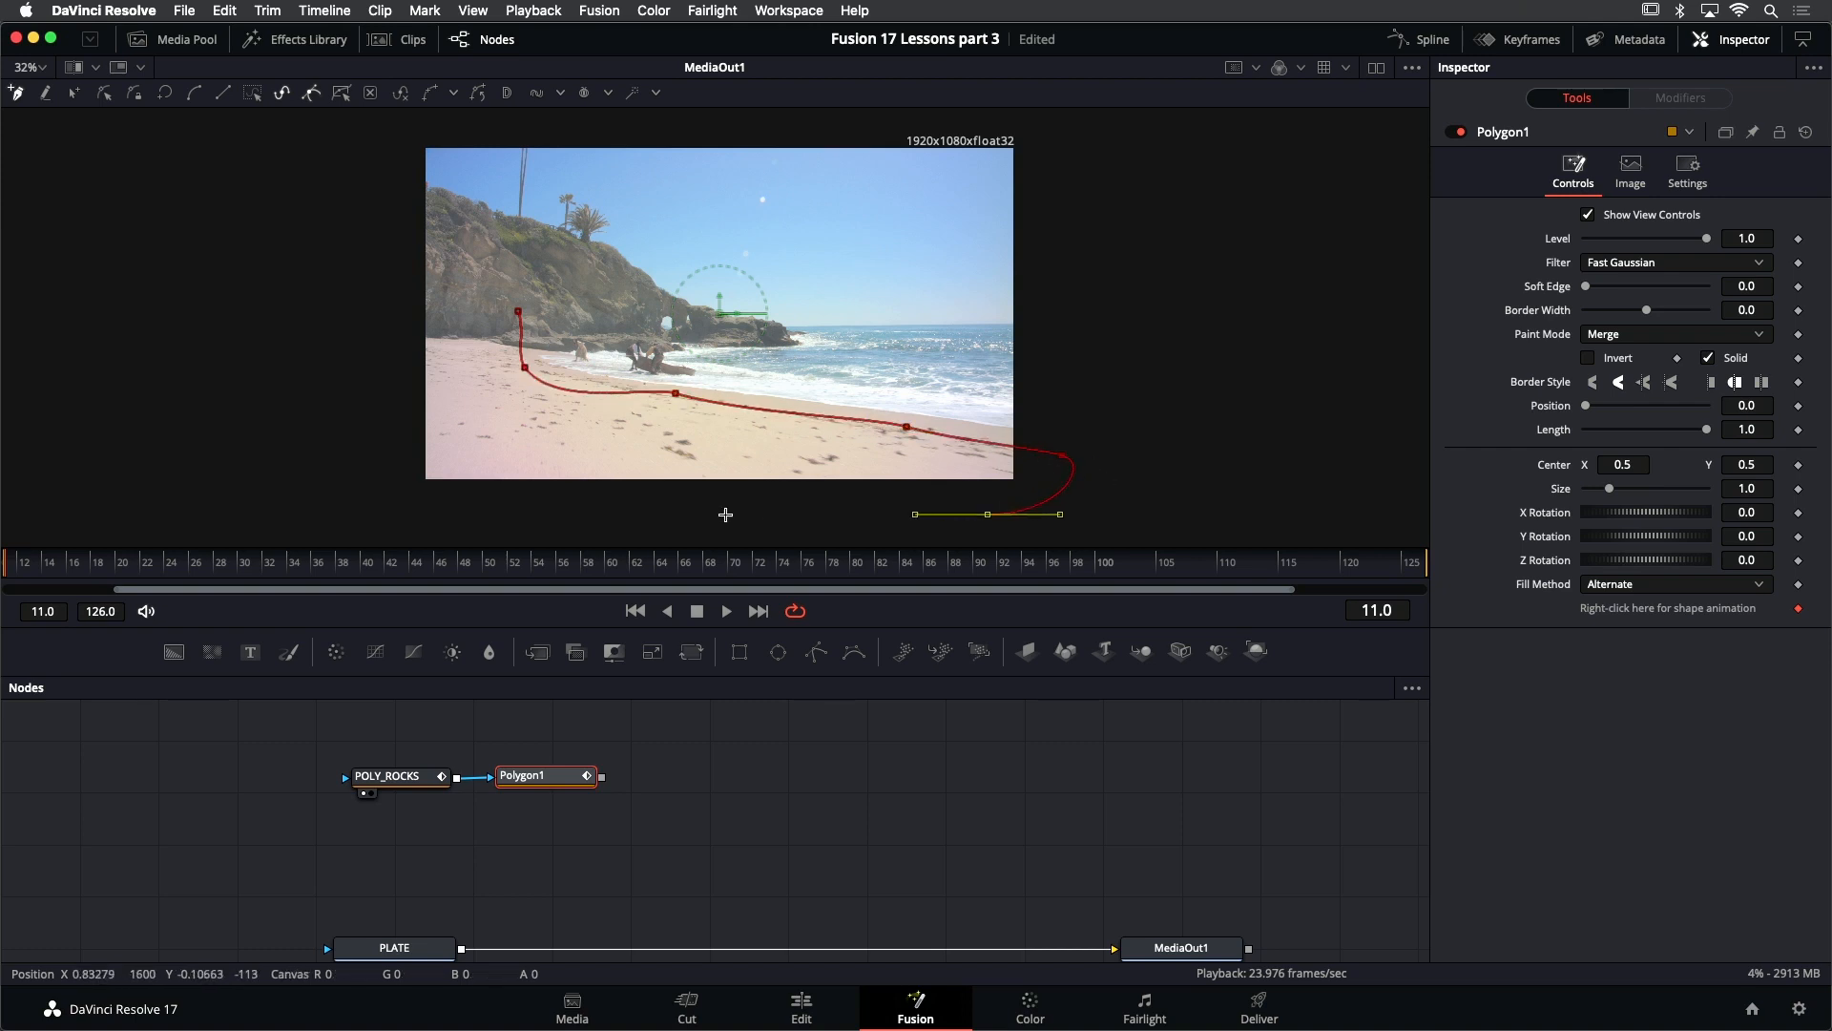
drag(363, 497, 335, 427)
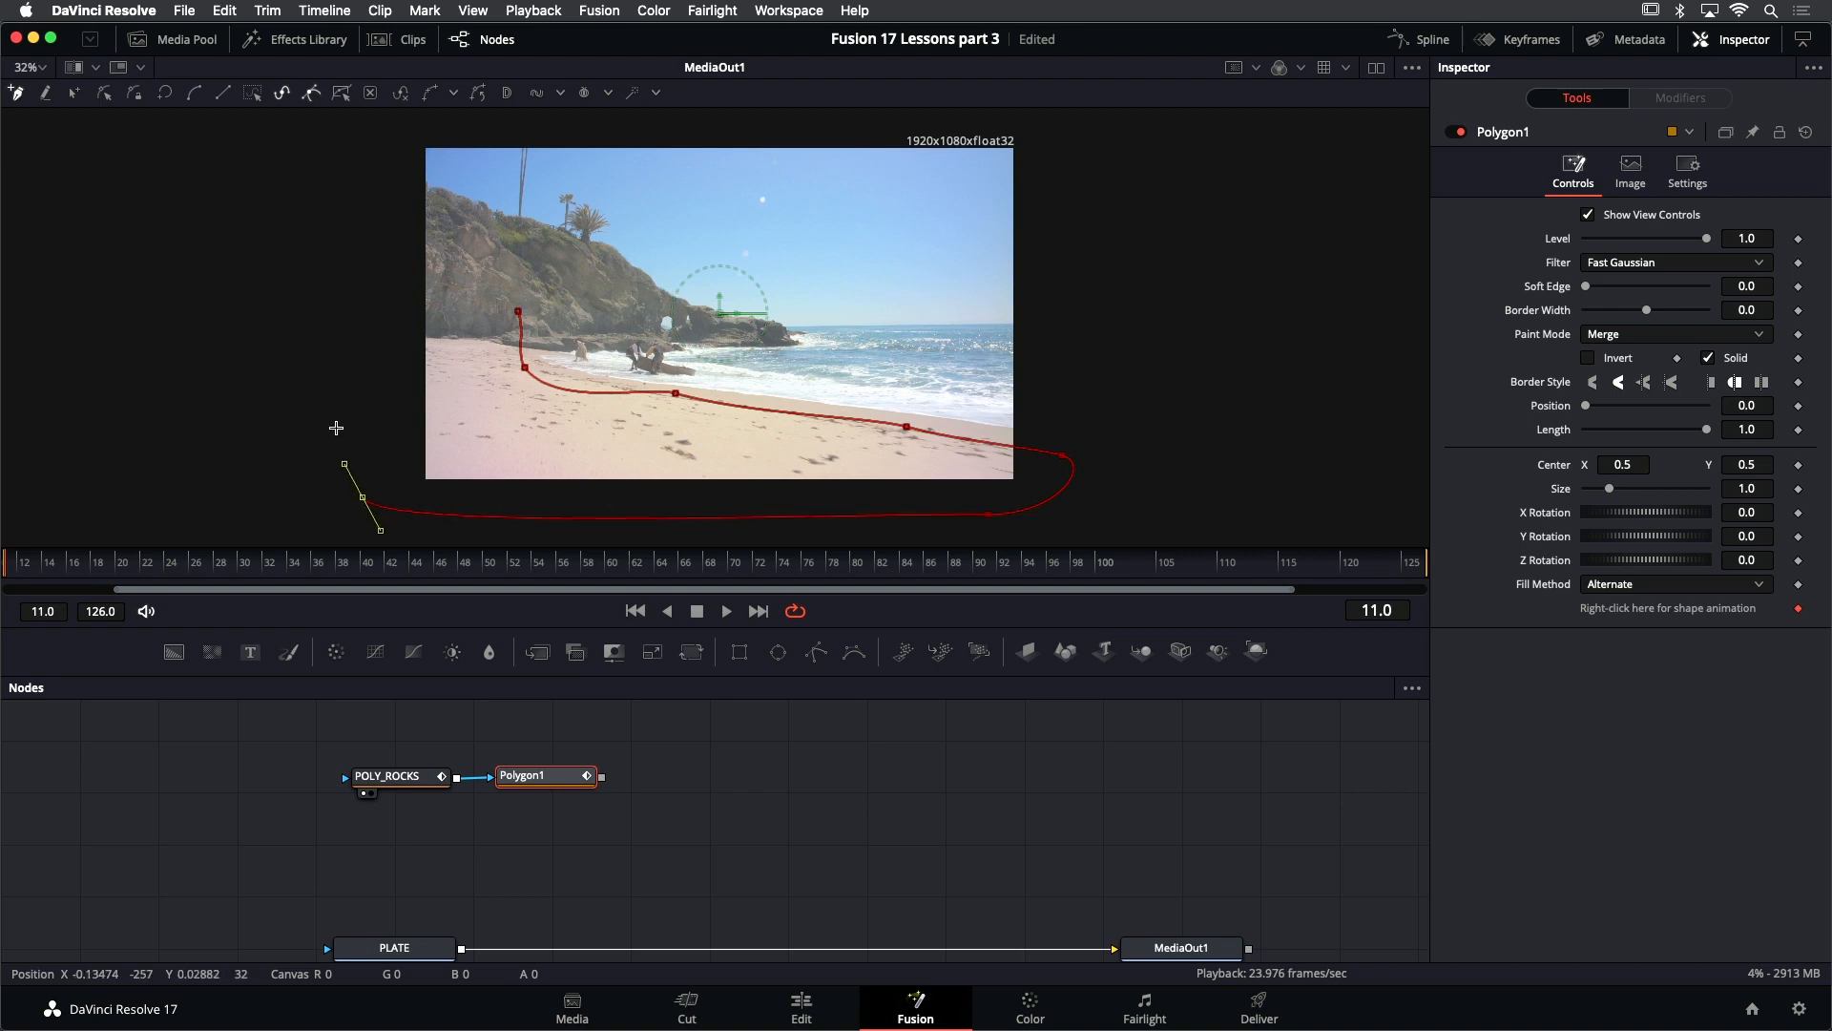
click(518, 312)
- Adjust the sand mask's shoreline points and curve handles so the edge runs smoothly along the beach at frame 11
scroll(557, 379, up, 2)
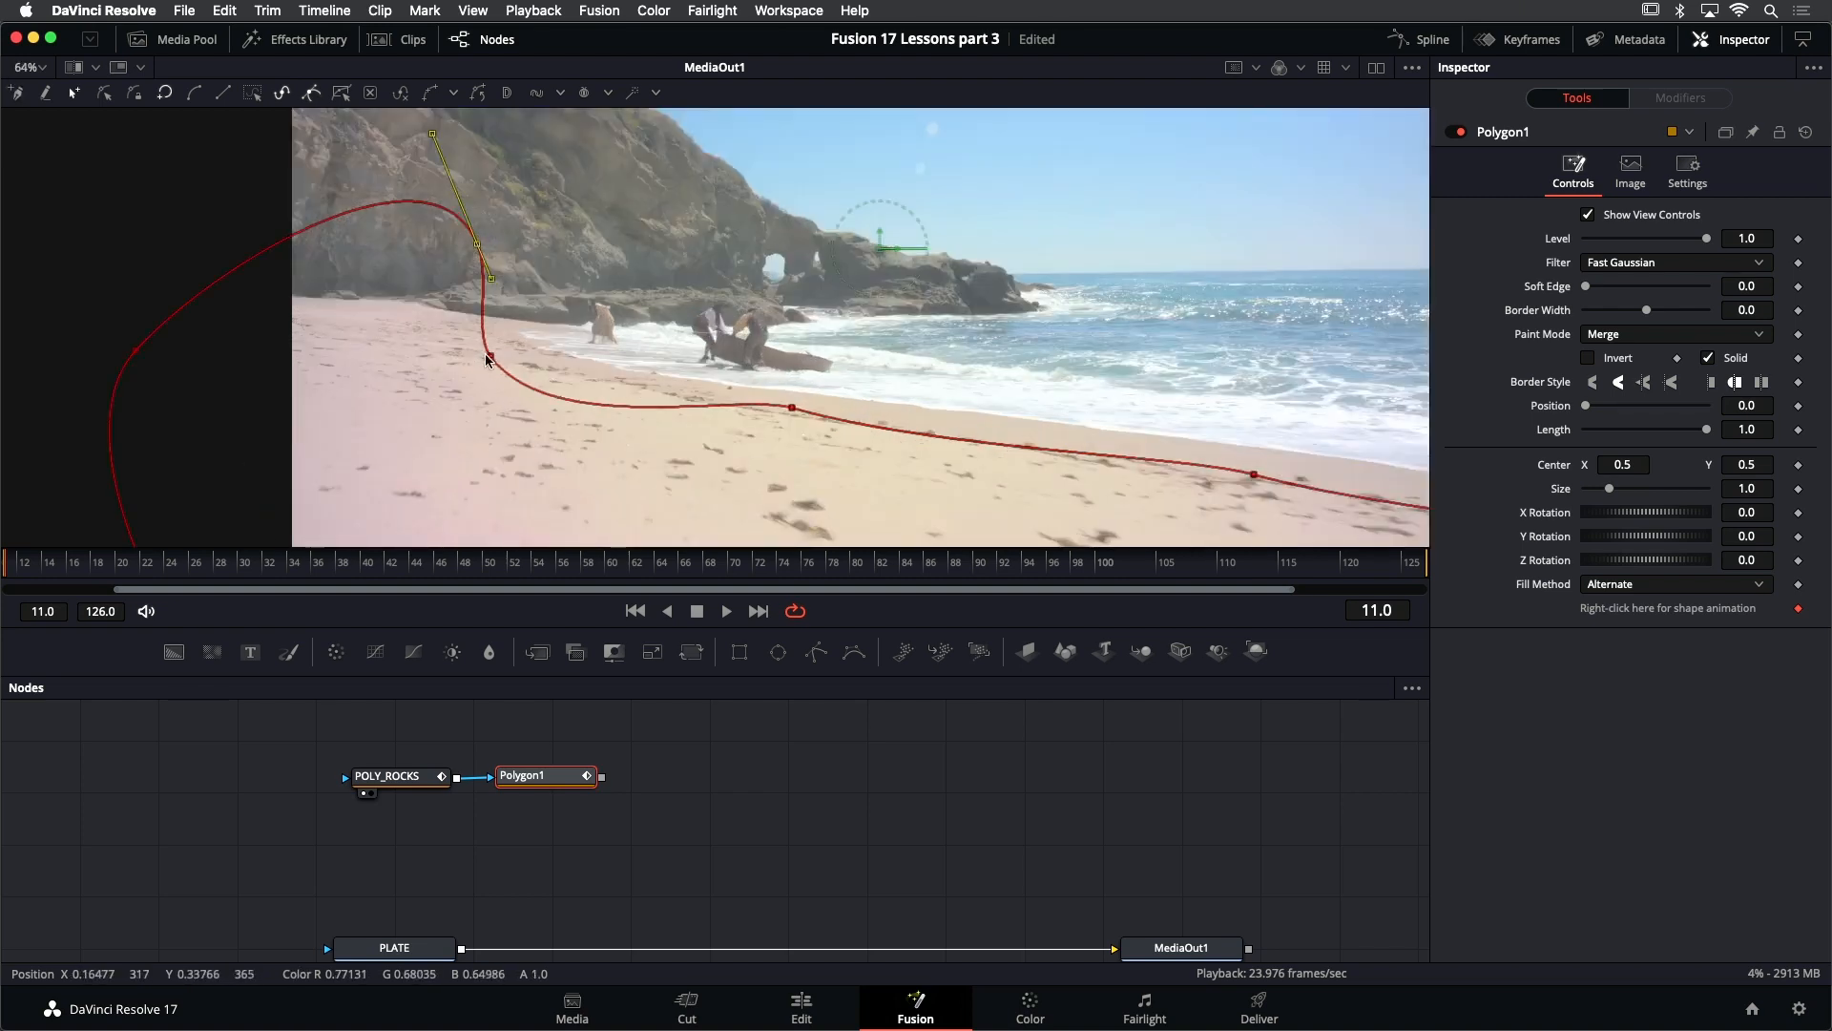
drag(492, 342, 586, 375)
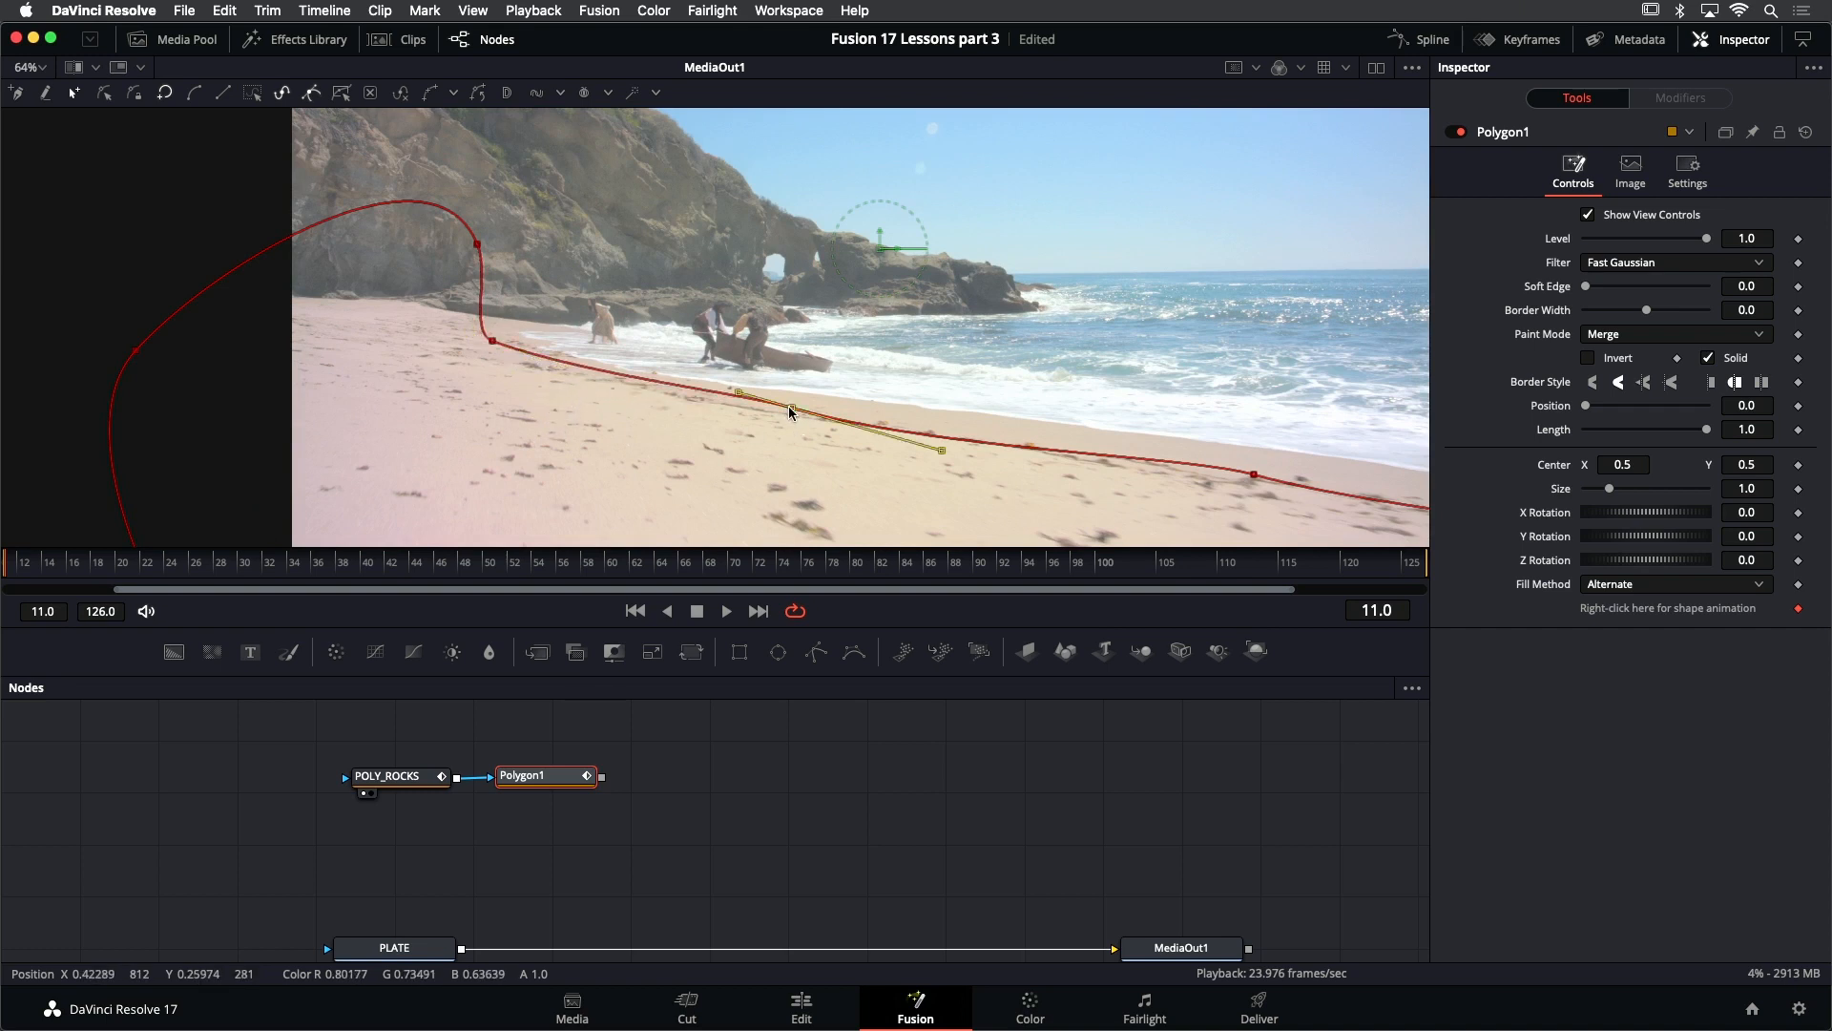
click(788, 404)
mouse_move(746, 393)
mouse_down()
mouse_move(794, 406)
mouse_move(749, 367)
mouse_up()
scroll(689, 383, down, 2)
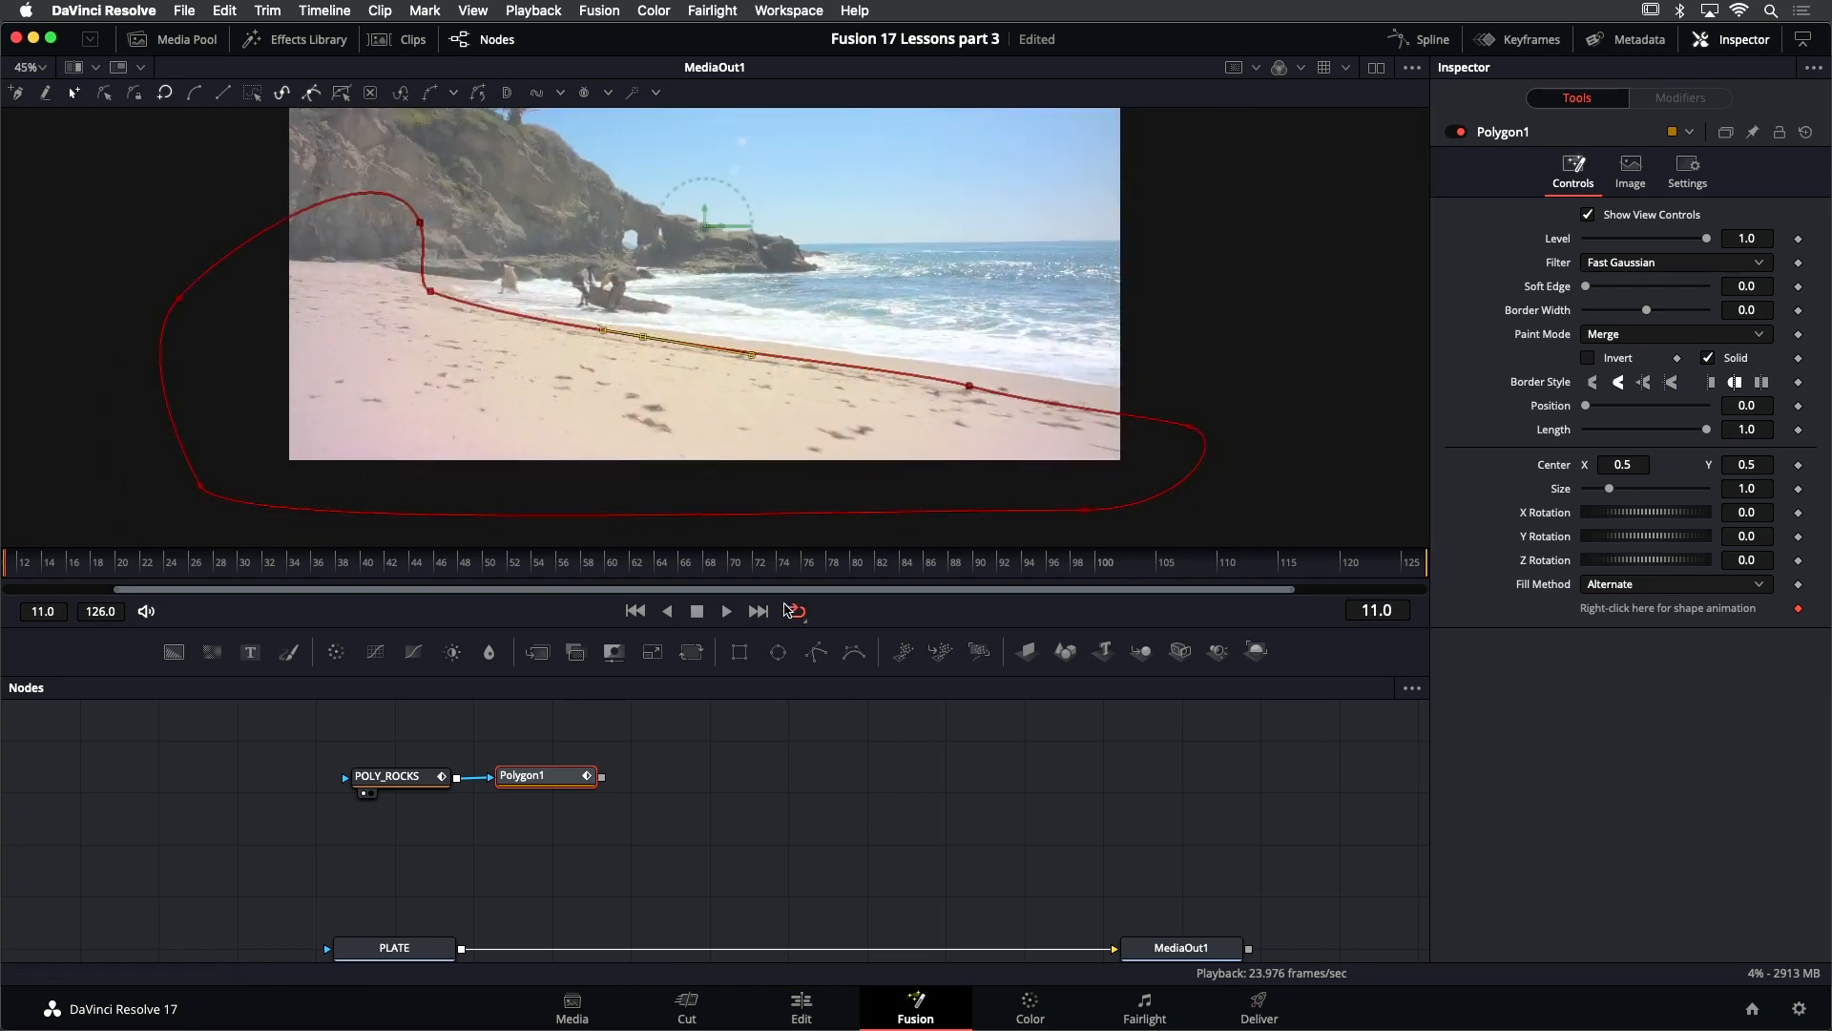
- At frame 126, enlarge and shift the whole sand mask, then angle its shoreline points downward to follow the beach
click(759, 616)
scroll(425, 245, down, 1)
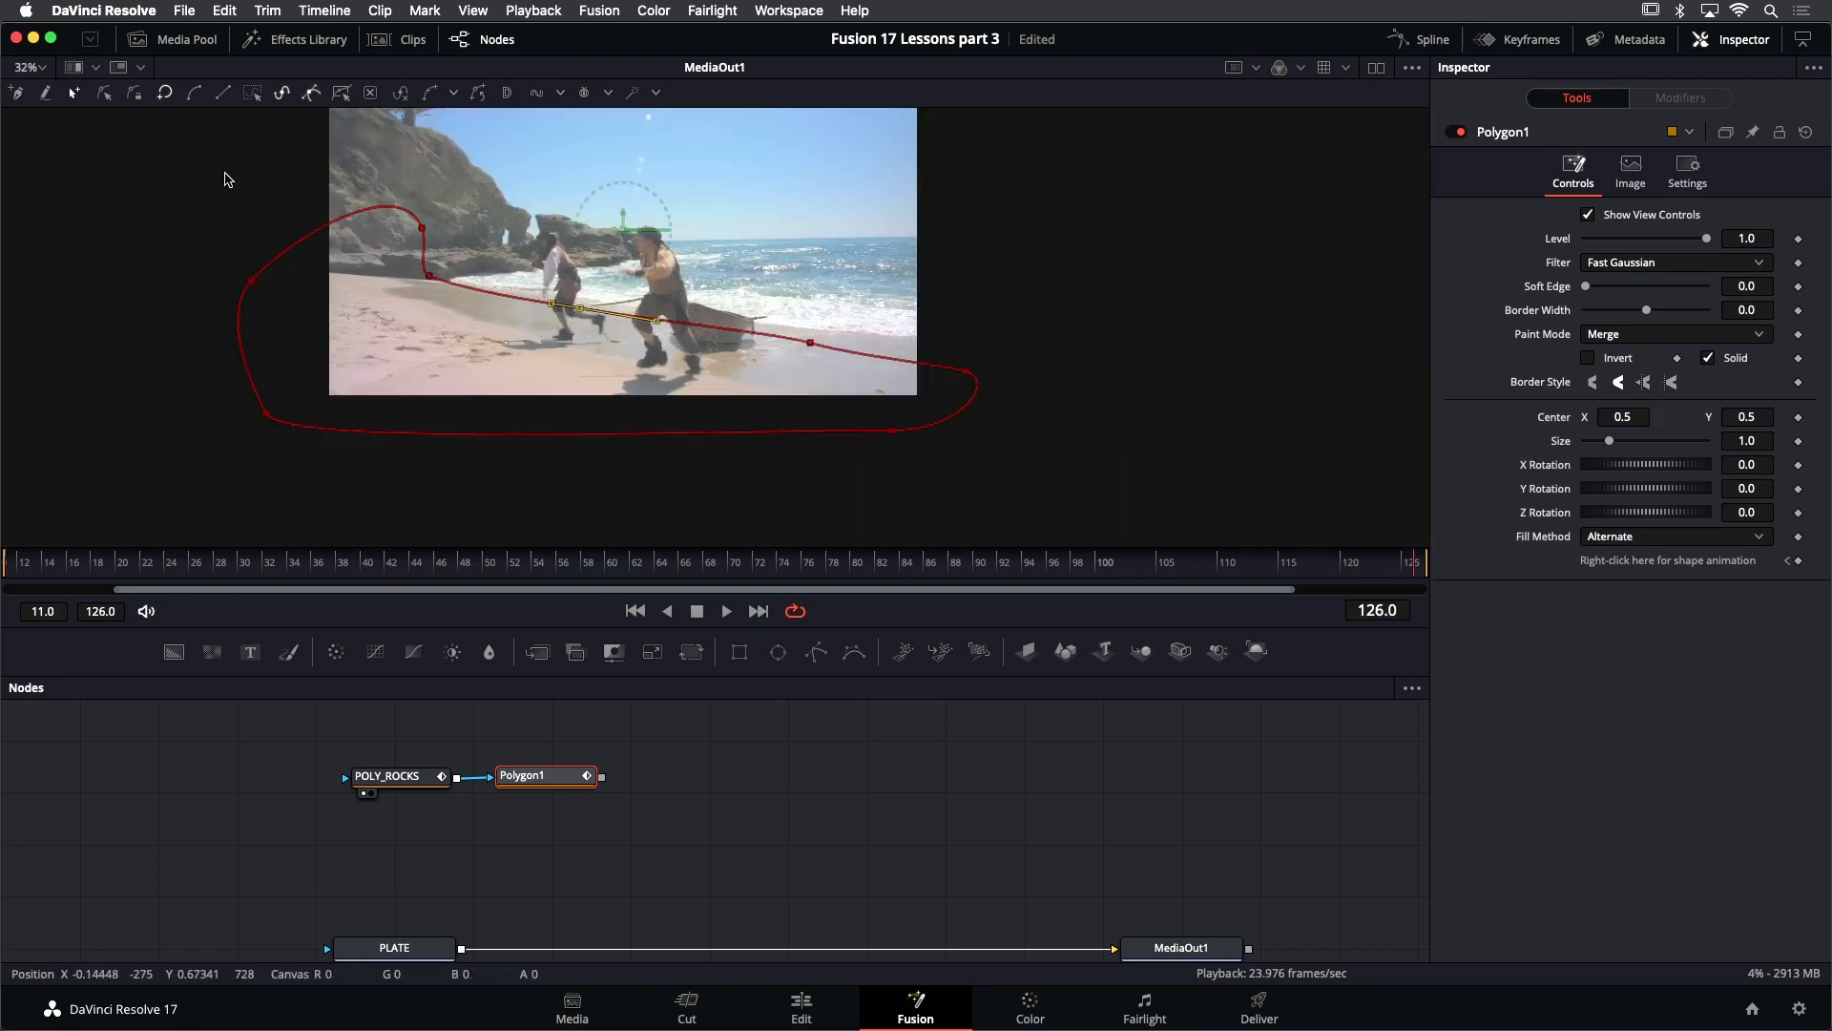
drag(181, 164, 1007, 481)
mouse_move(430, 282)
mouse_down()
mouse_move(351, 295)
mouse_move(413, 295)
mouse_up()
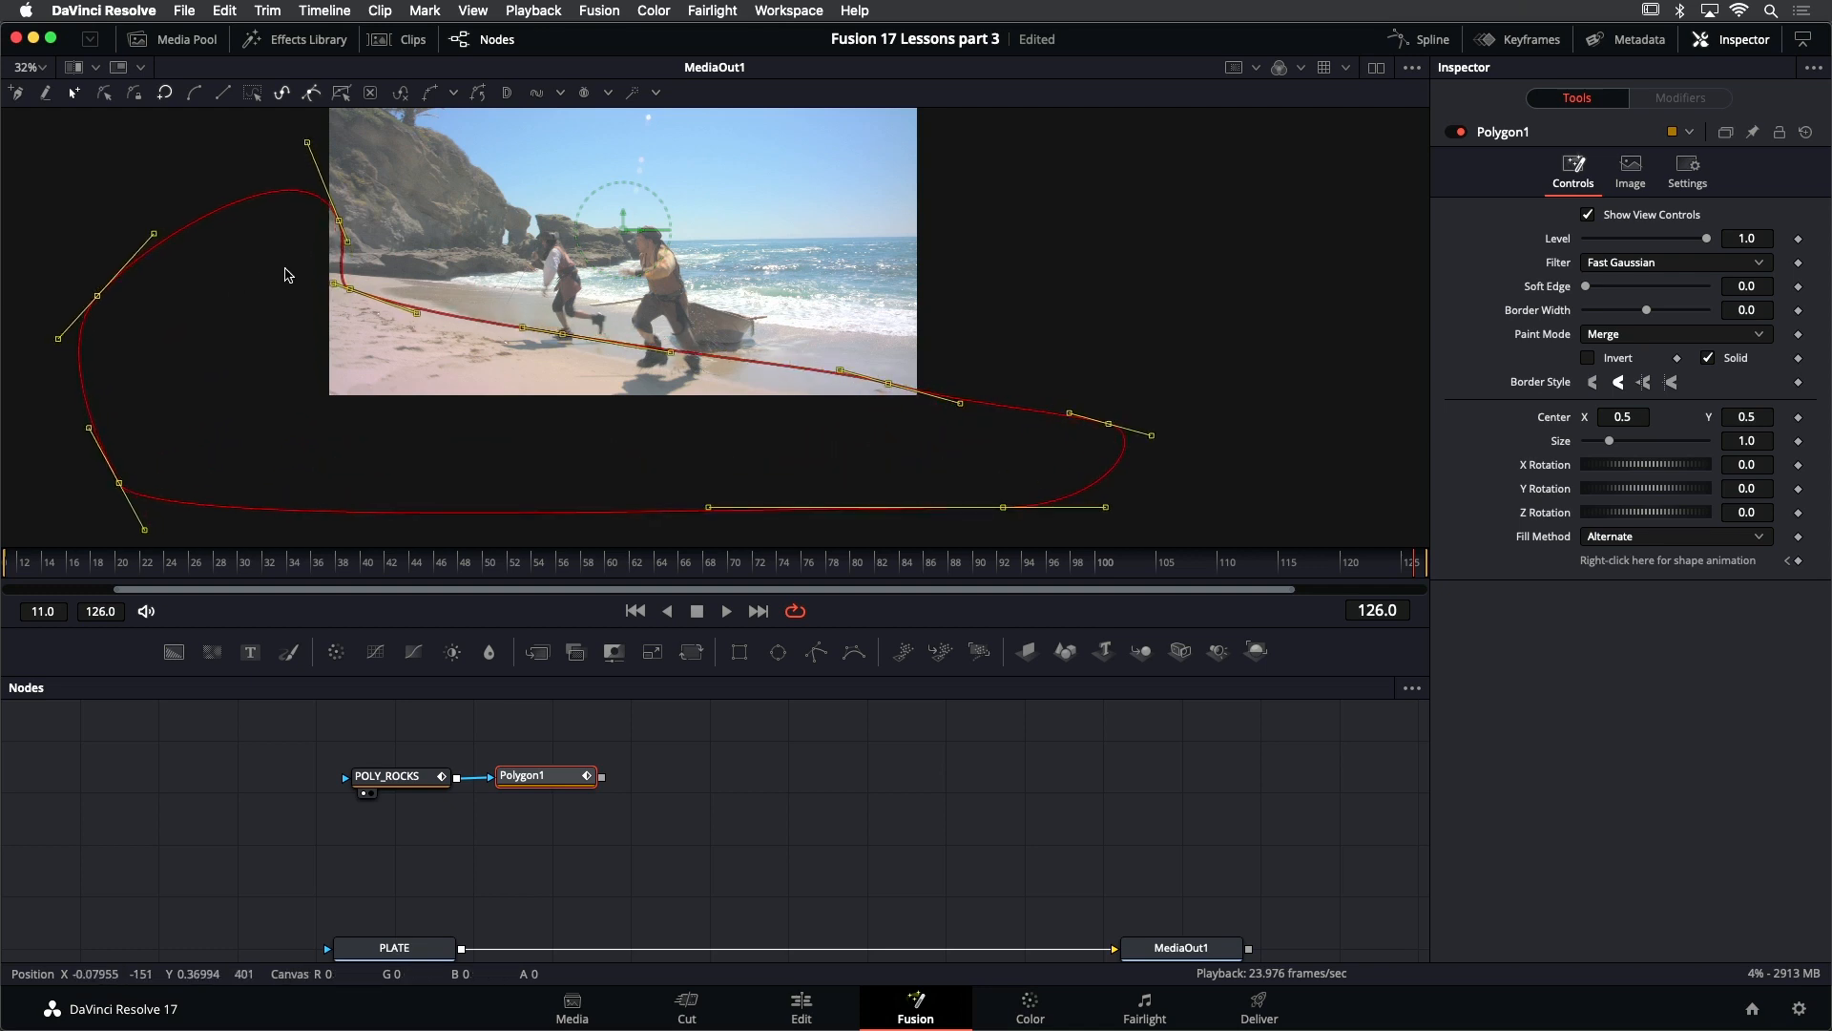
drag(285, 275, 1189, 539)
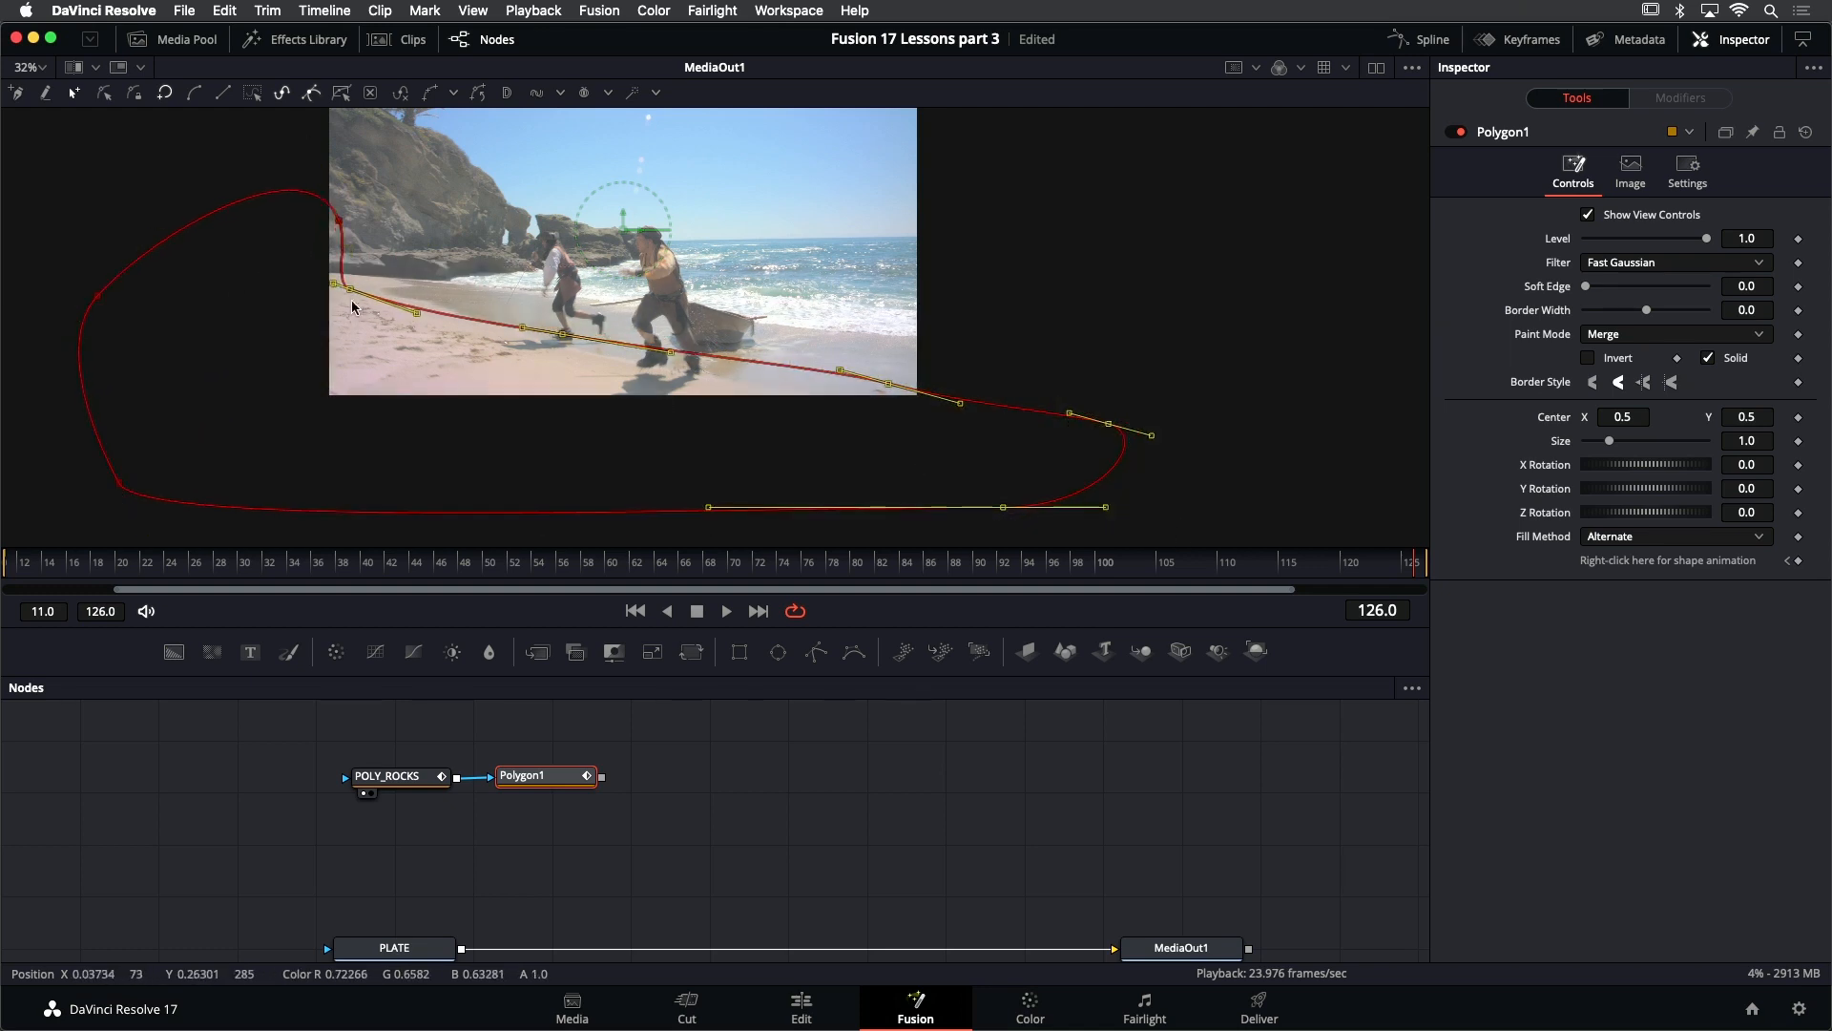
drag(353, 298, 318, 304)
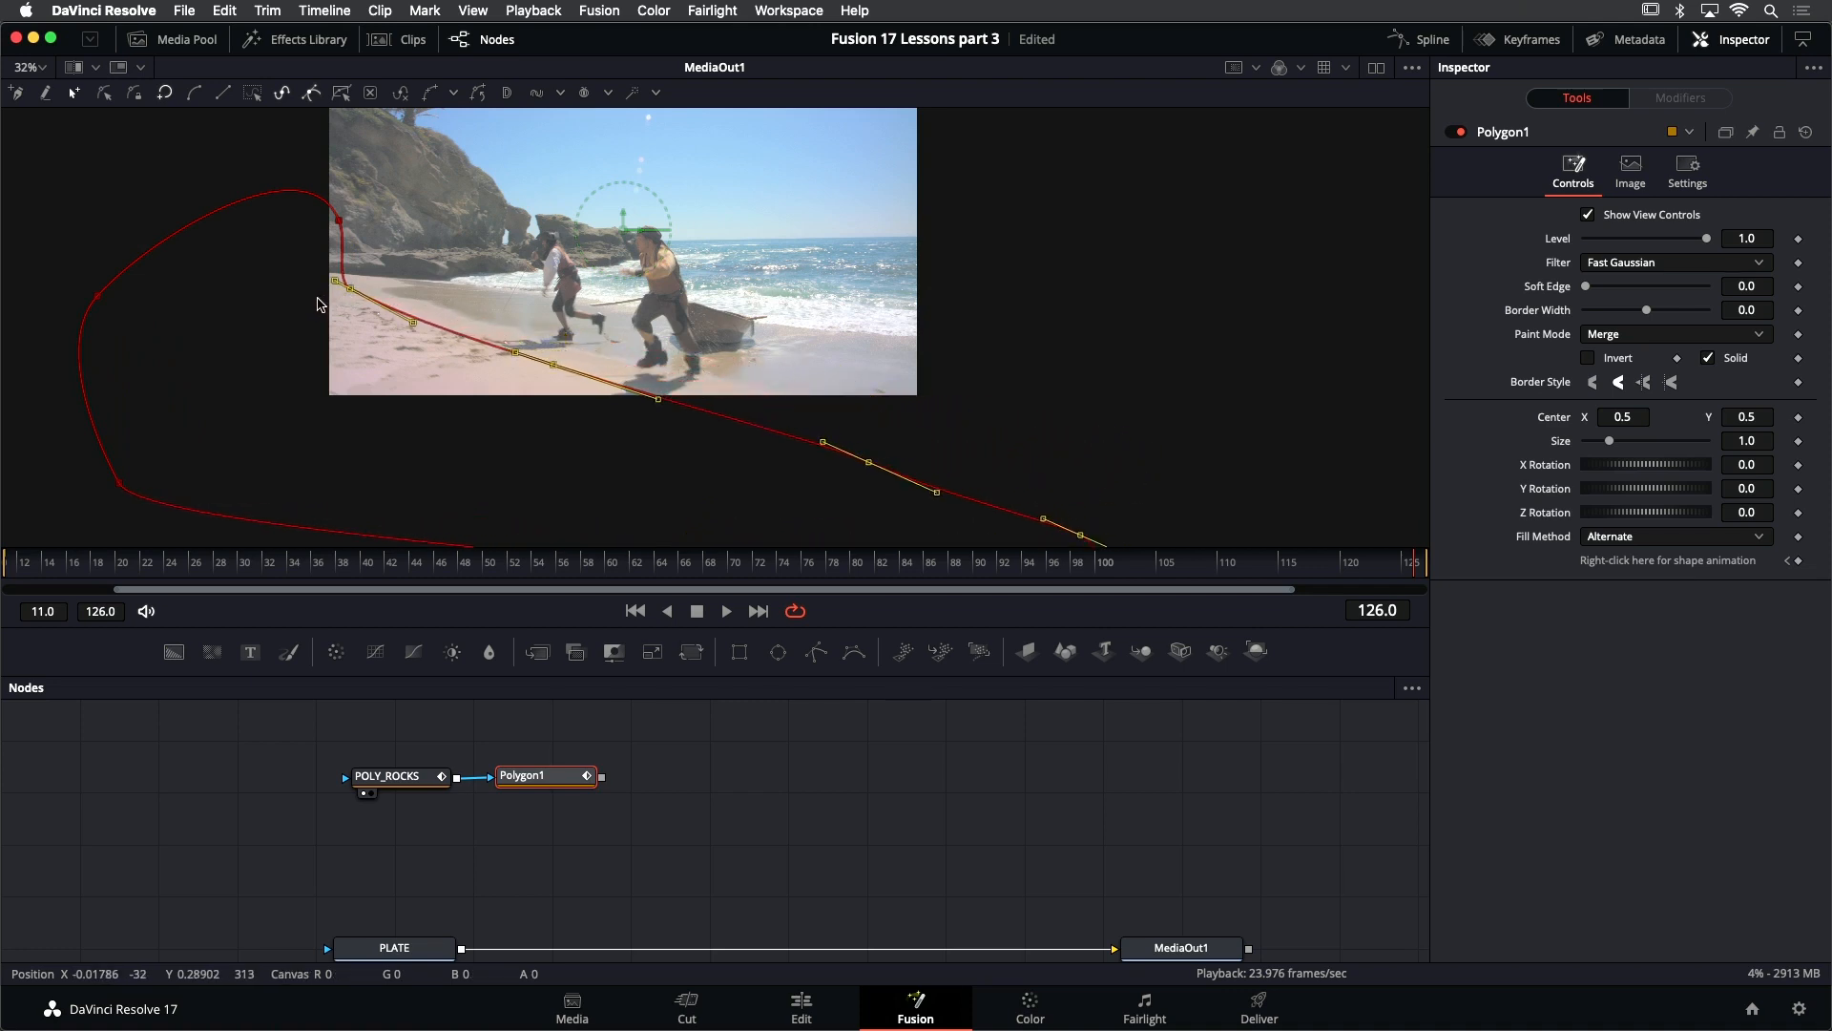
- Play the sand mask's animation from the first frame, and at frame 49 reposition the mask and its shoreline points along the beach edge
click(635, 611)
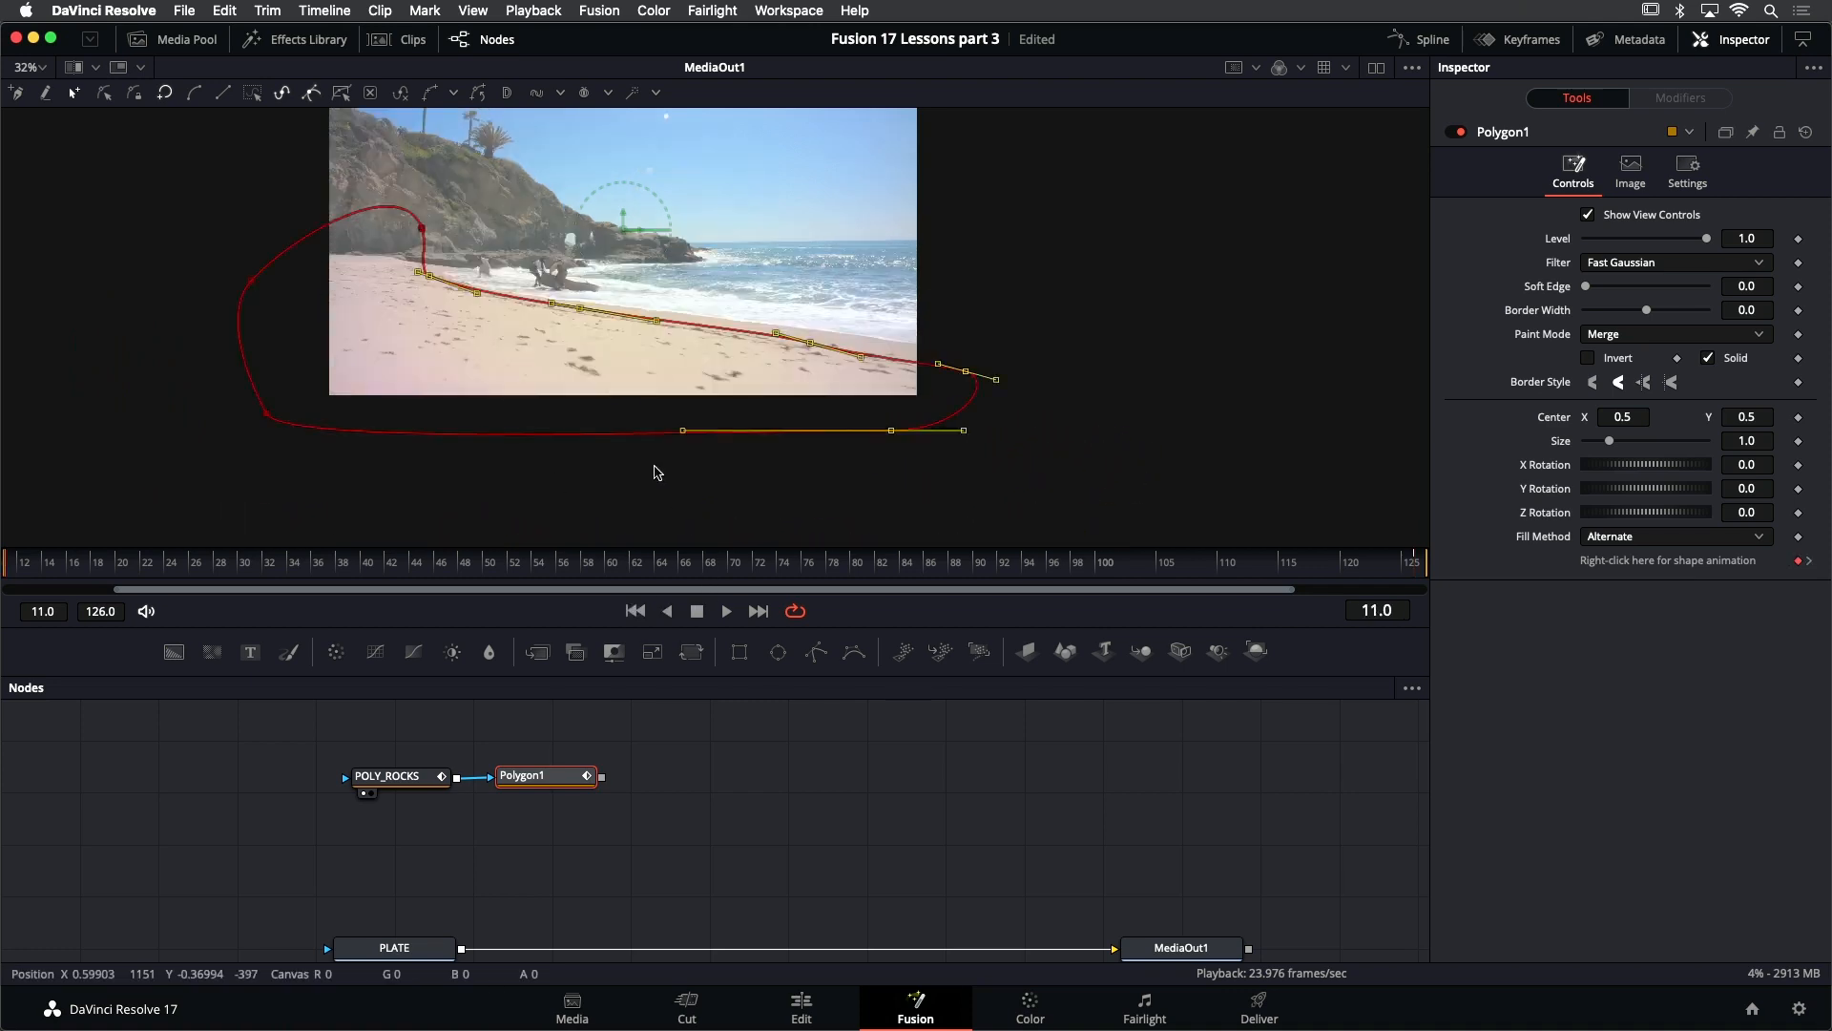
drag(175, 169, 1048, 521)
drag(758, 361, 863, 441)
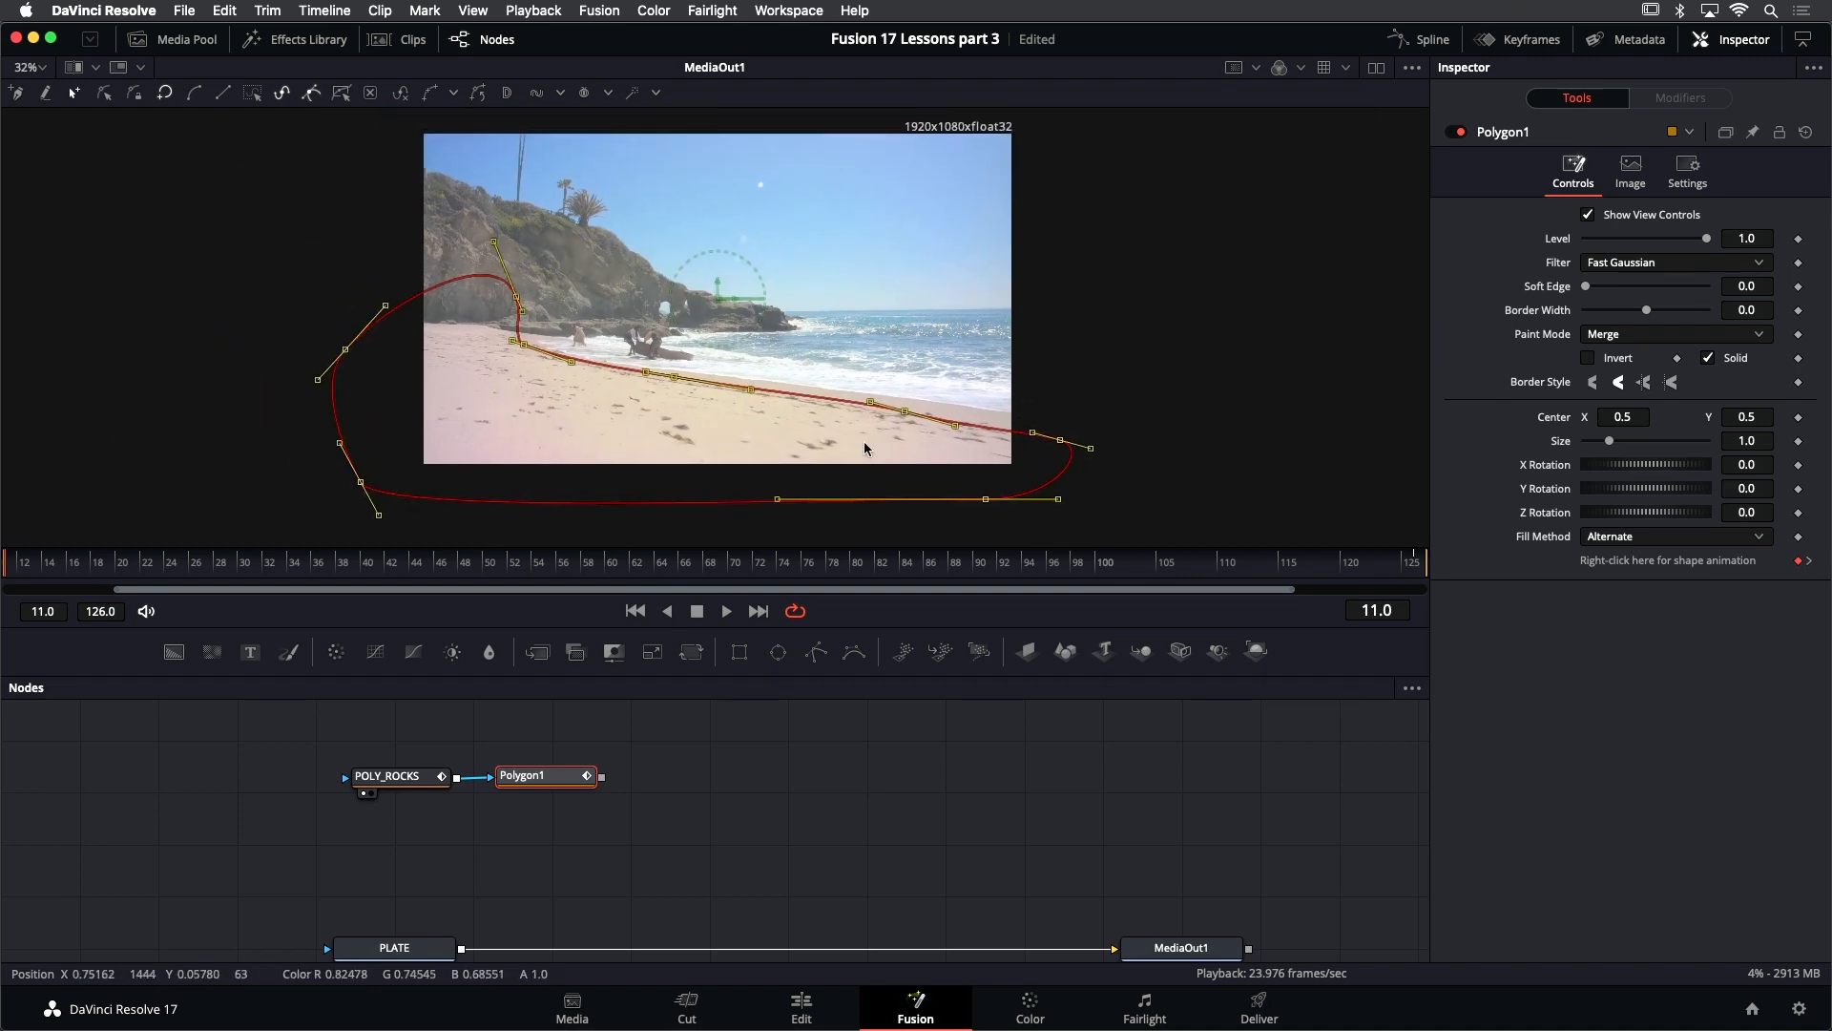
scroll(781, 427, up, 2)
key(space)
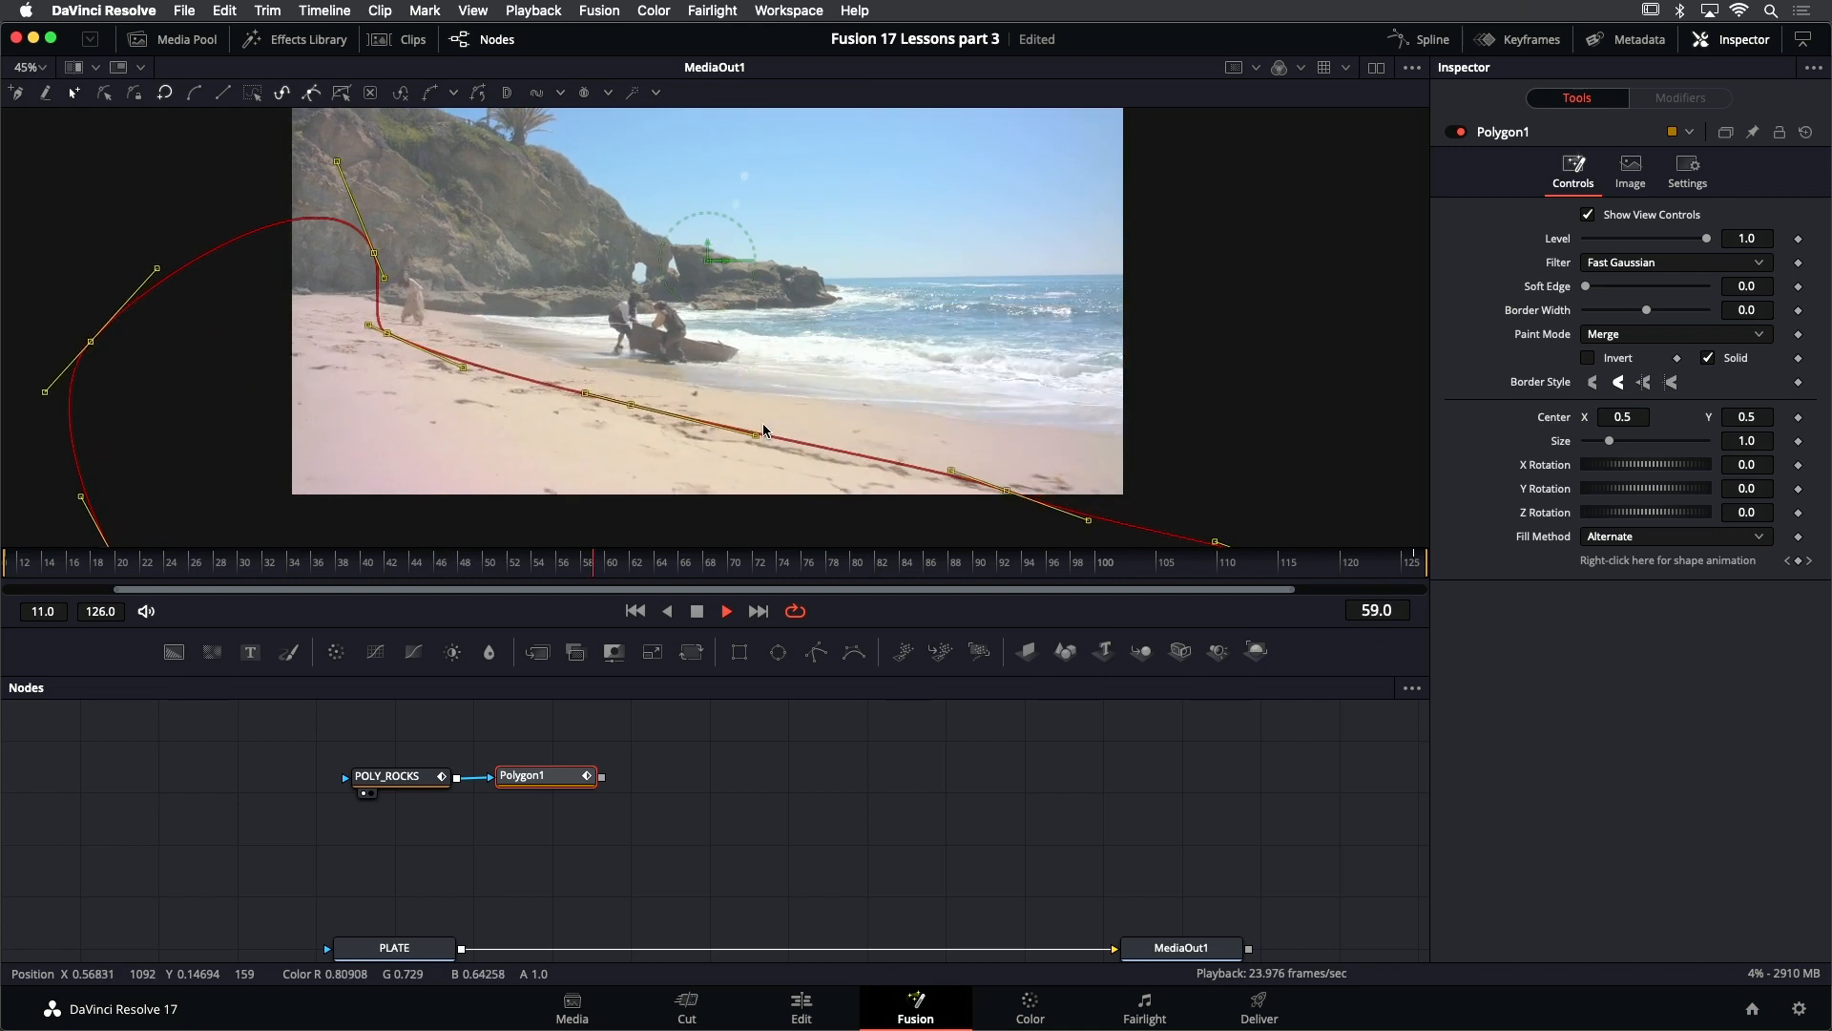
key(j)
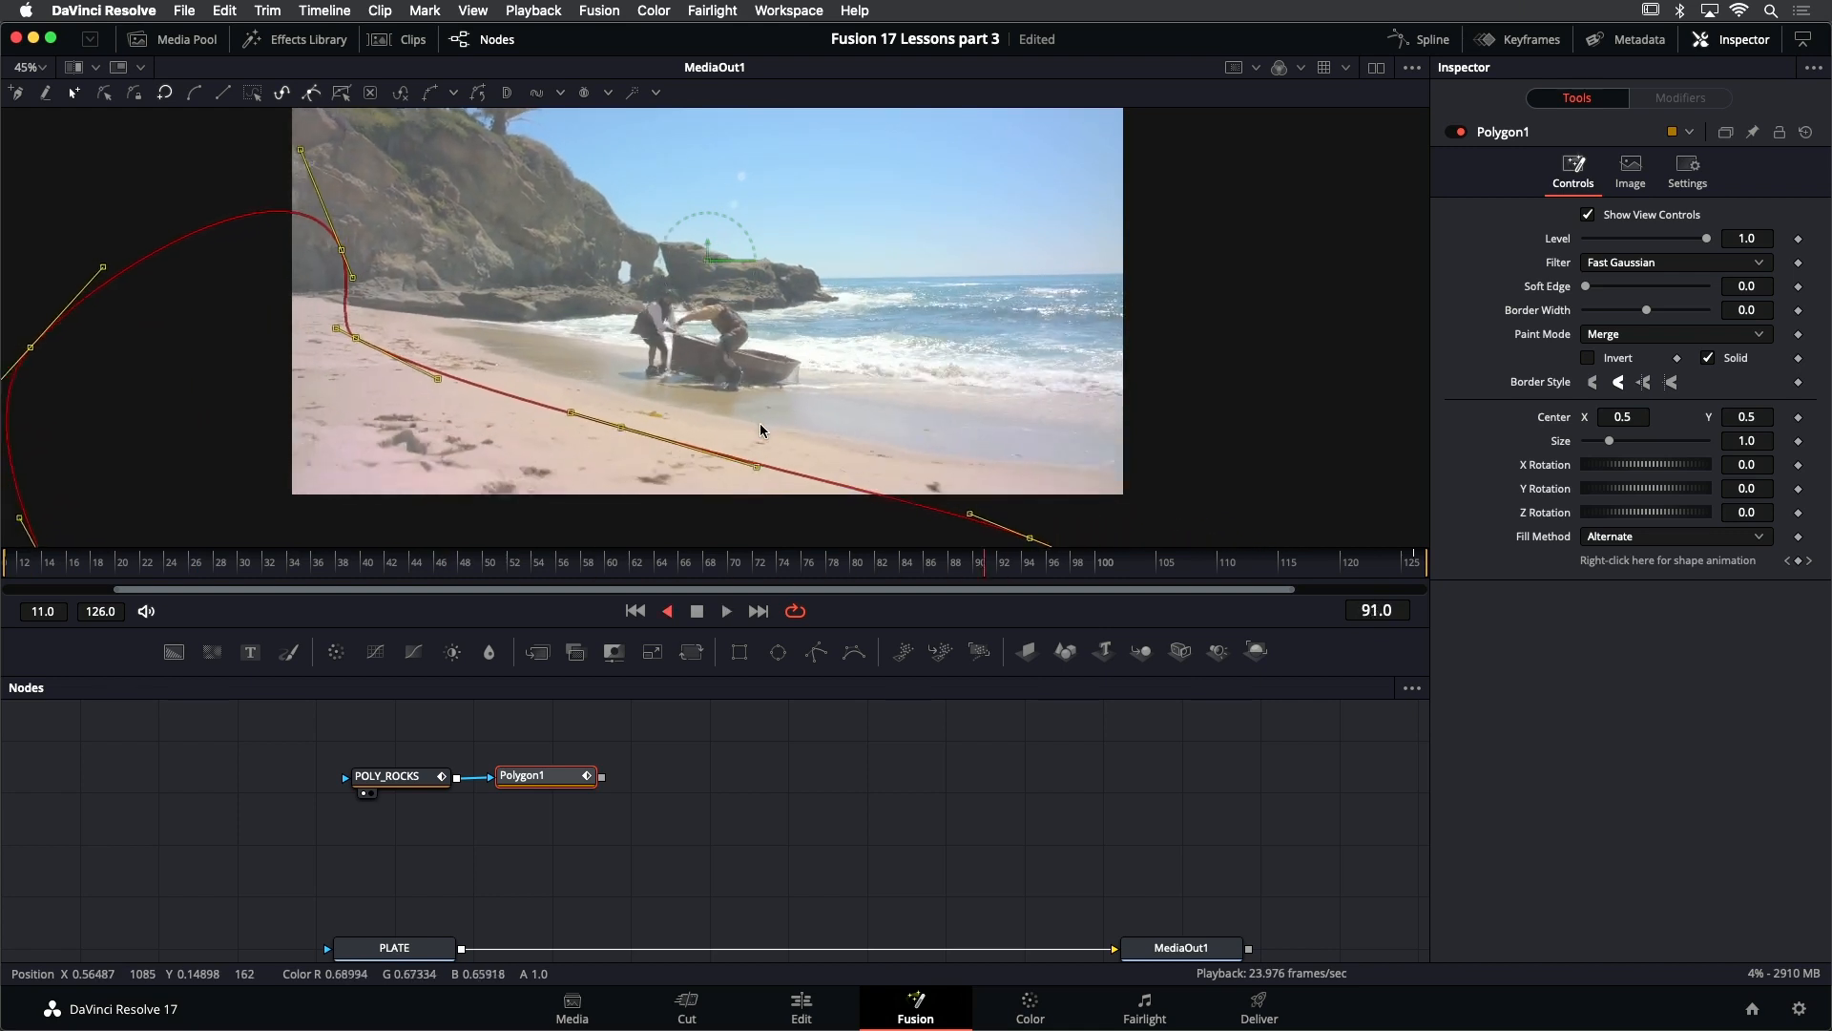
key(space)
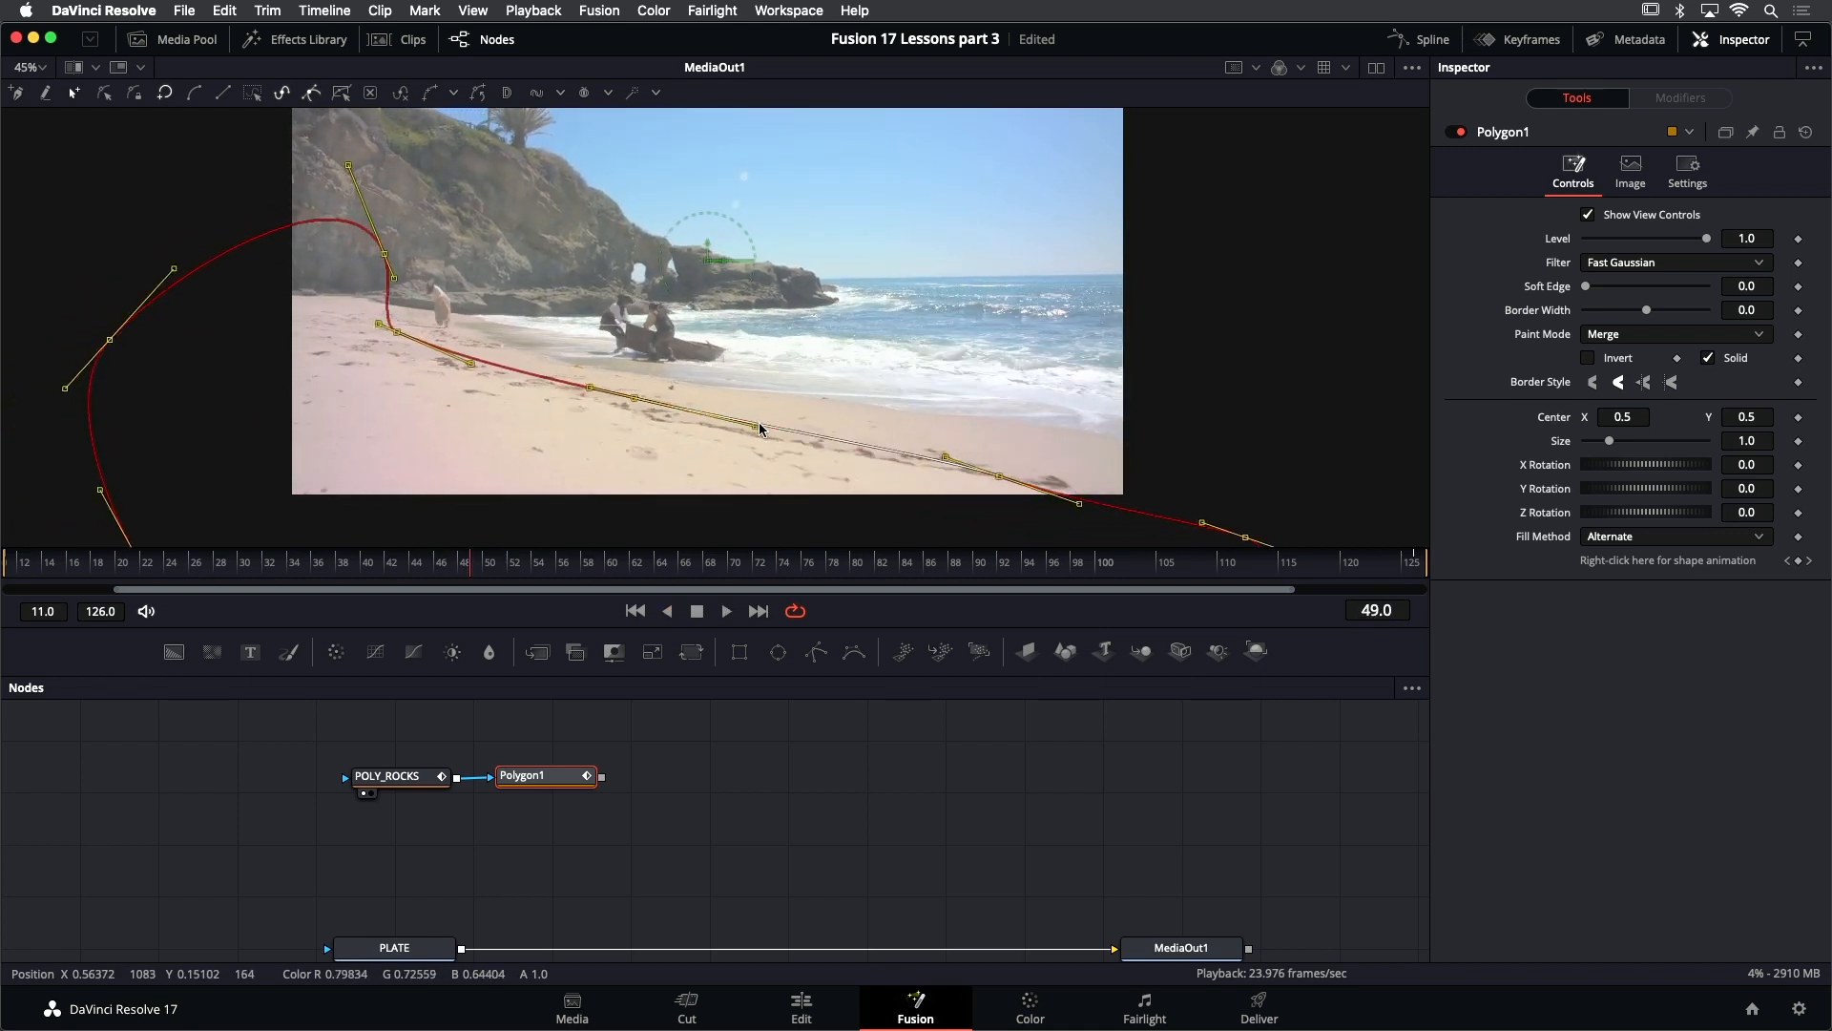
drag(399, 332, 1303, 556)
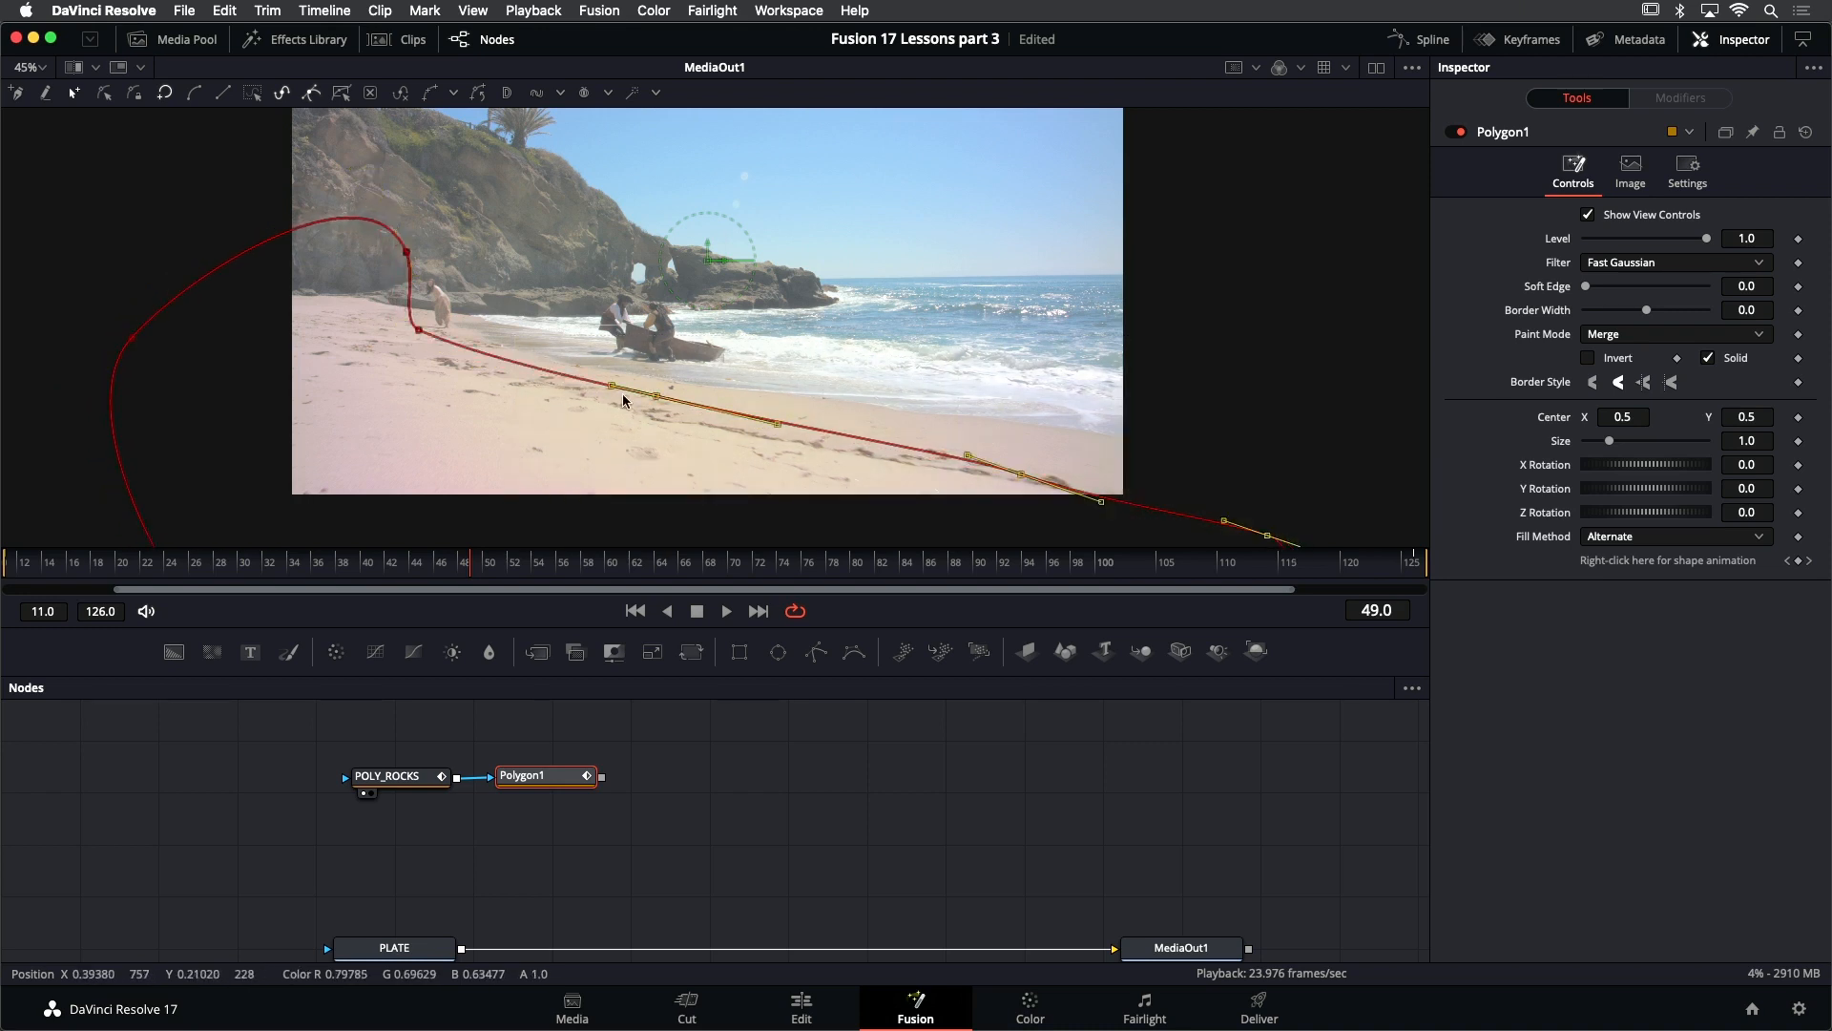
drag(637, 392, 652, 392)
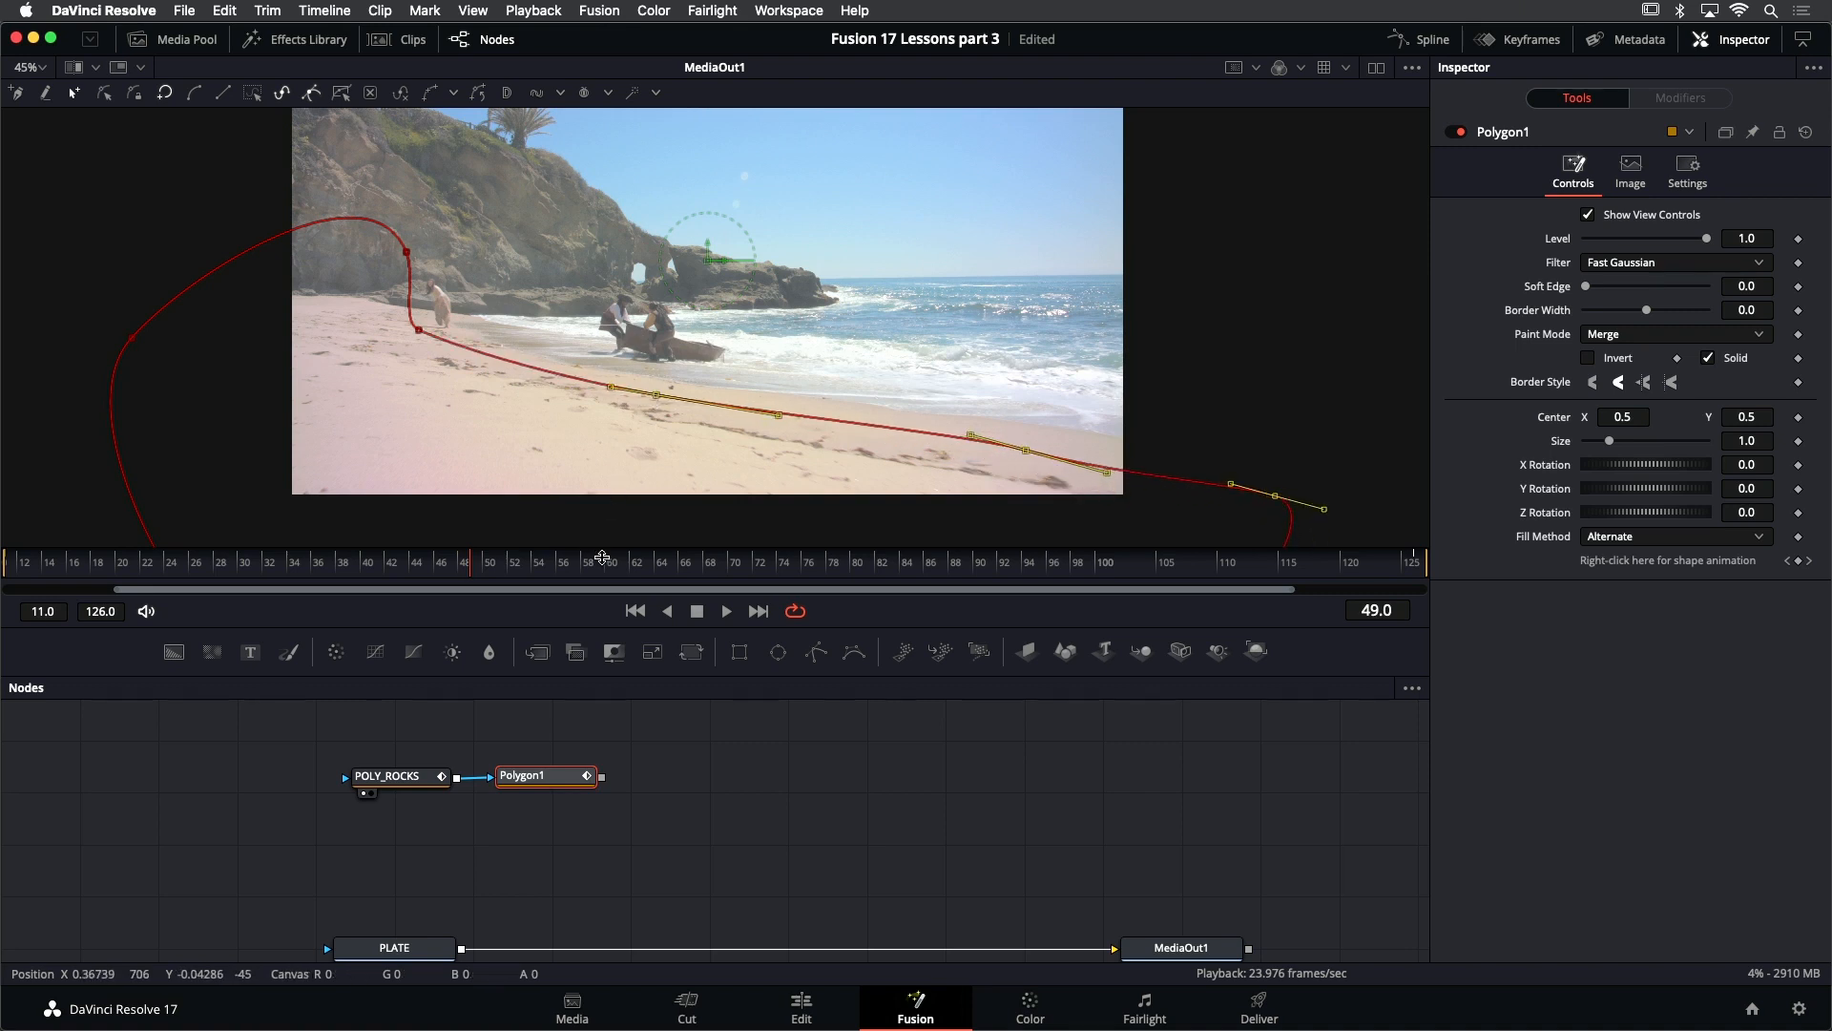
- Play the shot repeatedly from the first frame to check how closely the sand mask follows the shoreline
click(634, 611)
key(space)
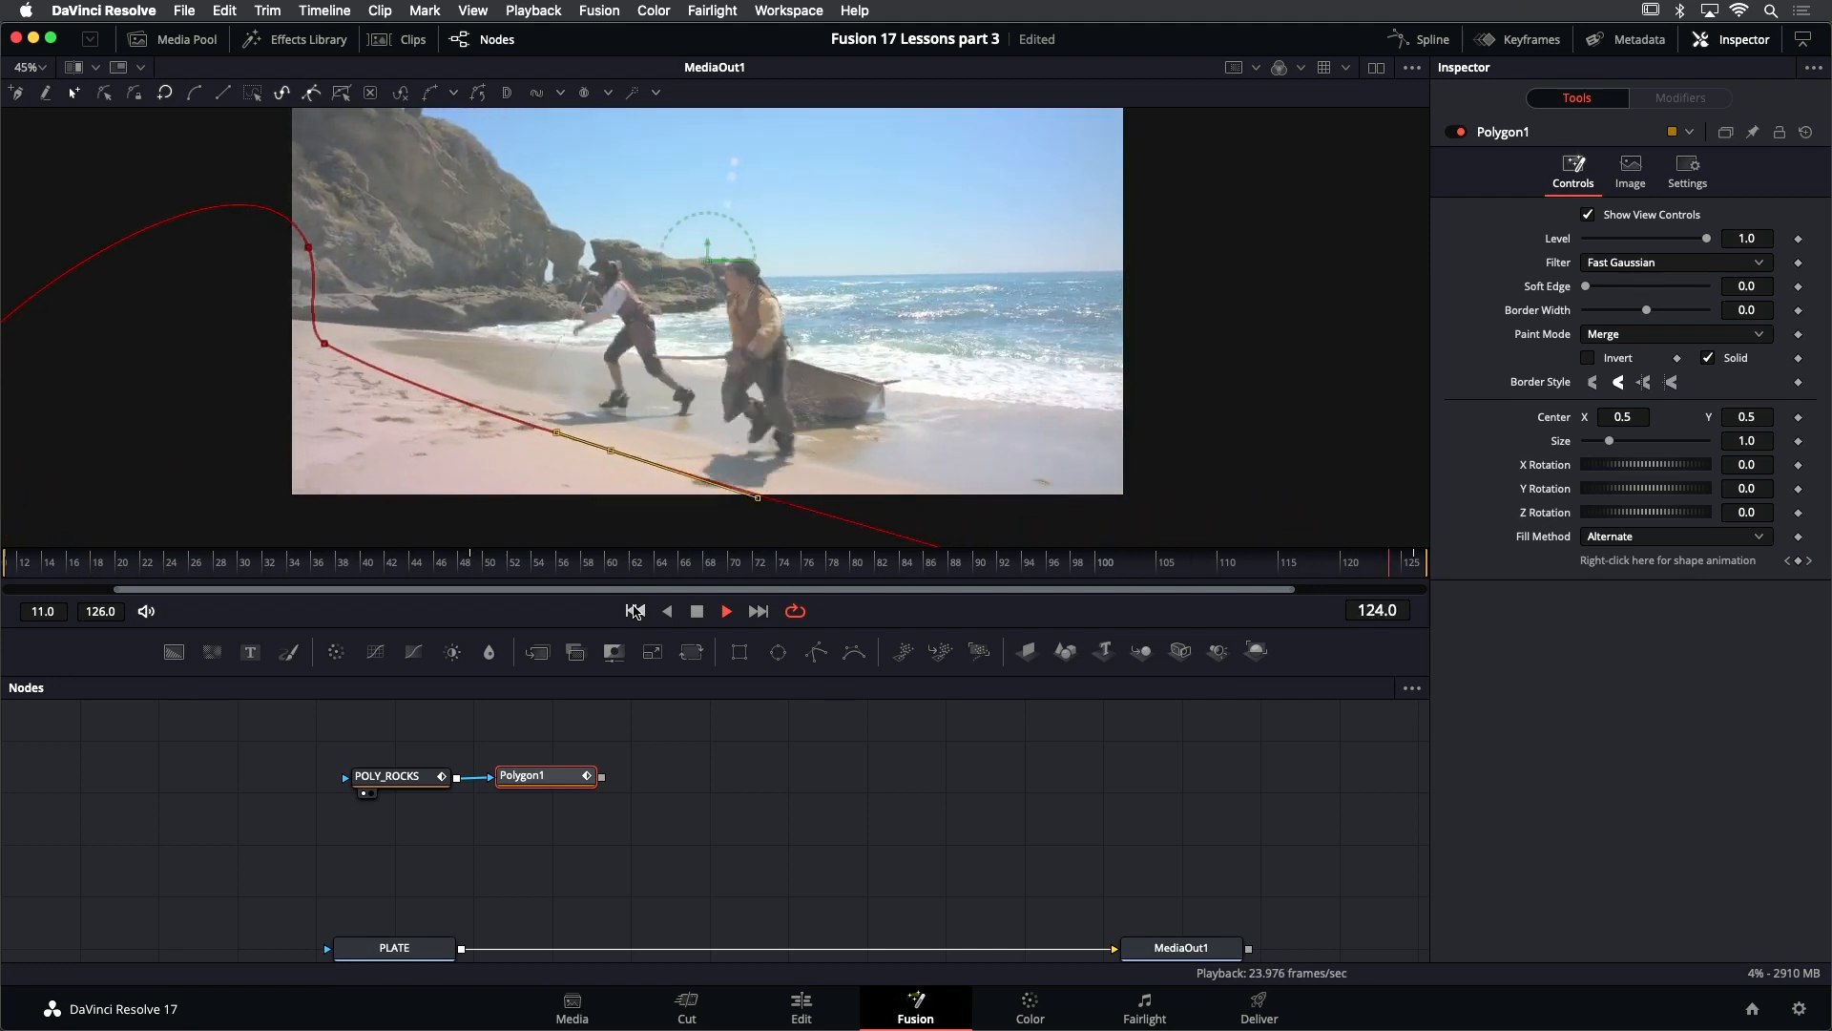
key(space)
click(637, 610)
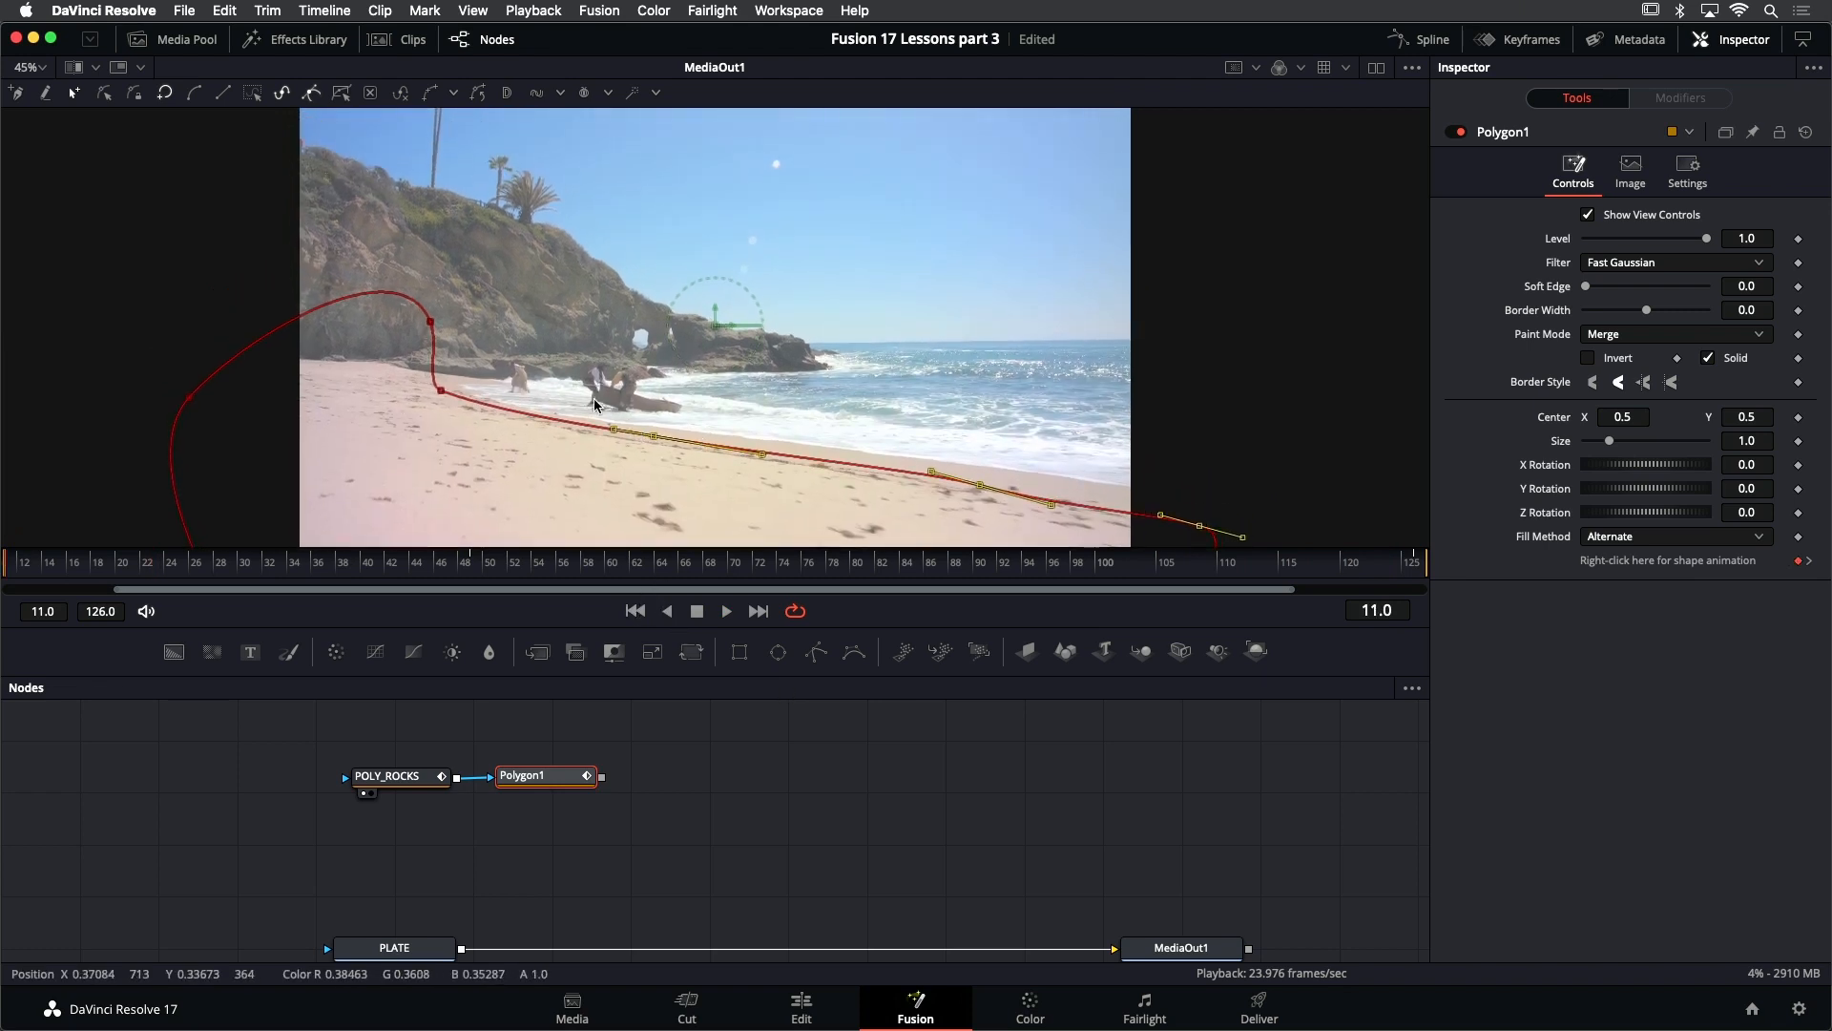
scroll(525, 391, up, 3)
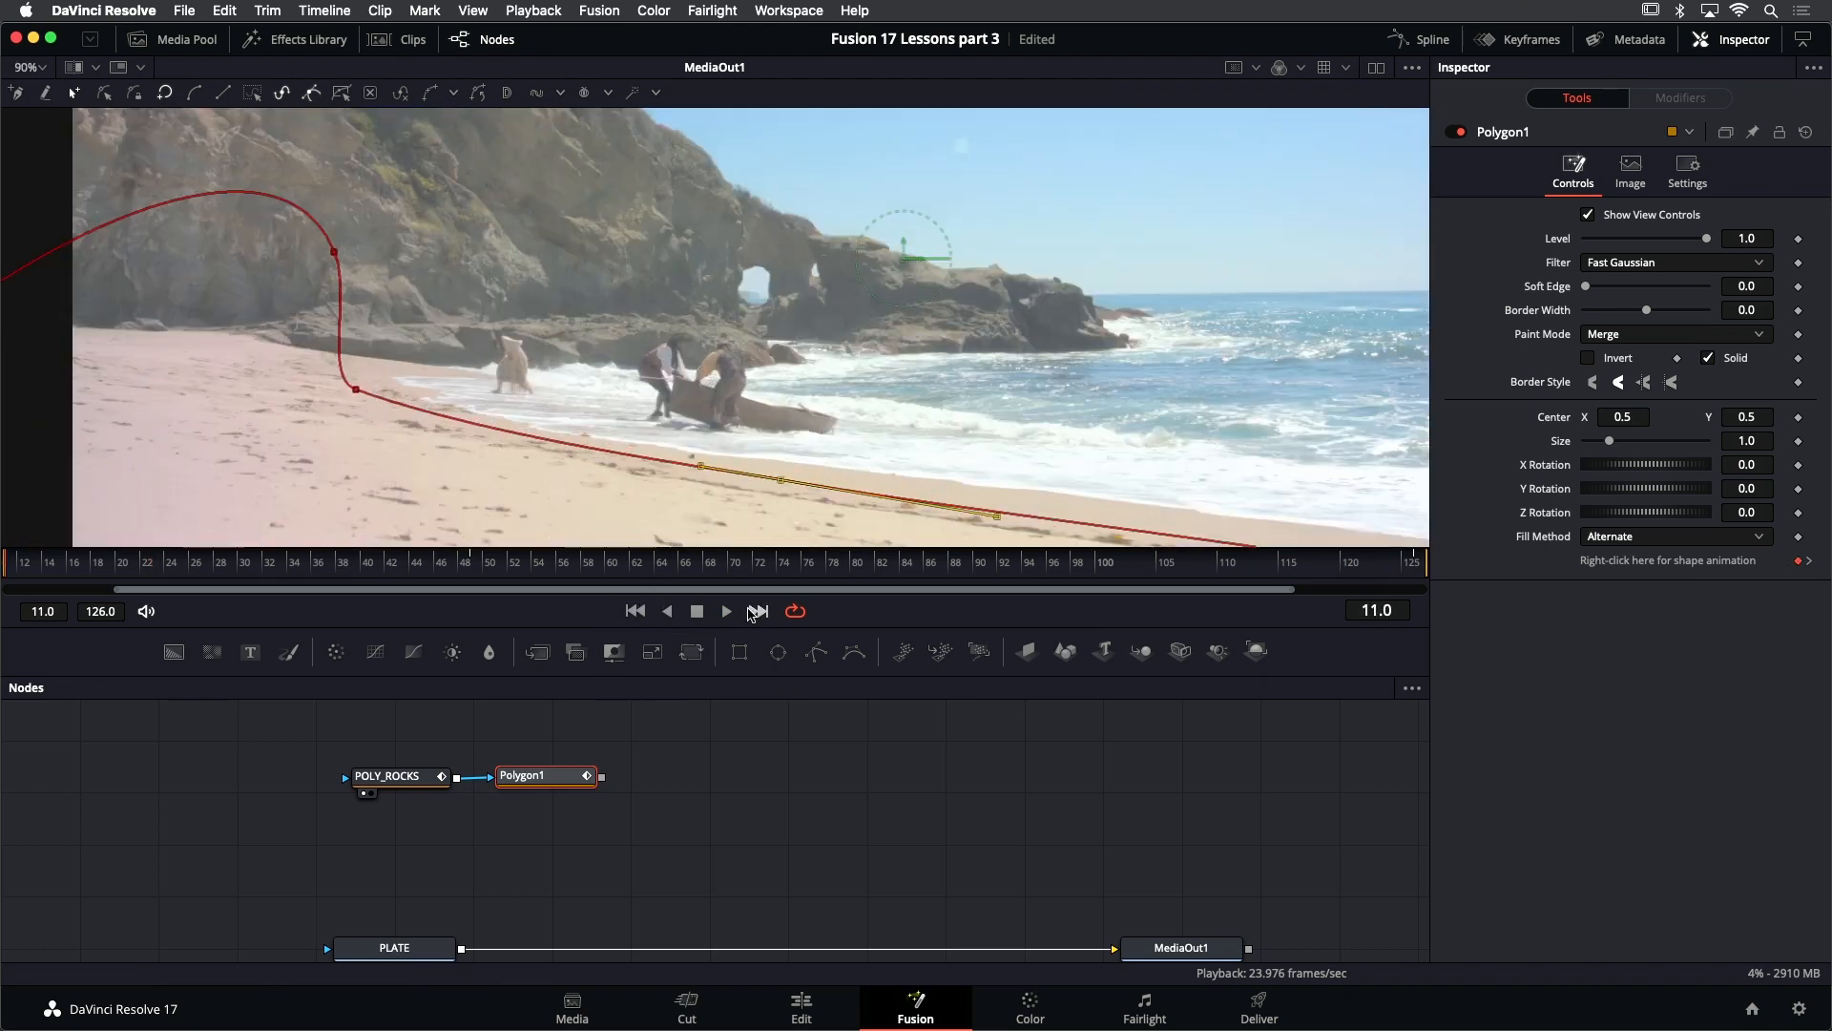
key(space)
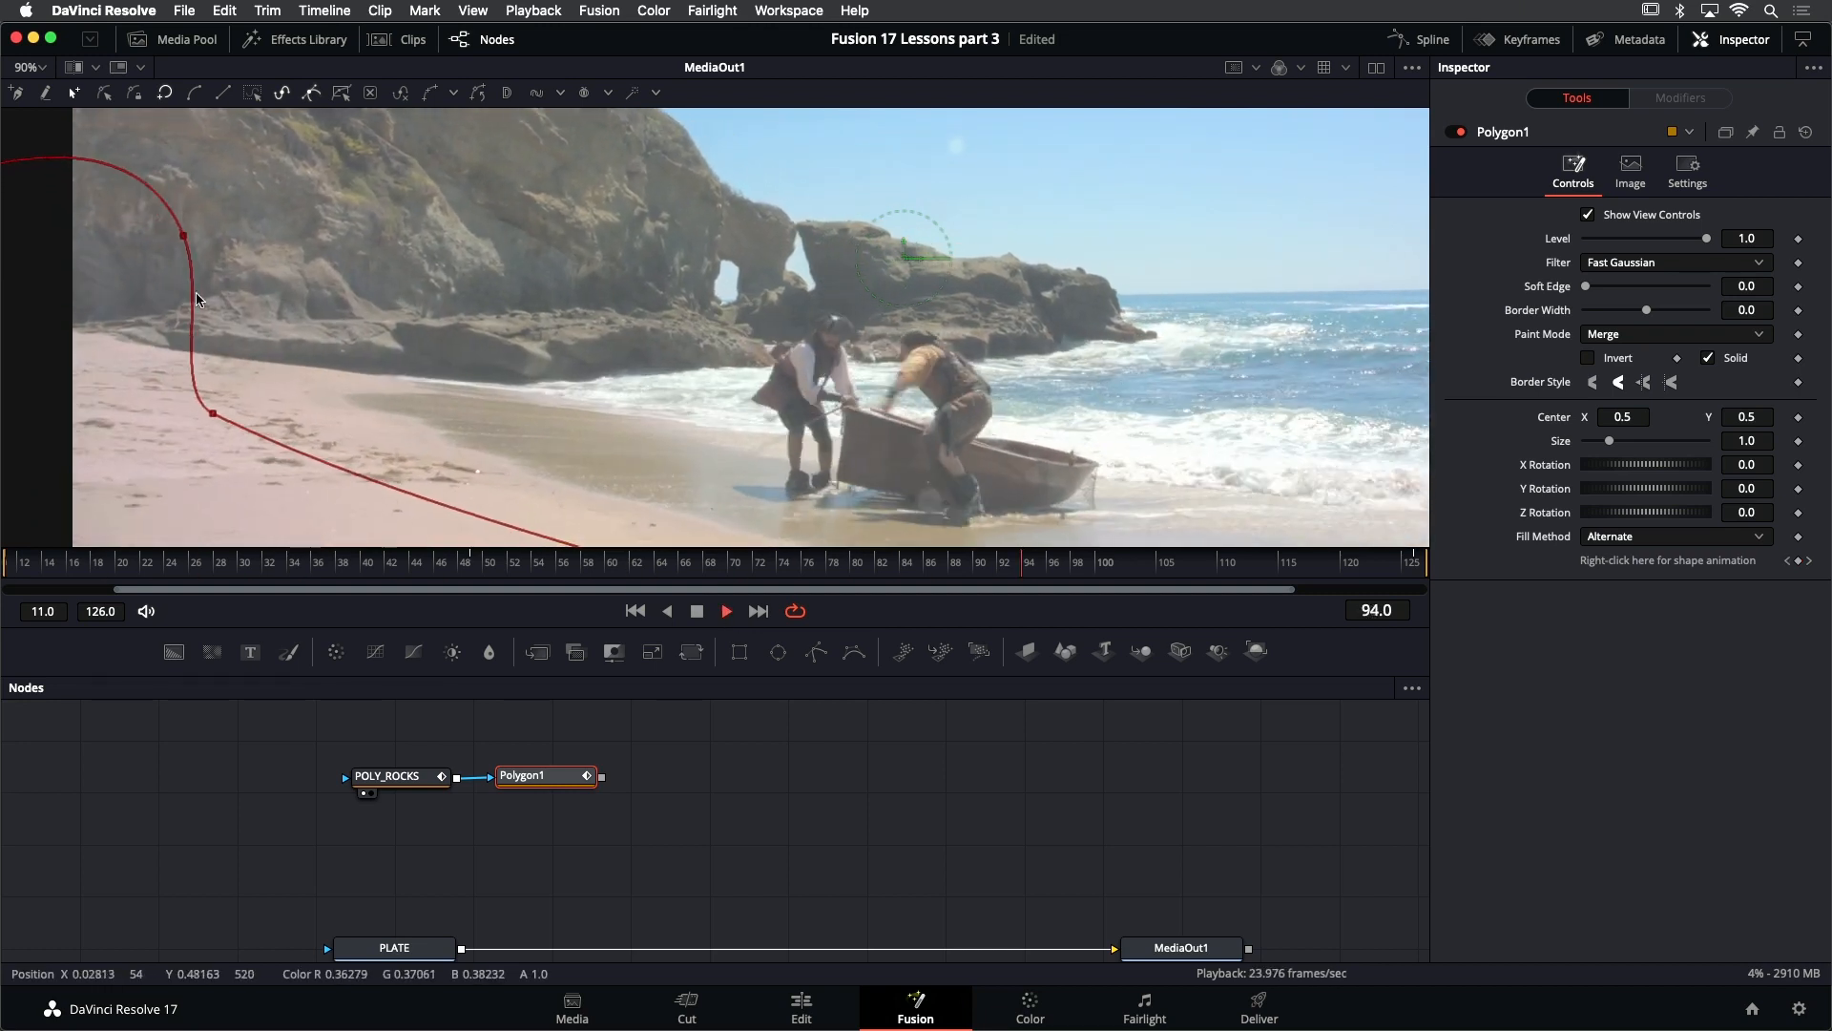
scroll(854, 322, down, 2)
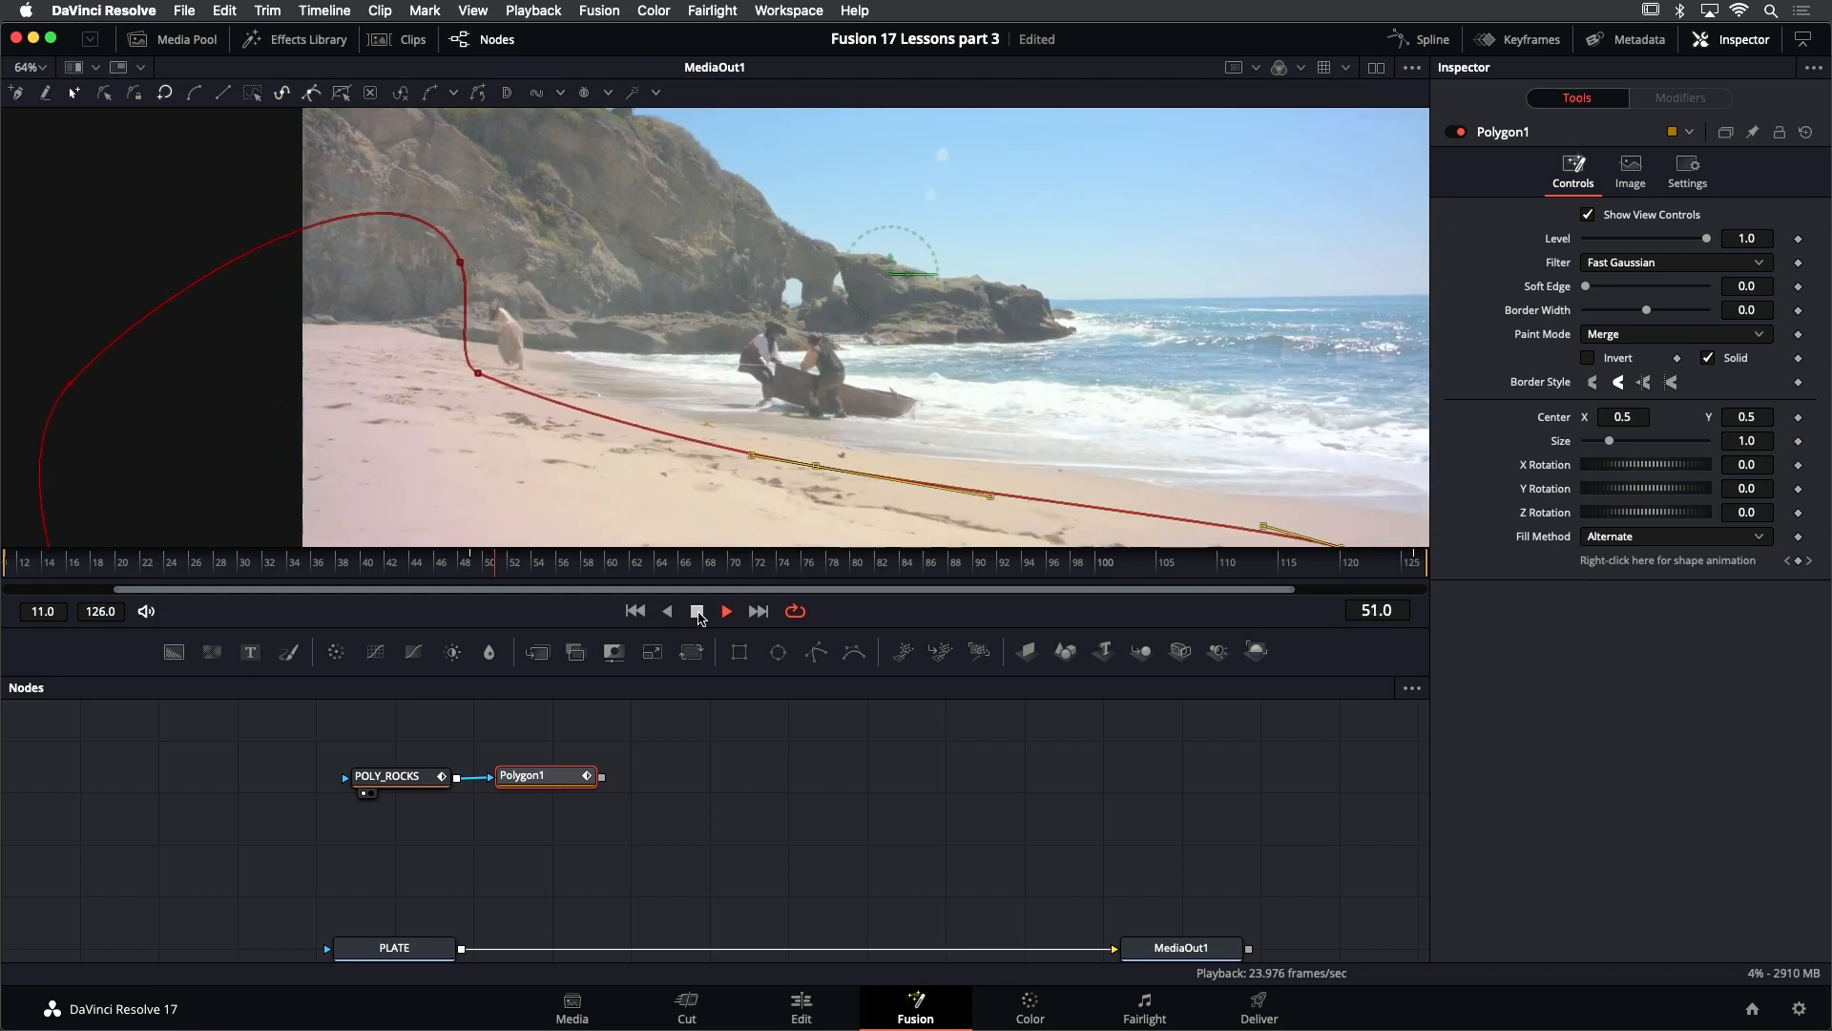
click(697, 611)
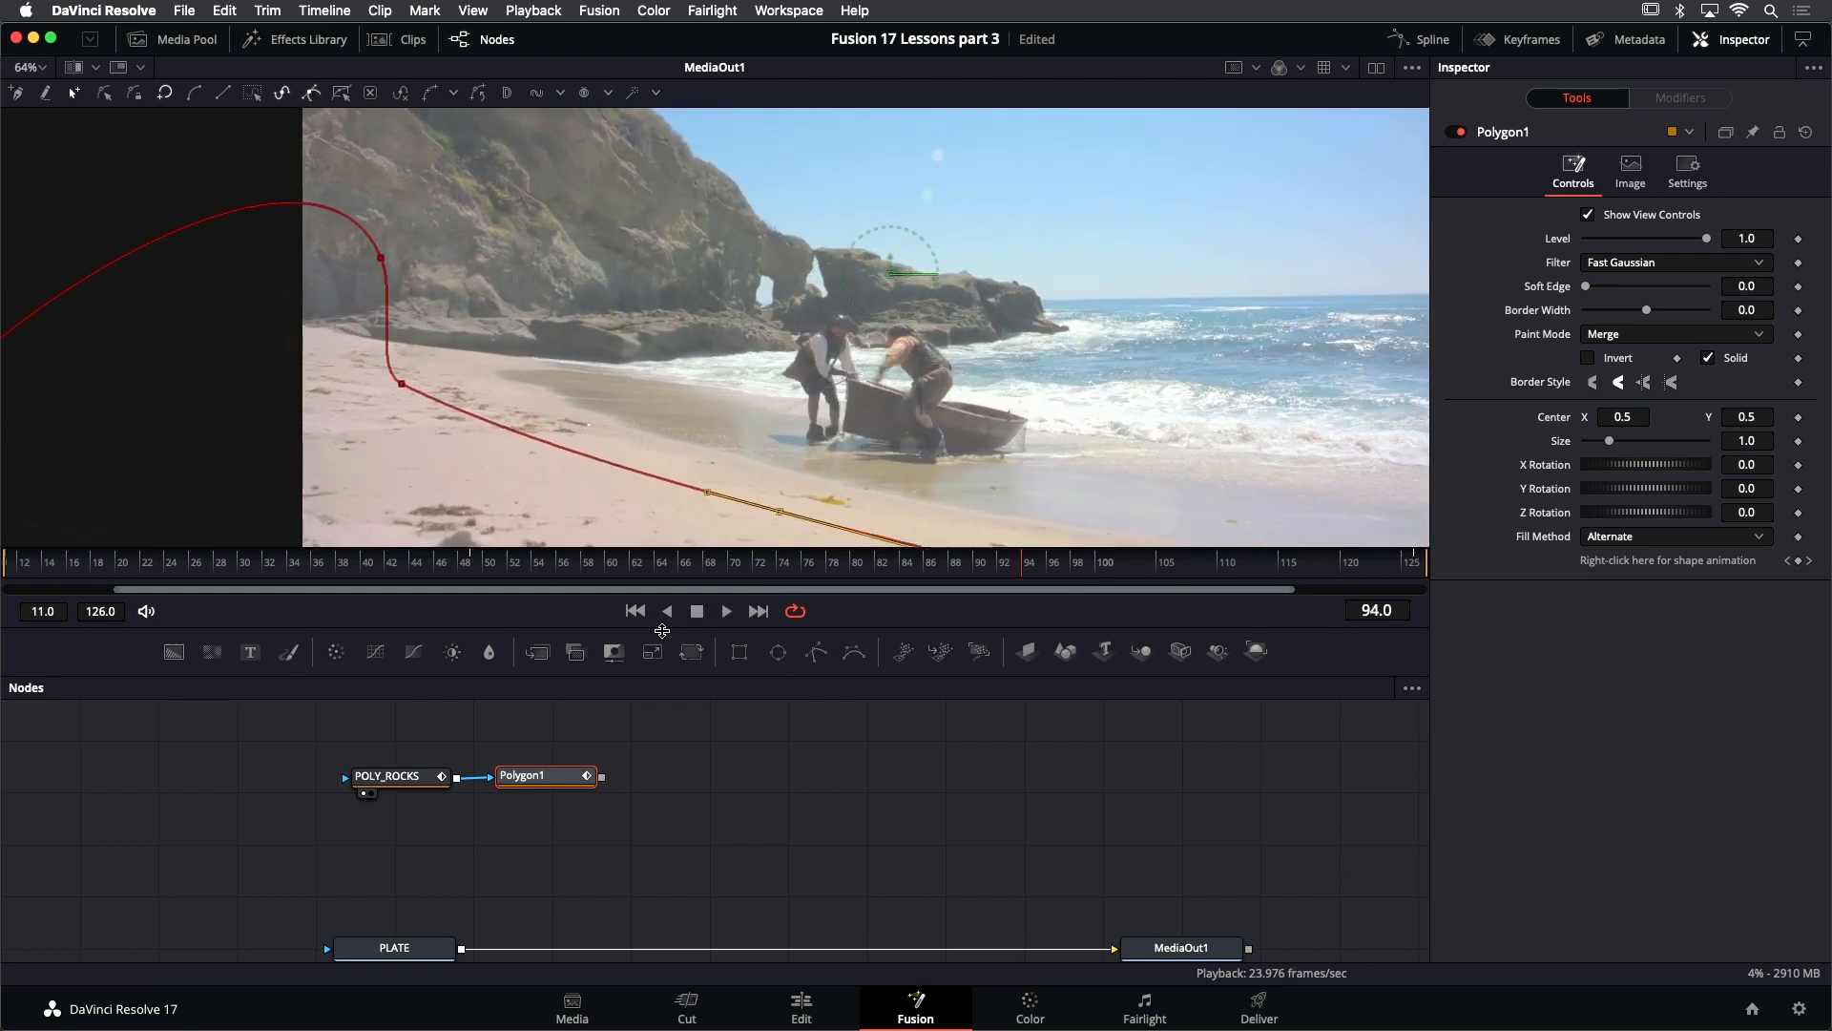
click(638, 612)
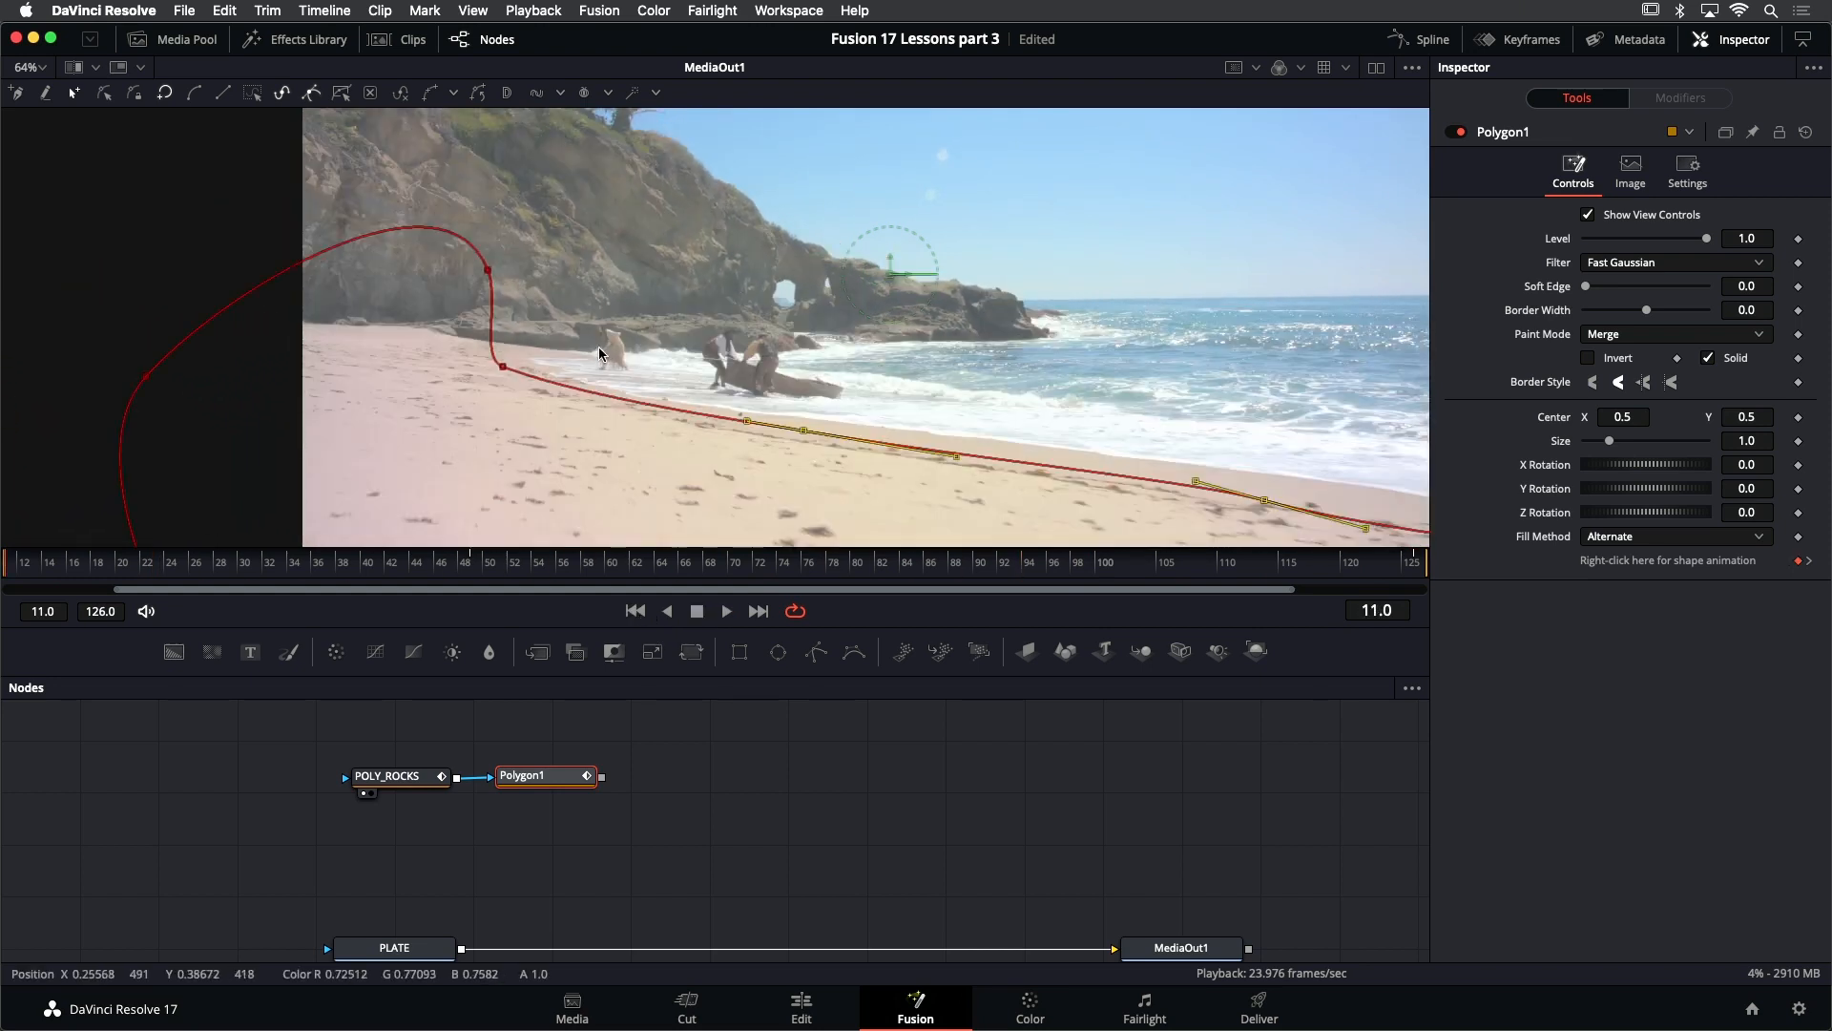
- Add a Polygon node after the sand mask's node and draw a closed mask around the walking woman at frame 11
scroll(598, 347, up, 2)
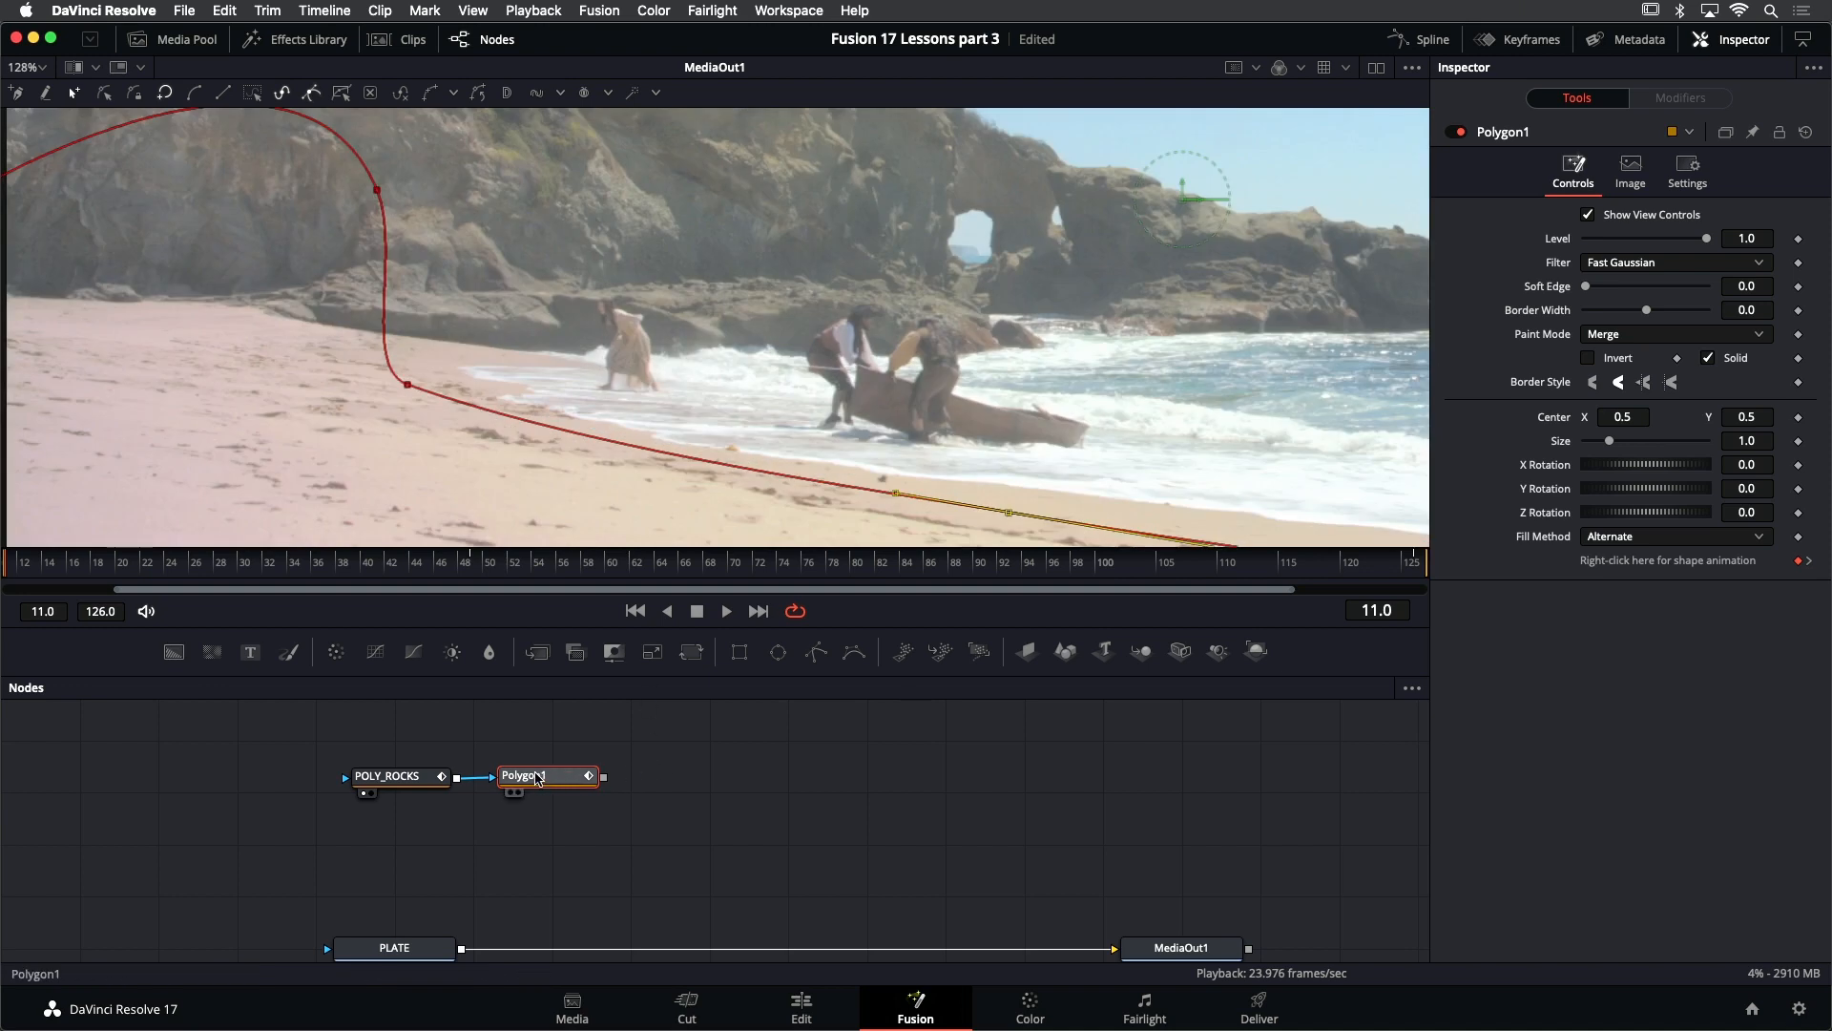
key(shift+space)
text(polygo)
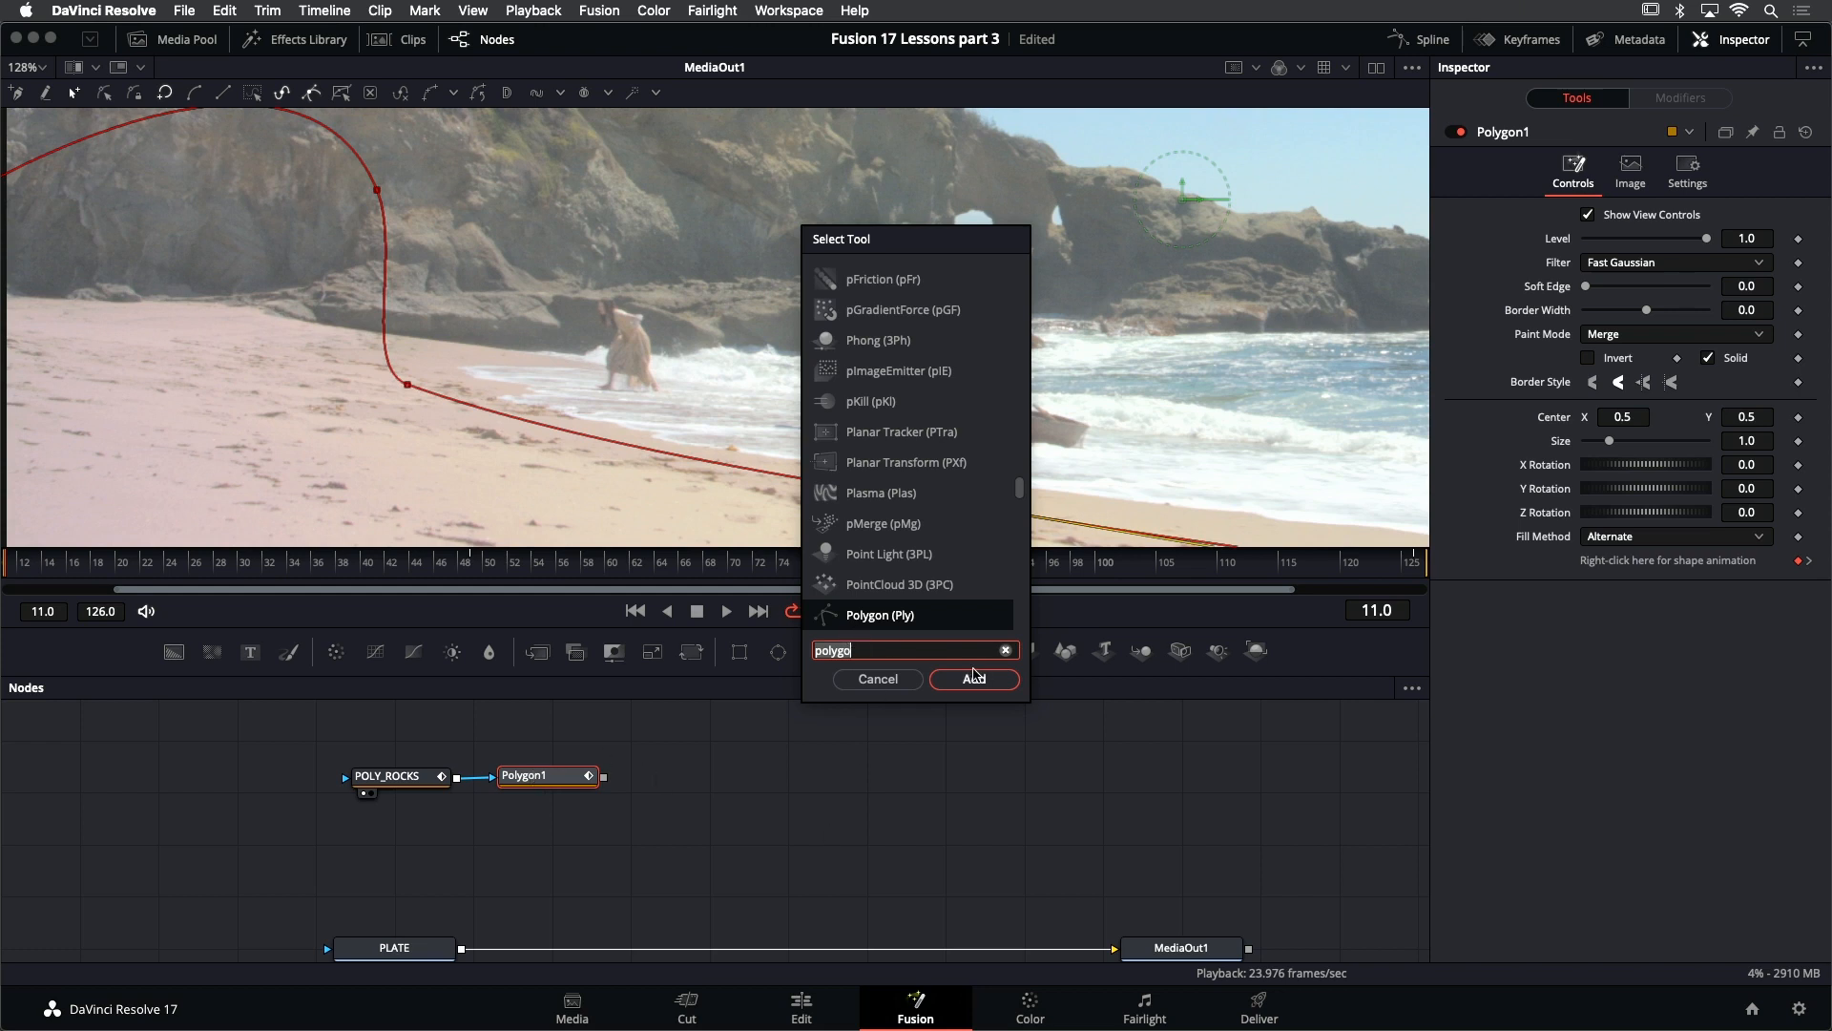
click(975, 679)
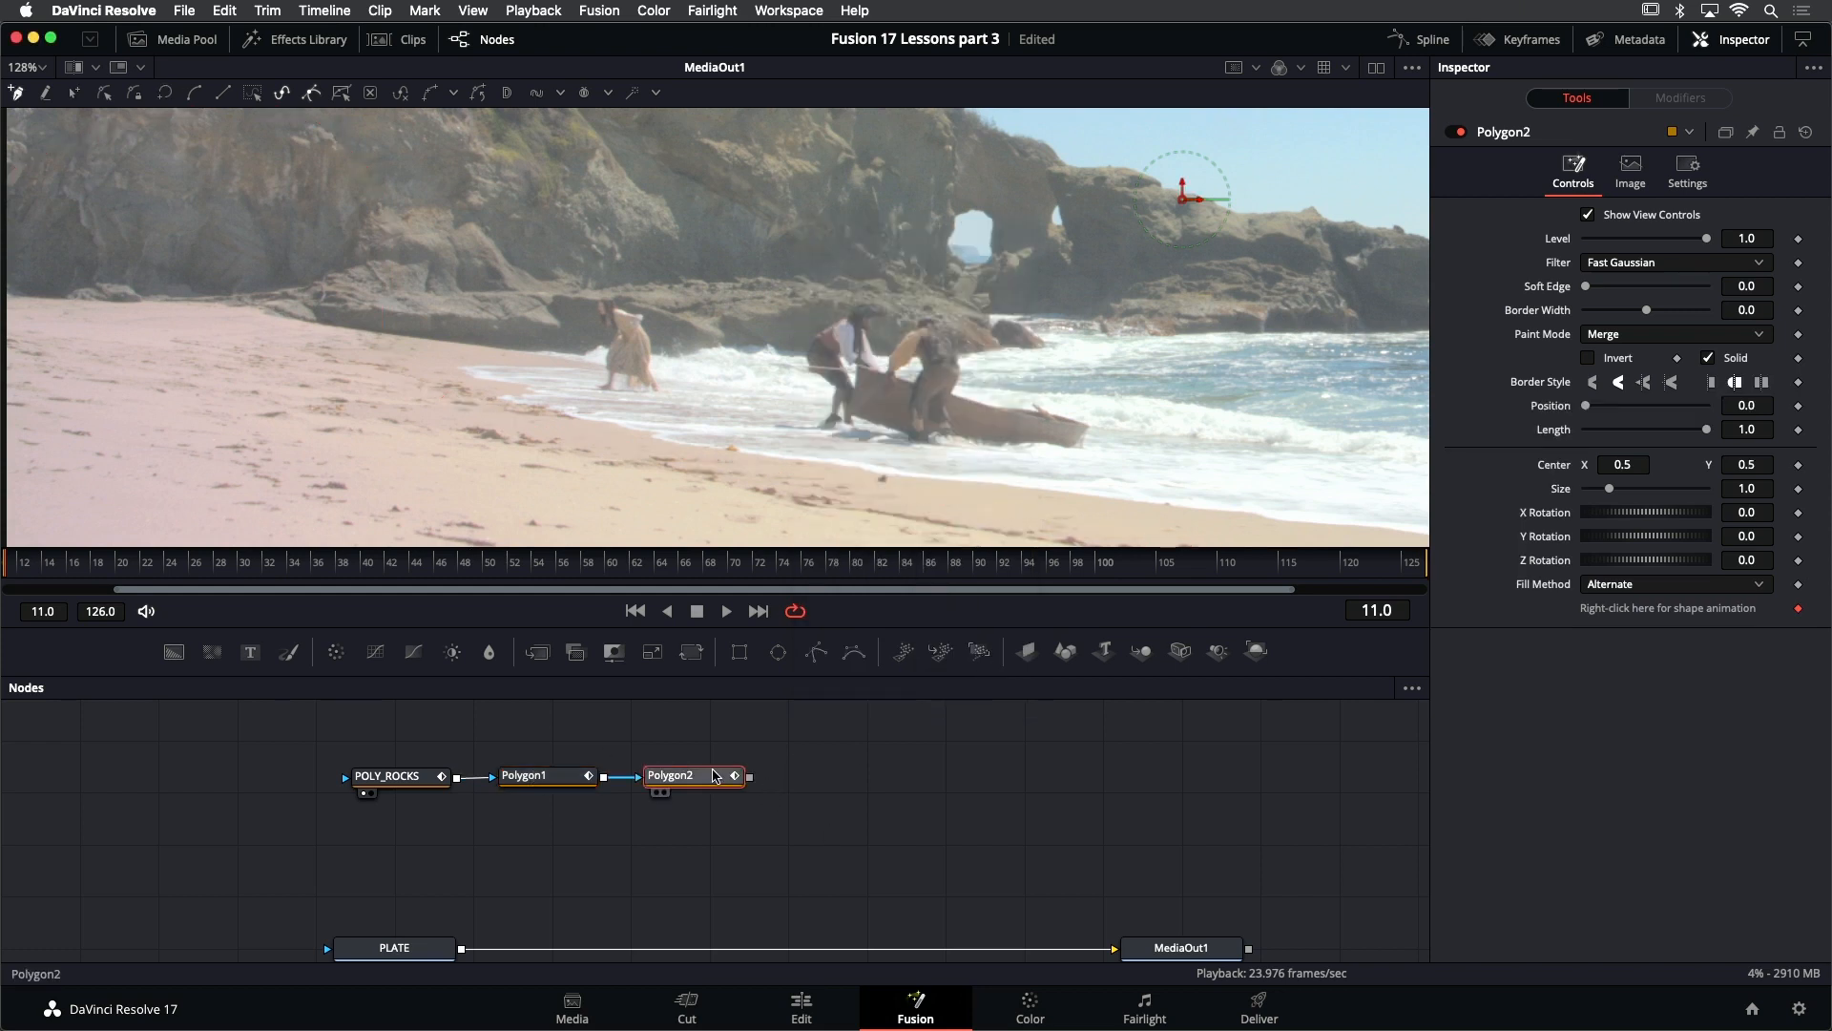
click(596, 281)
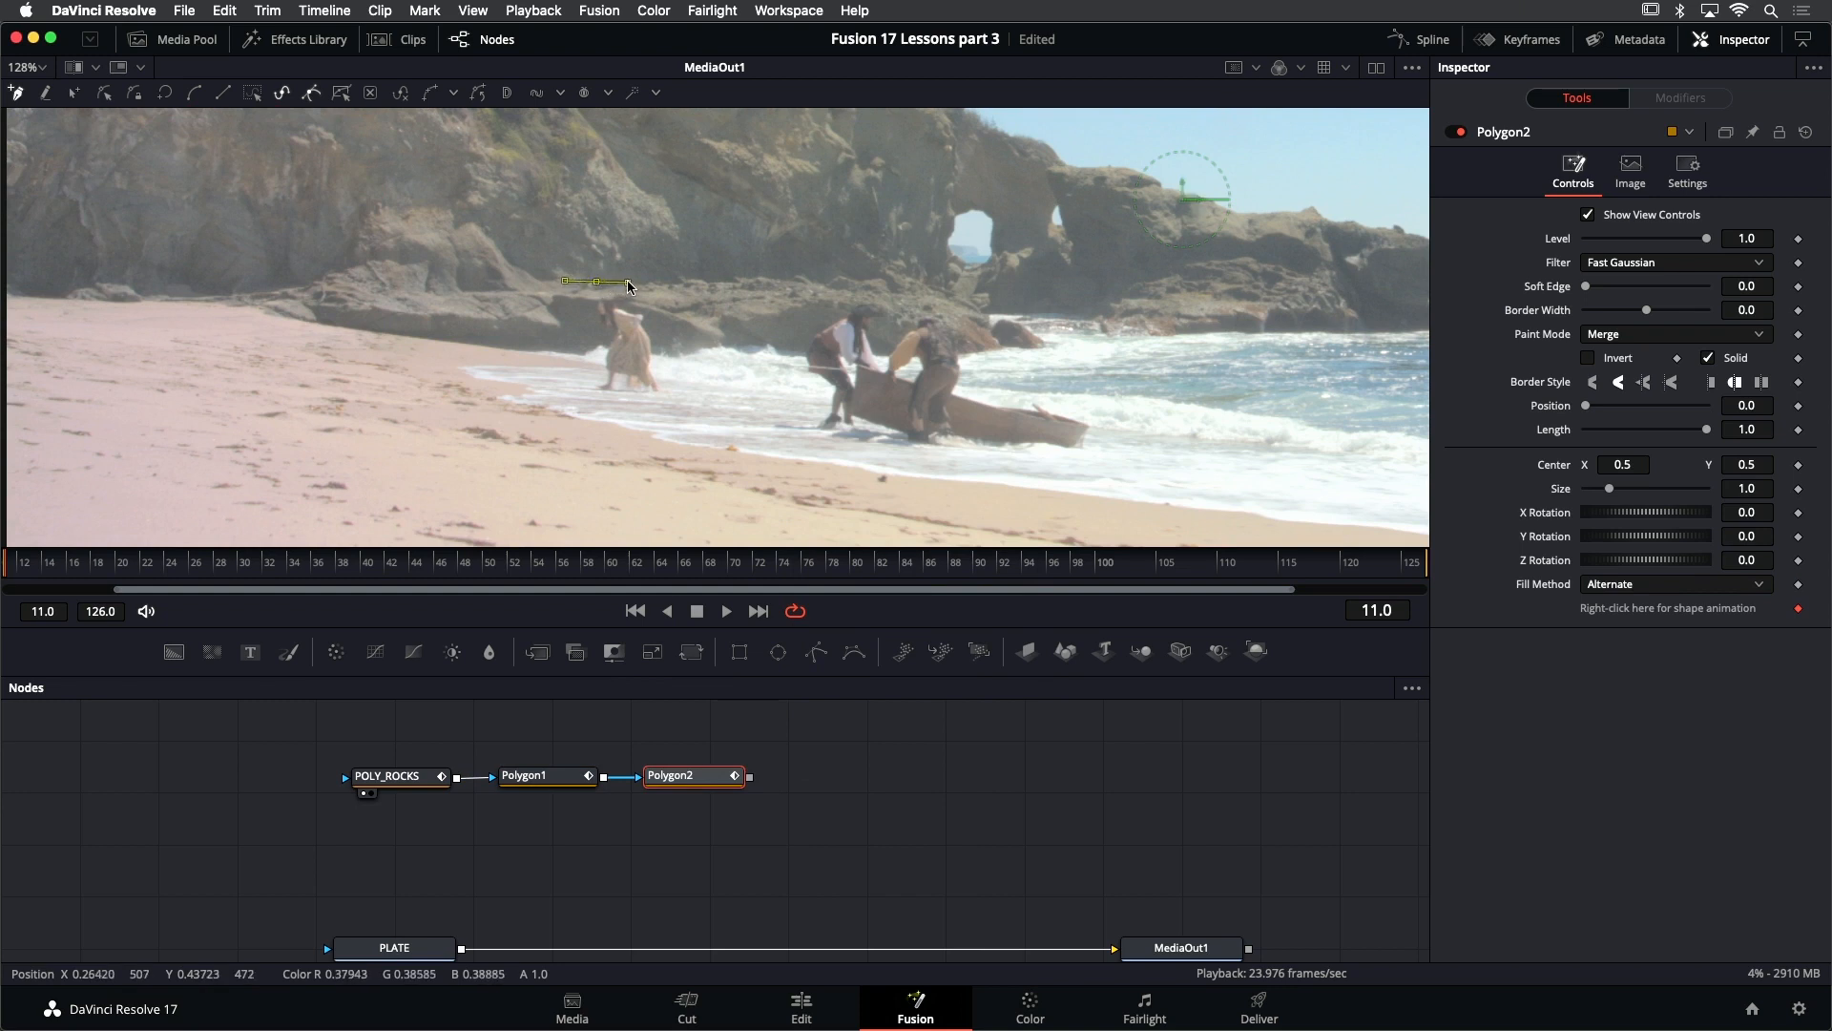
drag(664, 327, 578, 304)
click(596, 282)
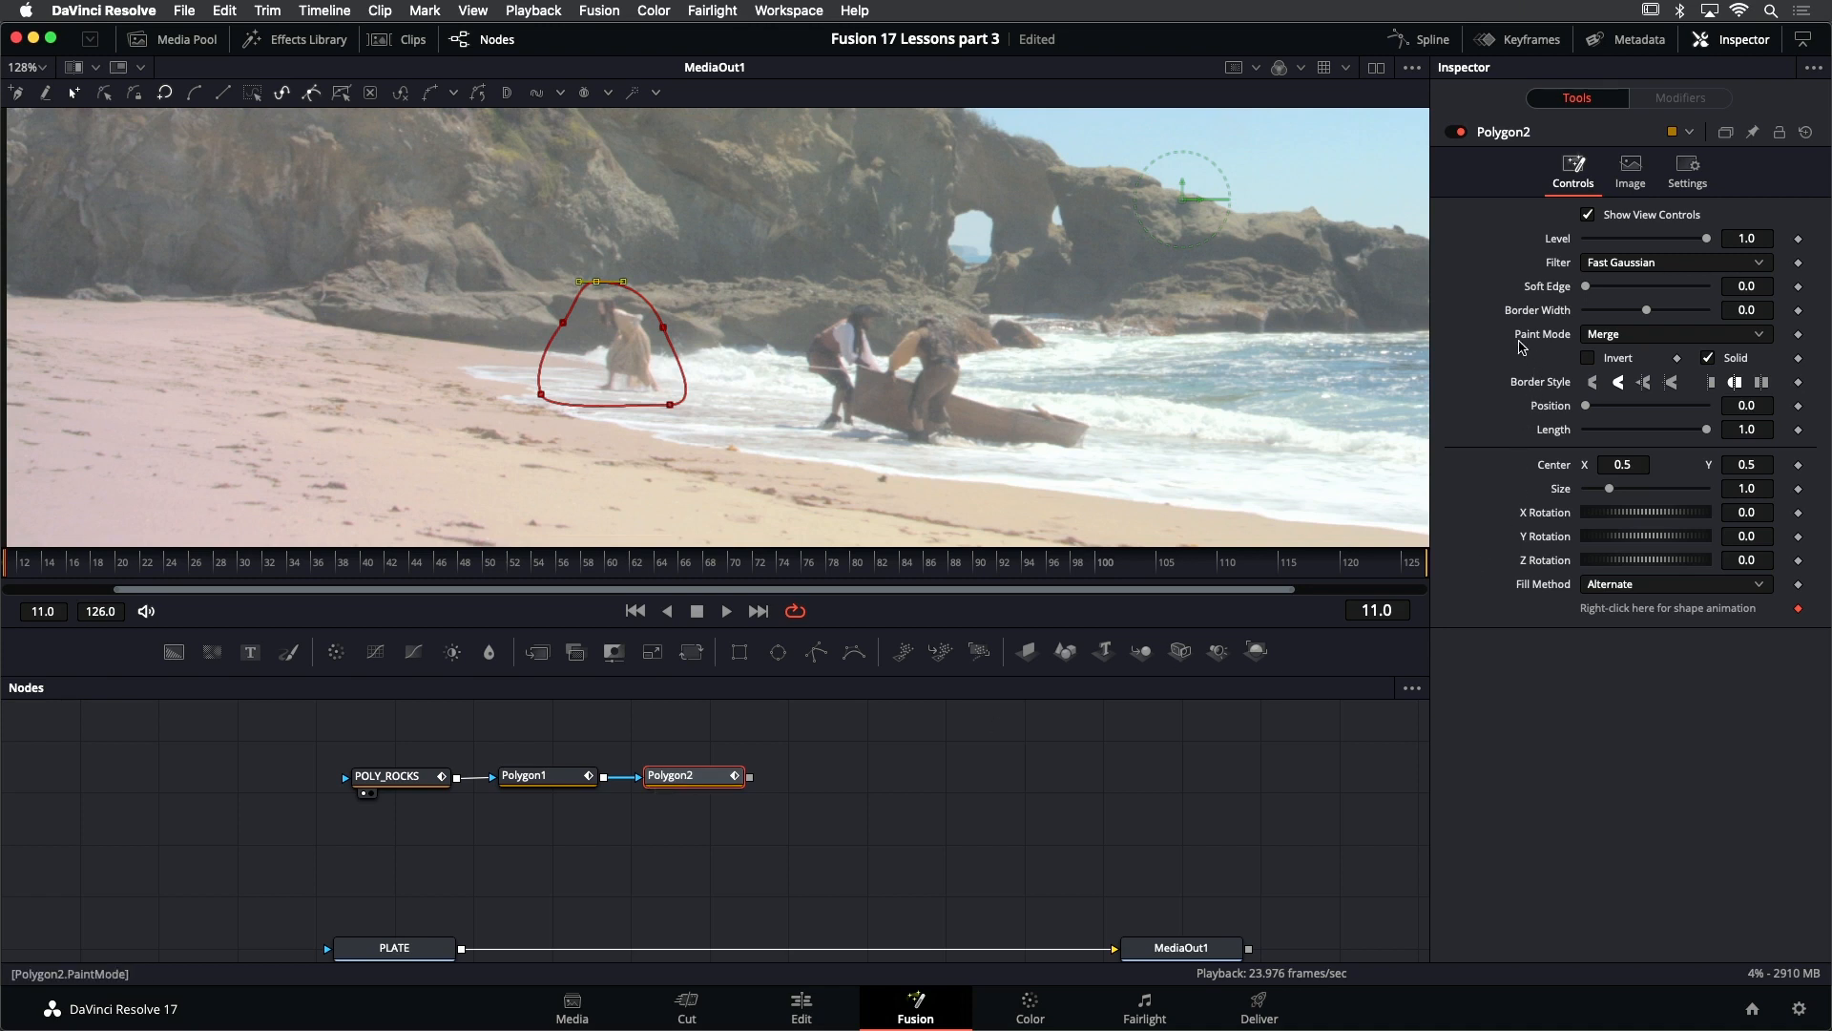
- Set the woman mask's paint mode to Subtract and display its combined matte in the viewer
click(1638, 337)
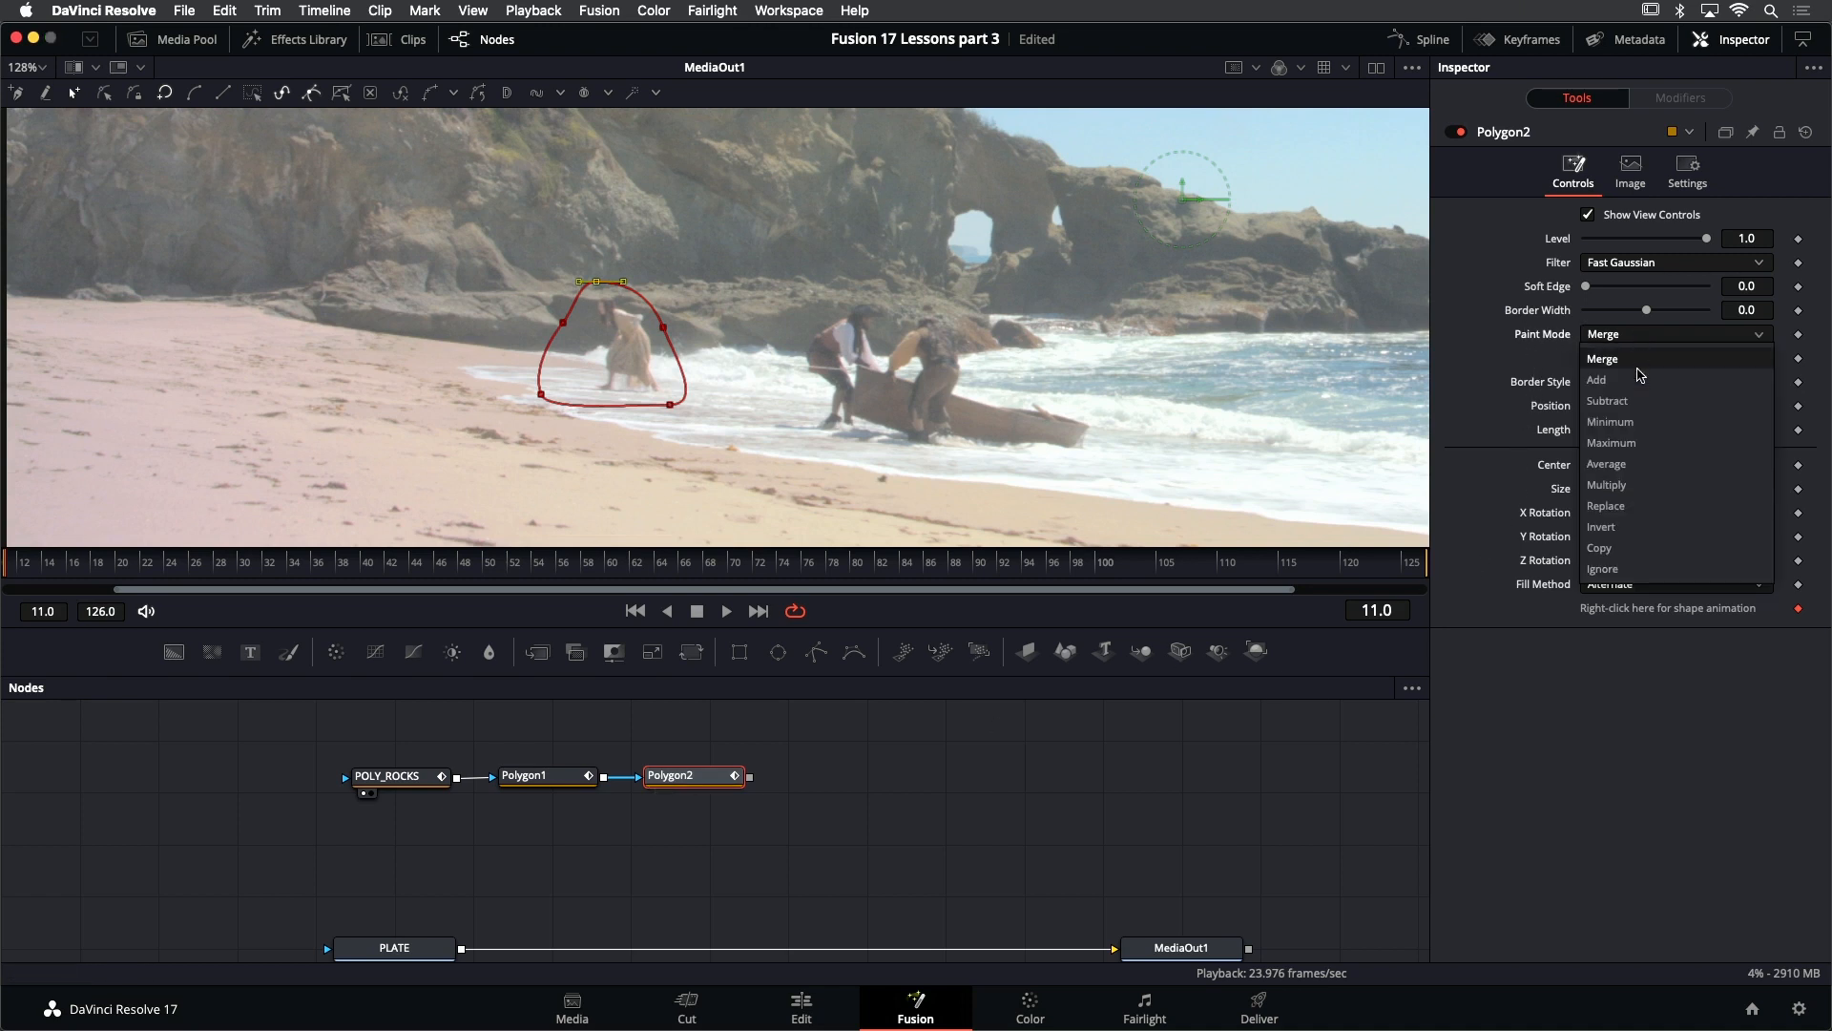
click(1638, 398)
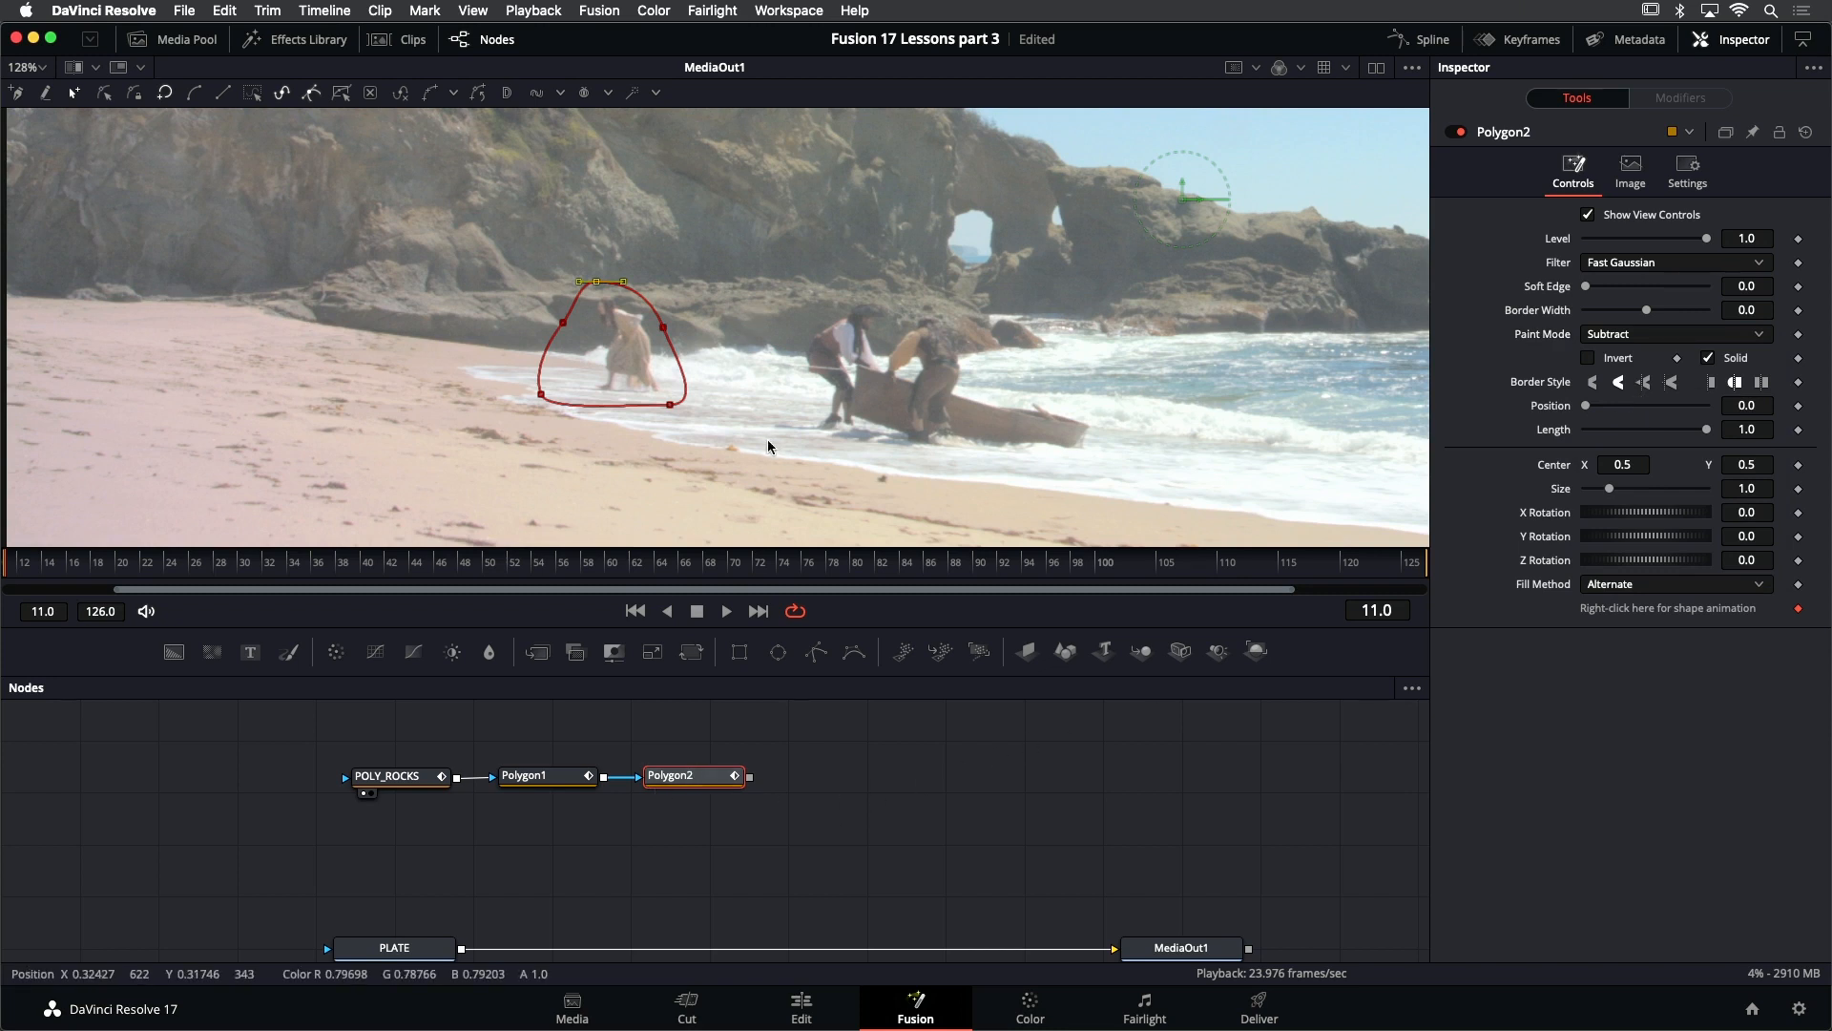
key(1)
scroll(732, 381, down, 2)
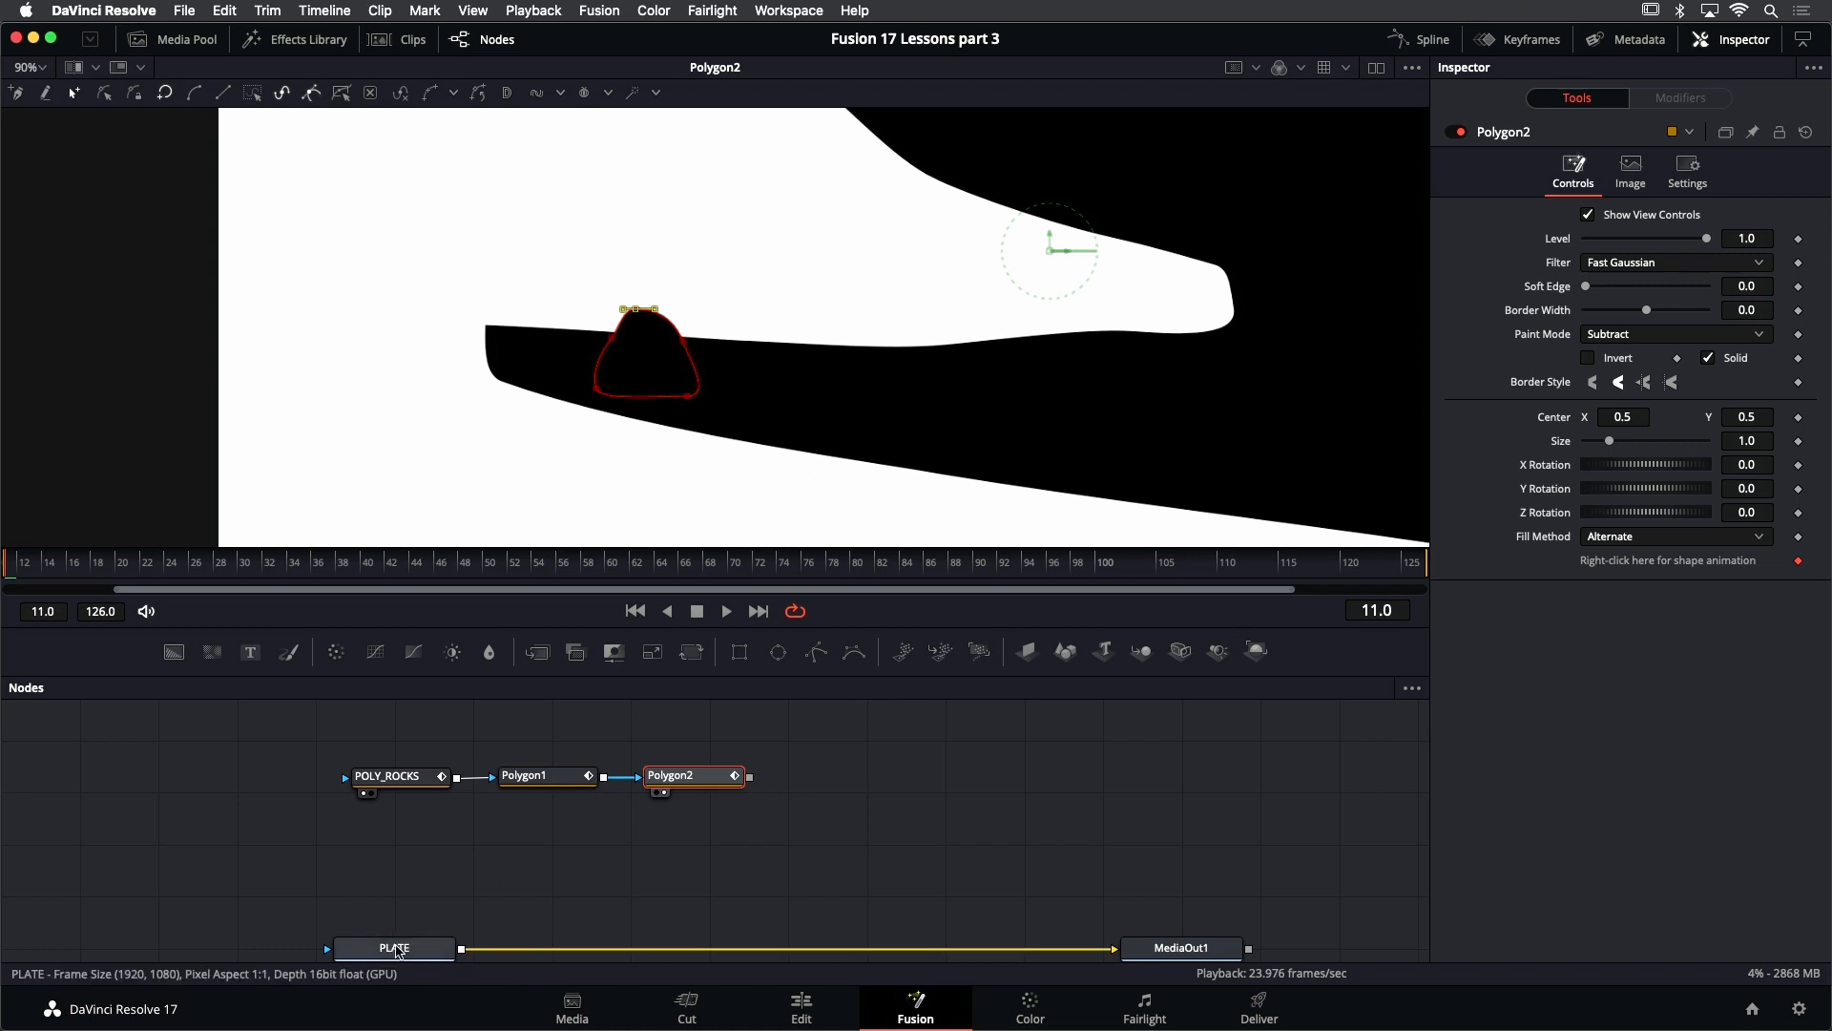
- Display the PLATE footage in the viewer again and select all points of the woman mask for editing
click(395, 948)
key(1)
click(699, 775)
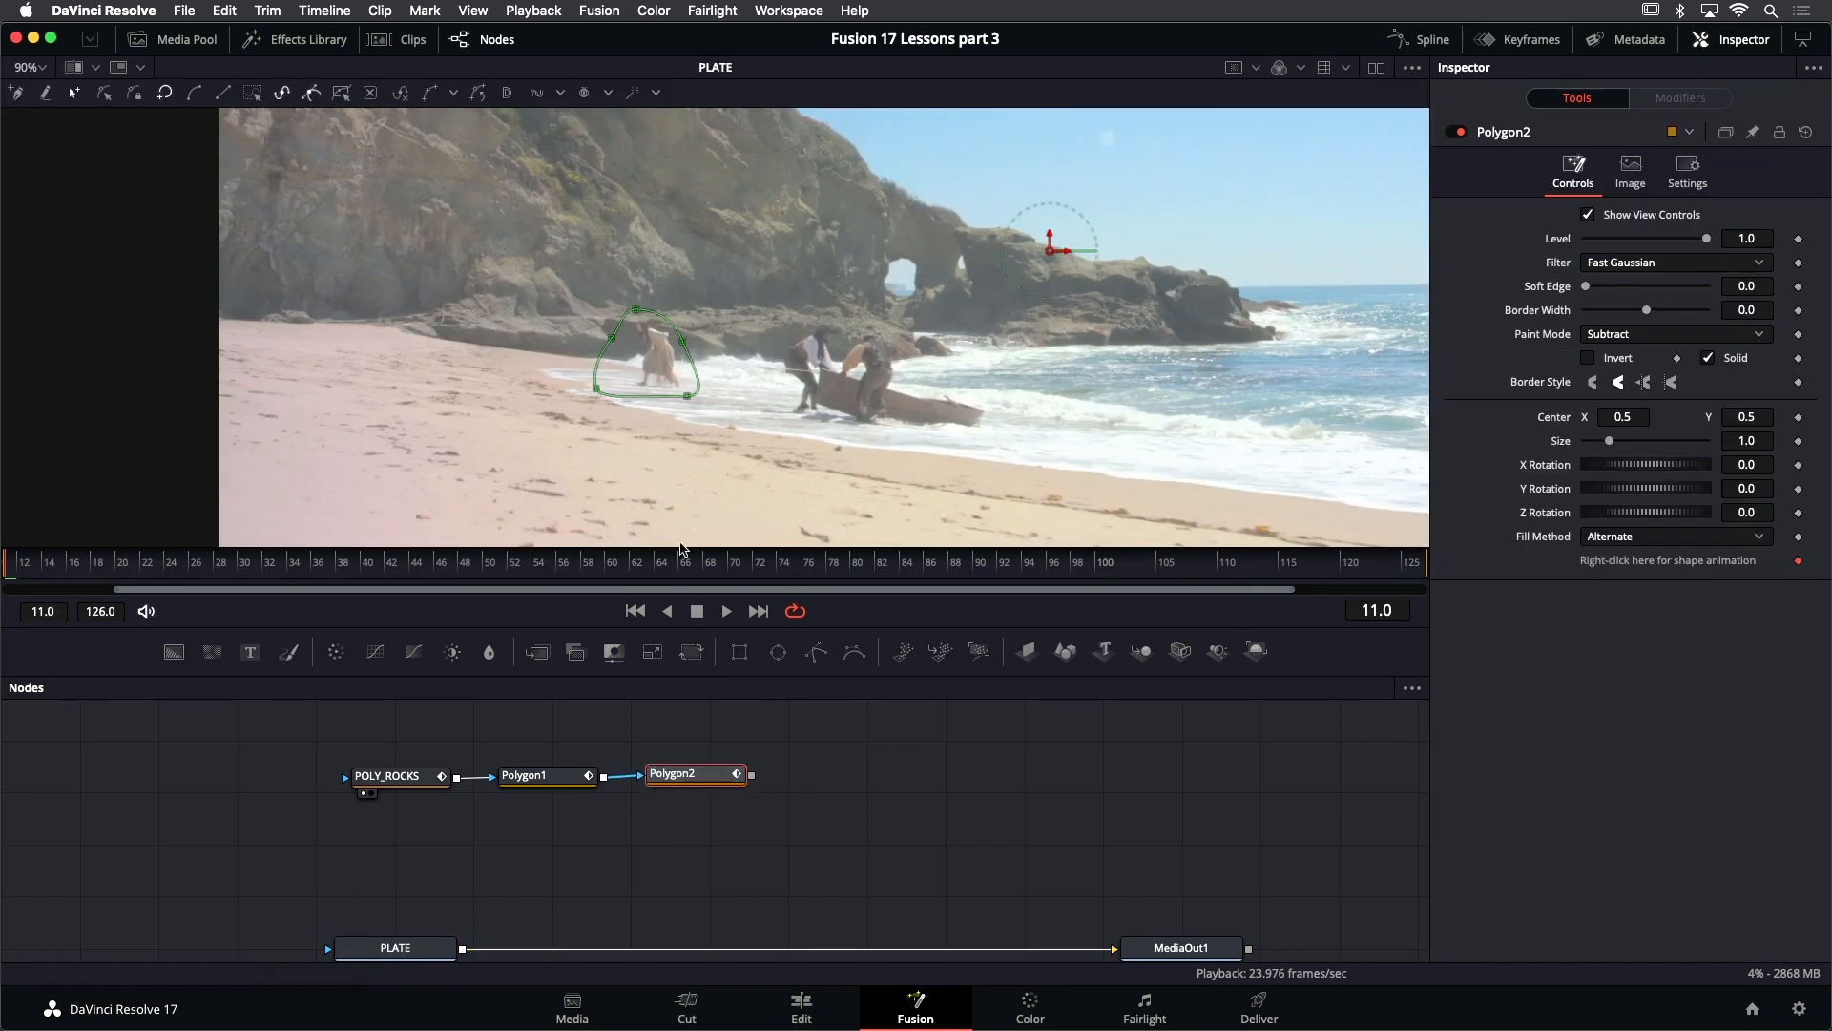
scroll(632, 396, up, 1)
scroll(673, 455, down, 1)
drag(569, 308, 823, 436)
drag(534, 368, 586, 423)
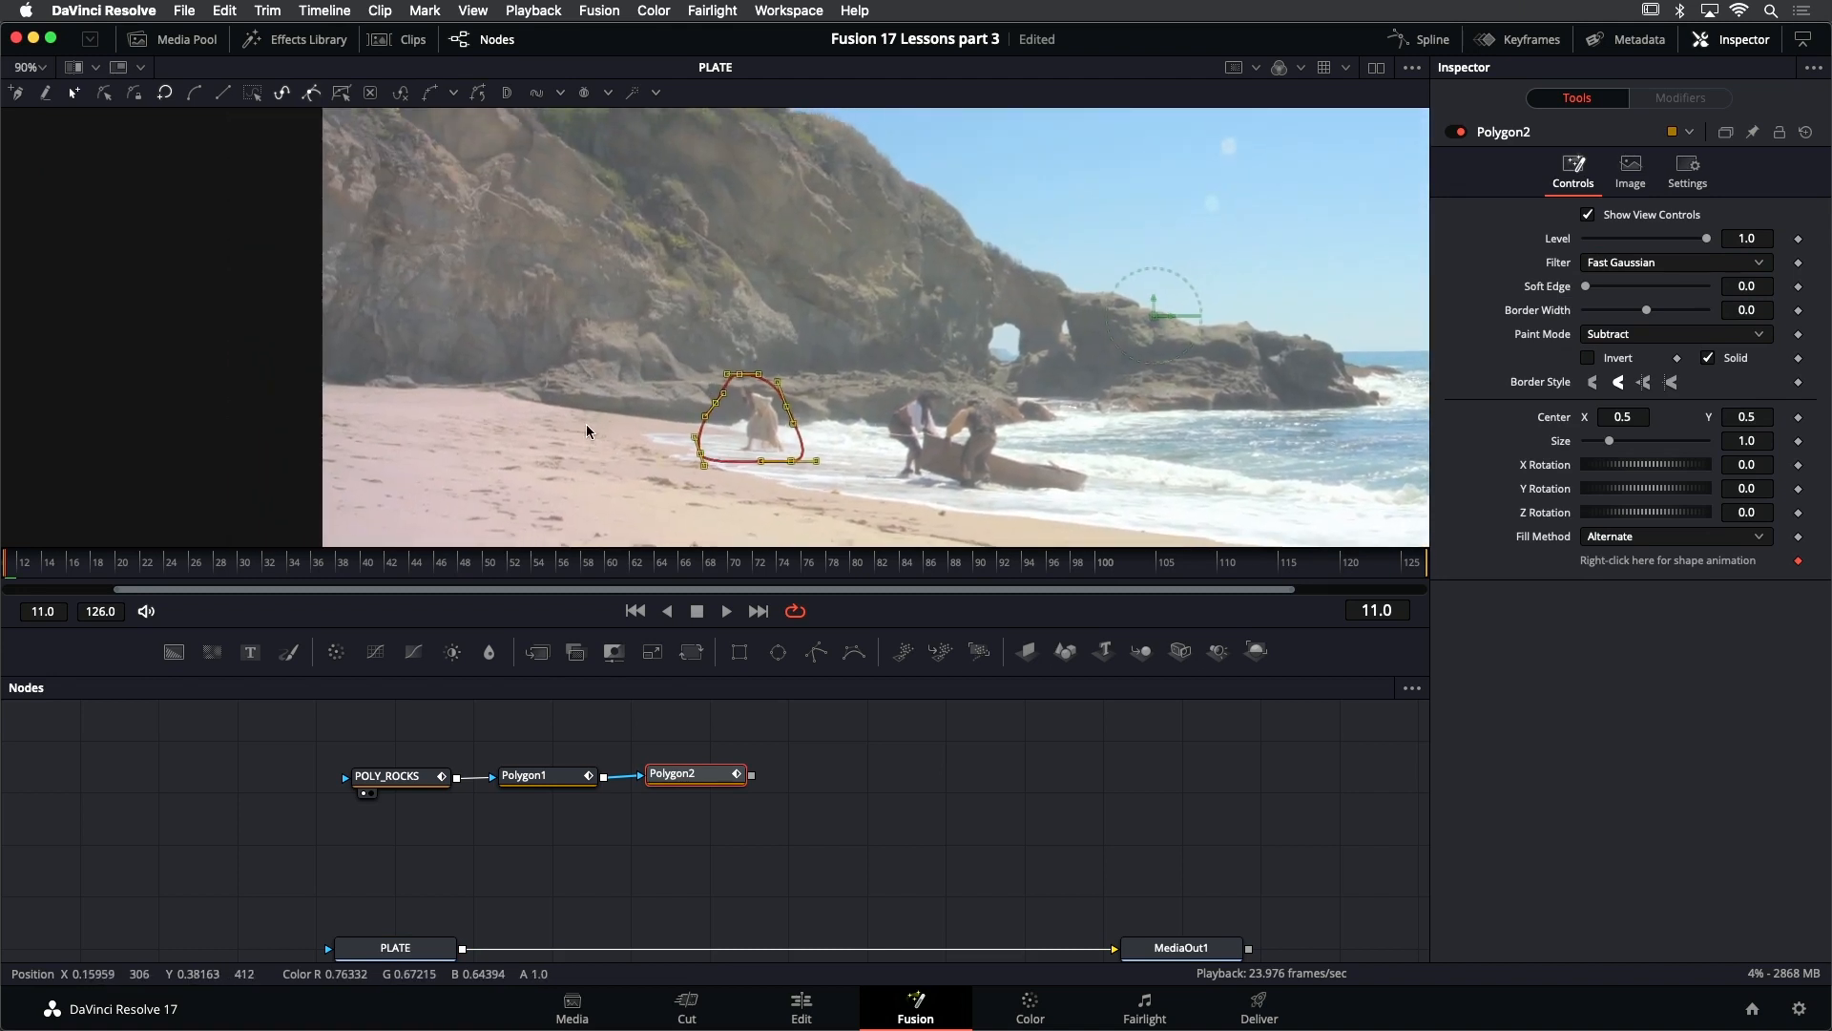
- Advance the shot, move the mask to the woman's new position up the beach and adjust its points around her
key(space)
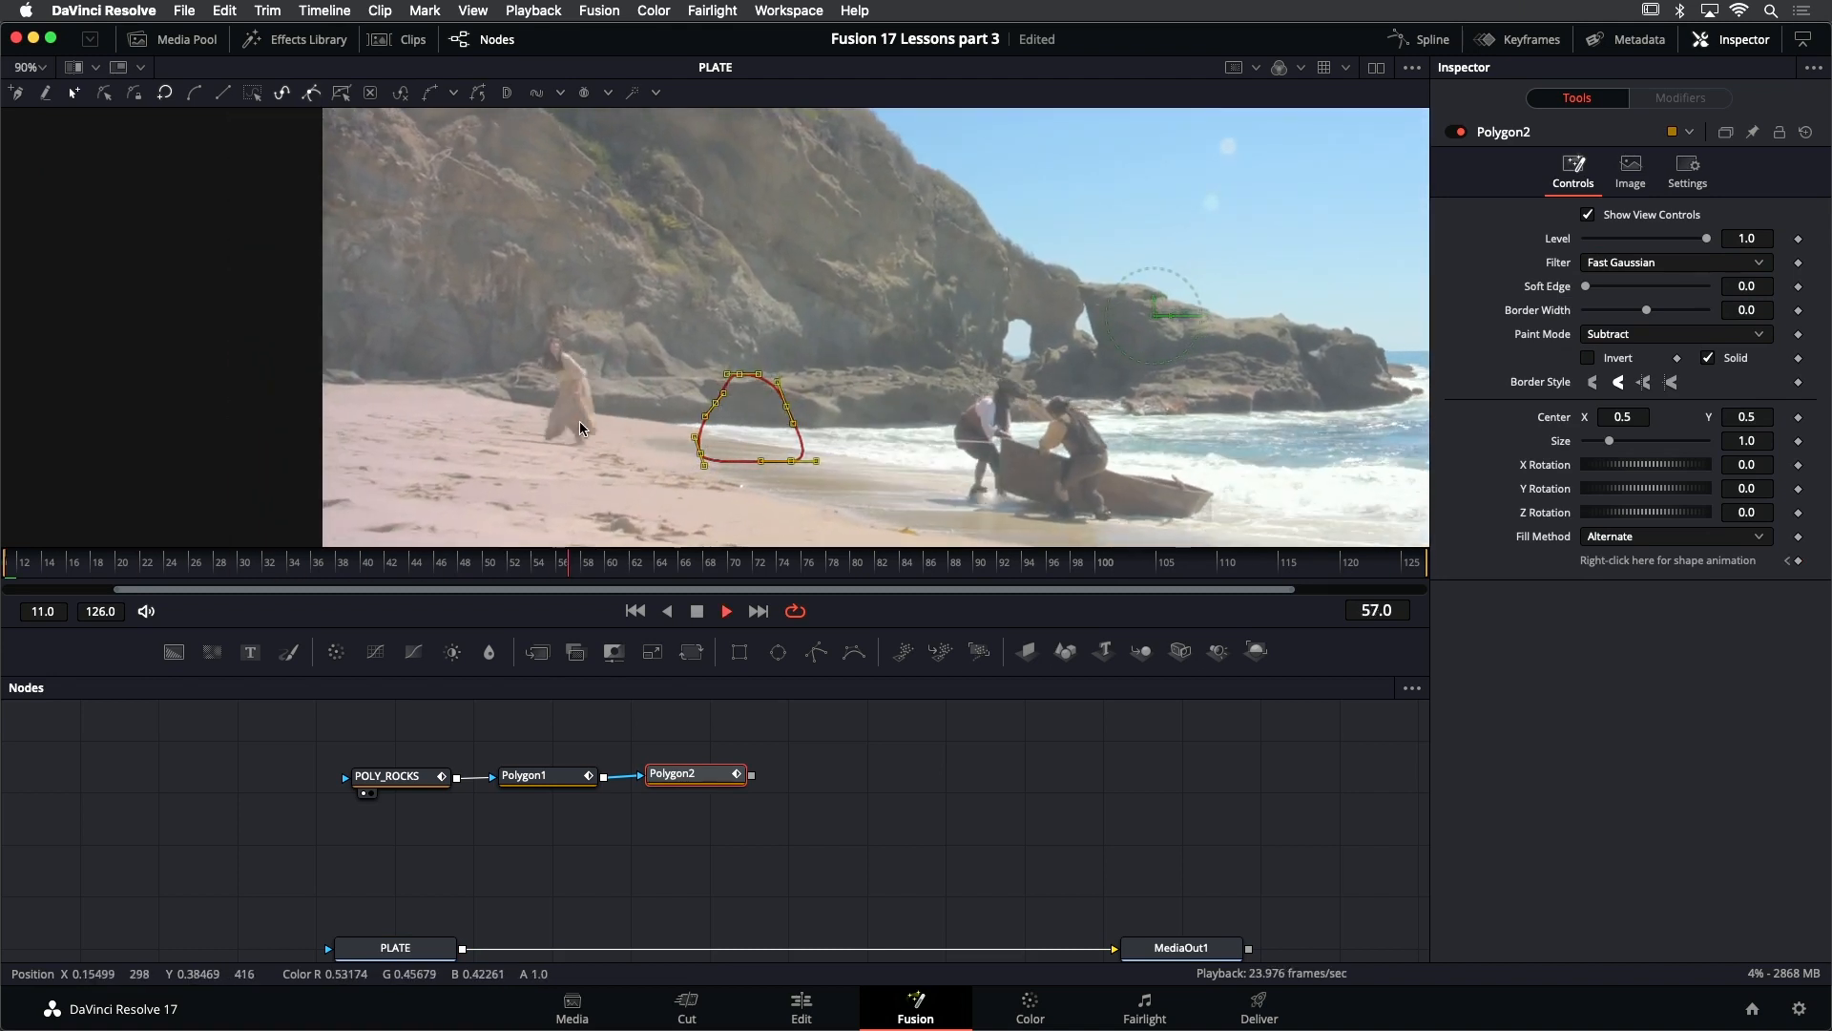
key(space)
drag(797, 472, 954, 410)
drag(238, 238, 438, 370)
drag(389, 288, 504, 454)
- Go back through the shot, select all the woman mask's points and refit the shape around her body
key(j)
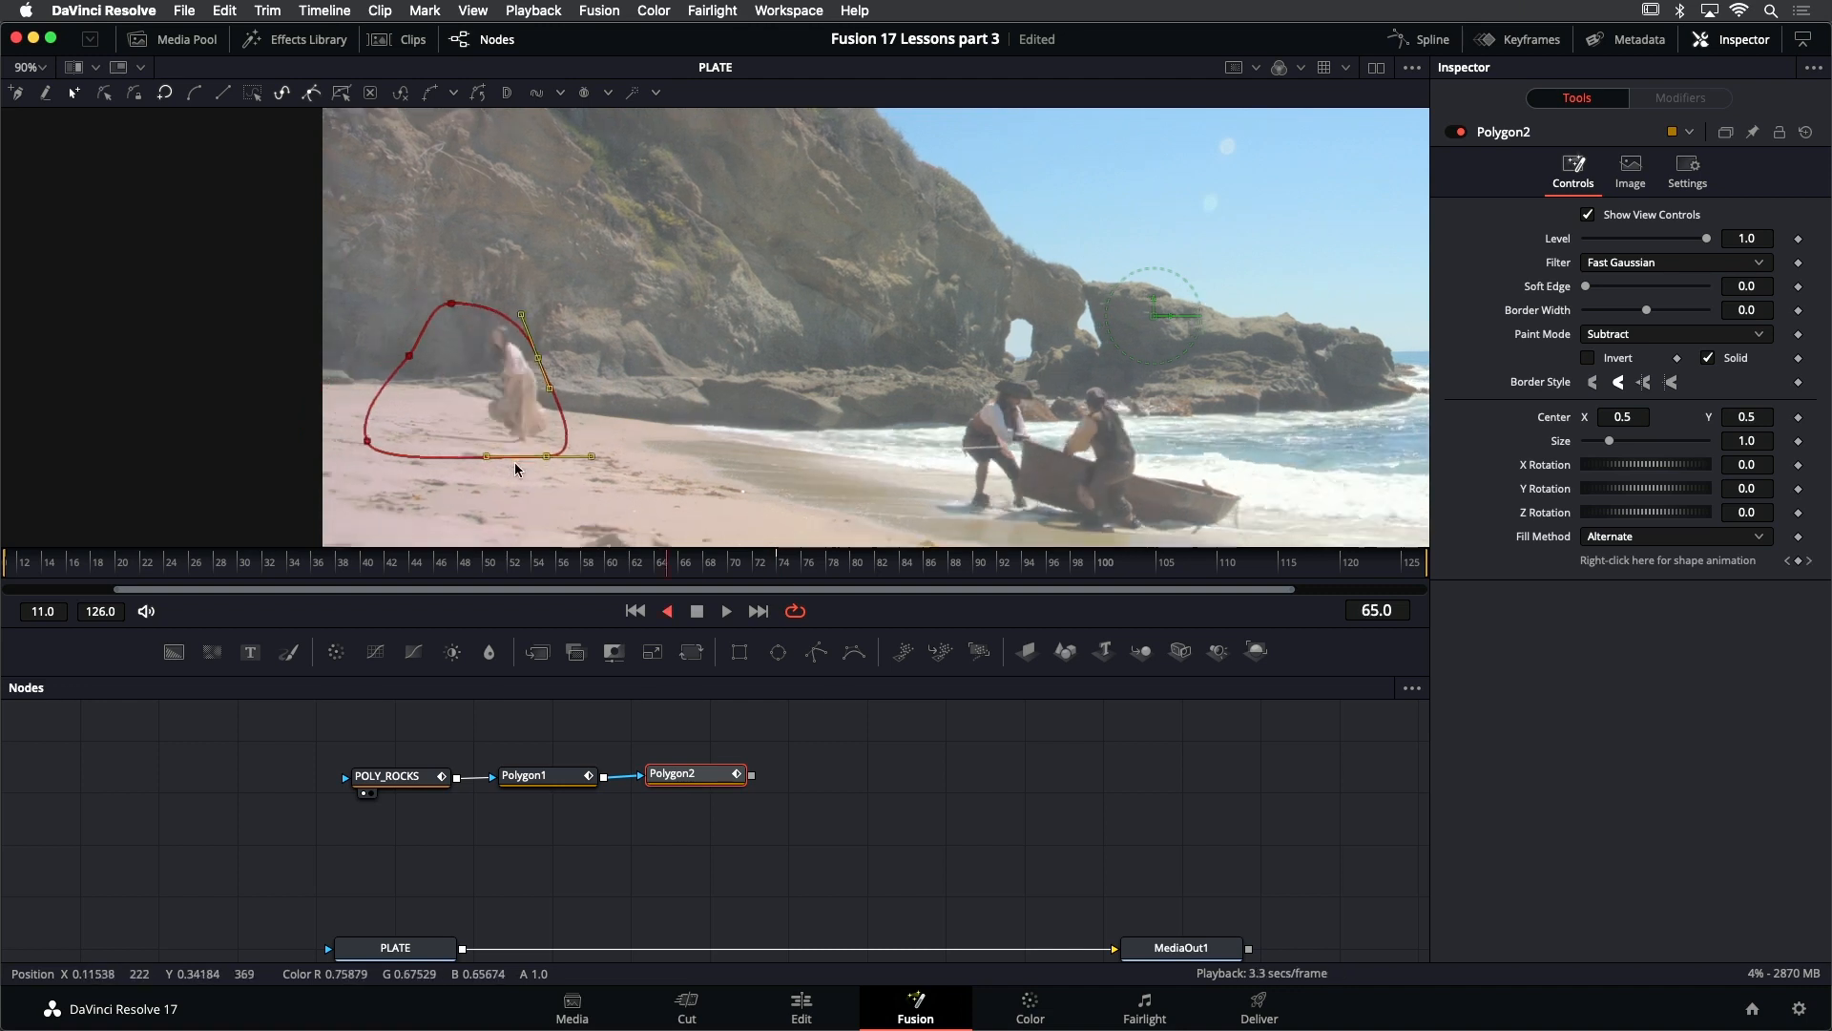
key(k)
drag(378, 288, 593, 448)
key(s)
key(l)
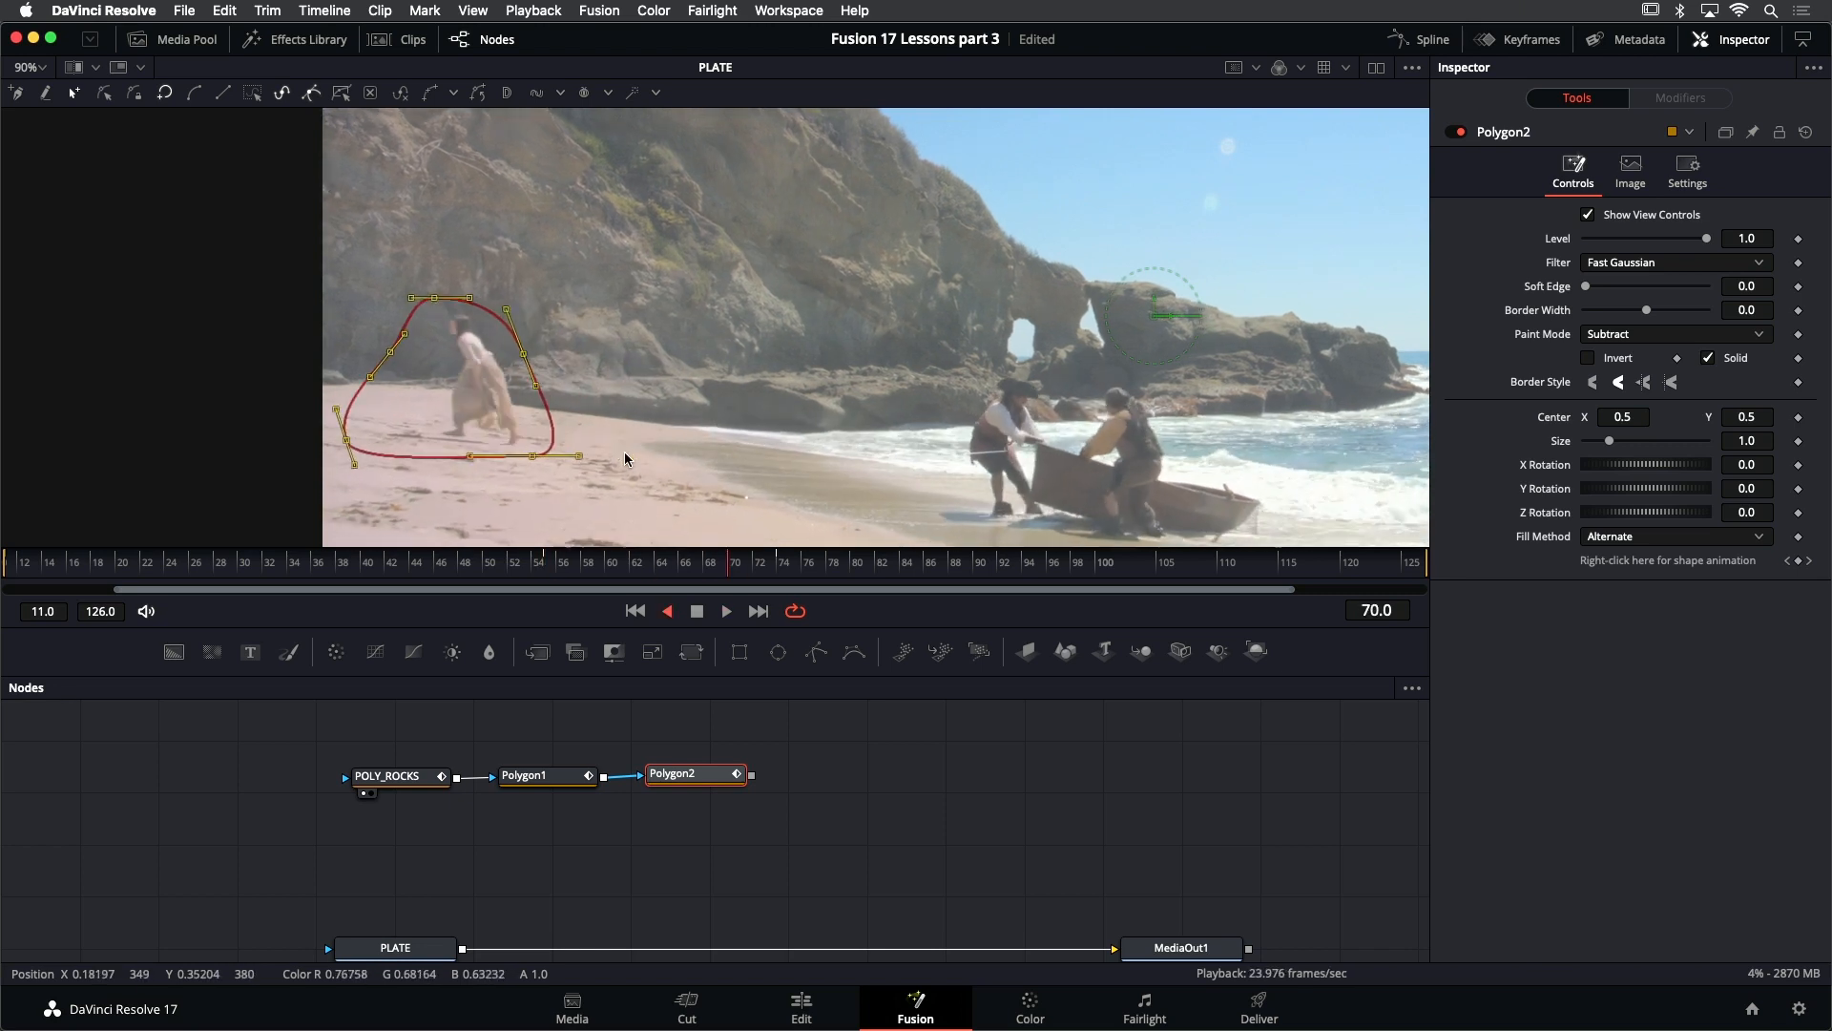
- At frame 29, shift the mask slightly so it surrounds the woman as she walks
key(j)
key(k)
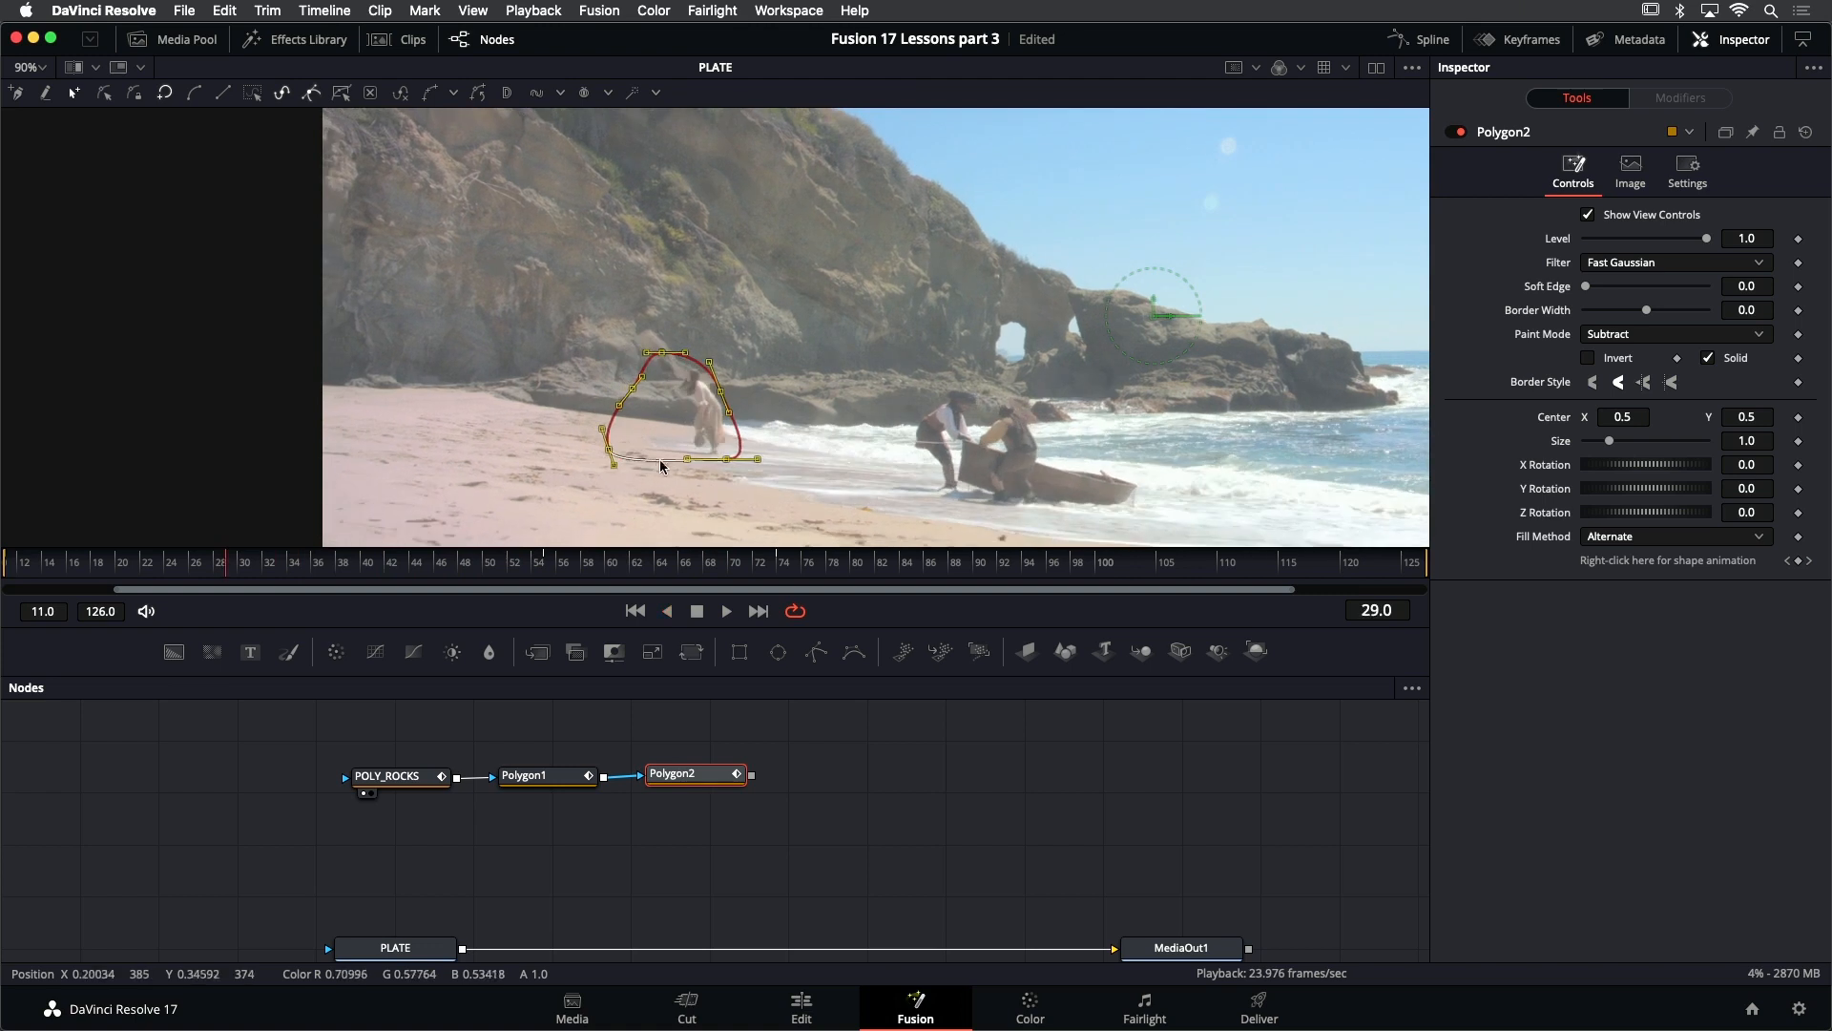
drag(725, 455, 736, 465)
- At frame 89, move the whole mask out past the picture's edge to follow the woman leaving the shot
key(space)
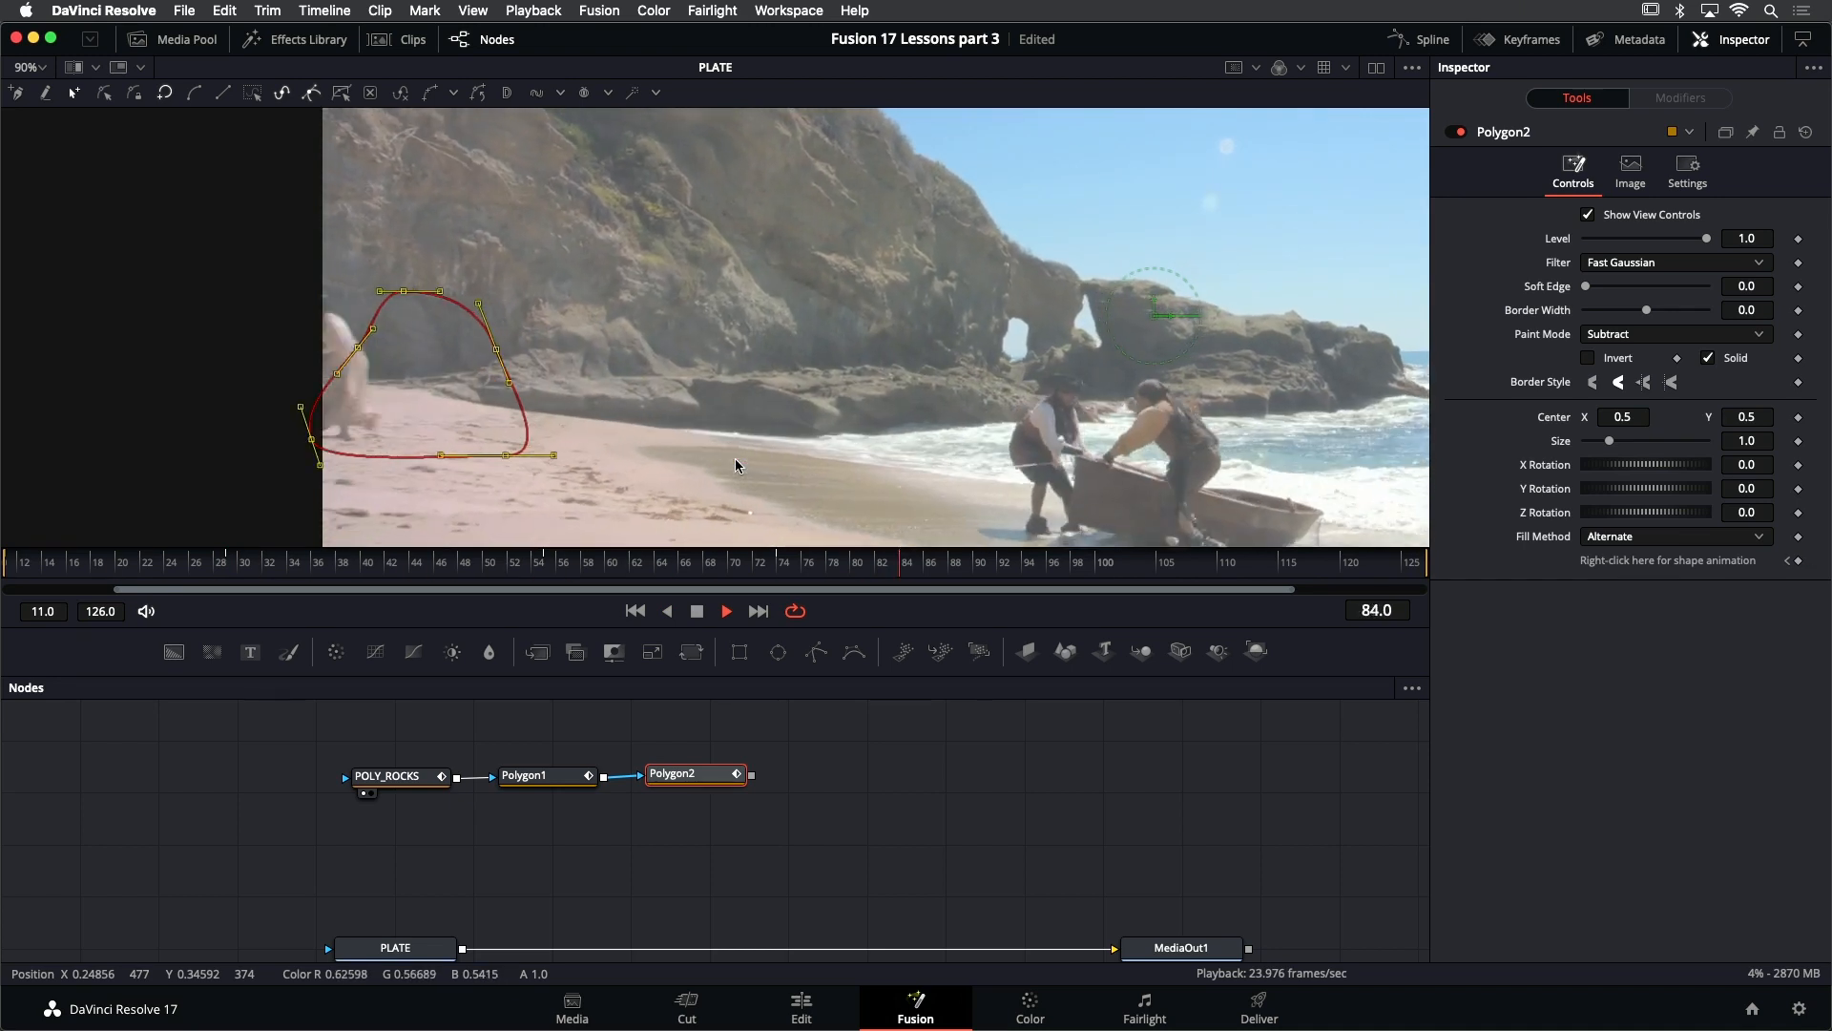
key(j)
key(l)
key(k)
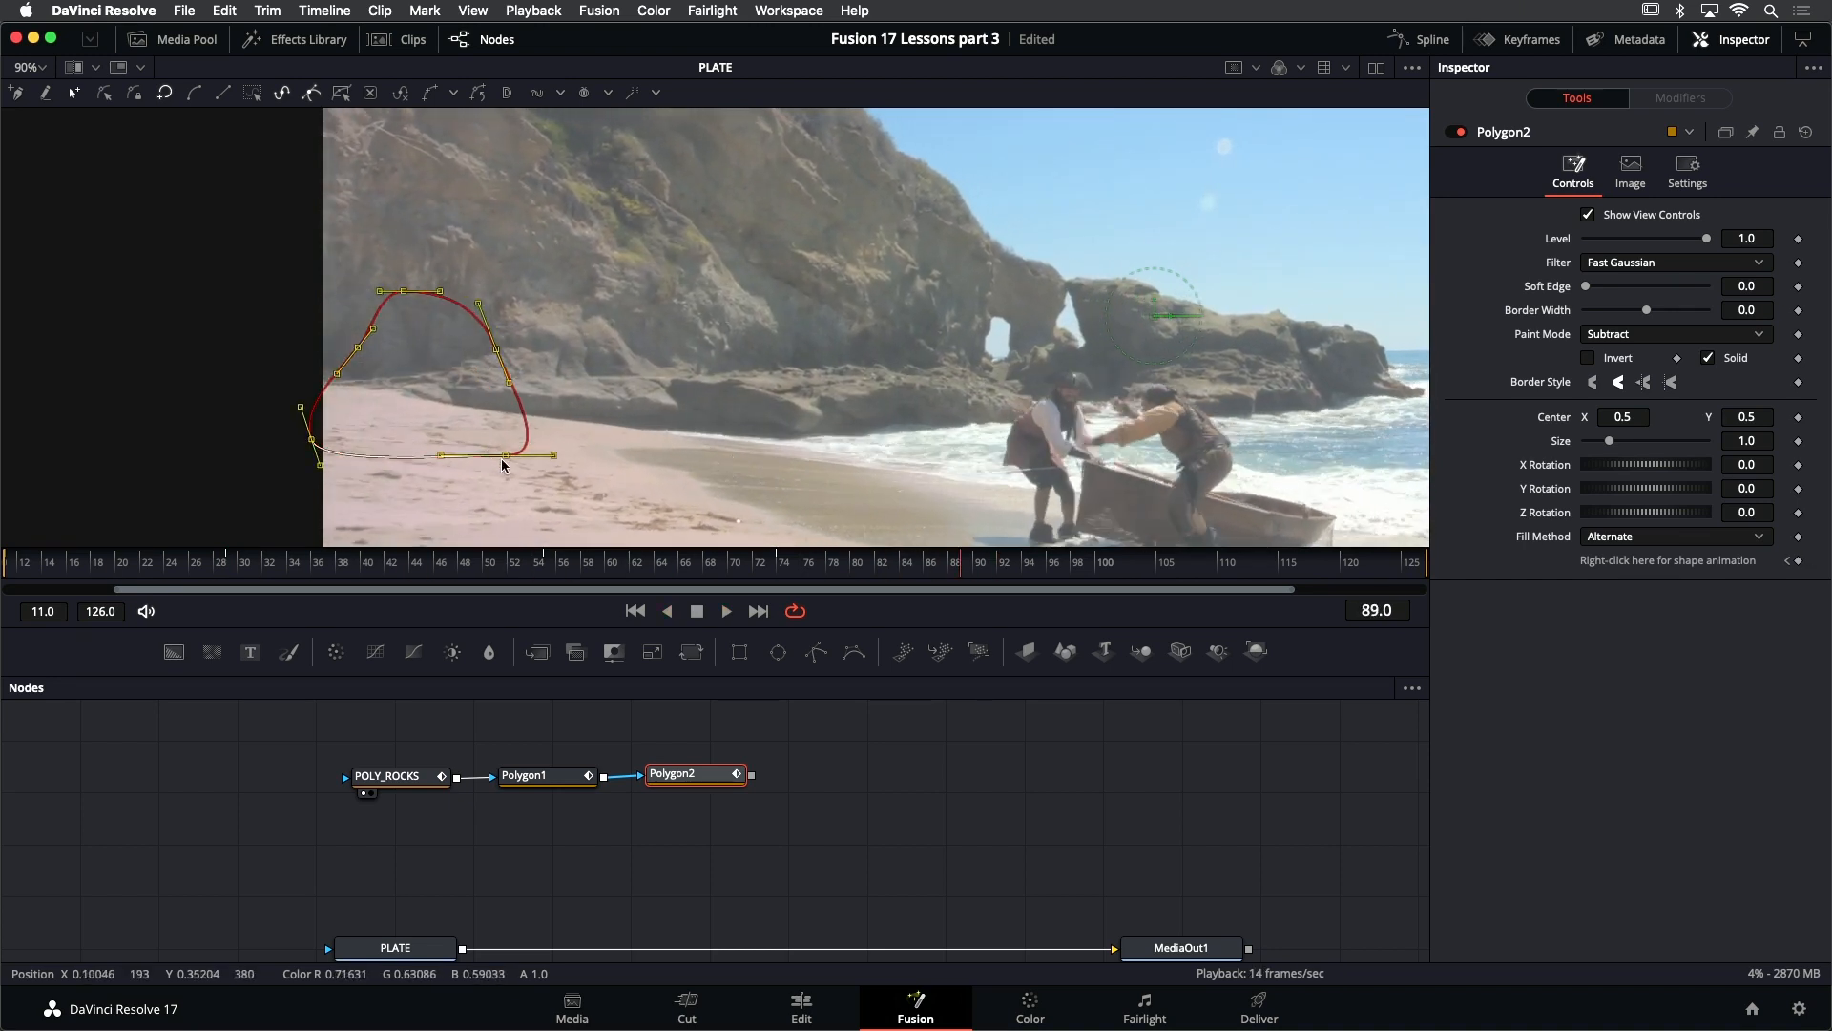
drag(502, 457, 274, 439)
- At frame 86, shift the mask back toward the picture so it covers the woman as she exits
key(j)
key(k)
key(l)
key(k)
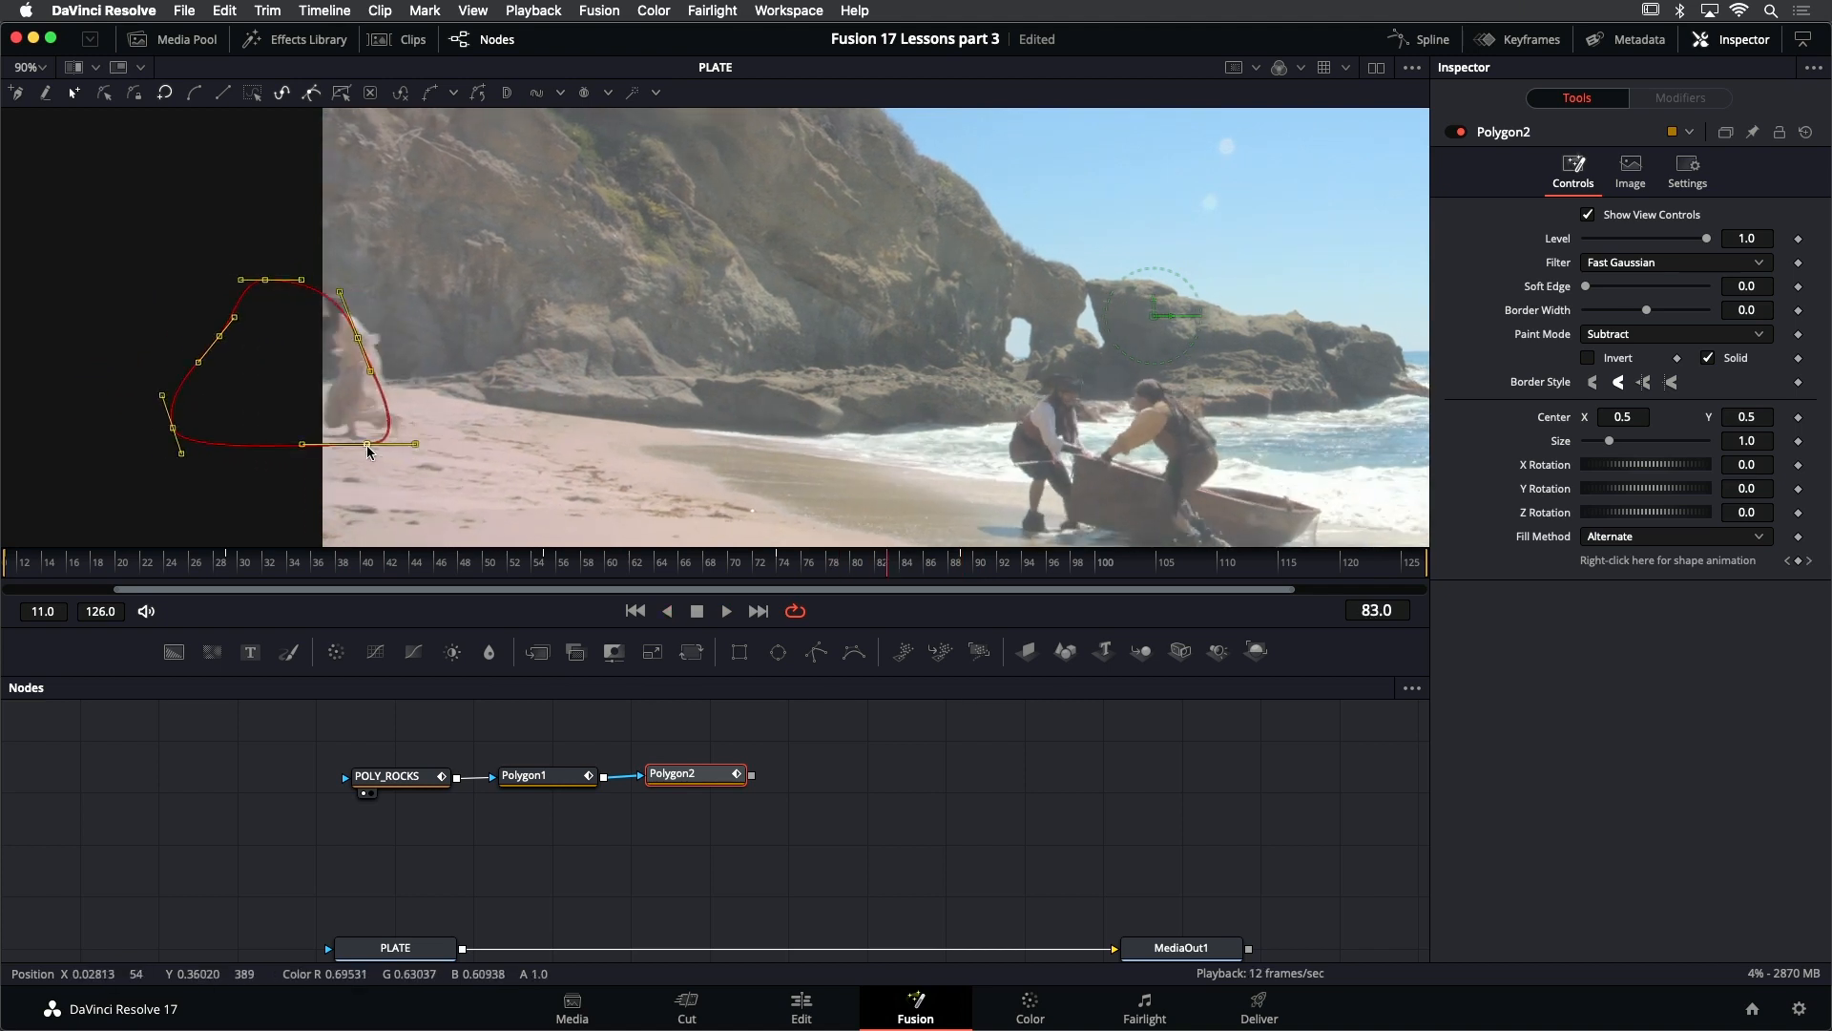
key(l)
key(k)
key(Left)
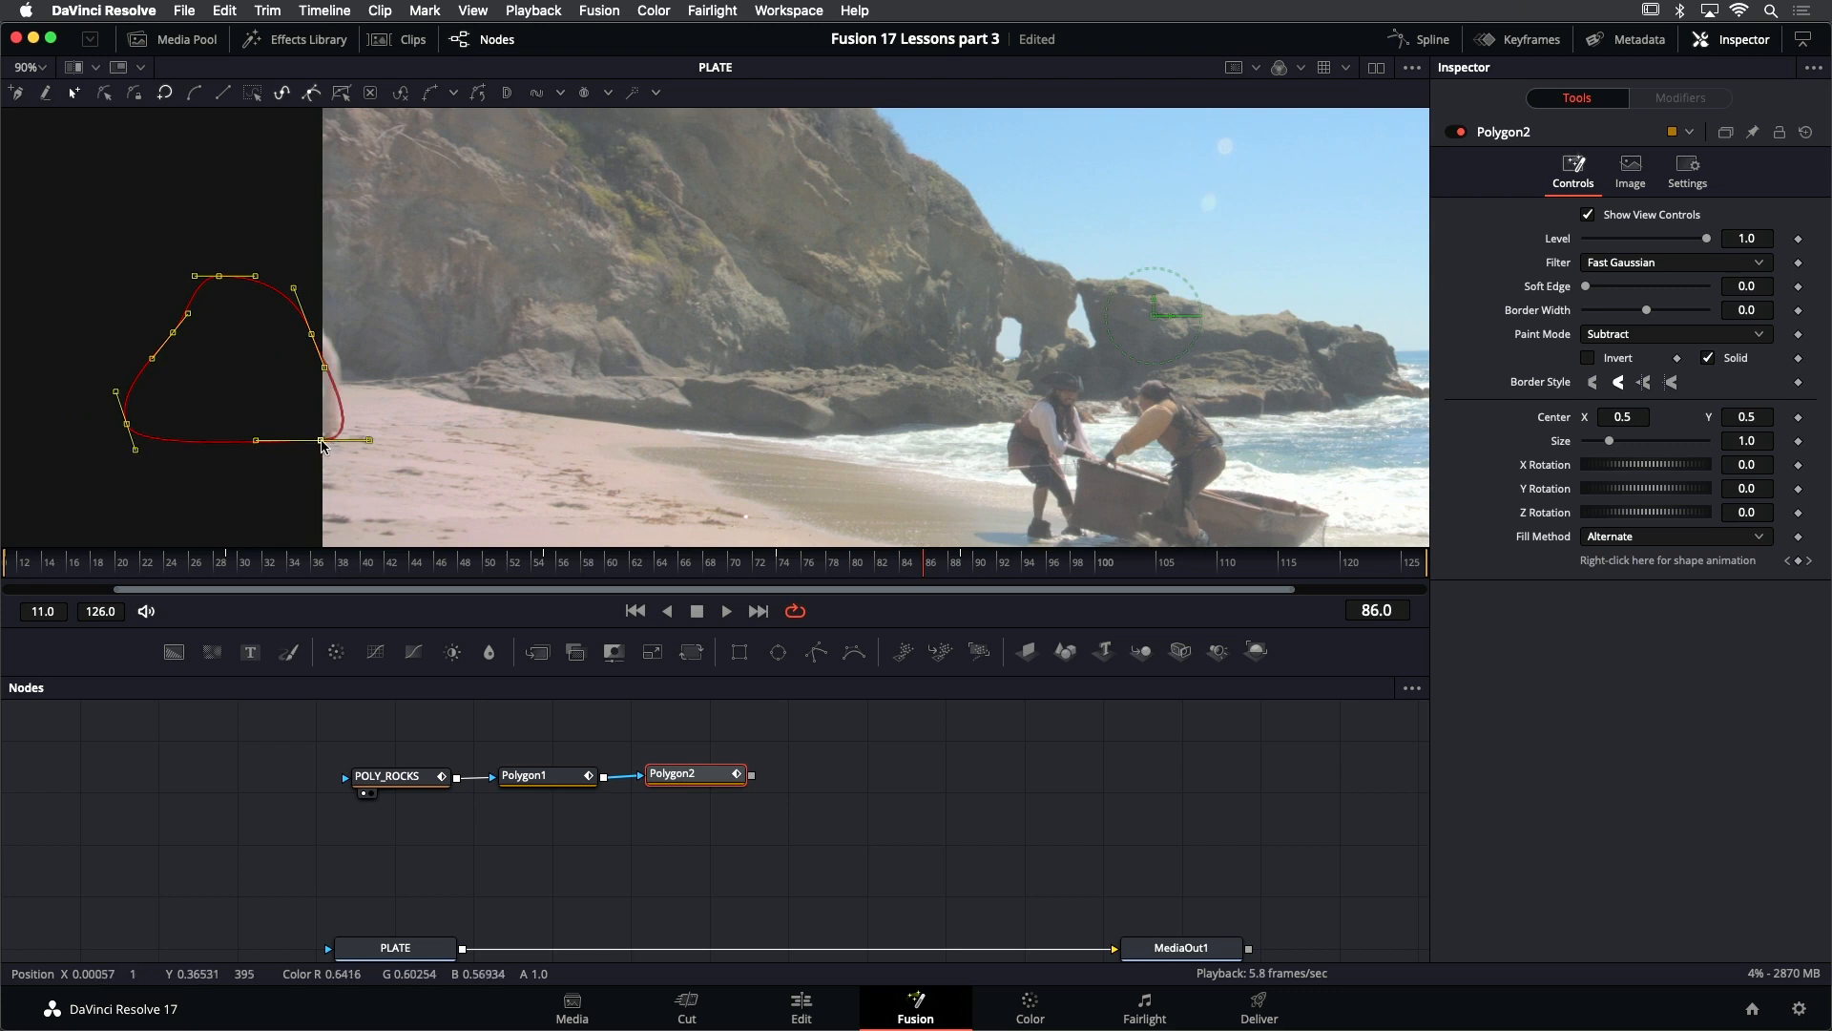
drag(319, 439, 357, 443)
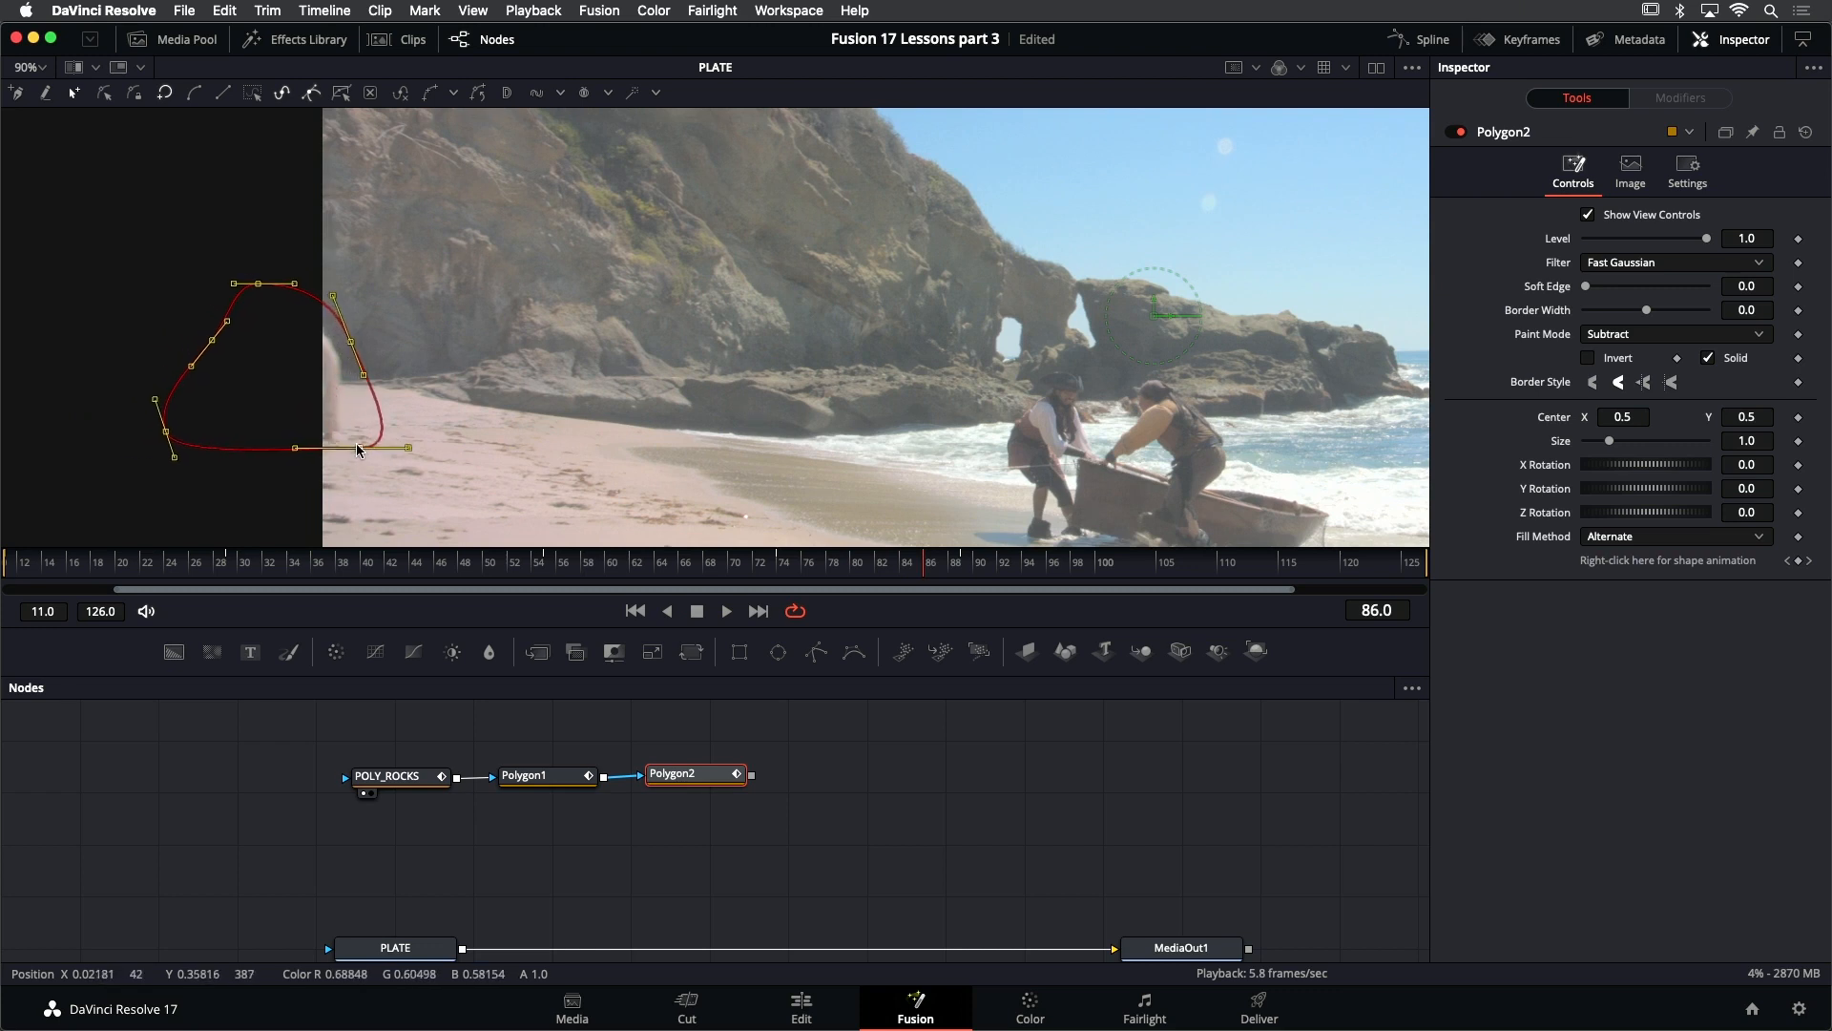
- Play the shot around the woman's exit to check the mask's animation and return to the first frame
key(j)
key(l)
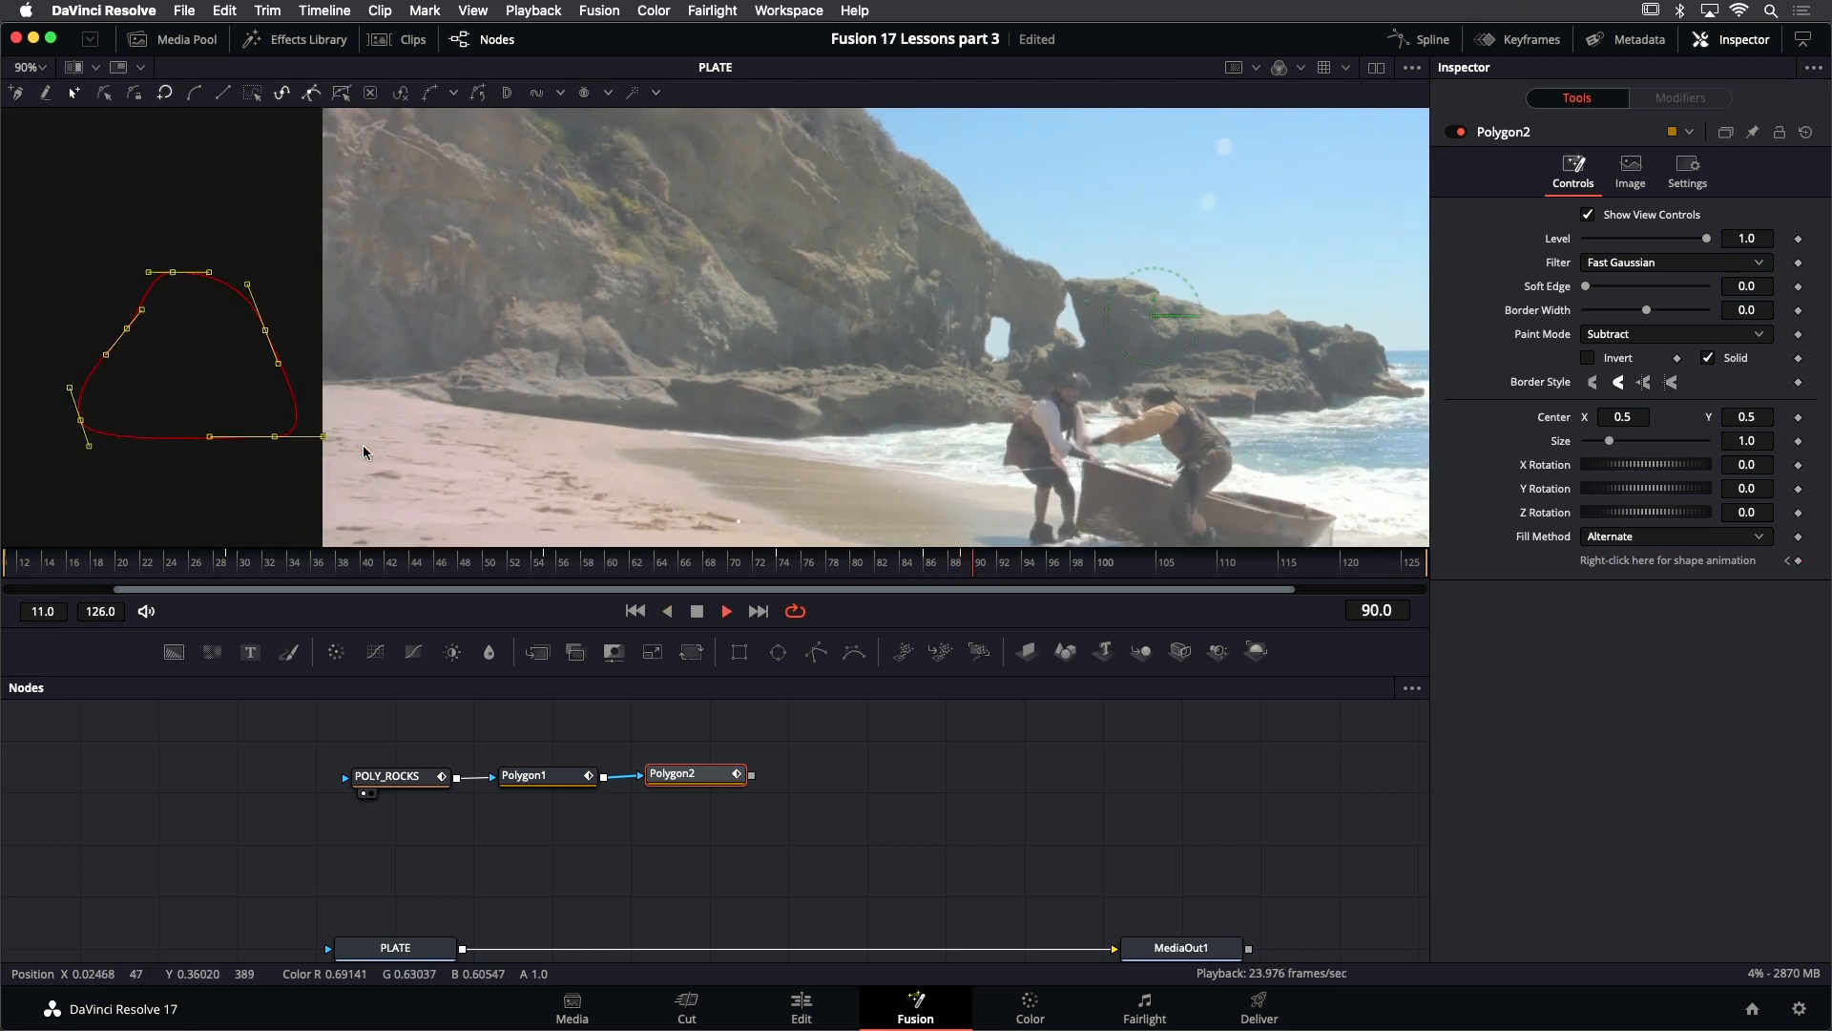
key(k)
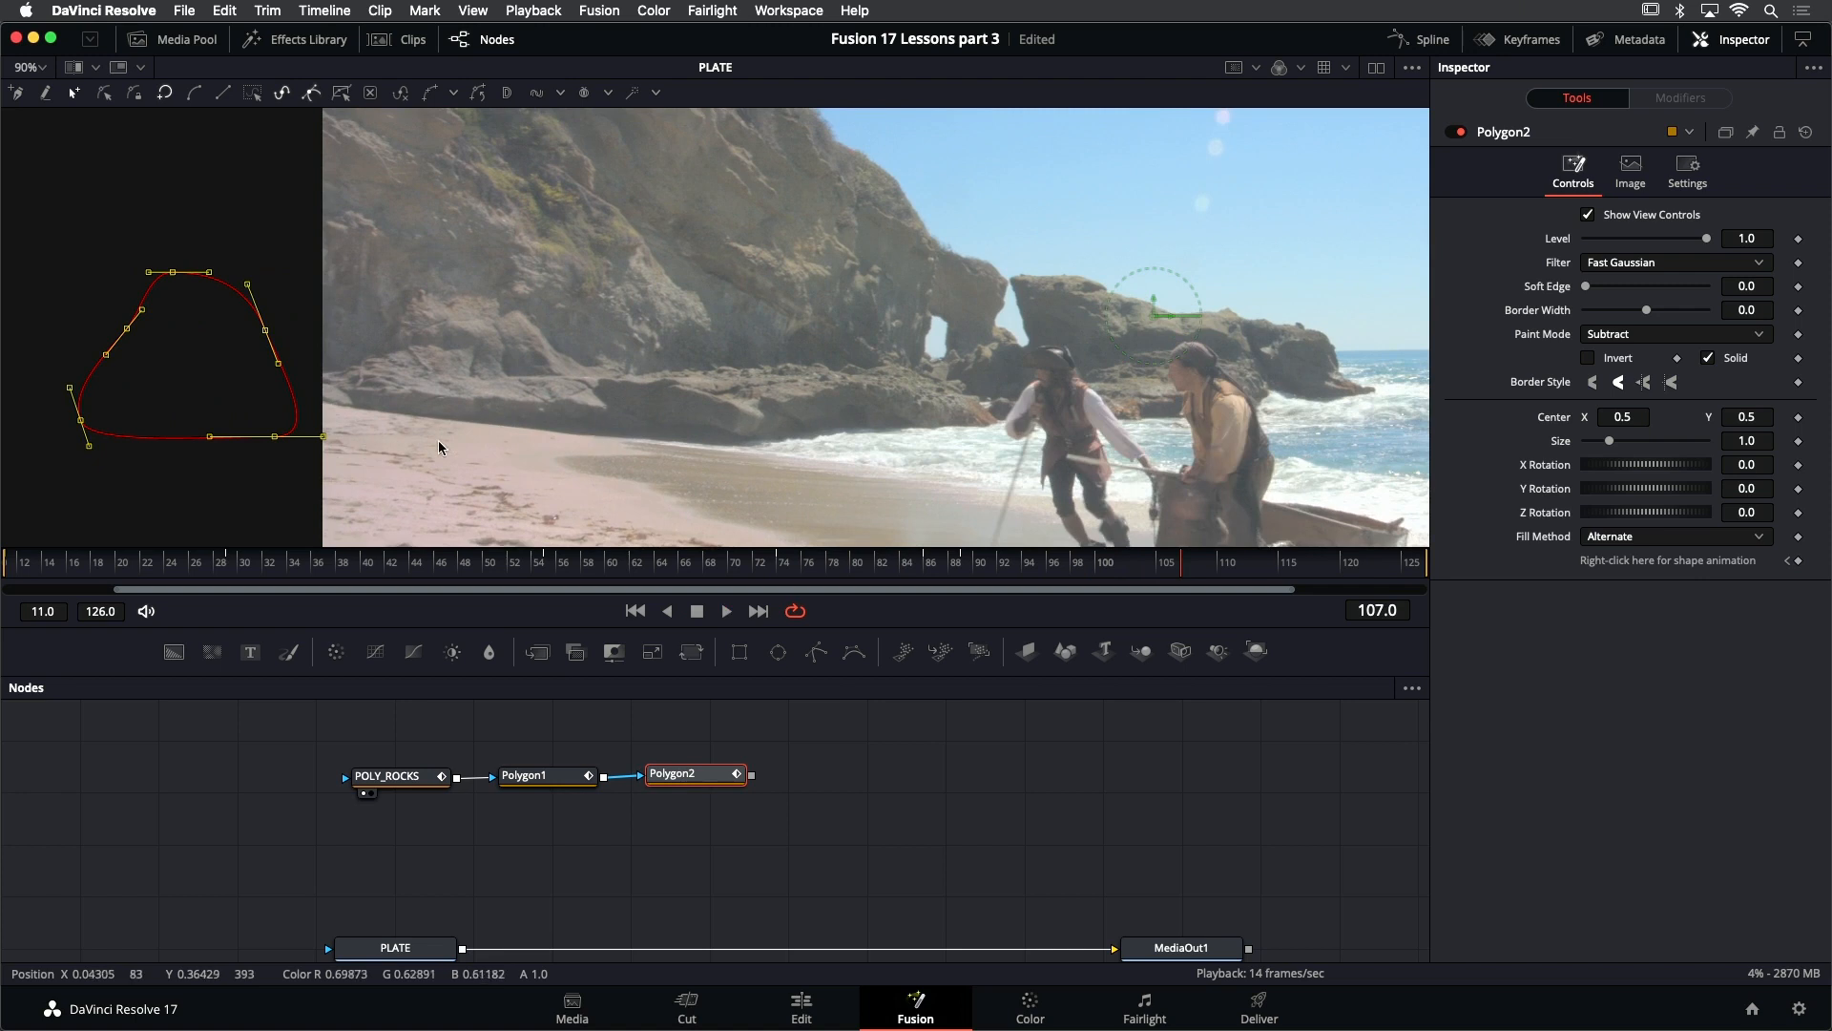
click(635, 611)
- Rename the woman mask's node POLY_WOMAN and the sand mask's node POLY_BEACH
scroll(785, 379, down, 2)
scroll(784, 379, up, 2)
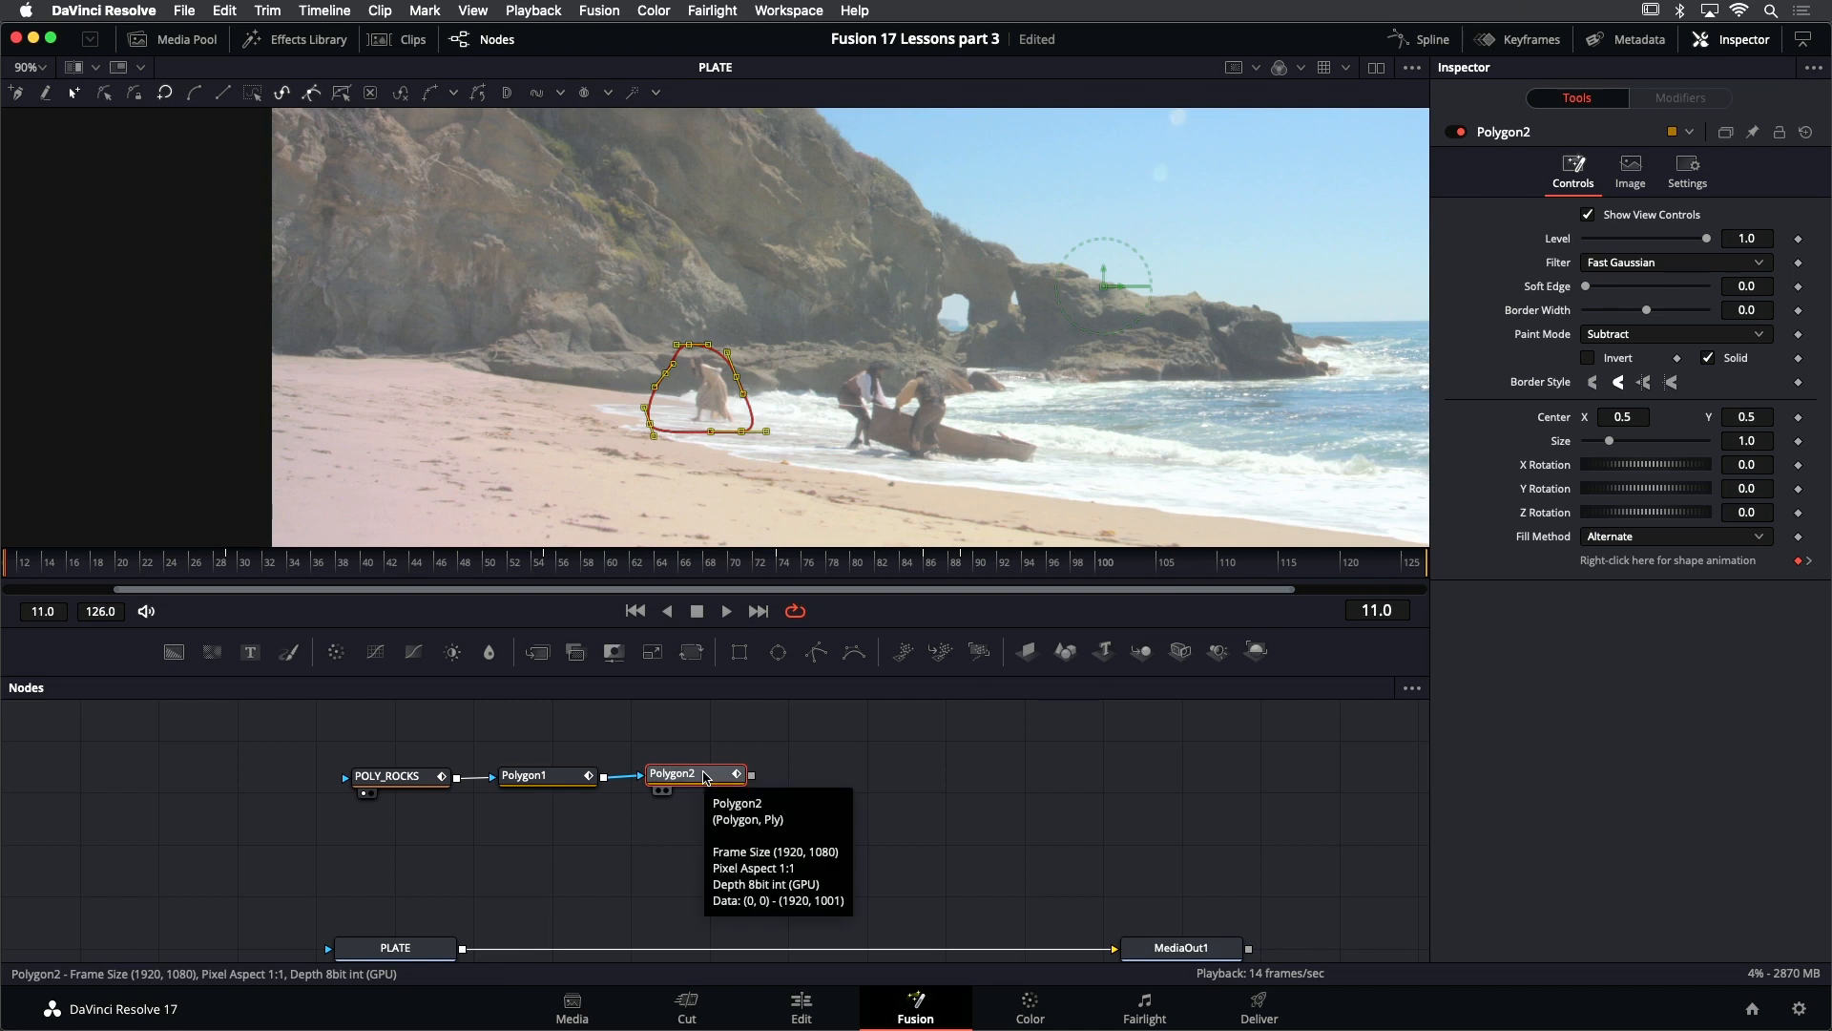
key(F2)
text(POLY_WOMAN)
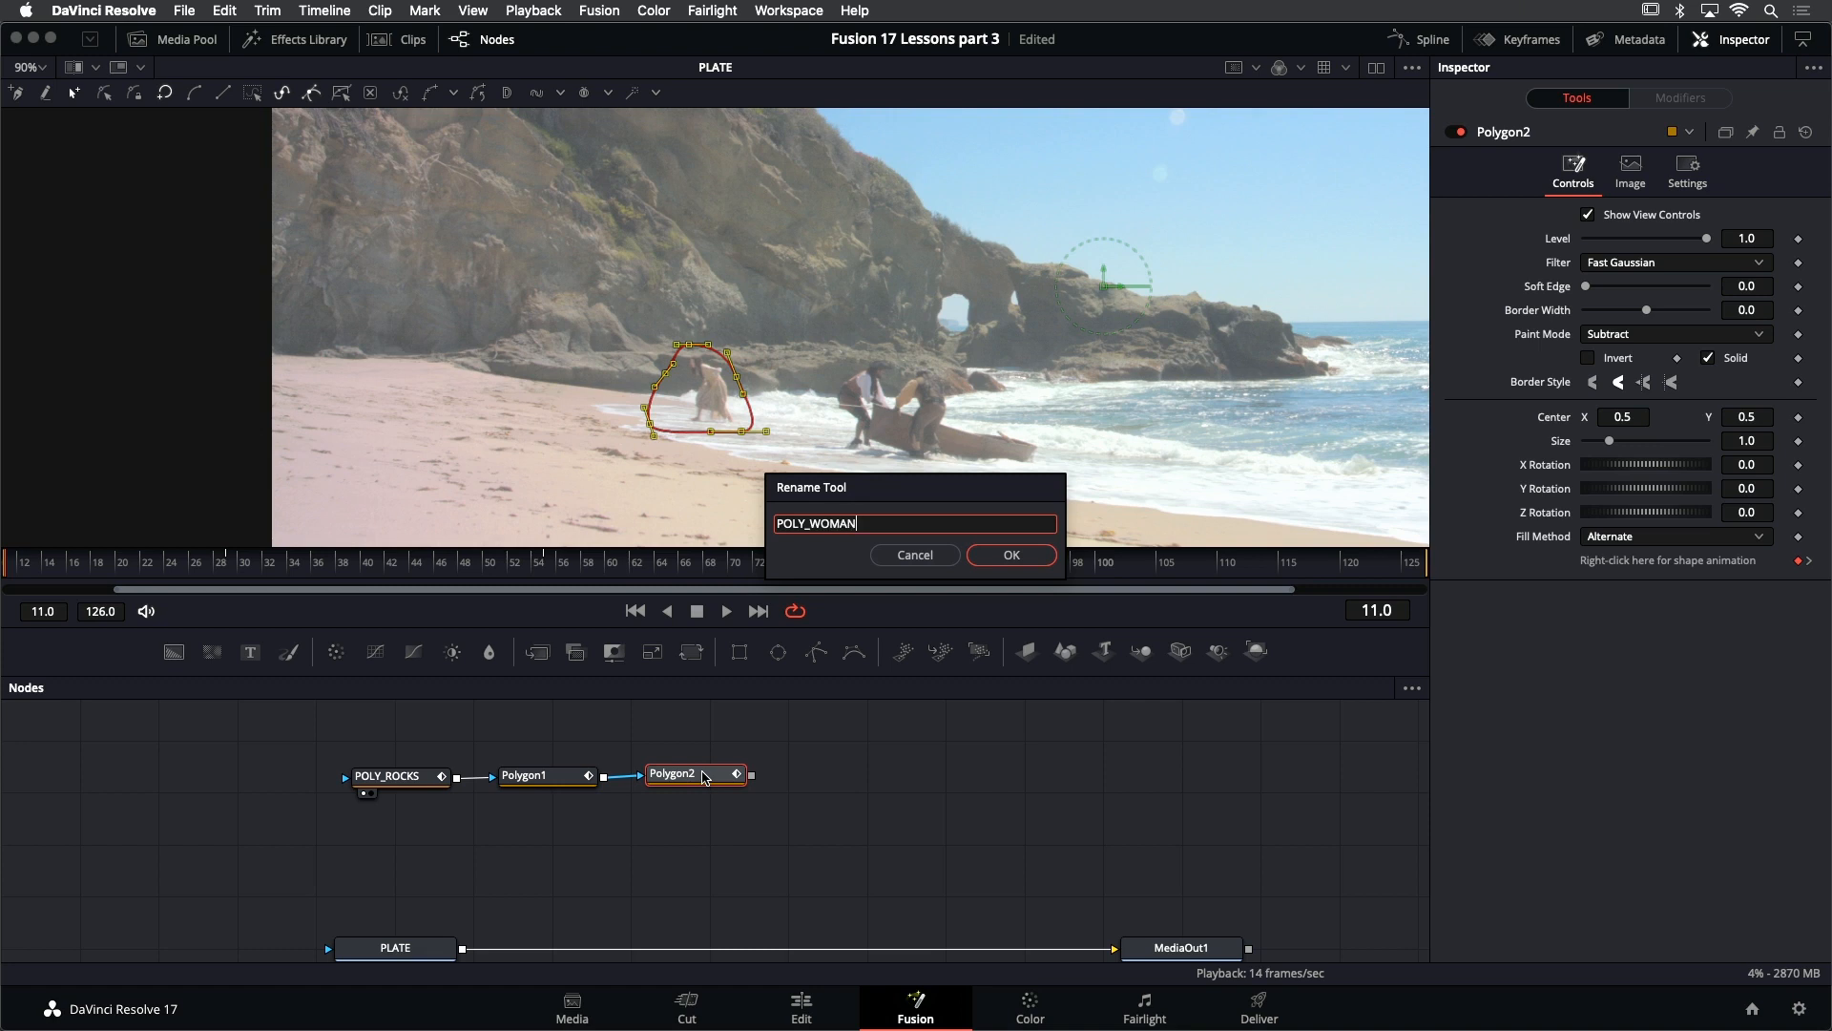
key(Return)
click(573, 783)
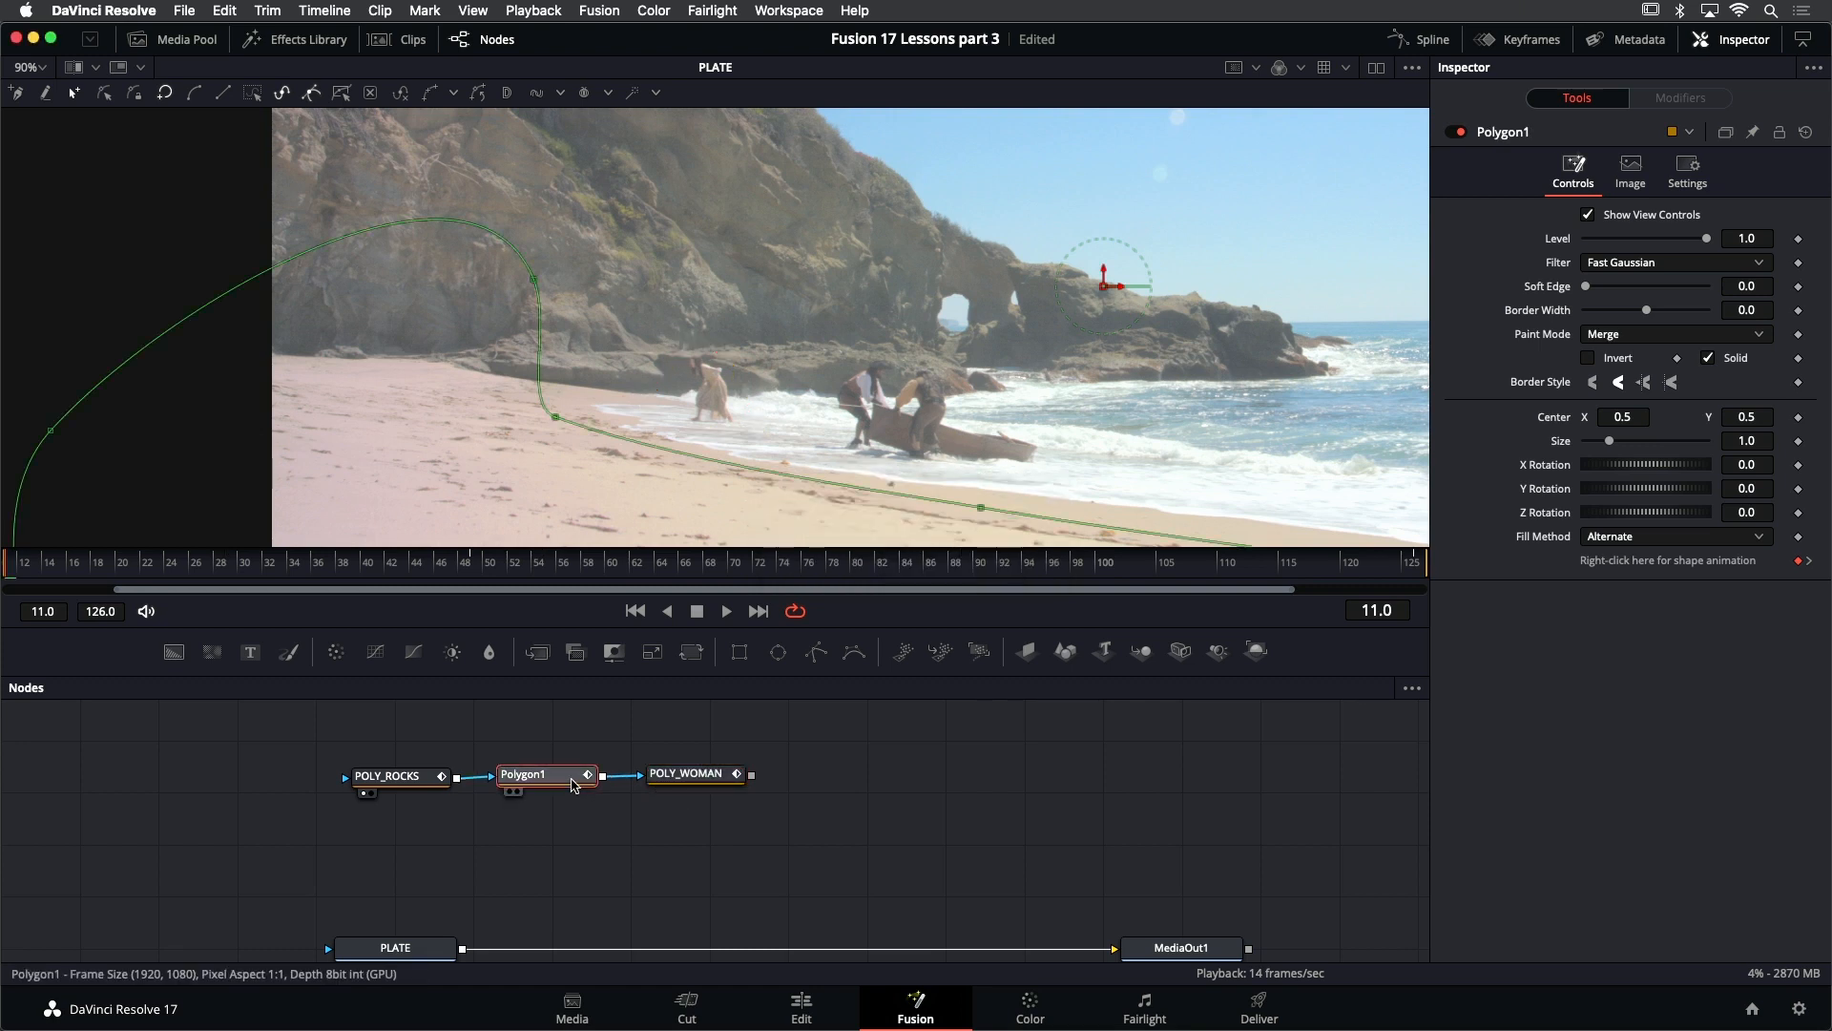
key(F2)
text(POLY_BEACH)
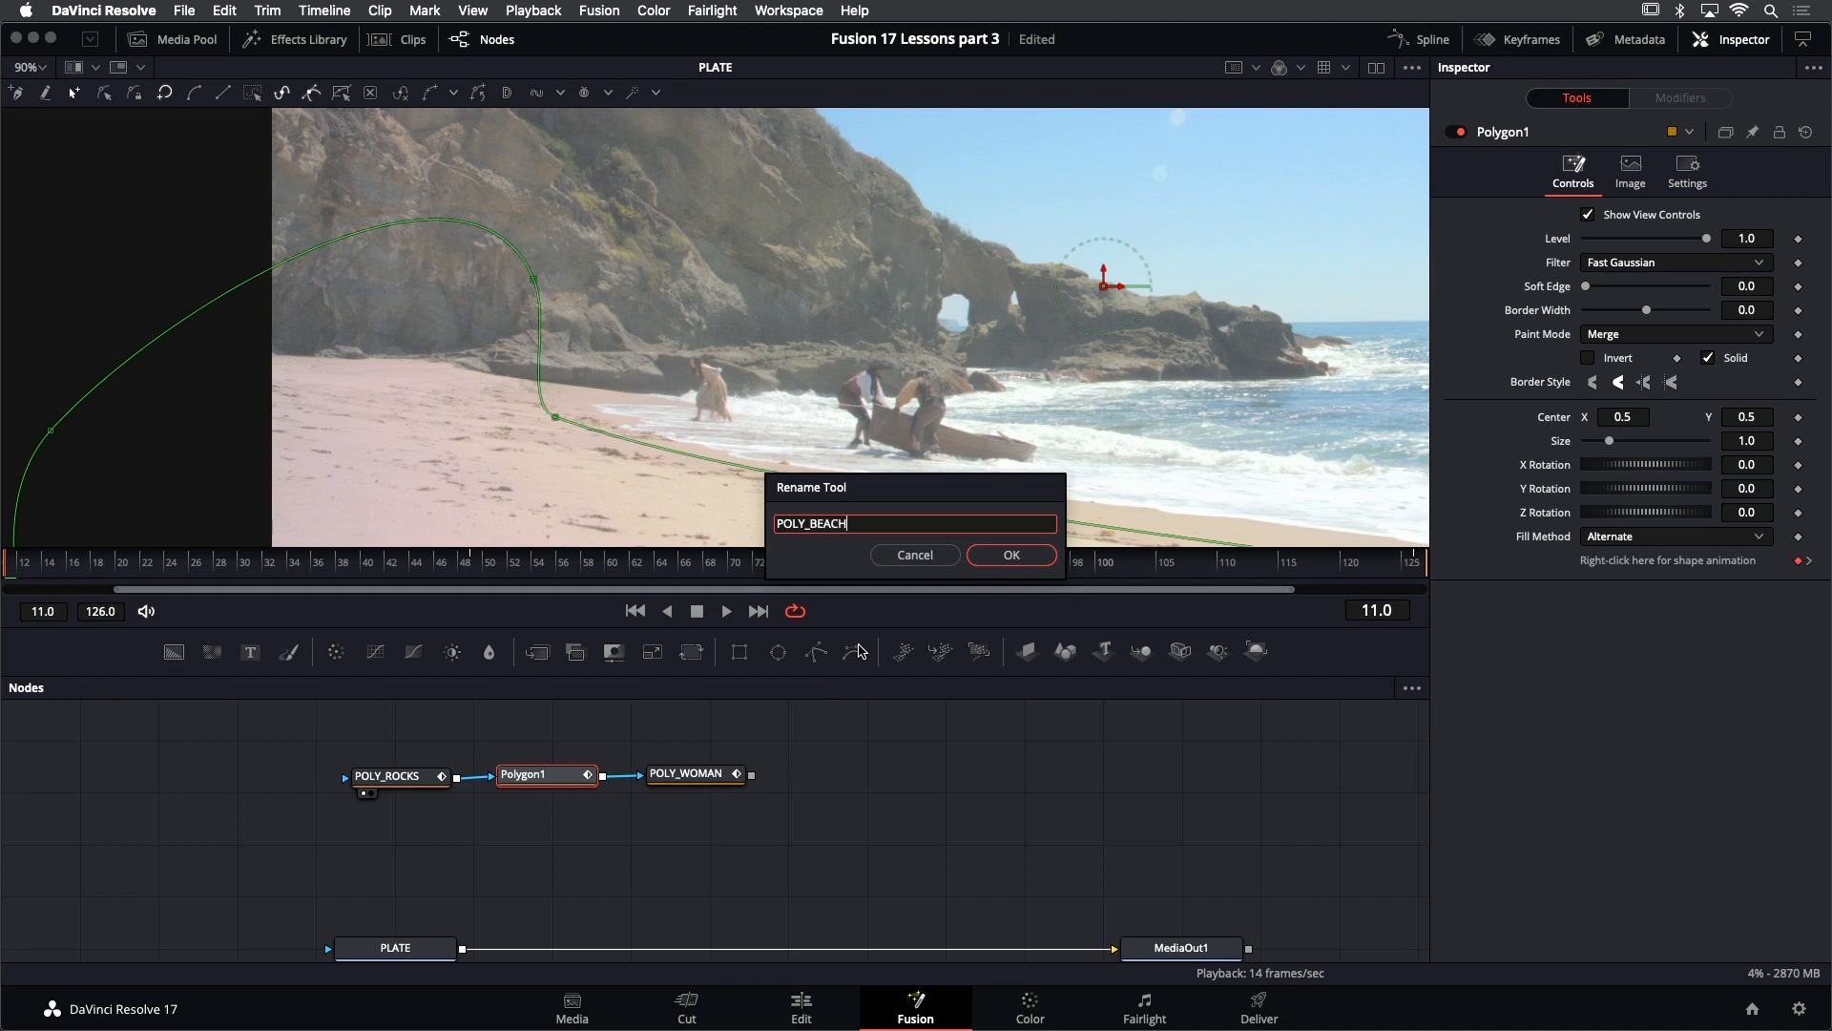
key(Return)
- Add another Polygon node to the mask chain after POLY_WOMAN
click(706, 775)
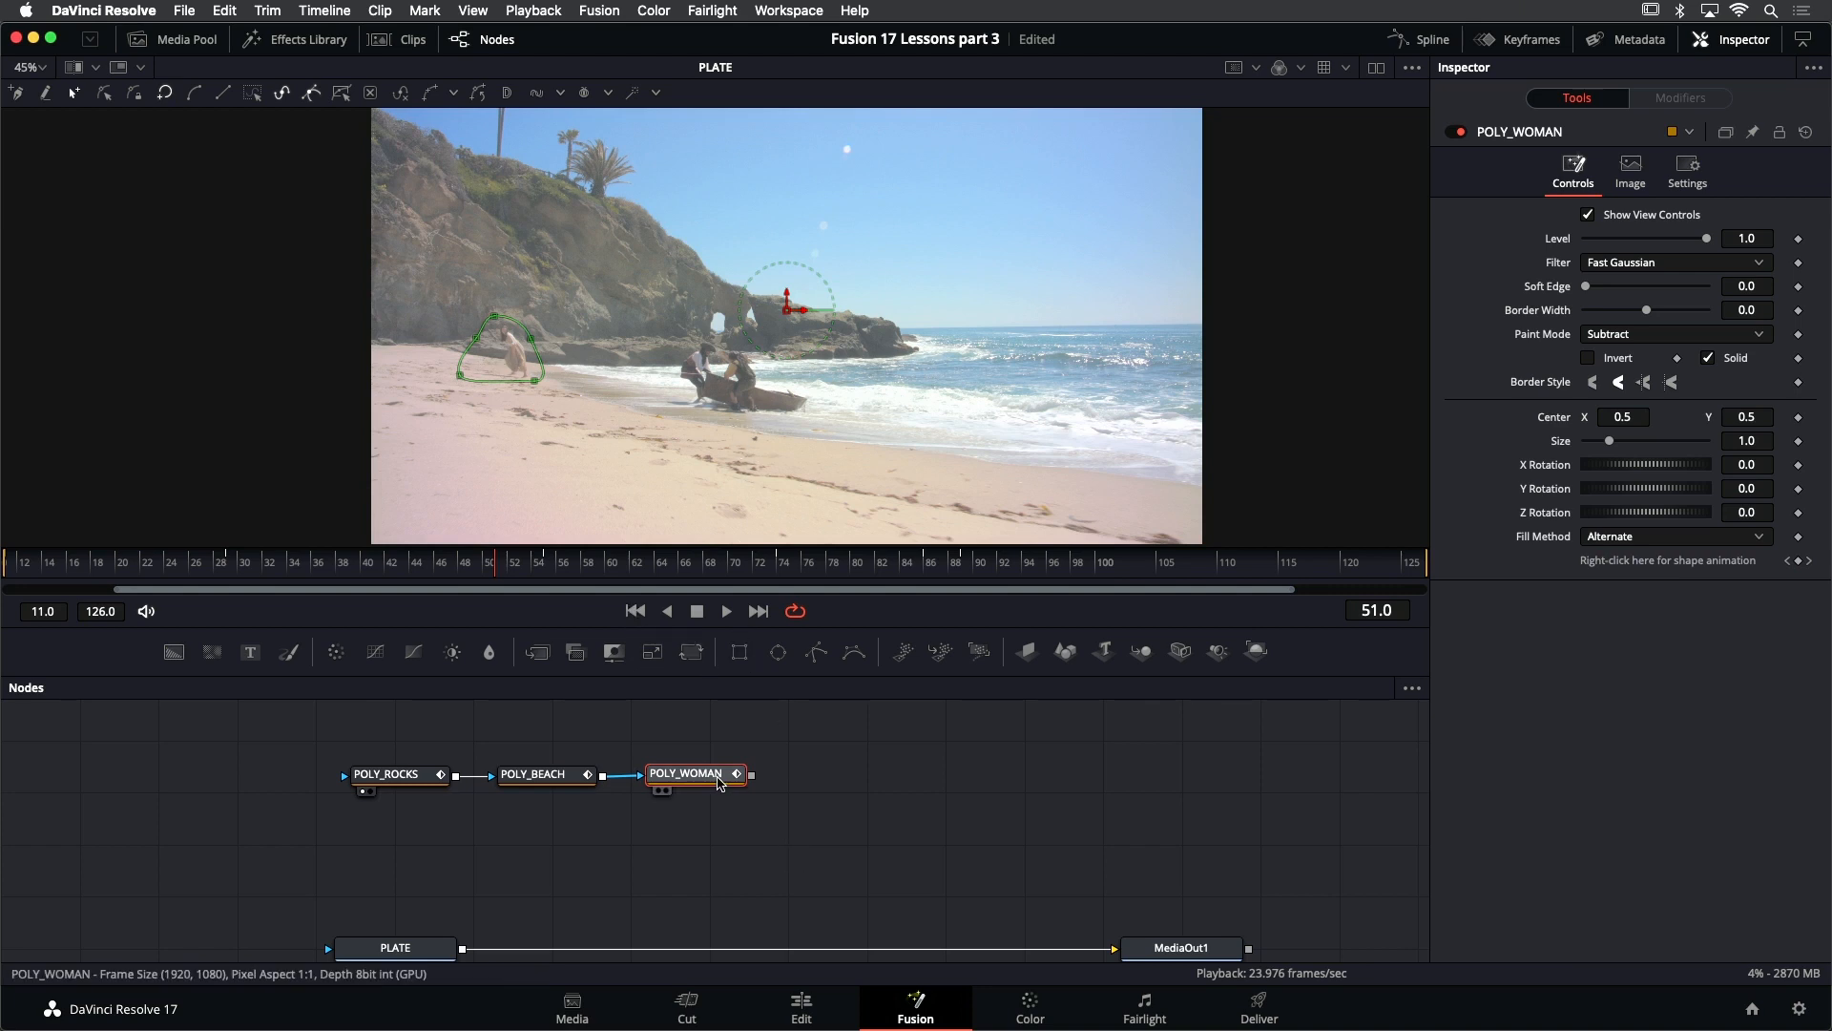
key(shift+space)
text(polygo)
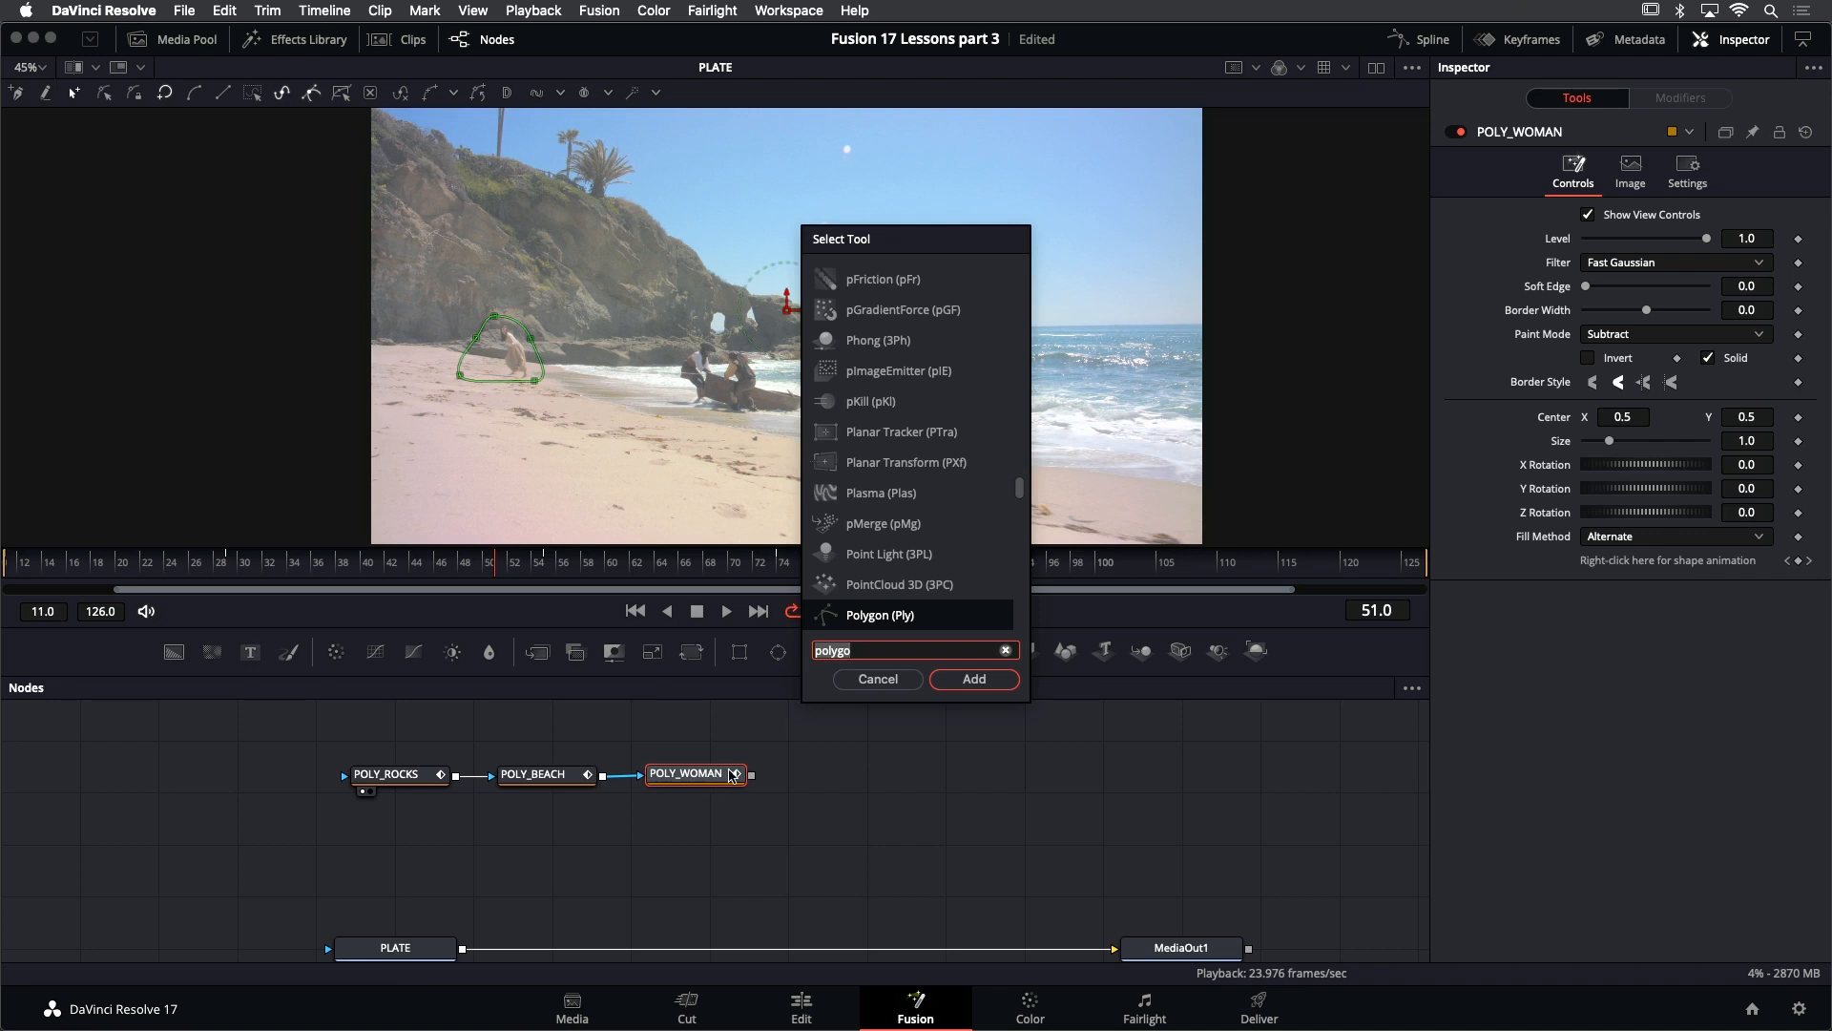
click(963, 685)
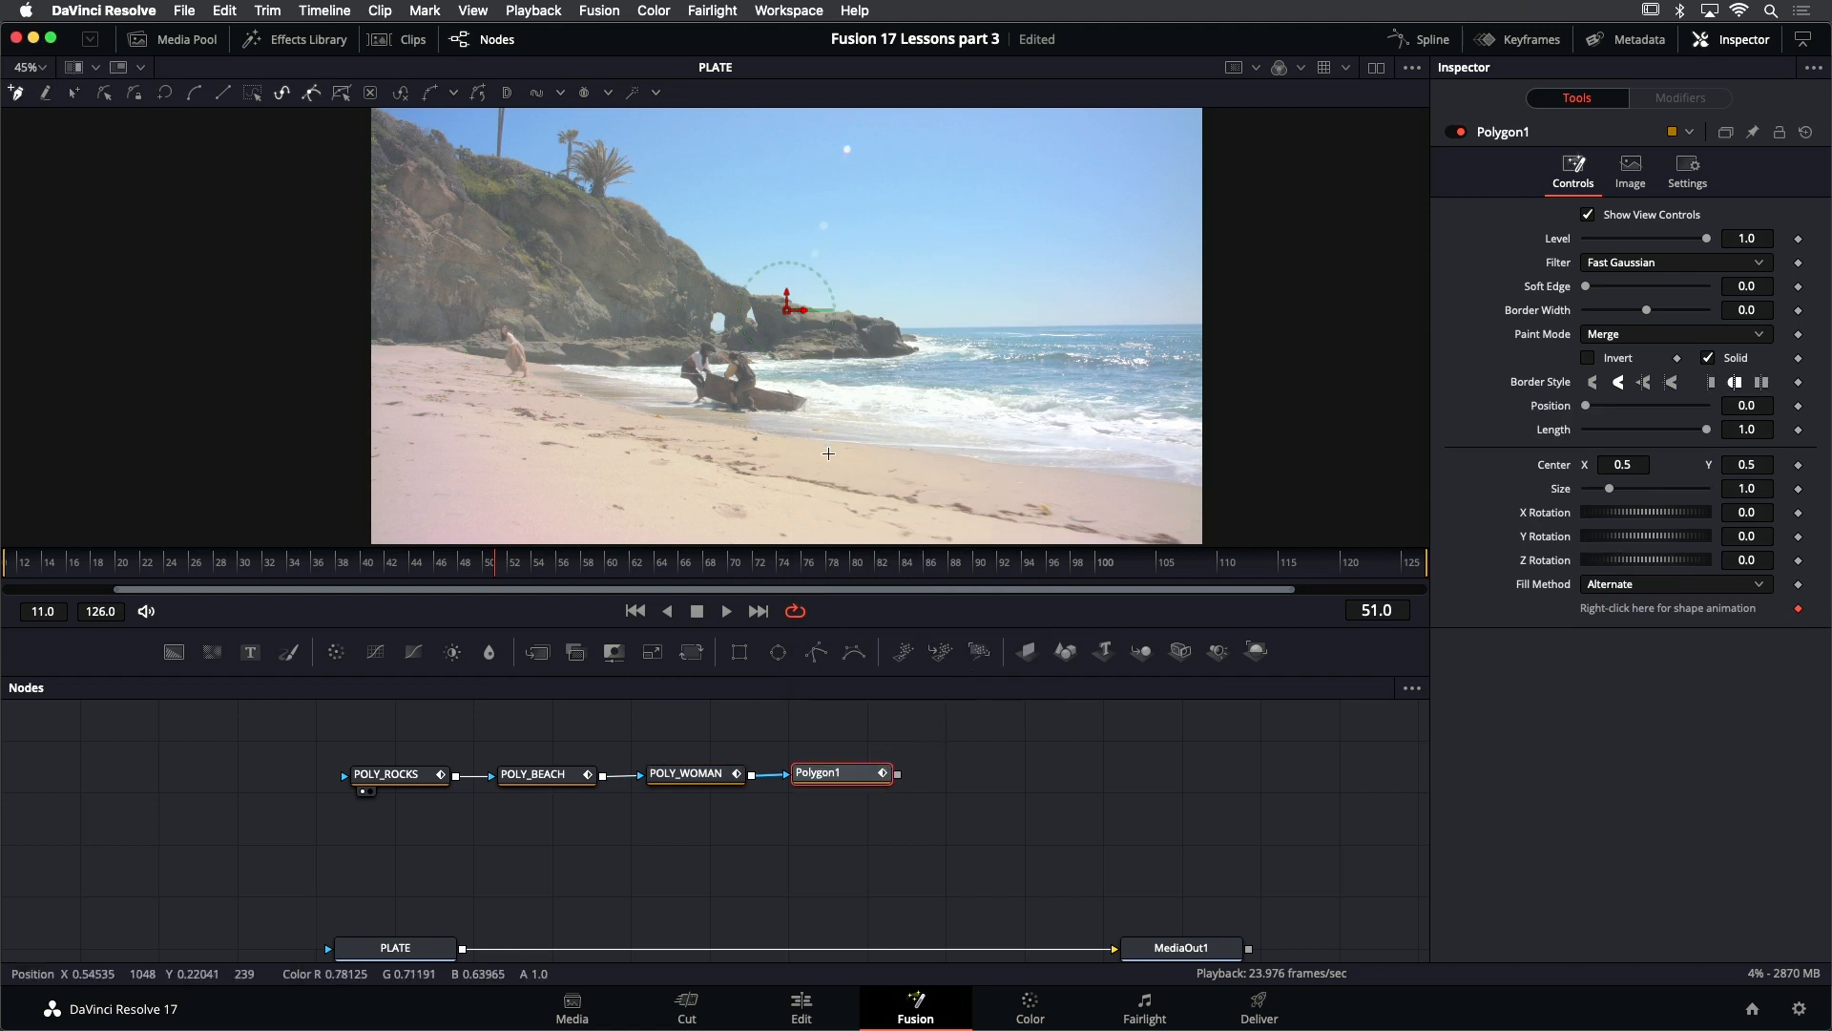
- At frame 126, draw a closed polygon mask loosely around the running pirate nearest the headland
click(758, 610)
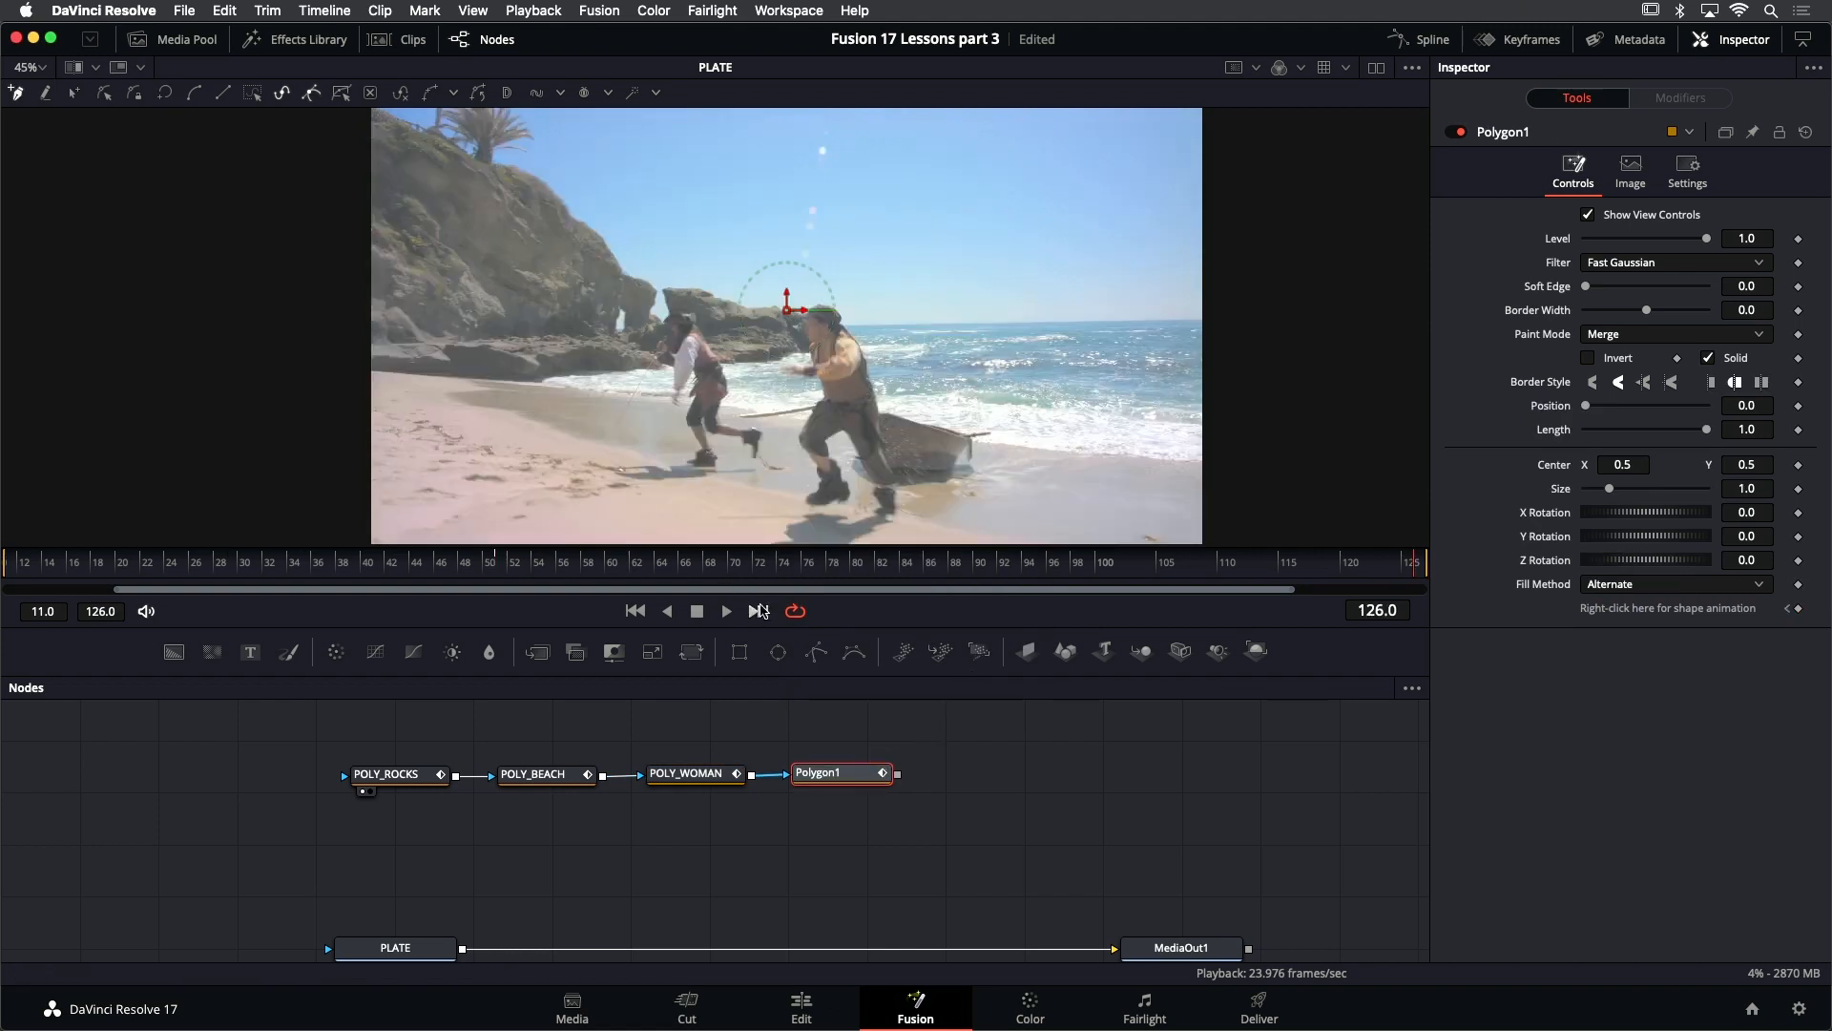
scroll(766, 317, up, 2)
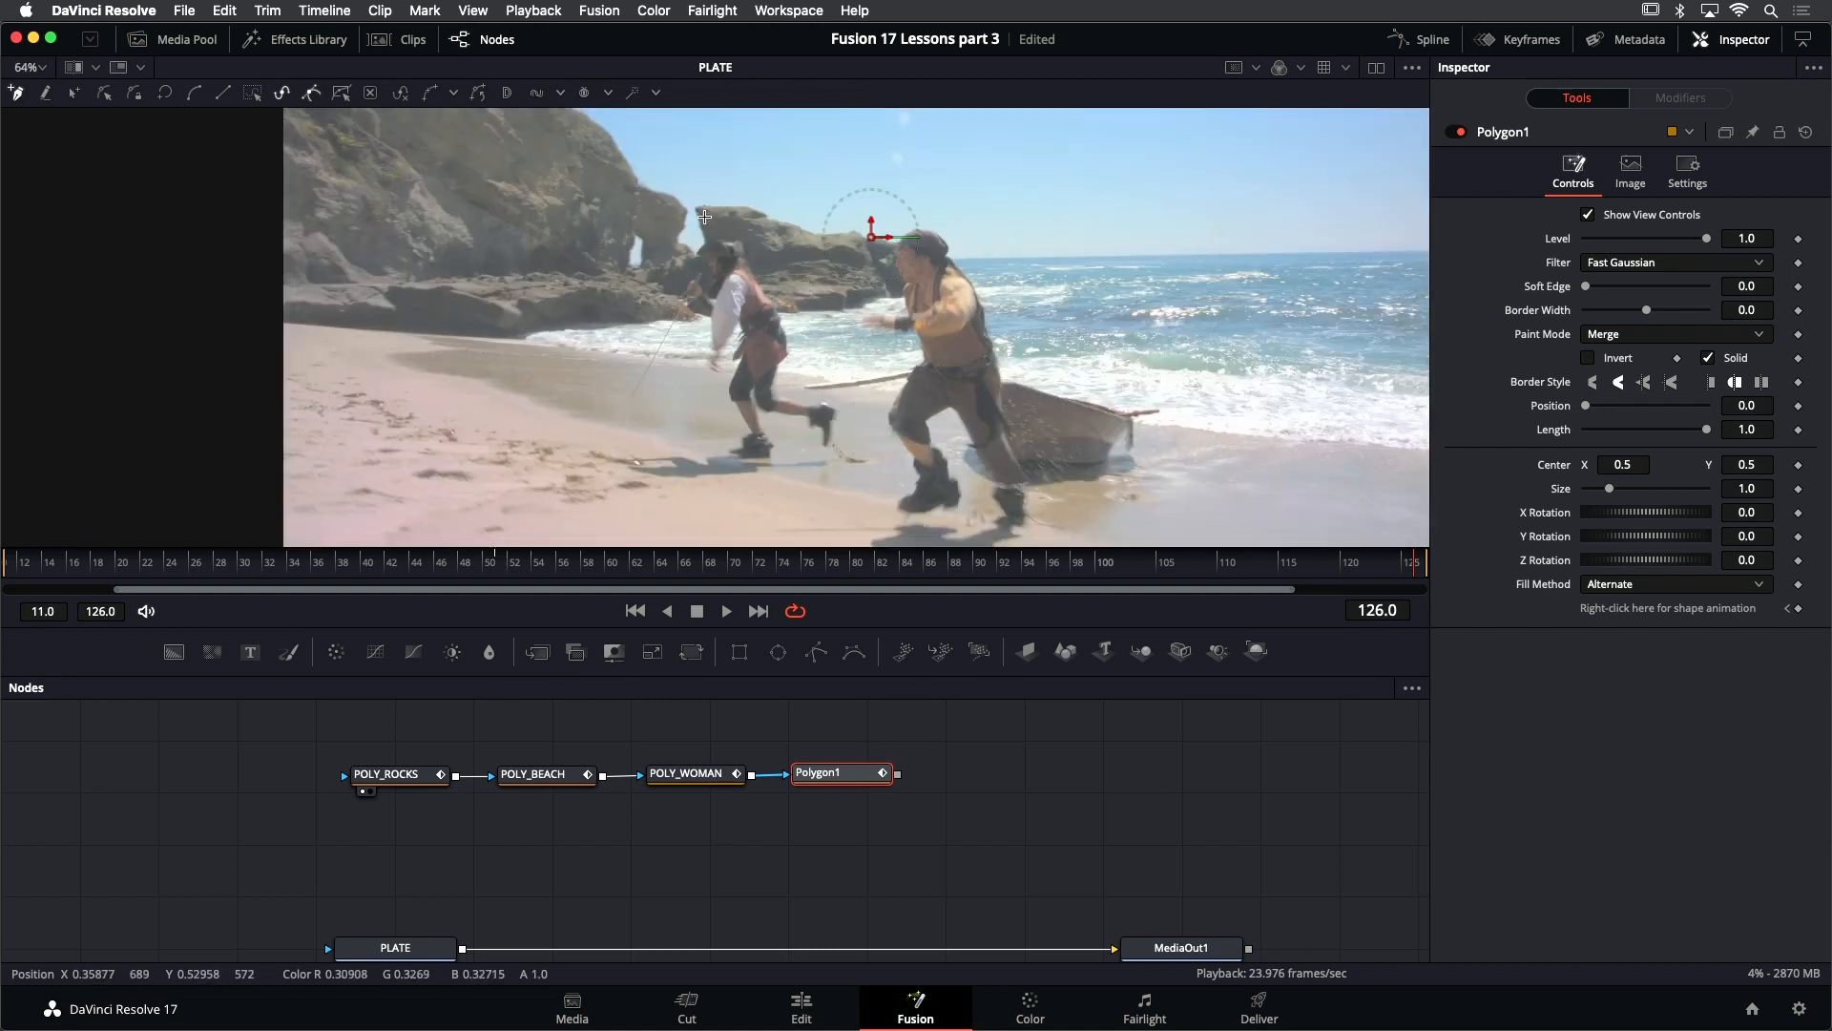
drag(703, 219, 801, 291)
drag(832, 376, 777, 503)
drag(618, 489, 613, 368)
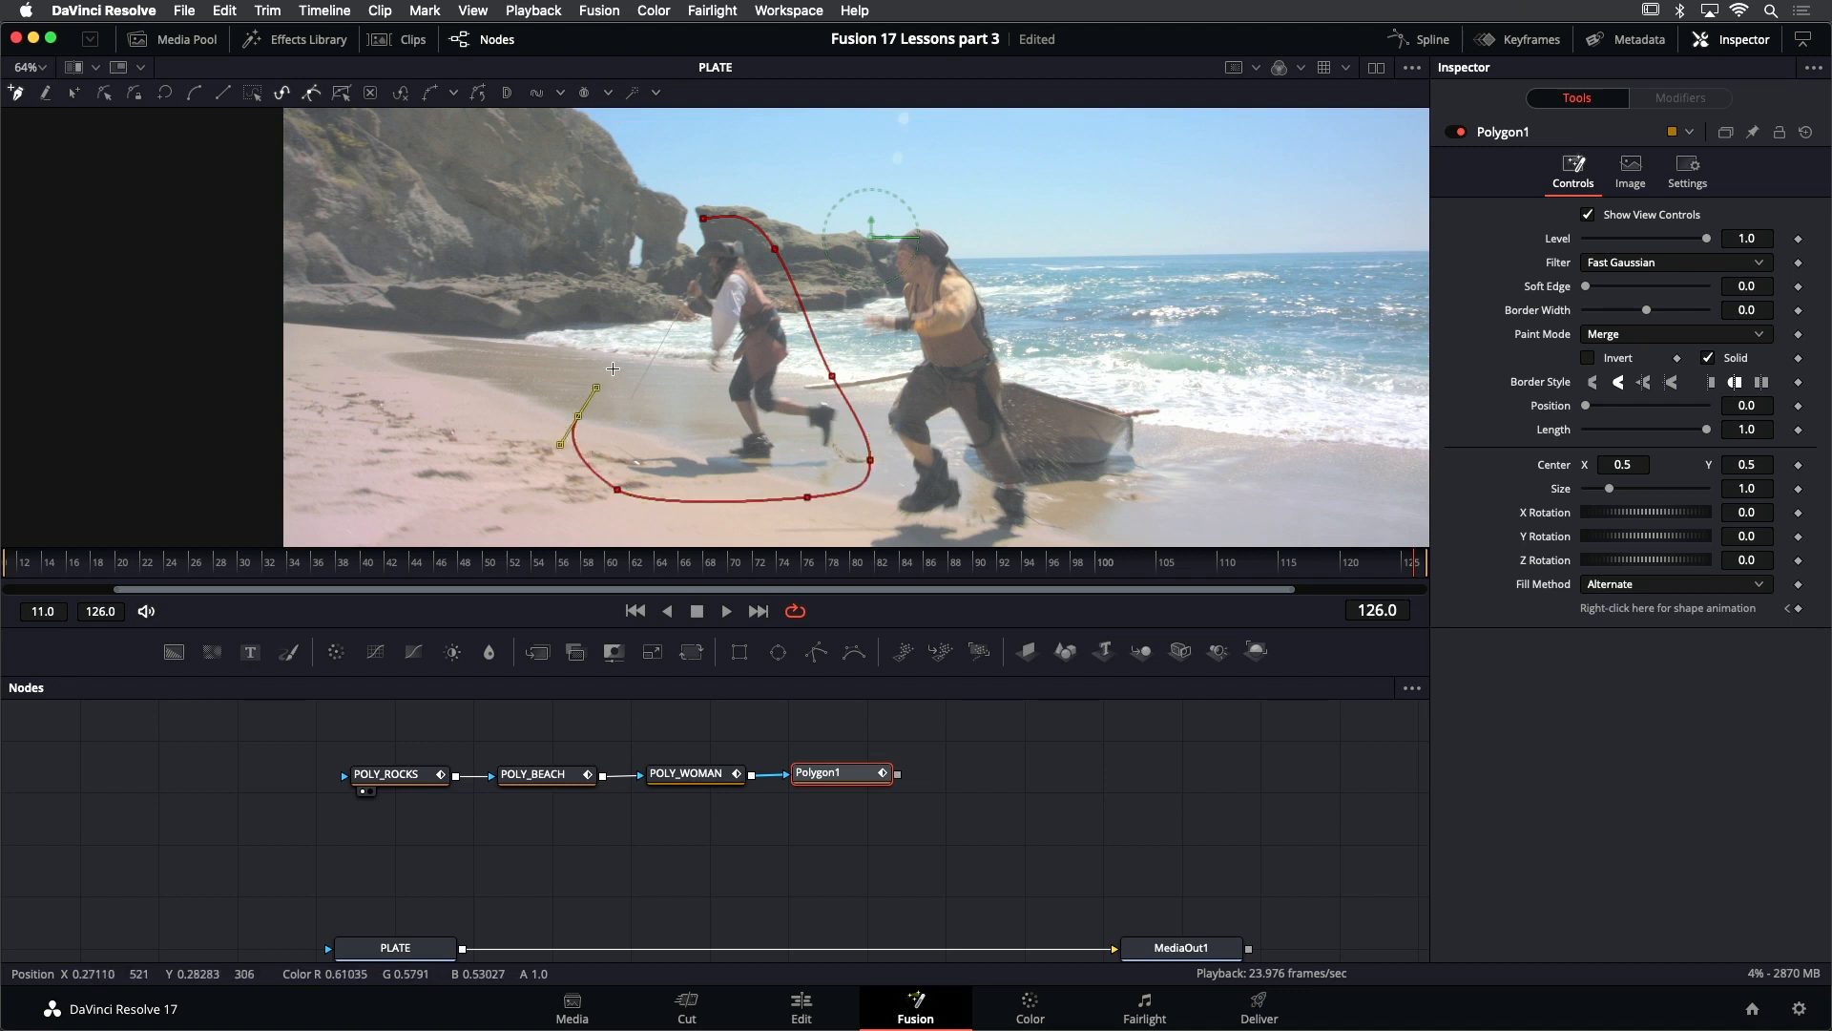
click(665, 274)
click(704, 218)
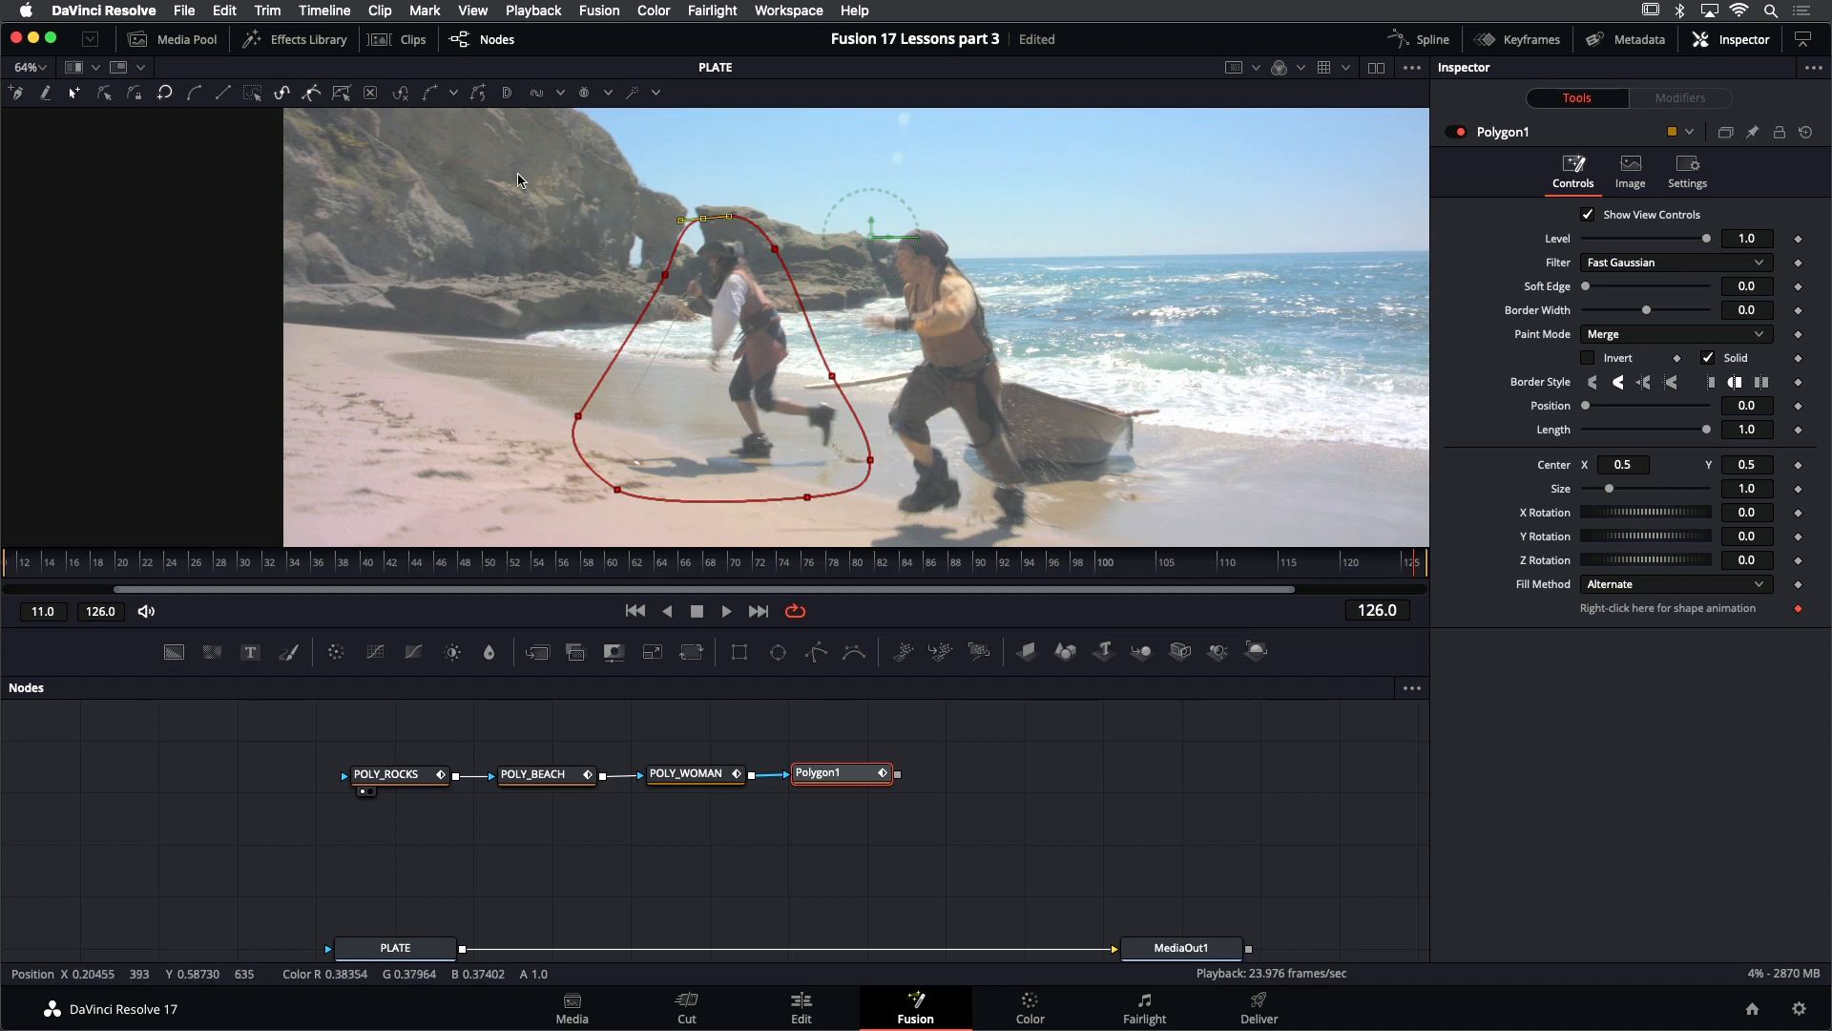
- At frame 101, move and scale down the entire polygon mask so it surrounds the pirate nearest the headland
drag(519, 175, 1002, 522)
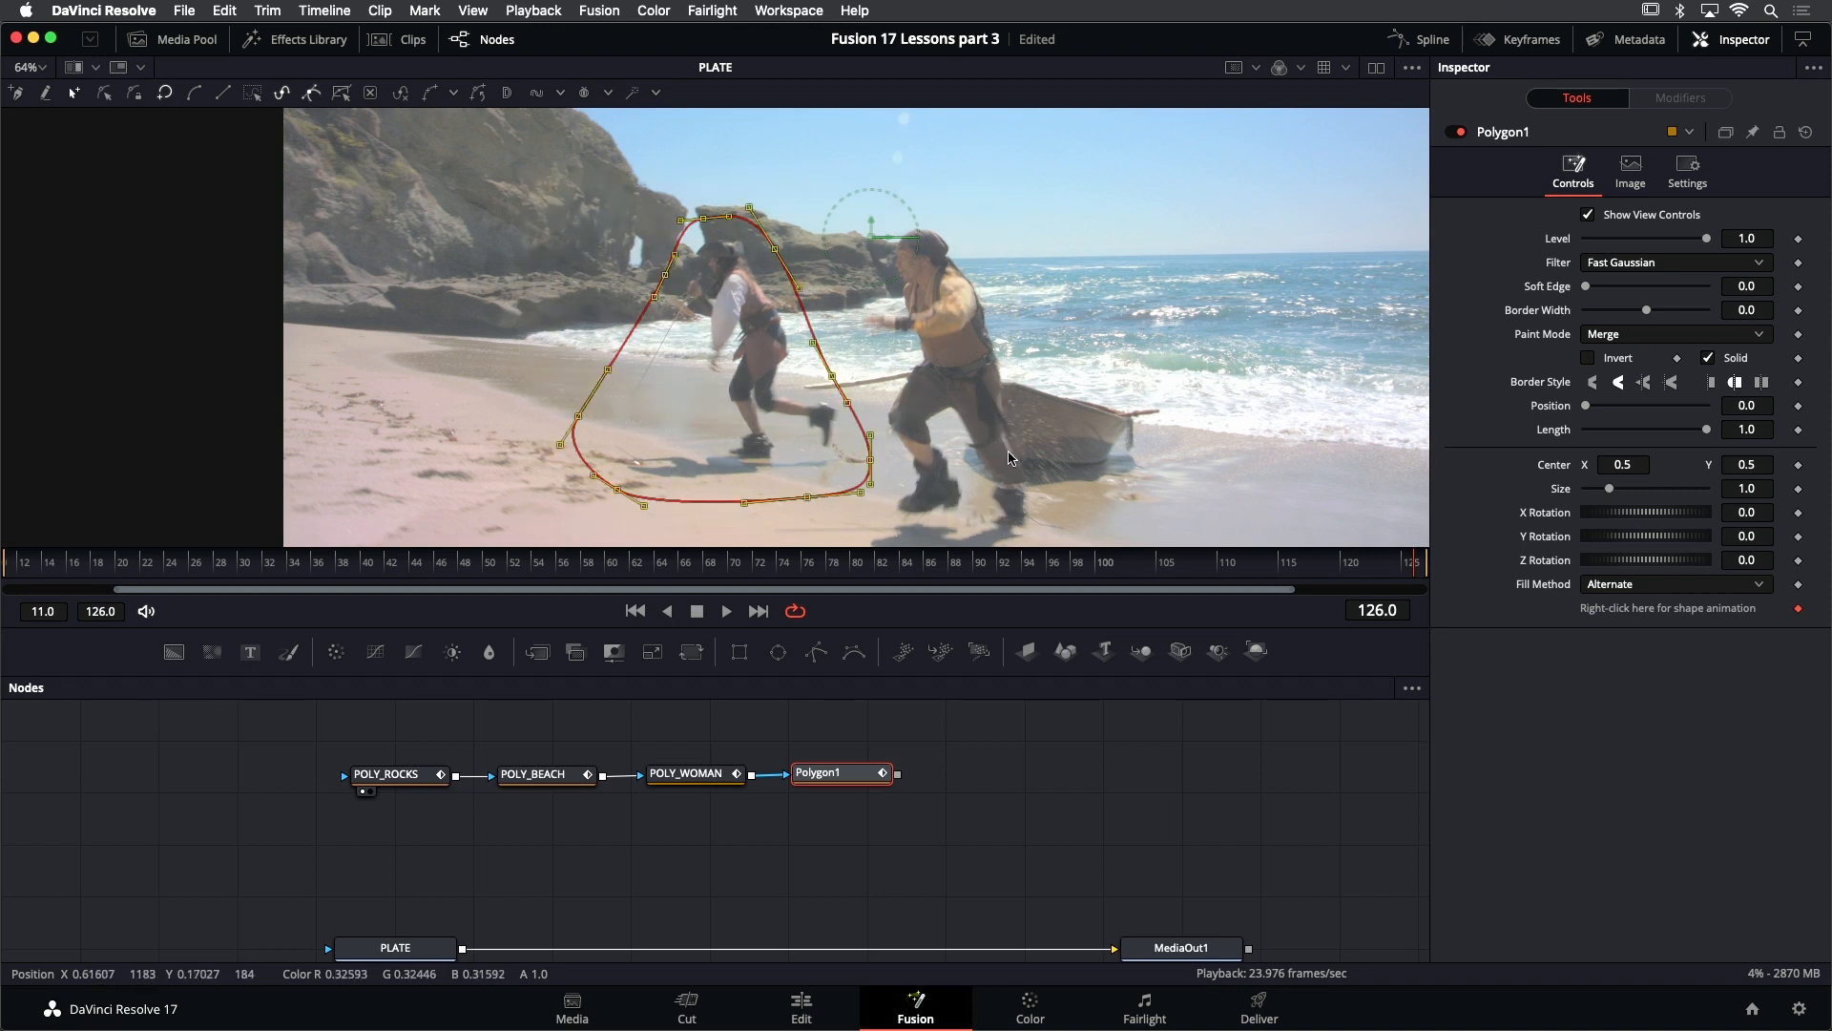
key(Left)
key(Left)
key(Left)
key(Left)
key(Left)
key(Left)
key(Left)
key(Left)
key(Left)
key(Left)
key(Left)
key(Left)
key(Left)
key(Left)
key(Left)
key(Left)
key(Left)
key(Left)
key(Left)
key(Left)
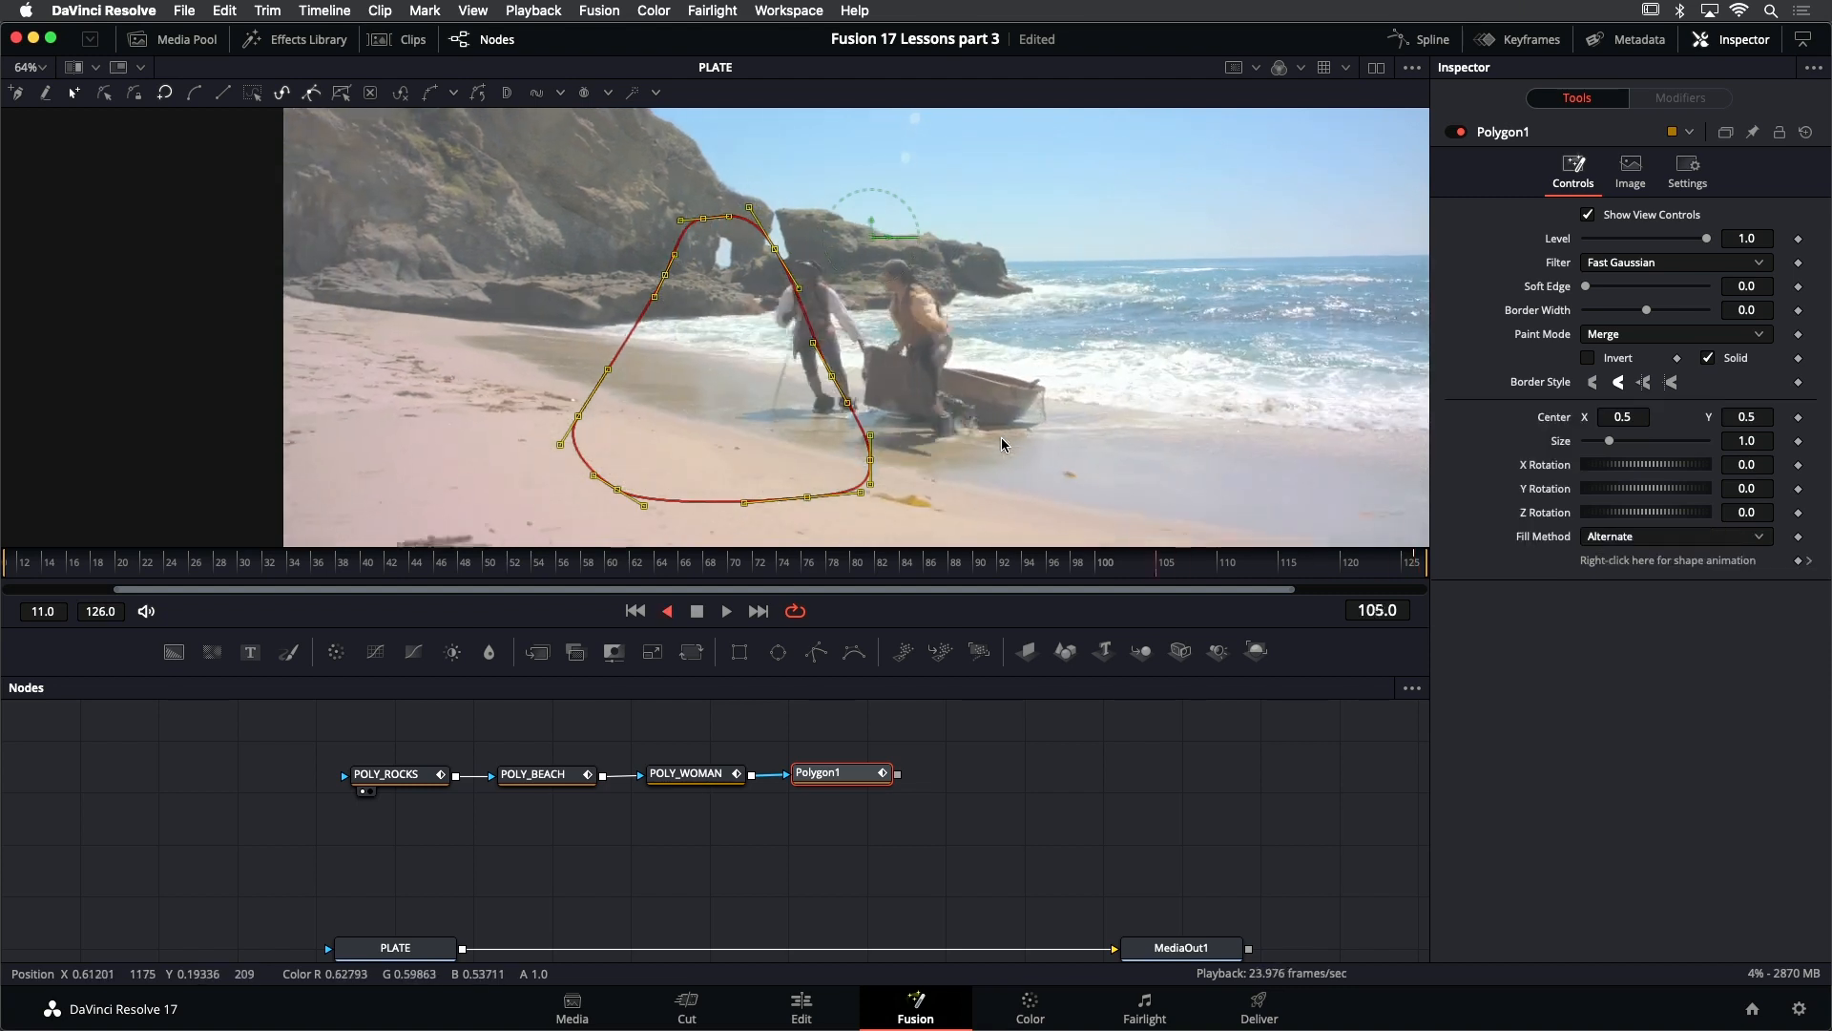
key(j)
key(l)
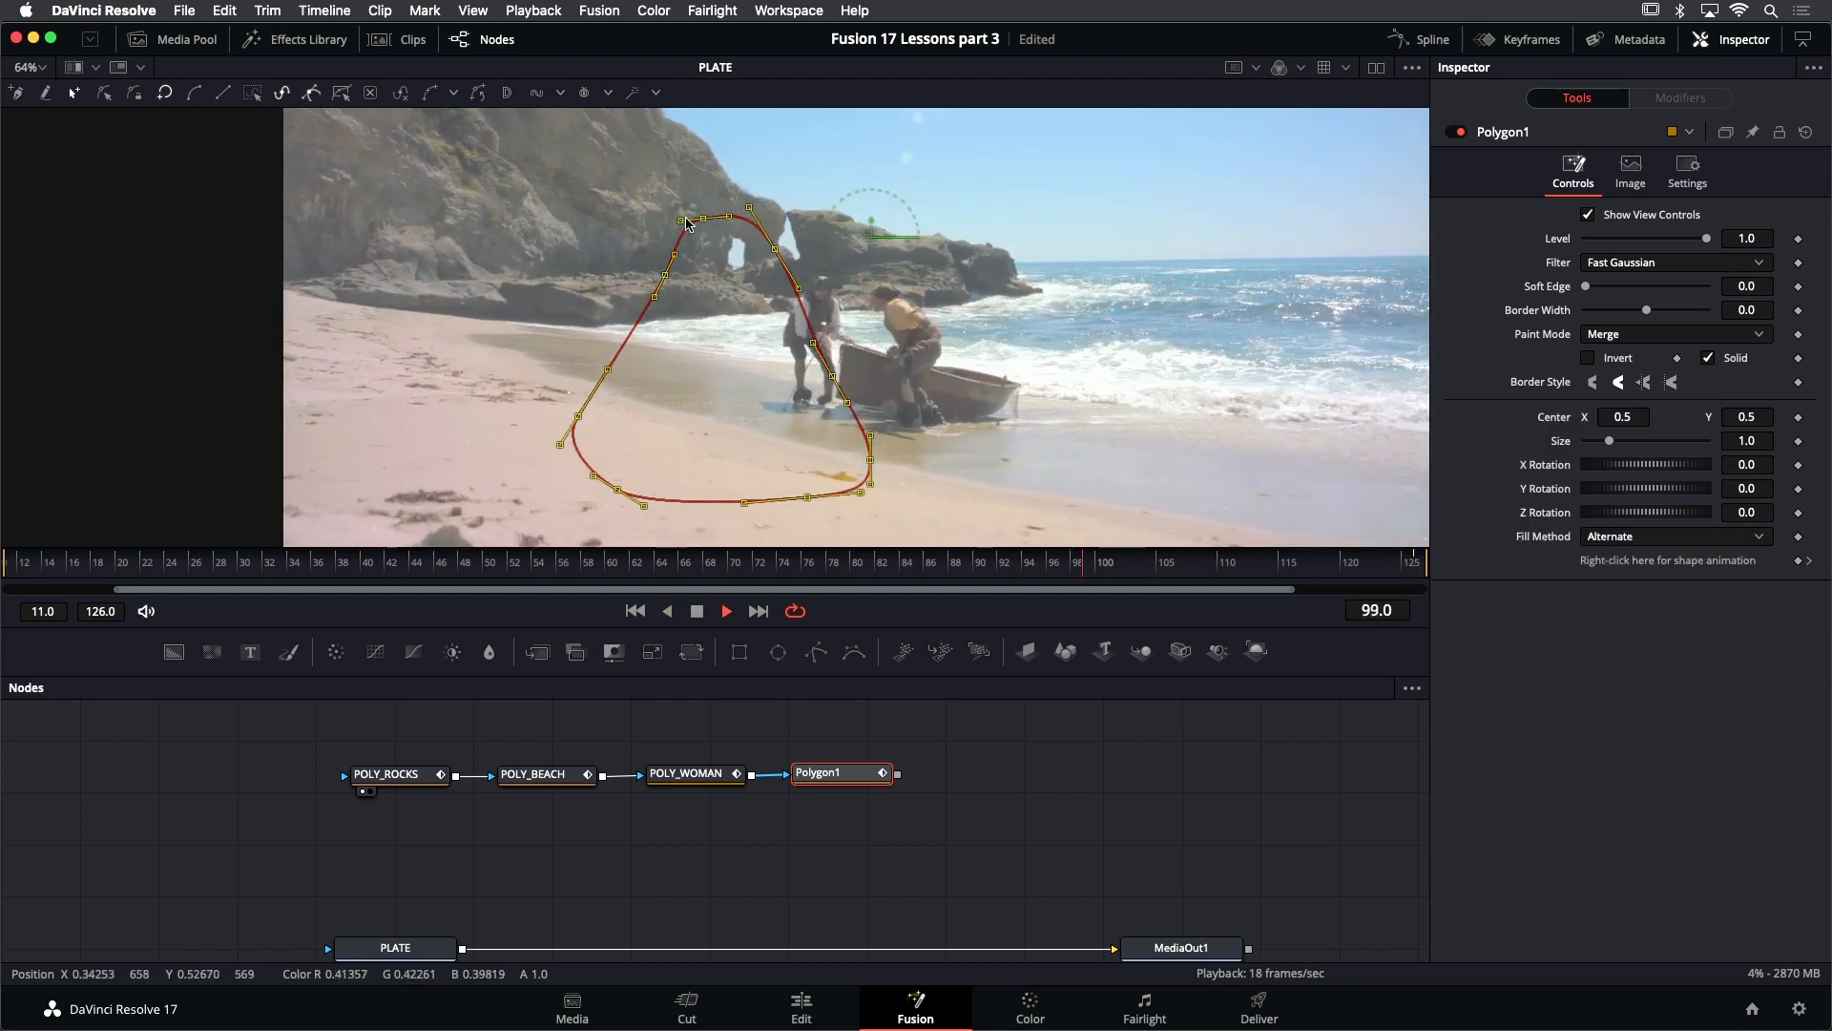
key(k)
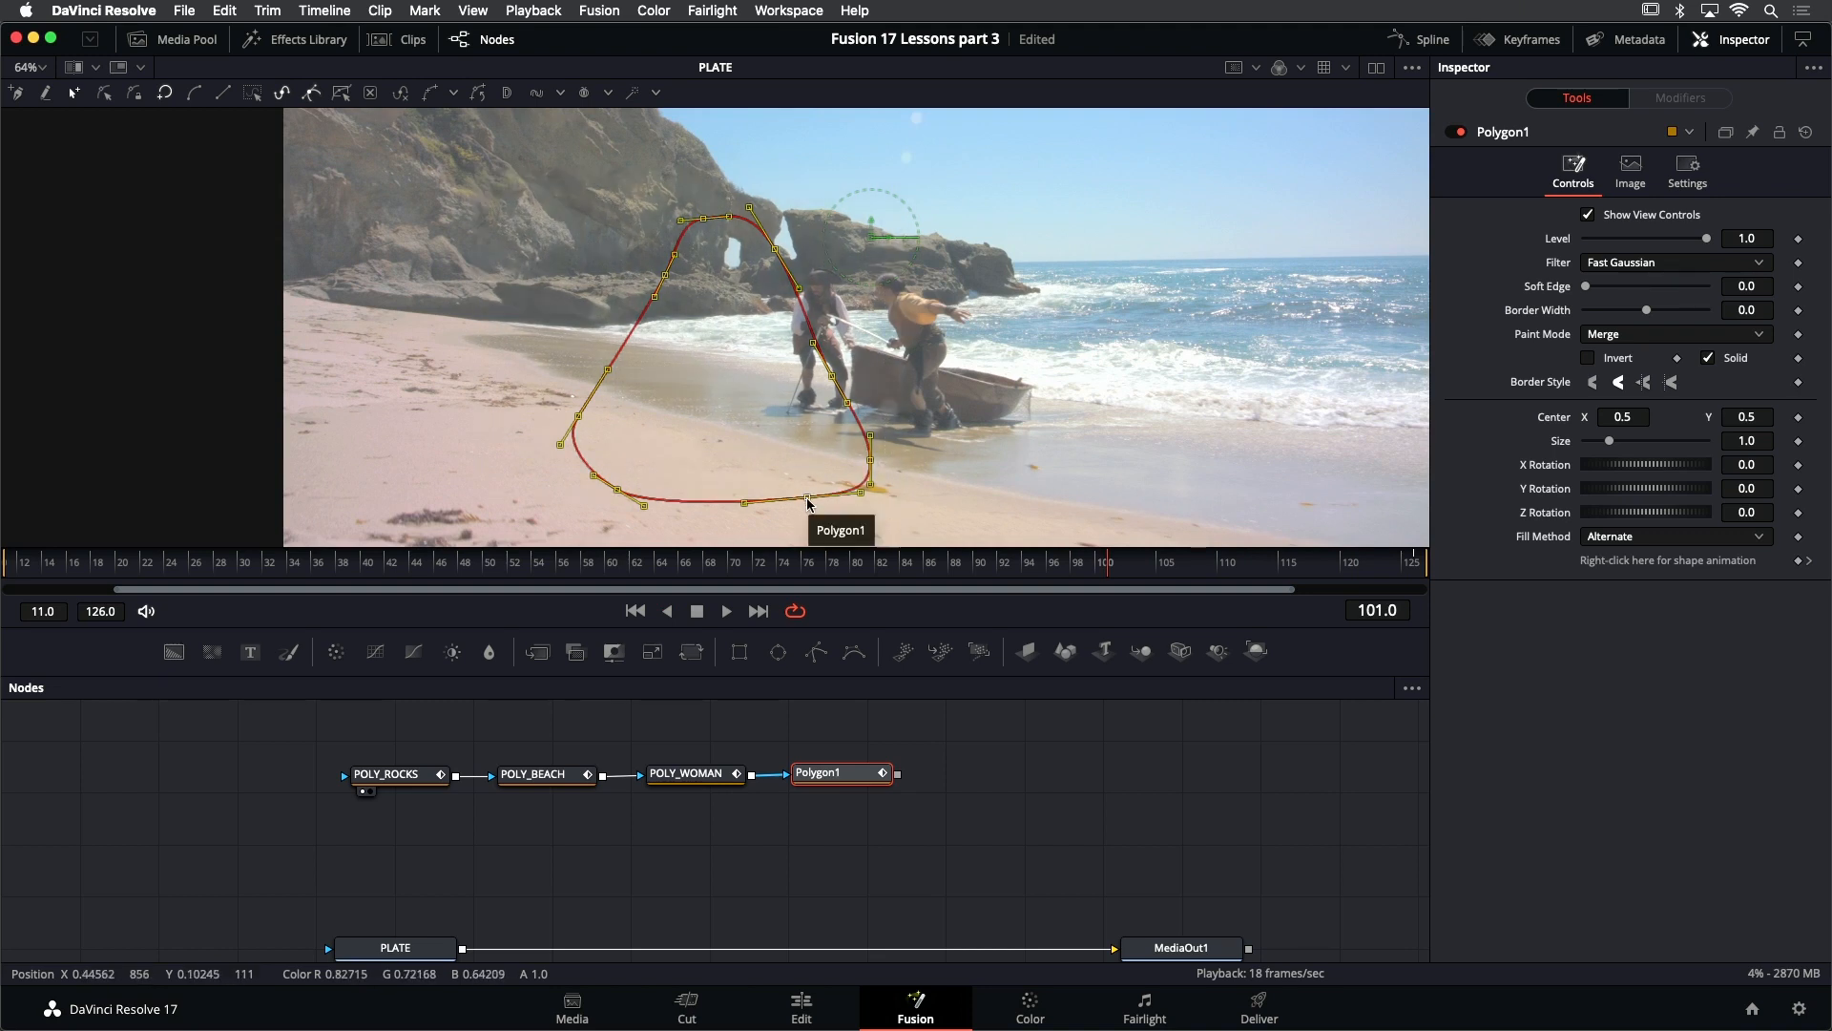
drag(807, 504, 523, 376)
key(s)
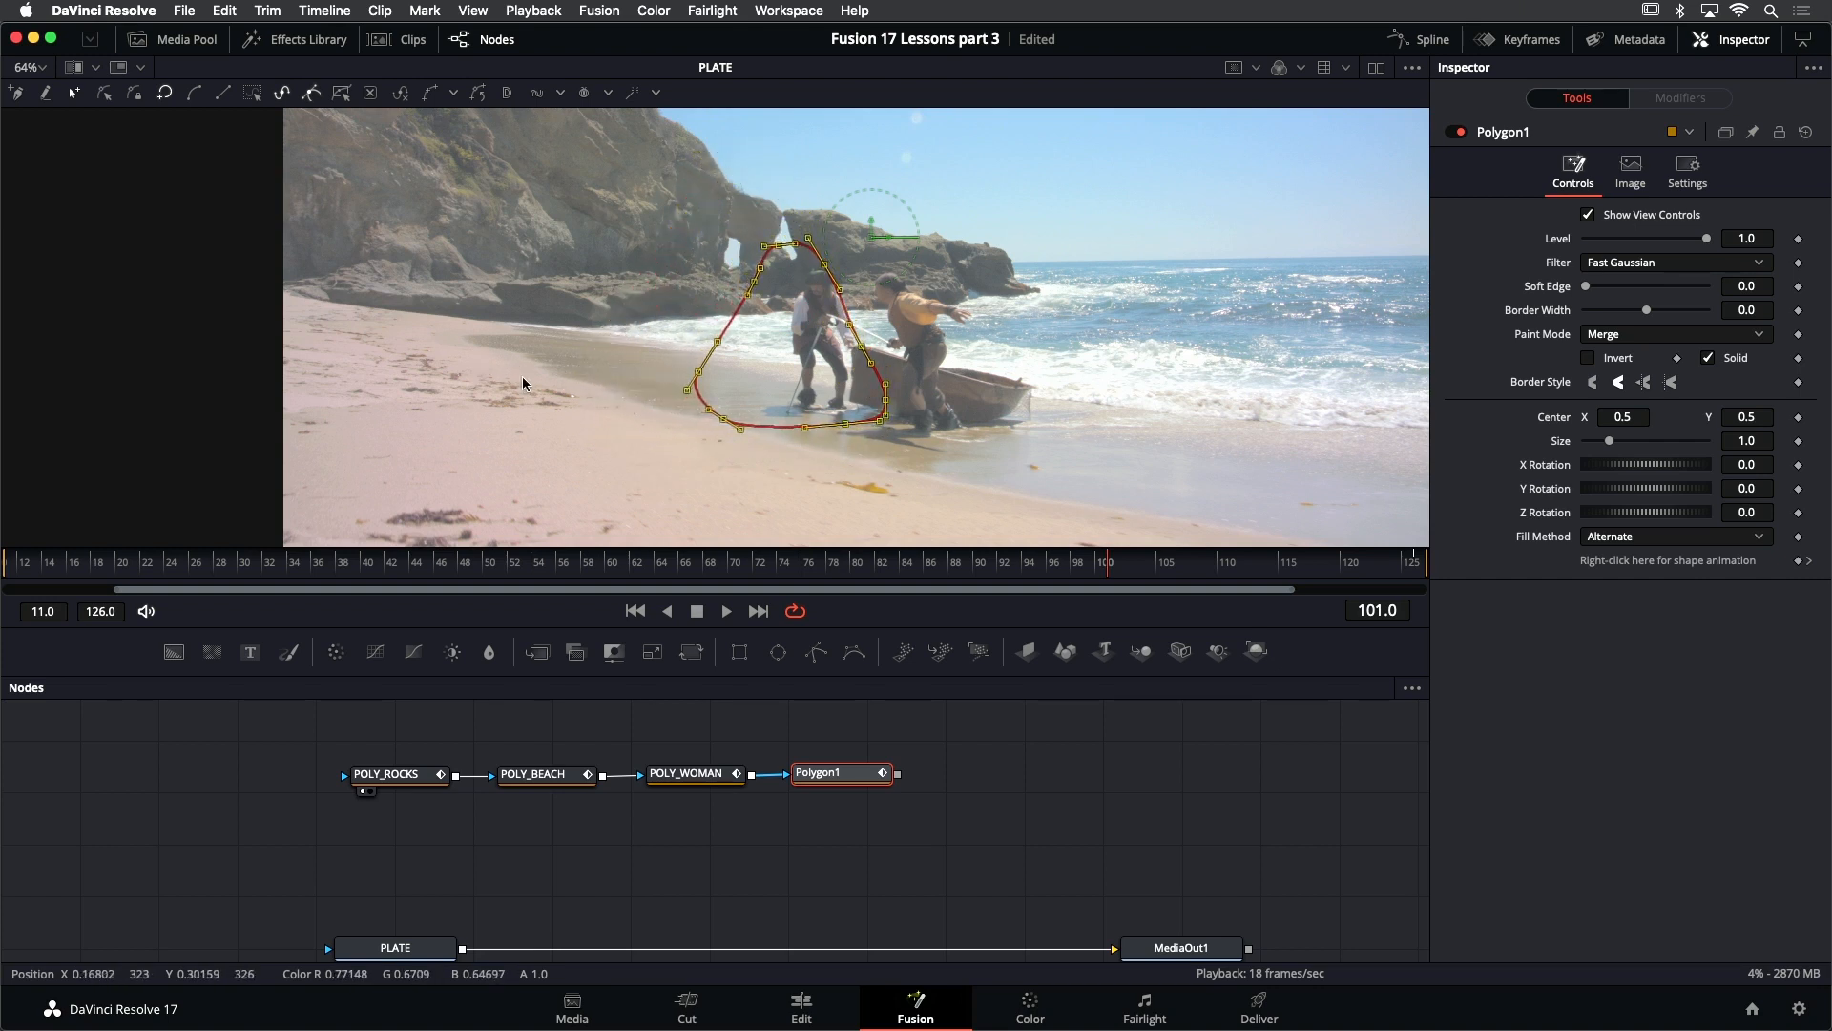
- Reshape the mask's seaward and landward points at frame 101 to fit the pirate more closely
click(981, 401)
drag(811, 226, 842, 401)
drag(665, 199, 811, 416)
drag(778, 248, 801, 251)
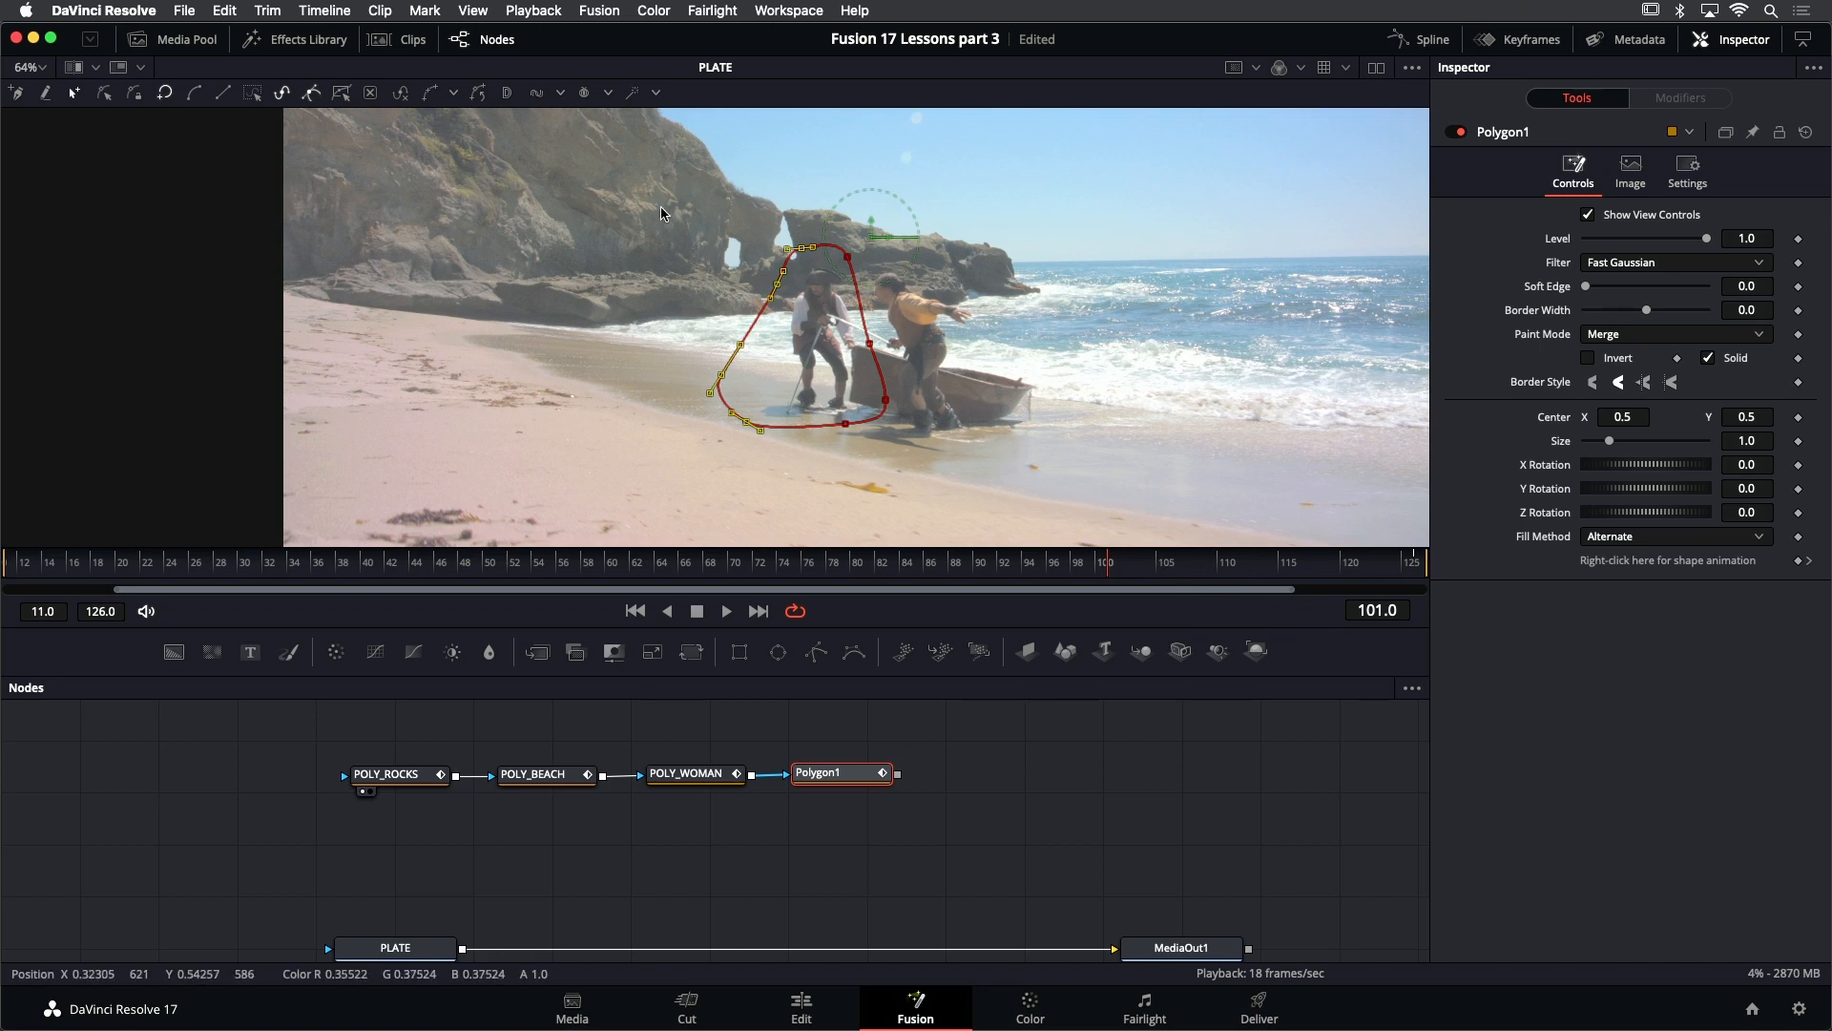
drag(663, 210, 970, 449)
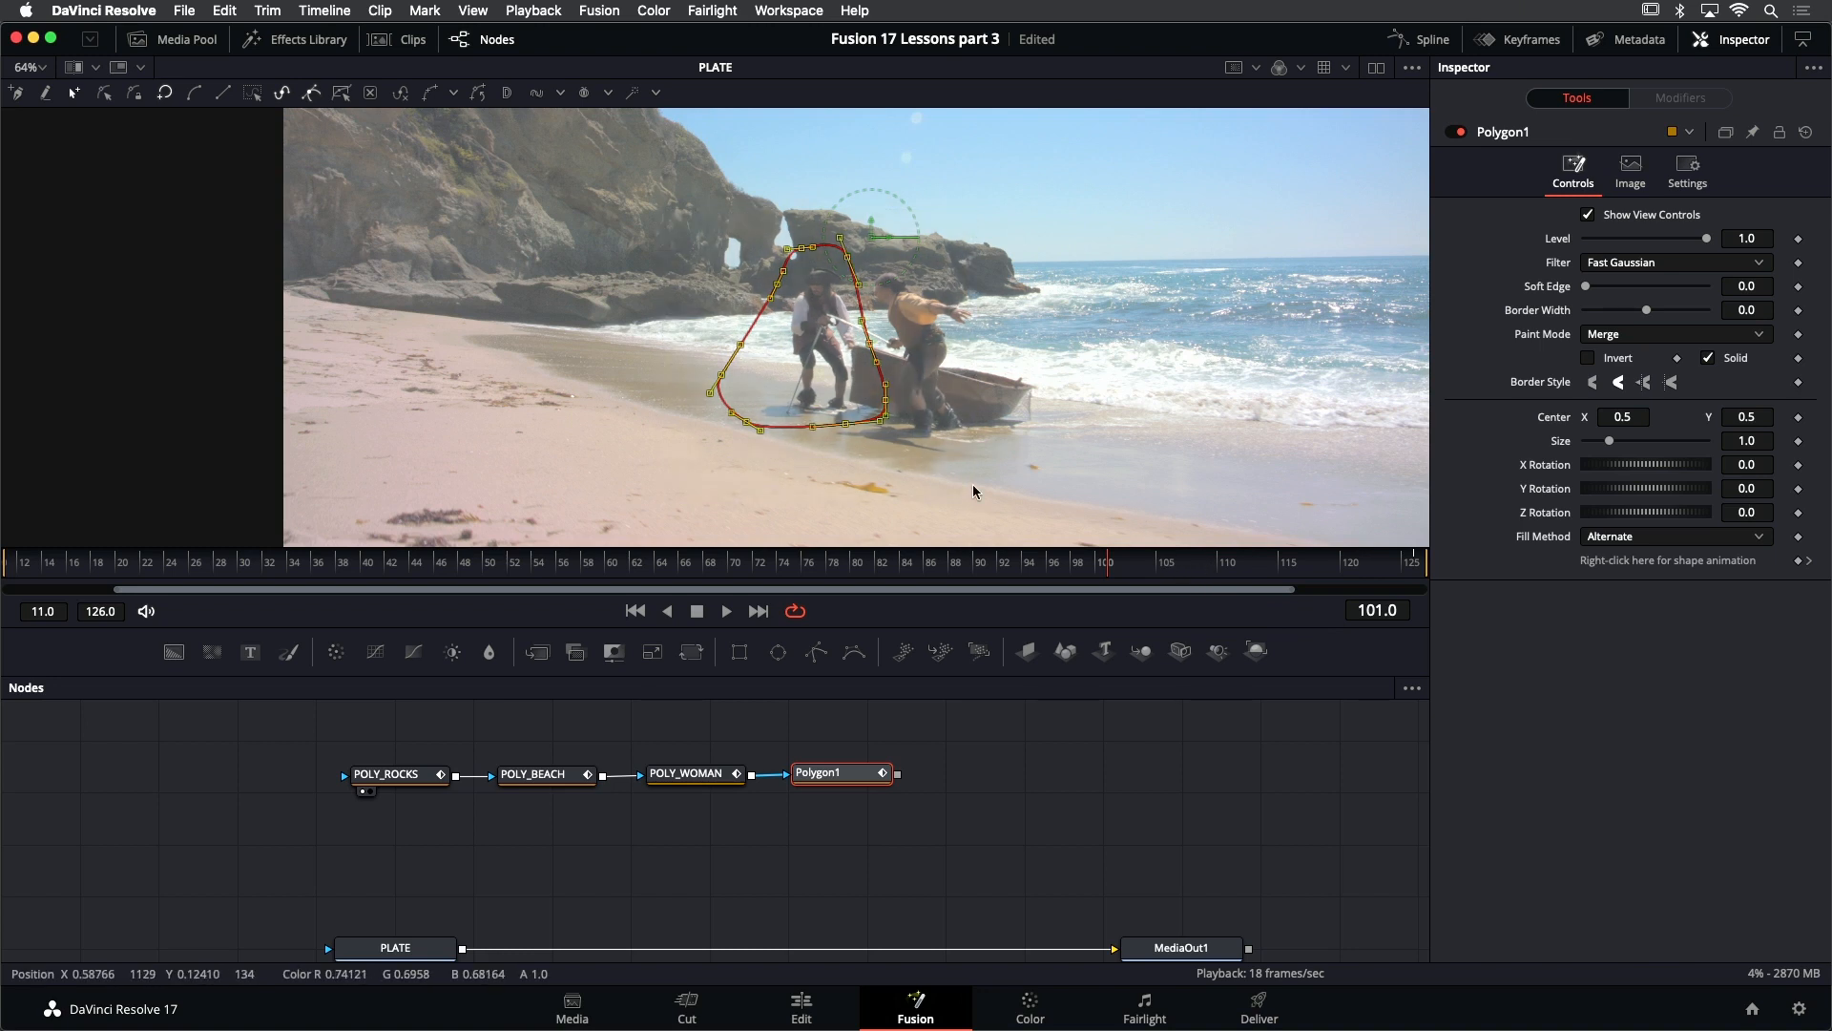
- At frame 111, adjust the mask points on the seaward side to cover the running pirate
key(space)
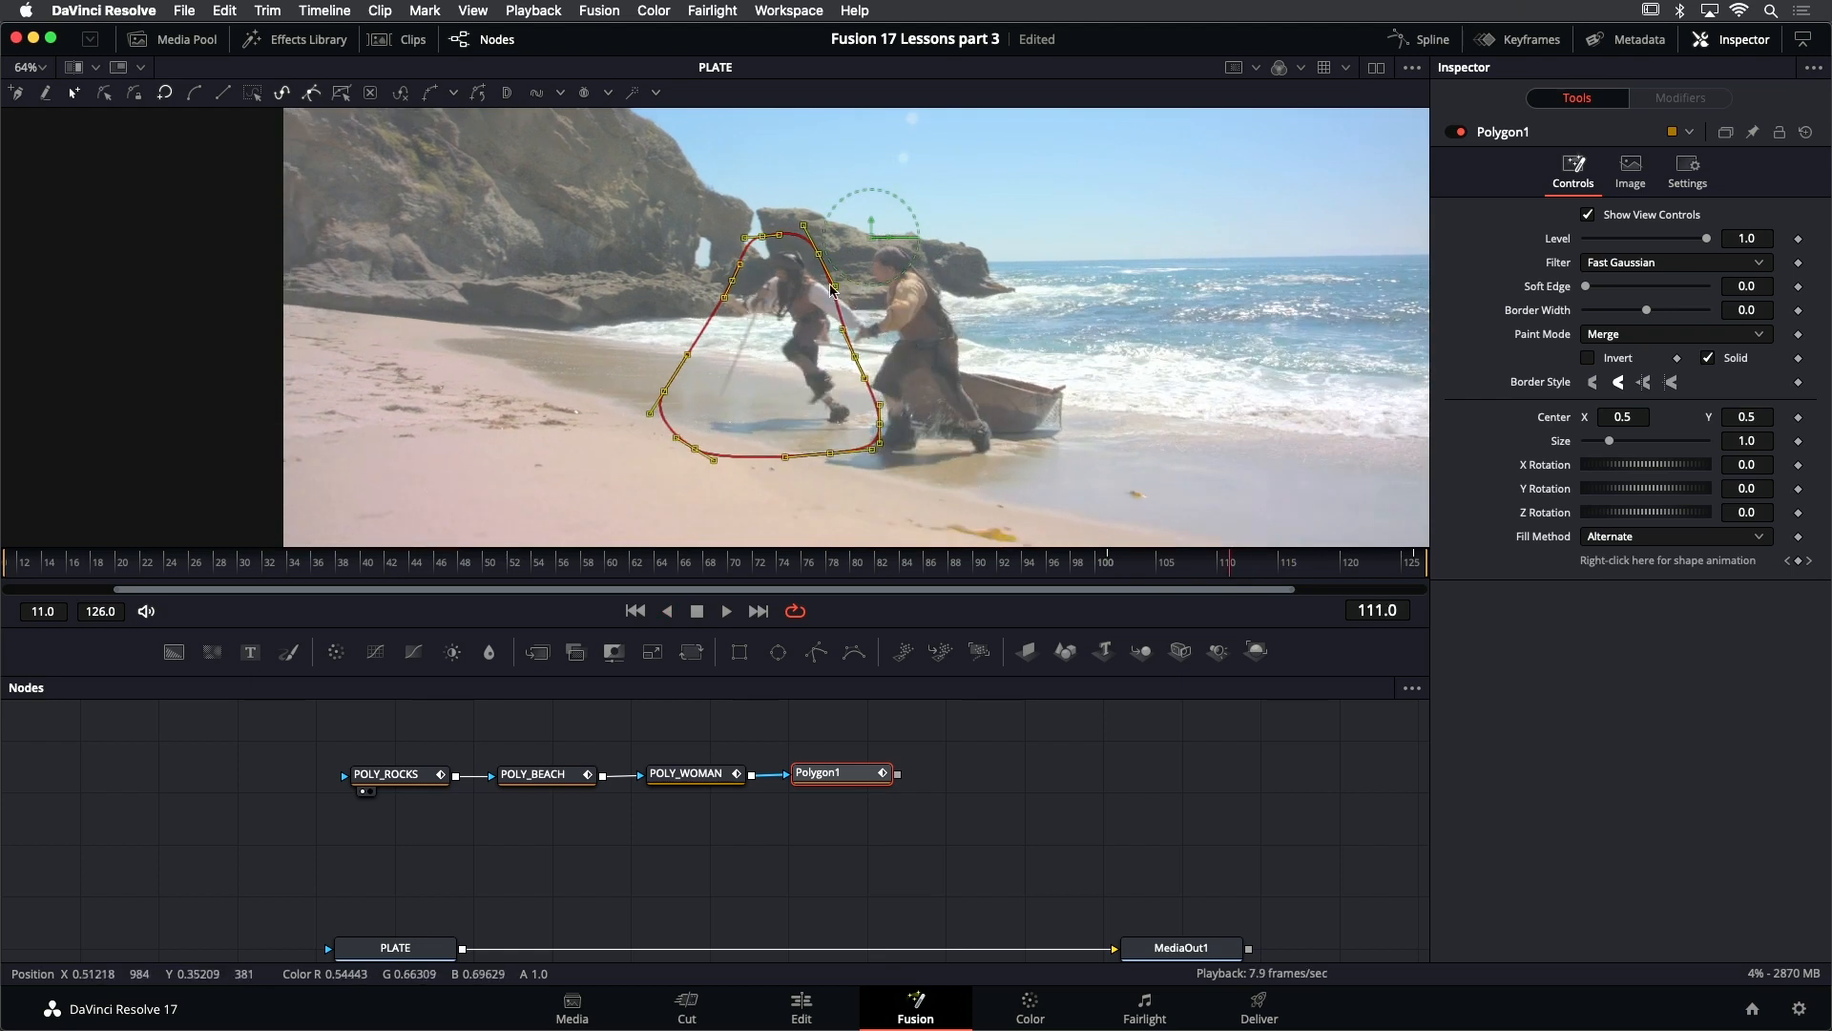
drag(794, 212, 920, 438)
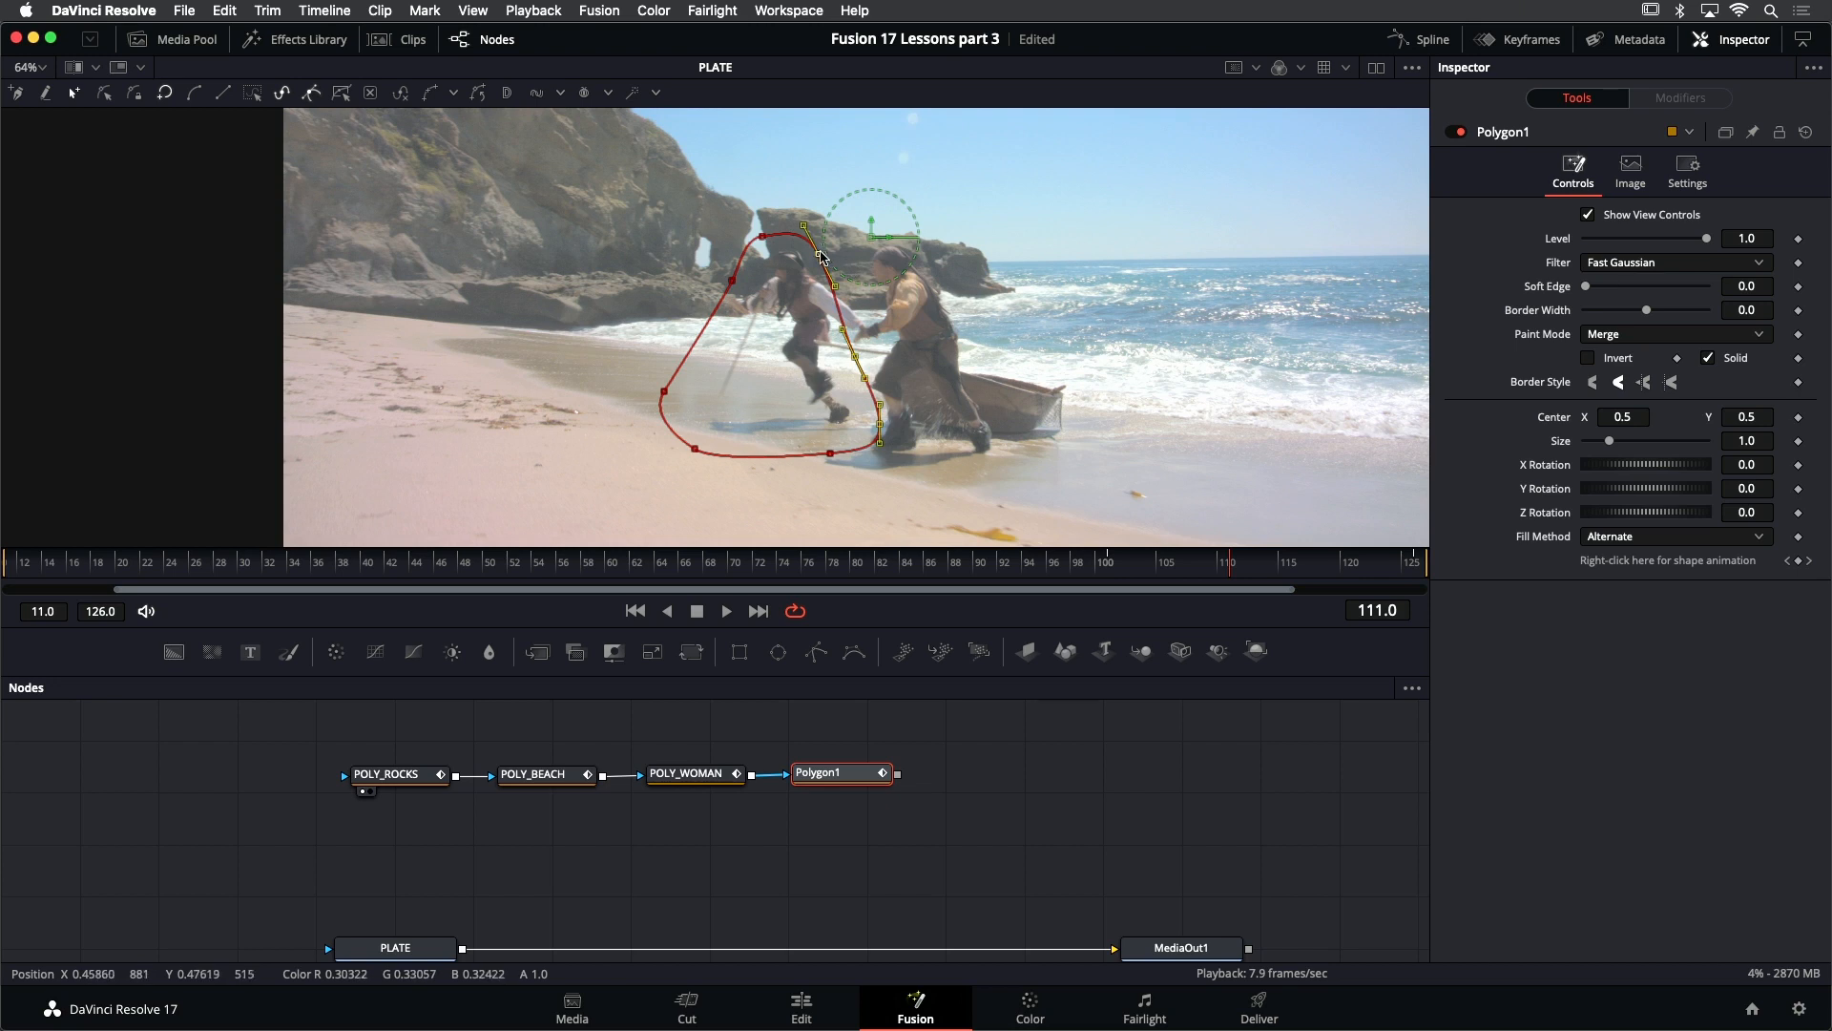
drag(824, 257, 940, 266)
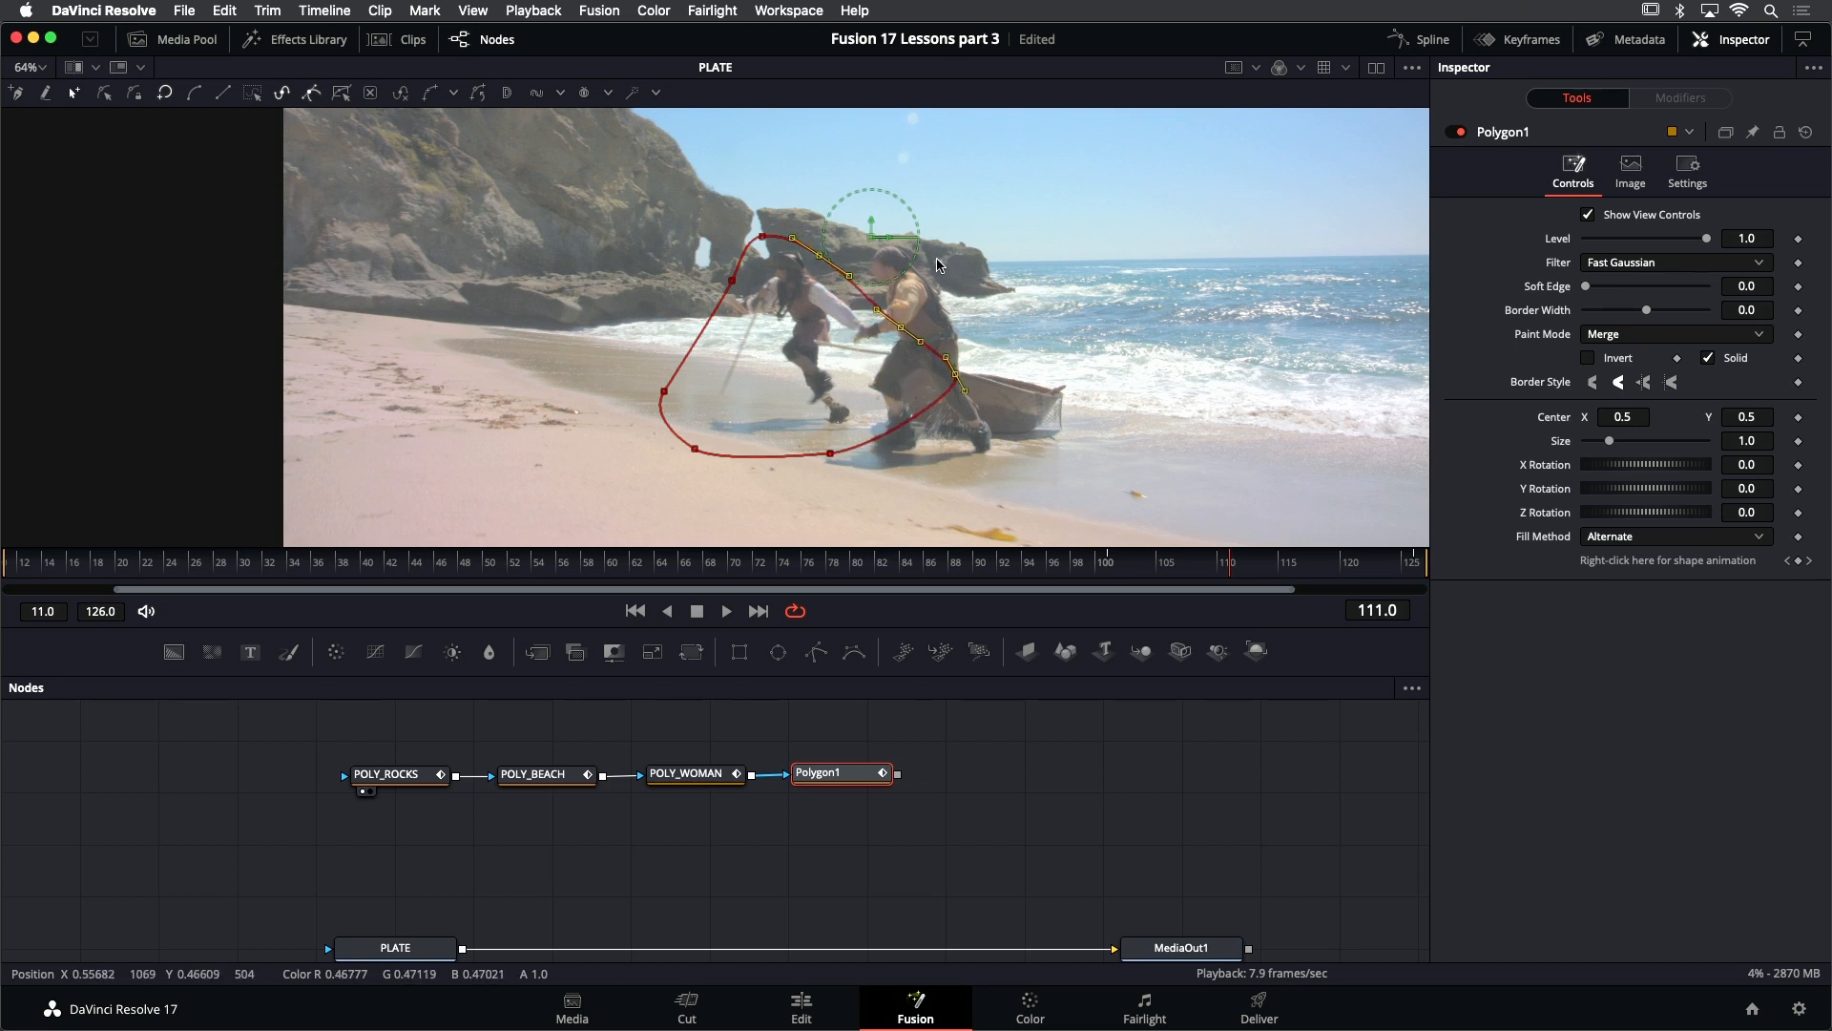
- Review the pirate's movement back to frame 11, then move and scale down the whole mask around him there
key(space)
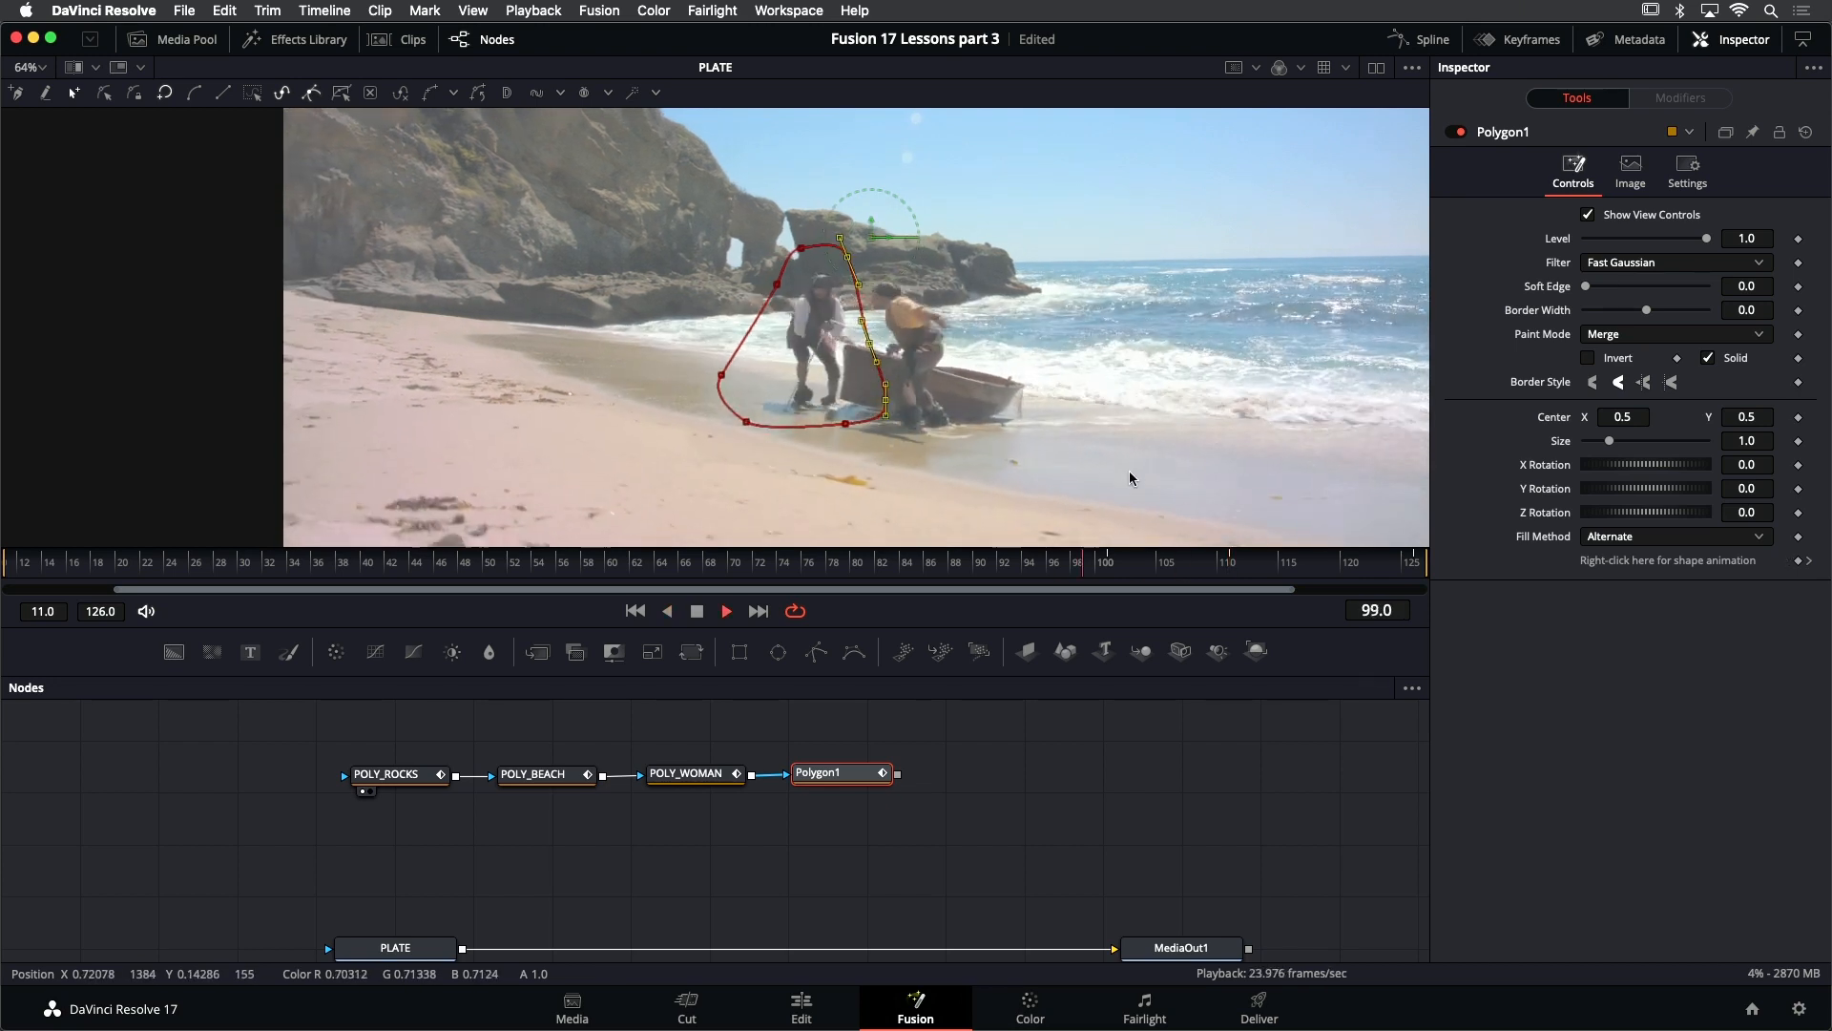
key(j)
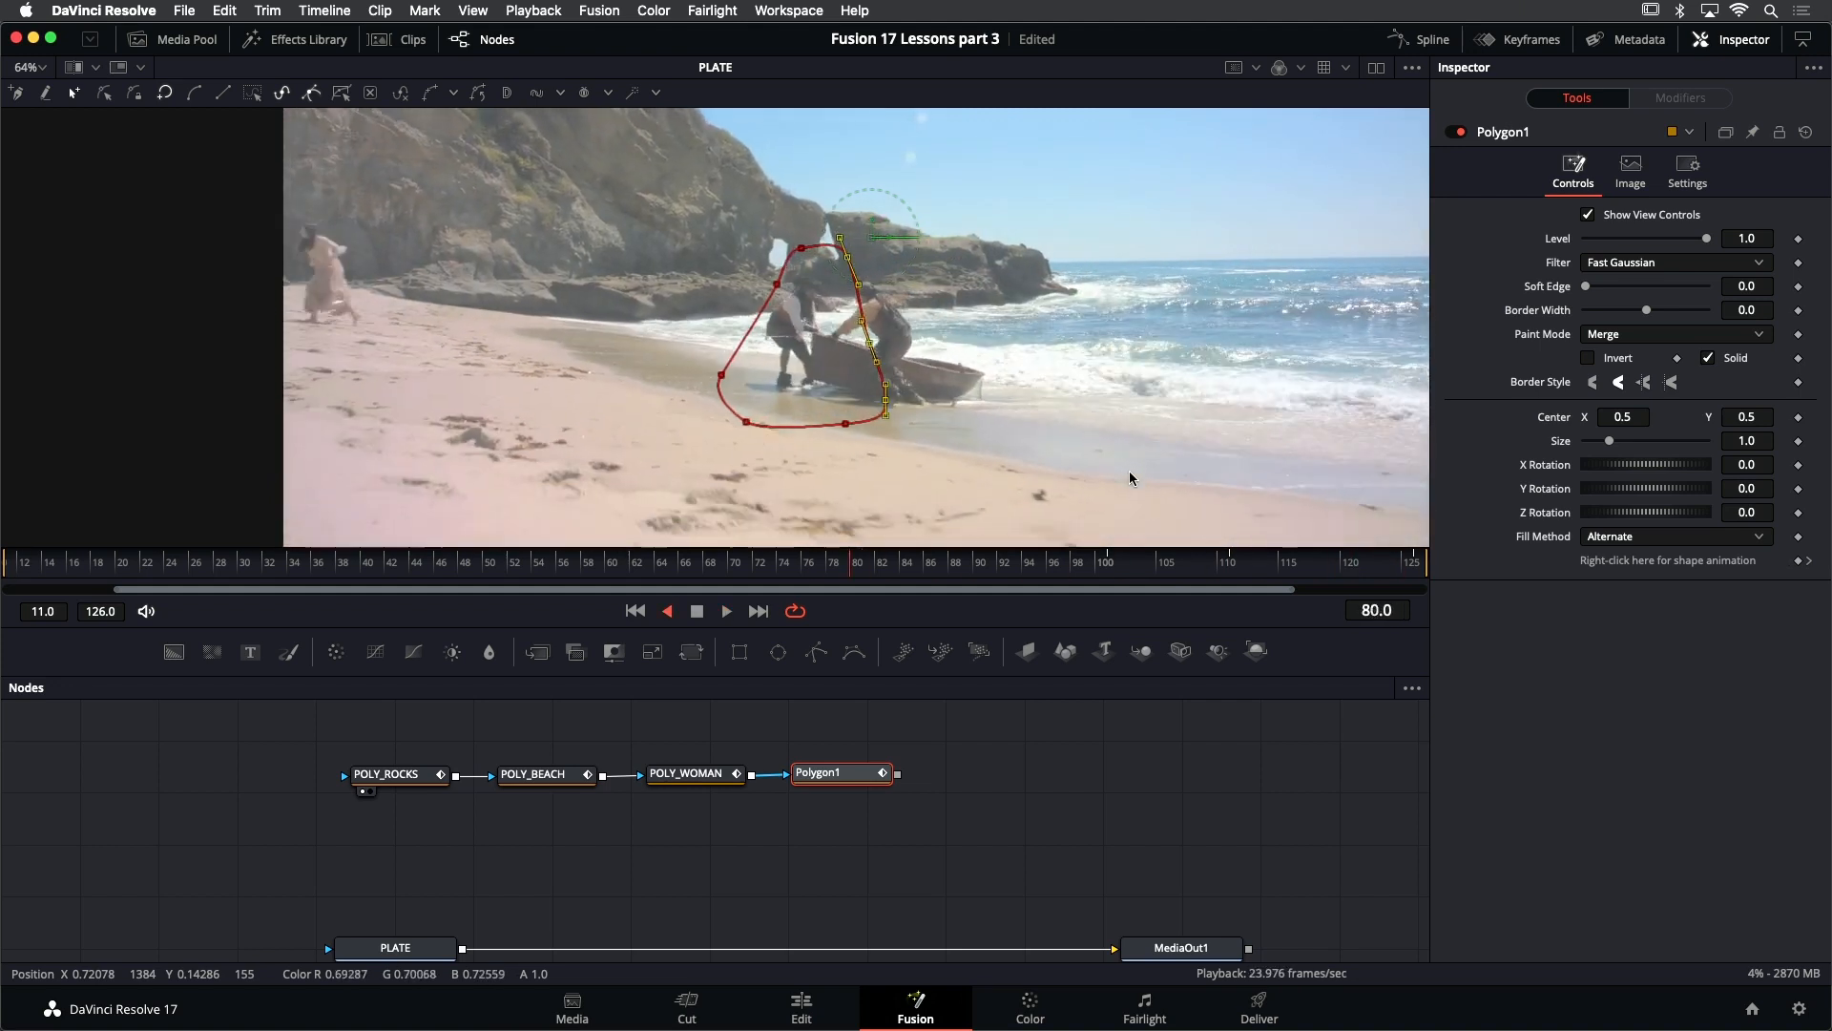
key(k)
key(l)
key(k)
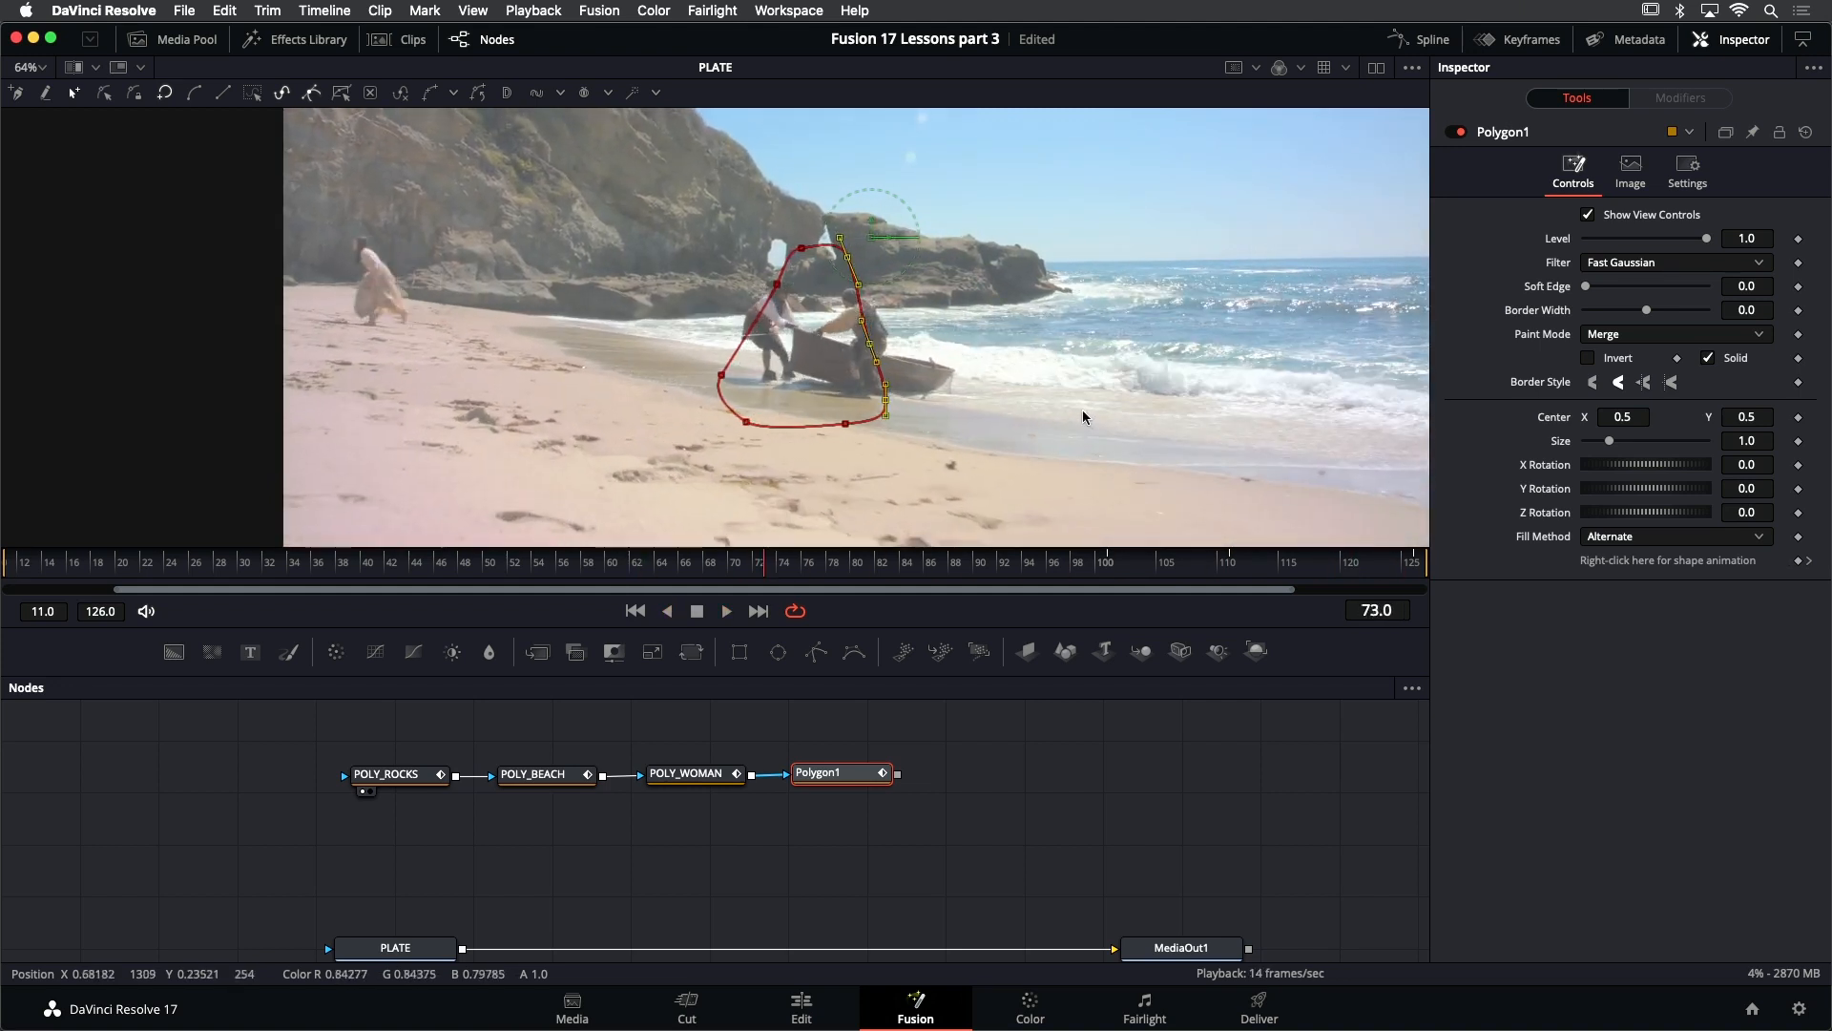
key(j)
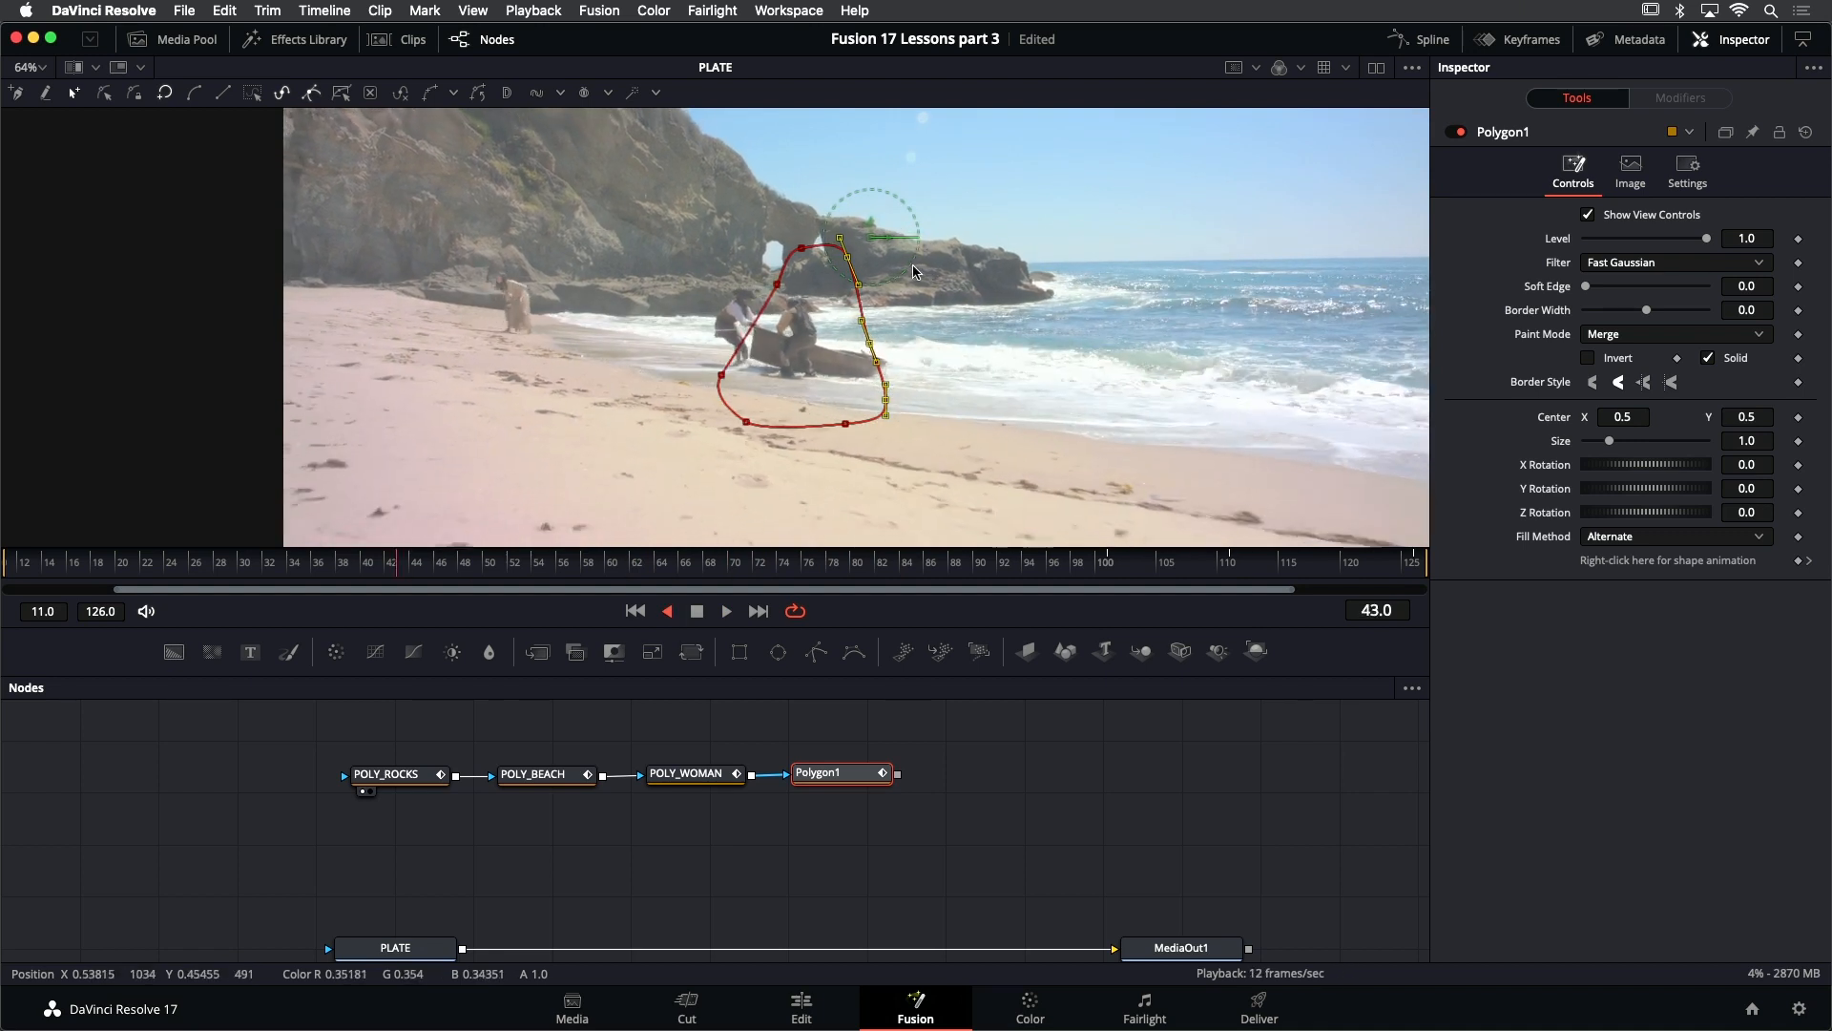
key(k)
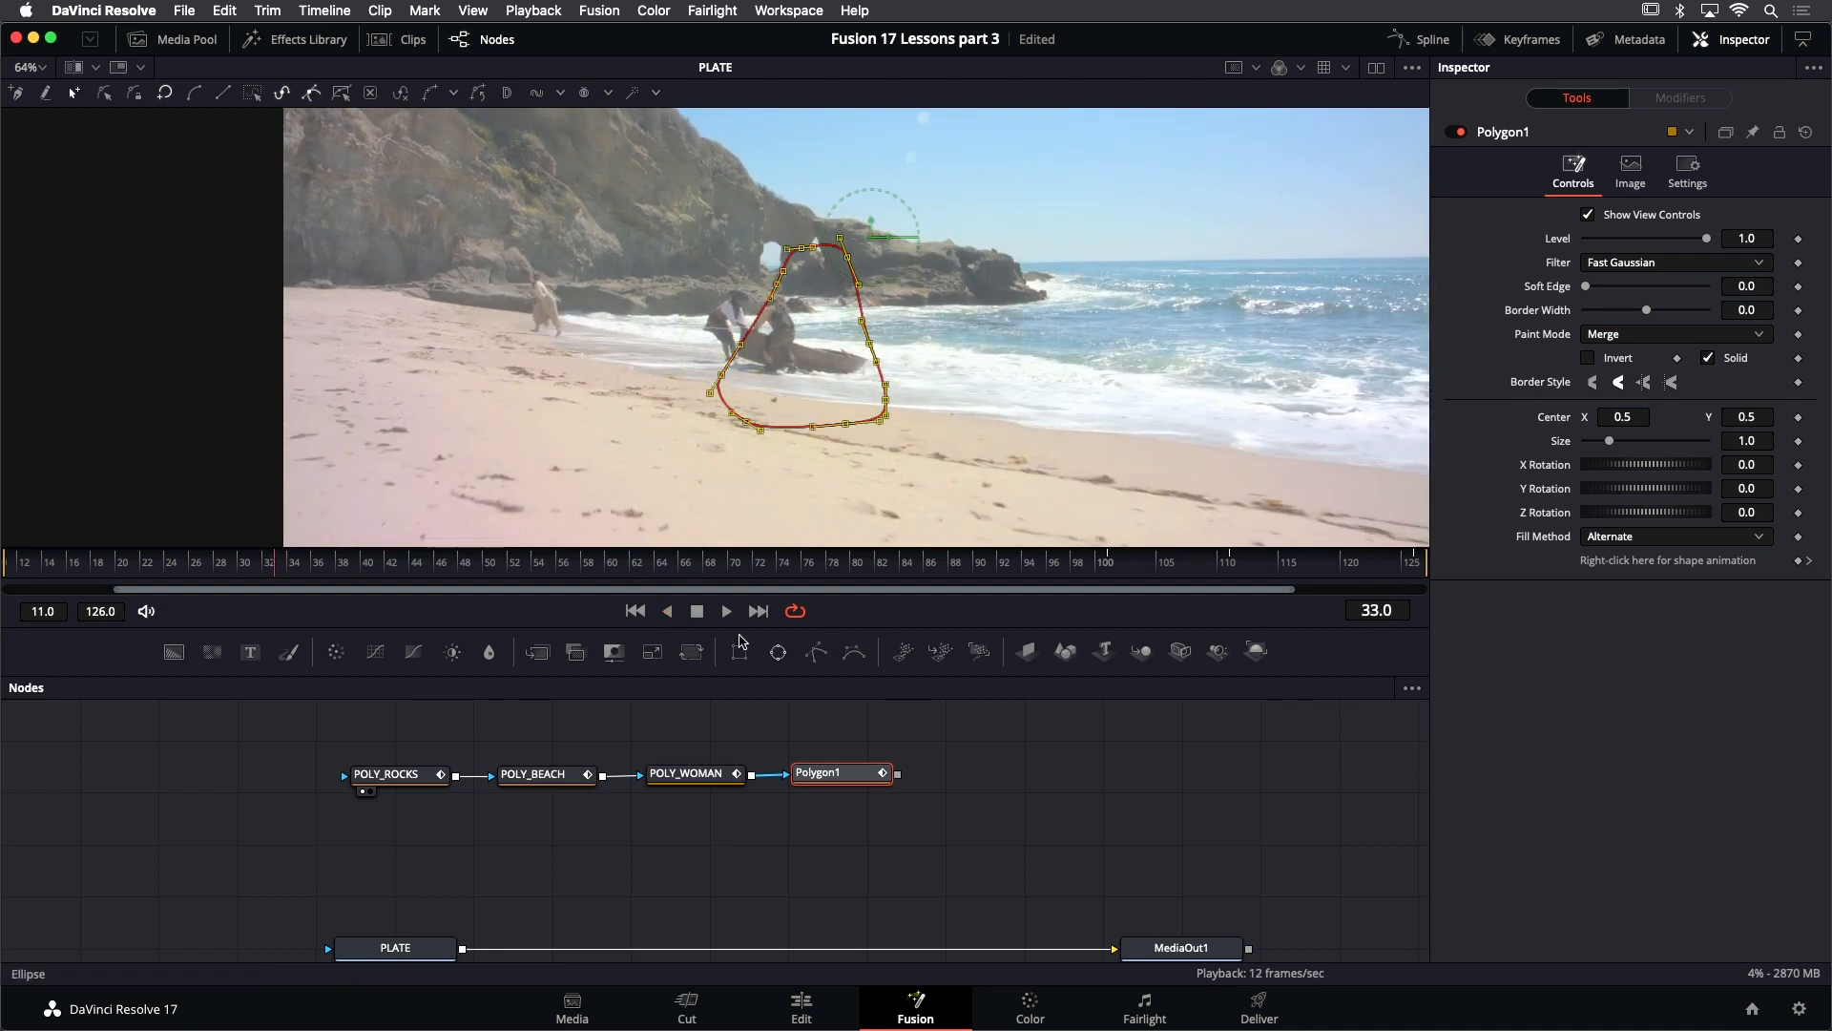
key(Home)
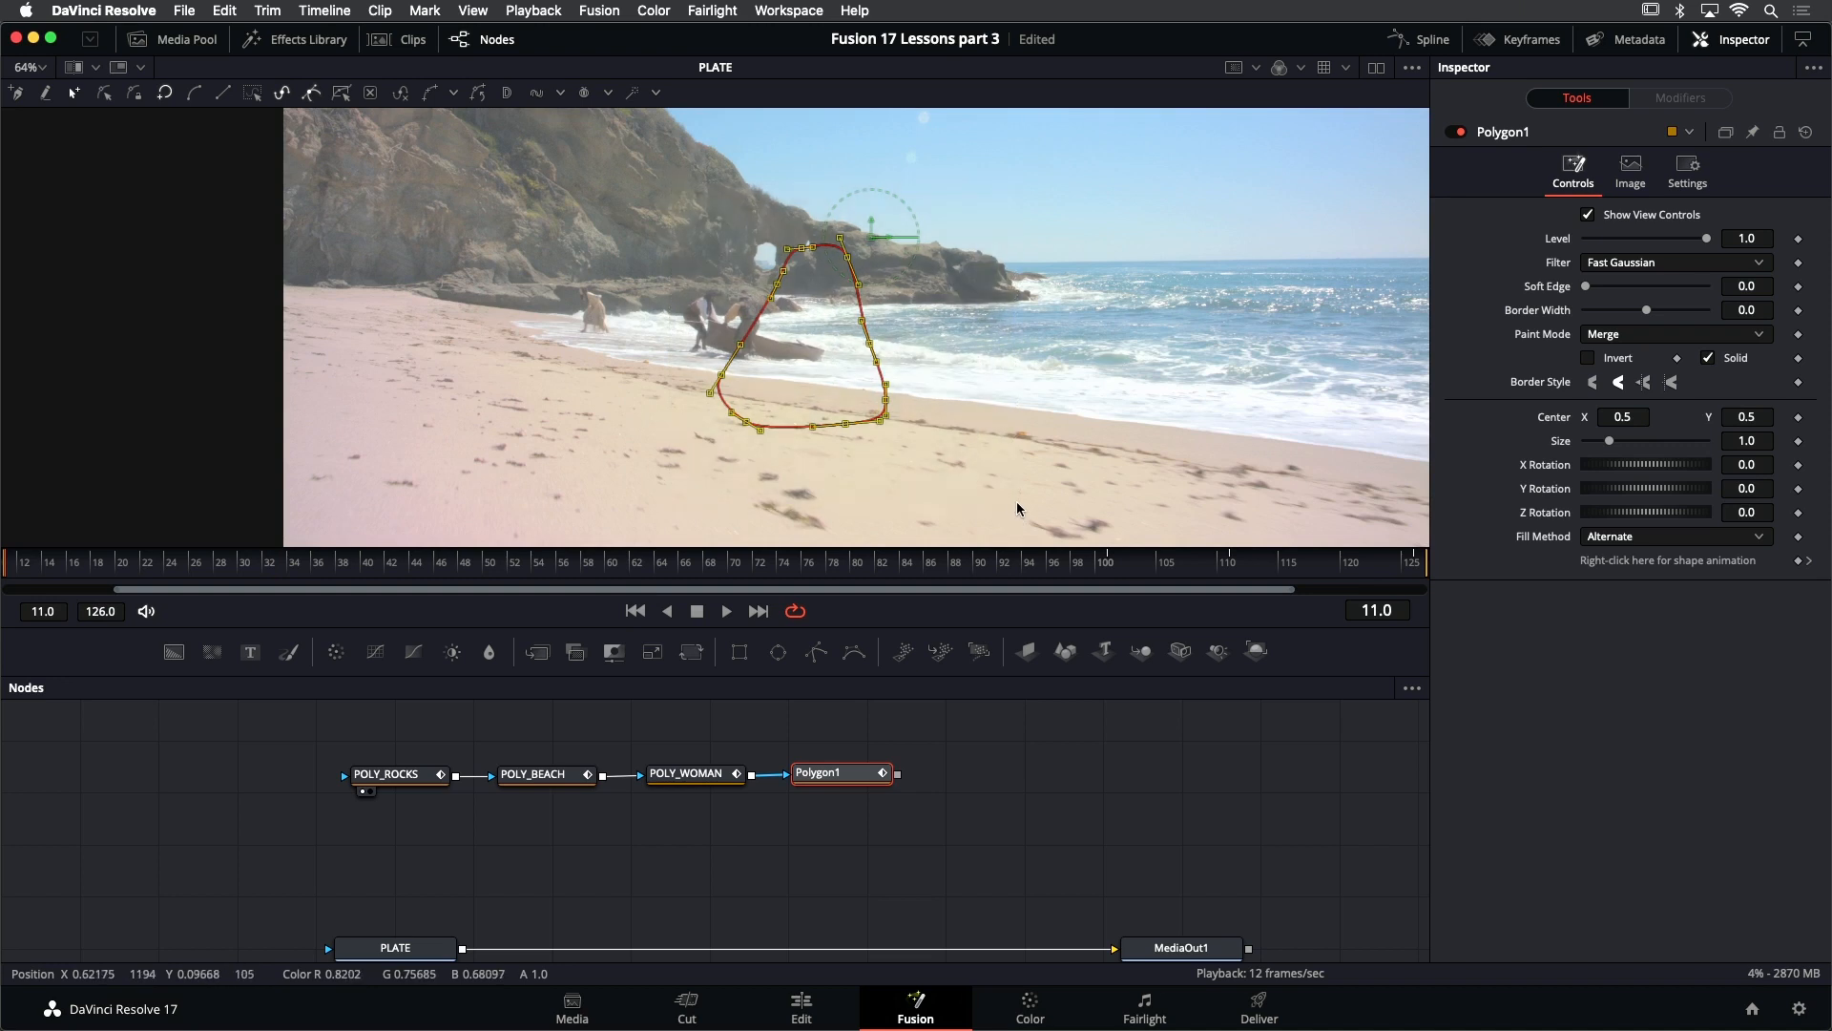
drag(851, 426, 131, 475)
key(s)
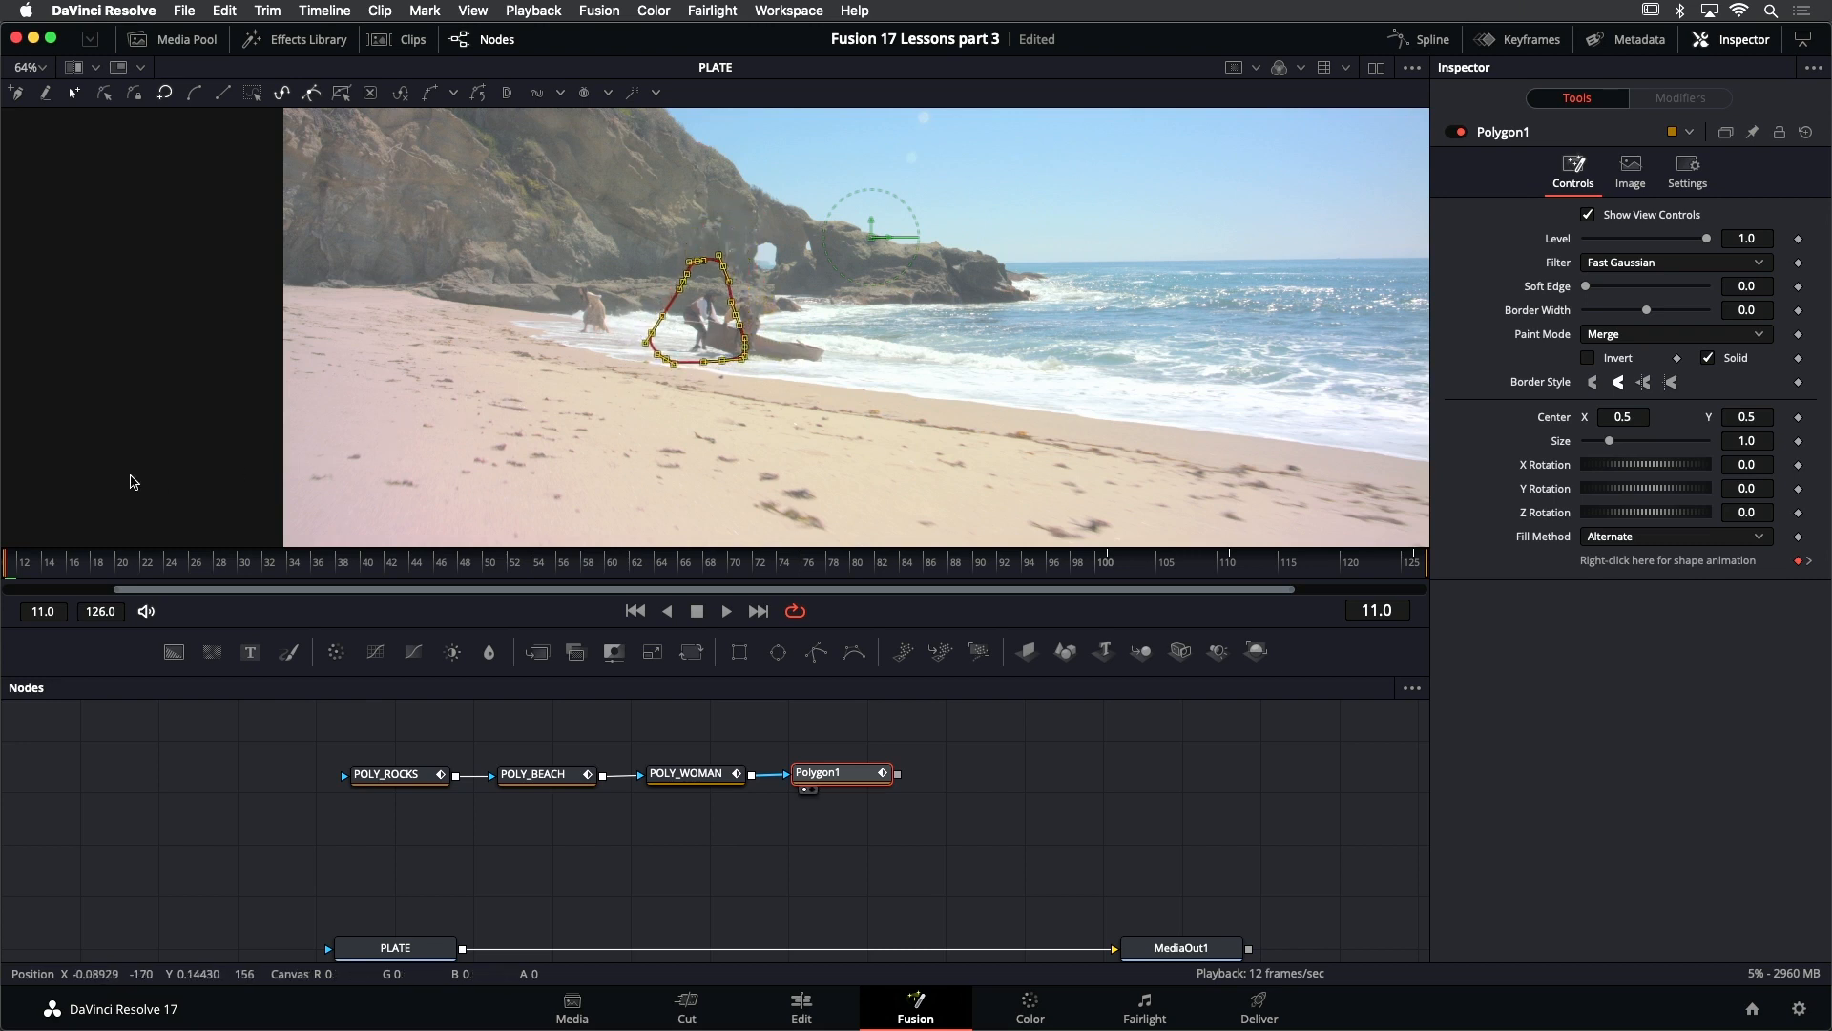
key(s)
drag(671, 349, 558, 370)
- Tighten the mask's upper and seaward points around the pirate at frame 11 and play the shot to check the animation
click(735, 240)
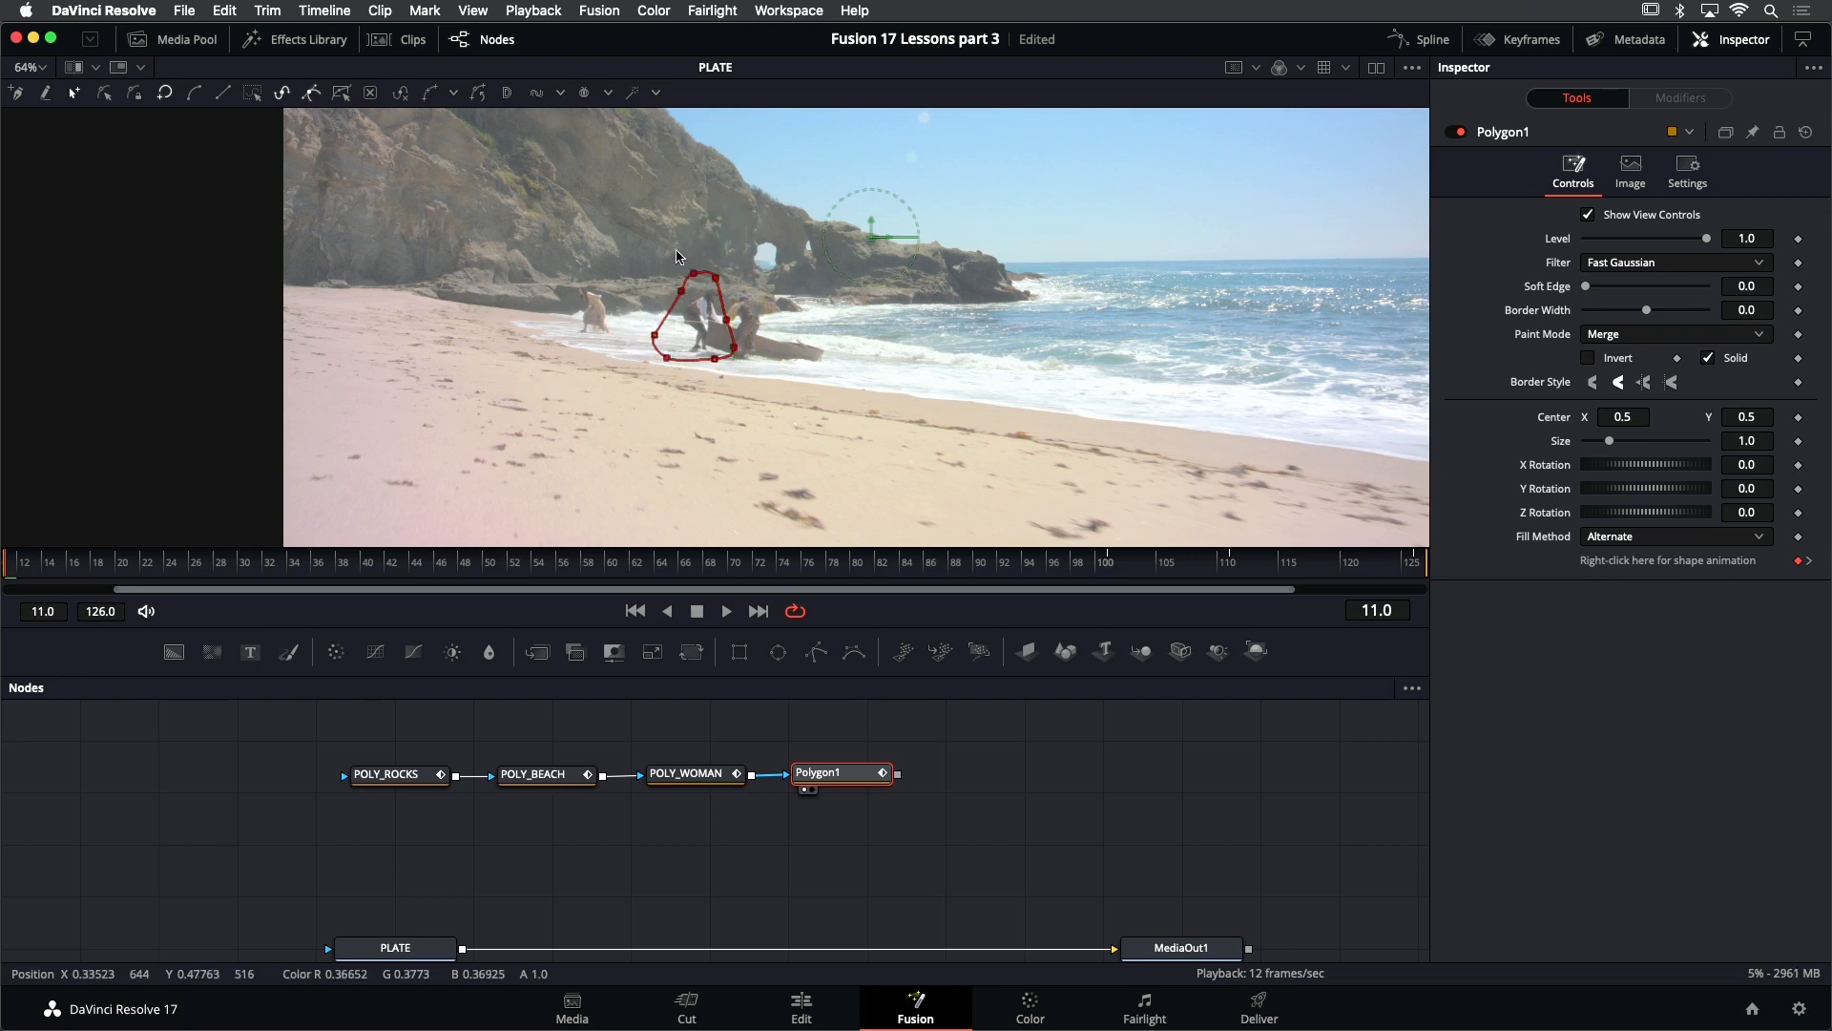
drag(614, 237, 824, 364)
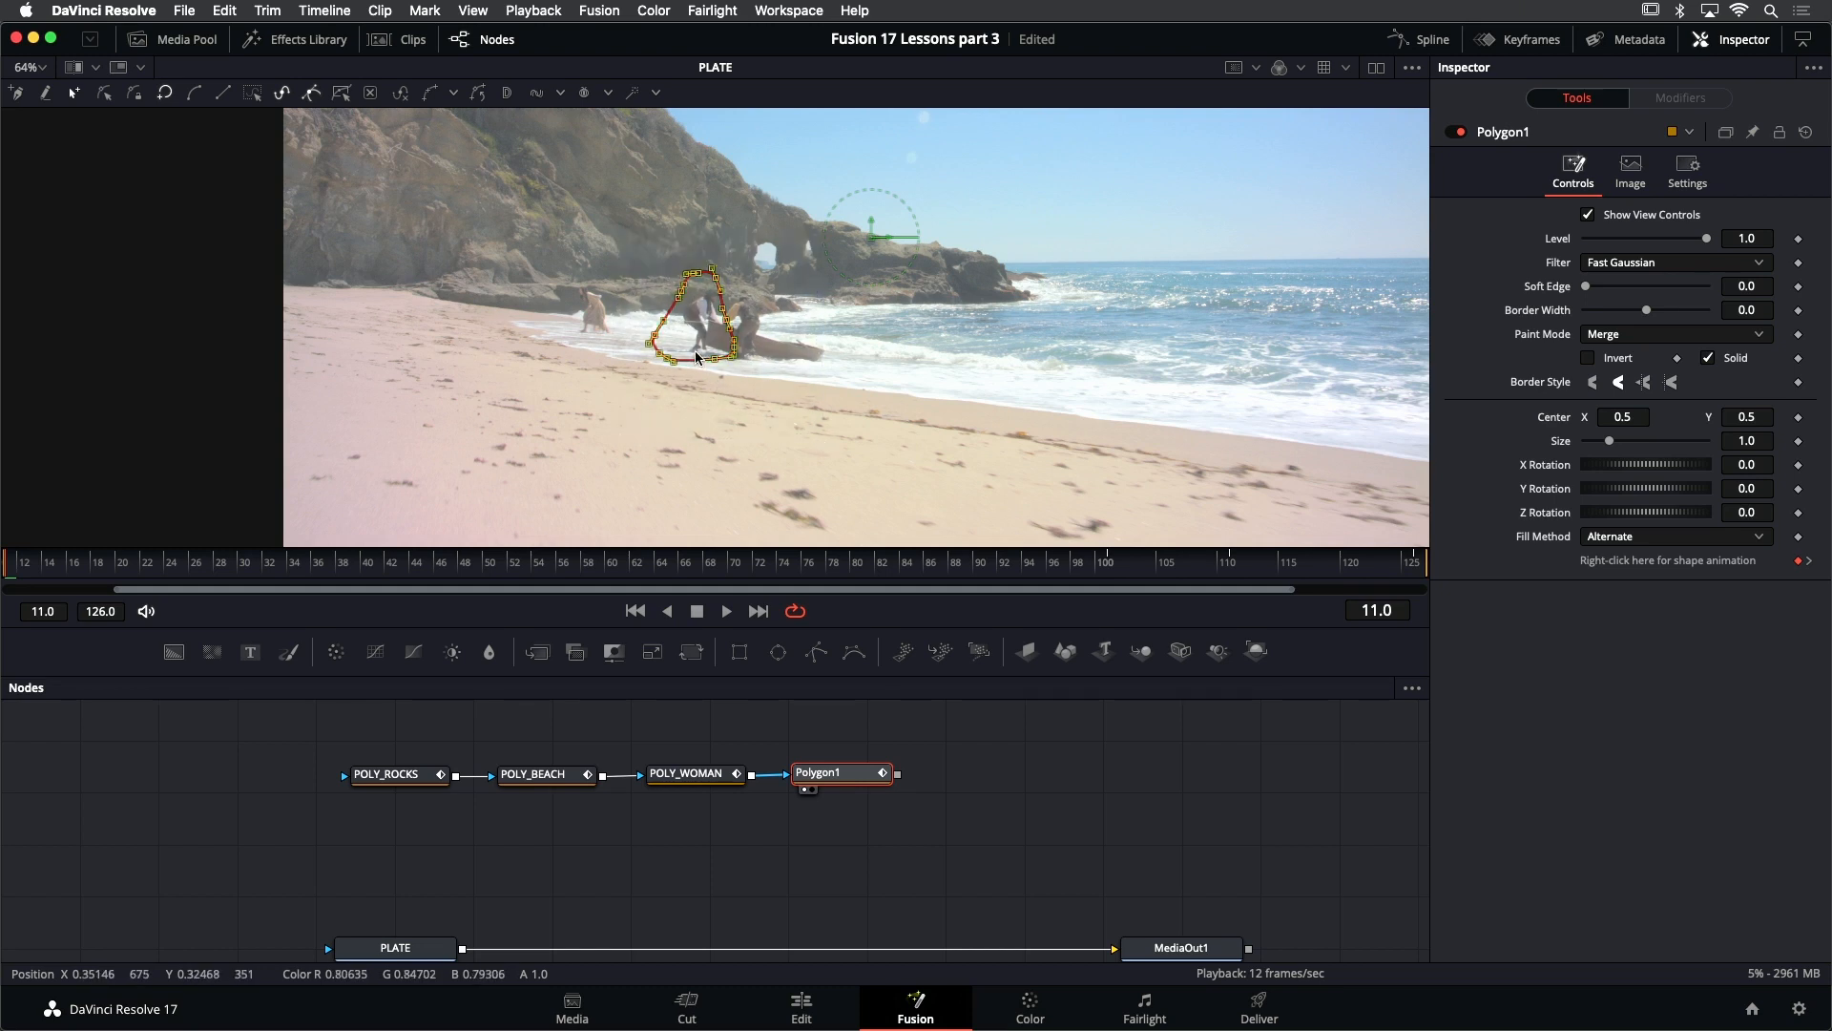
key(y)
drag(696, 351, 692, 406)
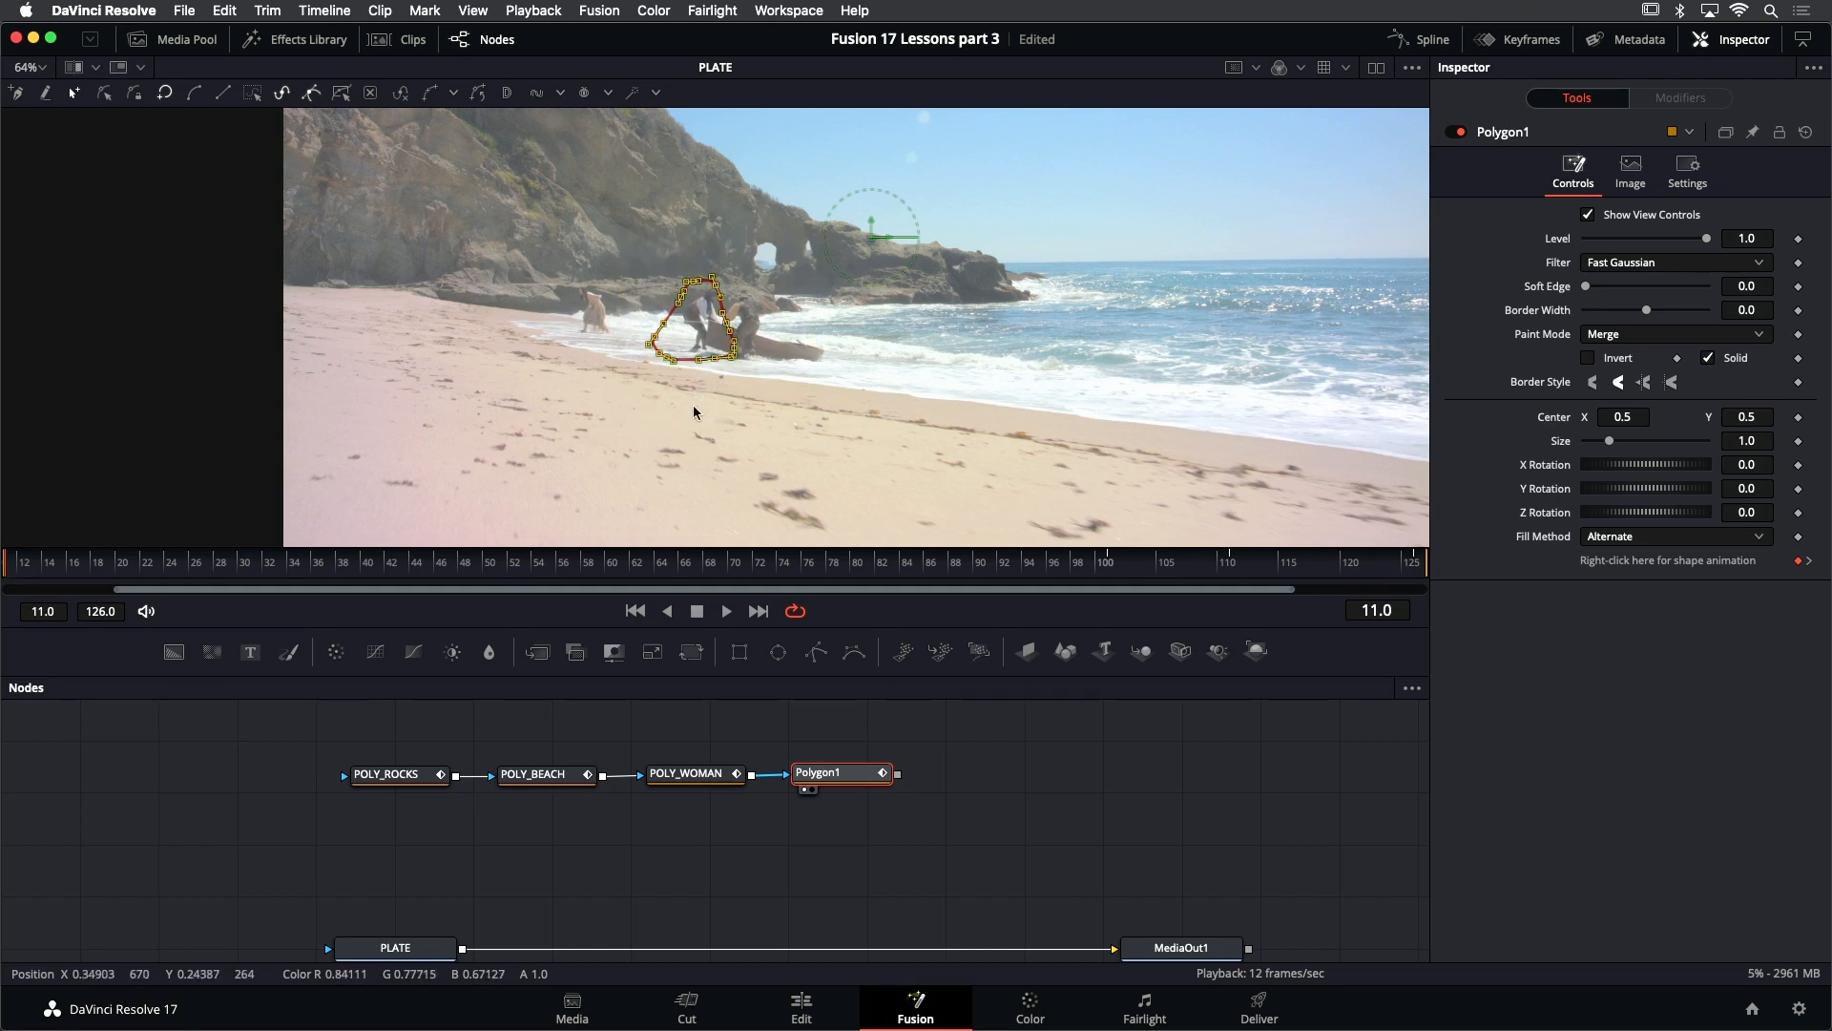
click(711, 256)
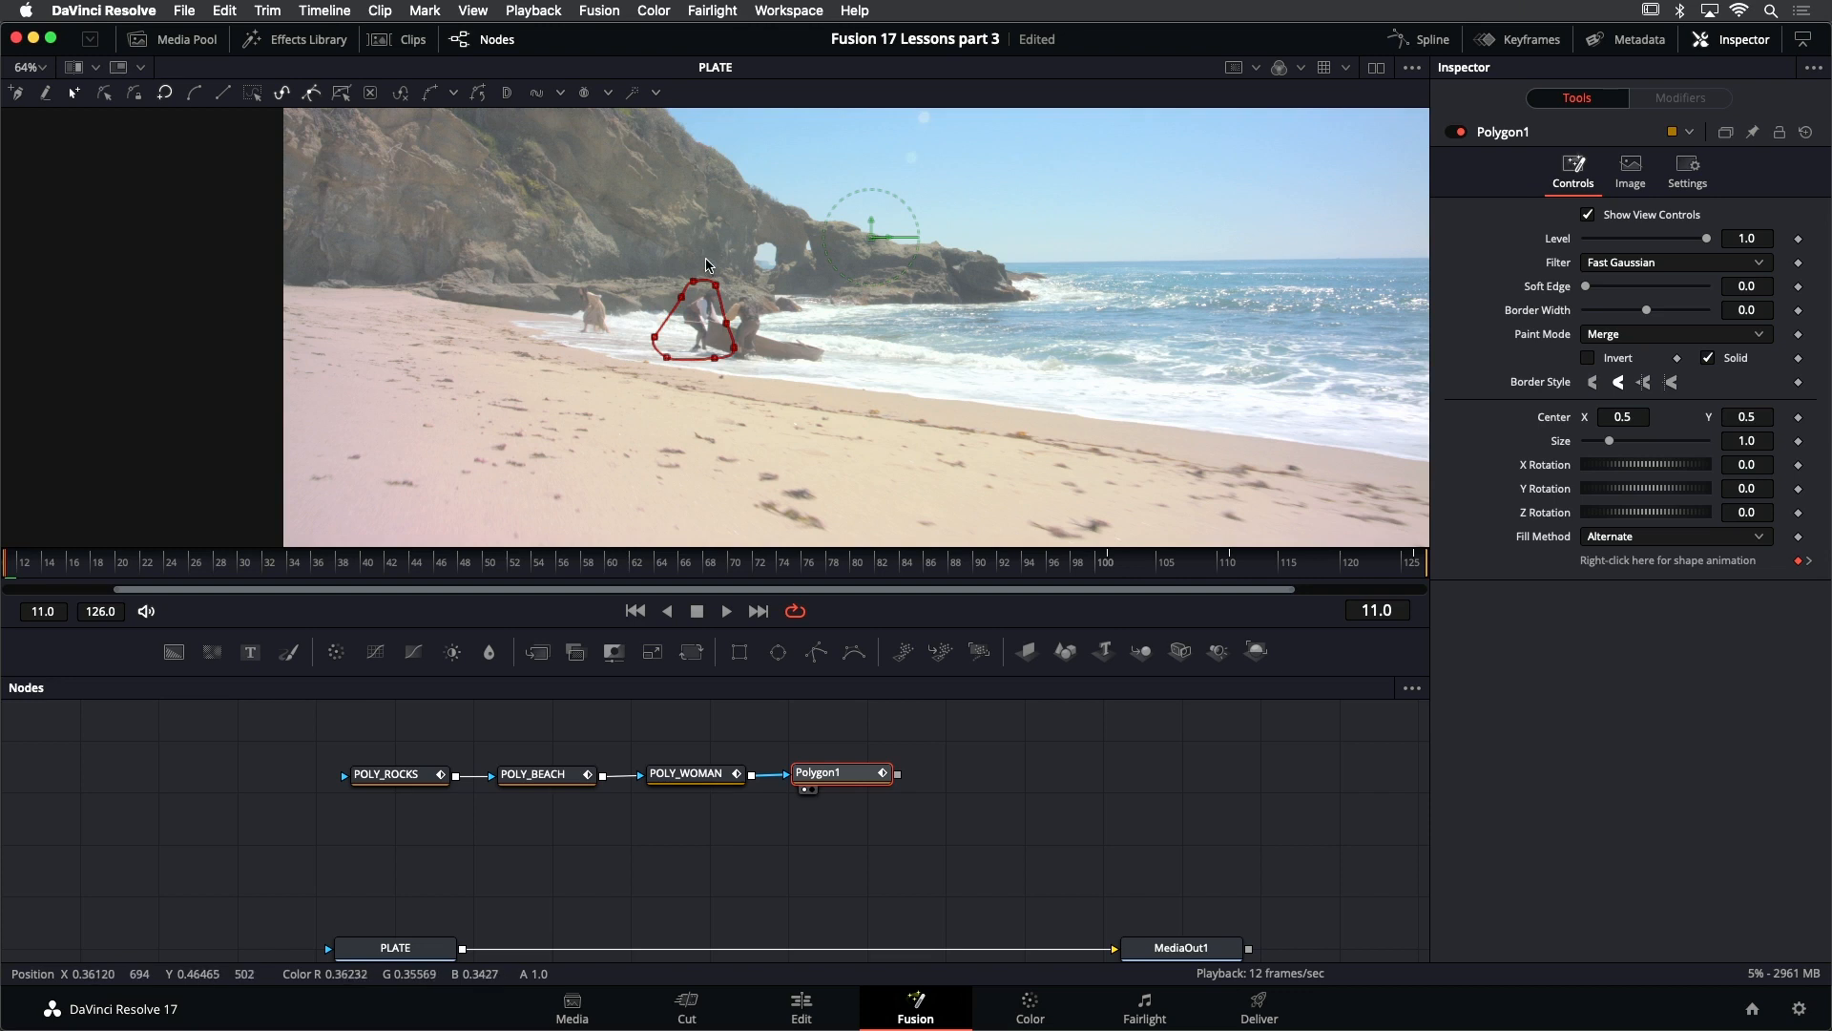
mouse_move(718, 266)
mouse_down()
mouse_move(754, 373)
mouse_move(709, 349)
mouse_up()
key(t)
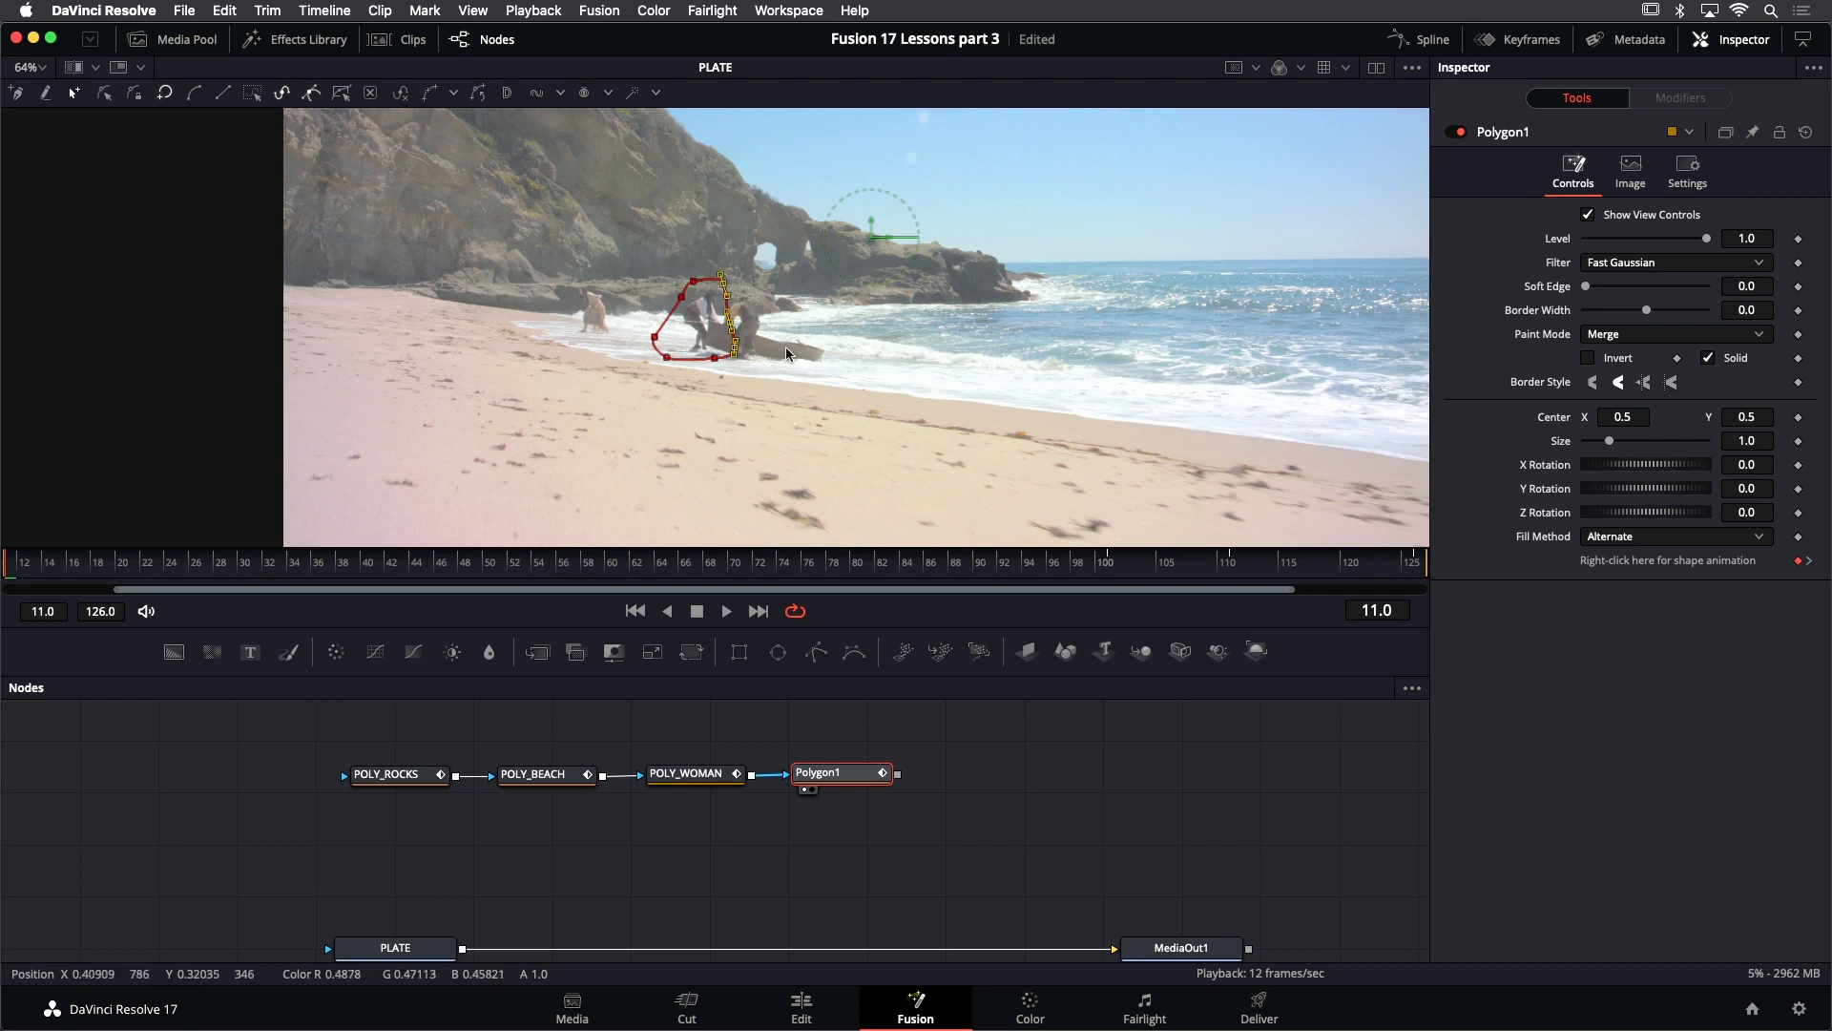
key(space)
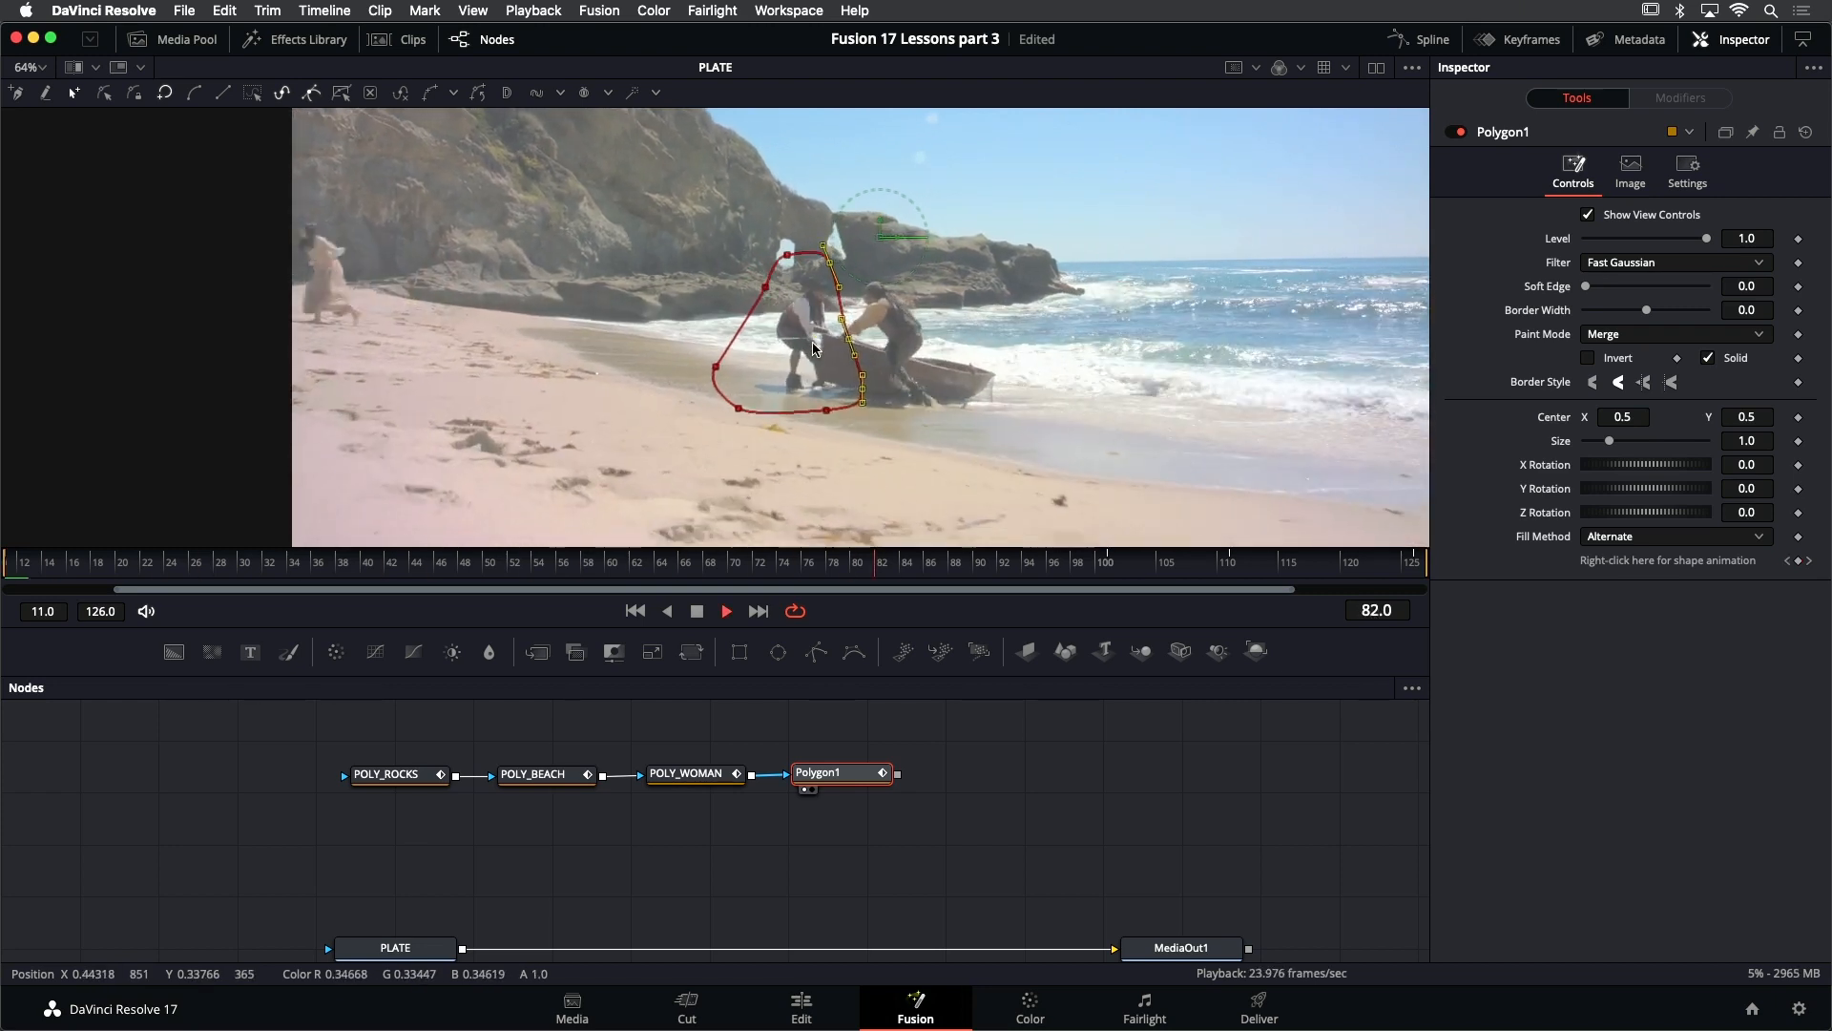
key(j)
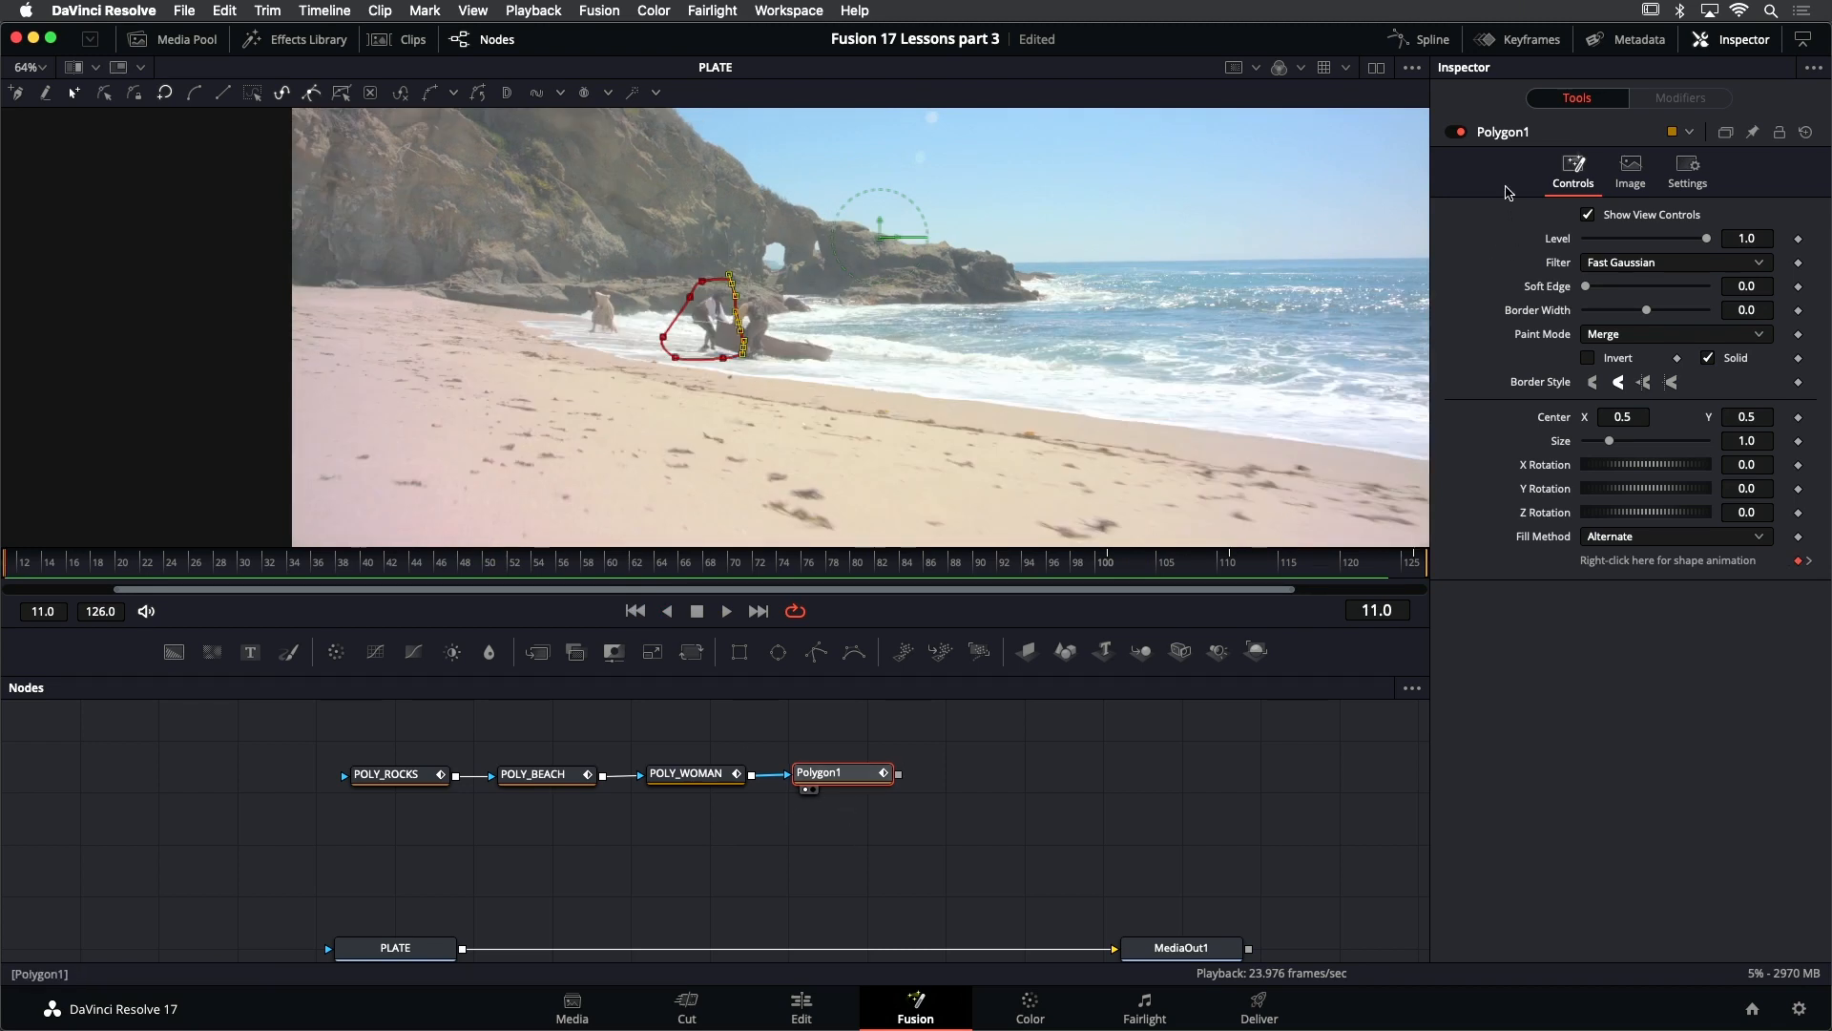
- Rename the pirate mask's node POLY_PIRATE1 and deselect it
right_click(1508, 139)
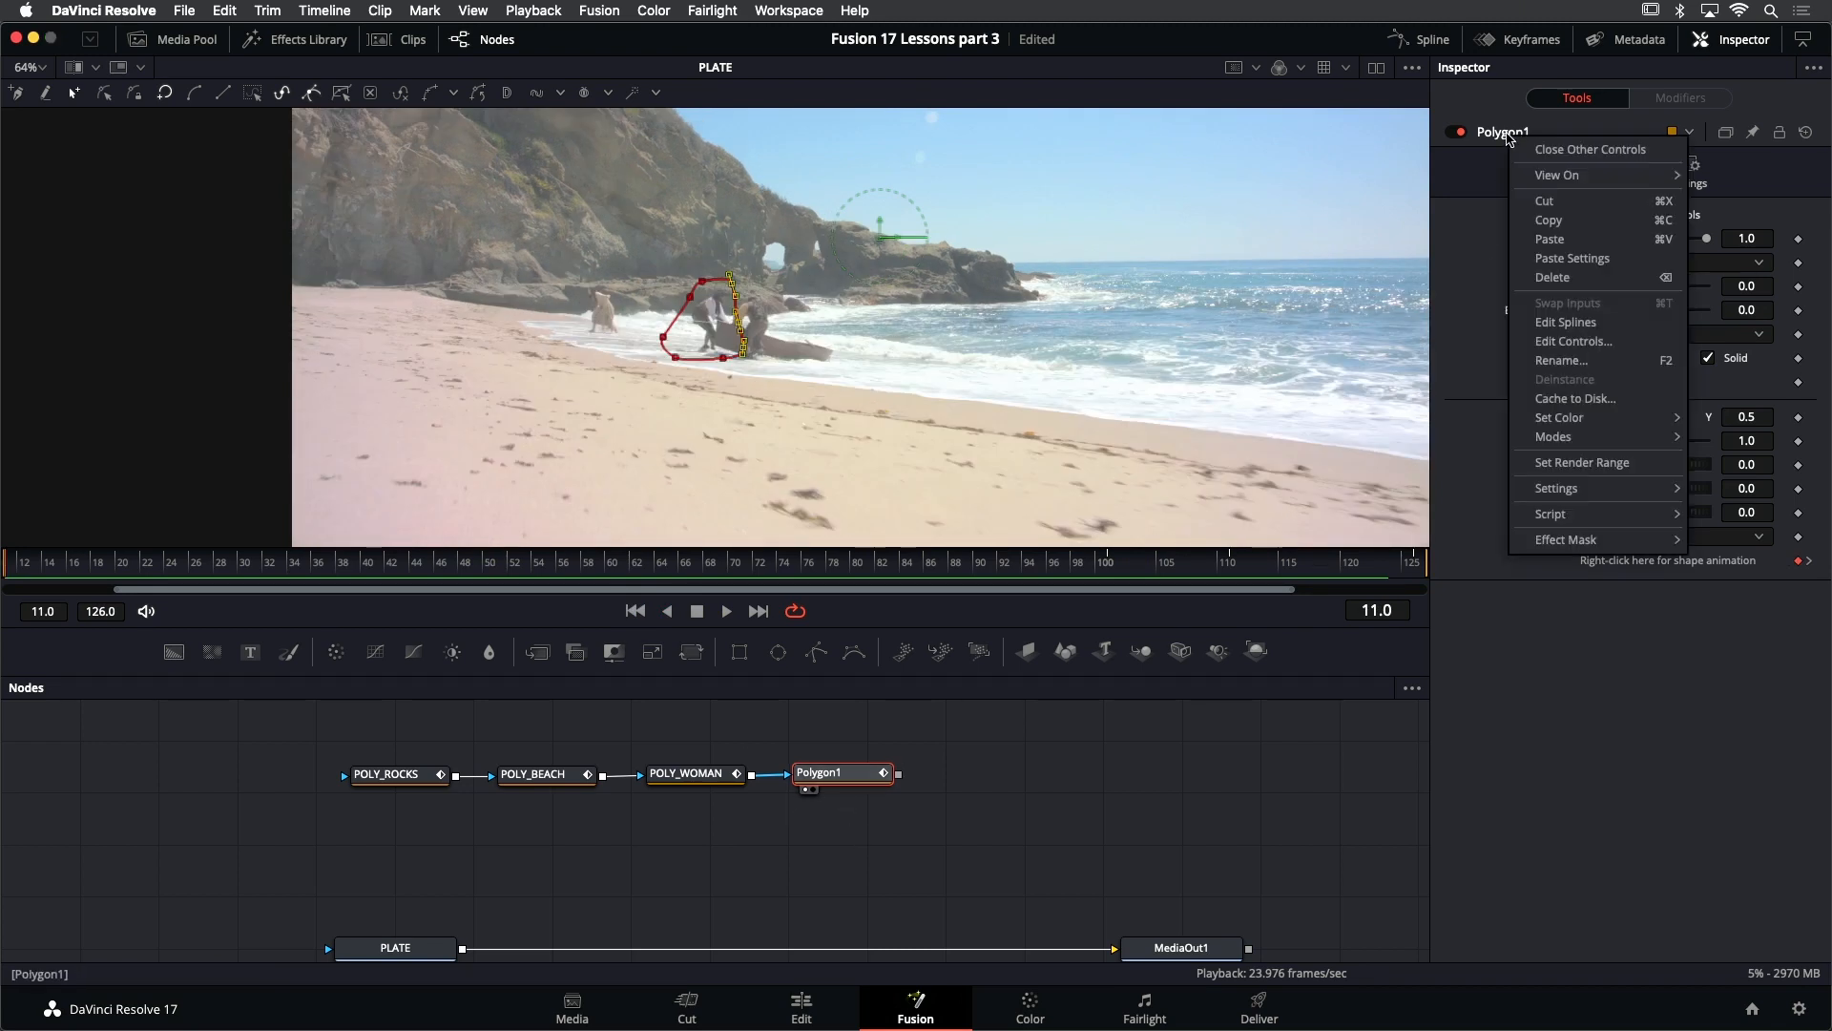
click(1566, 367)
text(POLY_PIRATE1)
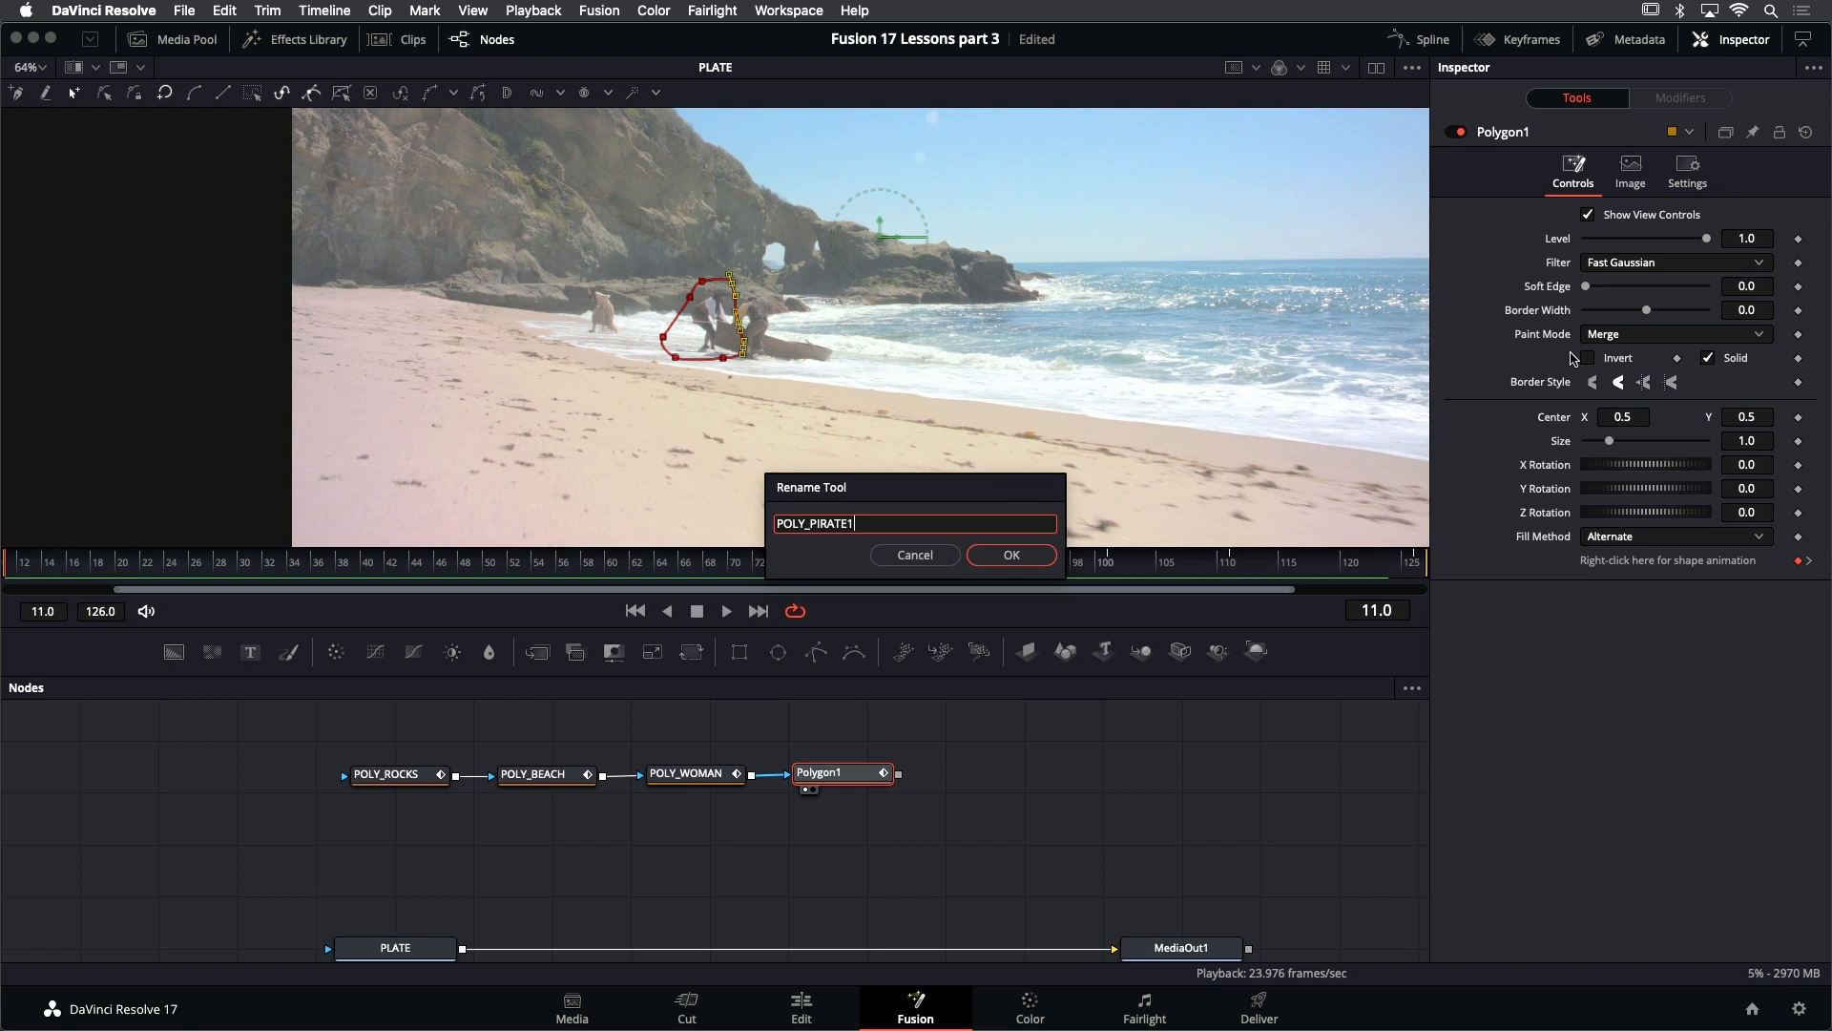
key(Return)
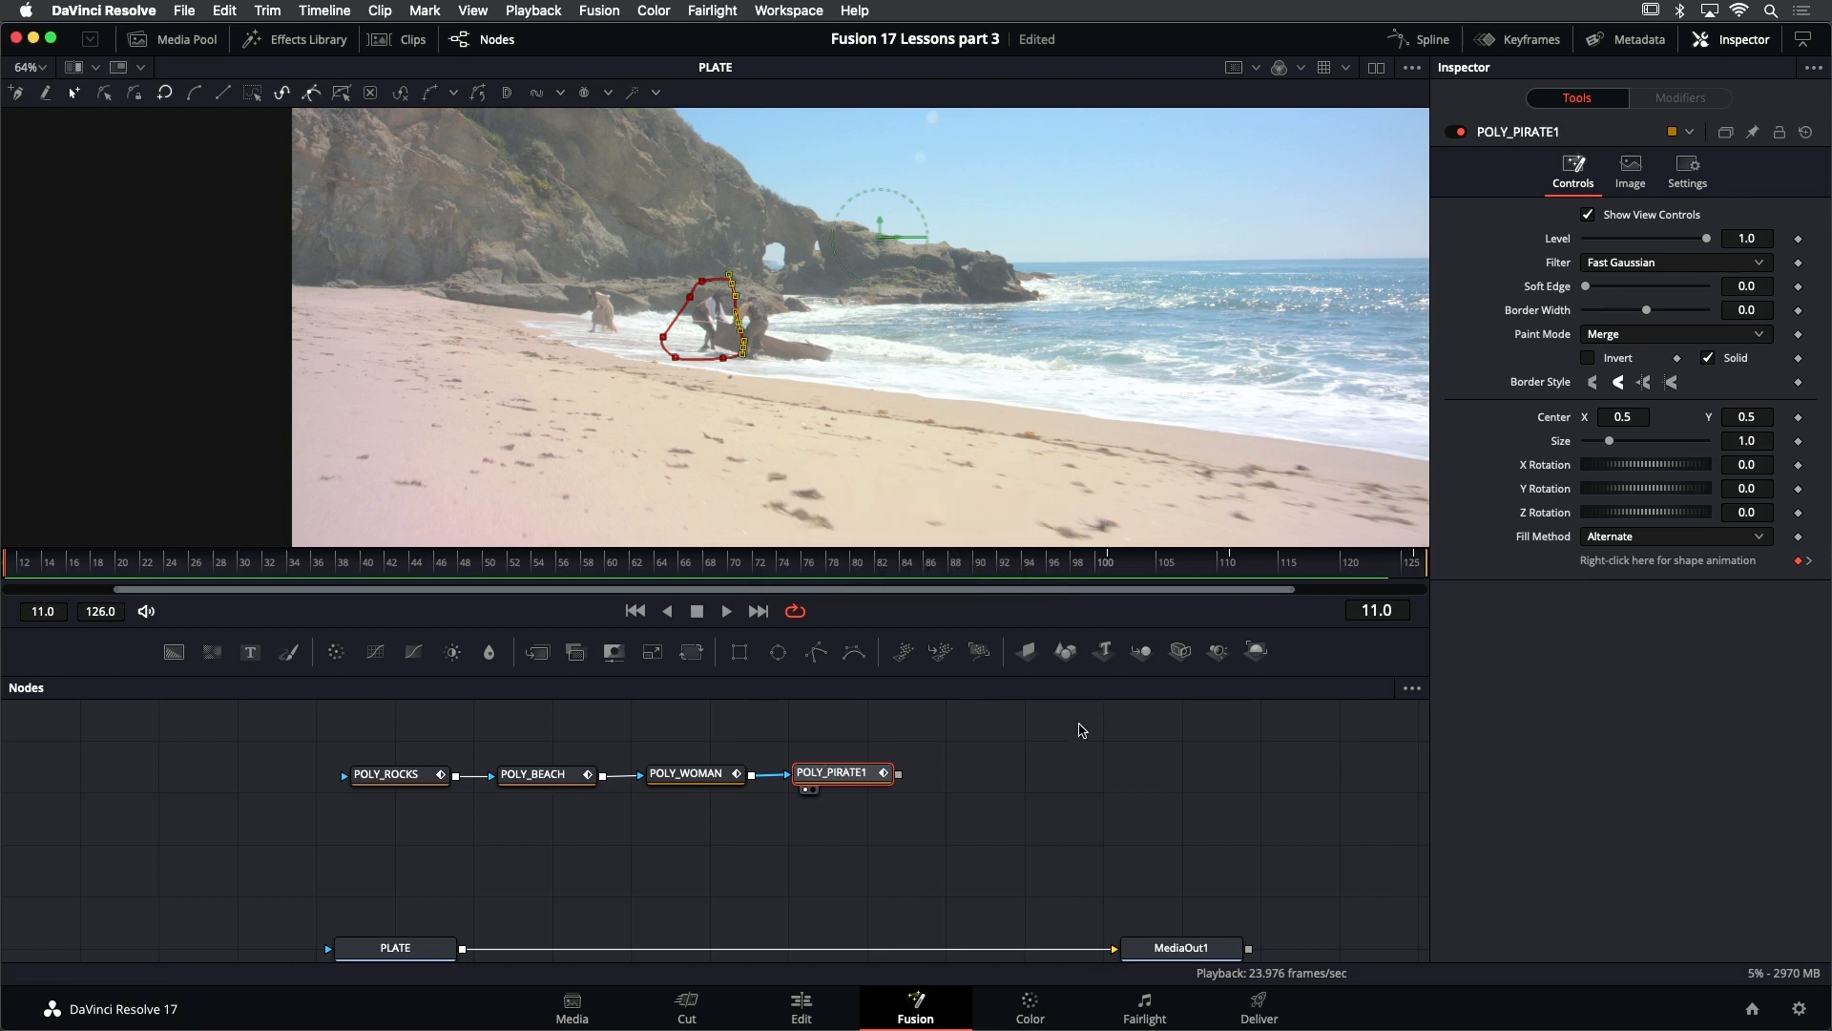
click(1244, 862)
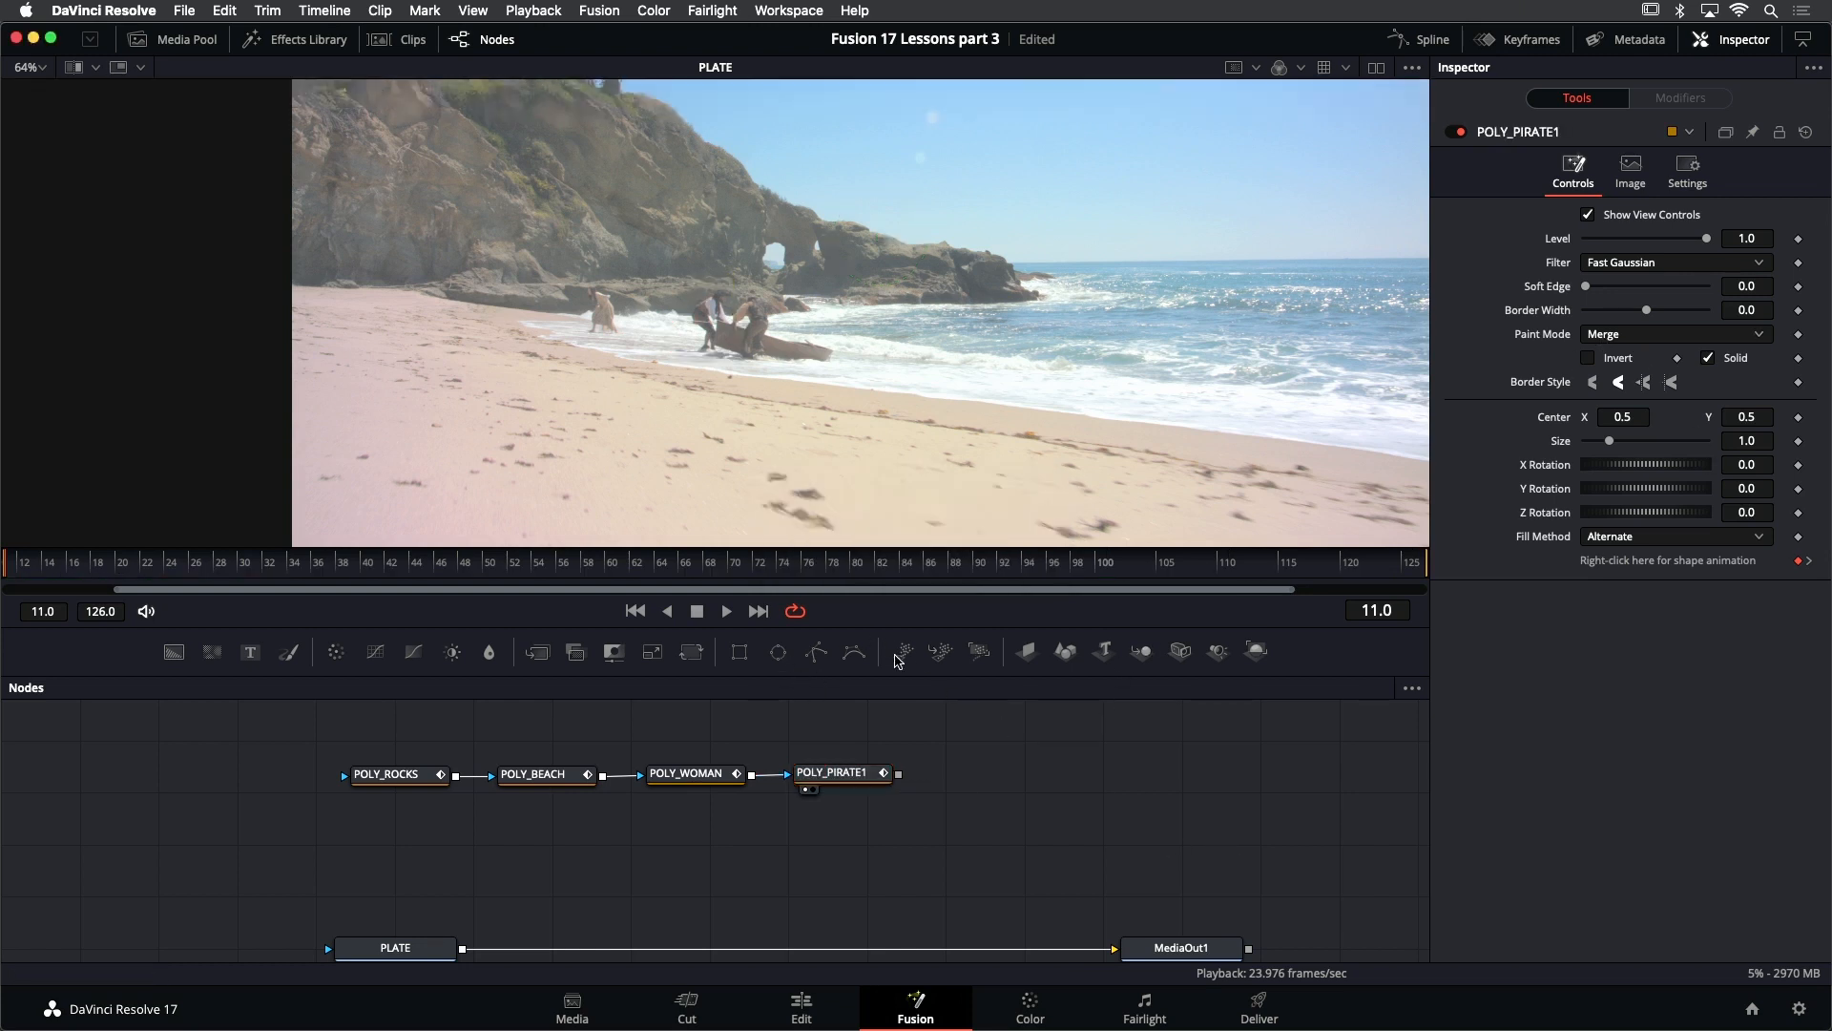
- Go to frame 126 and add another Polygon node to the mask chain after POLY_PIRATE1
click(758, 611)
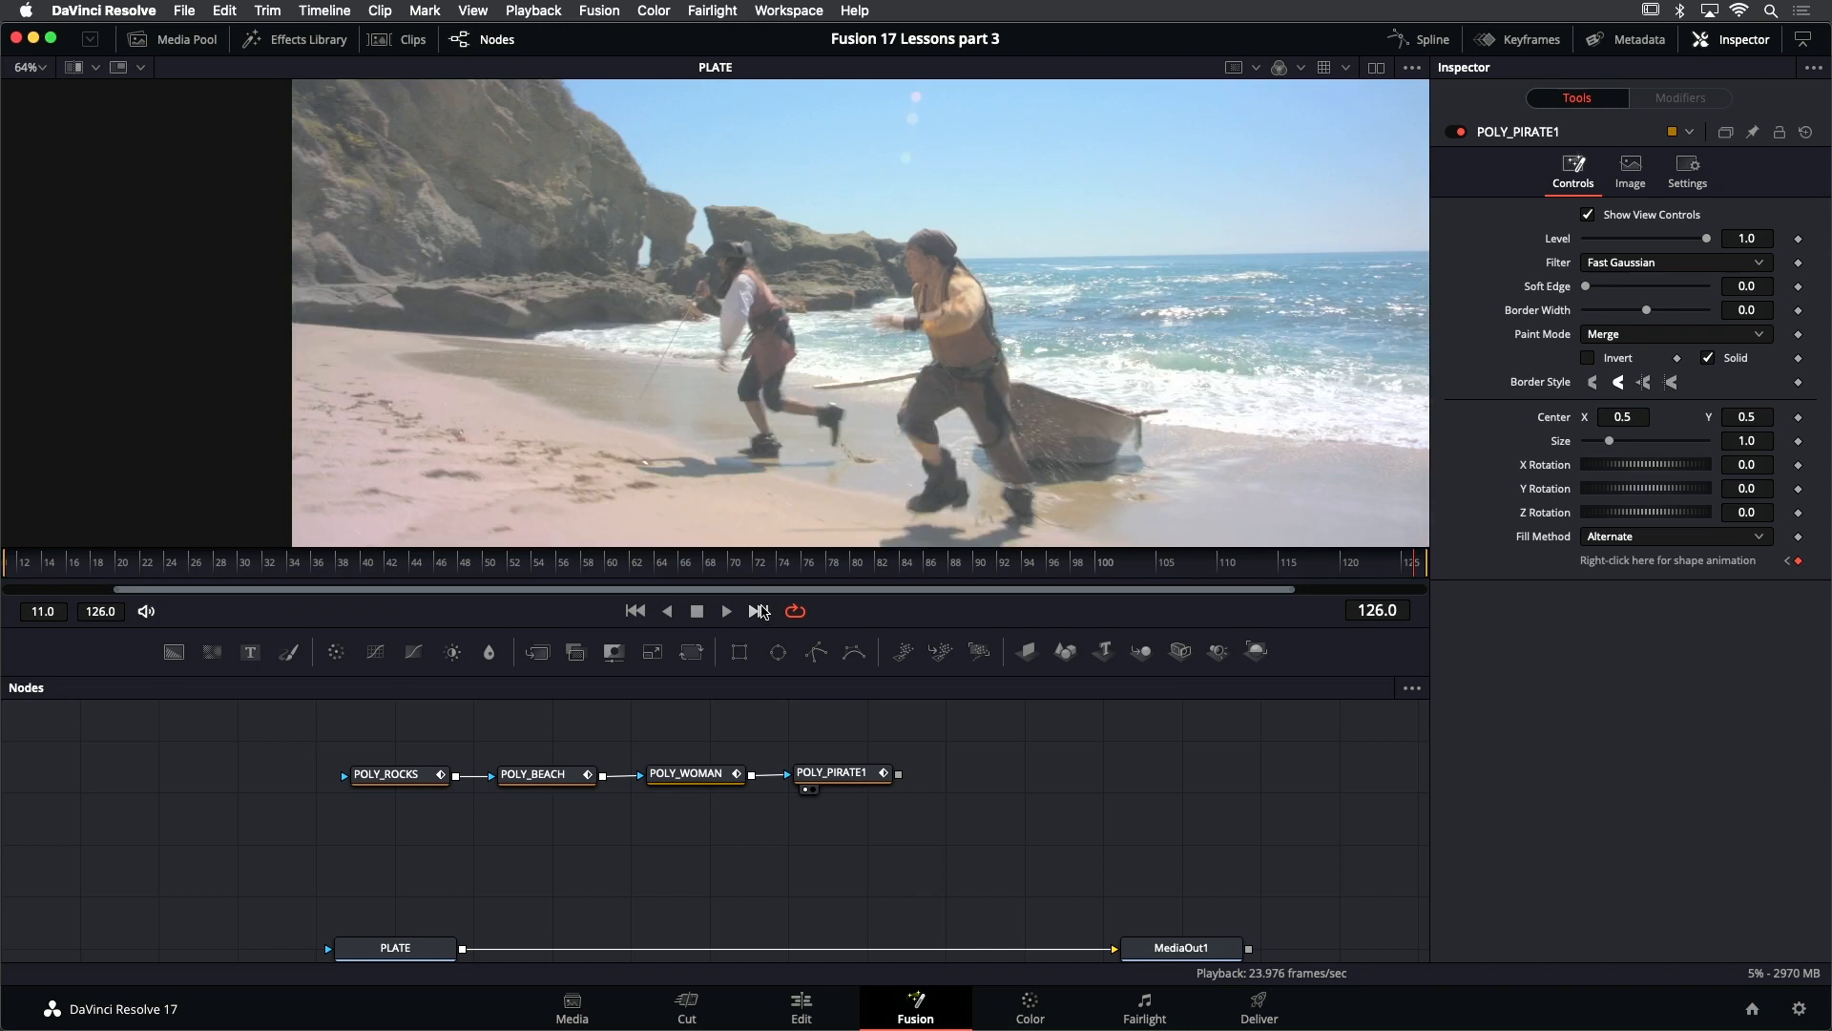
scroll(931, 286, down, 2)
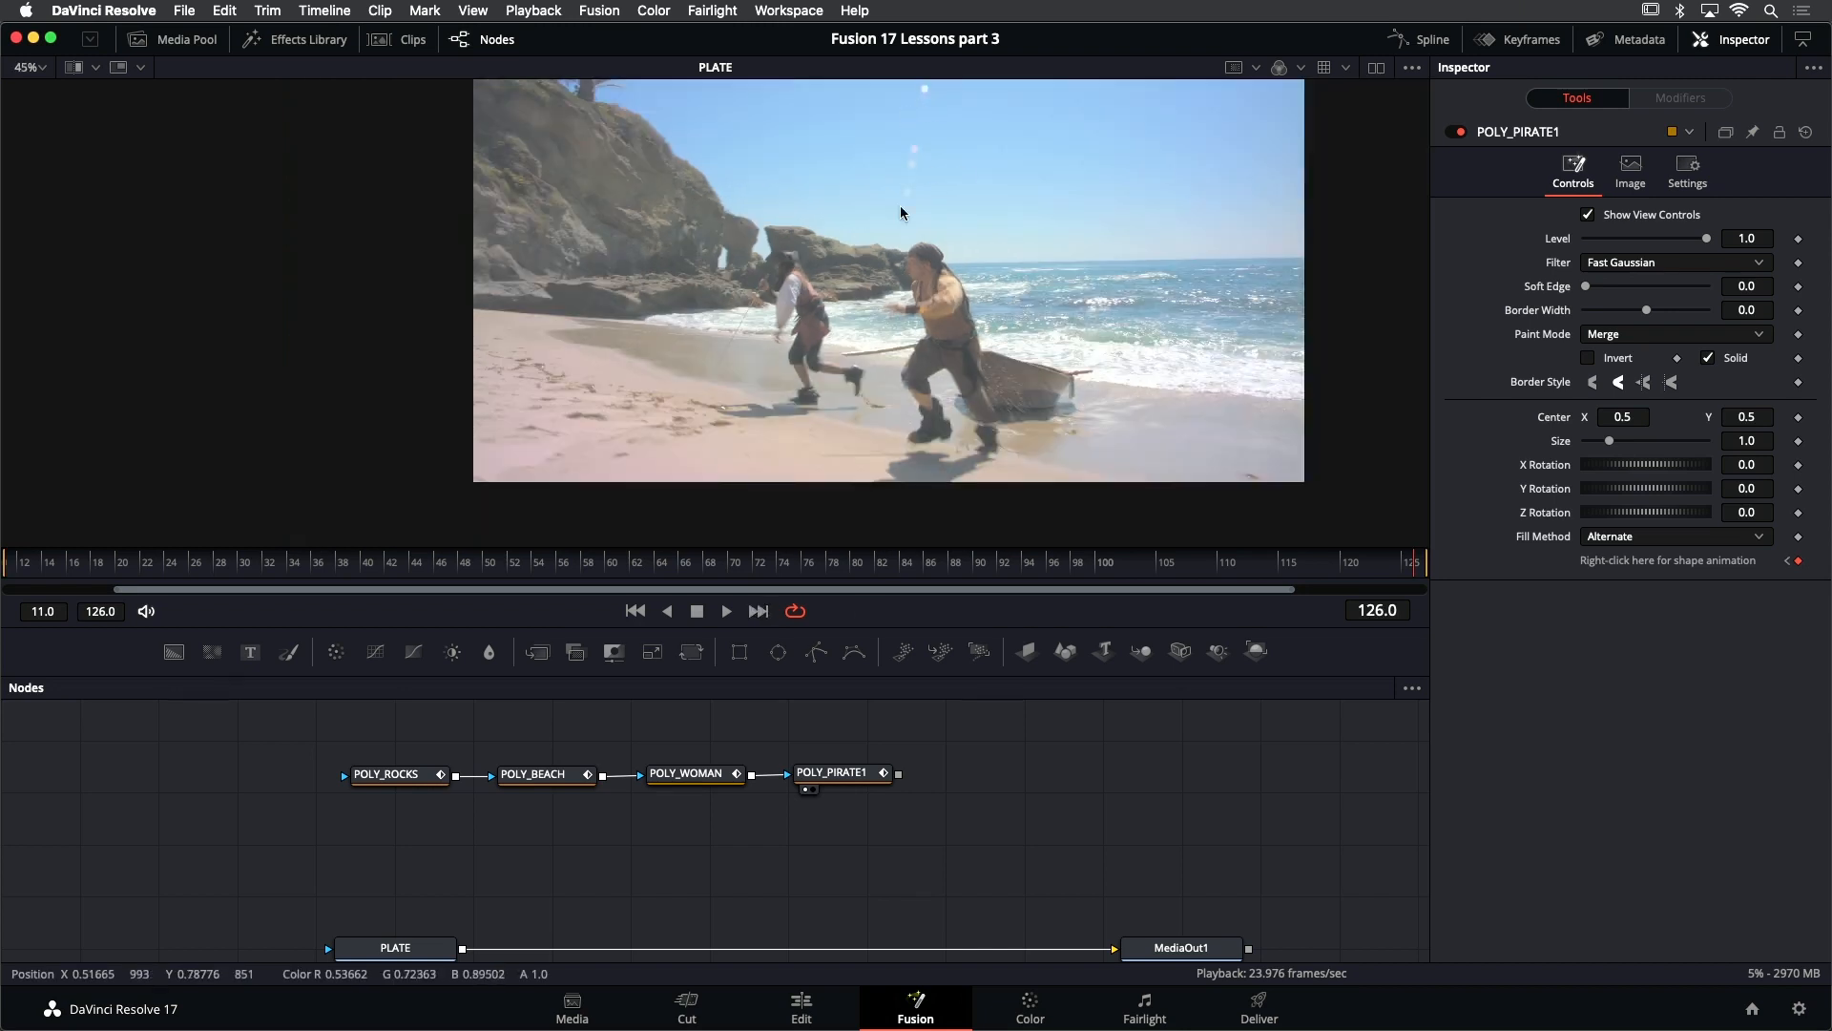
click(850, 775)
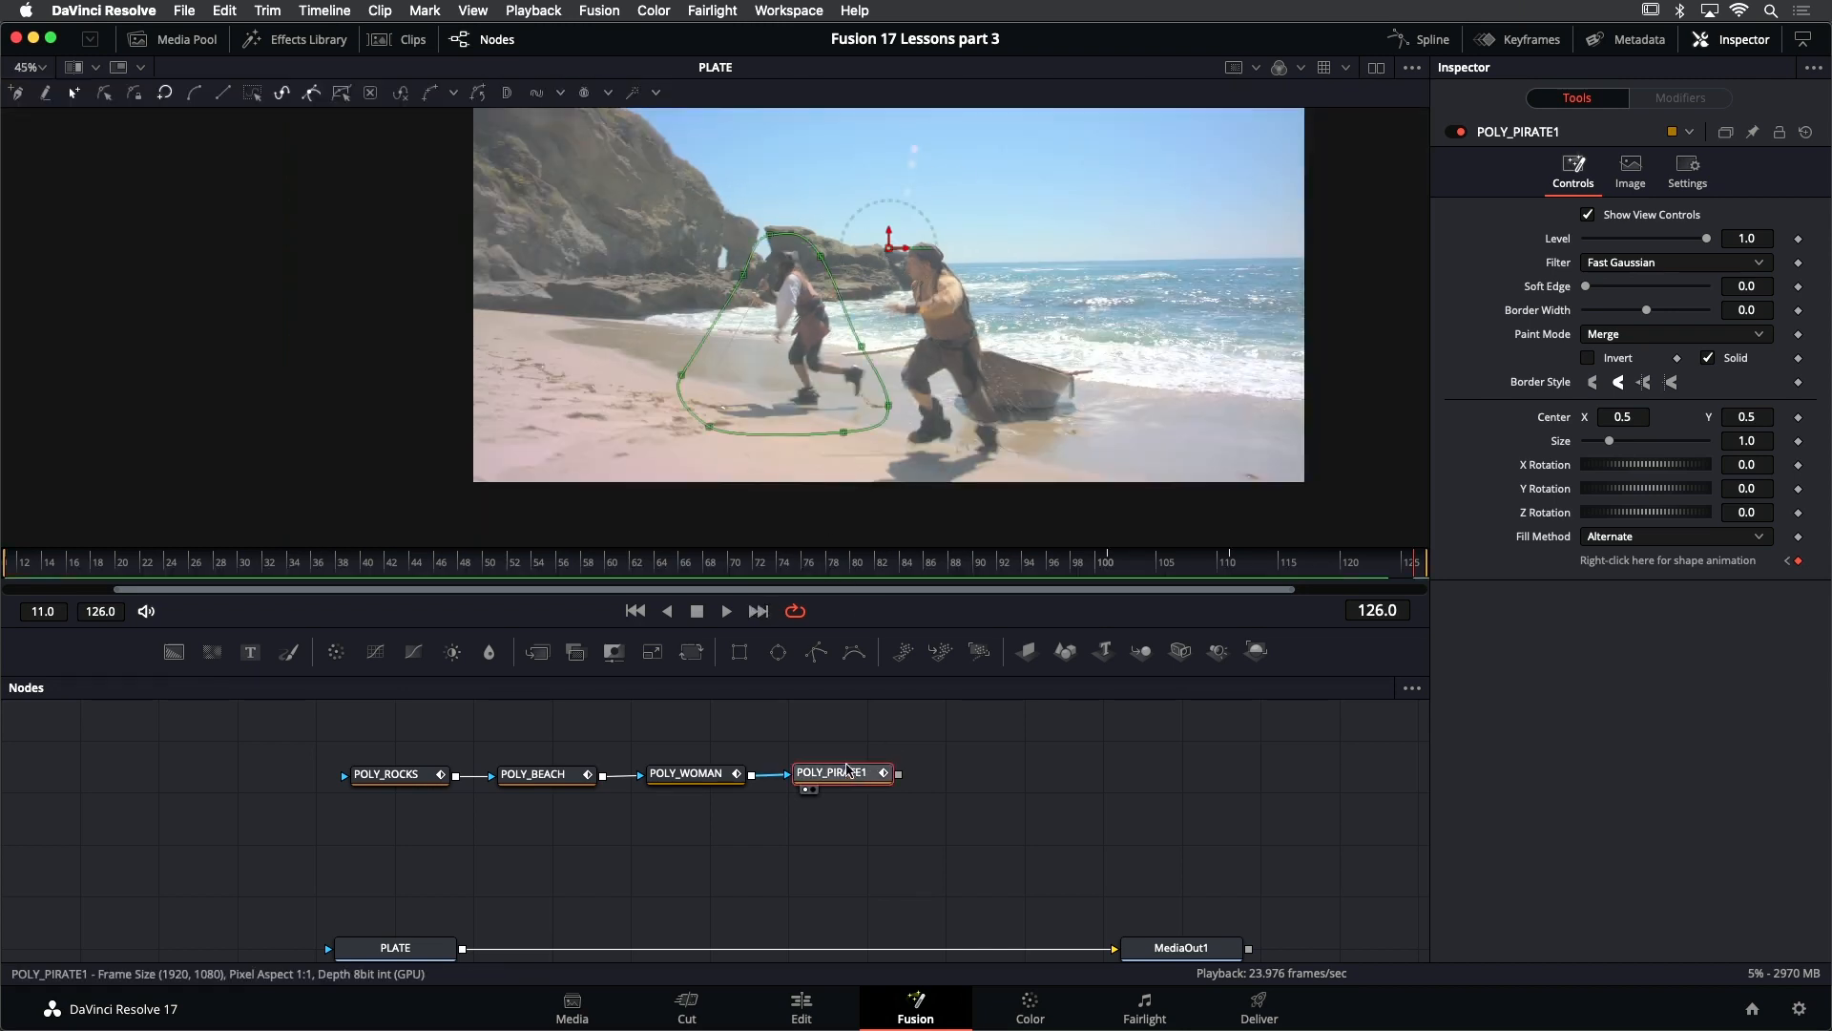
key(shift+space)
text(plly)
key(BackSpace)
key(BackSpace)
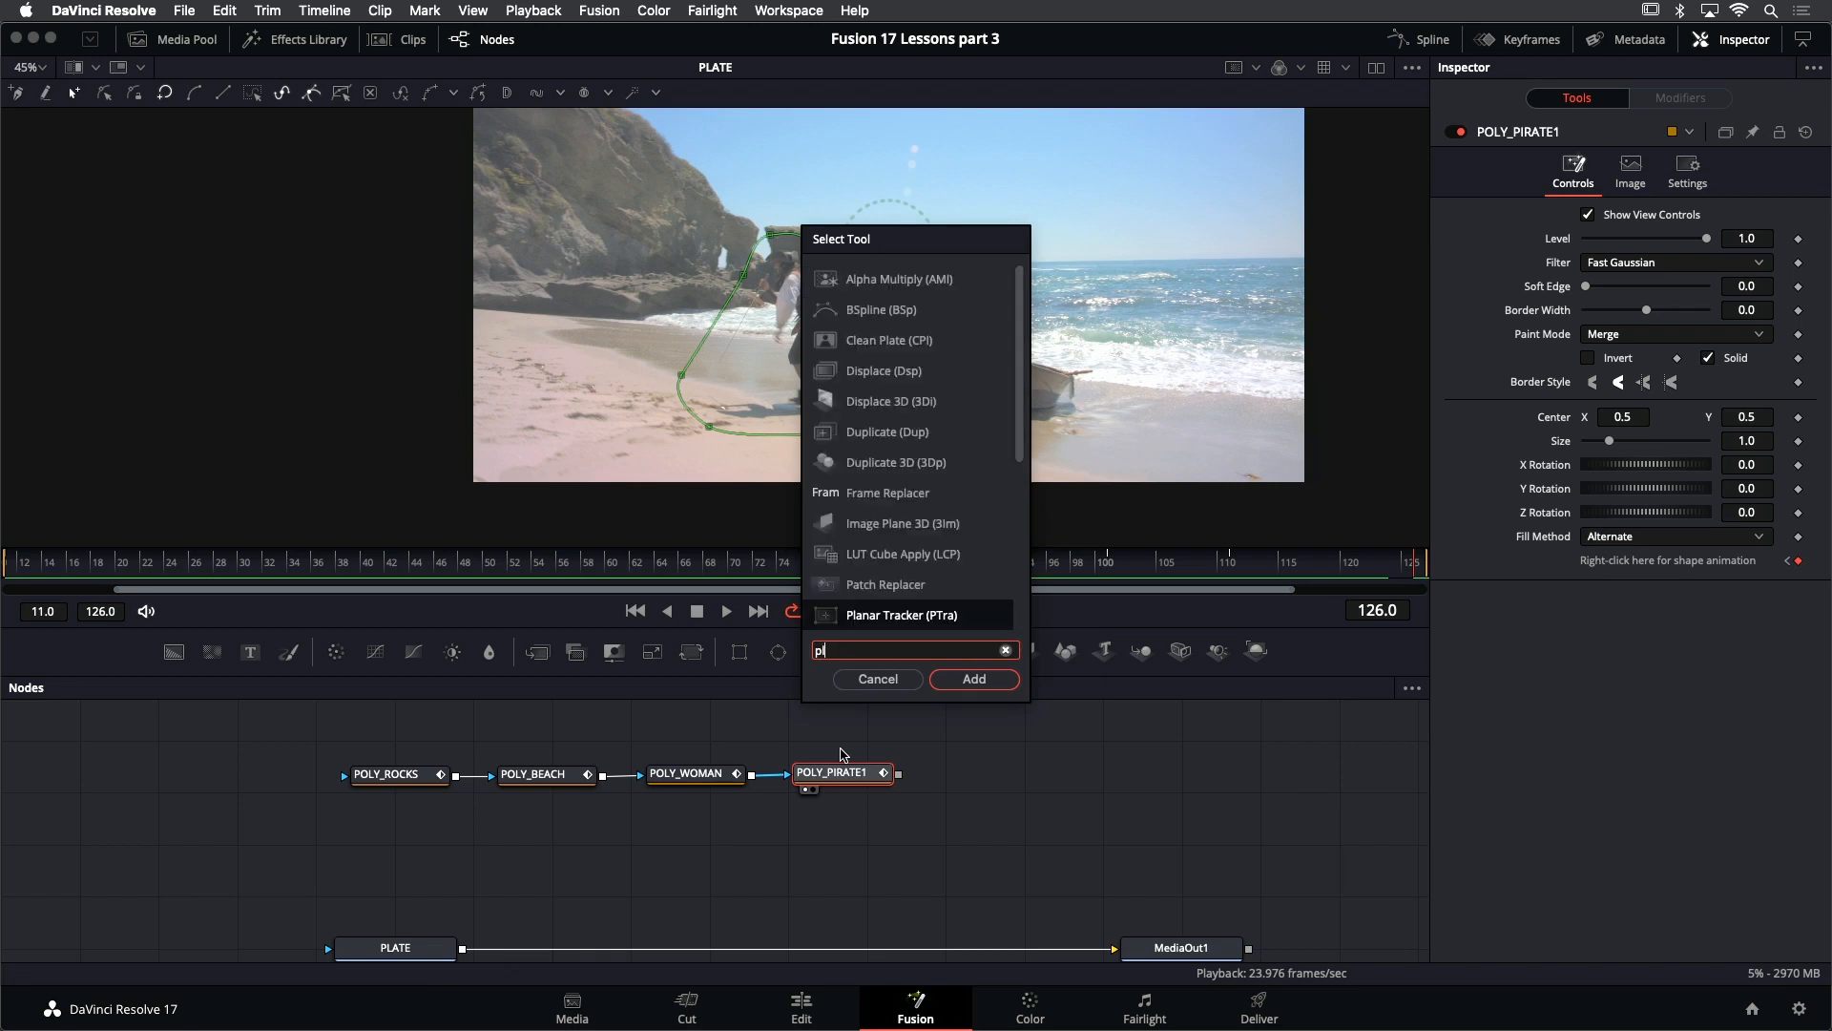
key(BackSpace)
key(Return)
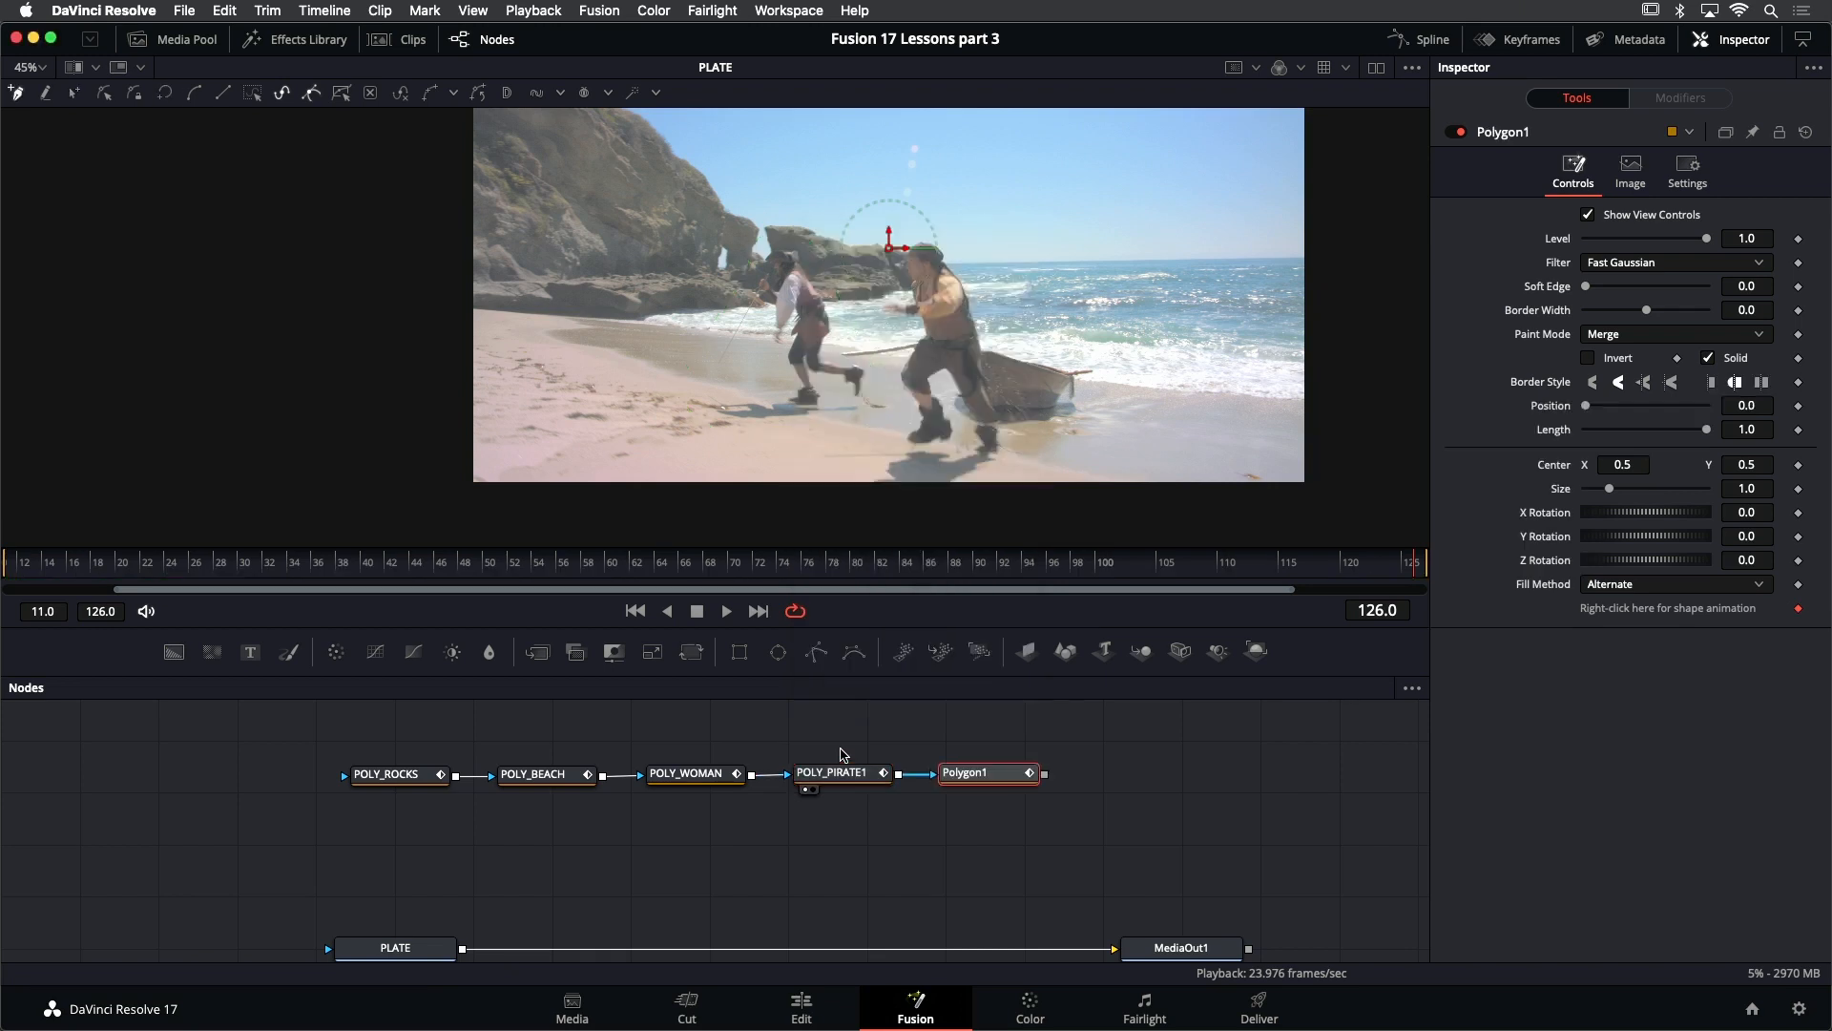
- Draw a closed, curved polygon mask loosely around the seaward pirate at frame 126, extending below the picture's lower edge
drag(912, 226, 986, 299)
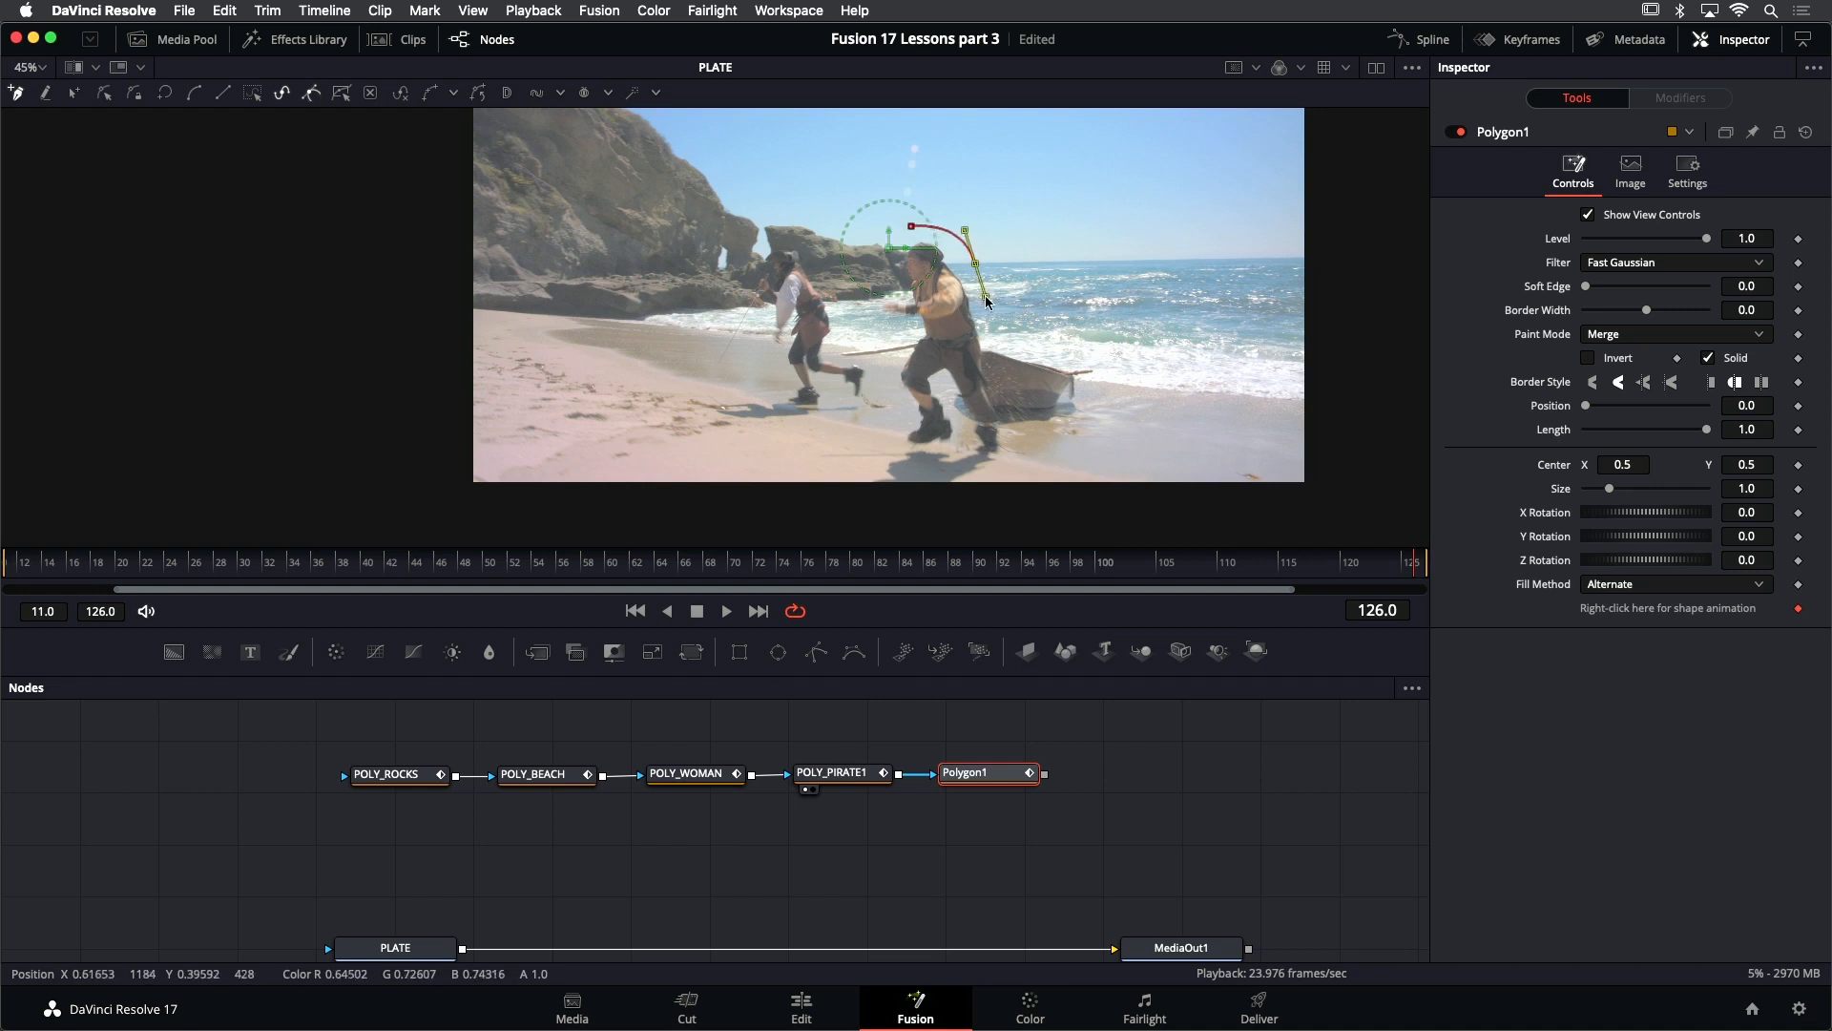
click(1009, 377)
drag(1008, 483, 810, 515)
click(798, 487)
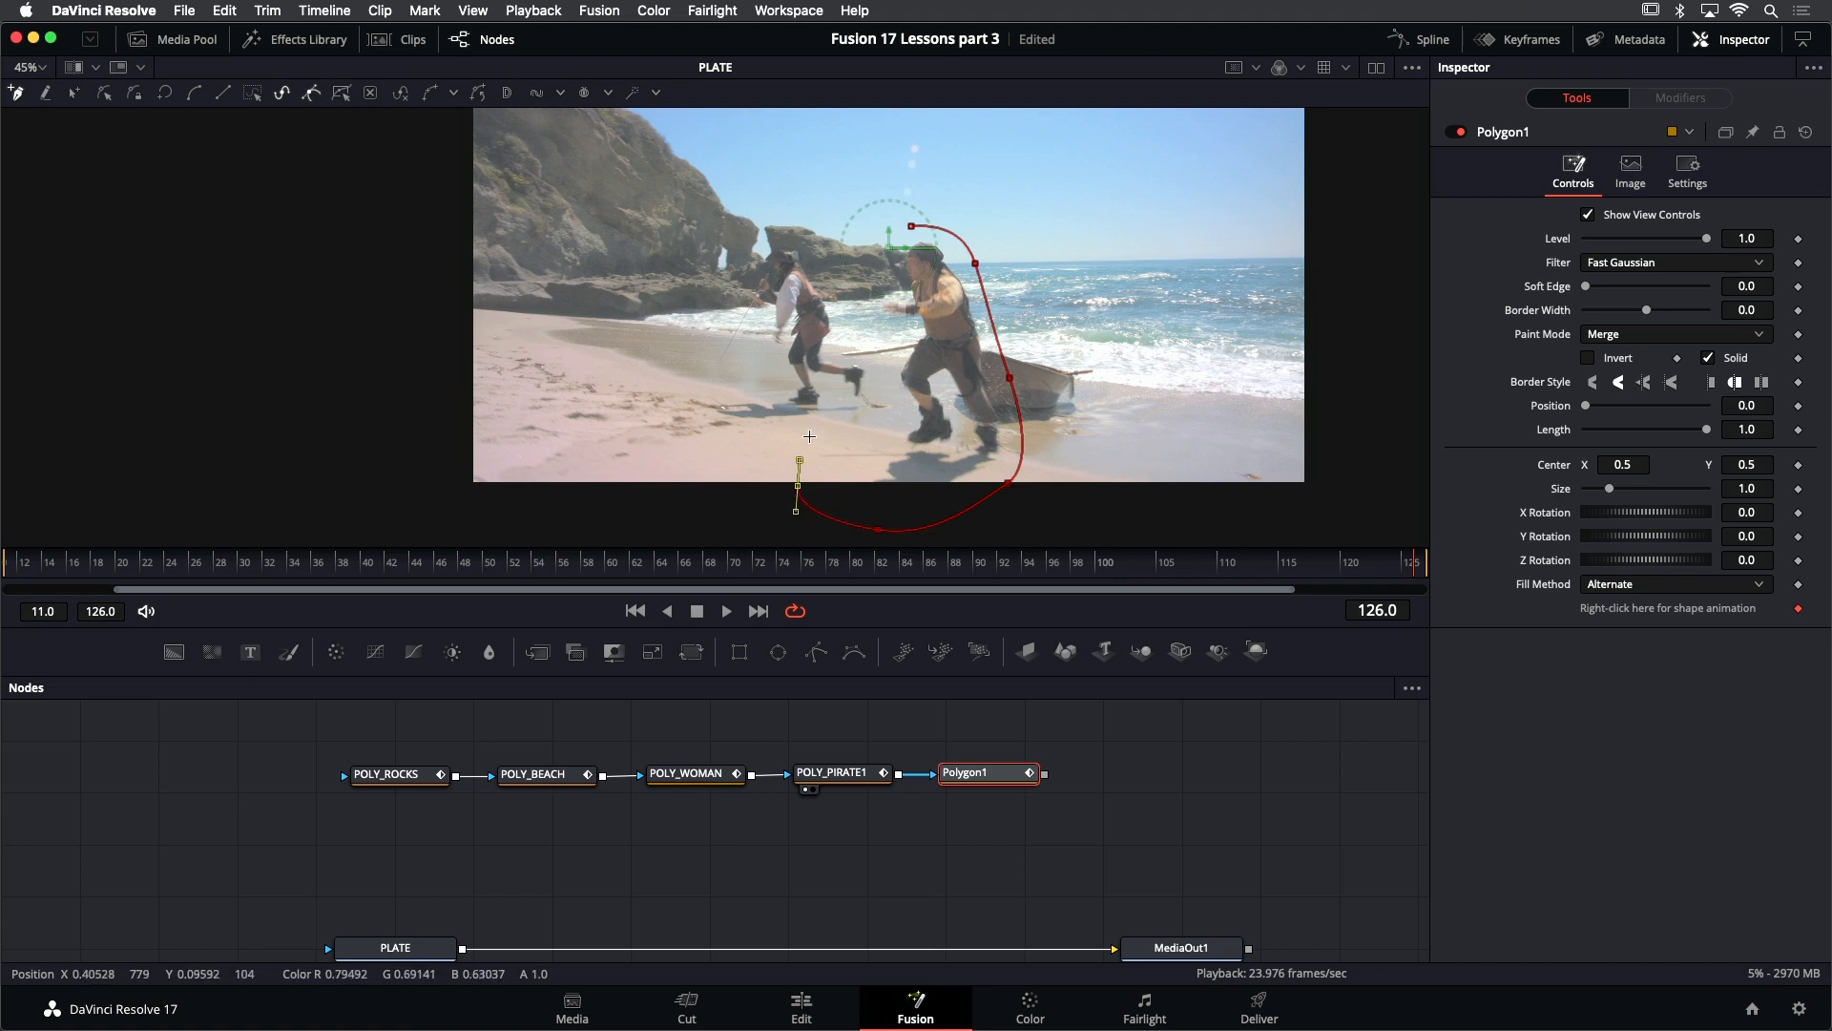
click(816, 428)
click(830, 347)
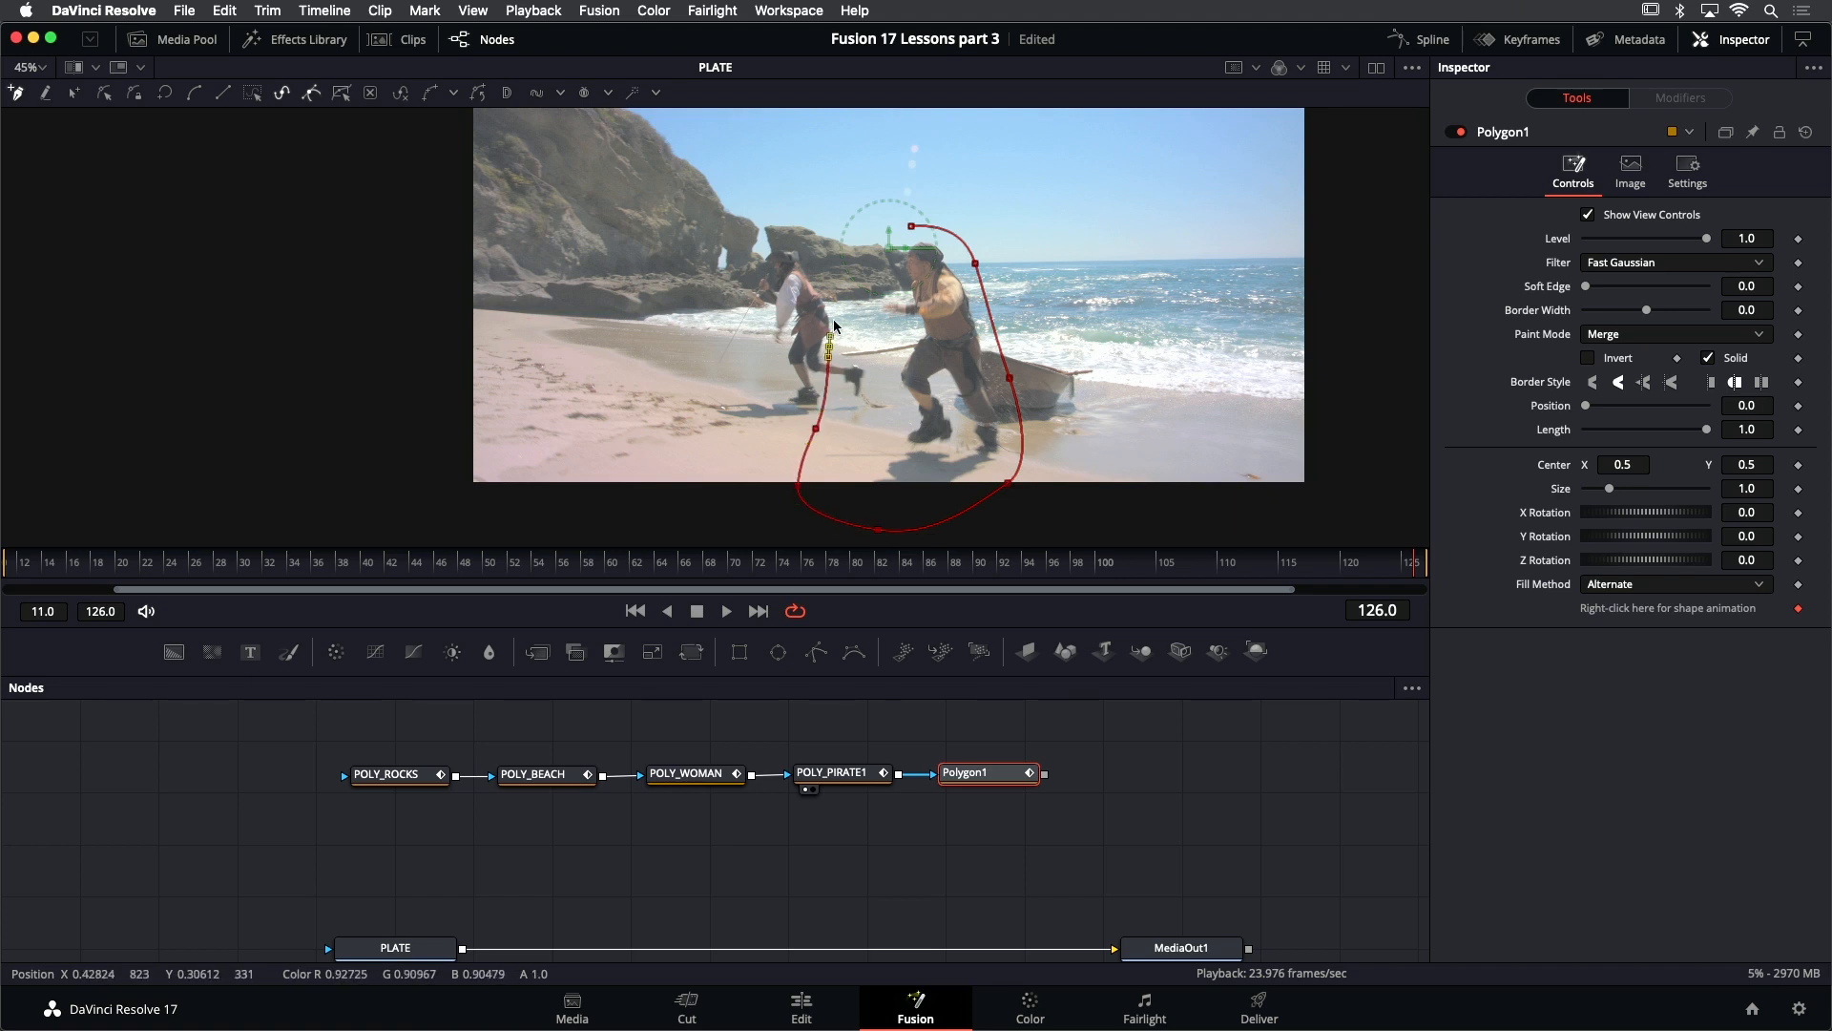
click(865, 230)
click(912, 227)
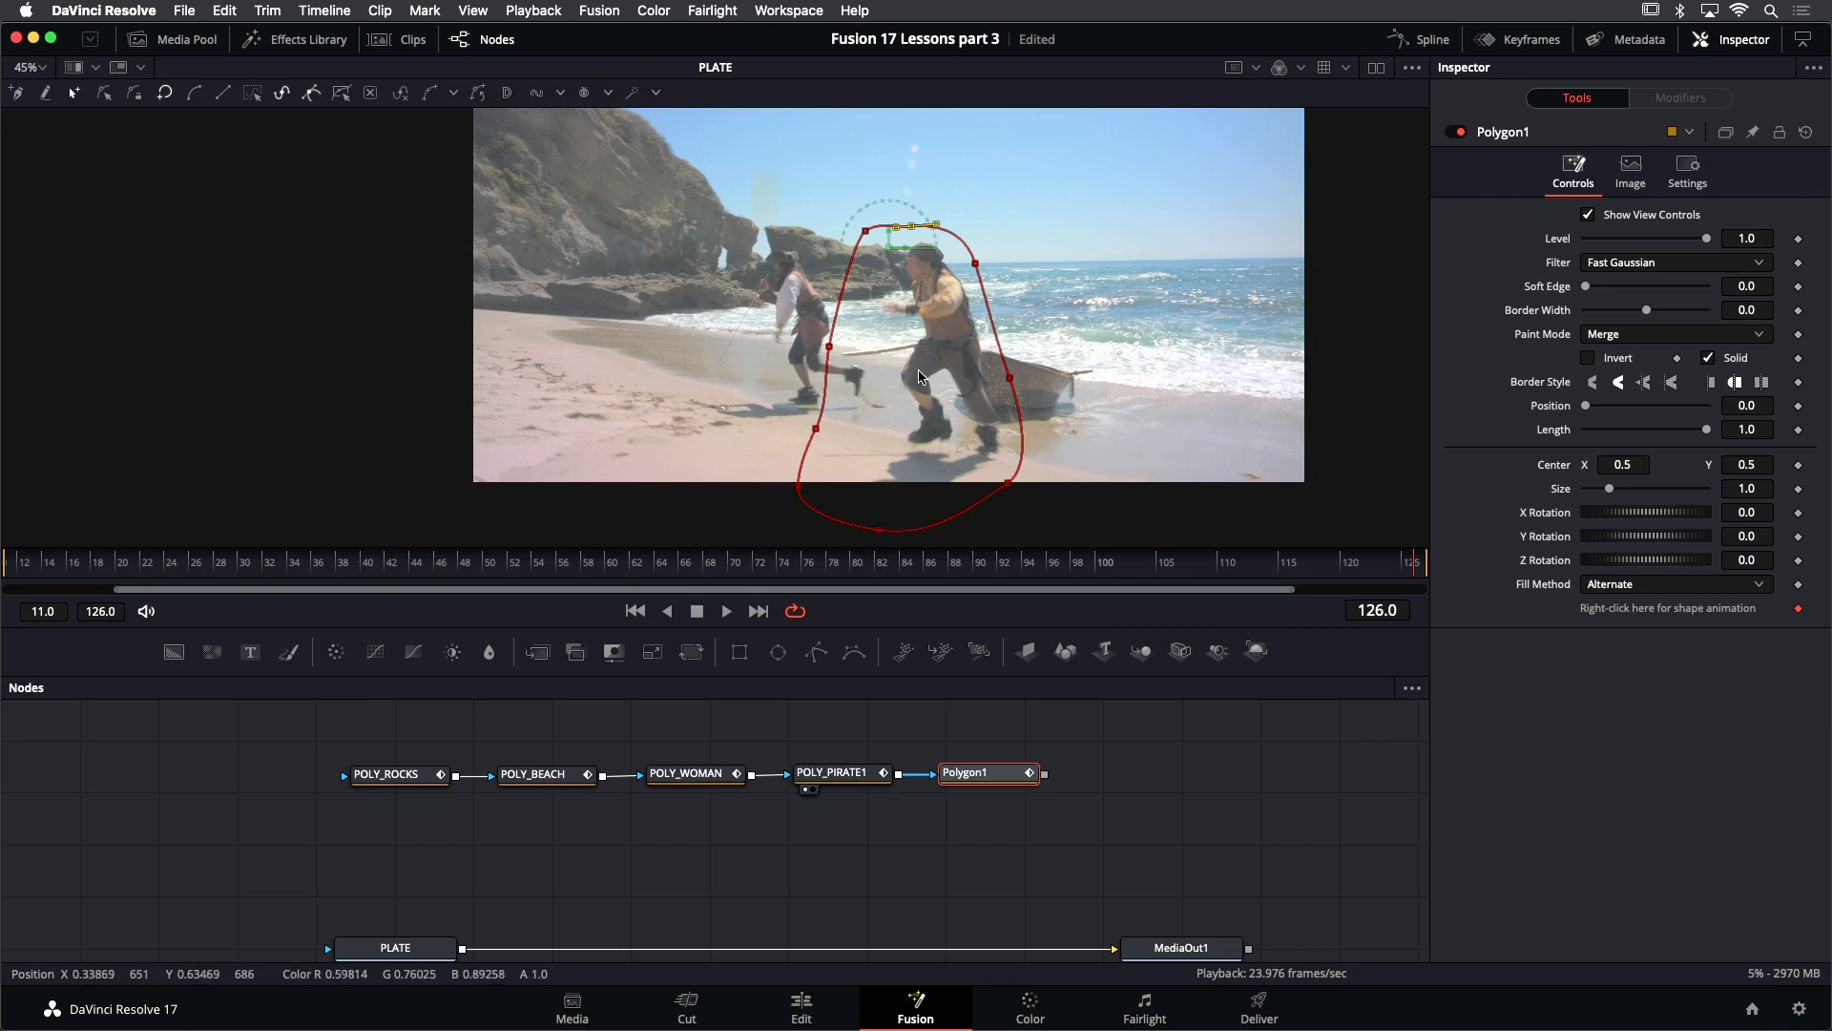
- Select all points of the new mask, go back to frame 102, and shrink and move the whole shape around the seaward pirate
drag(753, 173, 1092, 548)
drag(1125, 442, 1057, 415)
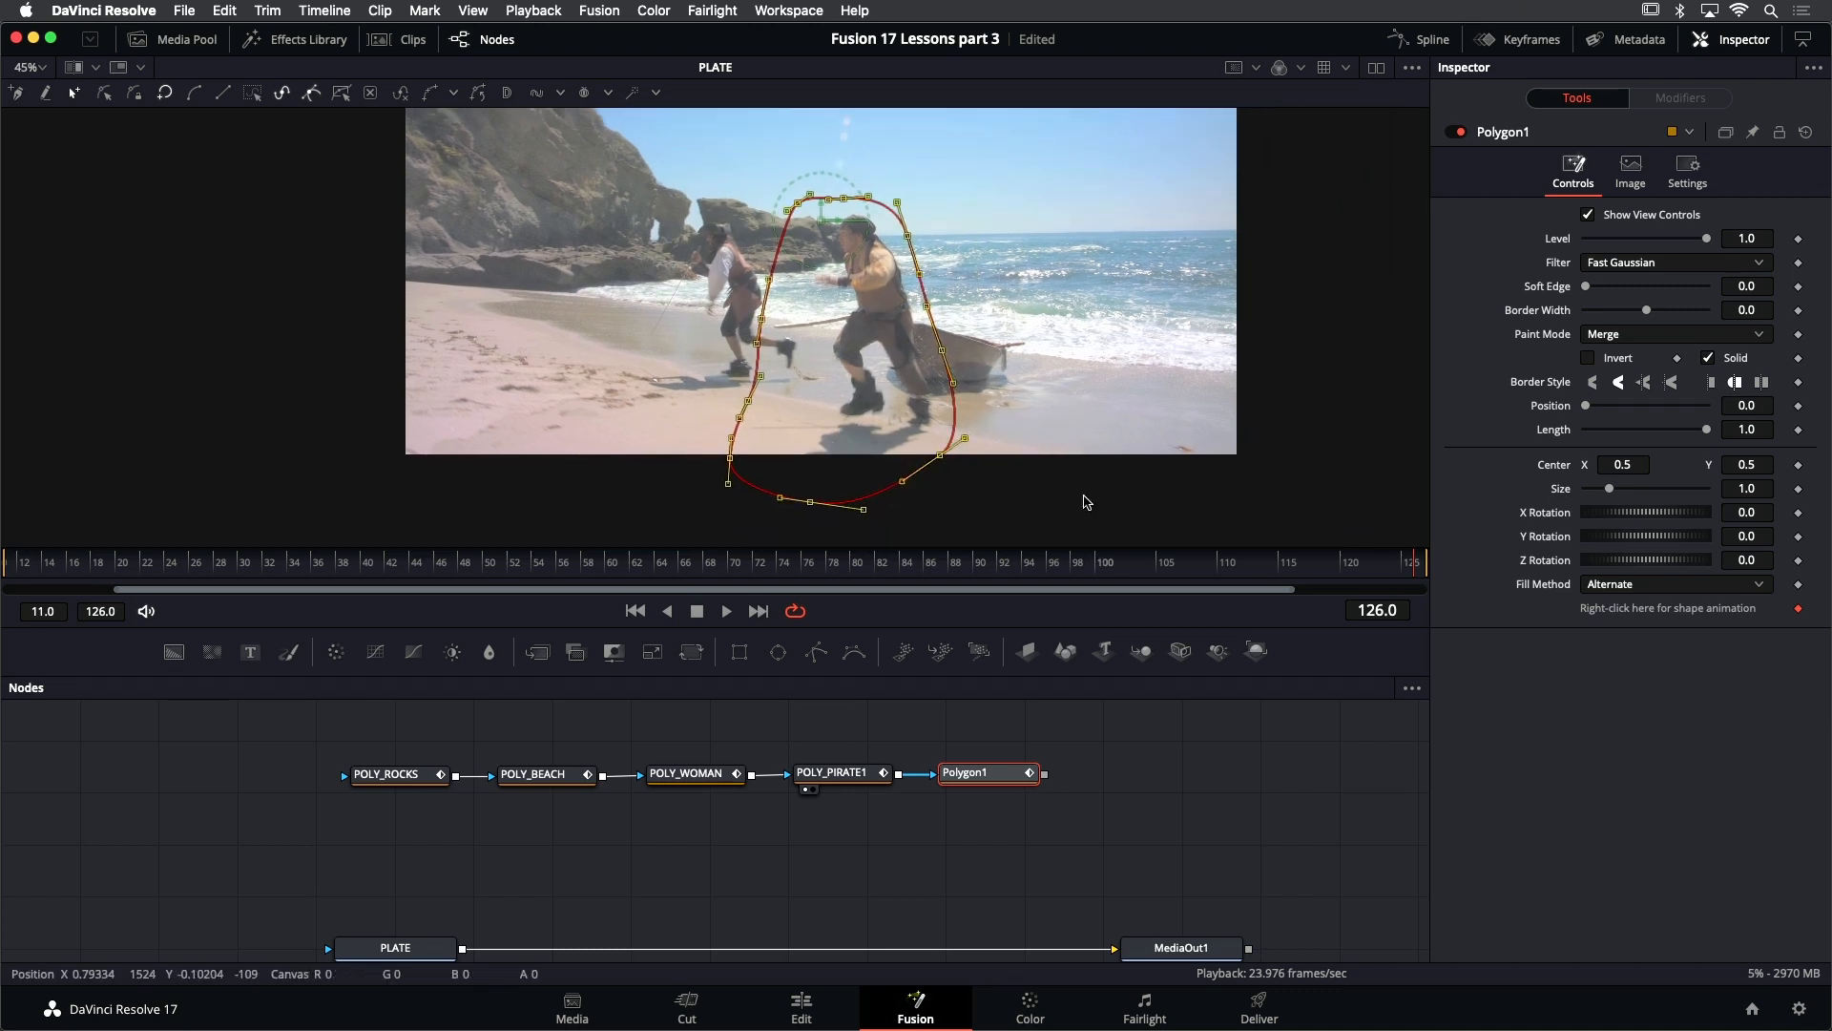
key(j)
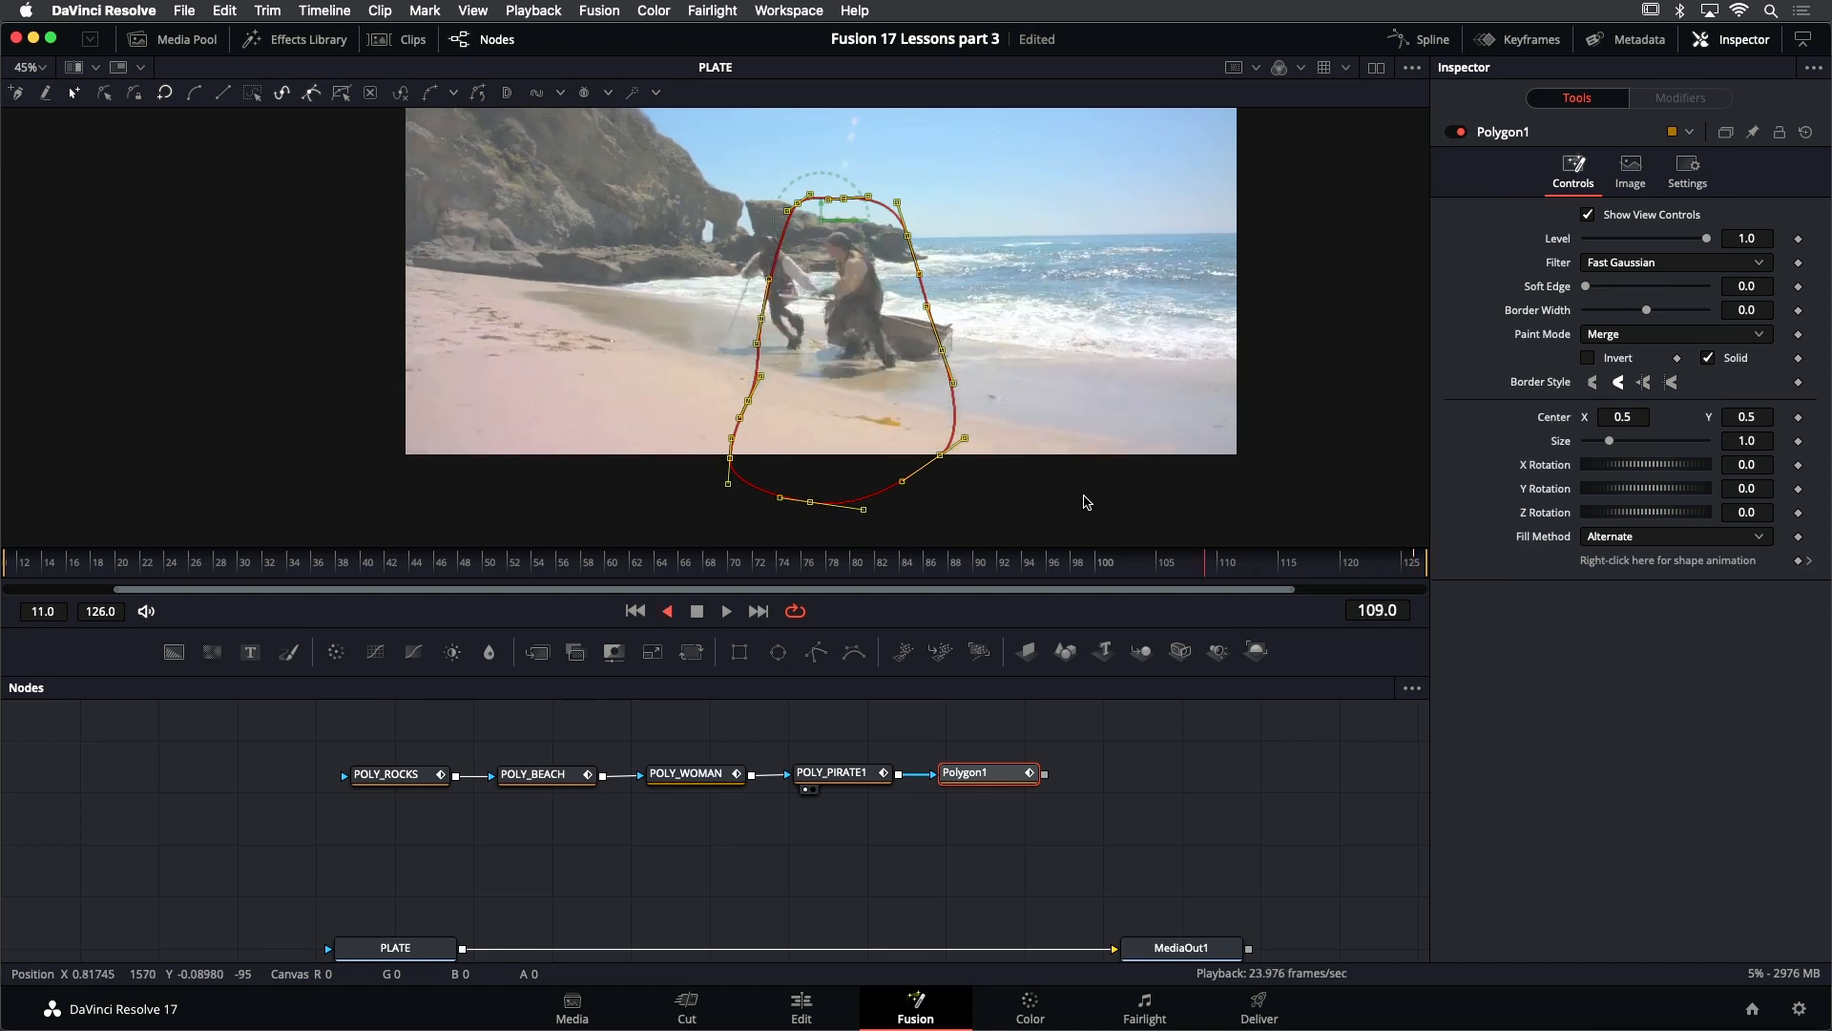
key(l)
key(k)
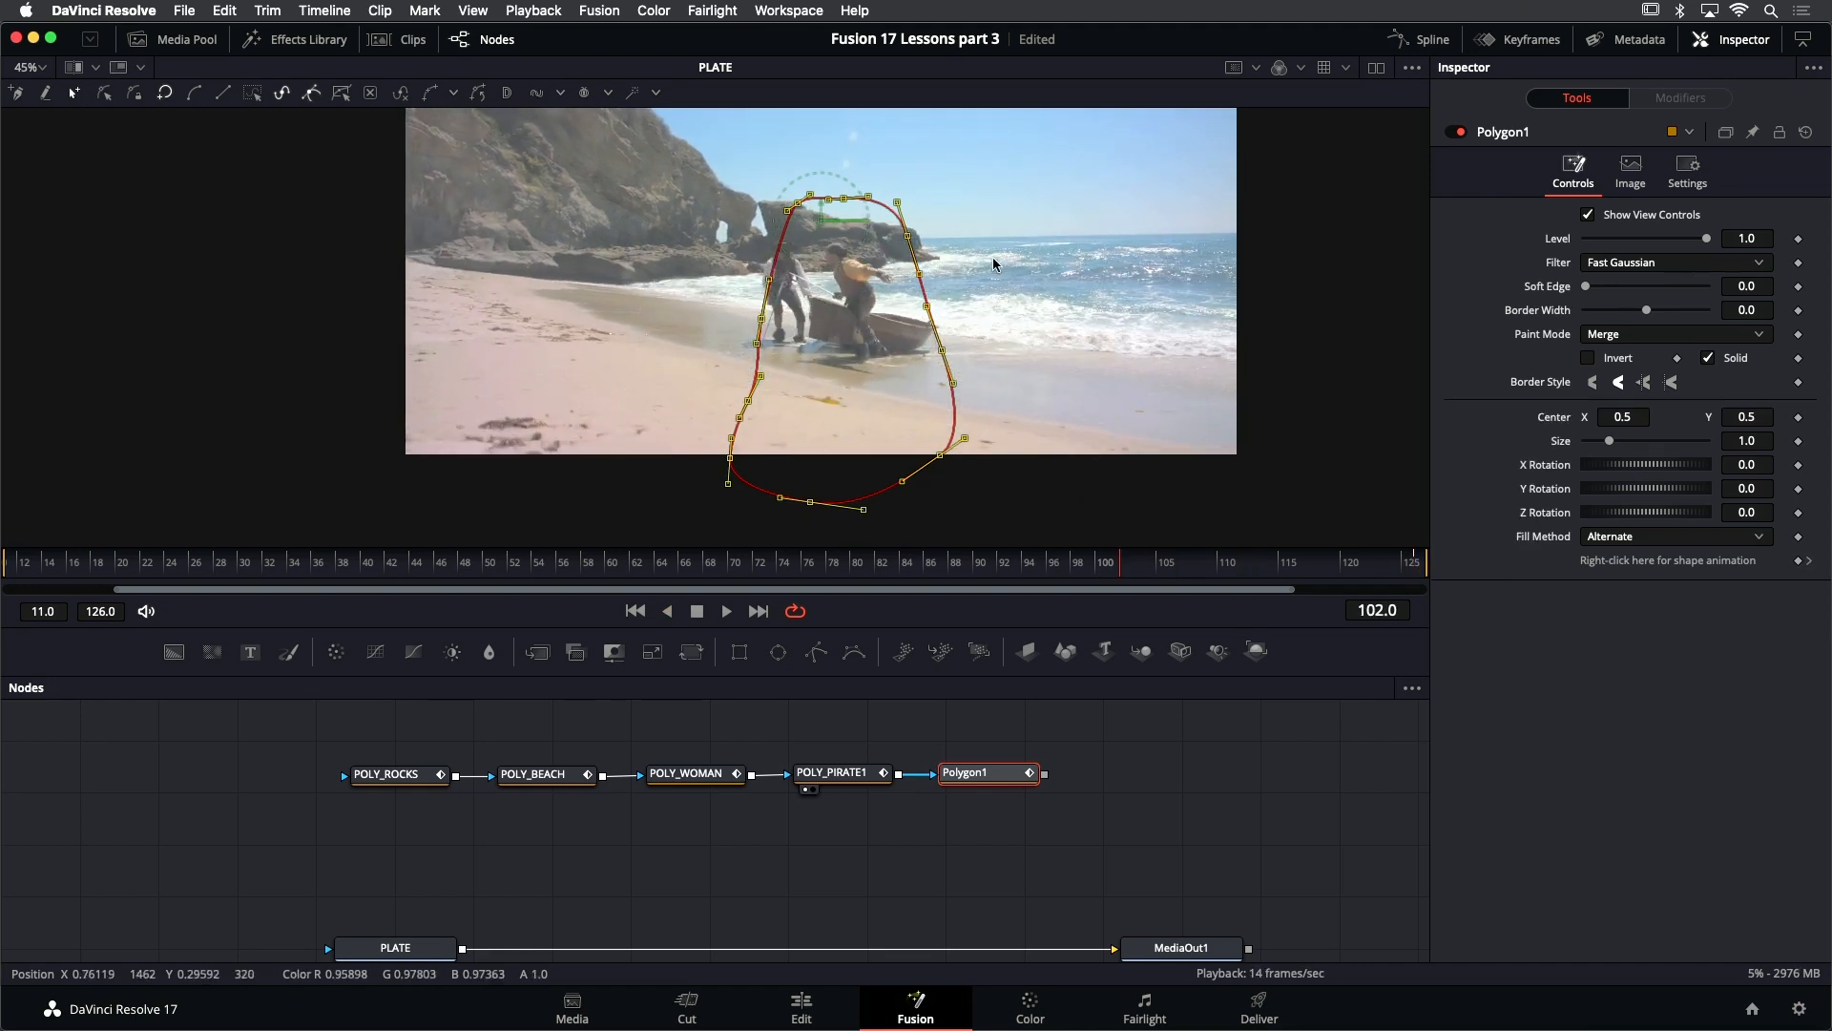
drag(942, 457, 419, 257)
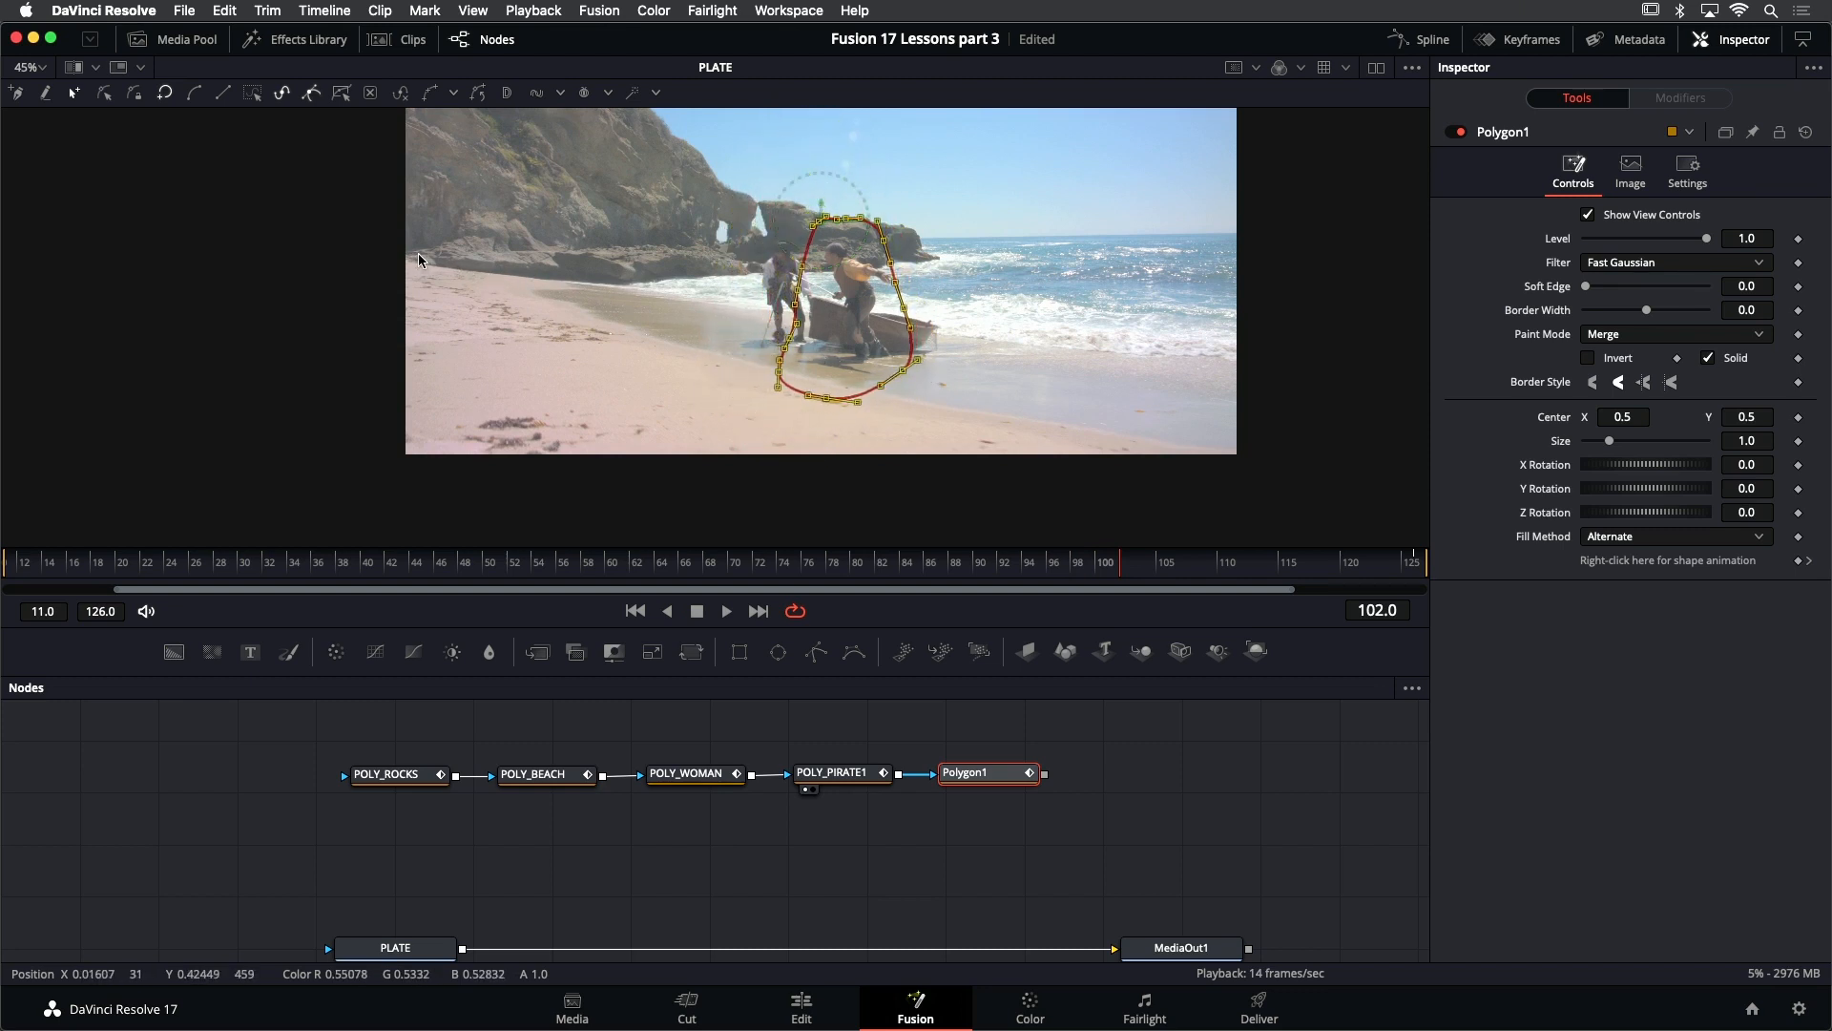
- Reshape the mask at frame 102 by raising its lower points, lowering its upper points and adjusting the upper seaward corner
click(632, 296)
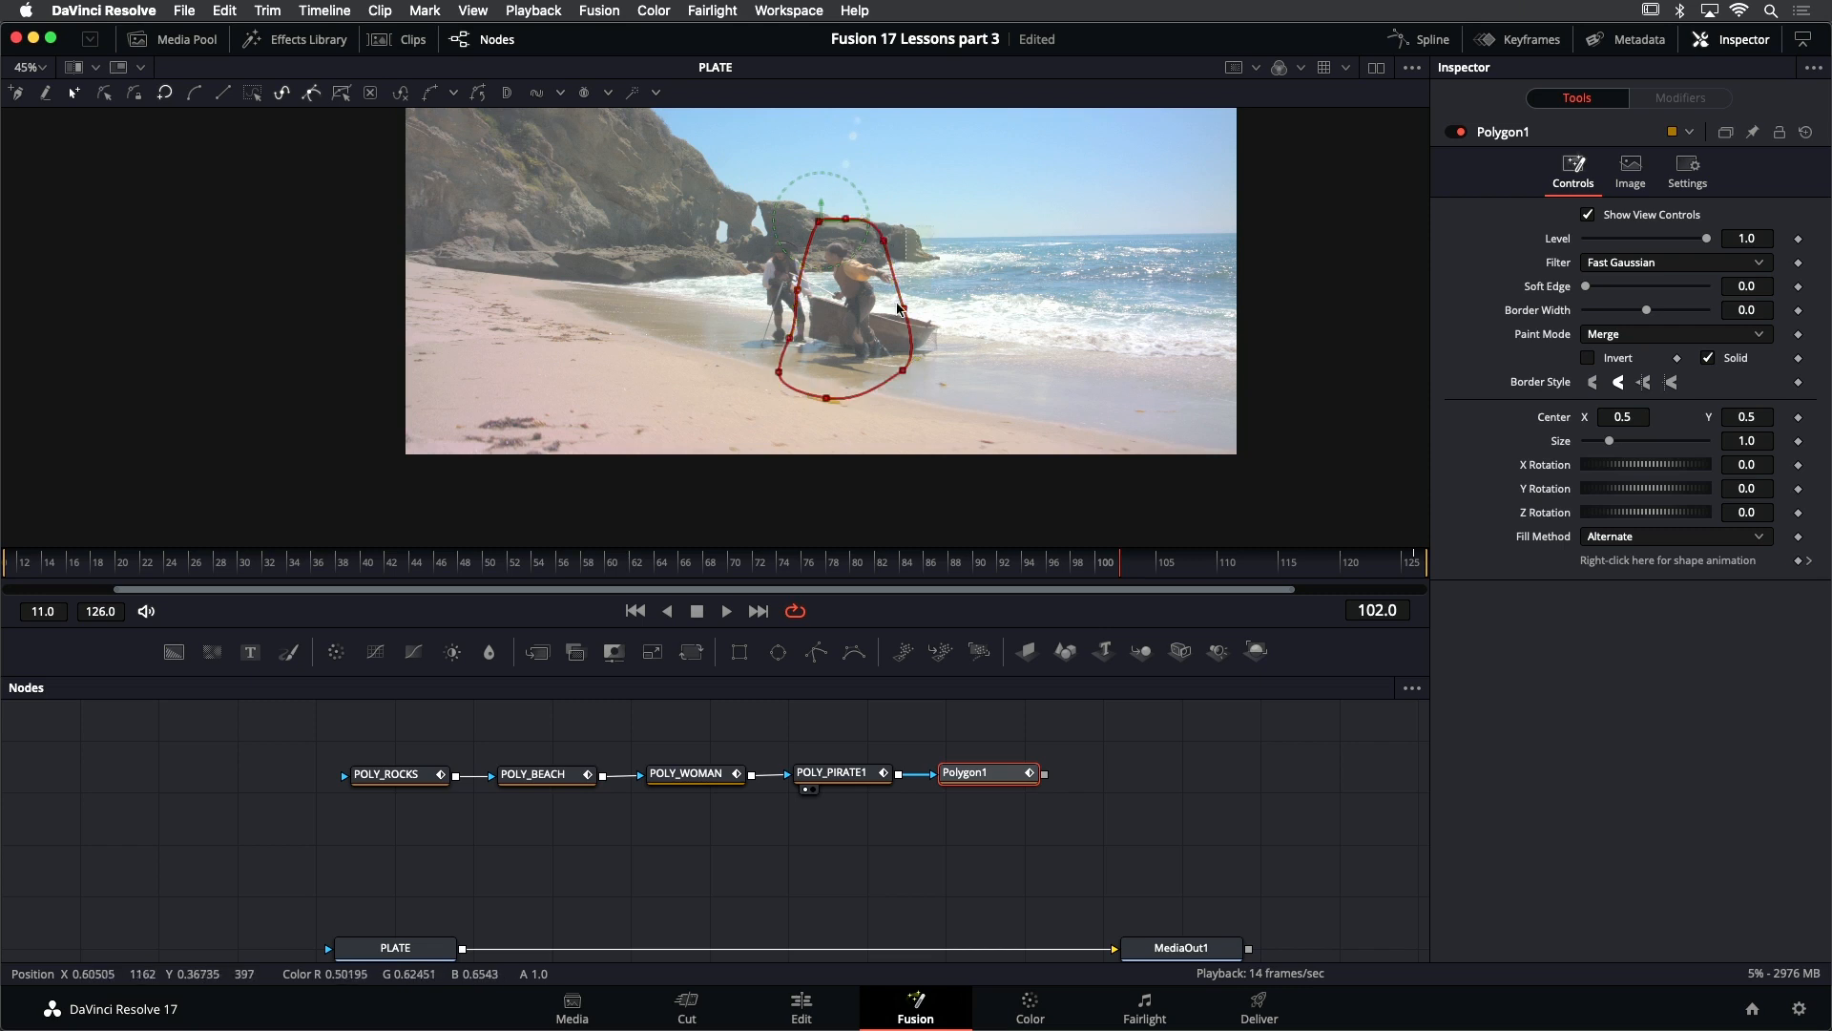
drag(898, 304, 899, 432)
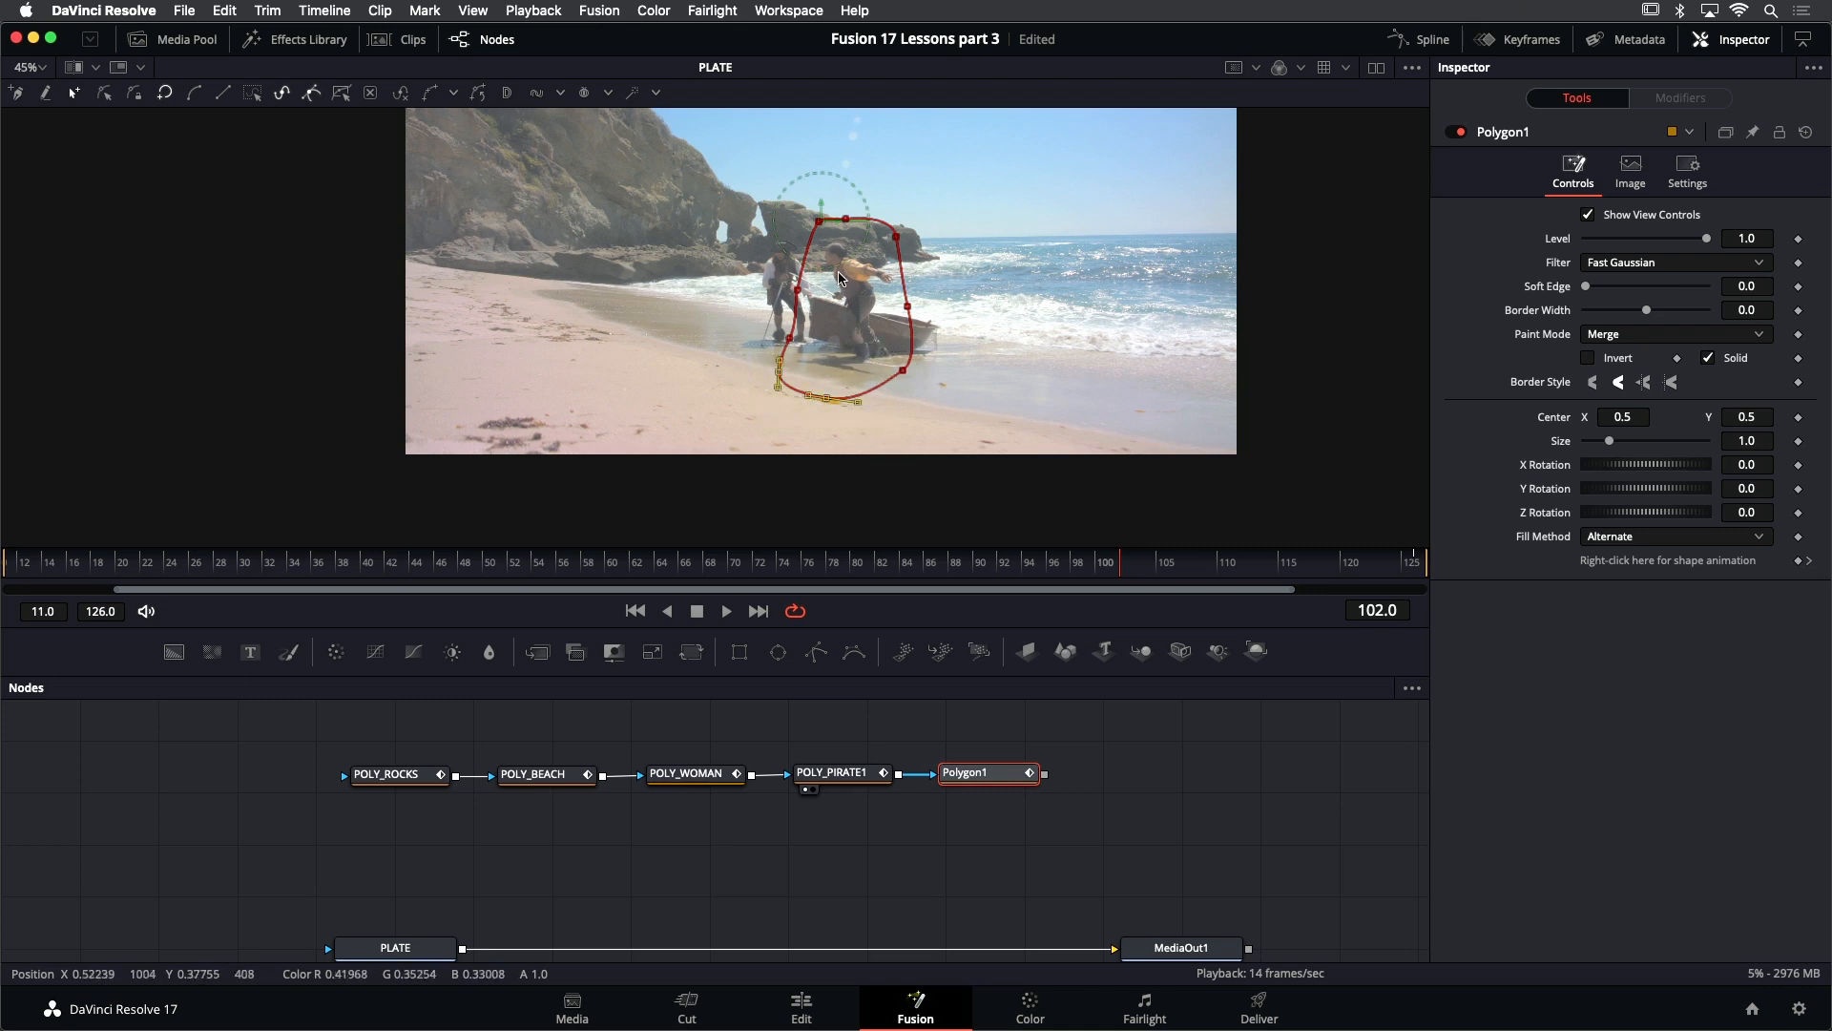
drag(846, 249, 842, 290)
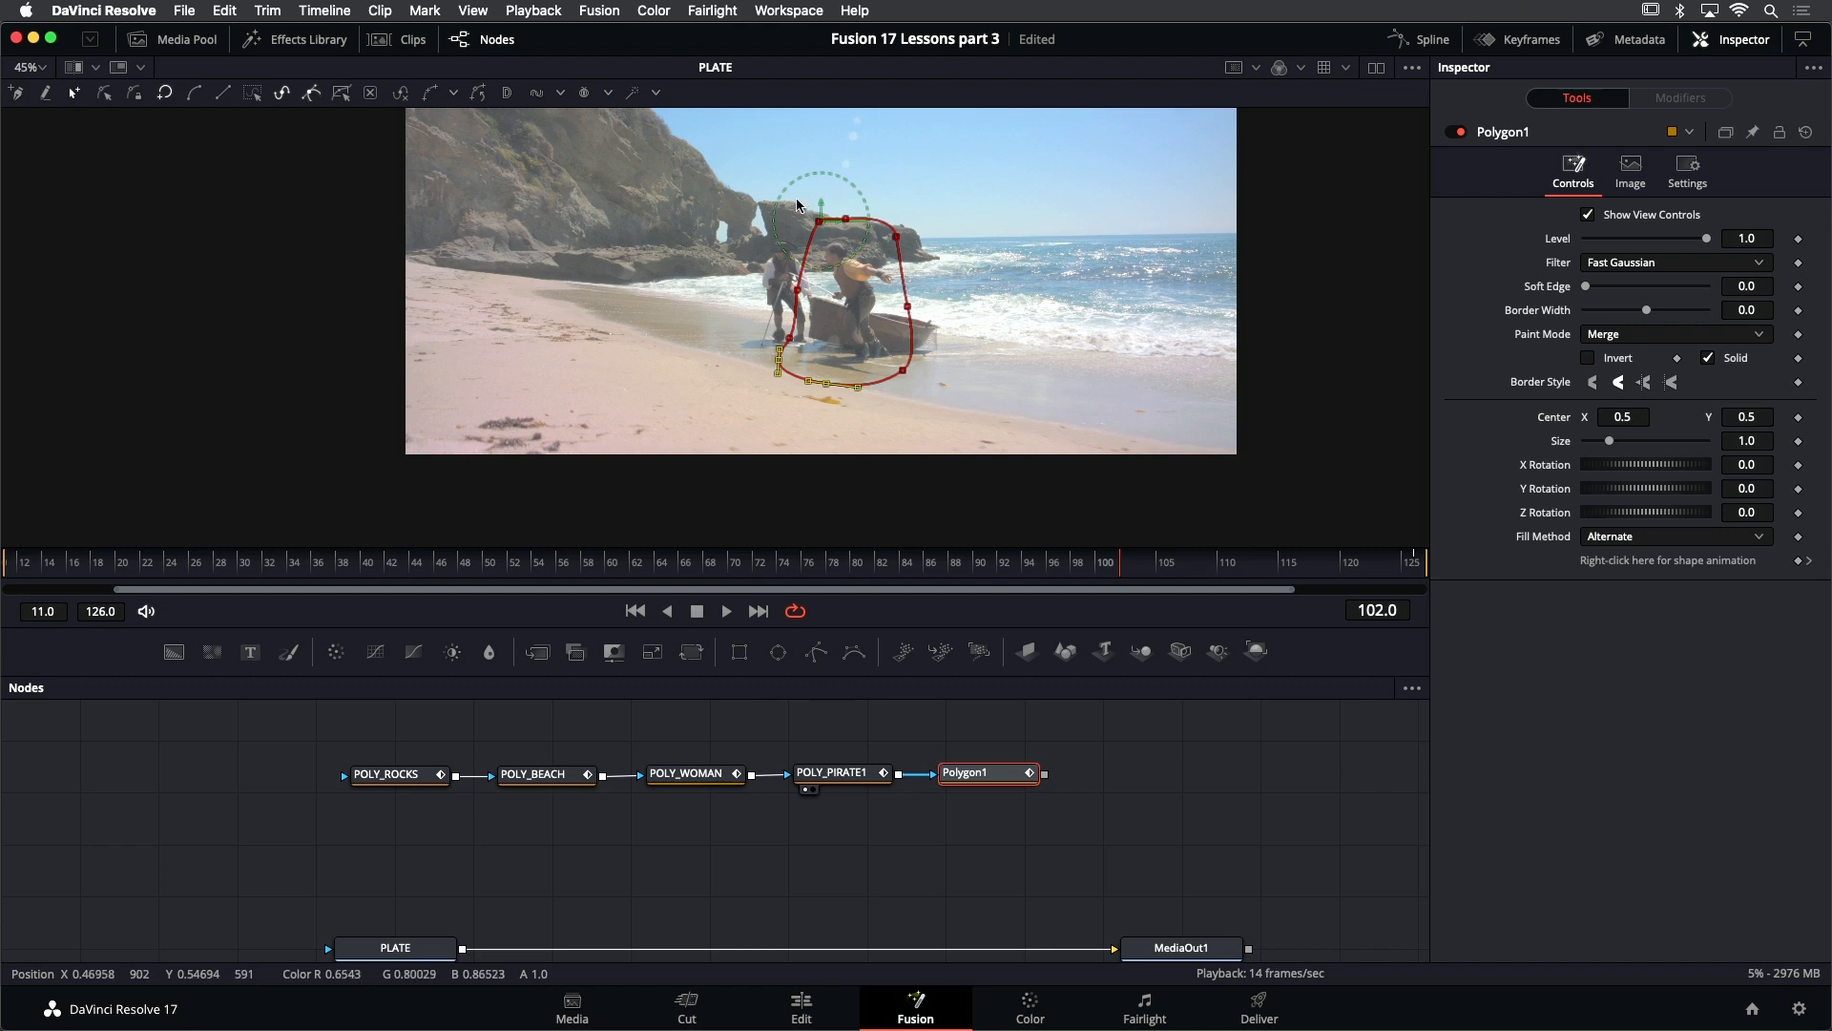
drag(797, 204, 880, 273)
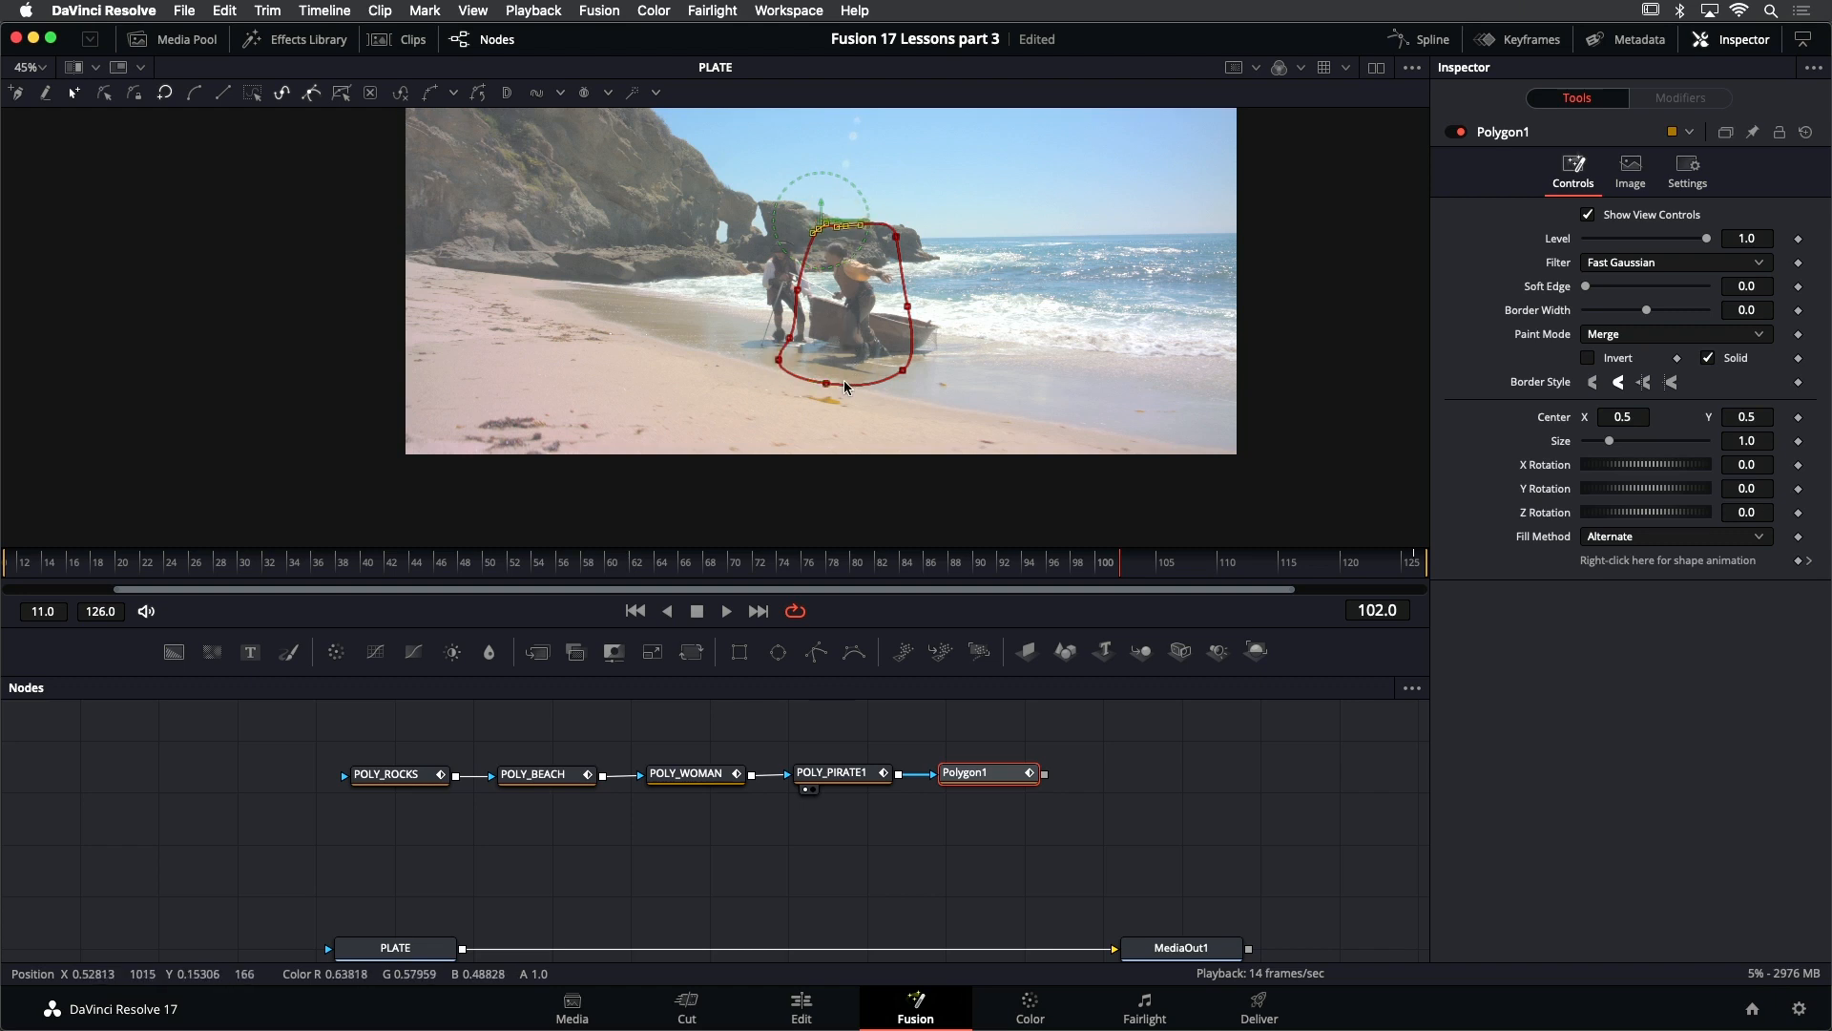
click(896, 238)
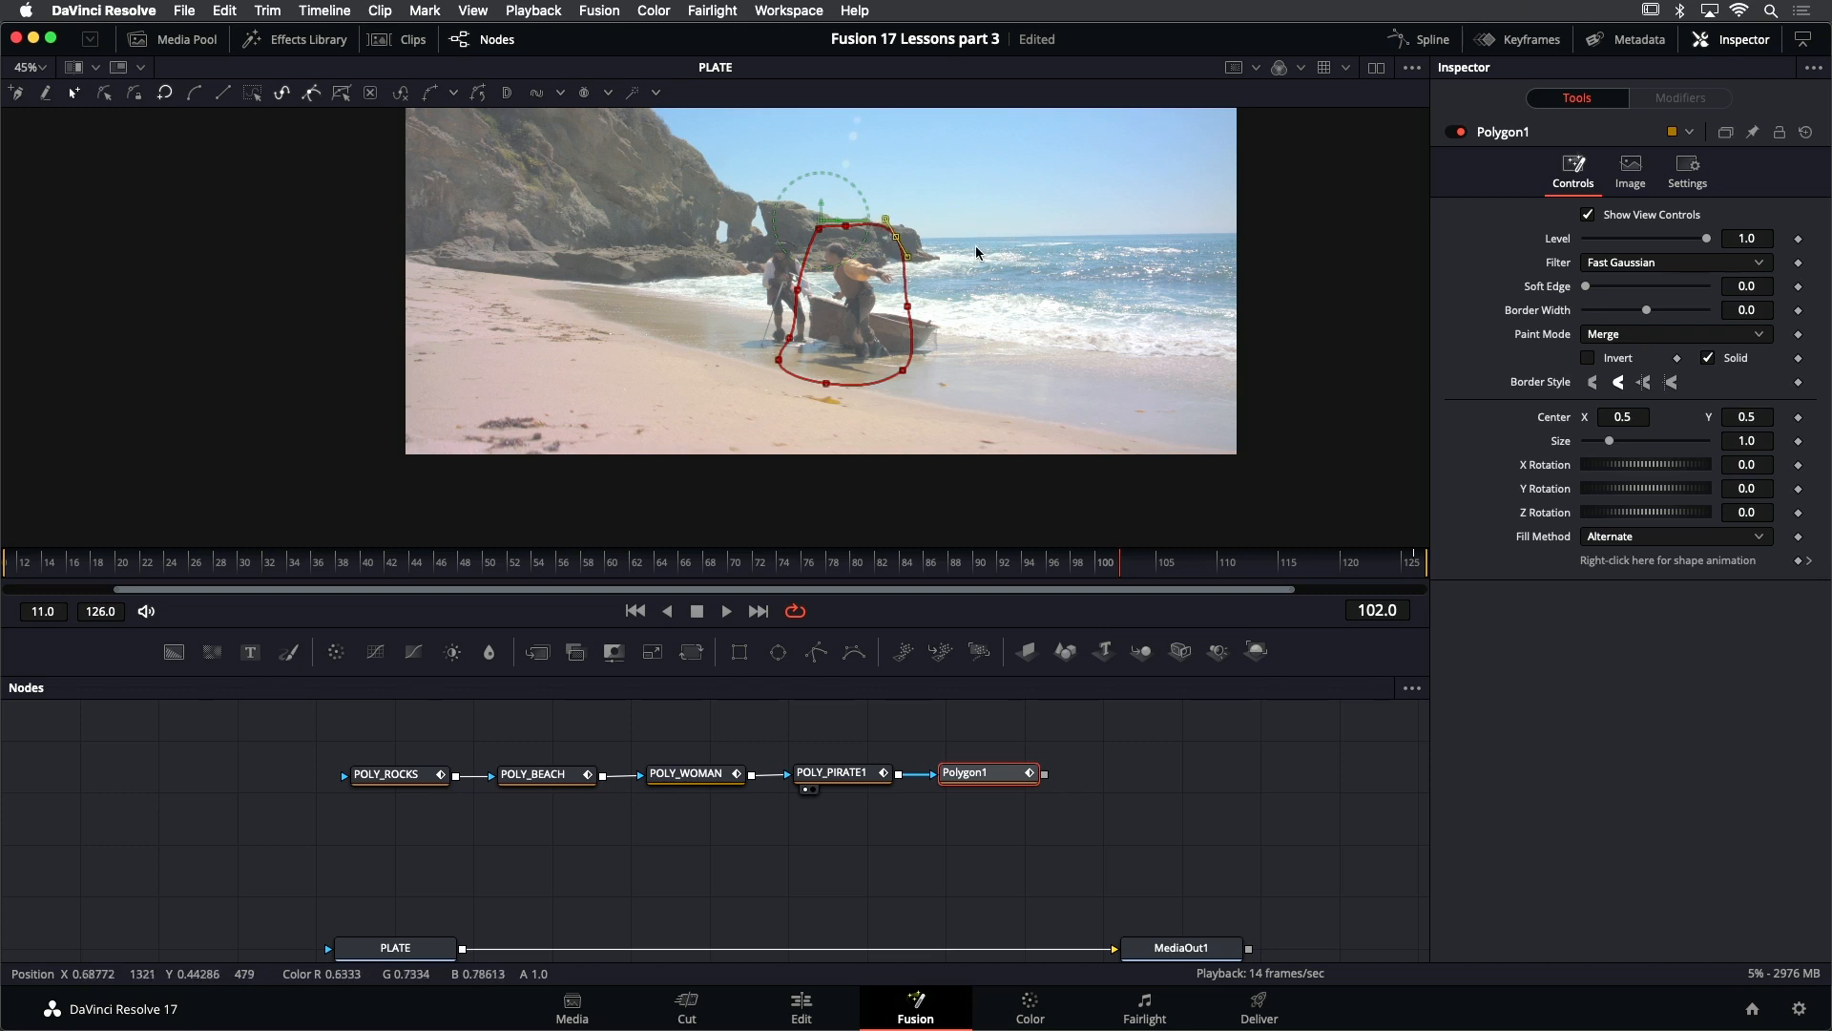
mouse_move(894, 238)
mouse_down()
mouse_move(884, 226)
mouse_move(943, 235)
mouse_move(828, 257)
mouse_move(1021, 255)
mouse_move(917, 251)
mouse_up()
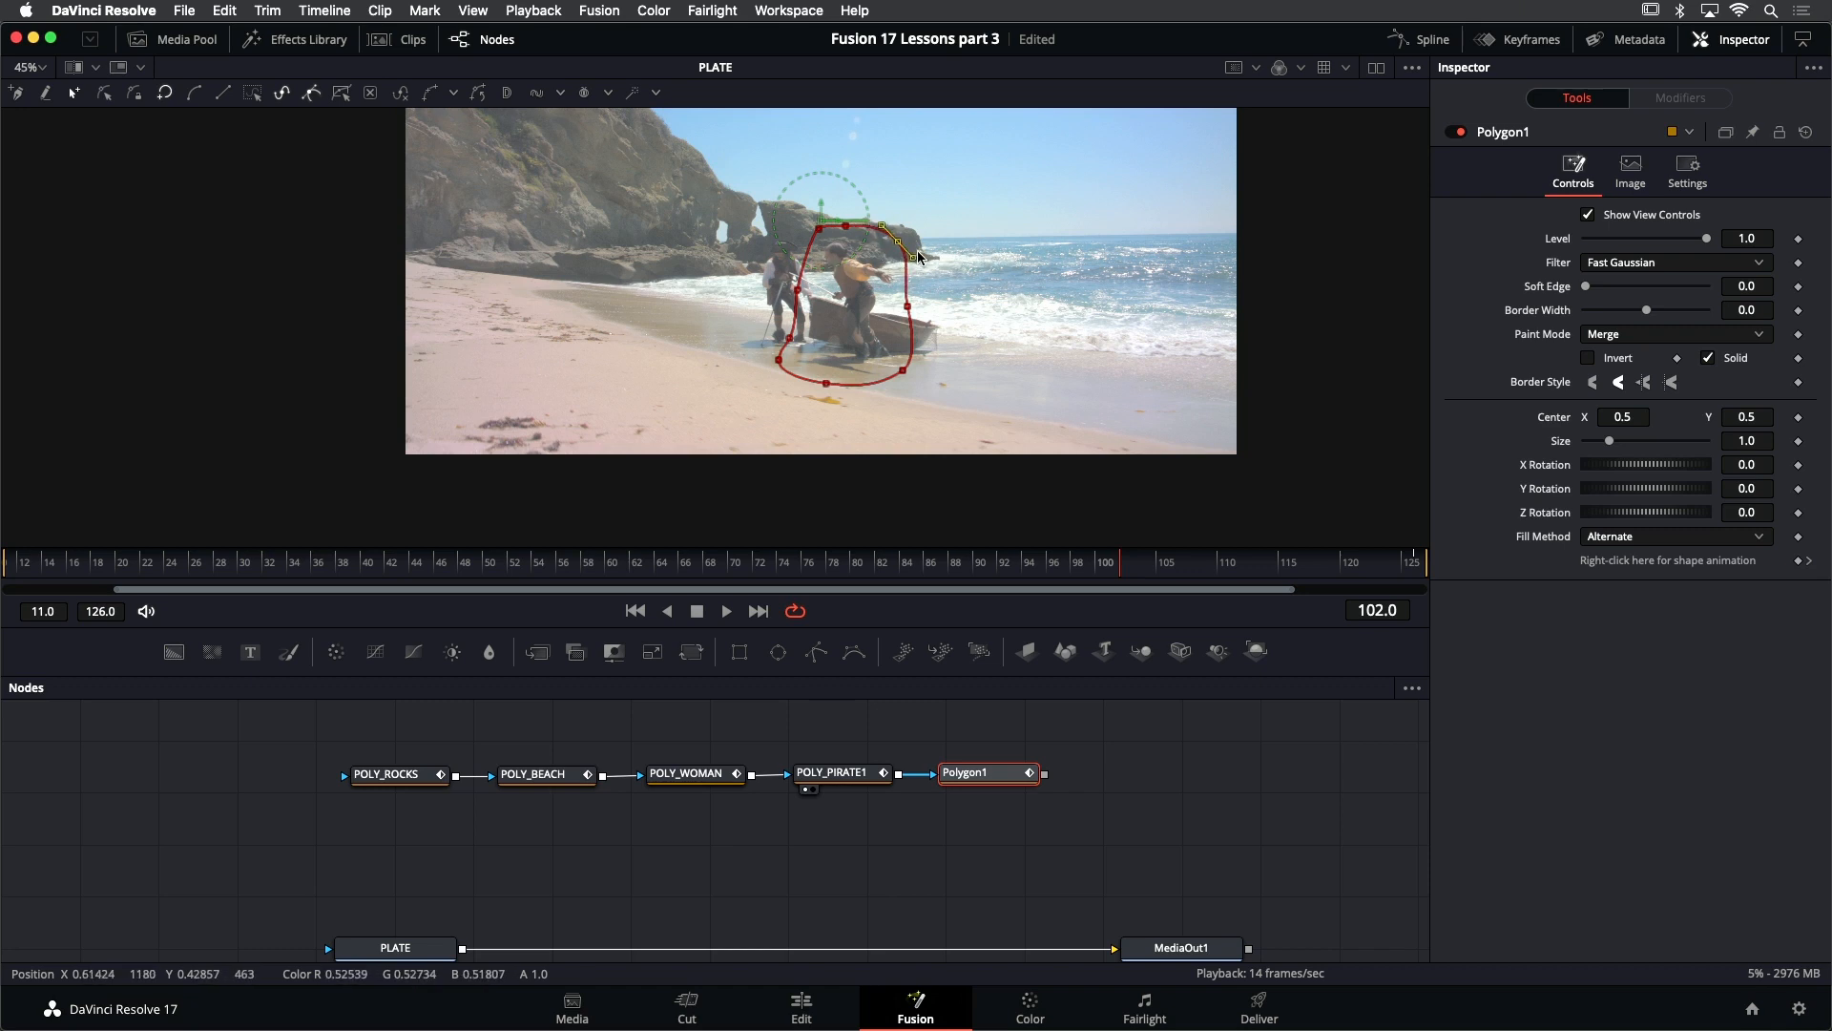
- Move the mask's seaward side slightly outward at frame 102 and play the shot to check the animation
drag(889, 186, 965, 386)
drag(1033, 274, 907, 341)
drag(906, 371, 909, 369)
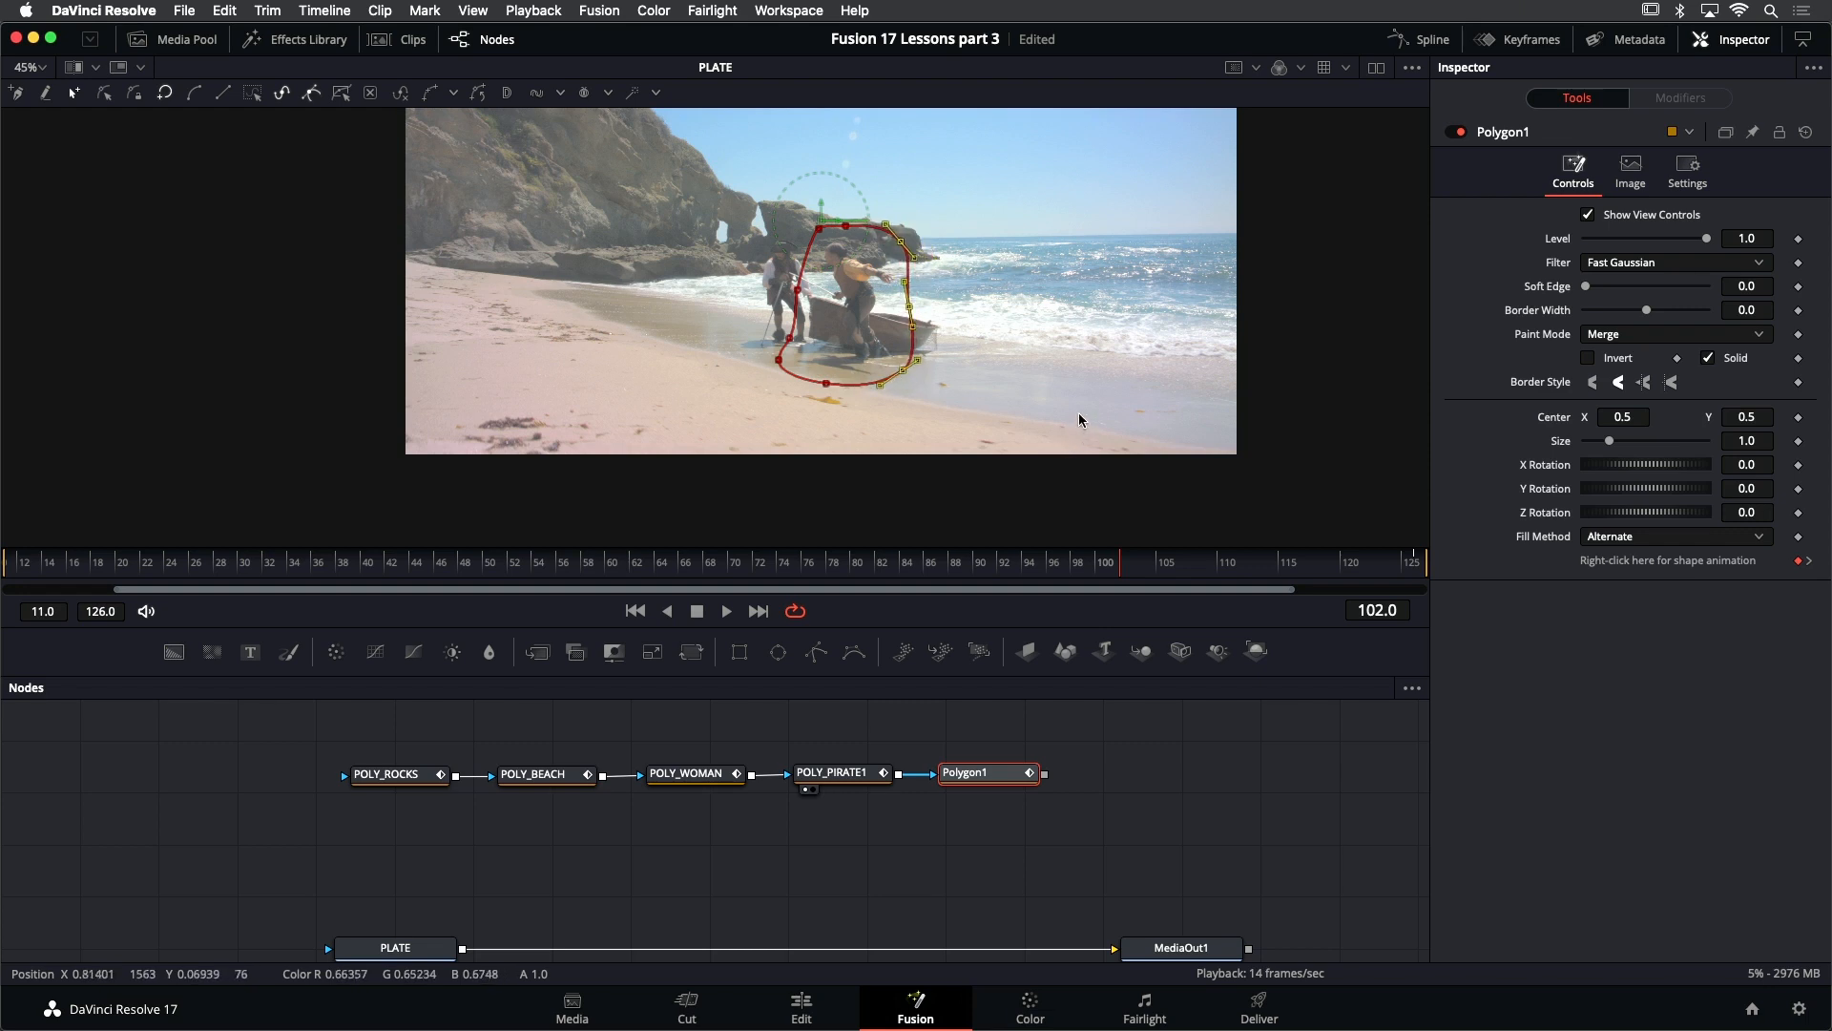
key(space)
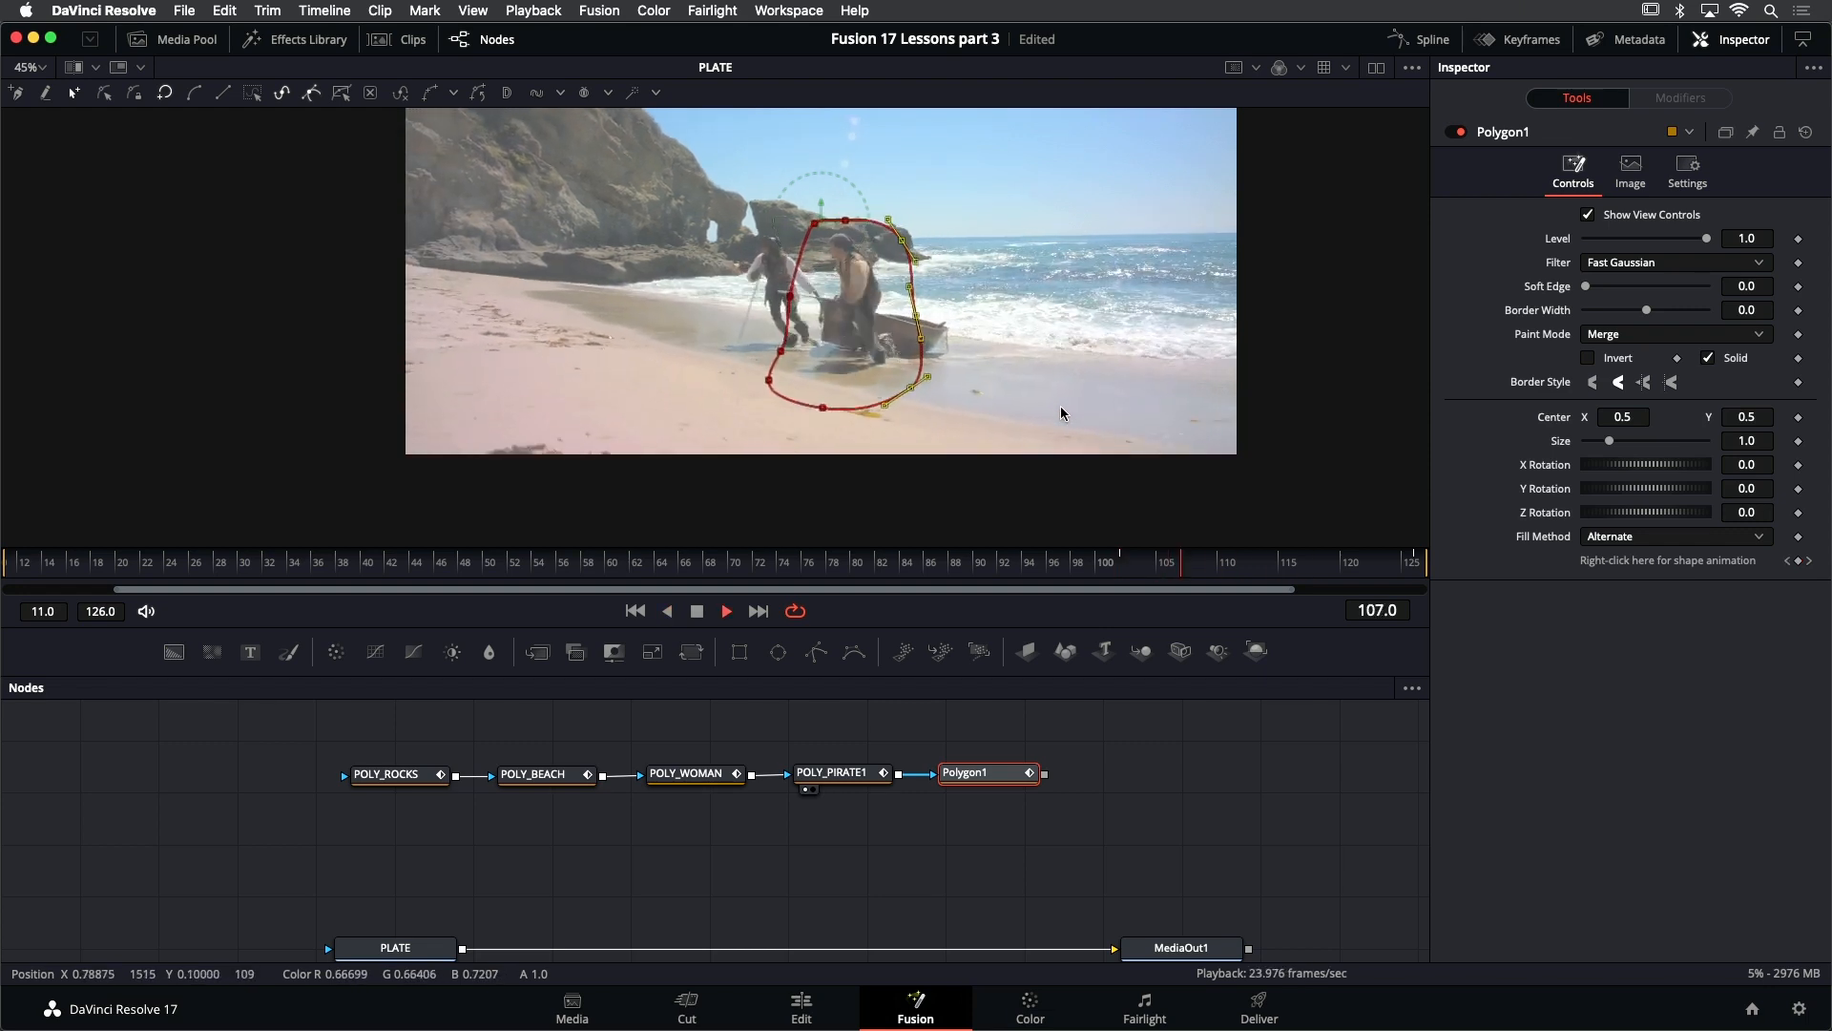
key(space)
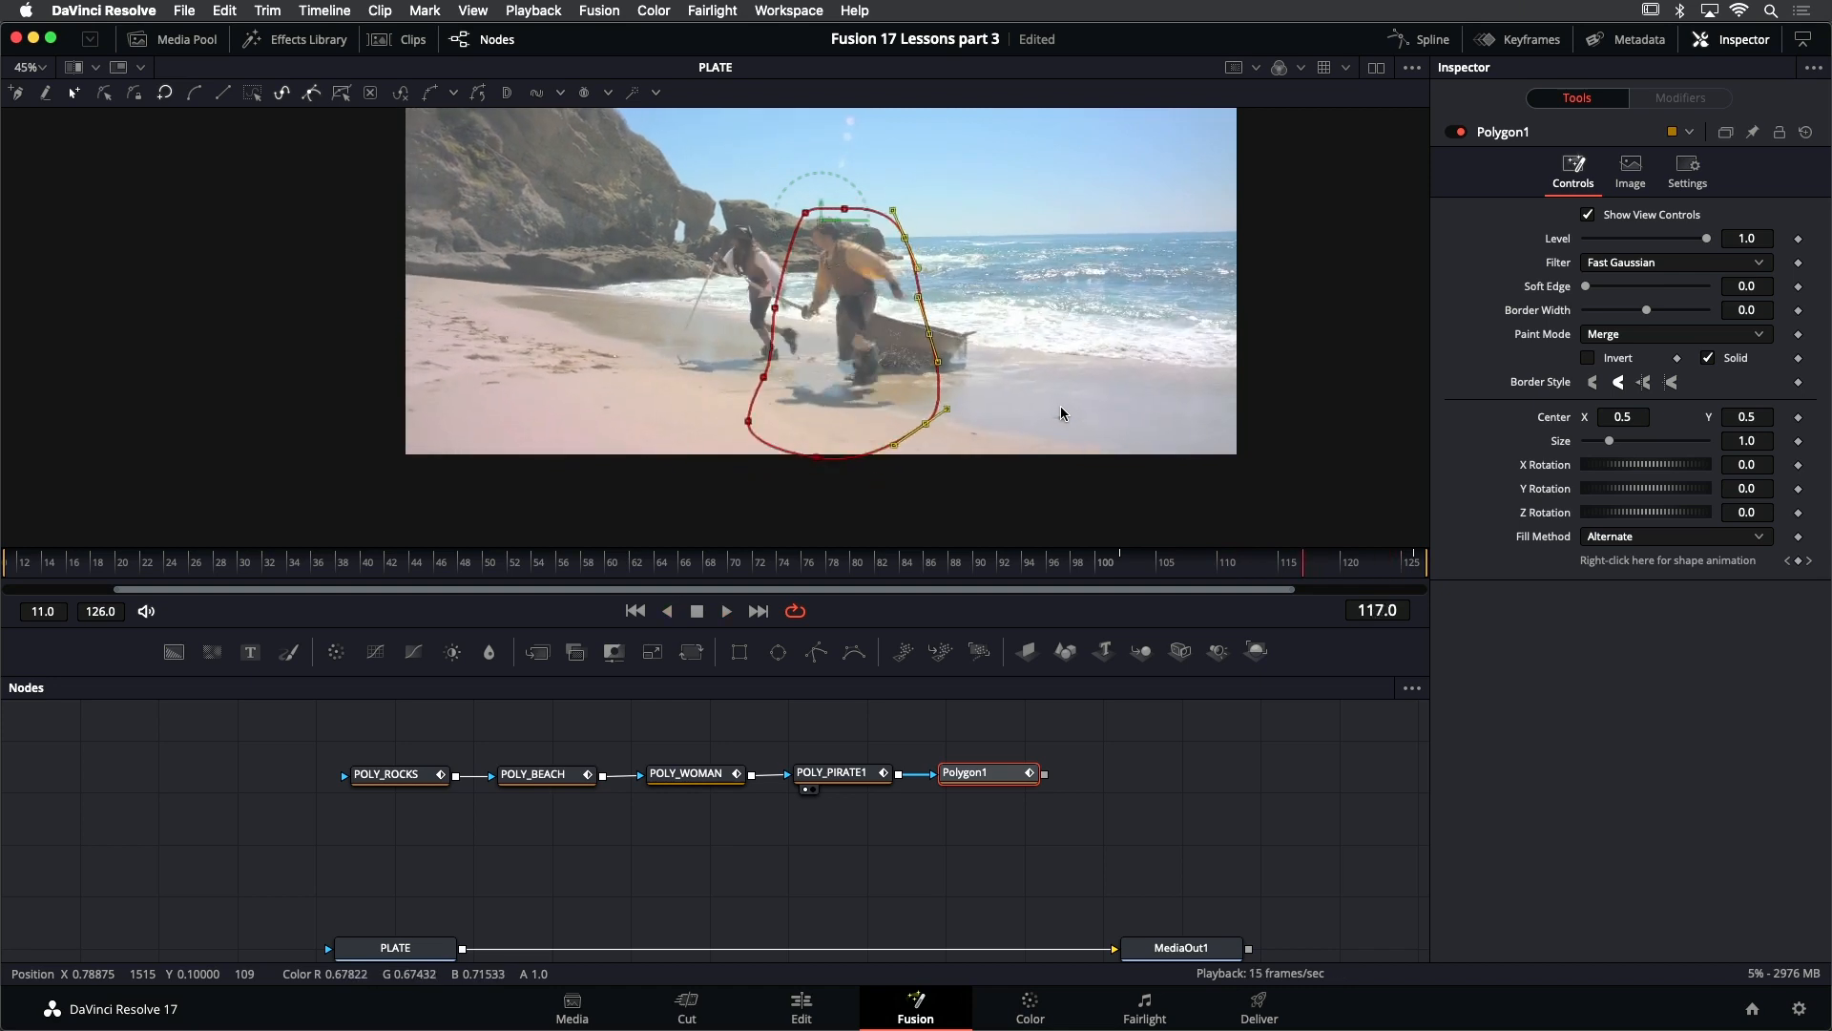
key(space)
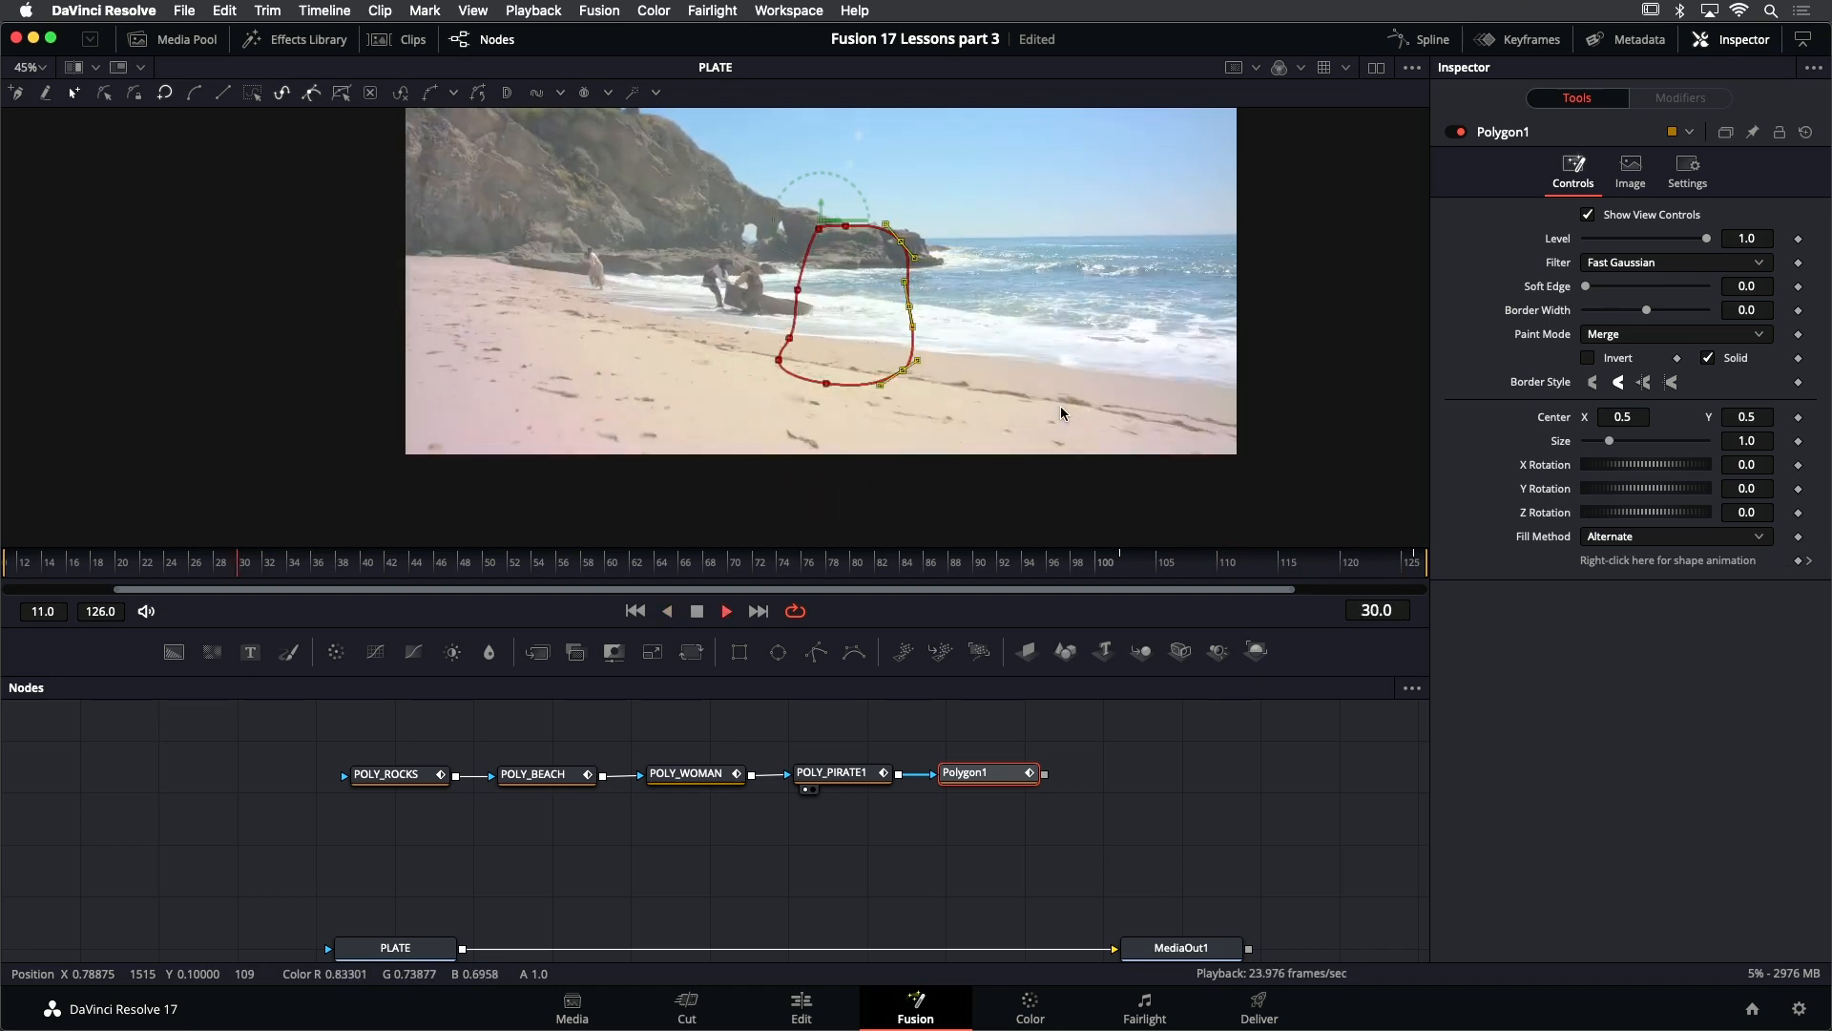
key(space)
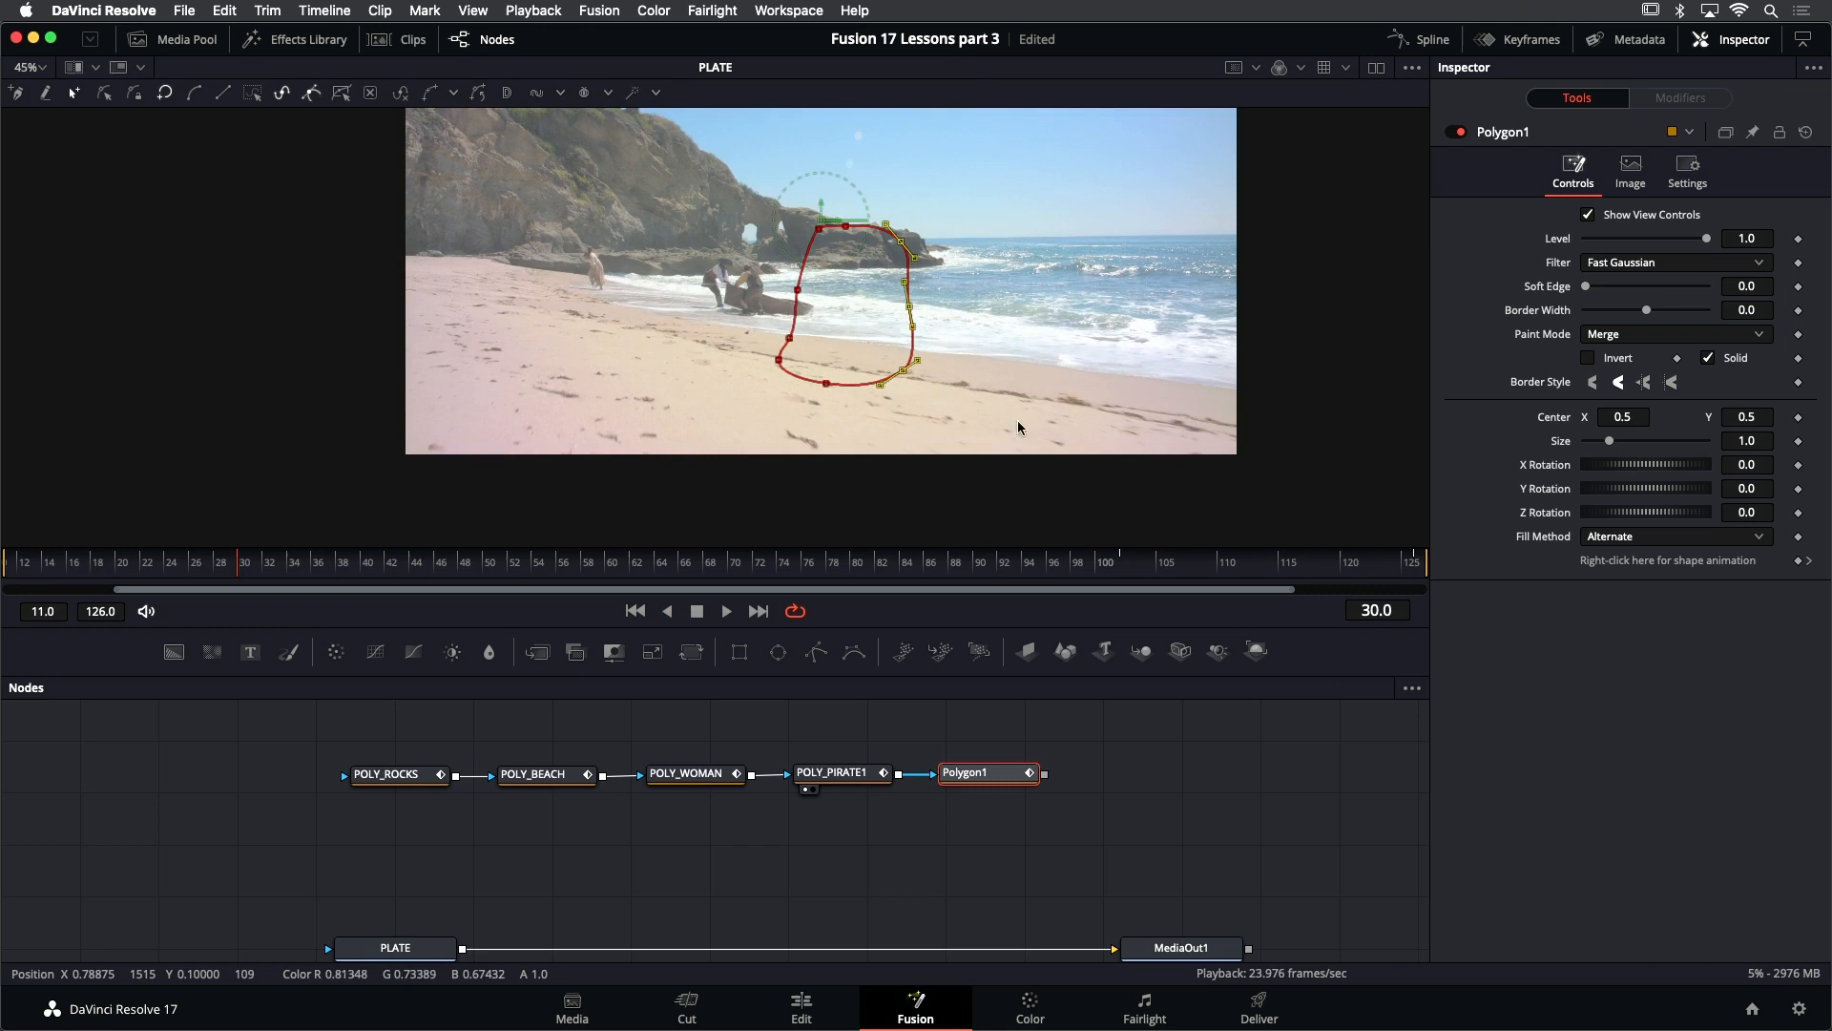
- Go to frame 11, then move and scale down the whole mask around the seaward pirate there
click(636, 611)
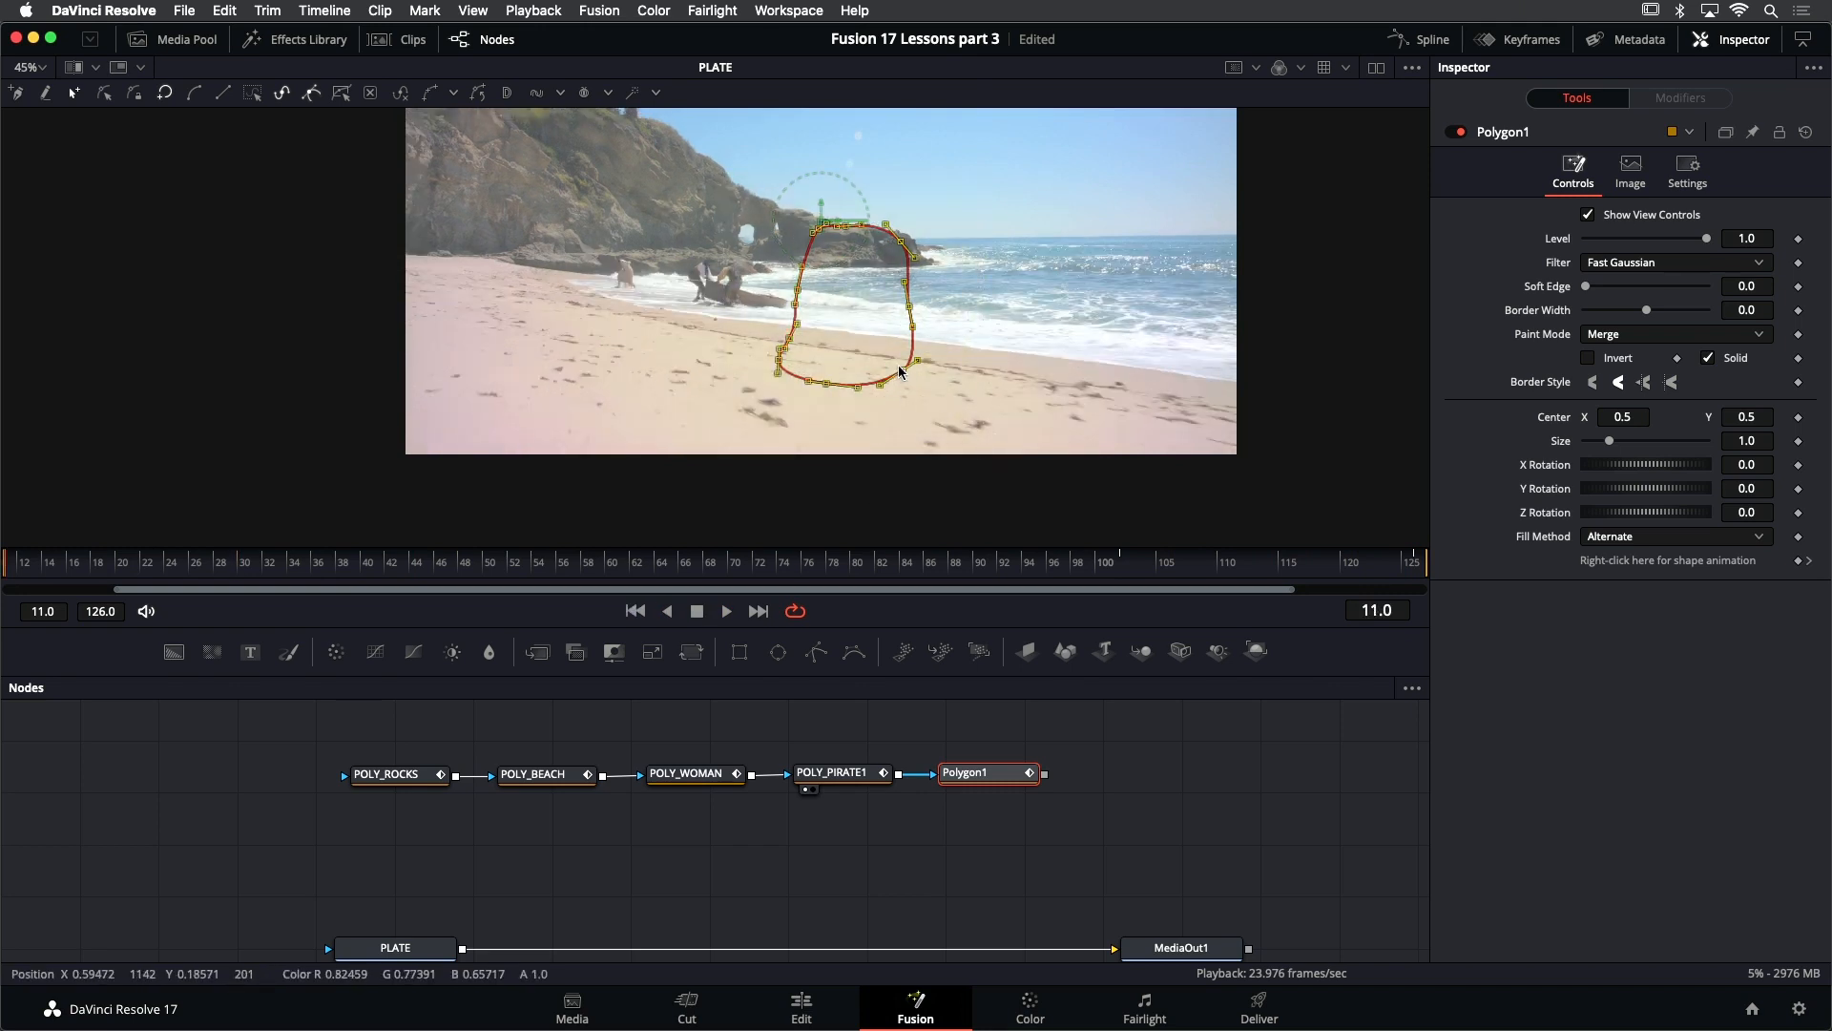
drag(790, 376, 611, 306)
key(s)
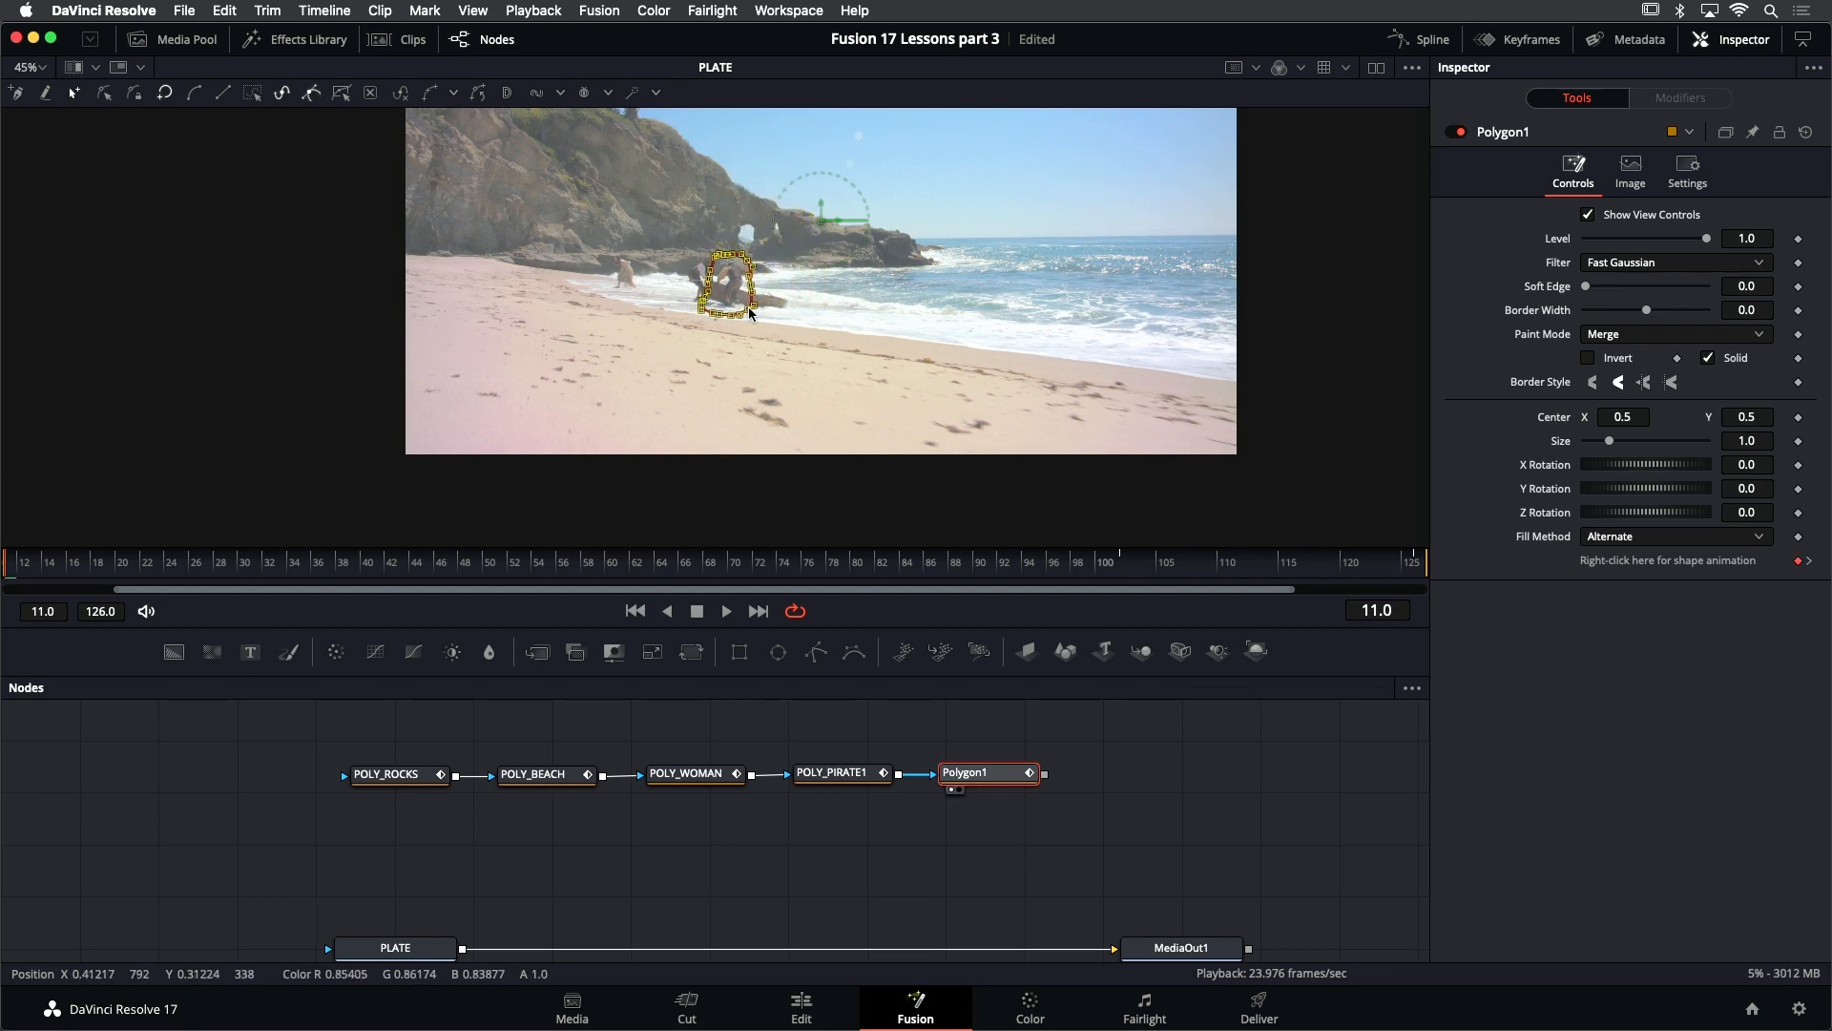
- Play to frame 55, reposition and shrink the whole mask around the seaward pirate there, and play the shot to check it
key(space)
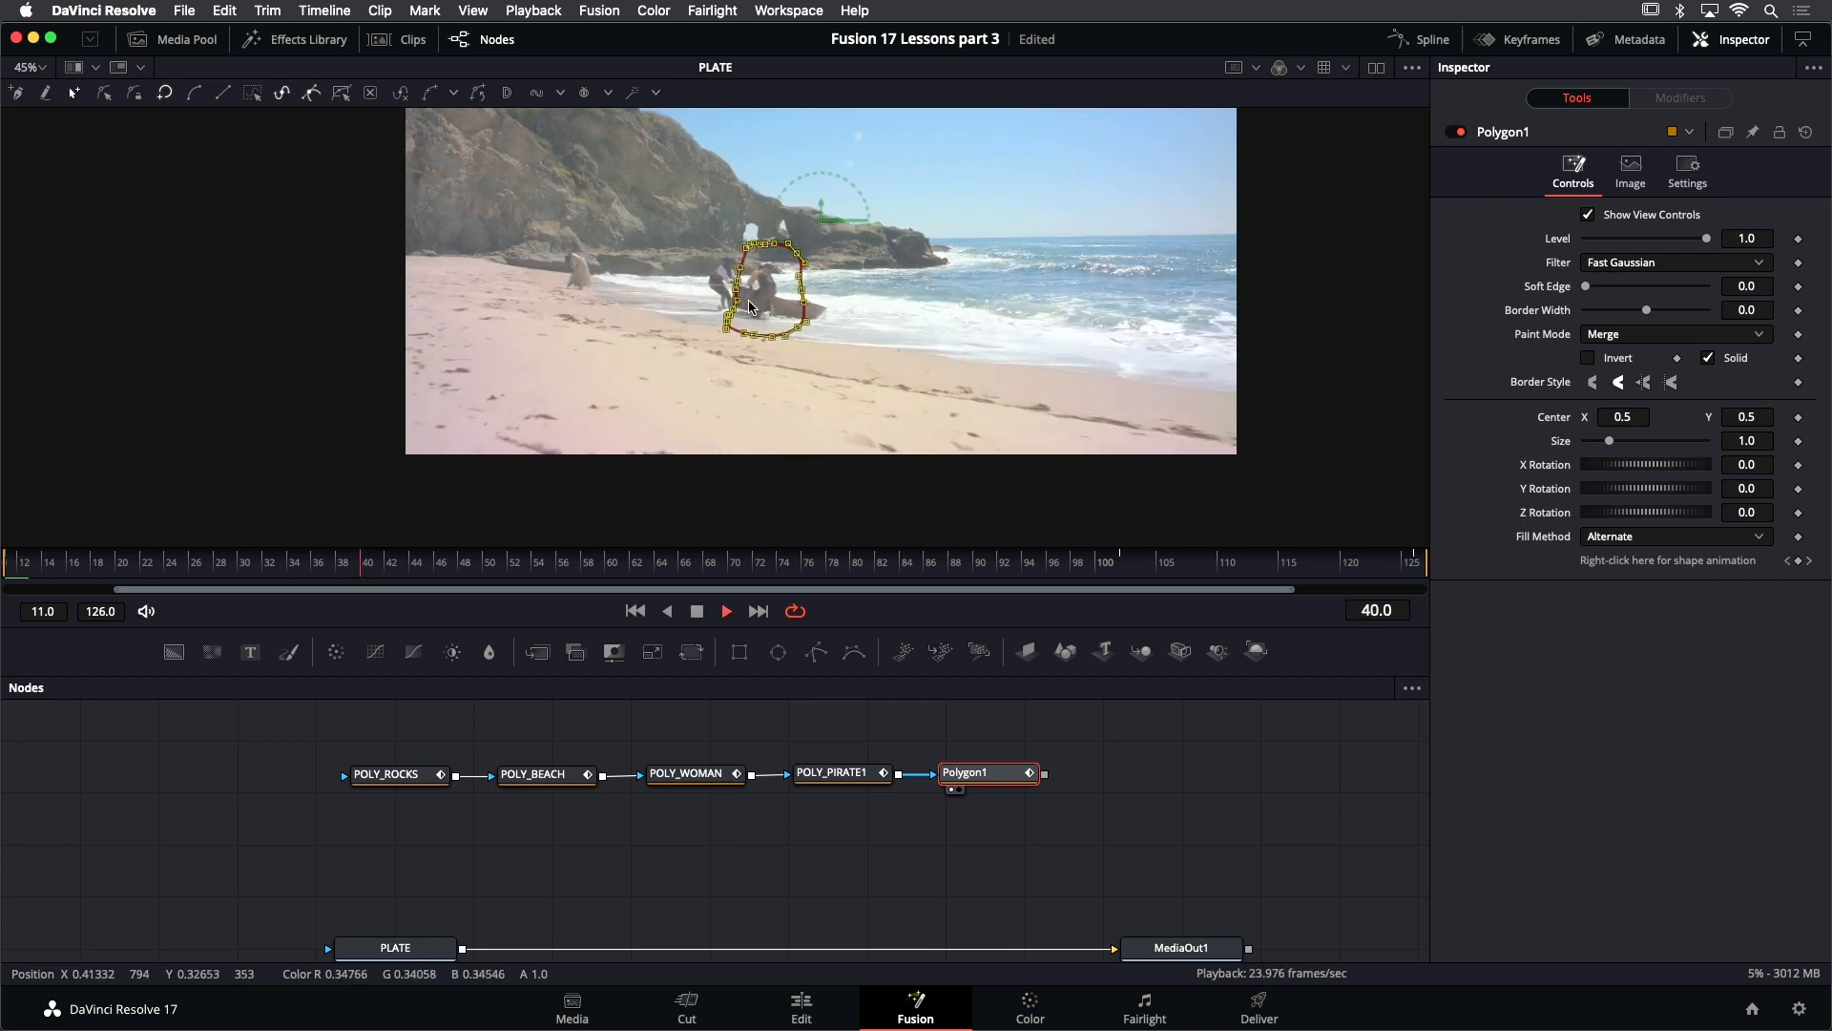
key(space)
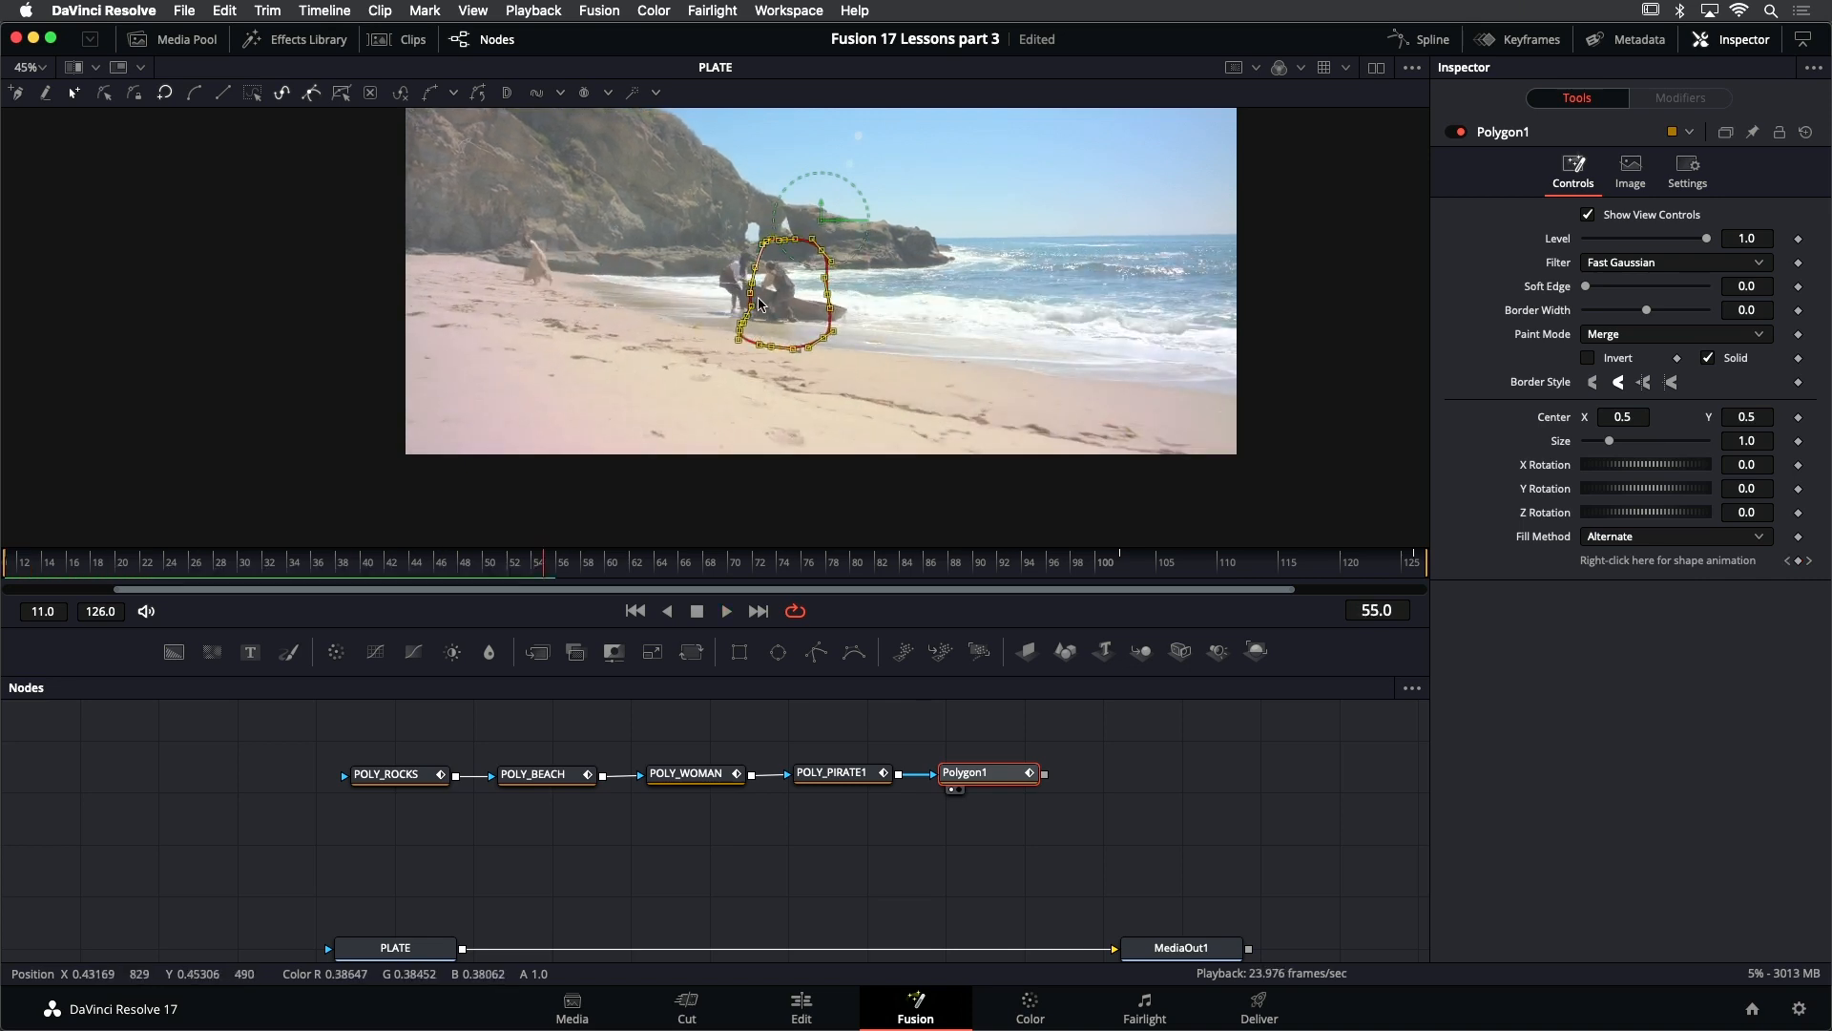
drag(741, 332, 738, 321)
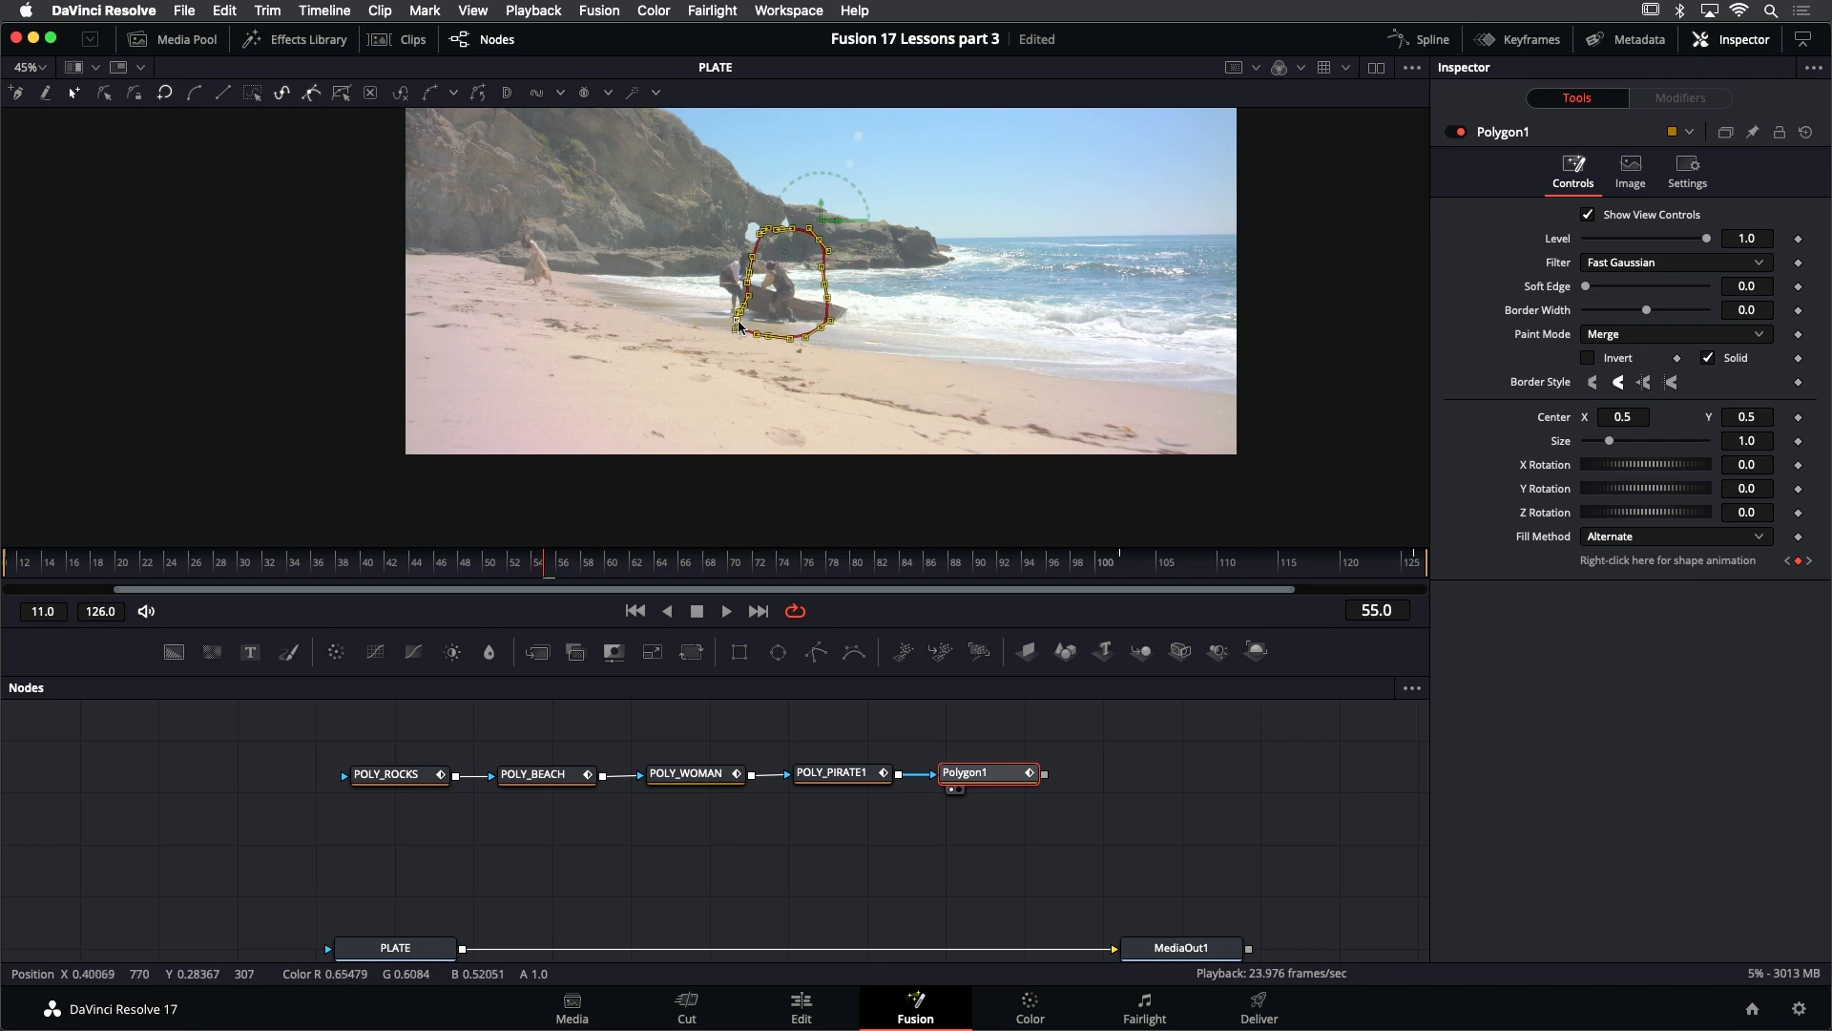
key(shift+space)
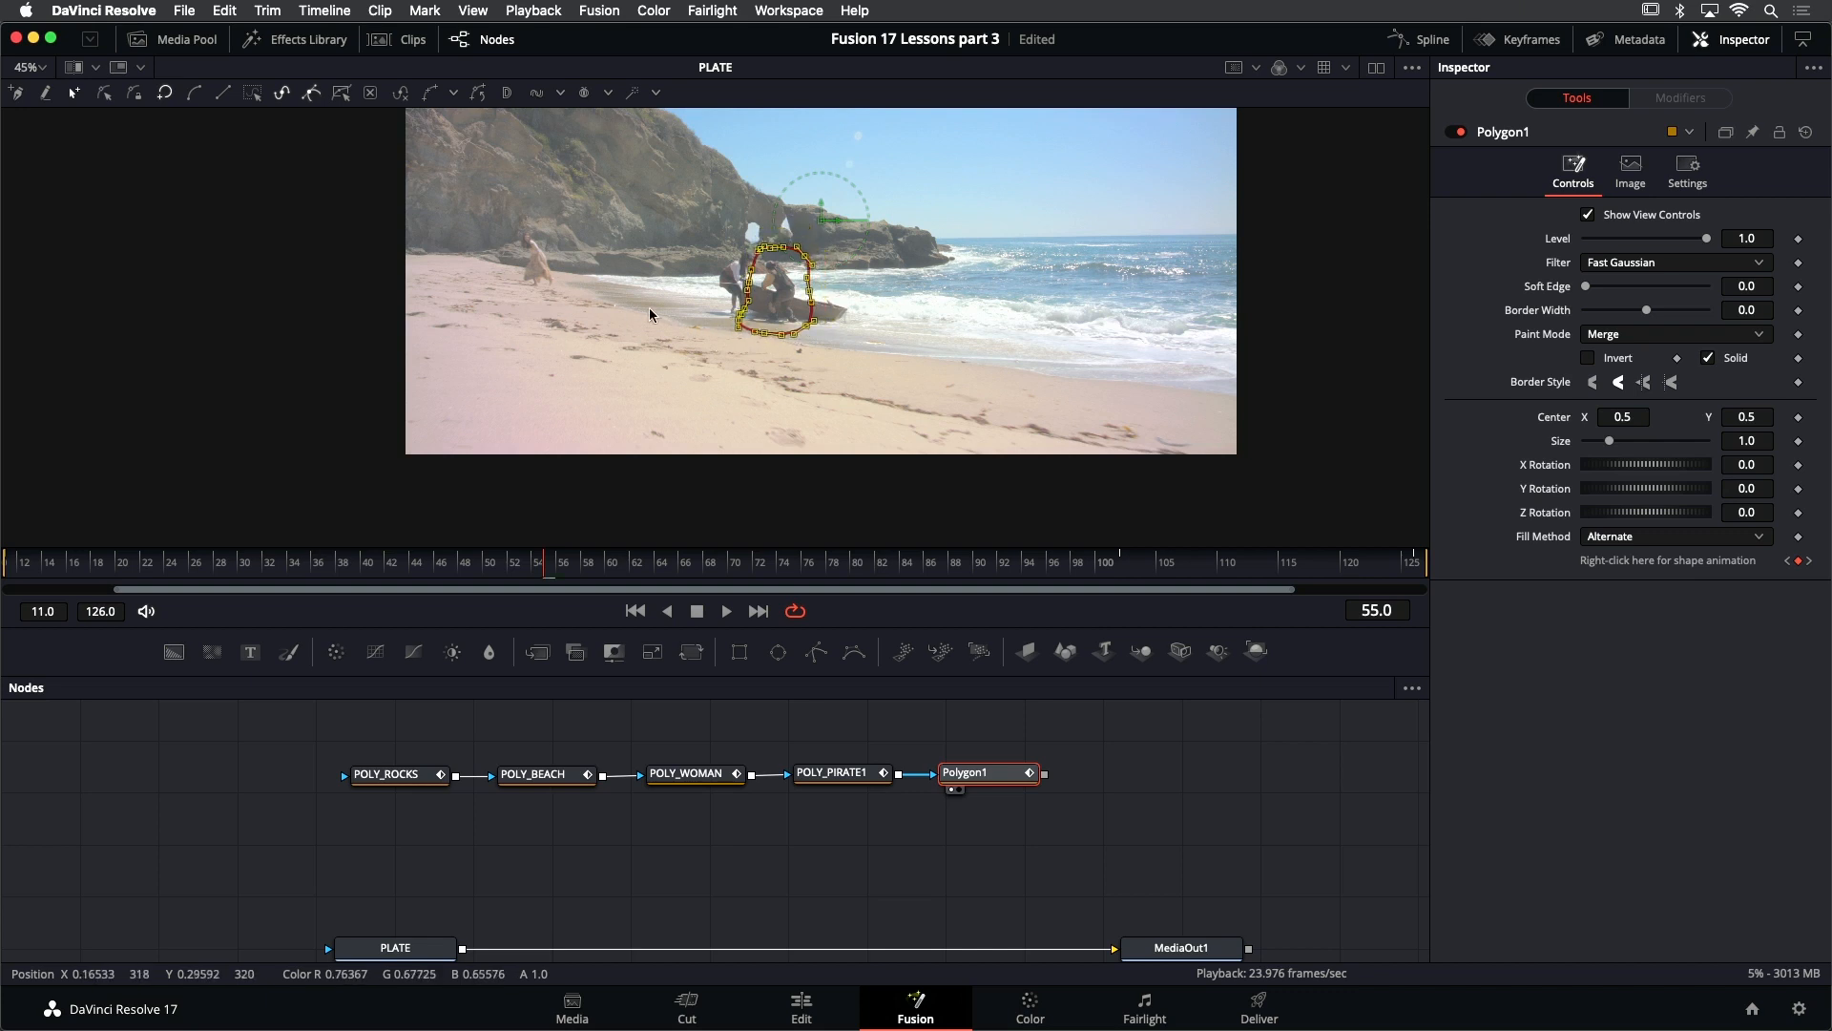
key(space)
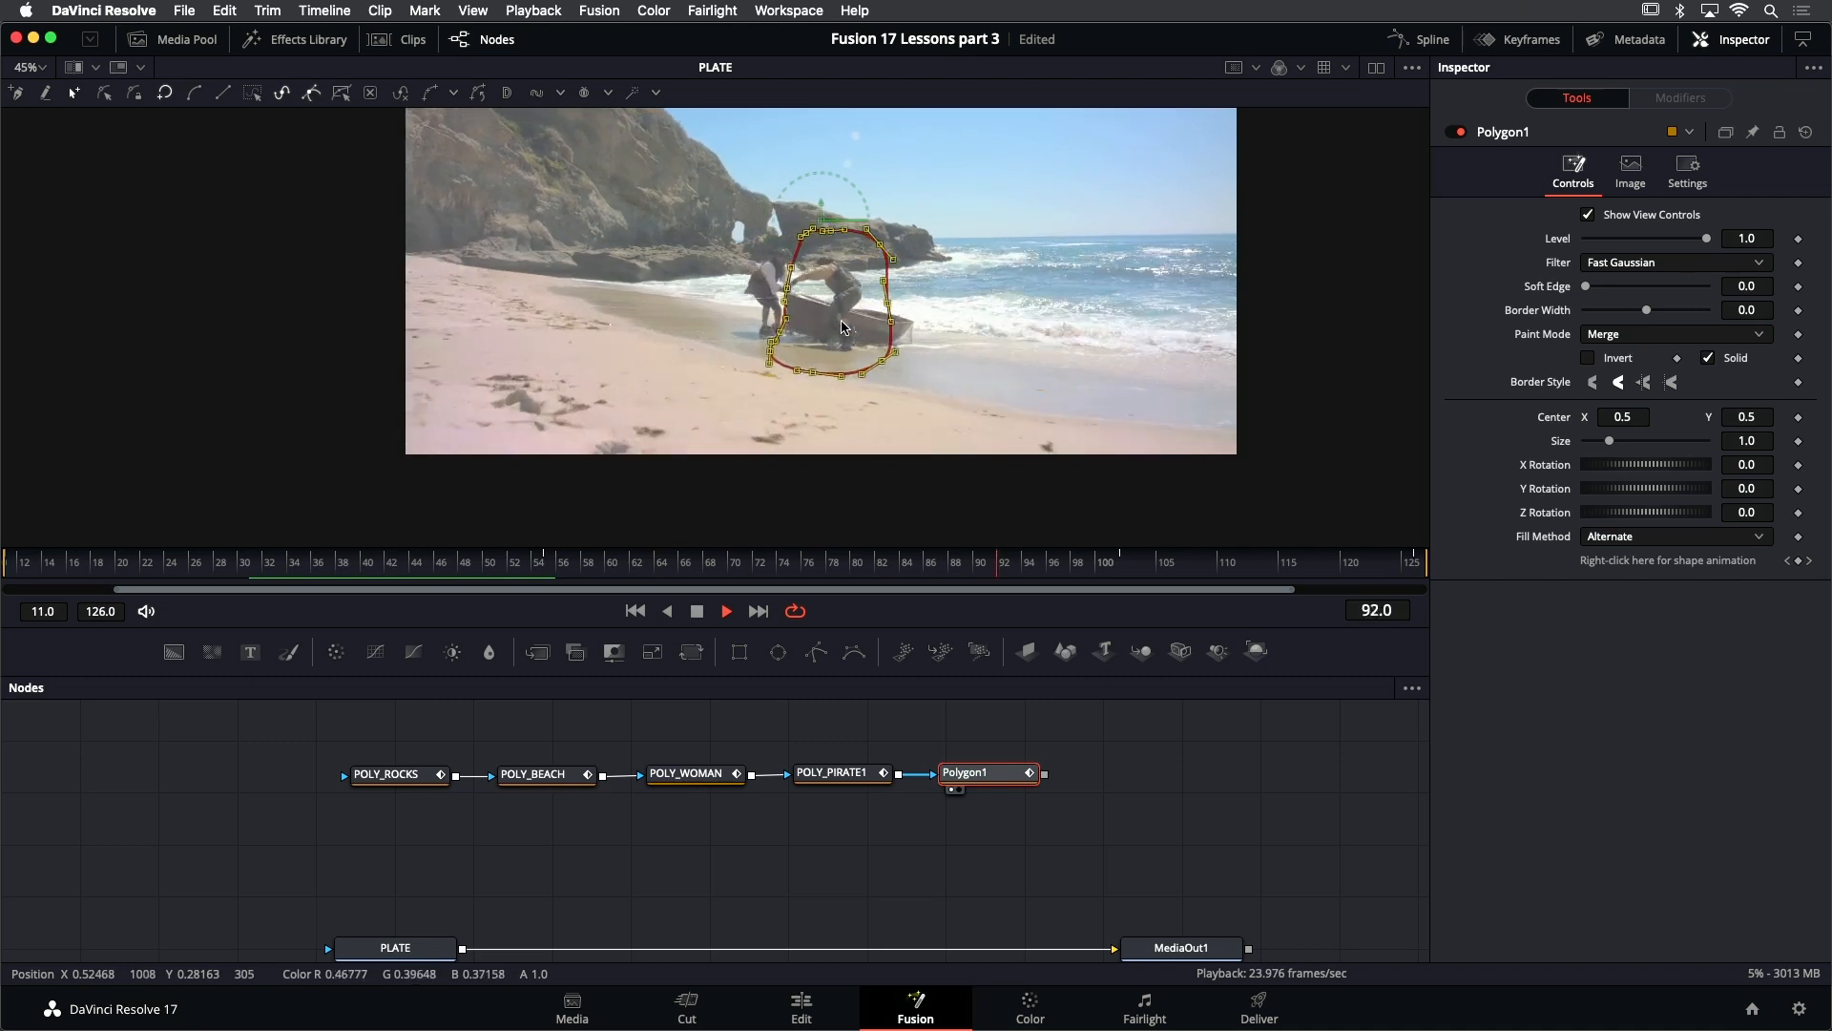
key(space)
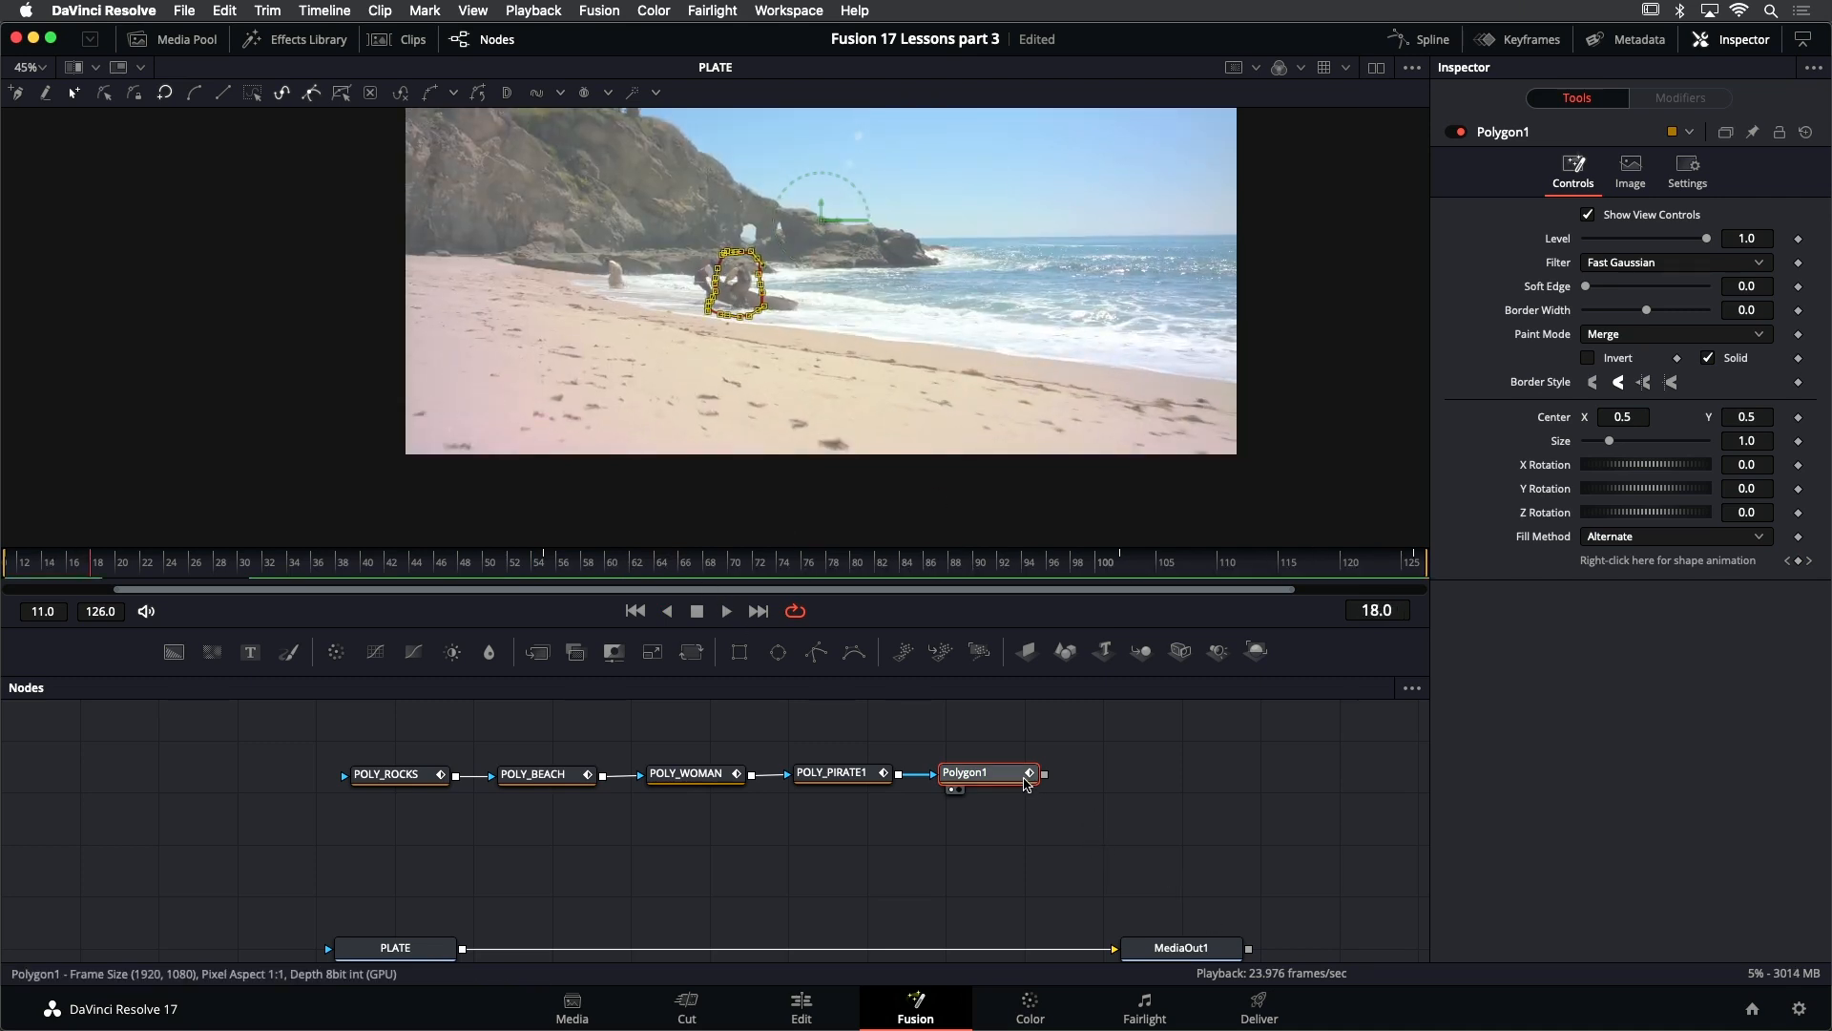
- Rename the second pirate mask's node POLY_PIRATE2 and save the project
right_click(1518, 132)
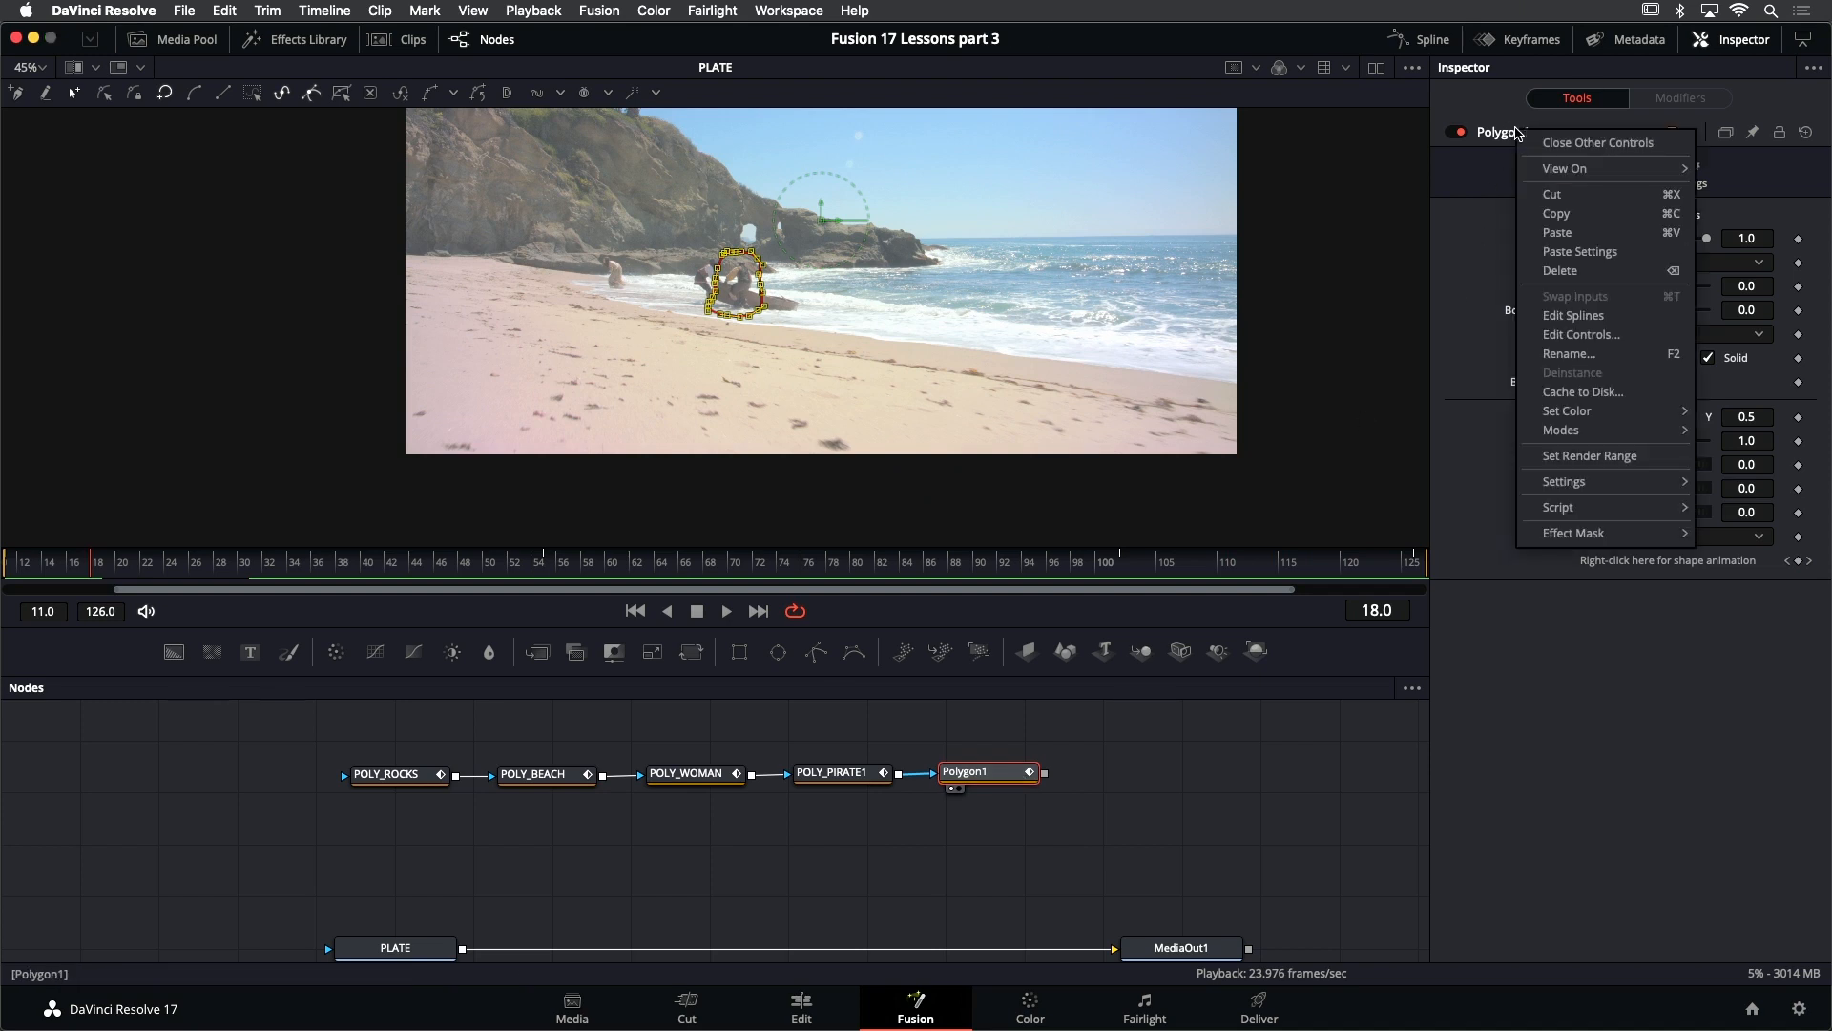
click(1583, 360)
text(POLY_PIRATE2)
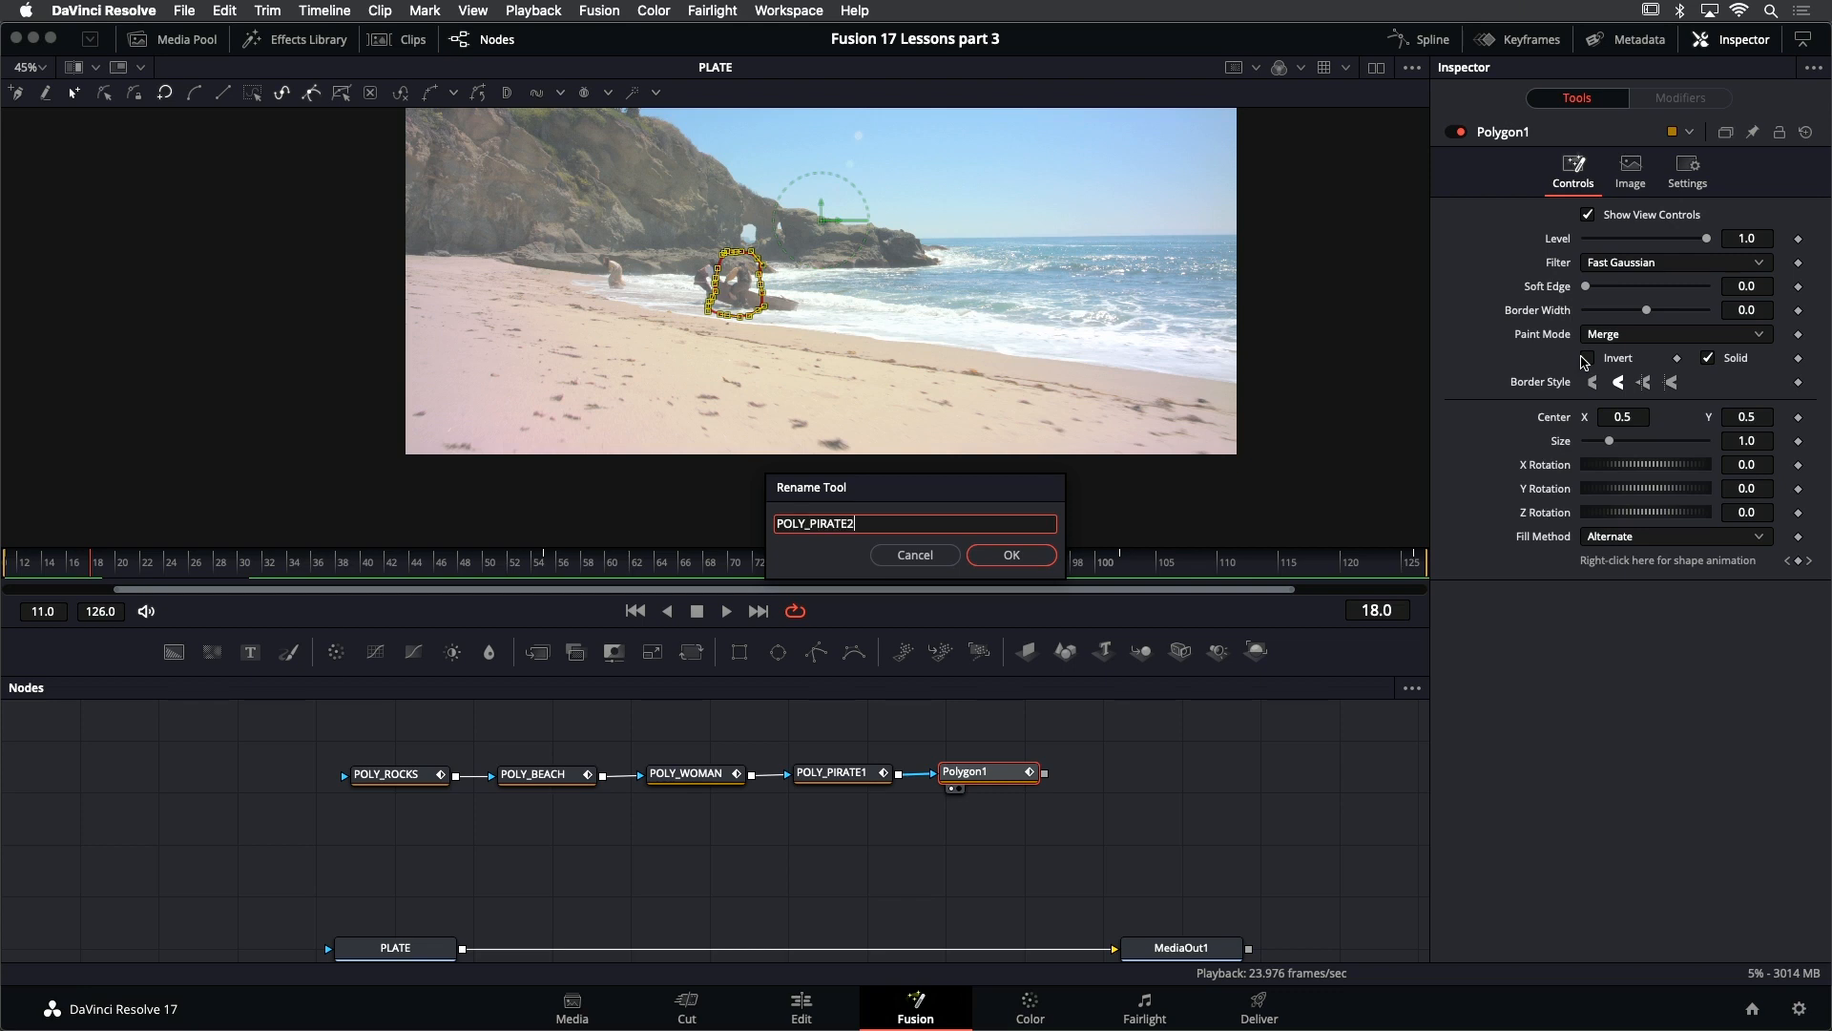
key(Return)
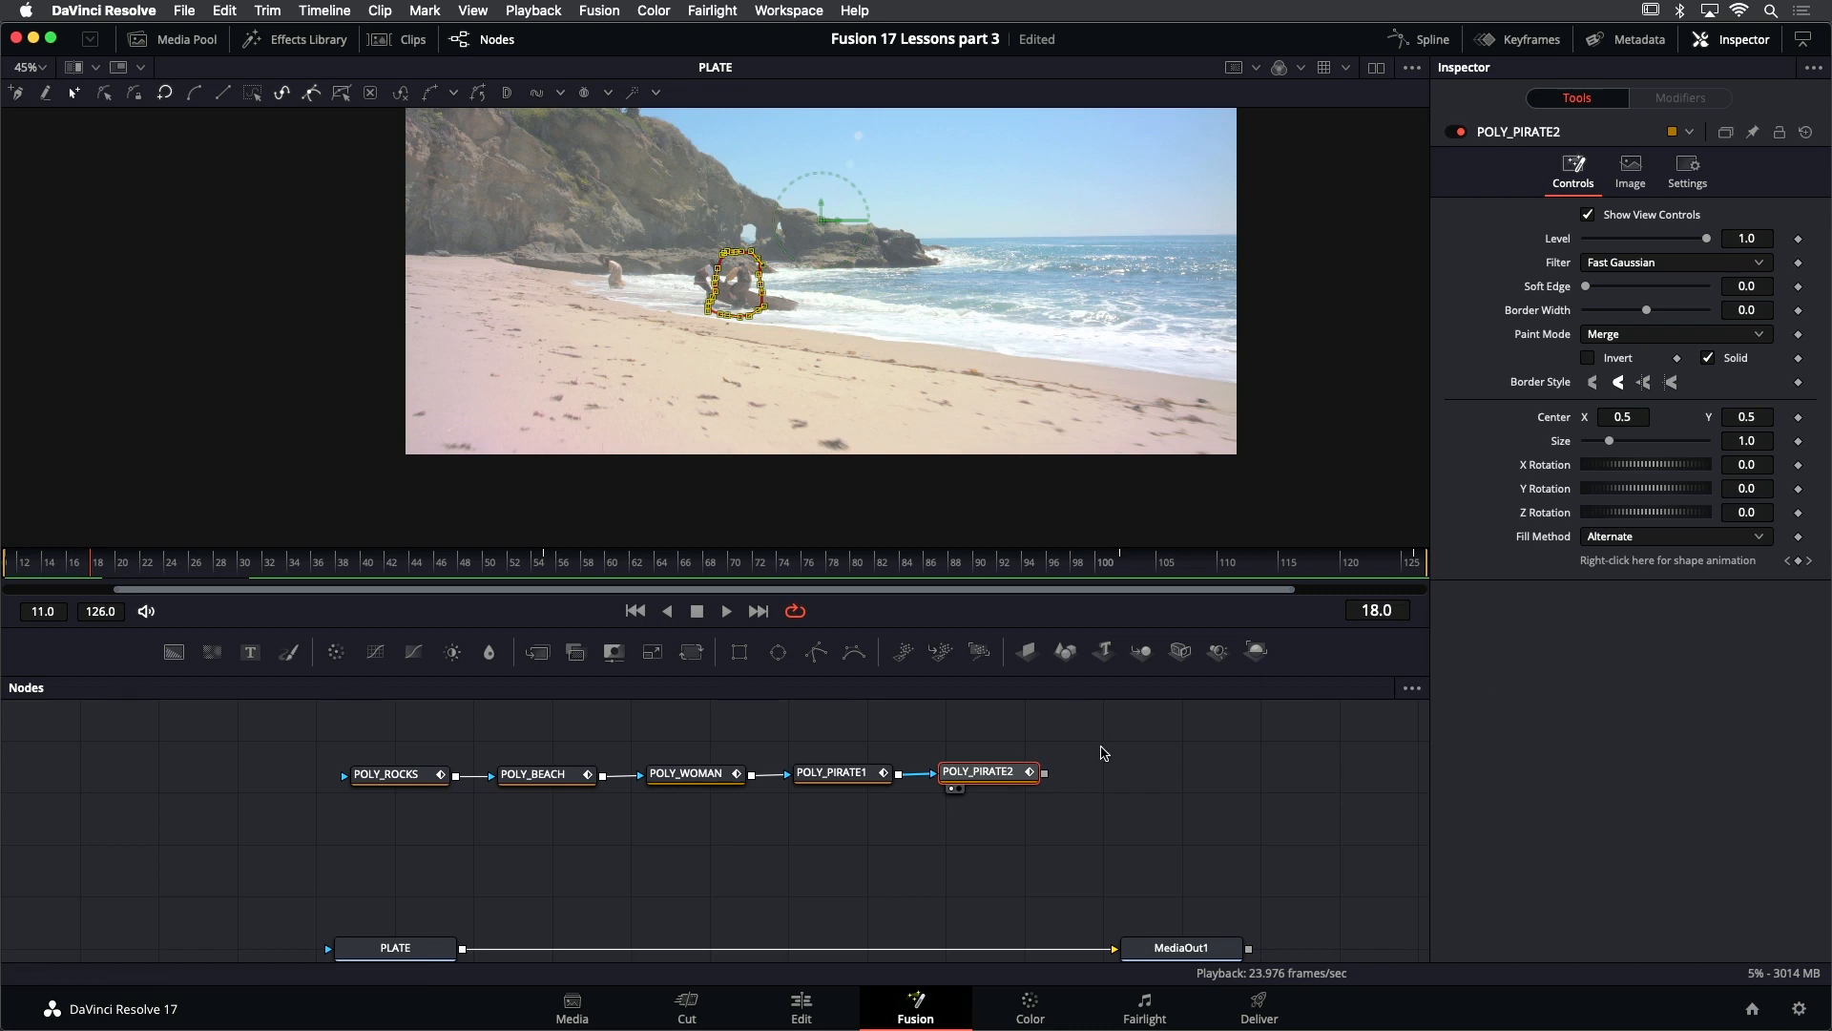
key(super+s)
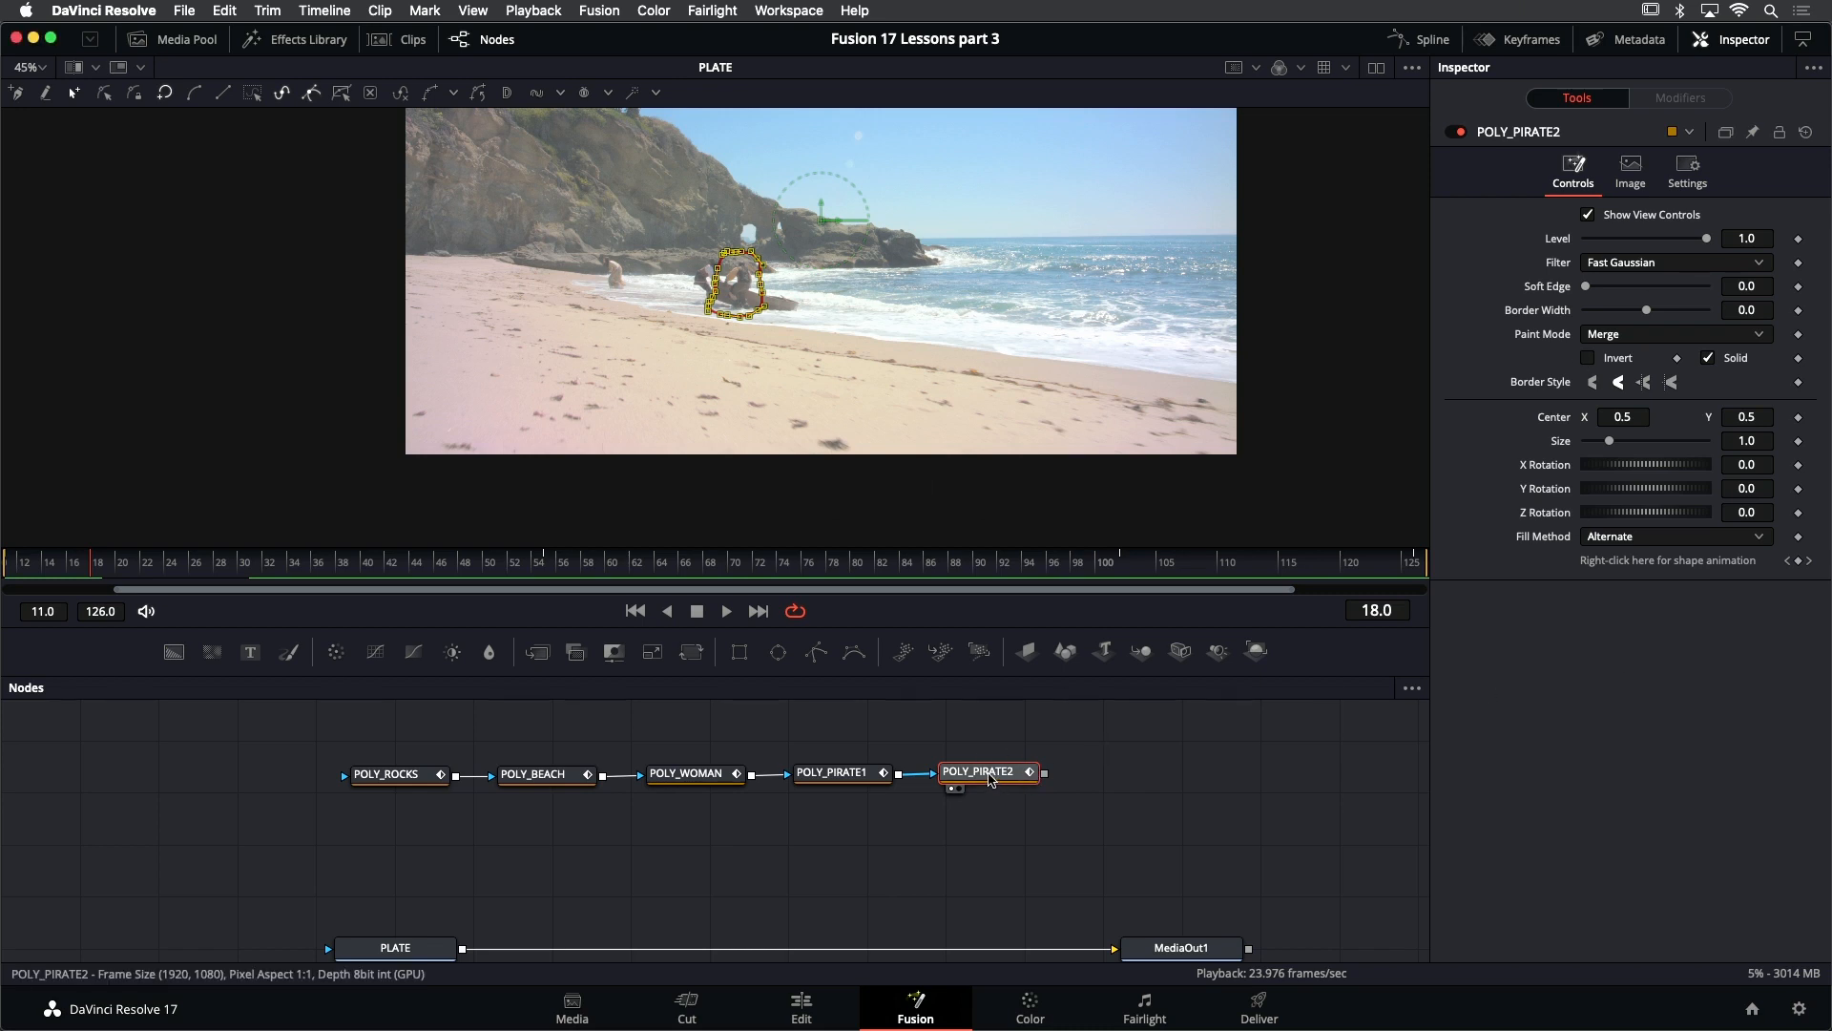
- Display POLY_PIRATE2's output in the viewer, deselect the node to inspect the combined matte, and select it again
mouse_move(990, 779)
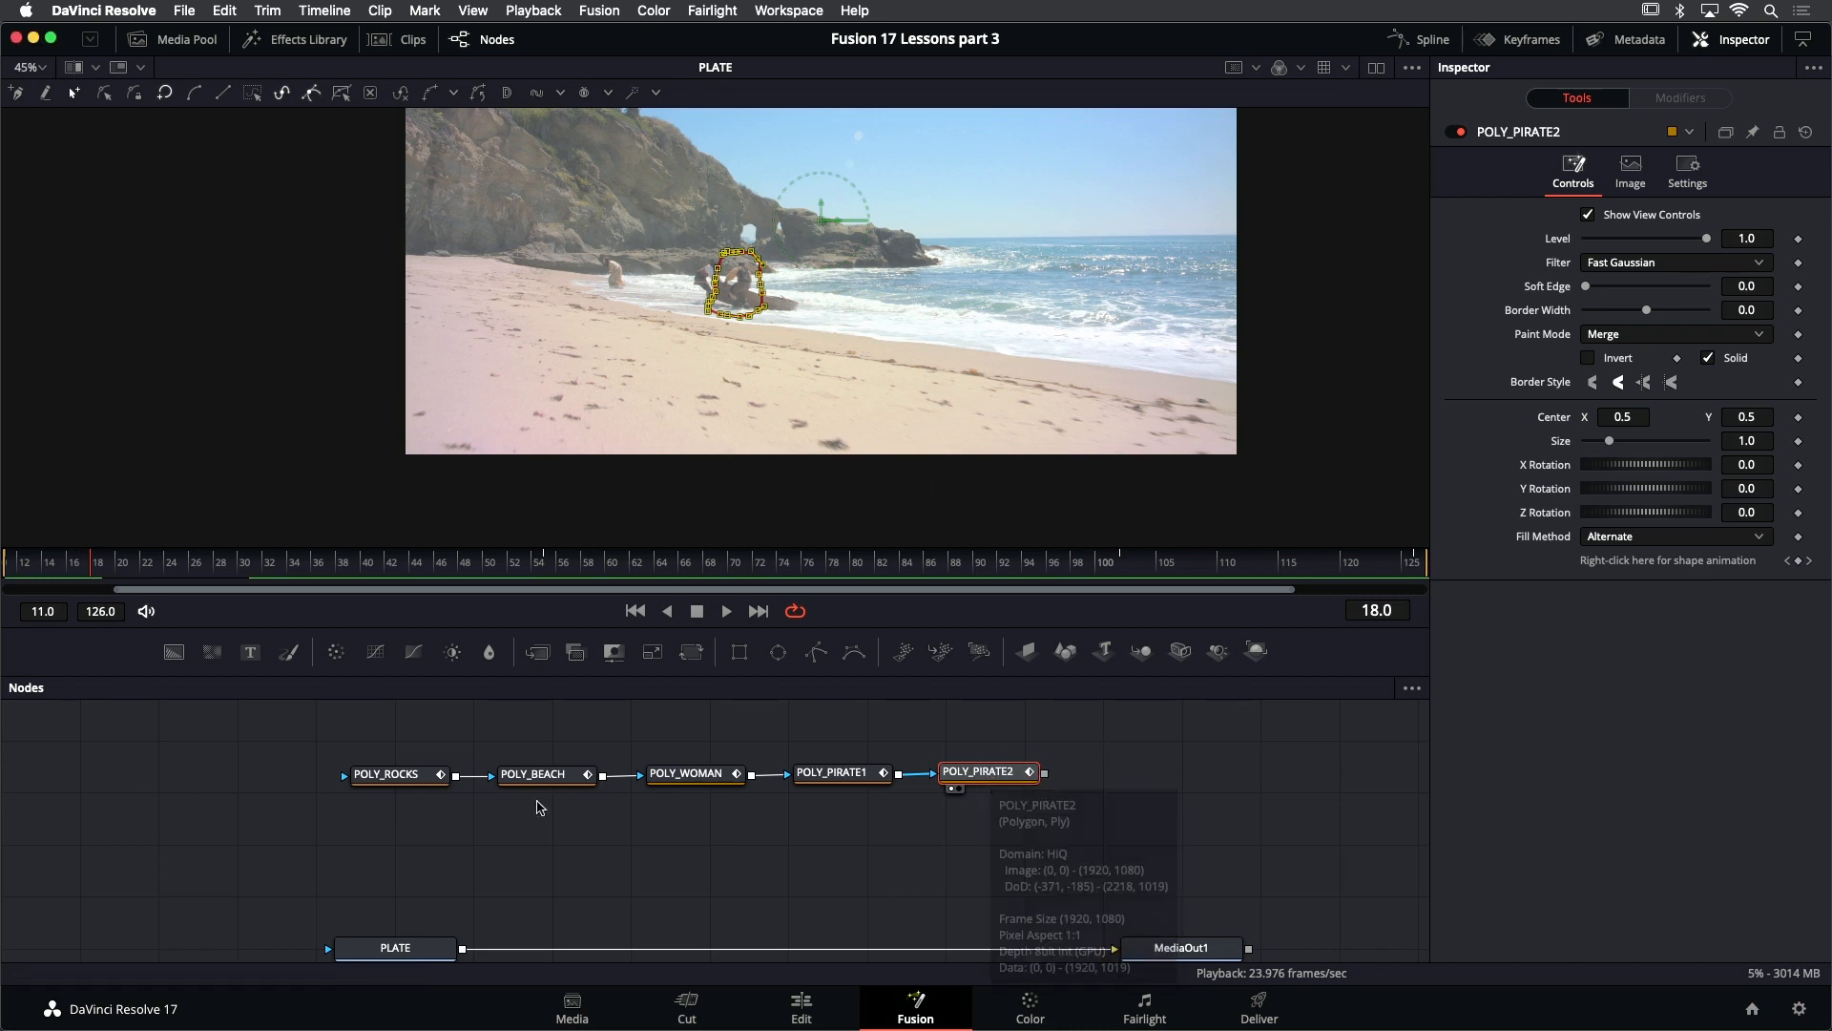
drag(990, 779, 1034, 304)
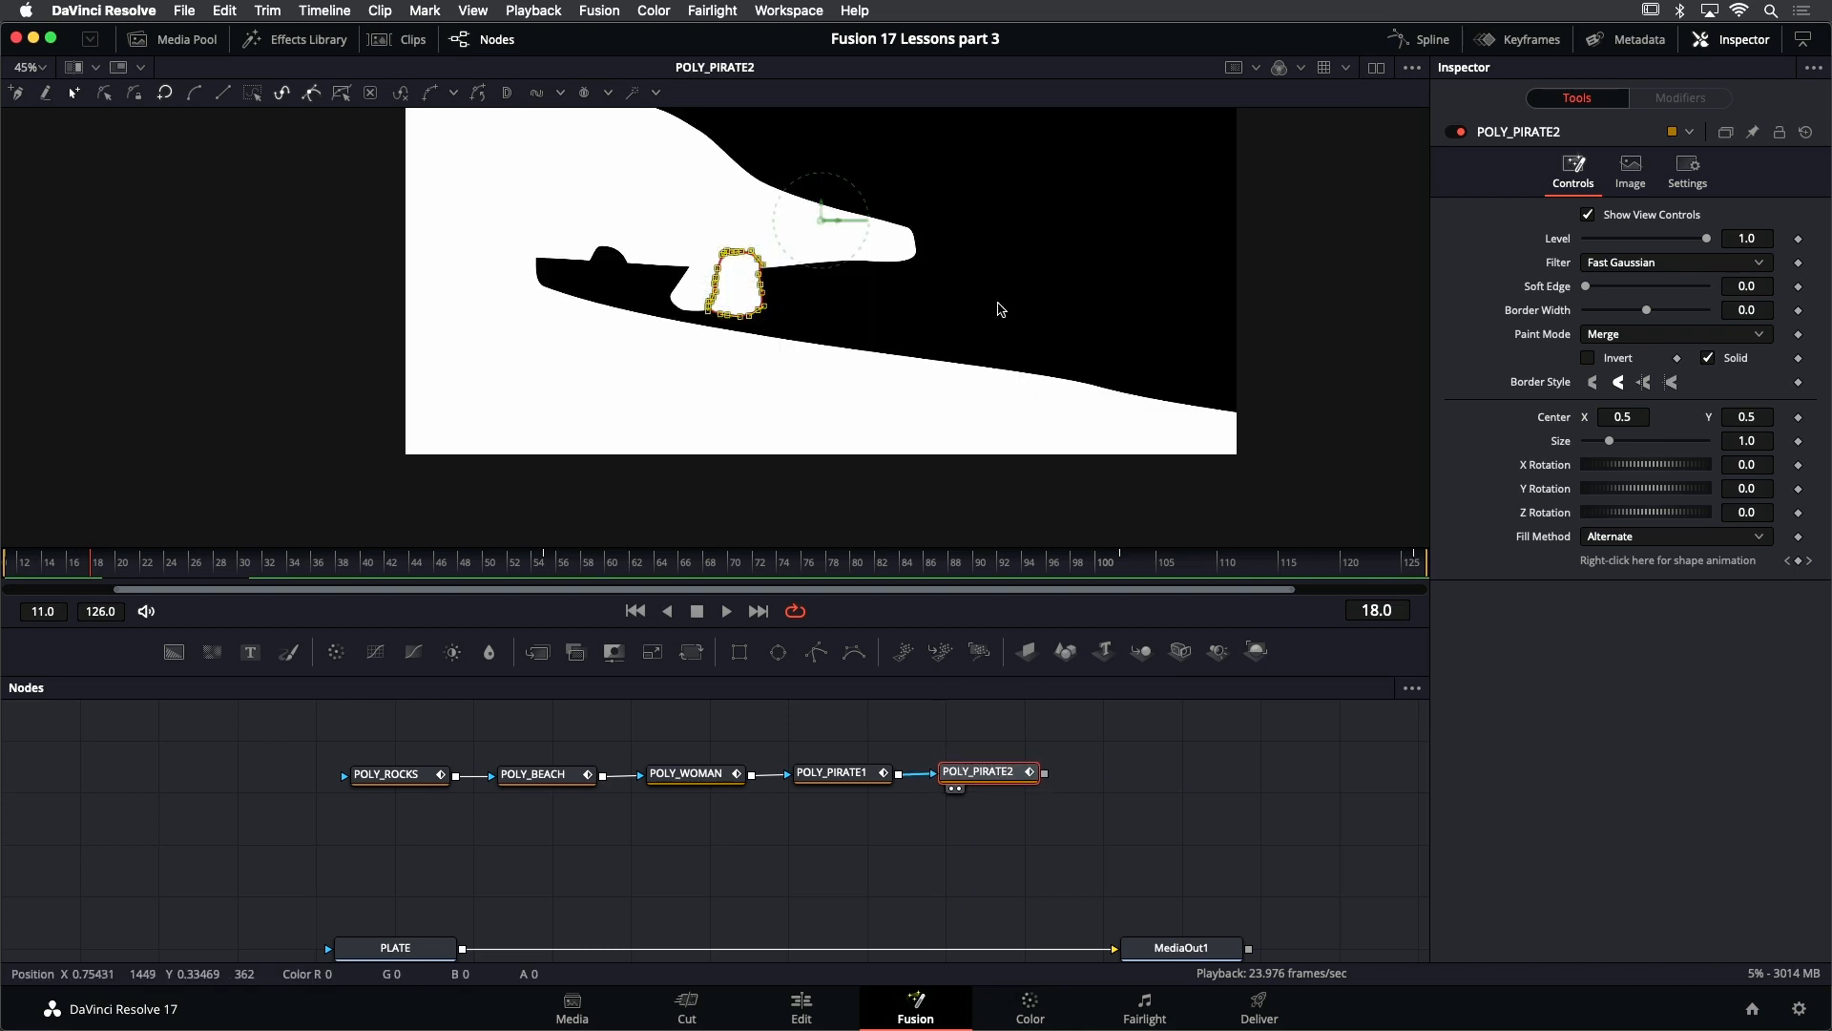
click(847, 749)
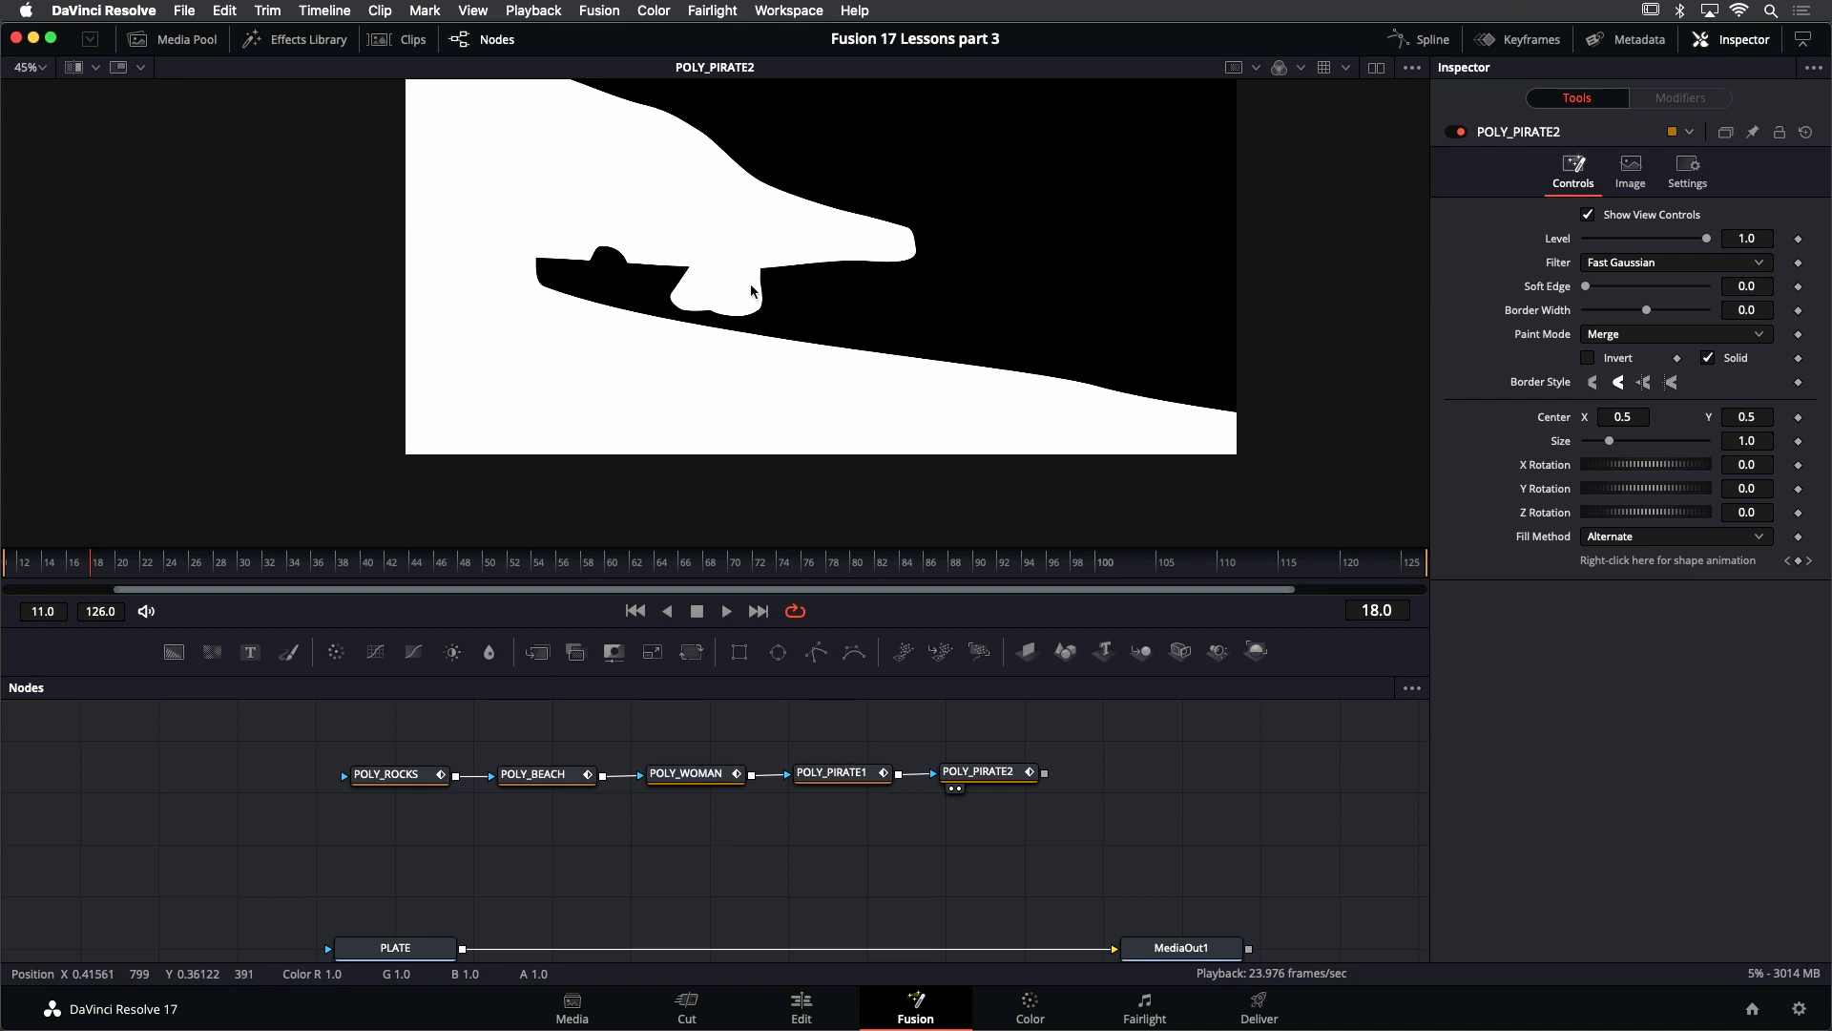
click(980, 772)
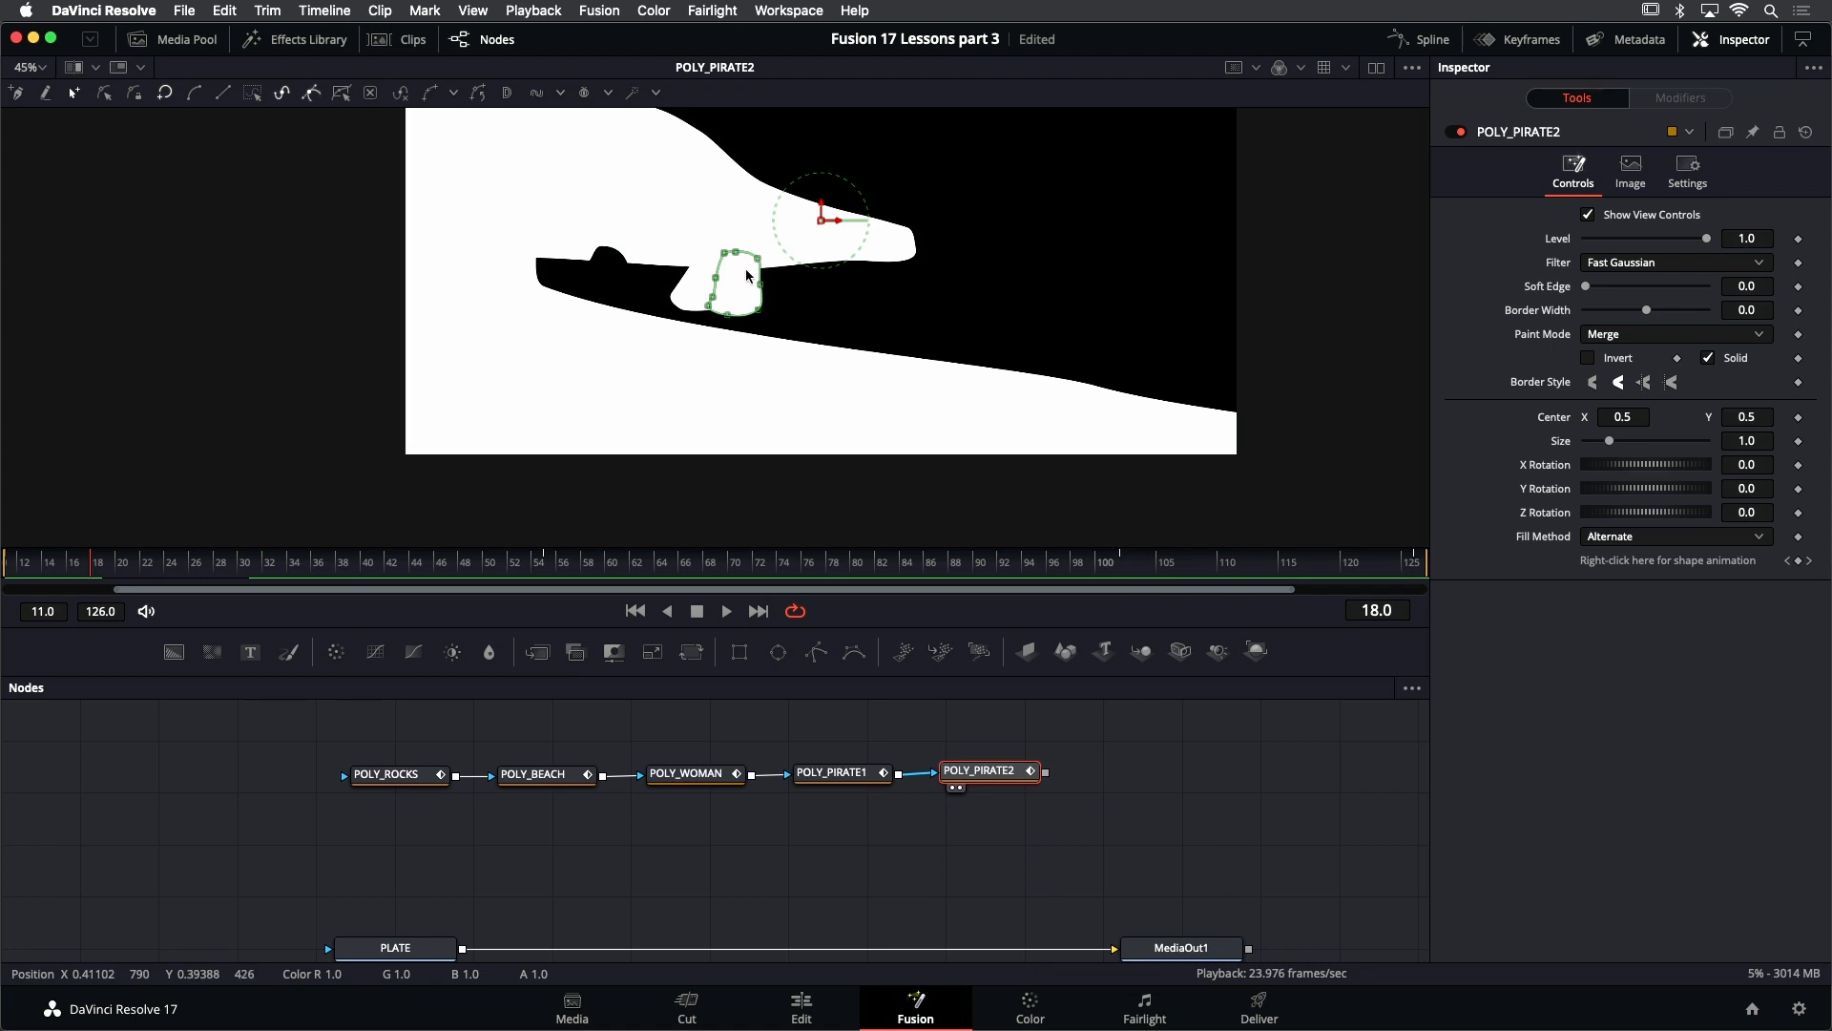
- Set the Paint Mode of the POLY_PIRATE2 and POLY_PIRATE1 masks to Subtract
click(1620, 336)
click(1623, 399)
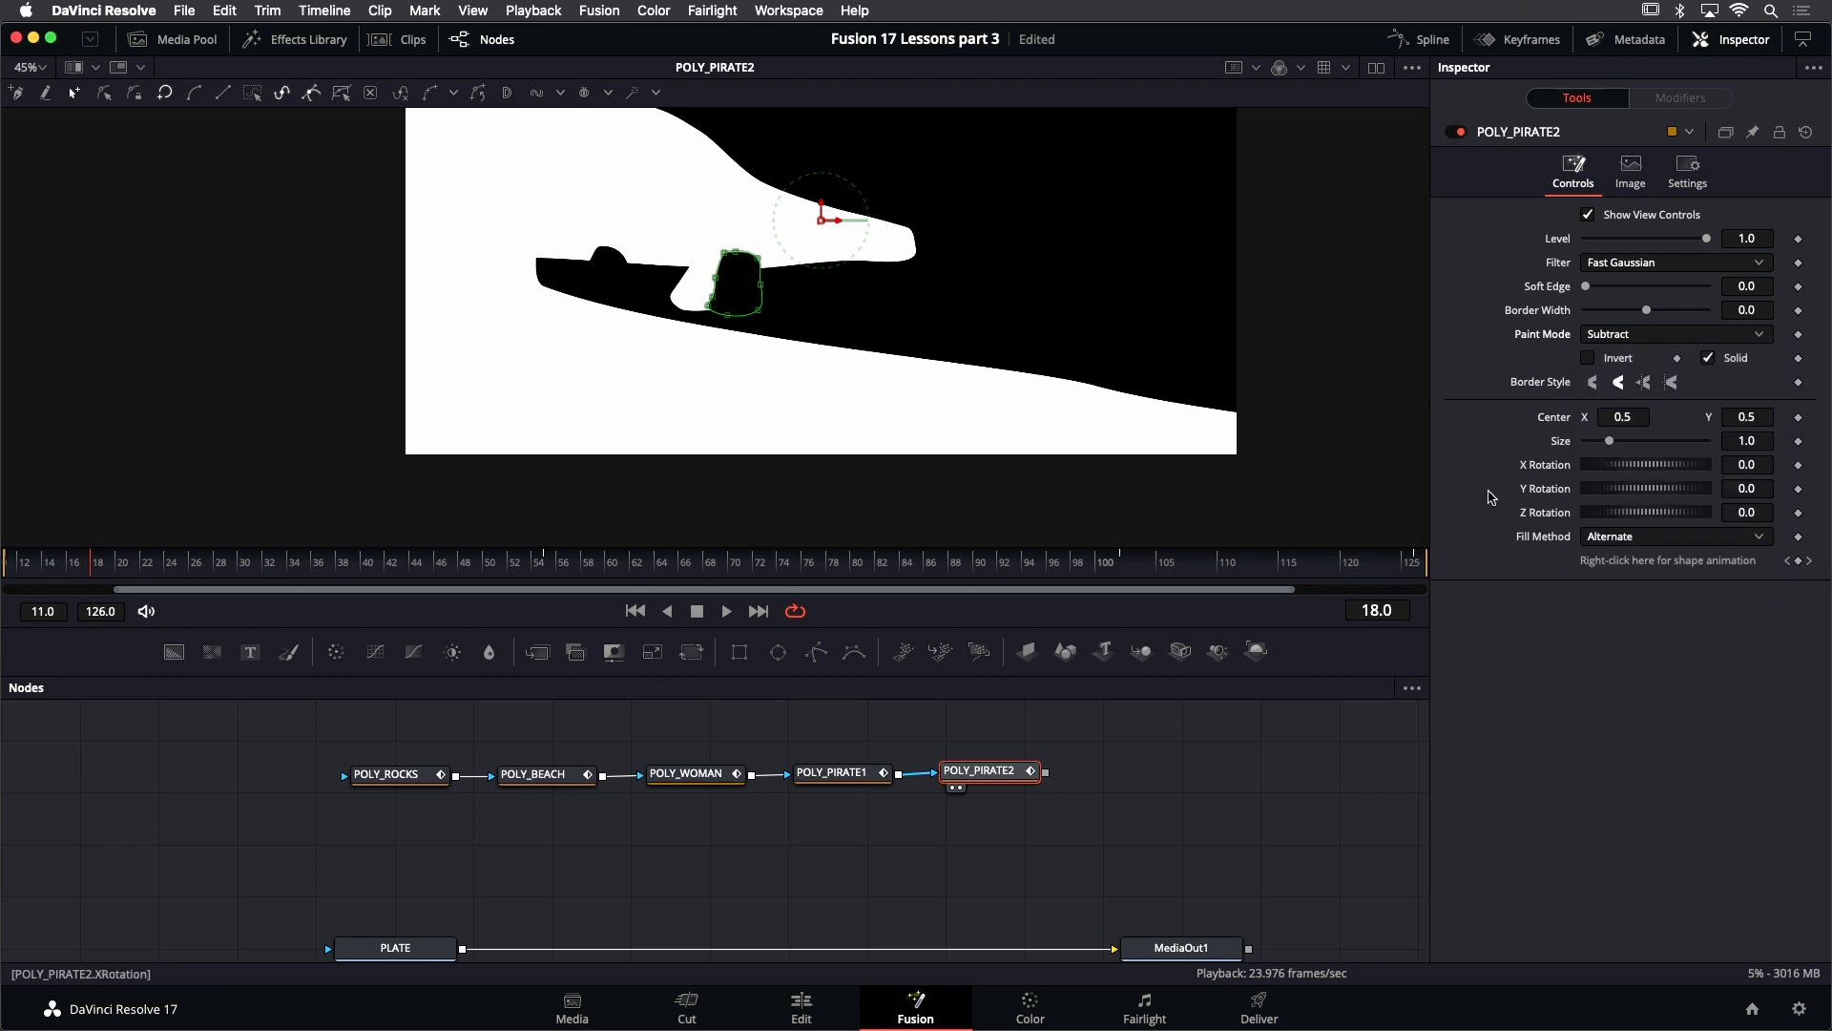
click(845, 773)
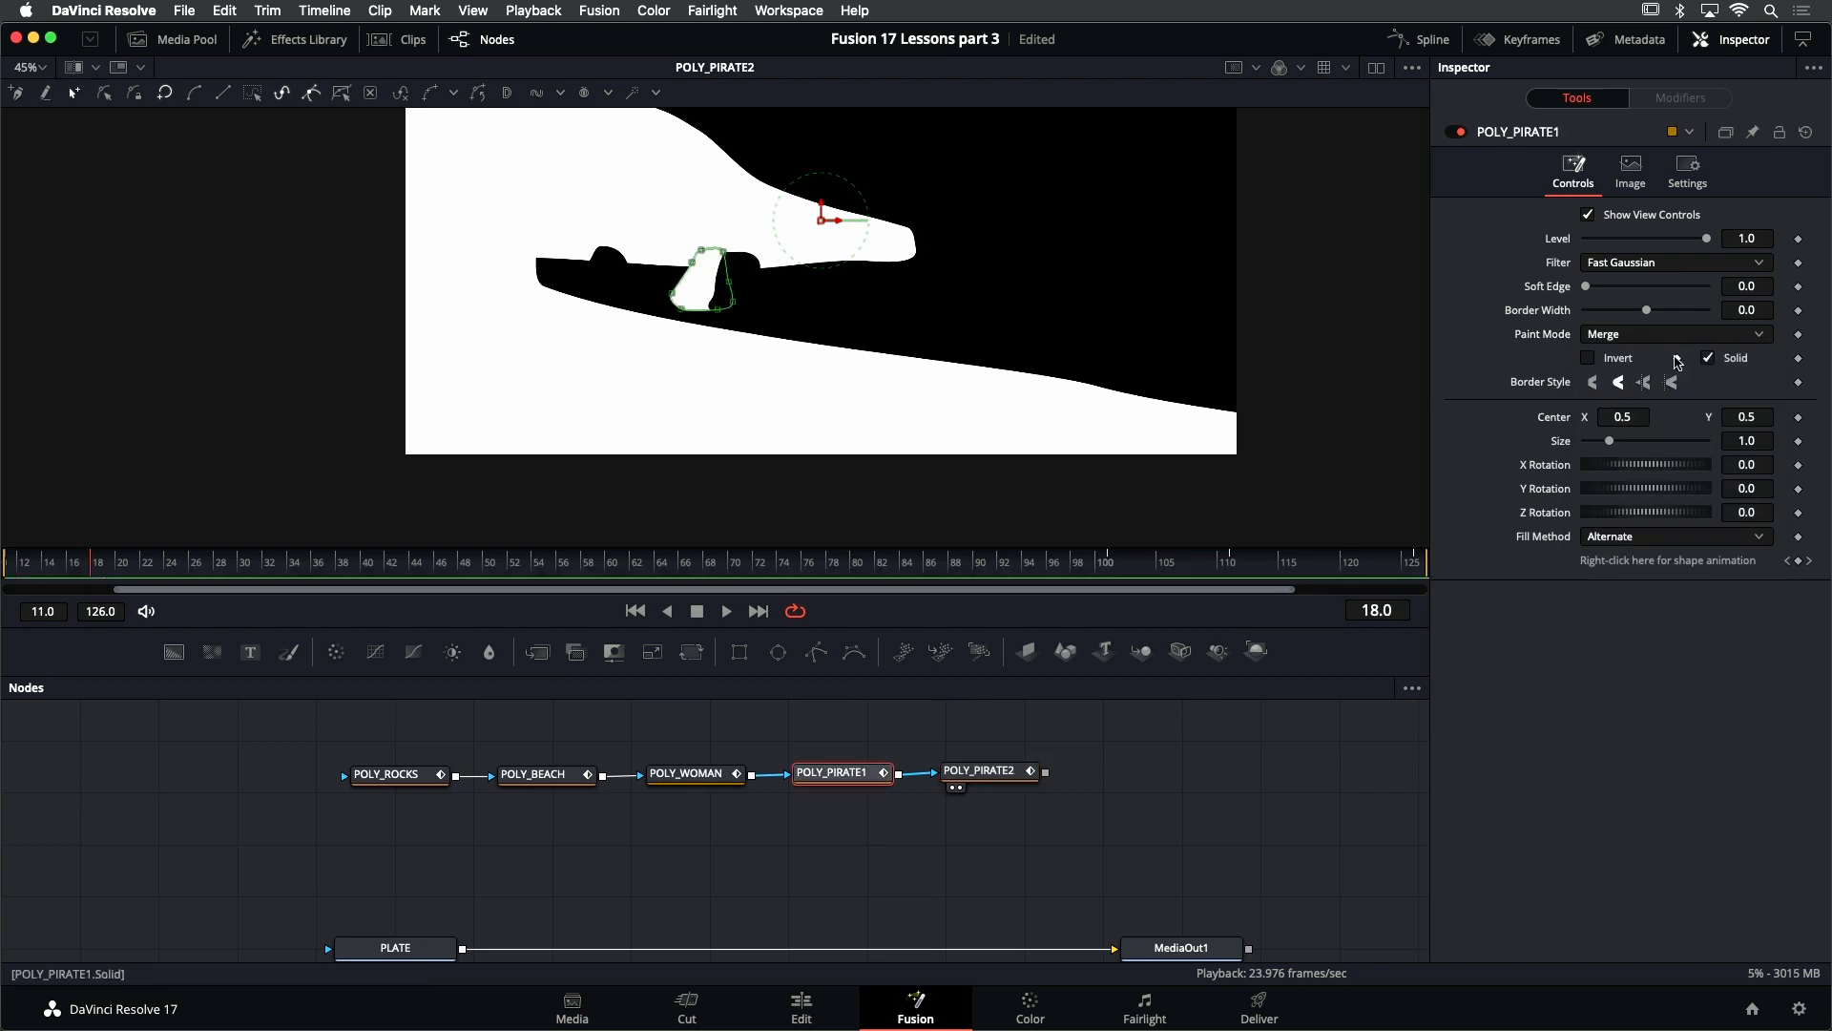
click(1675, 335)
click(1661, 398)
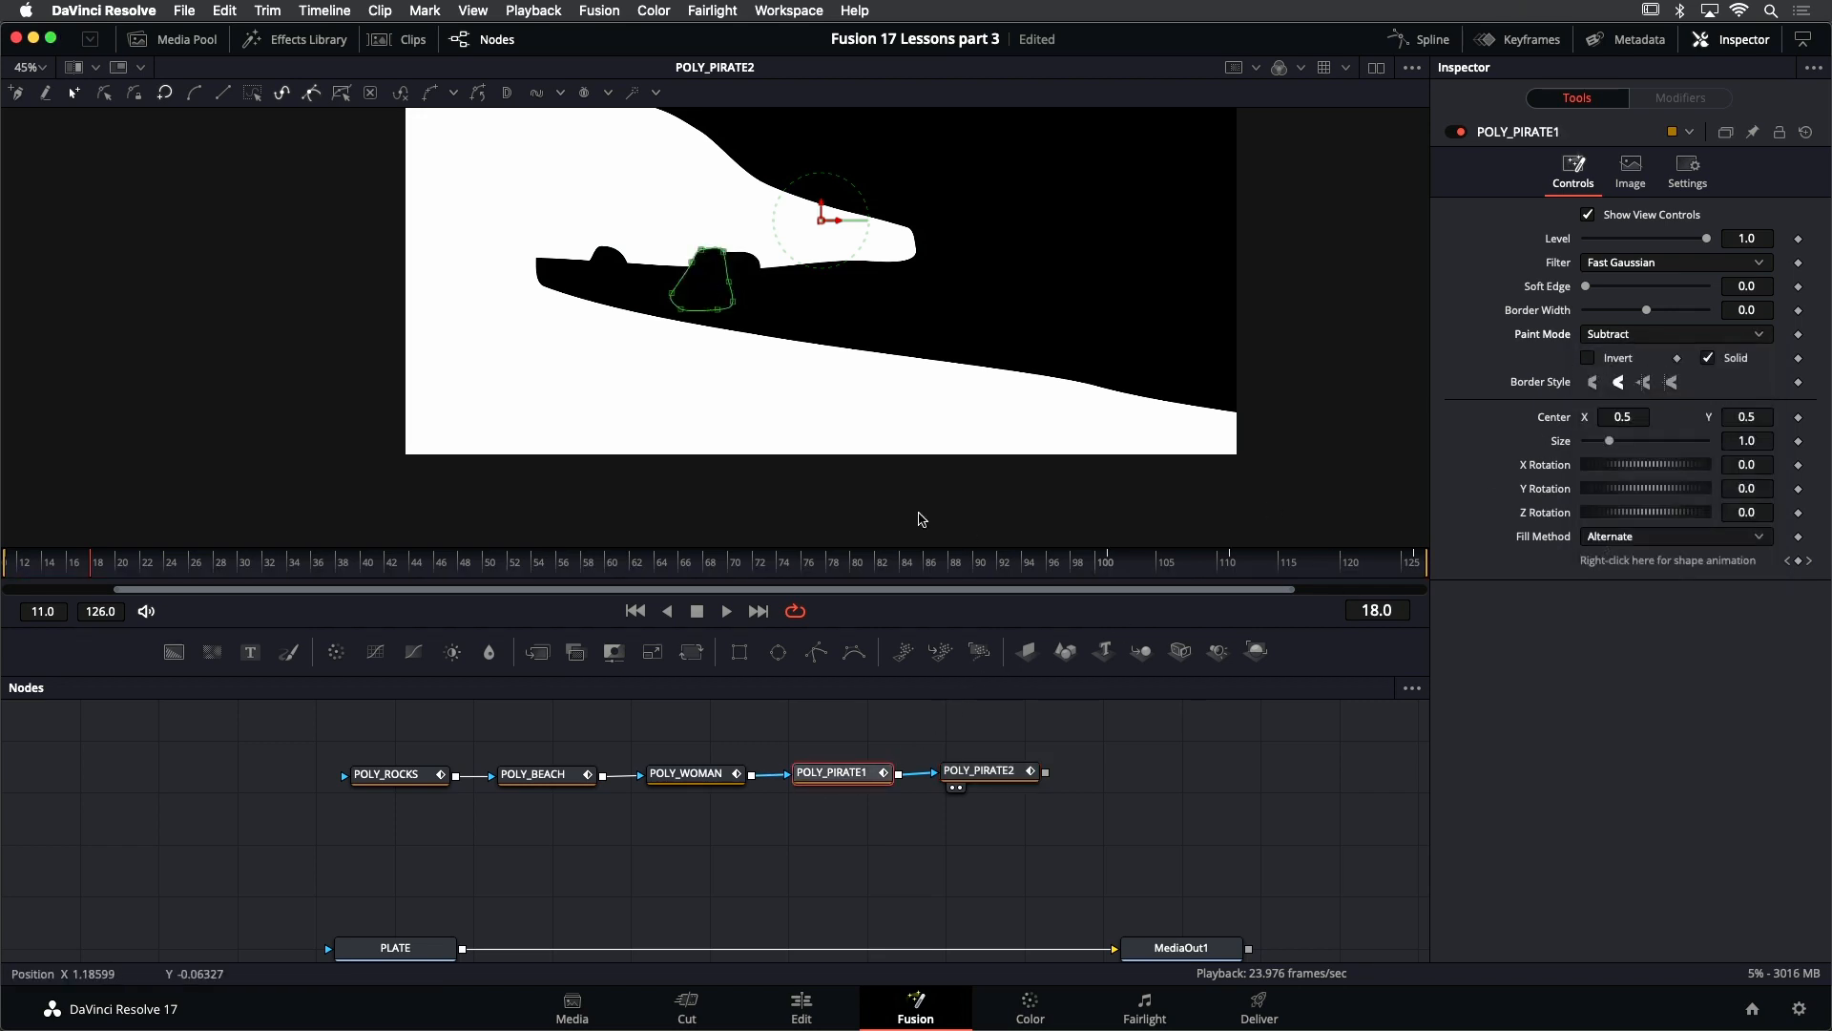
- Play the combined matte from the first frame with the whole image fitted in the viewer, then stop and return to the start
click(636, 611)
click(727, 611)
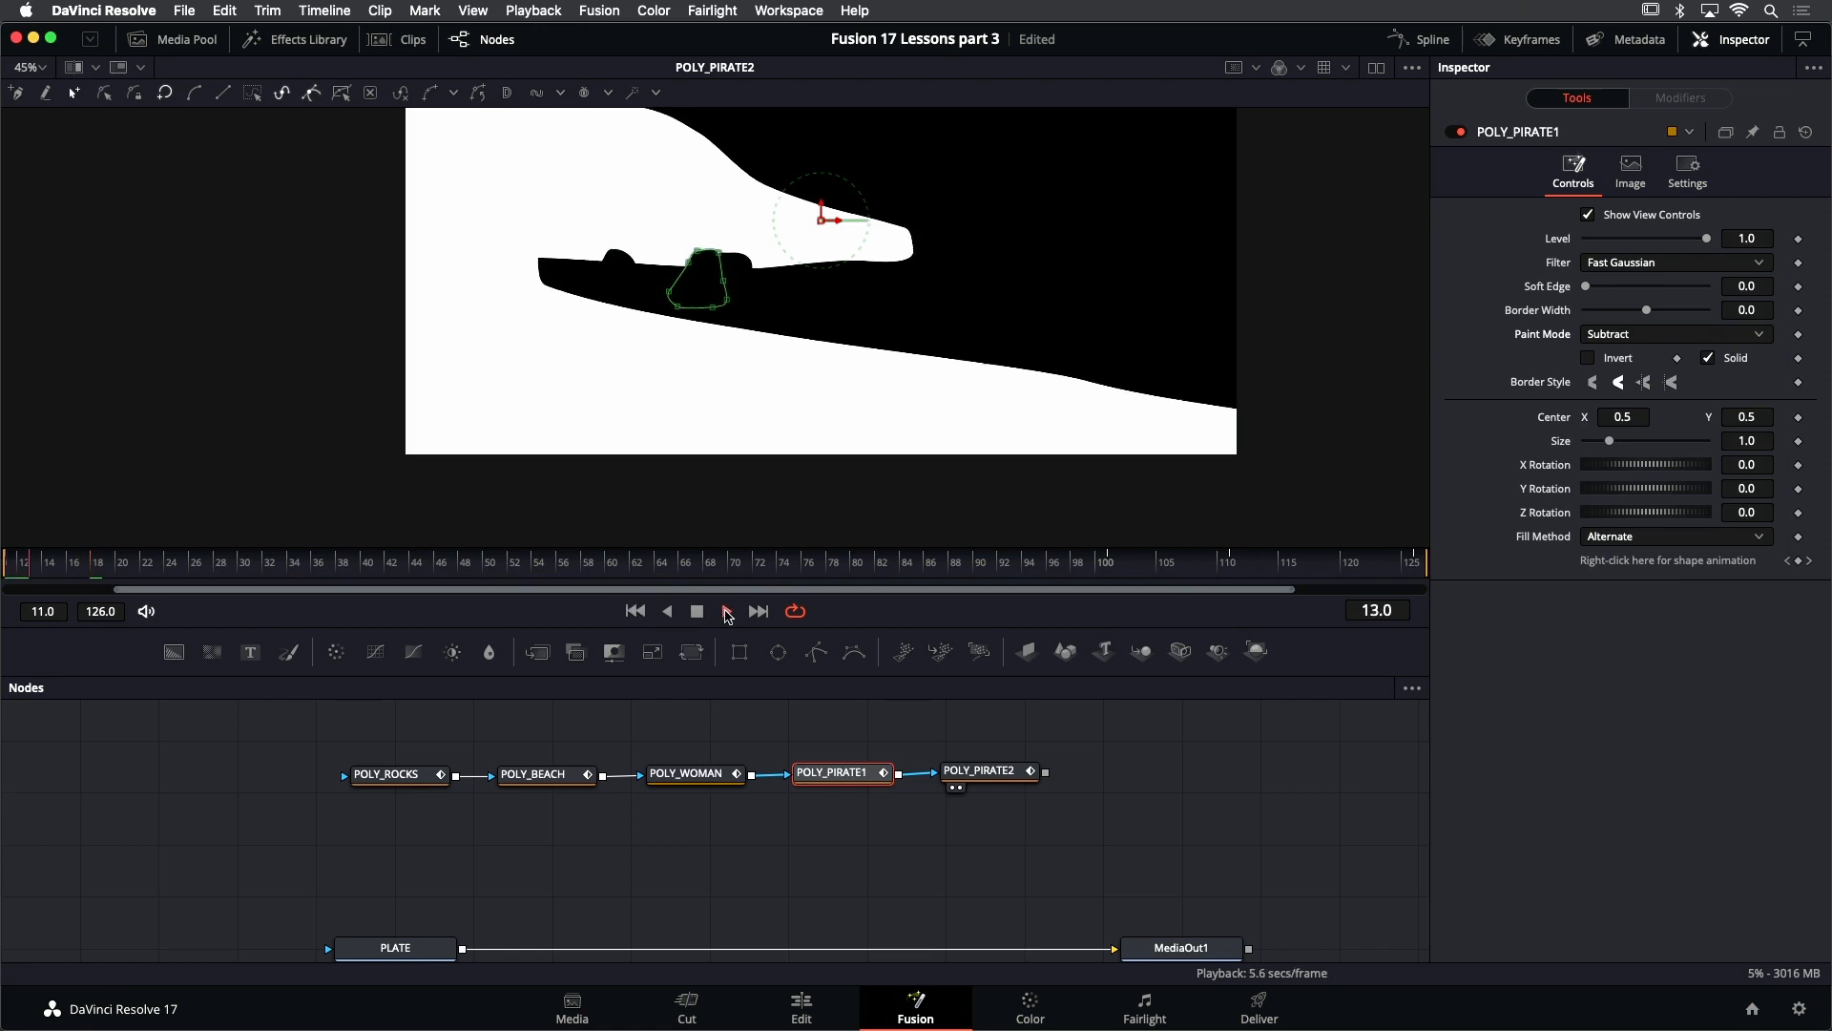
scroll(752, 386, down, 2)
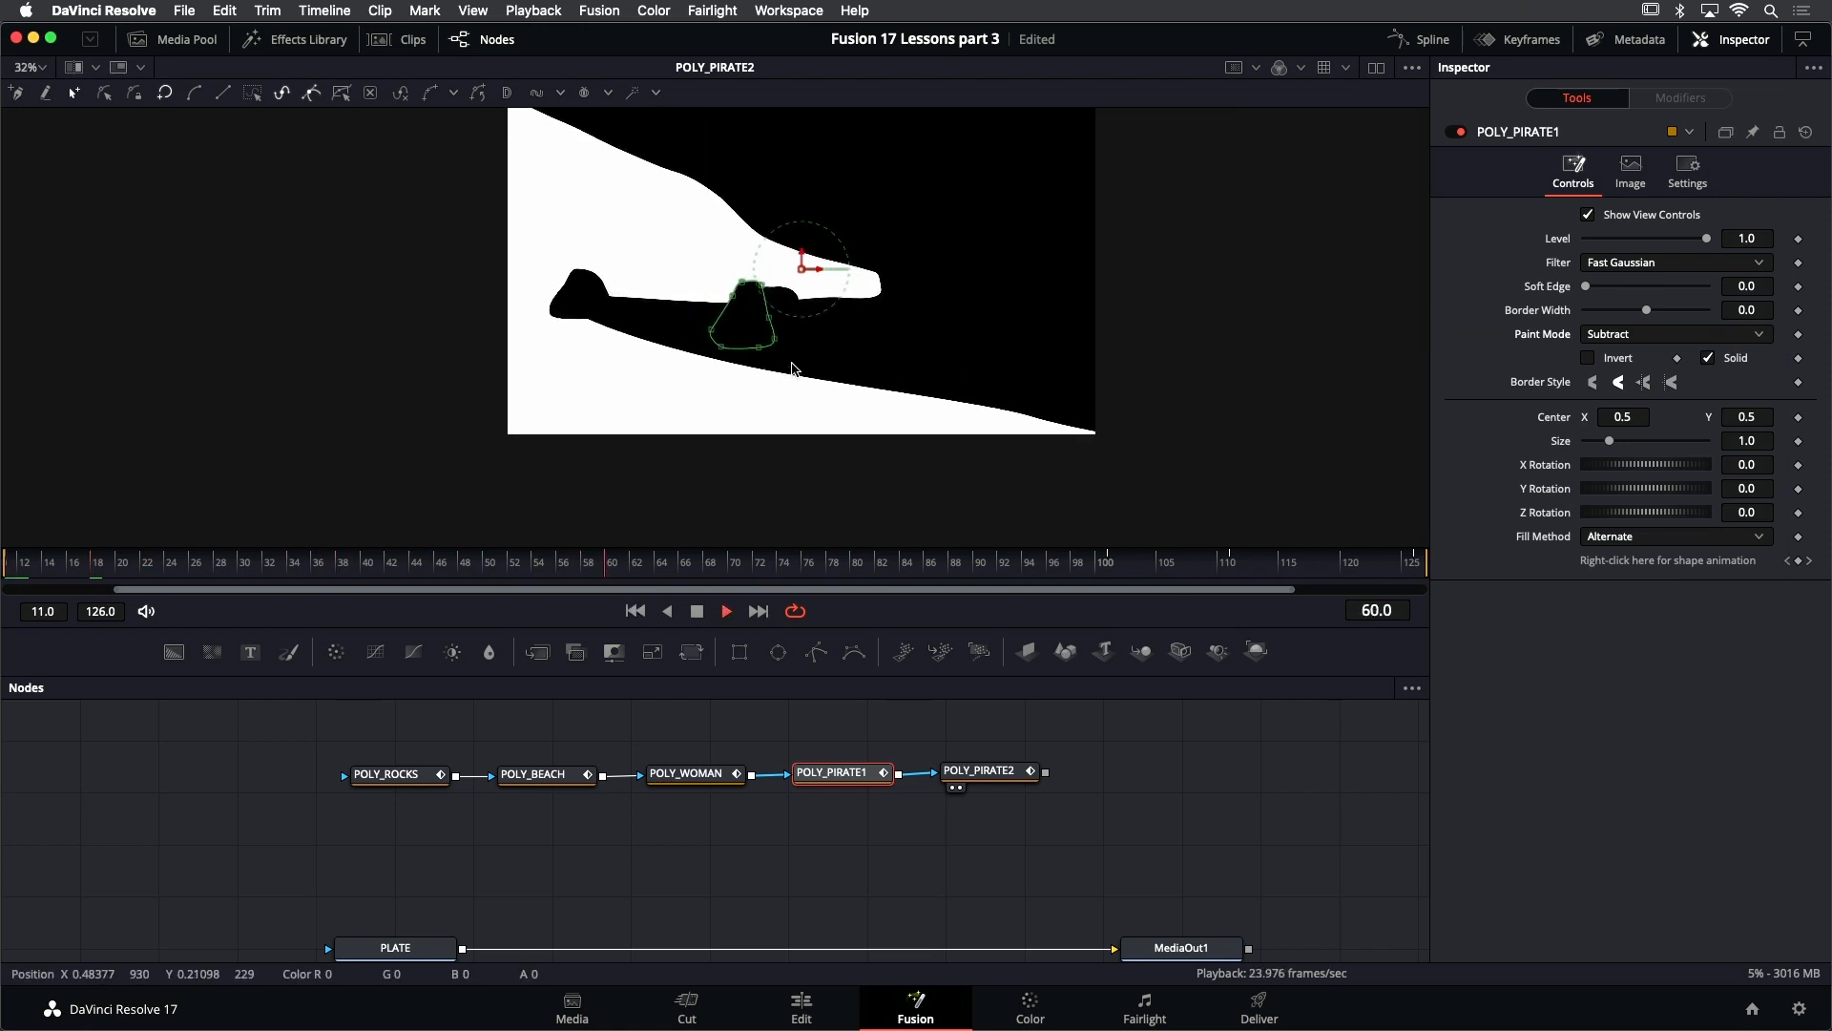
key(ctrl+f)
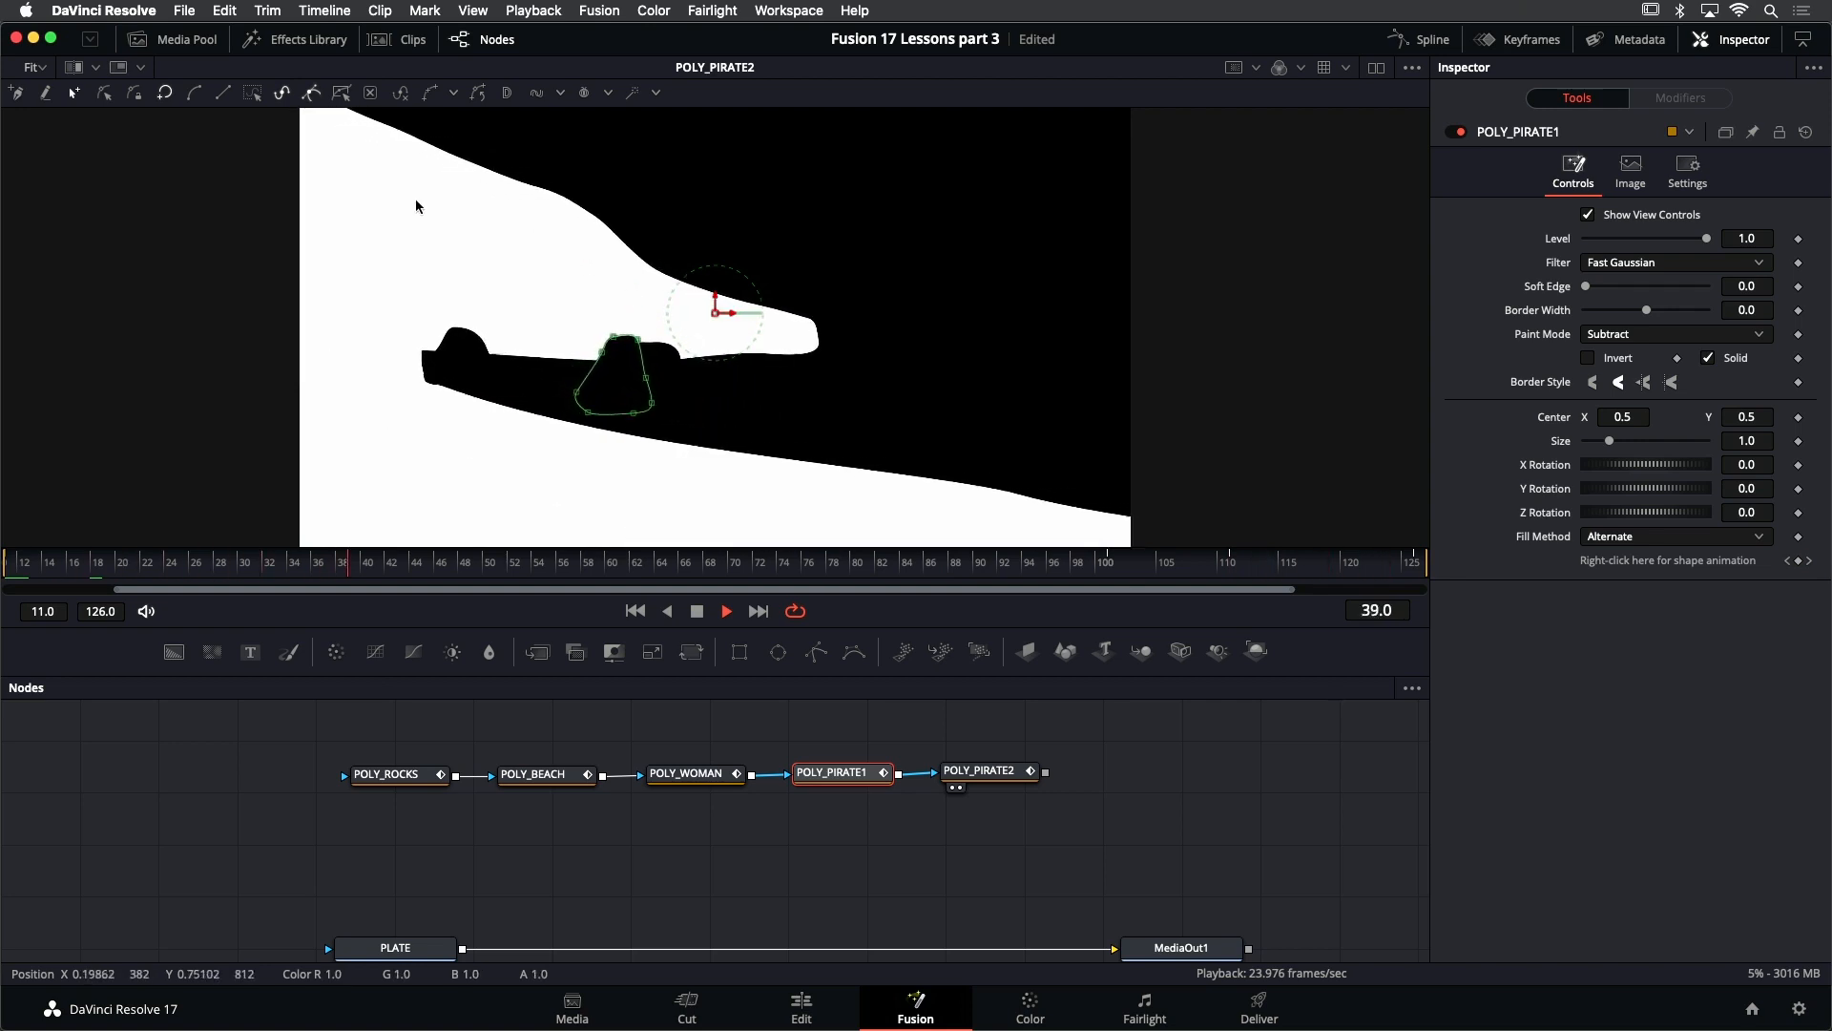
click(696, 616)
click(638, 614)
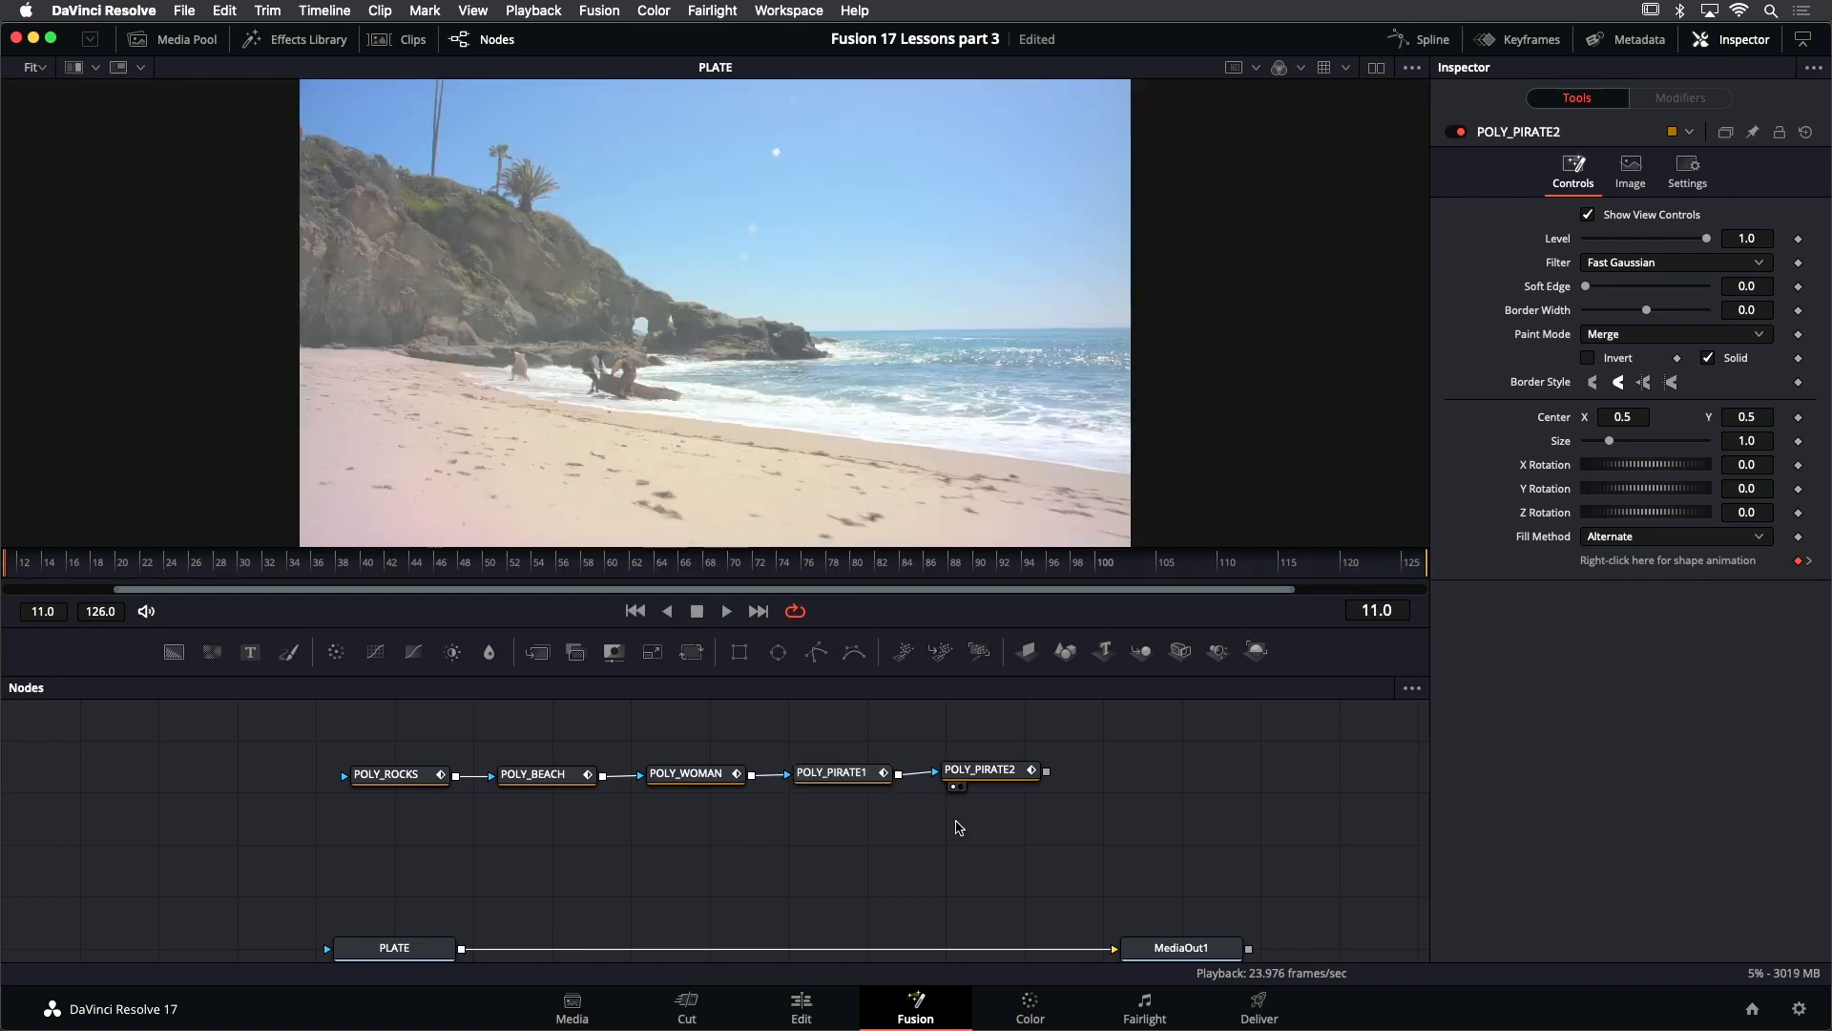
- Display POLY_PIRATE2's output in the viewer and examine the POLY_ROCKS, POLY_BEACH and POLY_WOMAN shapes and their paint modes
click(1006, 776)
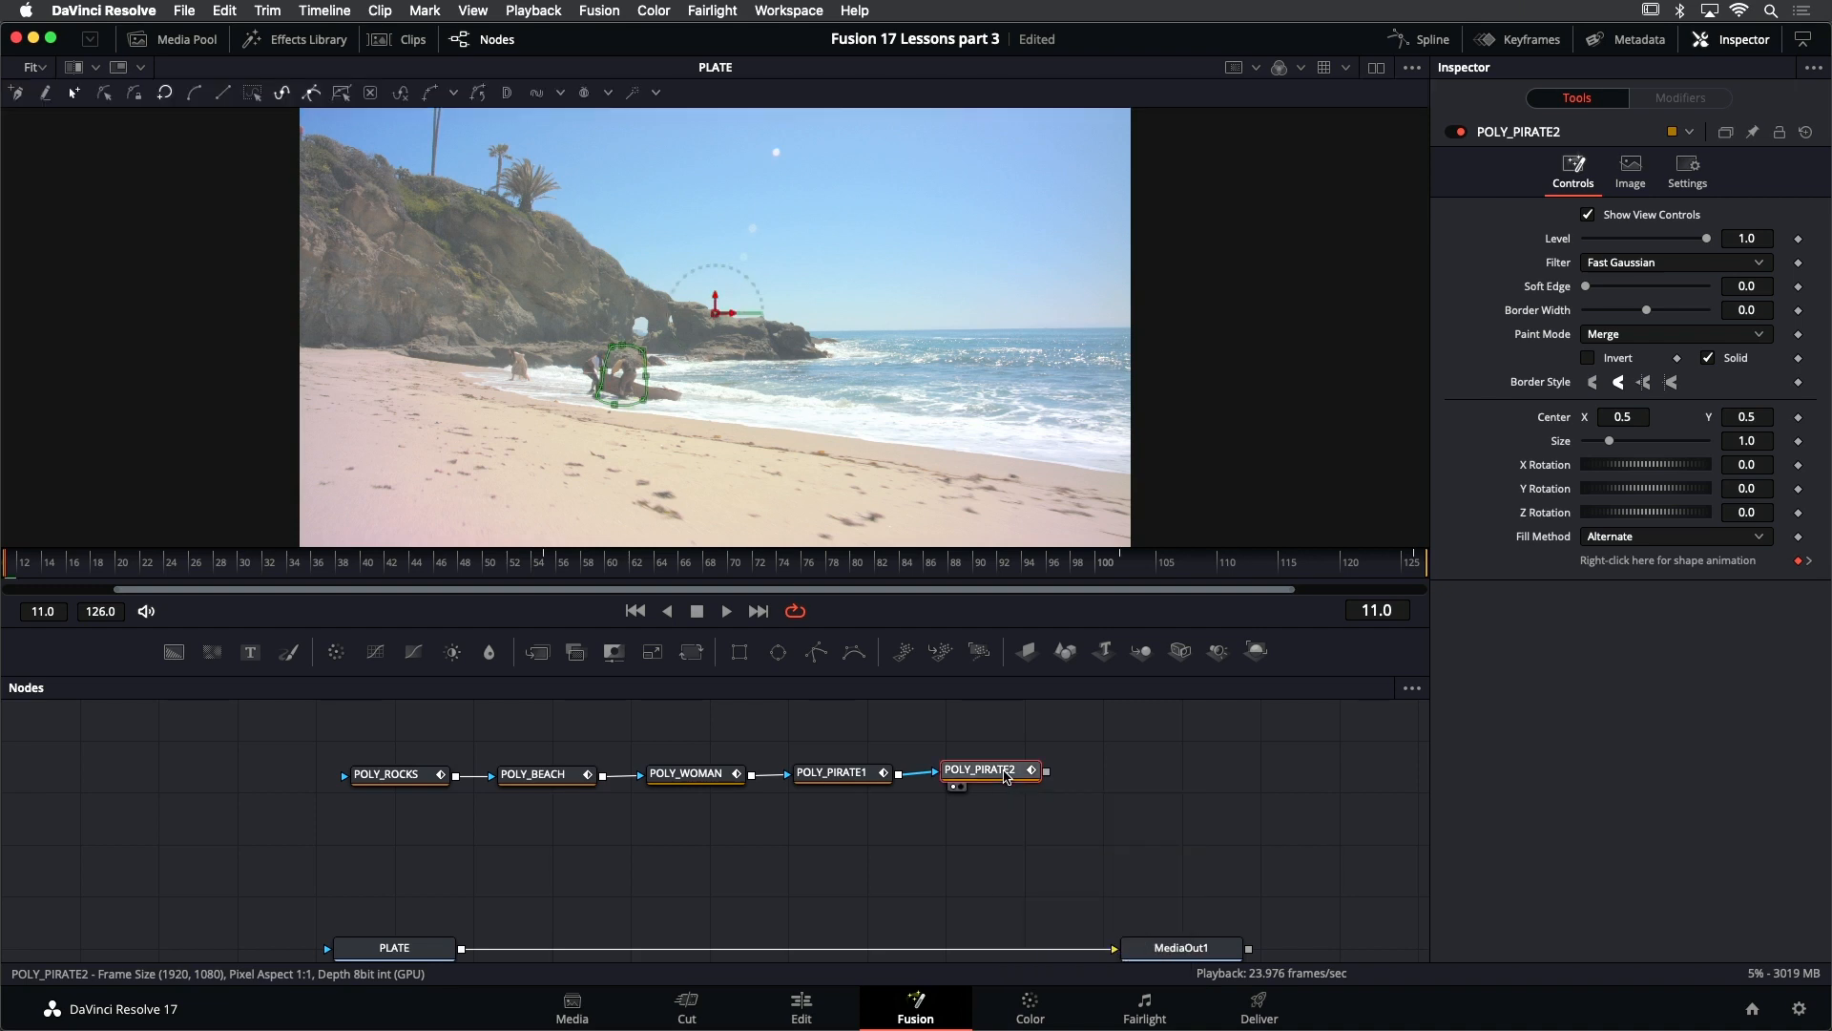
key(1)
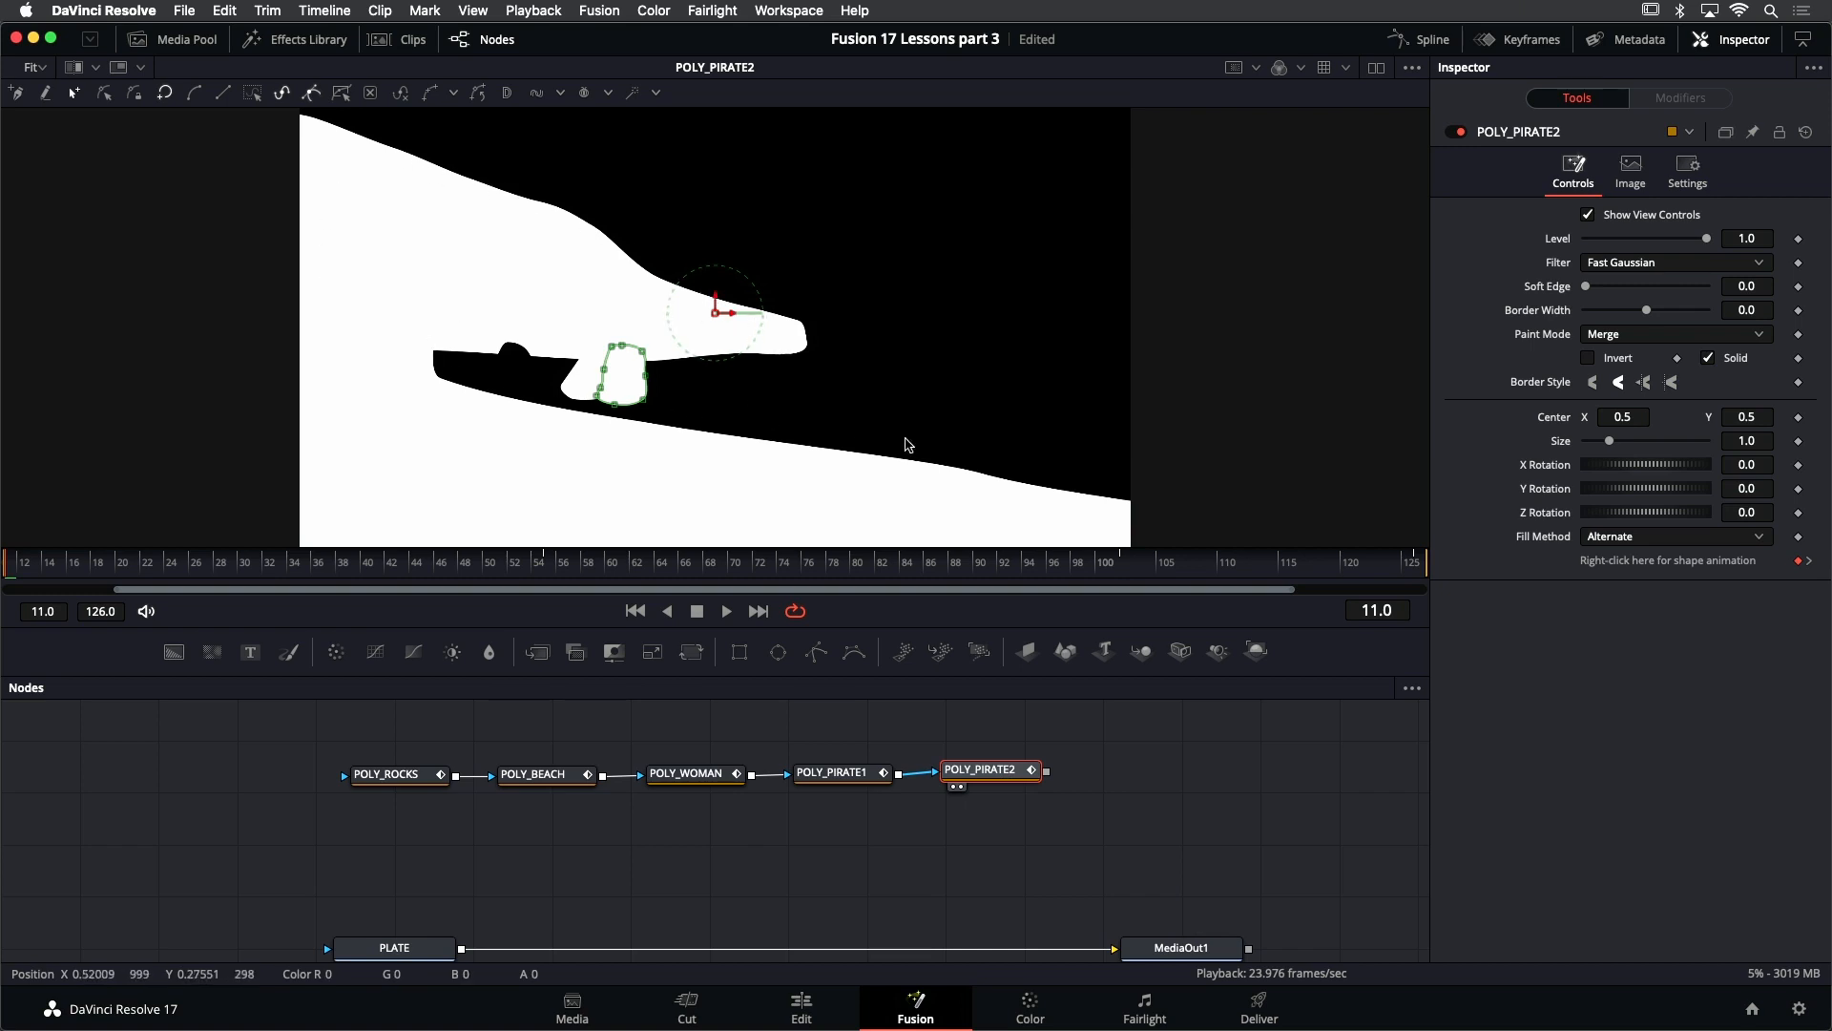
click(375, 778)
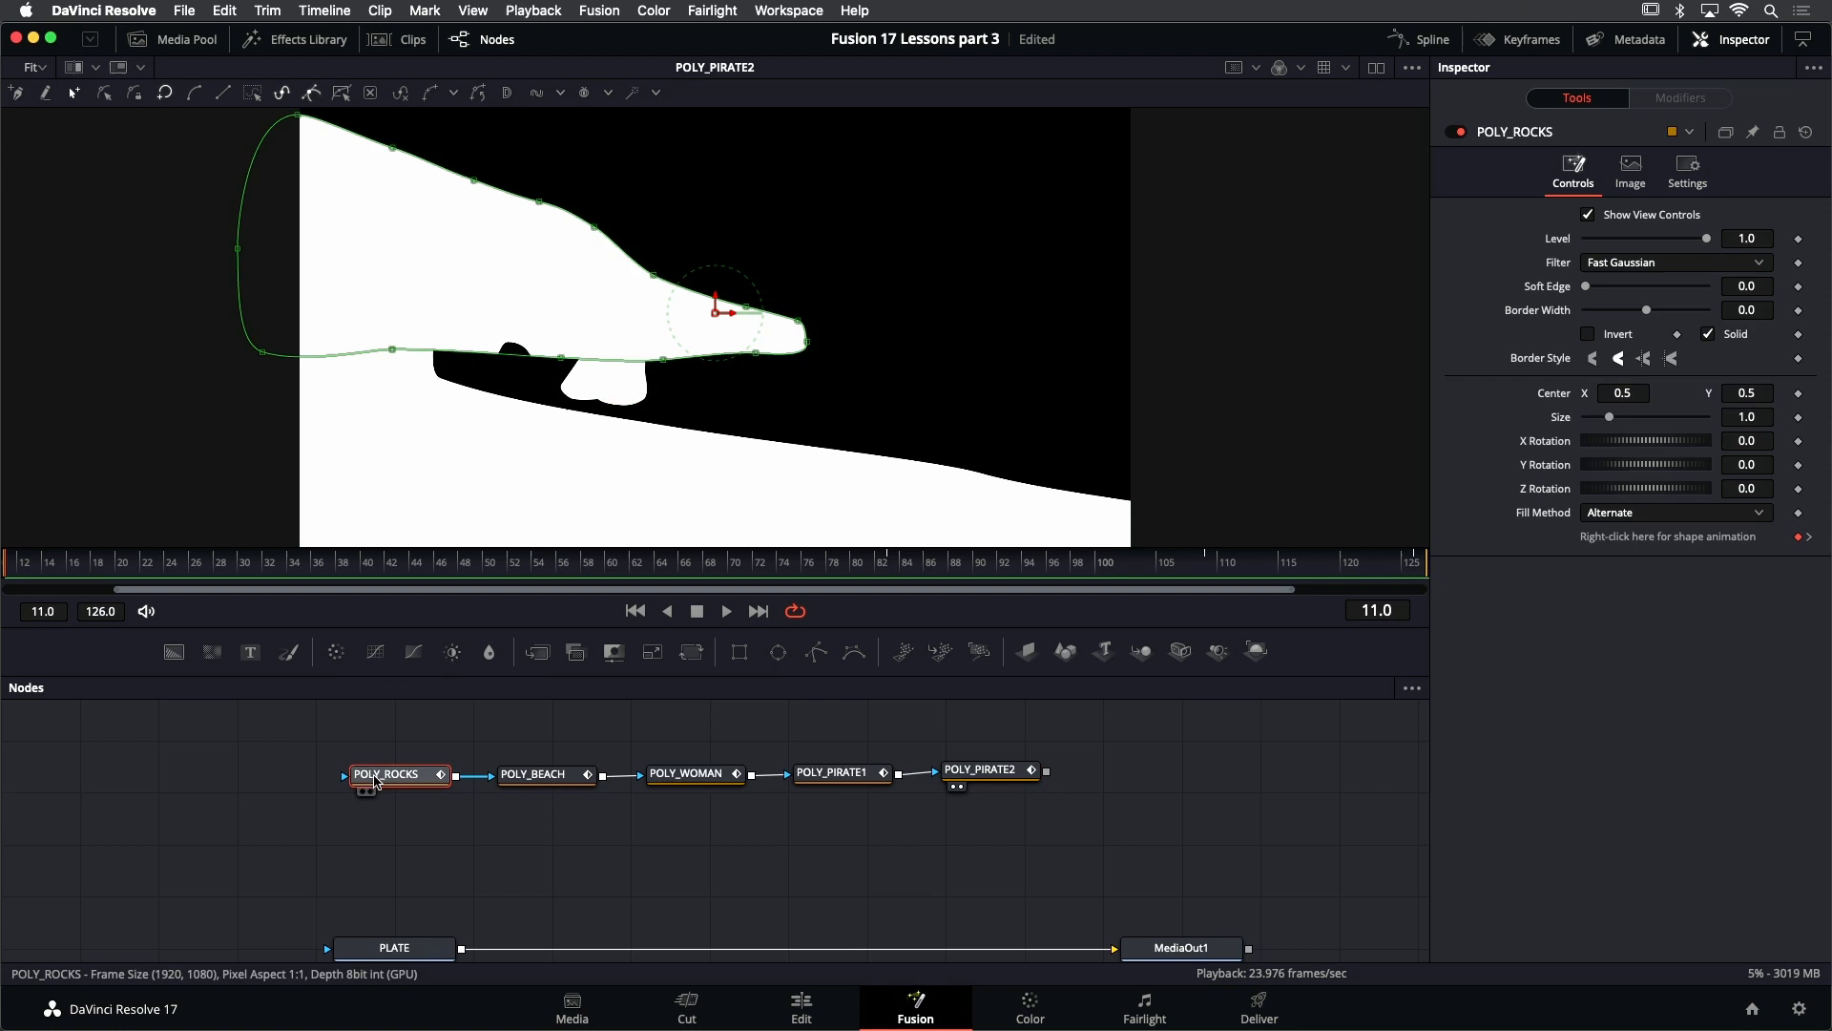
click(553, 779)
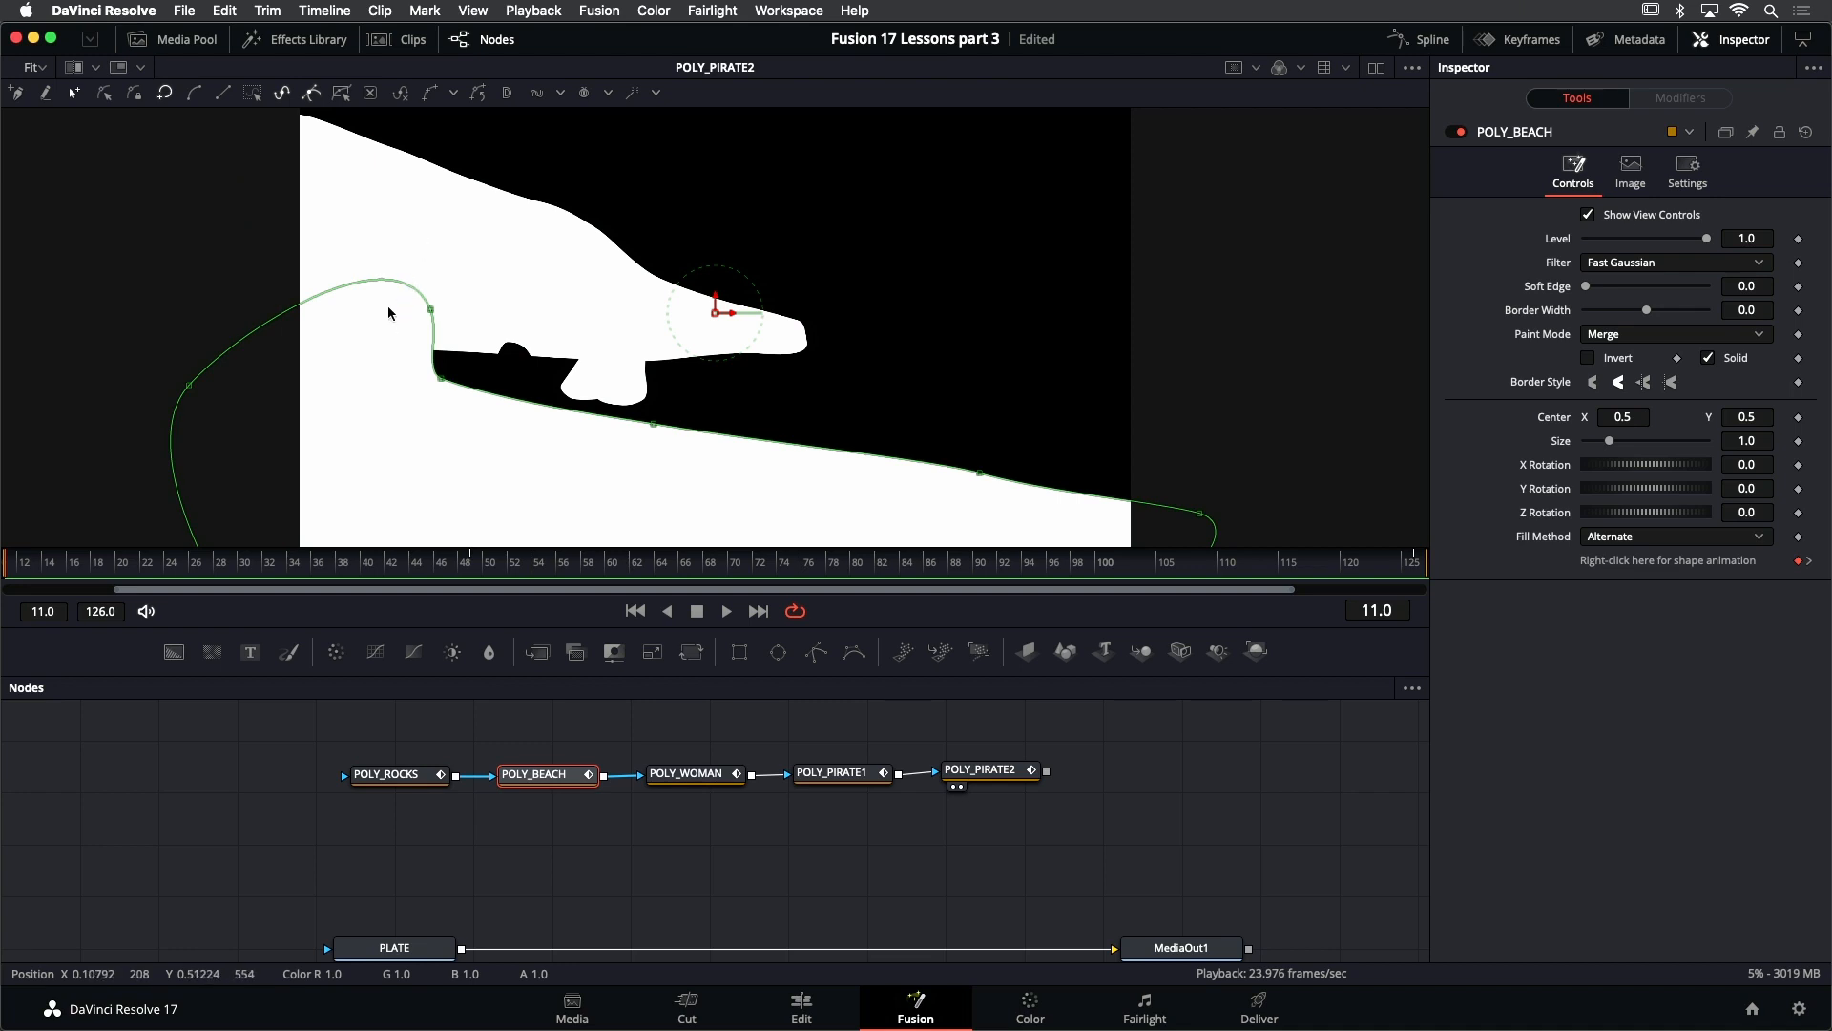
click(676, 775)
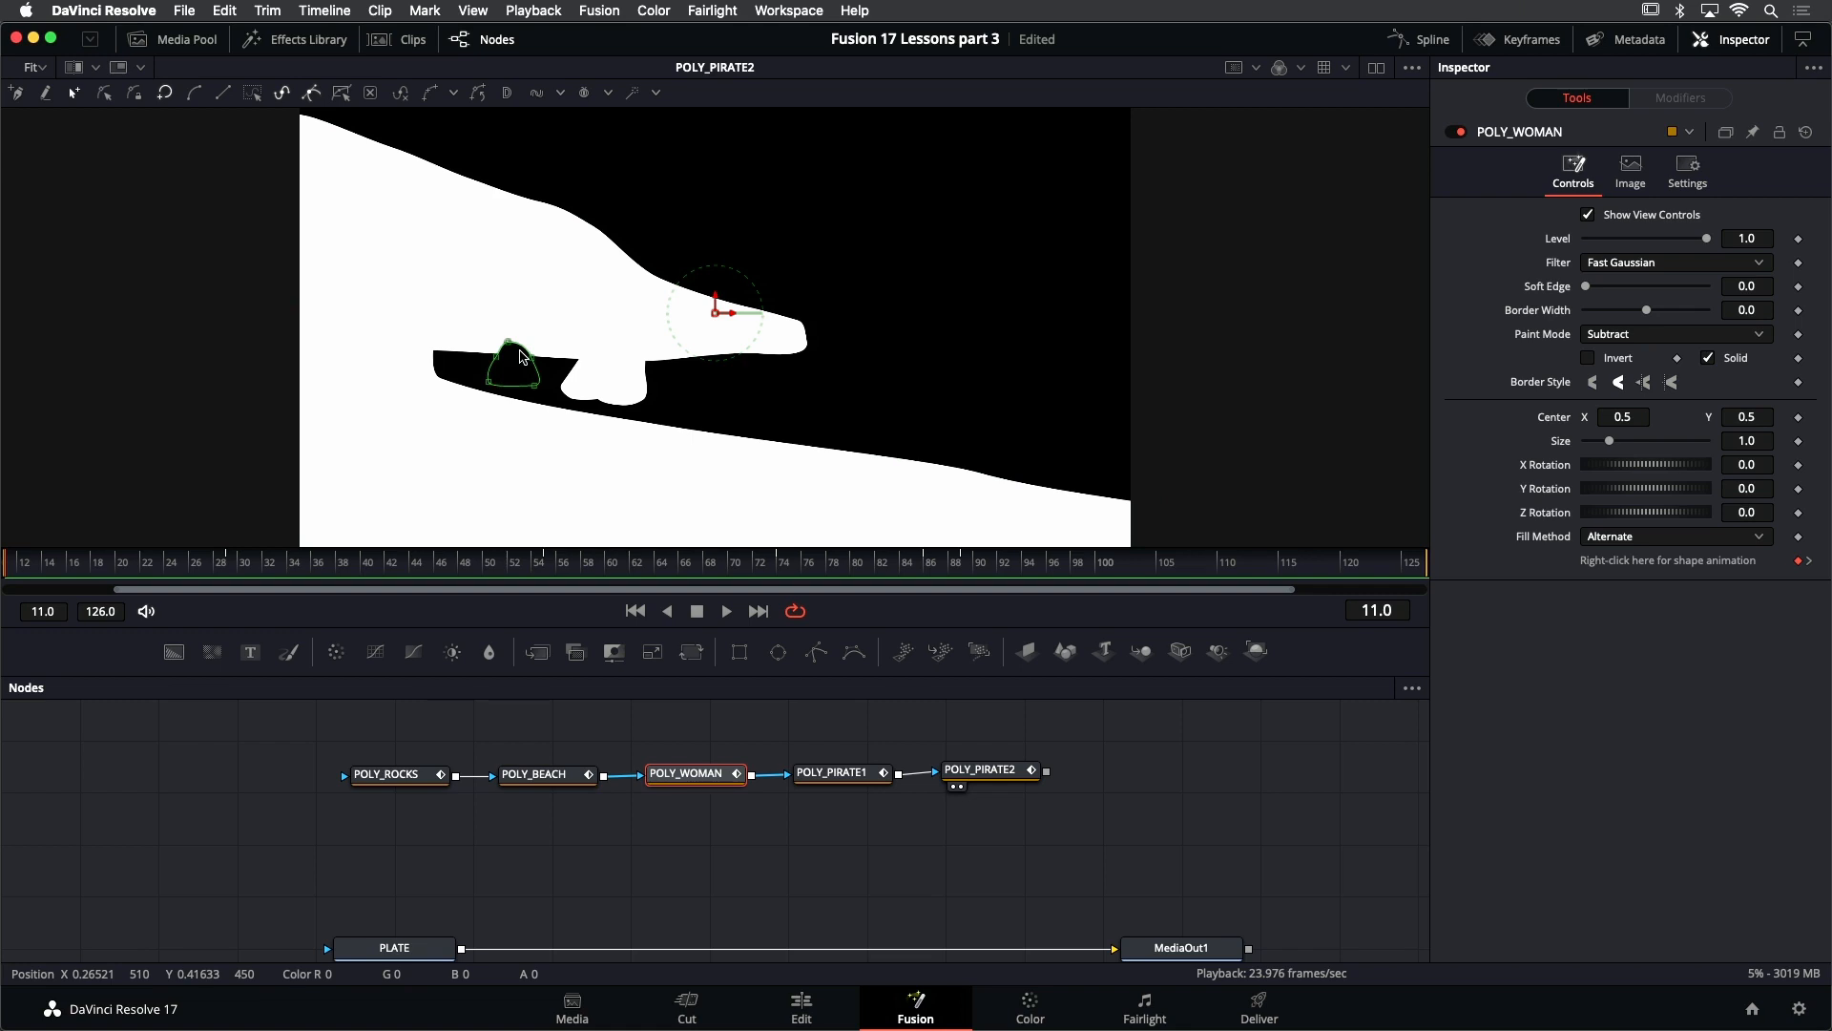
- Change the Paint Mode to Subtract on POLY_PIRATE1 and then on POLY_PIRATE2
click(834, 774)
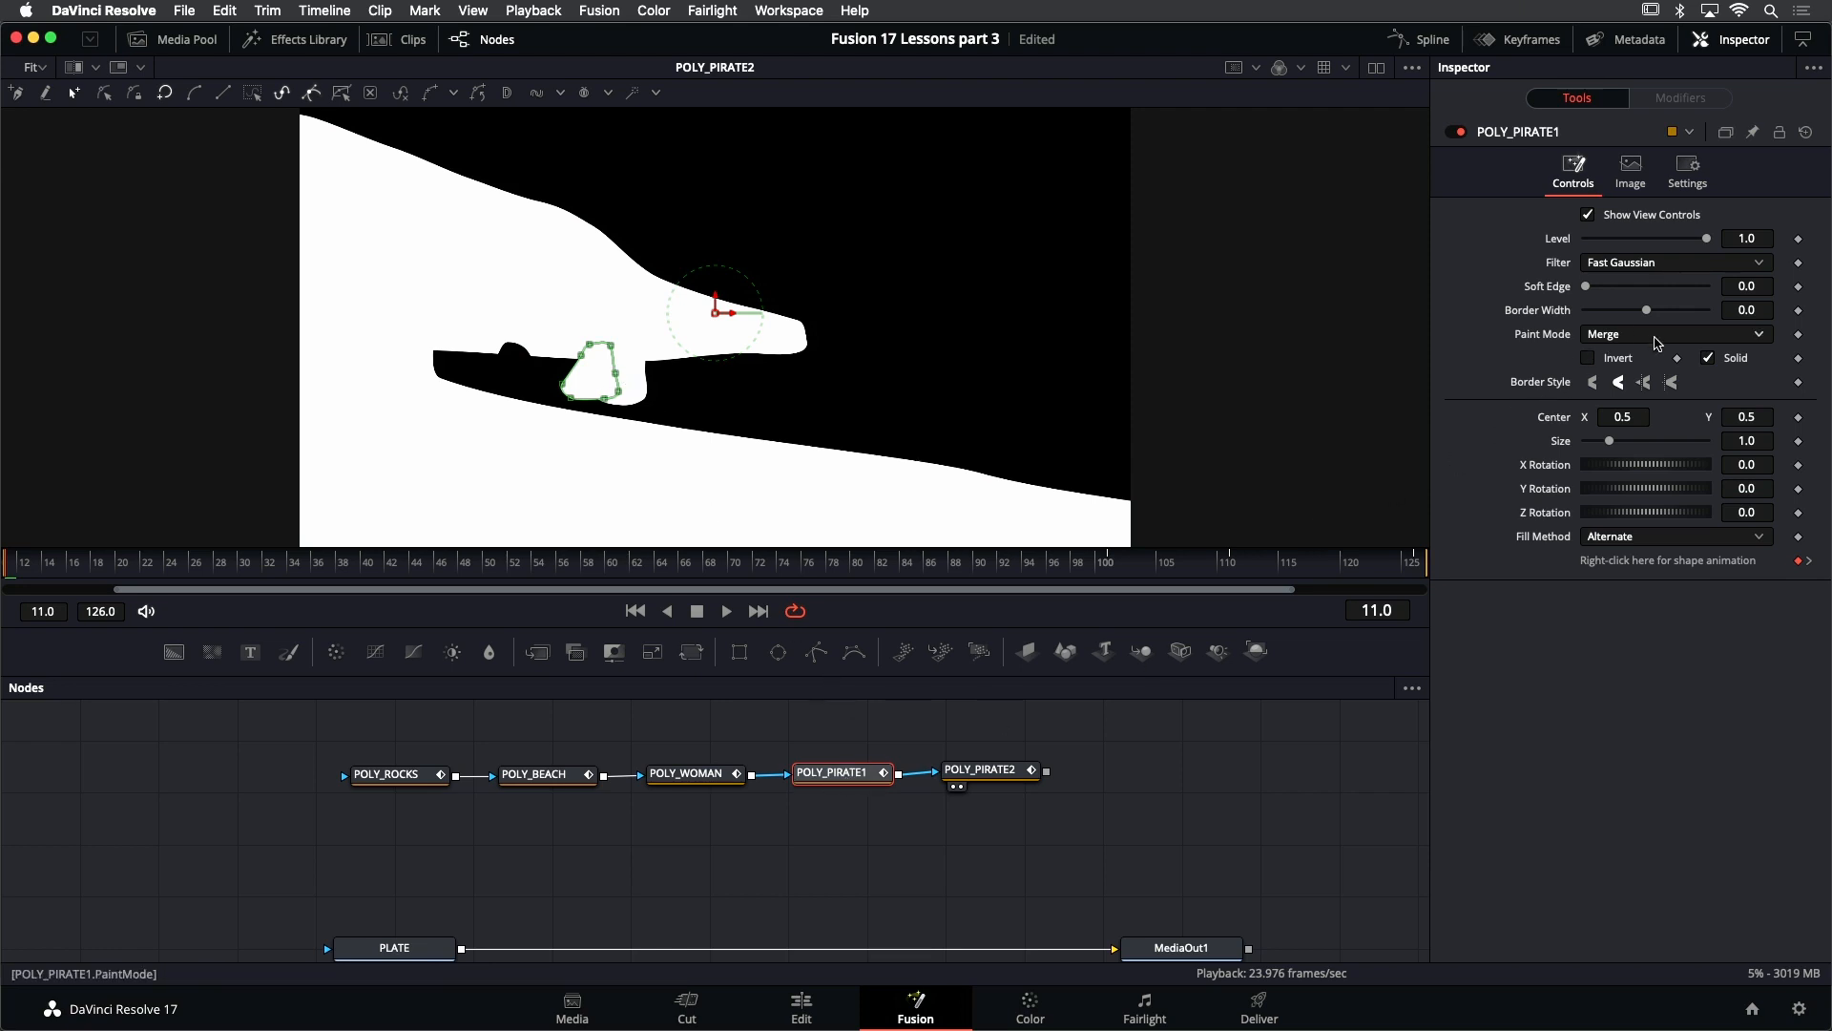
click(1658, 336)
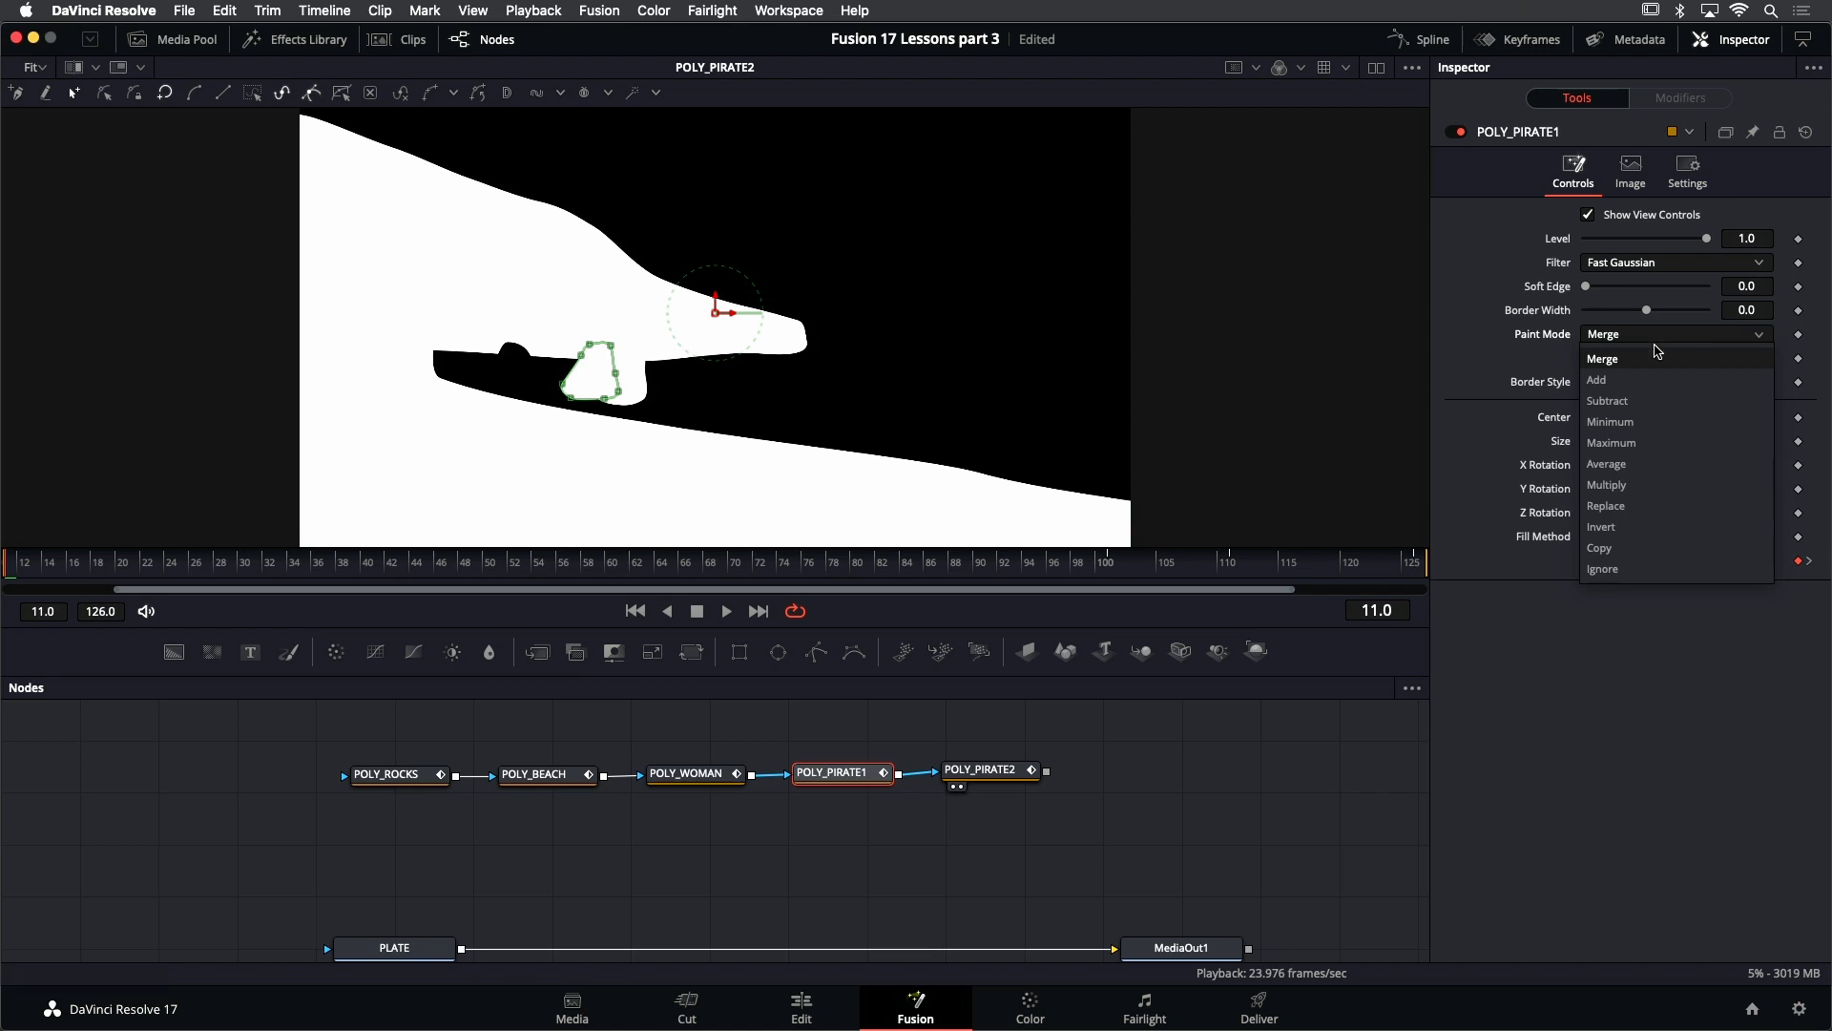
click(1613, 401)
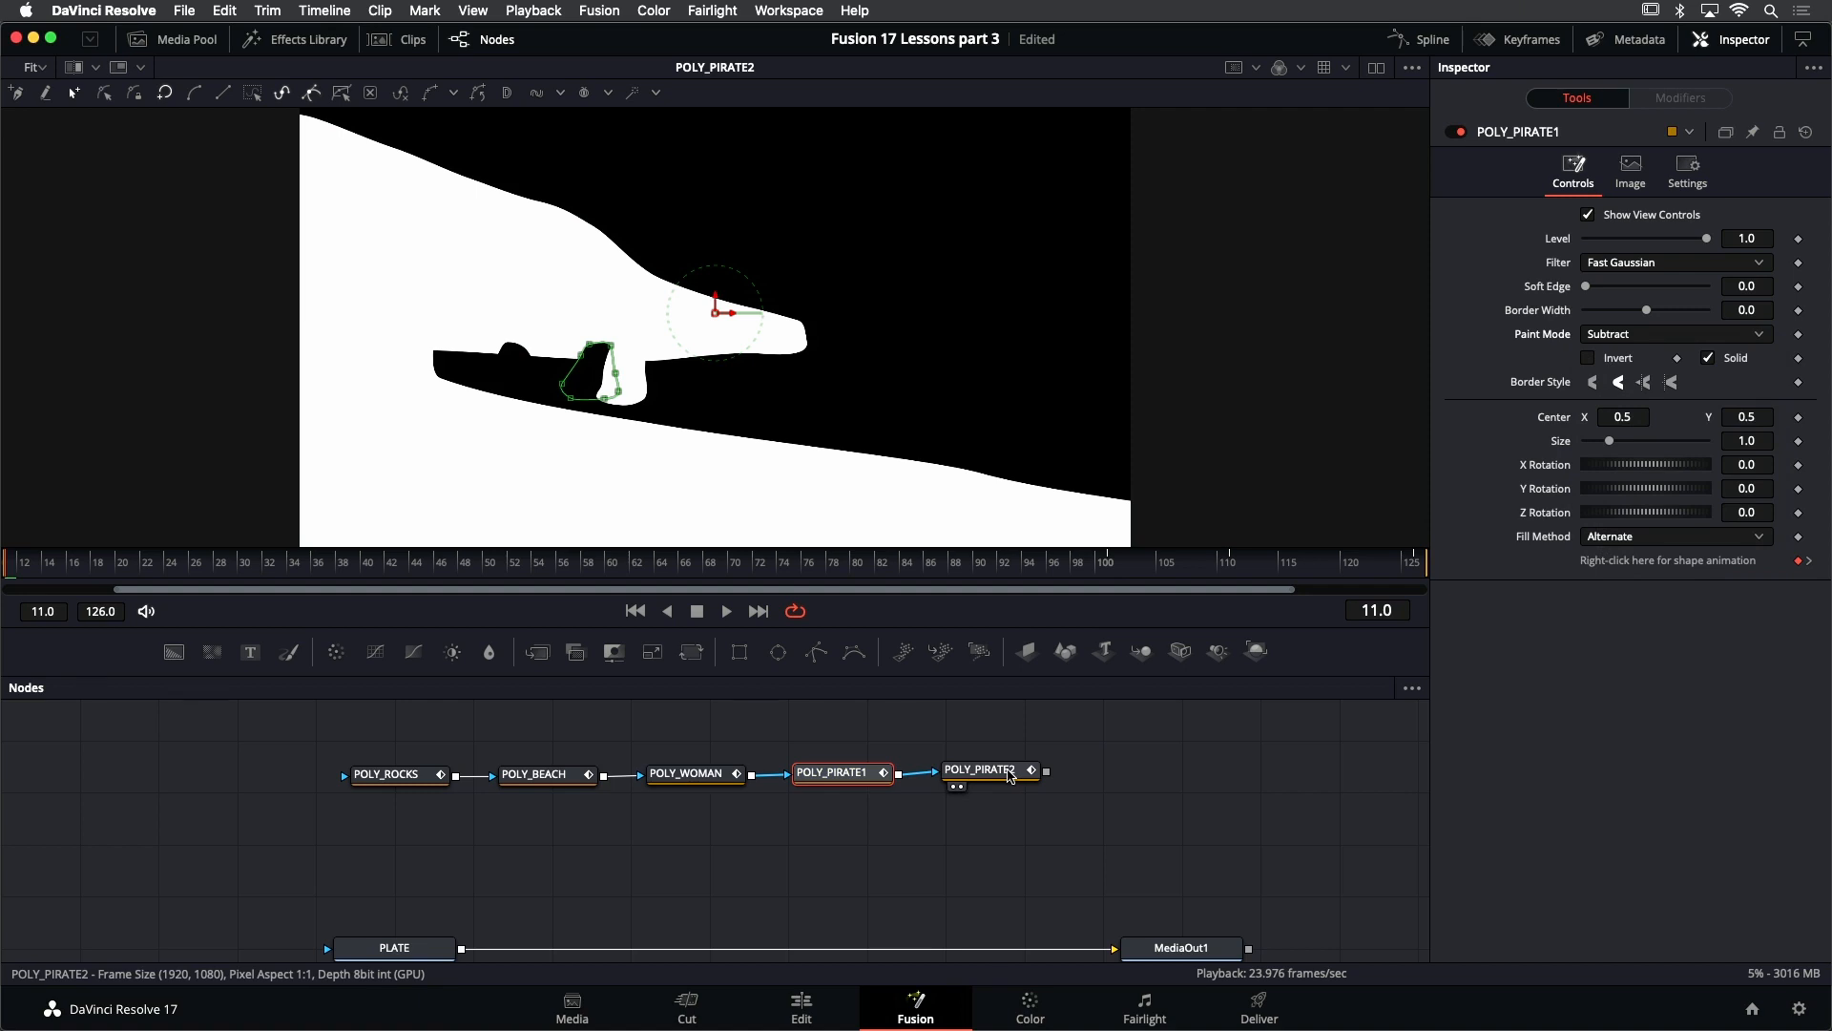
click(1011, 775)
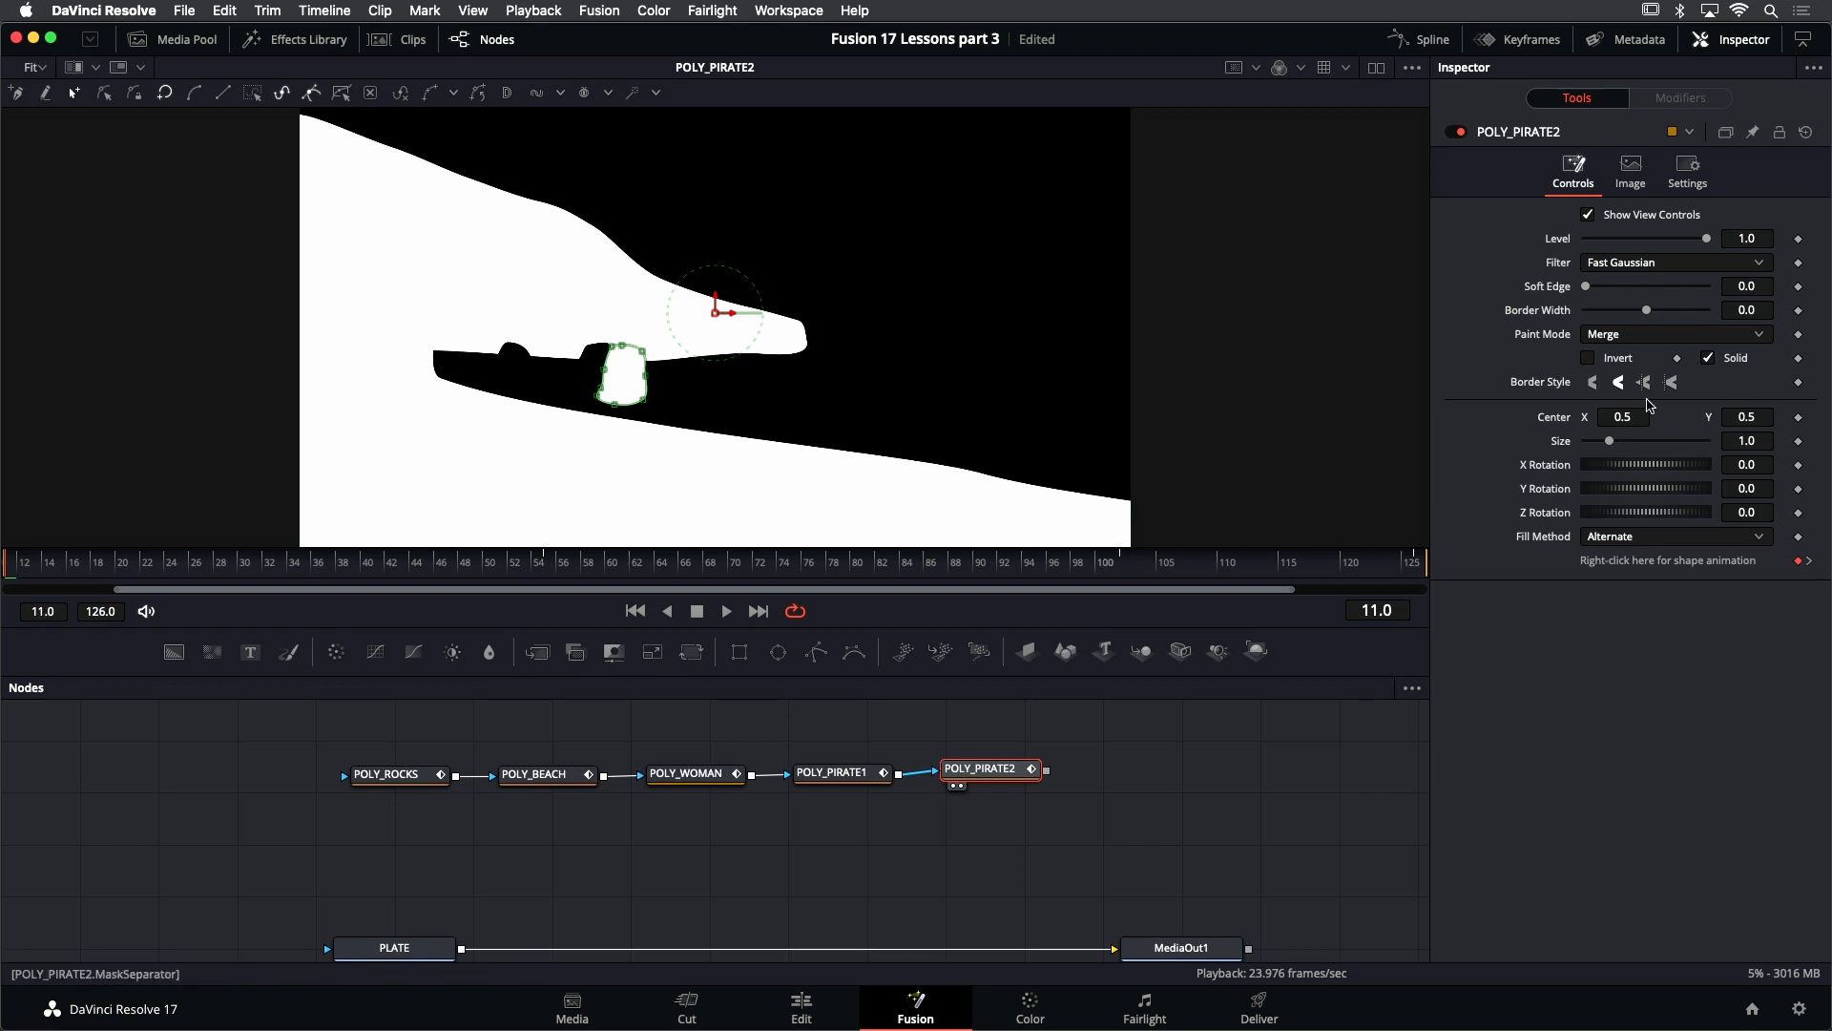
click(1669, 336)
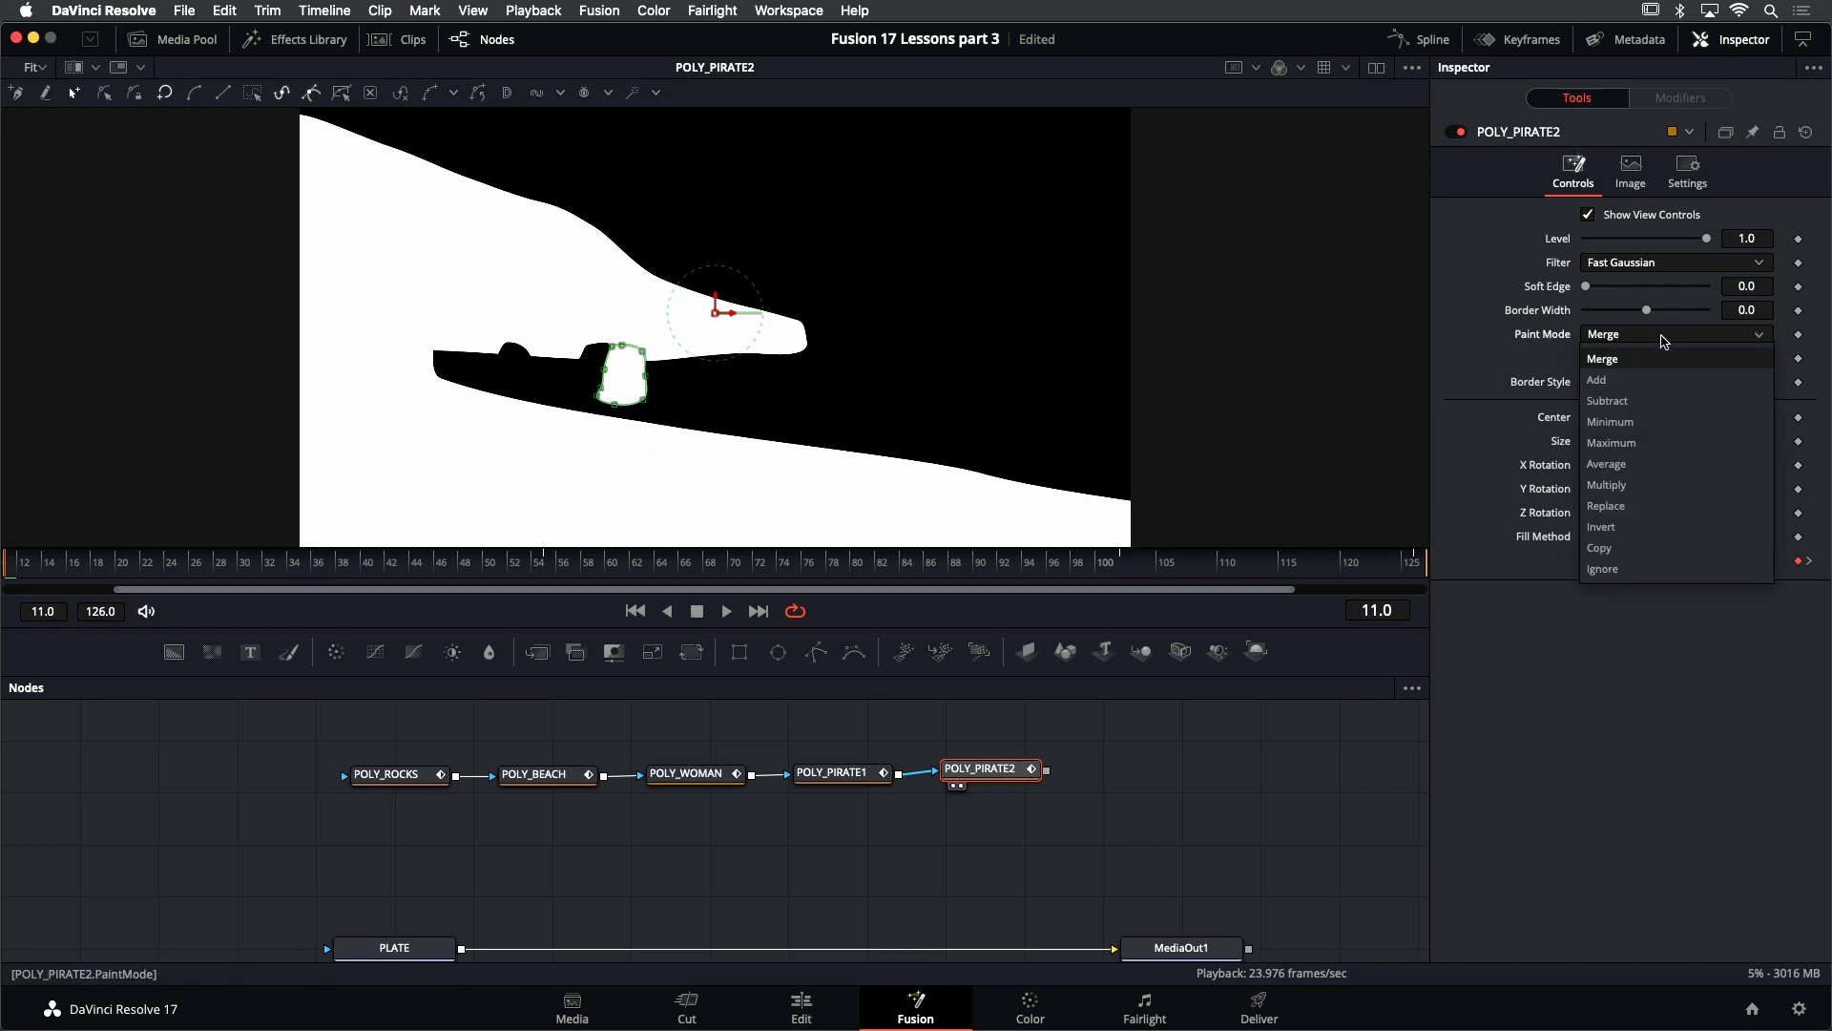
click(1661, 401)
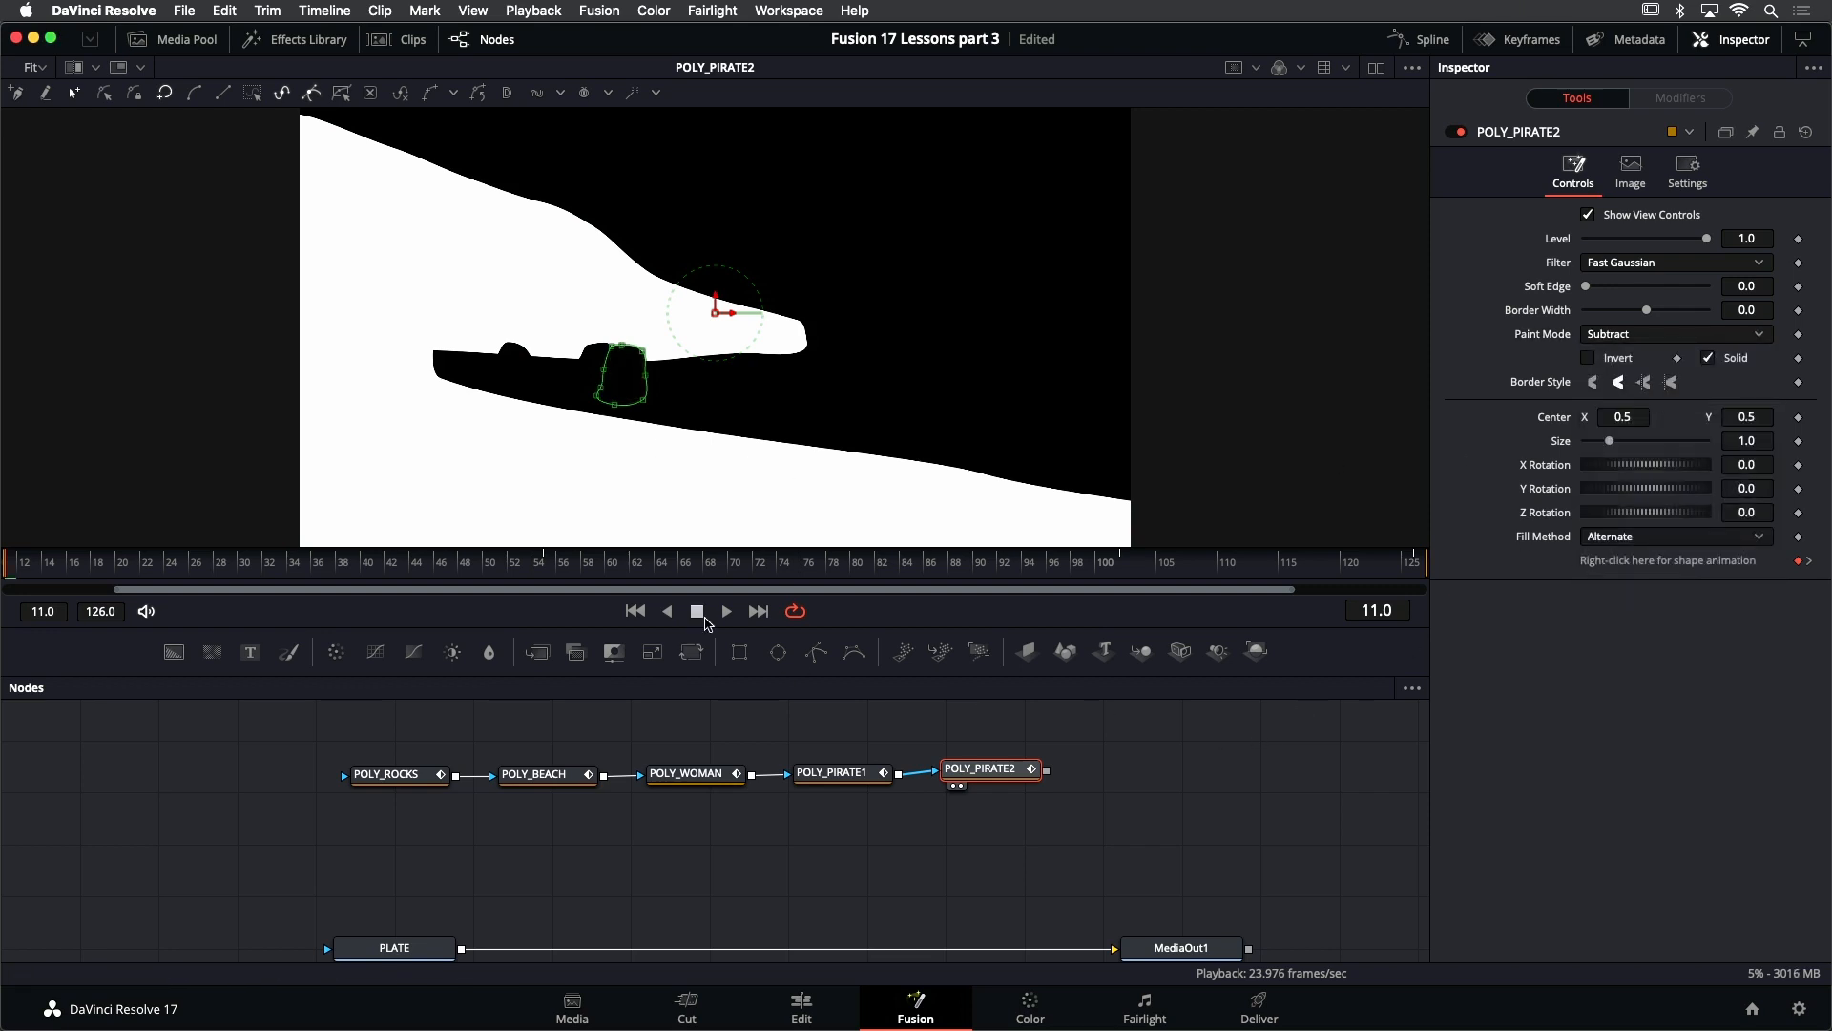
- Save the project and play the combined matte through, returning to frame 11
key(super+s)
click(727, 616)
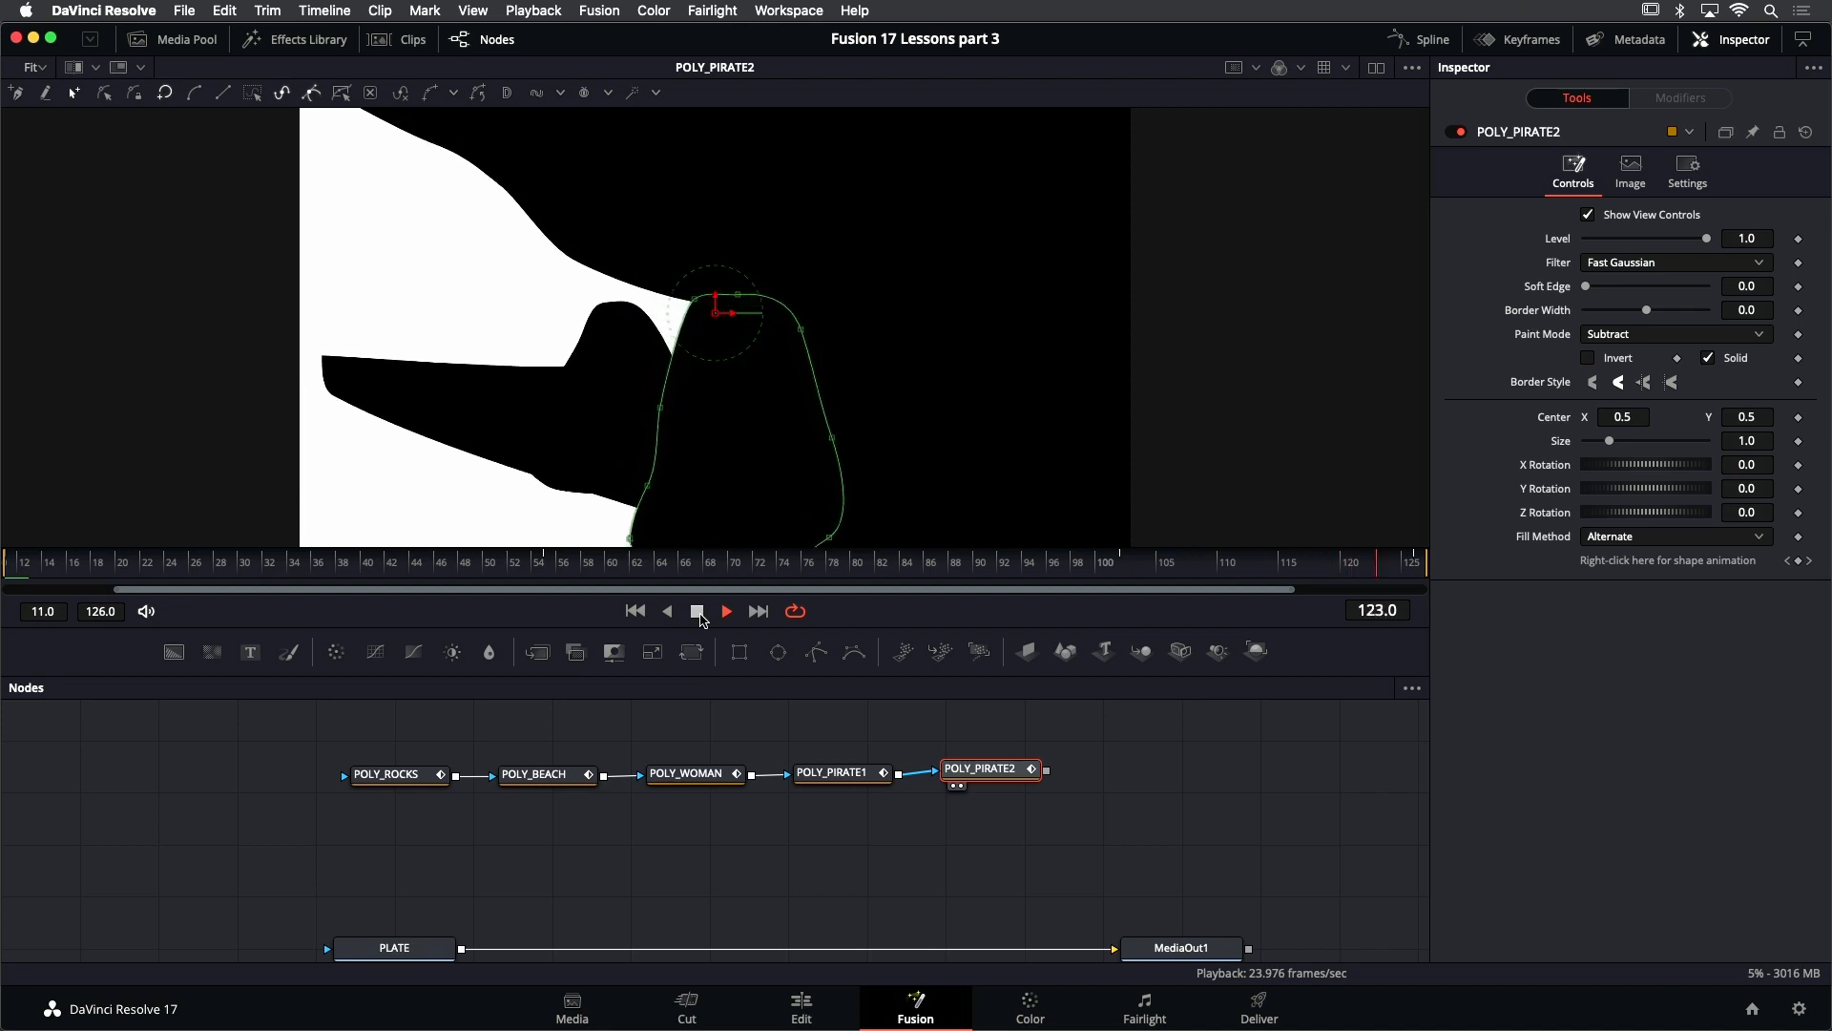
click(698, 611)
click(635, 611)
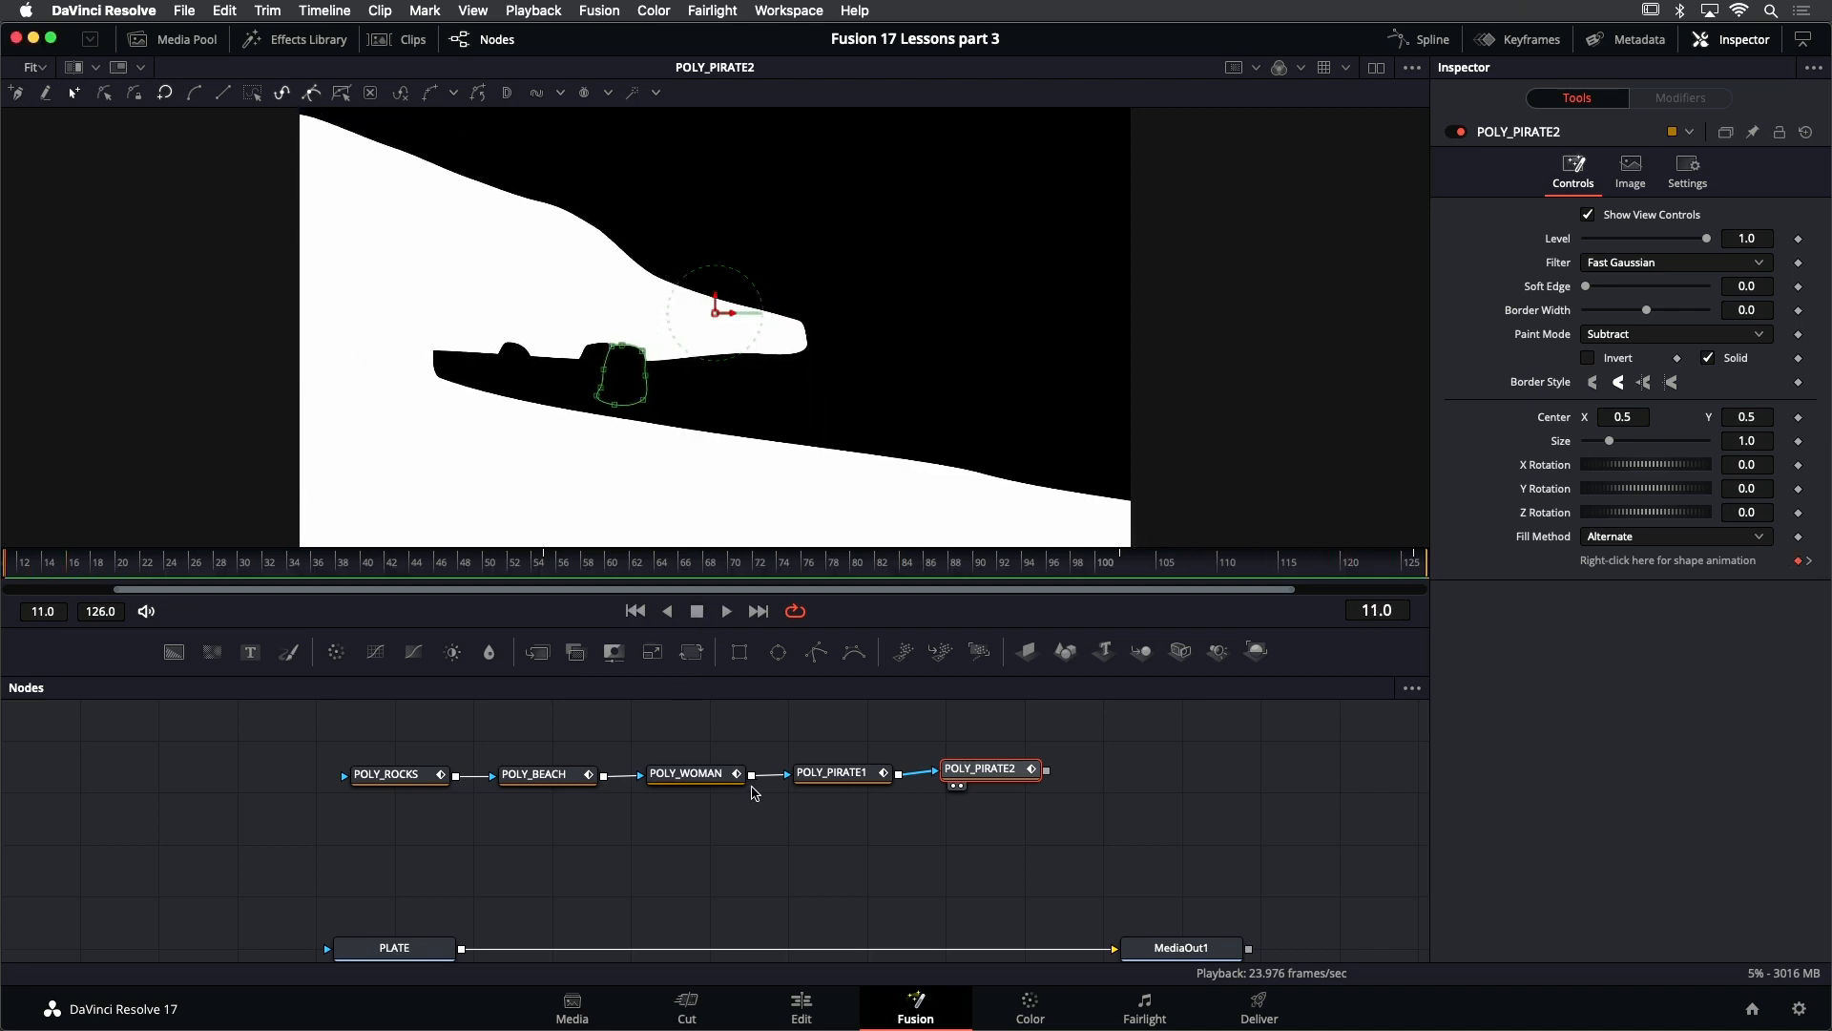
- Display PLATE in the viewer and insert a Camera Tracker between PLATE and MediaOut1
click(400, 946)
key(2)
drag(708, 915, 678, 870)
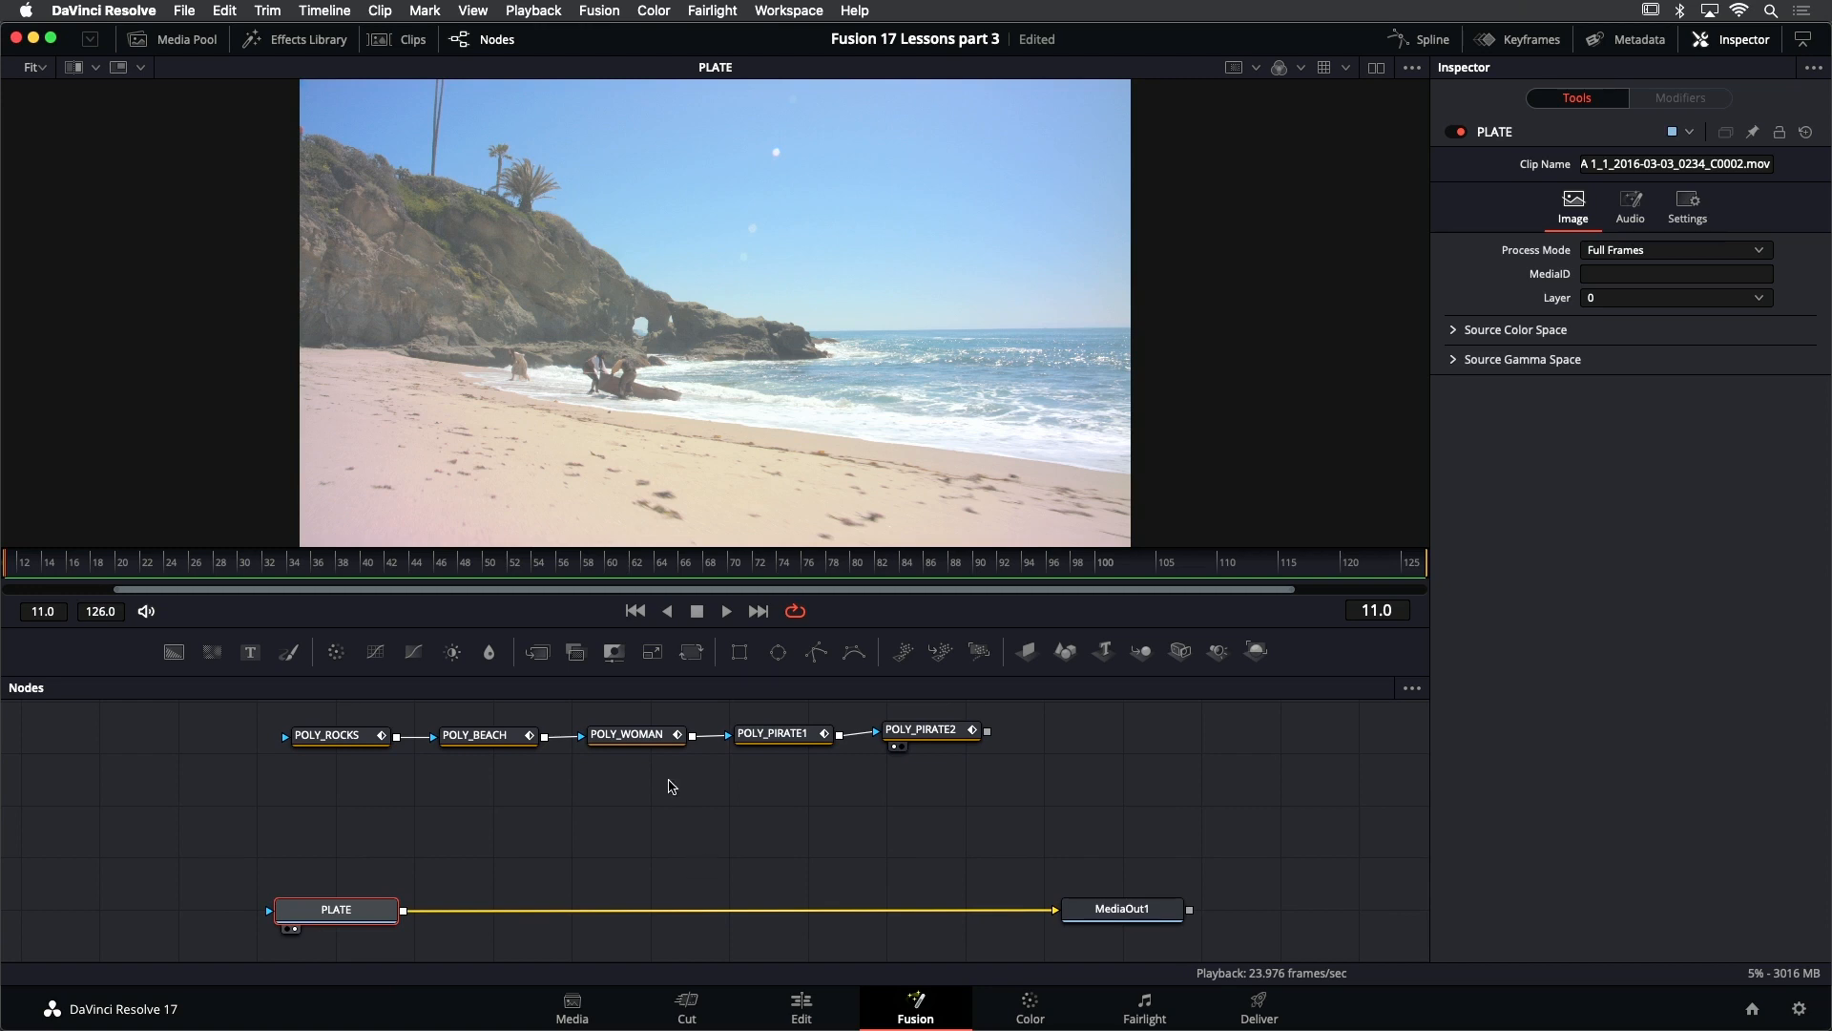
click(298, 40)
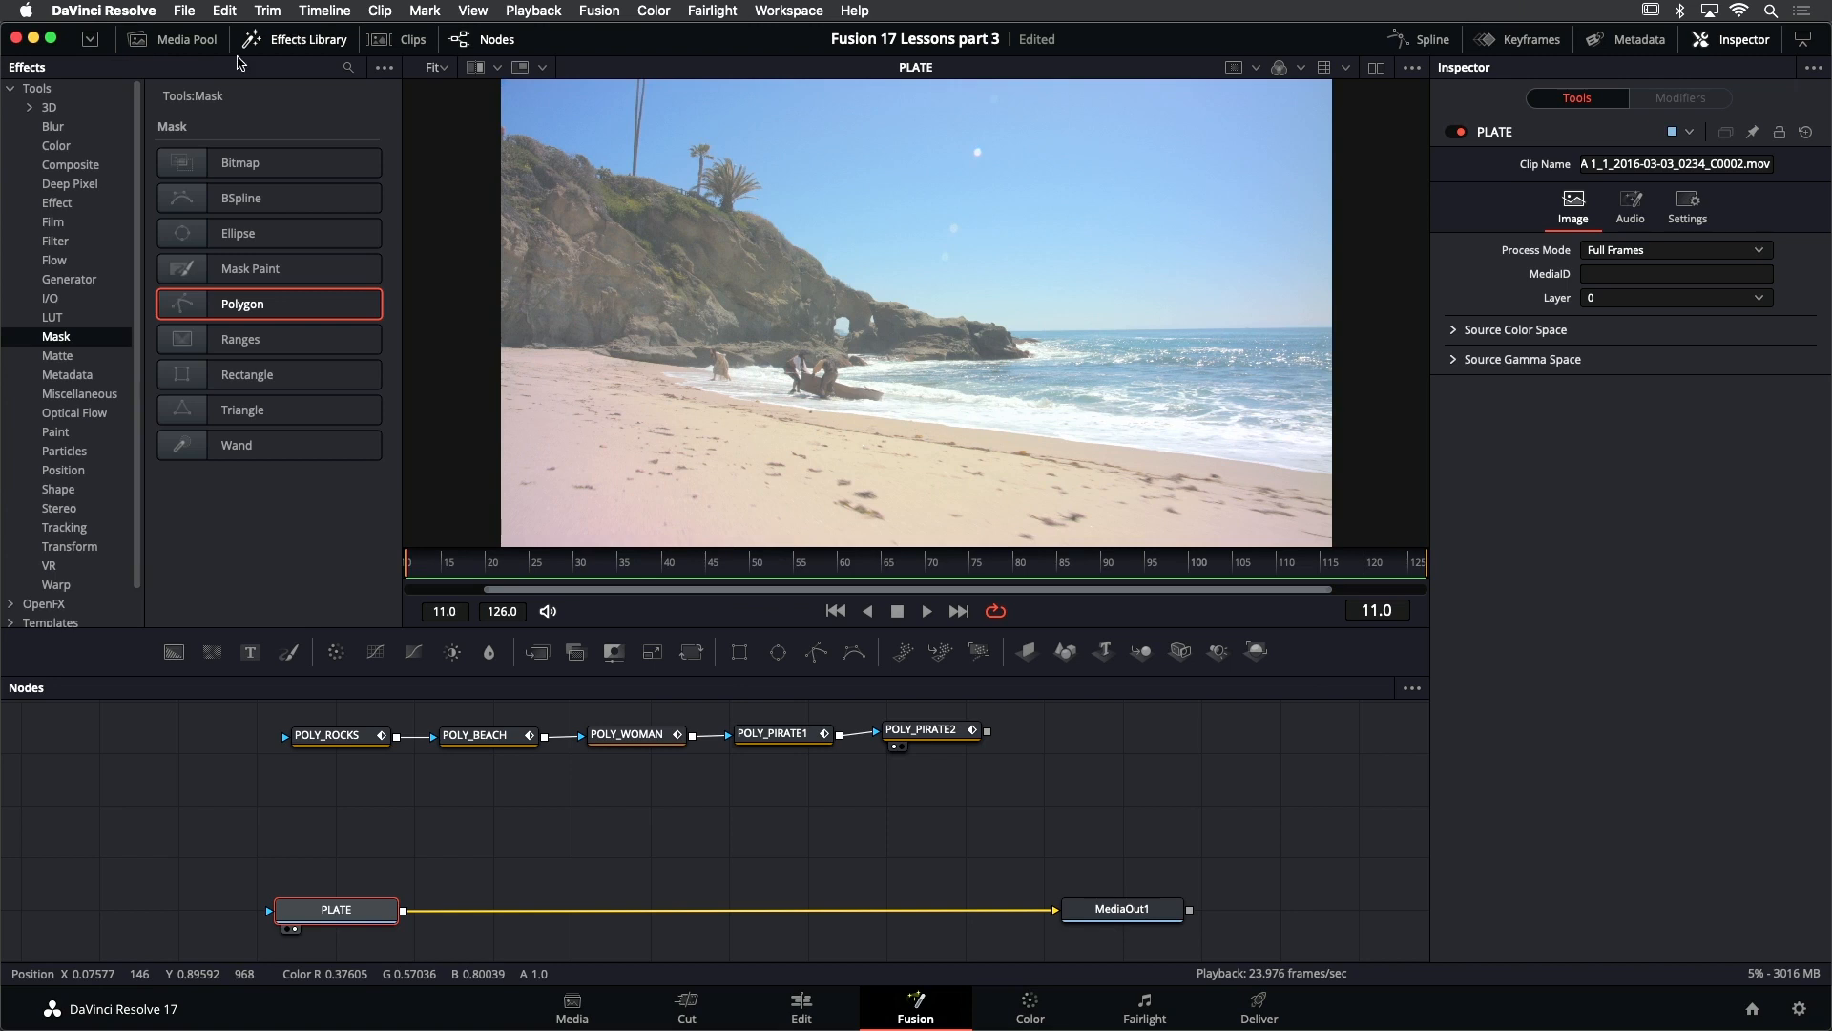
click(68, 528)
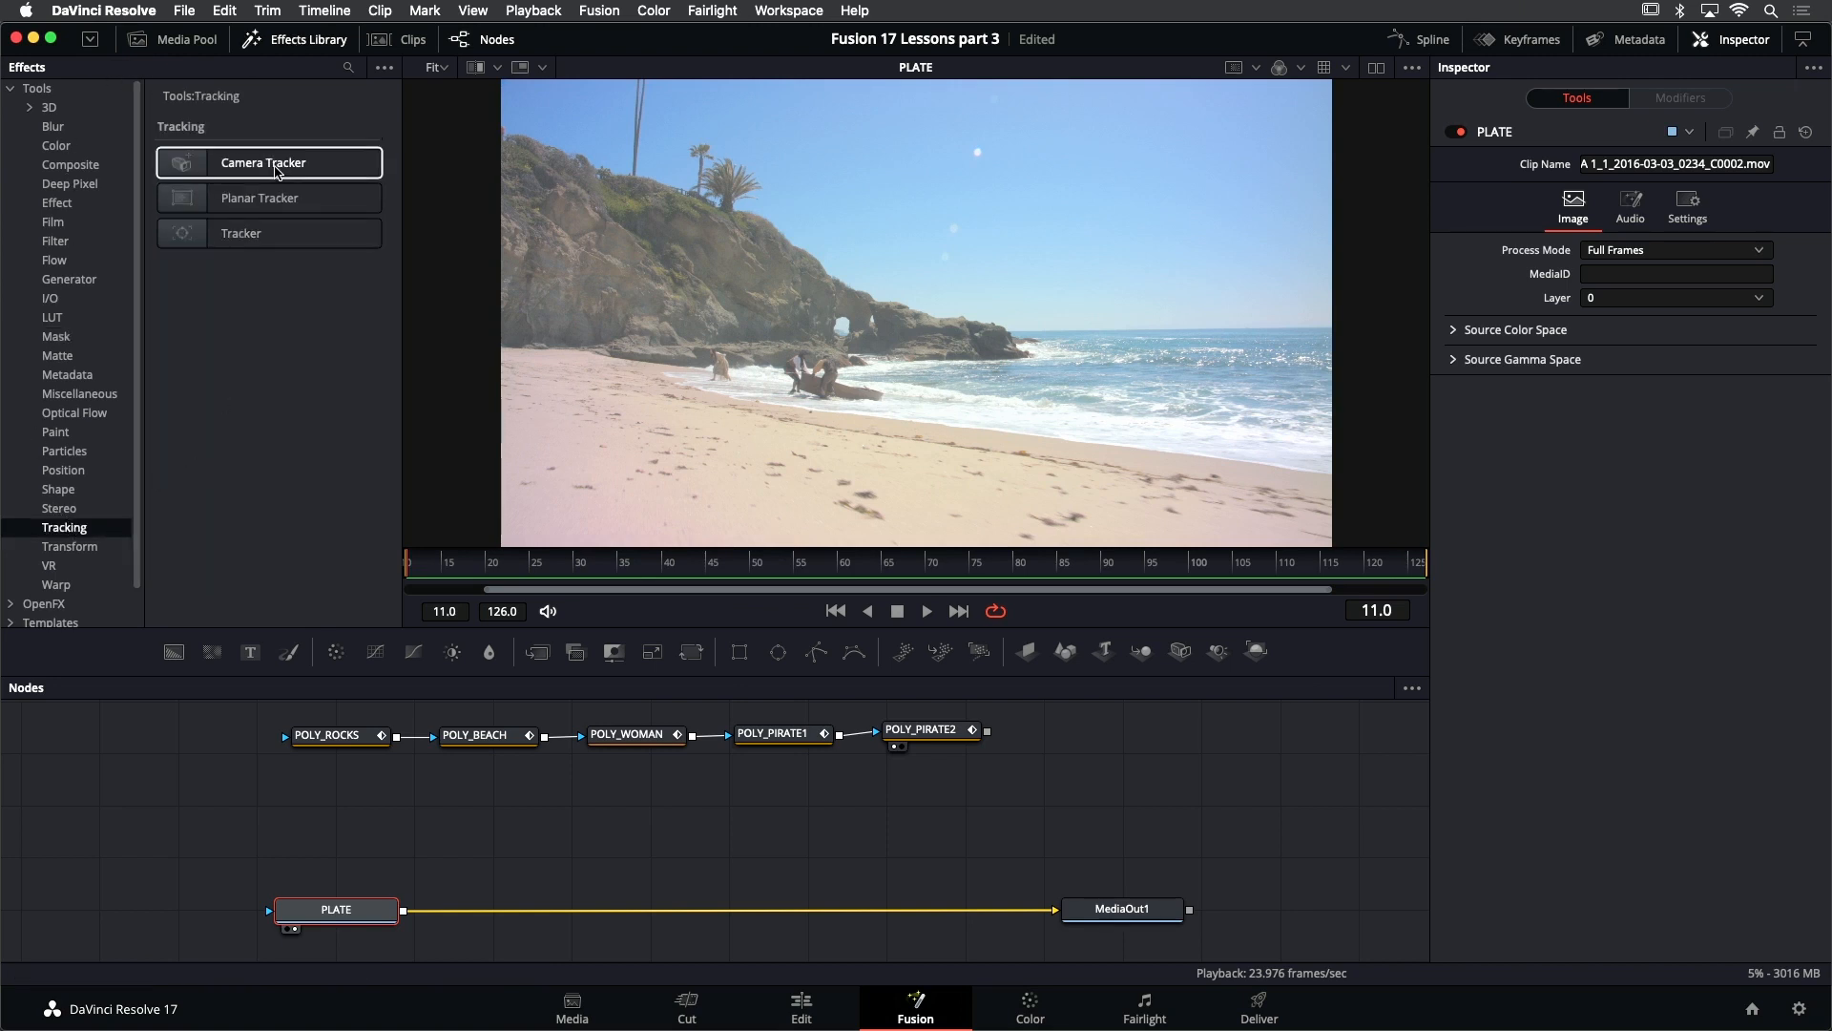
drag(276, 168, 531, 918)
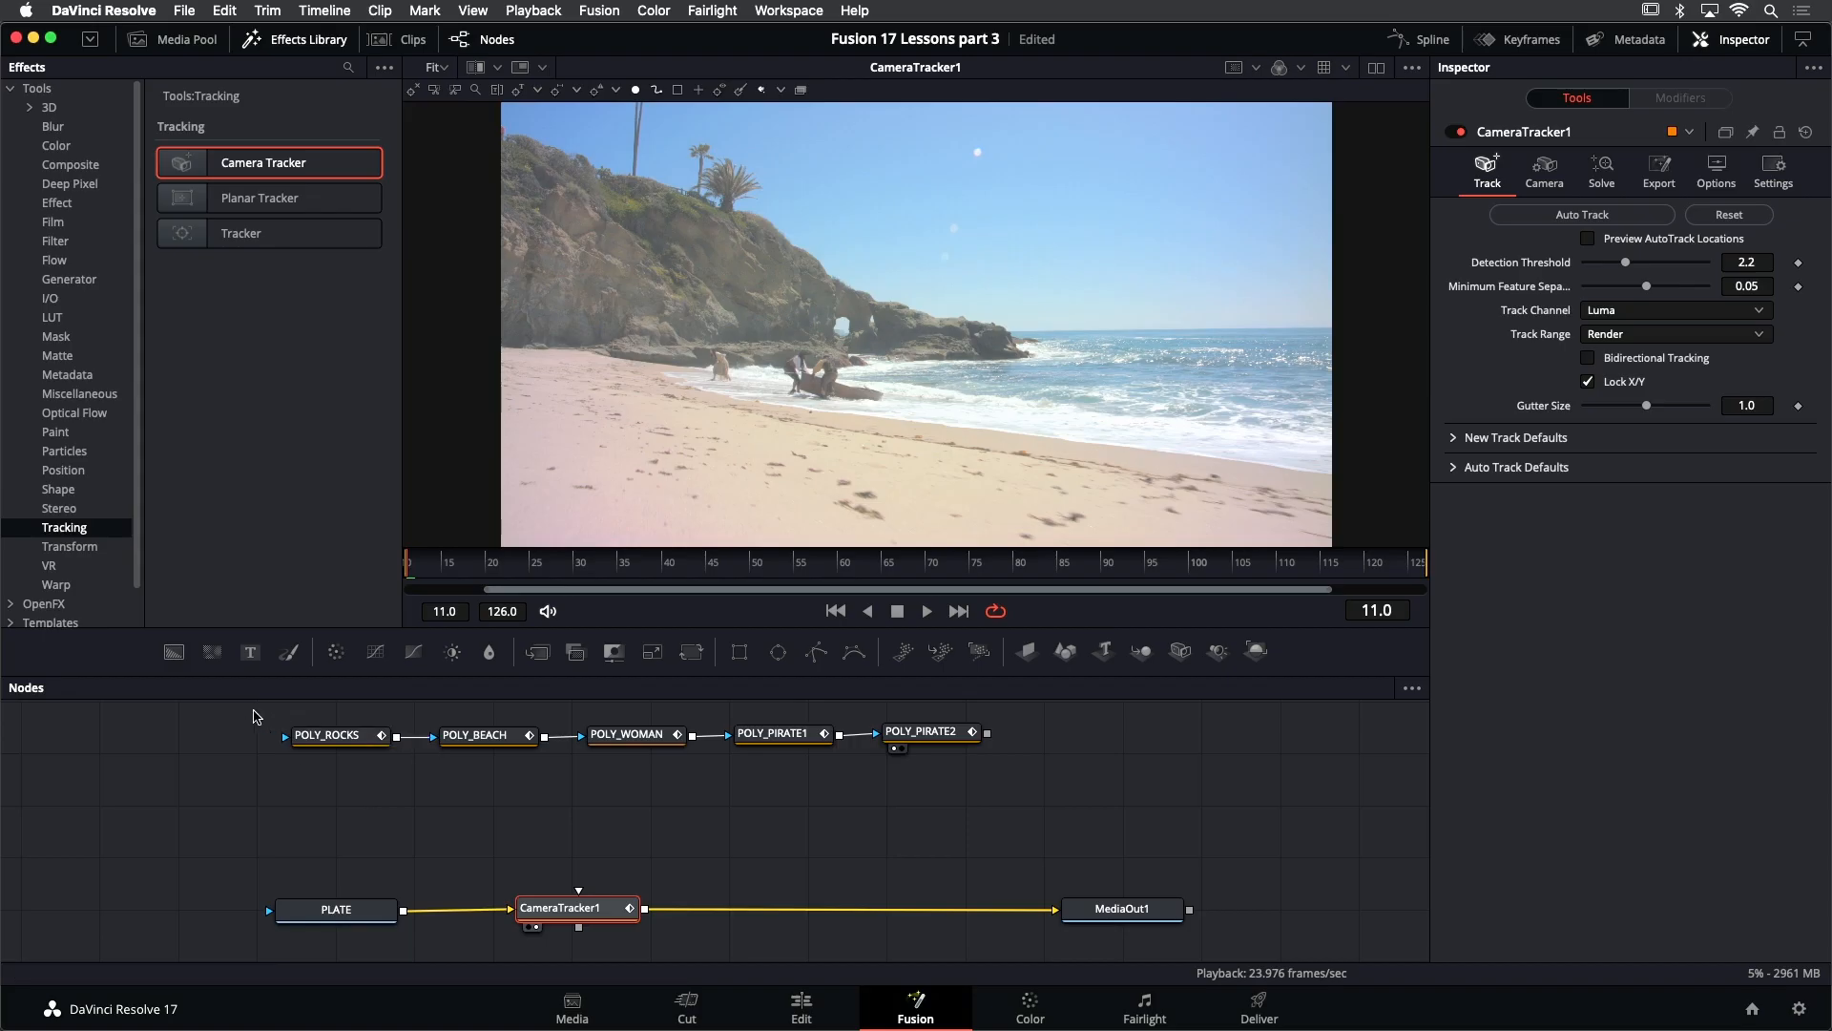
- Move the five polygon nodes together above CameraTracker1 and connect POLY_PIRATE2's output to the tracker's mask input
drag(252, 711, 983, 857)
drag(891, 748, 785, 757)
click(772, 765)
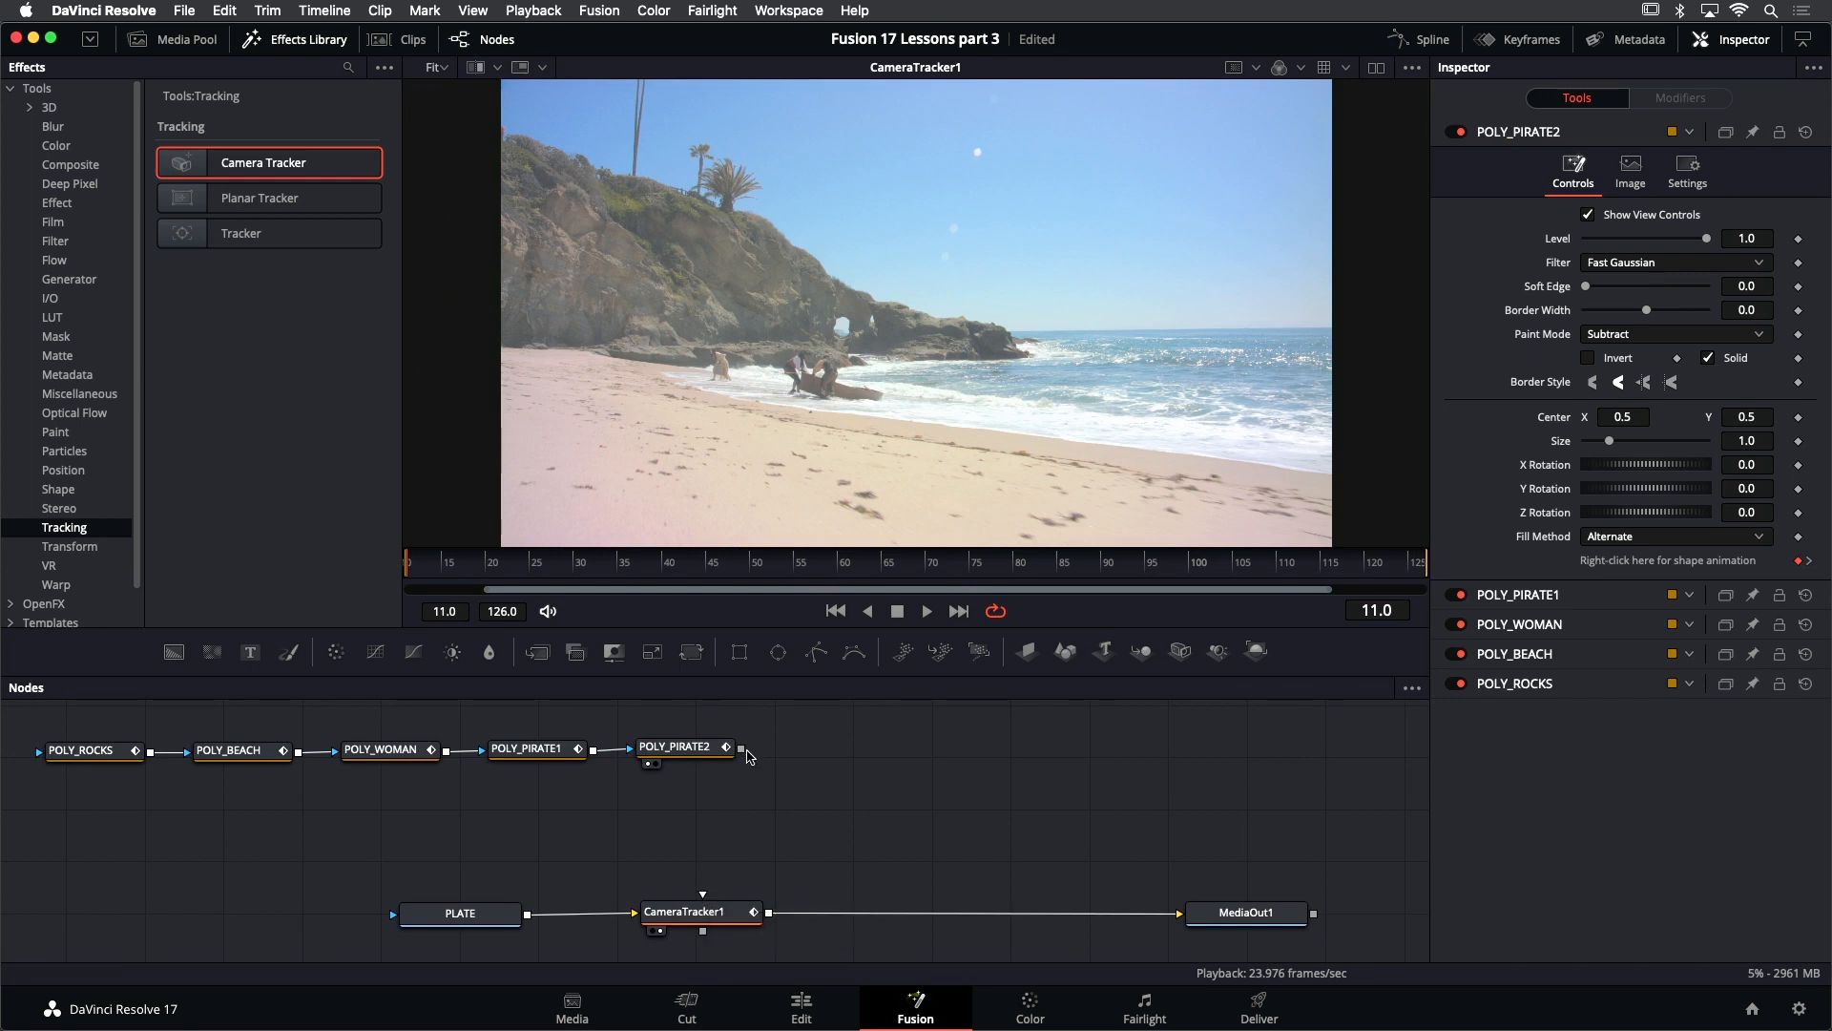
drag(741, 748, 703, 894)
- Line up the whole polygon node chain so POLY_PIRATE2 sits directly above CameraTracker1, and save the project
drag(102, 718, 736, 839)
drag(710, 752, 725, 751)
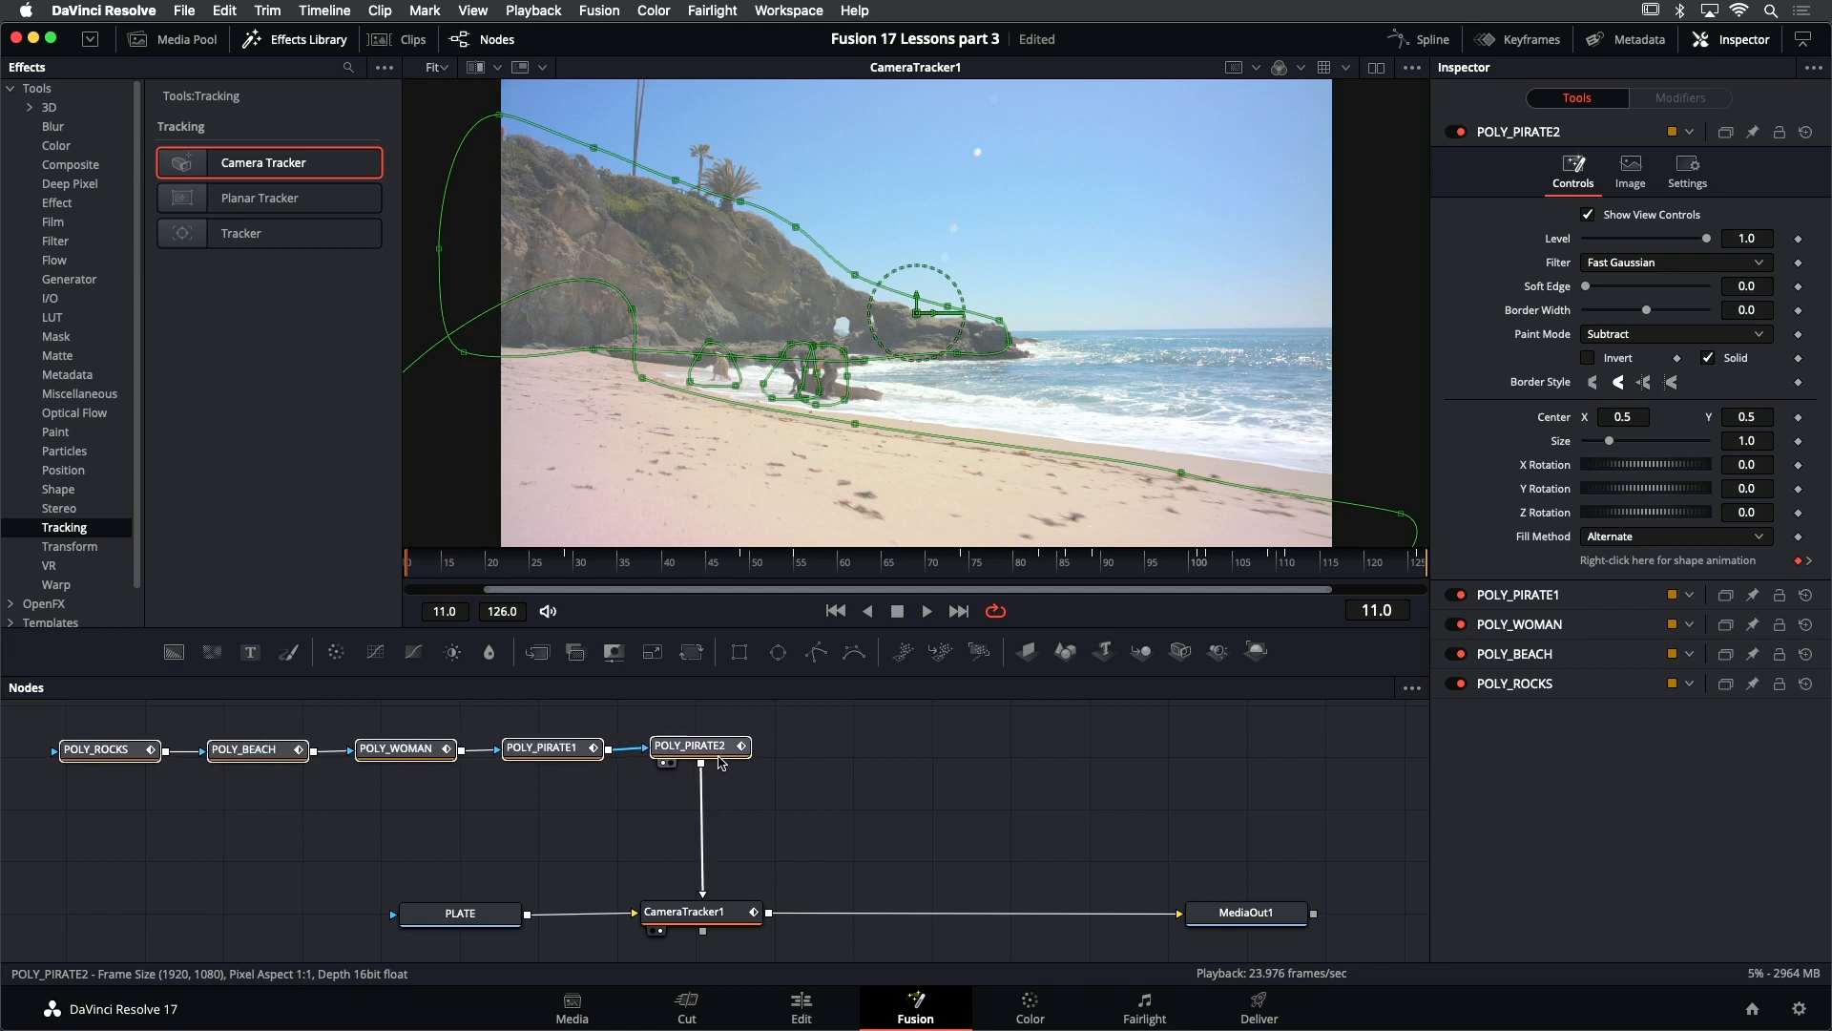
click(818, 801)
key(super+s)
- Close the effects library, preview CameraTracker1's auto track locations and lower its Detection Threshold to about 2.102
click(727, 915)
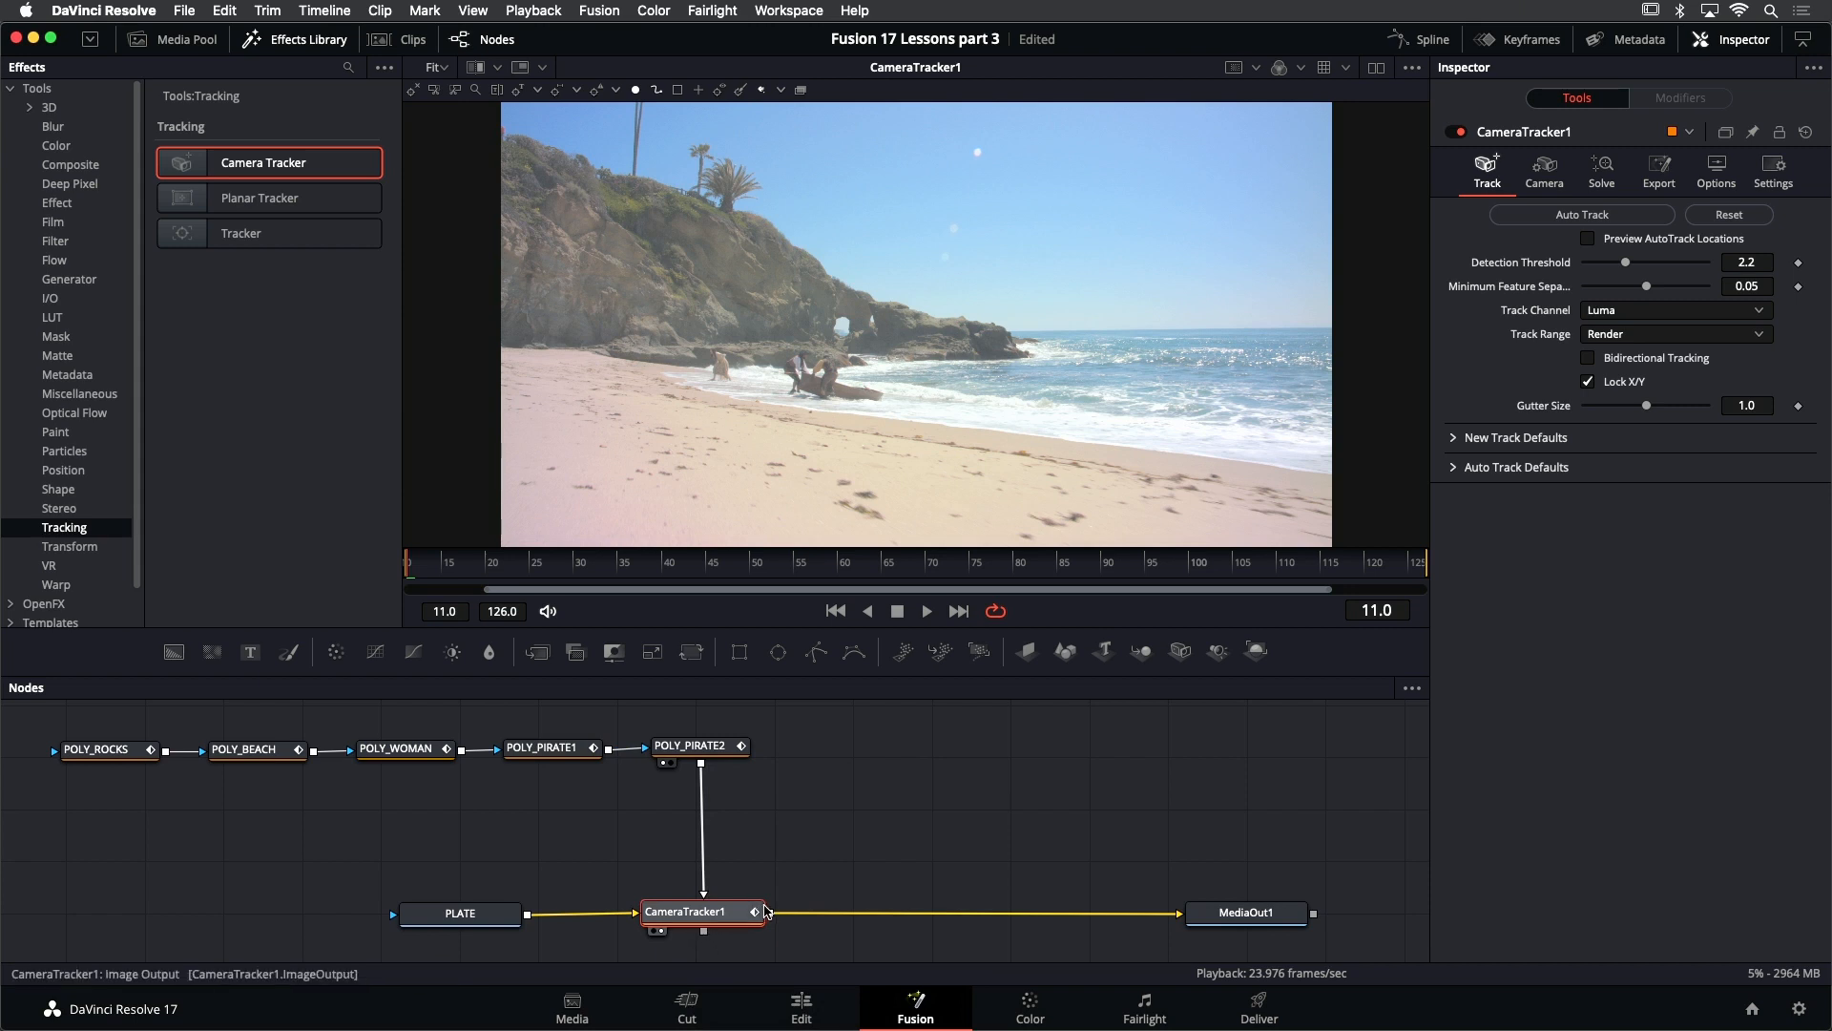
click(309, 41)
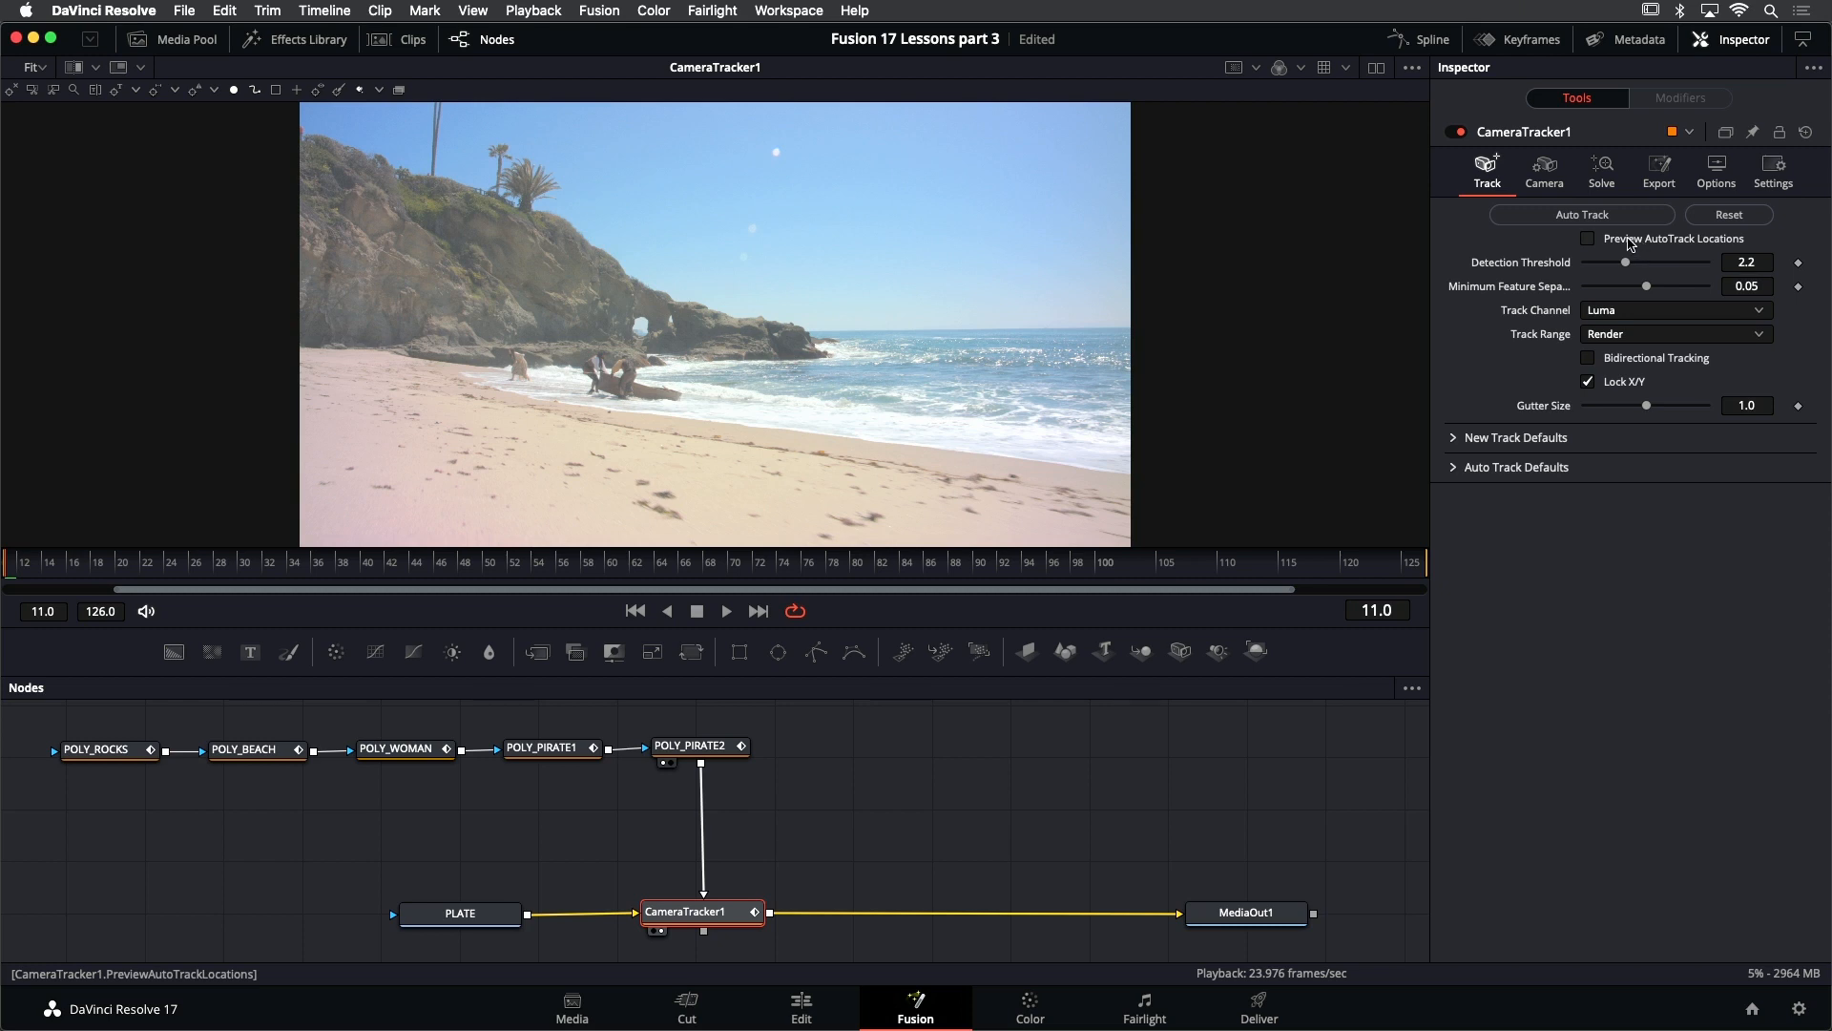
click(1631, 244)
drag(1626, 263, 1620, 274)
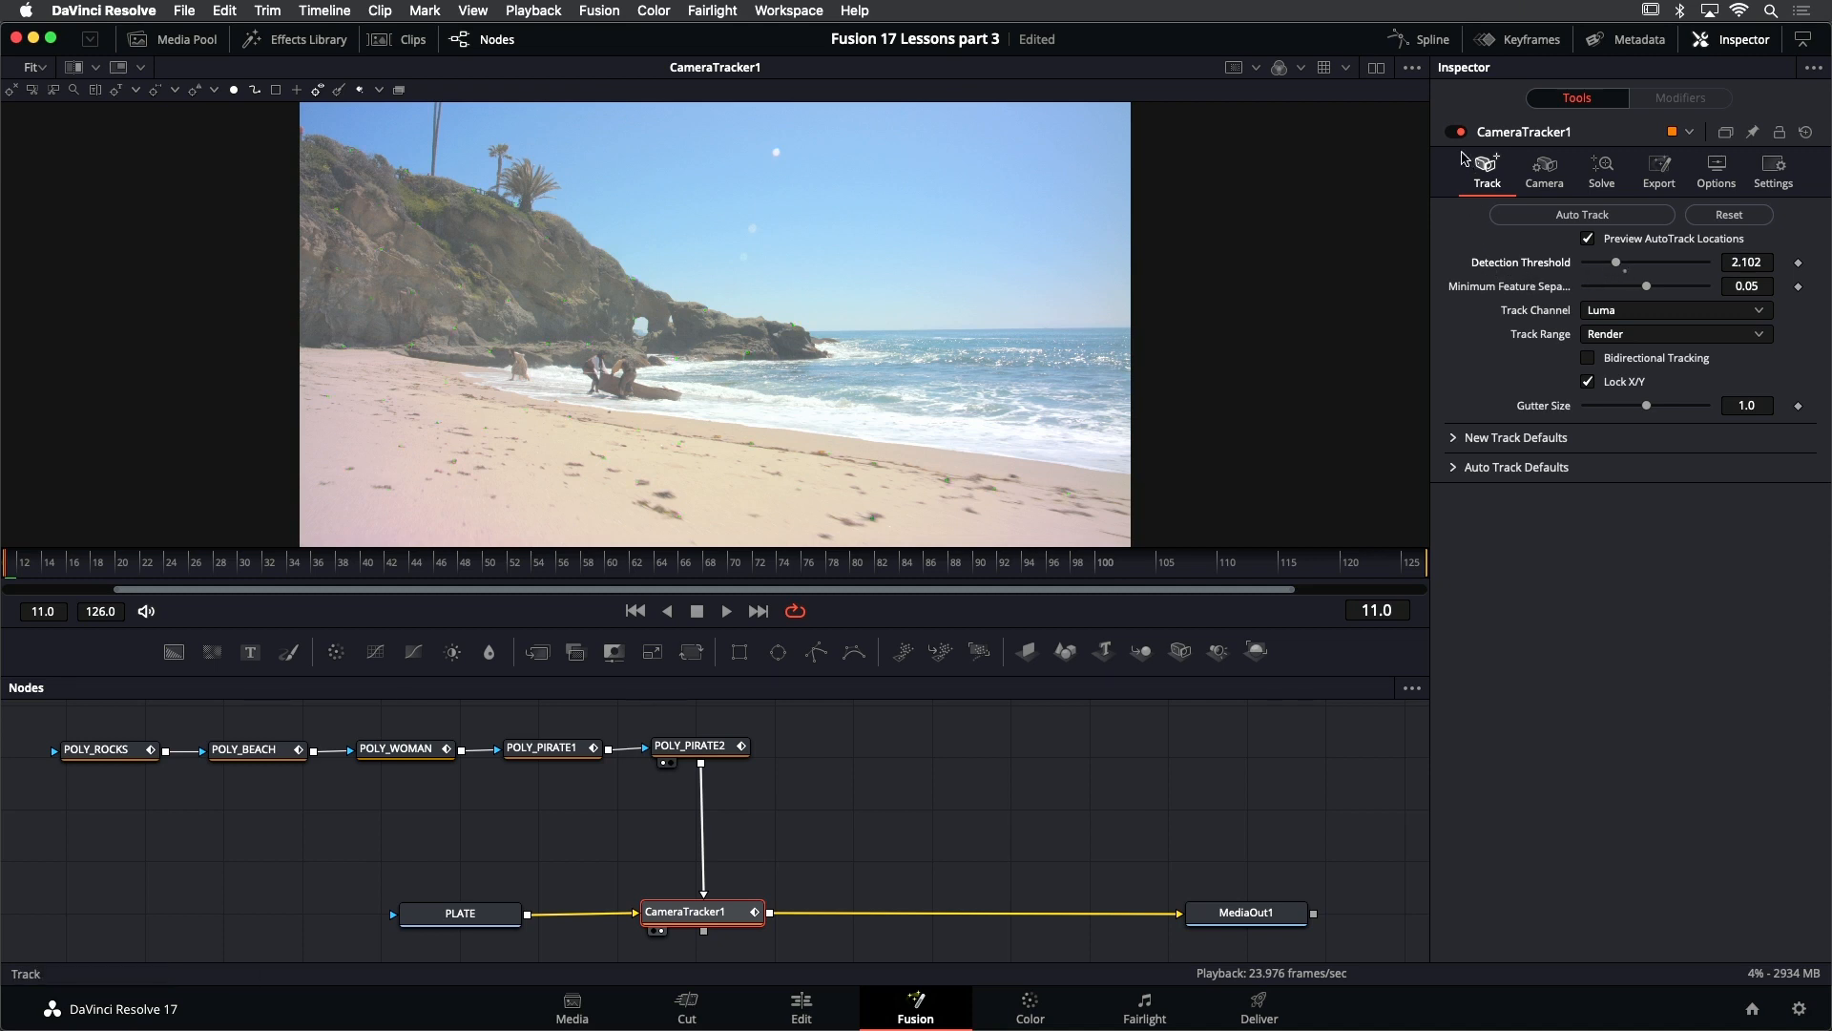
- Show the viewer's Gain / Gamma controls and lower the gain to darken the image behind the track points
click(1412, 70)
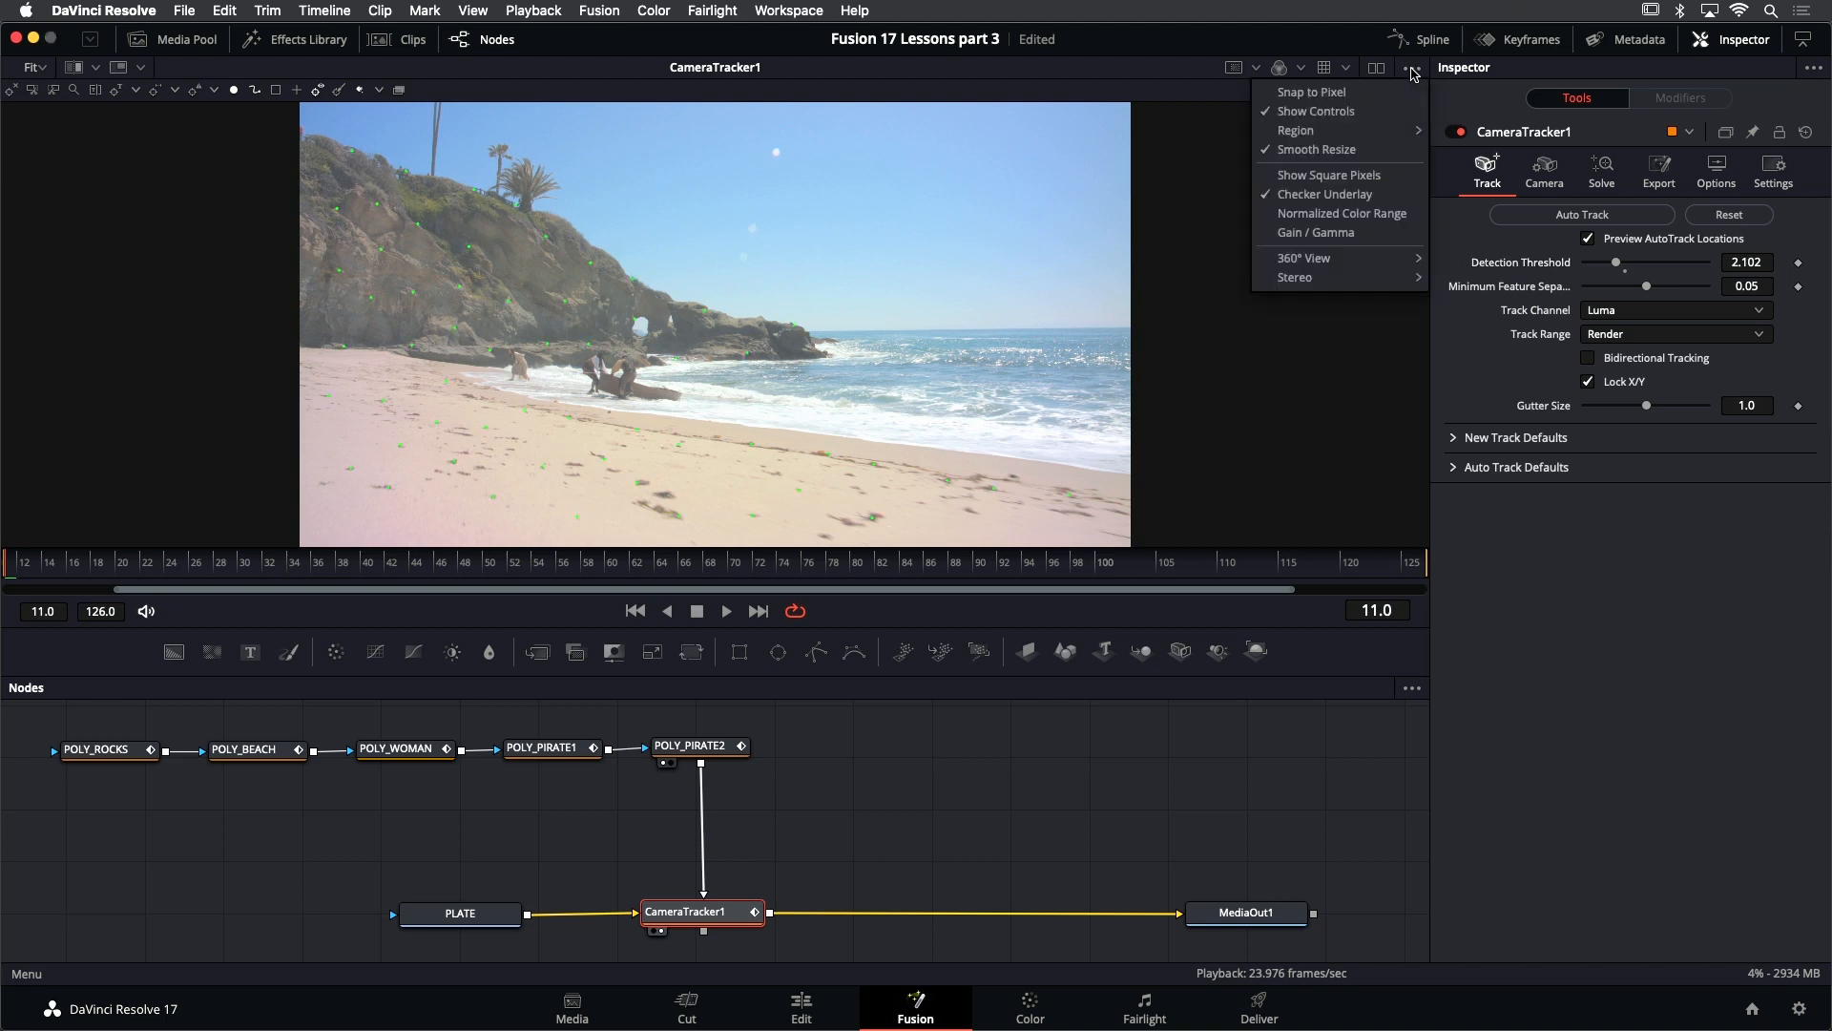
click(1351, 240)
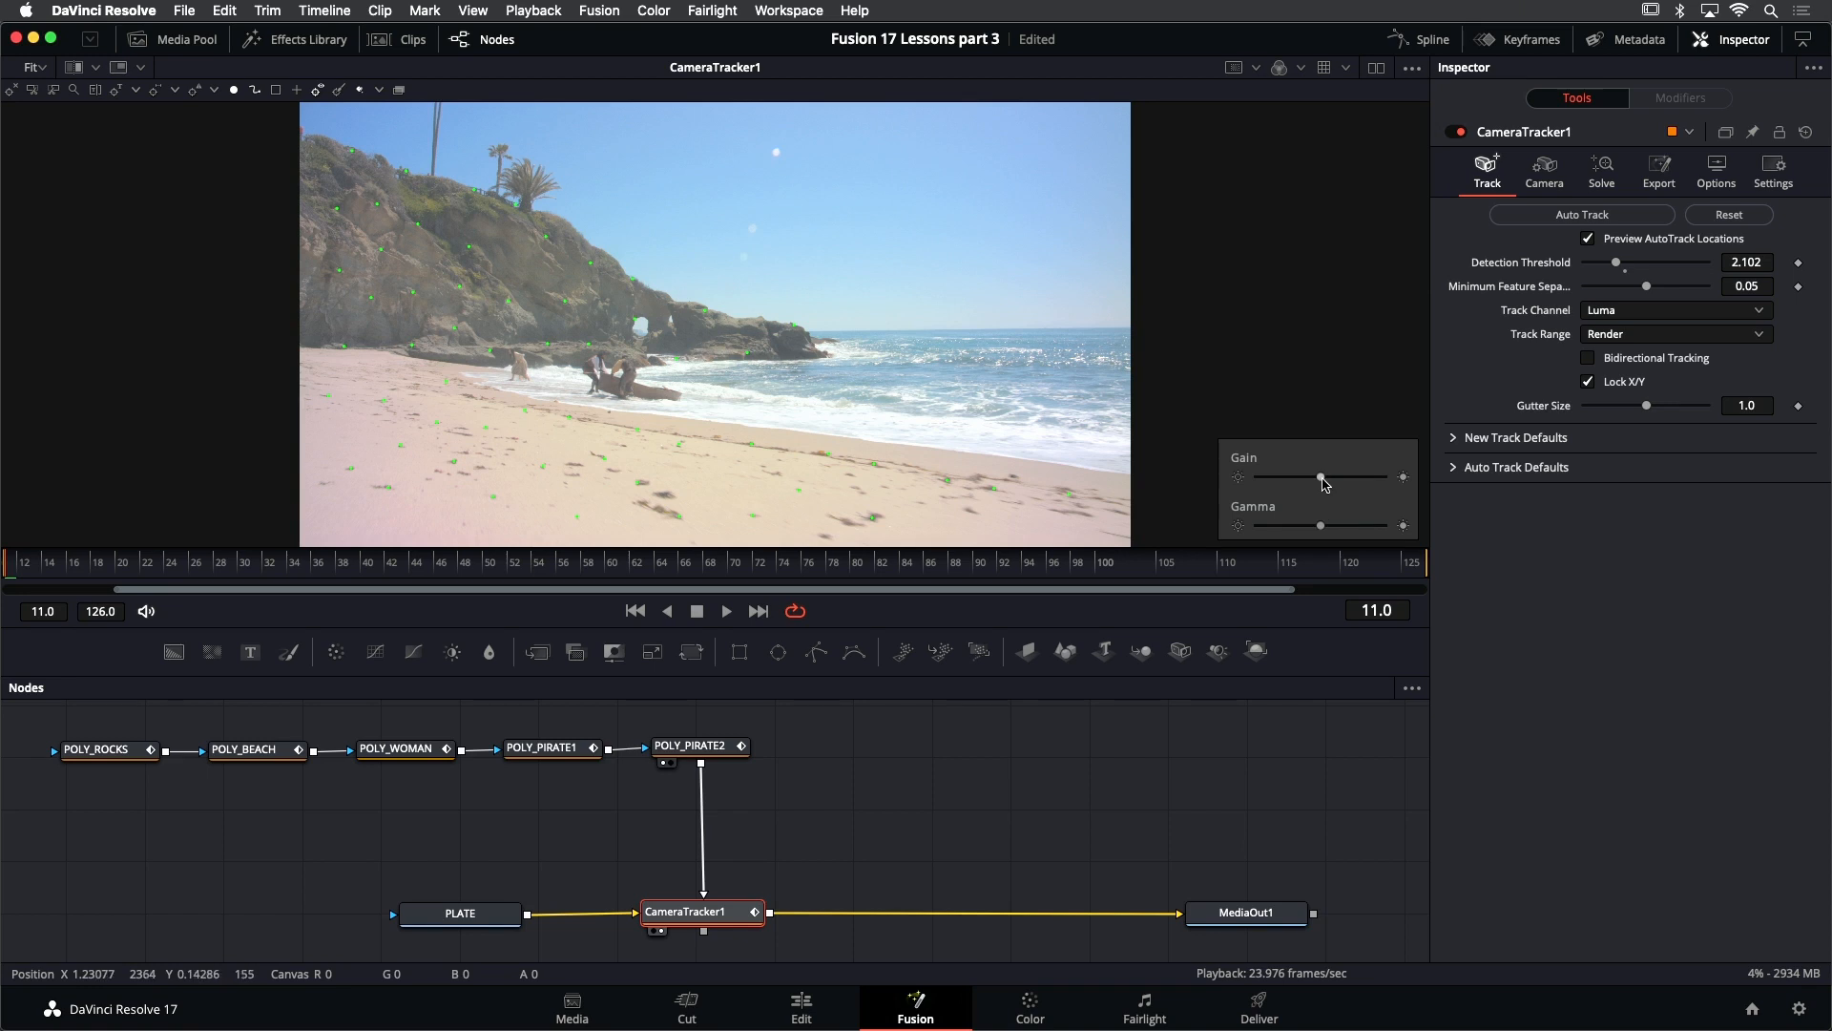
drag(1323, 482, 1288, 484)
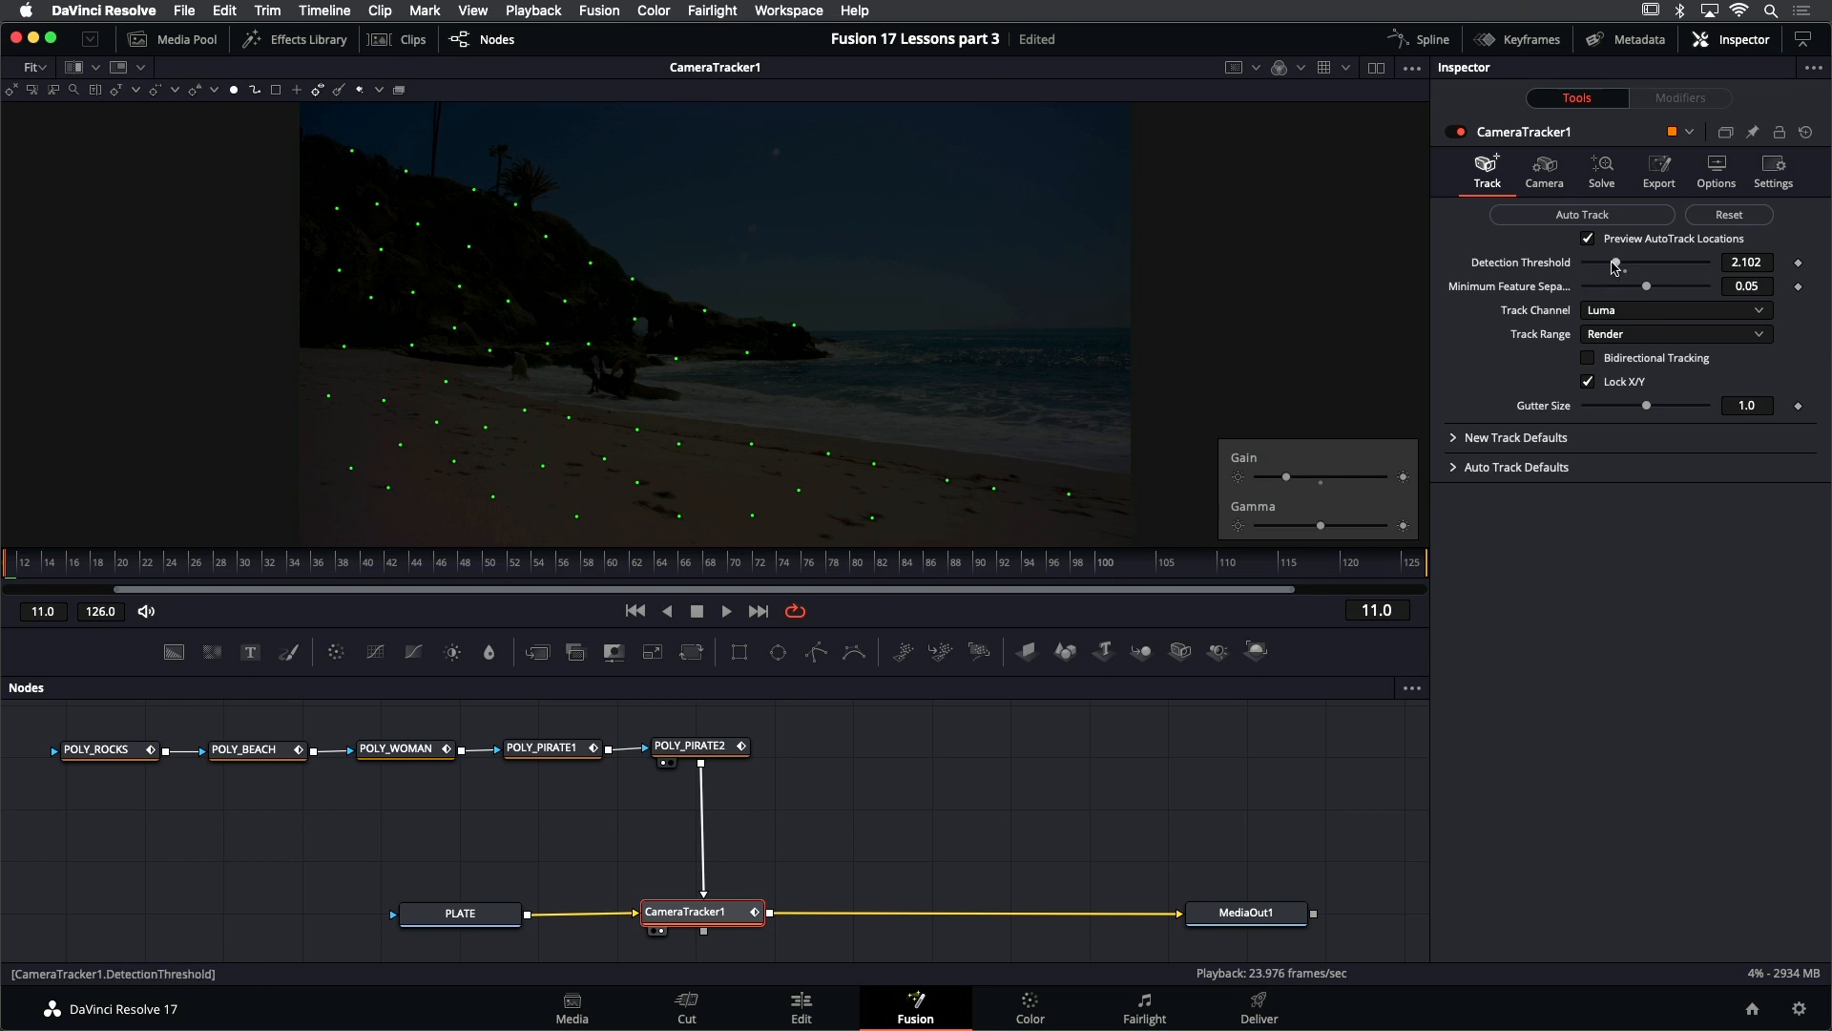
- Lower CameraTracker1's Detection Threshold to about 1.97 and its Minimum Feature Separation to about 0.0213
mouse_move(1617, 262)
mouse_down()
mouse_move(1657, 268)
mouse_move(1609, 273)
mouse_up()
drag(1613, 271, 1609, 273)
drag(1646, 288, 1616, 290)
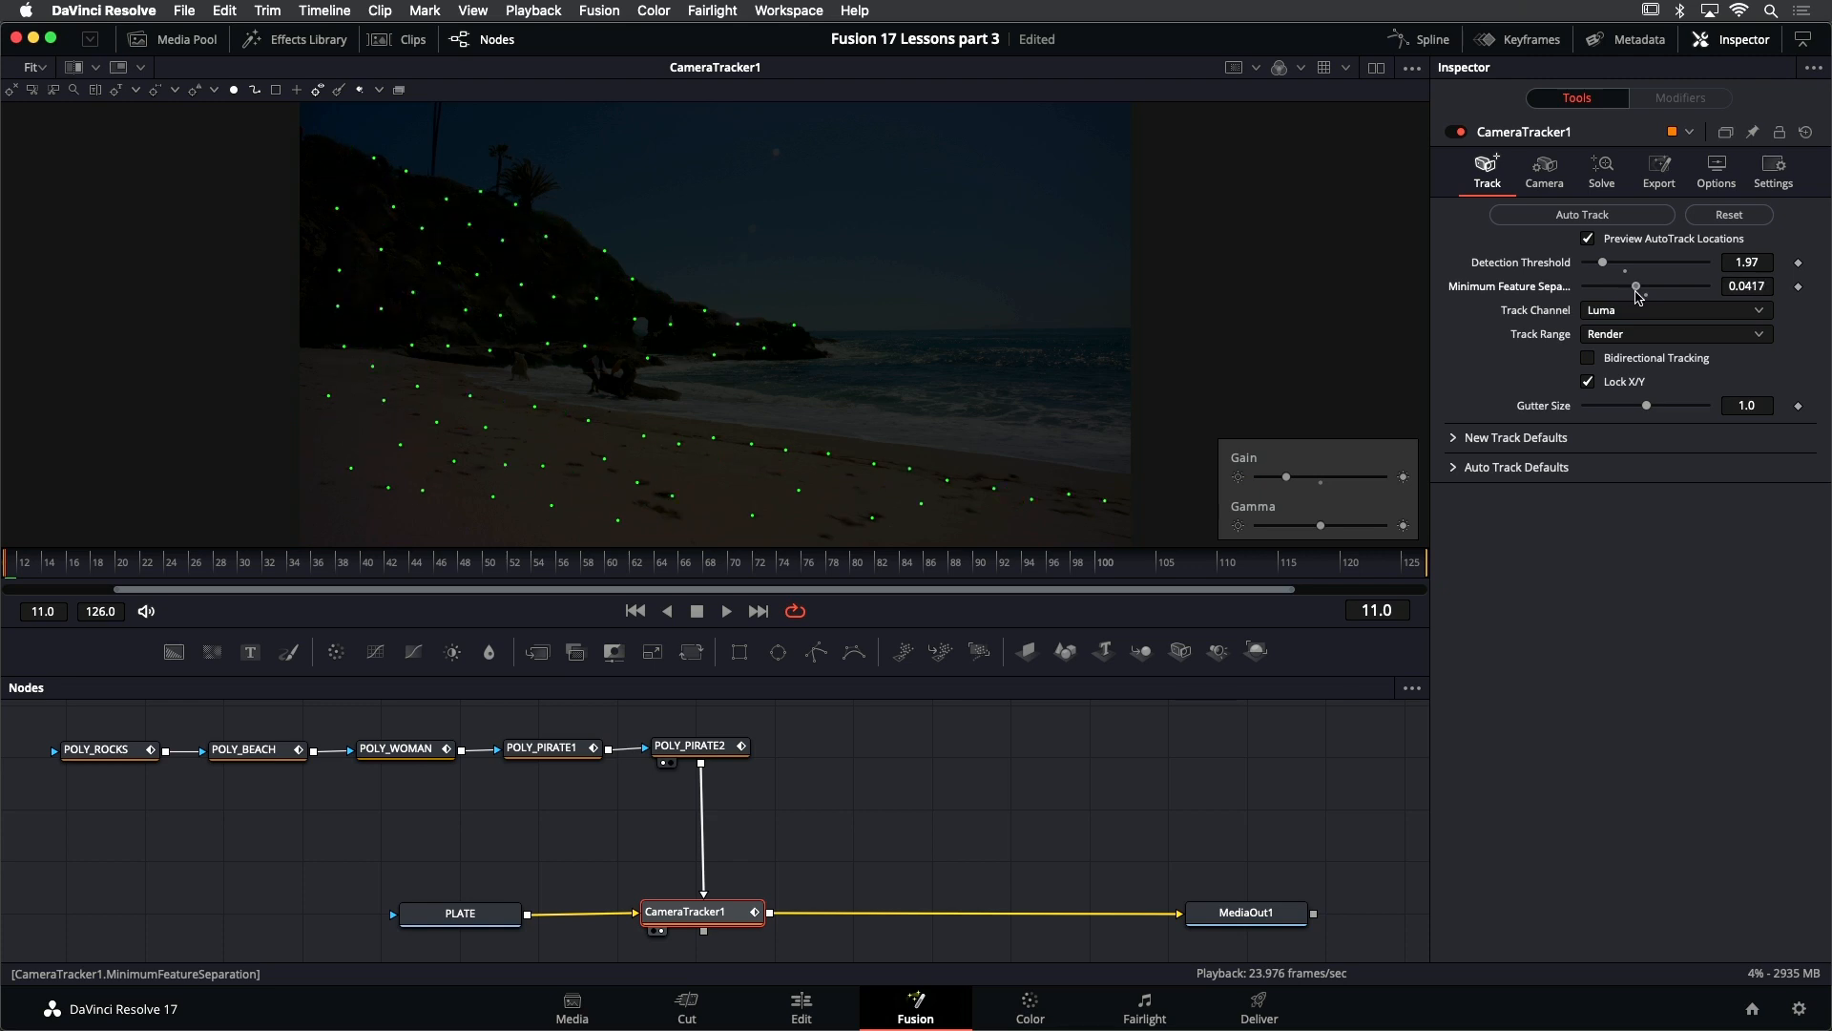
mouse_move(1644, 296)
mouse_down()
mouse_move(1675, 292)
mouse_move(1611, 296)
mouse_up()
click(1628, 315)
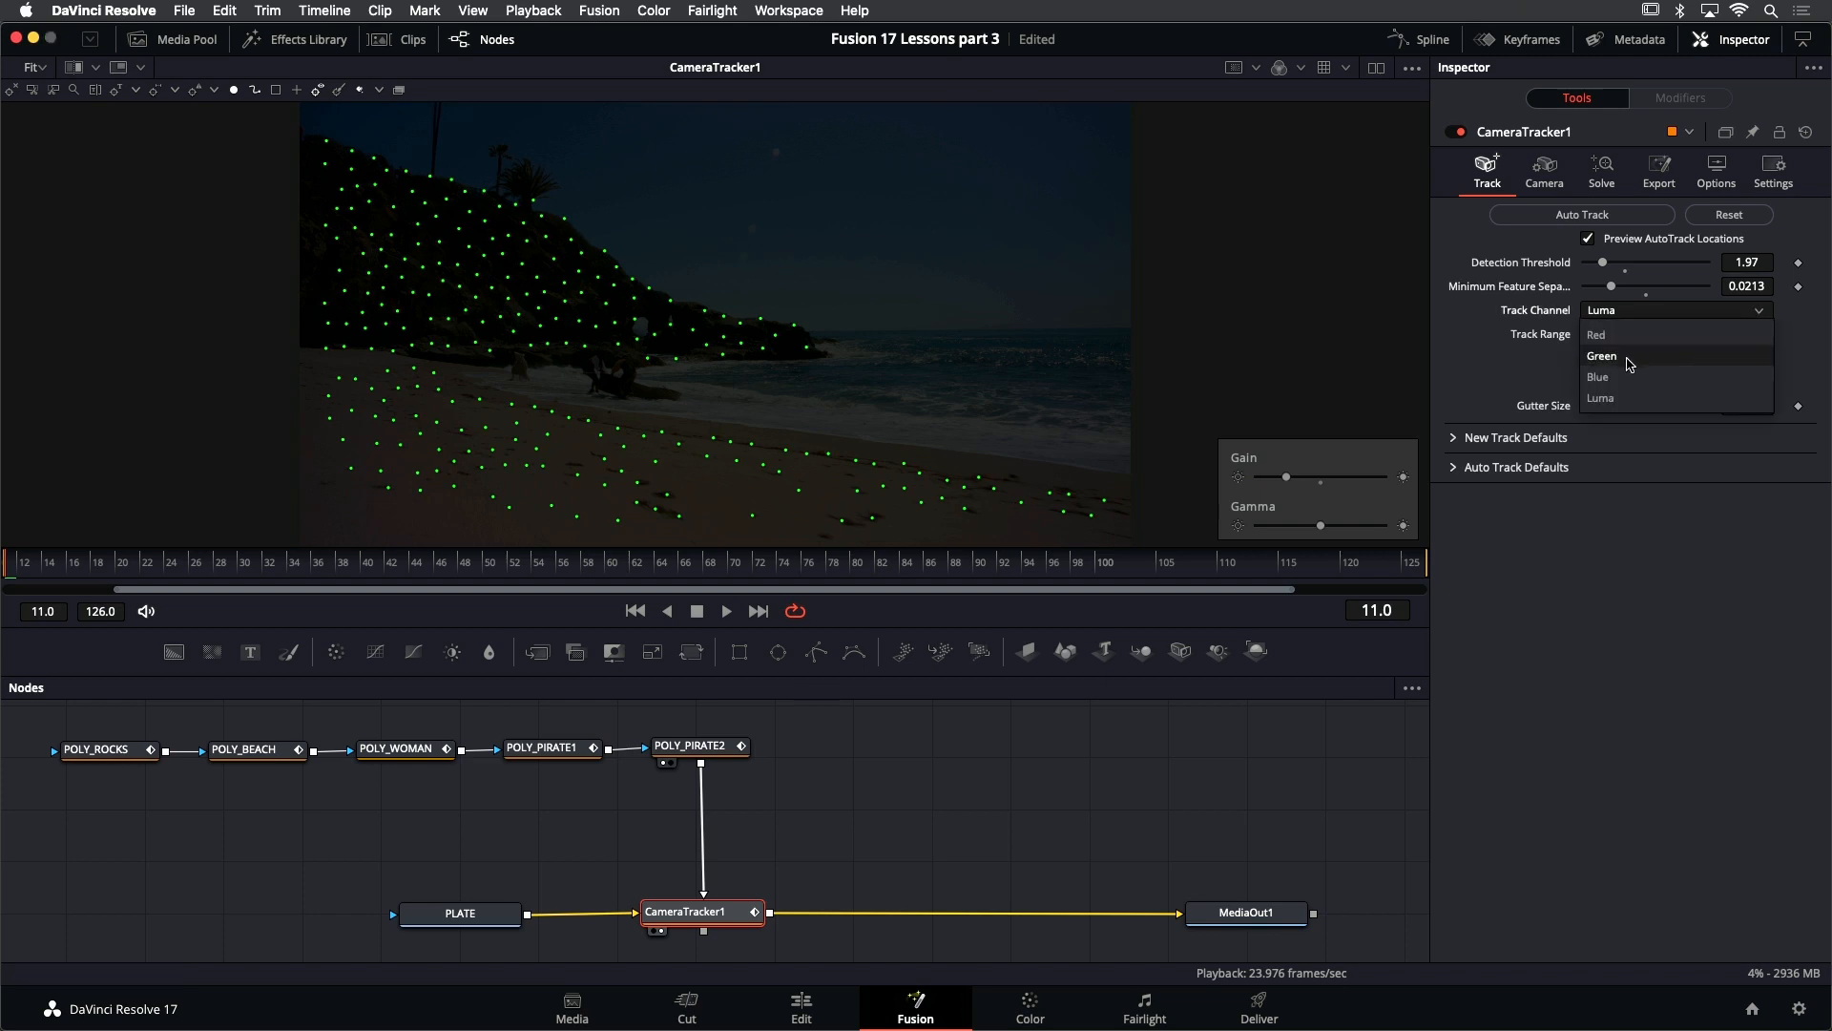
click(1471, 330)
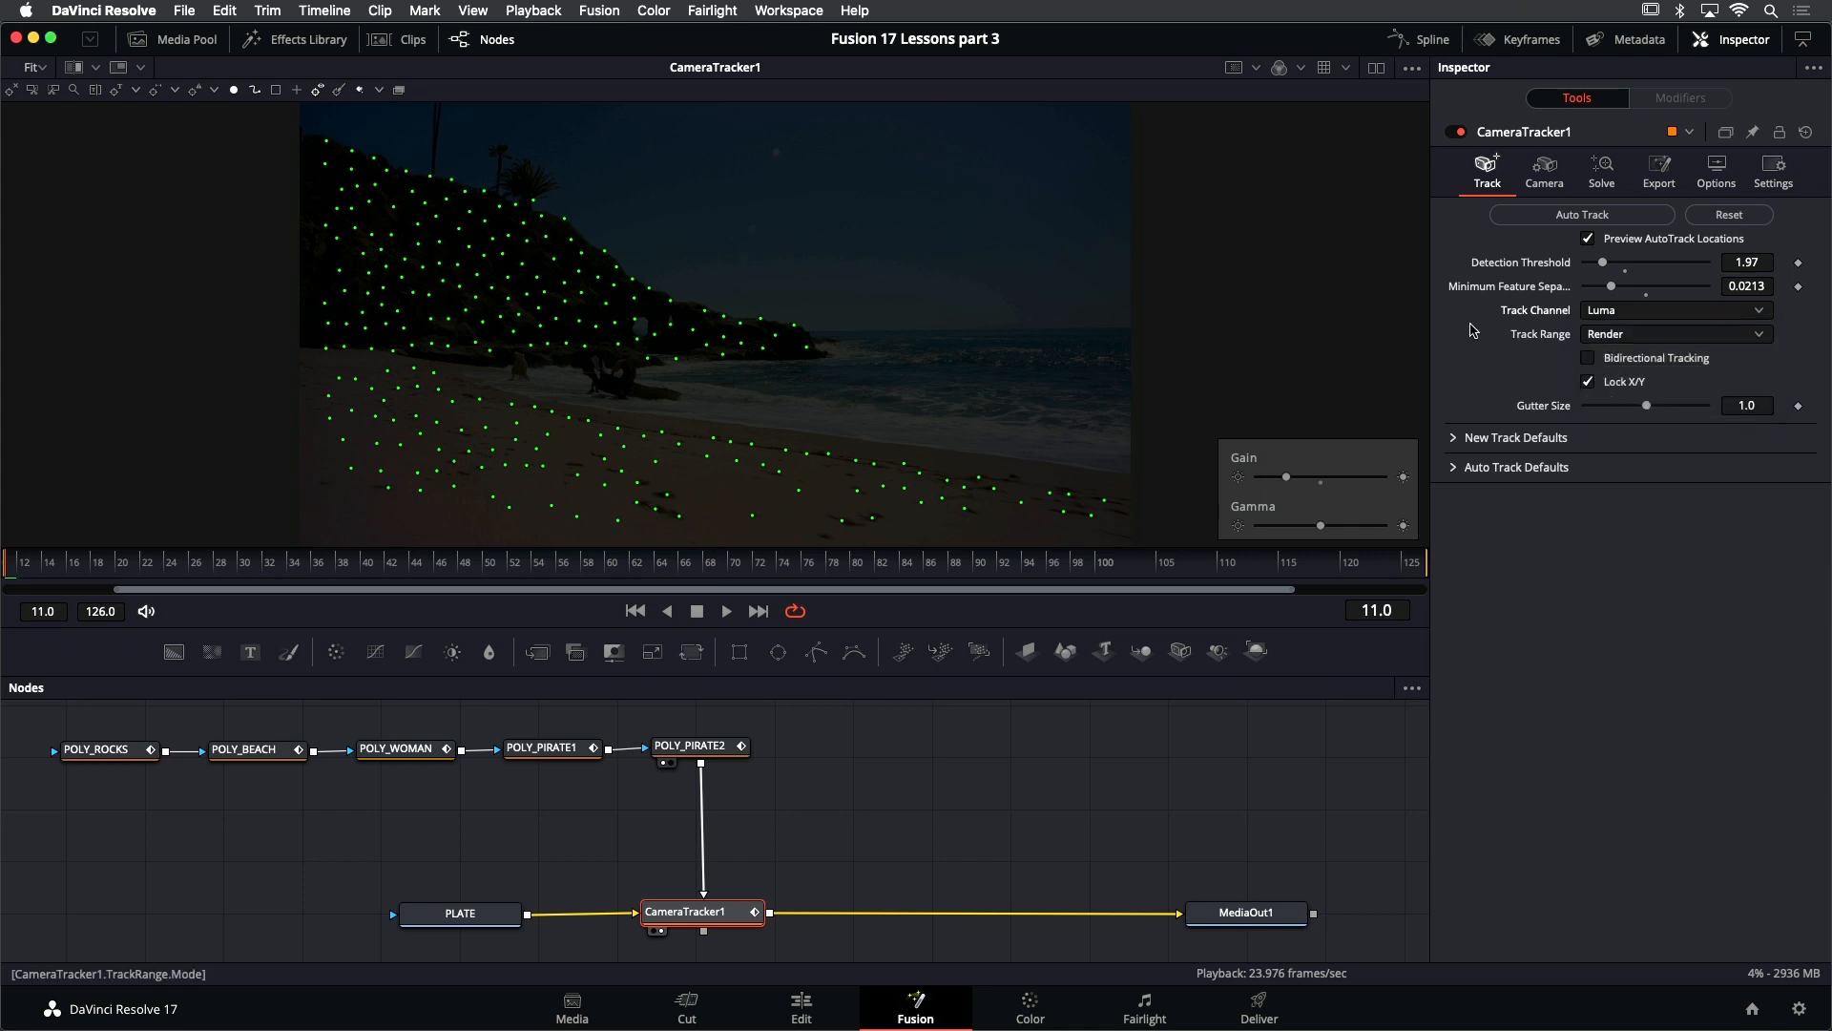
- Turn on Bidirectional Tracking for CameraTracker1 with Render as its track range, and save the project
click(1638, 342)
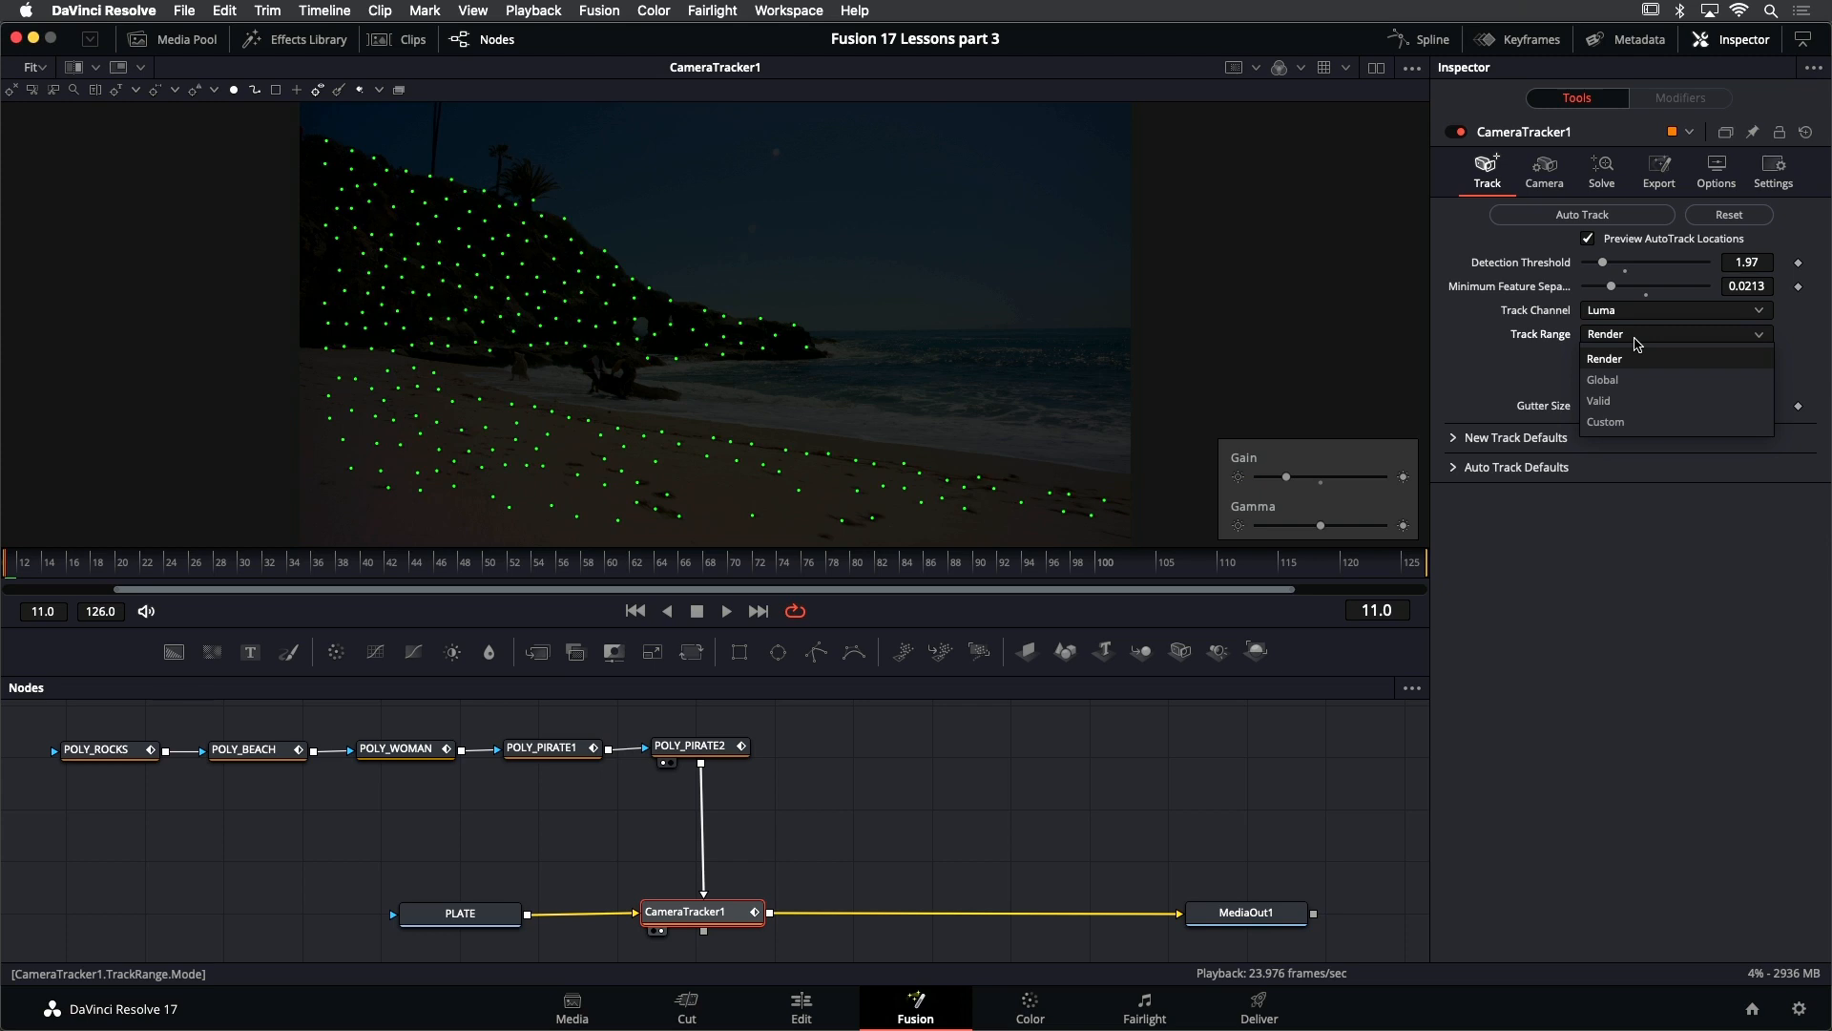
click(1494, 331)
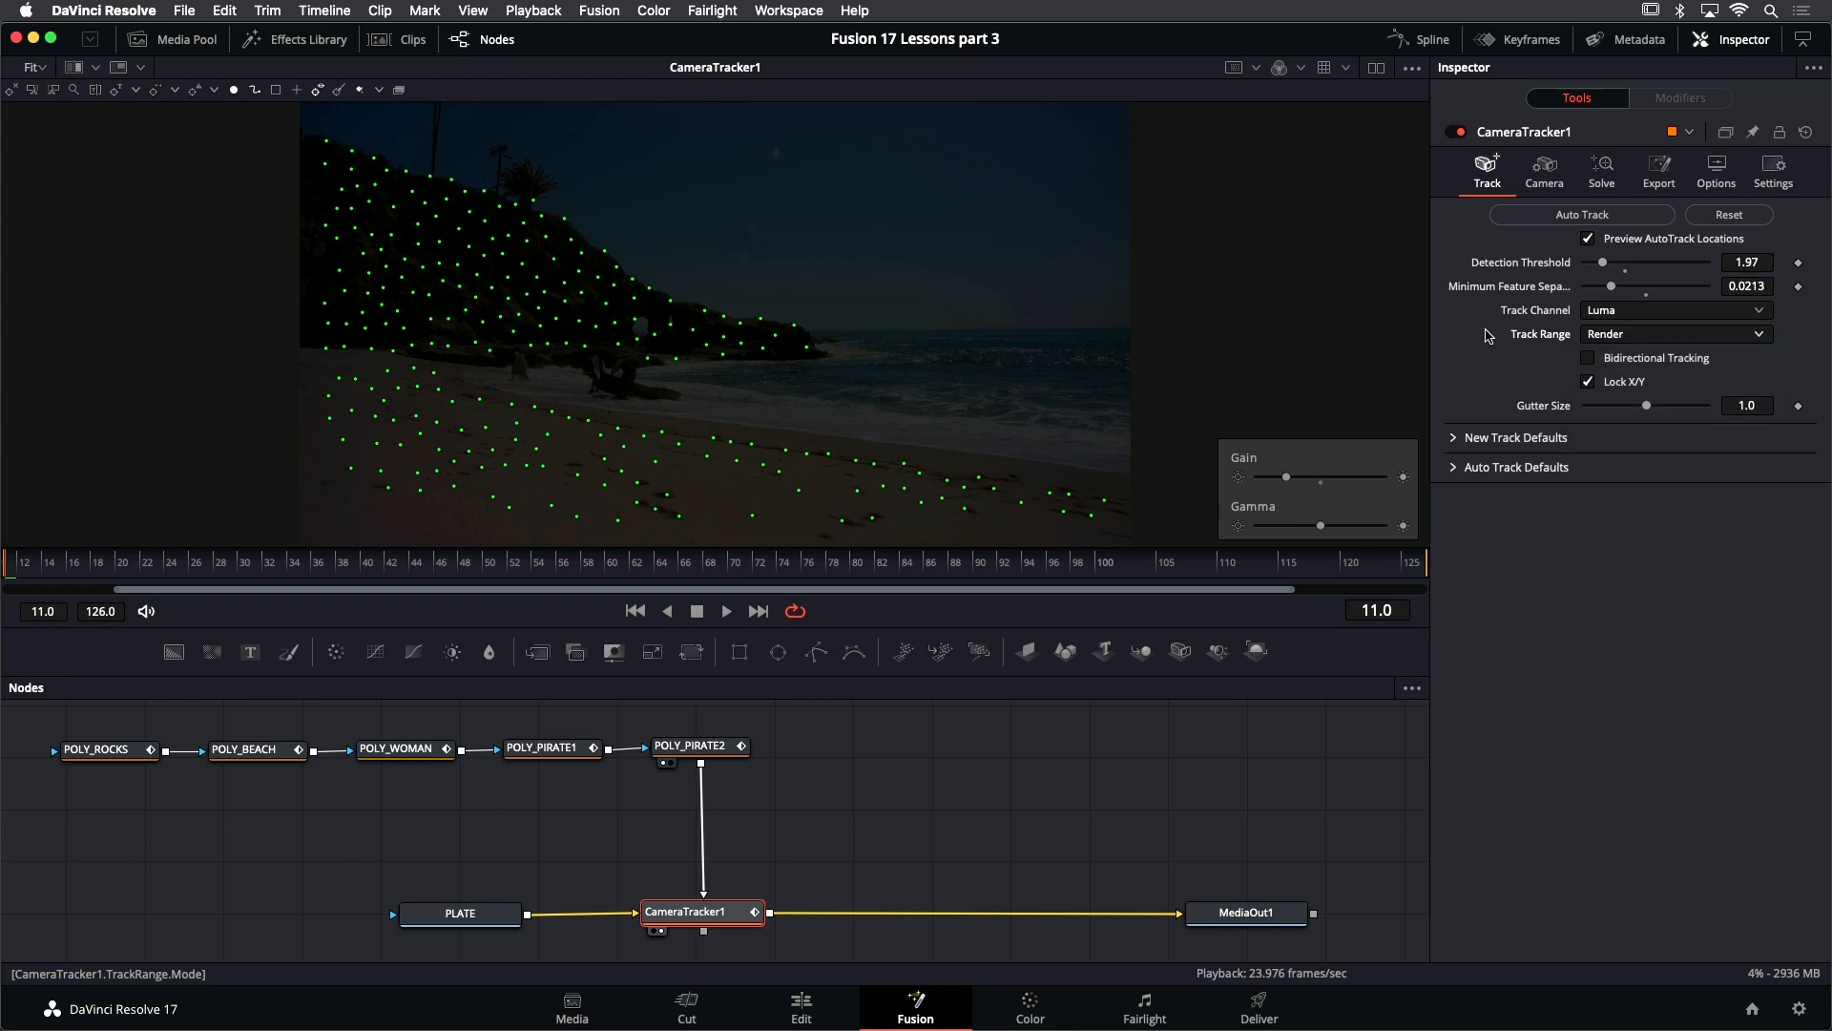
click(1644, 363)
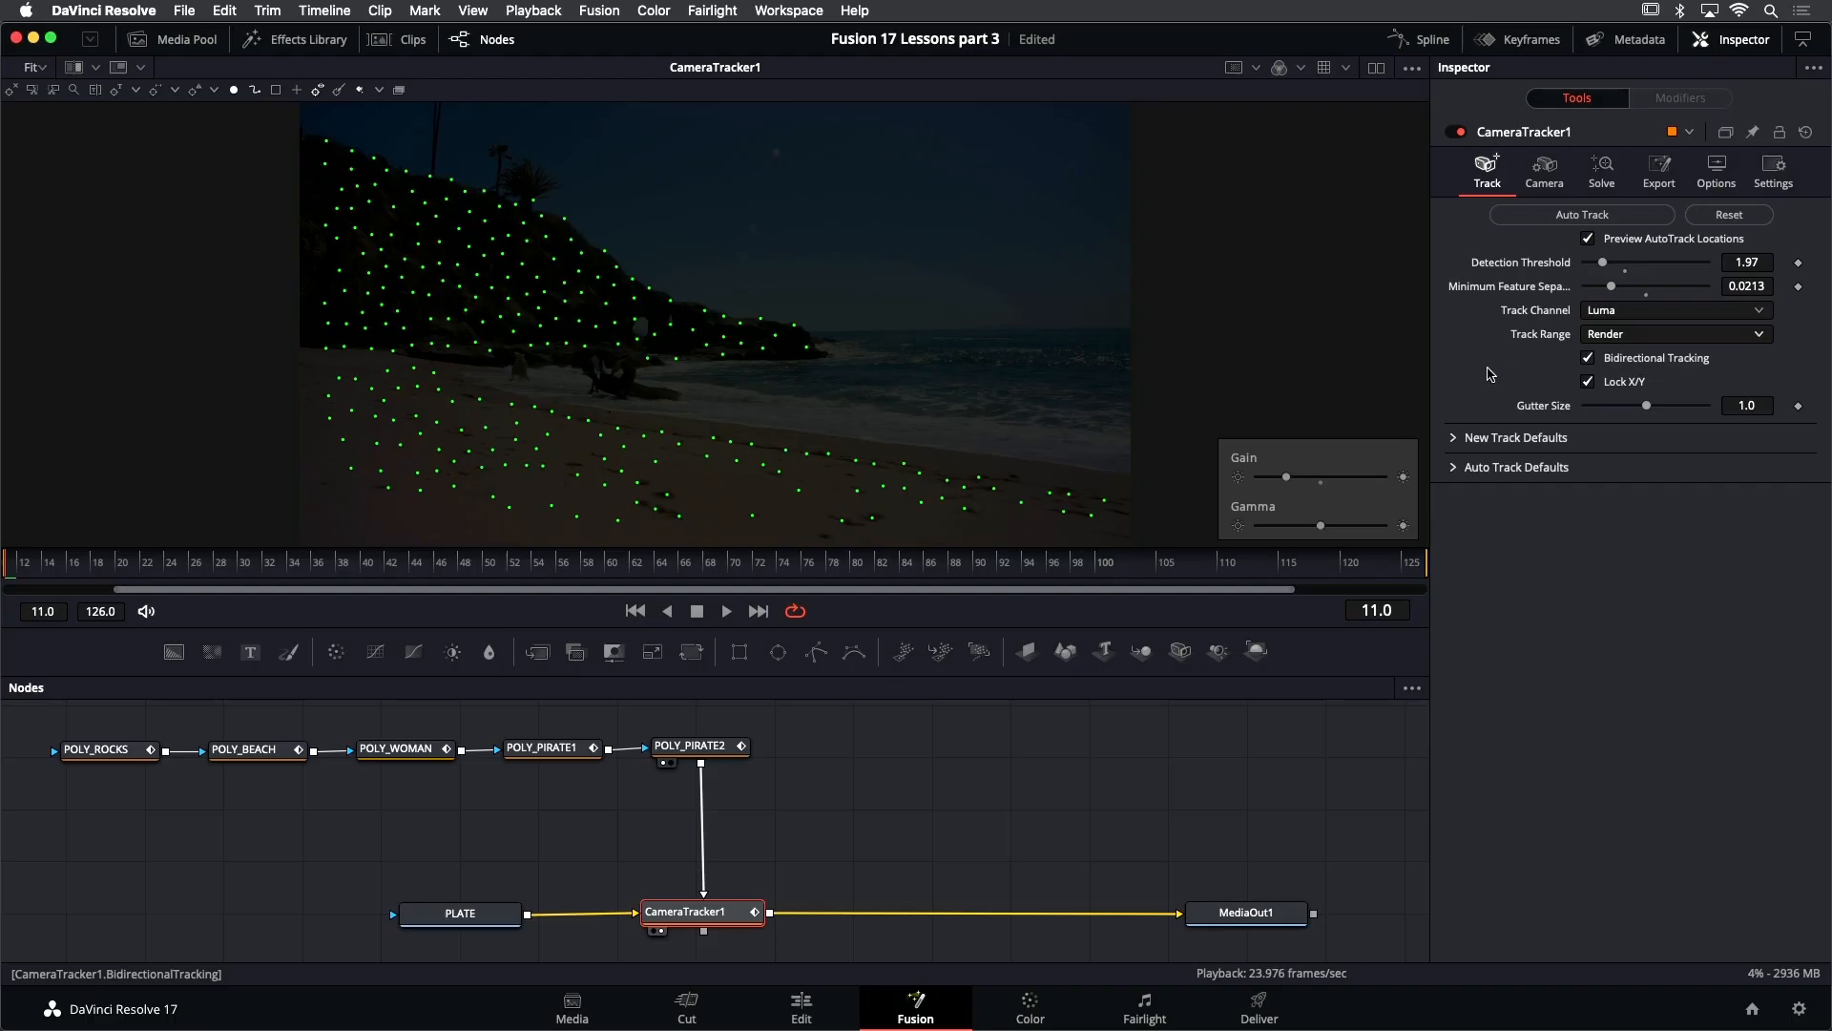
key(super+s)
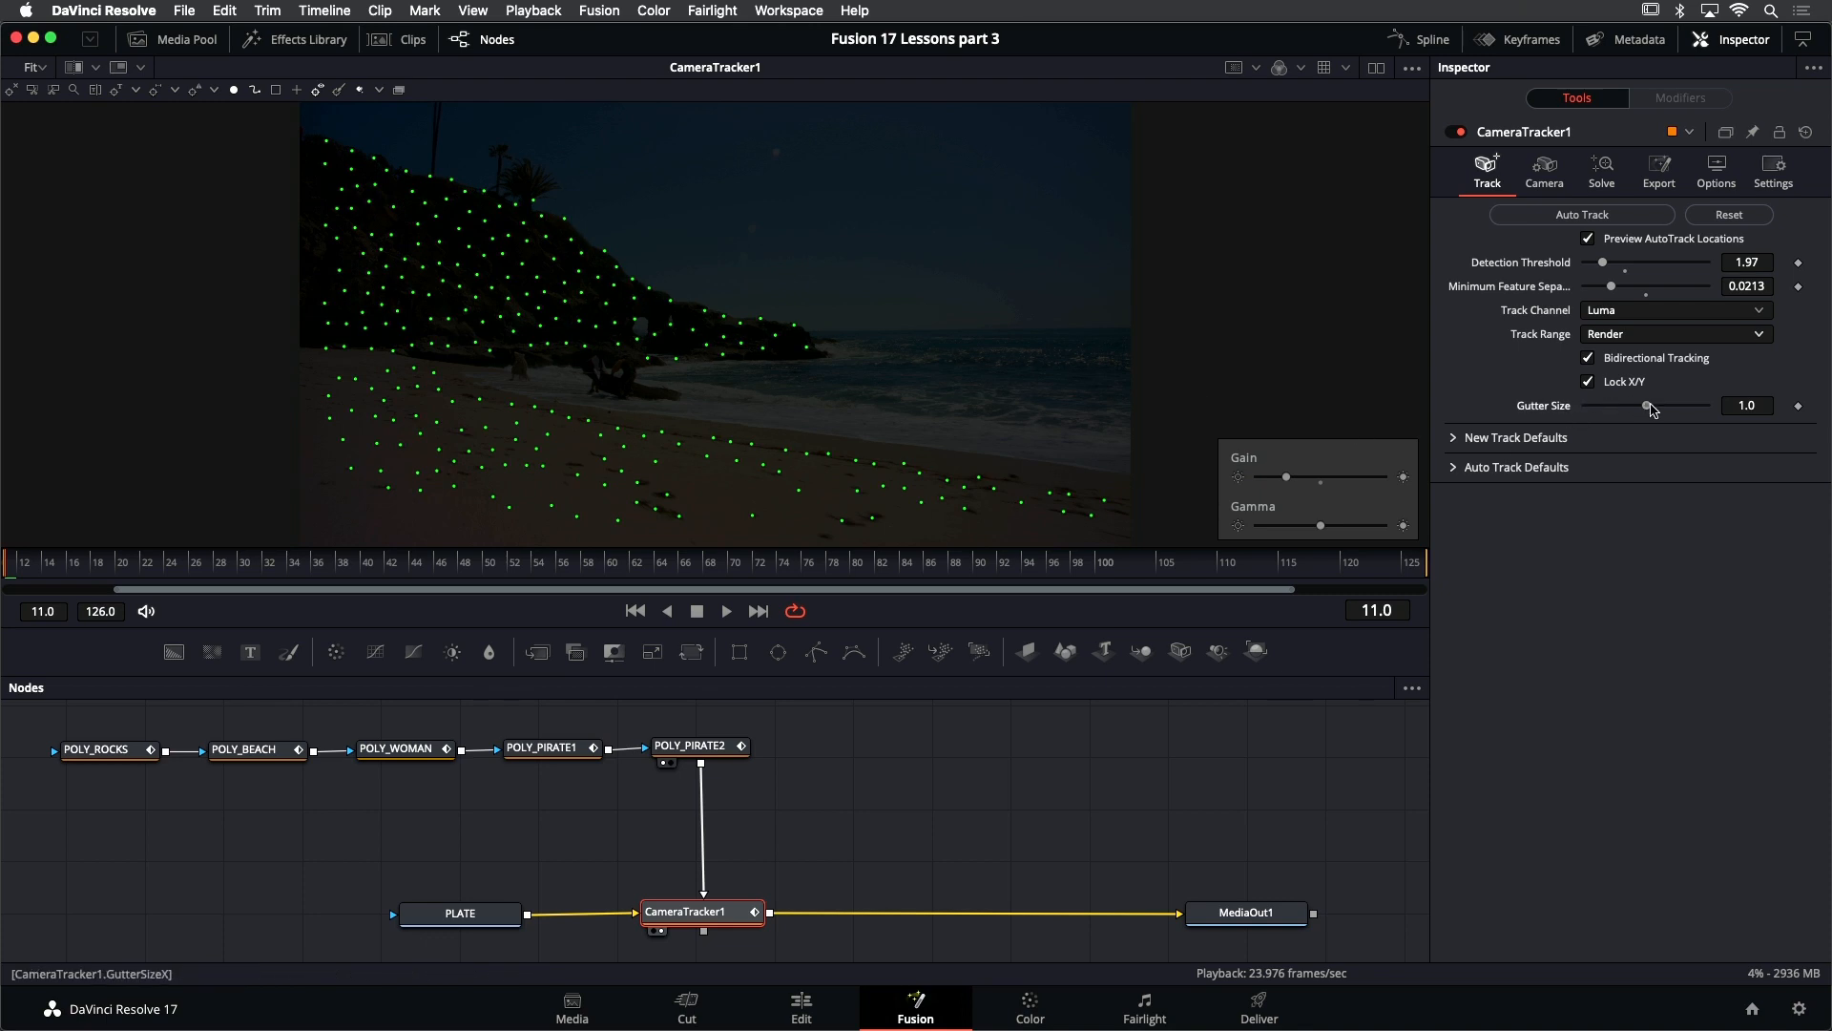
- Set CameraTracker1's Gutter Size to about 1.012
drag(1647, 406, 1681, 416)
click(1642, 405)
drag(1645, 408, 1648, 407)
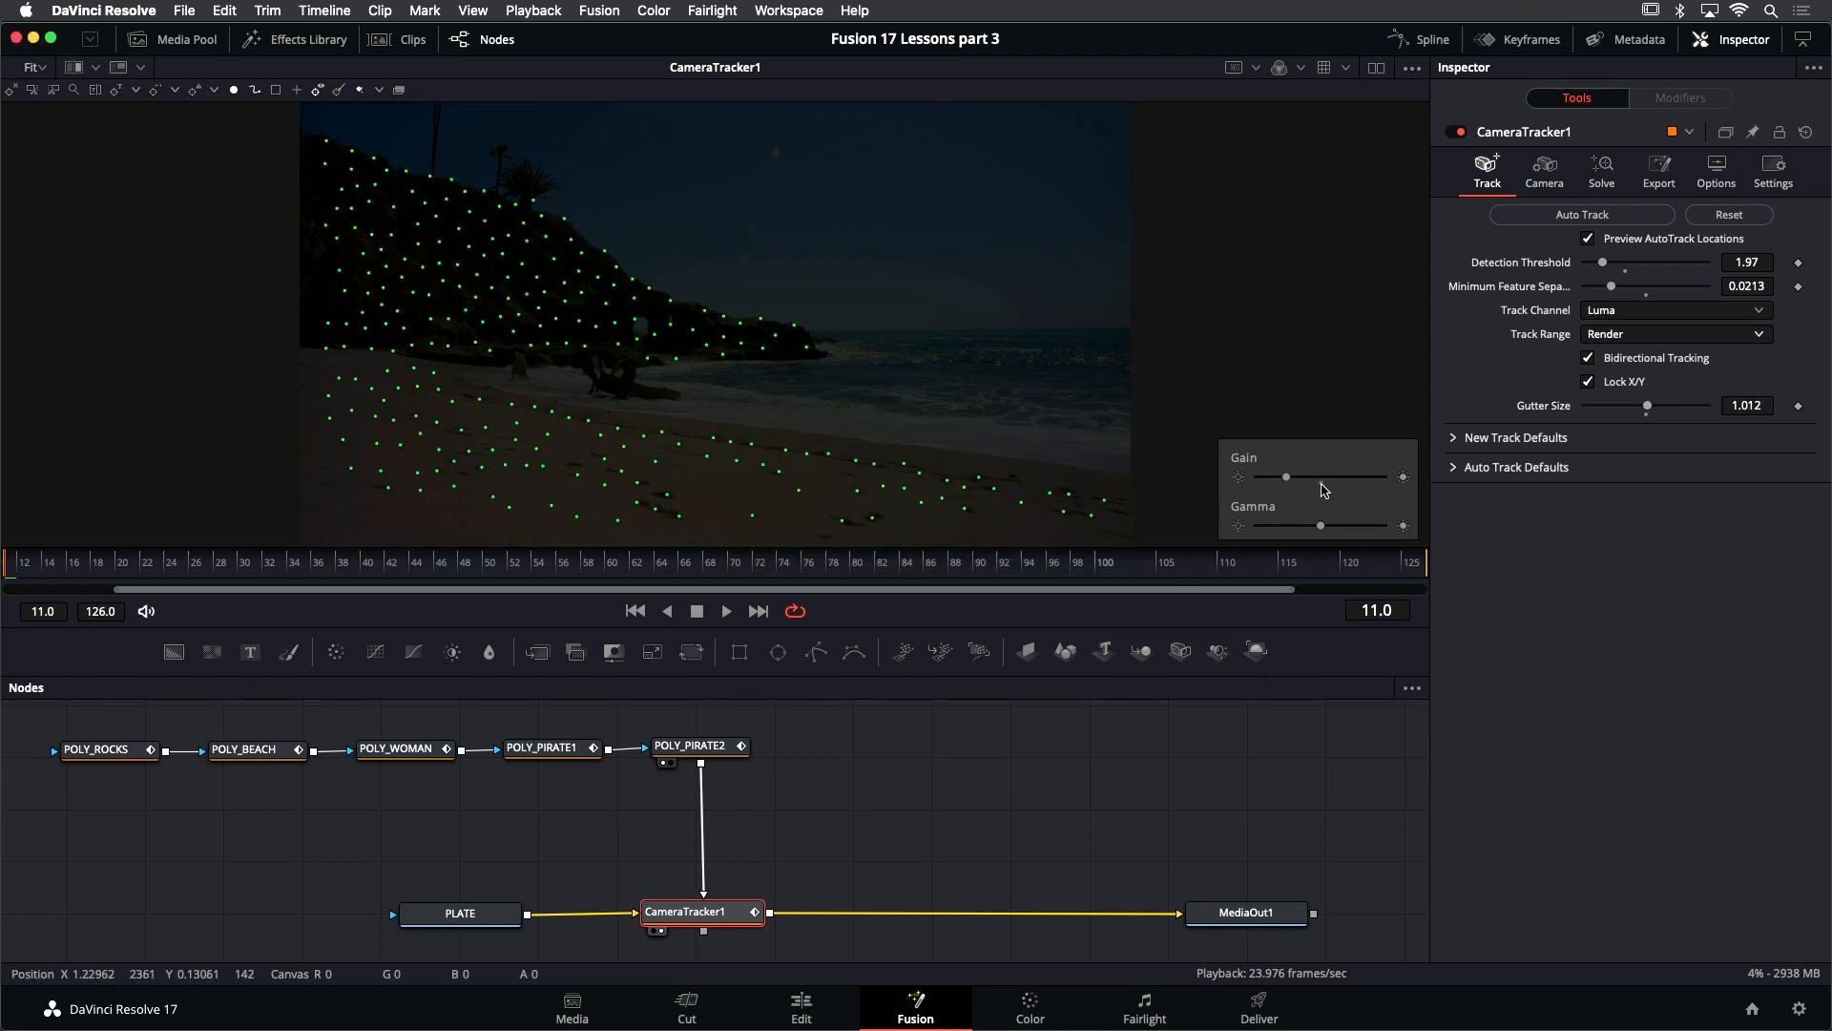
- Reset the viewer's gain to its default and hide the Gain / Gamma controls
click(1322, 480)
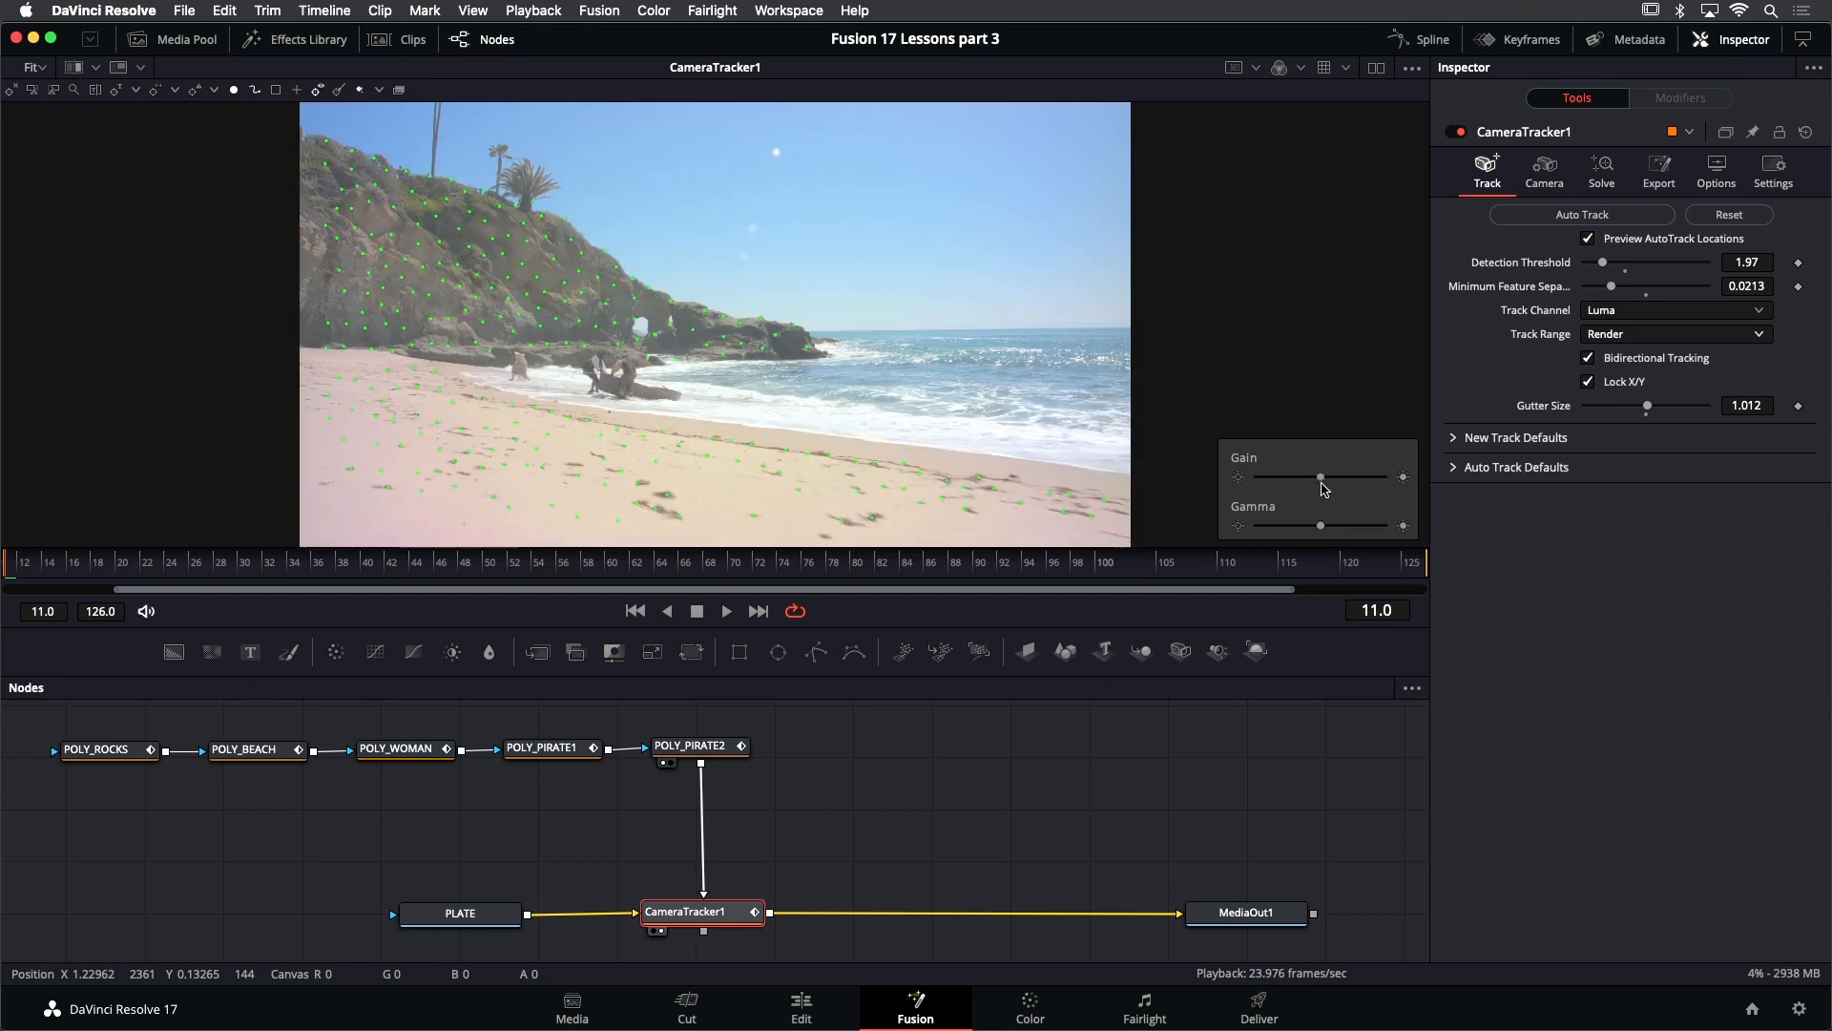
click(1412, 68)
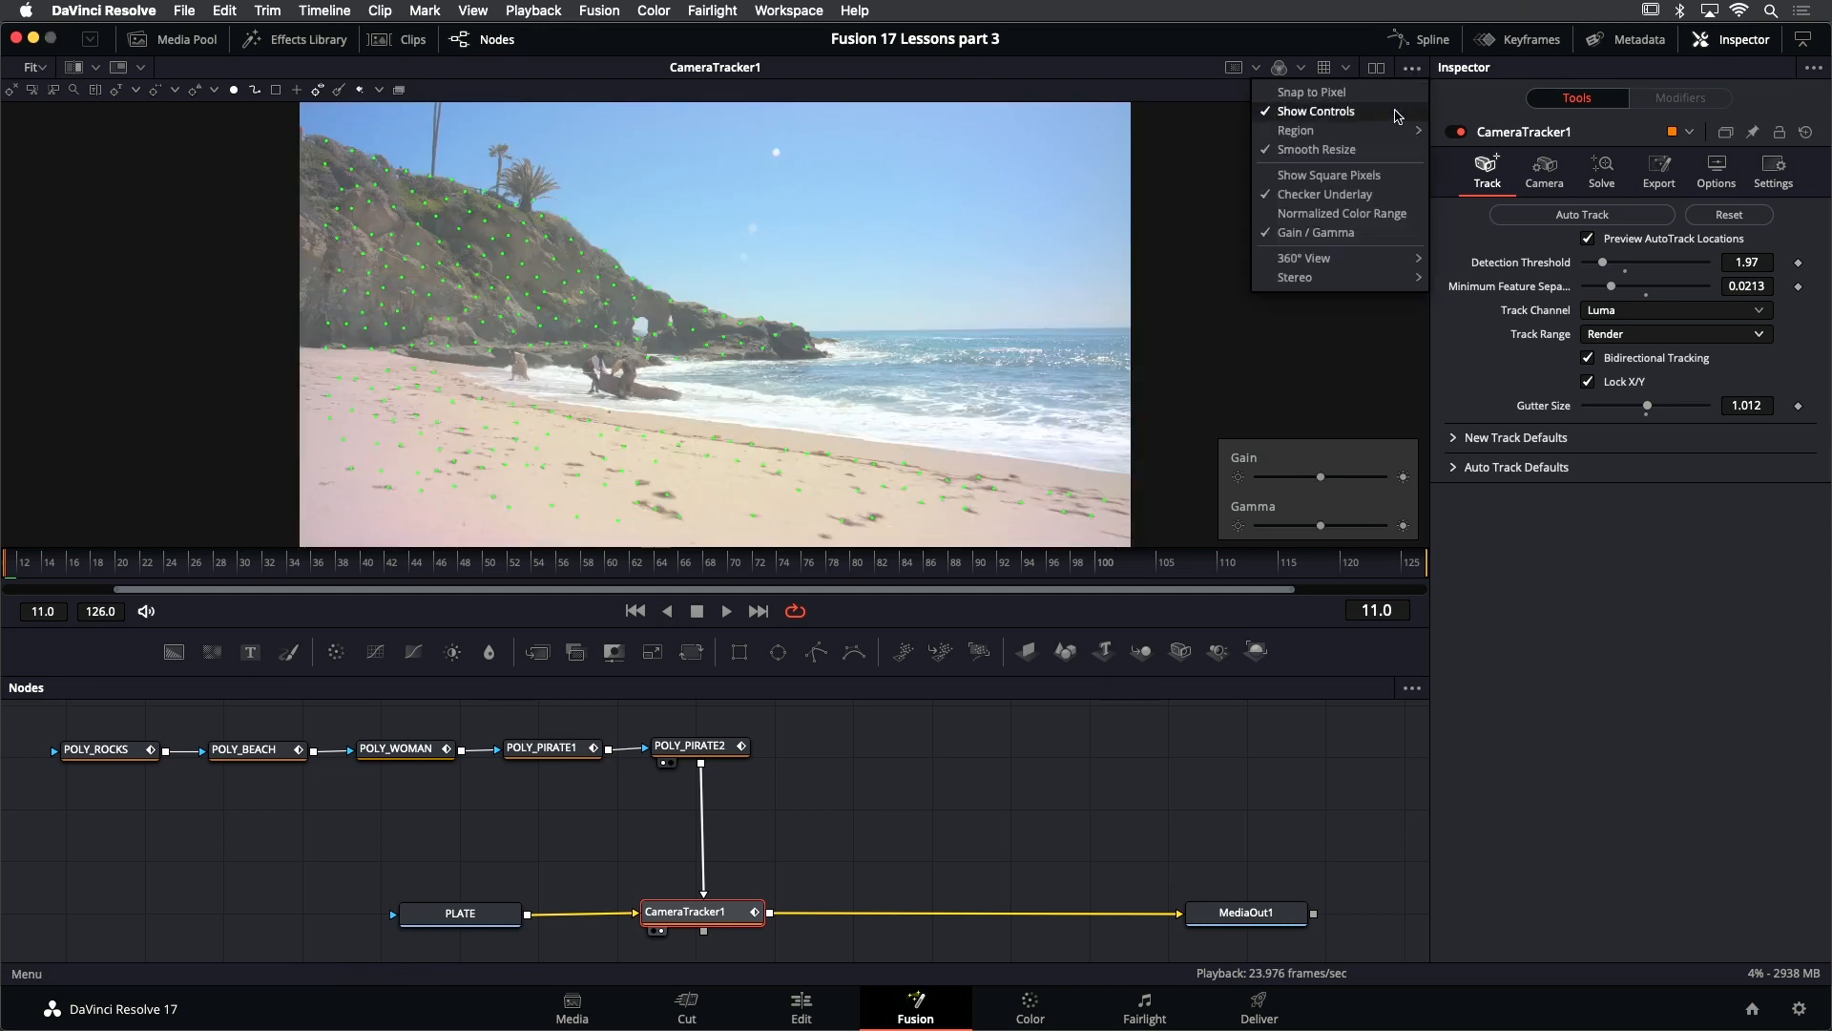
click(1381, 233)
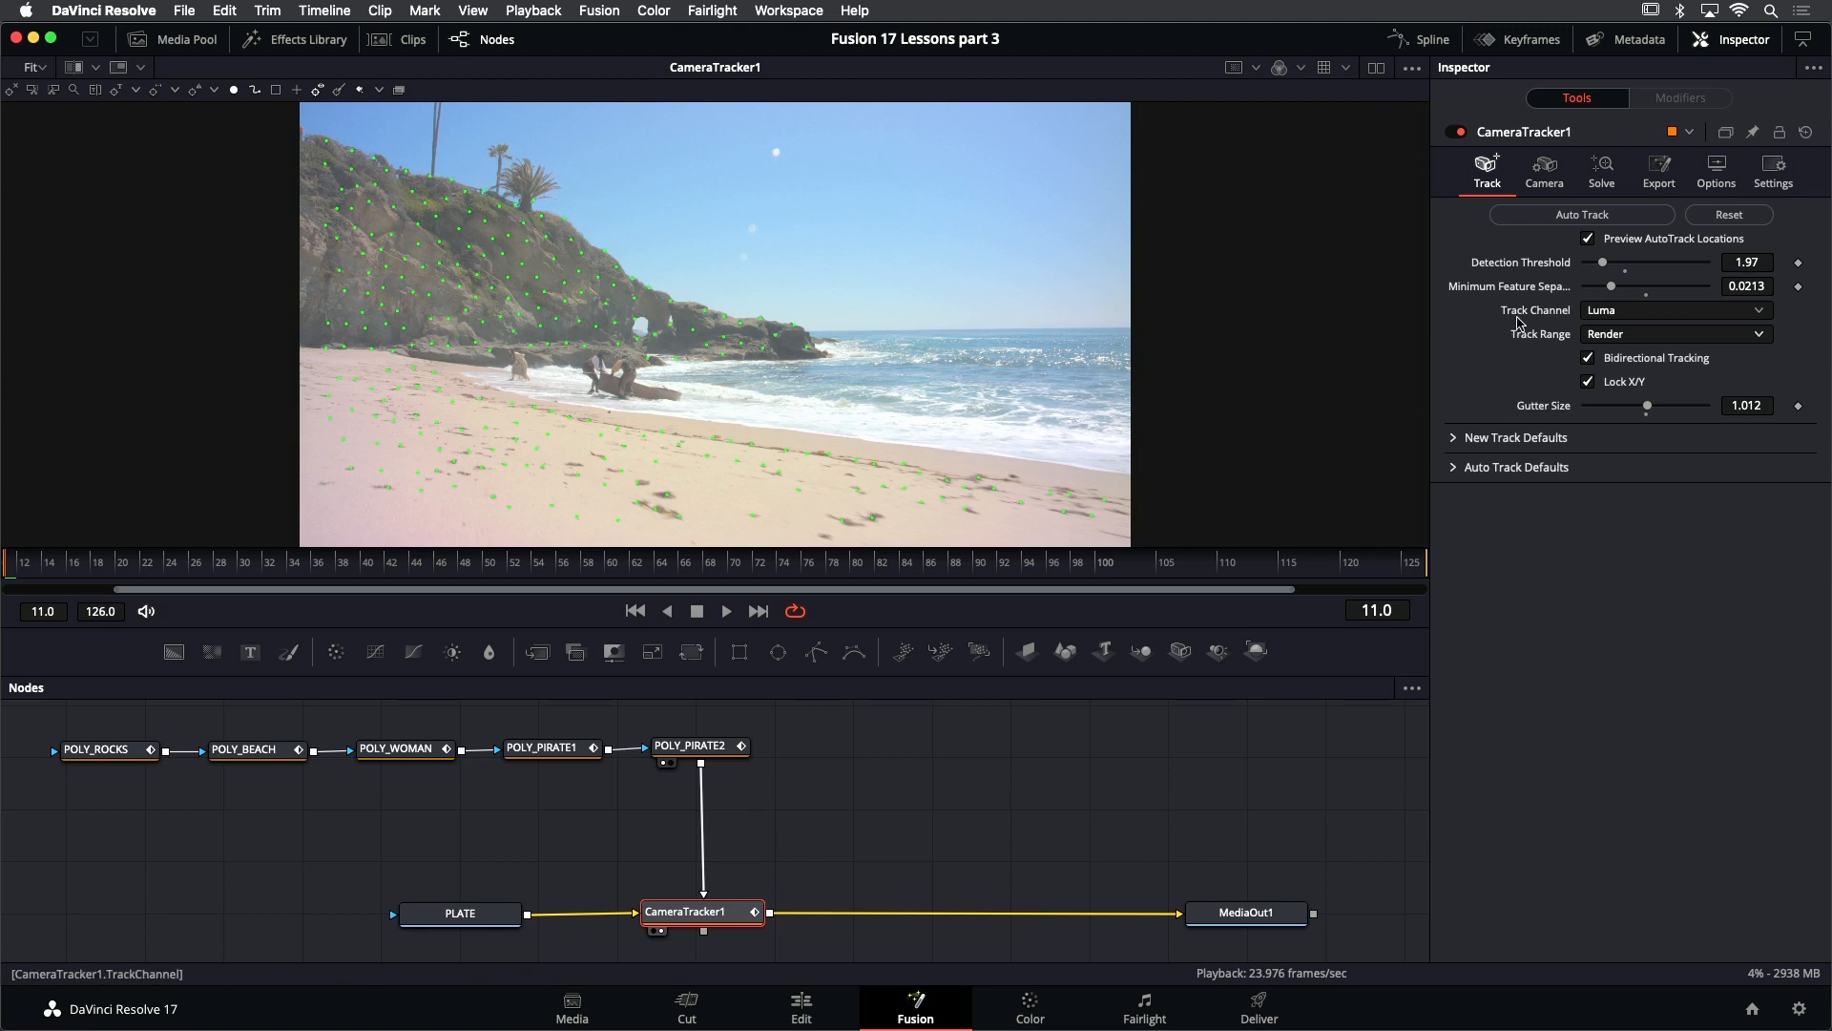
- Run the auto track on CameraTracker1 and inspect the details of individual track points on the sand
click(1539, 219)
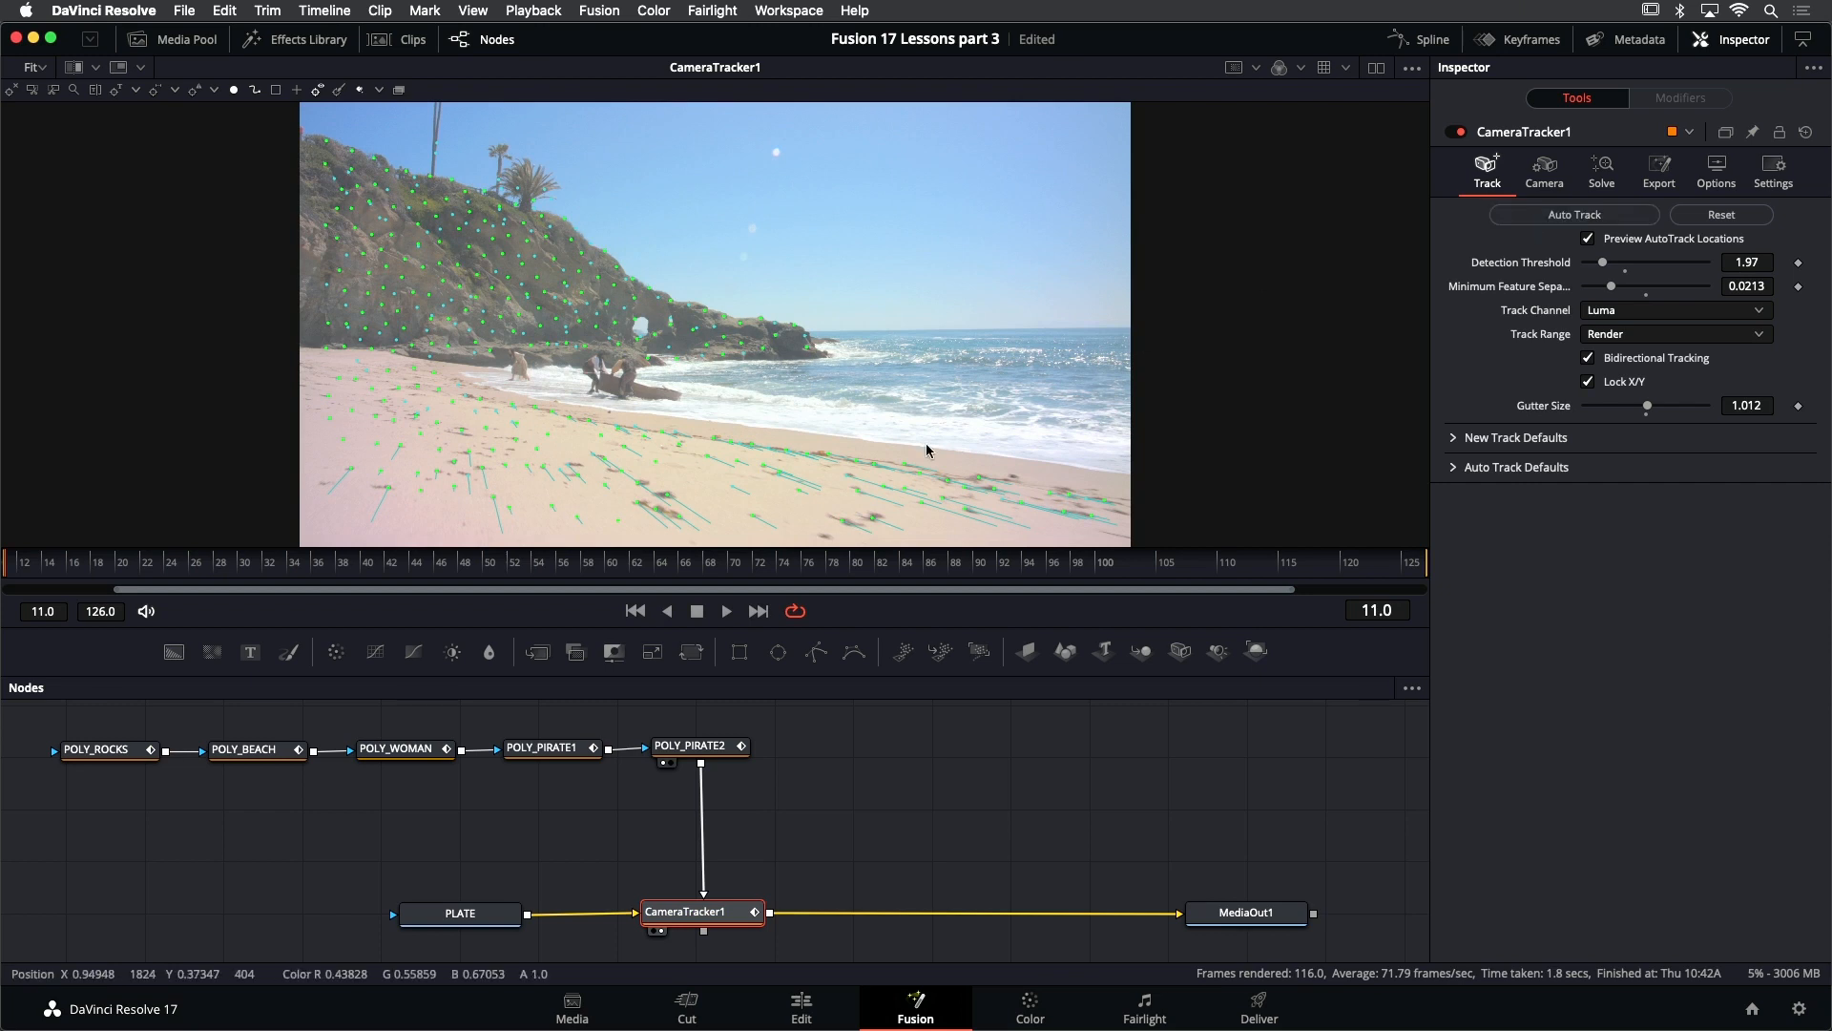
mouse_move(481, 469)
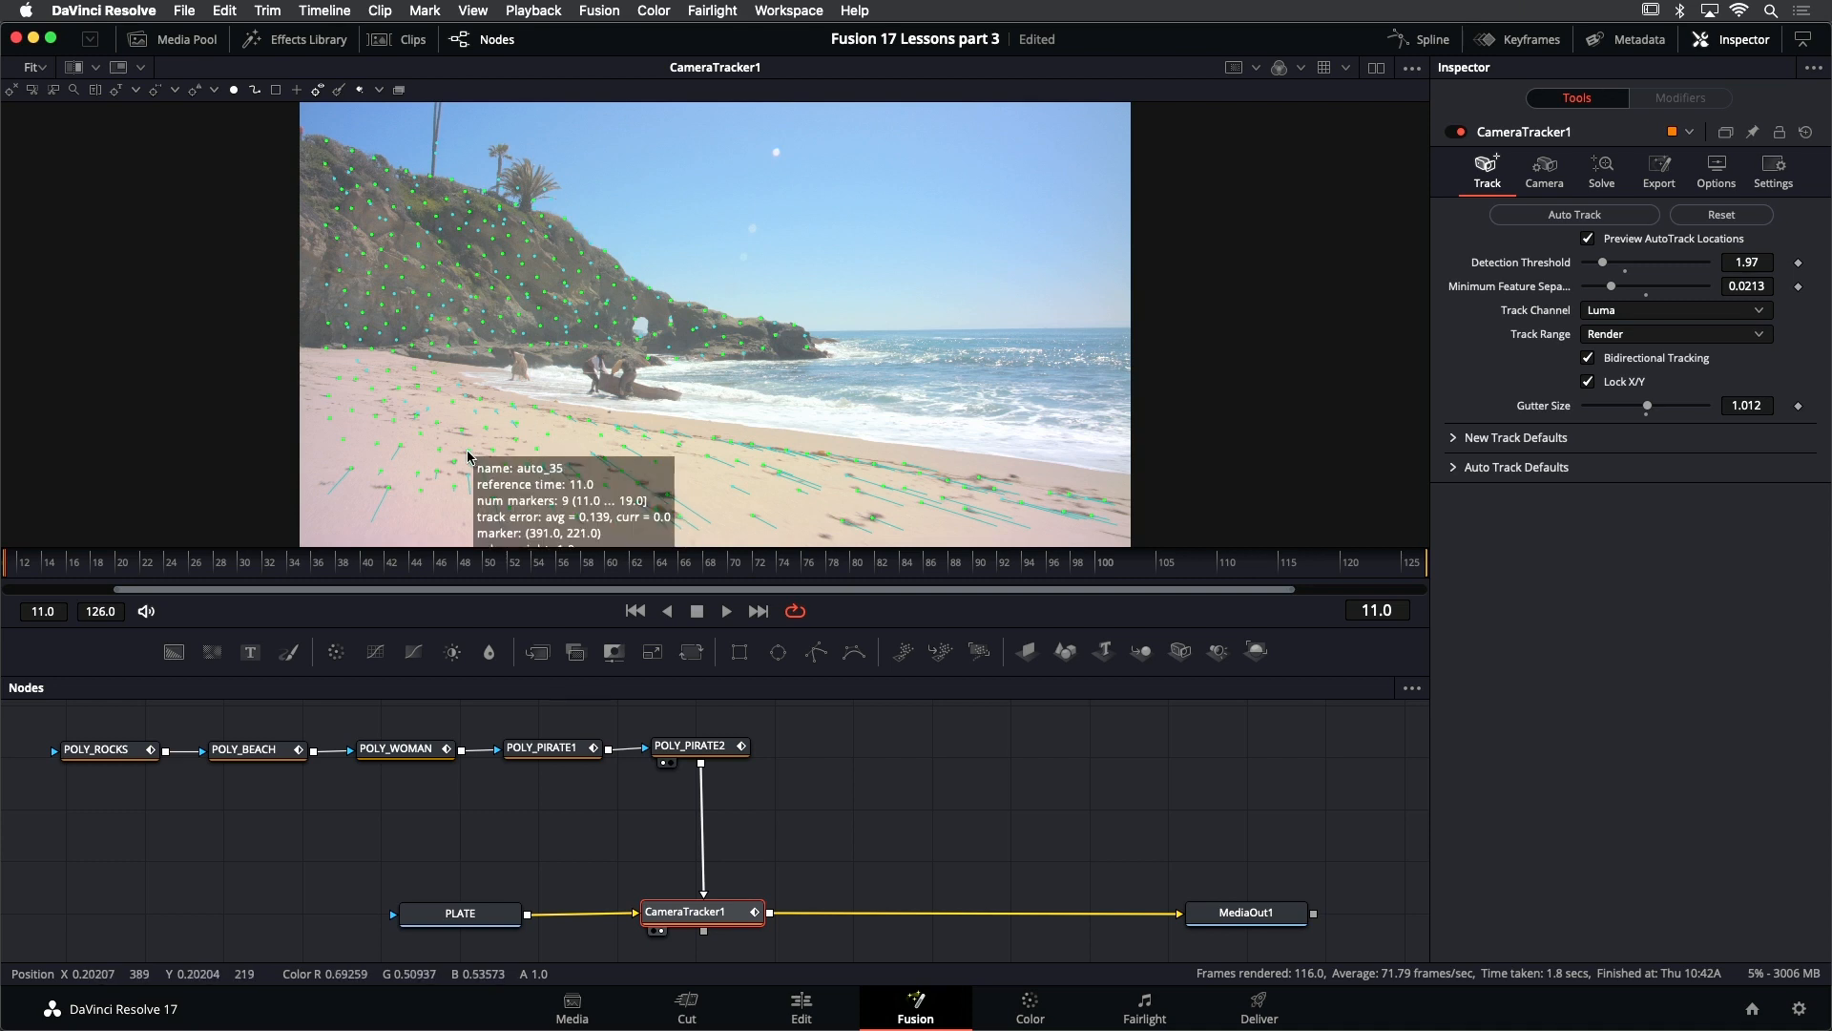
mouse_move(451, 406)
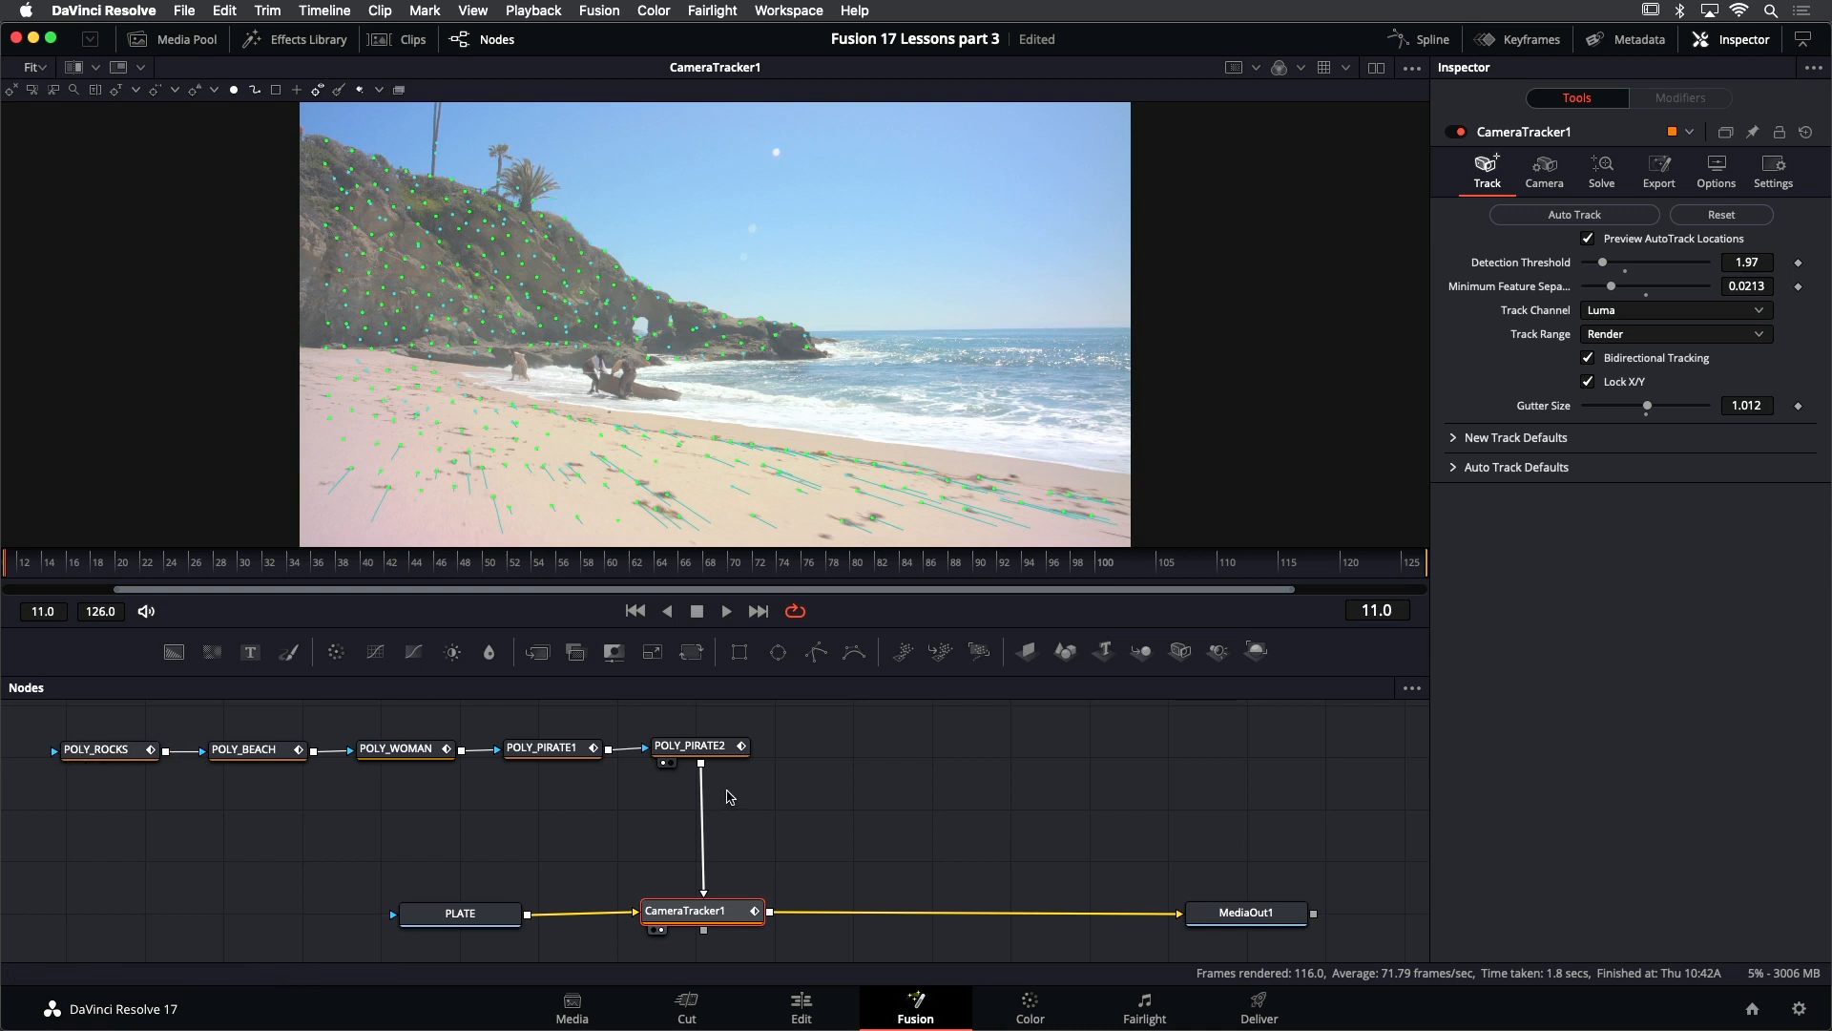
drag(809, 760, 781, 767)
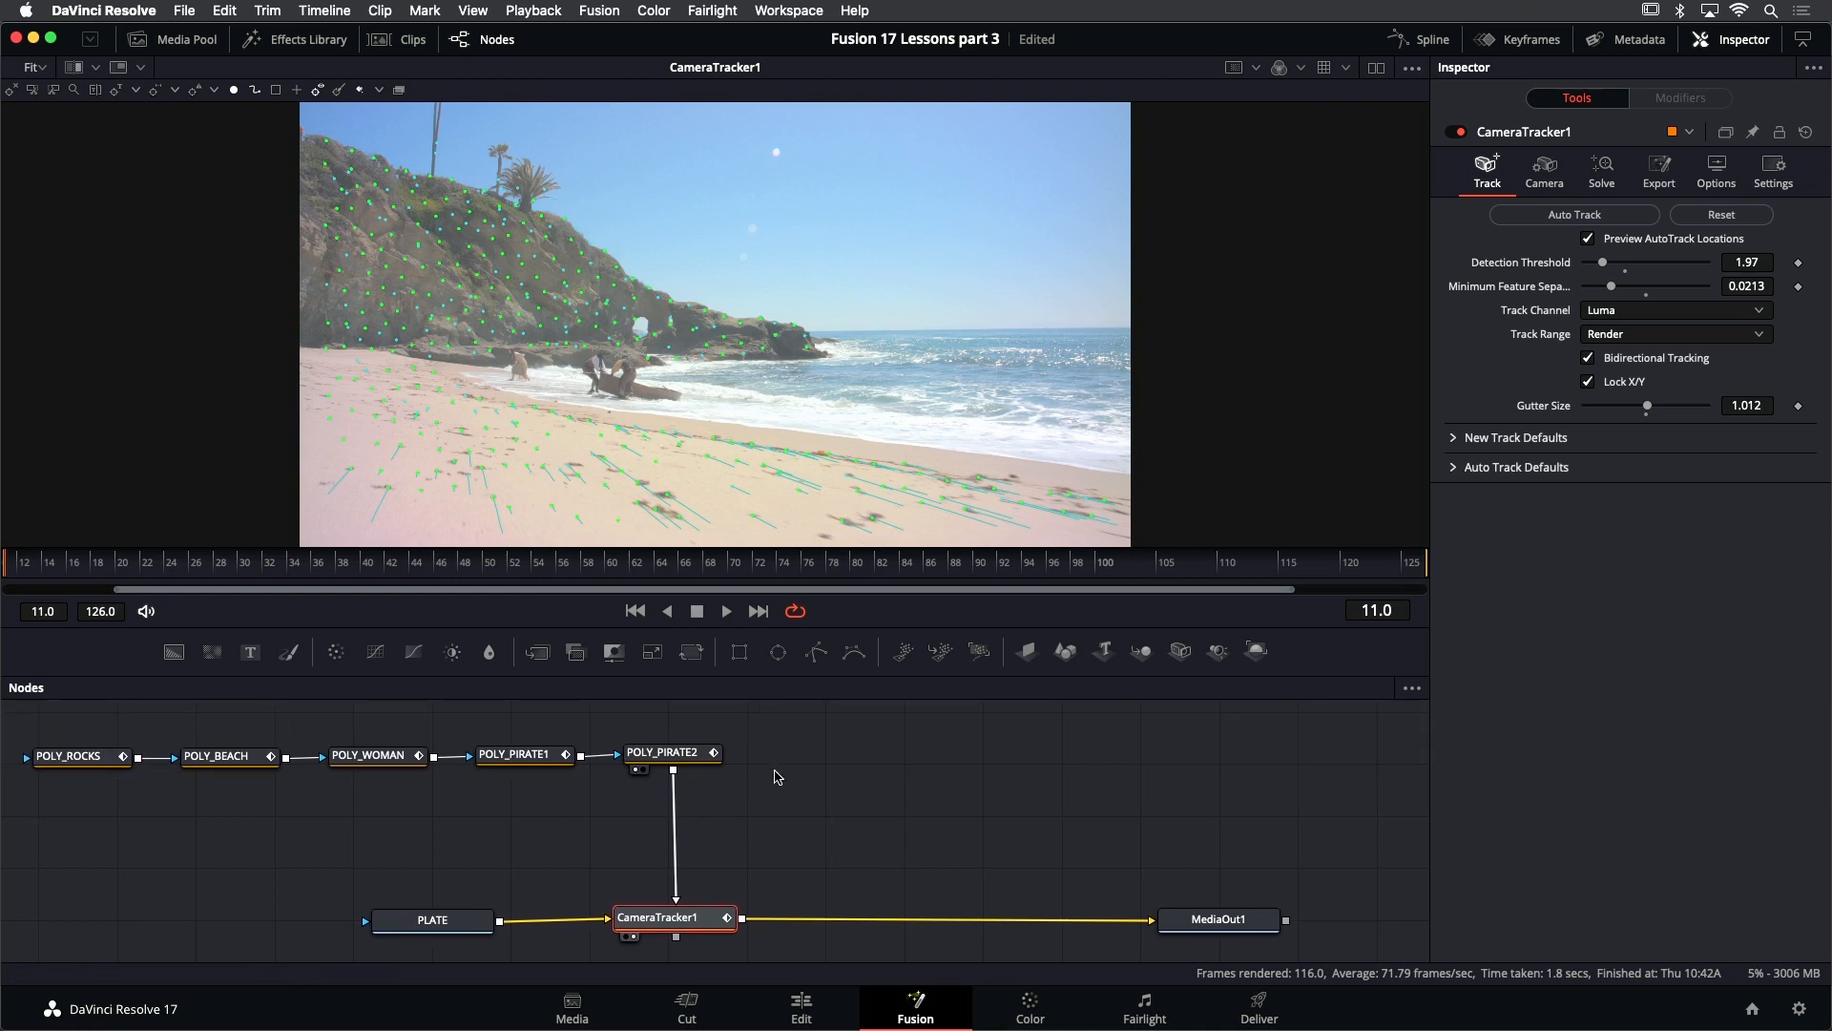
drag(801, 768, 830, 764)
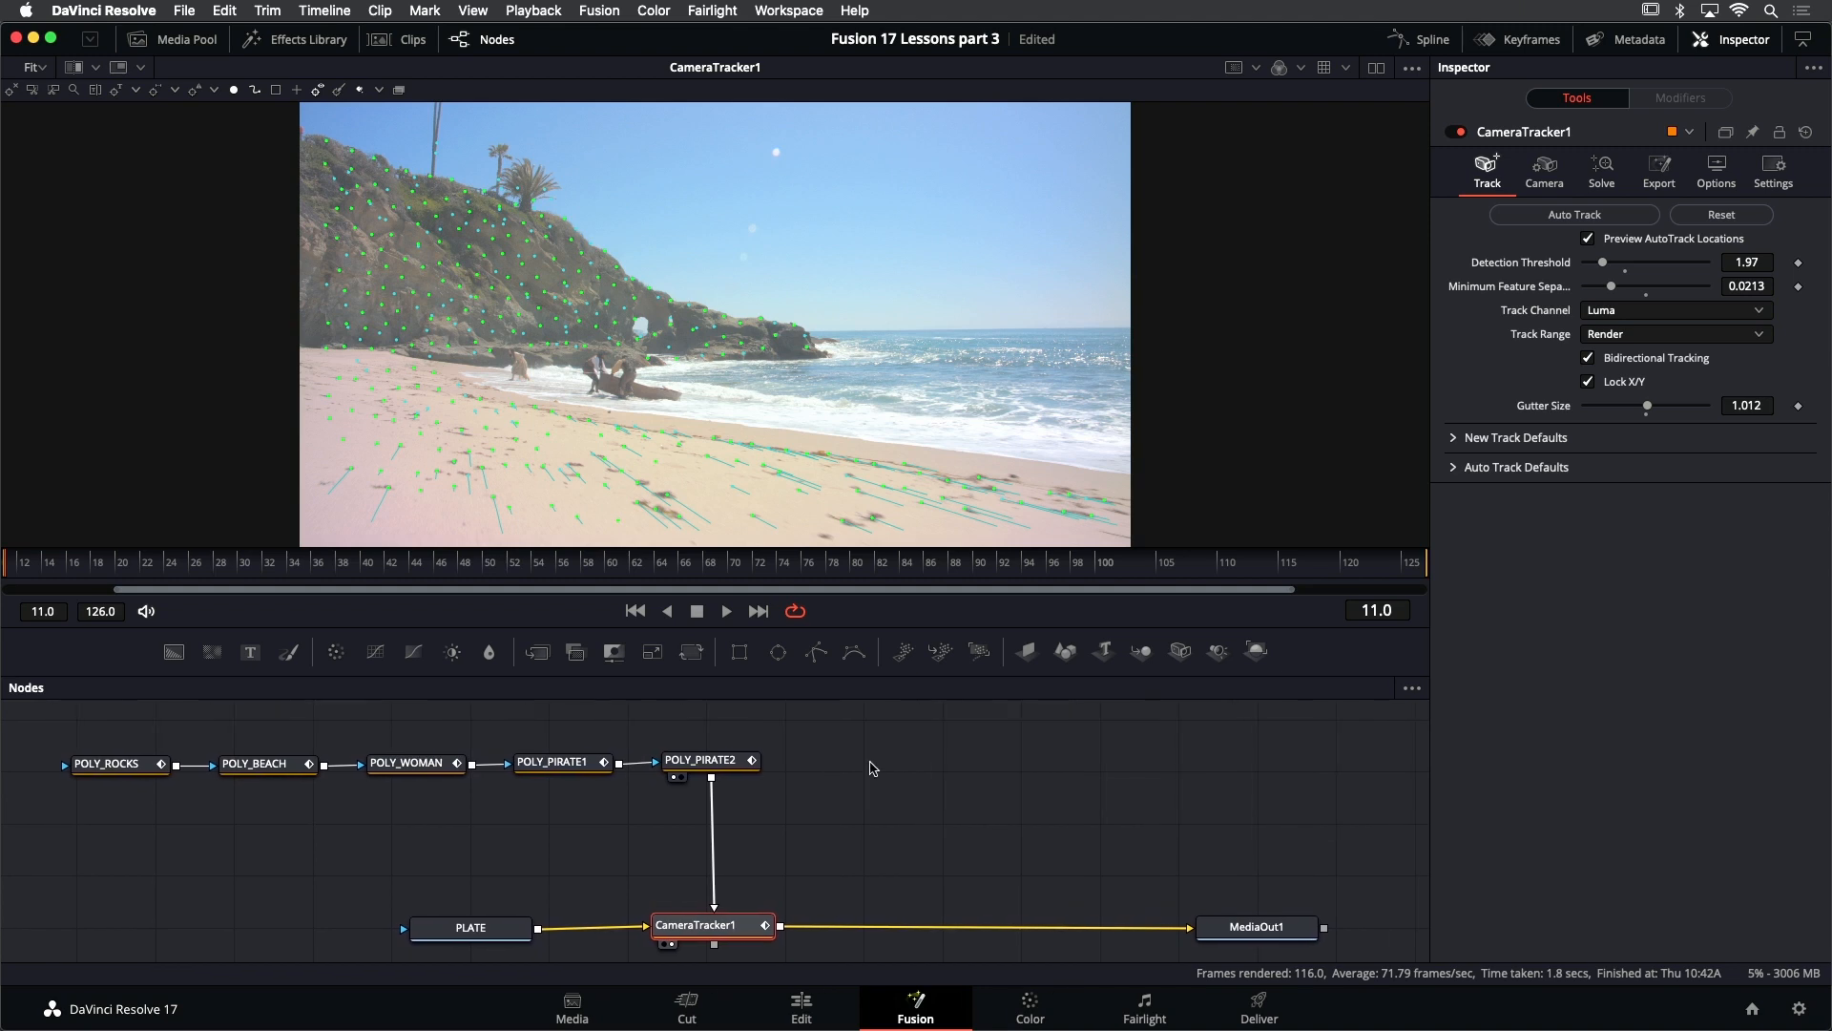
- Choose Blackmagic URSA, Production 4K 16:9 as the Film Gate in CameraTracker1's camera settings
click(1546, 164)
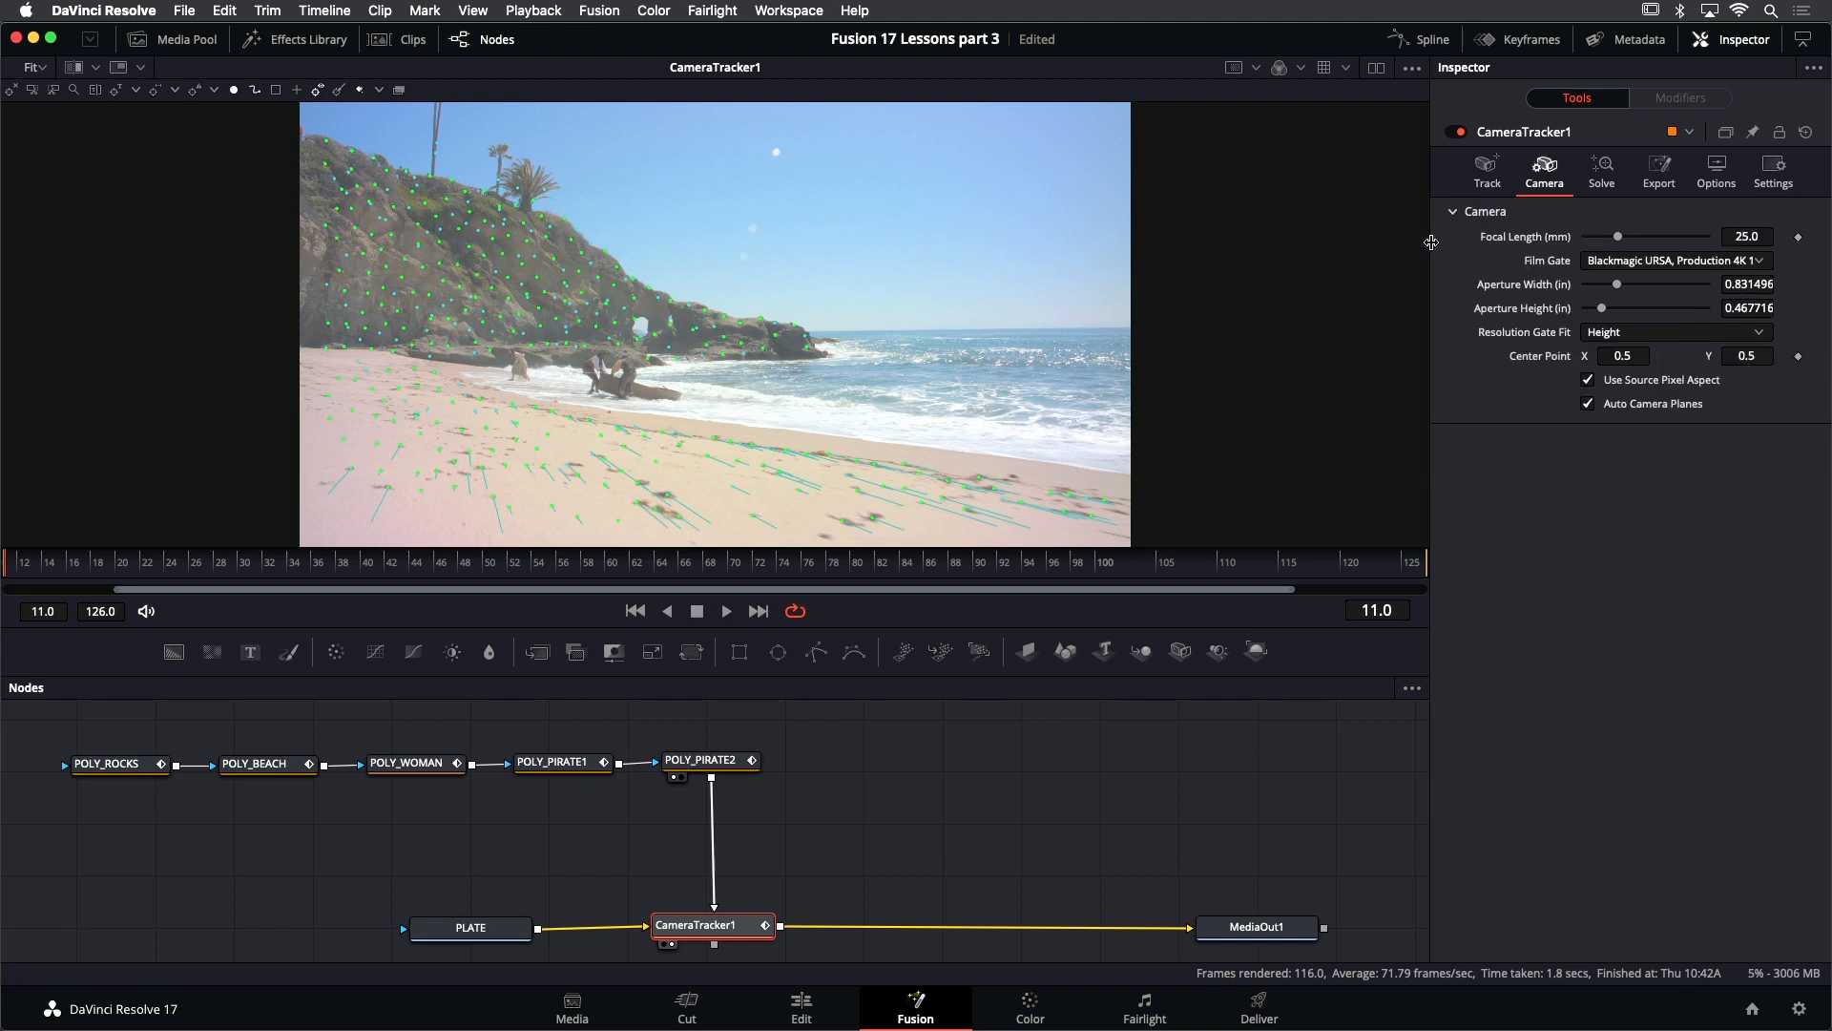
drag(1431, 243, 1410, 243)
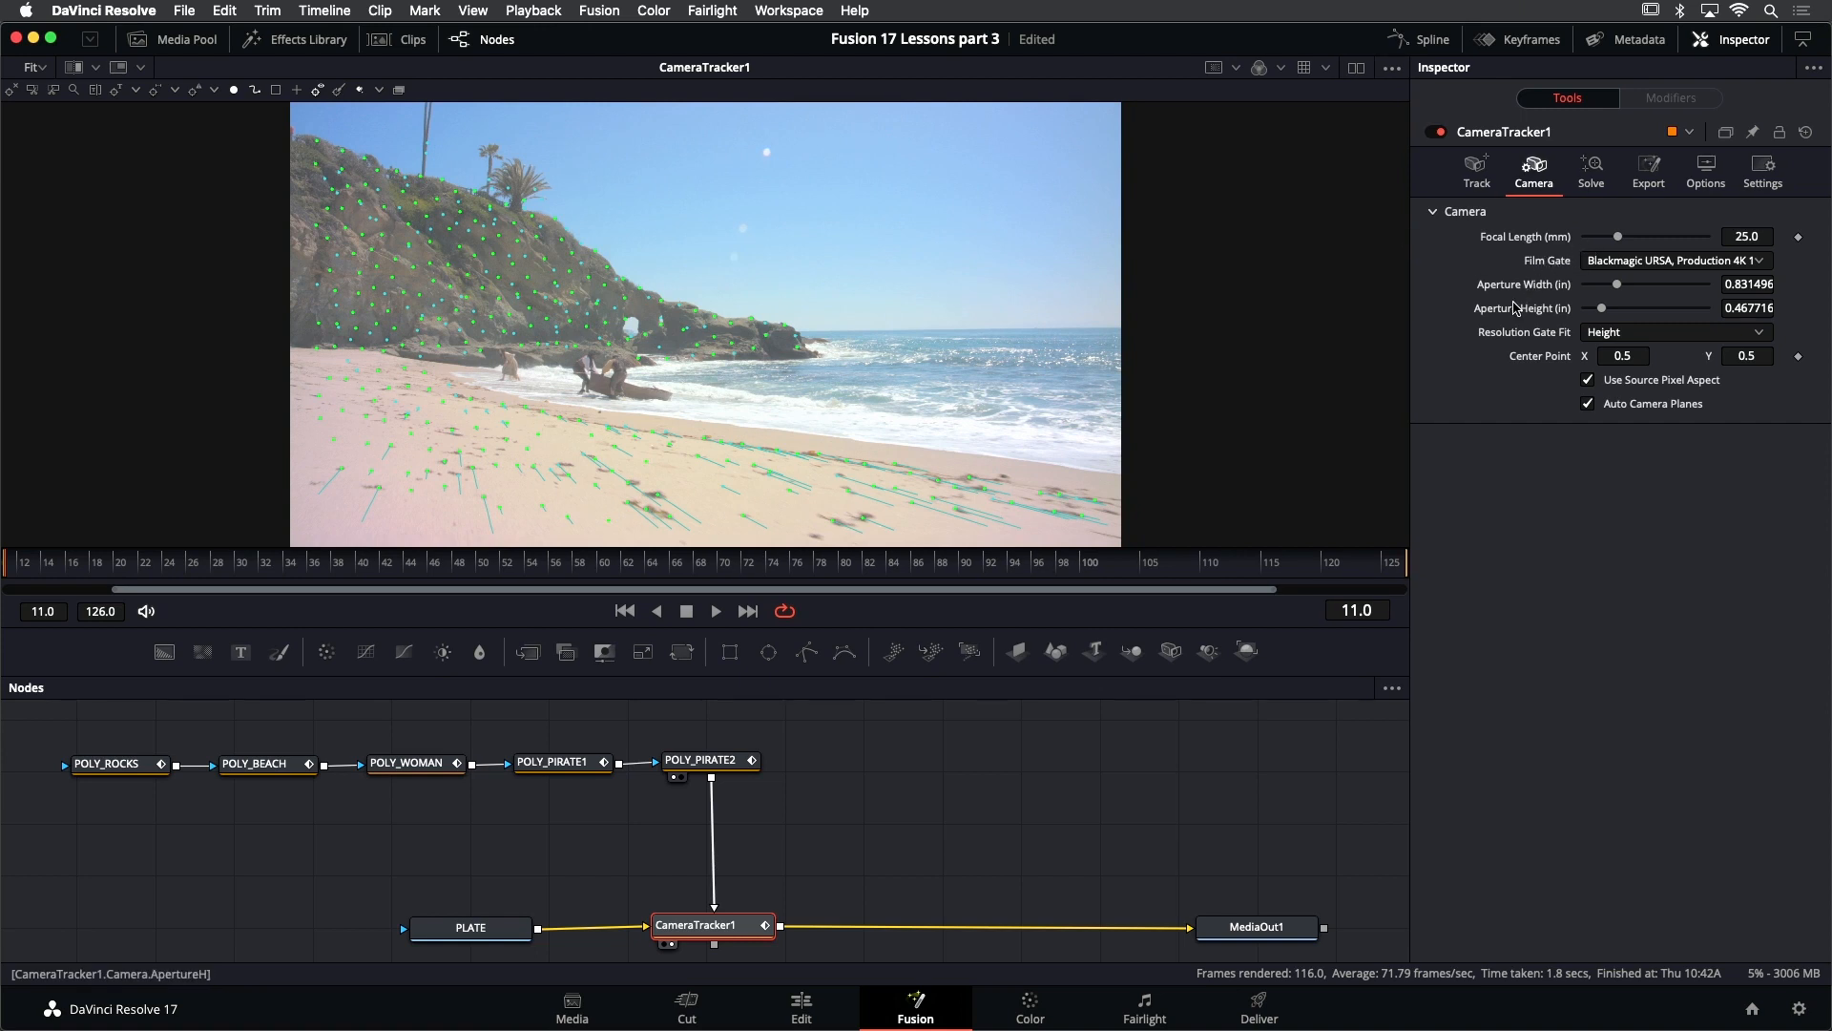
click(1675, 262)
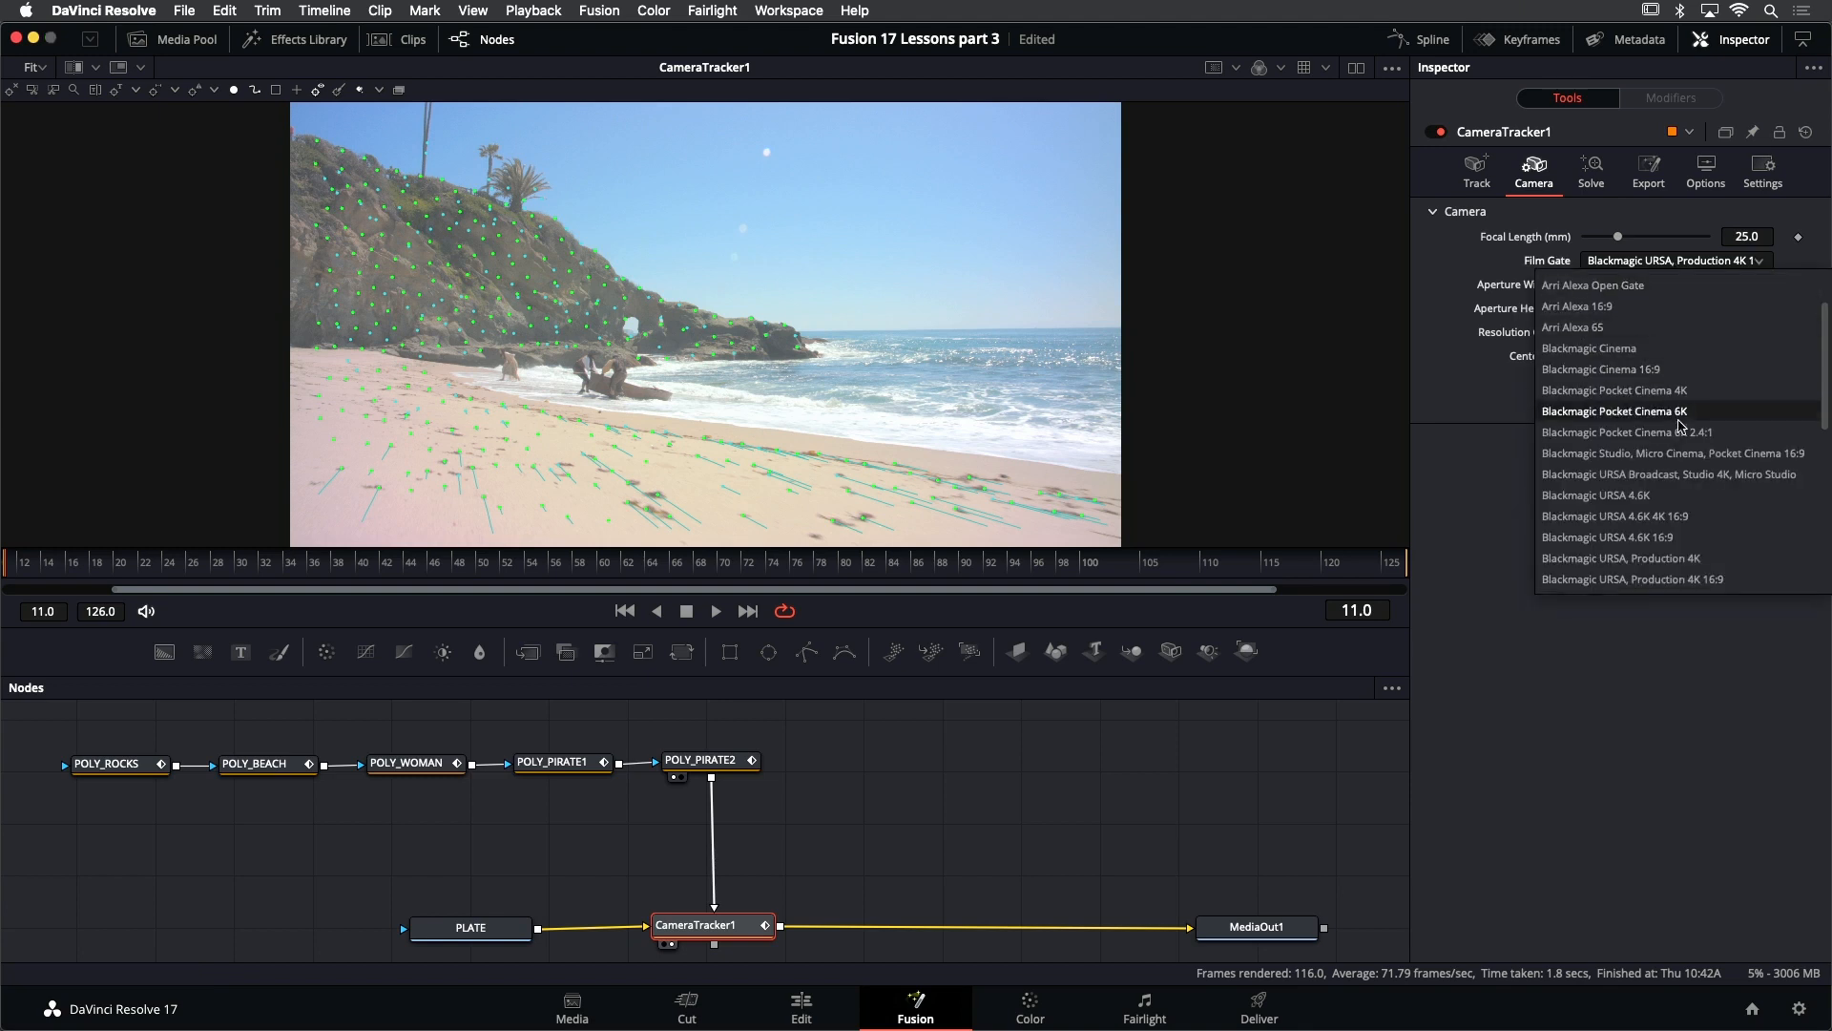
click(1740, 579)
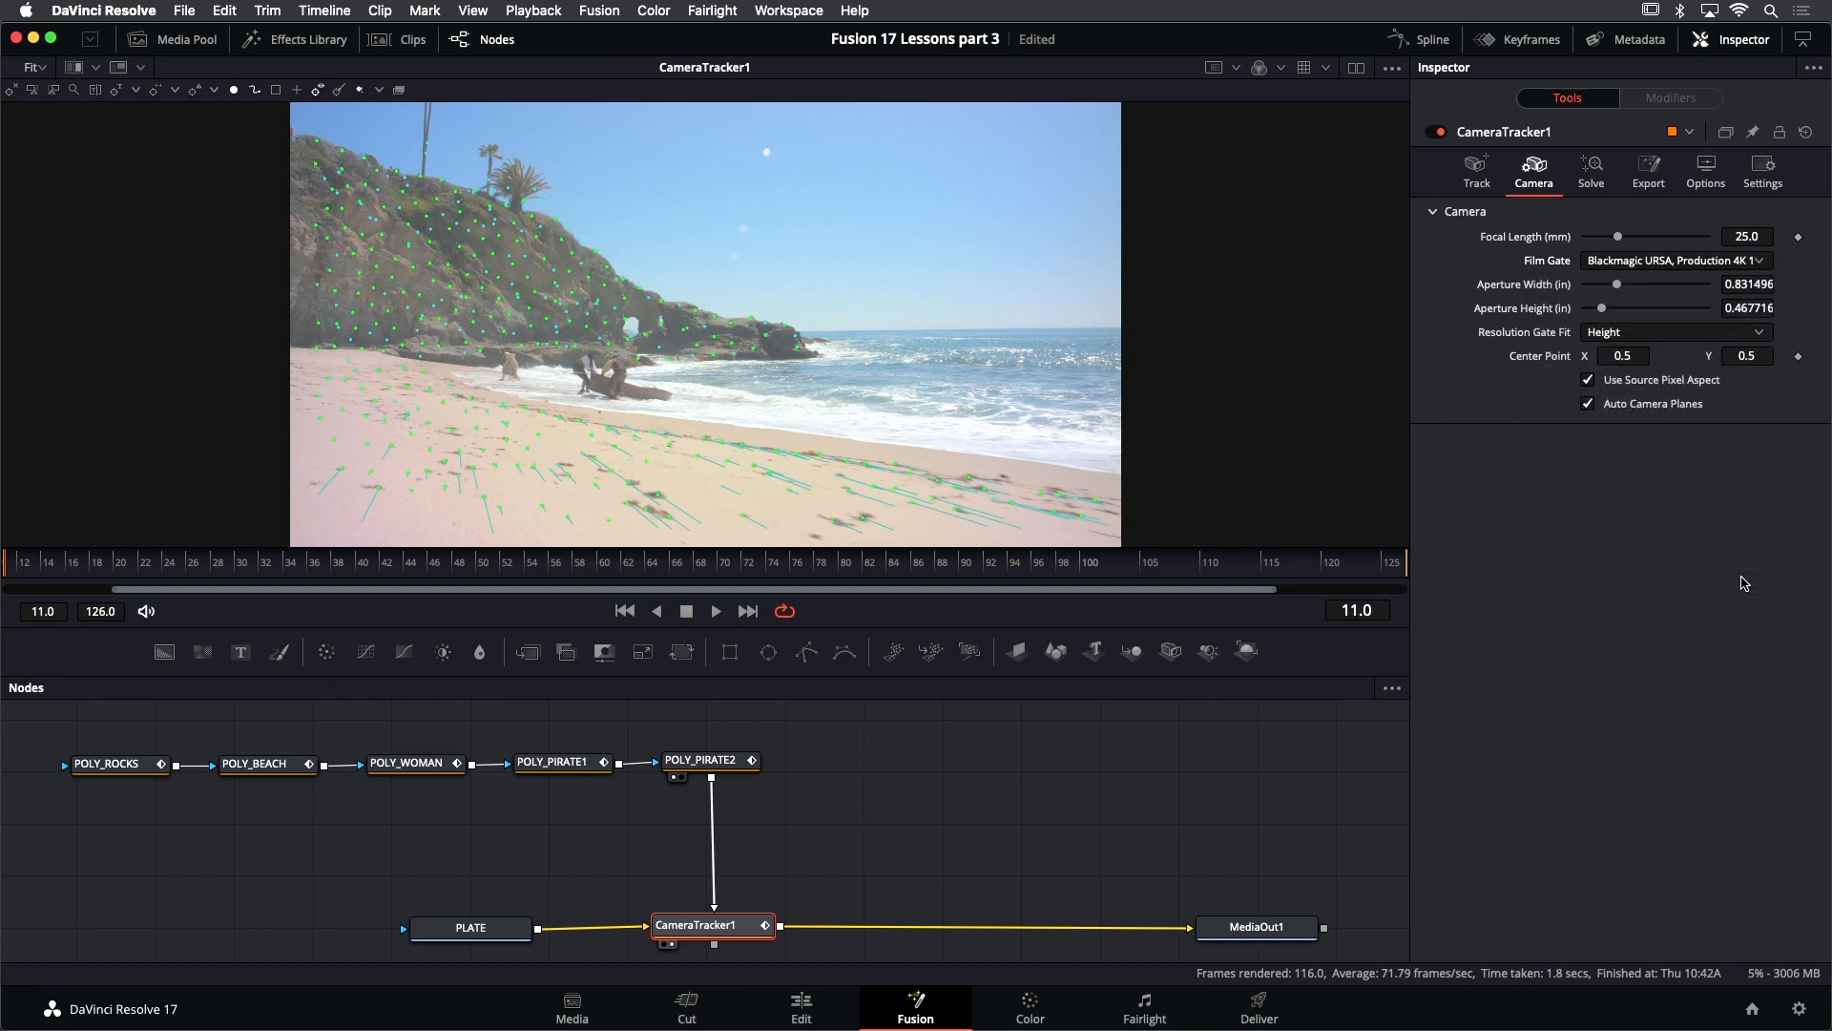
- Set CameraTracker1's Focal Length to 13 mm and save the project
click(1757, 237)
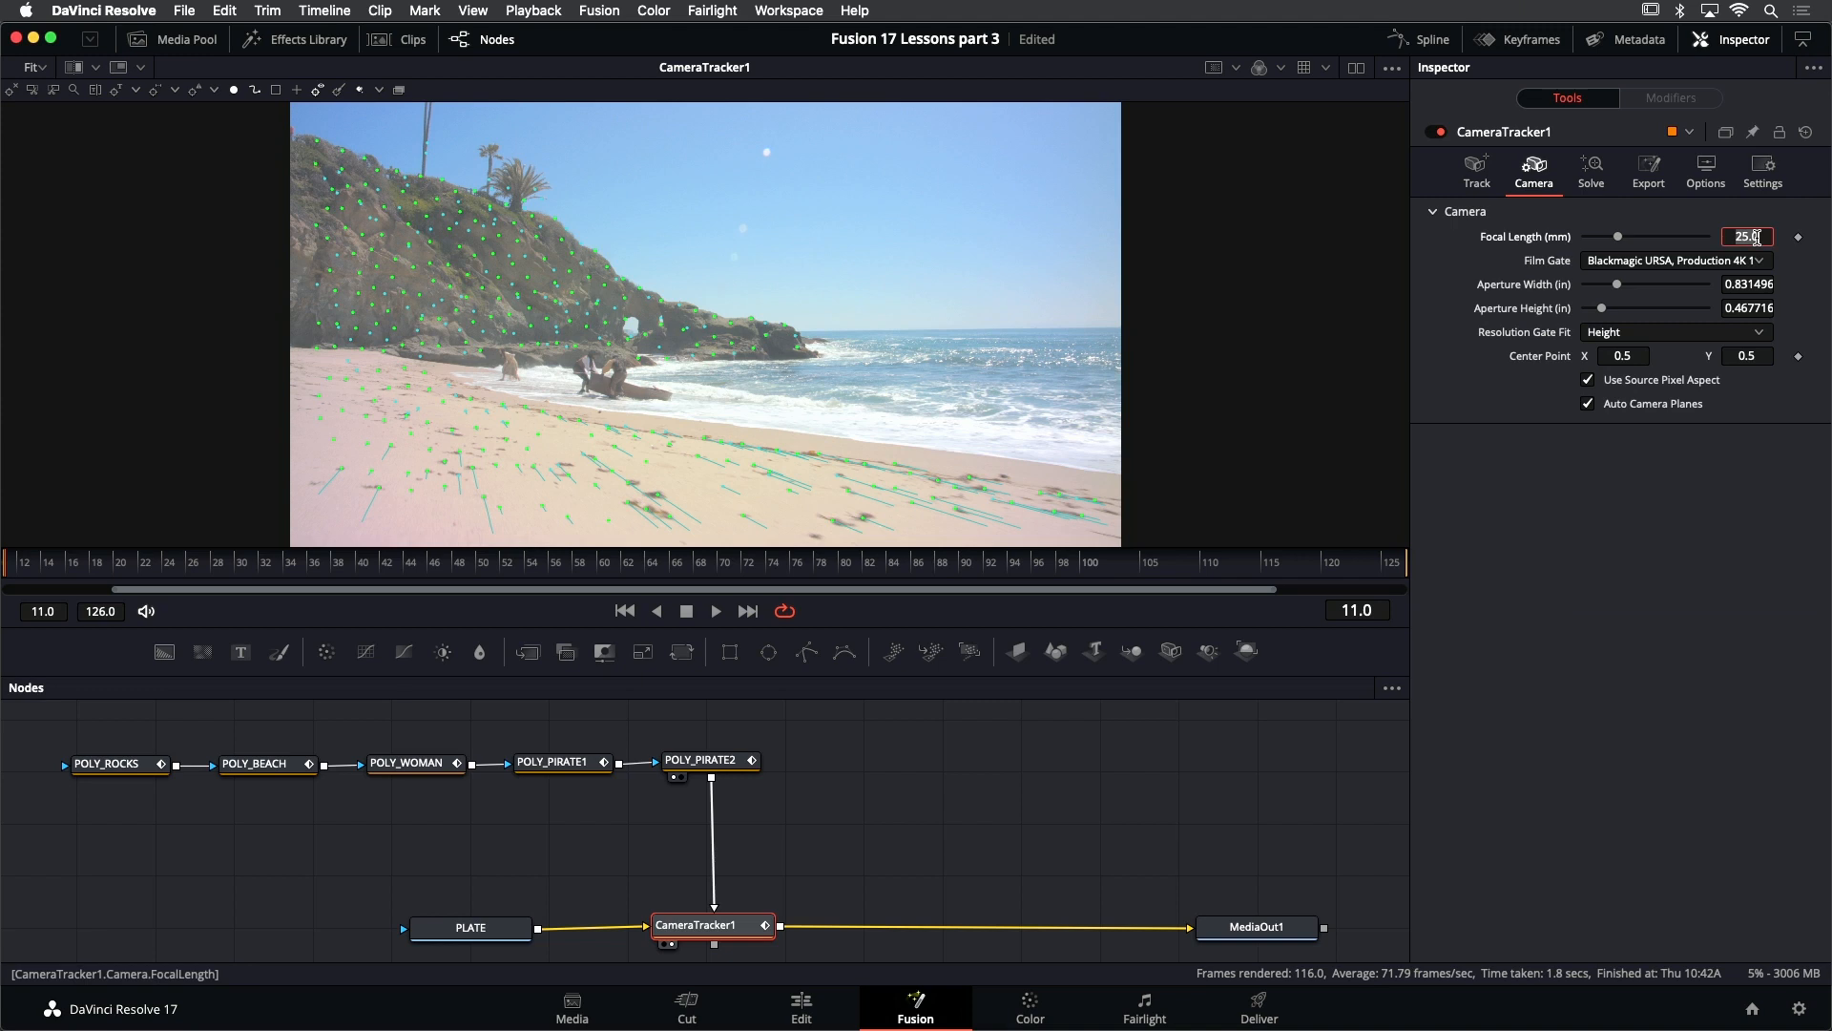
text(13)
key(Return)
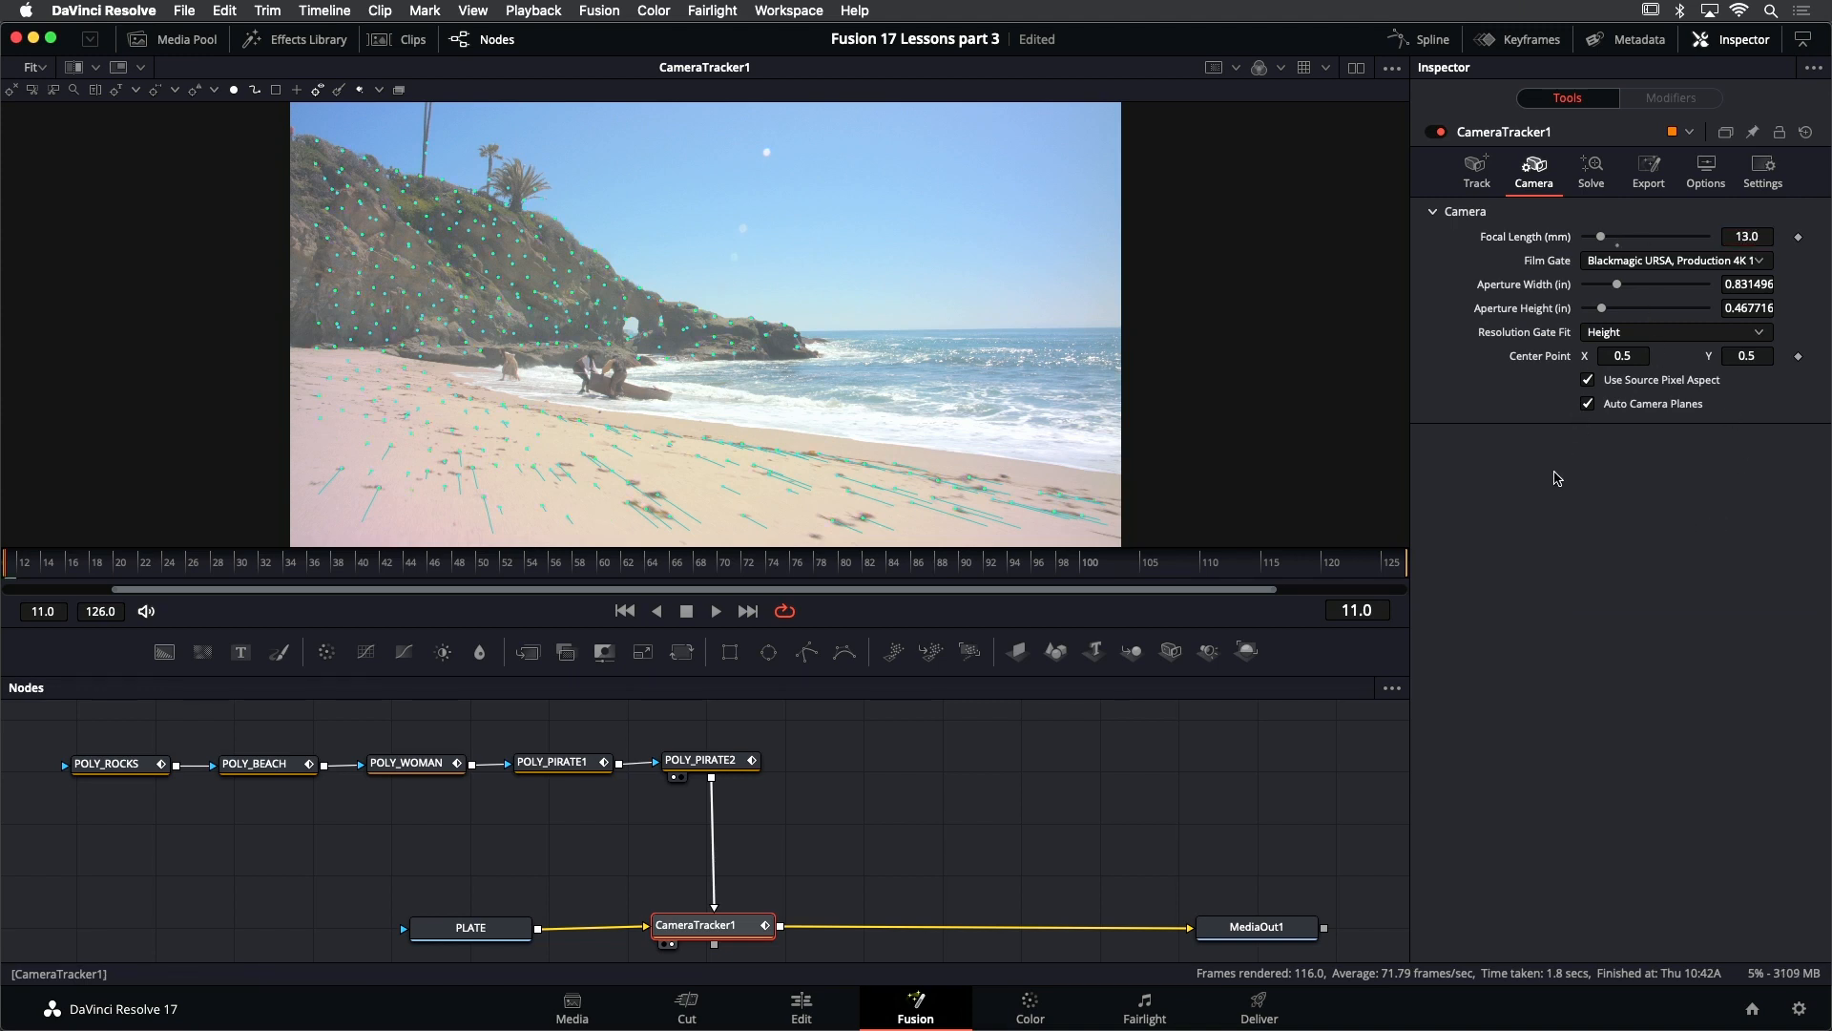
key(super+s)
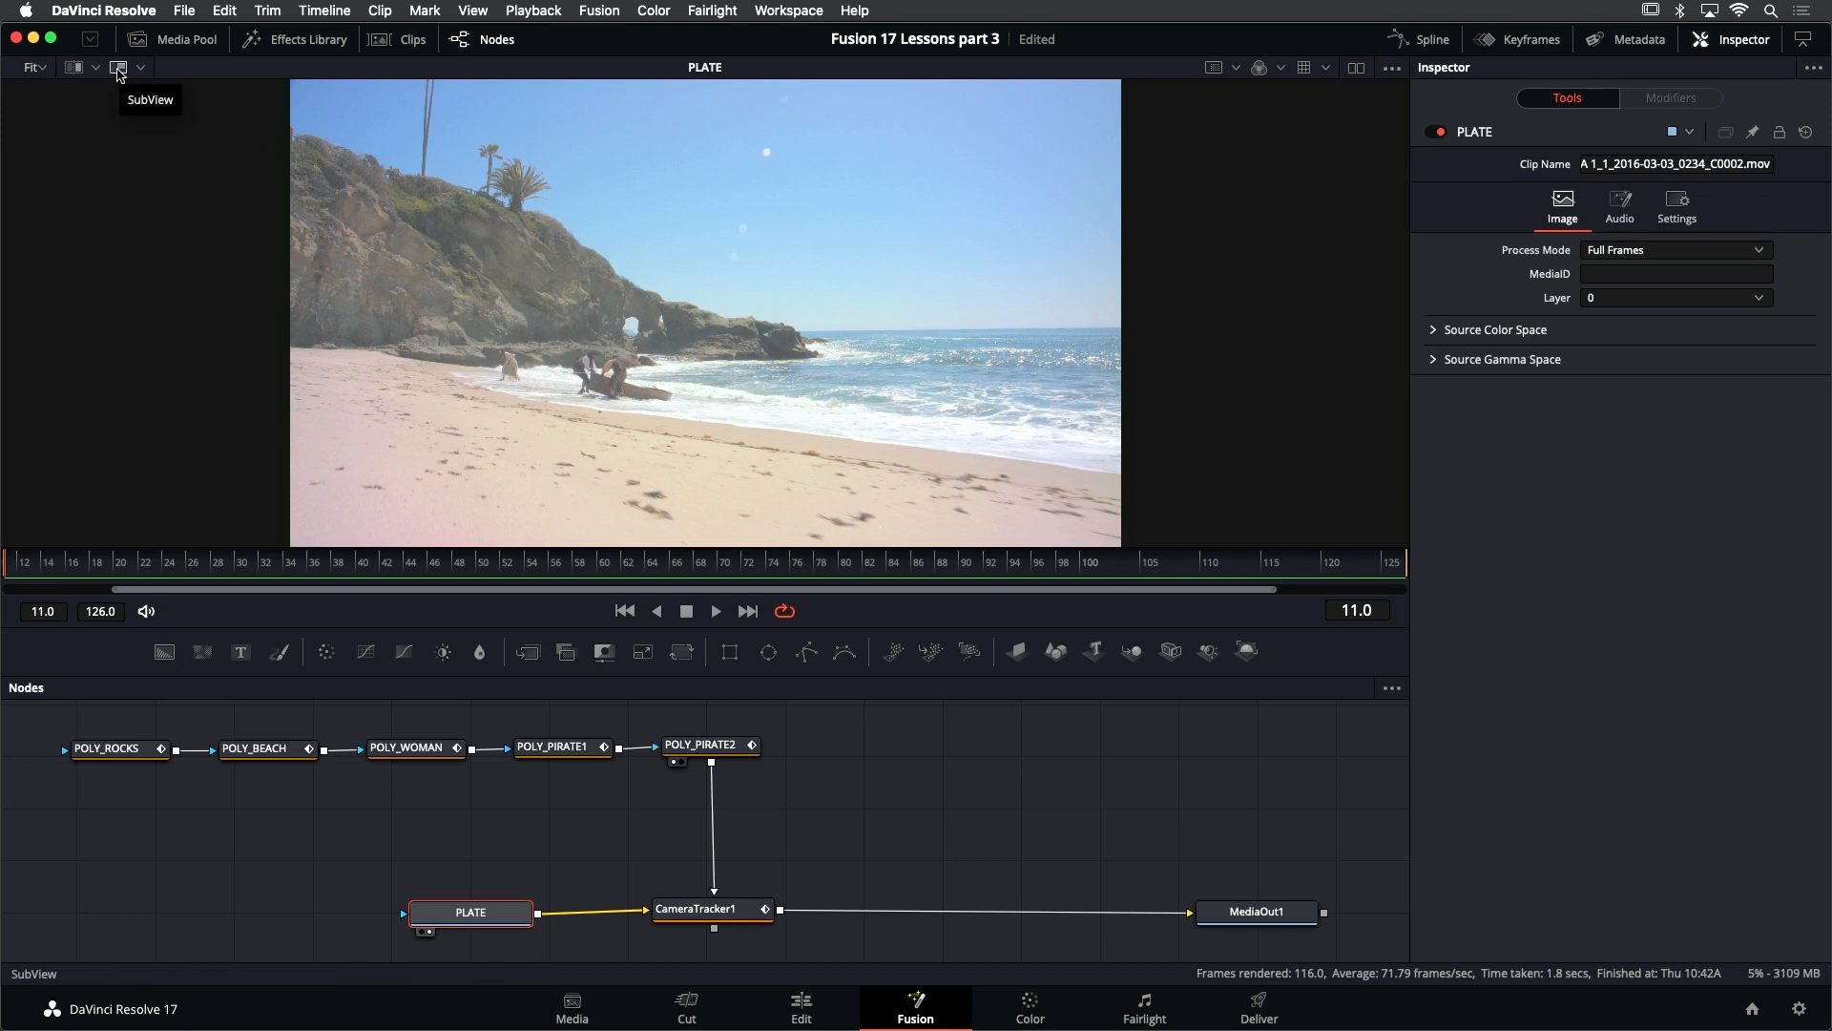
- Examine the PLATE clip's metadata in an enlarged viewer SubView, and hide the SubView again
click(119, 69)
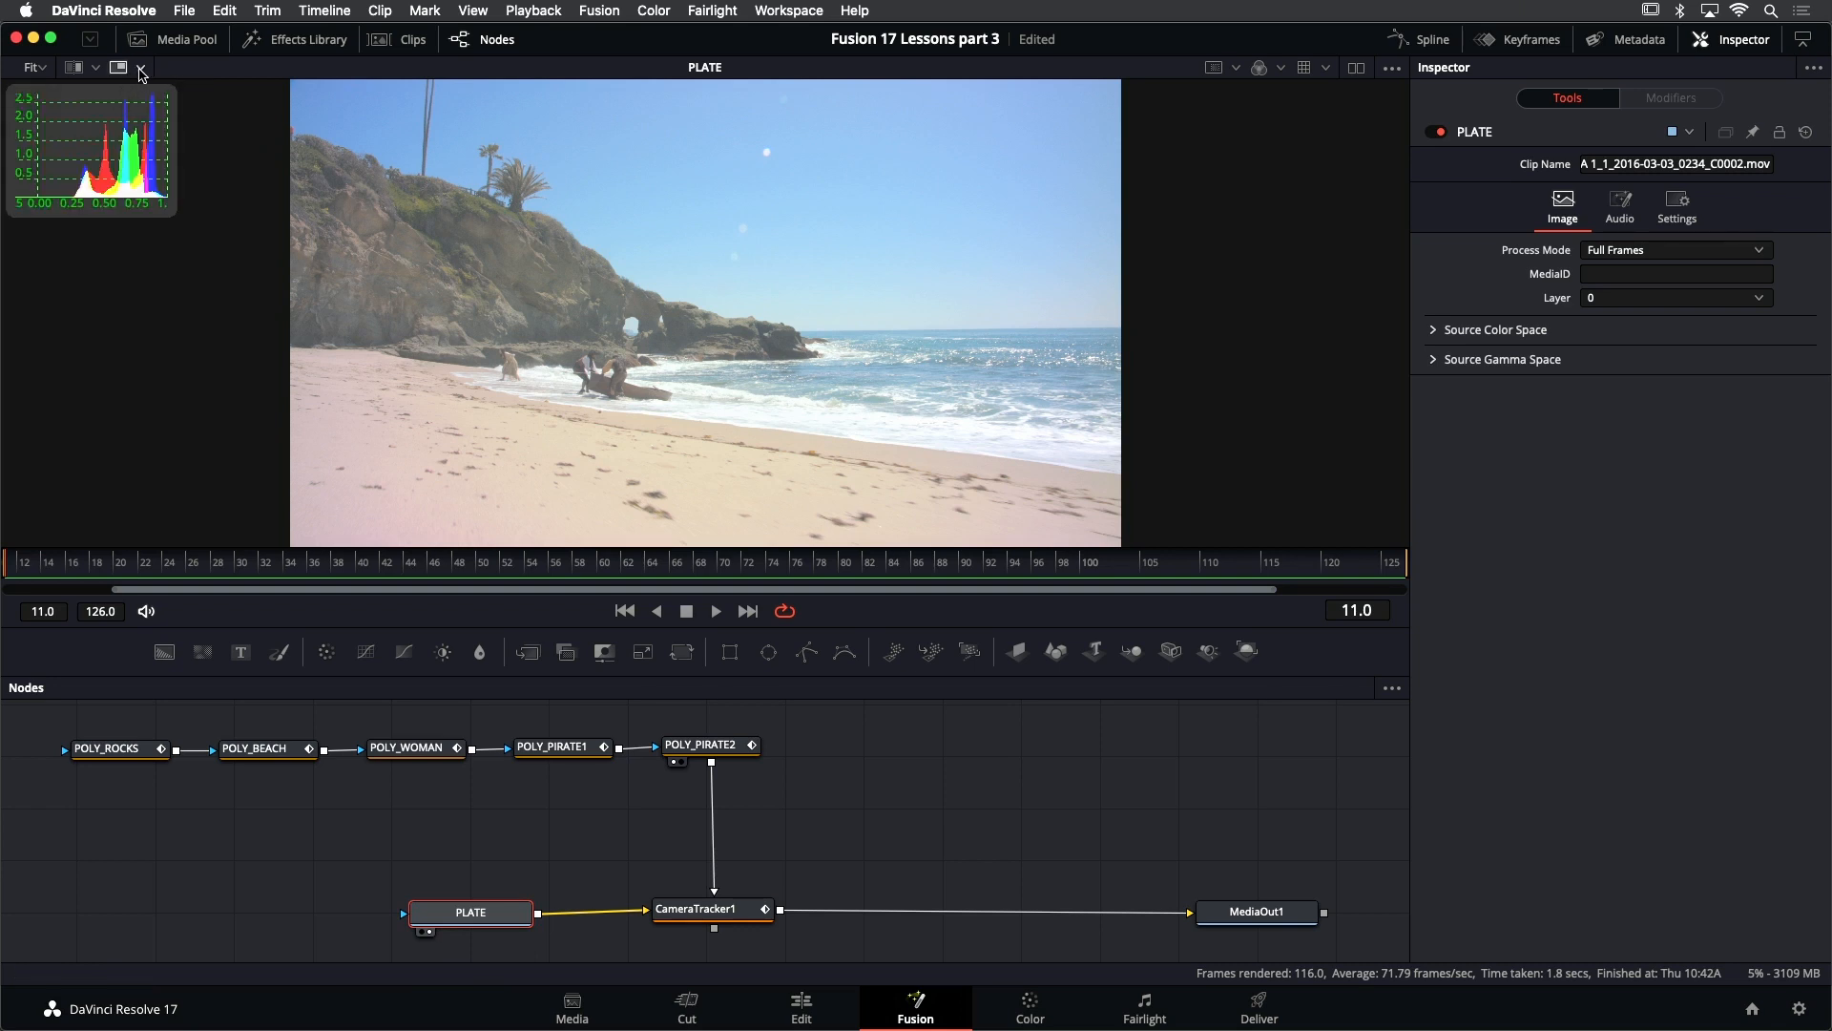
click(140, 68)
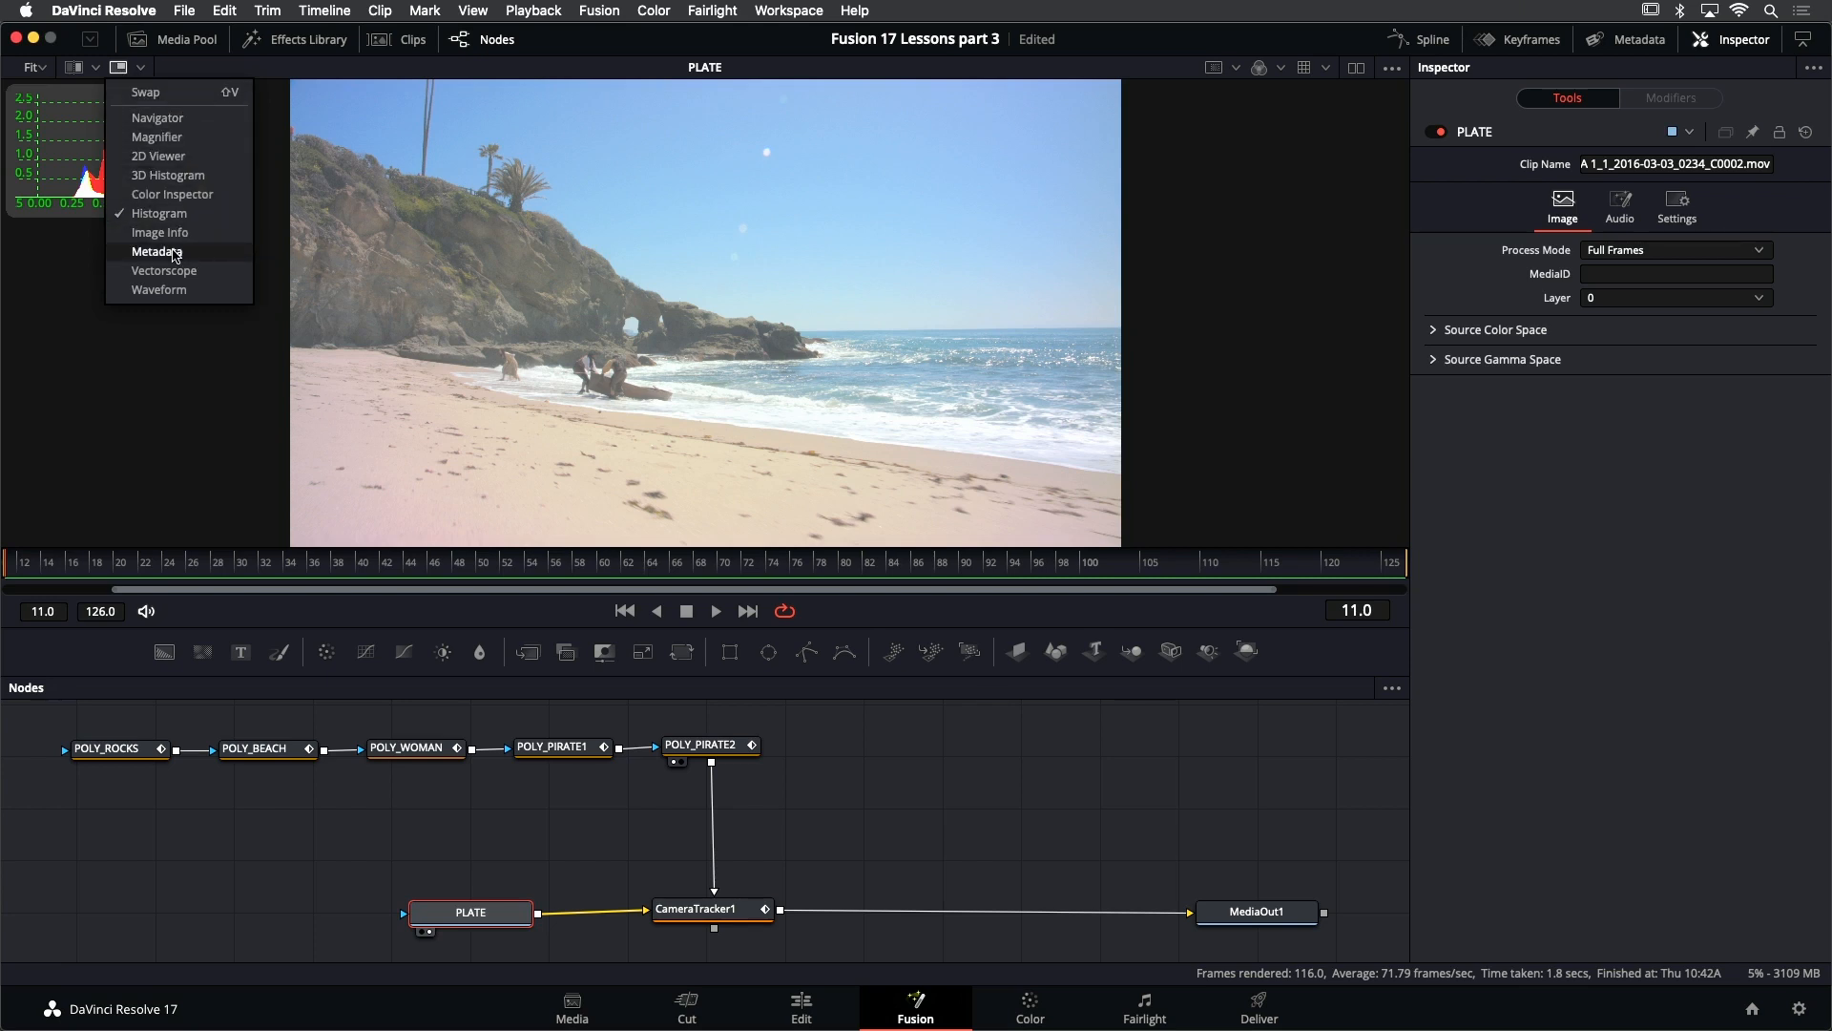
click(156, 251)
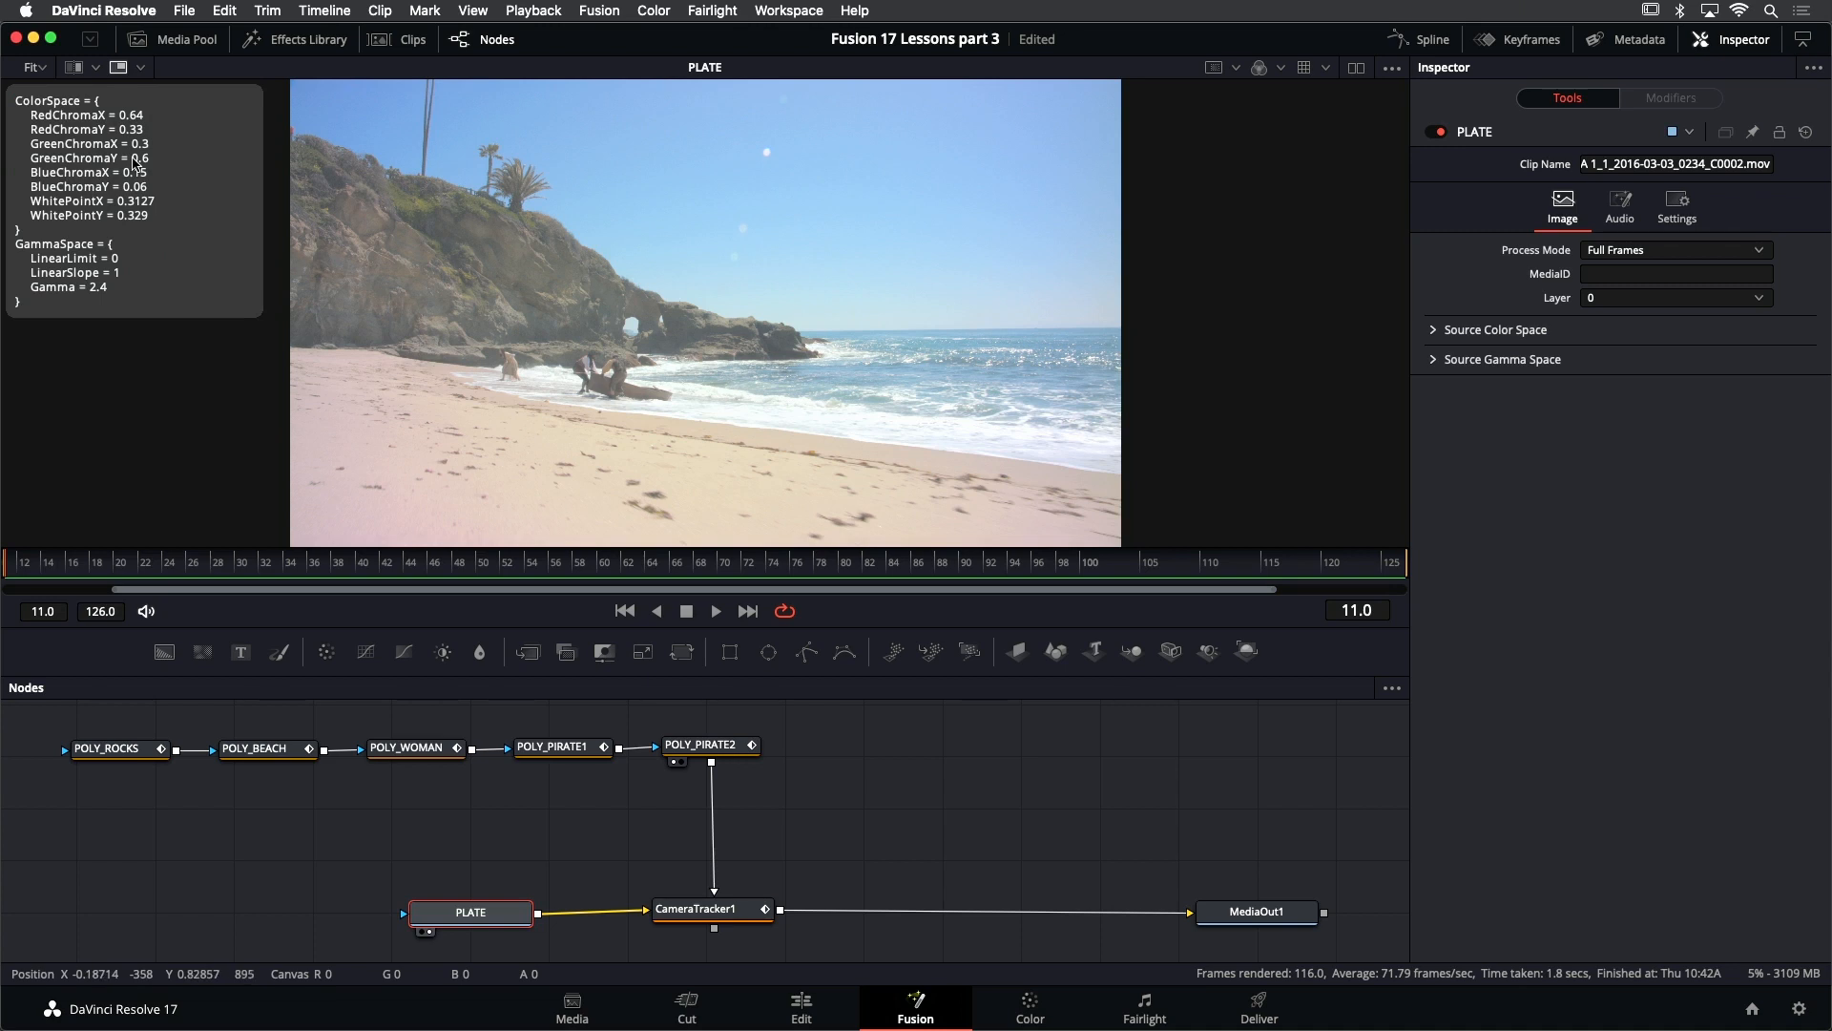
drag(261, 316, 305, 458)
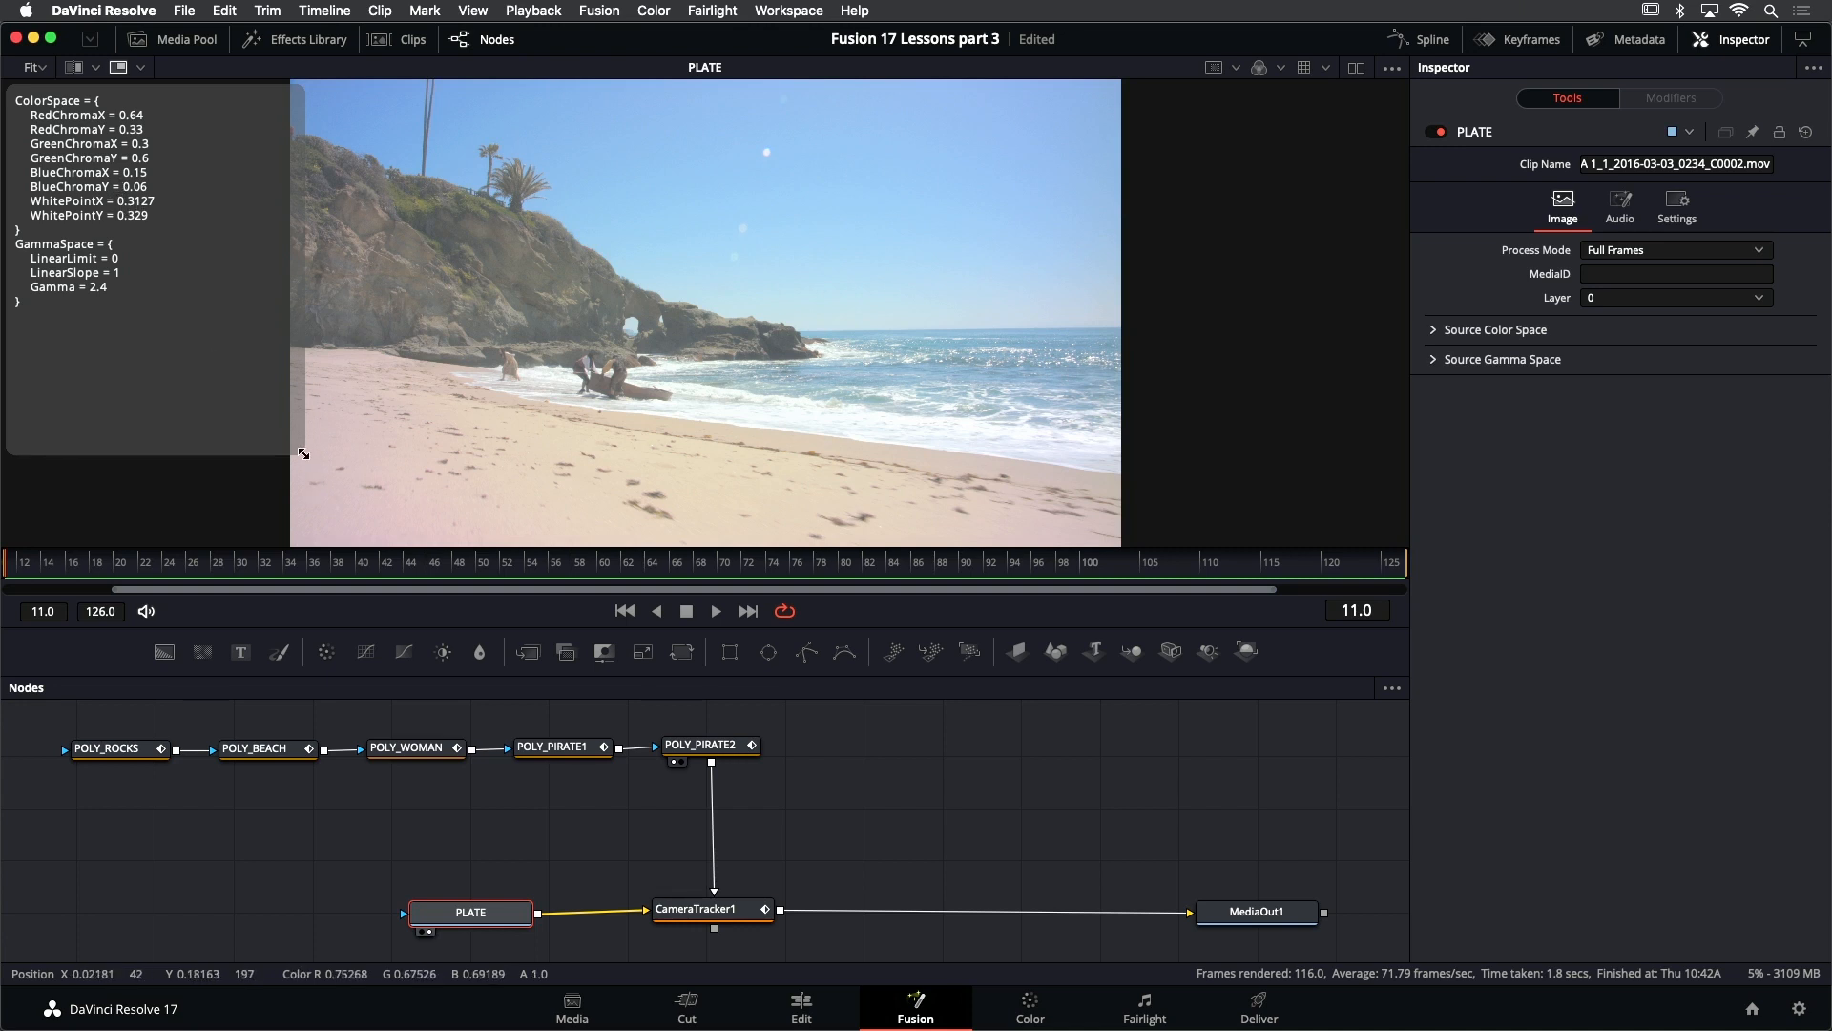
mouse_move(304, 453)
mouse_down()
mouse_move(239, 339)
mouse_move(226, 352)
mouse_move(284, 426)
mouse_up()
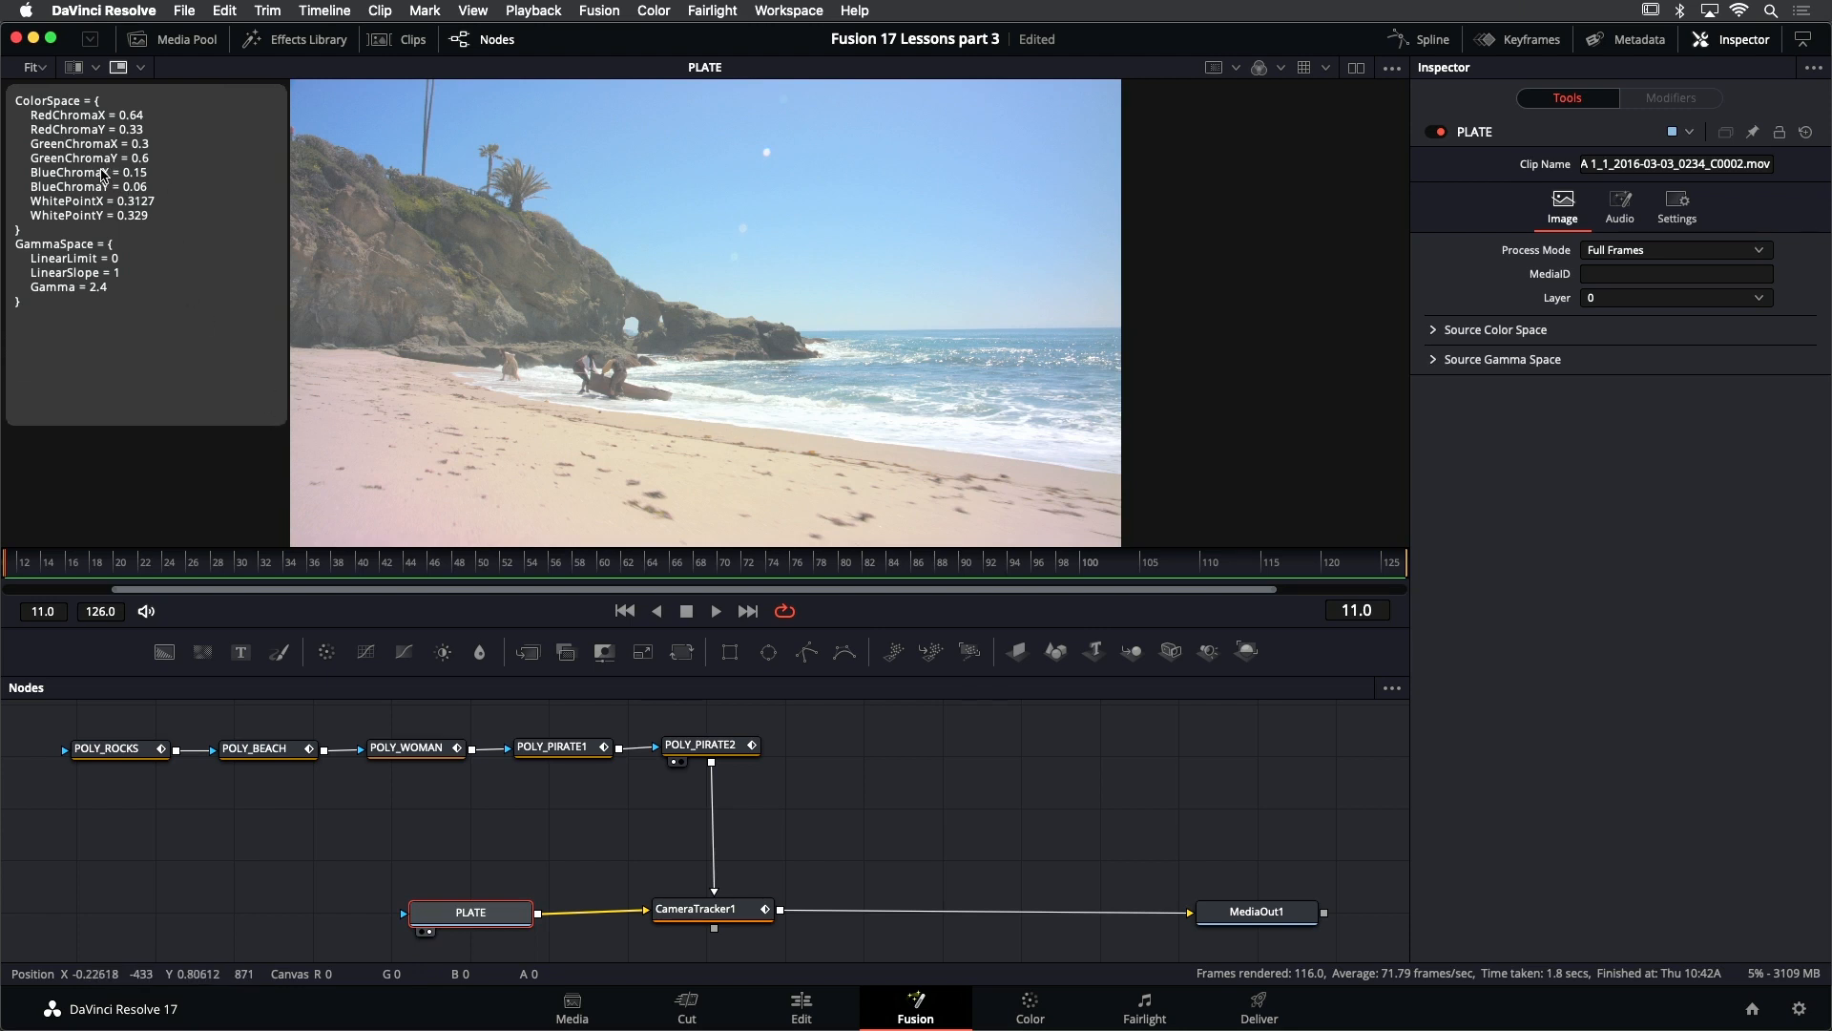
mouse_move(102, 164)
mouse_down()
mouse_move(96, 185)
mouse_move(193, 262)
mouse_move(145, 168)
mouse_move(55, 215)
mouse_move(132, 278)
mouse_move(105, 201)
mouse_up()
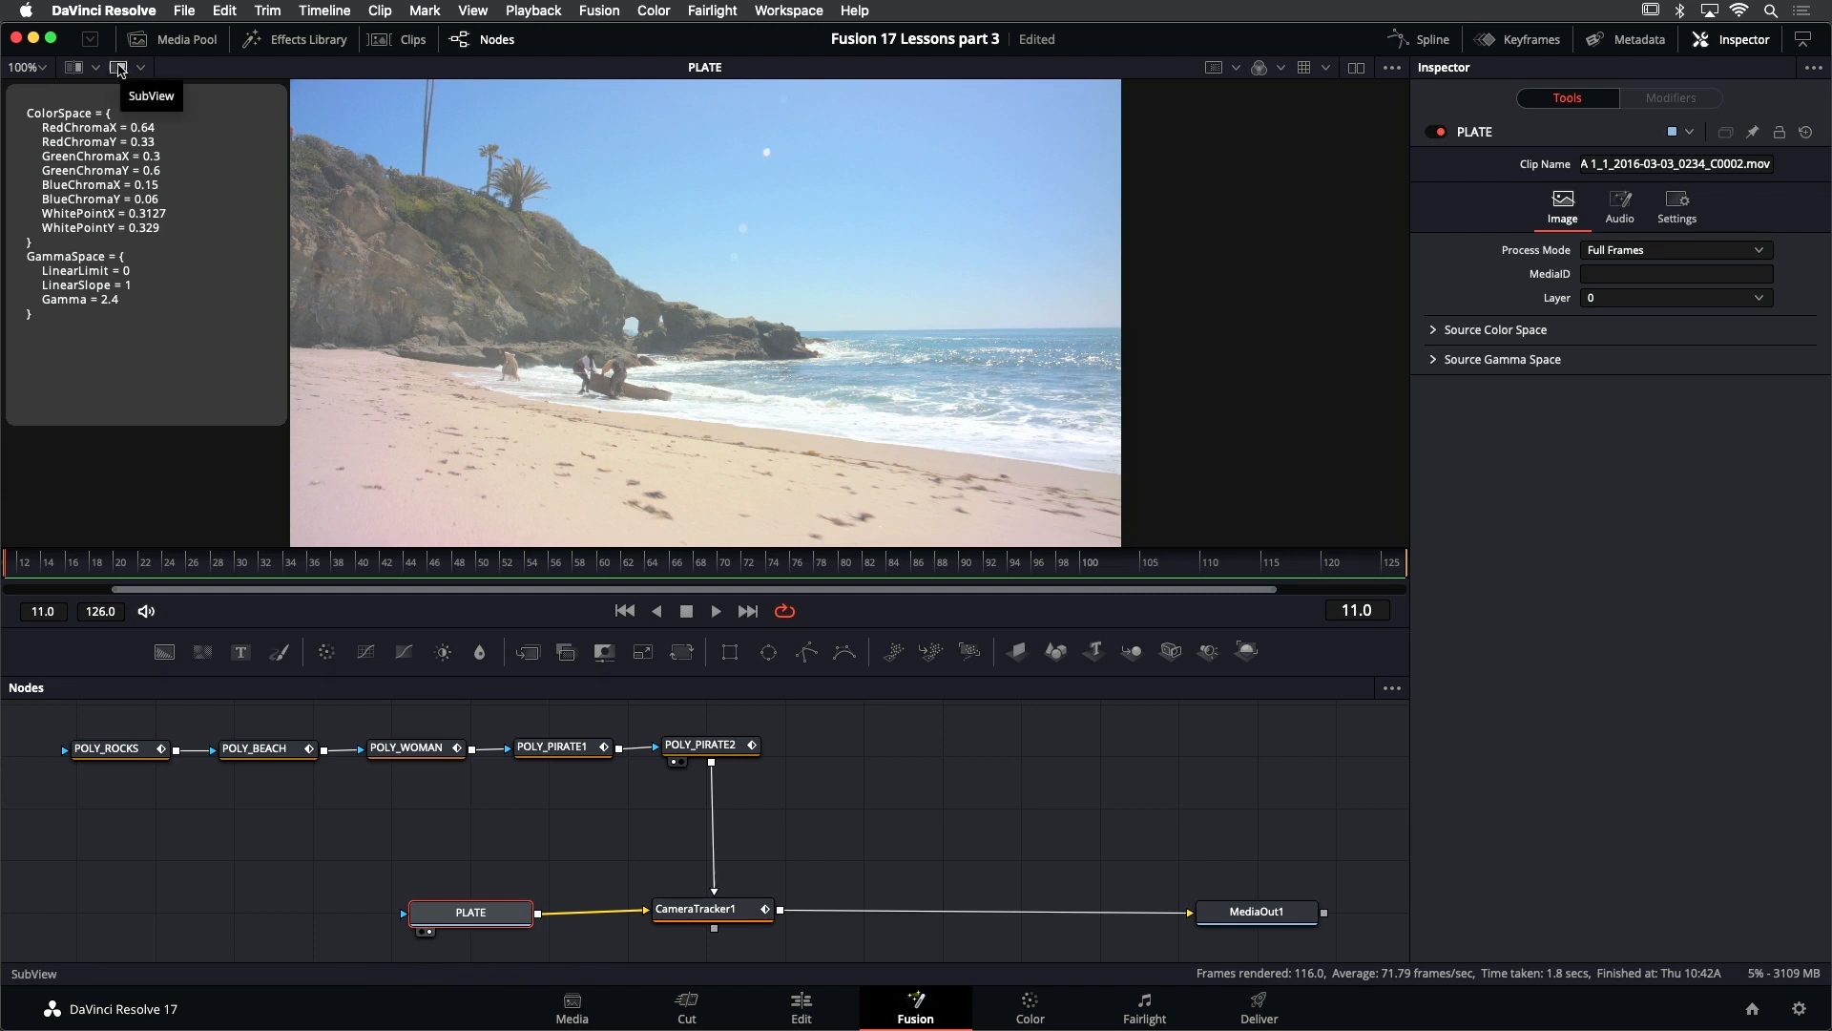
click(119, 68)
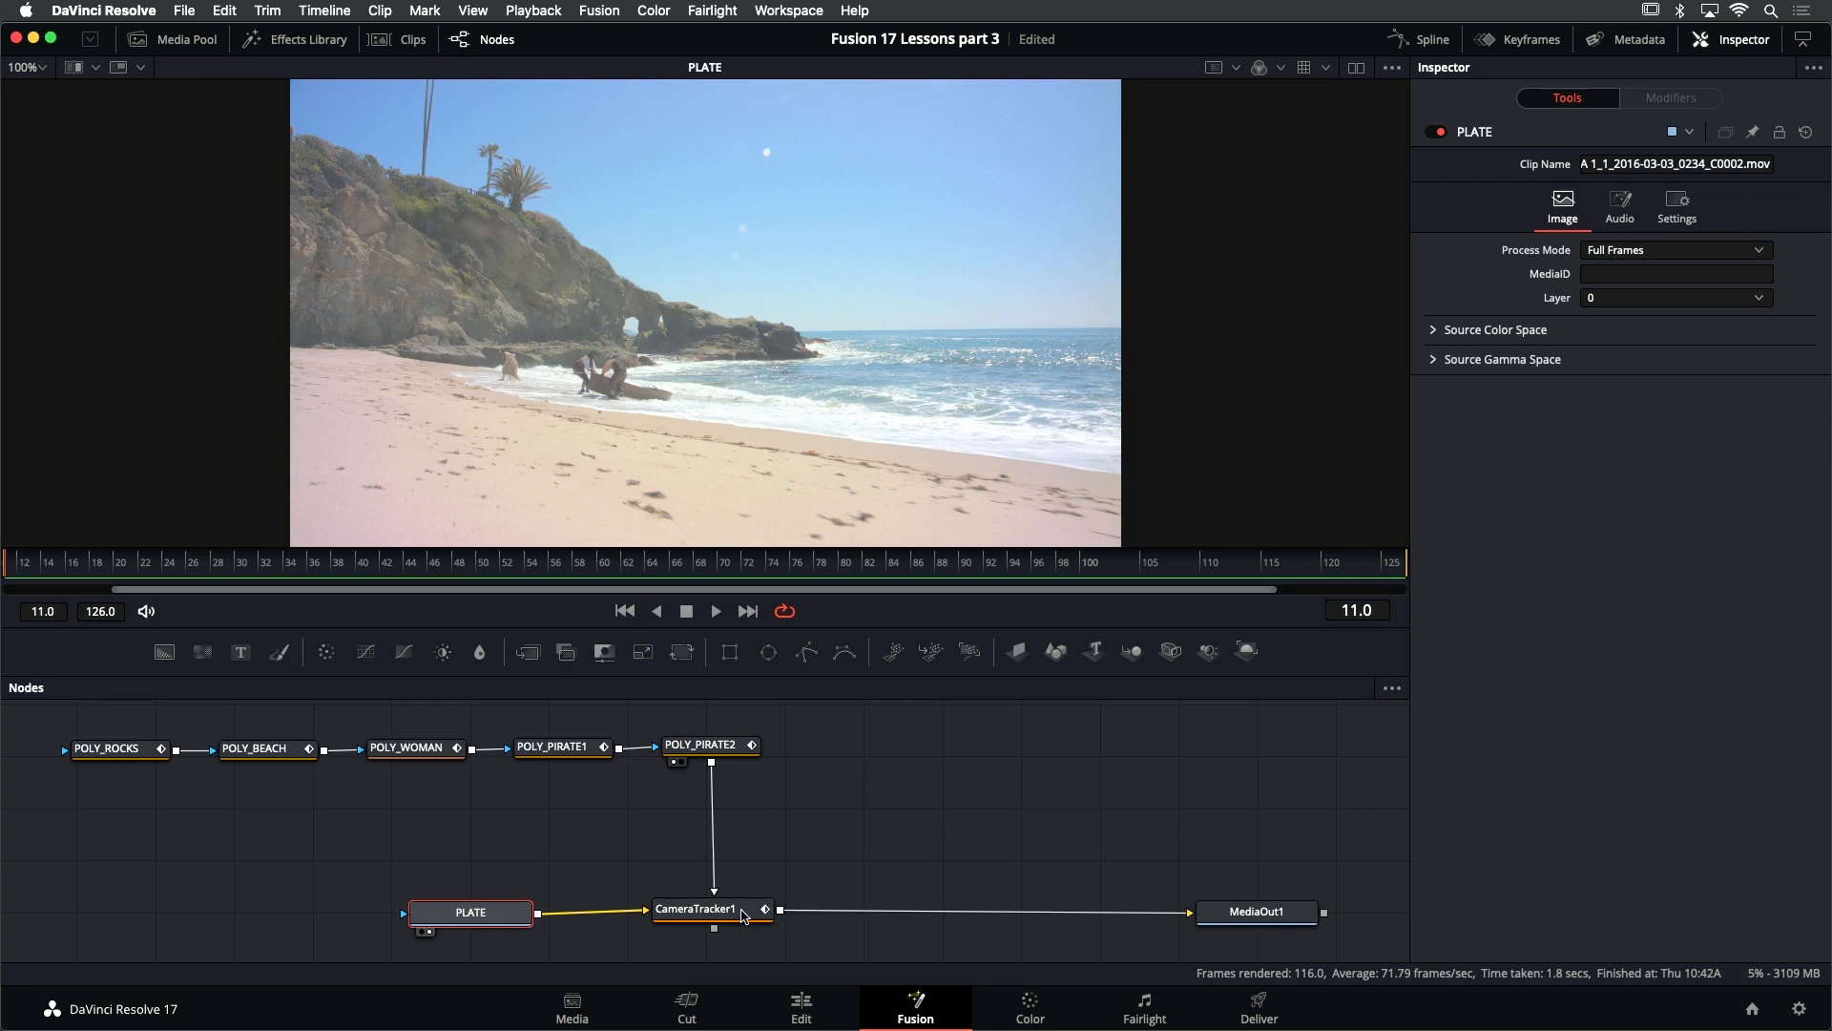
- Select CameraTracker1 and start the camera solve with its existing track filtering values
click(745, 914)
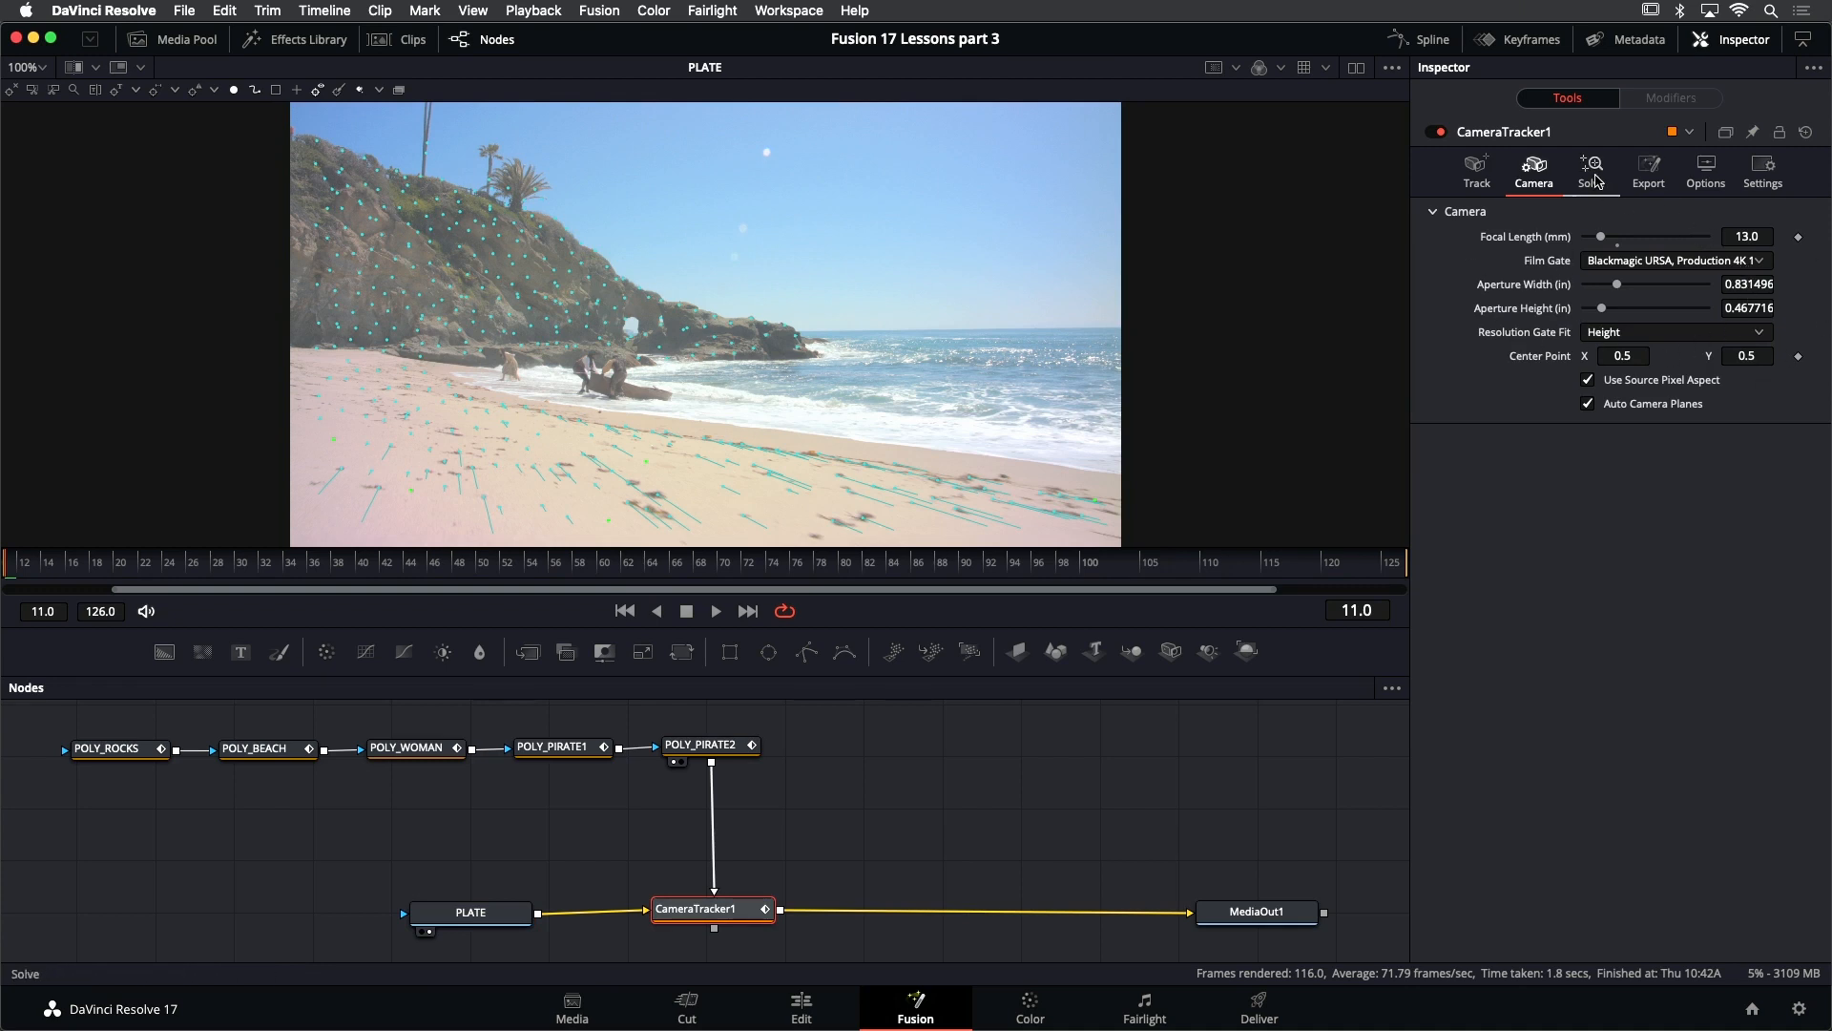
click(1597, 179)
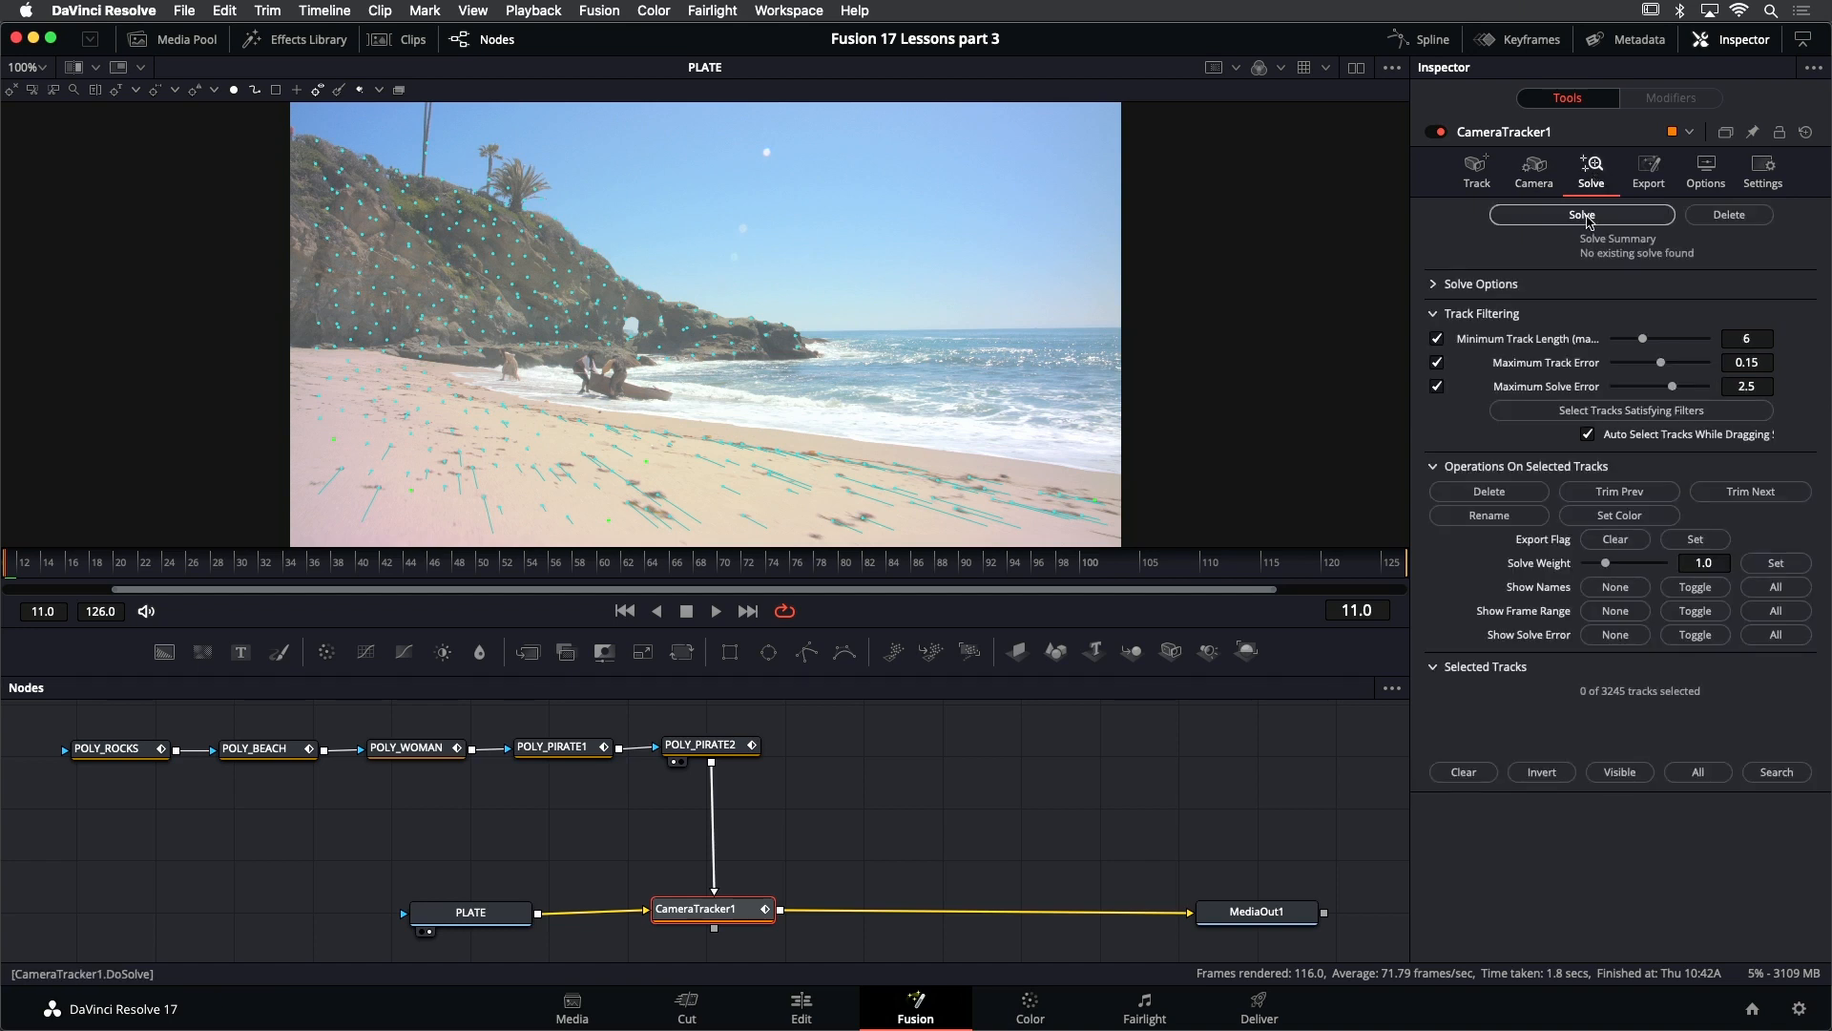
click(1583, 216)
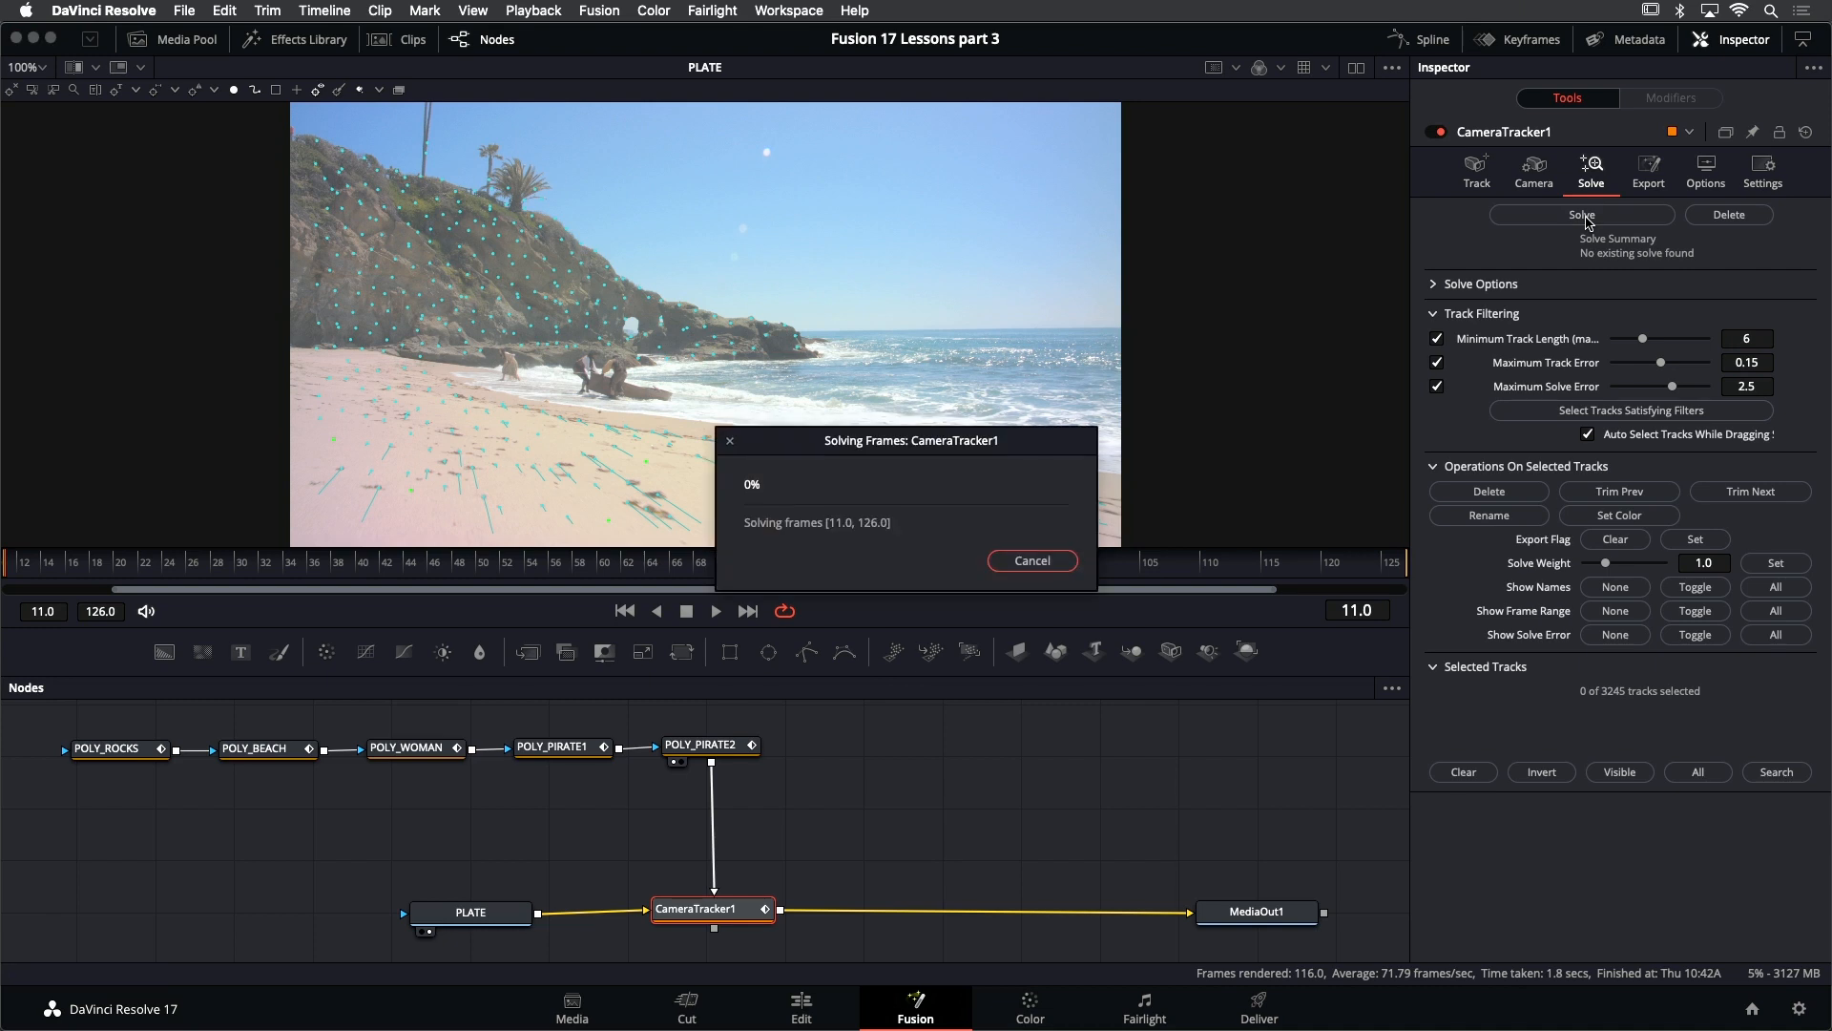
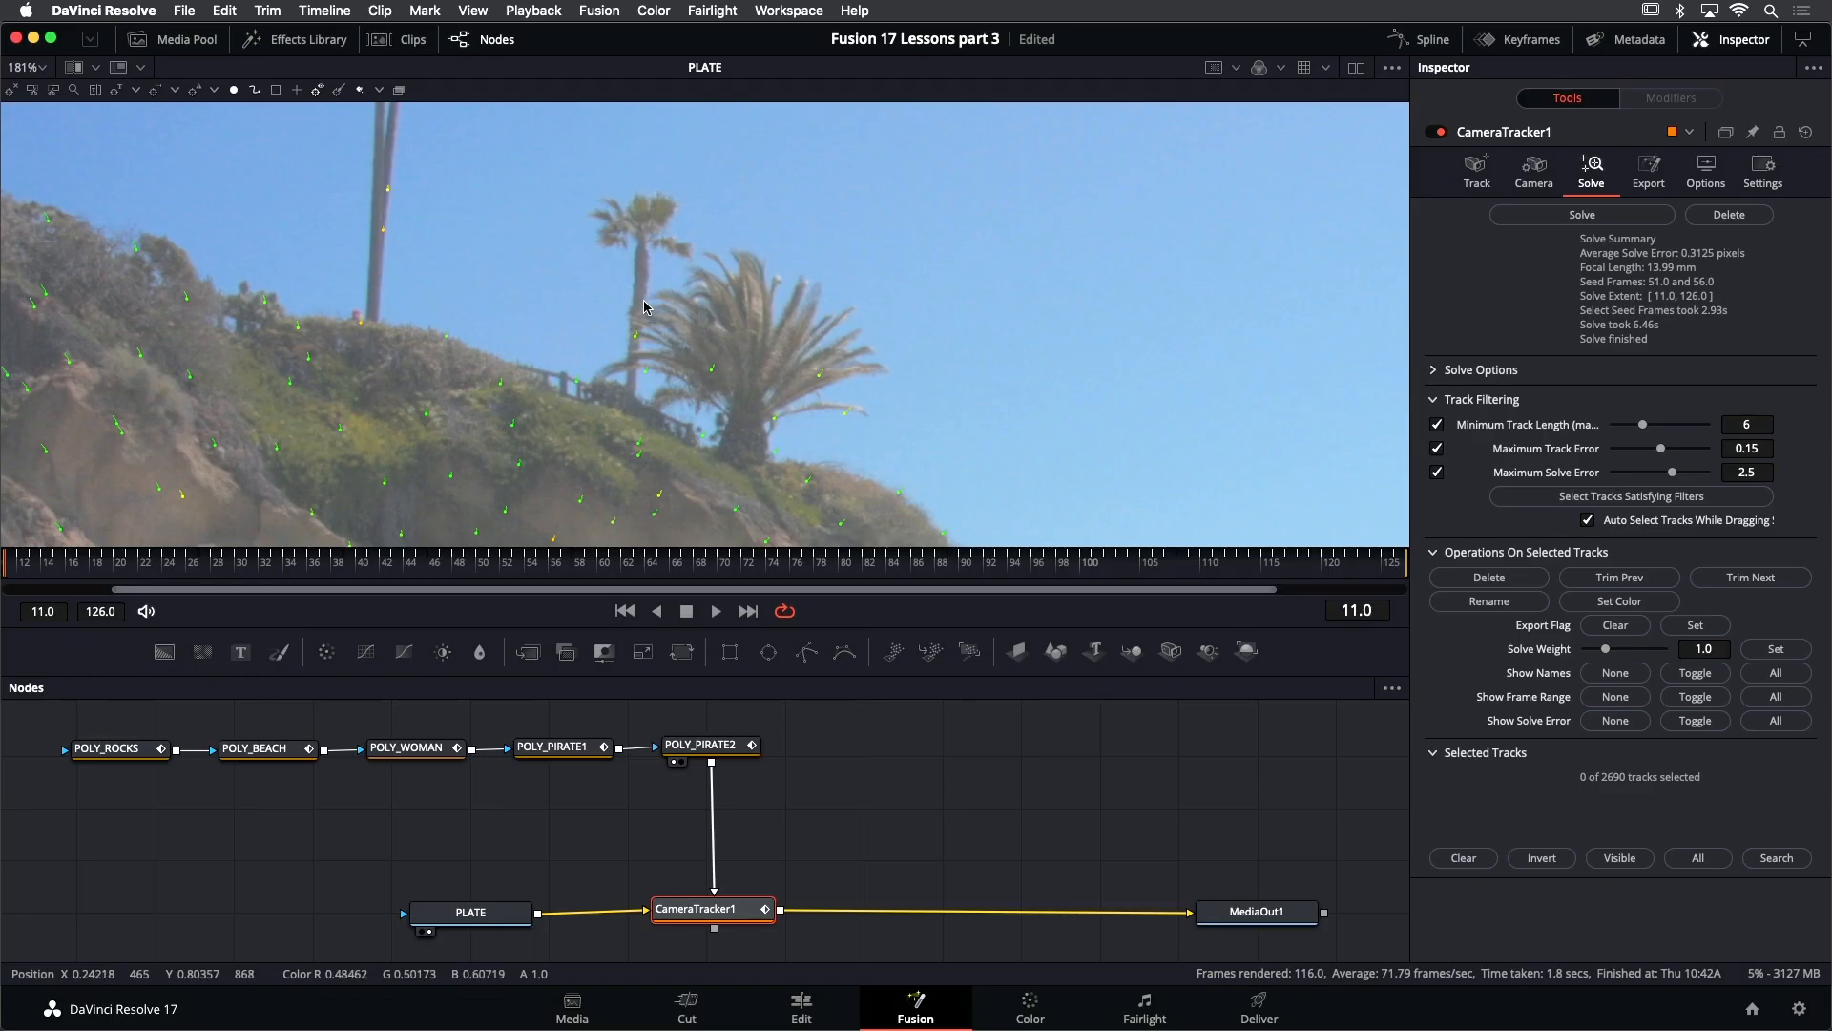
- Delete the track where the thin palm's trunk meets the large palm's fronds at frame 11
scroll(644, 306, up, 3)
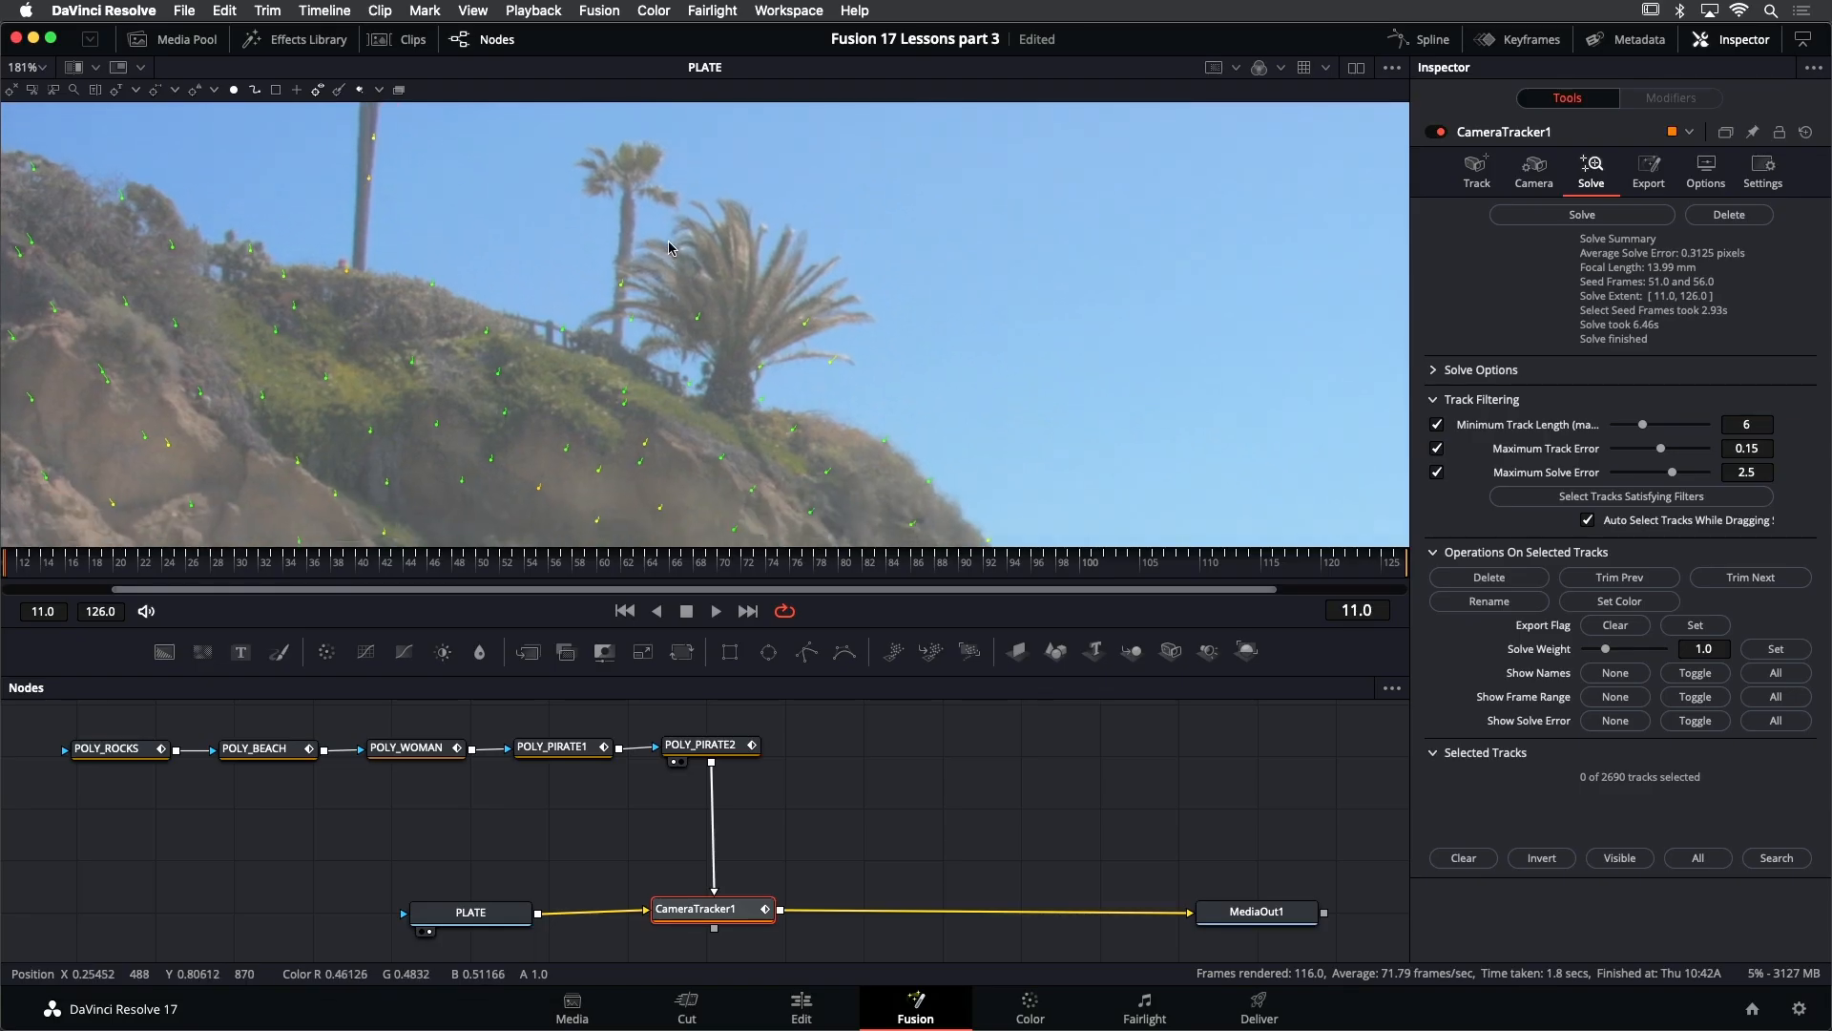
scroll(636, 291, up, 3)
click(603, 274)
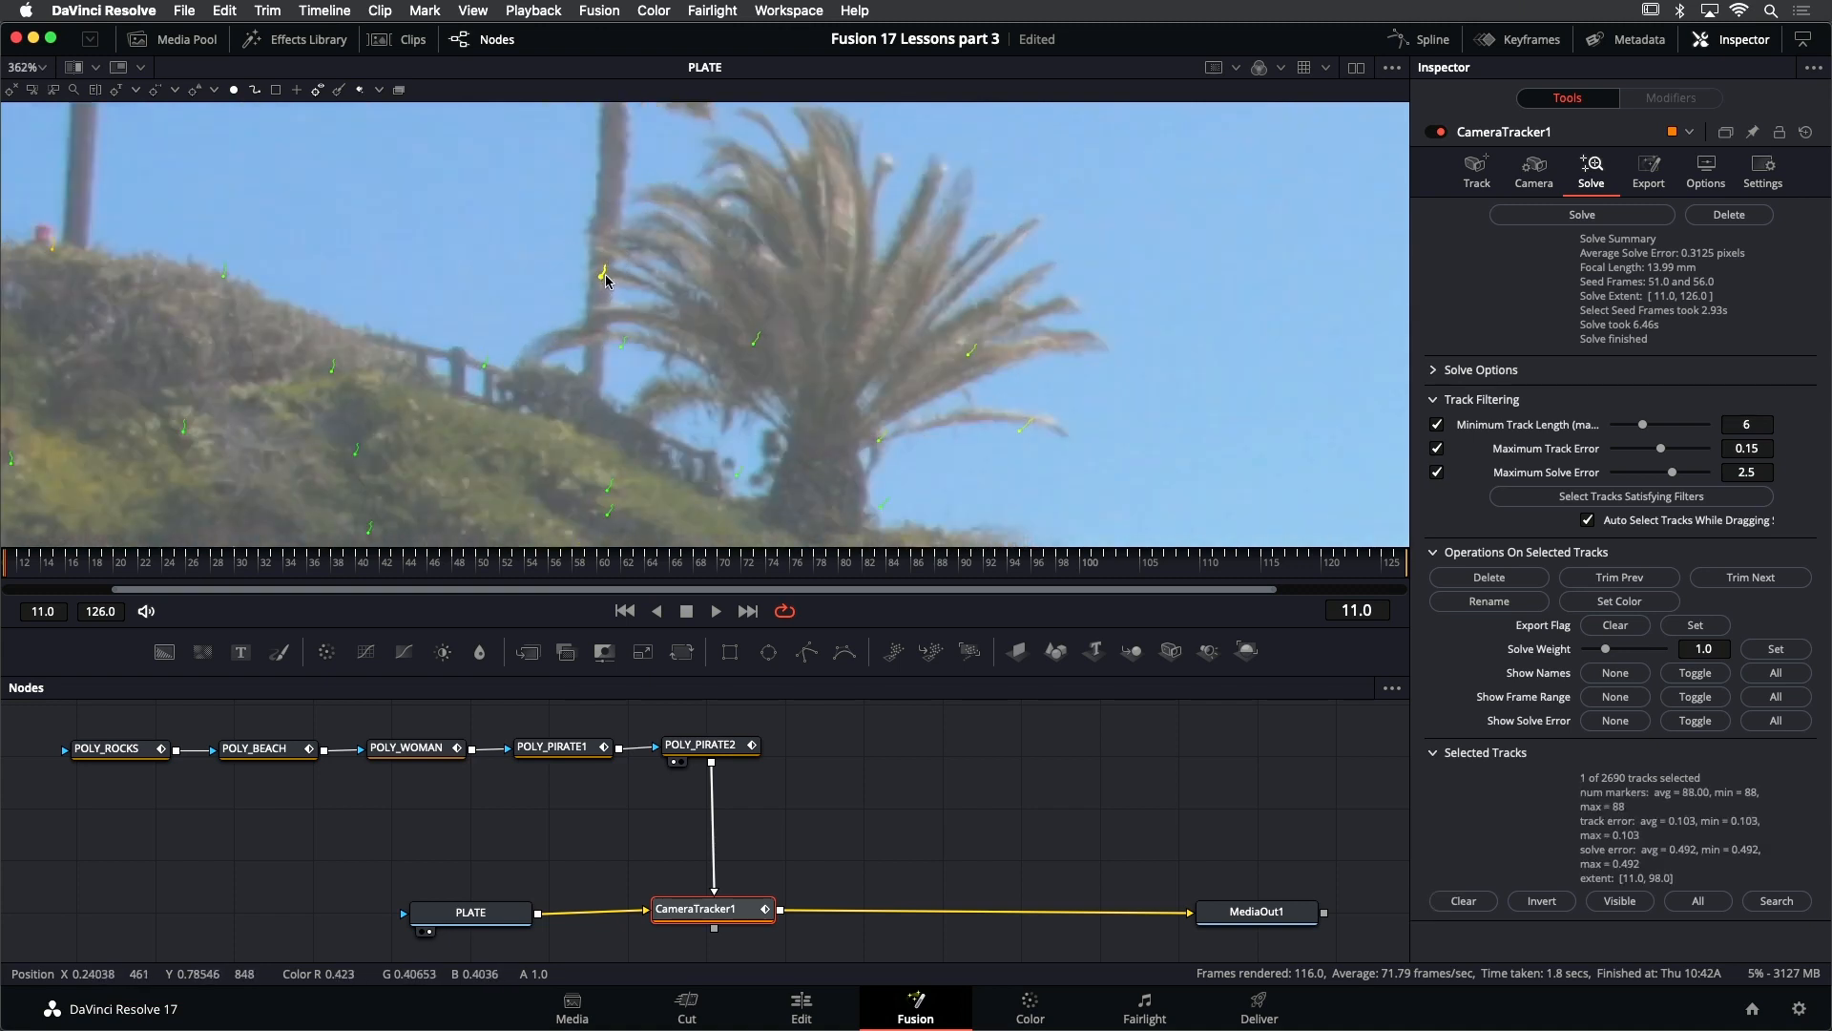
mouse_move(603, 280)
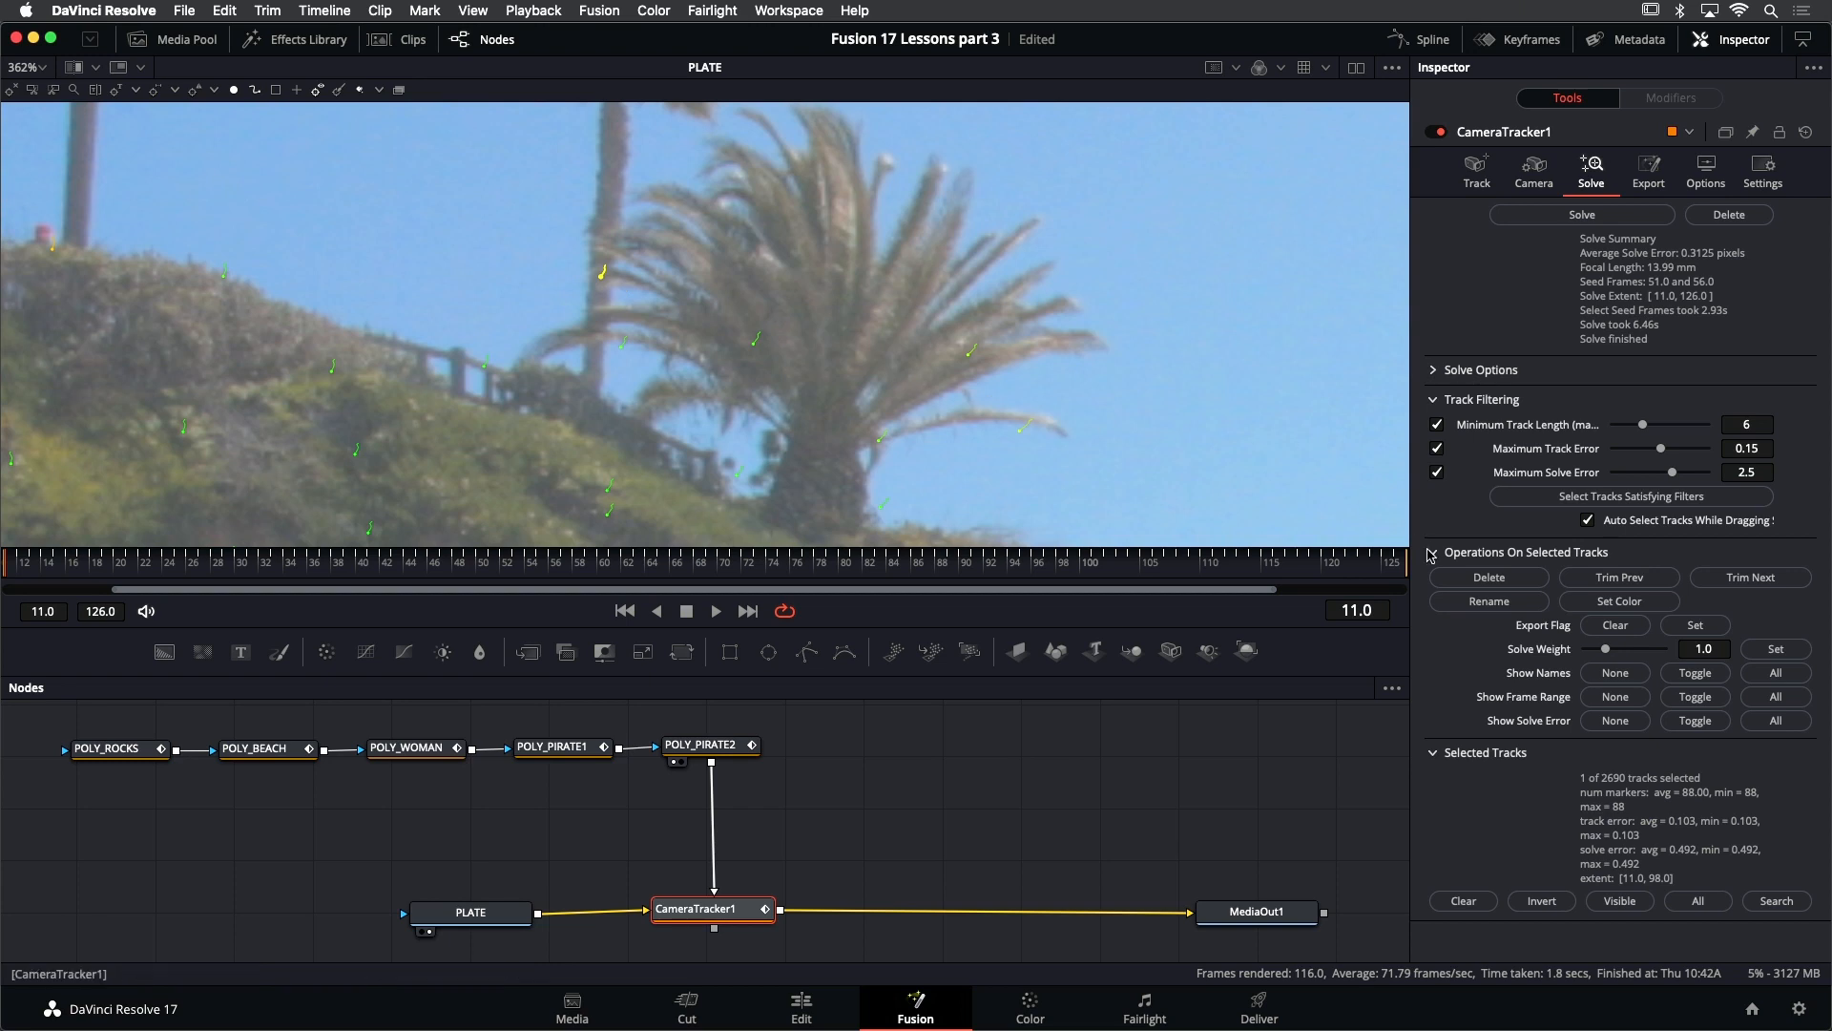
click(1465, 574)
- Select the group of tracks around the large palm's fronds at frame 11 and delete them
scroll(876, 324, down, 1)
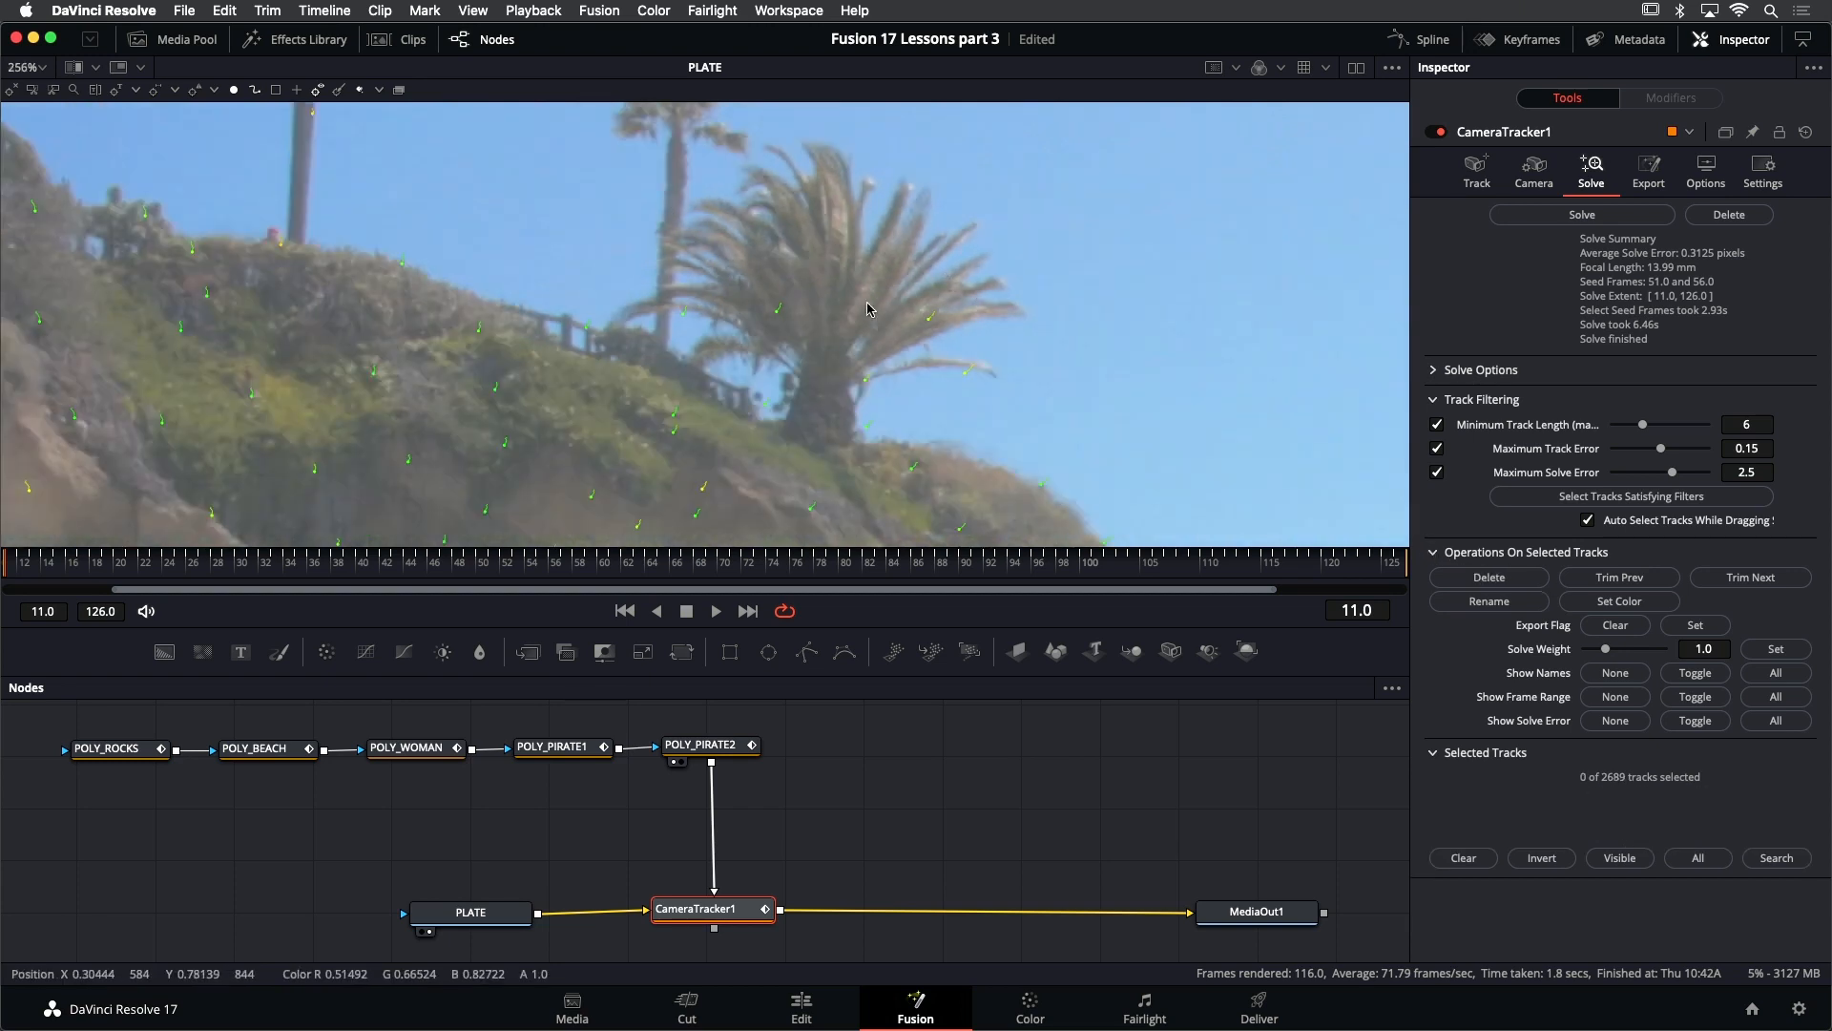
drag(664, 209, 988, 387)
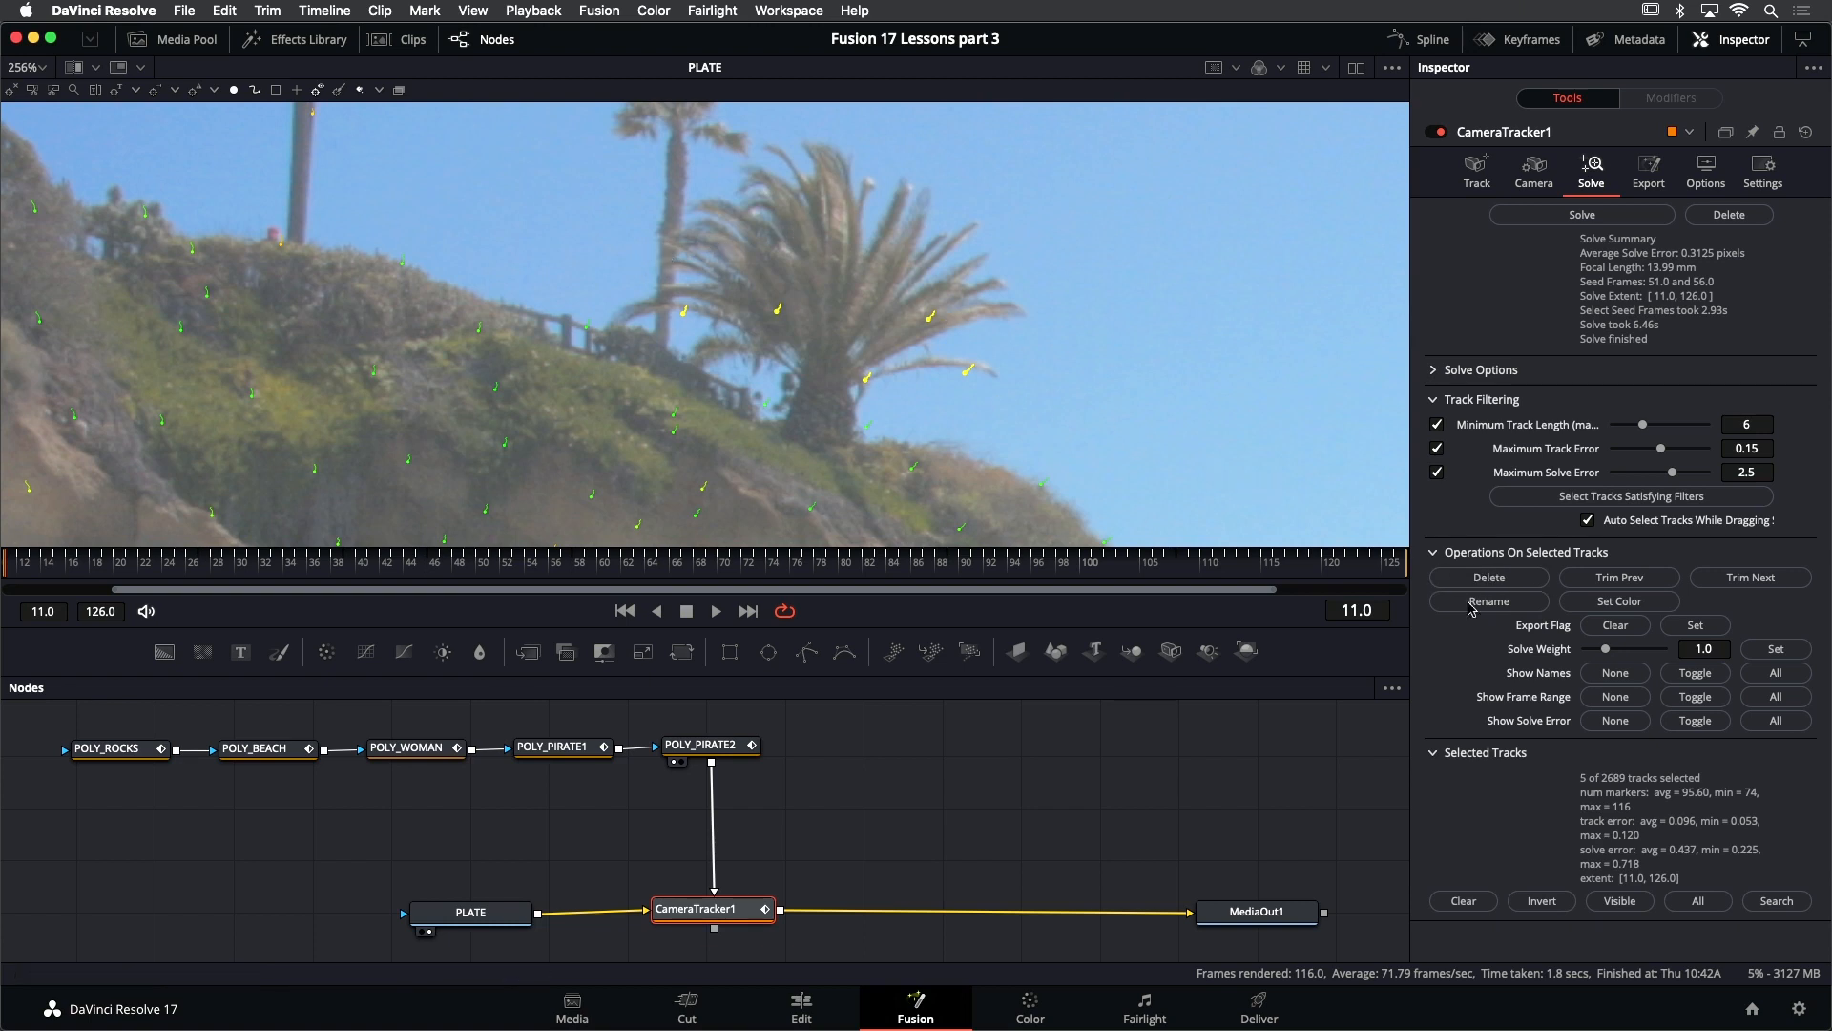
click(1516, 583)
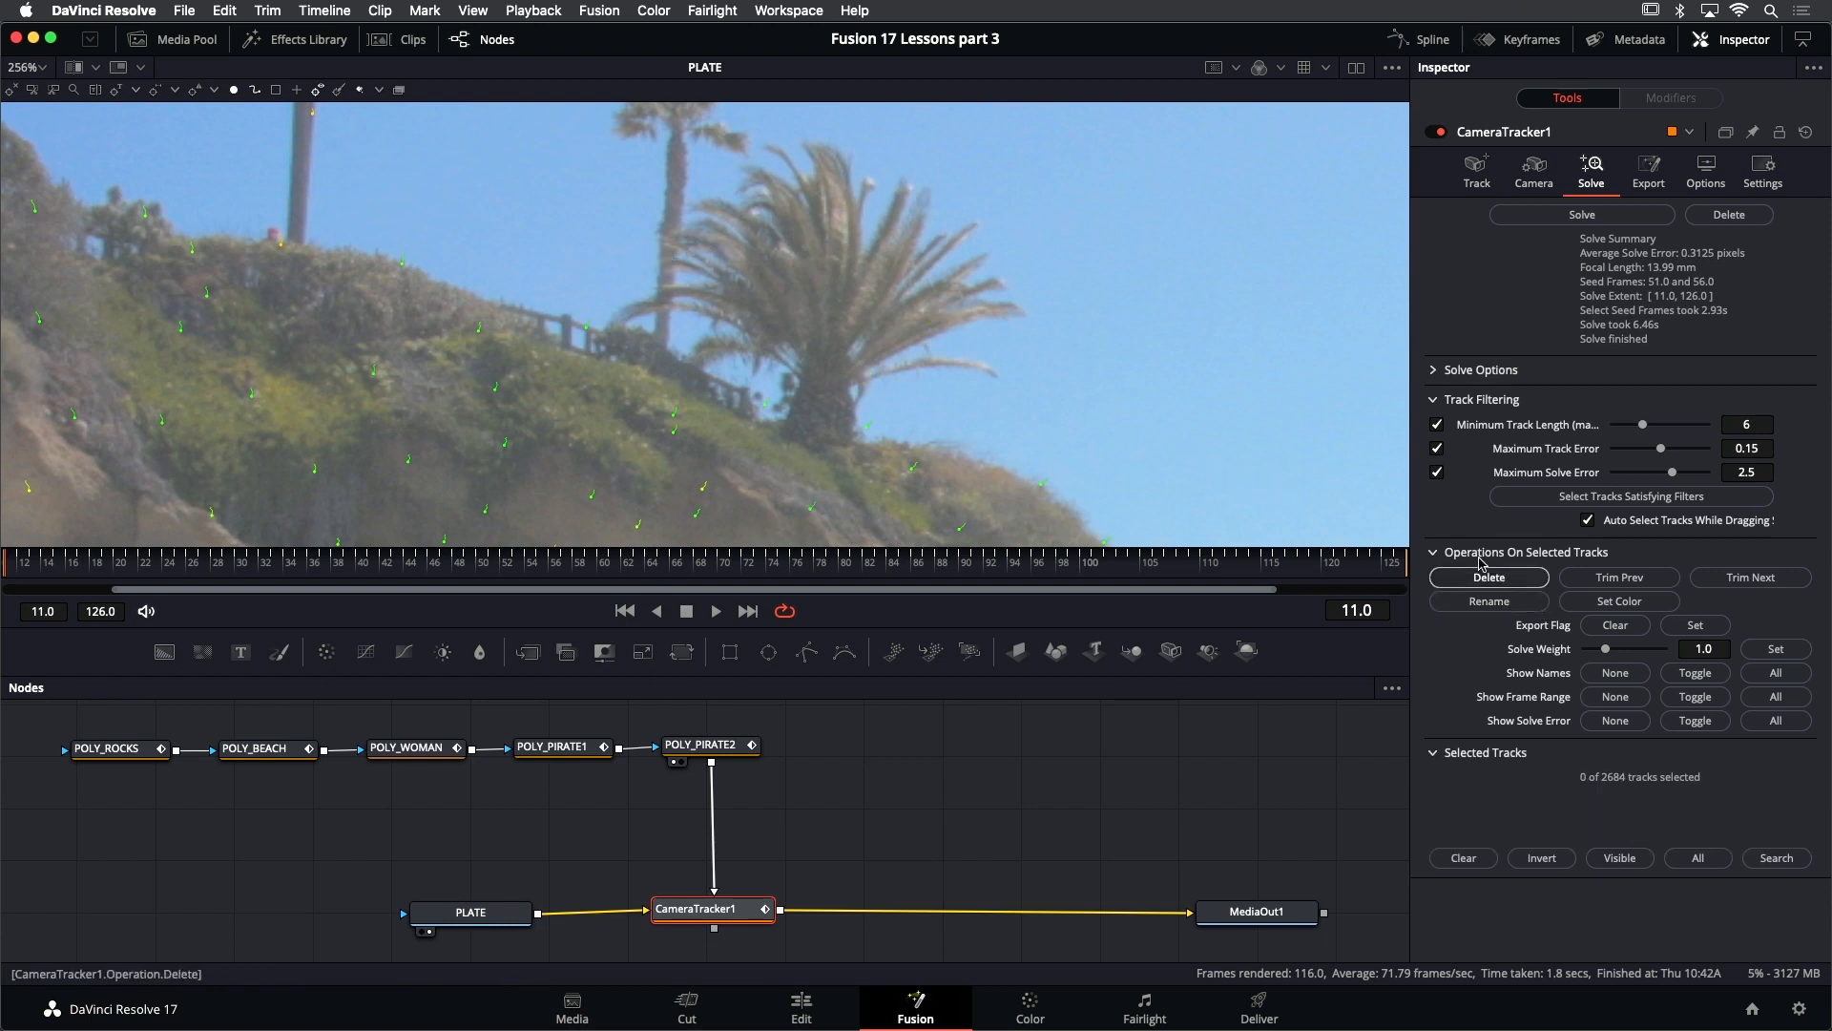
- Play the shot to frame 91 and delete the tracks on the two palm trees there
click(714, 611)
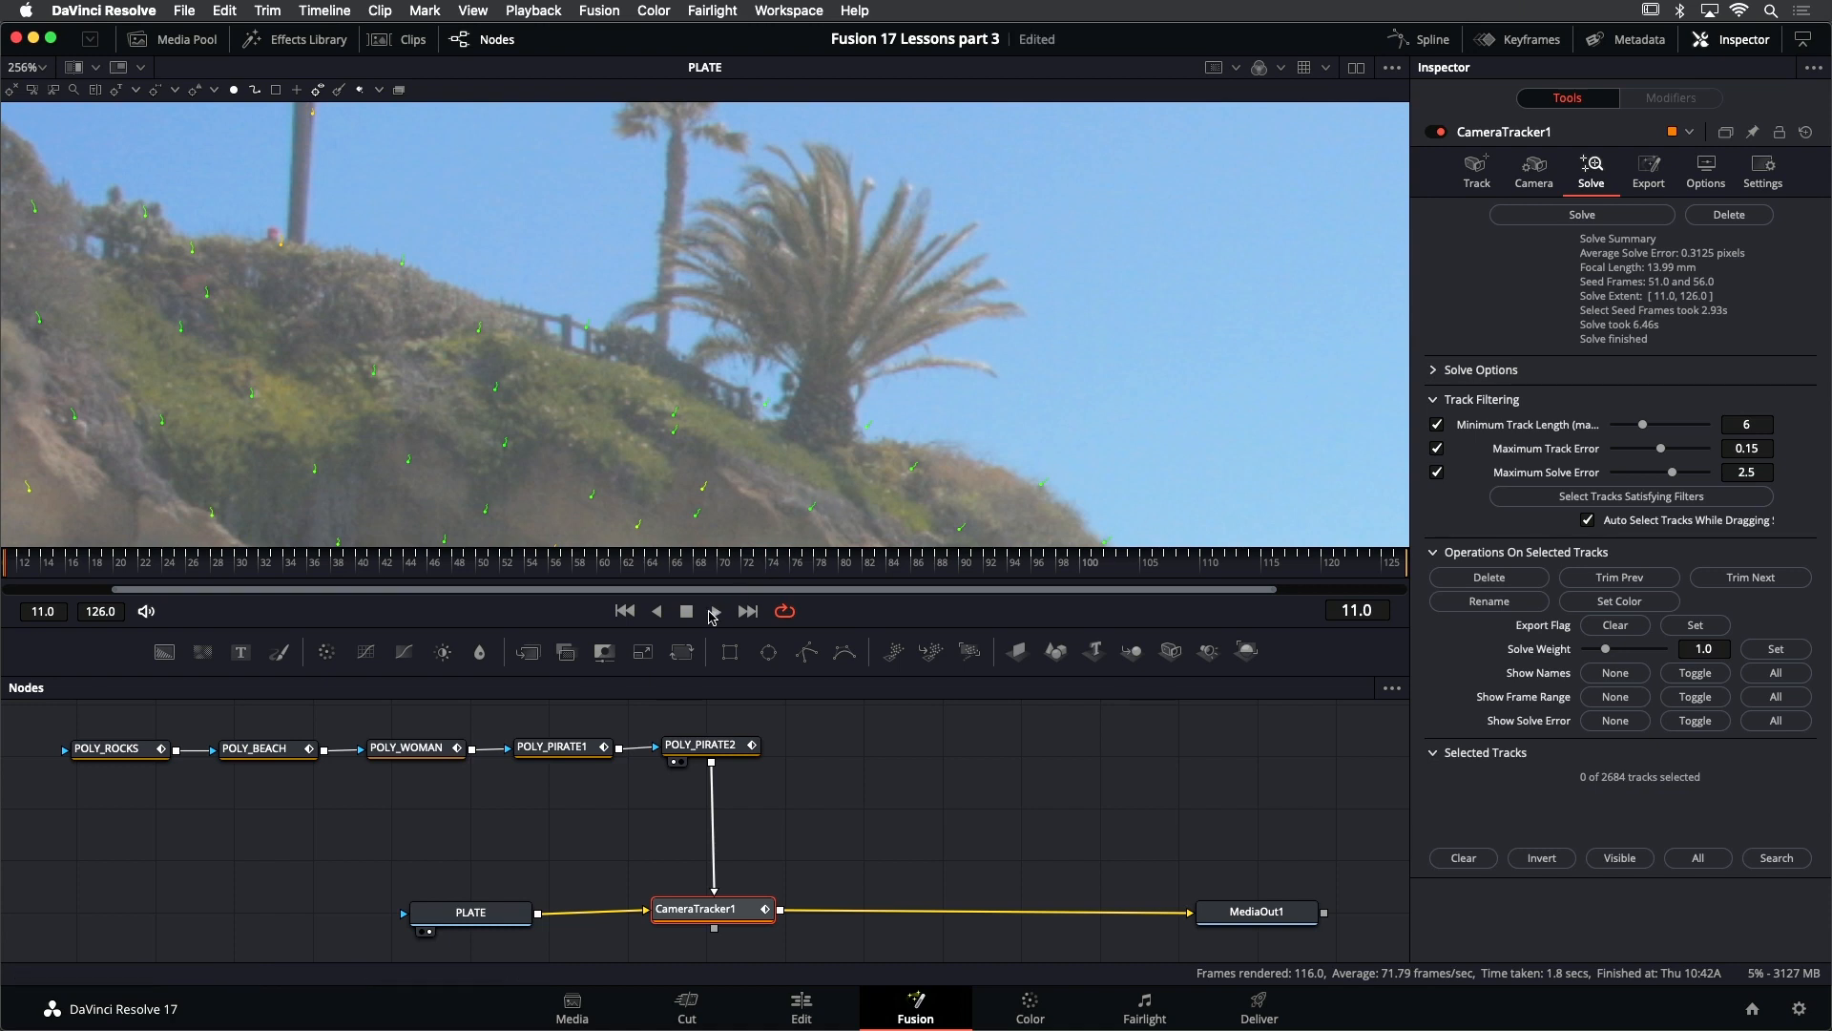
scroll(777, 484, down, 2)
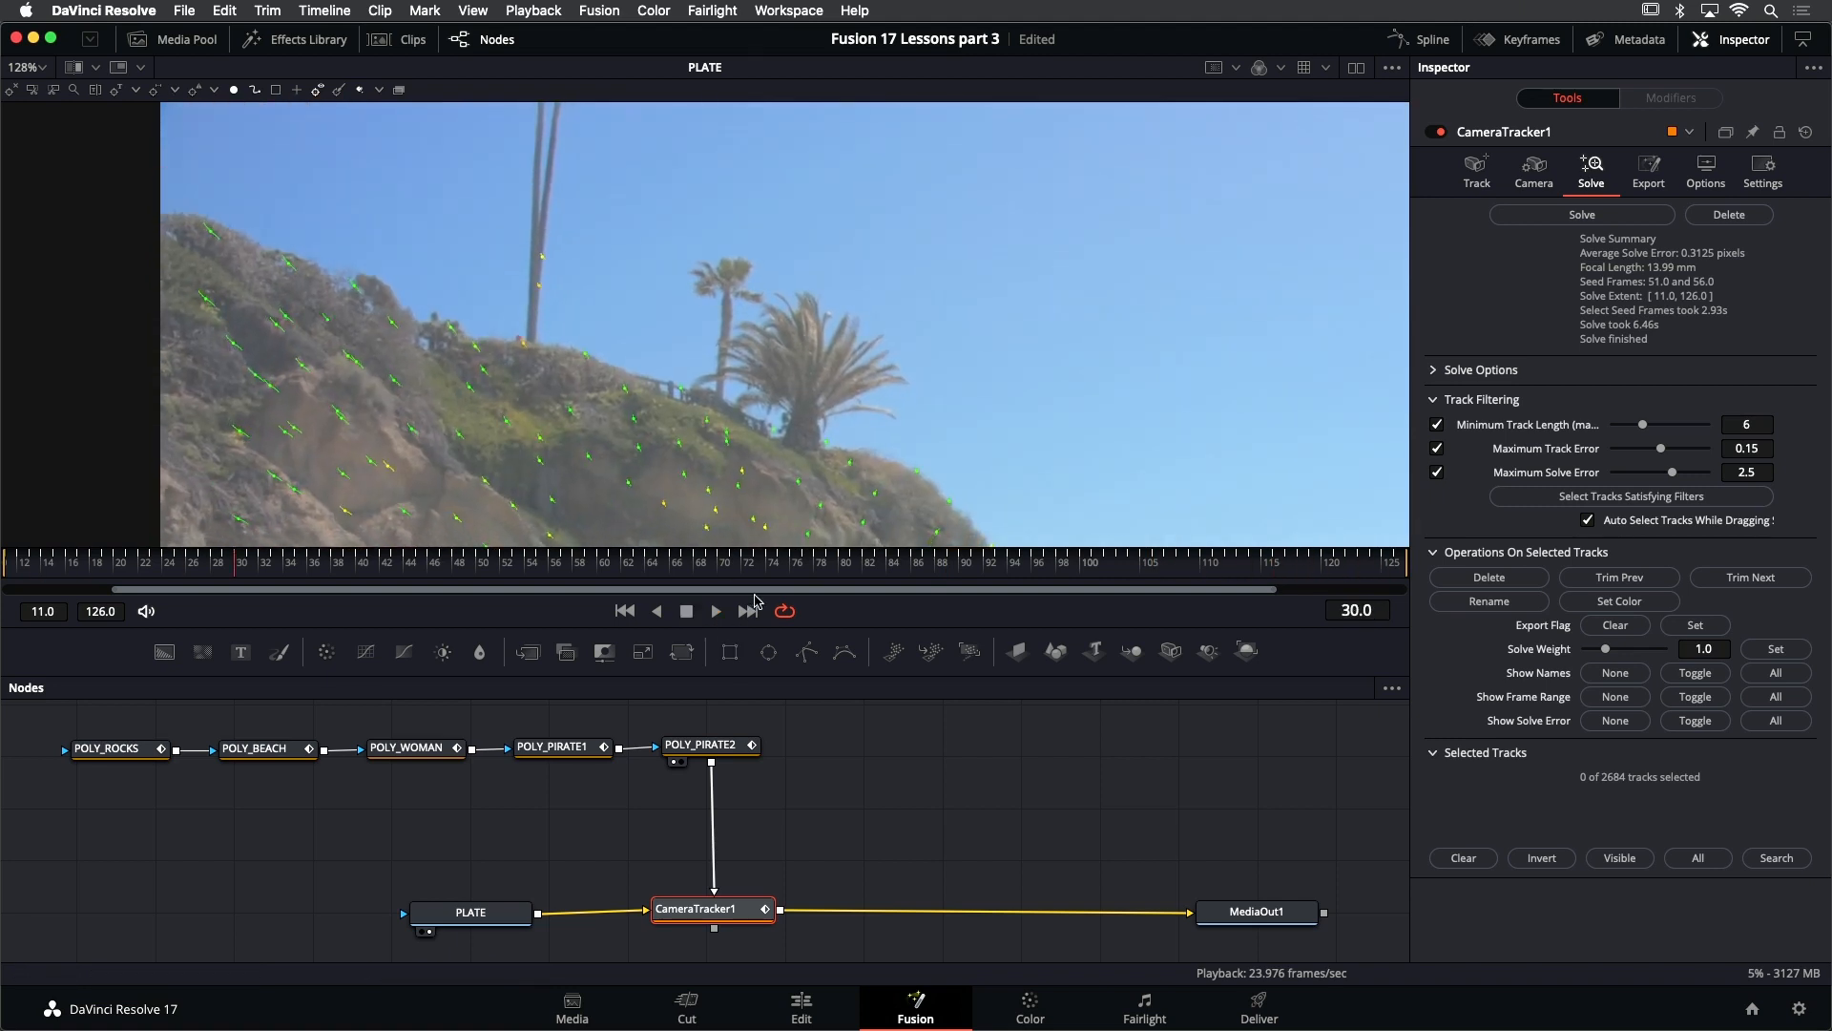
click(687, 610)
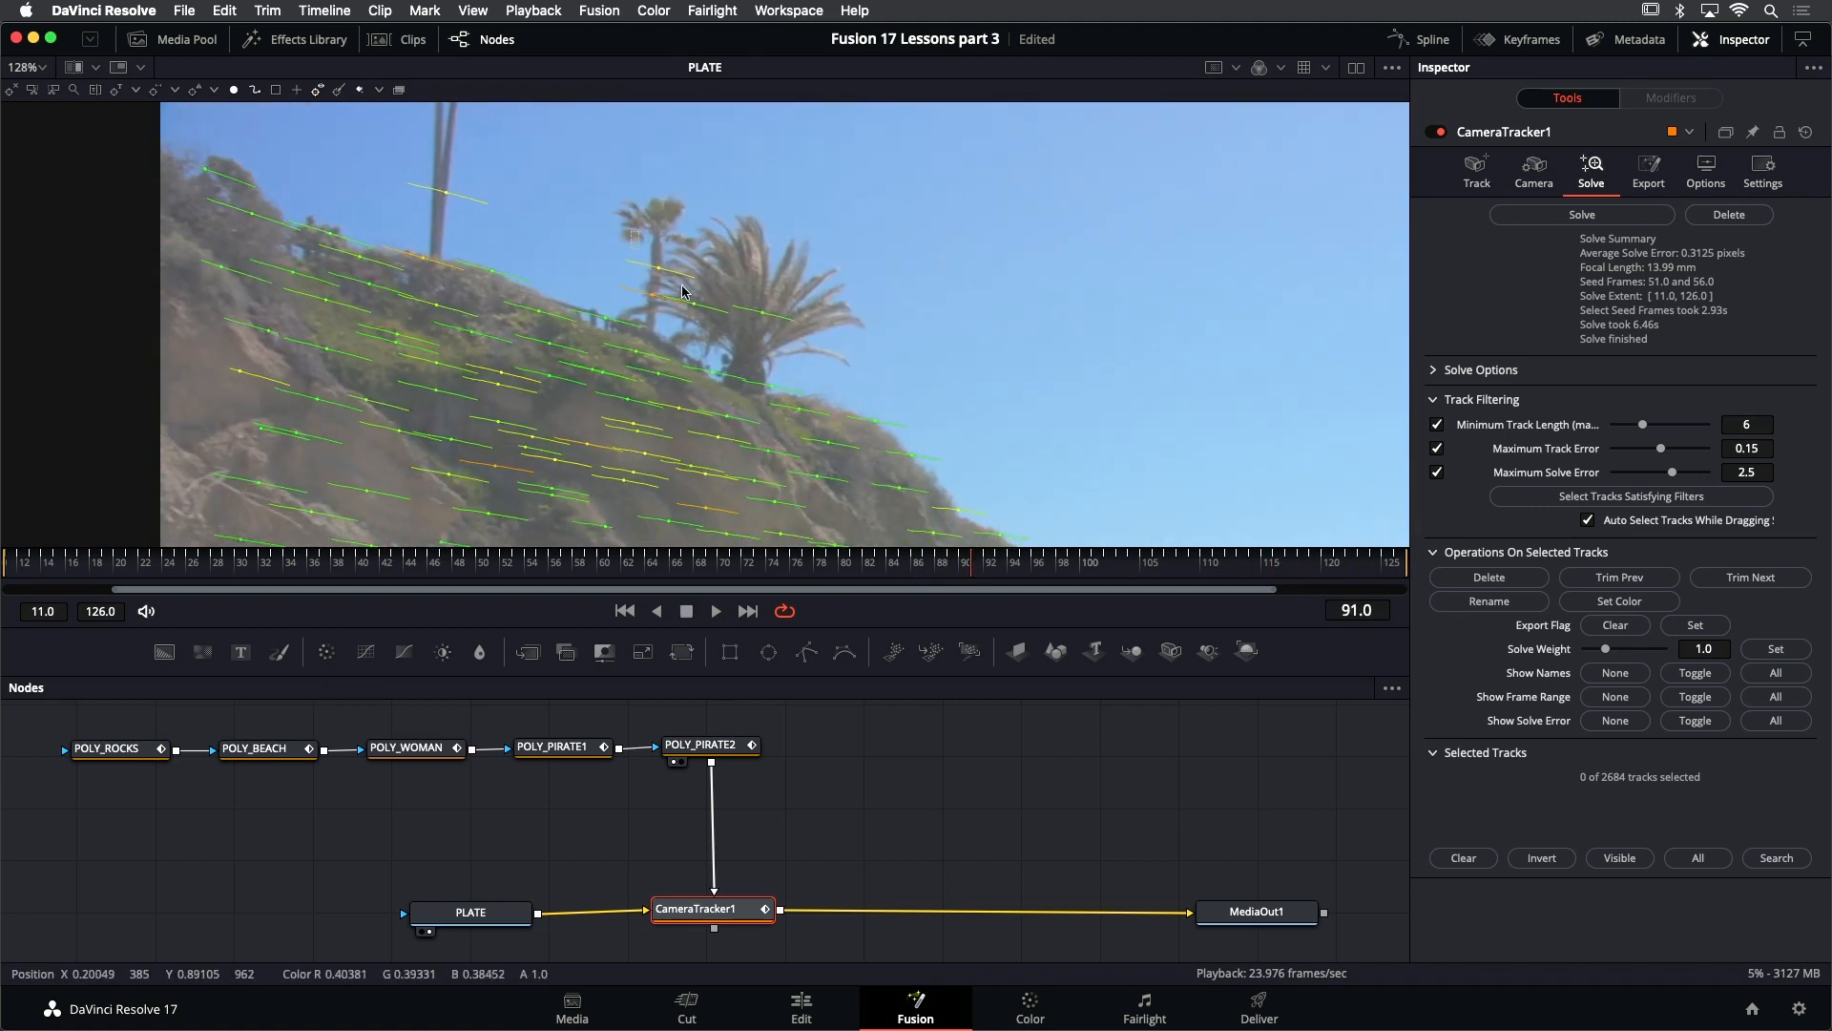
drag(630, 231, 799, 330)
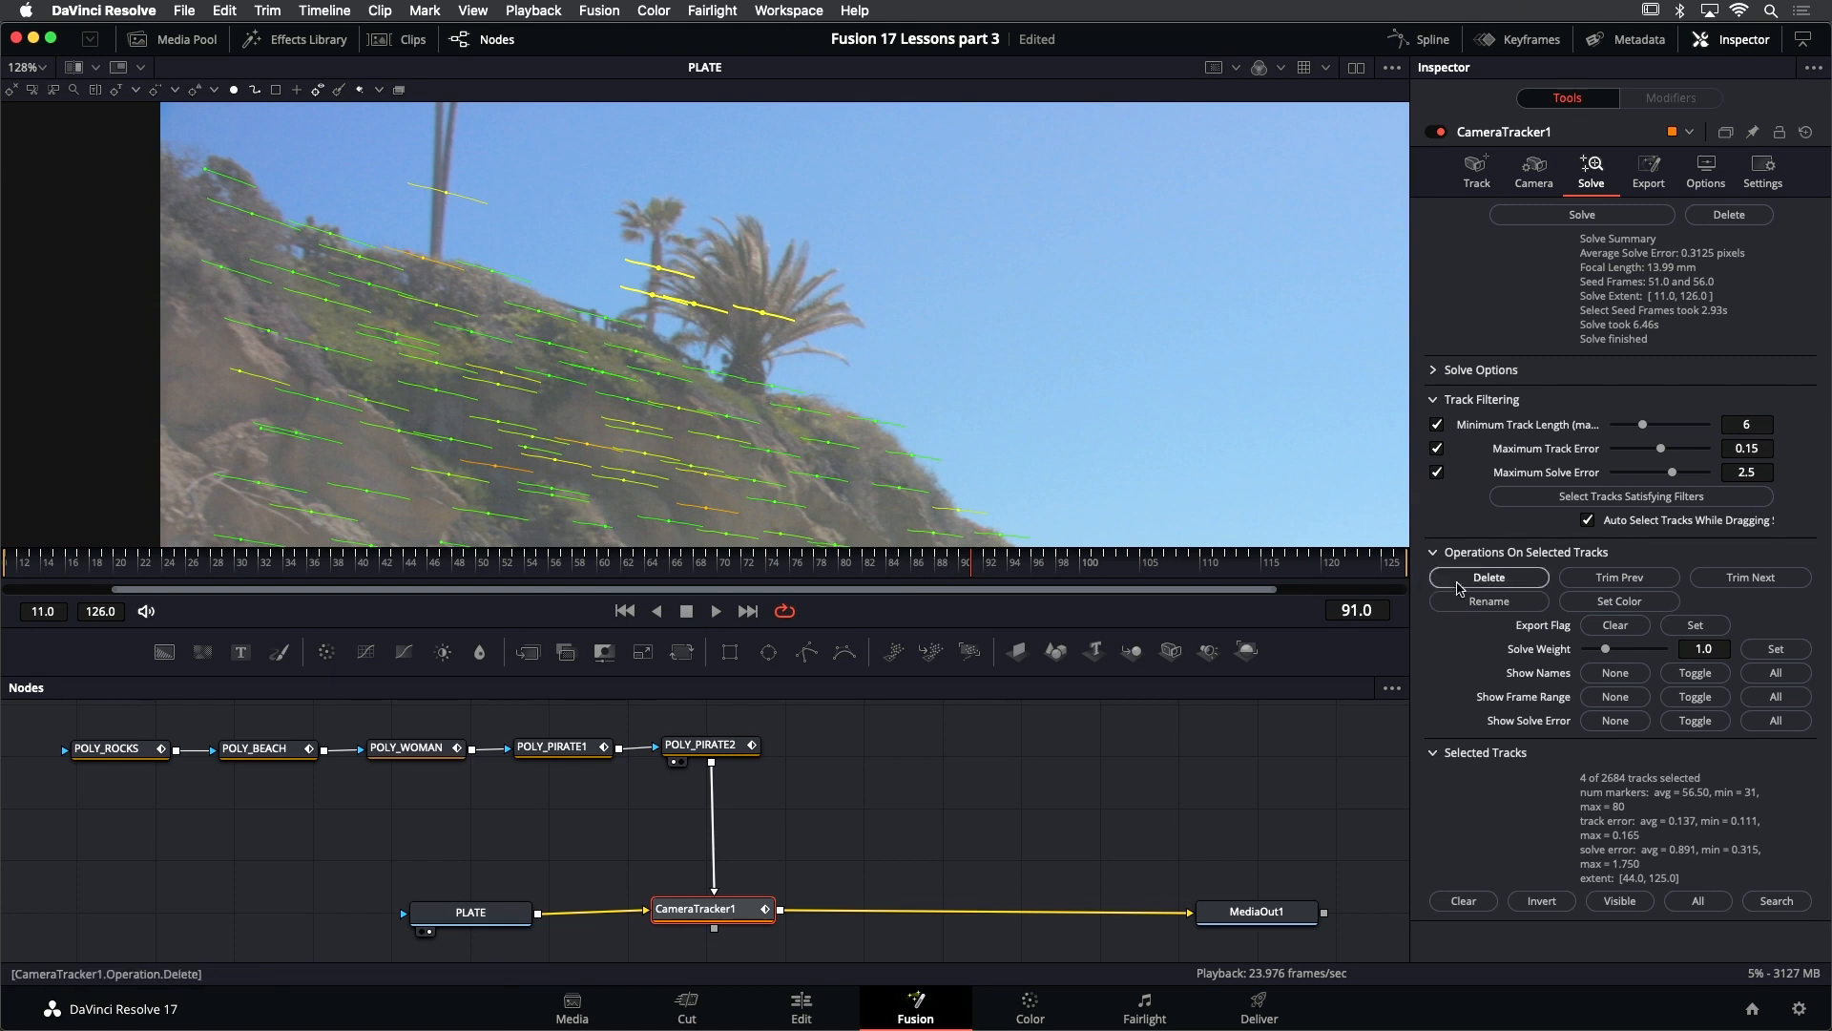
click(1489, 578)
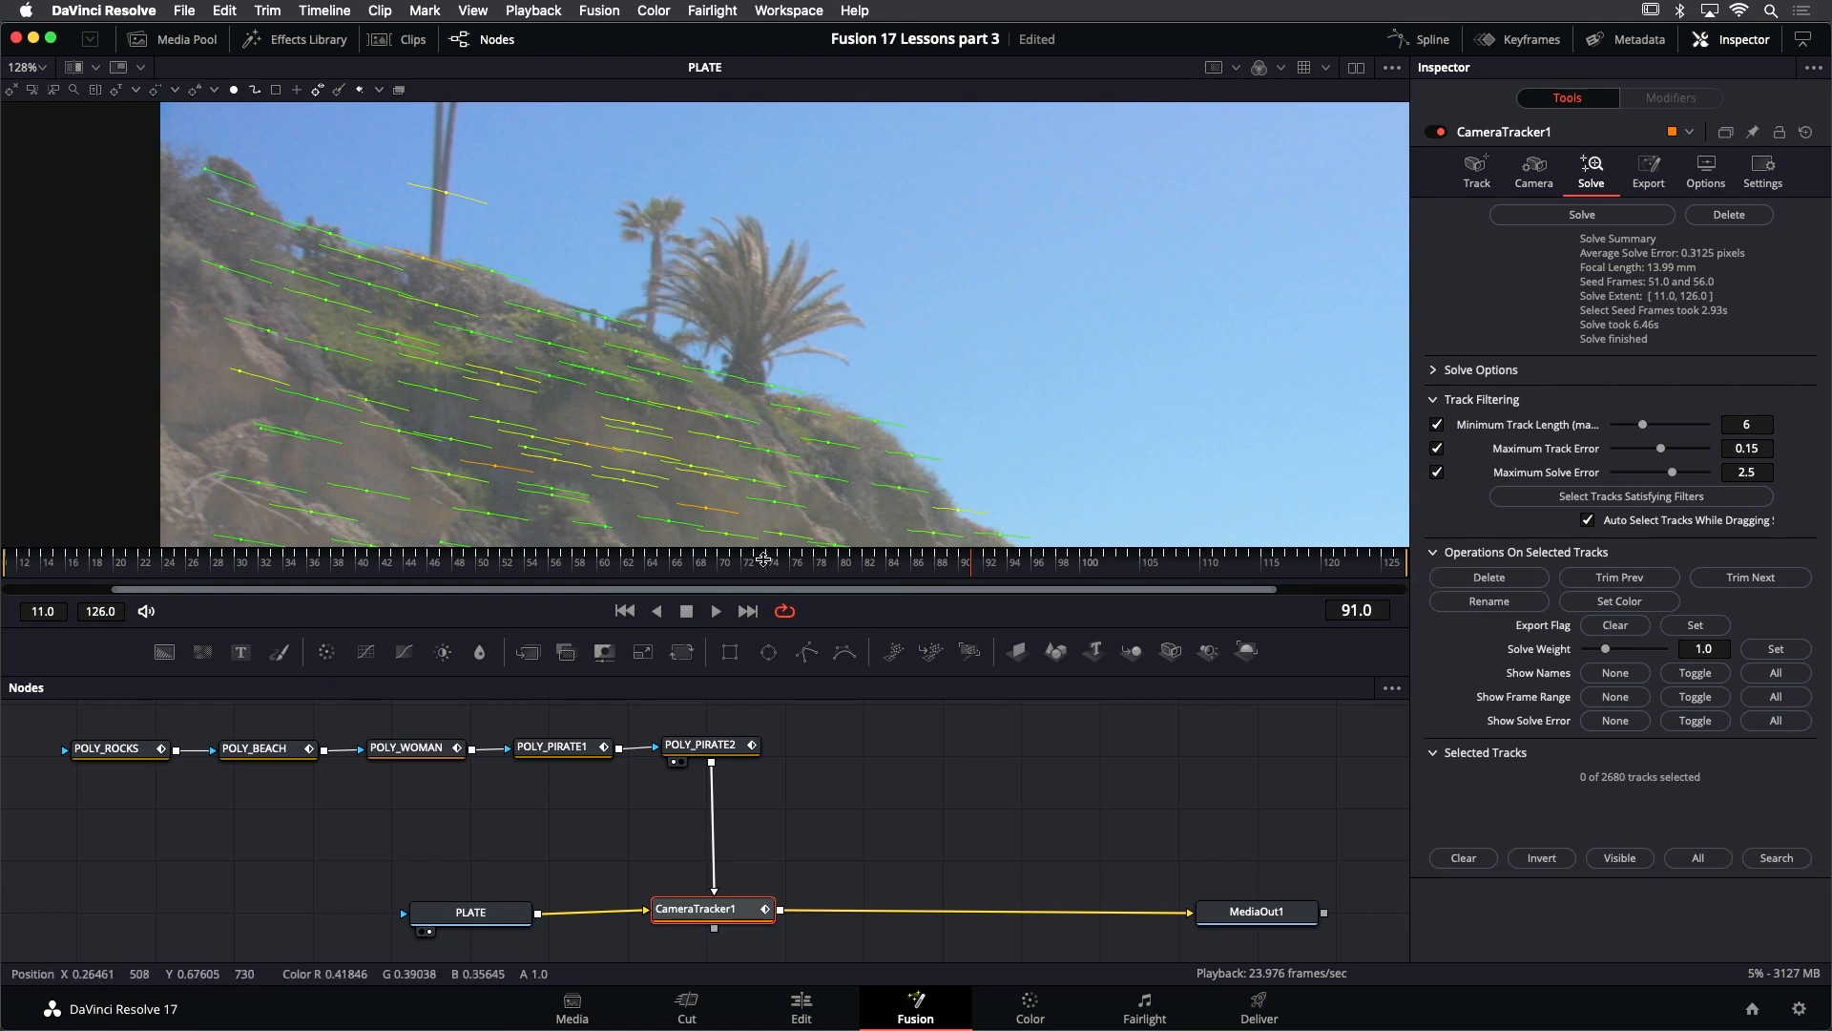
- Select the track inside the narrow rock opening at frame 11, check it through playback, and delete it
click(625, 610)
scroll(725, 265, down, 5)
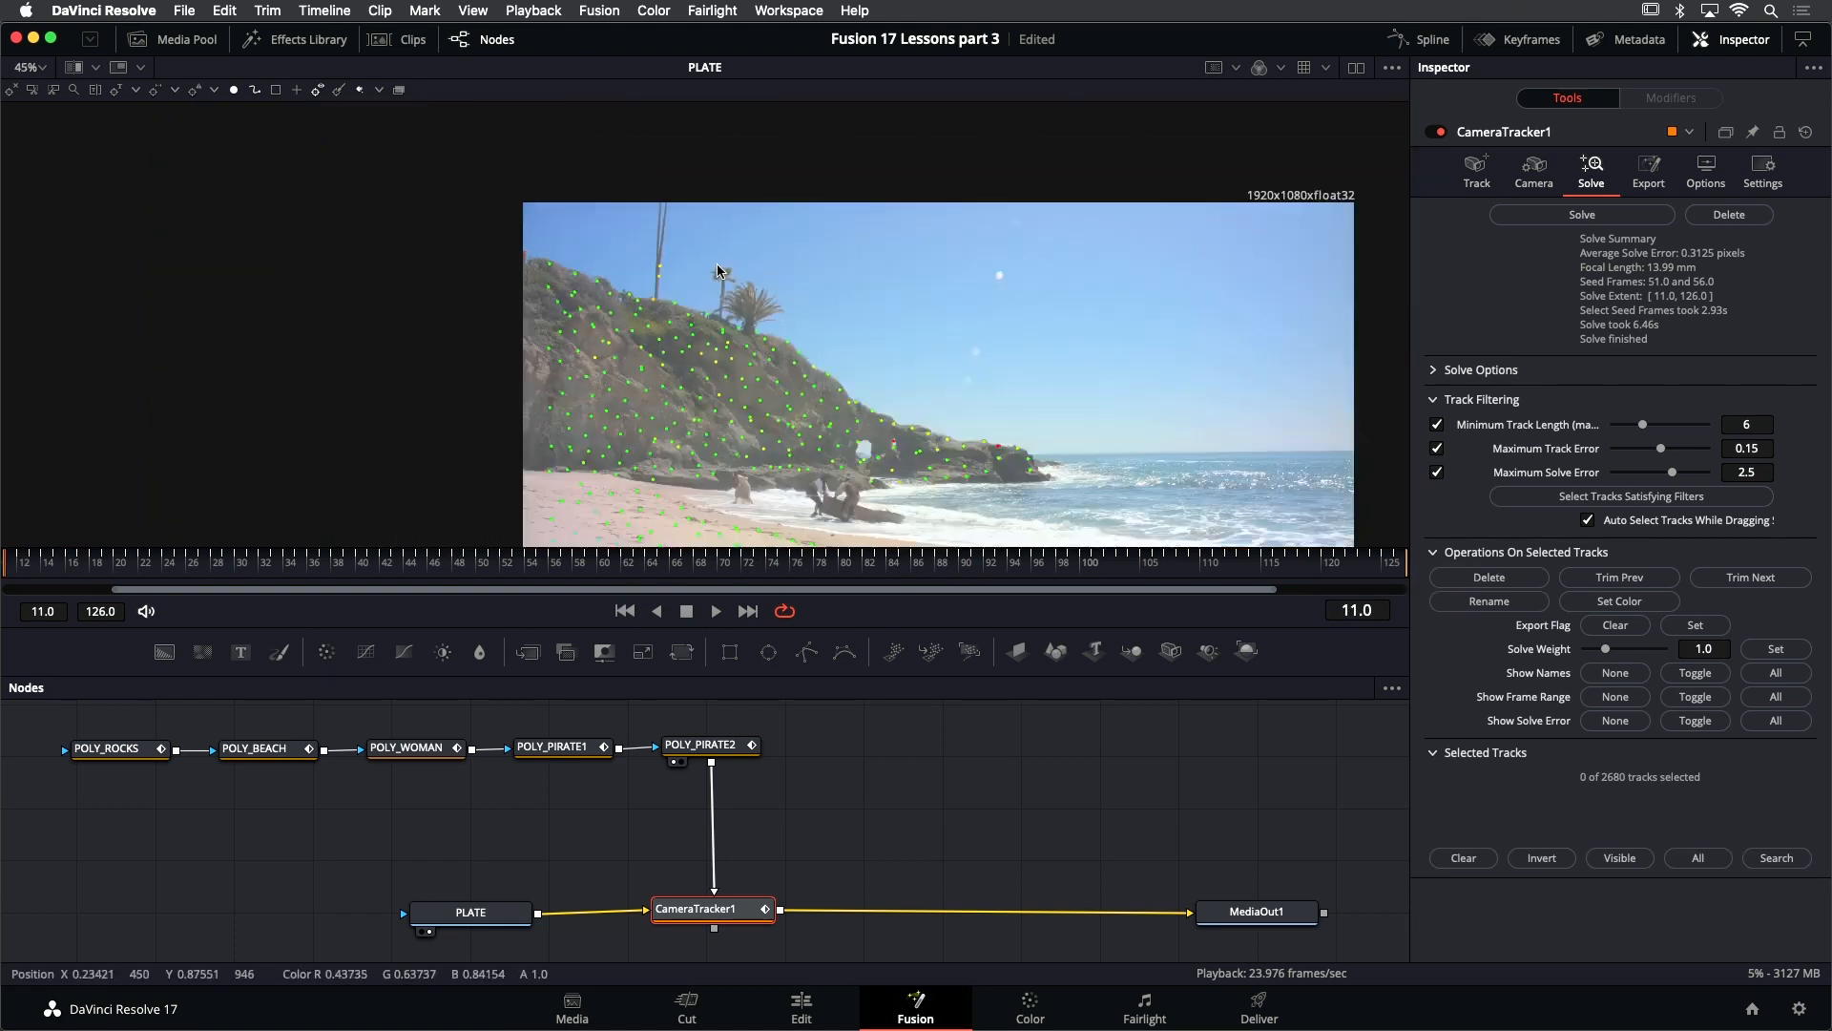
scroll(865, 473, up, 10)
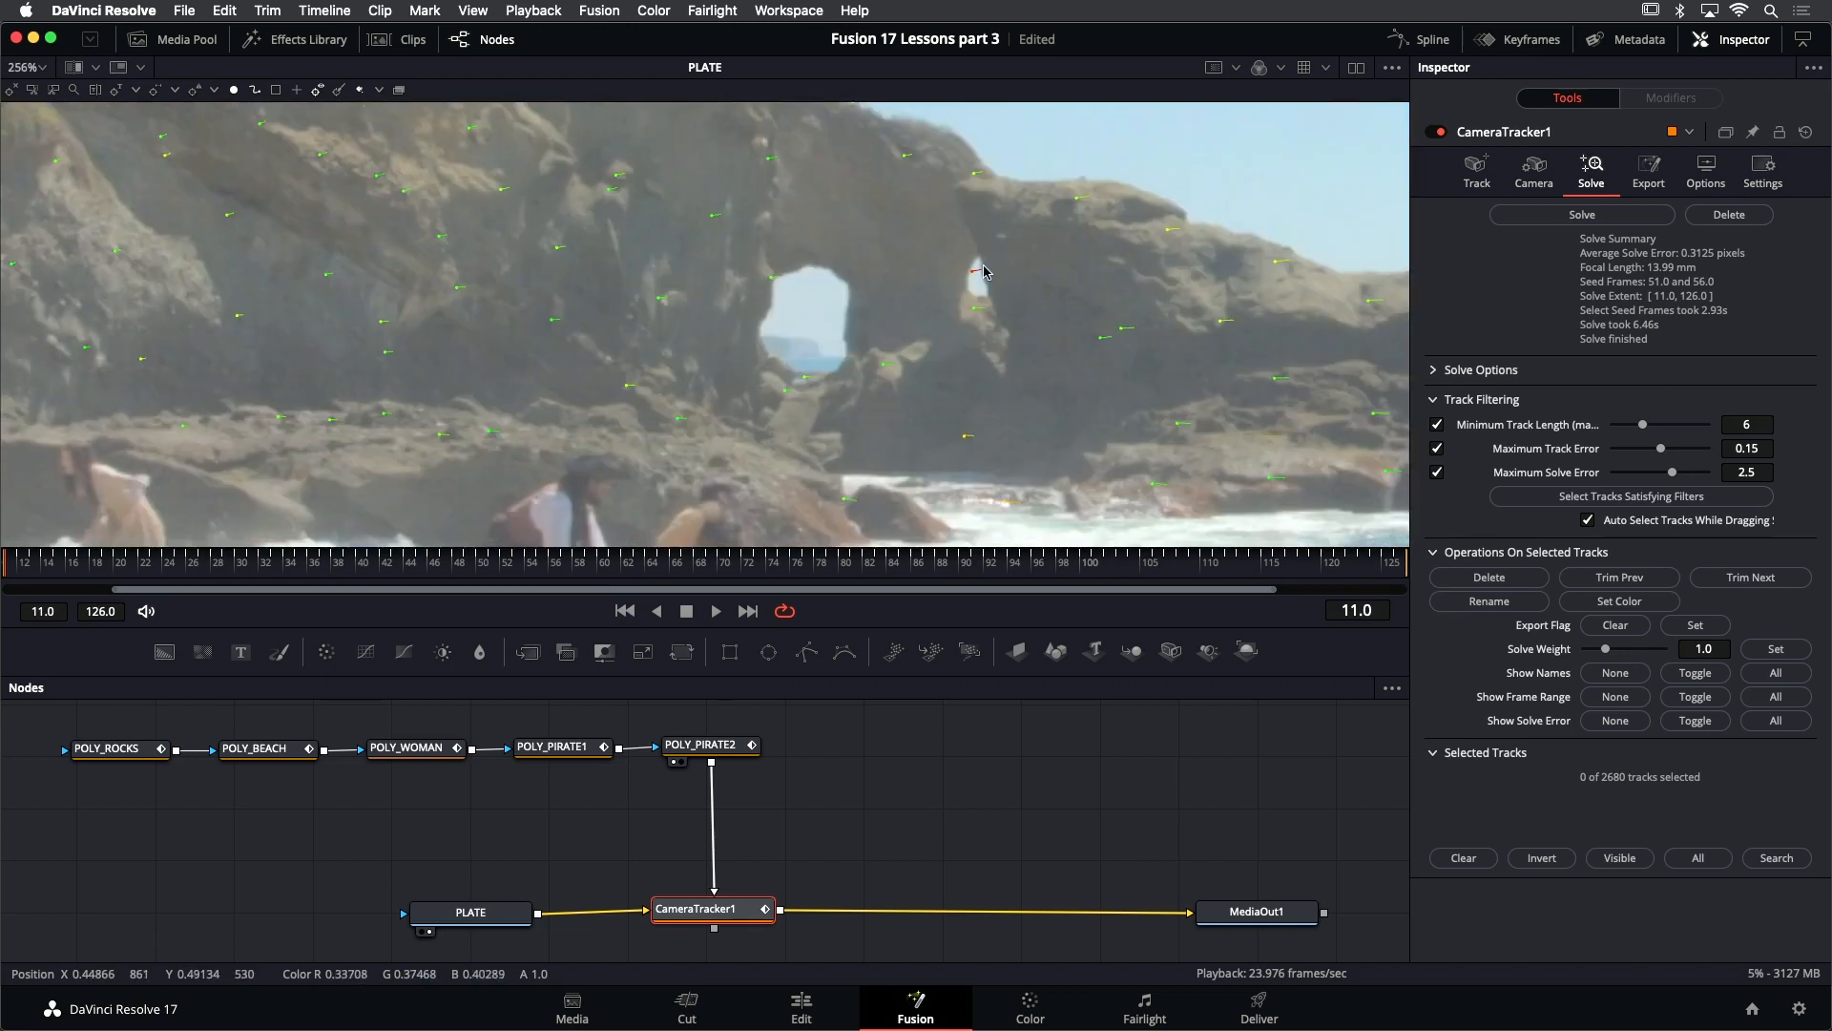
drag(954, 262, 989, 285)
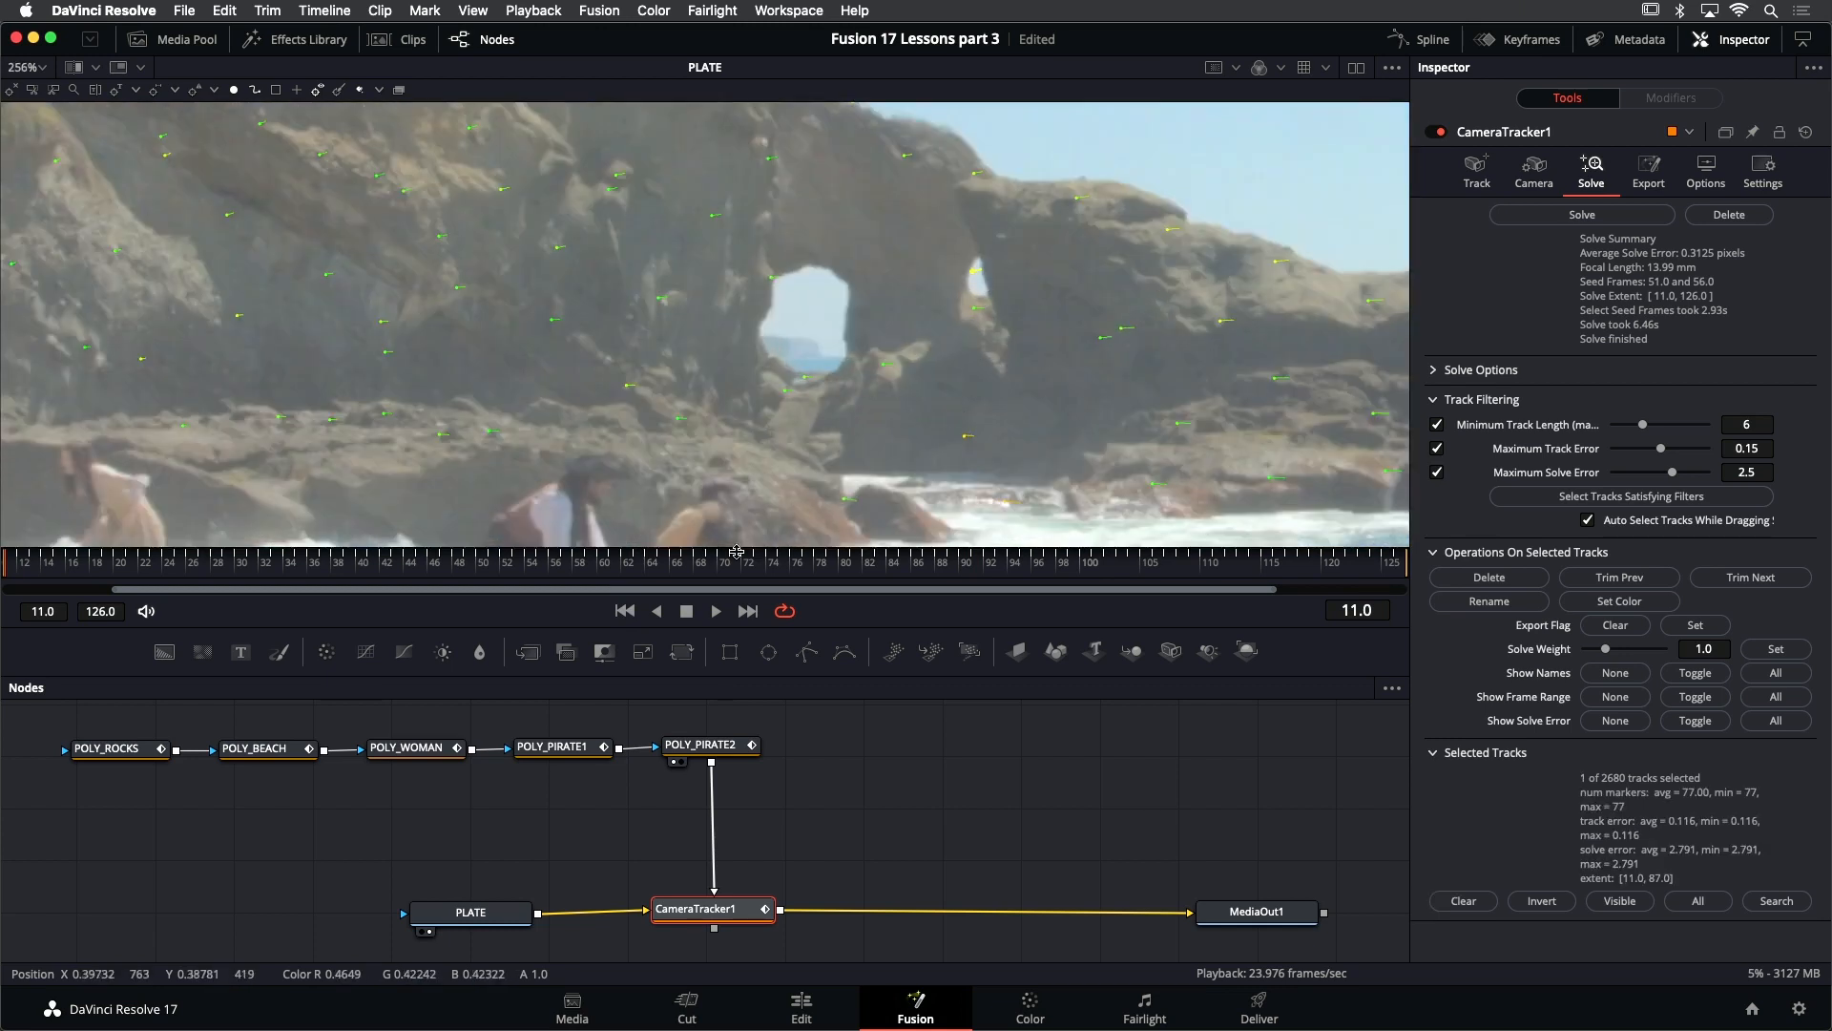
click(714, 611)
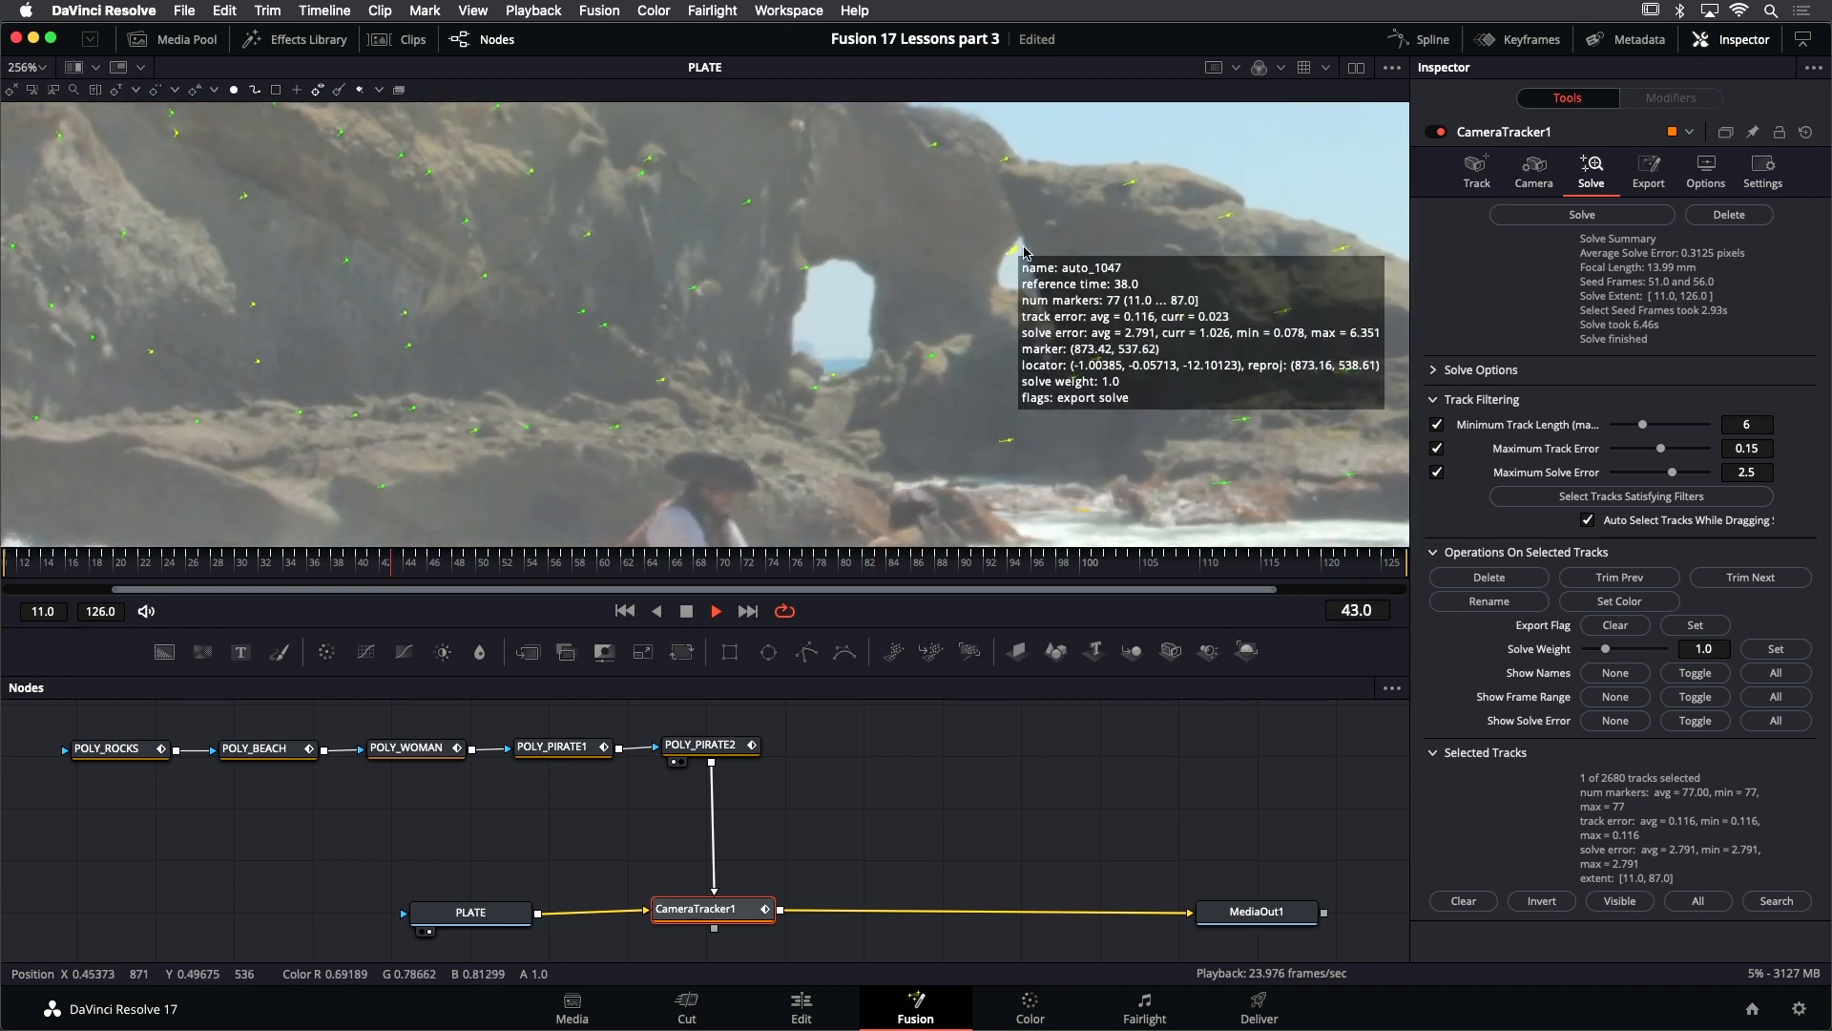
key(space)
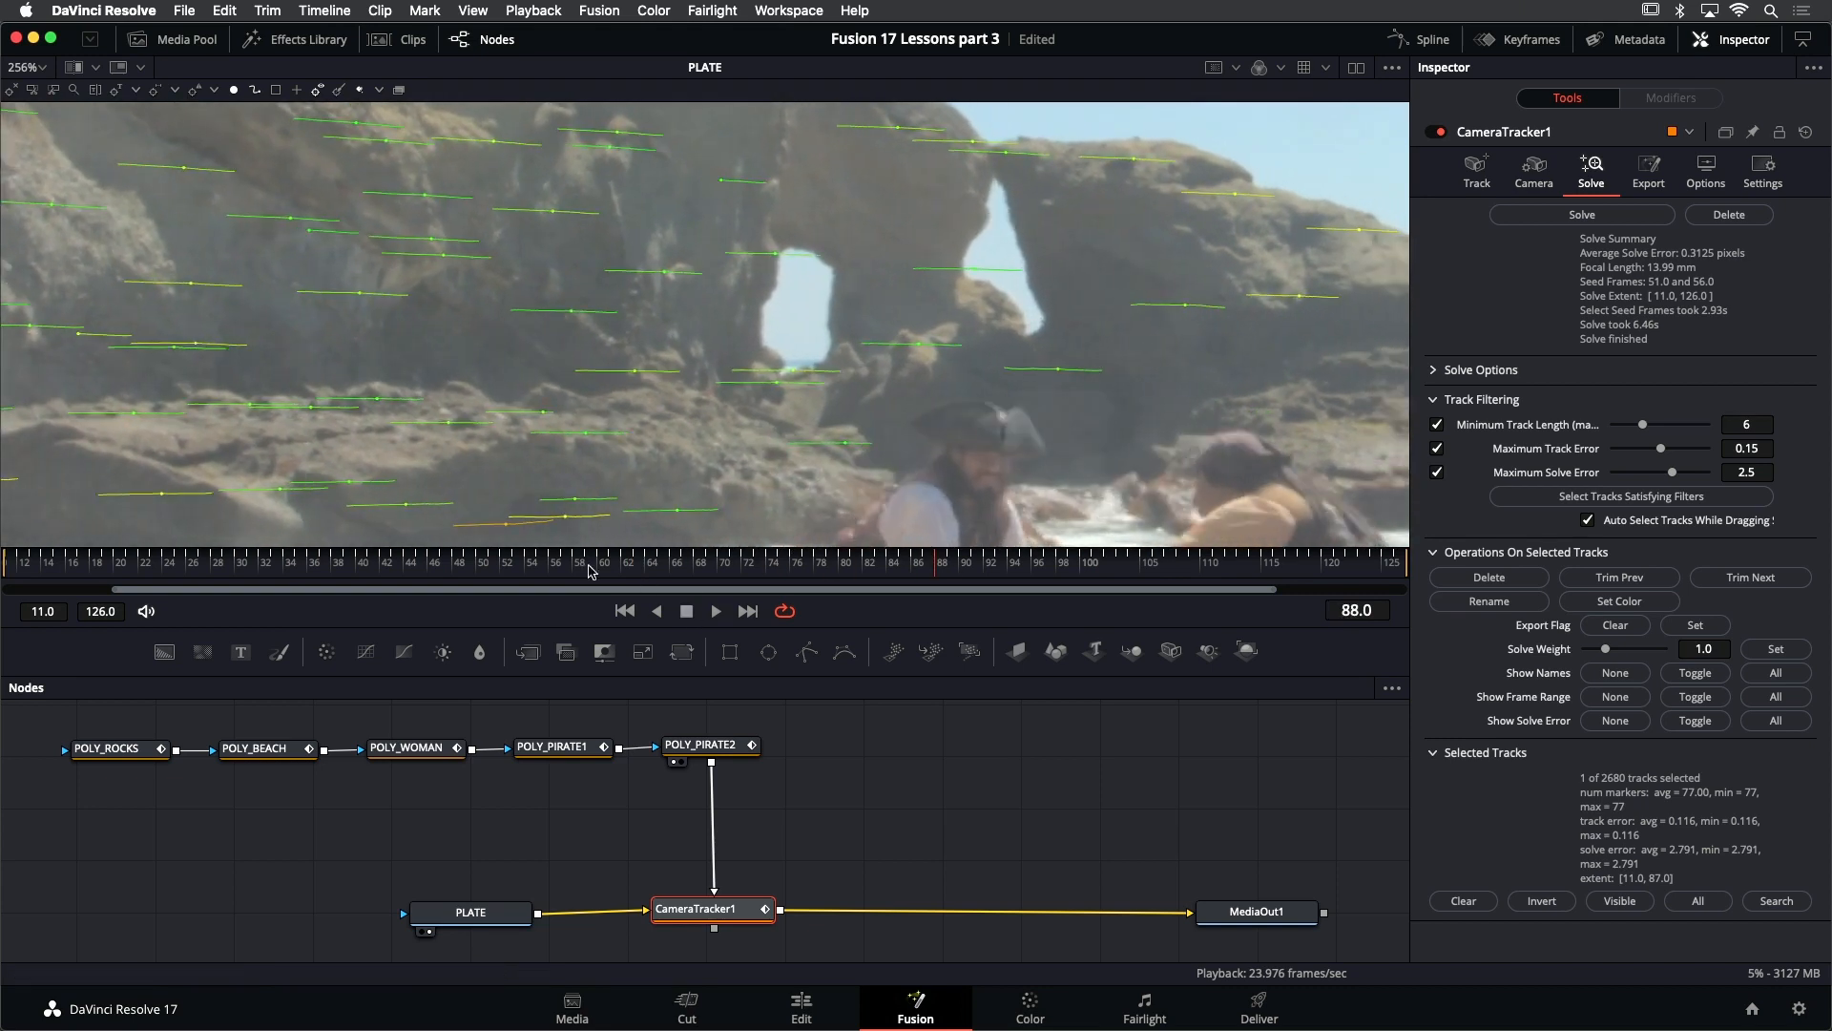
drag(465, 567, 453, 567)
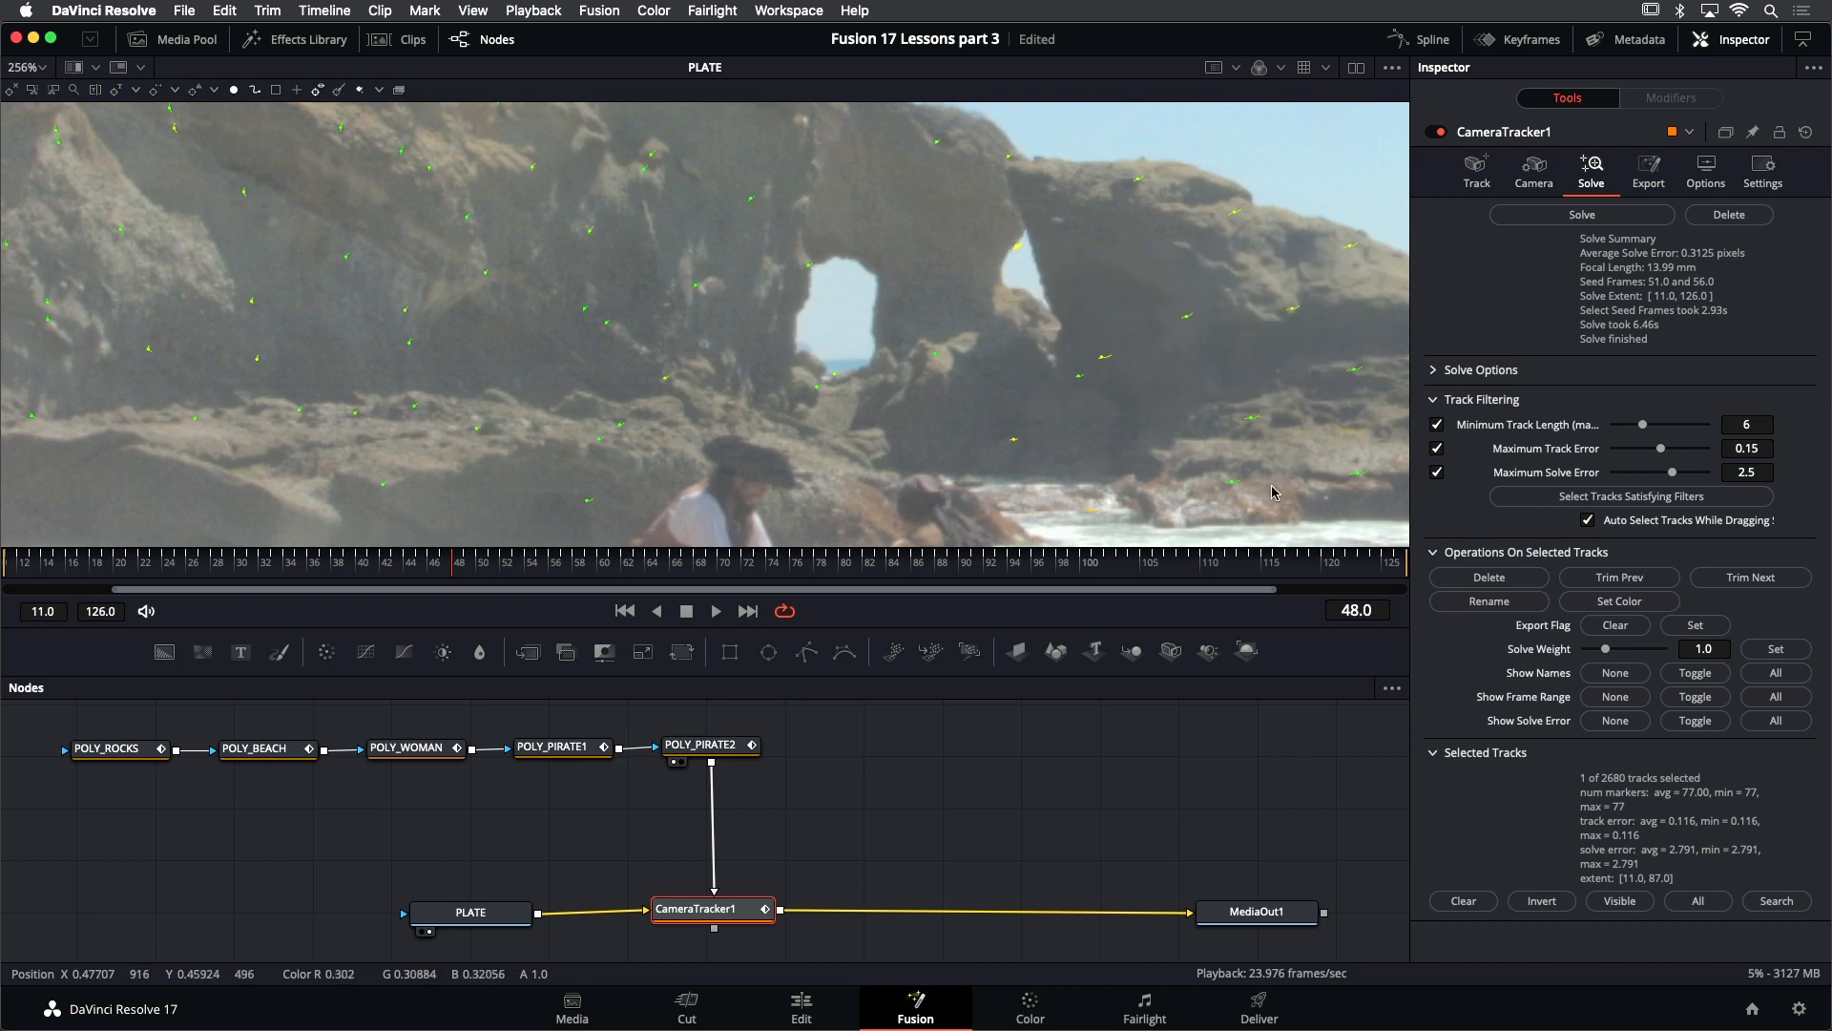
click(1488, 578)
- Play the shot to check the far rocks, delete the red track near the waterline at frame 94, and save the project
scroll(684, 311, down, 2)
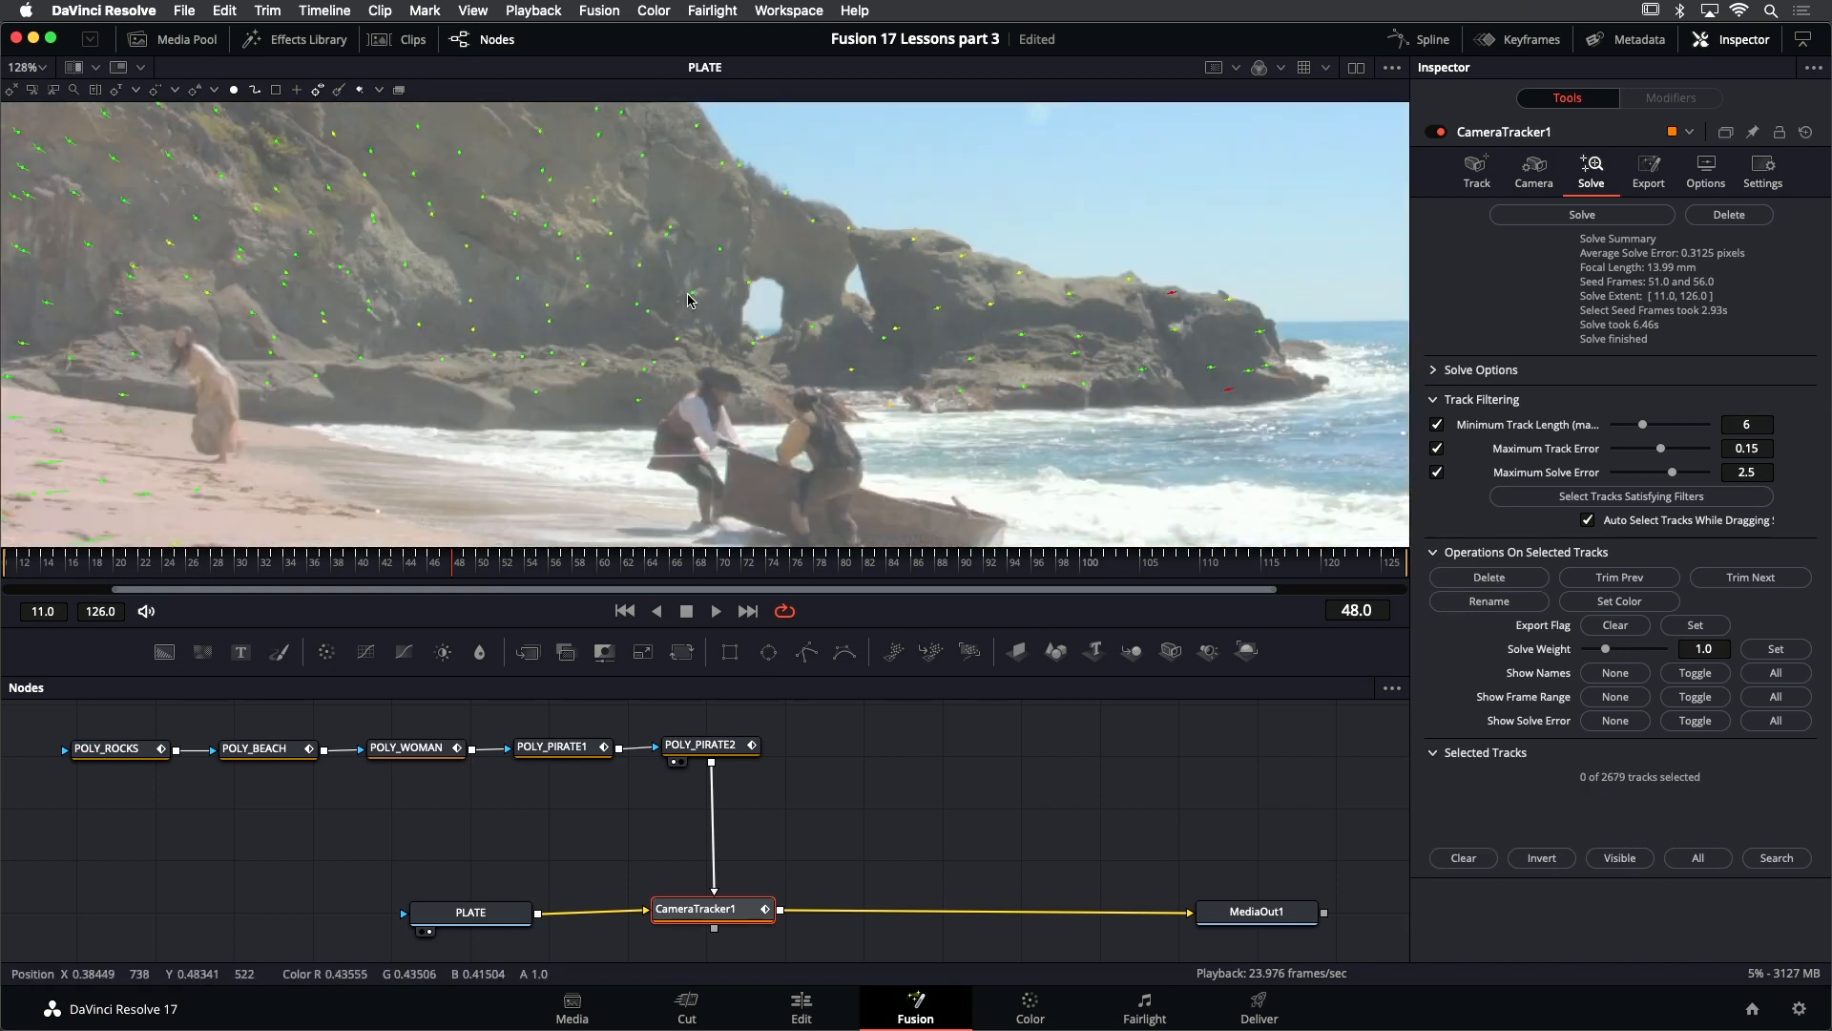
scroll(1246, 355, up, 2)
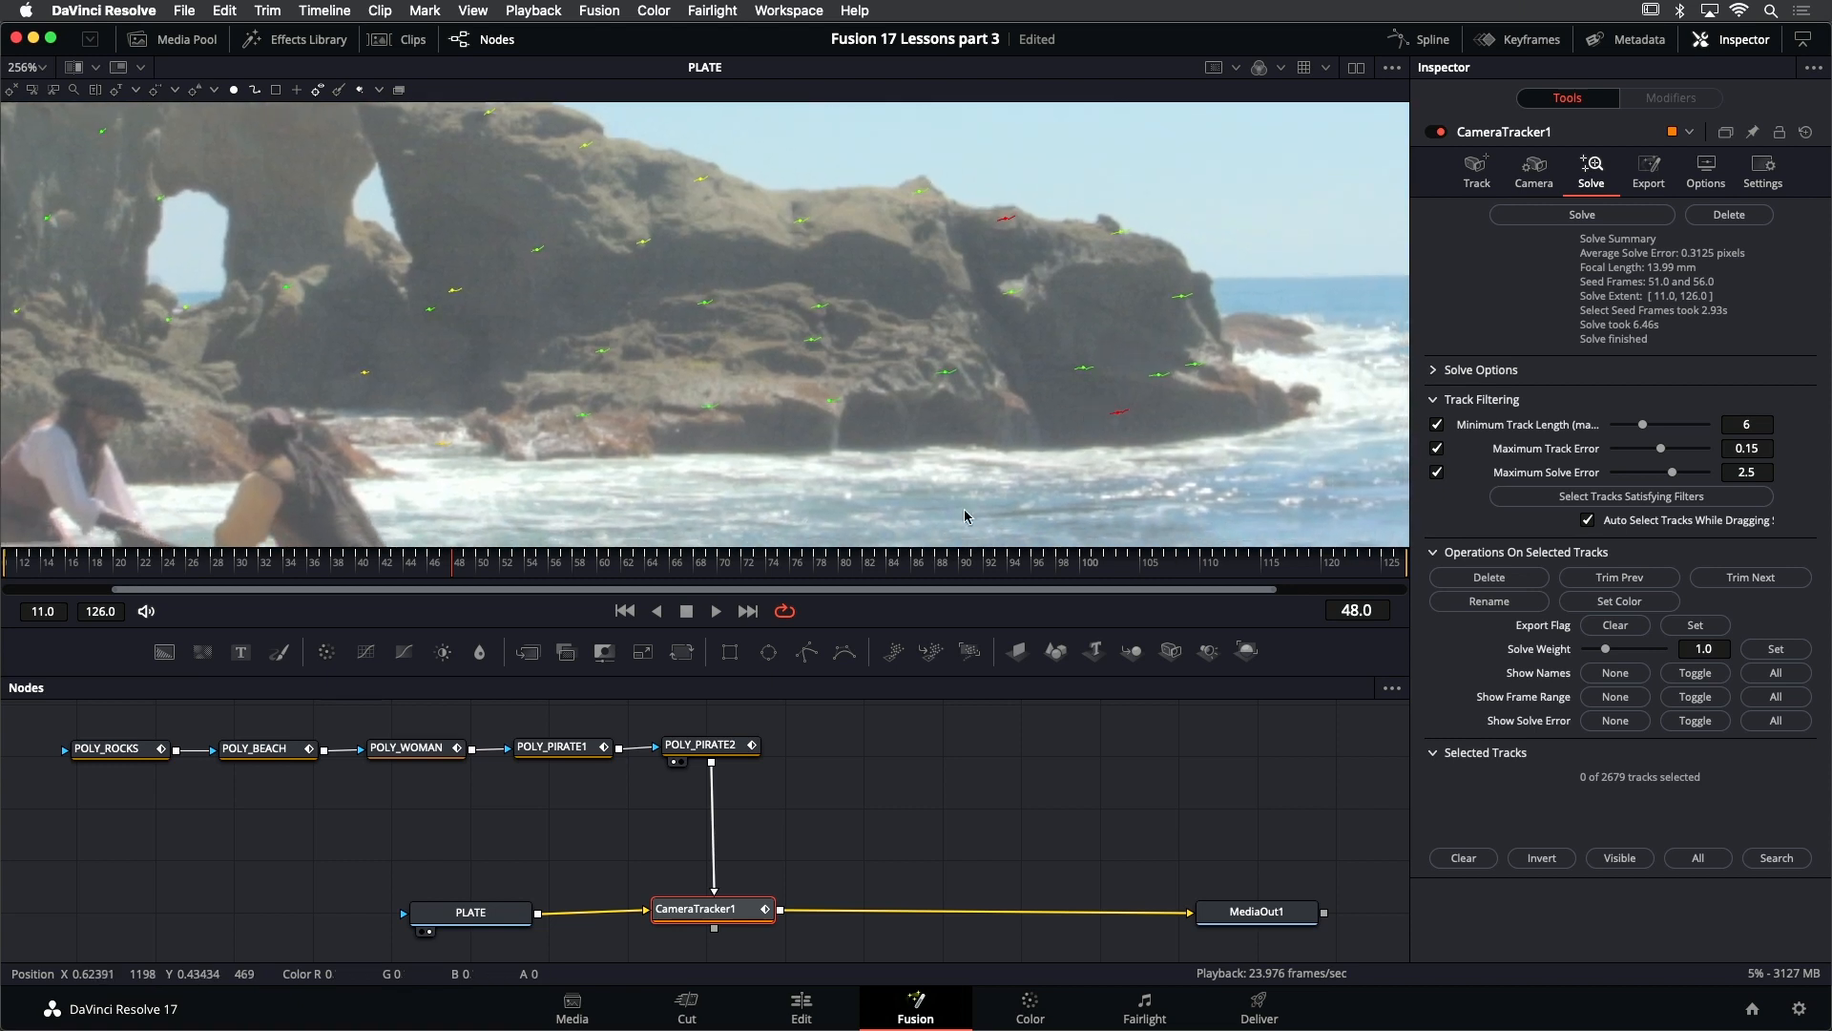
click(625, 611)
click(716, 611)
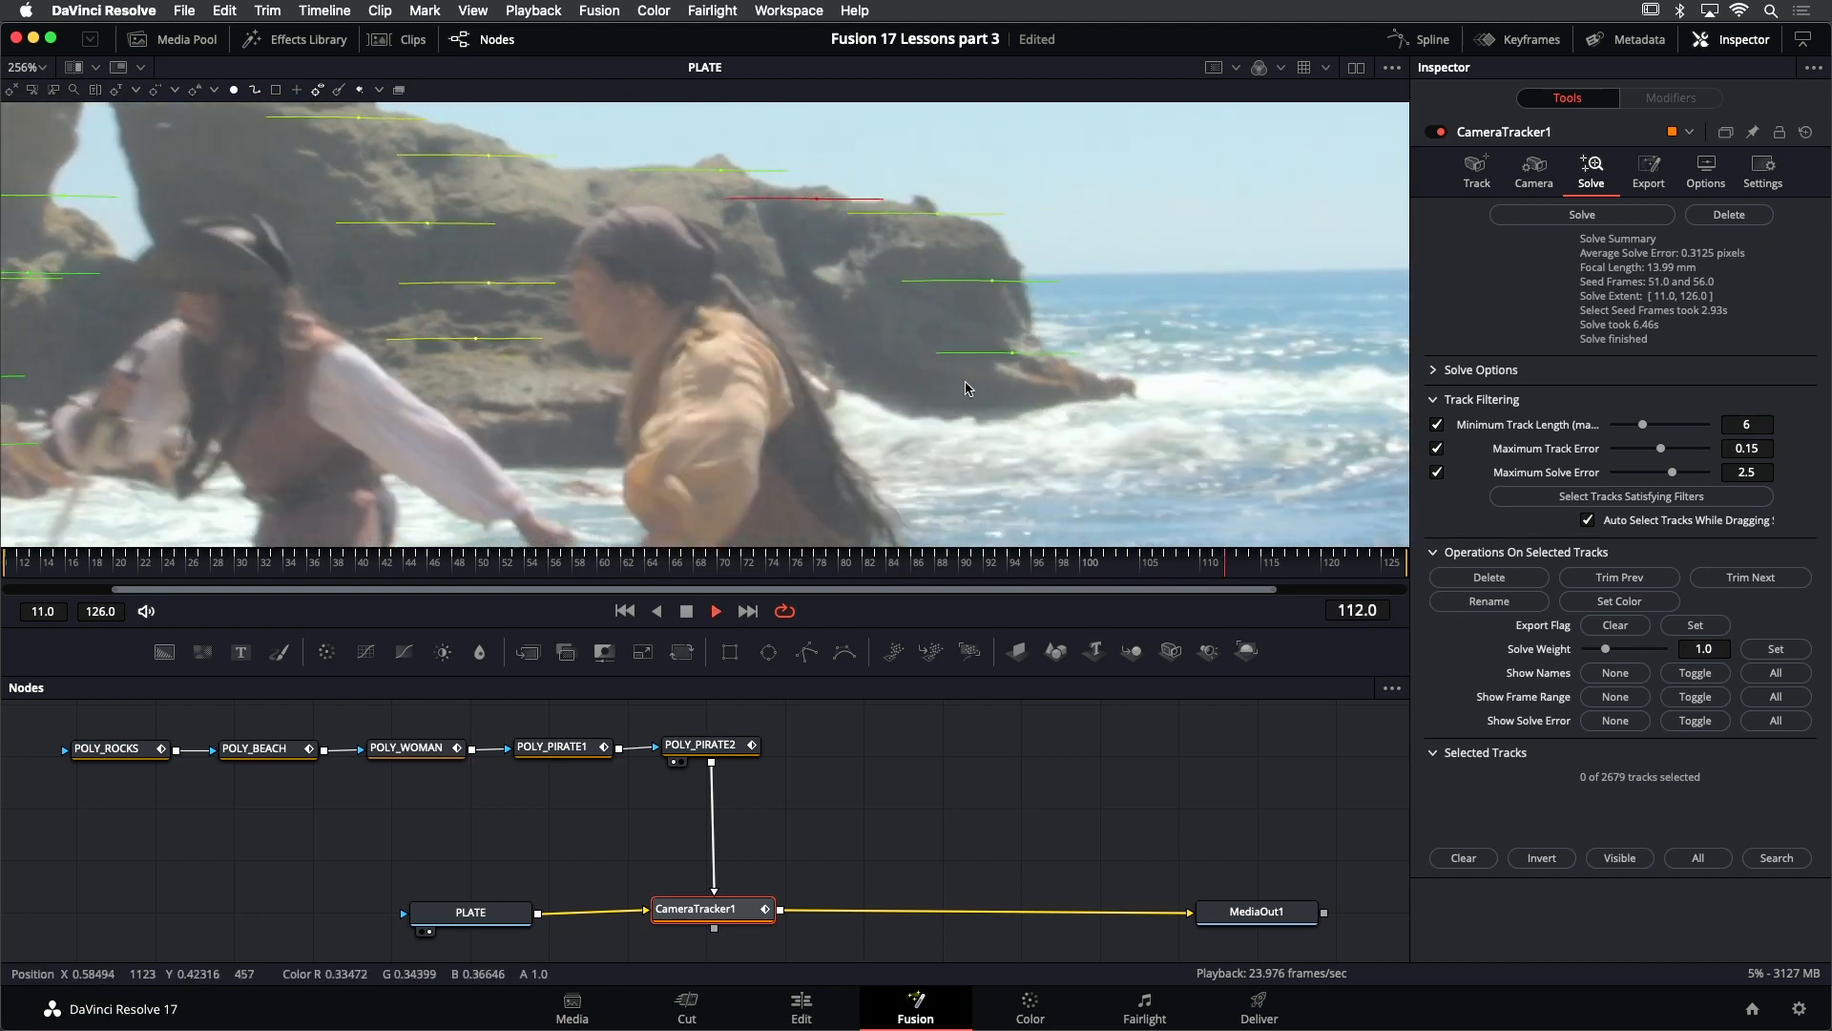
key(space)
drag(1050, 559, 1014, 572)
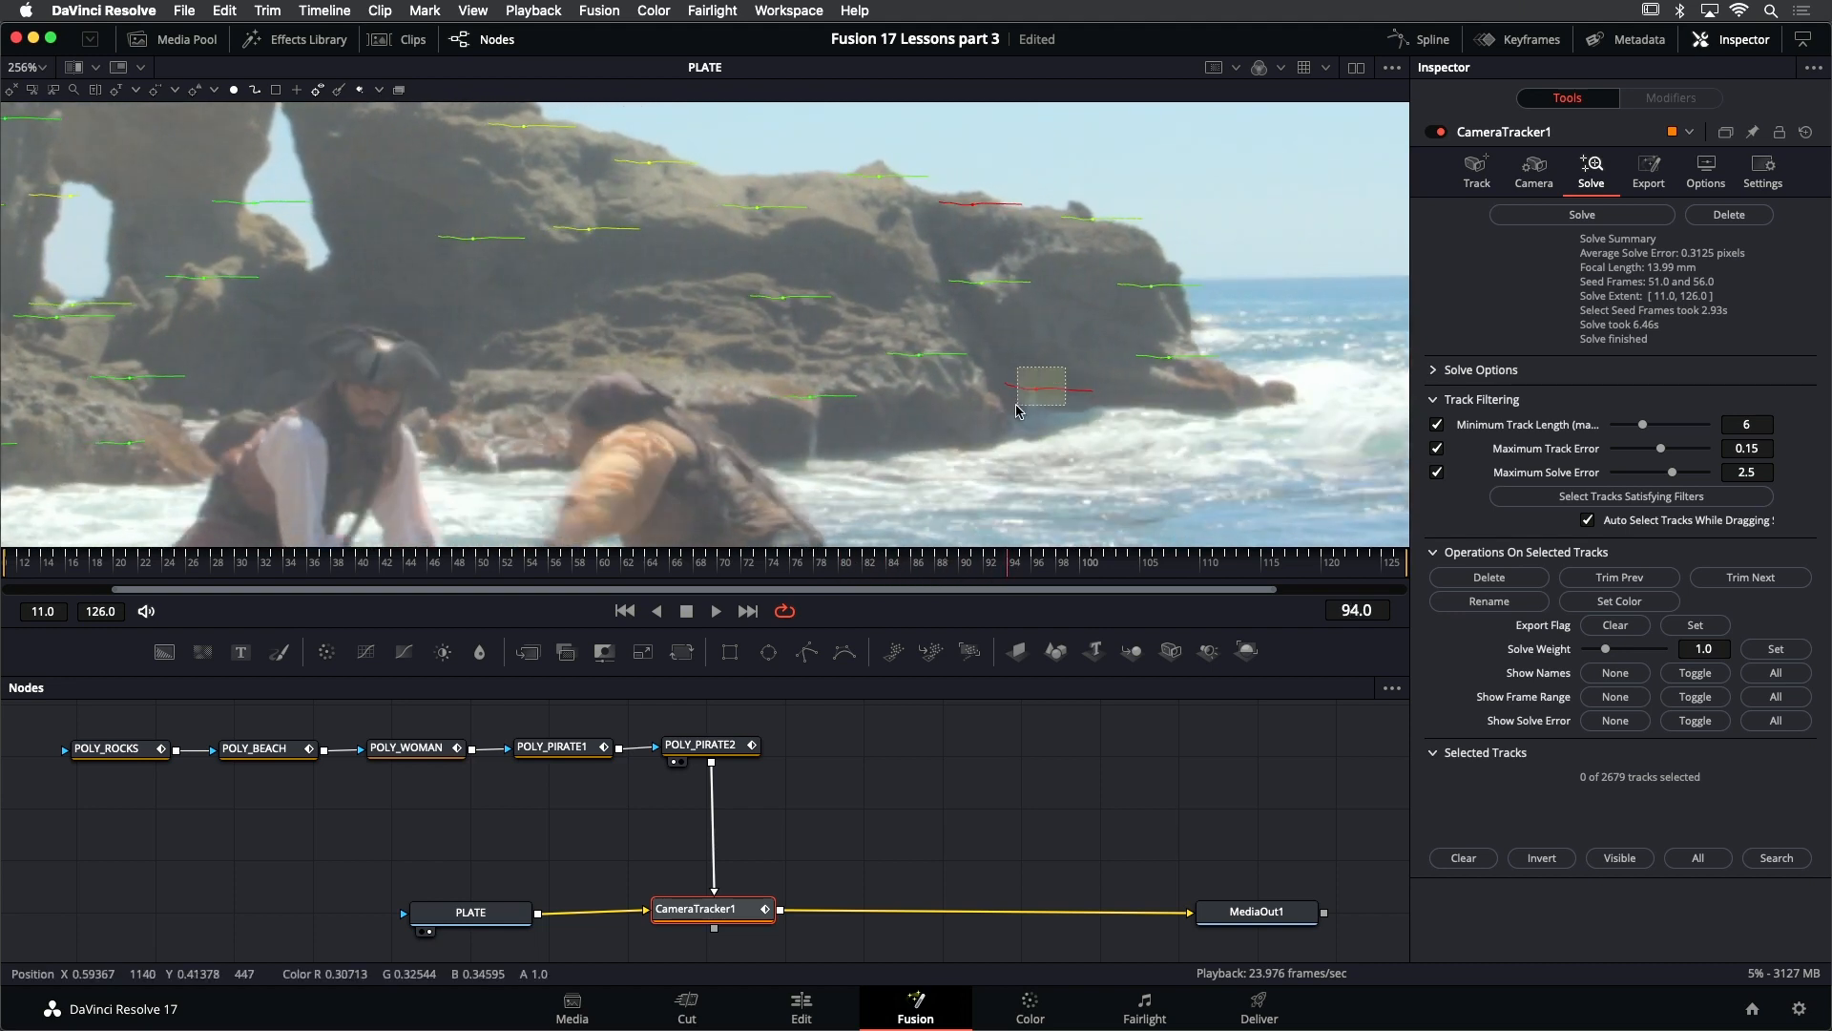
click(1049, 390)
click(1489, 577)
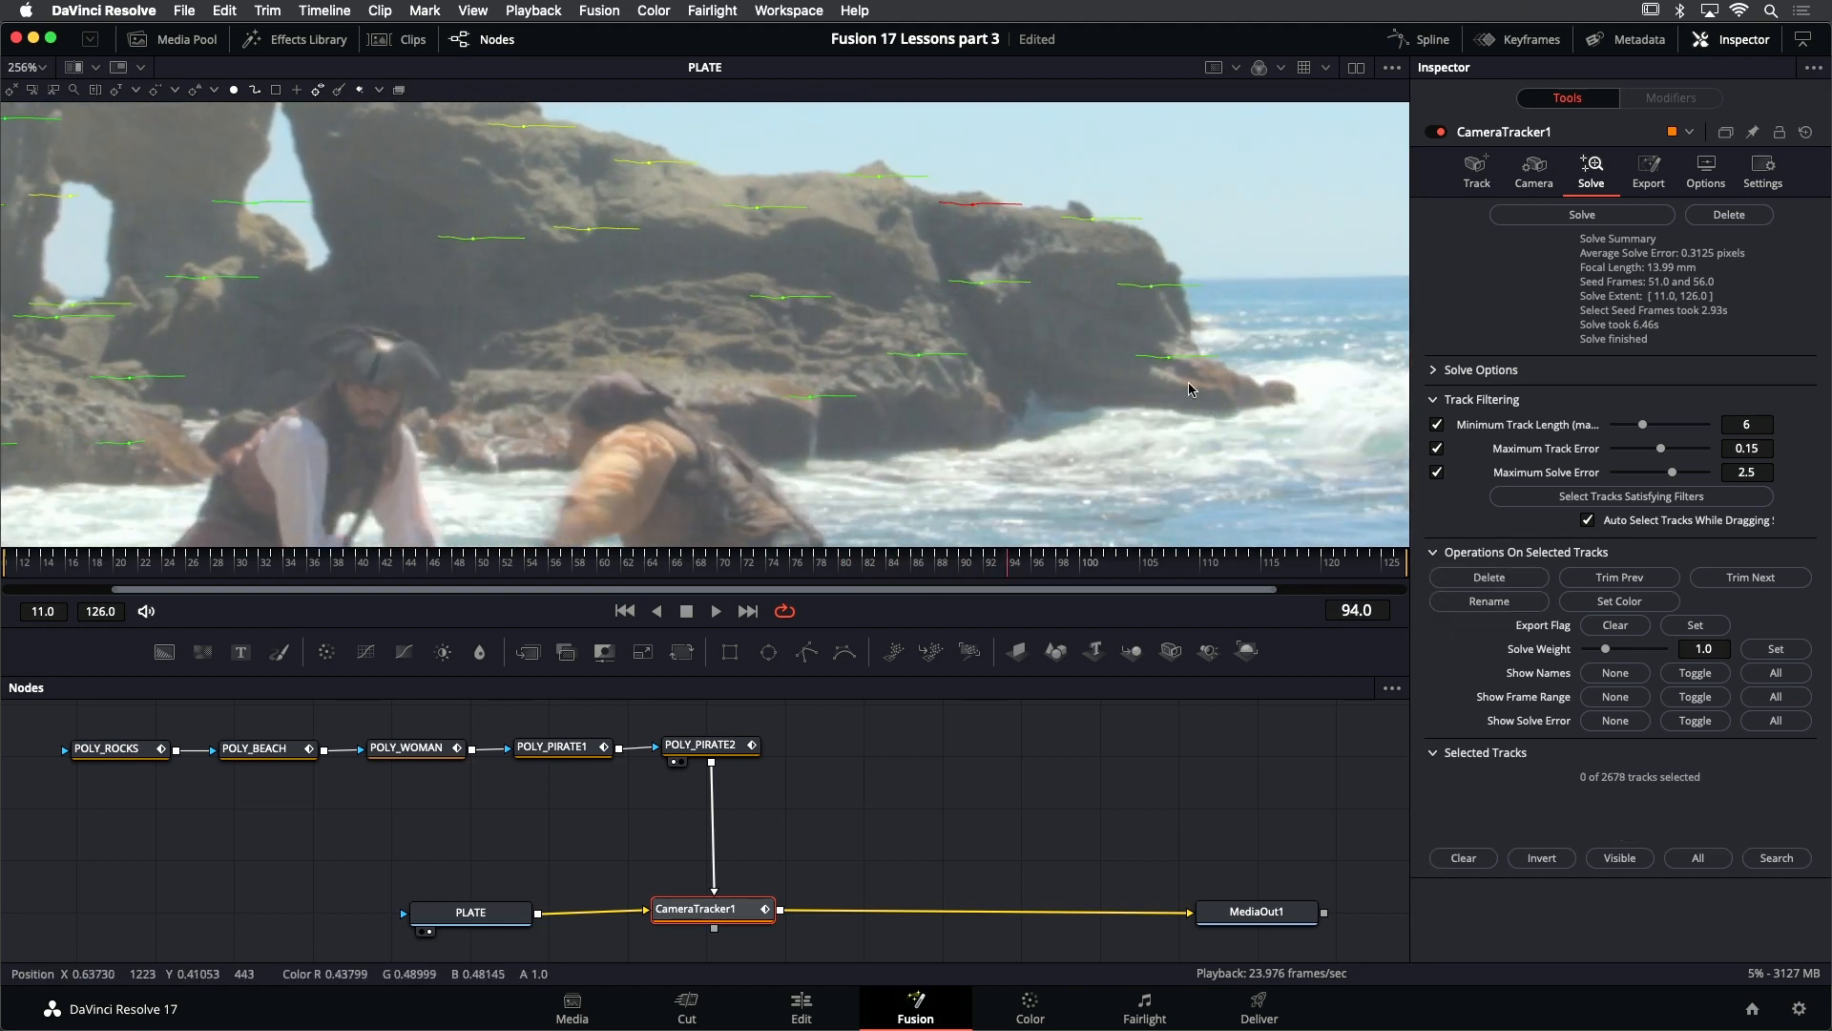
scroll(1174, 353, down, 5)
scroll(1158, 325, down, 2)
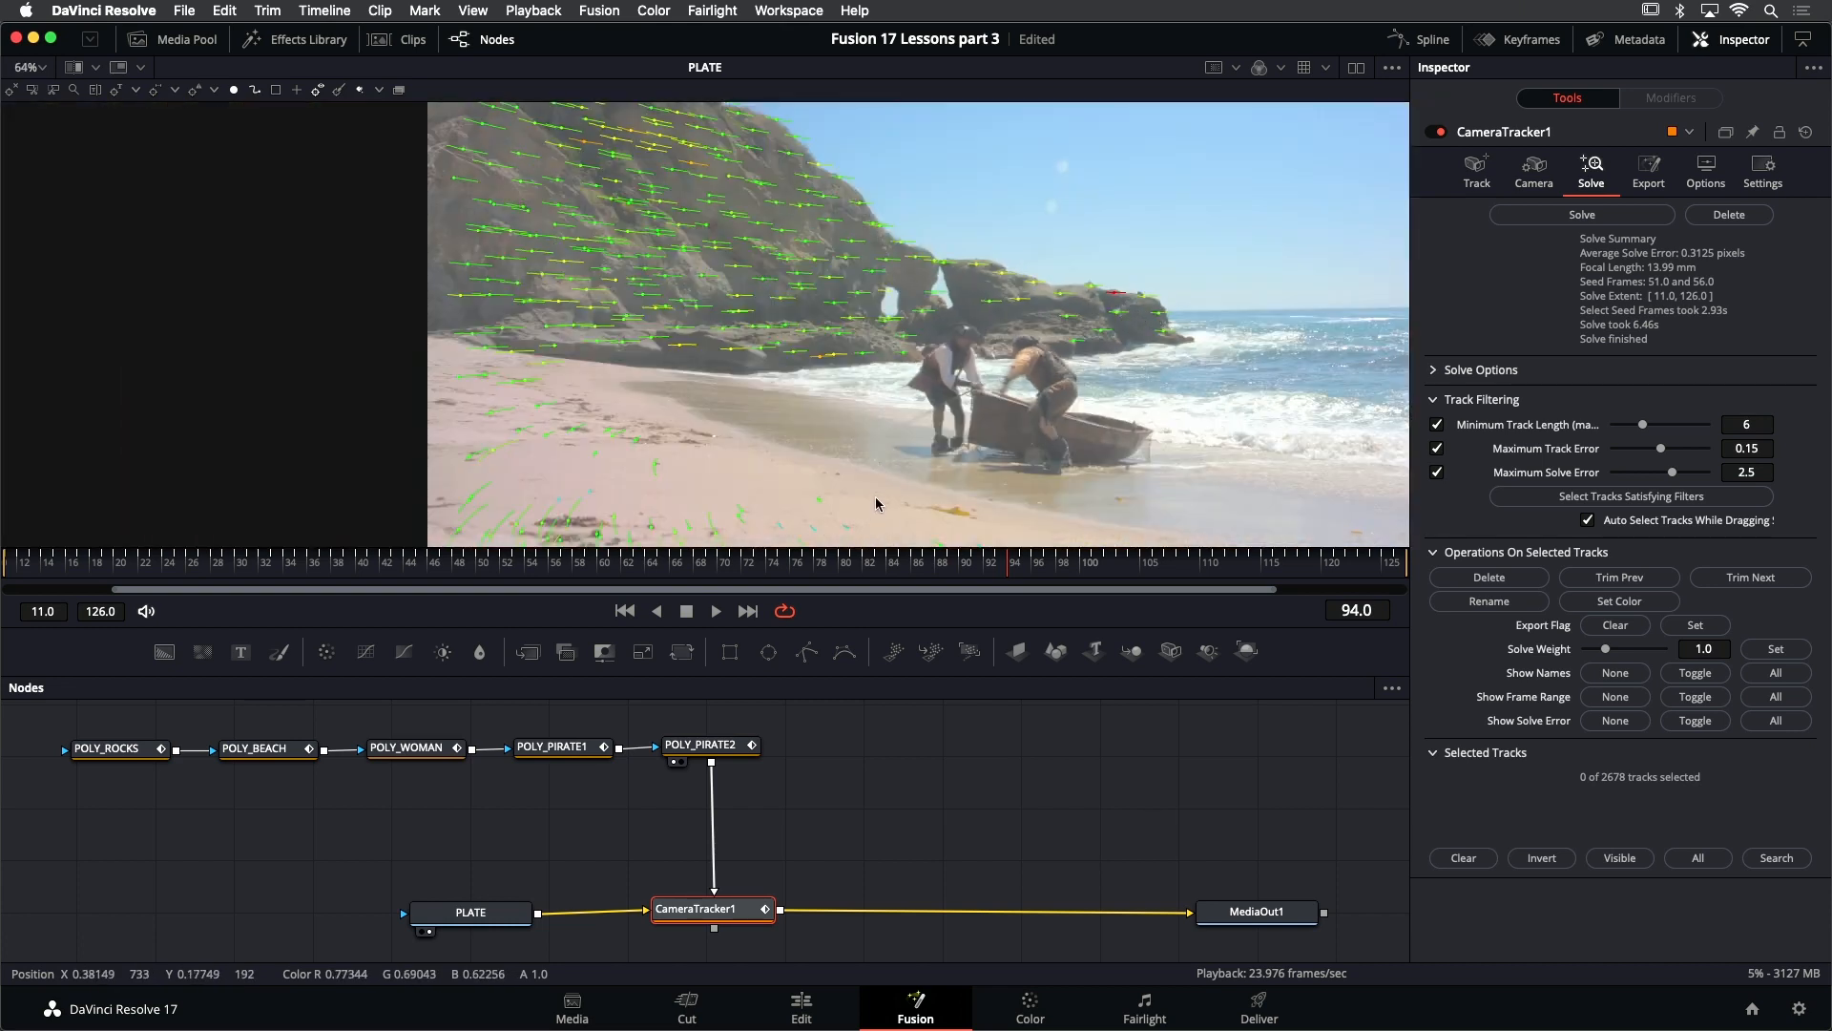
key(ctrl+f)
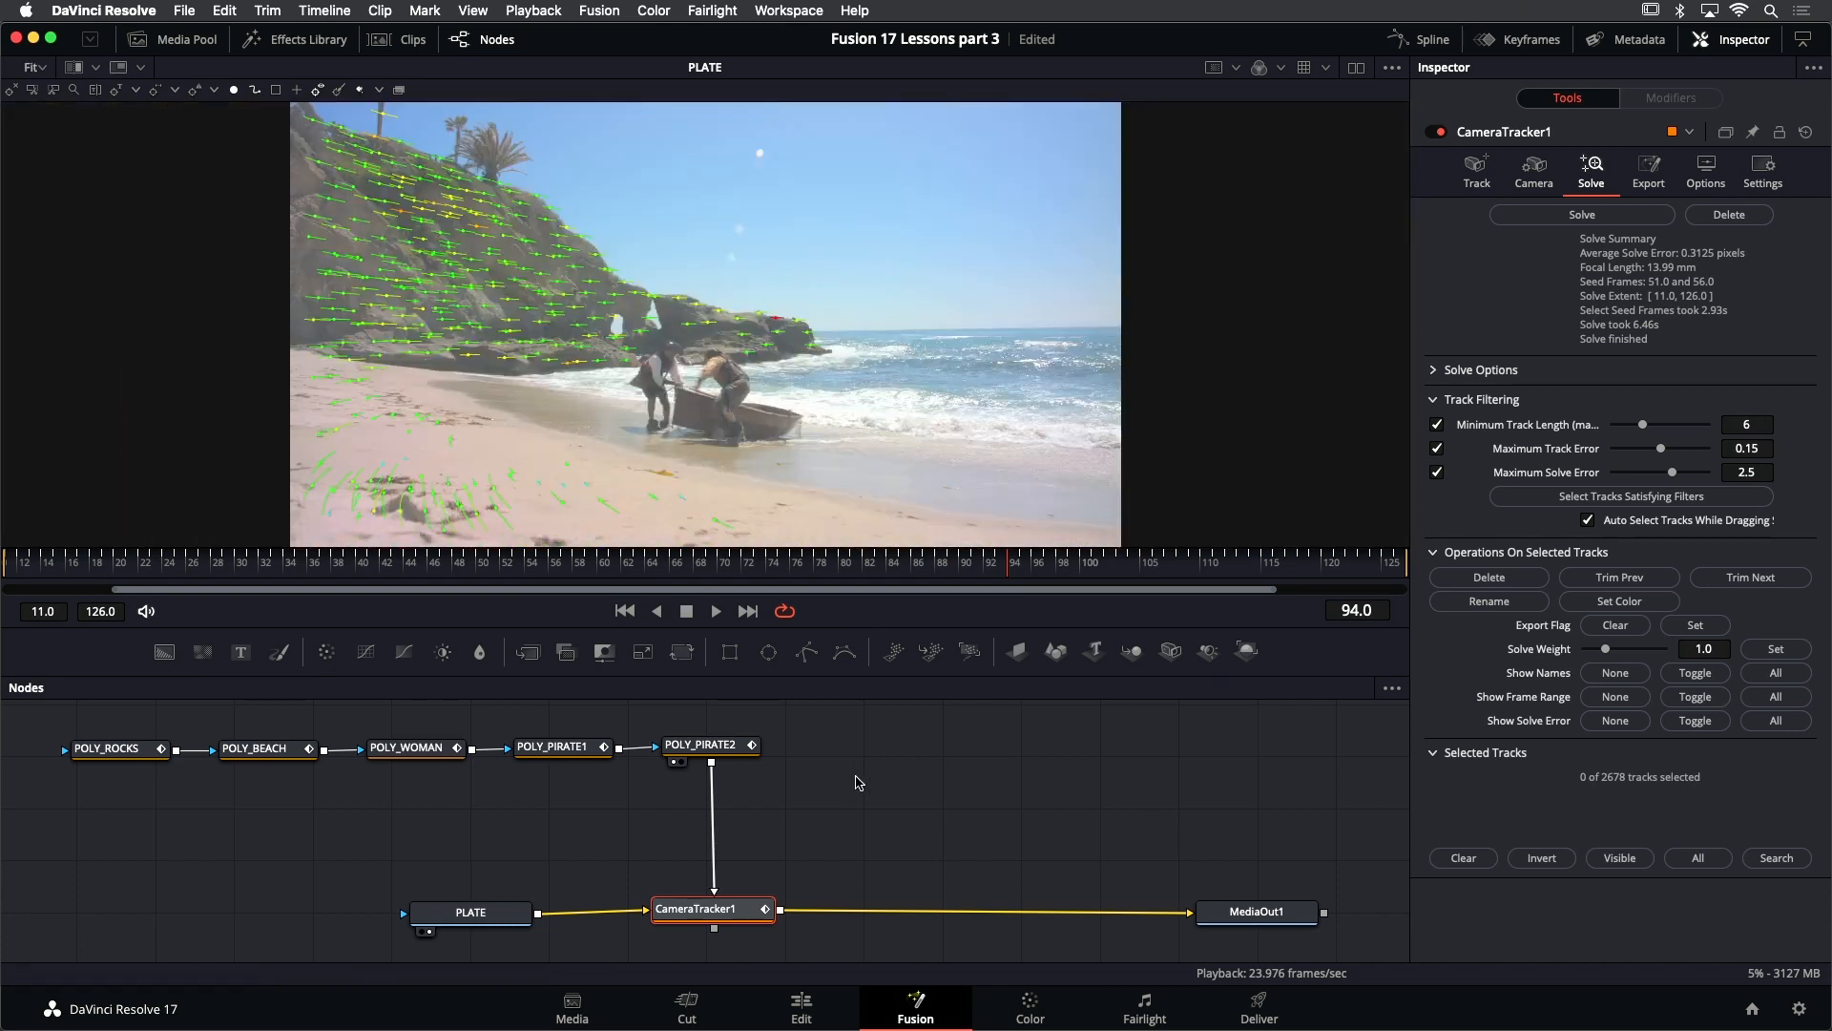
key(super+s)
- At frame 11, filter tracks with Minimum Track Length 3, Maximum Track Error 0.235 and Maximum Solve Error 3.22, and delete the selected tracks
click(625, 610)
mouse_move(694, 320)
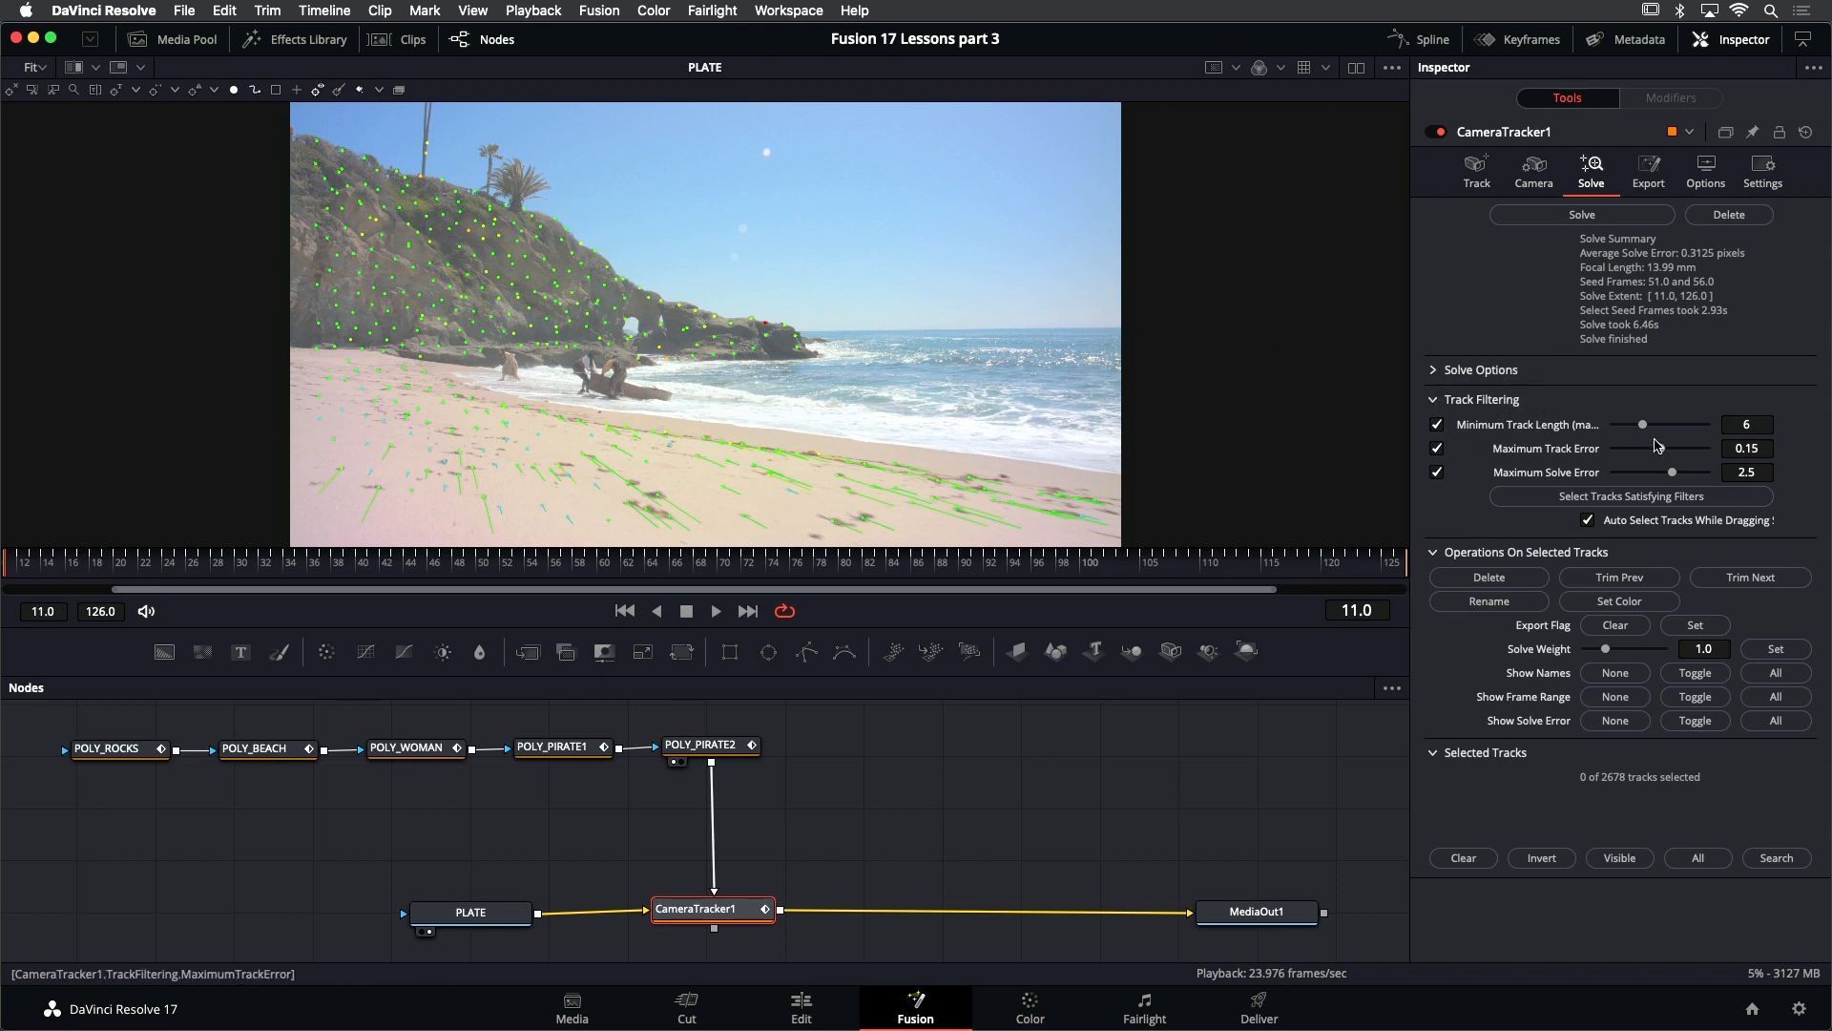
drag(1643, 425, 1688, 474)
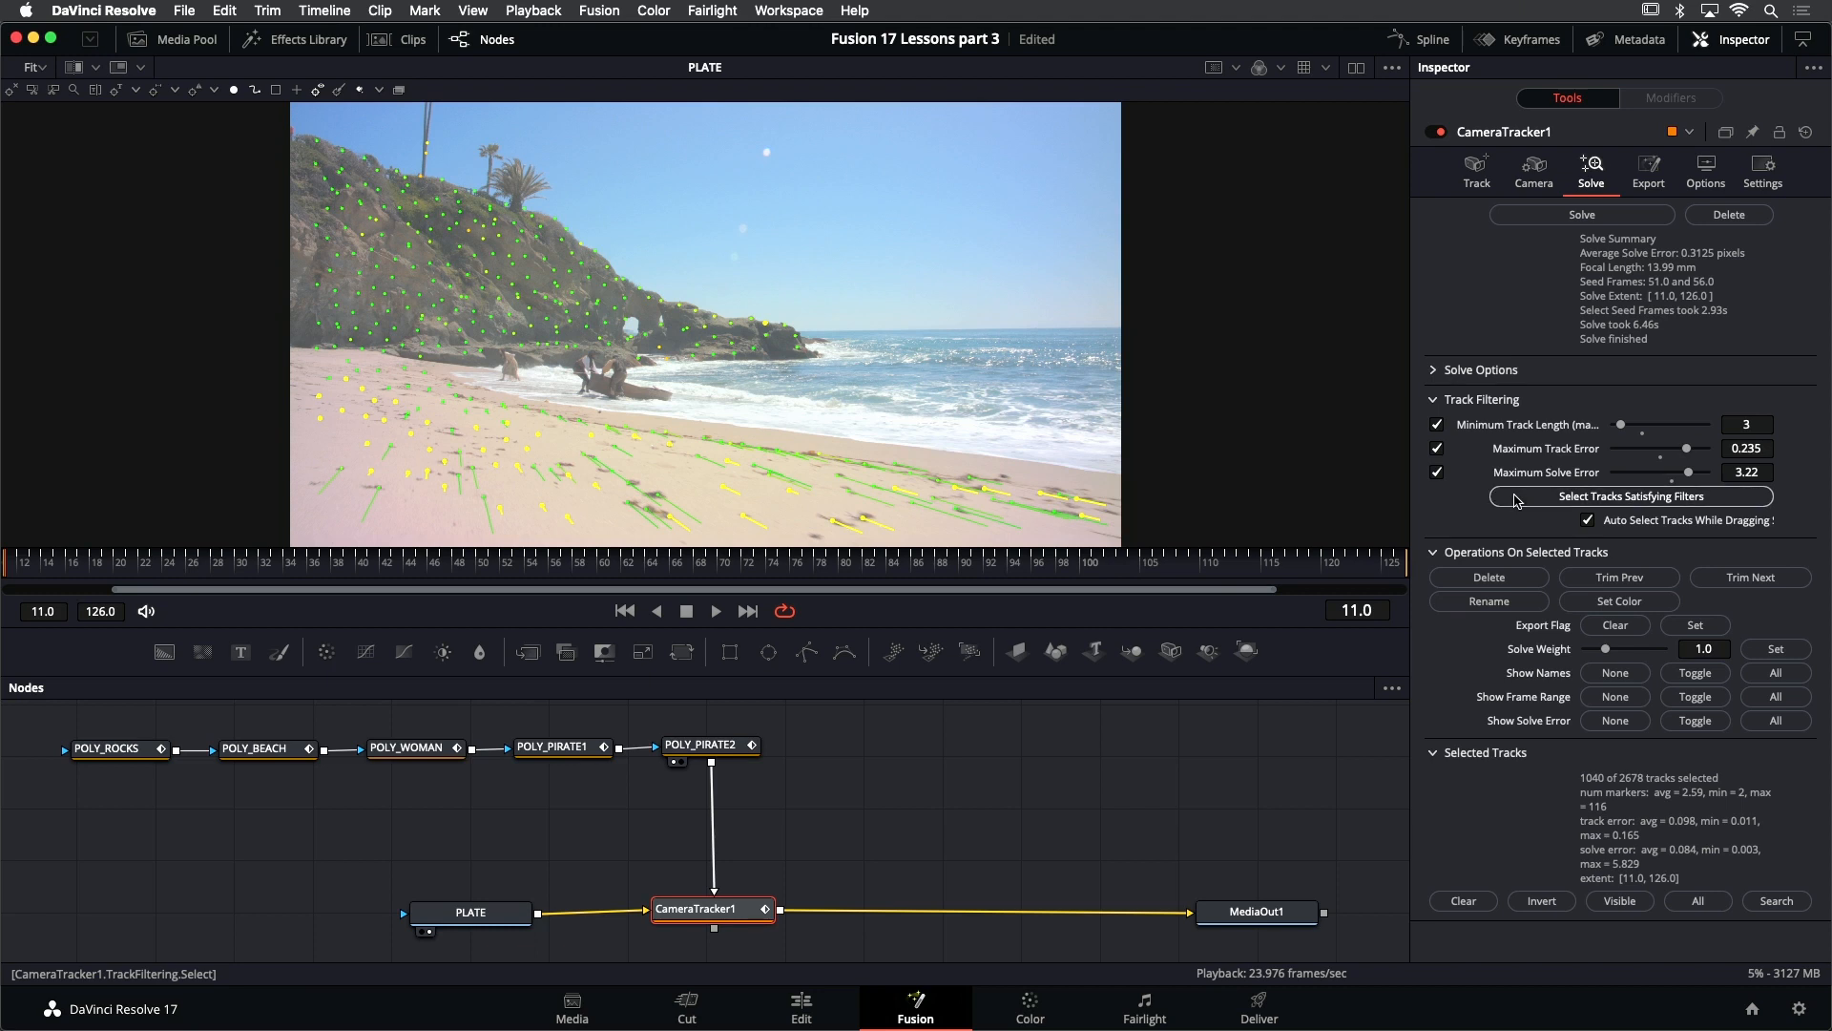
click(1494, 580)
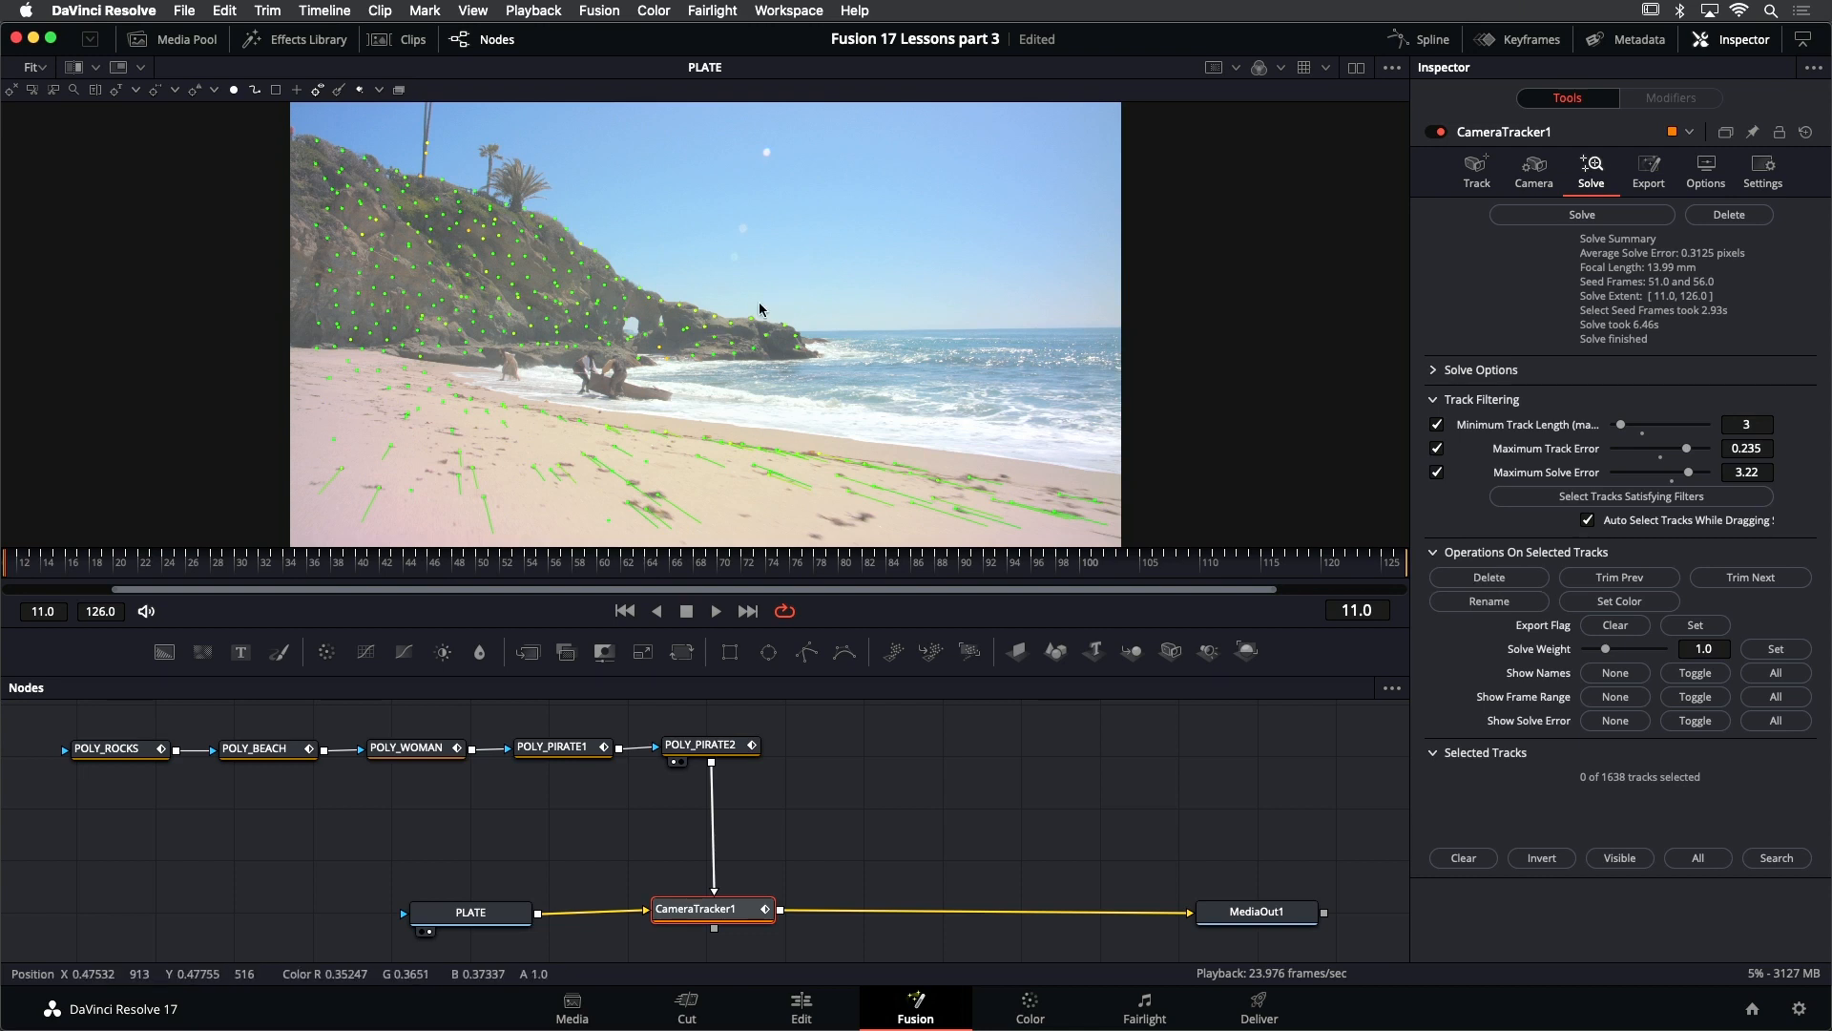
- Solve the camera again with the remaining tracks and save the project
click(1561, 220)
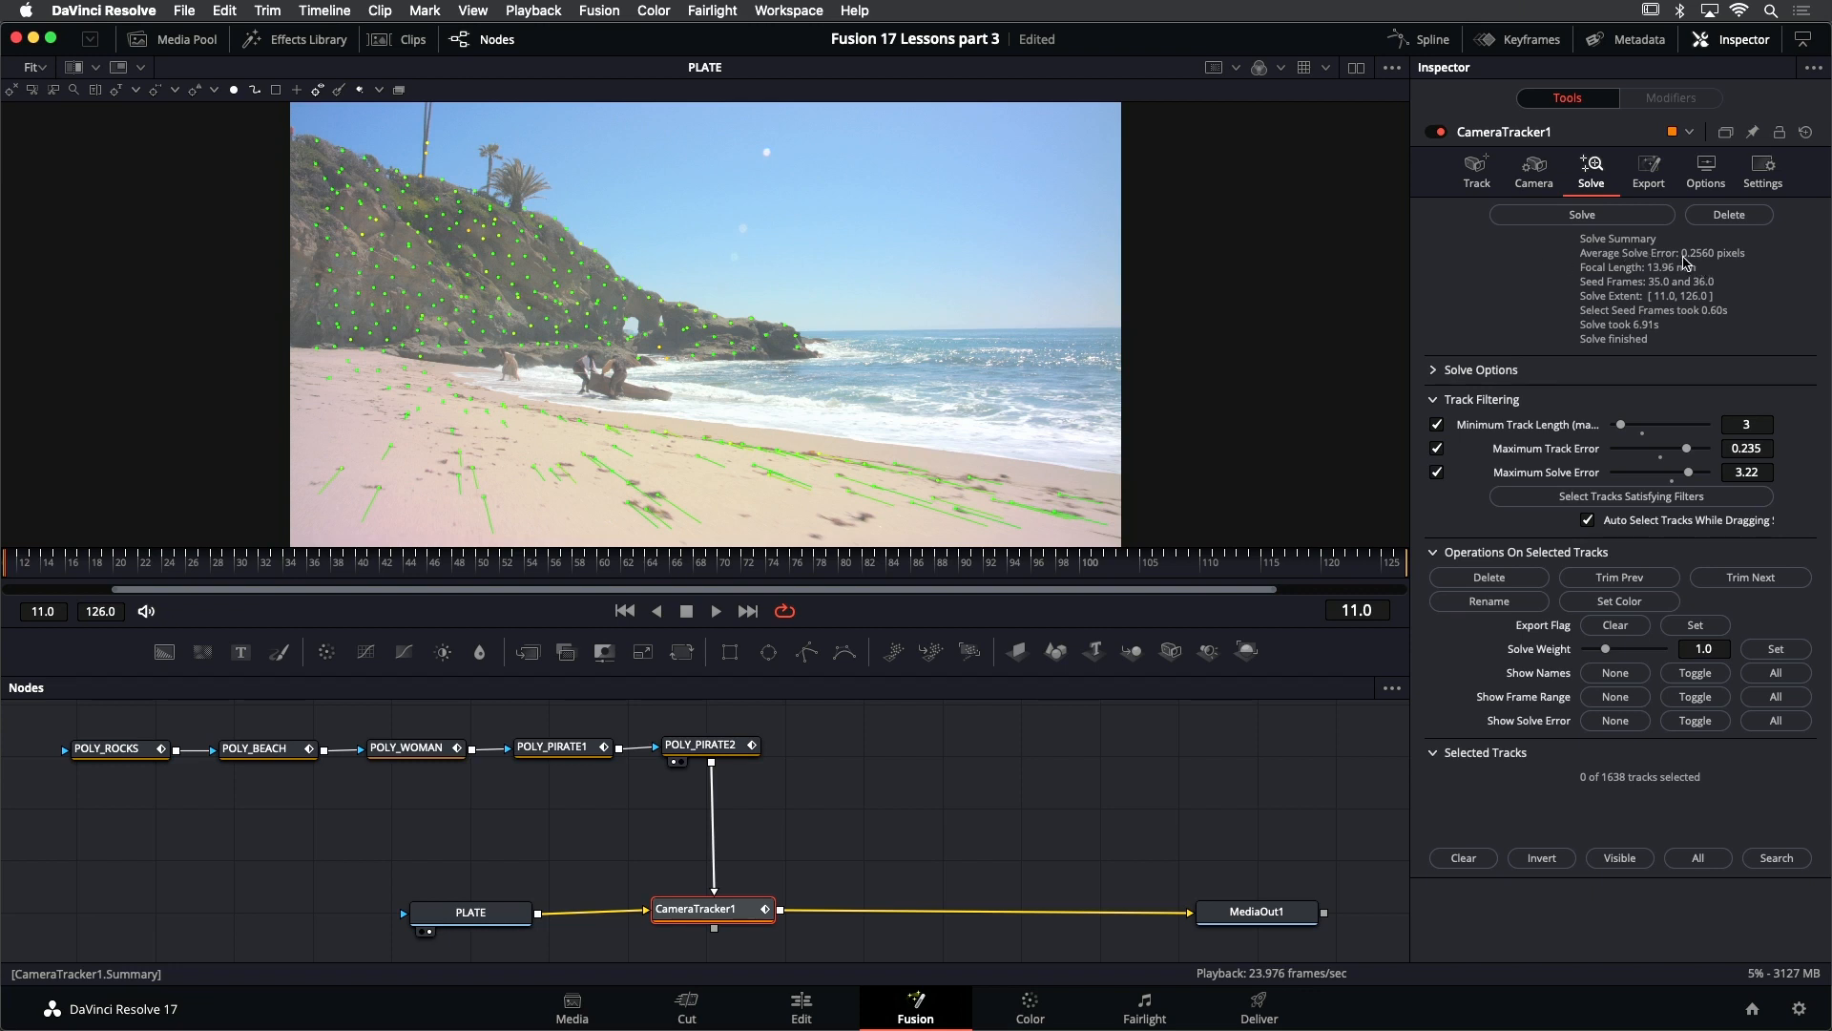
key(super+s)
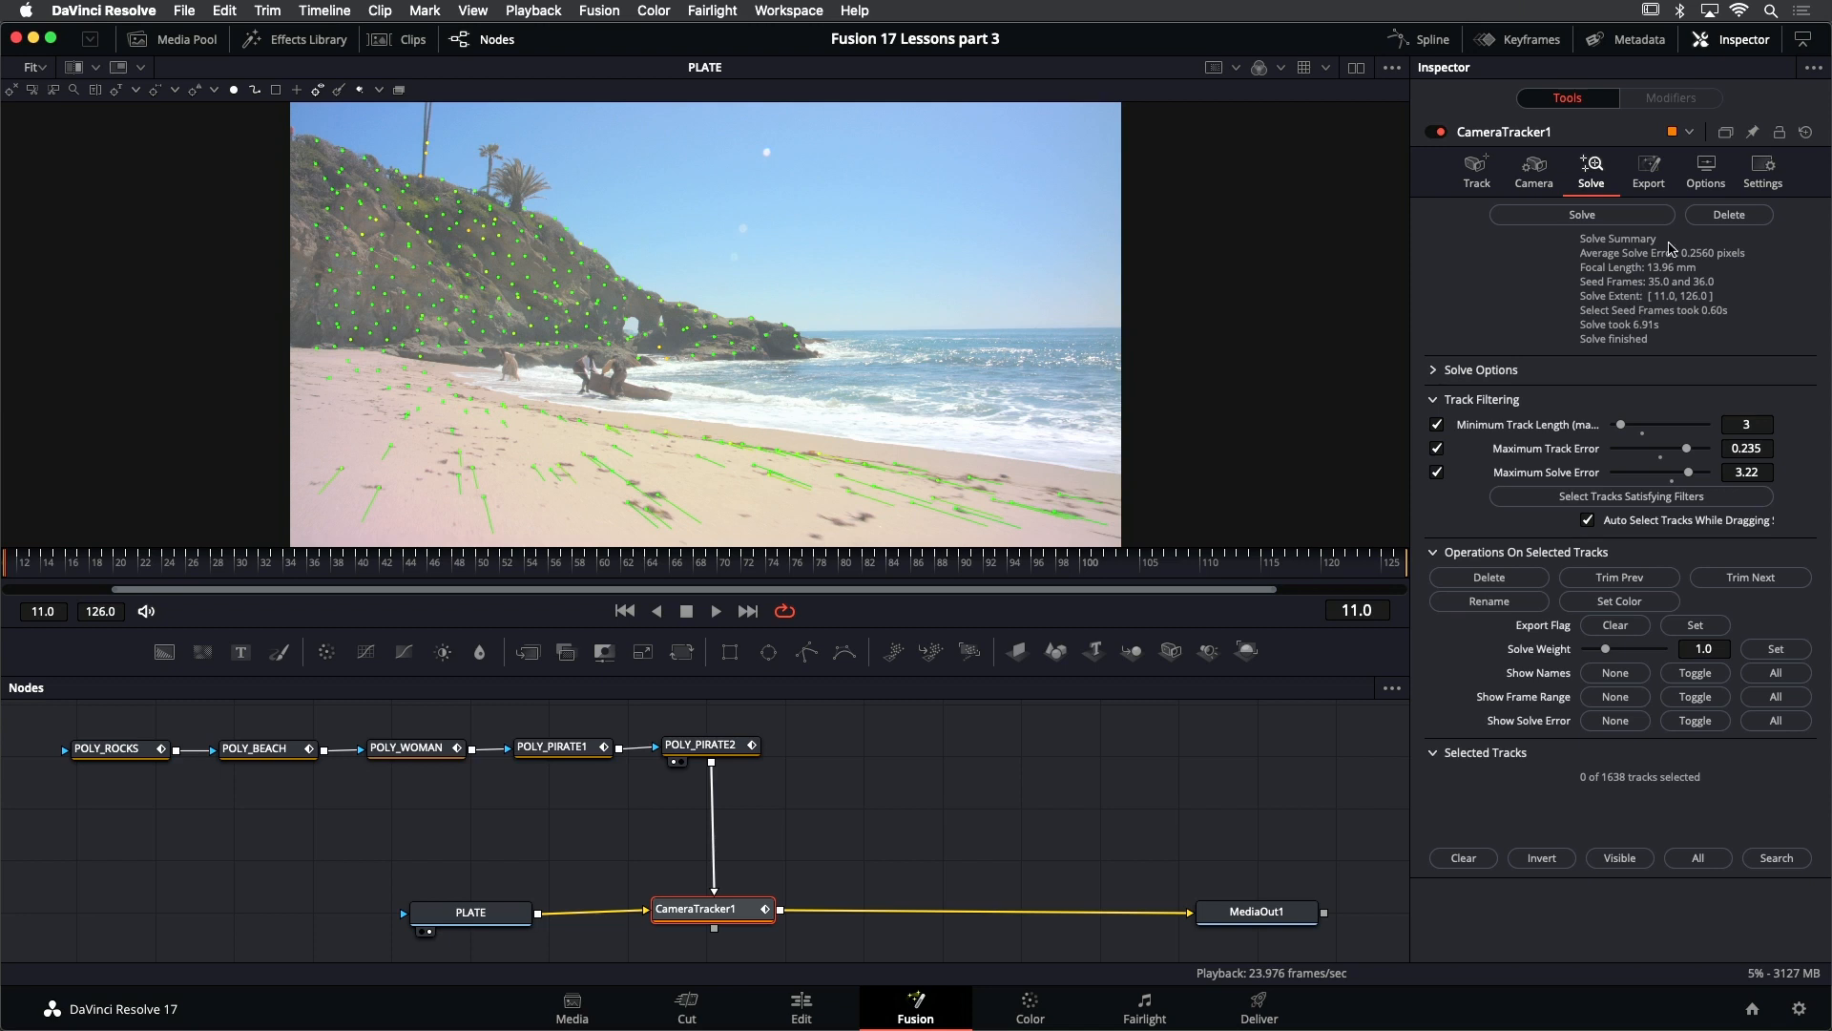
- Set the 3D Scene Transform in CameraTracker1's export settings to Unaligned
click(1656, 179)
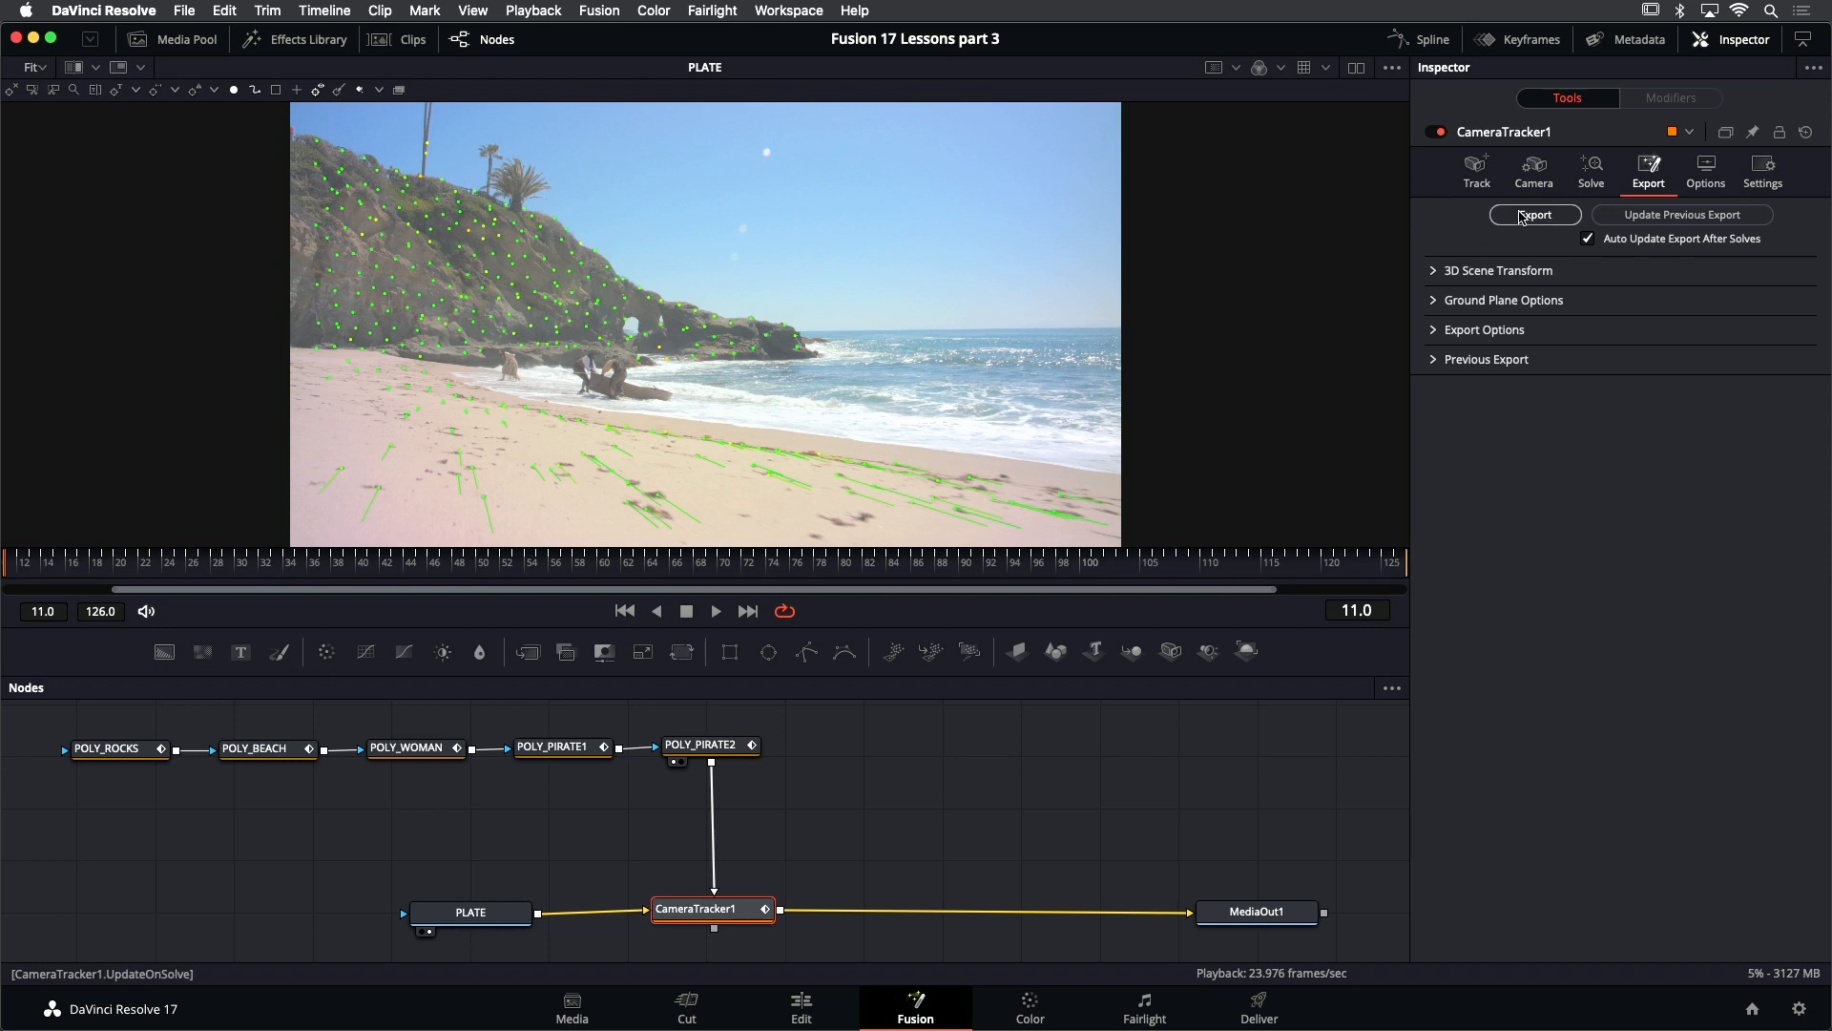
click(1431, 274)
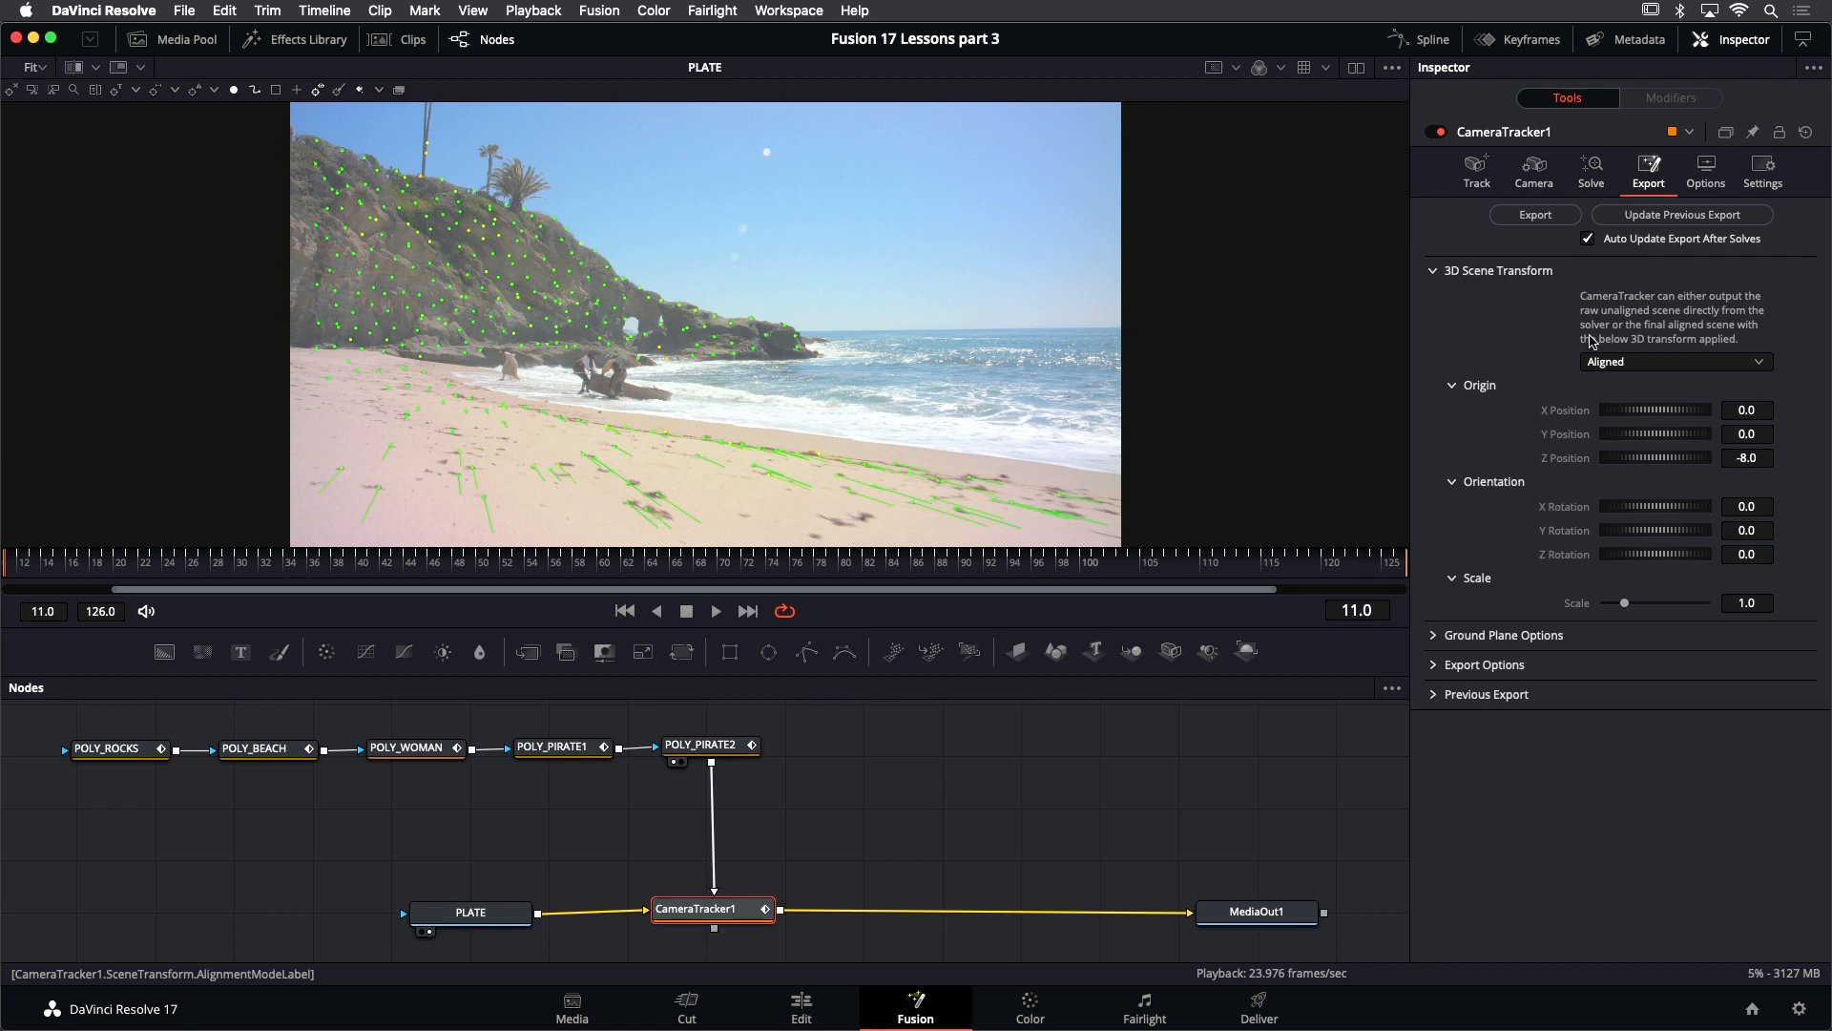
click(1662, 366)
click(1653, 395)
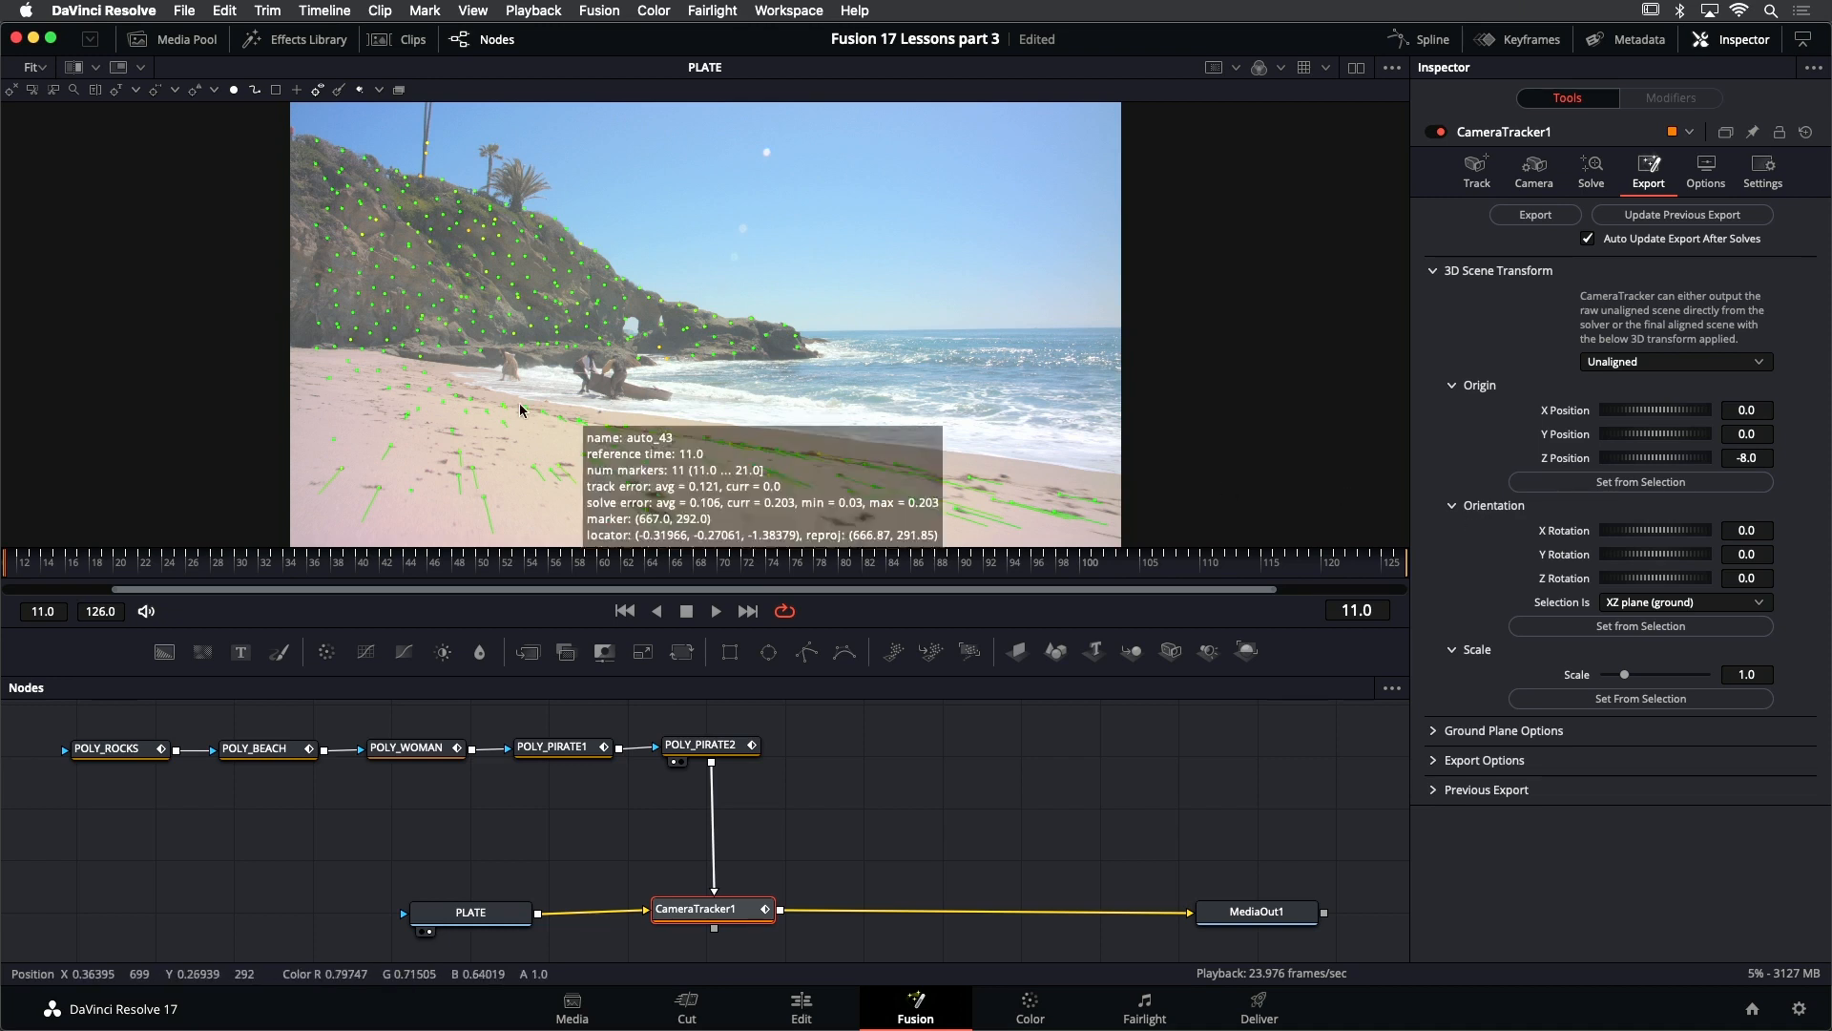
- Select a group of sand tracks in the foreground and set the scene orientation from them as the XZ plane (ground)
drag(467, 417, 749, 509)
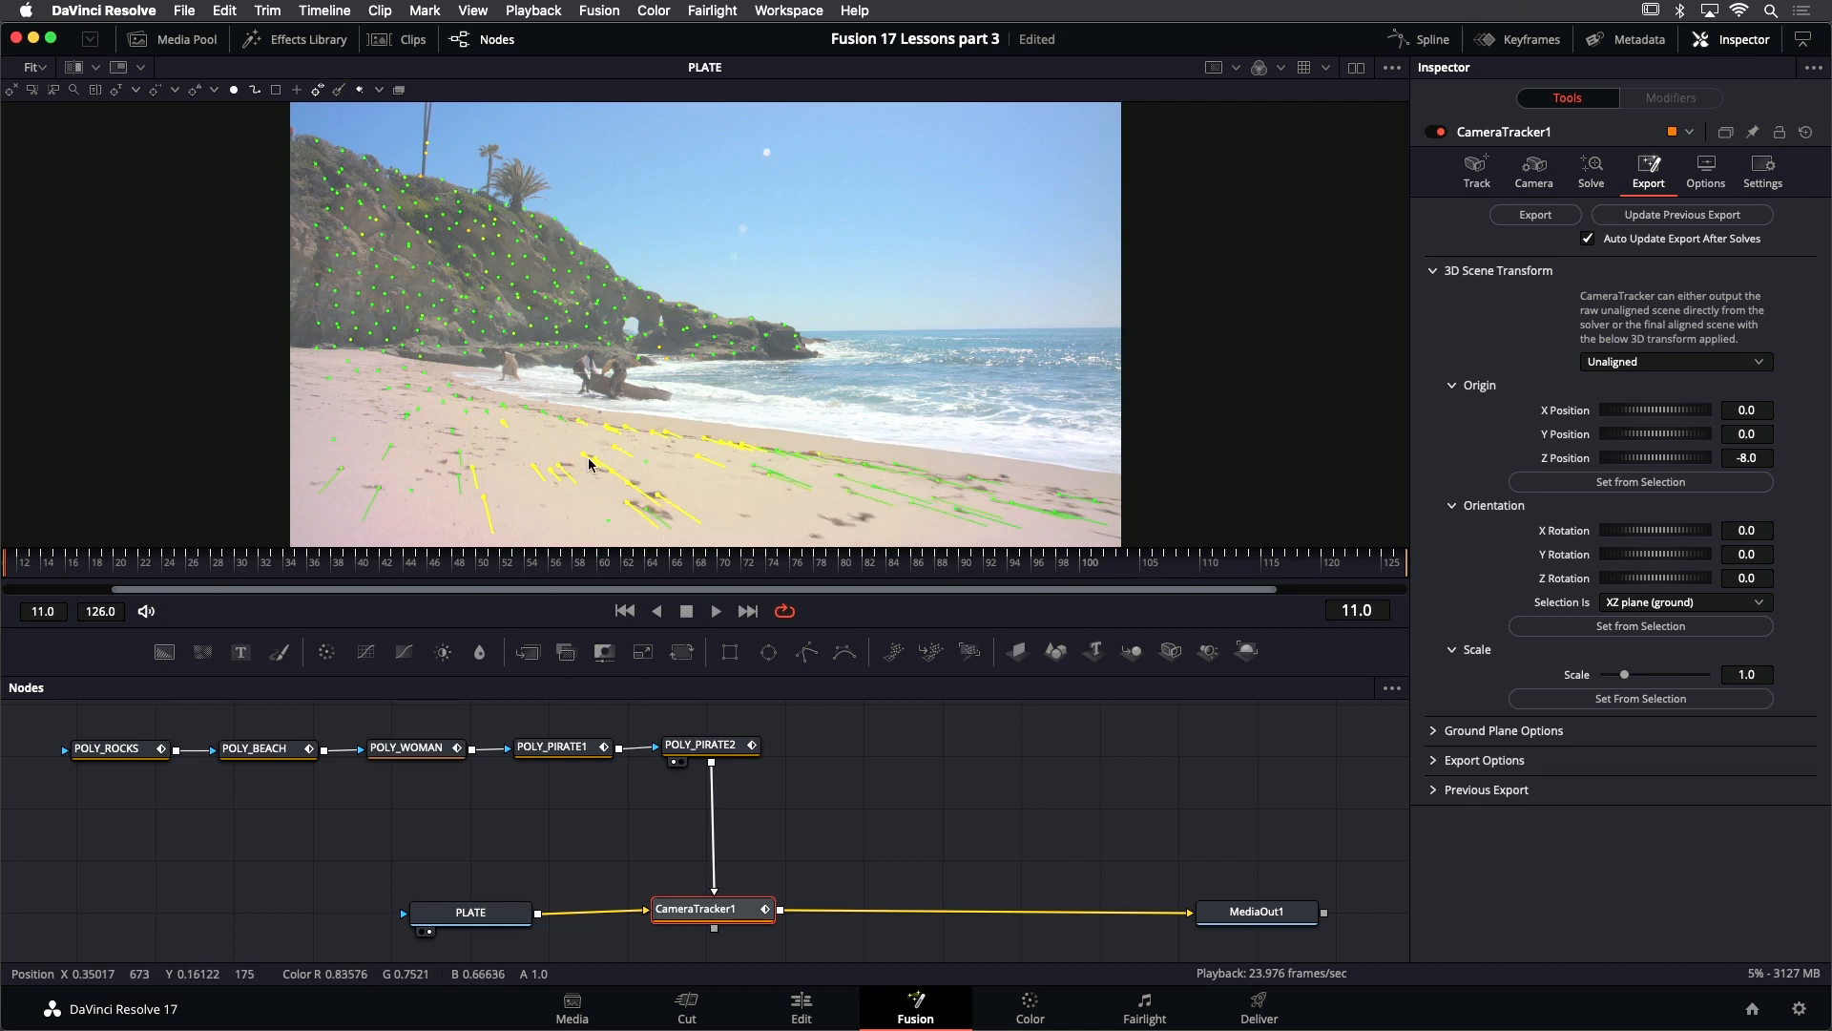
click(1591, 629)
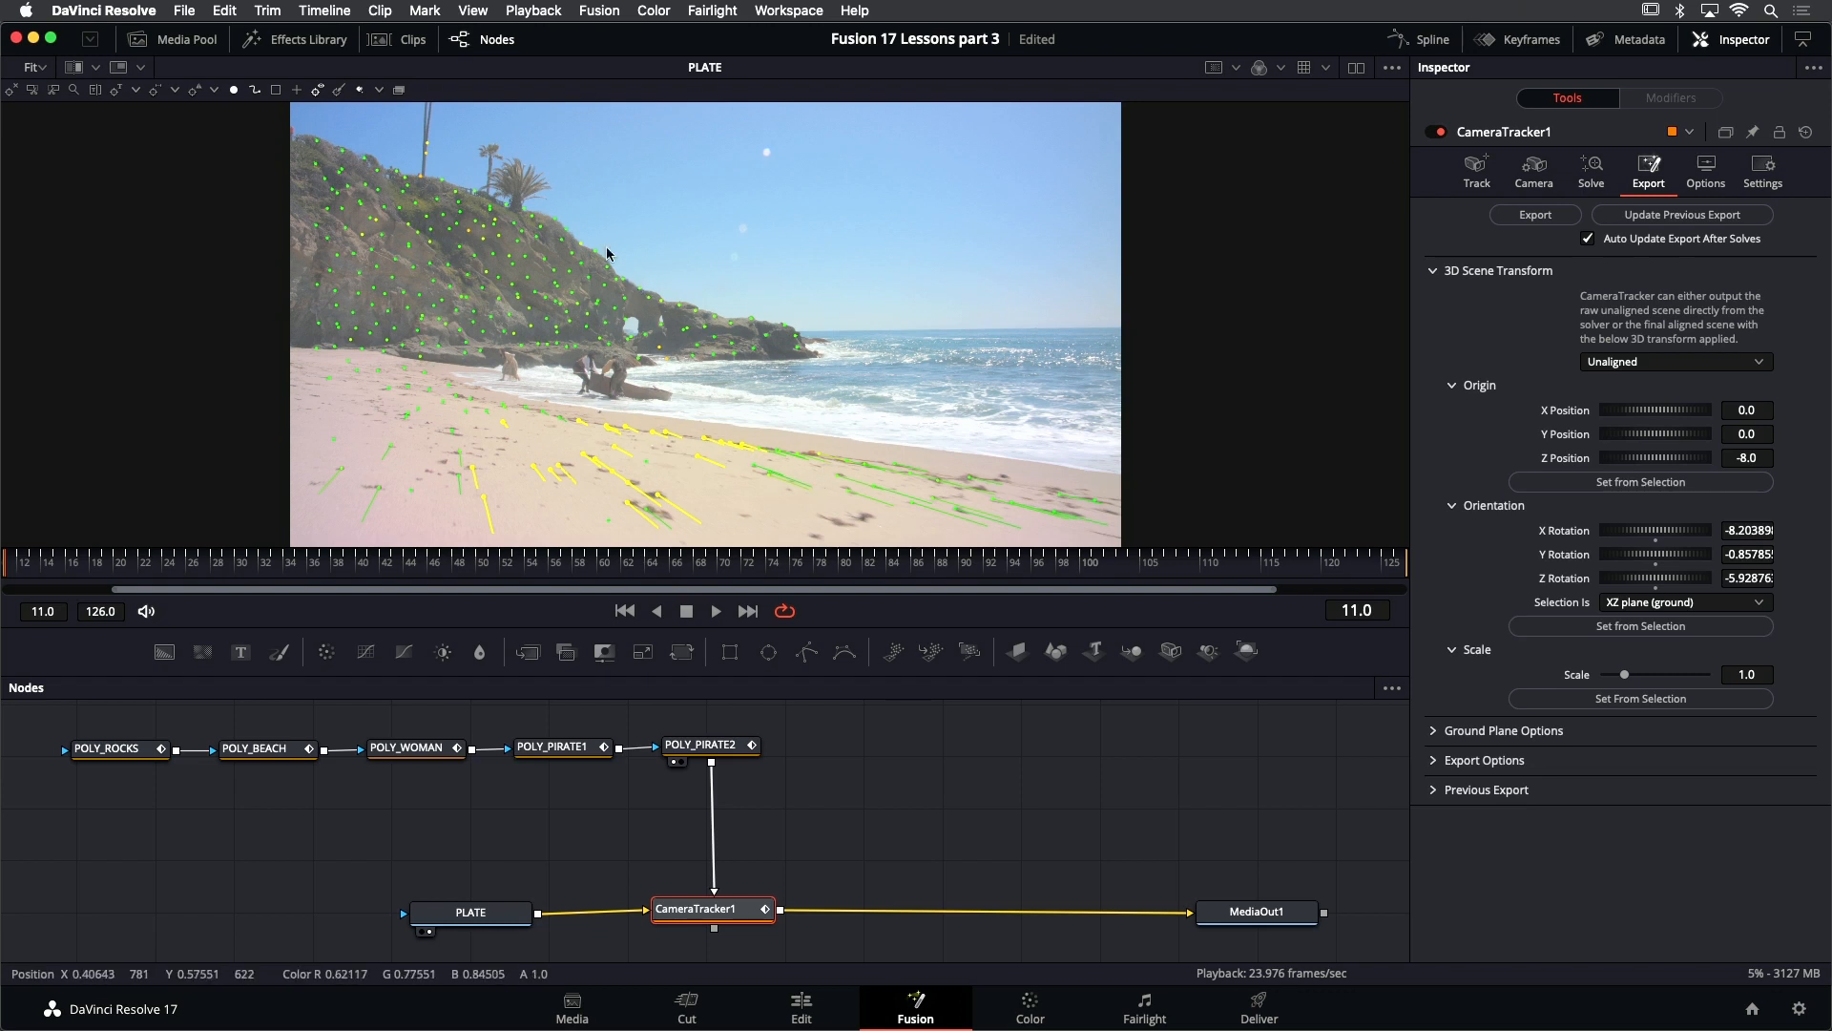
mouse_move(543, 303)
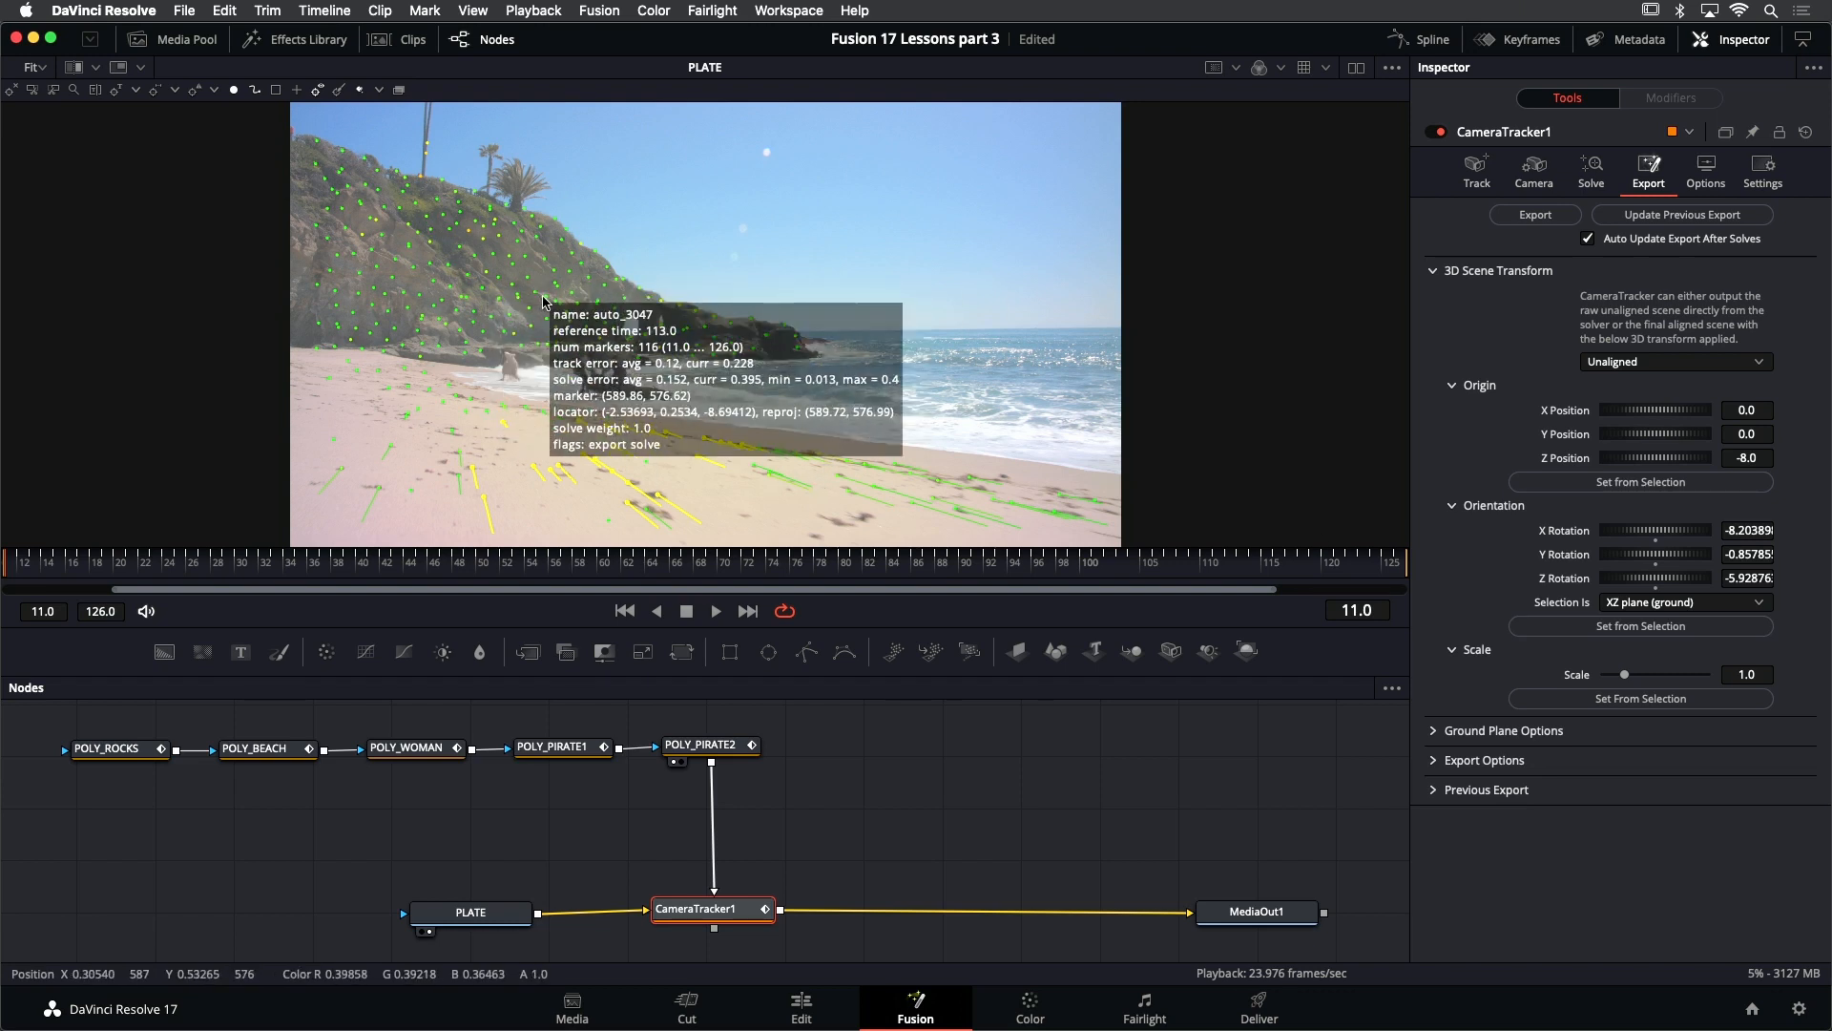
click(1716, 602)
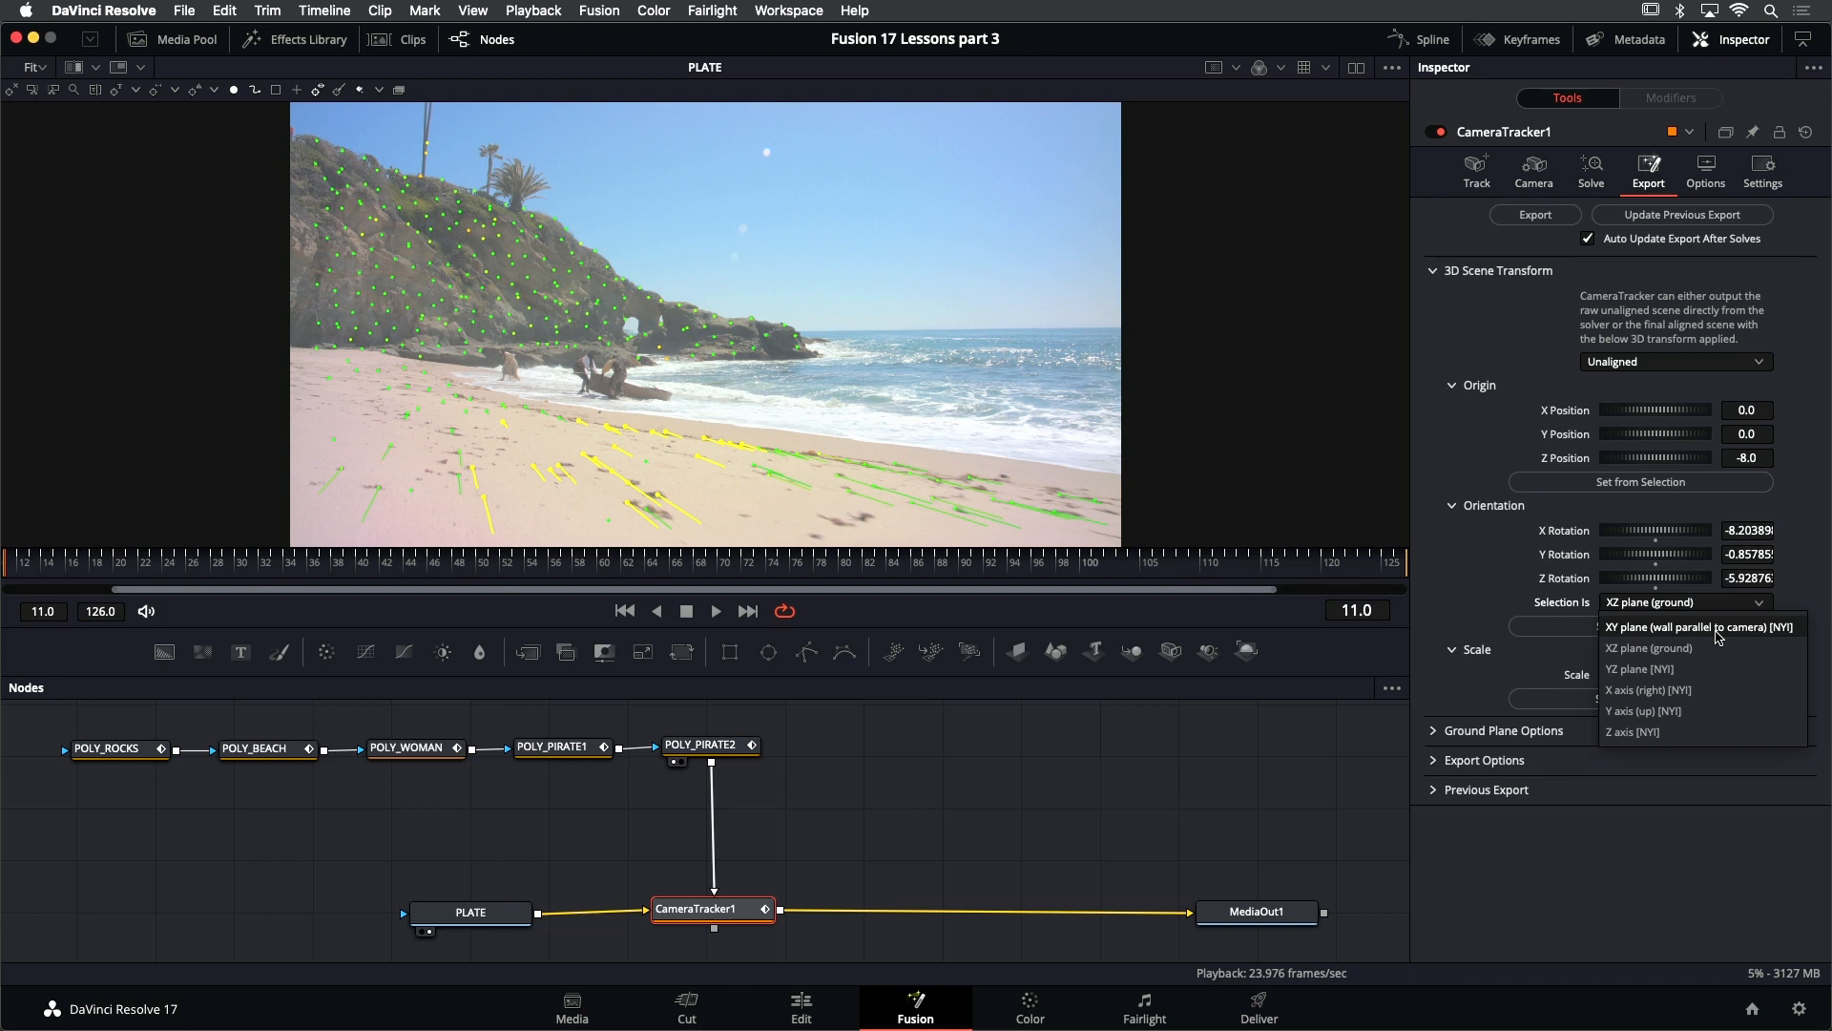
click(1459, 567)
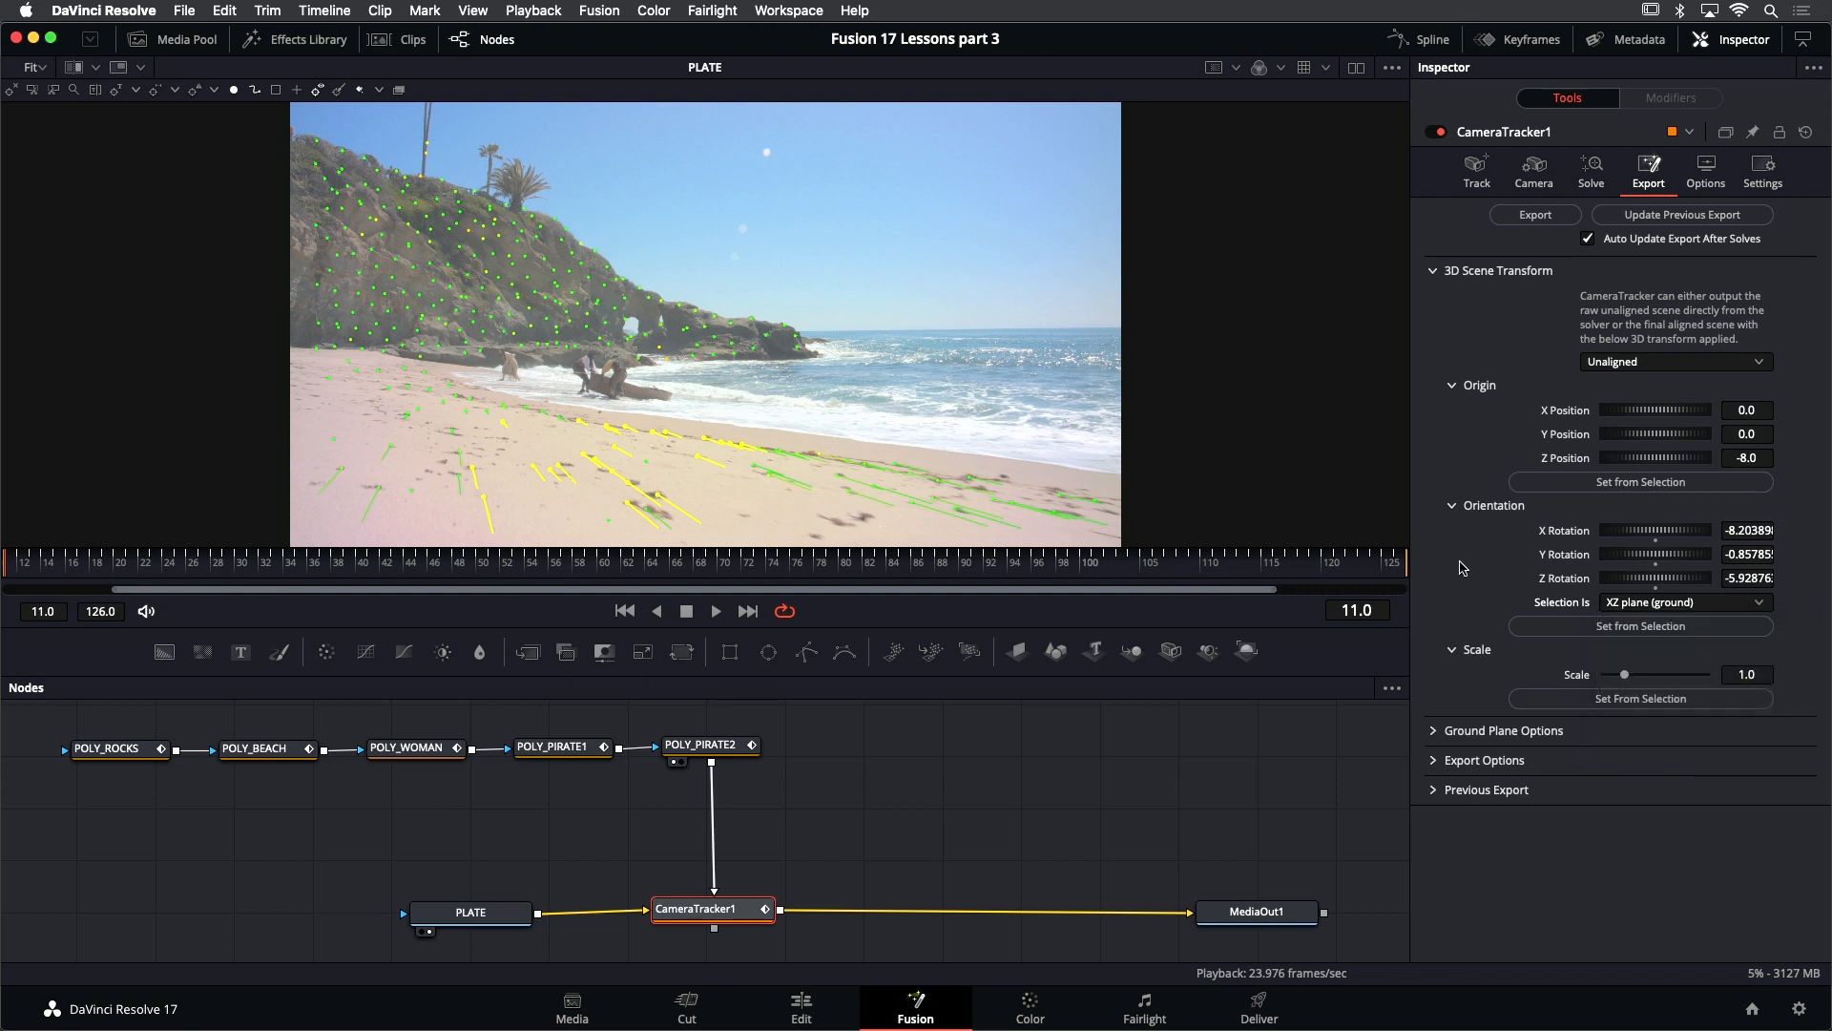
- At frame 126, select a few foreground sand tracks, set the scene origin from them, and save the project back at frame 11
click(748, 612)
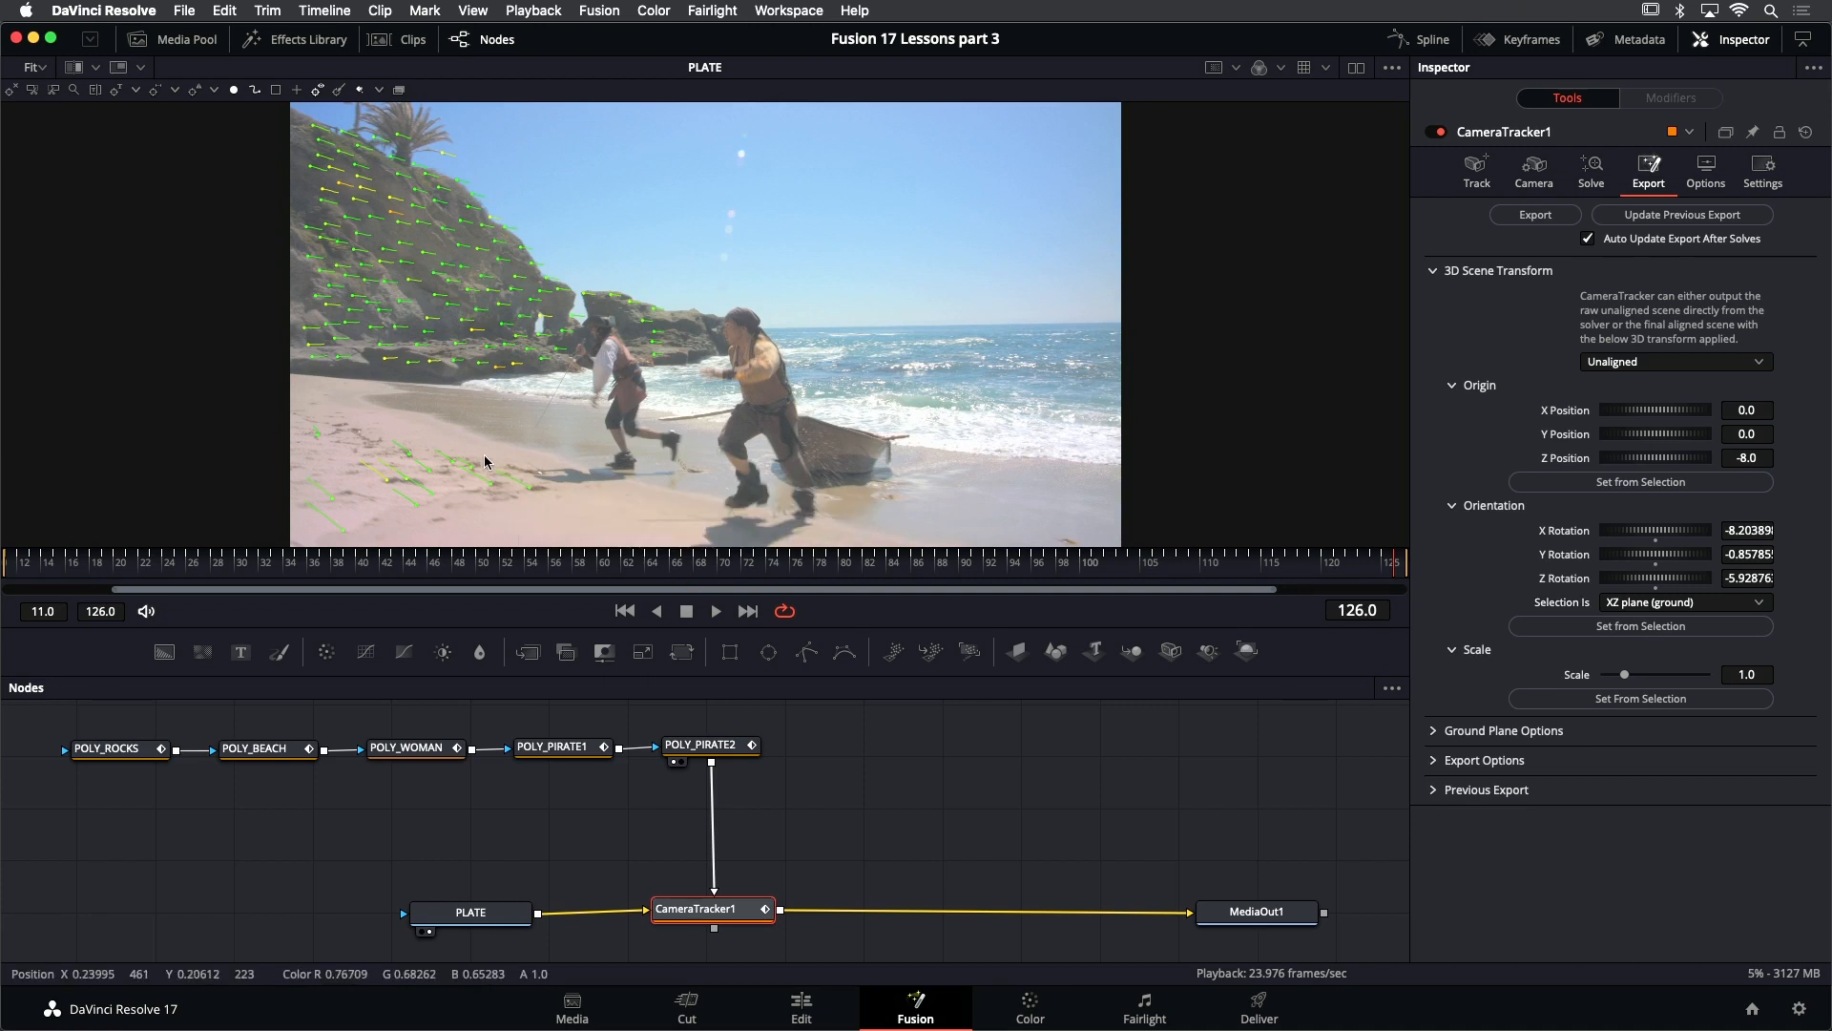
drag(419, 482, 479, 464)
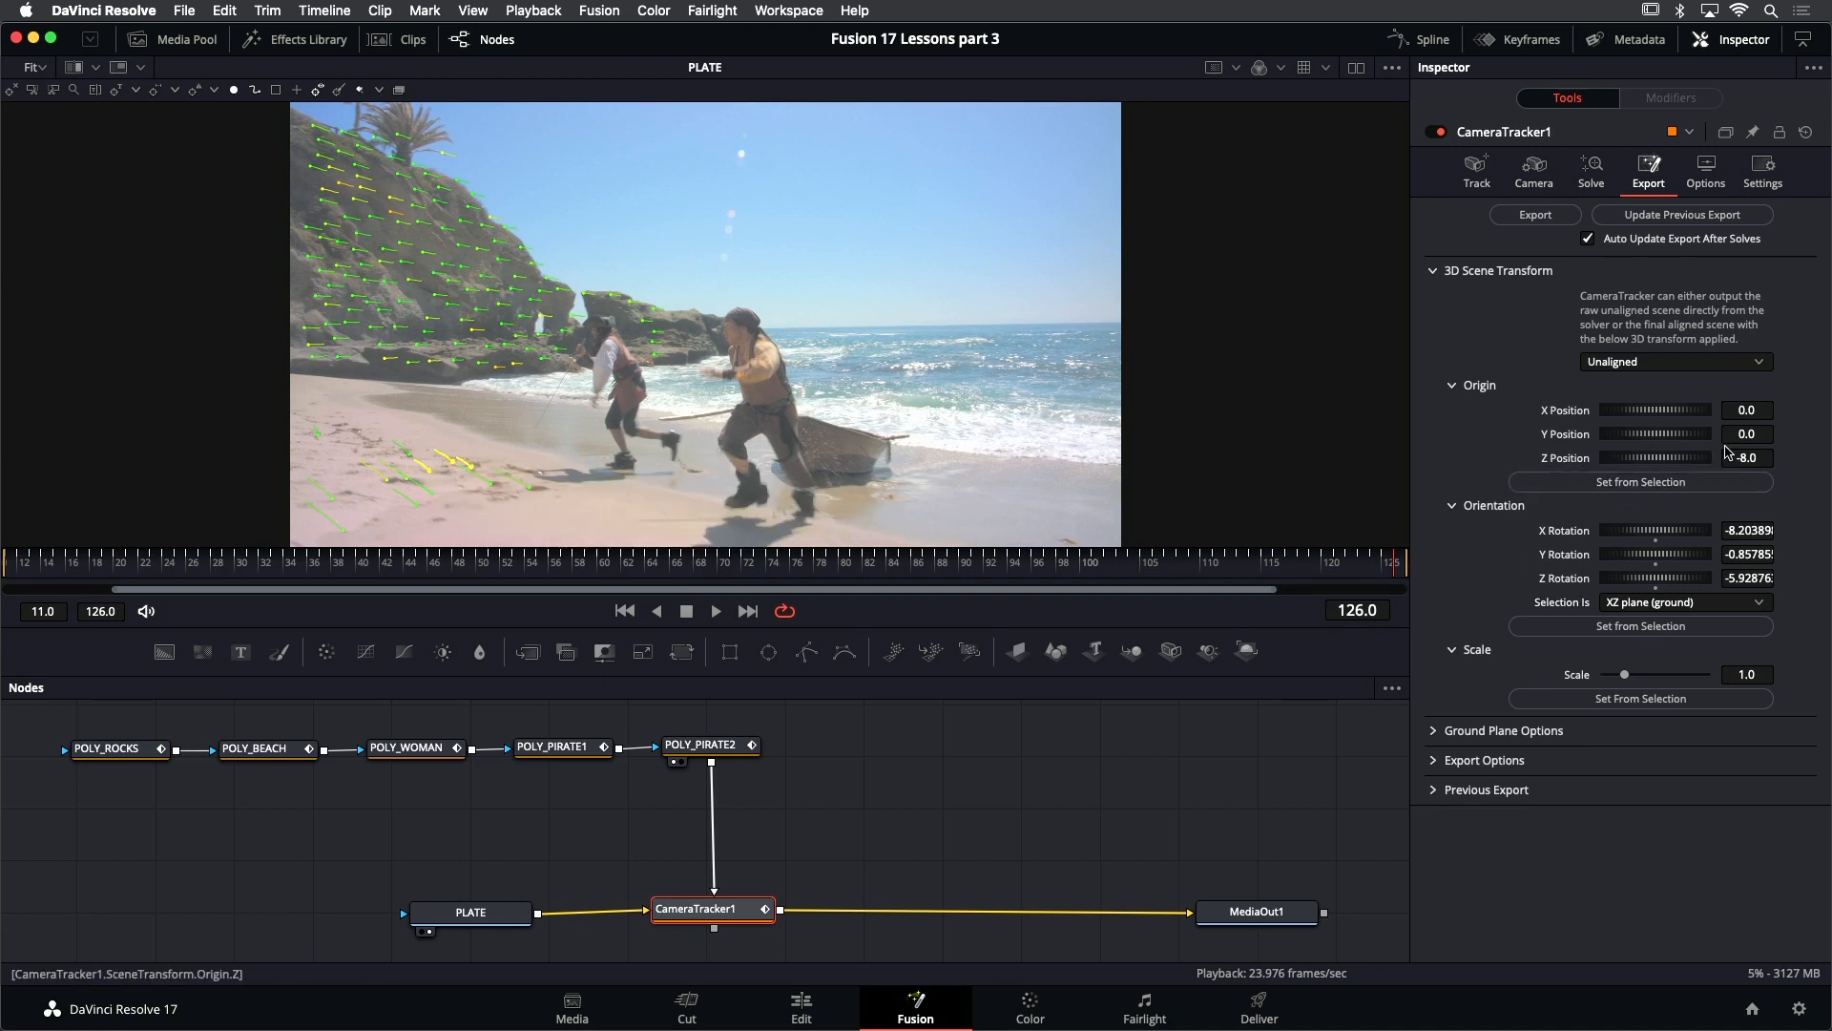
click(1705, 483)
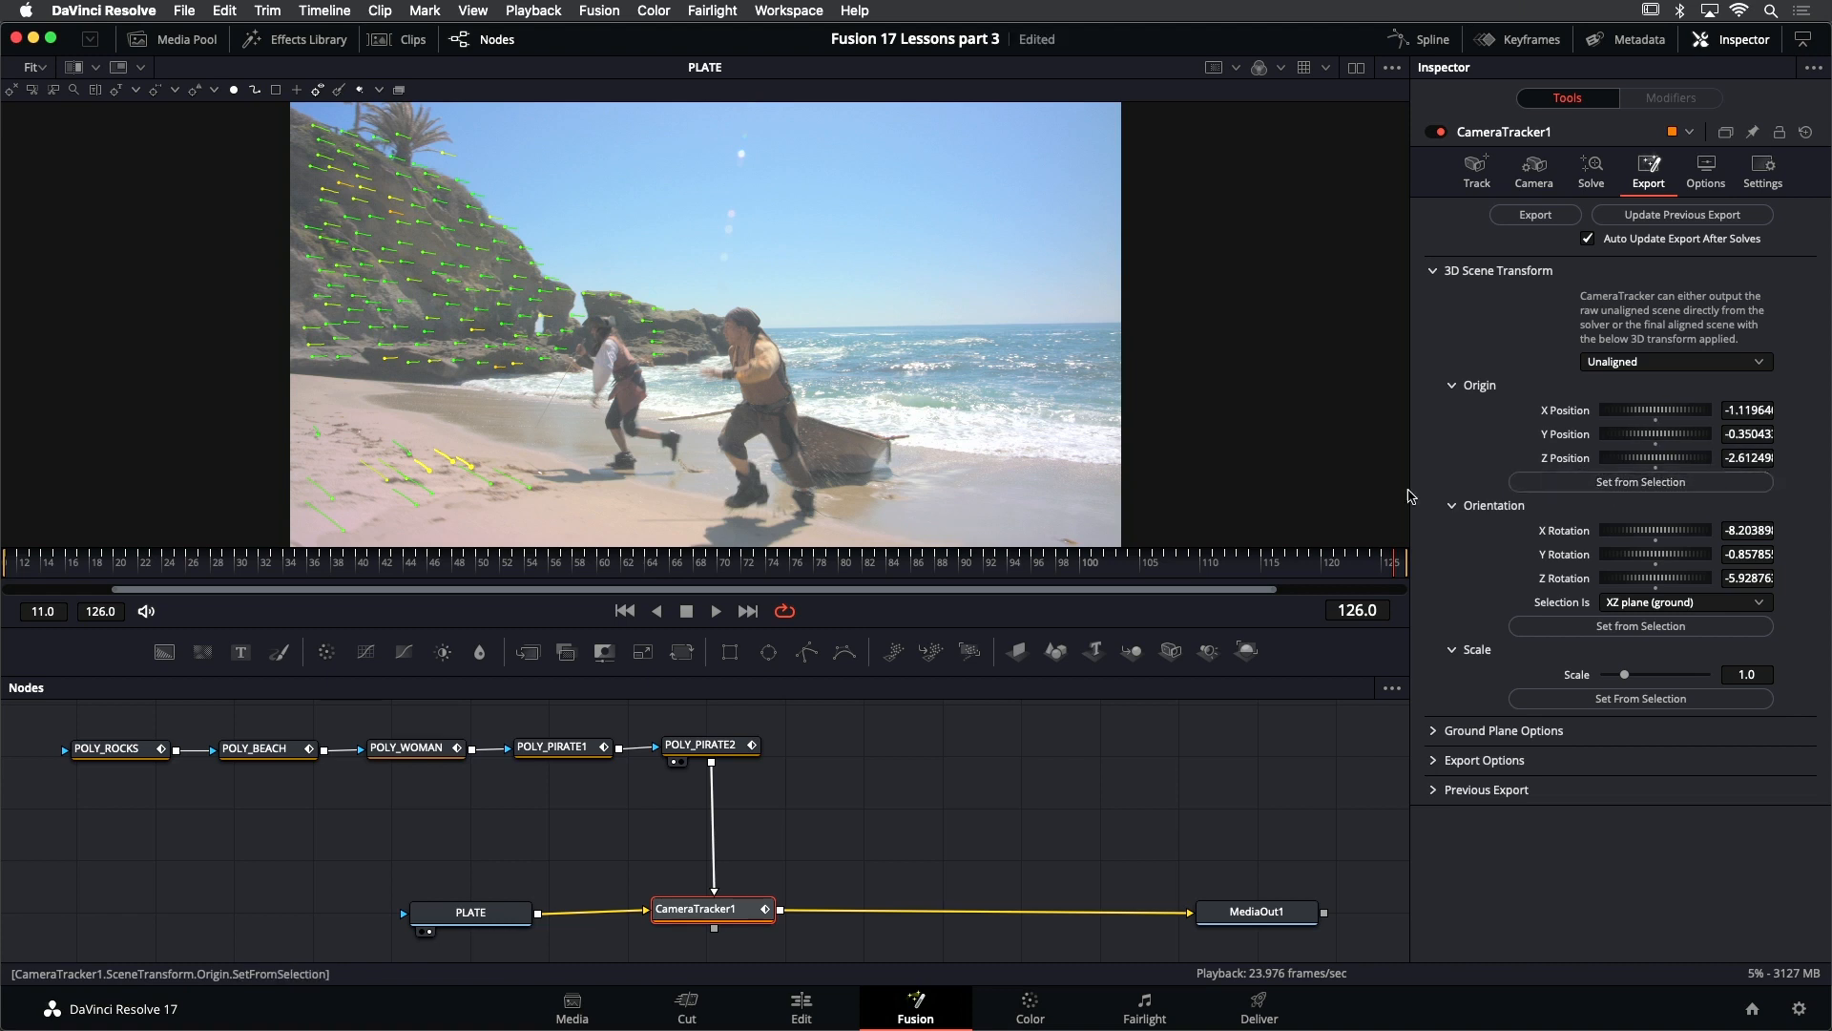
click(624, 611)
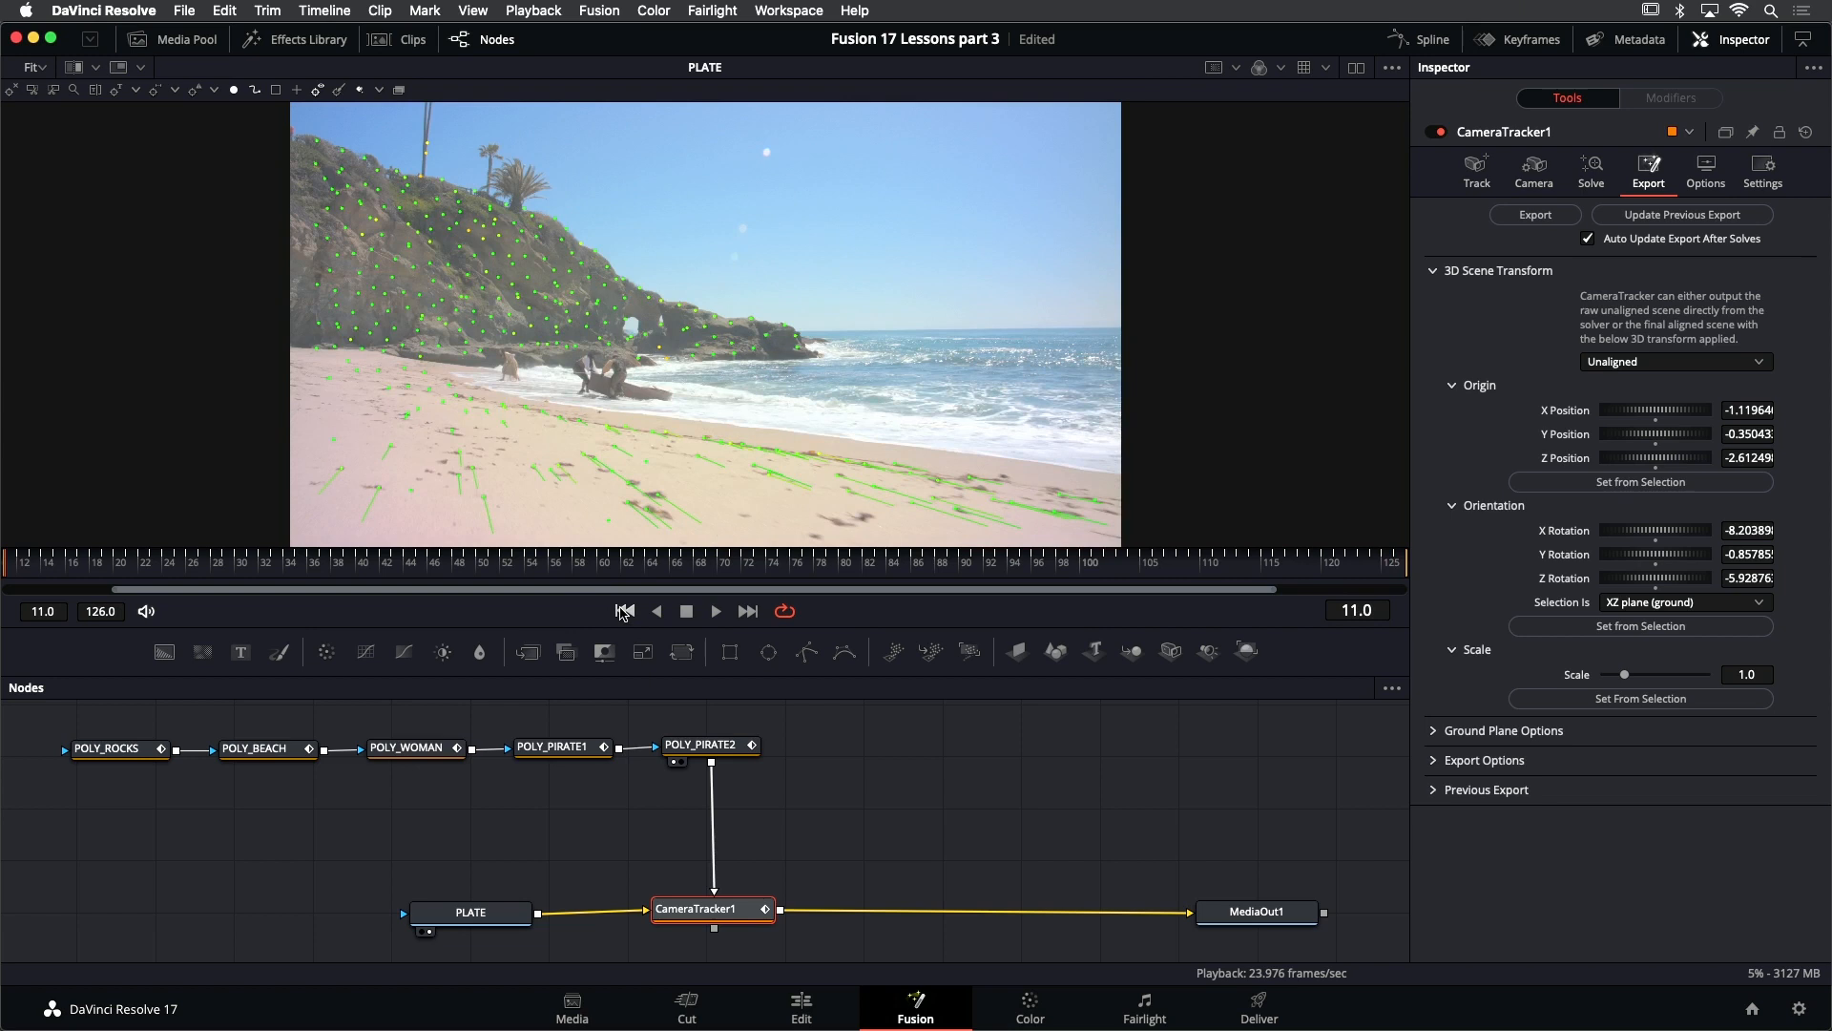
key(super+s)
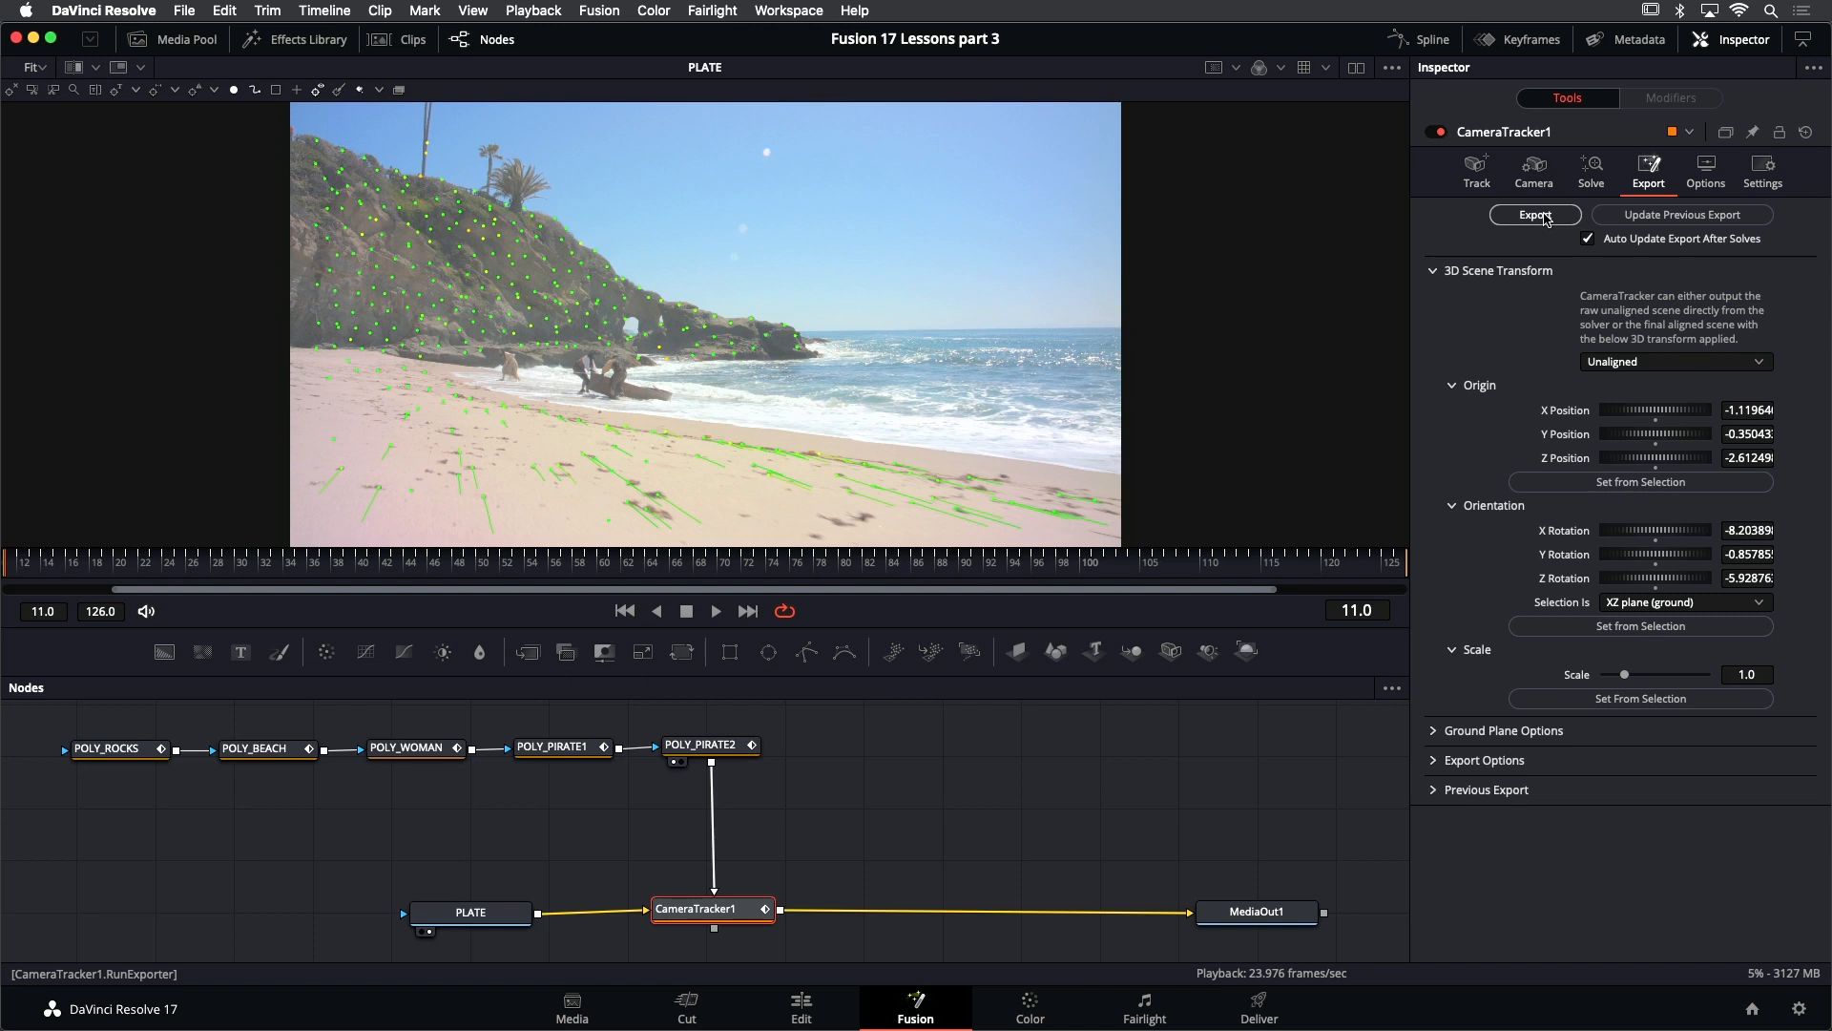
- Export the tracked 3D scene from CameraTracker1 and move the exported node group into clear space below the PLATE node
click(1546, 216)
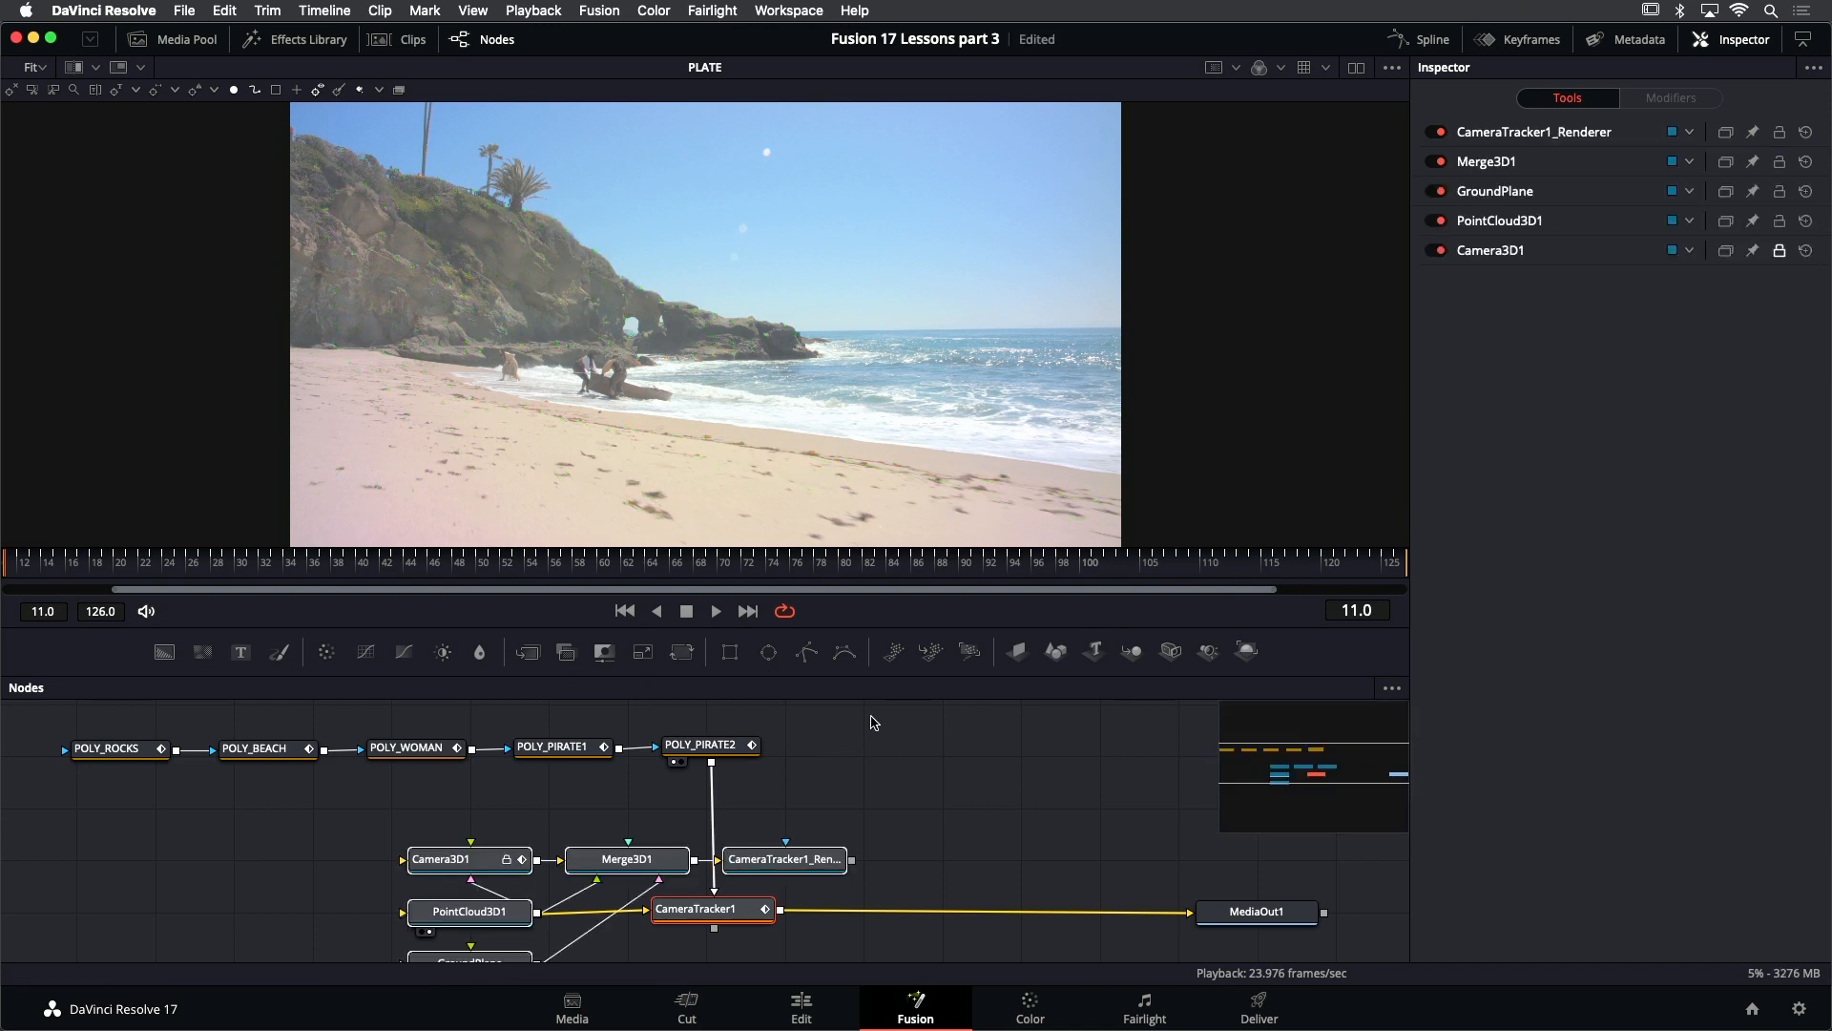
scroll(870, 747, down, 4)
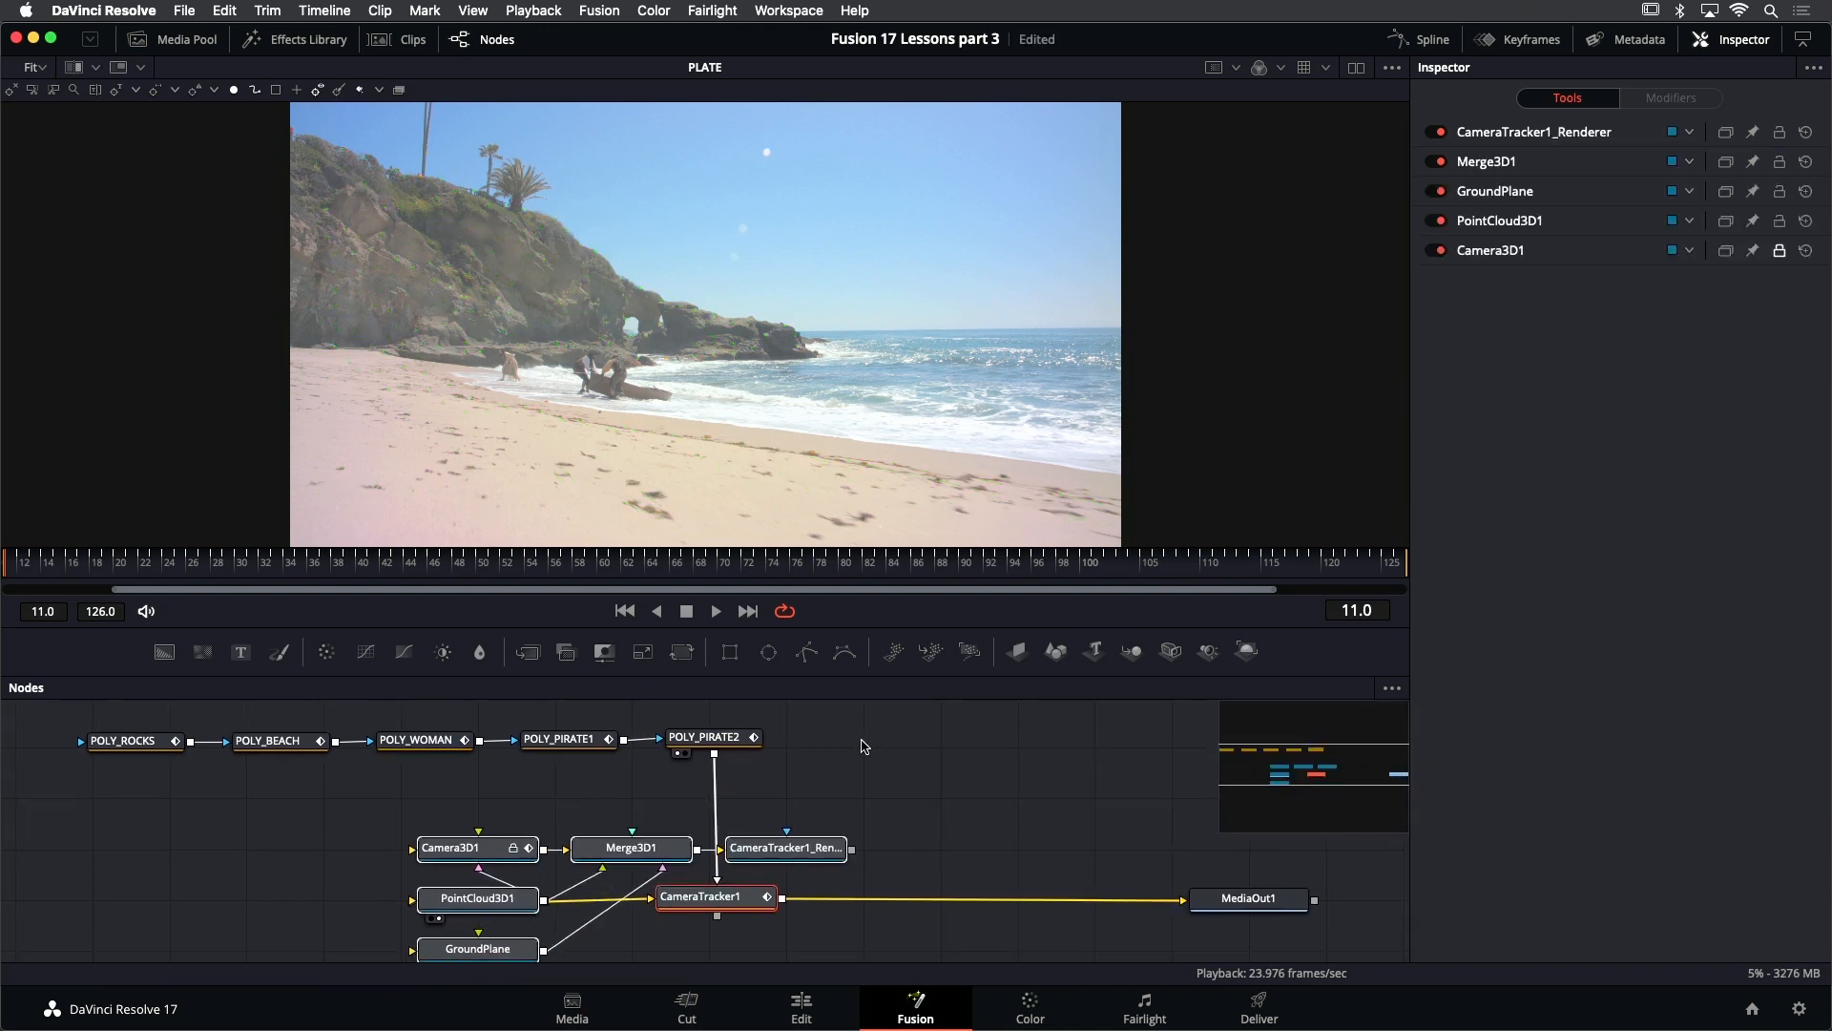
drag(939, 789, 908, 698)
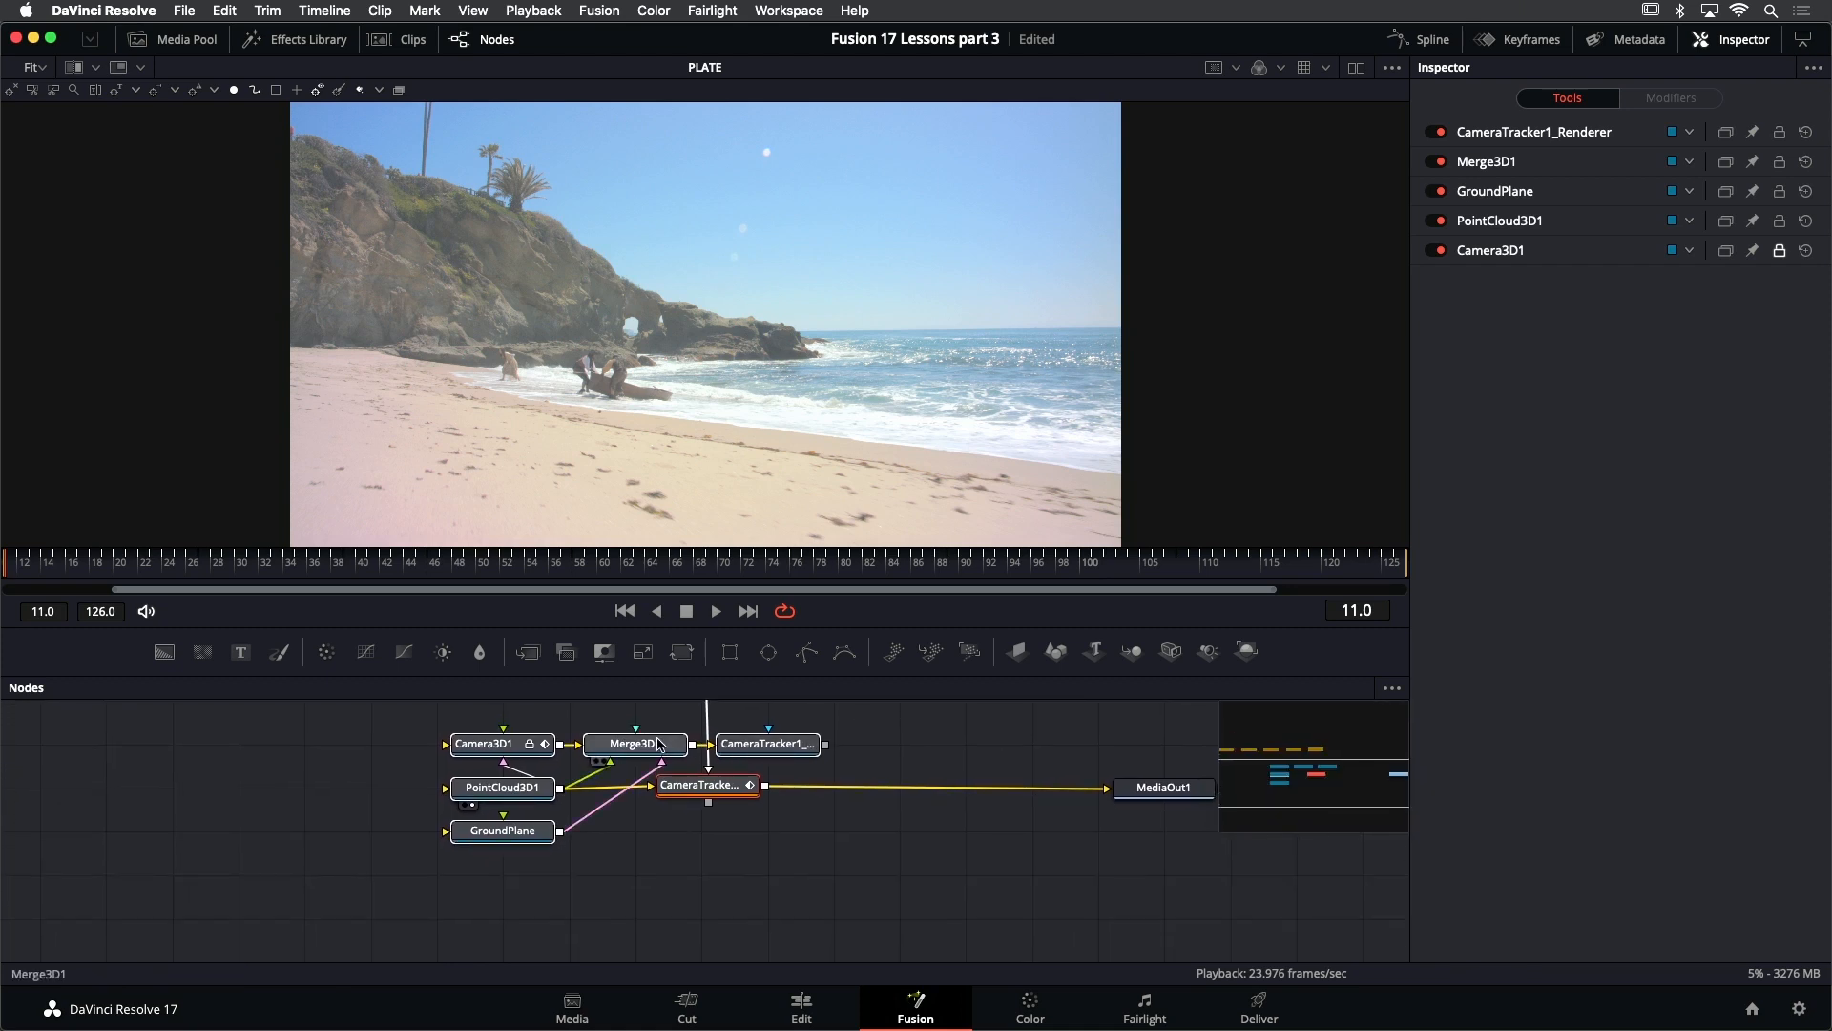
drag(658, 743, 705, 788)
scroll(685, 738, down, 3)
drag(673, 773, 721, 770)
click(773, 846)
scroll(647, 764, up, 5)
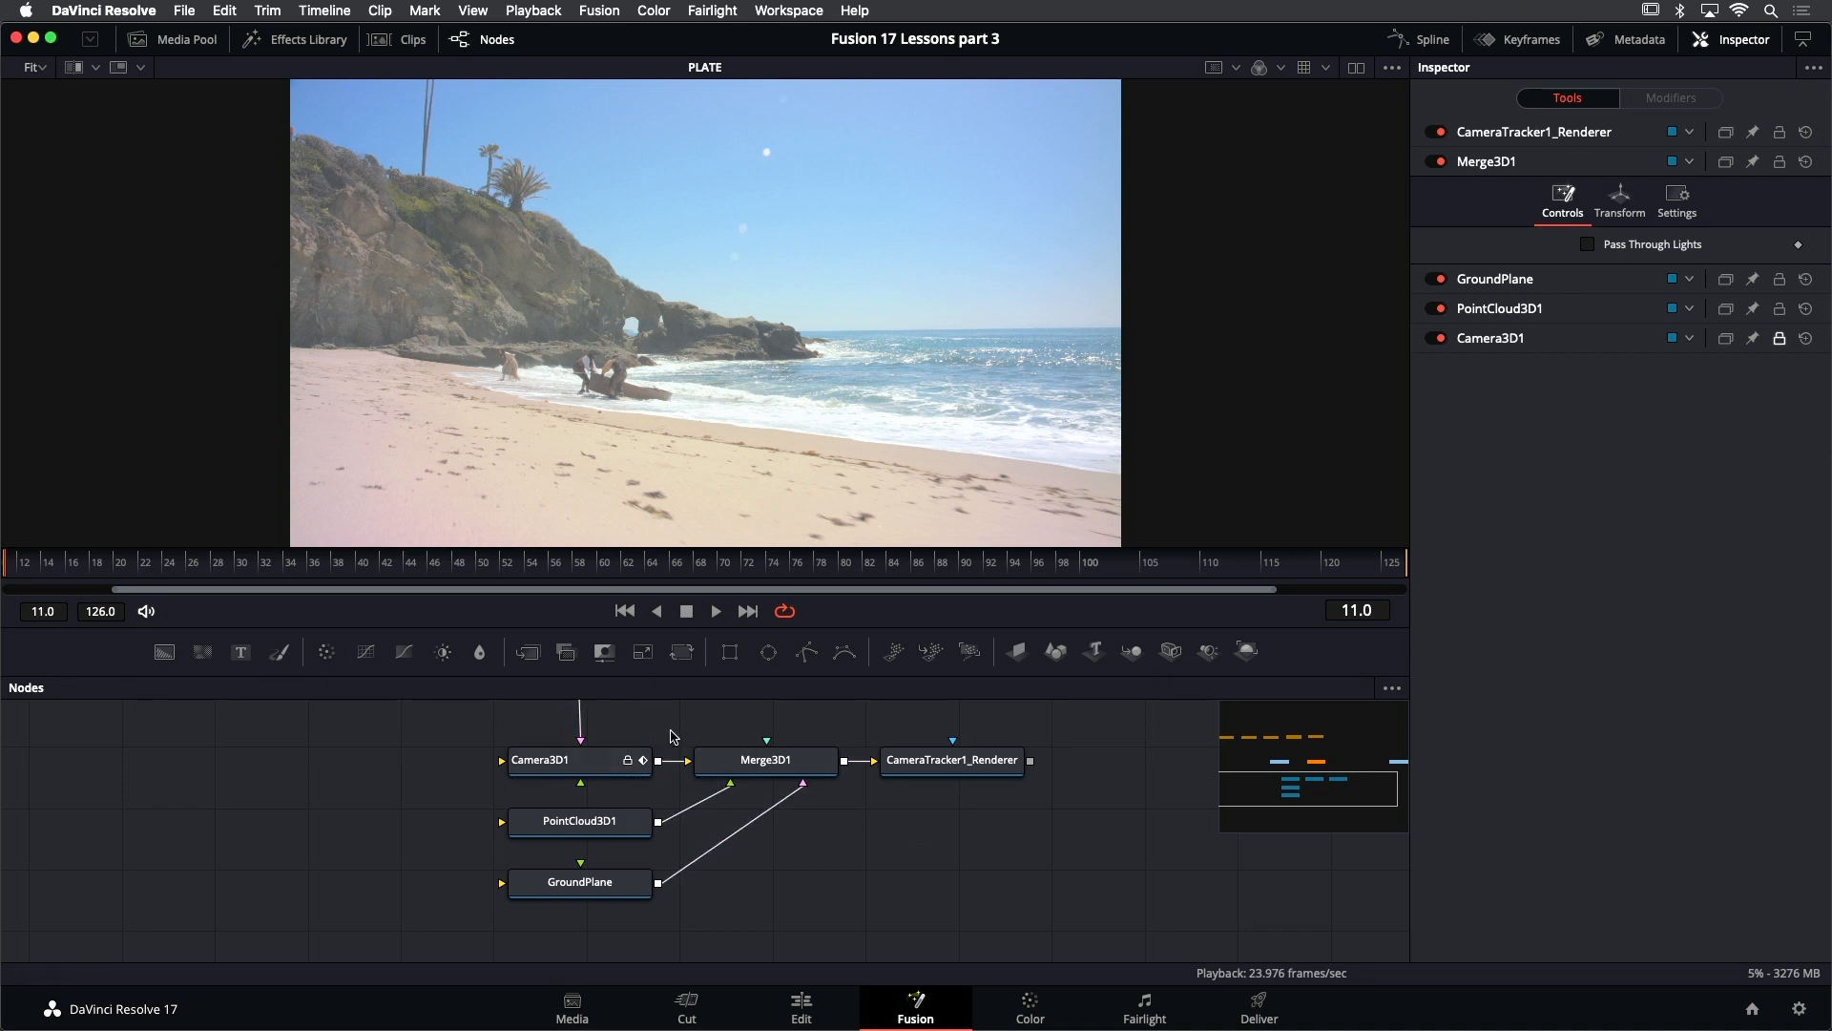
- Inspect the settings of the exported Camera3D1, PointCloud3D1, GroundPlane and CameraTracker1_Renderer nodes
click(609, 765)
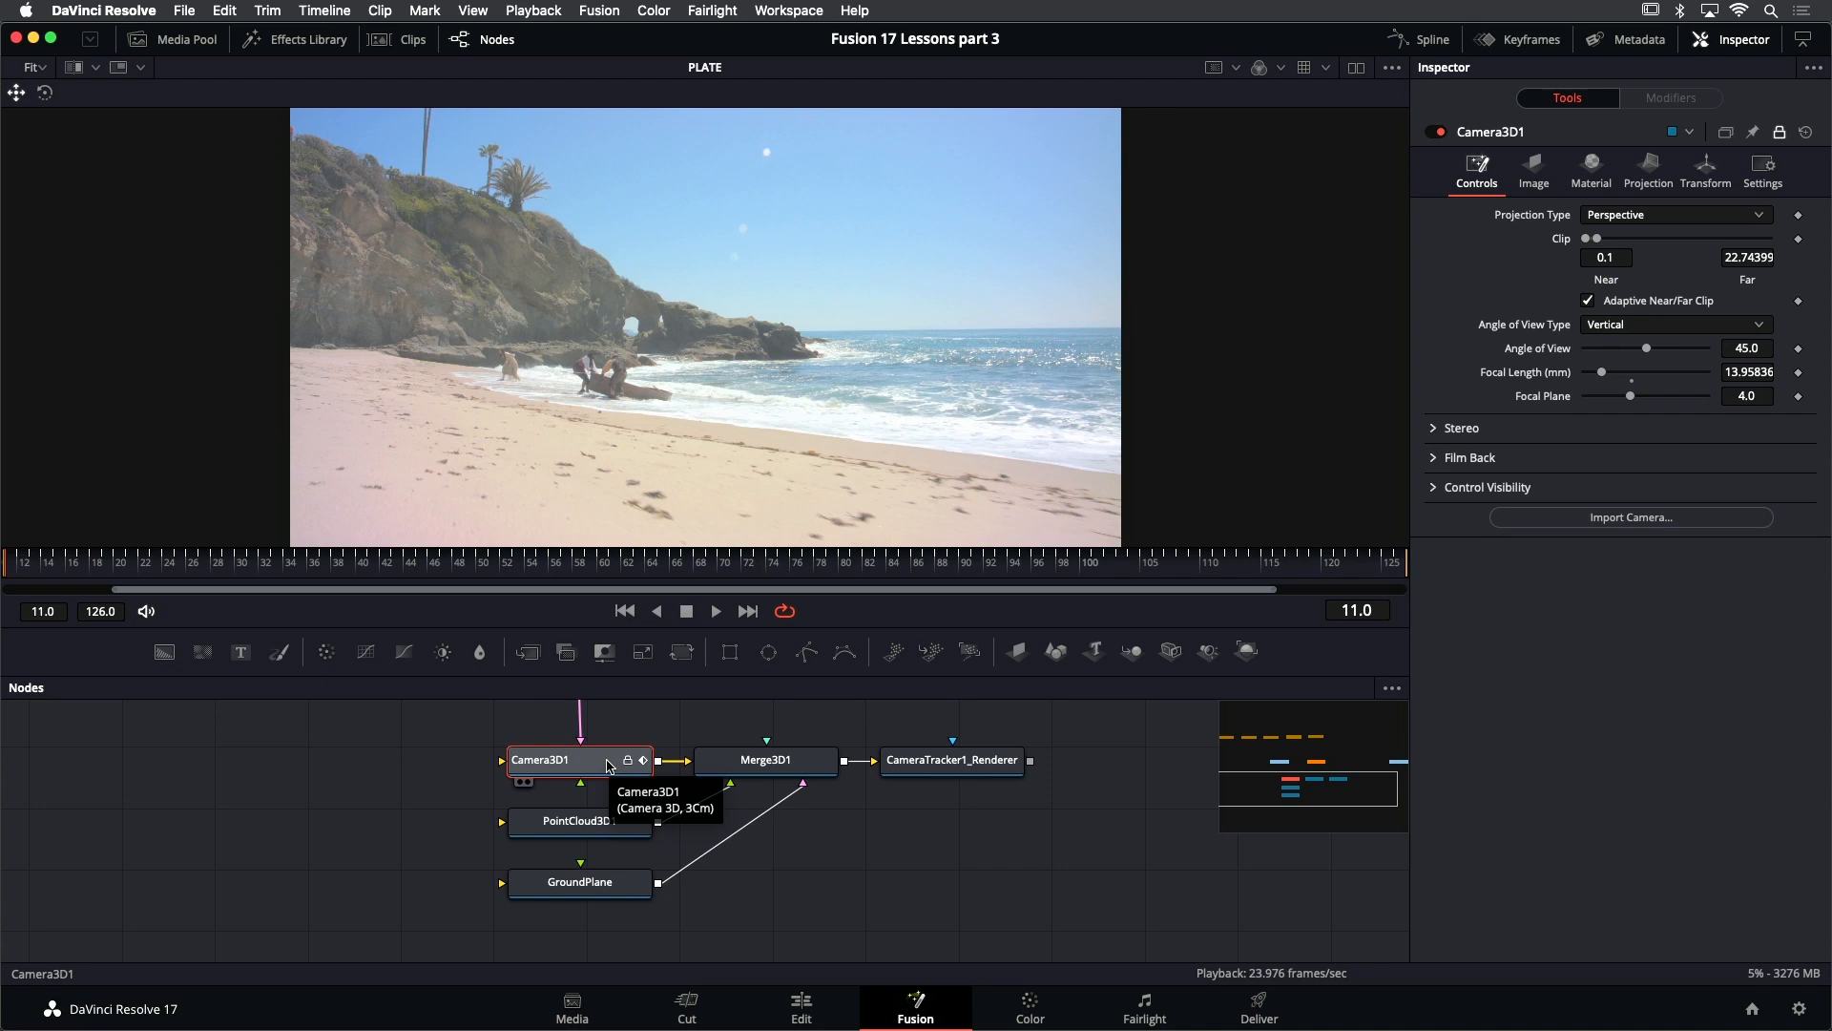
click(593, 829)
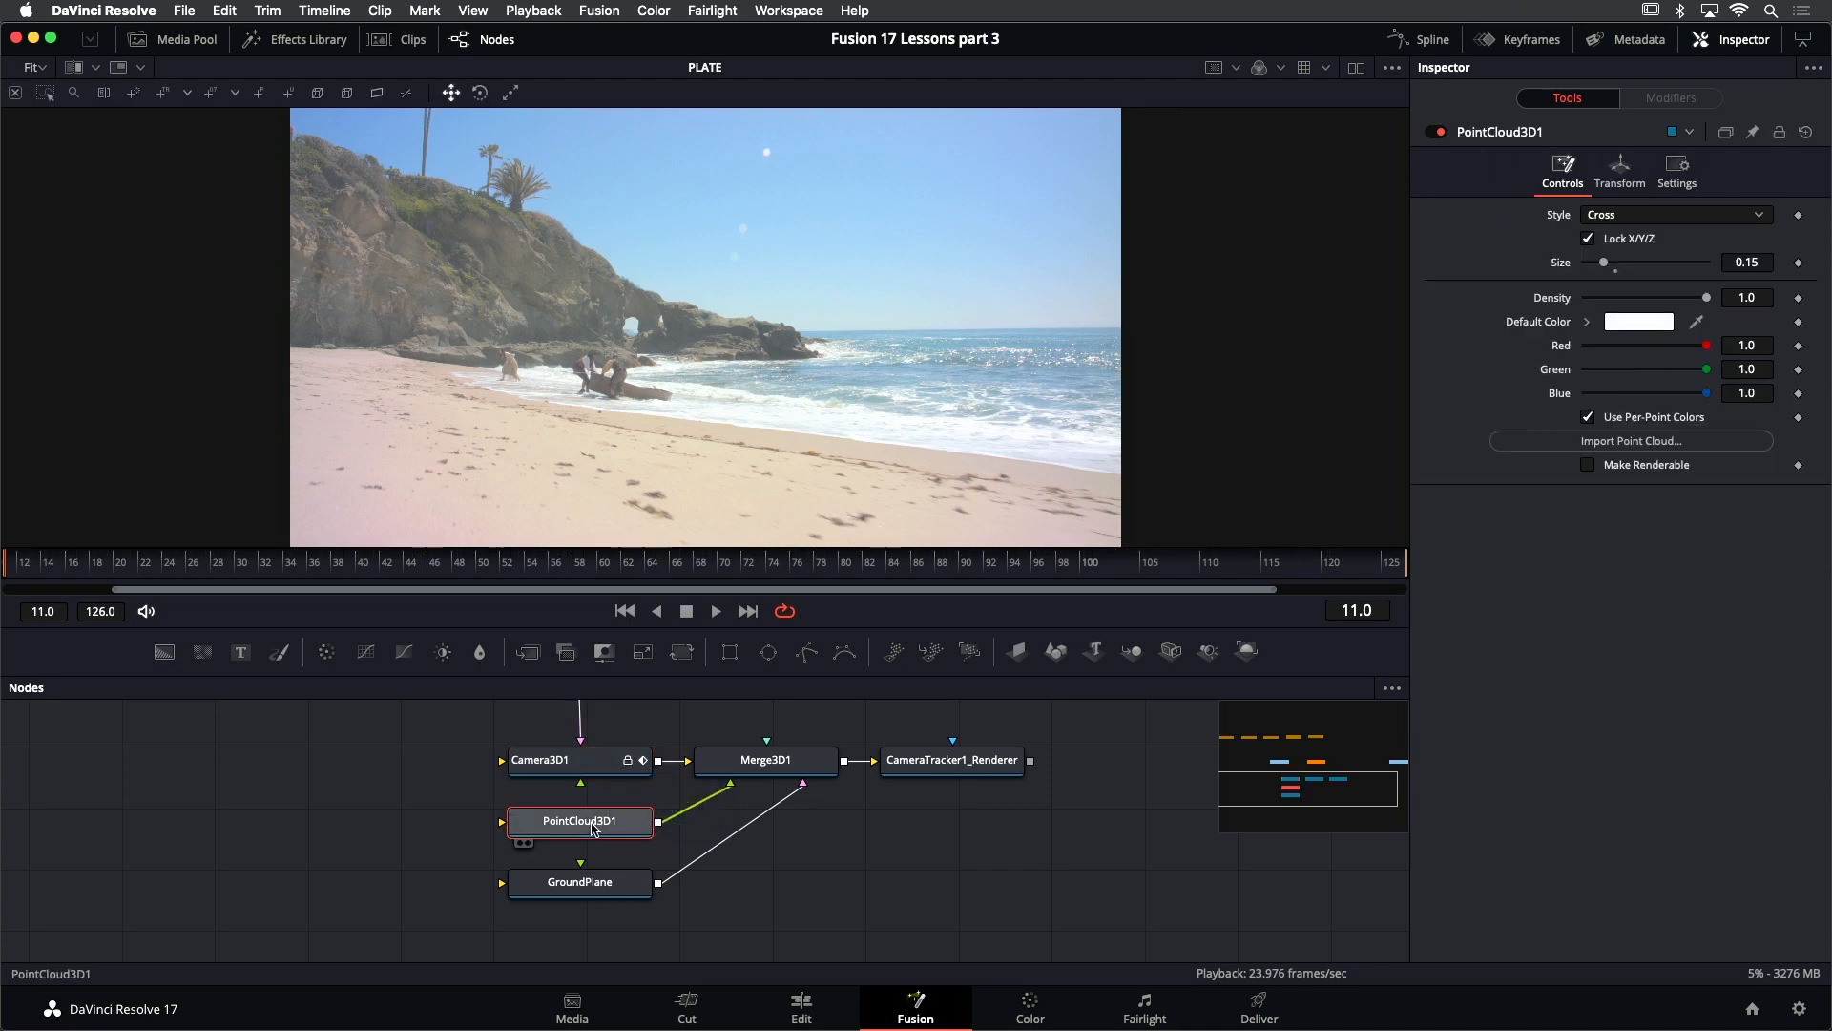
click(579, 890)
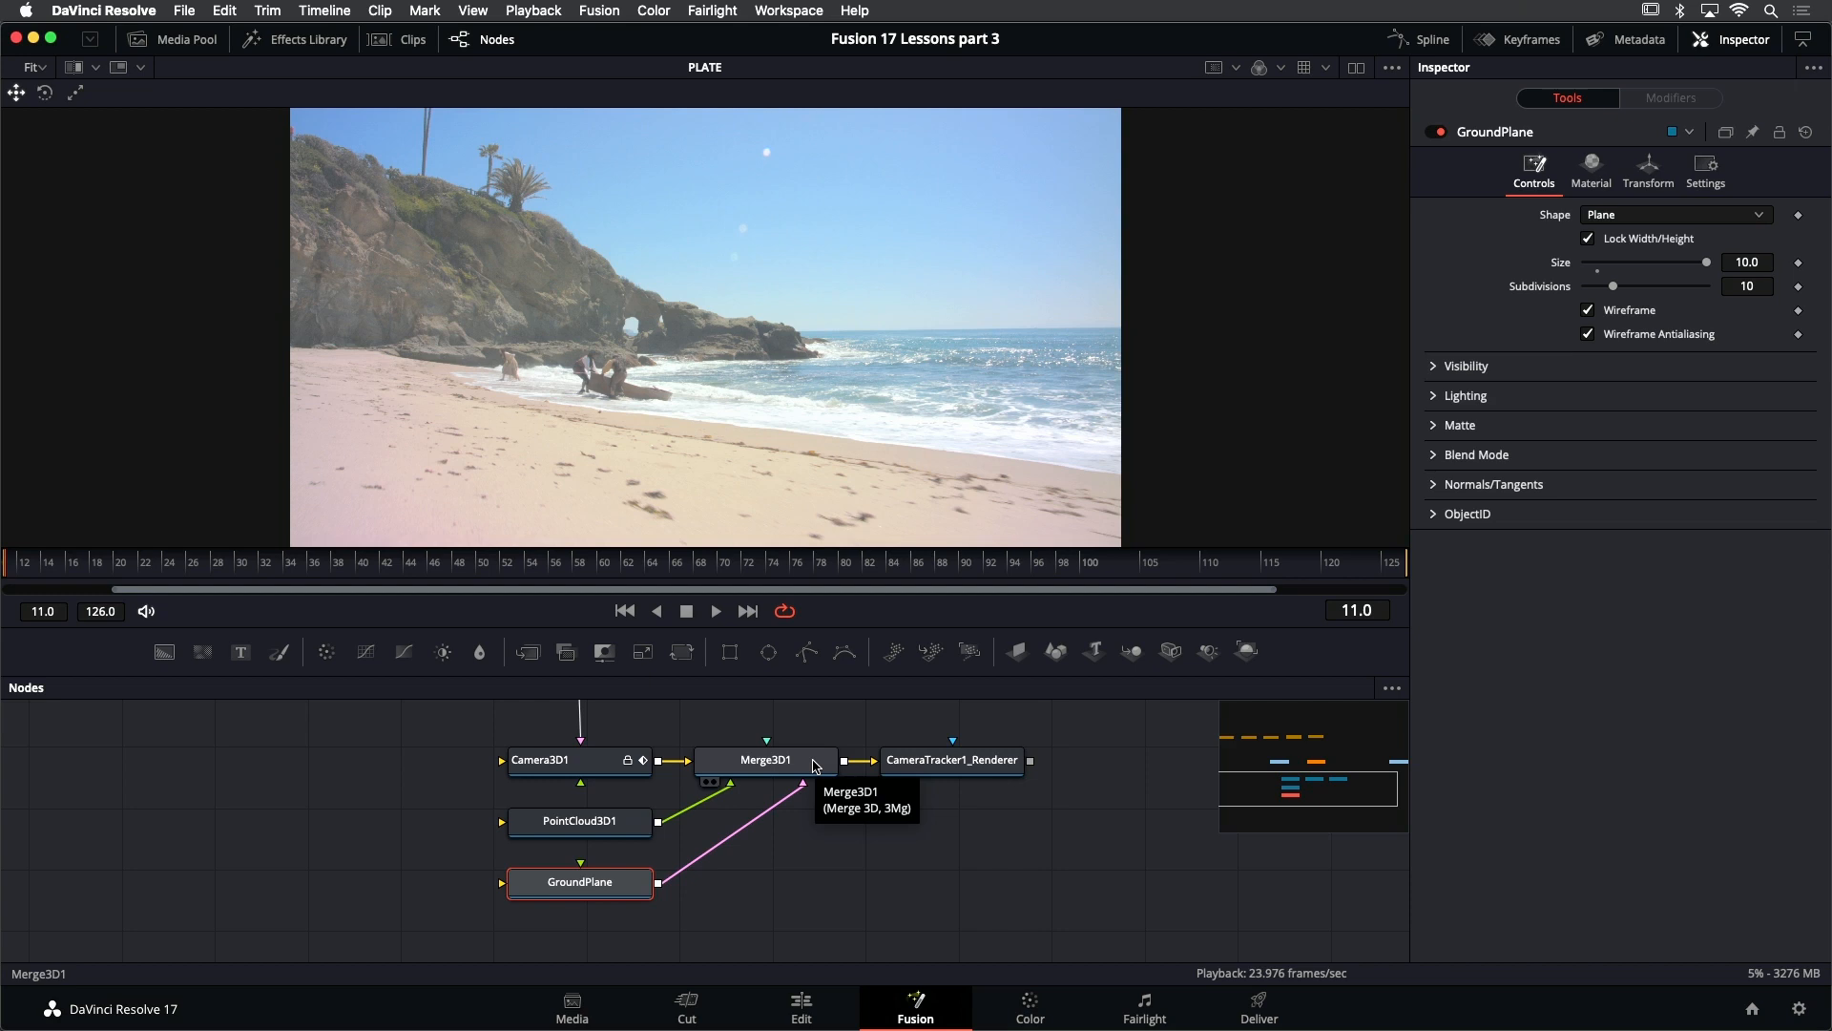
click(964, 771)
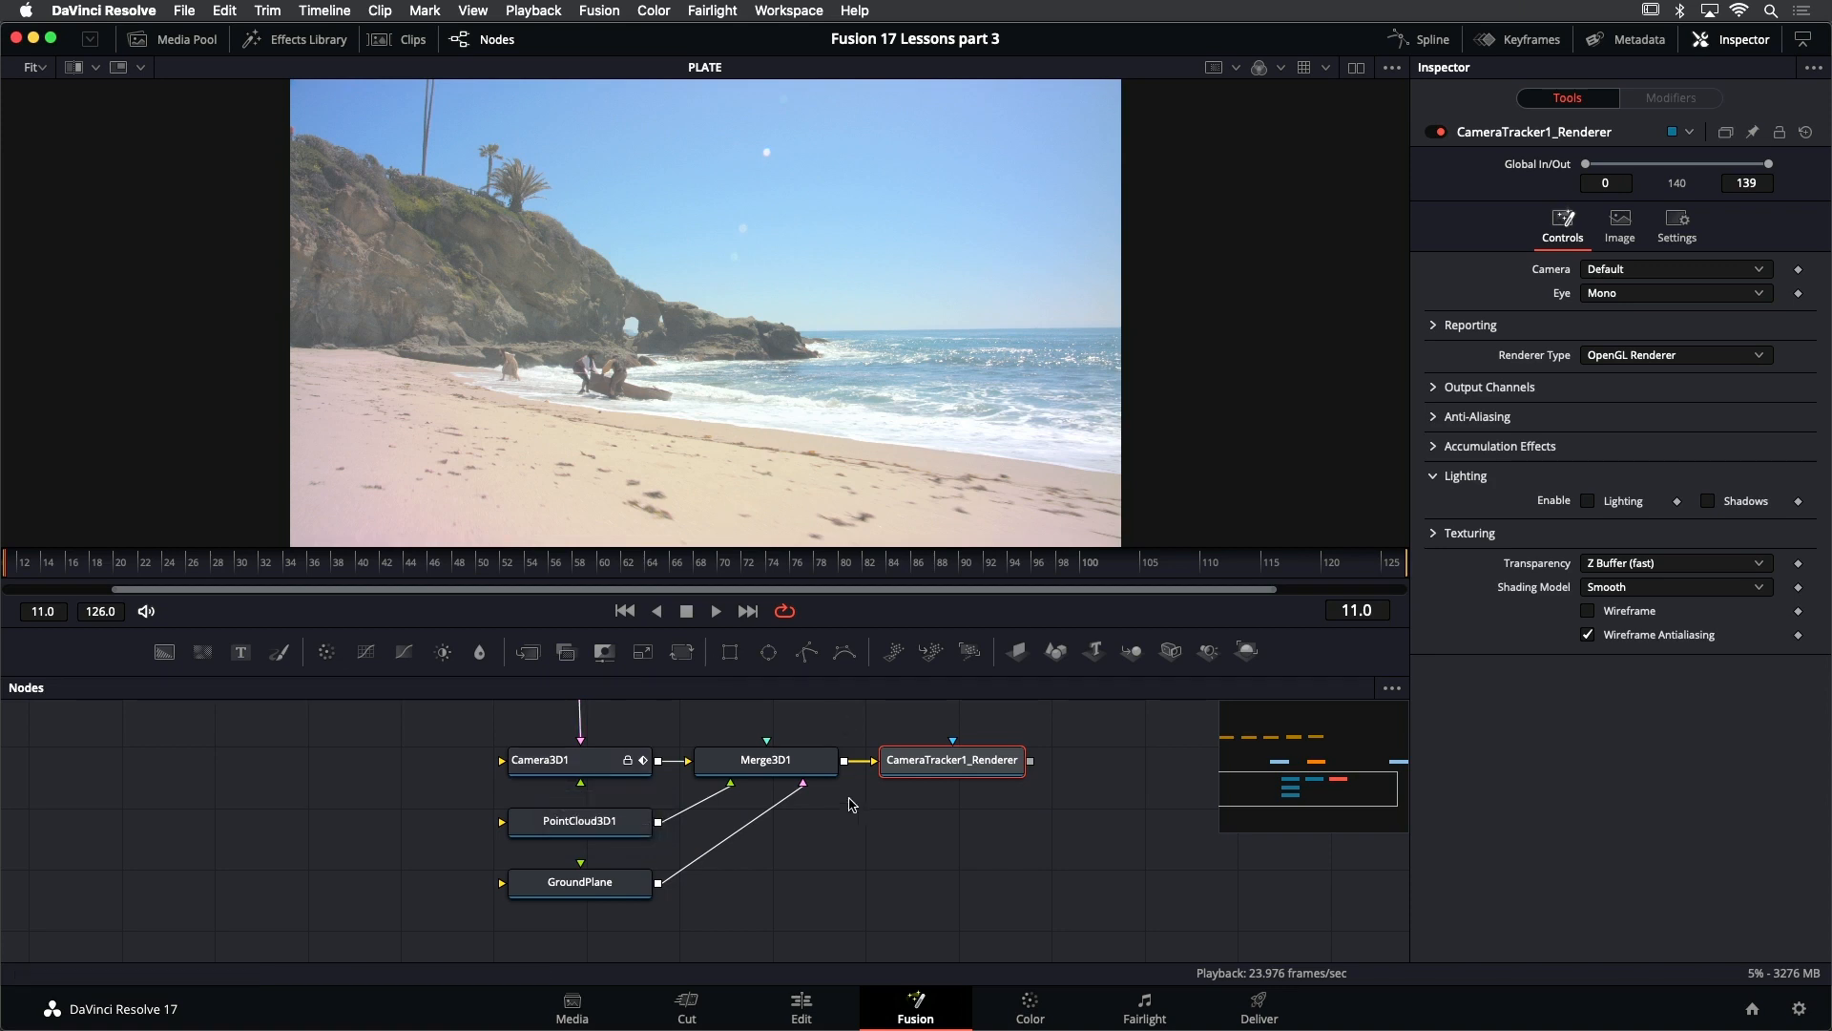
- Show Merge3D1 in the viewer and examine the camera, point cloud and ground plane from several angles
click(794, 766)
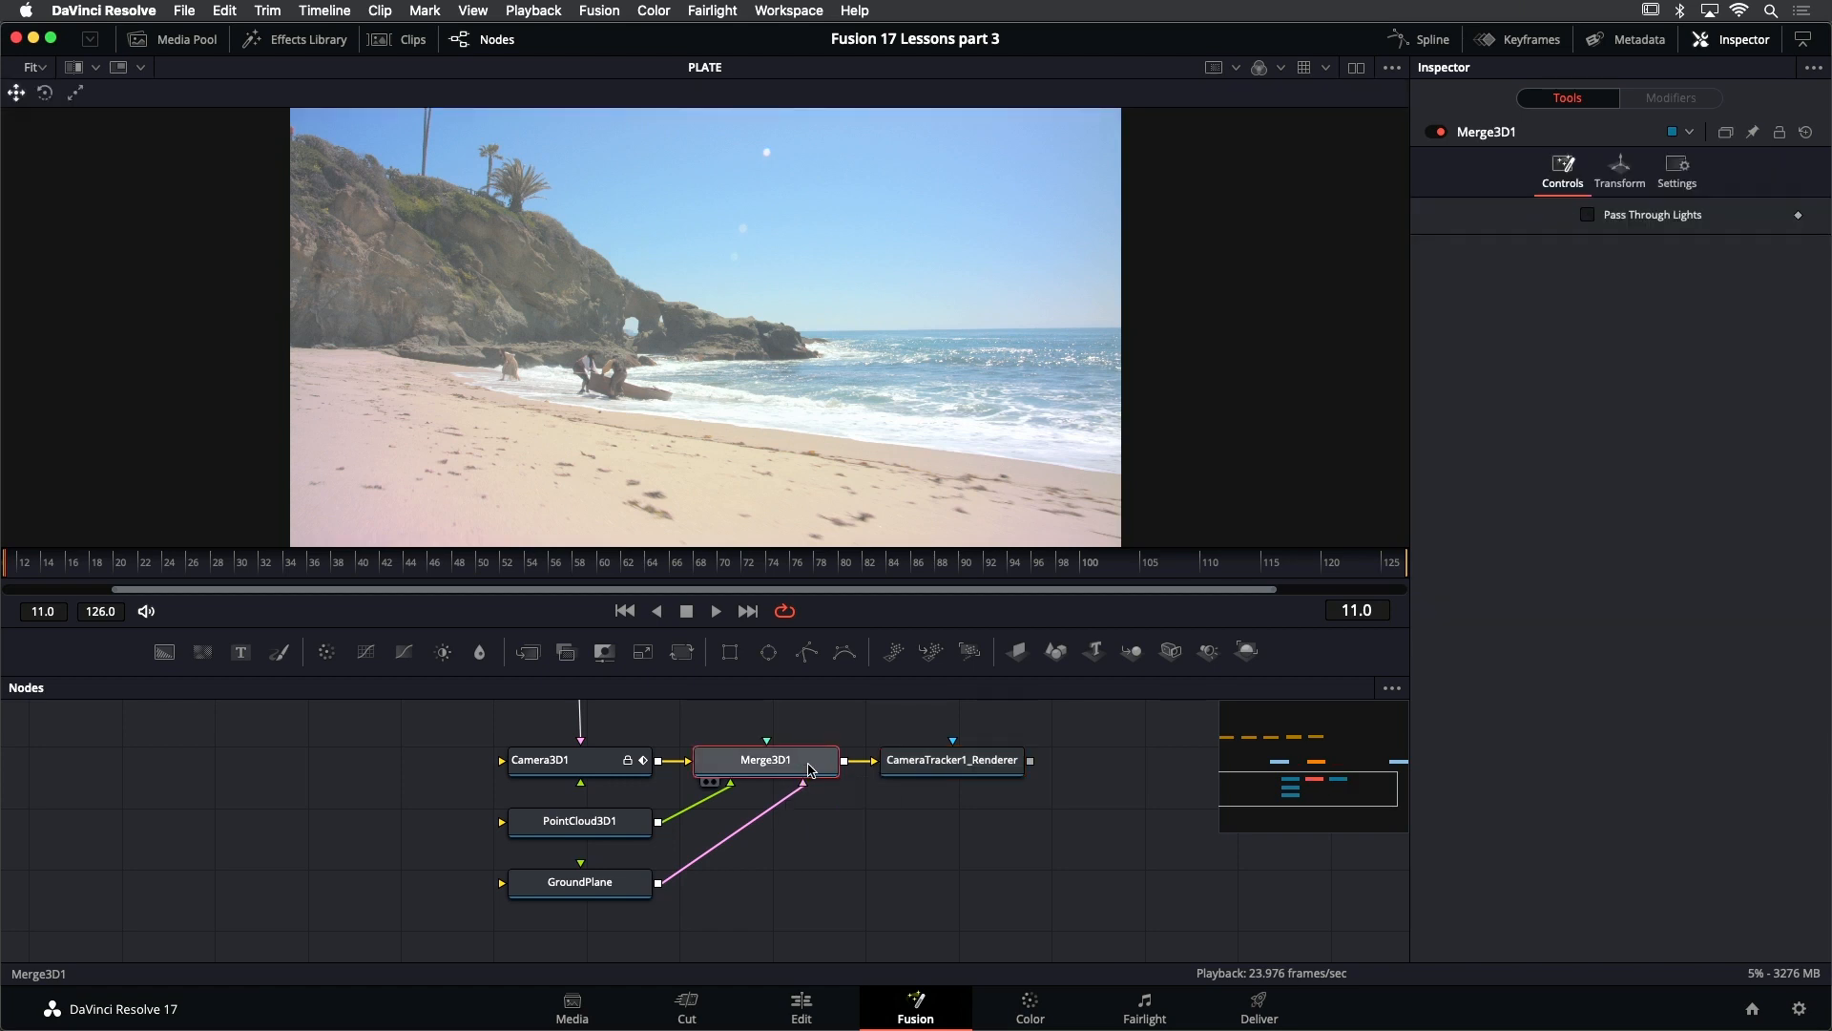
key(1)
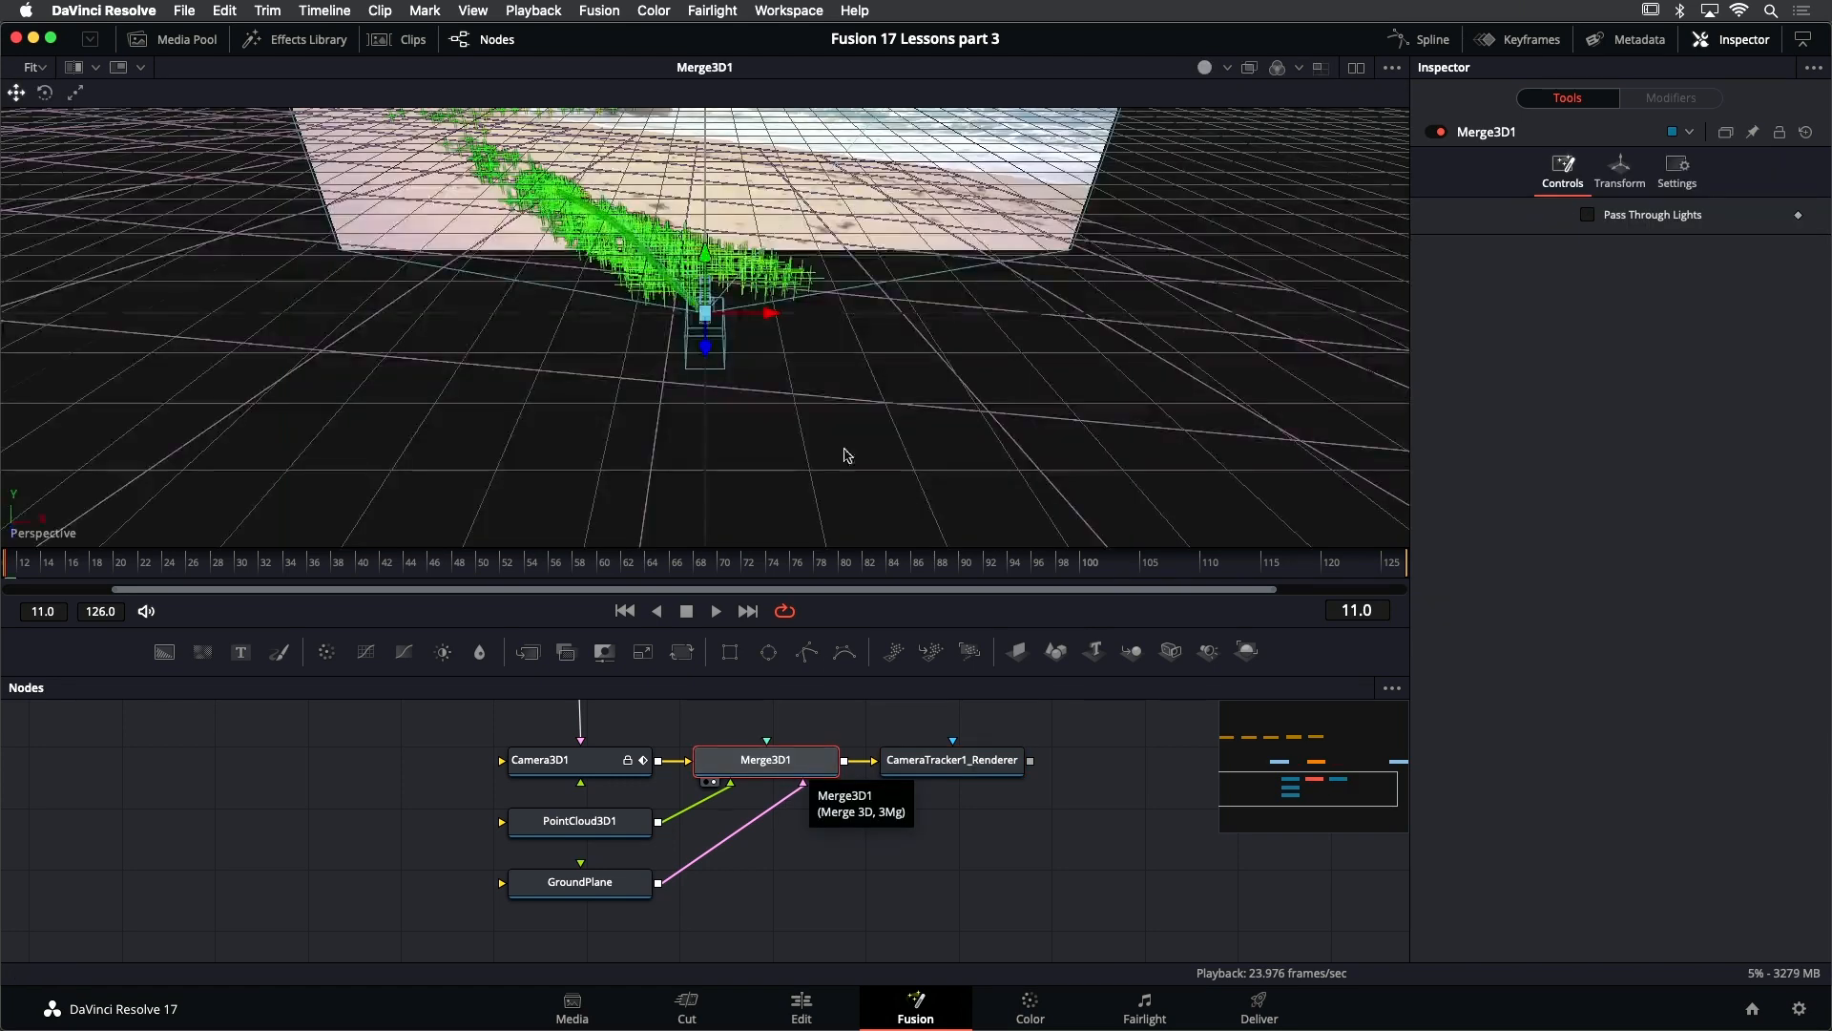
scroll(801, 397, down, 10)
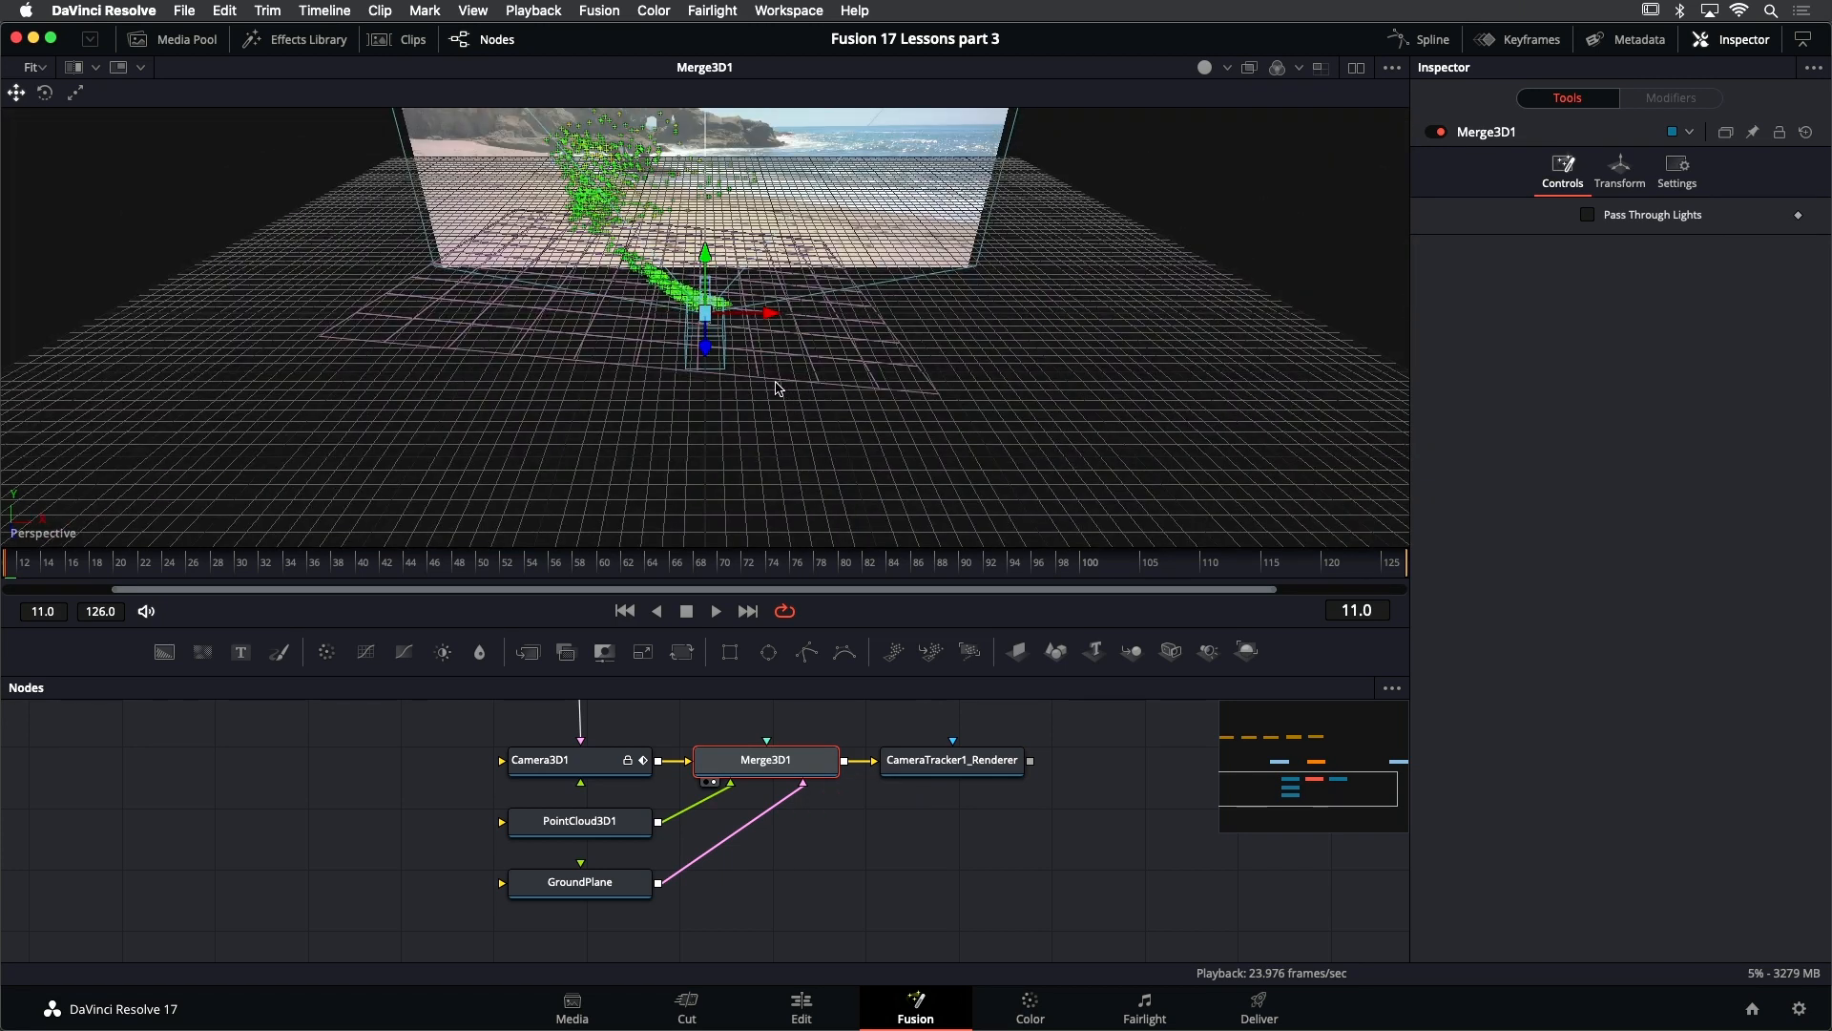
drag(760, 390, 784, 316)
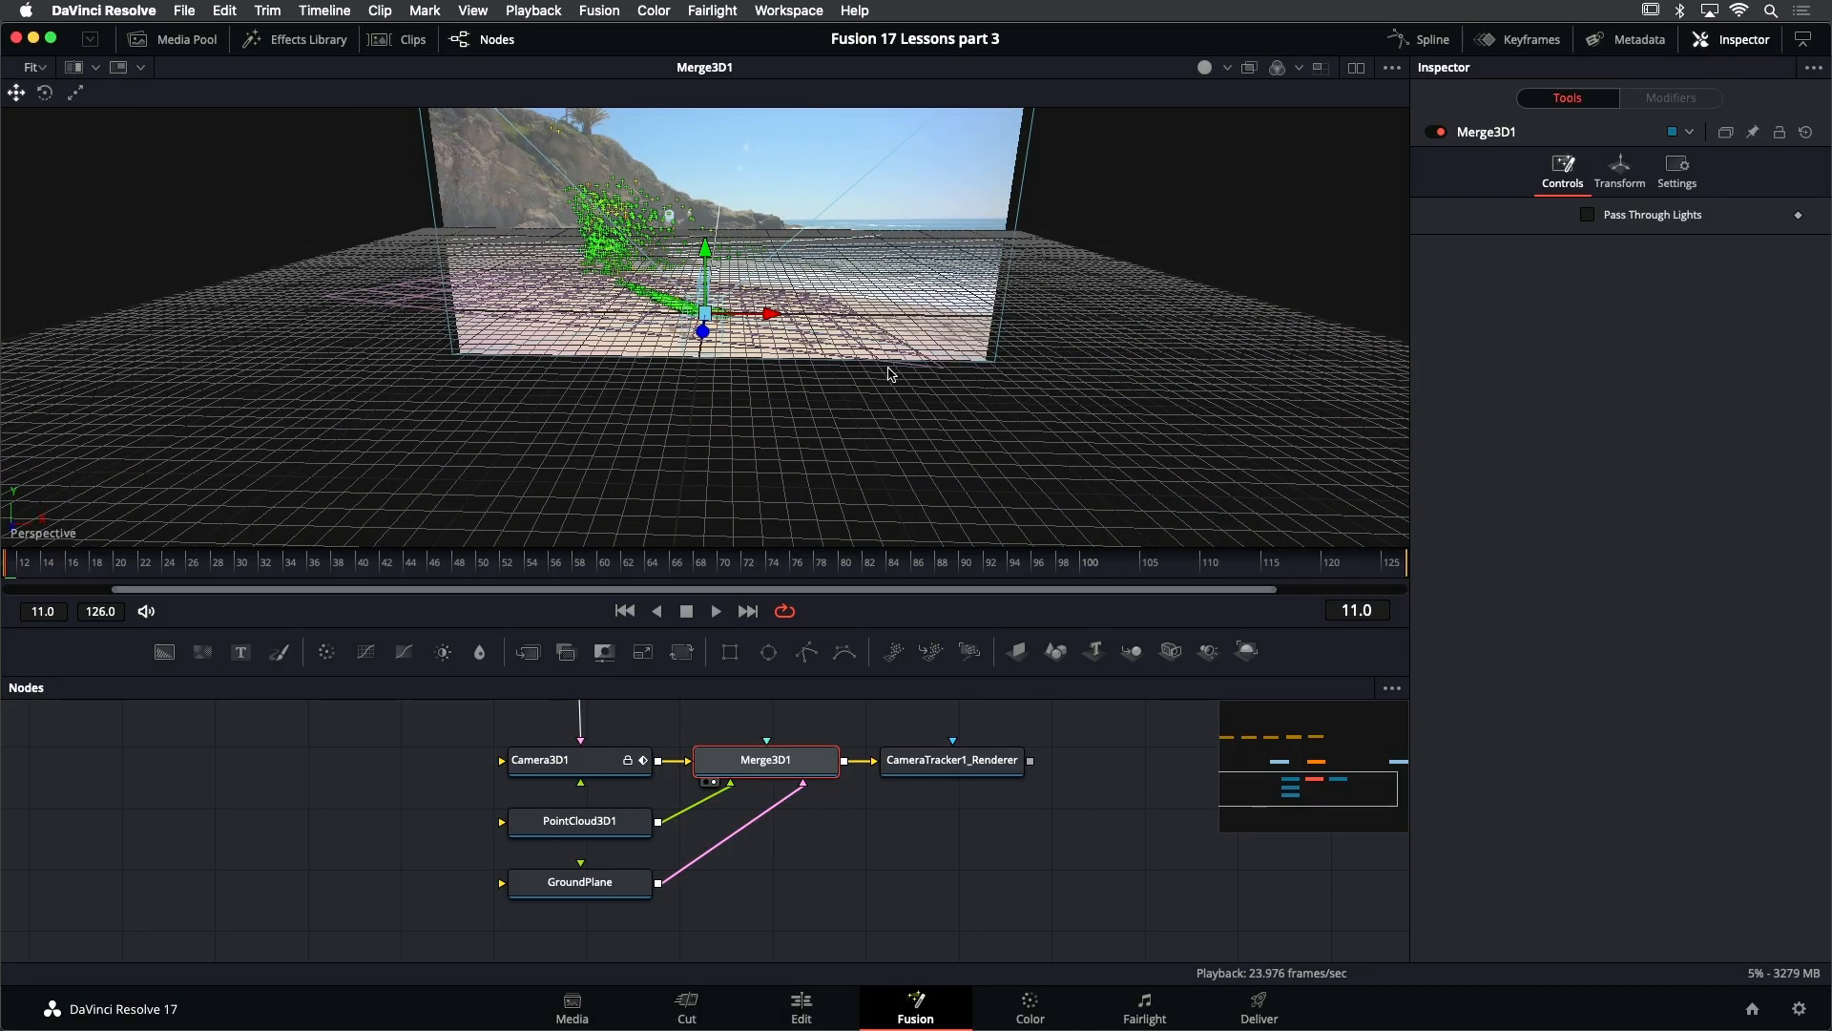
drag(889, 373, 792, 341)
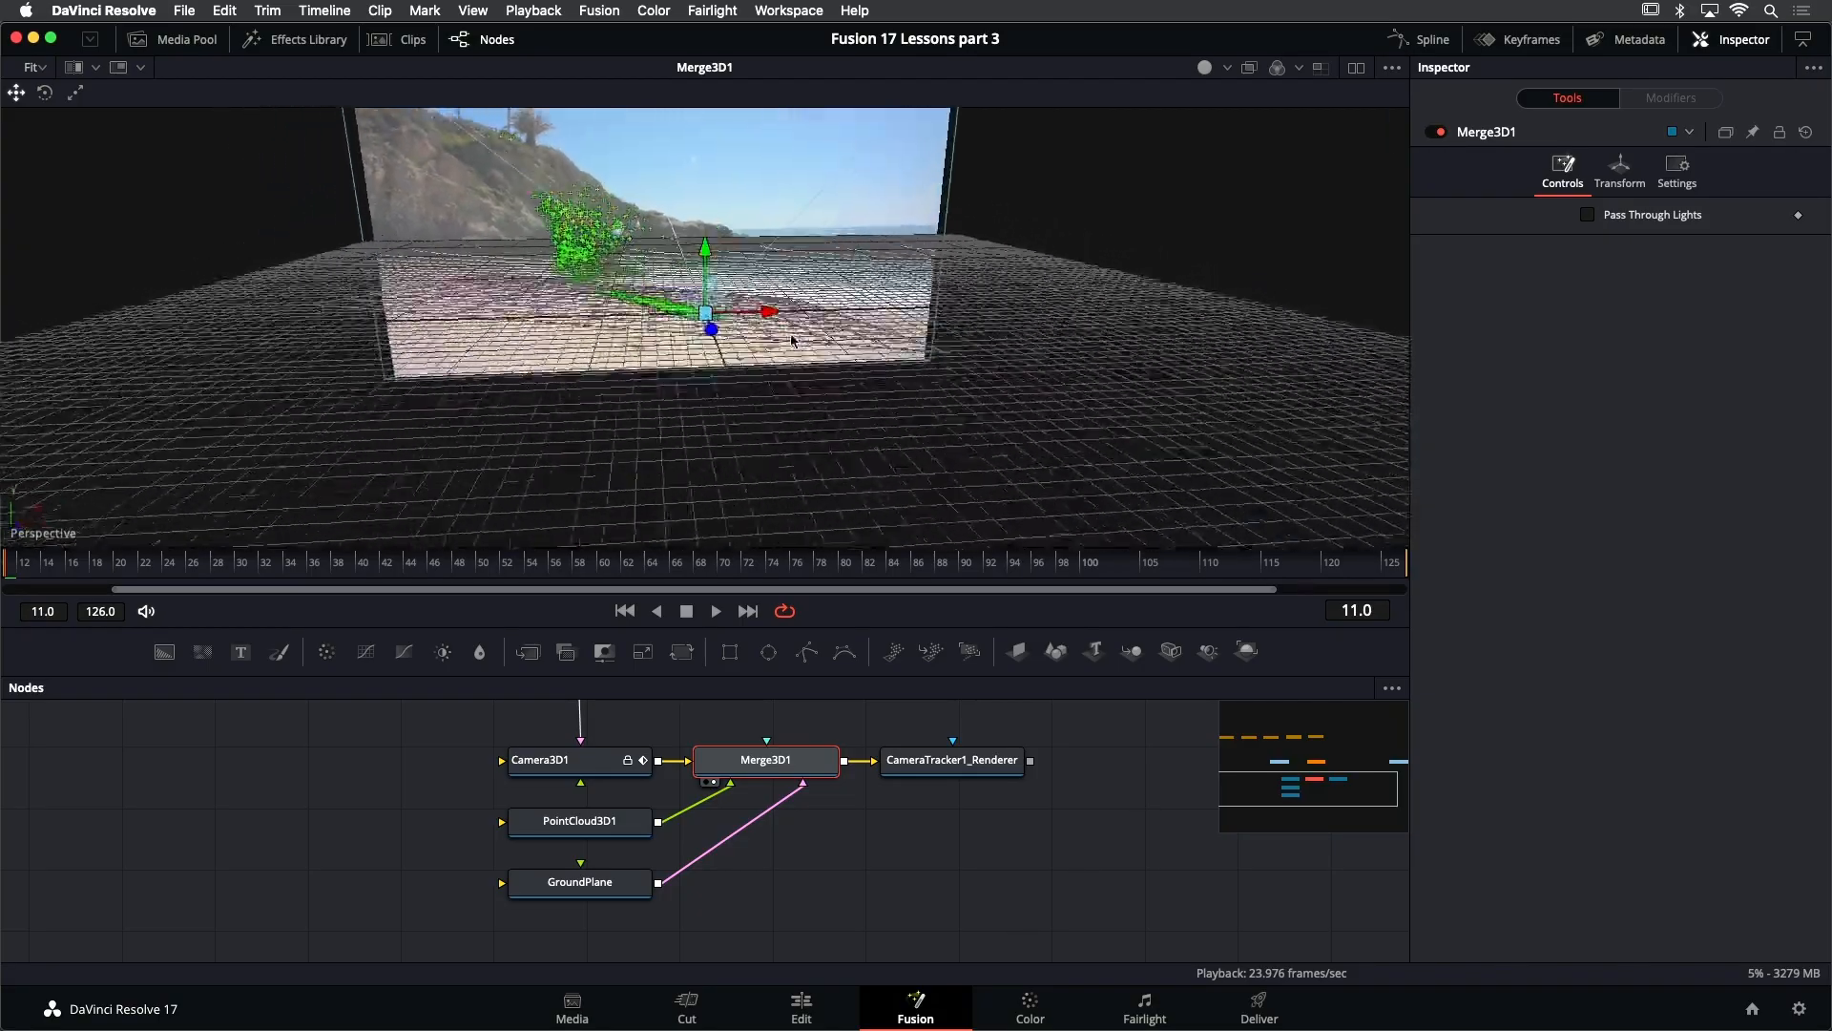
drag(781, 411, 749, 303)
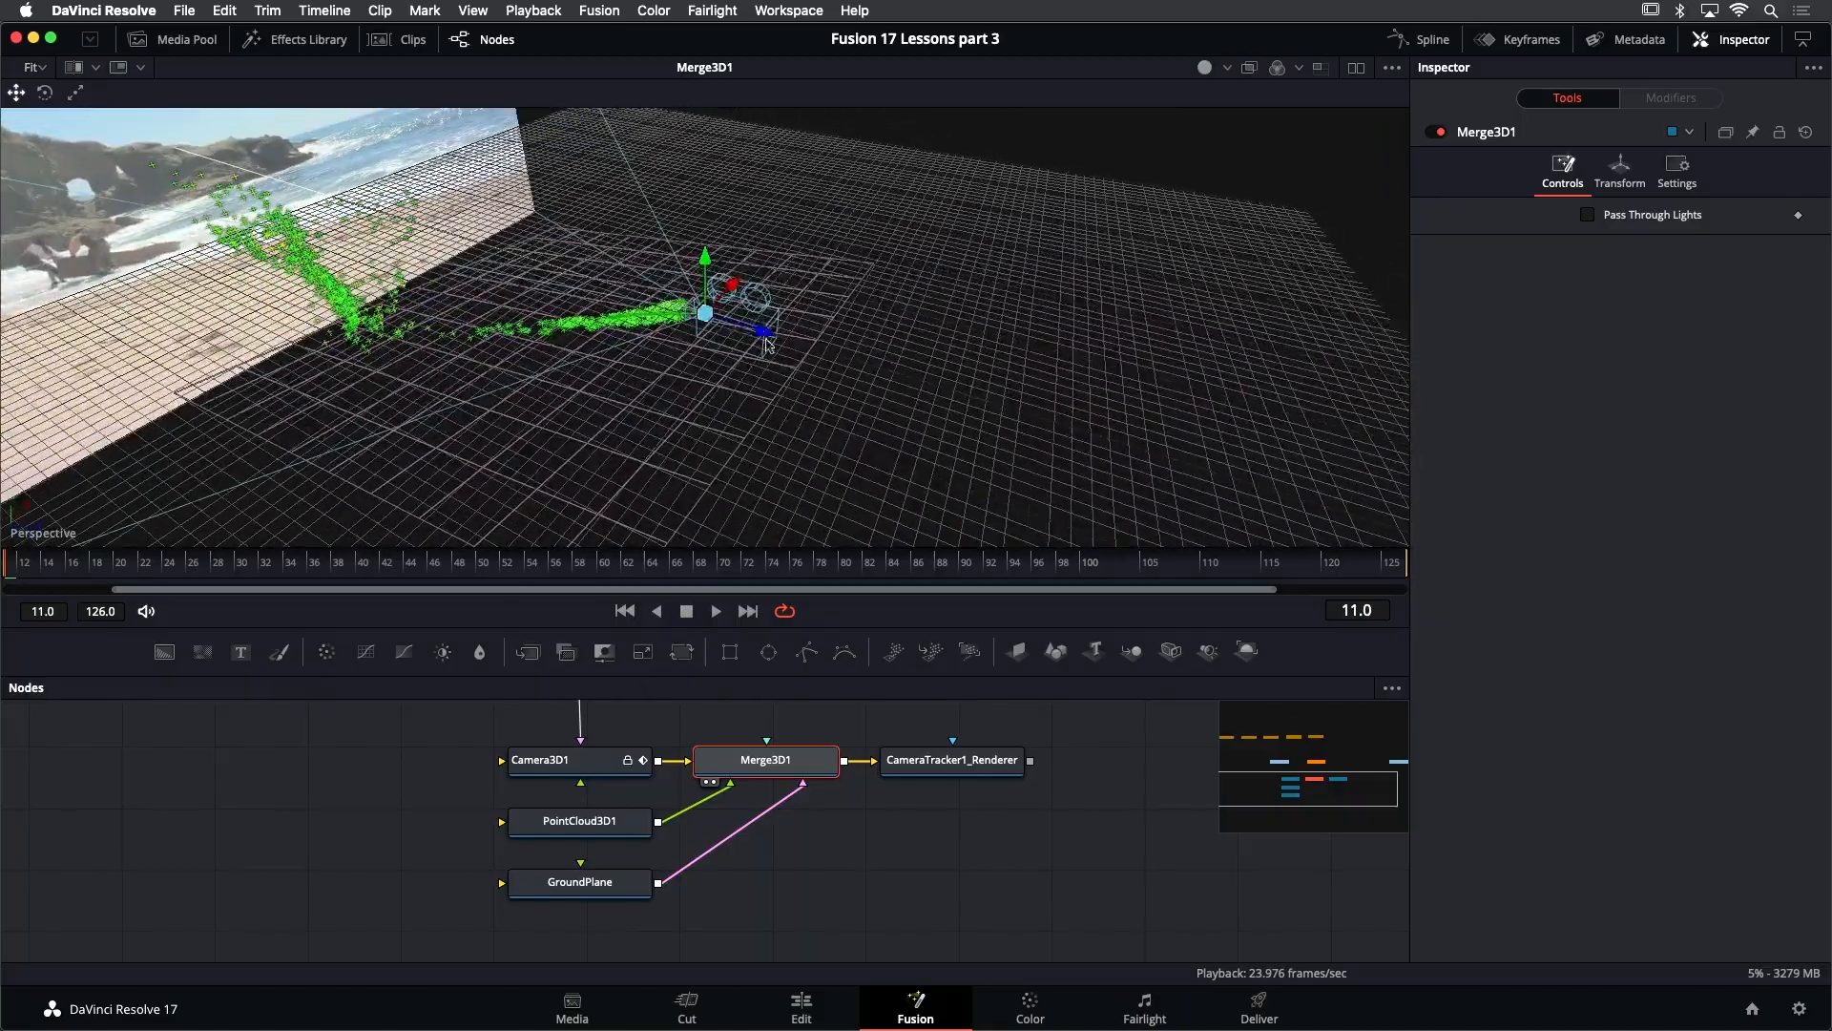
drag(838, 340, 637, 297)
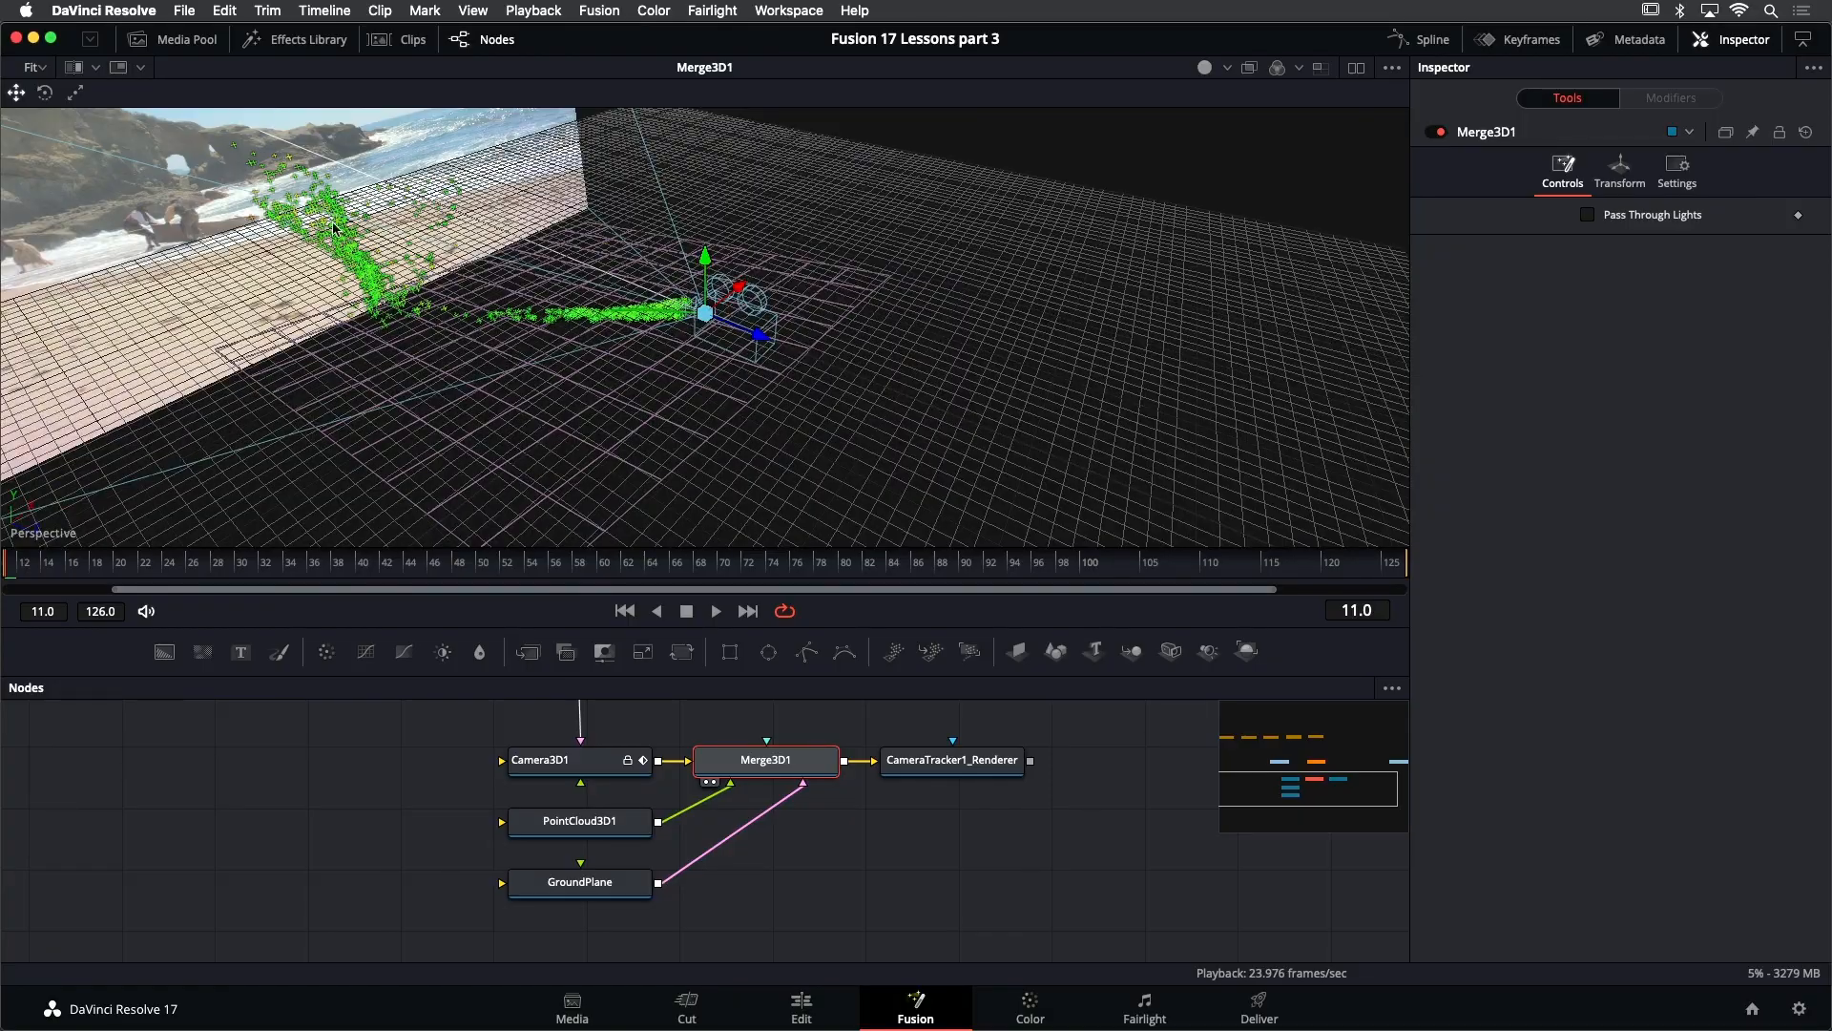
drag(611, 321, 829, 277)
- Play the 3D scene to check the solved camera's movement against the point cloud, and stop playback
key(space)
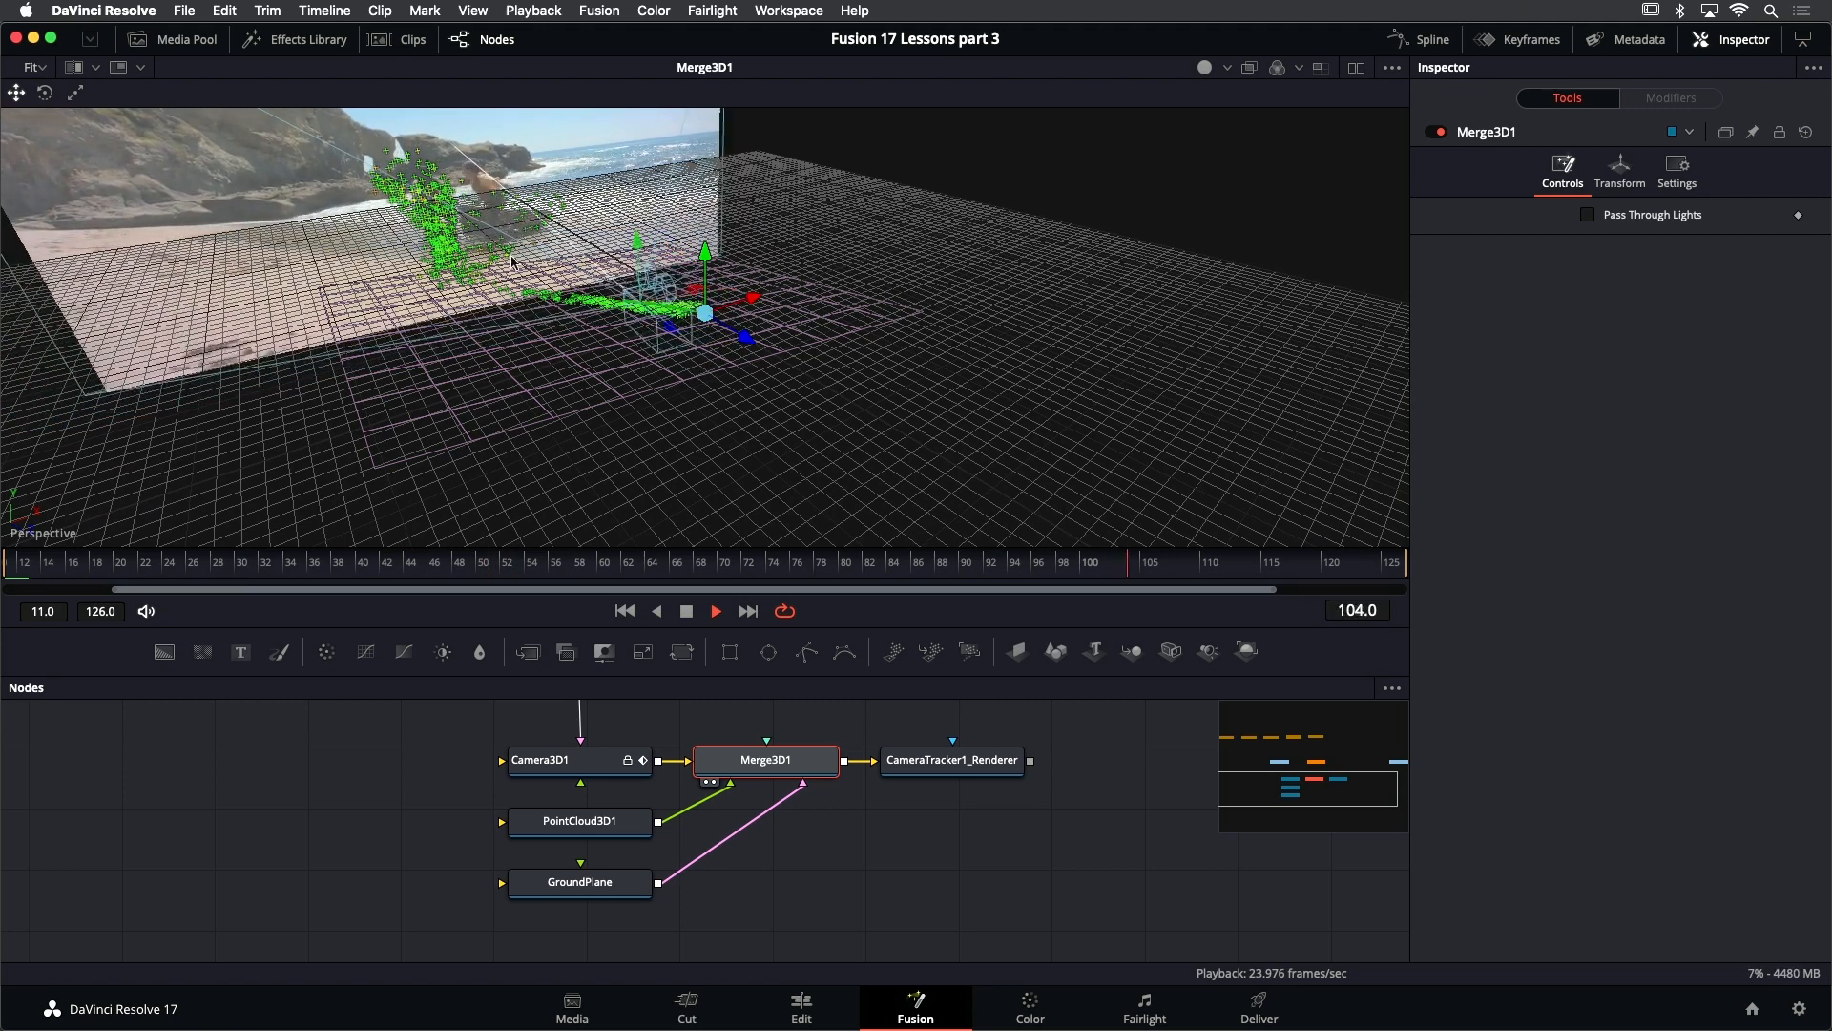
mouse_move(451, 227)
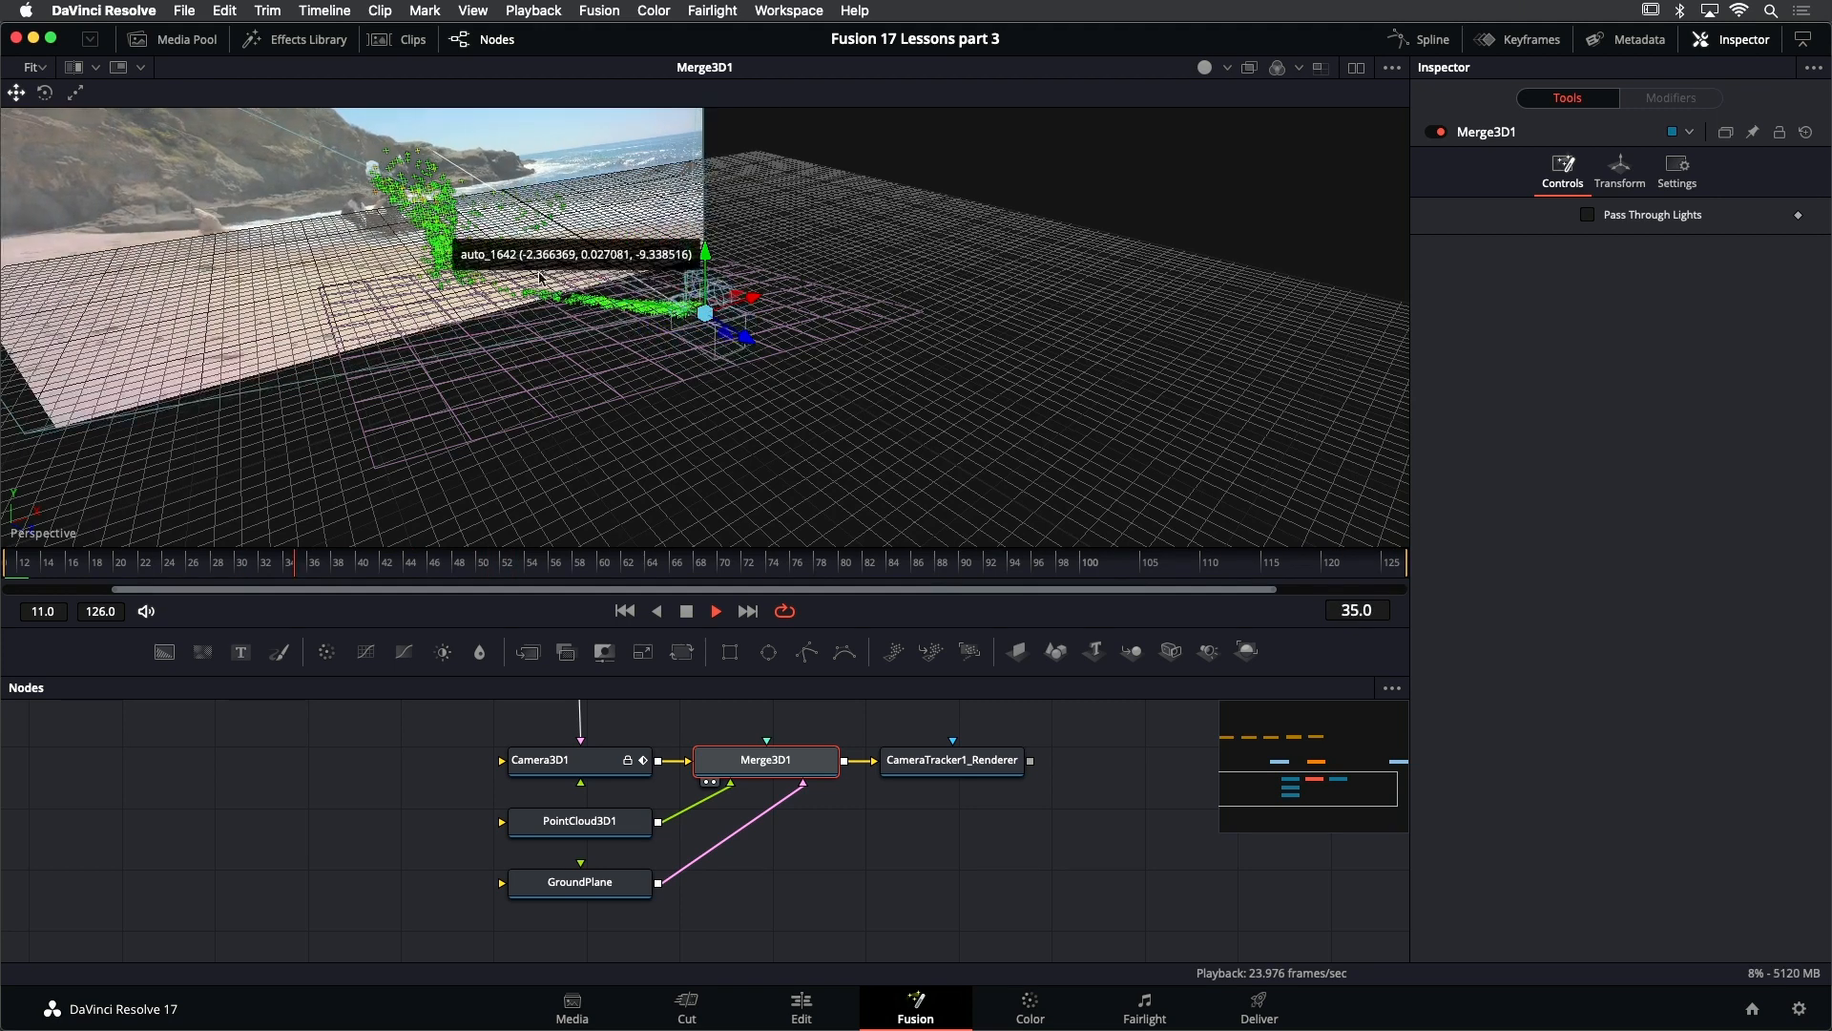
click(686, 612)
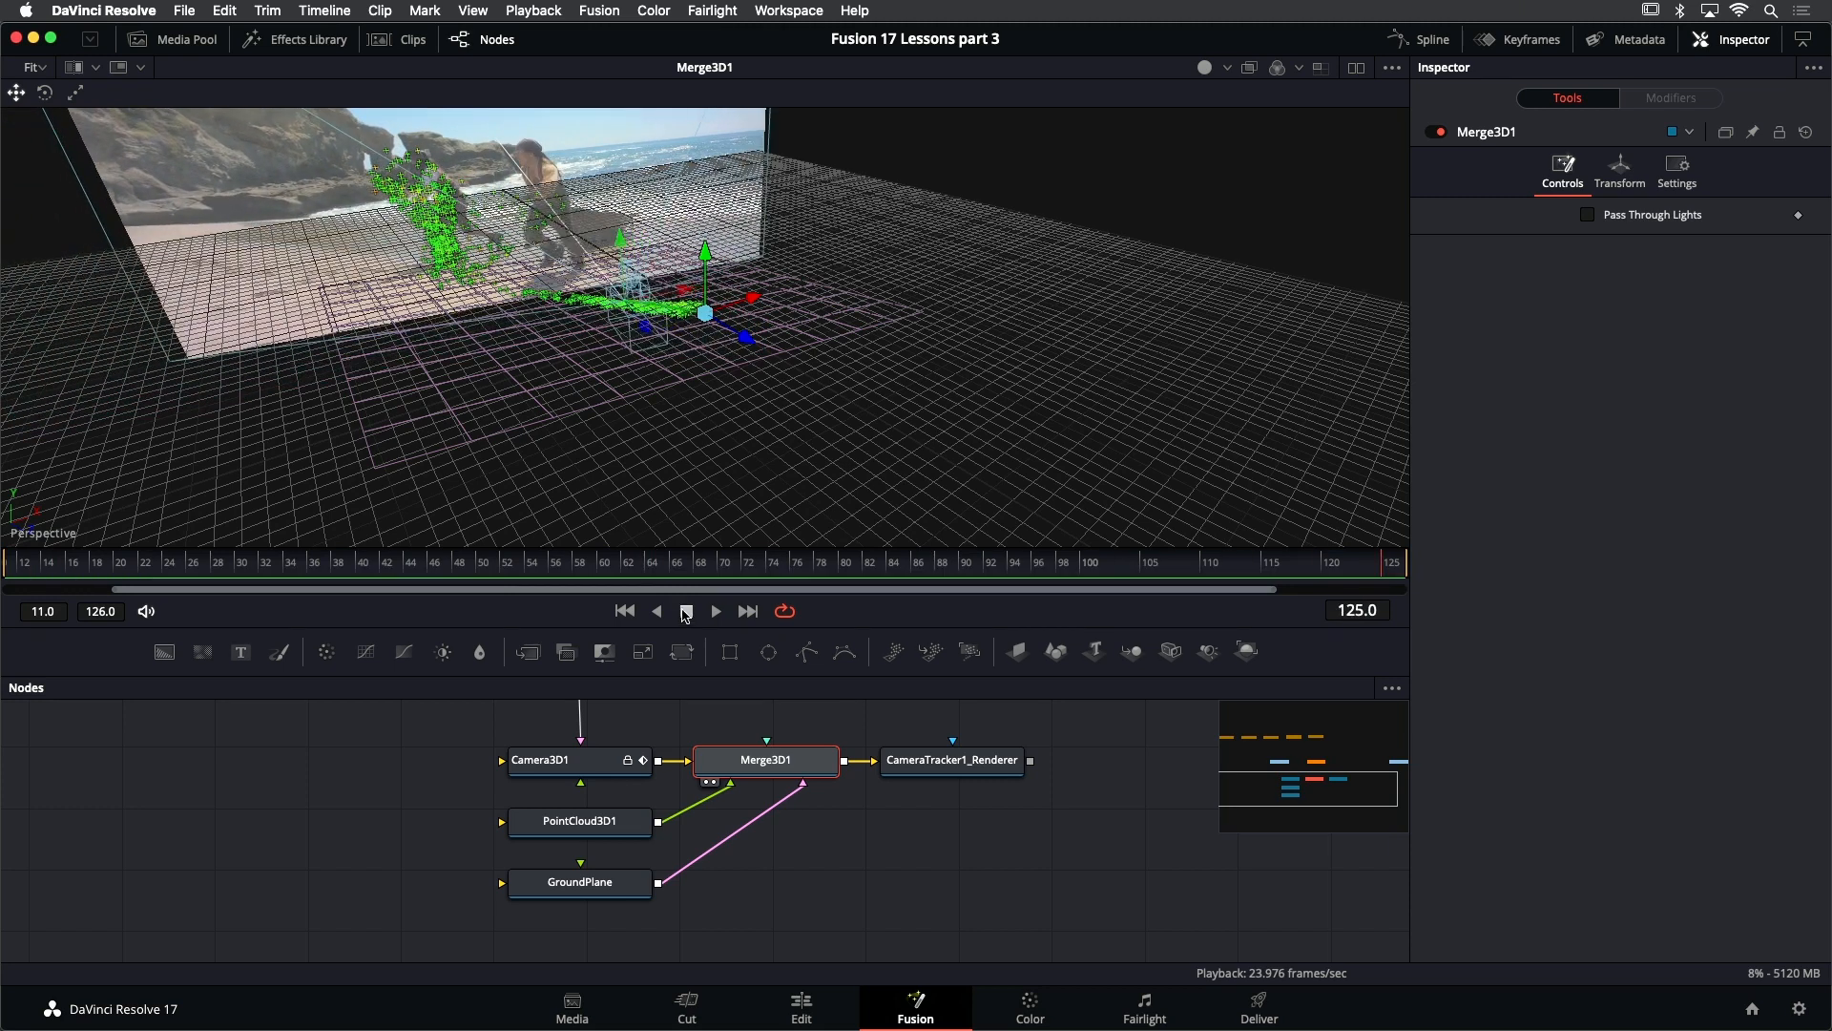
- Return to frame 11 and show the PLATE node in the viewer
click(624, 611)
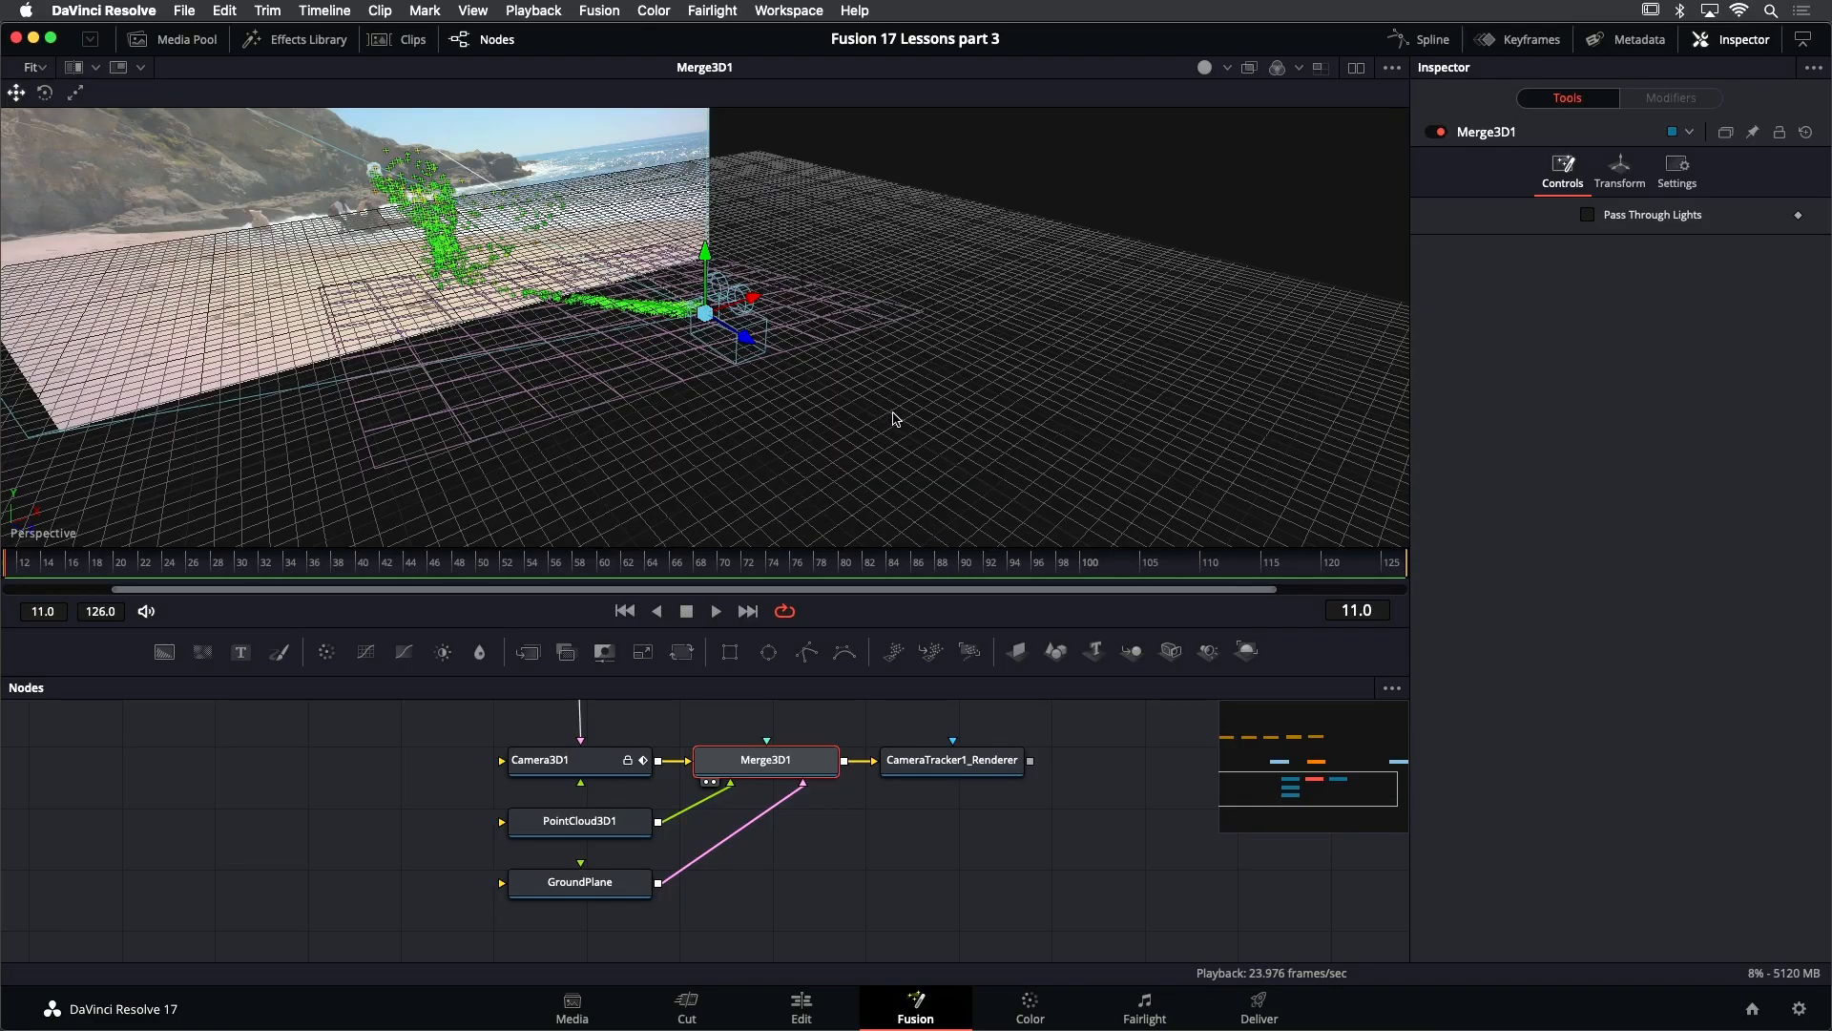
drag(895, 418, 589, 468)
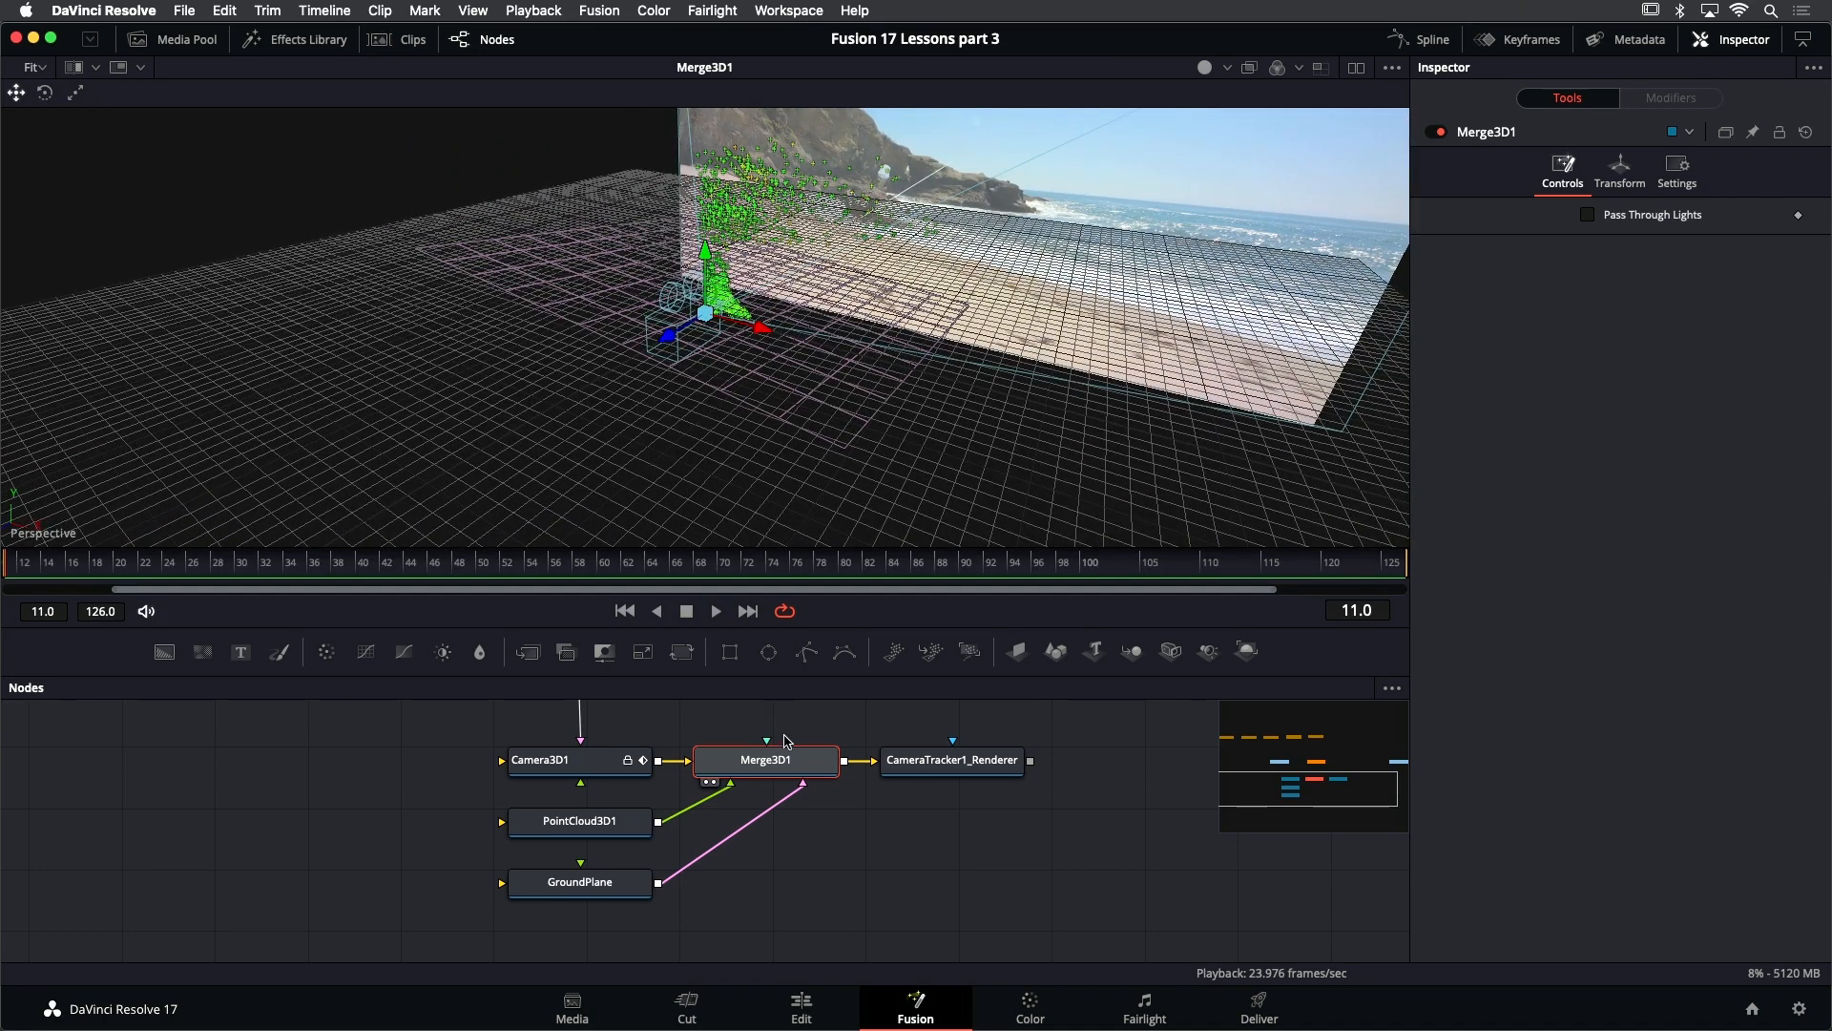
scroll(792, 749, up, 4)
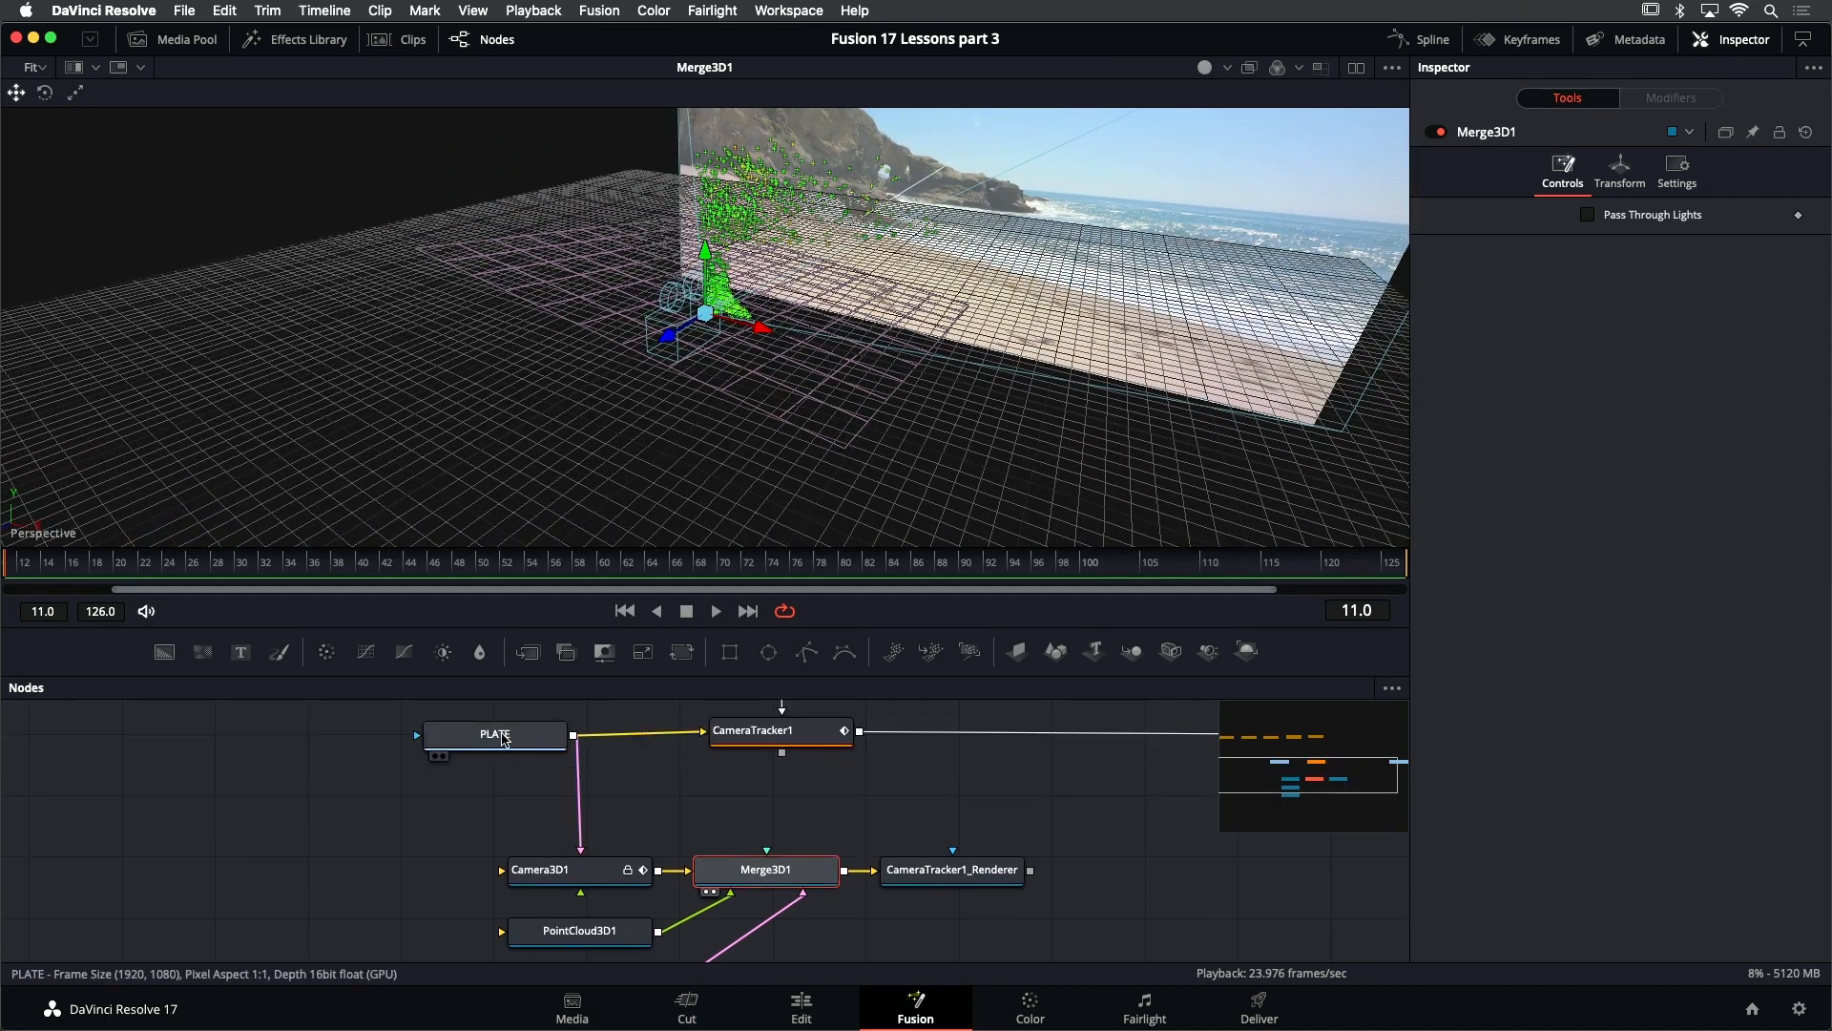
click(505, 740)
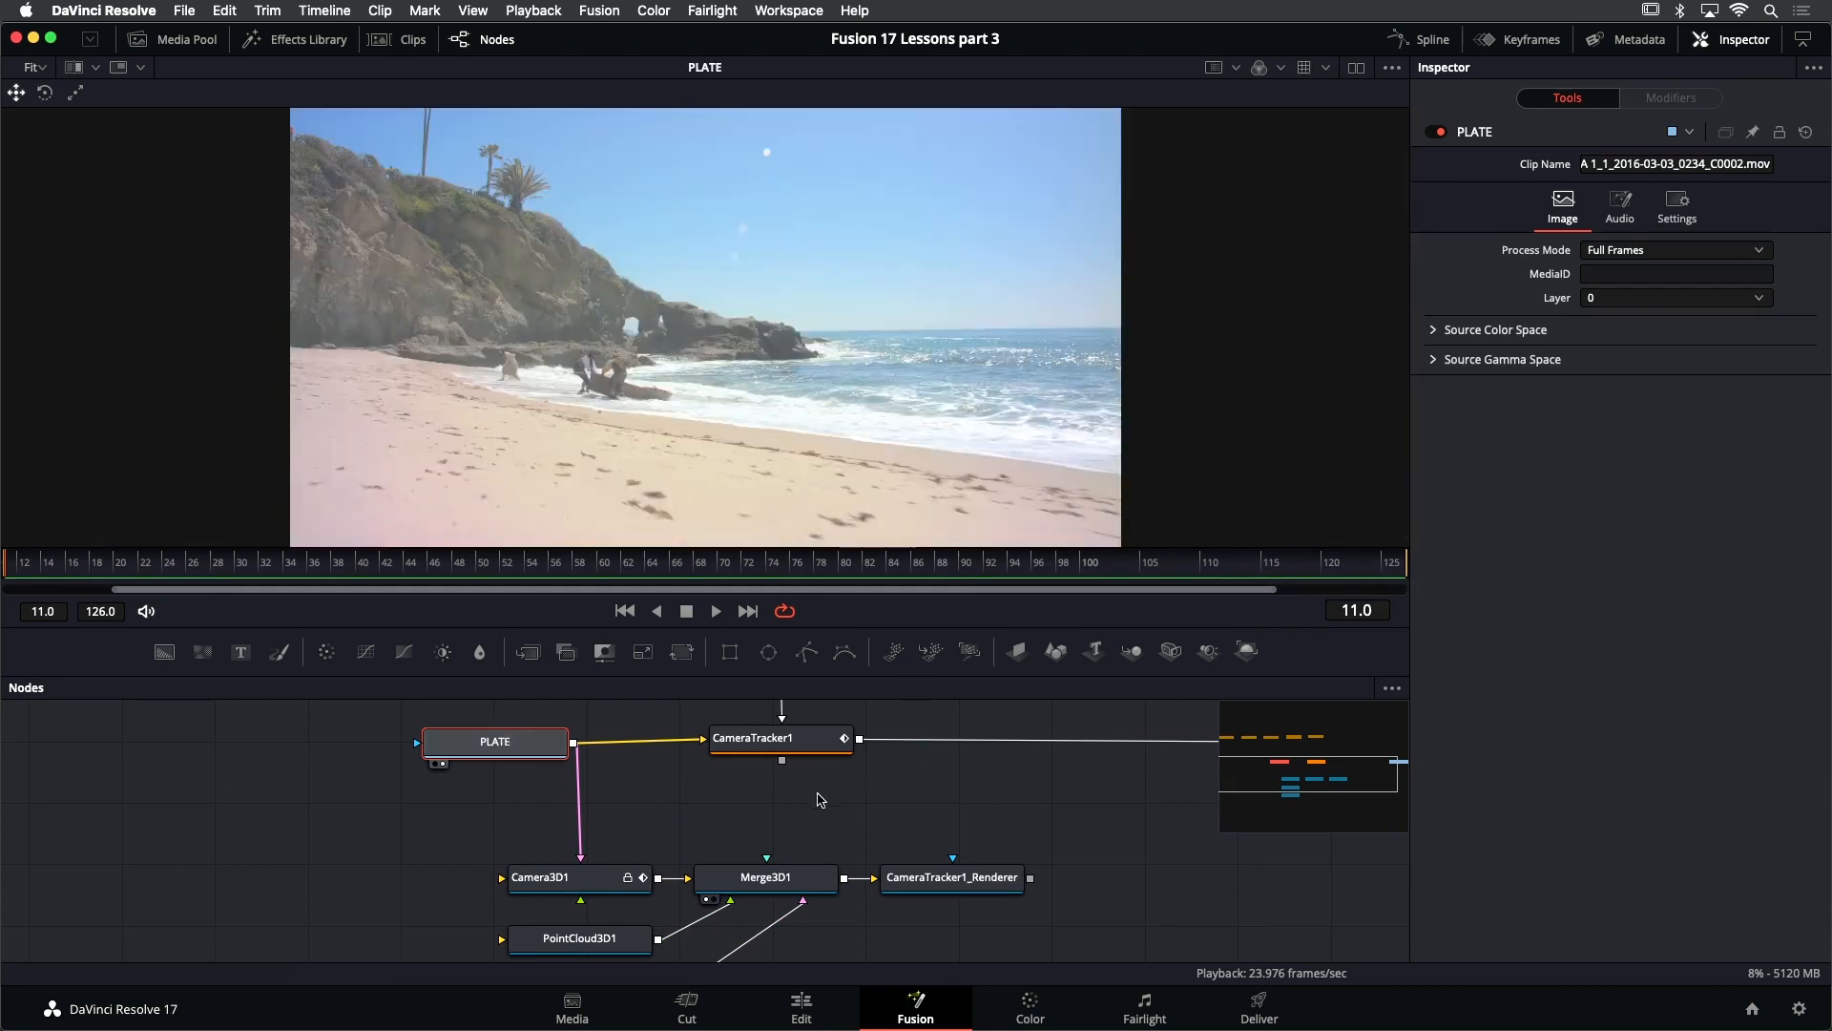
- Move CameraTracker1 up out of the main line and connect PLATE's output directly to MediaOut1
scroll(771, 816, down, 5)
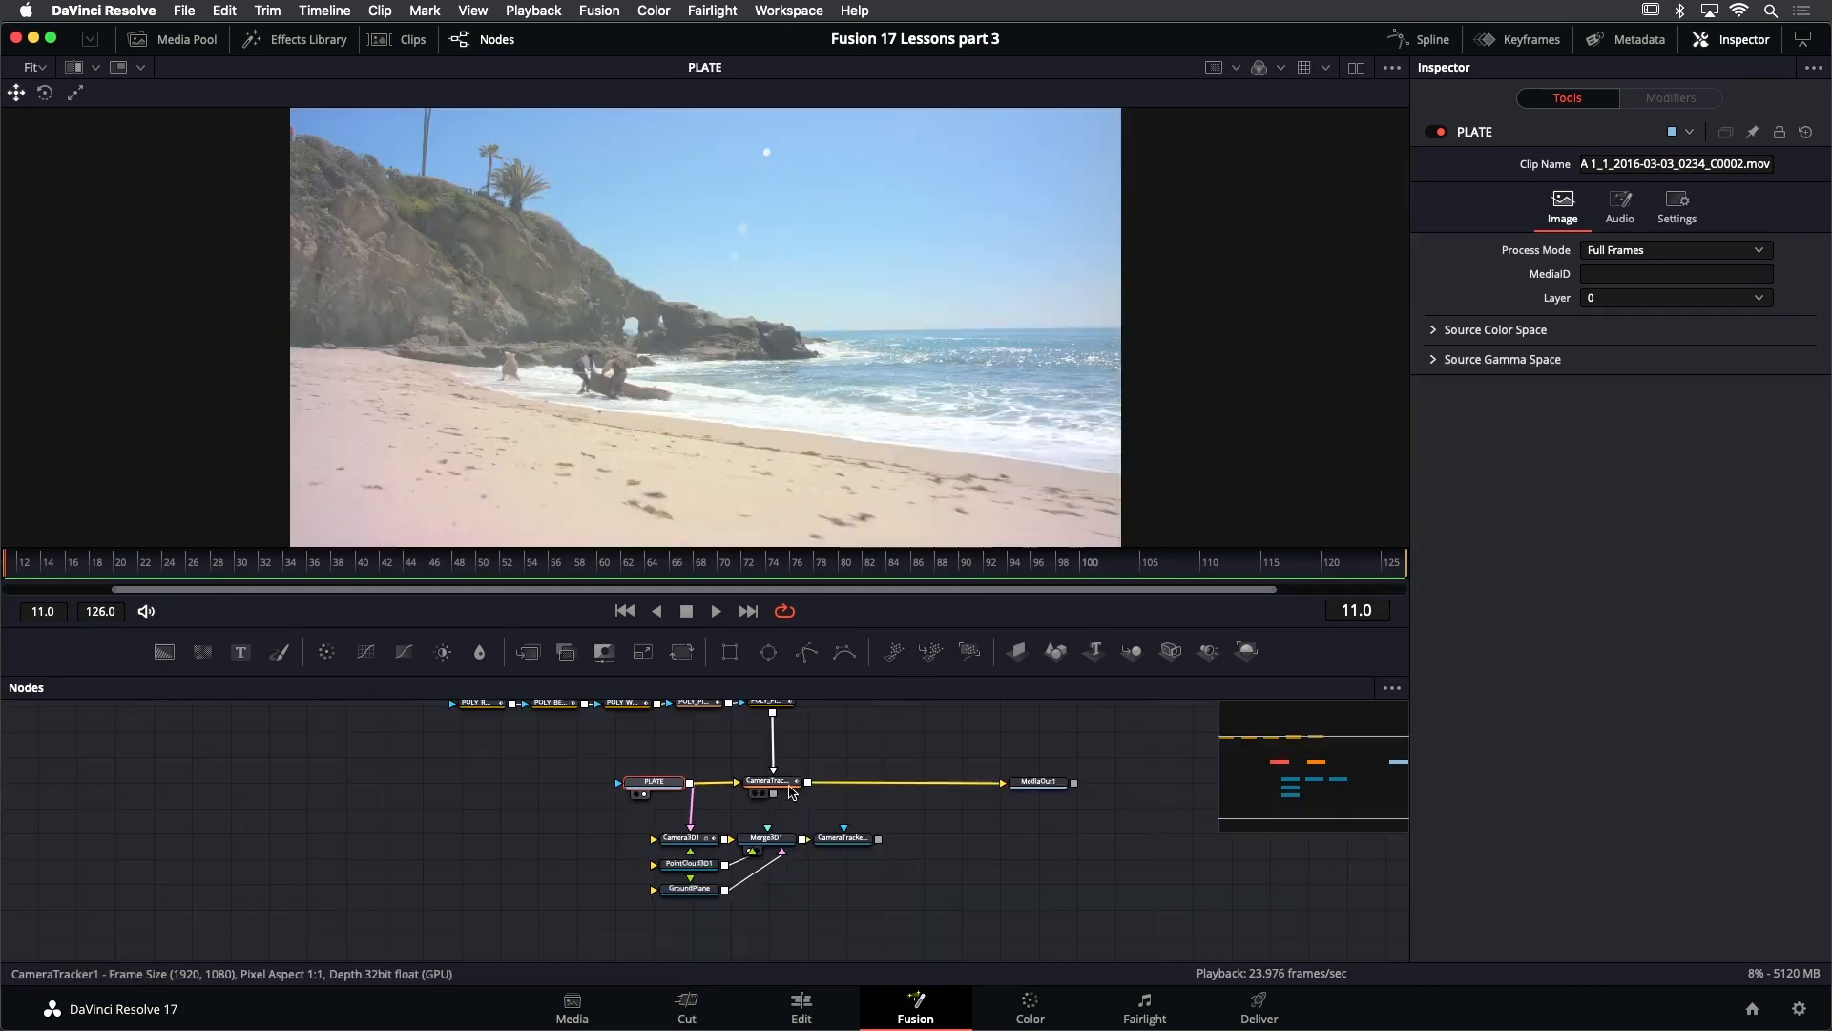
scroll(771, 807, up, 2)
drag(746, 833, 745, 793)
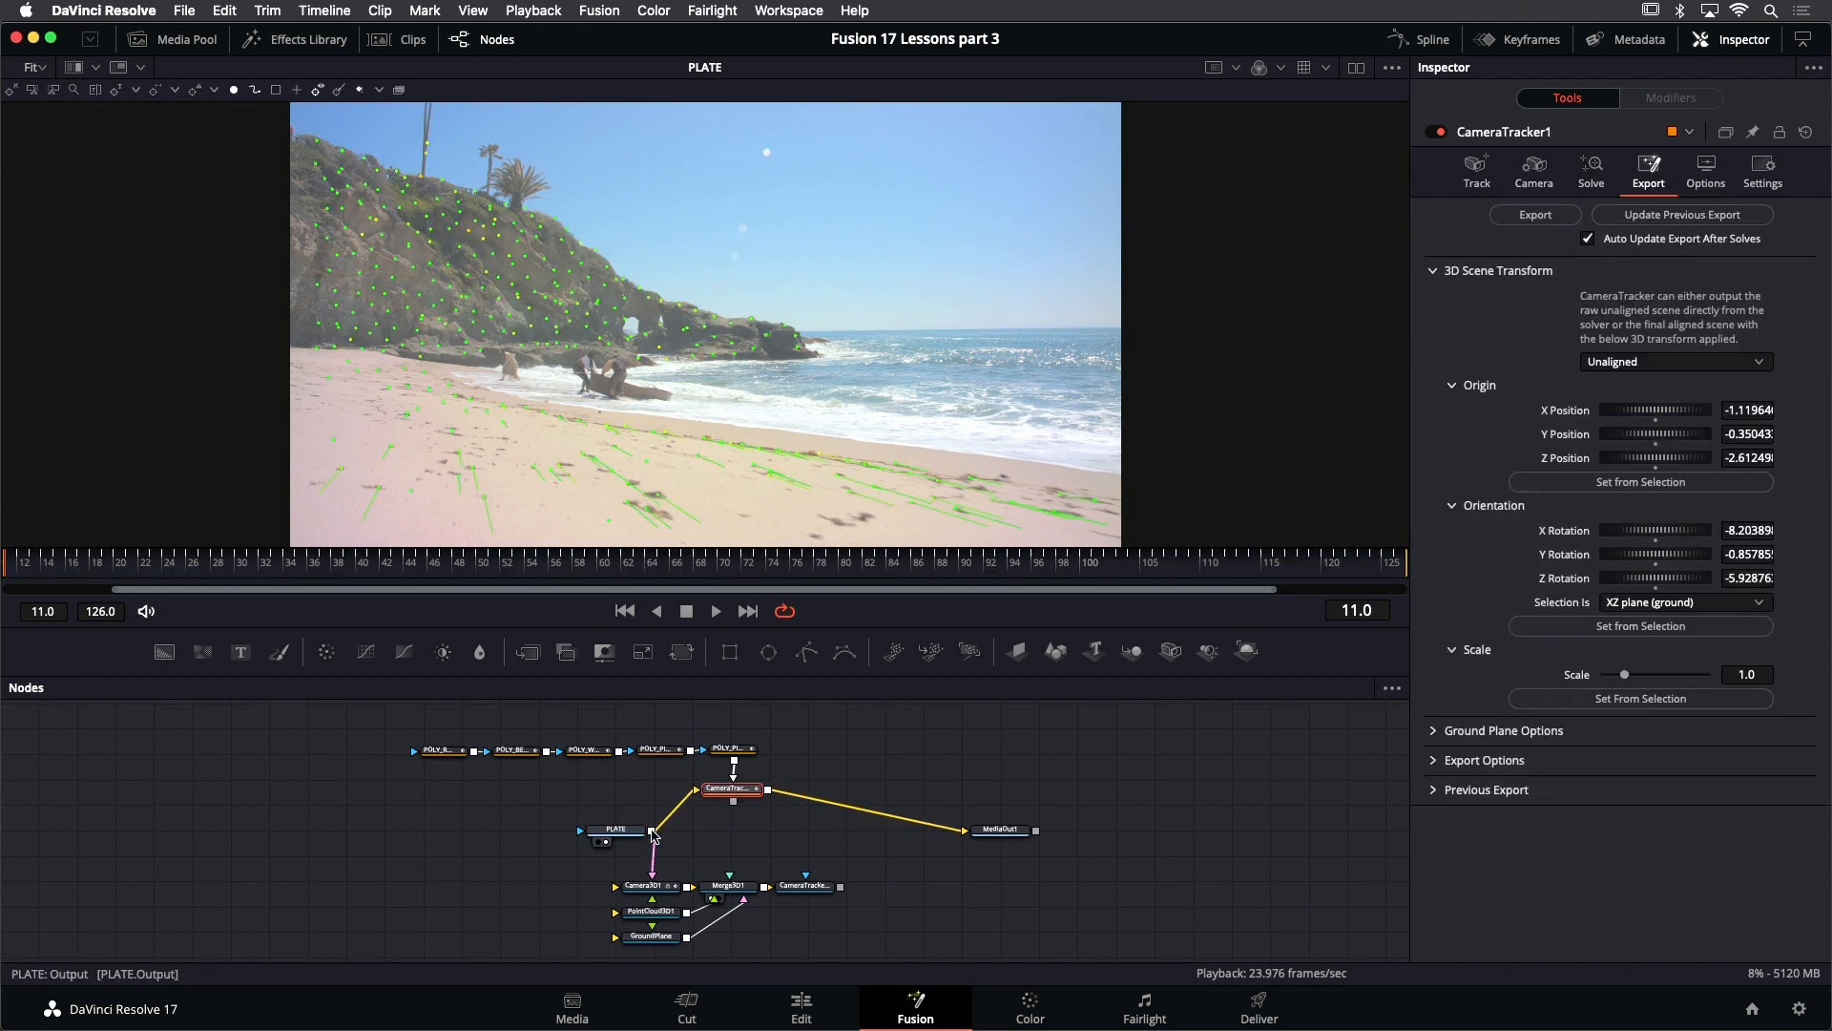
drag(653, 834, 965, 835)
- Move the five polygon mask nodes together with CameraTracker1 well above PLATE, and save the project
scroll(659, 880, left, 2)
drag(455, 723, 764, 741)
scroll(764, 749, up, 3)
drag(764, 859, 799, 833)
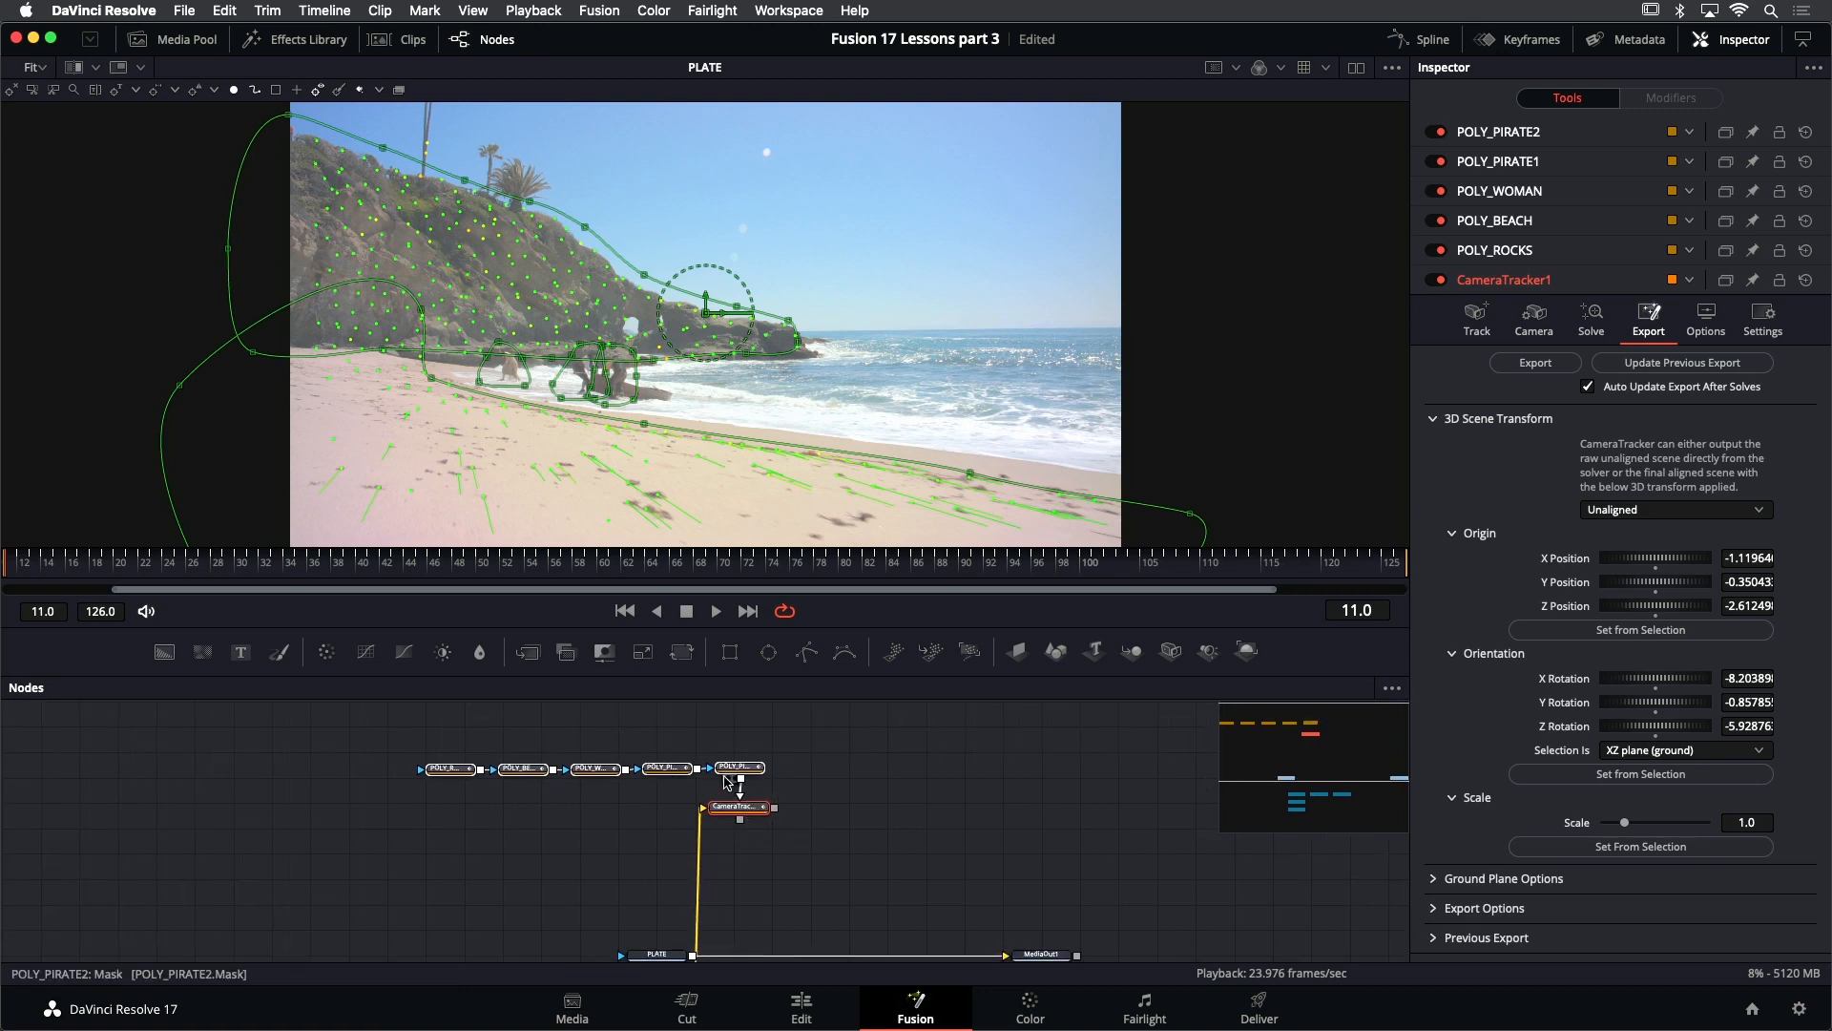
click(810, 833)
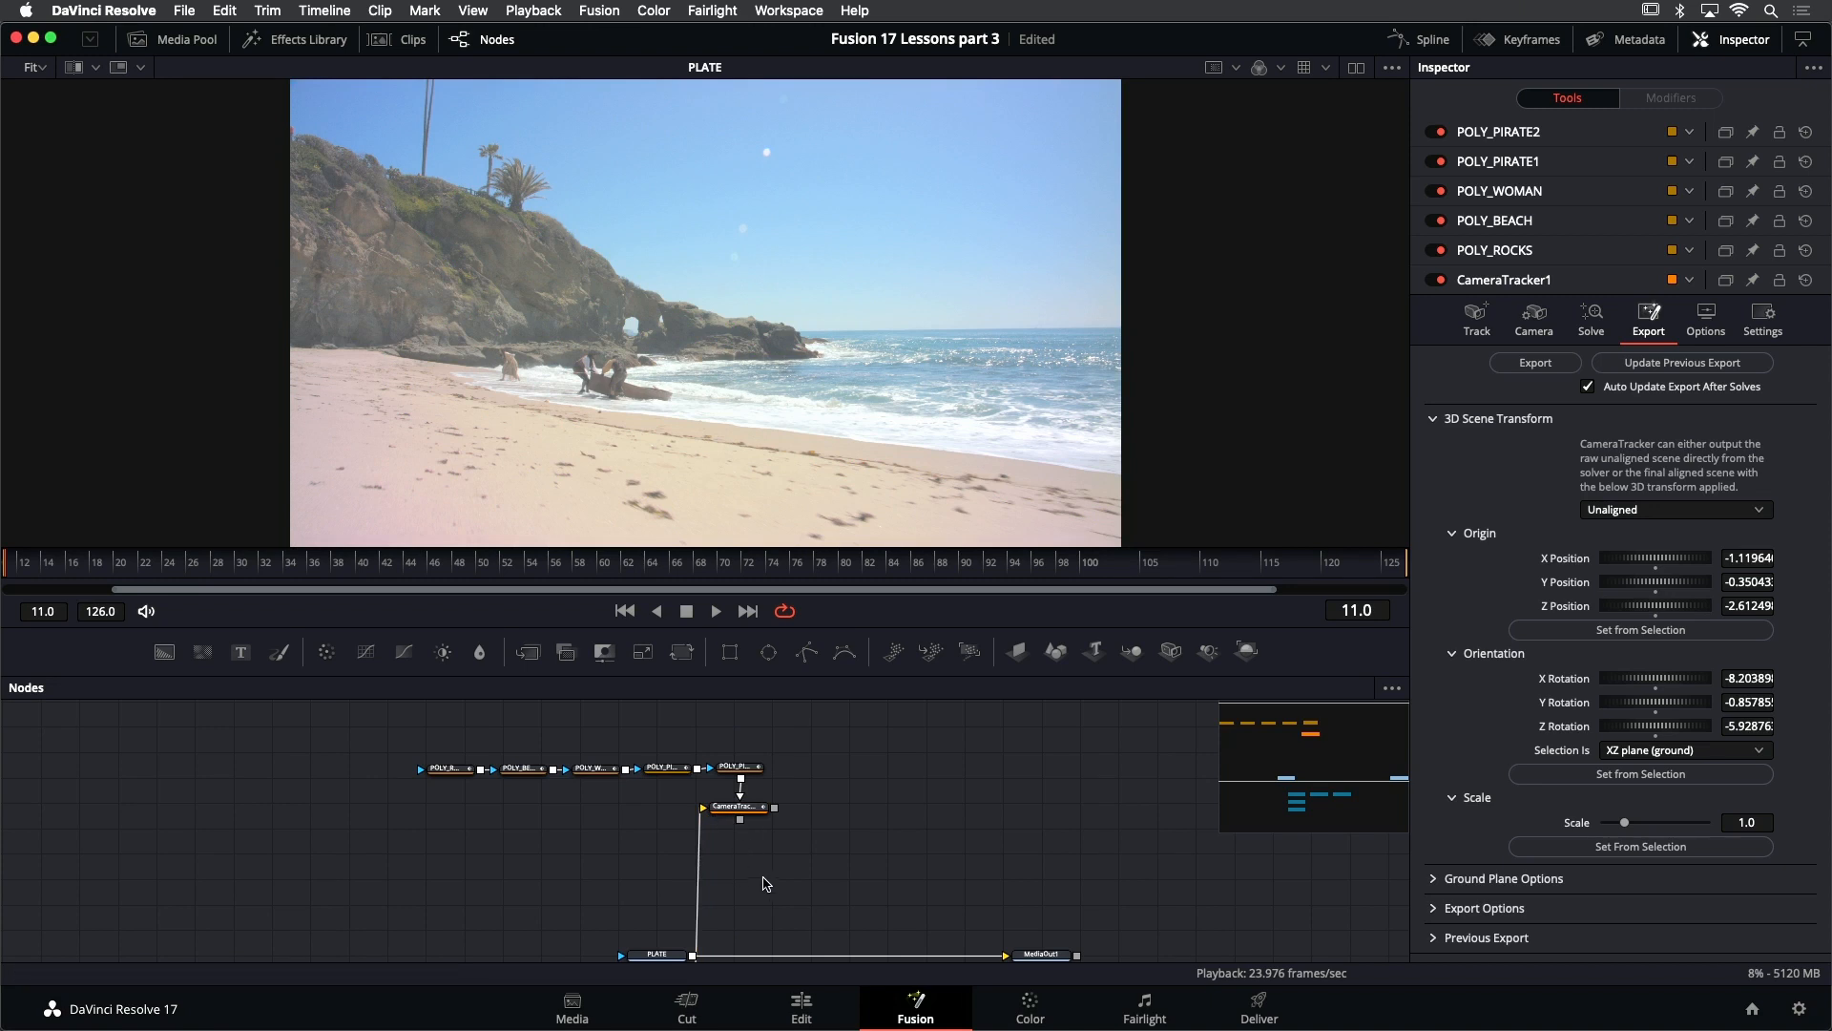
drag(774, 880, 763, 783)
drag(780, 883, 767, 782)
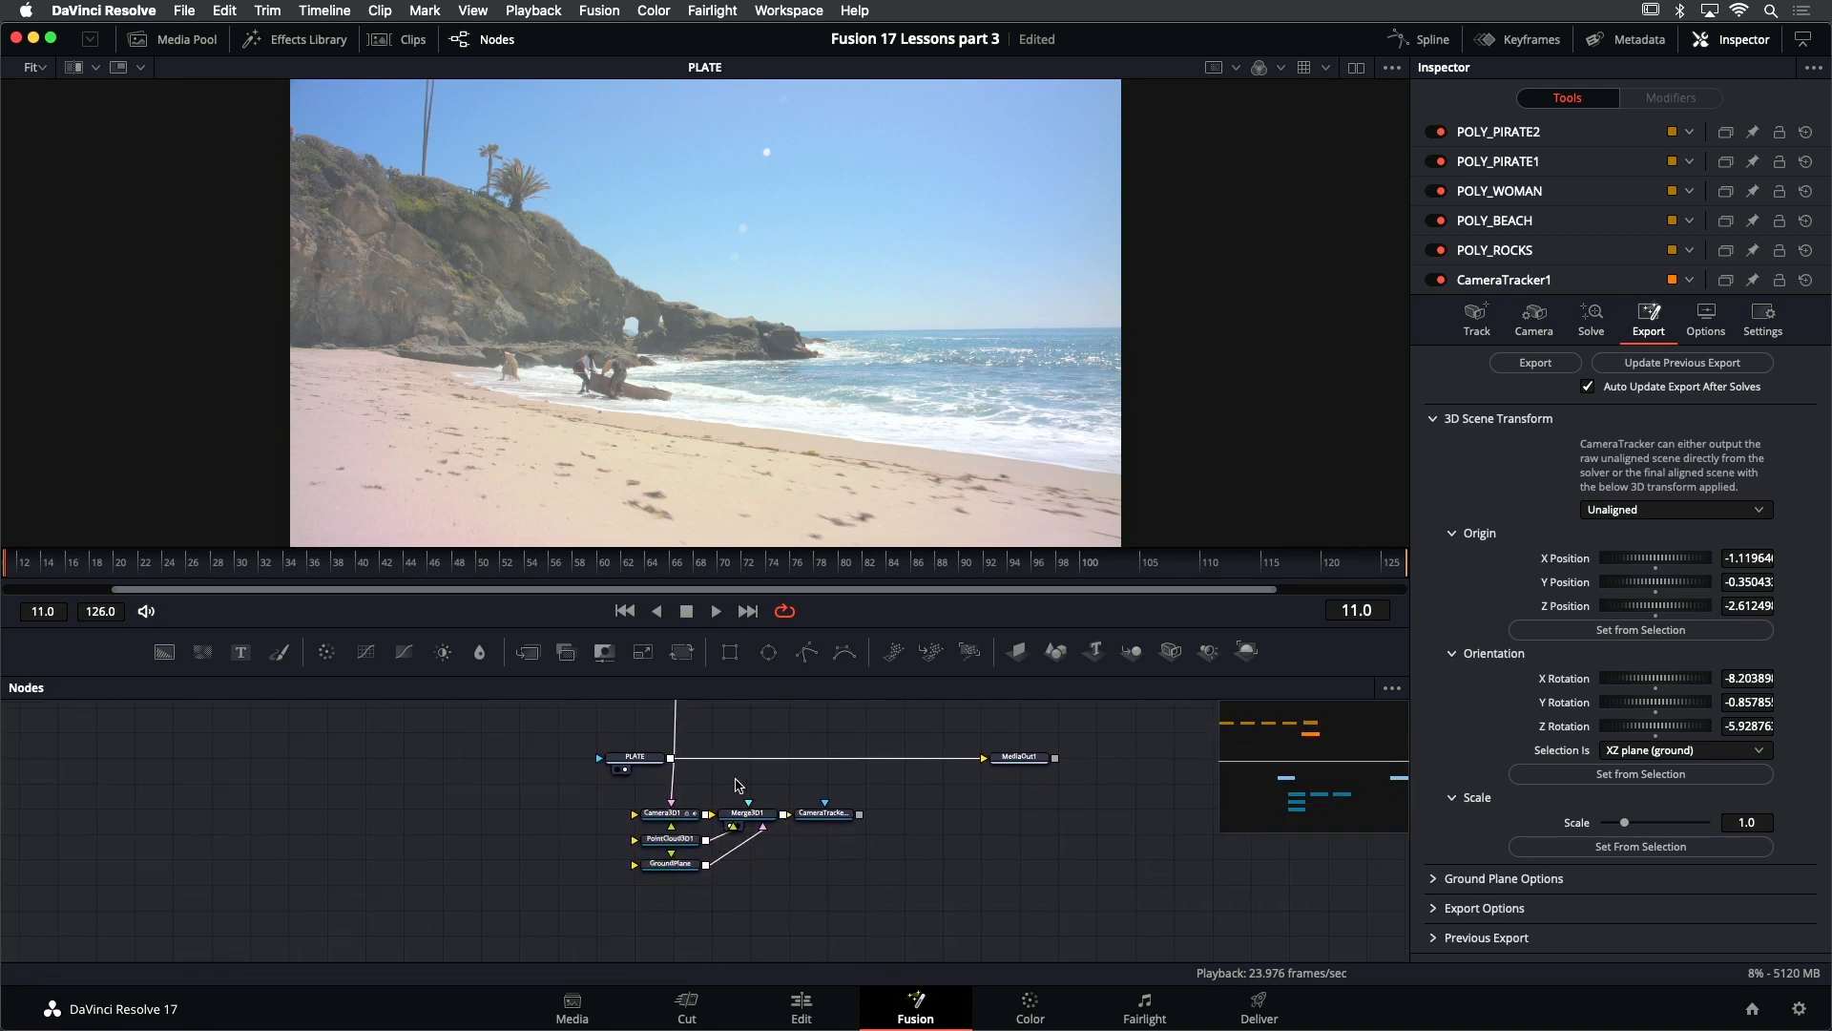
scroll(732, 784, up, 1)
scroll(730, 784, up, 3)
key(super+s)
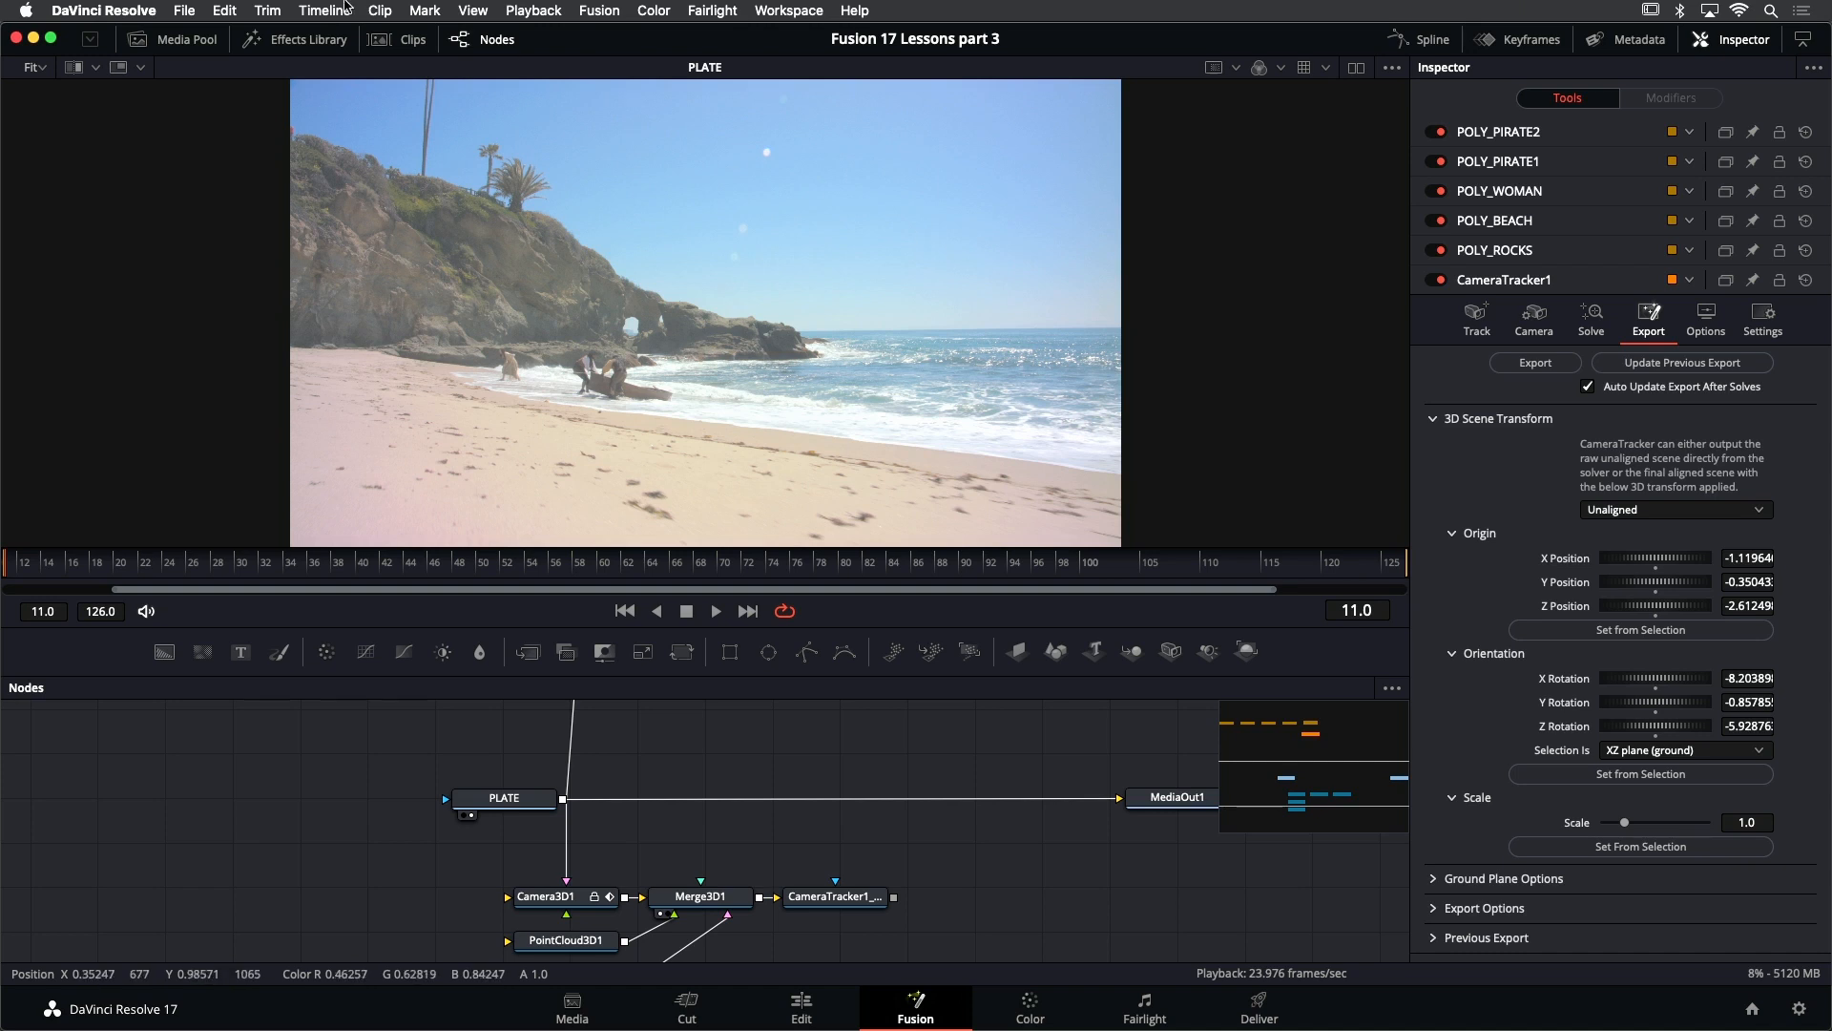
- Add PirateShip.png from the 3D tracking bin to the node tree and show it in the viewer
click(194, 41)
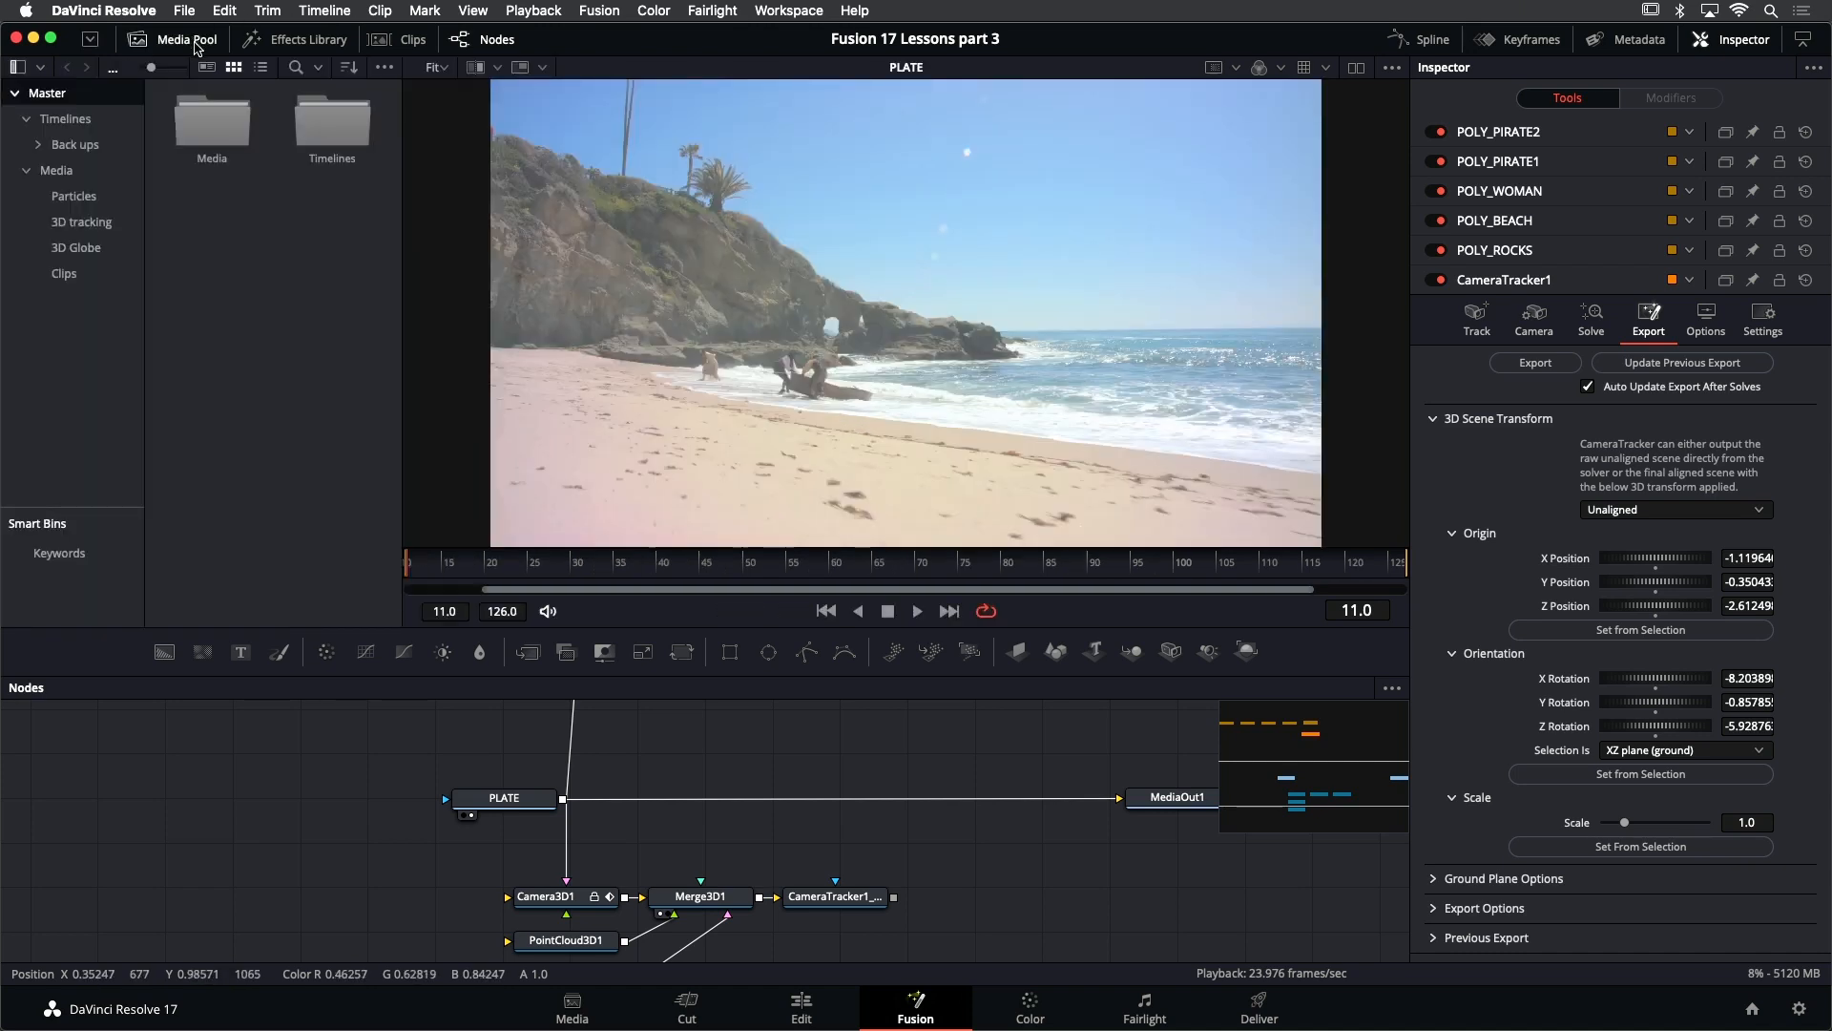
click(94, 223)
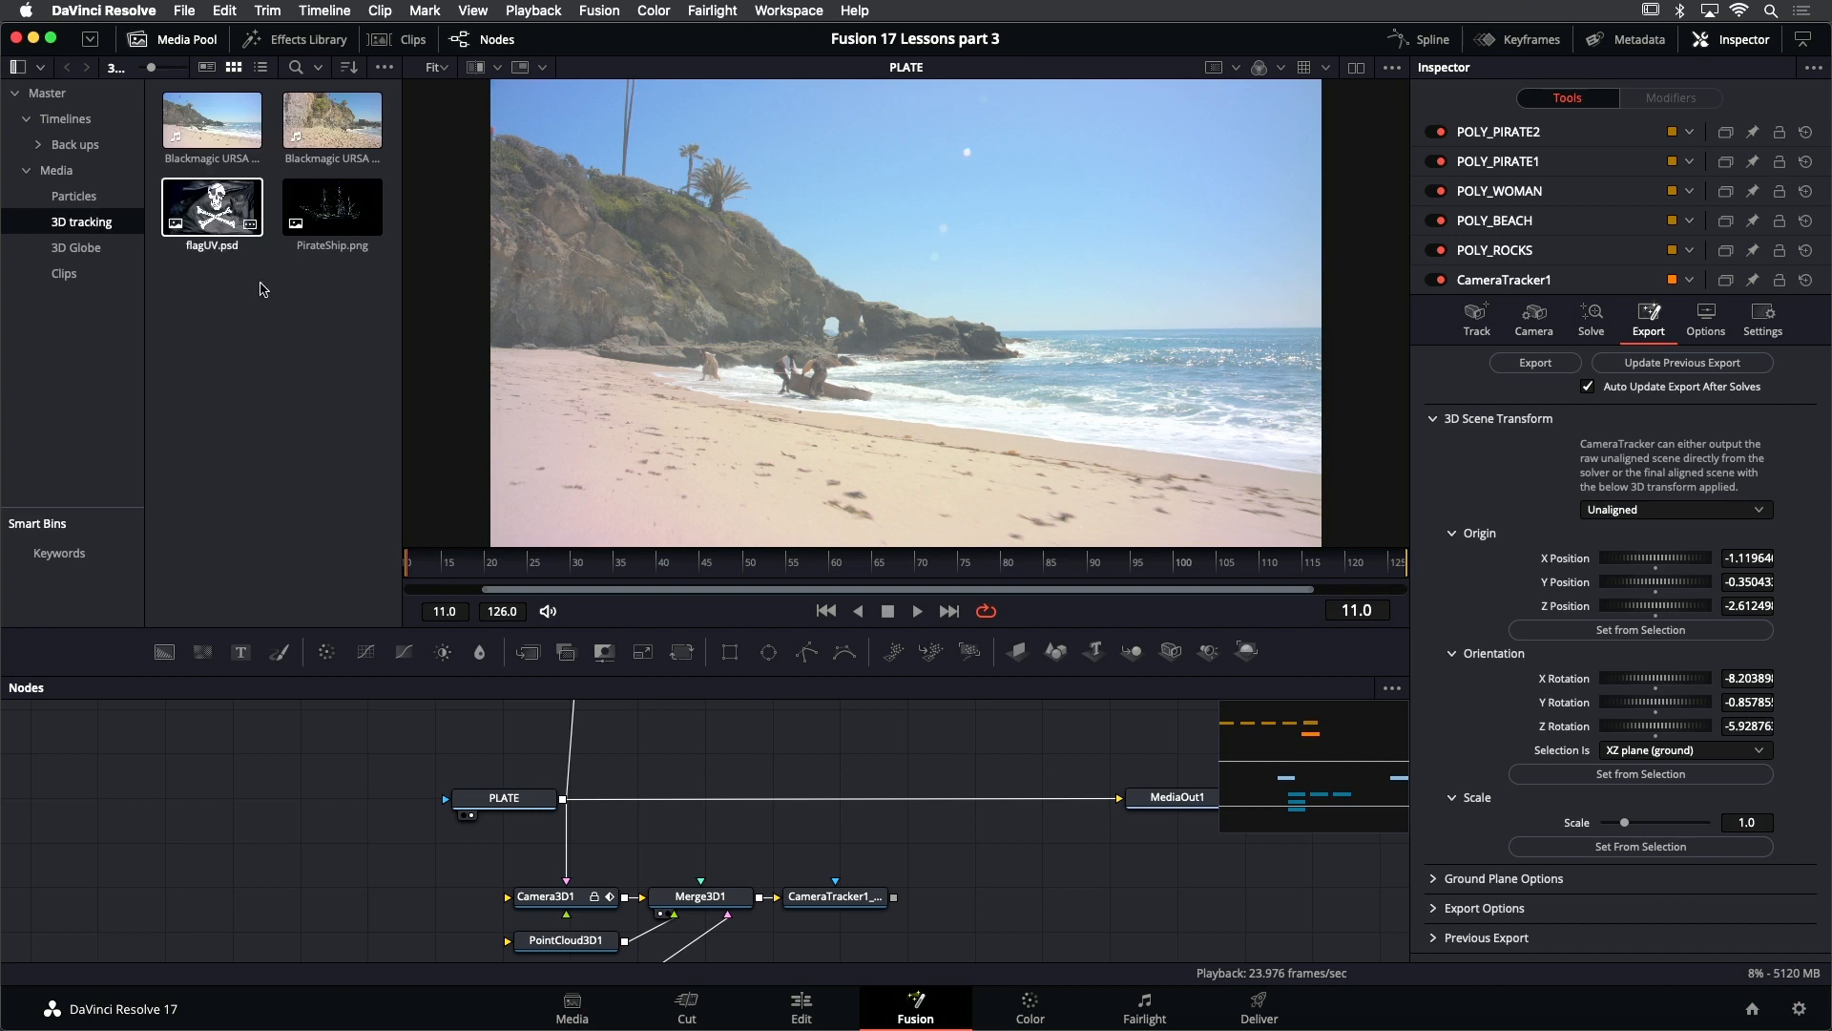
drag(332, 207, 789, 743)
click(186, 38)
key(2)
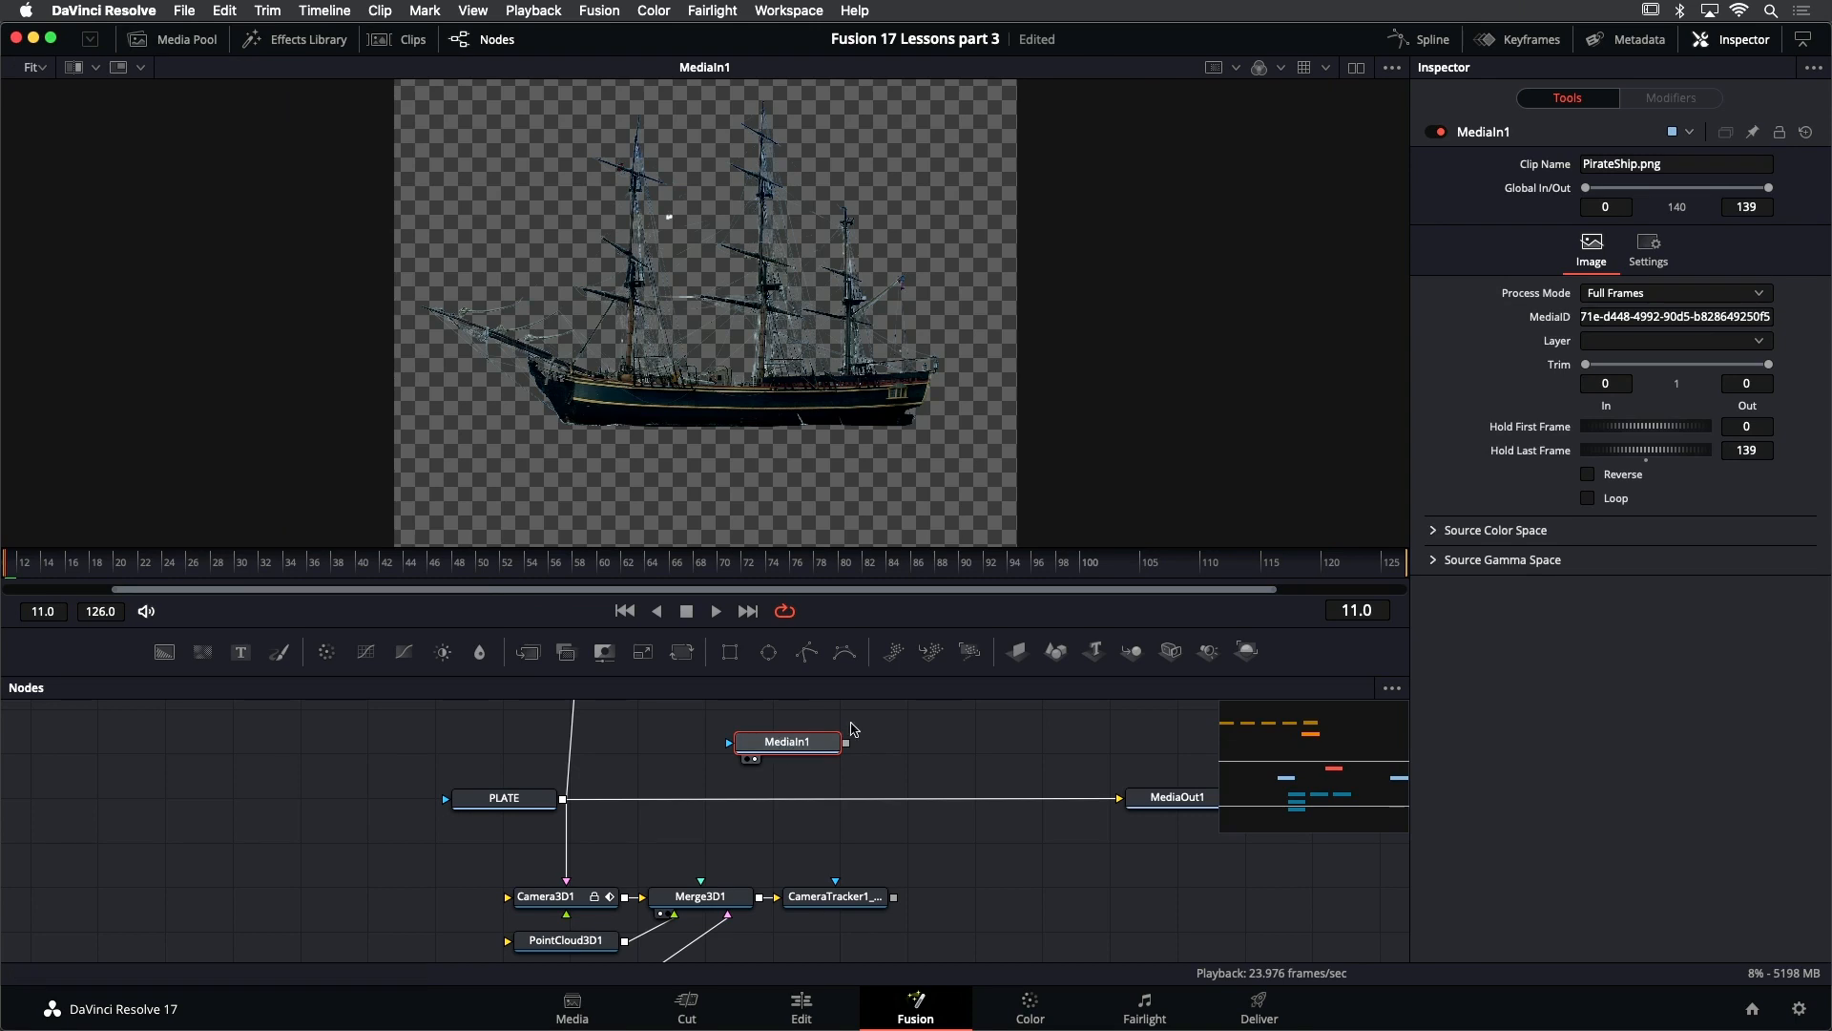
- Rename the pirate ship's media node to SHIP and save the project
right_click(1487, 133)
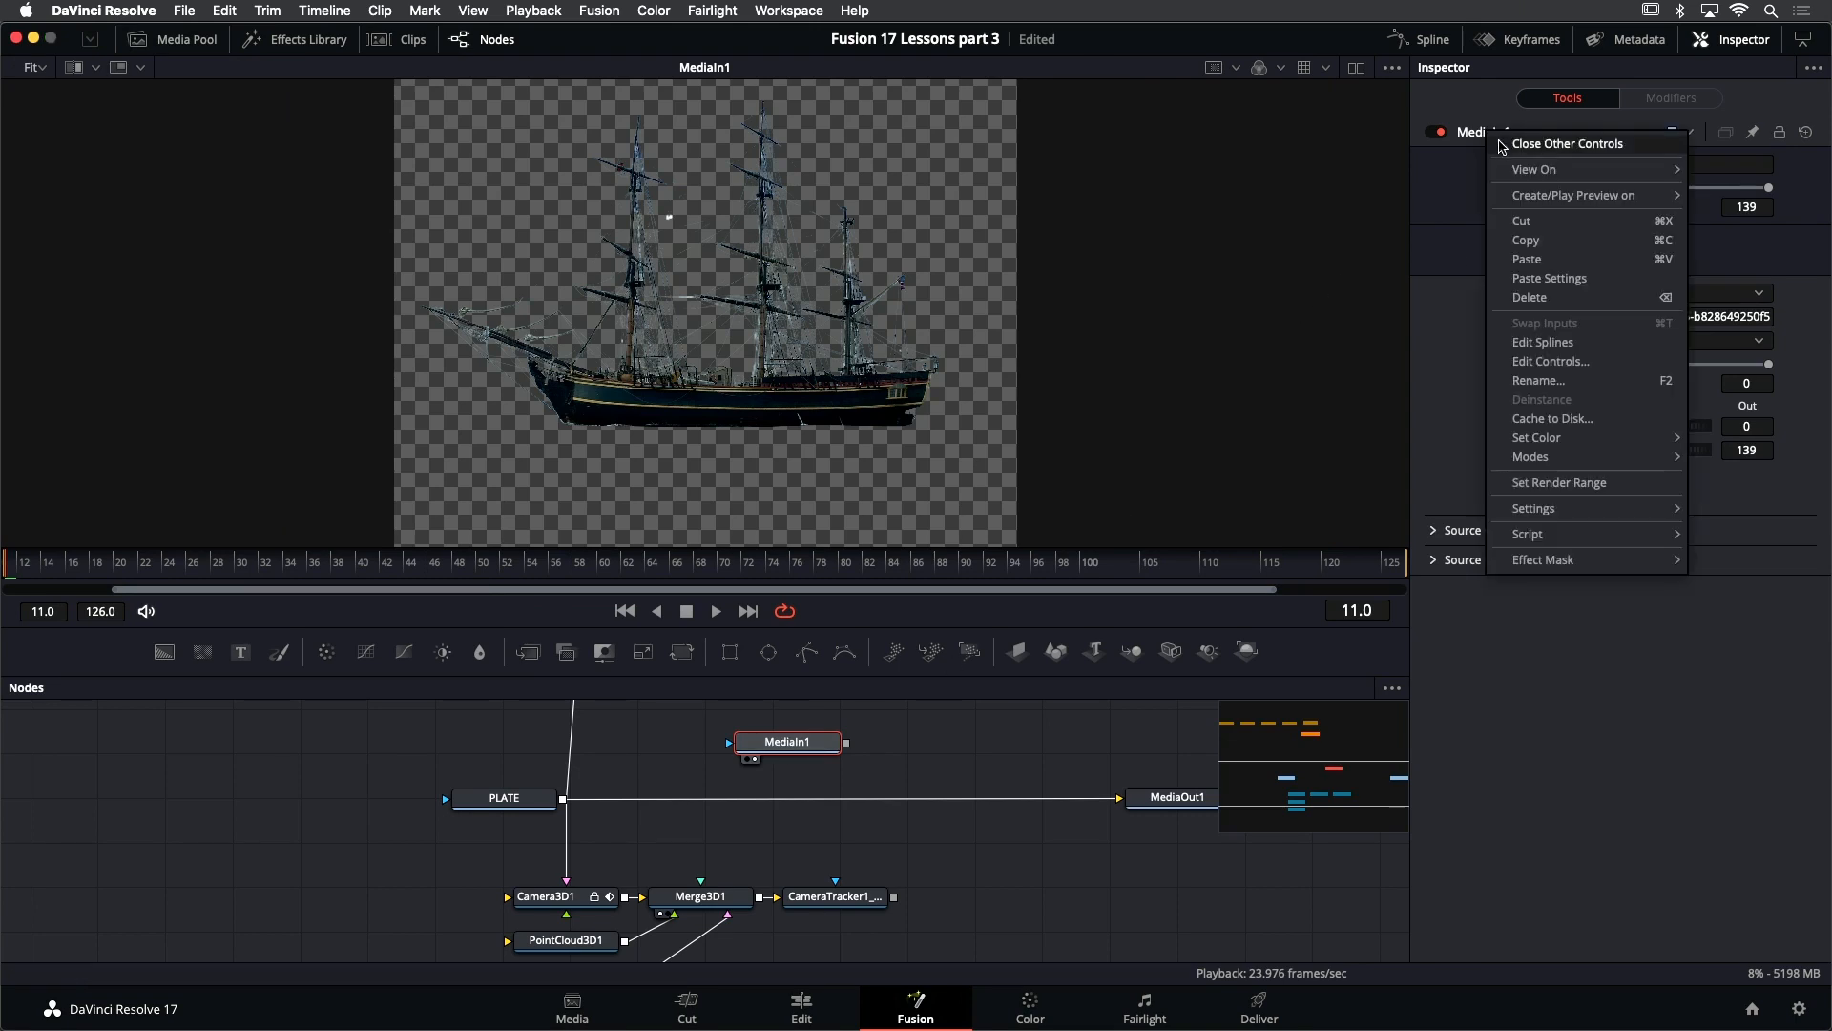
click(1538, 381)
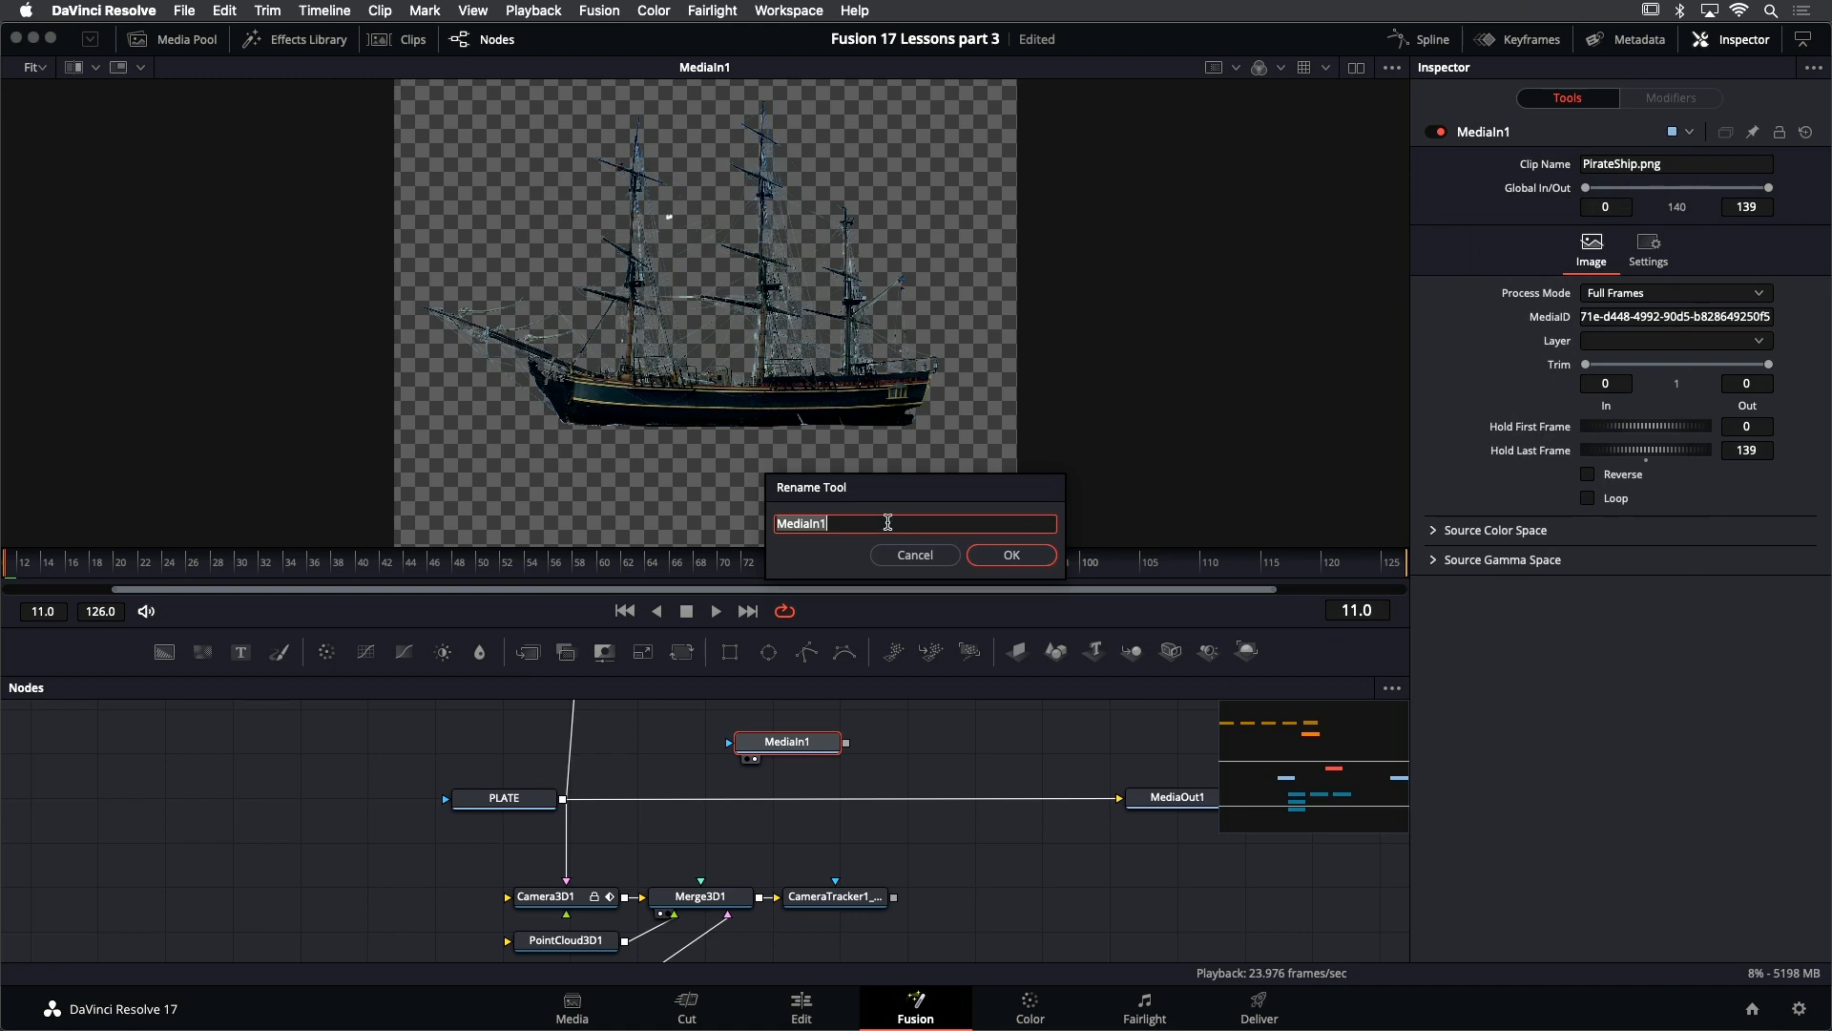
text(SHIP)
key(Return)
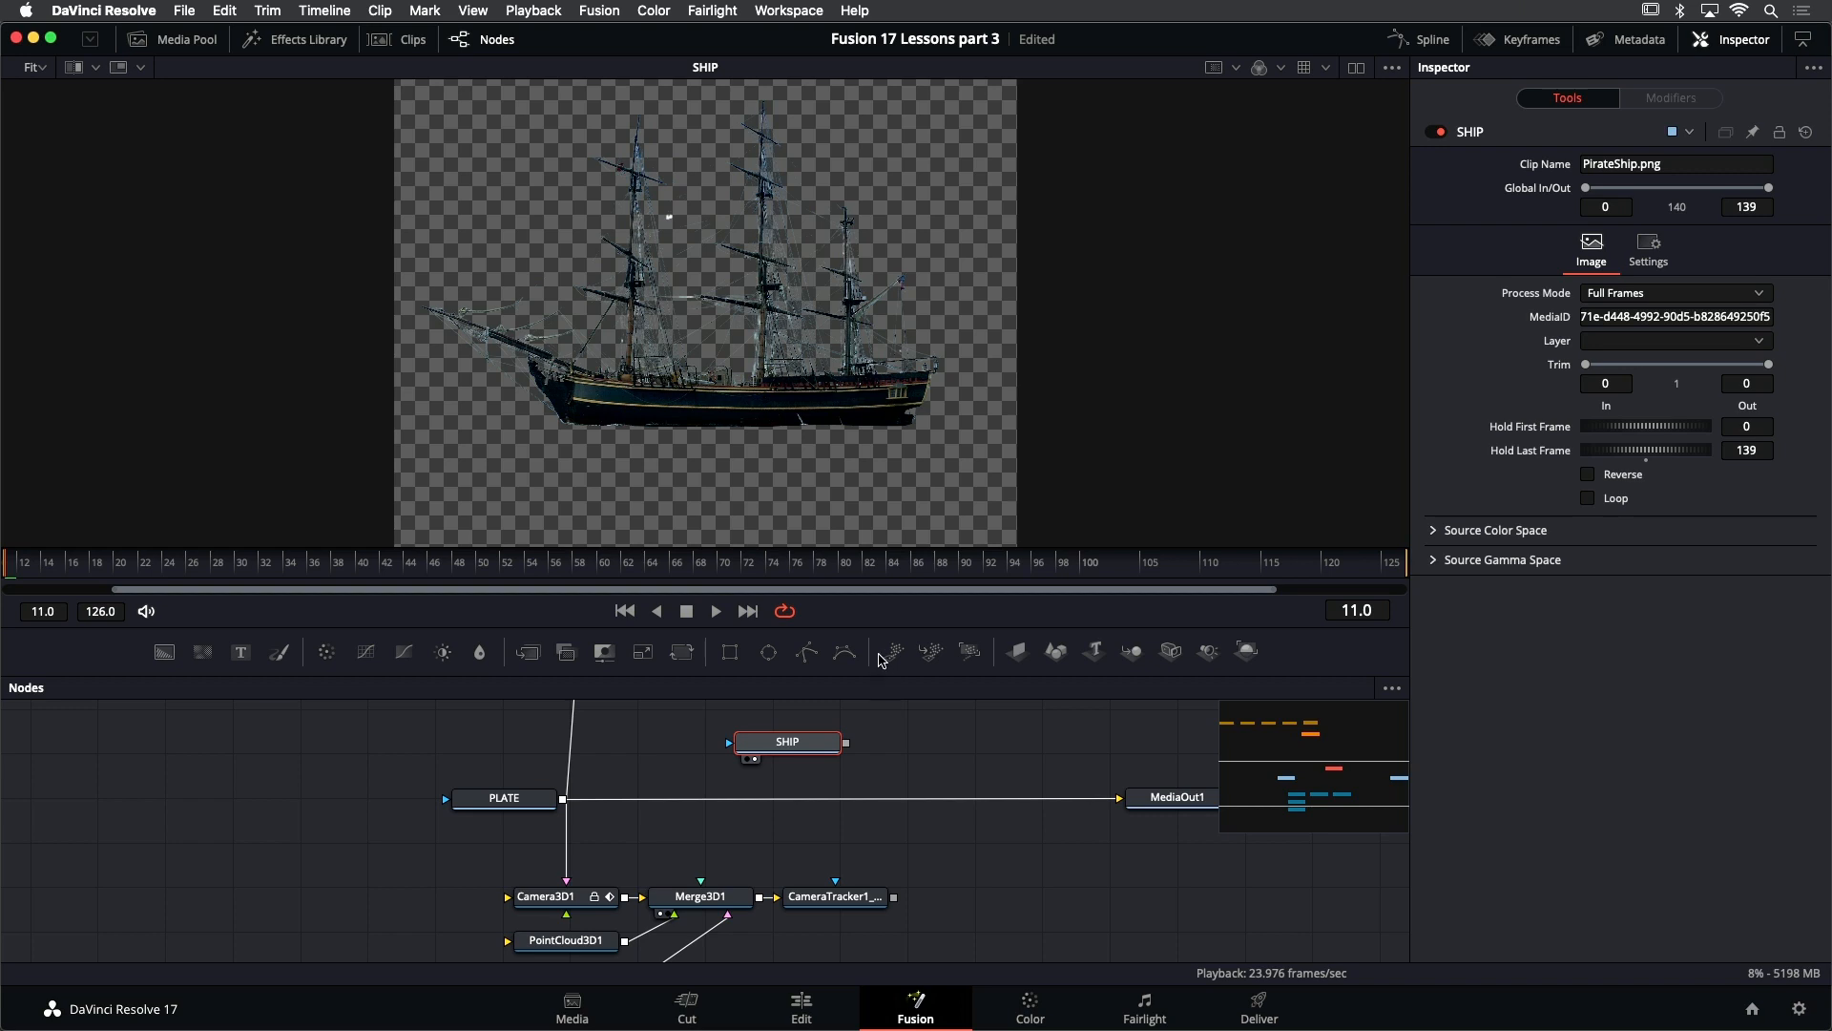
key(super+s)
- Place SHIP below the GroundPlane node and add an Image Plane 3D node fed by SHIP's output
drag(870, 632, 876, 561)
drag(834, 640, 671, 923)
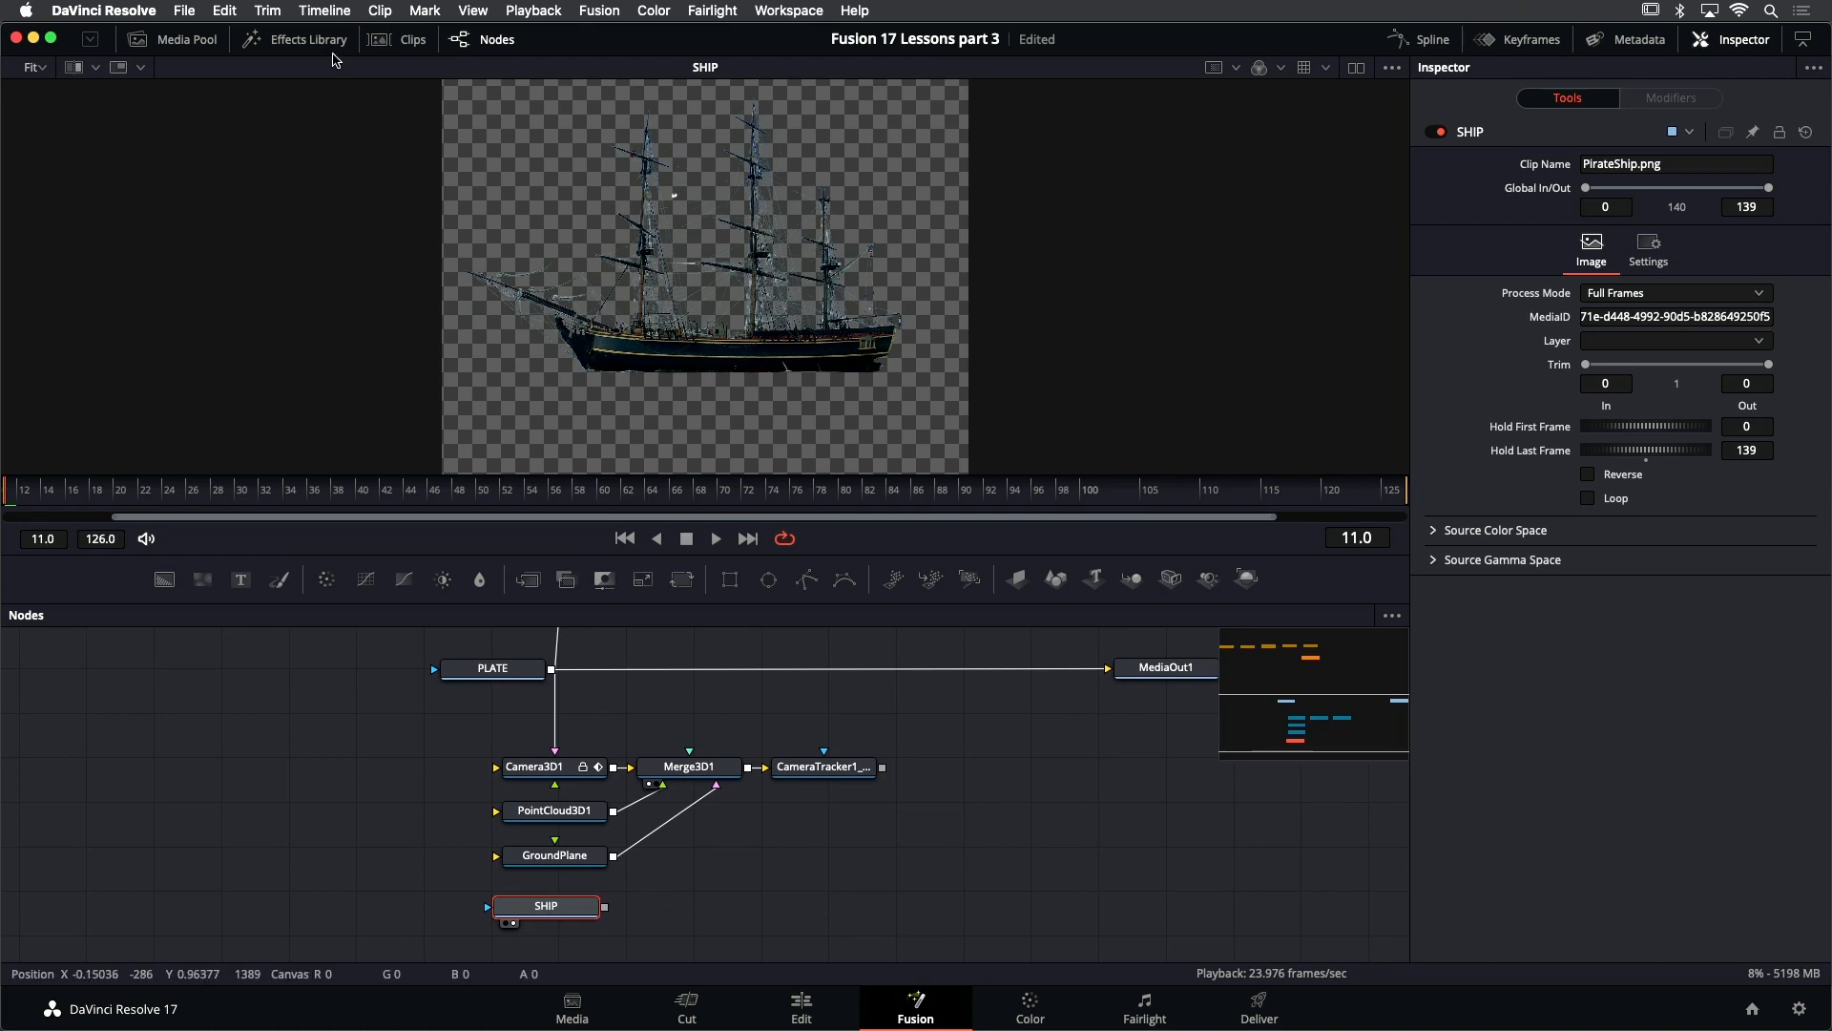
click(296, 40)
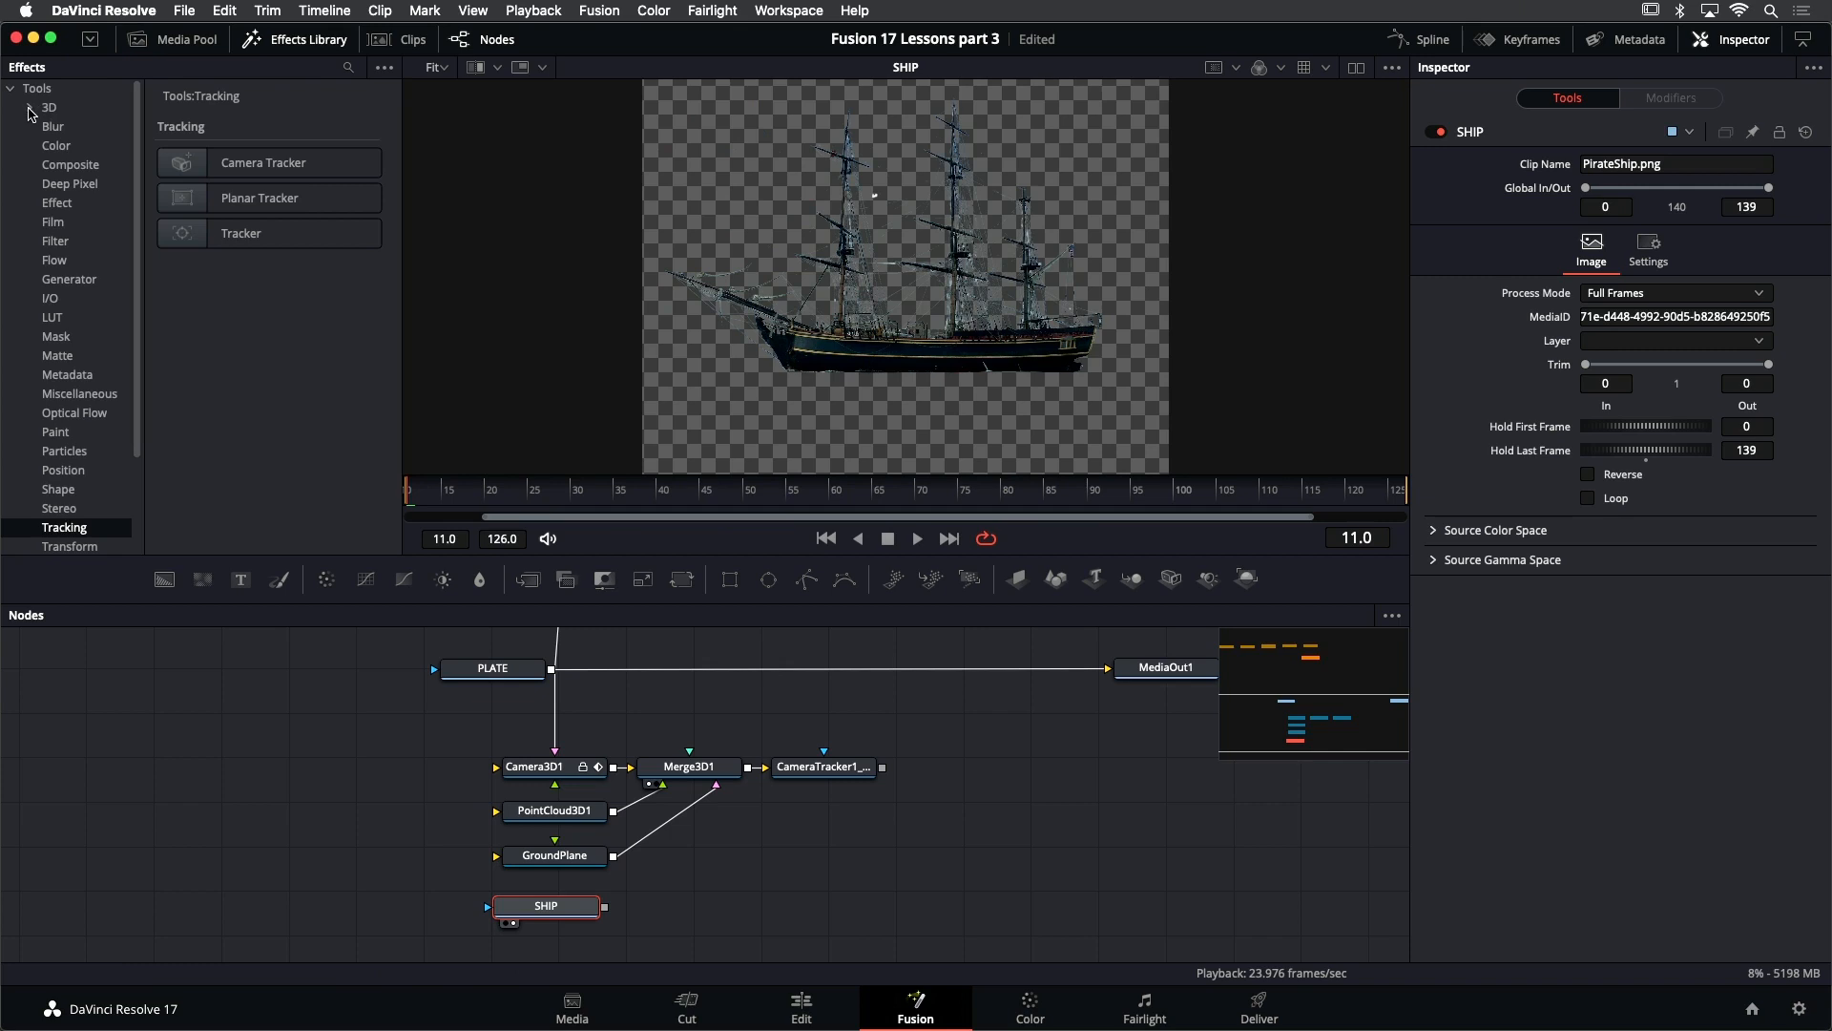
click(29, 110)
click(49, 112)
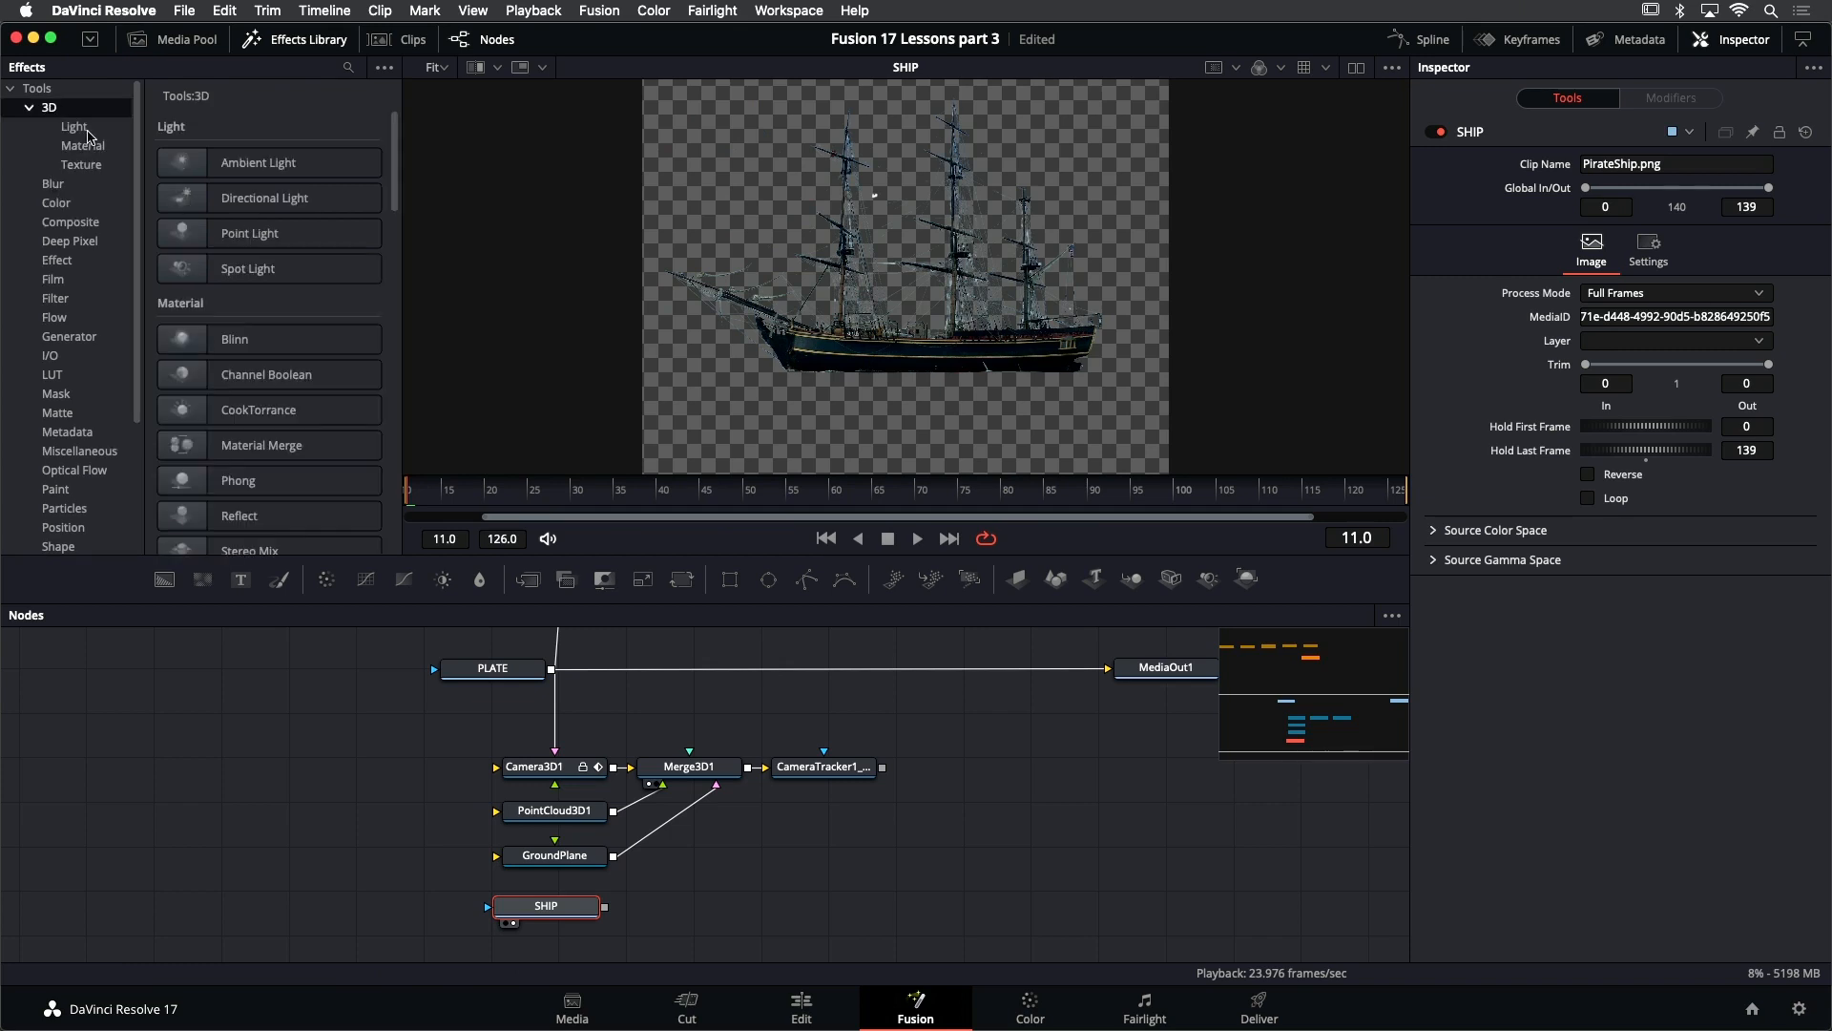
scroll(287, 248, down, 10)
scroll(294, 268, down, 5)
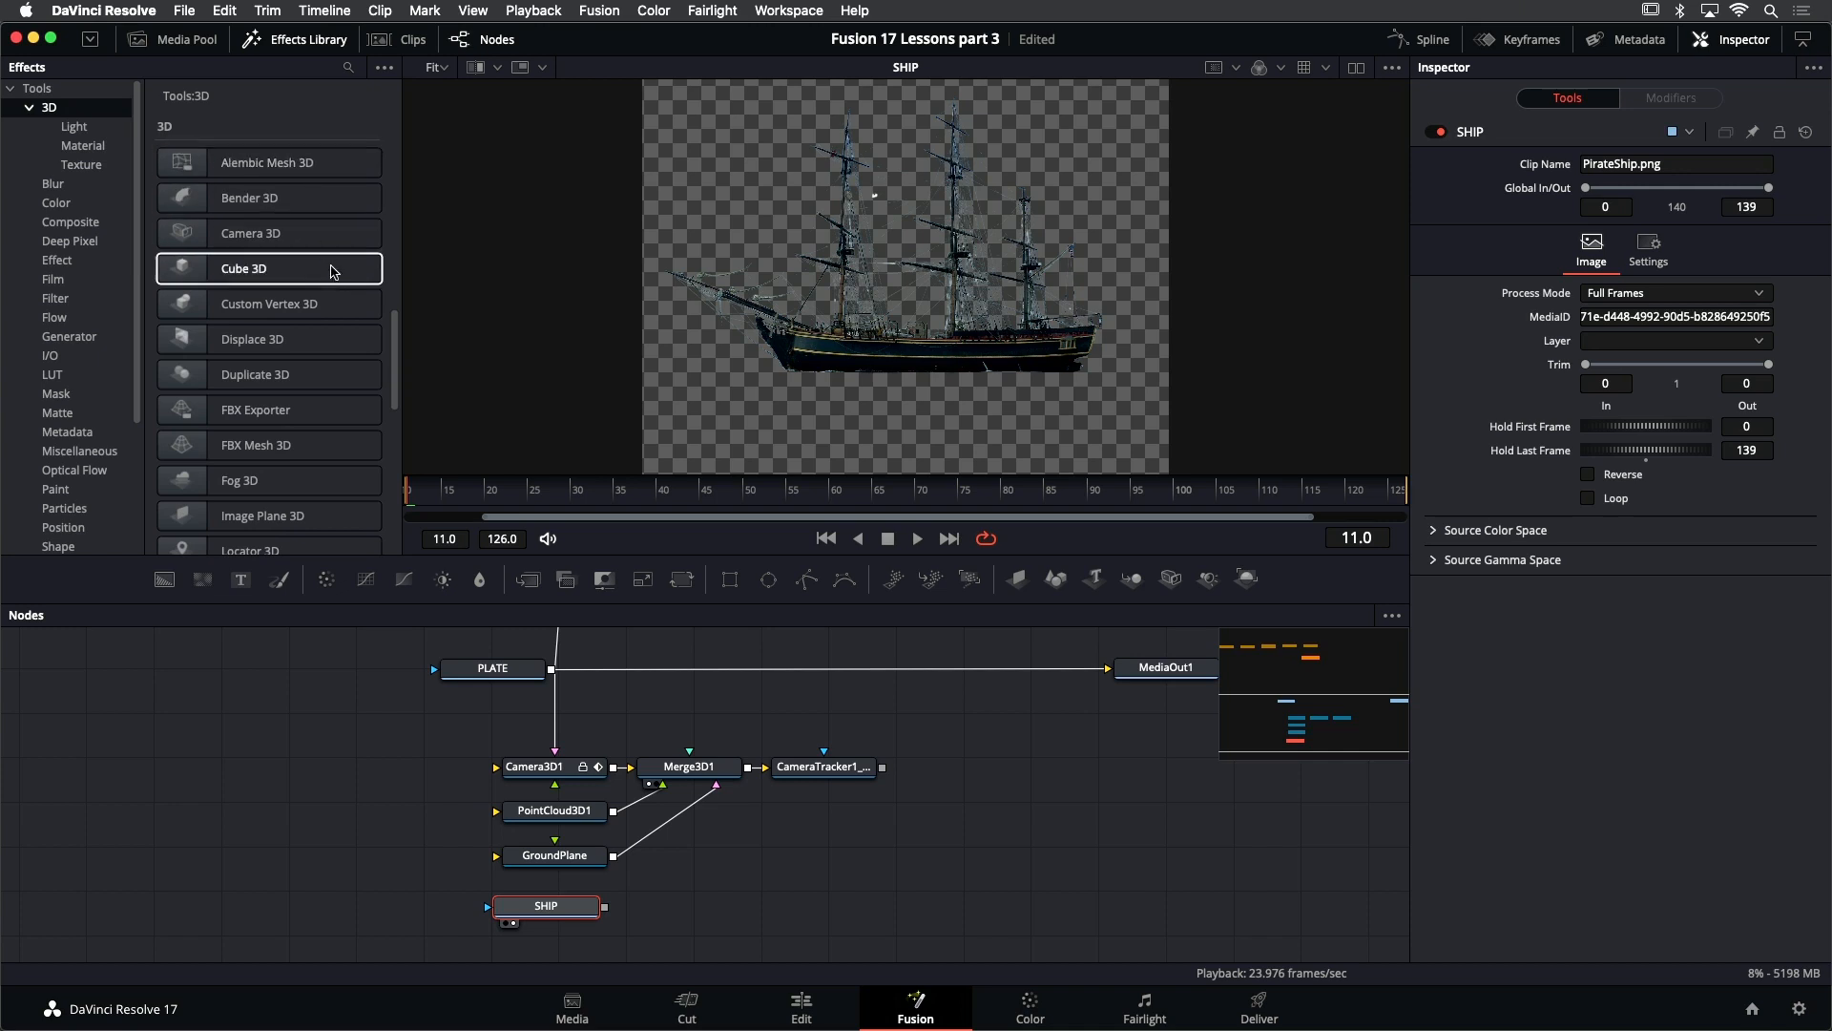
scroll(345, 315, down, 3)
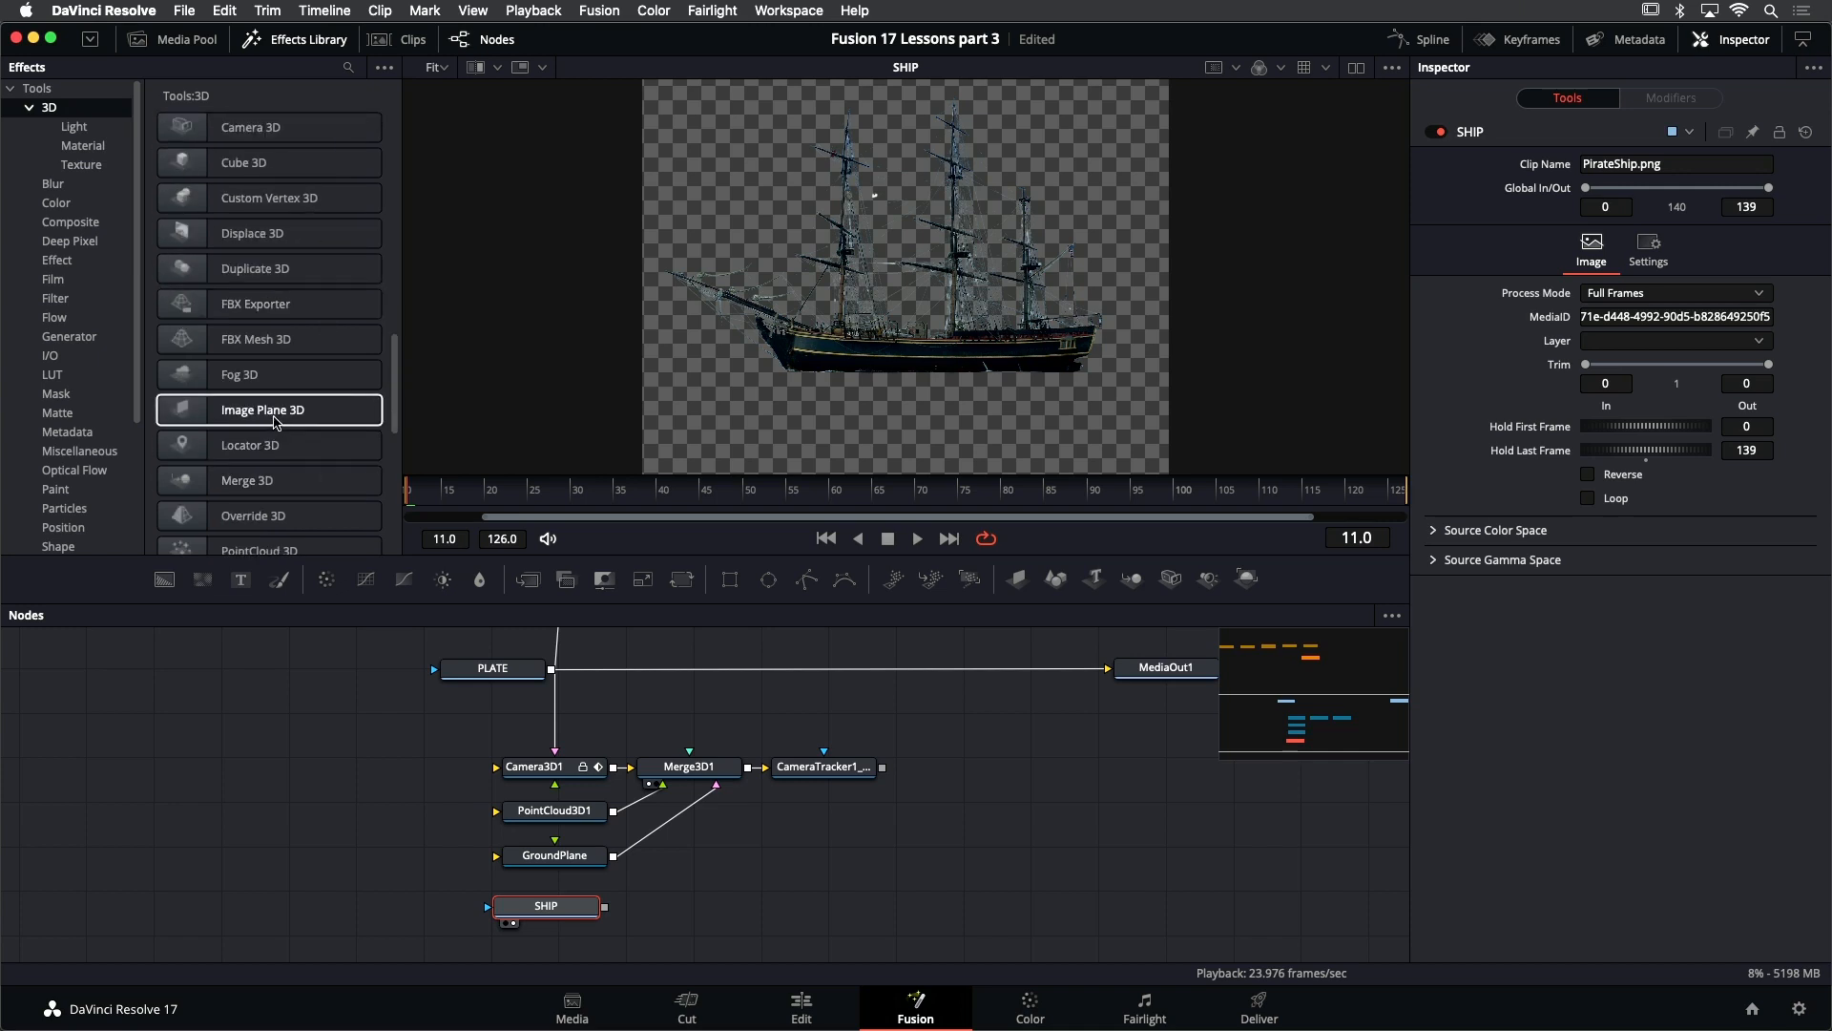
drag(273, 414, 685, 913)
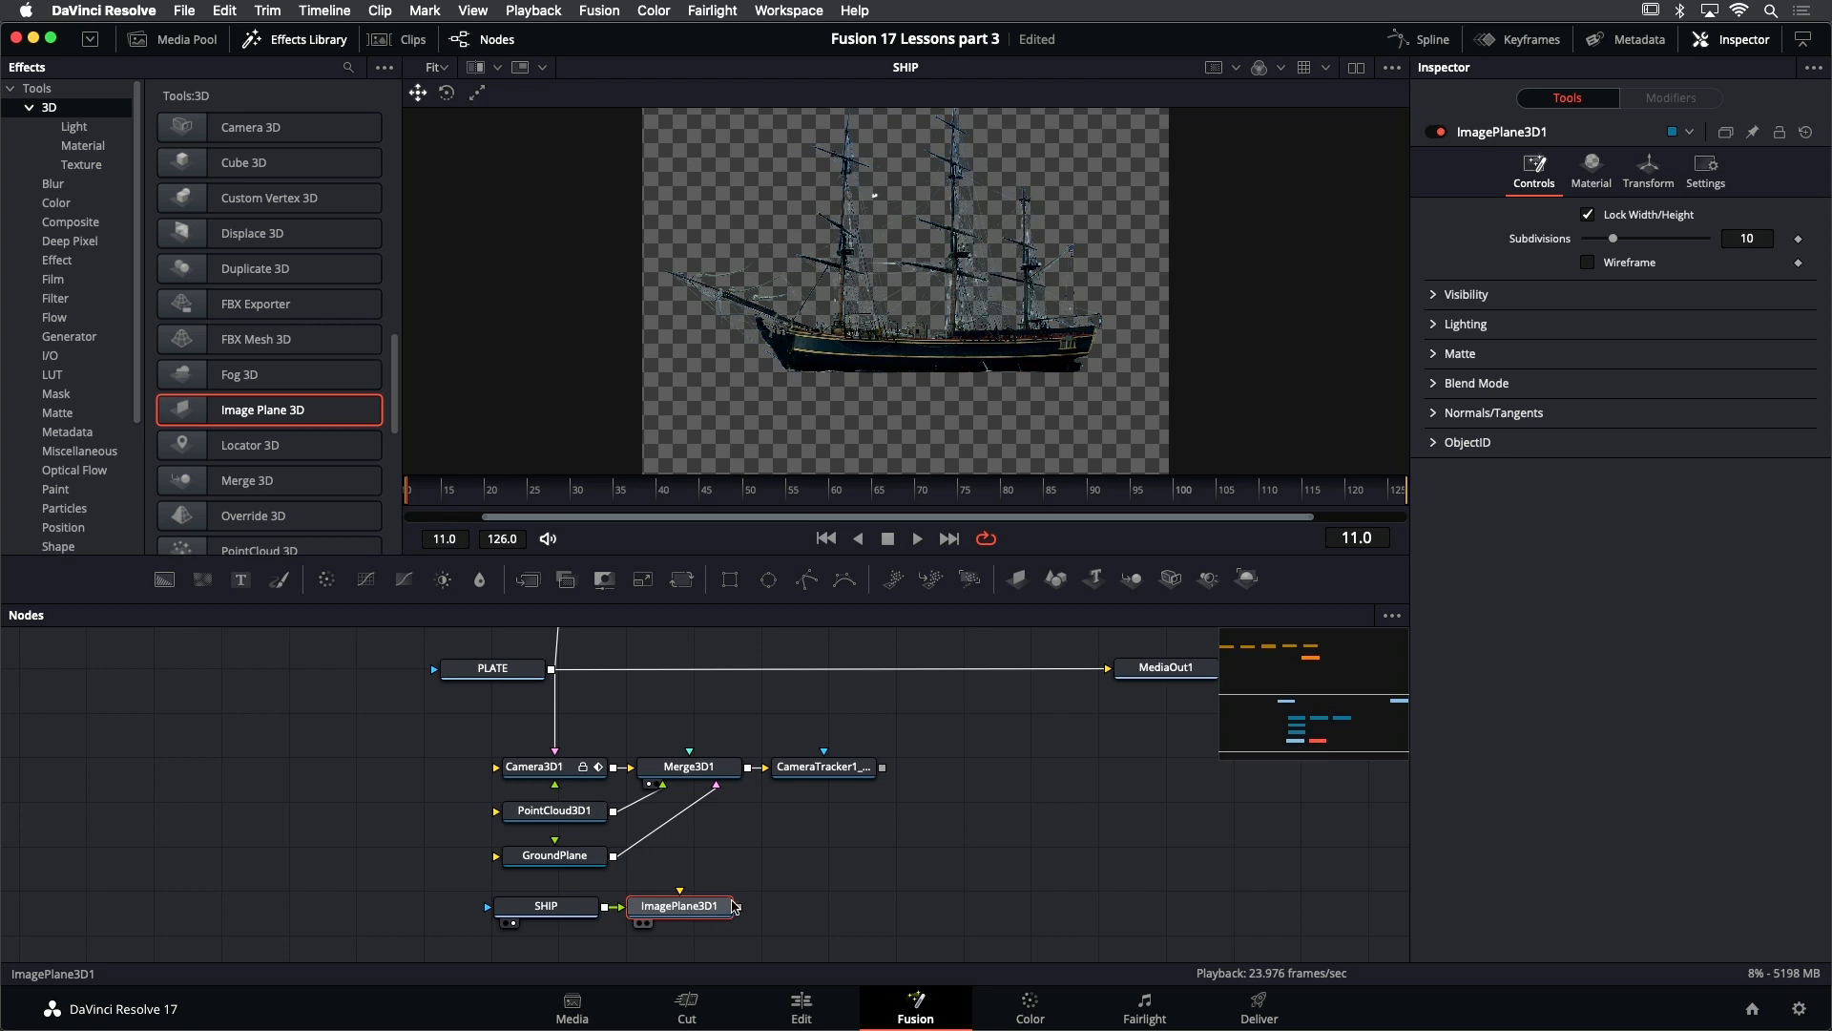
click(291, 41)
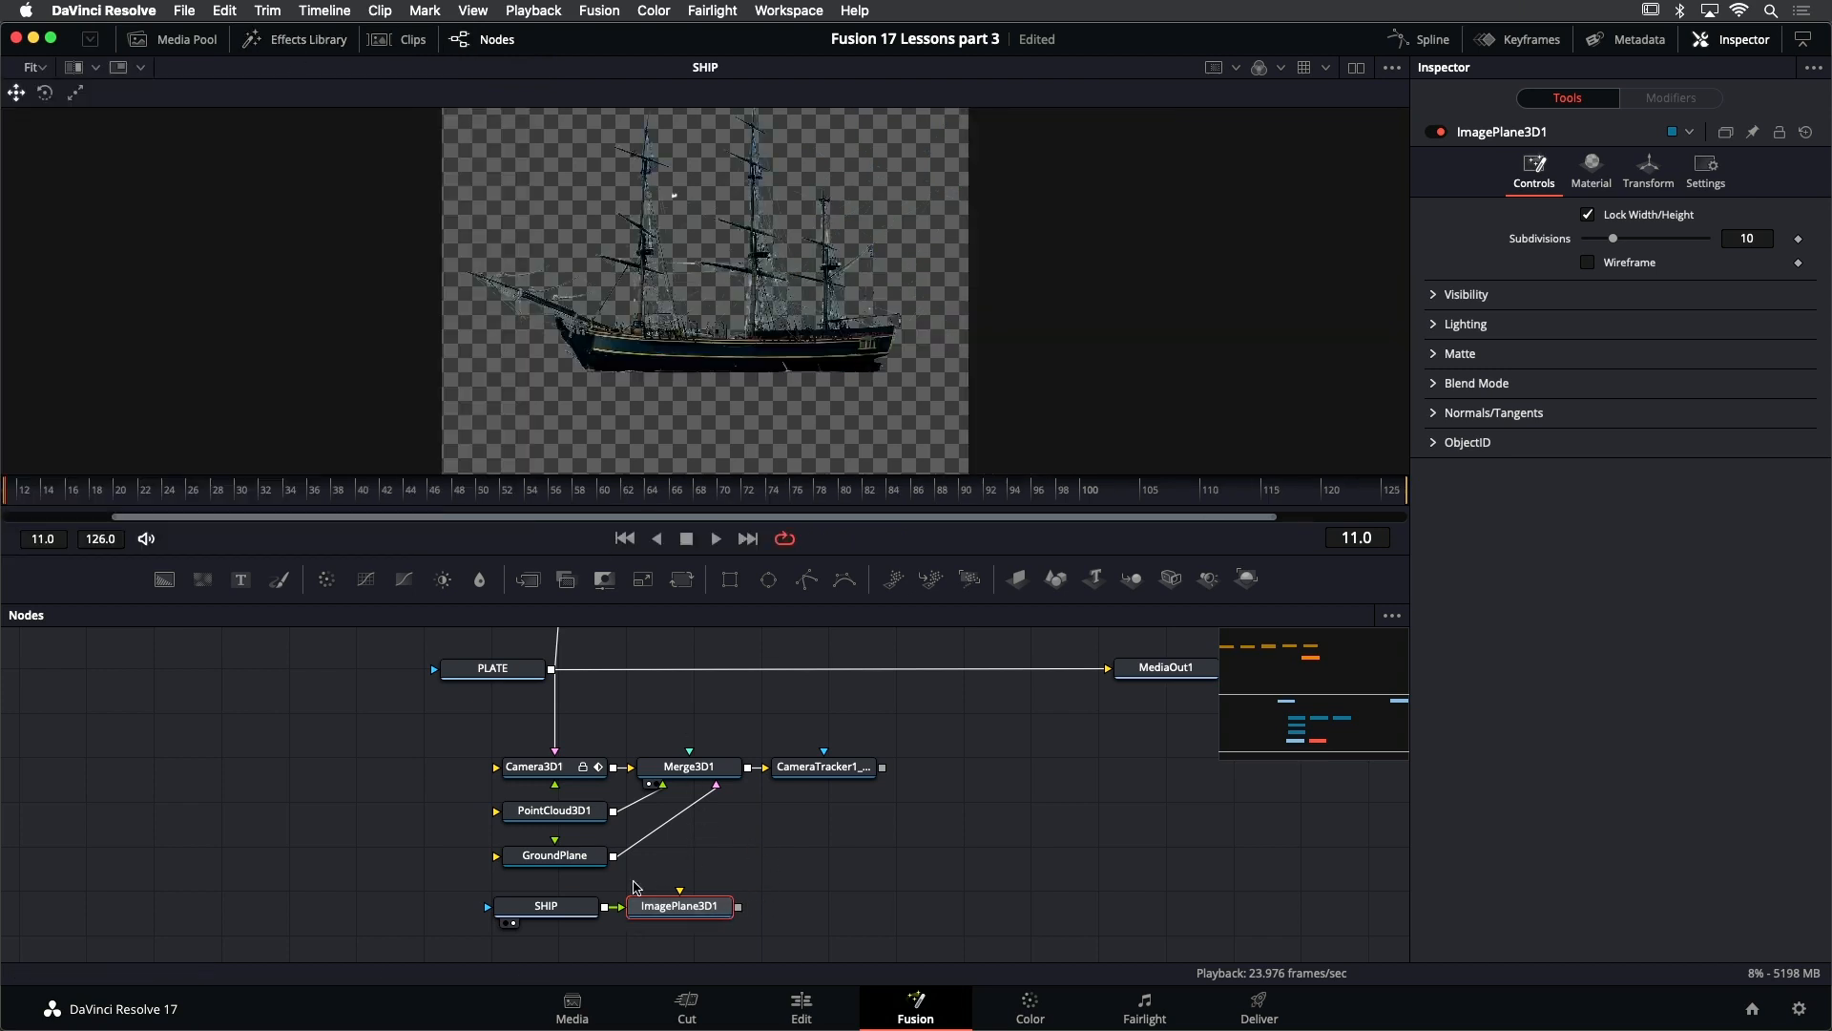
- Shift SHIP and its image plane left, connect the plane's output to Merge3D1, and show Merge3D1 in the viewer
drag(477, 888, 556, 922)
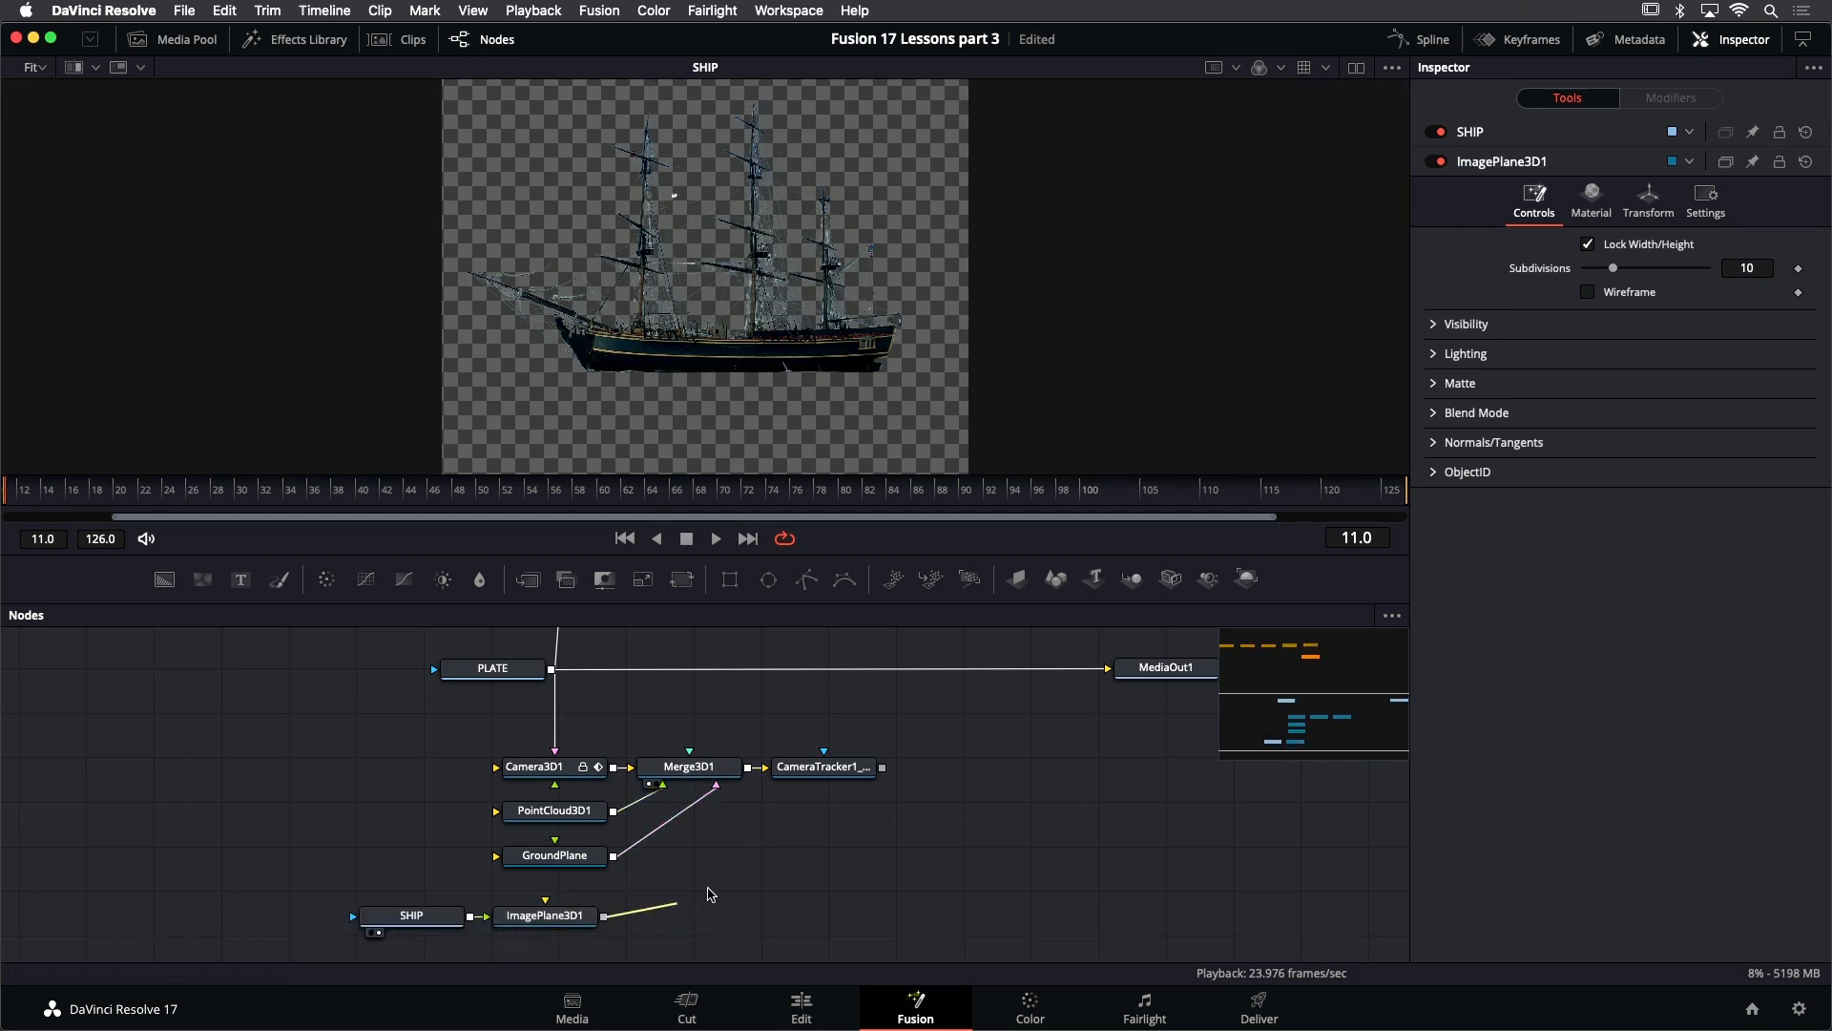
drag(605, 916, 710, 771)
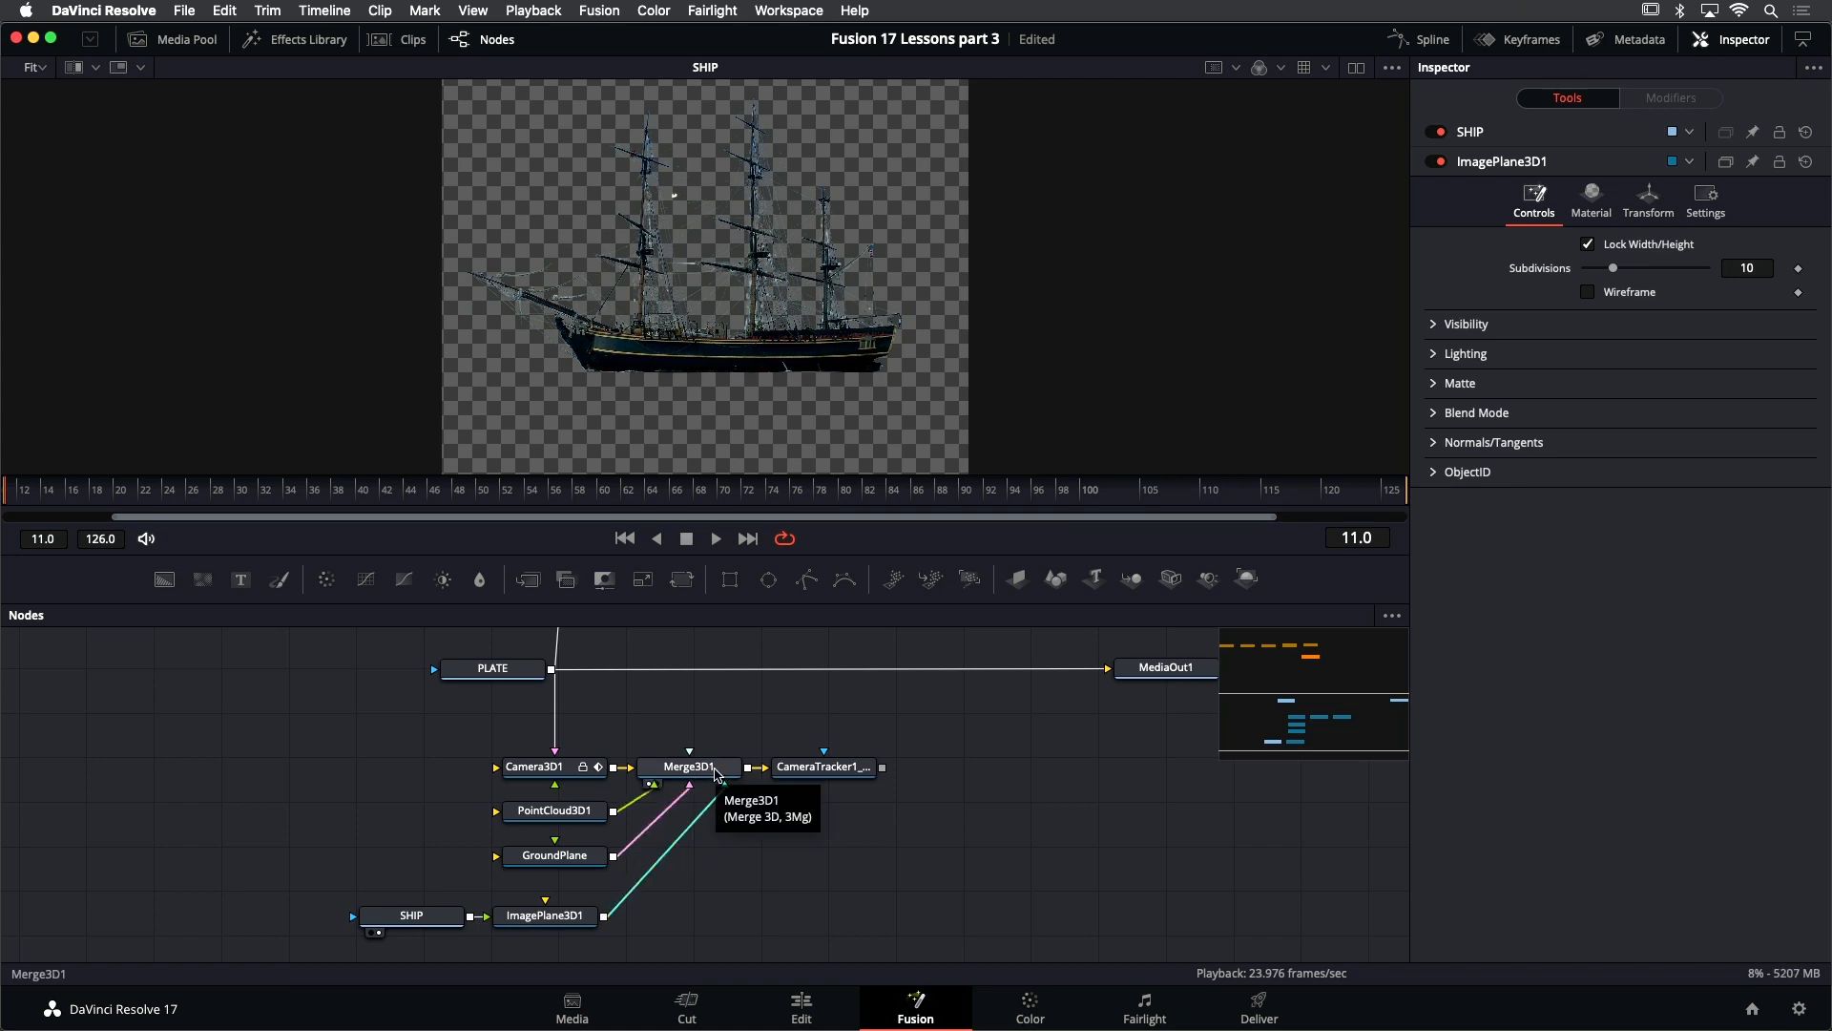
click(718, 773)
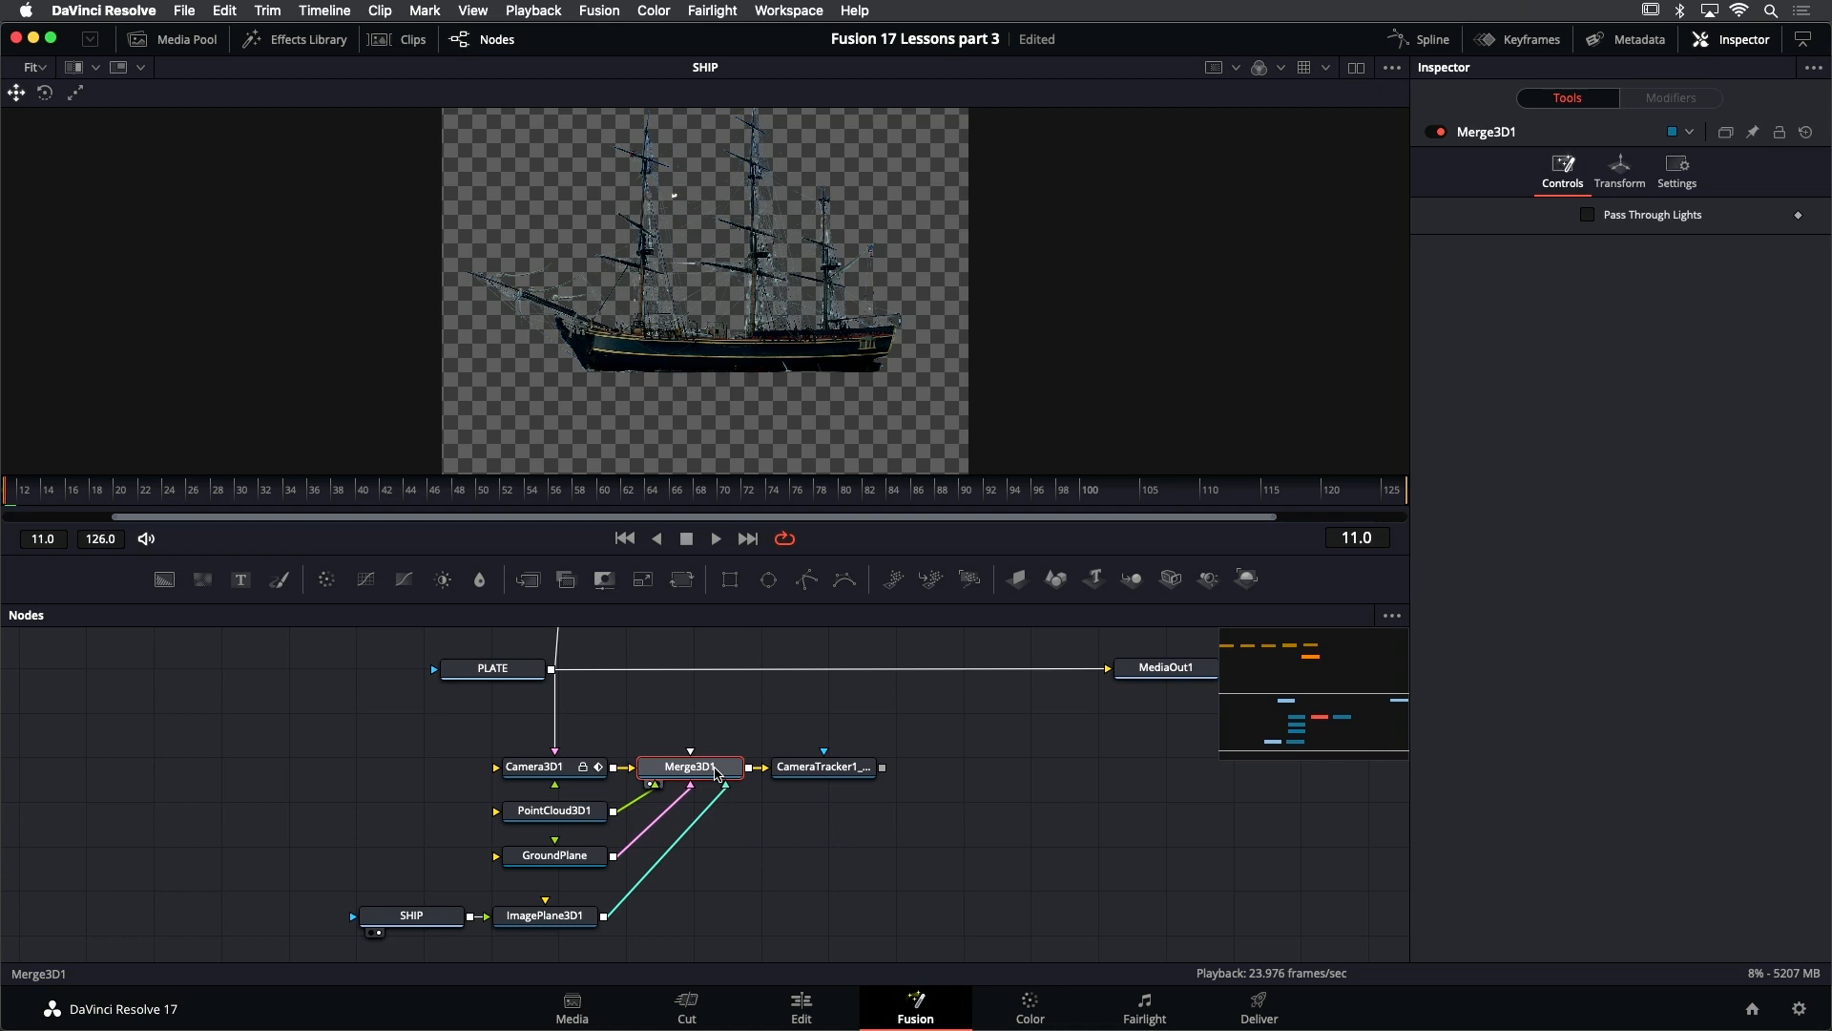
key(1)
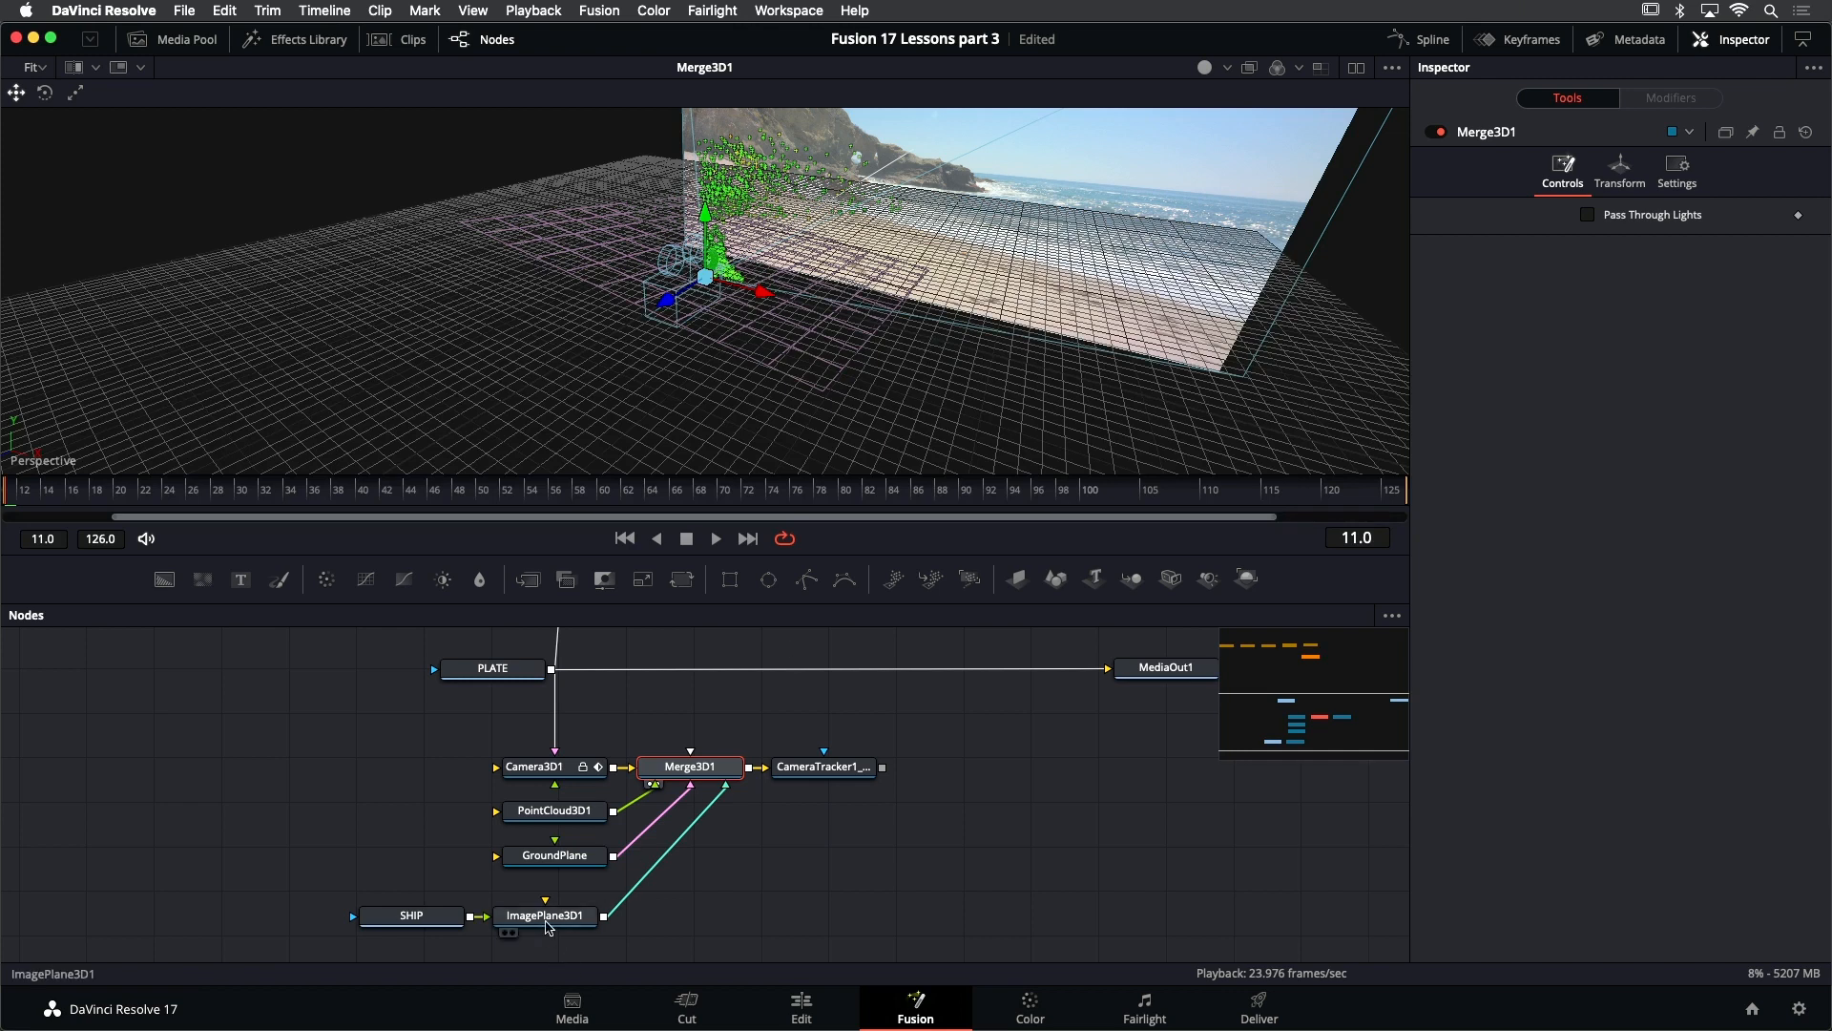
- Save the project and push the ship's image plane back along its Z axis toward the beach plate
click(549, 918)
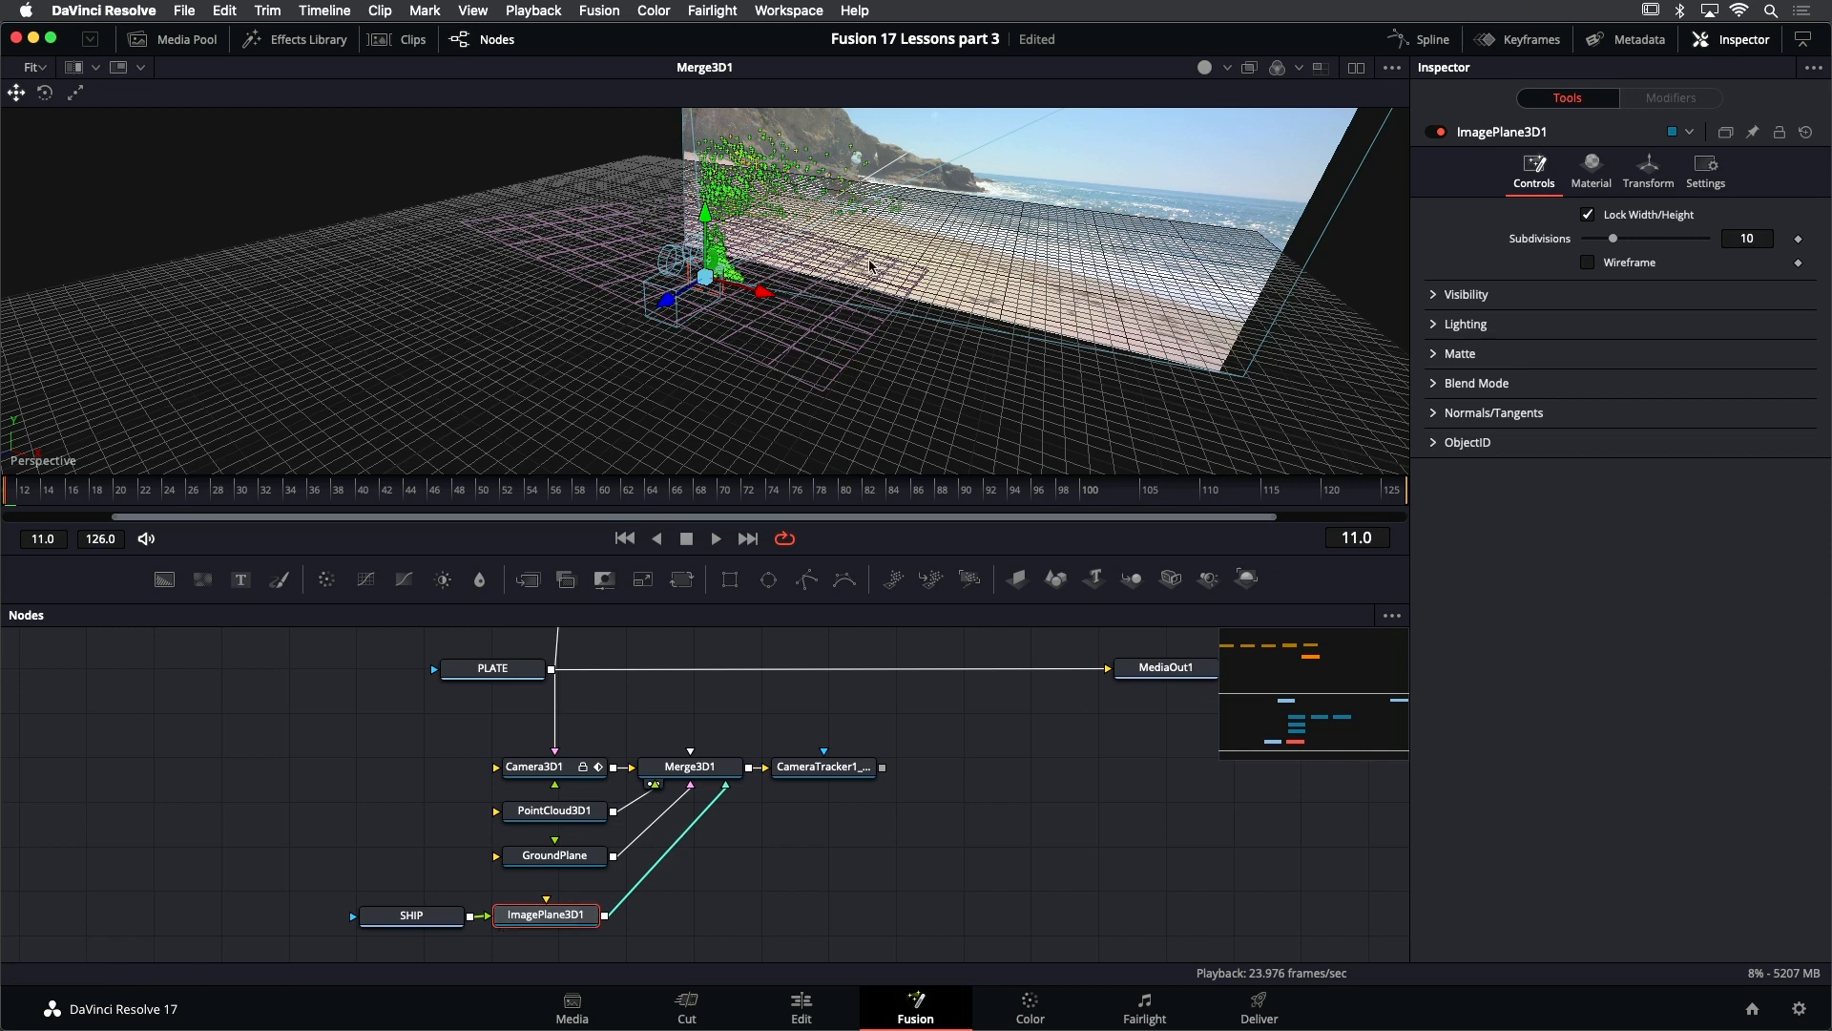
drag(869, 266, 876, 271)
key(1)
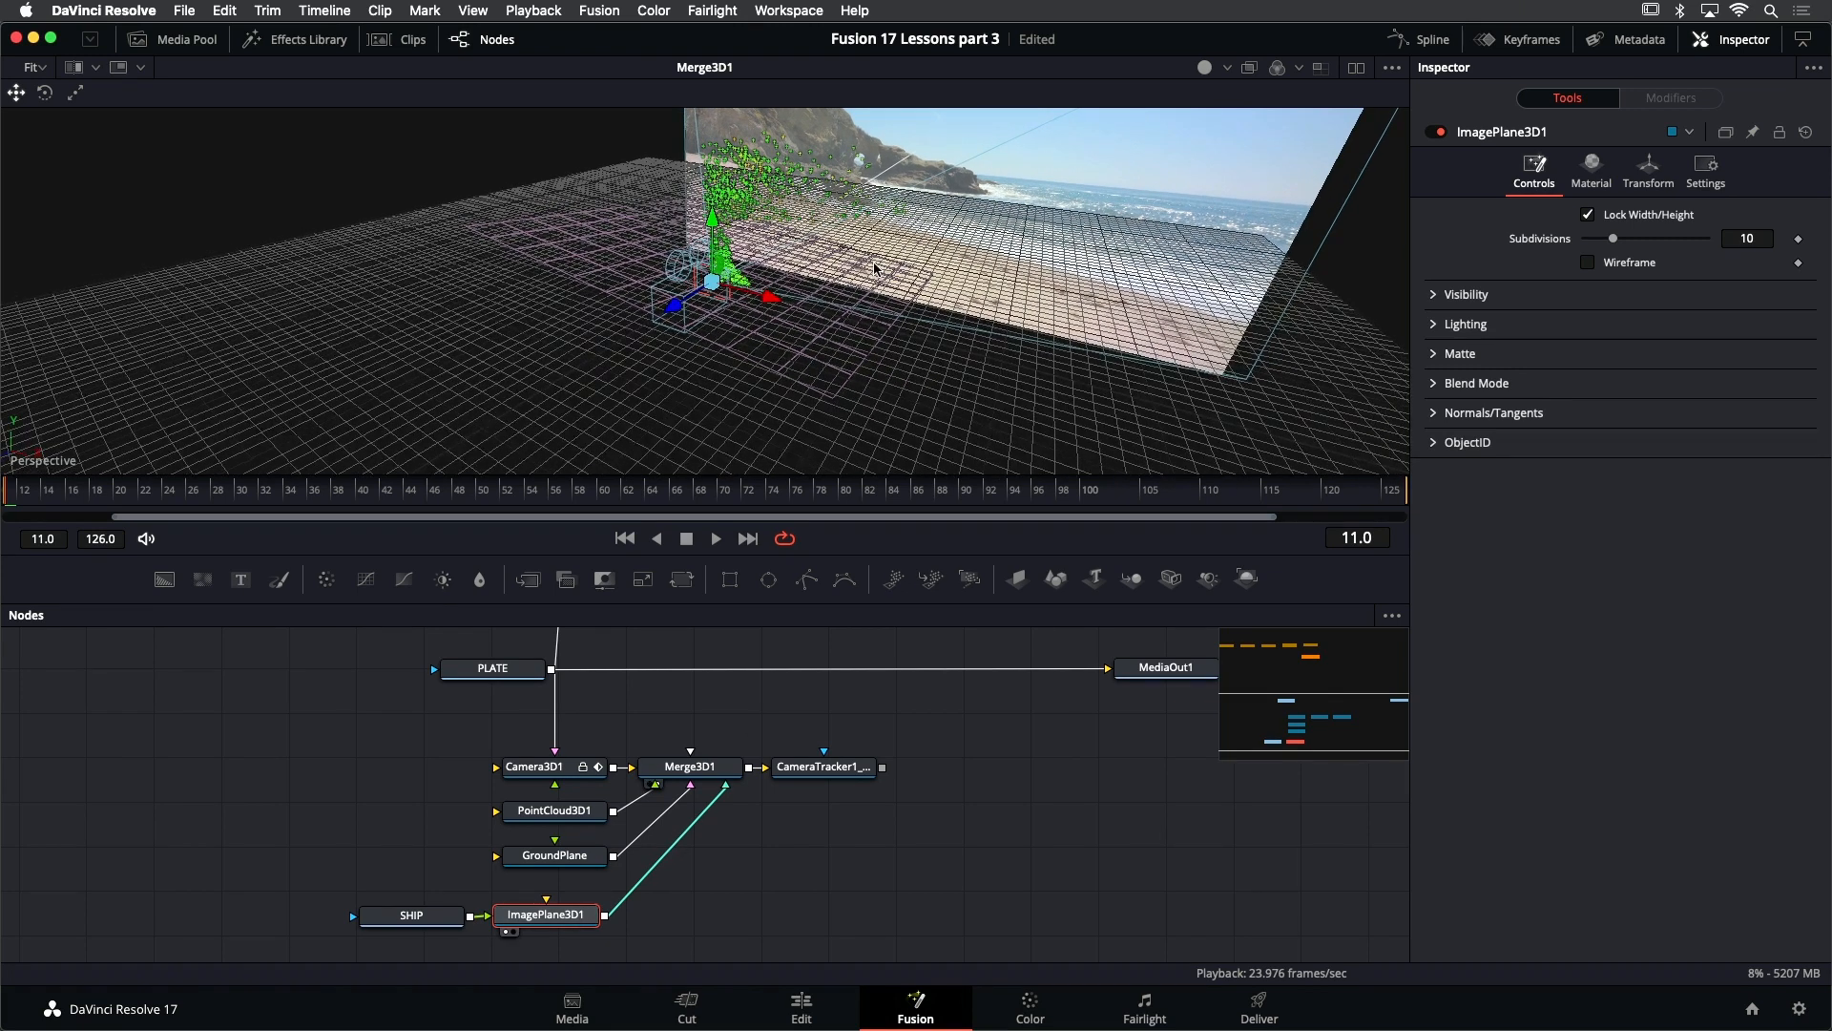
key(f)
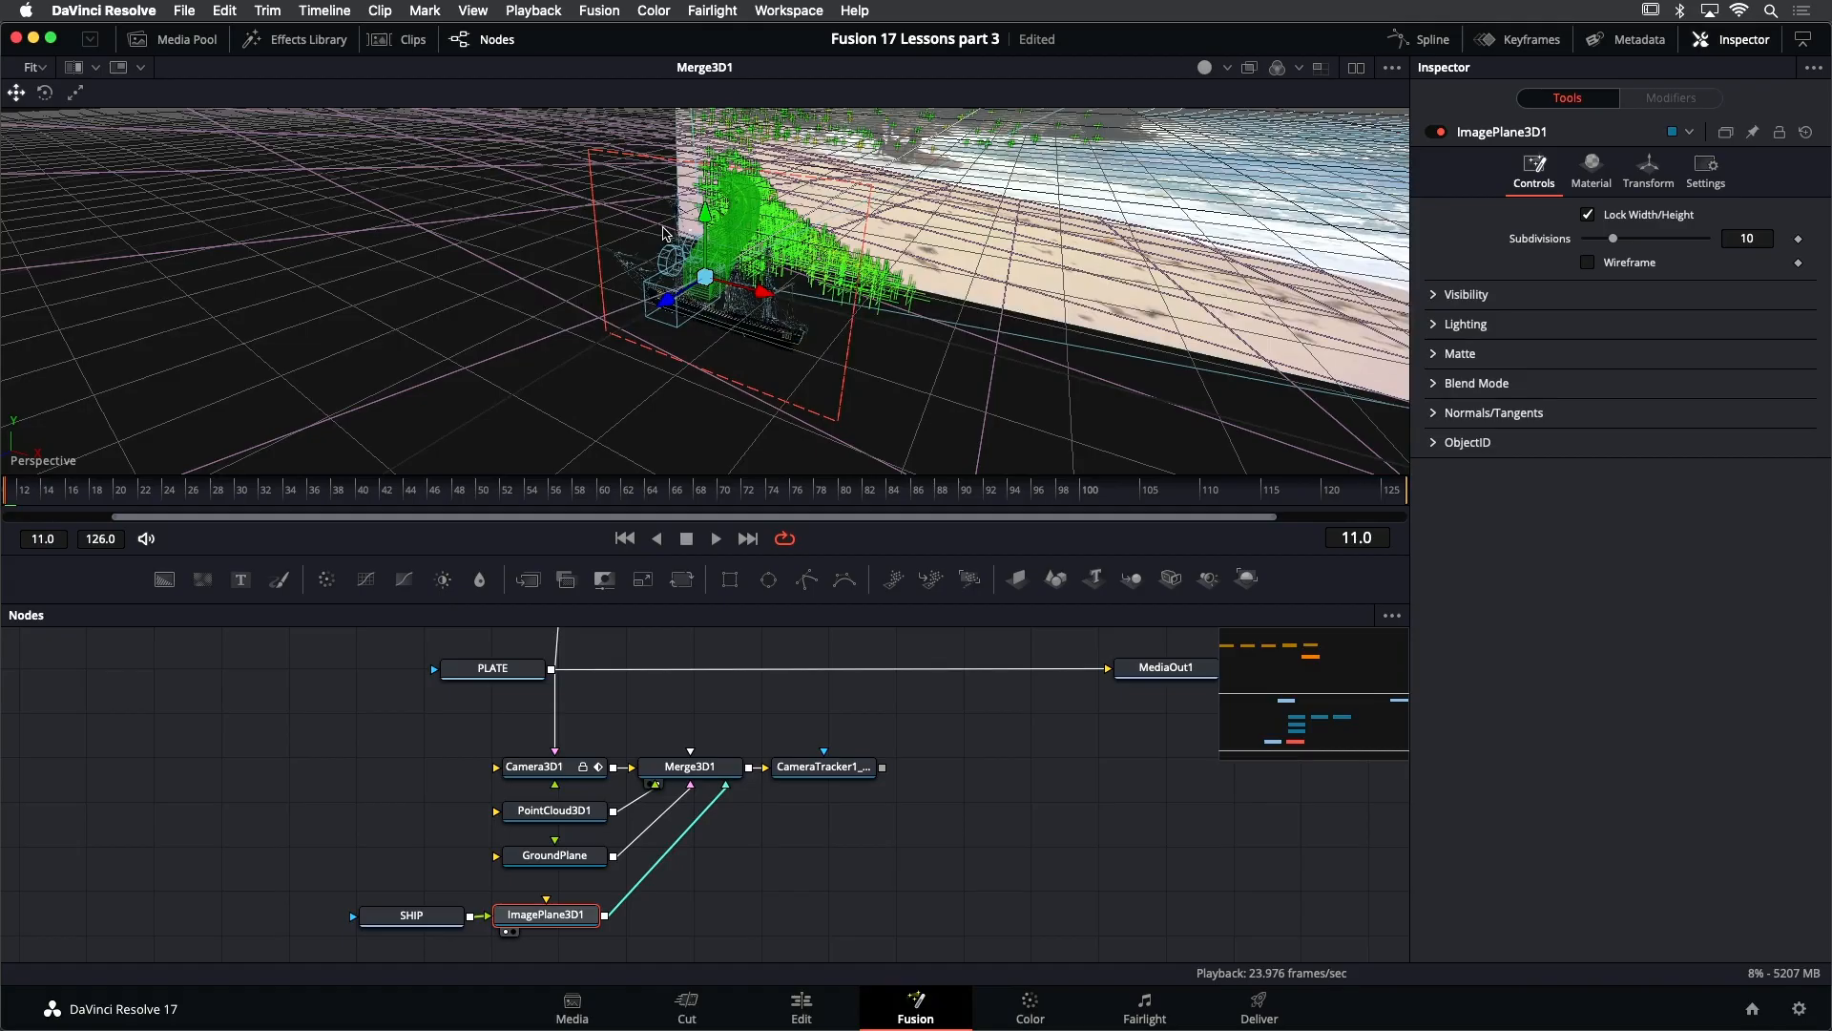
drag(698, 269, 589, 327)
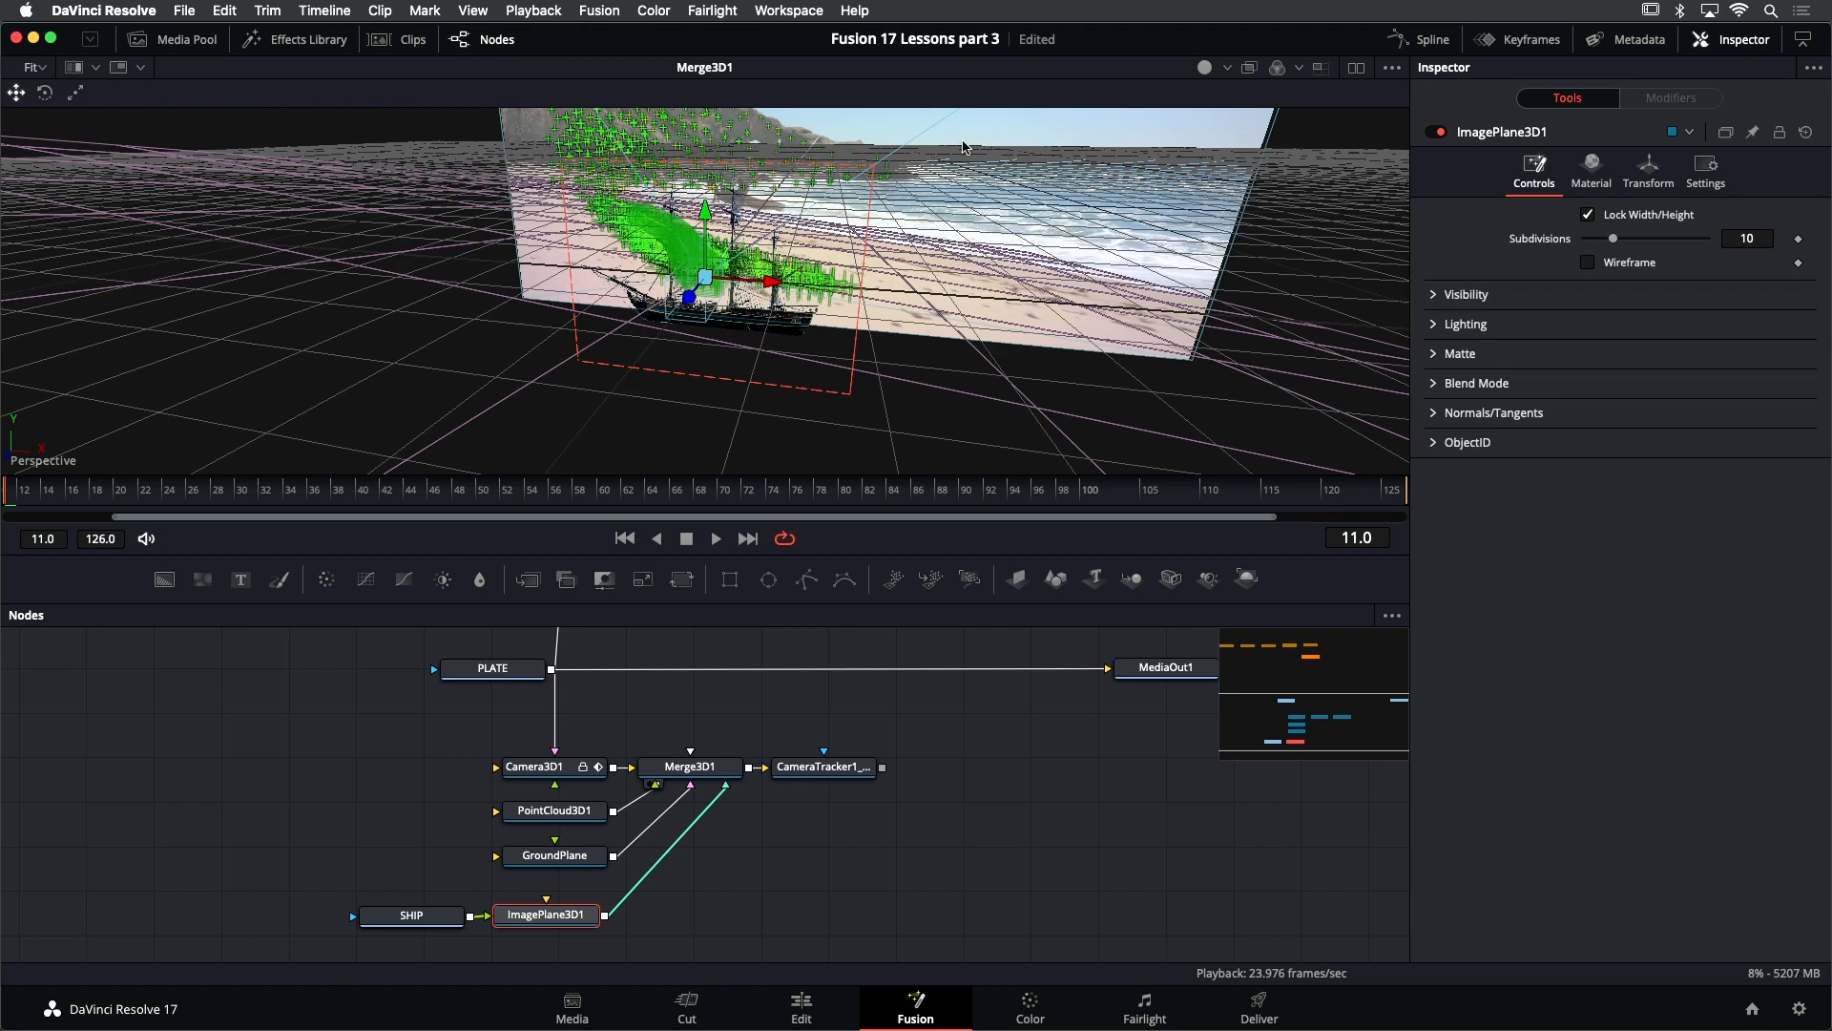
key(super+s)
drag(689, 297, 900, 167)
drag(998, 218, 979, 240)
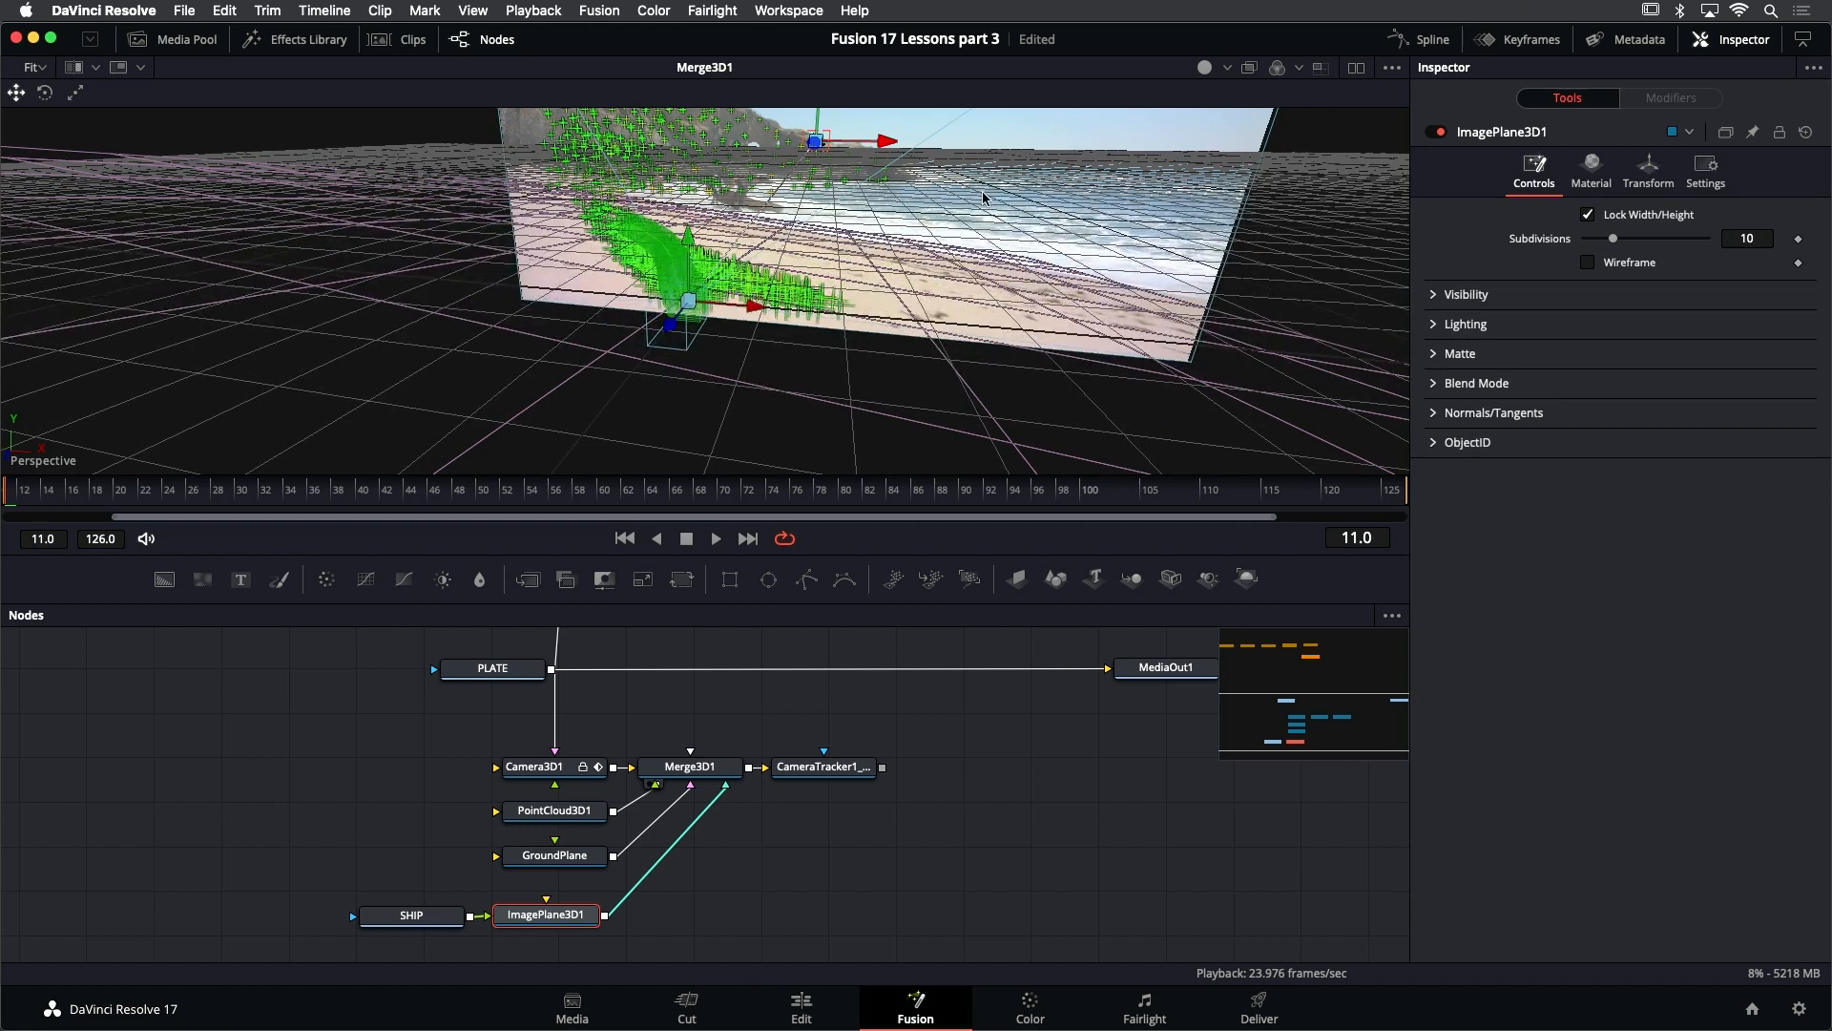
- Switch the 3D viewer to the Top view and frame the camera frustum, point cloud and ship plane
right_click(995, 197)
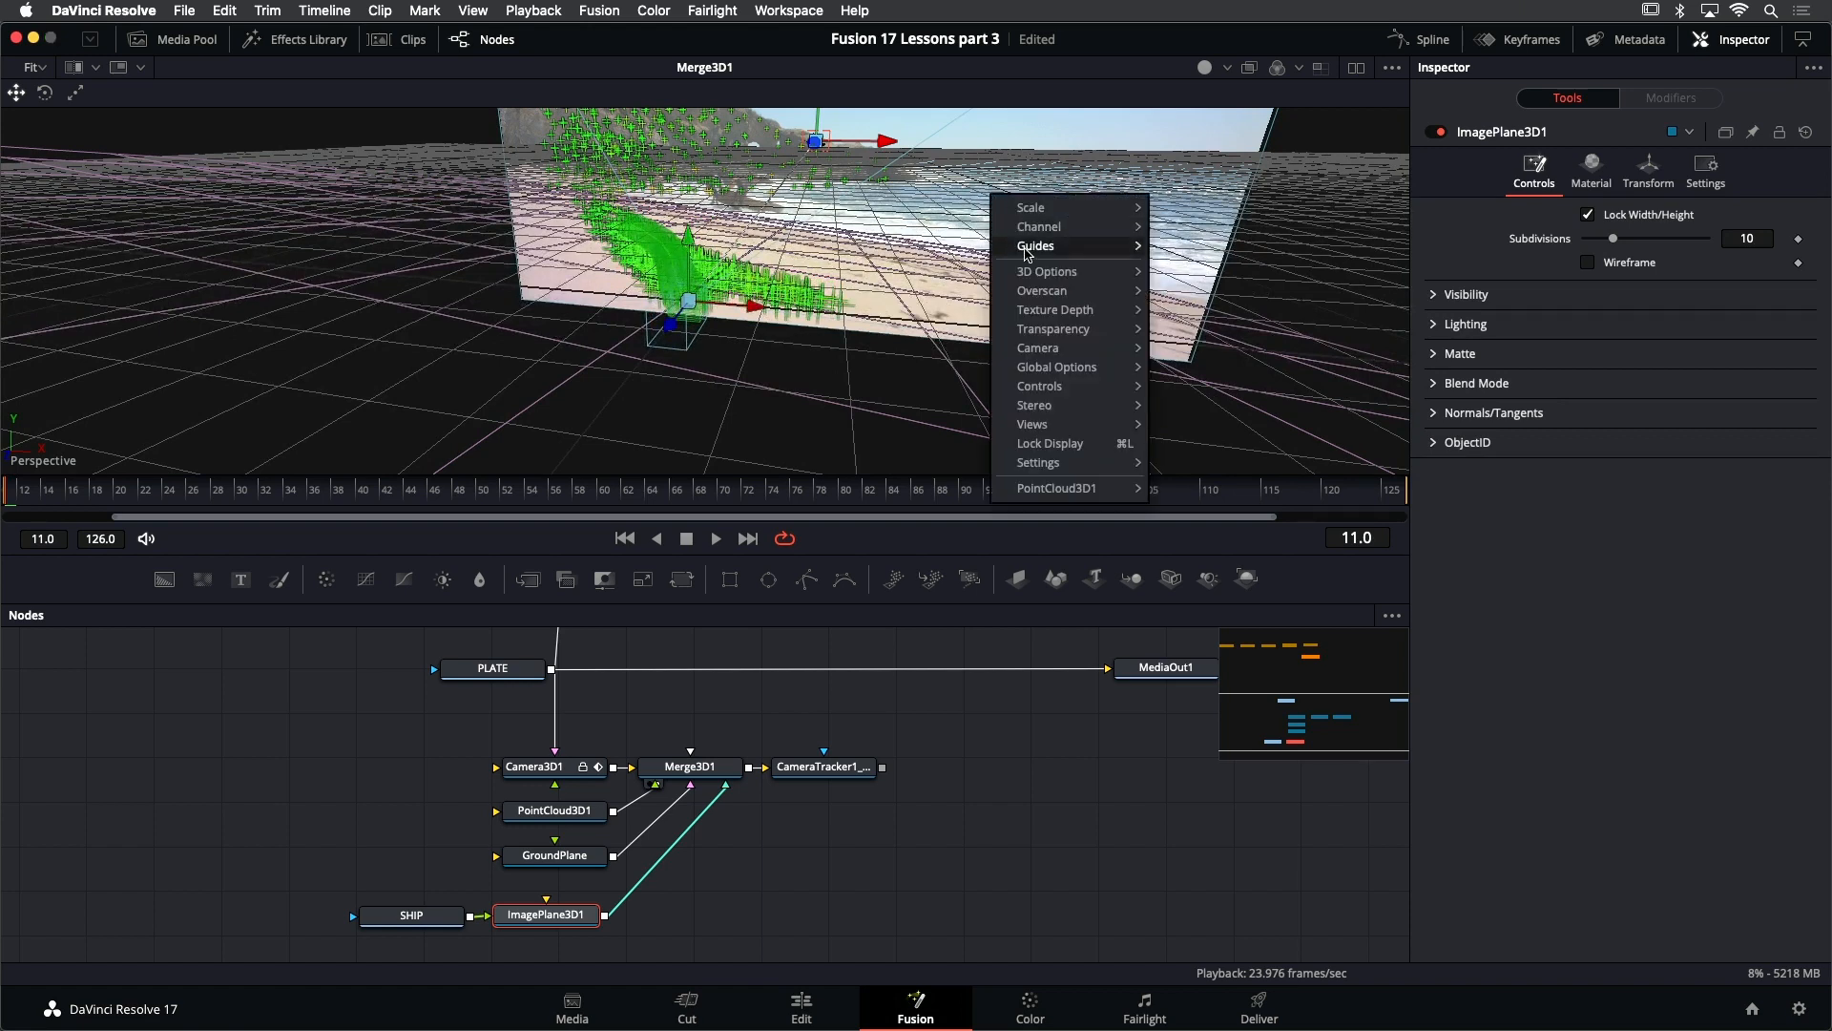
mouse_move(1047, 315)
mouse_move(1038, 348)
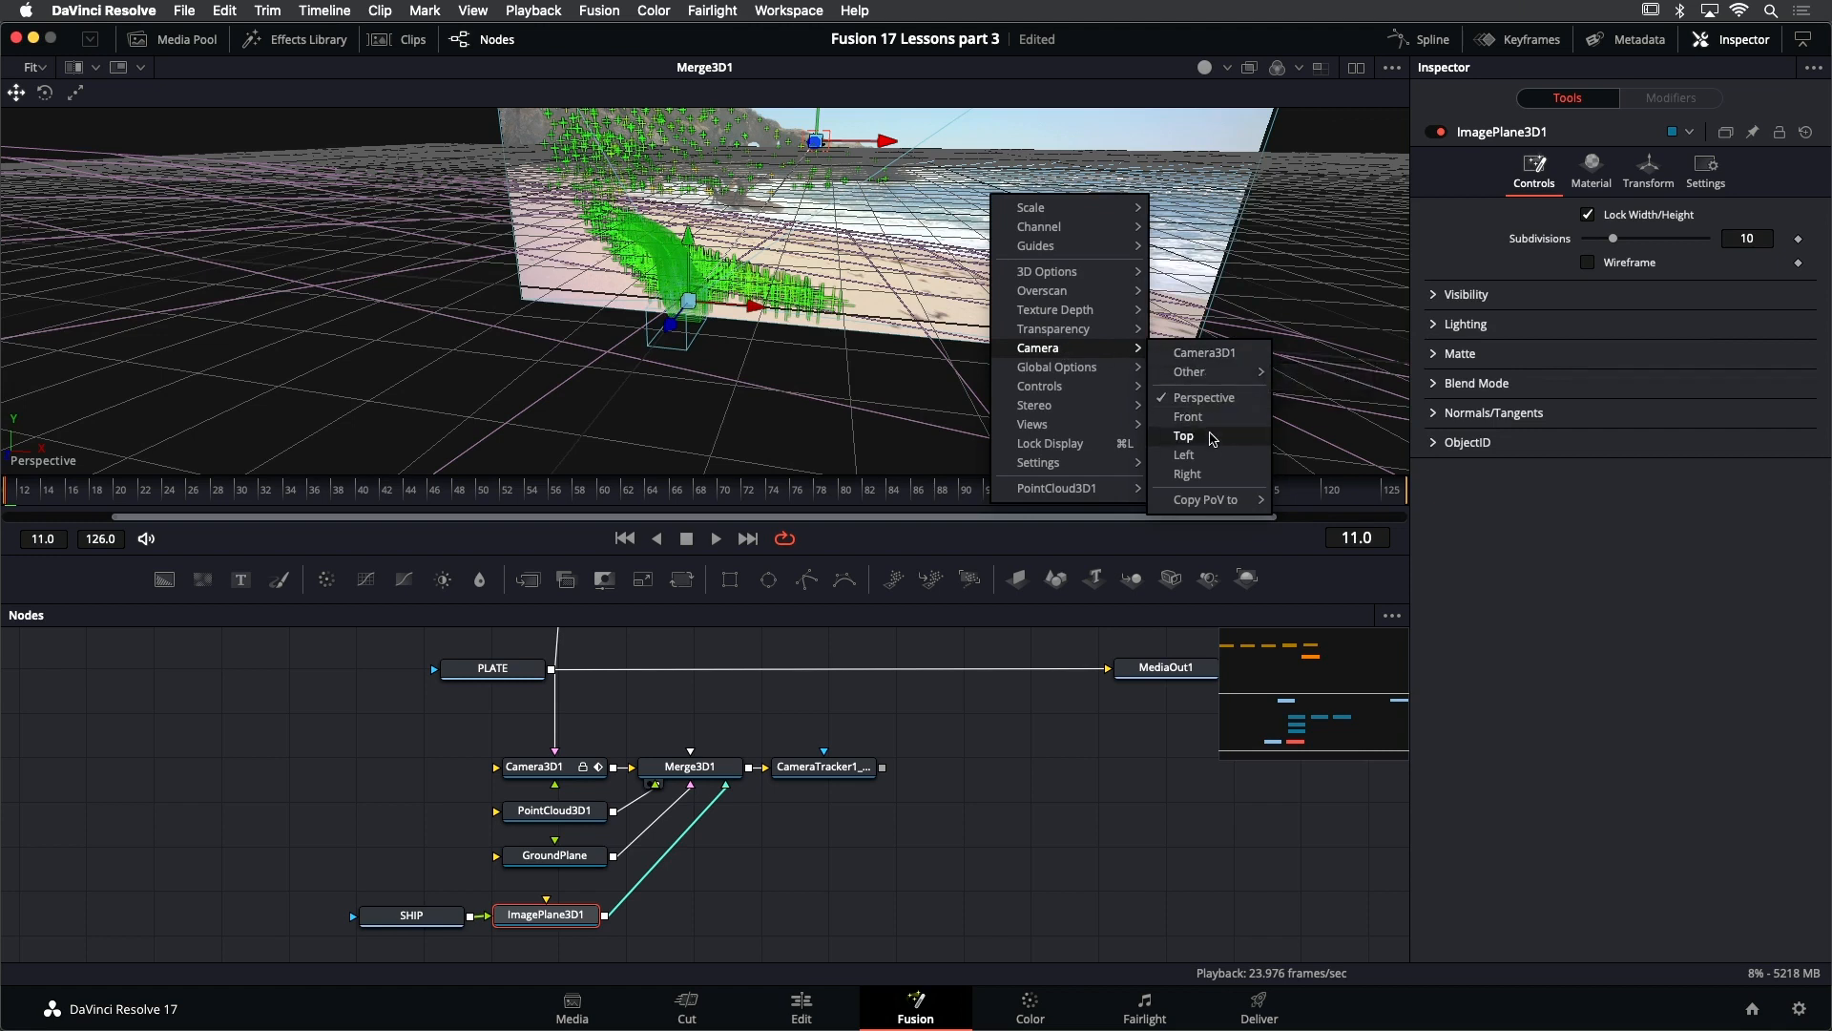
click(1212, 438)
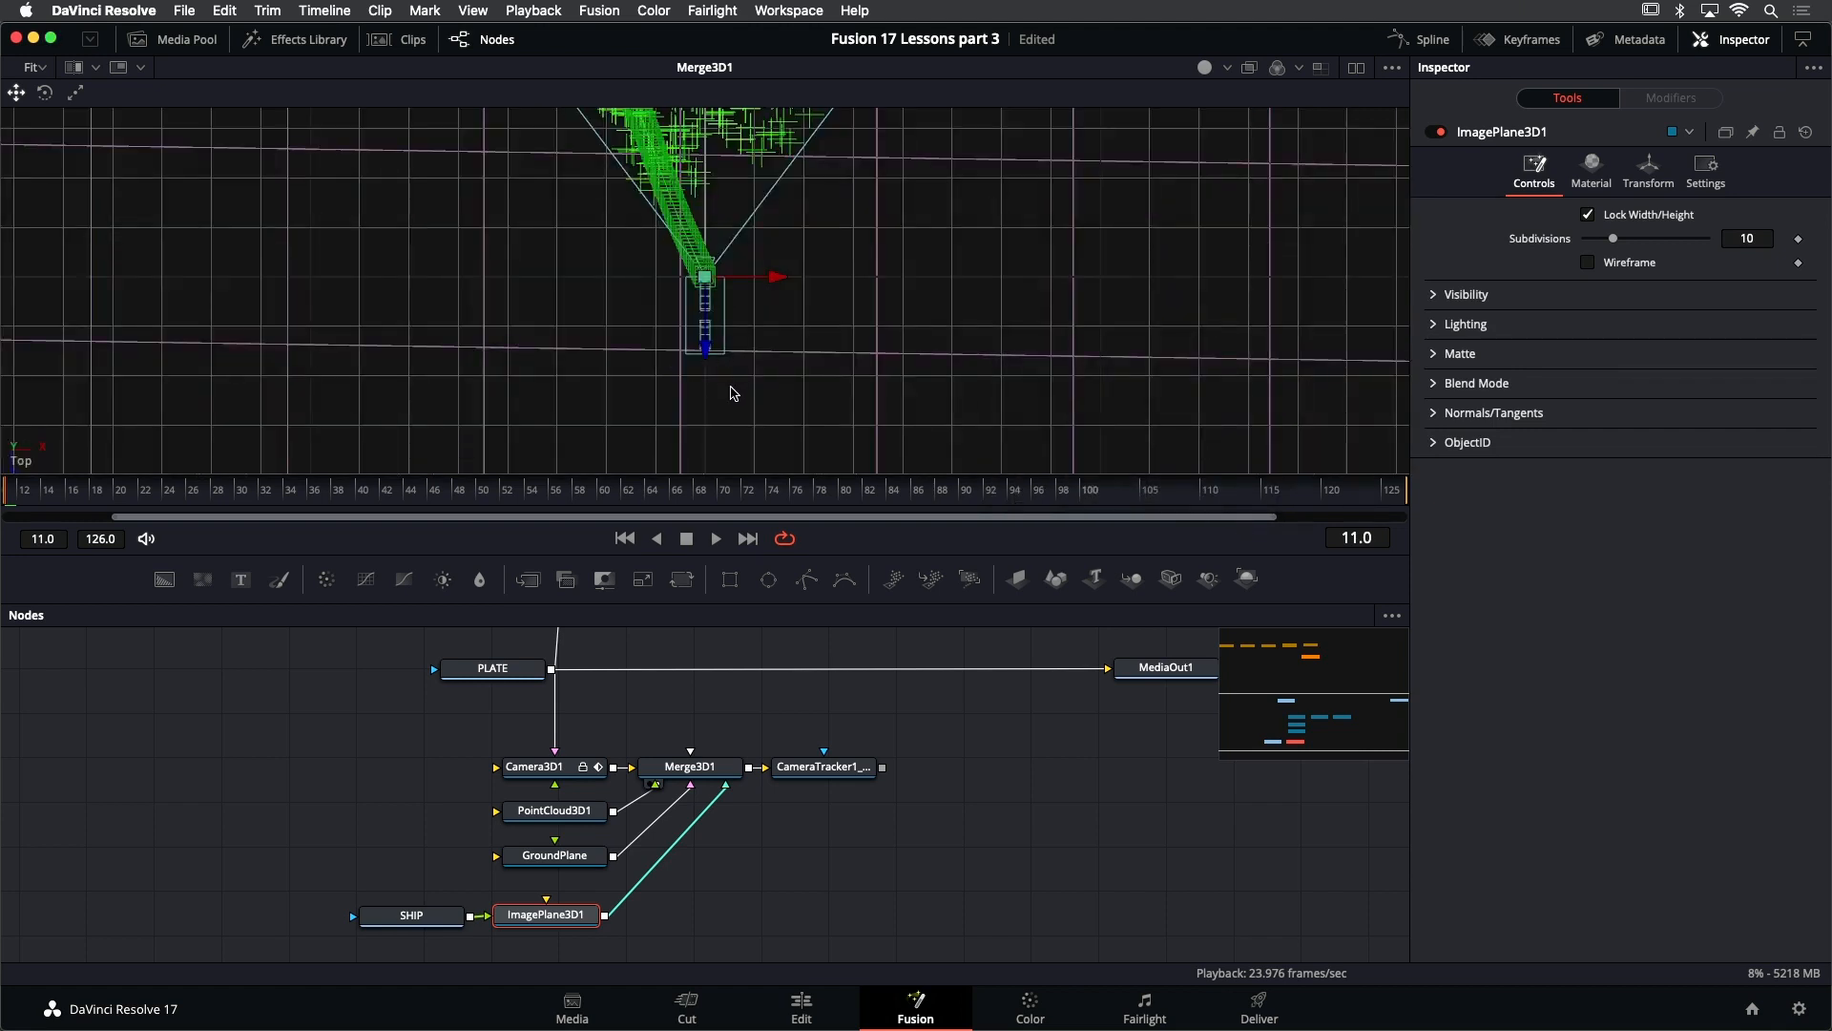
scroll(730, 401, down, 3)
scroll(727, 401, down, 4)
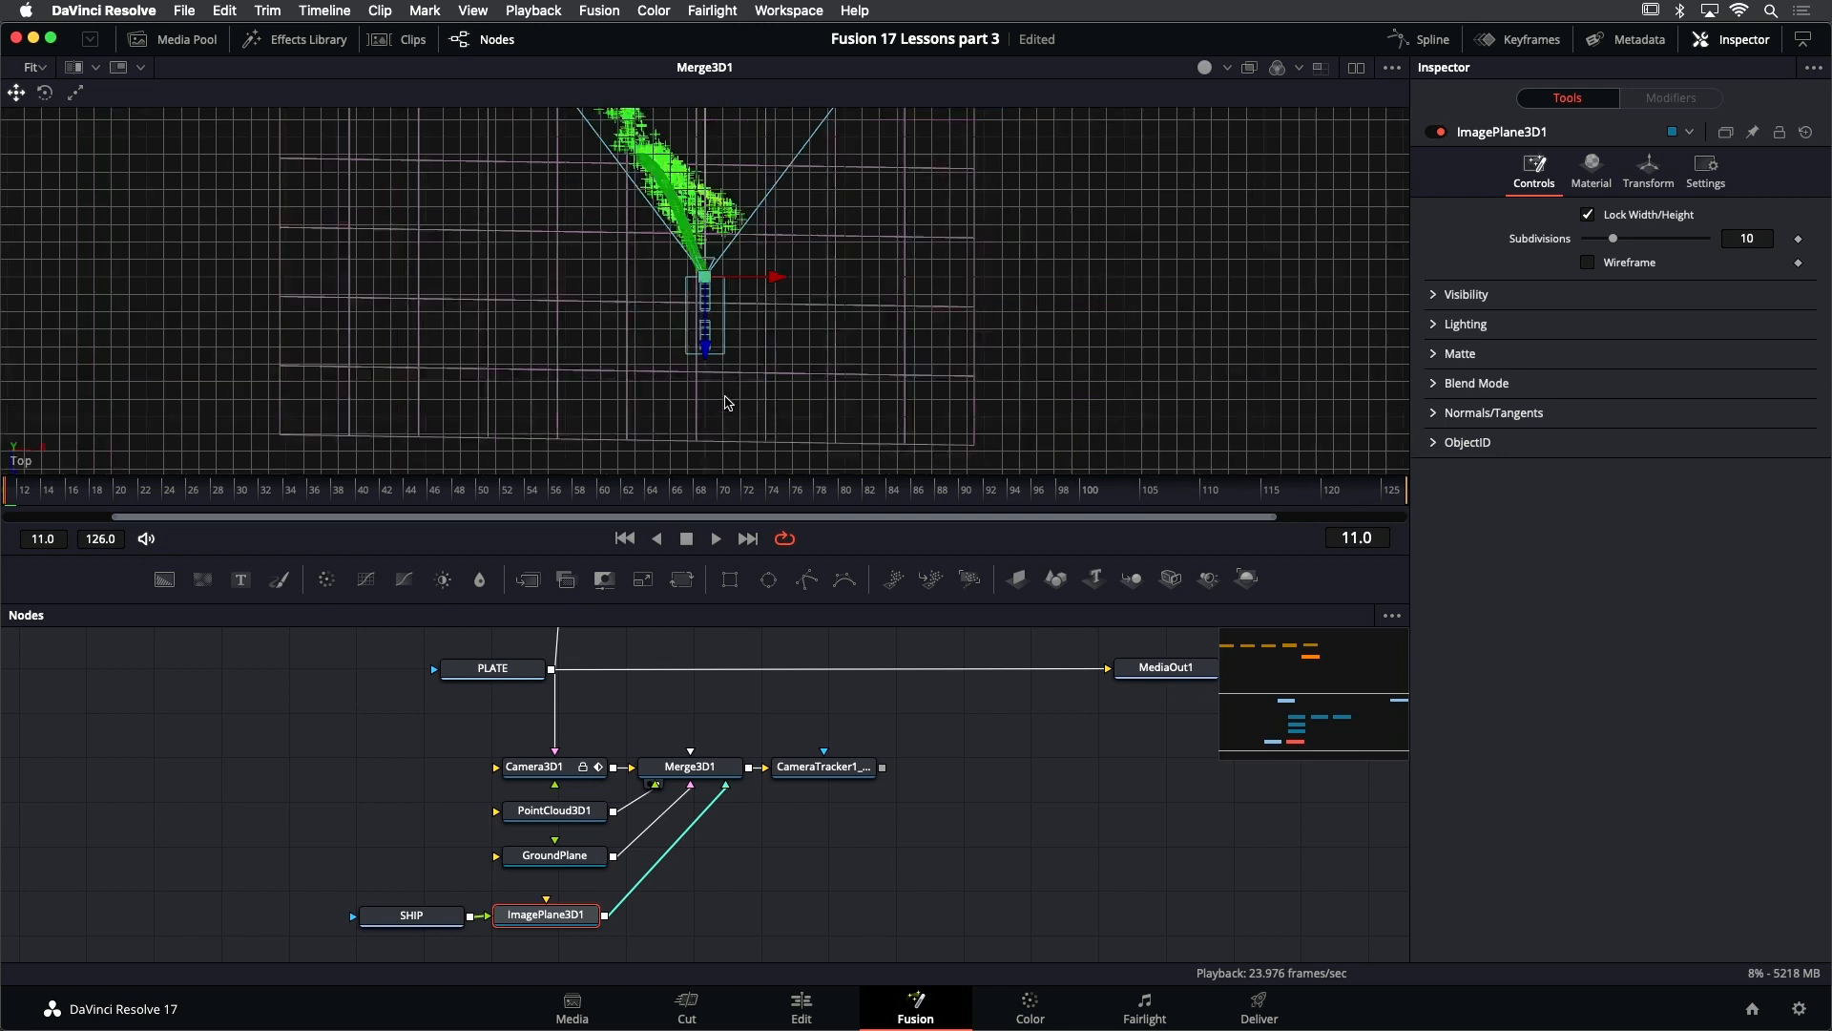
scroll(728, 402, down, 5)
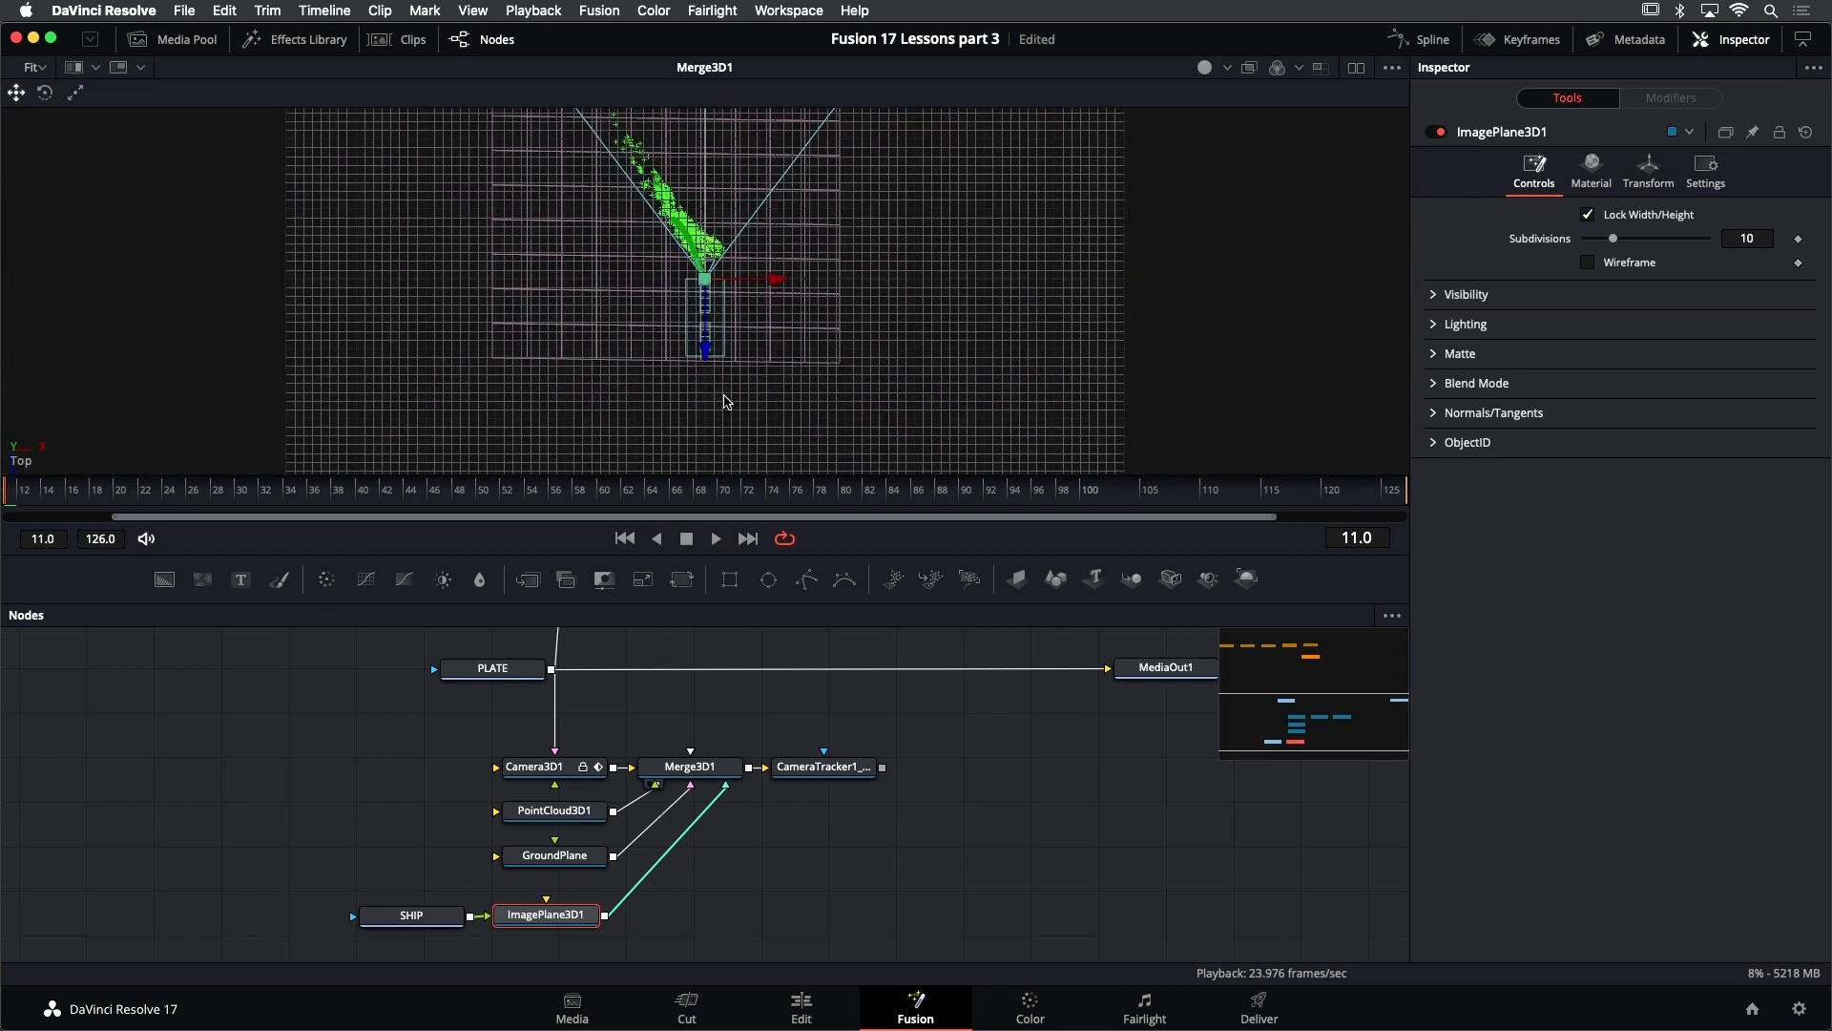
scroll(830, 277, up, 5)
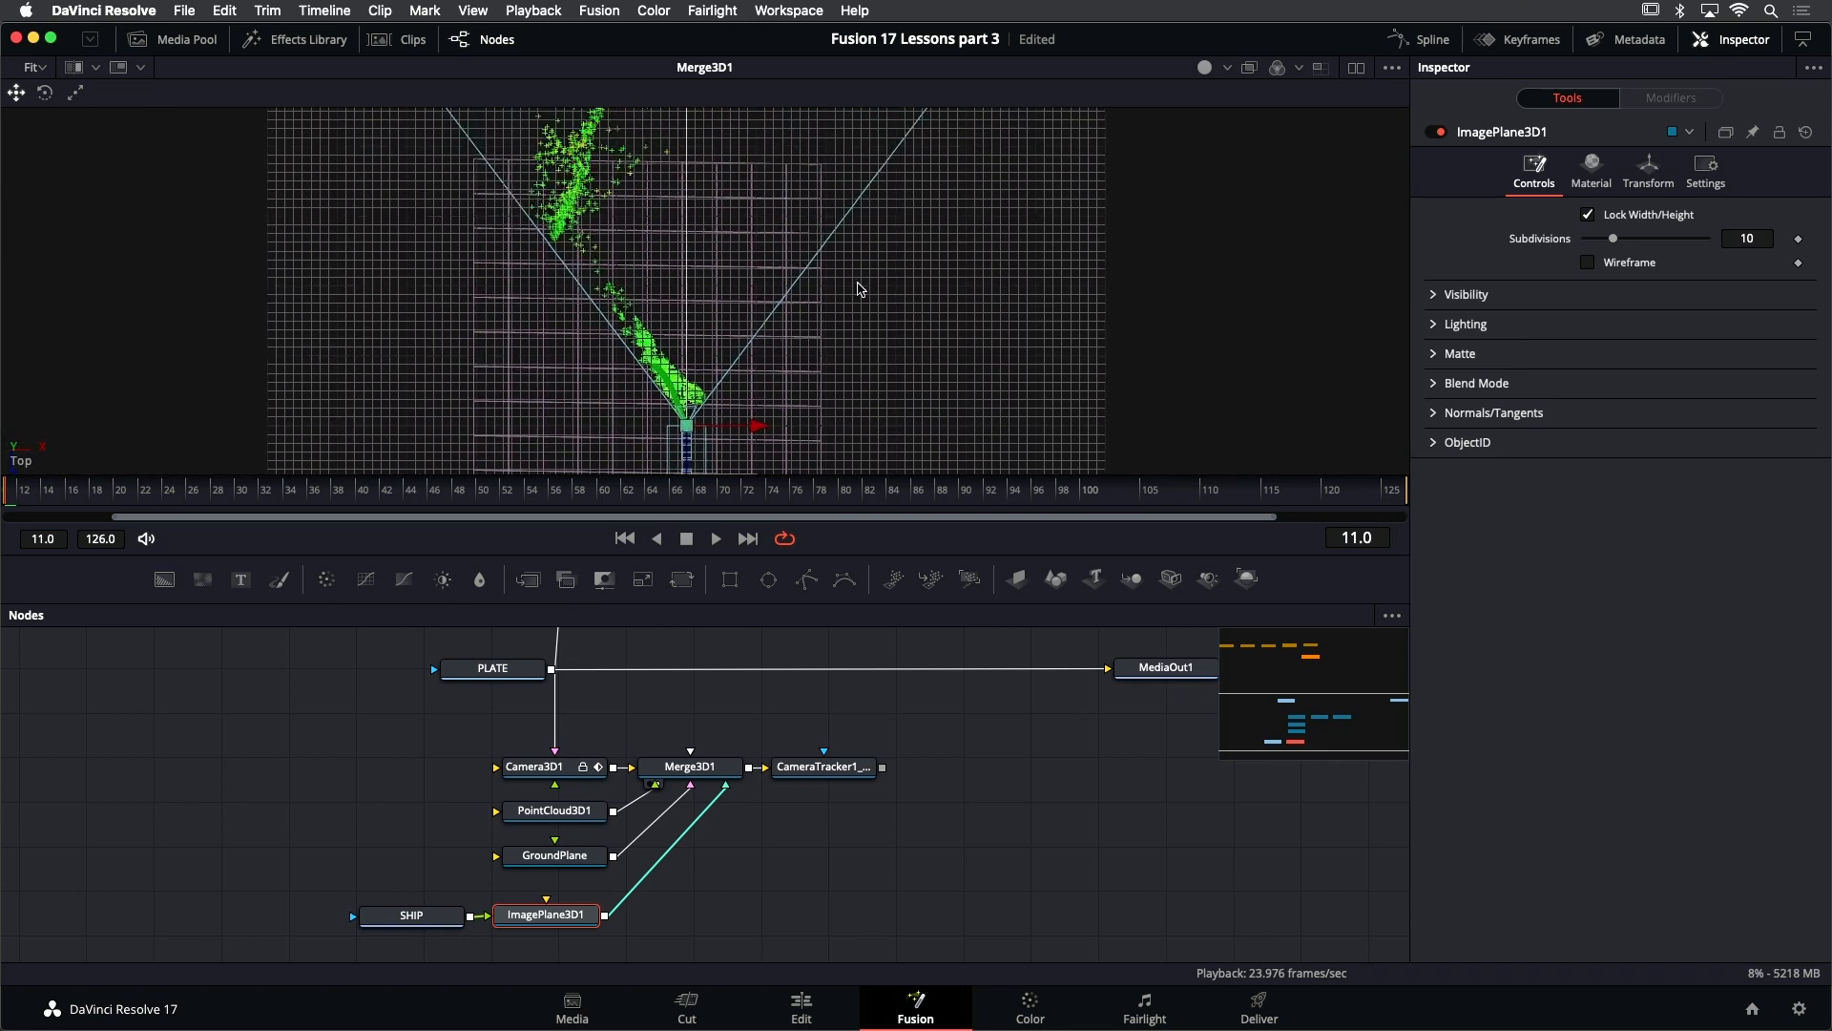
drag(870, 202, 848, 300)
scroll(850, 304, down, 3)
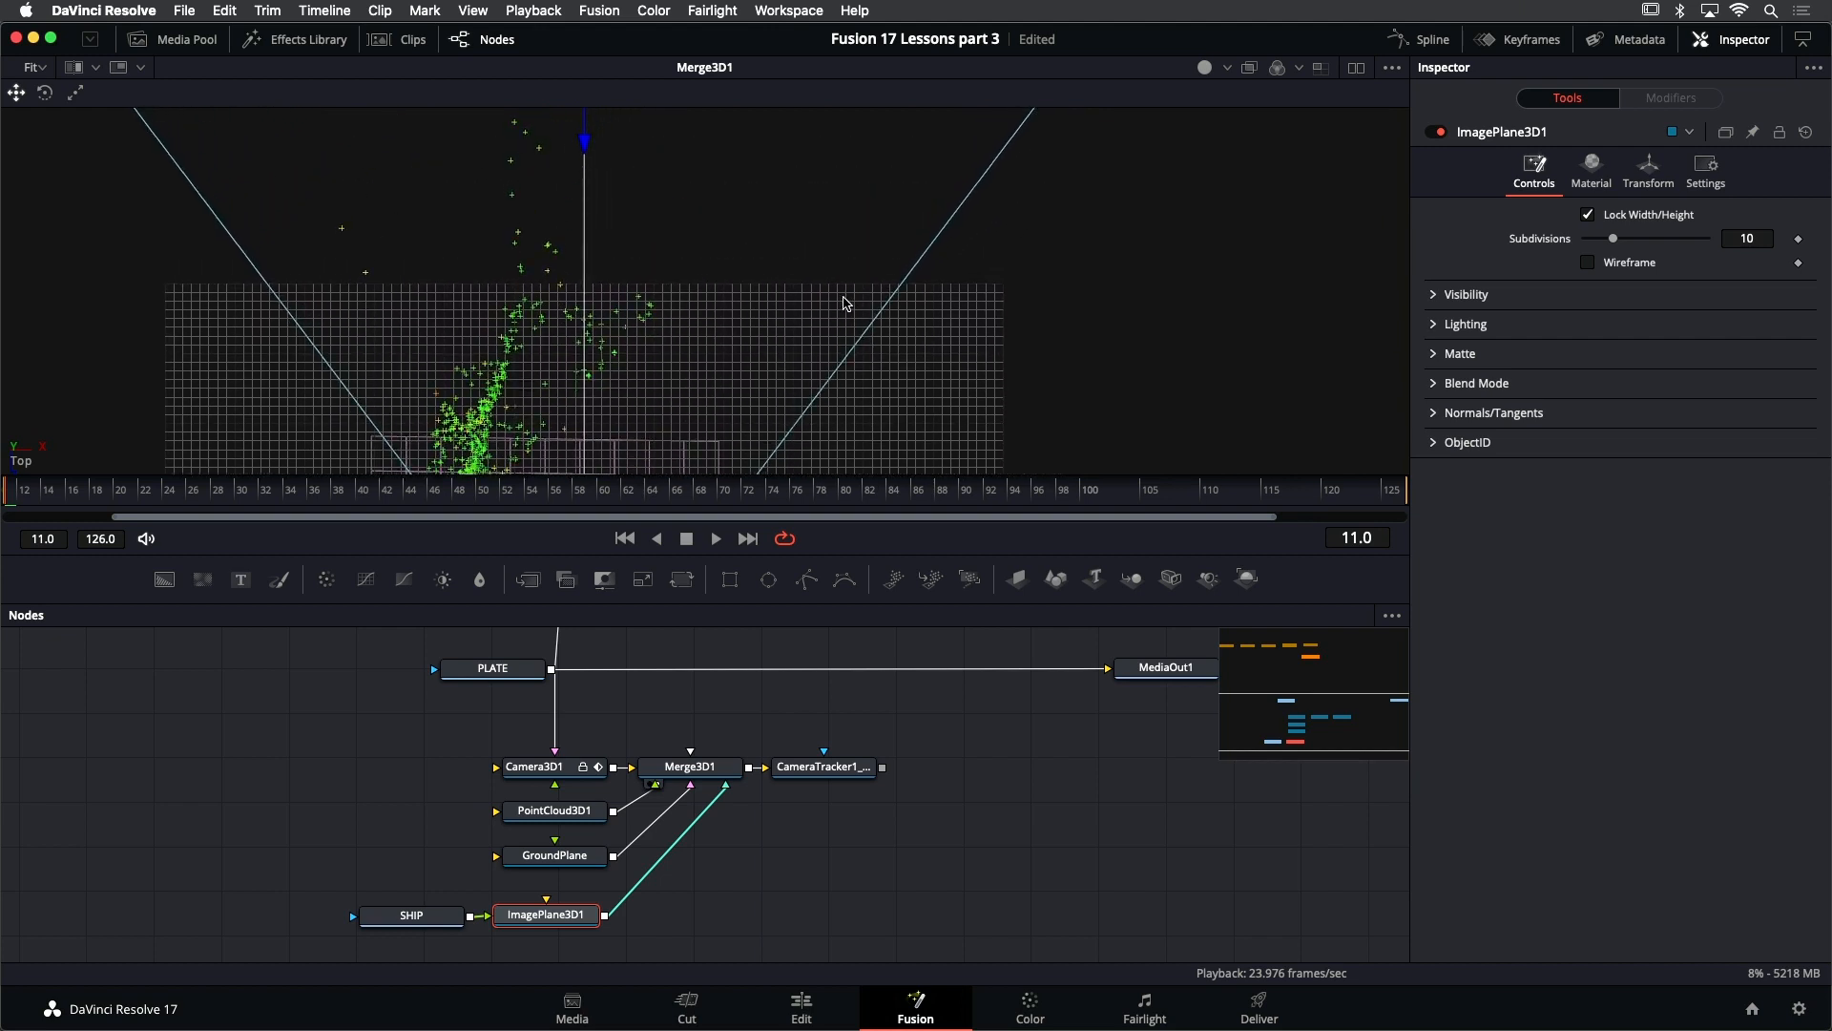
scroll(839, 277, down, 3)
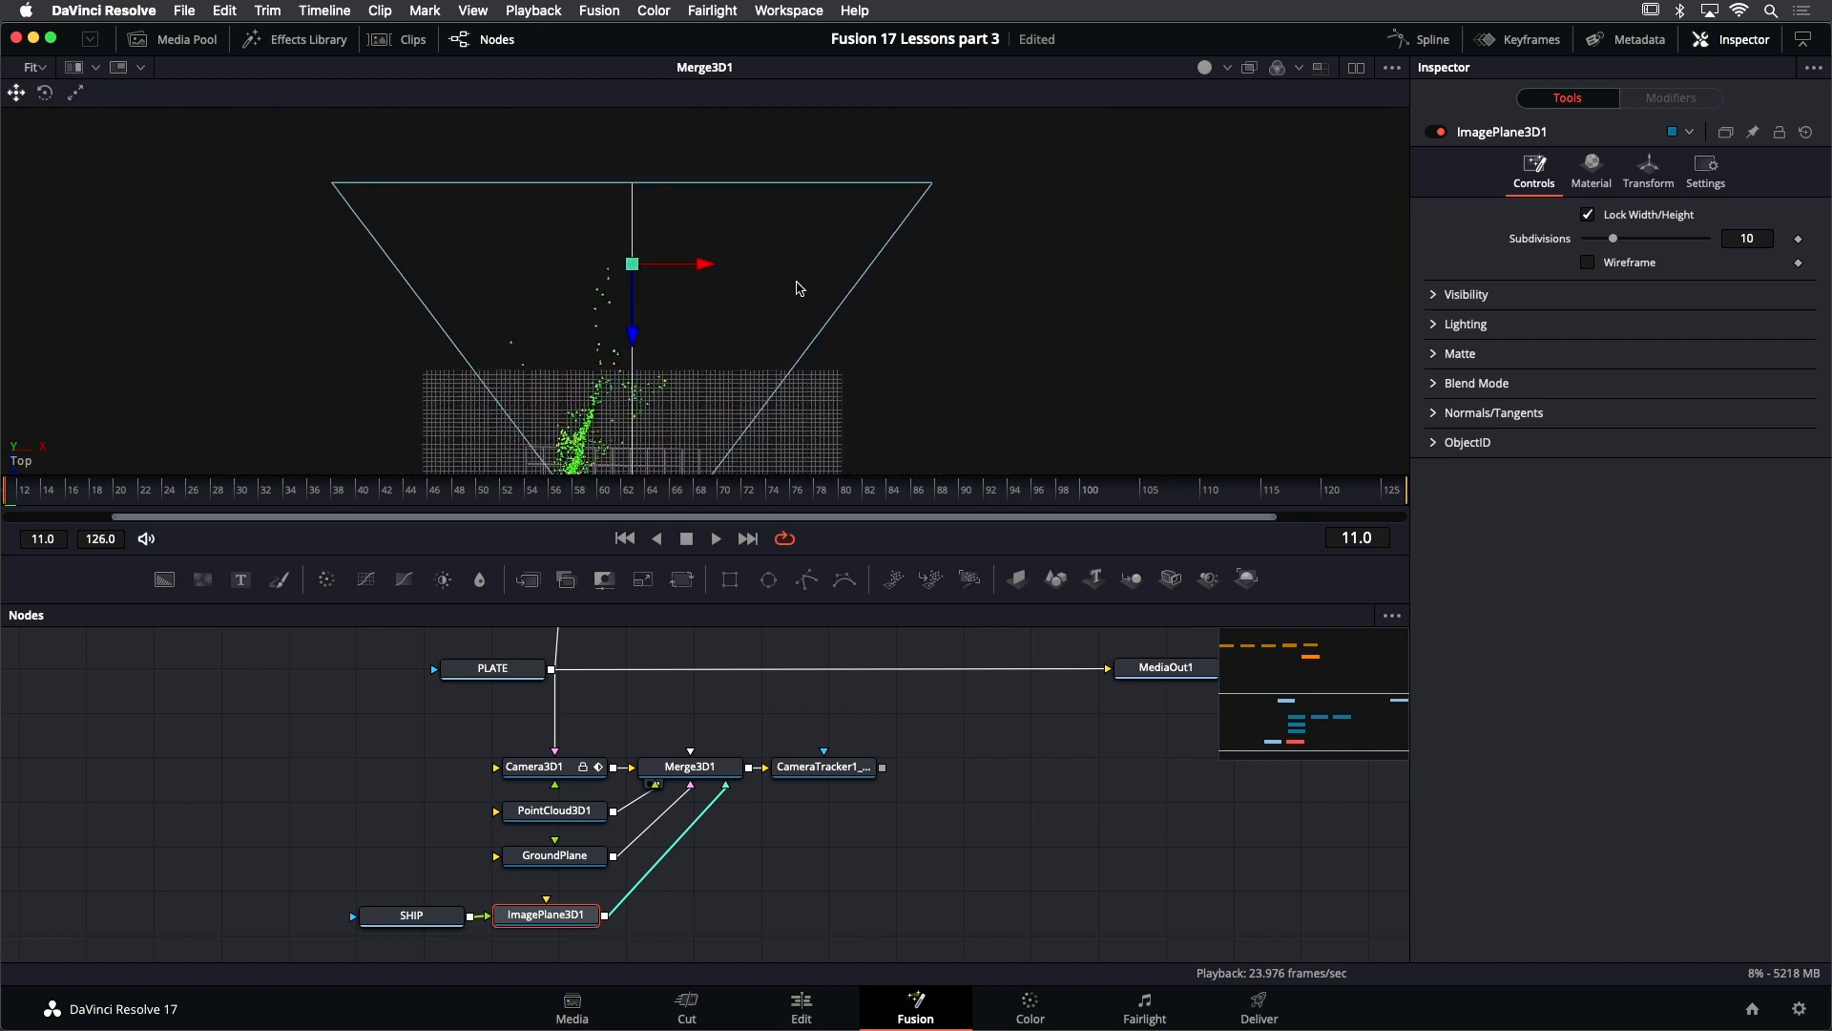
scroll(807, 272, up, 3)
scroll(847, 202, down, 4)
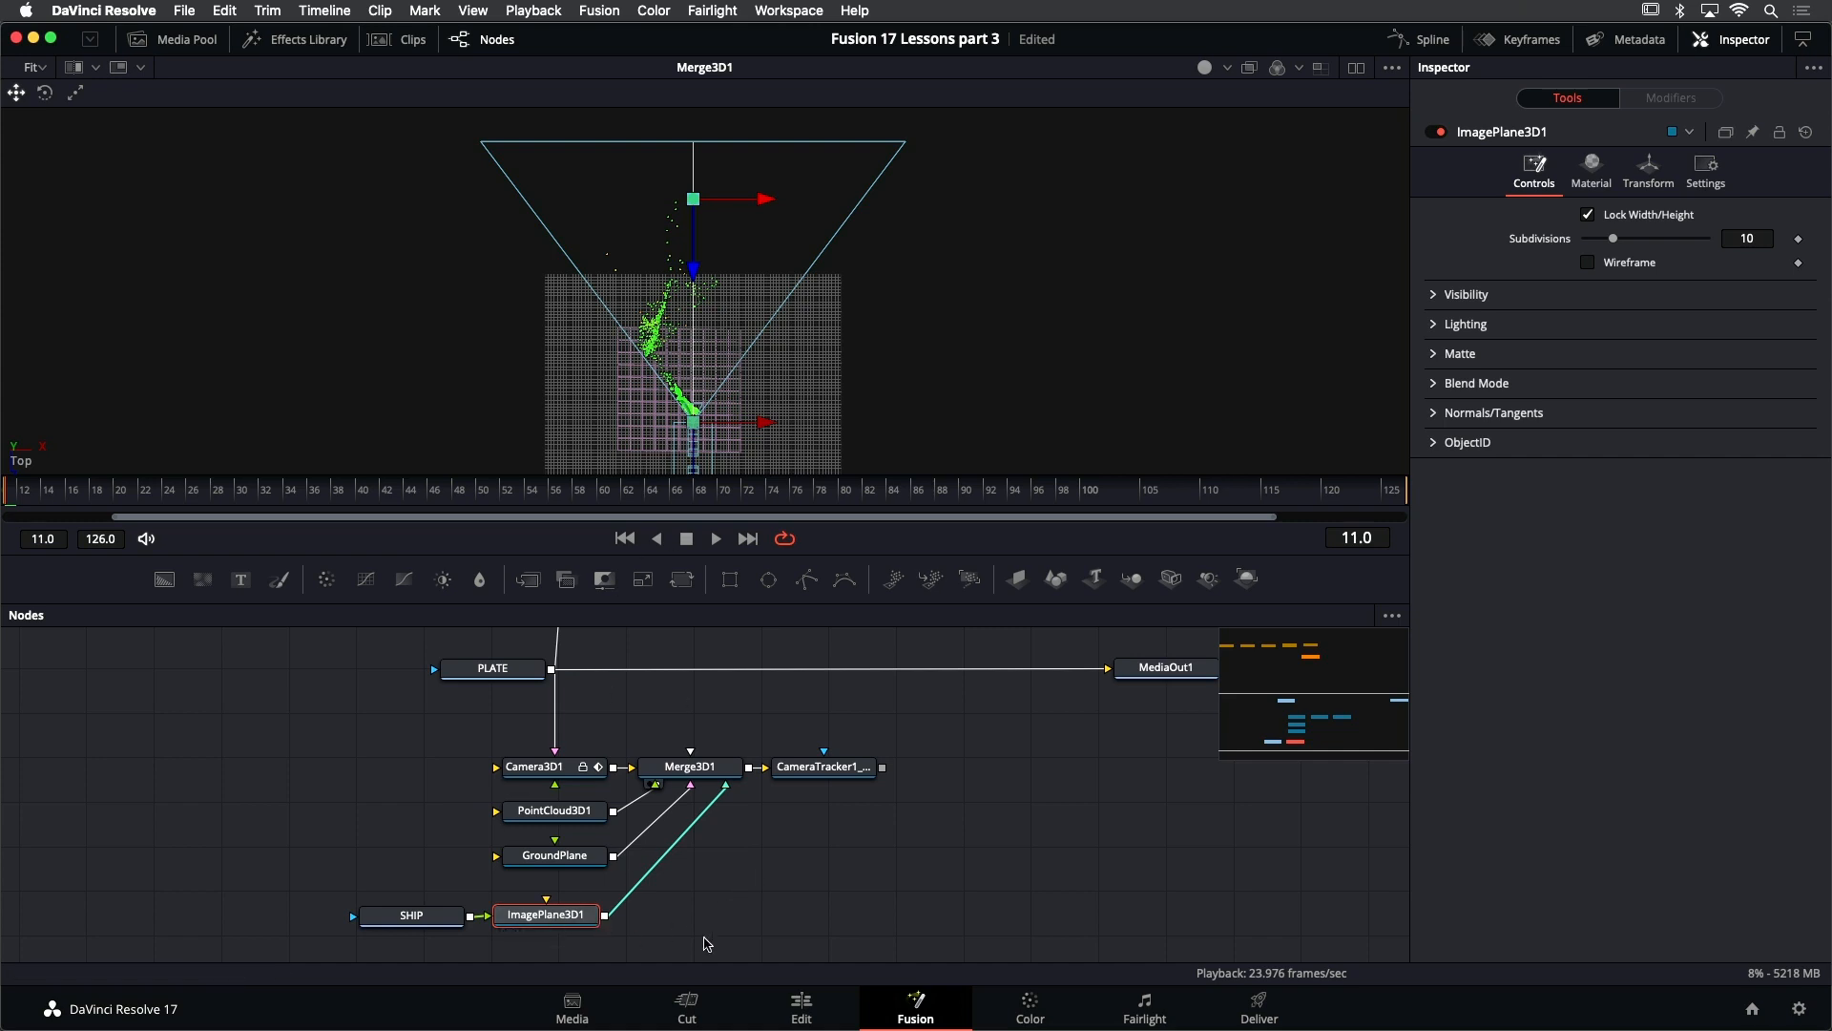
- Select ImagePlane3D1 and move it farther back in Z to the far edge of the camera frustum
click(720, 940)
click(564, 915)
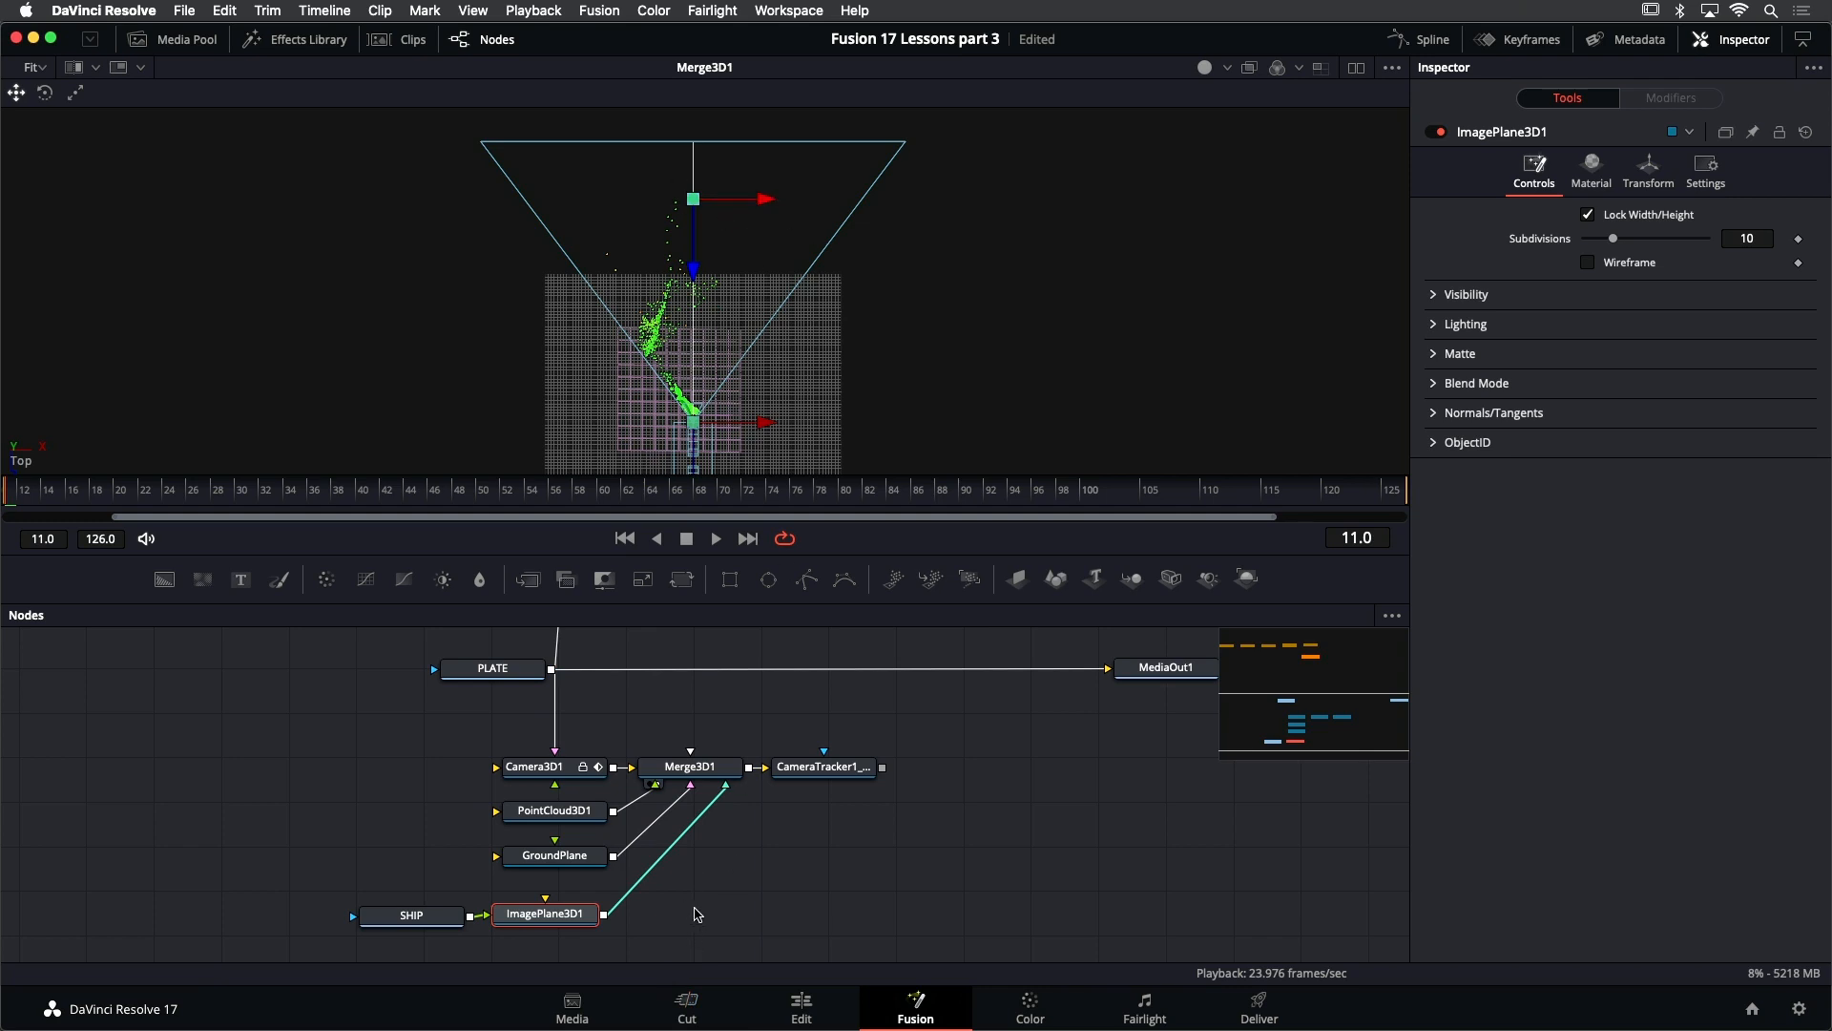
click(697, 914)
click(582, 919)
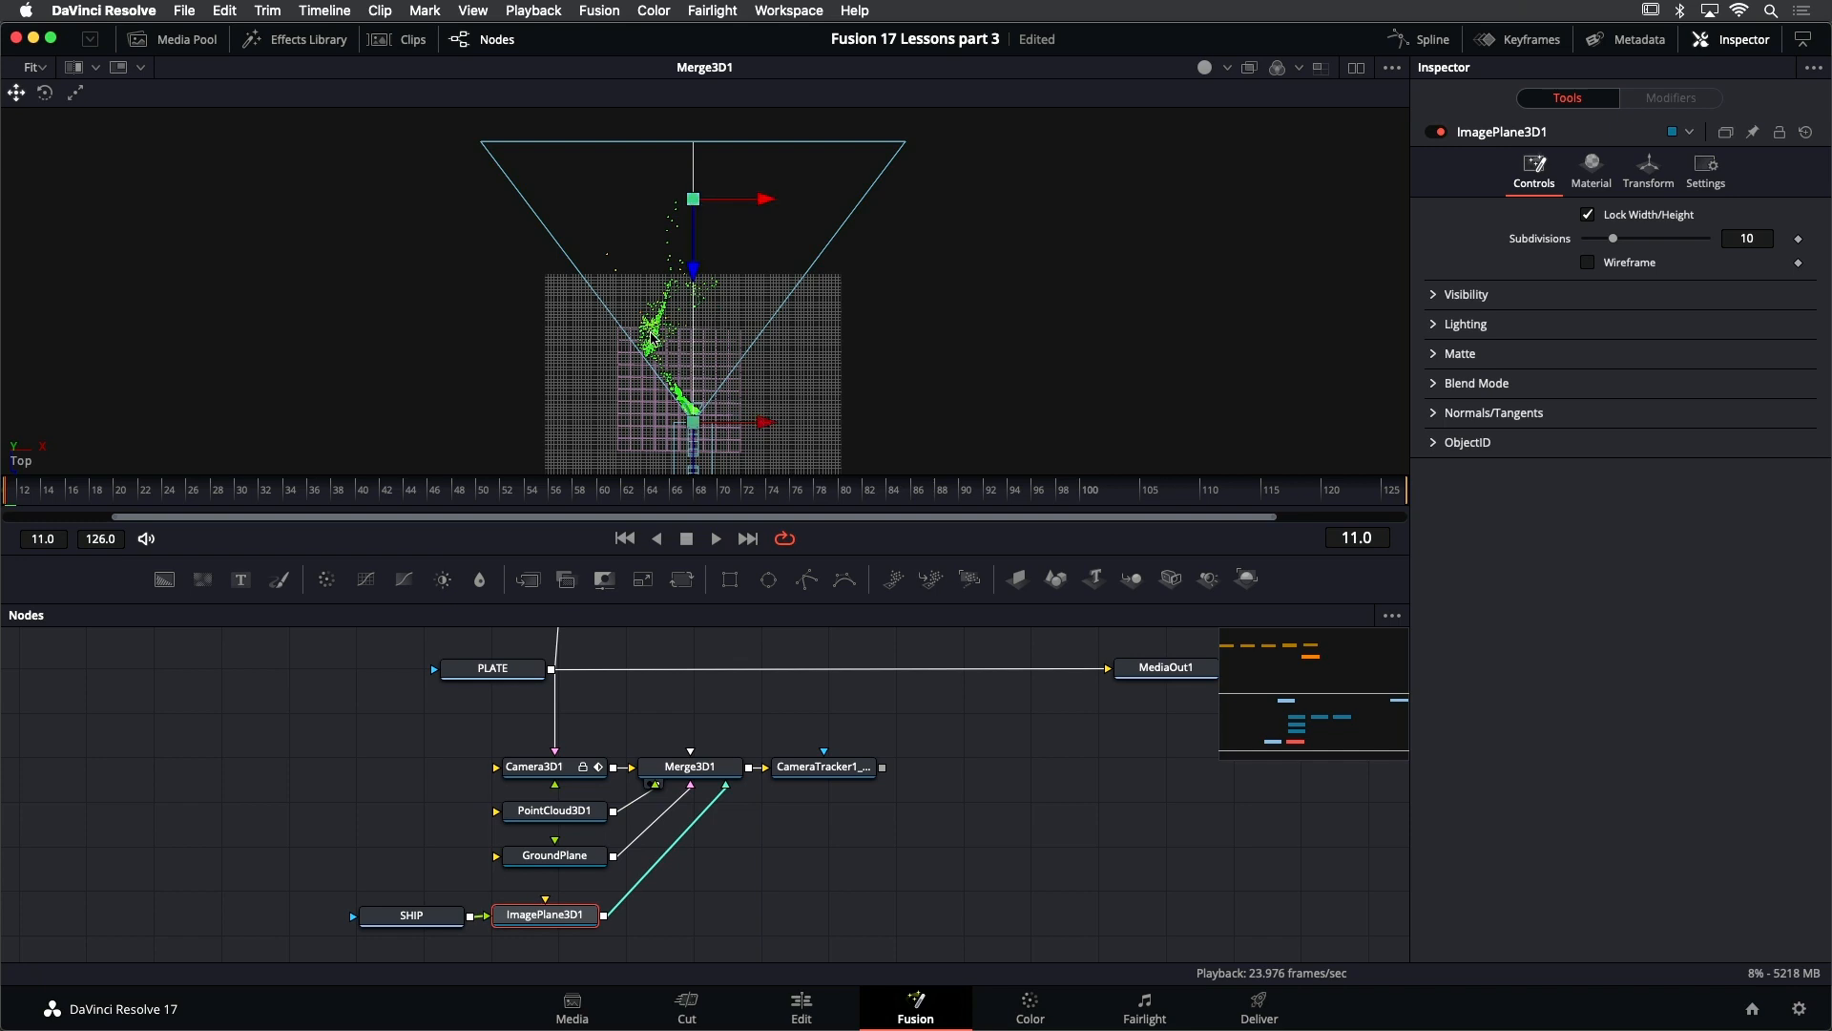
mouse_move(658, 326)
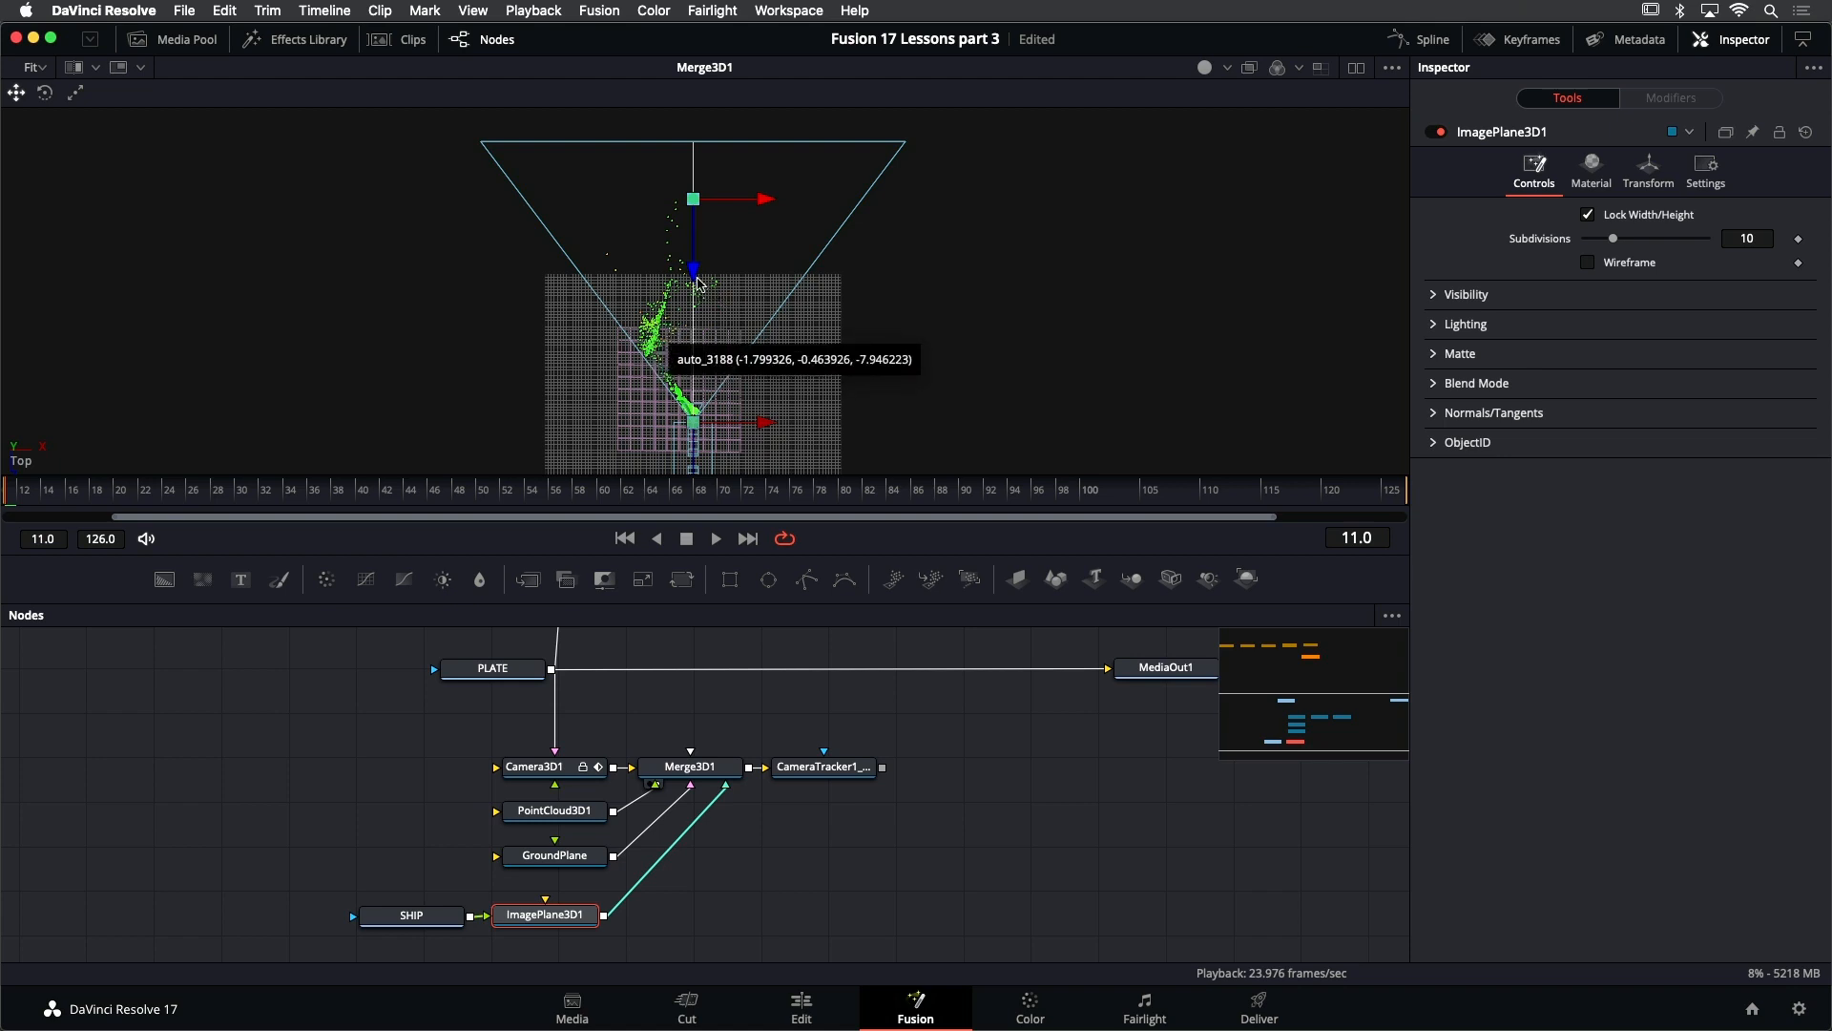
drag(695, 272, 711, 210)
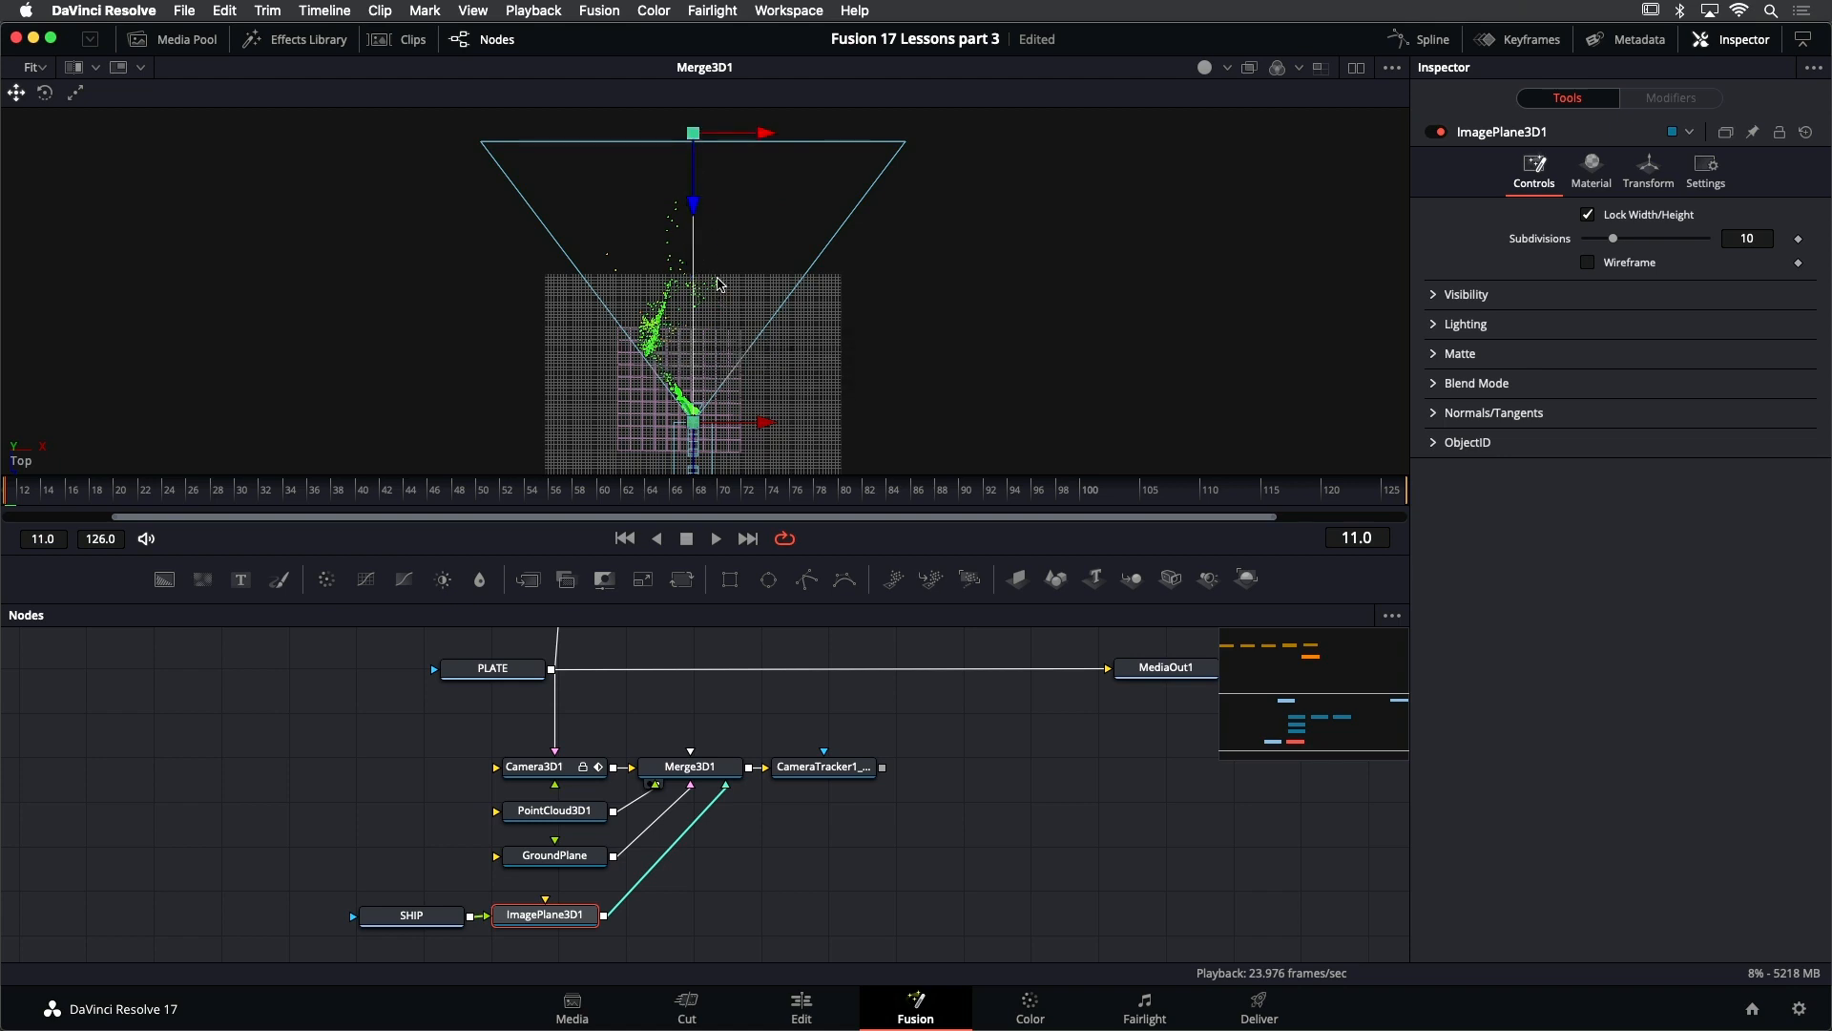
- Move ImagePlane3D1 in the Top view past the camera frustum's far edge, to about X 7.7 and Z -35.2
scroll(718, 283, down, 3)
scroll(735, 263, down, 1)
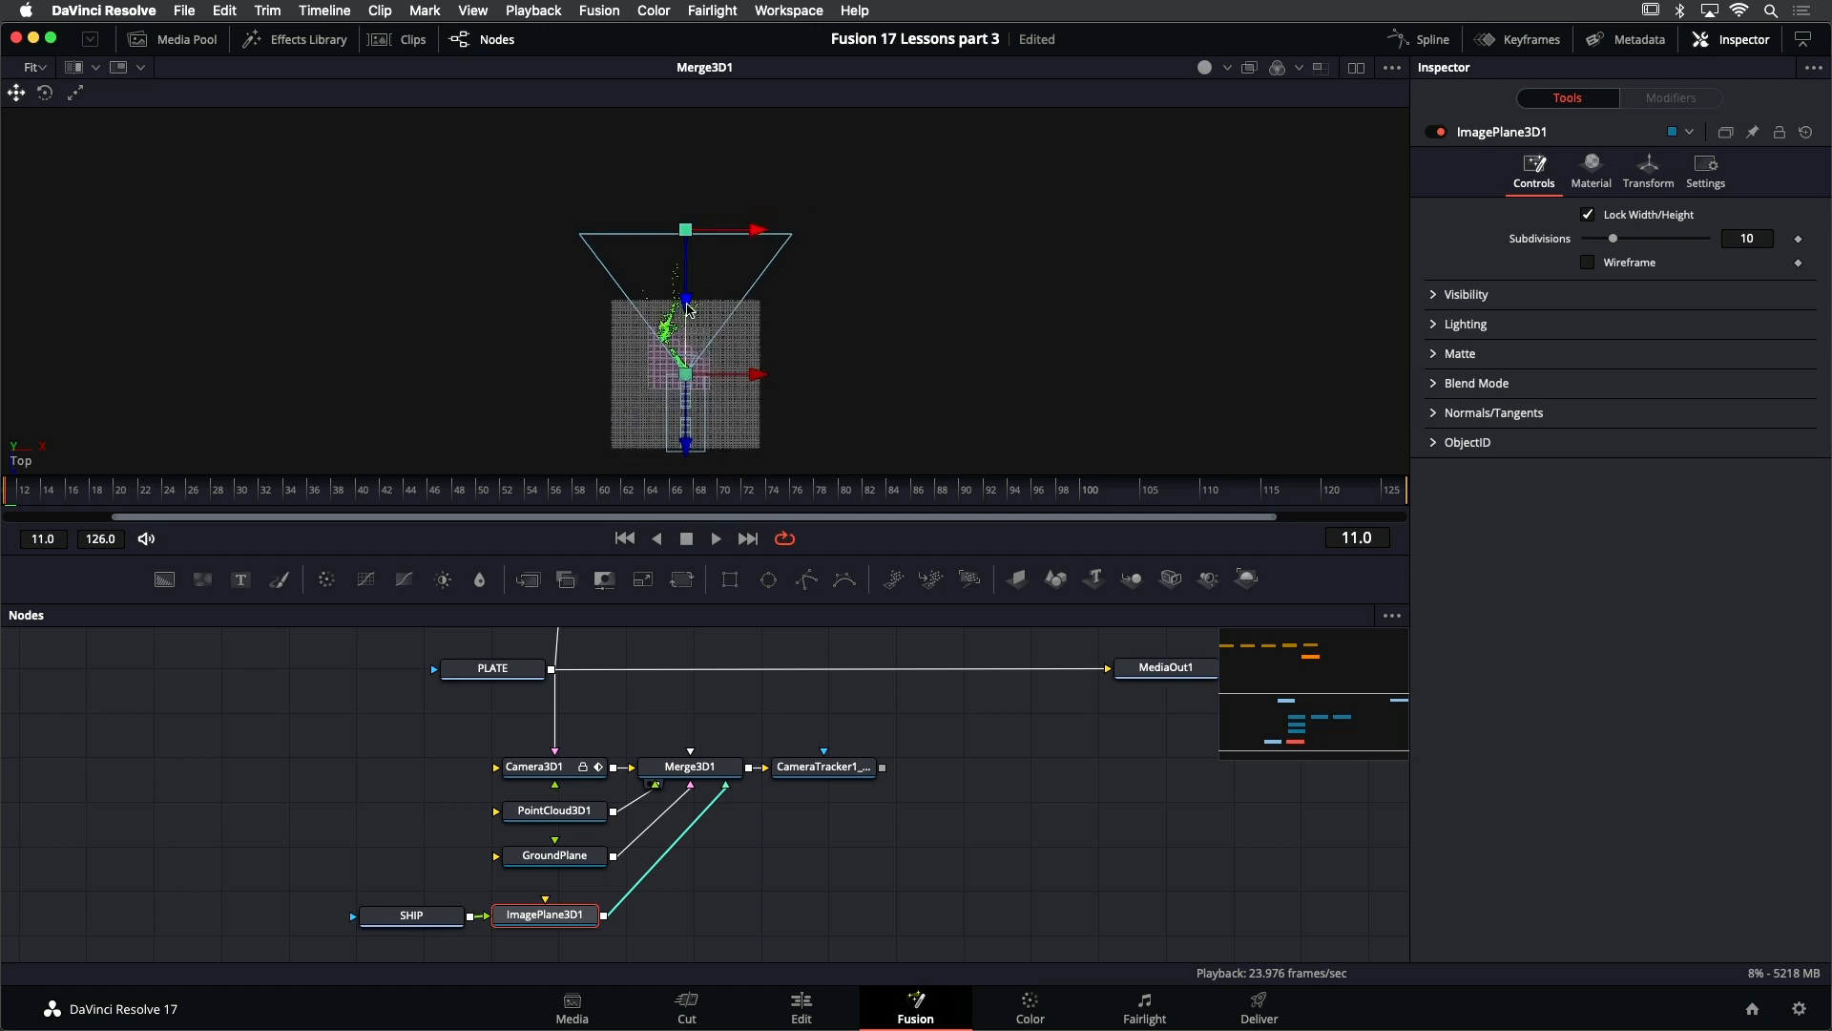
drag(689, 308, 805, 157)
drag(918, 778, 880, 793)
click(880, 793)
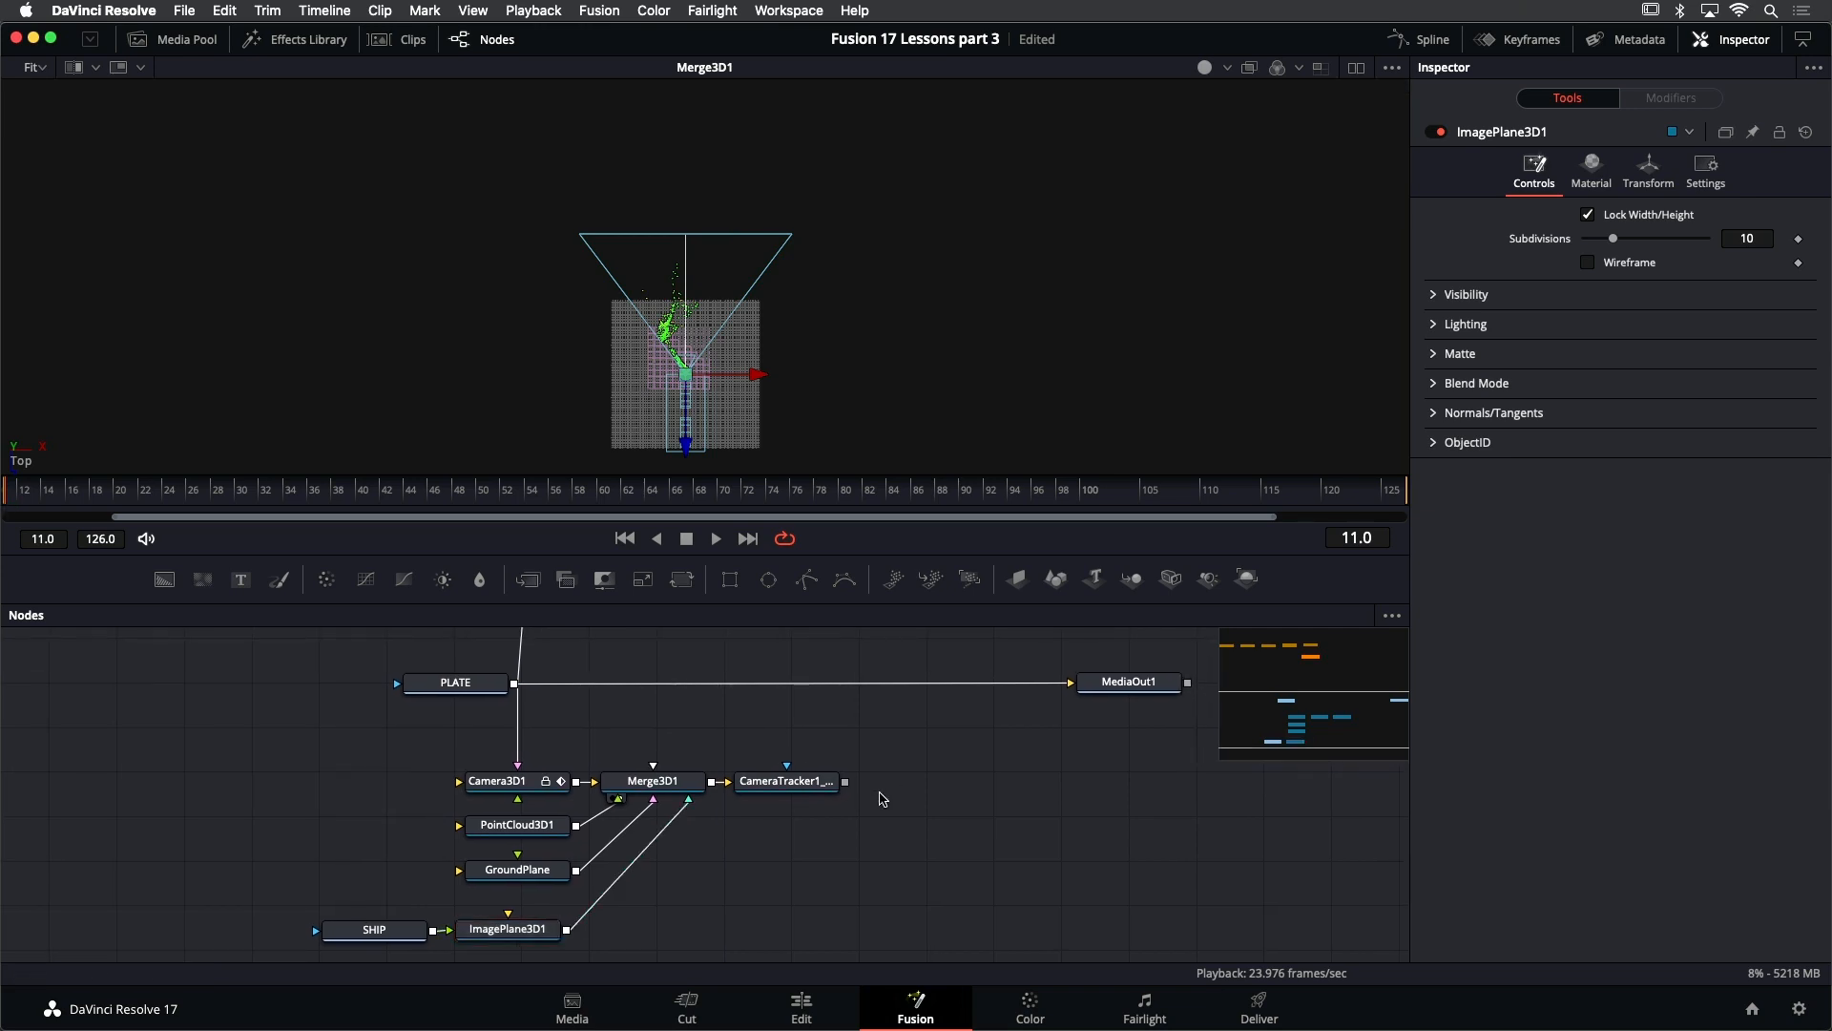
click(506, 931)
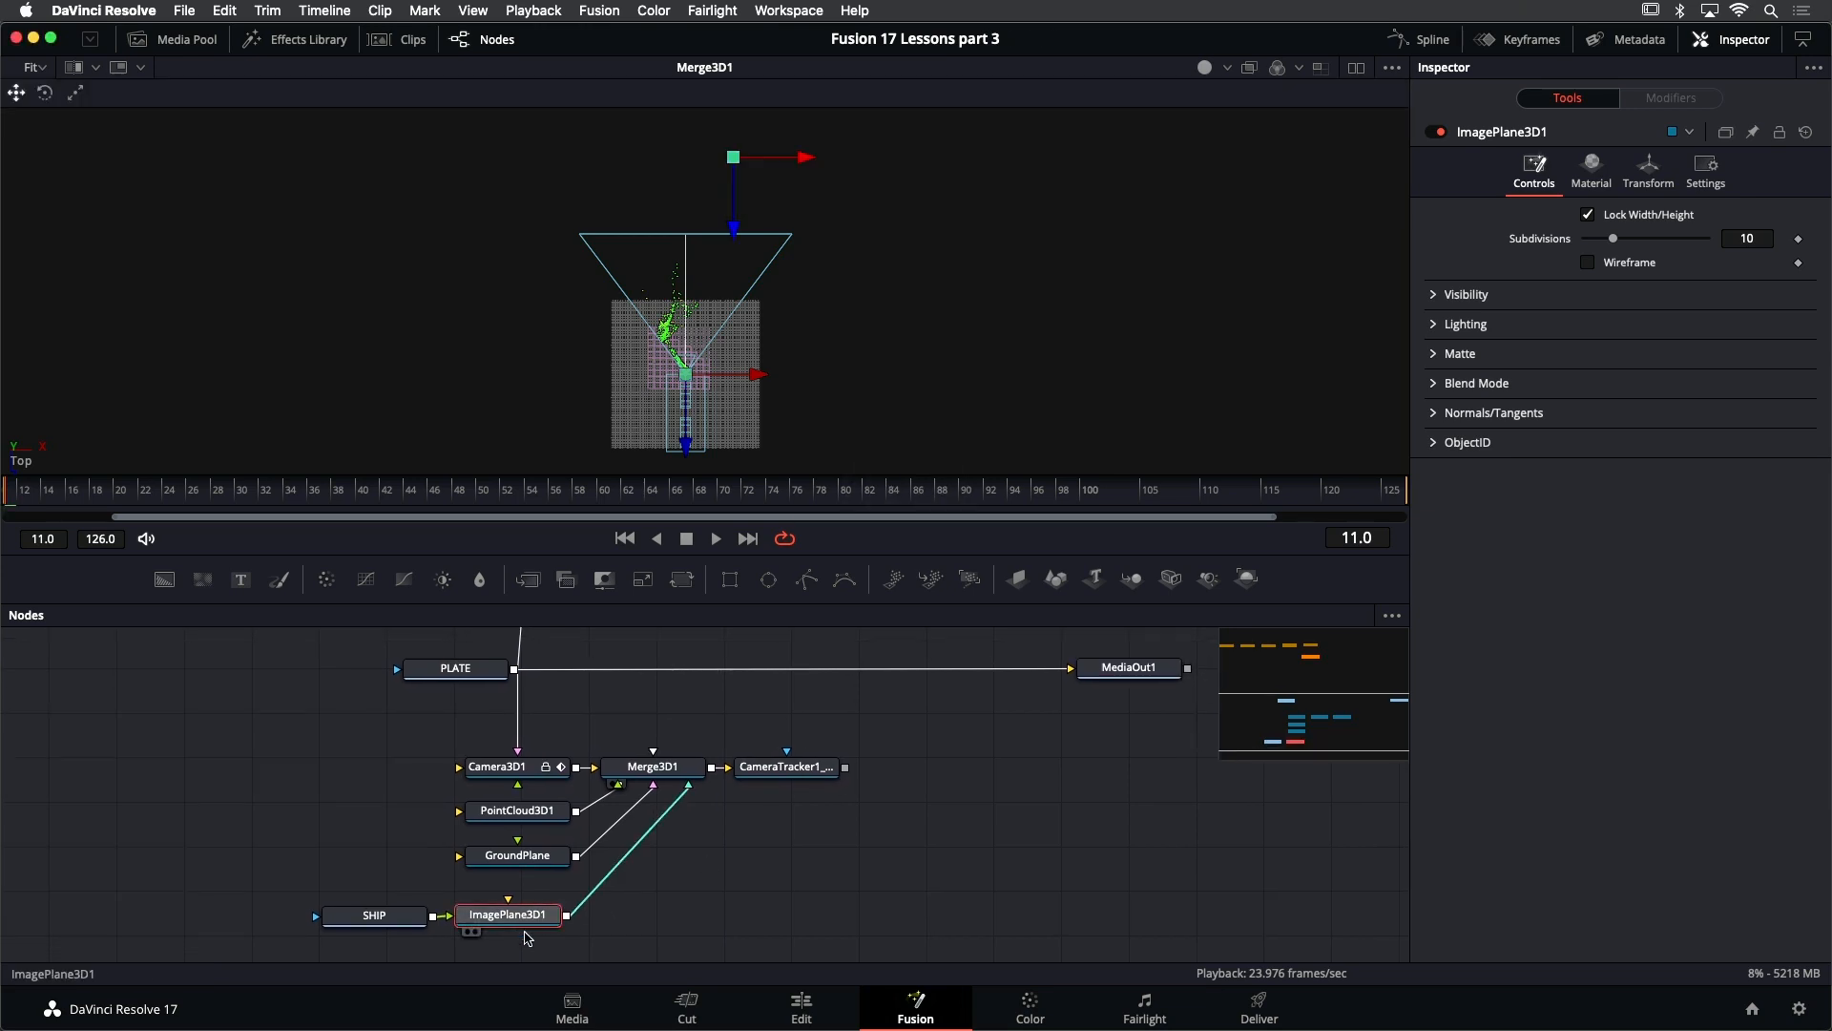
- Unlock Camera3D1, set its far clip to 278, and lock it again
click(804, 773)
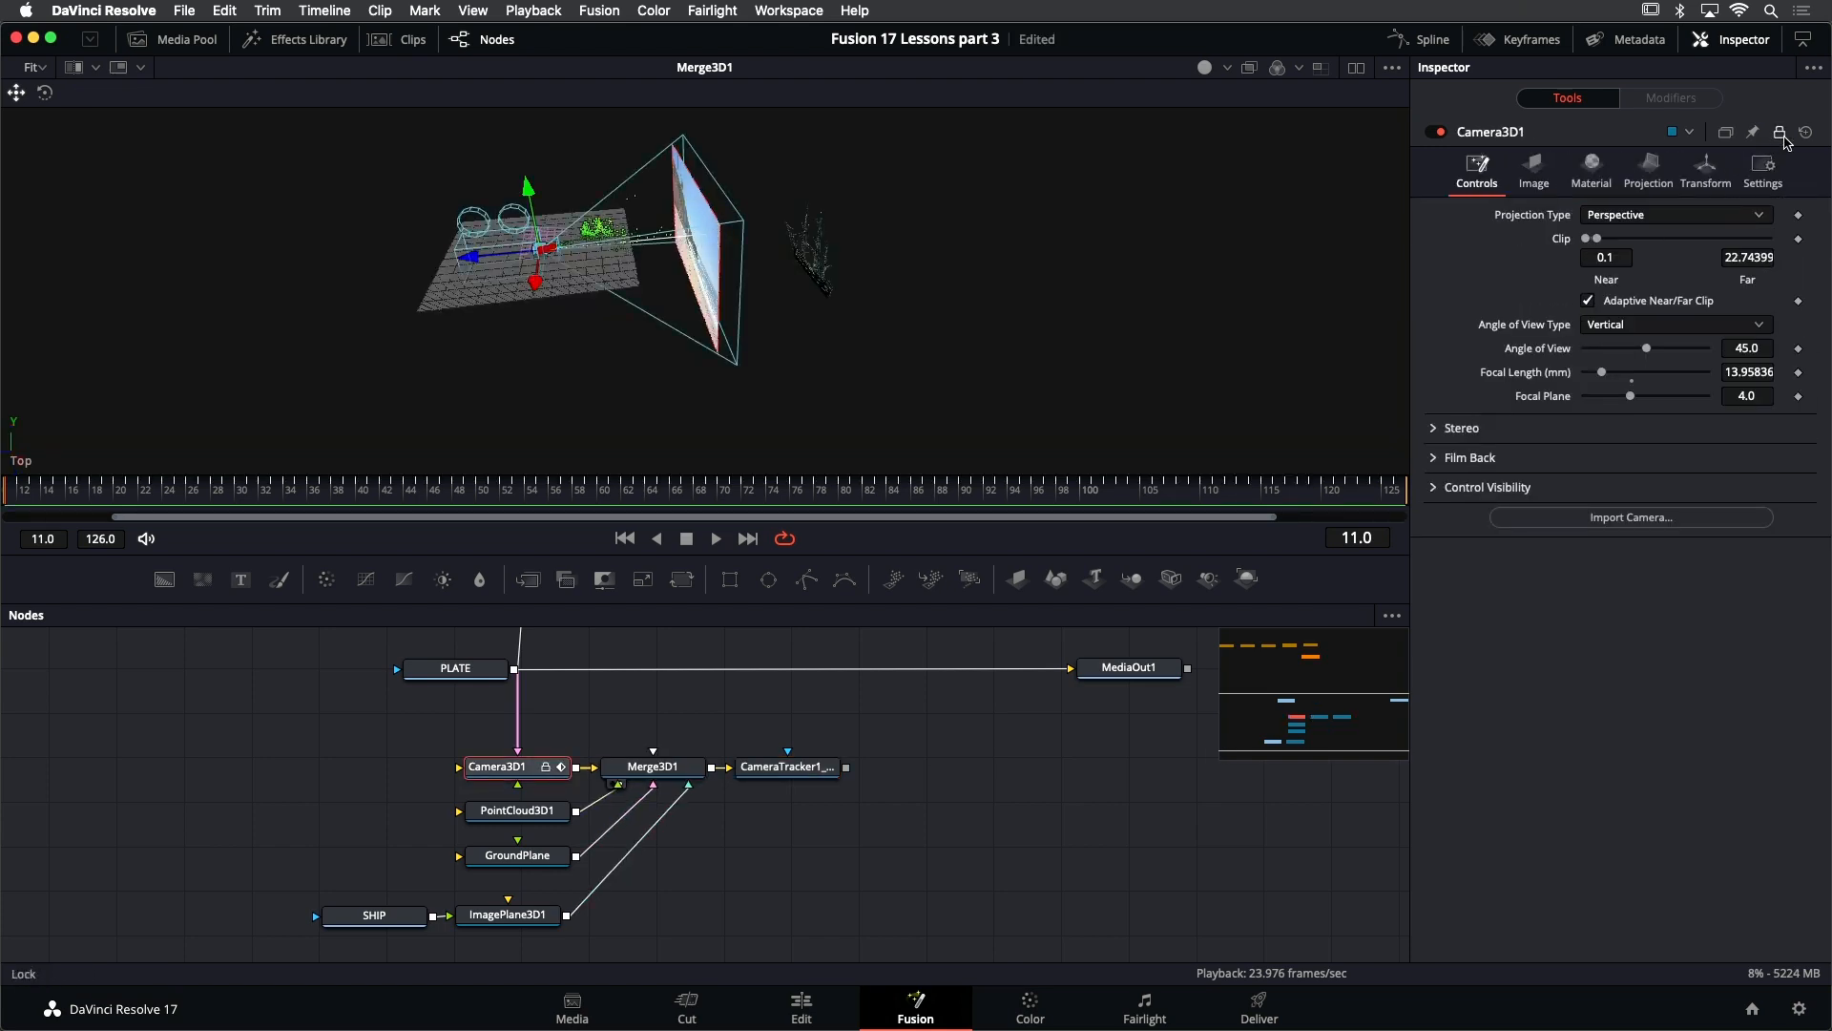
click(1781, 133)
drag(1599, 239, 1606, 247)
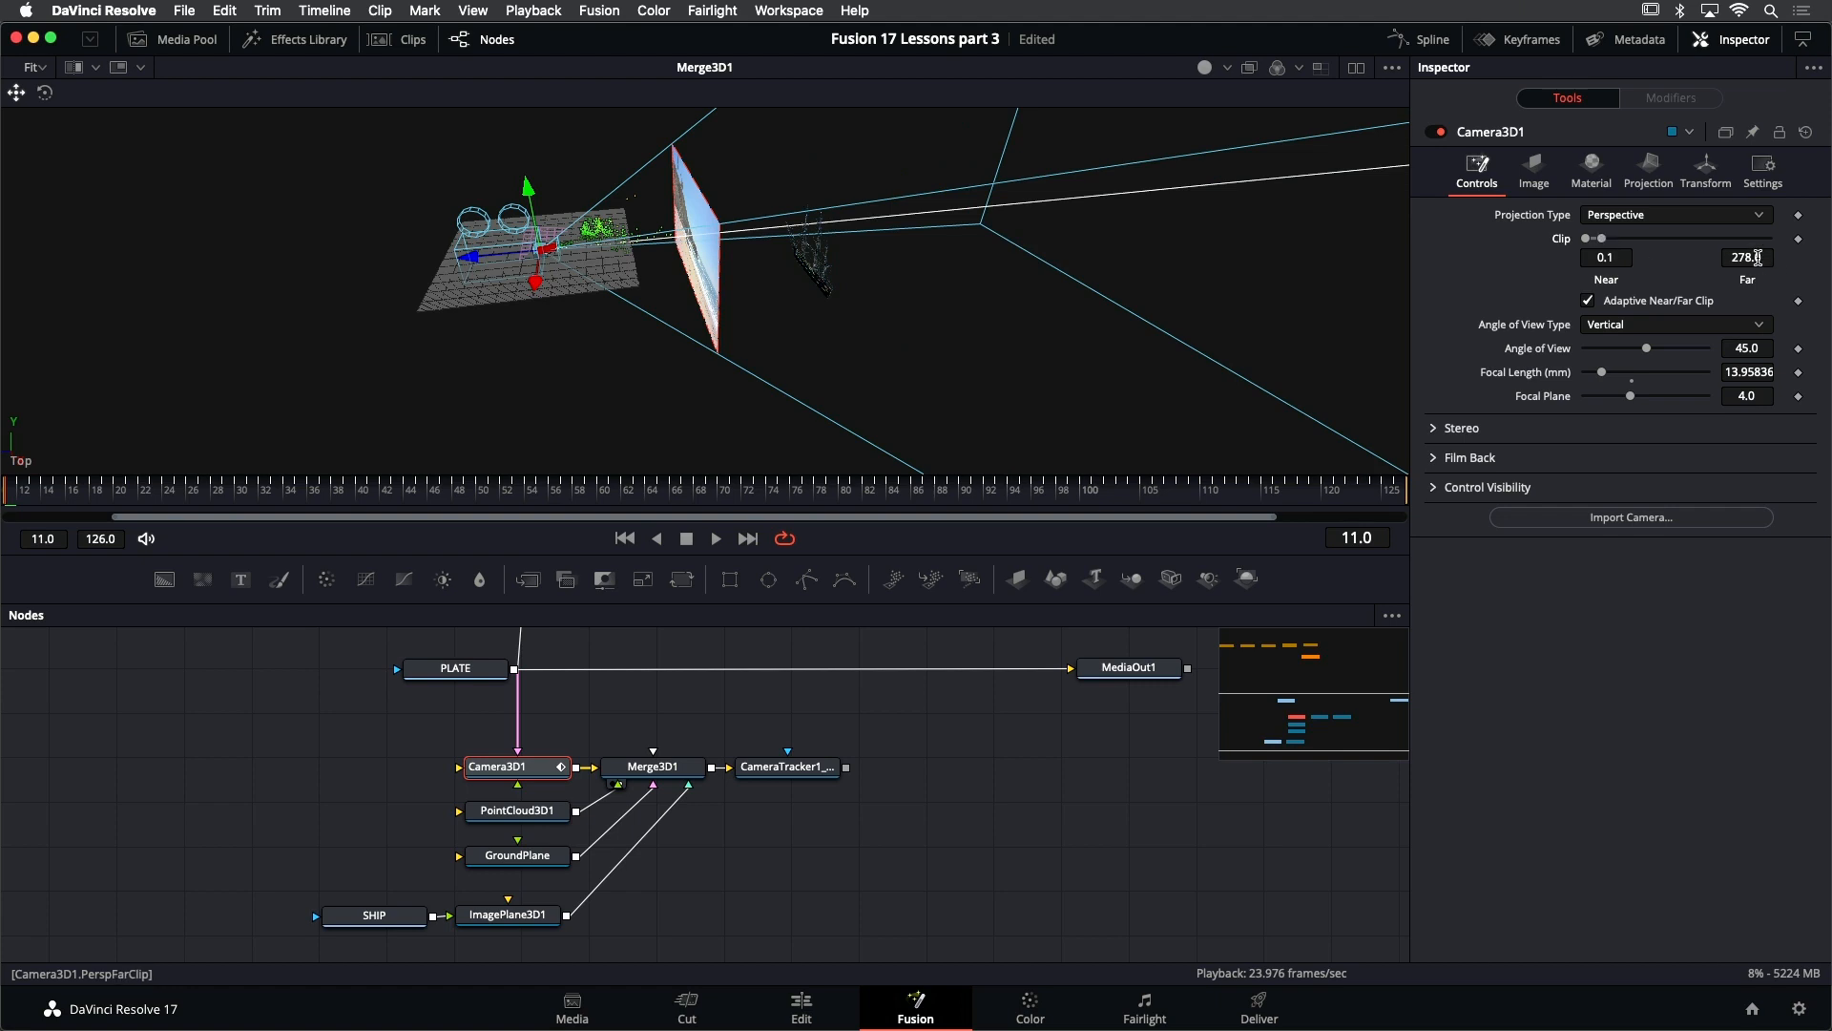
click(1779, 132)
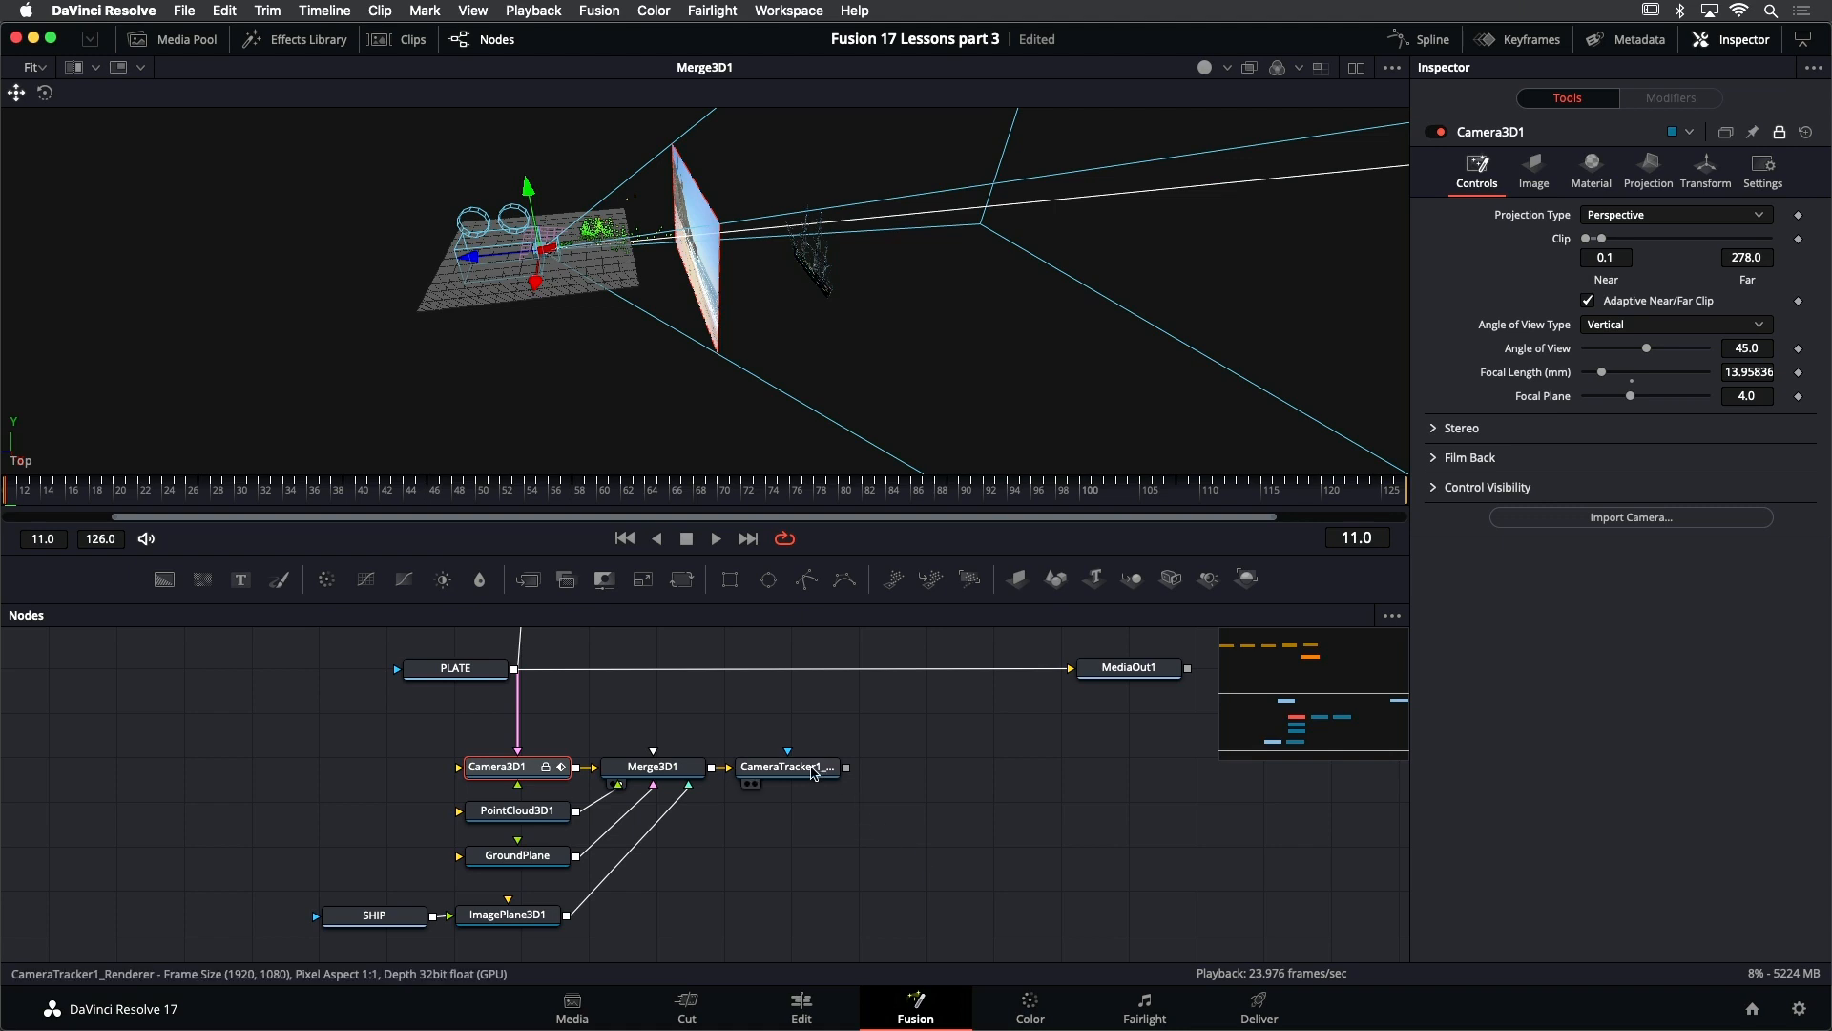
- Check the CameraTracker1_Renderer output in the viewer and return the viewer to Merge3D1
click(814, 771)
key(1)
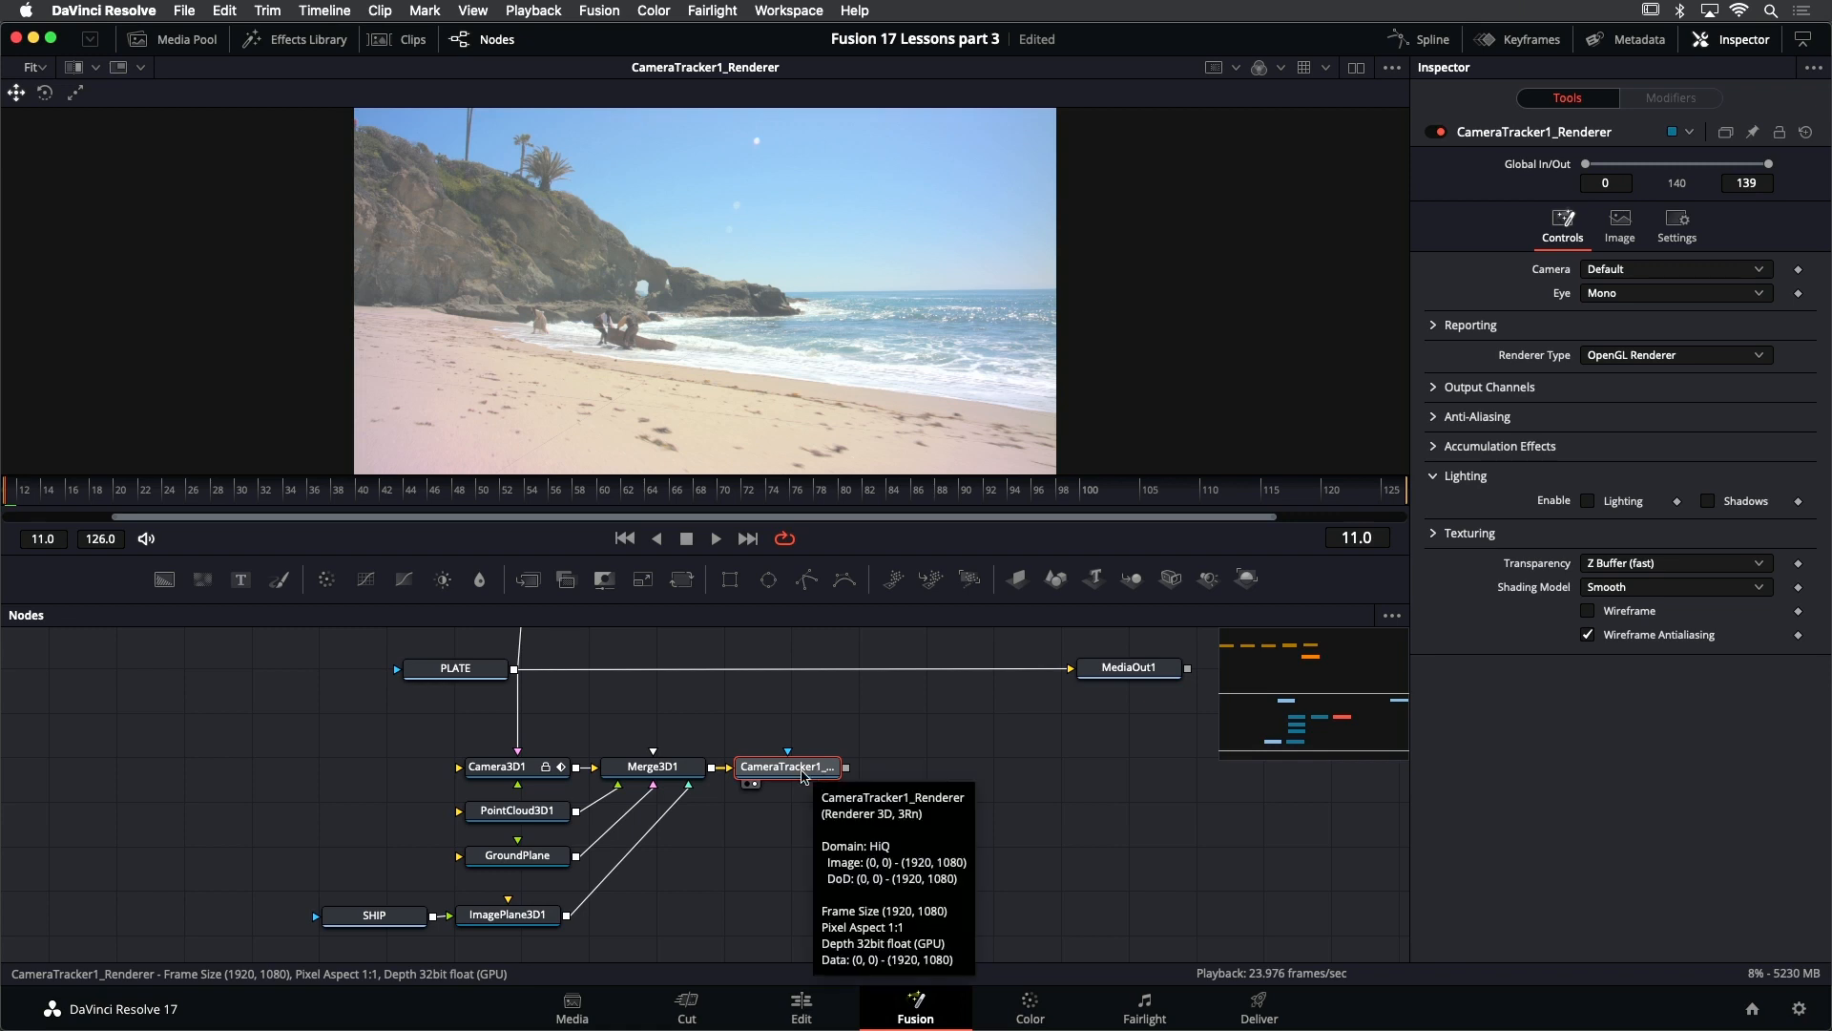
click(674, 771)
key(1)
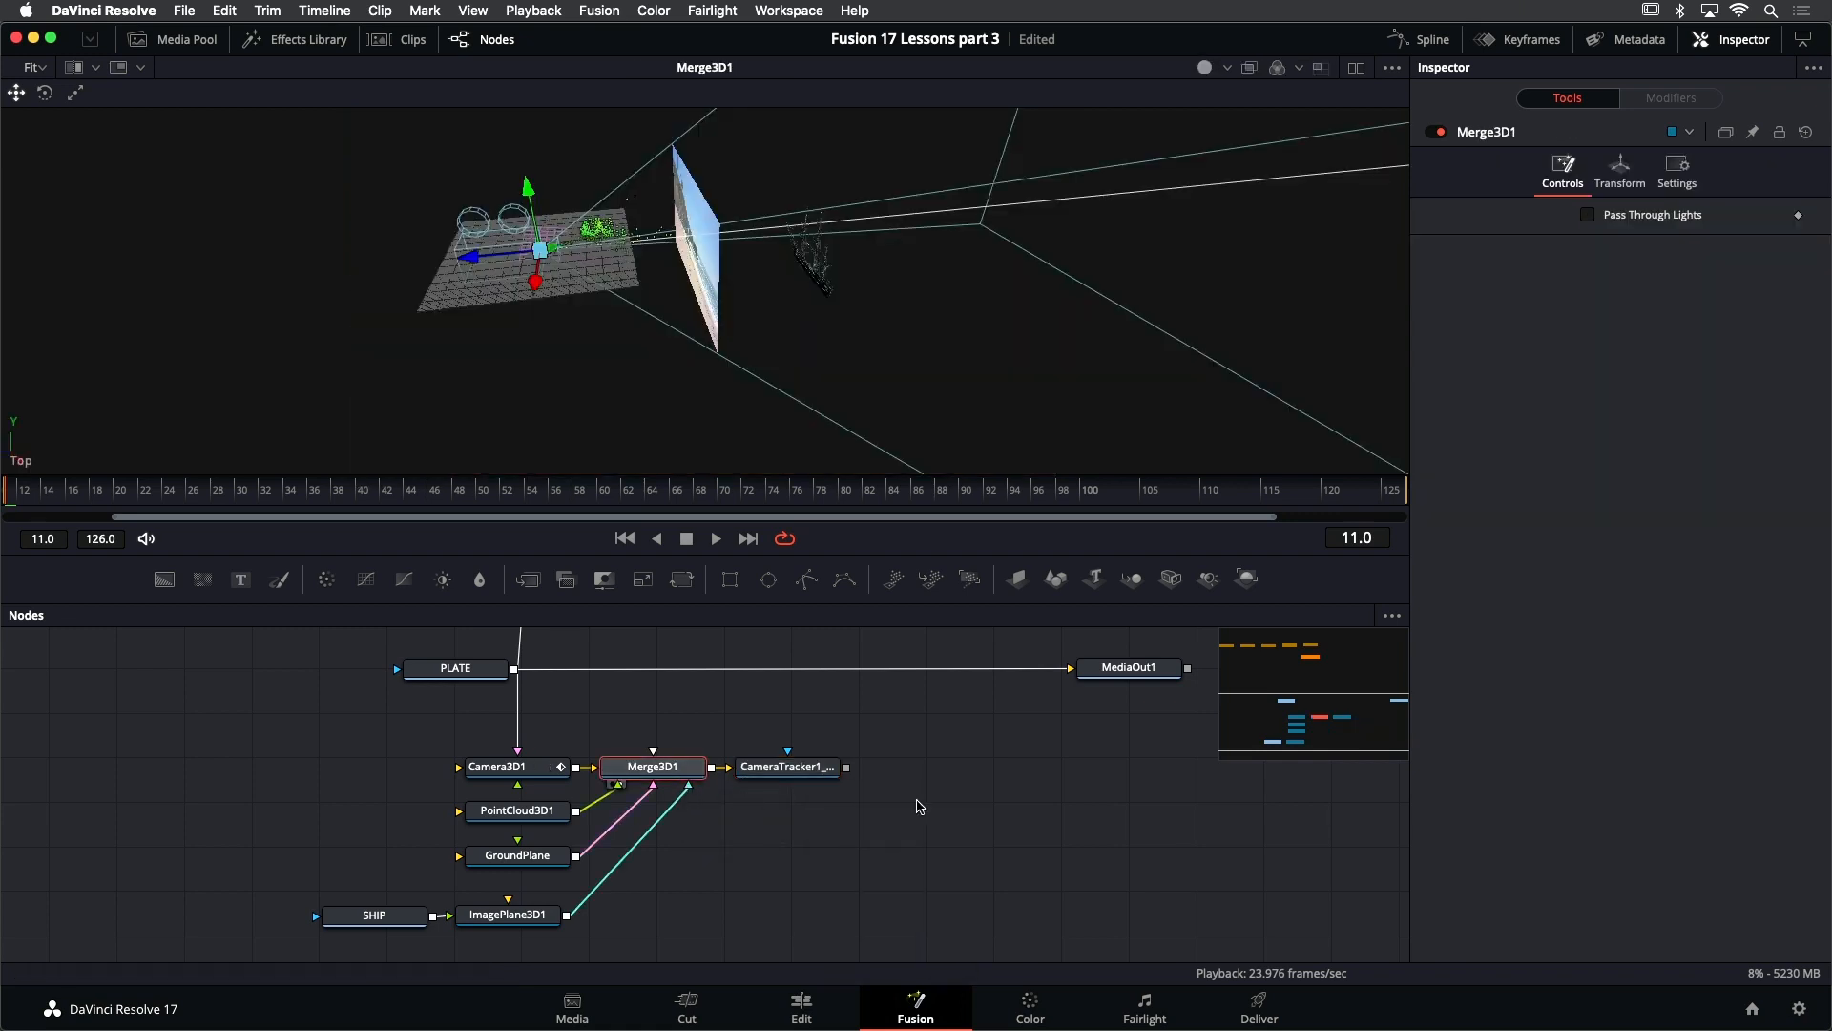
- Set Camera3D1's far clip to 56 so the frustum extends beyond the ship plane
click(810, 302)
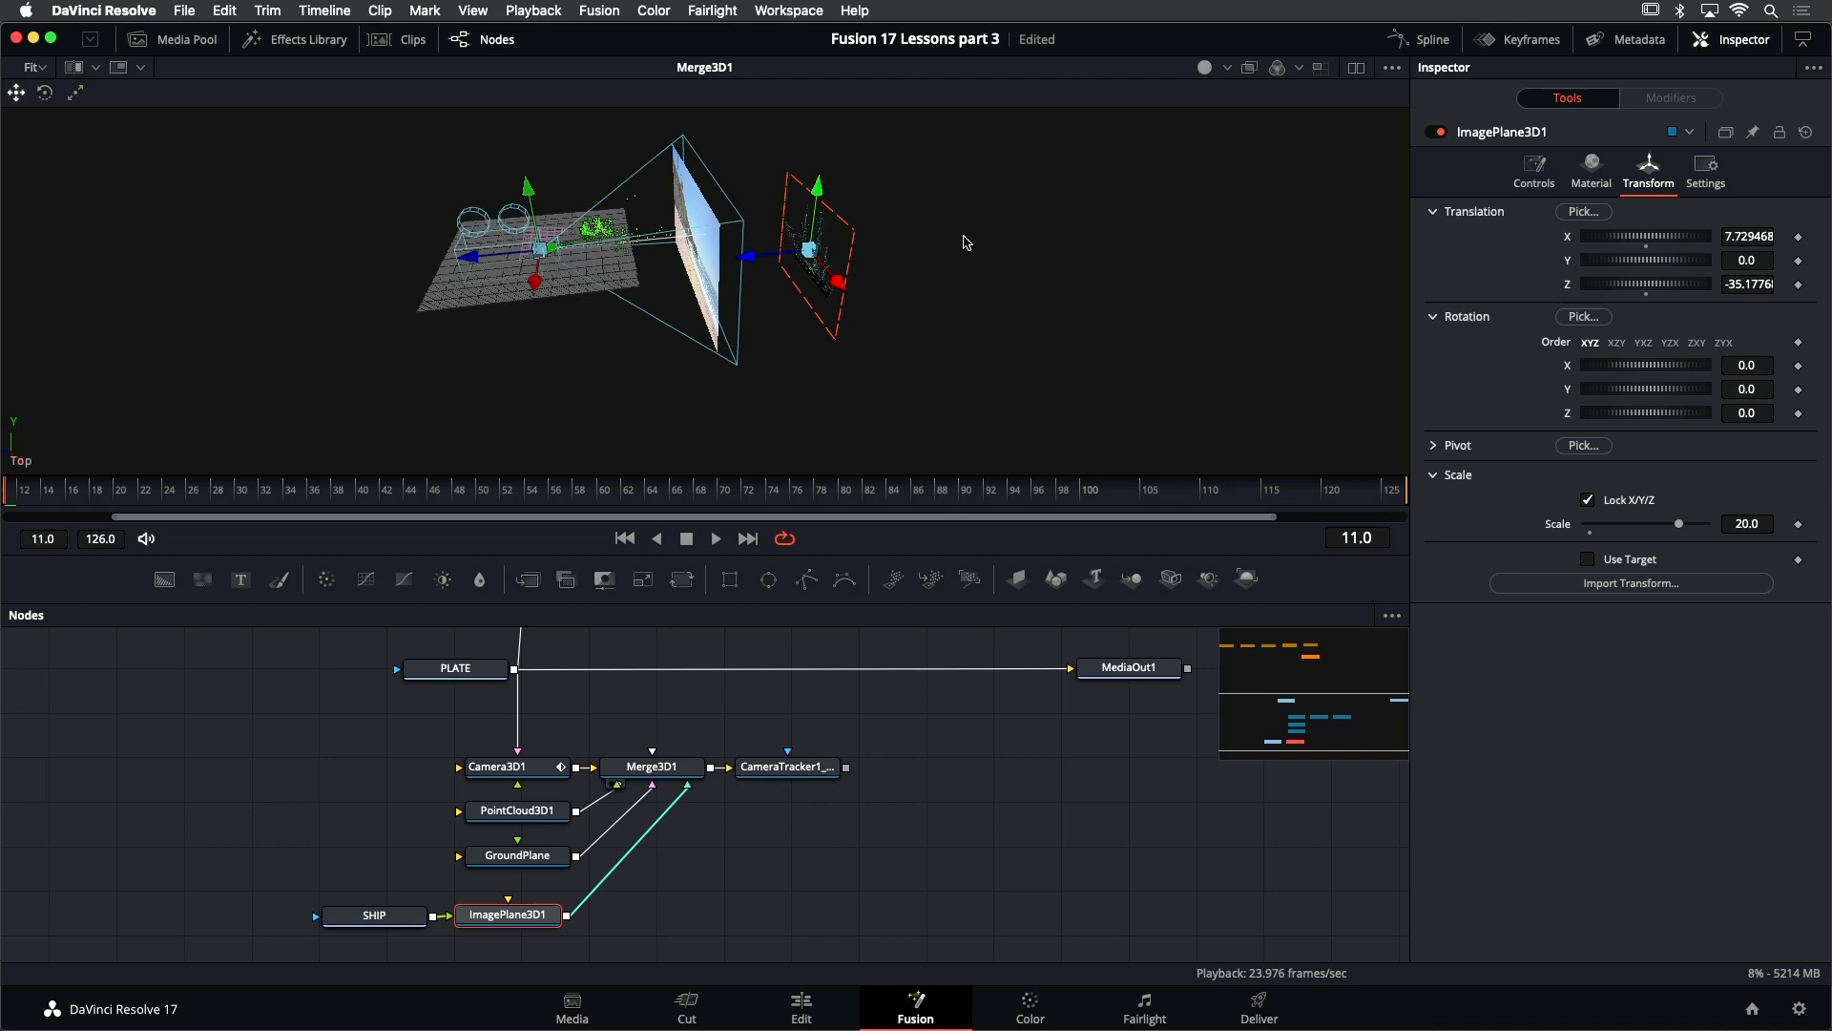
click(526, 773)
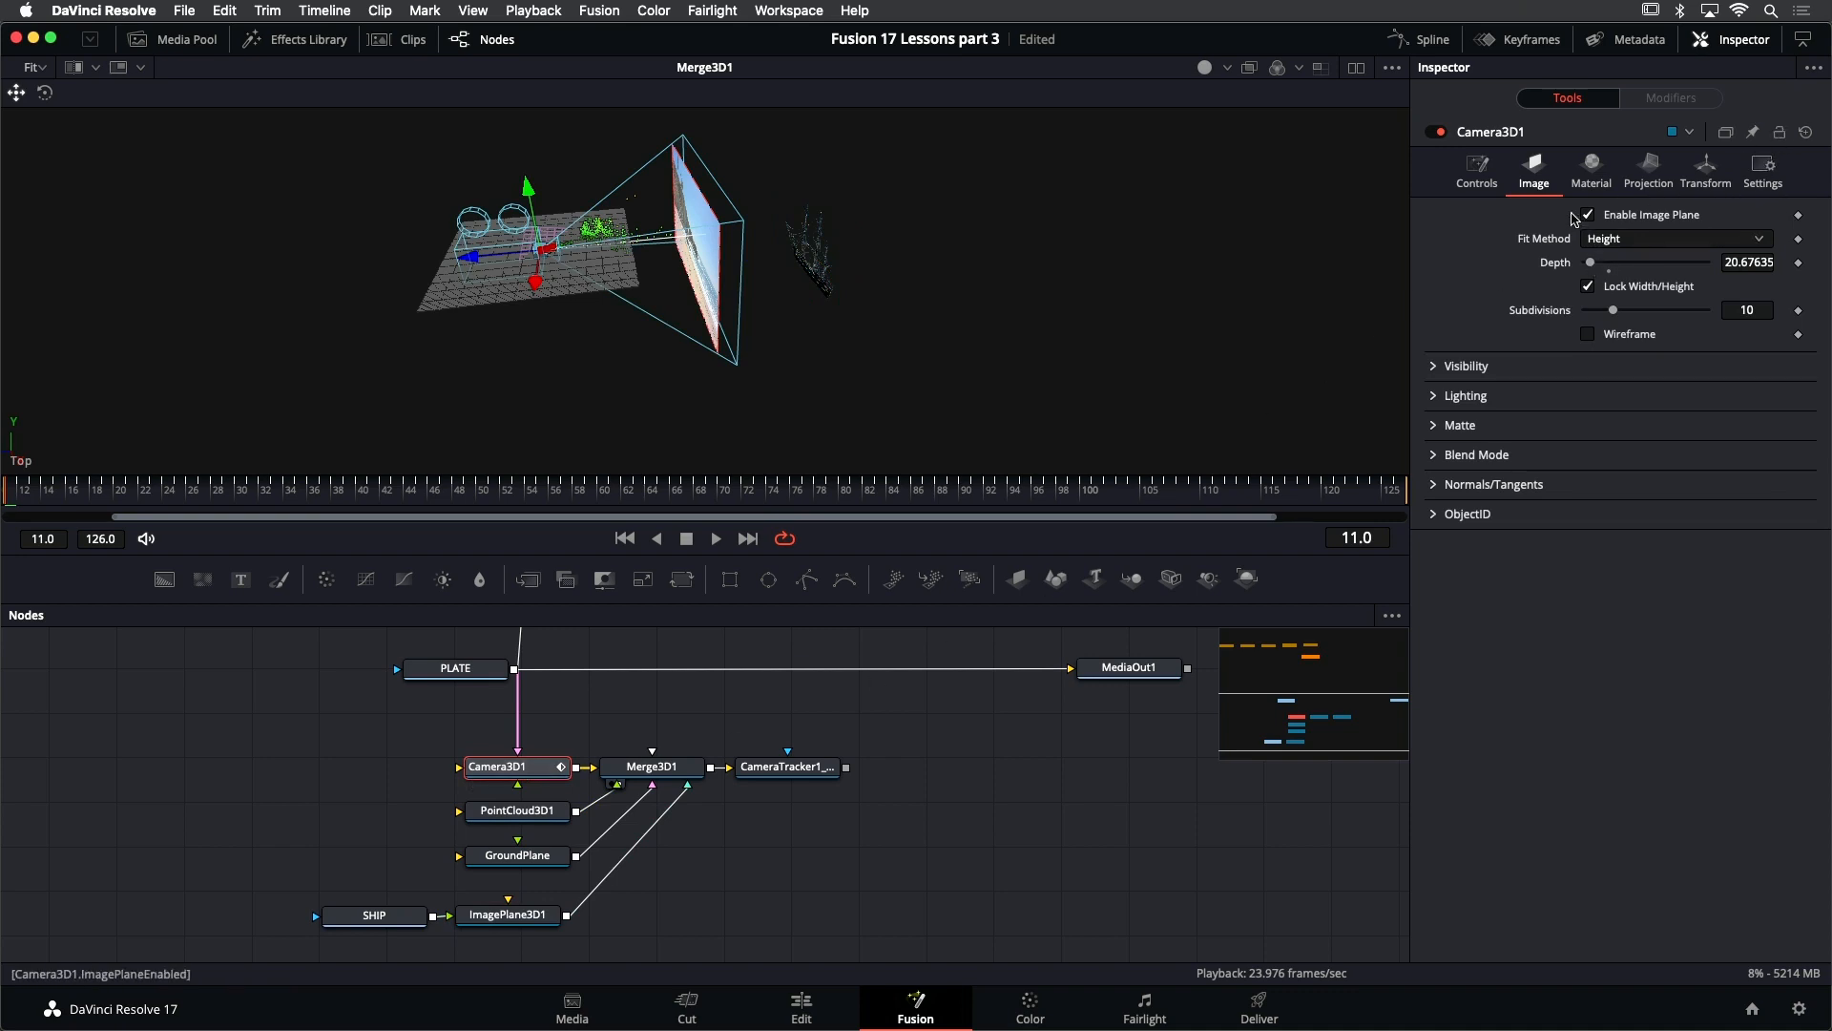
click(1478, 172)
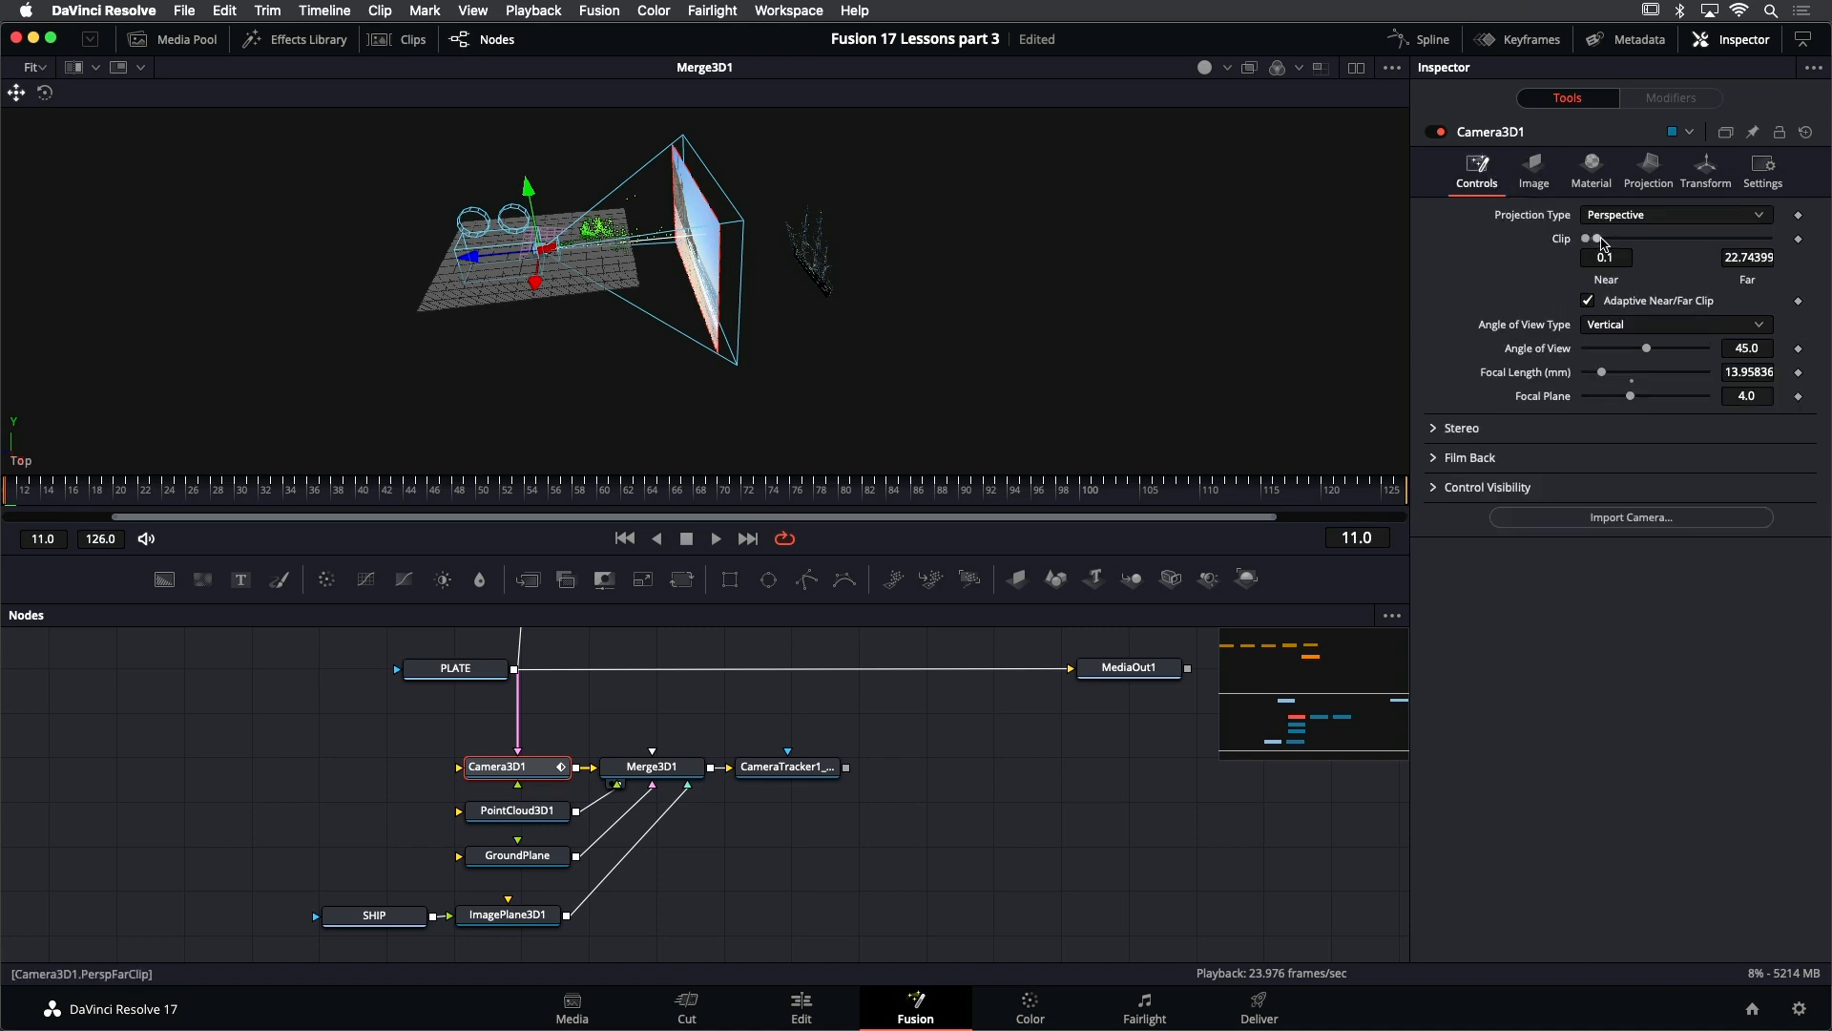
drag(1600, 239, 1600, 239)
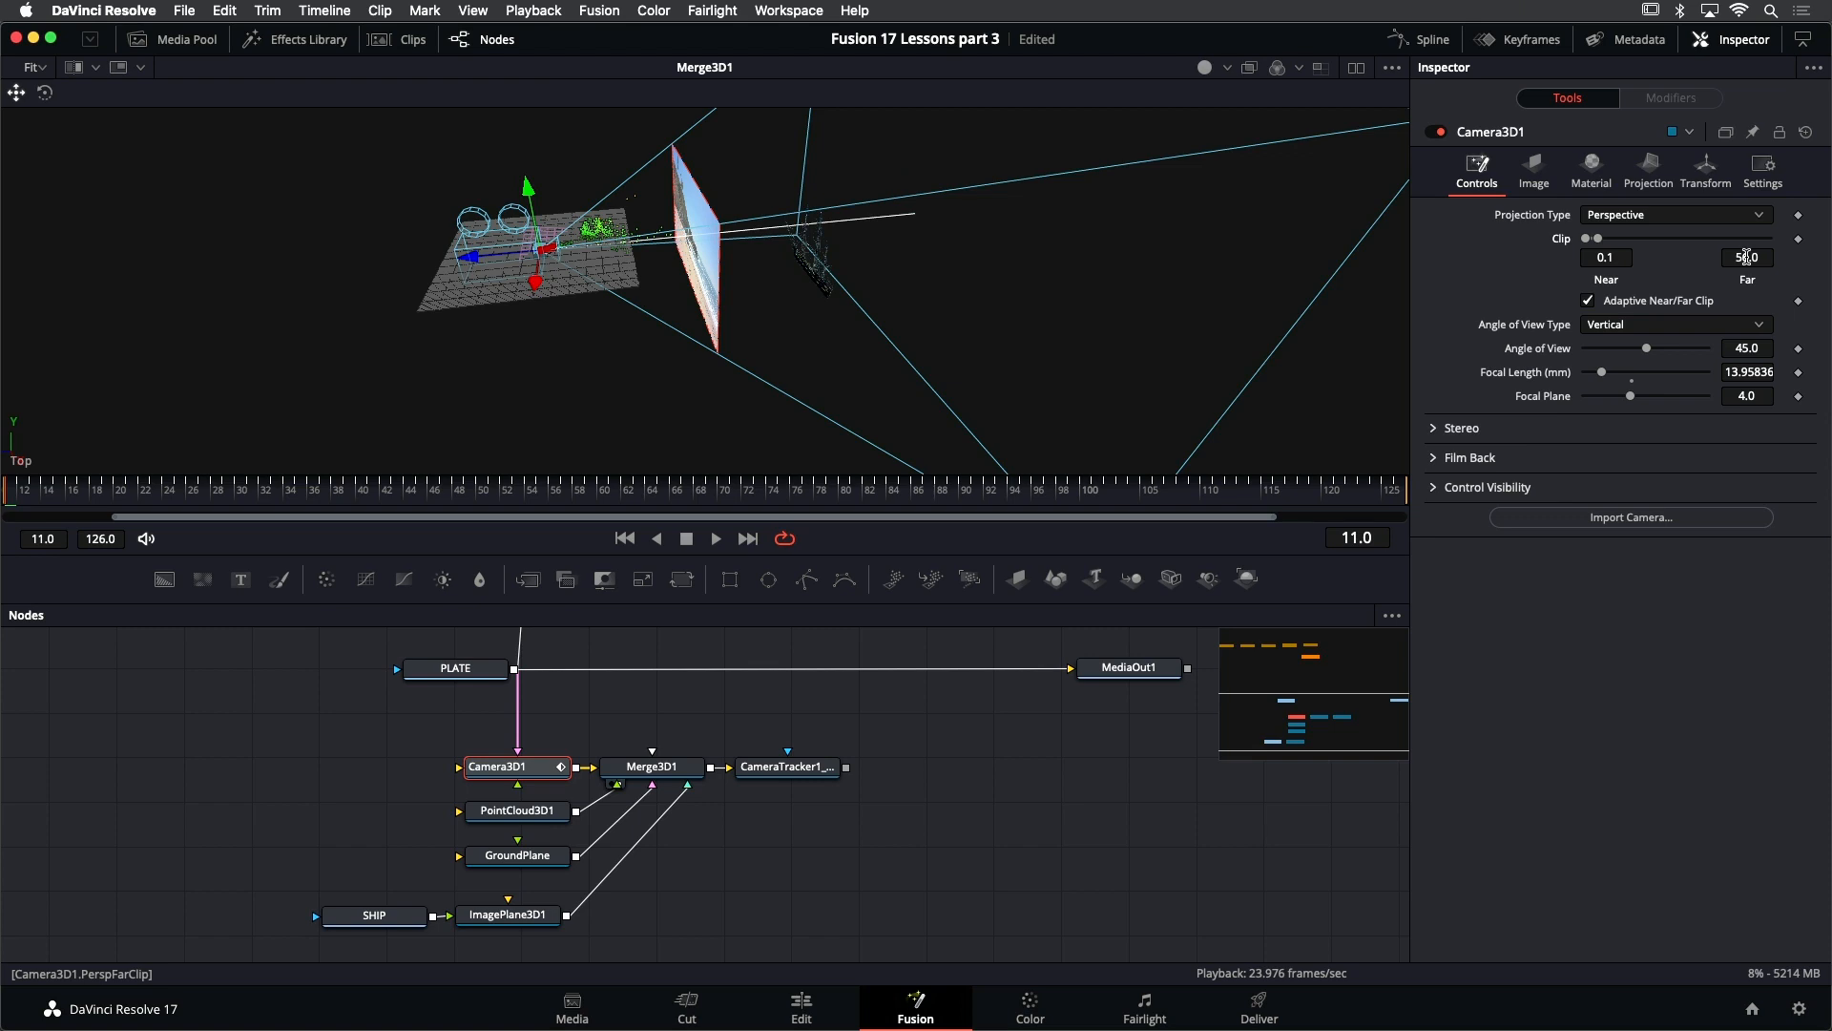
mouse_move(1085, 289)
mouse_down()
mouse_move(982, 266)
mouse_move(1083, 276)
mouse_up()
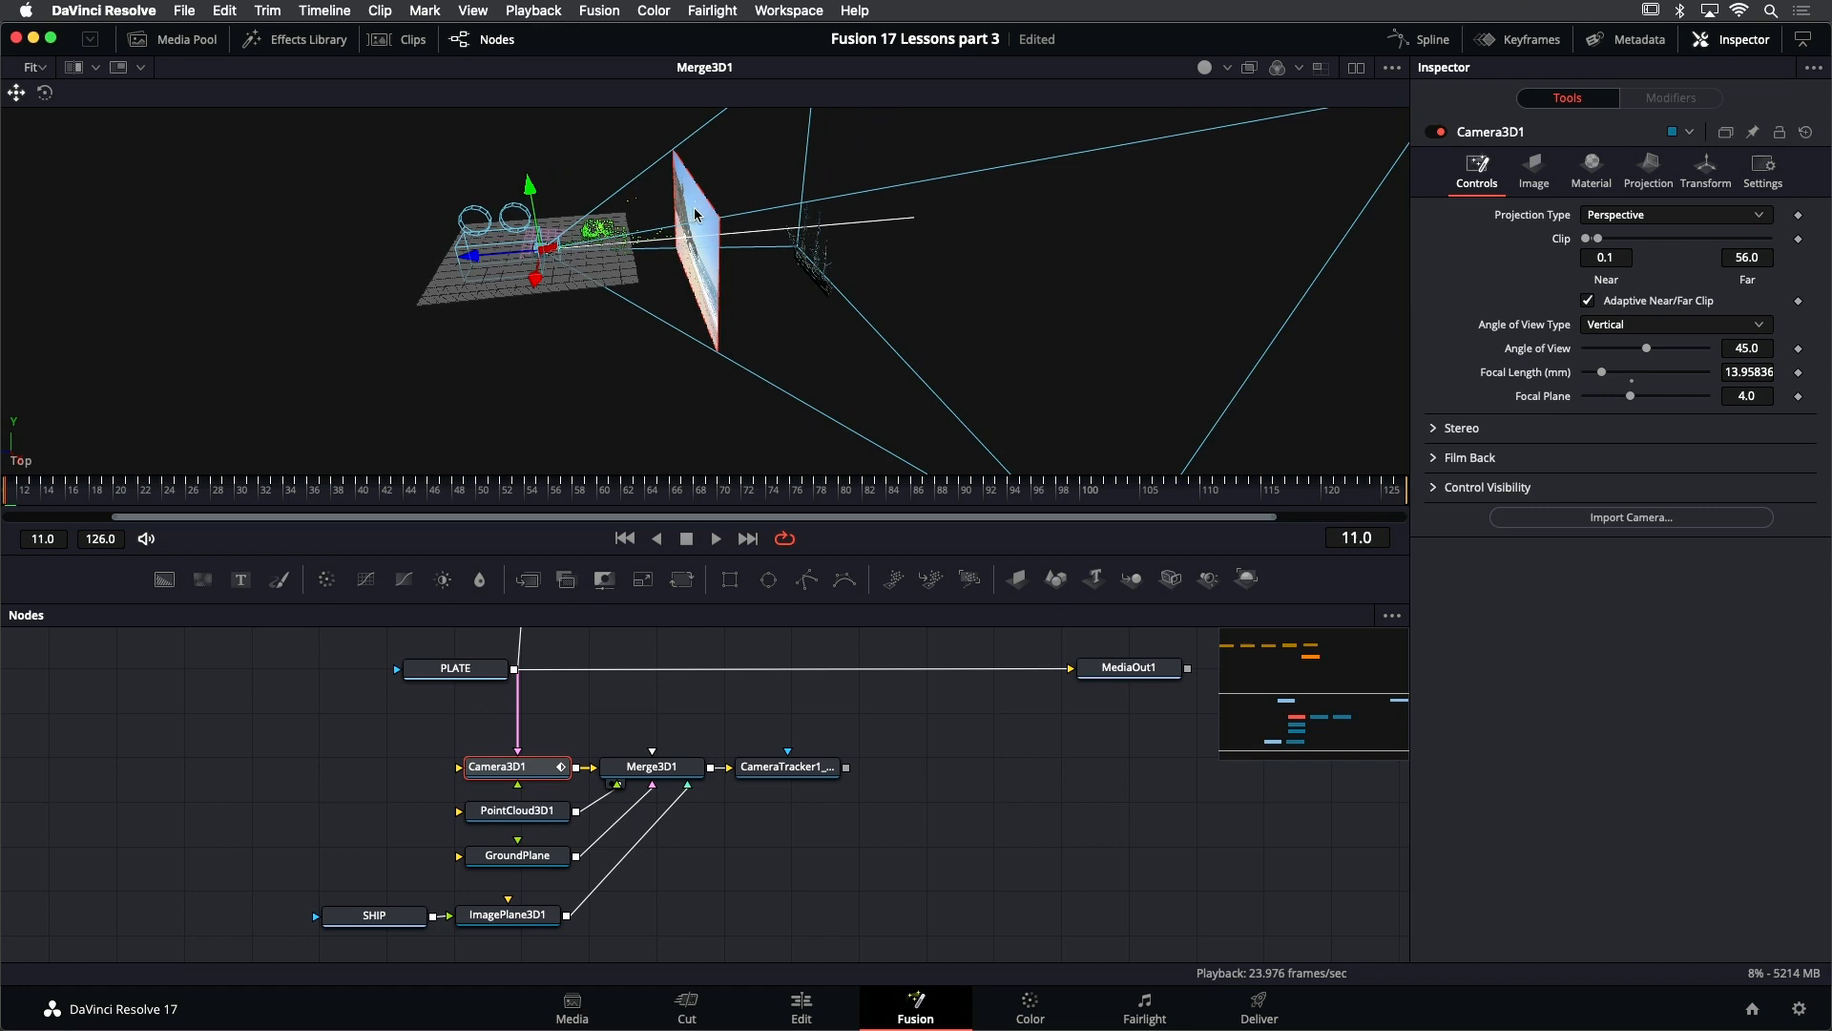
- Set the depth of Camera3D1's image plane to 40.3, placing the beach plate behind the ship
click(1534, 167)
drag(1599, 263, 1600, 264)
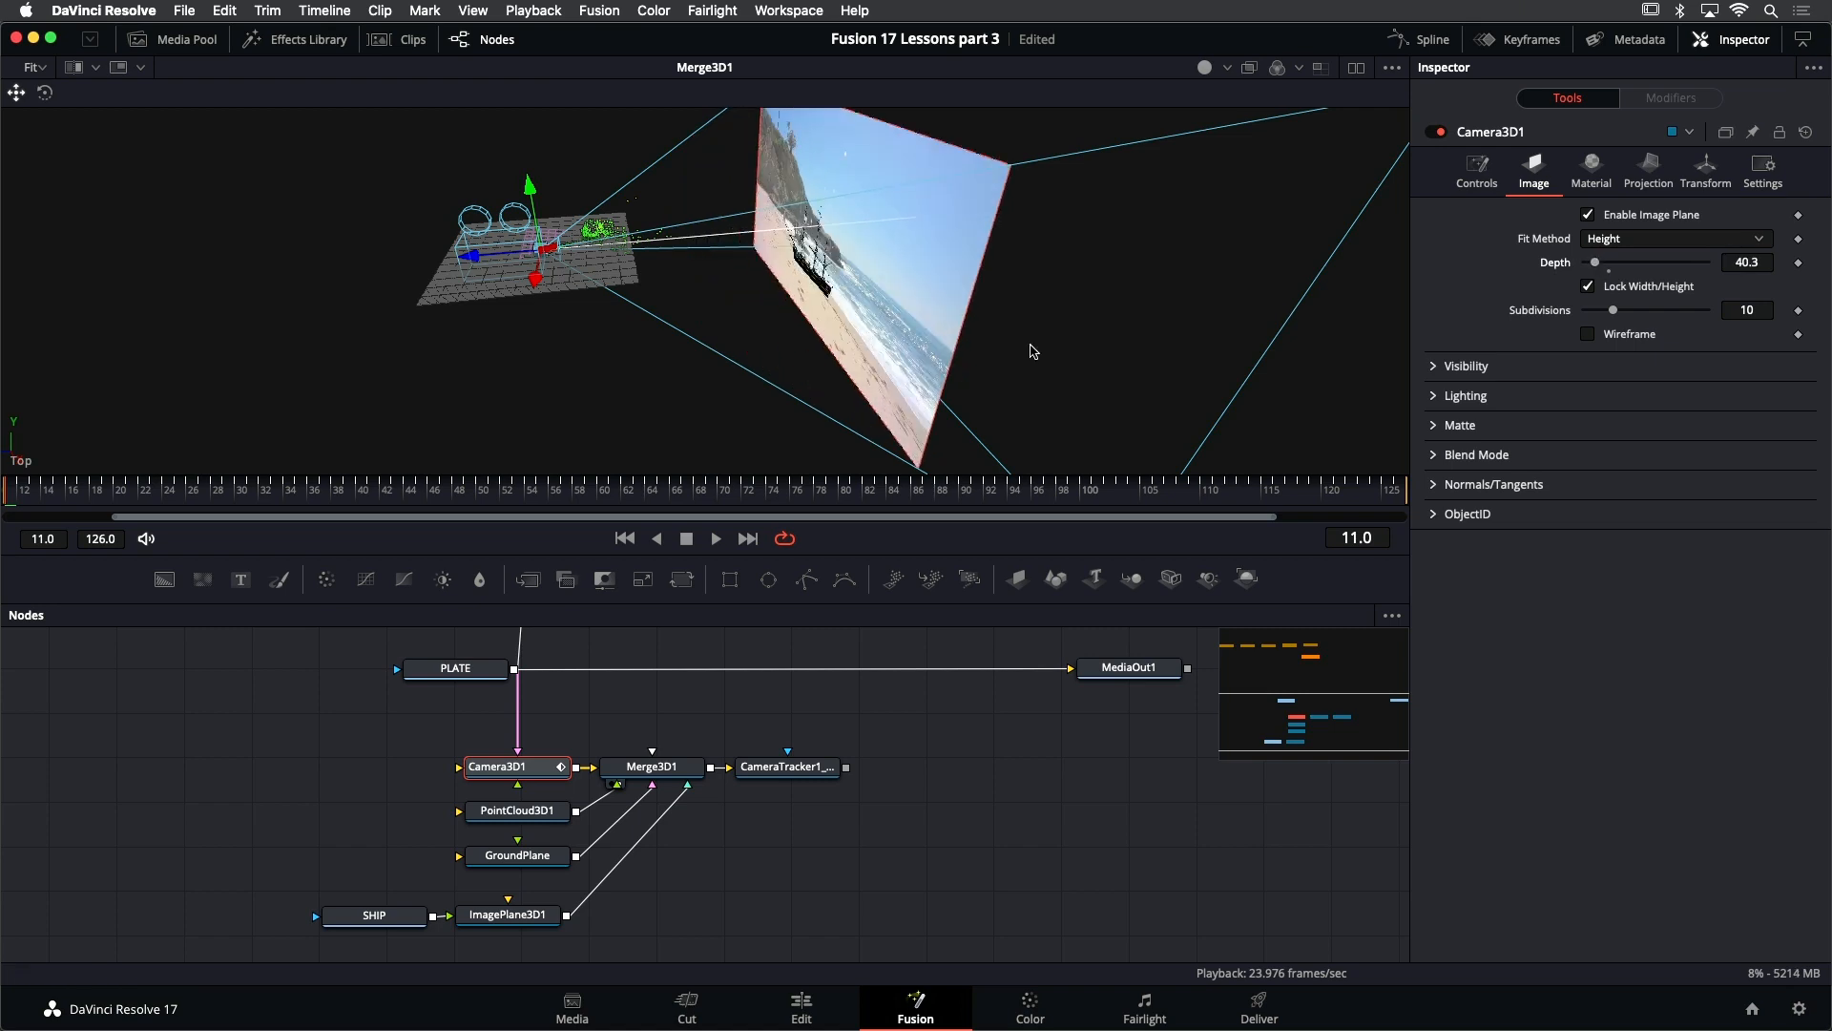
drag(1114, 323, 1041, 303)
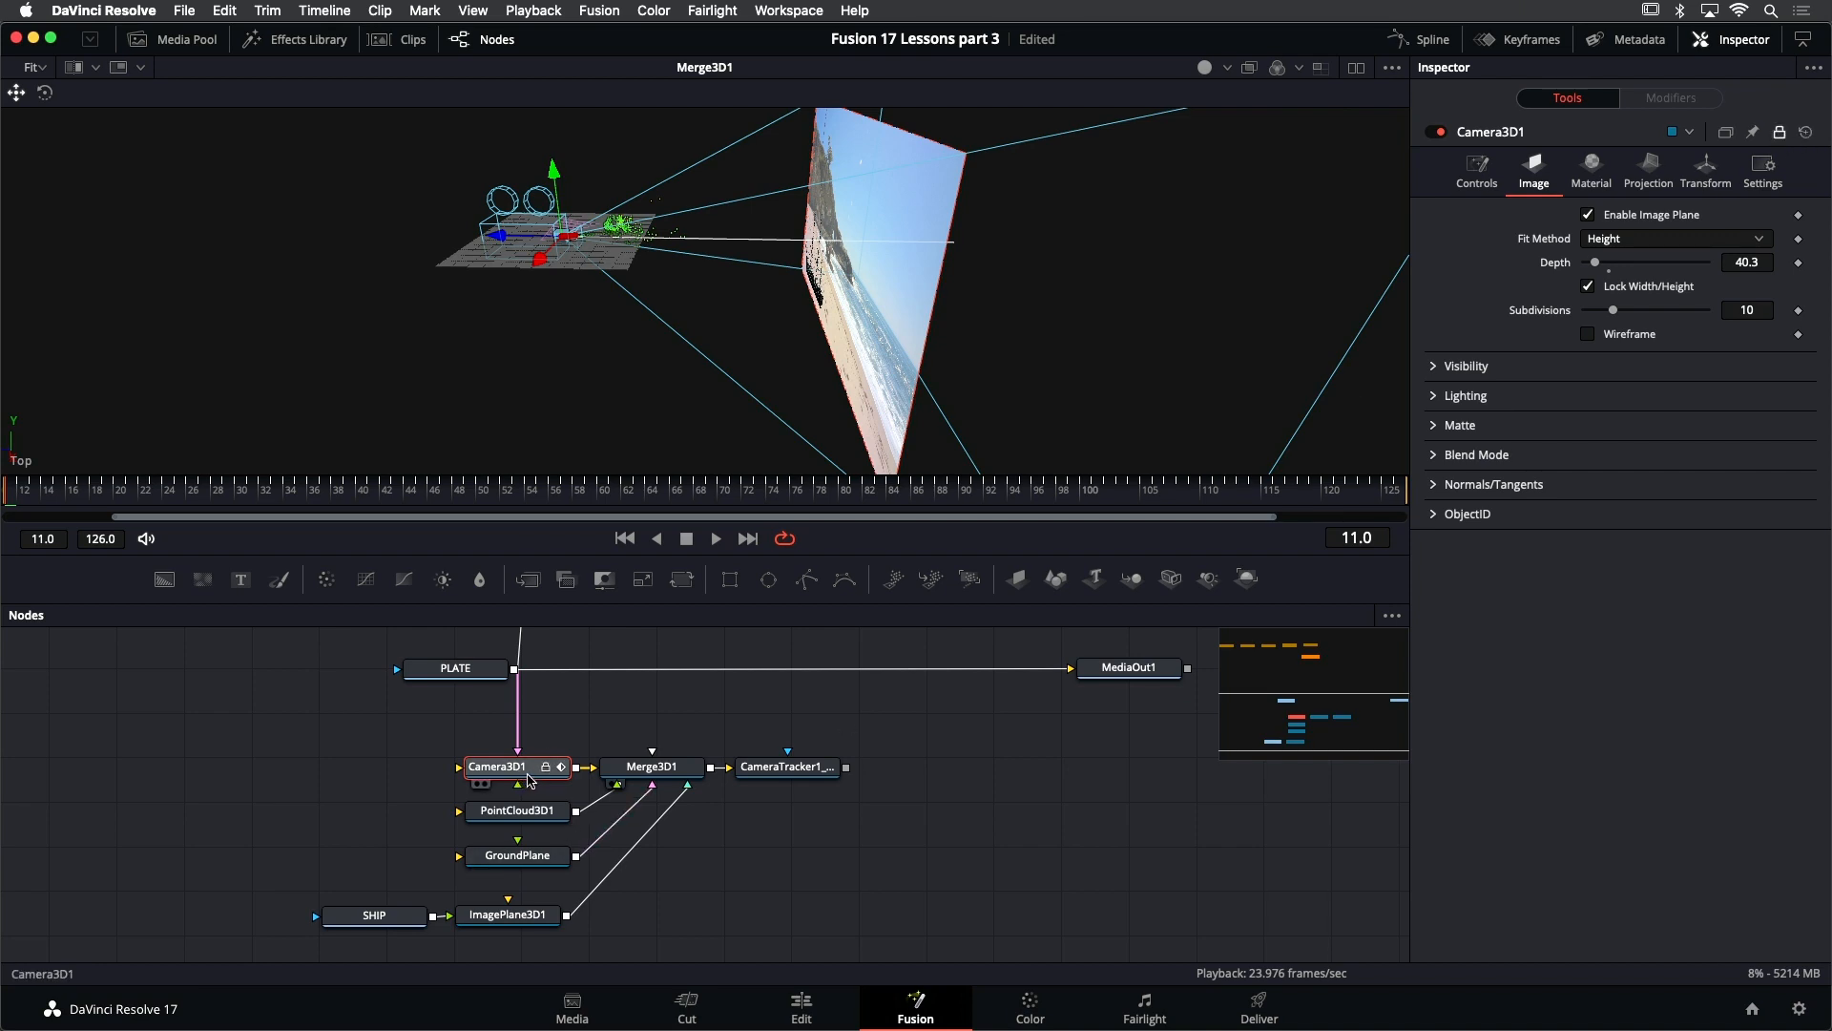
- Show the CameraTracker1_Renderer output in the viewer to check the ship against the beach plate
click(792, 769)
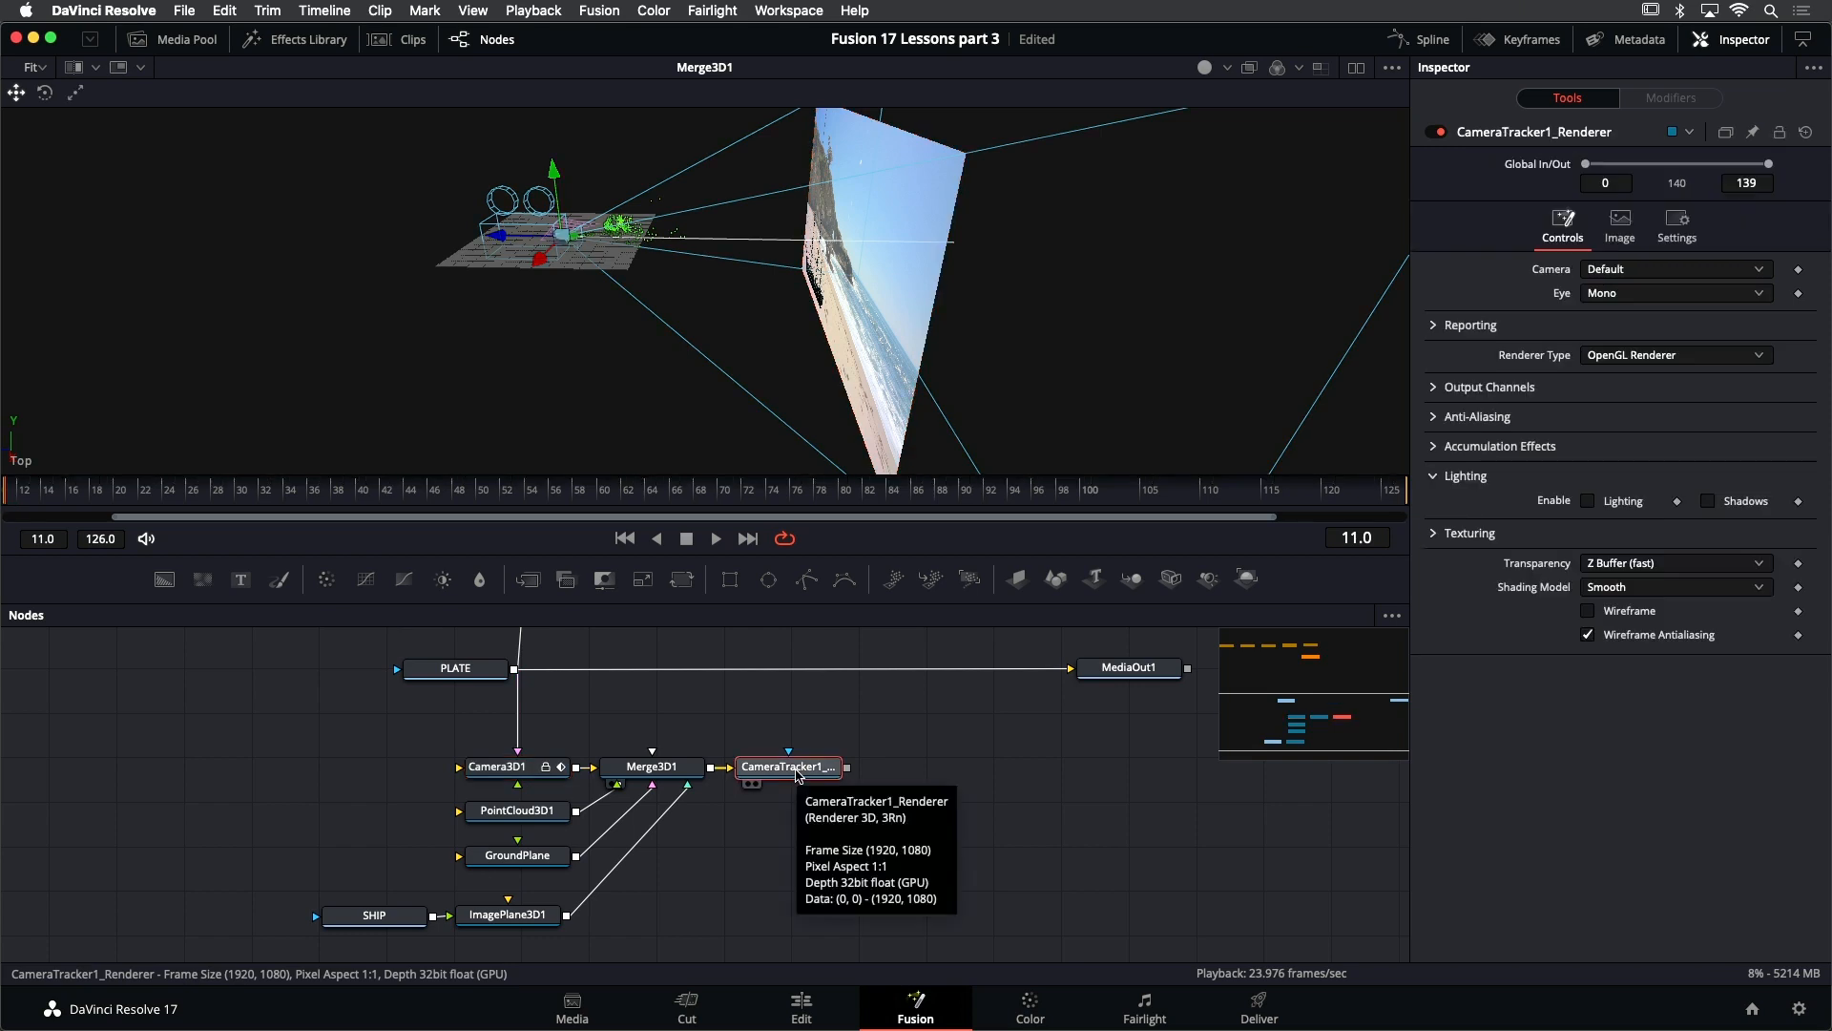
key(1)
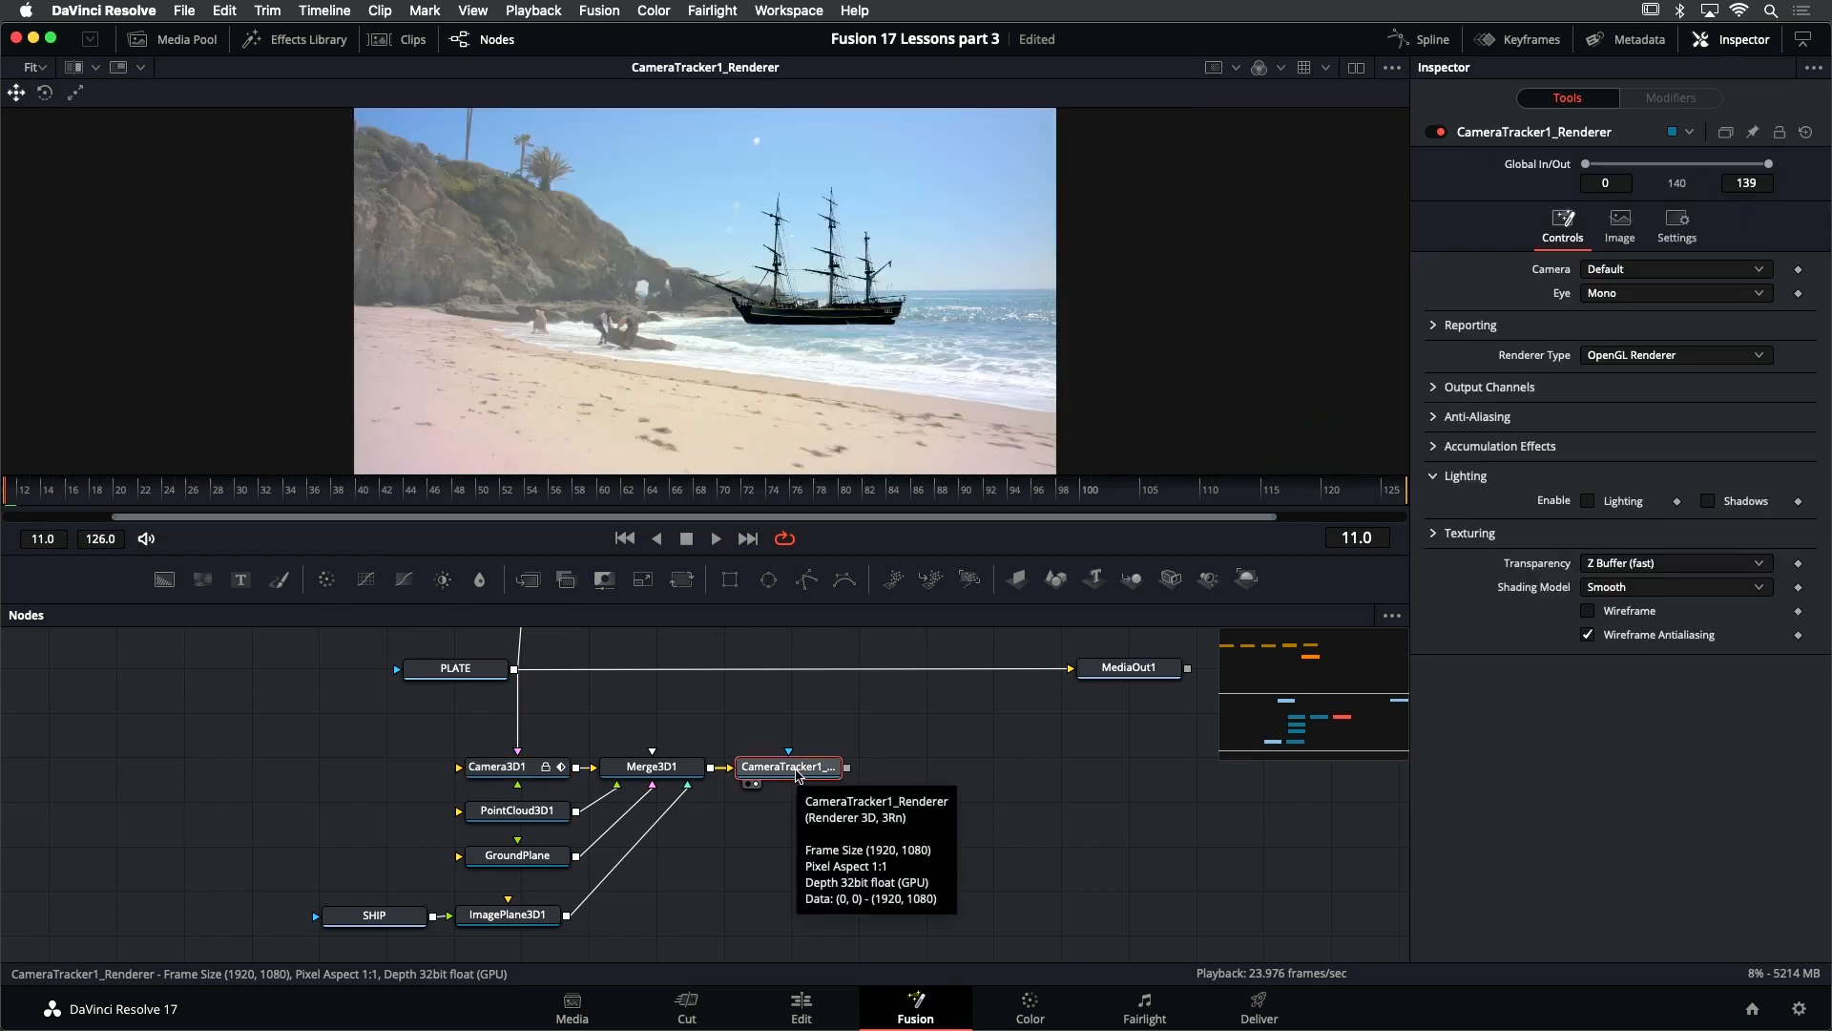
click(900, 757)
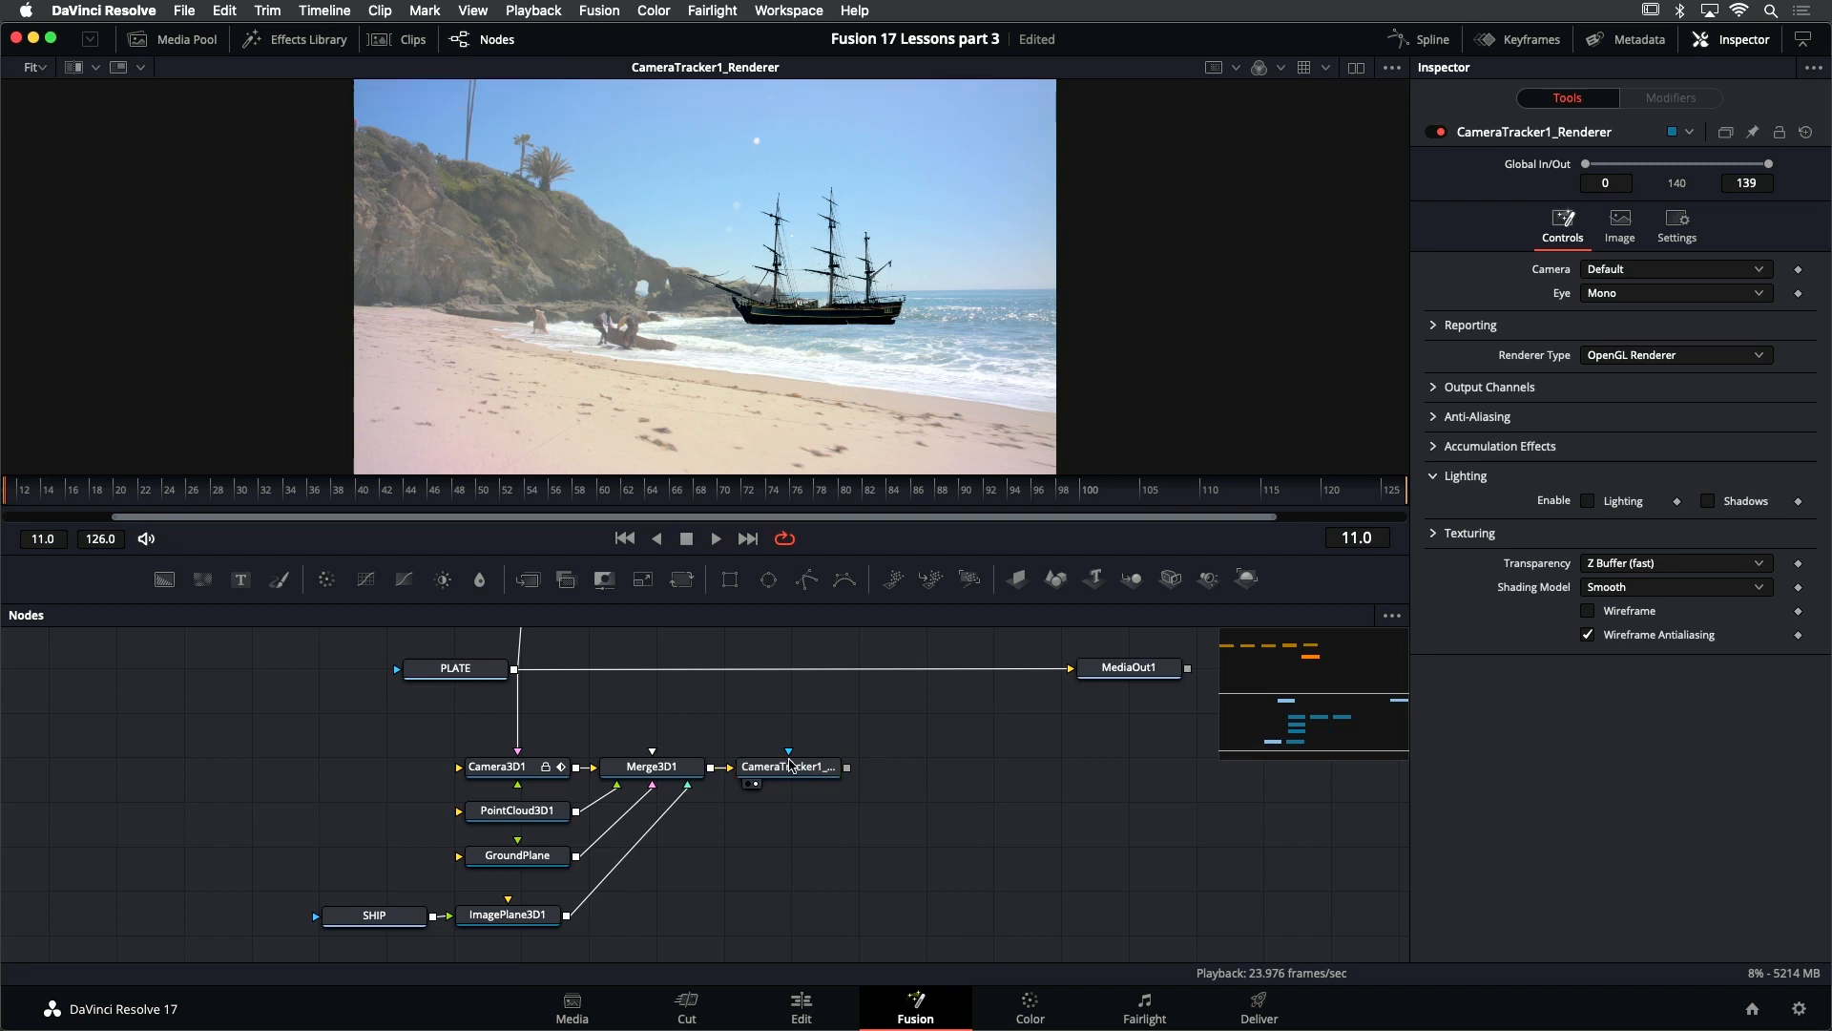
mouse_move(793, 775)
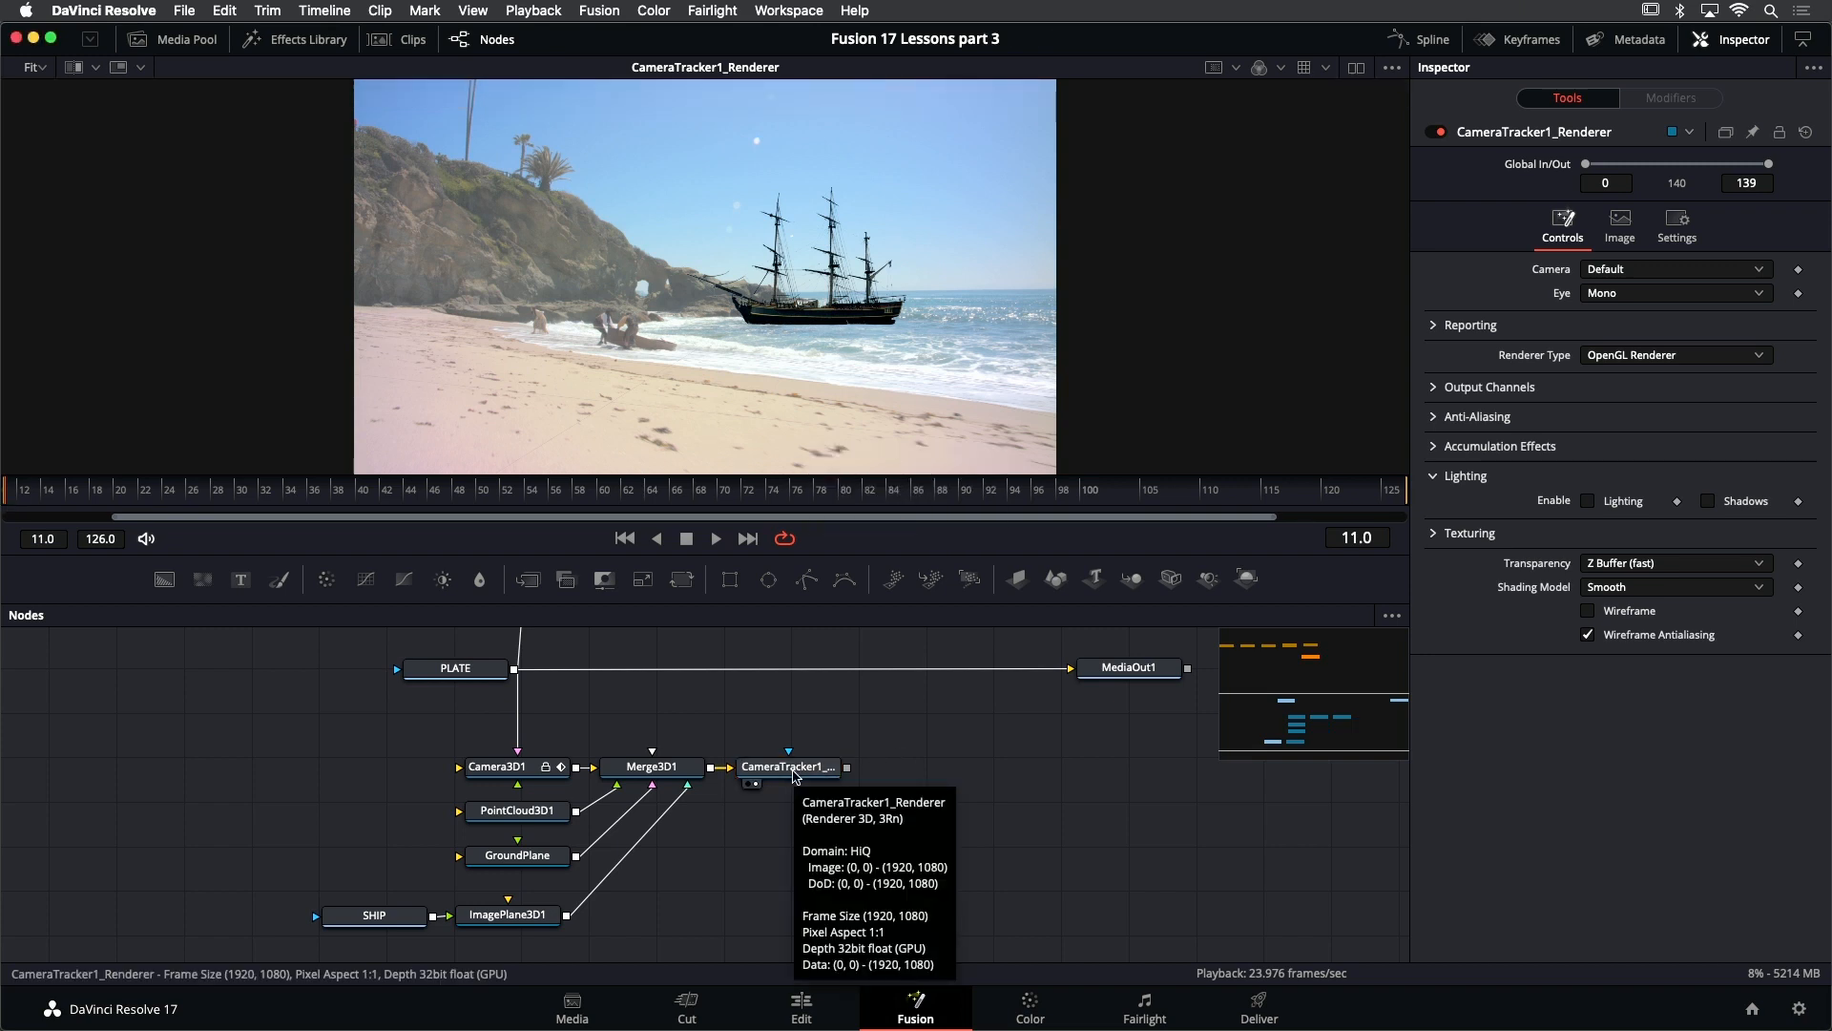
- Position ImagePlane3D1 at the ocean horizon with X translation 13.73, Y translation 1.275 and scale 15.35
click(503, 917)
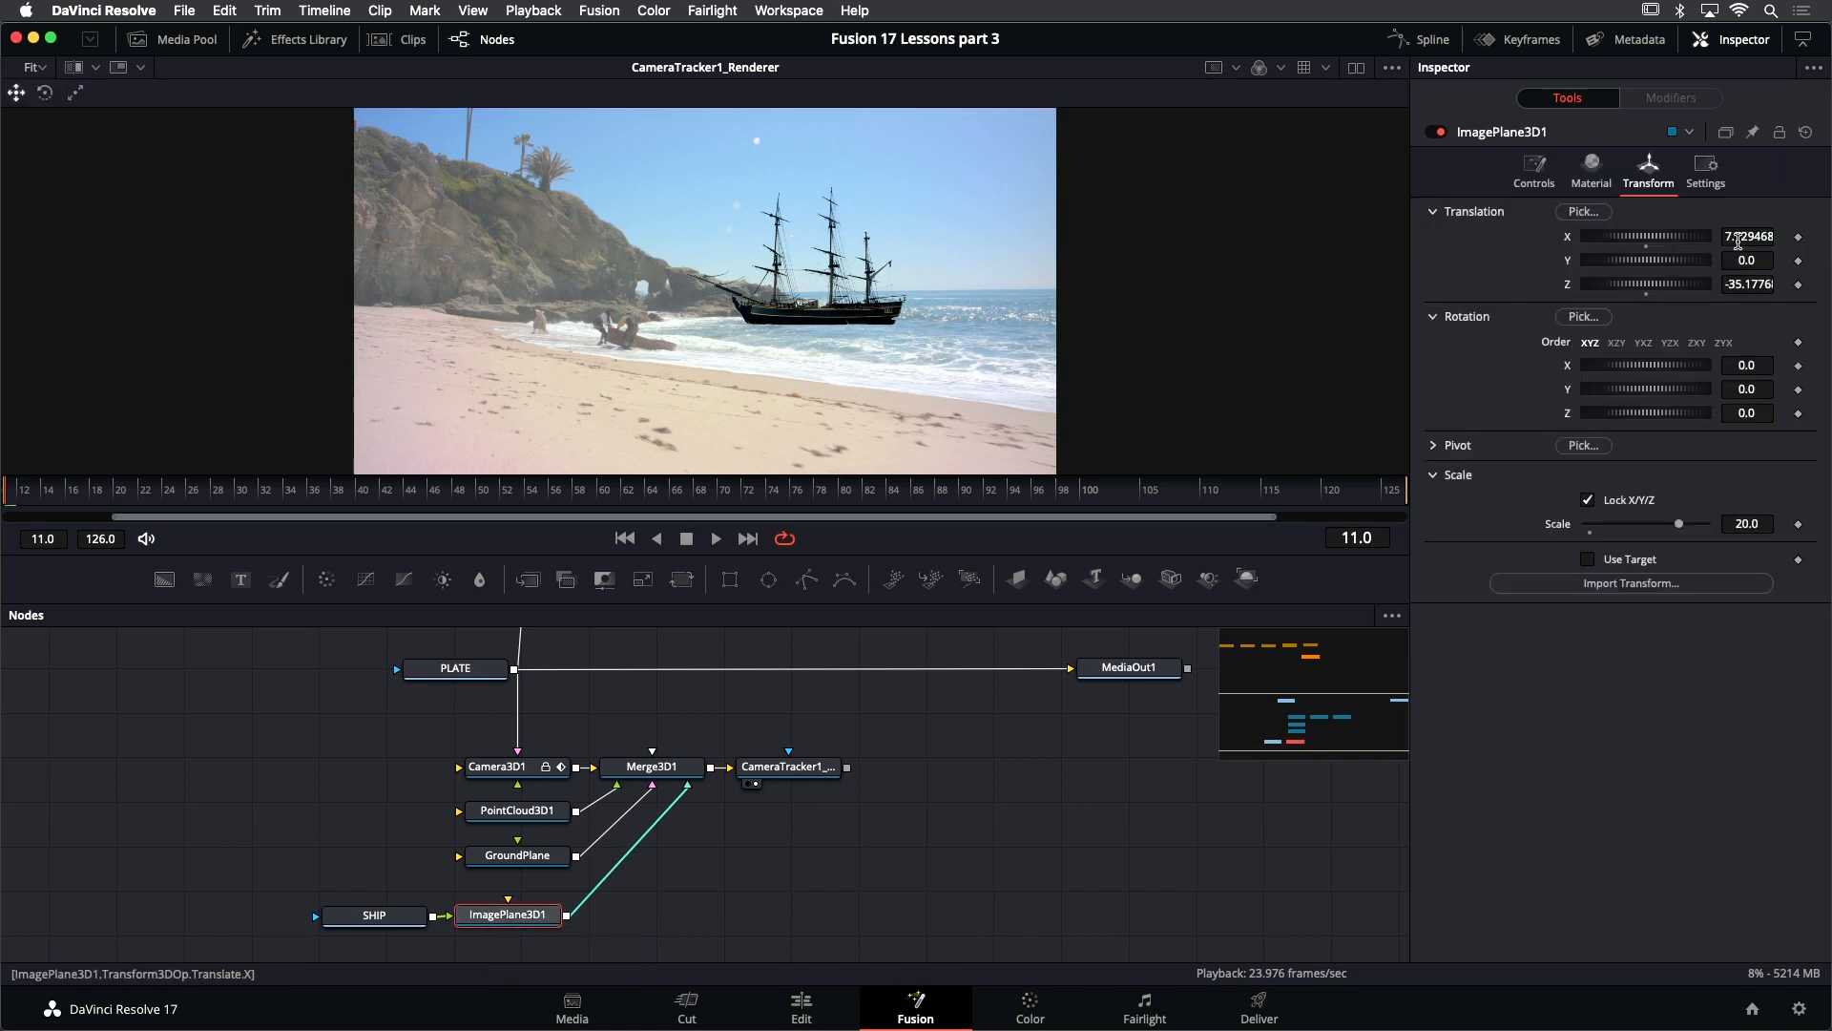
drag(1659, 242, 1705, 247)
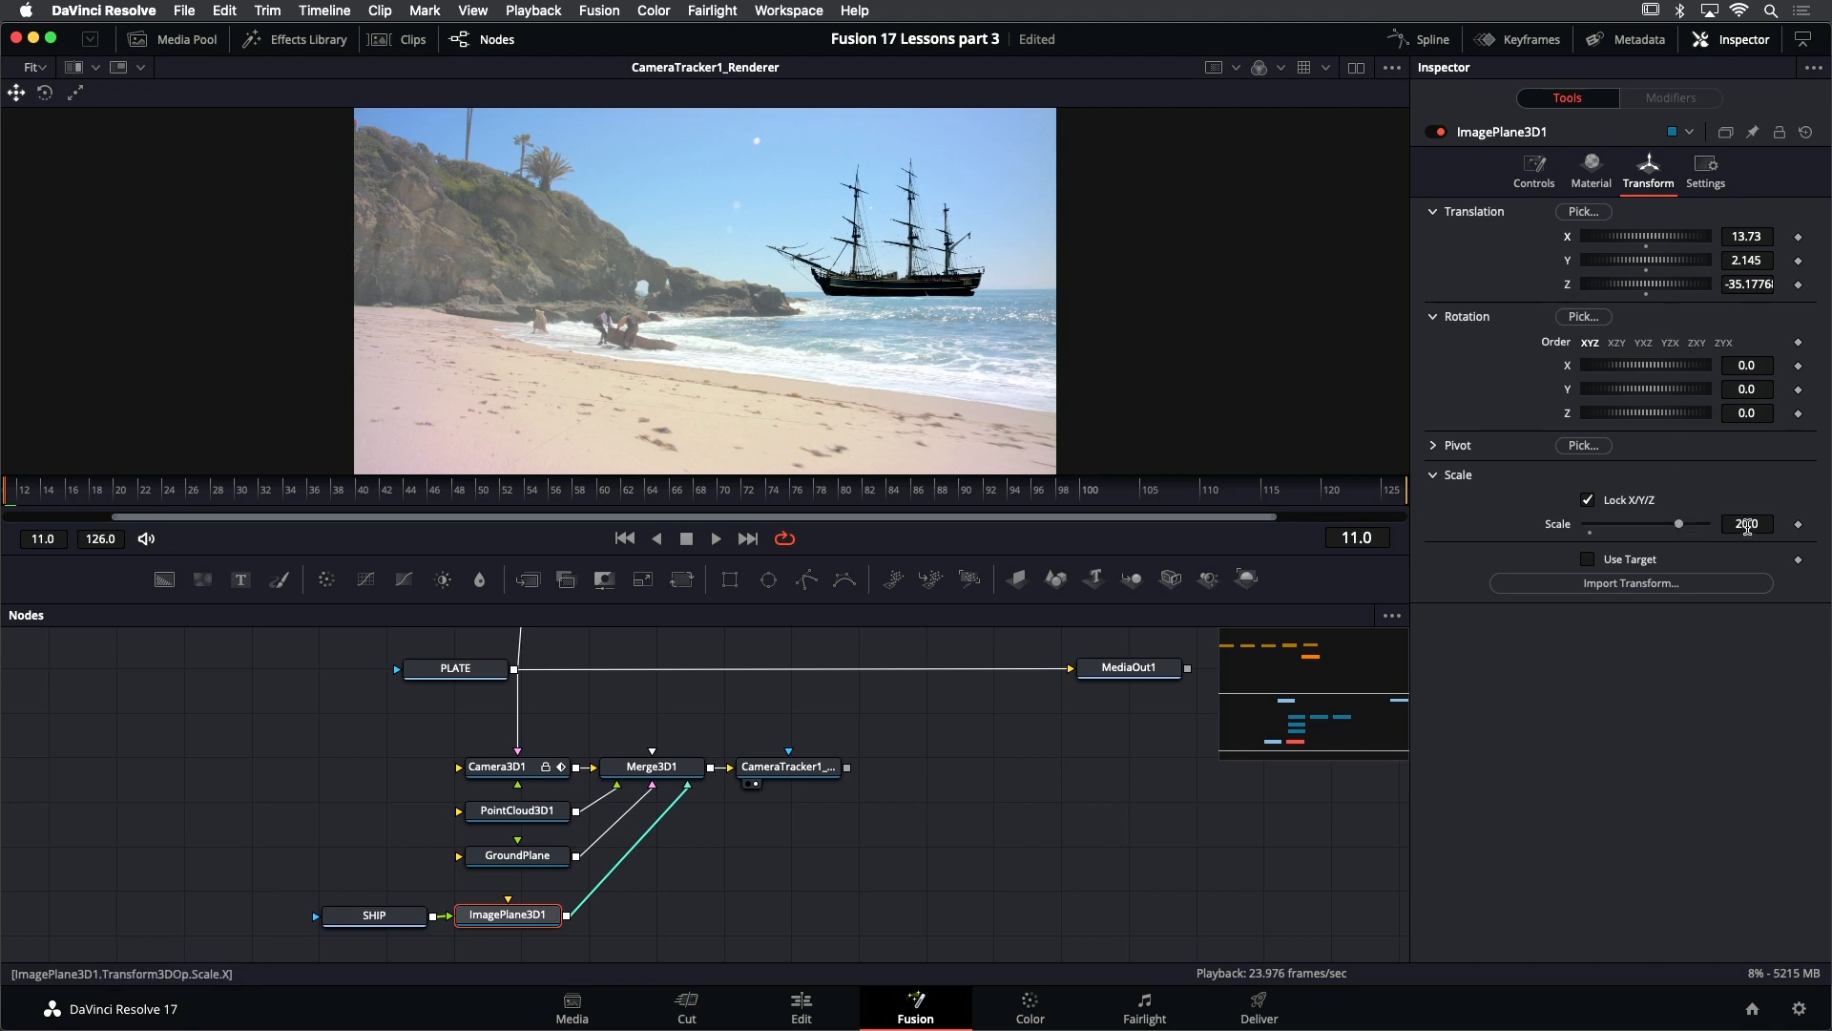
drag(1748, 528, 1658, 525)
drag(1662, 264, 1634, 258)
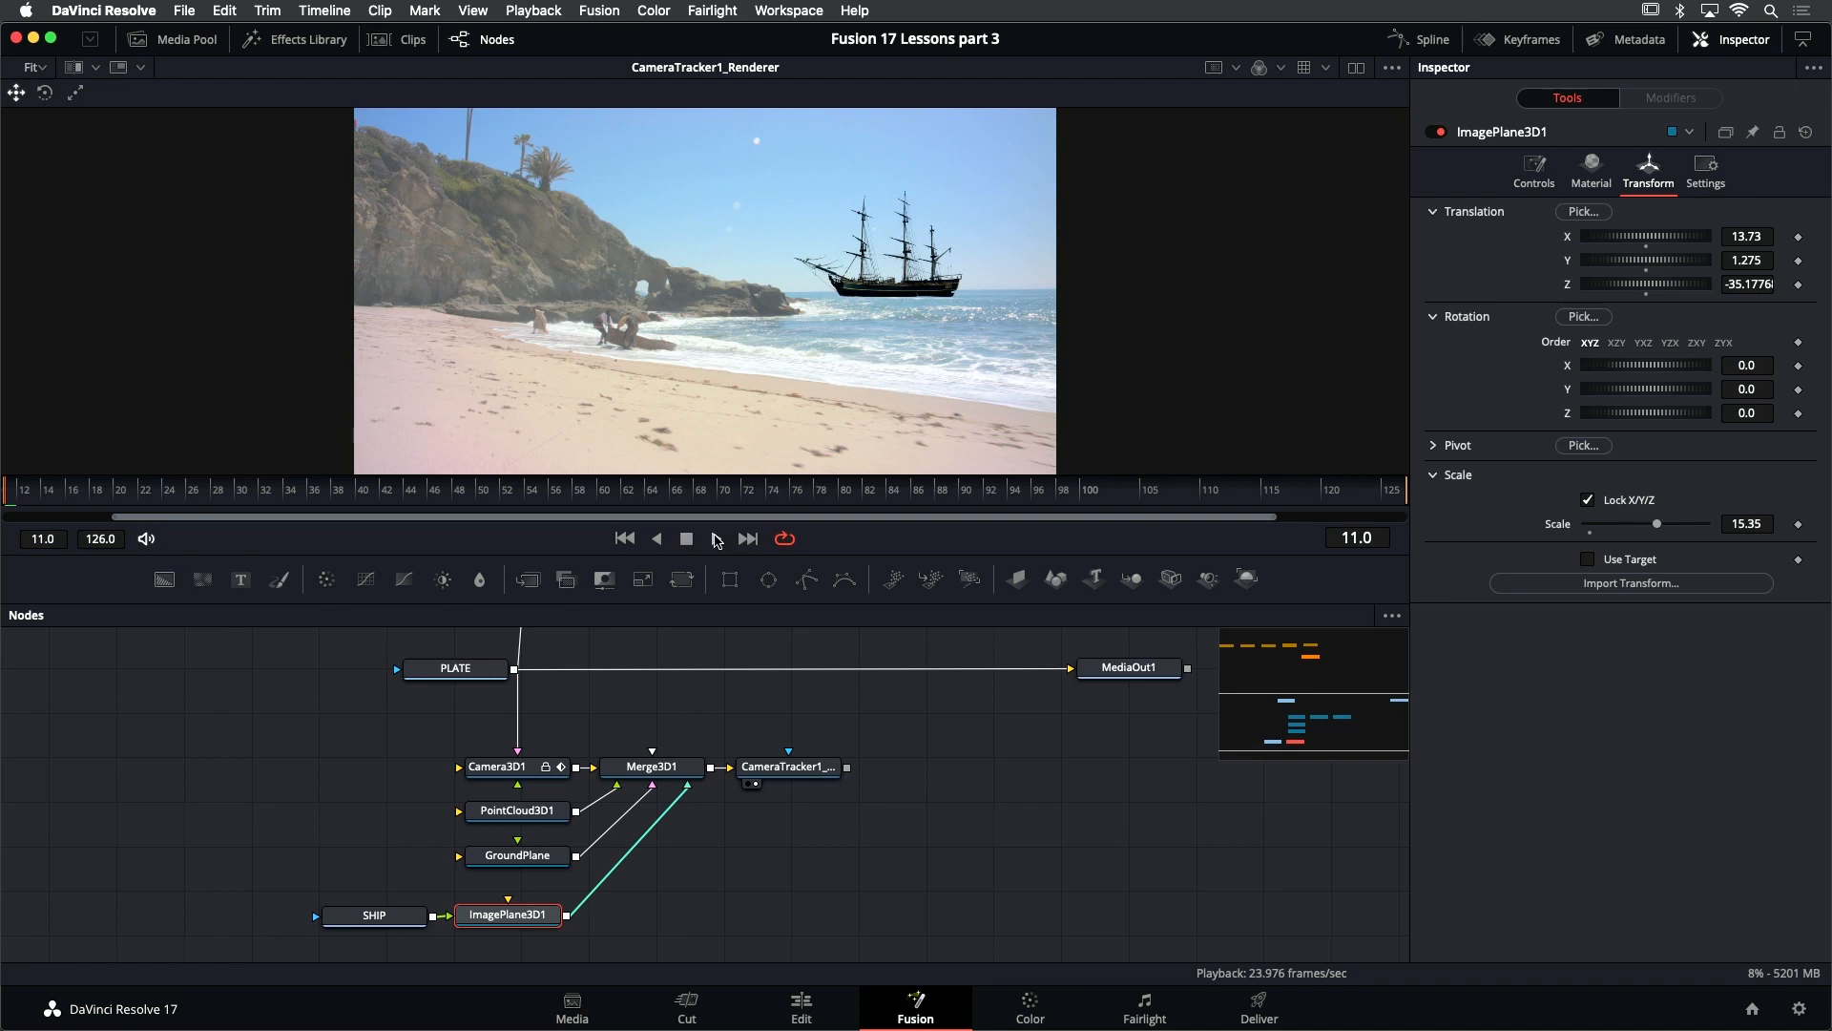
- Enlarge the viewer, play the shot to check how the ship tracks, and return to the first frame
drag(757, 555, 753, 616)
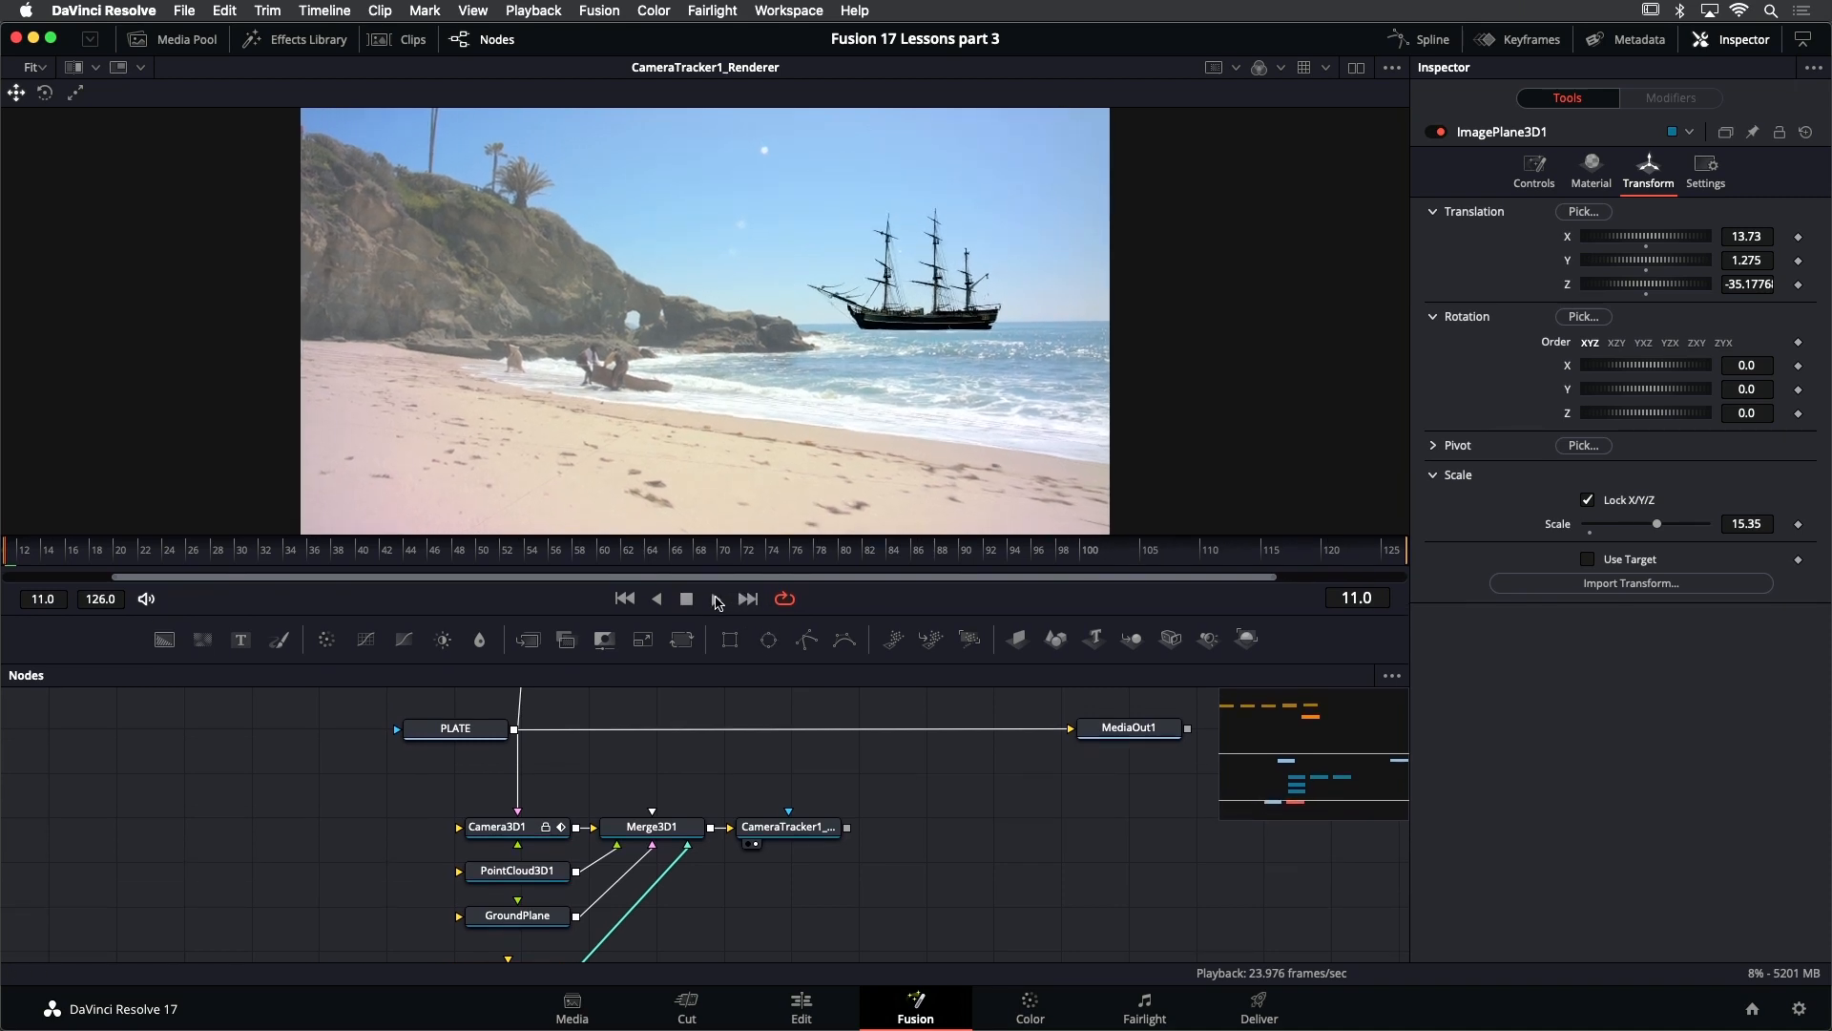
click(717, 599)
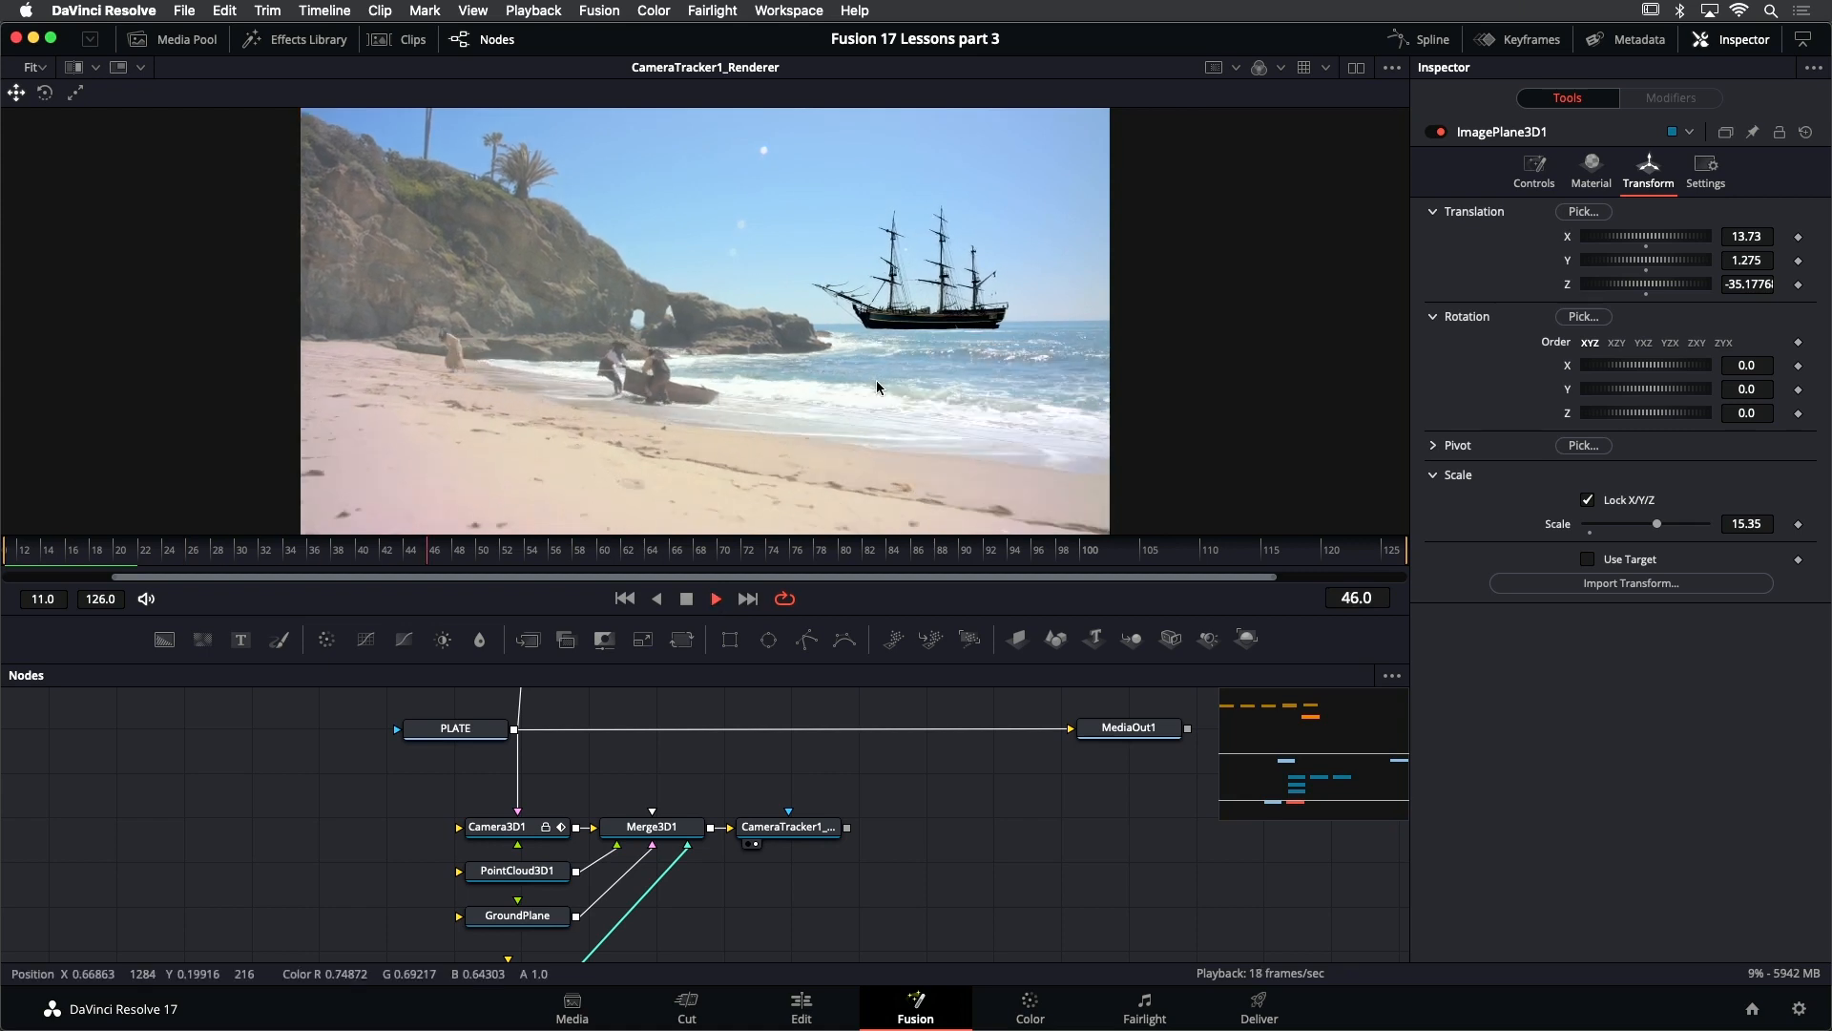
scroll(883, 367, up, 2)
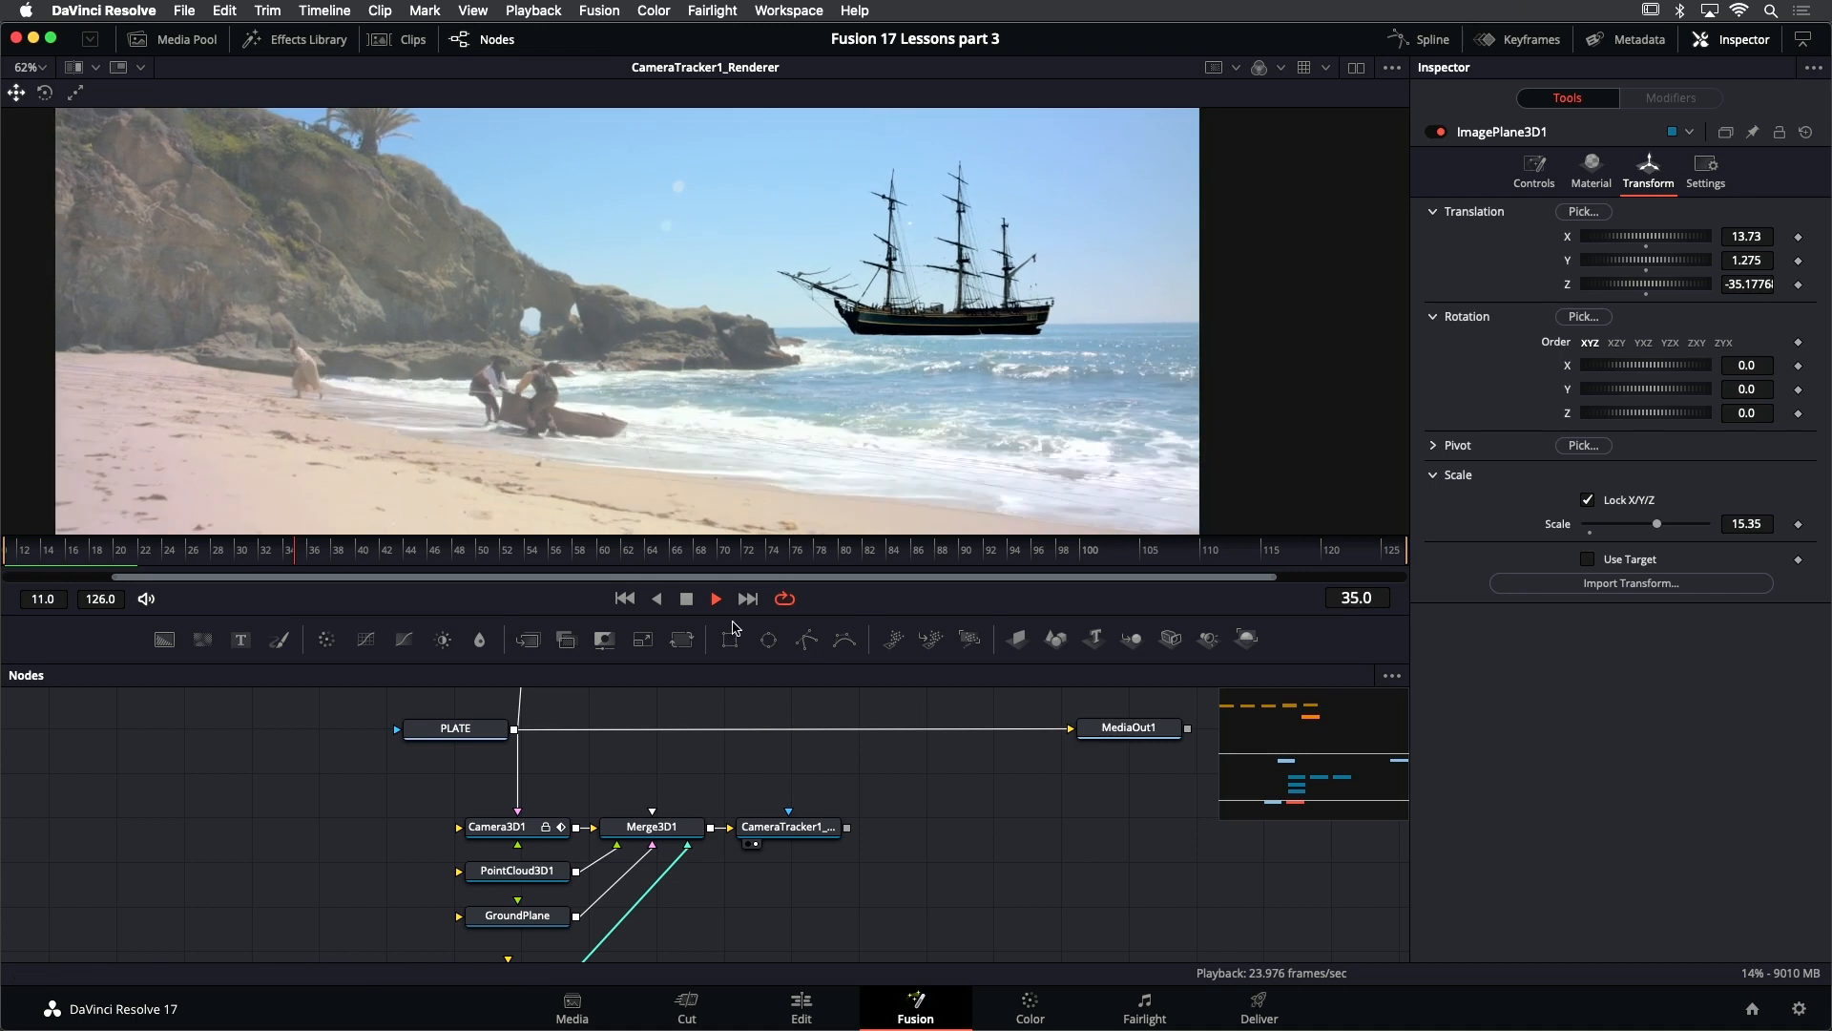
click(685, 598)
click(625, 598)
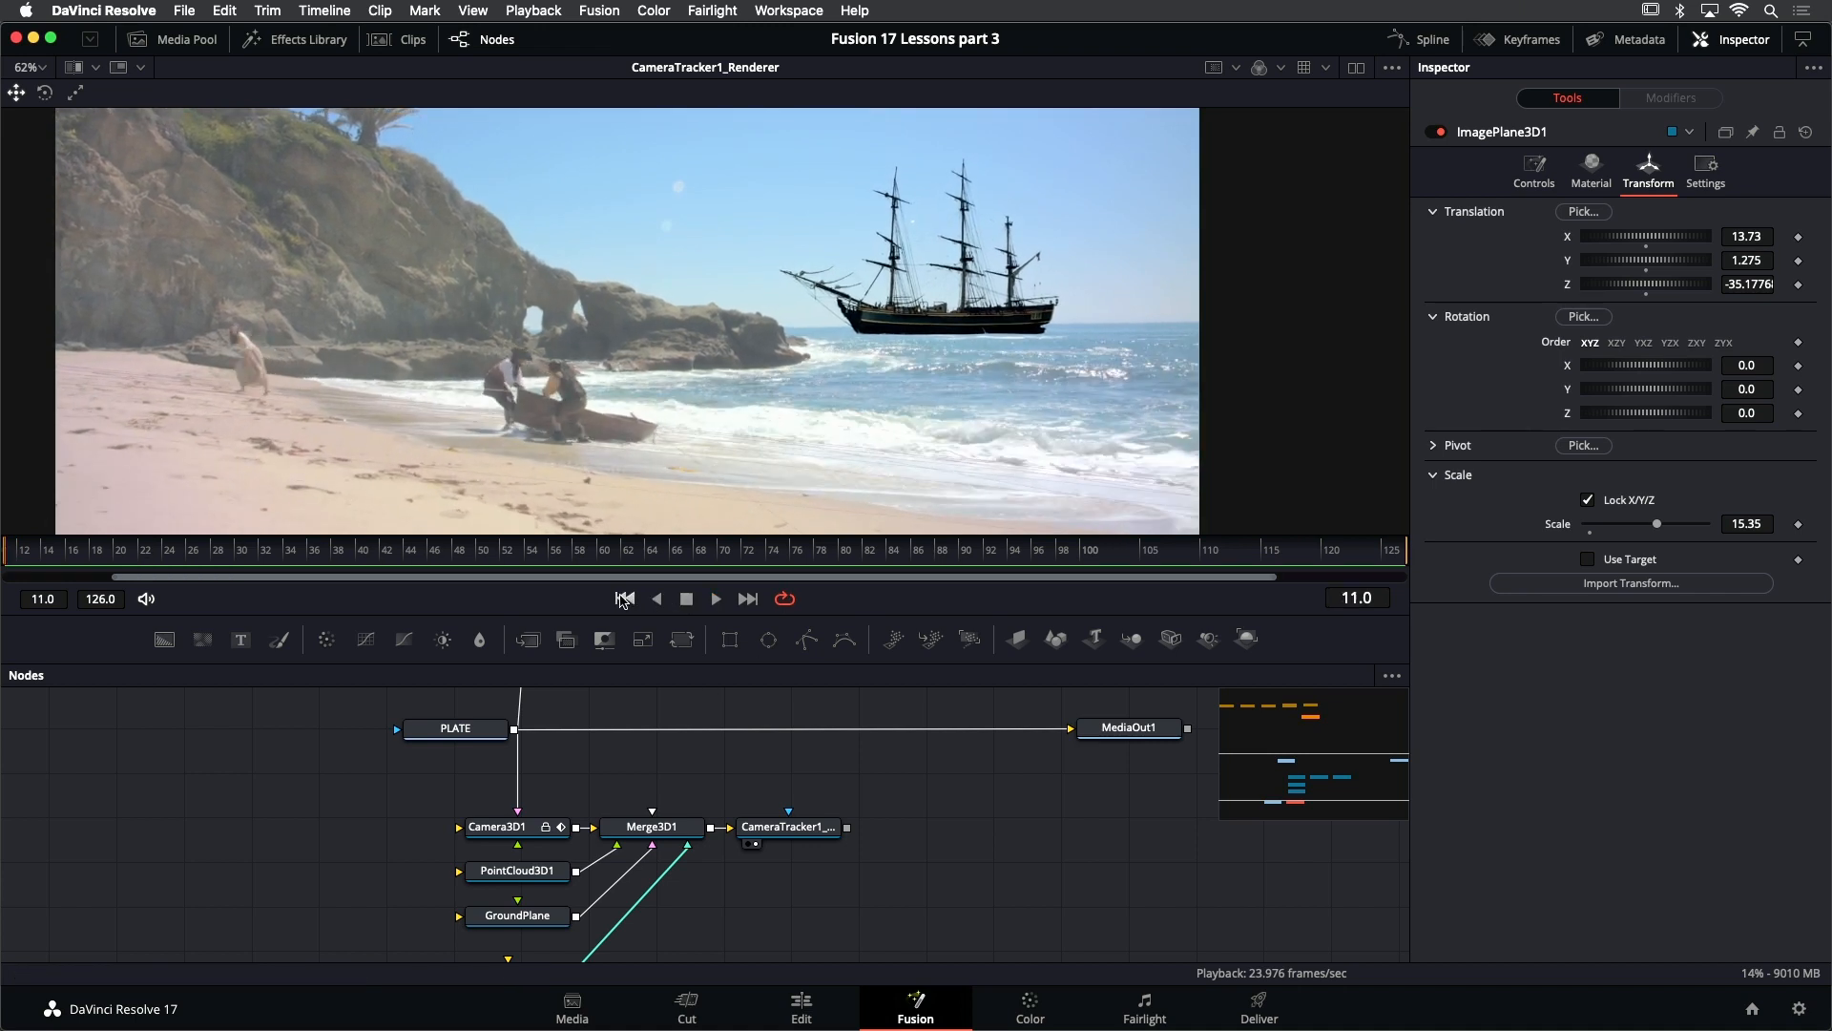
- At frame 126, refine ImagePlane3D1 to X translation 14.592, Y translation 1.115 and scale 14.942
click(747, 598)
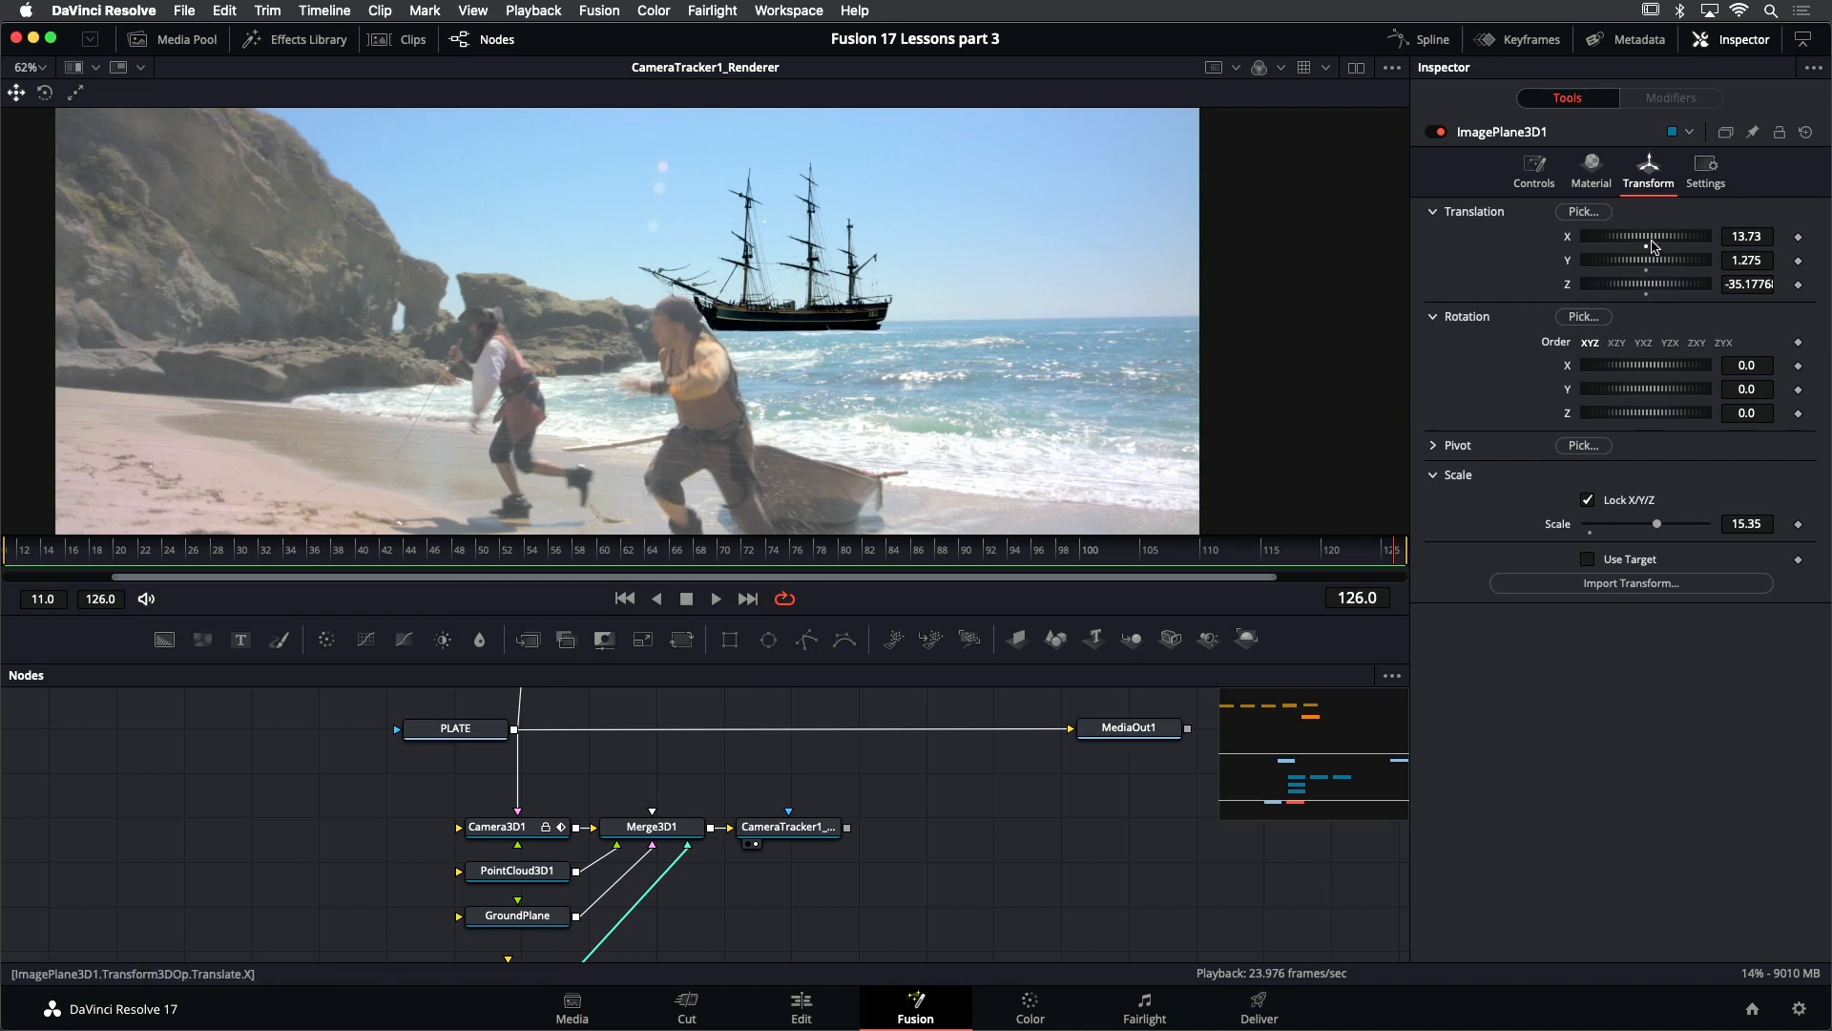
drag(1730, 238, 1794, 238)
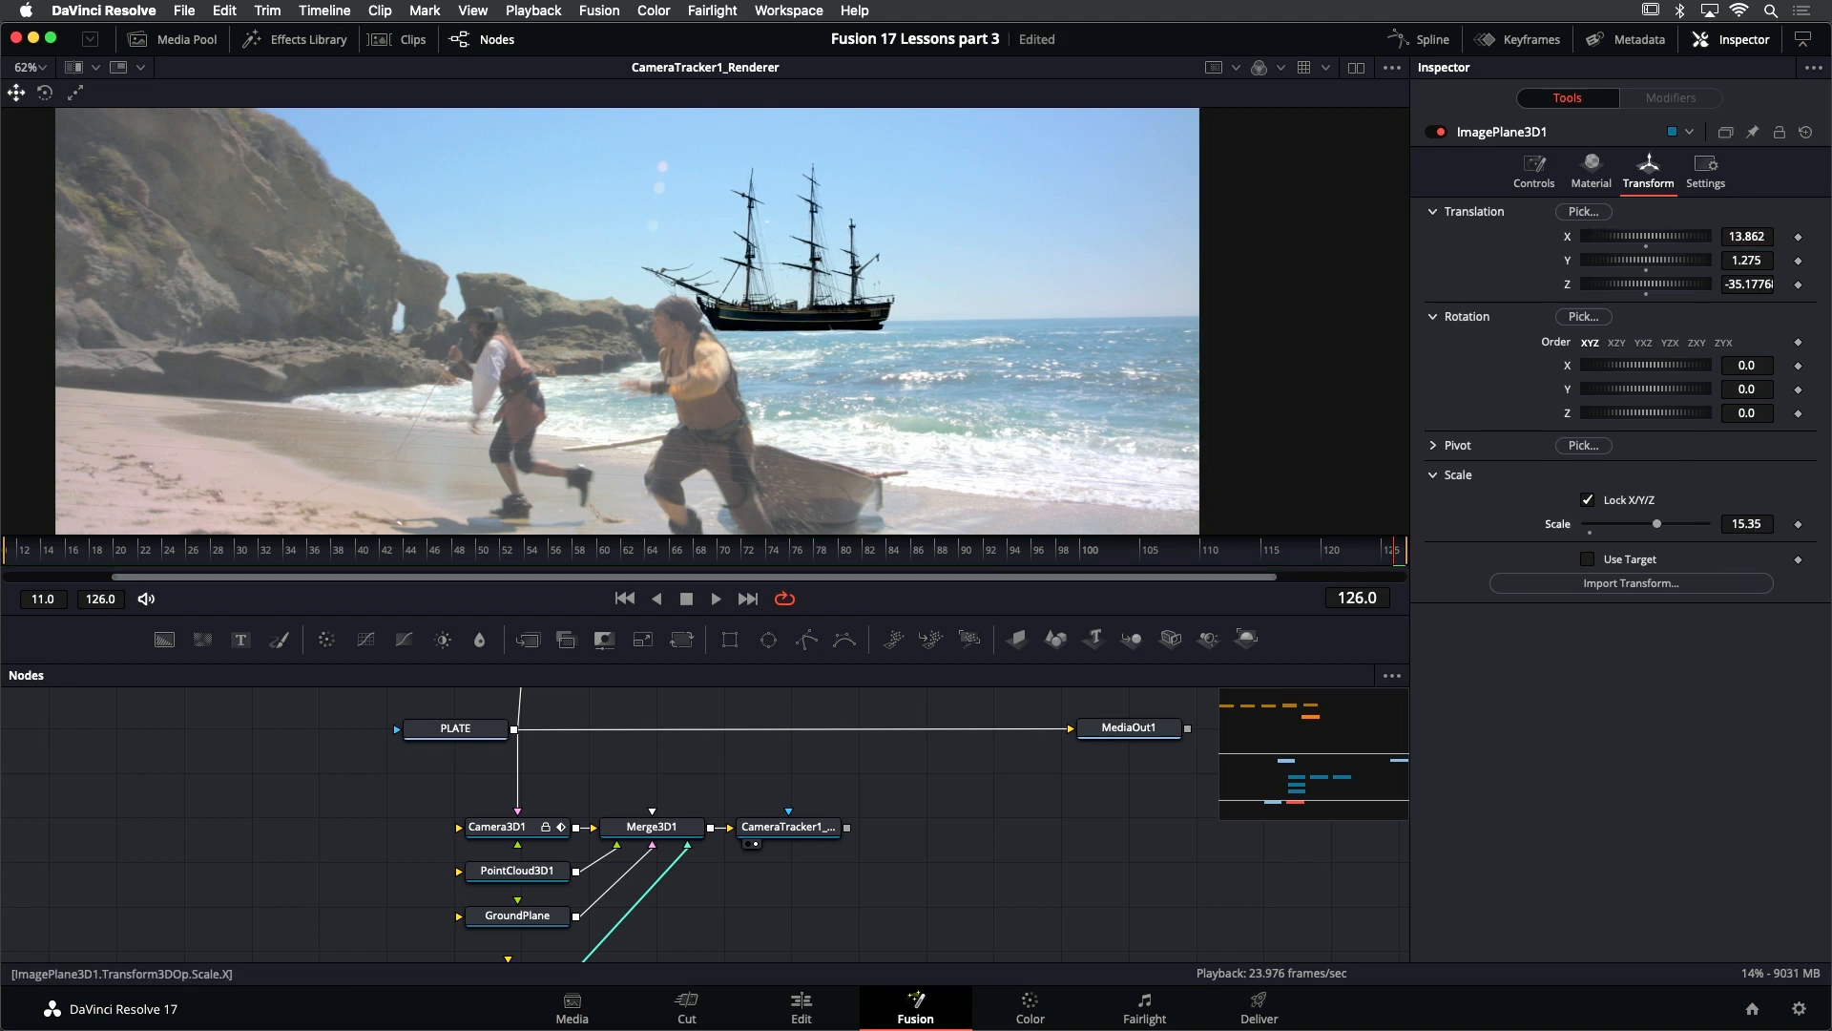
drag(1747, 524, 1357, 524)
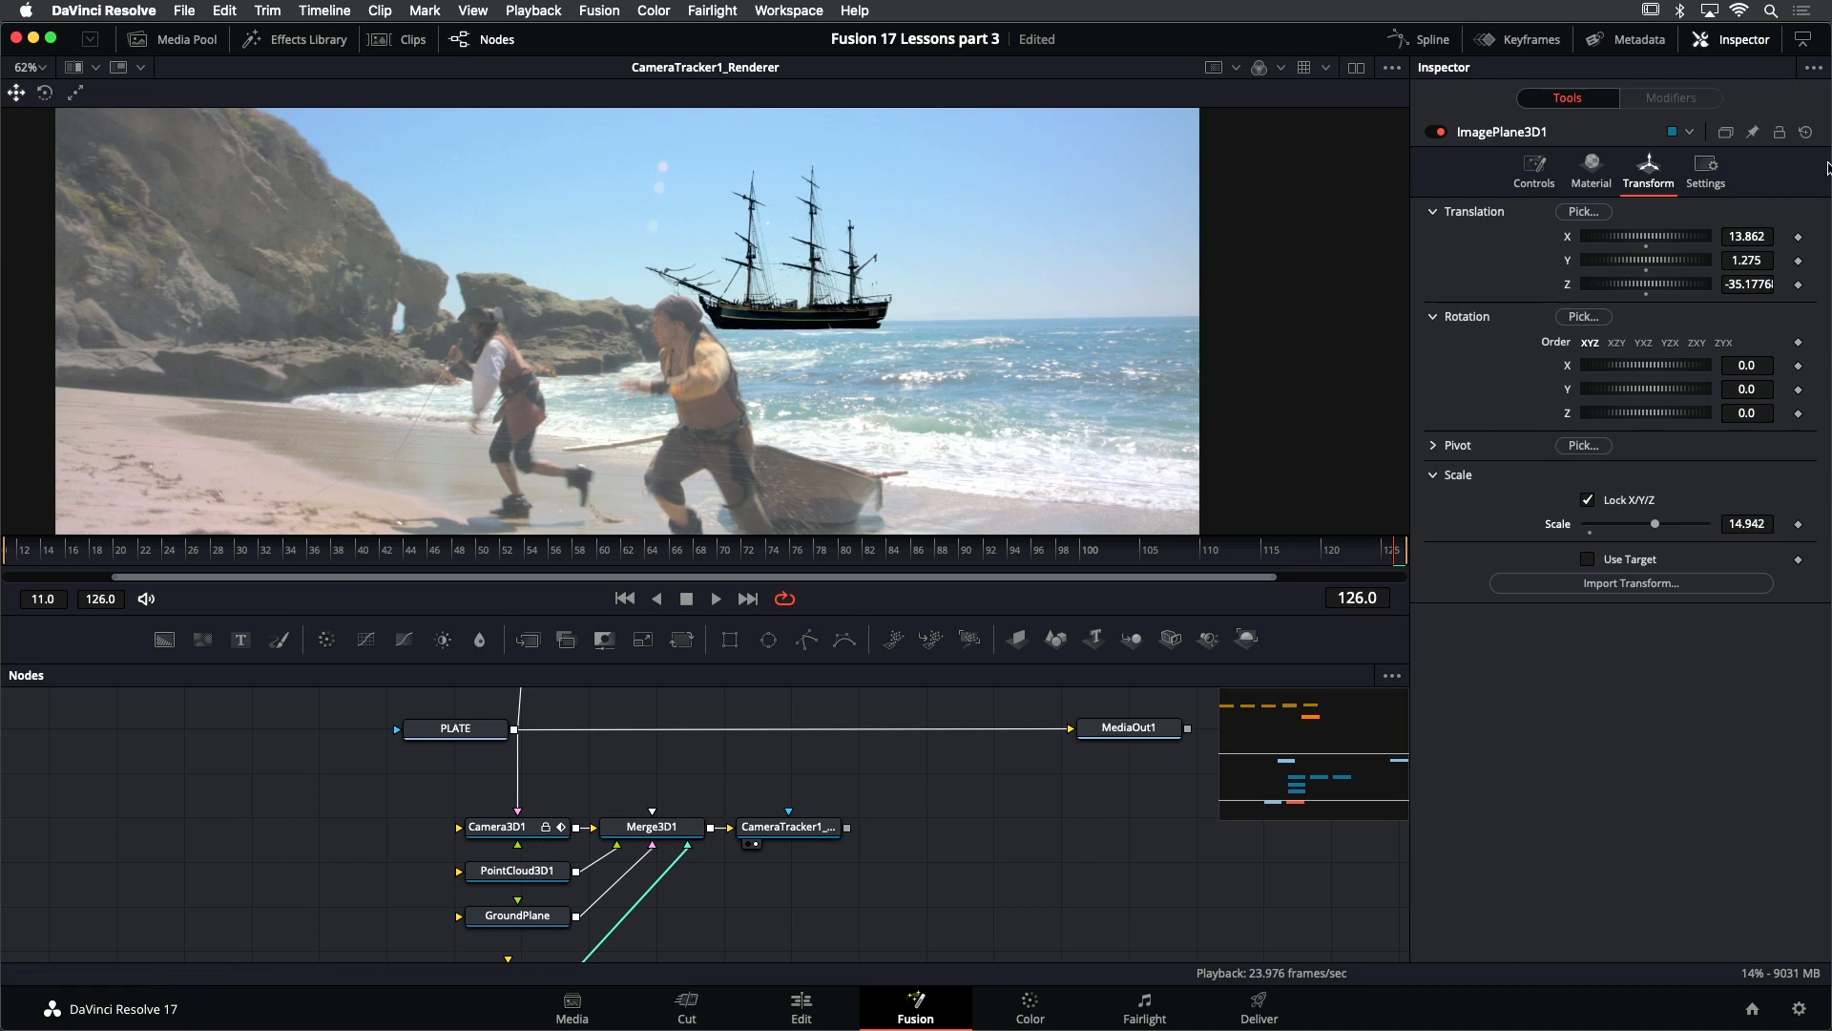
mouse_move(1732, 237)
mouse_down()
mouse_move(1765, 237)
mouse_move(1712, 242)
mouse_move(1739, 236)
mouse_up()
scroll(625, 852, down, 5)
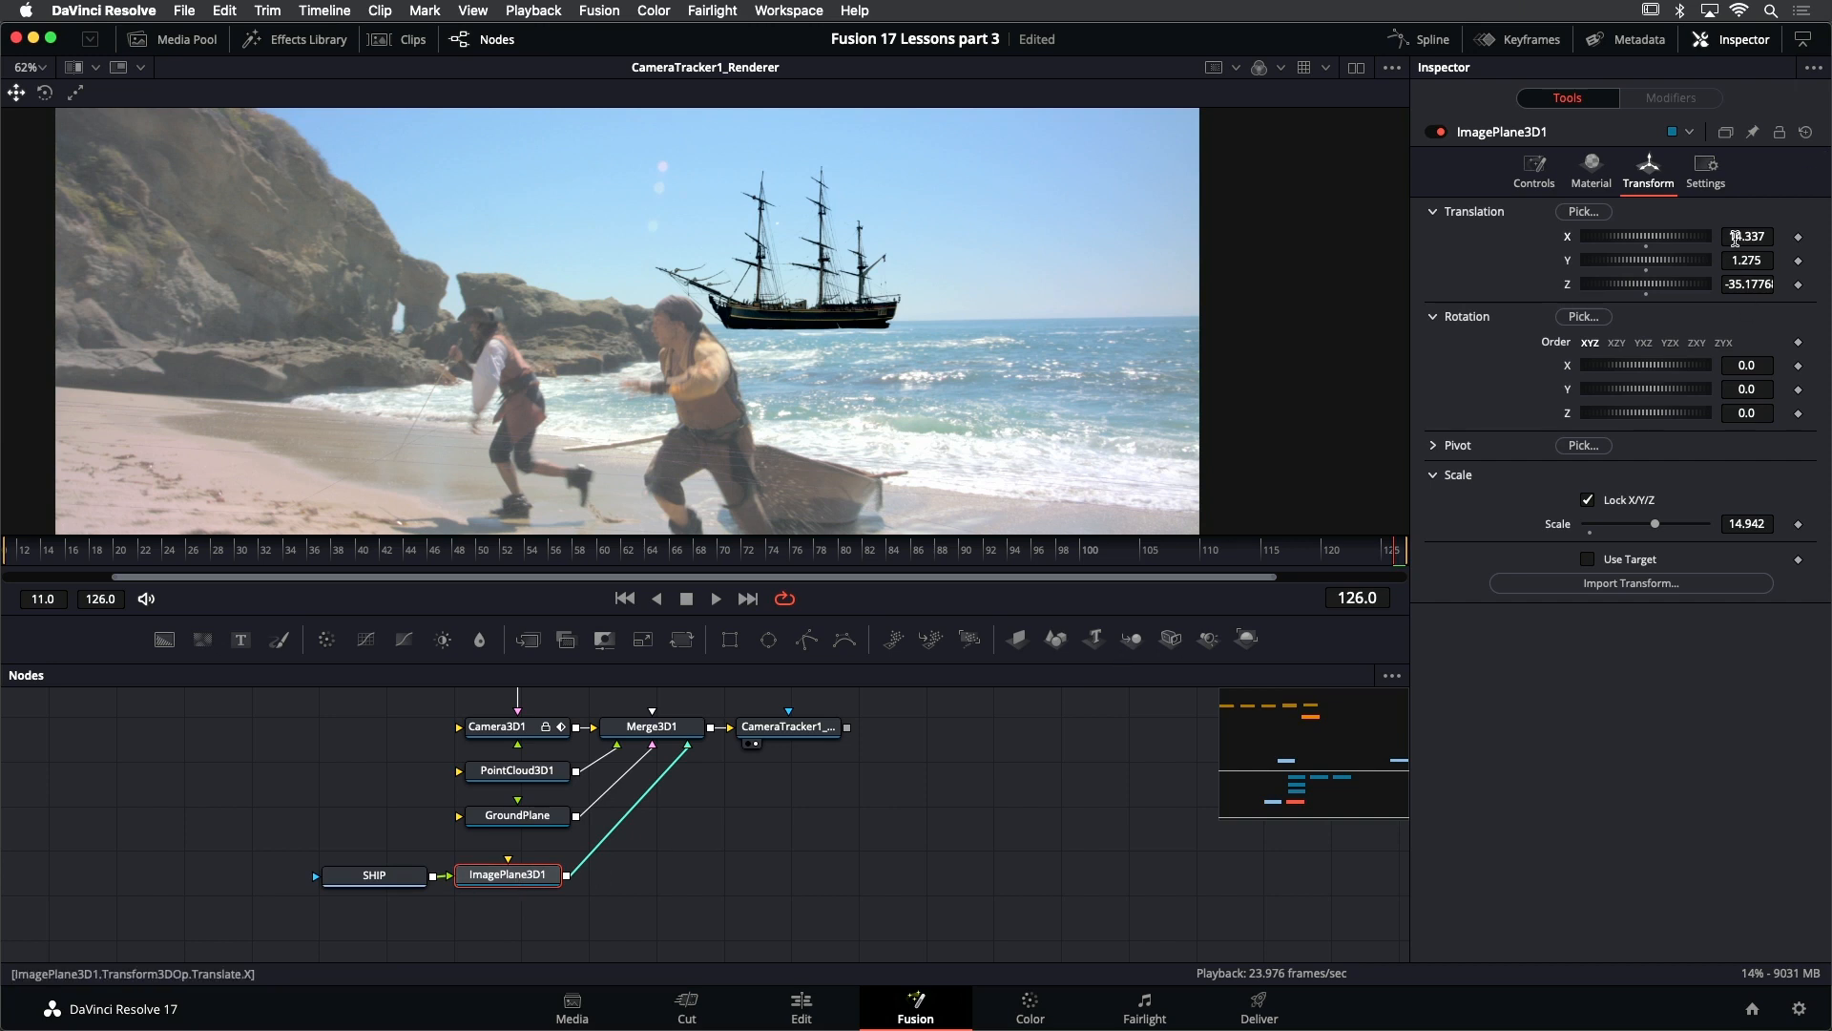
drag(1735, 238, 1755, 238)
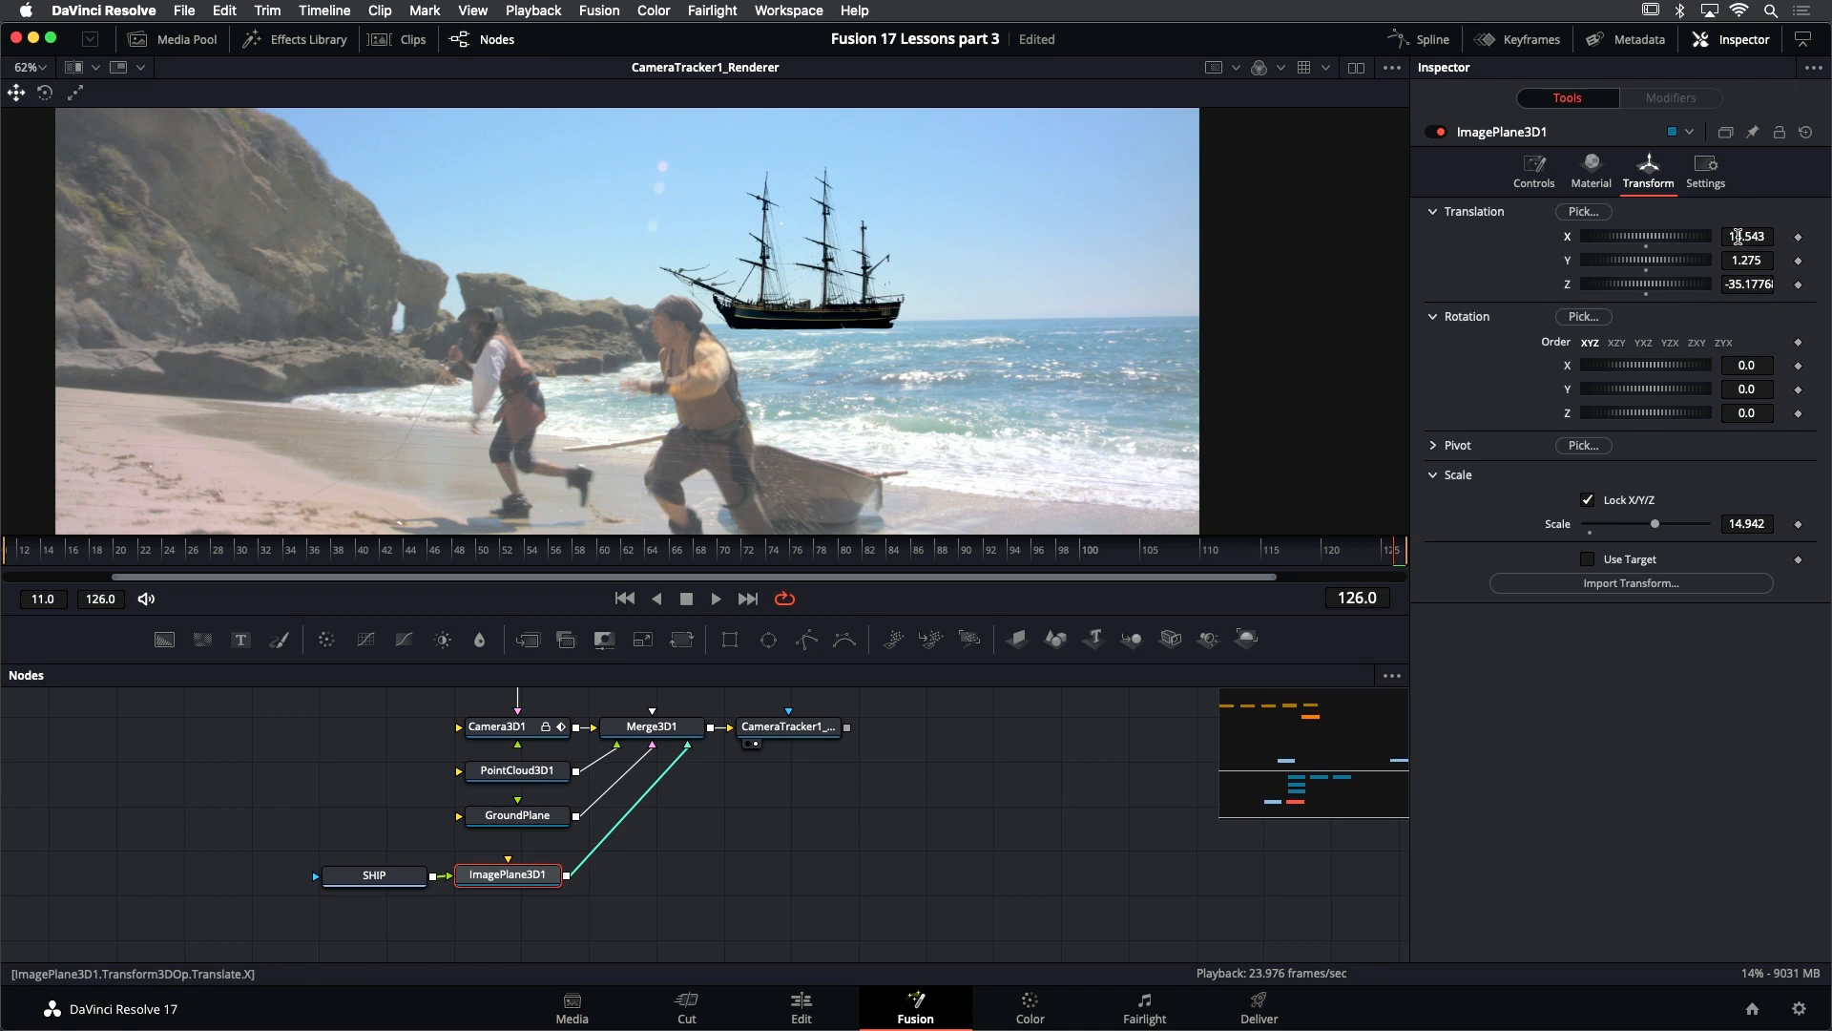
drag(1738, 237, 1726, 260)
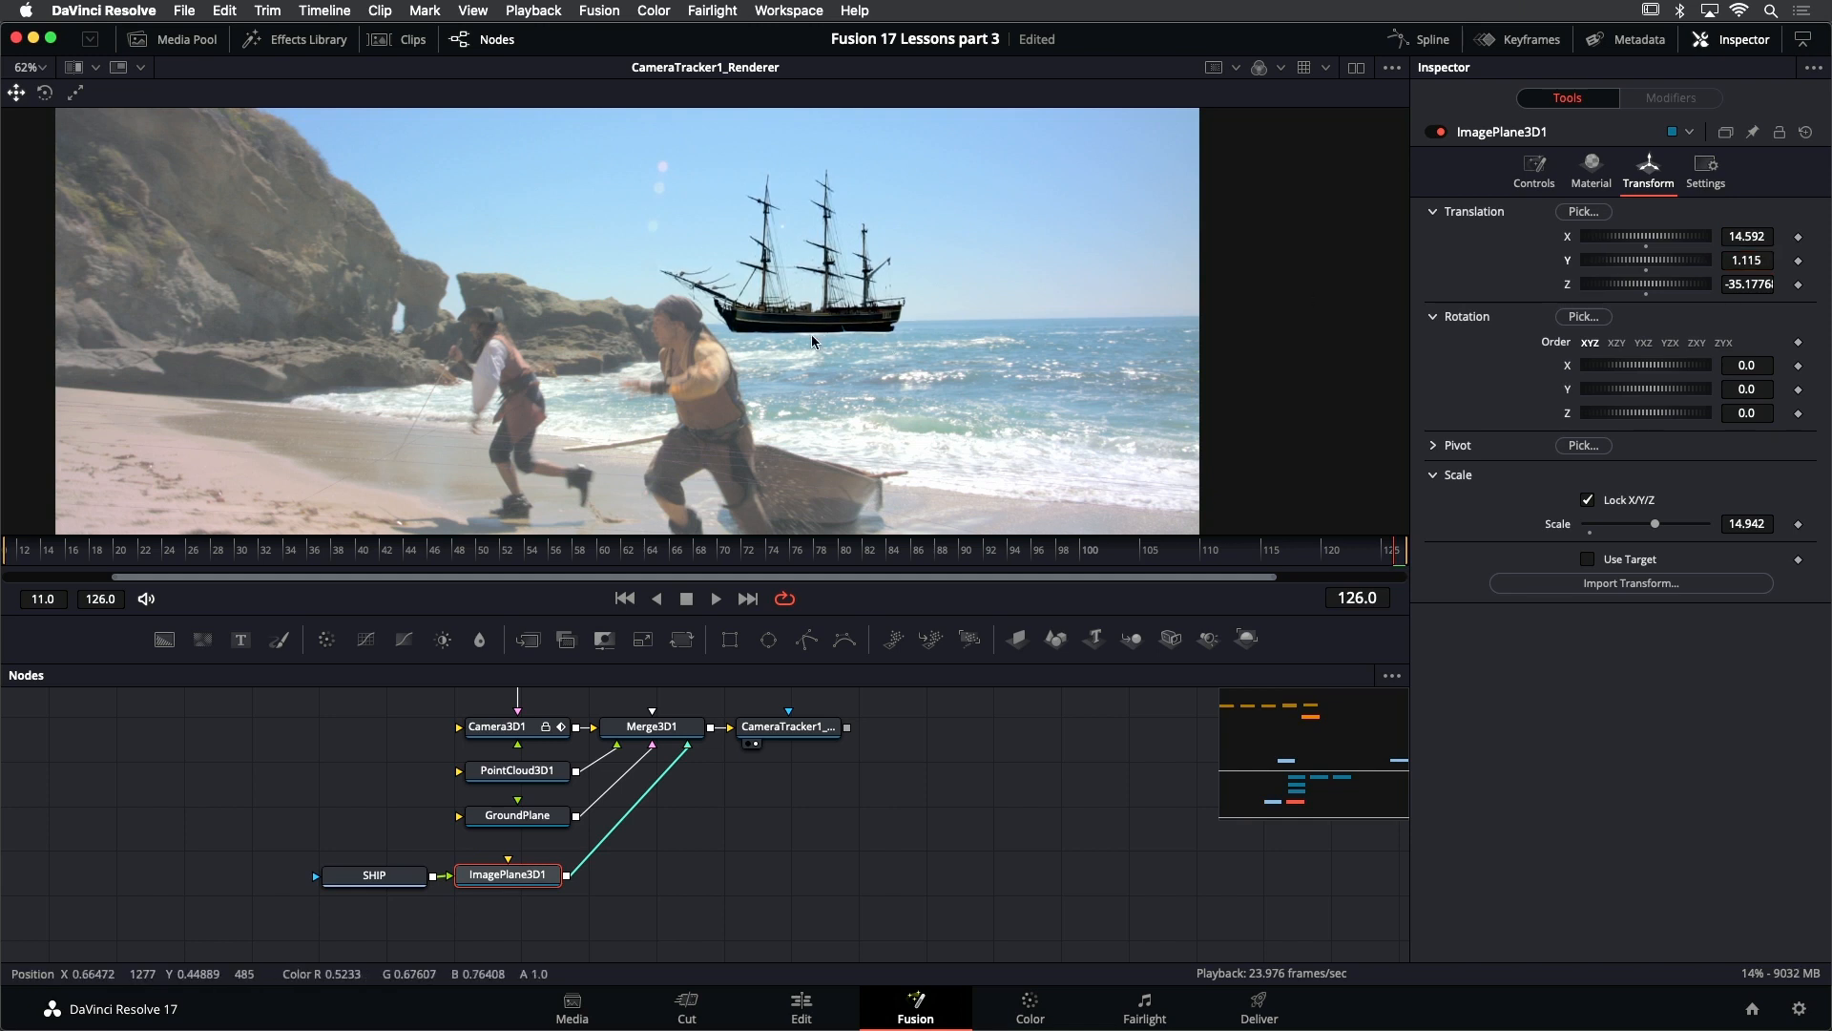
- Play the composite from the first frame to review the ship's adjusted placement, and go to the last frame
click(624, 599)
click(716, 599)
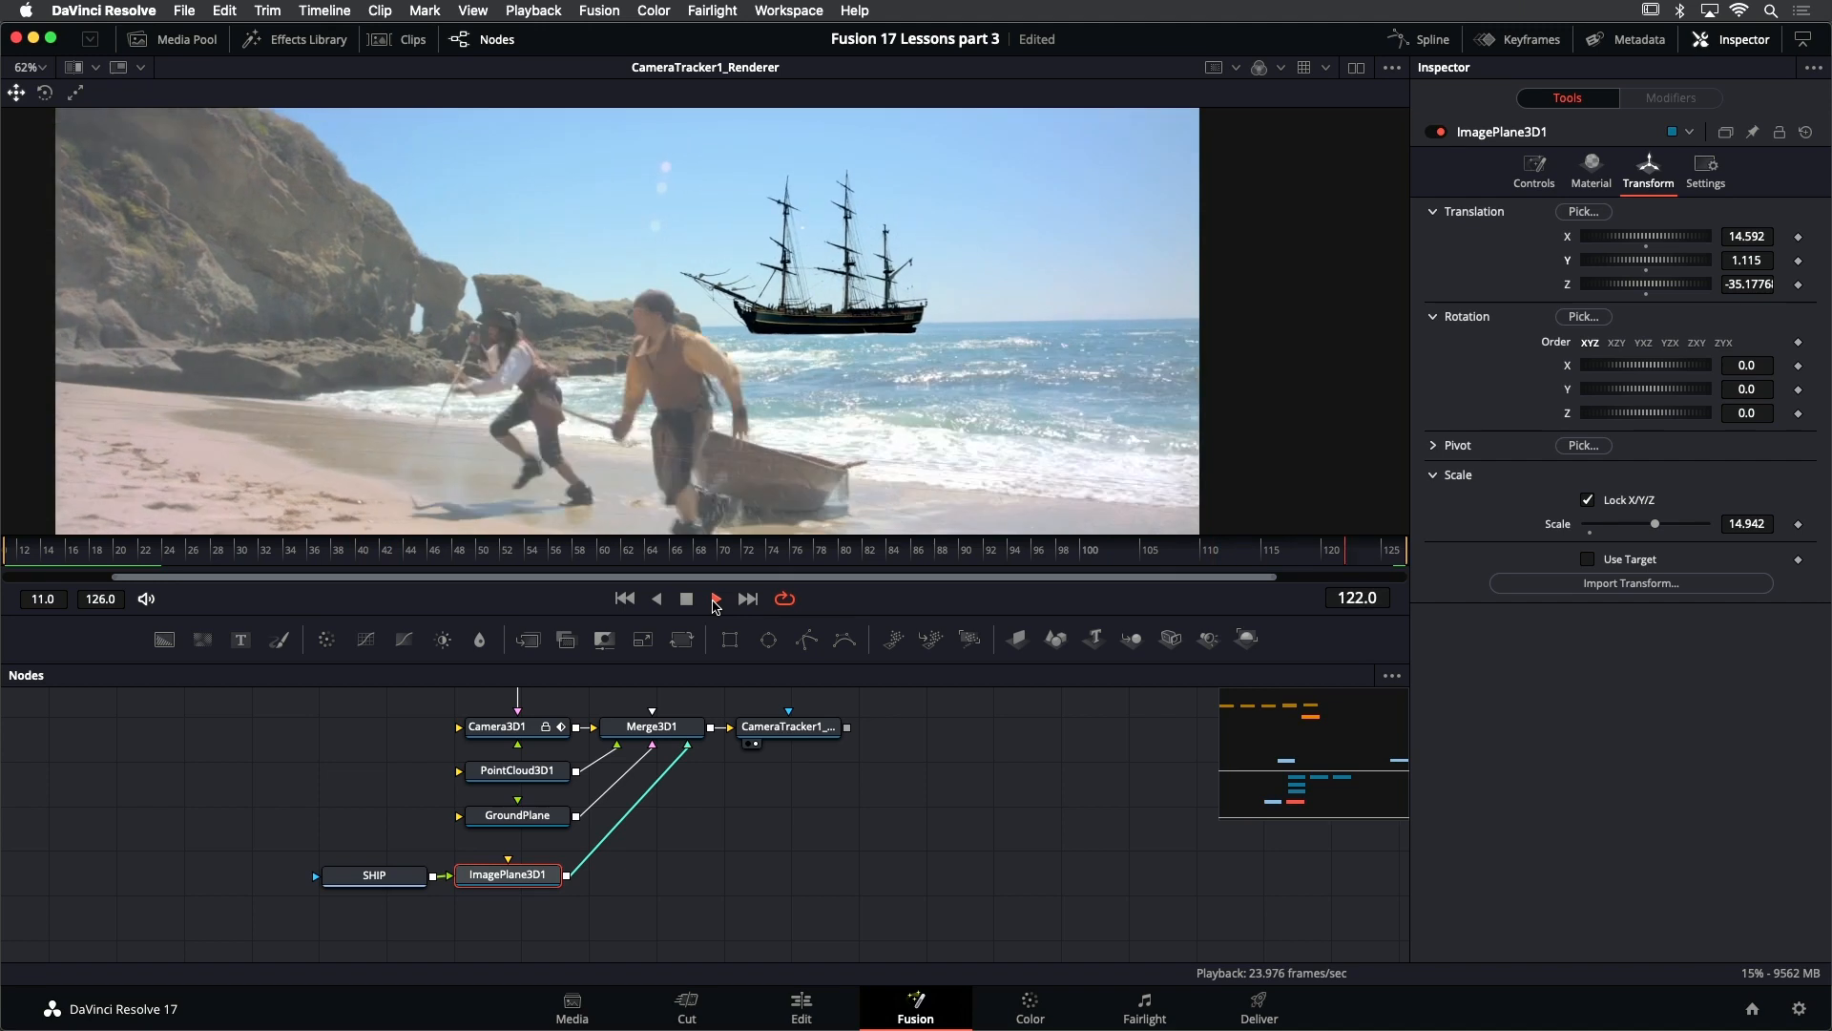
click(715, 599)
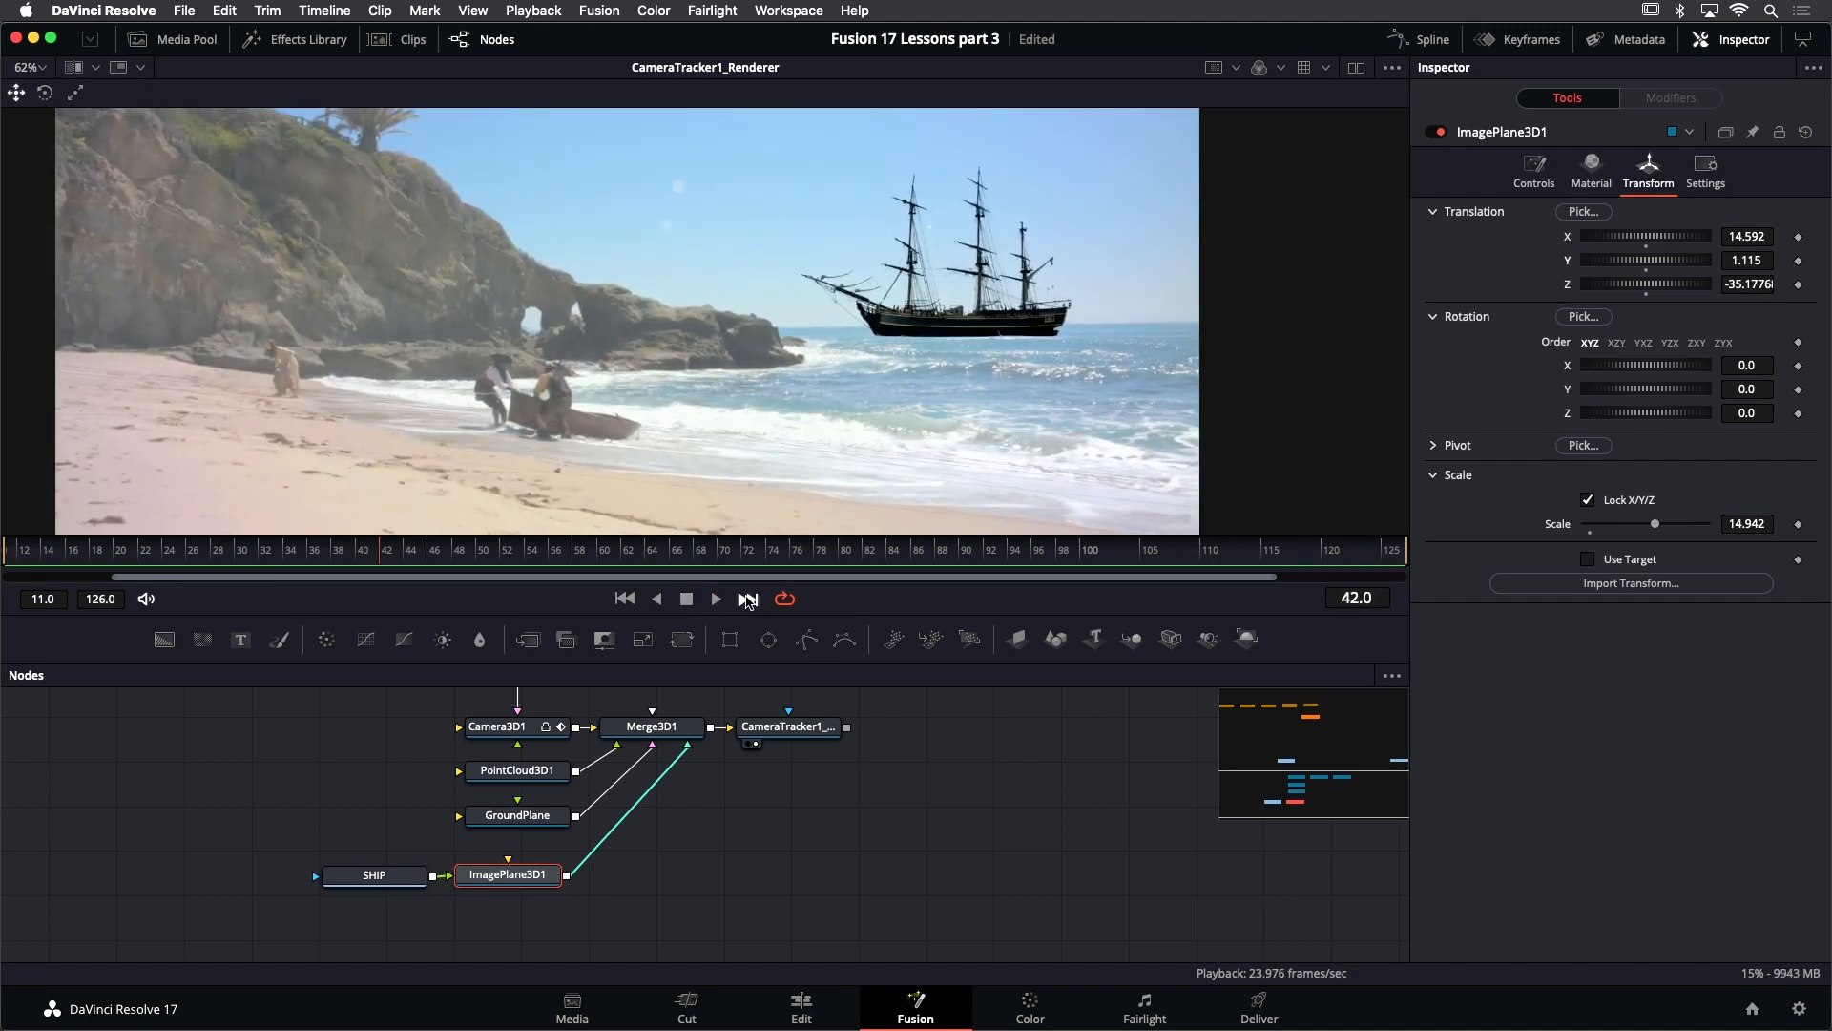
click(748, 598)
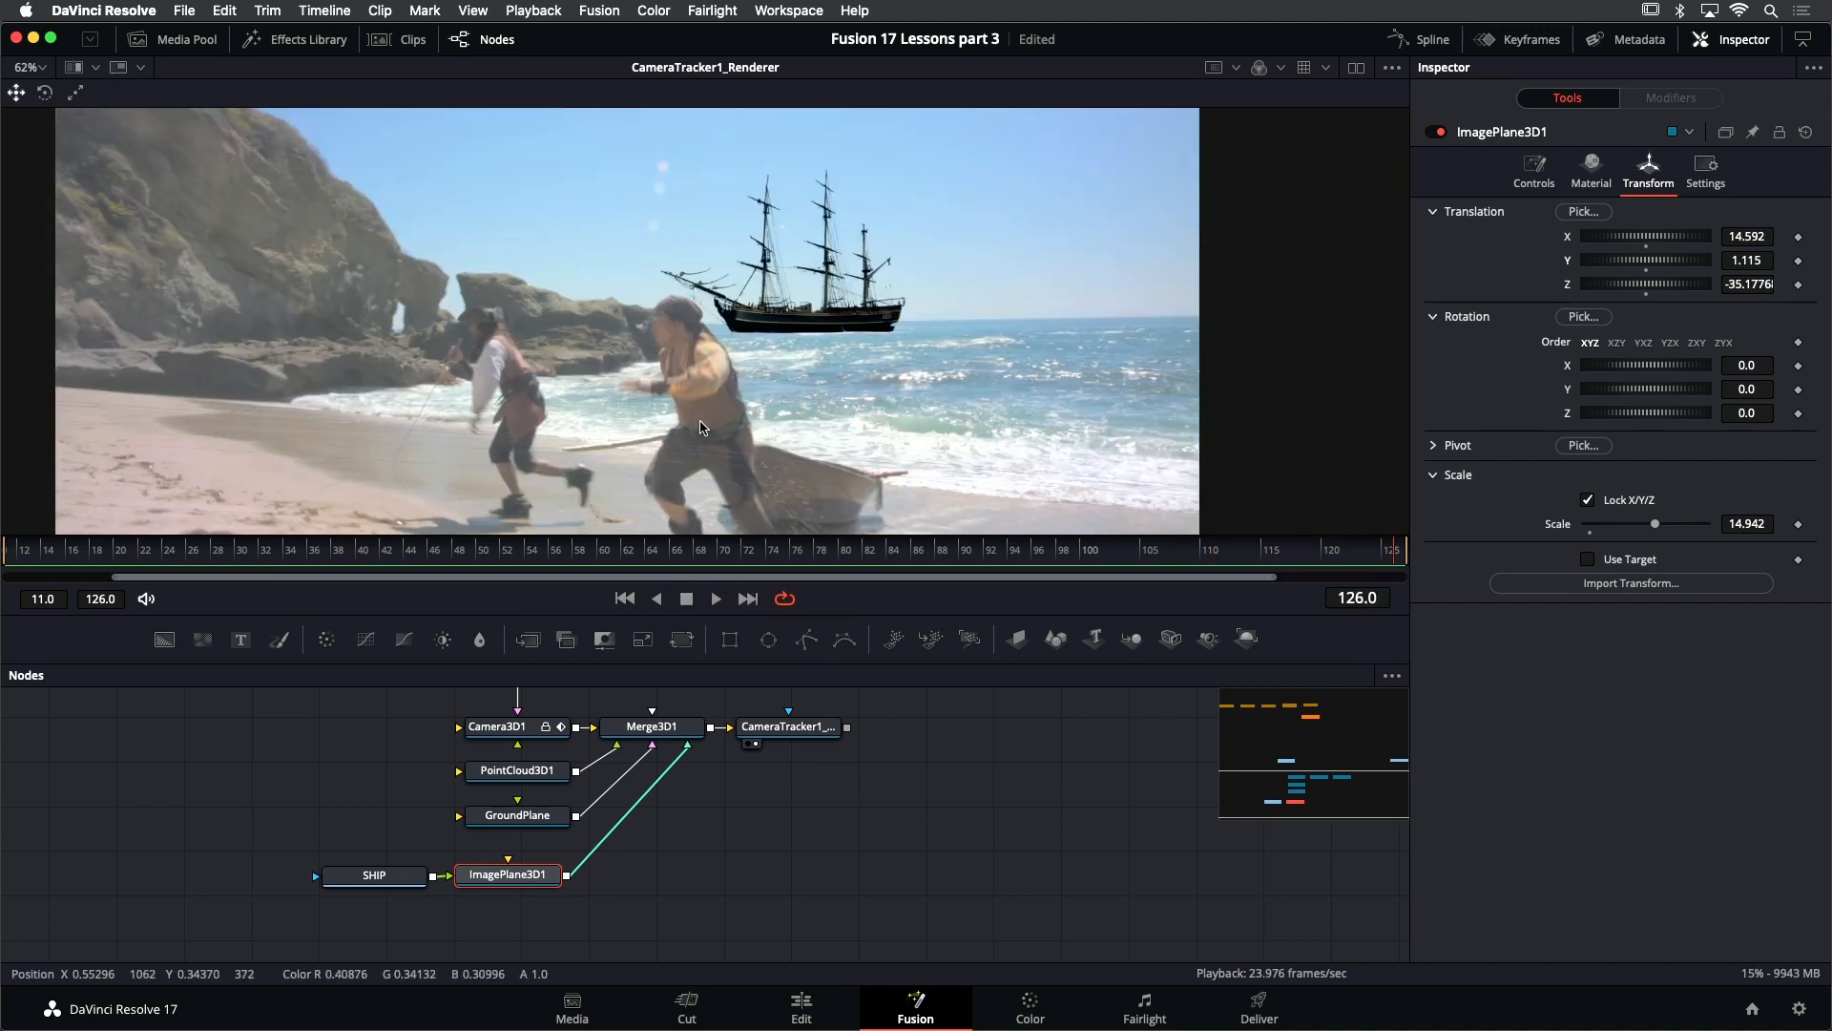
- Return to the first frame, fit the whole shot in the viewer and play it to review how the ship tracks
key(j)
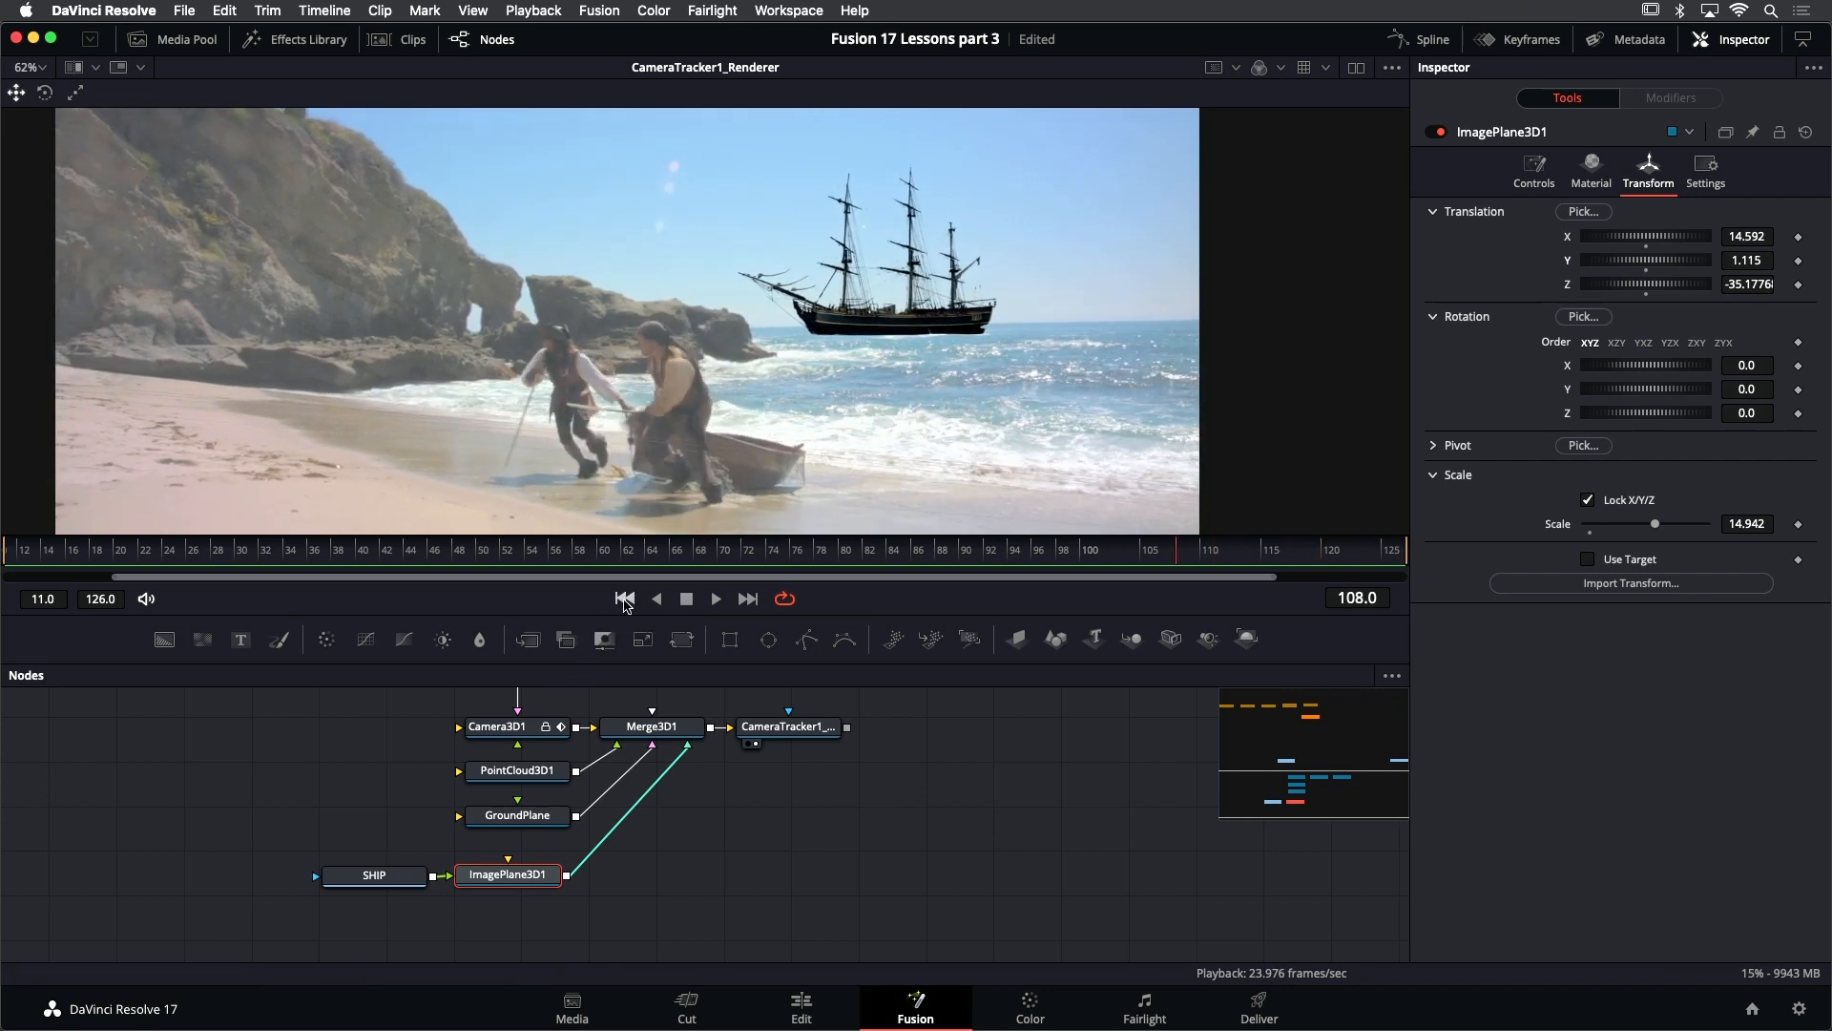
click(626, 599)
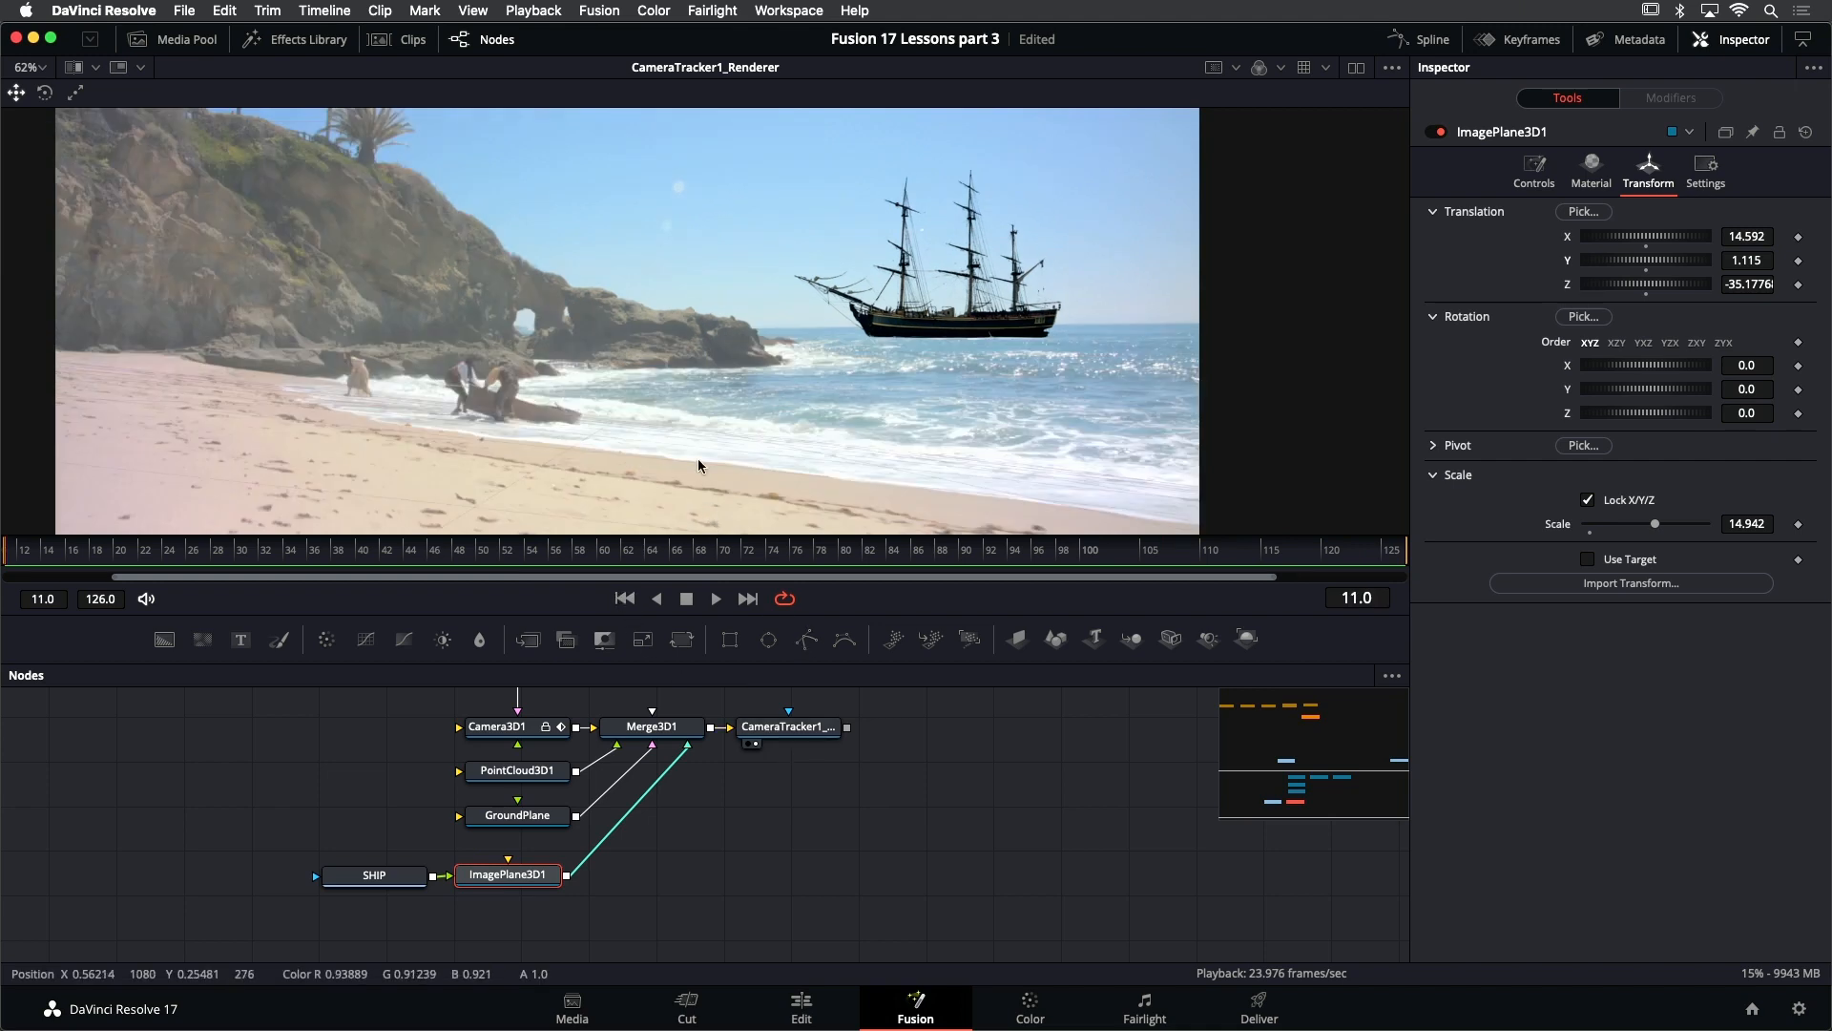
drag(761, 612, 760, 658)
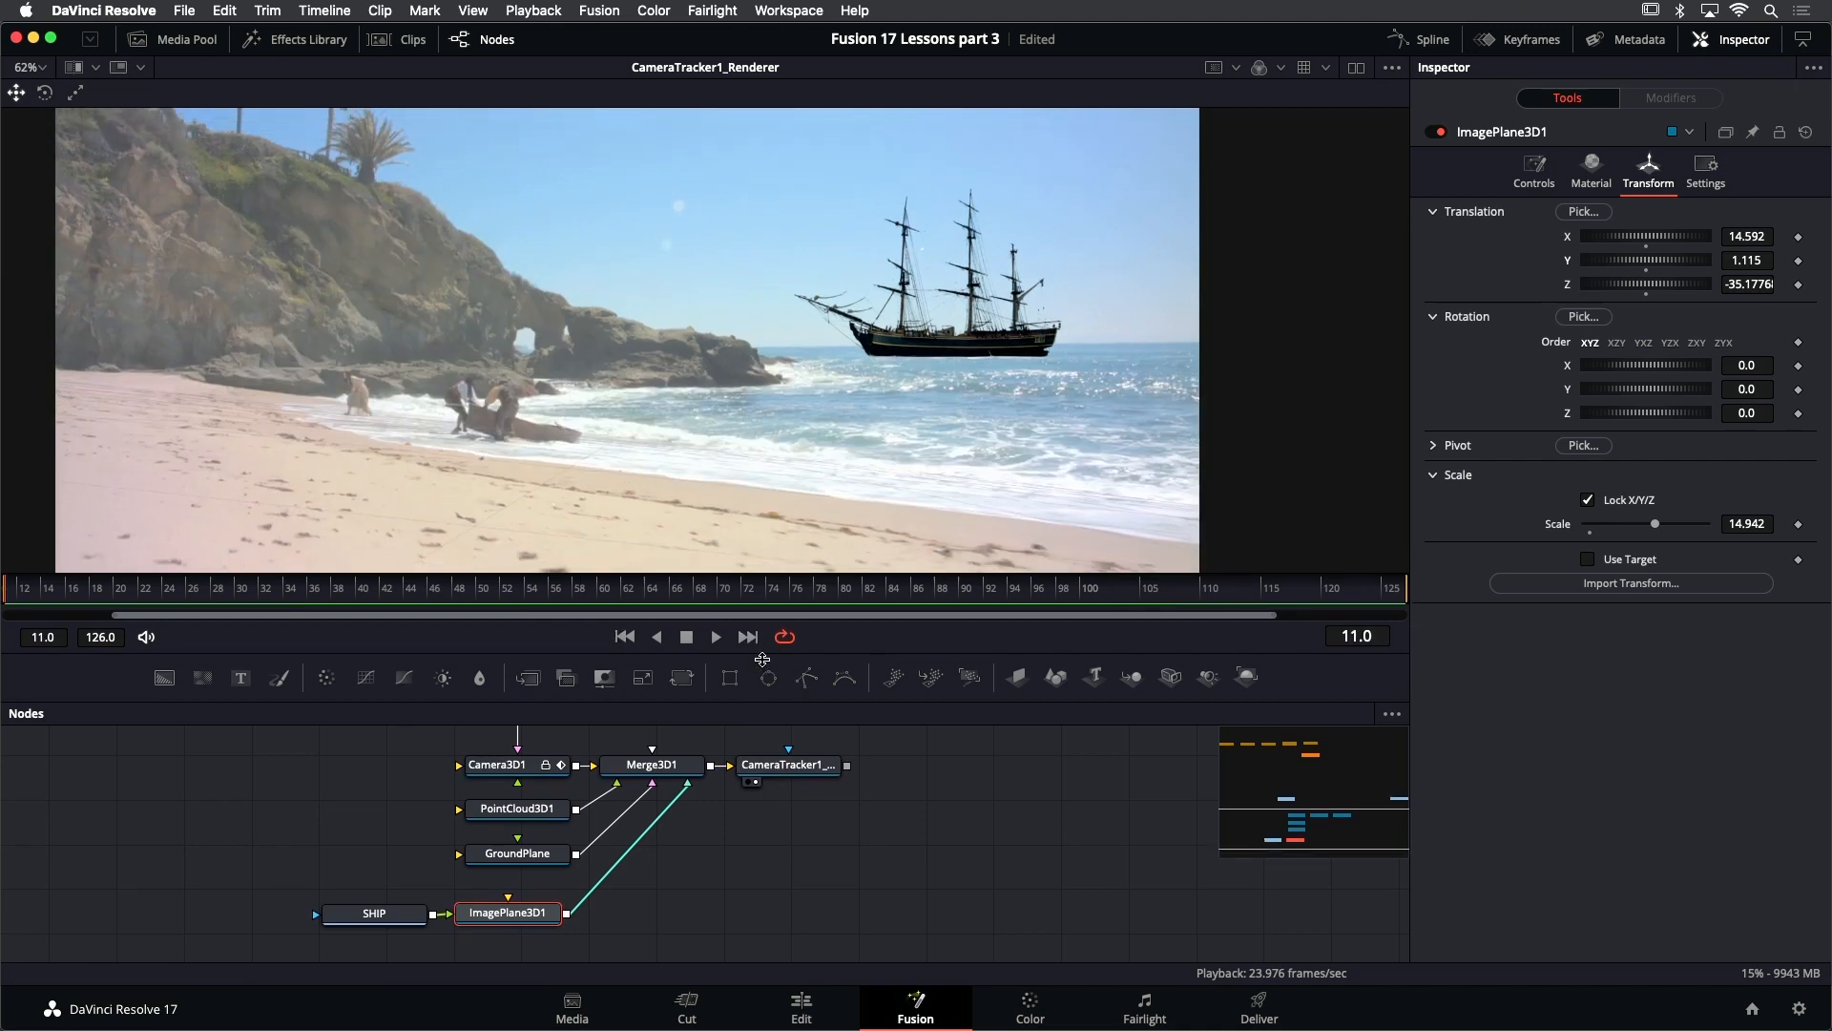
key(ctrl+f)
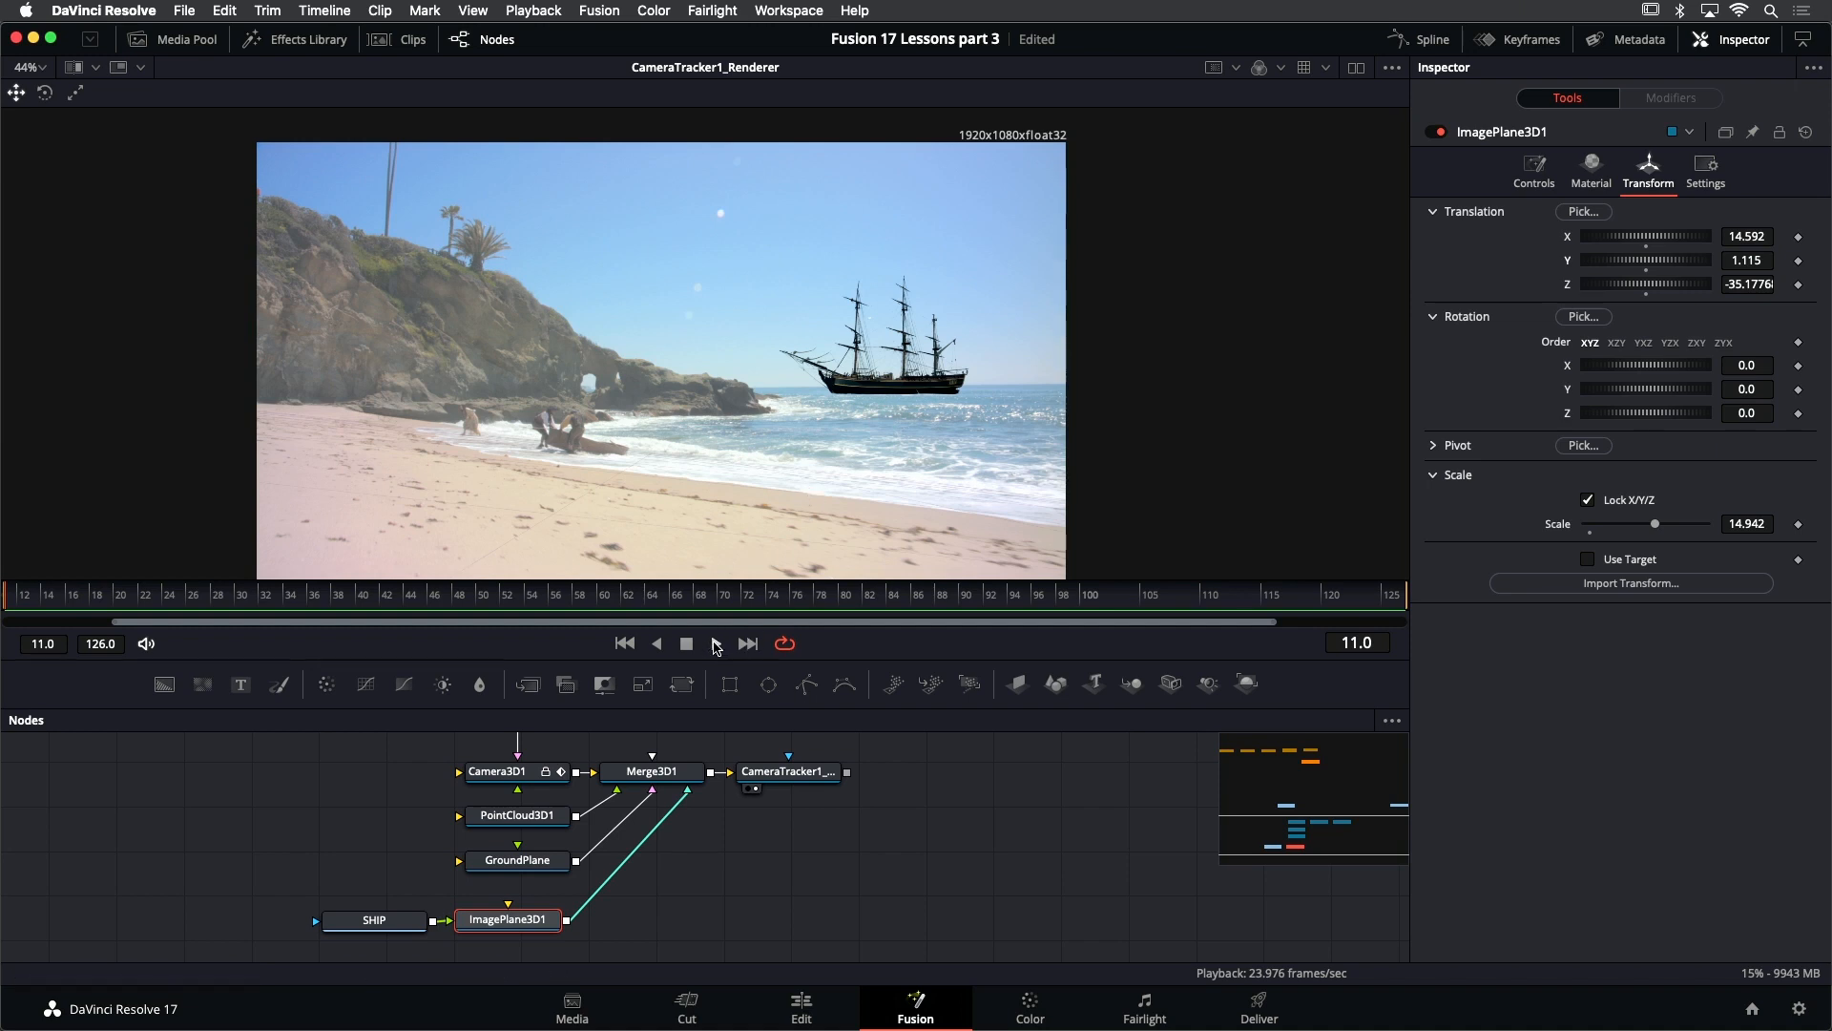
click(716, 643)
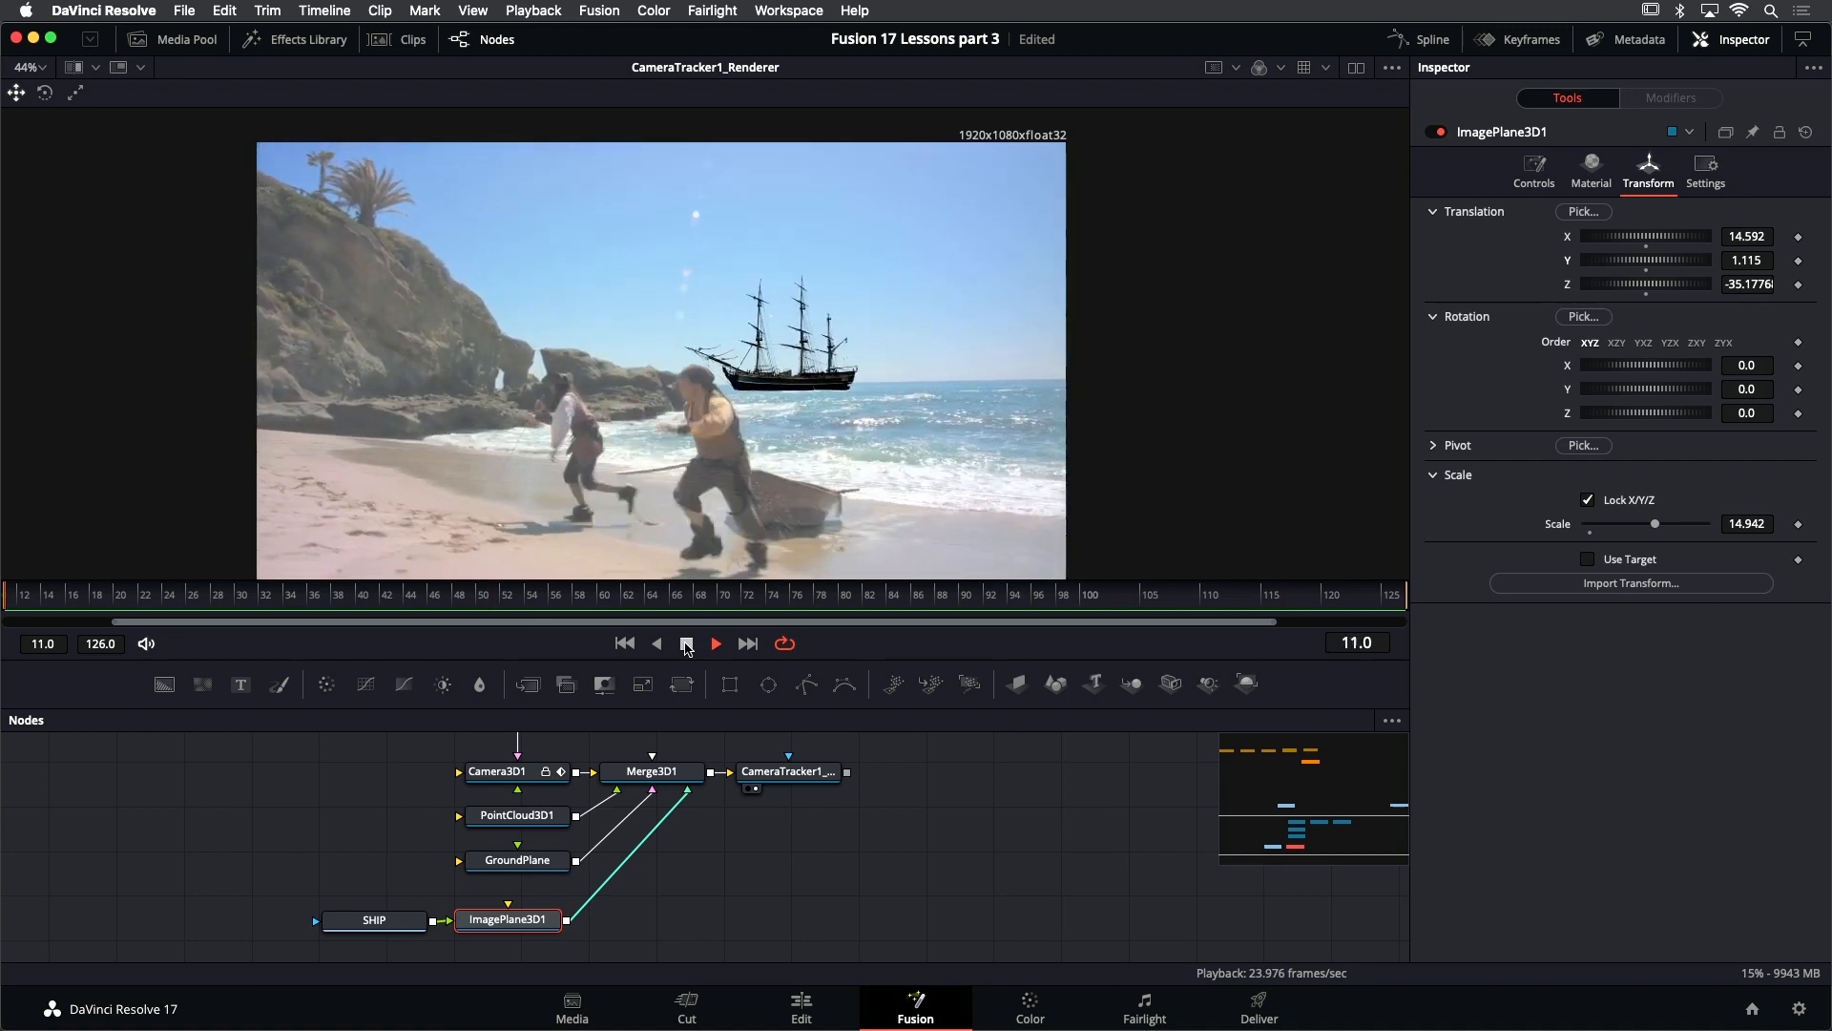
click(686, 644)
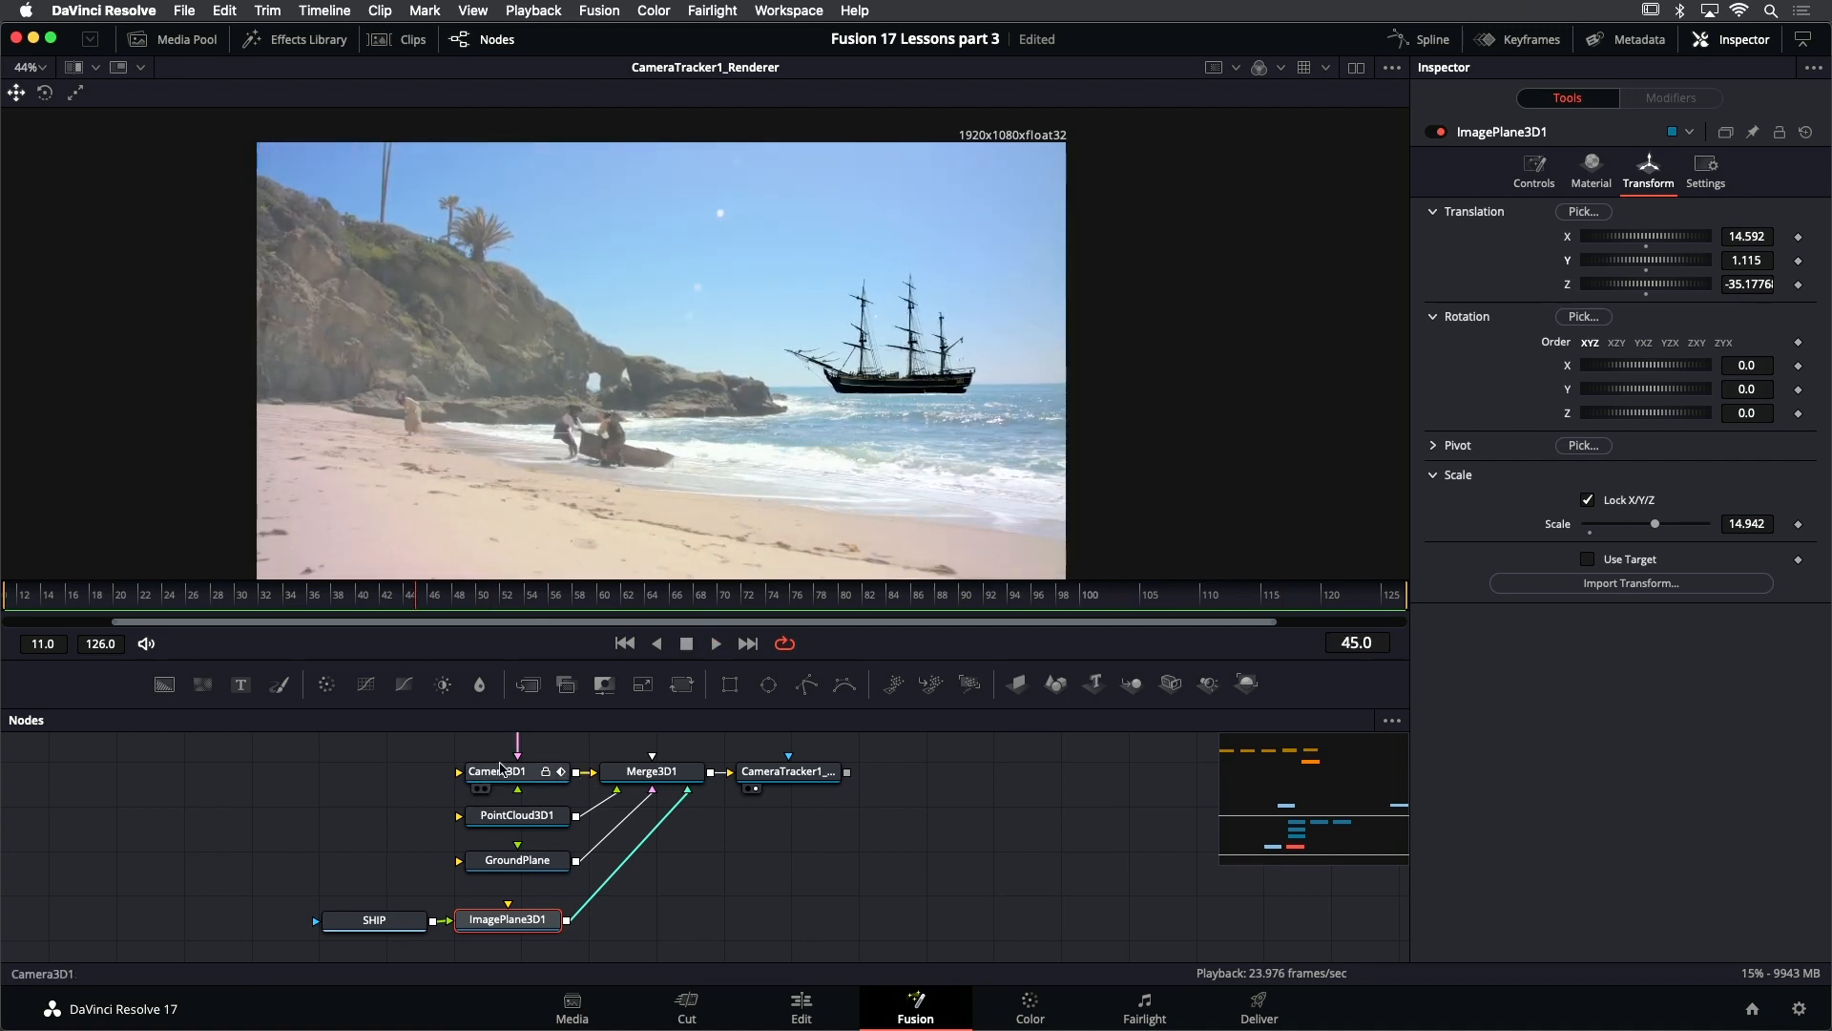
- Show Camera3D1's image plane settings and save the project
click(506, 774)
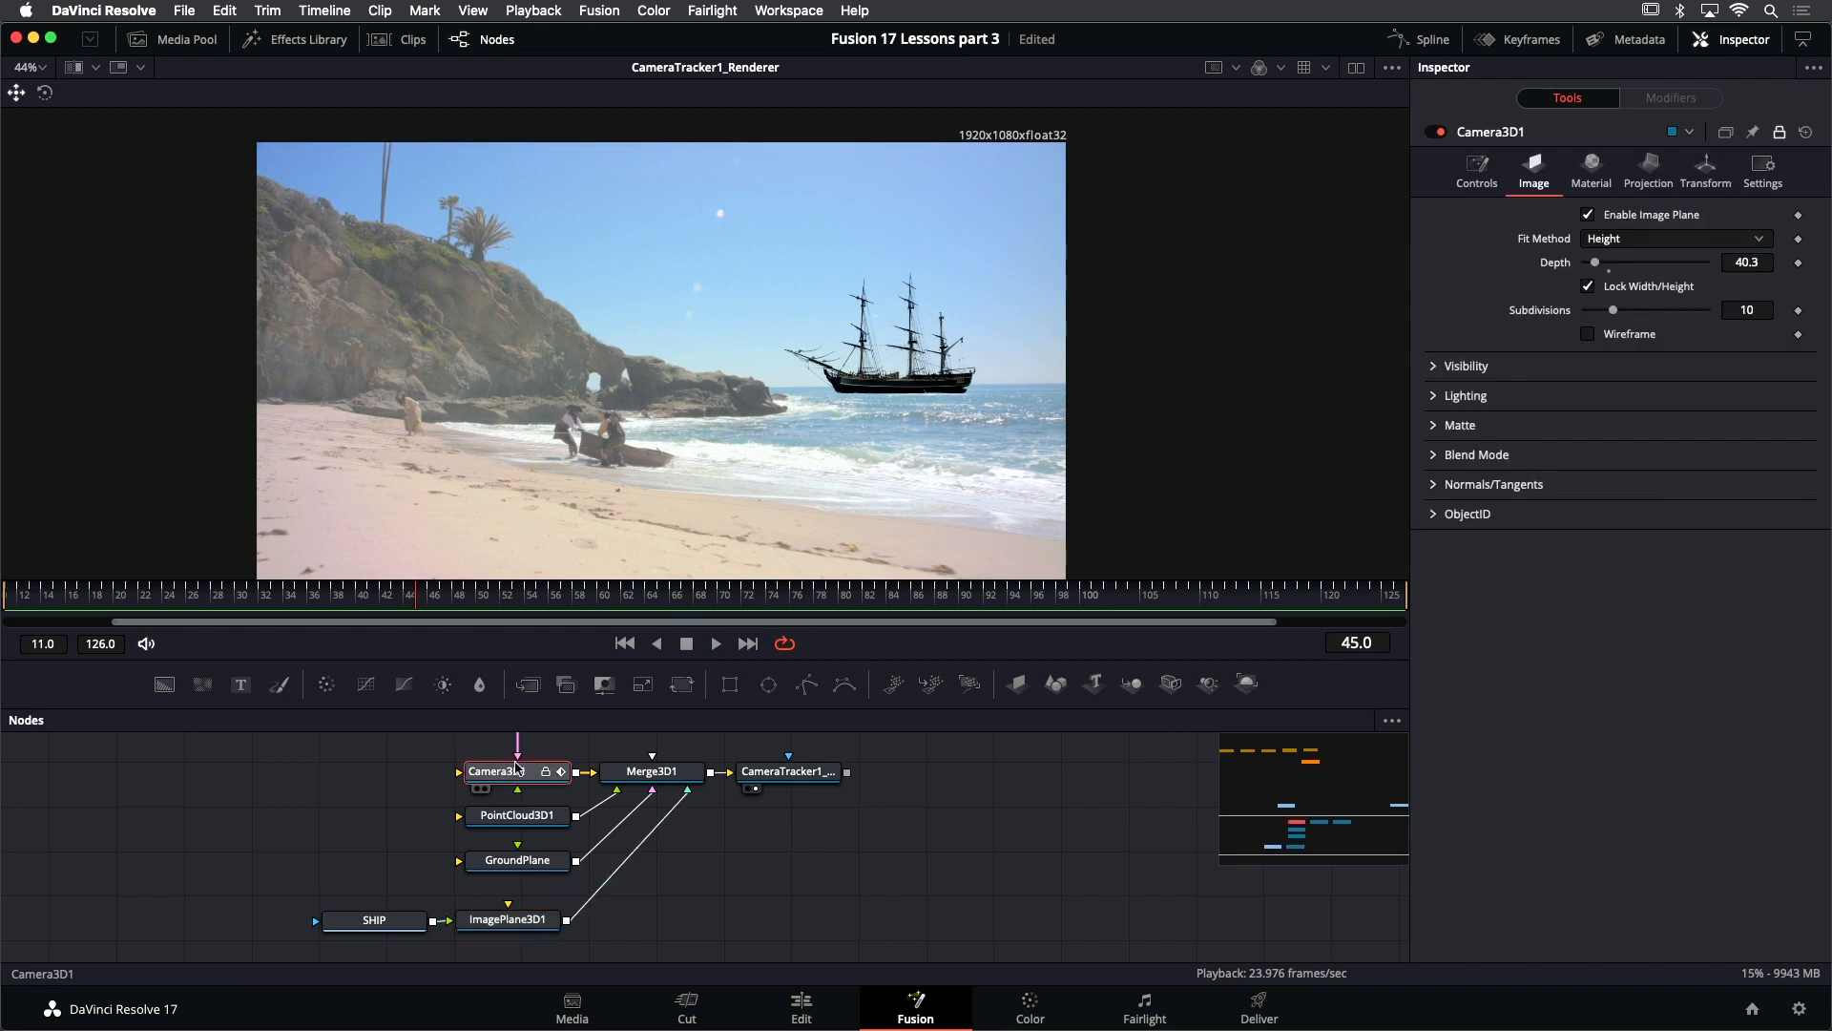
key(super+s)
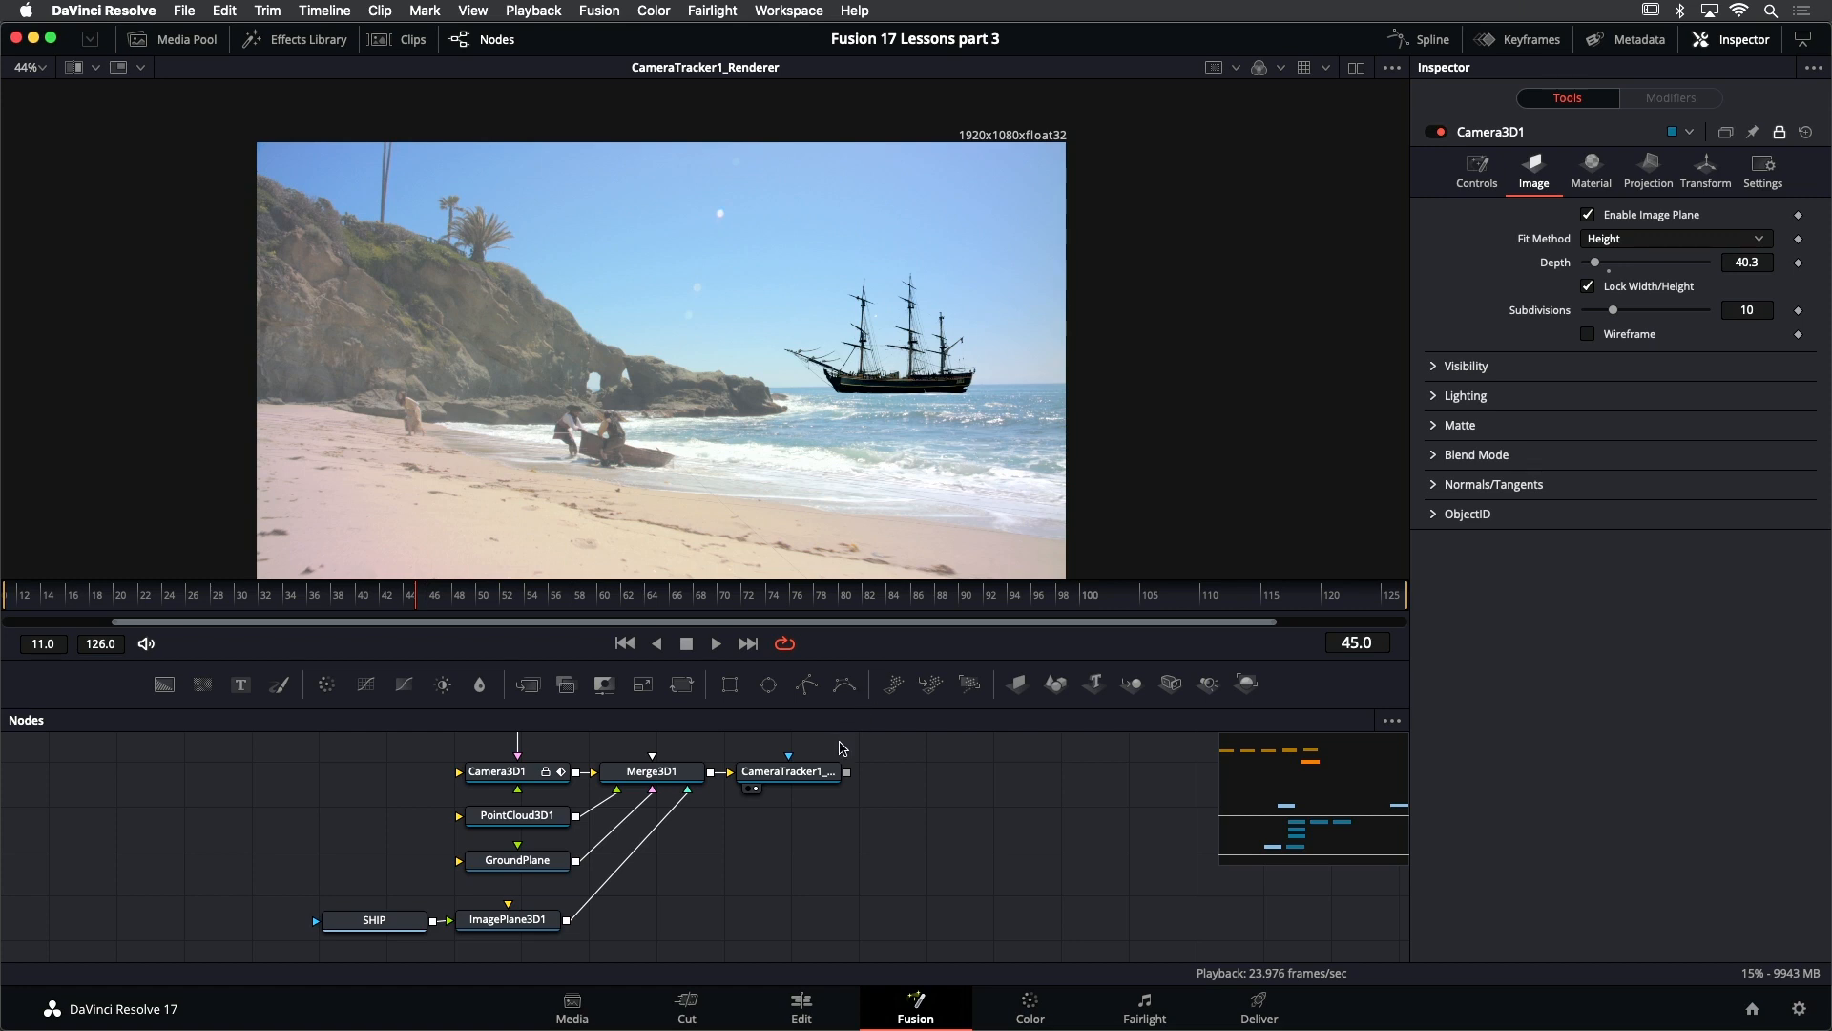
- Add an Ambient Light node below ImagePlane3D1 in the node graph and connect its output to Merge3D1
scroll(797, 819, down, 2)
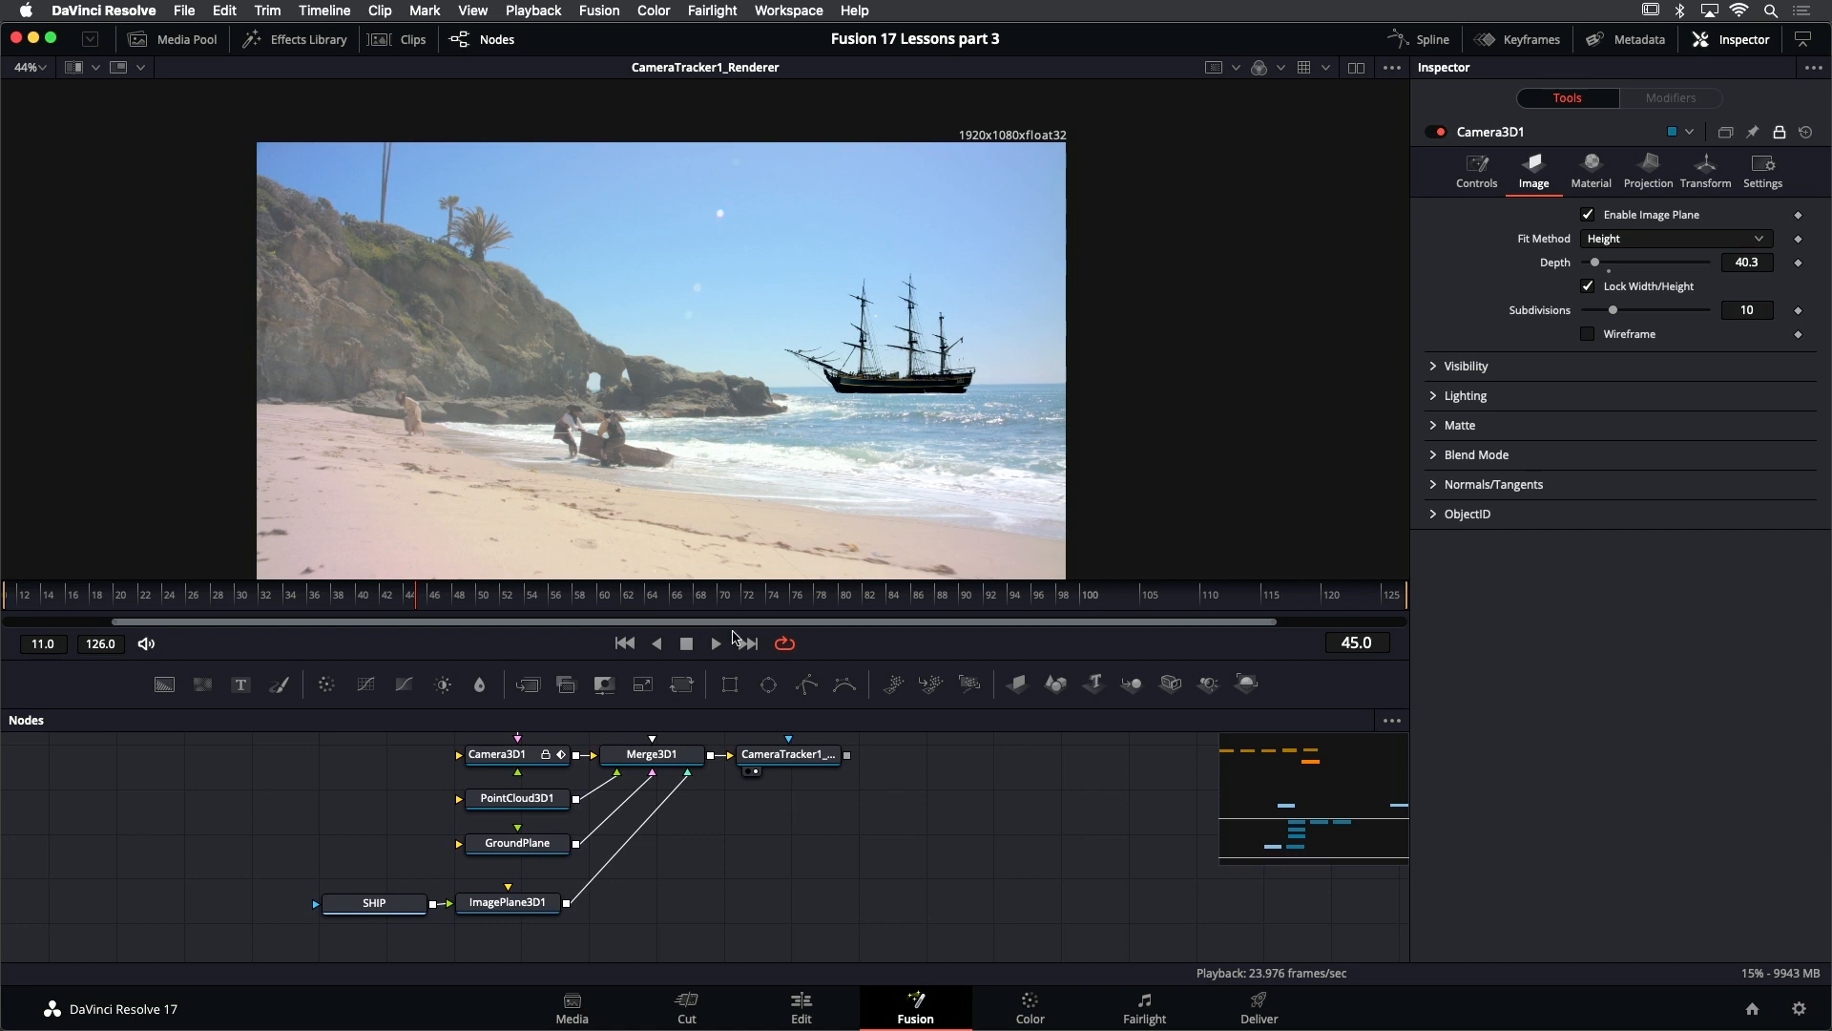
click(296, 39)
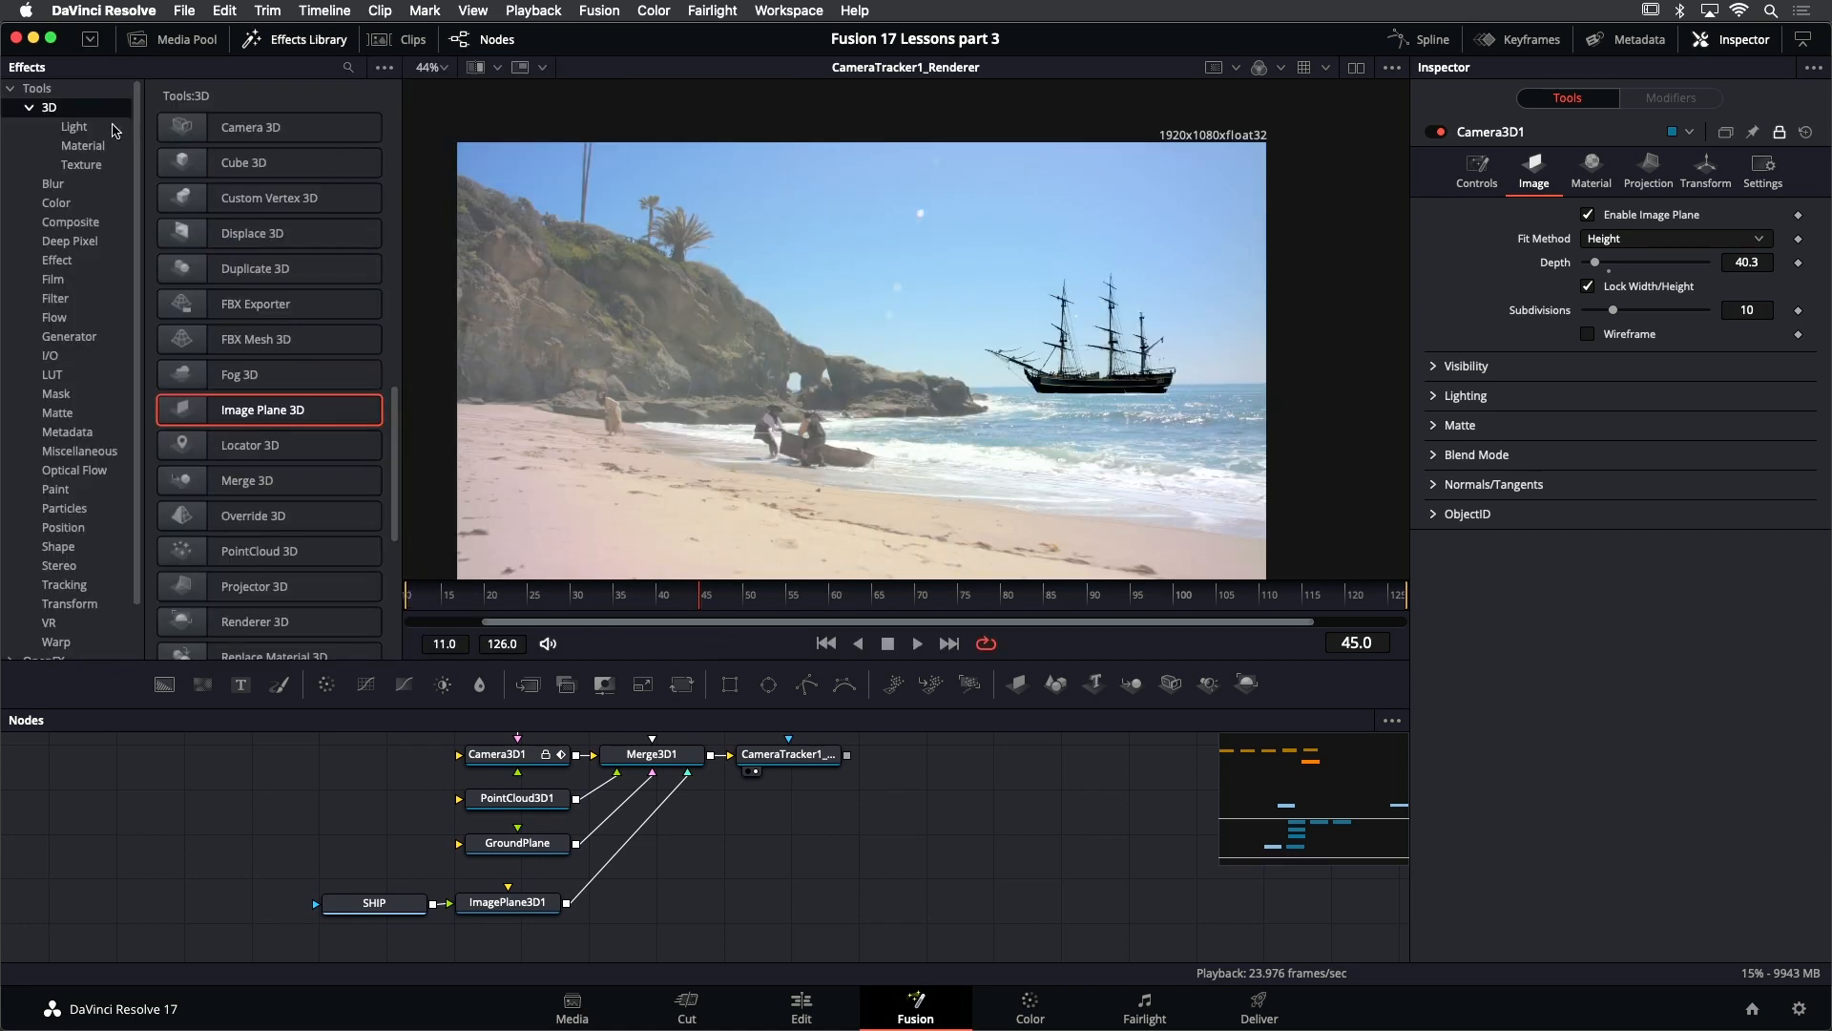
click(74, 127)
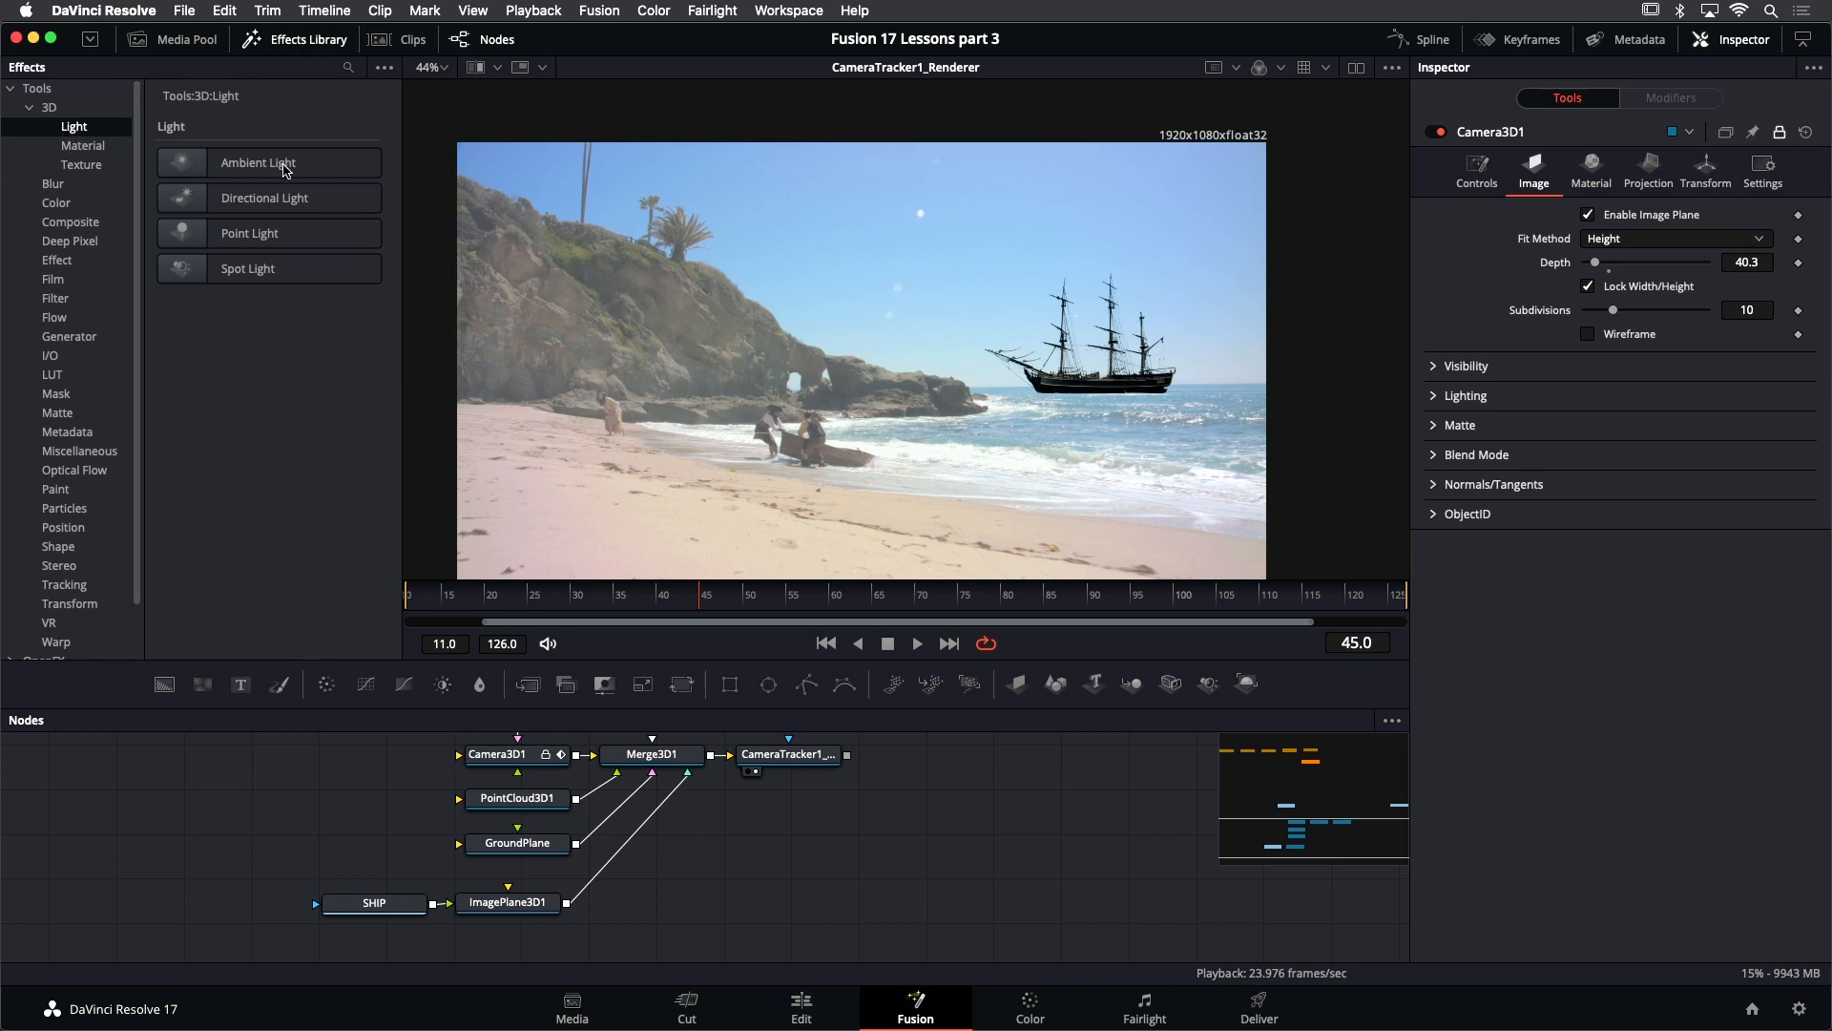
drag(284, 168, 735, 892)
drag(687, 831, 518, 894)
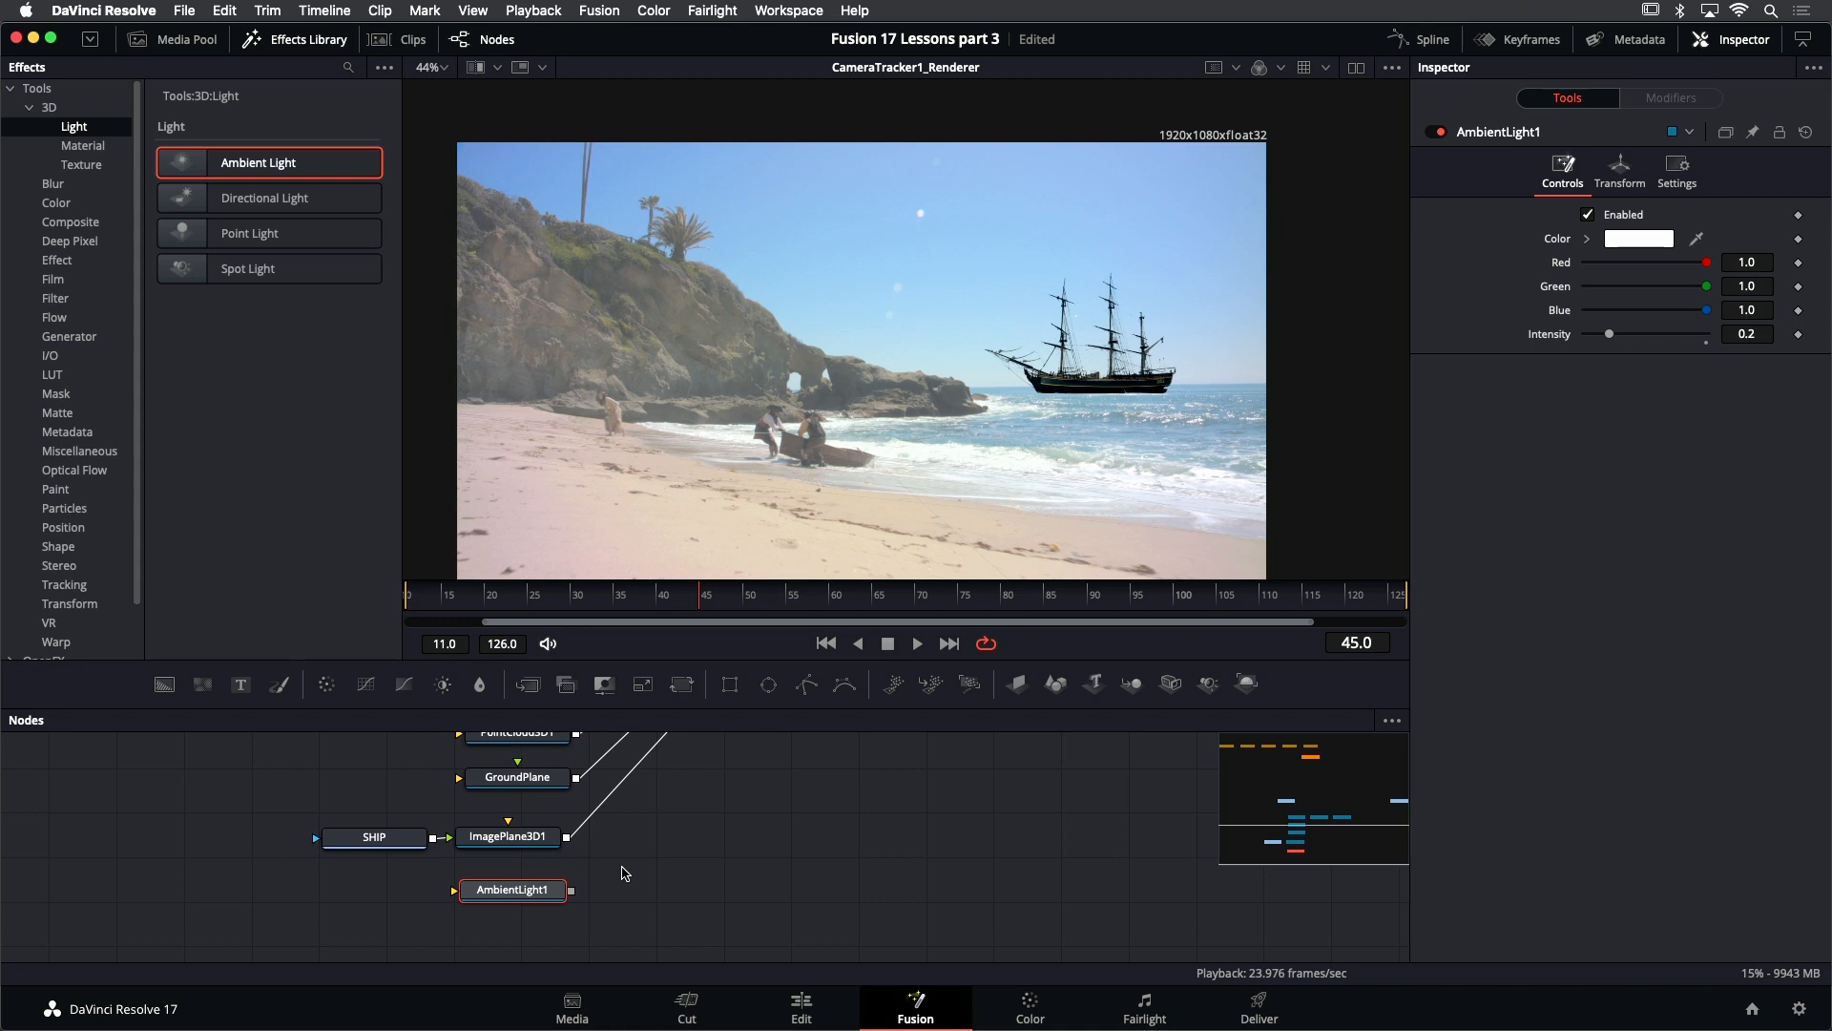
drag(711, 845, 687, 877)
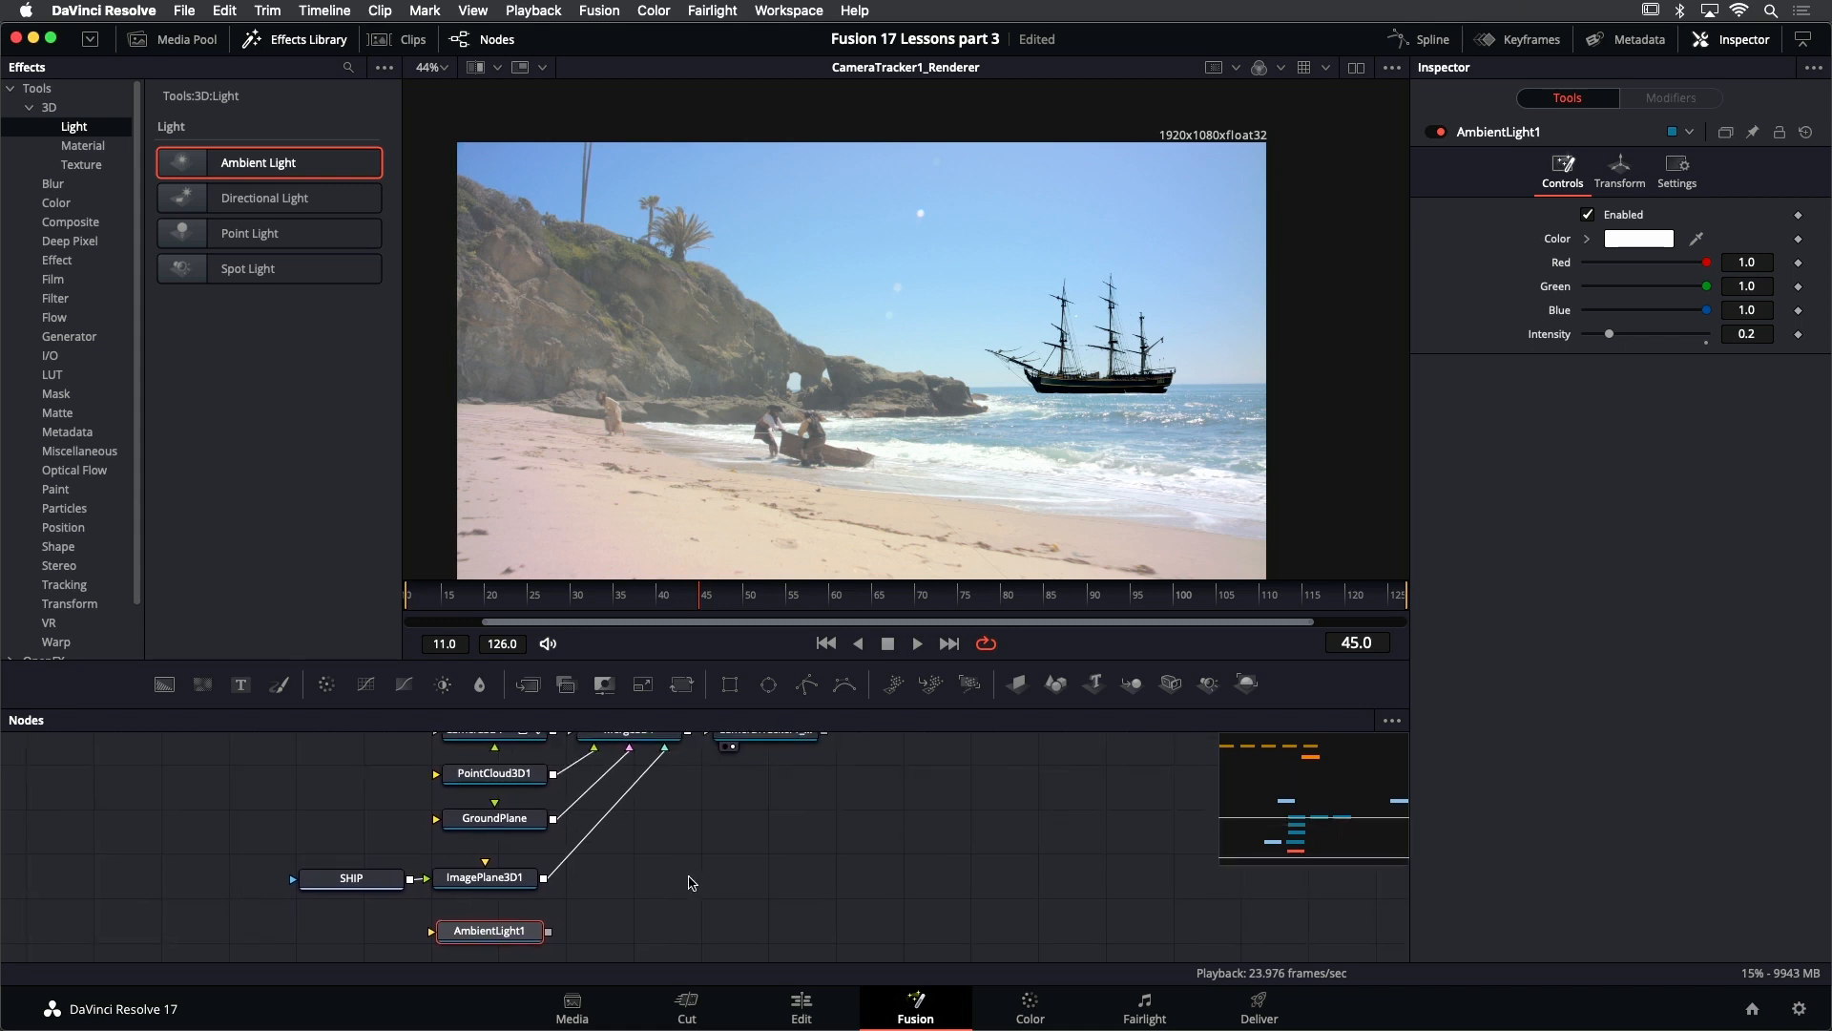
drag(551, 940, 665, 761)
- Enable Lighting on the CameraTracker1_Renderer node
scroll(663, 796, up, 3)
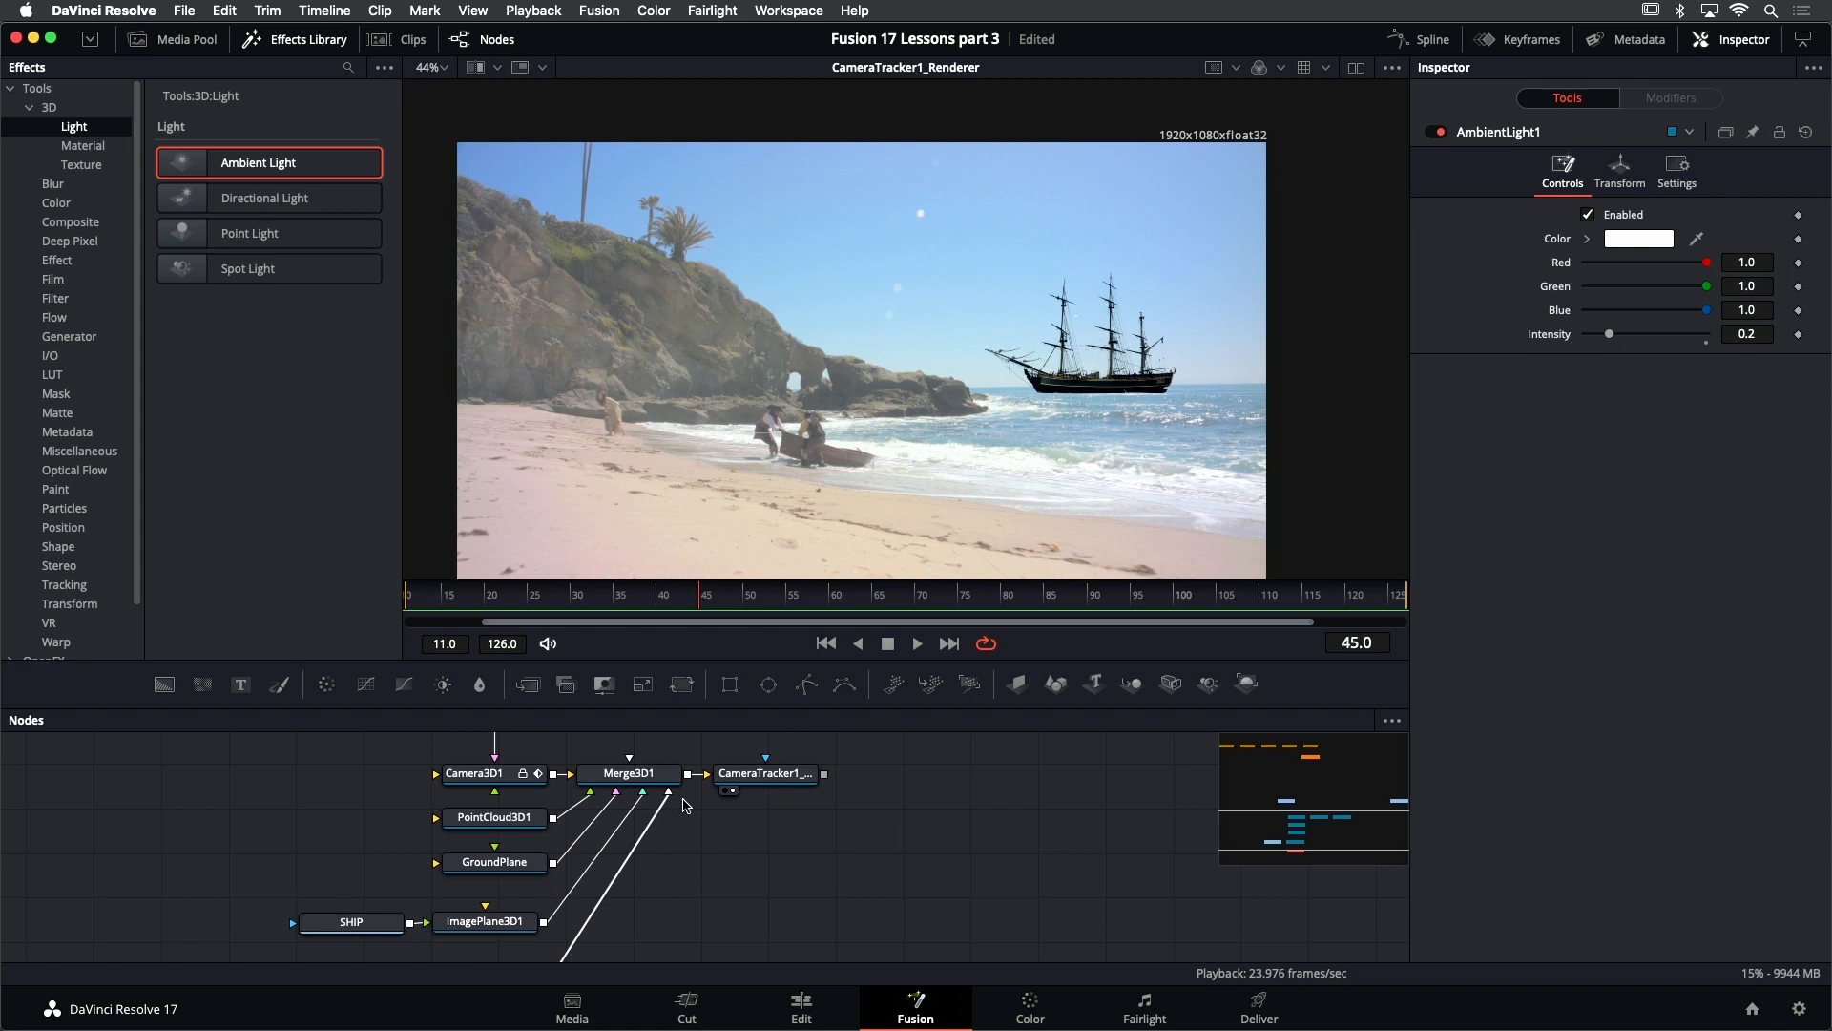
scroll(682, 801, down, 2)
drag(790, 866, 781, 839)
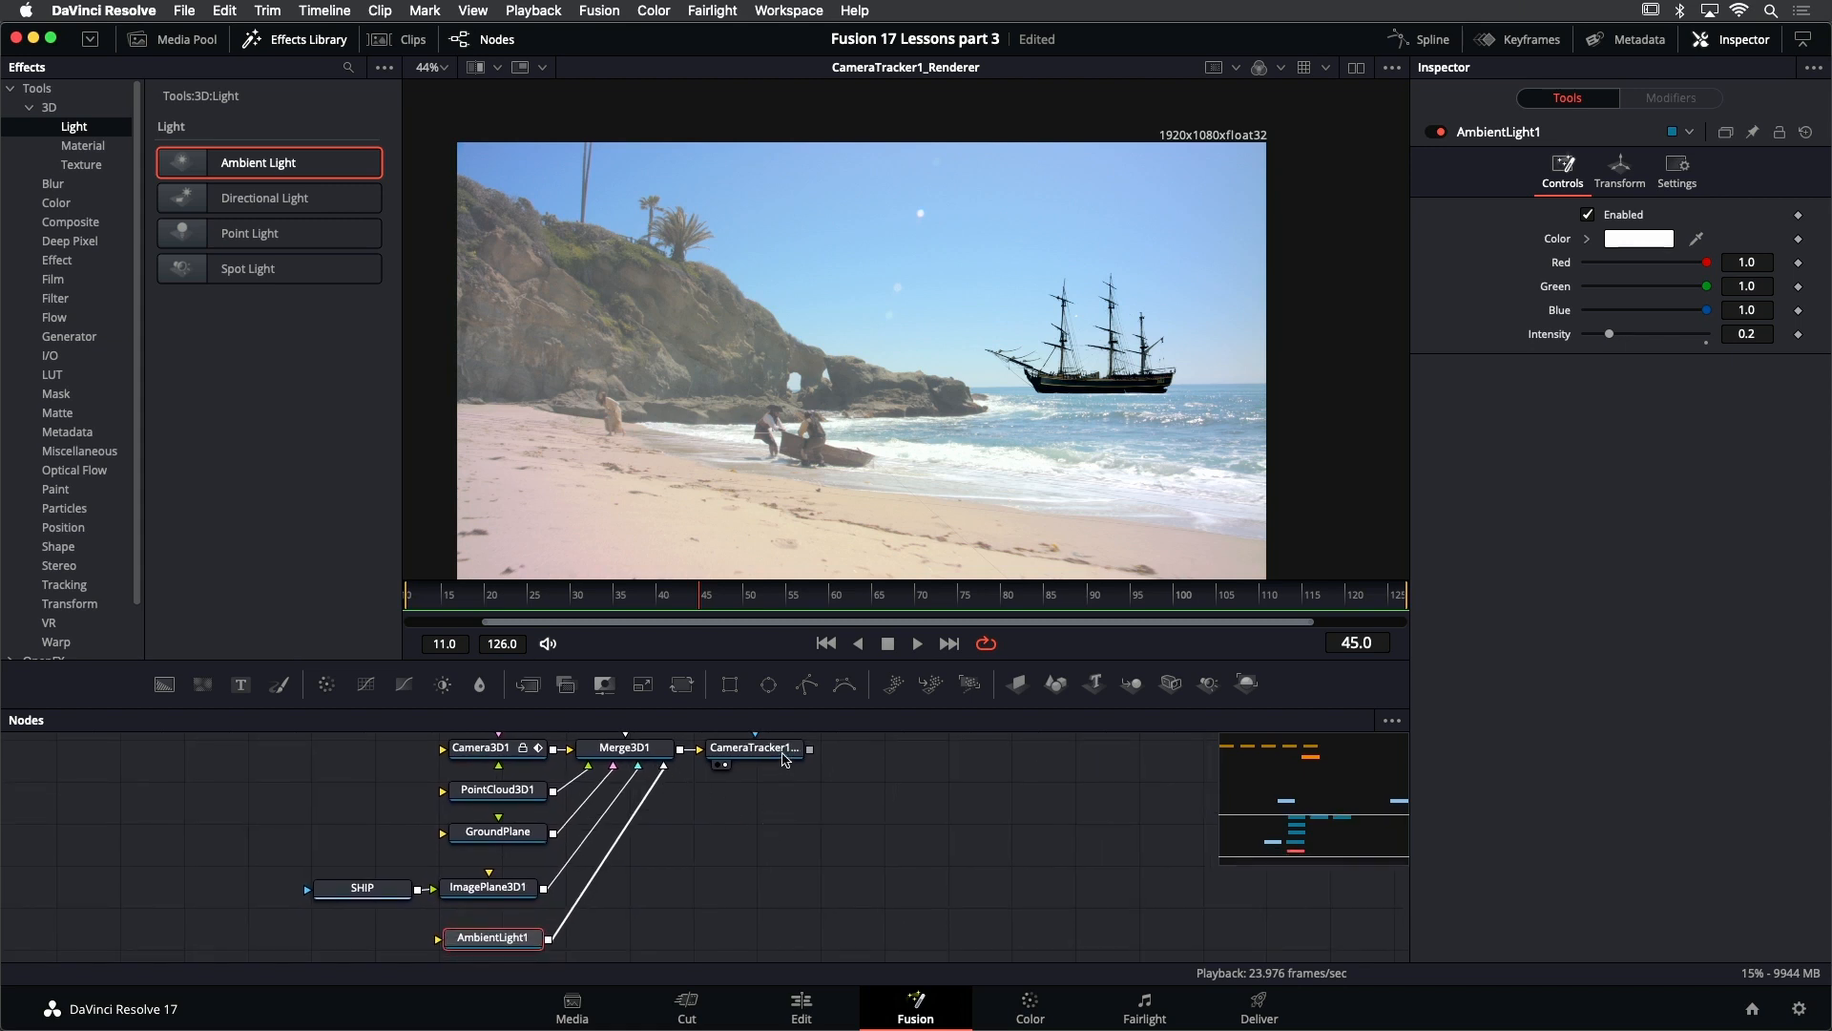
click(783, 756)
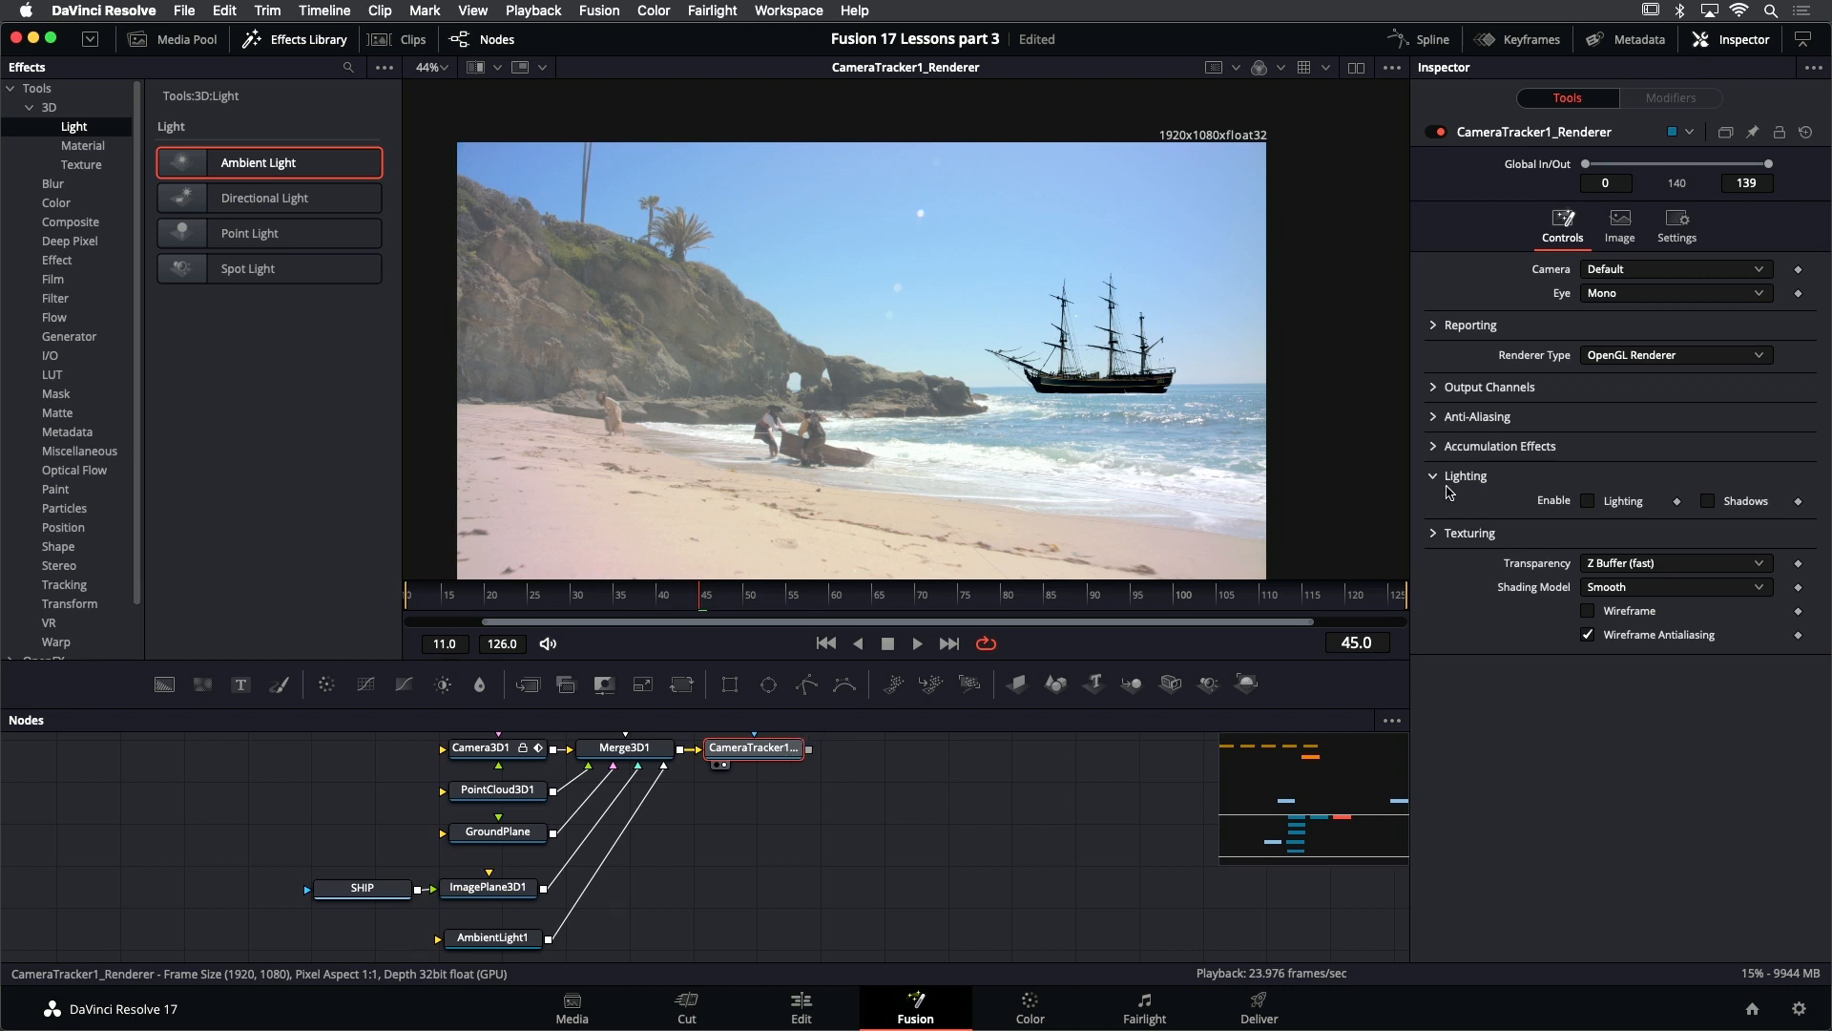
click(1590, 503)
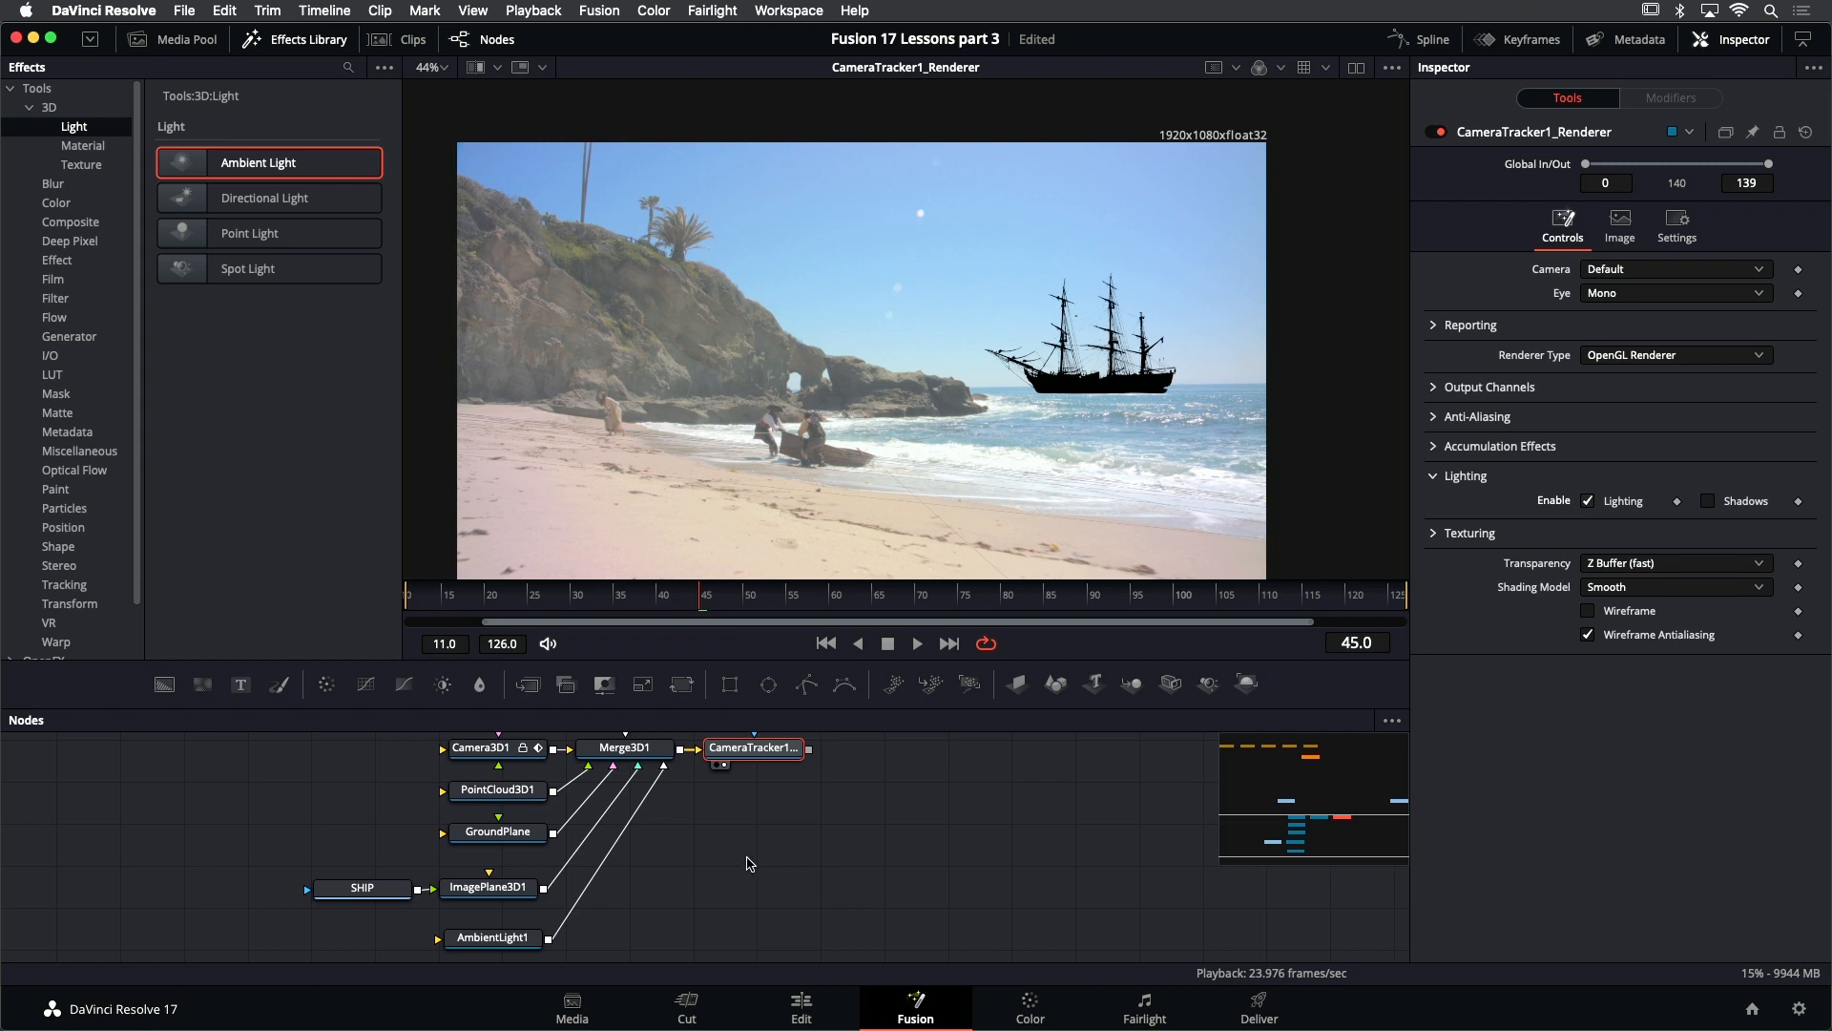
- Raise AmbientLight1's intensity to 2.079 to brighten the ship, and save the project
scroll(745, 864, down, 2)
click(504, 922)
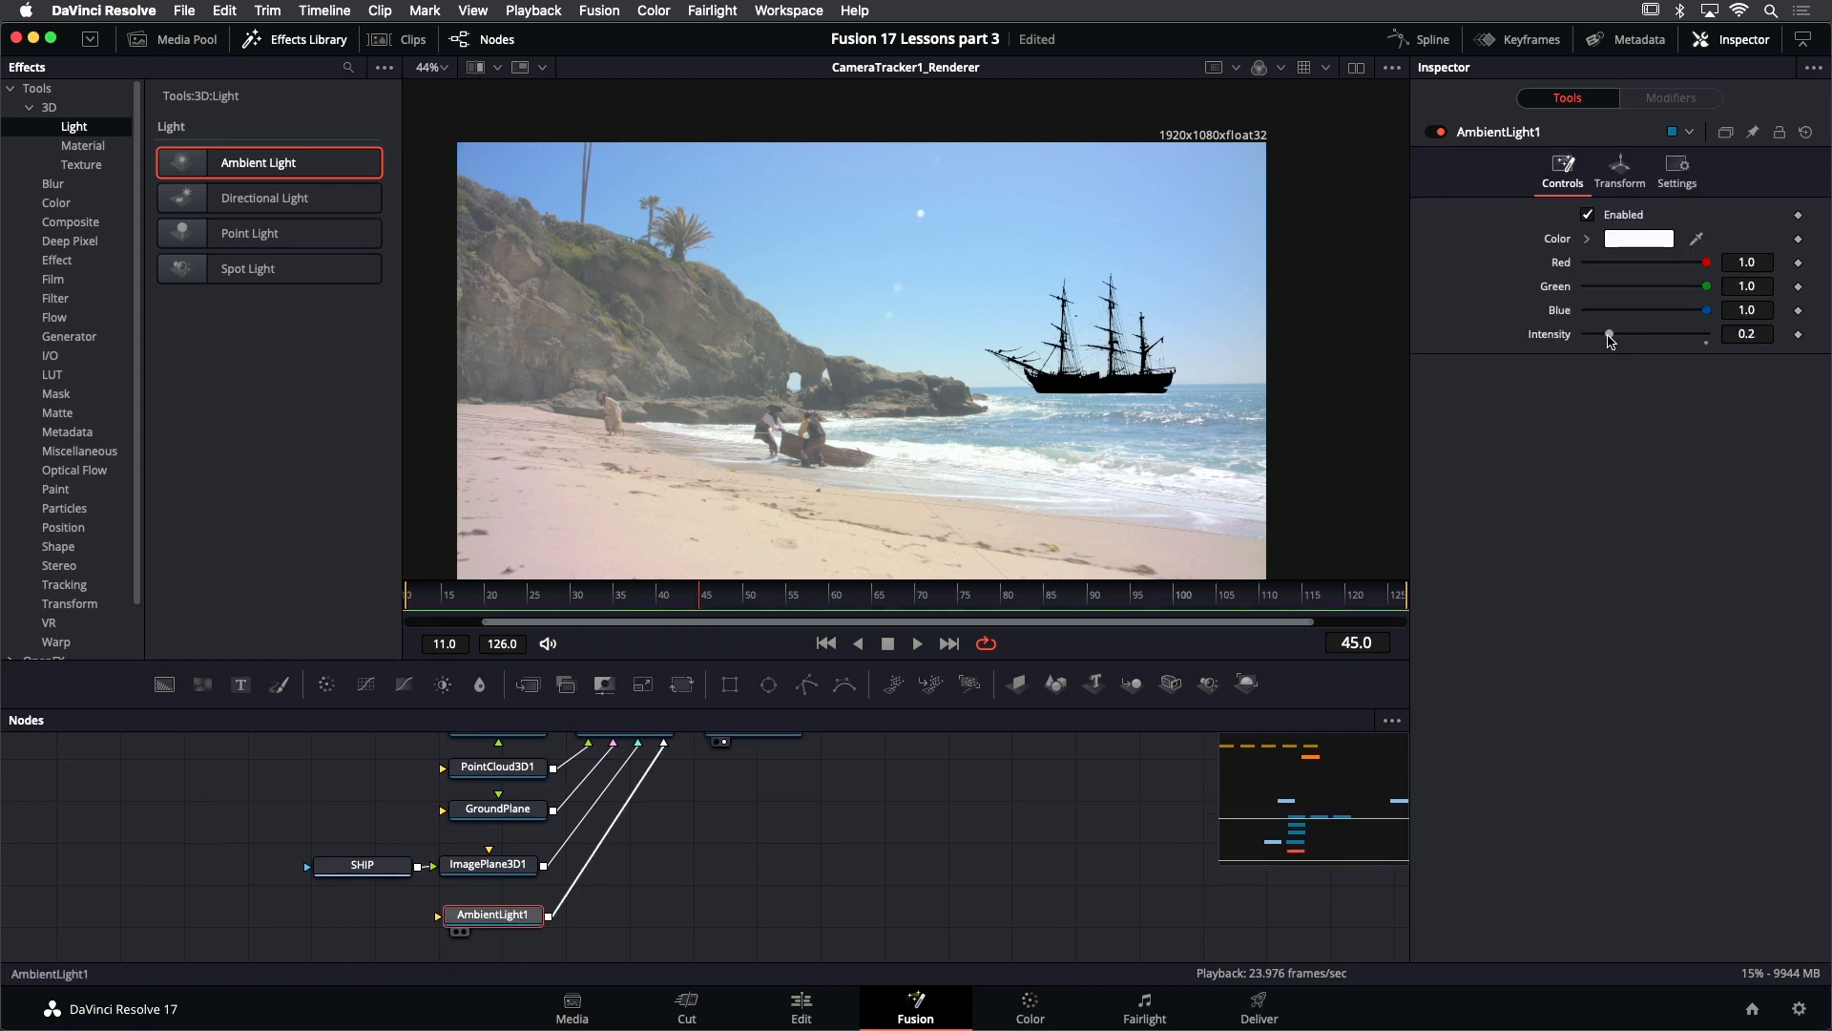
drag(1610, 338, 1731, 342)
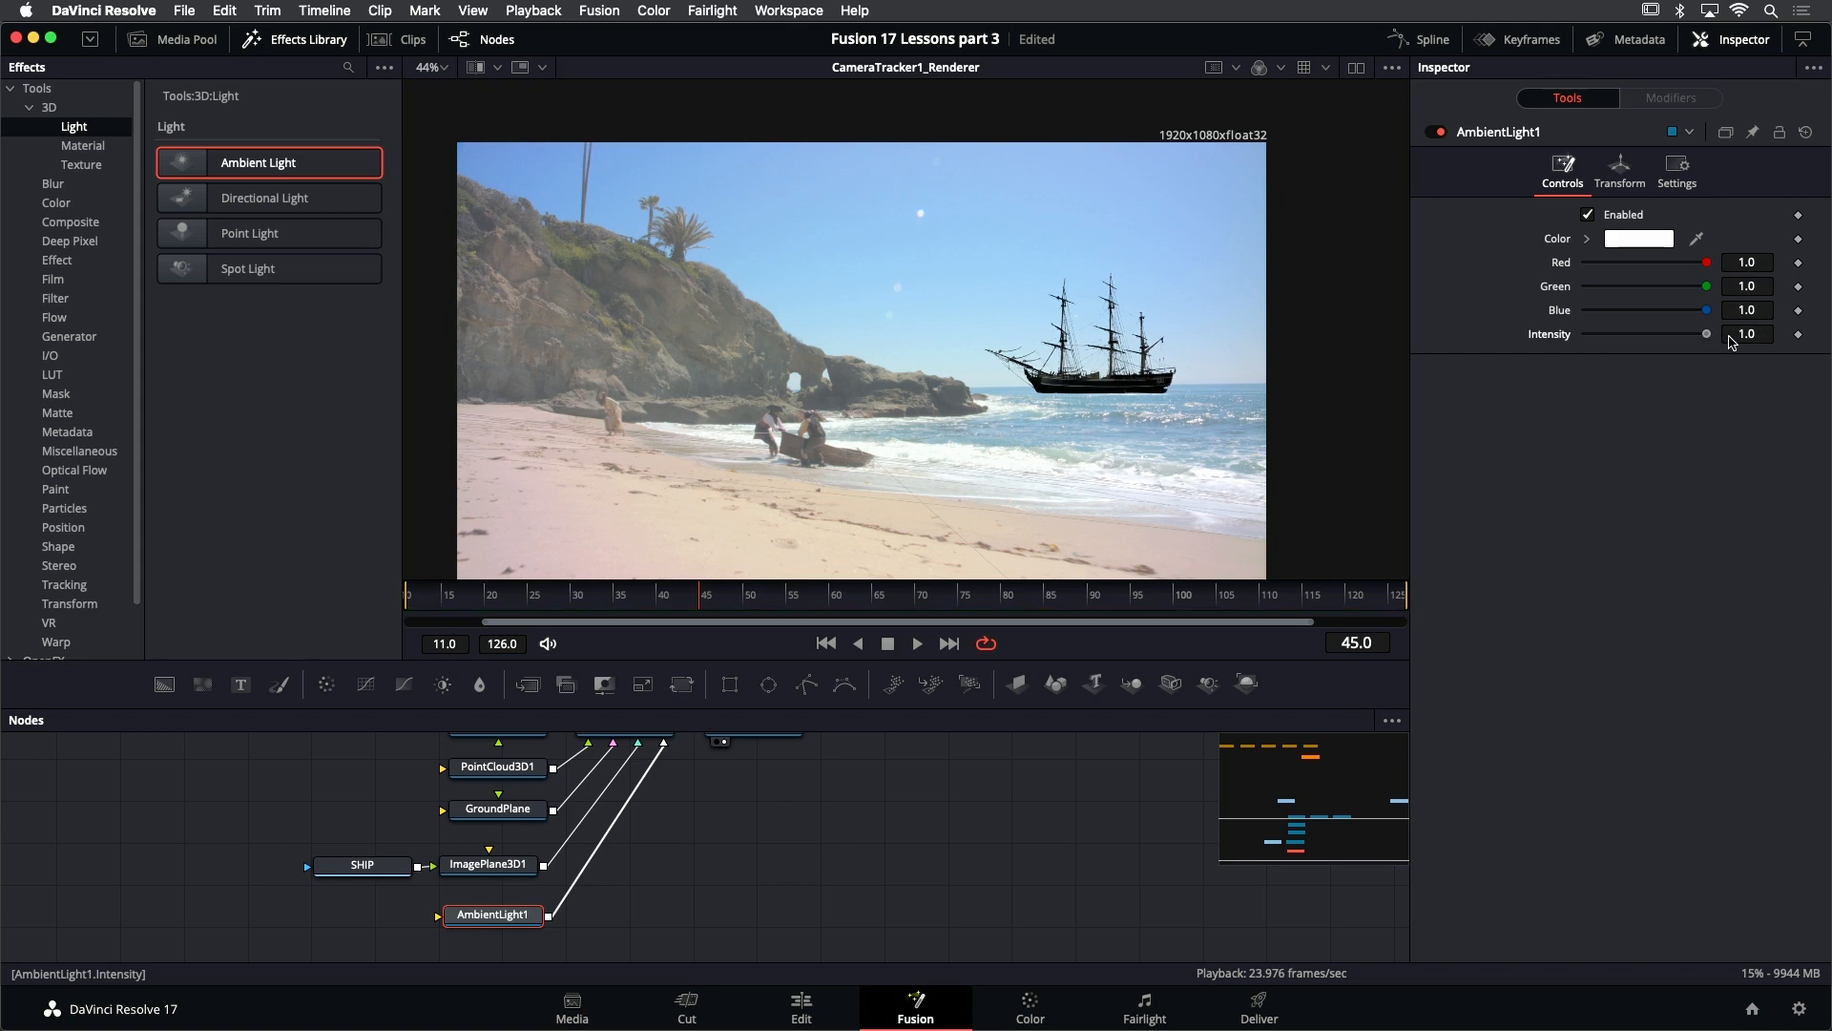
click(1756, 336)
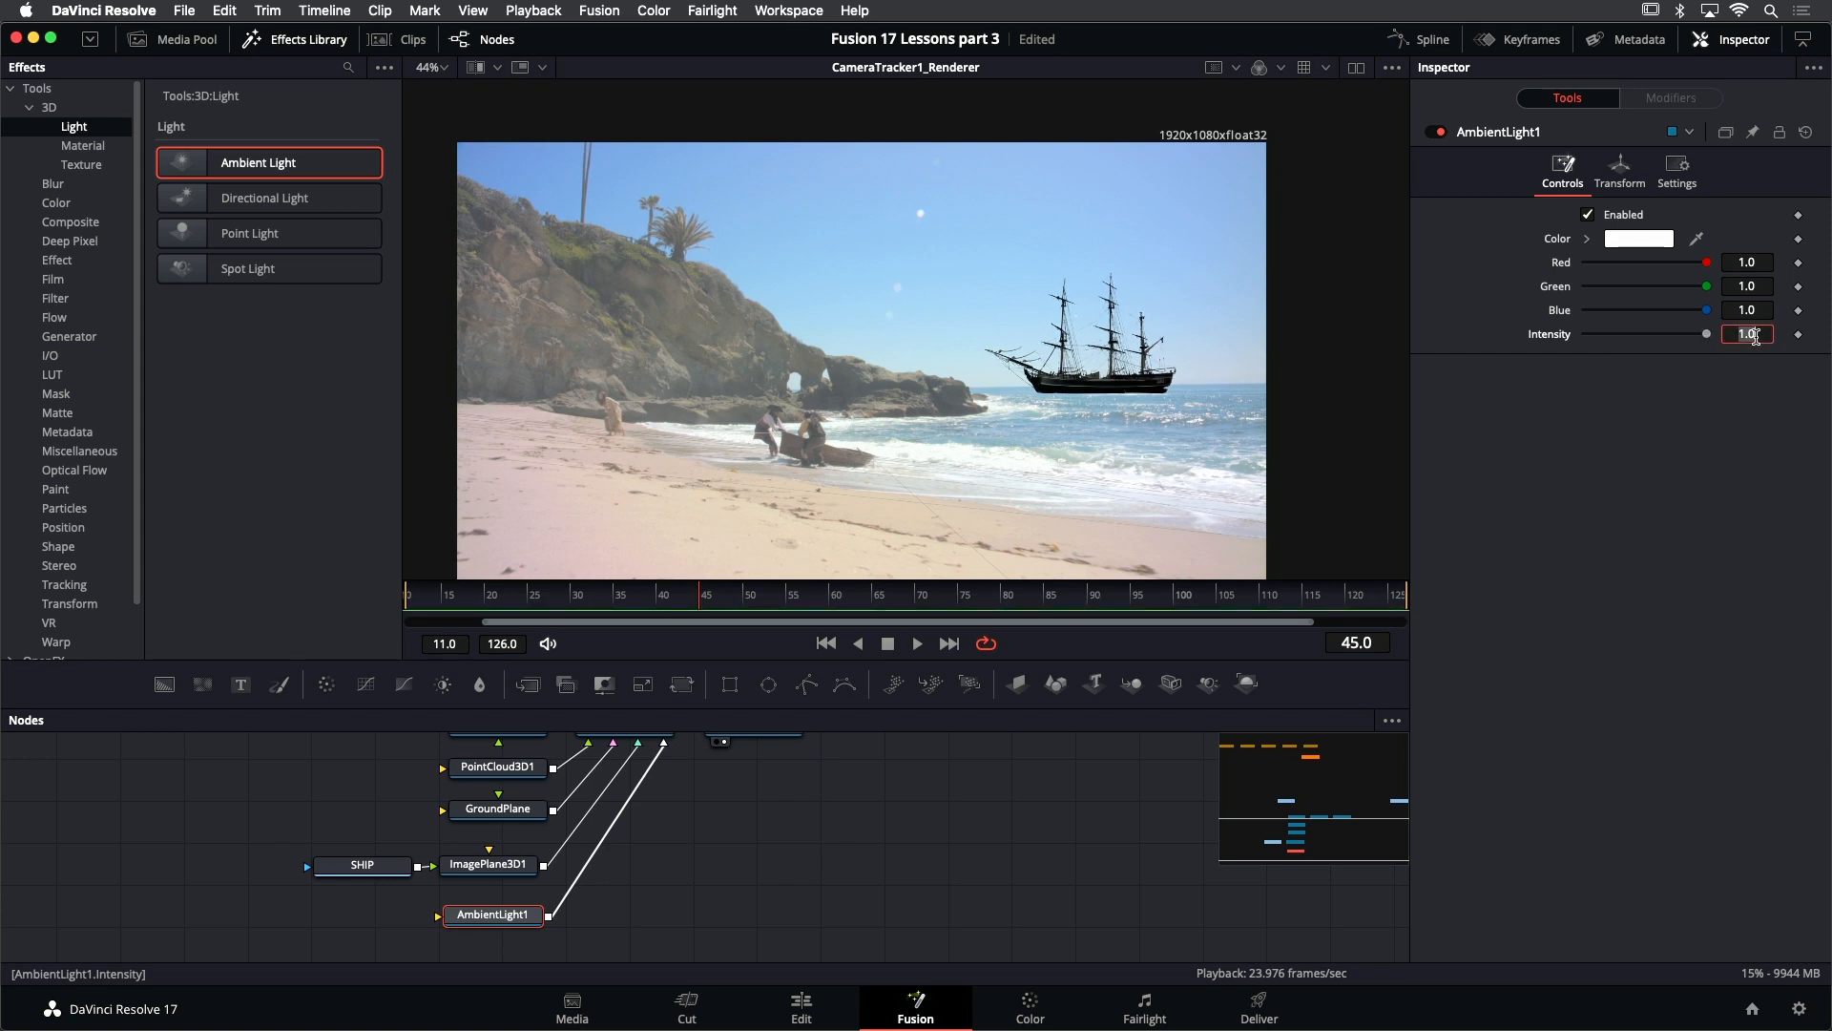
key(Tab)
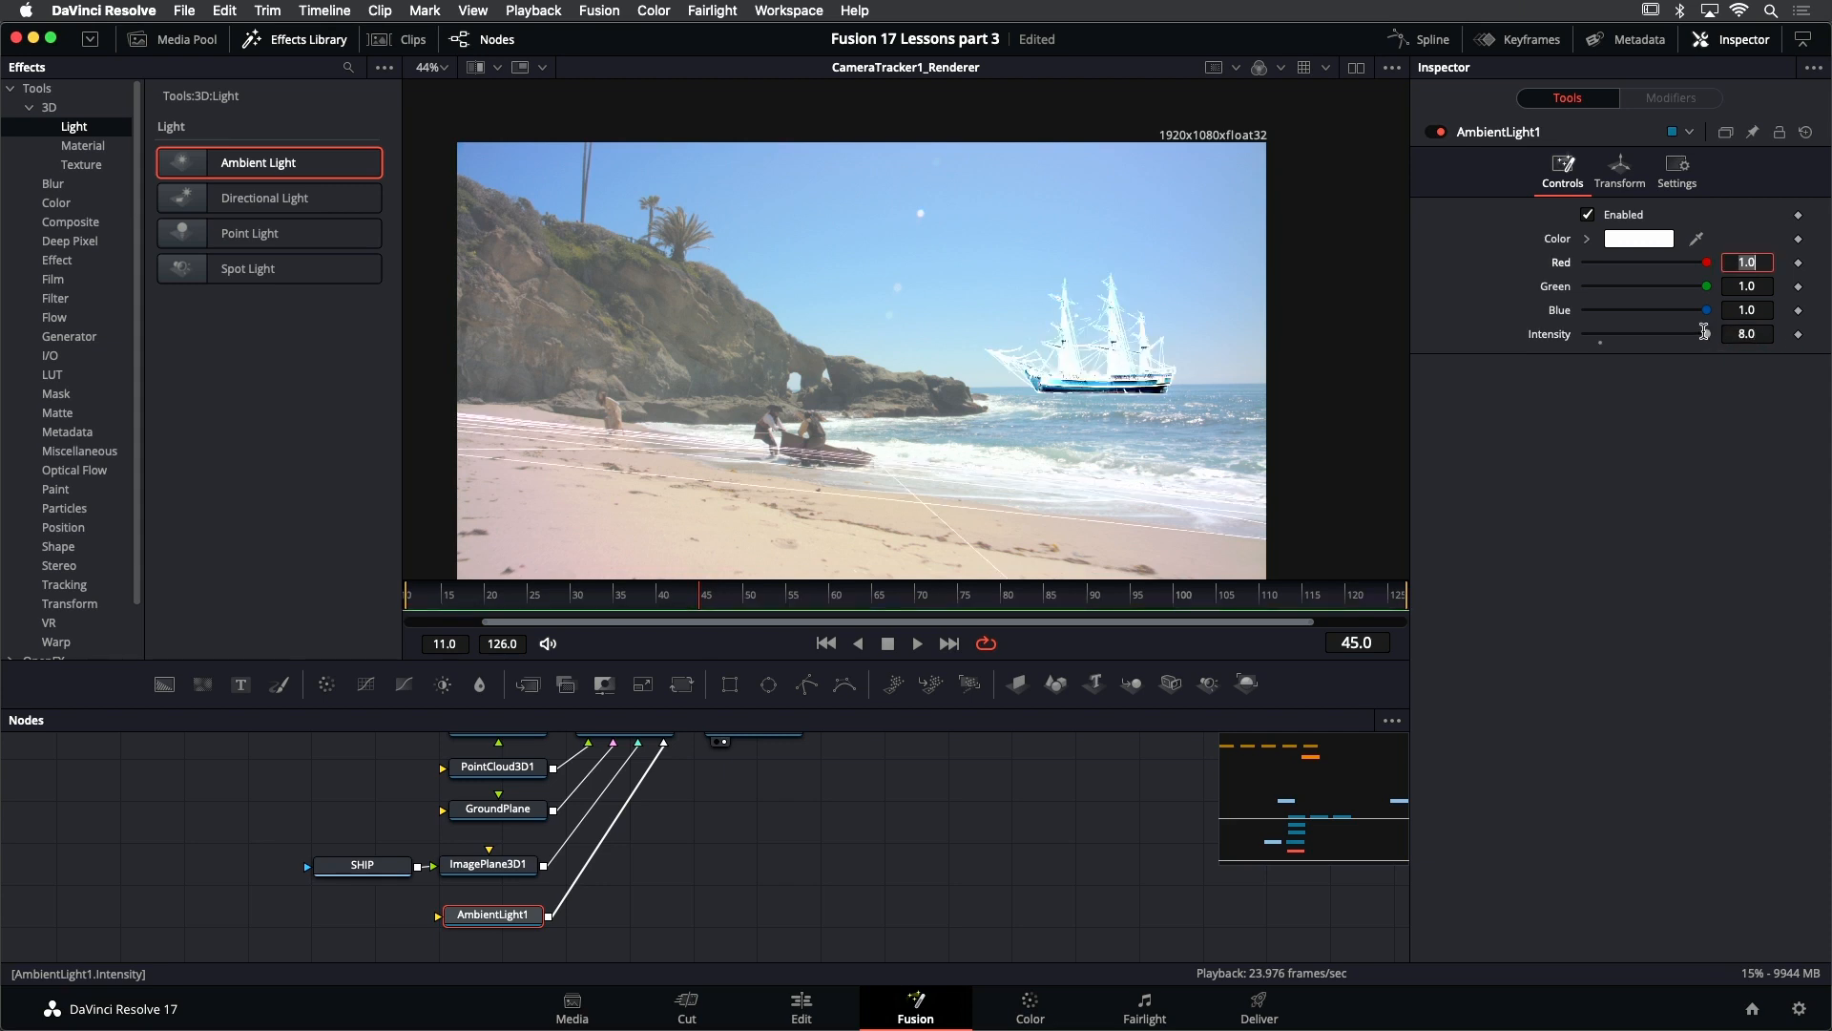
drag(1706, 336, 1625, 331)
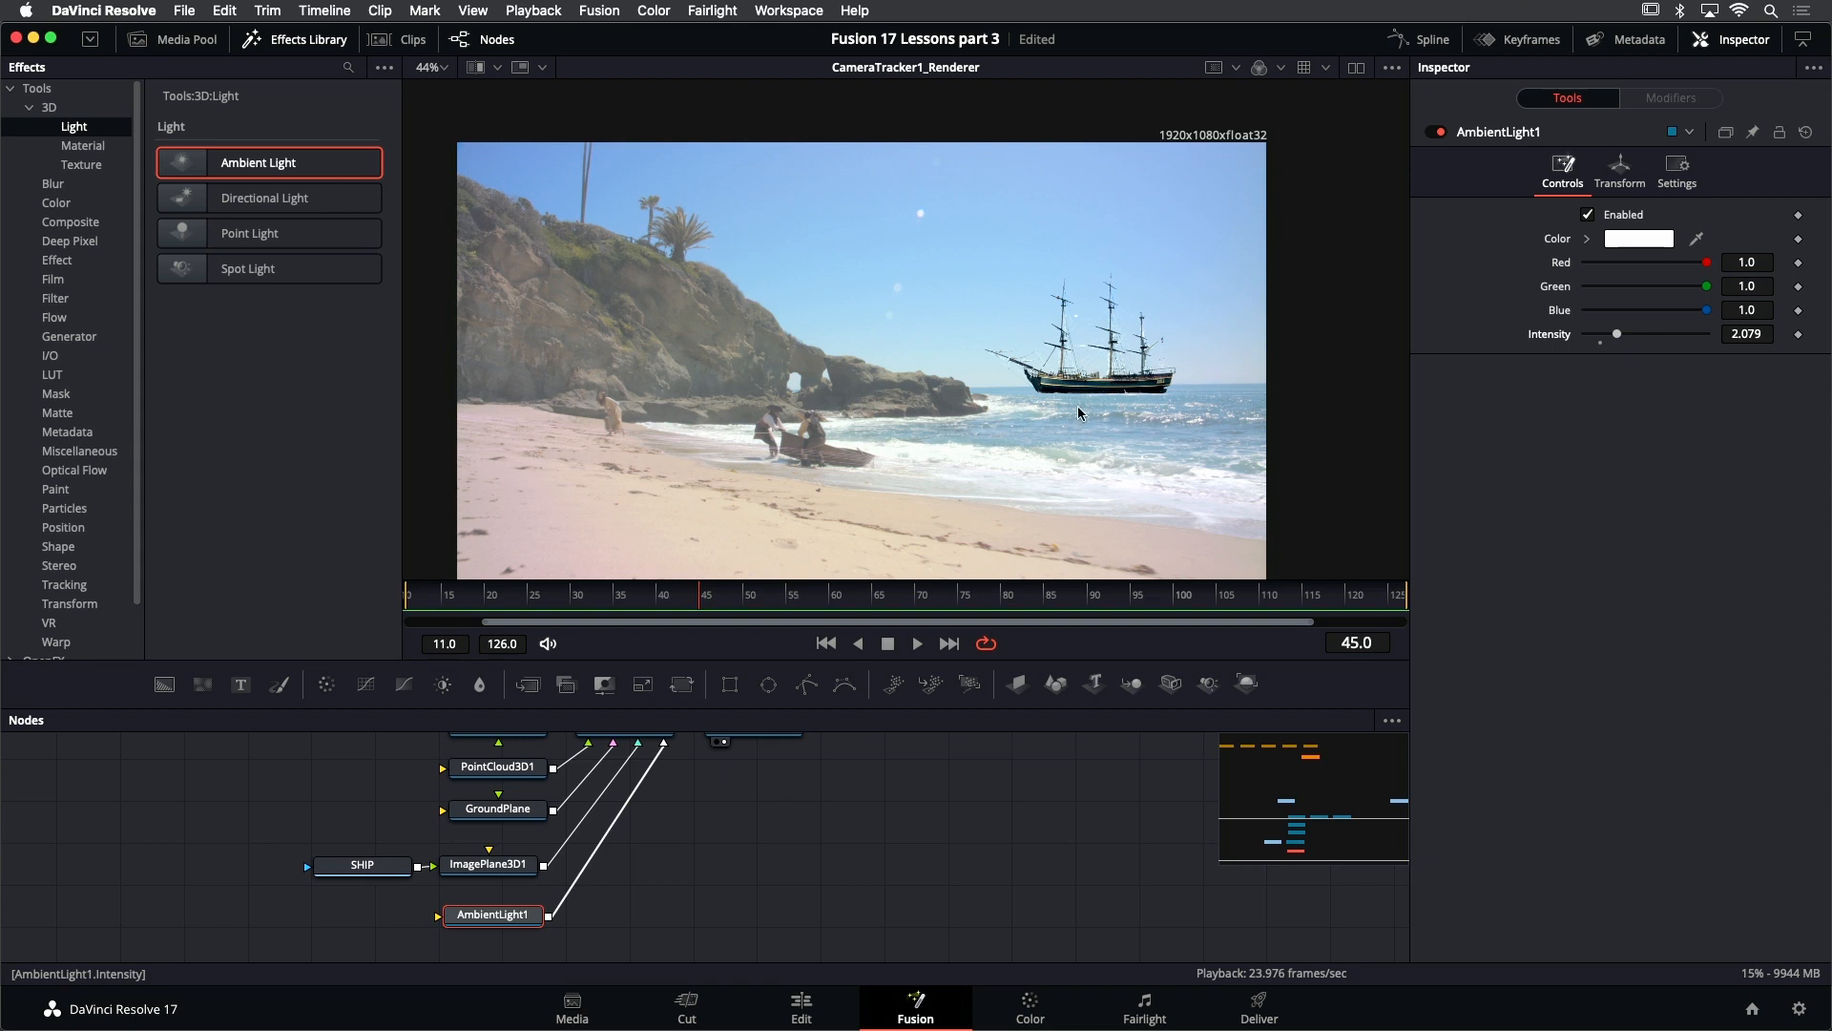
key(super+s)
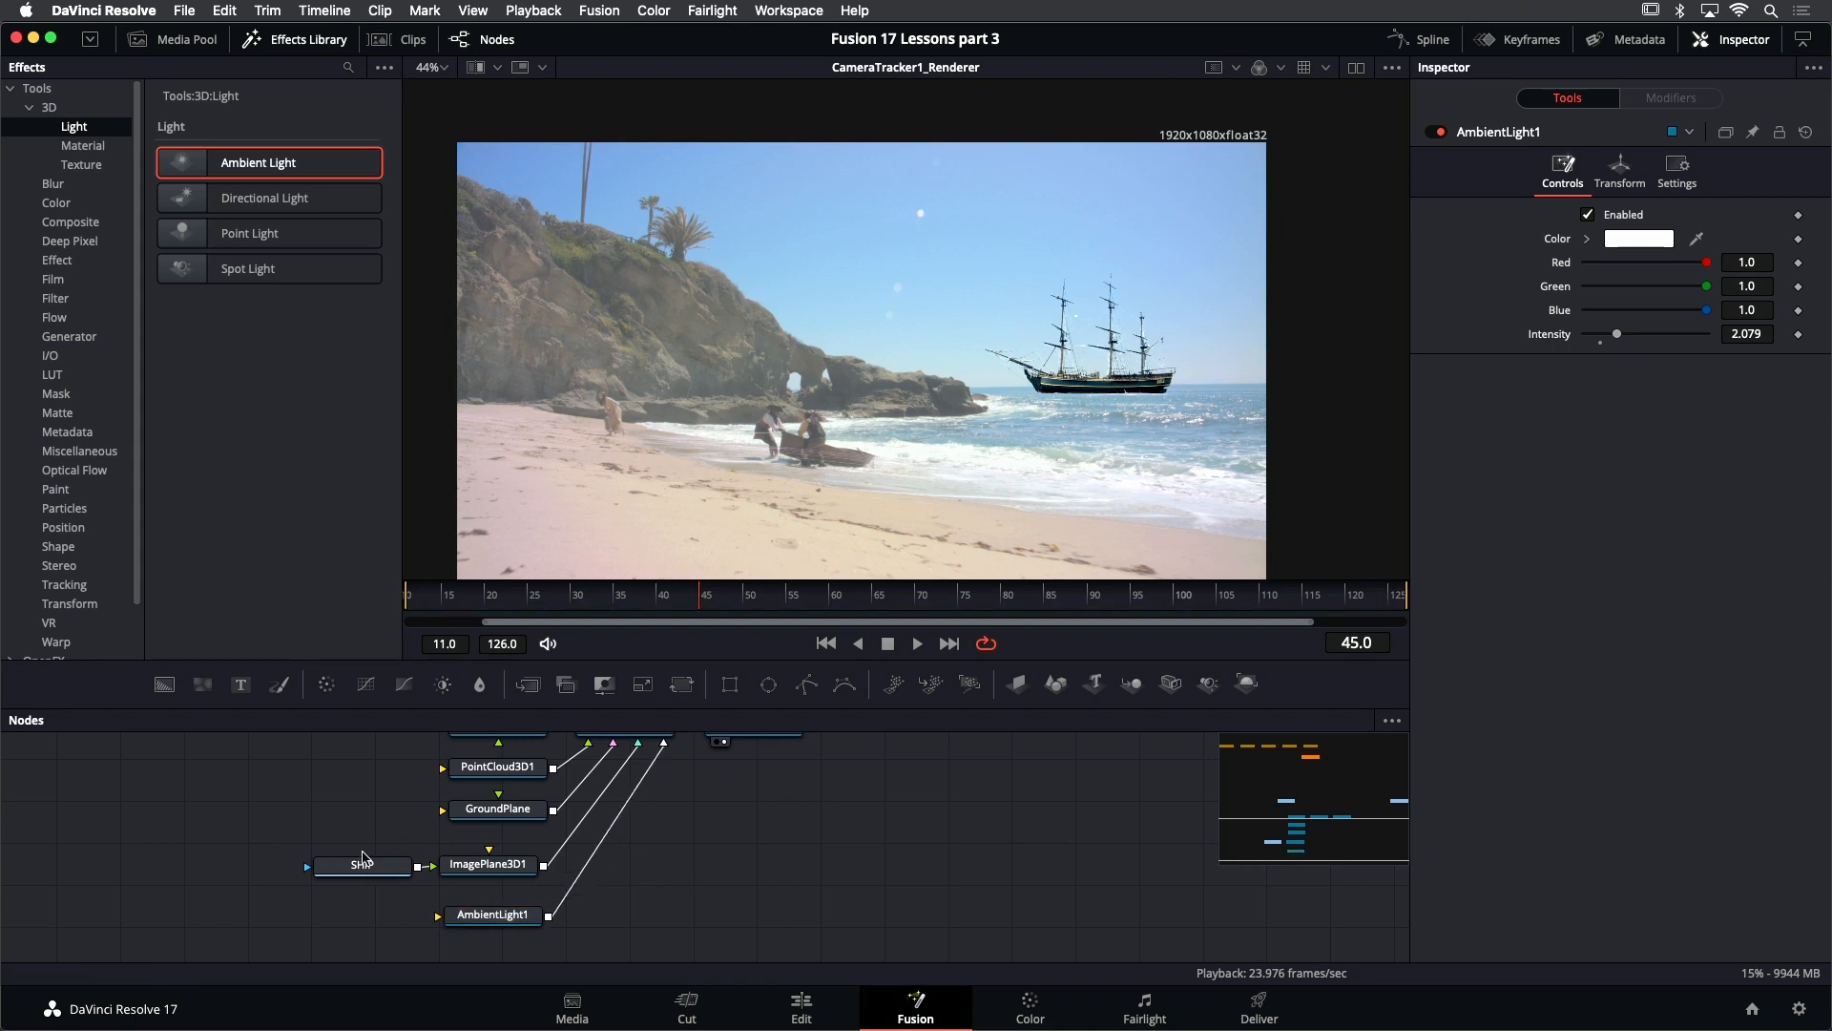
- View the SHIP source image with the Effects Library closed, and return the viewer to the CameraTracker1_Renderer output
click(367, 866)
key(1)
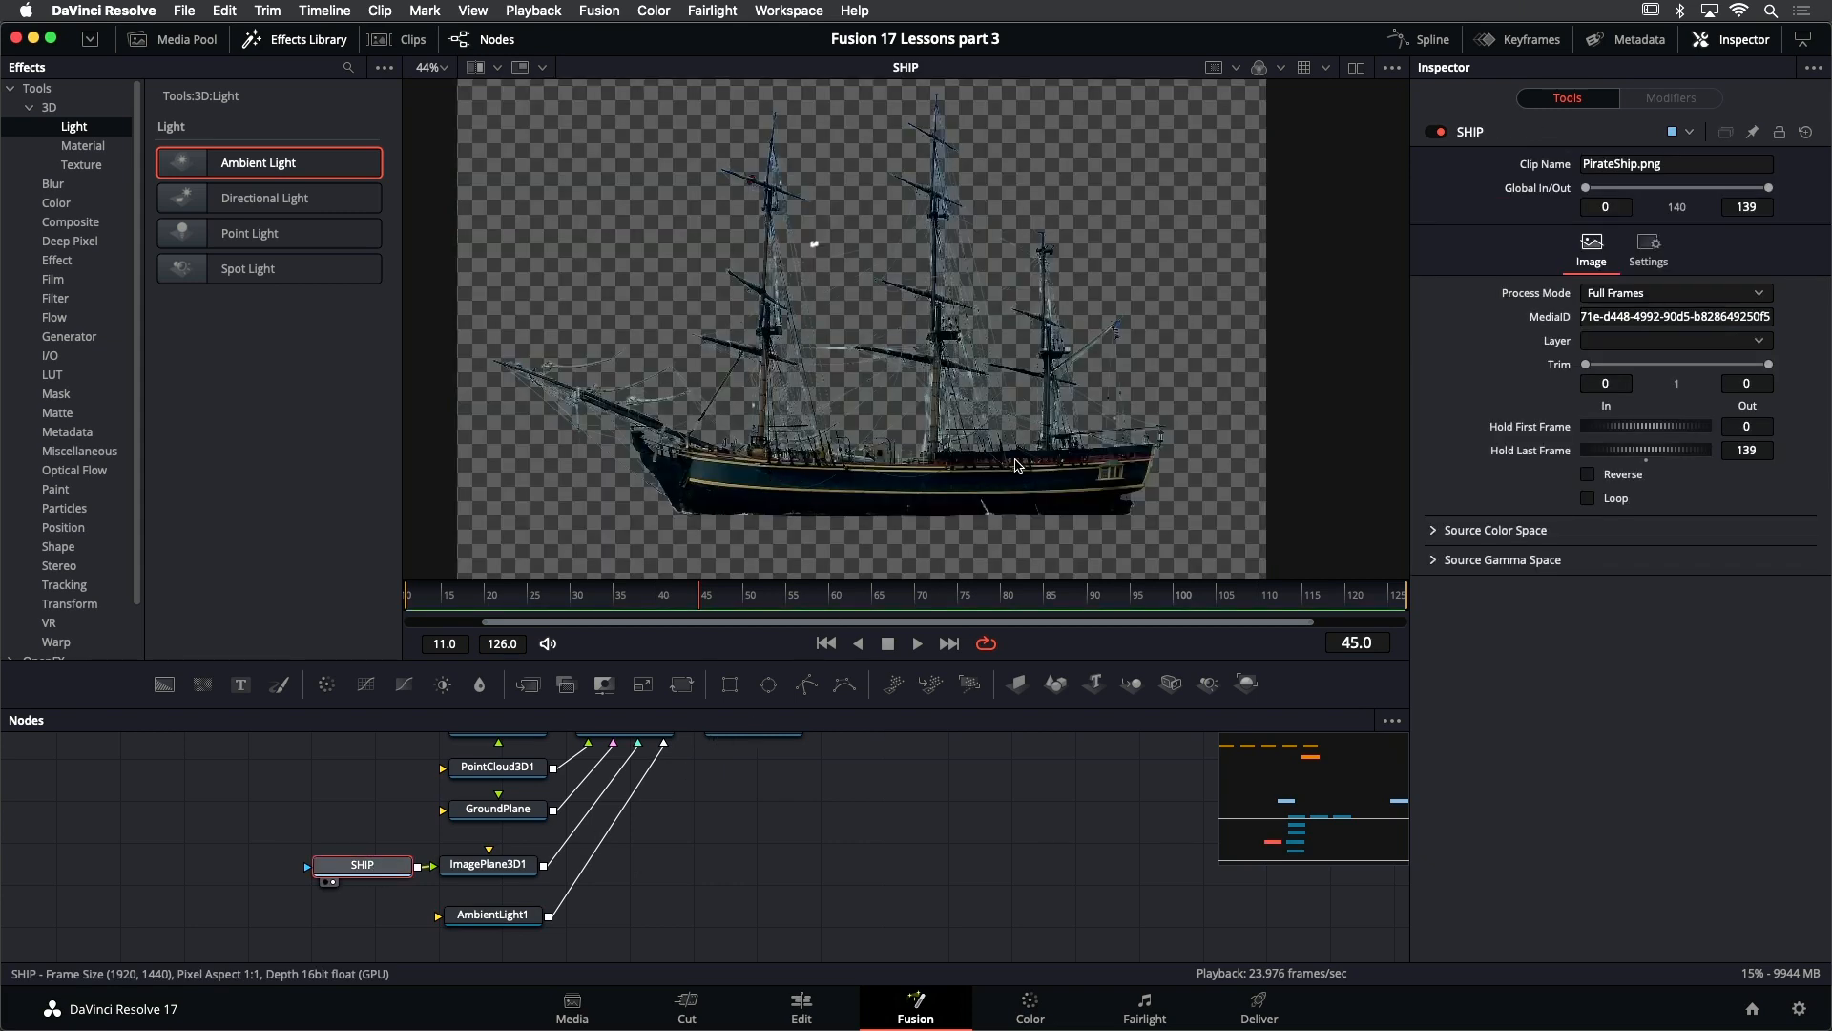
click(320, 42)
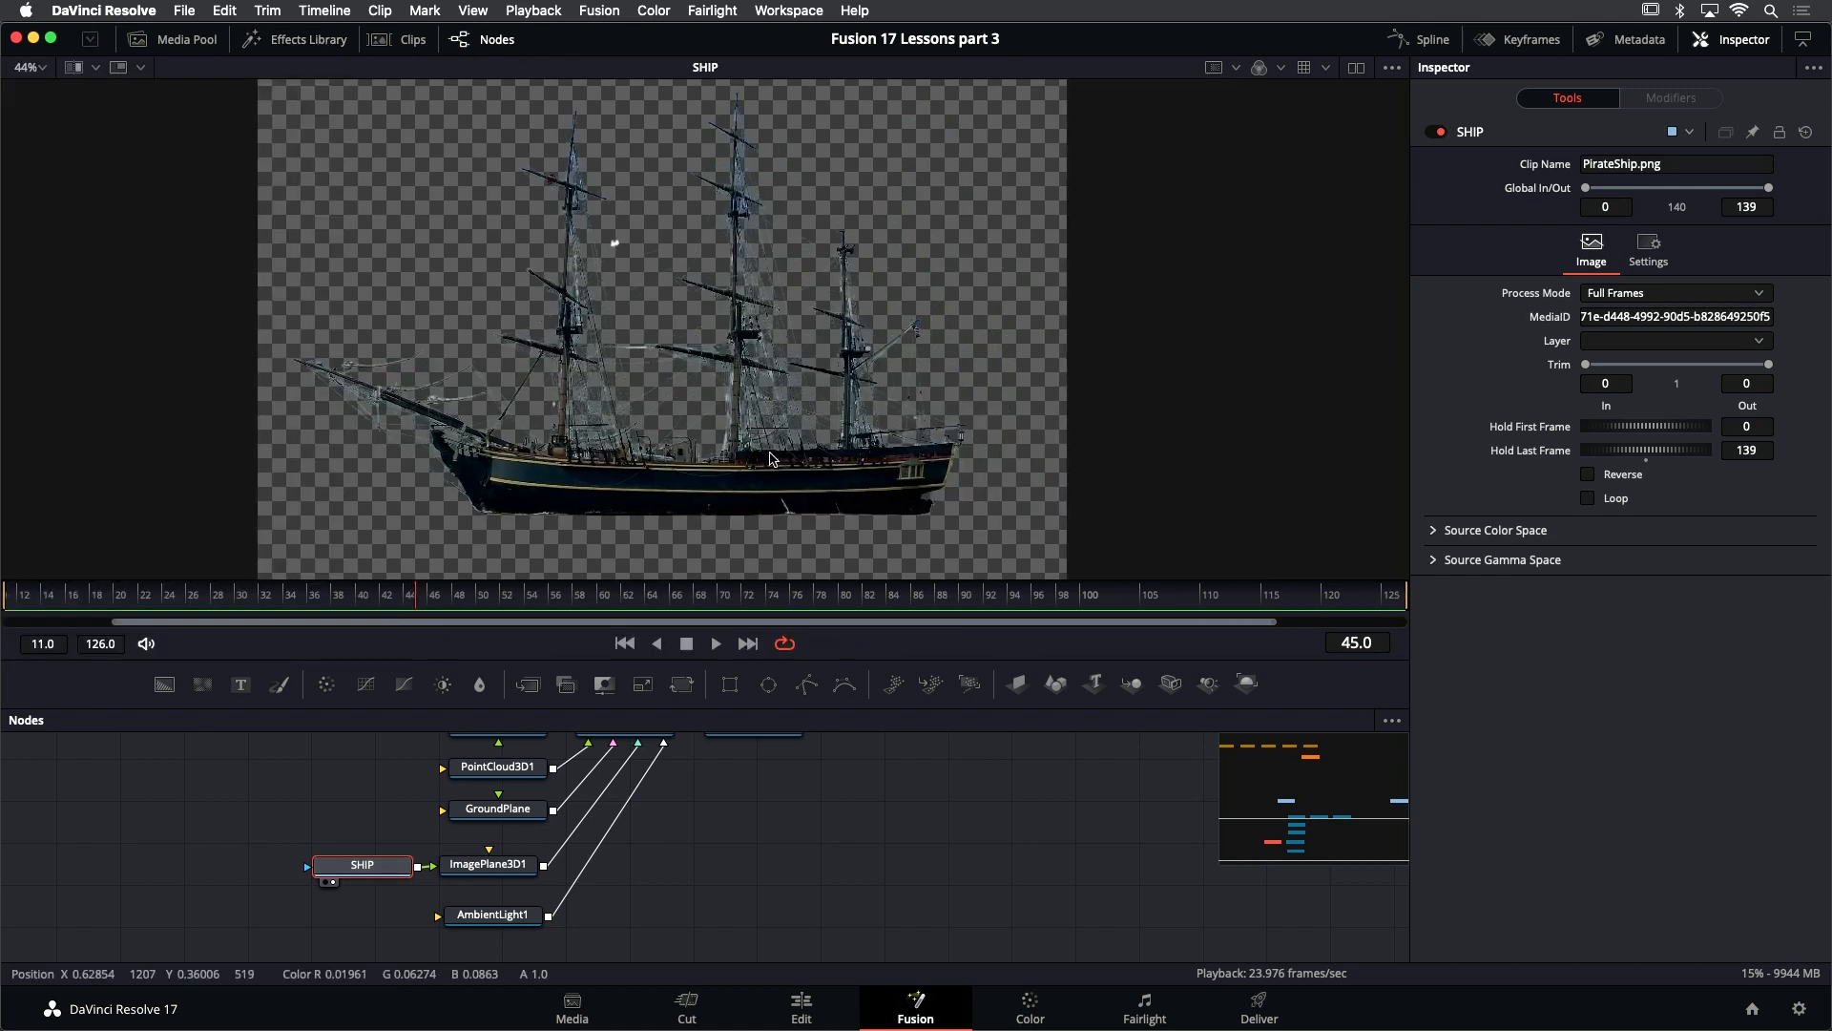
scroll(806, 840, up, 2)
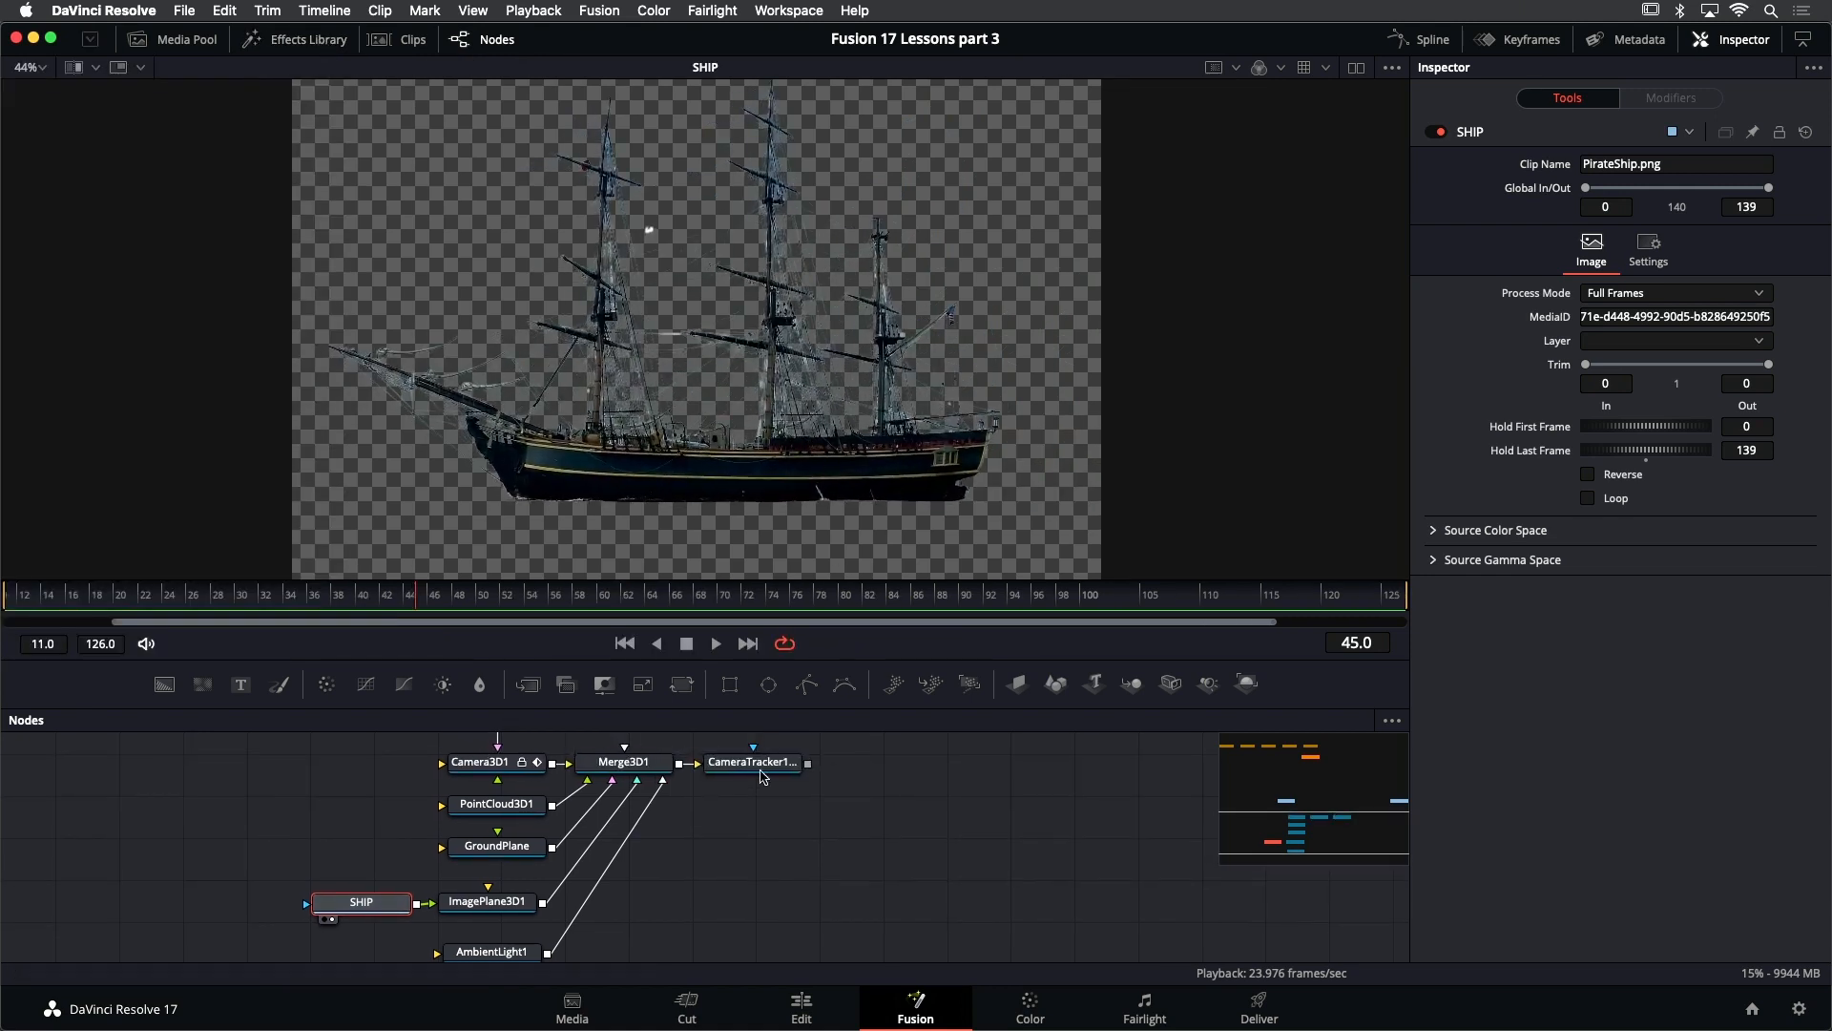
click(764, 764)
key(1)
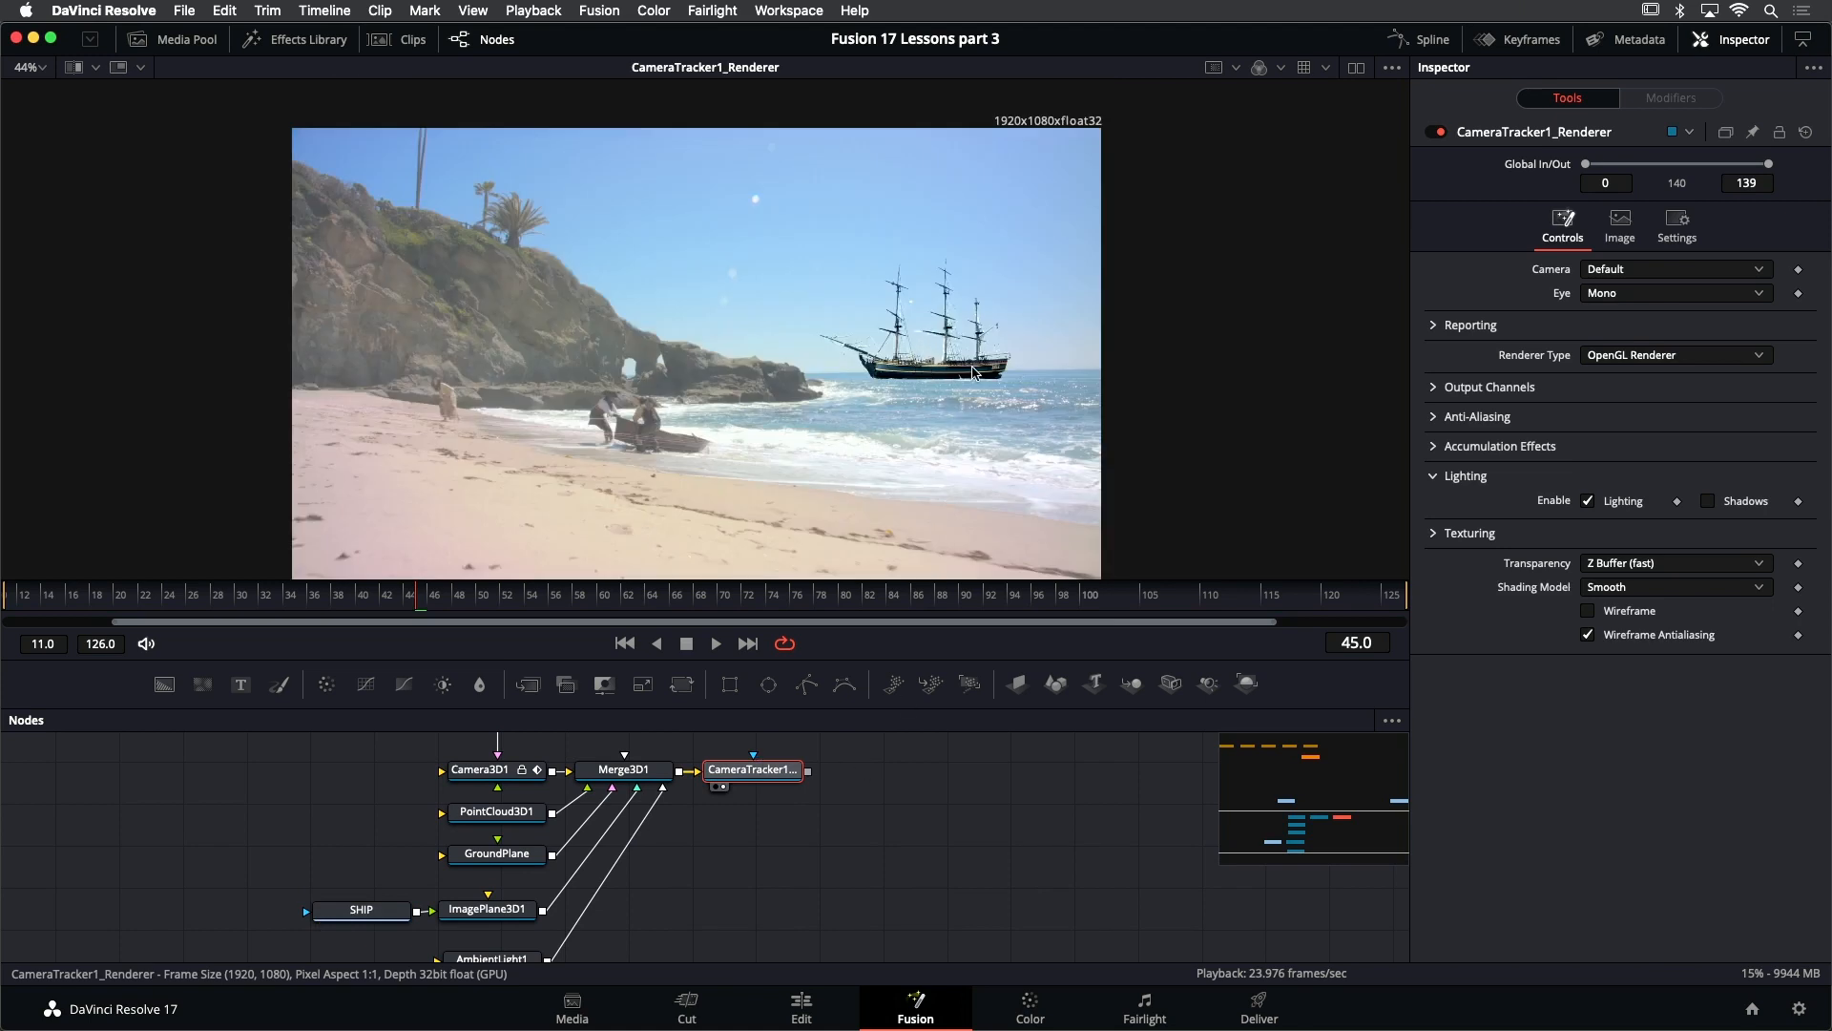
- Sample the light blue of the sky as AmbientLight1's color, giving red 0.633809, green 0.794435 and blue 0.885410
scroll(687, 859, down, 1)
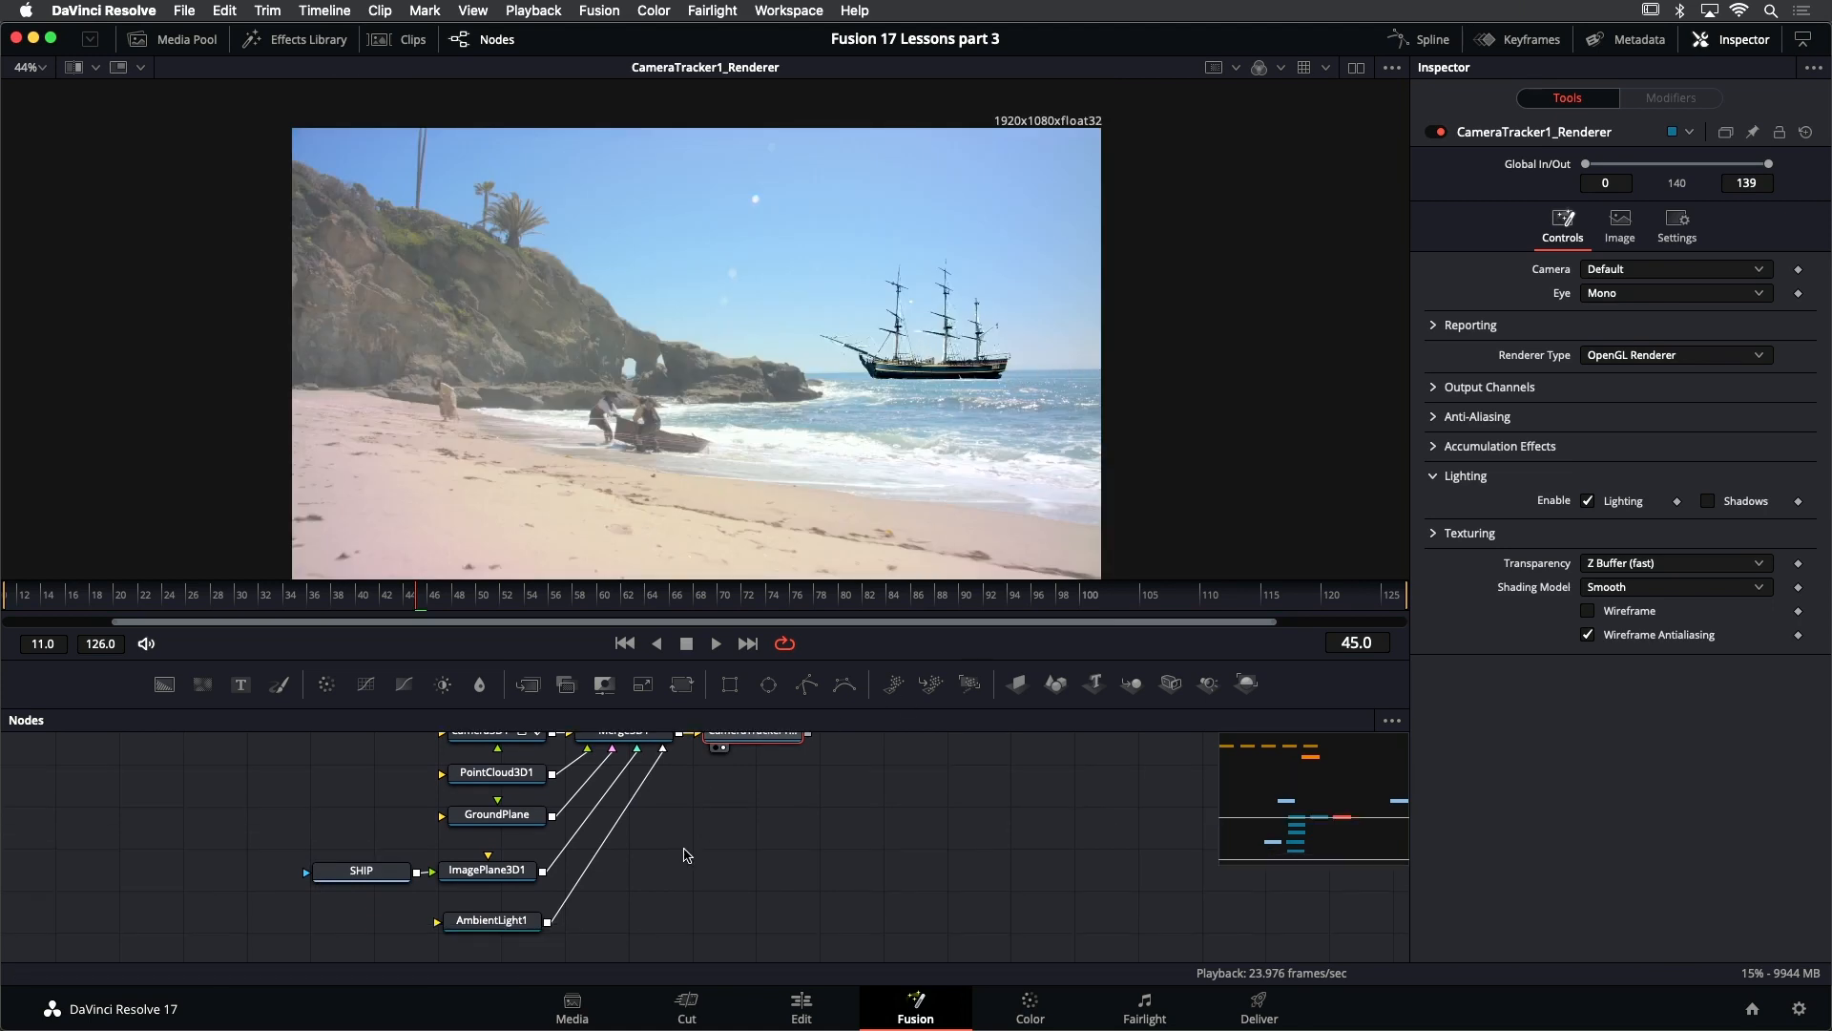
click(522, 921)
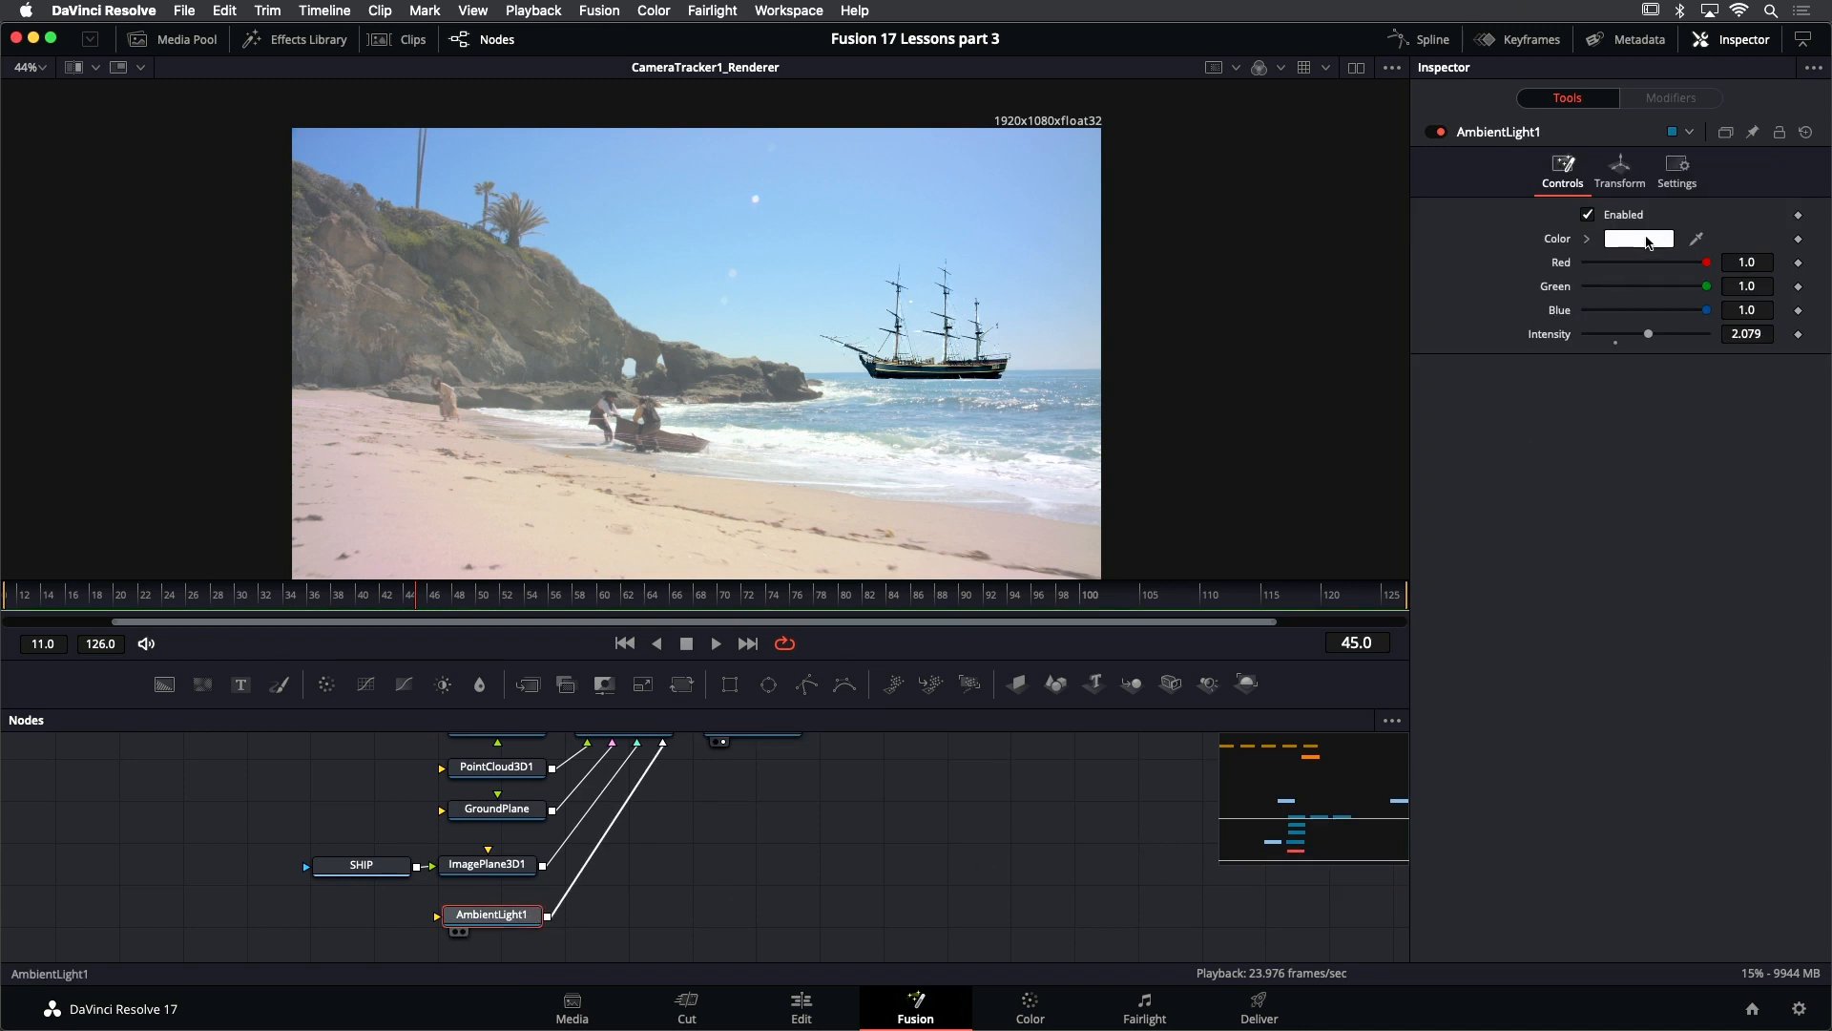
drag(1700, 242, 848, 313)
scroll(931, 378, up, 2)
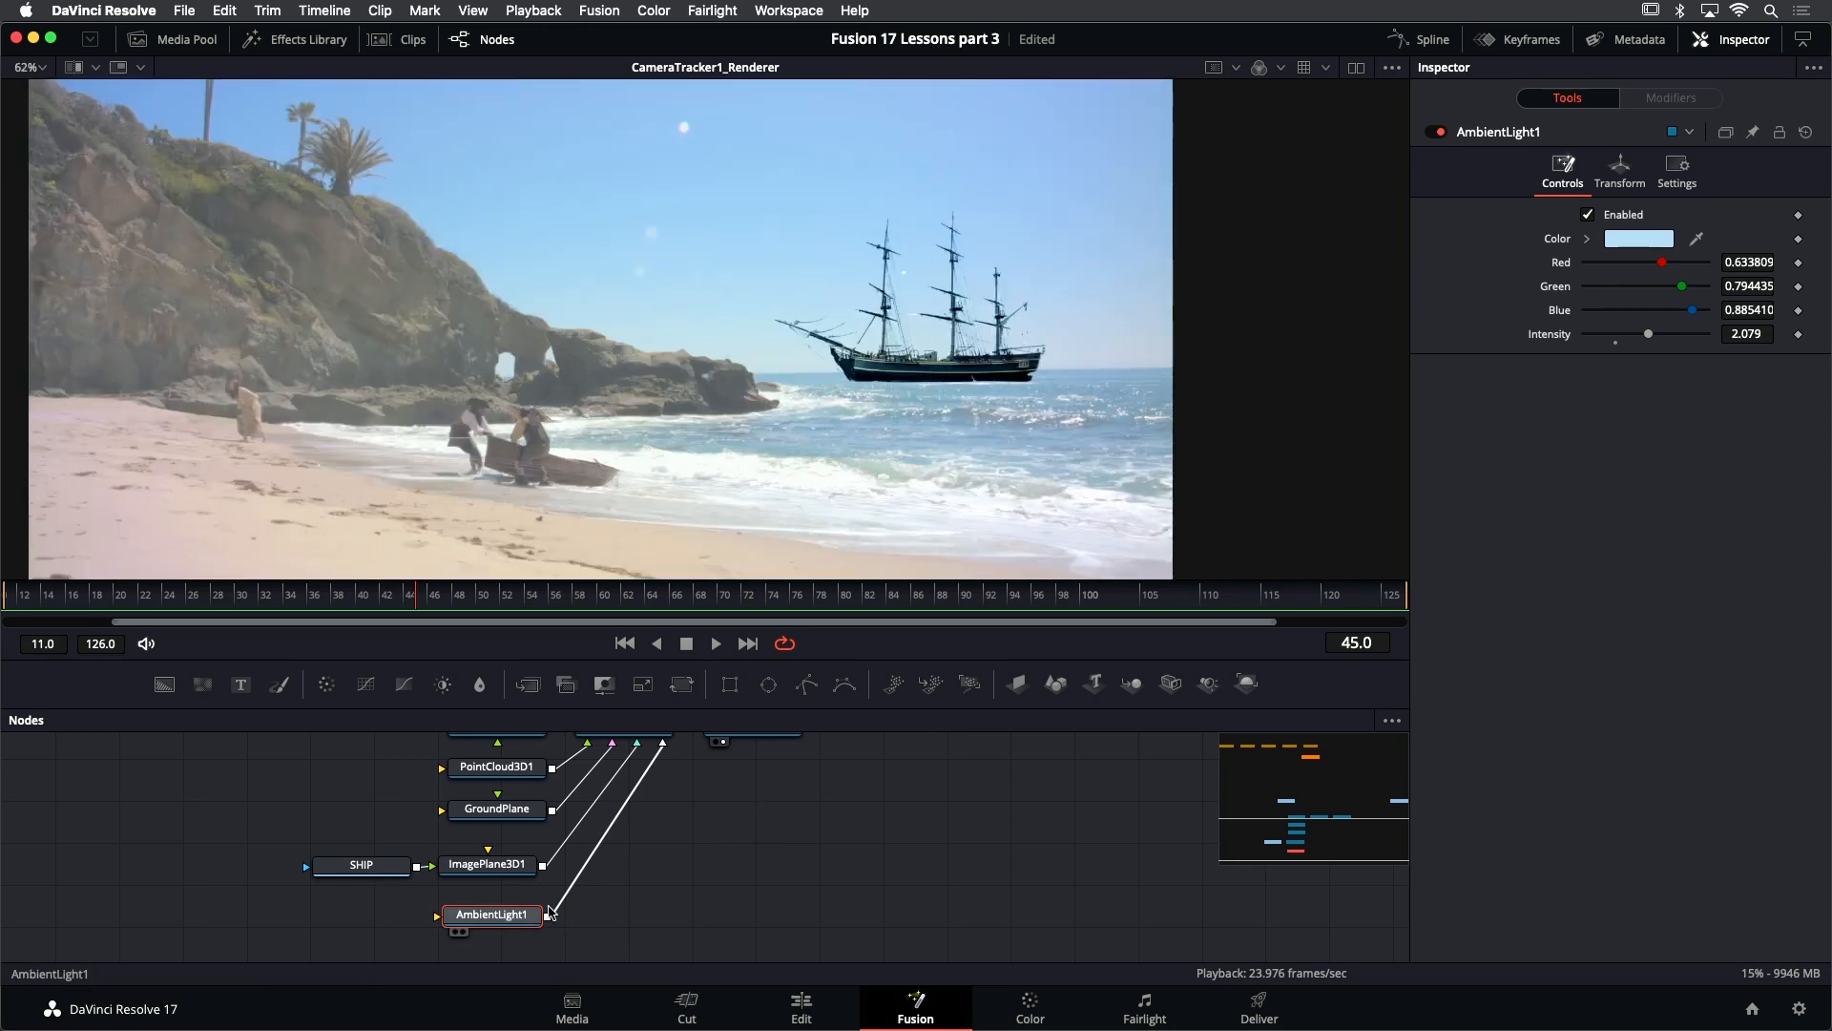
- Compare the ship under white and sky-blue ambient light by undoing and redoing the color change, ending on the blue
key(super+z)
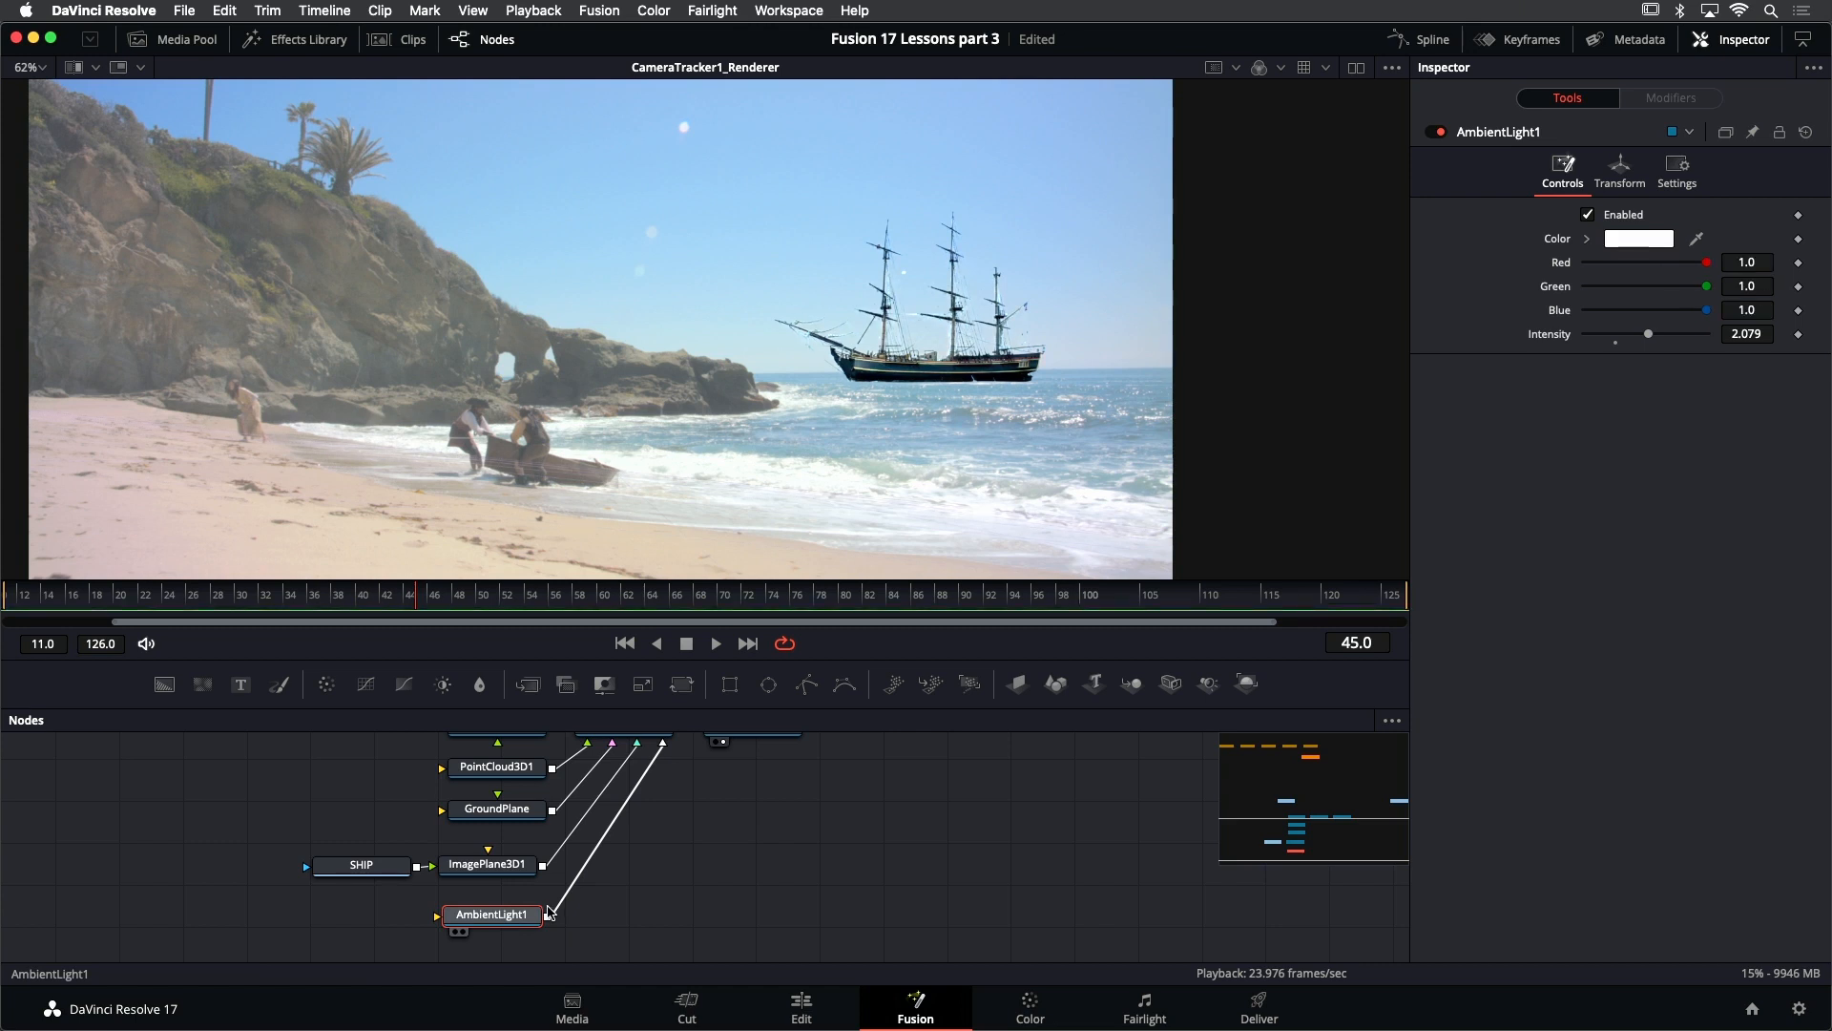
key(super+shift+z)
key(super+z)
key(super+shift+z)
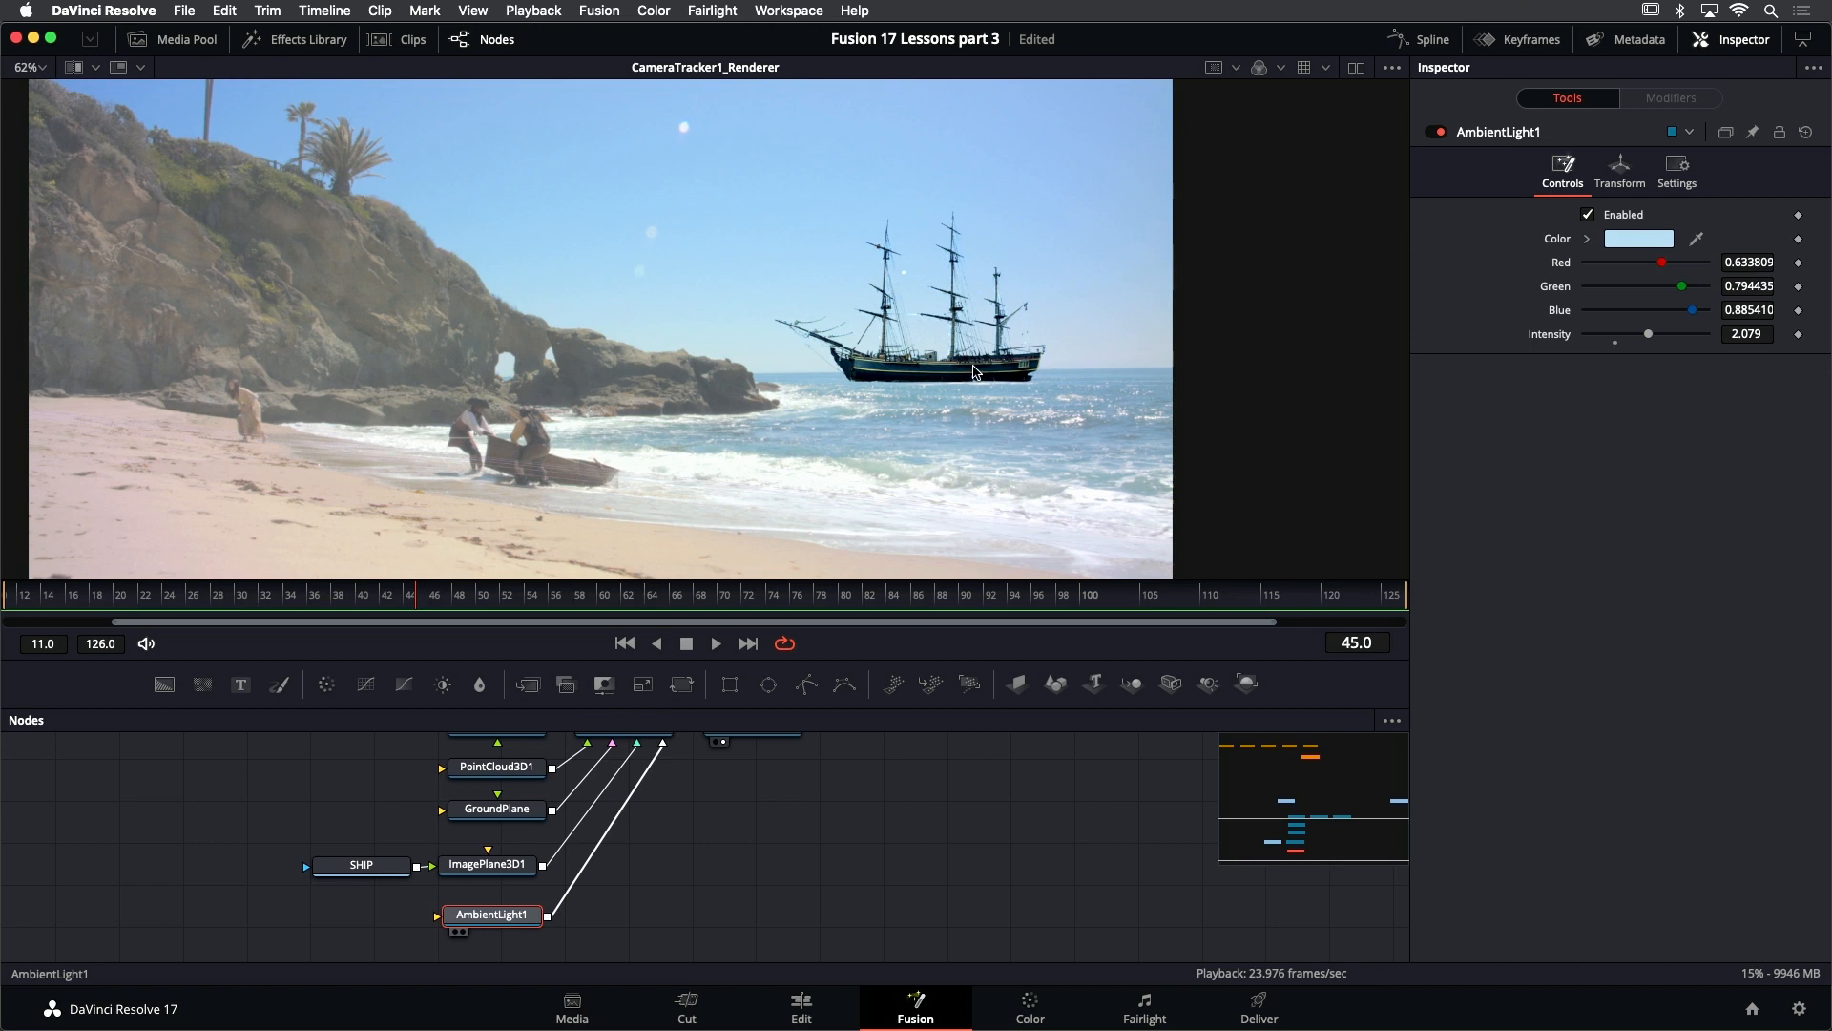
- Add a Color Corrector node between CameraTracker1_Renderer and Merge1
scroll(973, 373, down, 2)
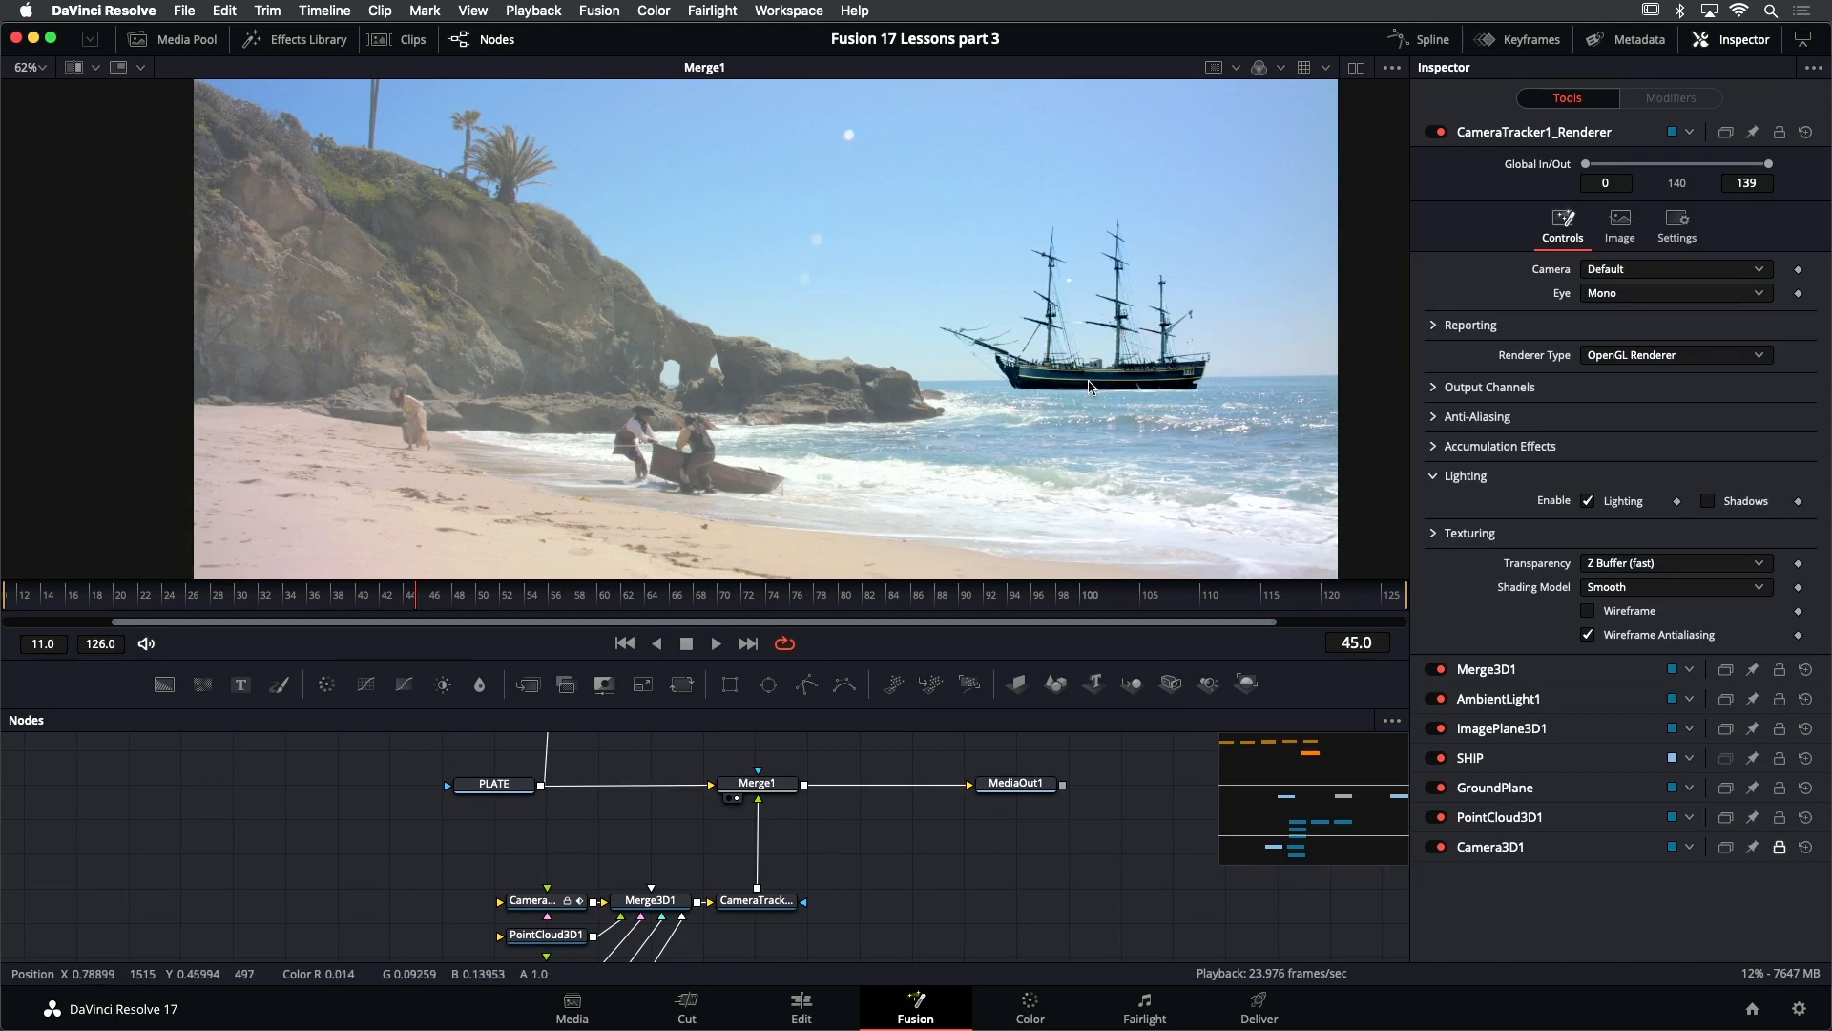
scroll(775, 859, down, 2)
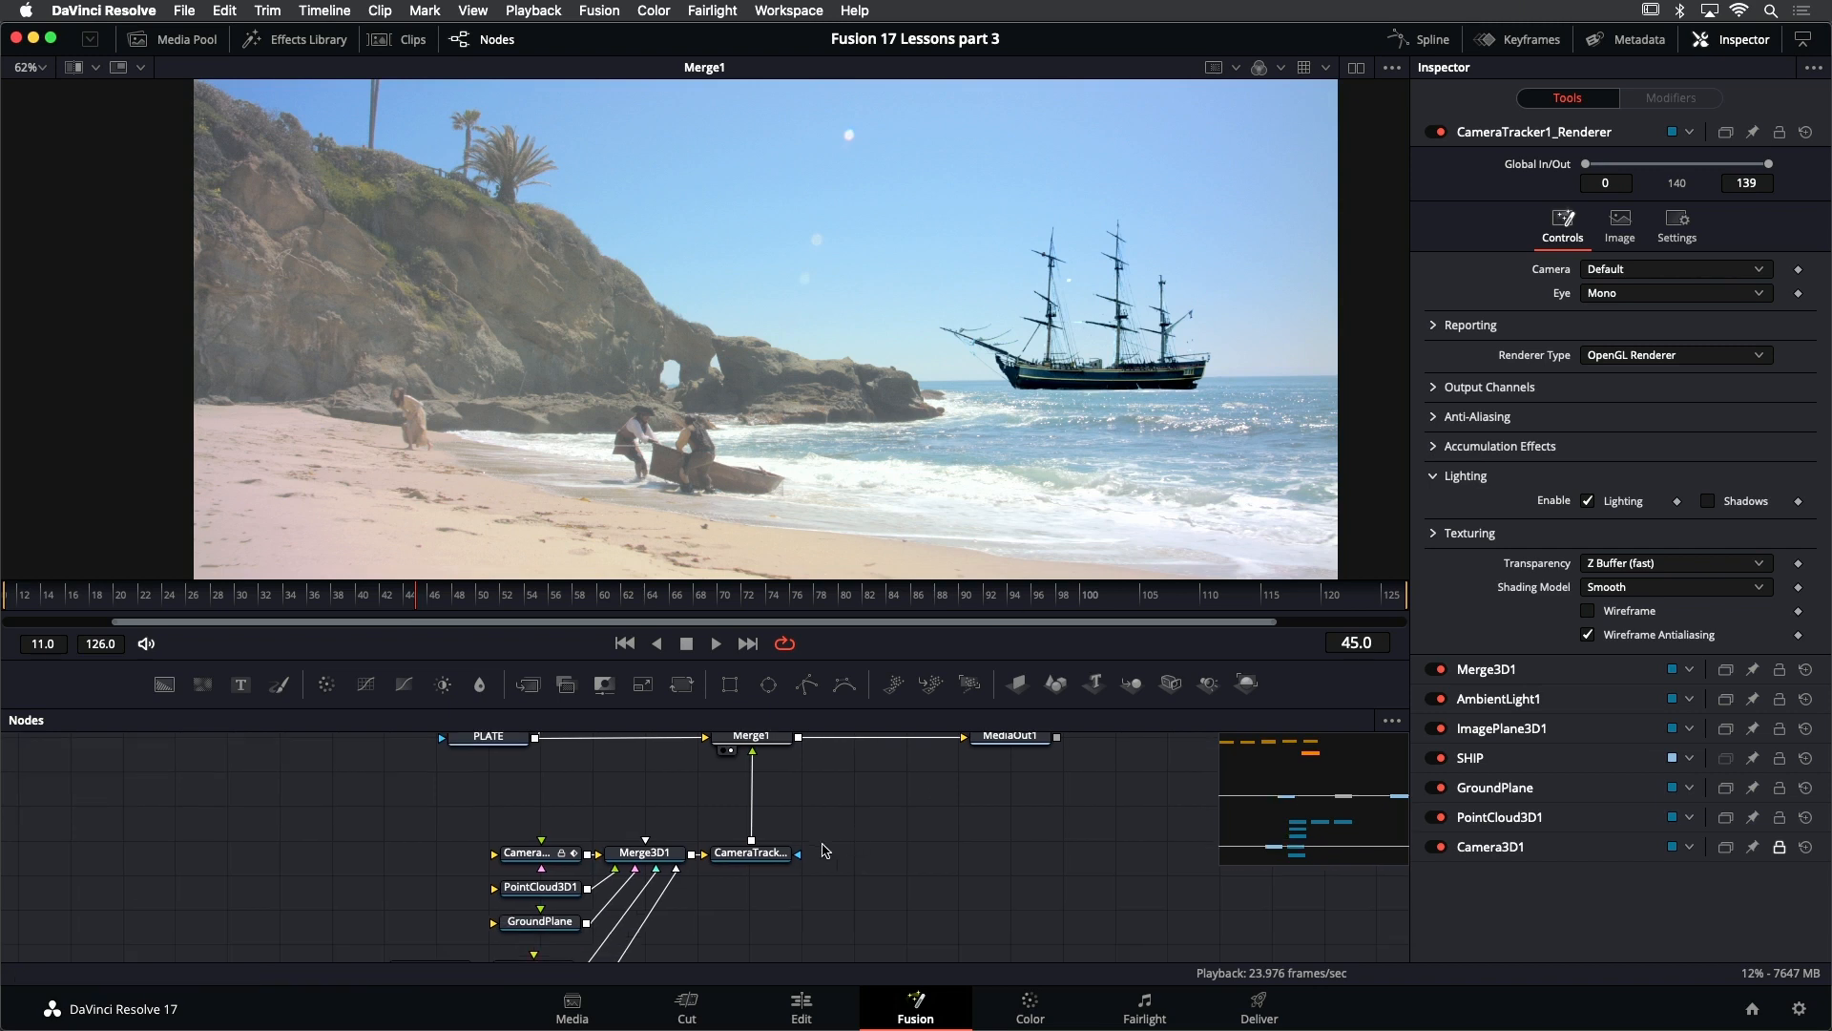
click(757, 856)
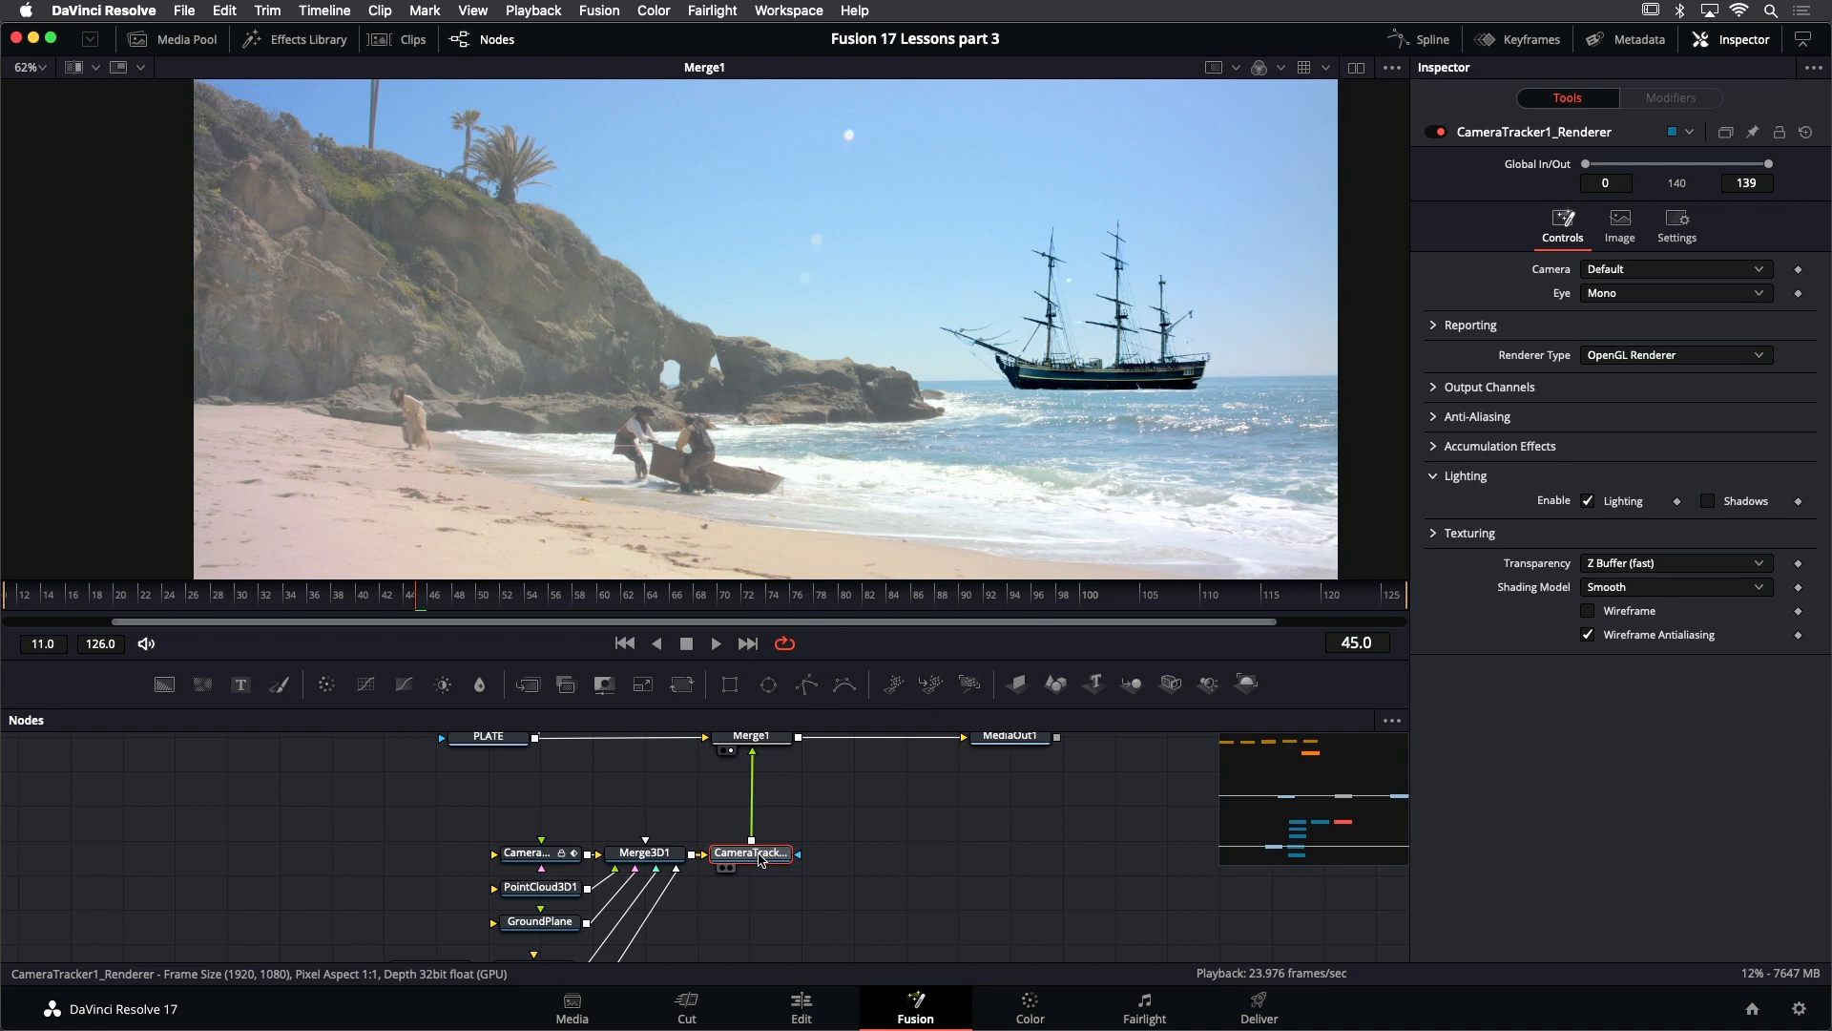
key(shift+space)
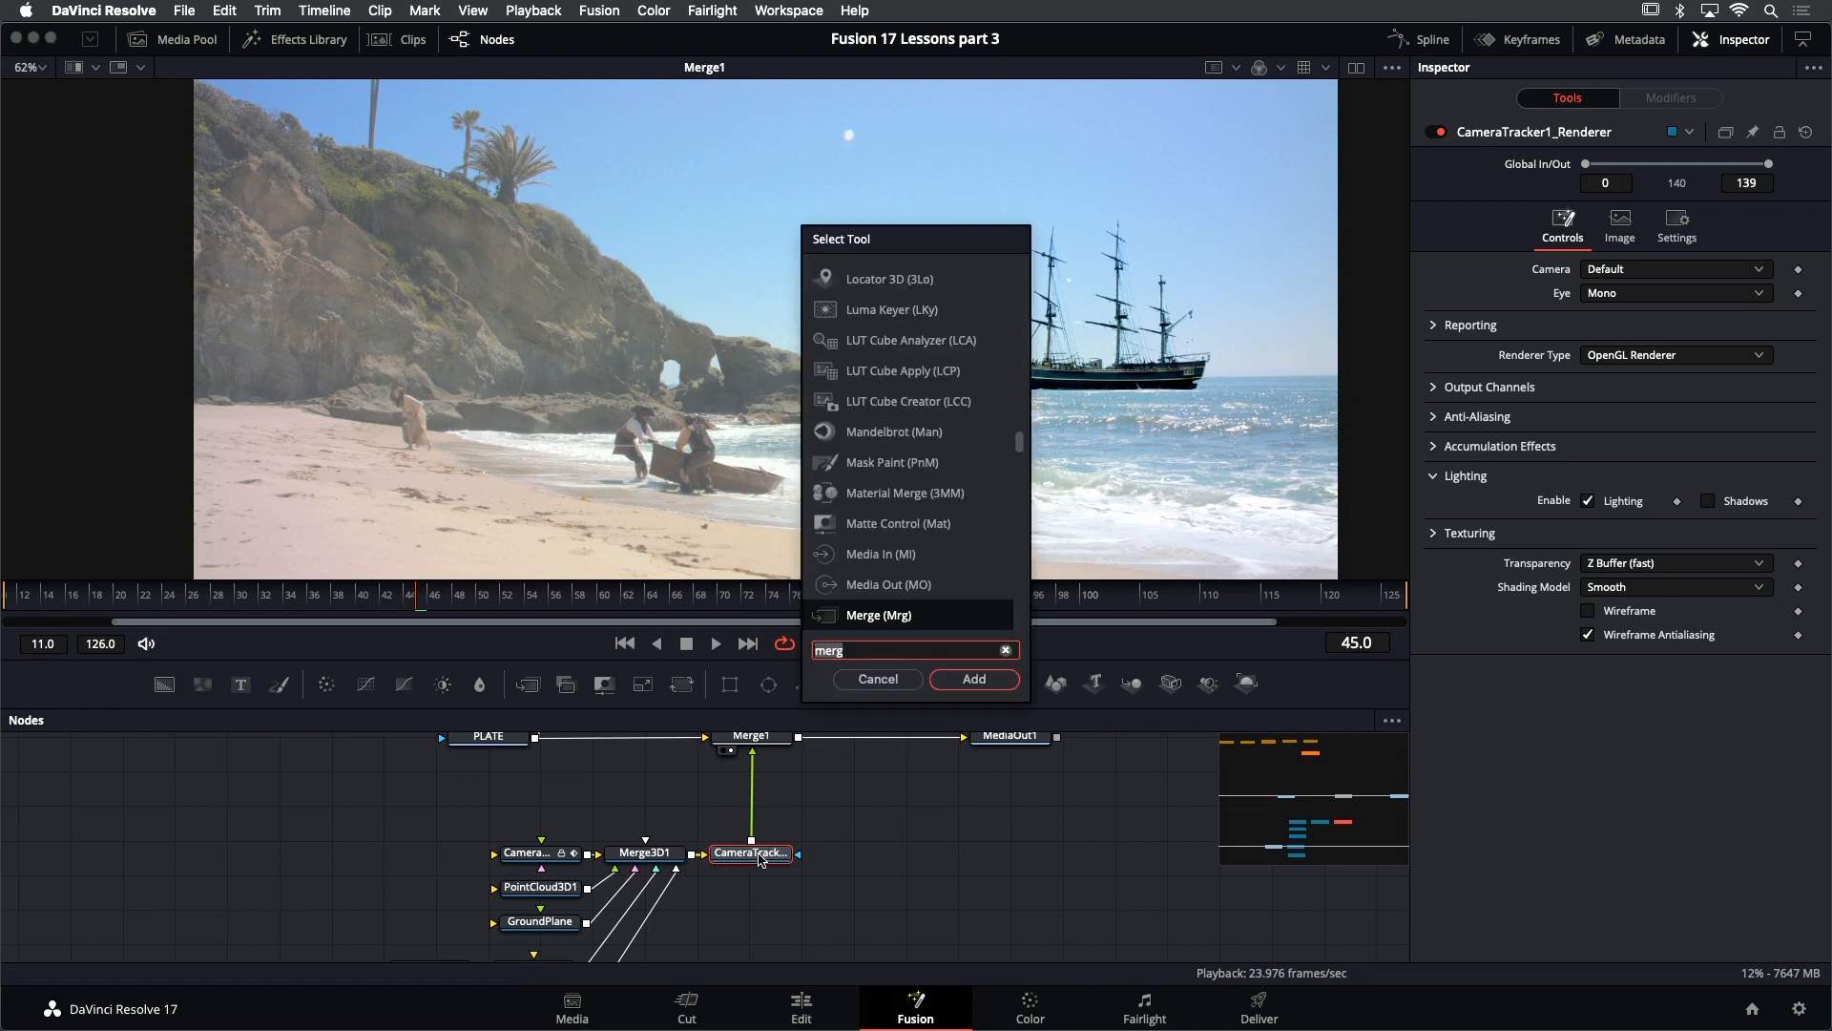
text(c)
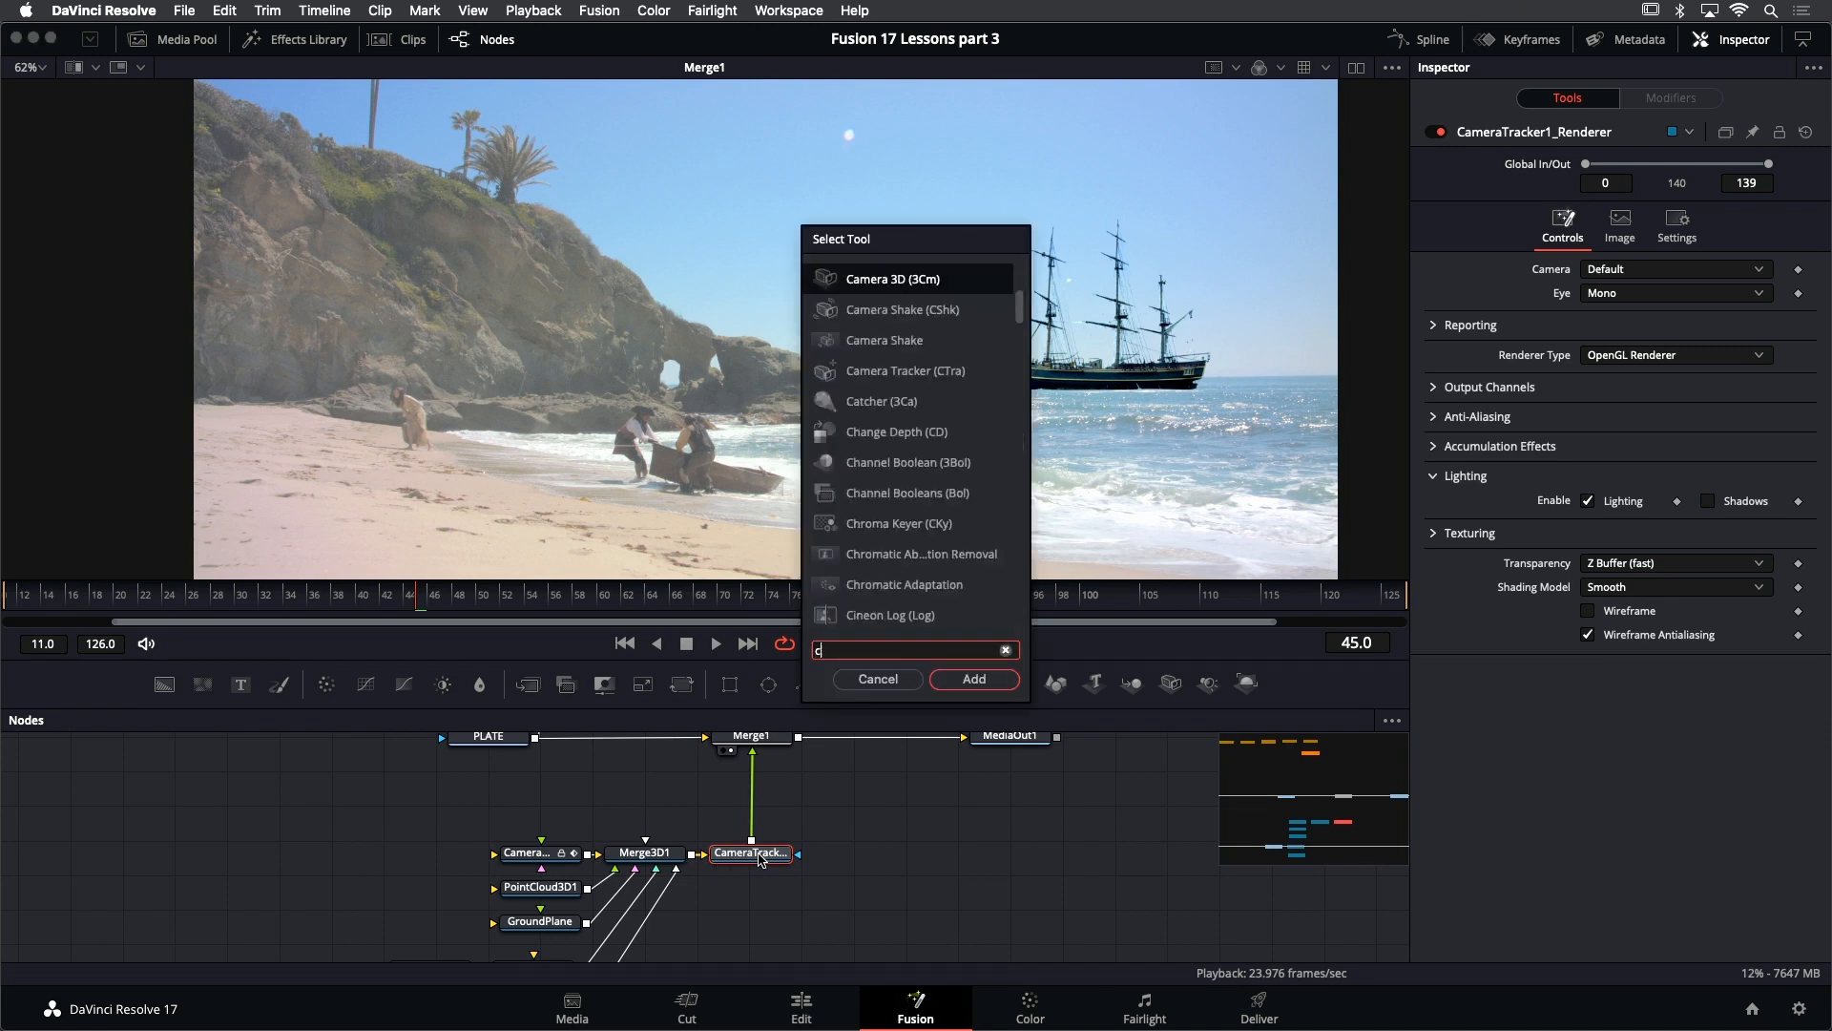
text(olor)
key(Down)
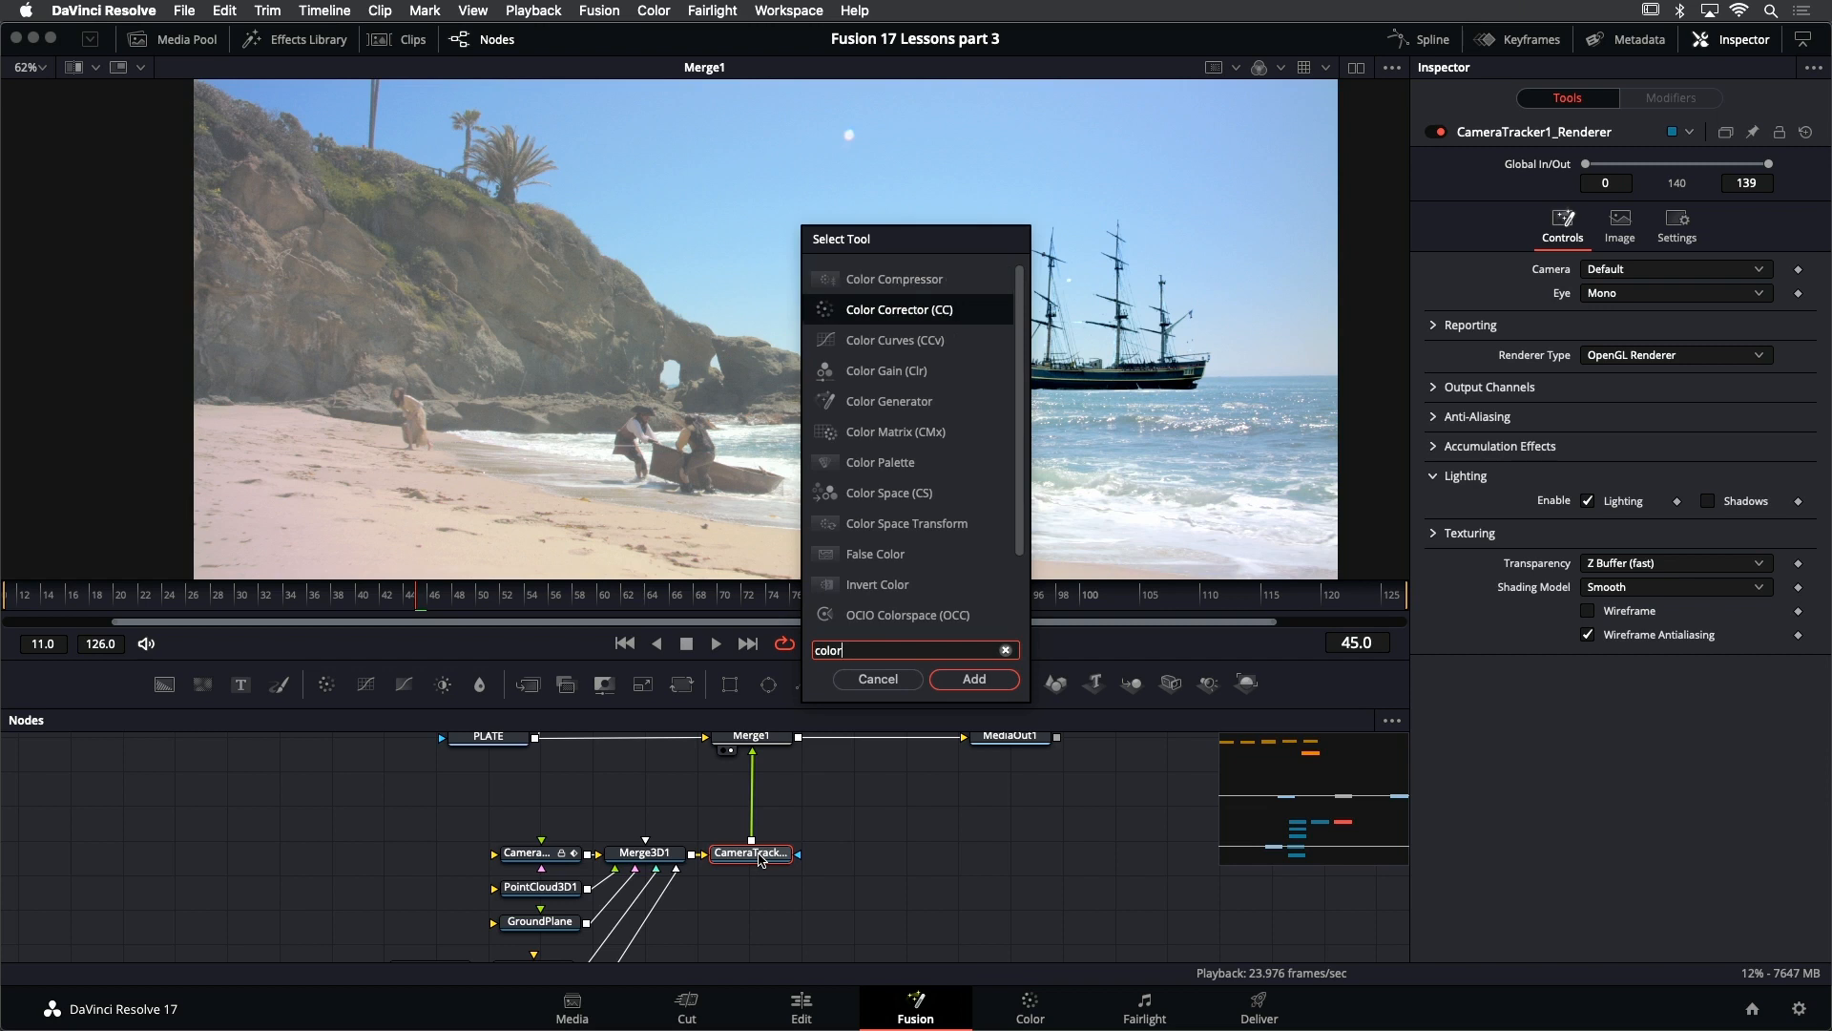
key(Return)
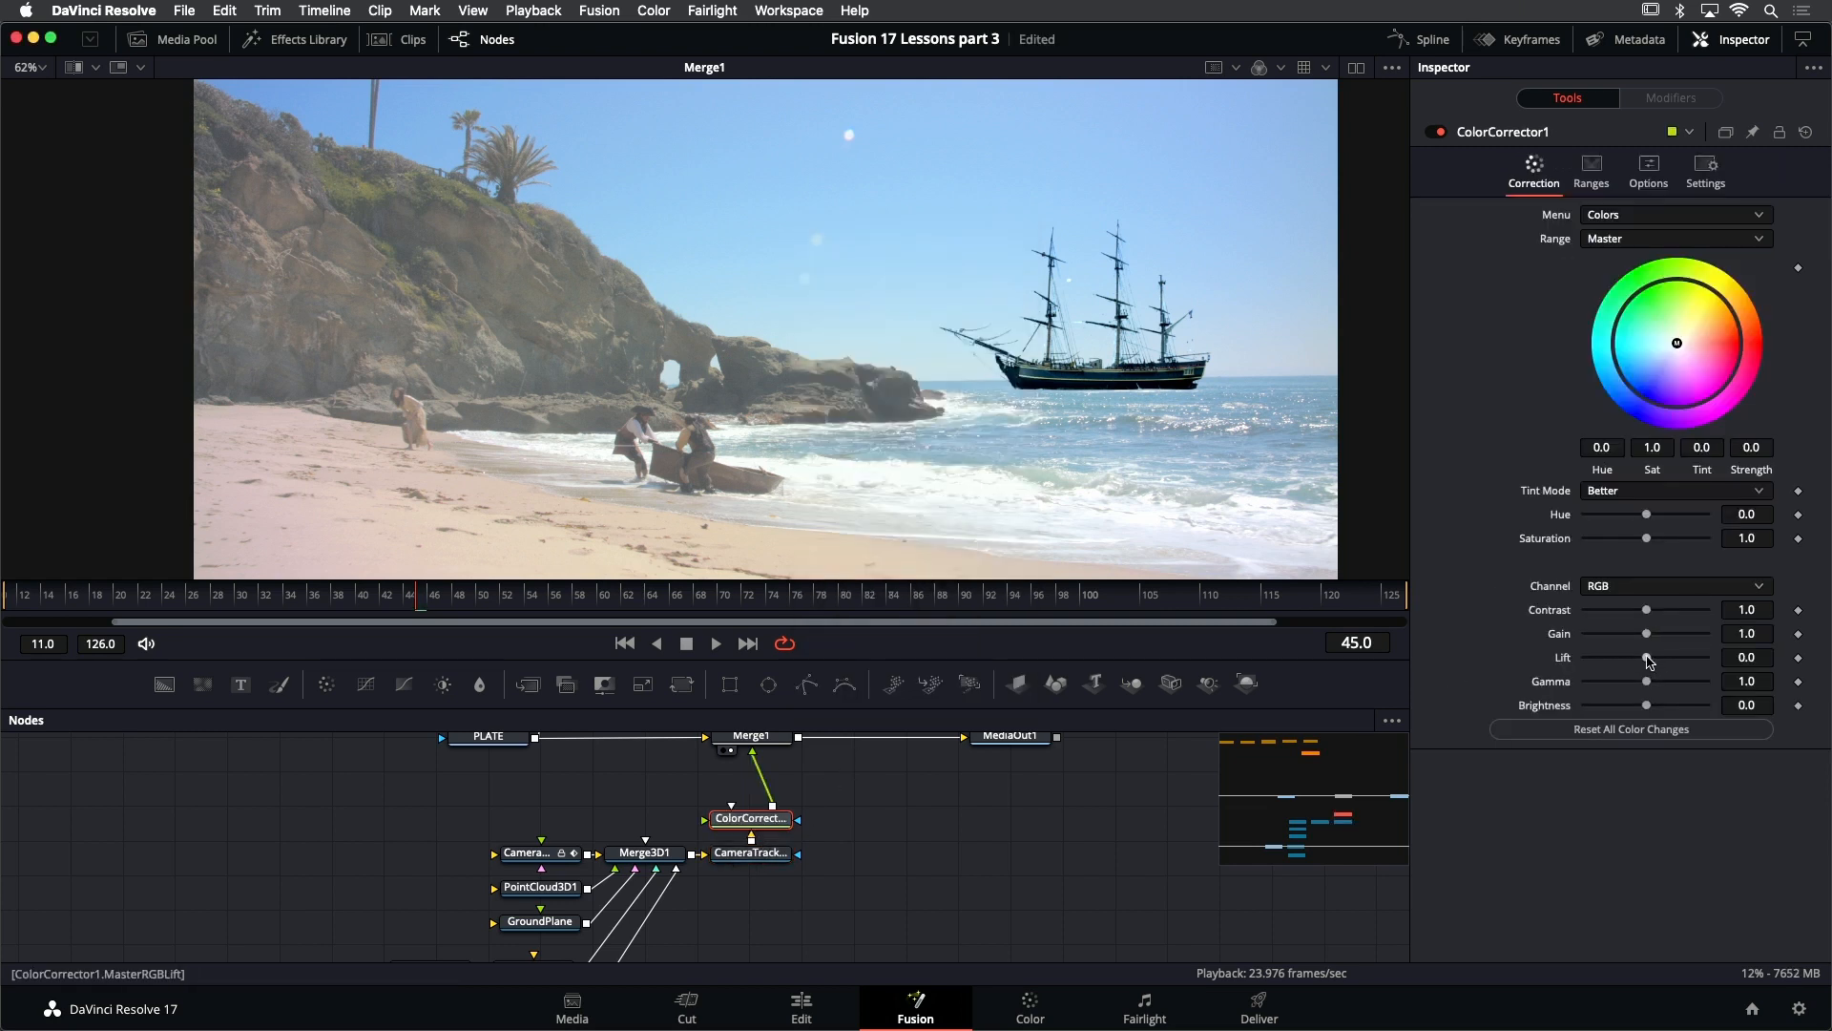
- Try raising ColorCorrector1's master lift to 0.24, and view the color corrector's output on its own
drag(1645, 659, 1661, 659)
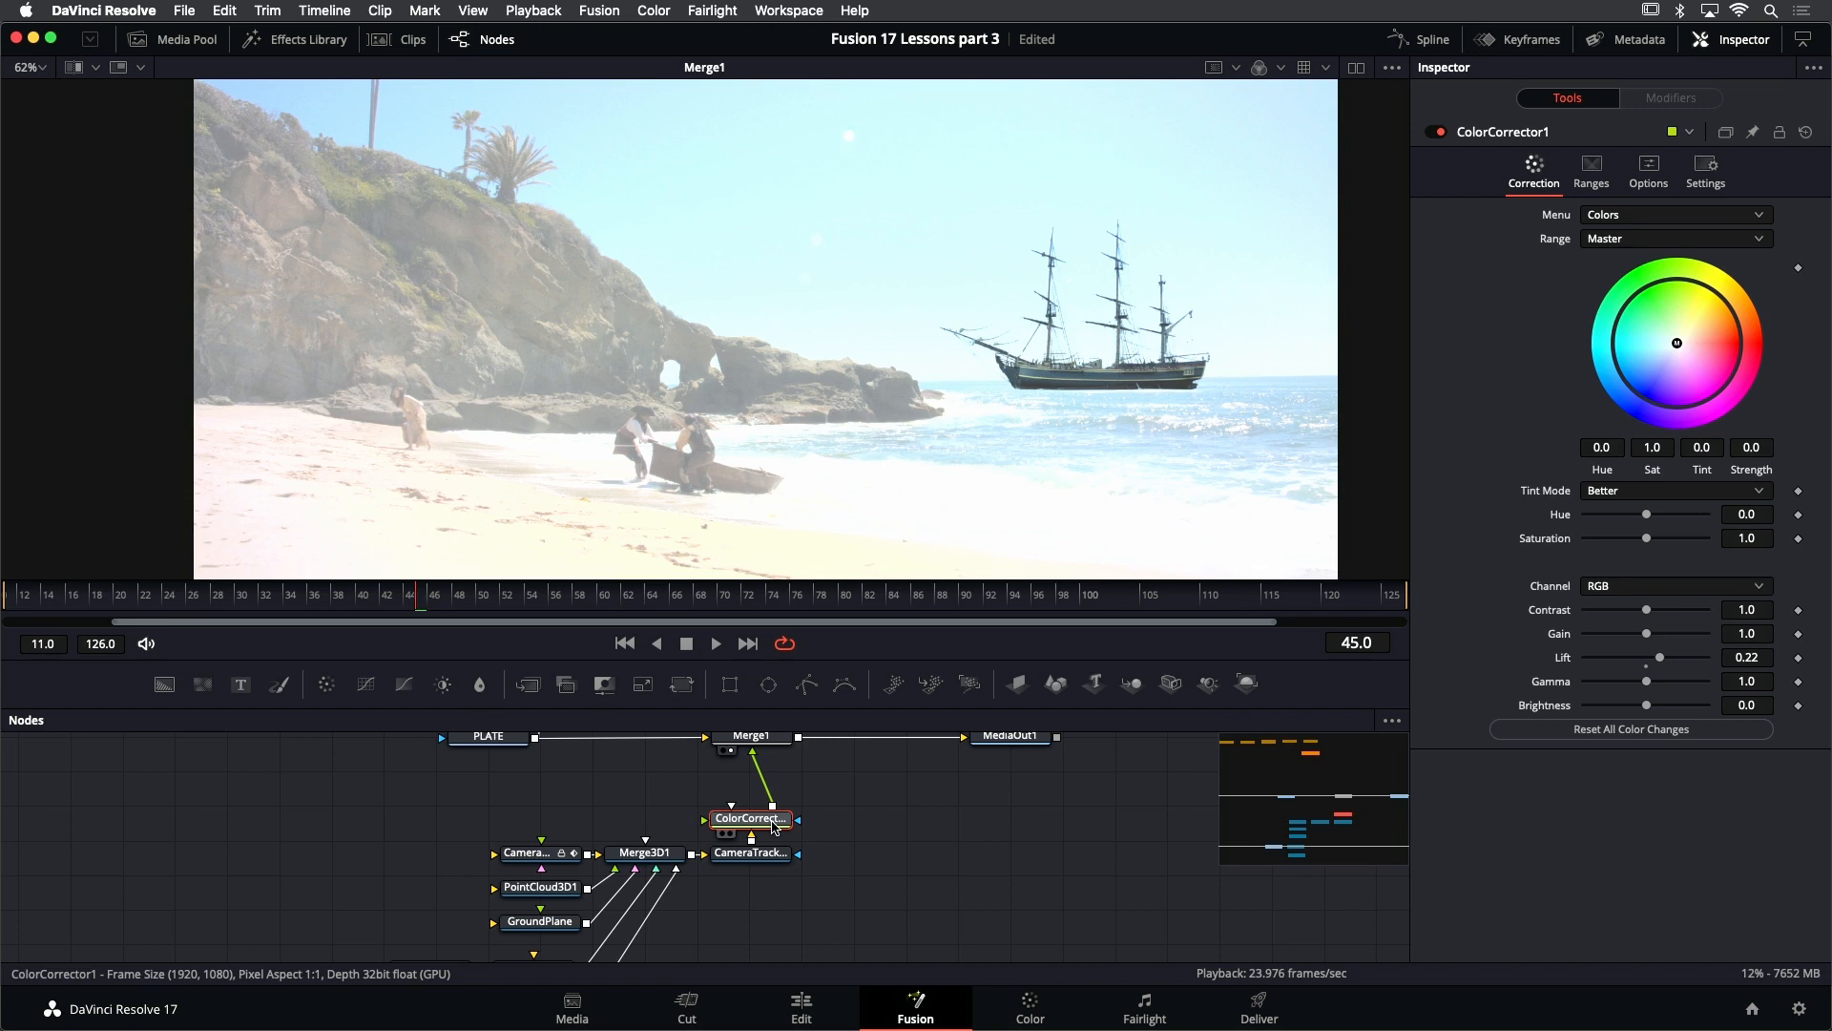
key(1)
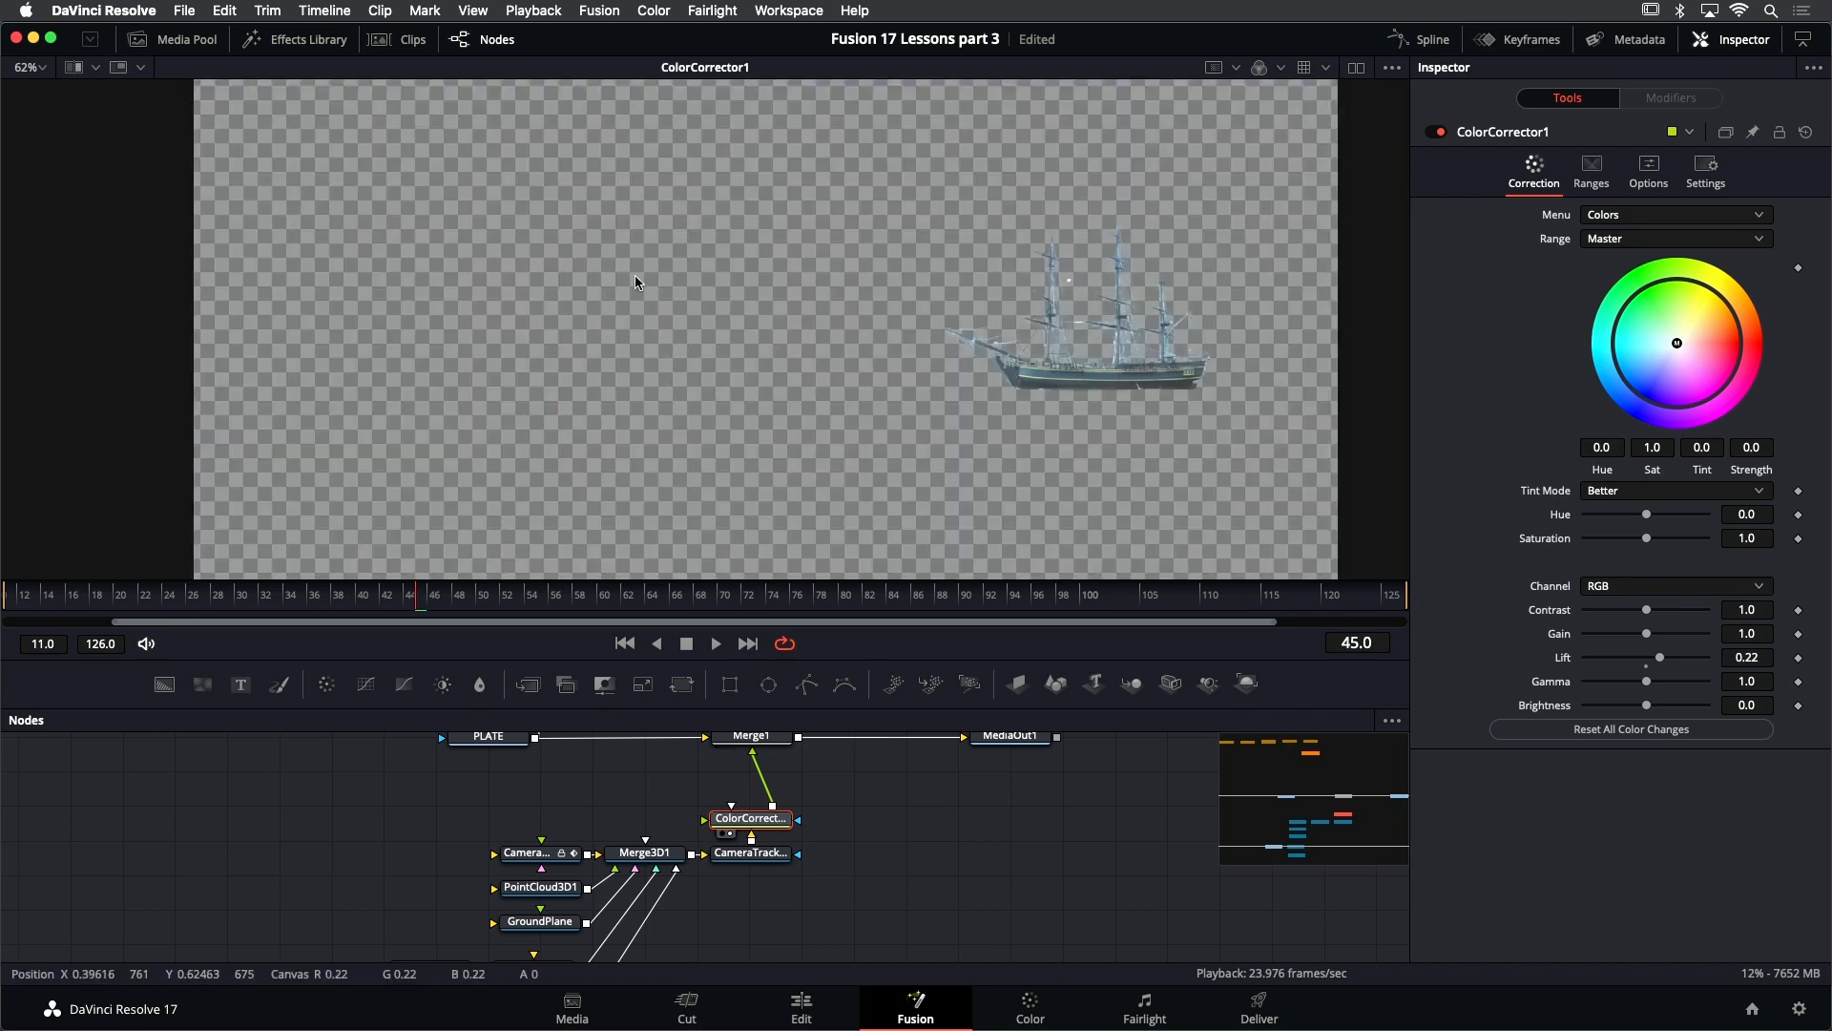
drag(1660, 659, 1662, 659)
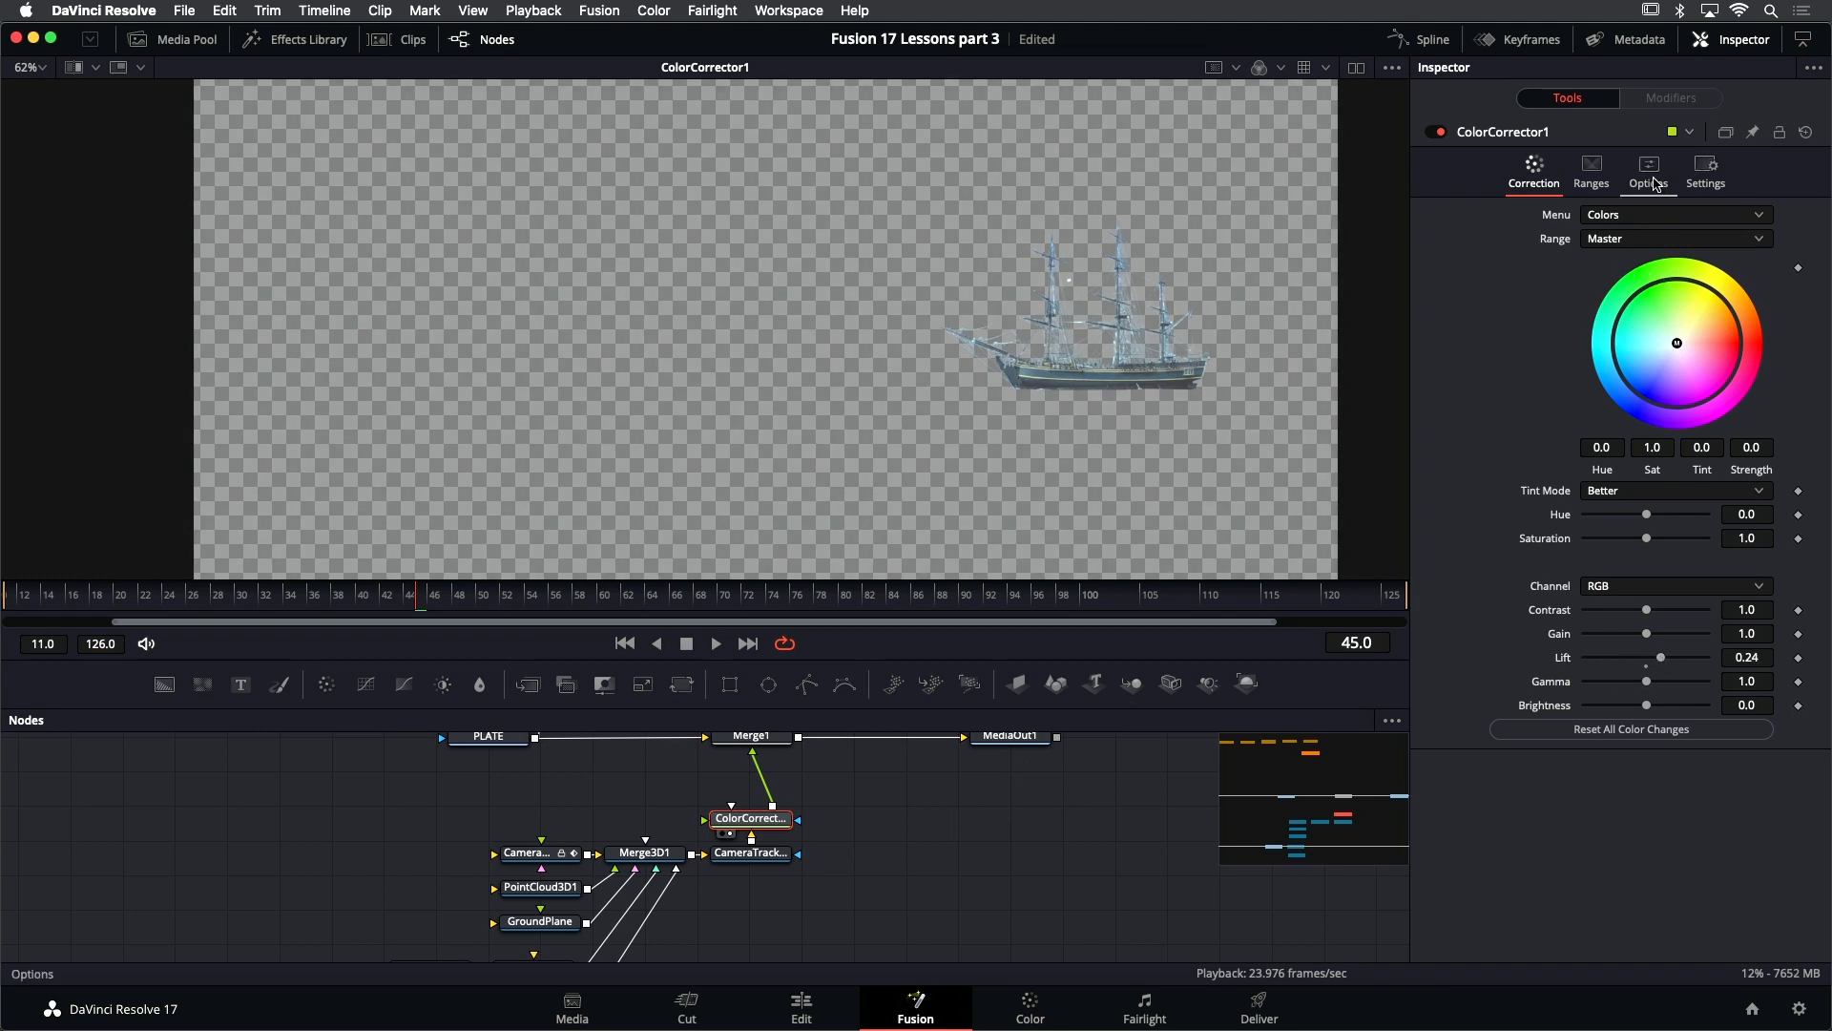
- Enable Pre-Divide / Post-Multiply on ColorCorrector1 and bring its master lift back to 0.0
click(1649, 170)
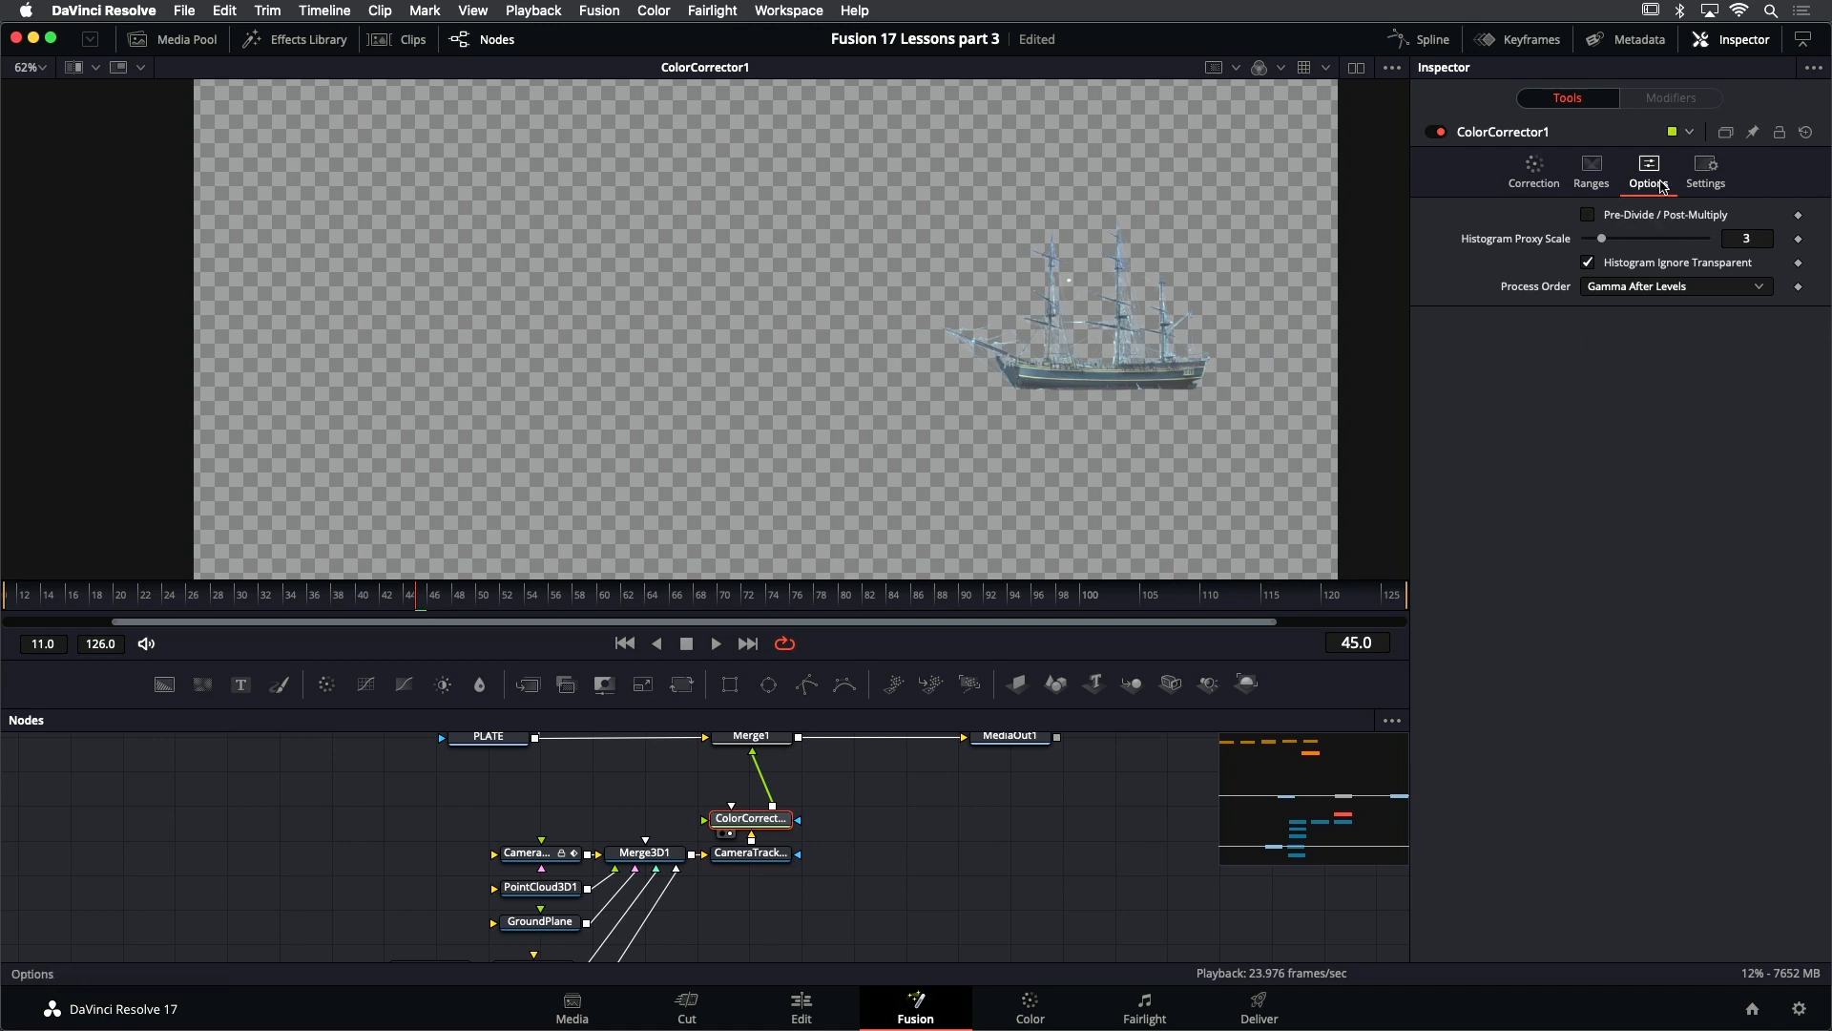
click(1661, 219)
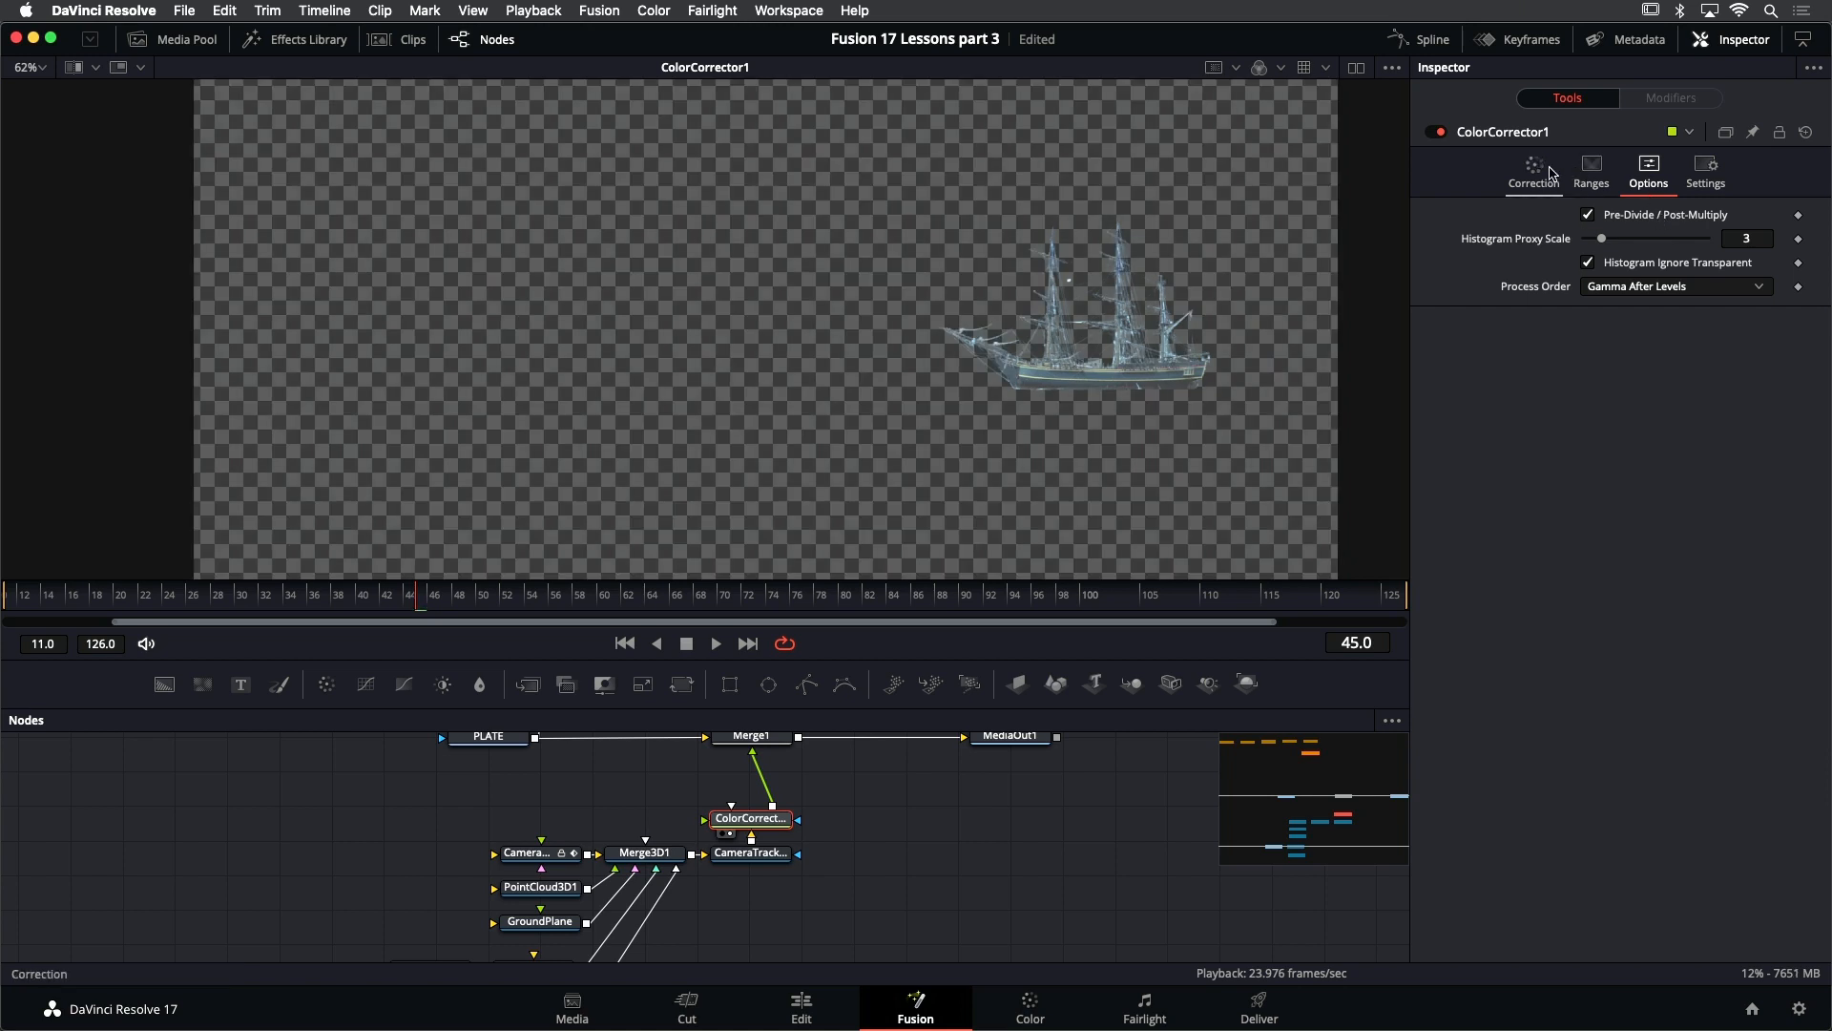
click(1534, 172)
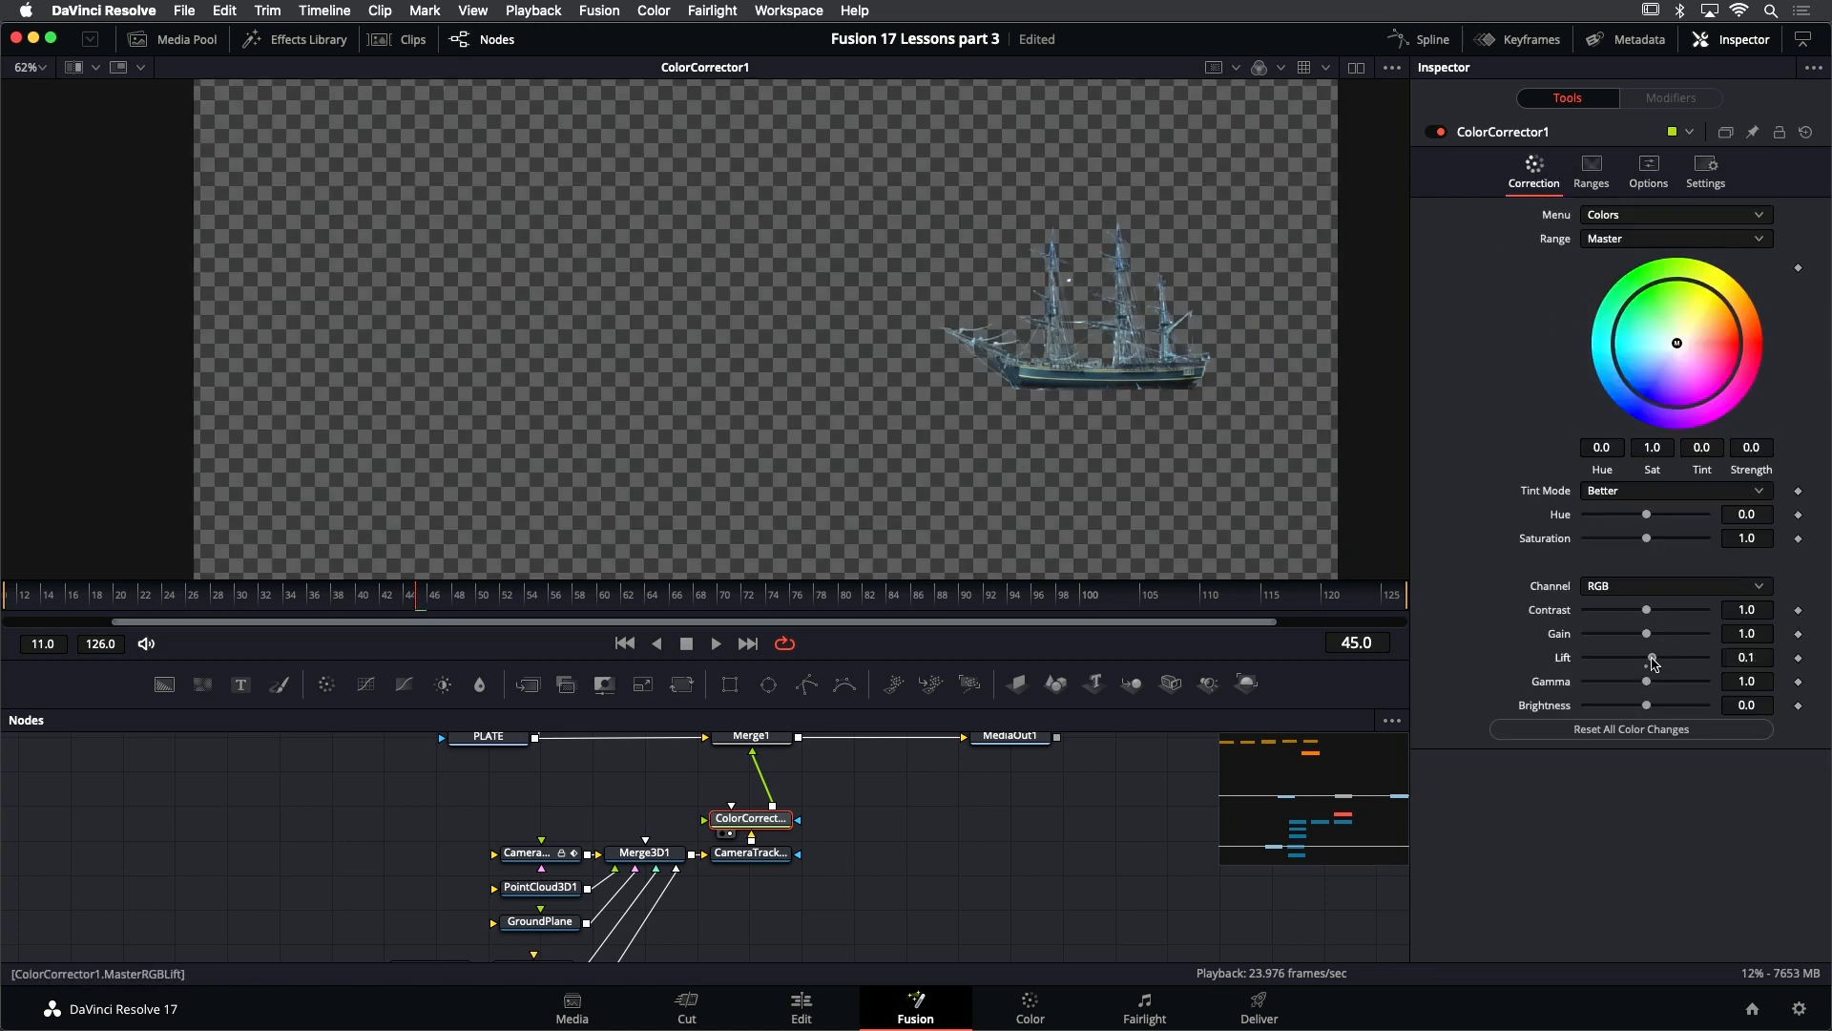
drag(1654, 663, 1653, 674)
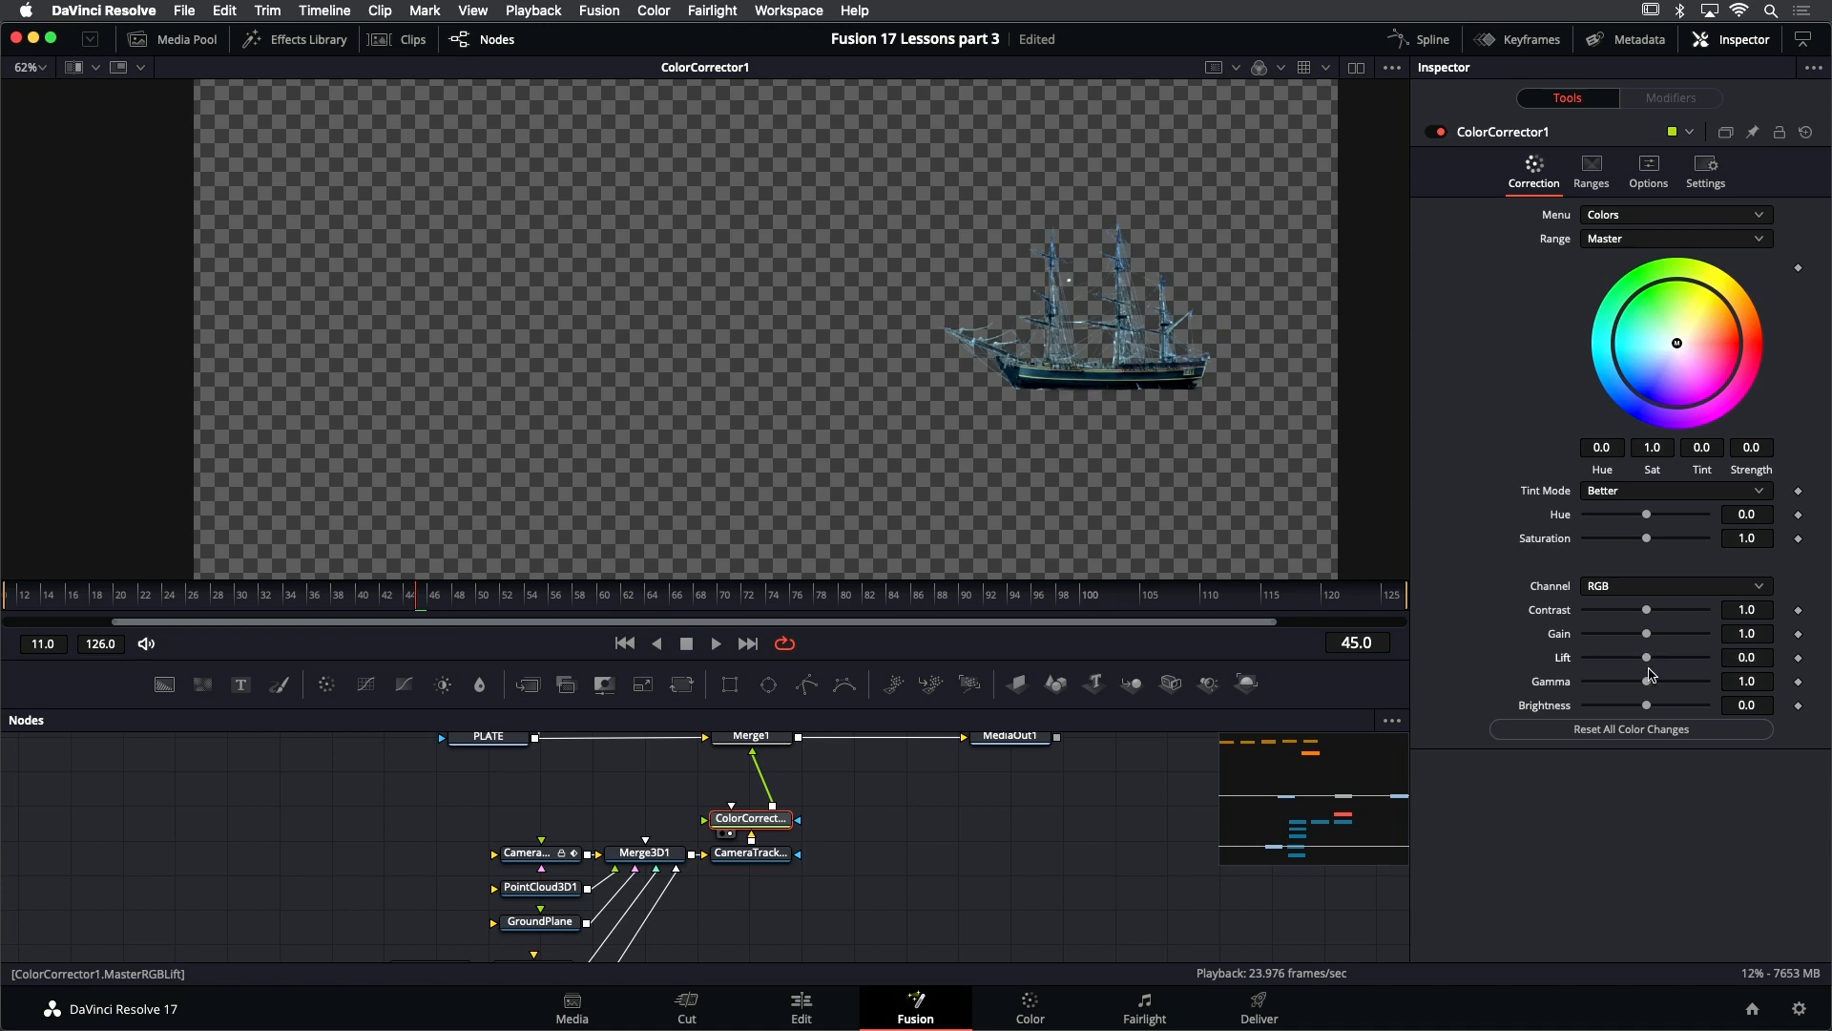
- With Merge1 in the viewer, set ColorCorrector1's lift to 0.19 and gamma to 1.29, and save the project
scroll(892, 816, up, 3)
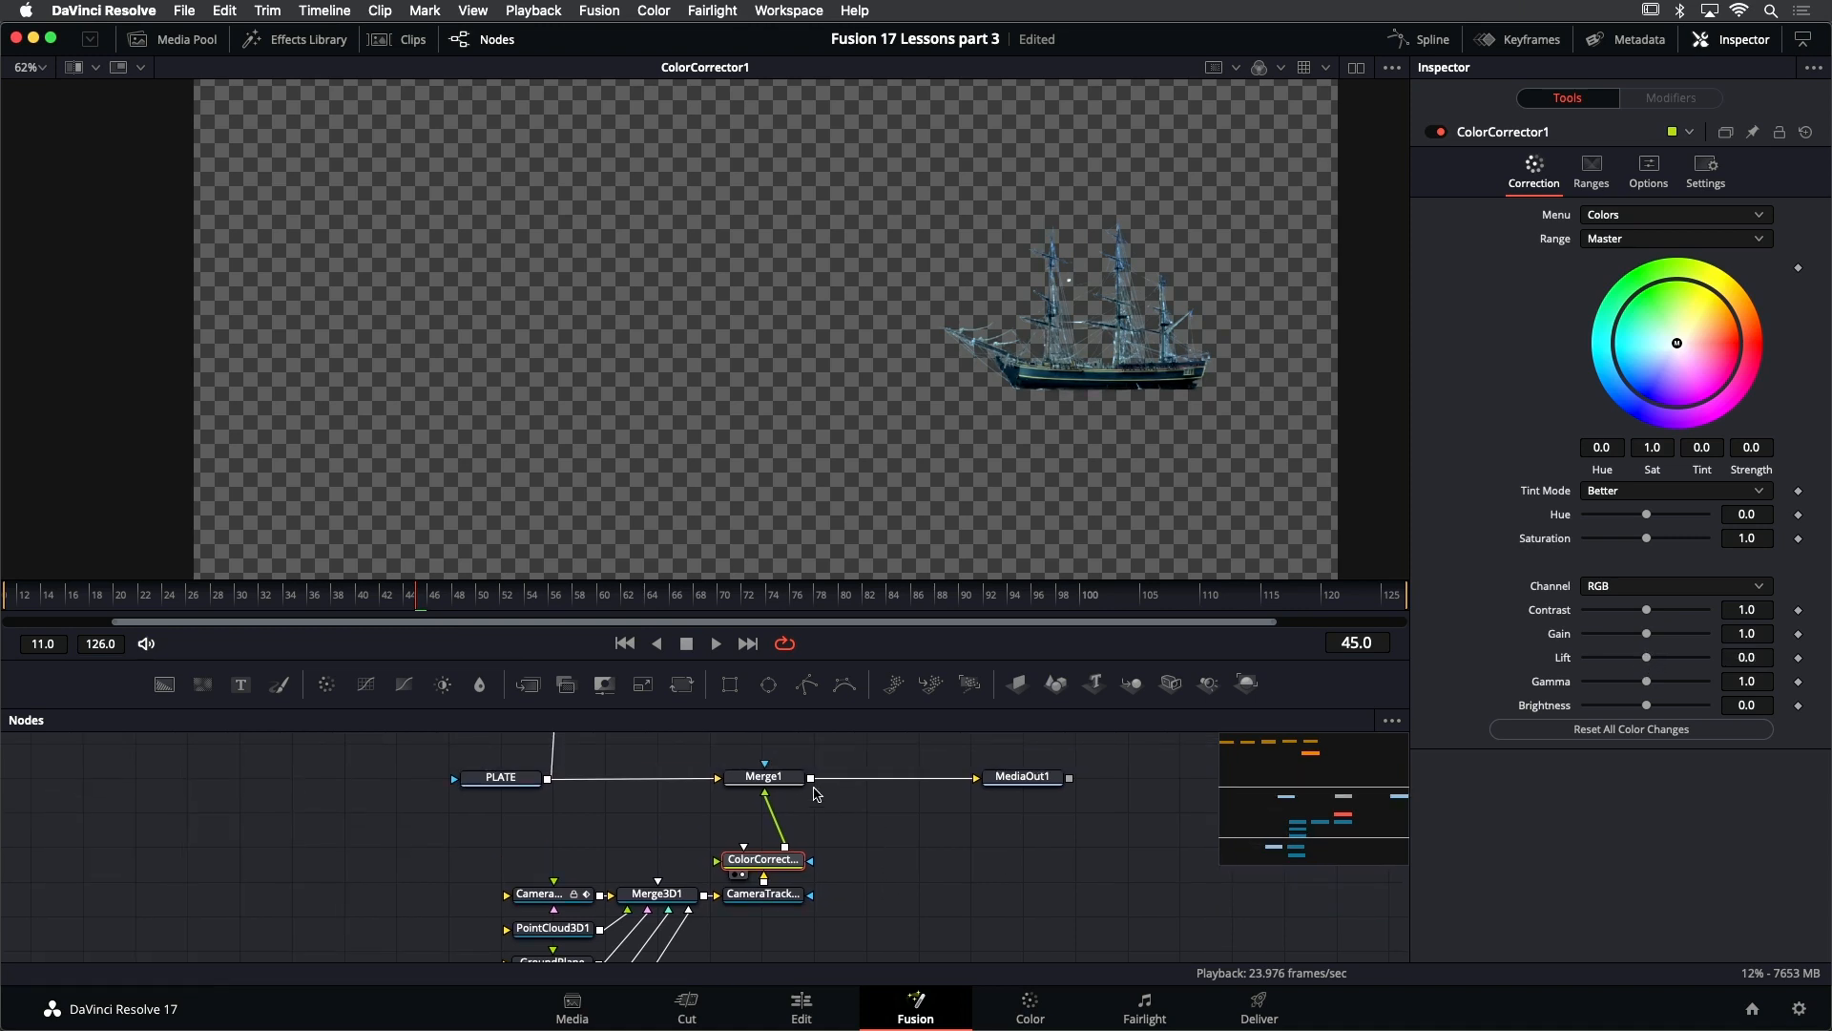
click(791, 778)
key(1)
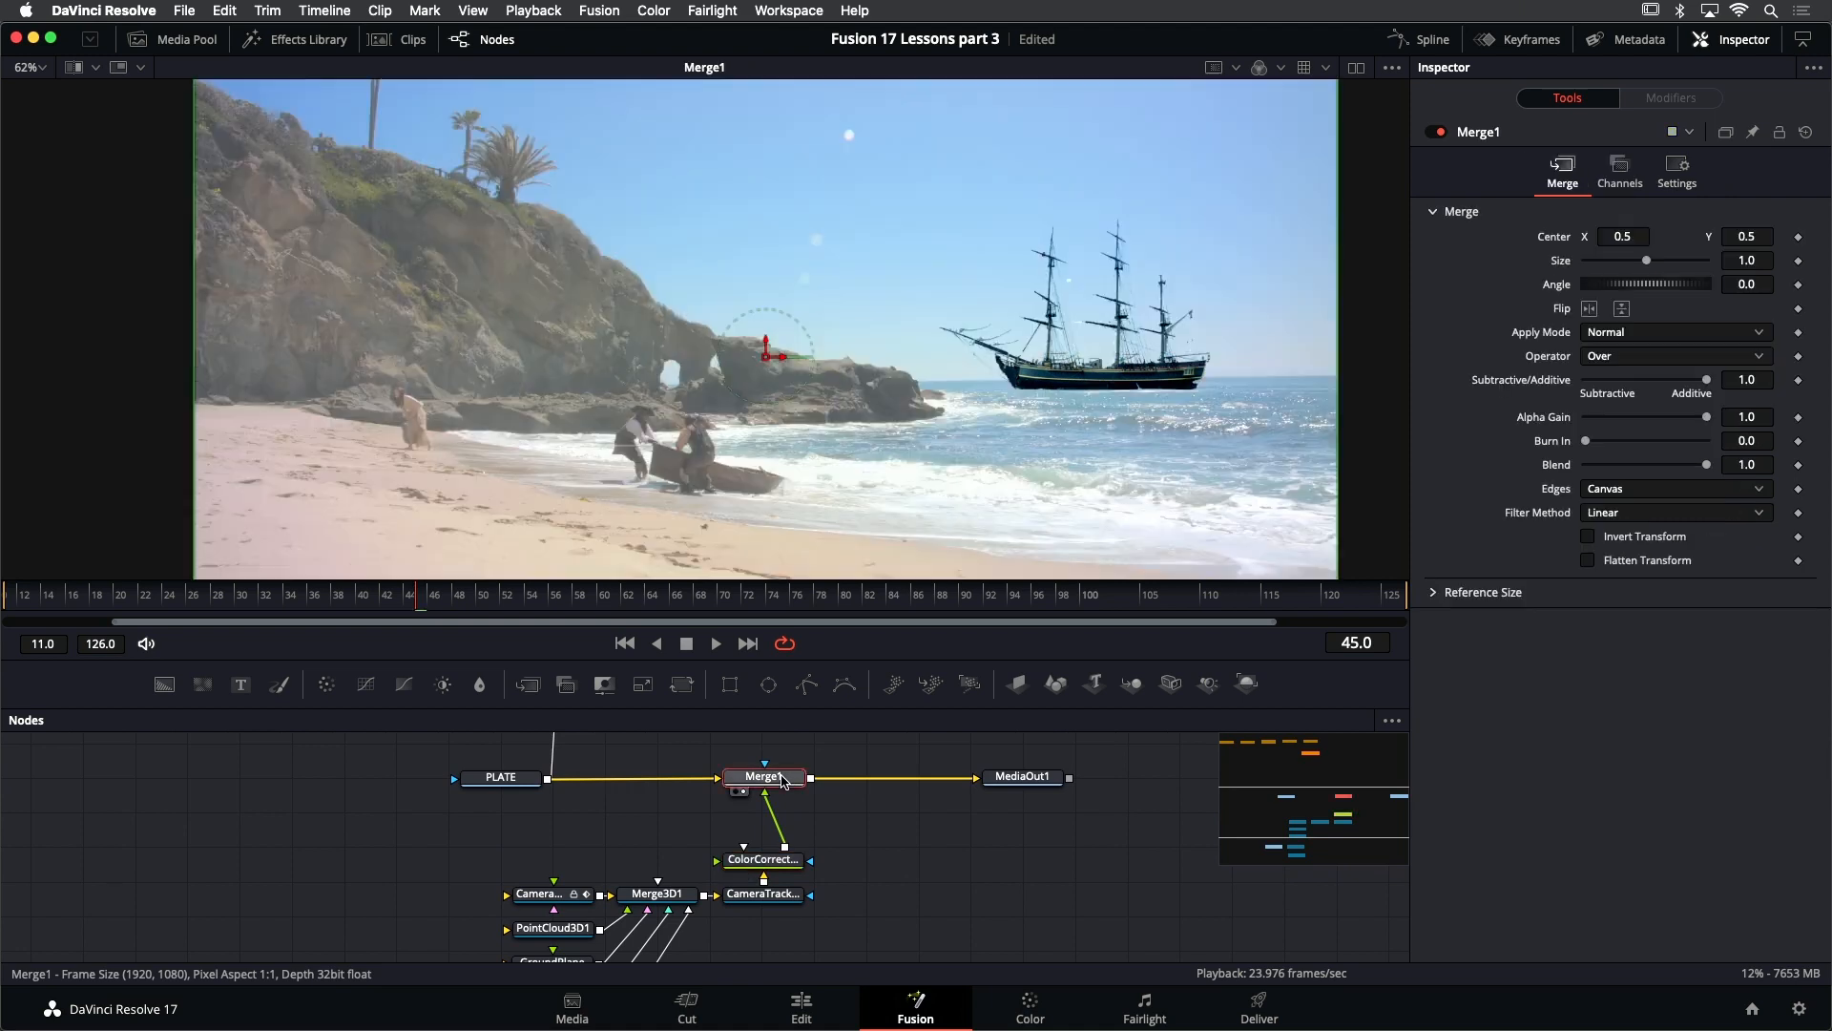
click(781, 862)
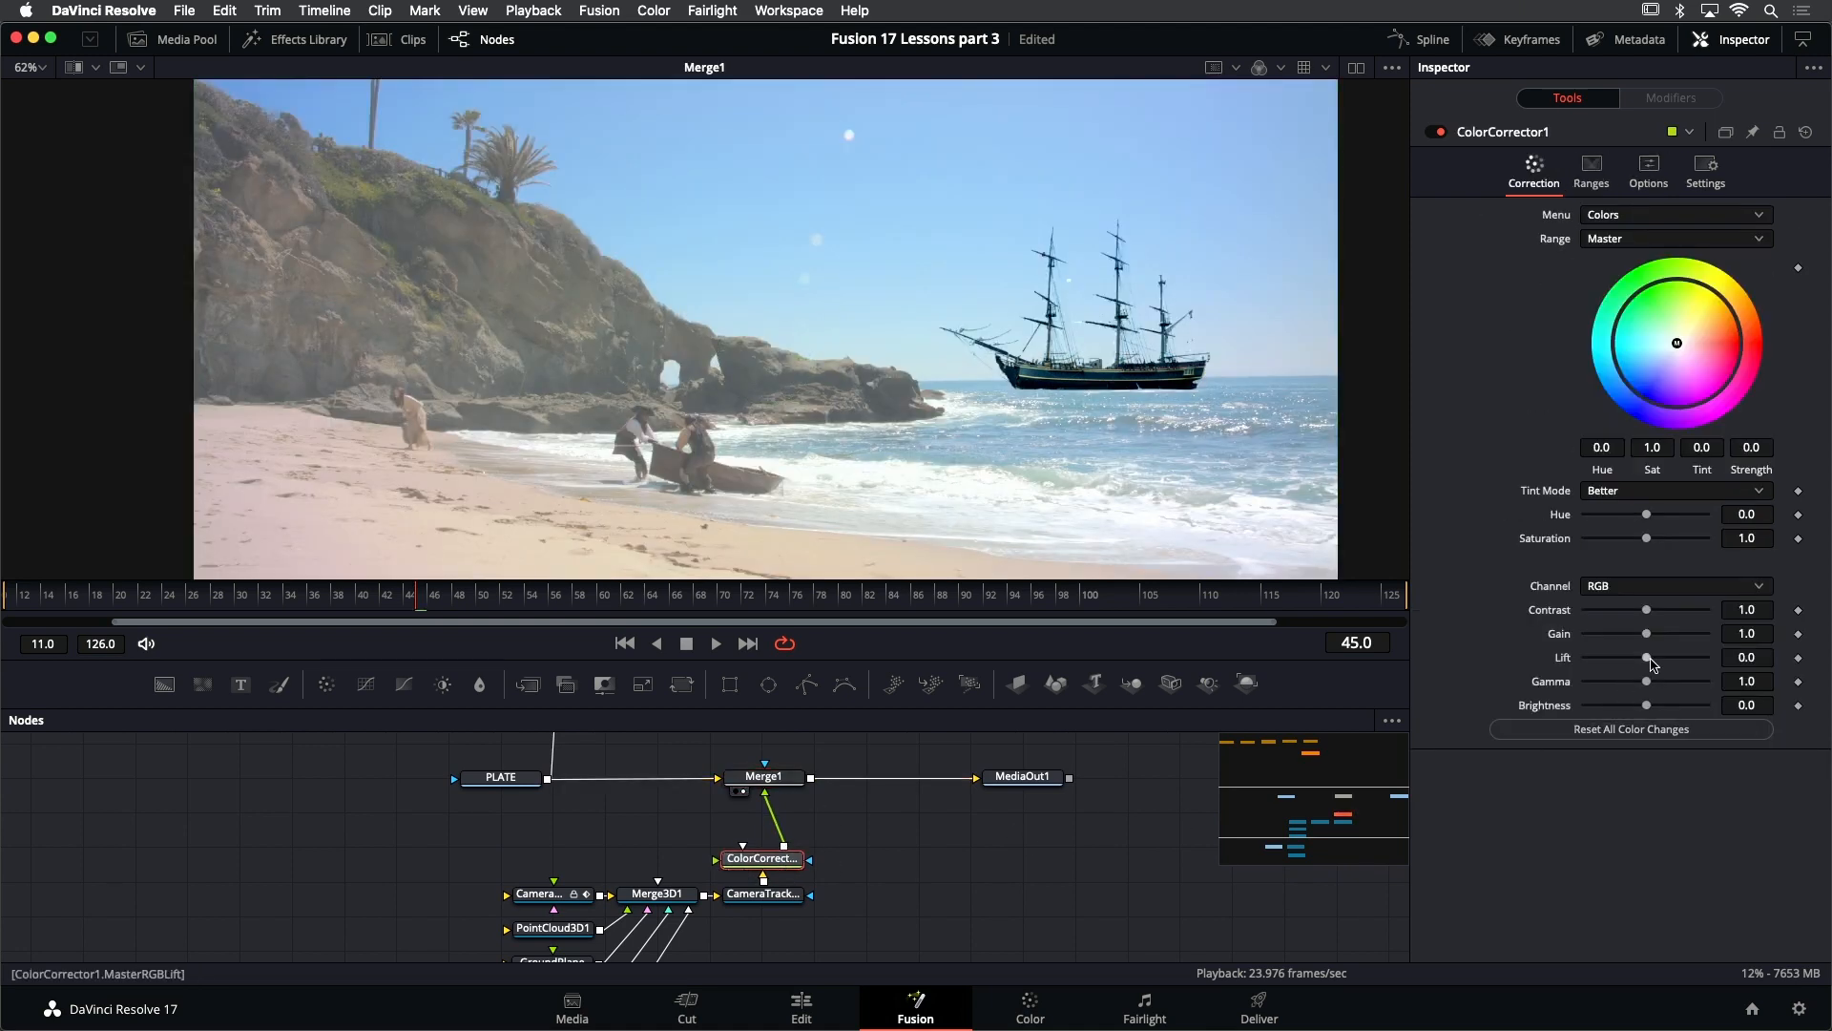
drag(1653, 660, 1666, 657)
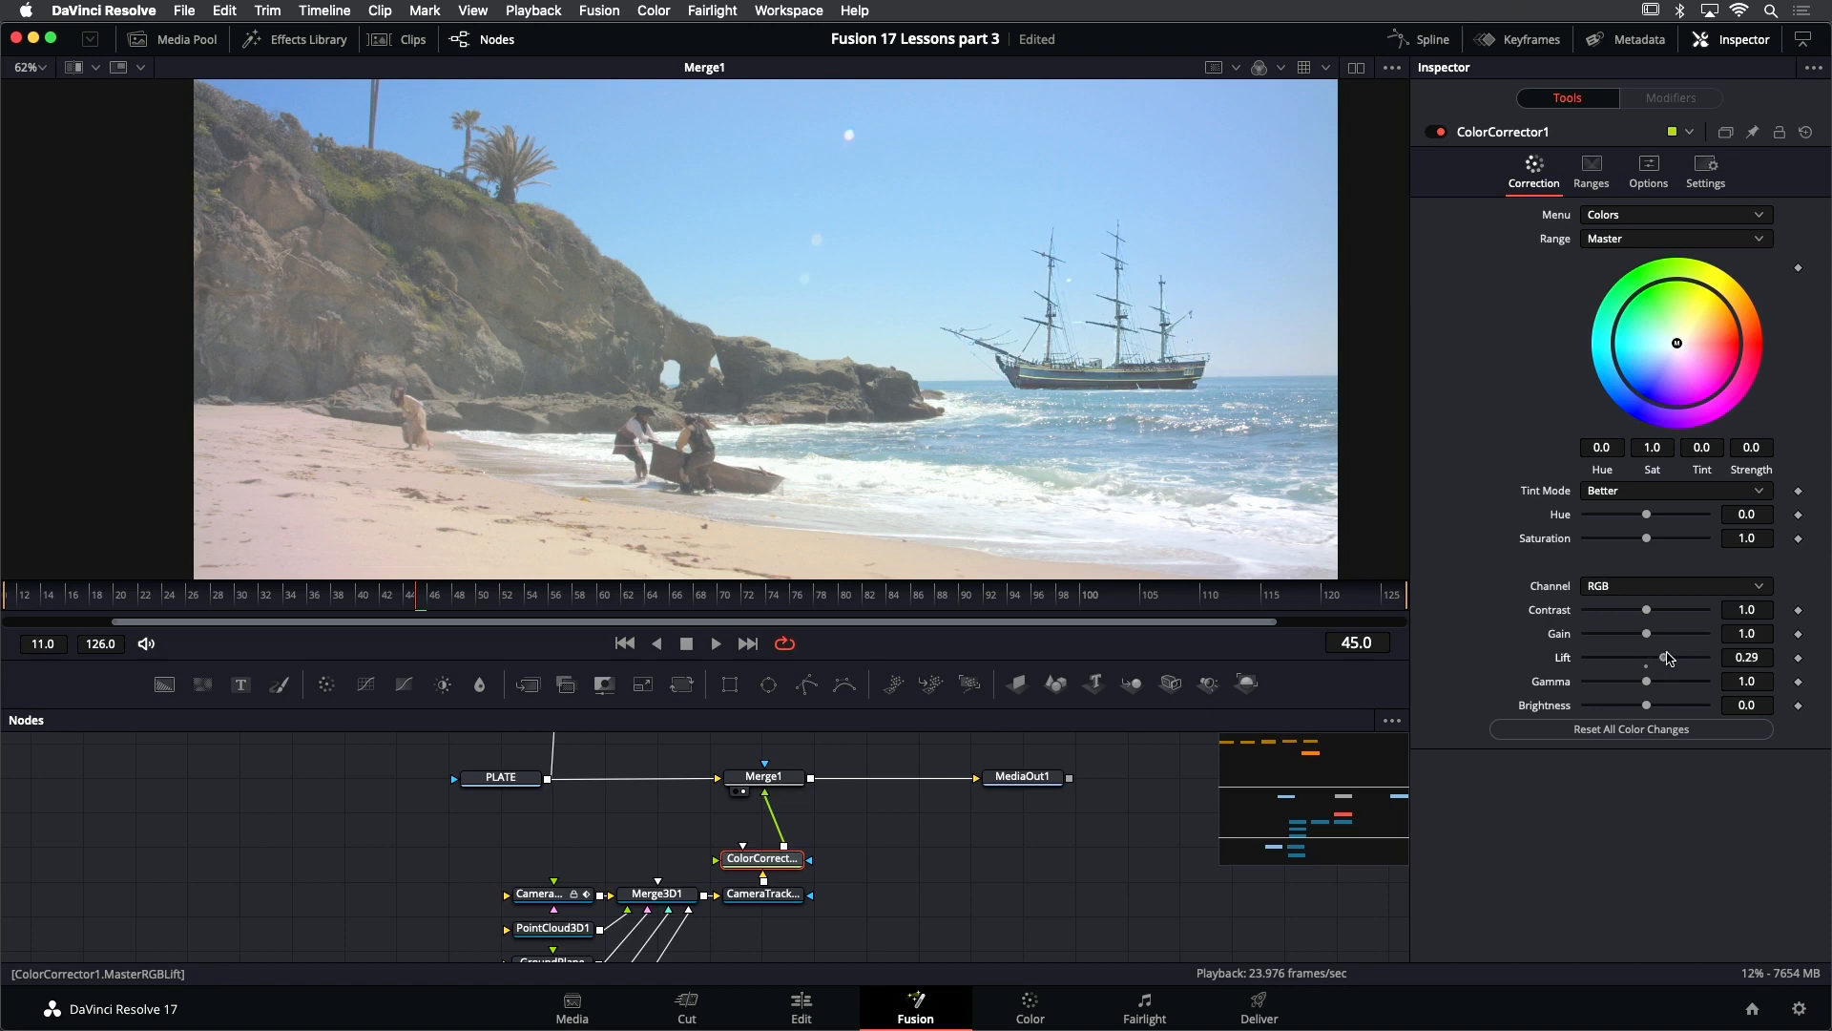
drag(1669, 659, 1666, 660)
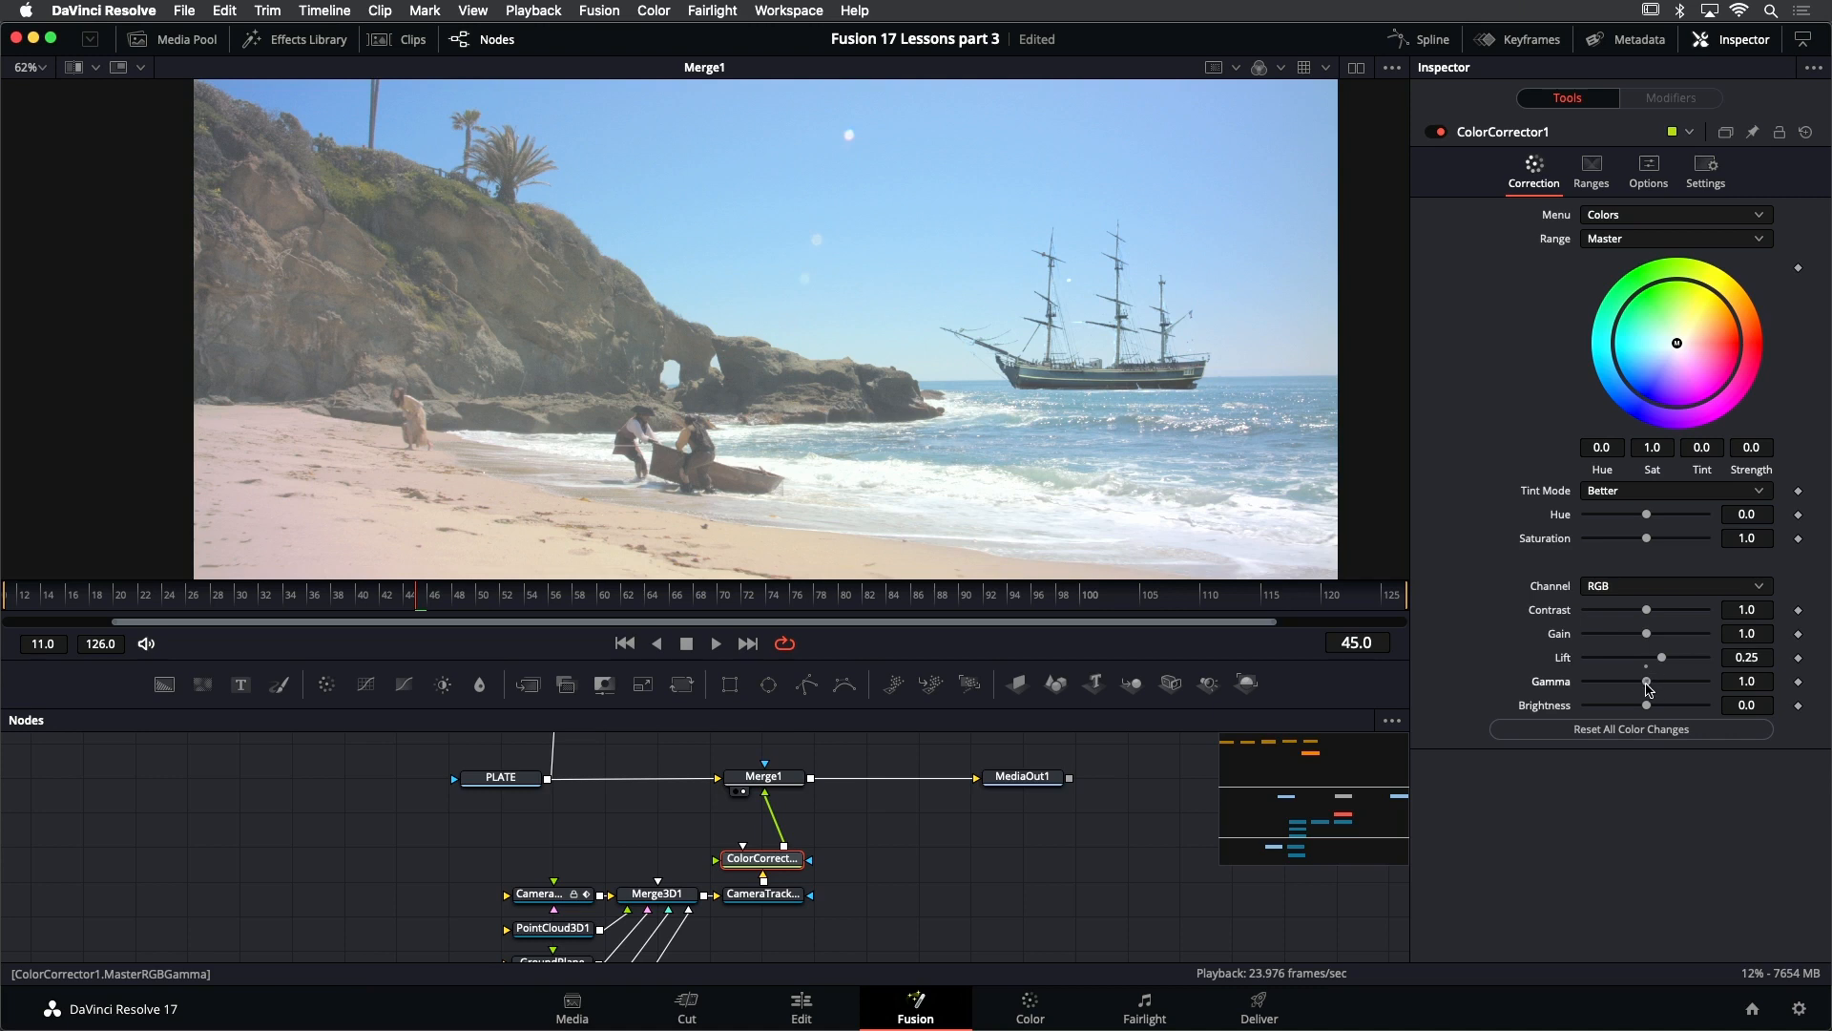
drag(1646, 683, 1657, 663)
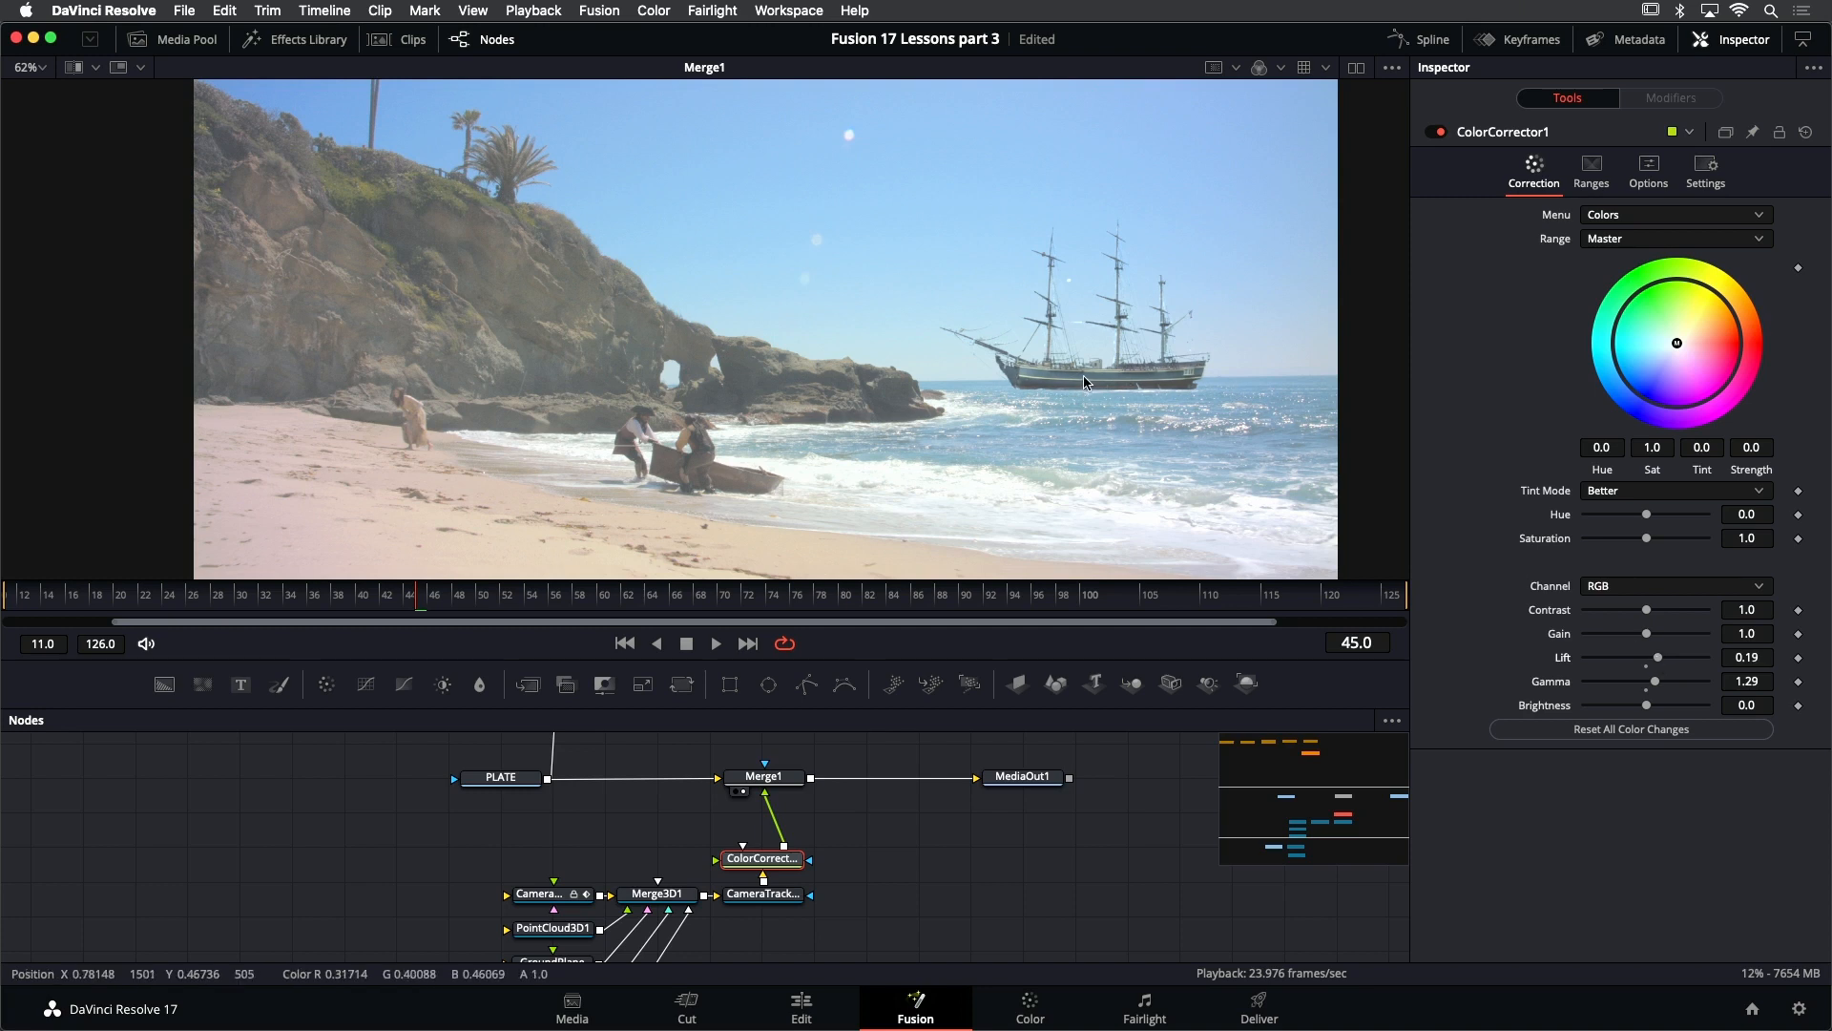
drag(1051, 346, 1072, 302)
key(1)
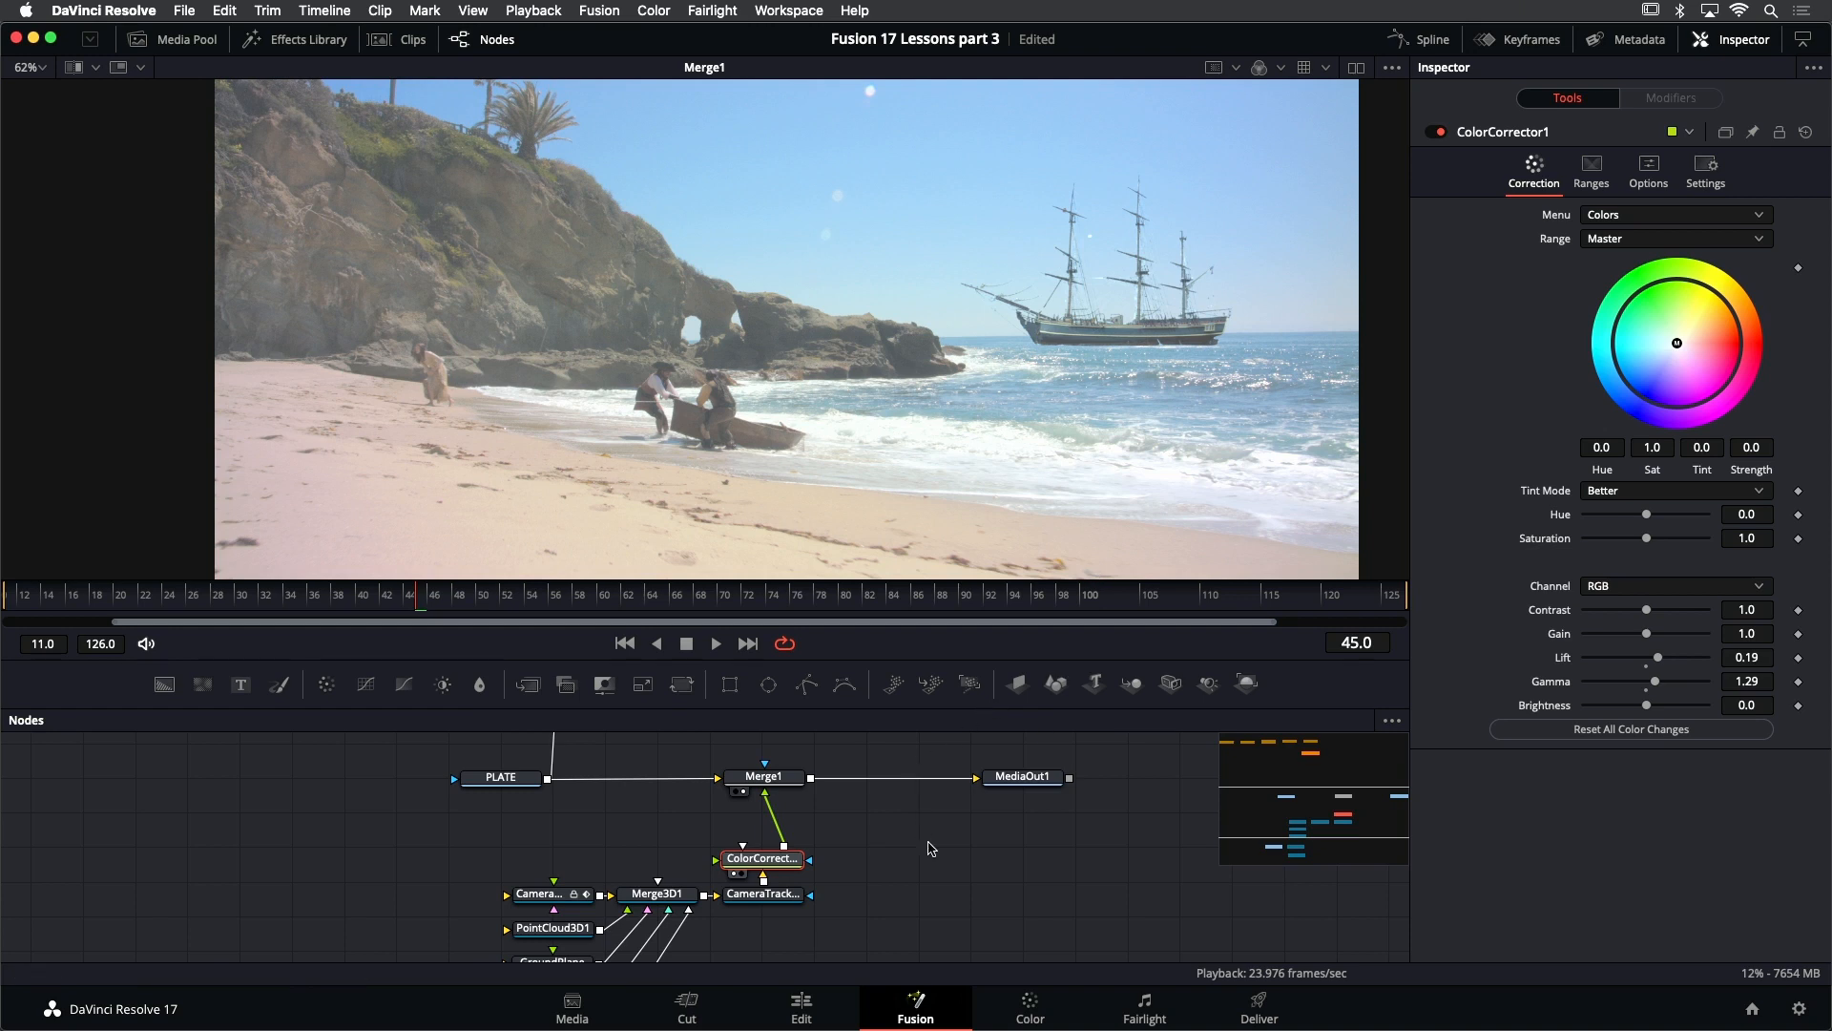
key(super+s)
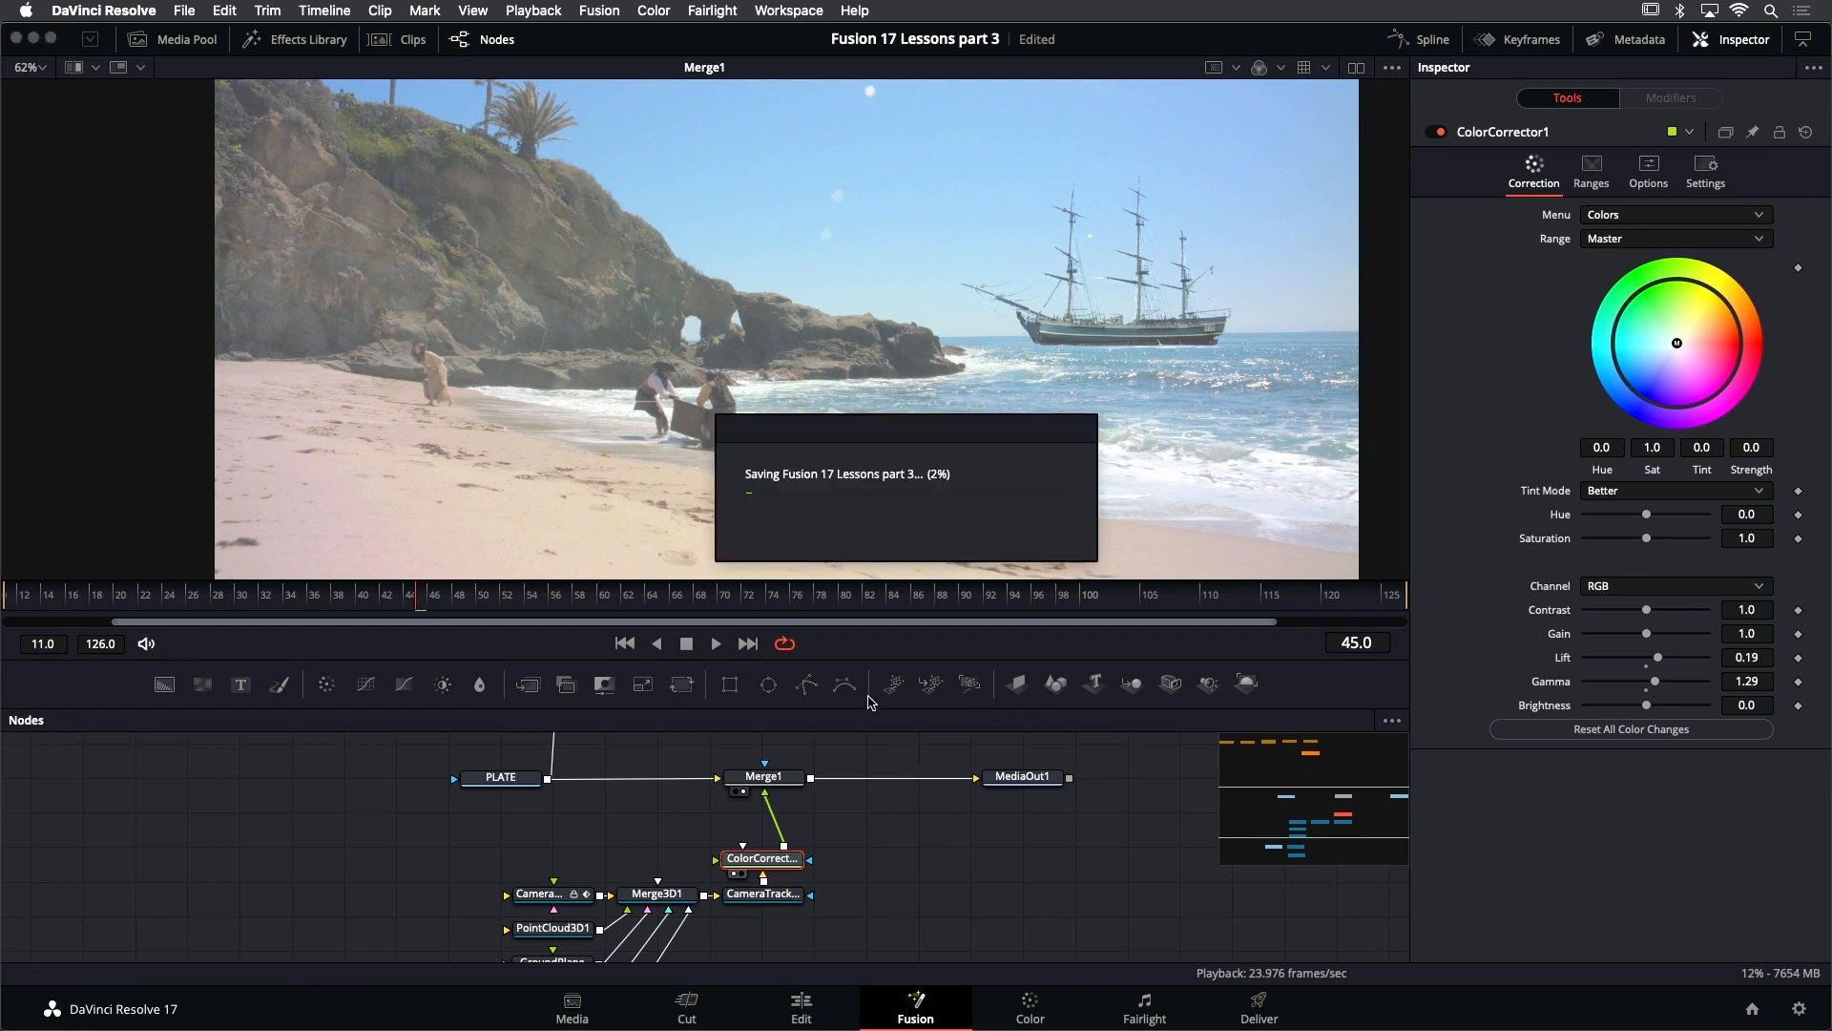
- Play the composite from the first frame to check the ship's look and movement, and stop playback
click(625, 644)
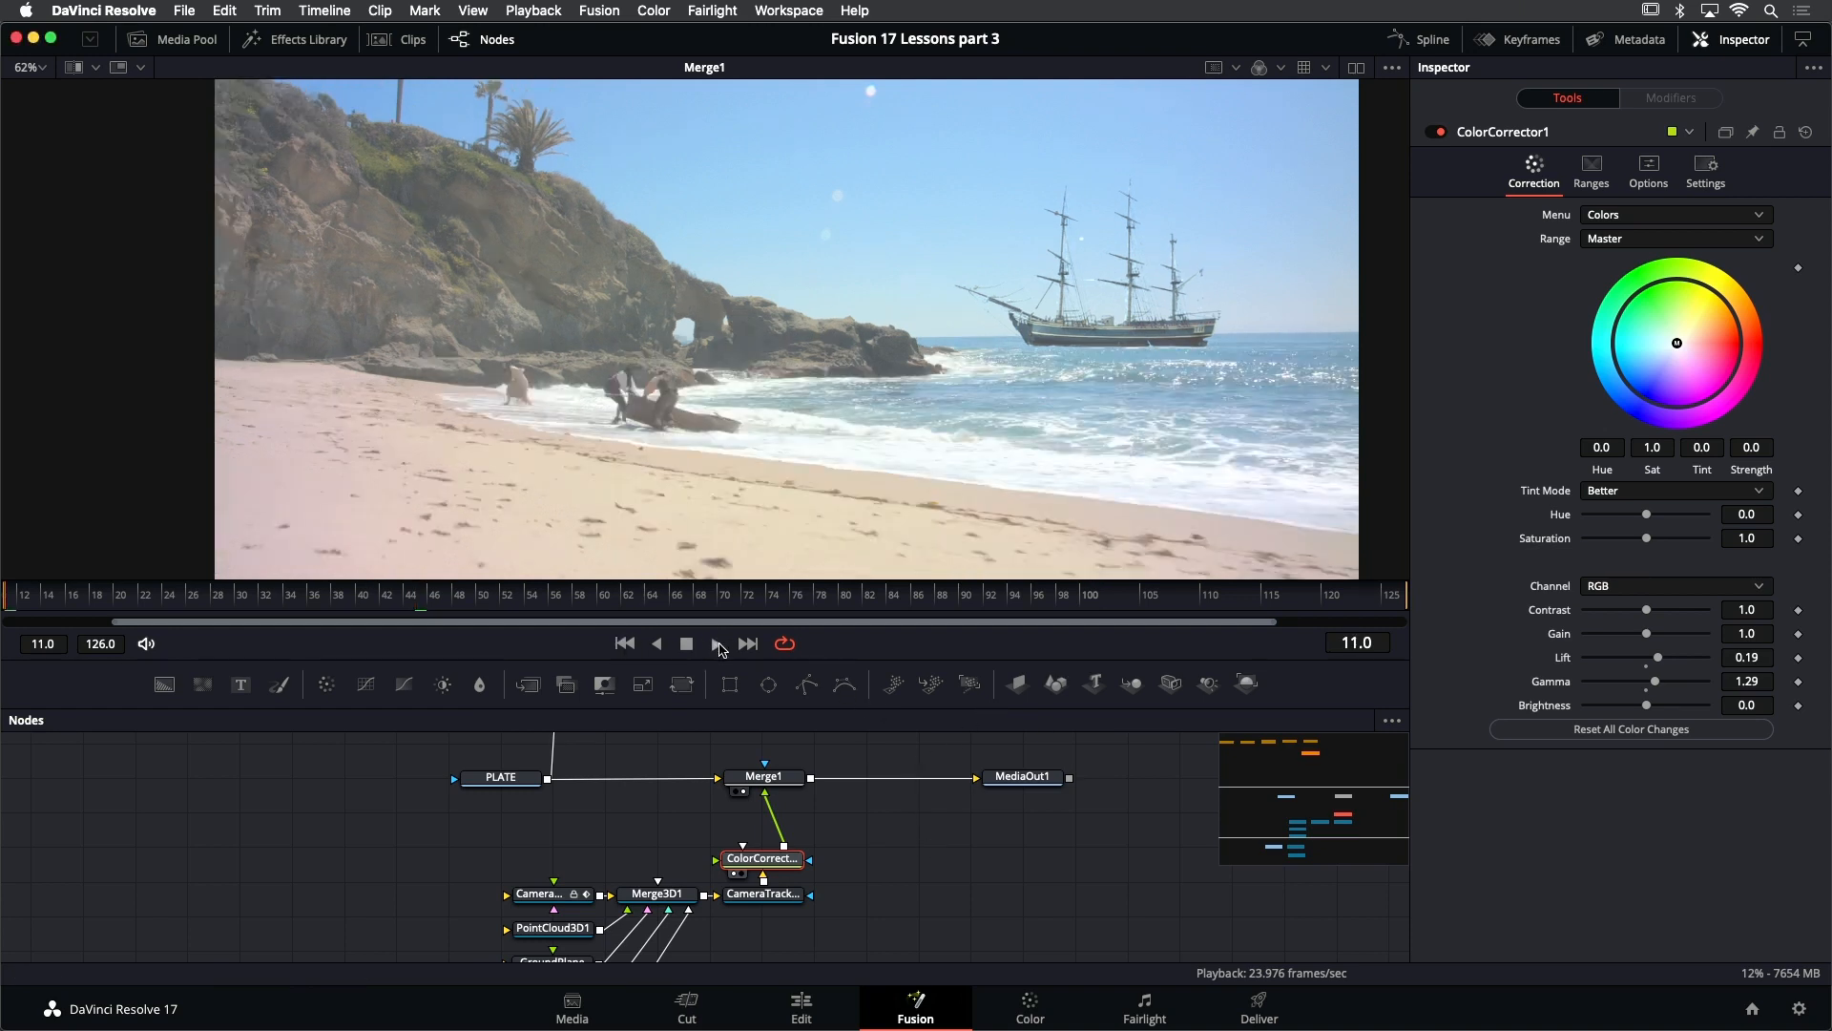
click(717, 645)
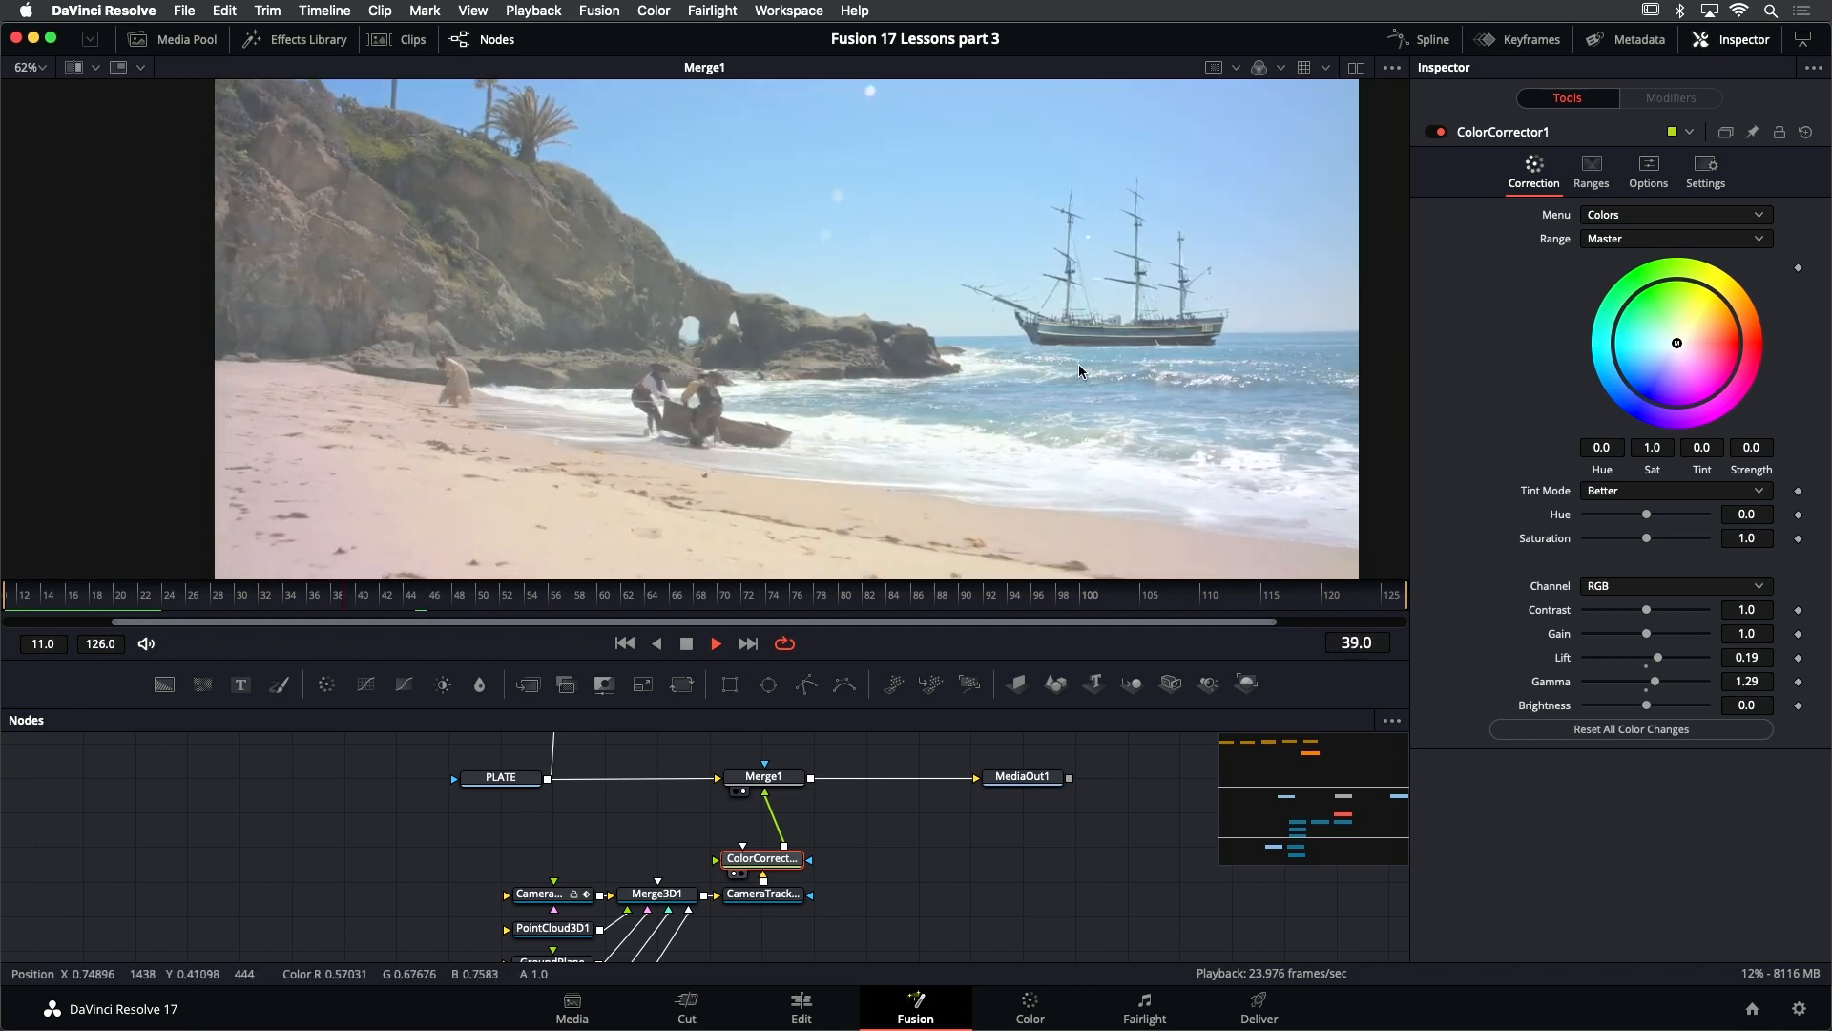
click(688, 645)
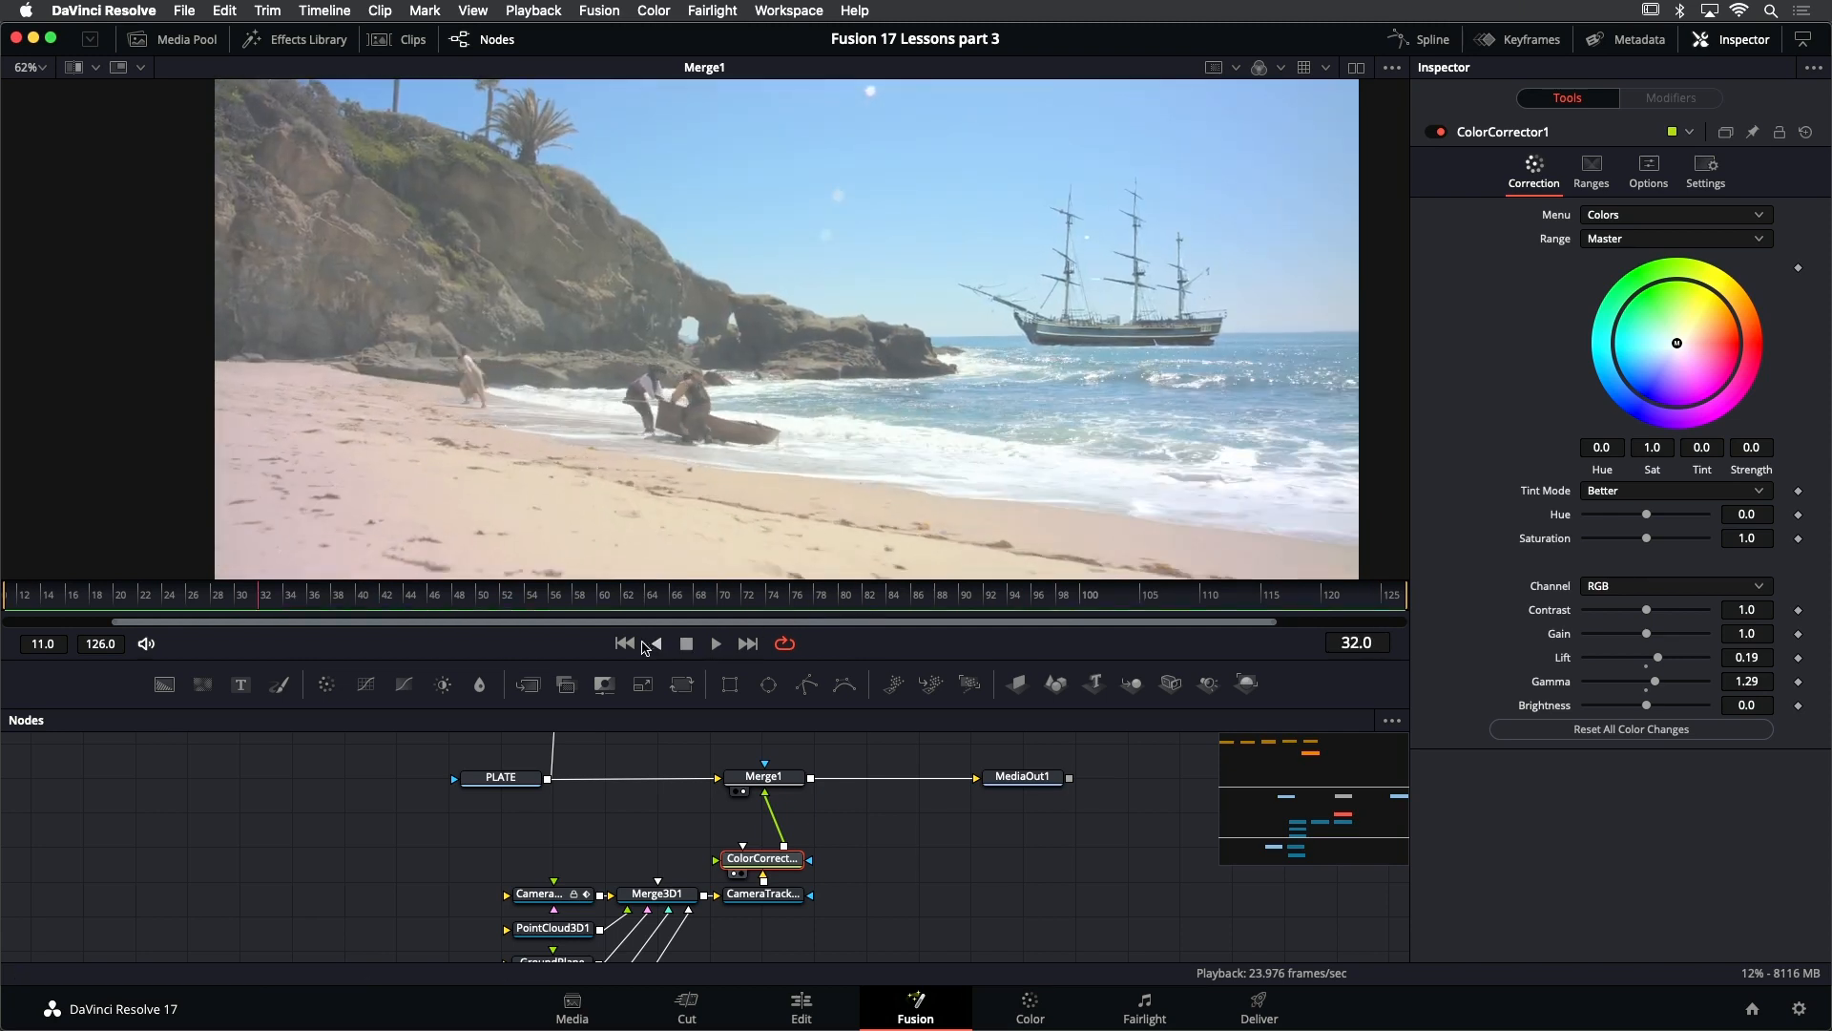
- Enable motion blur on CameraTracker1_Renderer, comparing the ship up close at frame 112 without and with it
click(781, 897)
scroll(781, 911, up, 5)
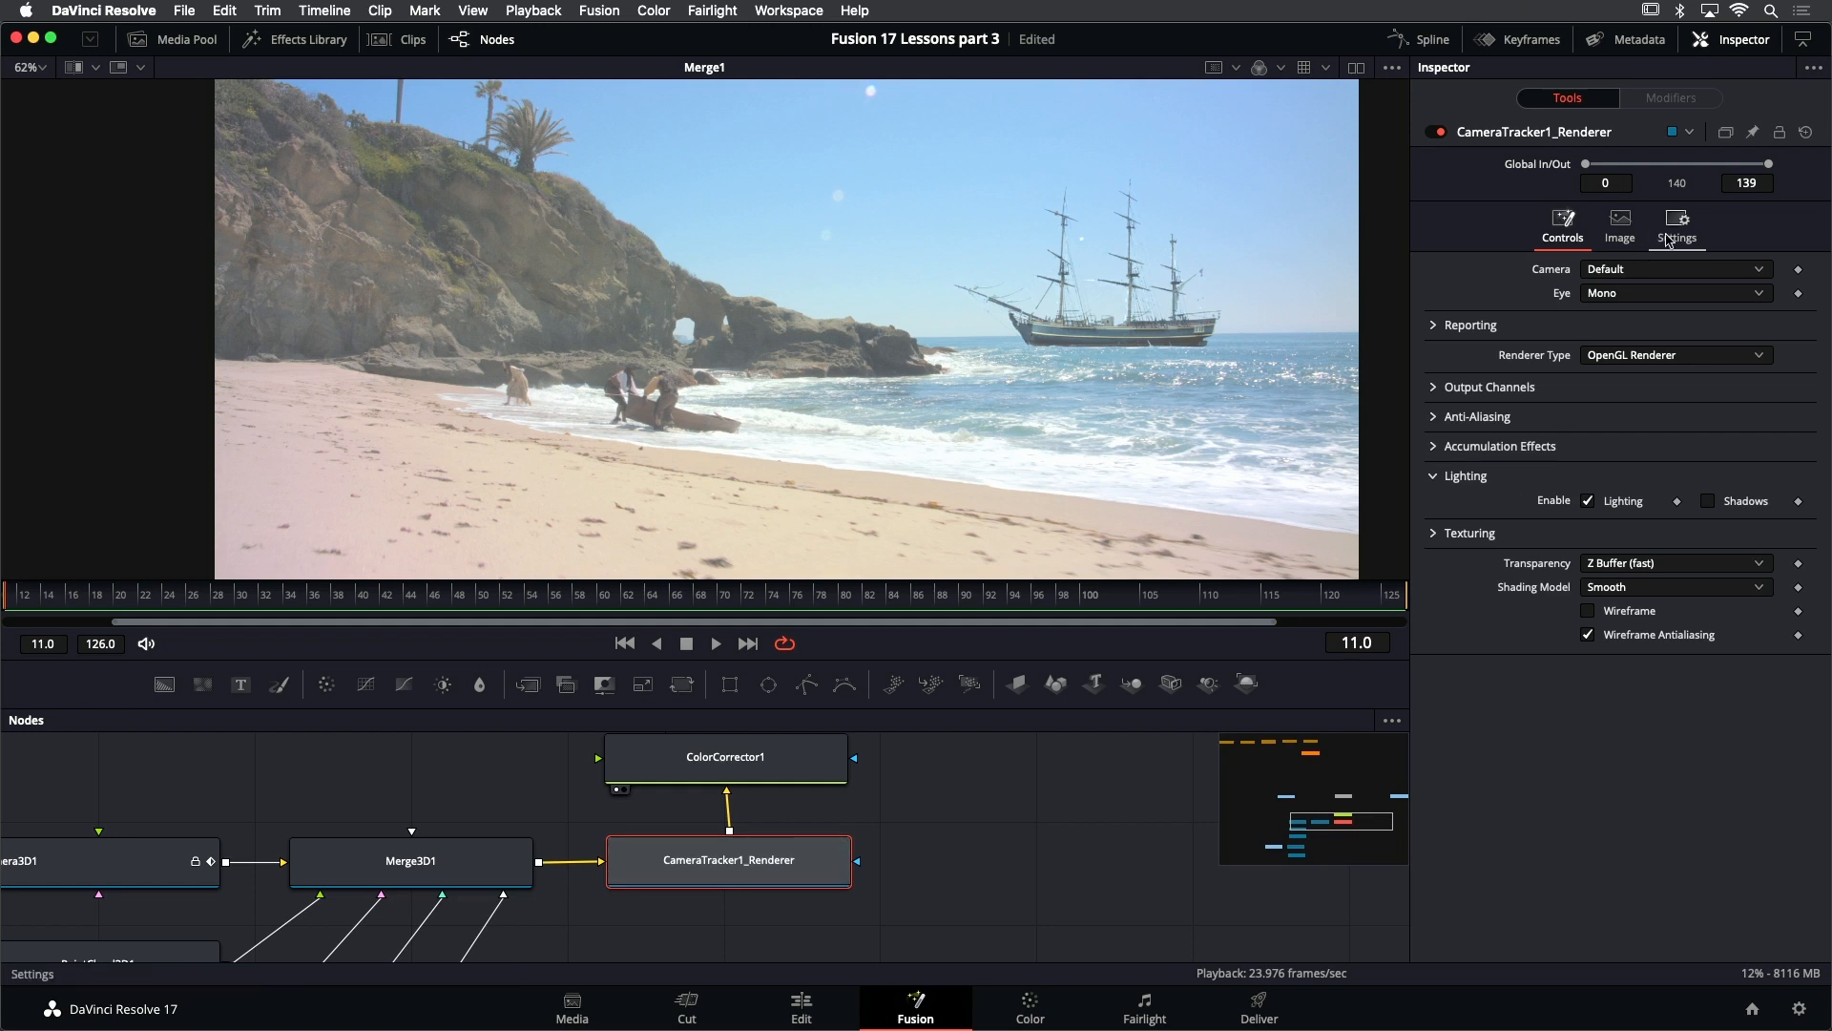
click(1680, 237)
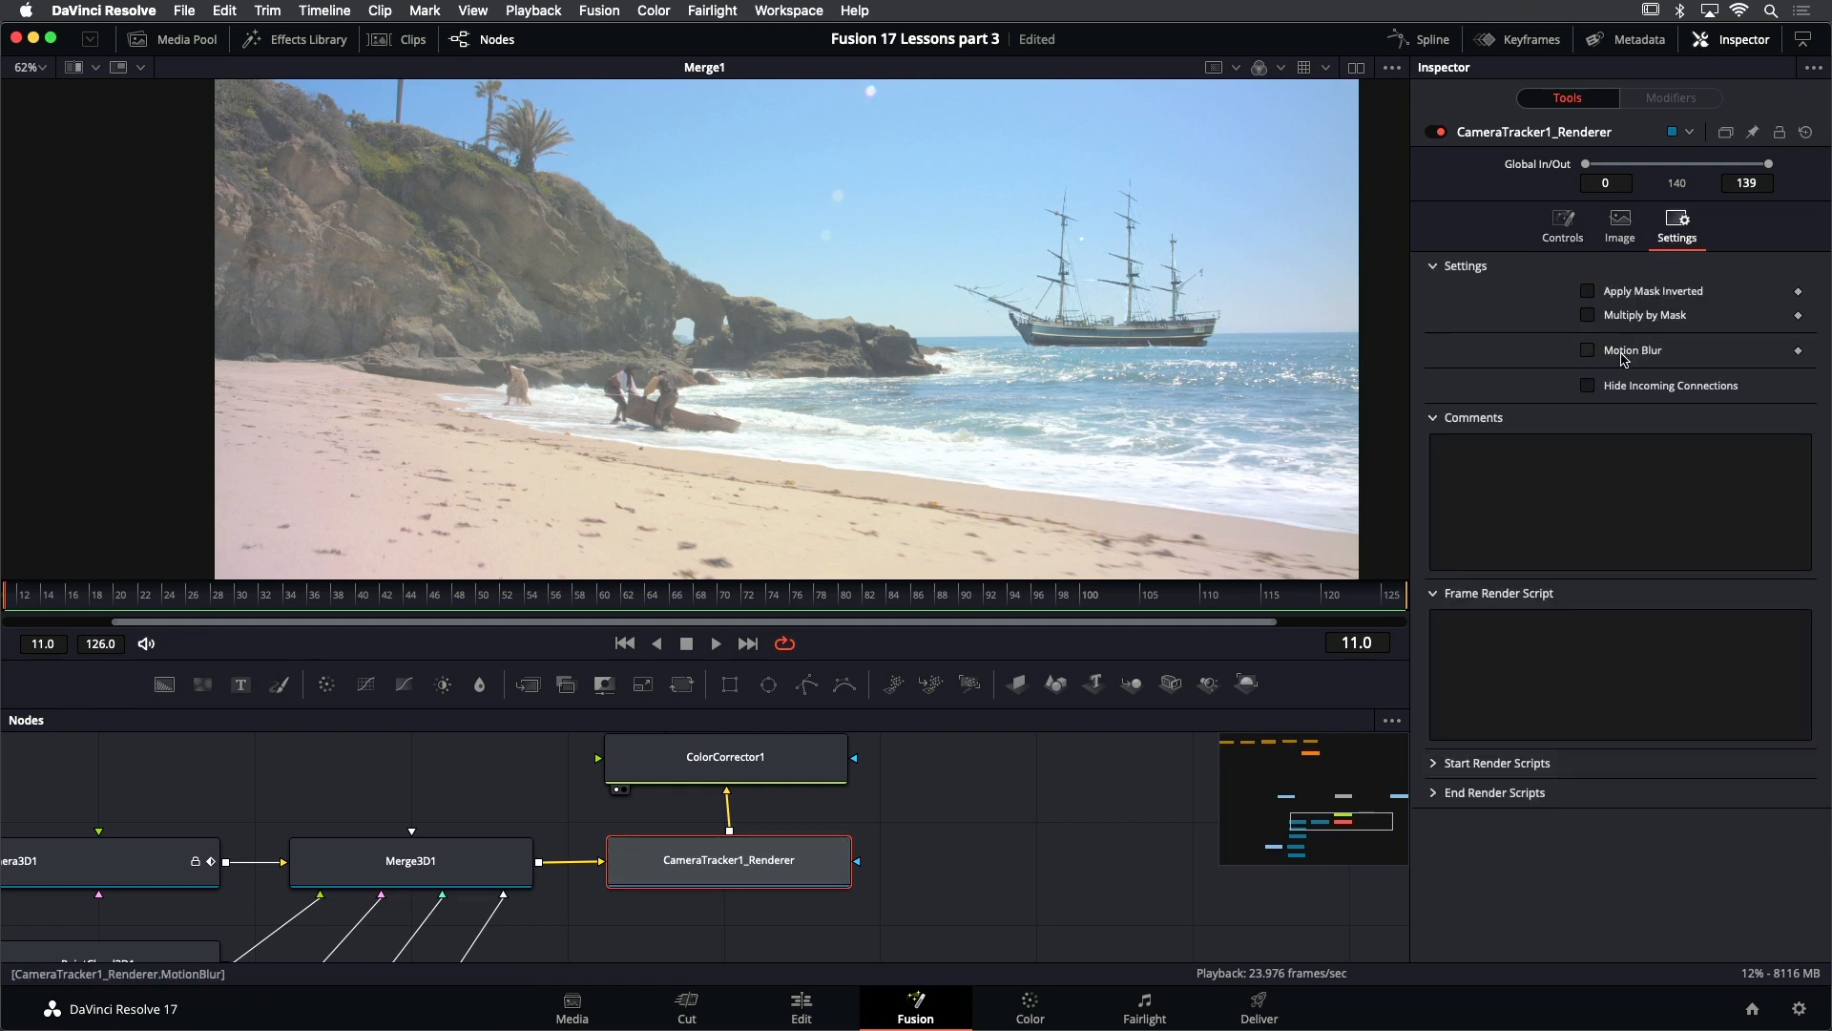
click(1625, 355)
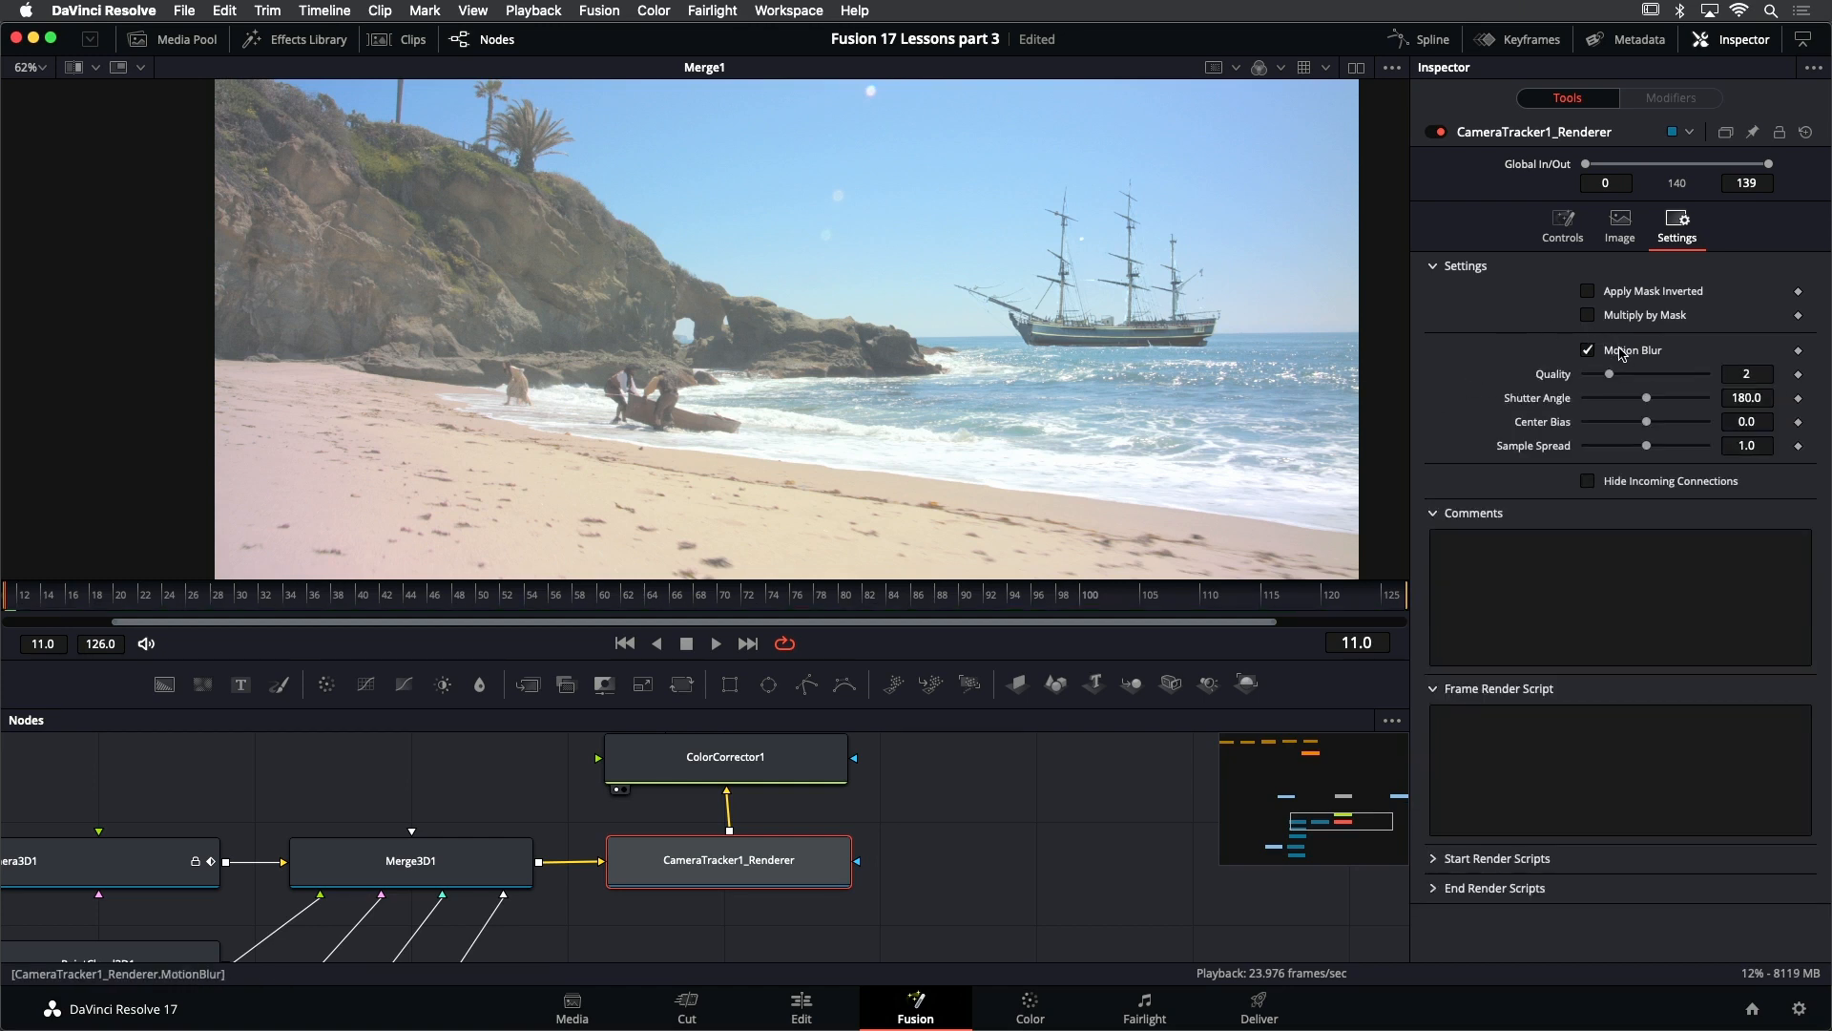
click(1621, 353)
click(762, 603)
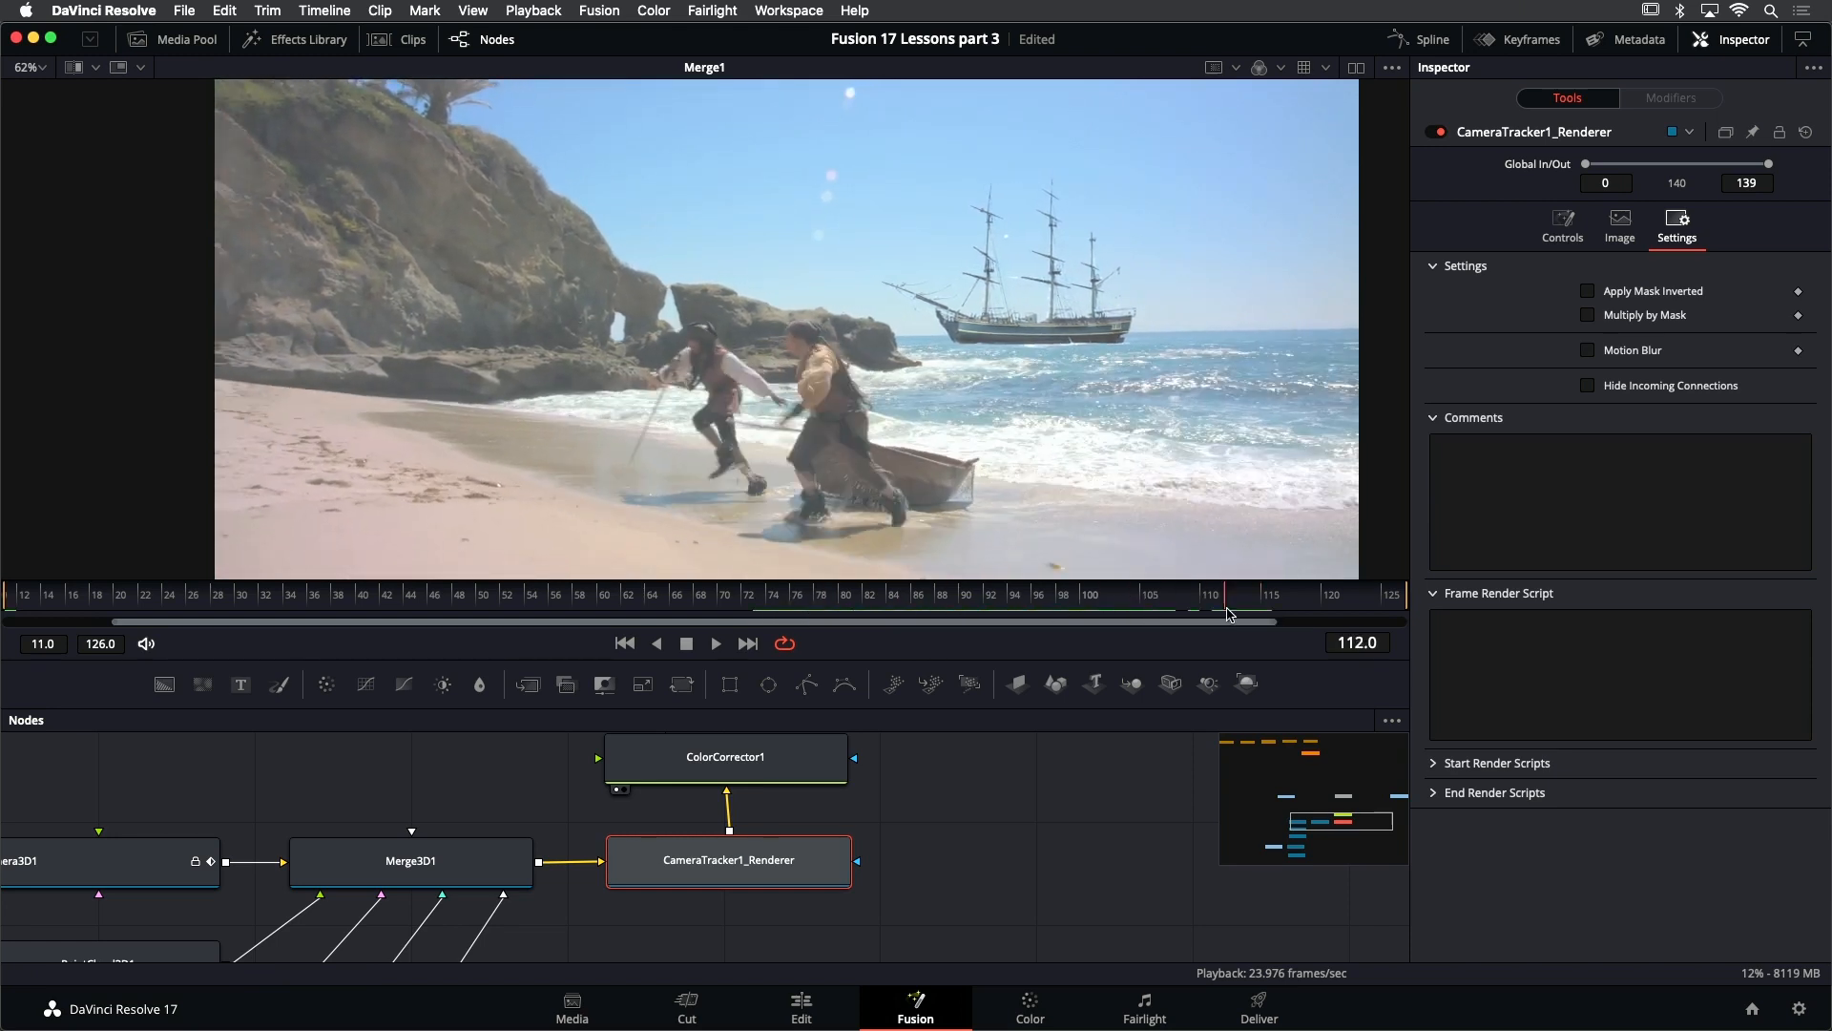
scroll(1065, 274, up, 5)
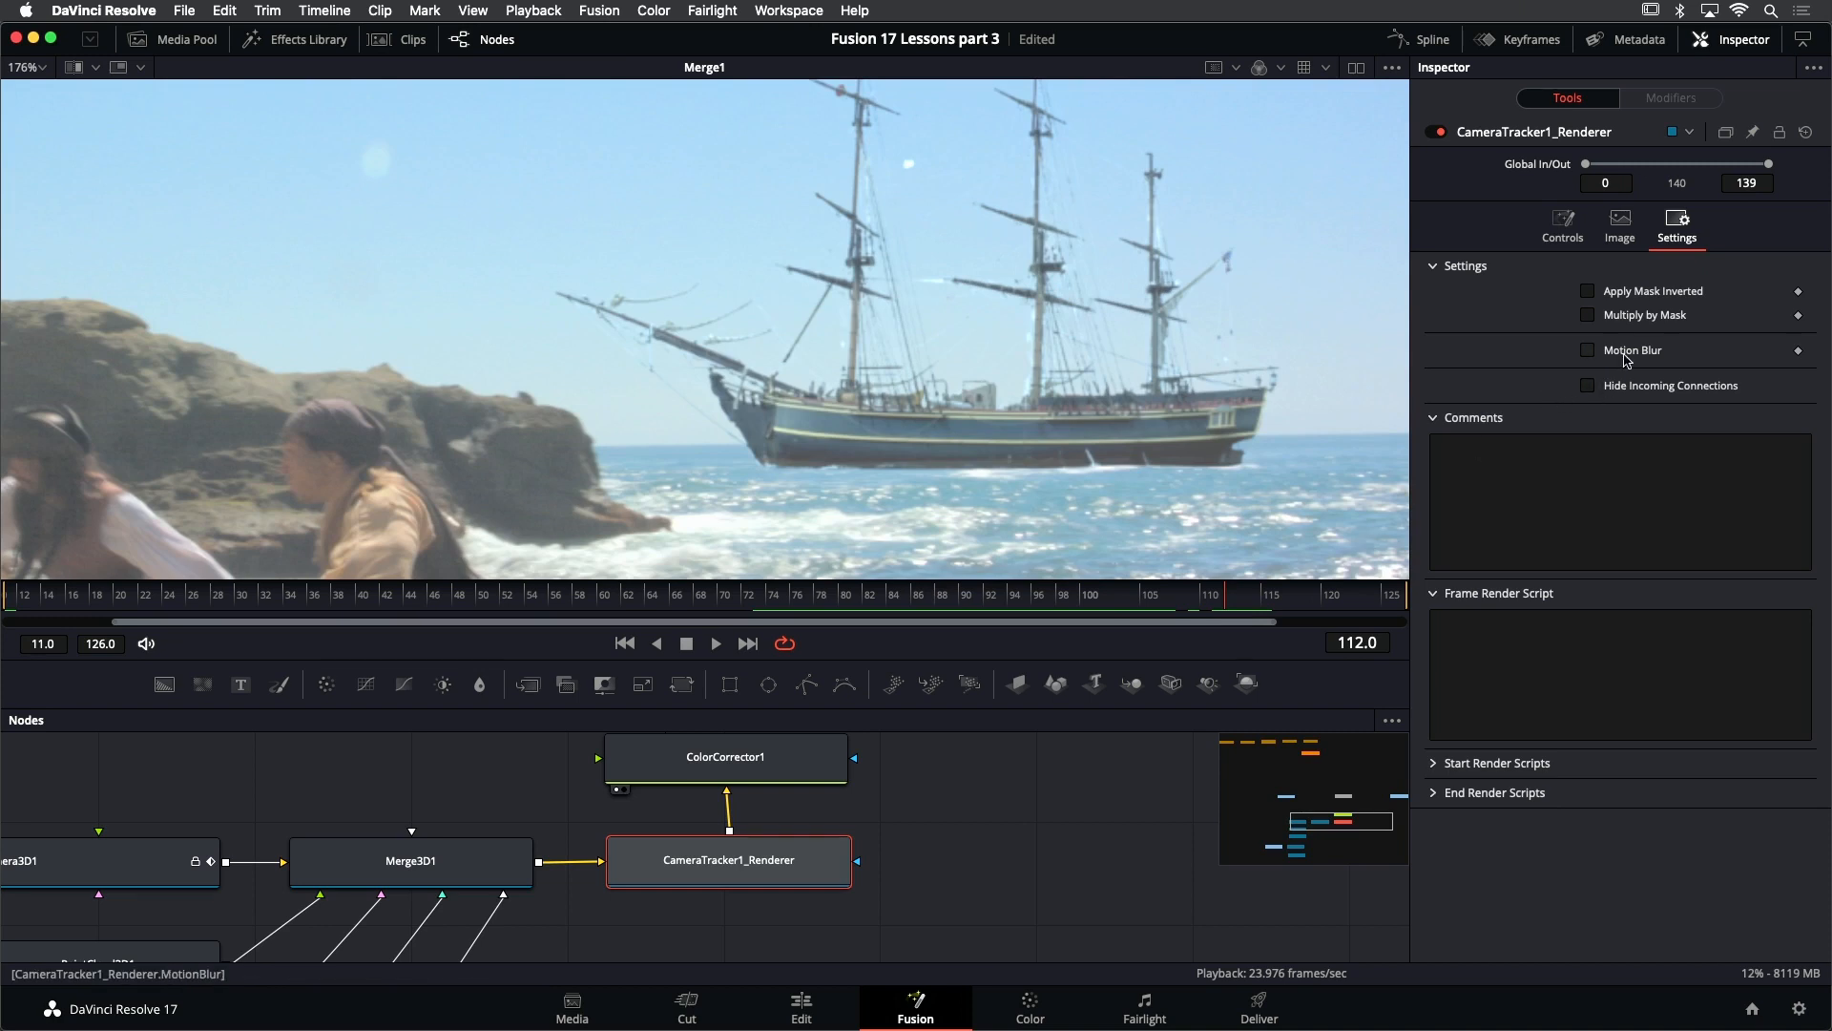
click(1631, 353)
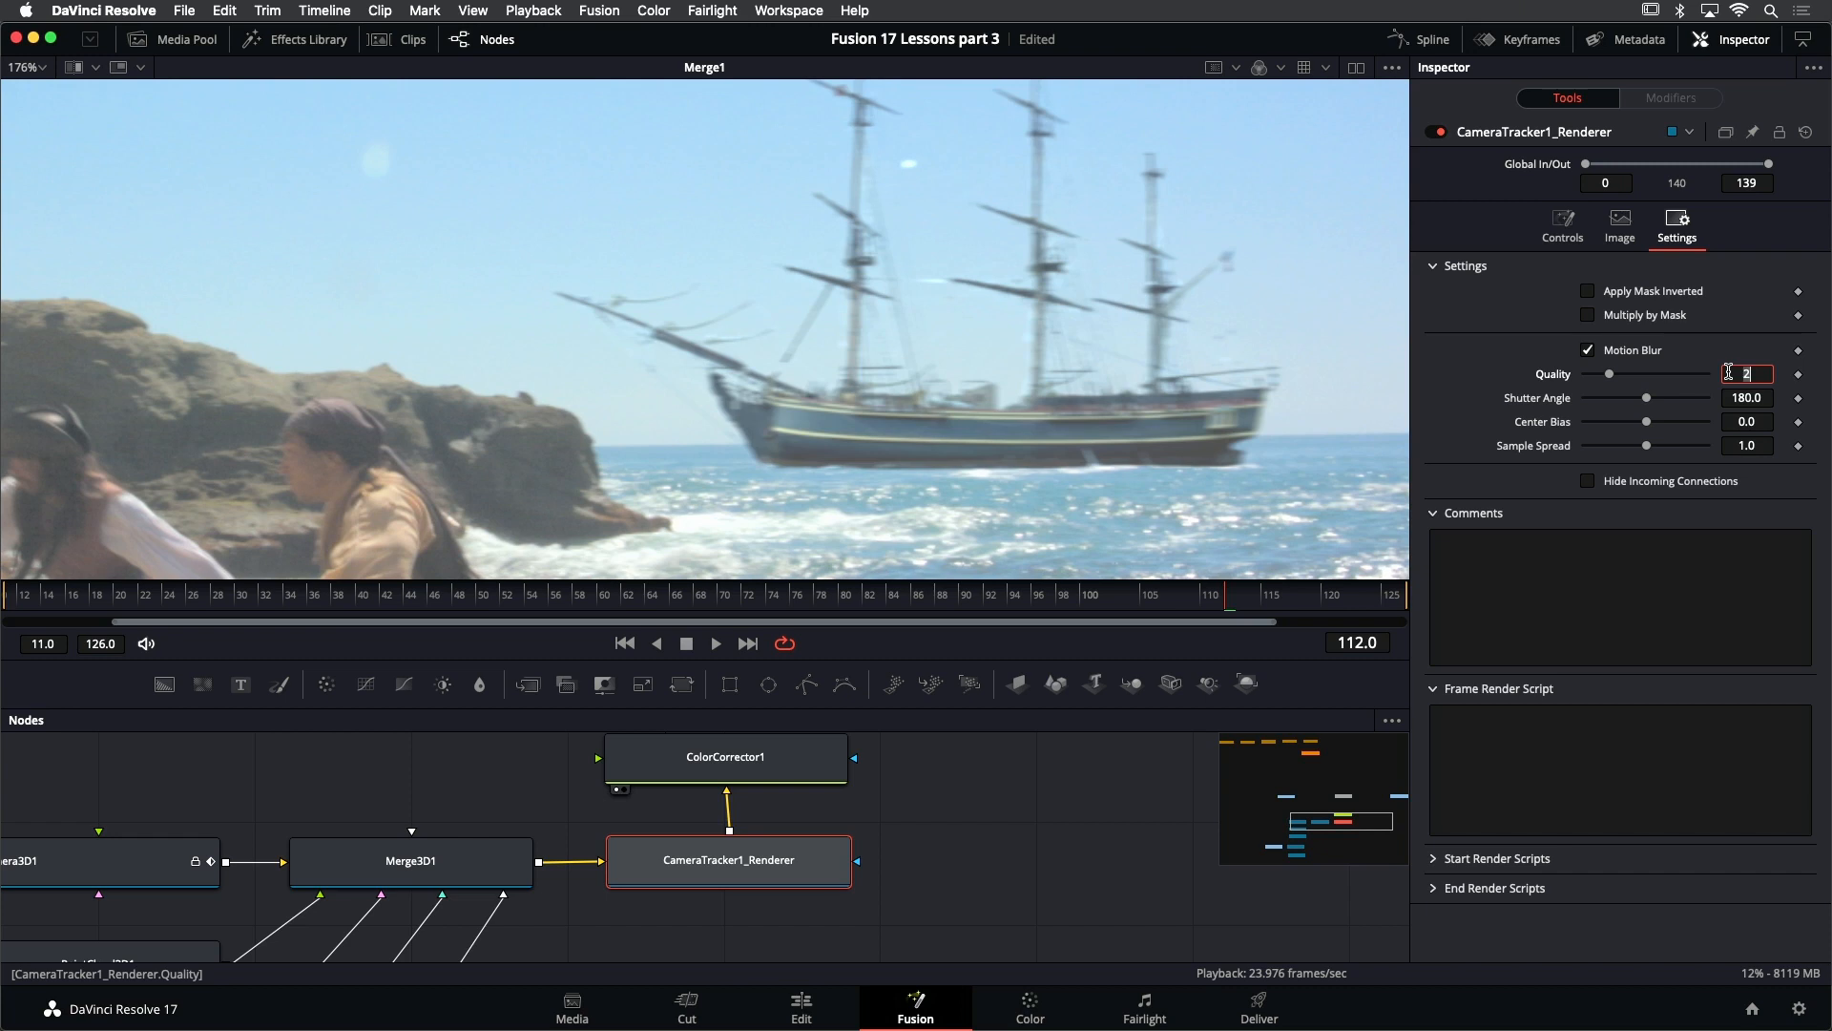
- Try motion blur quality values of 4, 3 and 0 on the renderer, ending with quality at 1
key(Tab)
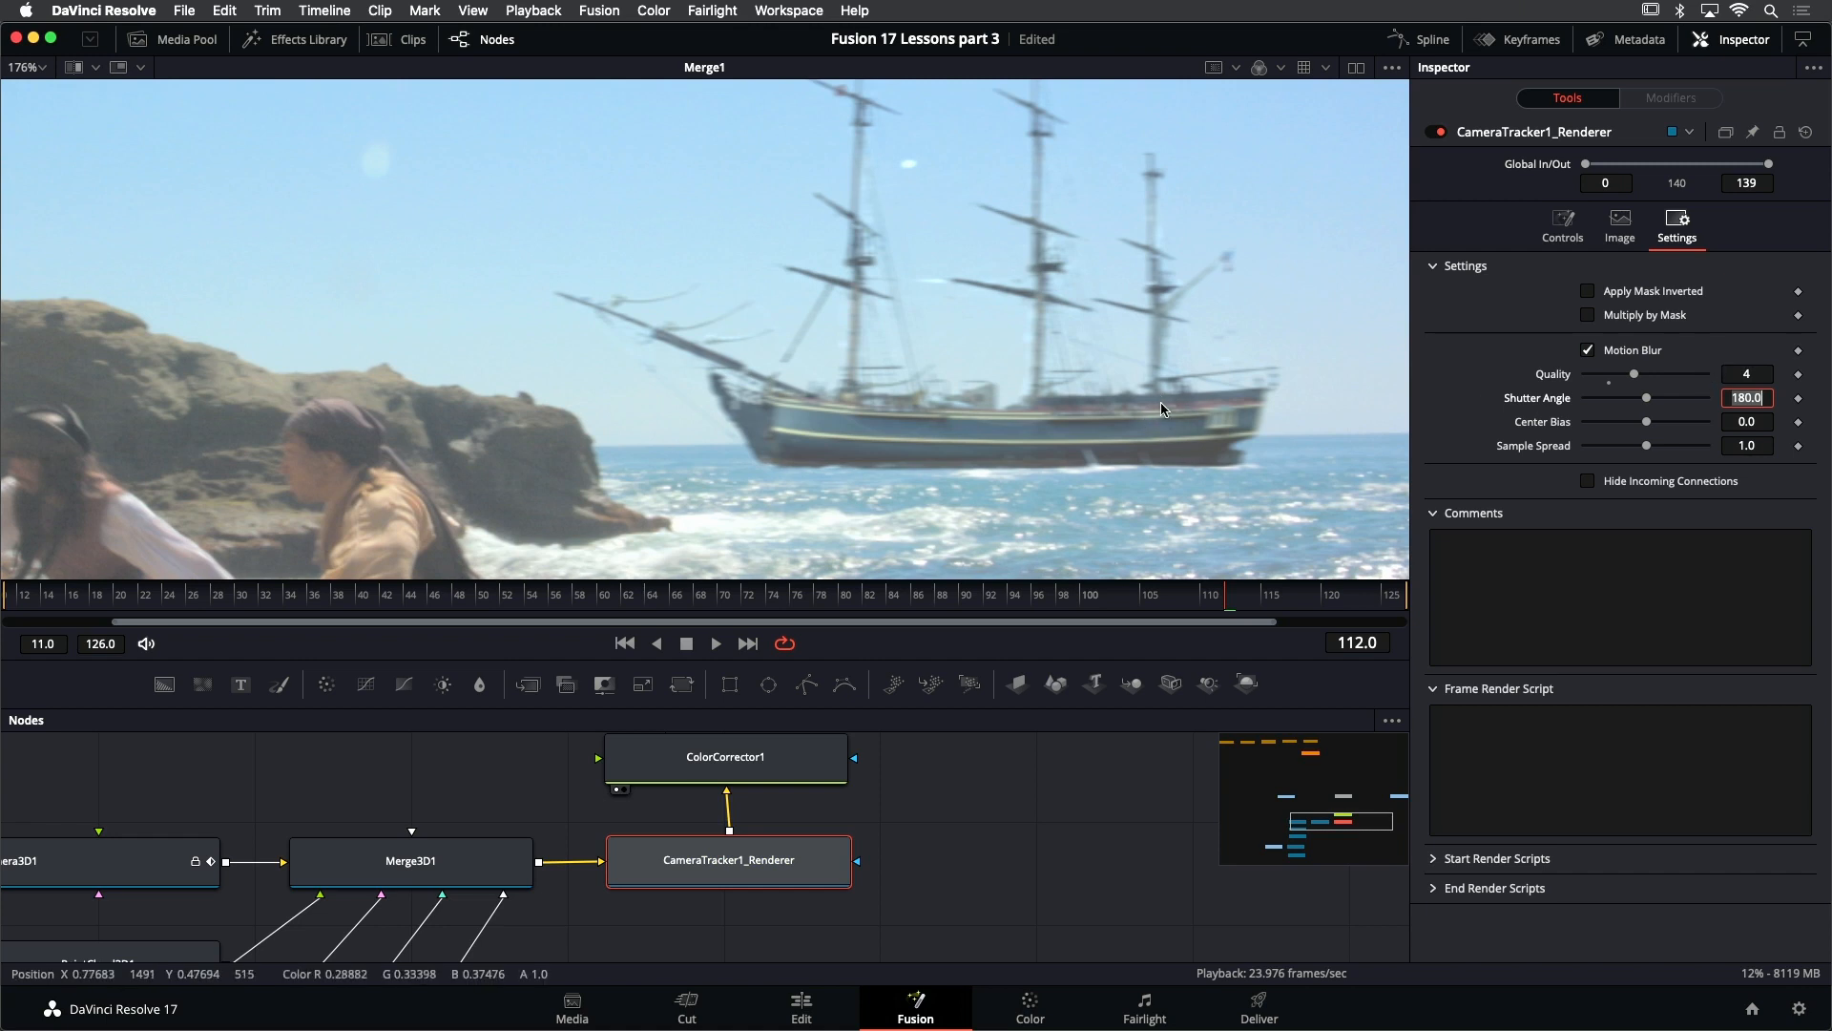
click(1634, 377)
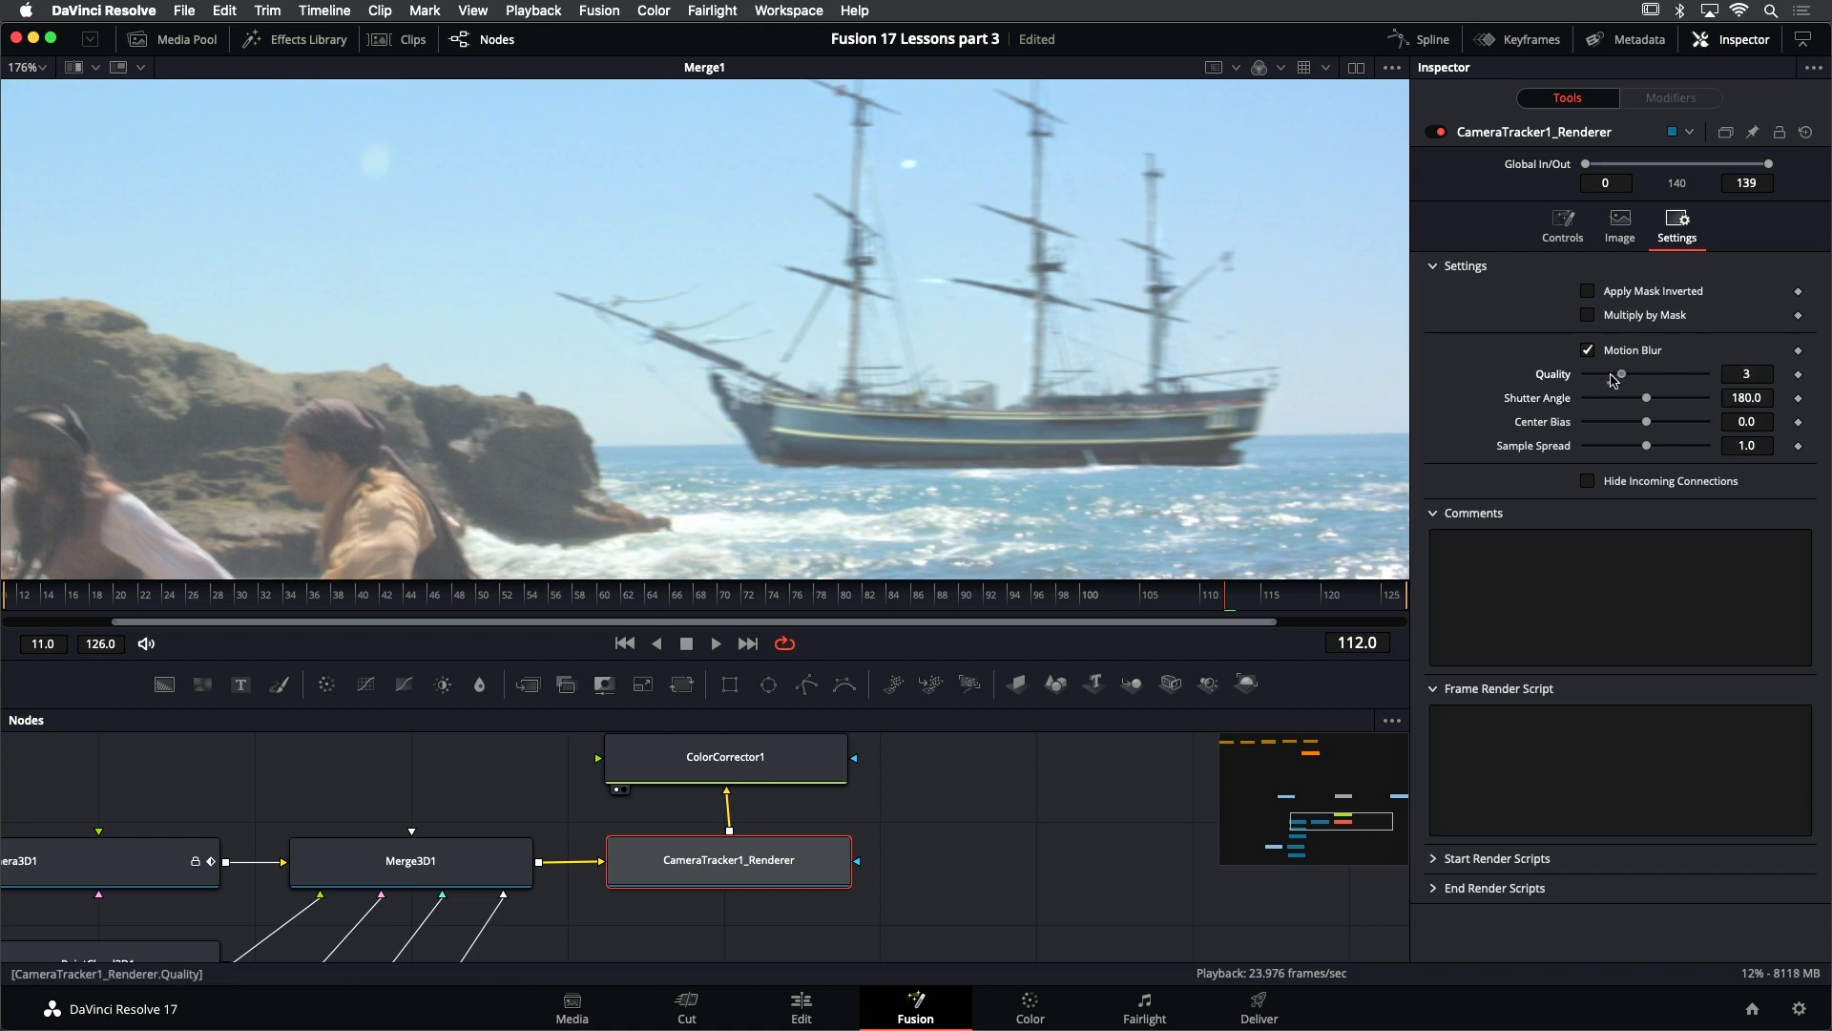
drag(1613, 380, 1589, 377)
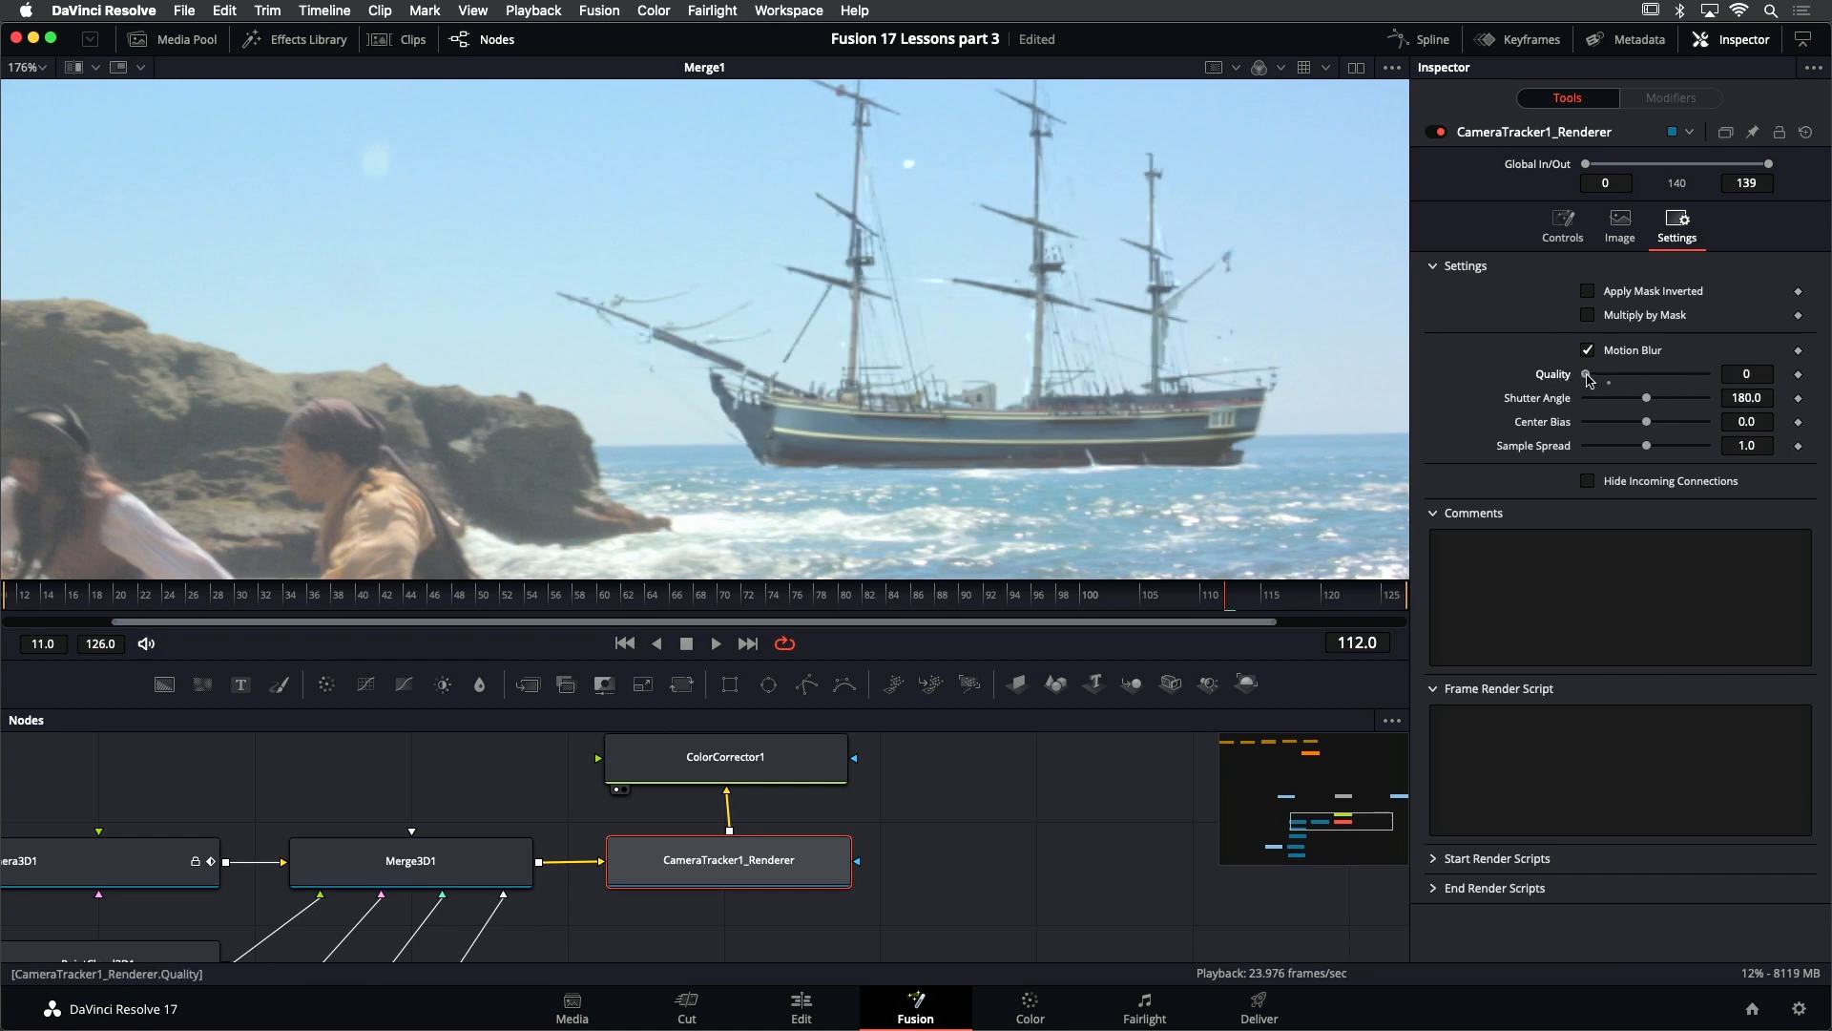
drag(1589, 380, 1598, 380)
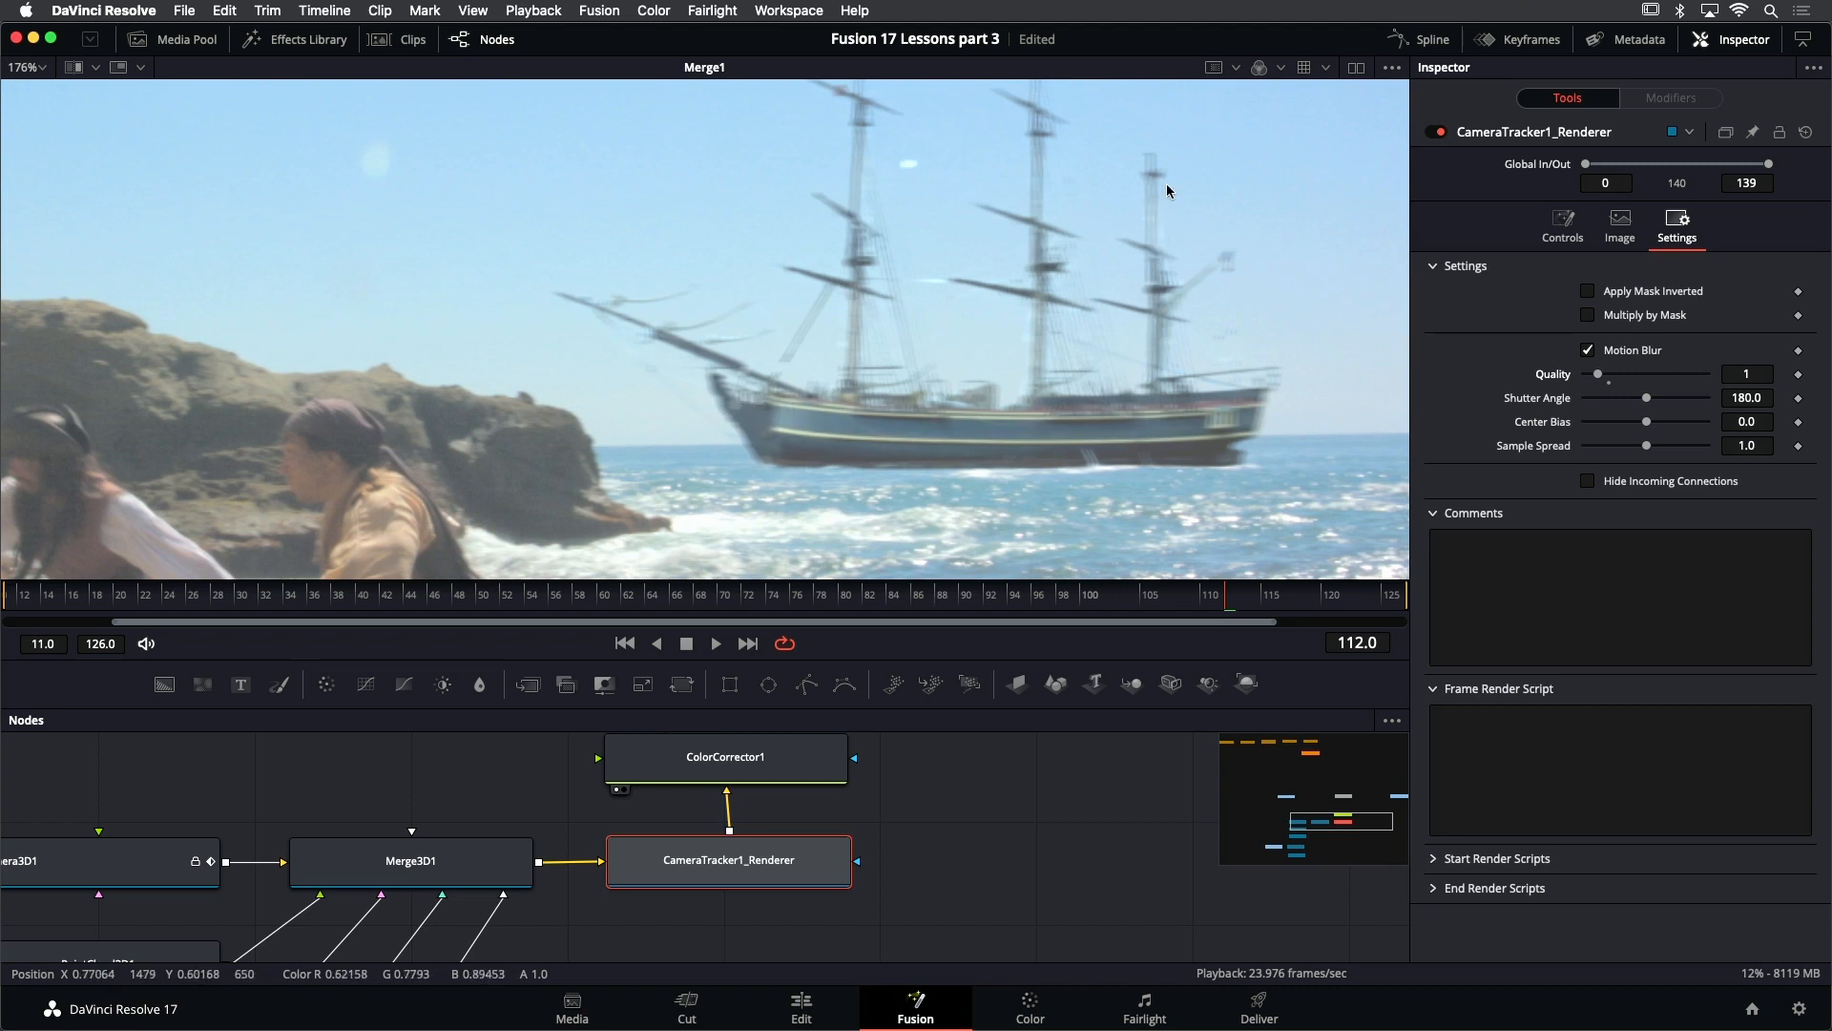
- Set the renderer's motion blur quality to 4 and try shutter angles of 124.7 and 360, ending with the angle reset to 180
scroll(1166, 191, up, 5)
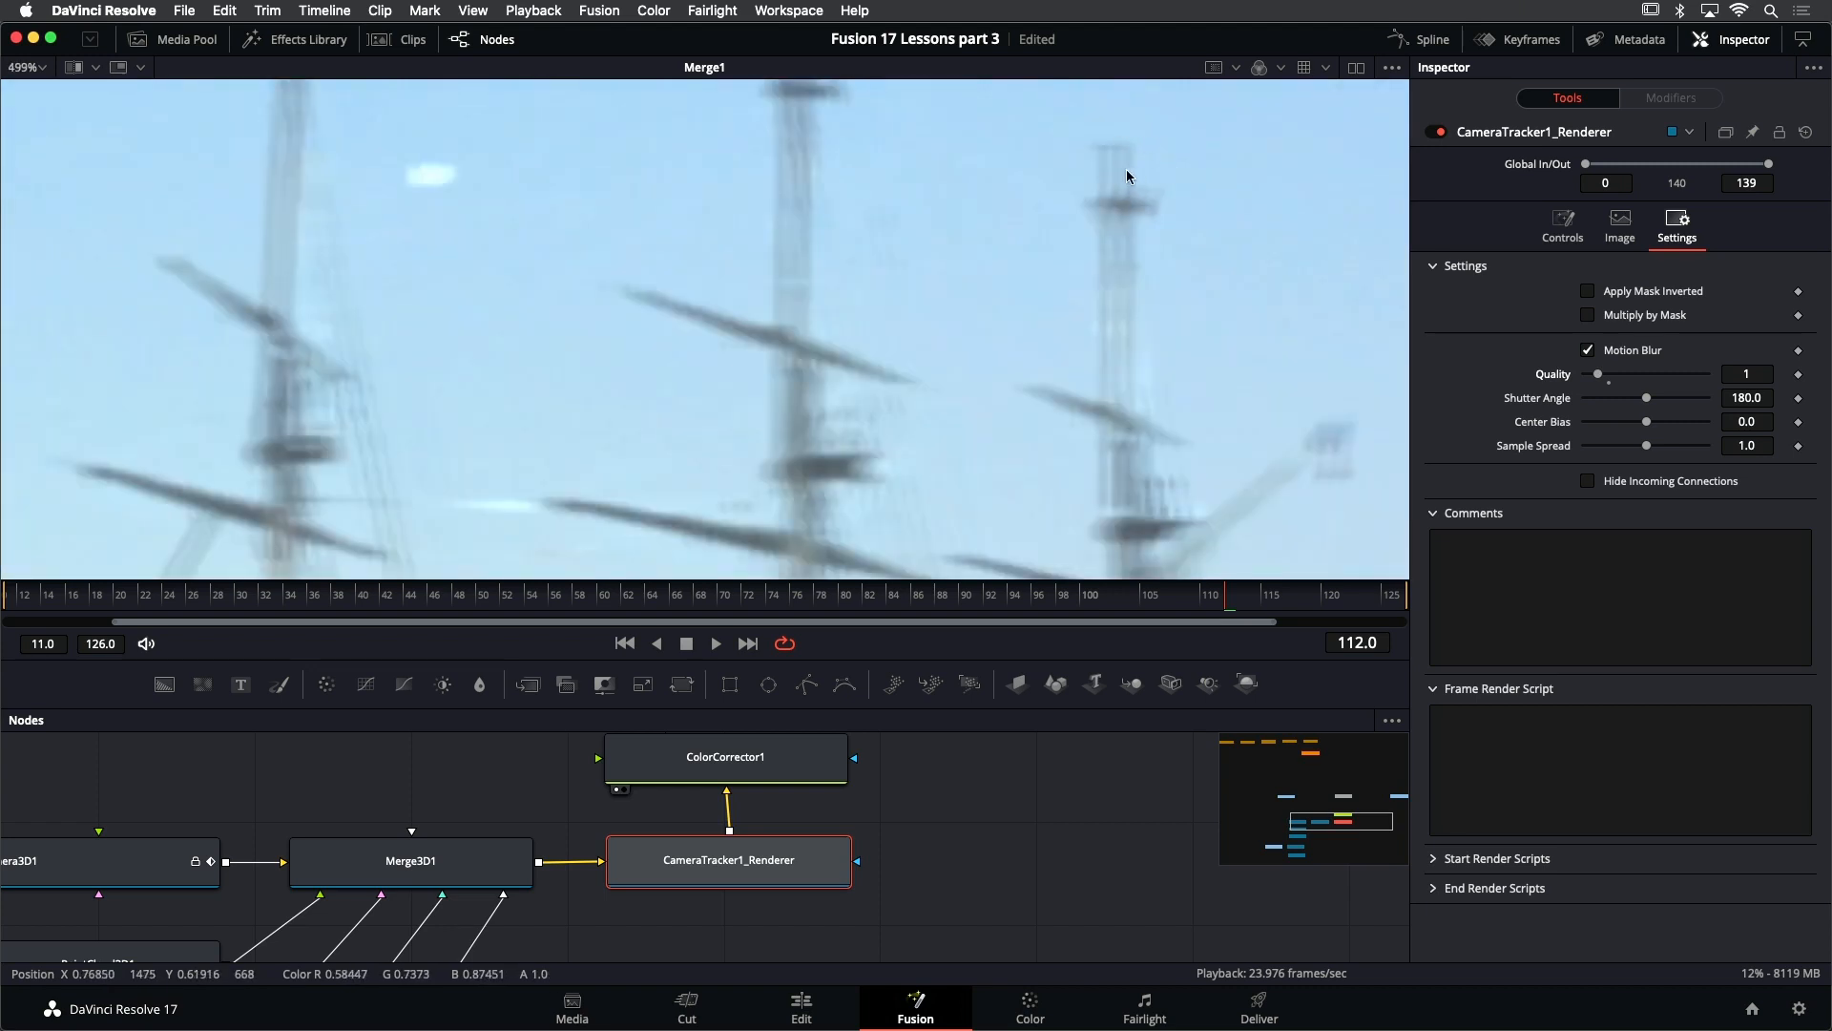
scroll(1120, 186, down, 2)
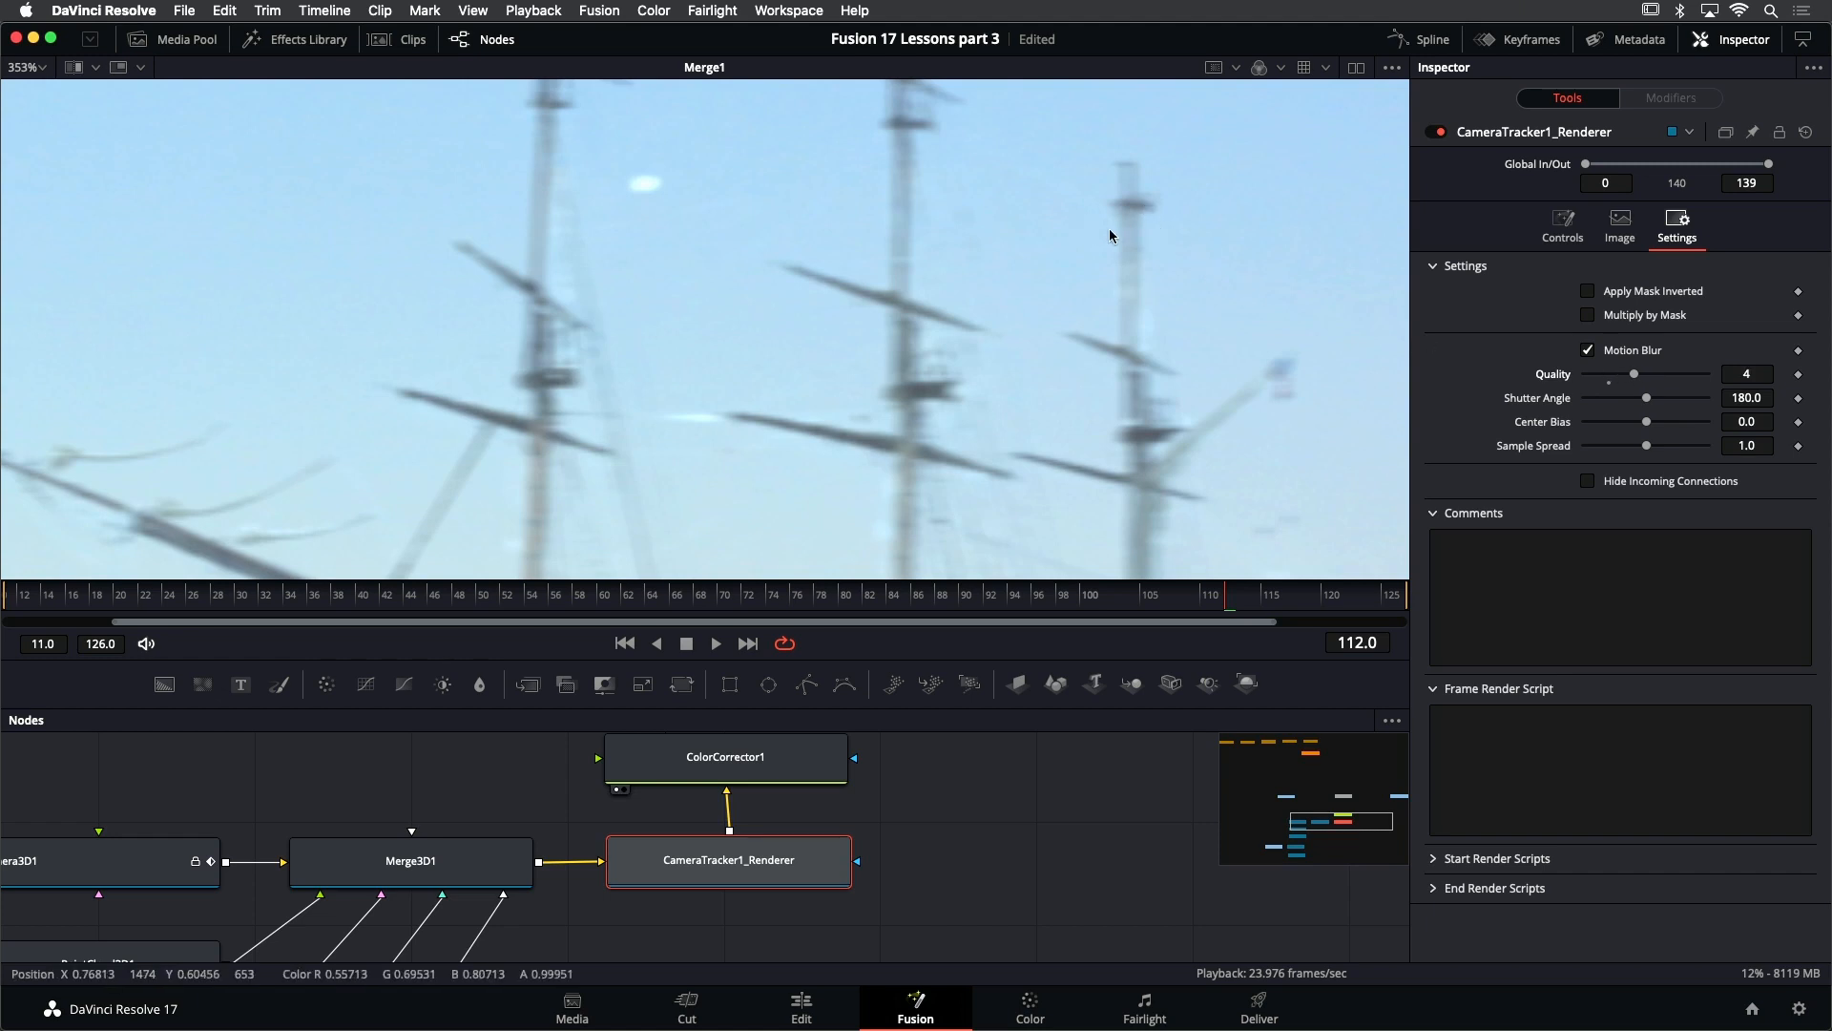
scroll(1131, 201, down, 2)
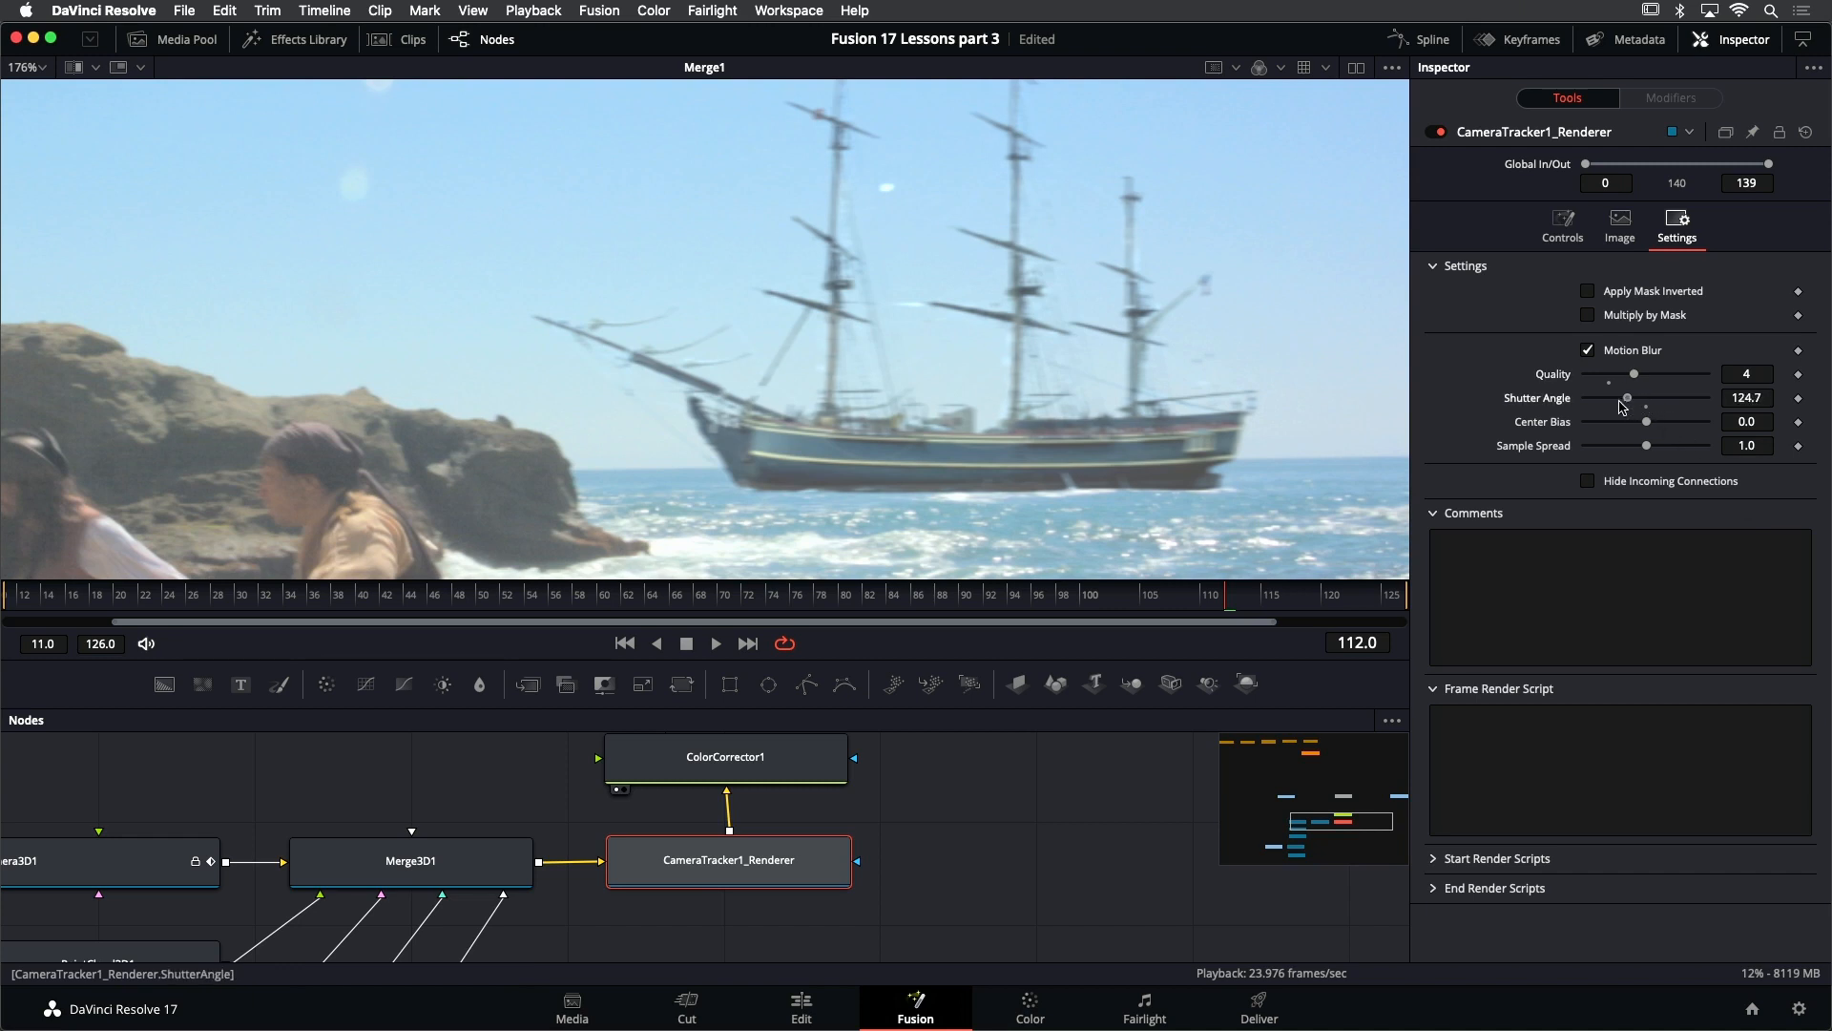
drag(1619, 402, 1713, 411)
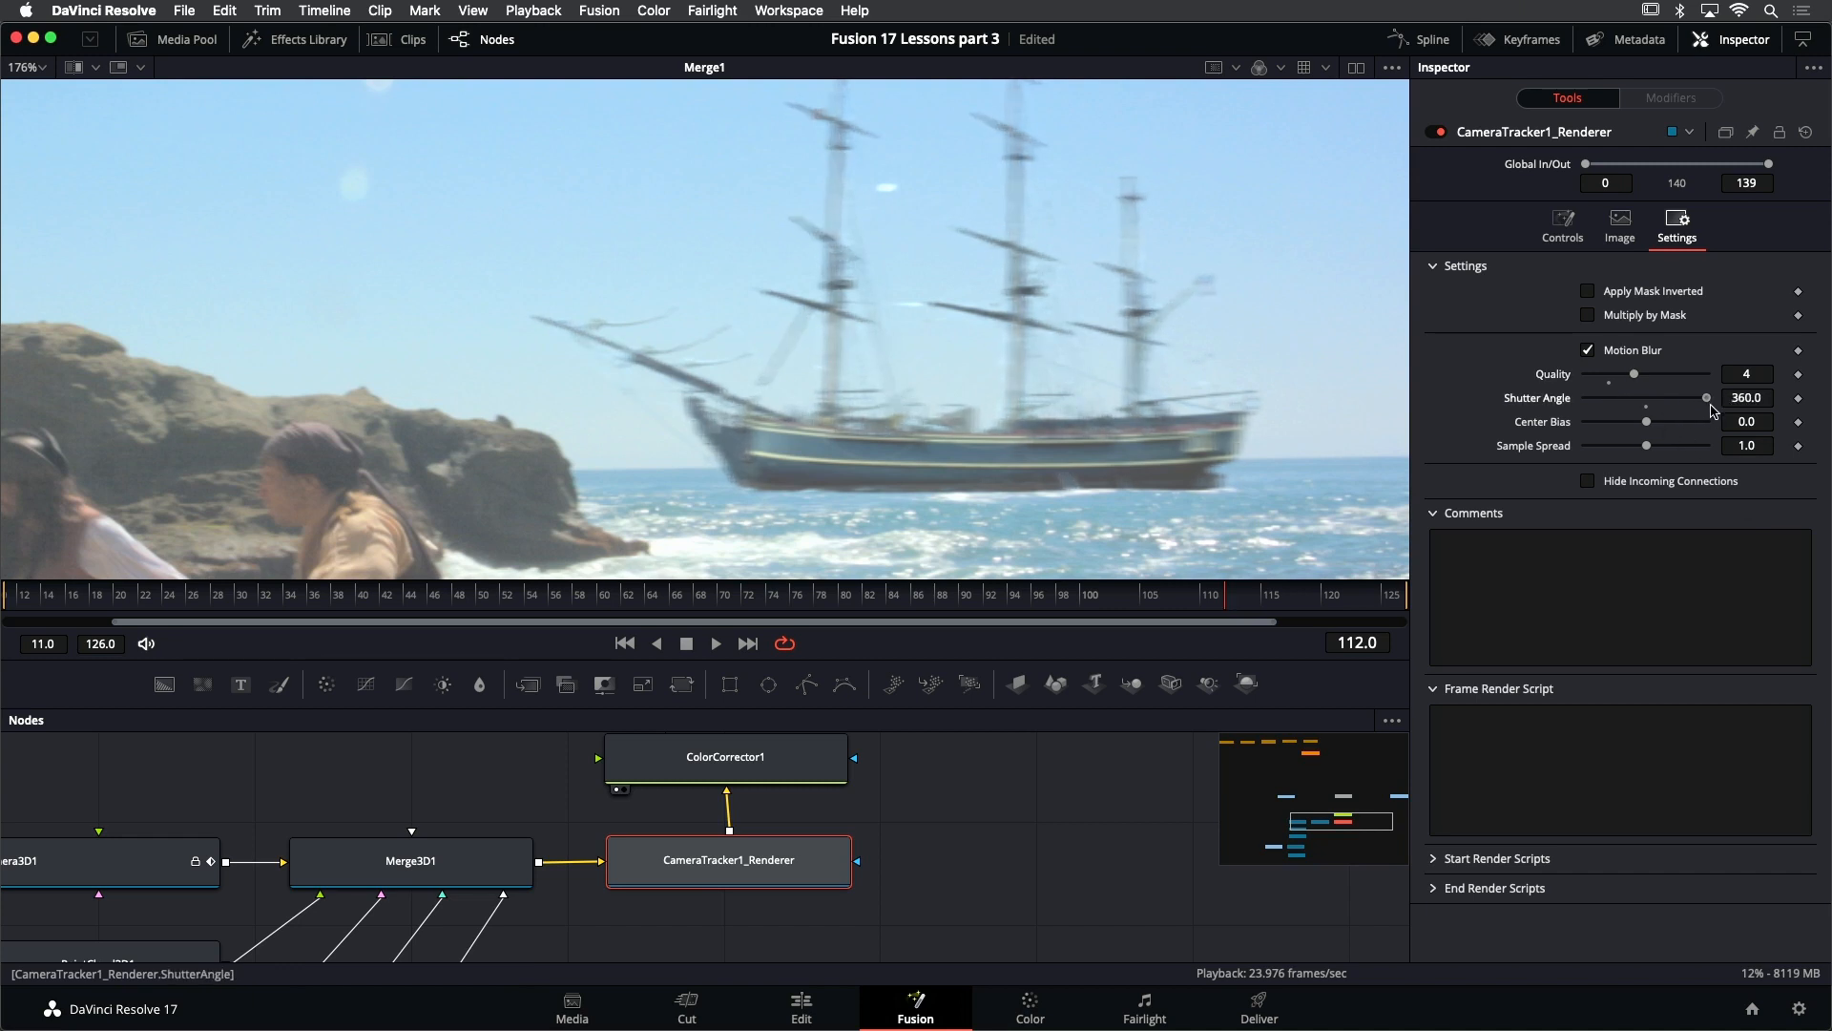
double_click(1649, 409)
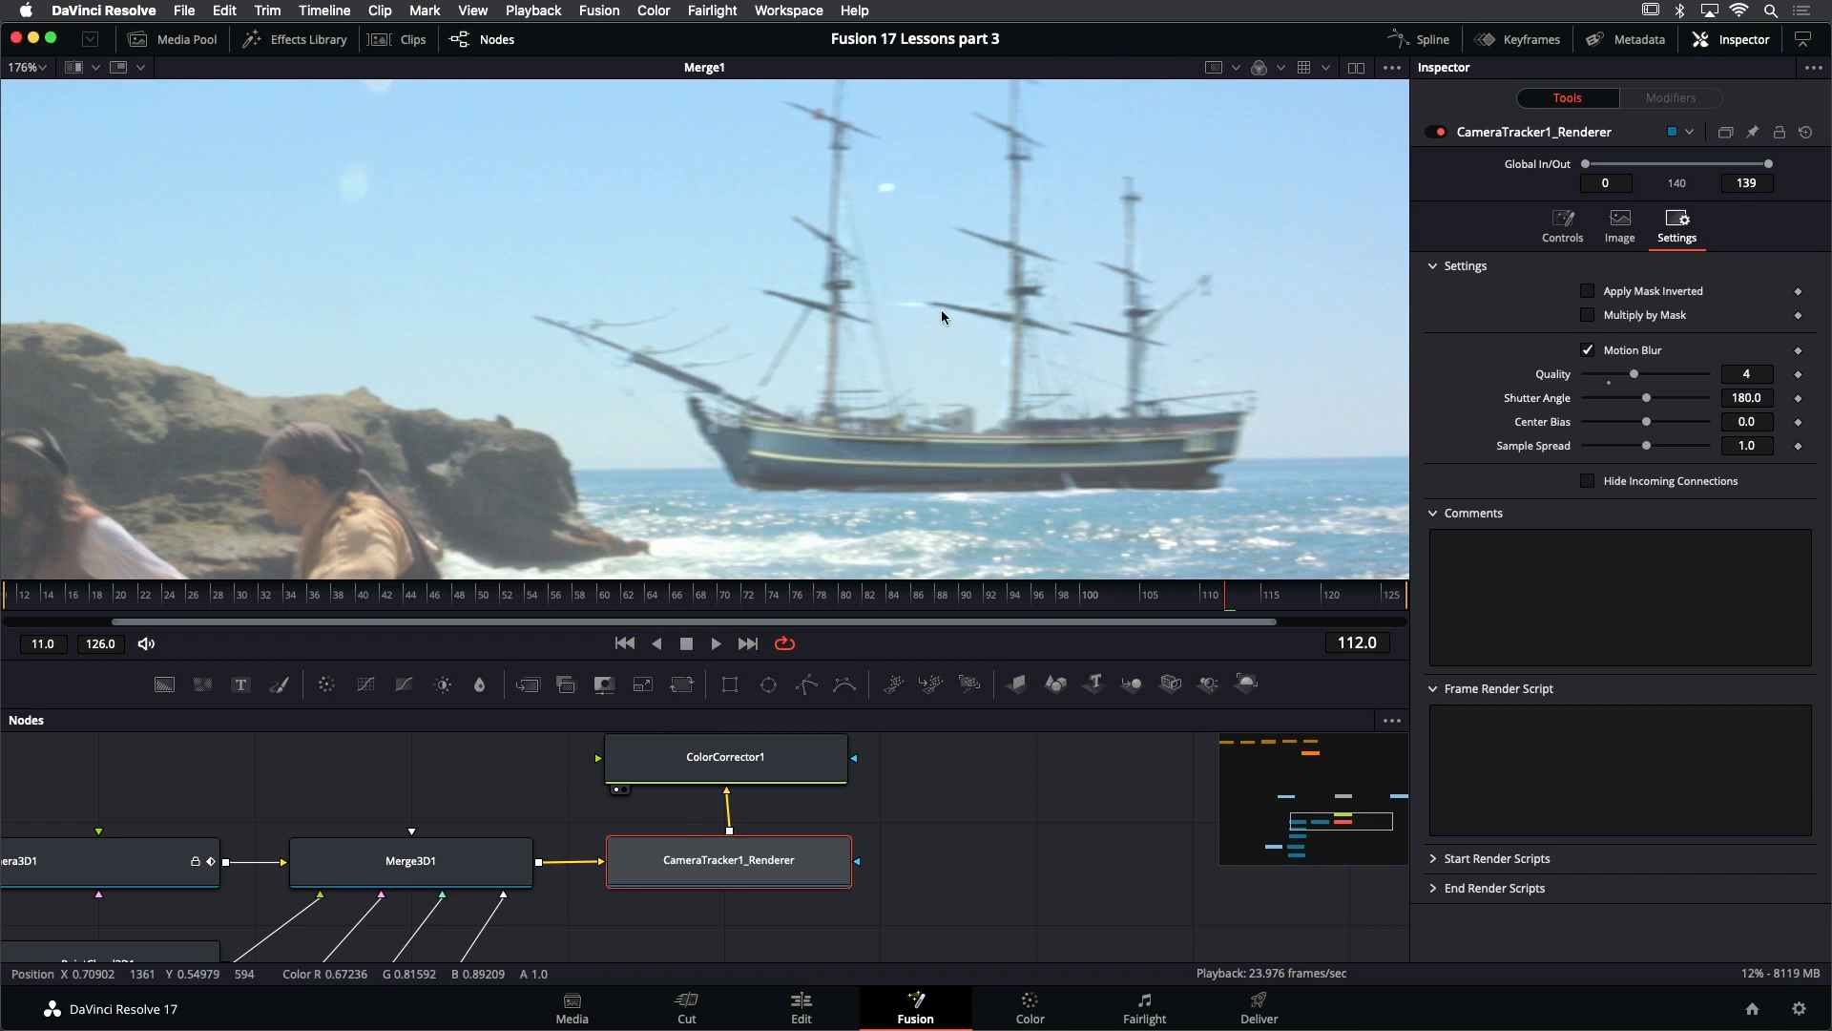
- Fit the whole frame in the viewer and play the composite to check the ship's motion blur, stopping playback when done
key(ctrl+f)
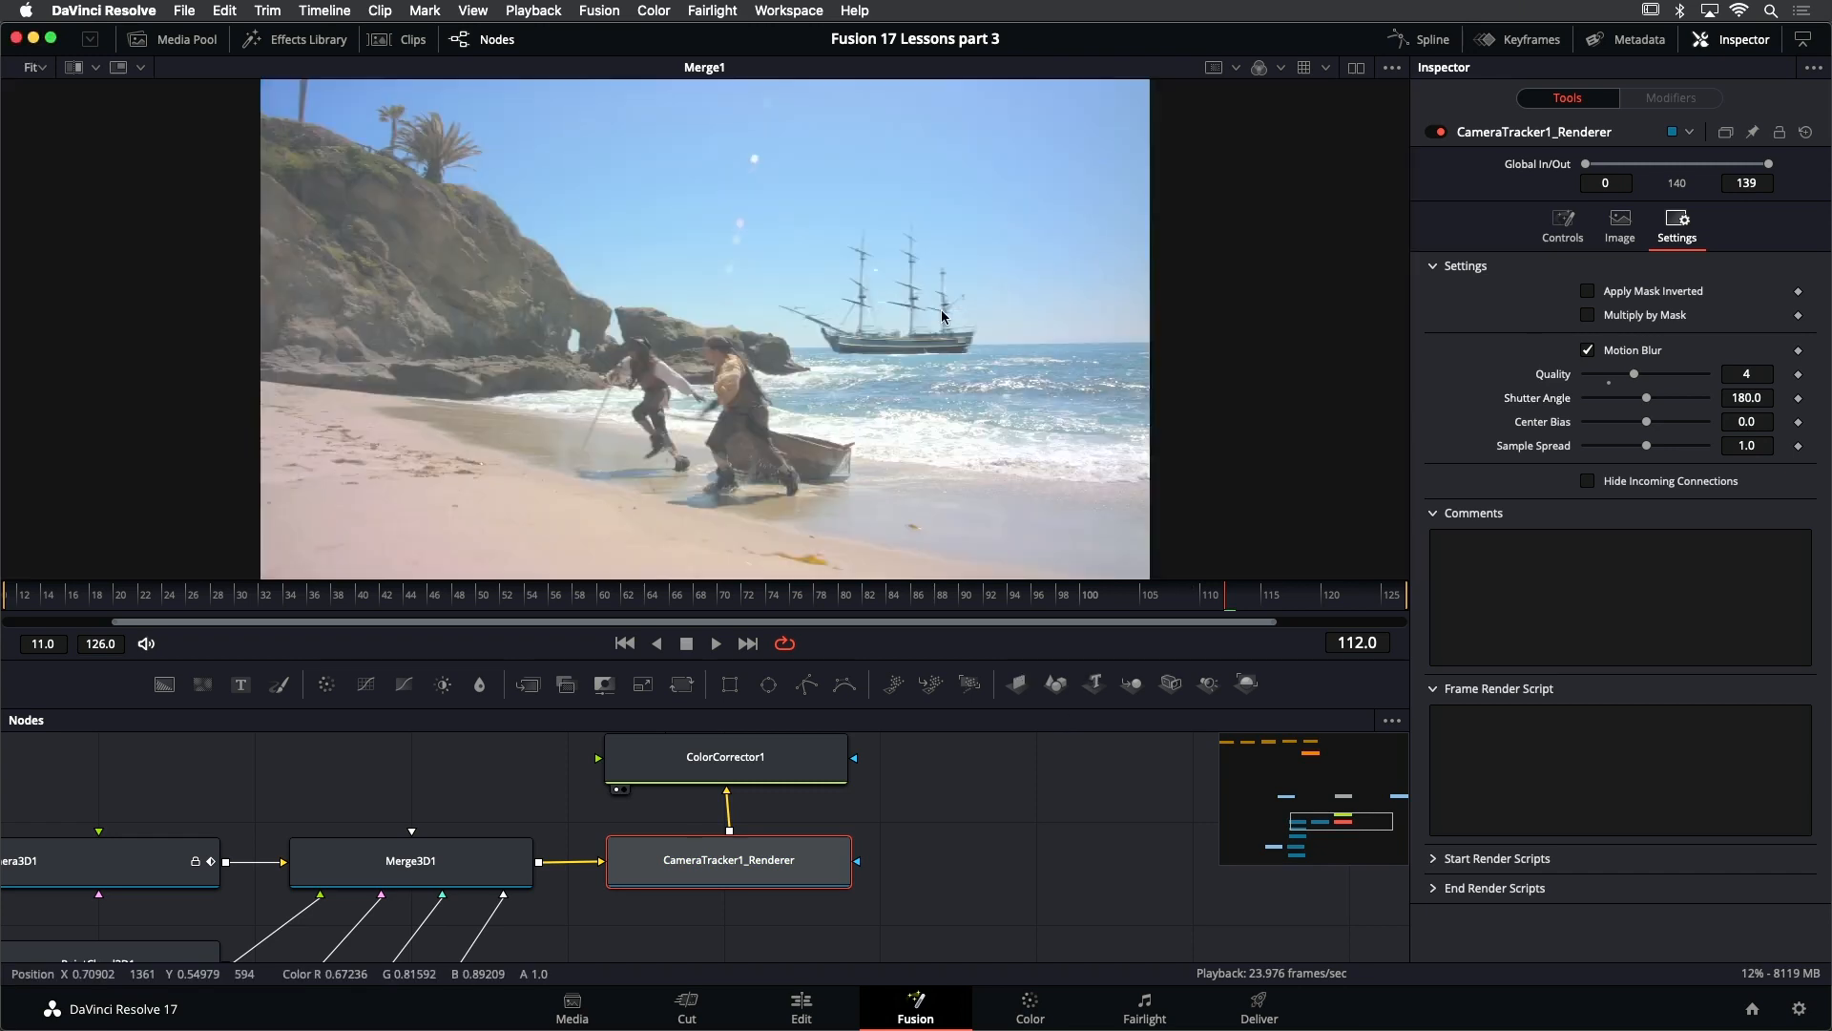
click(722, 649)
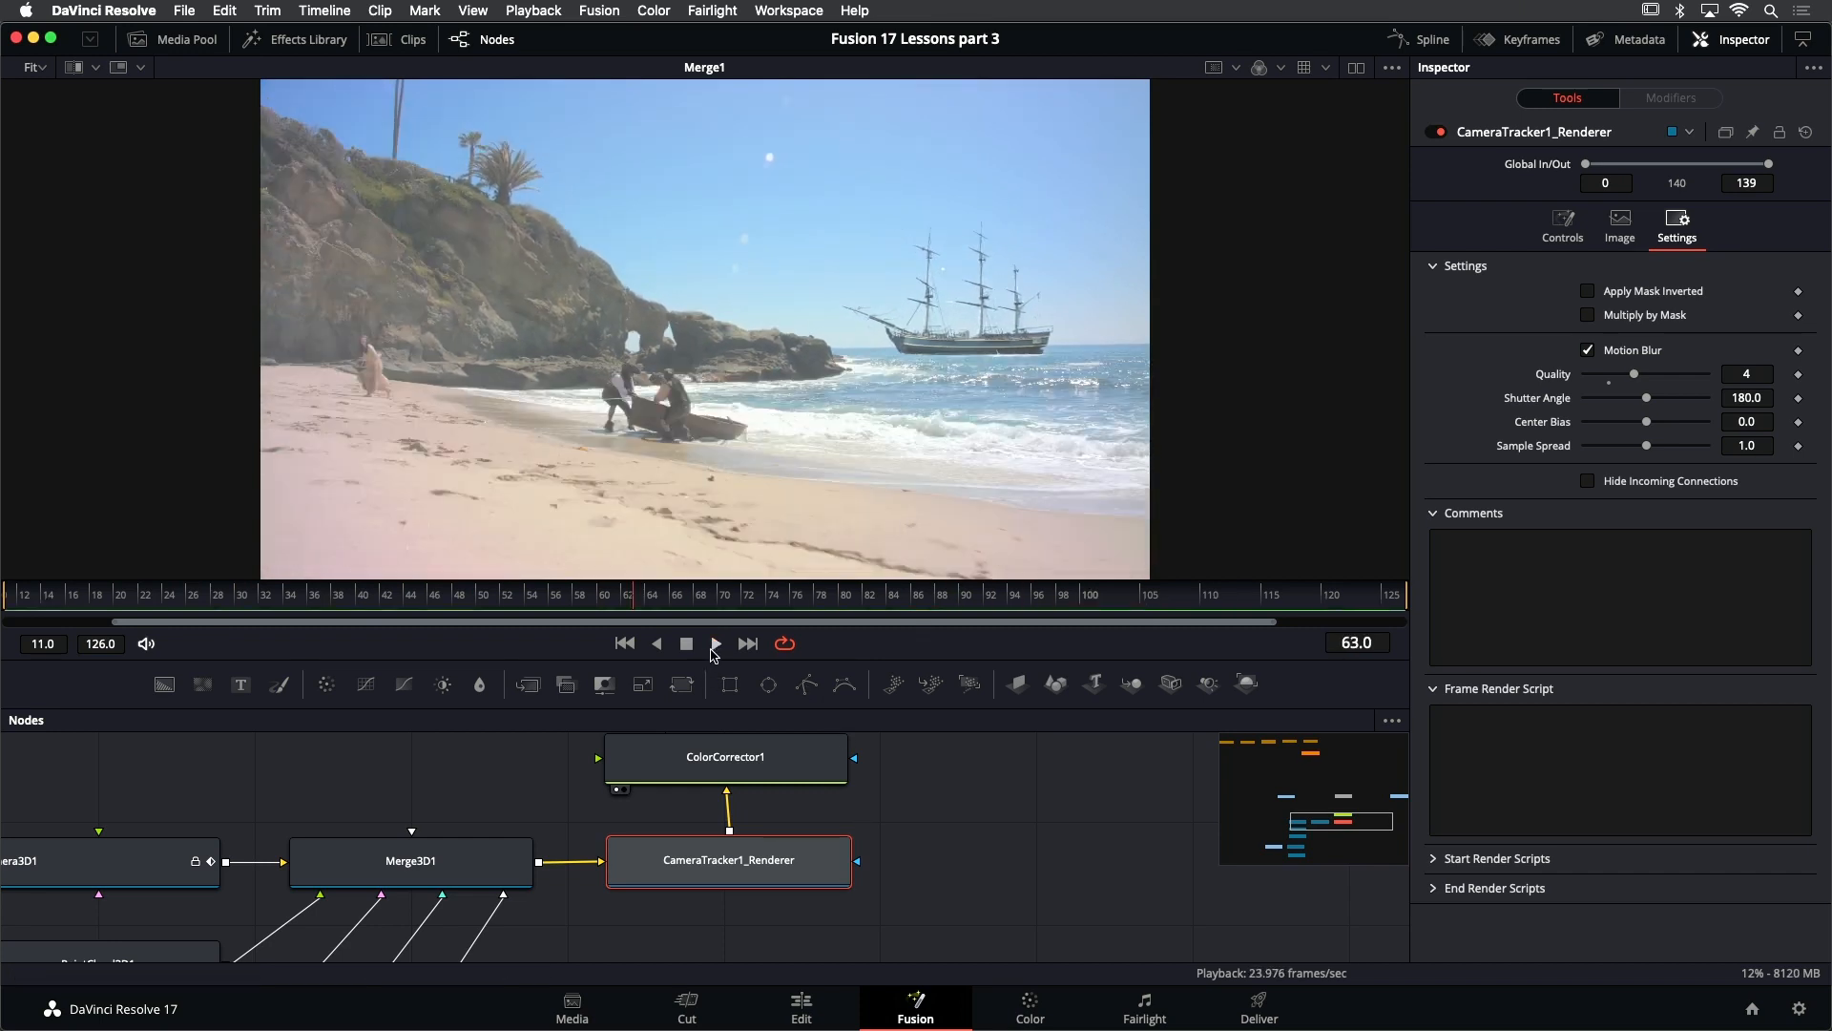
click(715, 645)
click(966, 850)
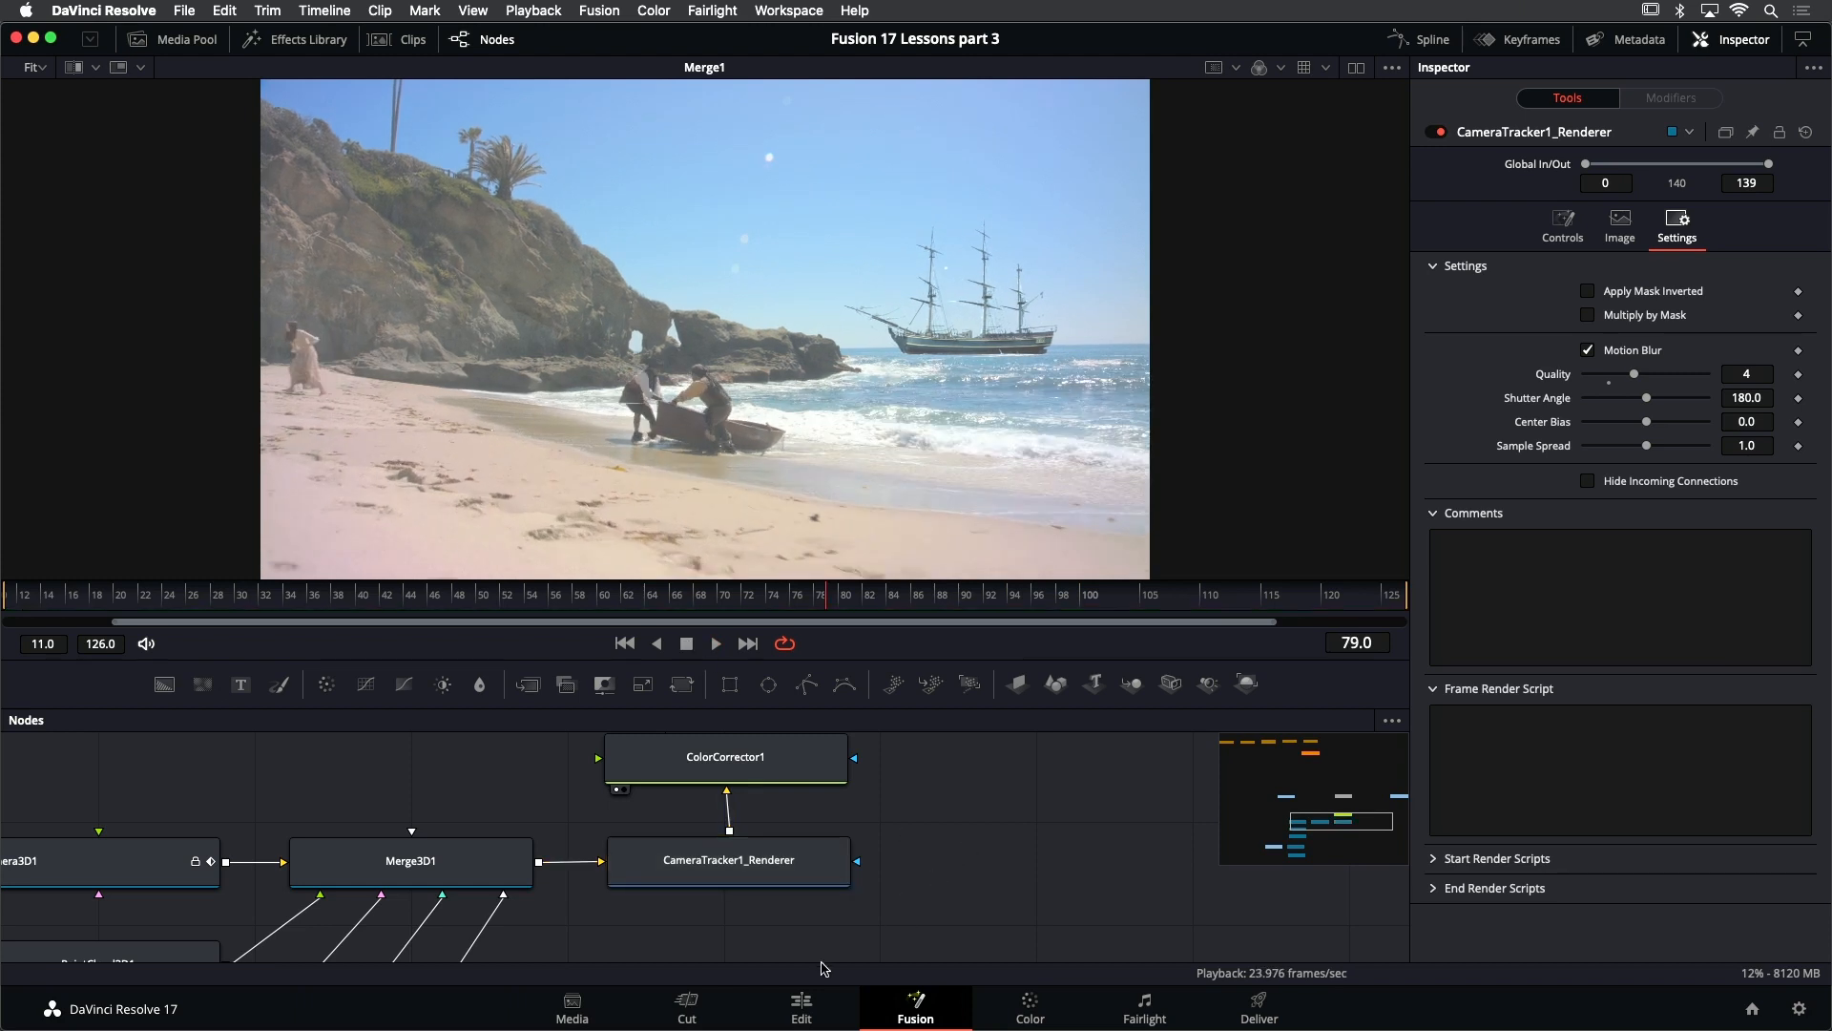
- Review the composite full screen on the Edit page and return to the Fusion page
click(801, 1004)
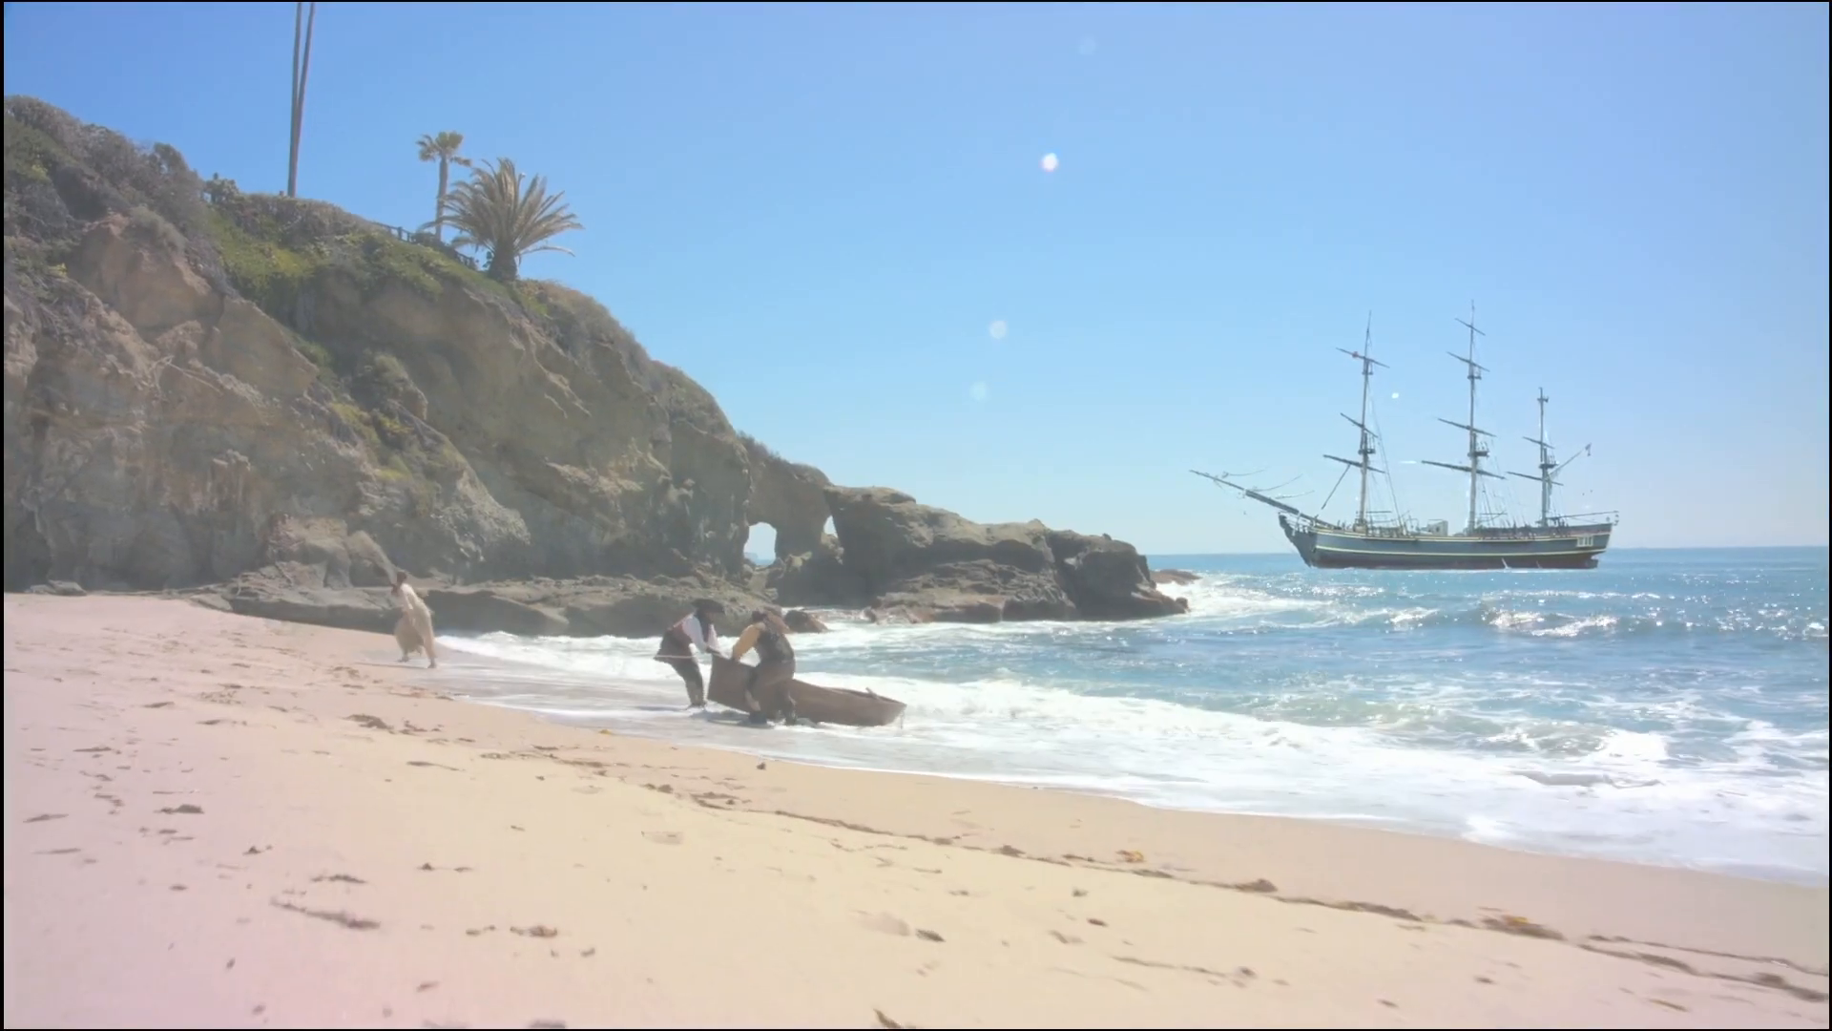
key(Escape)
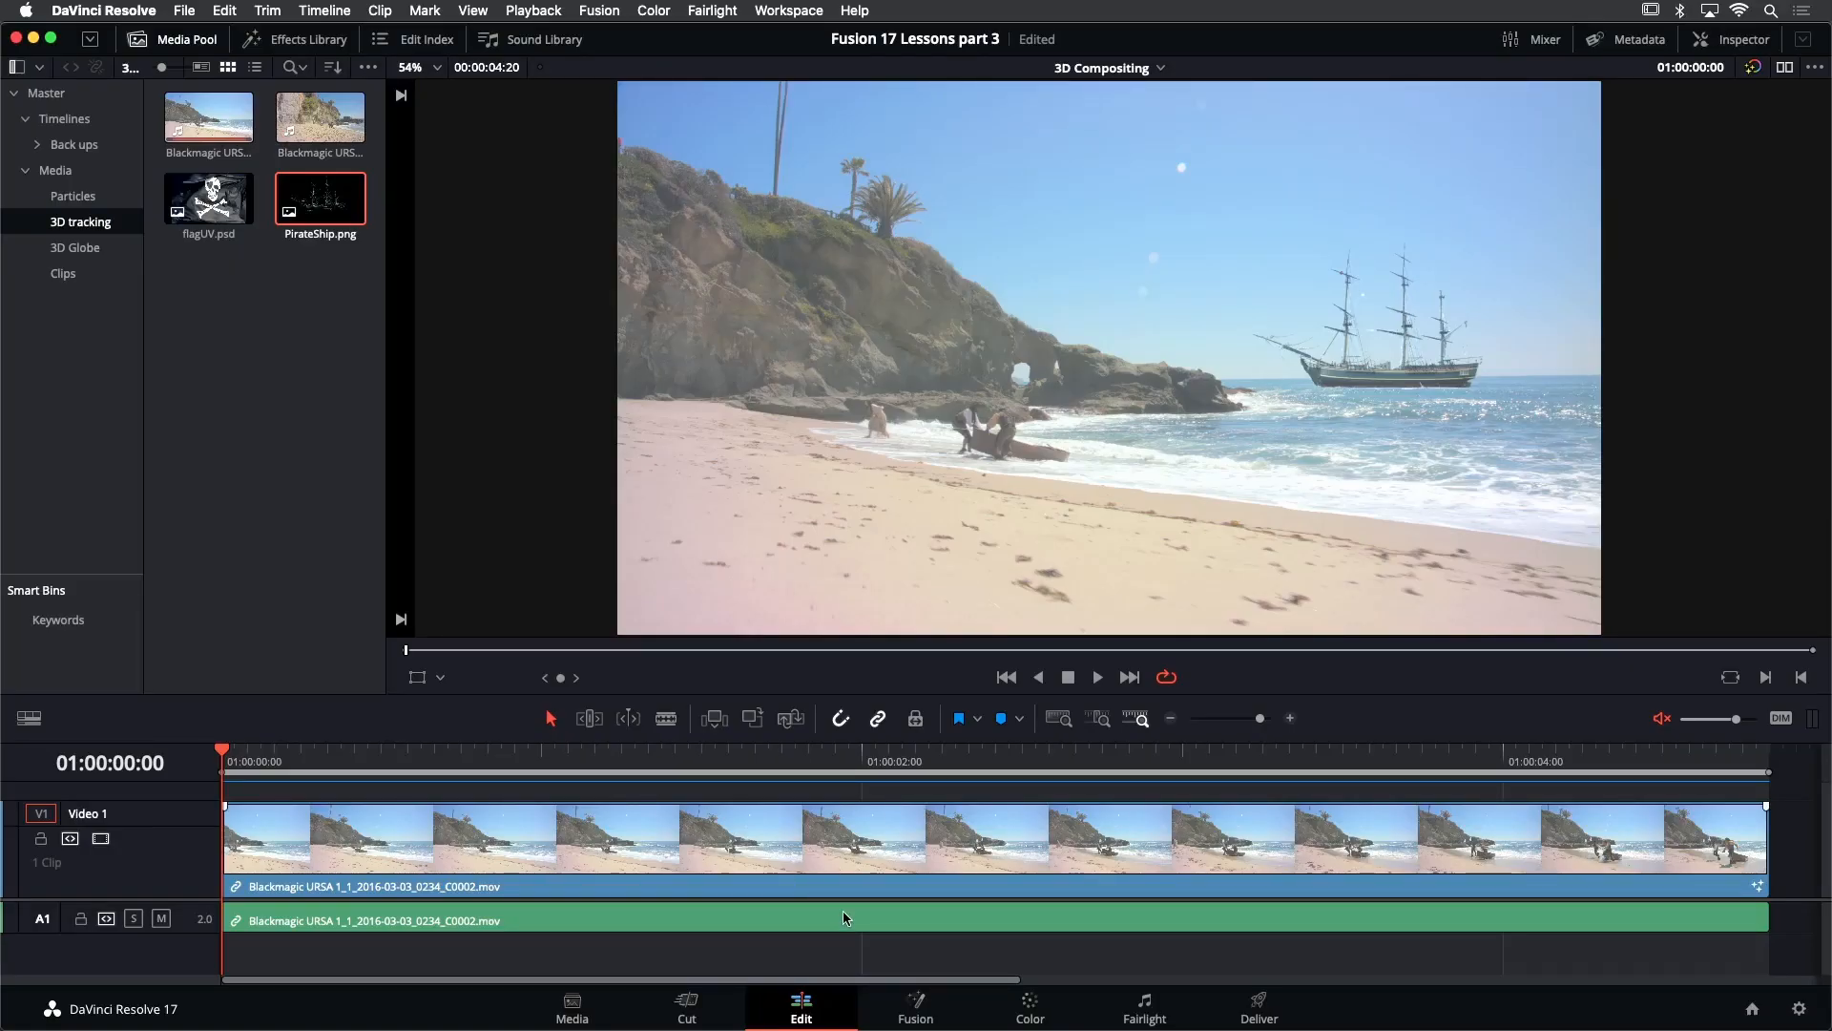
click(932, 1003)
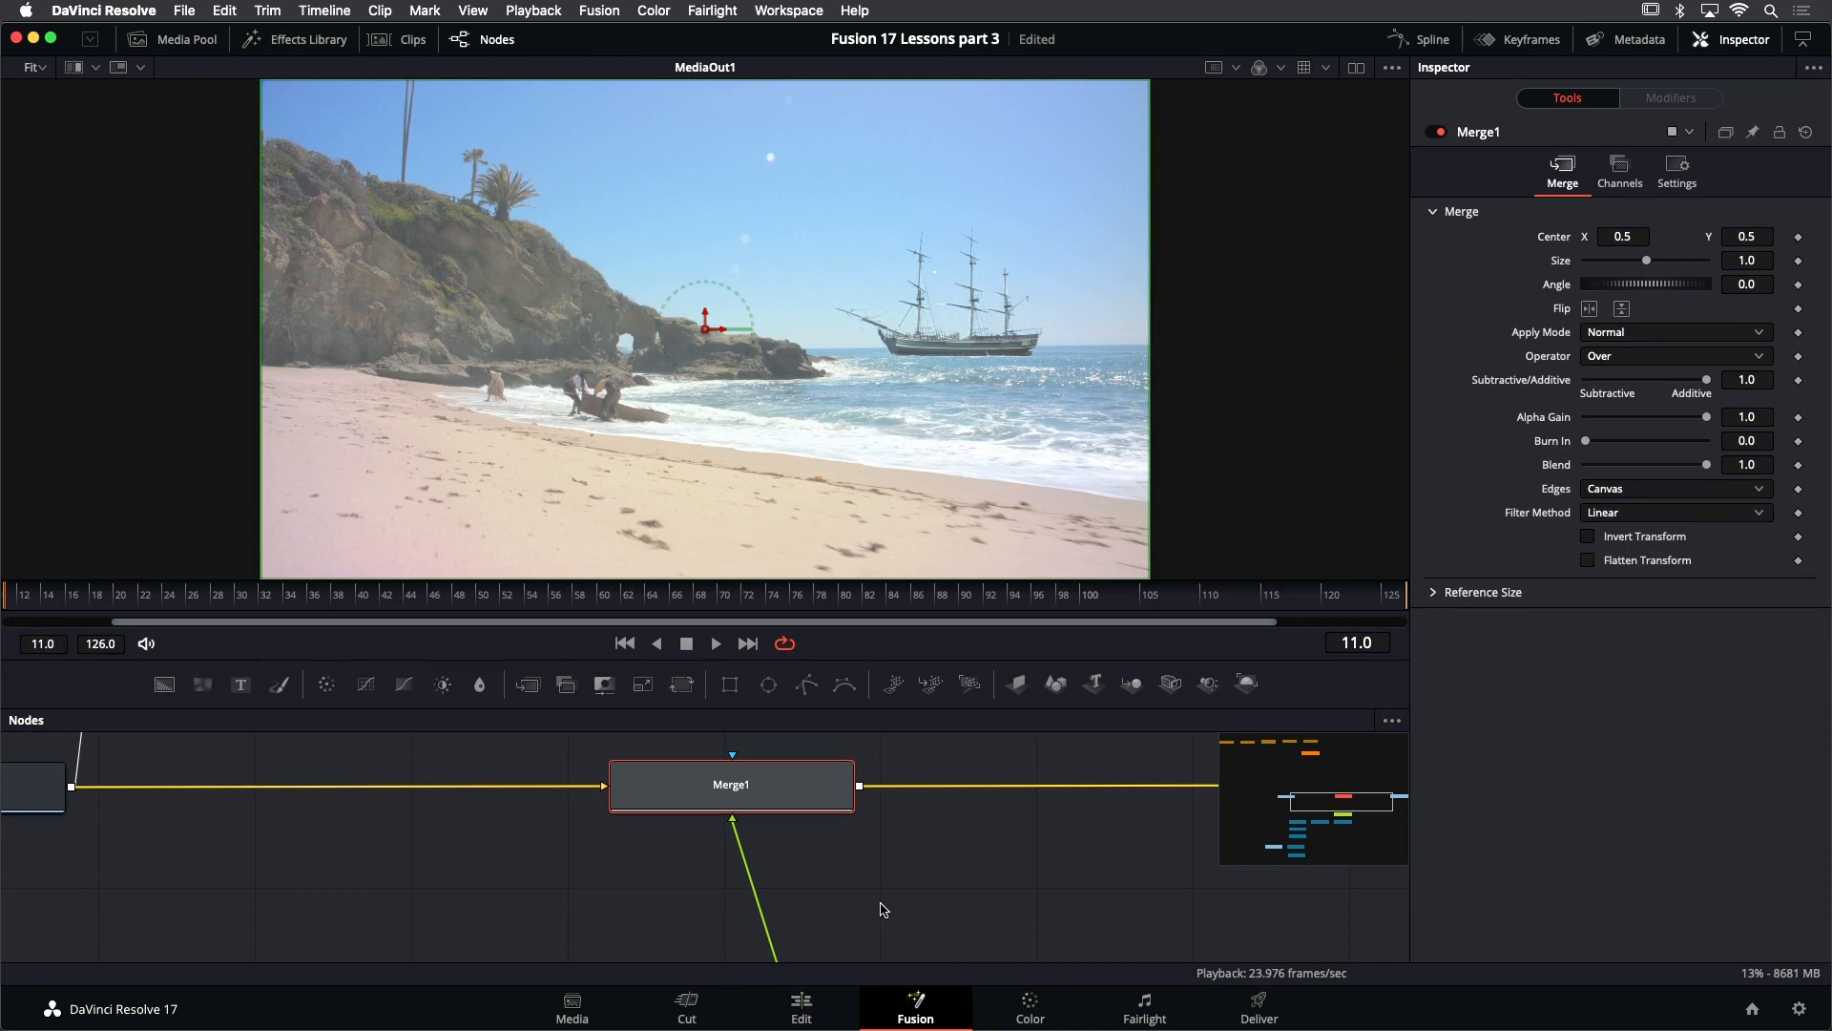
- Examine the foreground sand of the MediaOut1 image up close around frames 69 and 70
click(872, 893)
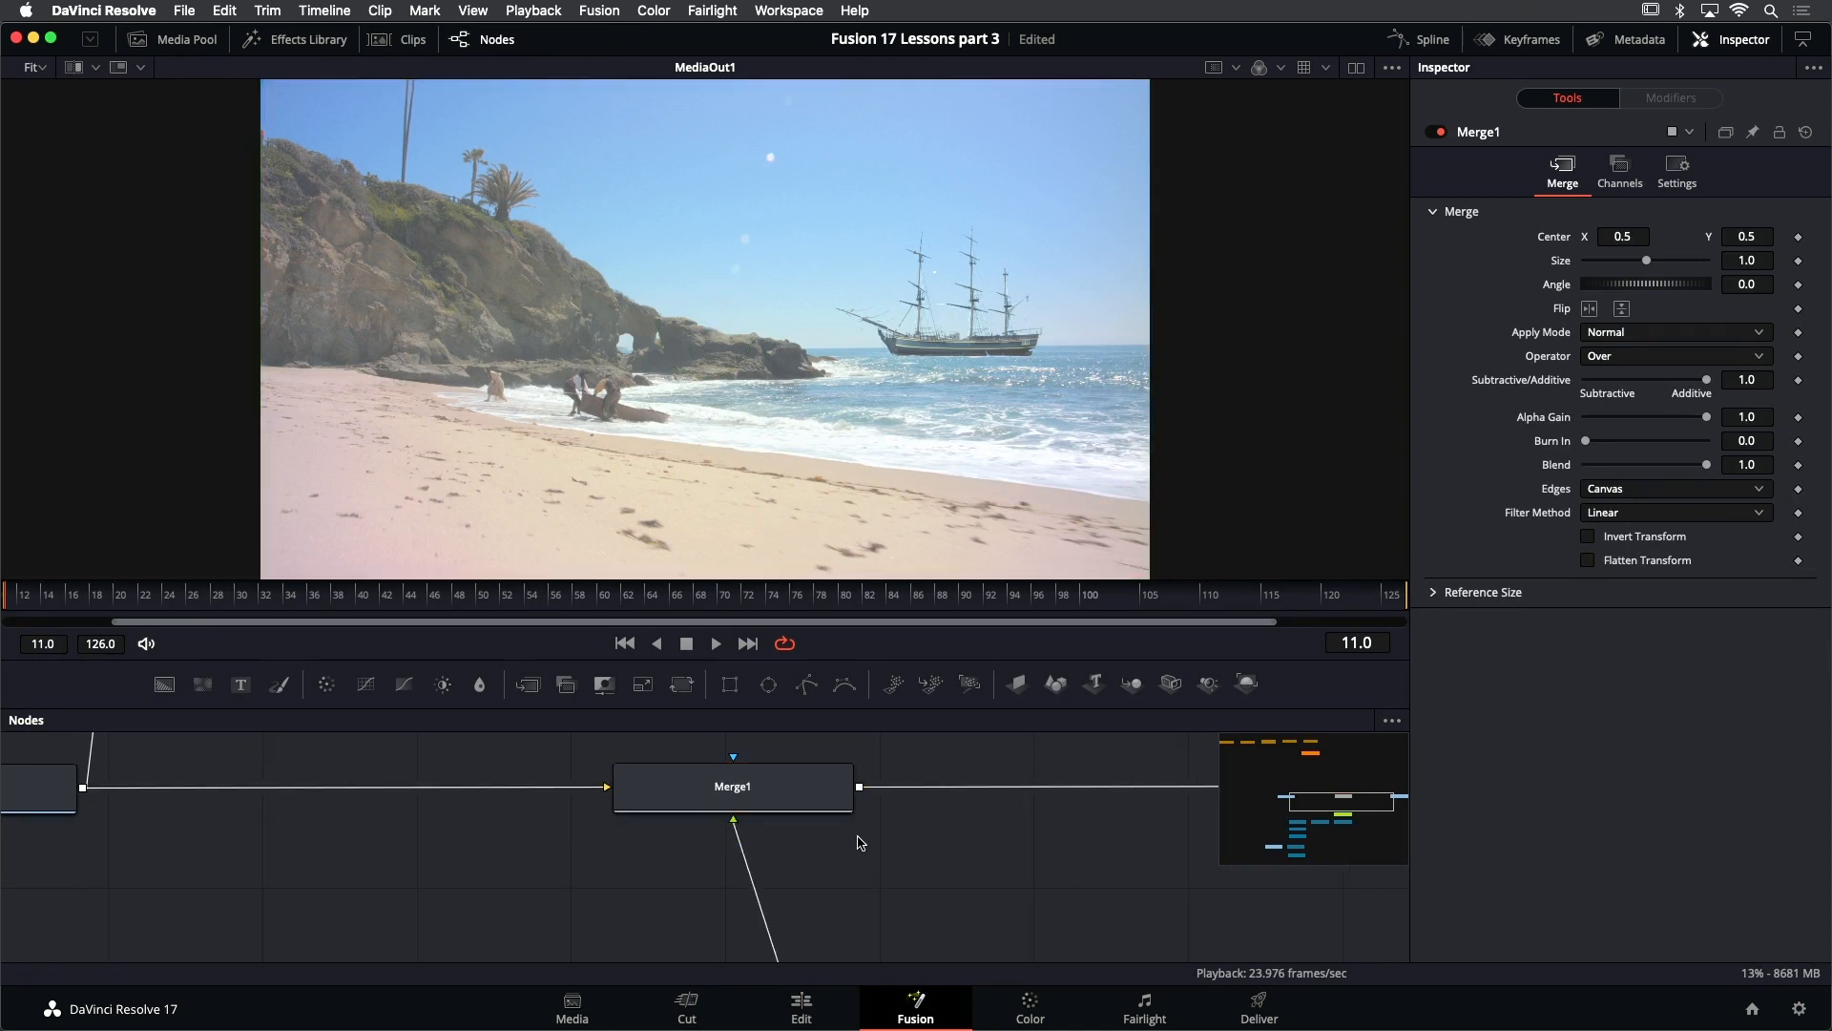
click(578, 599)
drag(578, 599, 711, 598)
scroll(674, 456, down, 2)
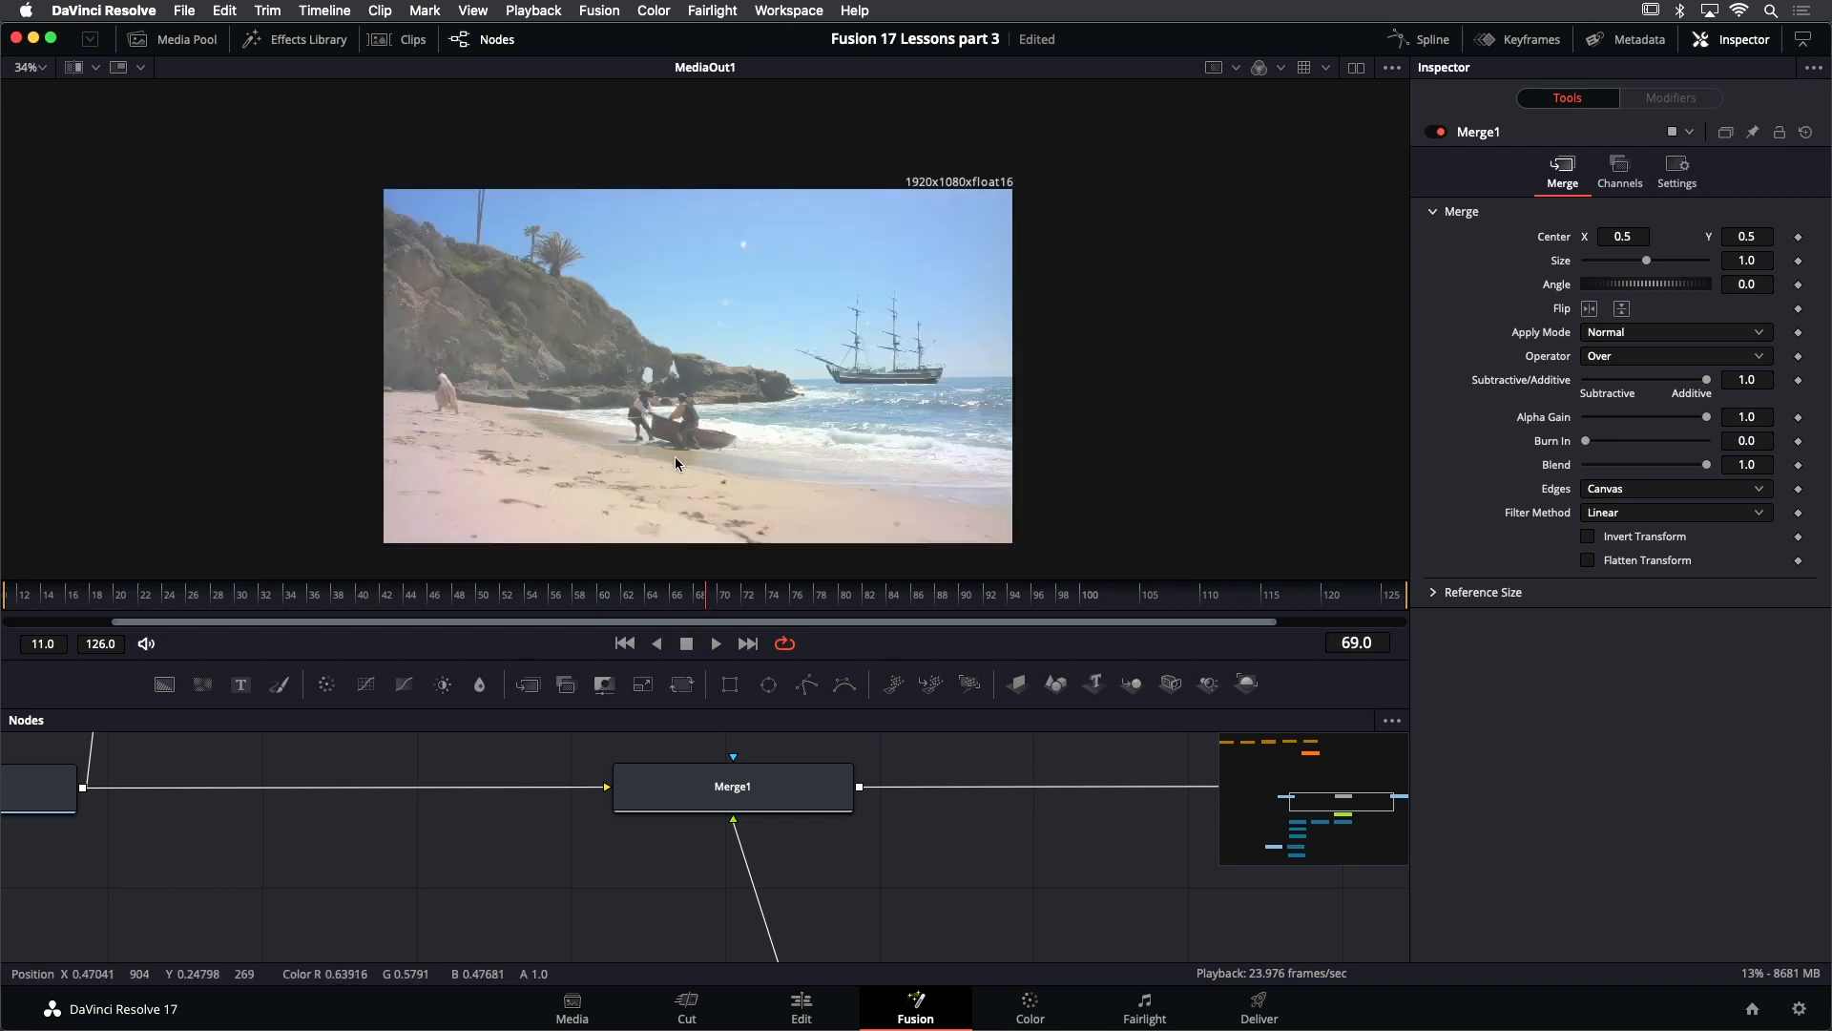
scroll(554, 489, up, 3)
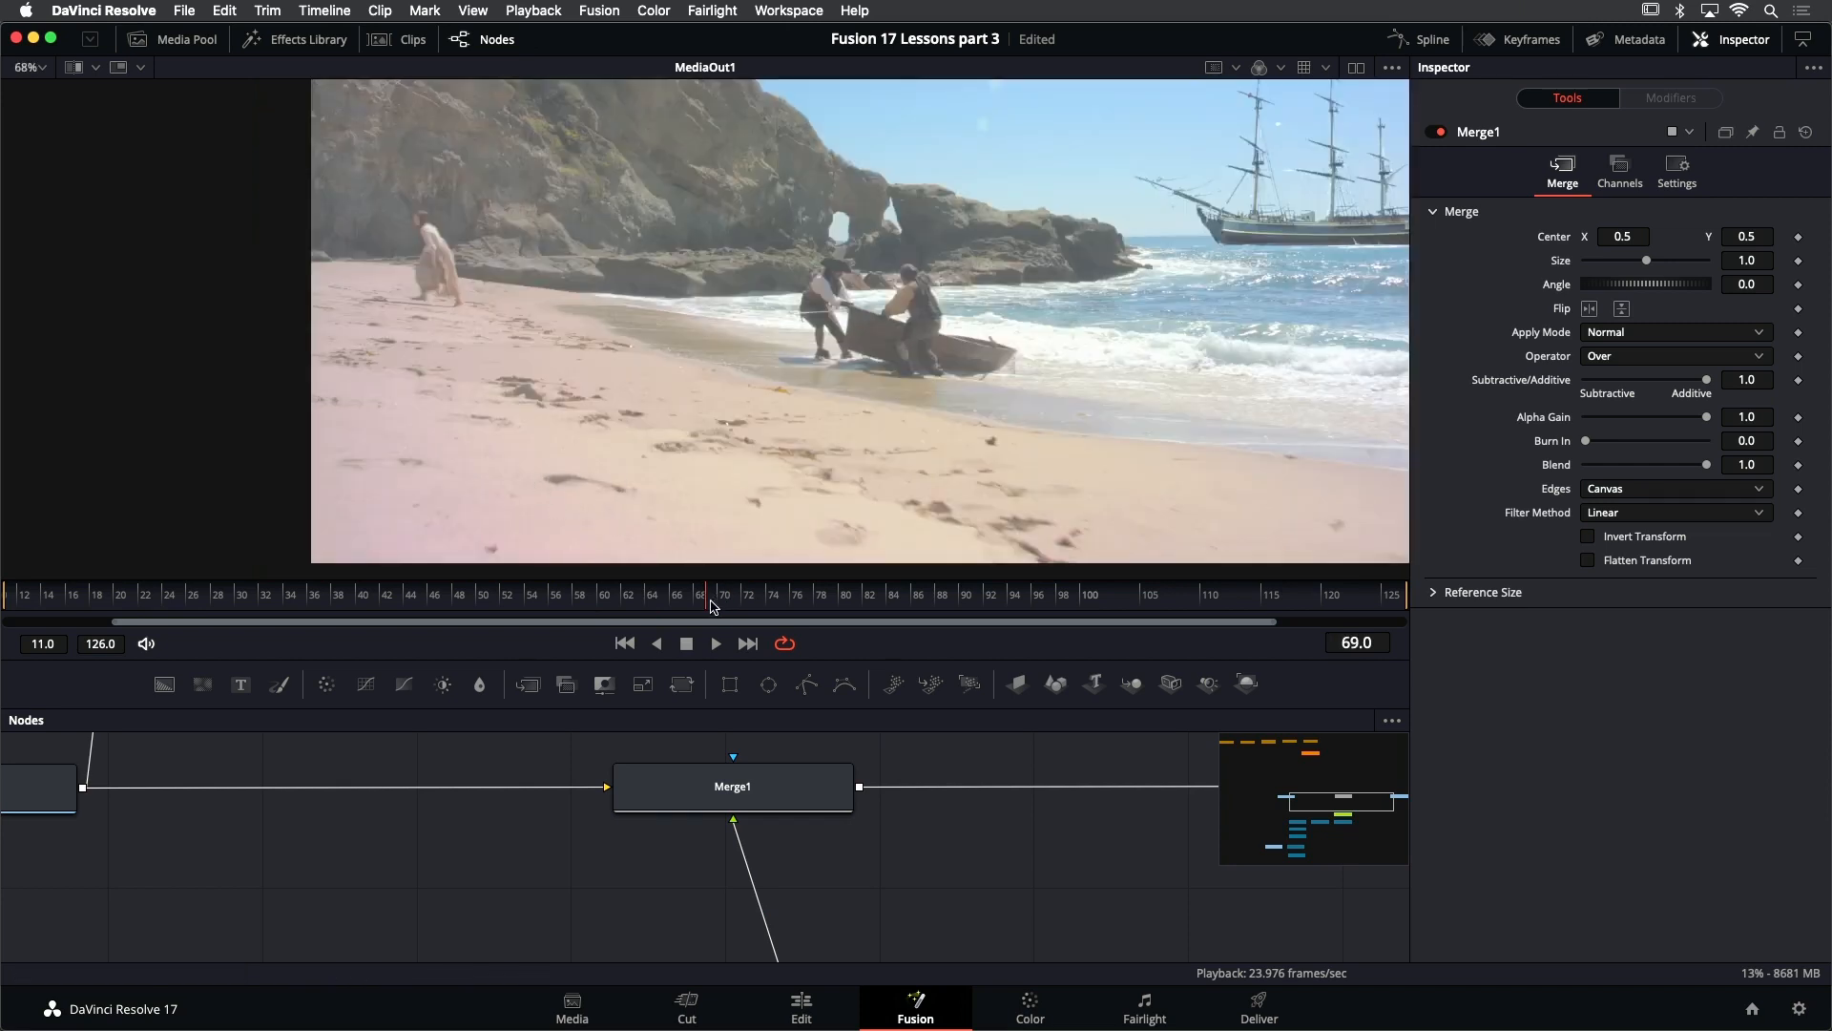
mouse_move(712, 599)
mouse_down()
mouse_move(773, 599)
mouse_move(338, 599)
mouse_move(722, 601)
mouse_up()
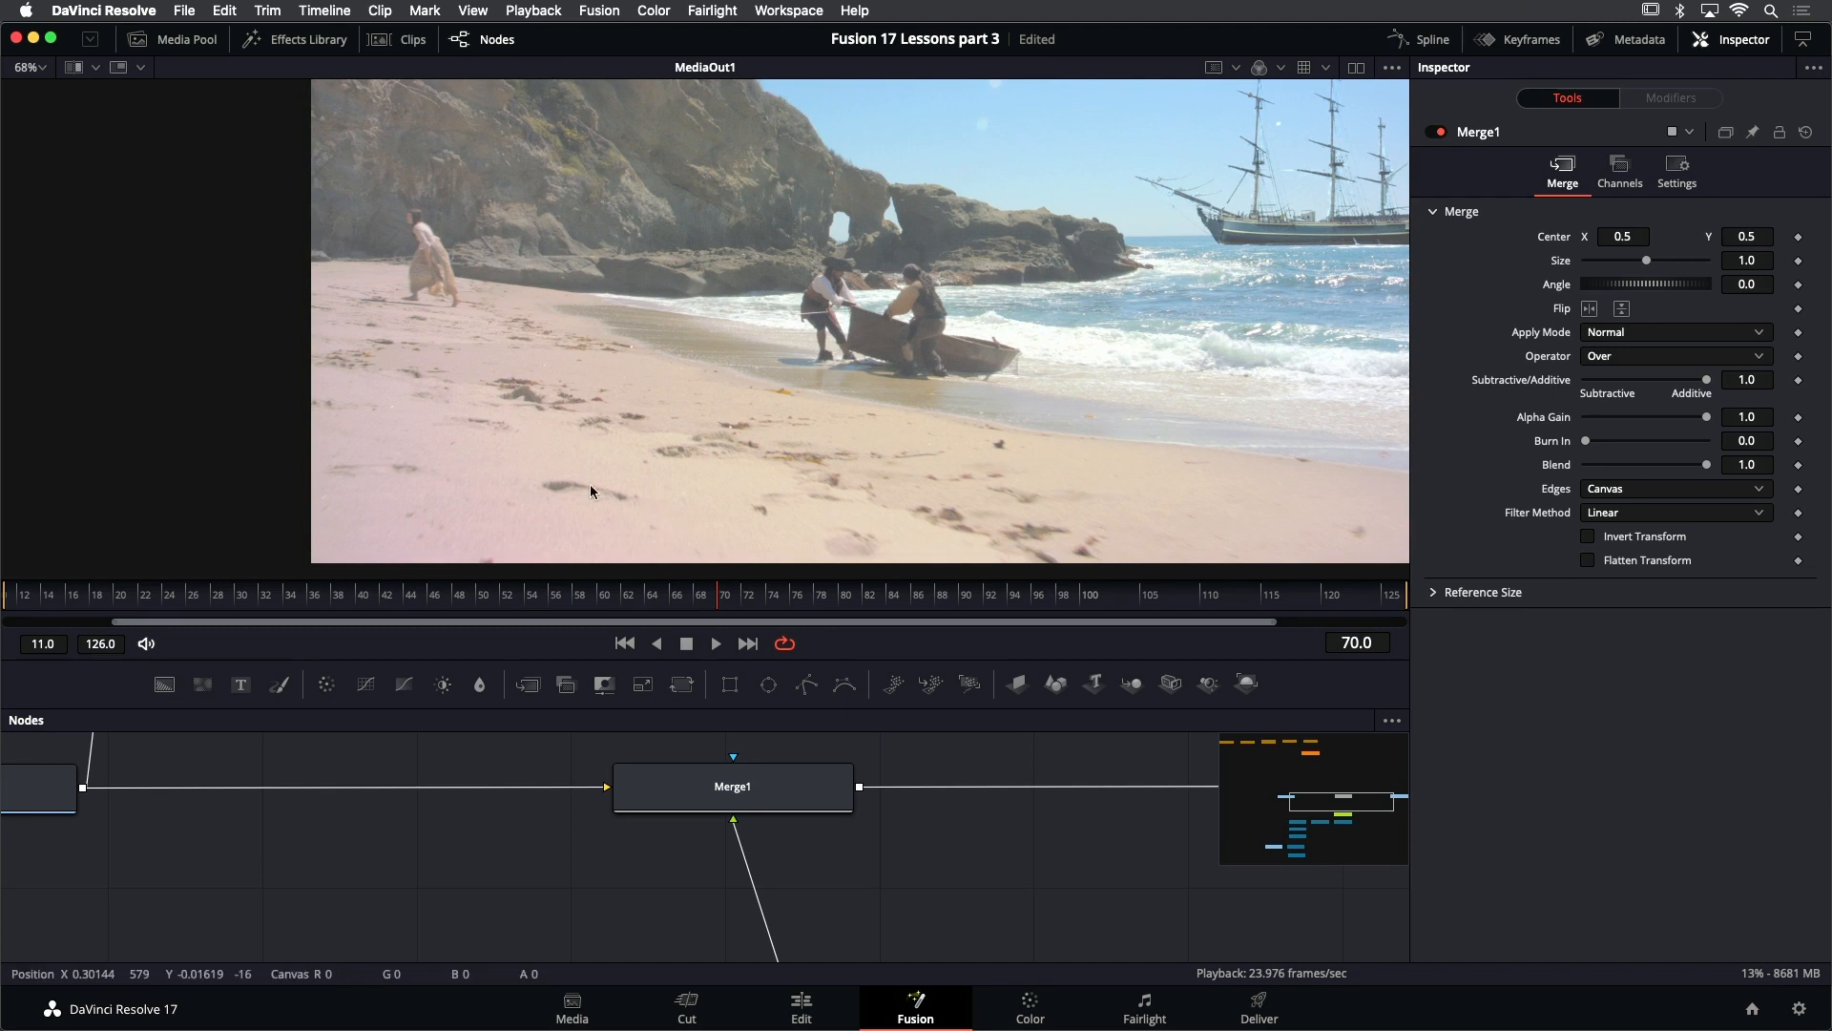
- Compare the foreground sand at frames 58, 64 and 71, ending on frame 71 with the node area enlarged
drag(723, 601, 578, 593)
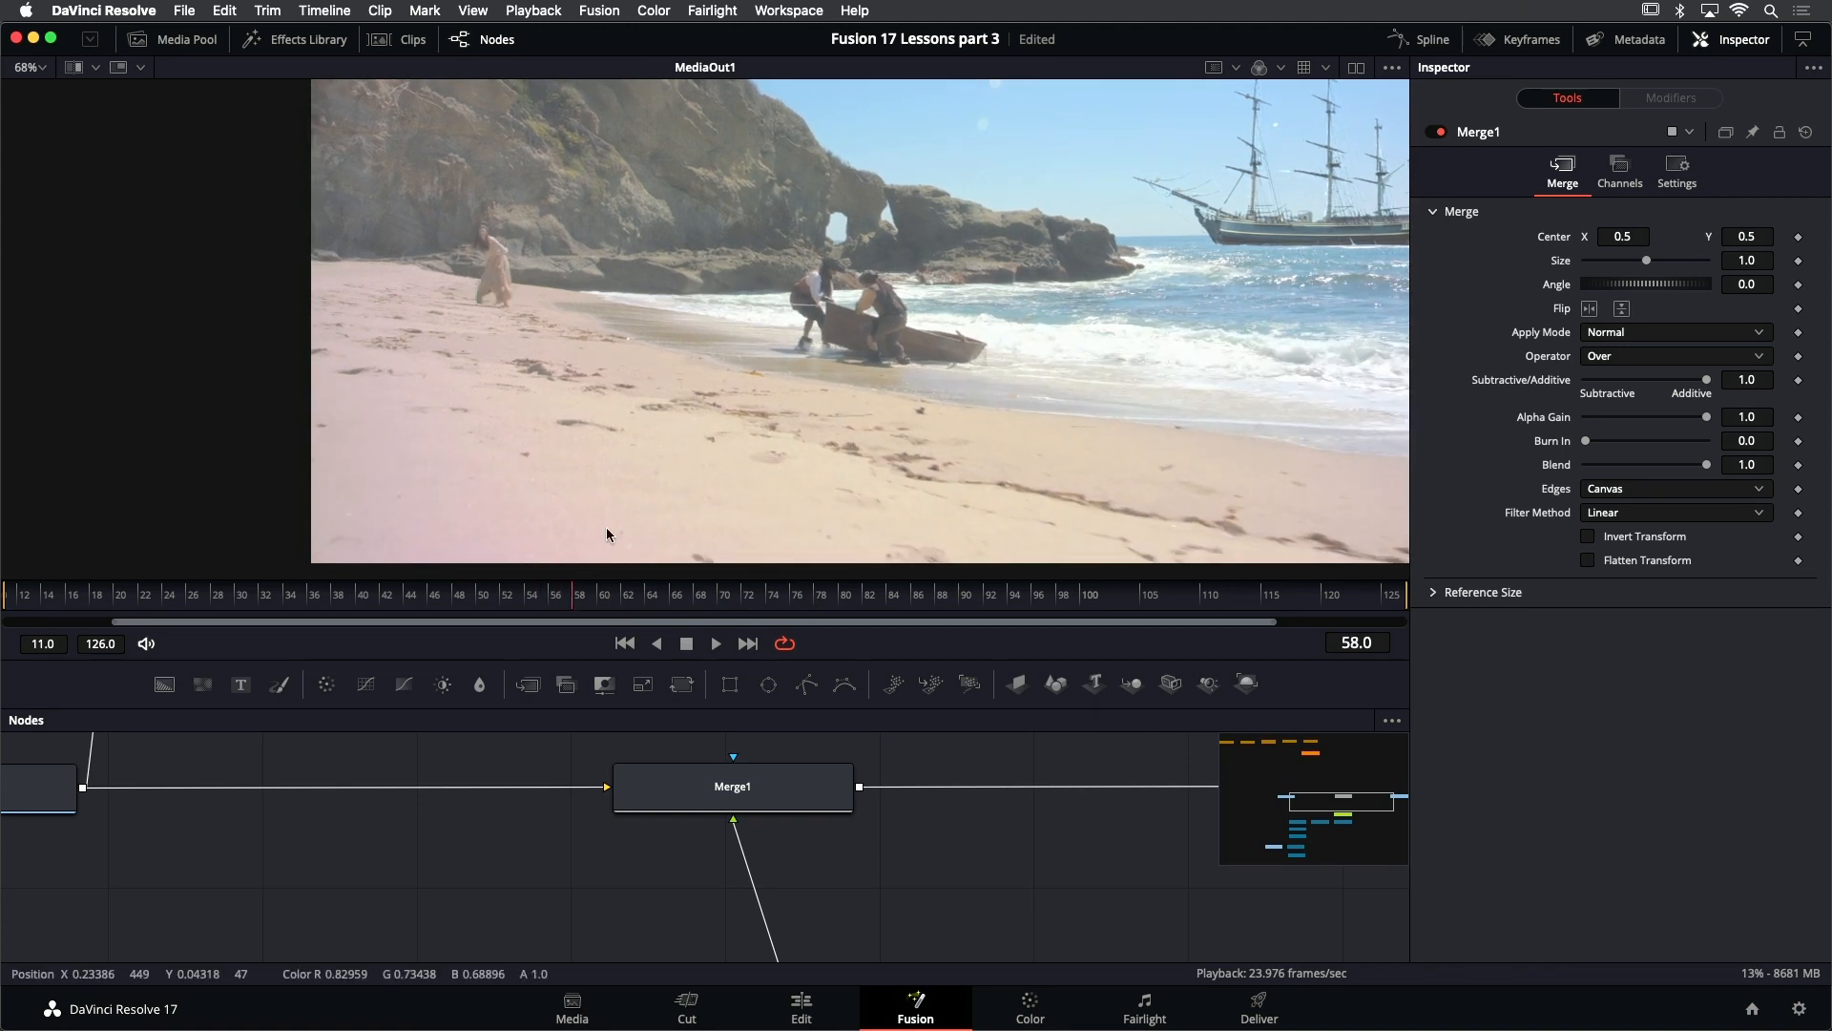
click(599, 595)
drag(603, 601, 656, 595)
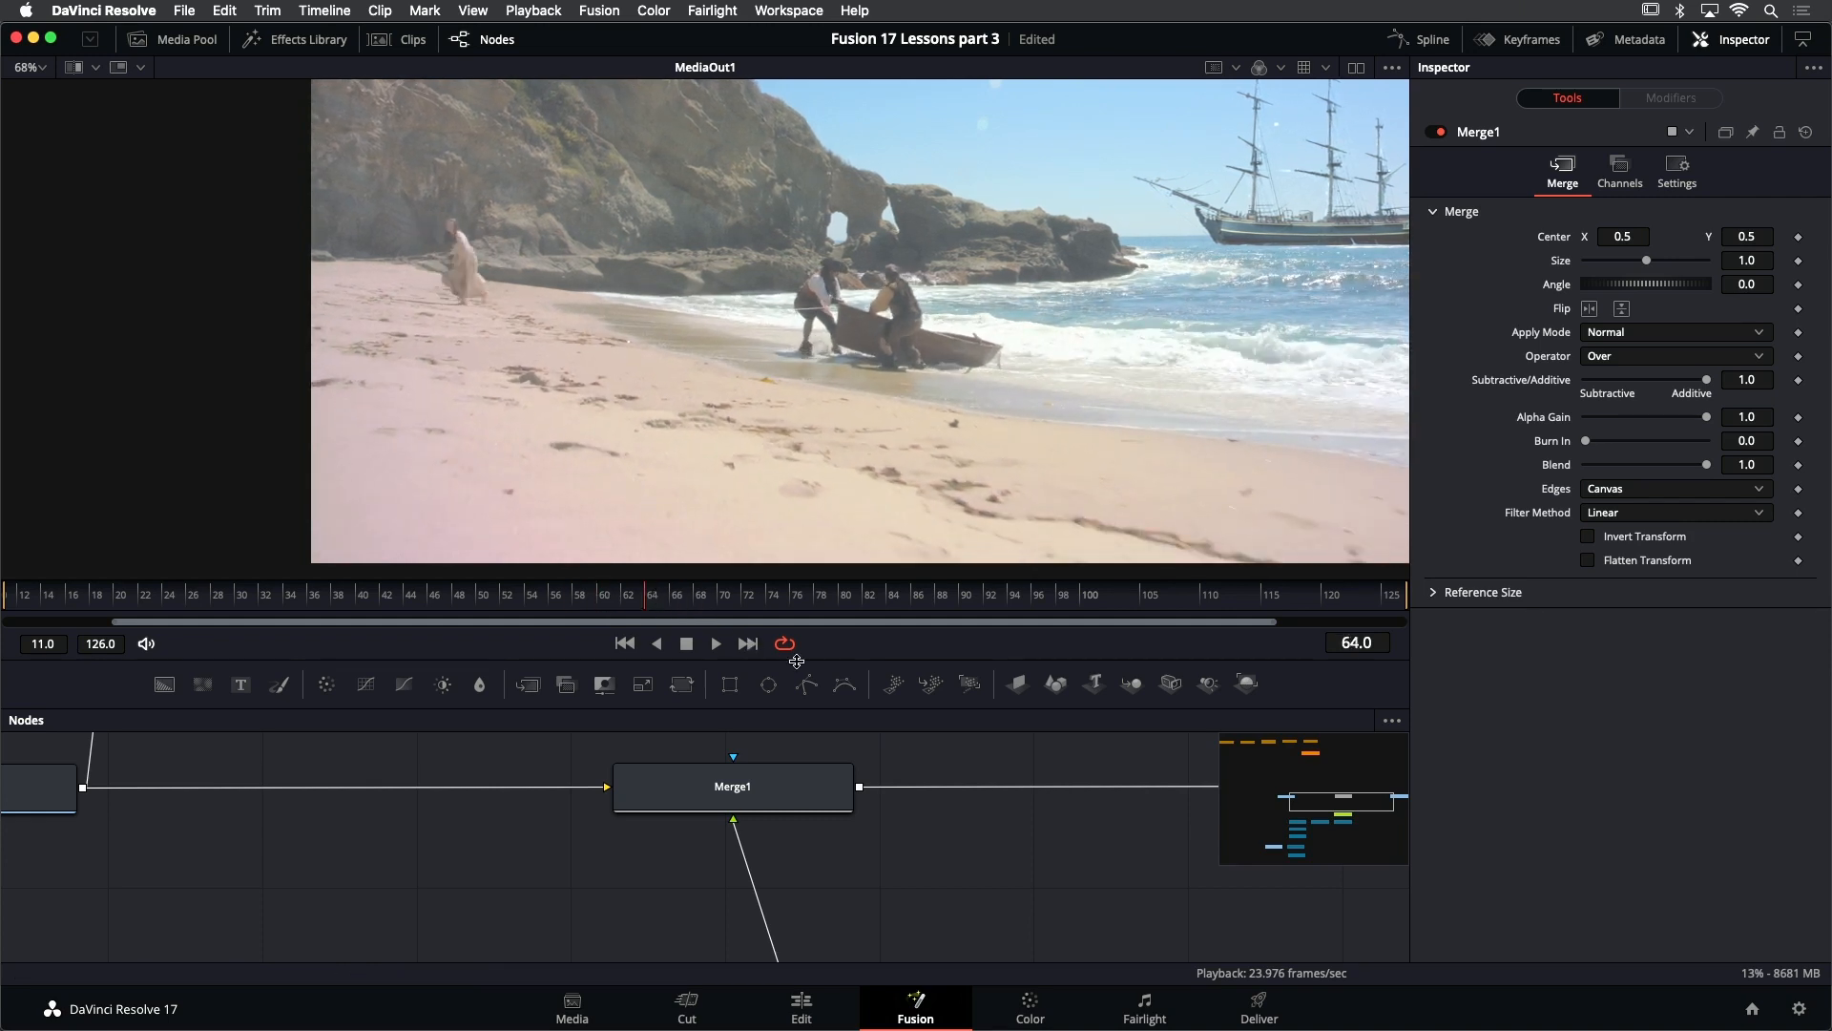
click(664, 603)
drag(664, 602, 730, 599)
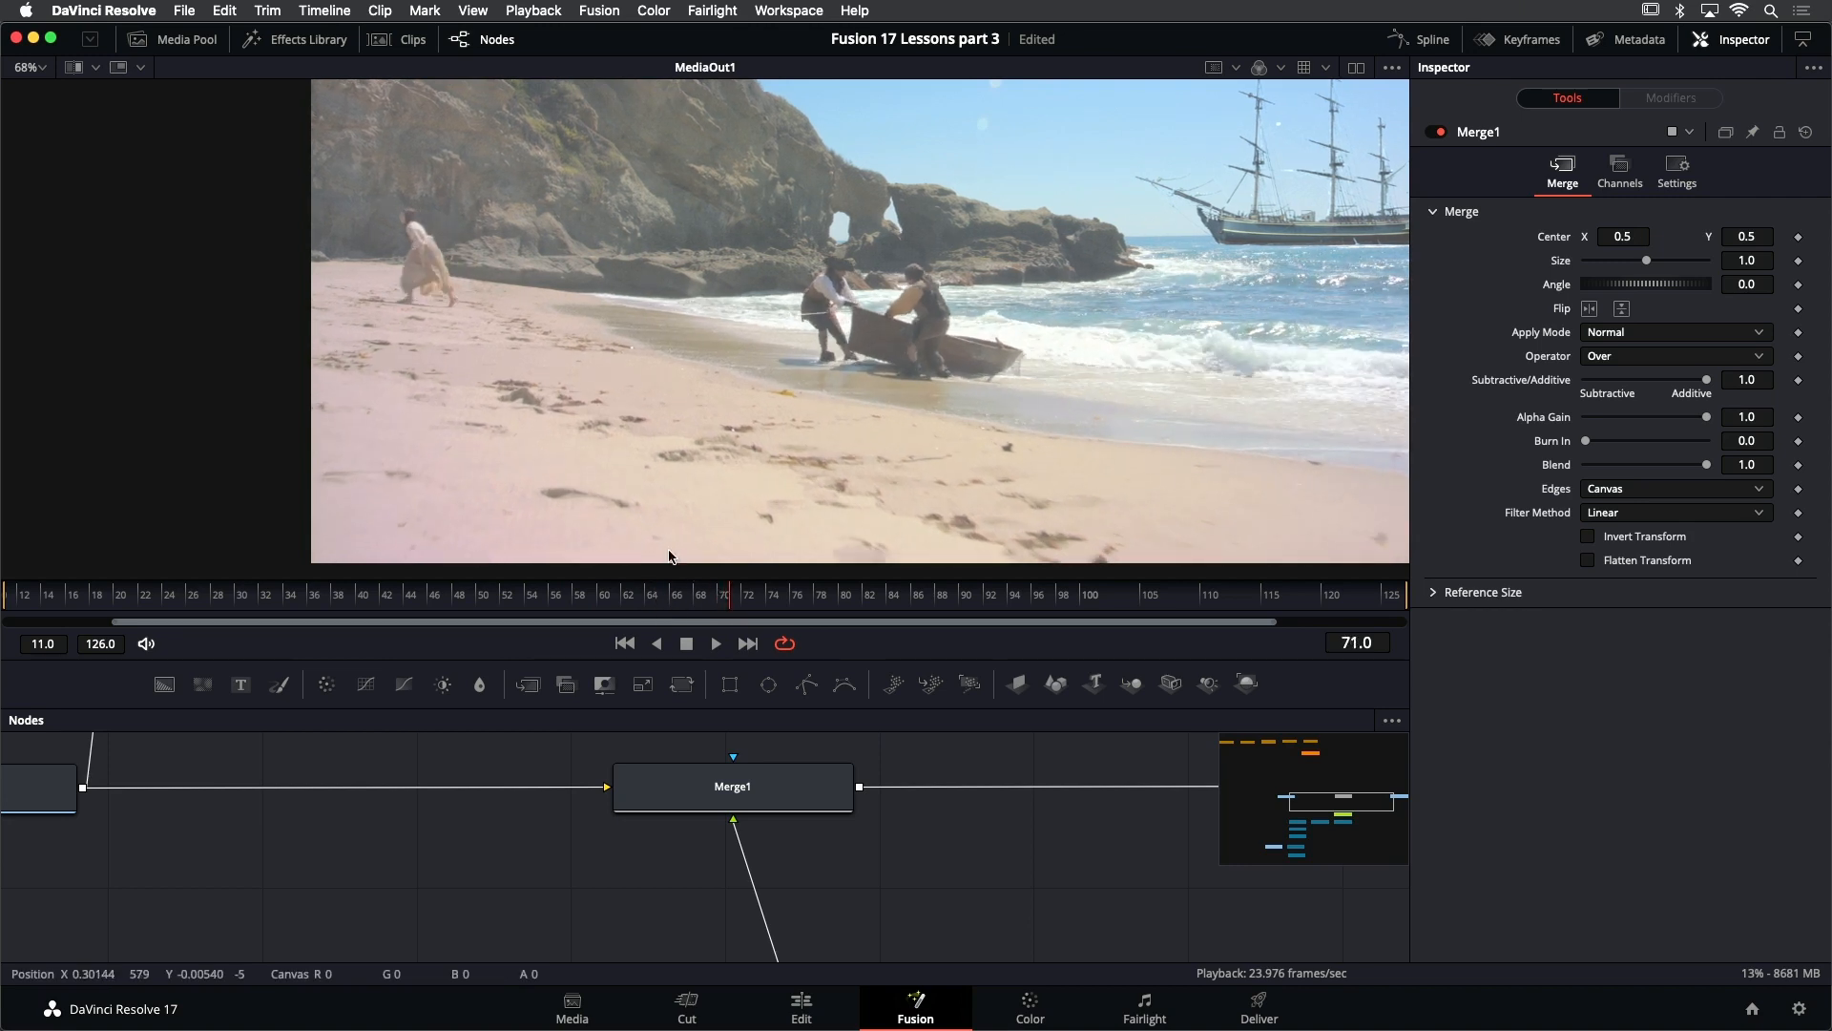
drag(691, 489, 682, 457)
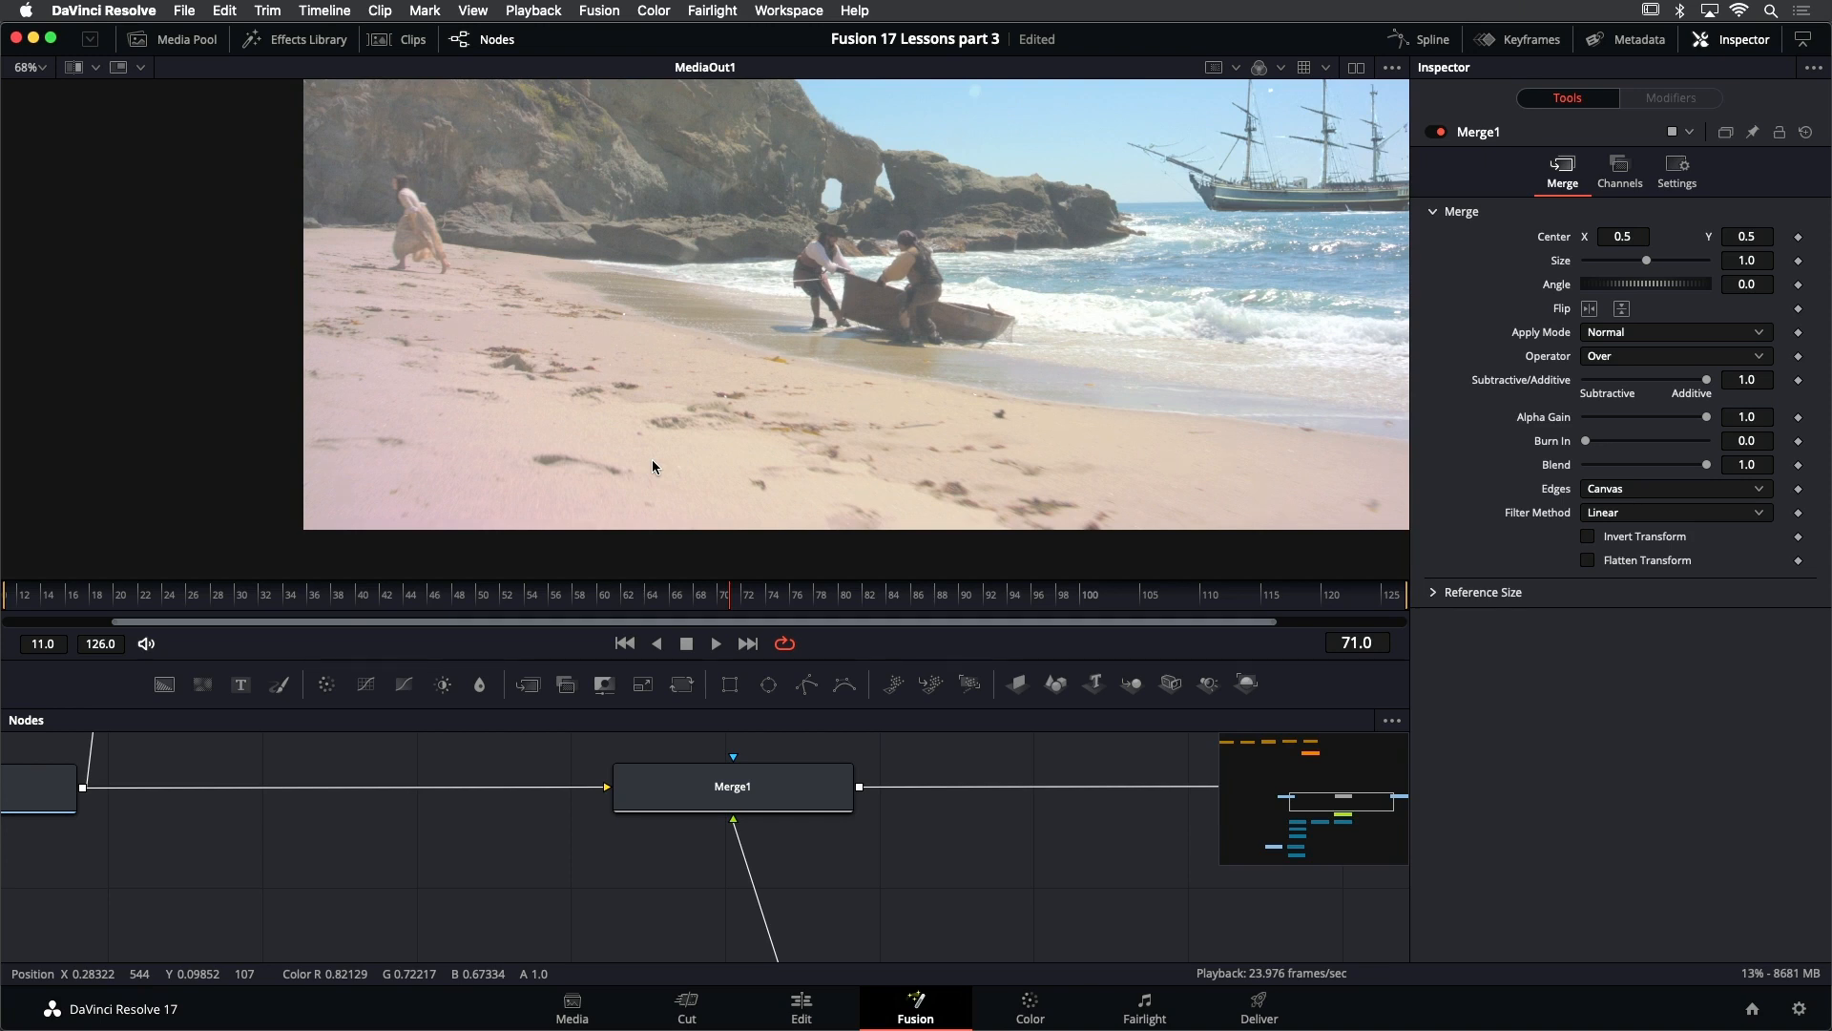
drag(796, 651, 797, 605)
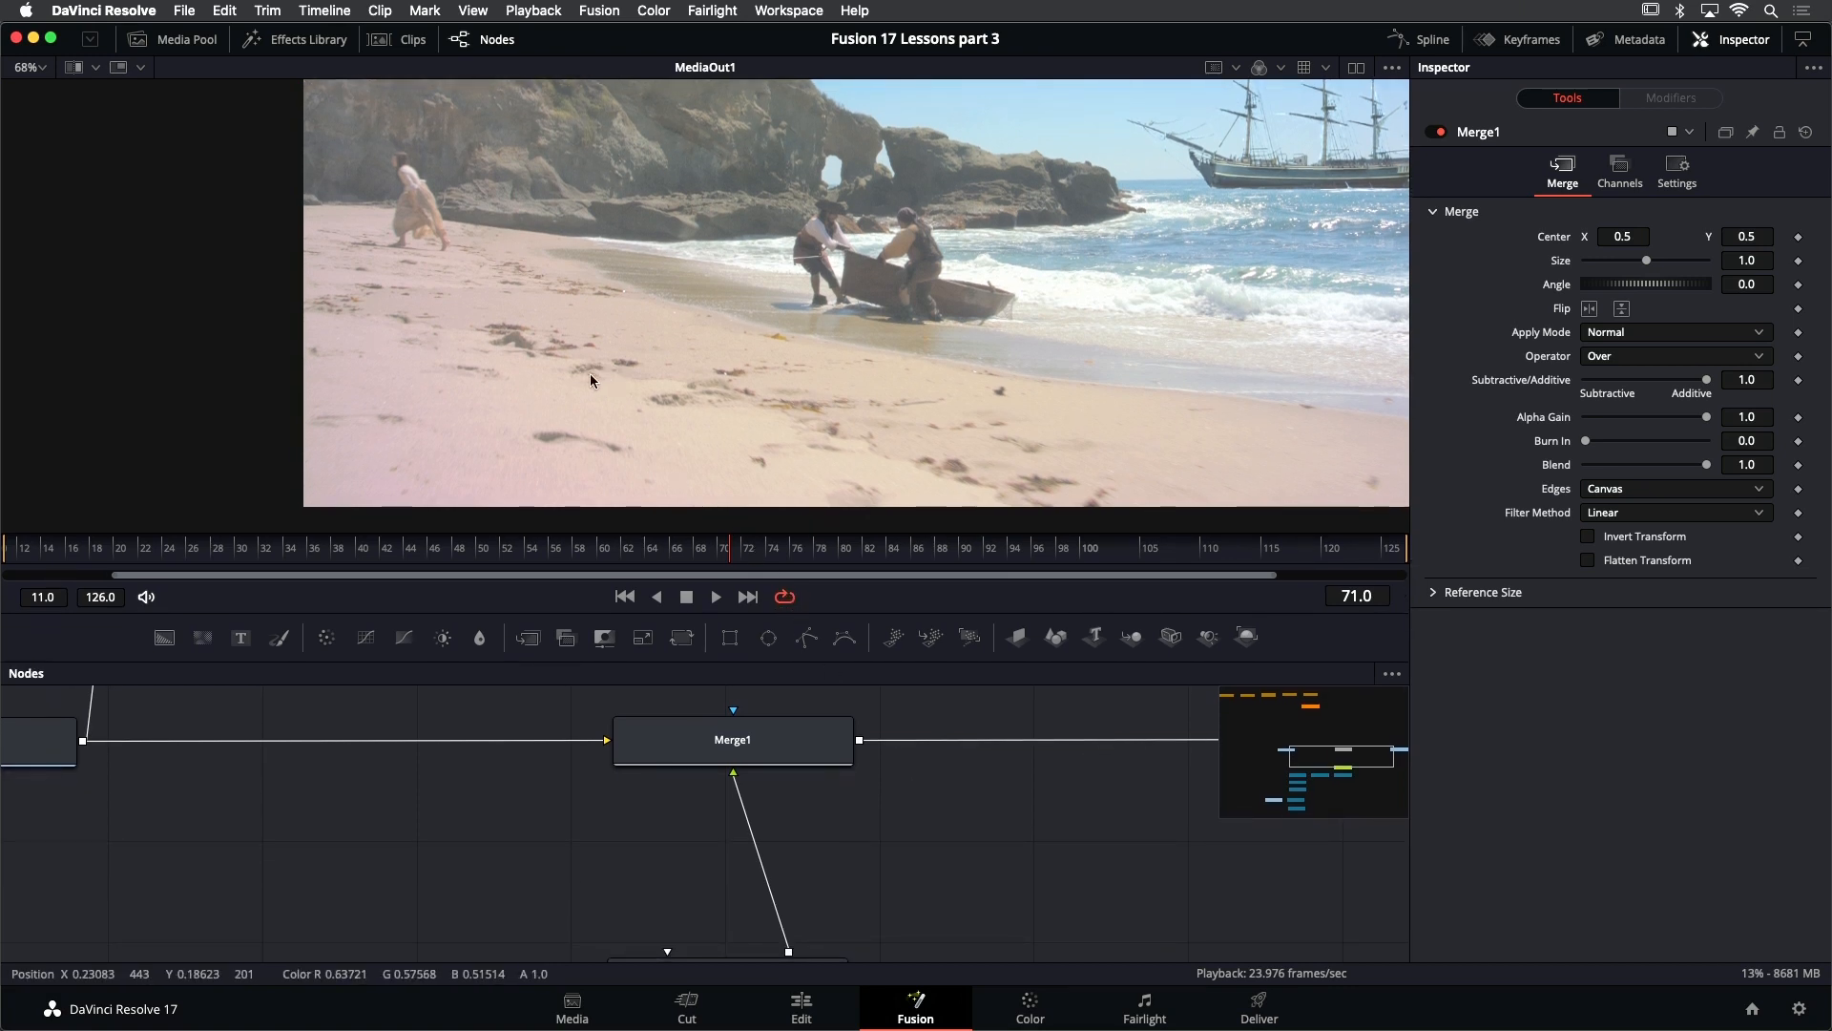
drag(587, 369, 629, 372)
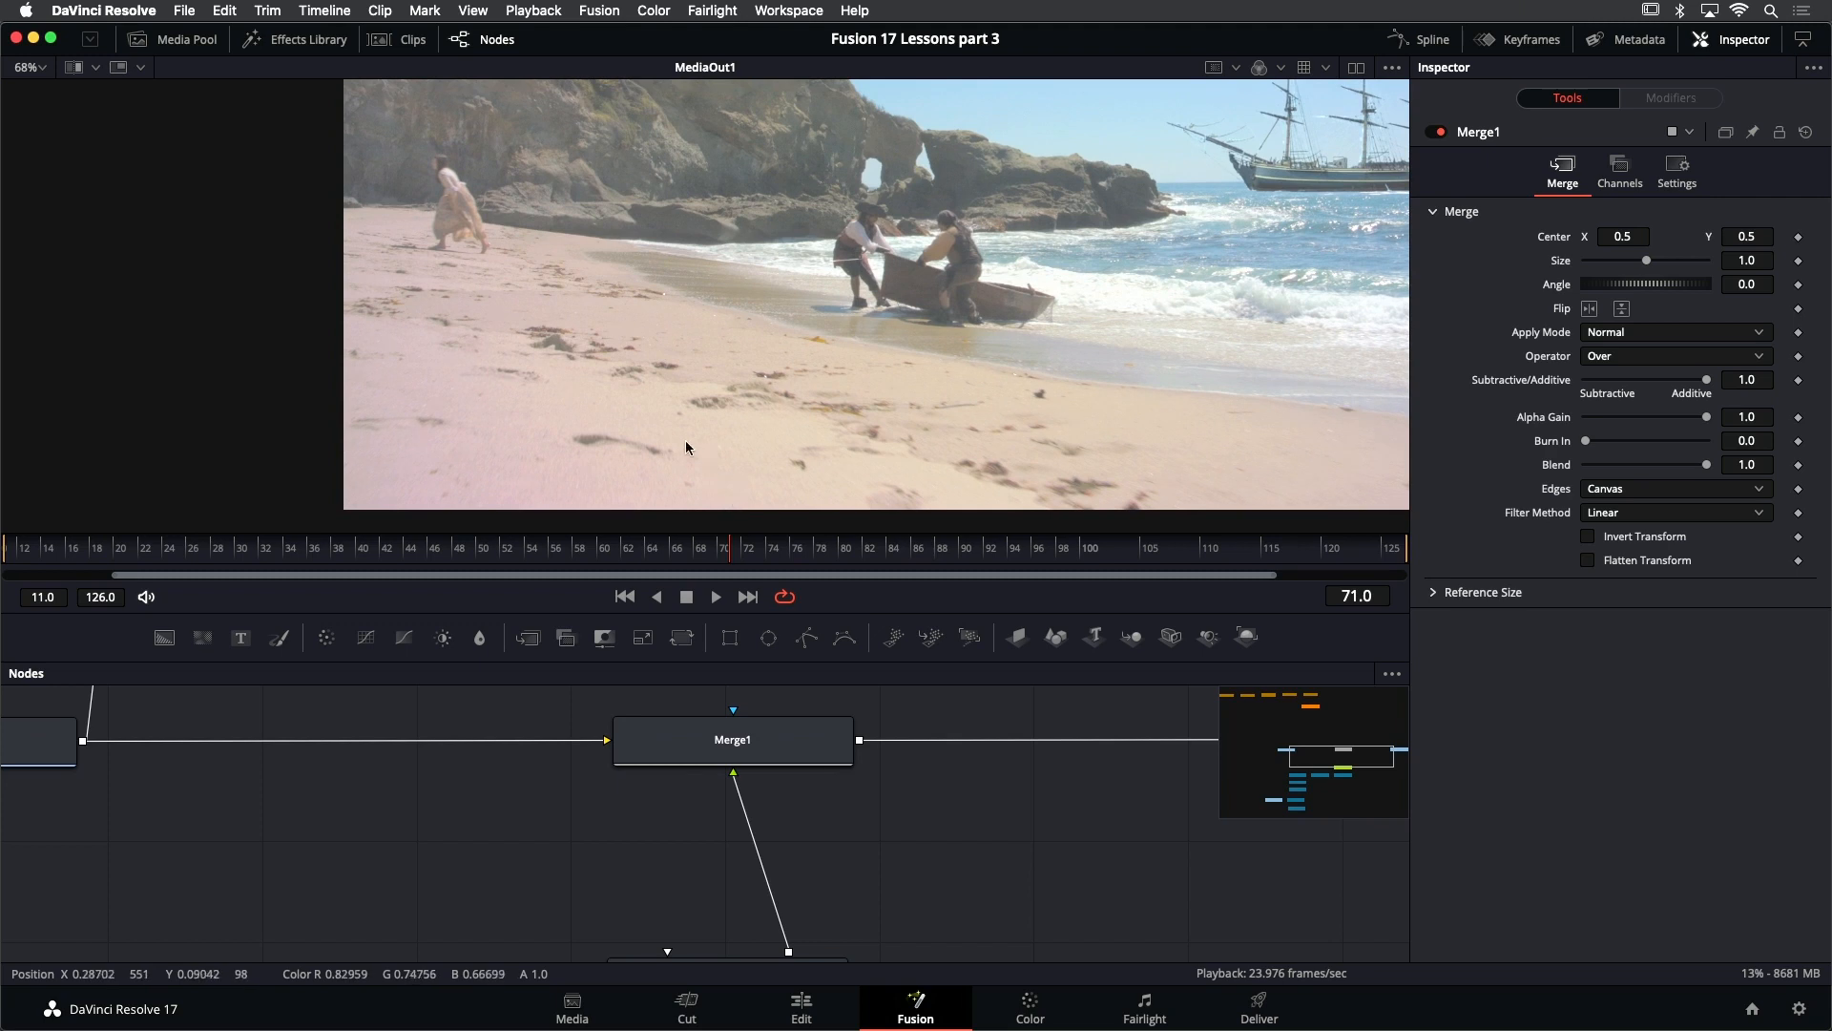
drag(724, 547, 782, 565)
mouse_move(739, 561)
mouse_down()
mouse_move(675, 551)
mouse_move(735, 552)
mouse_up()
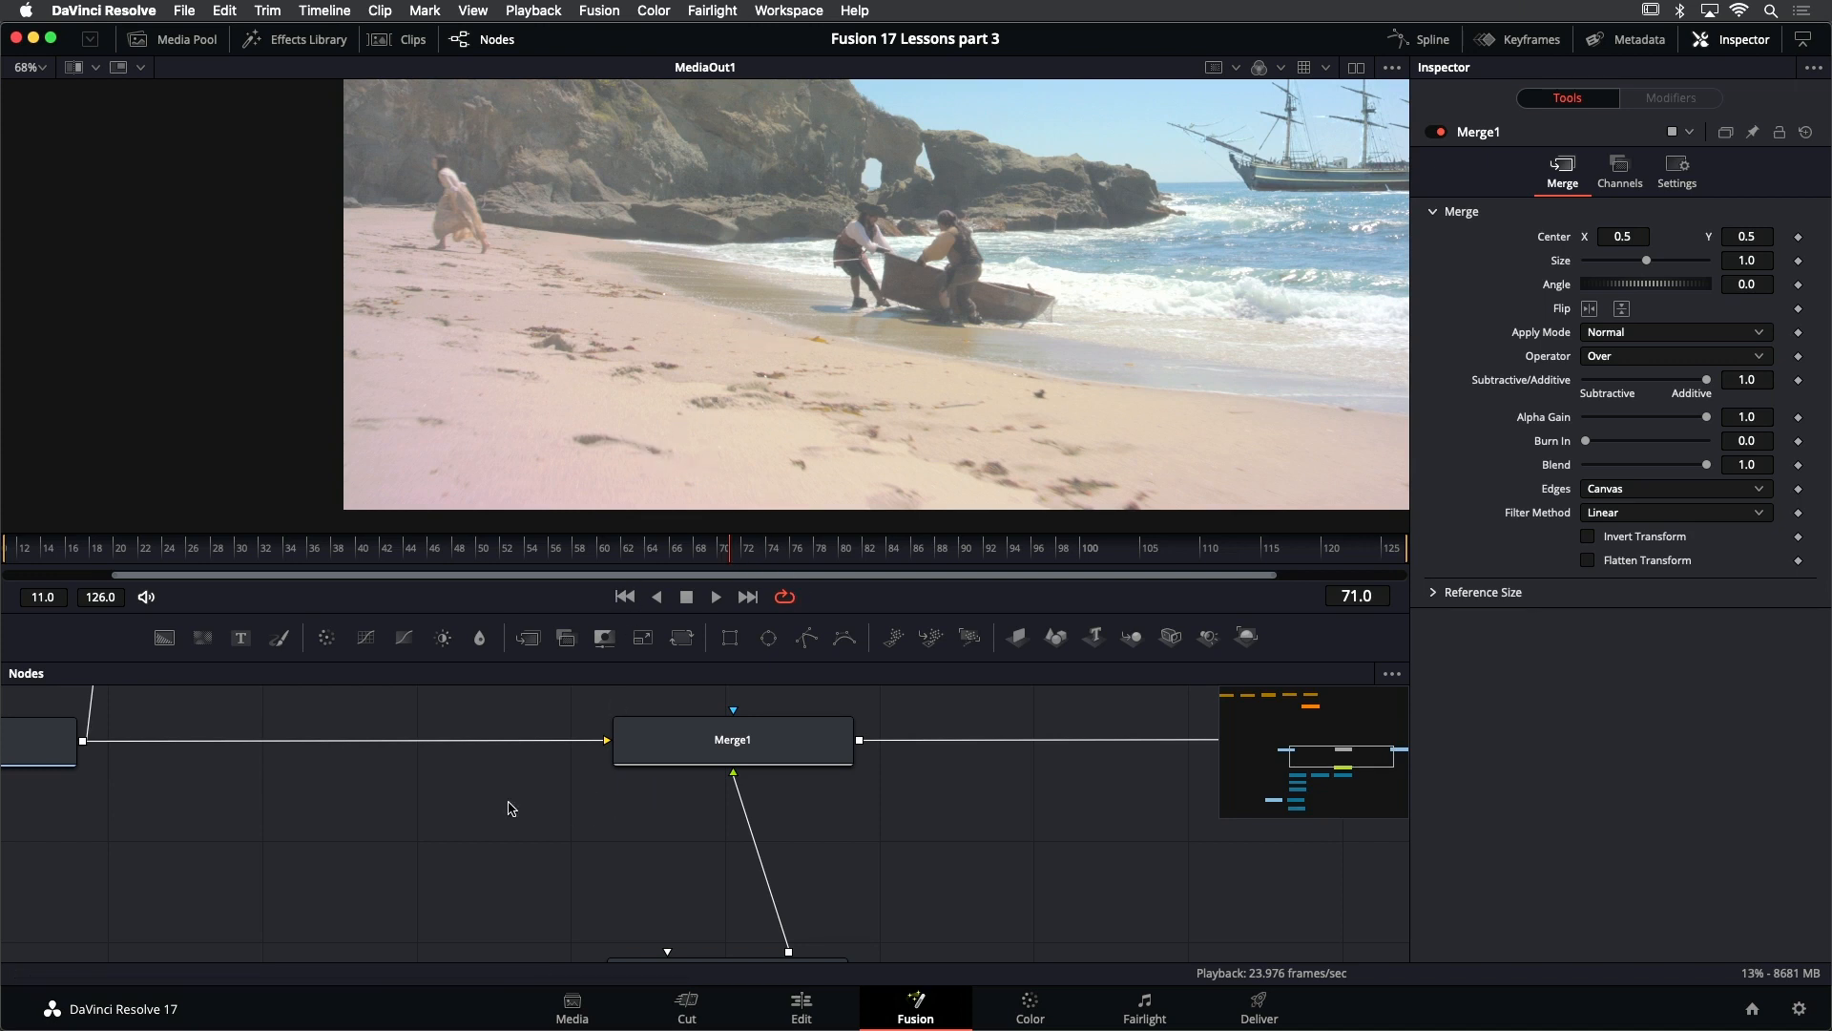
scroll(840, 718, down, 4)
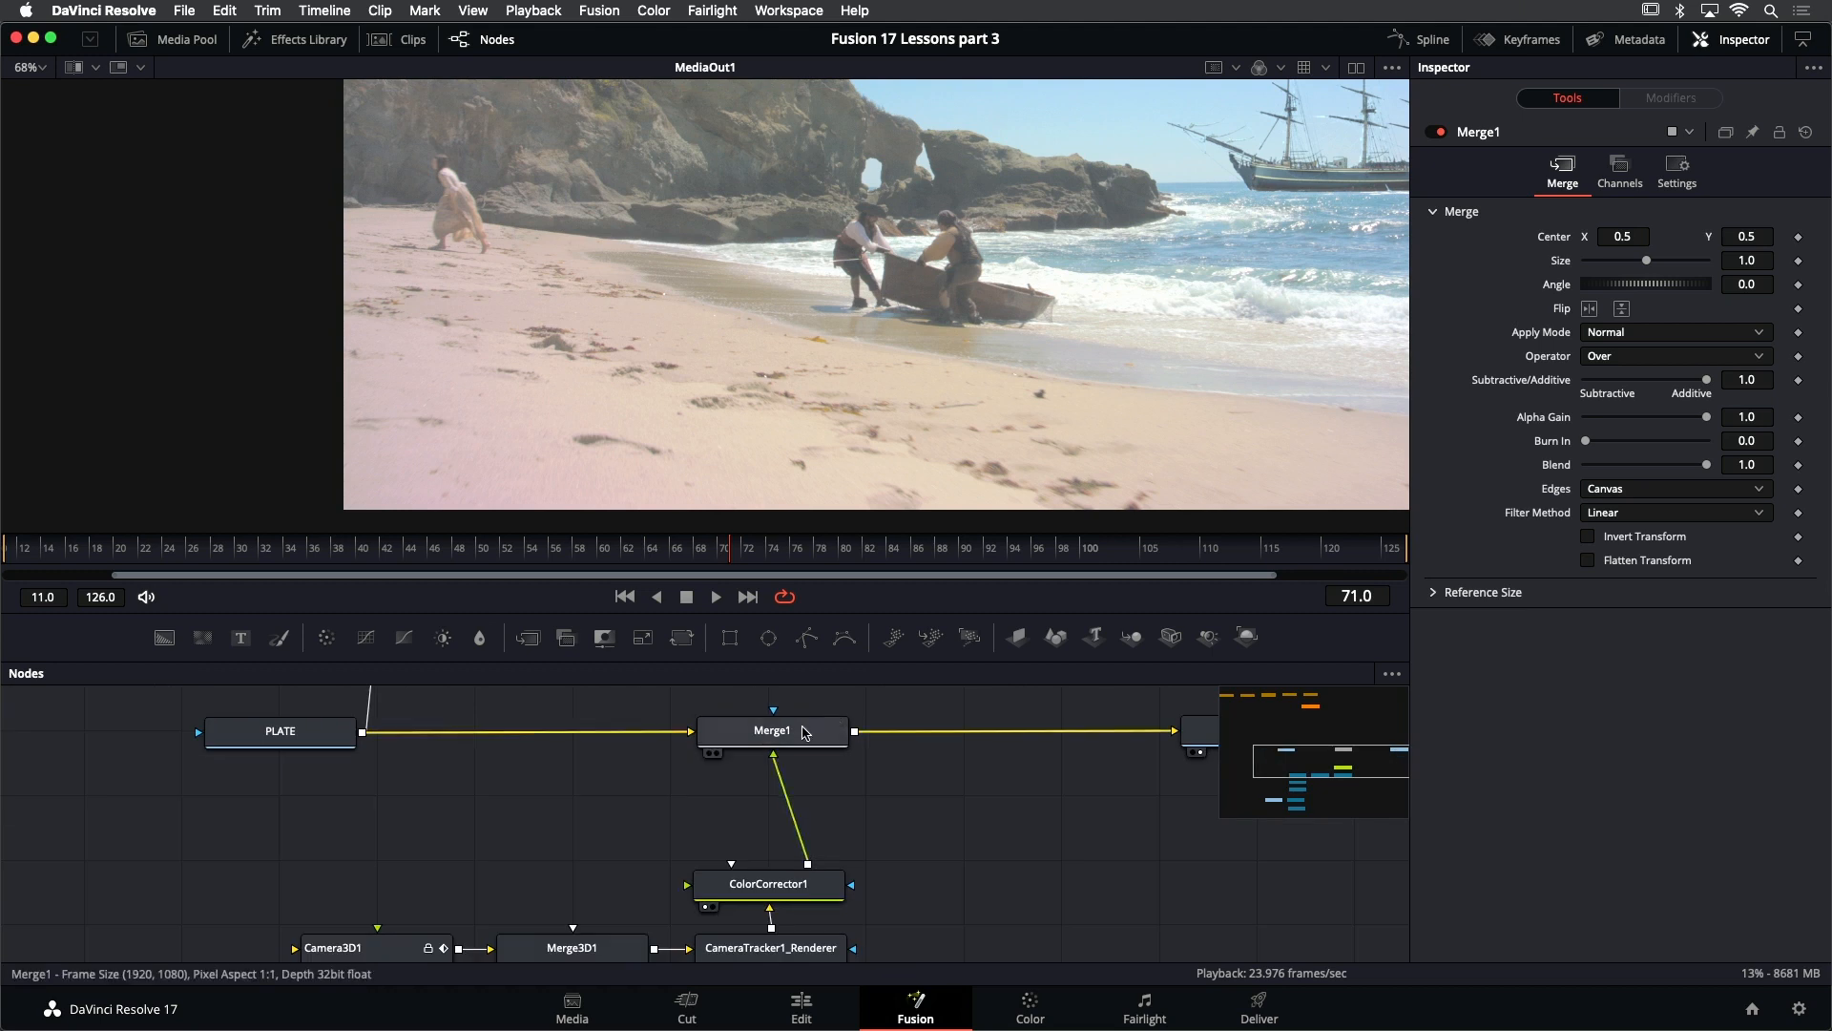
drag(543, 716, 654, 713)
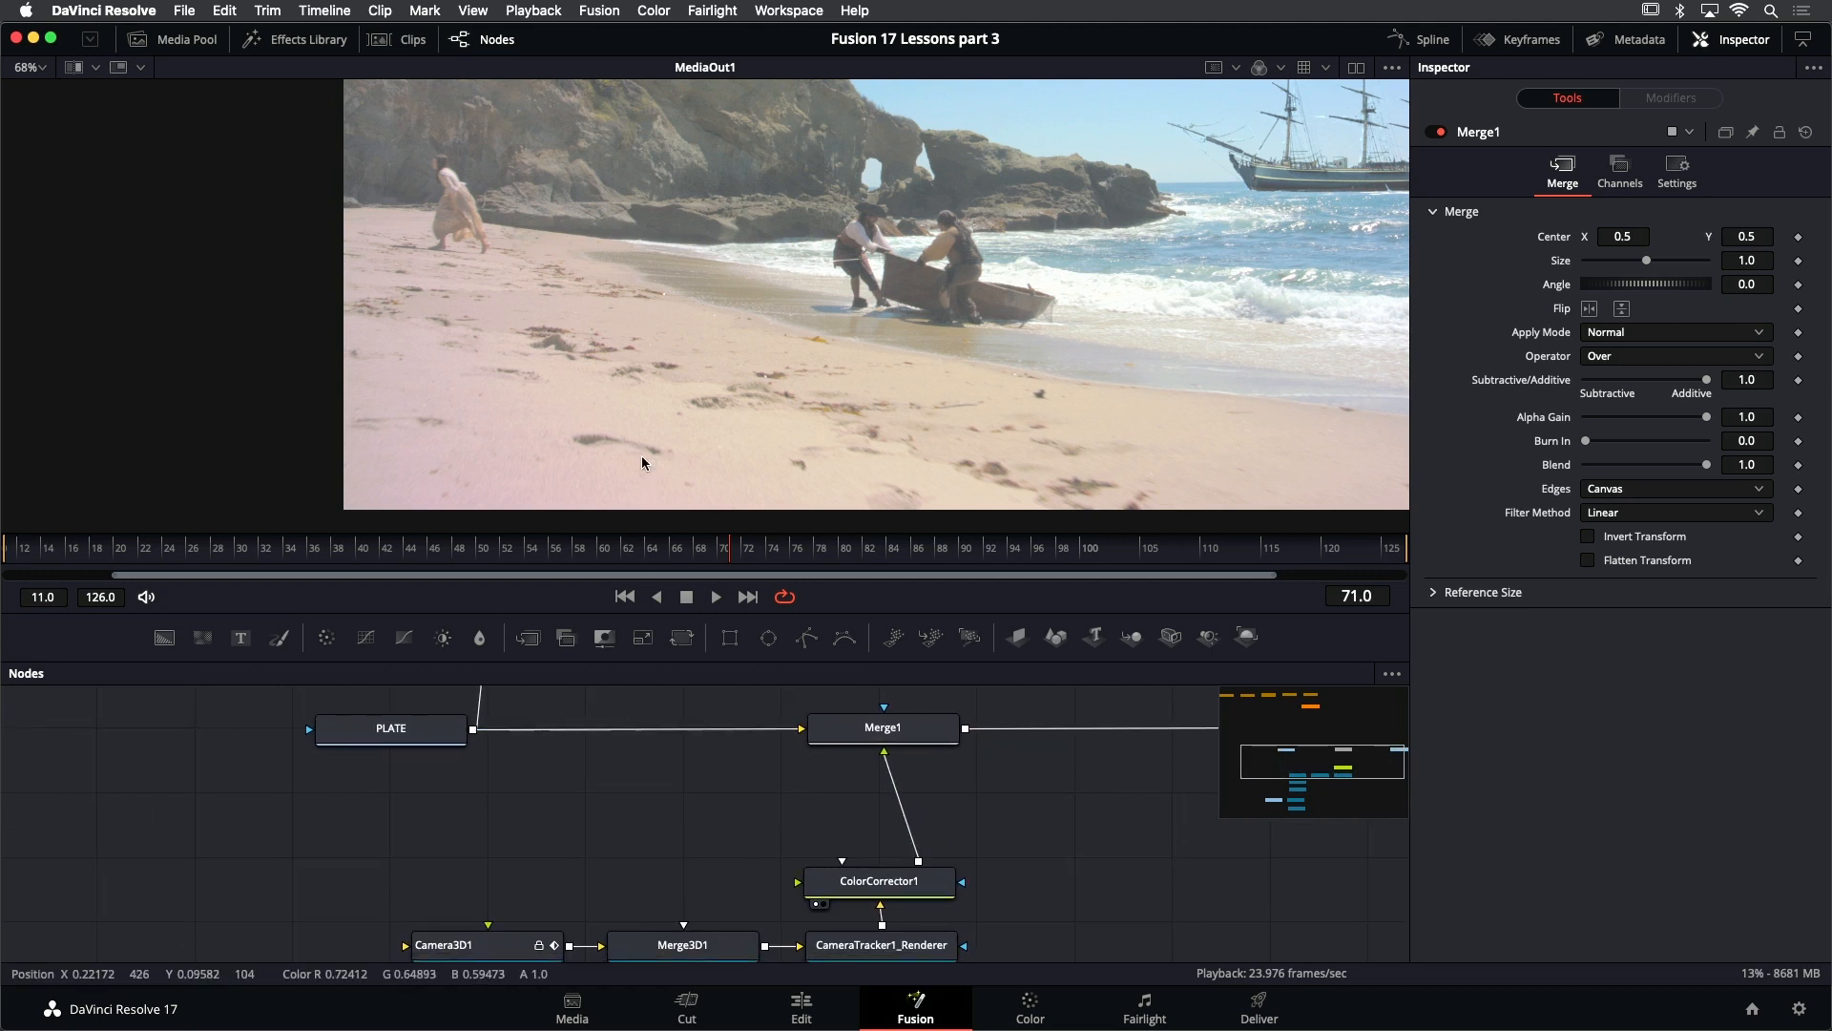
key(shift+space)
text(color)
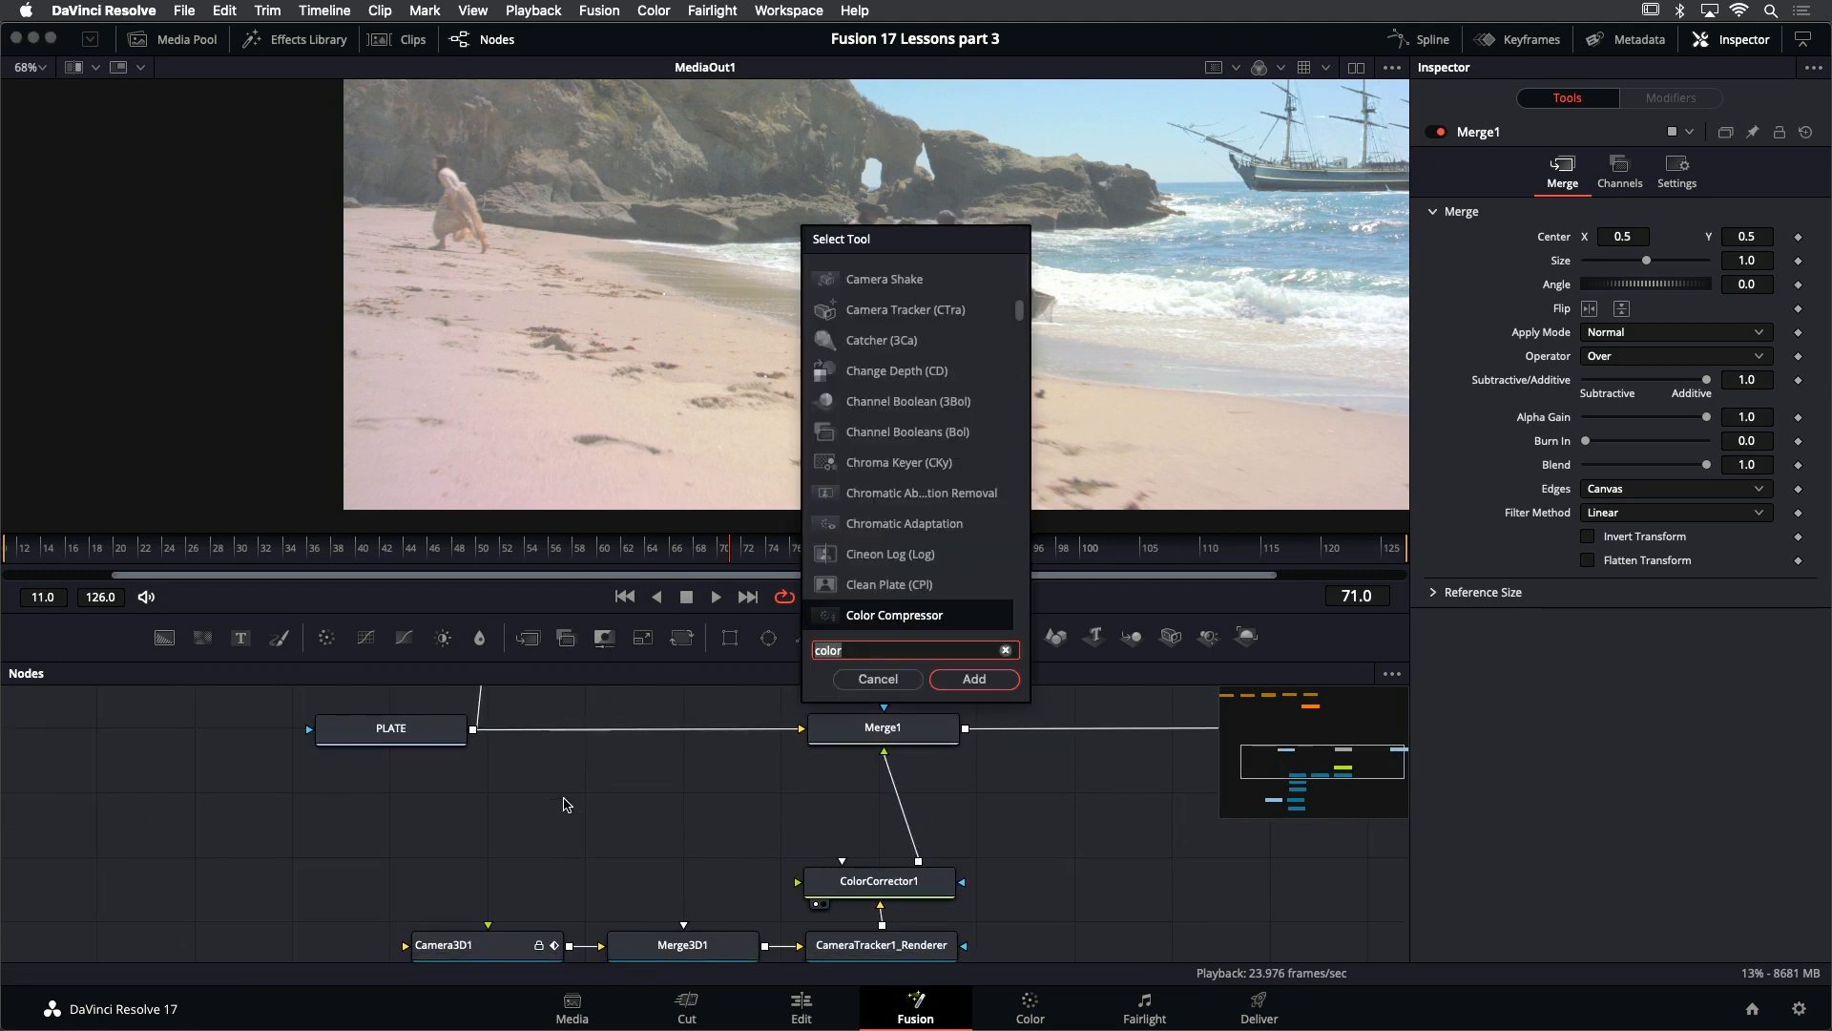
text(t)
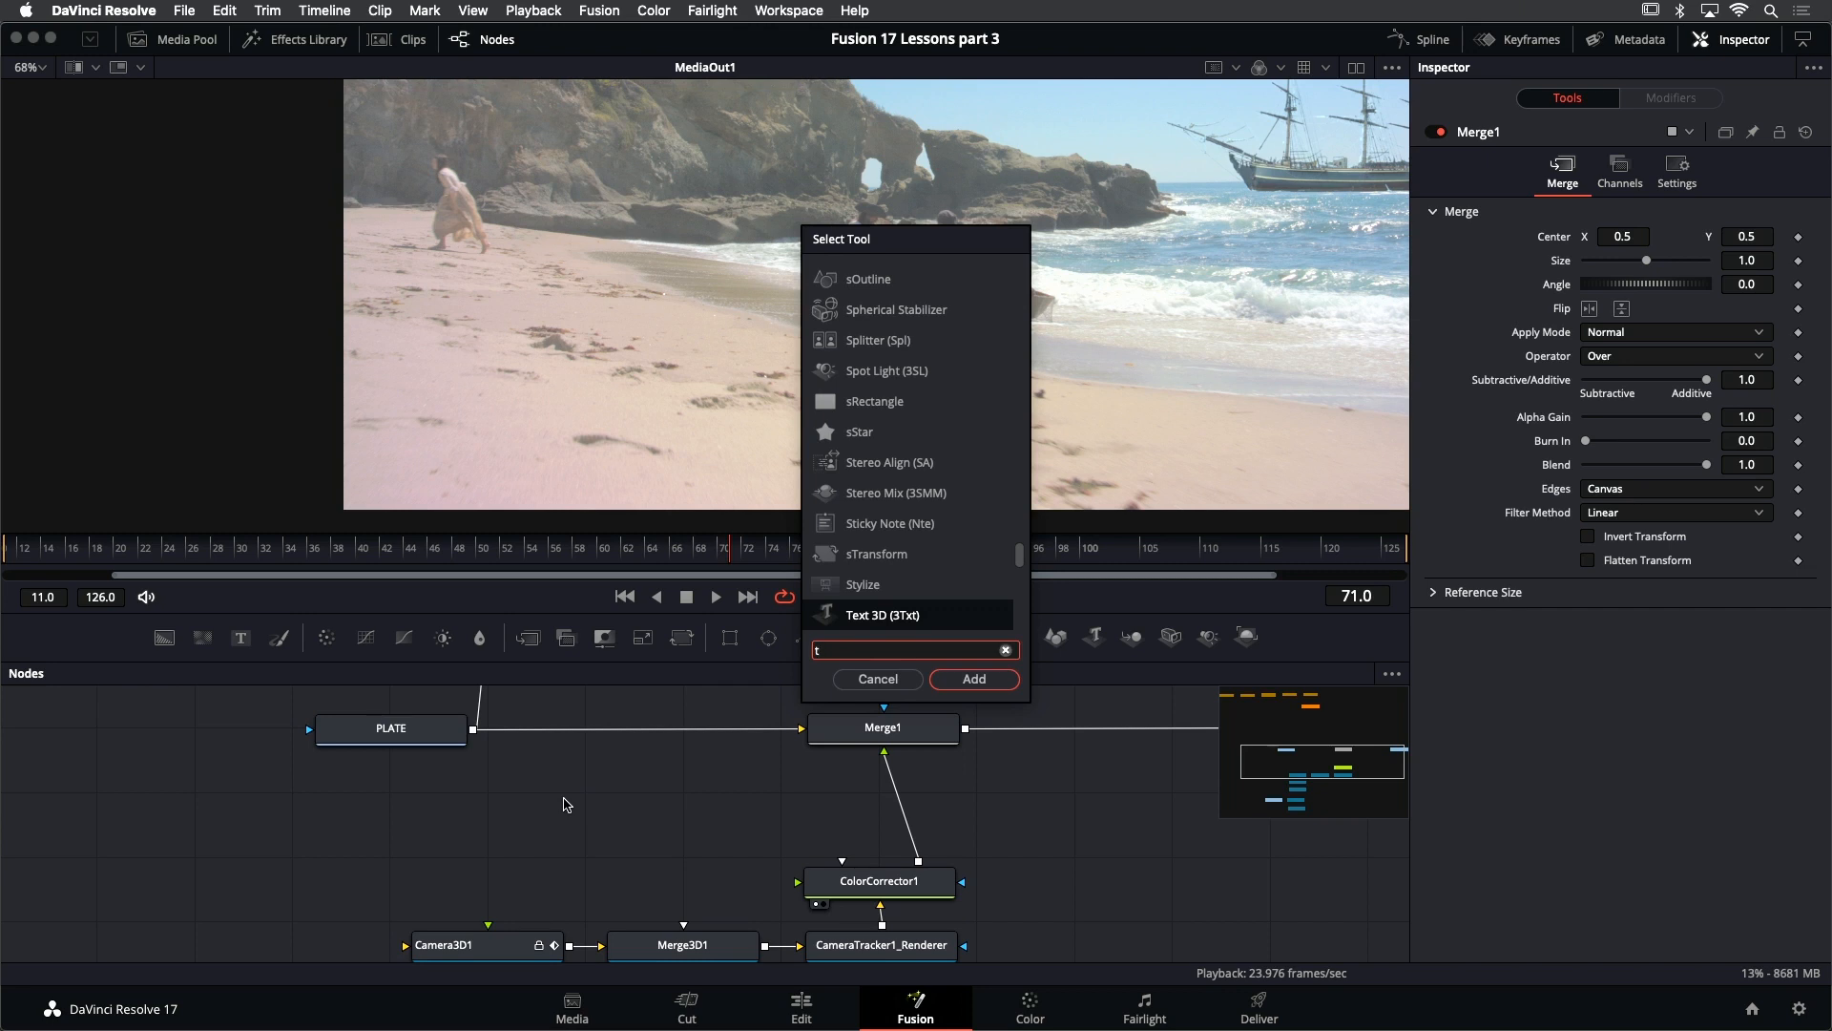
text(ime)
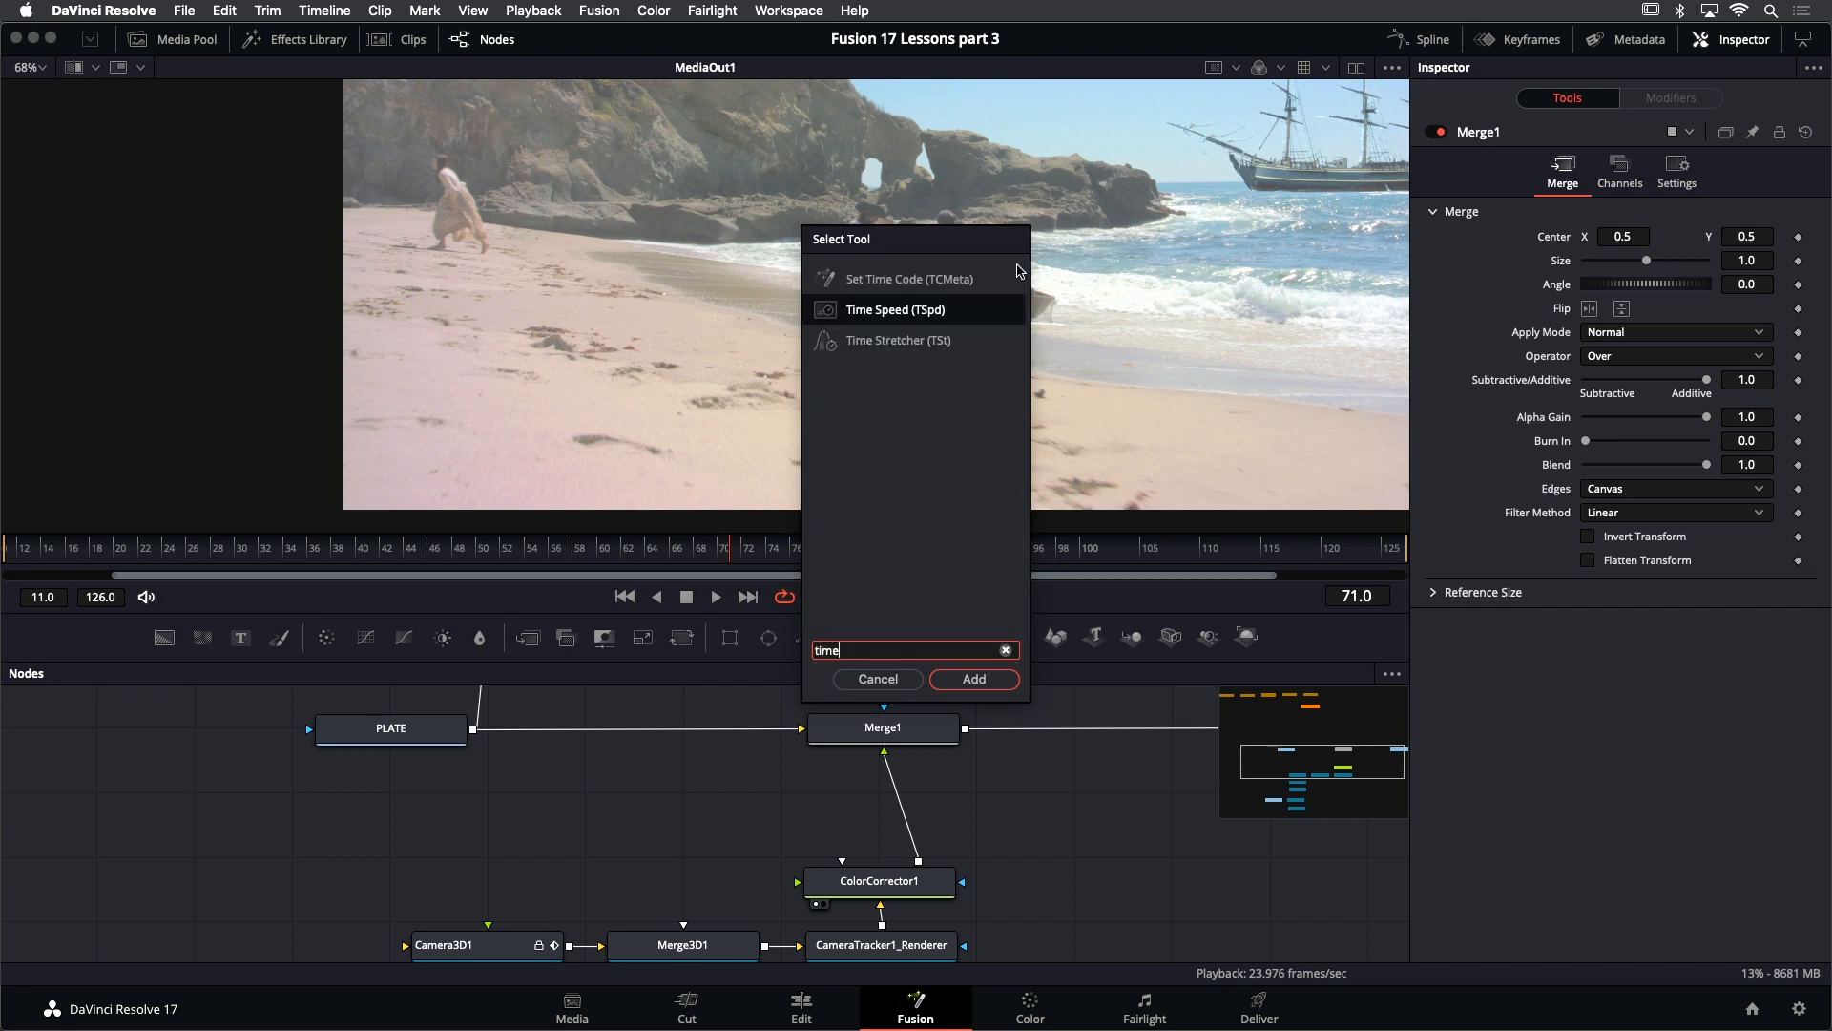
click(878, 679)
- Add a Time Stretcher node below the PLATE node and connect PLATE's output to its input
click(296, 40)
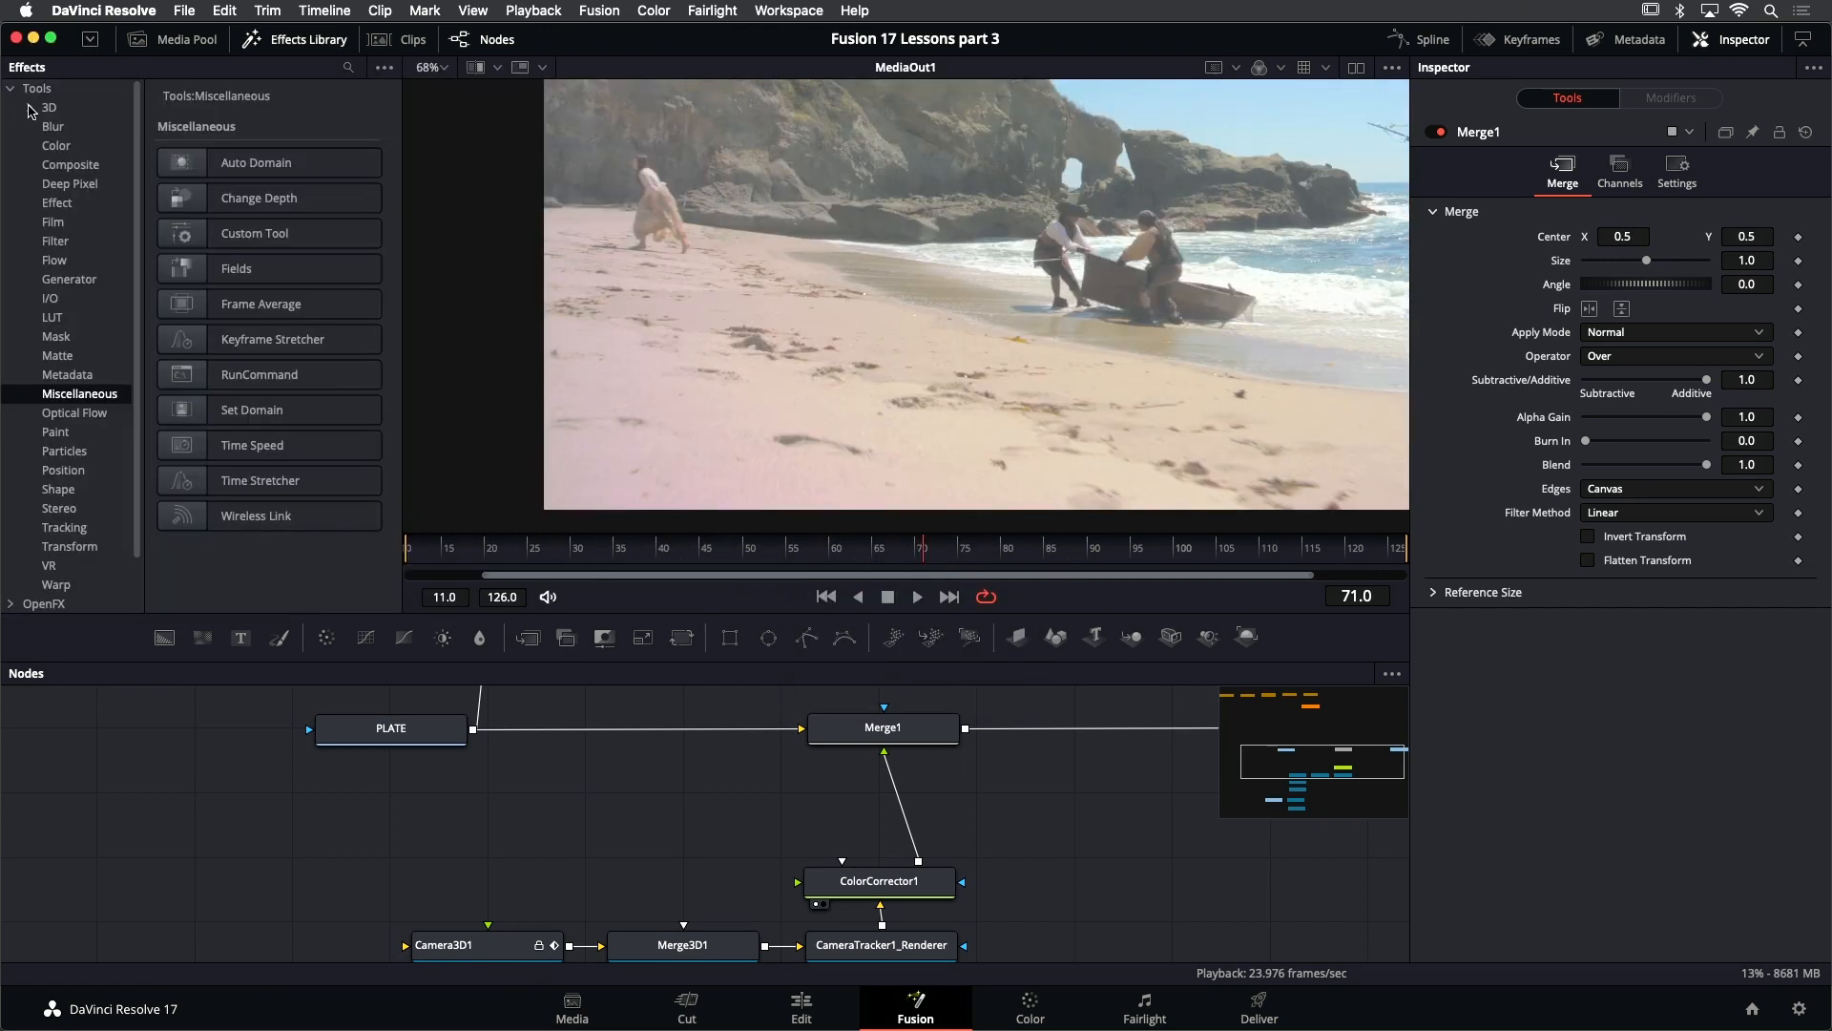
click(45, 109)
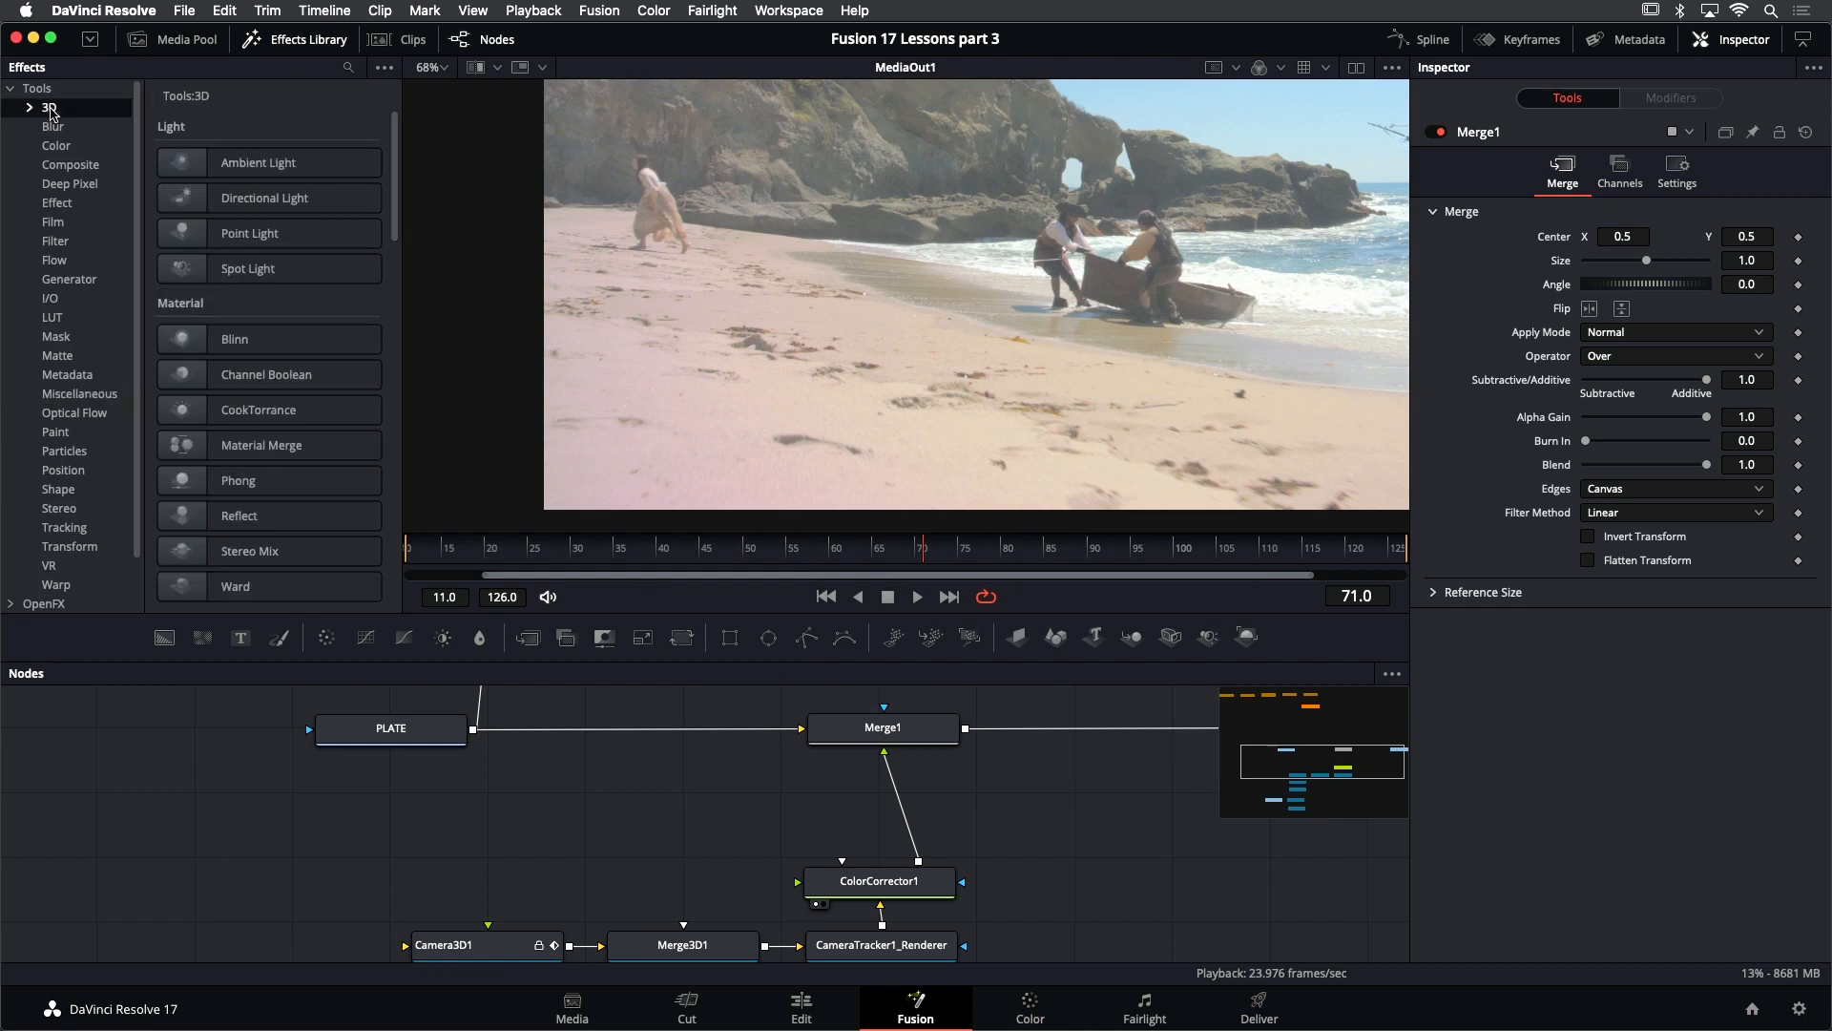
click(31, 108)
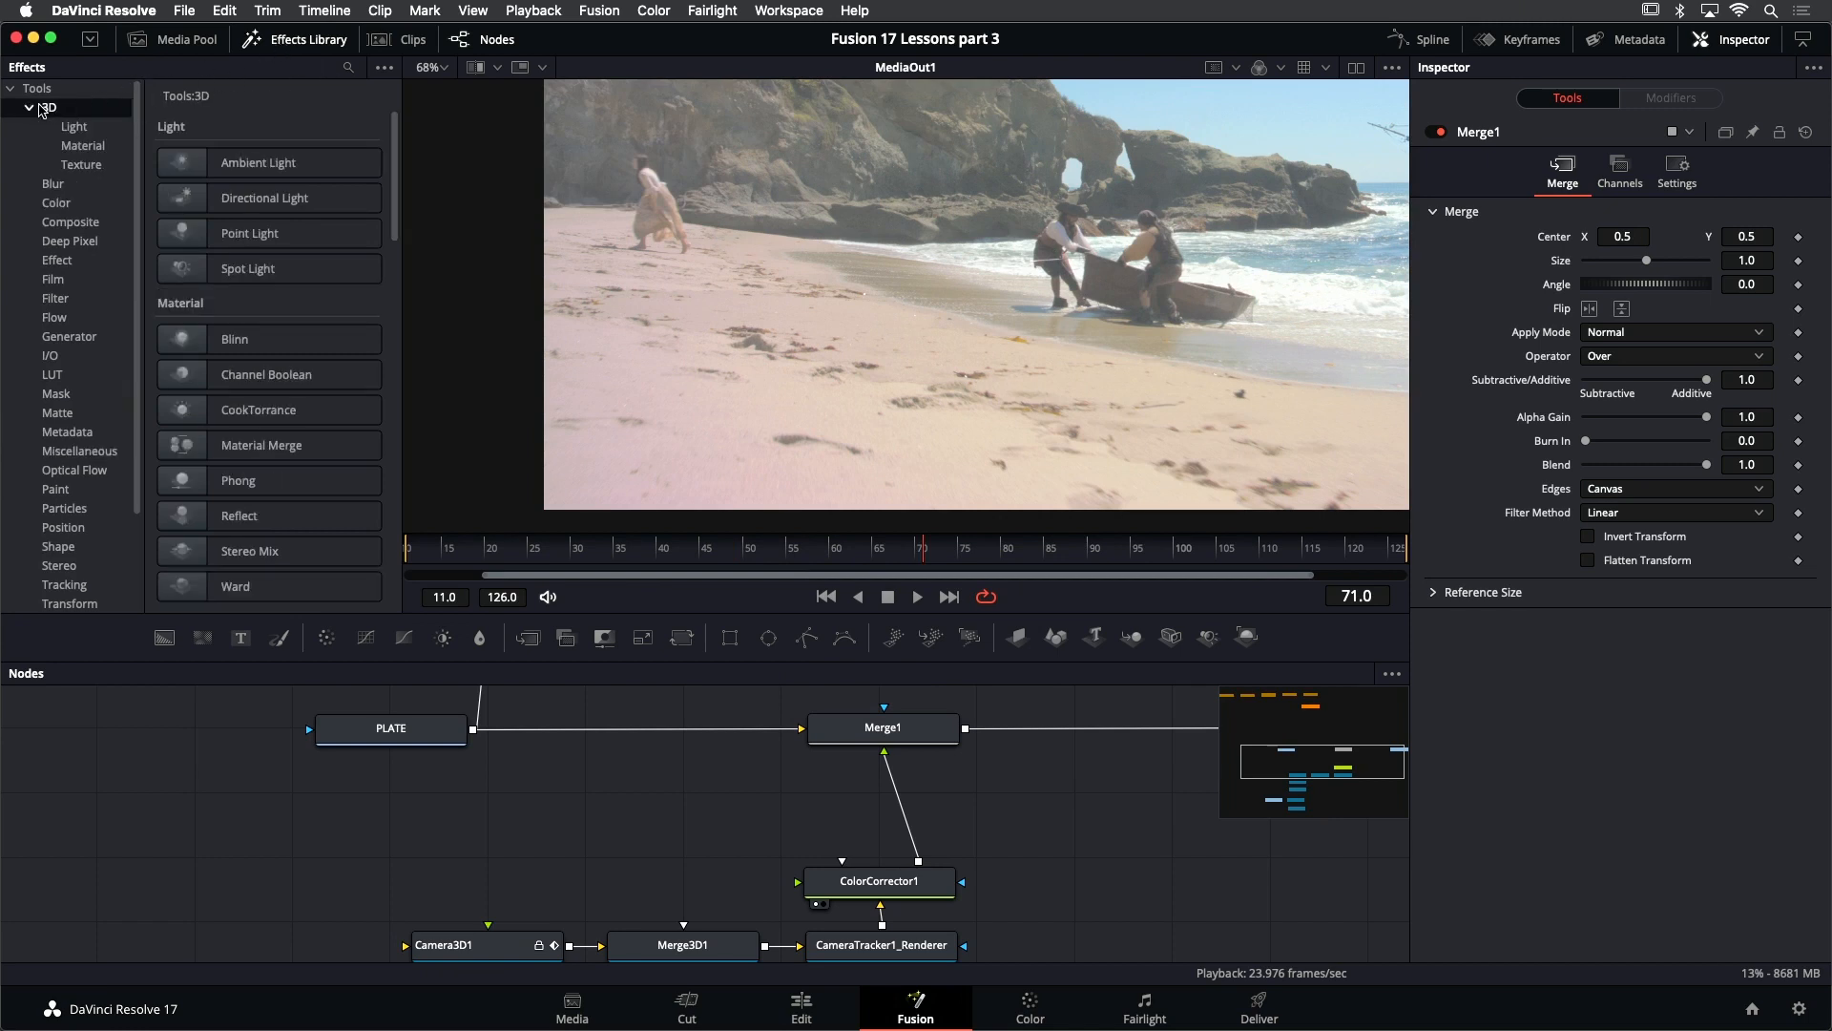
click(30, 109)
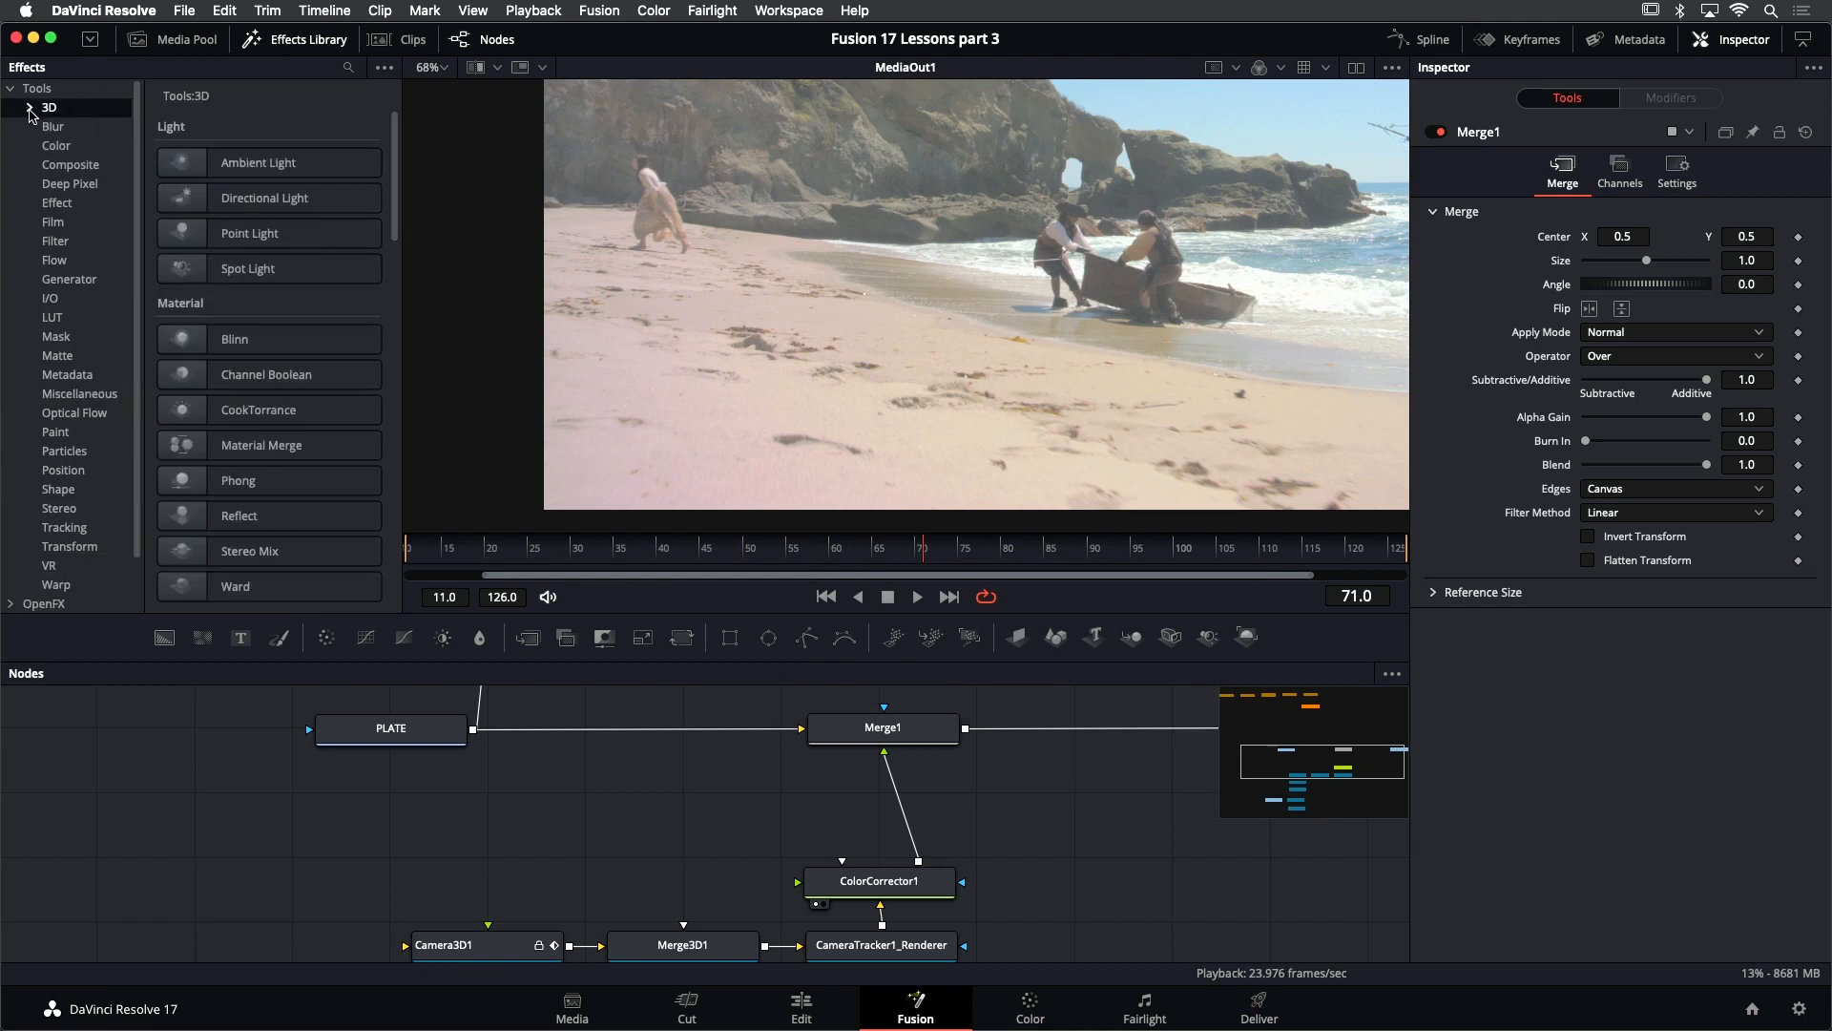
click(91, 396)
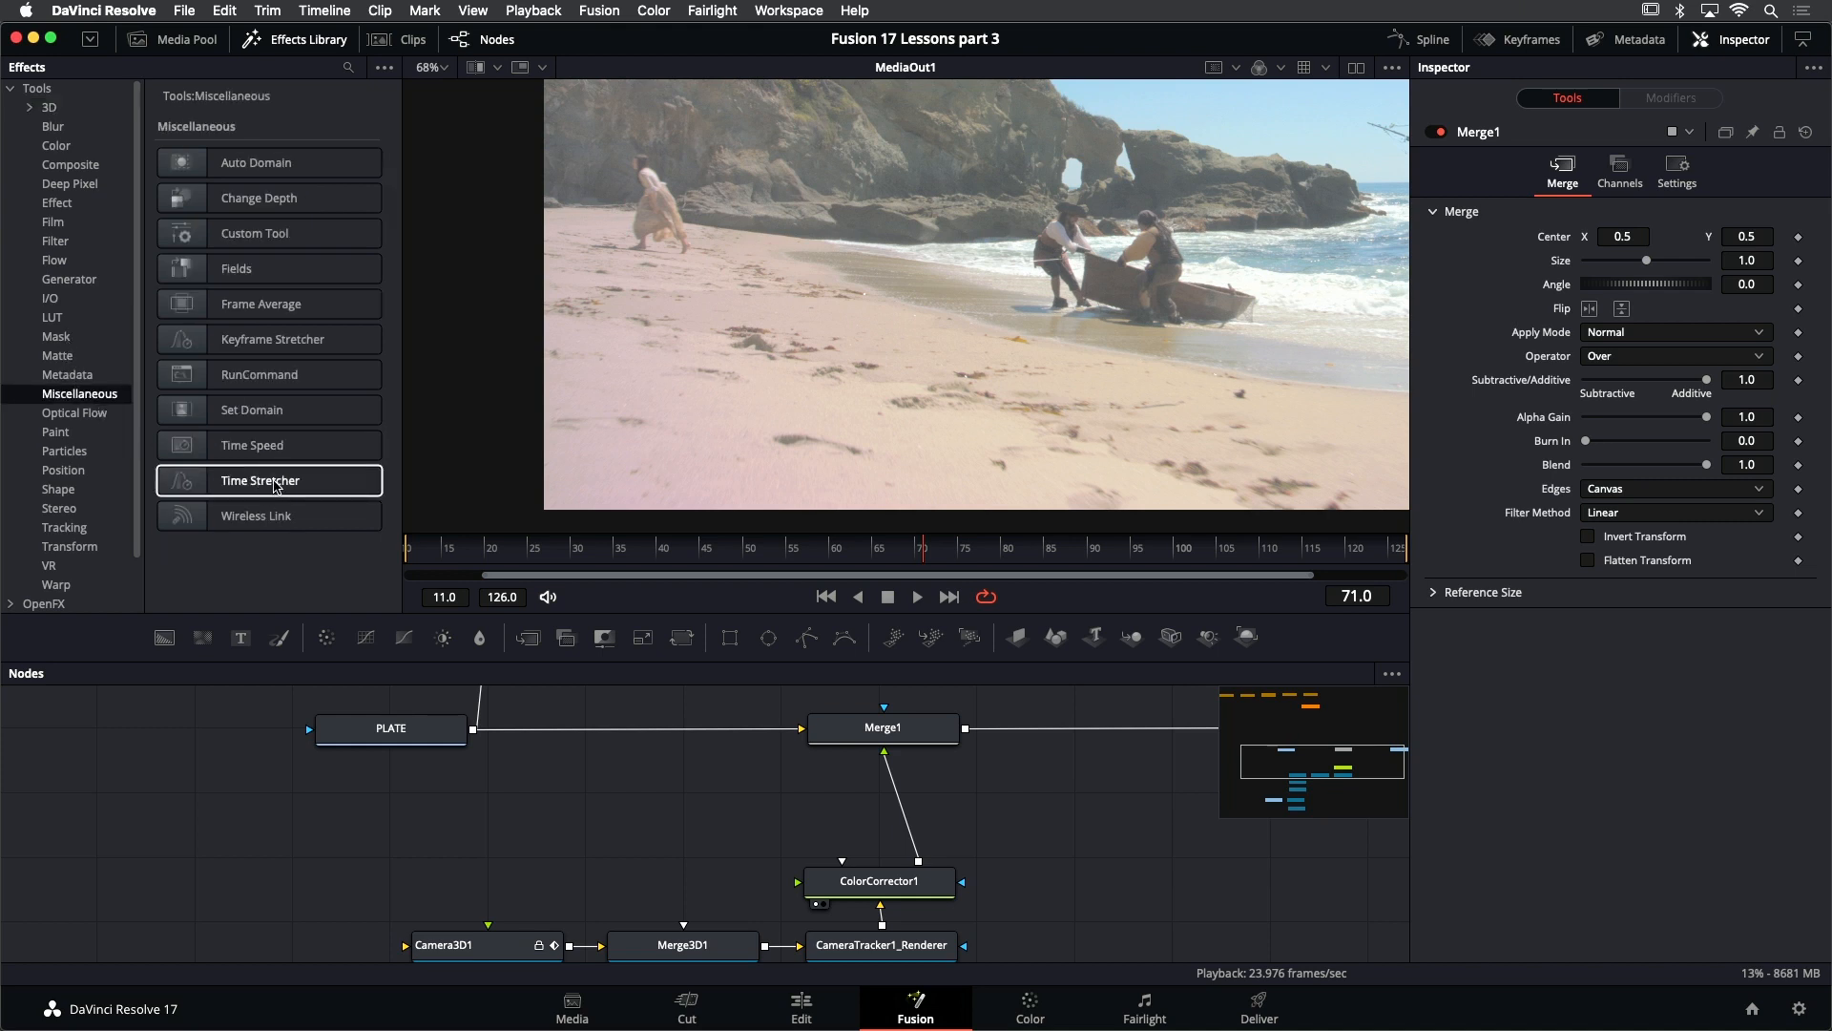
drag(276, 486, 564, 812)
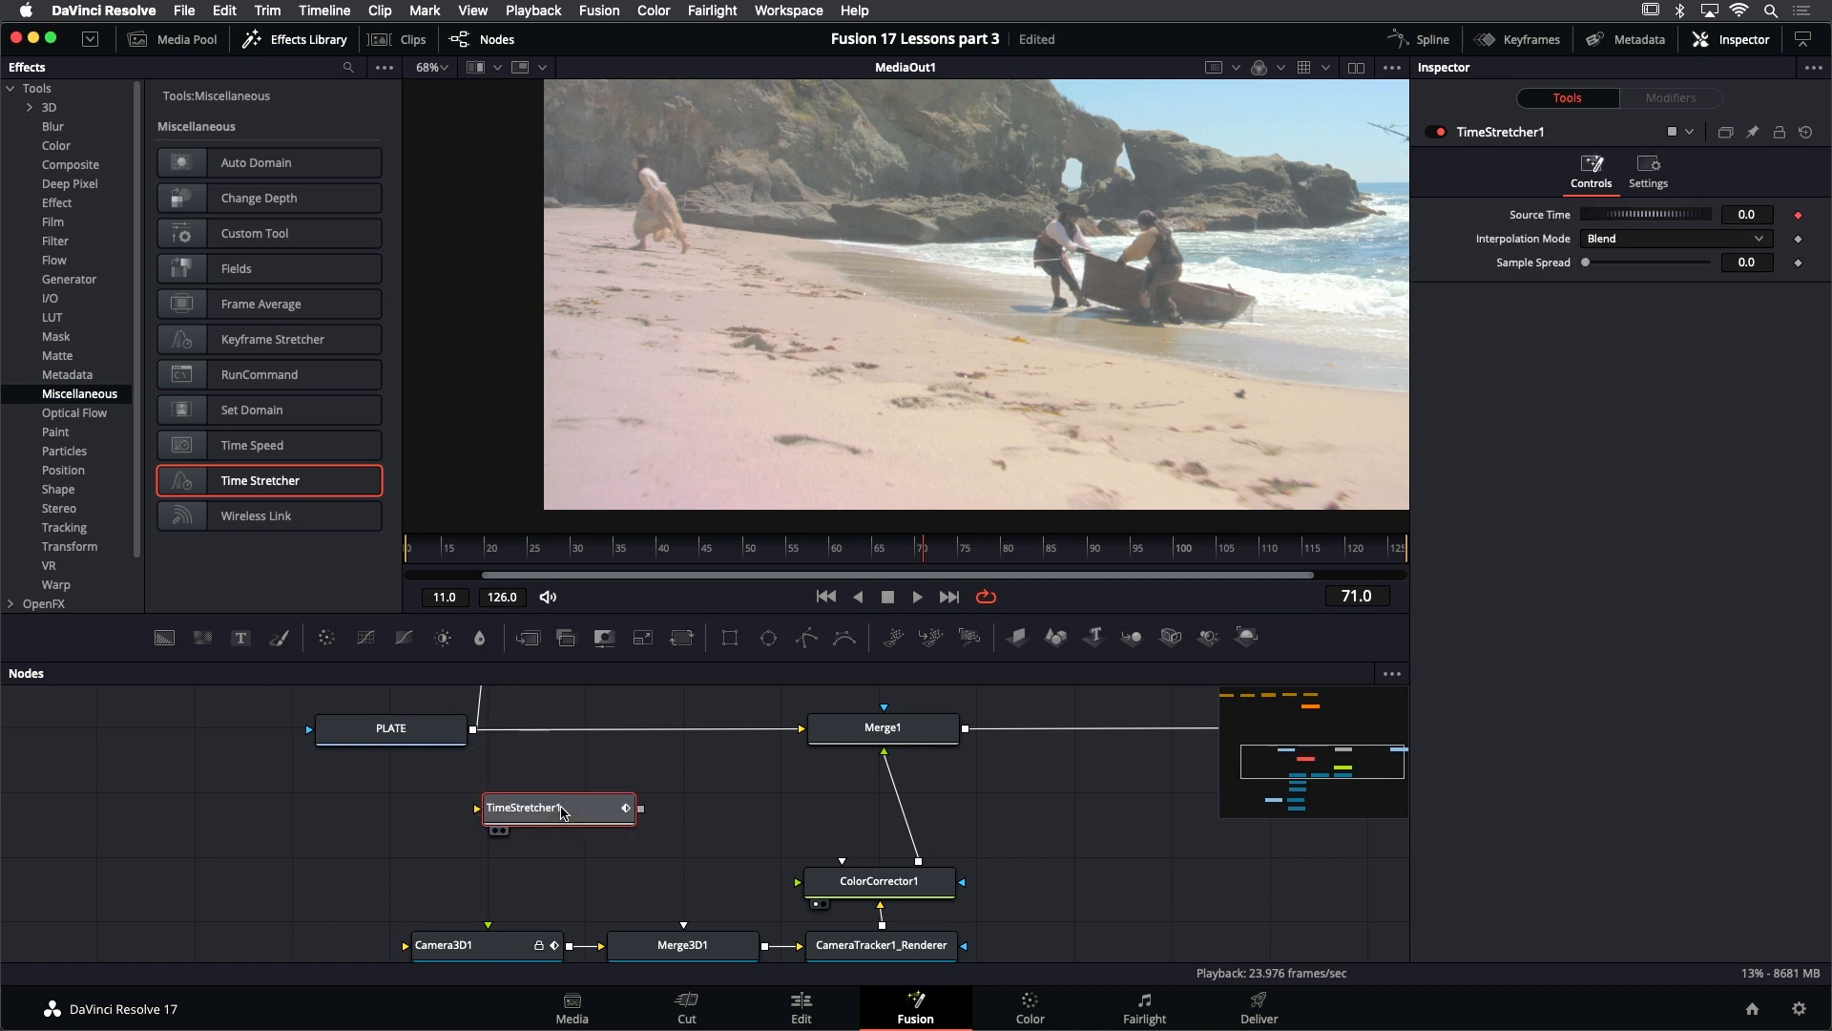
click(278, 47)
drag(473, 729, 478, 810)
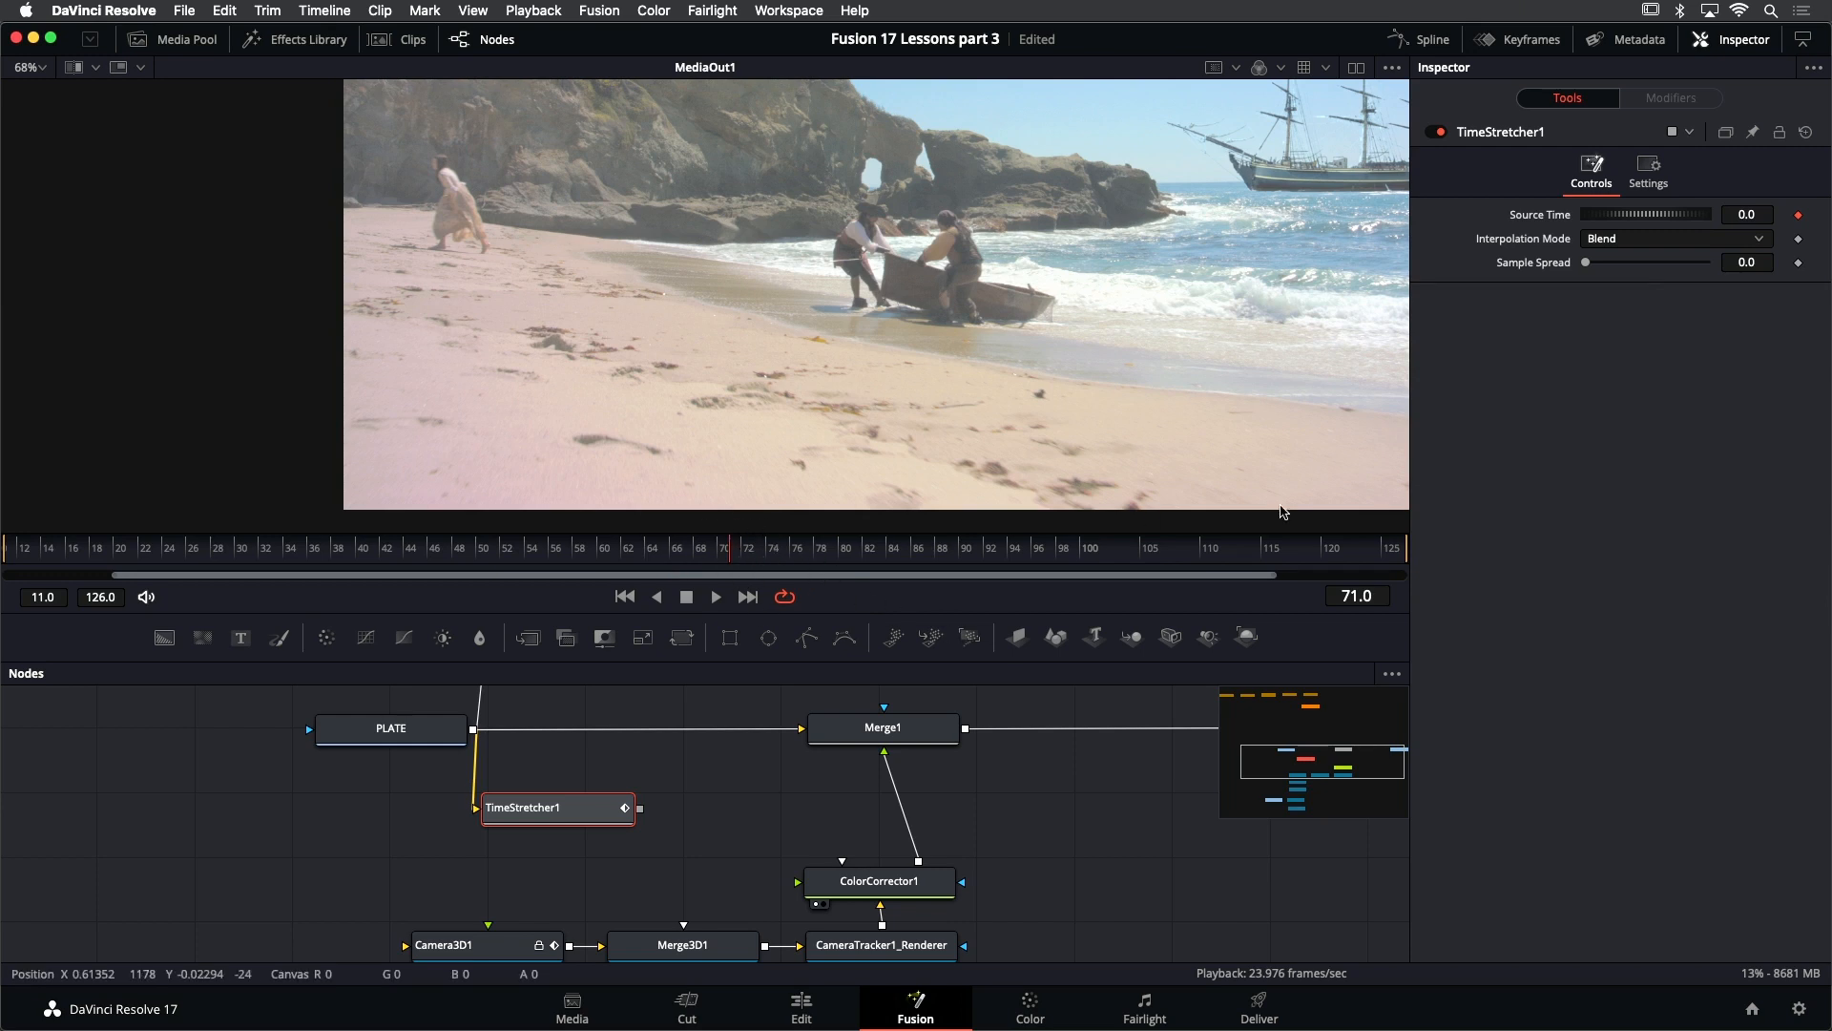
- Set TimeStretcher1's Source Time to 71, show the node in the viewer and play the held frame from the start
click(1760, 212)
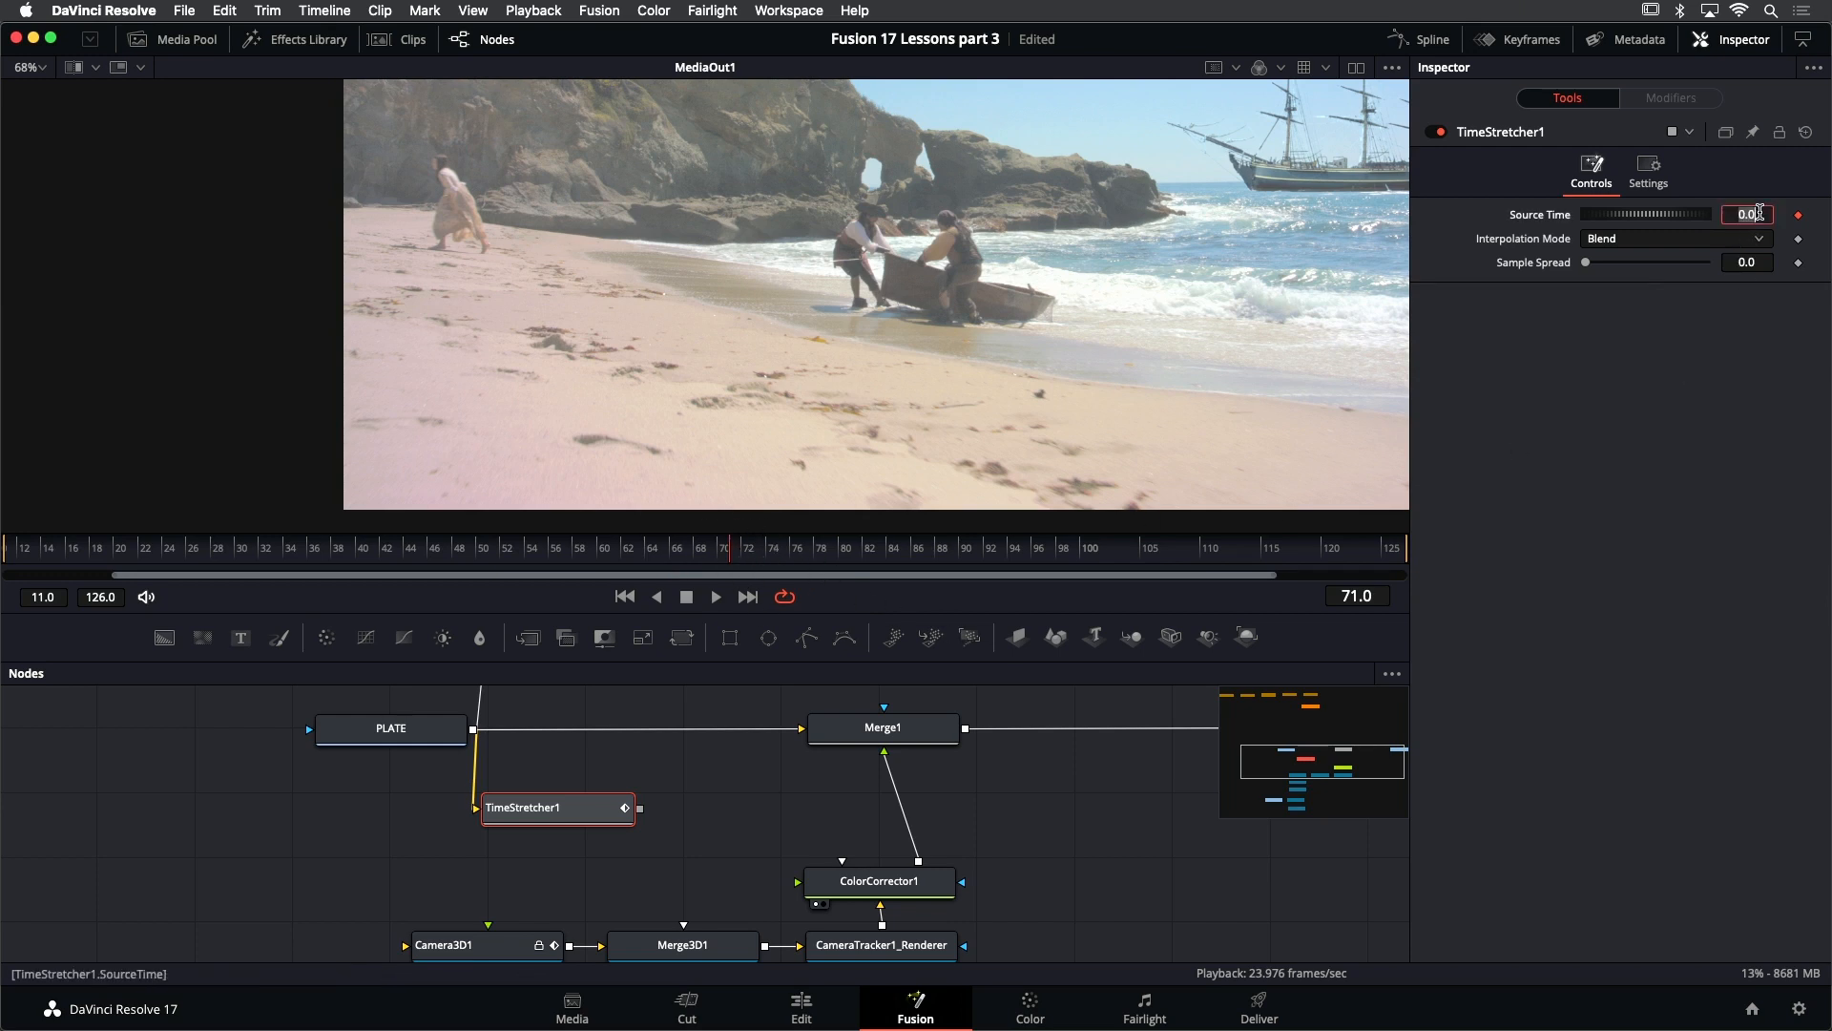
text(71)
key(Tab)
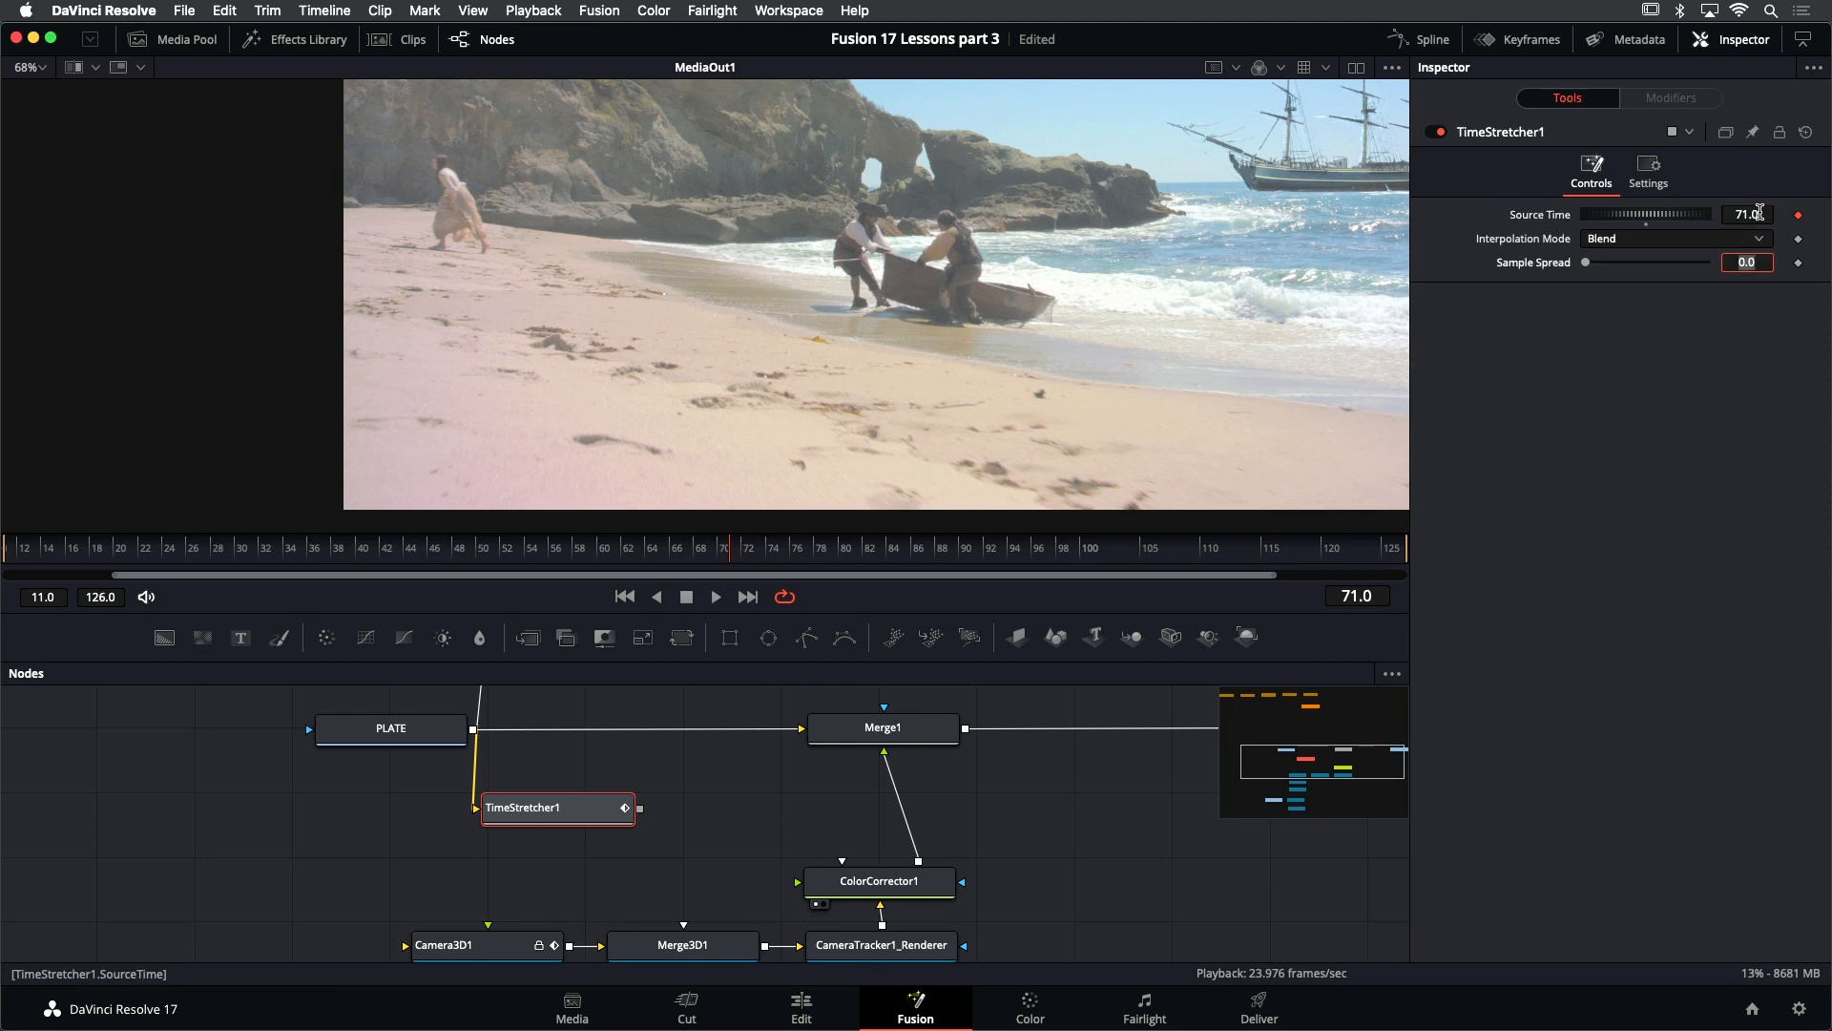
click(578, 817)
key(2)
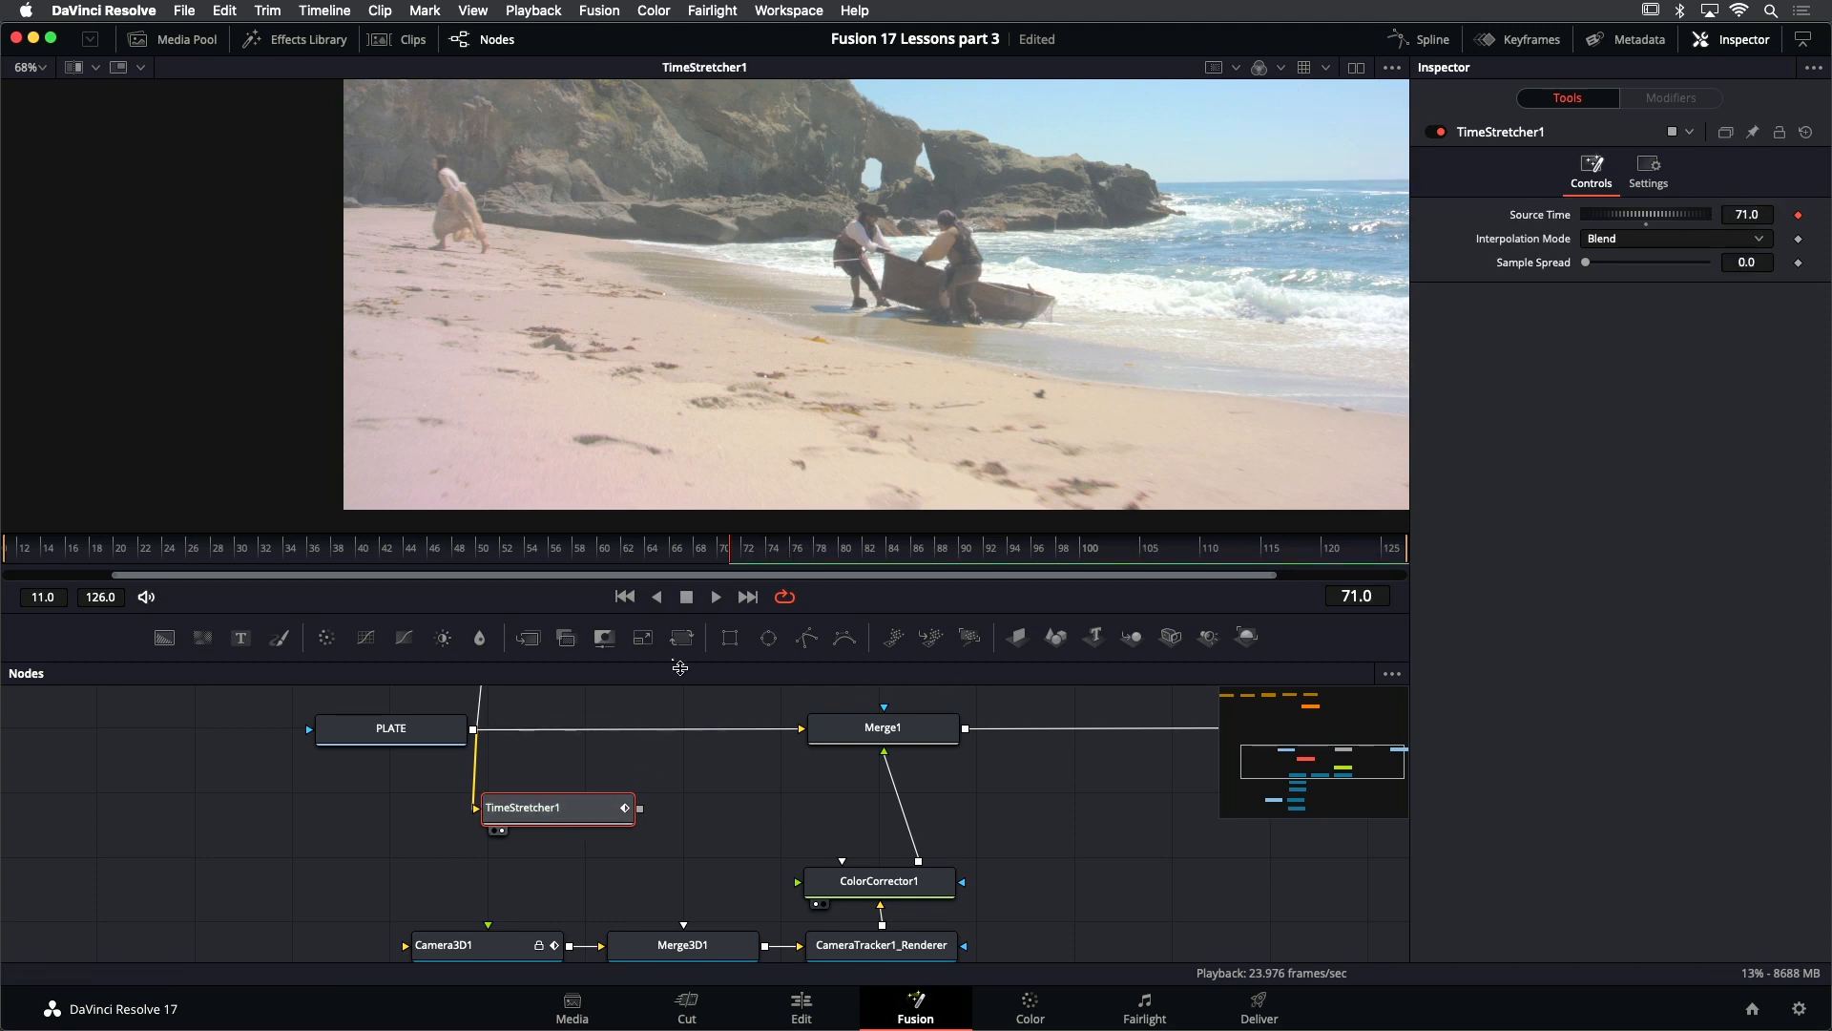
click(625, 596)
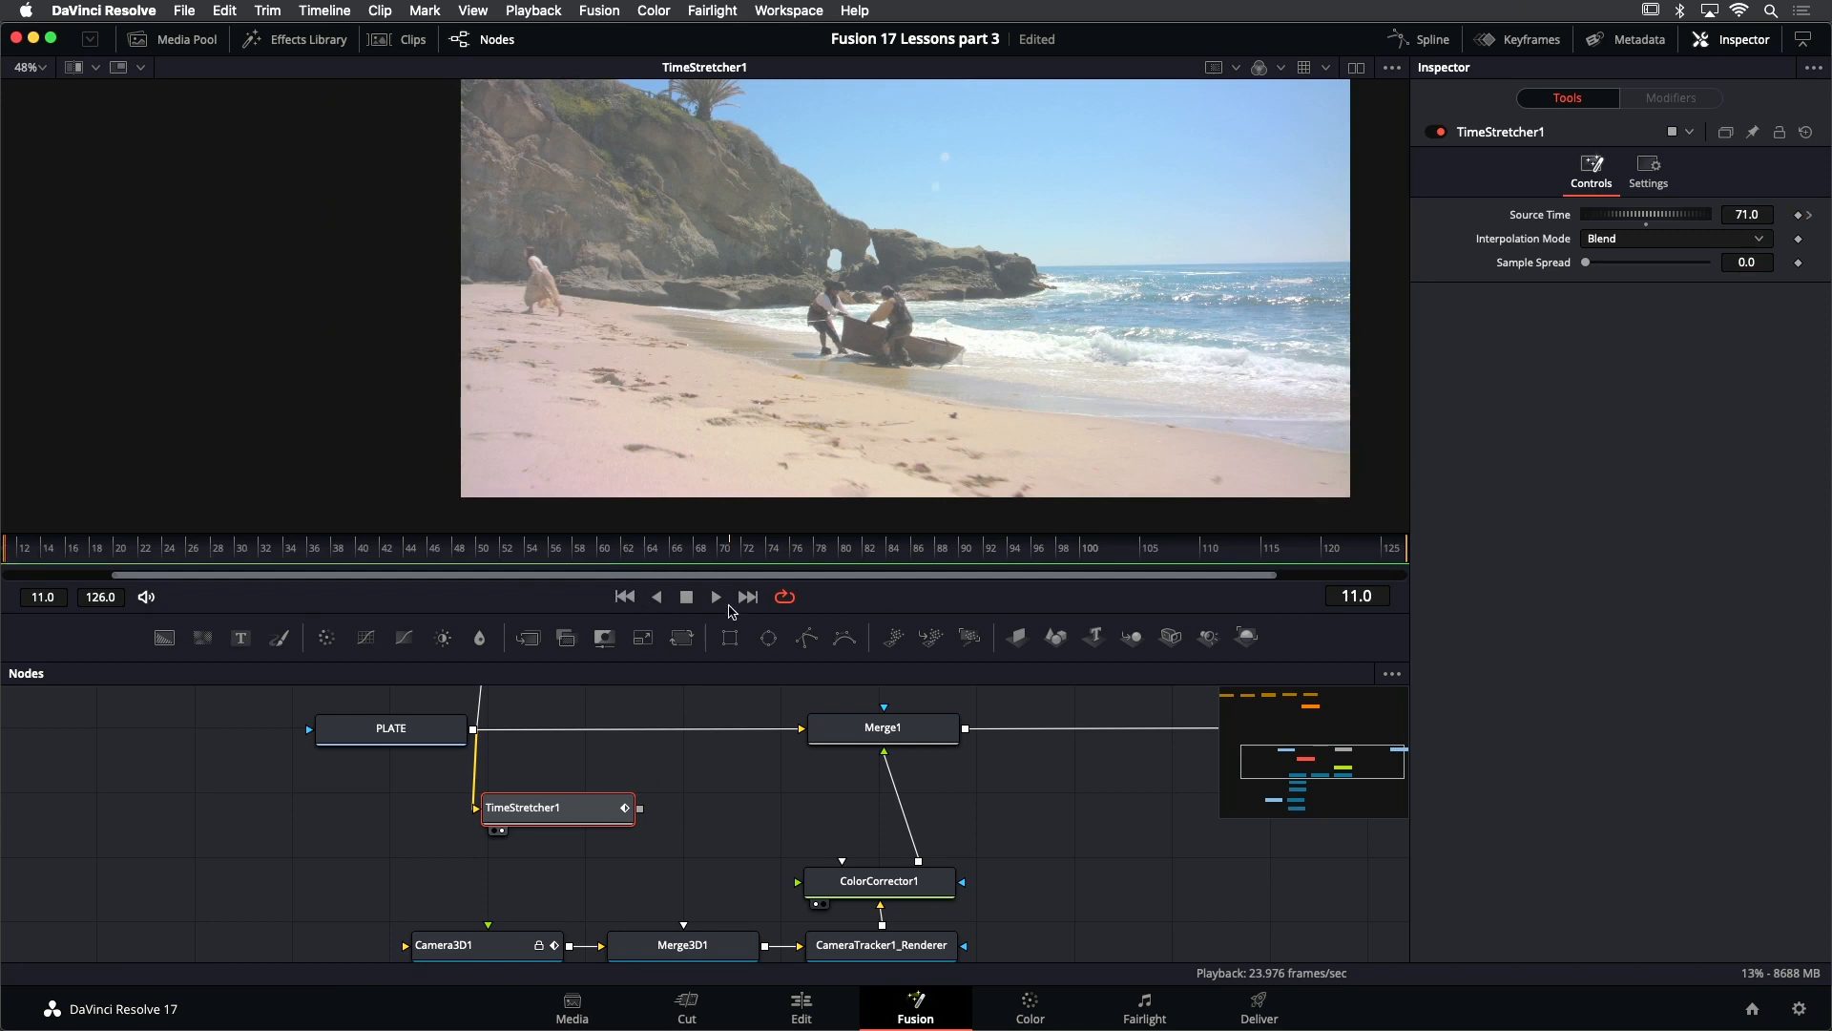
click(715, 597)
- Move the PLATE node farther from Merge1 and place TimeStretcher1 beneath it, lower than the 3D scene nodes
scroll(680, 783, down, 5)
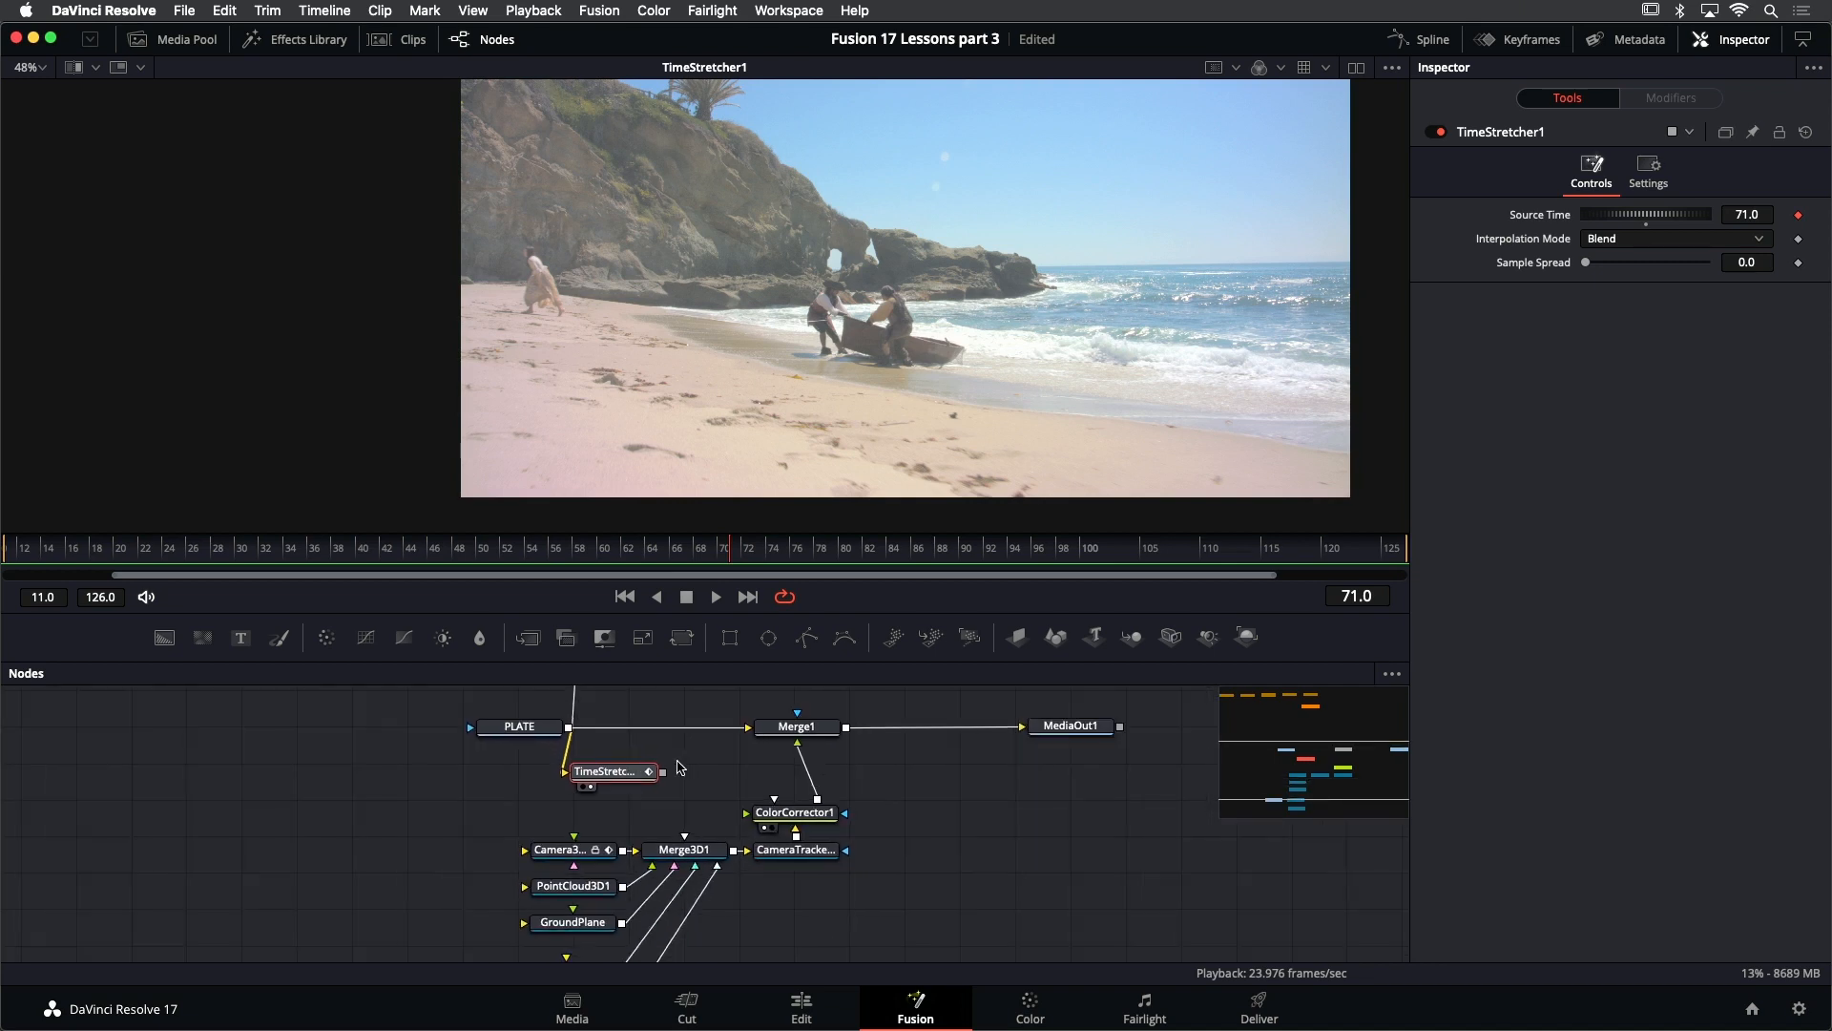
drag(678, 761, 464, 807)
scroll(695, 798, down, 4)
drag(681, 815, 693, 915)
drag(386, 716, 625, 719)
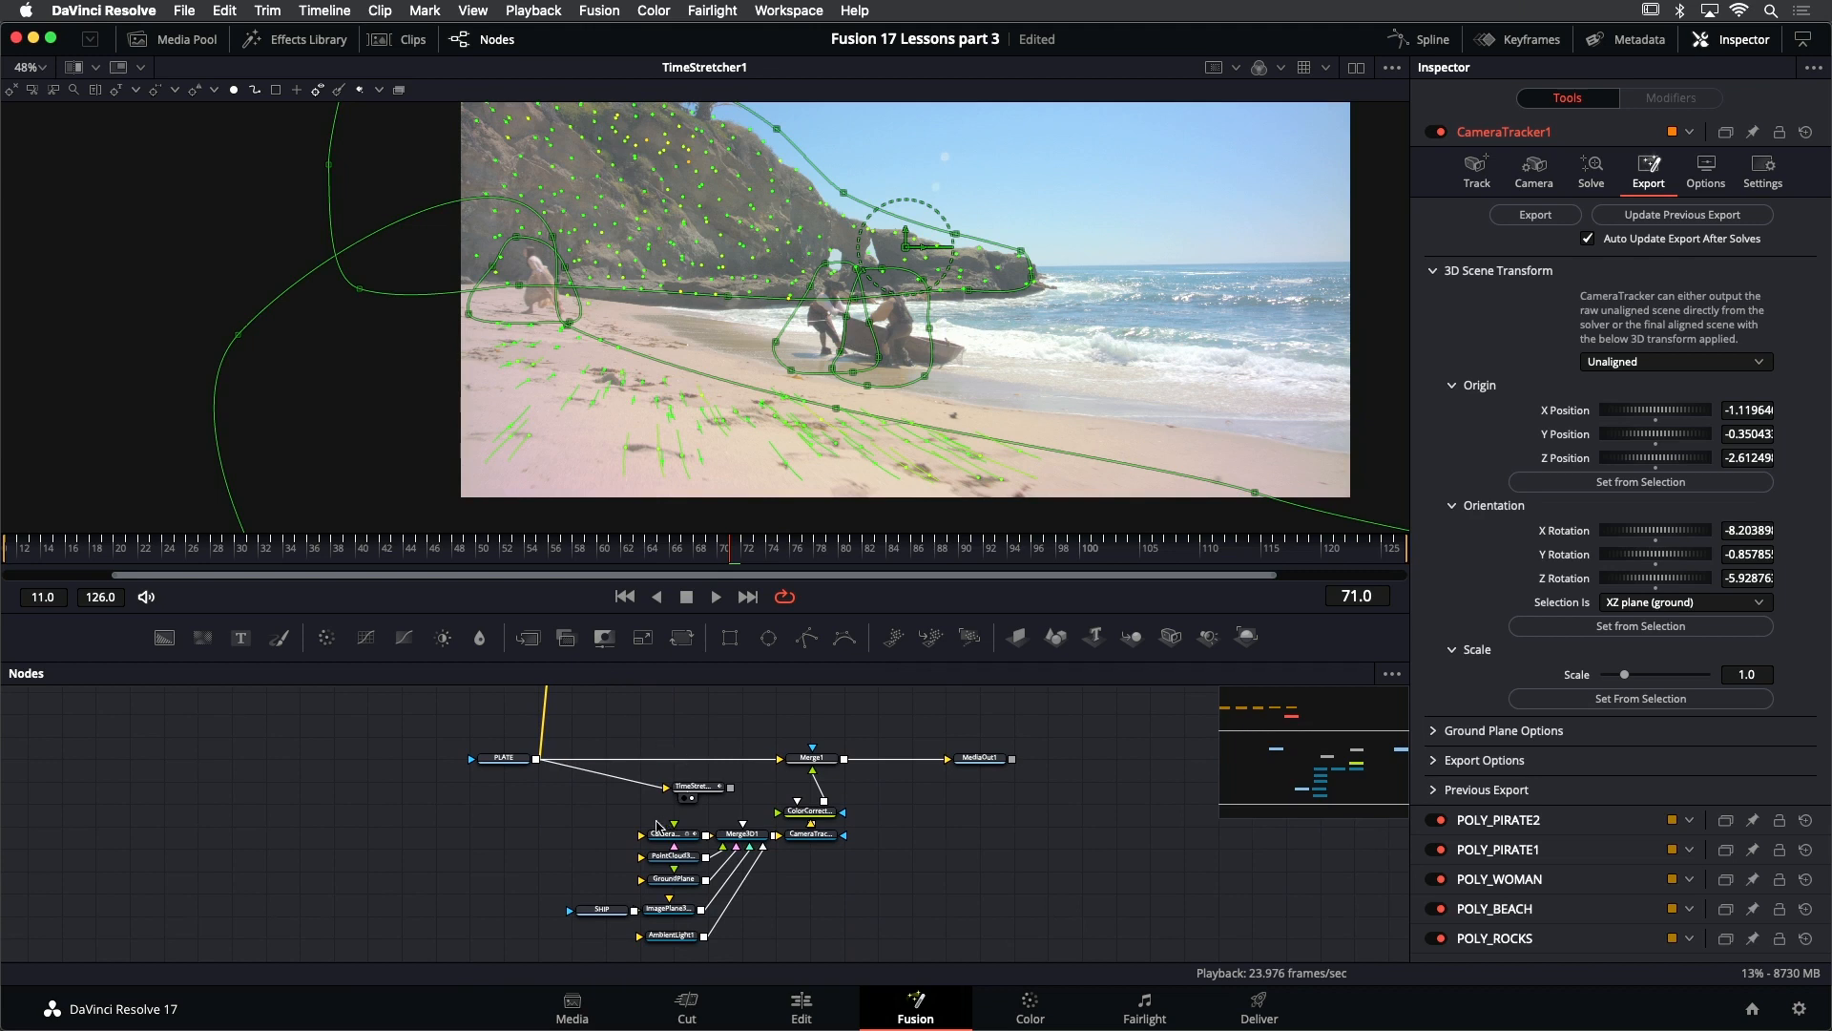
drag(689, 790, 544, 902)
scroll(568, 775, up, 5)
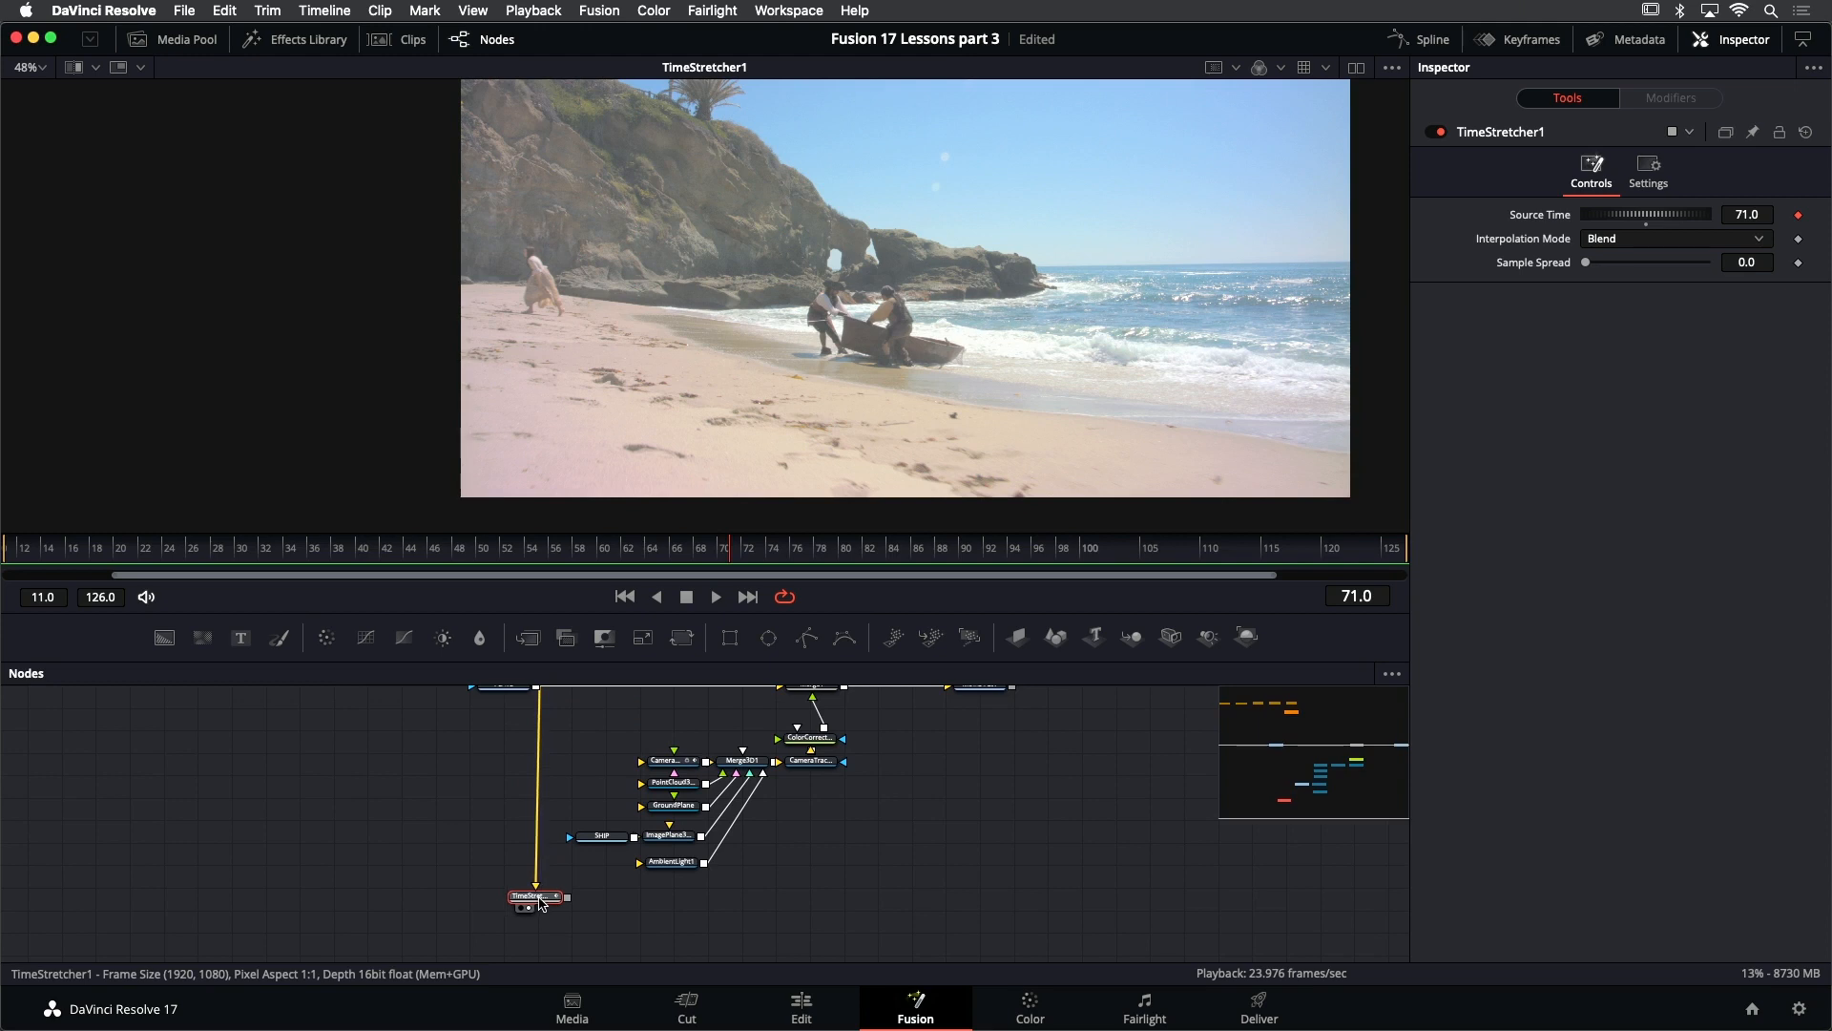
click(607, 905)
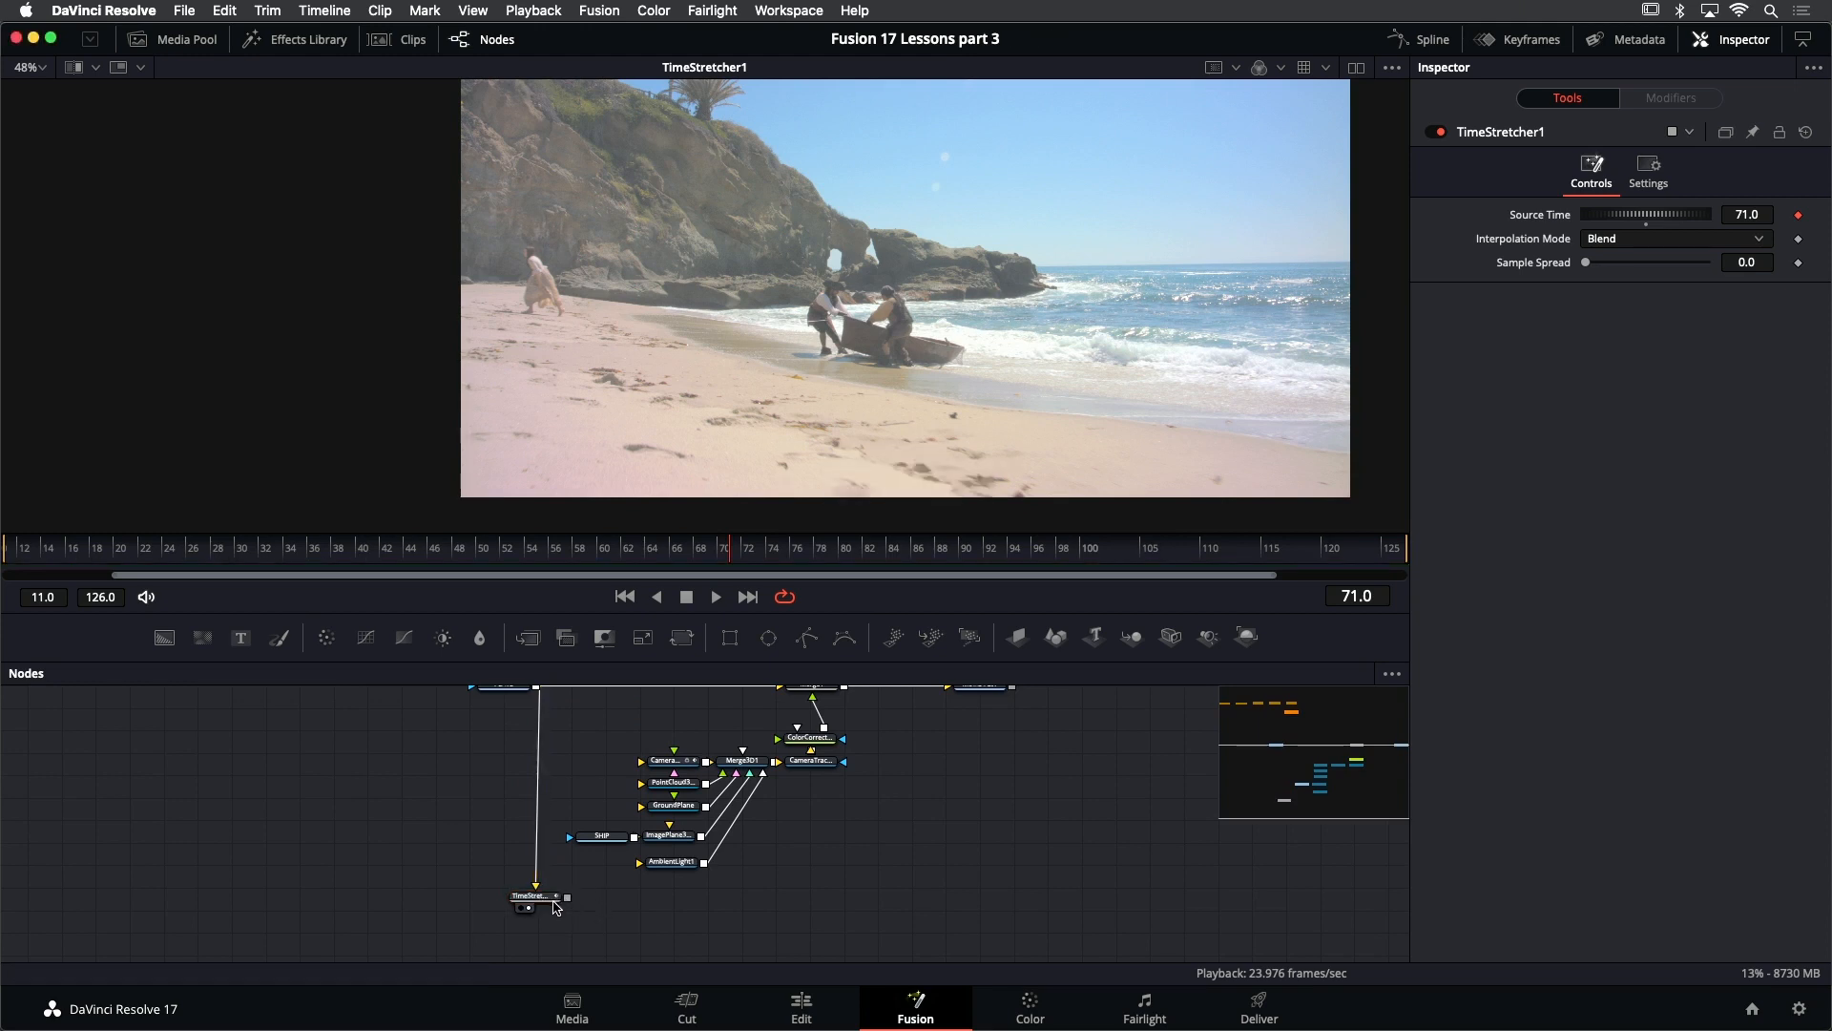
scroll(570, 899, up, 5)
drag(707, 897, 696, 862)
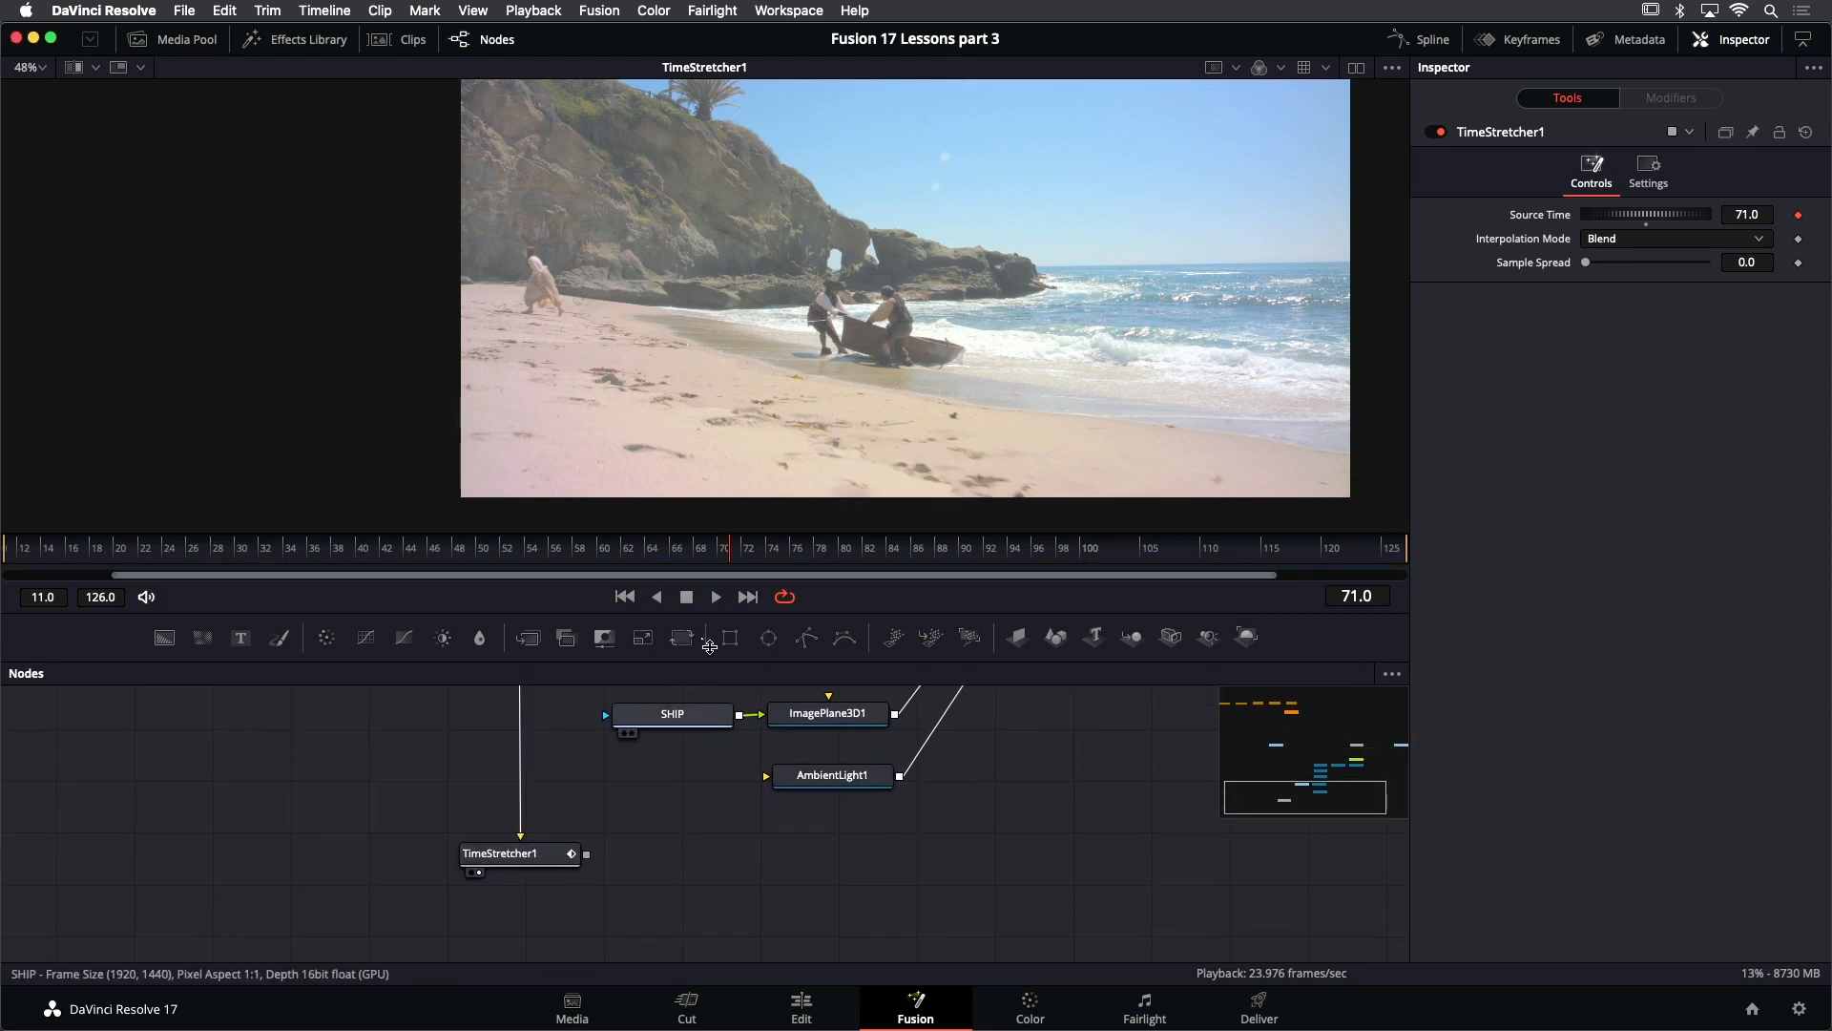
- Add a Paint node beside TimeStretcher1 and connect TimeStretcher1's output to its input
click(528, 855)
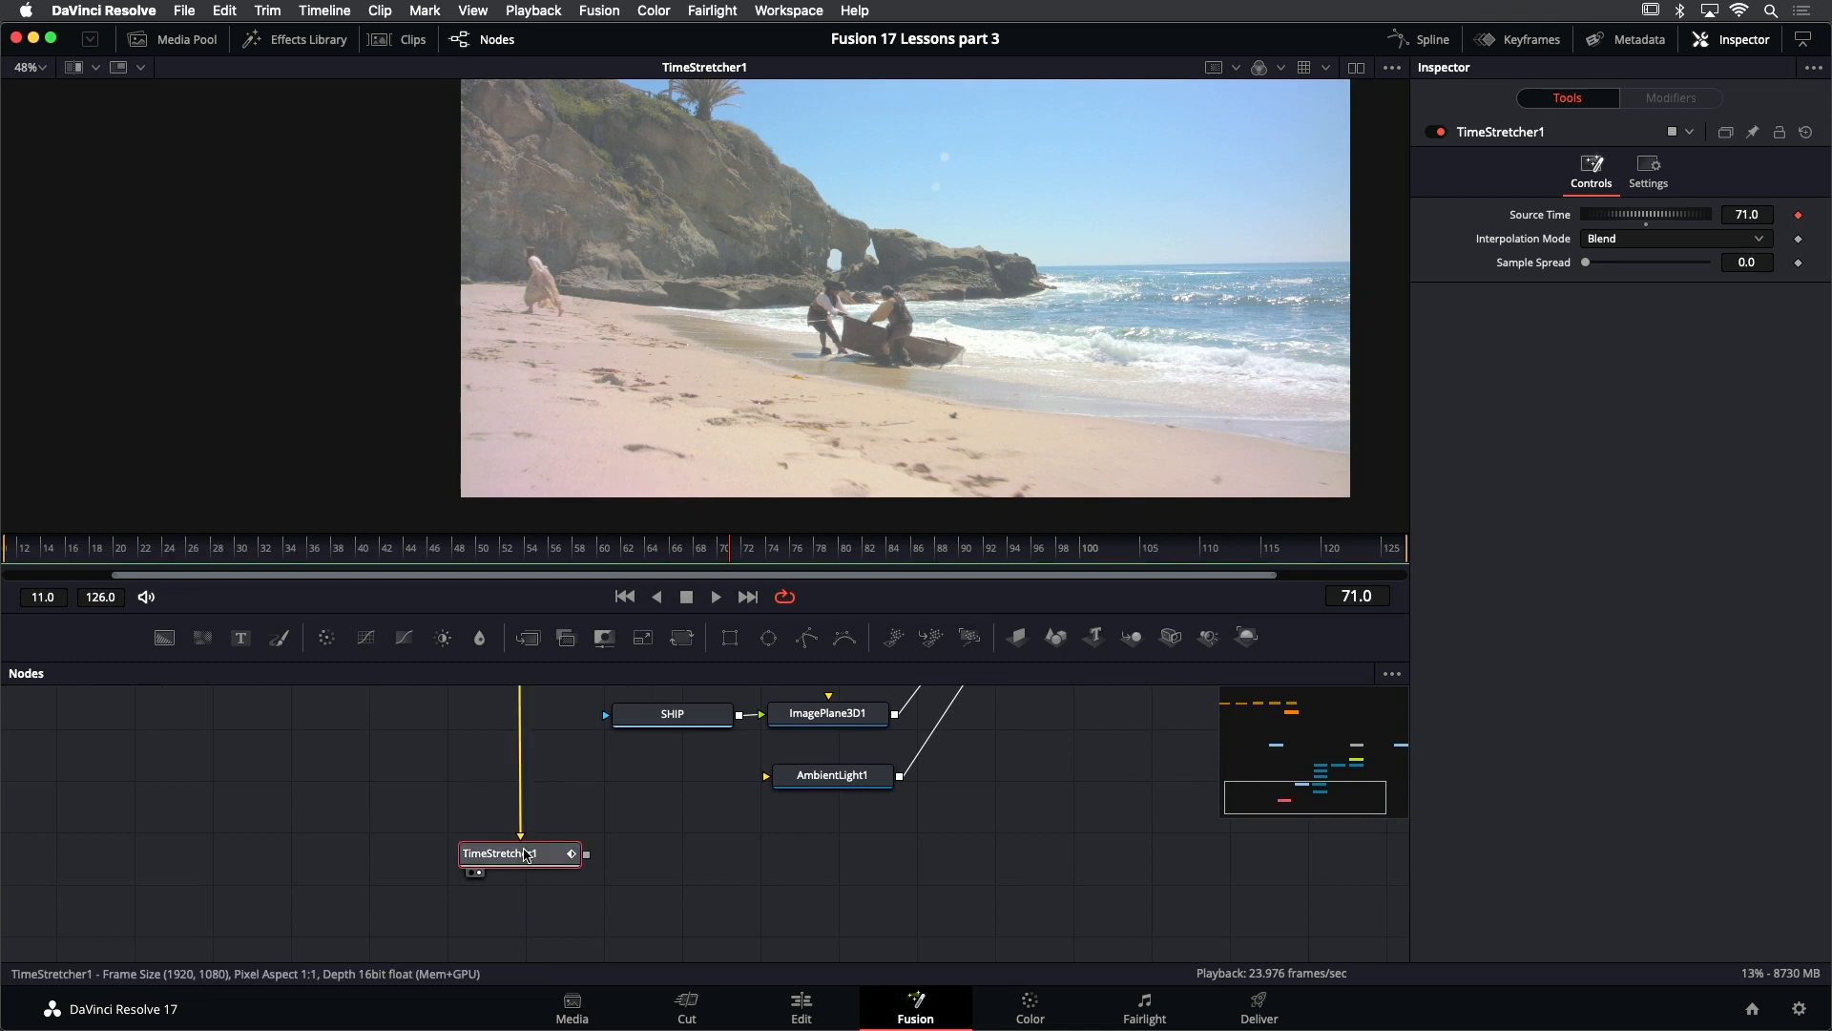
click(297, 39)
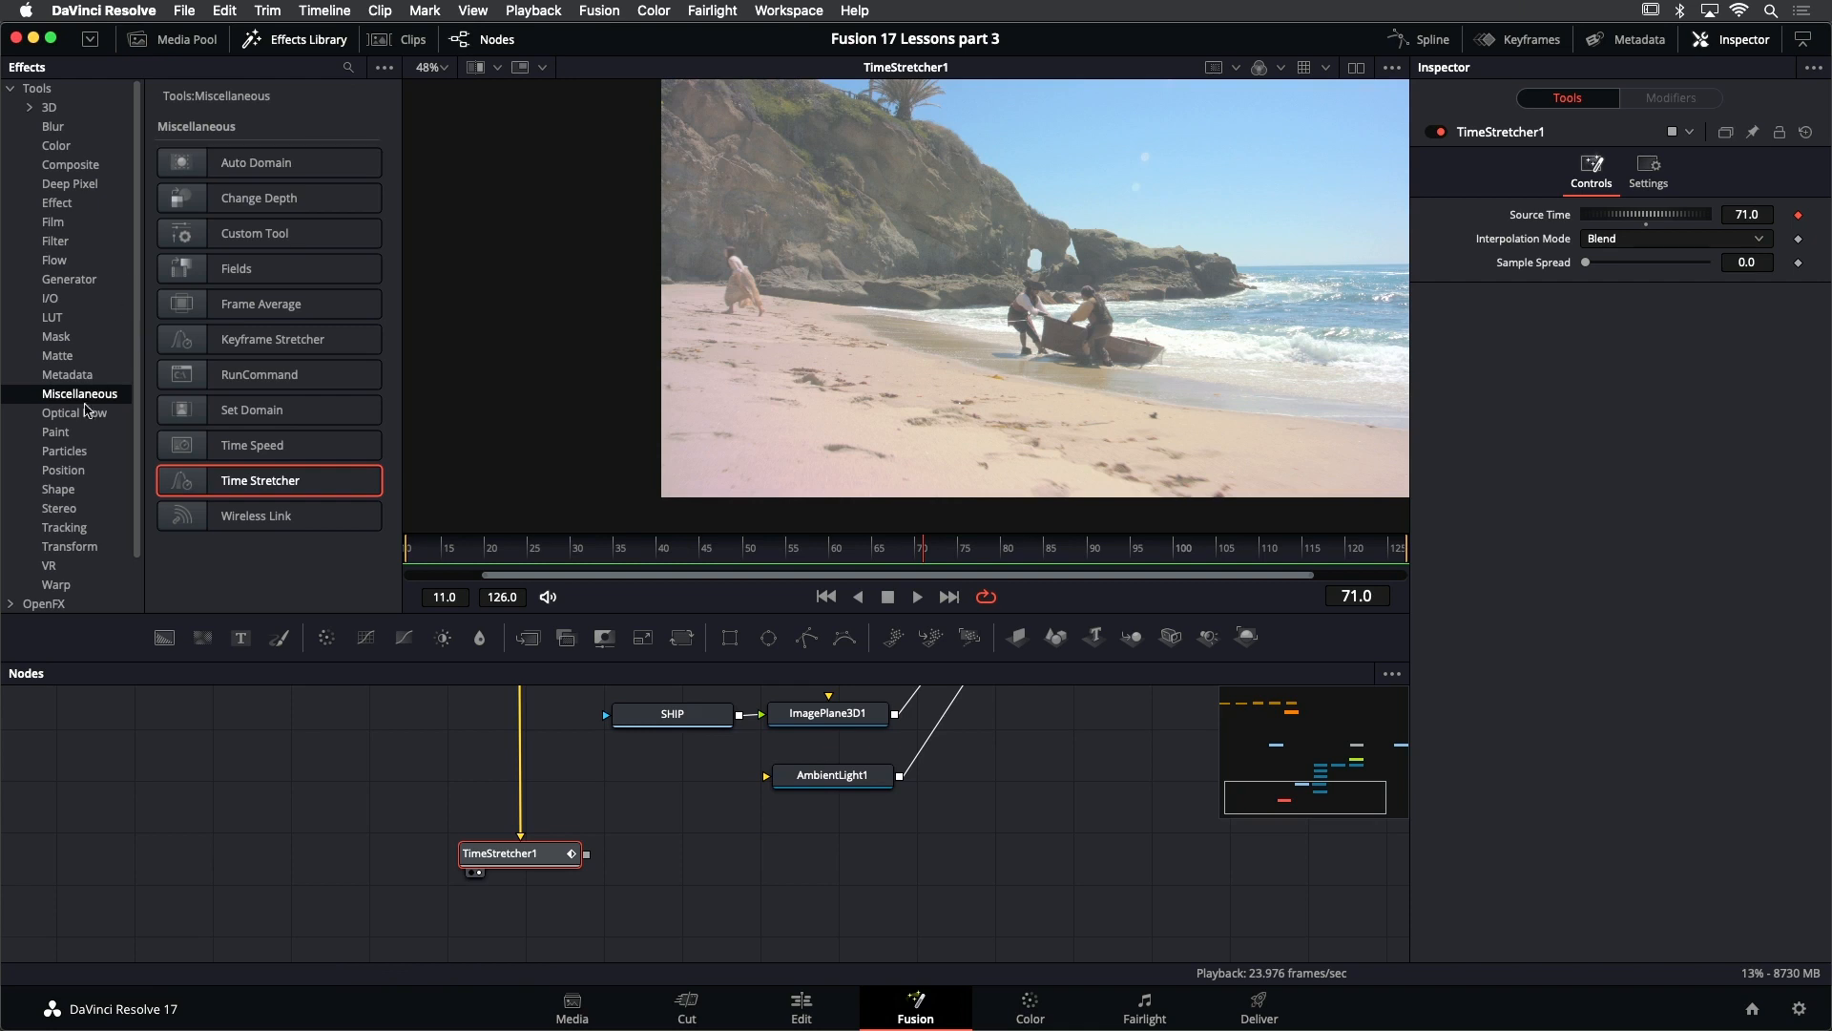
click(55, 432)
mouse_move(253, 187)
mouse_down()
mouse_move(704, 950)
mouse_move(704, 855)
mouse_up()
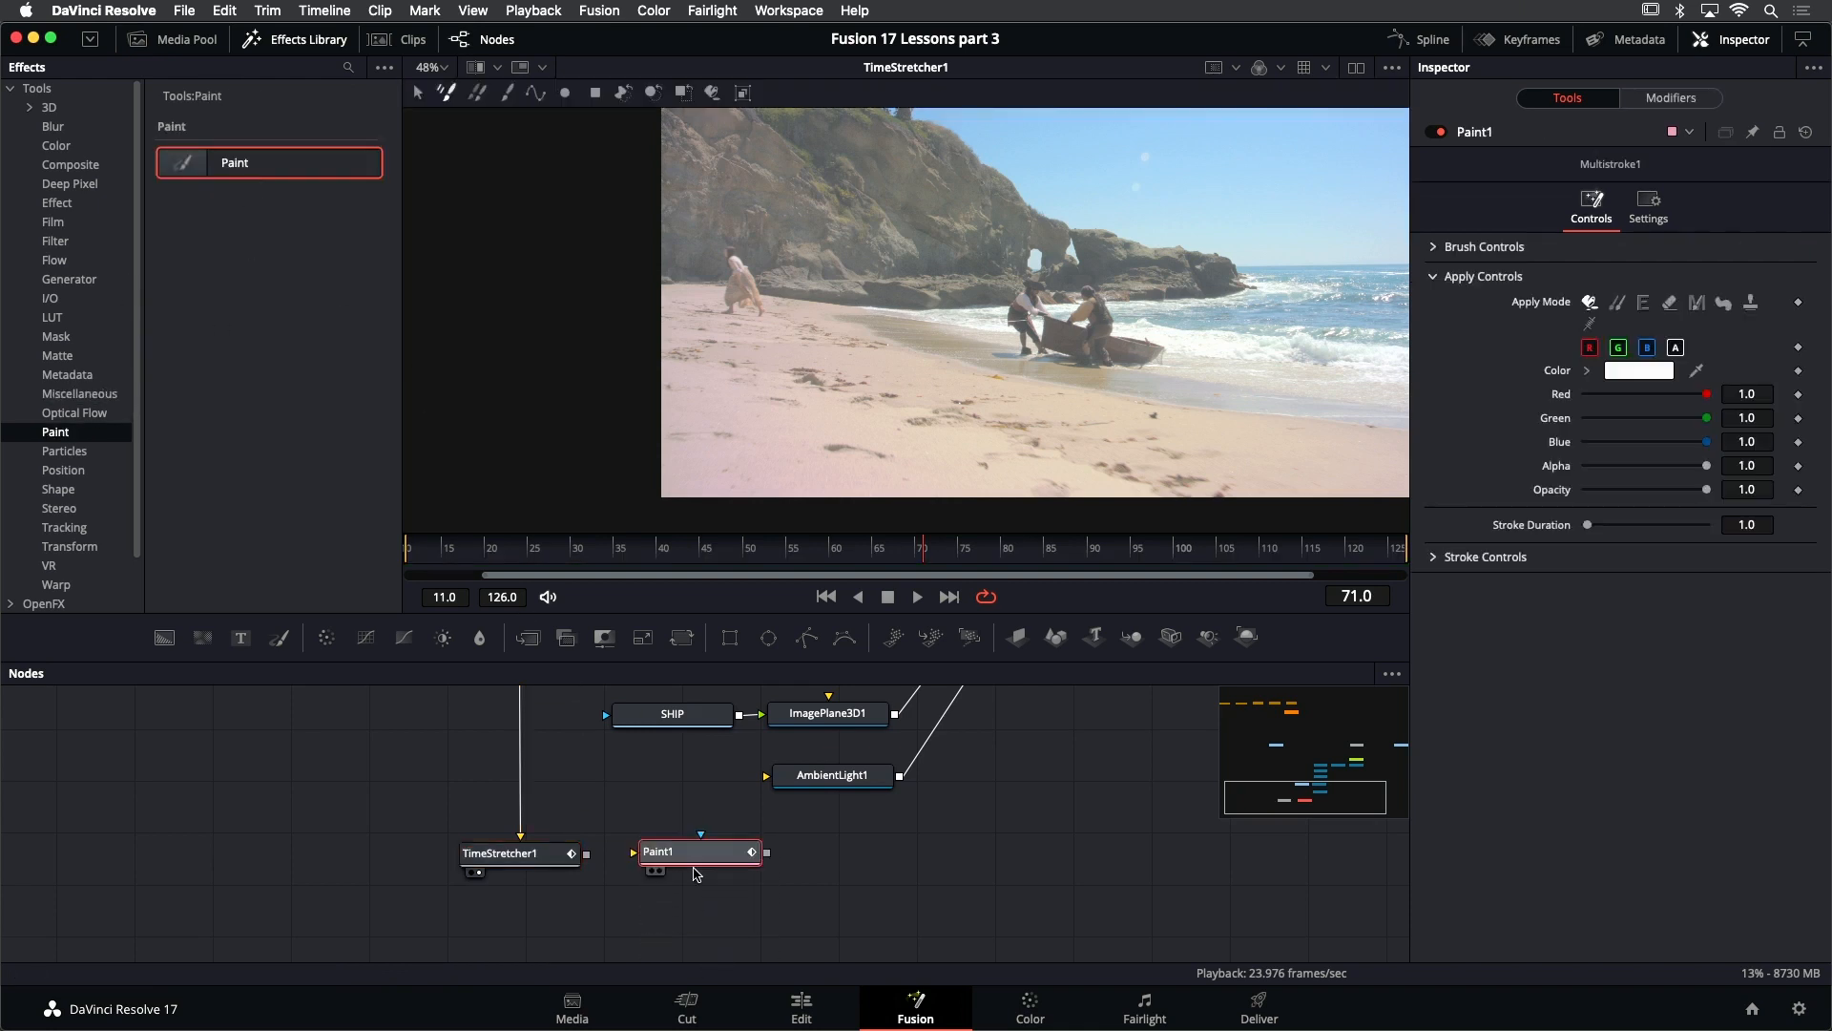
drag(586, 853, 683, 850)
click(300, 43)
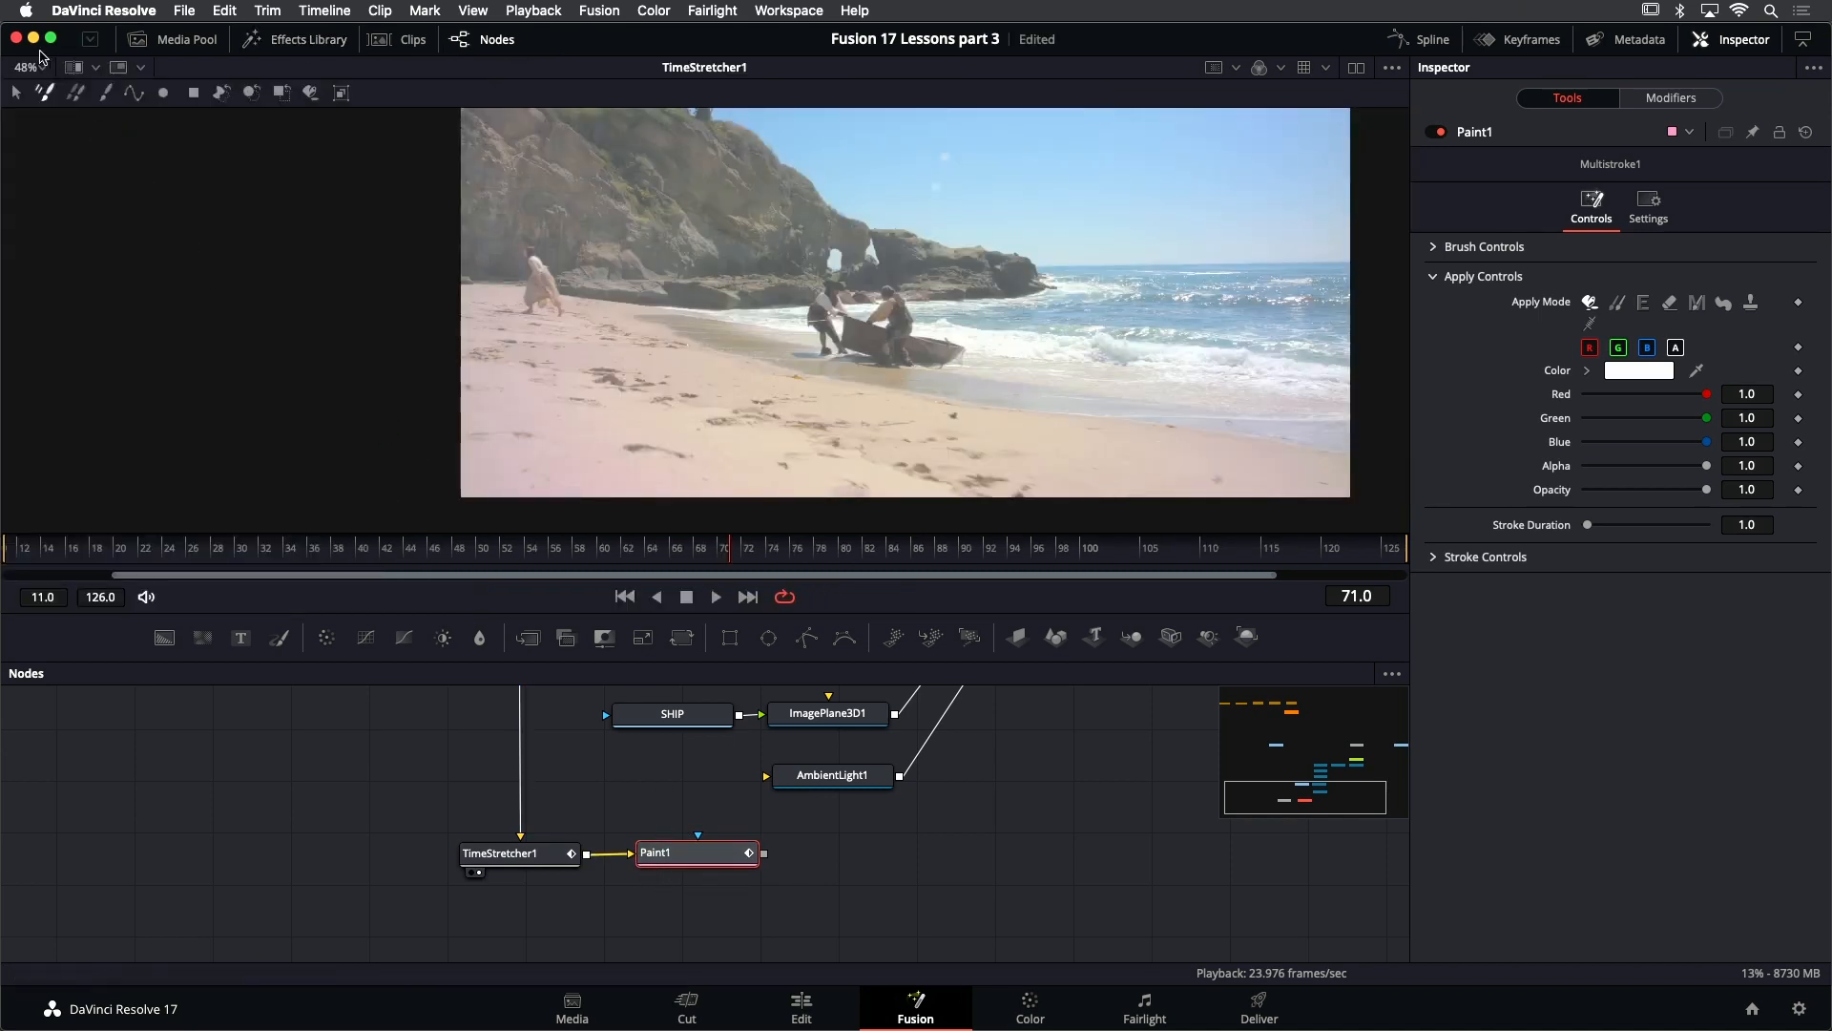
- Choose the Stroke paint type for Paint1, set its Apply Mode to Clone and show the brush settings
click(103, 94)
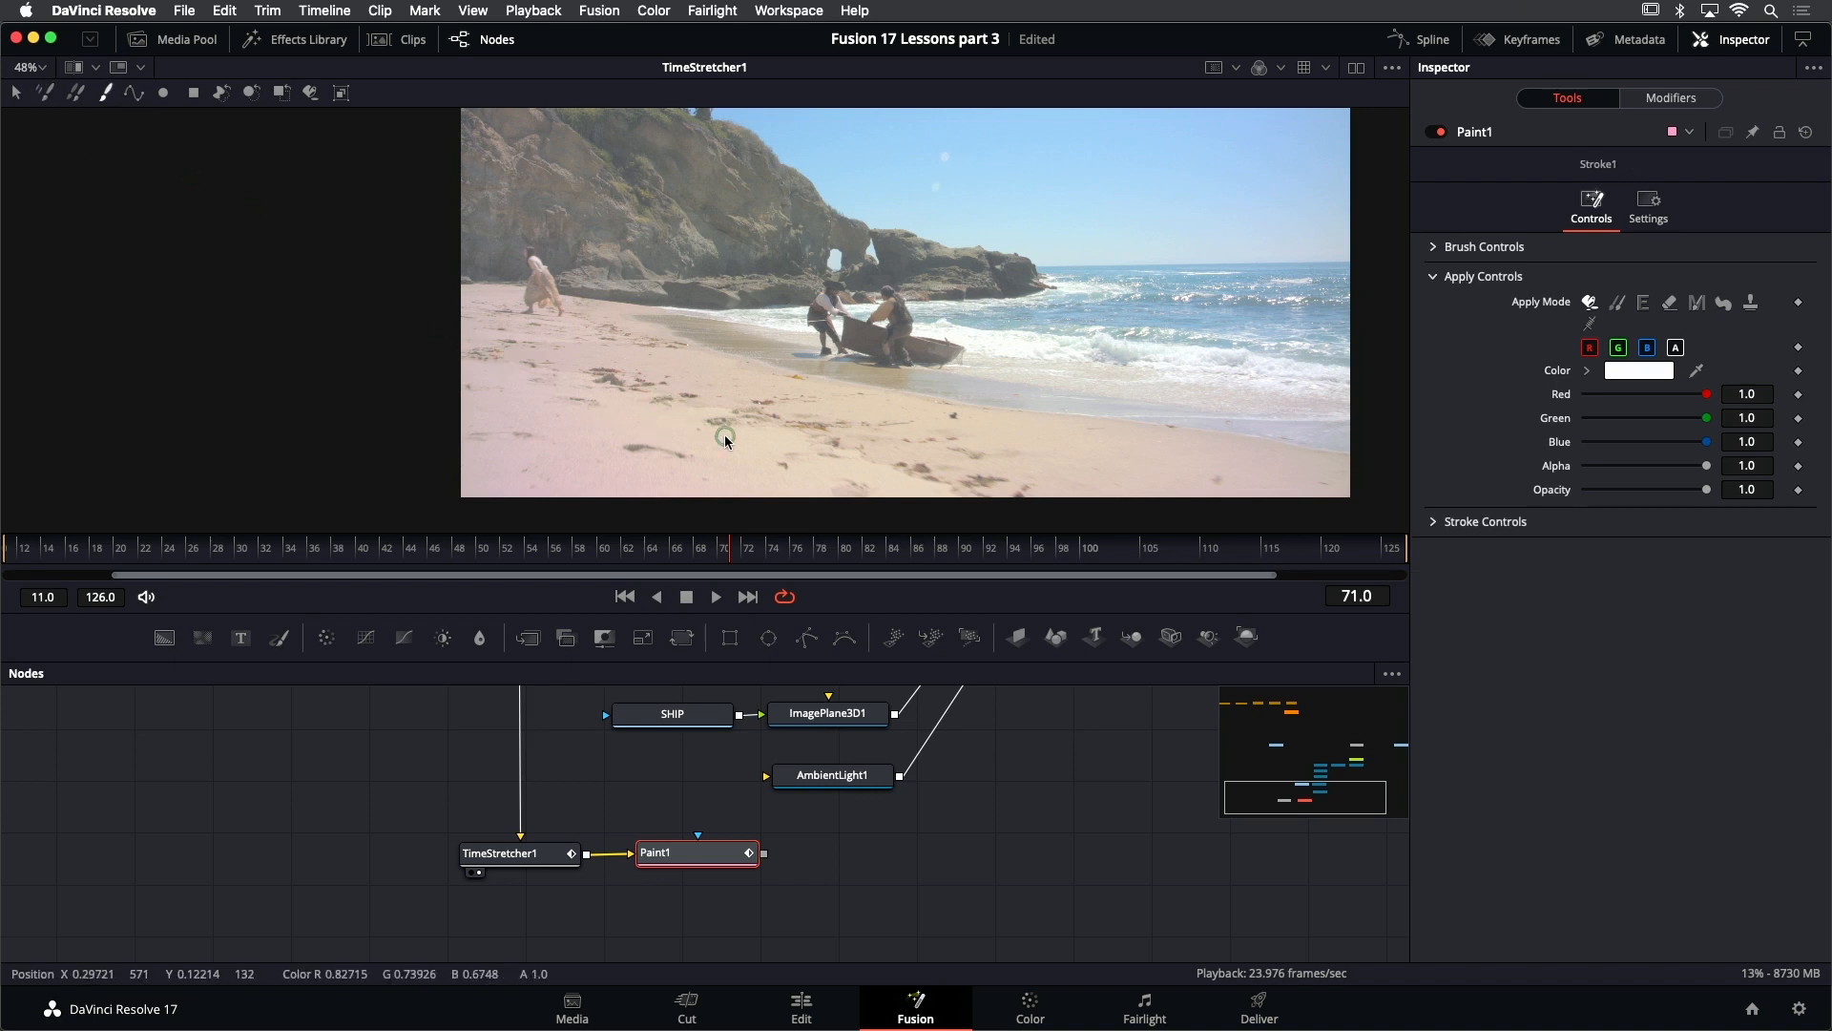
click(1618, 303)
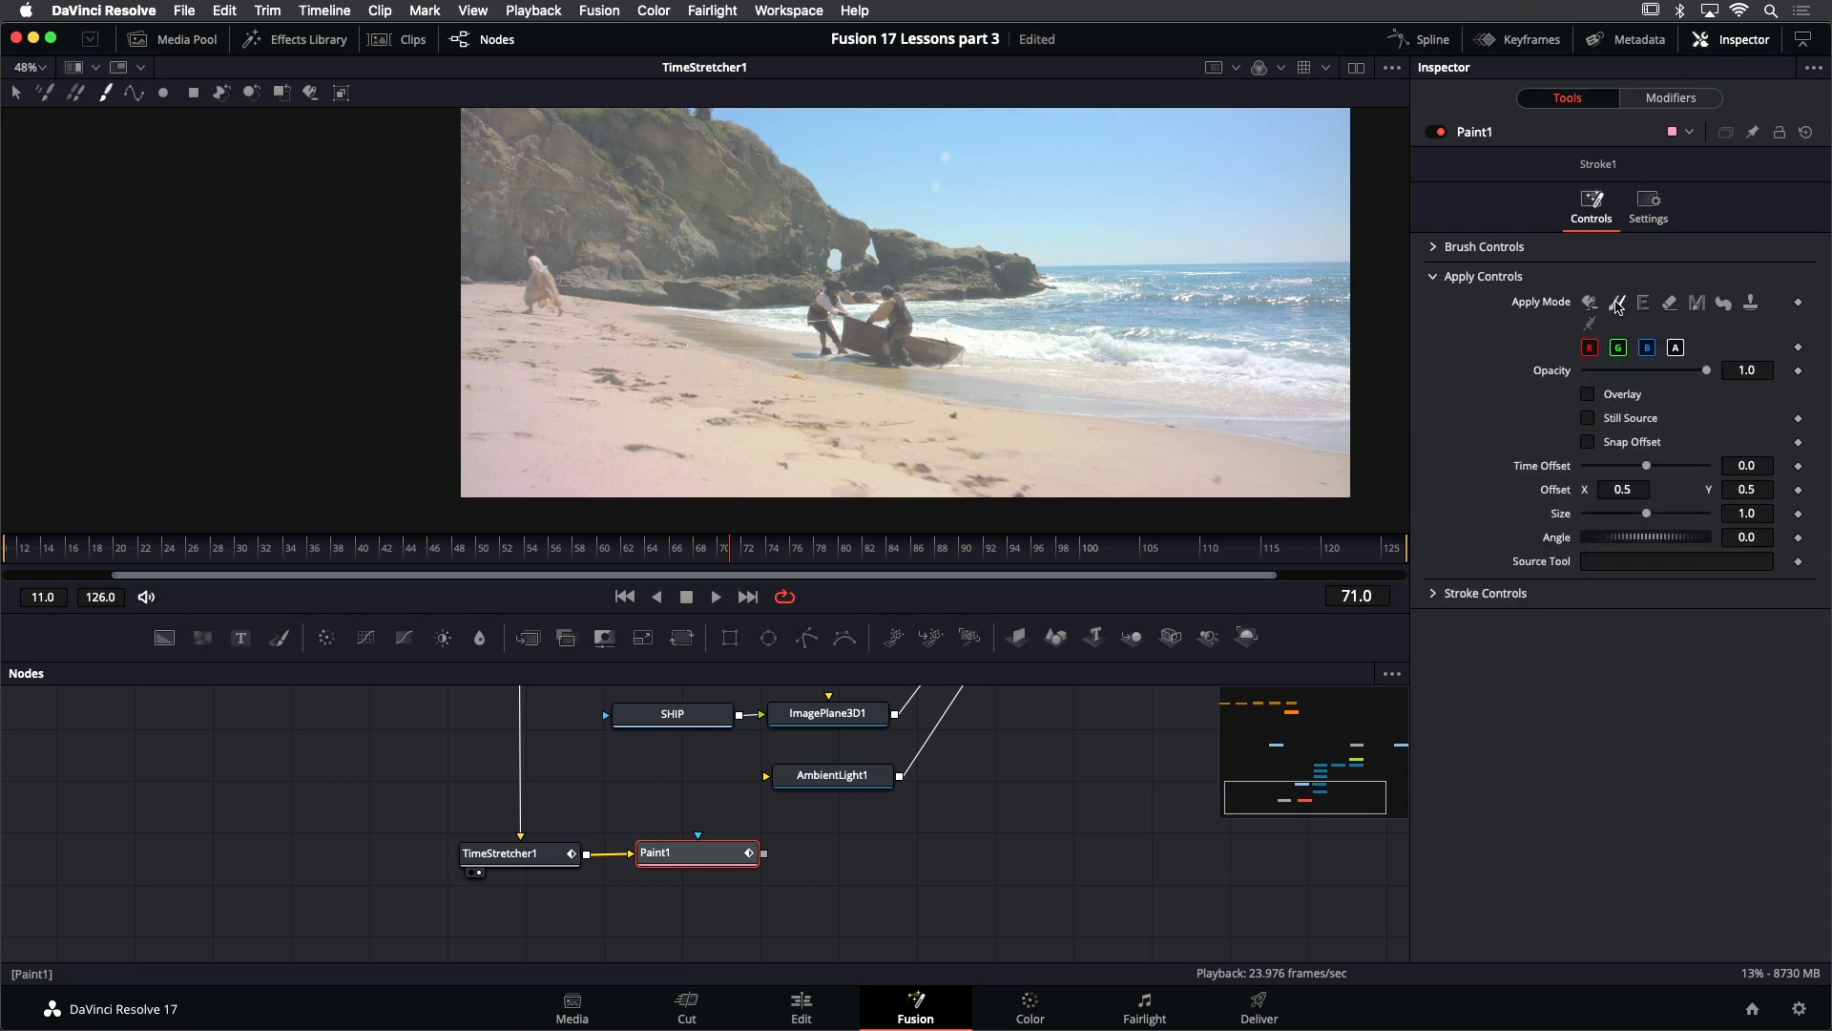
click(1433, 248)
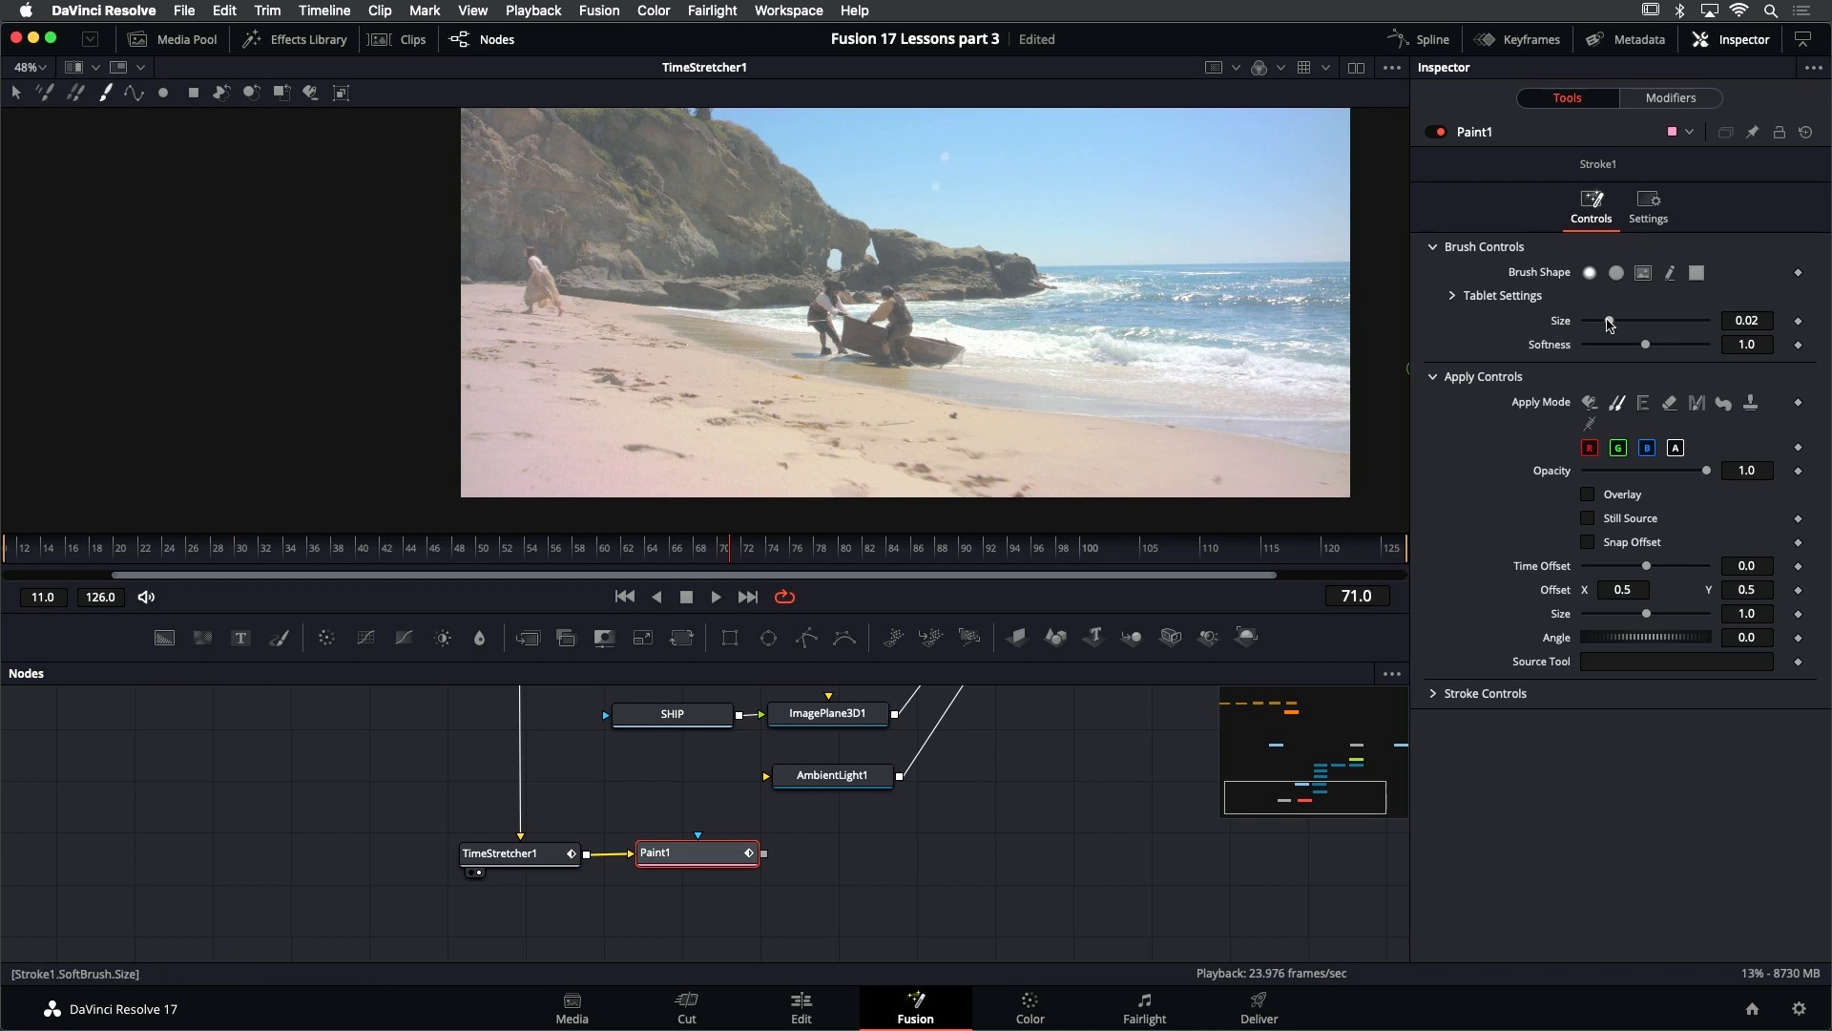
drag(1609, 324, 1661, 361)
- Show Paint1 in the viewer and set the clone source on clean sand beside the dark foreground footprint
drag(747, 444, 729, 387)
key(1)
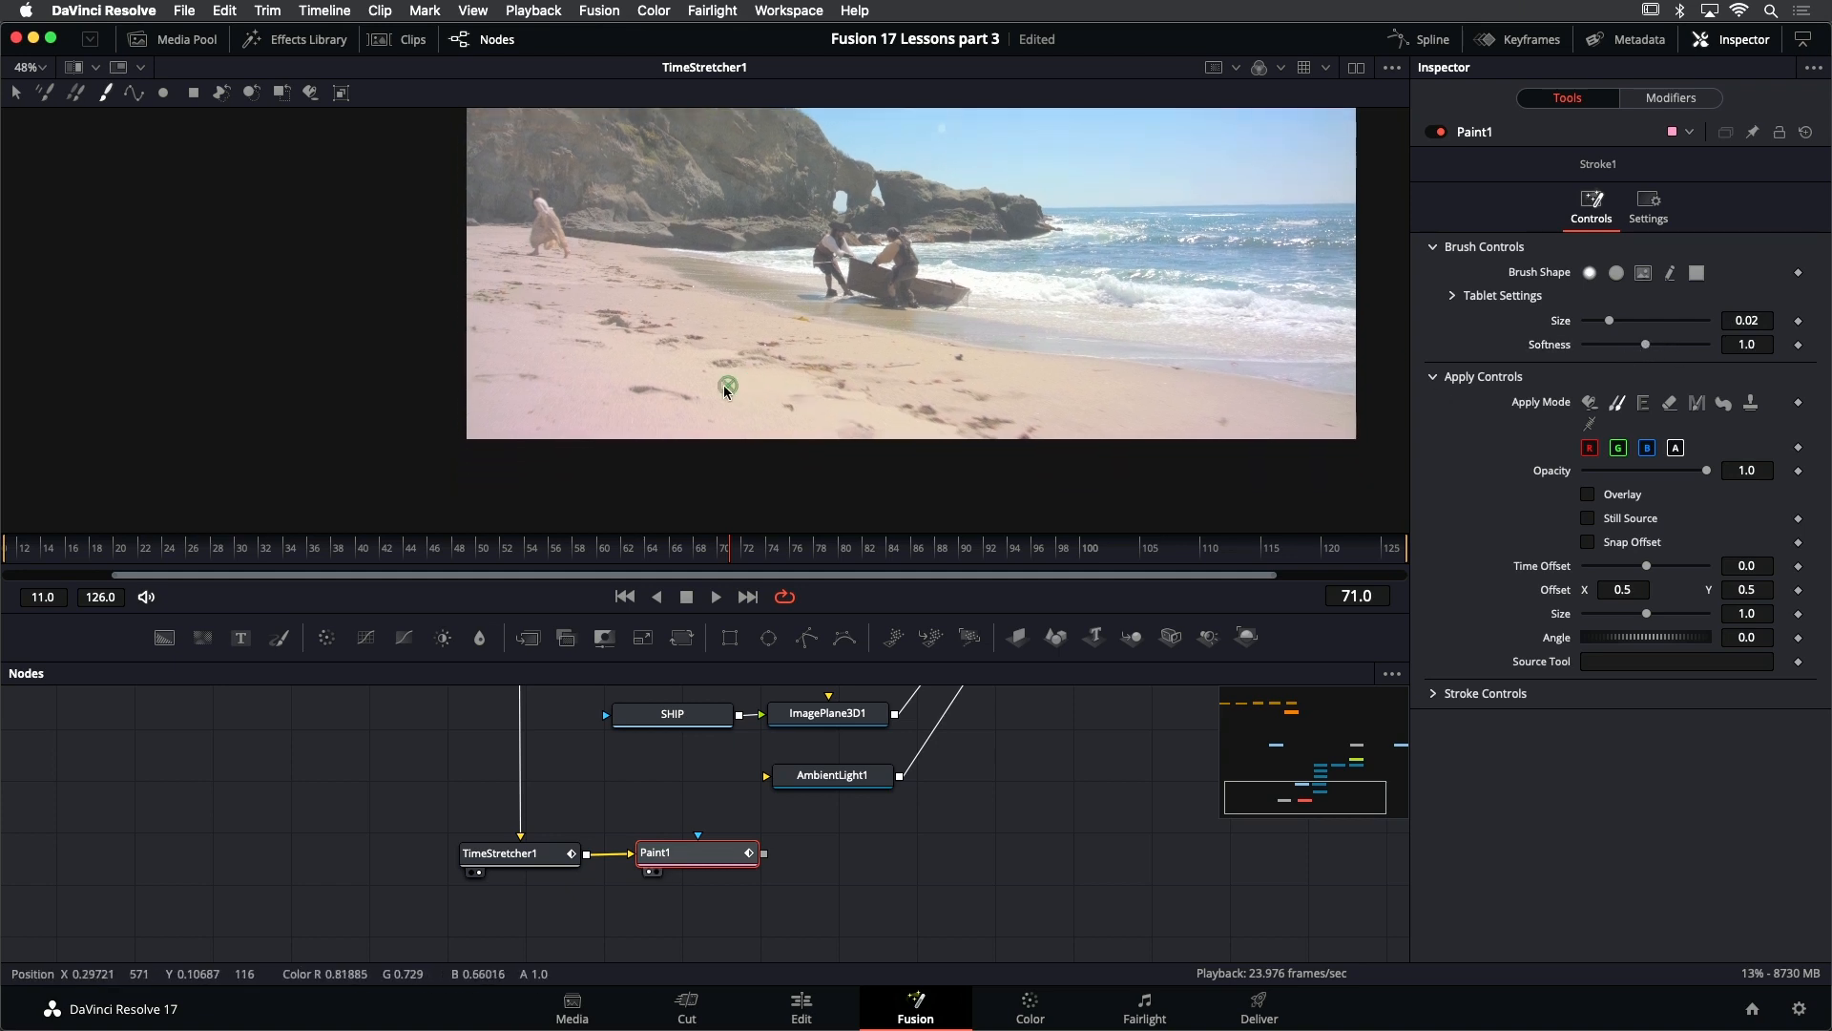
ctrl+scroll(727, 387, up, 5)
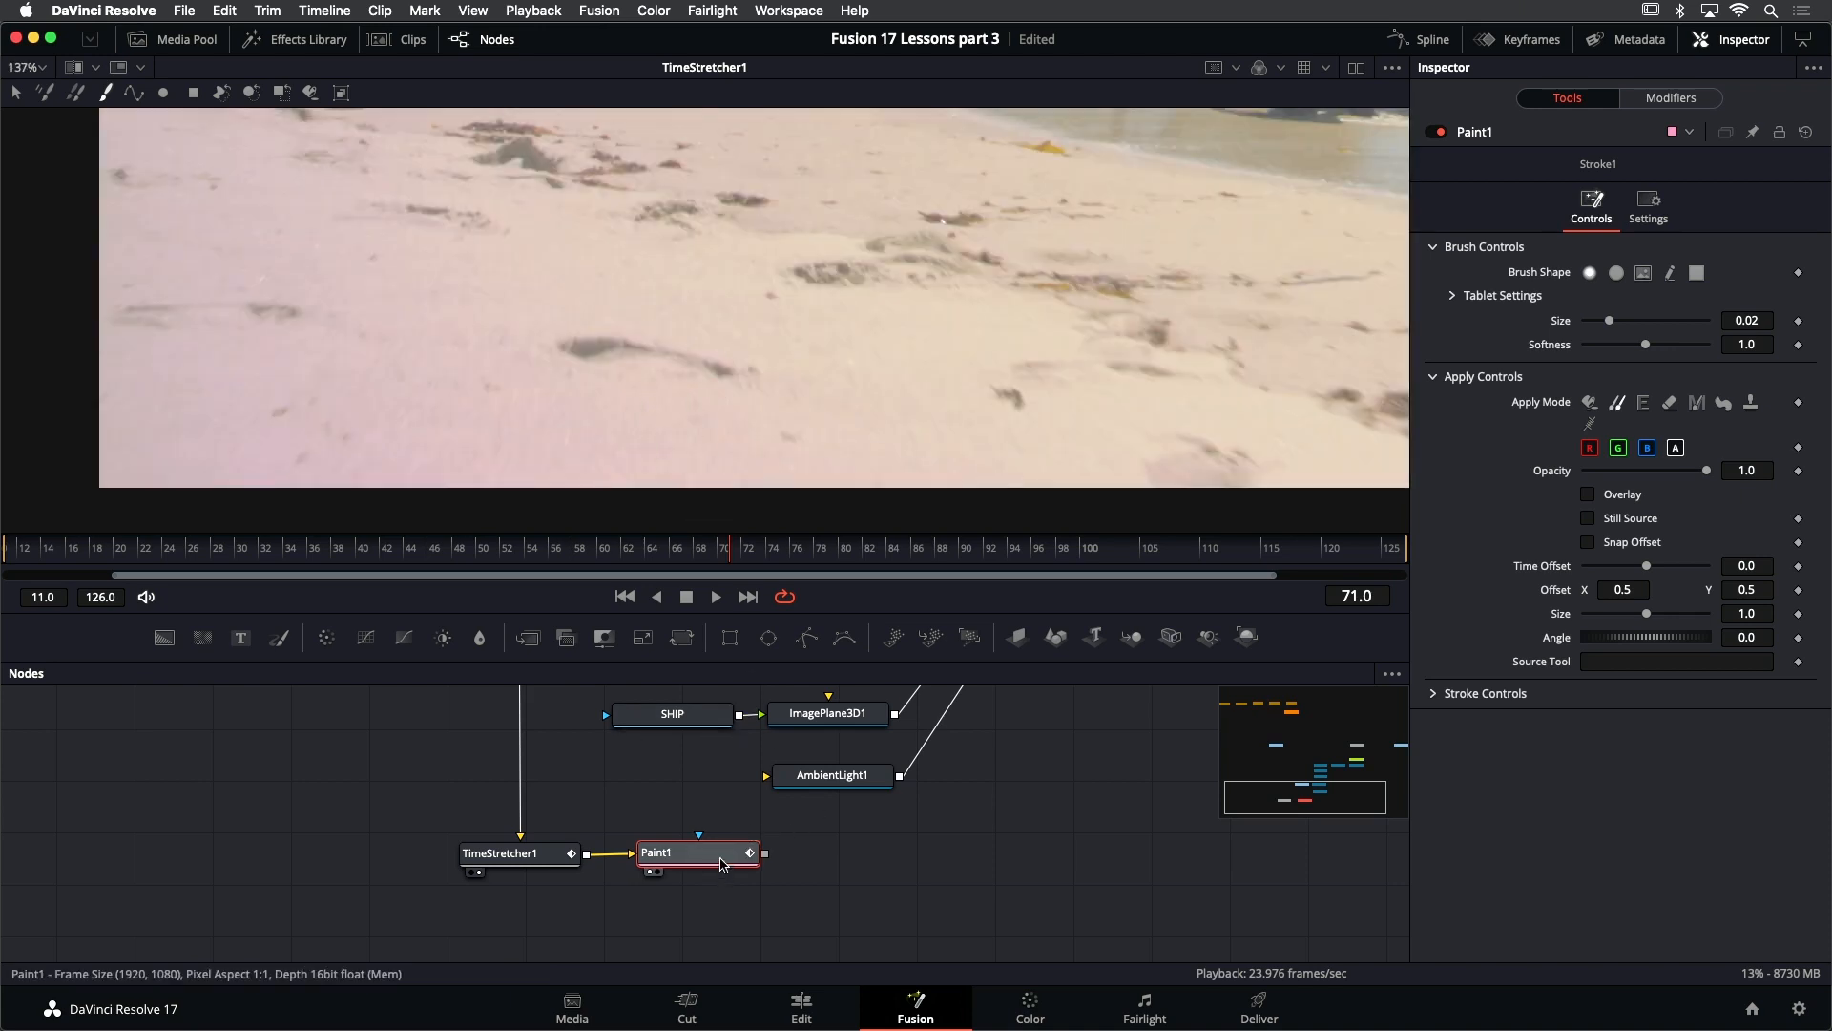
key(1)
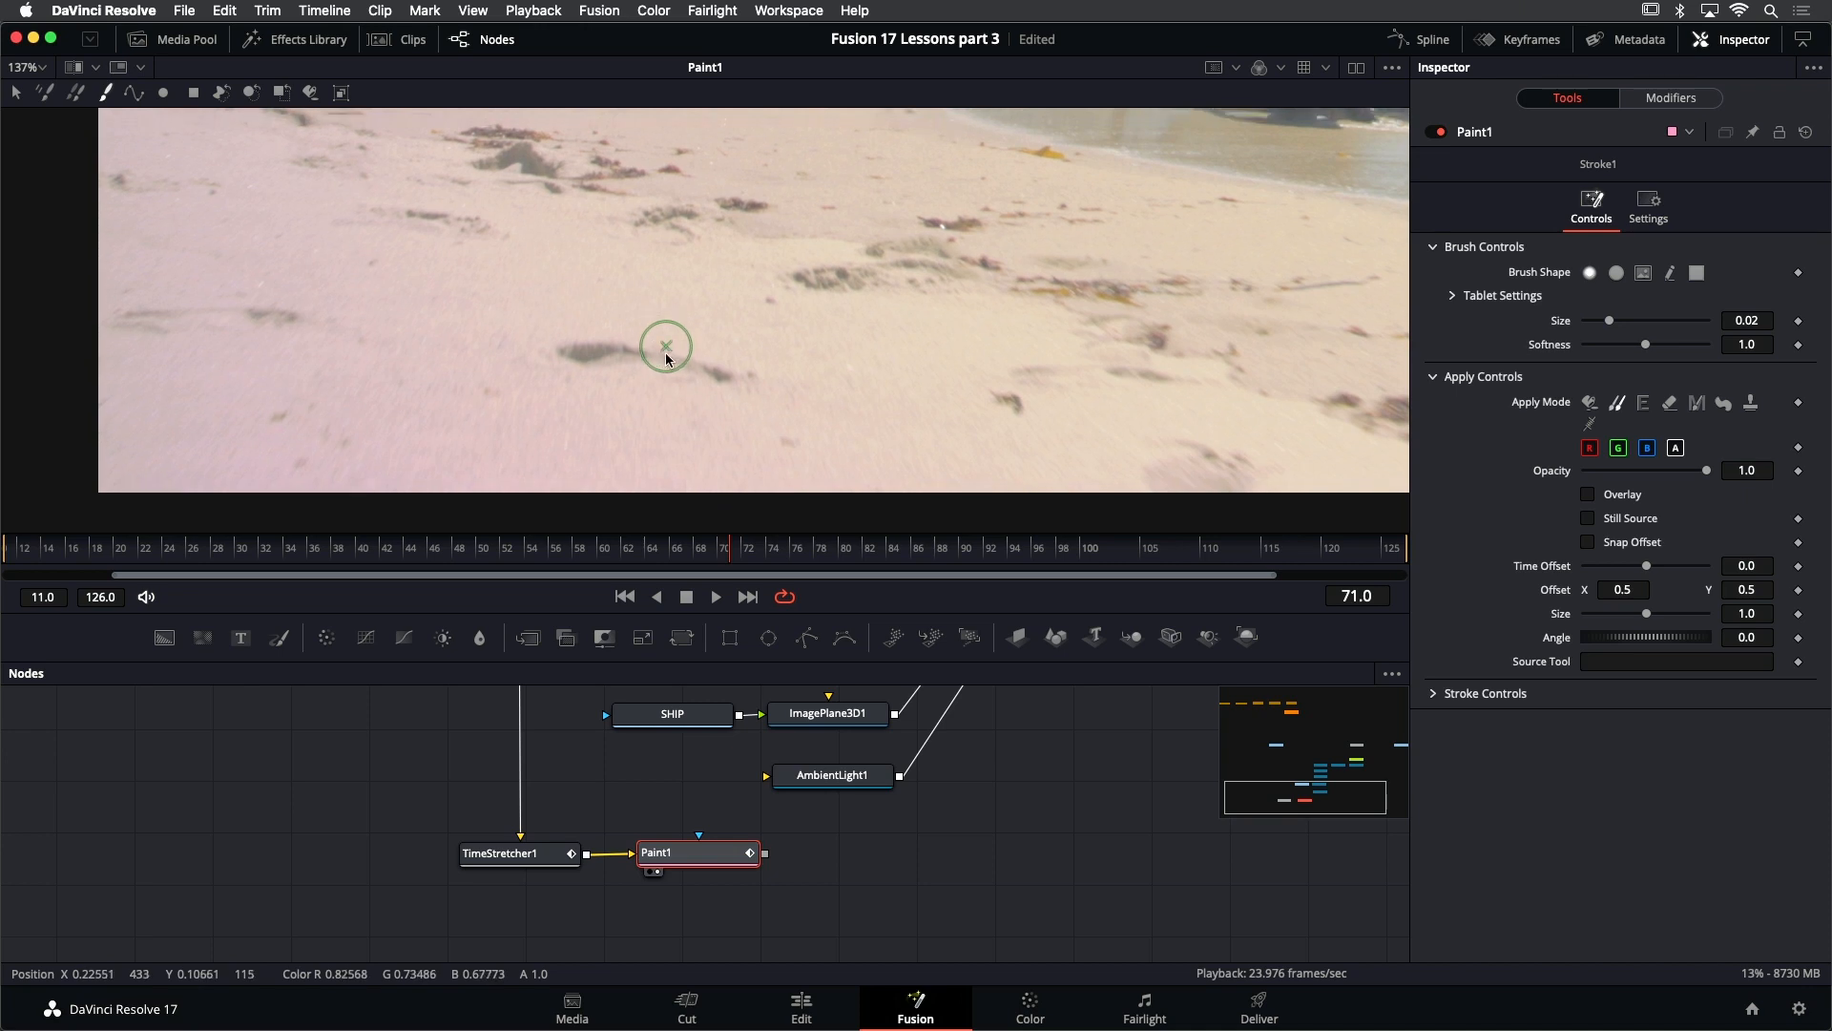
drag(666, 354, 663, 405)
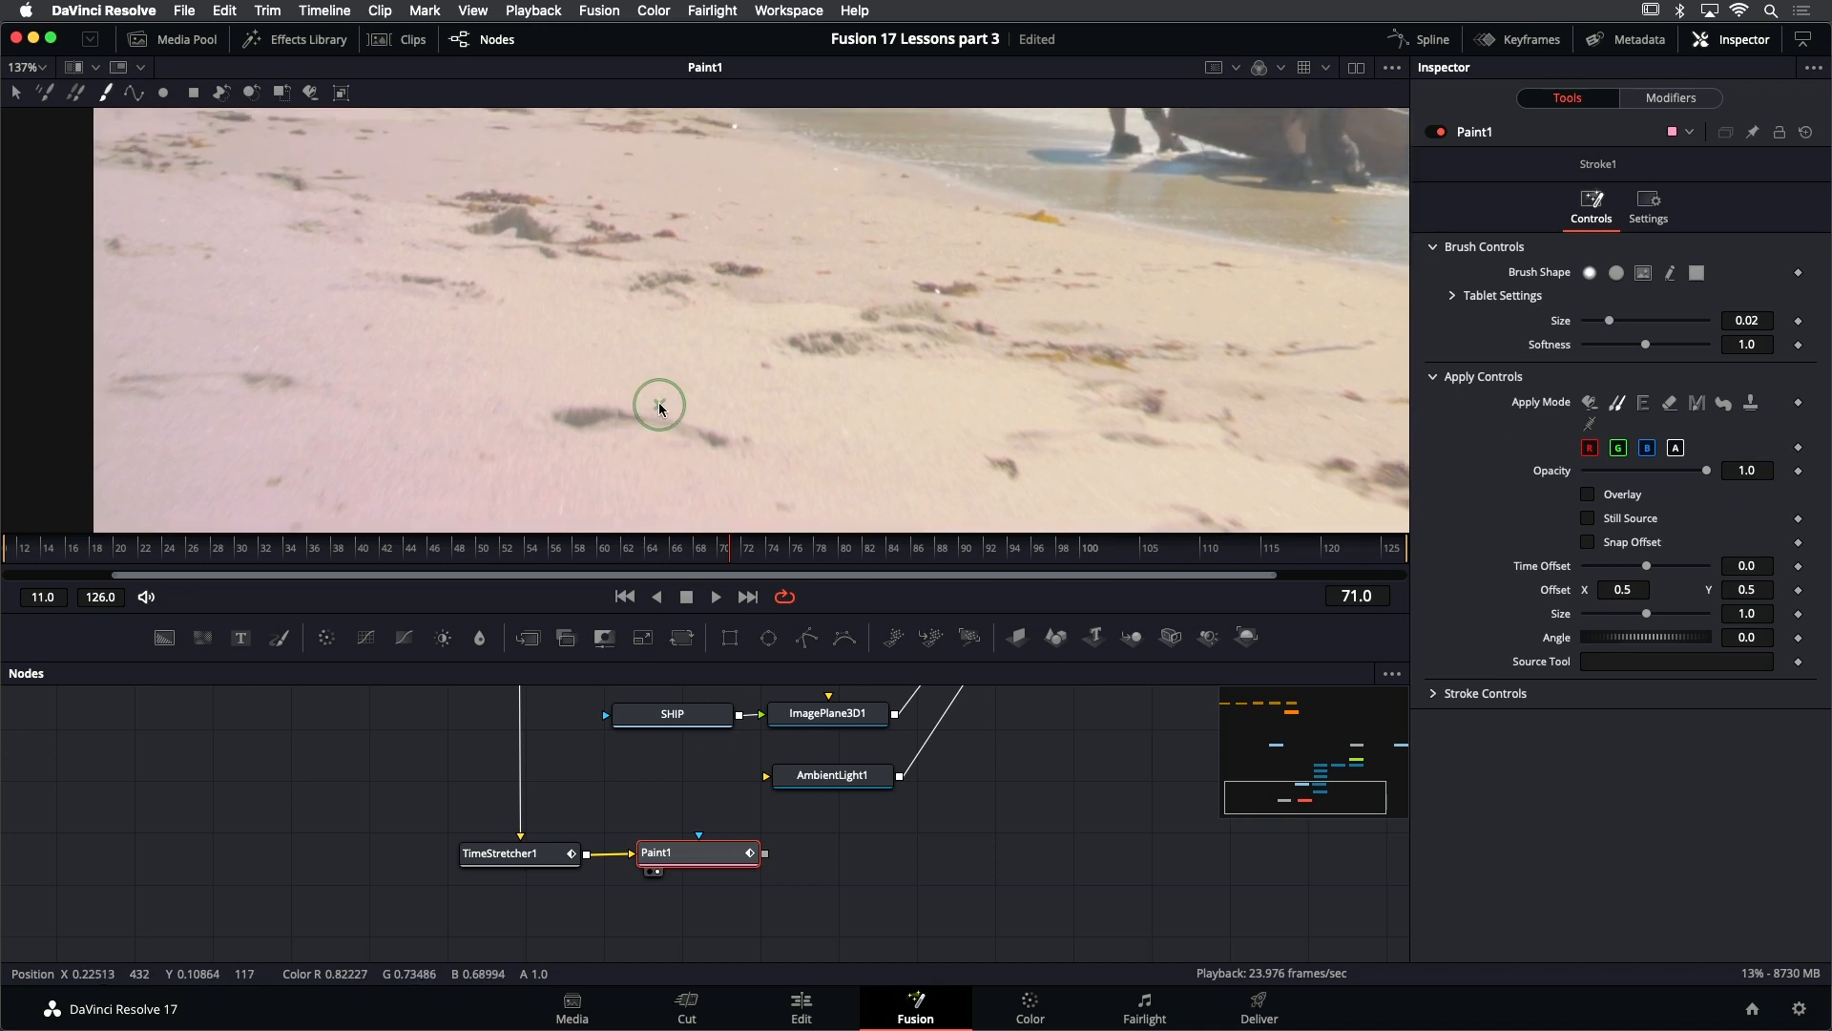
drag(577, 383, 589, 385)
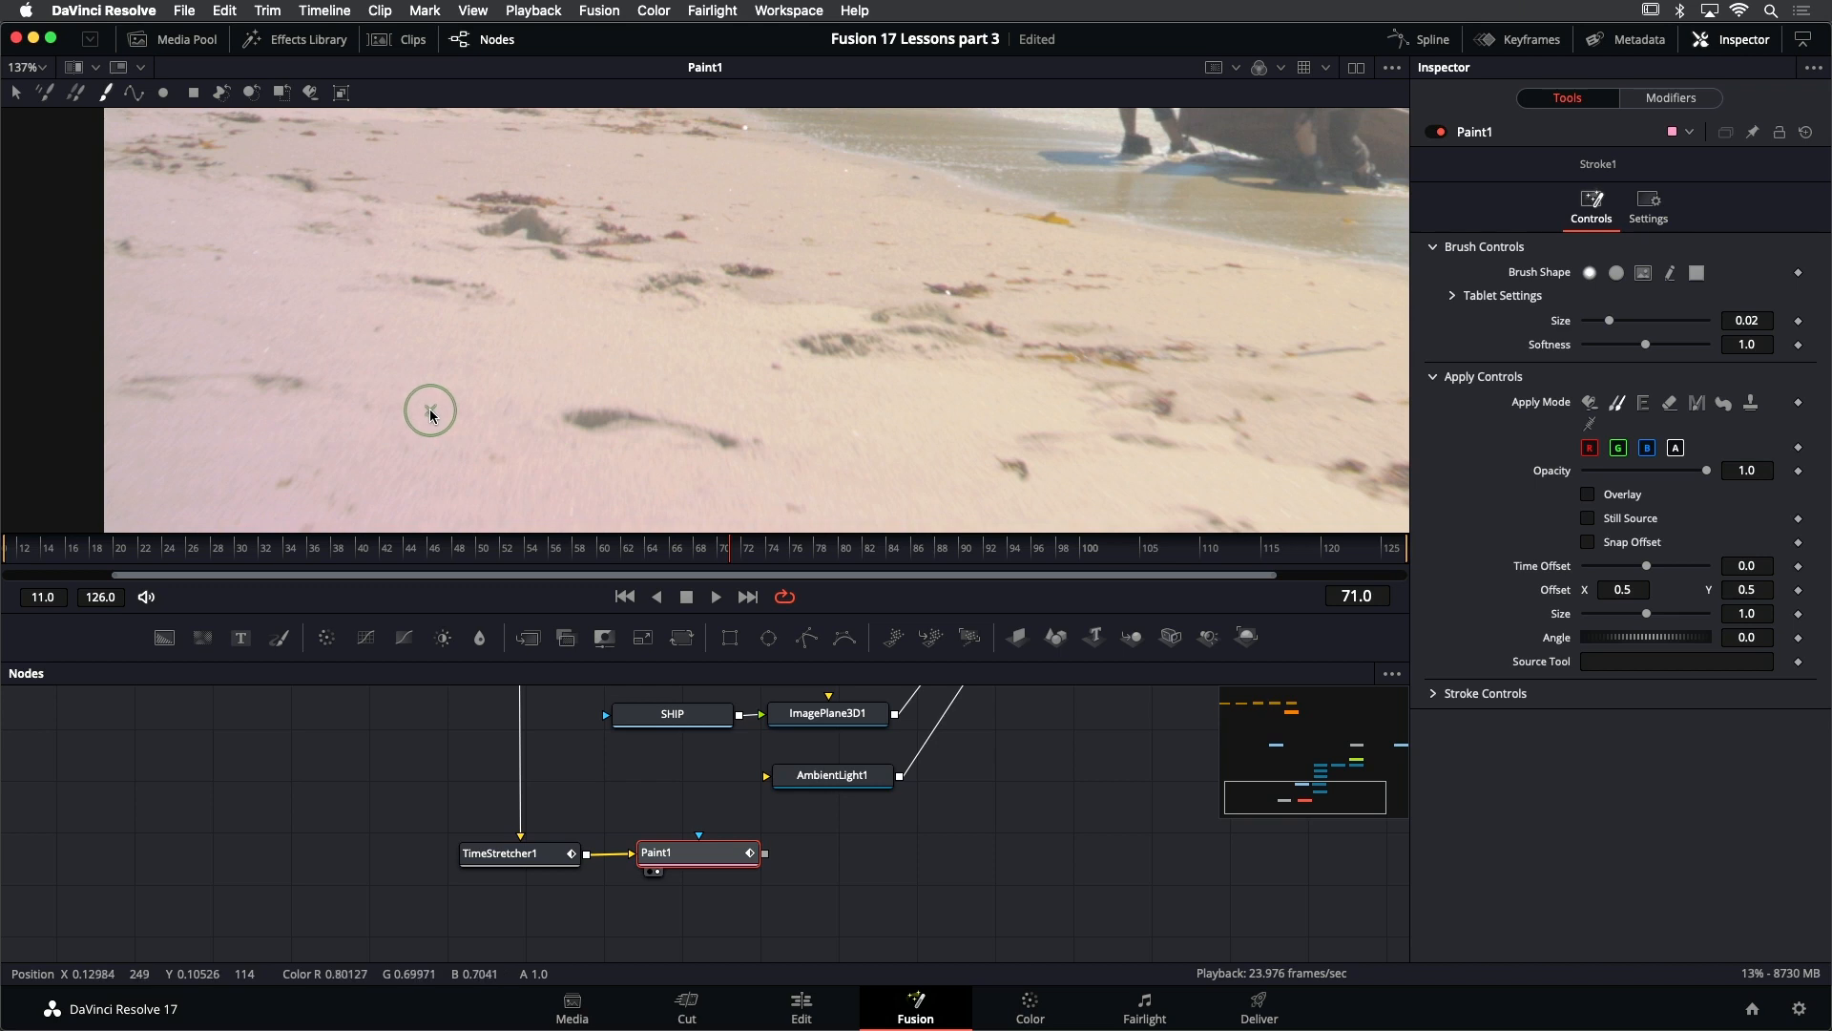
alt+click(431, 410)
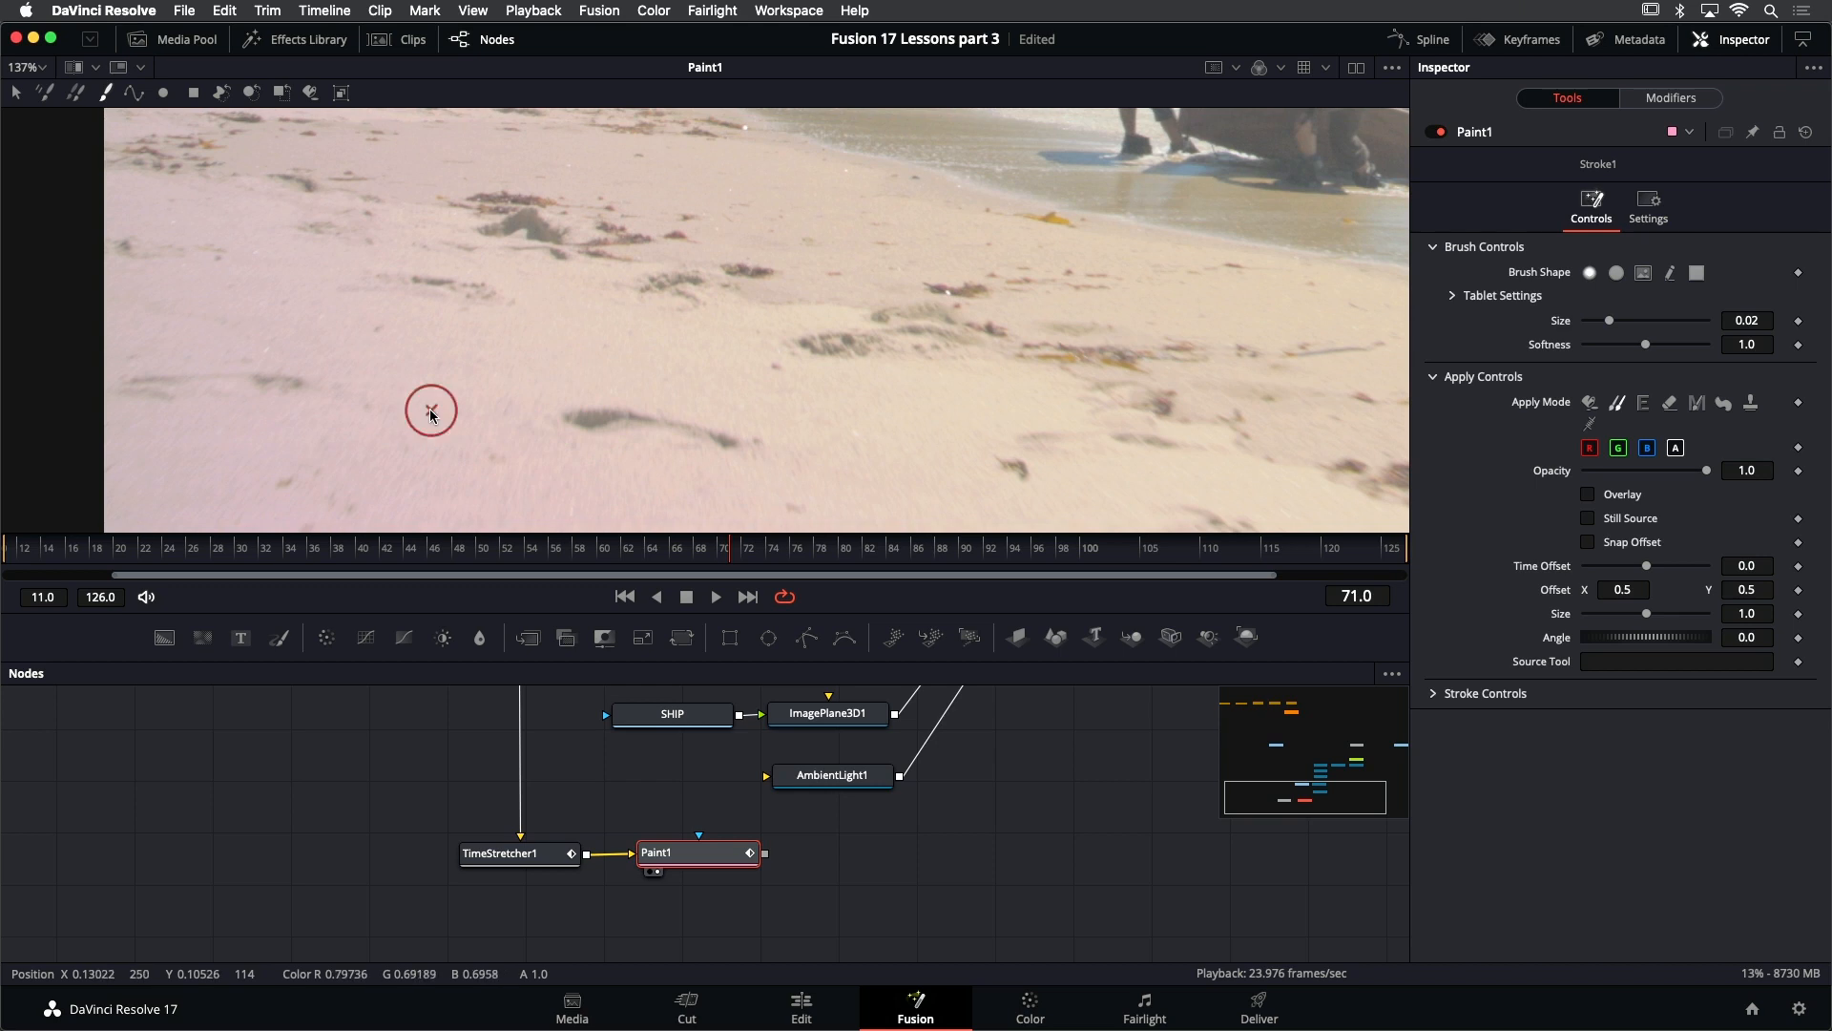
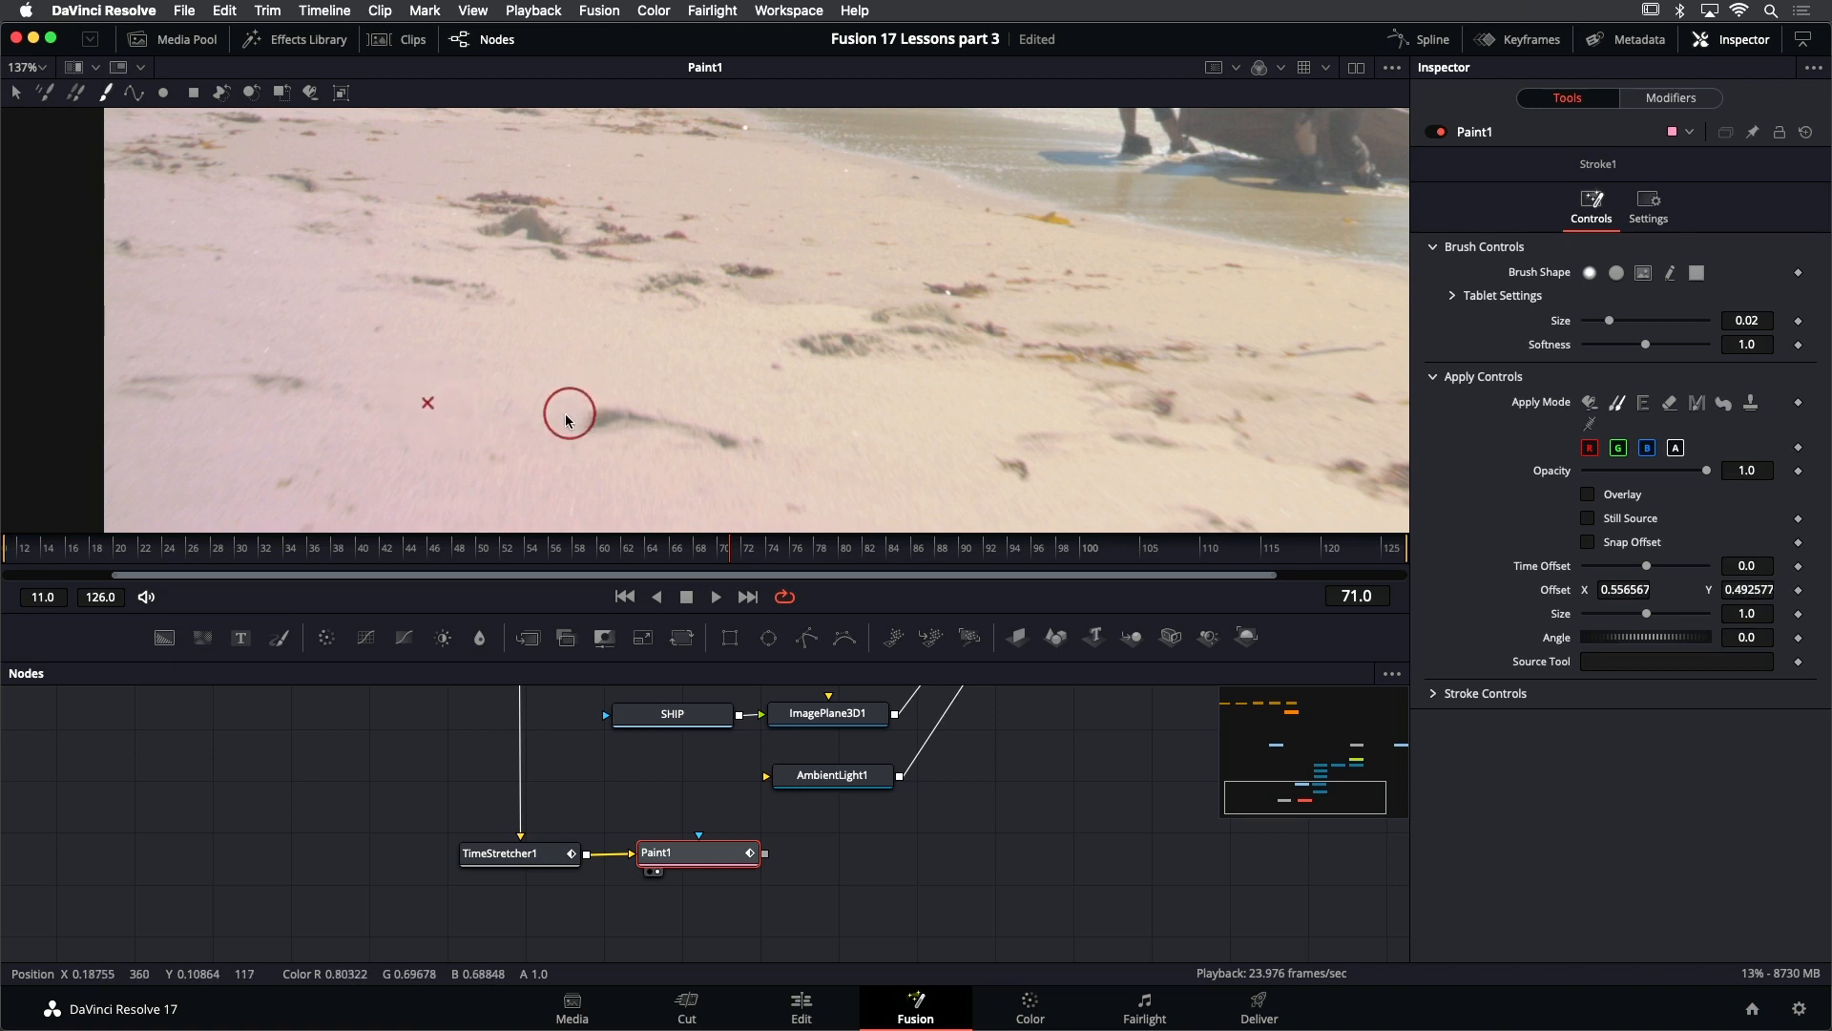
- Clone clean sand over the dark foreground footprint, resampling the source on its far side, and save the project
click(621, 422)
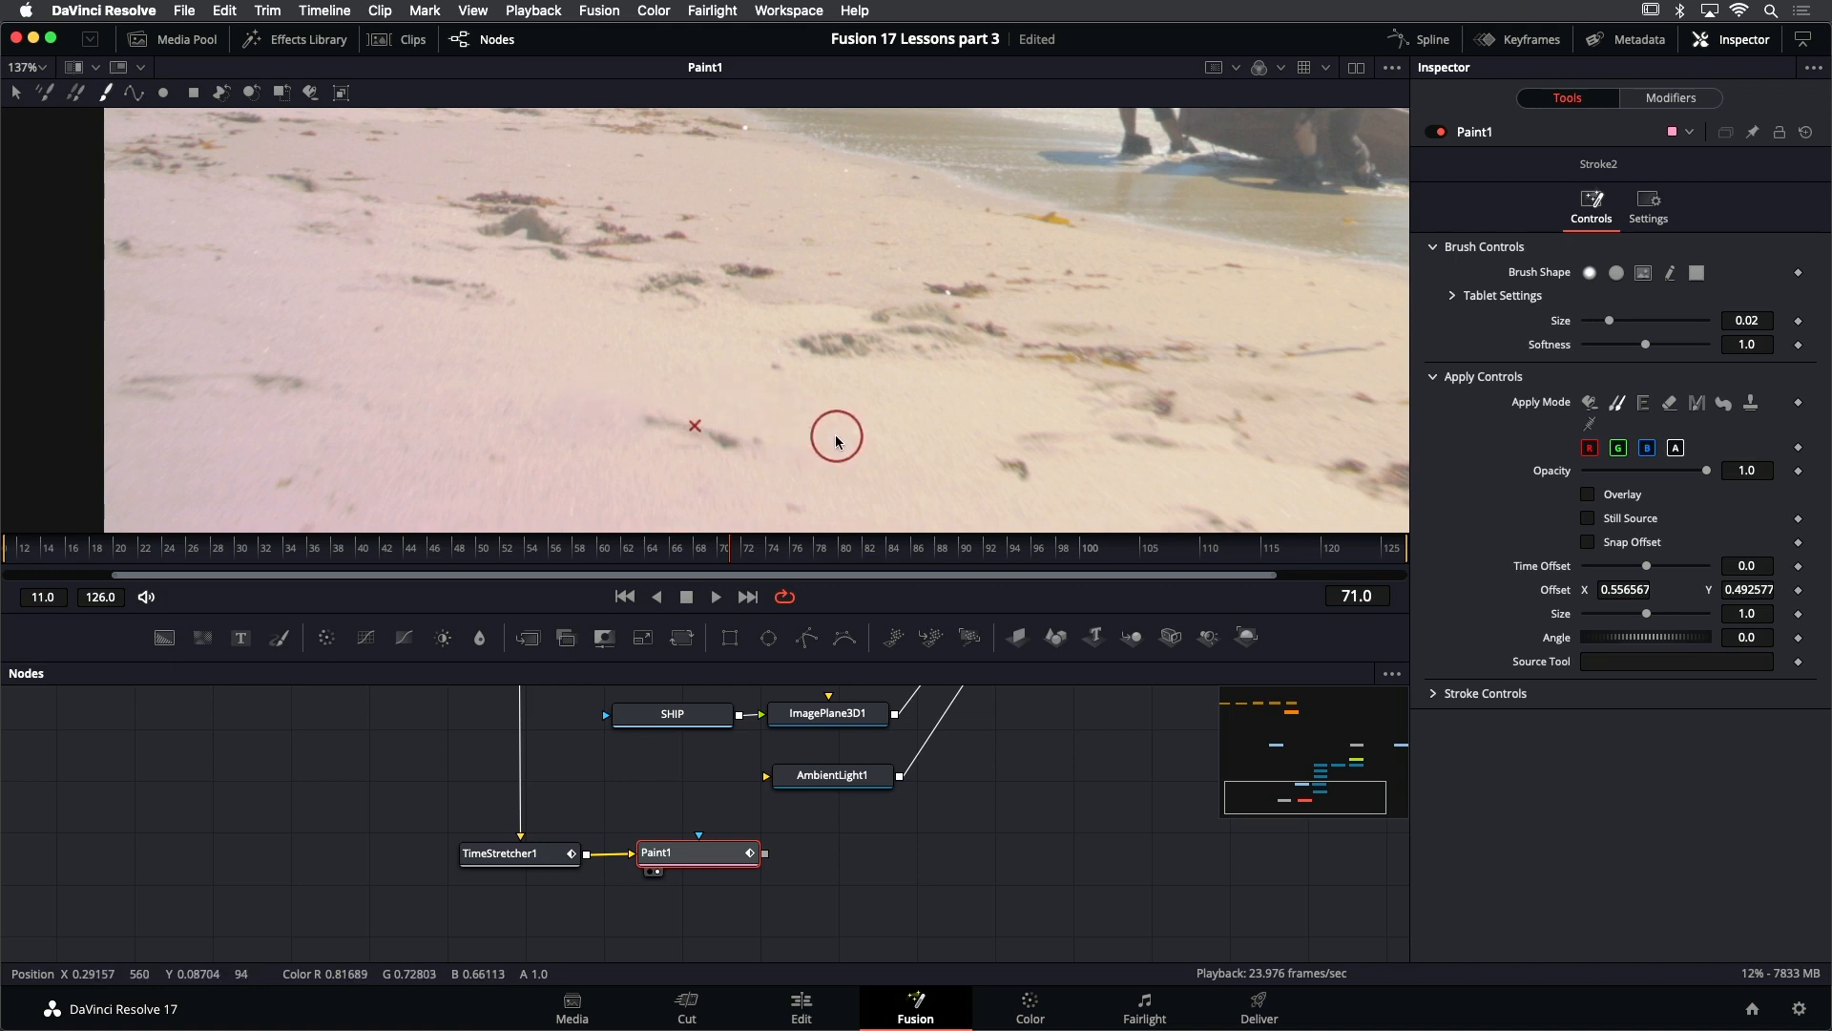
alt+click(834, 434)
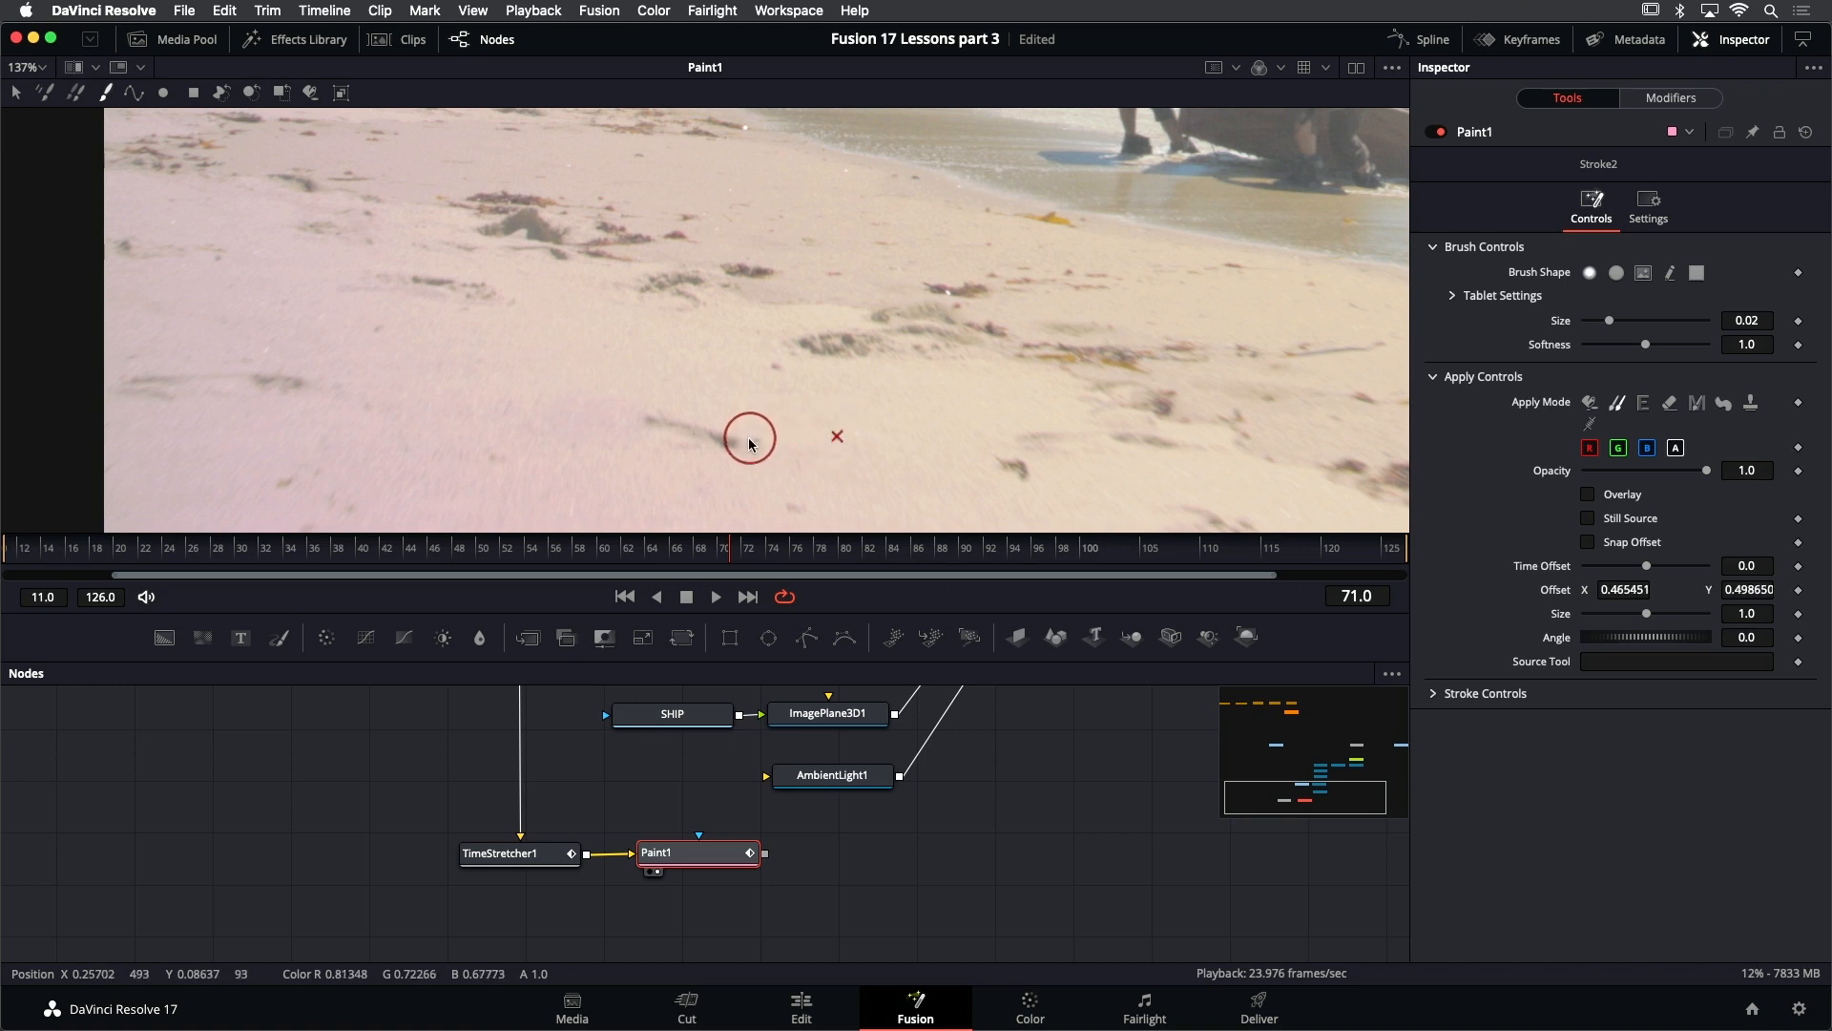
drag(749, 445, 655, 421)
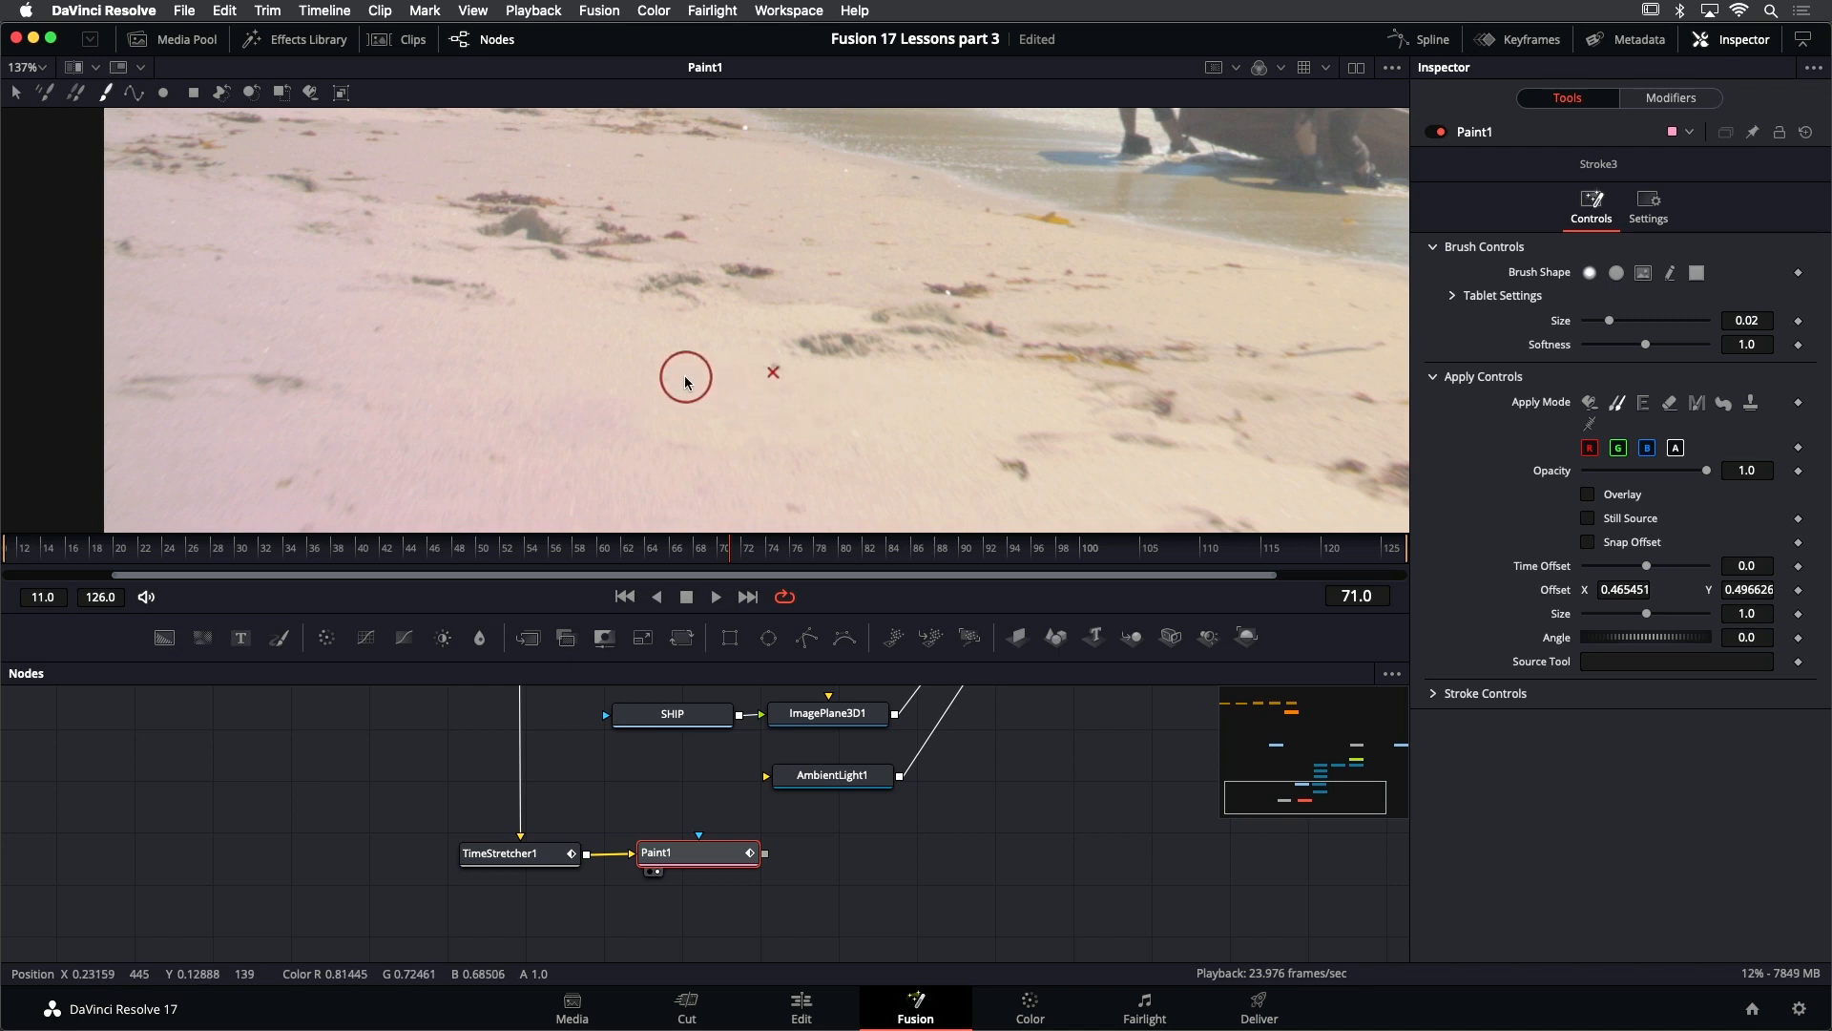
key(super+s)
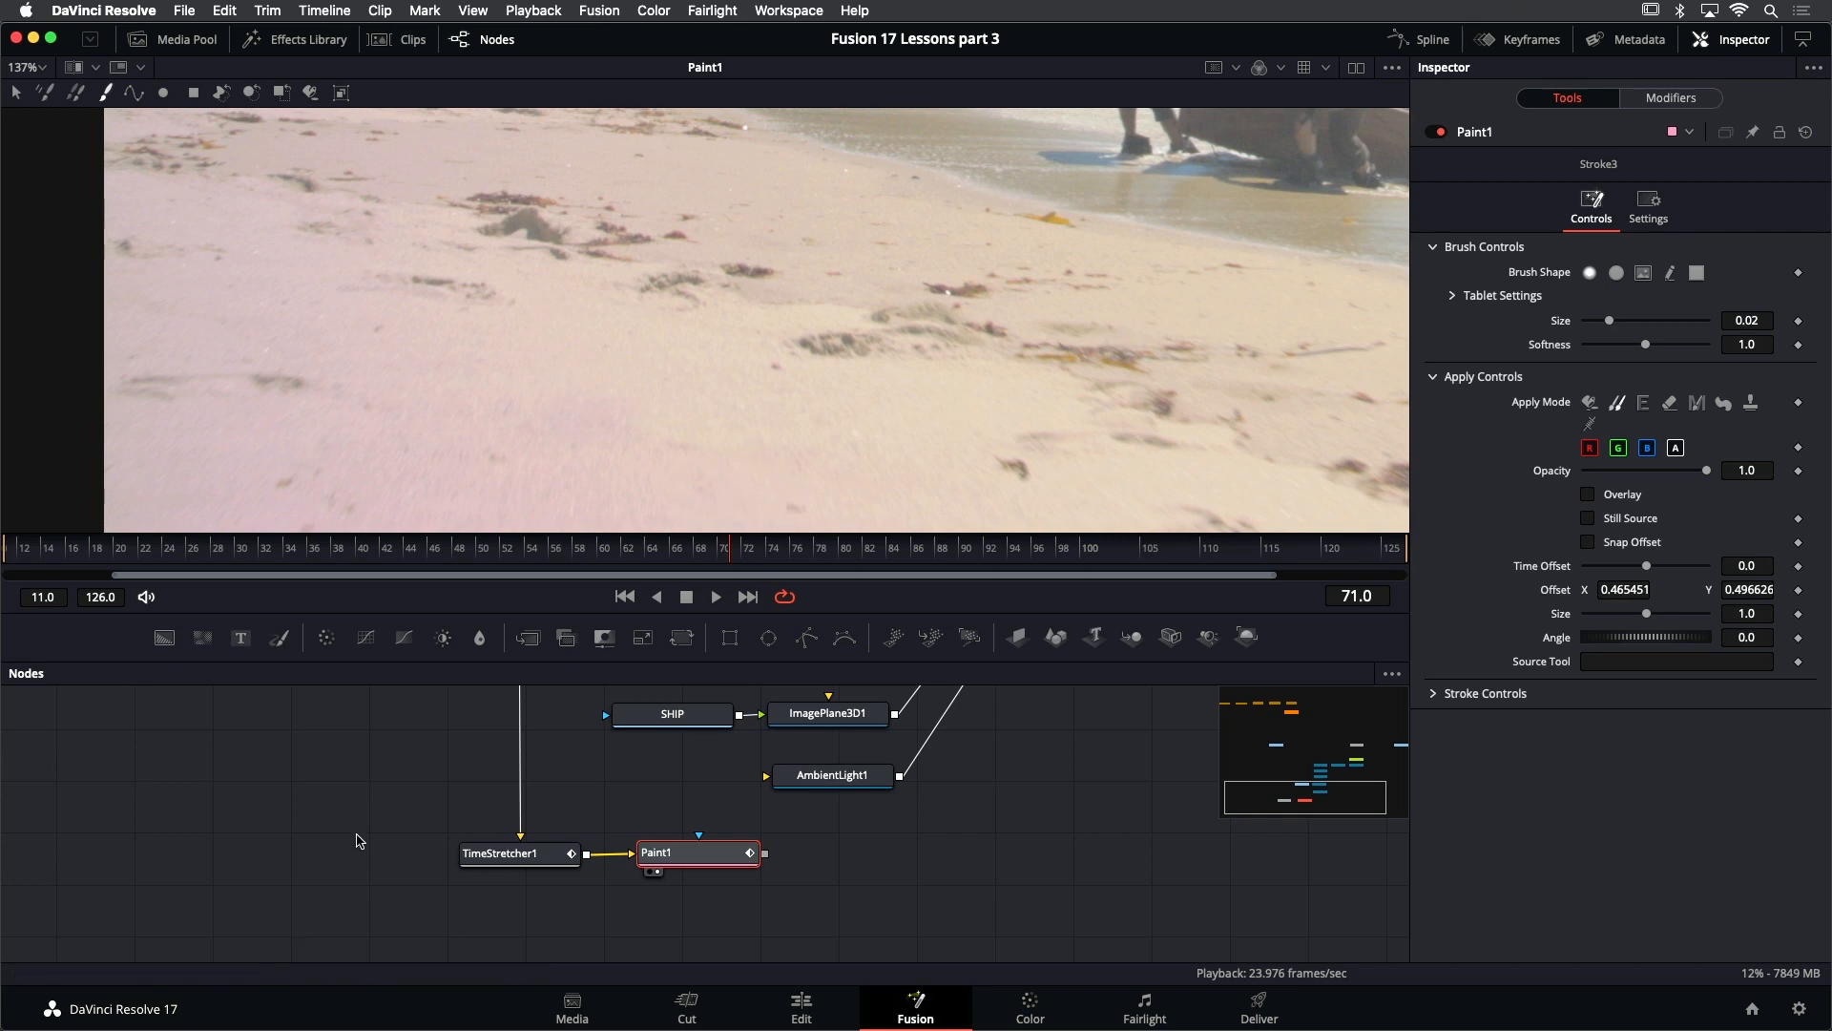
- Move TimeStretcher1 and Paint1 farther below the 3D scene nodes and add an unconnected Polygon node above Paint1
mouse_move(358, 841)
mouse_down()
mouse_move(684, 893)
mouse_move(708, 918)
mouse_up()
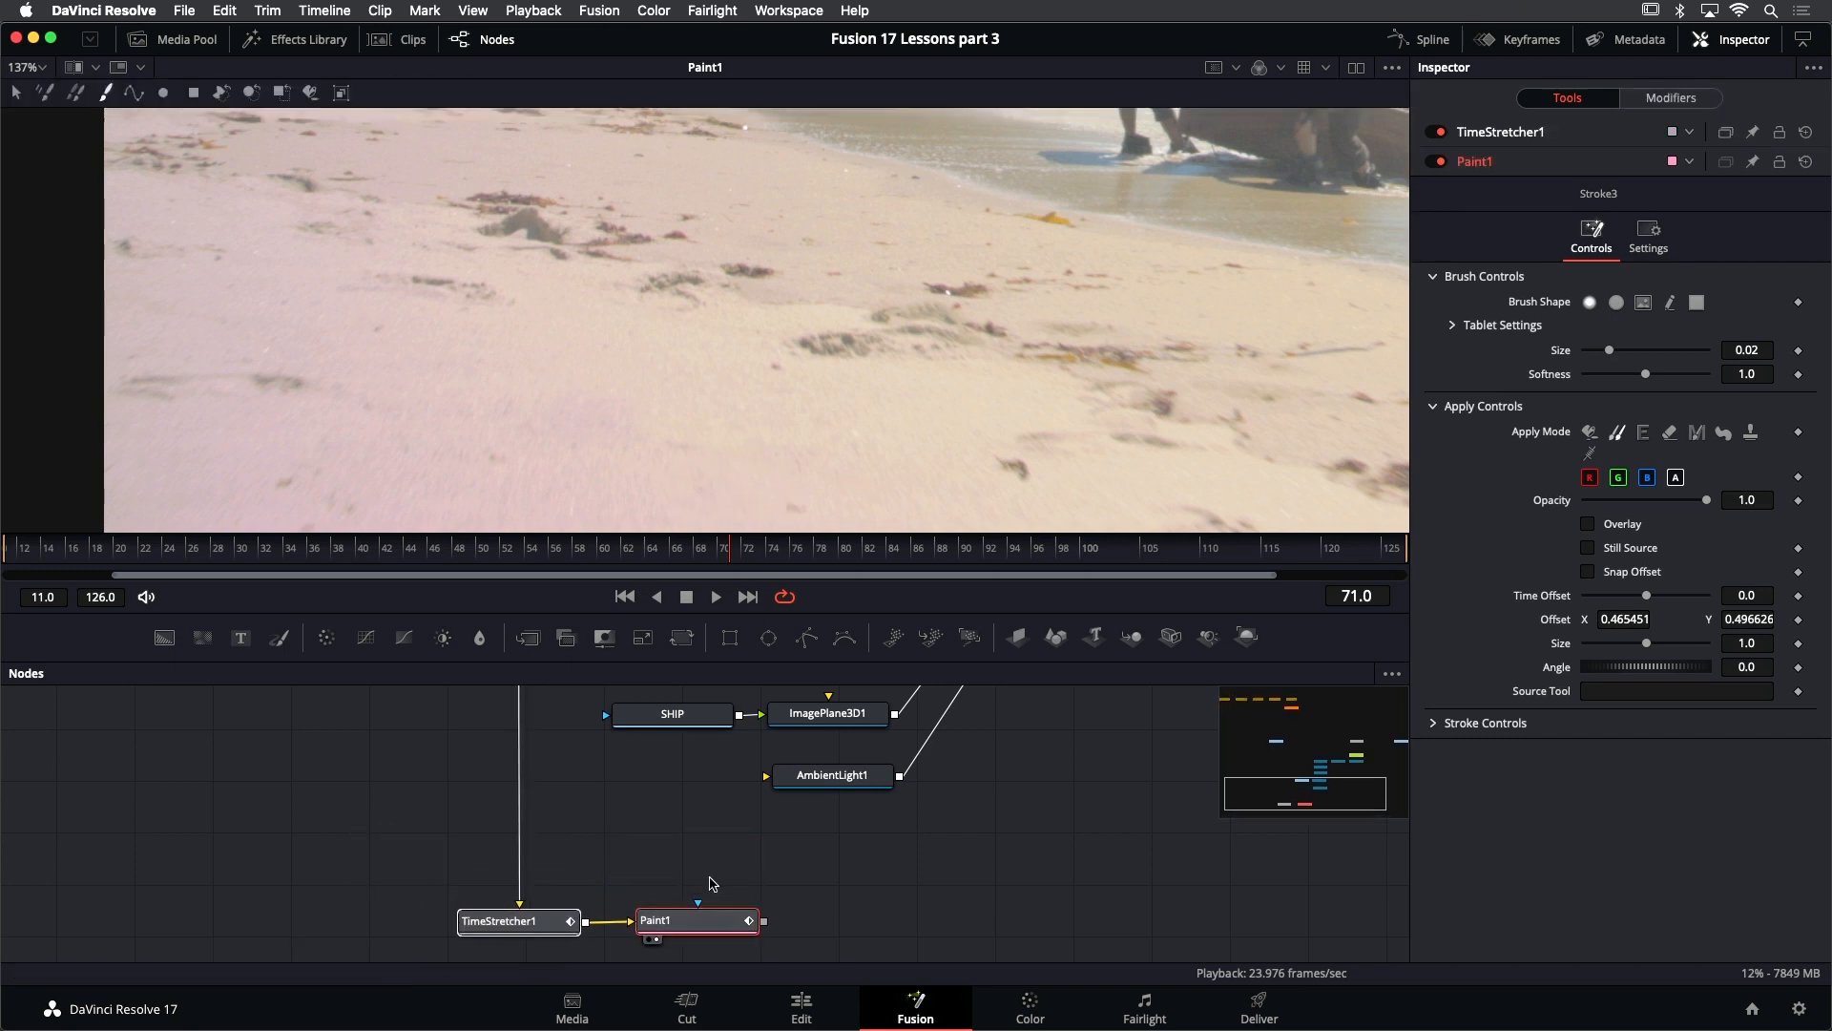
click(710, 882)
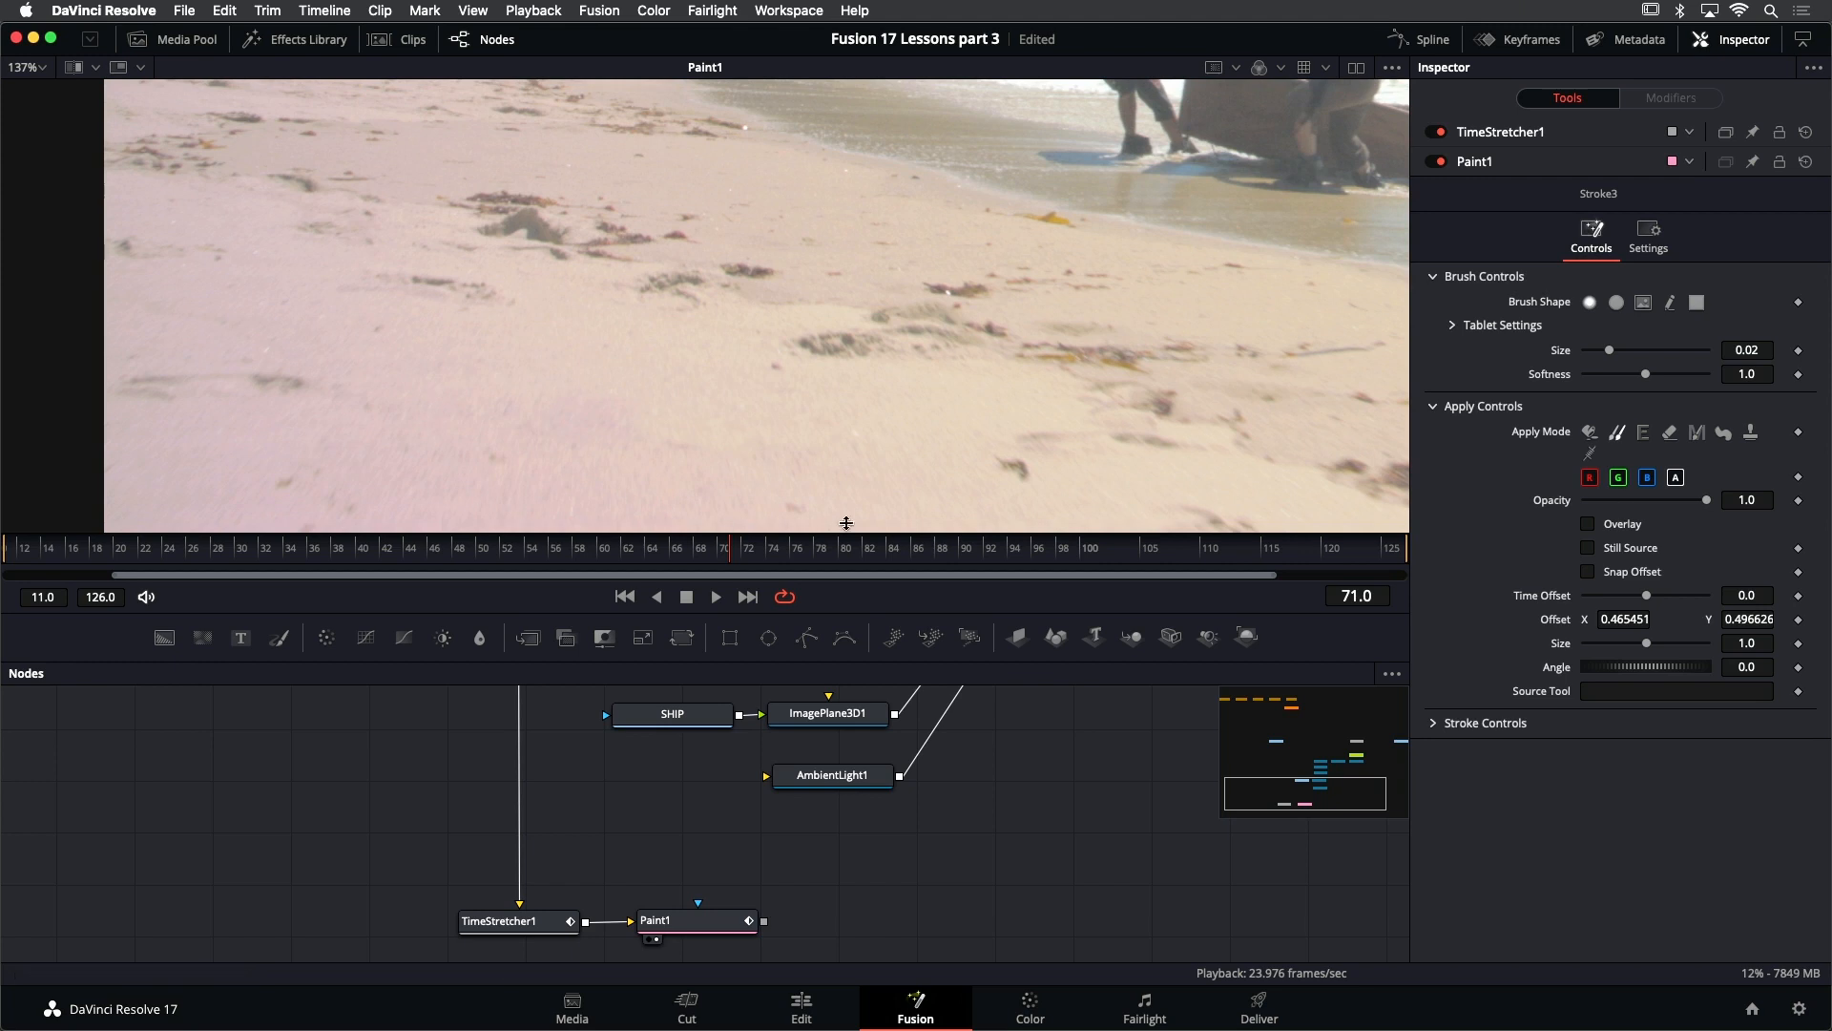
mouse_move(838, 874)
mouse_down()
mouse_move(749, 840)
mouse_move(620, 847)
mouse_up()
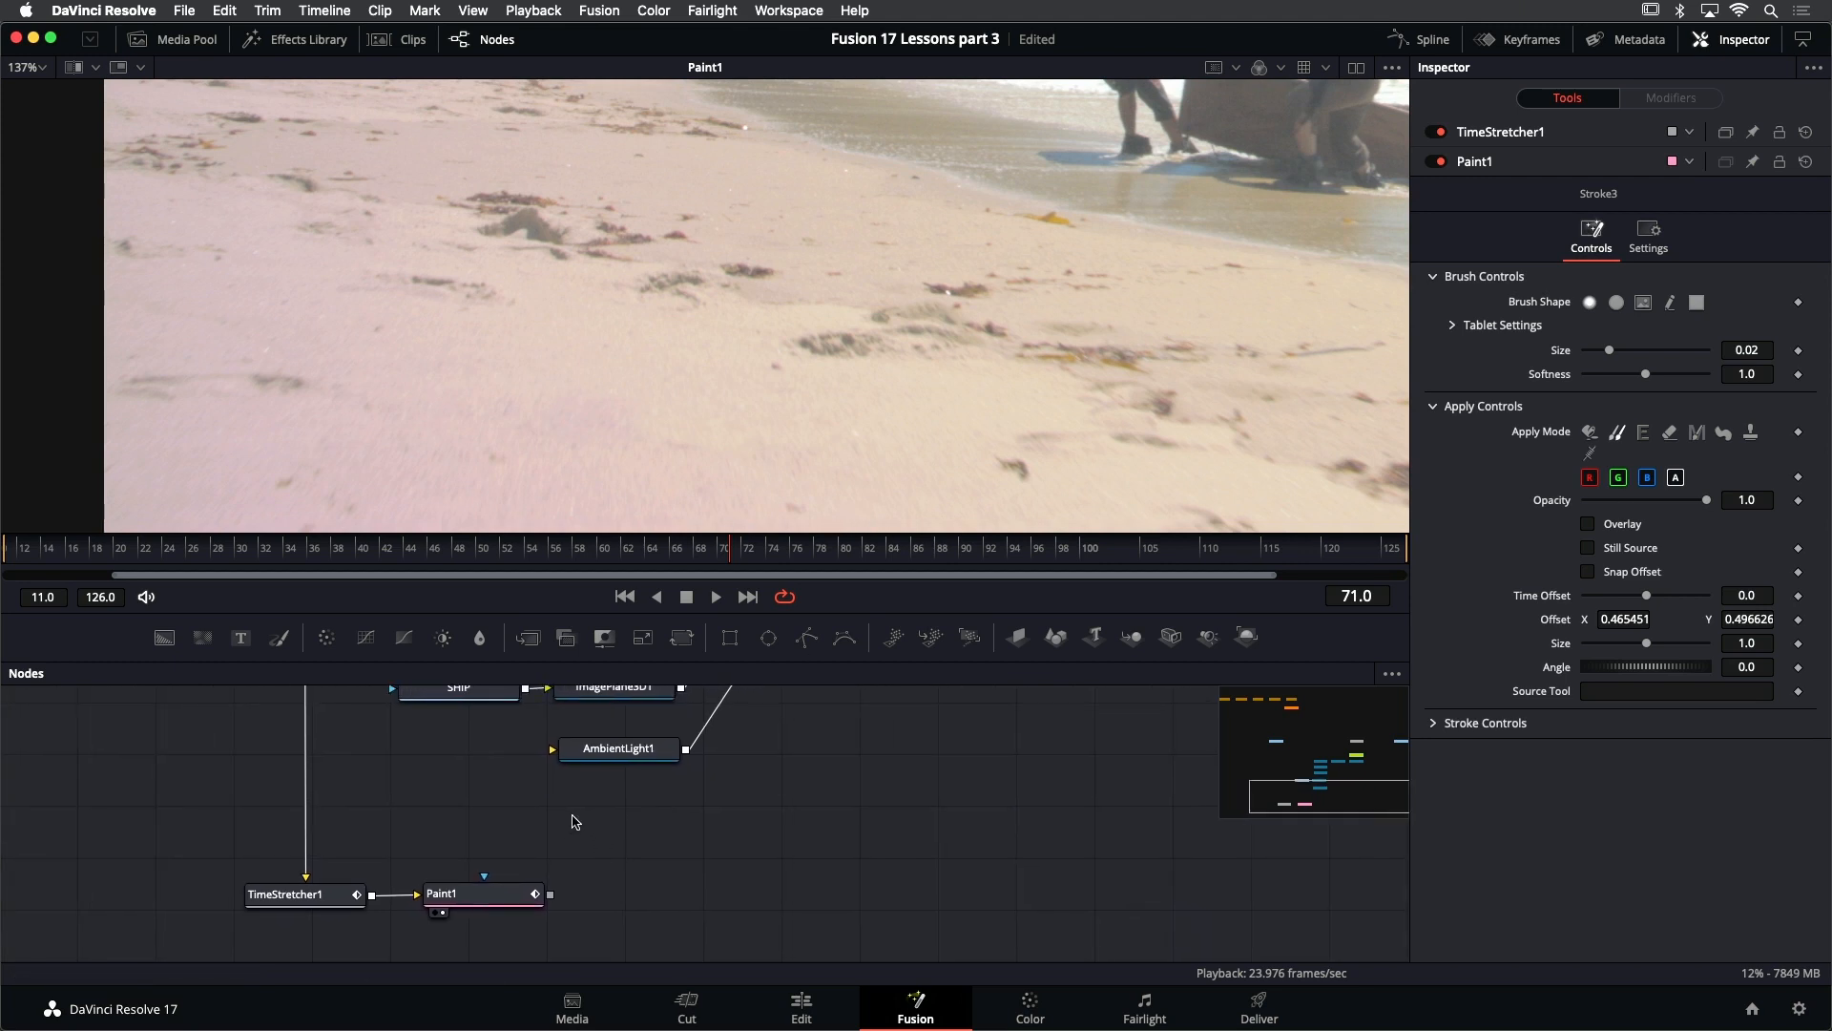
key(shift+space)
text(poly)
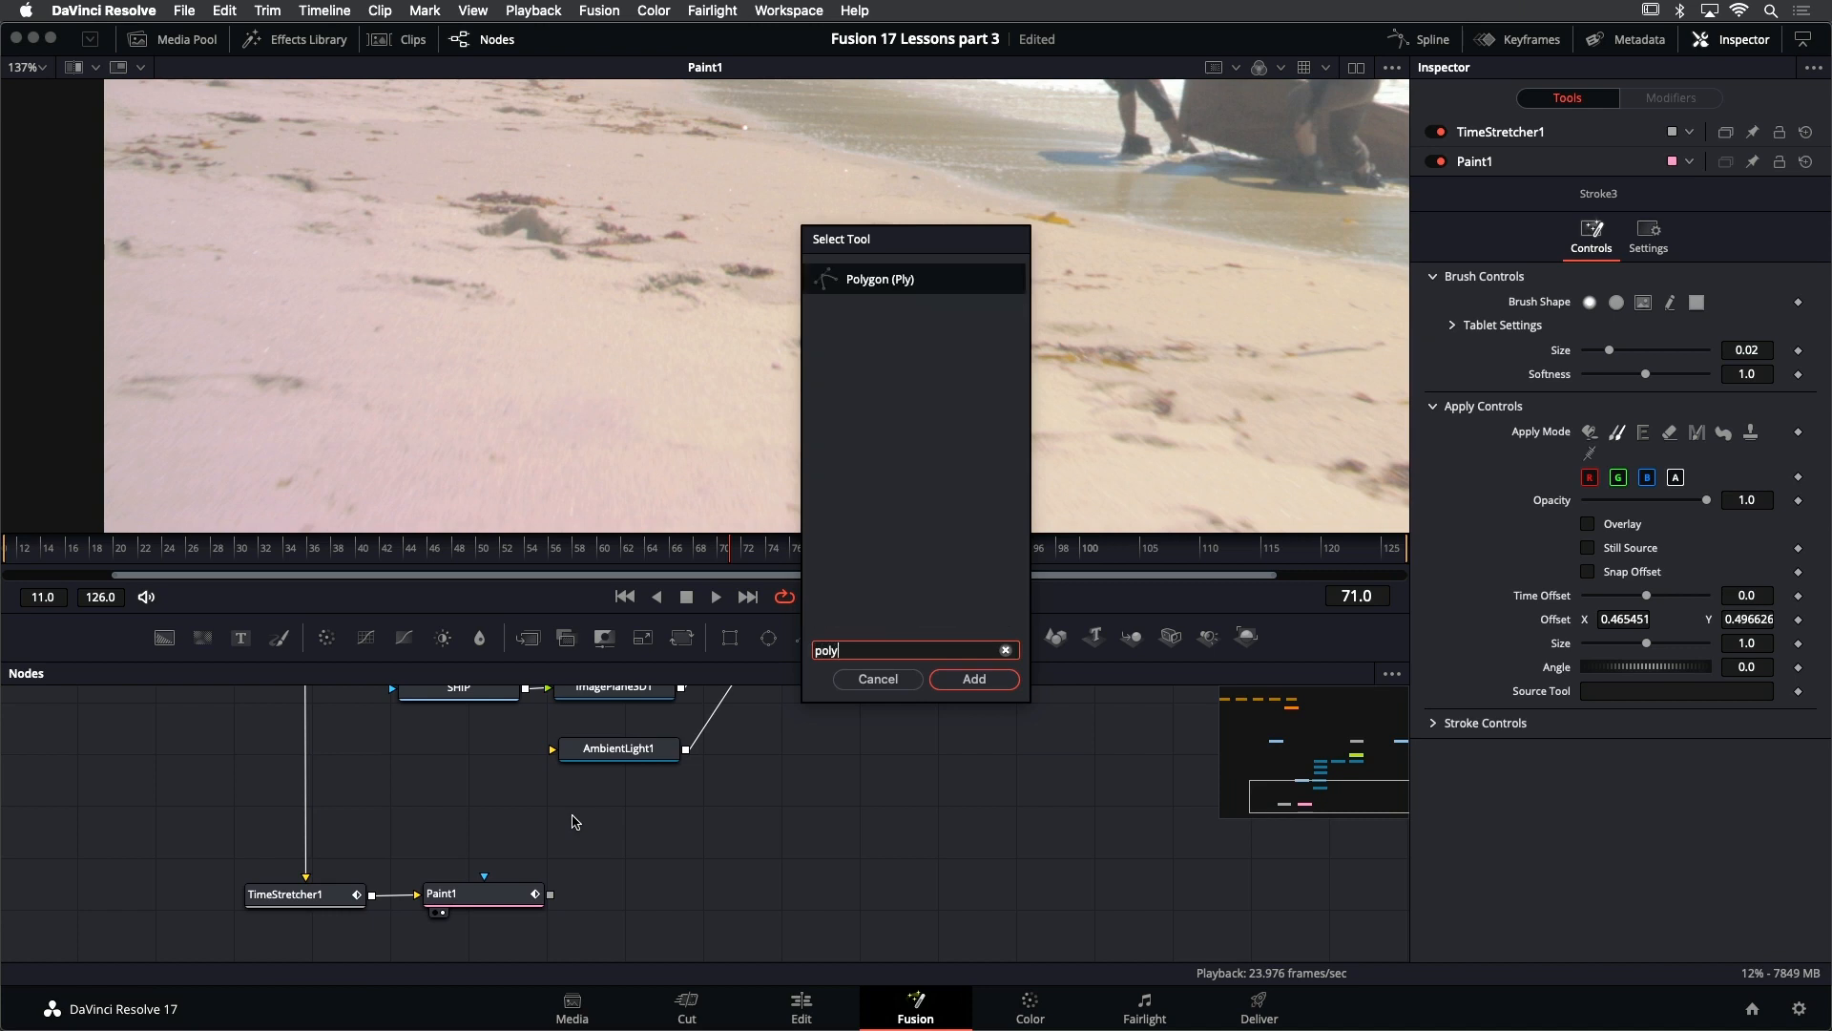
key(Return)
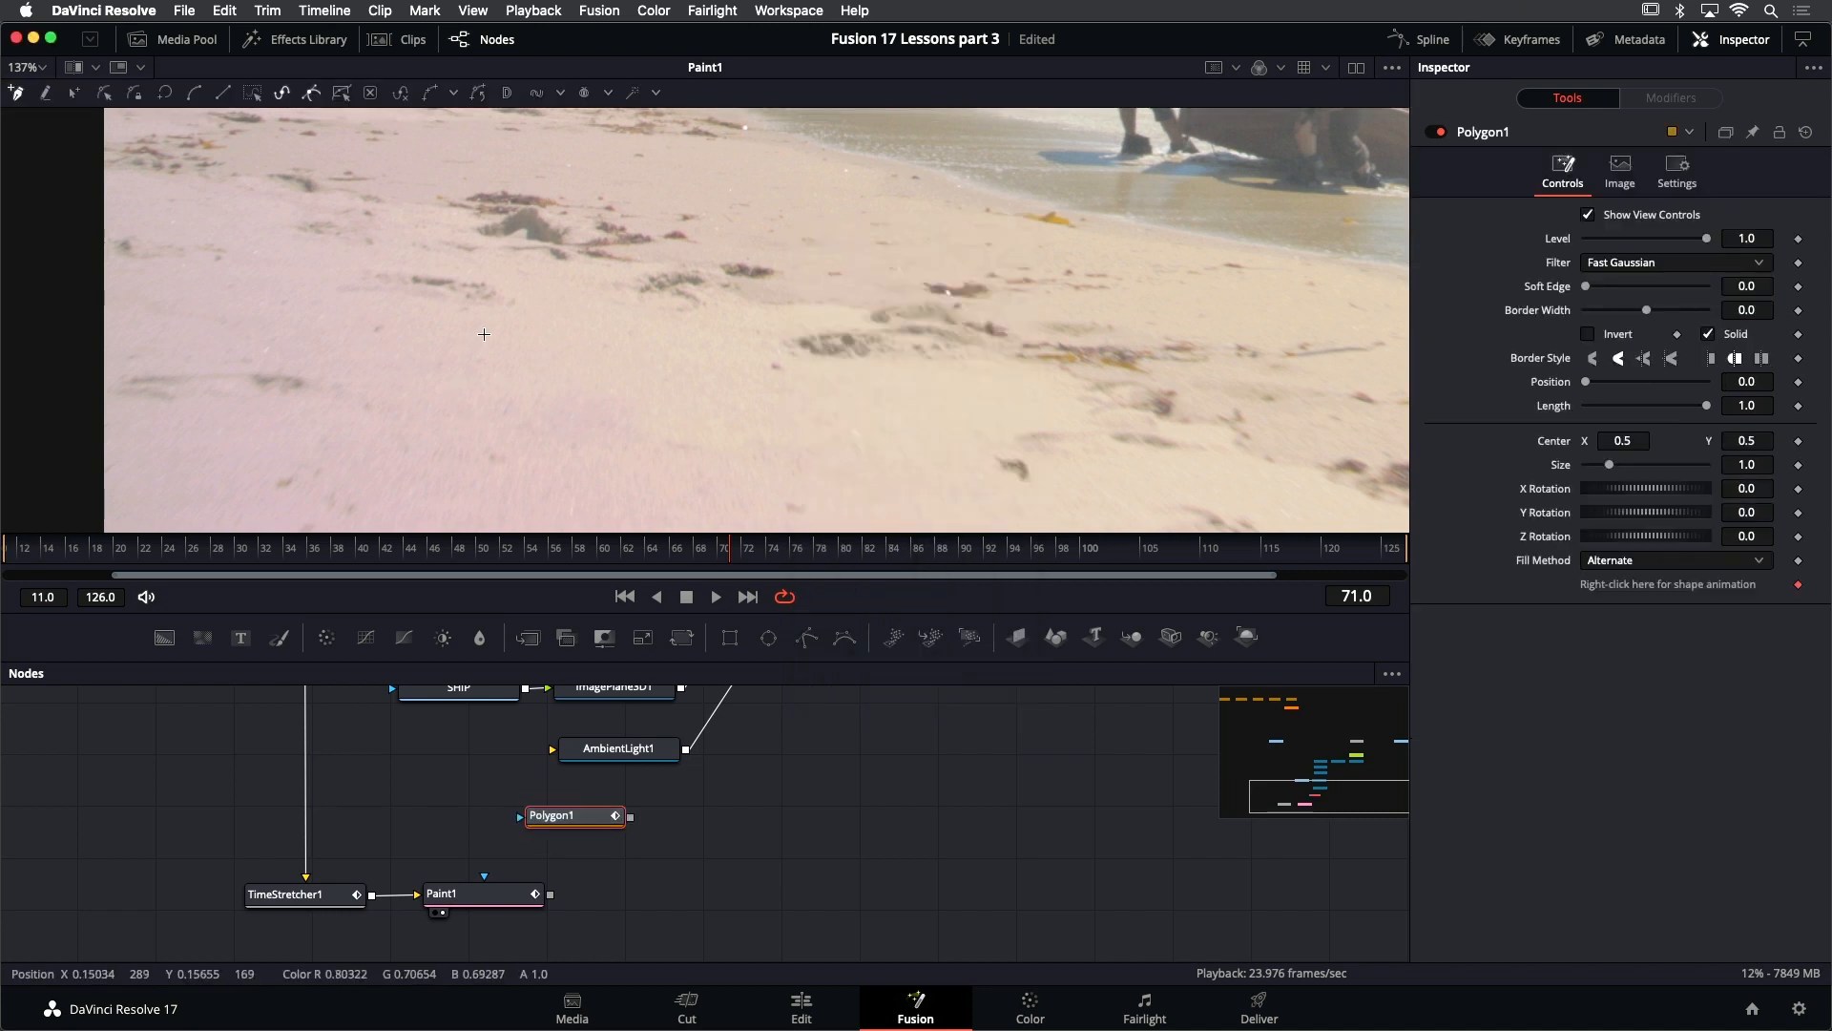
- Draw a closed six-point polygon mask around the cleaned sand patch, extending past the frame's lower edge
click(487, 333)
drag(657, 375, 826, 445)
scroll(806, 405, down, 2)
drag(758, 497, 714, 498)
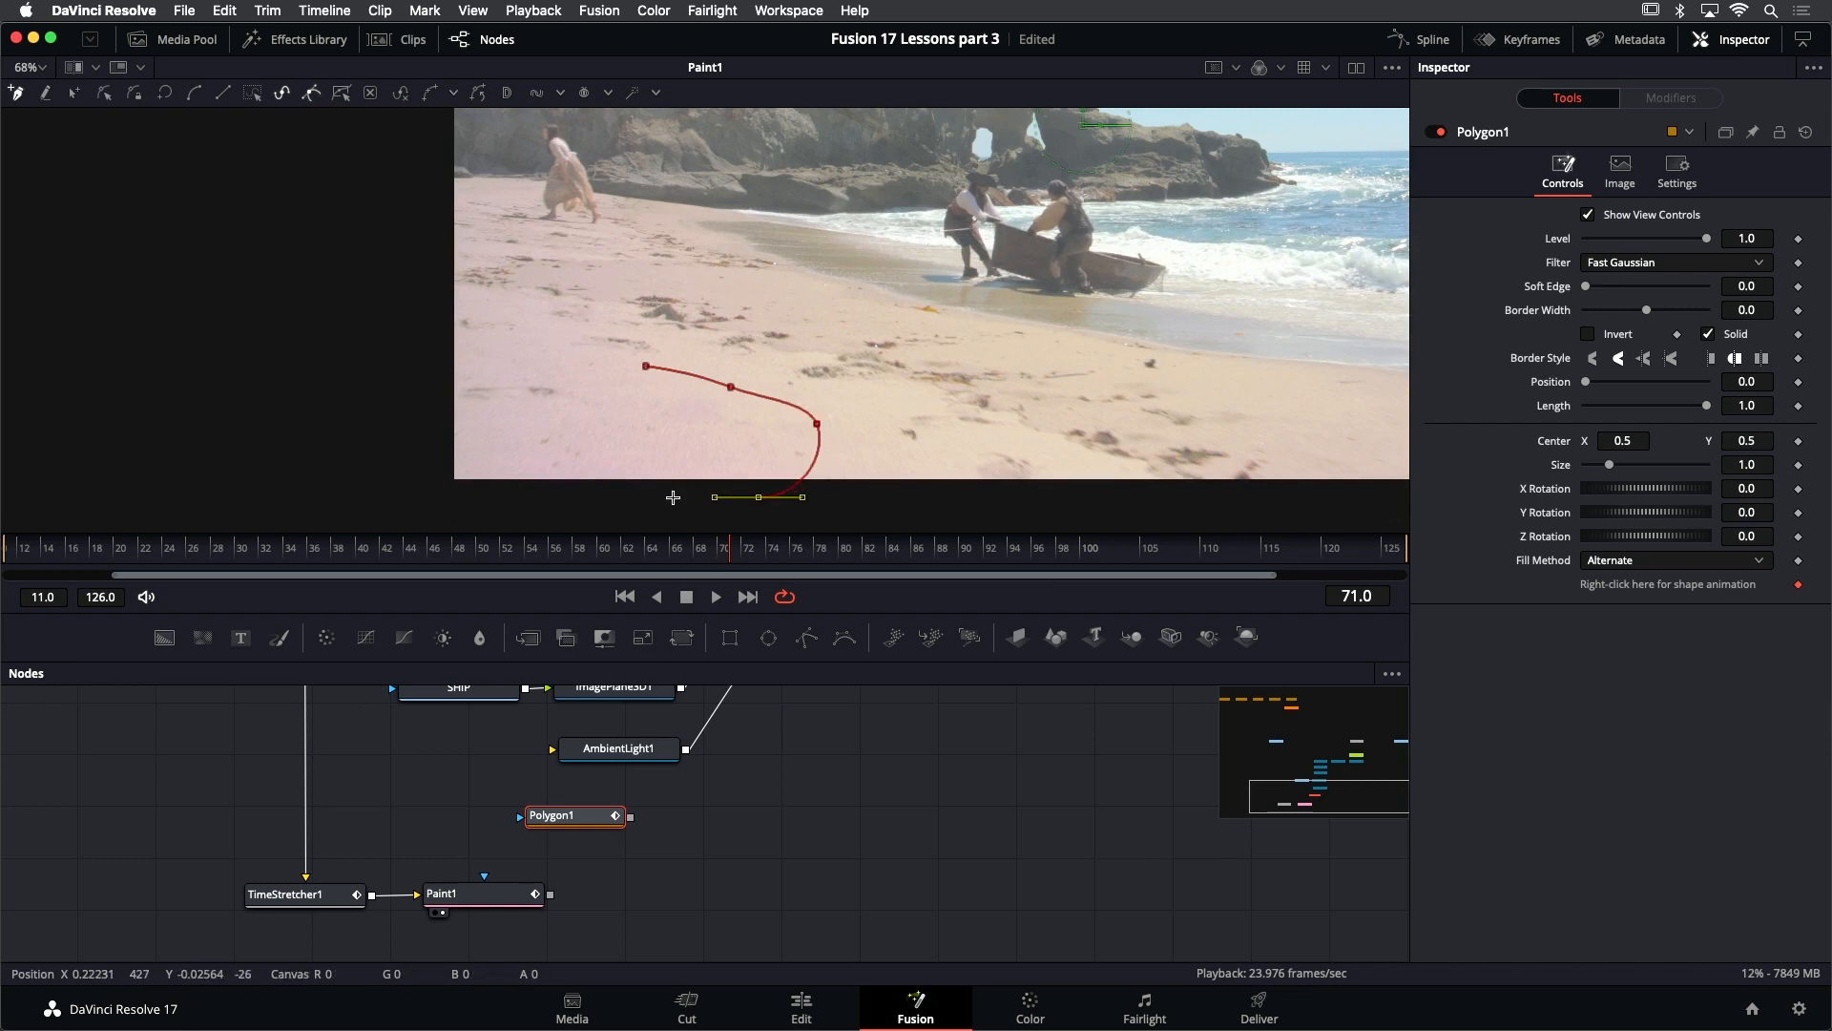
click(583, 489)
click(591, 390)
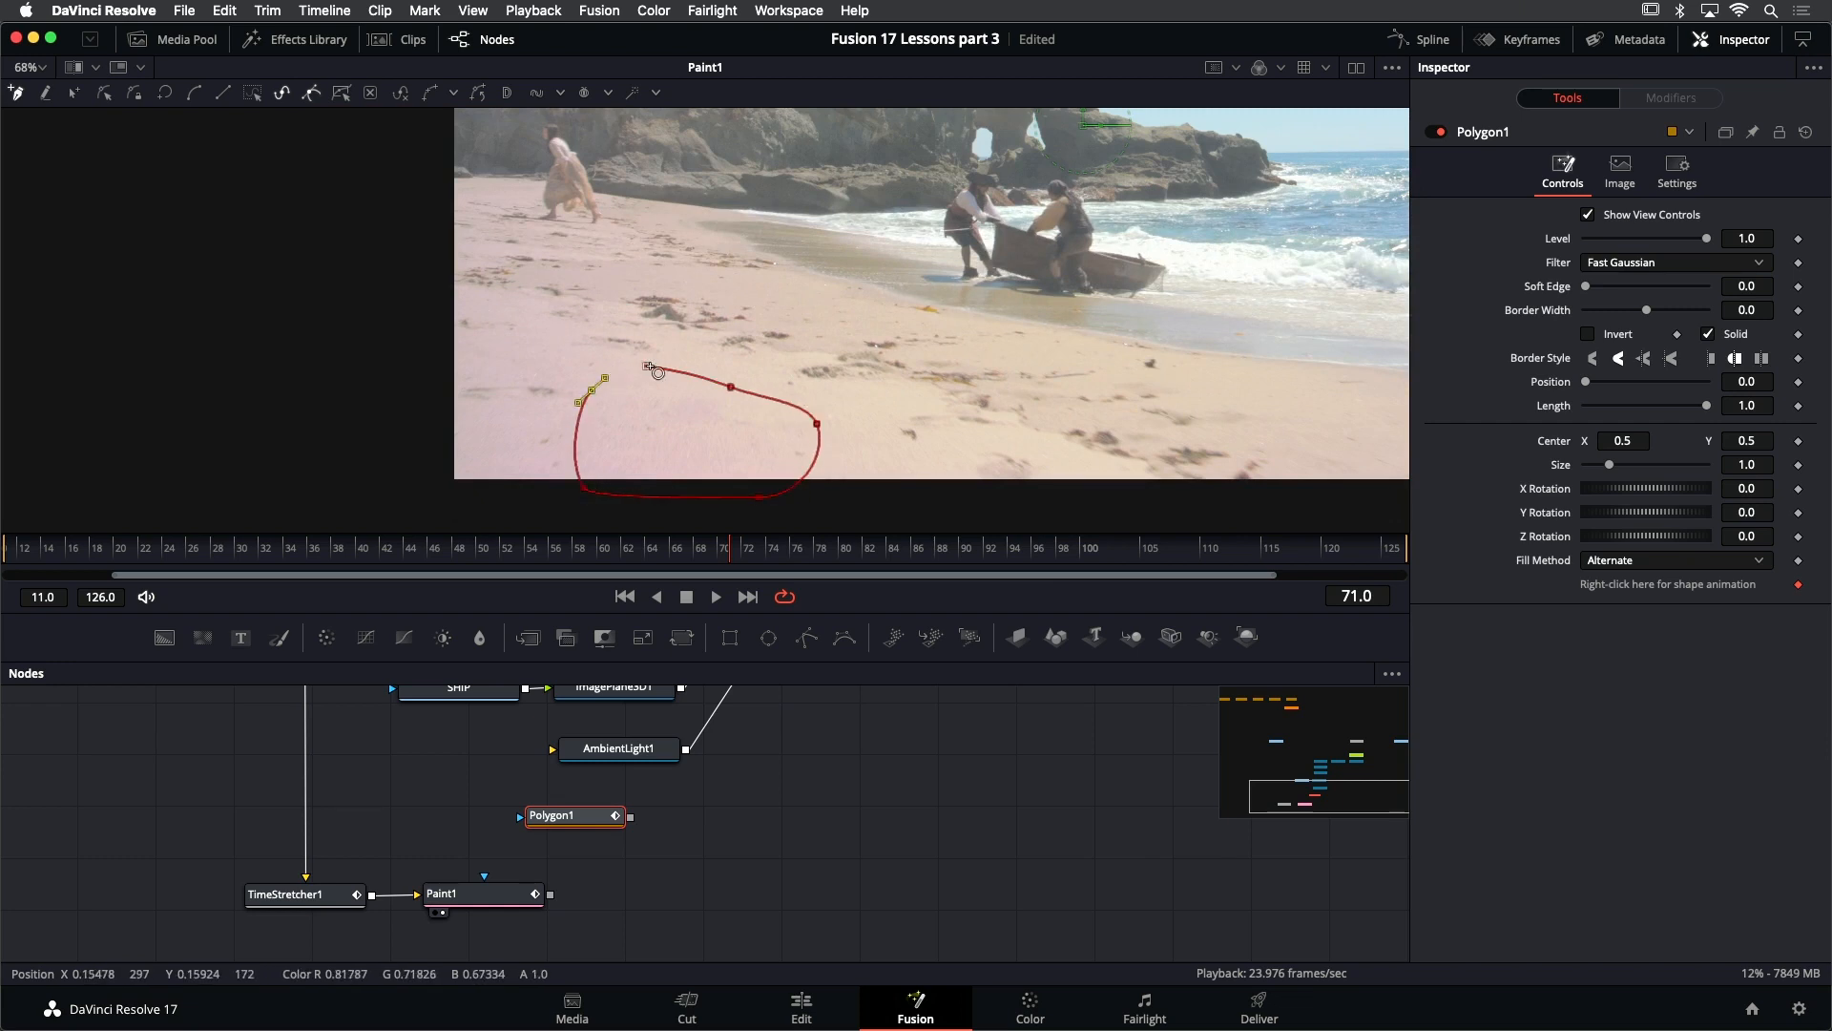
click(646, 366)
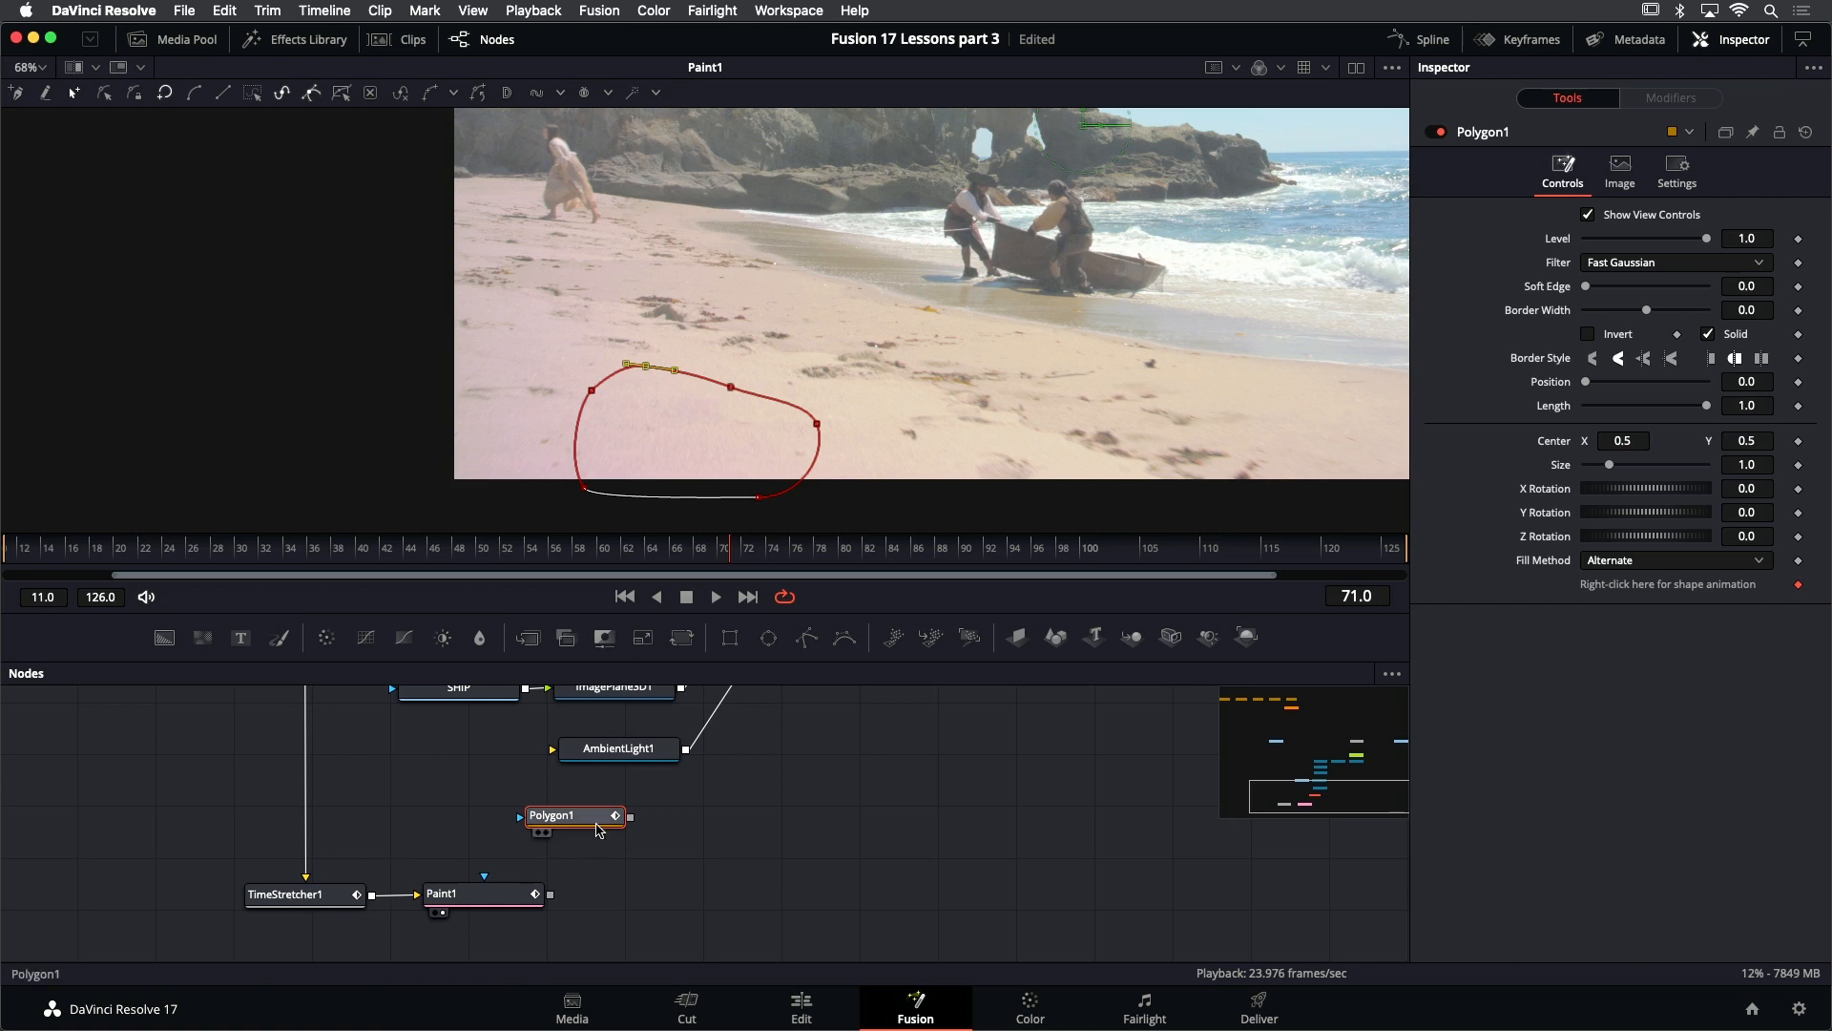
- Show Polygon1 in the viewer and set its Soft Edge to 0.0252
key(2)
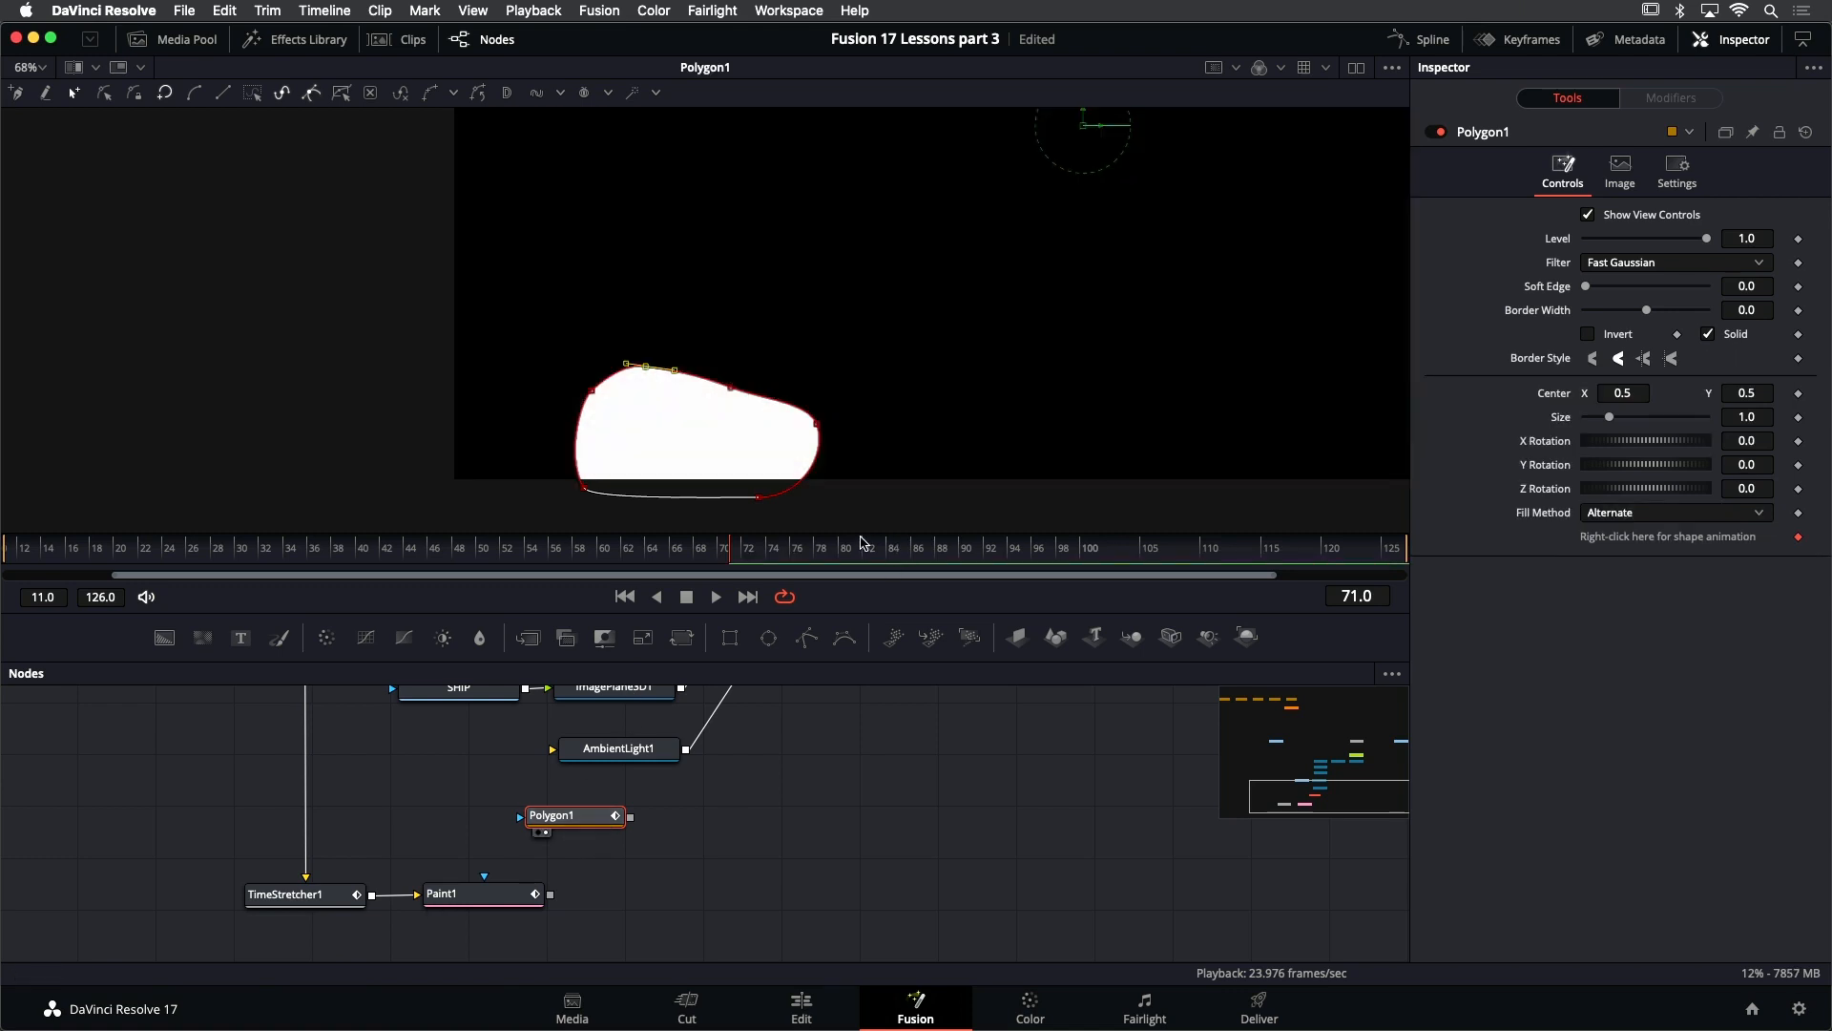
scroll(748, 452, up, 2)
drag(1590, 289, 1608, 291)
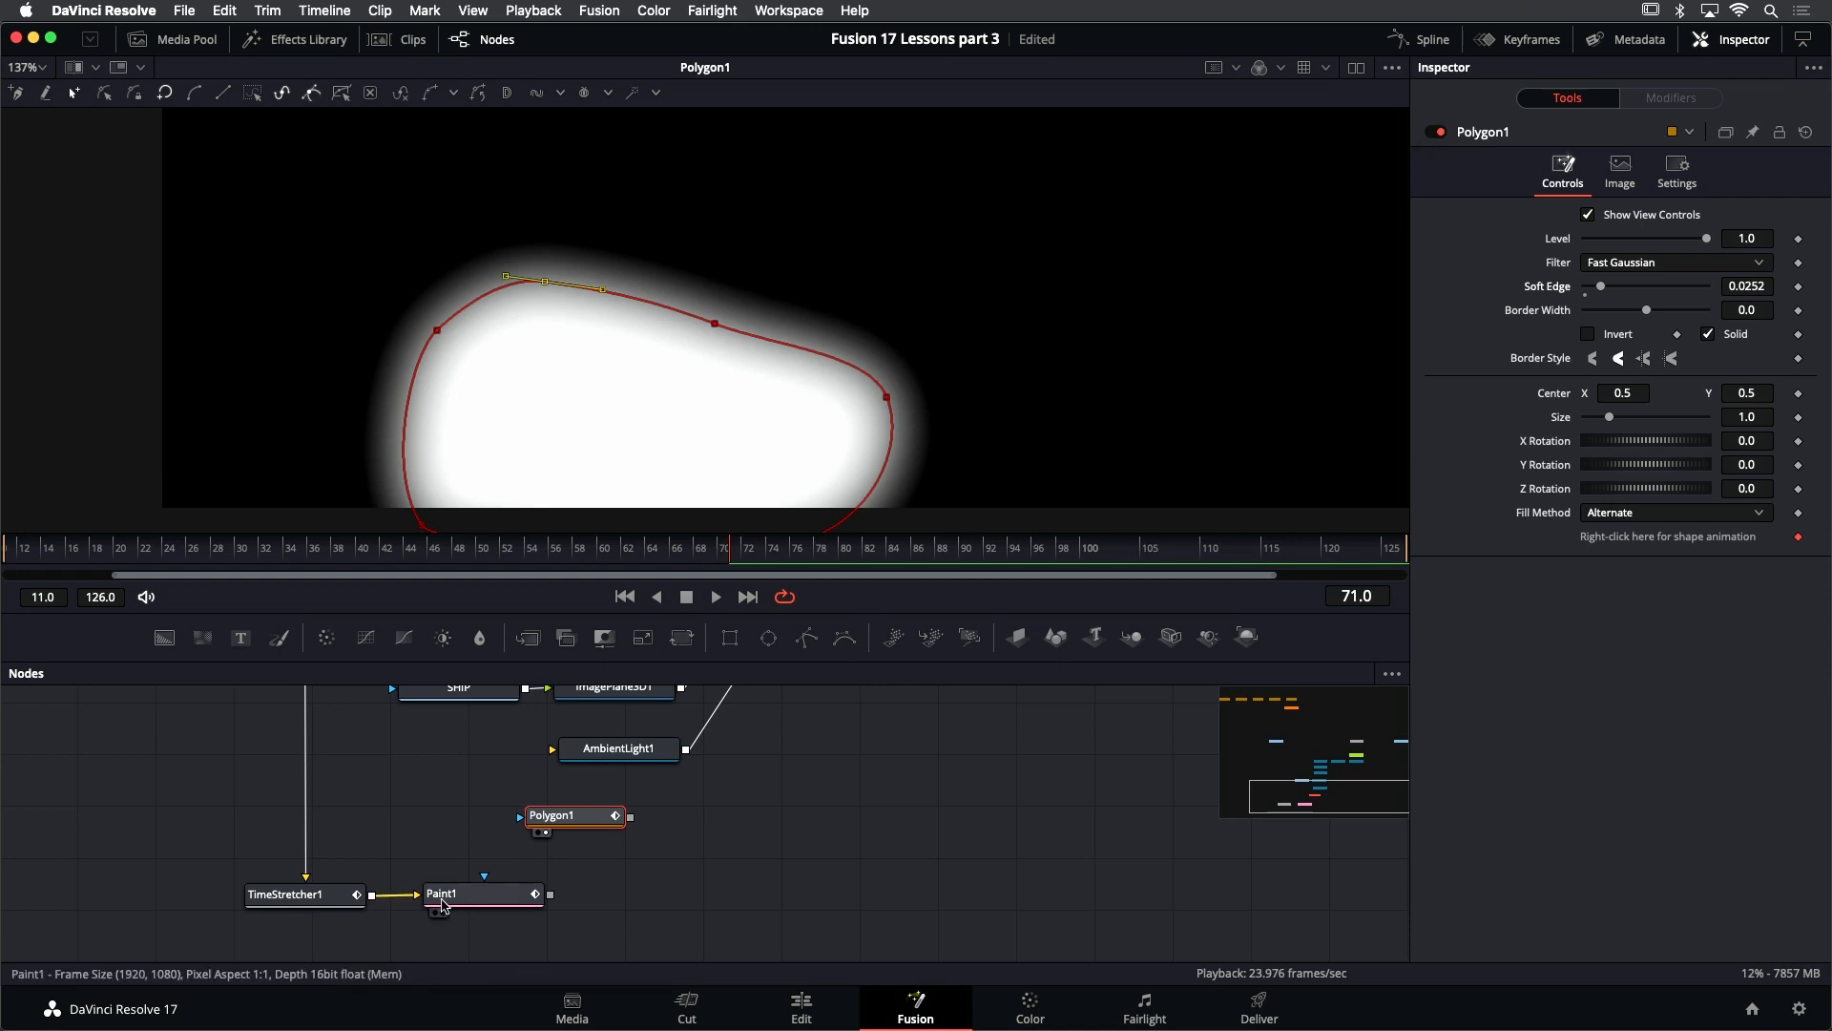
- Show Paint1 in the viewer again and shift Polygon1 slightly farther from Paint1 to make room for a node
click(473, 900)
key(1)
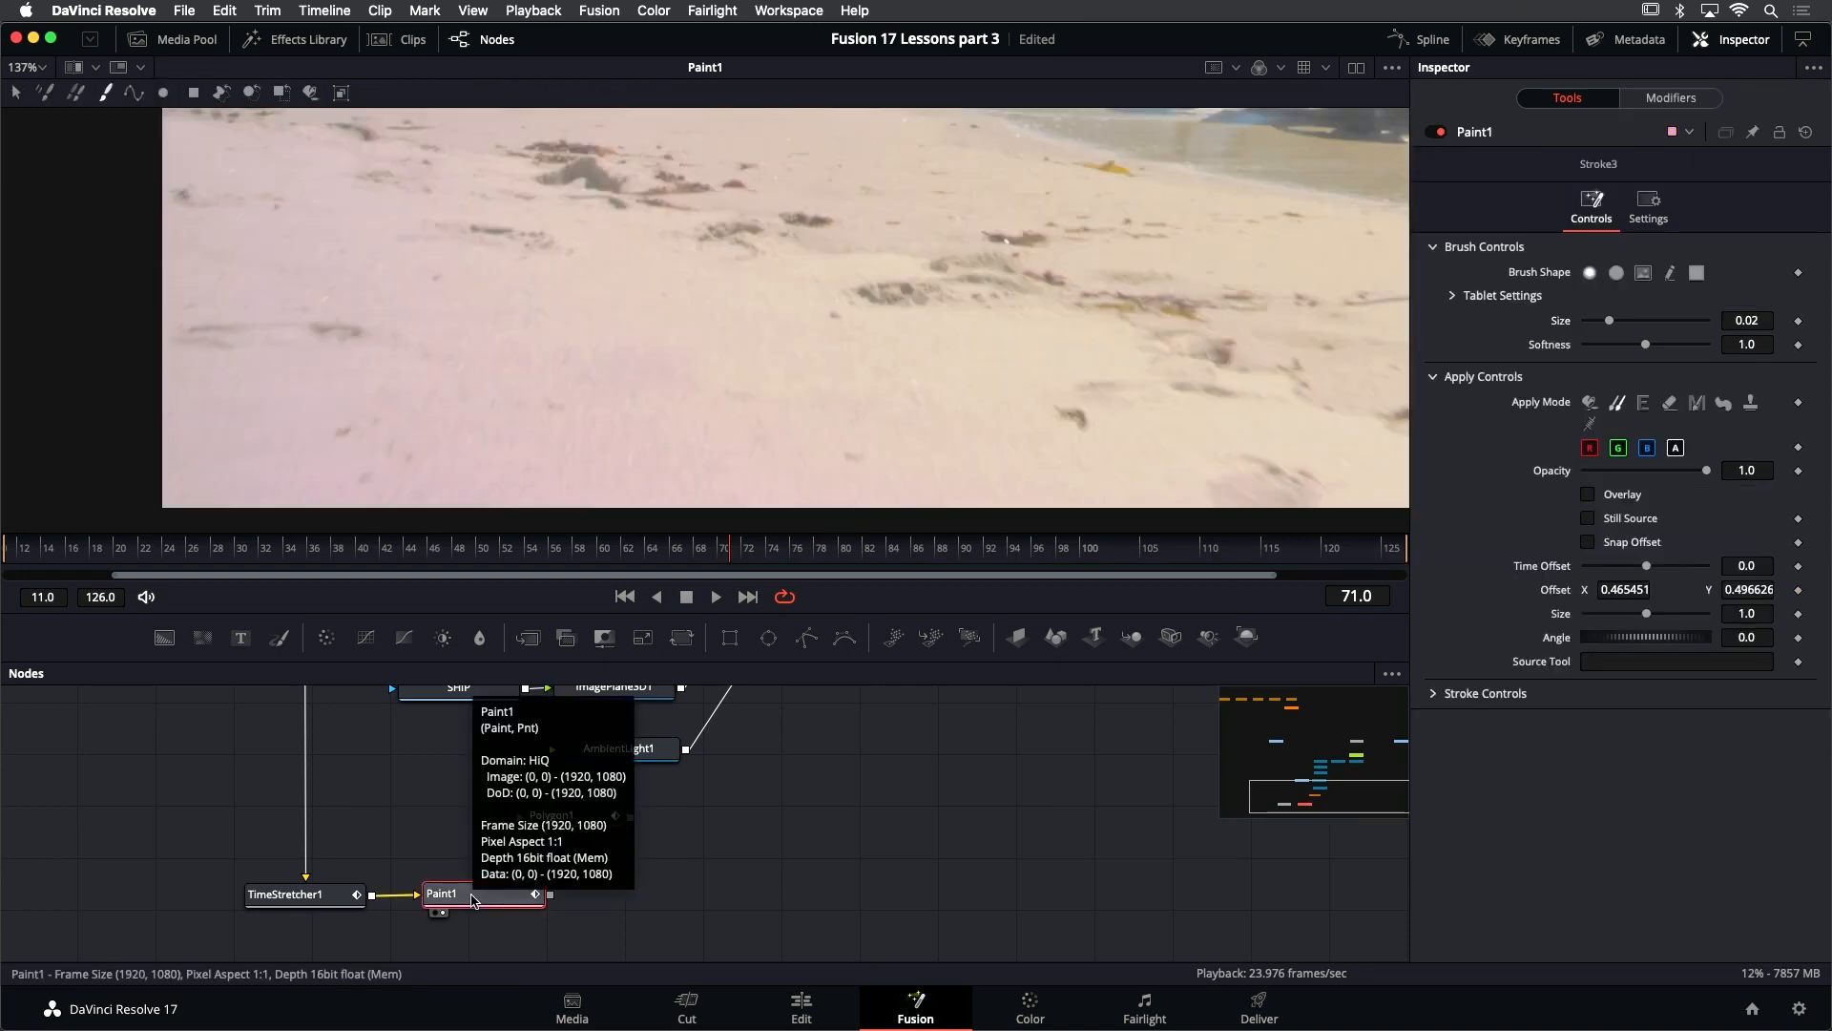
scroll(706, 372, down, 3)
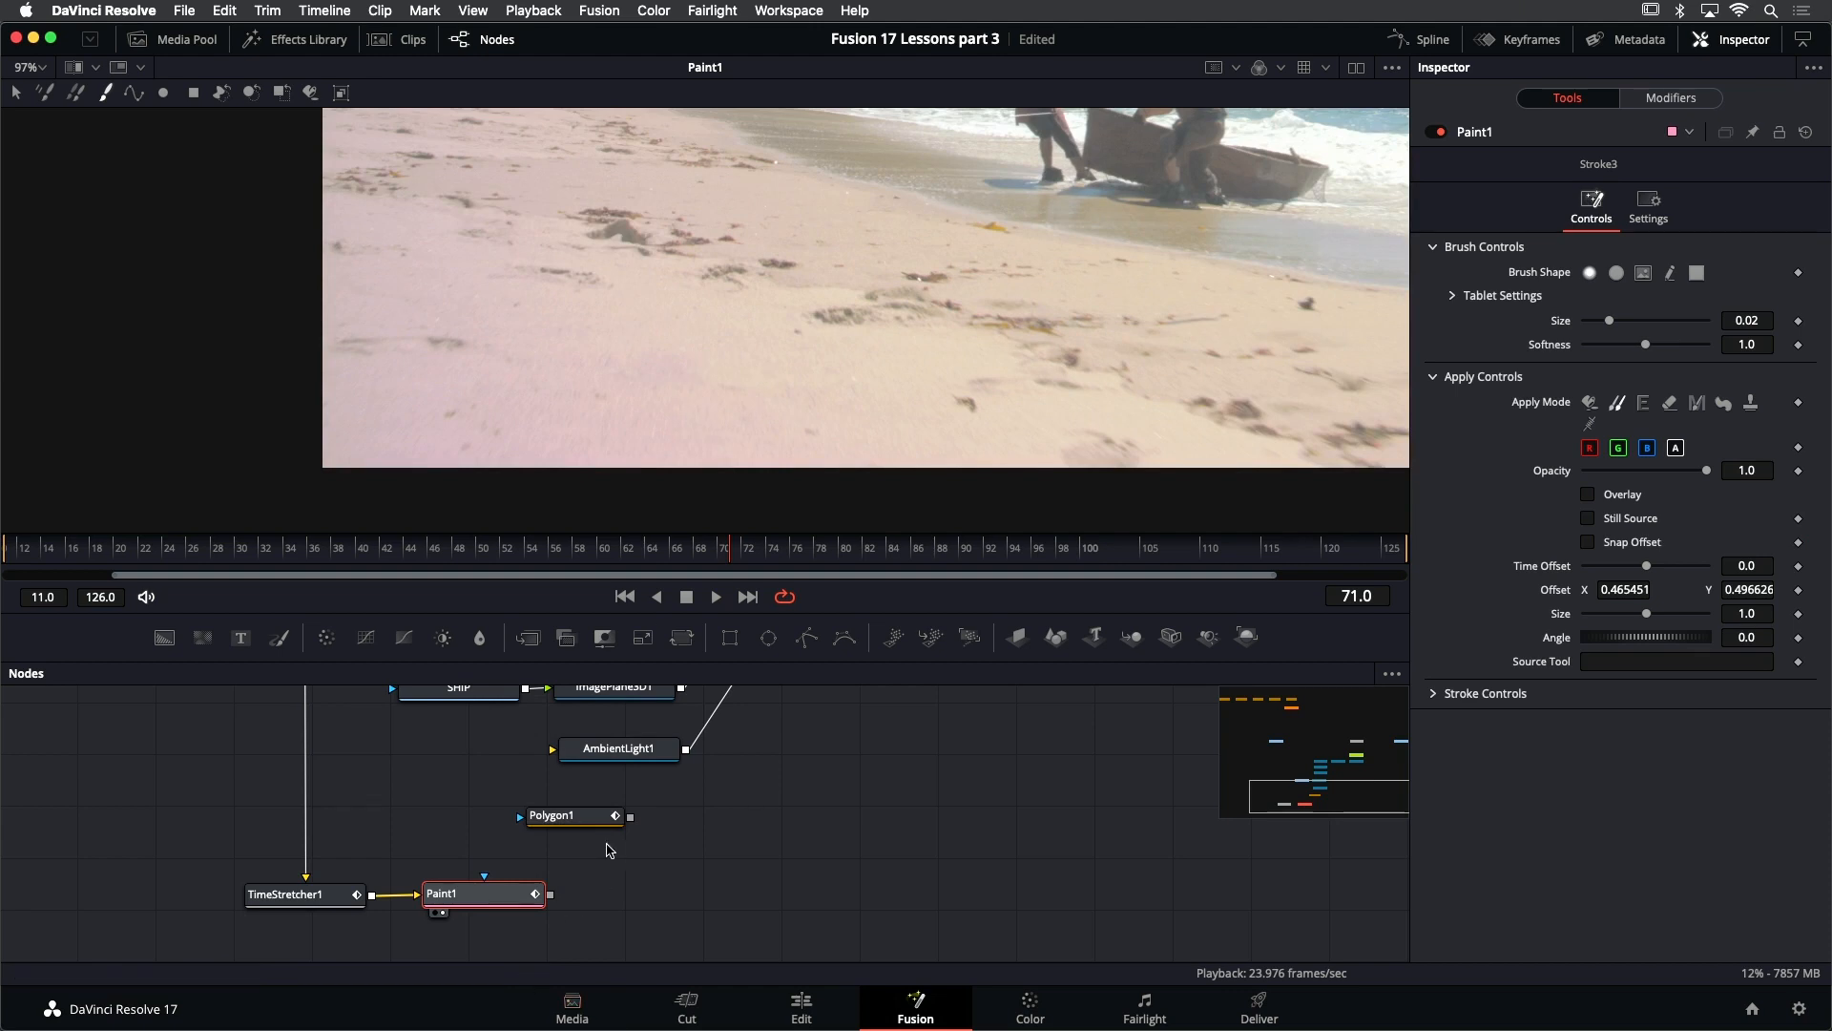
drag(599, 826, 630, 821)
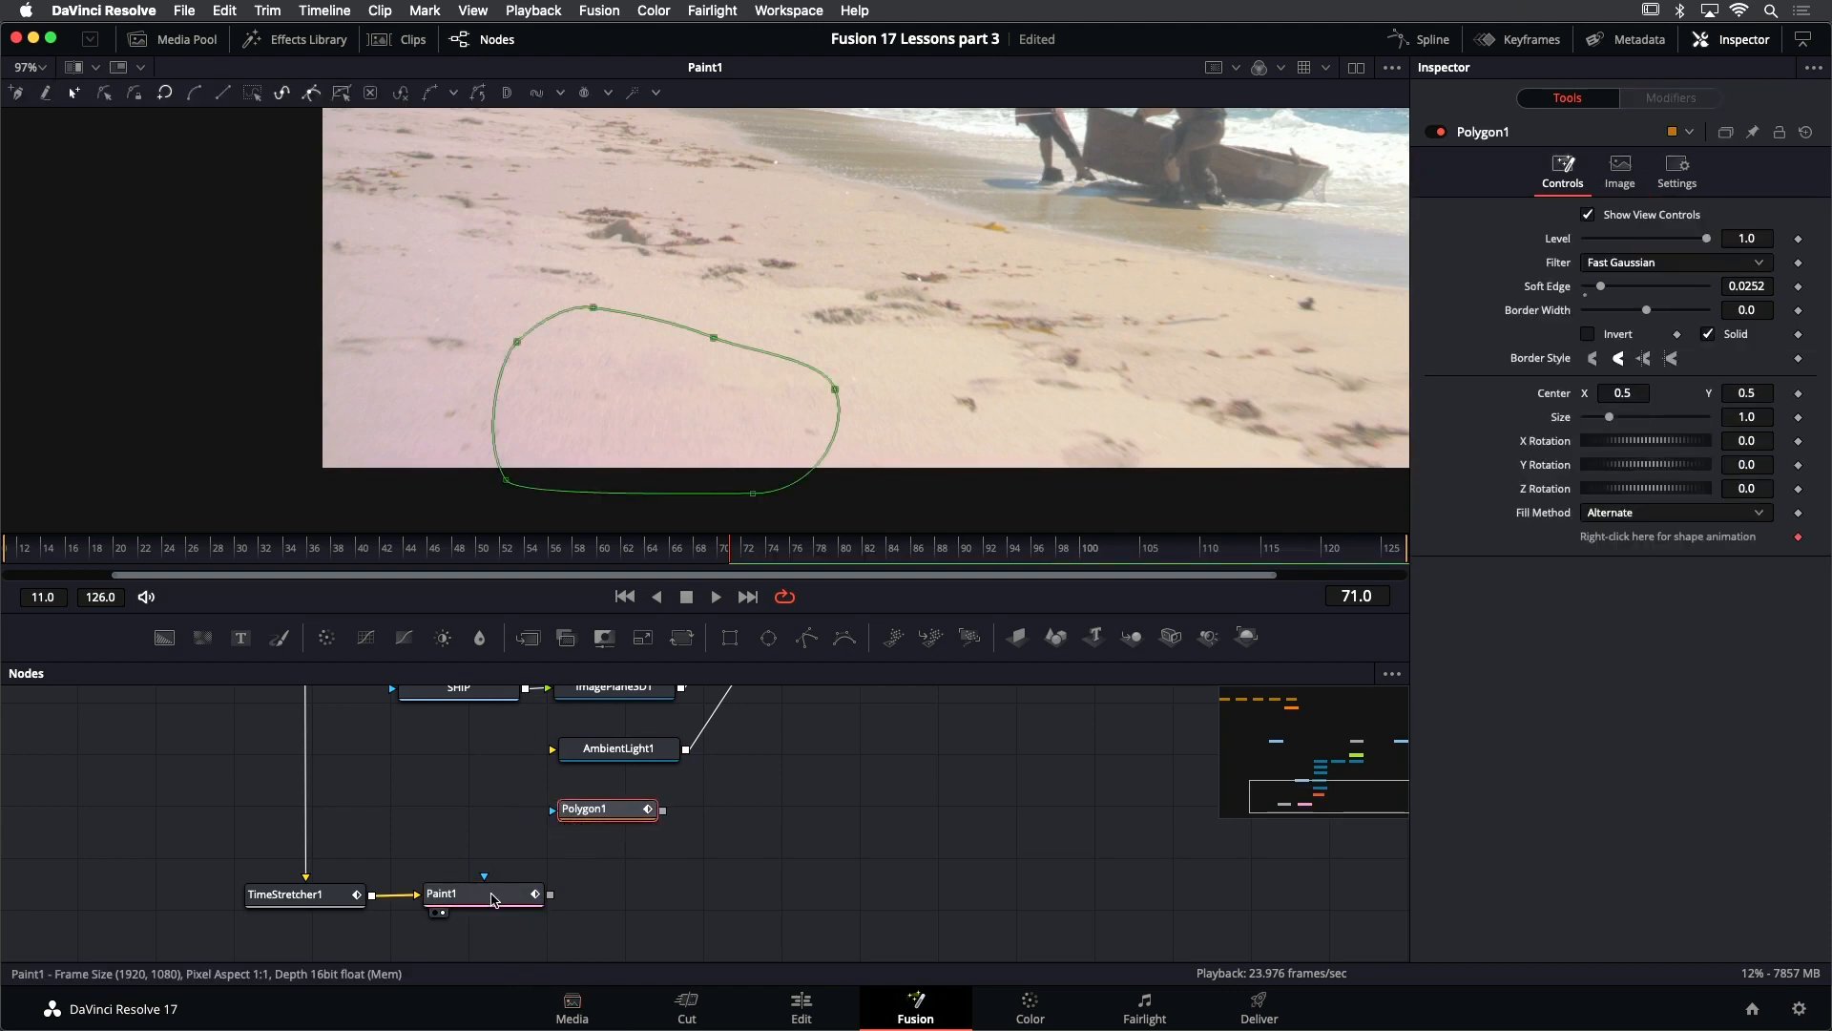
- Add a Matte Control node after Paint1 and connect Polygon1's output to its foreground input
click(493, 905)
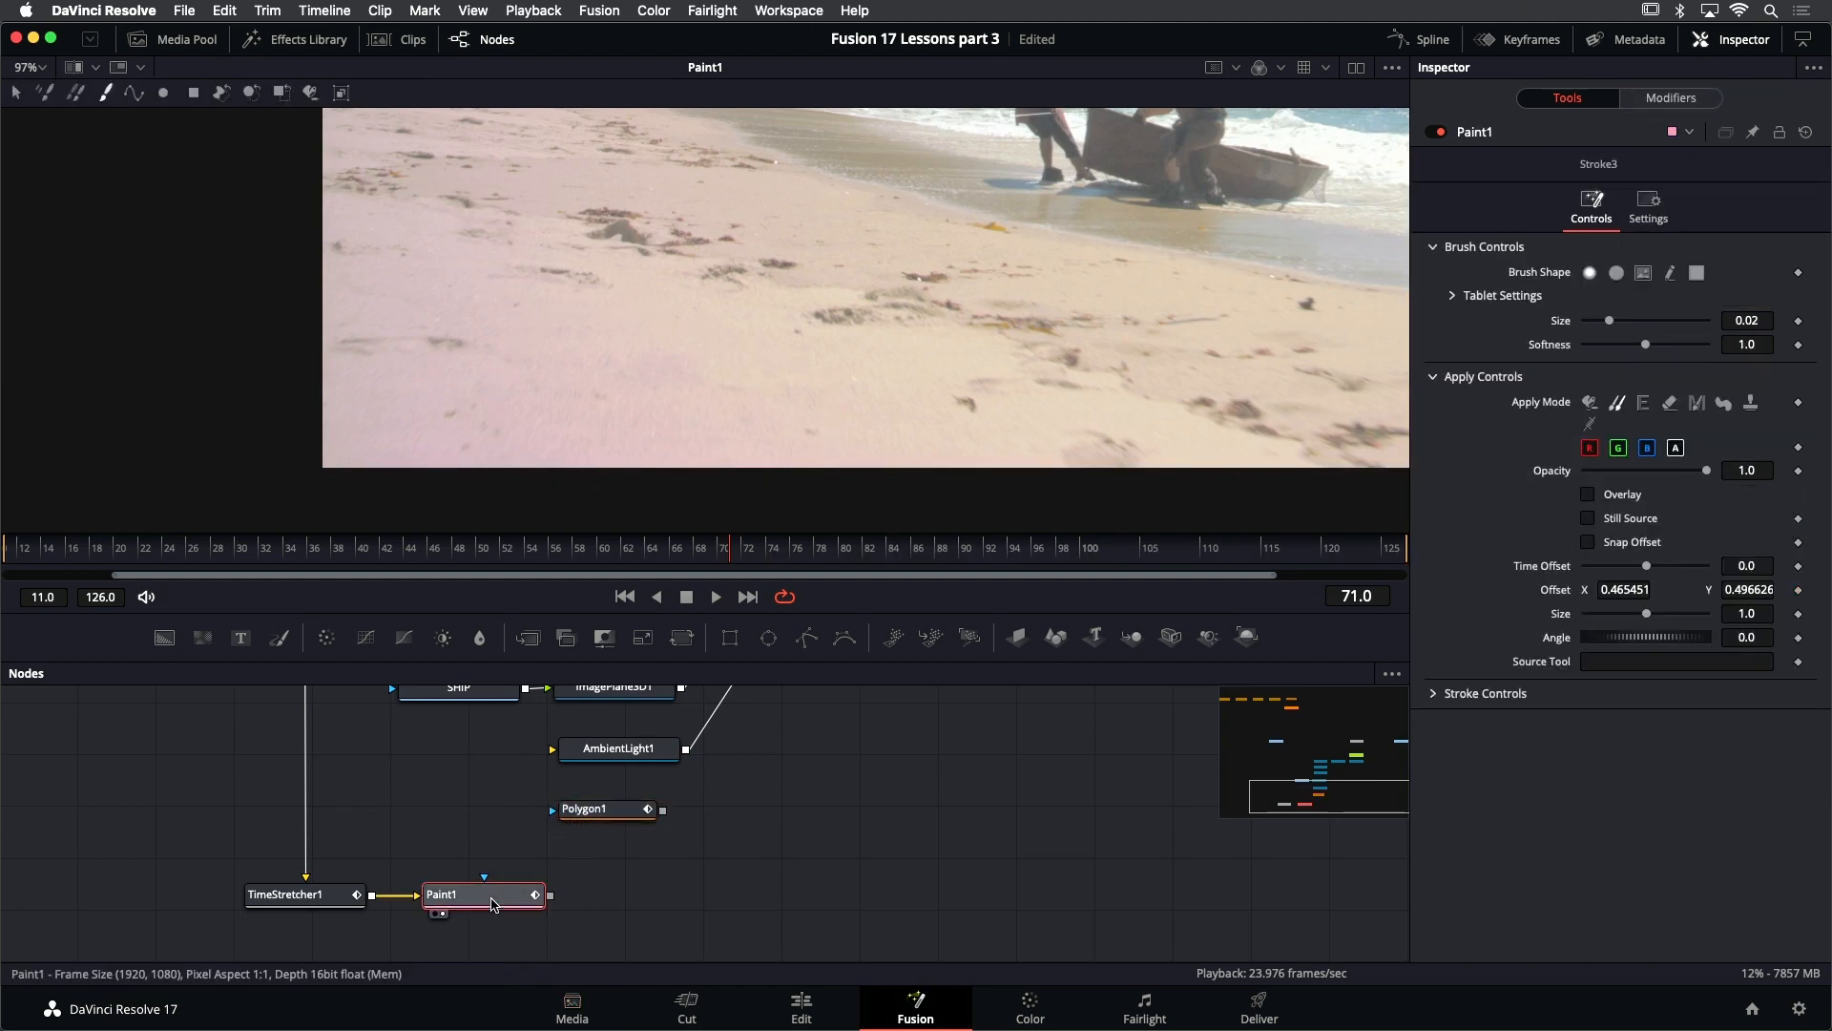
key(shift+space)
text(poly)
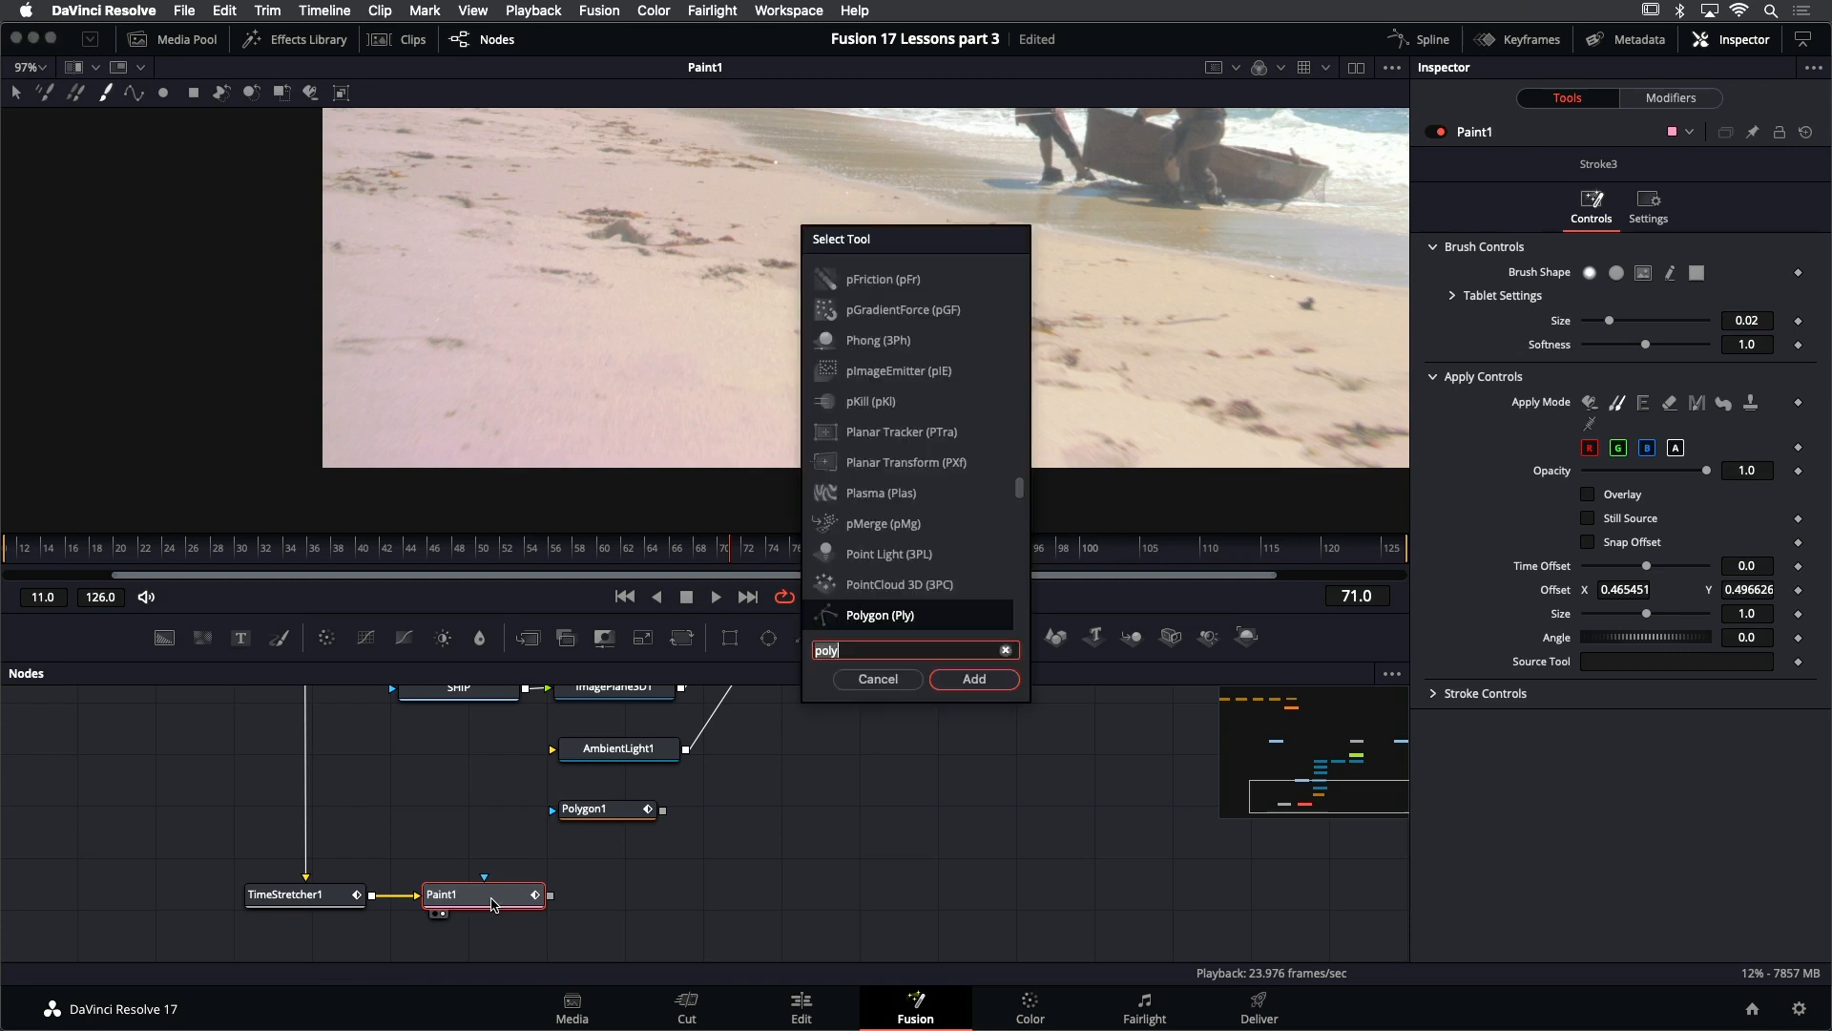
text(matte)
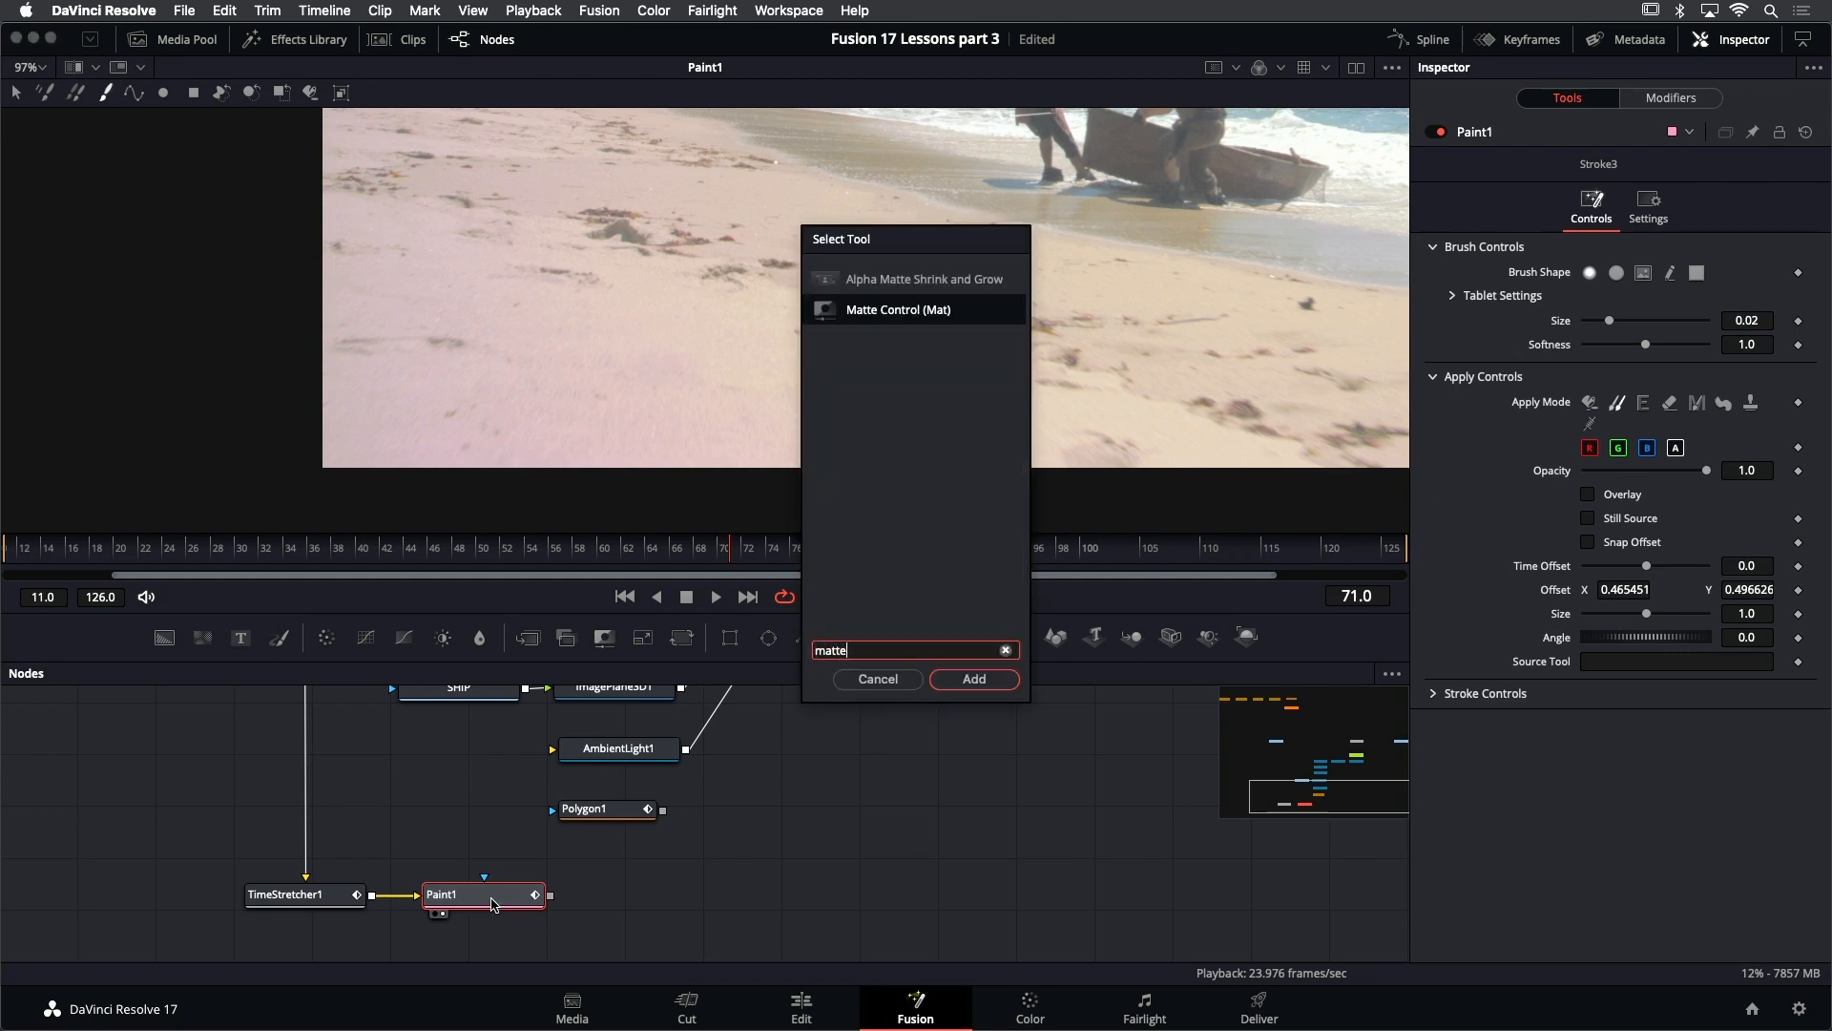
key(Return)
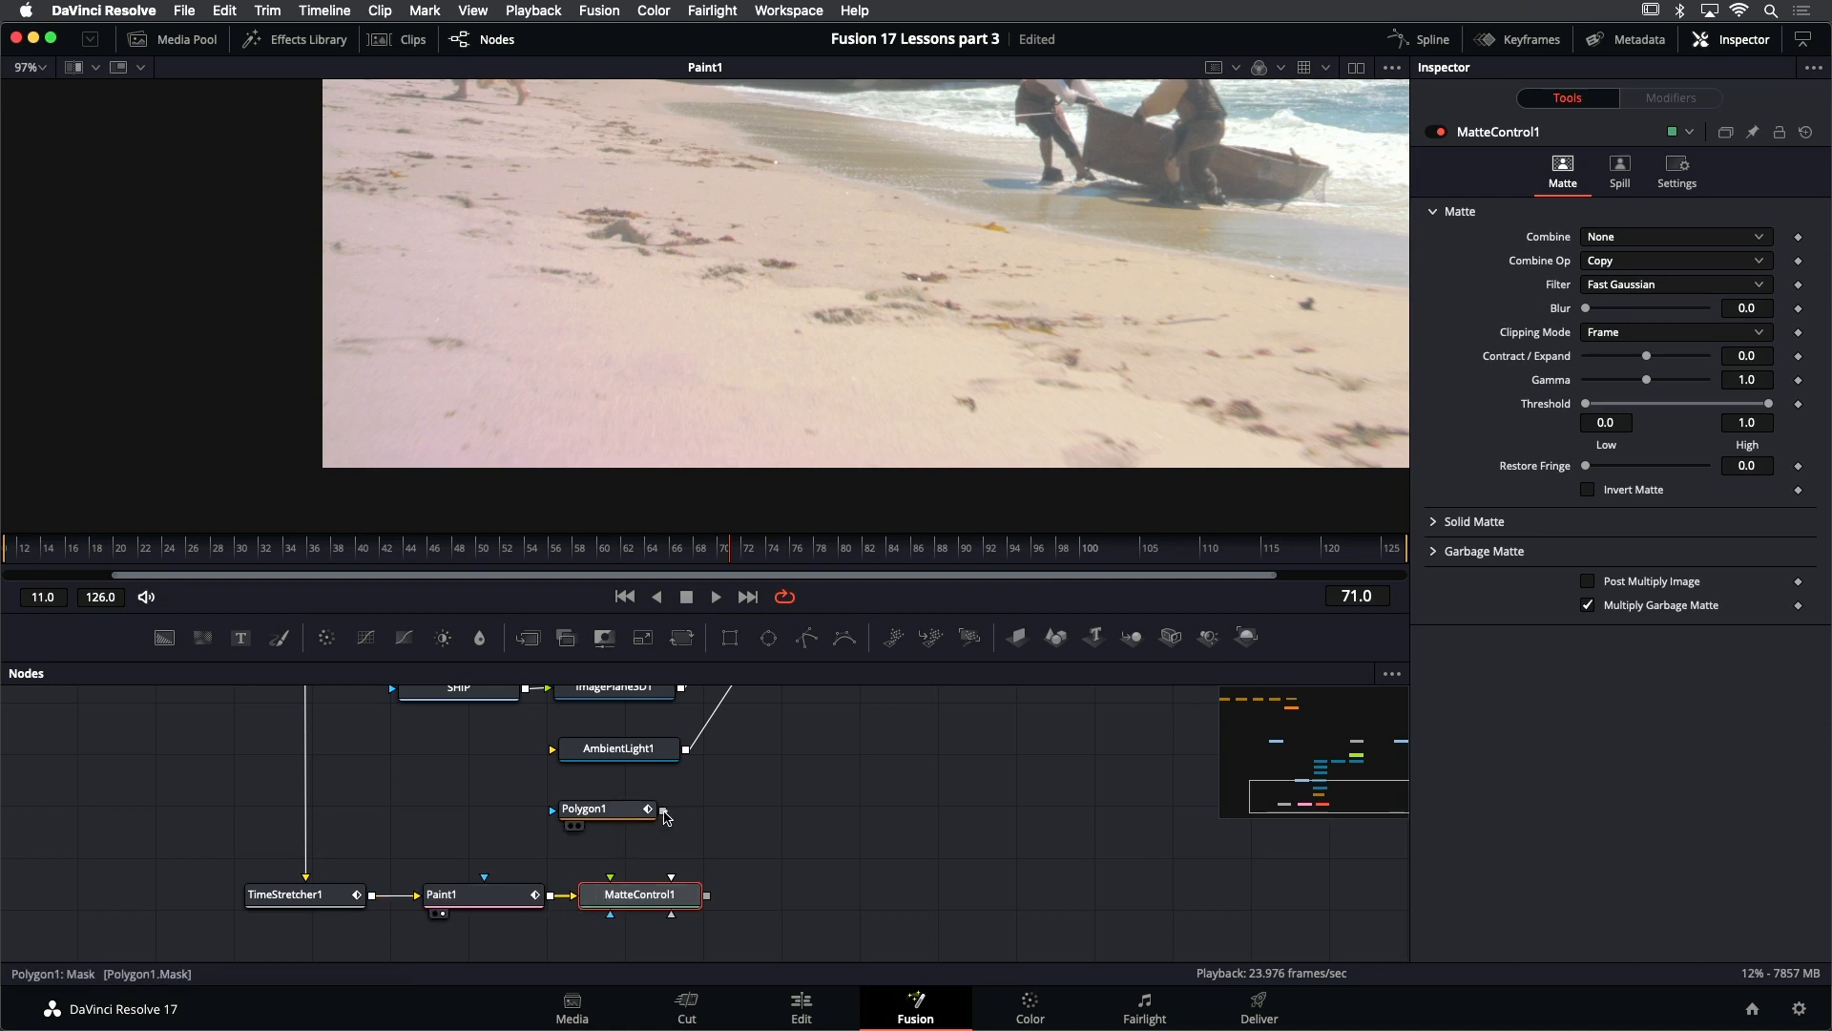
drag(663, 810, 610, 879)
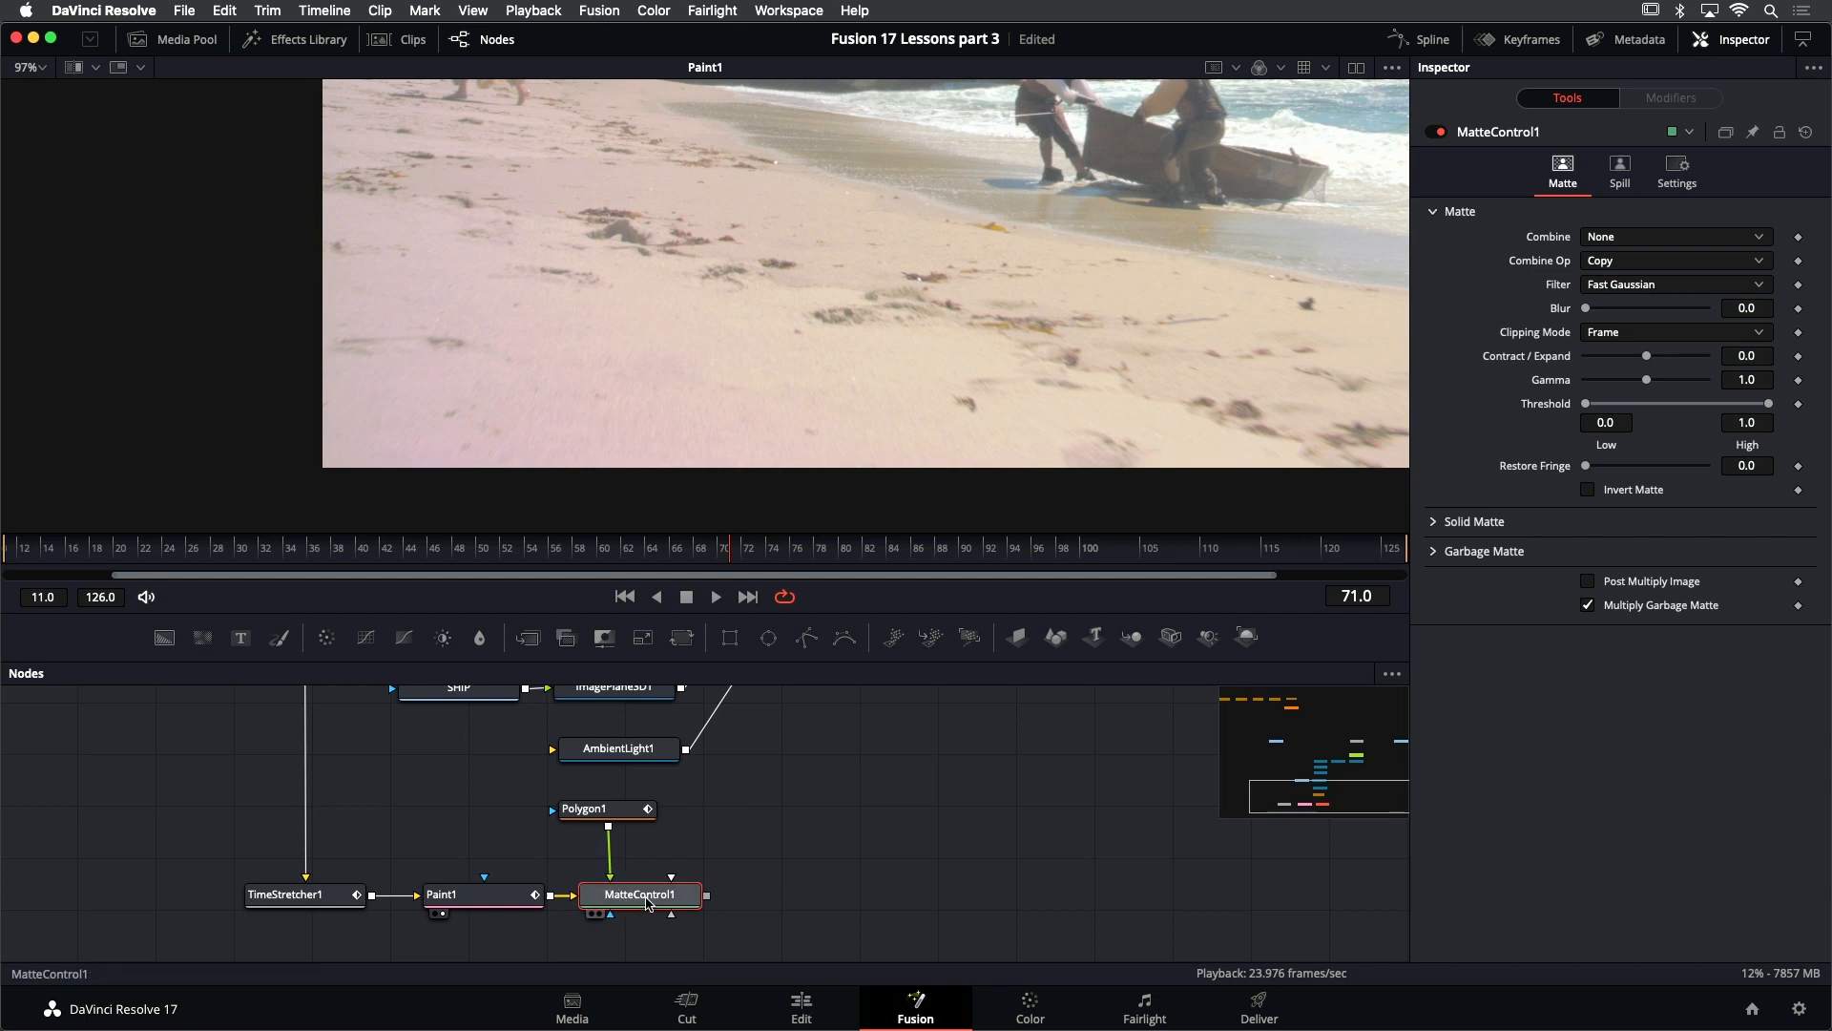
- Show MatteControl1 in the viewer, set Combine to Combine Alpha and enable Post Multiply Image
key(1)
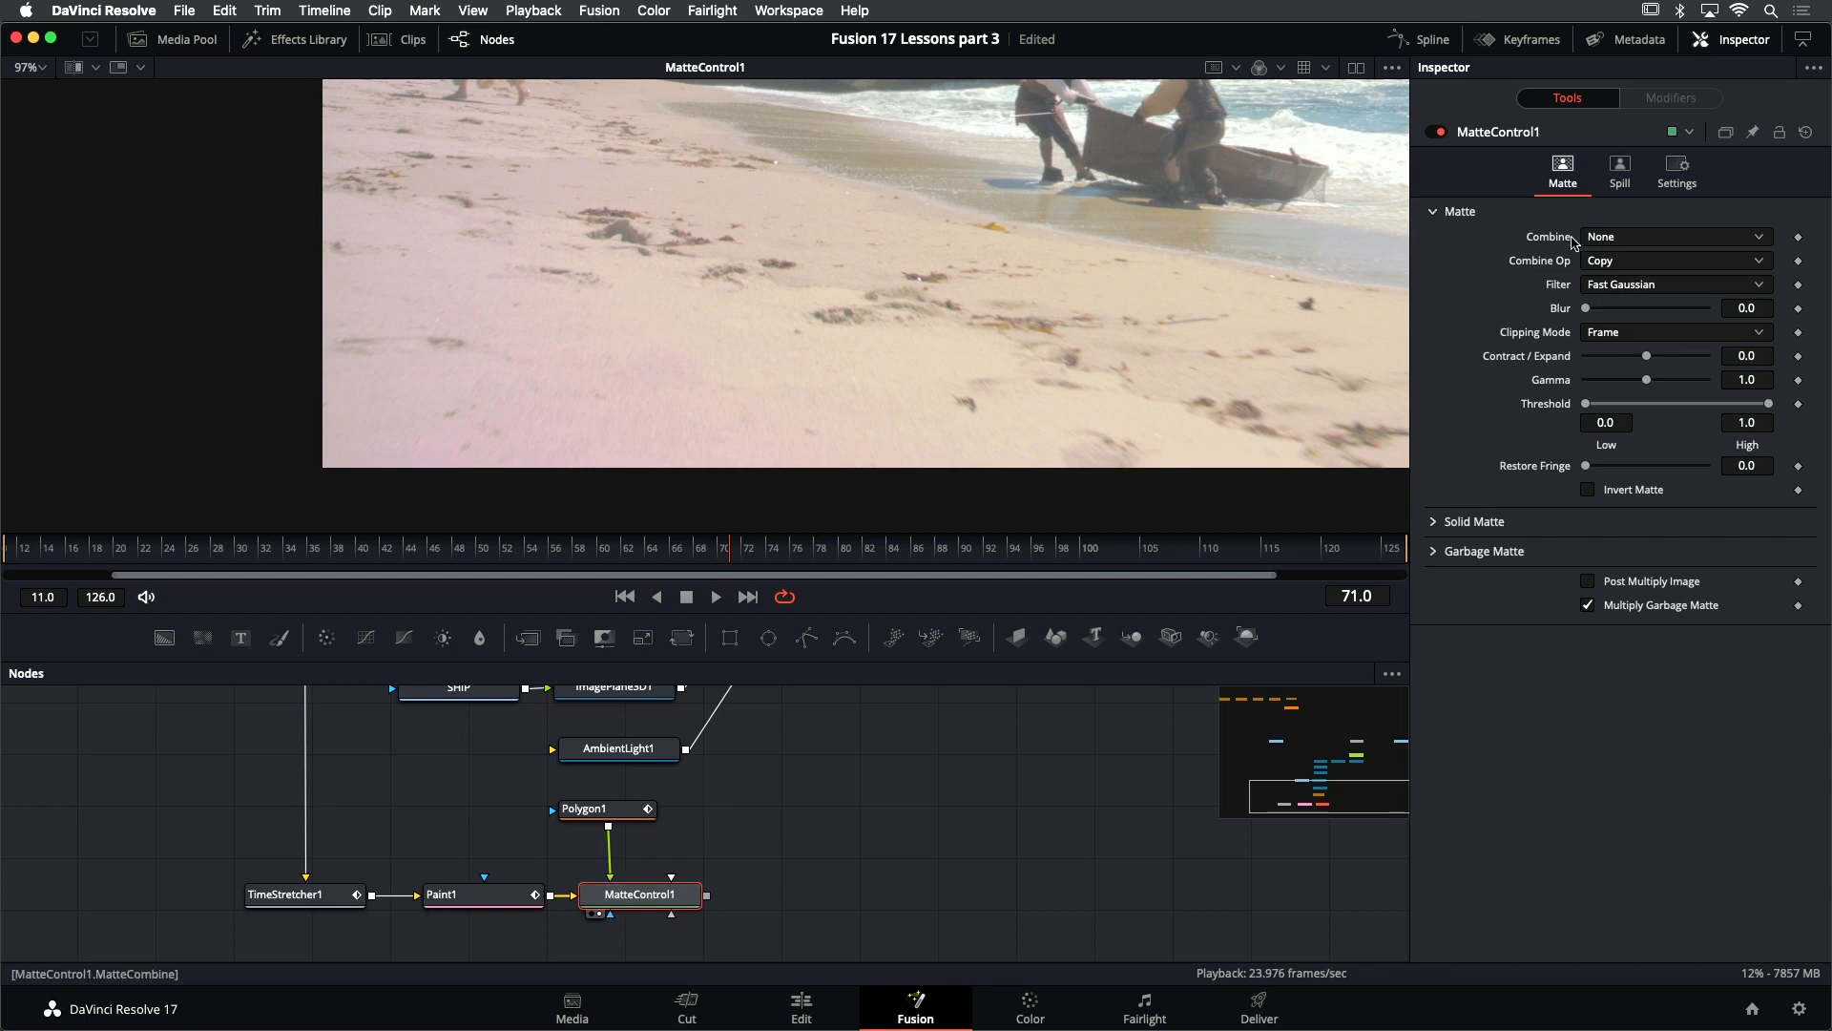
click(1620, 238)
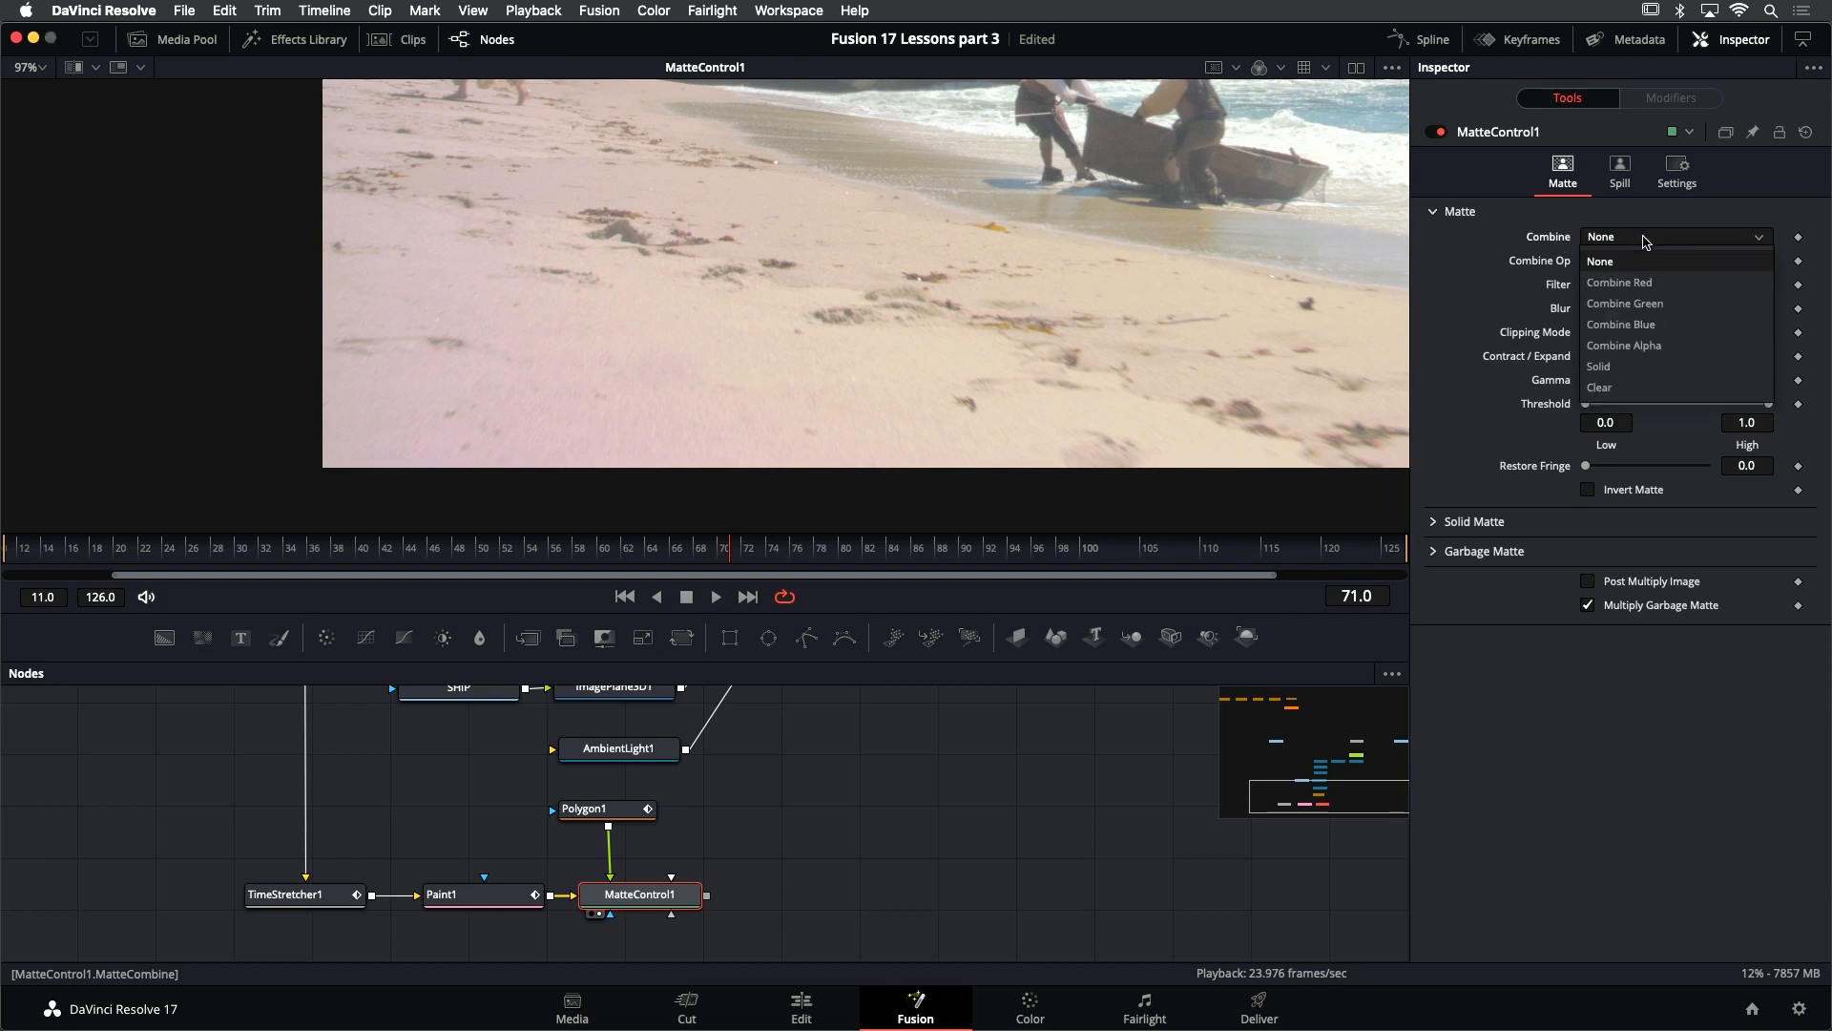
click(1646, 348)
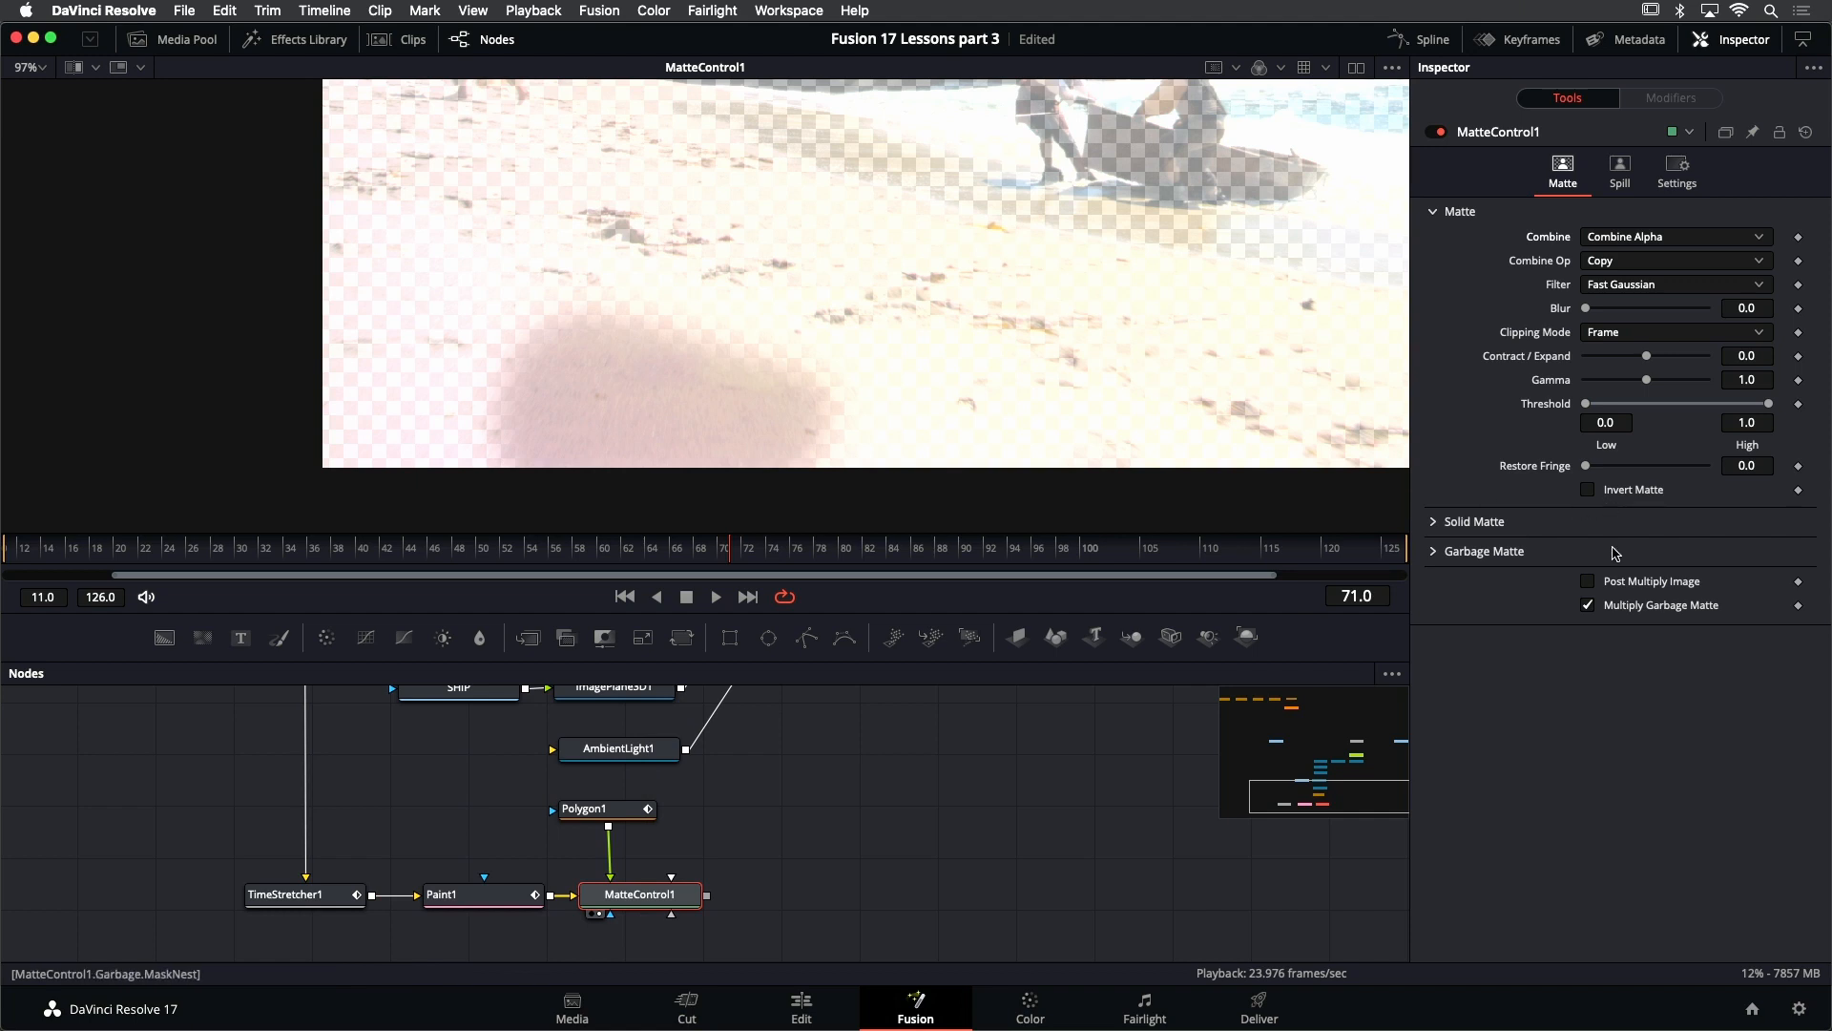
drag(1166, 344, 1104, 382)
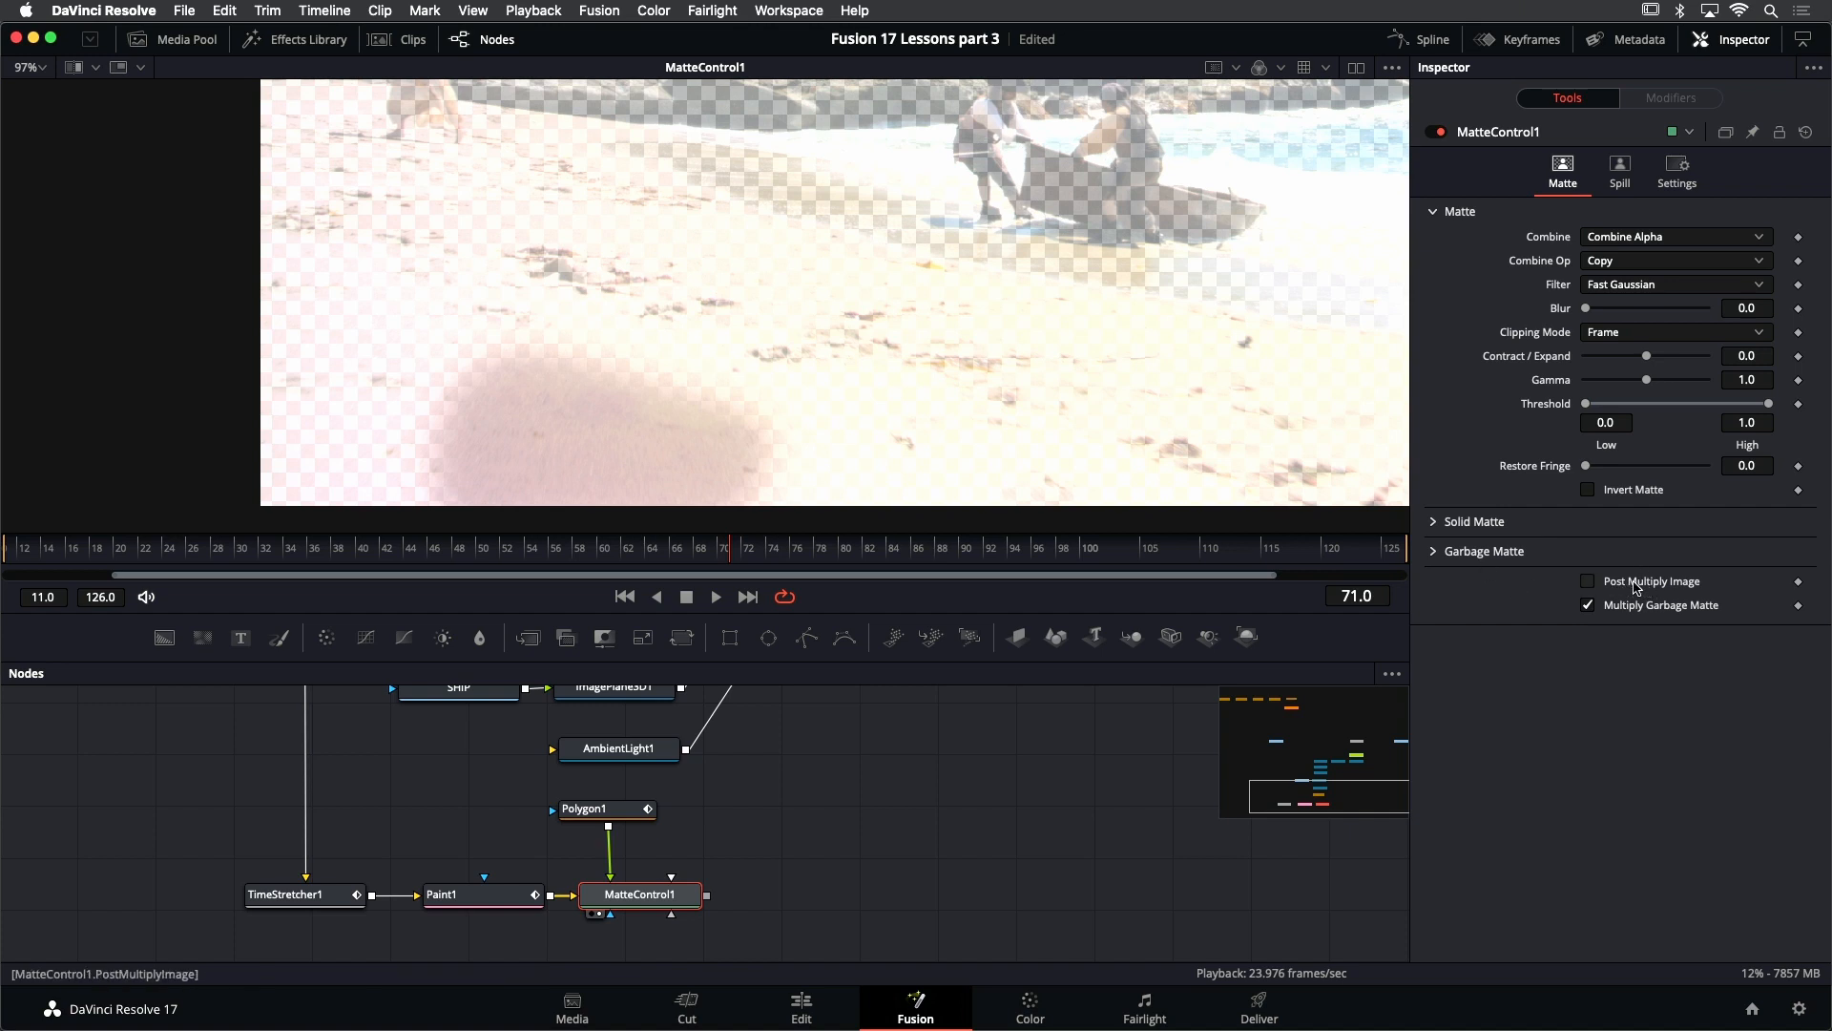
click(1588, 581)
scroll(577, 429, down, 3)
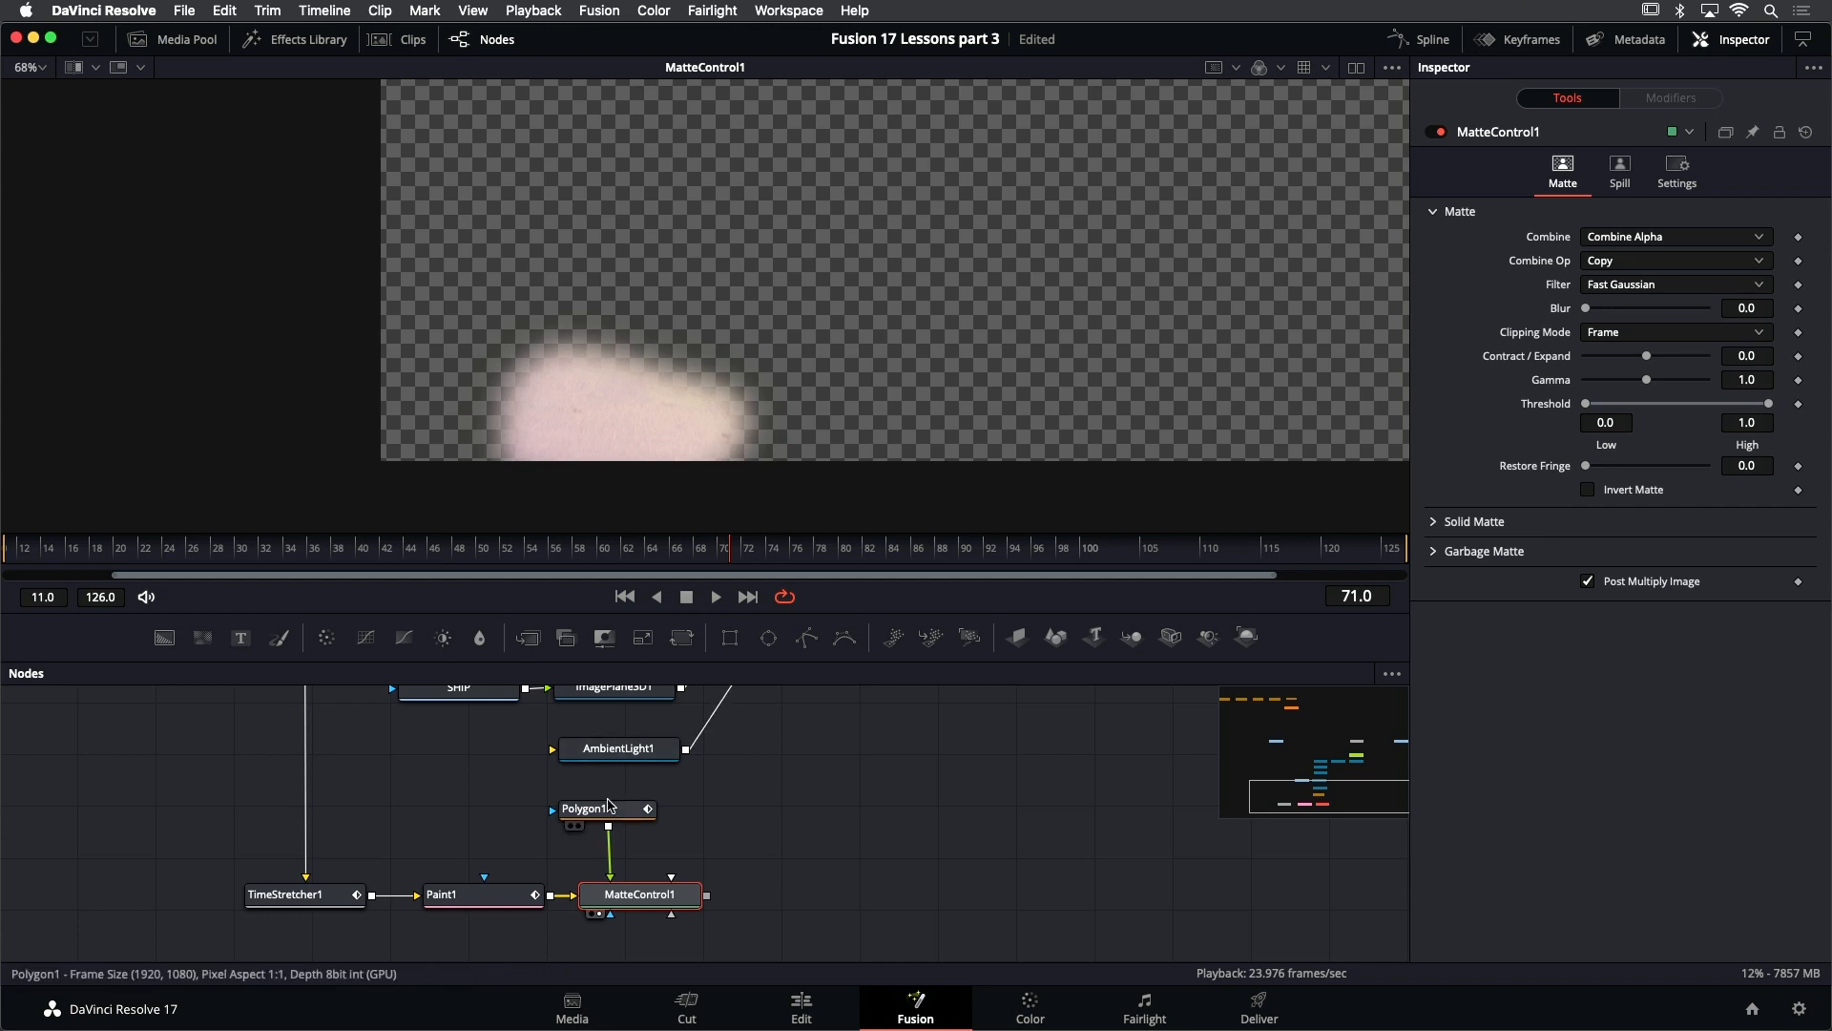
- Raise Polygon1's two lower points so the mask sits inside the frame, and set its Soft Edge to 0.0121
click(609, 804)
scroll(585, 438, up, 3)
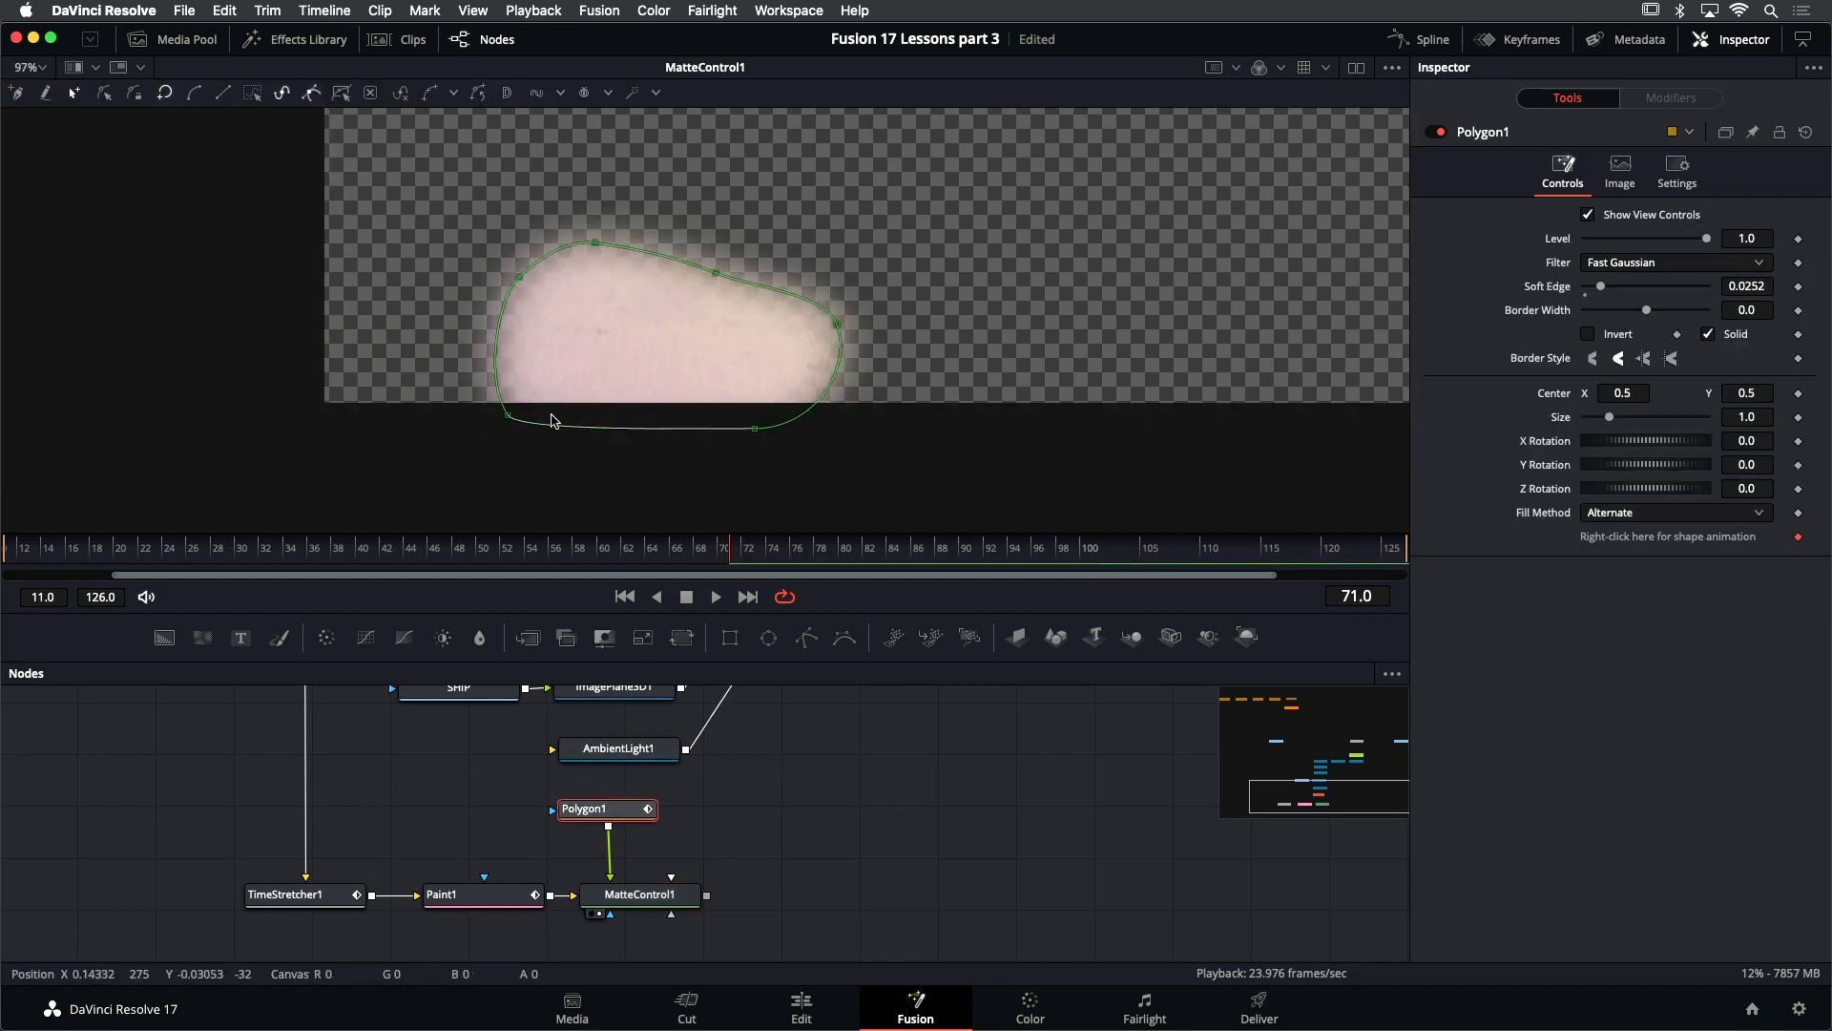
drag(449, 380, 765, 374)
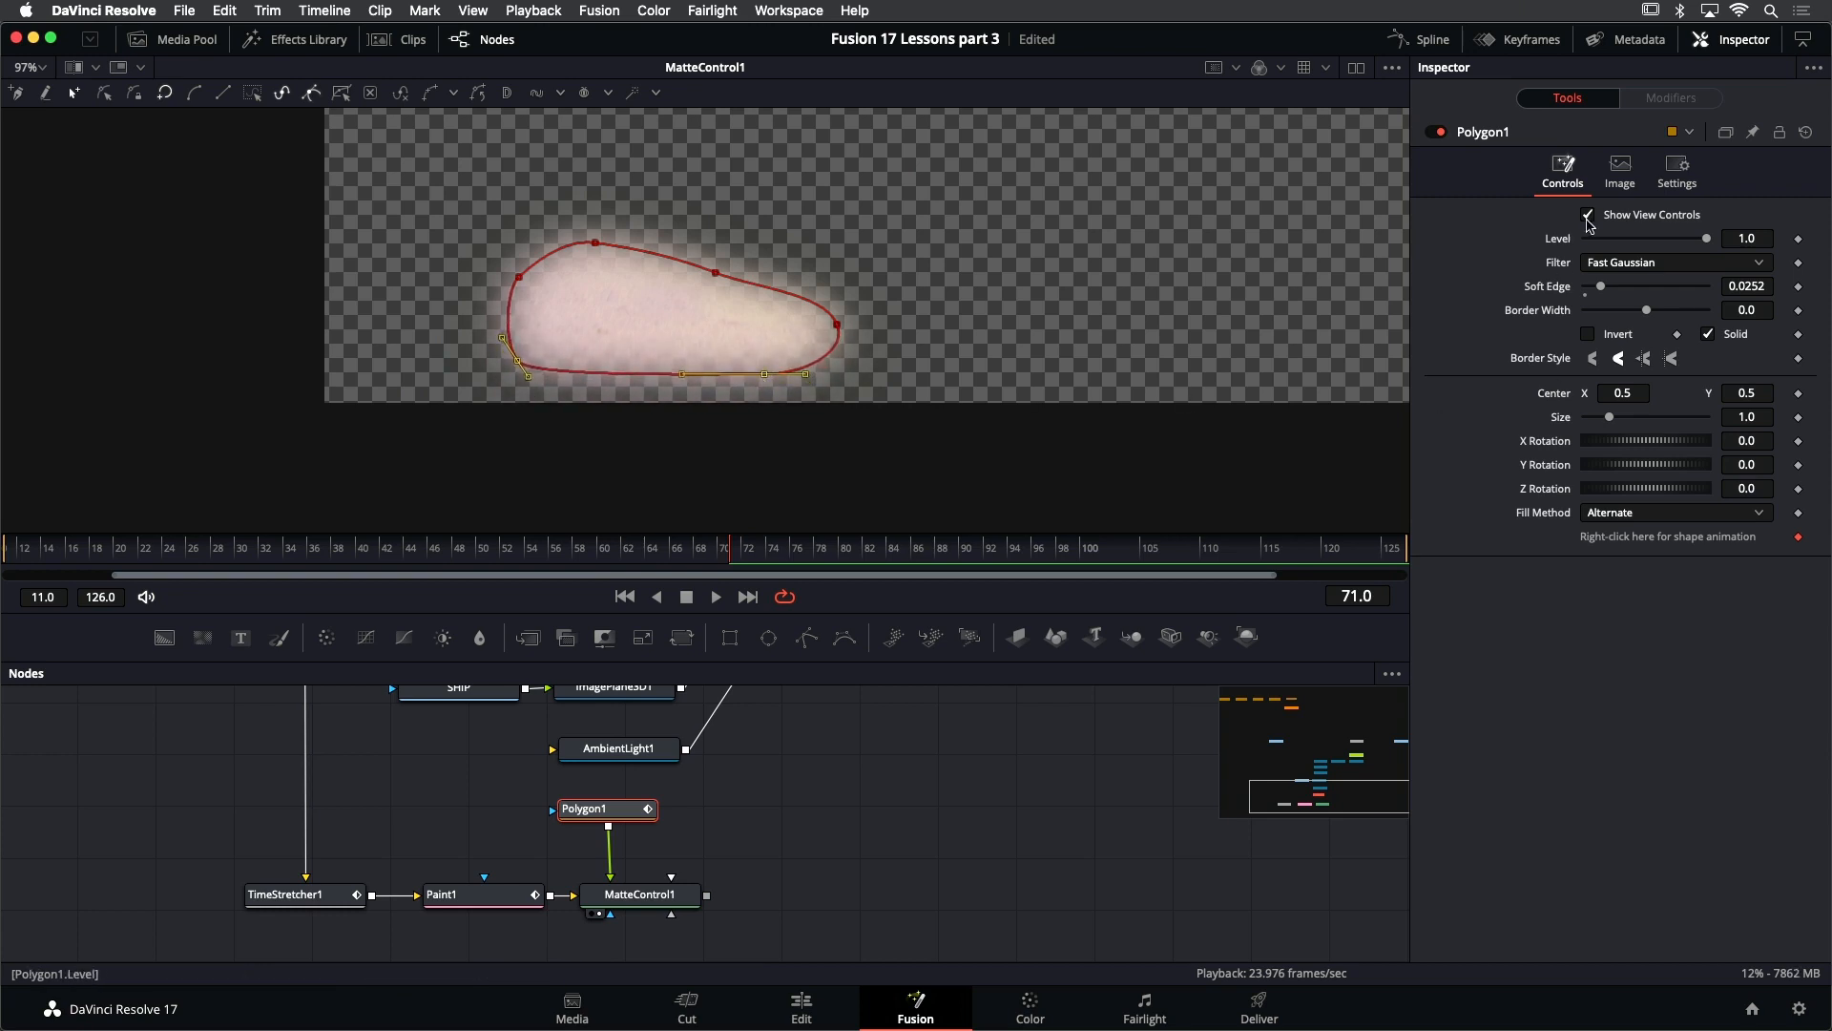
drag(1761, 287, 1750, 287)
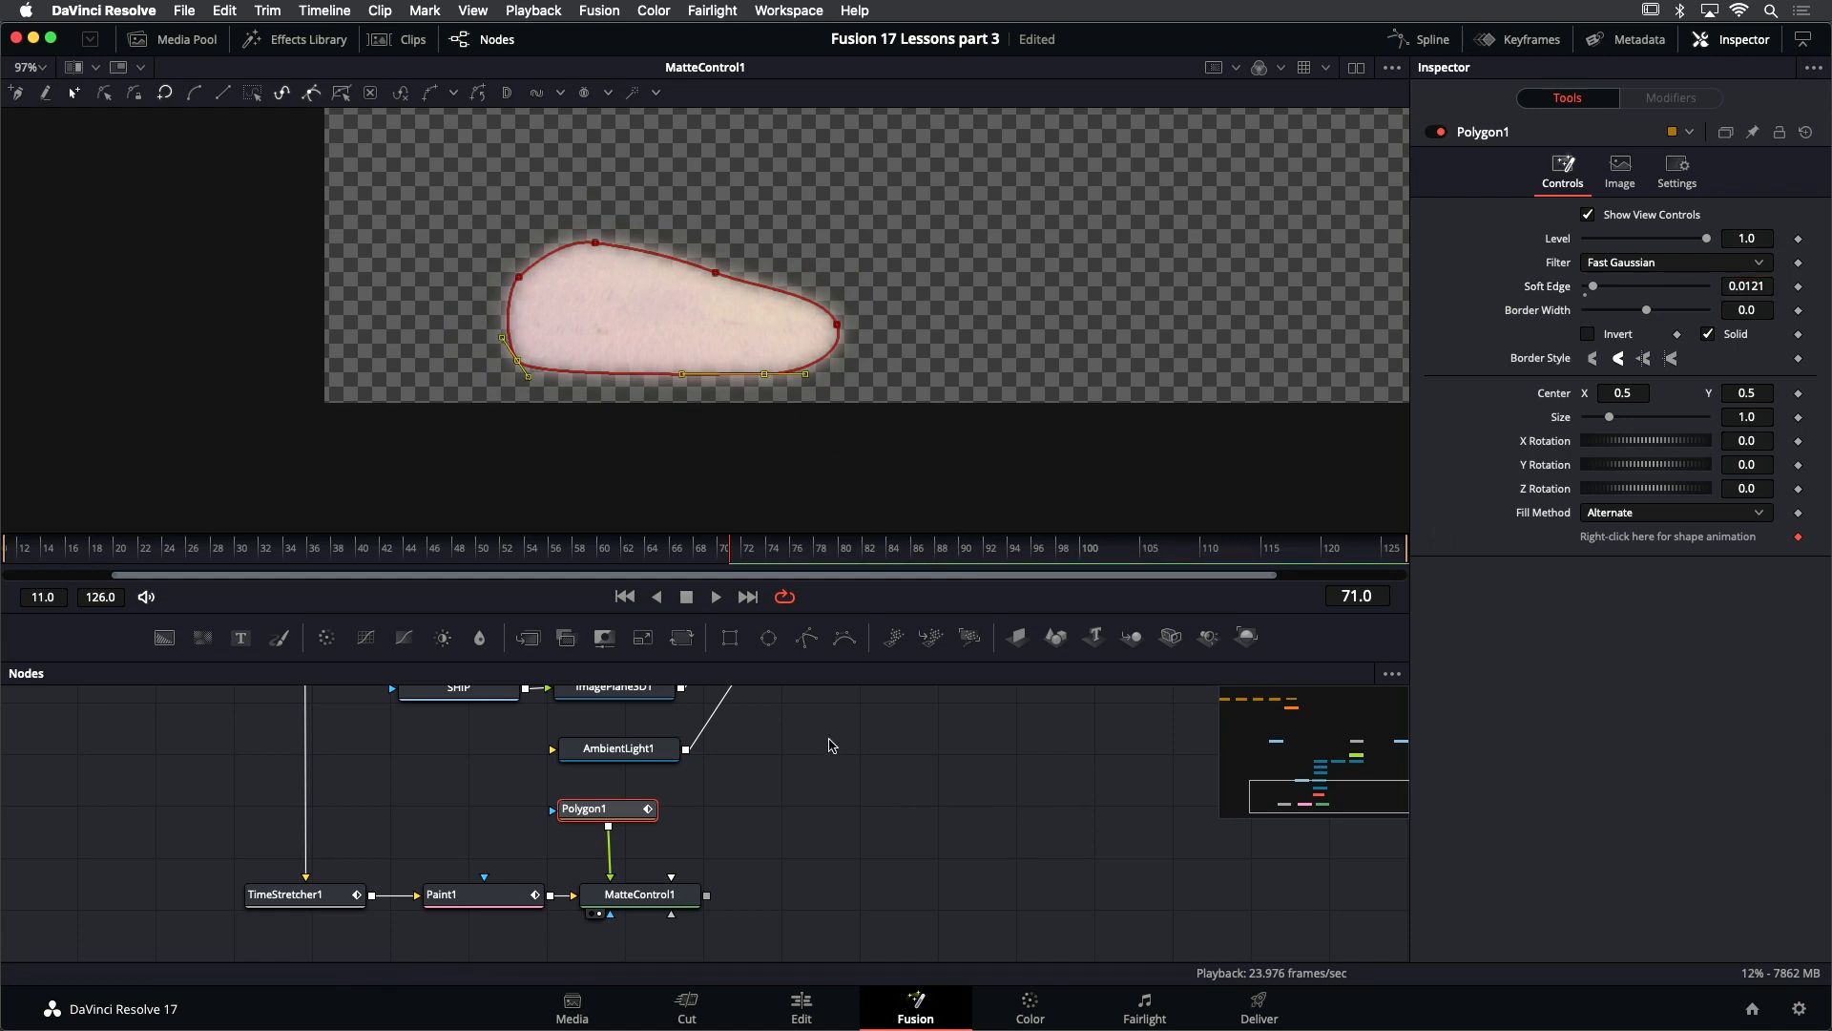
click(846, 802)
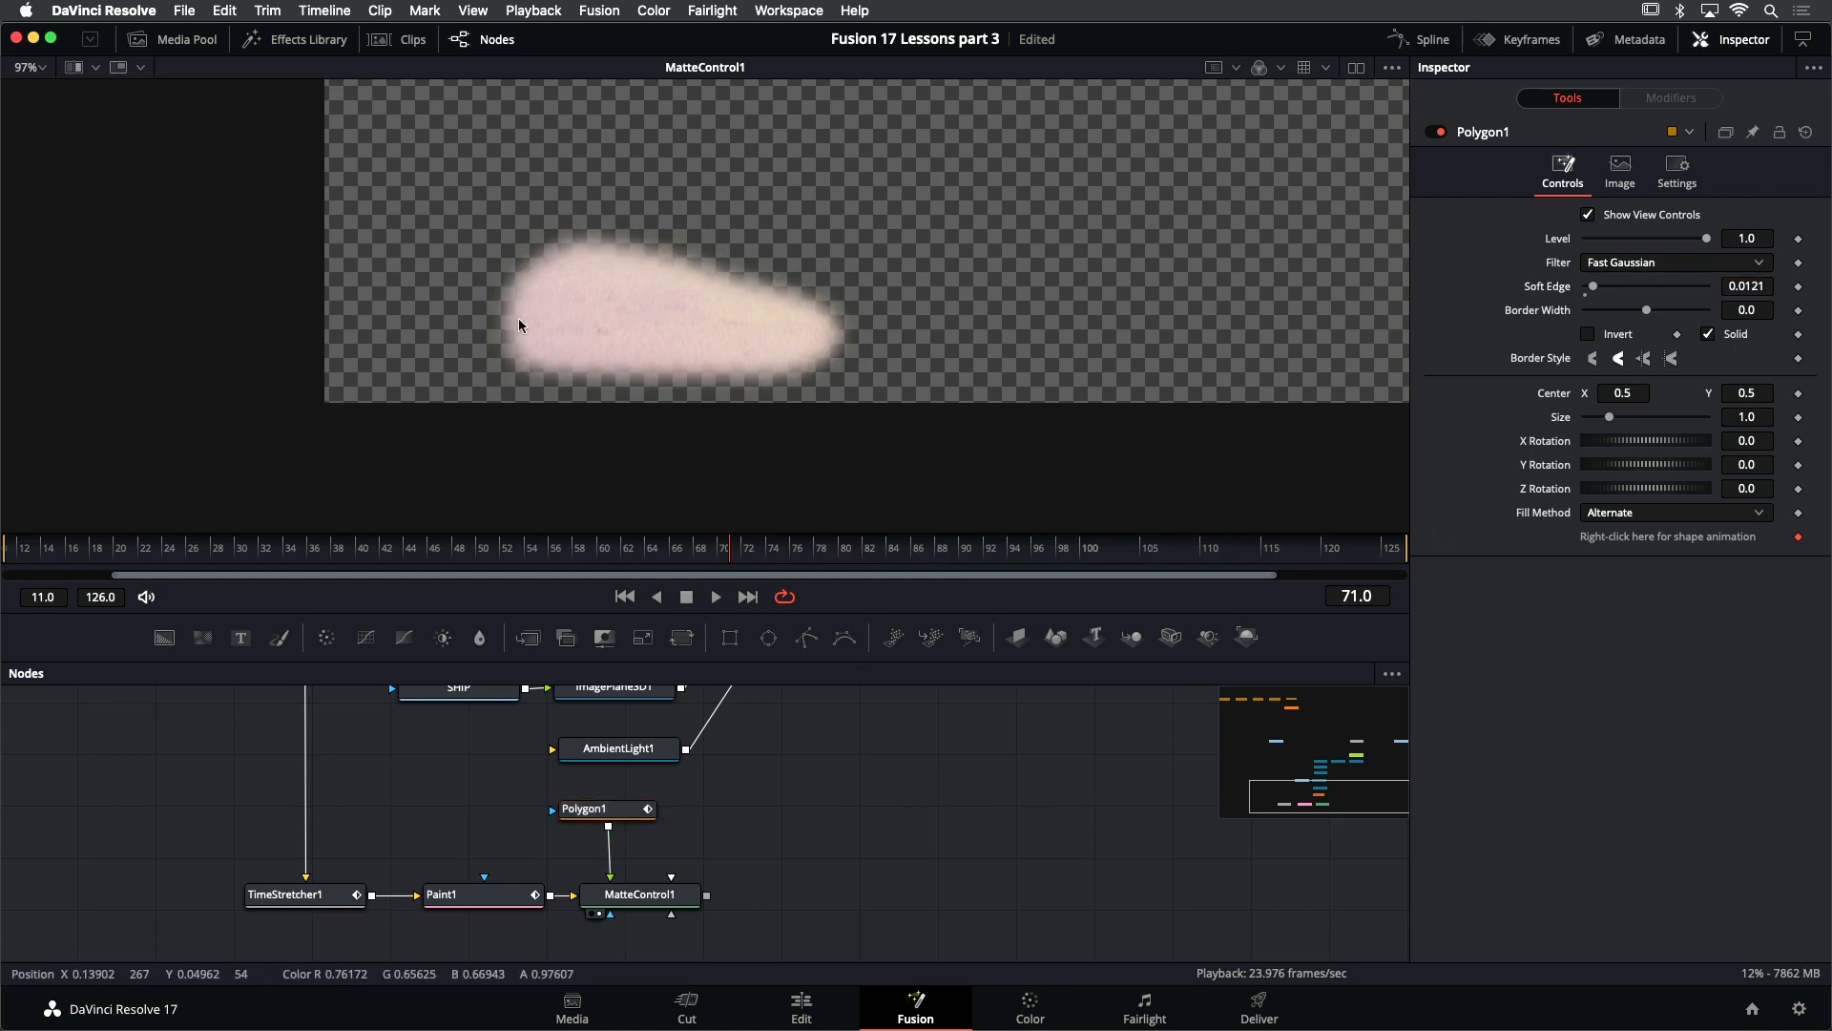
- Duplicate the Camera3D1 node and place the copy on its own between the PLATE line and the original camera
drag(863, 737, 794, 766)
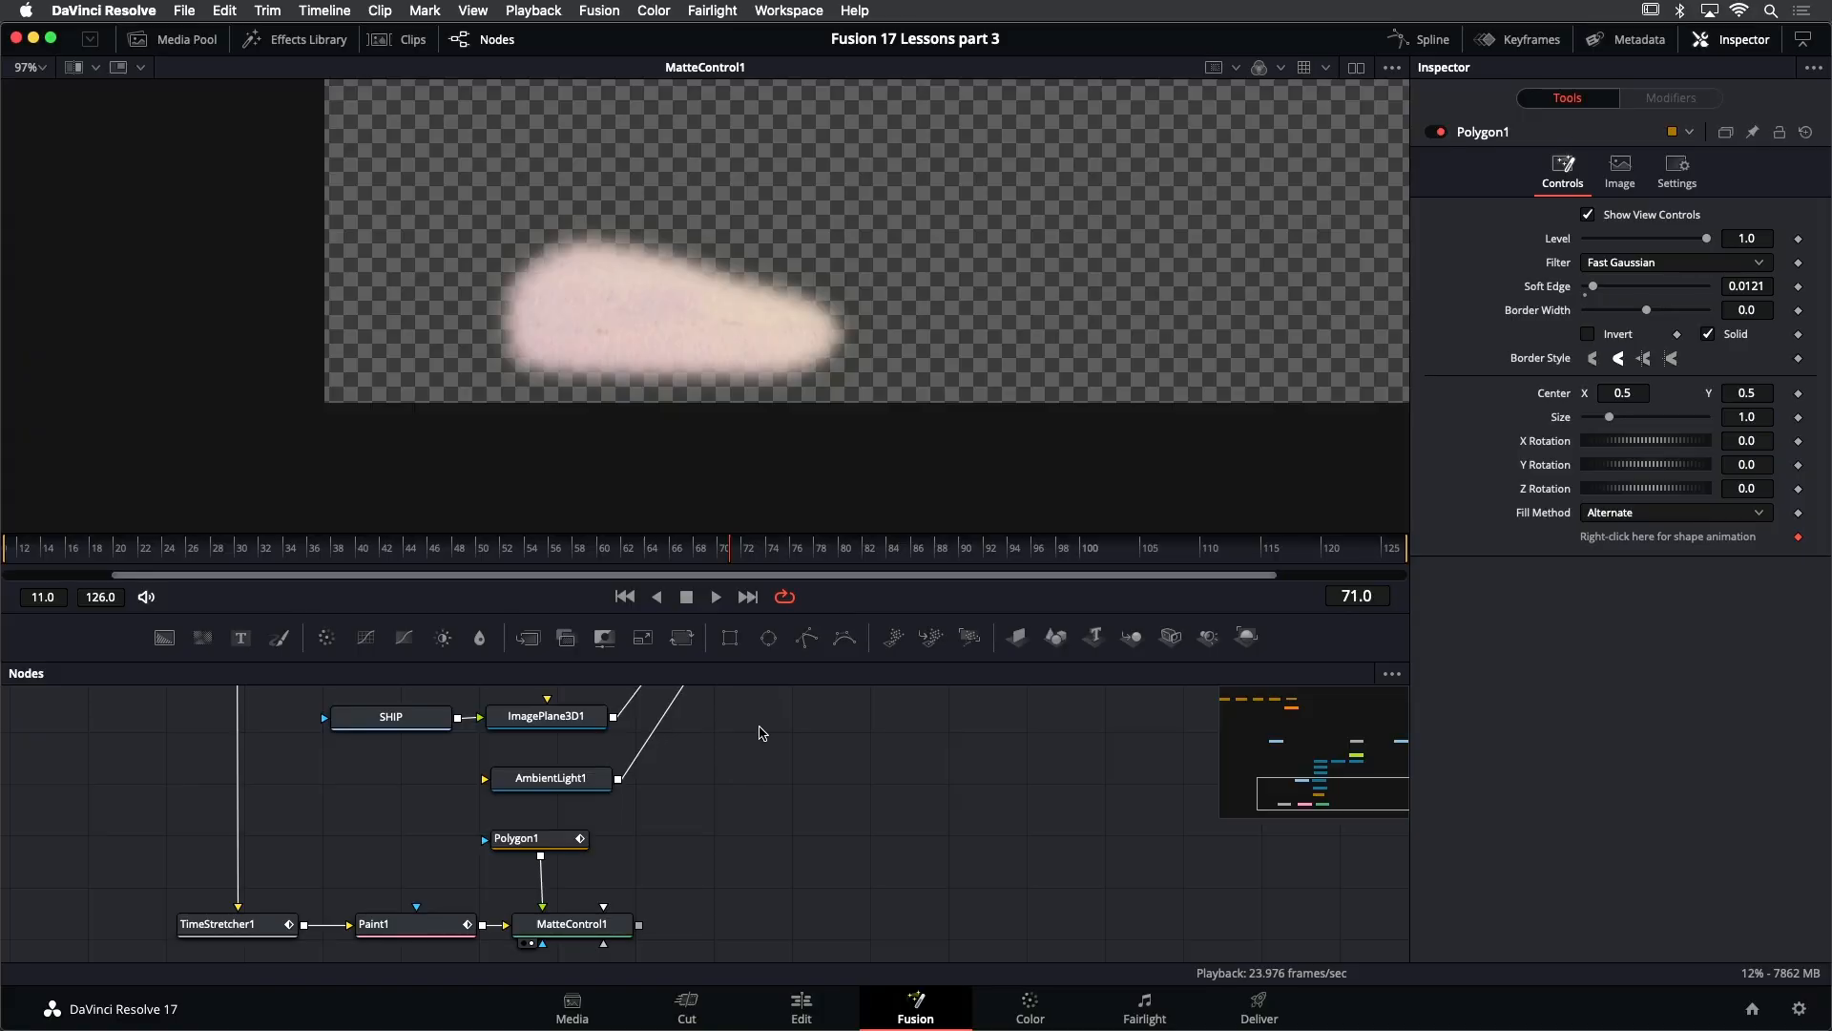
scroll(719, 859, up, 5)
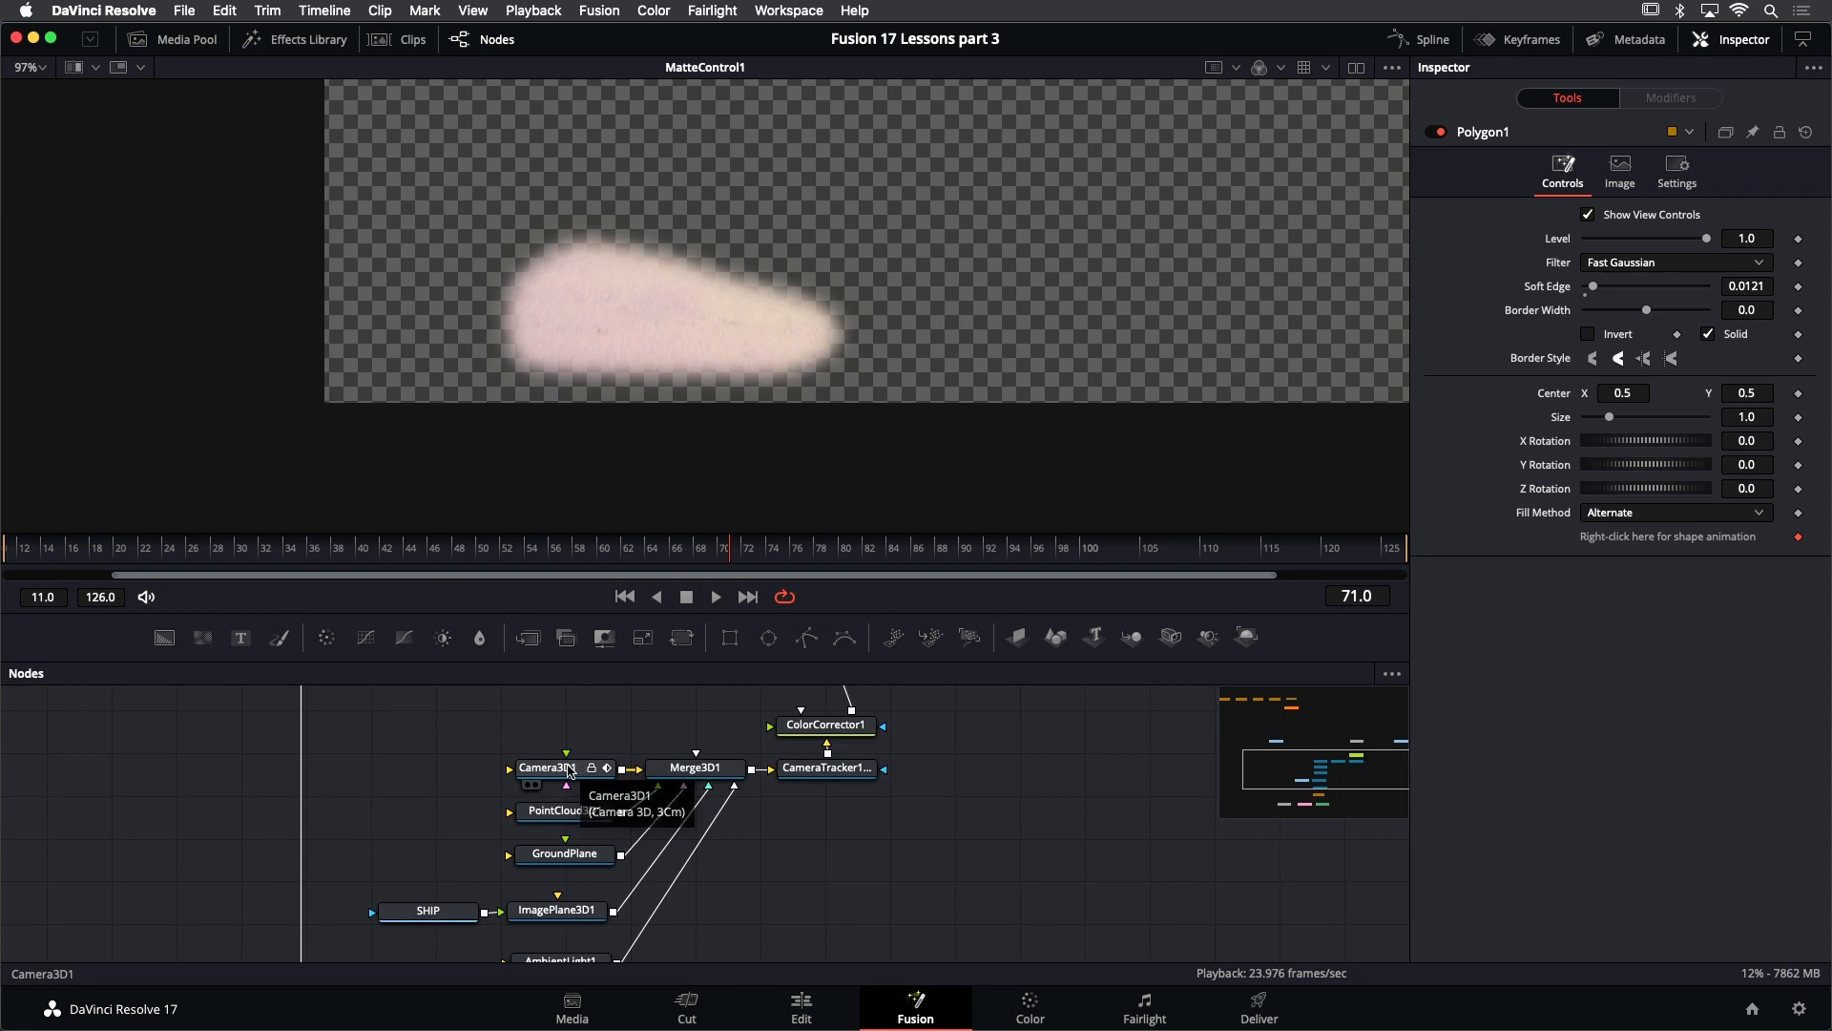
click(570, 772)
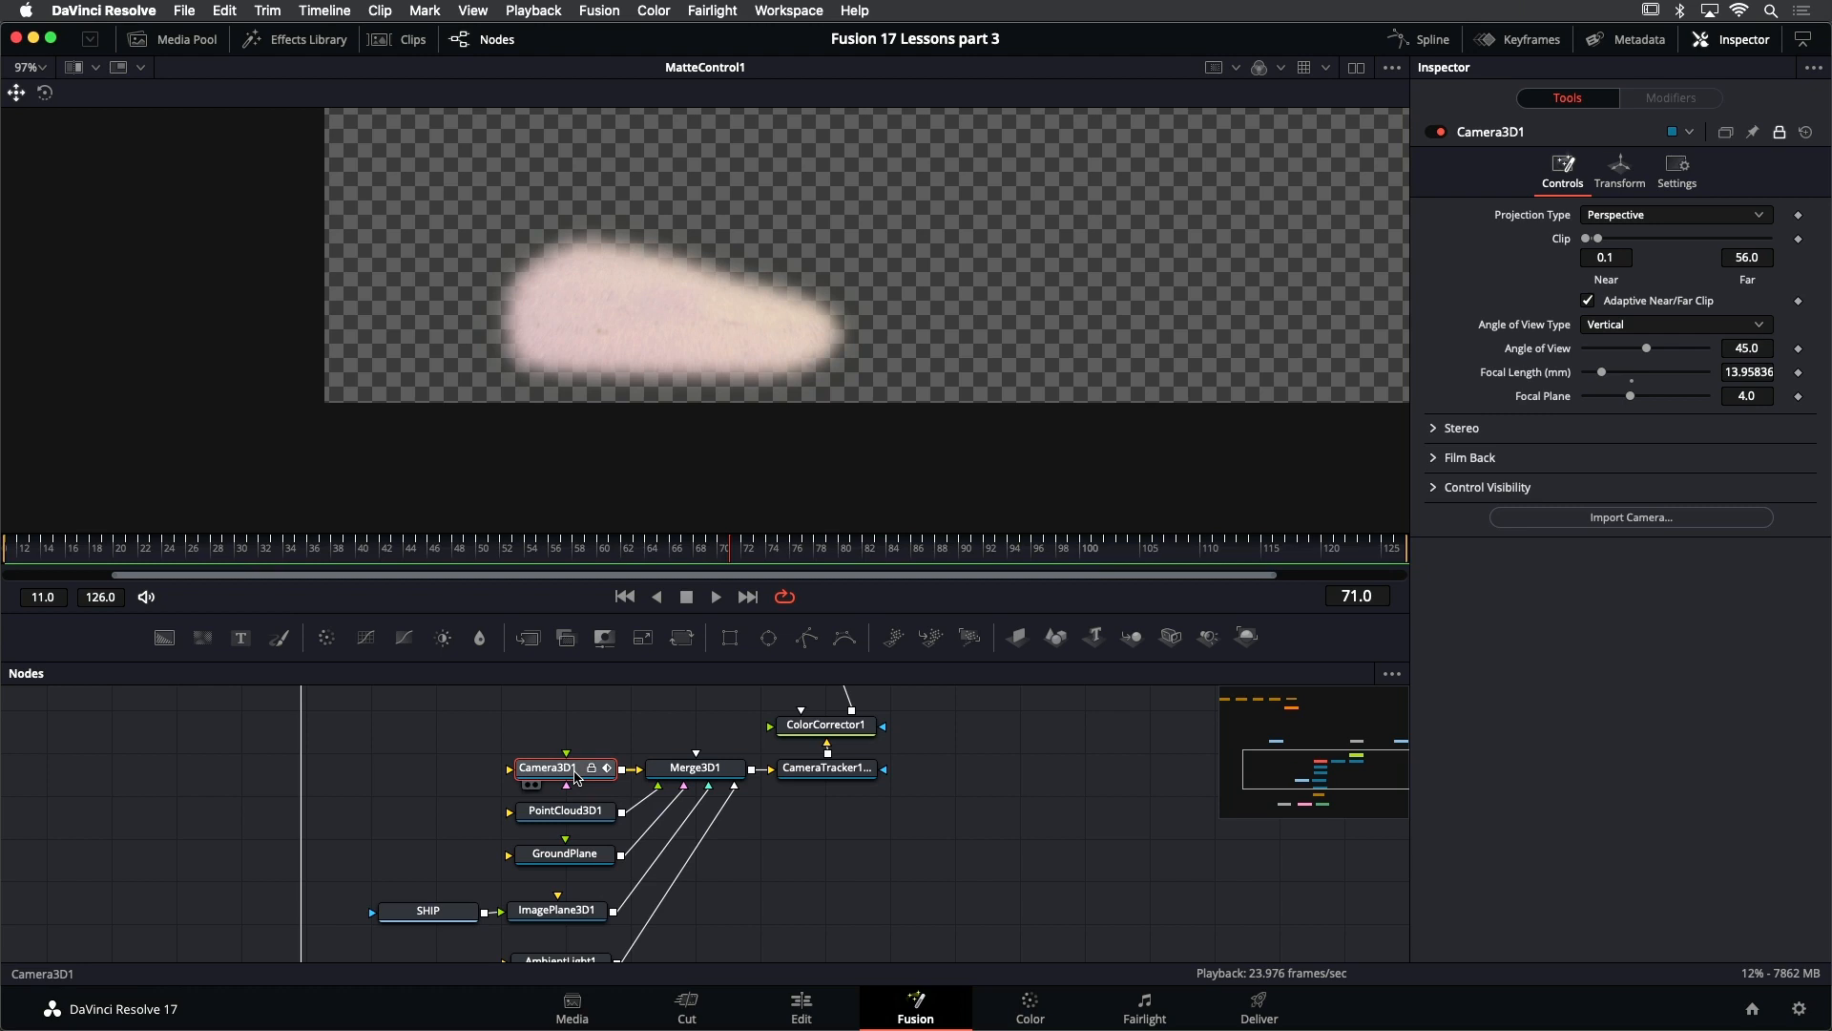
mouse_move(645, 840)
mouse_down()
mouse_move(648, 777)
mouse_move(624, 733)
mouse_move(643, 811)
mouse_move(617, 858)
mouse_up()
key(super+v)
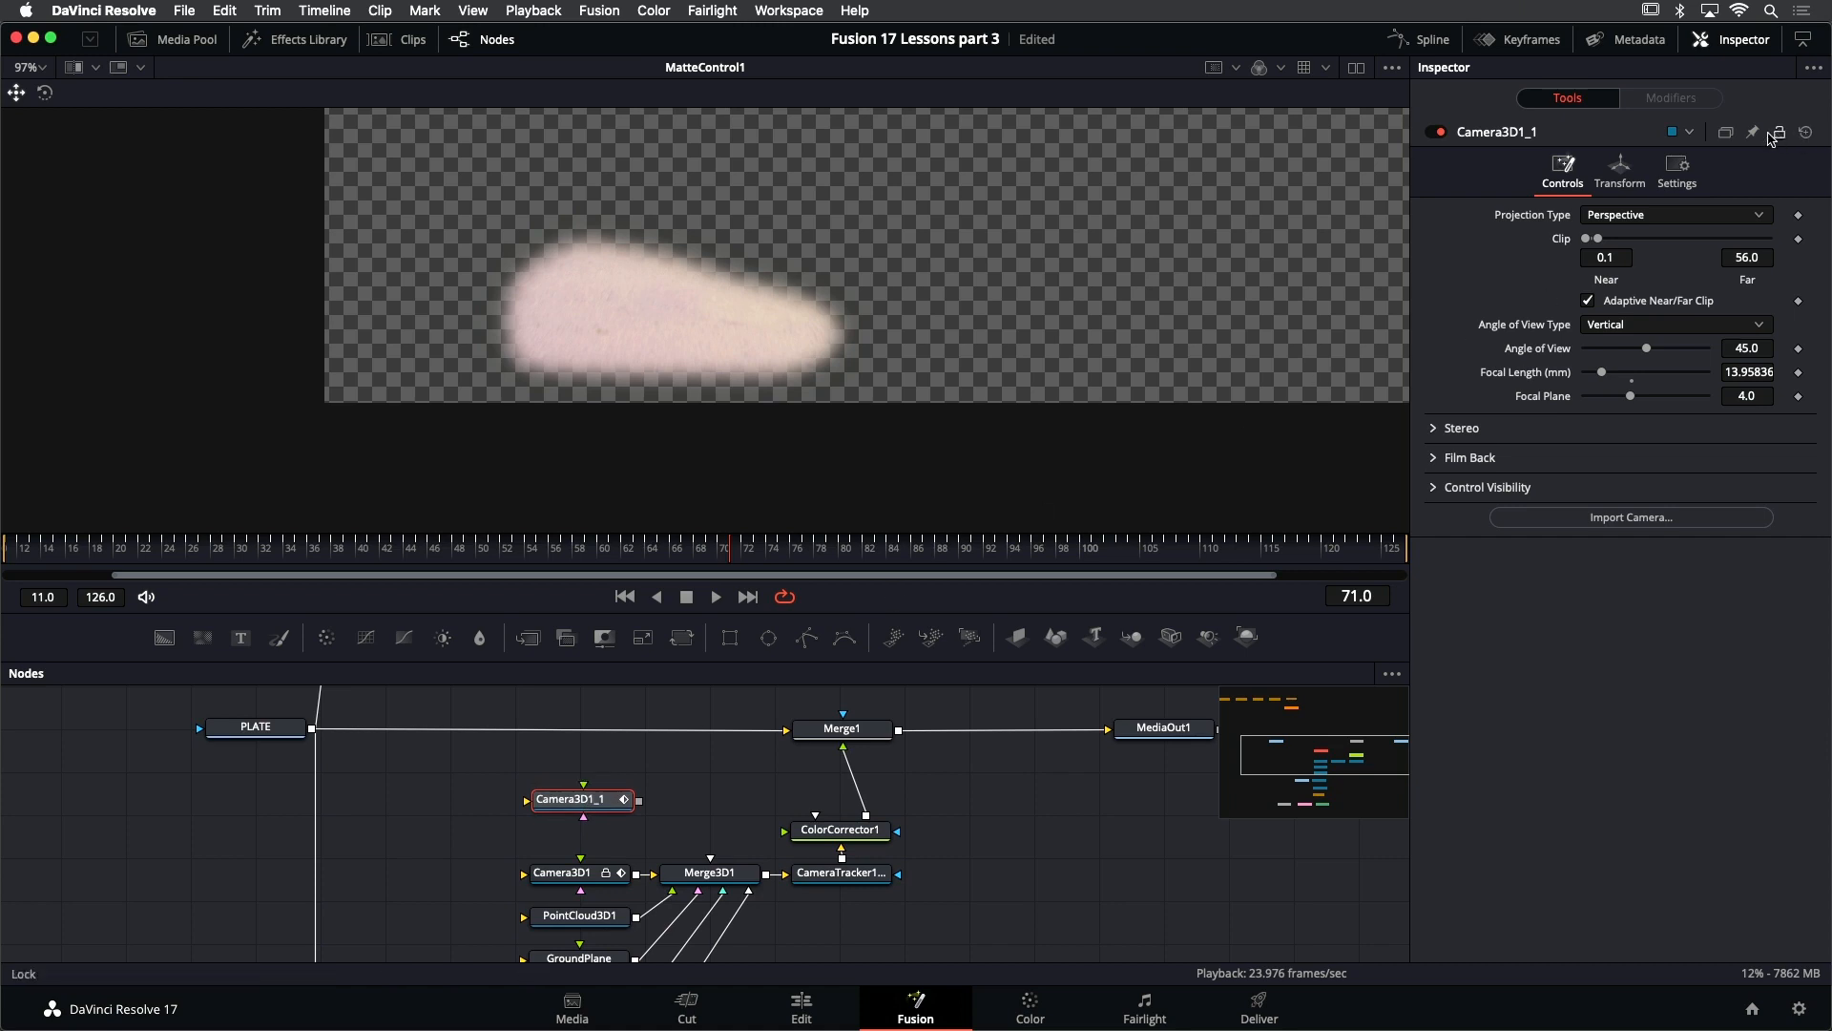
- Rename the duplicated camera node Camera3D1_1 as CAM_fr71
right_click(1518, 137)
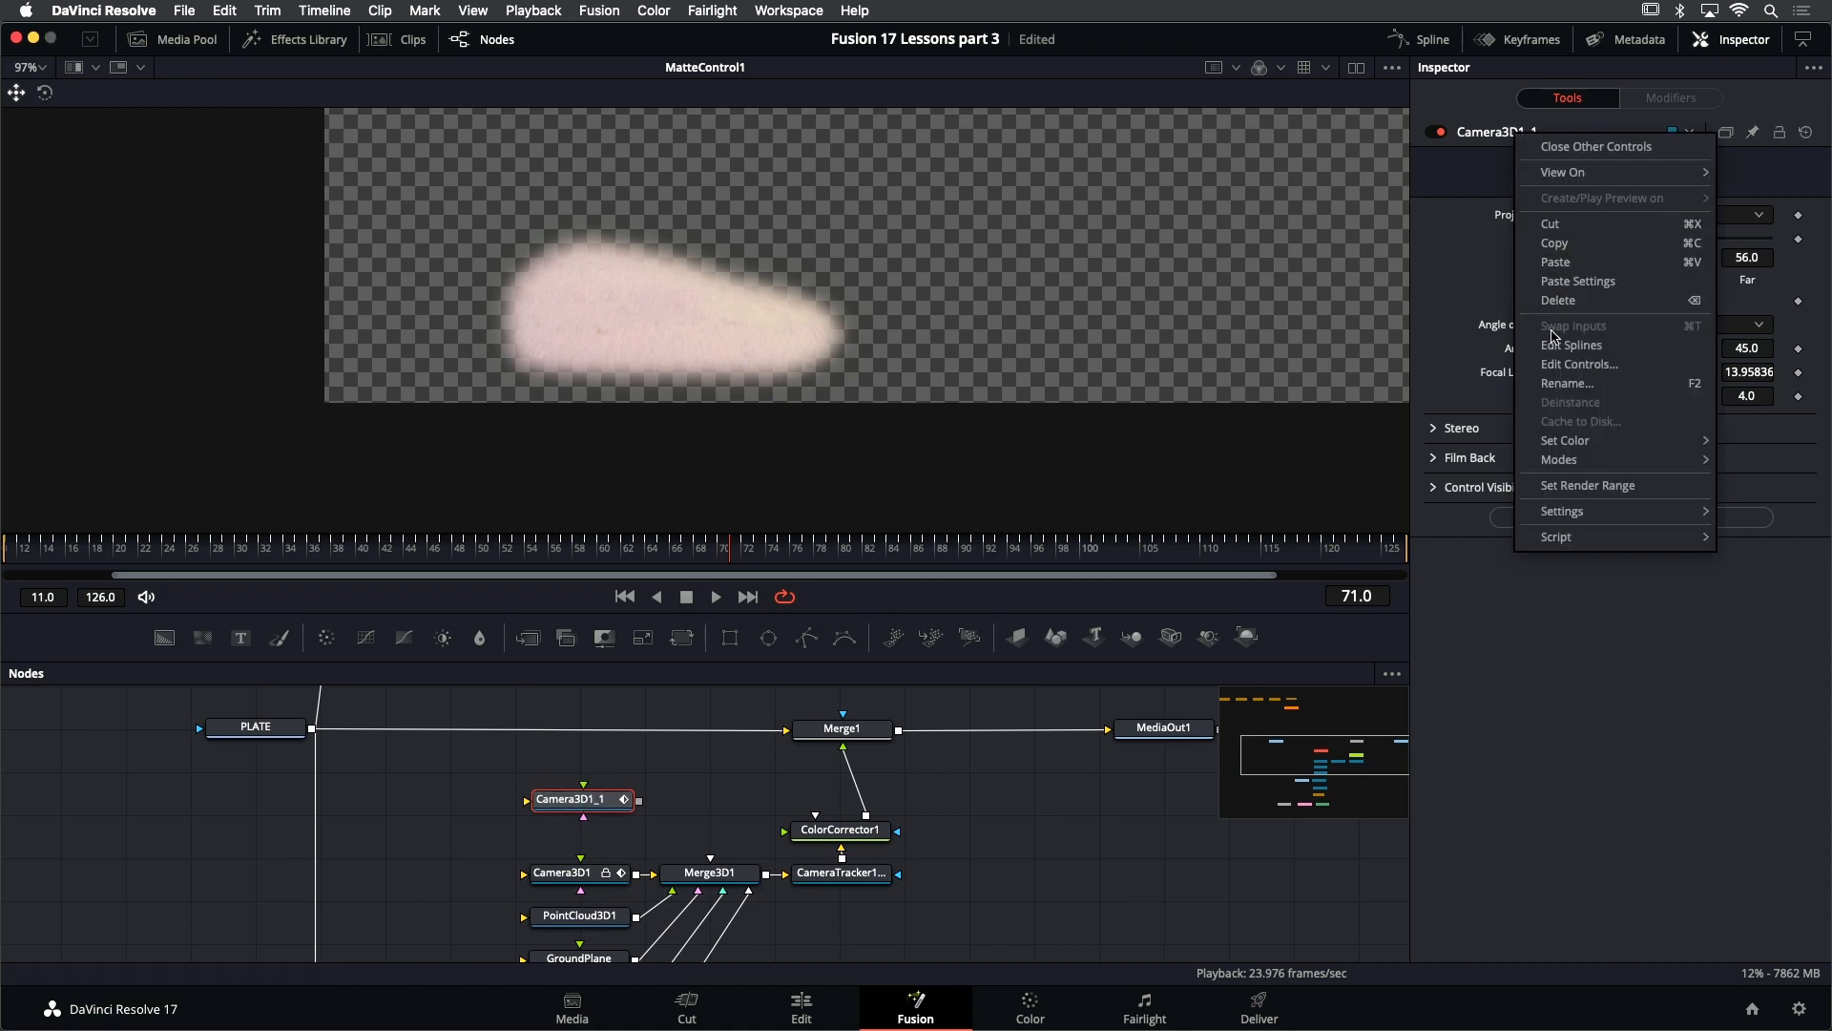
click(1589, 384)
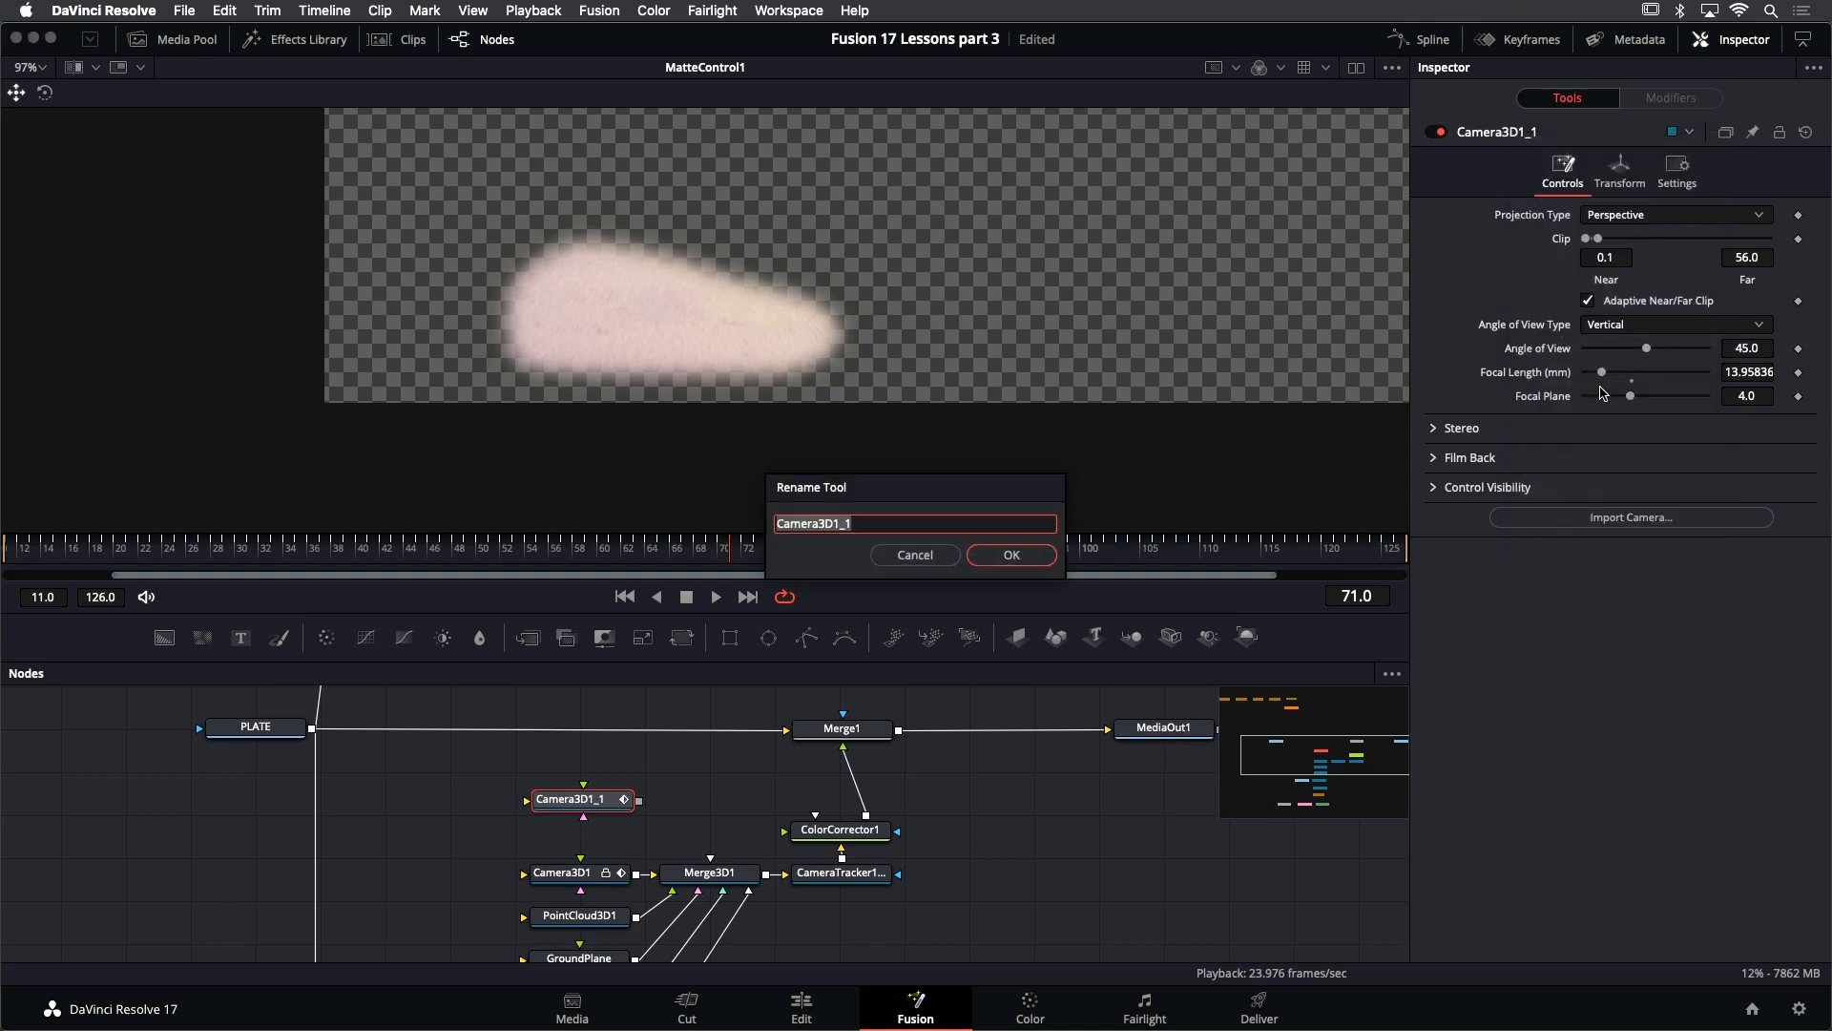
text(CAM_fr71)
click(1009, 555)
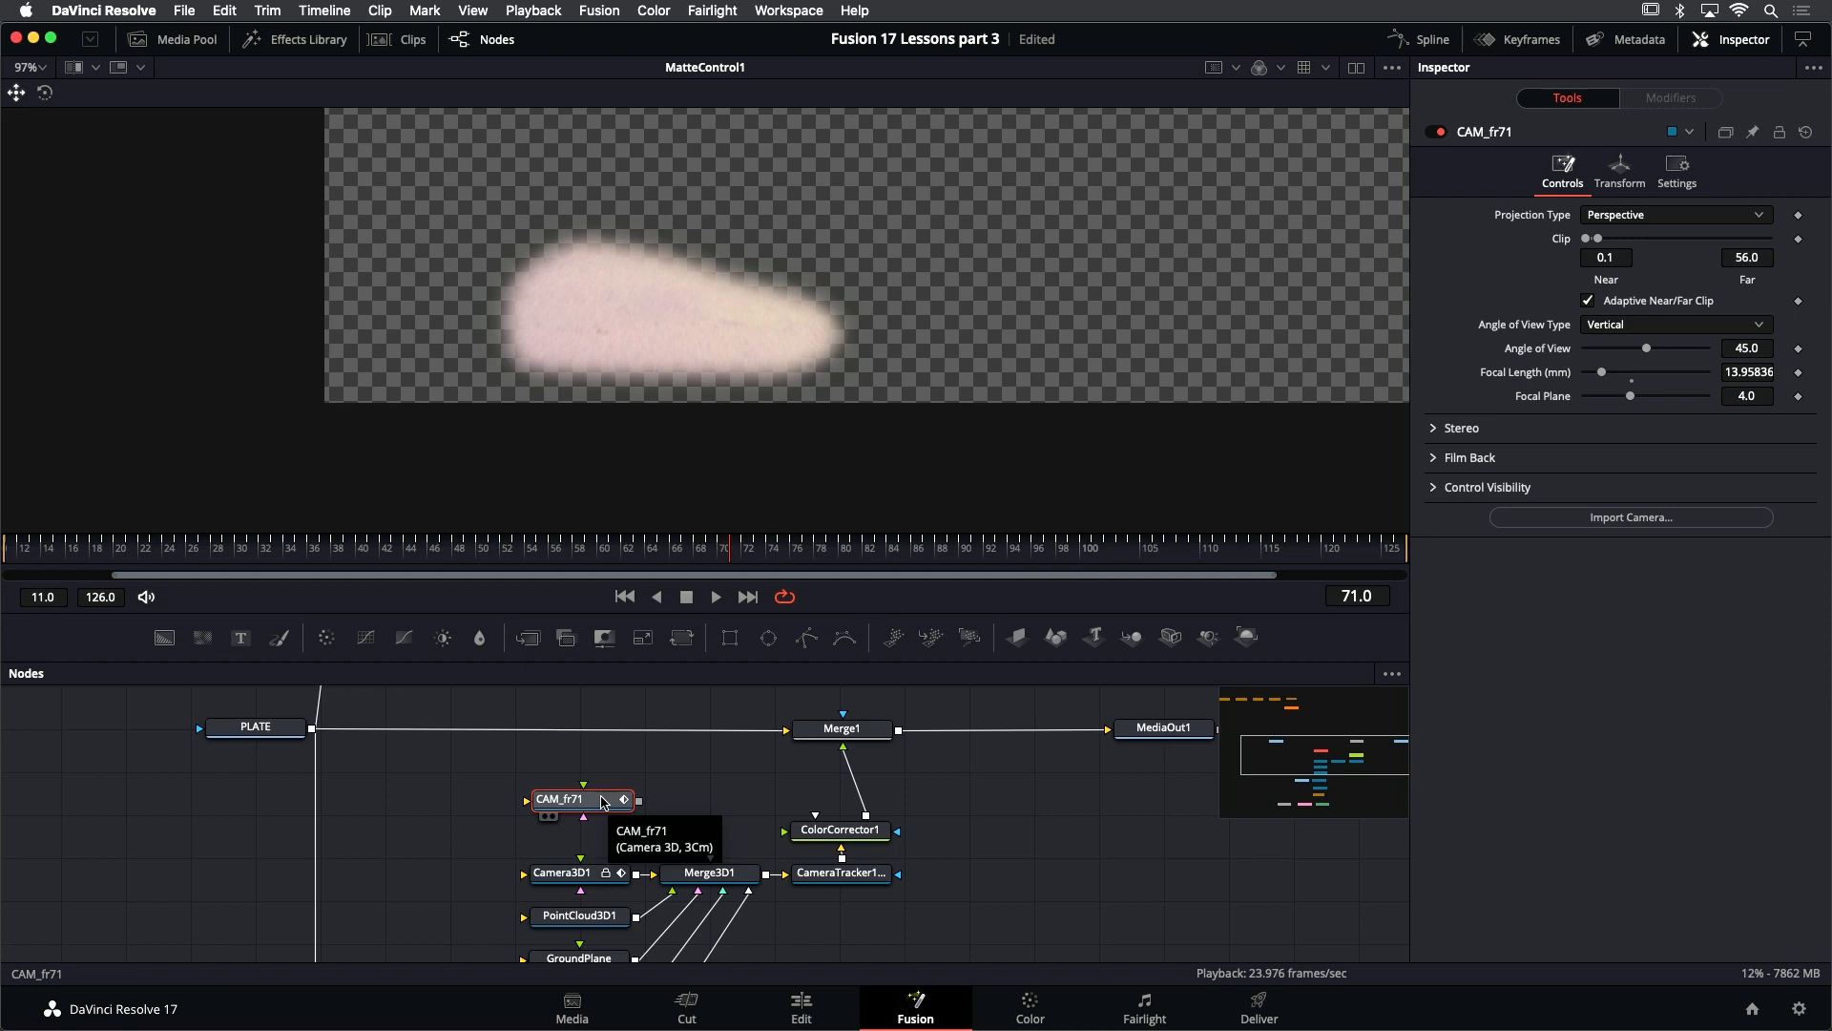
- Remove all keyframes from CAM_fr71's Translation and Rotation groups so the camera holds its frame 71 position
click(1616, 177)
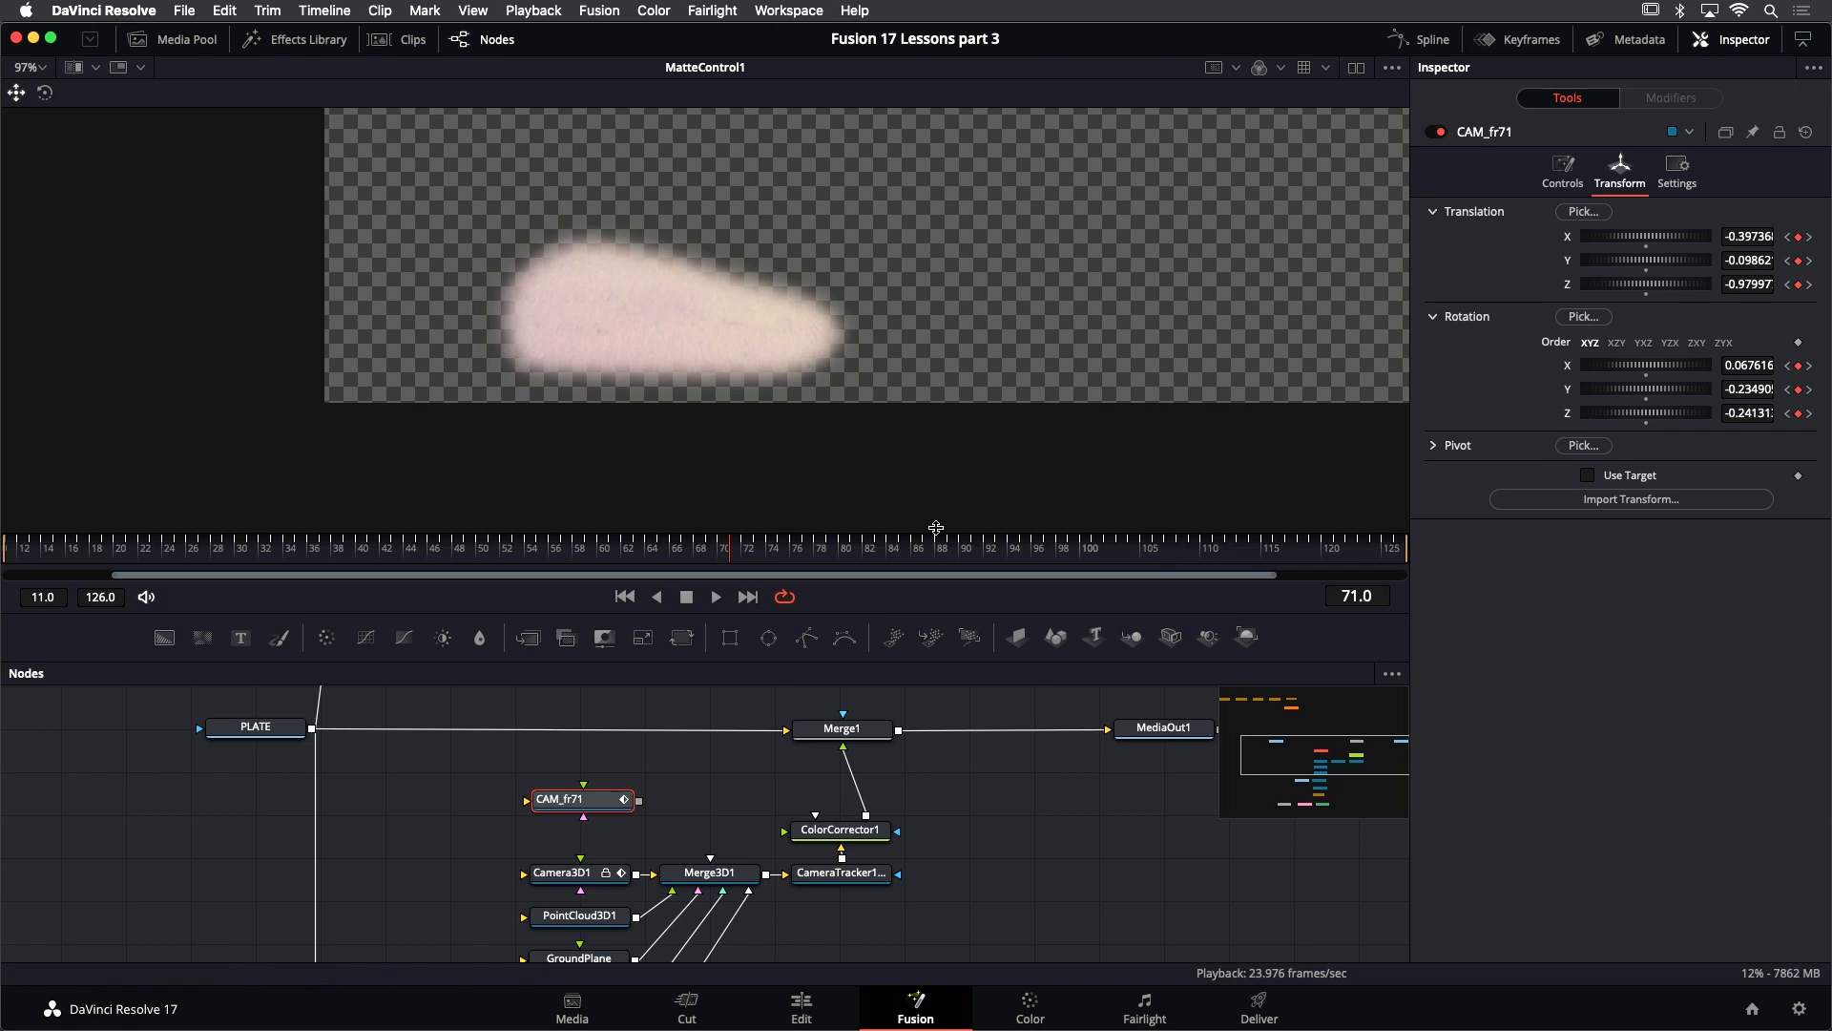
right_click(1482, 218)
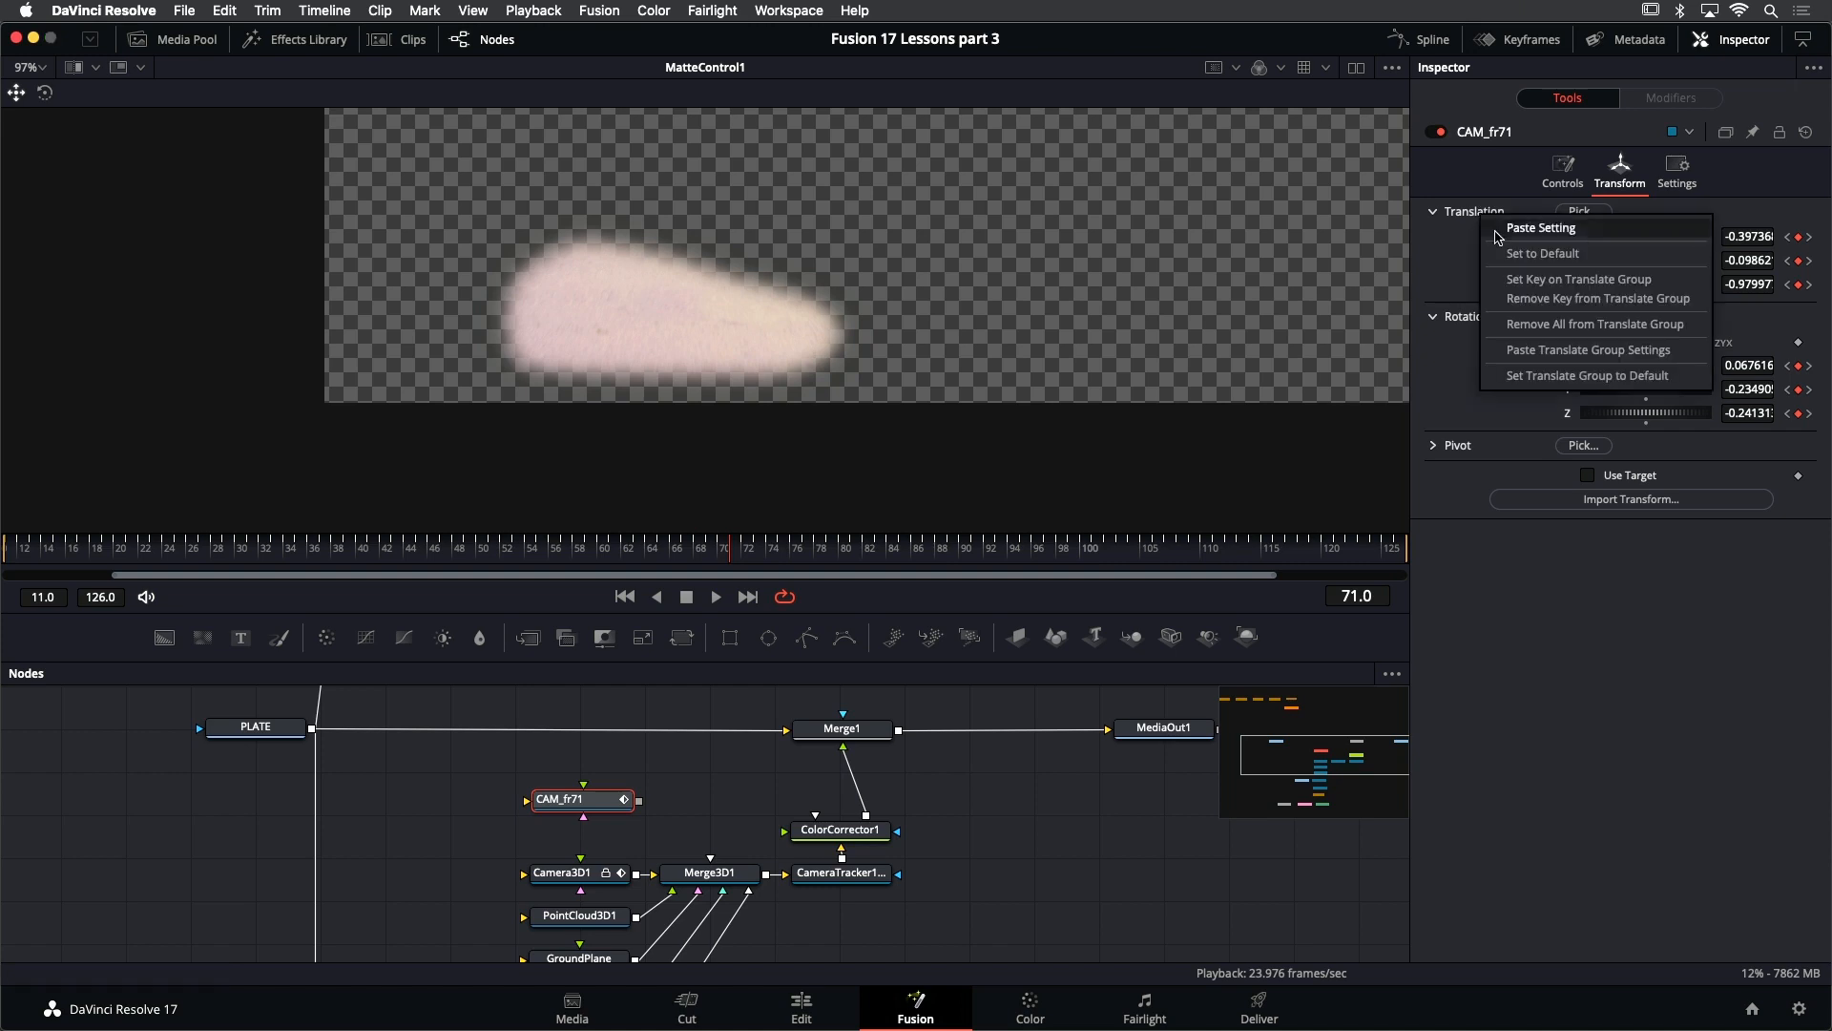
click(1639, 331)
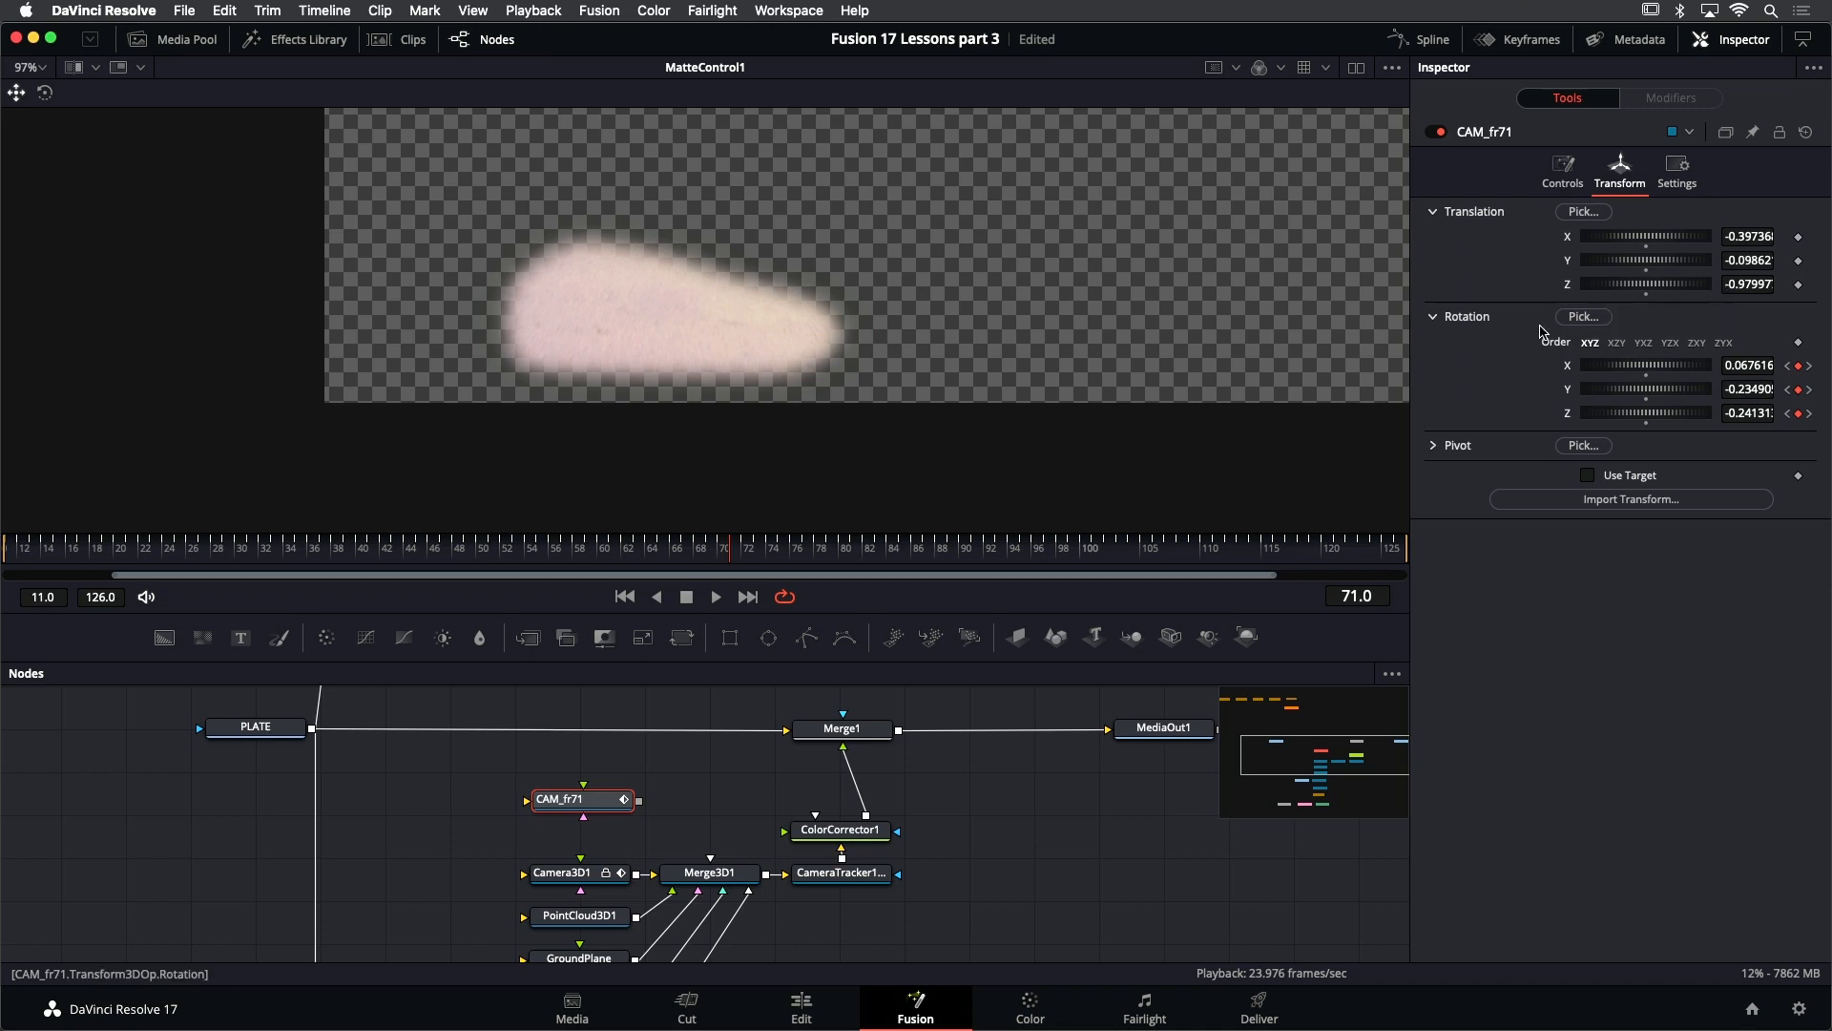
right_click(1475, 318)
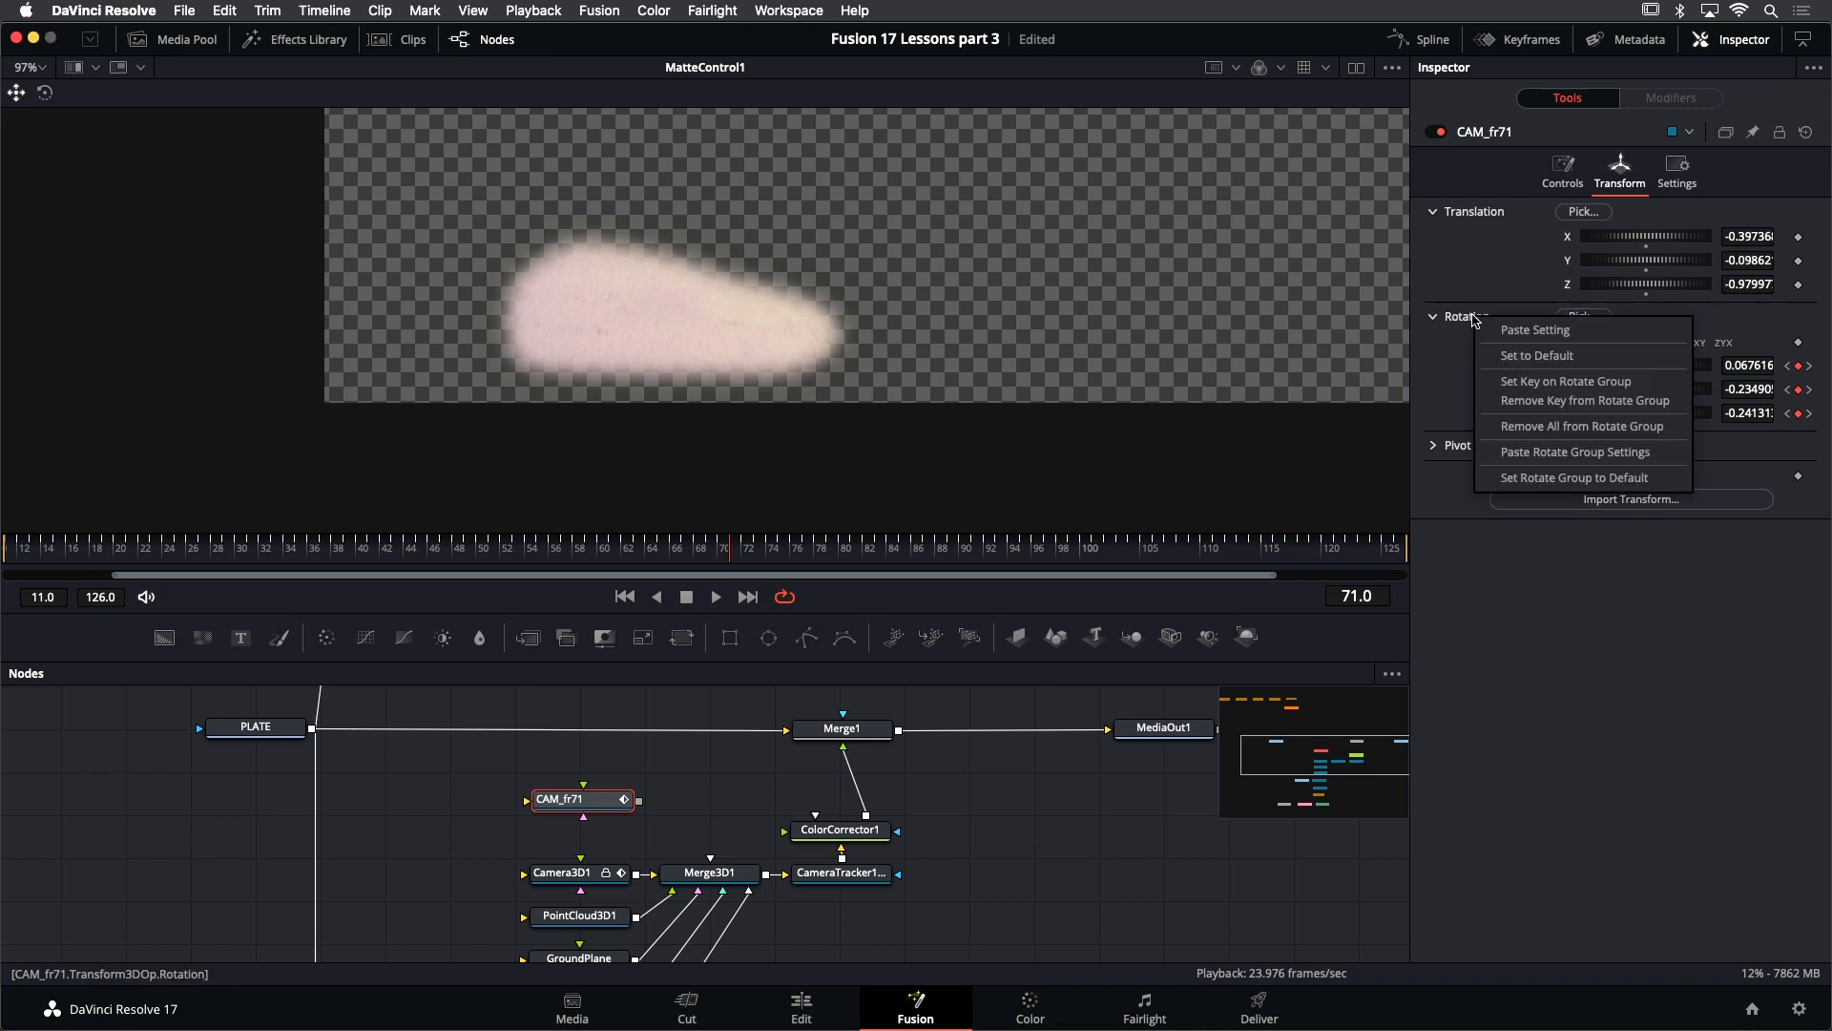
click(1523, 426)
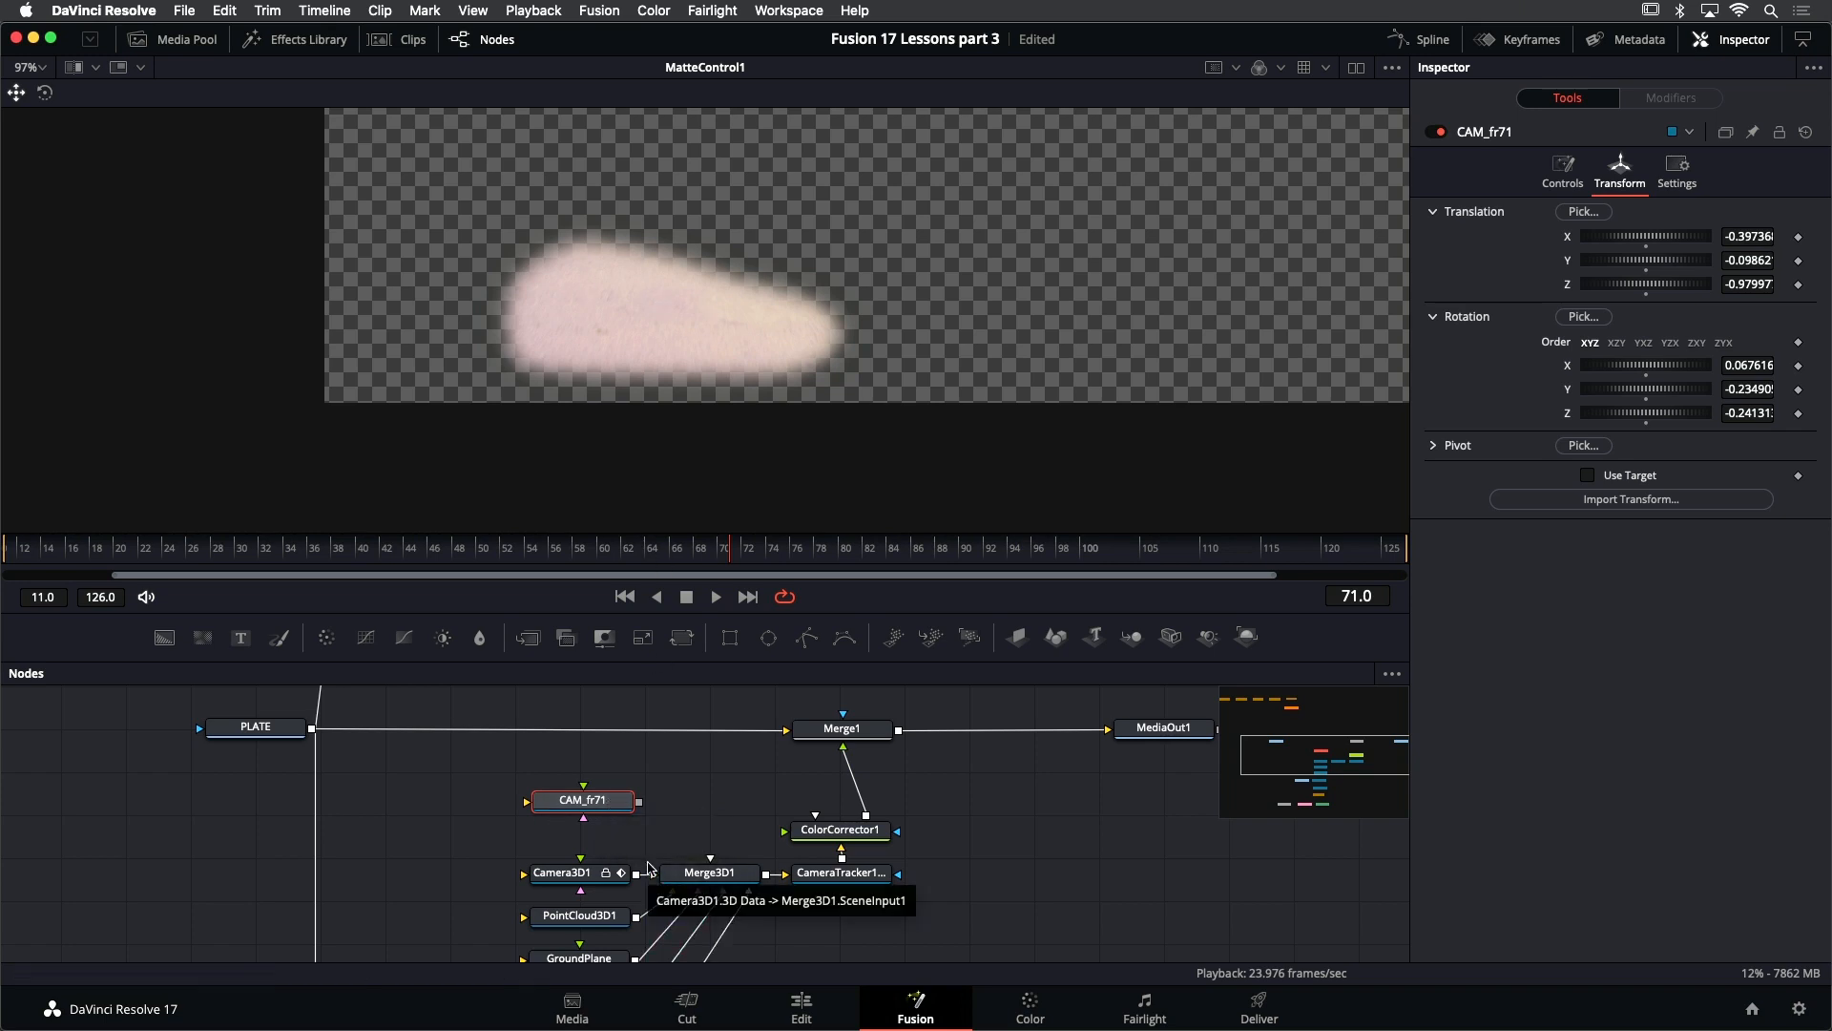
- Place CAM_fr71 beside MatteControl1 at the end of the paint branch and connect MatteControl1's output to the camera's image input
scroll(666, 788, up, 1)
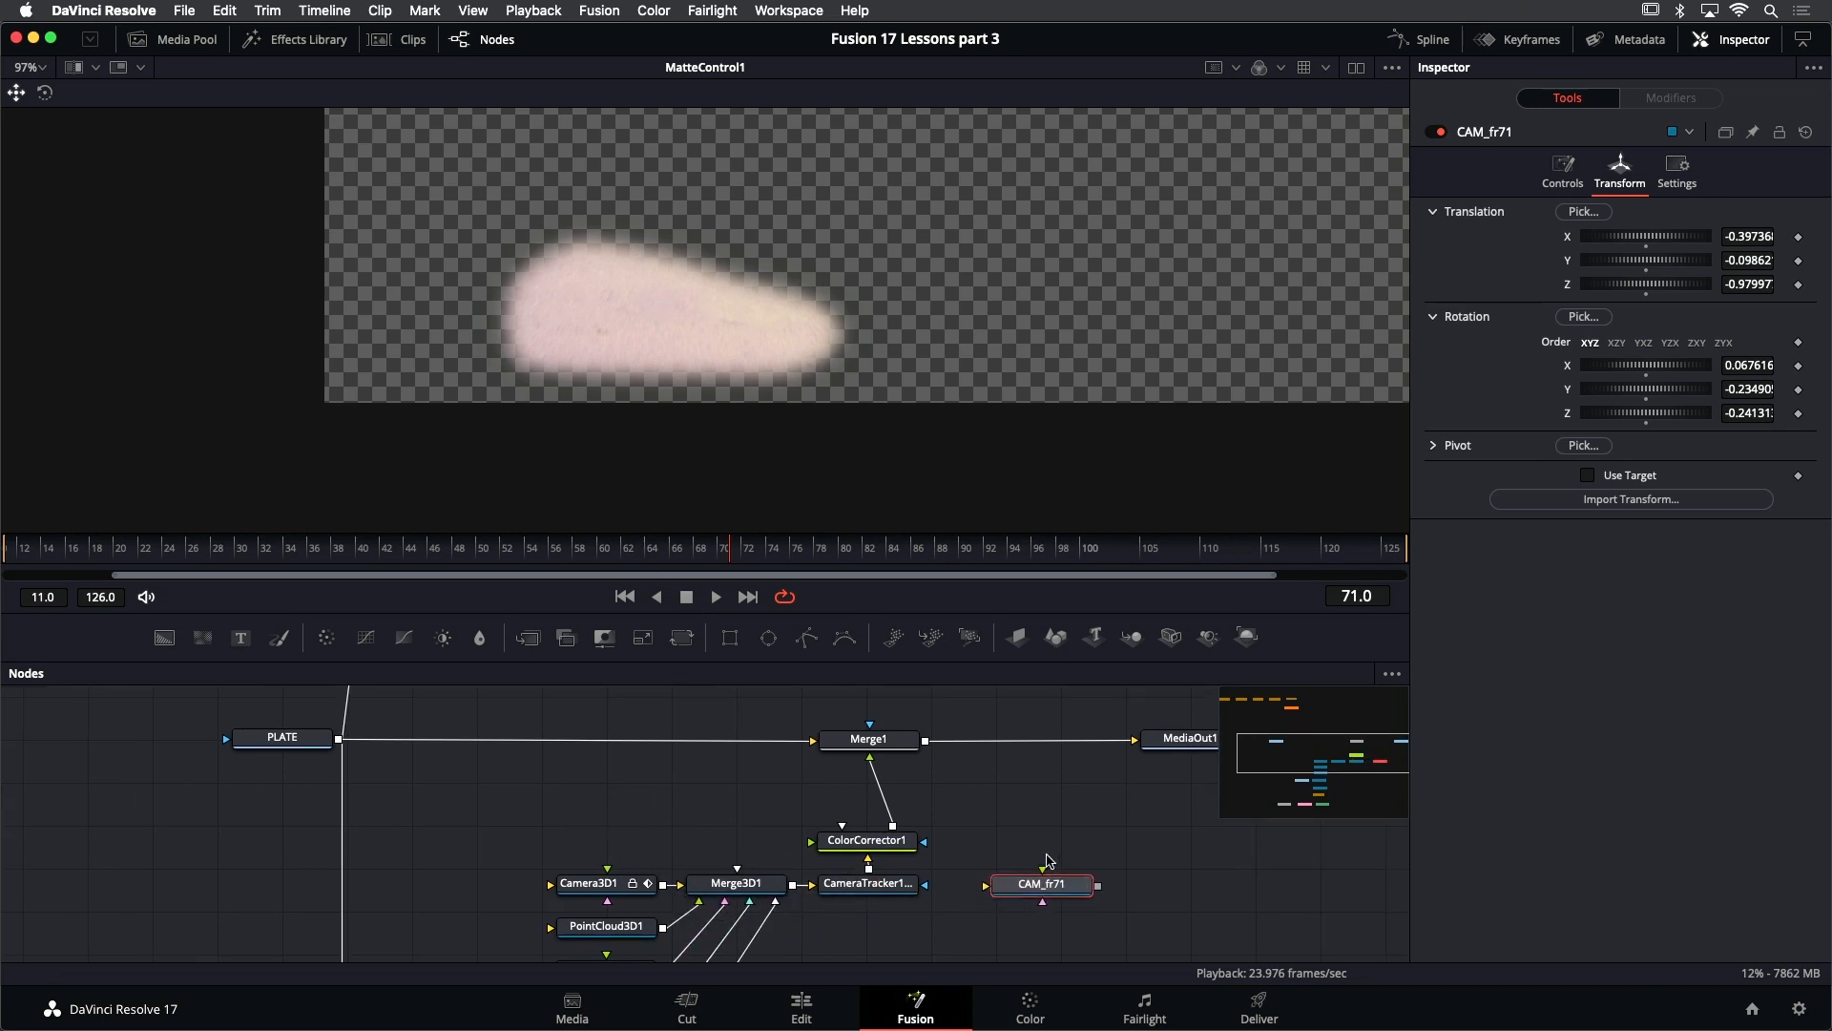
scroll(1035, 821, down, 5)
scroll(1031, 816, down, 3)
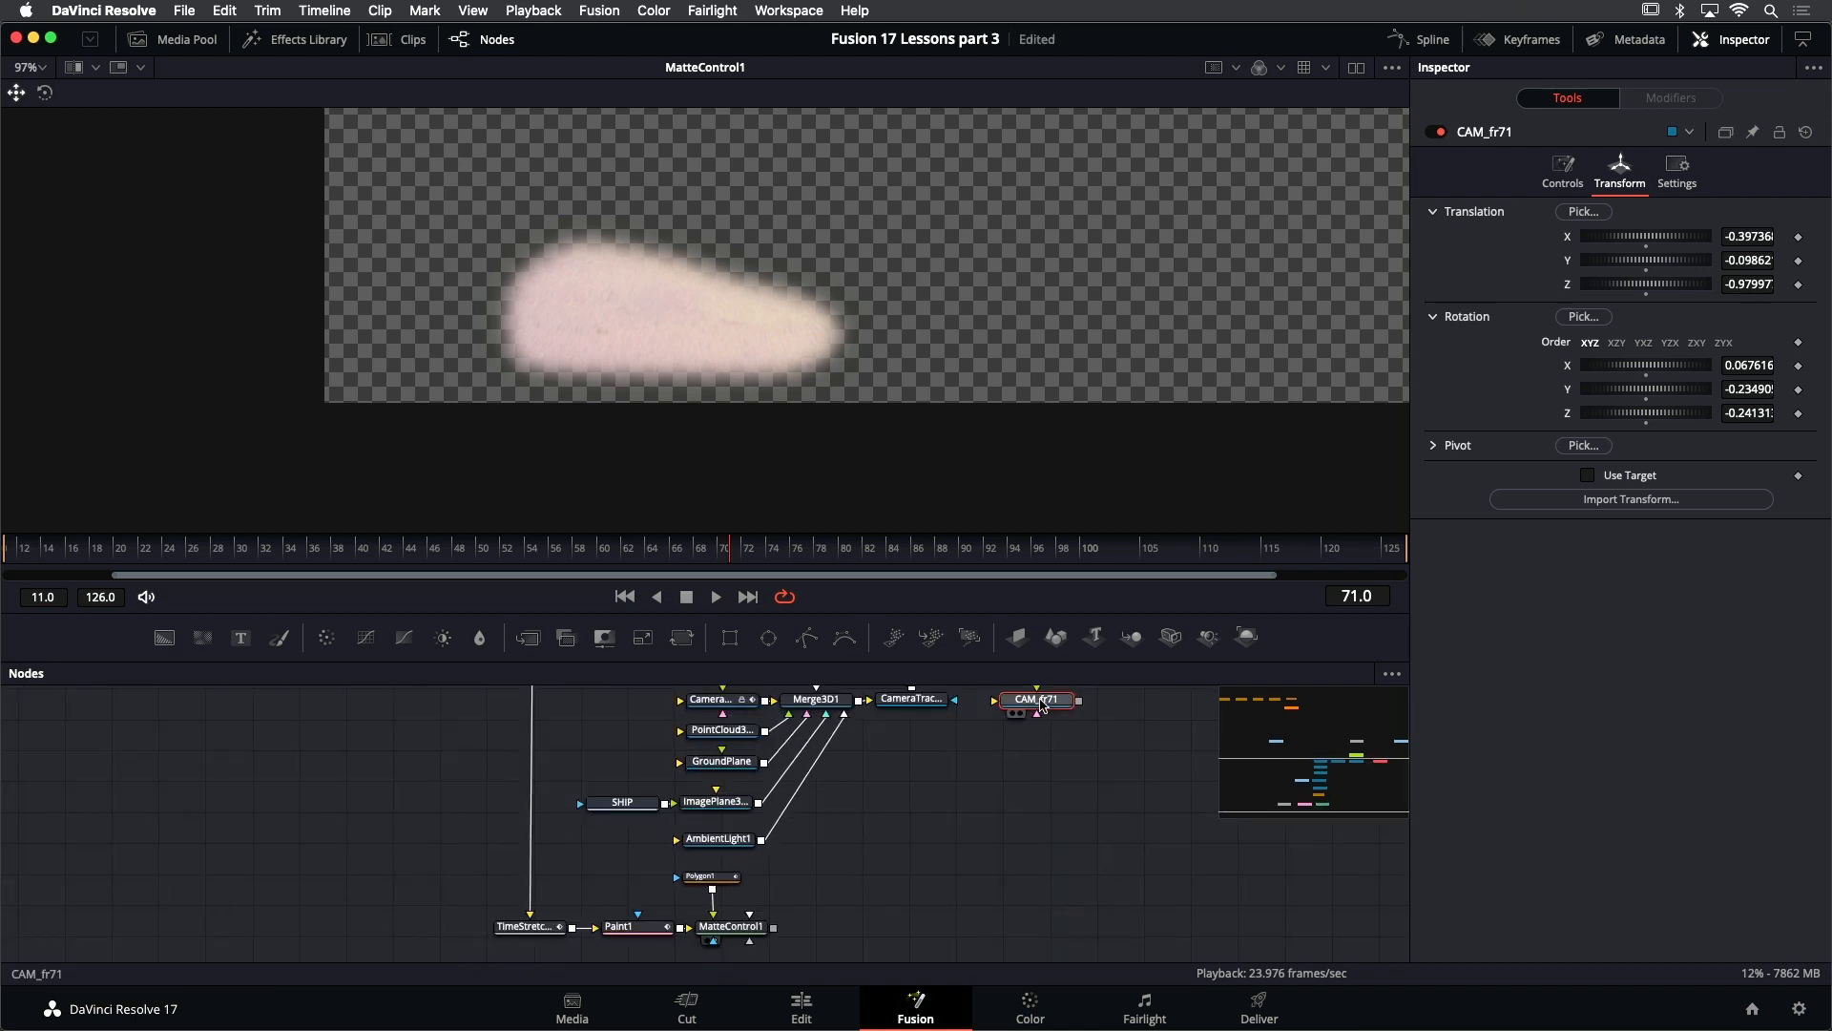
drag(1040, 703, 836, 939)
scroll(836, 938, up, 3)
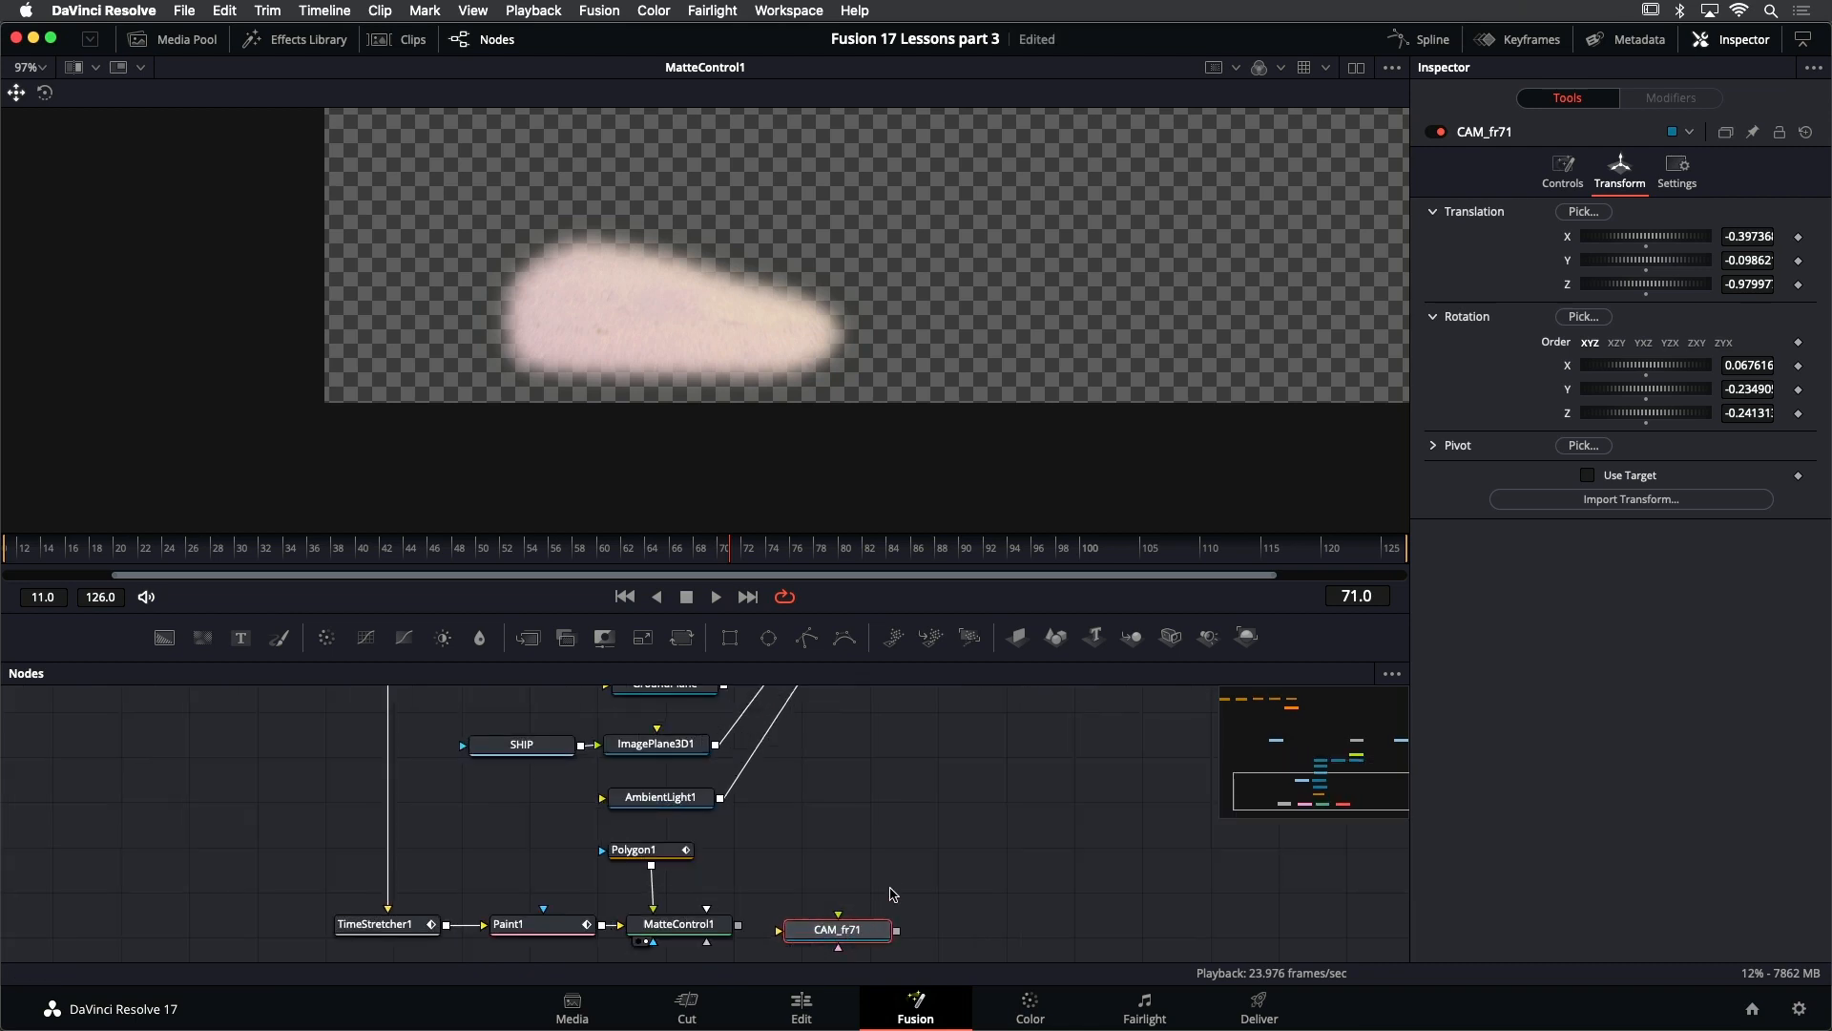
scroll(889, 893, down, 1)
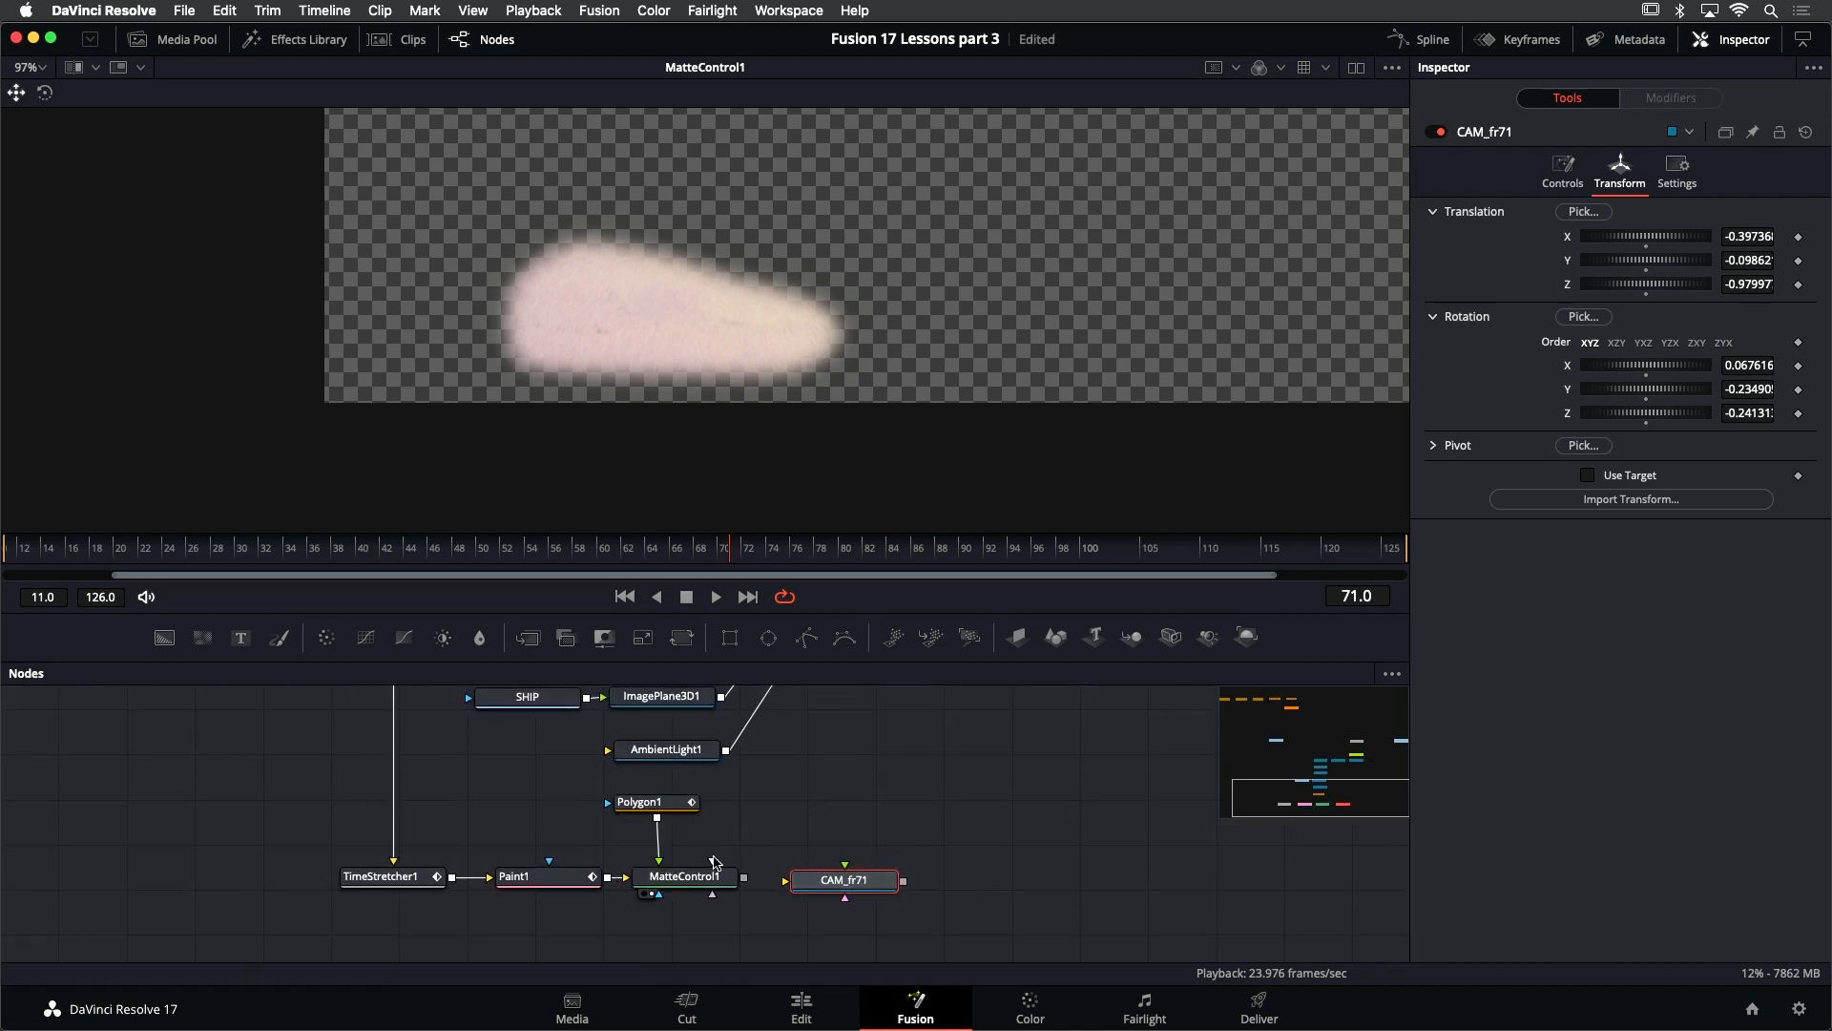
drag(744, 876, 854, 887)
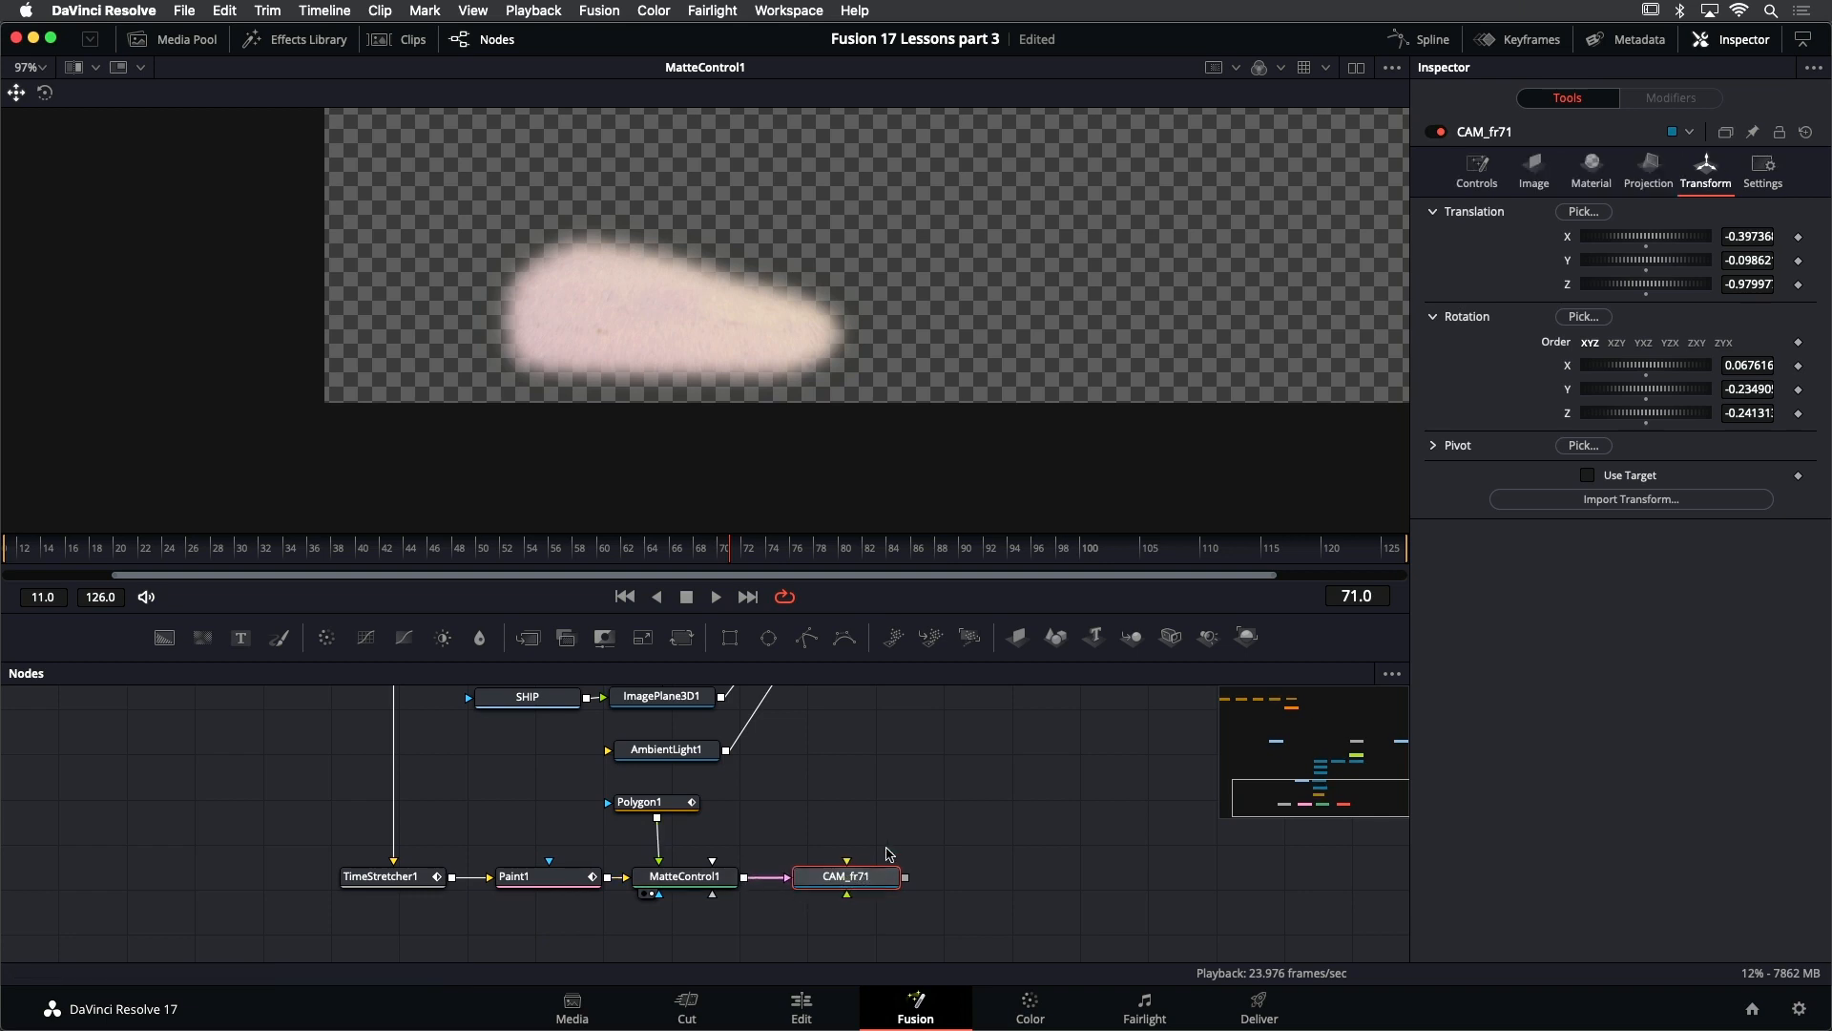
- Disconnect MatteControl1 from CAM_fr71, compare the camera's available settings, and reconnect it to the image input
scroll(888, 852, right, 3)
scroll(888, 852, up, 2)
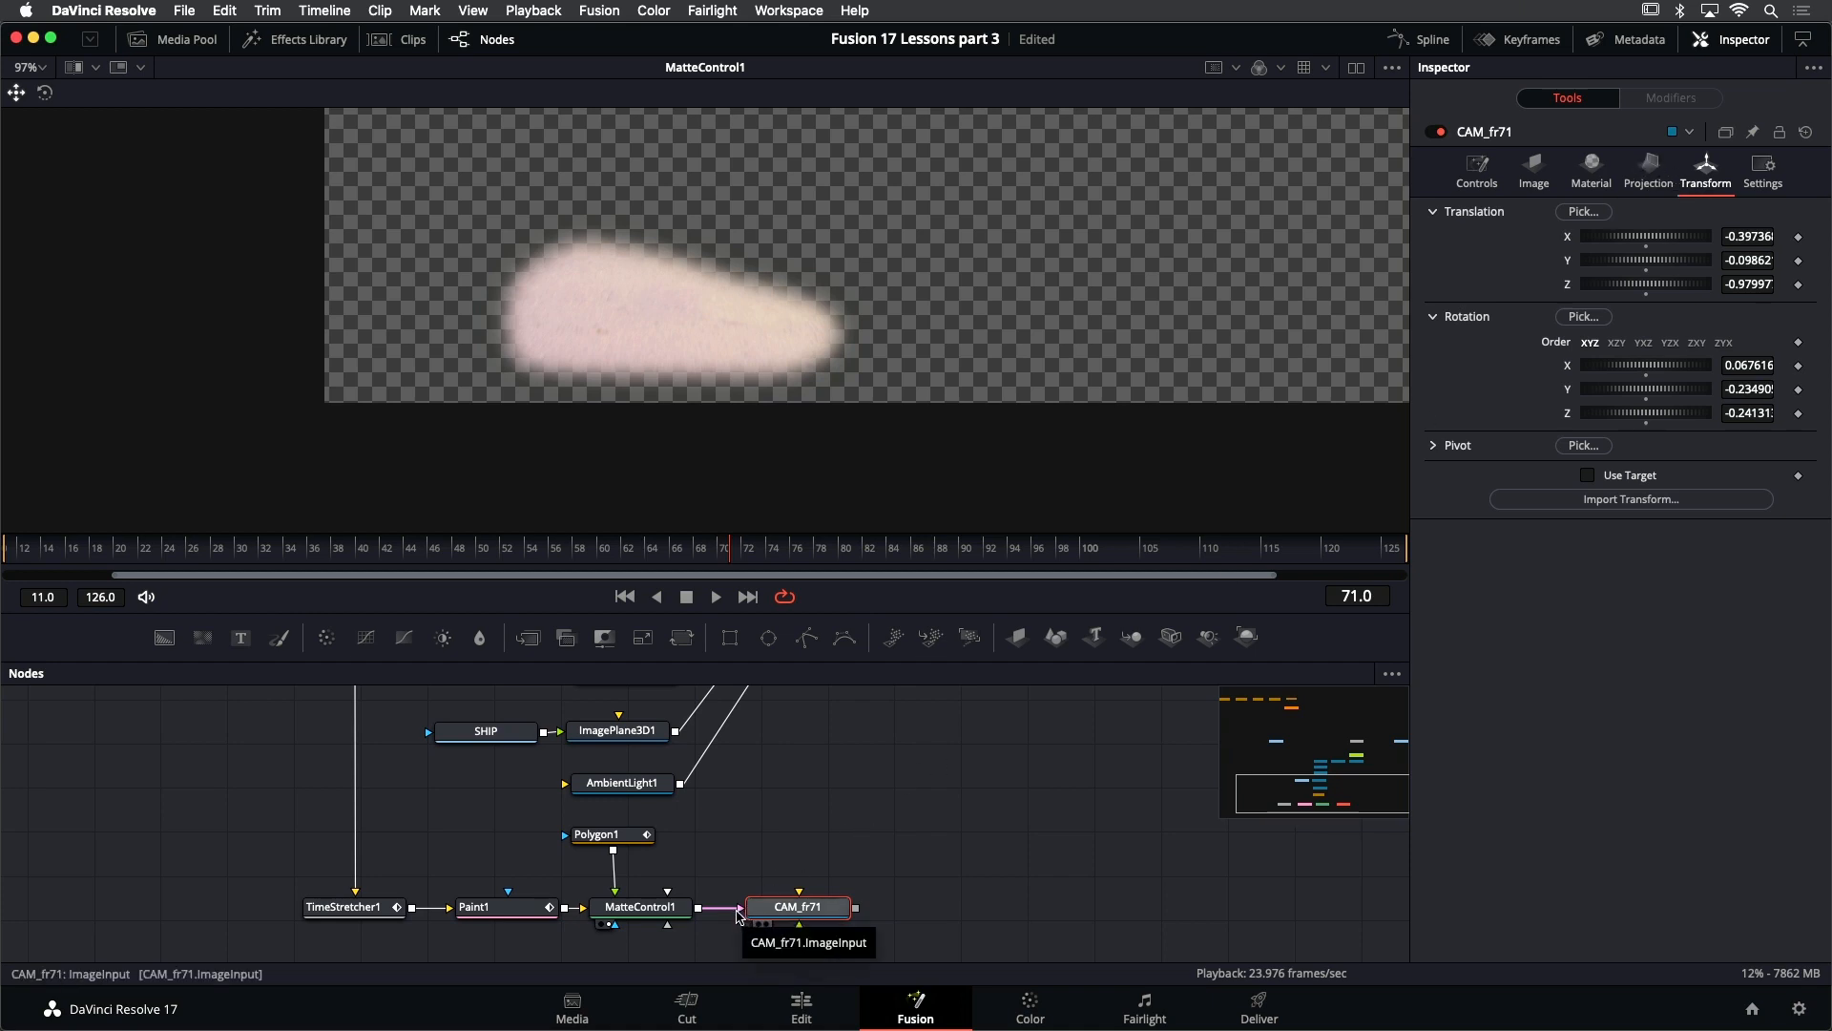
drag(737, 914, 897, 921)
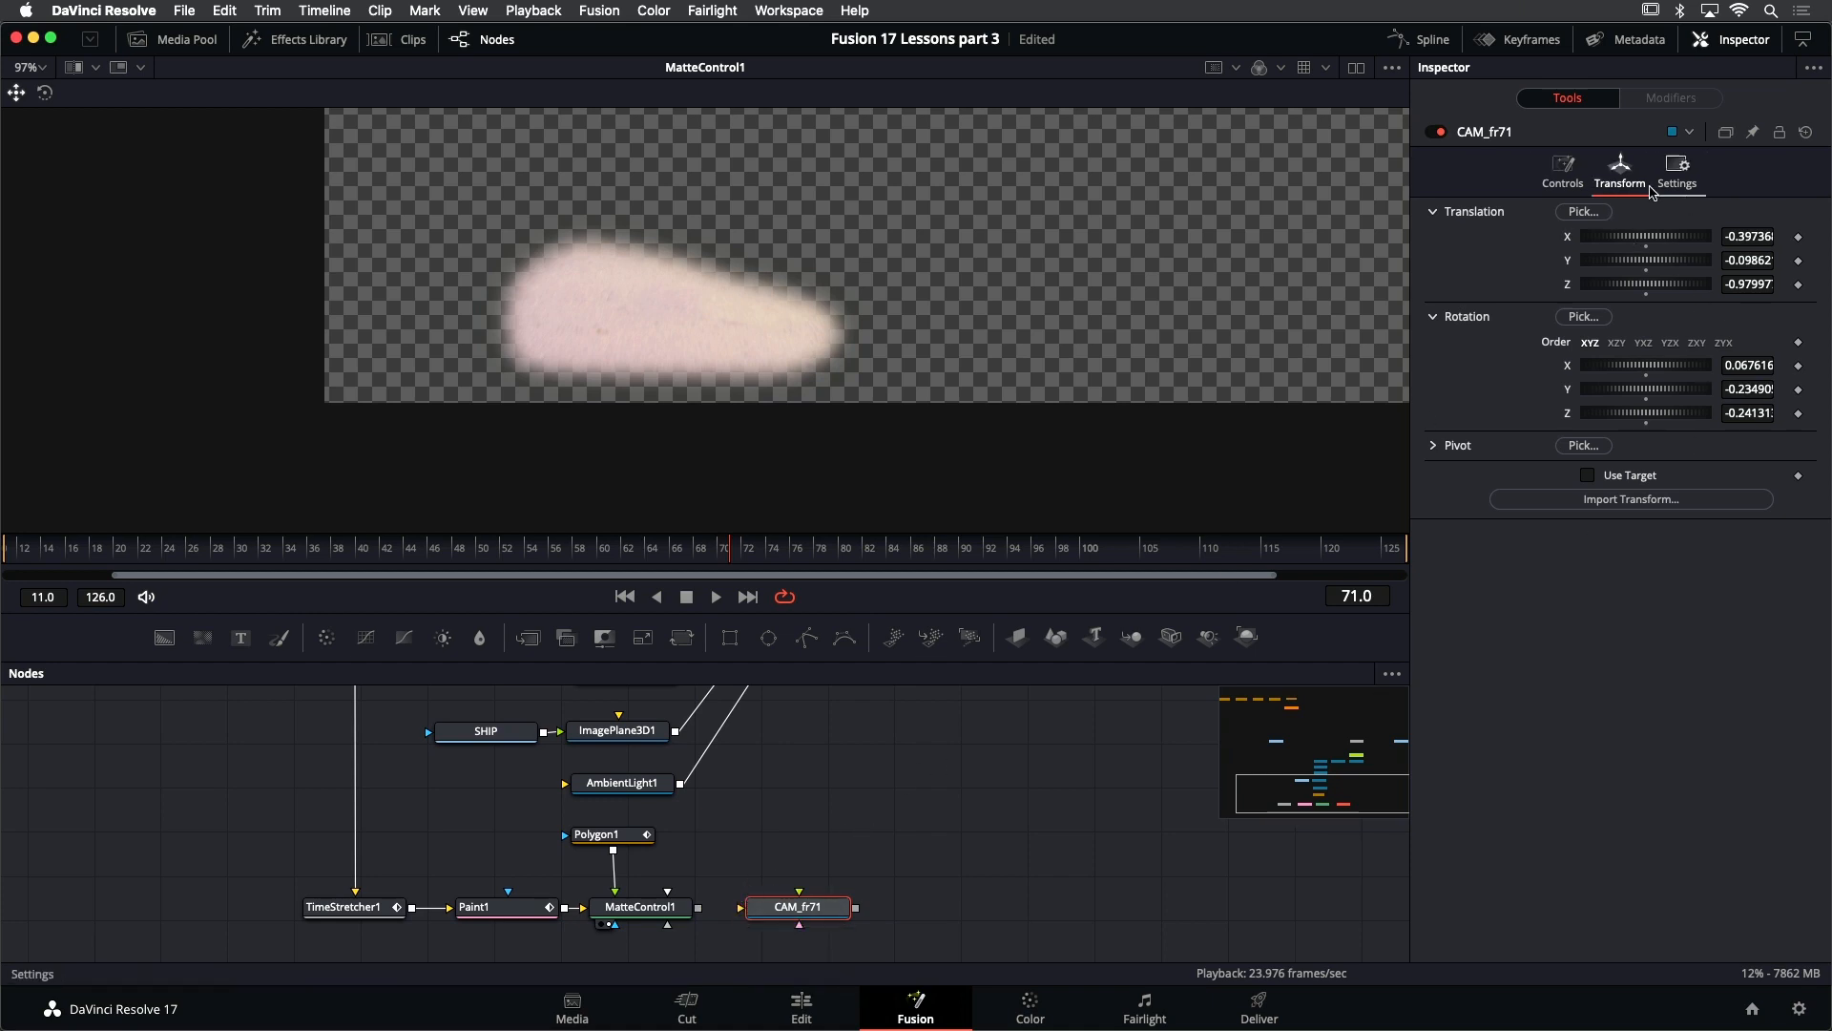
drag(700, 907, 814, 914)
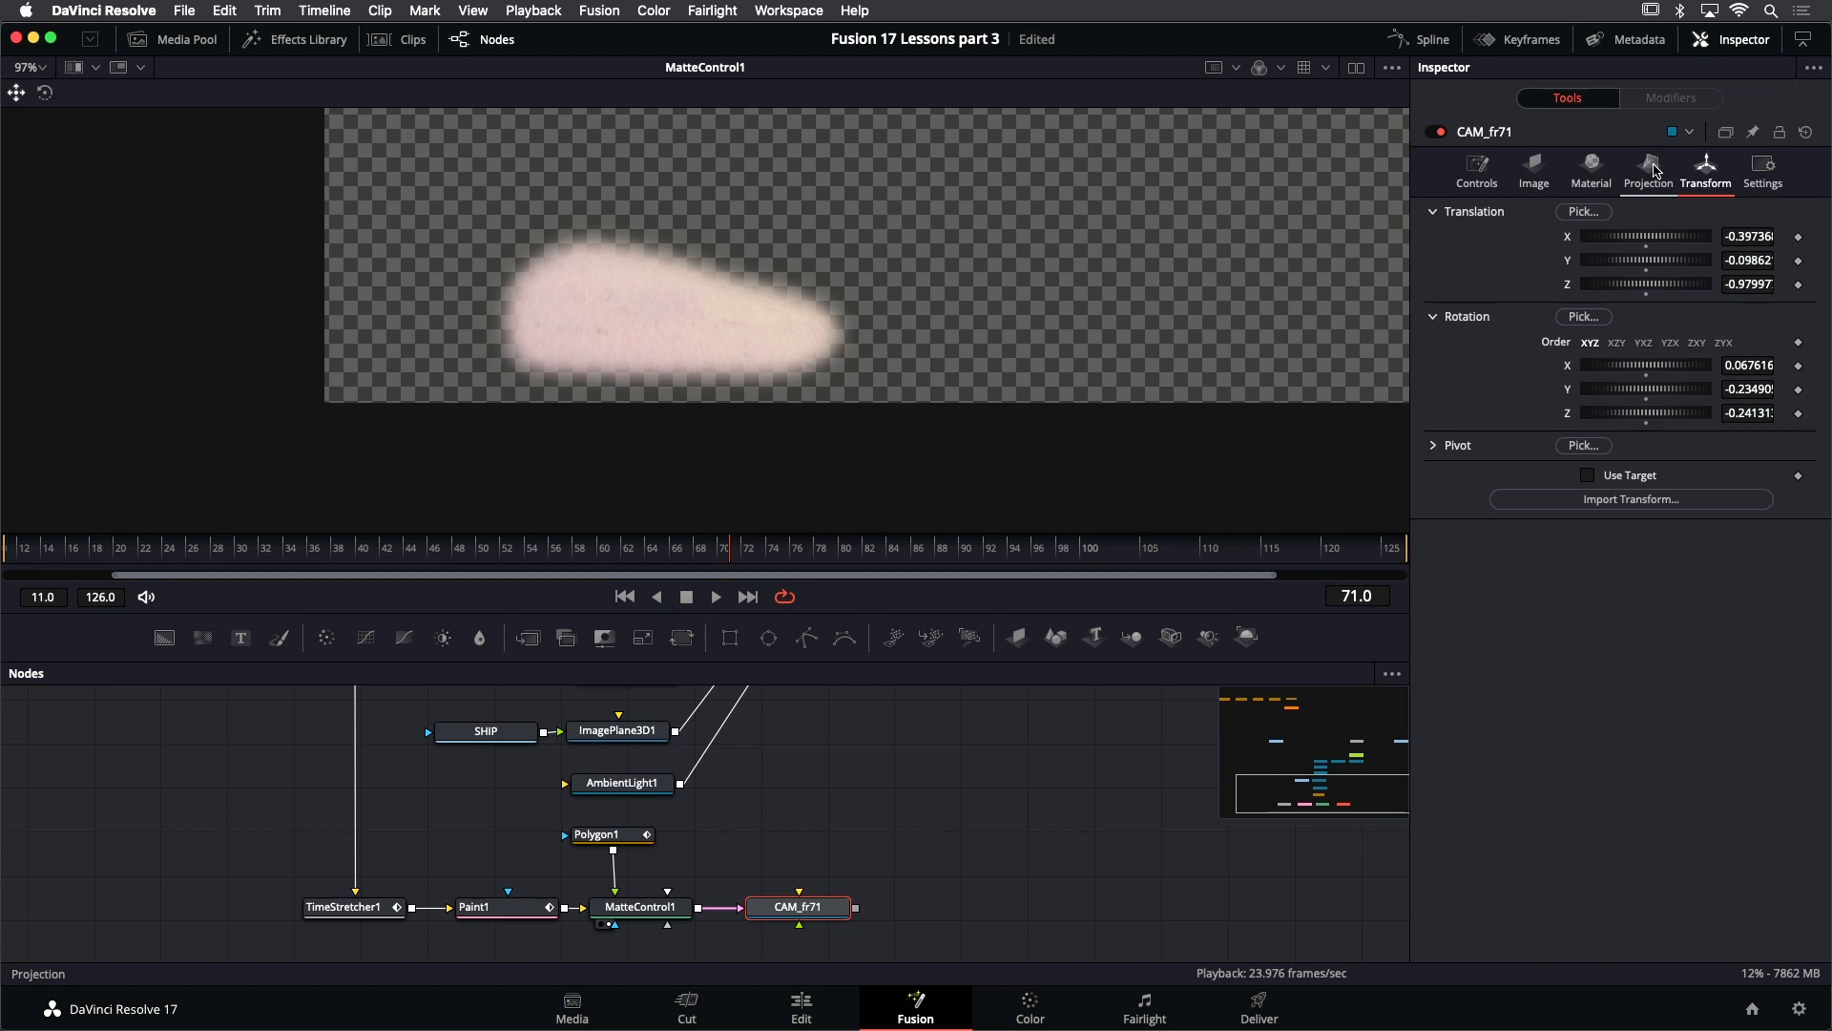
- Set CAM_fr71's camera Projection Mode to Texture
click(1655, 170)
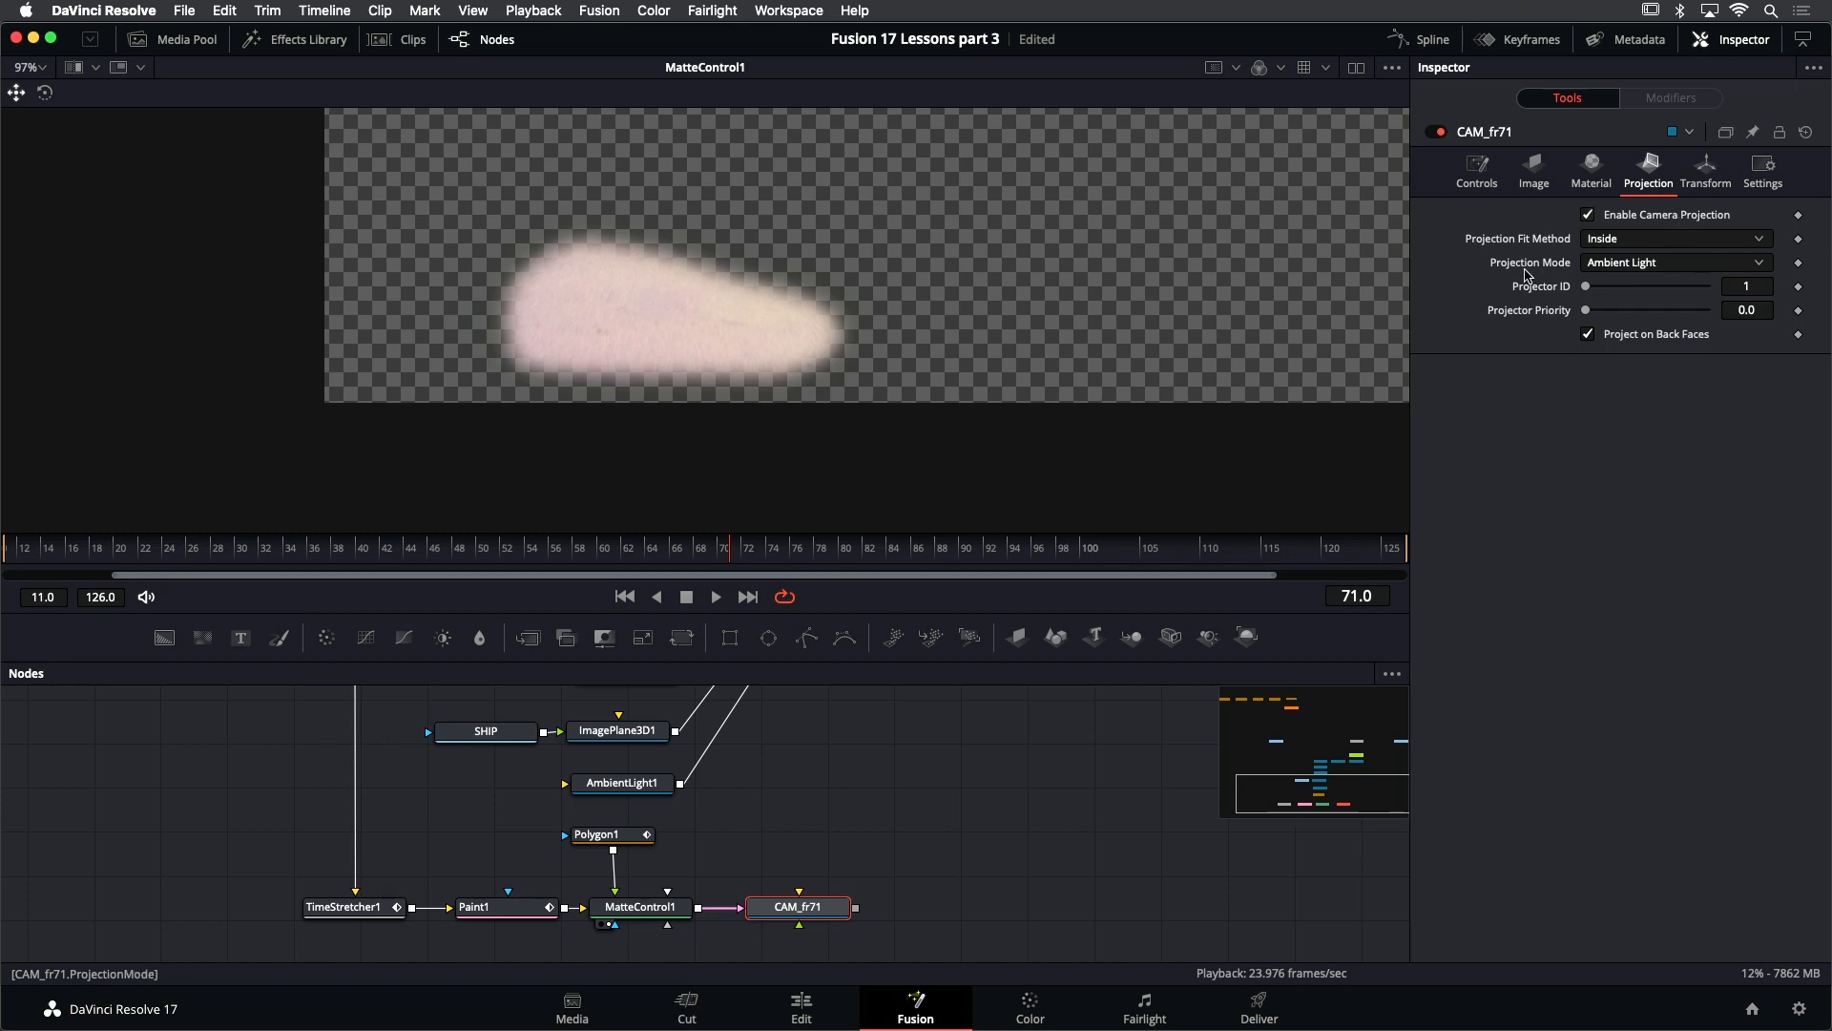
click(1661, 263)
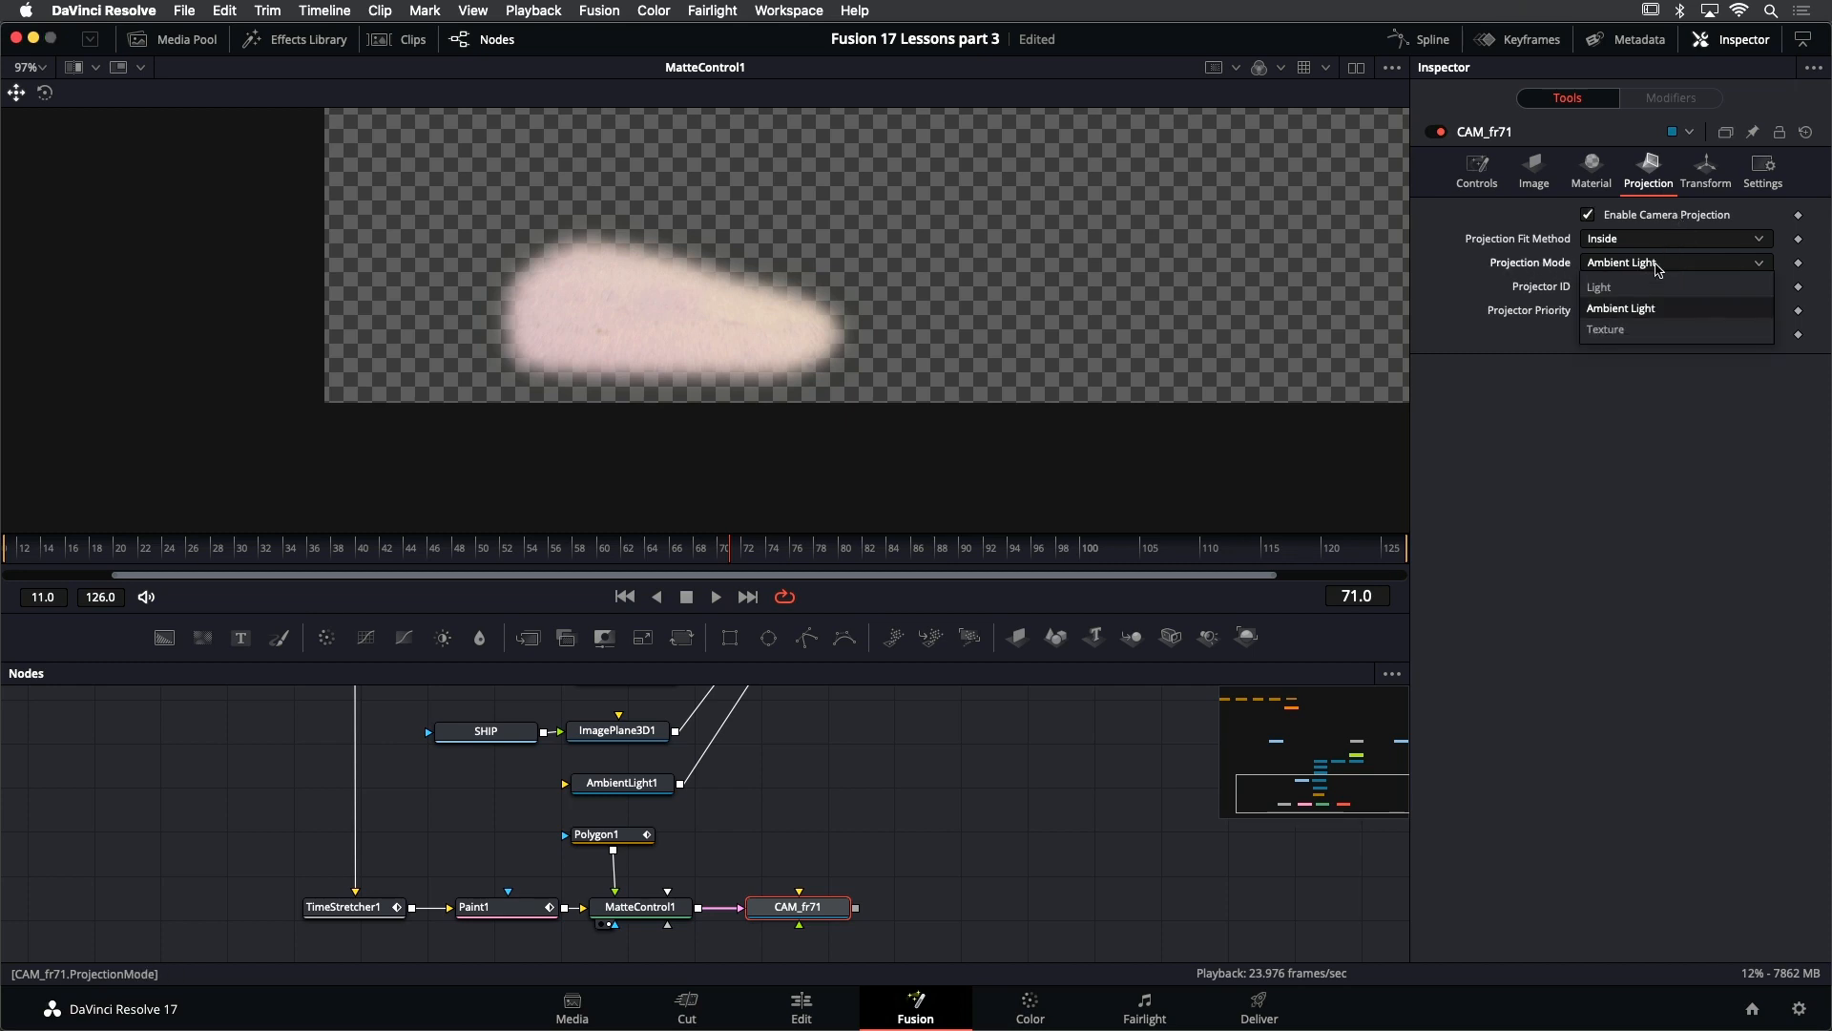
click(1642, 324)
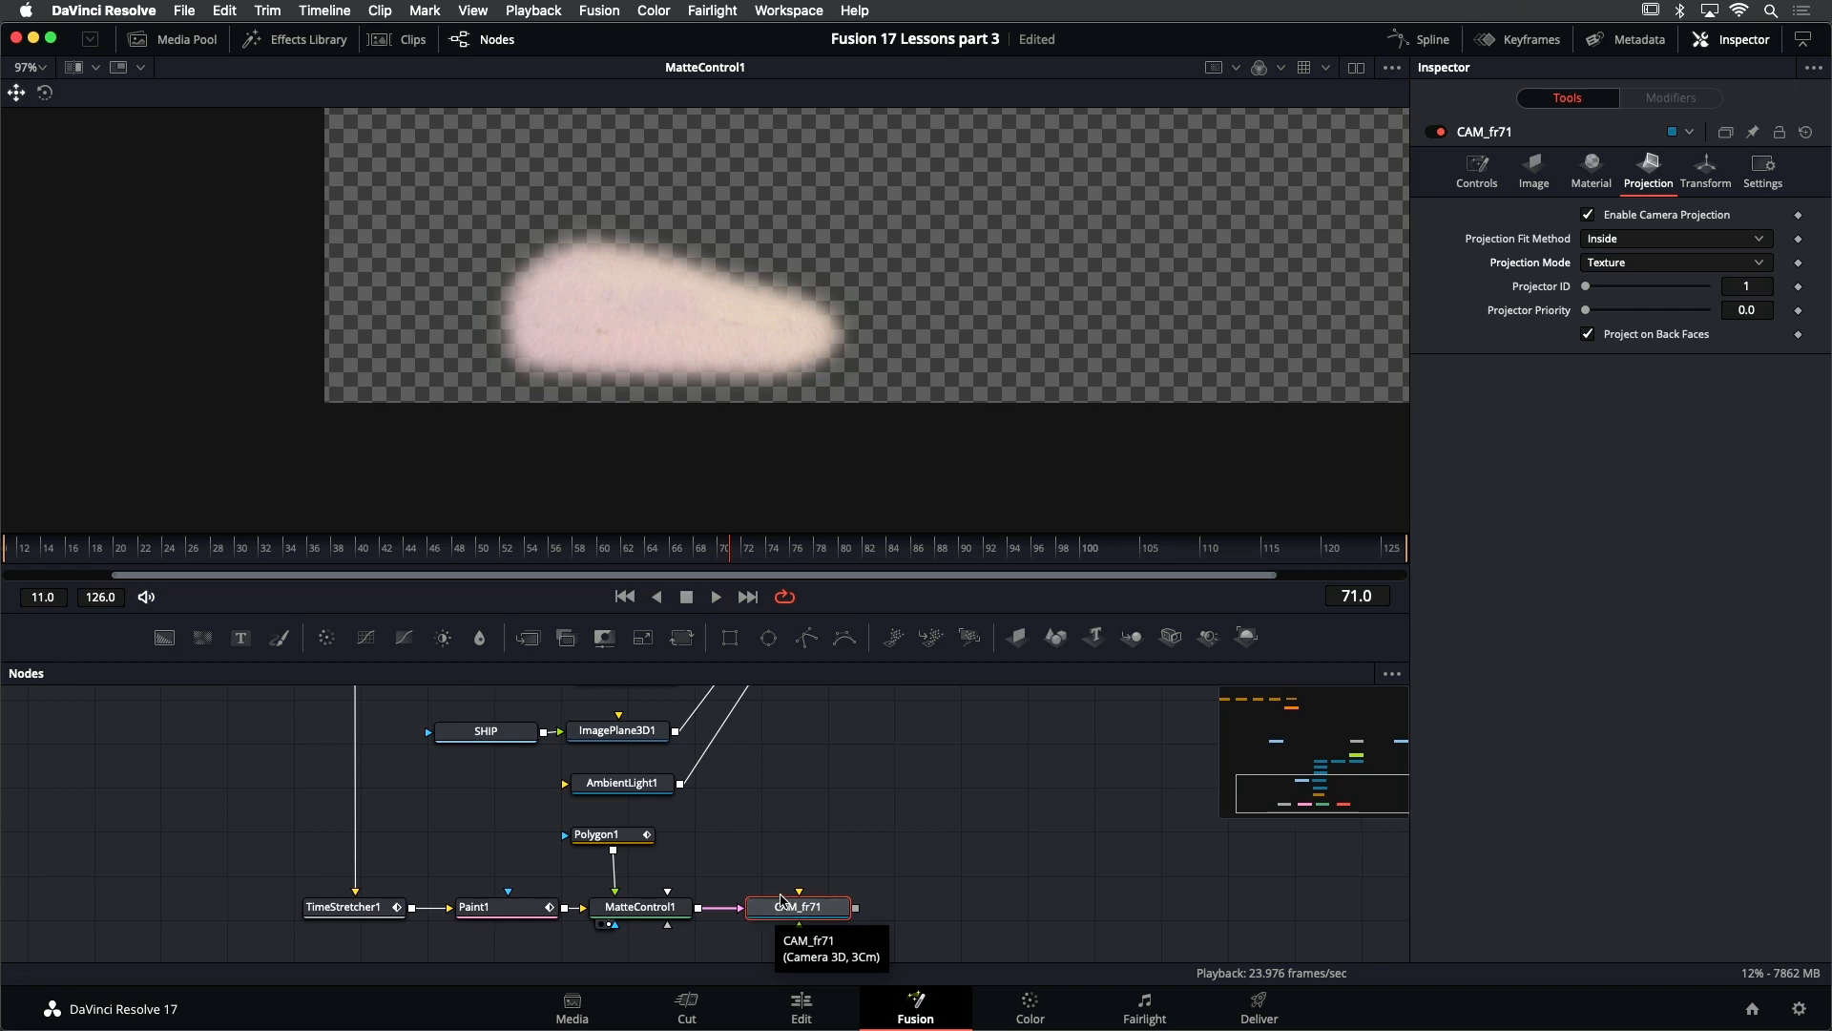
- Connect CAM_fr71's output to a new scene input on Merge3D1
scroll(798, 894, down, 3)
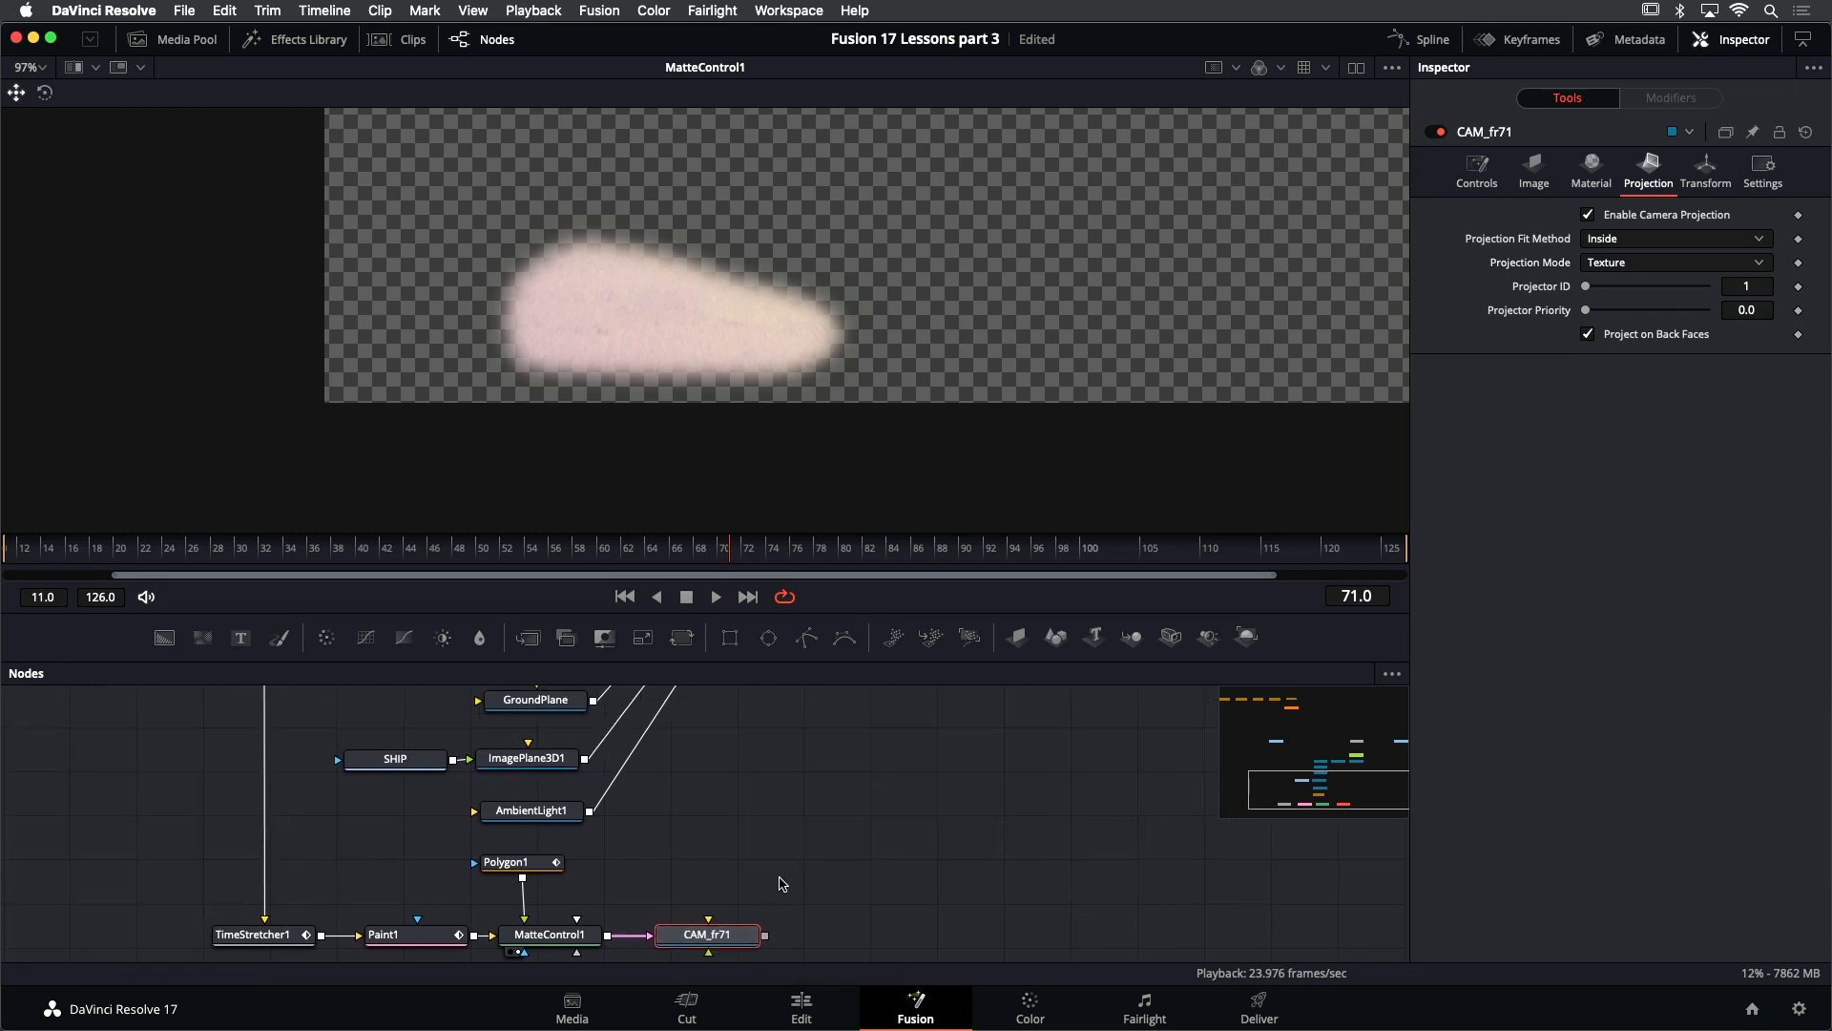
drag(813, 836, 761, 869)
scroll(760, 870, down, 2)
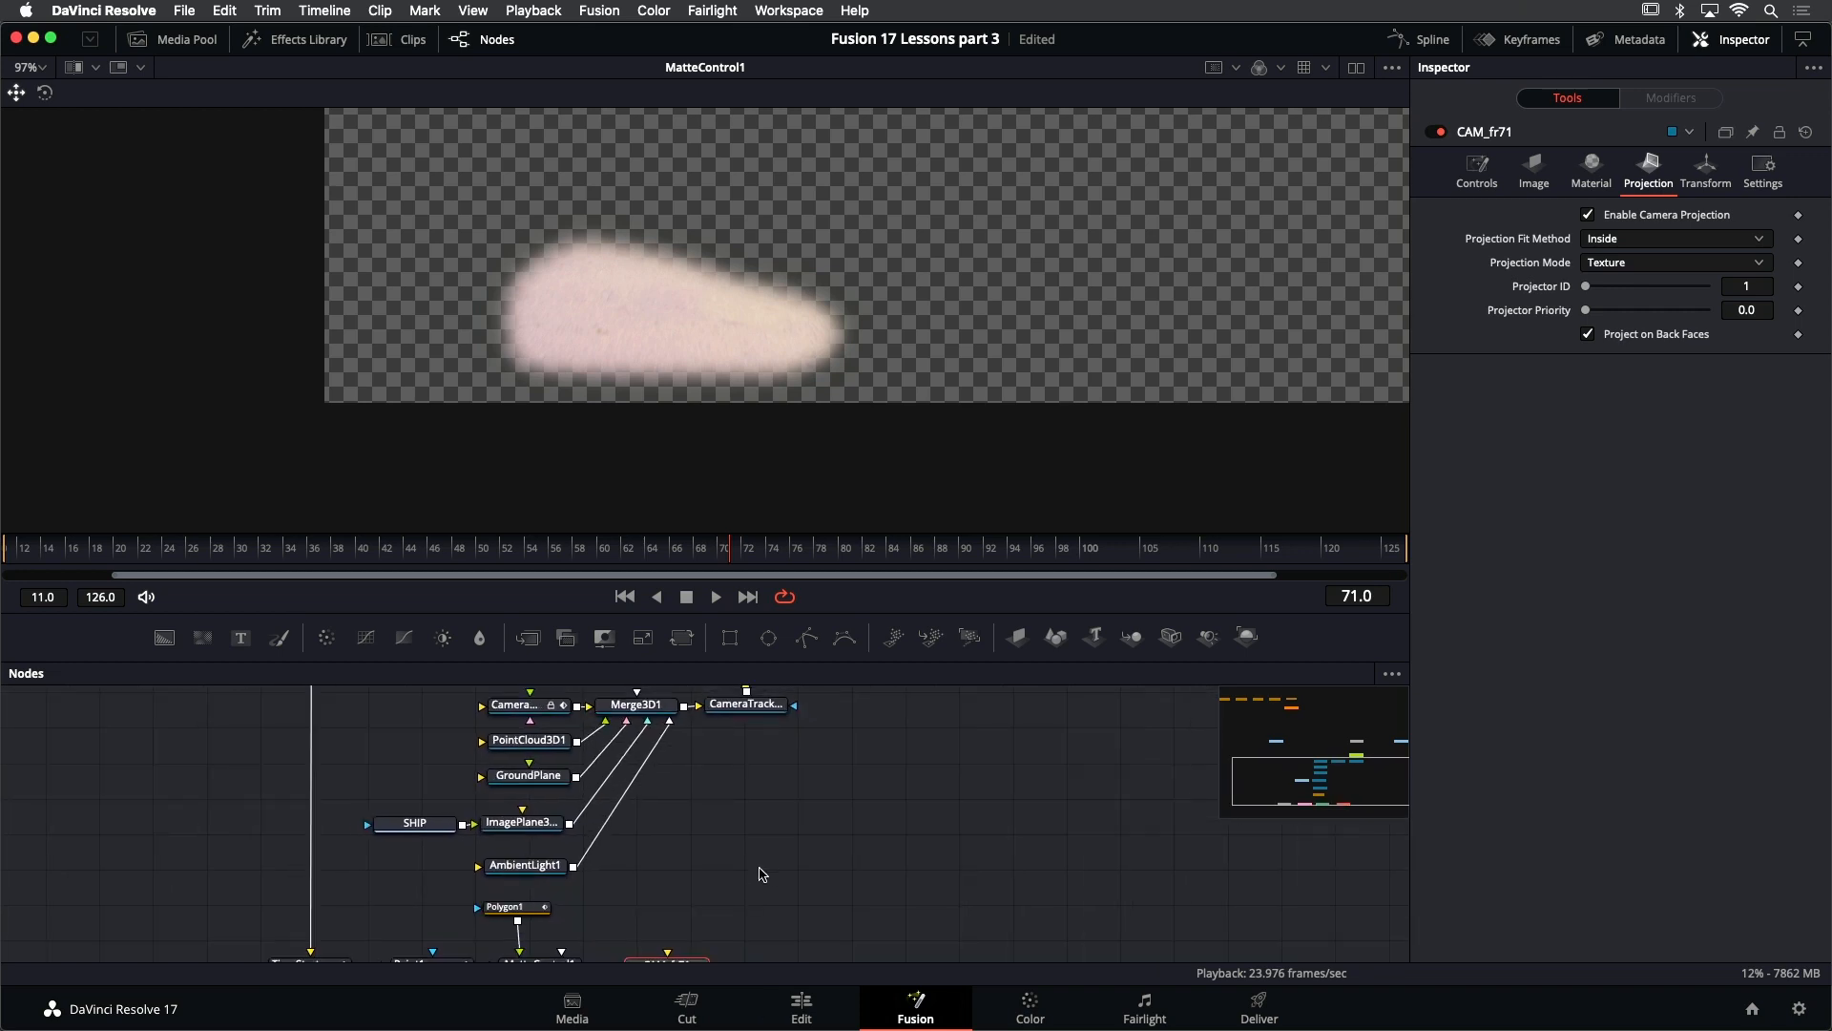
scroll(756, 877, down, 1)
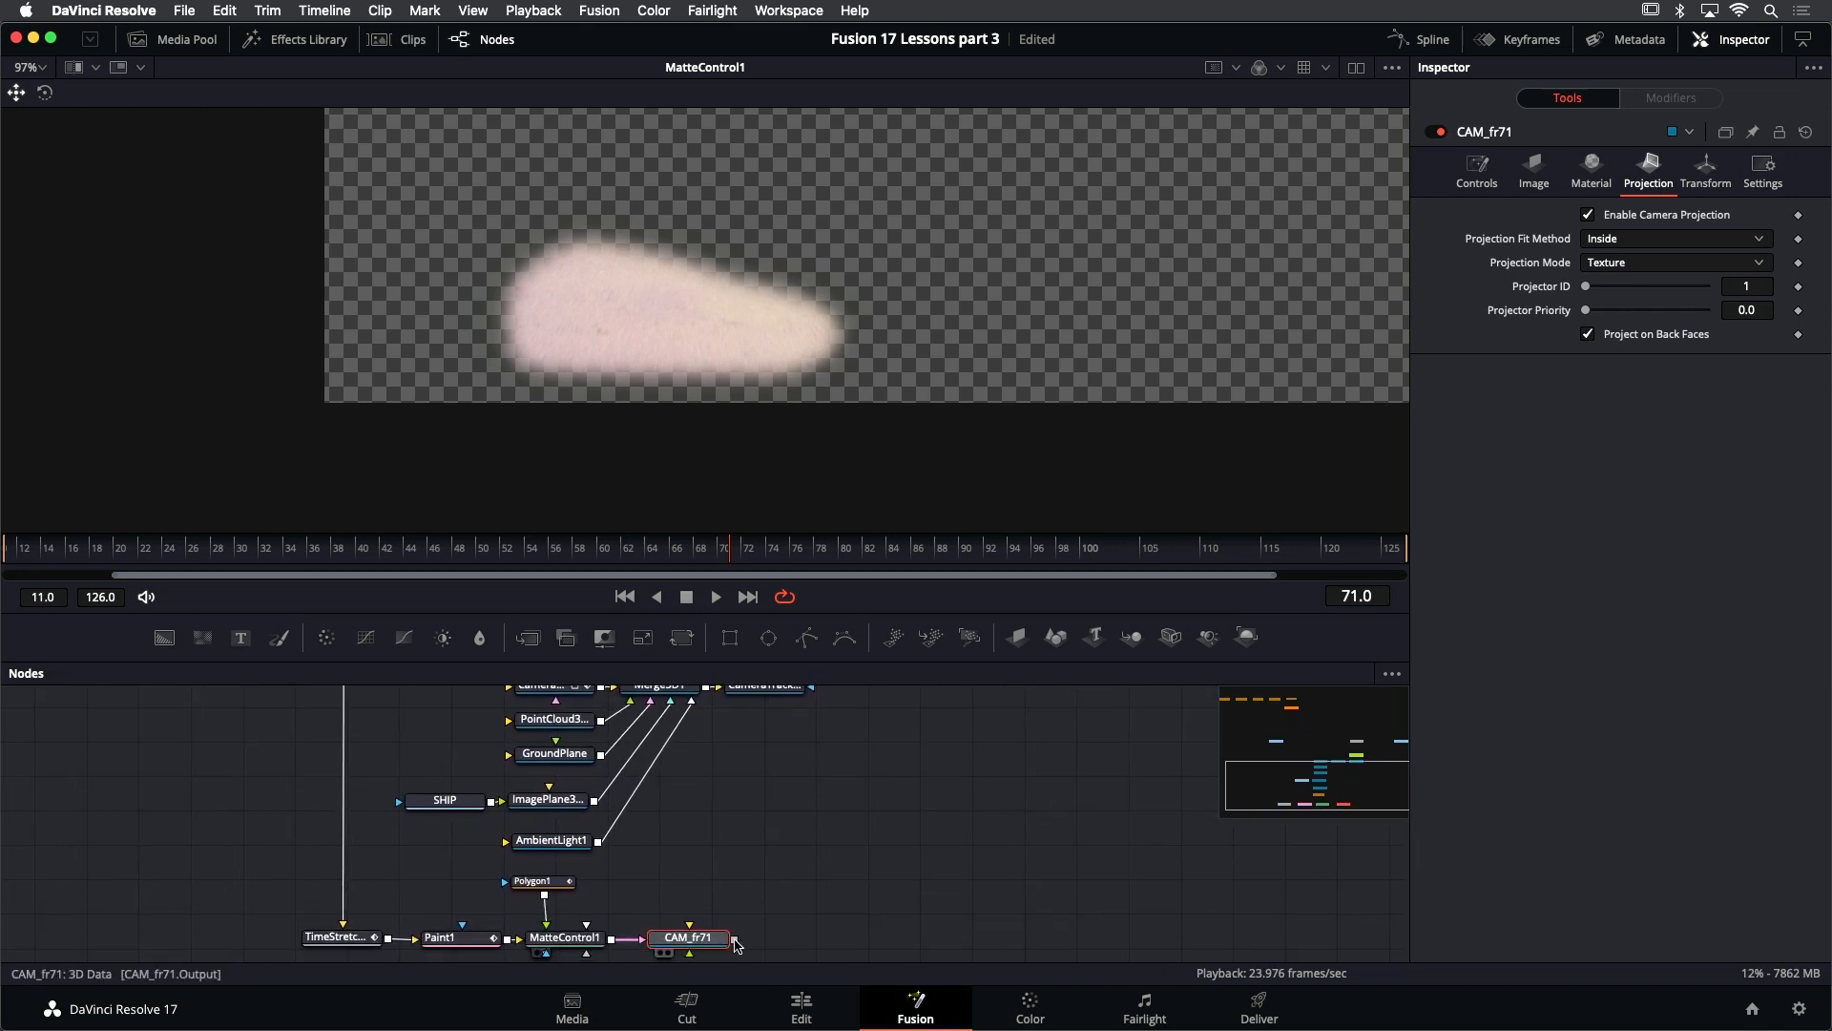
drag(735, 937, 689, 692)
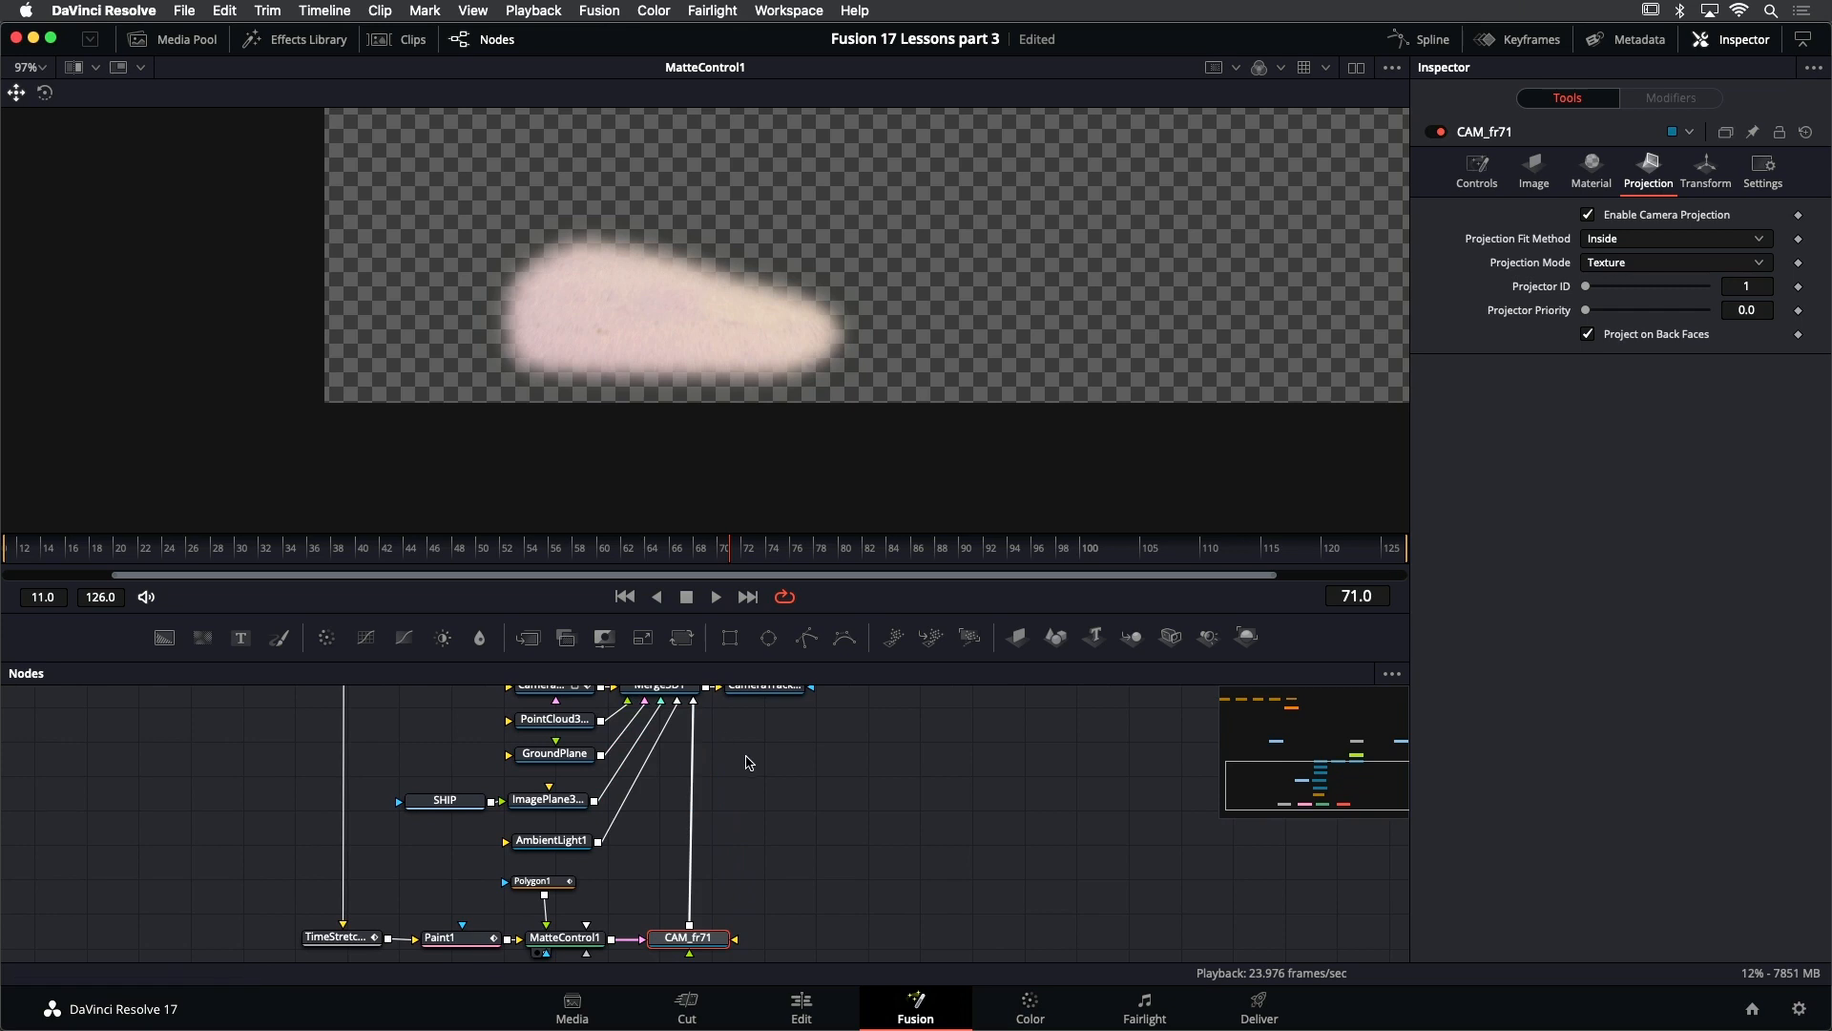
- Show Merge3D1 in the viewer and examine the projected sand patch from the side within the 3D scene
click(747, 824)
scroll(907, 793, up, 2)
click(681, 725)
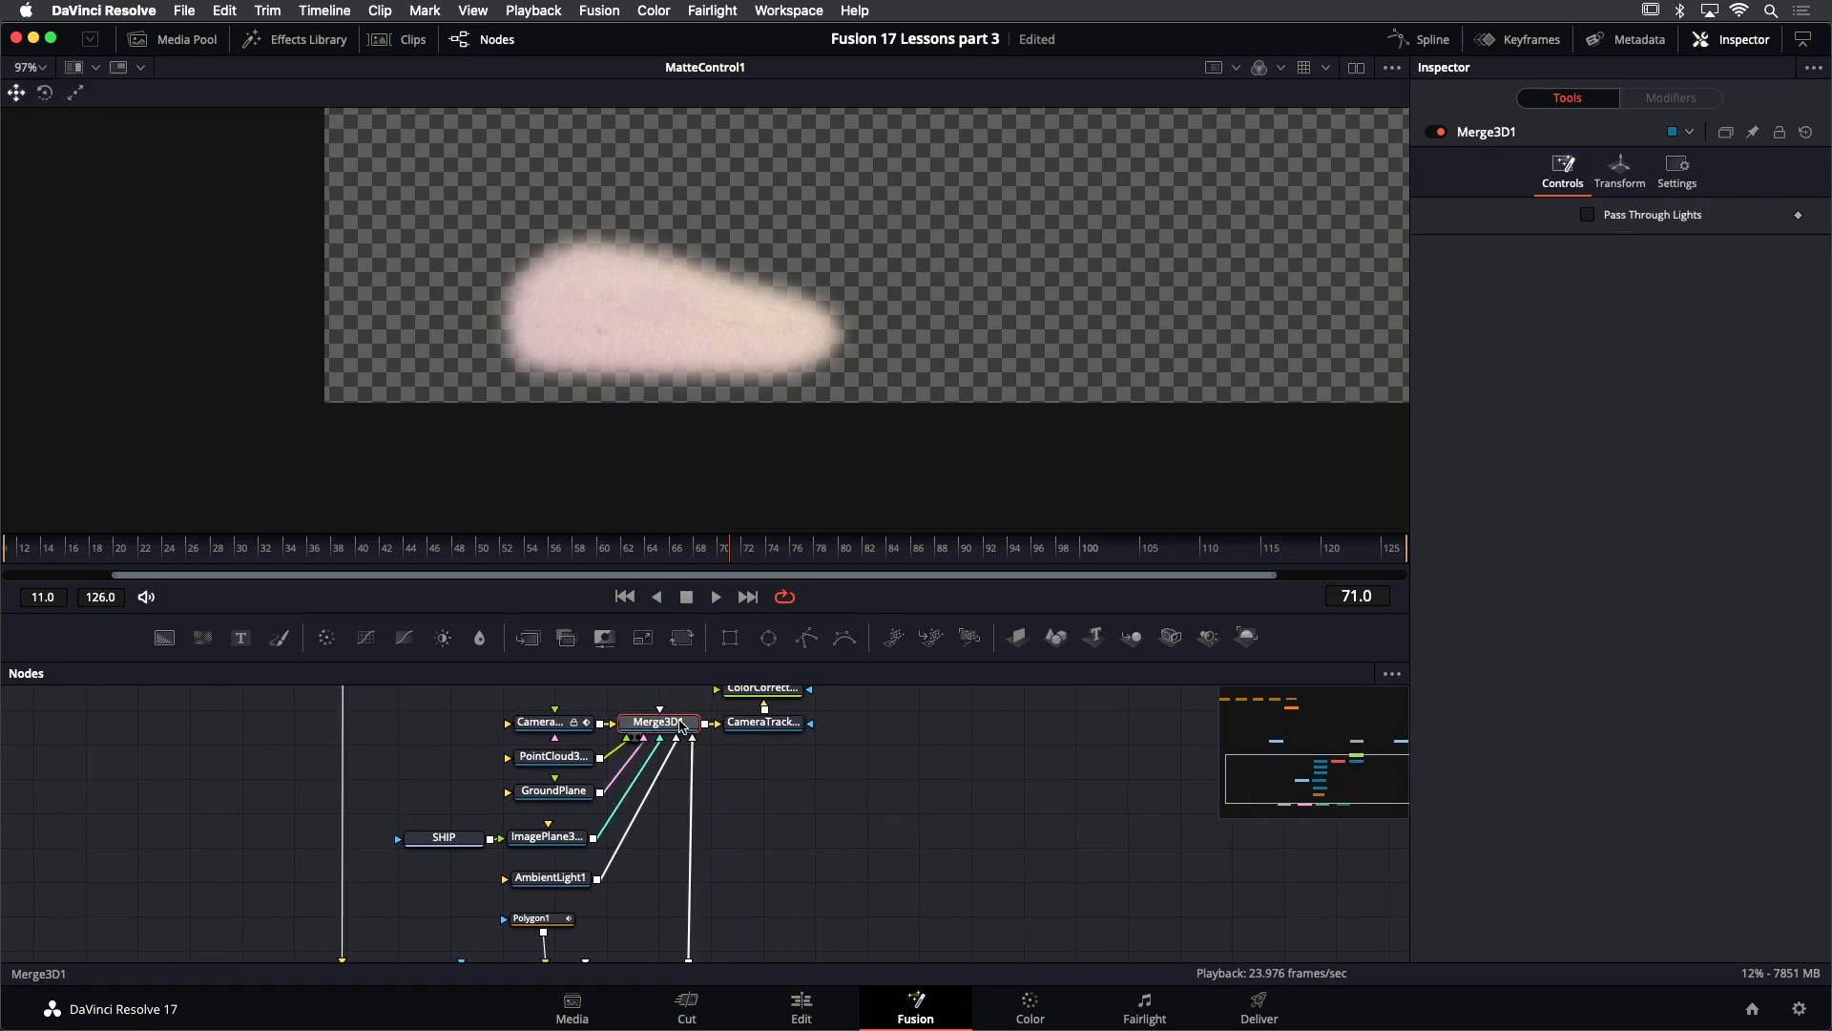
key(1)
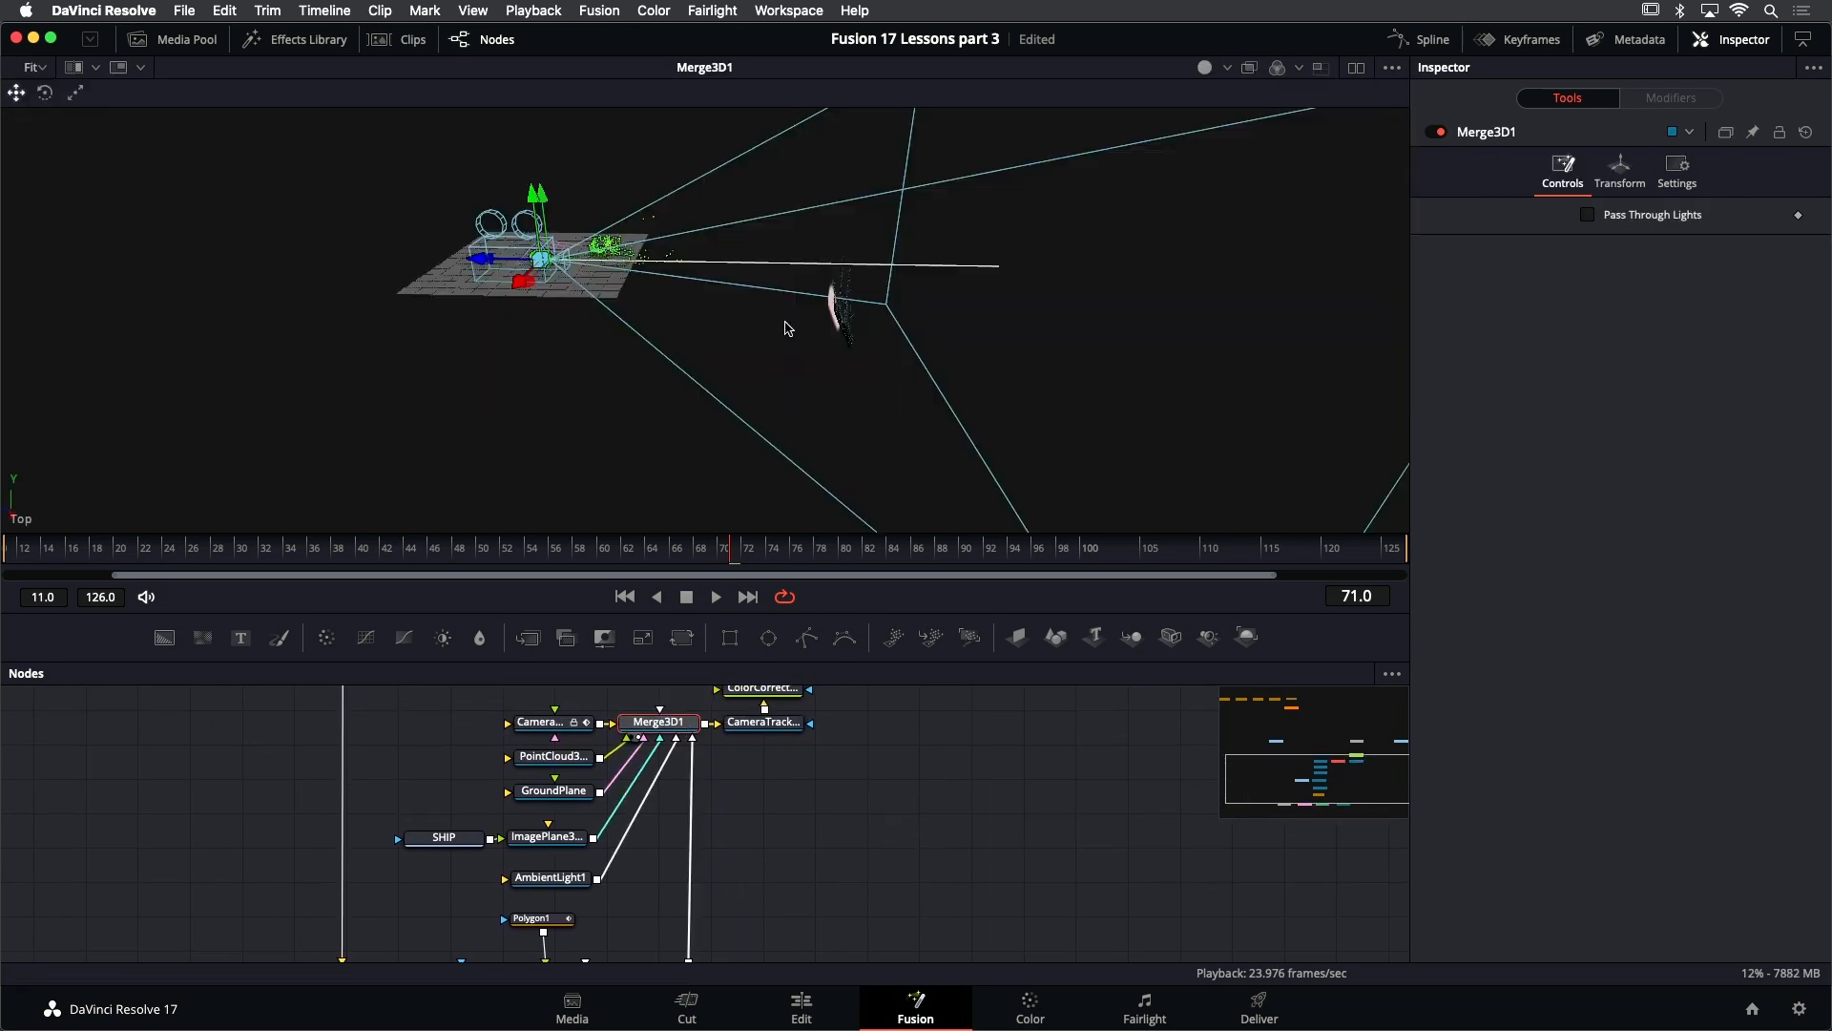
drag(780, 326, 905, 310)
mouse_move(761, 322)
mouse_down()
mouse_move(769, 345)
mouse_move(762, 286)
mouse_move(783, 302)
mouse_move(702, 301)
mouse_move(740, 319)
mouse_move(703, 327)
mouse_move(771, 356)
mouse_move(759, 322)
mouse_up()
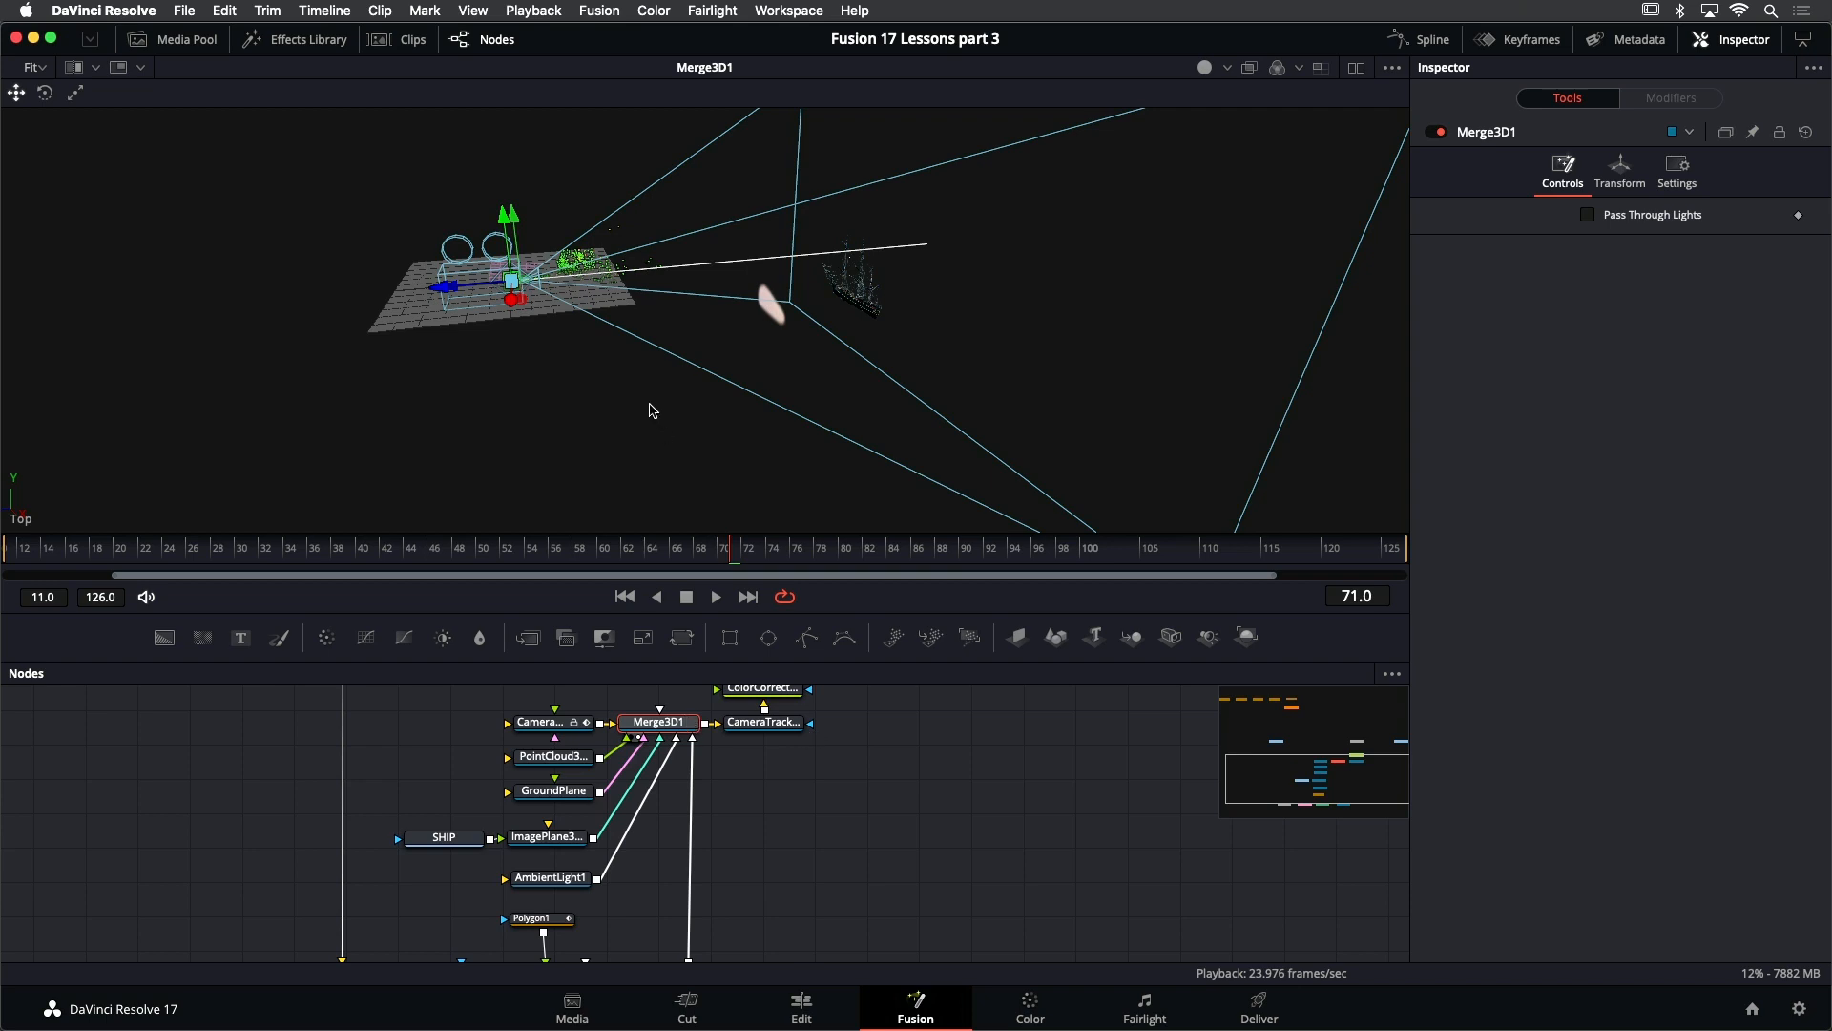
- Look through Camera3D1 in the 3D viewer and connect PLATE's output to Camera3D1's image input
right_click(652, 410)
mouse_move(664, 427)
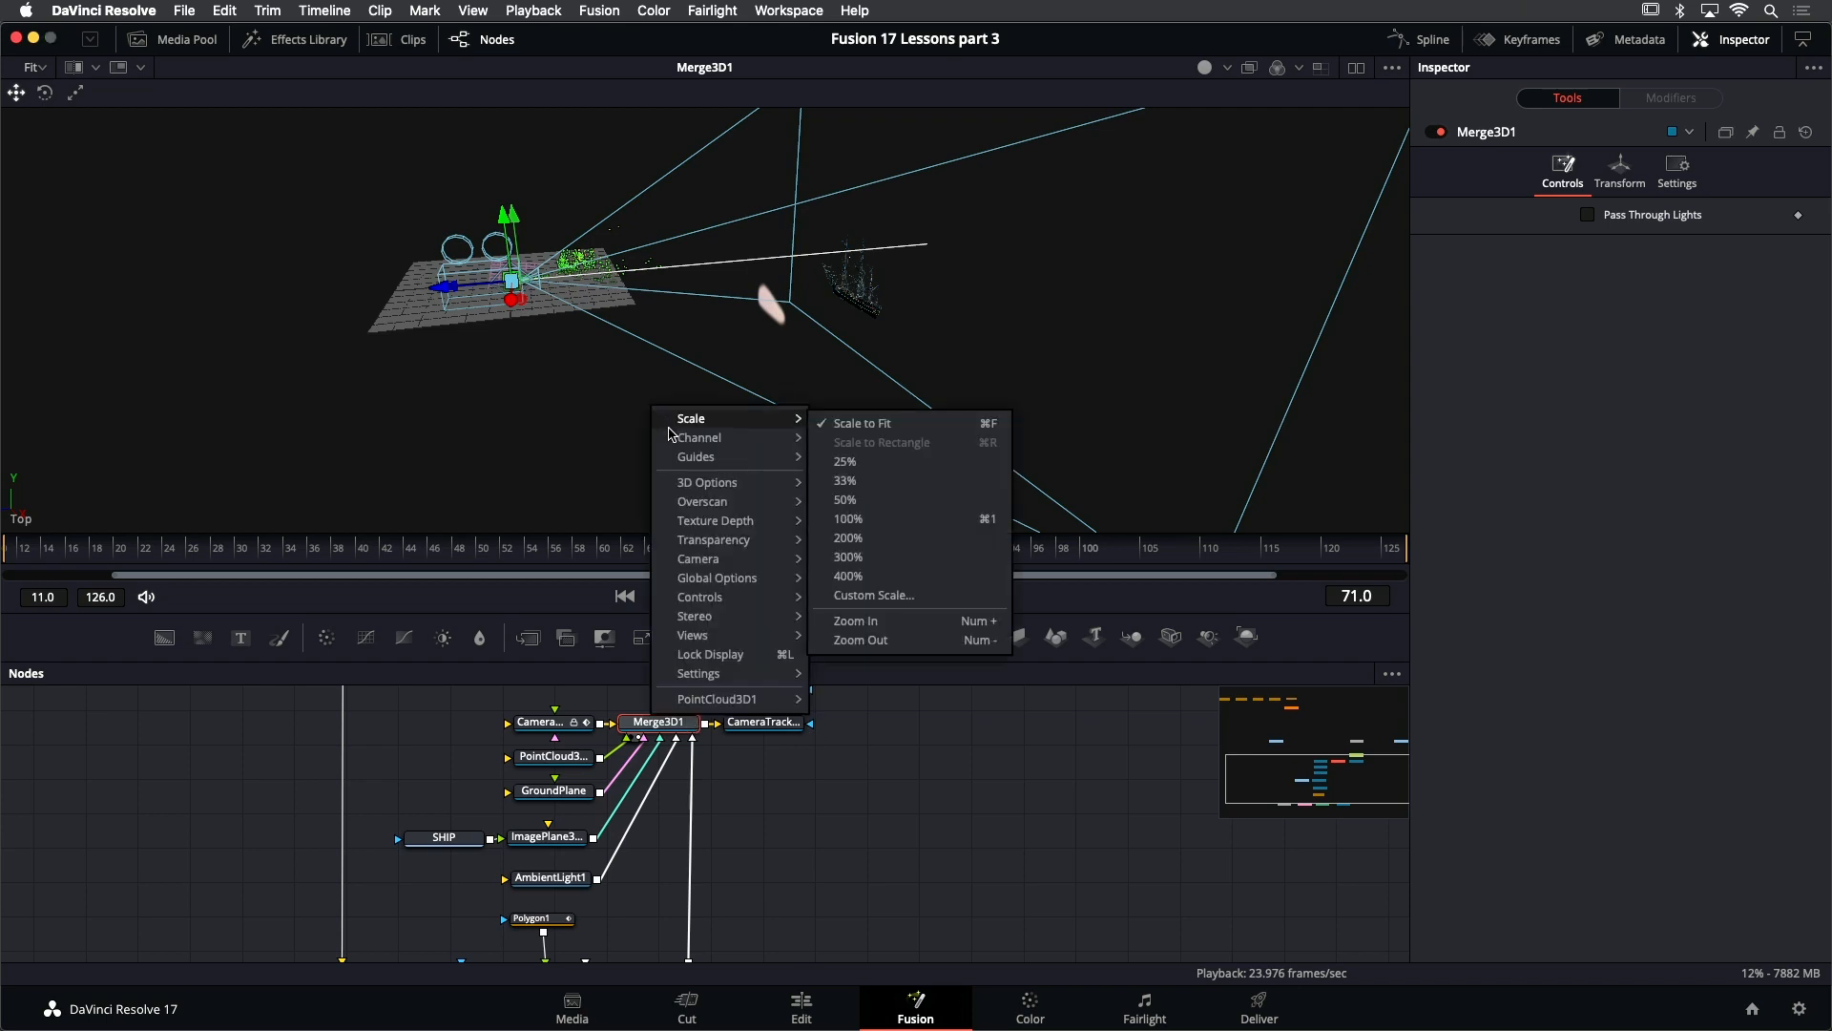
mouse_move(702, 485)
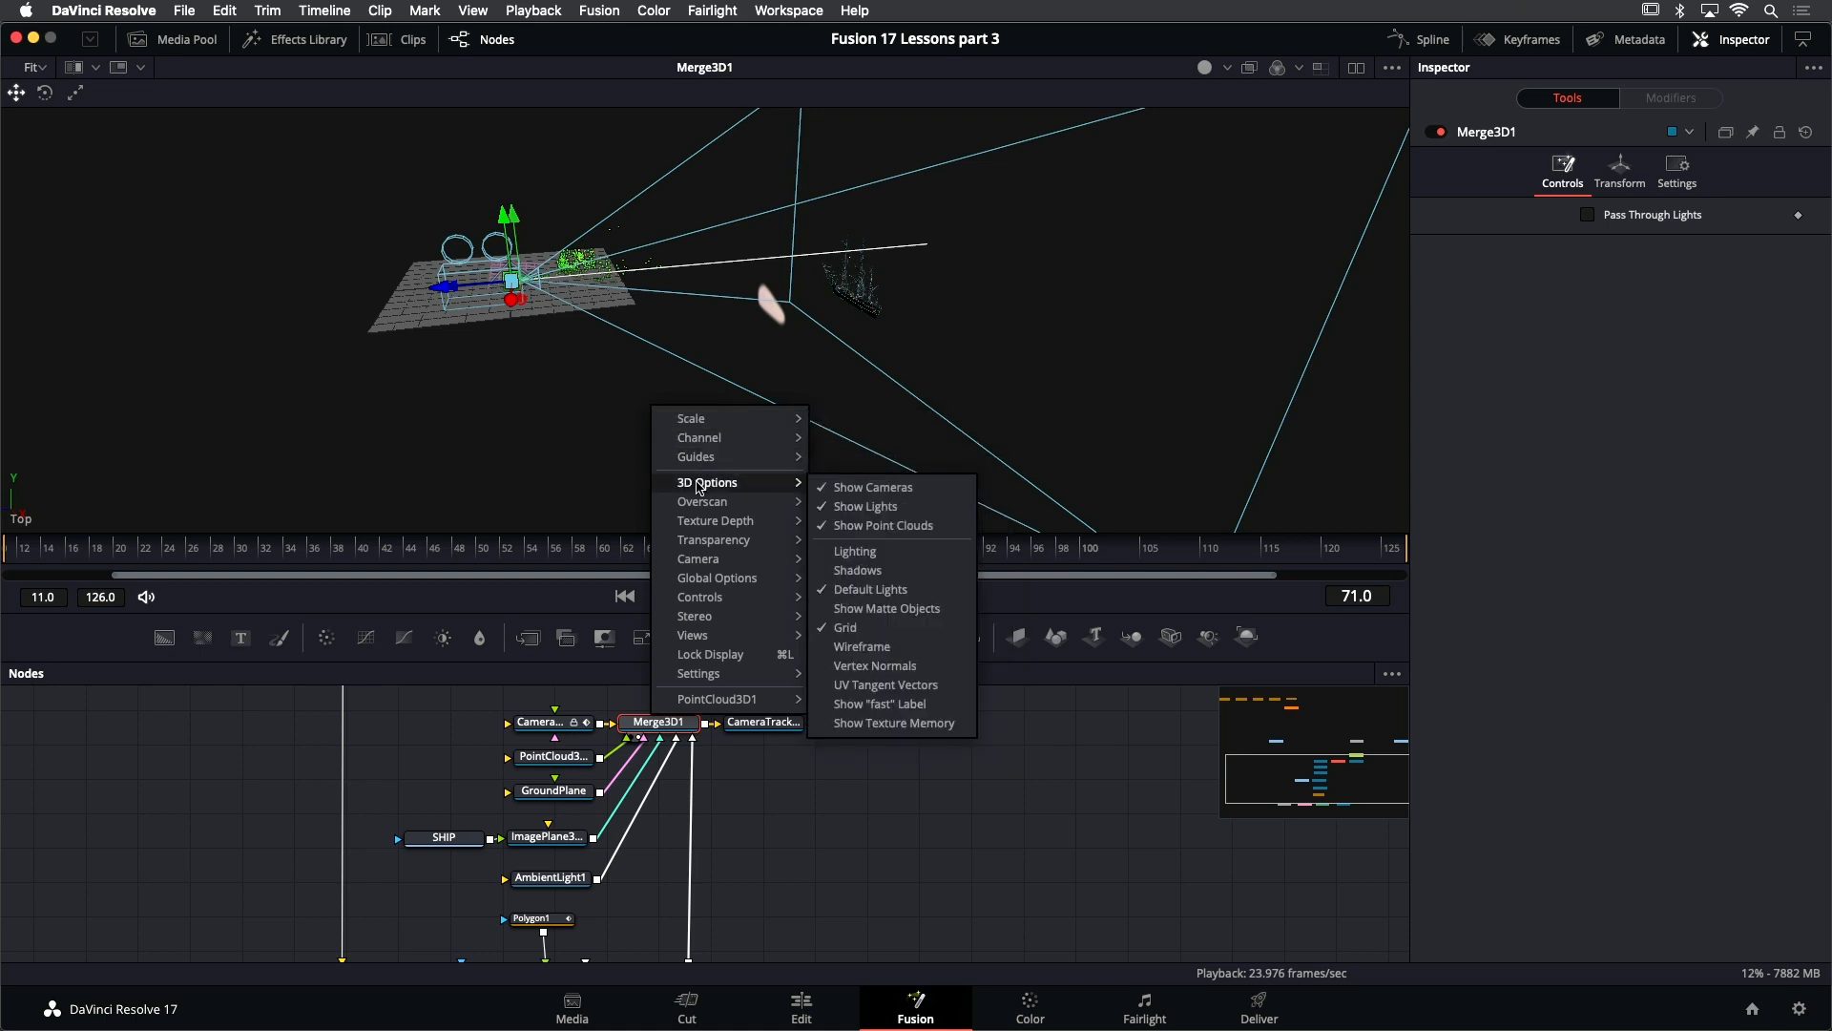
mouse_move(706, 560)
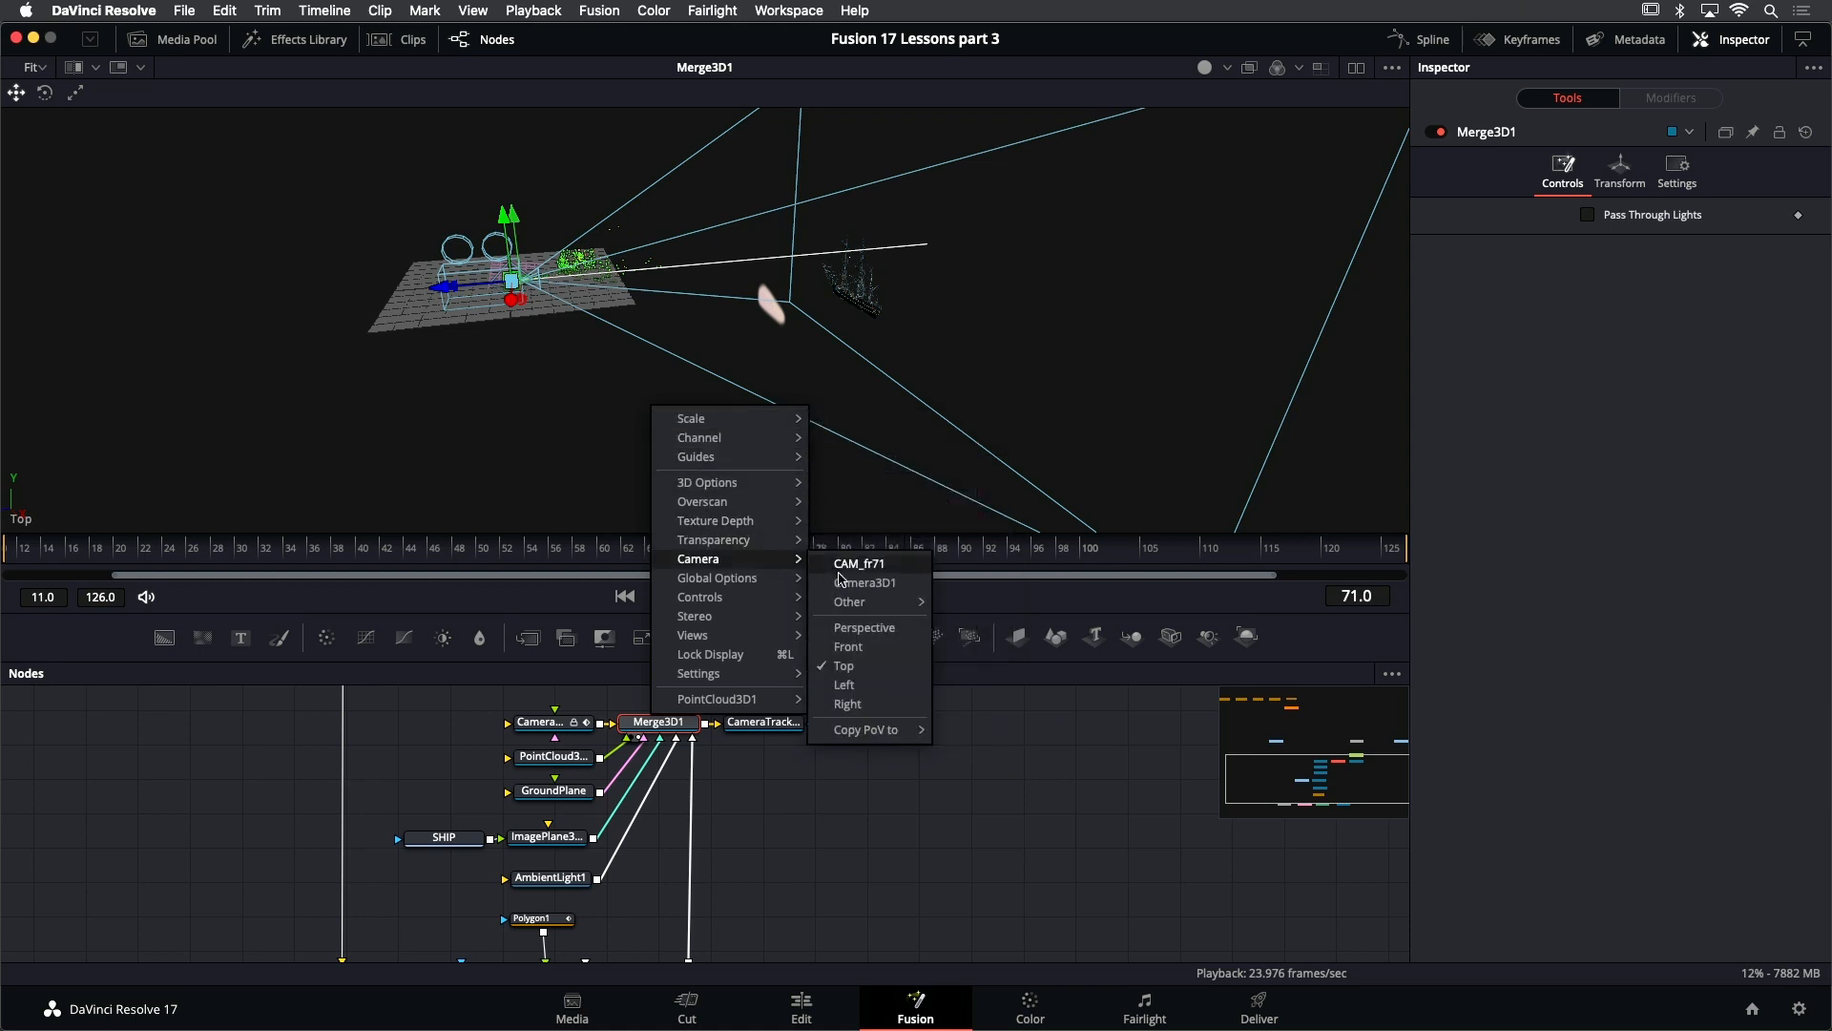
click(904, 593)
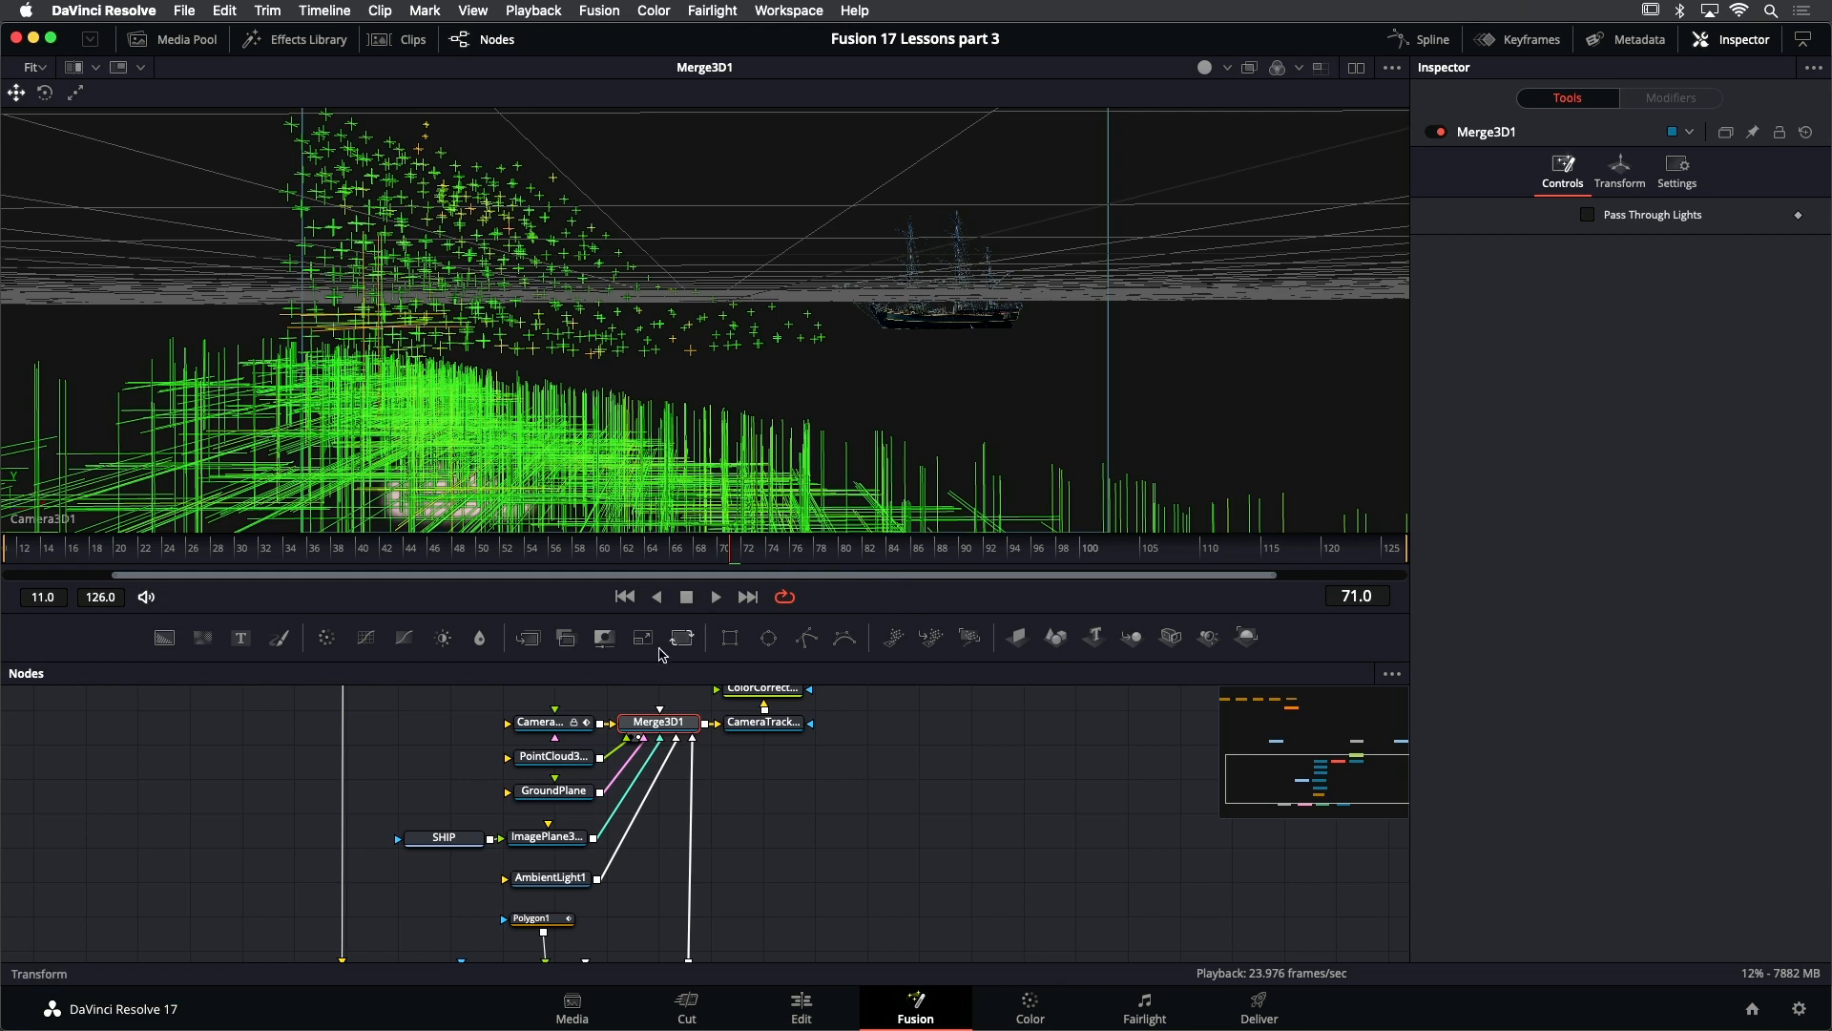
drag(531, 733, 569, 870)
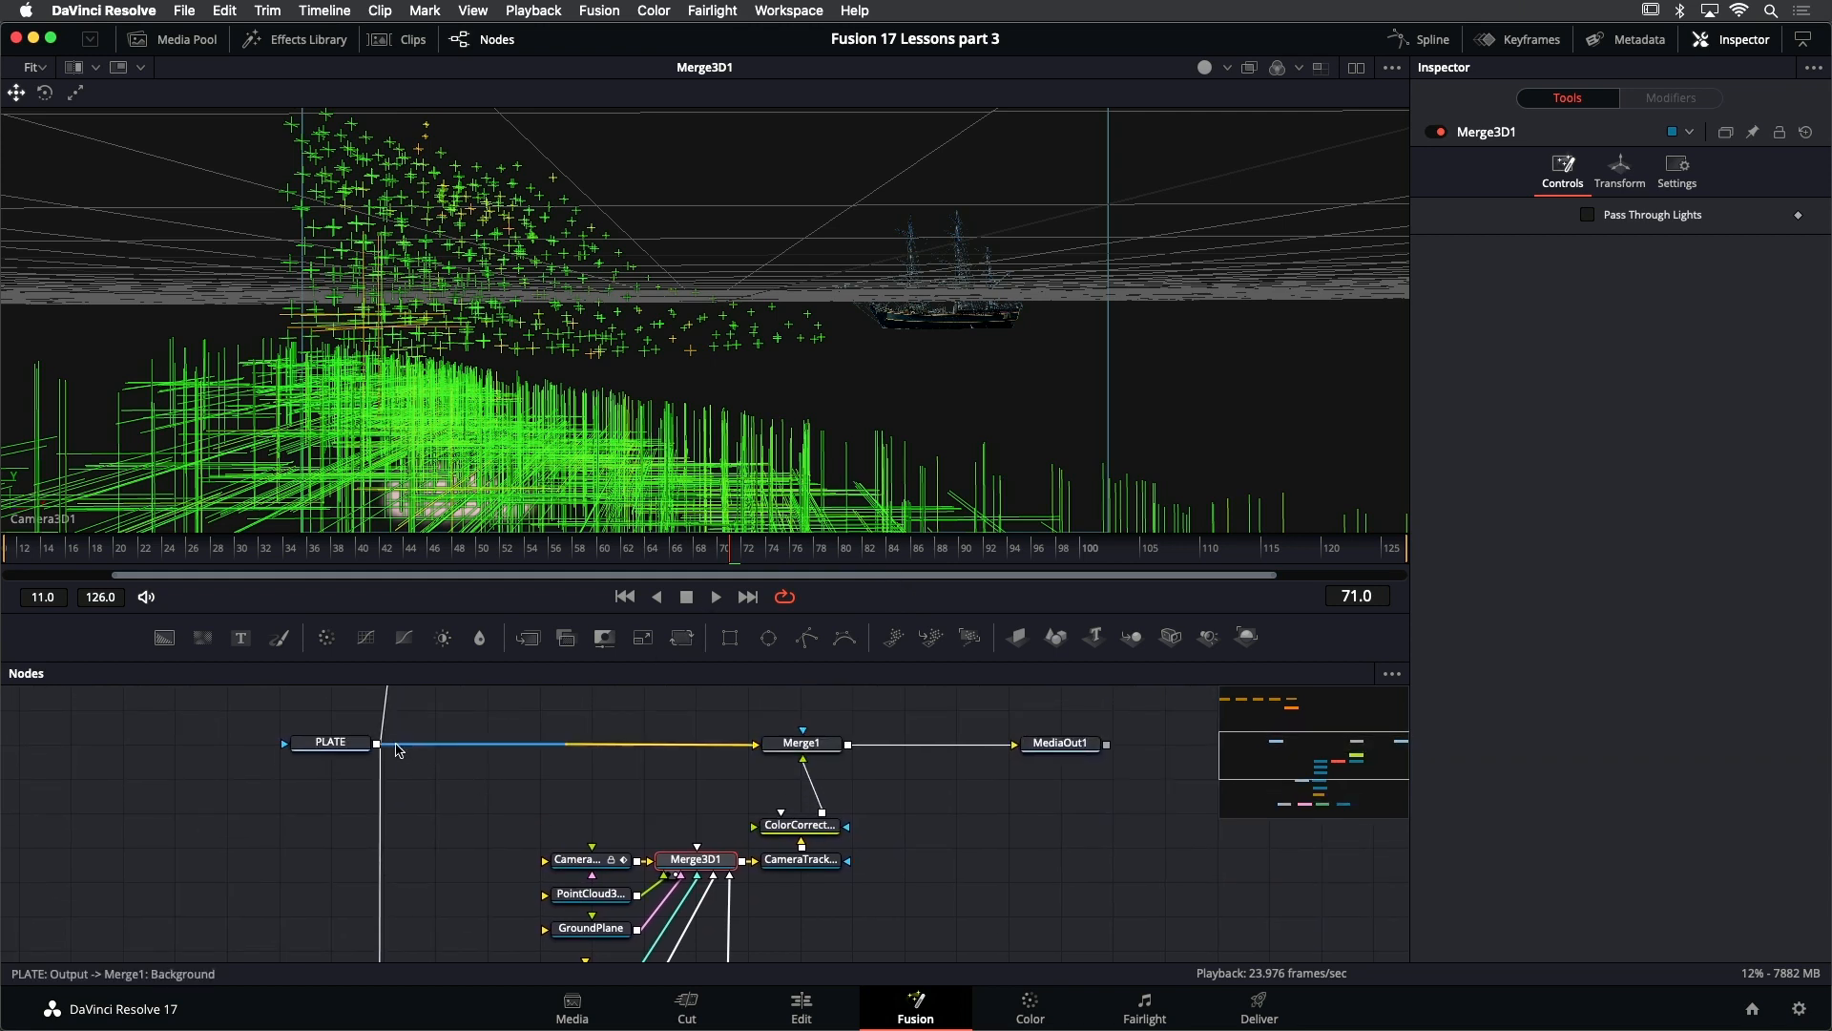
drag(376, 747, 583, 865)
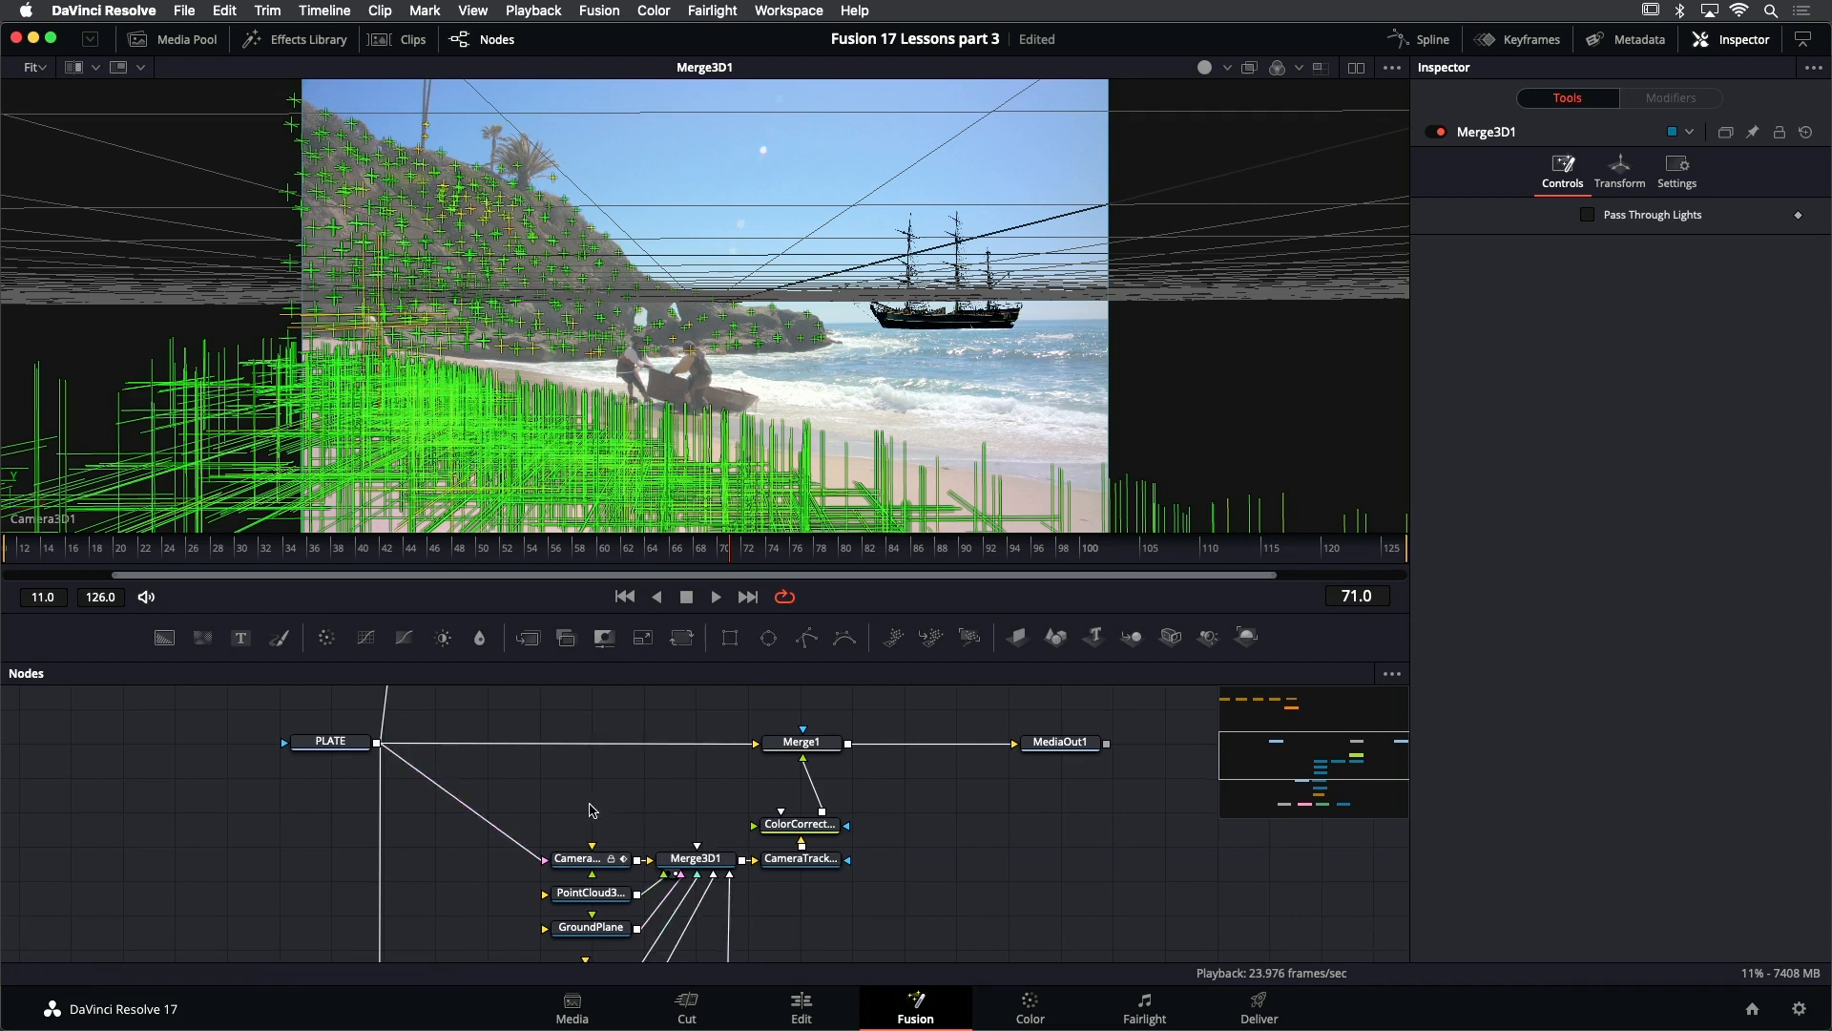
- Reduce the cross Size of PointCloud3D1 to 0.016
scroll(592, 804, down, 3)
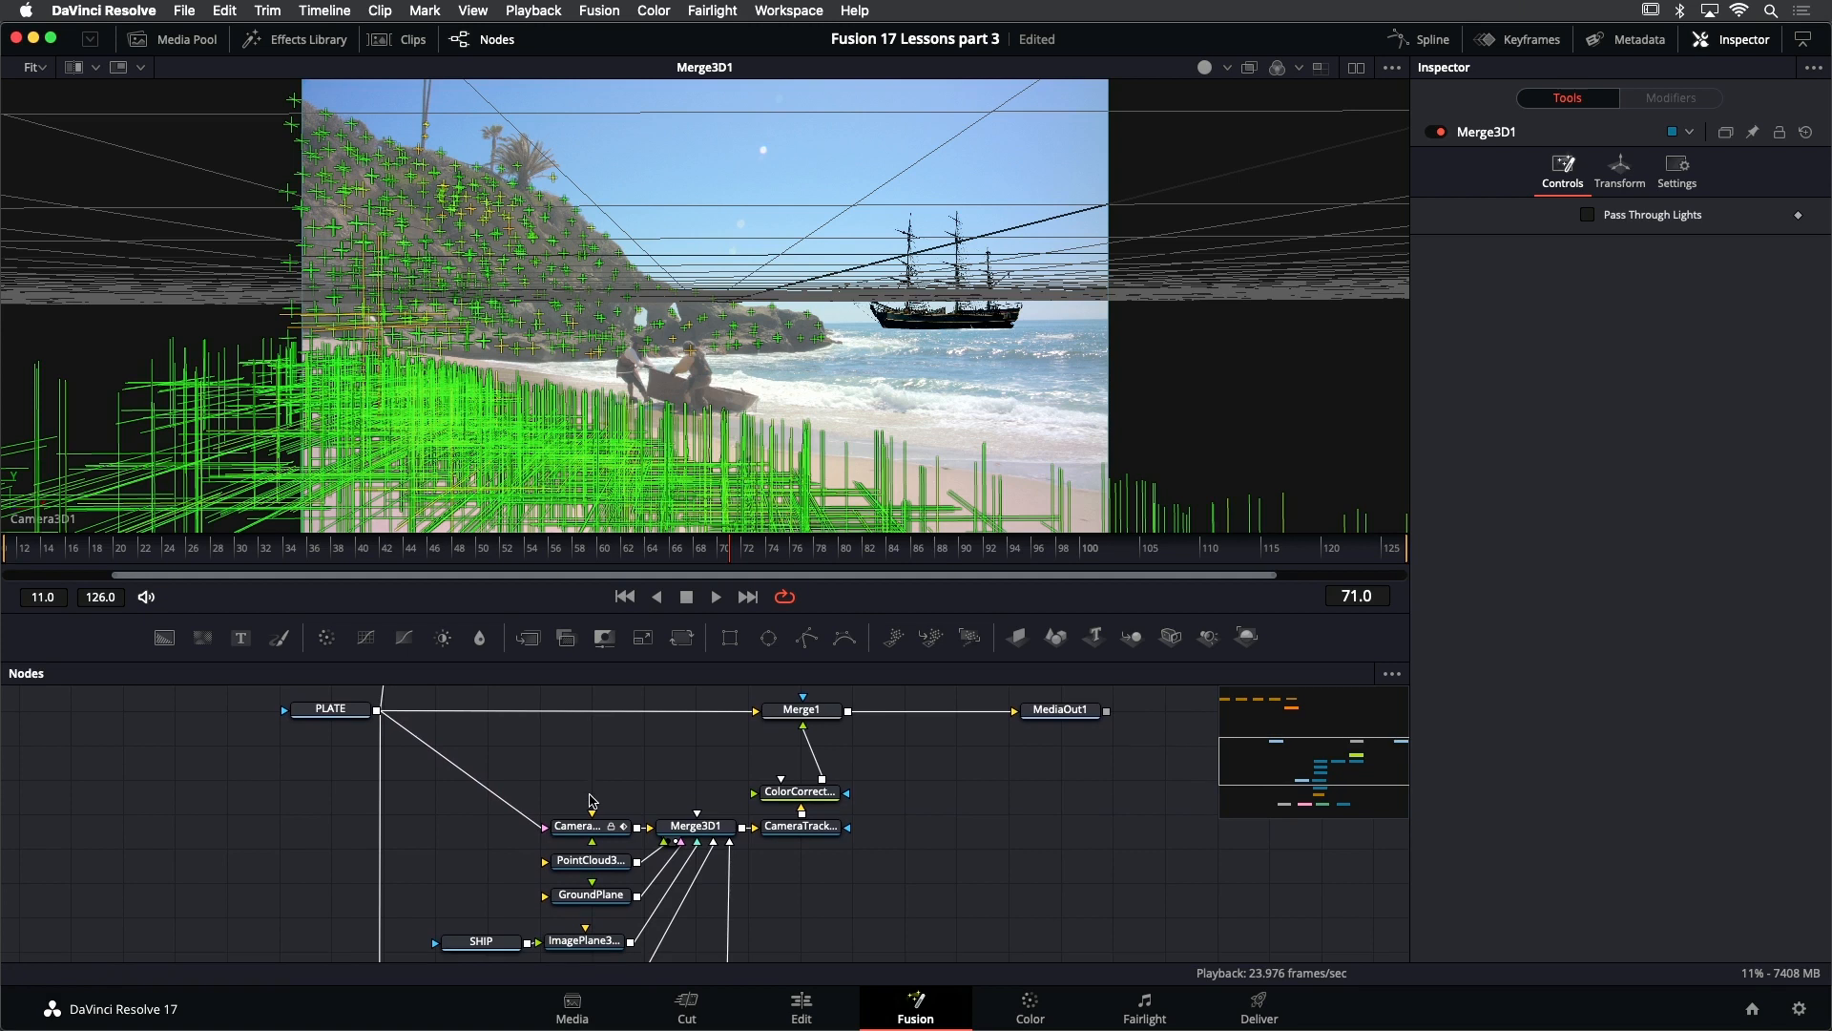
click(607, 862)
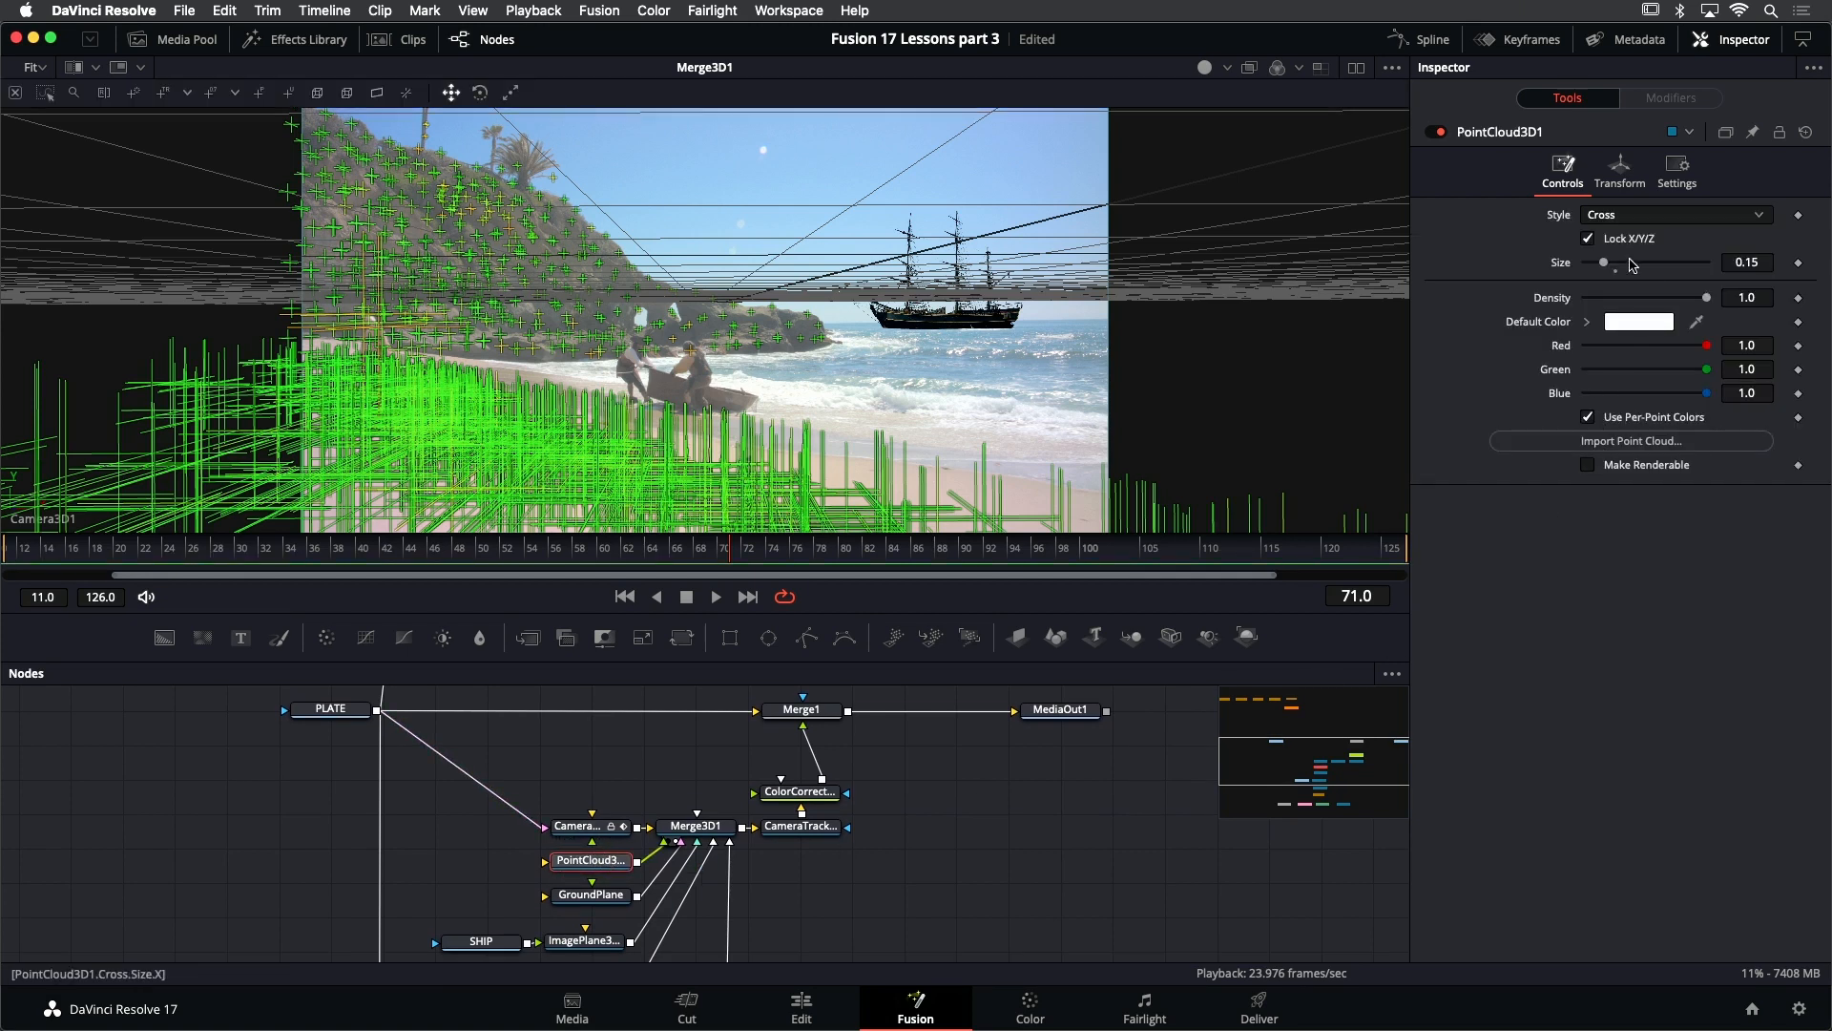
drag(1604, 265, 1588, 272)
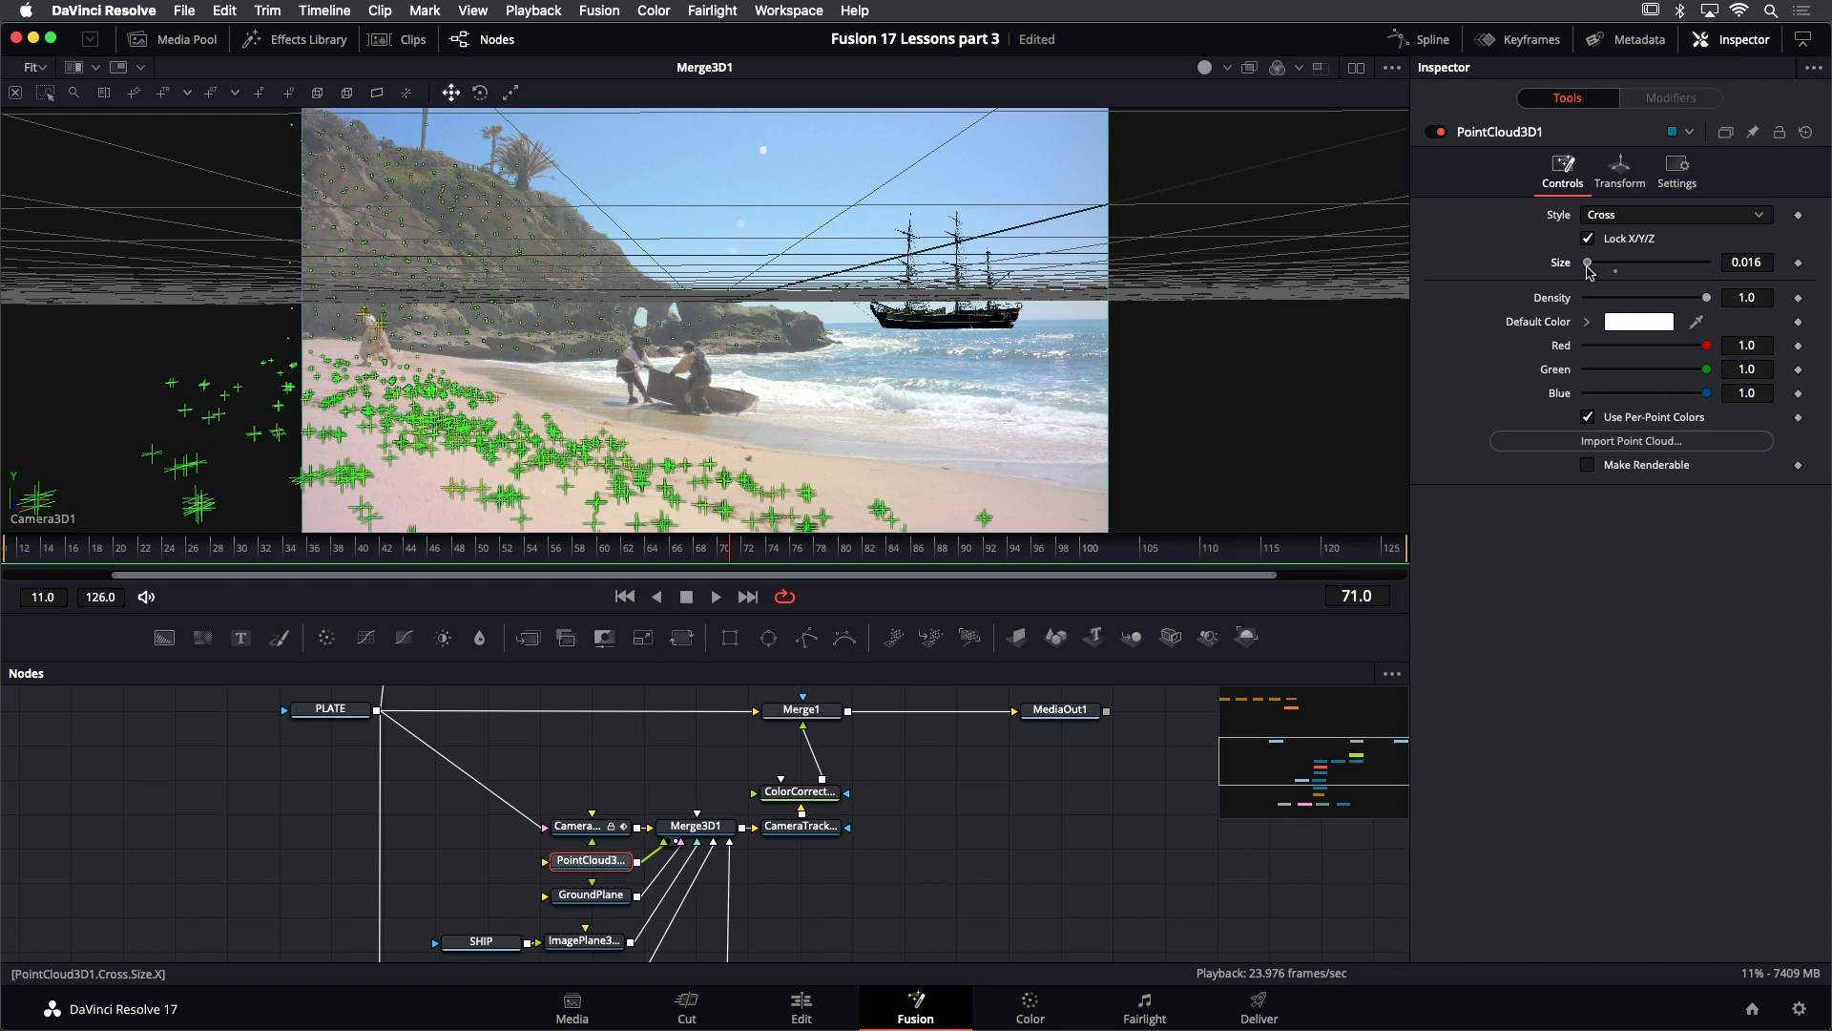
- Set the cross Size of PointCloud3D1 to 0.005
click(1746, 261)
text(0.005)
key(Return)
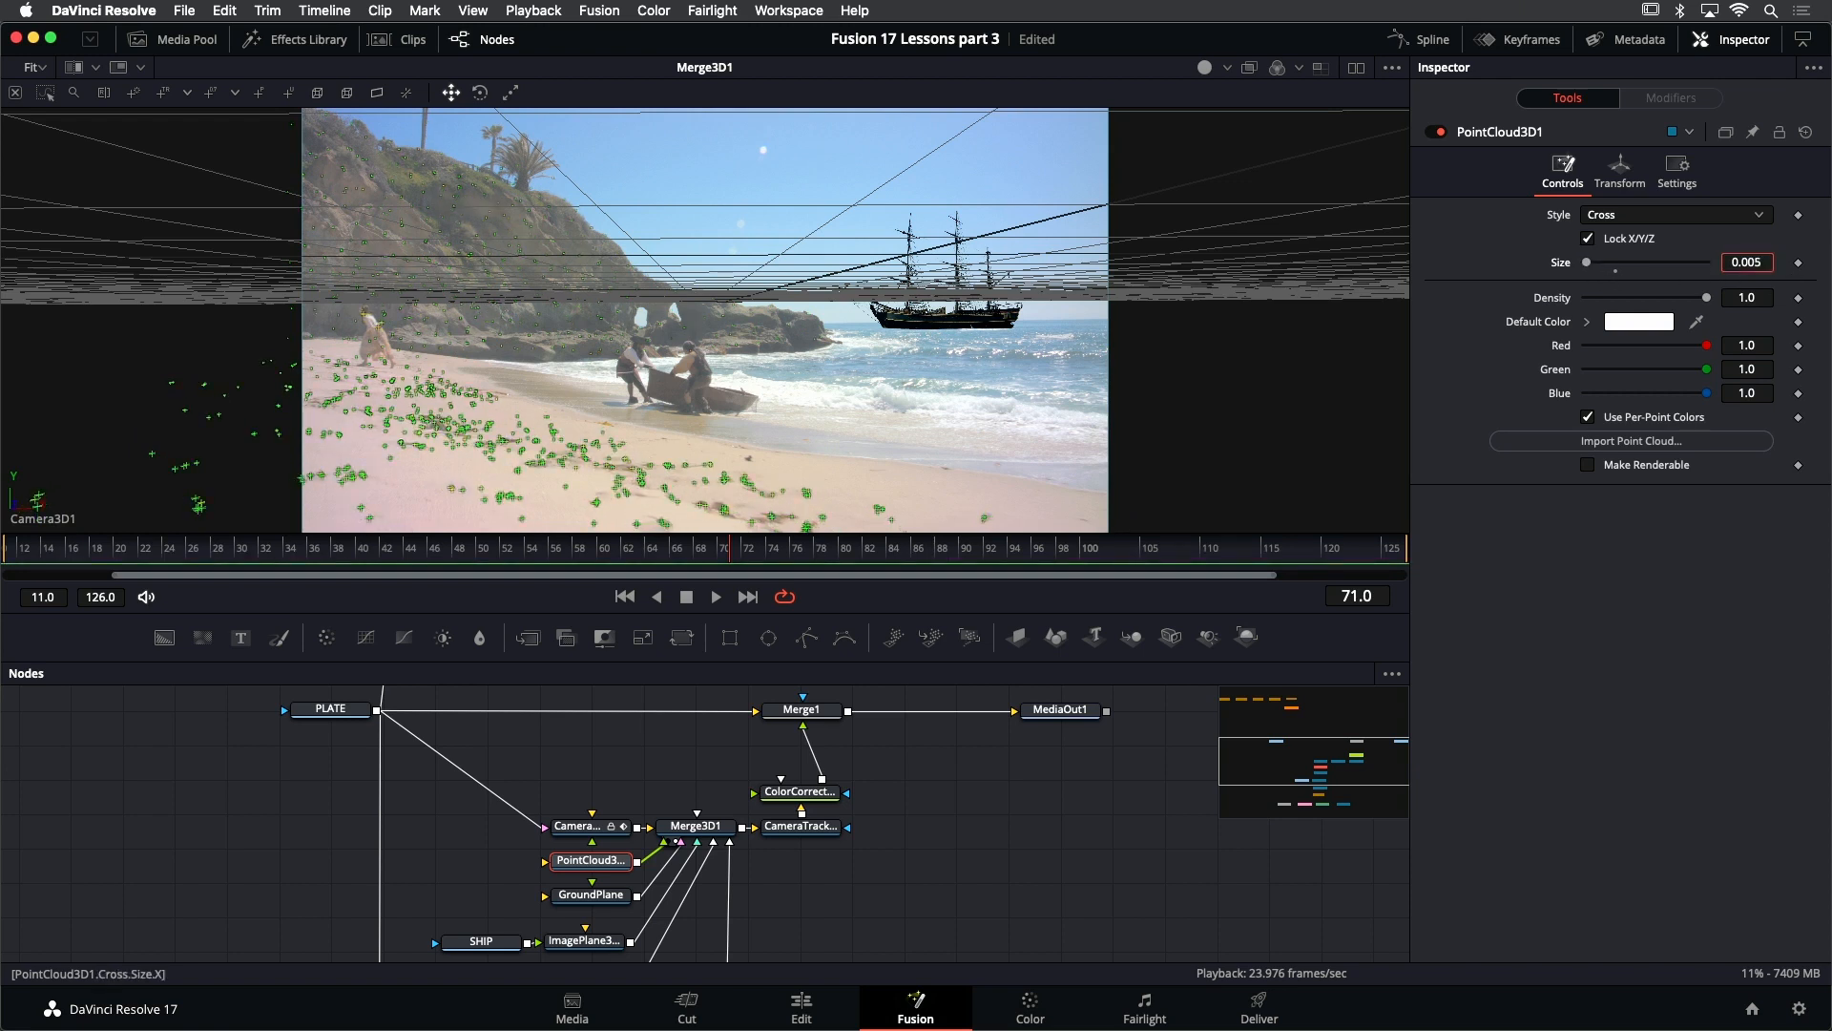
- Disconnect CAM_fr71's output from Merge3D1
scroll(924, 831, down, 3)
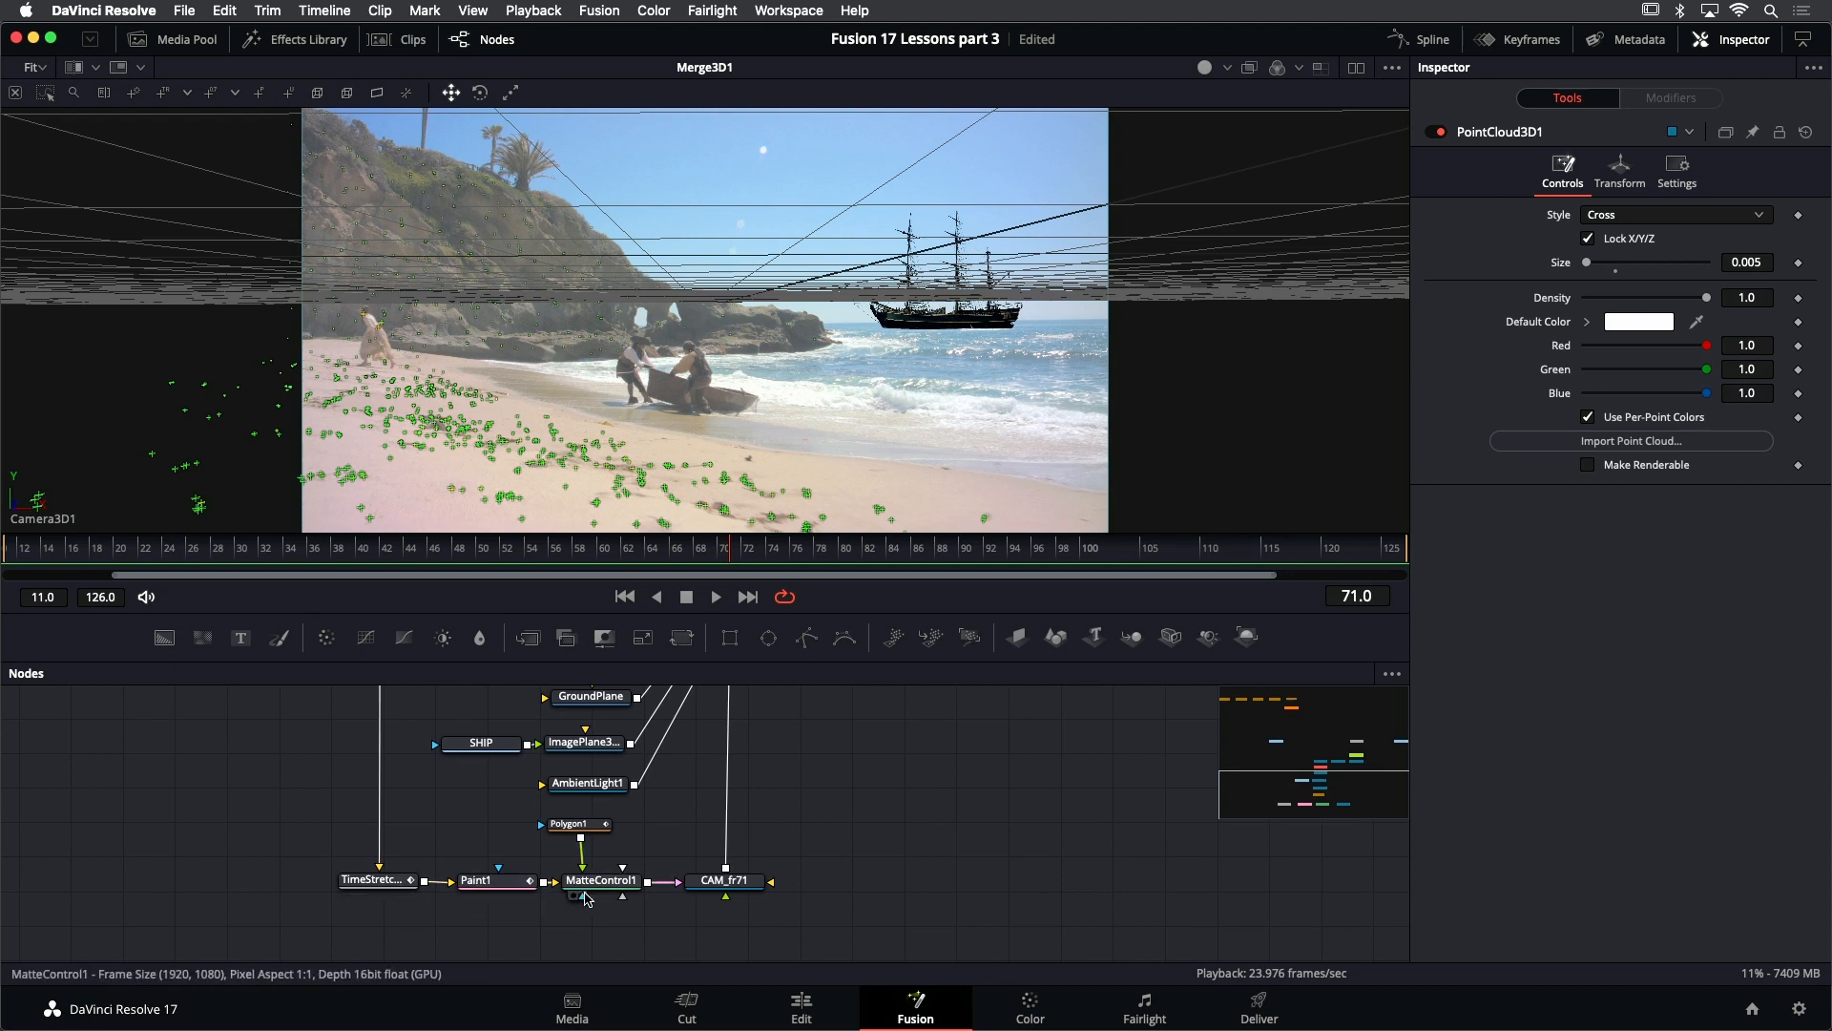
scroll(731, 902, up, 1)
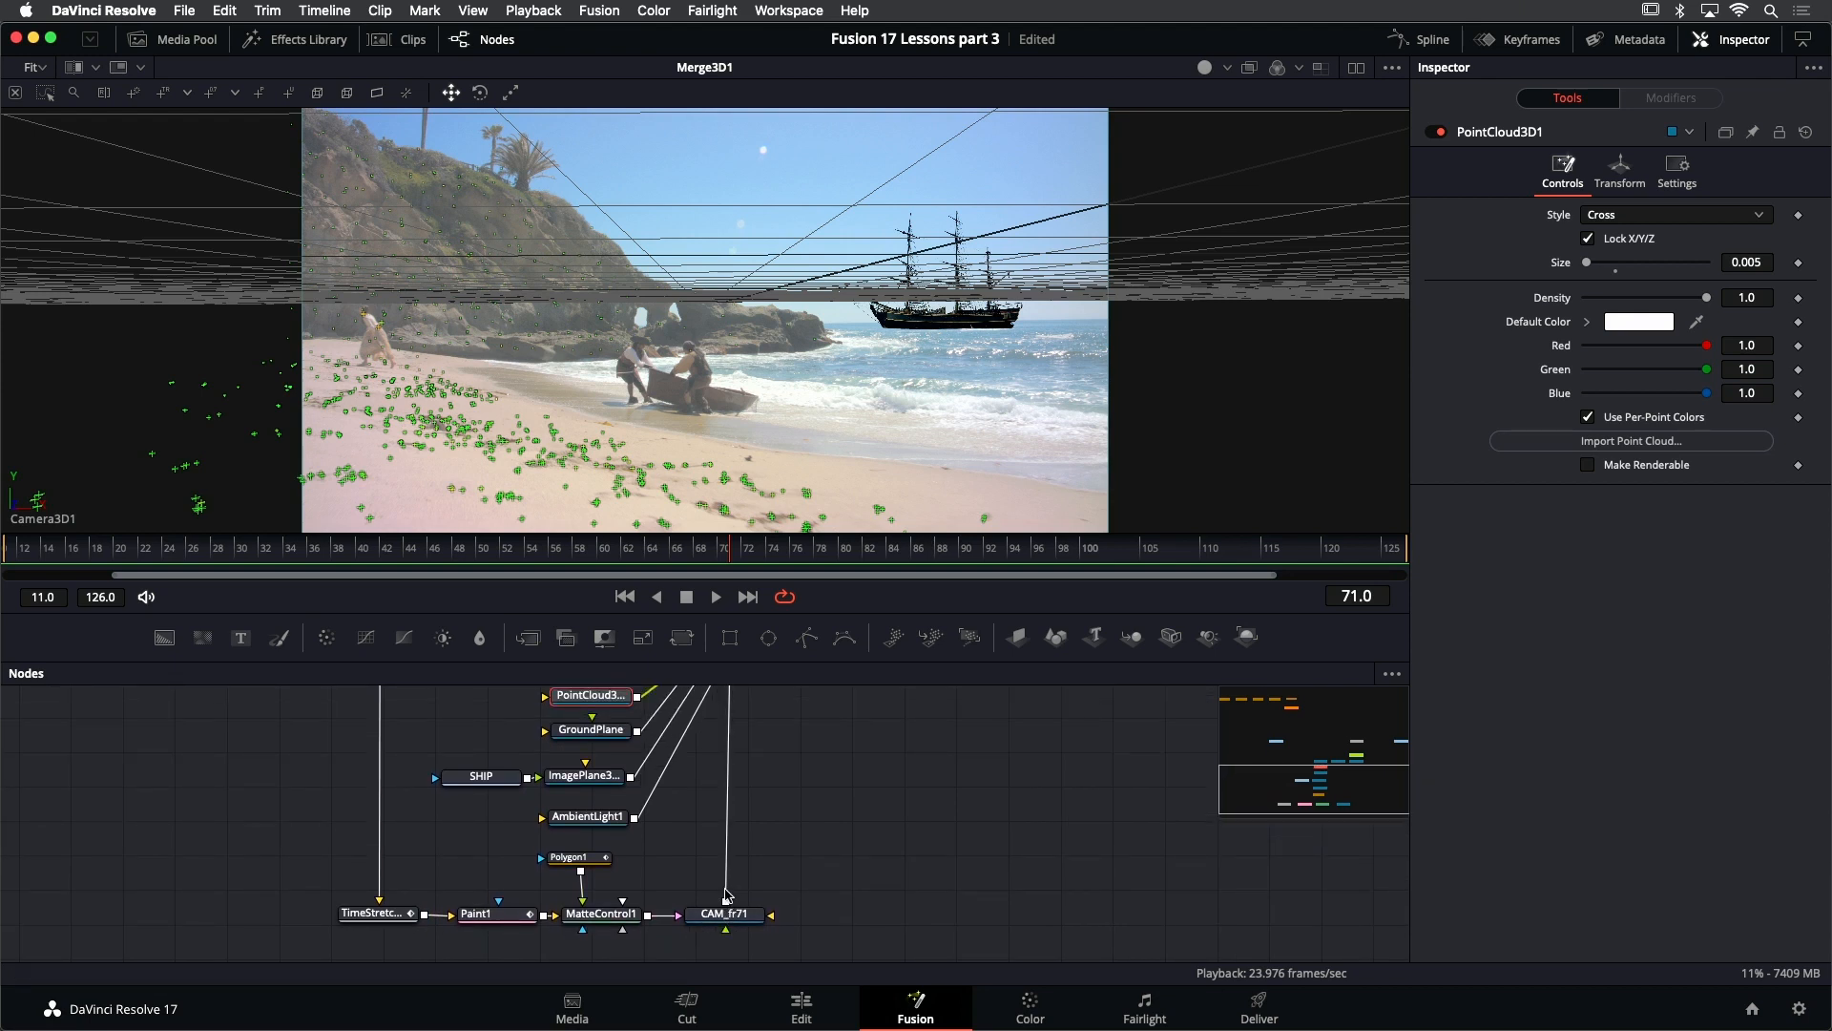
scroll(738, 834, up, 1)
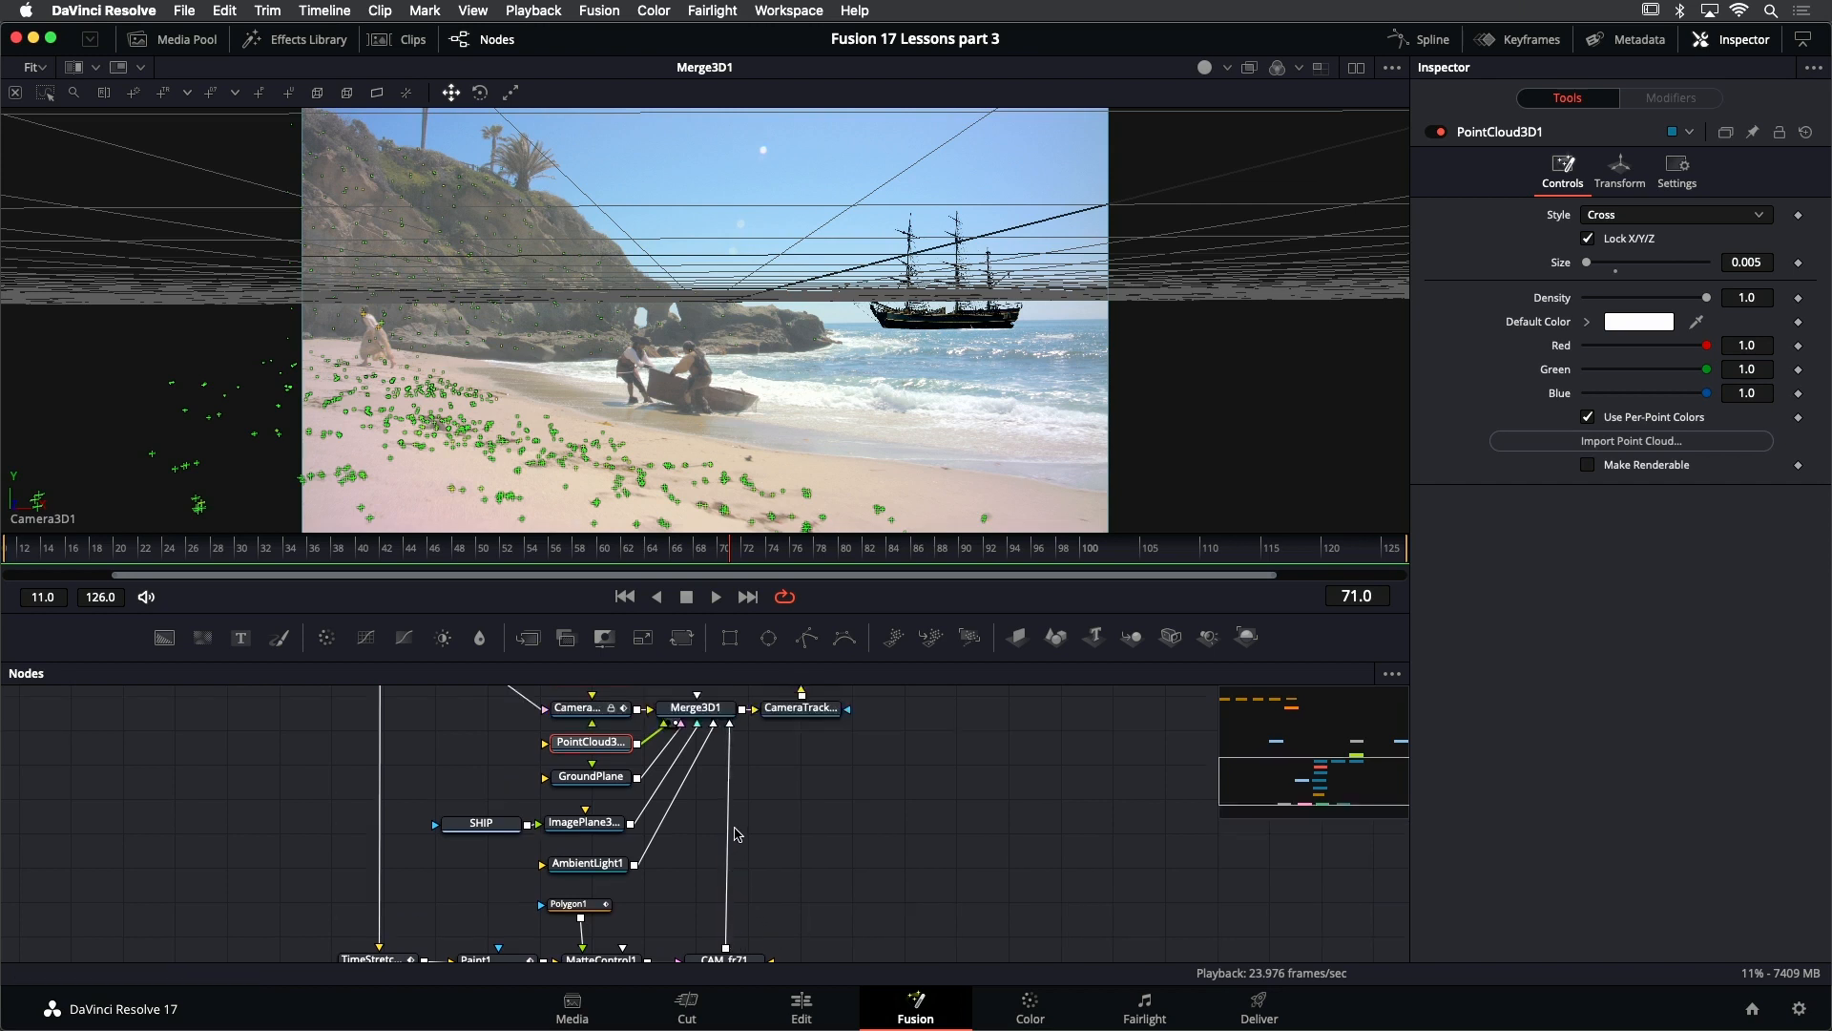
scroll(738, 834, up, 1)
drag(727, 760, 741, 834)
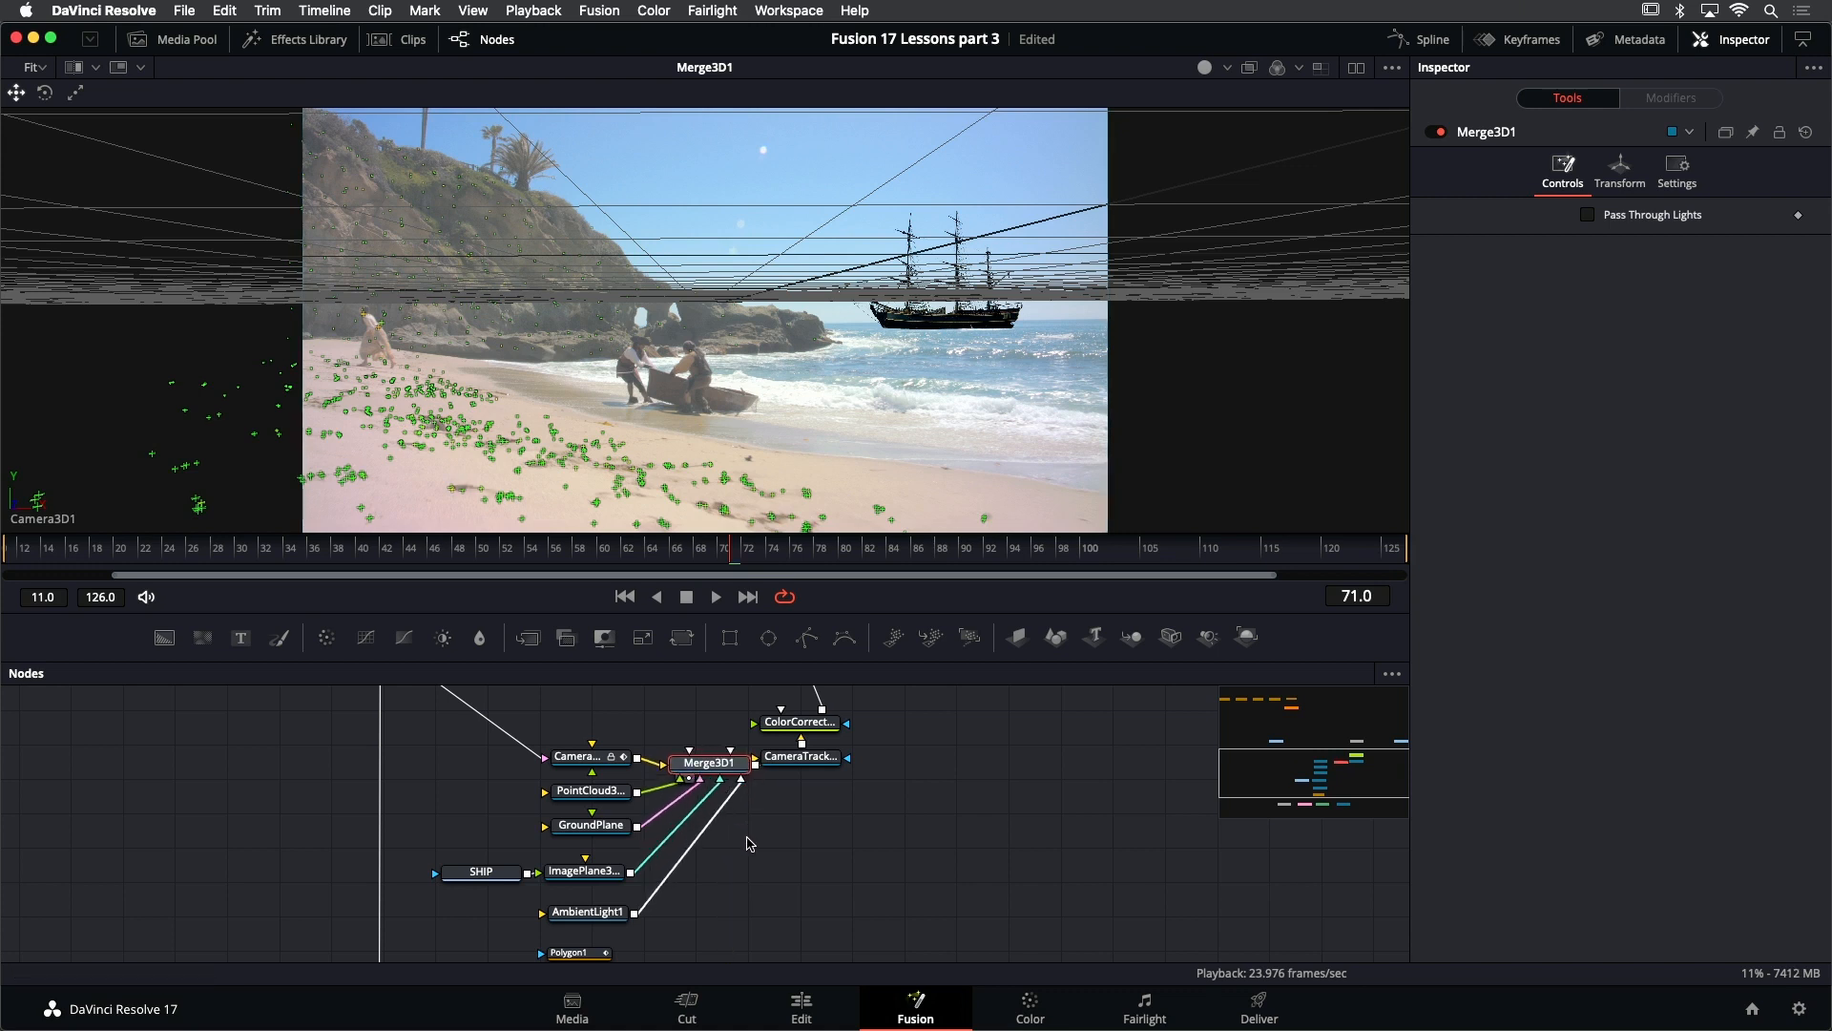
click(793, 838)
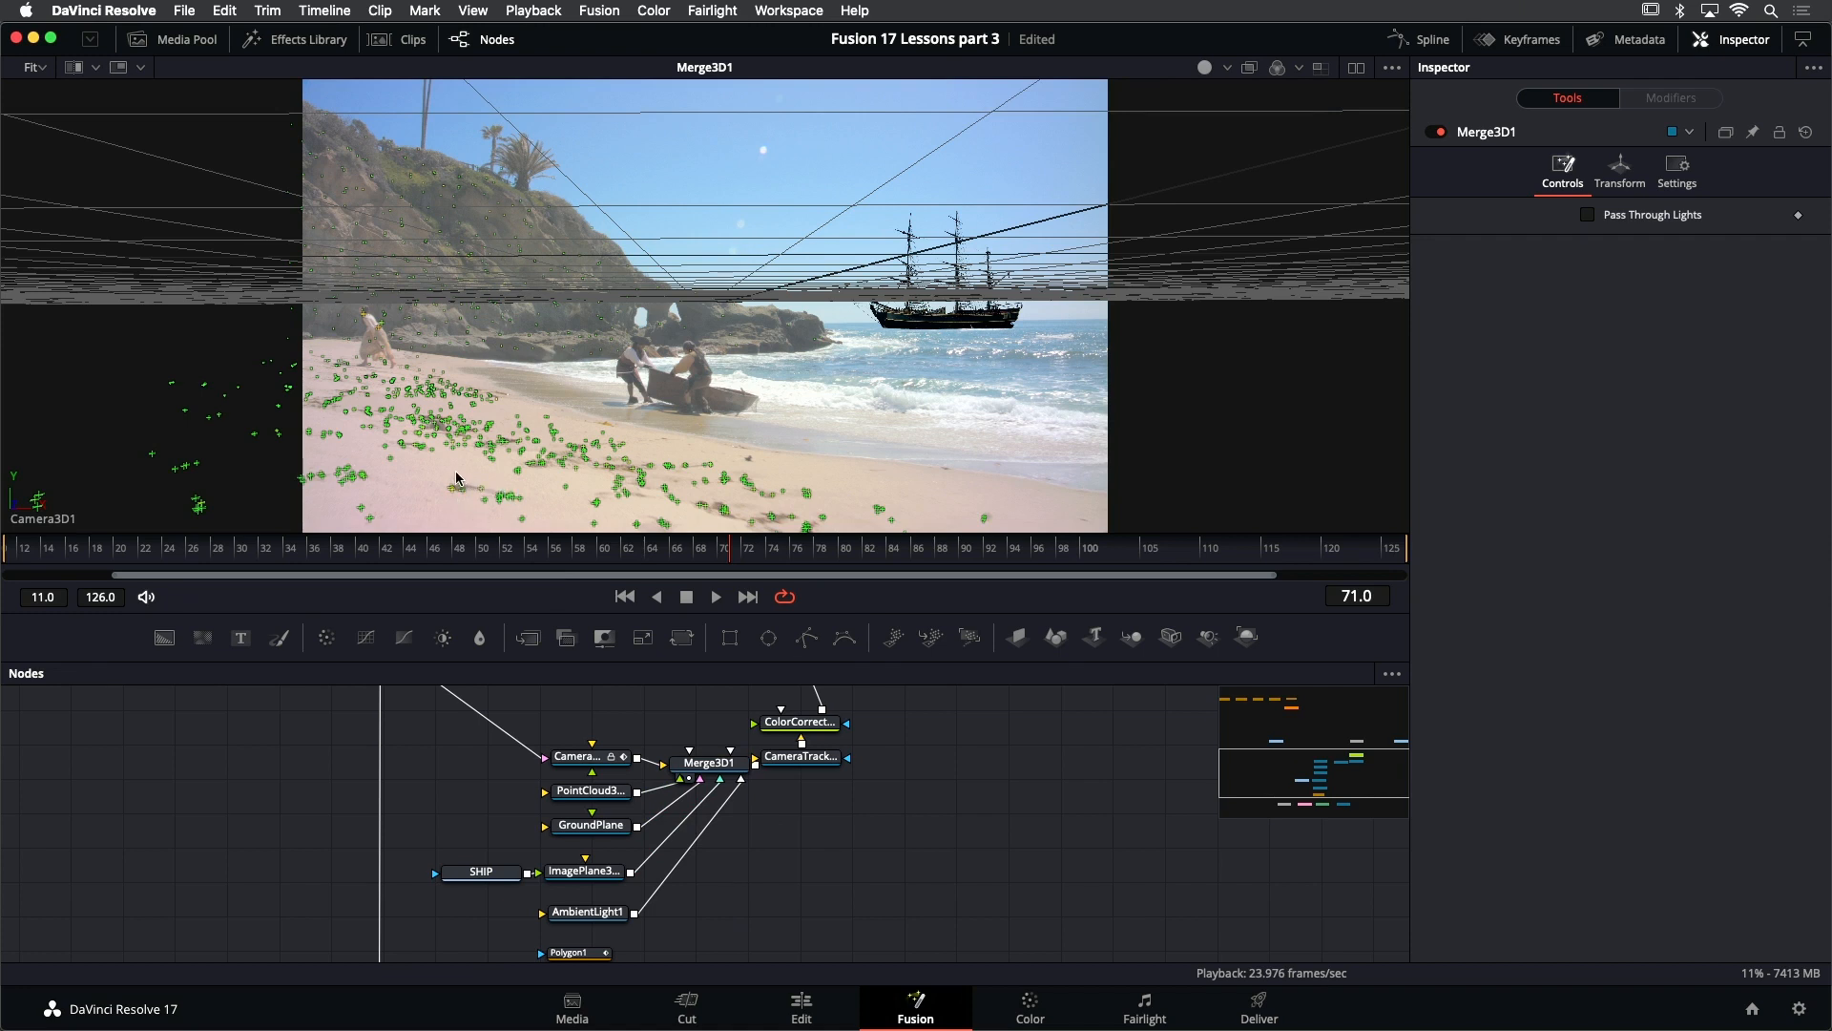
- Select the cluster of PointCloud3D1 tracking points on the near sand and create an ImagePlane from them
drag(456, 477, 525, 511)
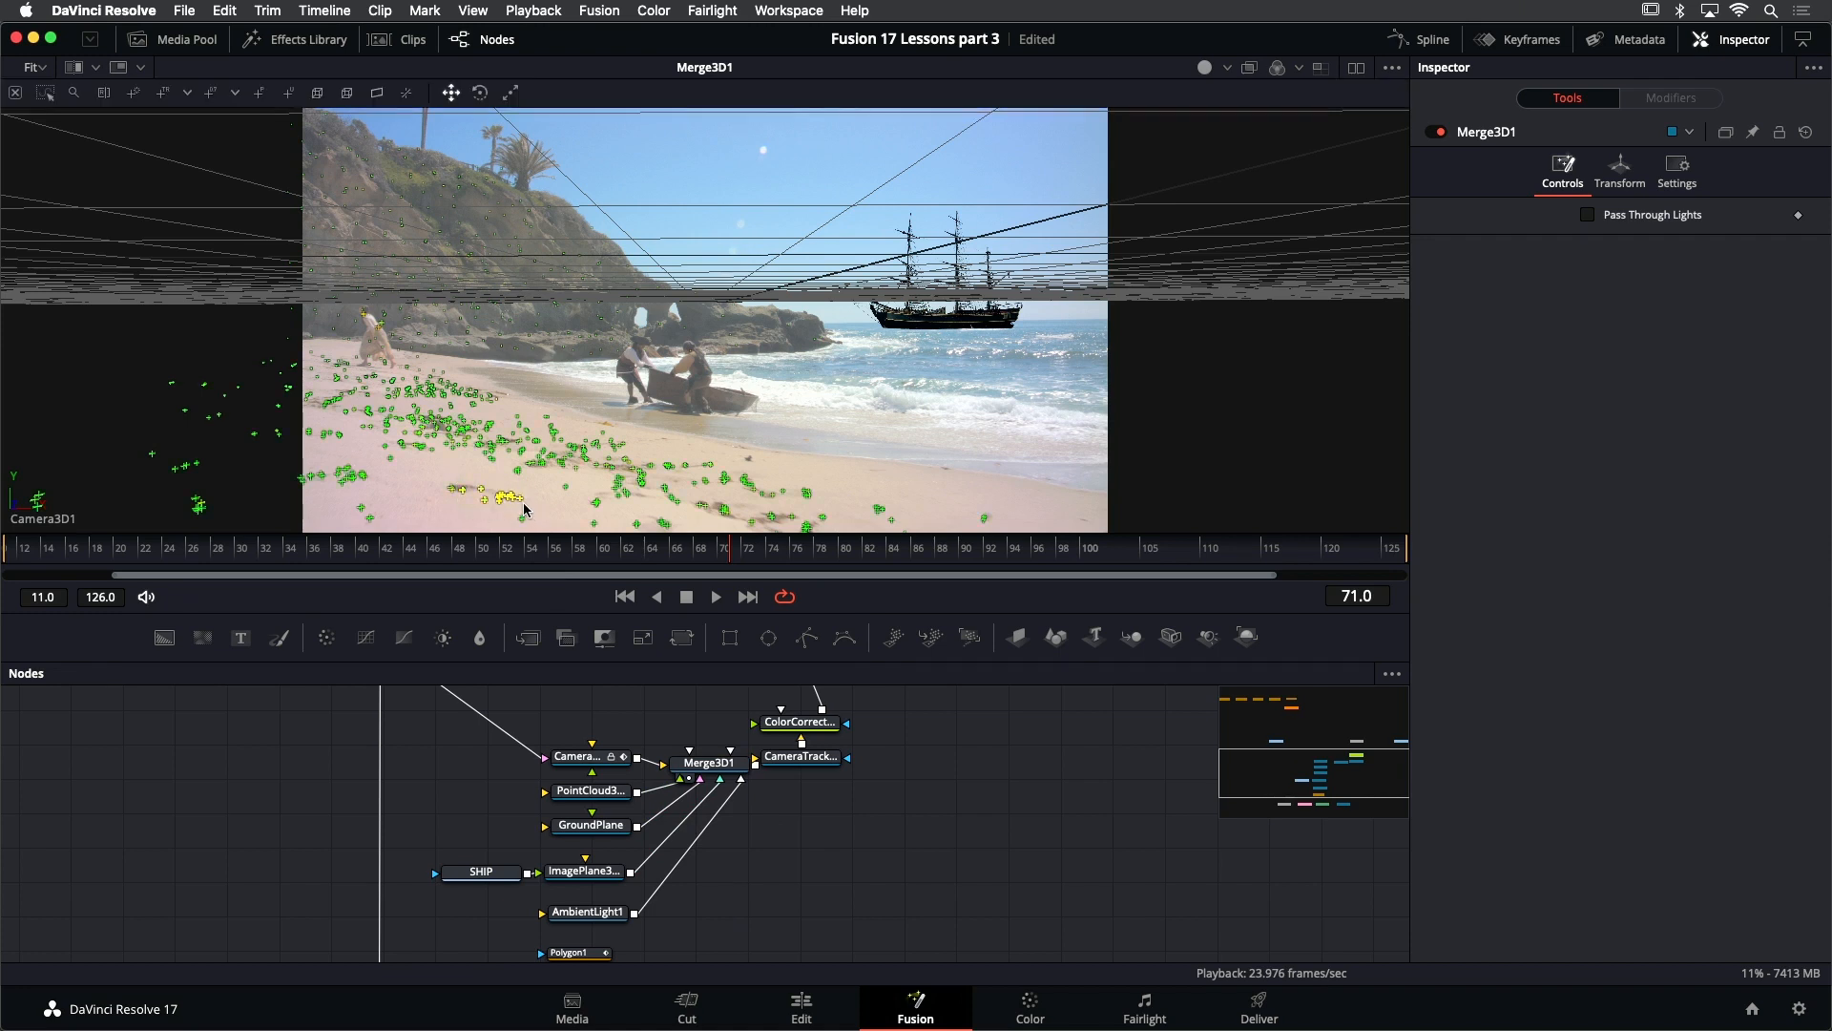
click(467, 487)
drag(524, 511, 521, 508)
right_click(503, 500)
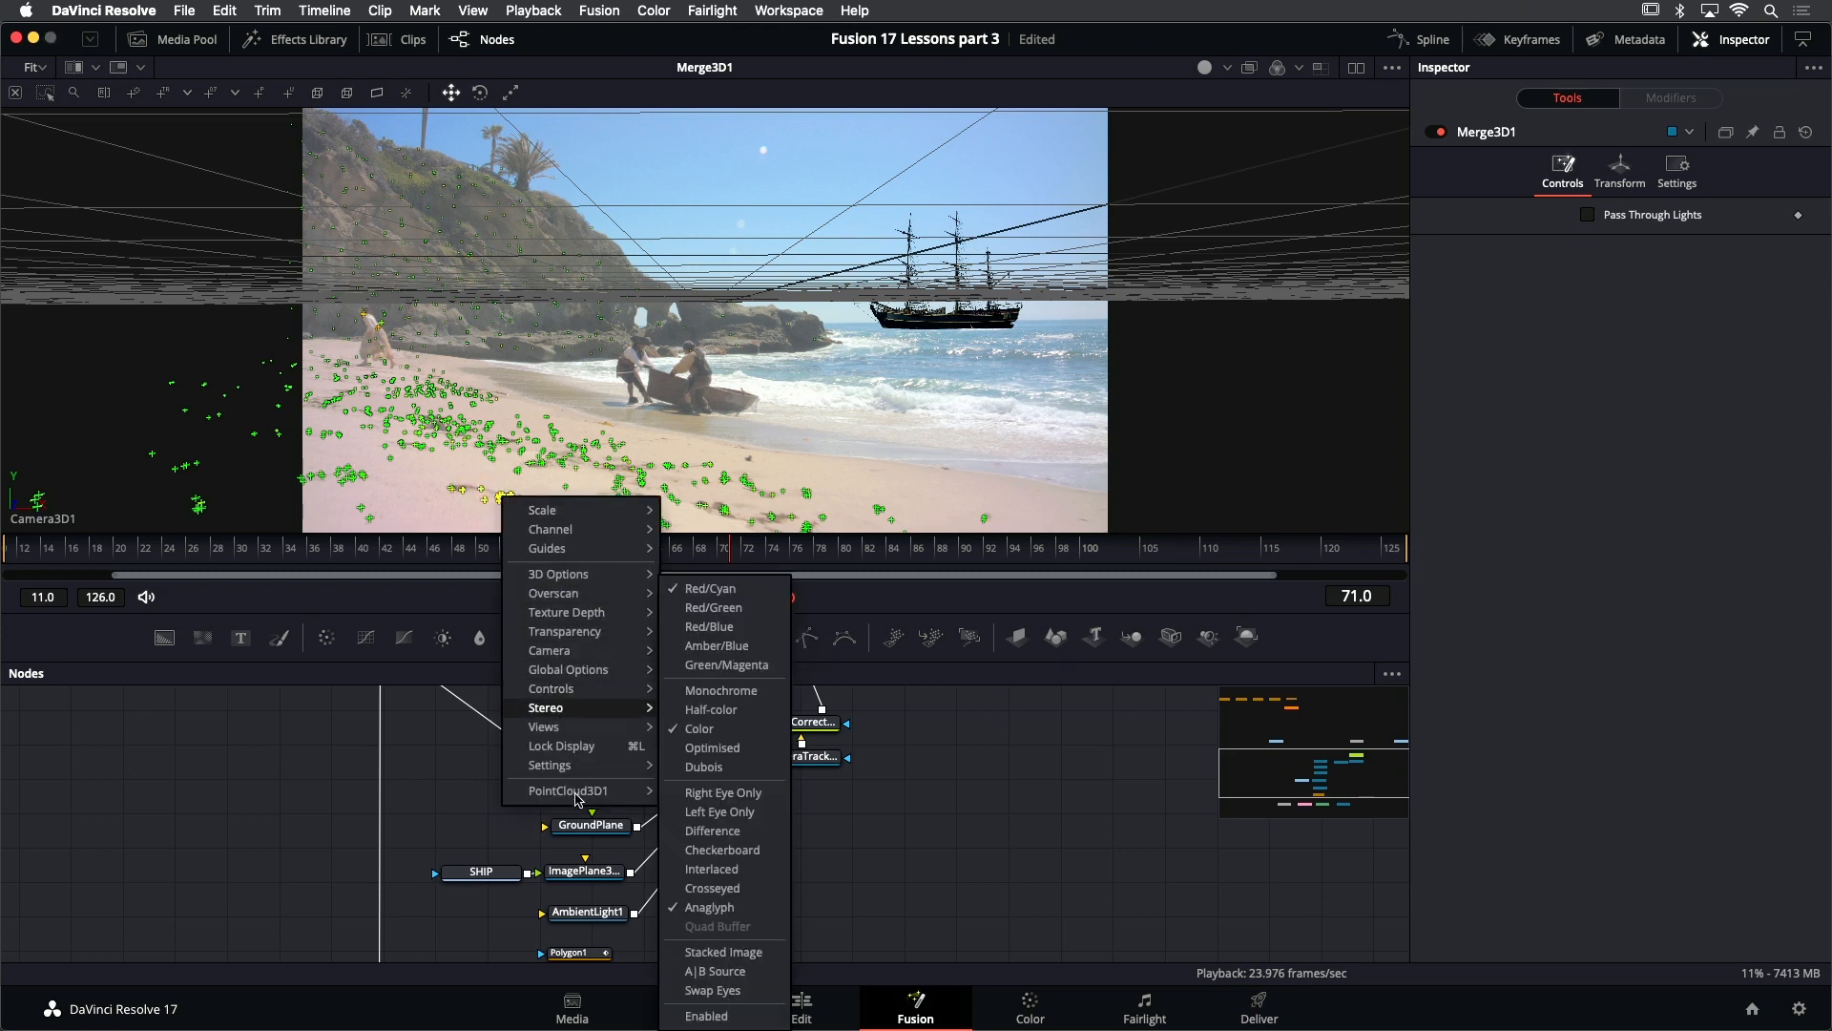
mouse_move(580, 798)
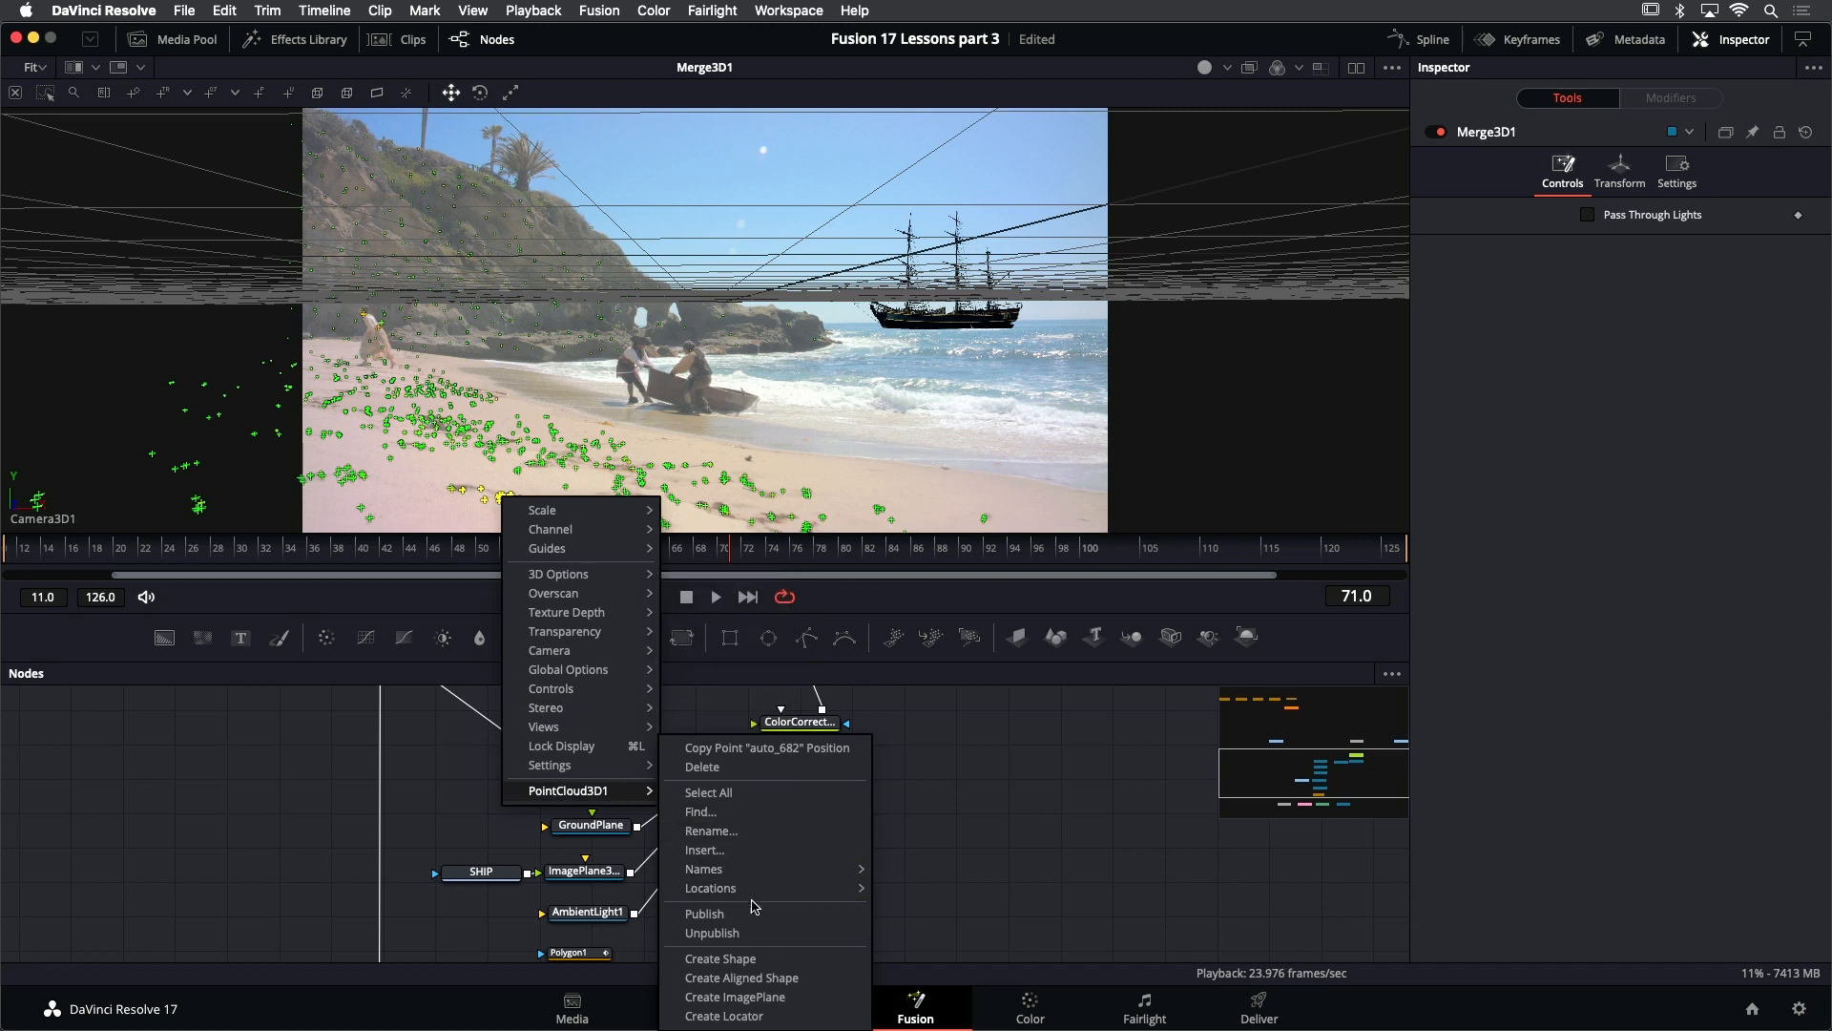
click(827, 997)
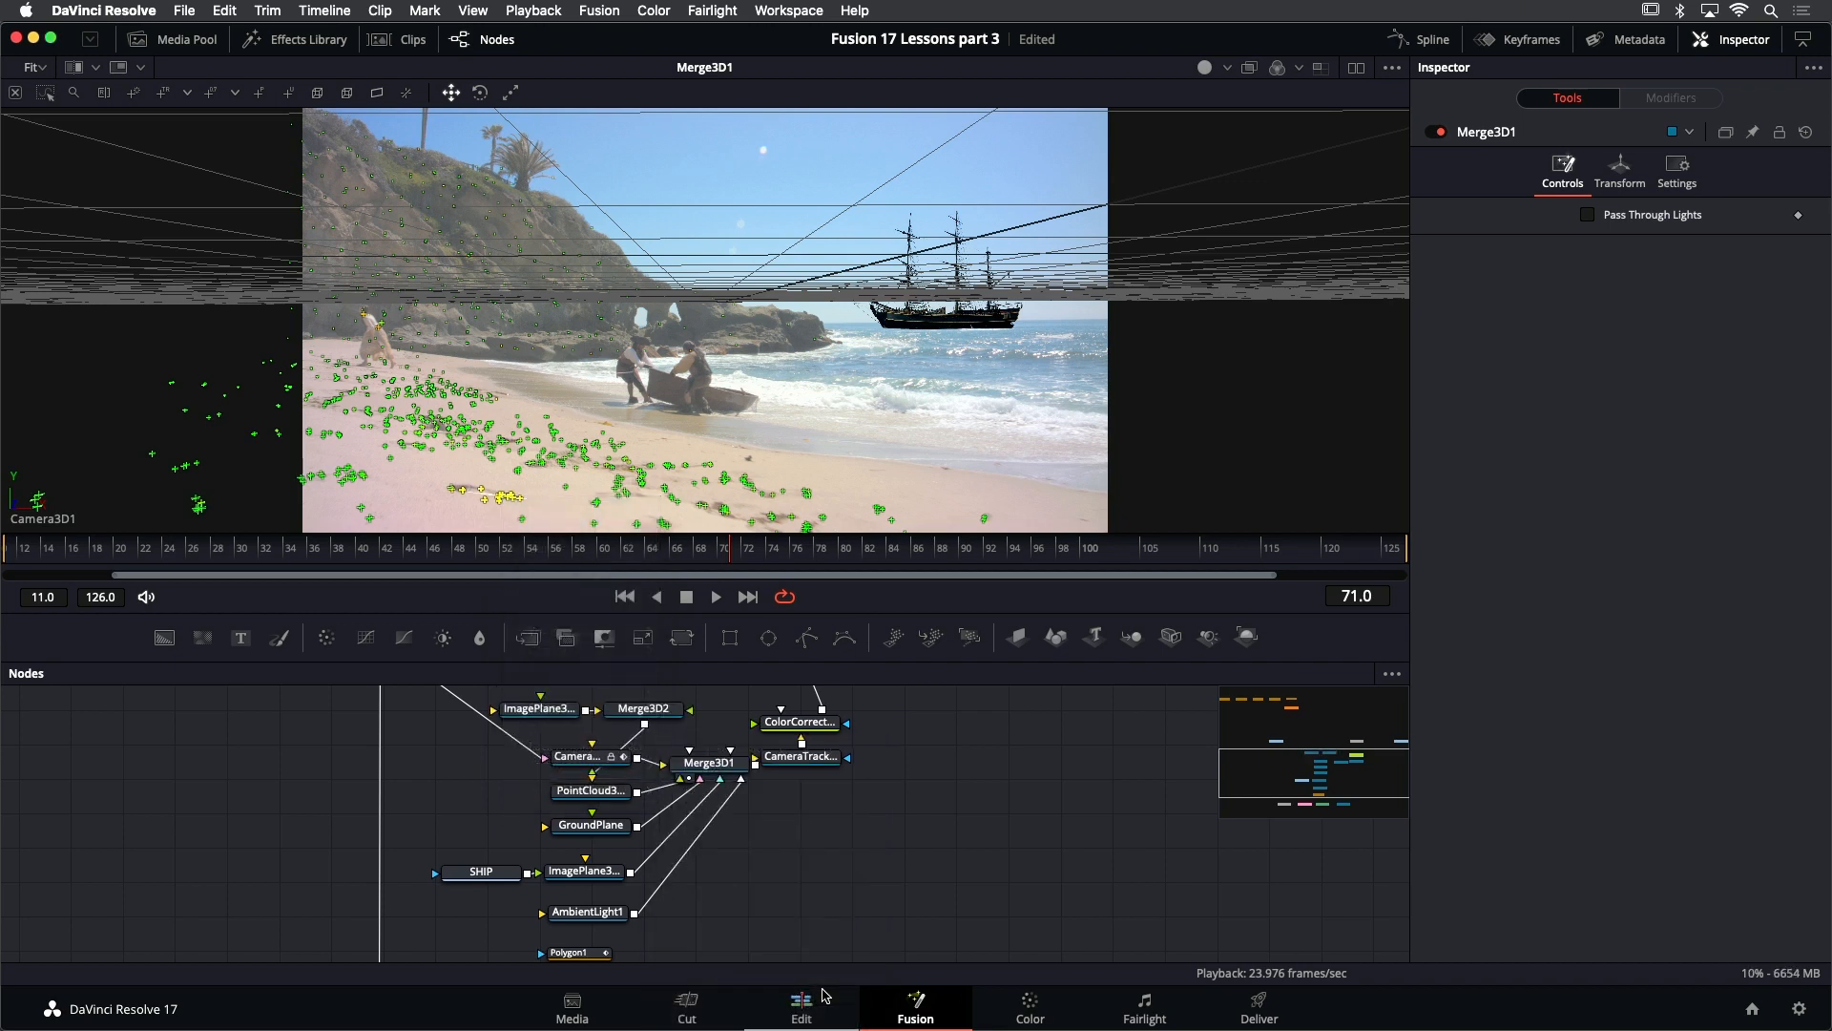
- Switch the 3D viewer from Camera3D1 to the Perspective view
right_click(494, 477)
mouse_move(571, 630)
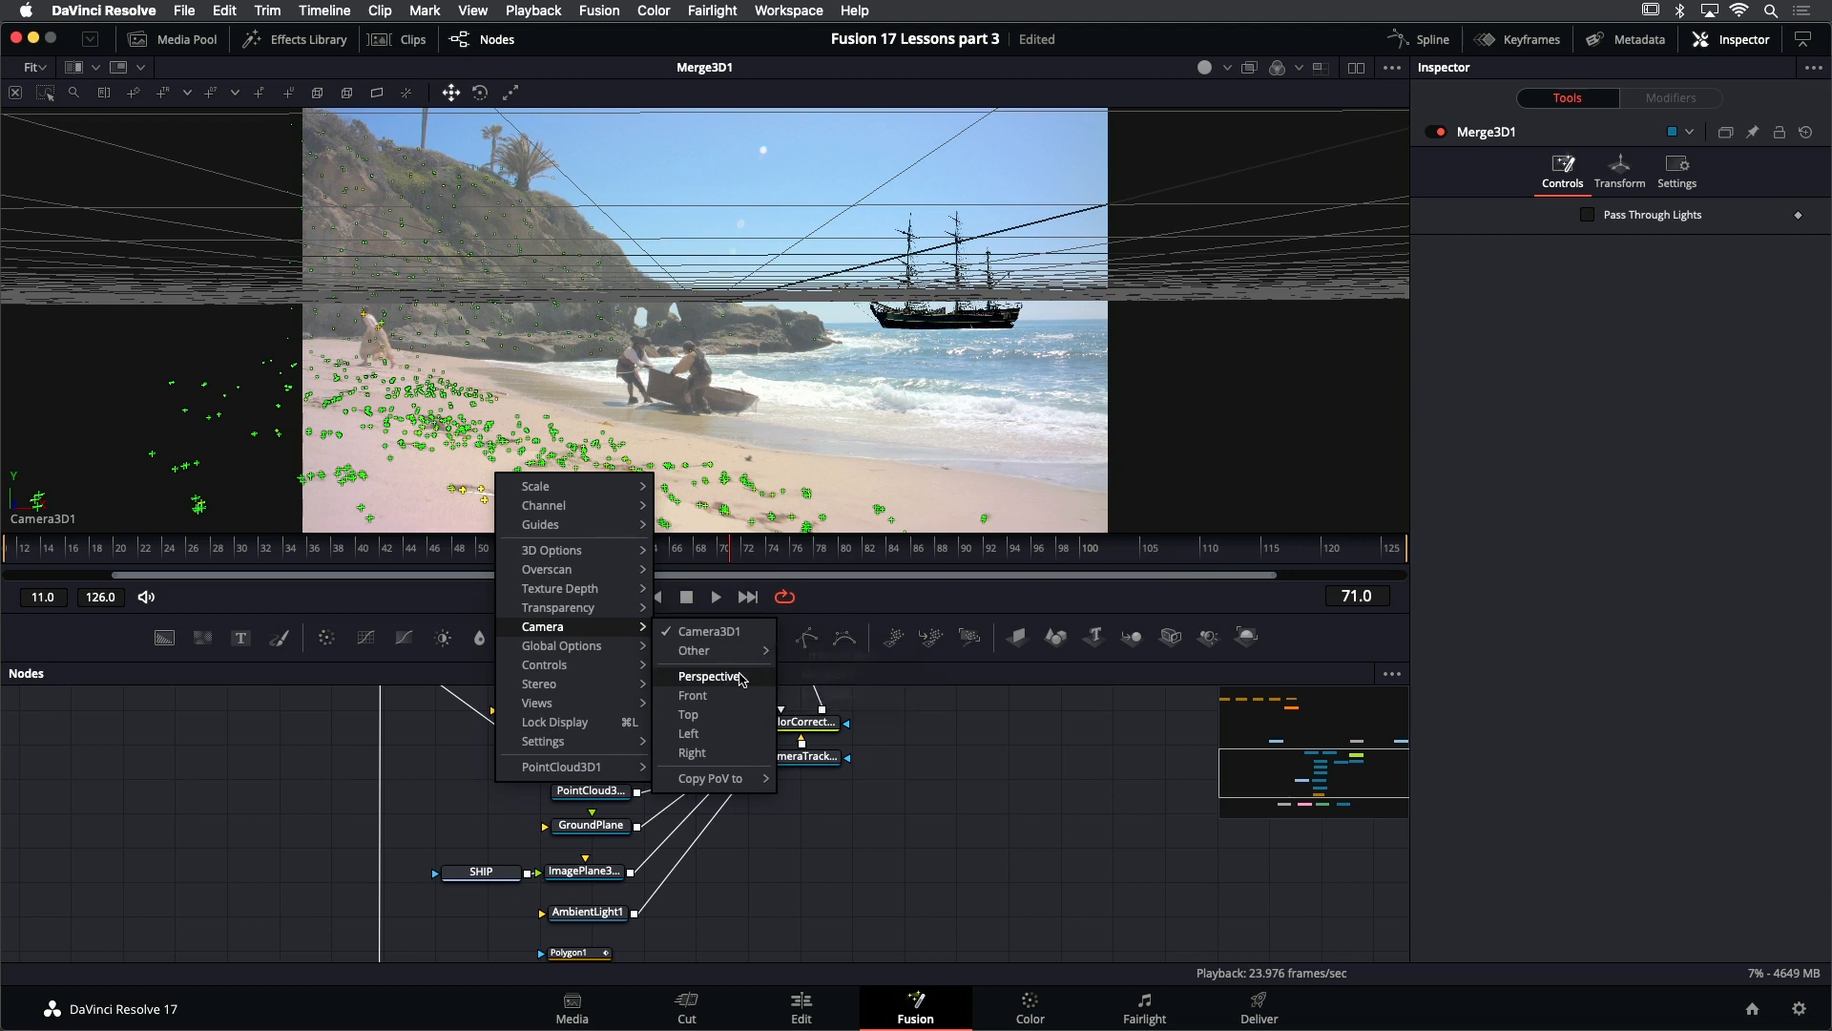
click(711, 675)
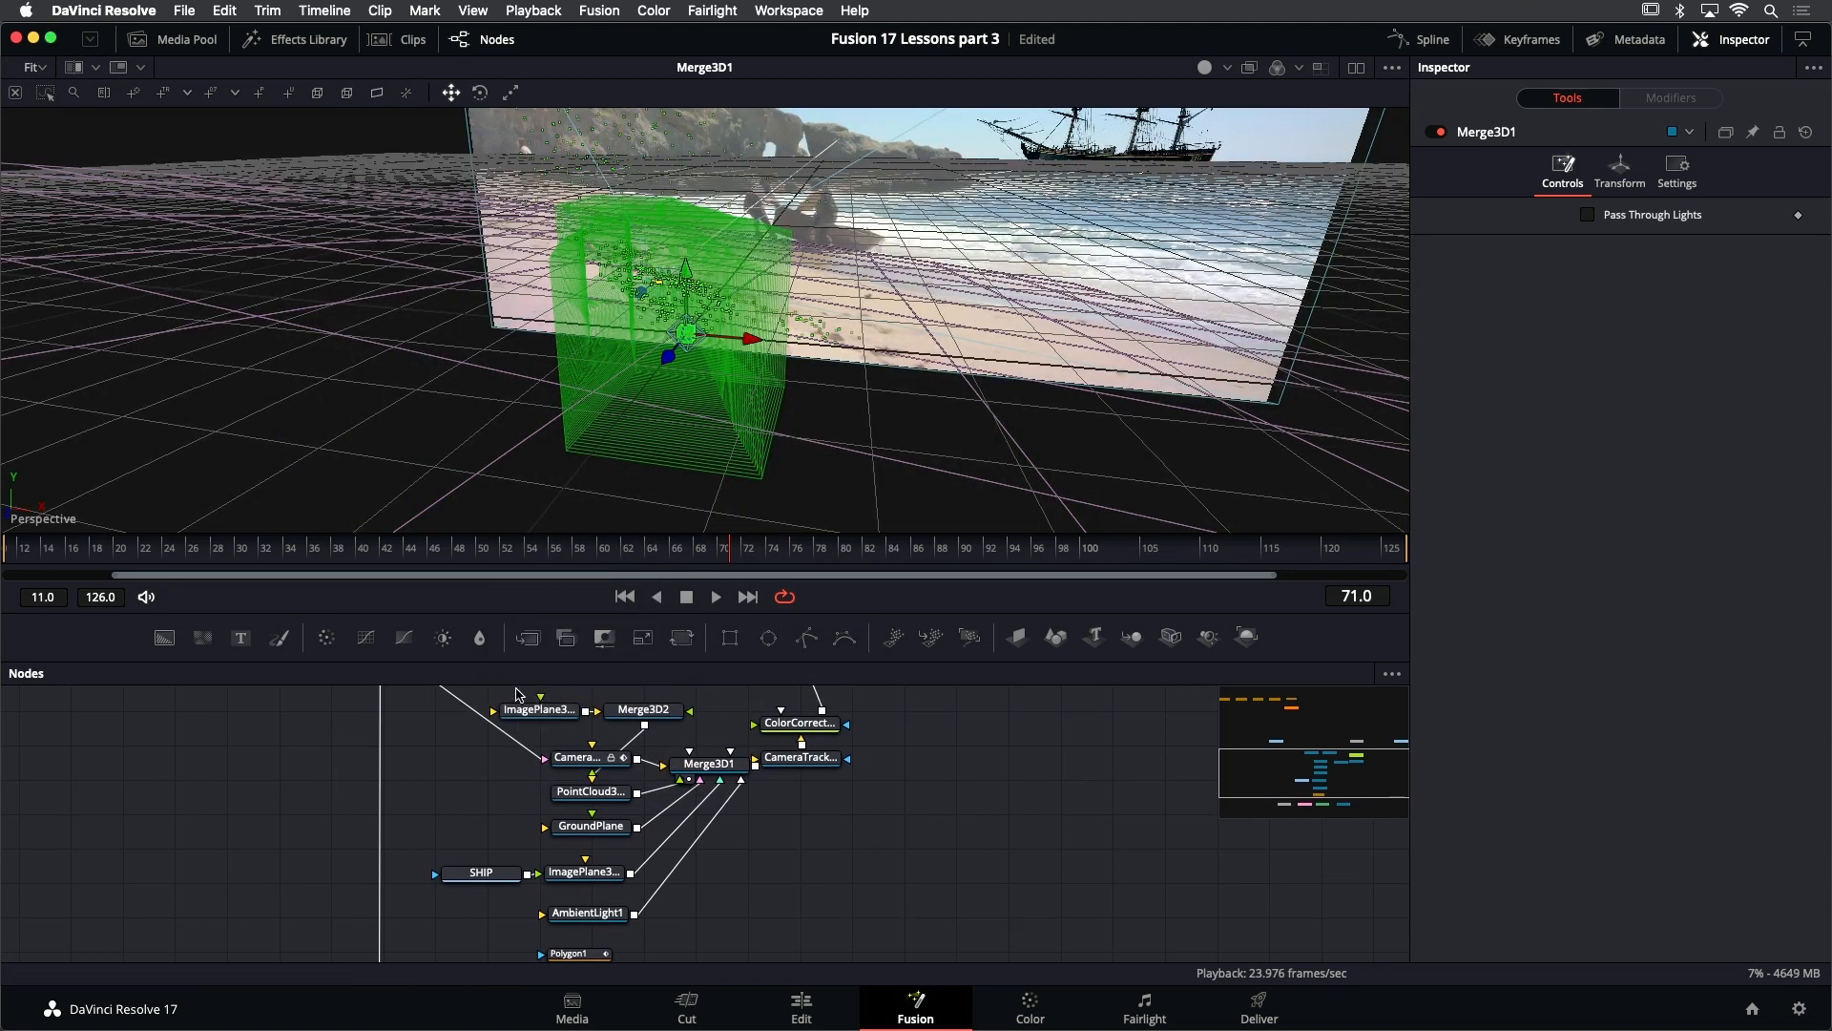
- Delete the extra Merge3D2 node and connect ImagePlane3D2's output directly to Merge3D1 instead
drag(502, 691, 627, 714)
scroll(647, 731, up, 5)
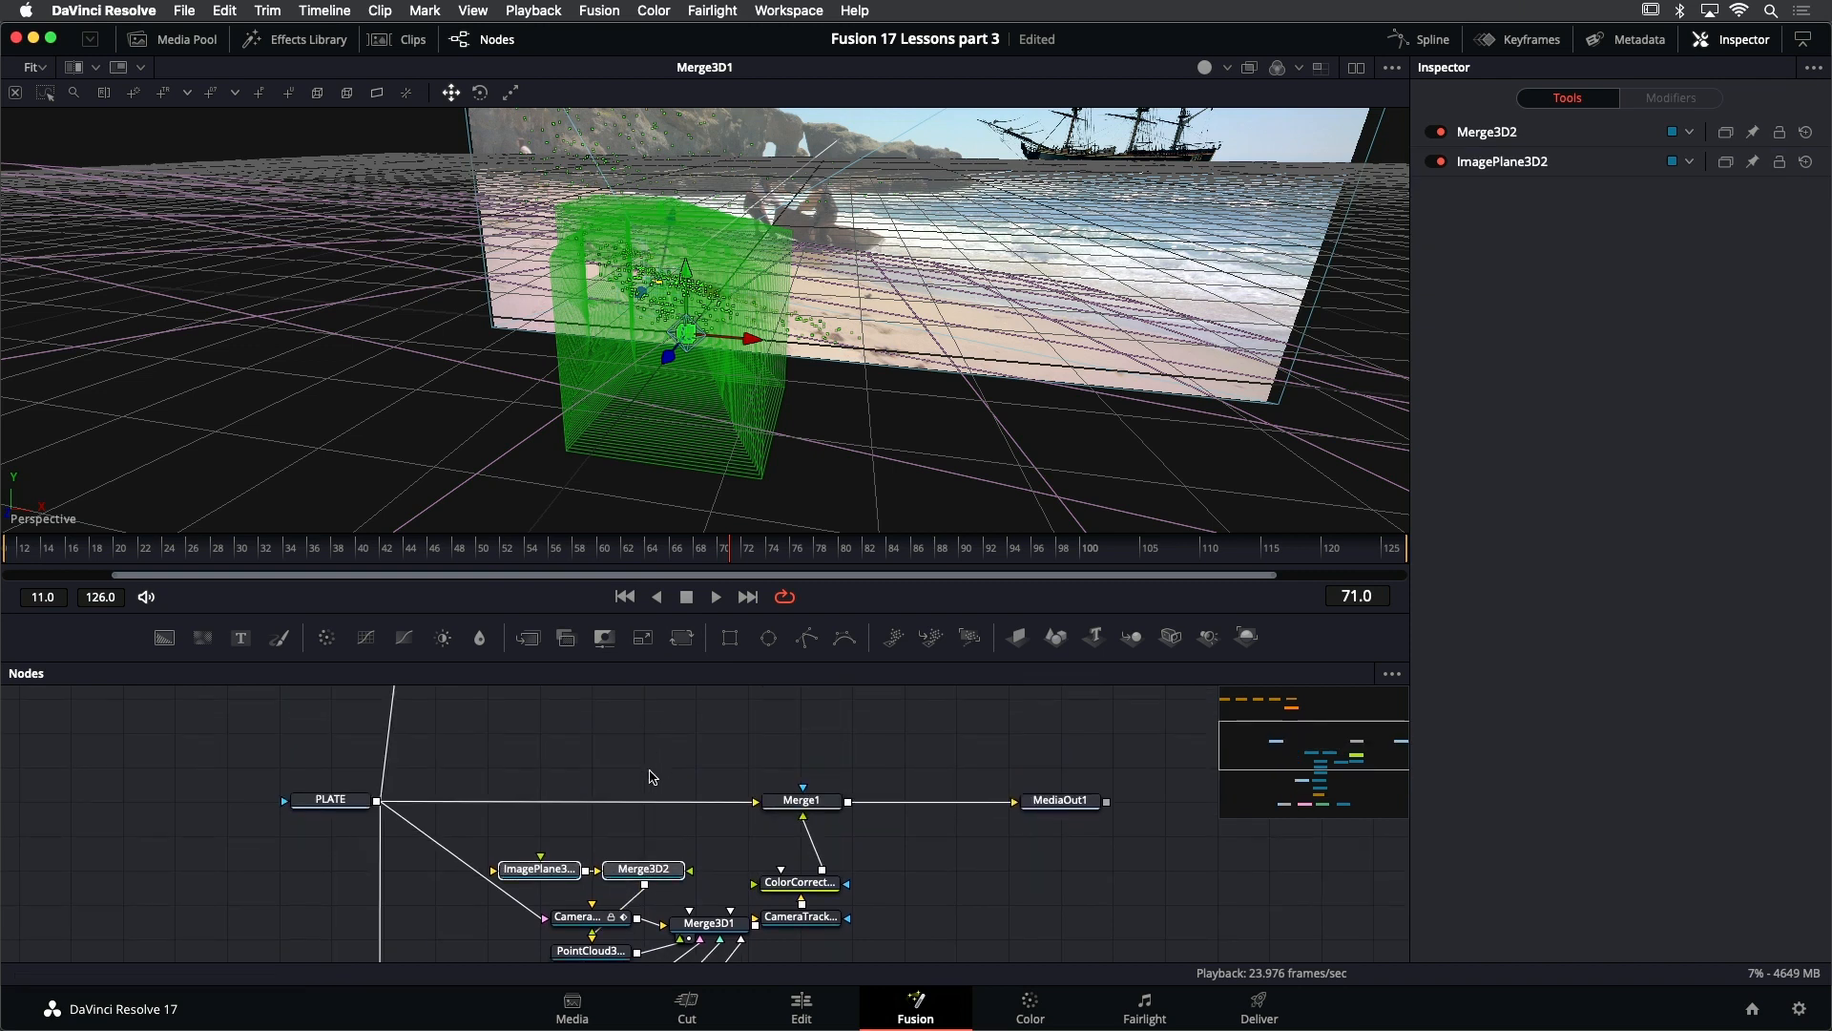
scroll(652, 776, down, 2)
drag(645, 826, 396, 888)
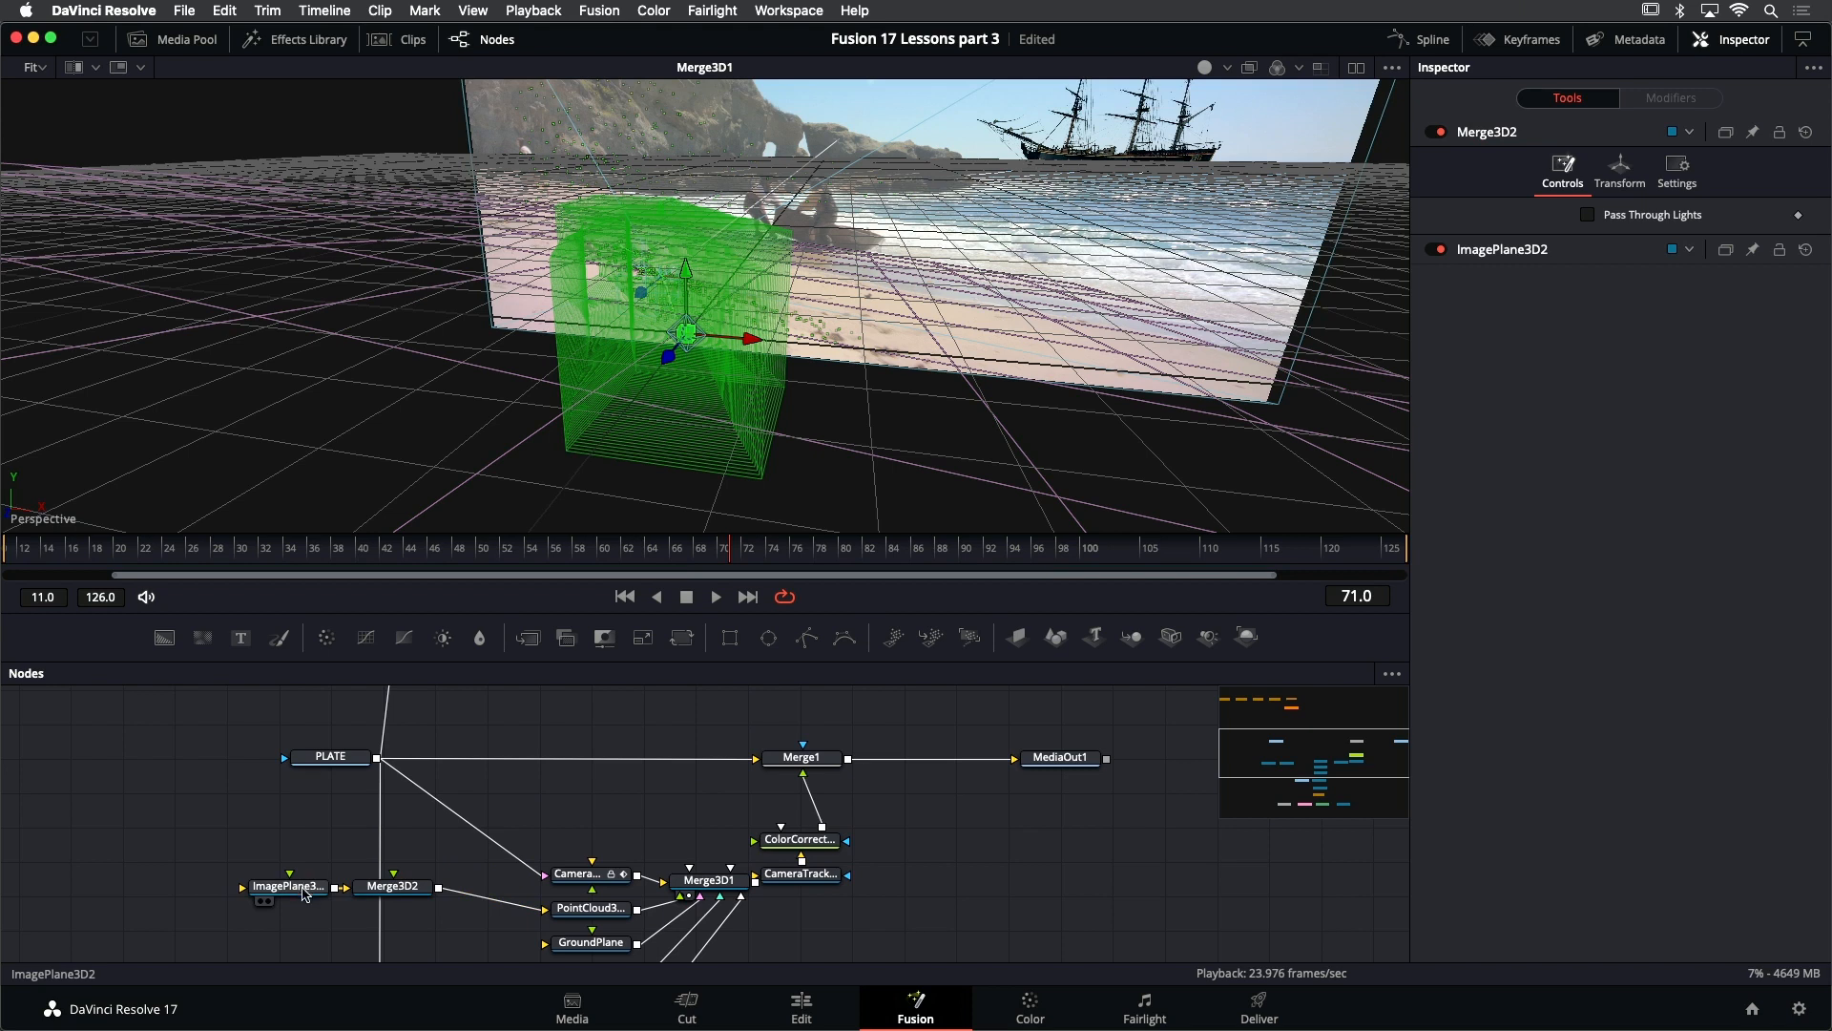
drag(293, 894, 576, 815)
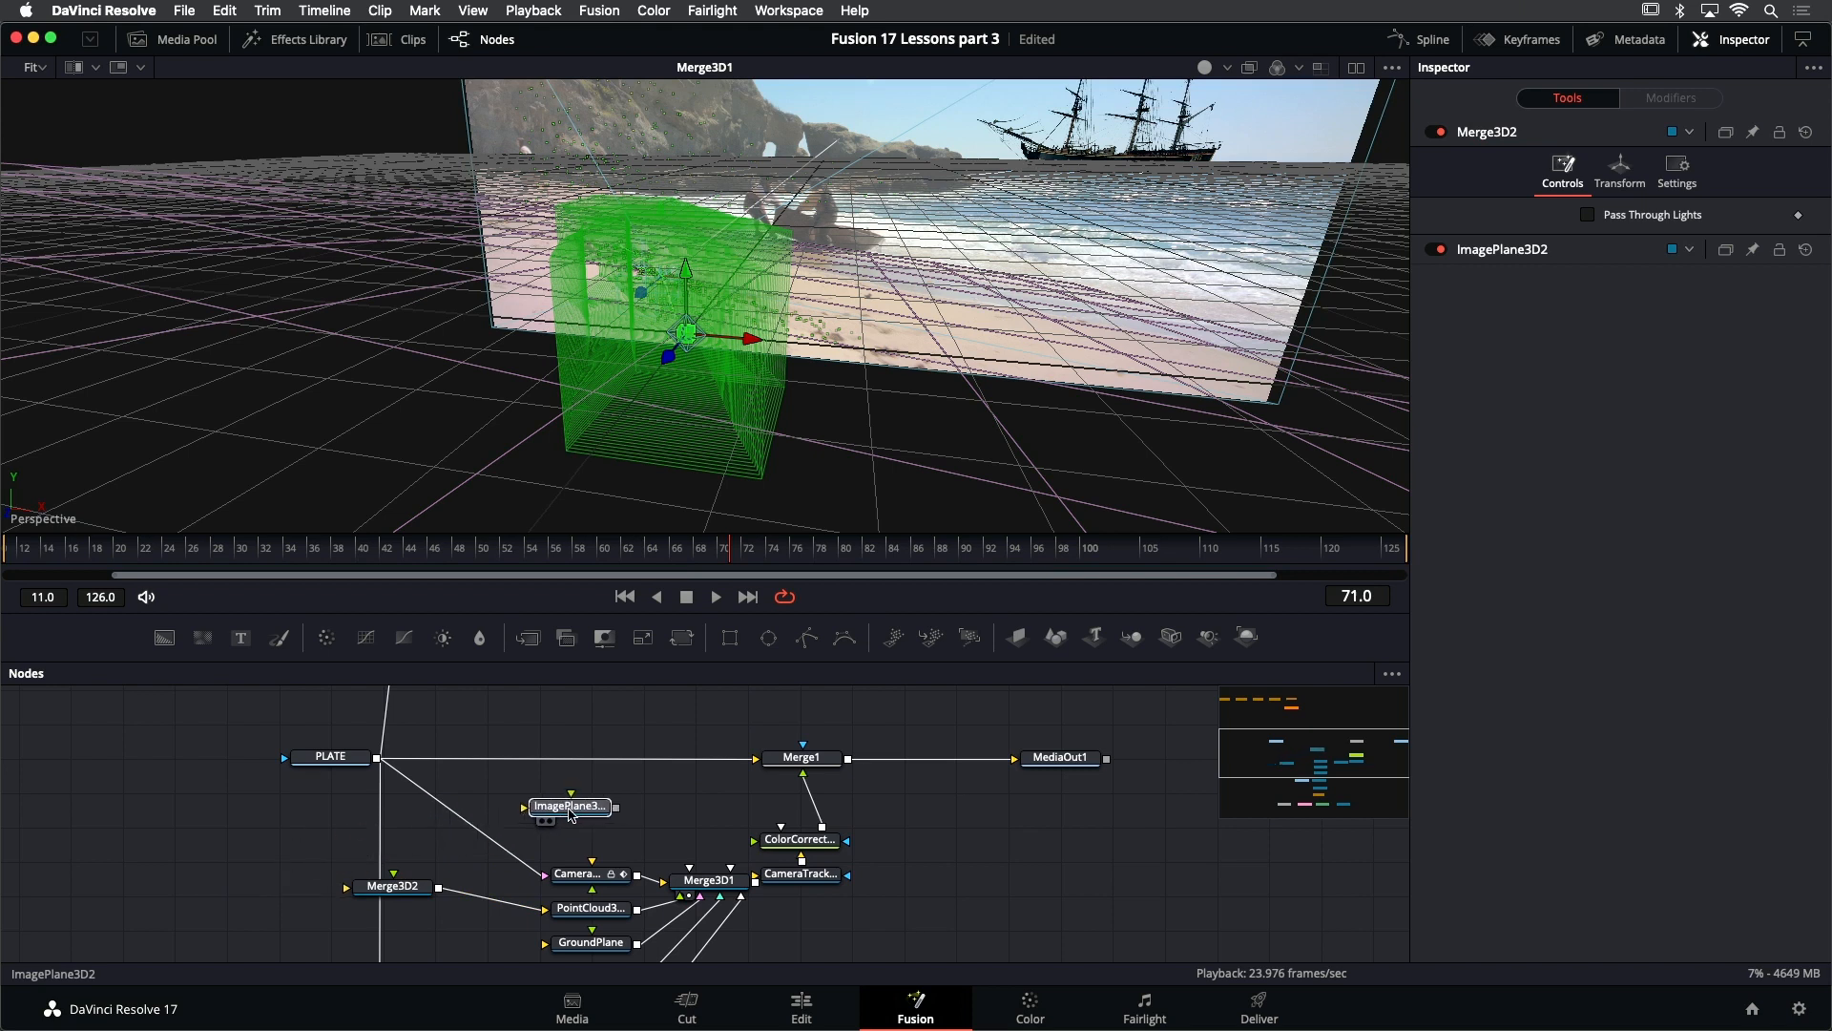
click(397, 893)
key(Delete)
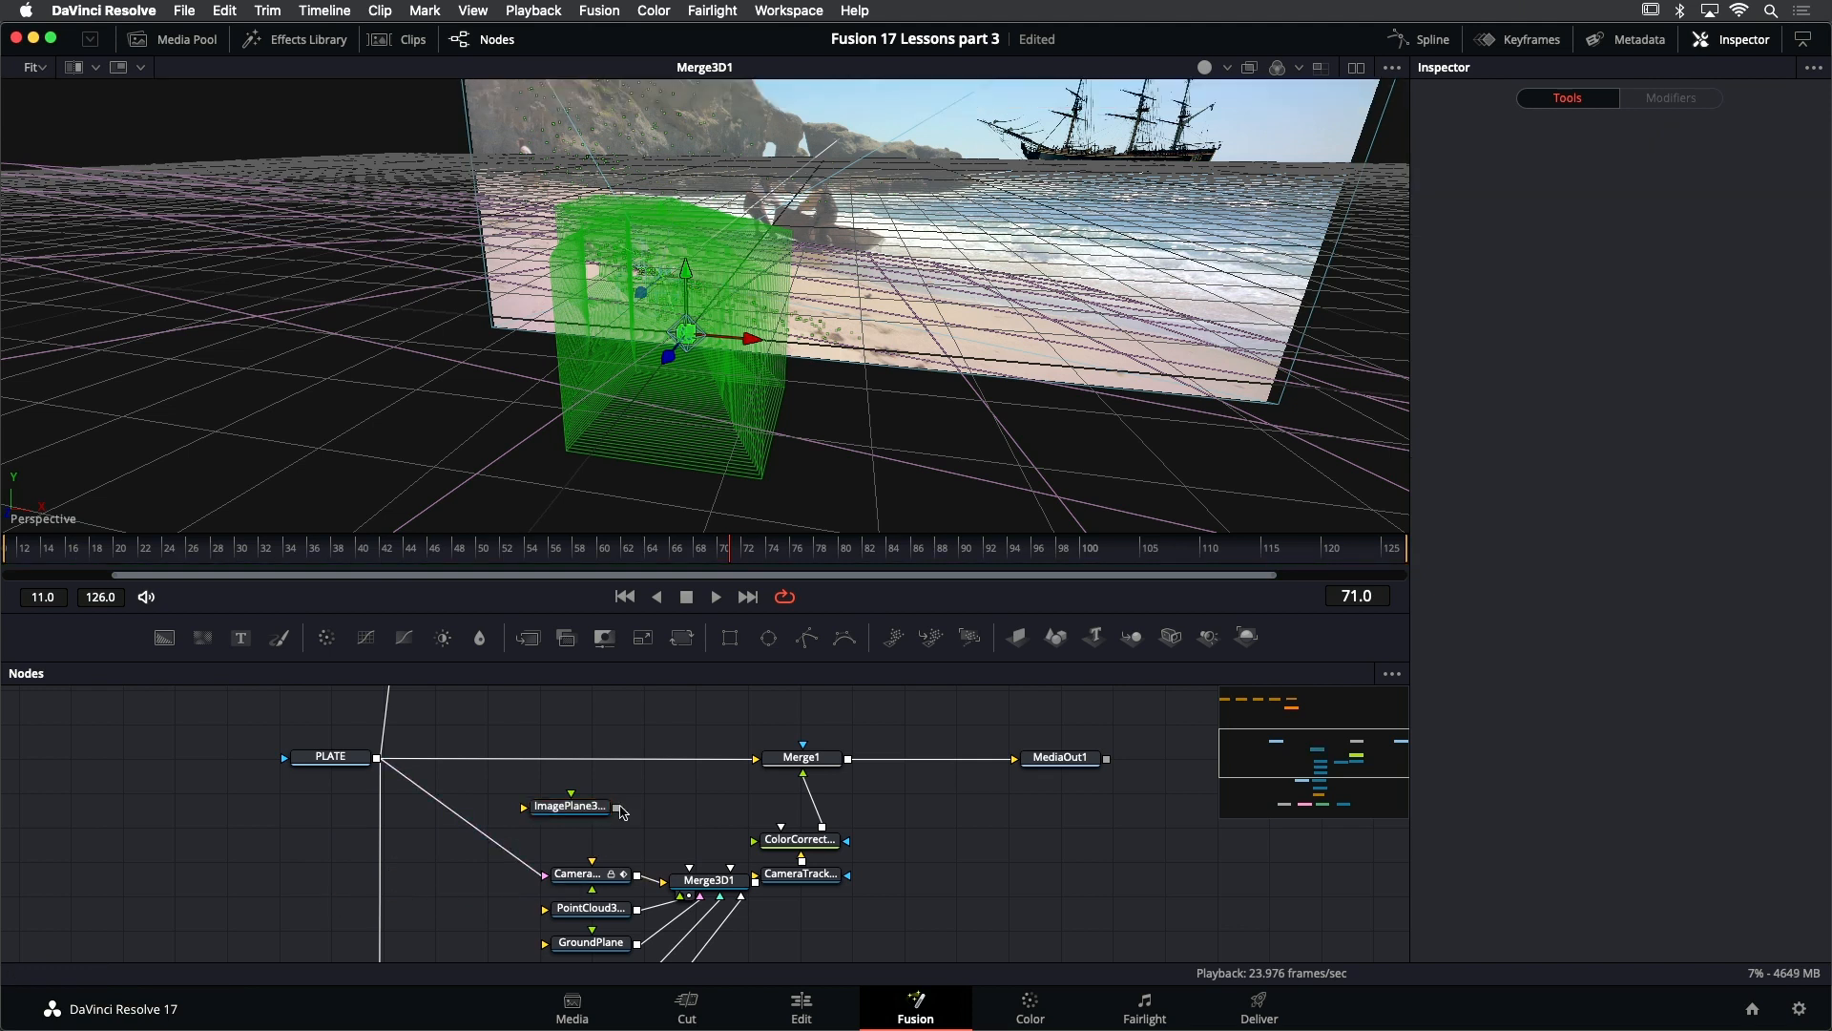
drag(617, 808, 708, 885)
drag(580, 812, 589, 820)
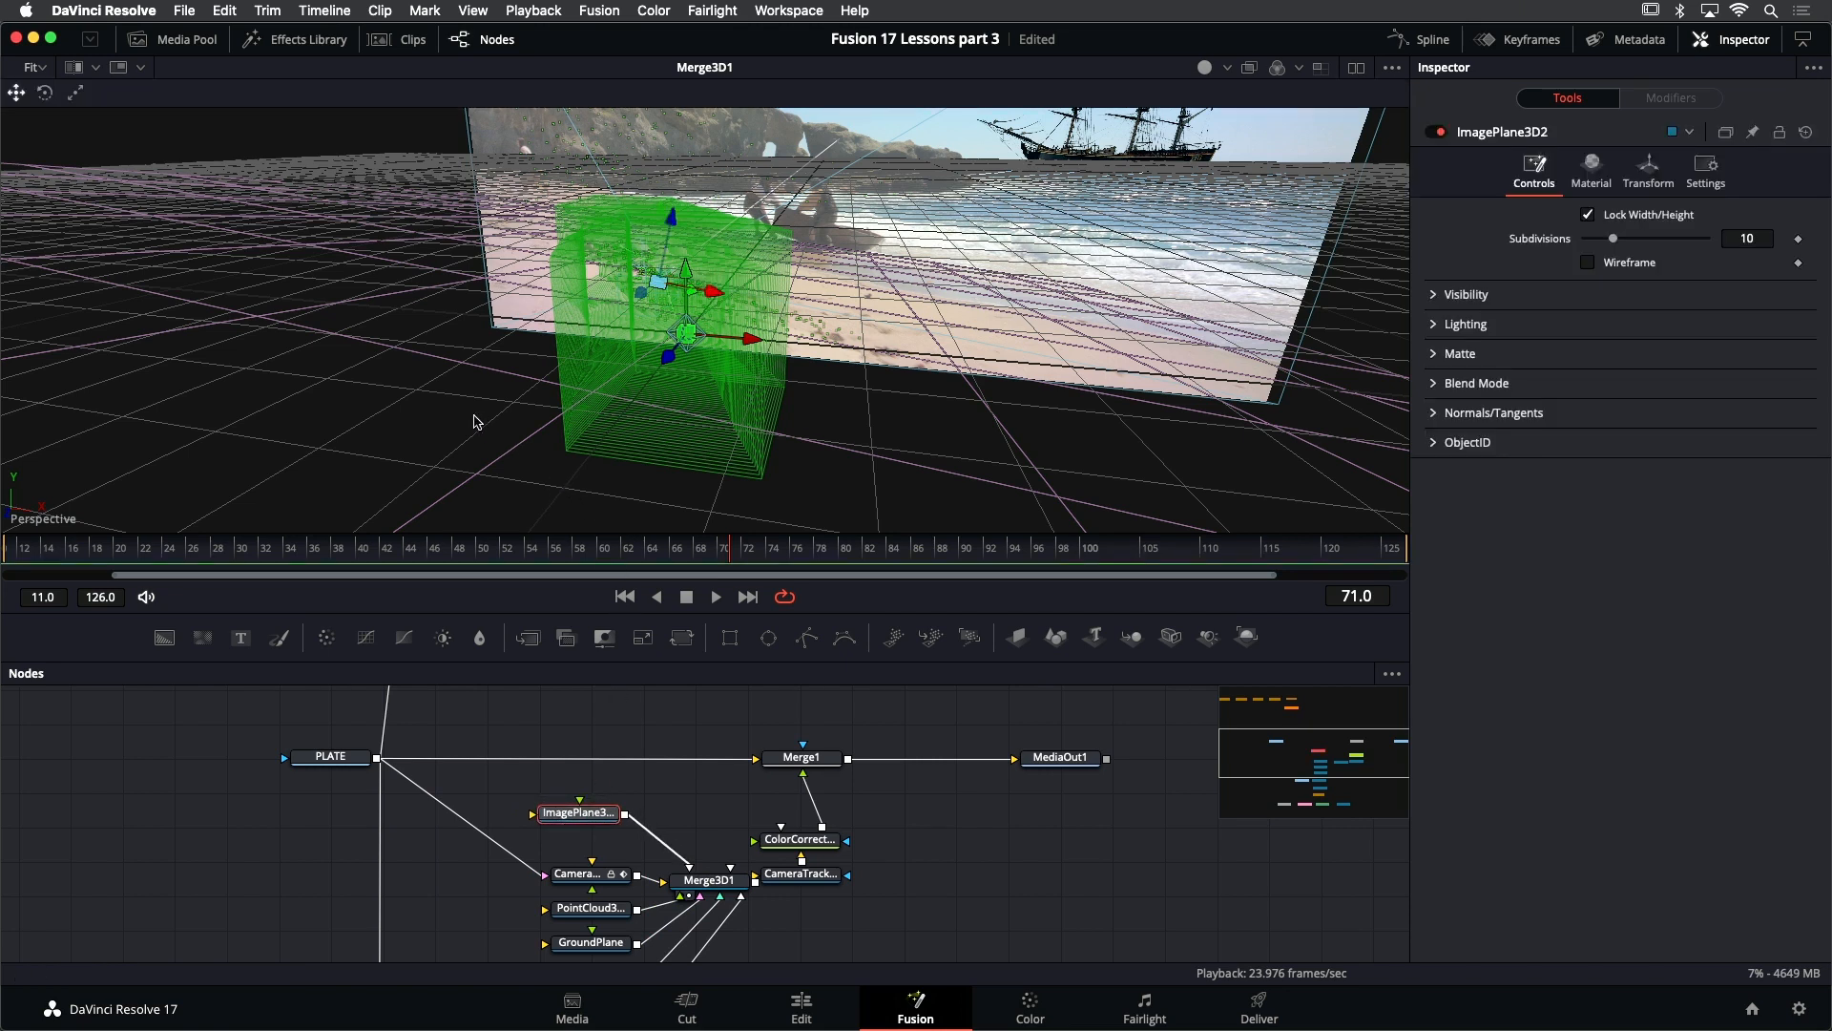
- Frame ImagePlane3D2 in the 3D scene and adjust its rotation so it lies along the selected sand points
drag(474, 416, 481, 421)
key(f)
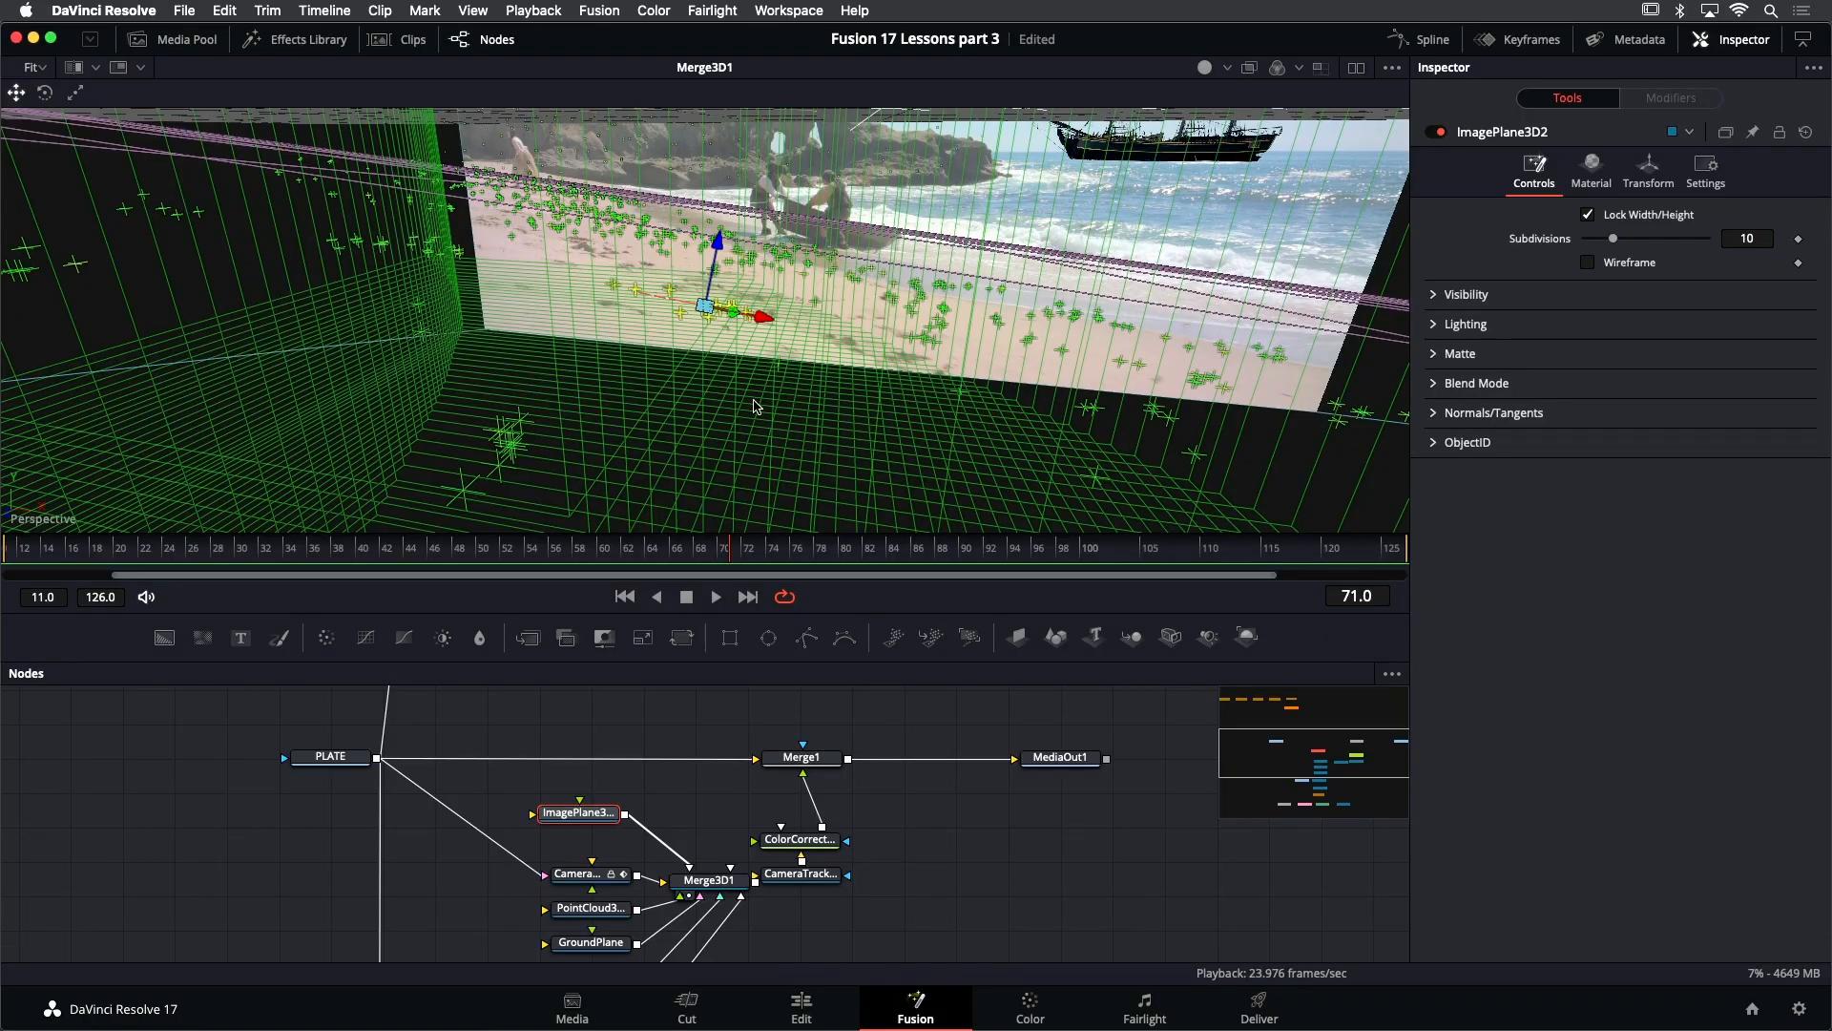
drag(784, 402, 621, 359)
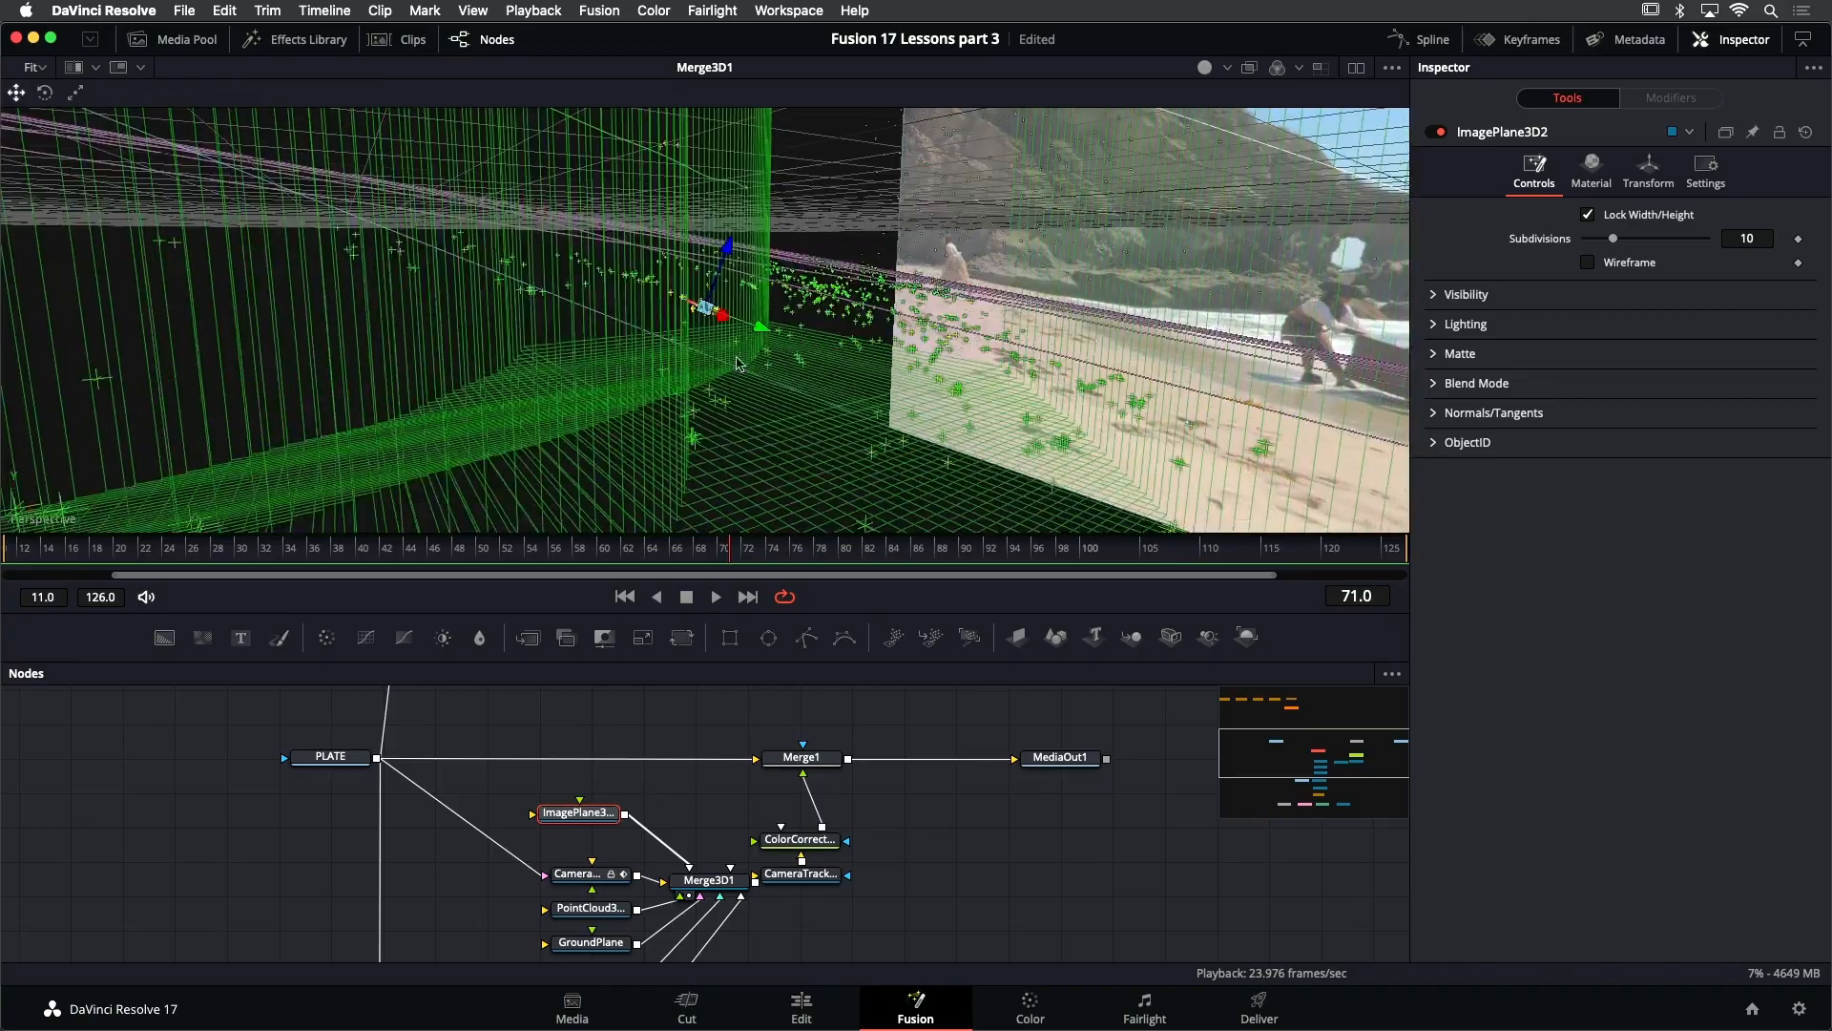
drag(786, 366, 694, 359)
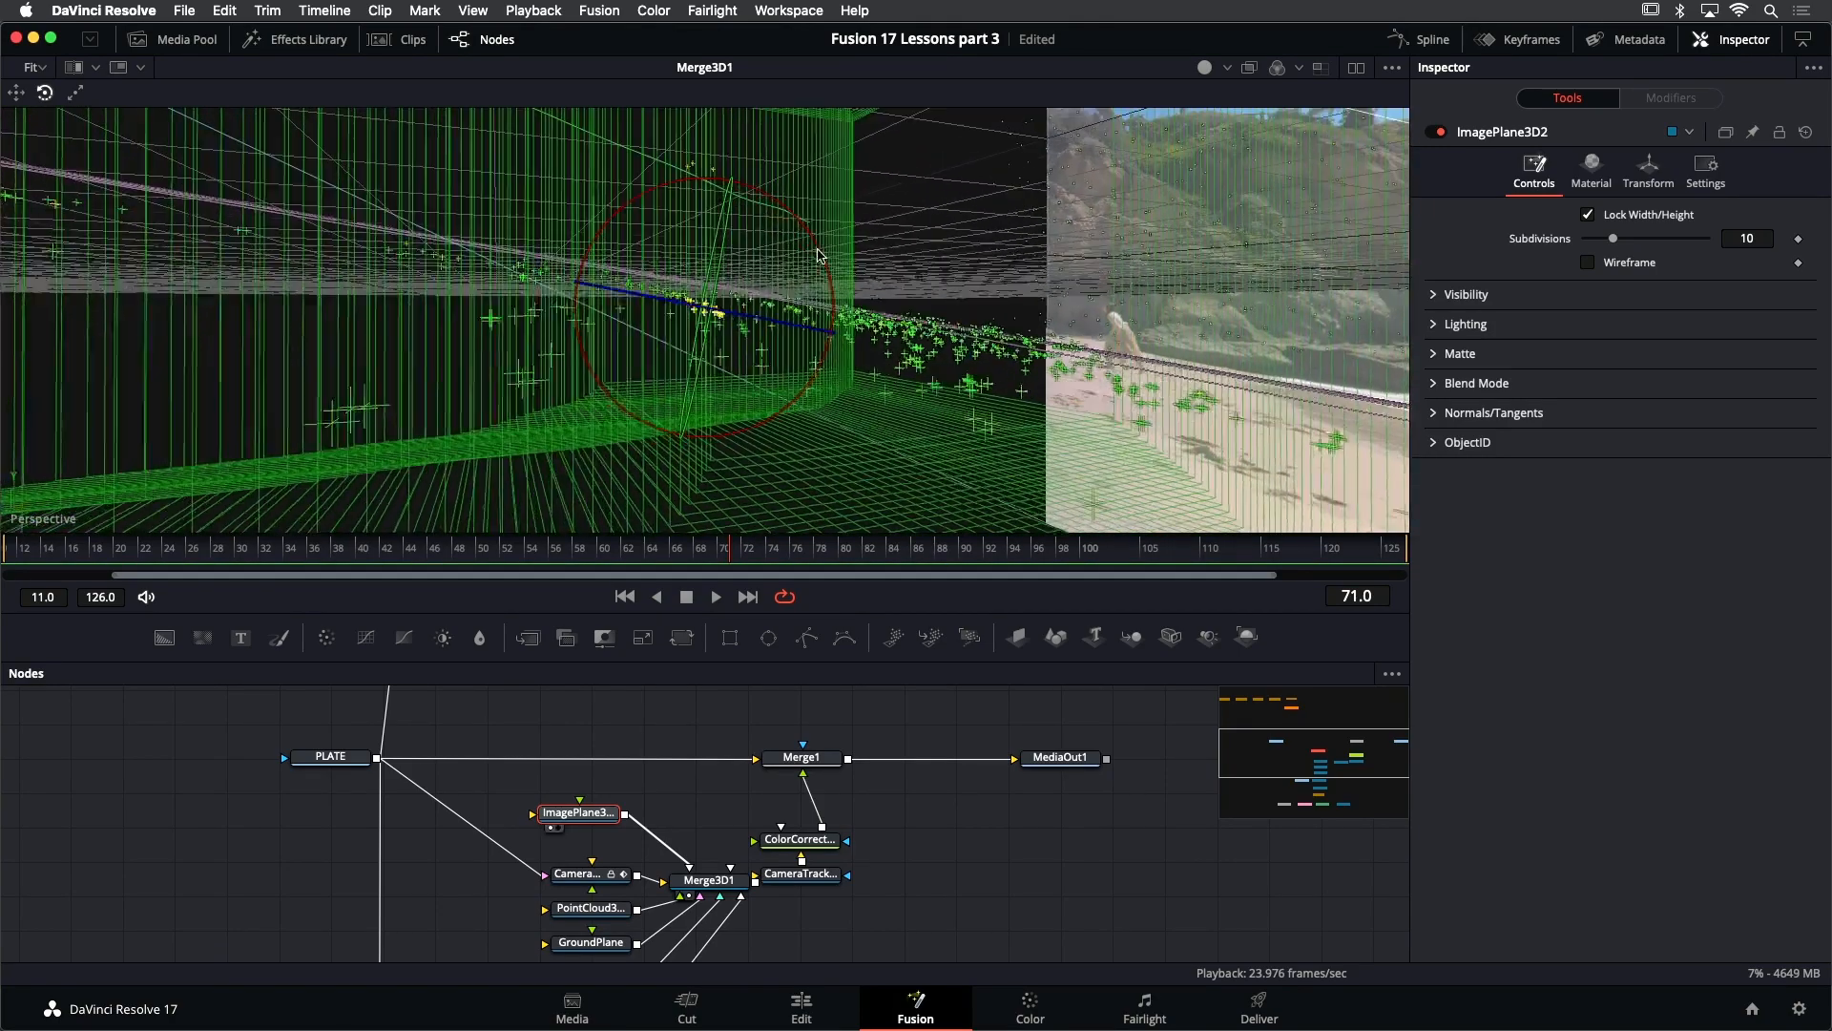
drag(817, 249, 795, 299)
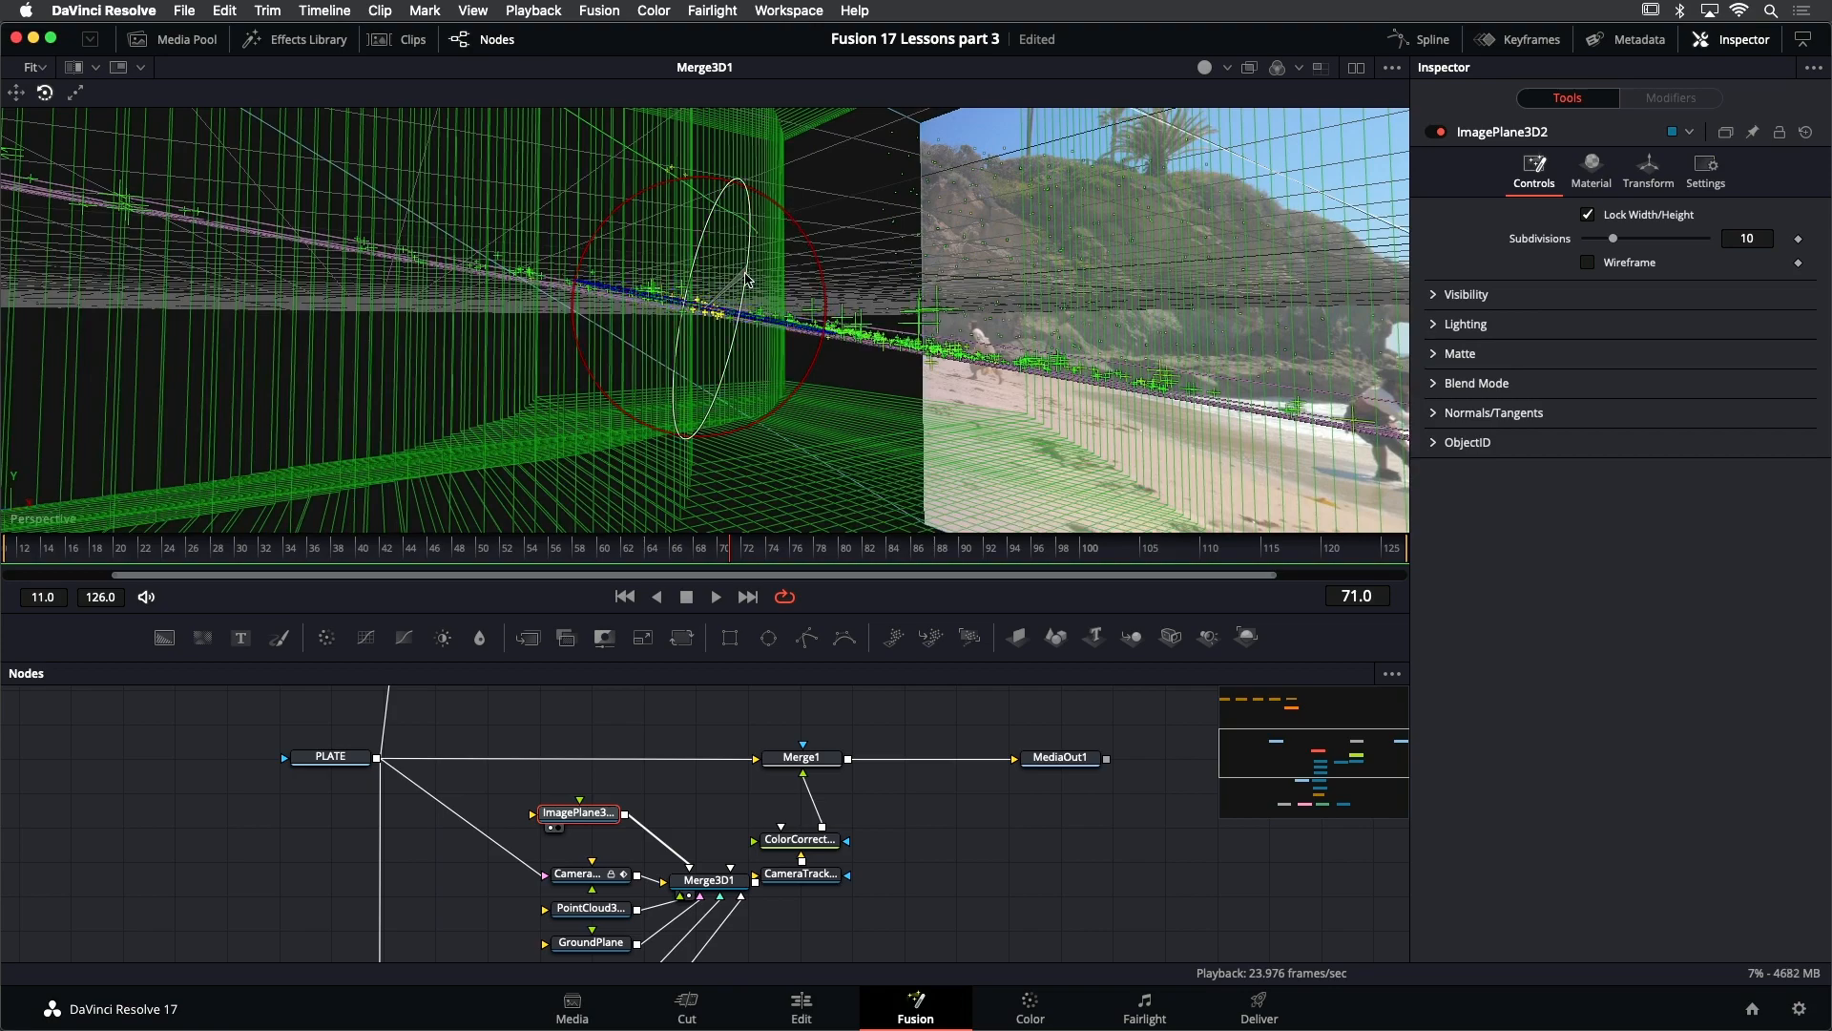
drag(948, 320, 831, 290)
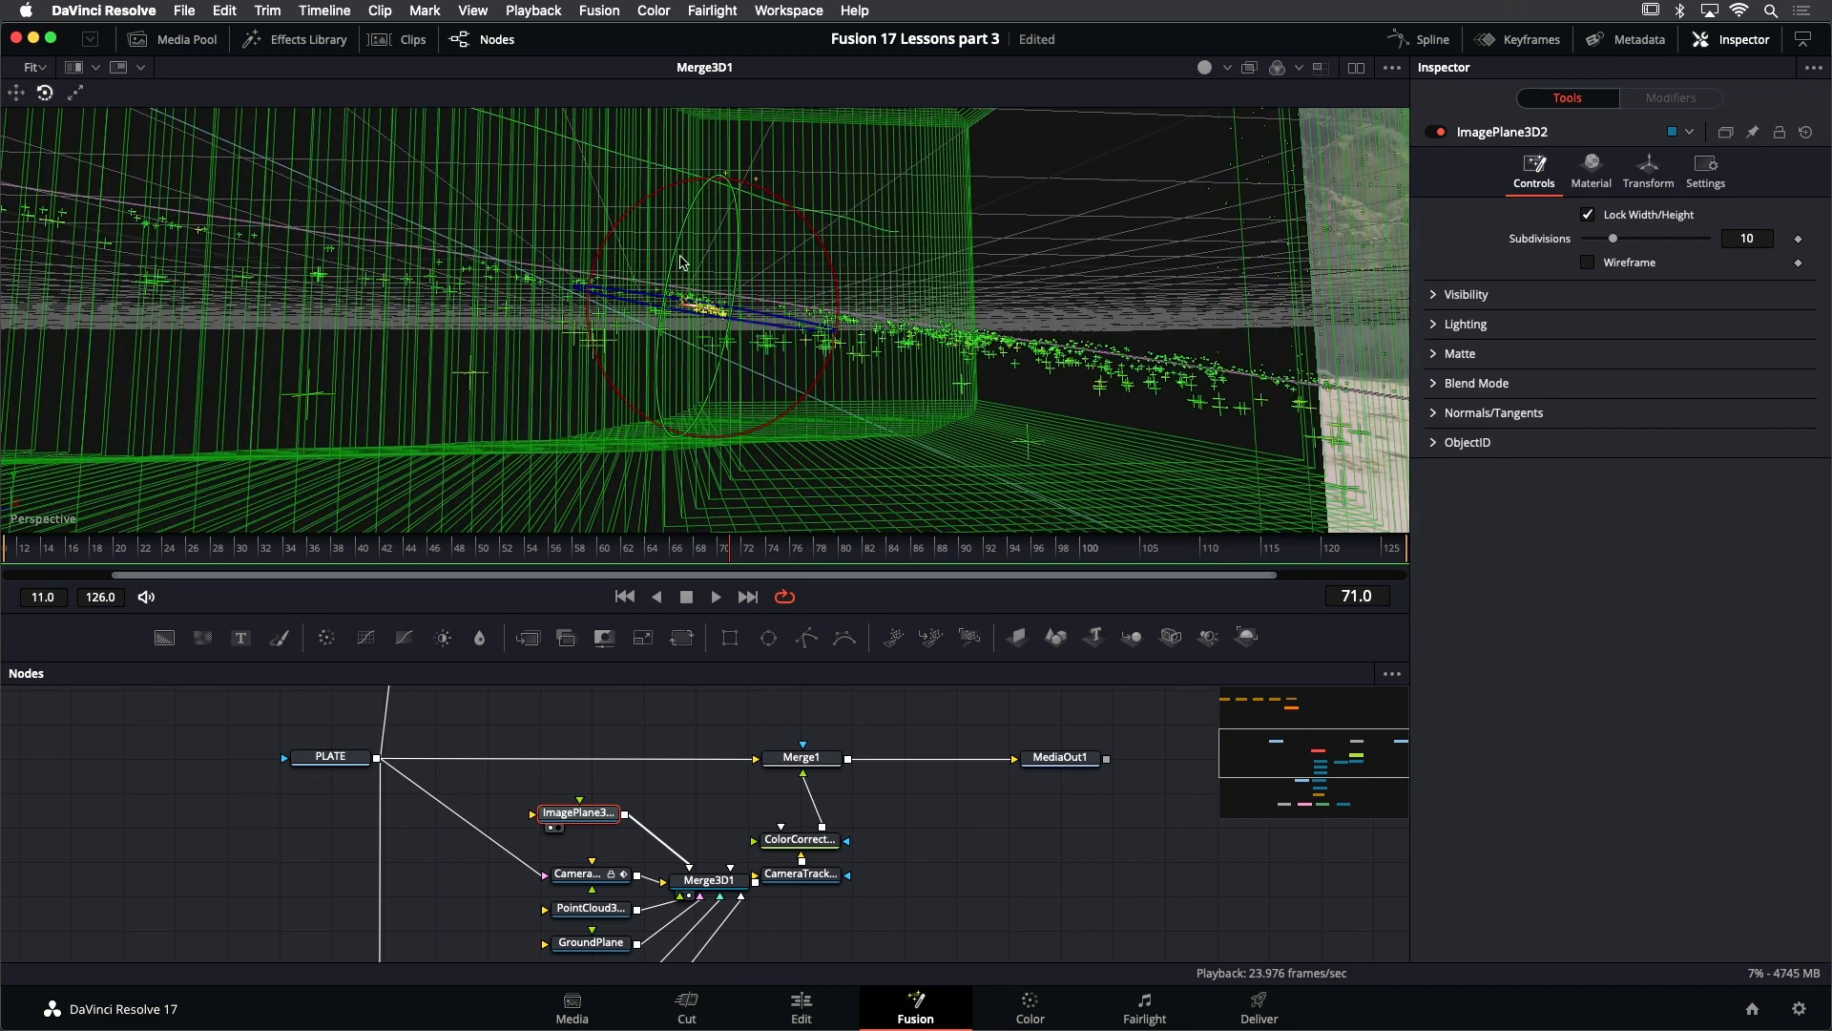
drag(685, 266, 710, 353)
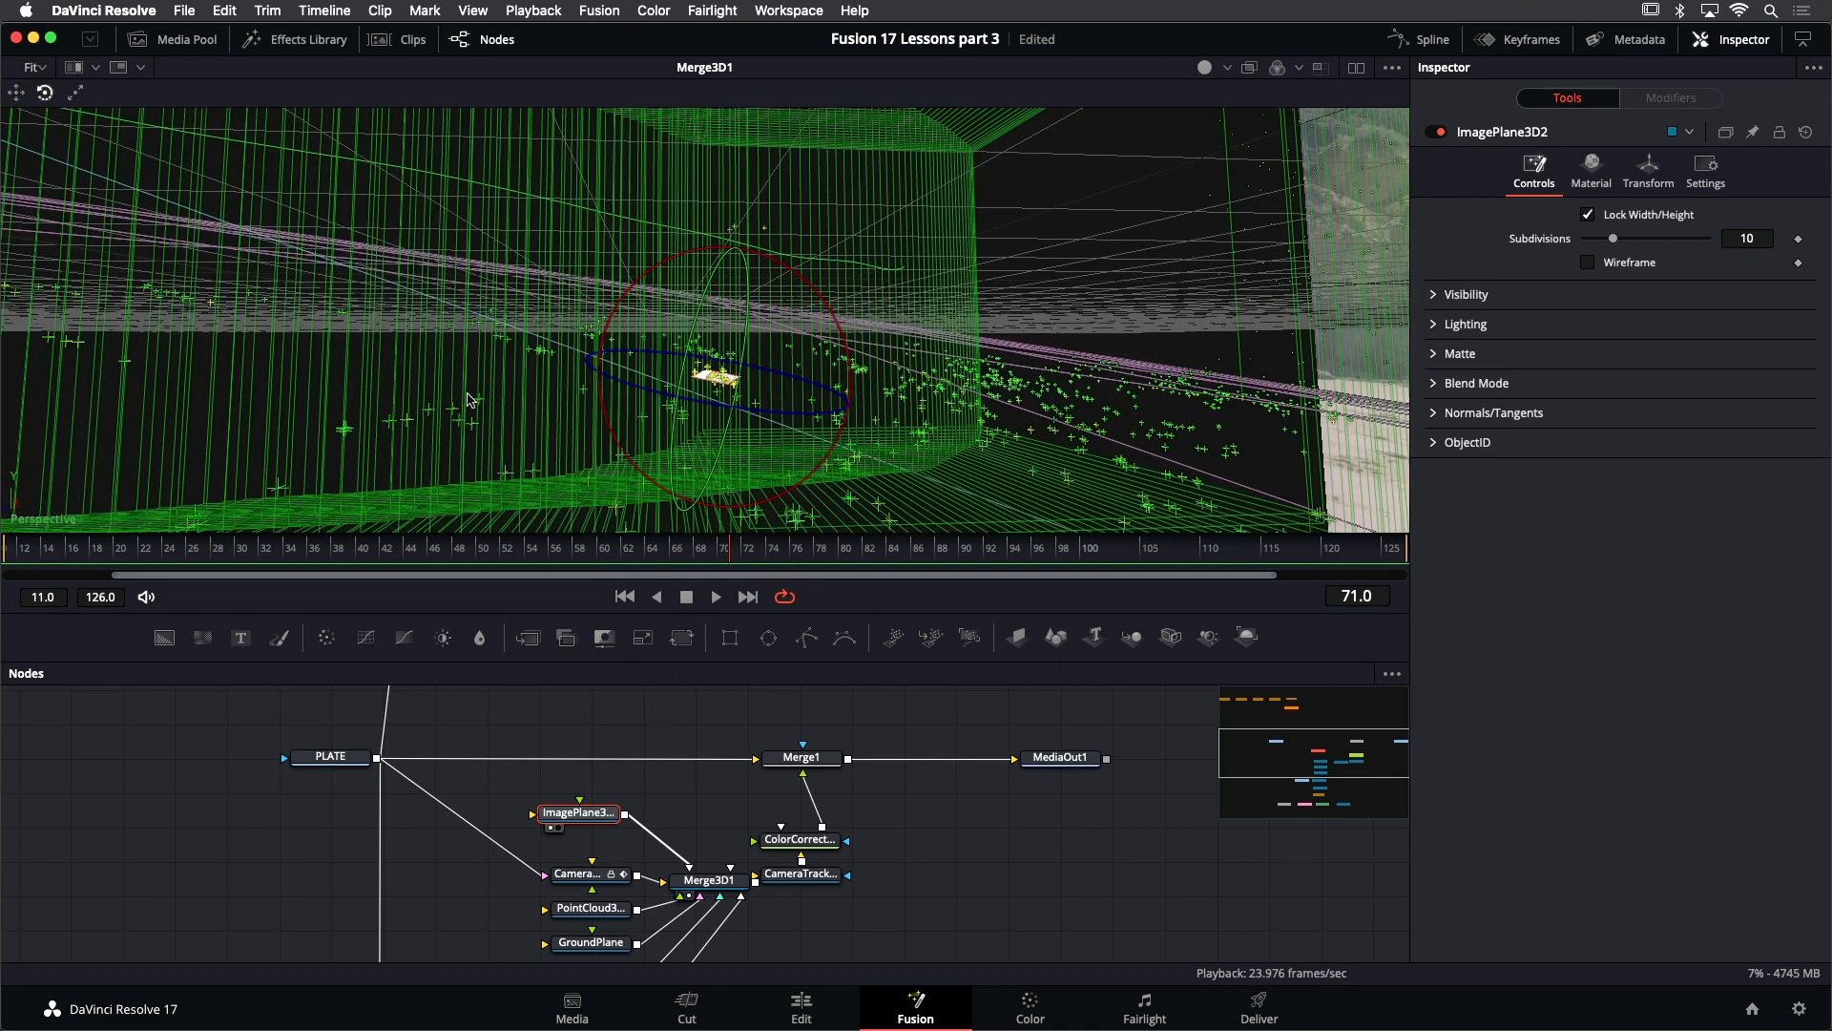
- Return the 3D viewer to looking through Camera3D1
right_click(438, 366)
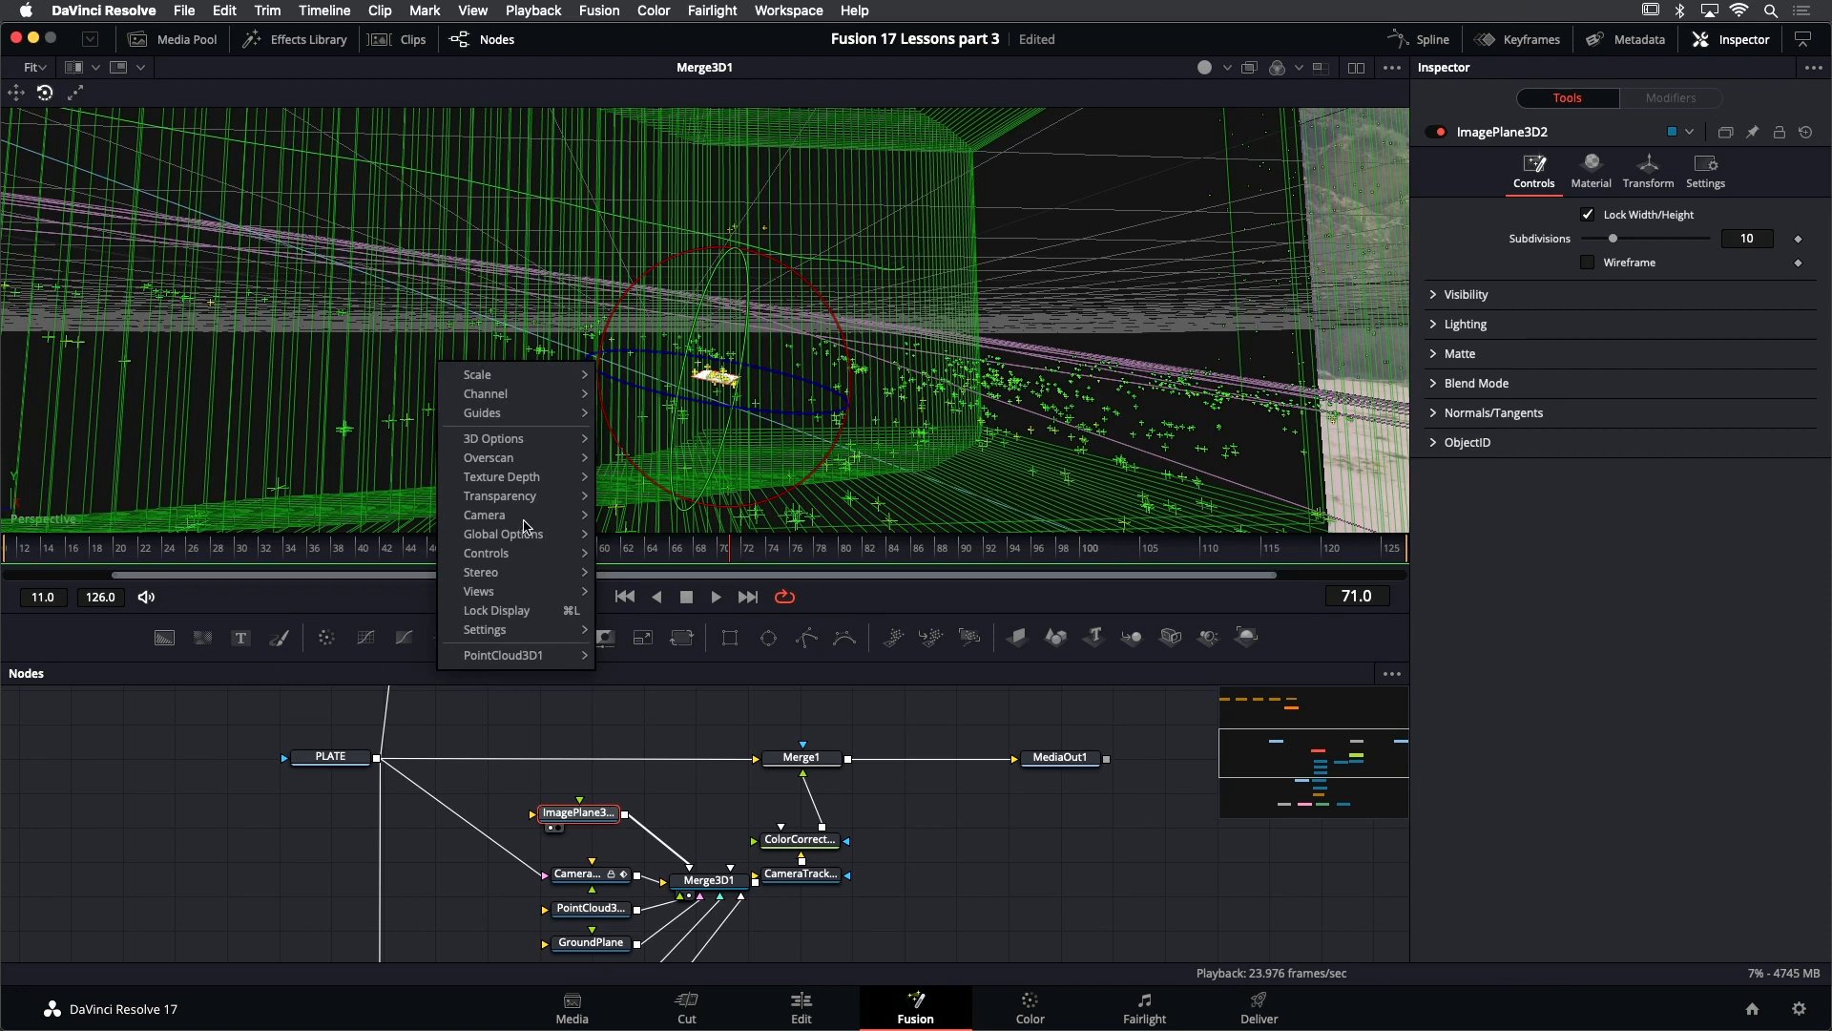
mouse_move(522, 522)
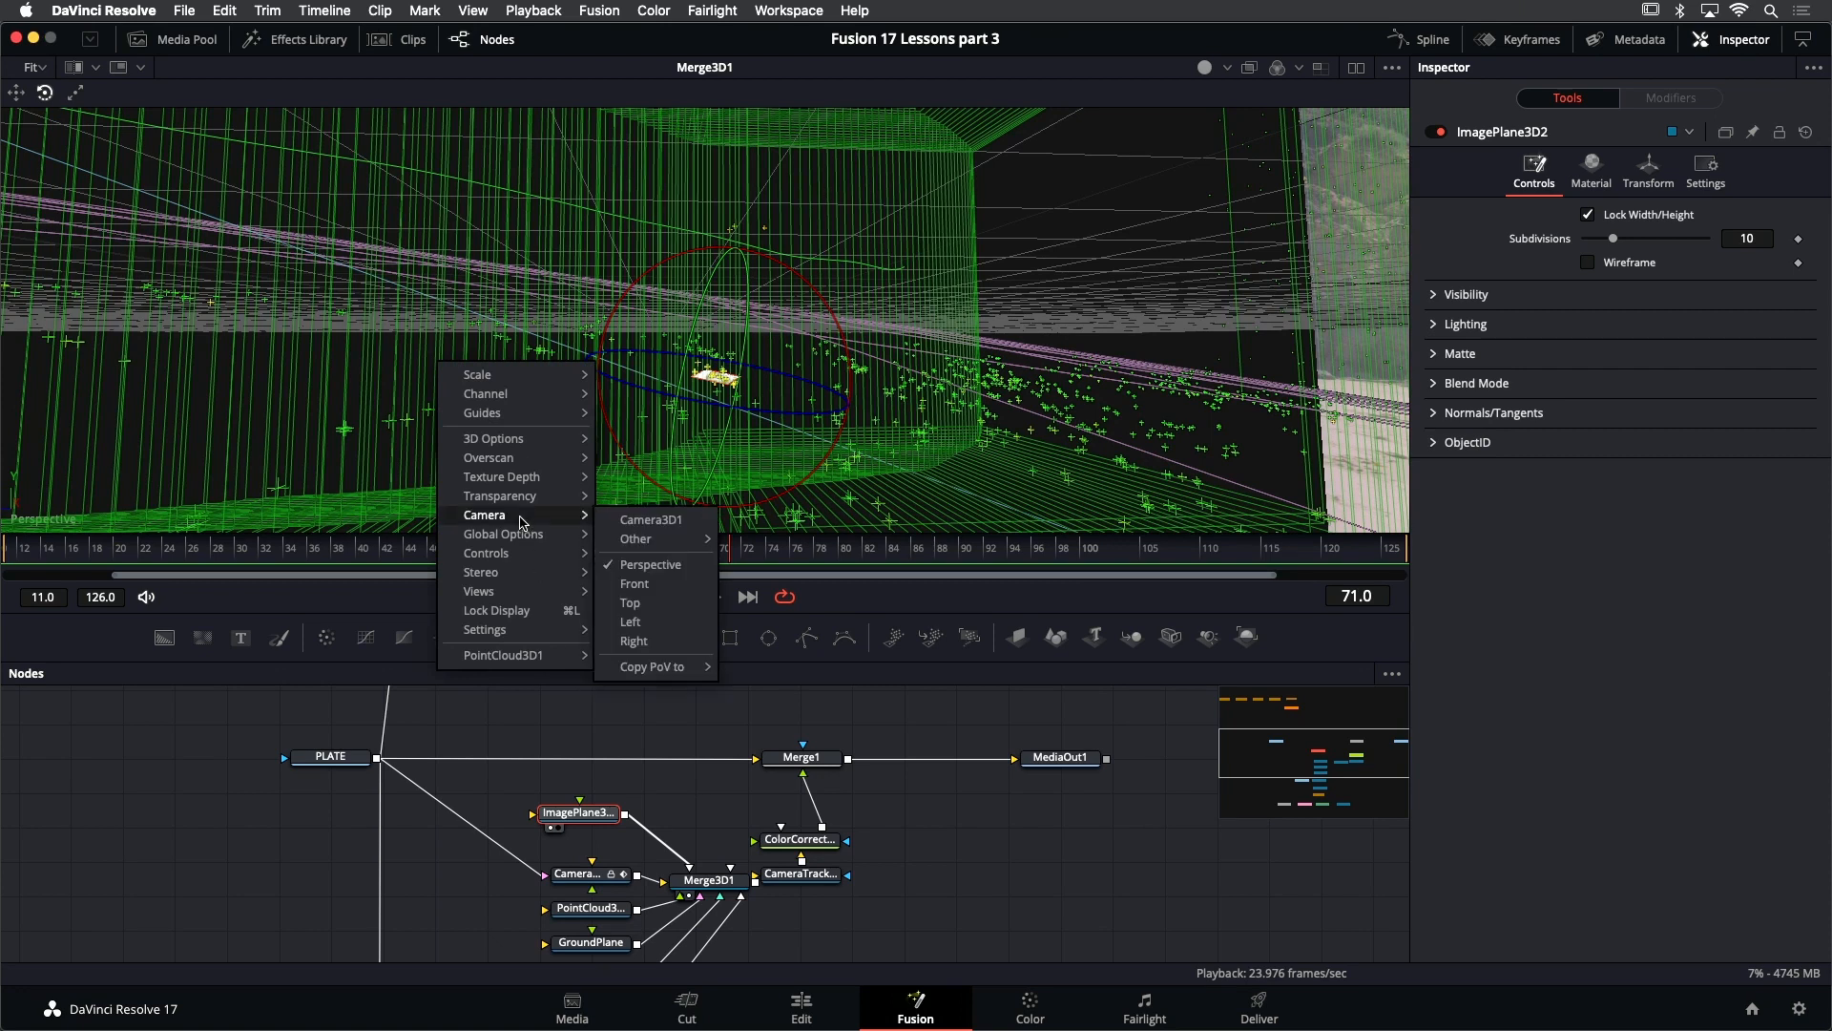
click(658, 523)
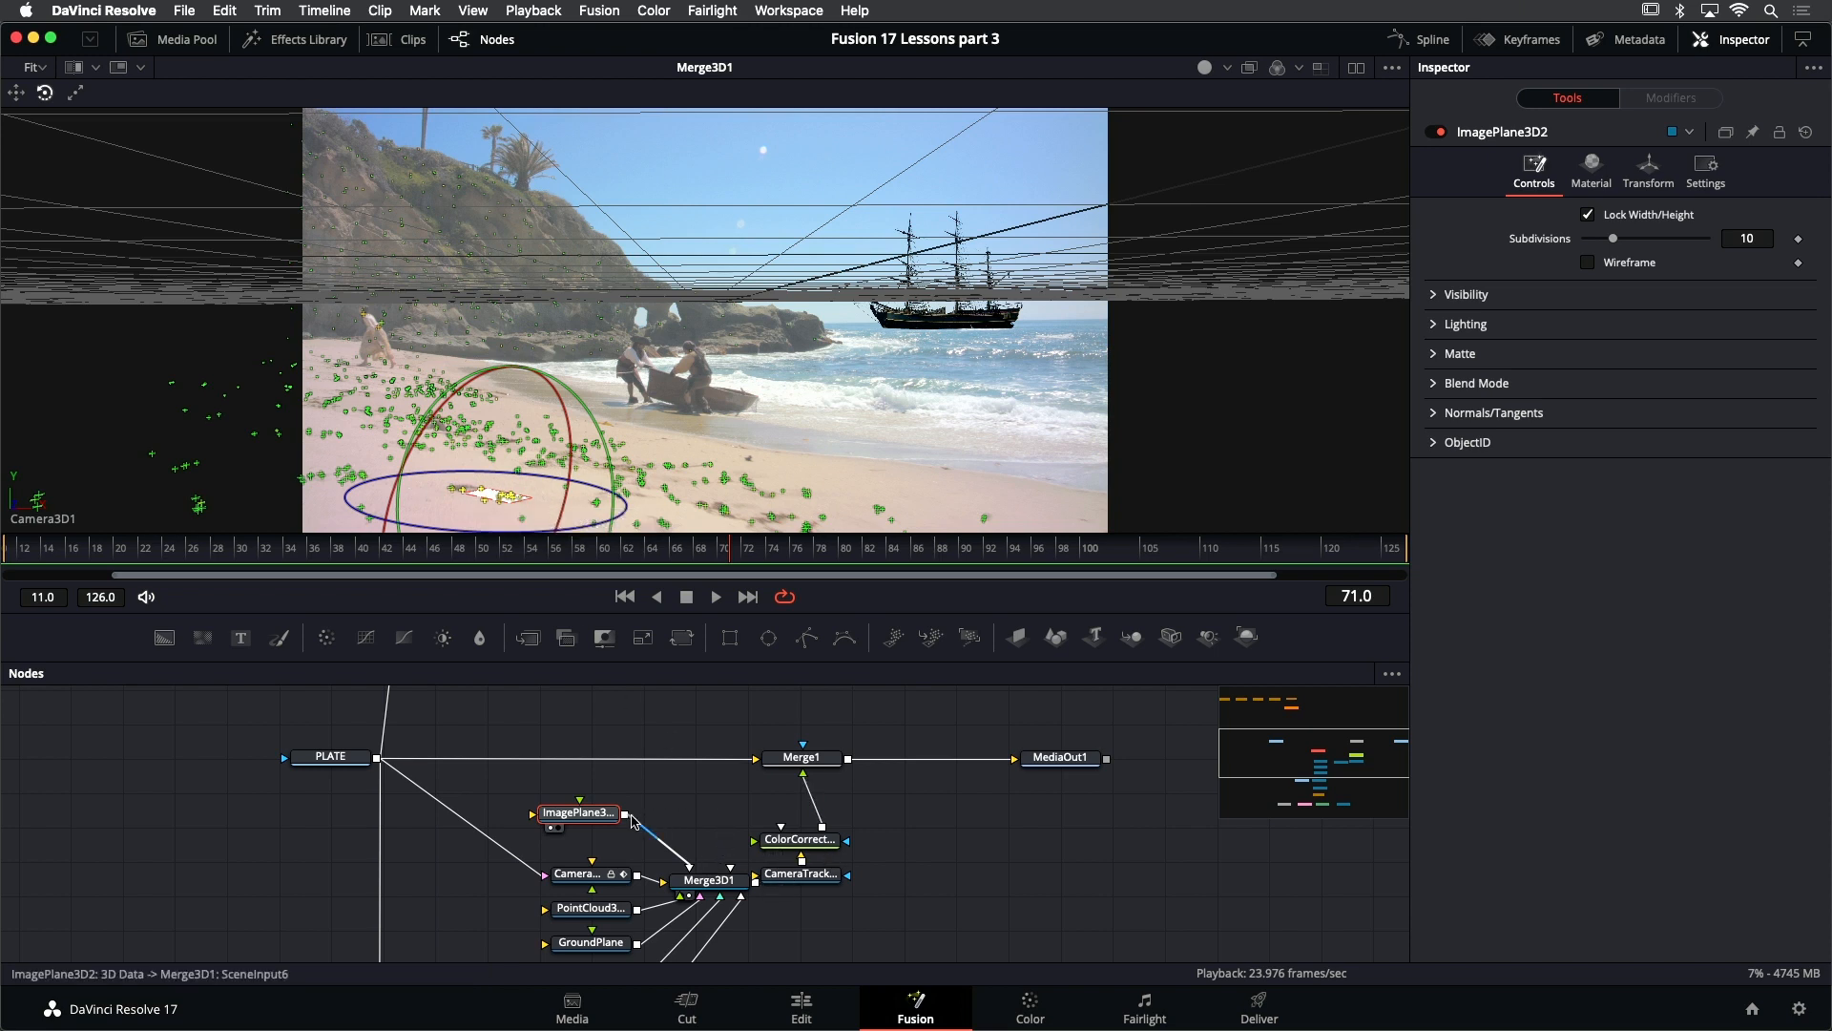
- Lock the X/Y/Z scale of ImagePlane3D2 and enlarge it to a Scale of 0.591
click(1634, 169)
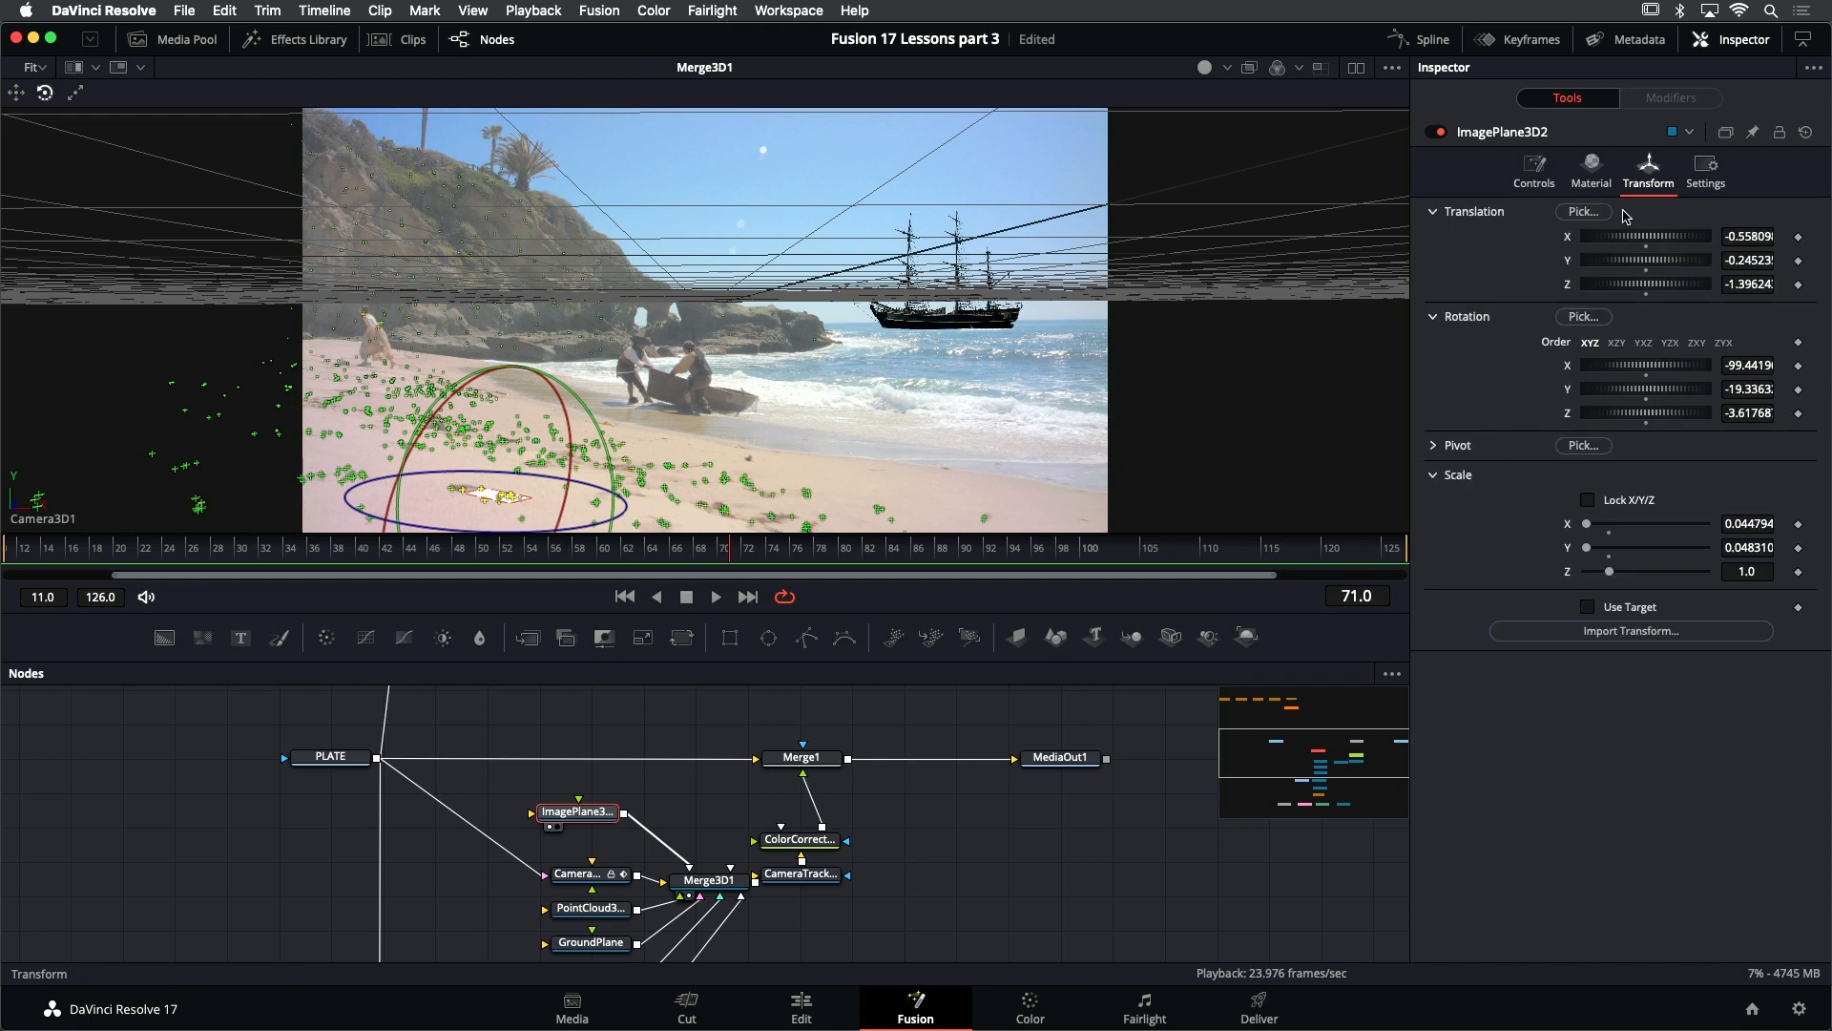
click(1611, 504)
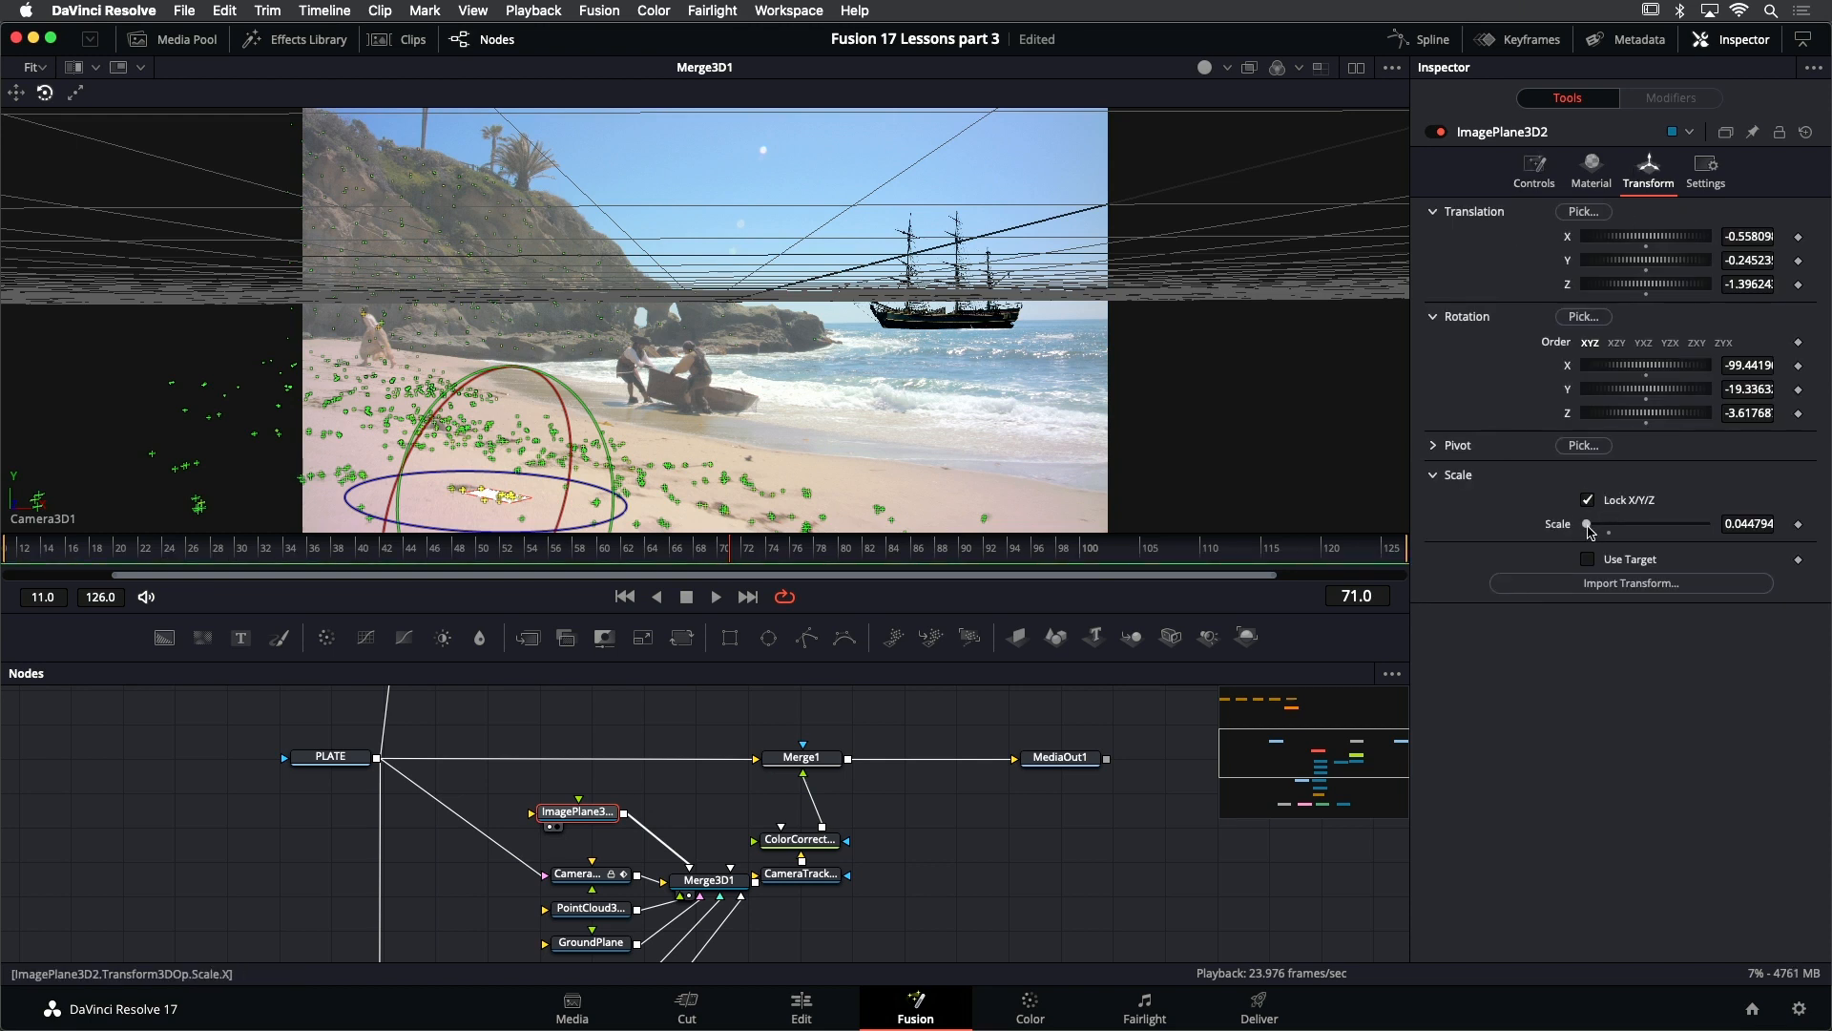
drag(1588, 528, 1601, 531)
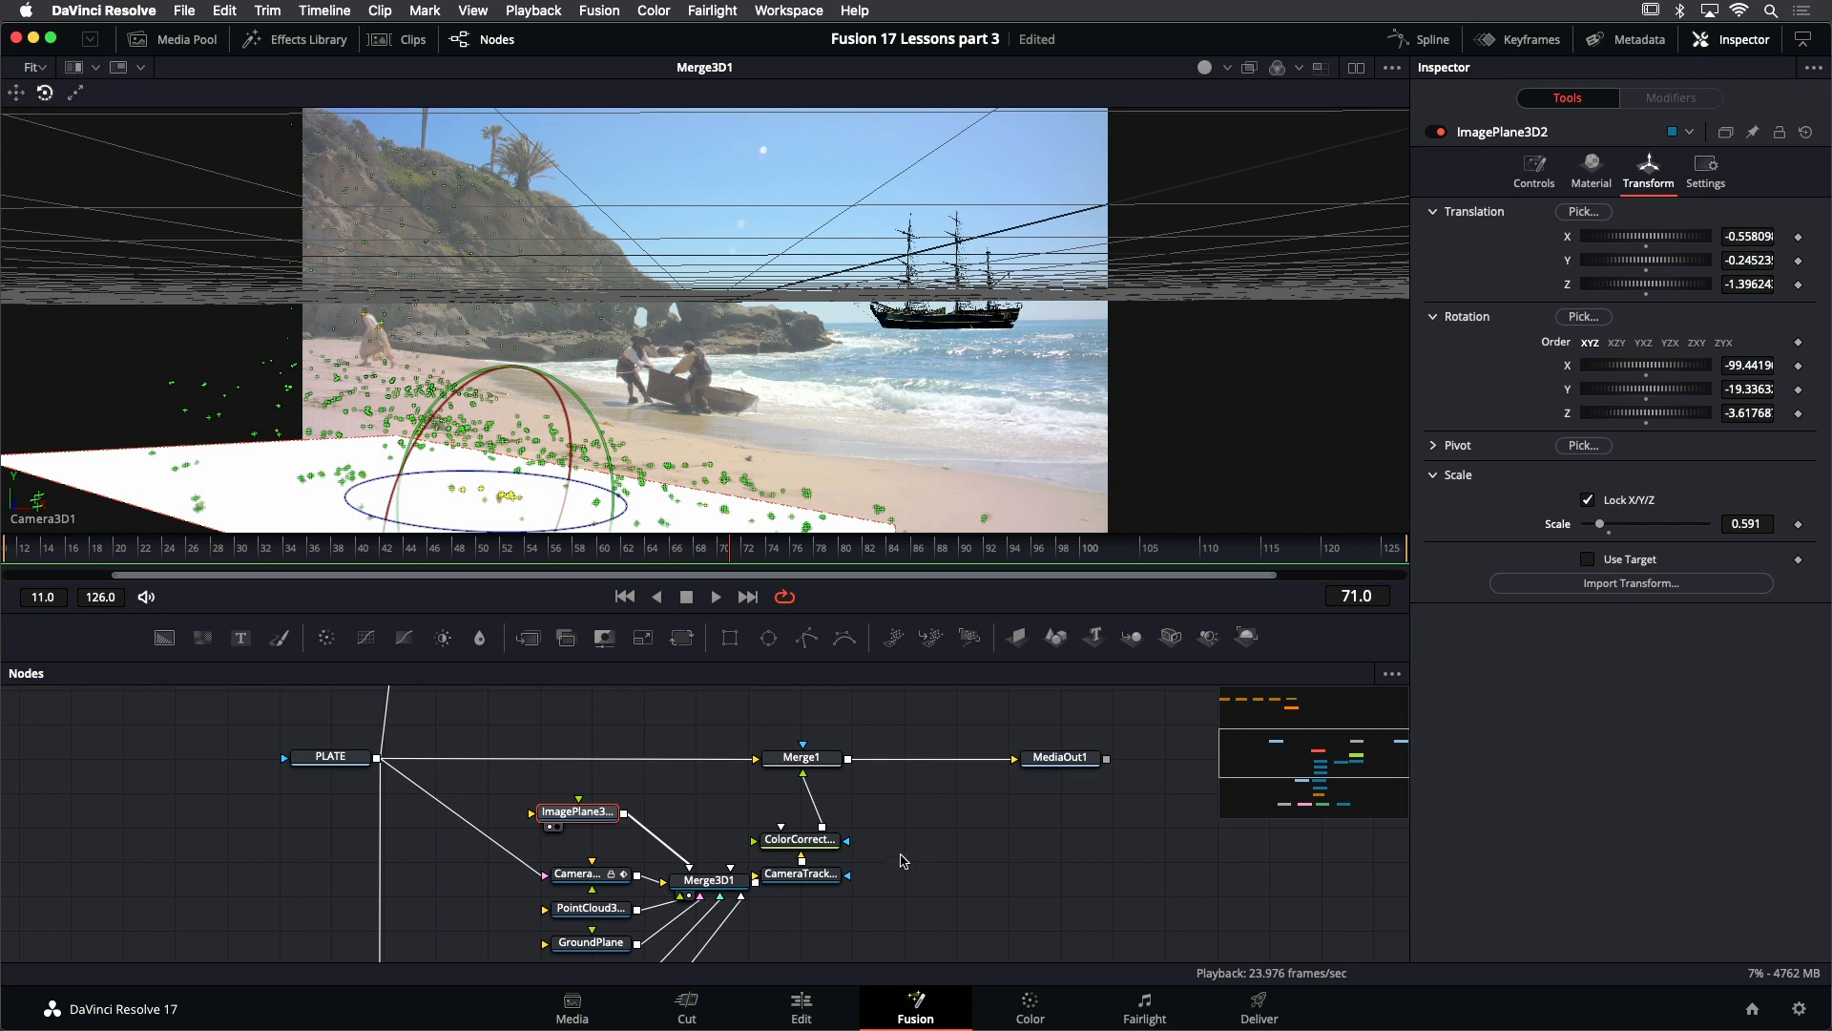
- Add a Catcher texture node and connect its output to ImagePlane3D2's material input
drag(699, 820, 663, 798)
click(735, 810)
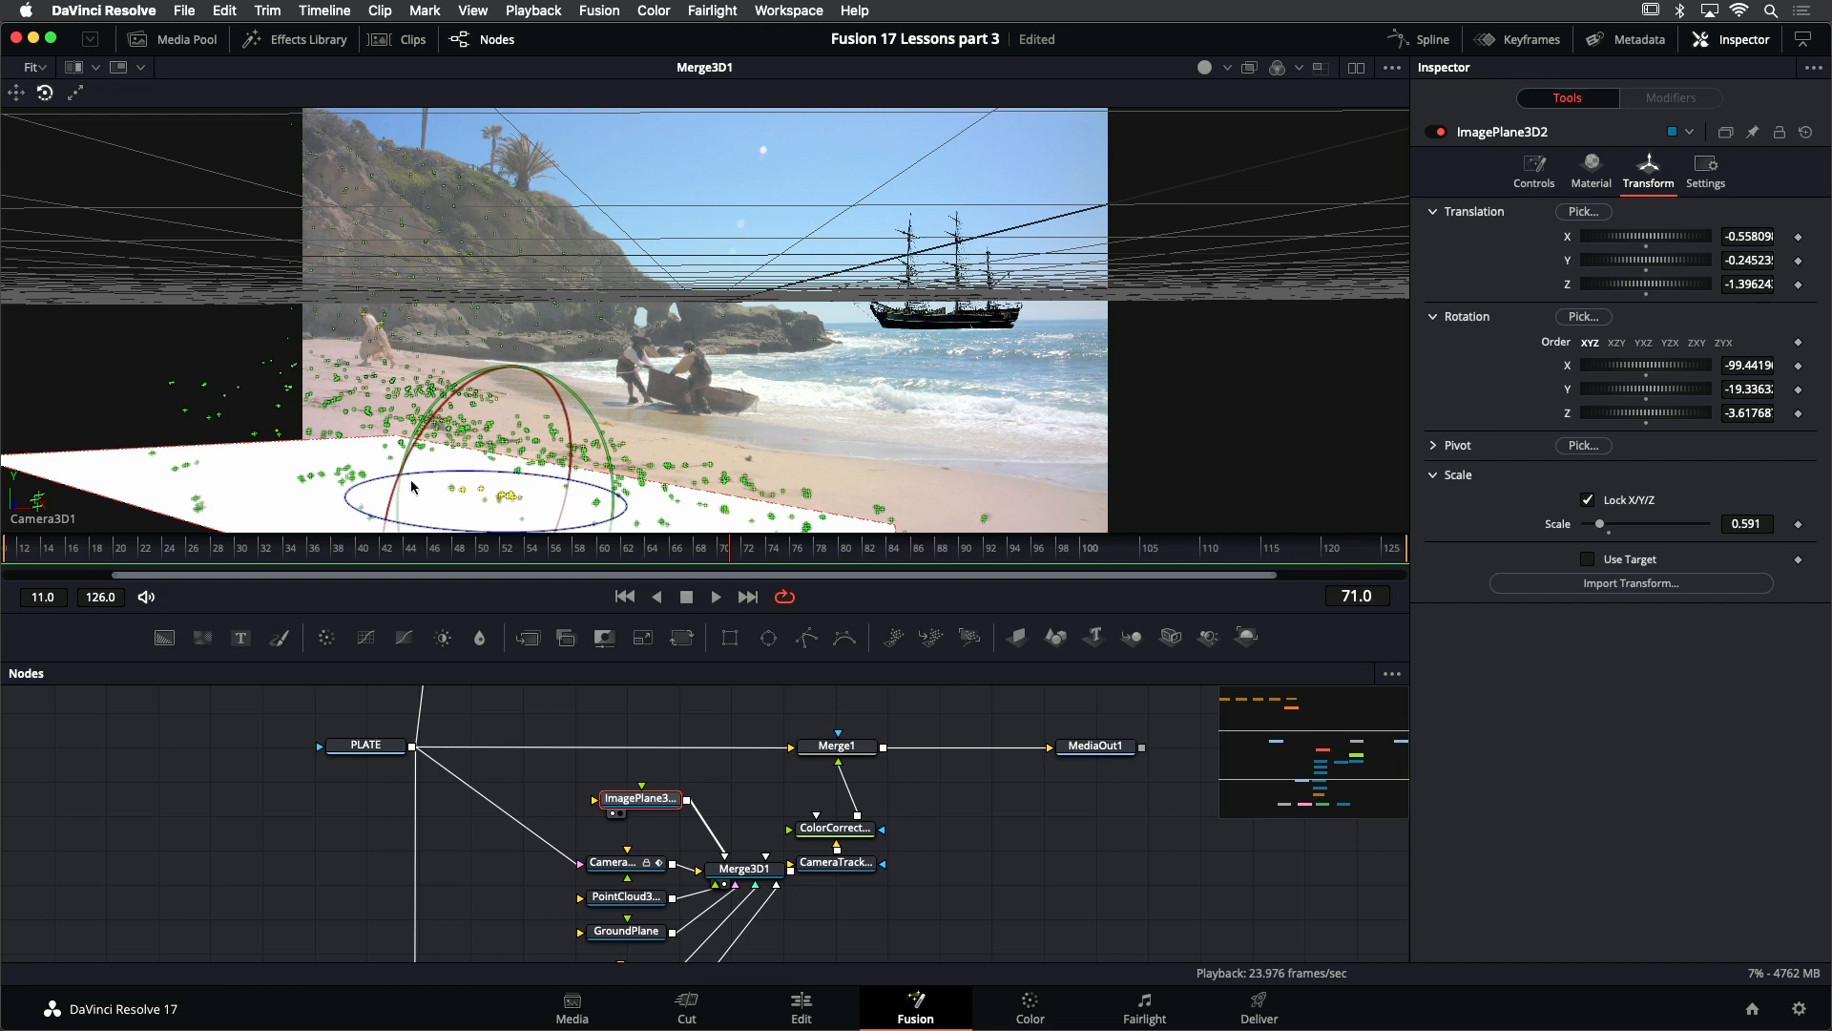
click(302, 42)
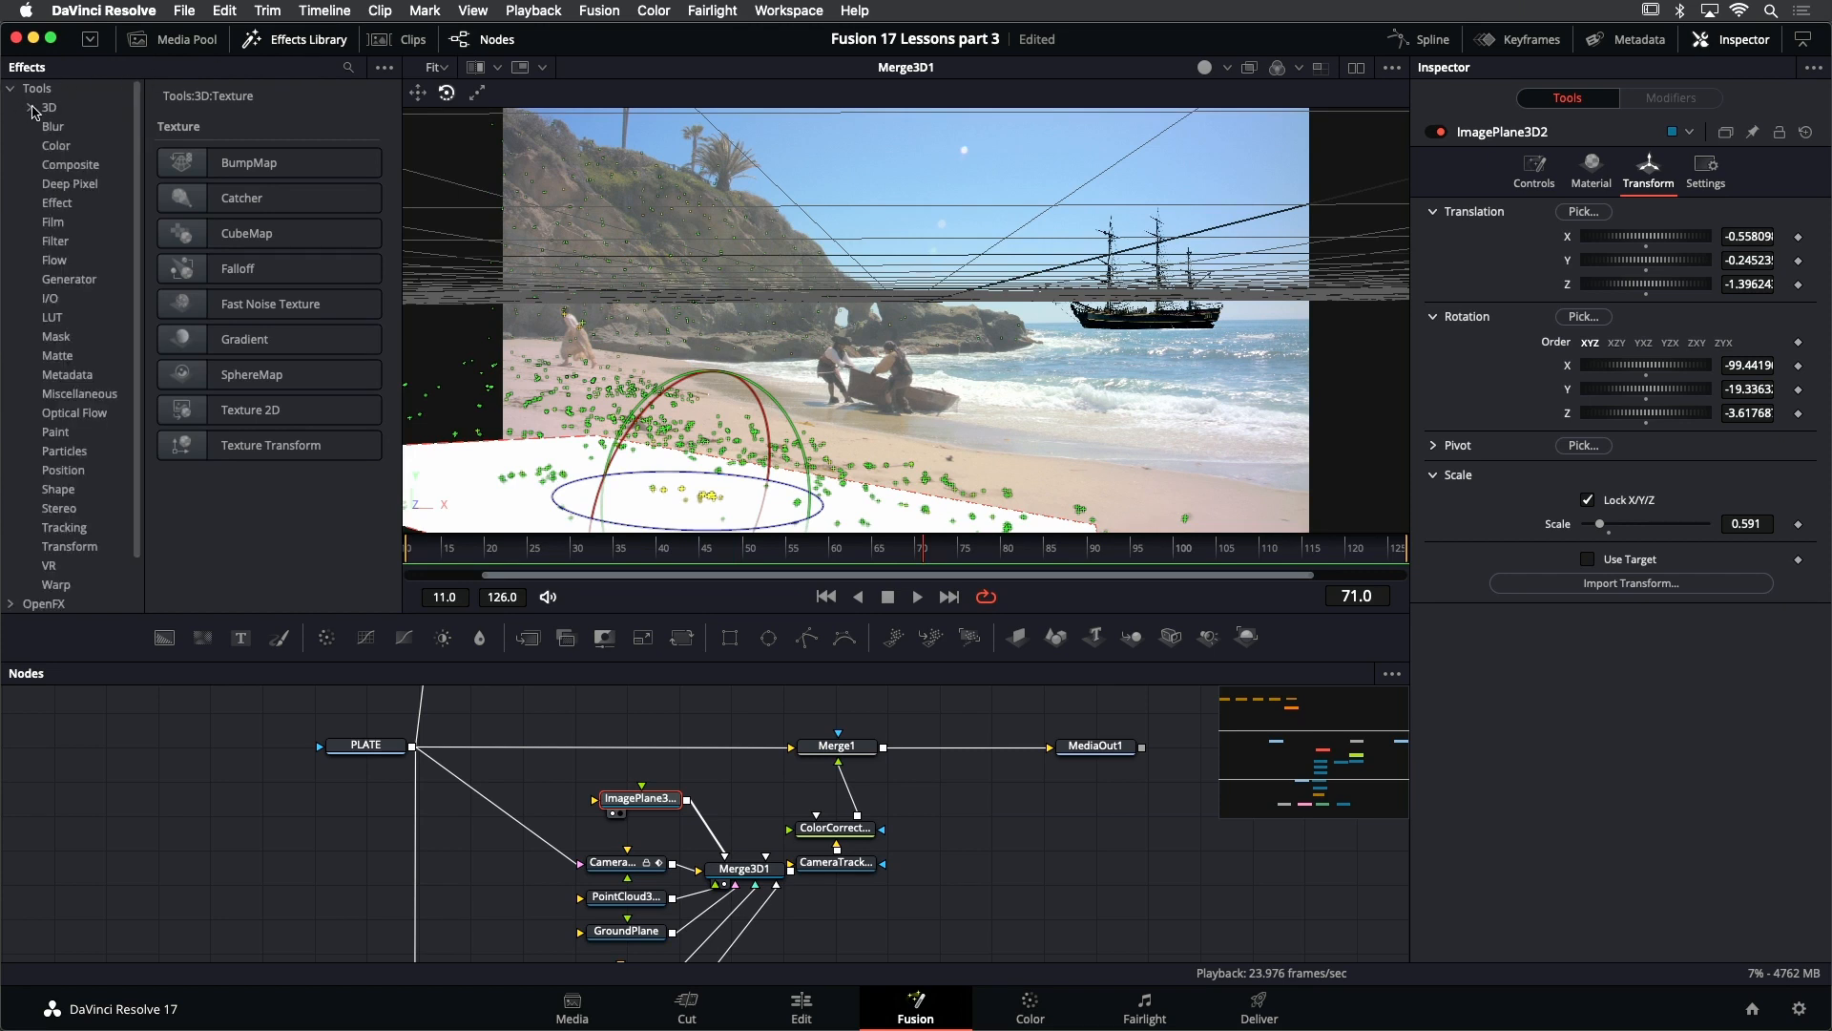
click(30, 108)
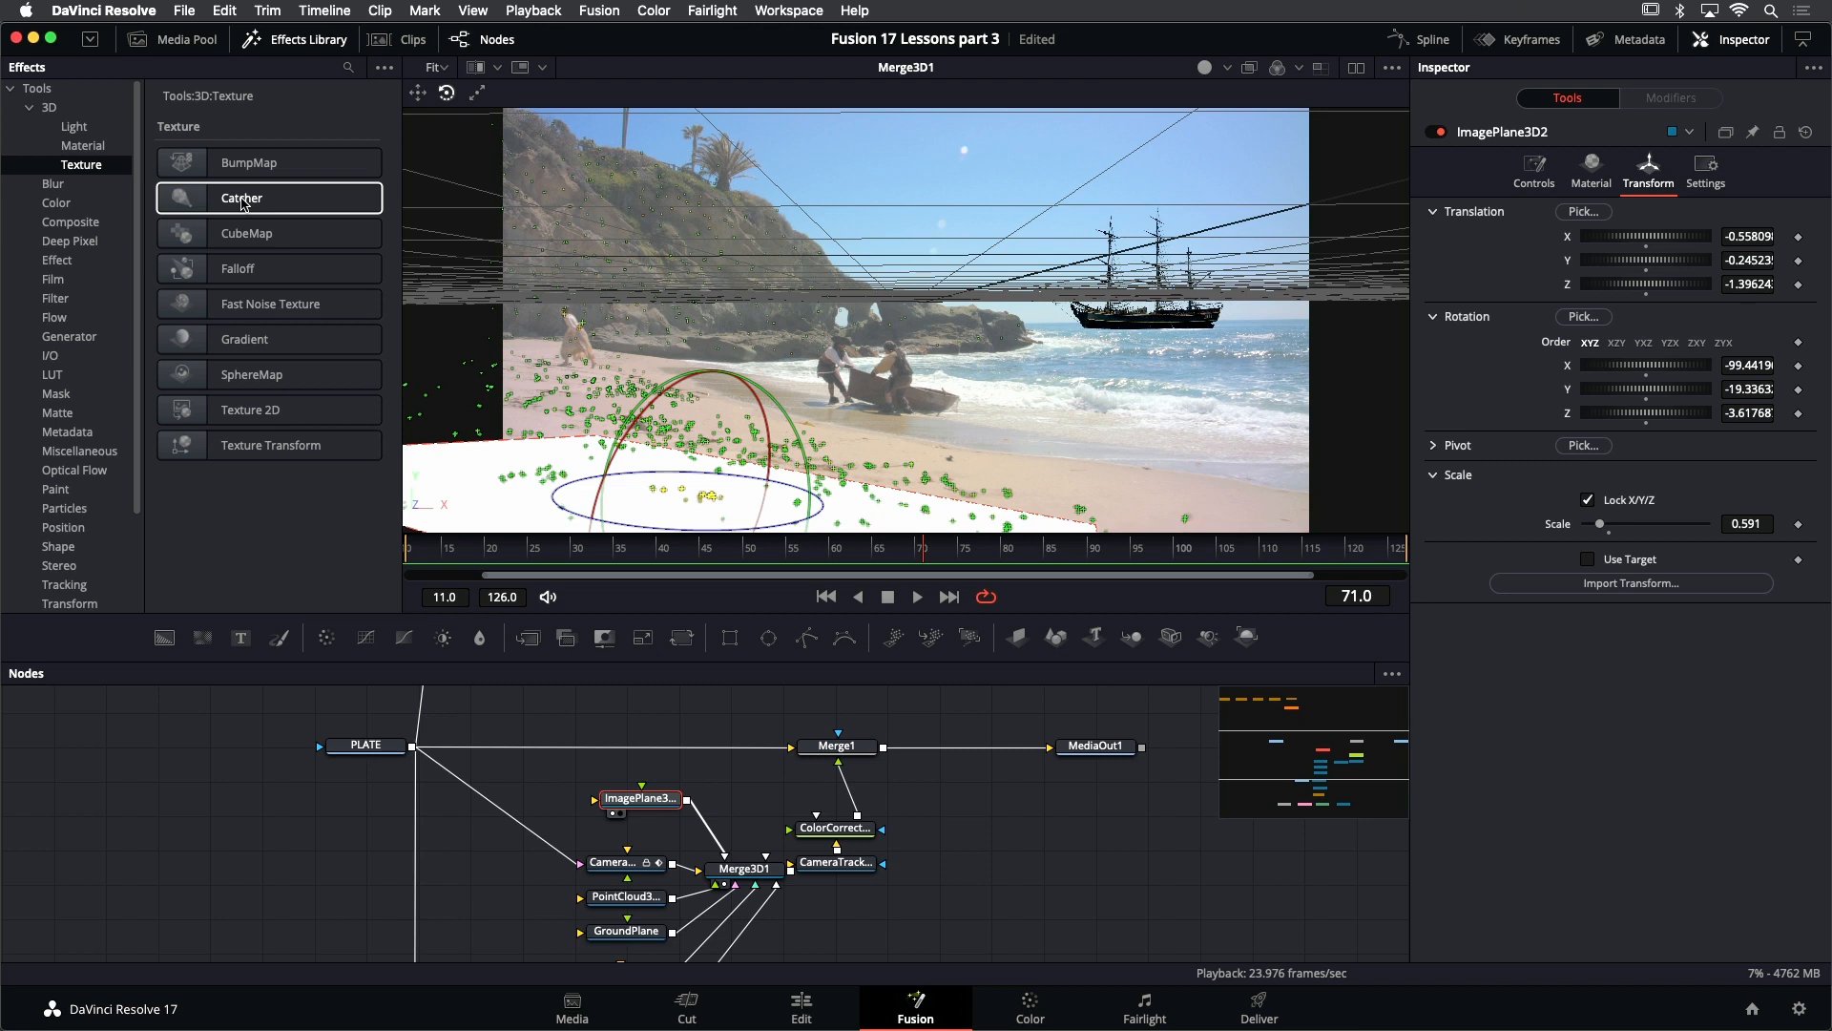
drag(241, 200, 632, 810)
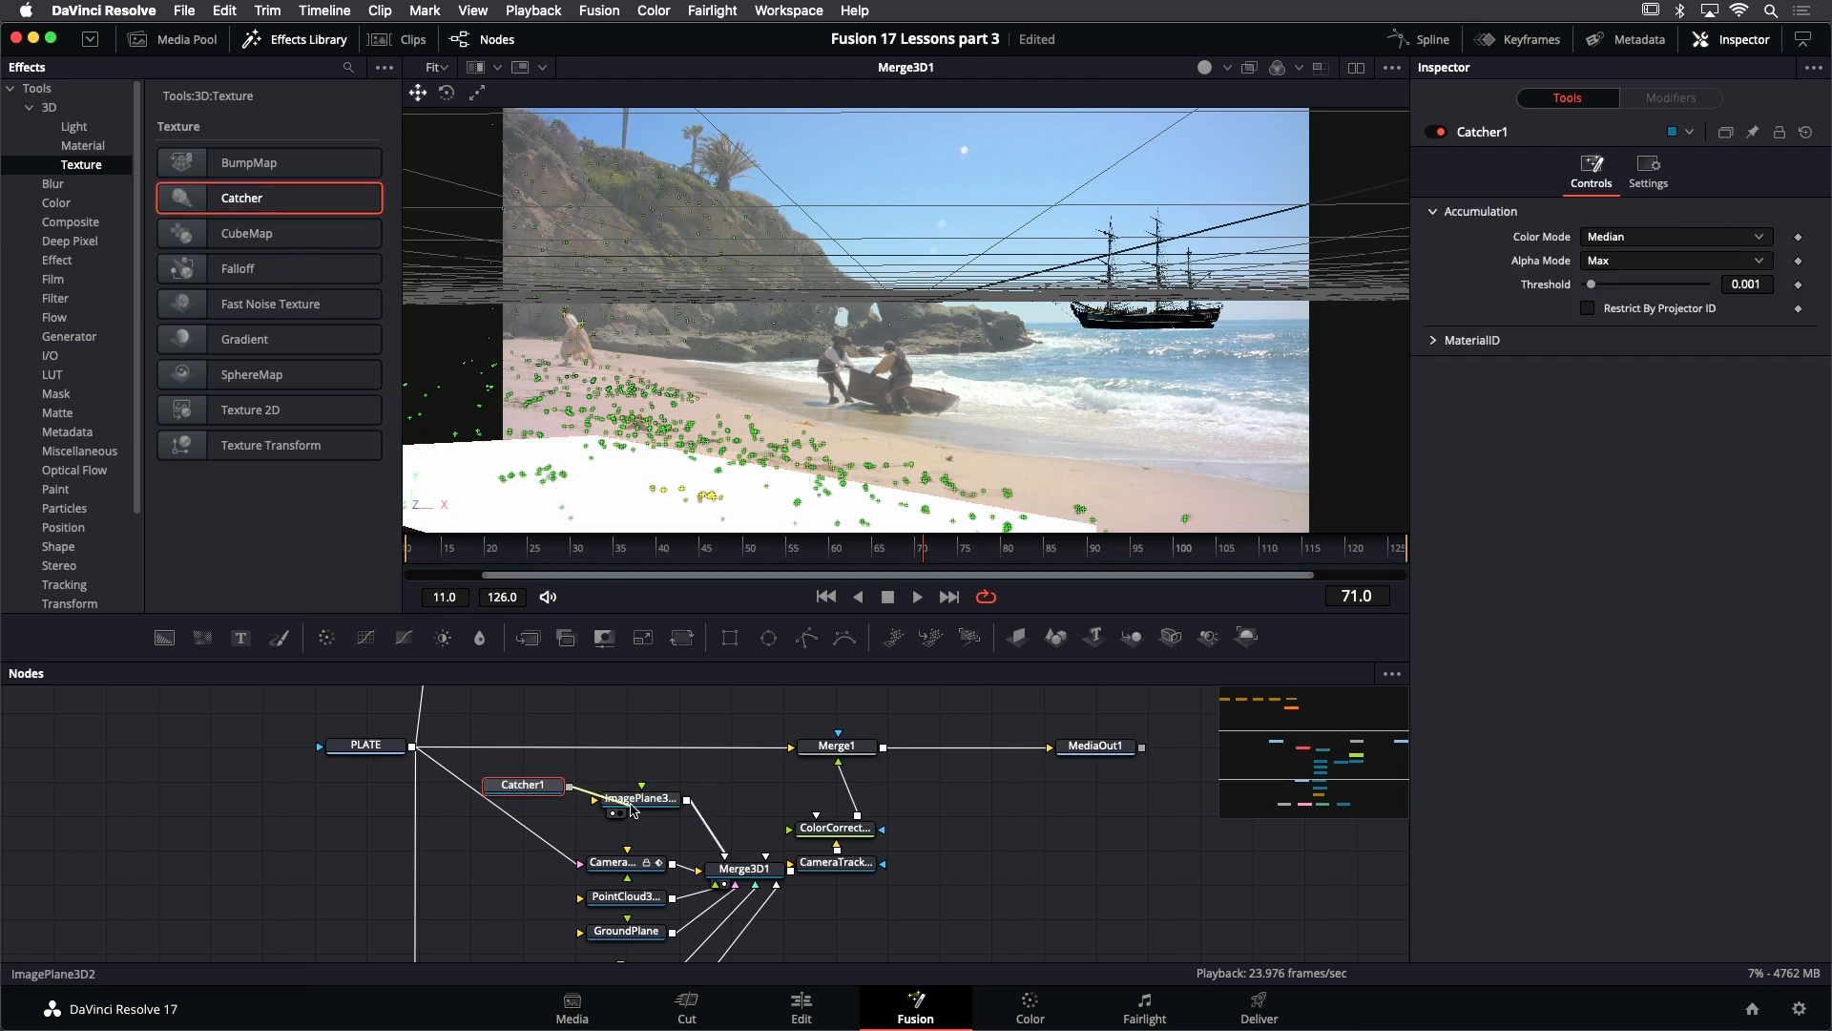
drag(520, 786, 524, 796)
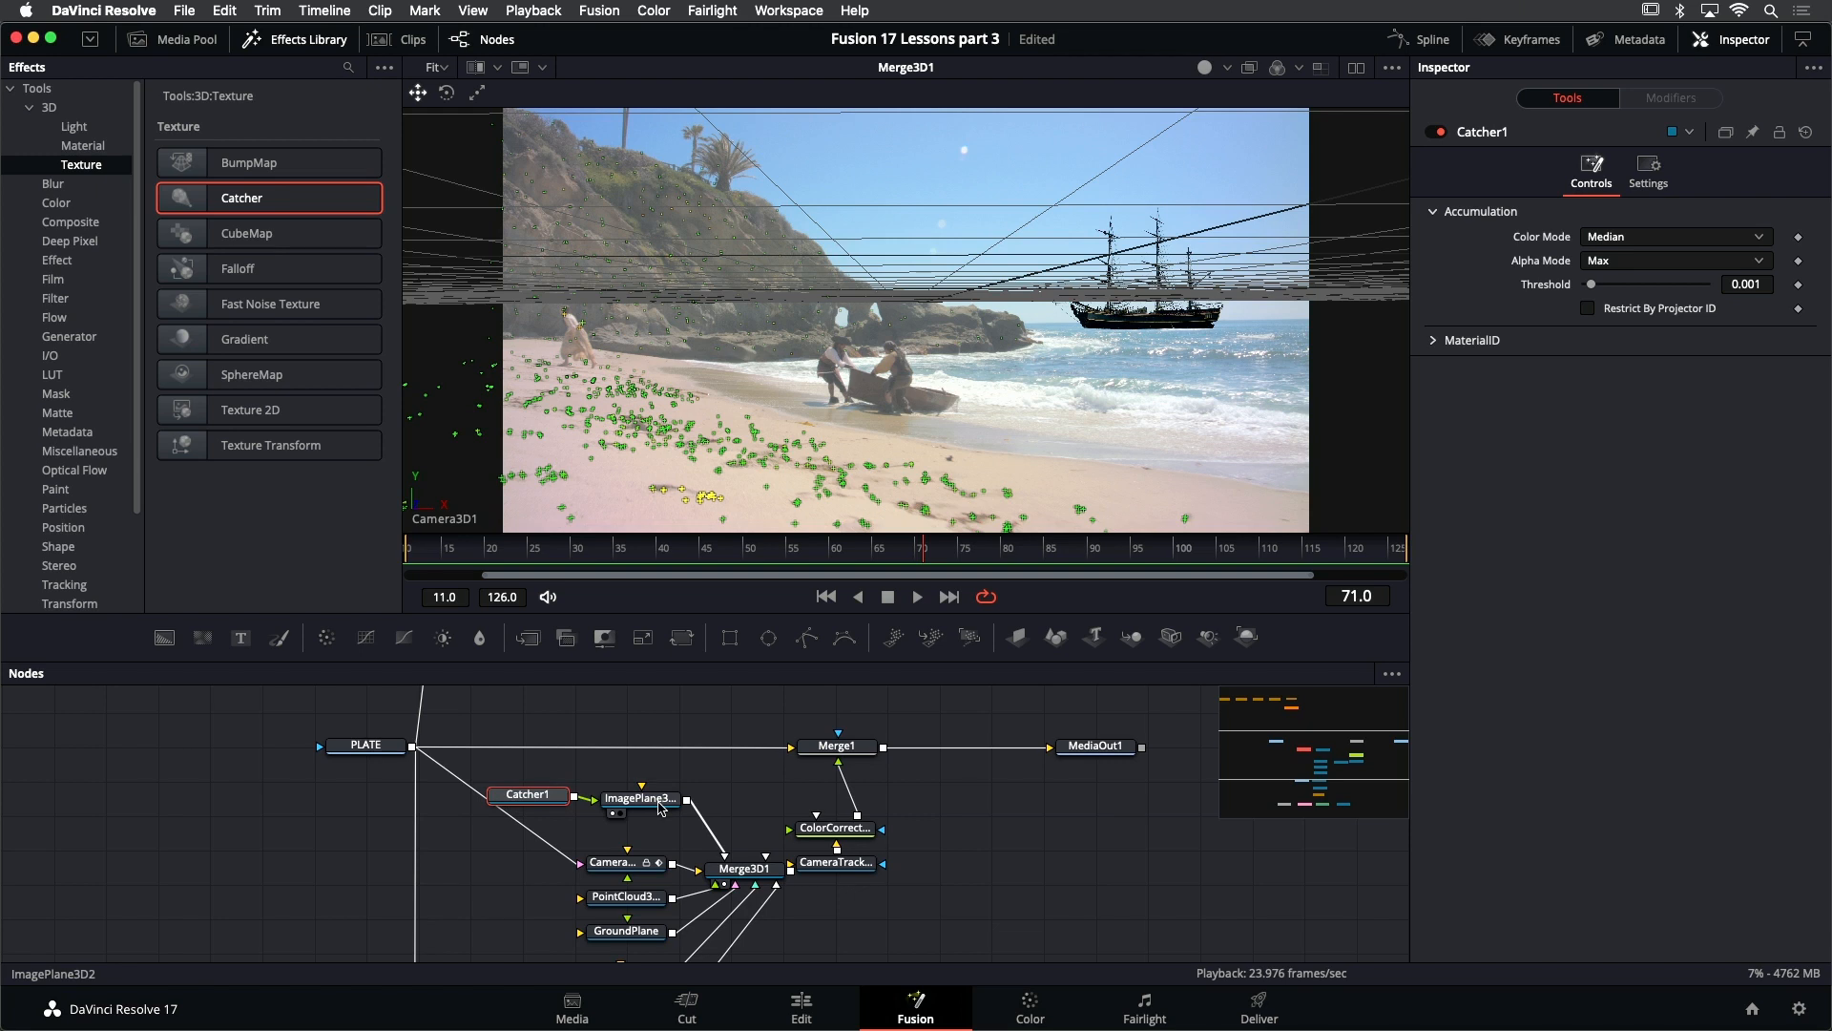
scroll(663, 805, down, 1)
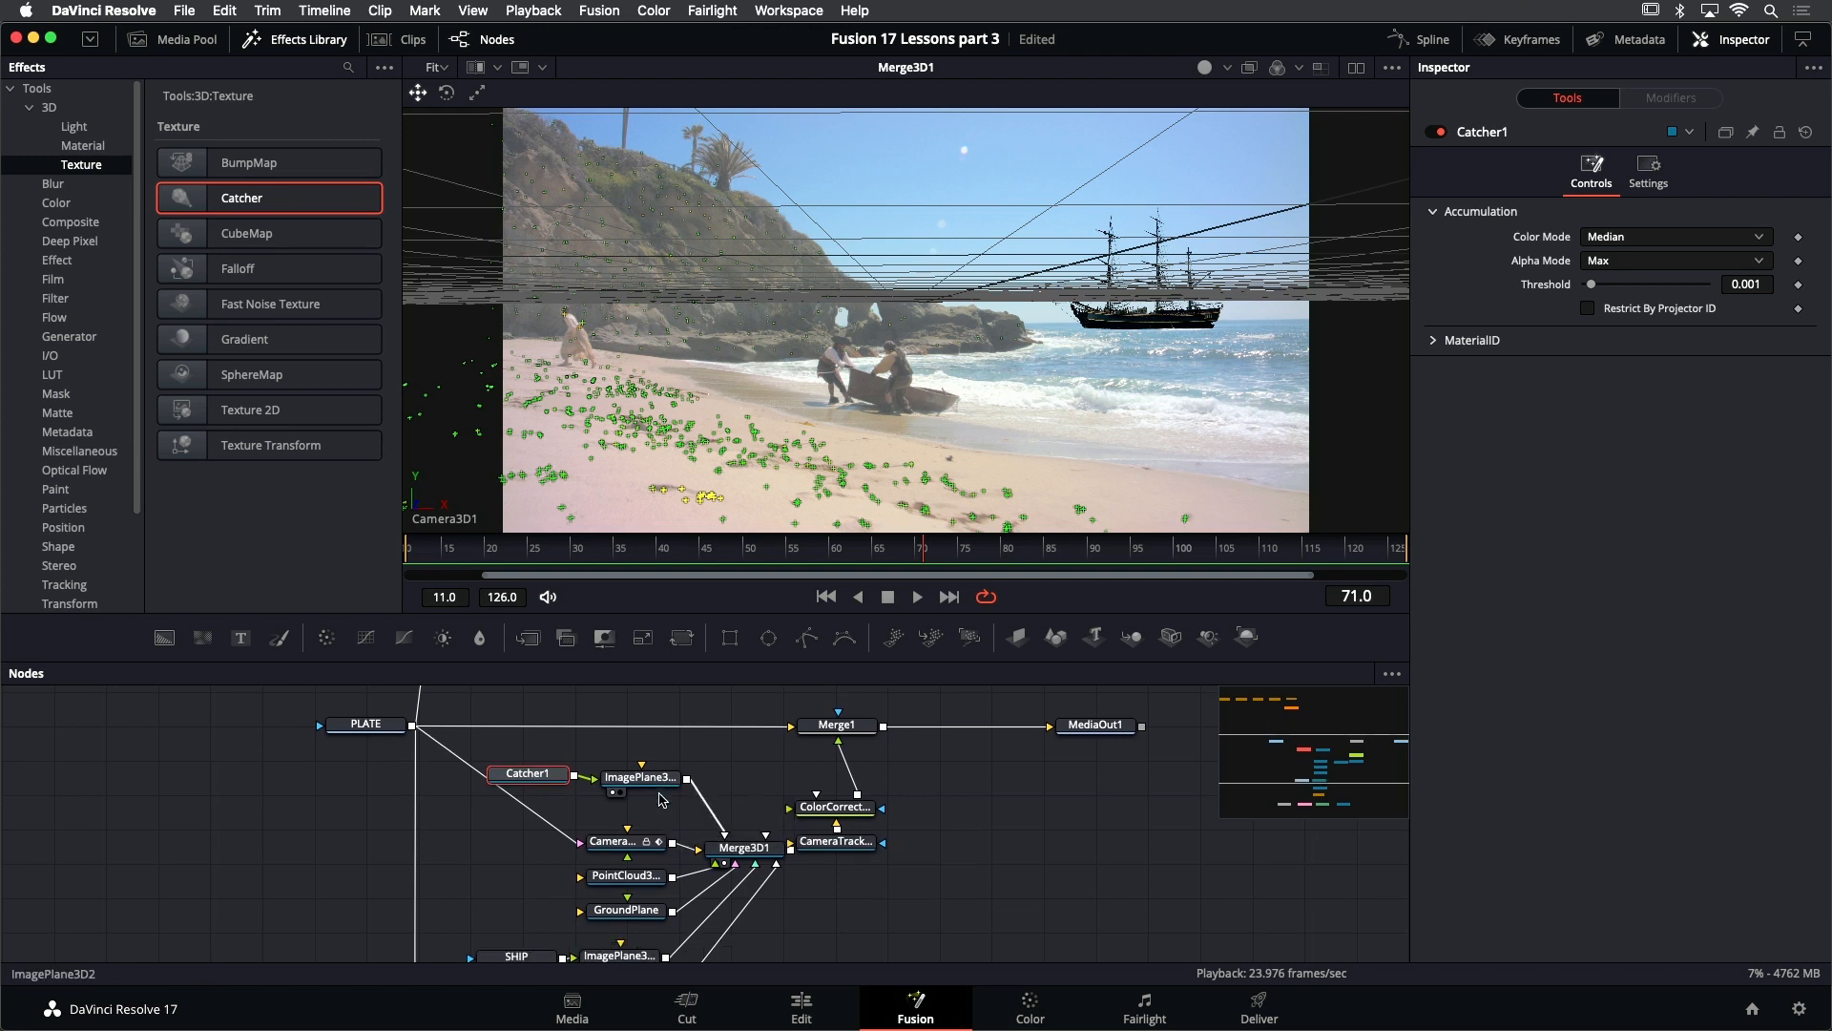
- Connect the output of the CAM_fr71 projector camera to a scene input of Merge3D1
drag(540, 781, 538, 784)
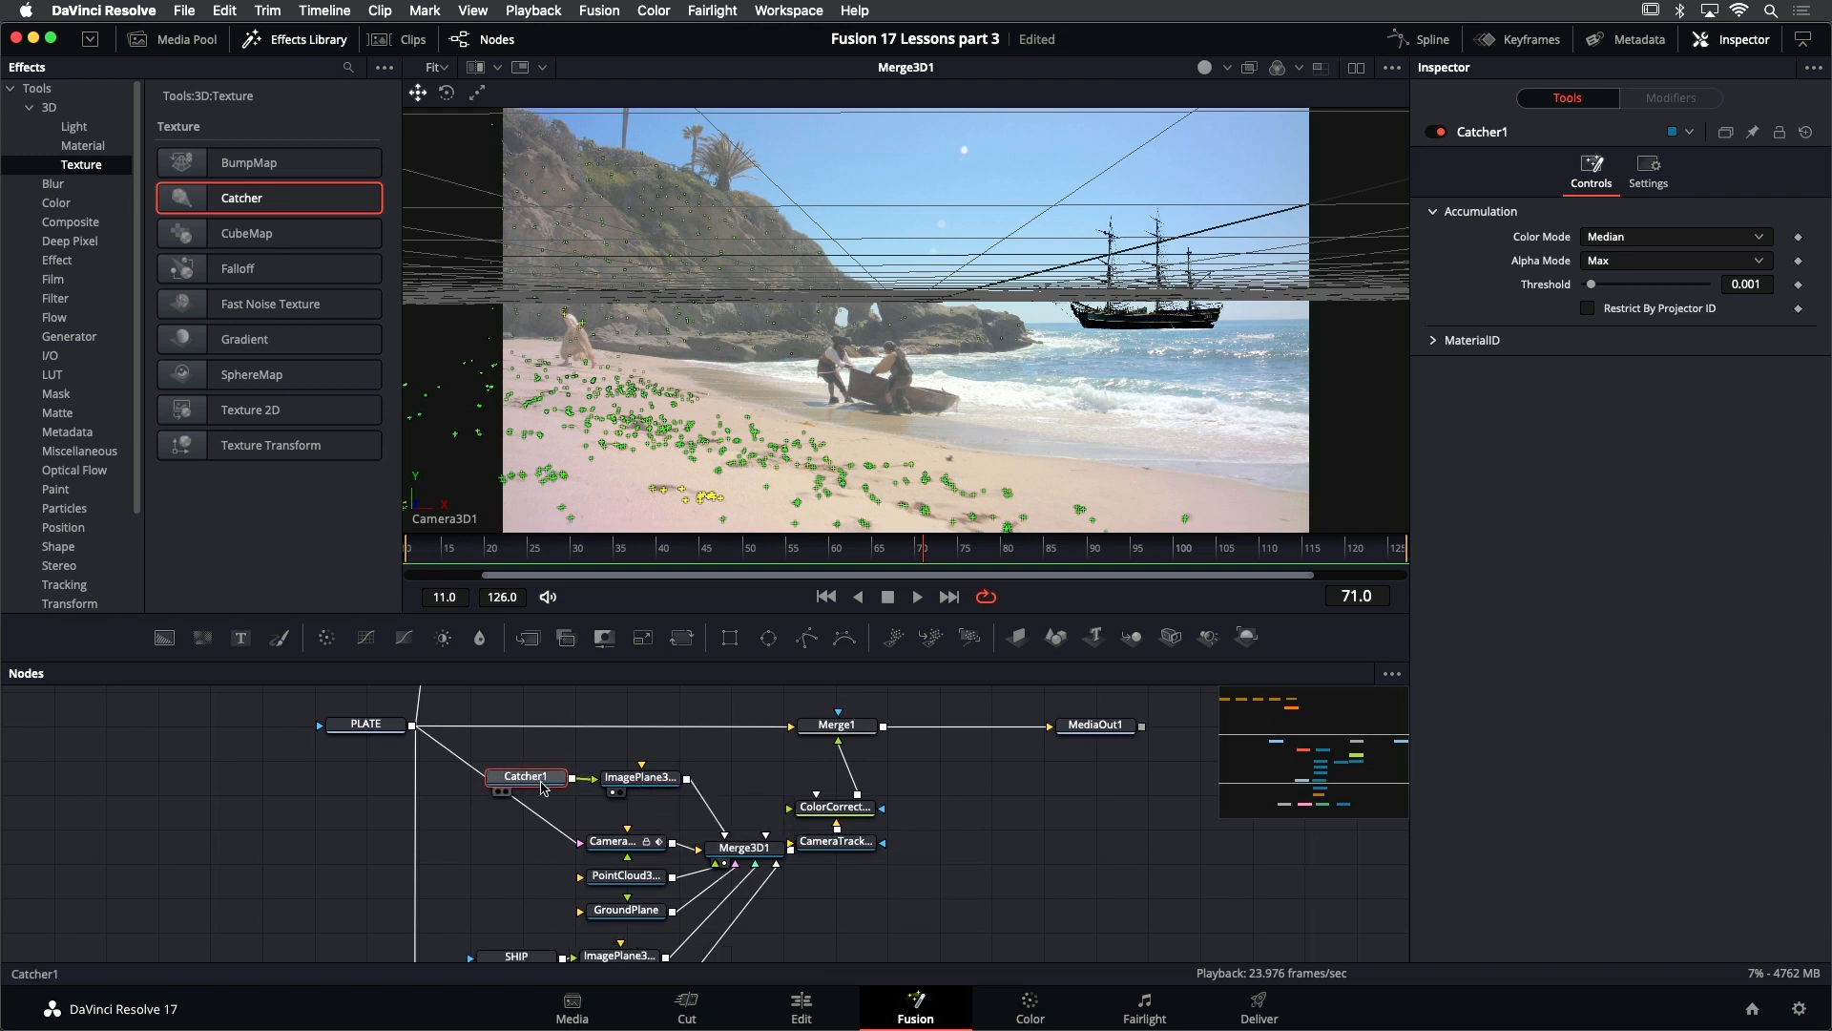
scroll(691, 809, down, 4)
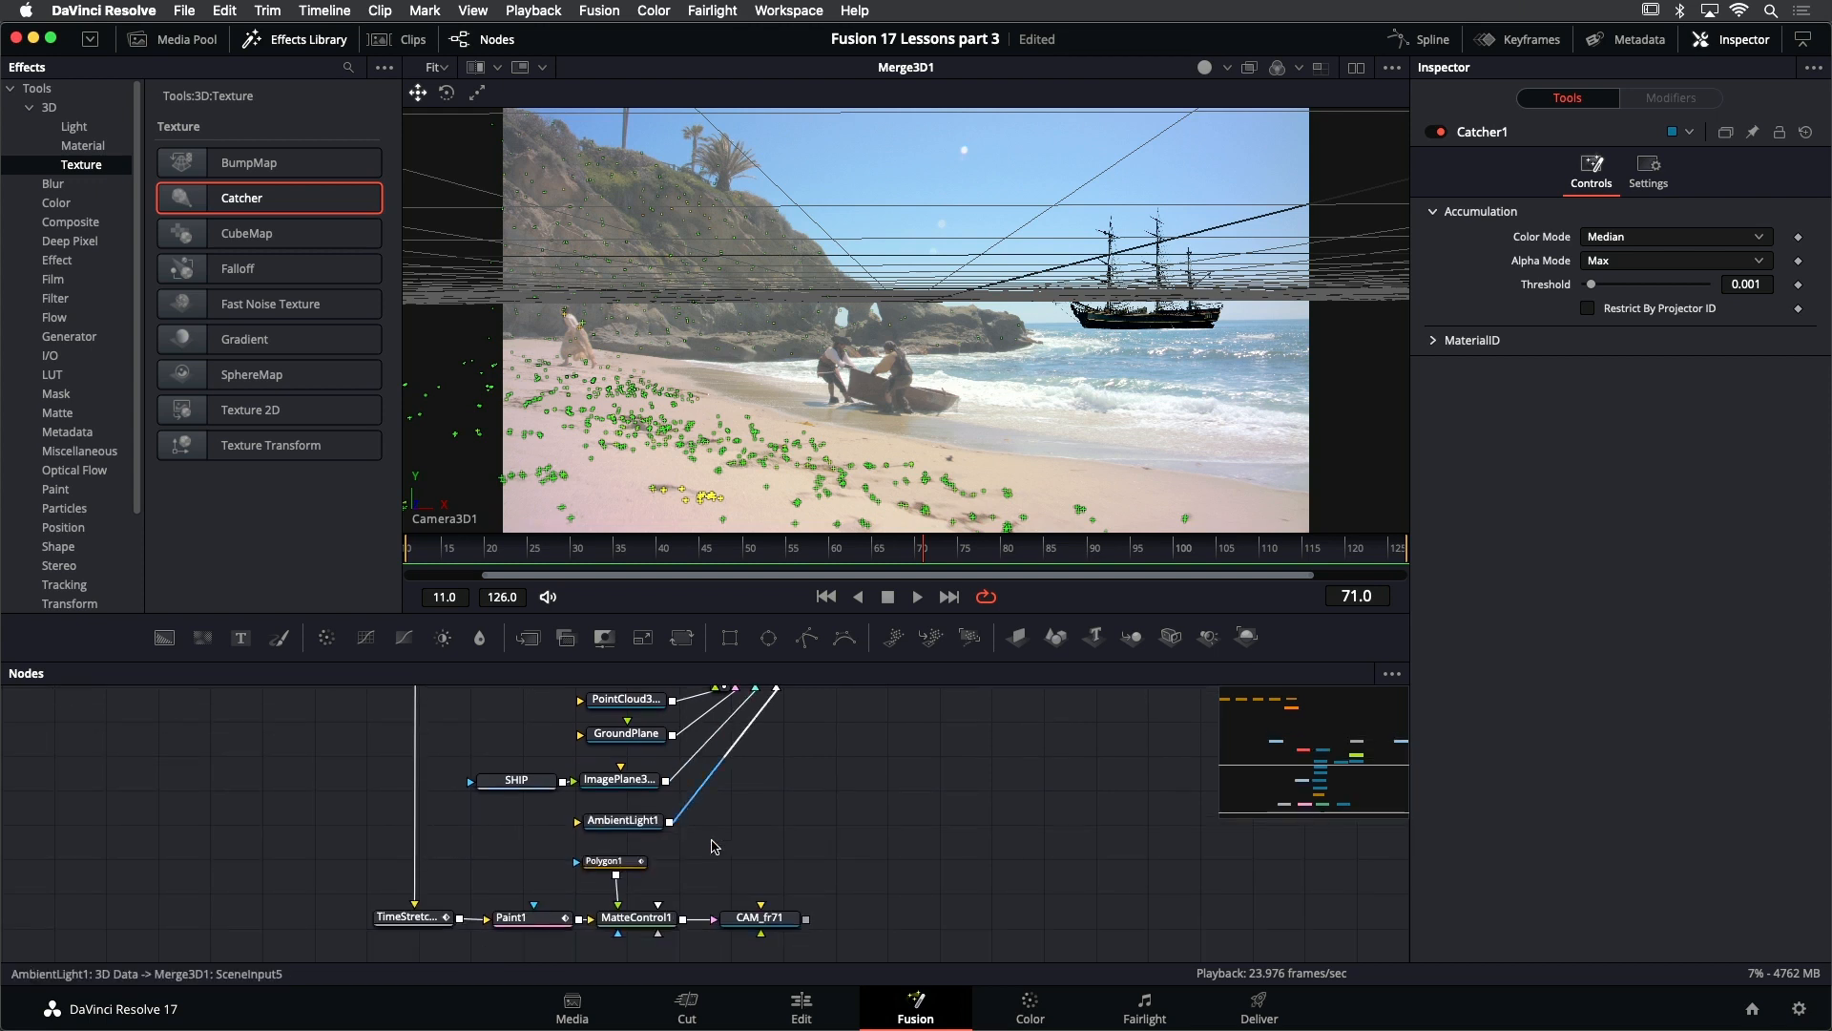
scroll(731, 907, down, 3)
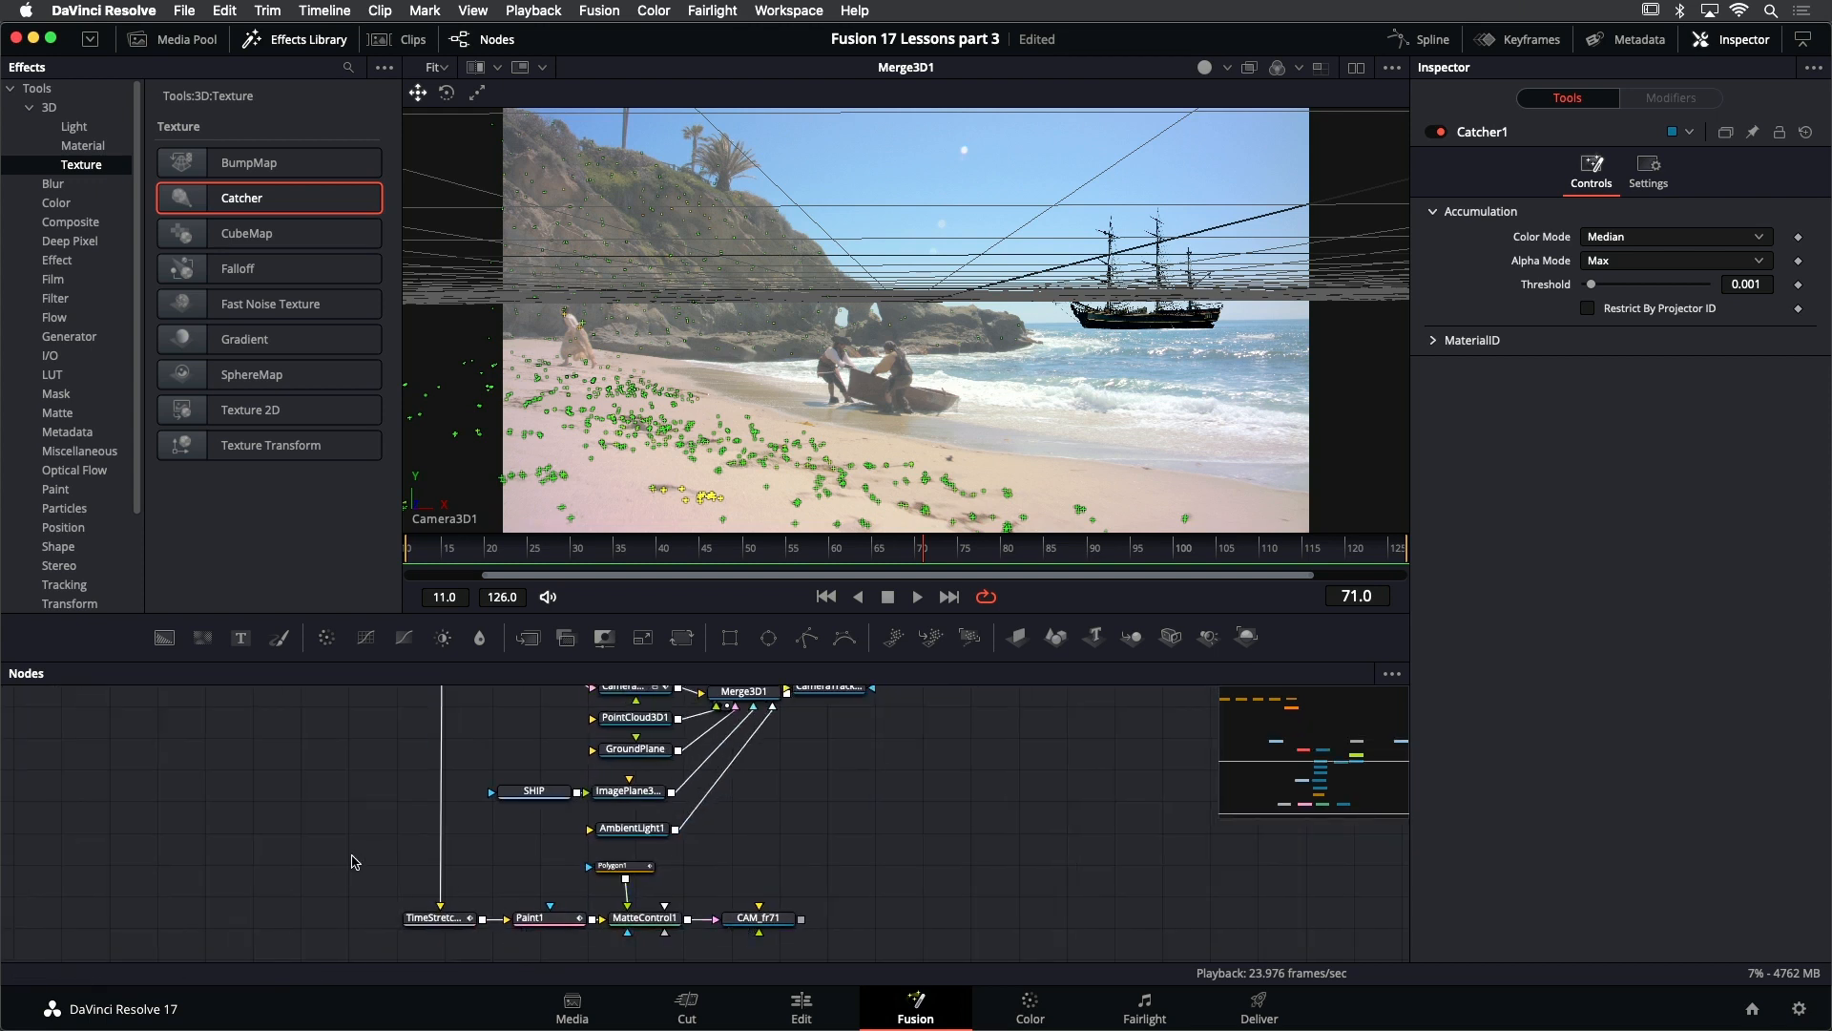
drag(353, 861, 768, 938)
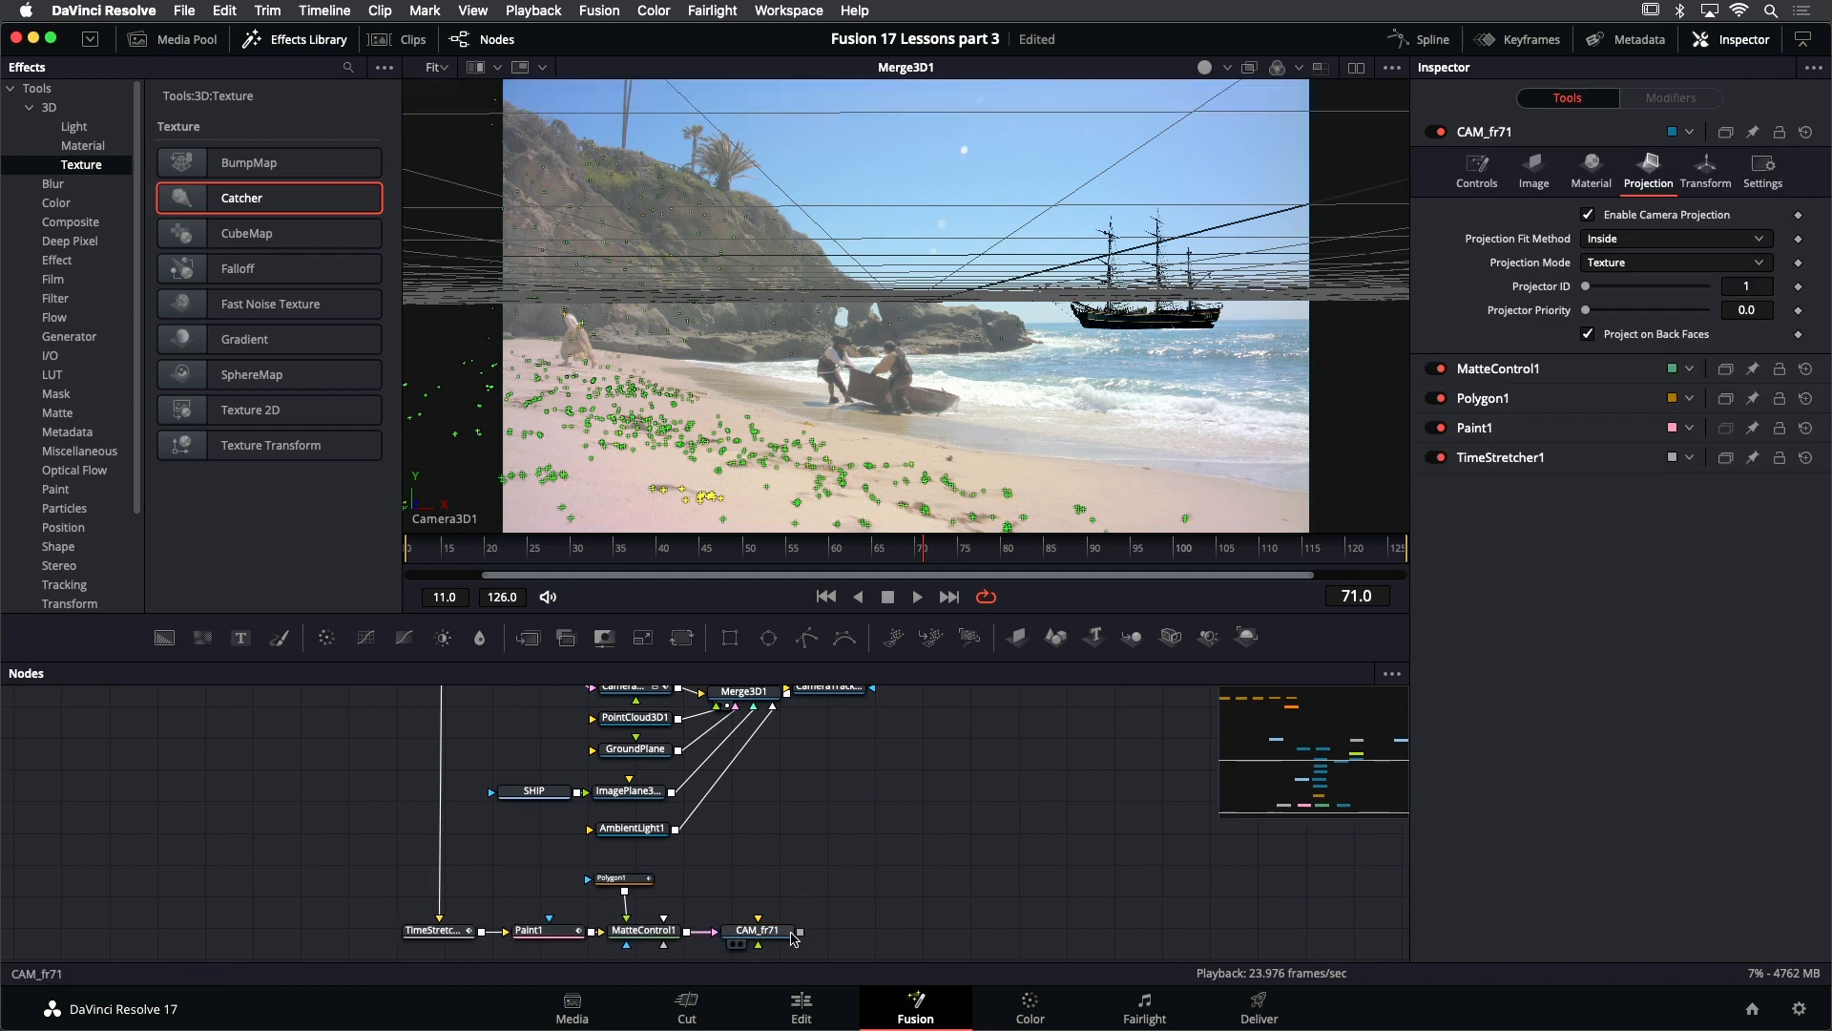
drag(799, 930, 768, 697)
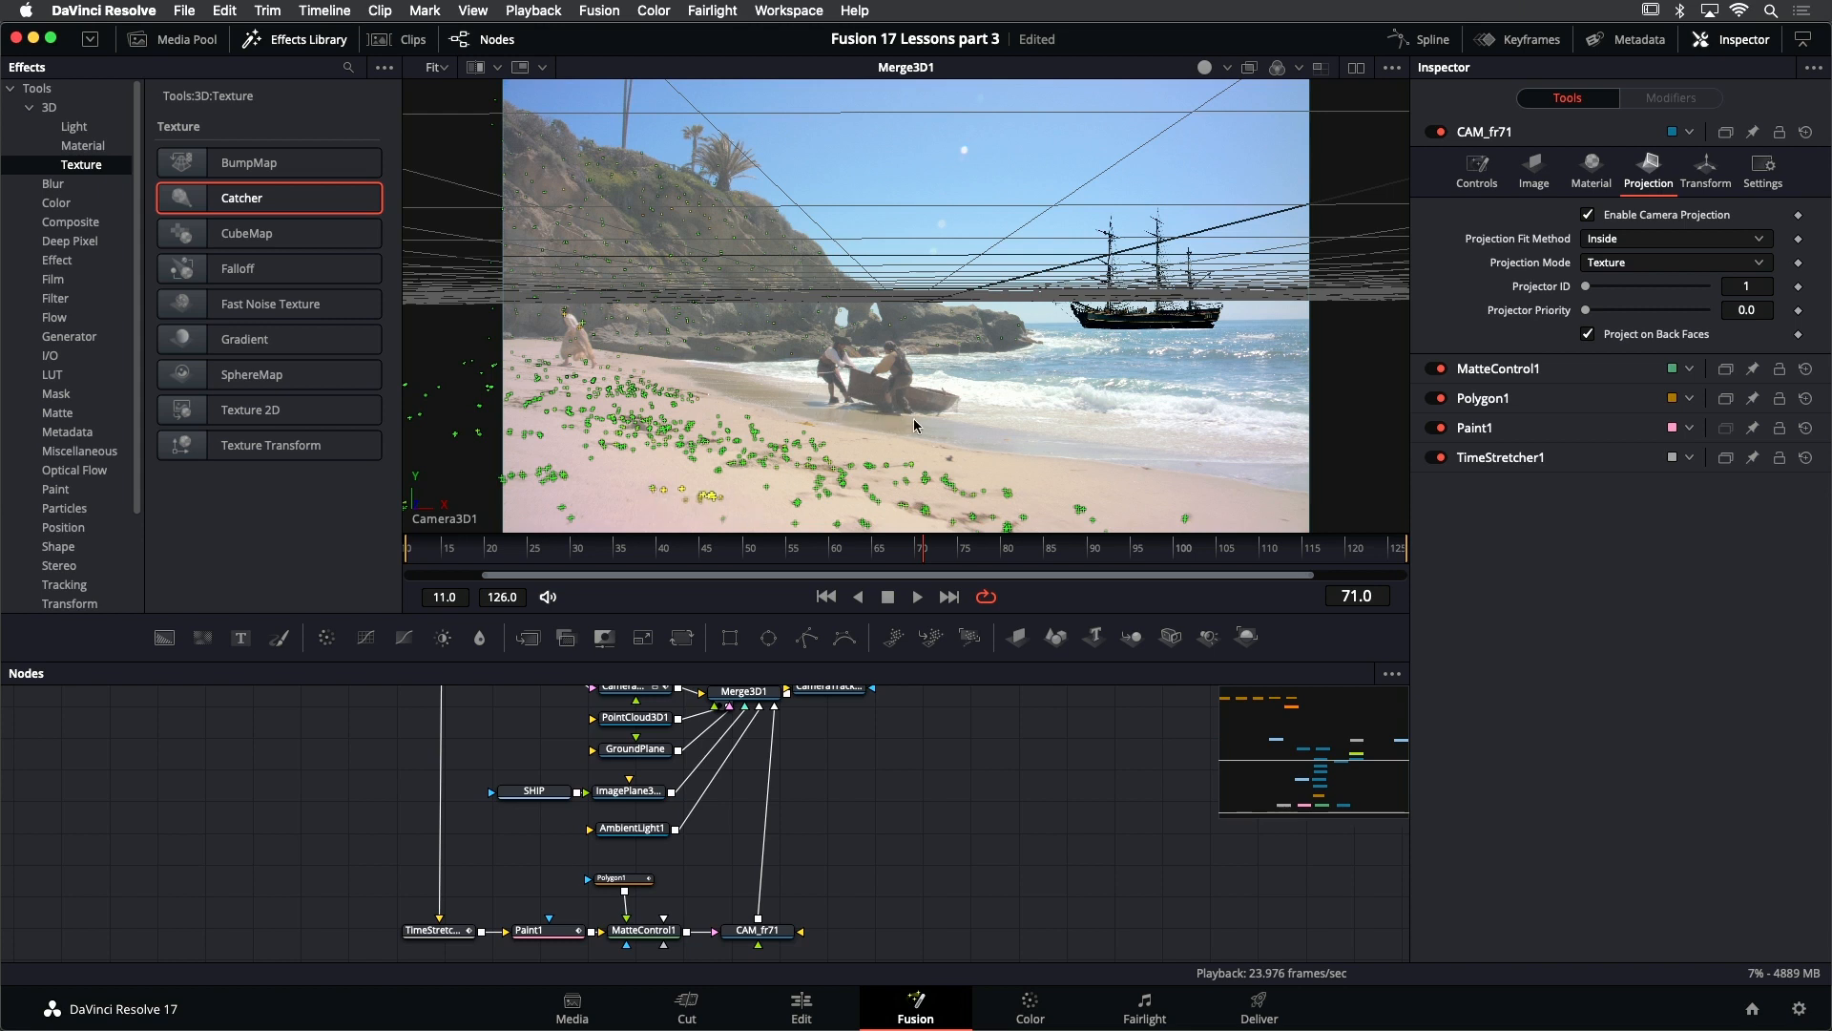
- Switch the 3D viewer from Camera3D1 to Perspective and inspect the sand patch projected onto the image plane
right_click(843, 388)
mouse_move(939, 541)
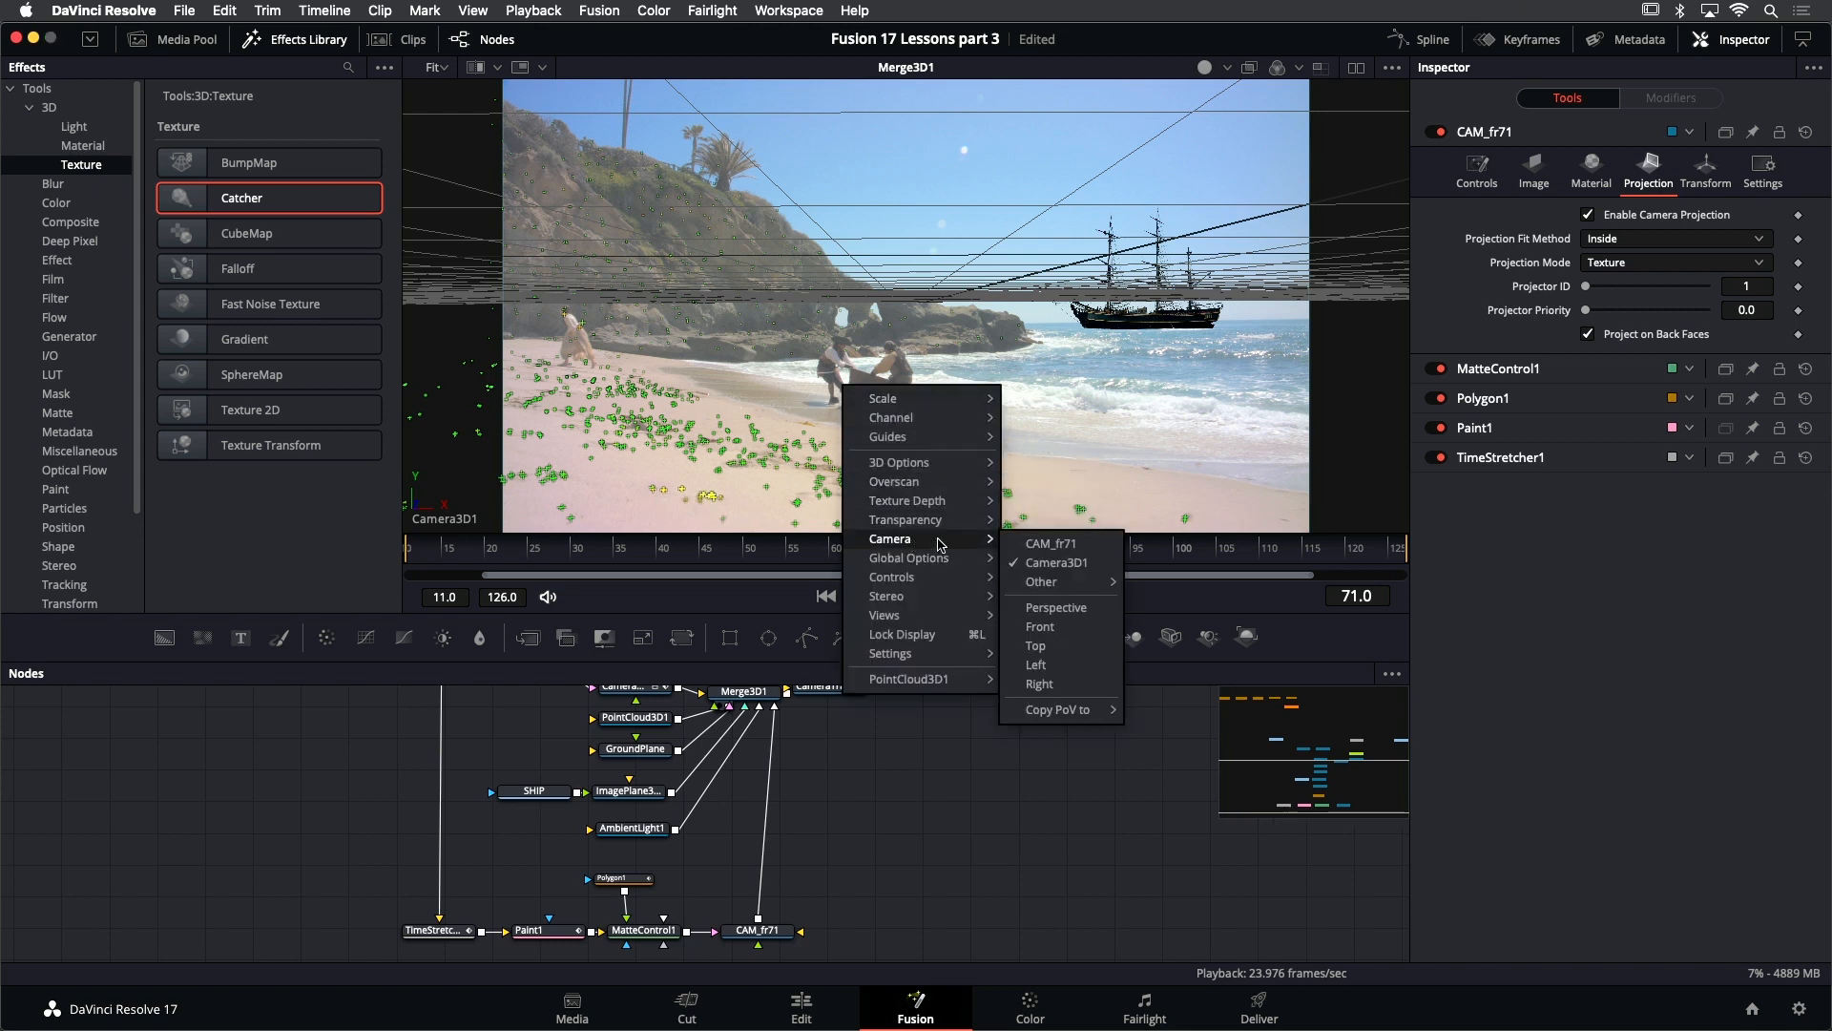
click(1055, 607)
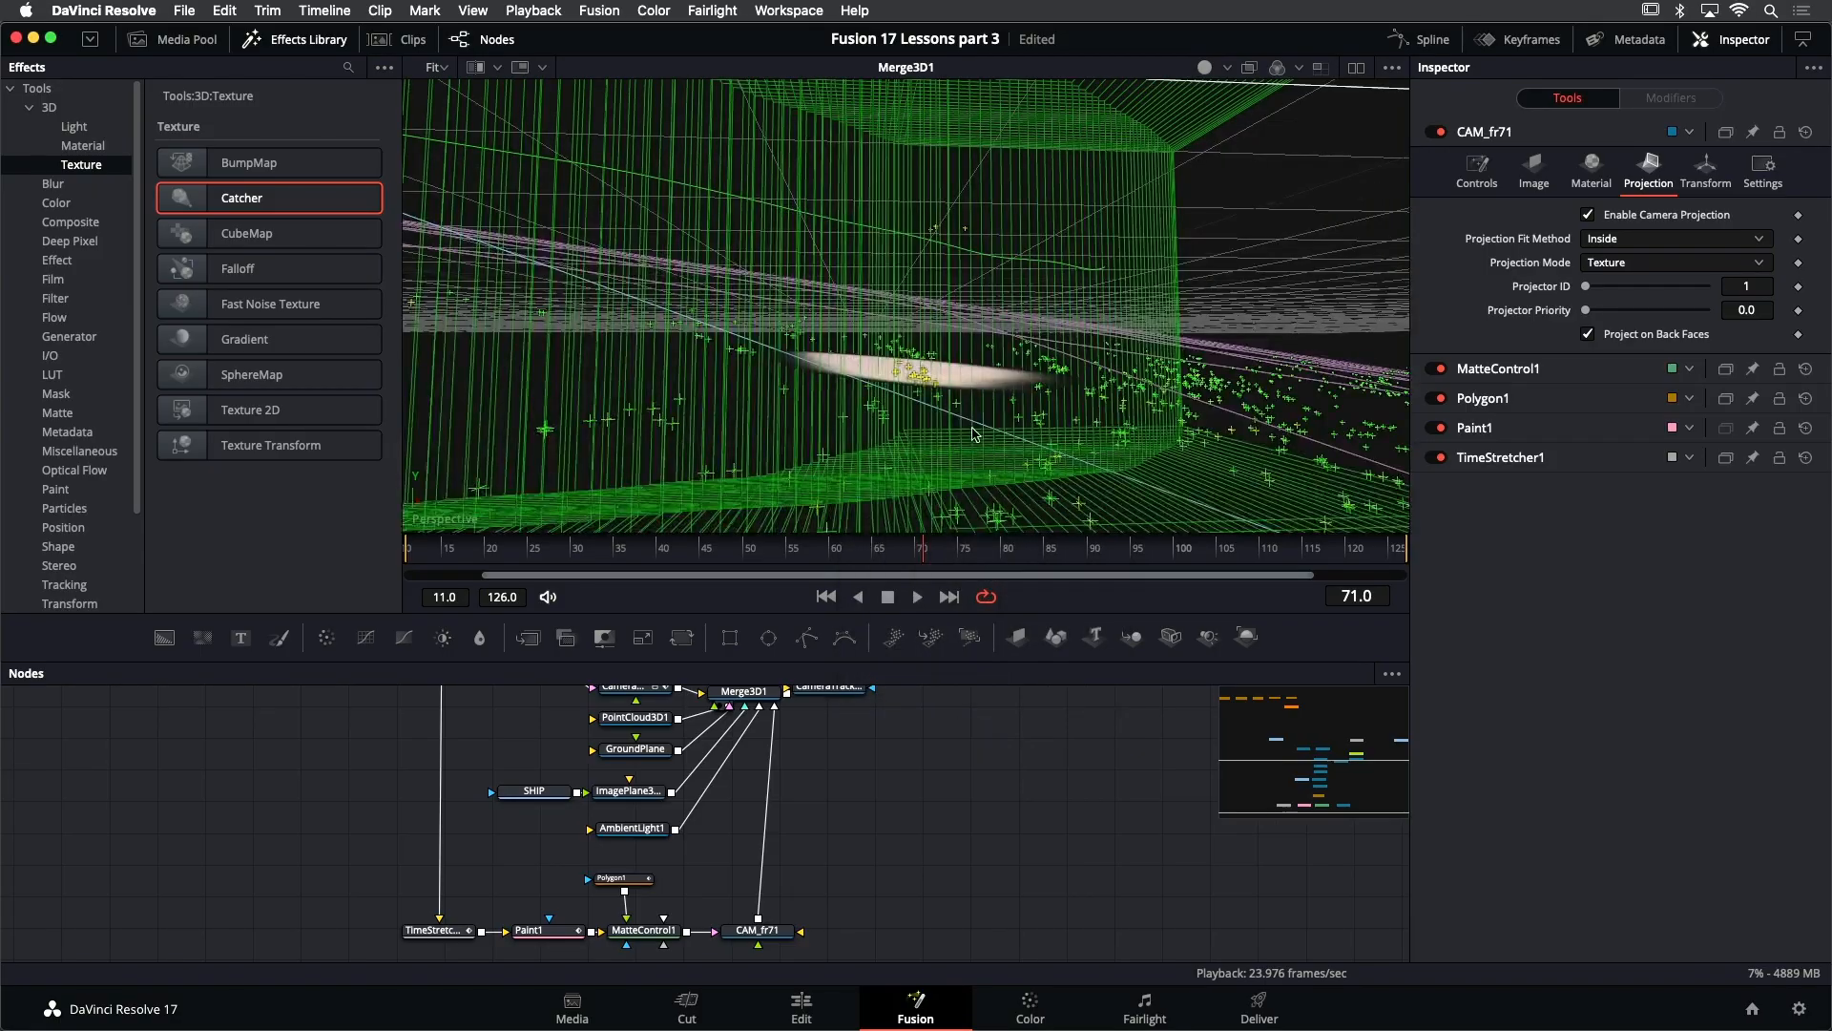
drag(1000, 417, 876, 248)
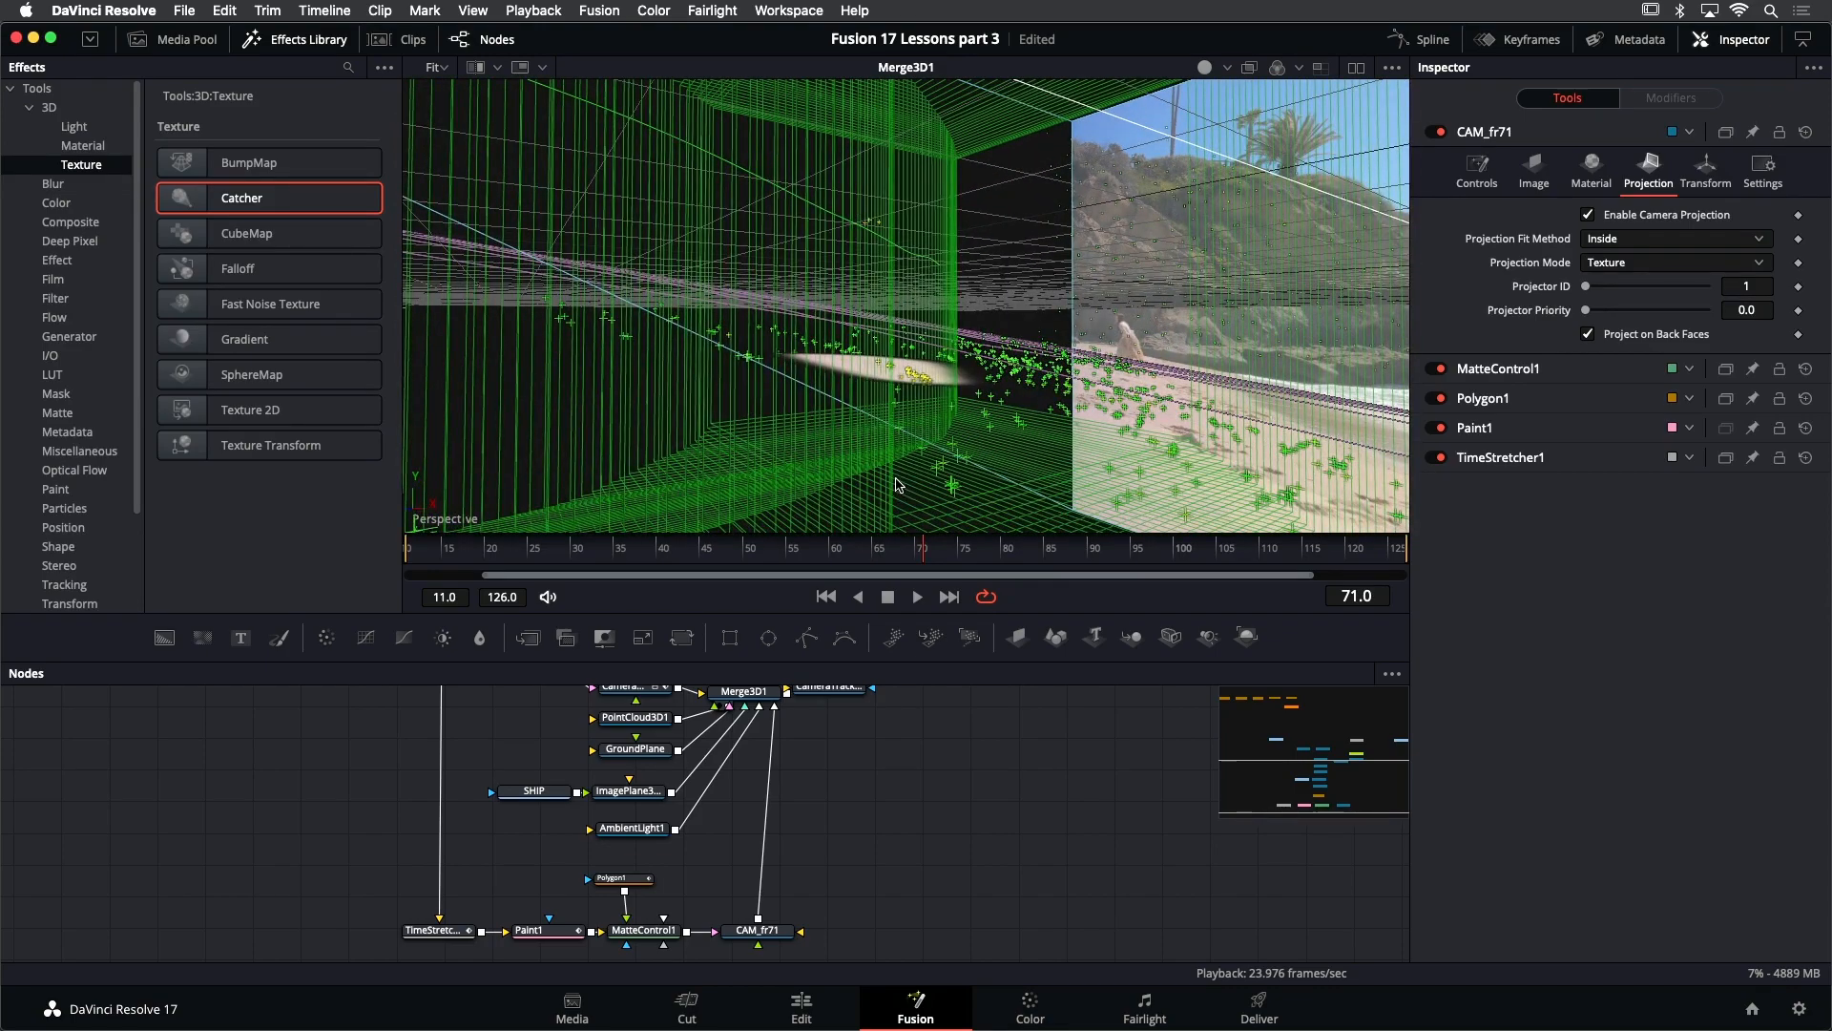
scroll(895, 484, down, 5)
drag(895, 469, 870, 467)
- Play the 3D scene from frame 11 to compare the moving tracked camera with the projector camera and patch, then rewind
click(825, 597)
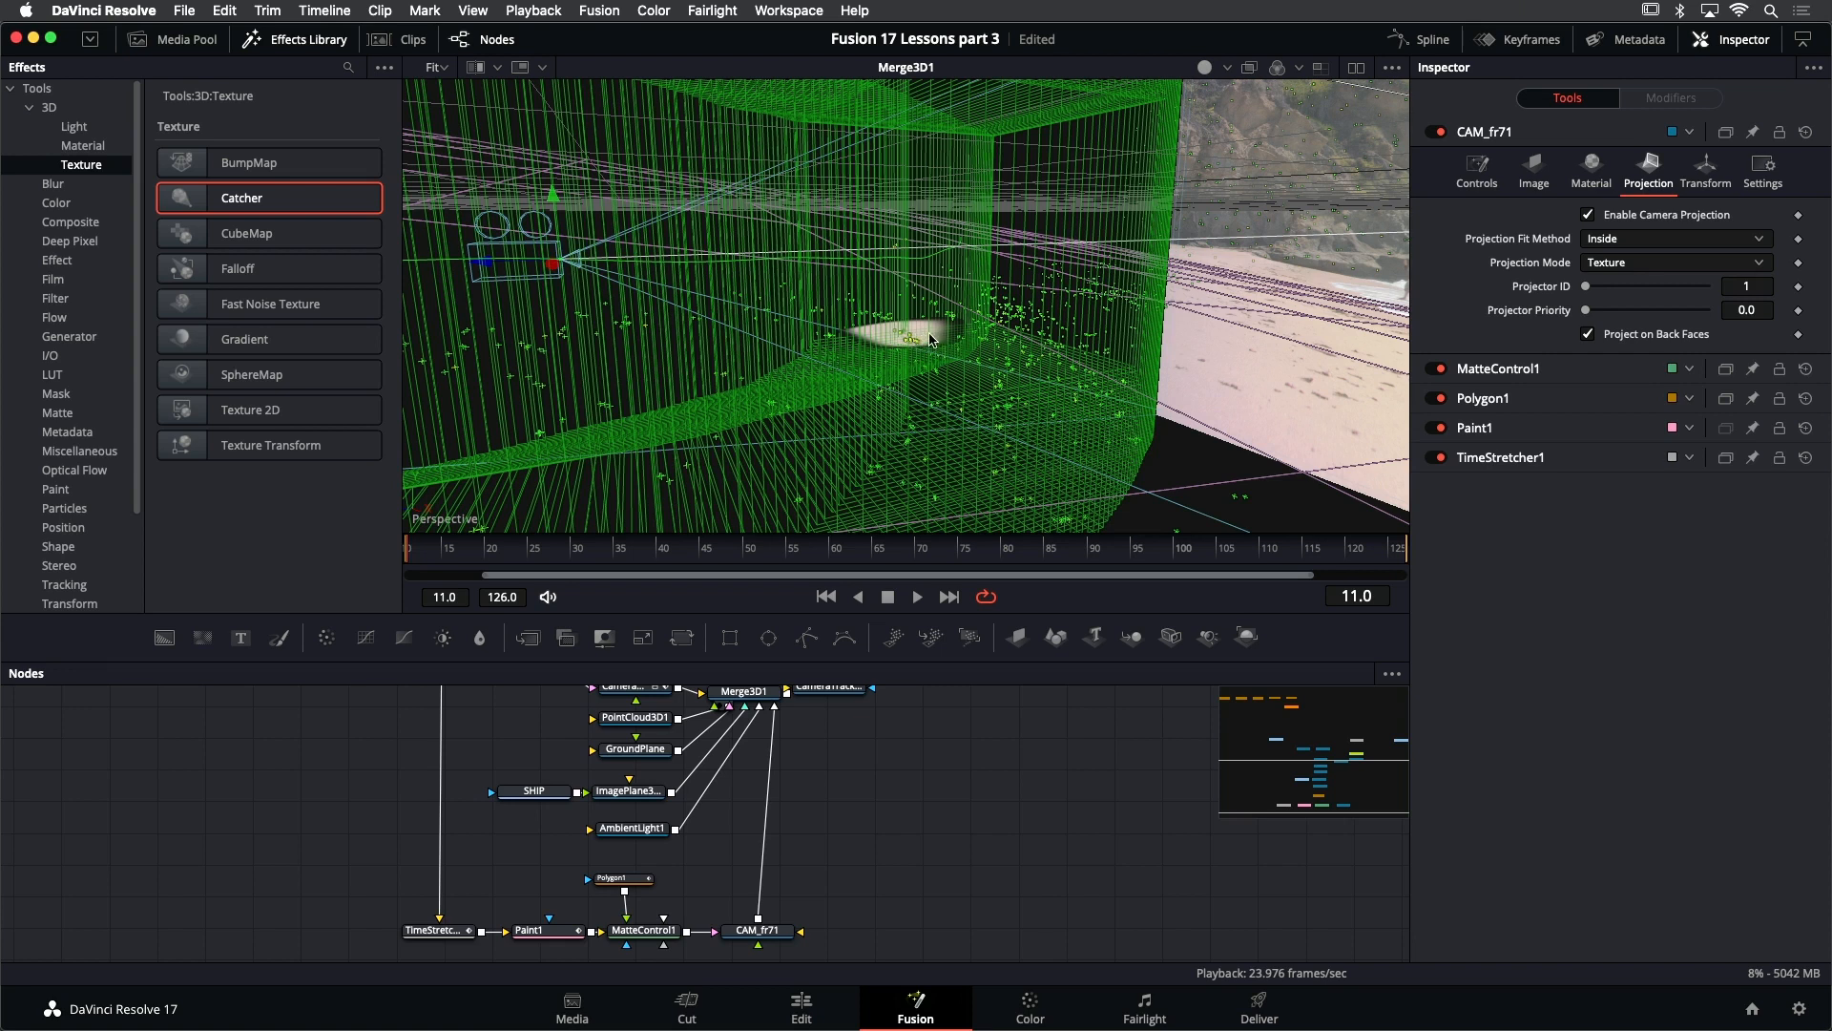
scroll(931, 339, down, 5)
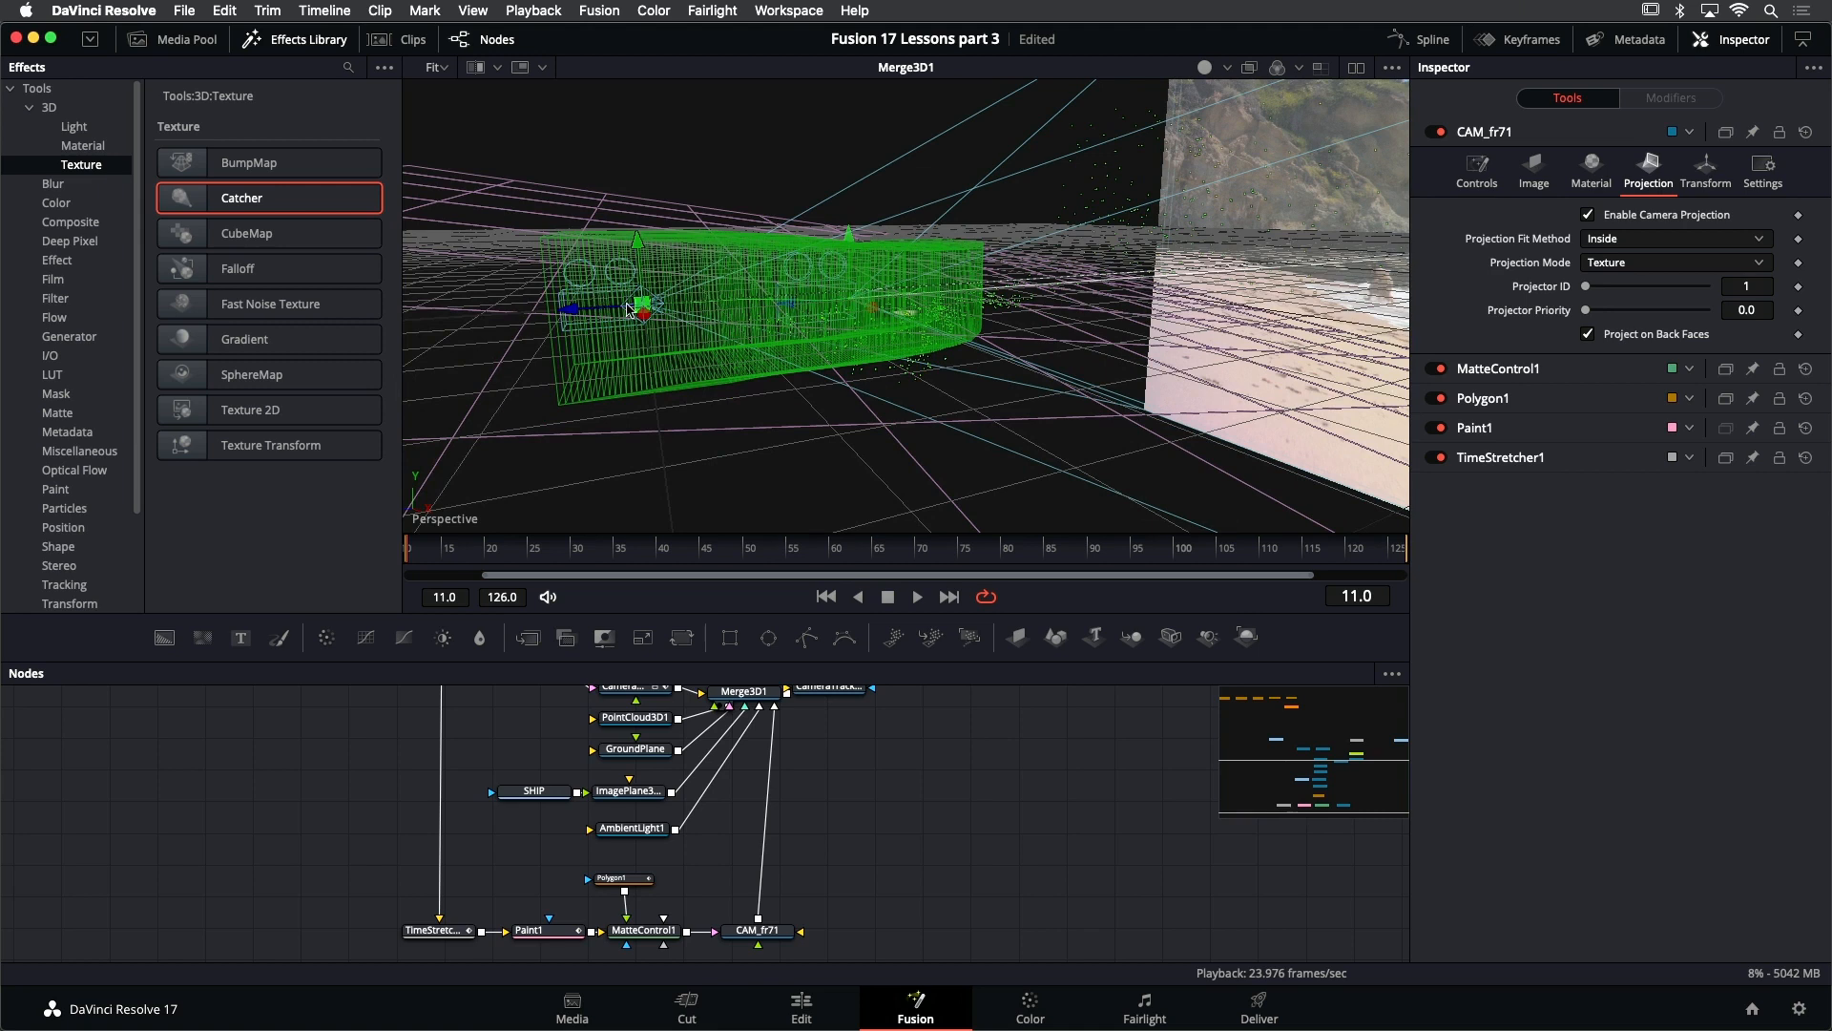
click(650, 308)
scroll(931, 318, up, 5)
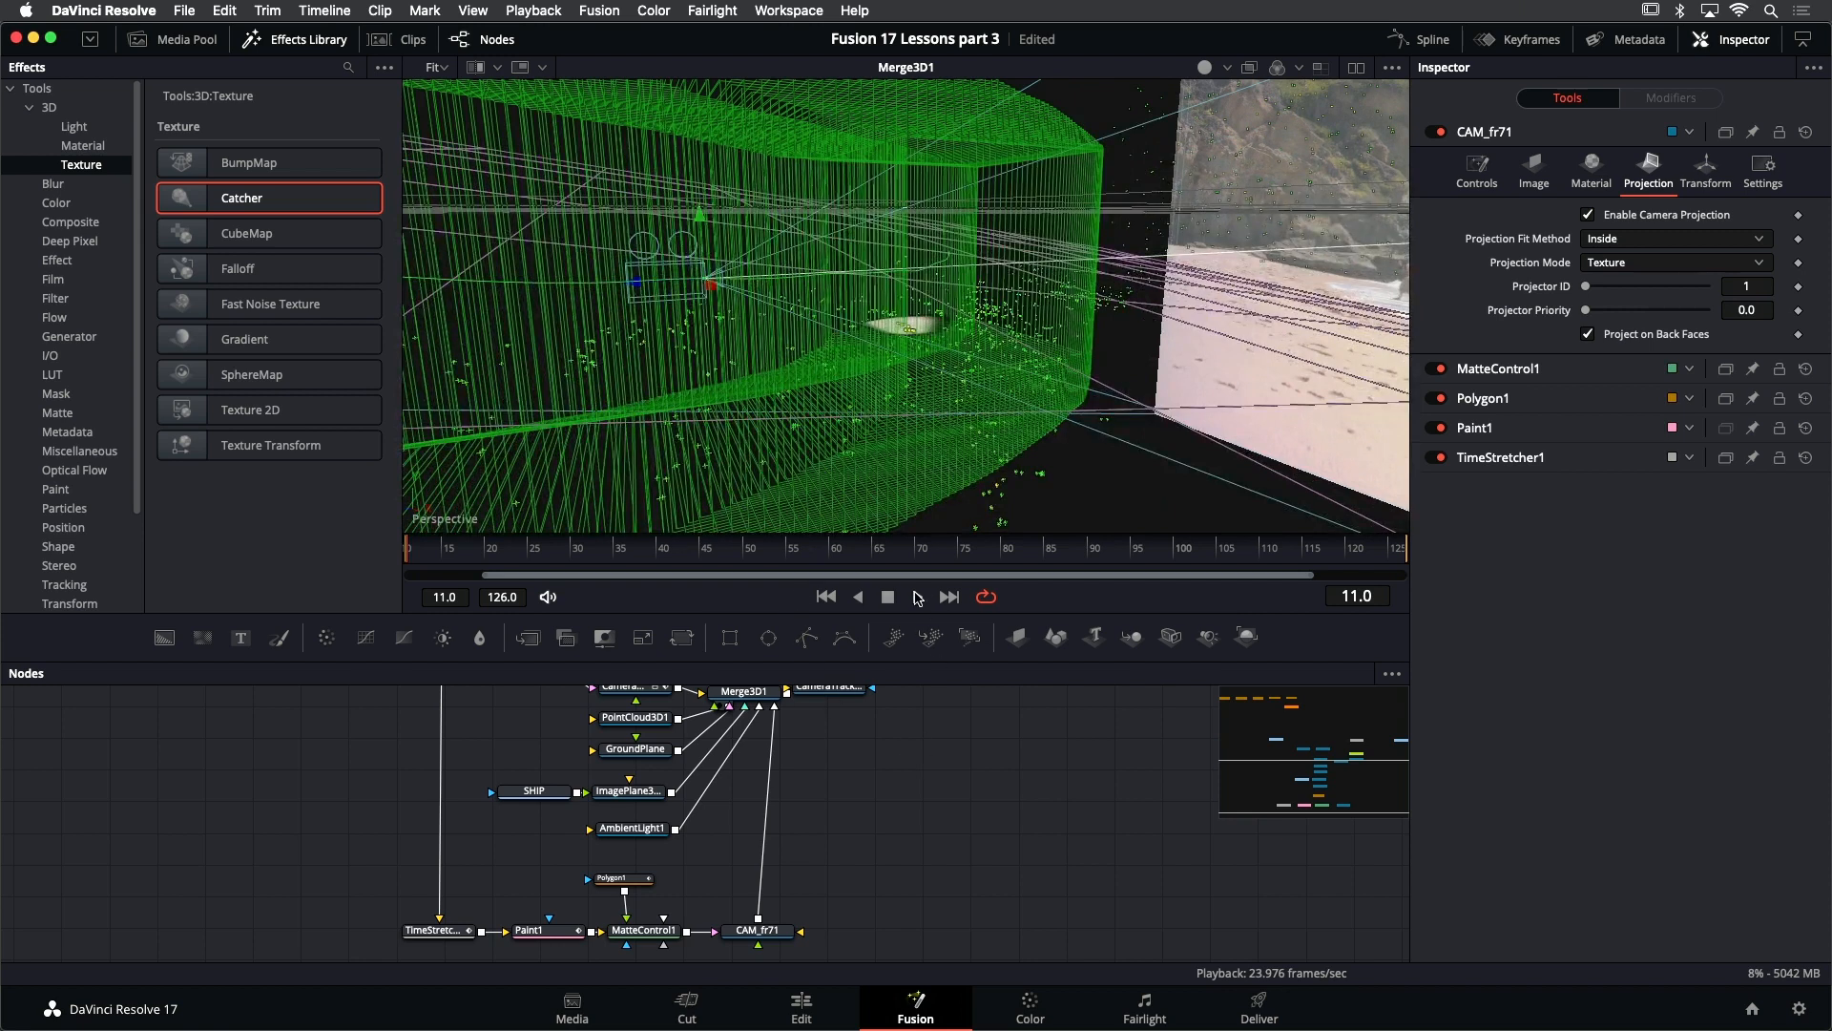
click(916, 601)
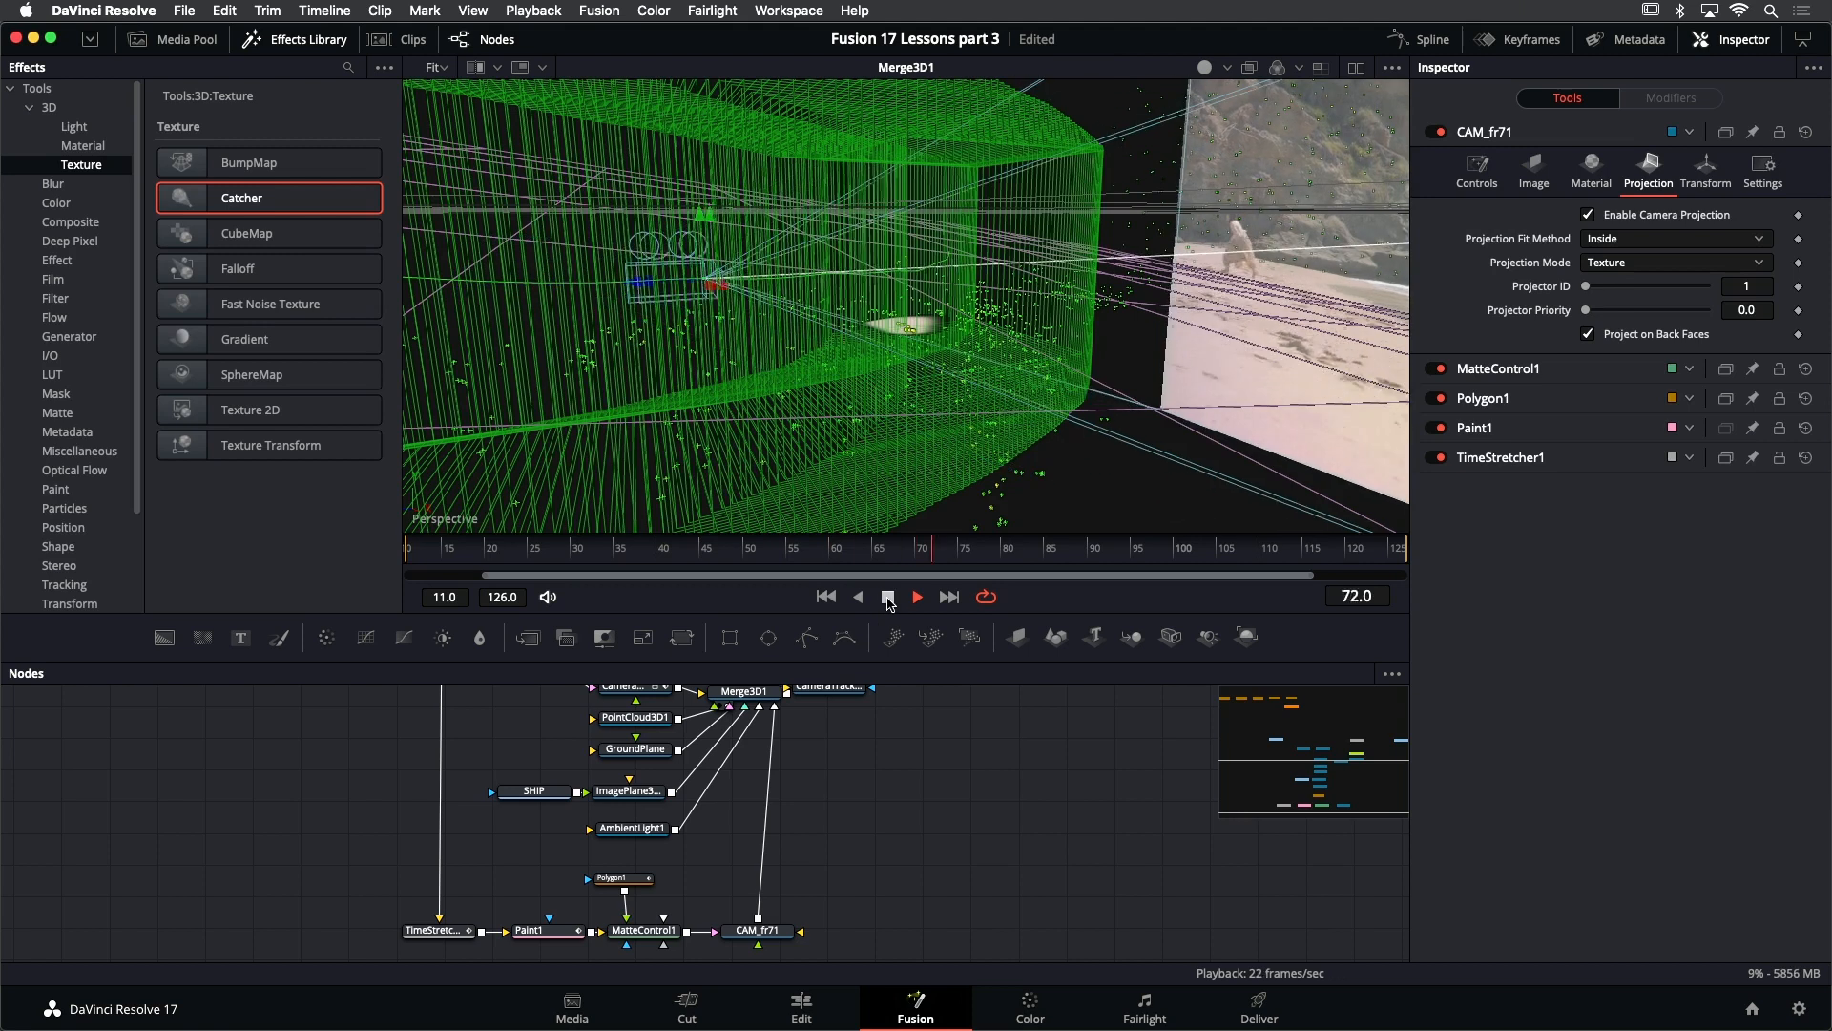
click(887, 599)
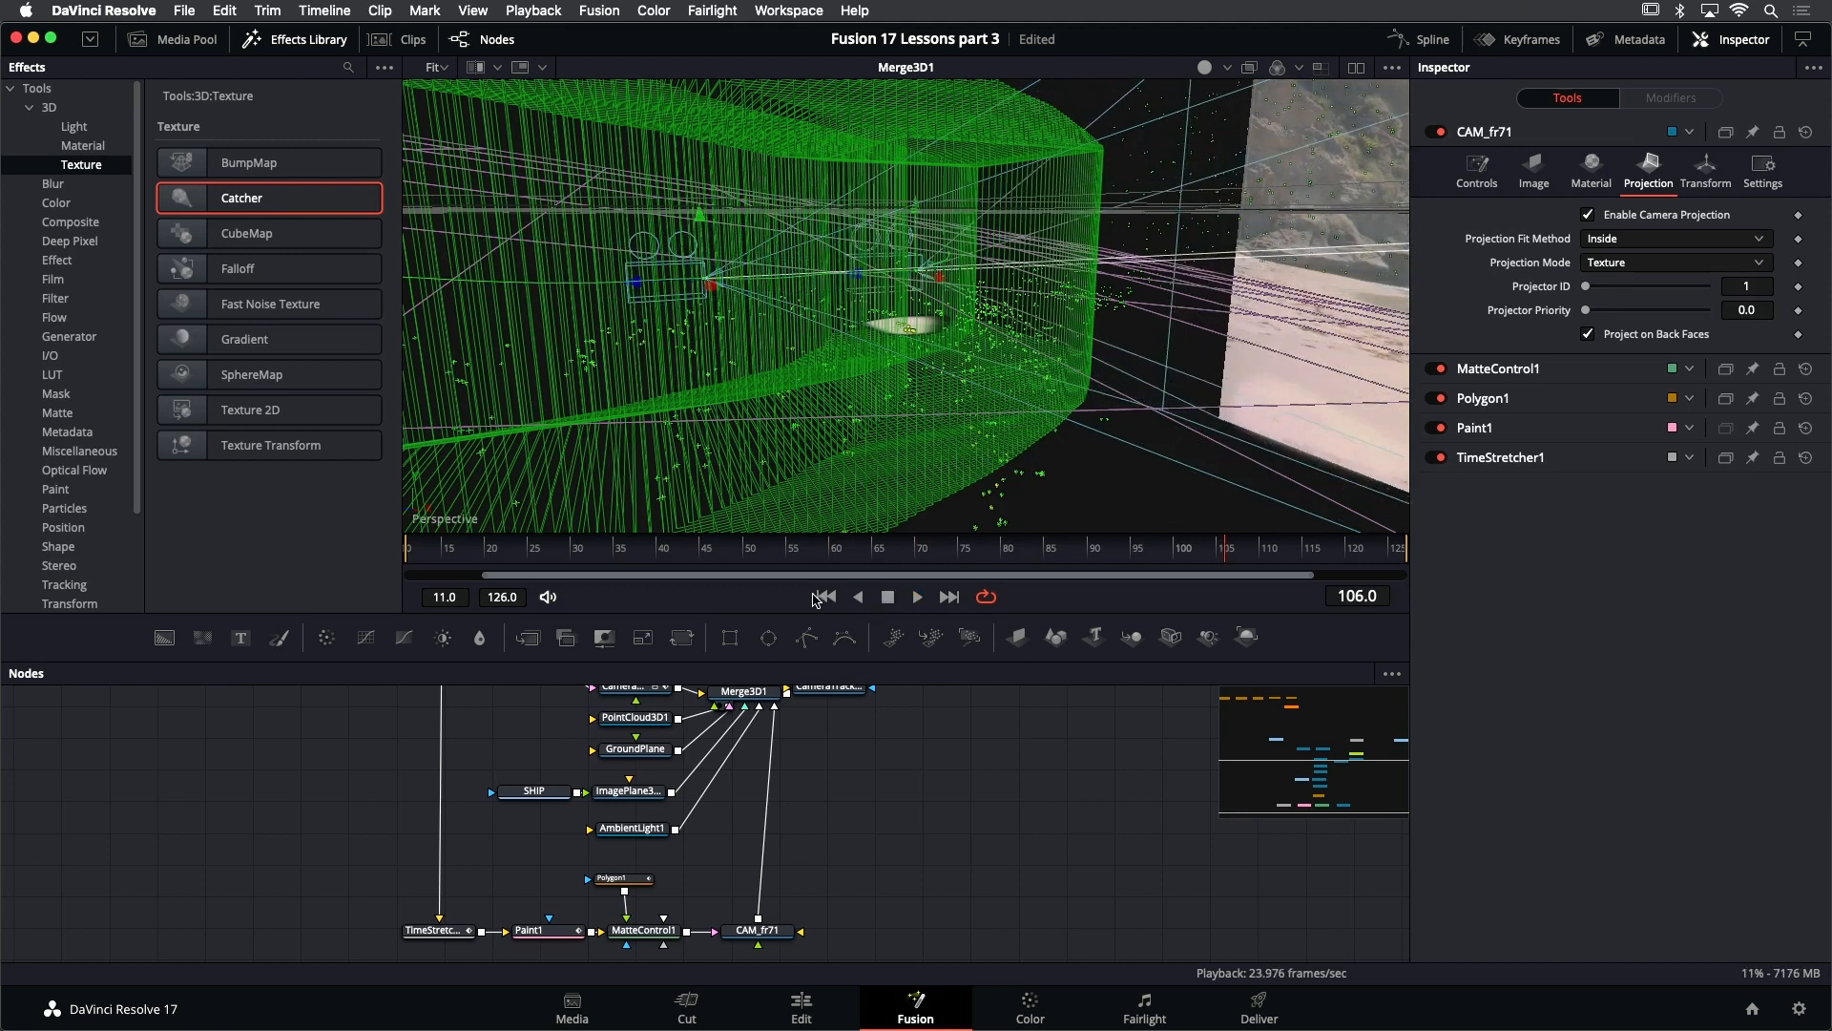
click(827, 596)
- Display CameraTracker1_Renderer in the viewer, play the rendered scene, and return to frame 11
scroll(812, 783, up, 3)
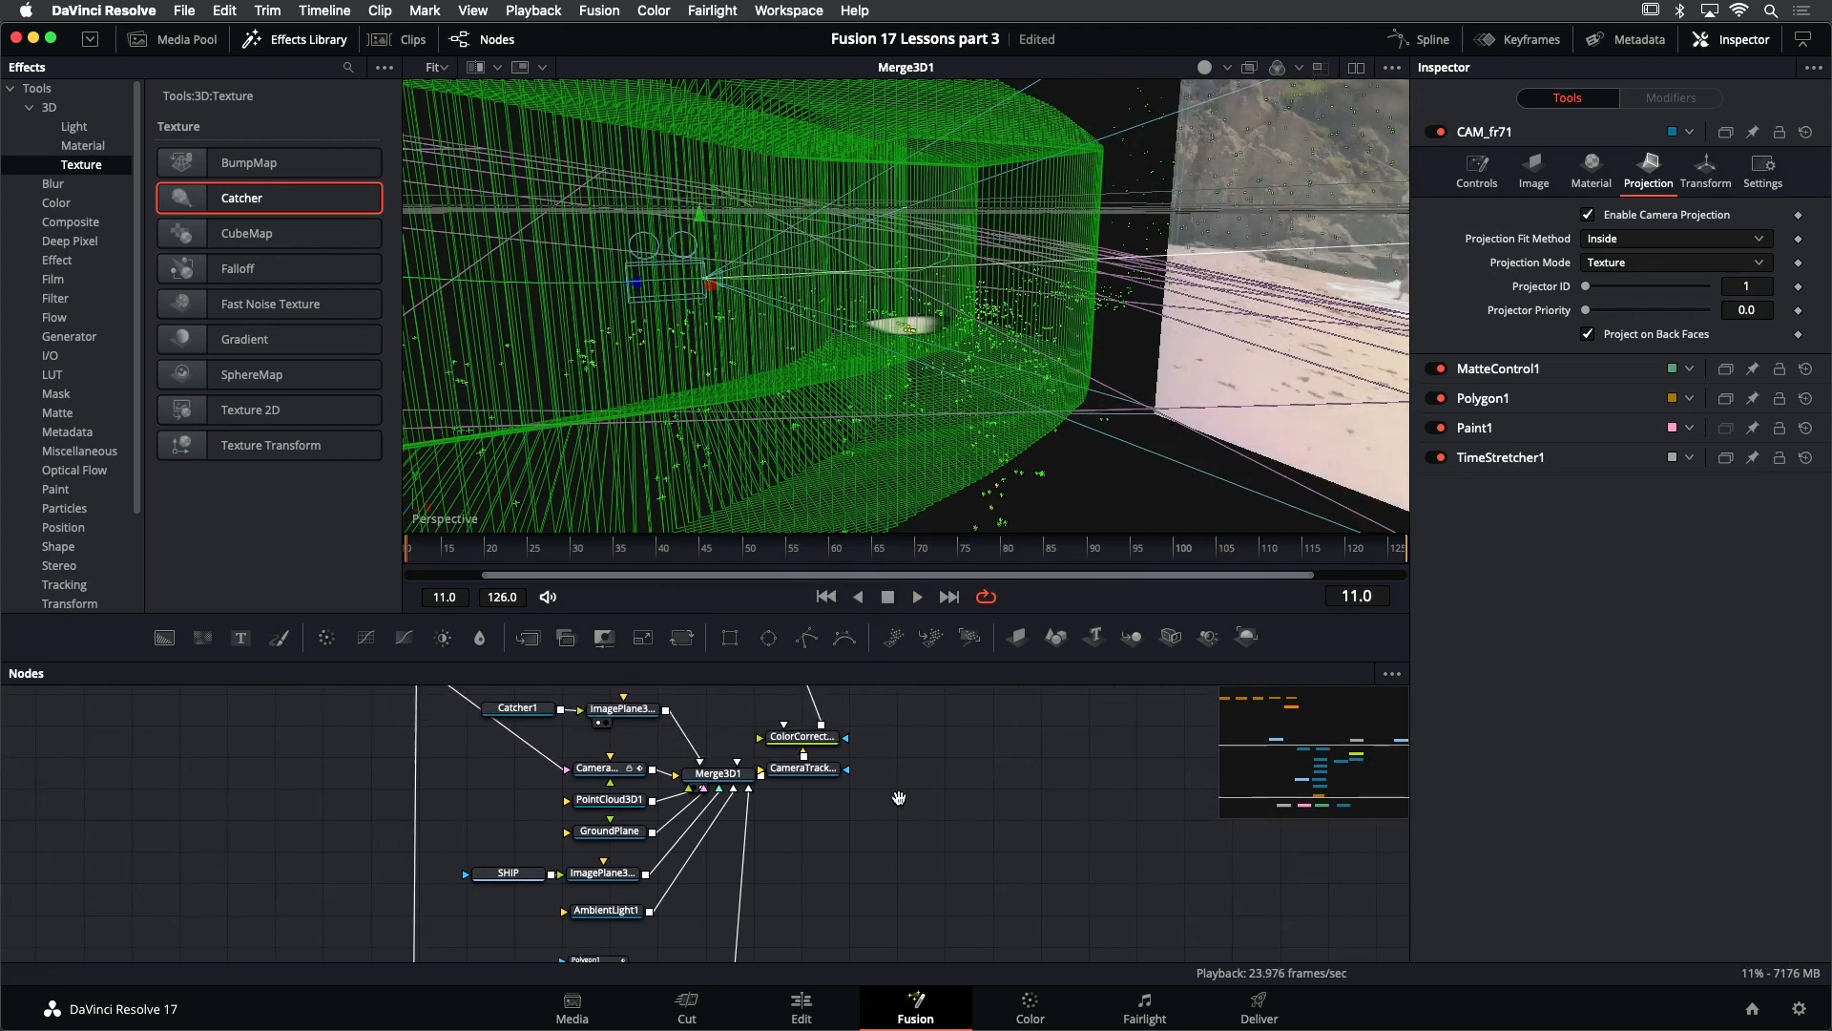
drag(812, 785, 846, 791)
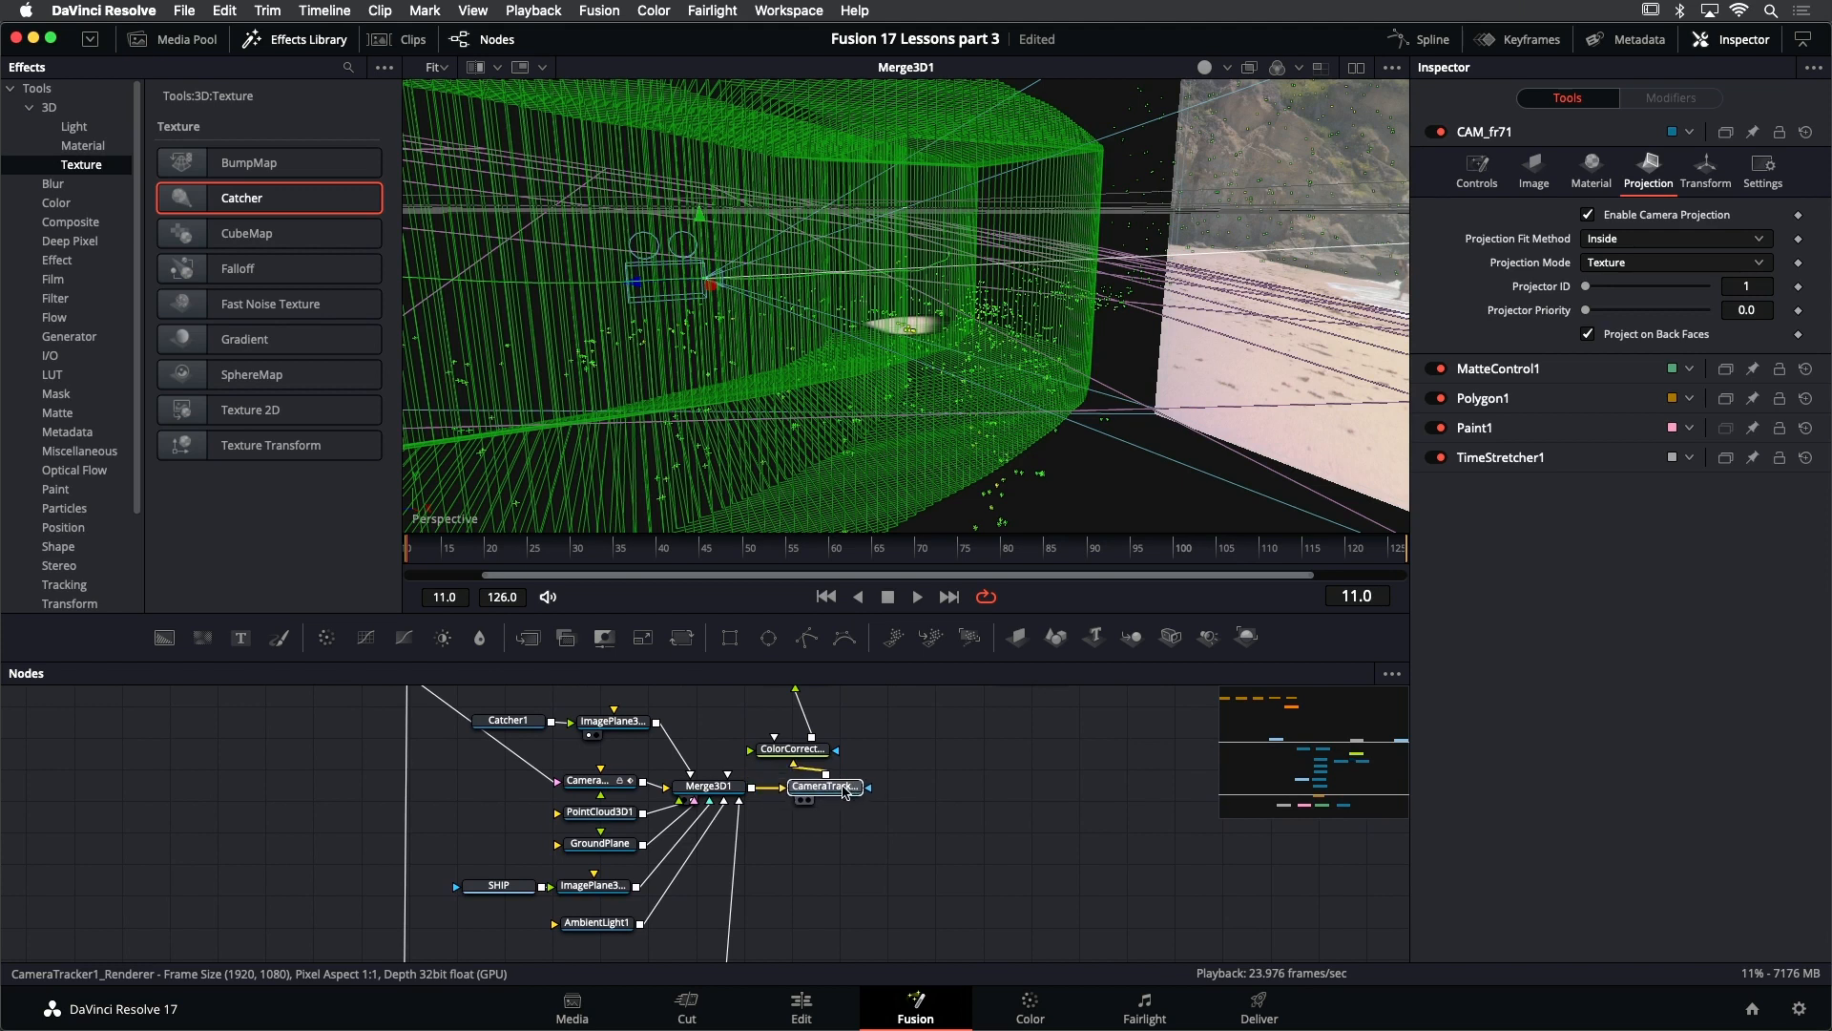
key(1)
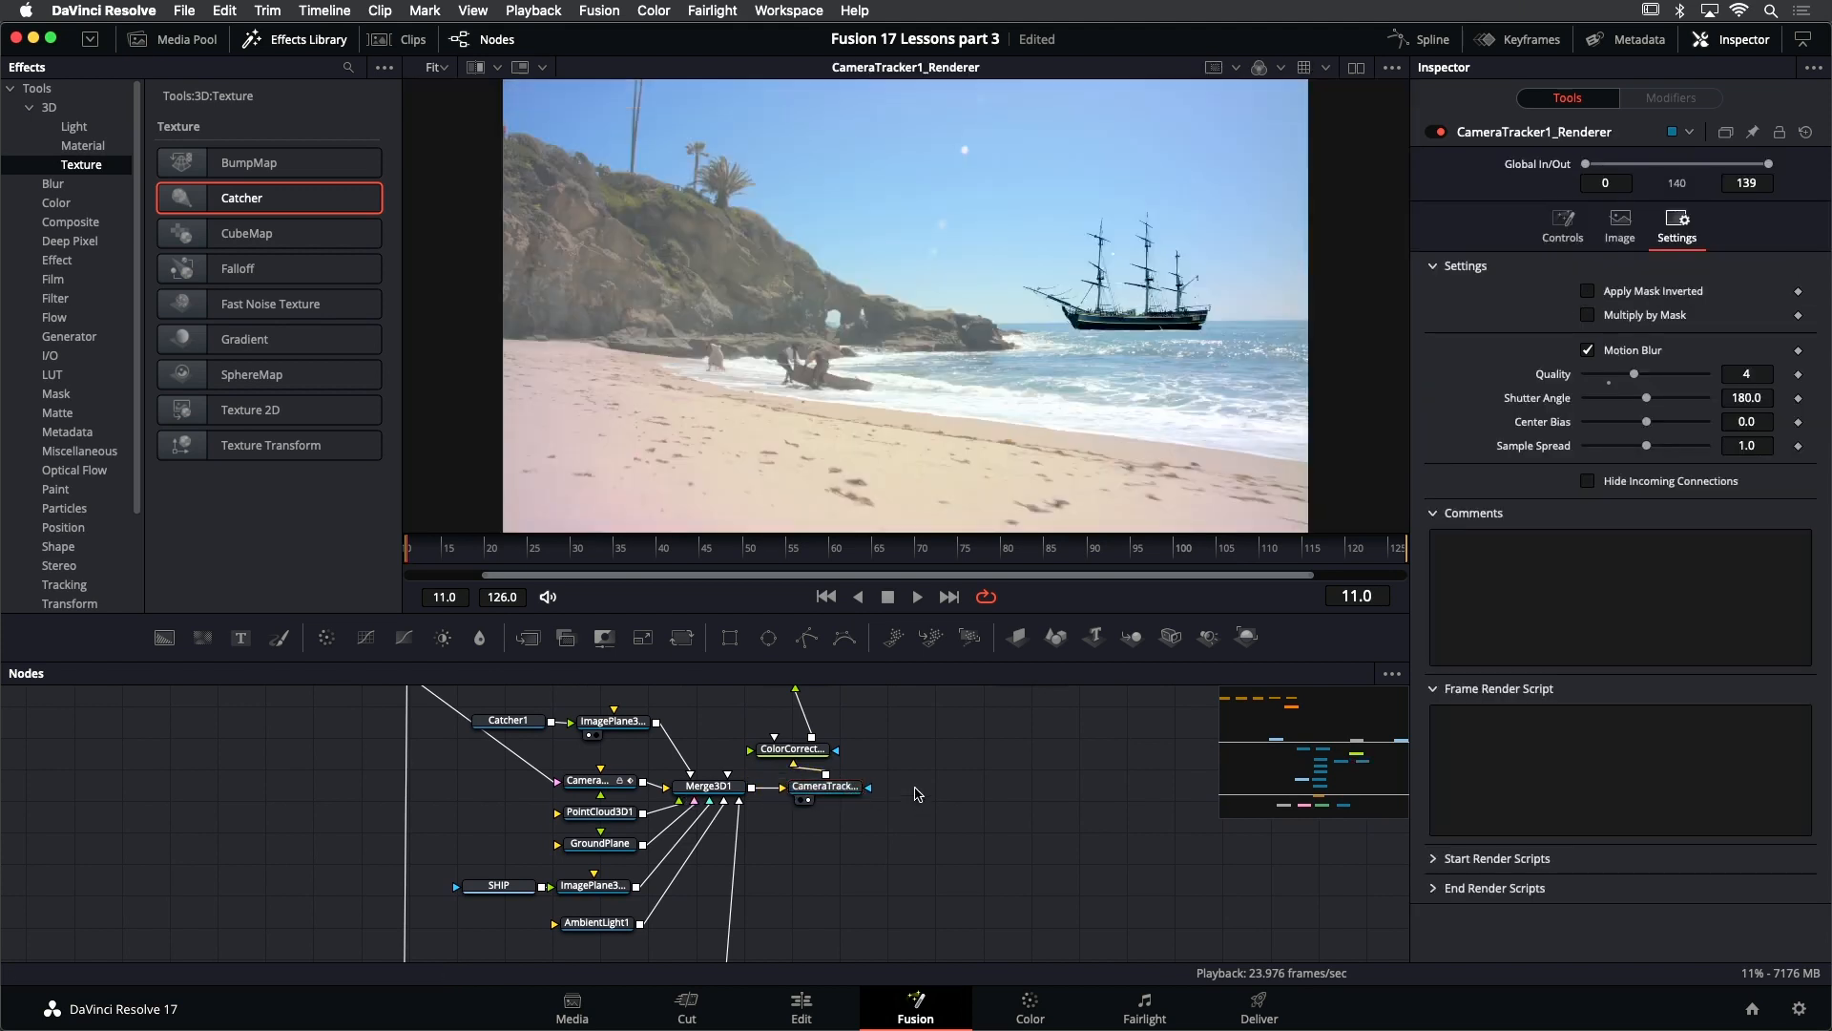
click(918, 596)
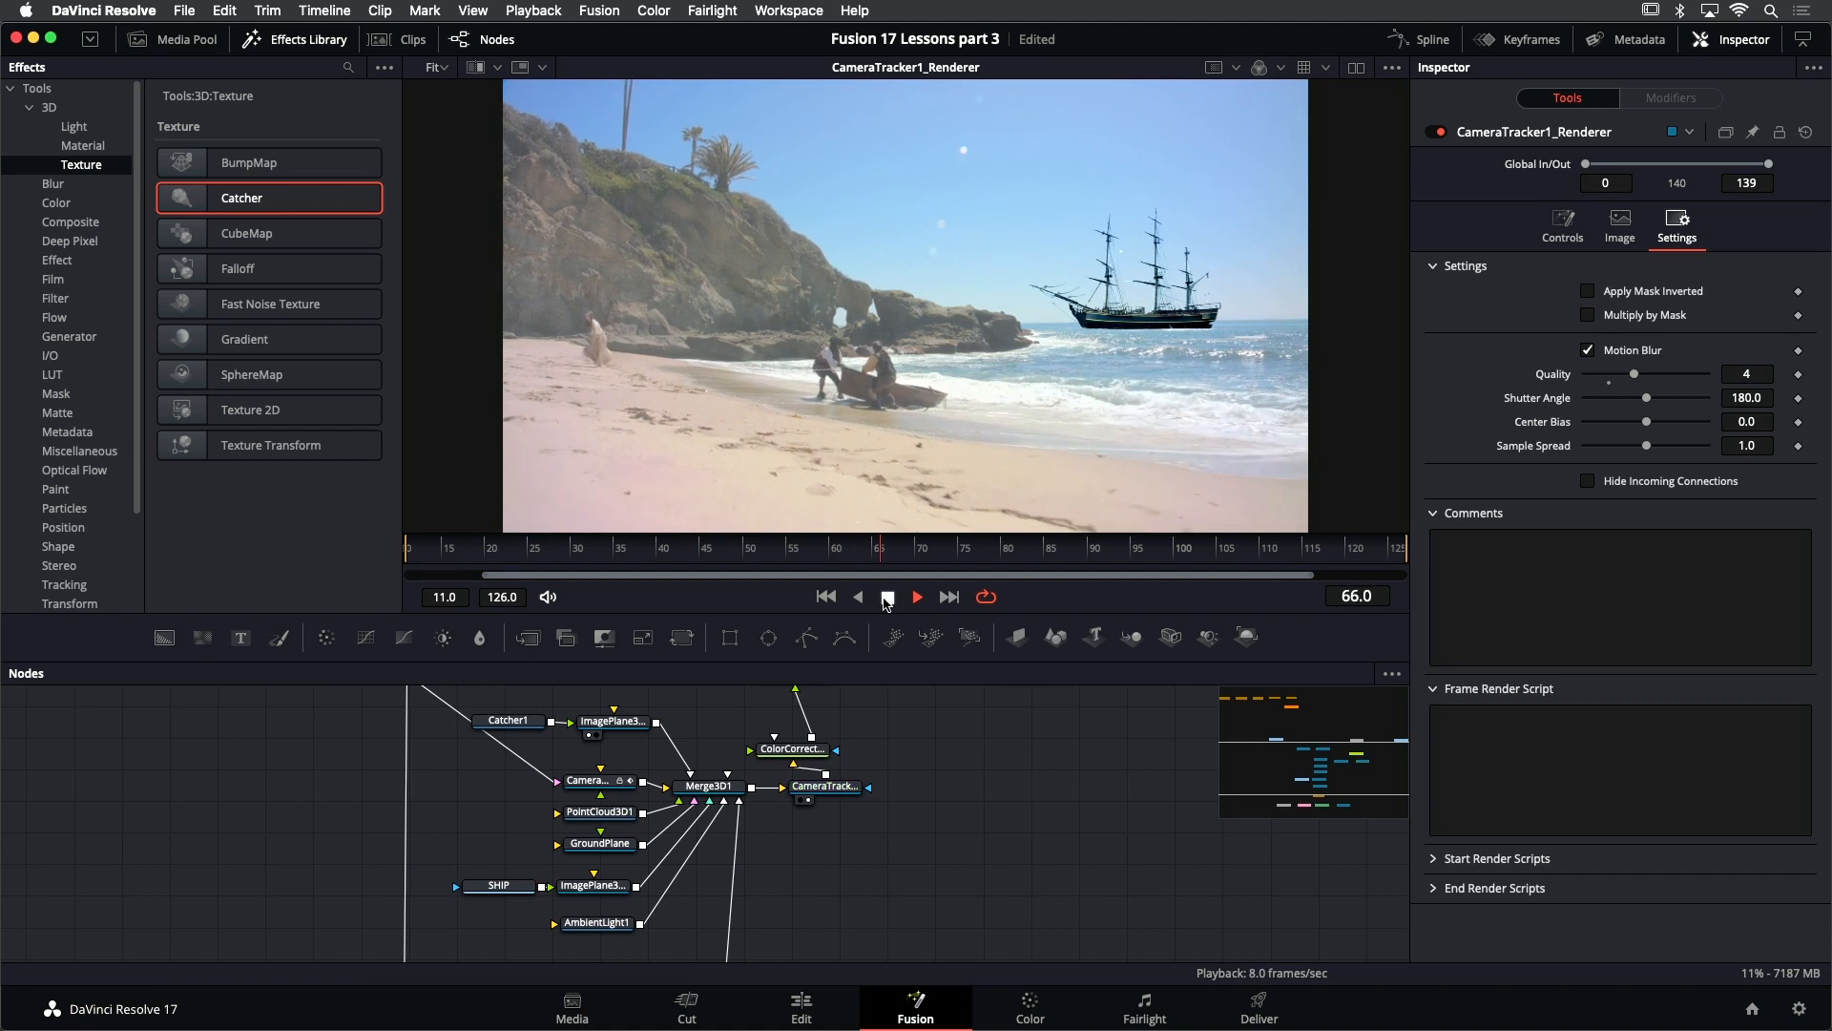
click(887, 597)
click(827, 597)
- Disconnect PLATE from Camera3D1's image input and play the render to check it without the background
scroll(701, 754, up, 3)
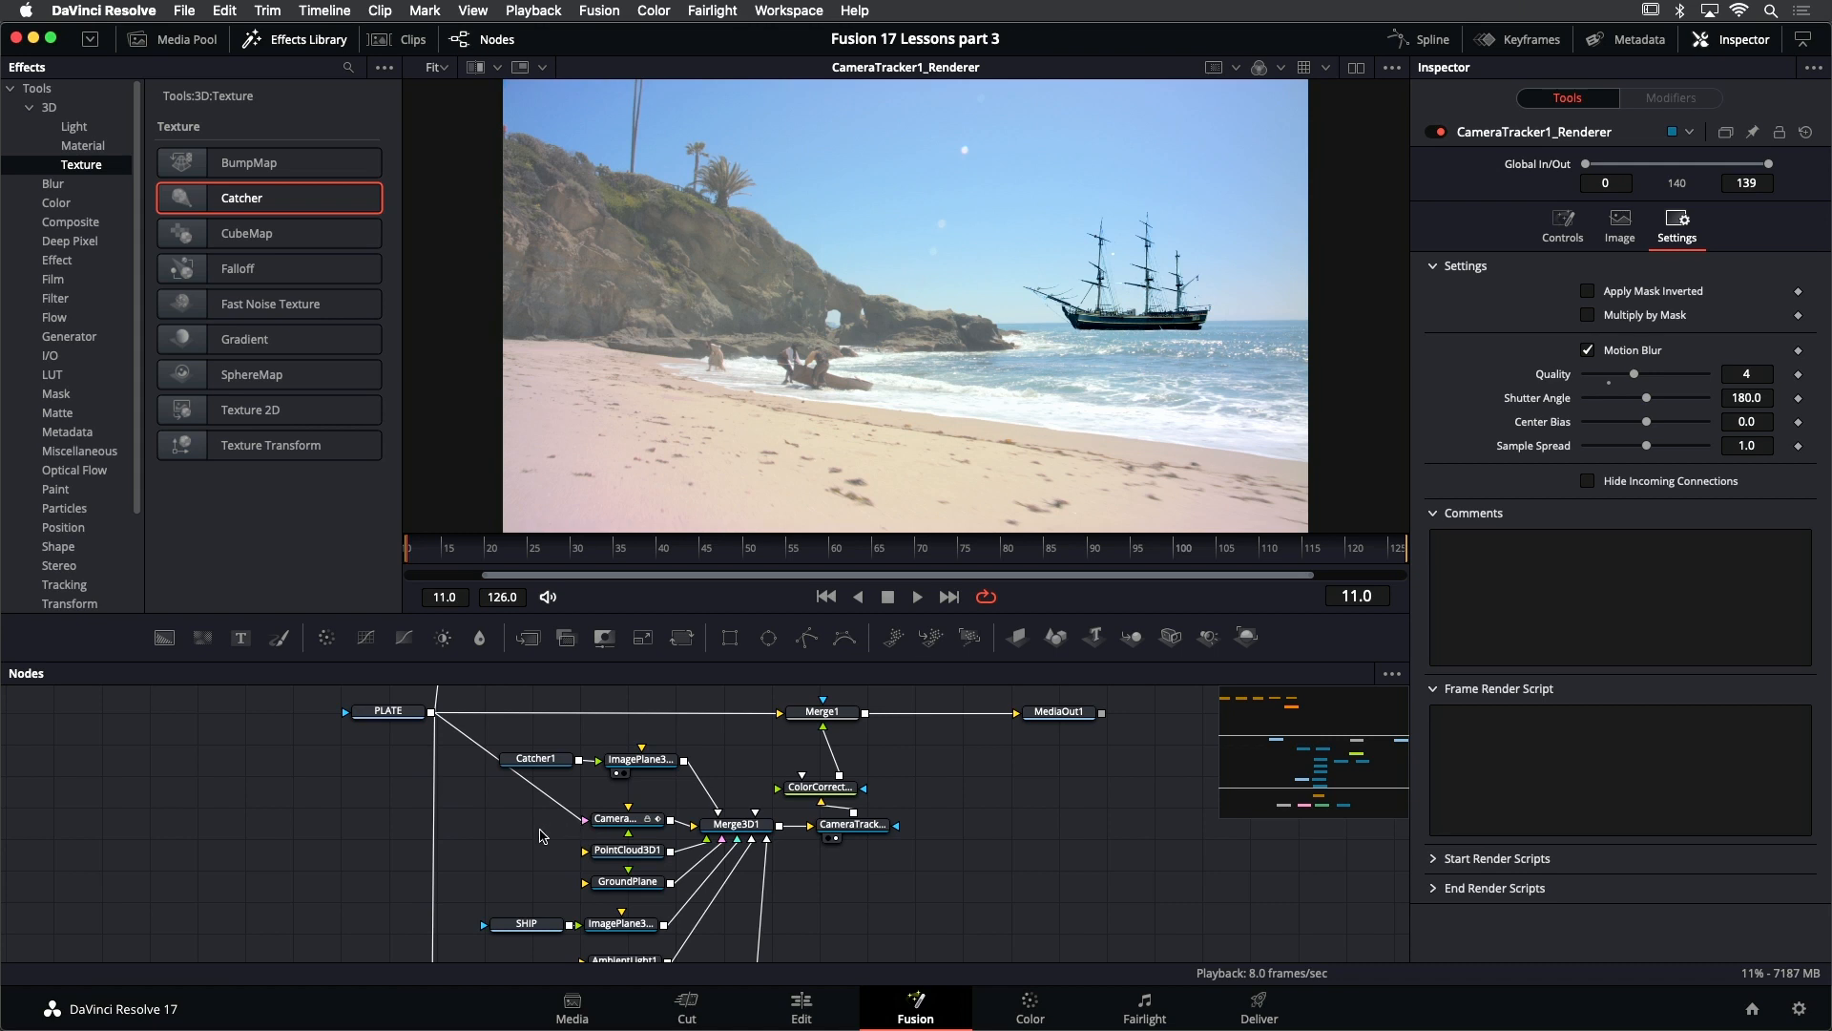
drag(579, 818, 535, 817)
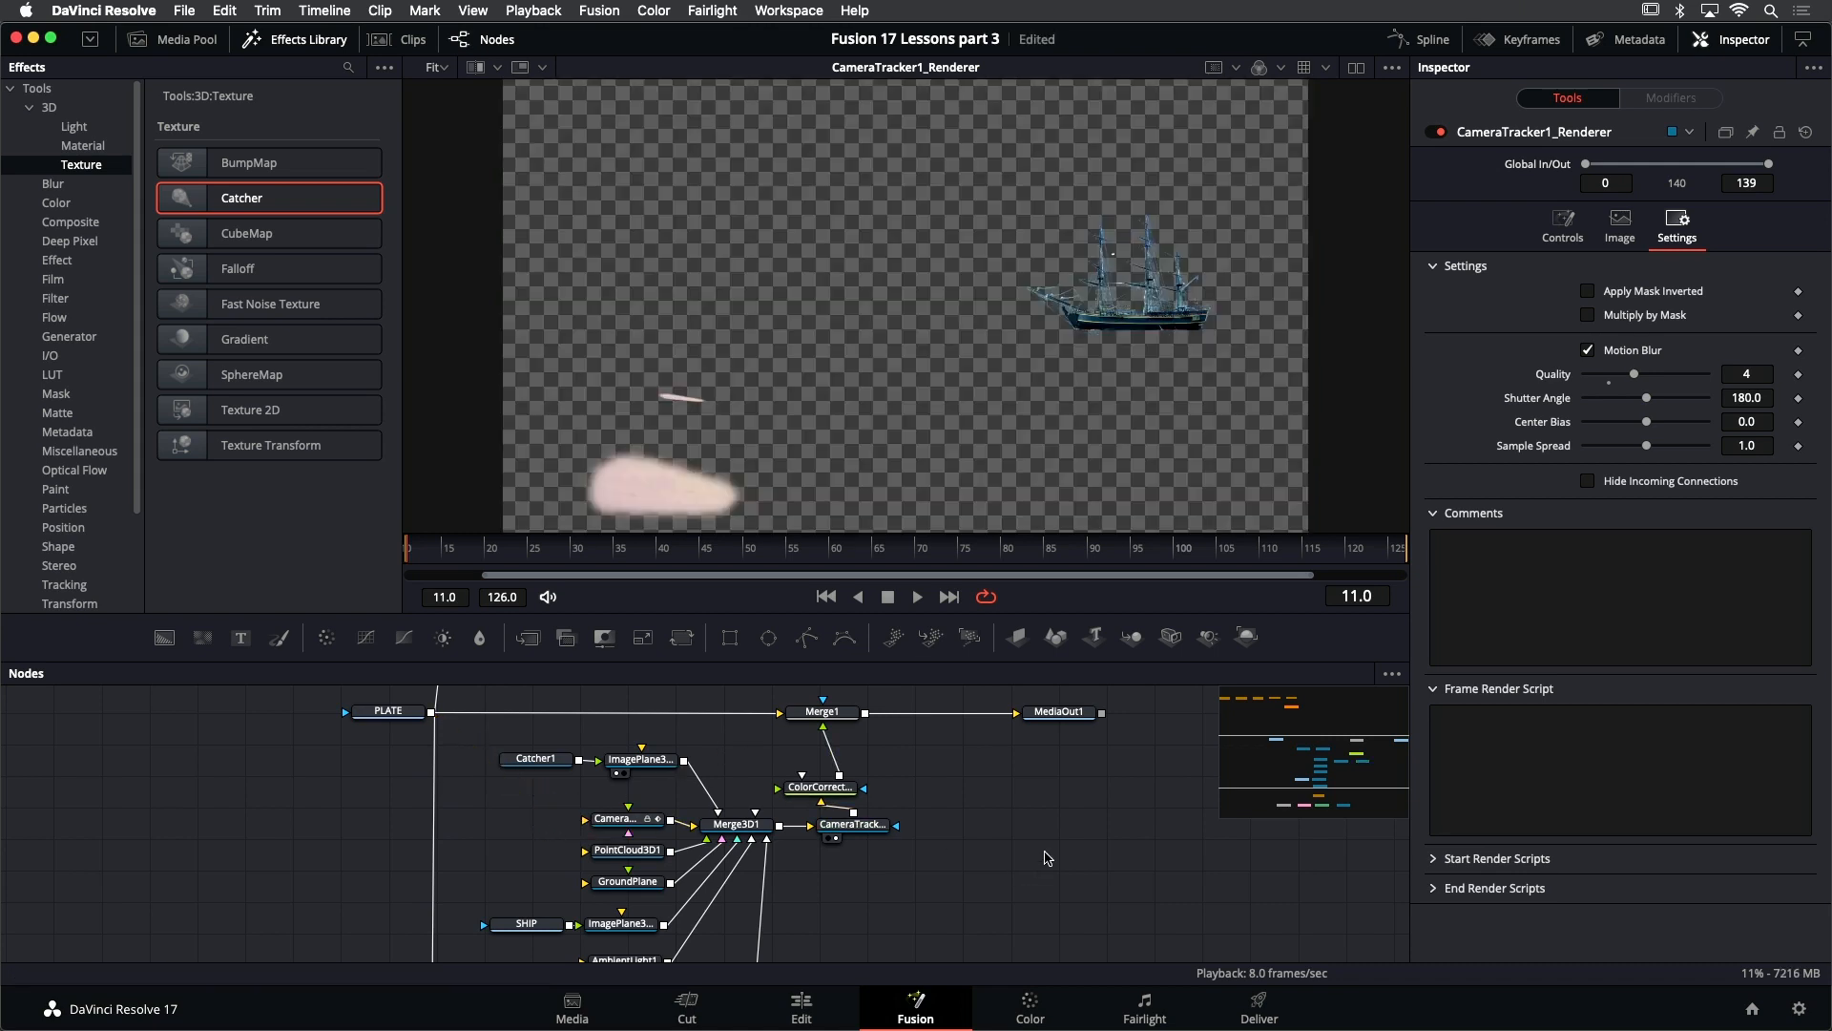
click(914, 597)
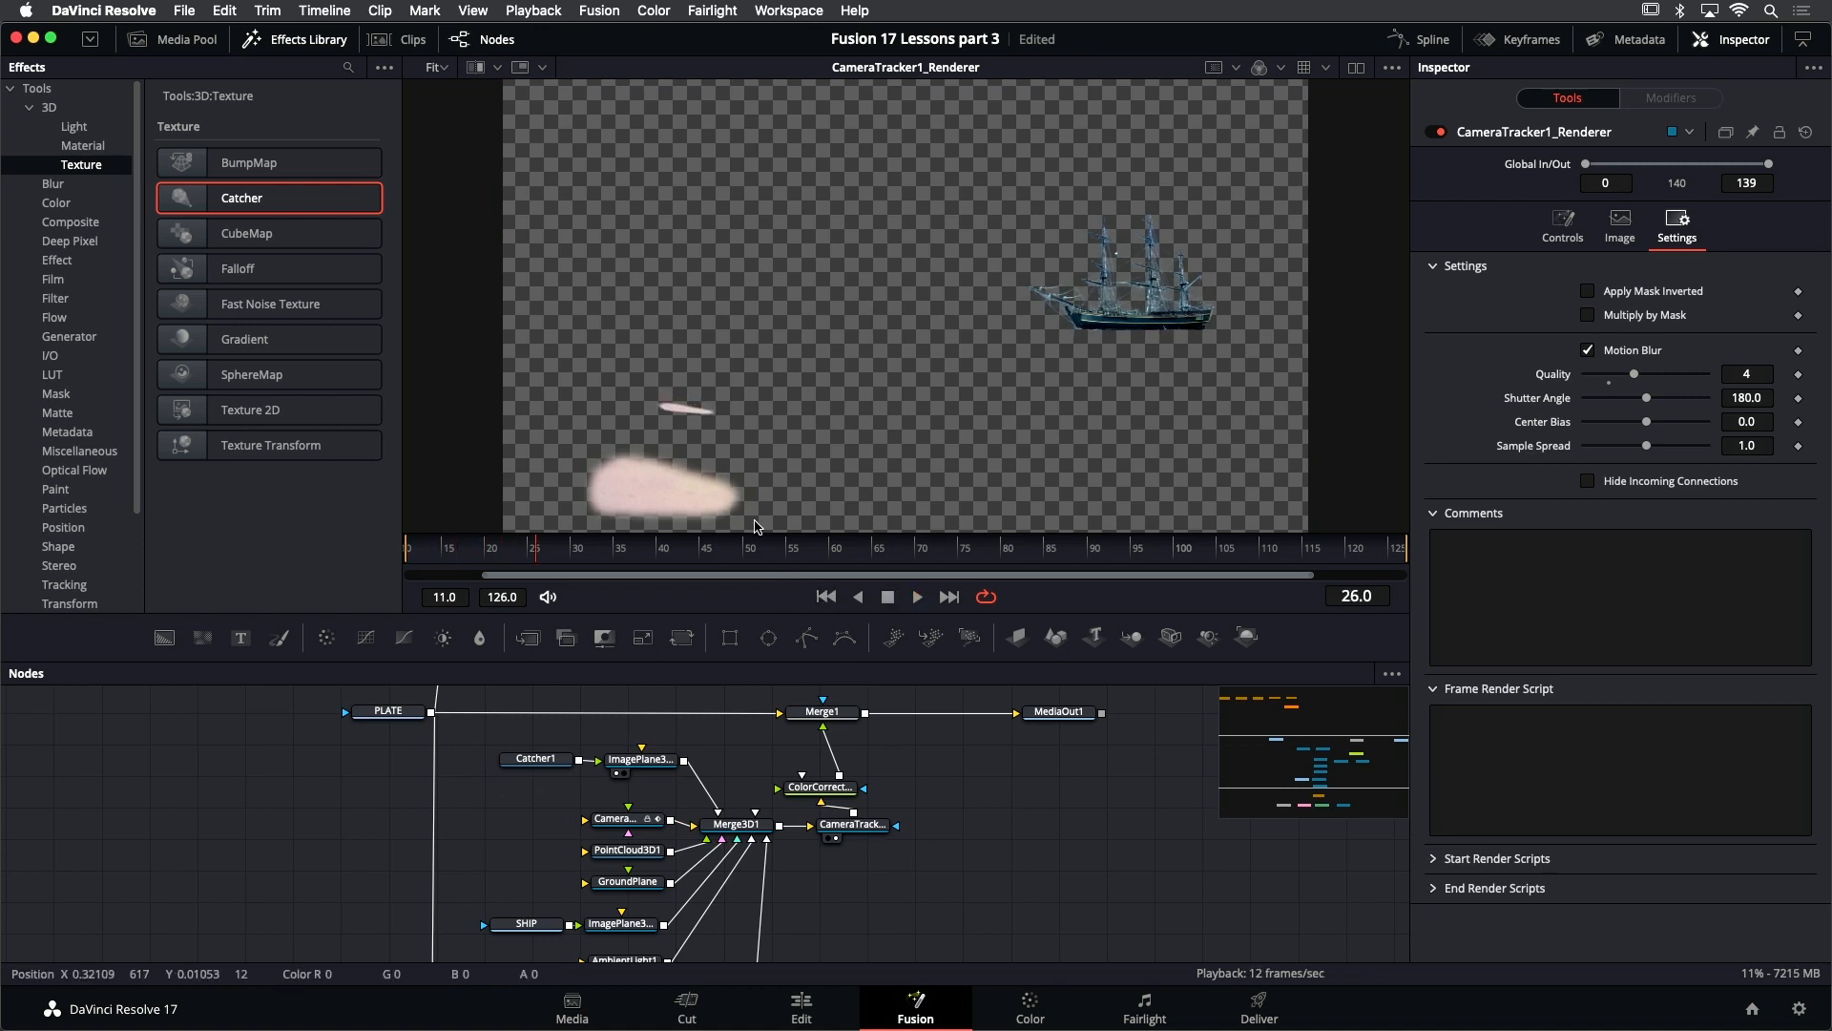
click(826, 597)
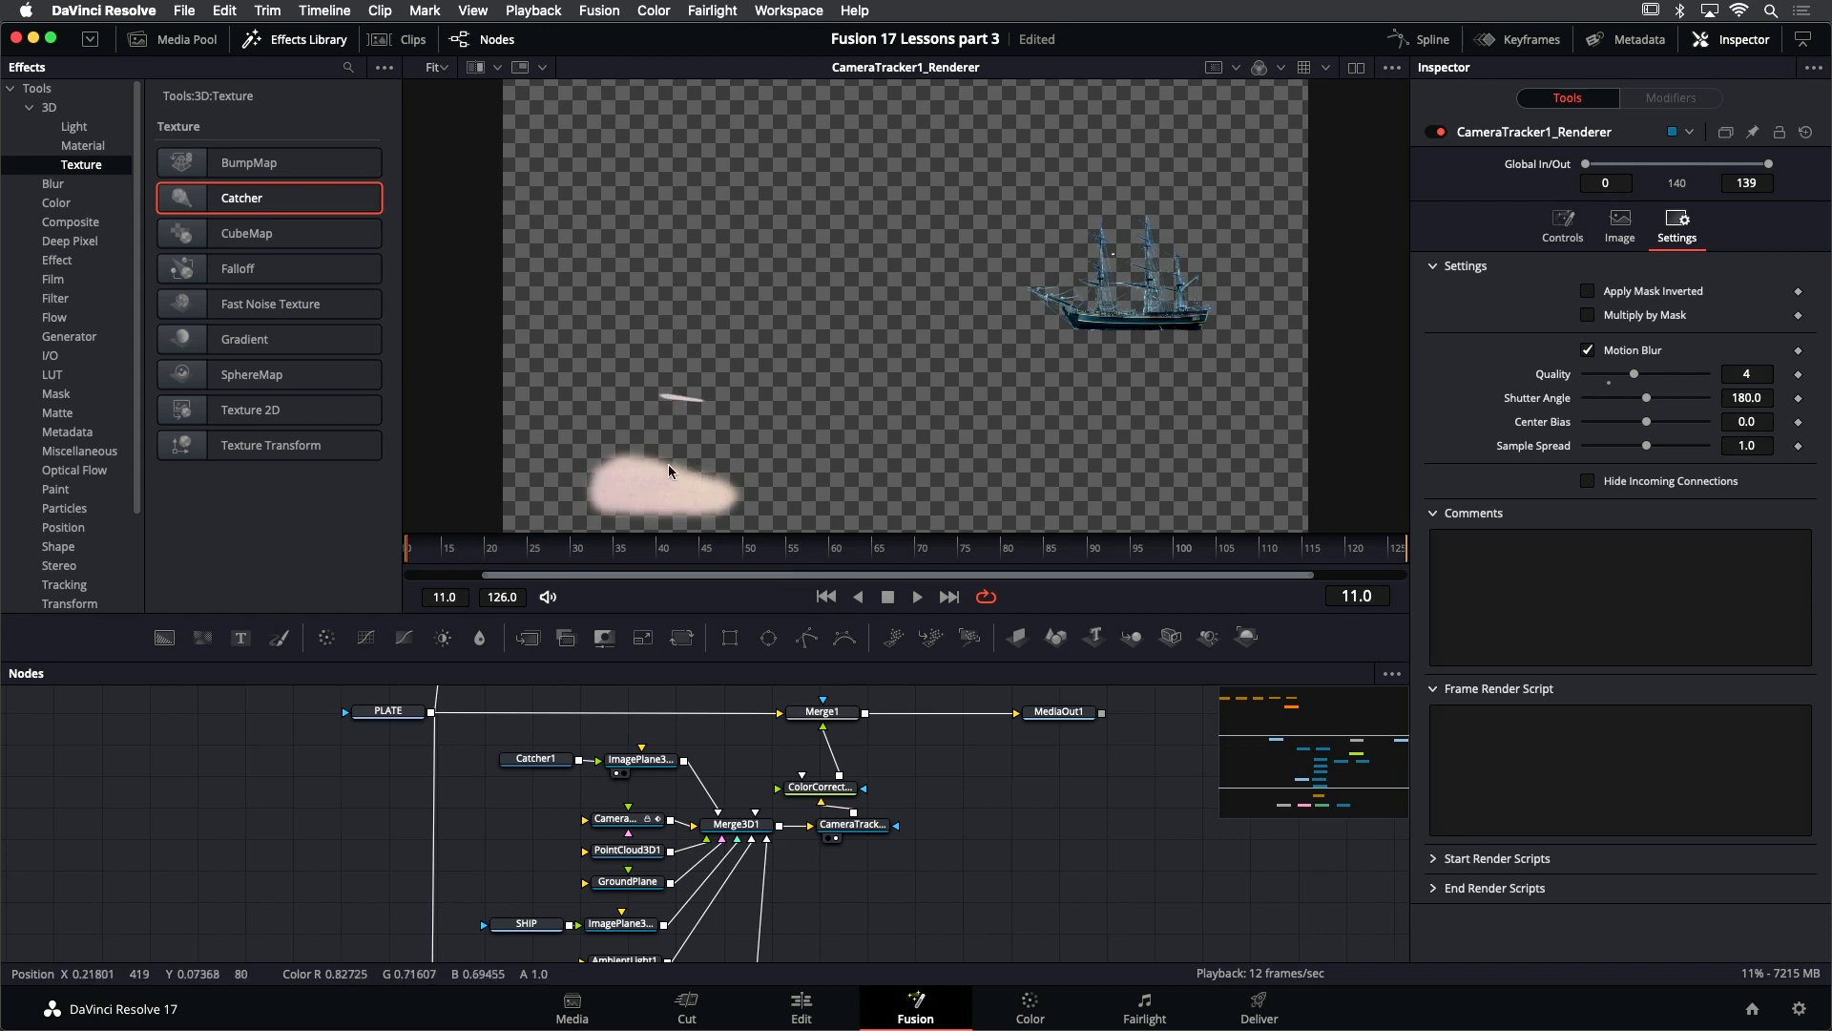
- Disable the image plane of the CAM_fr71 camera
scroll(865, 830, down, 5)
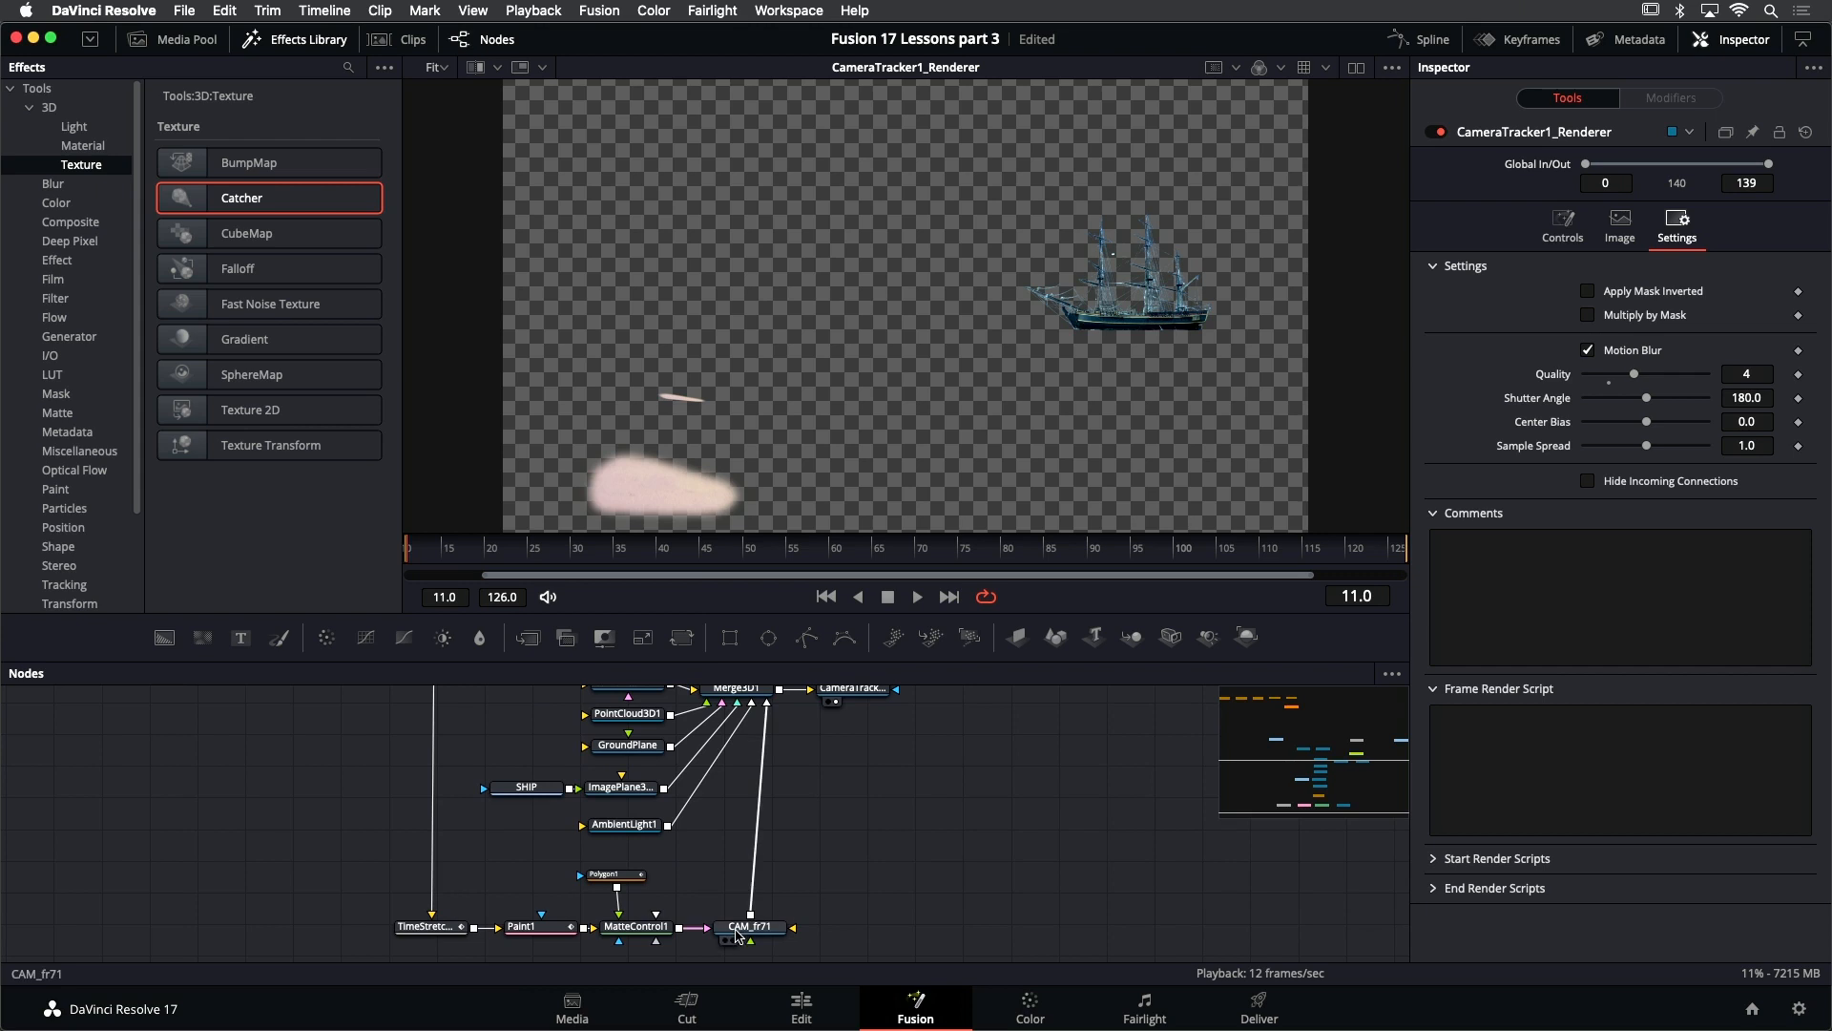
click(736, 930)
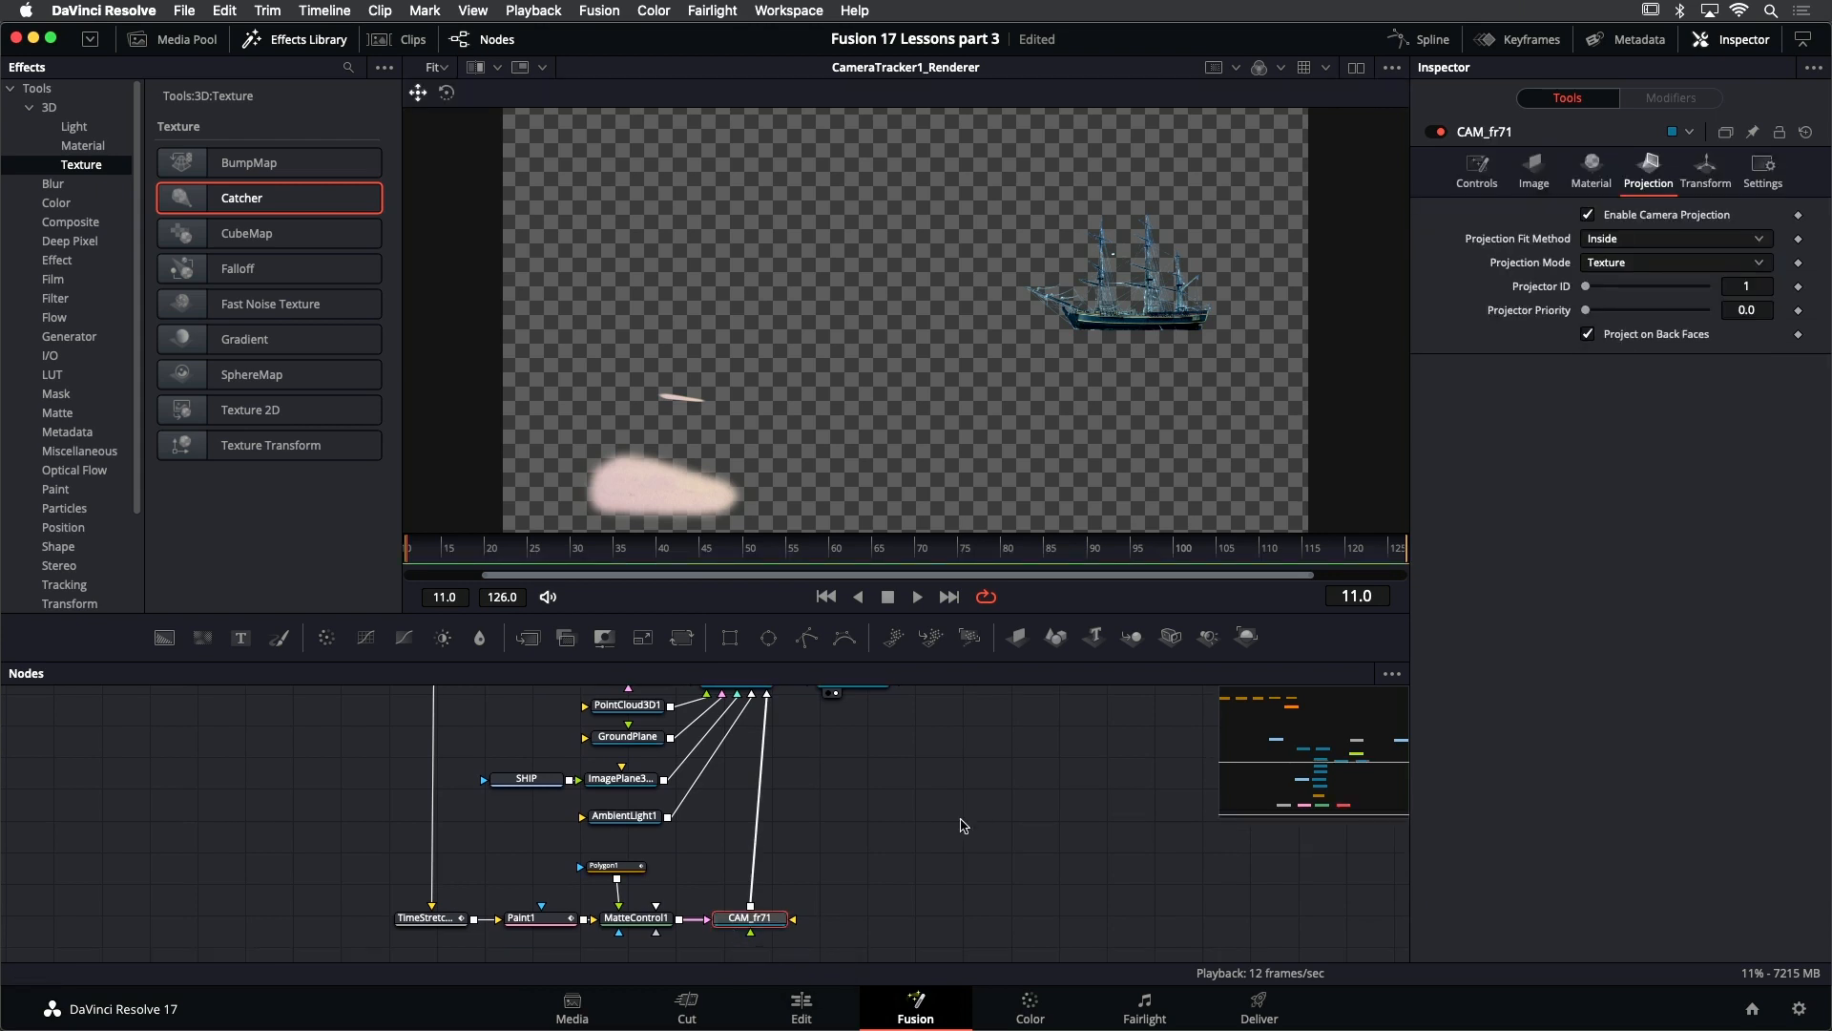
click(1535, 173)
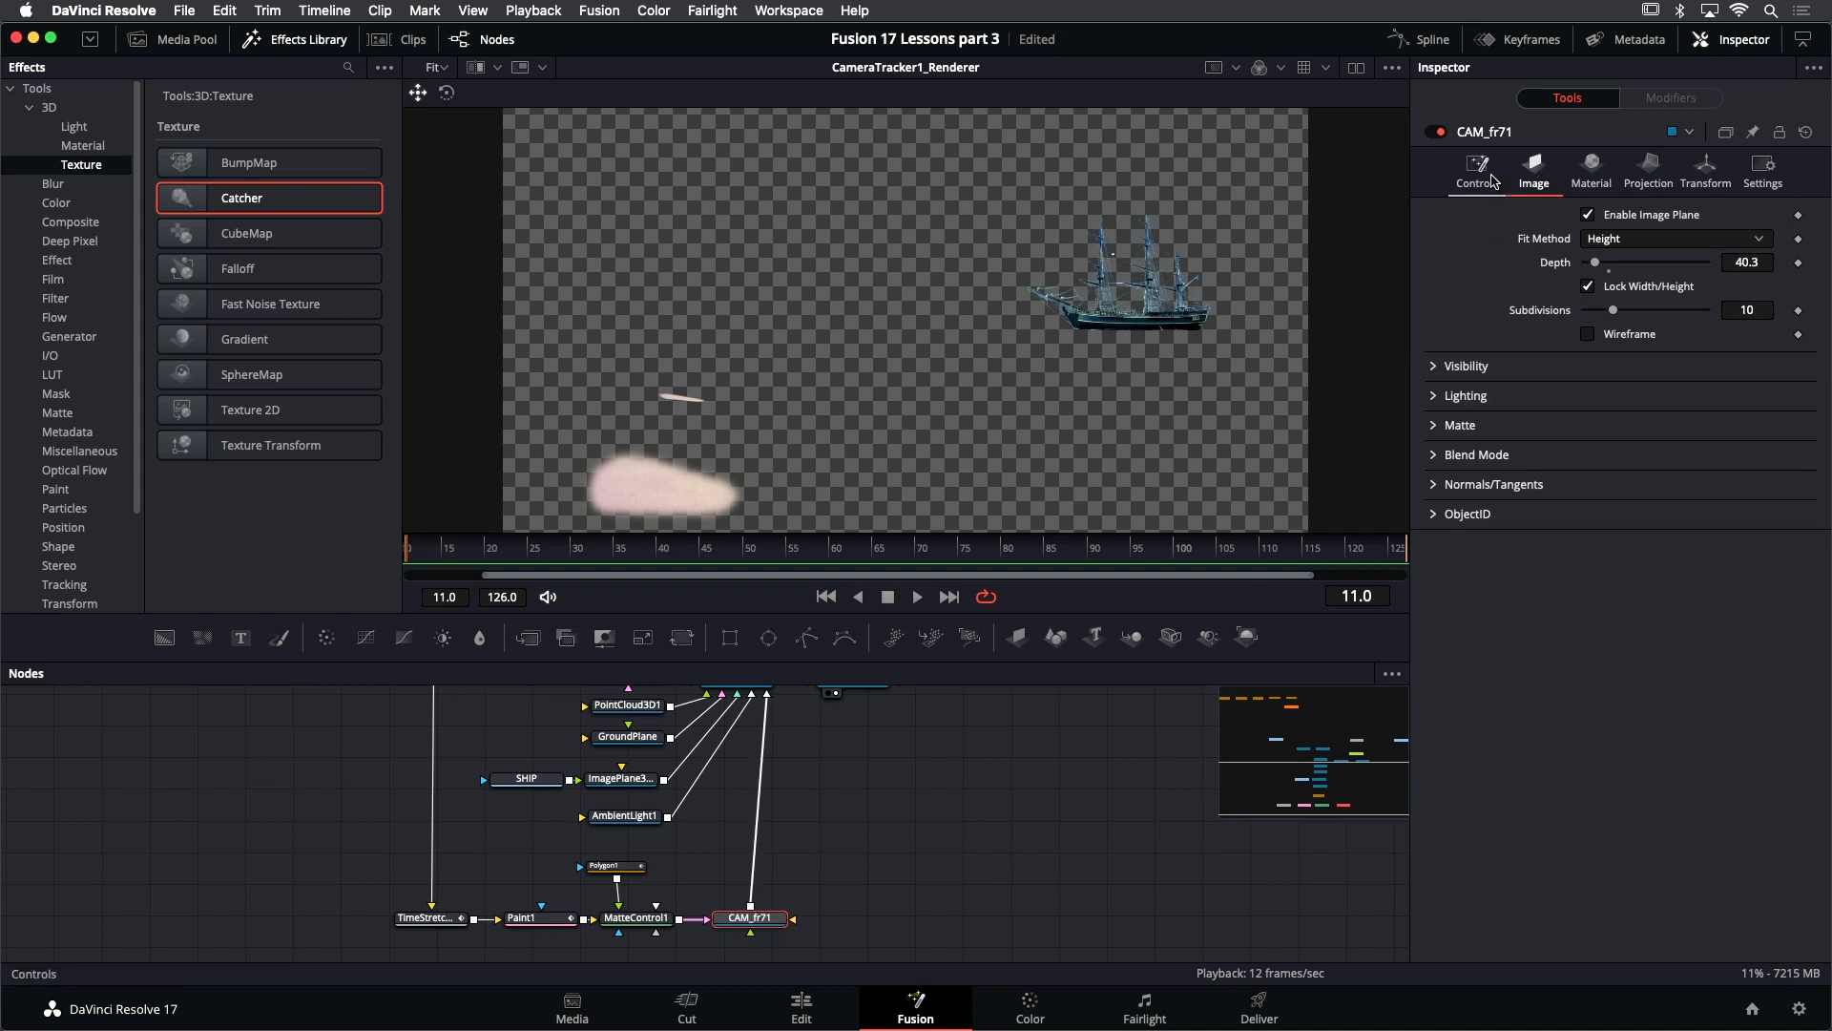
click(1654, 216)
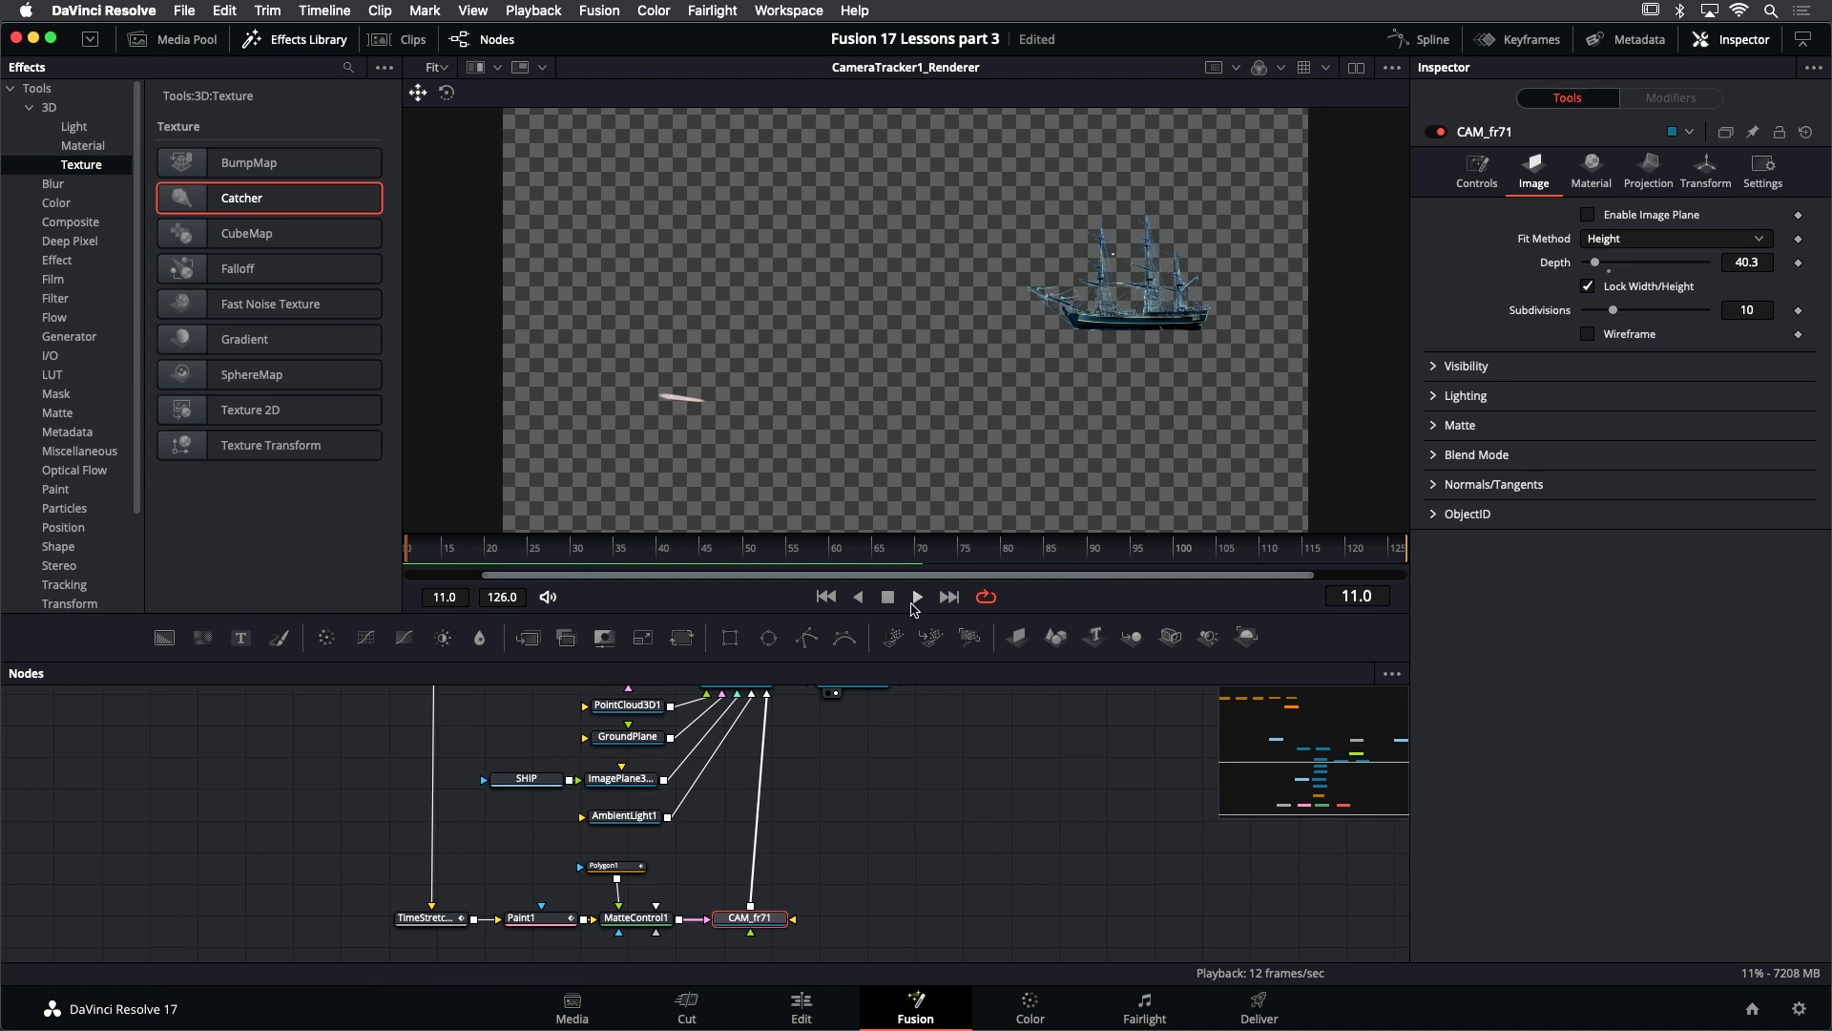
- Play the render to check the projected sand patch's motion across the frame, then return to frame 11
click(915, 598)
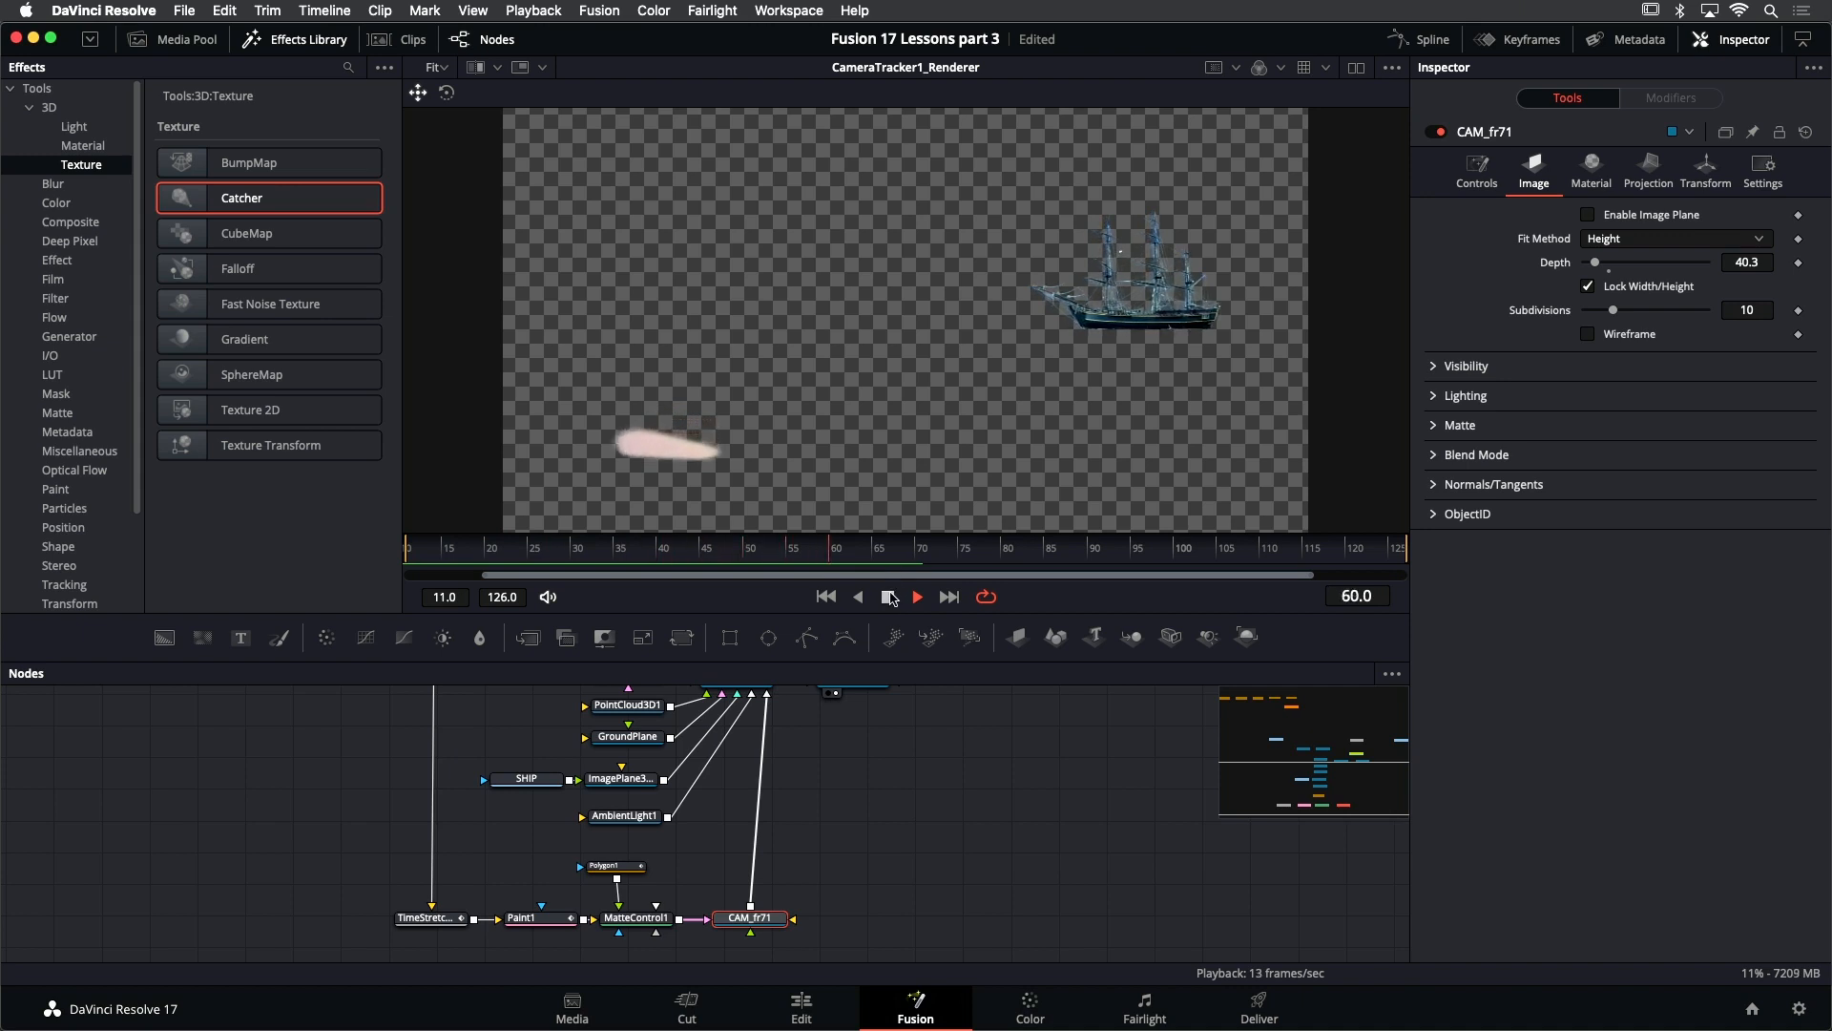
click(888, 597)
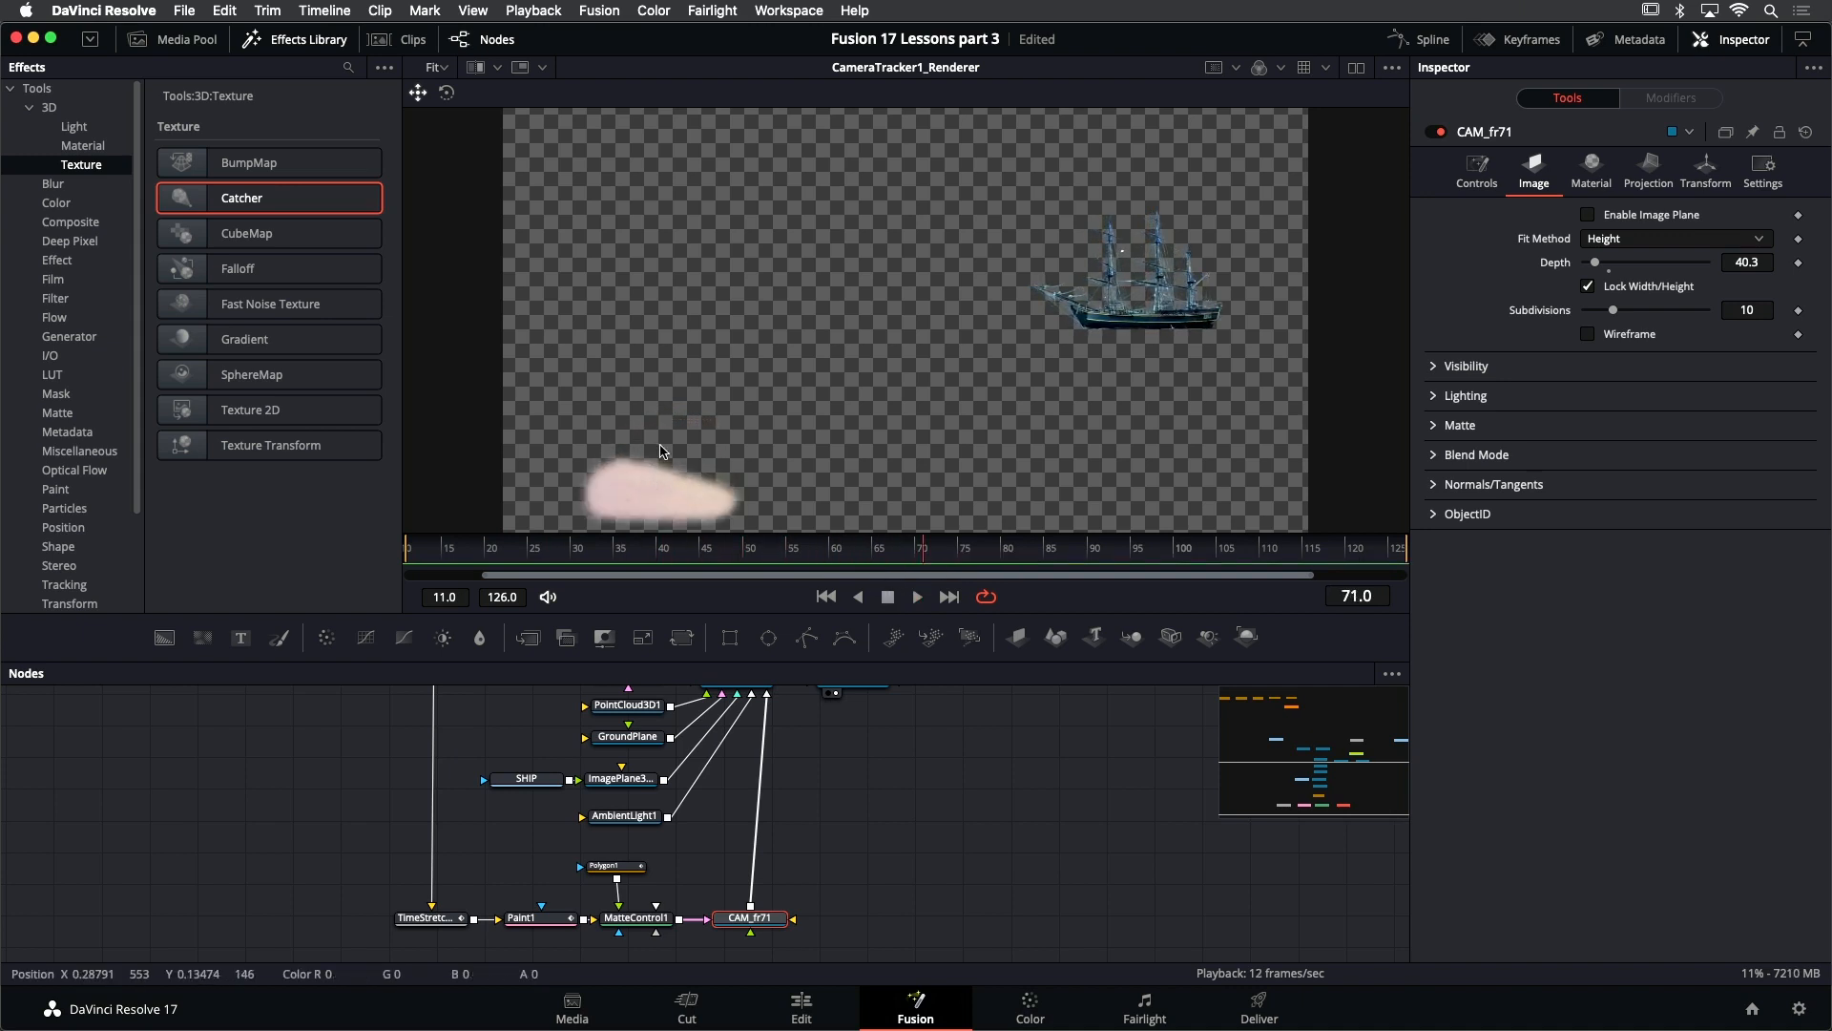
scroll(719, 412, down, 2)
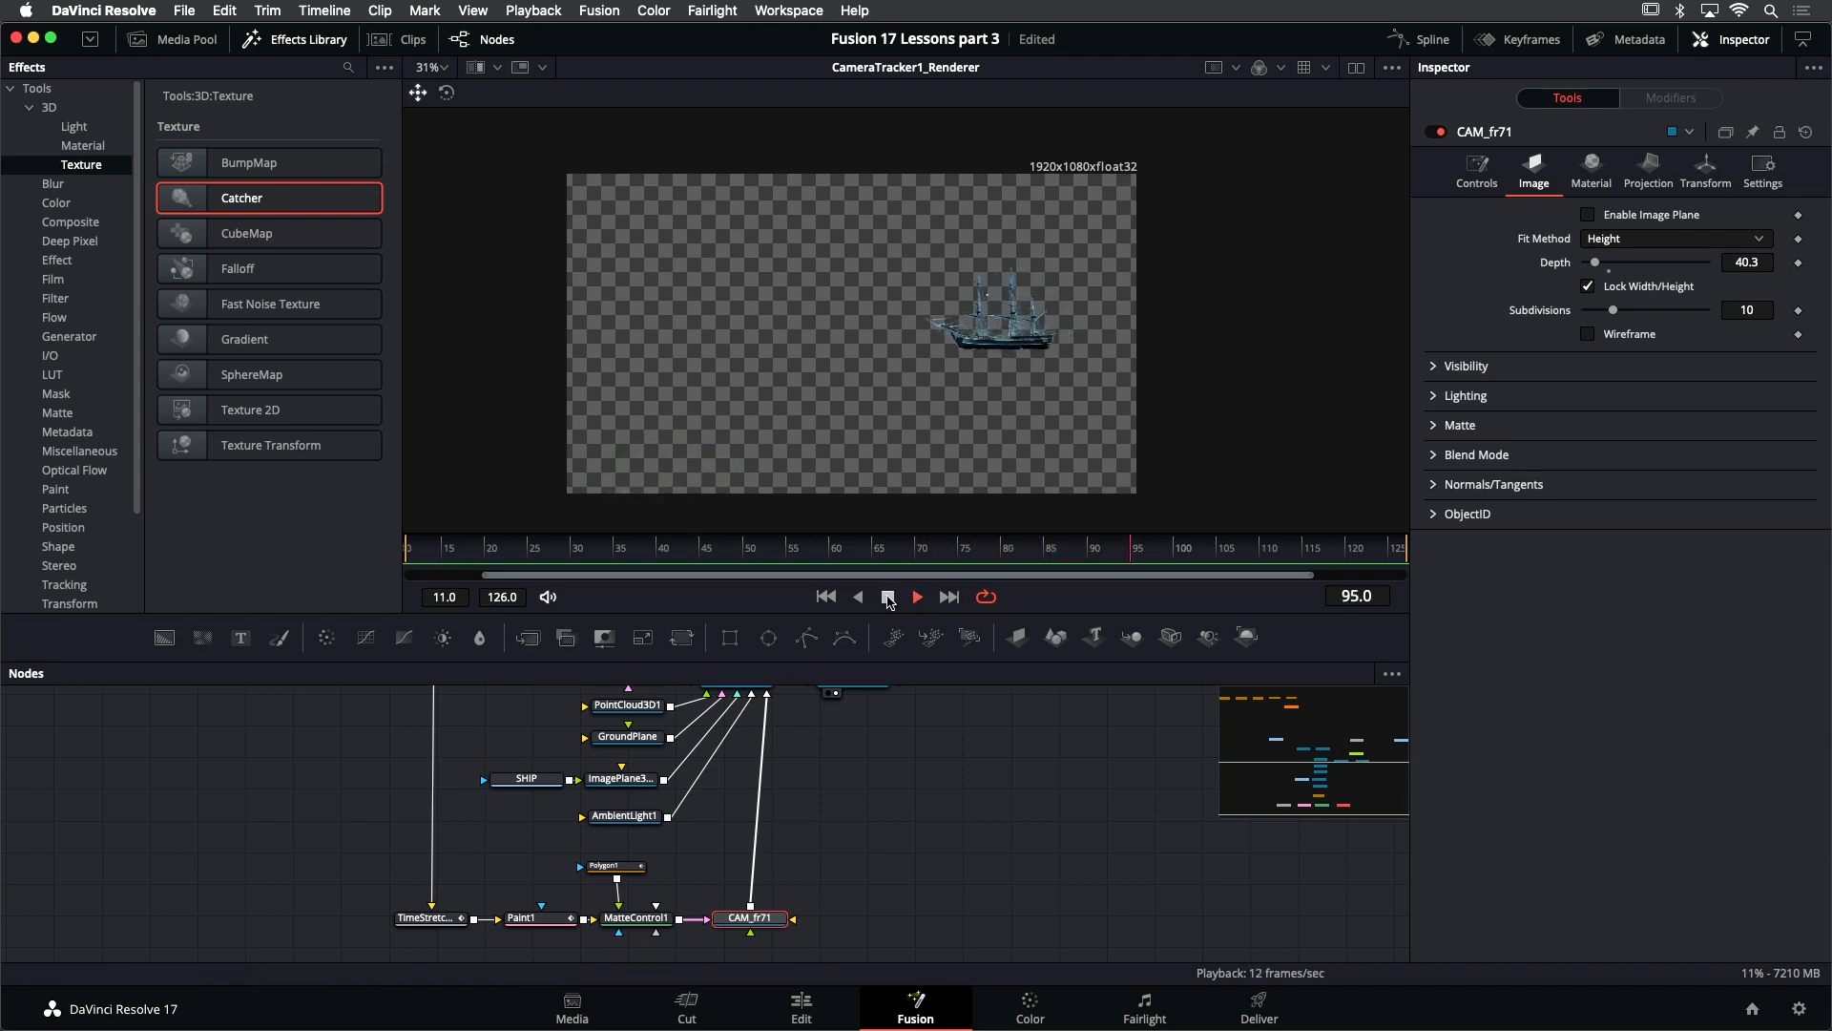
click(827, 597)
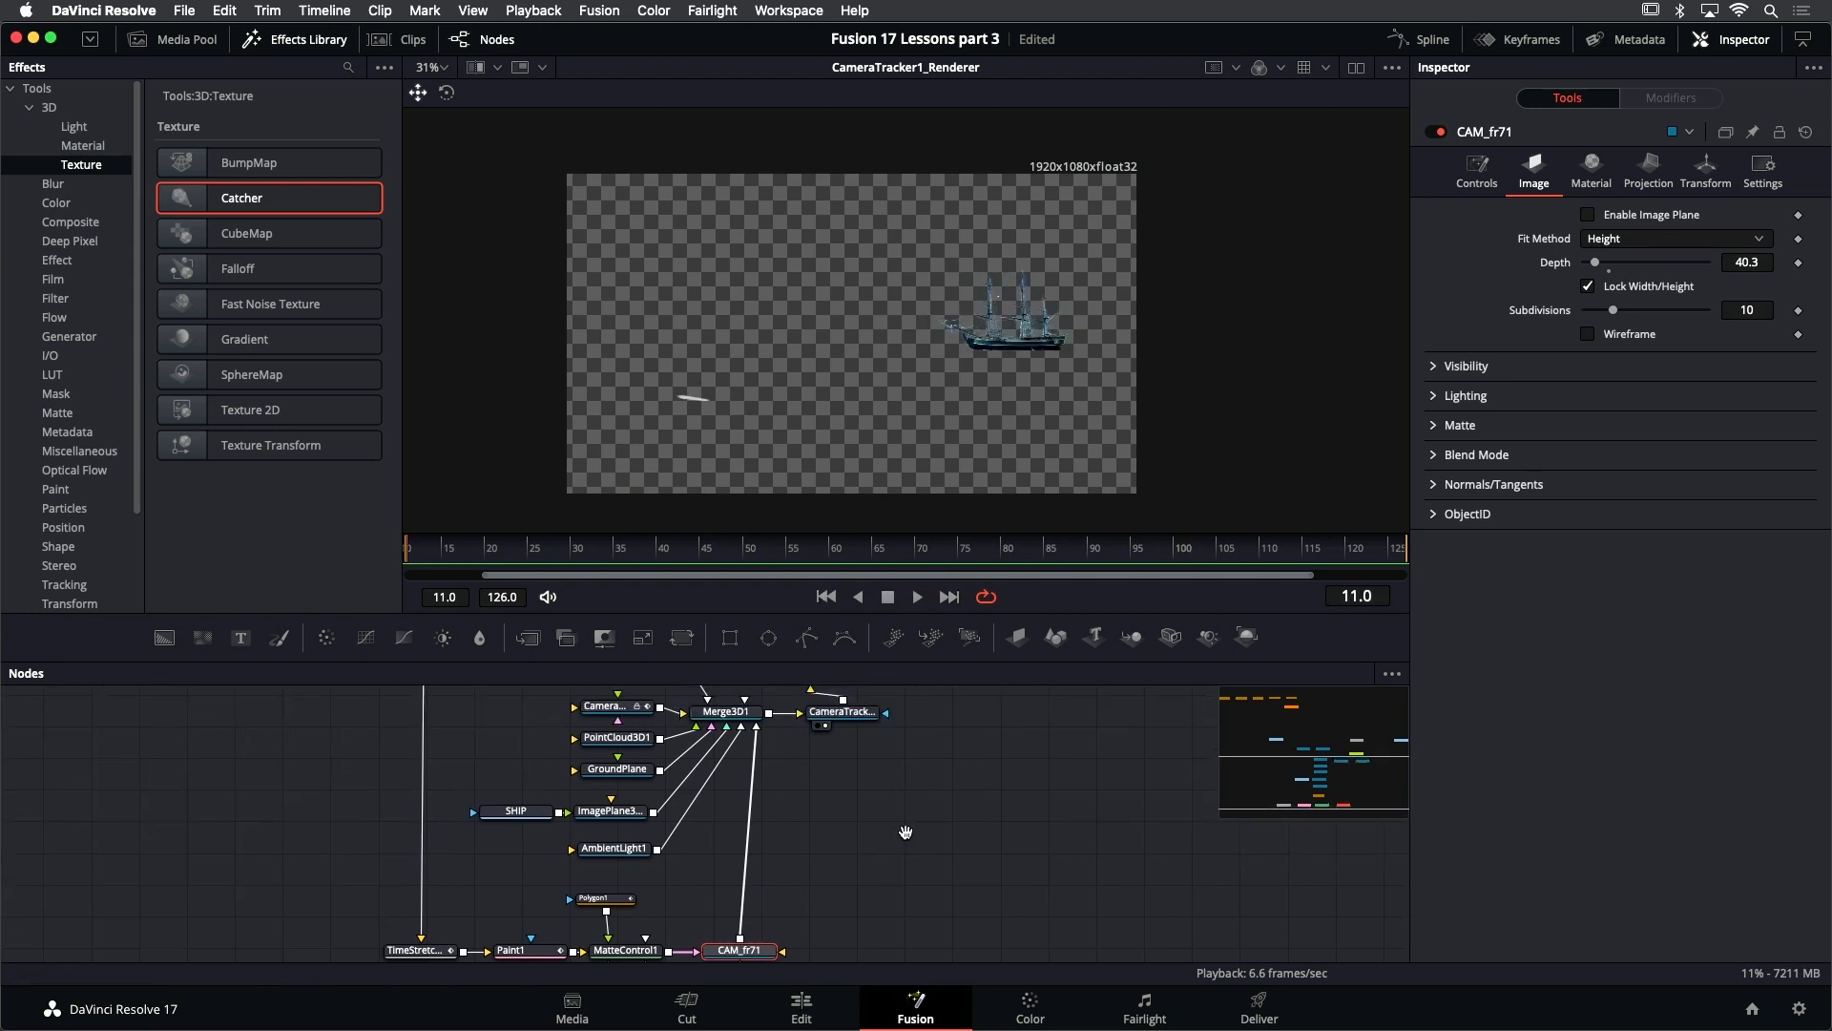
- Display Merge1 in the viewer, play the composite over the plate, and move to frame 61
scroll(933, 793, up, 5)
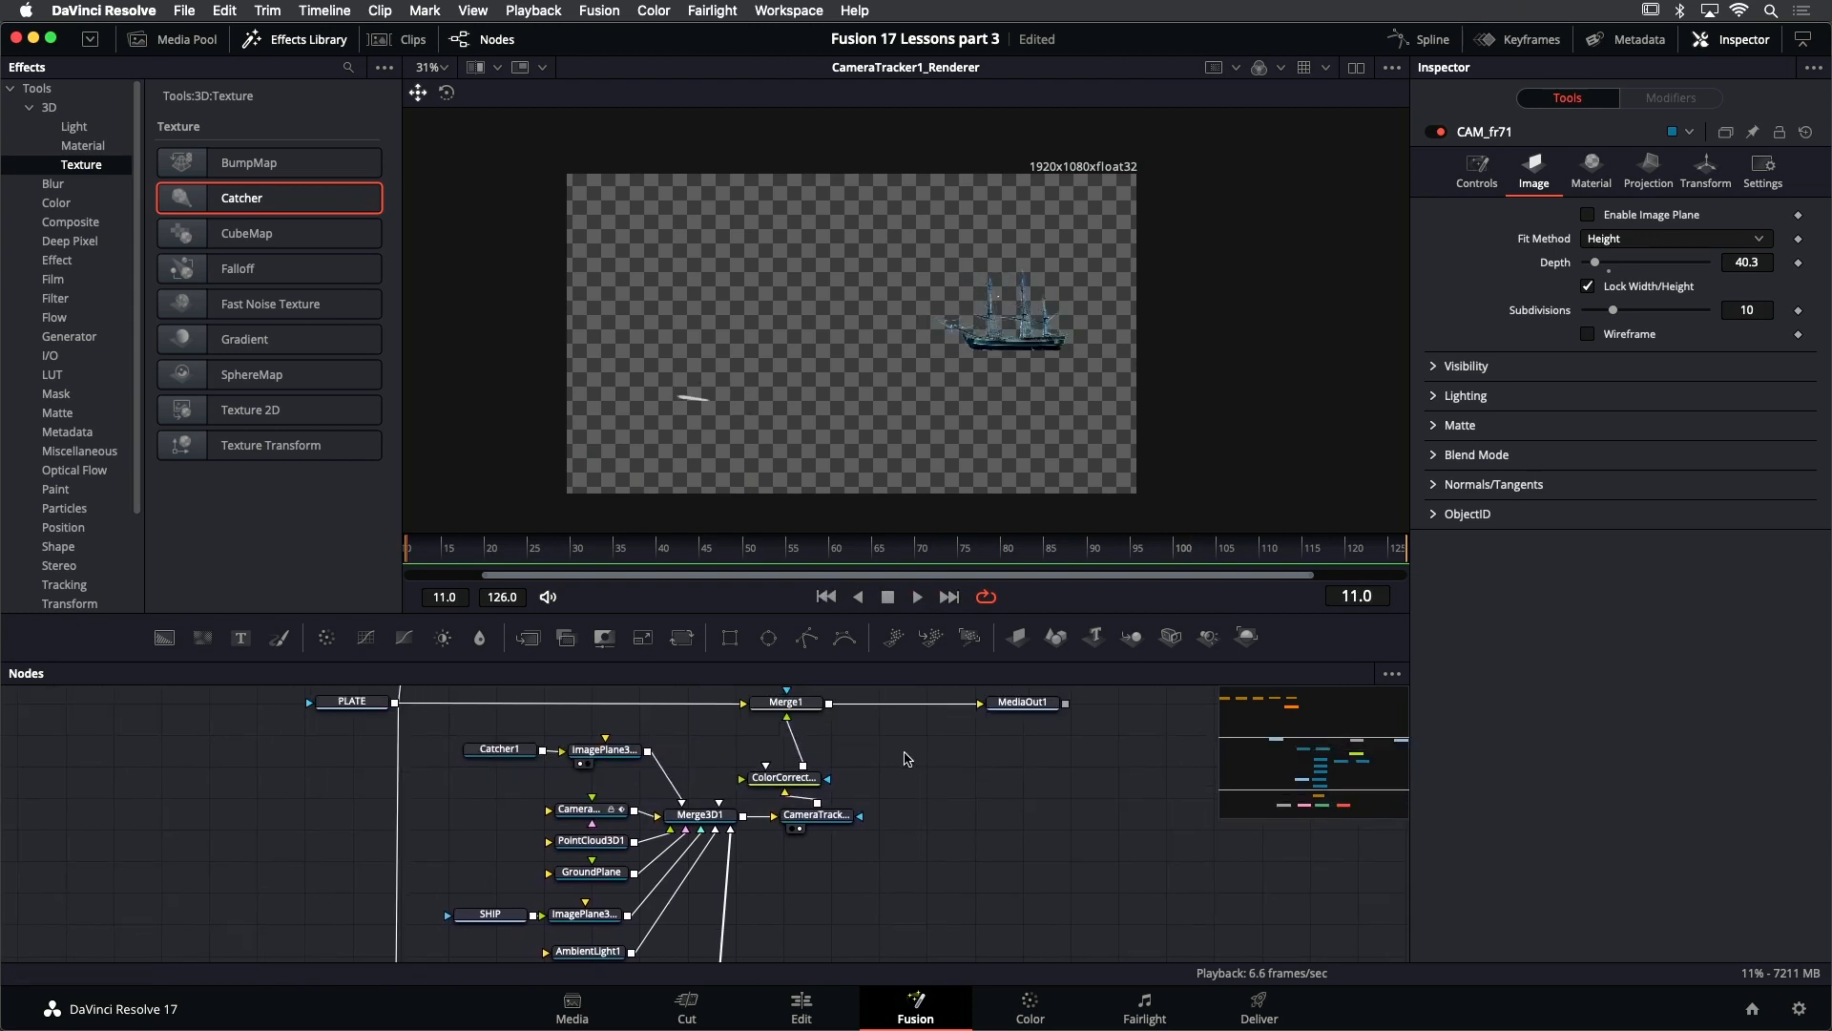
click(797, 711)
key(1)
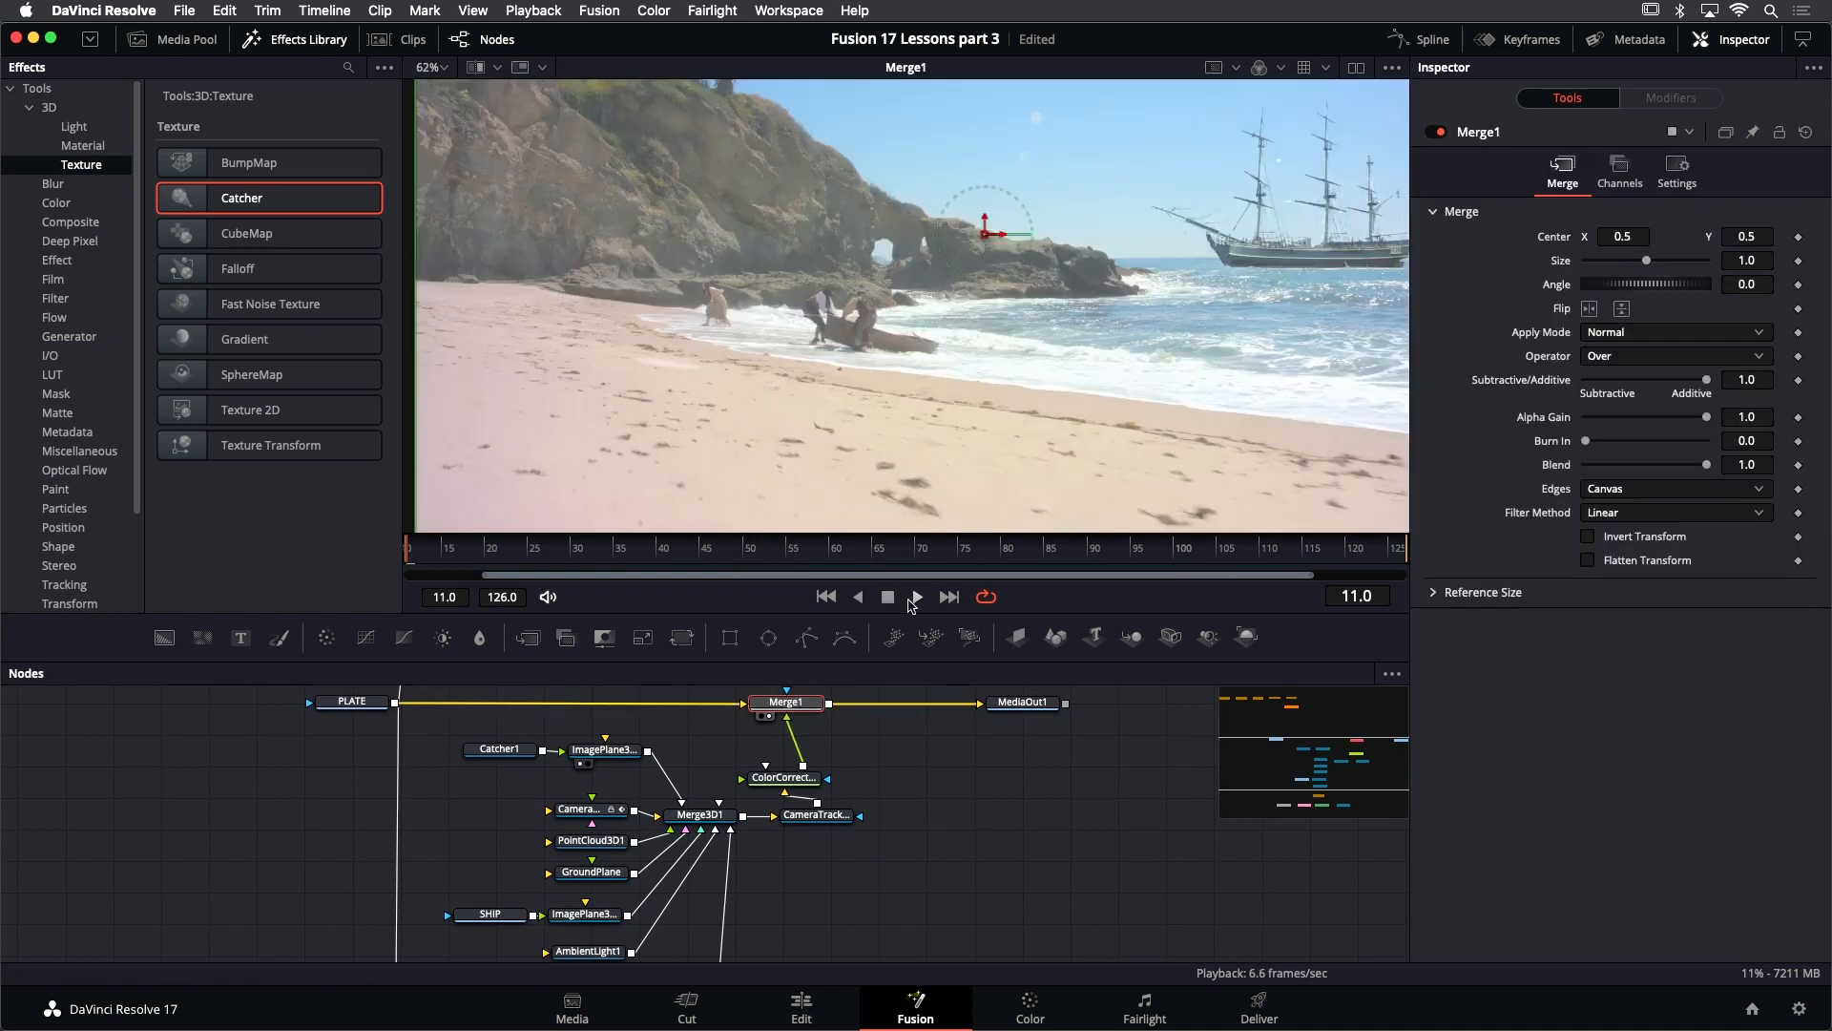
click(913, 598)
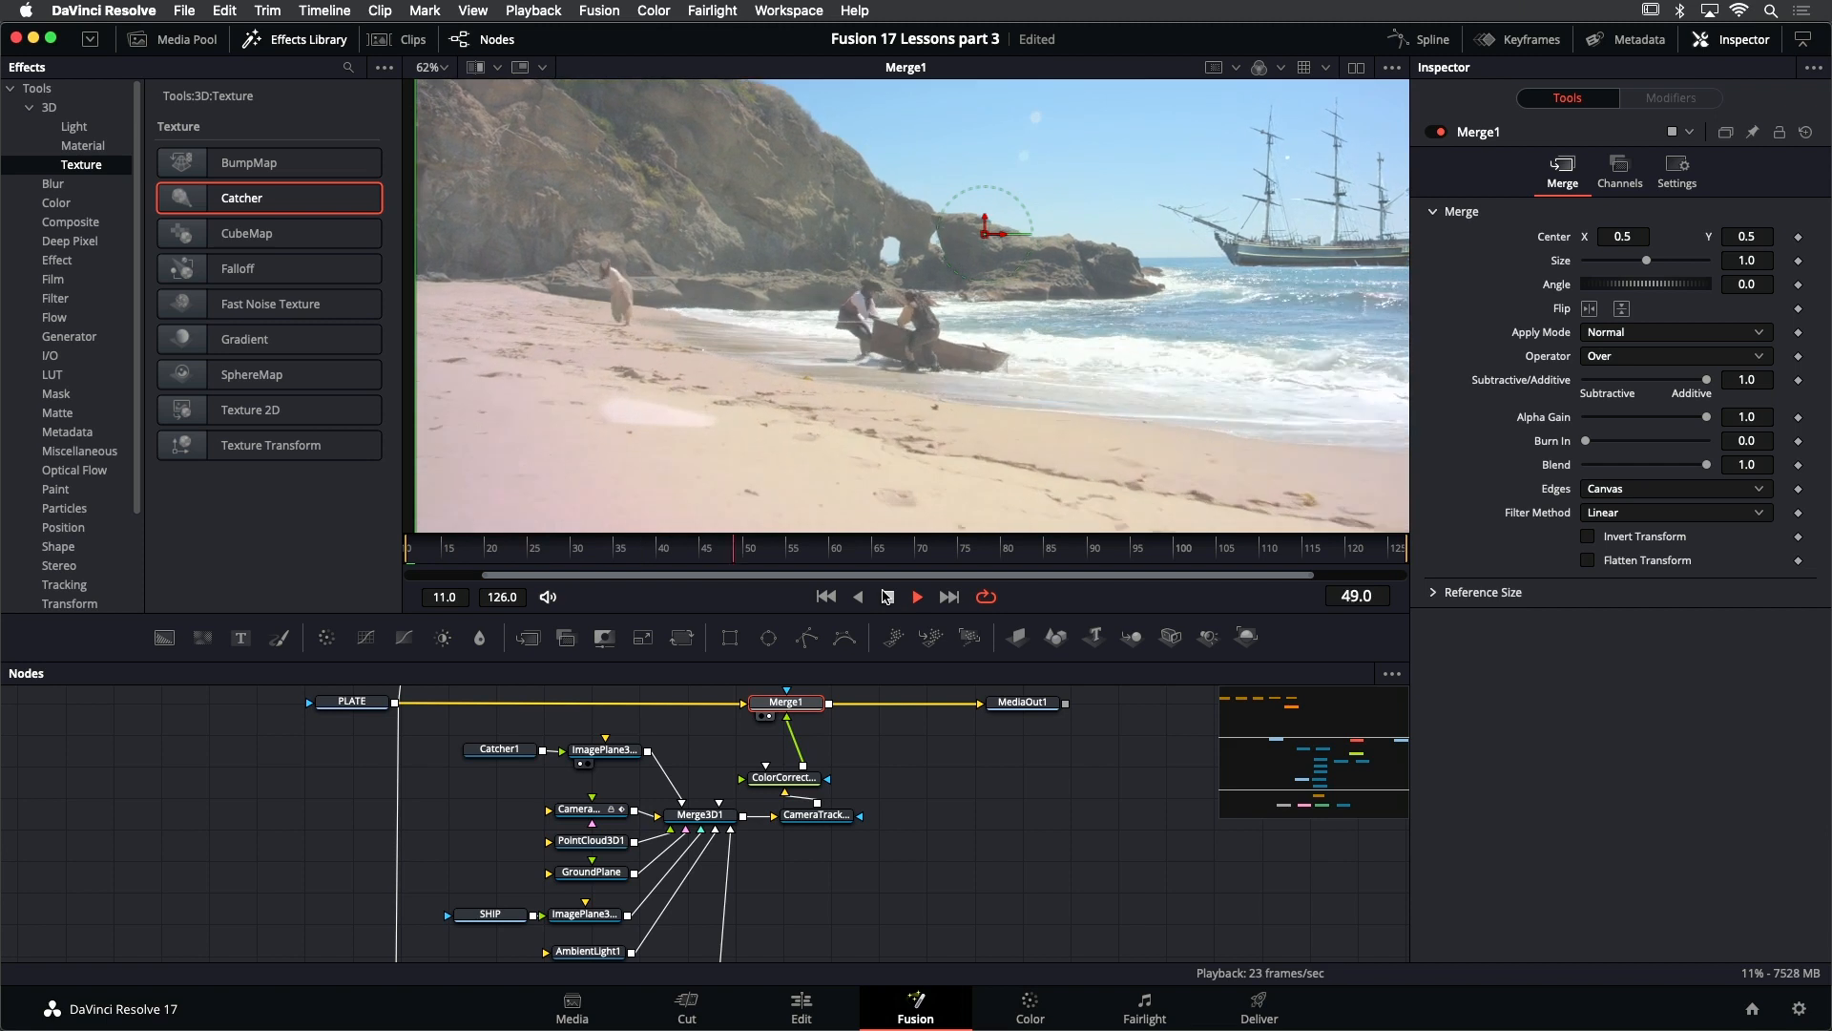
click(904, 564)
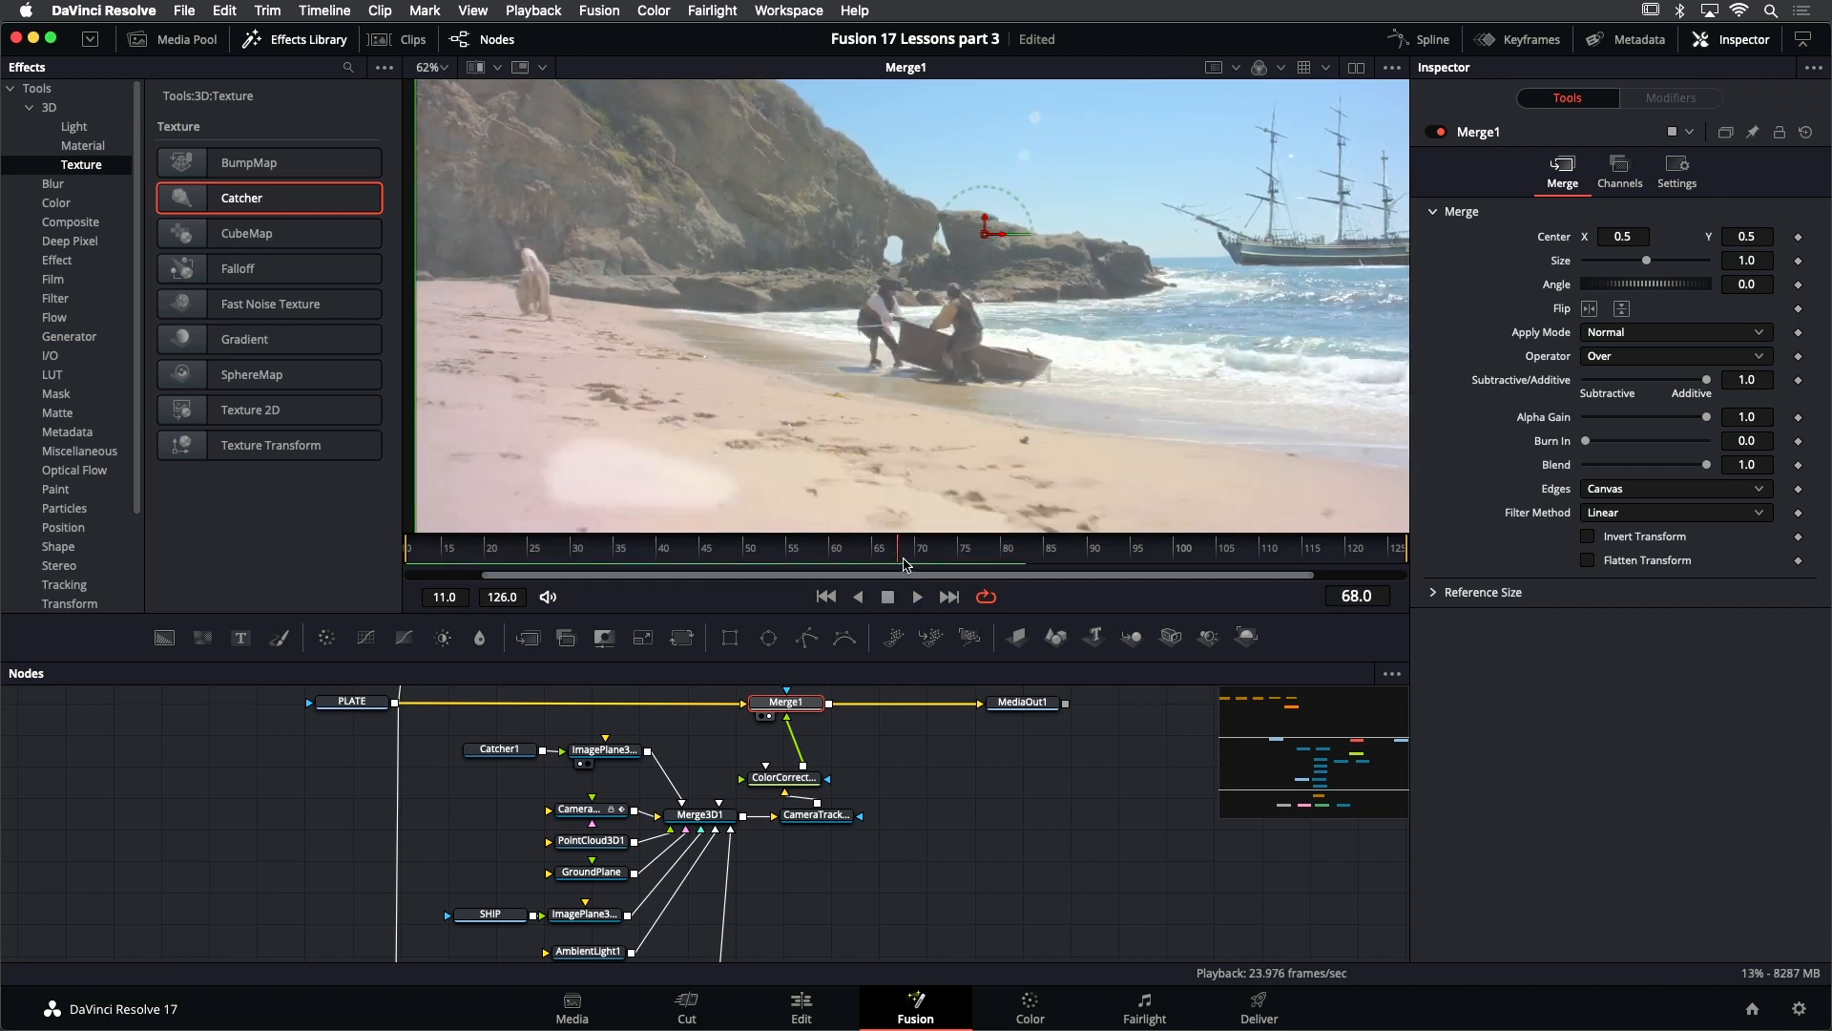
drag(905, 563, 841, 561)
- Toggle ColorCorrector1 off and on to compare its effect on the ship and the sand patch
drag(954, 816, 916, 865)
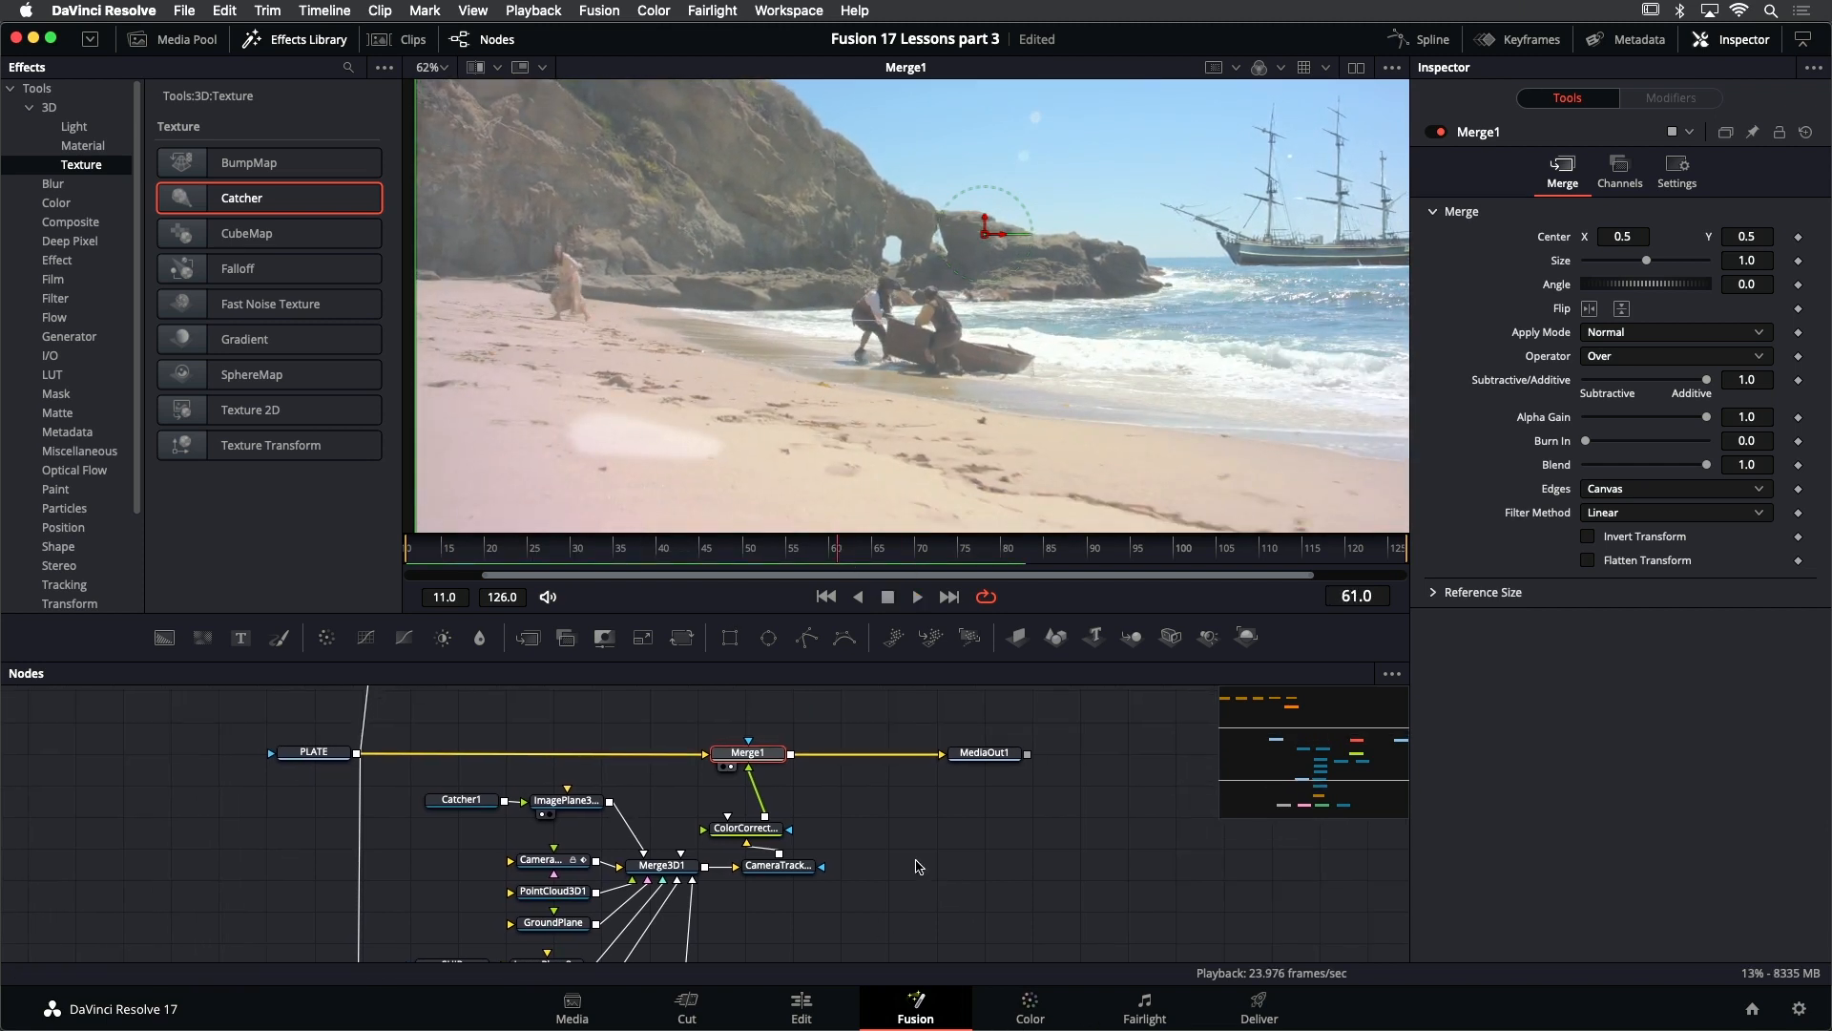
drag(754, 828, 787, 817)
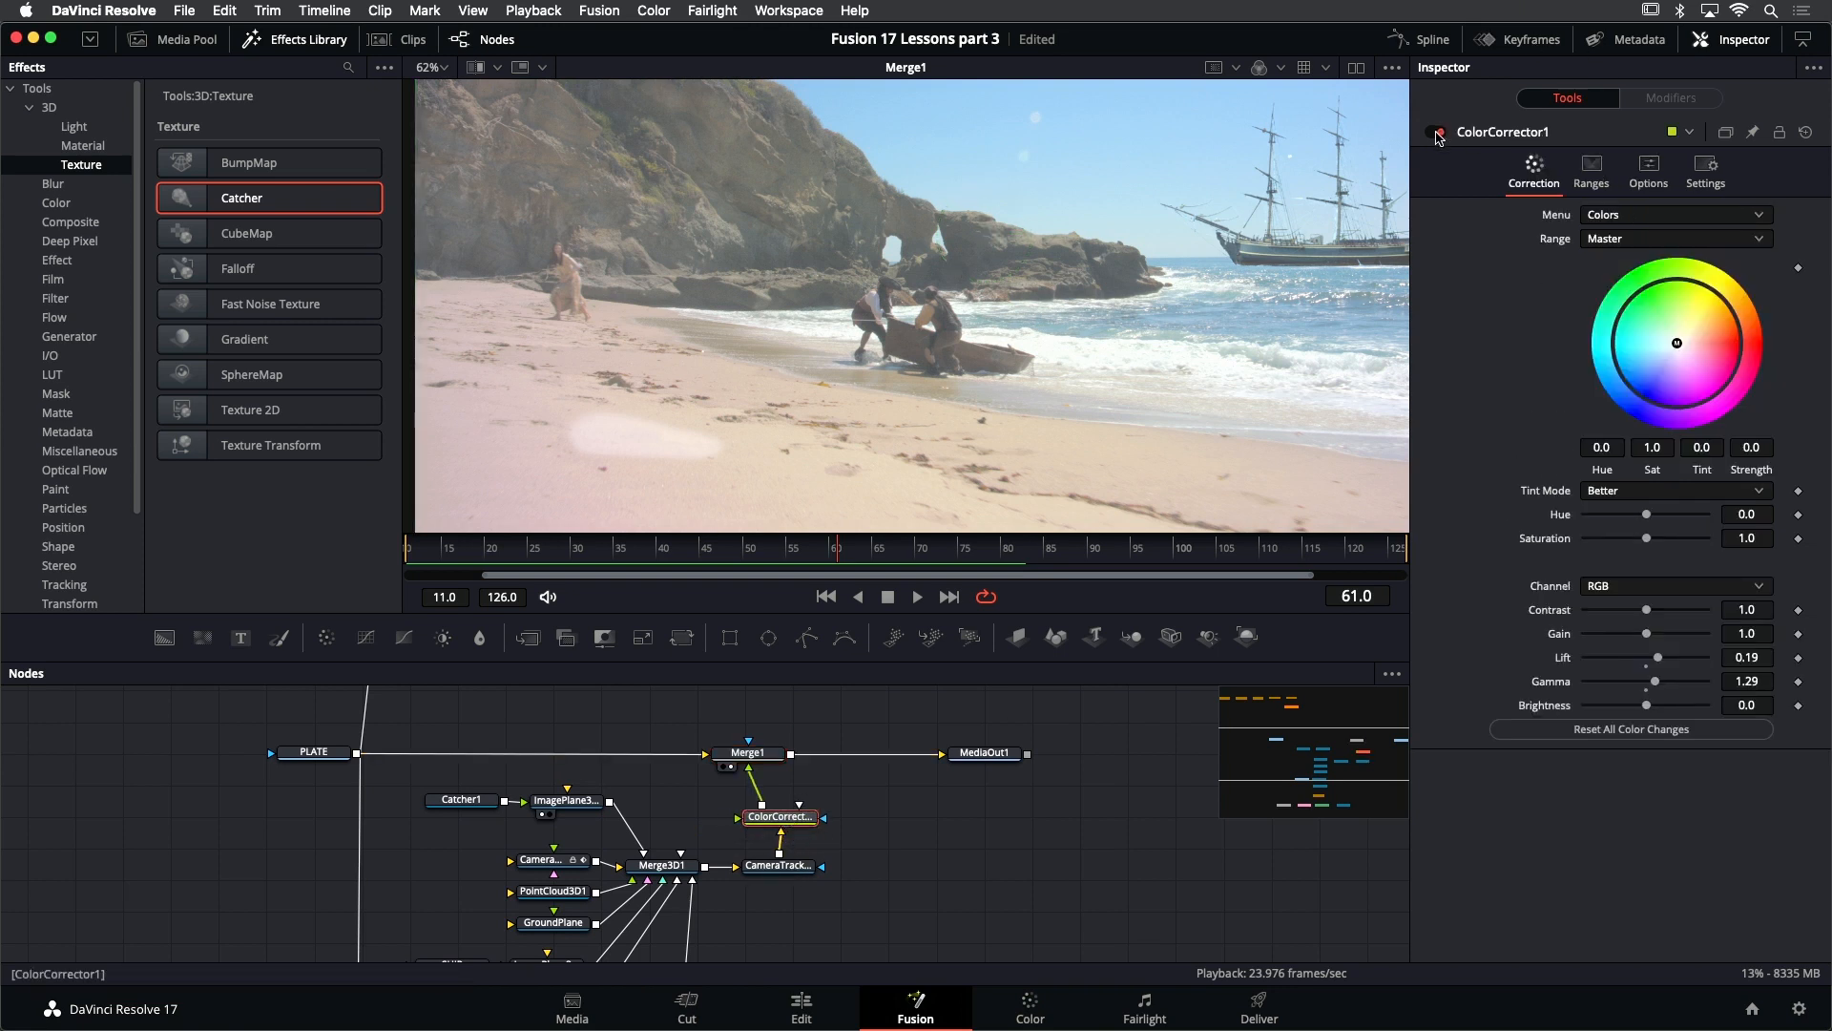
click(1438, 133)
click(1438, 133)
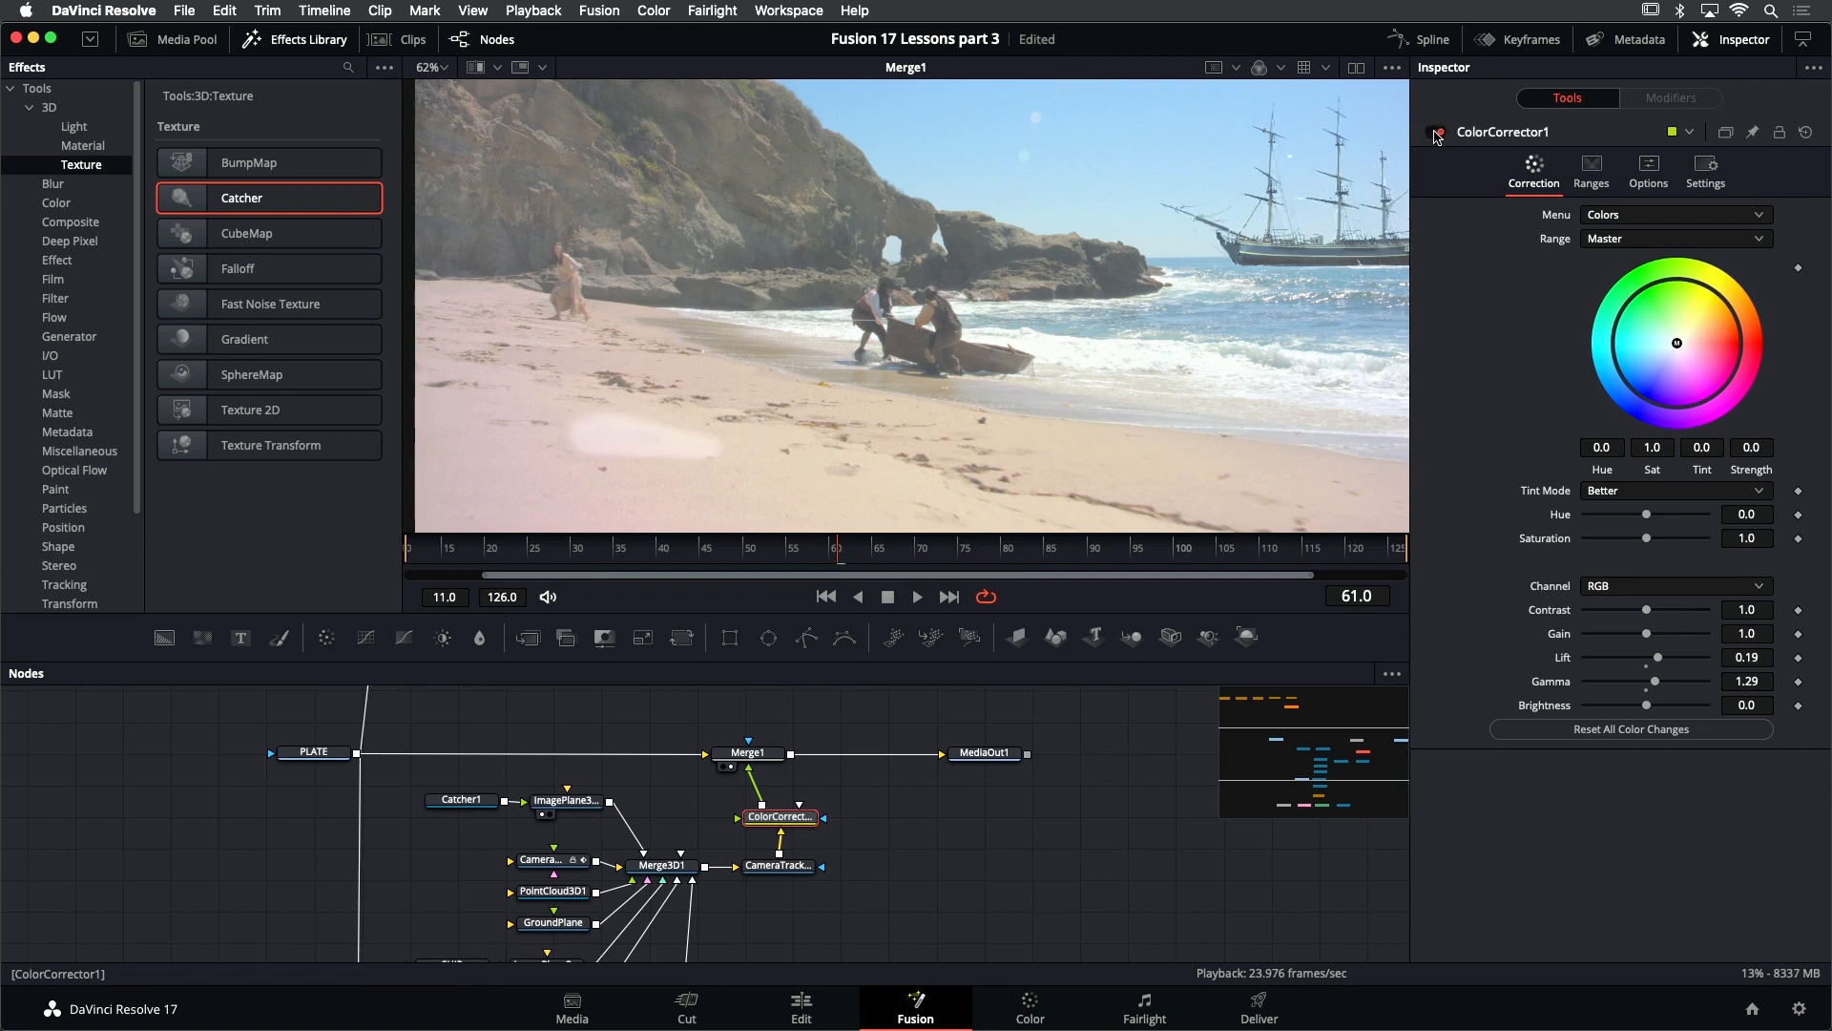
click(1438, 133)
click(1438, 133)
click(1438, 133)
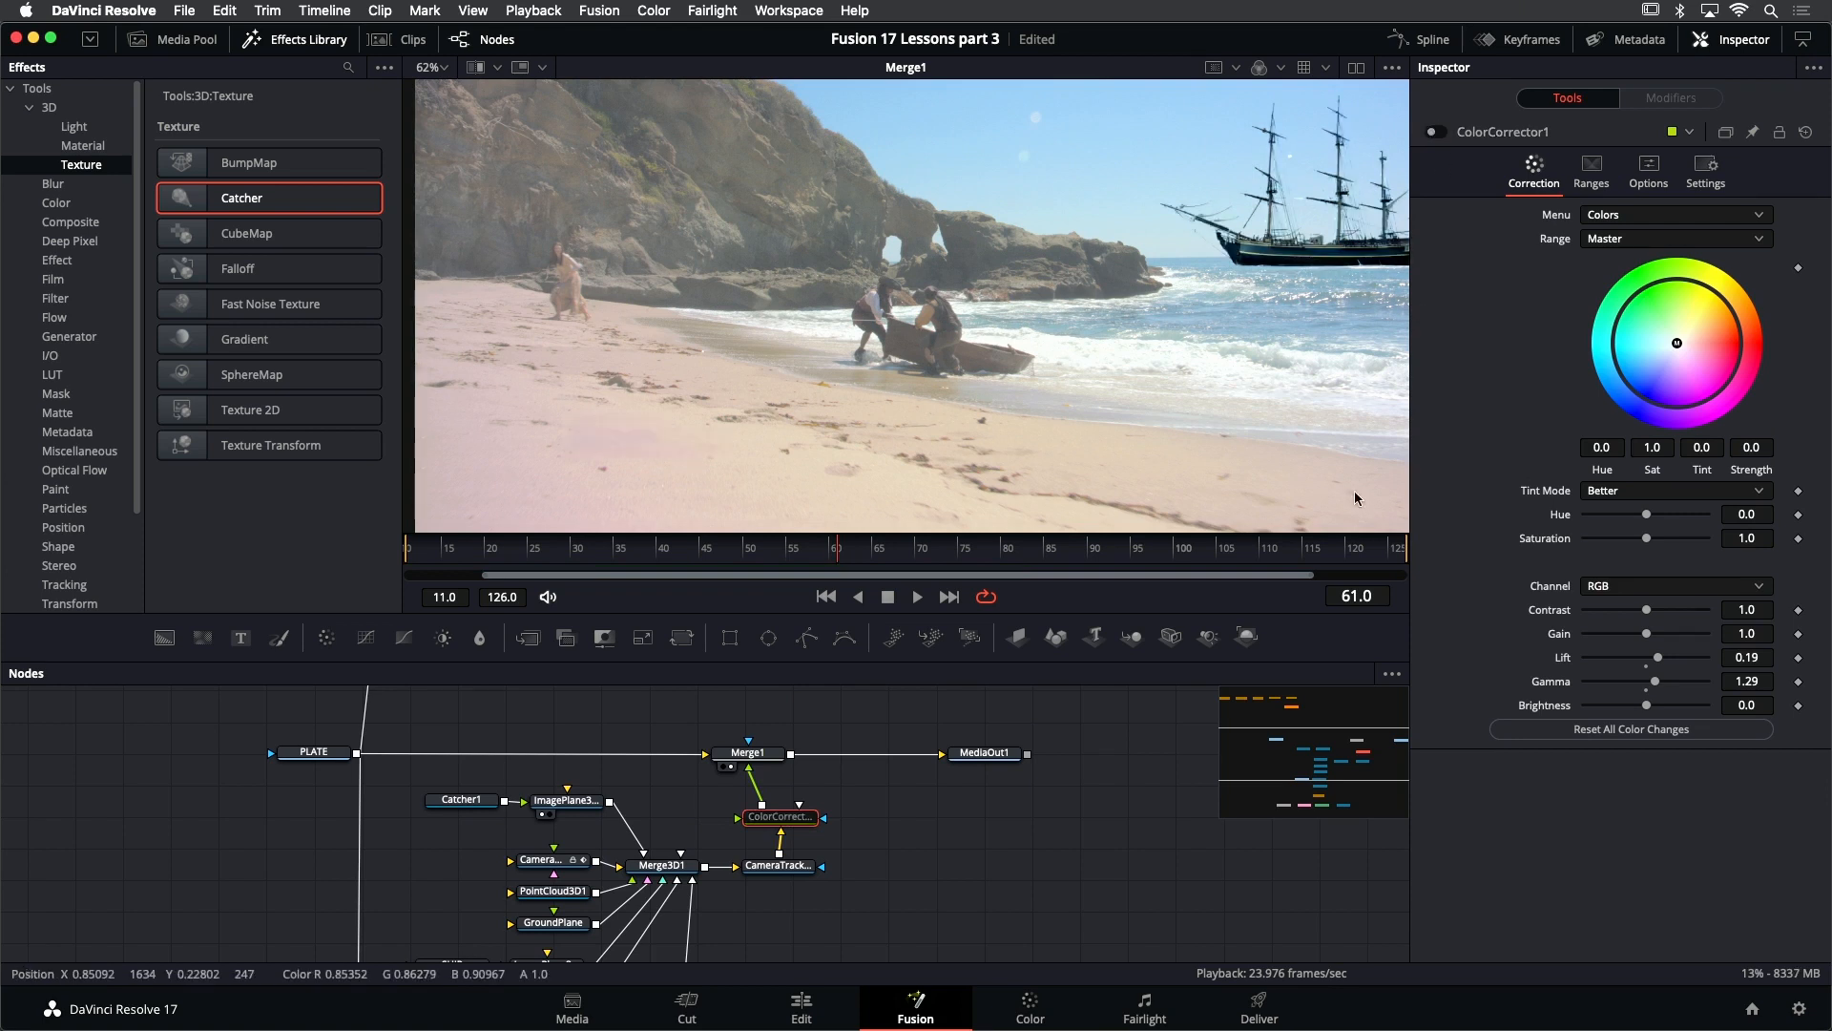
click(1439, 133)
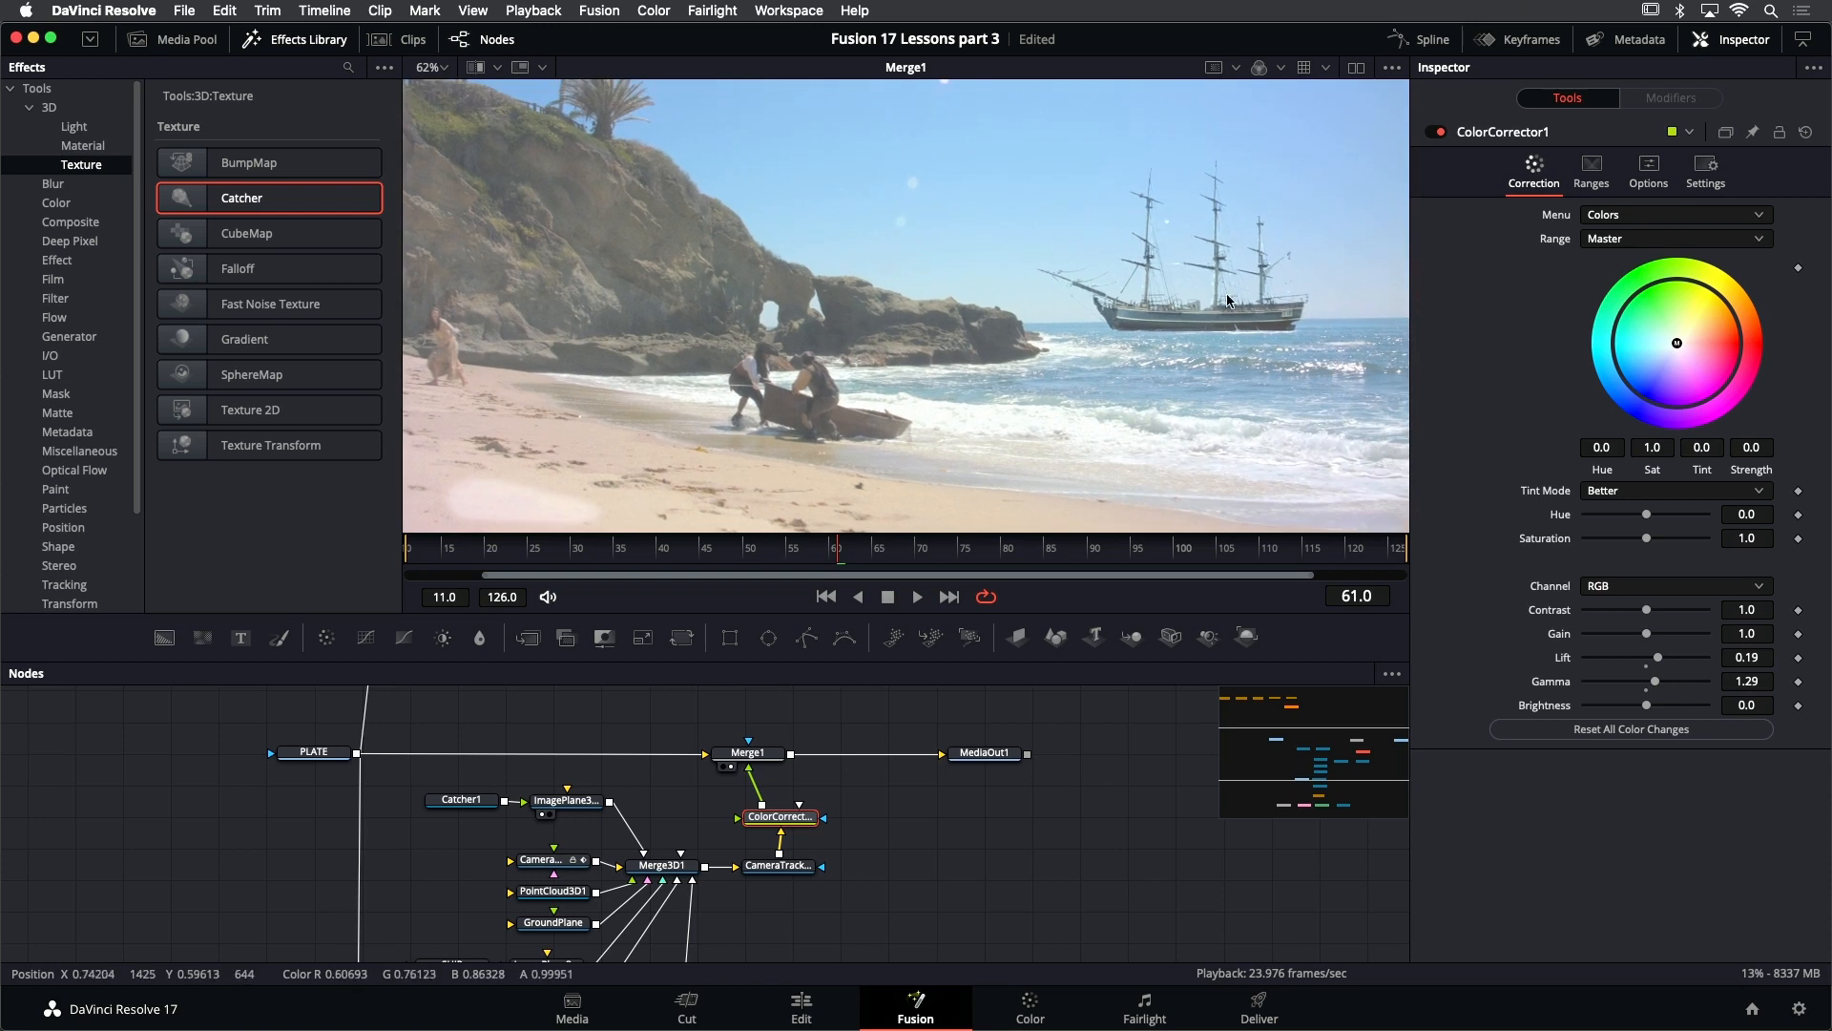
- Add a Rectangle mask node beside ColorCorrector1
scroll(1126, 326, down, 2)
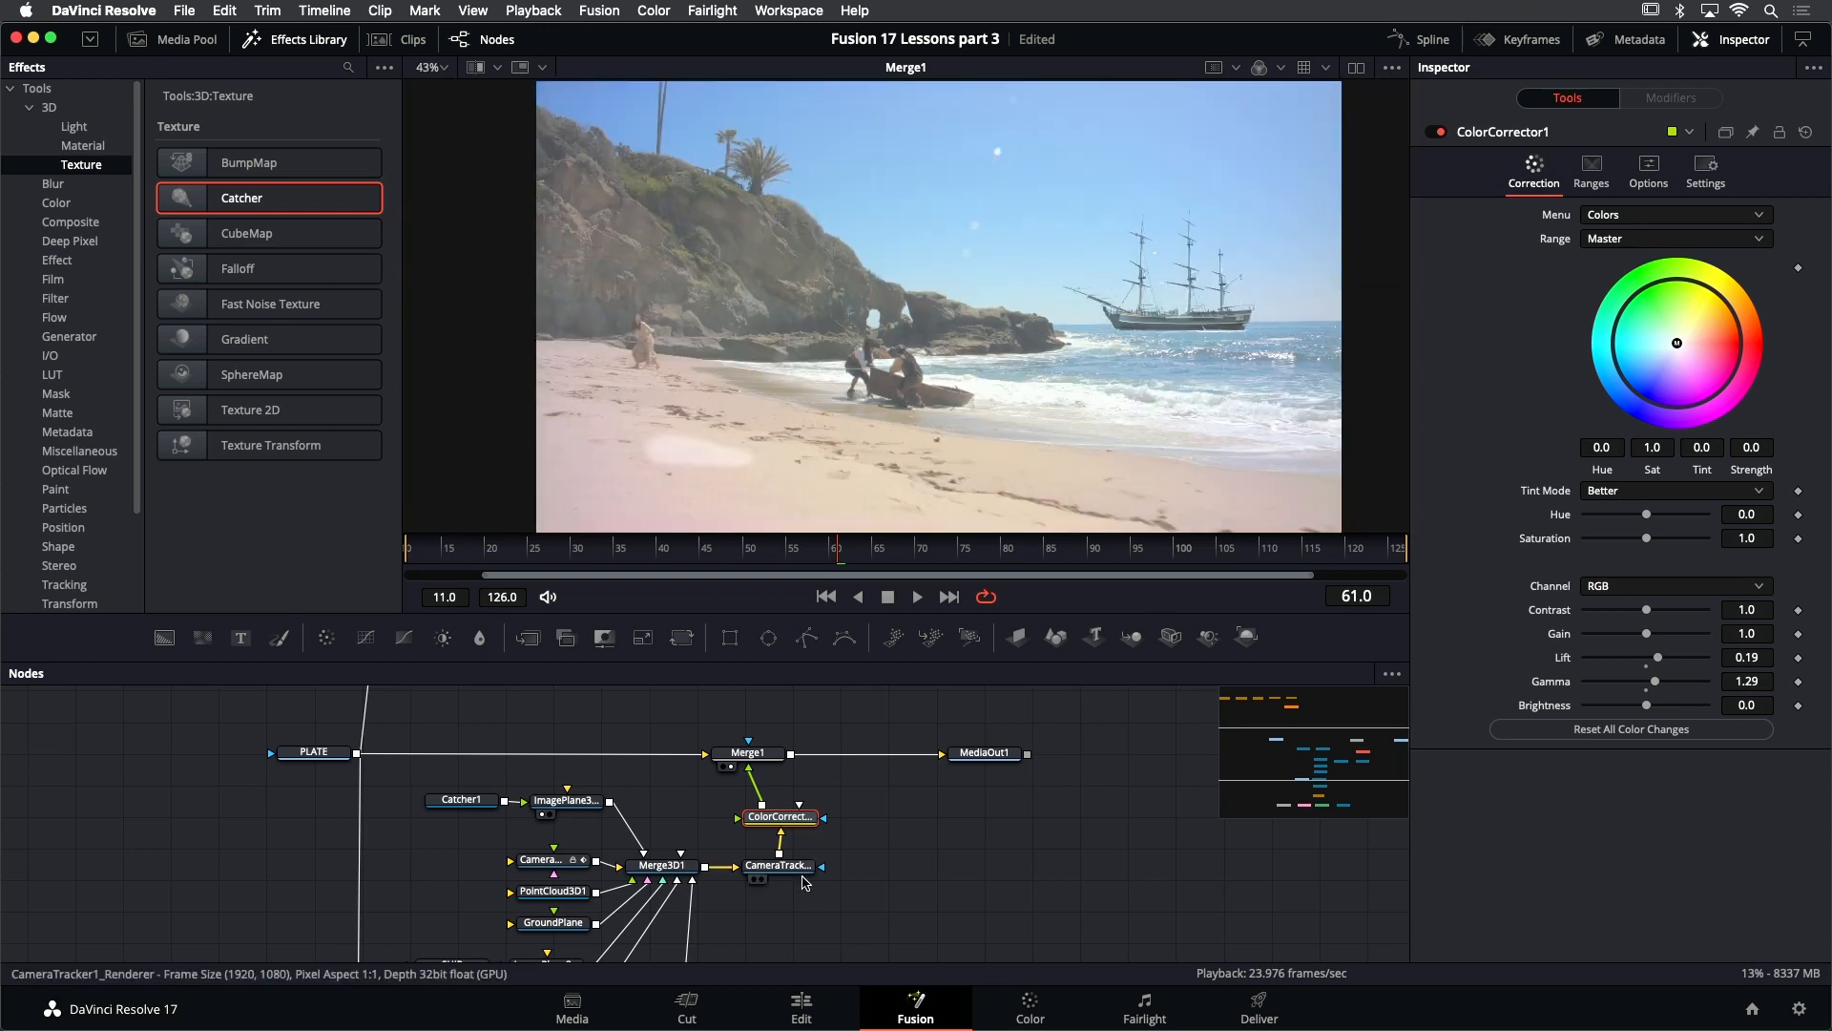
drag(818, 827, 790, 848)
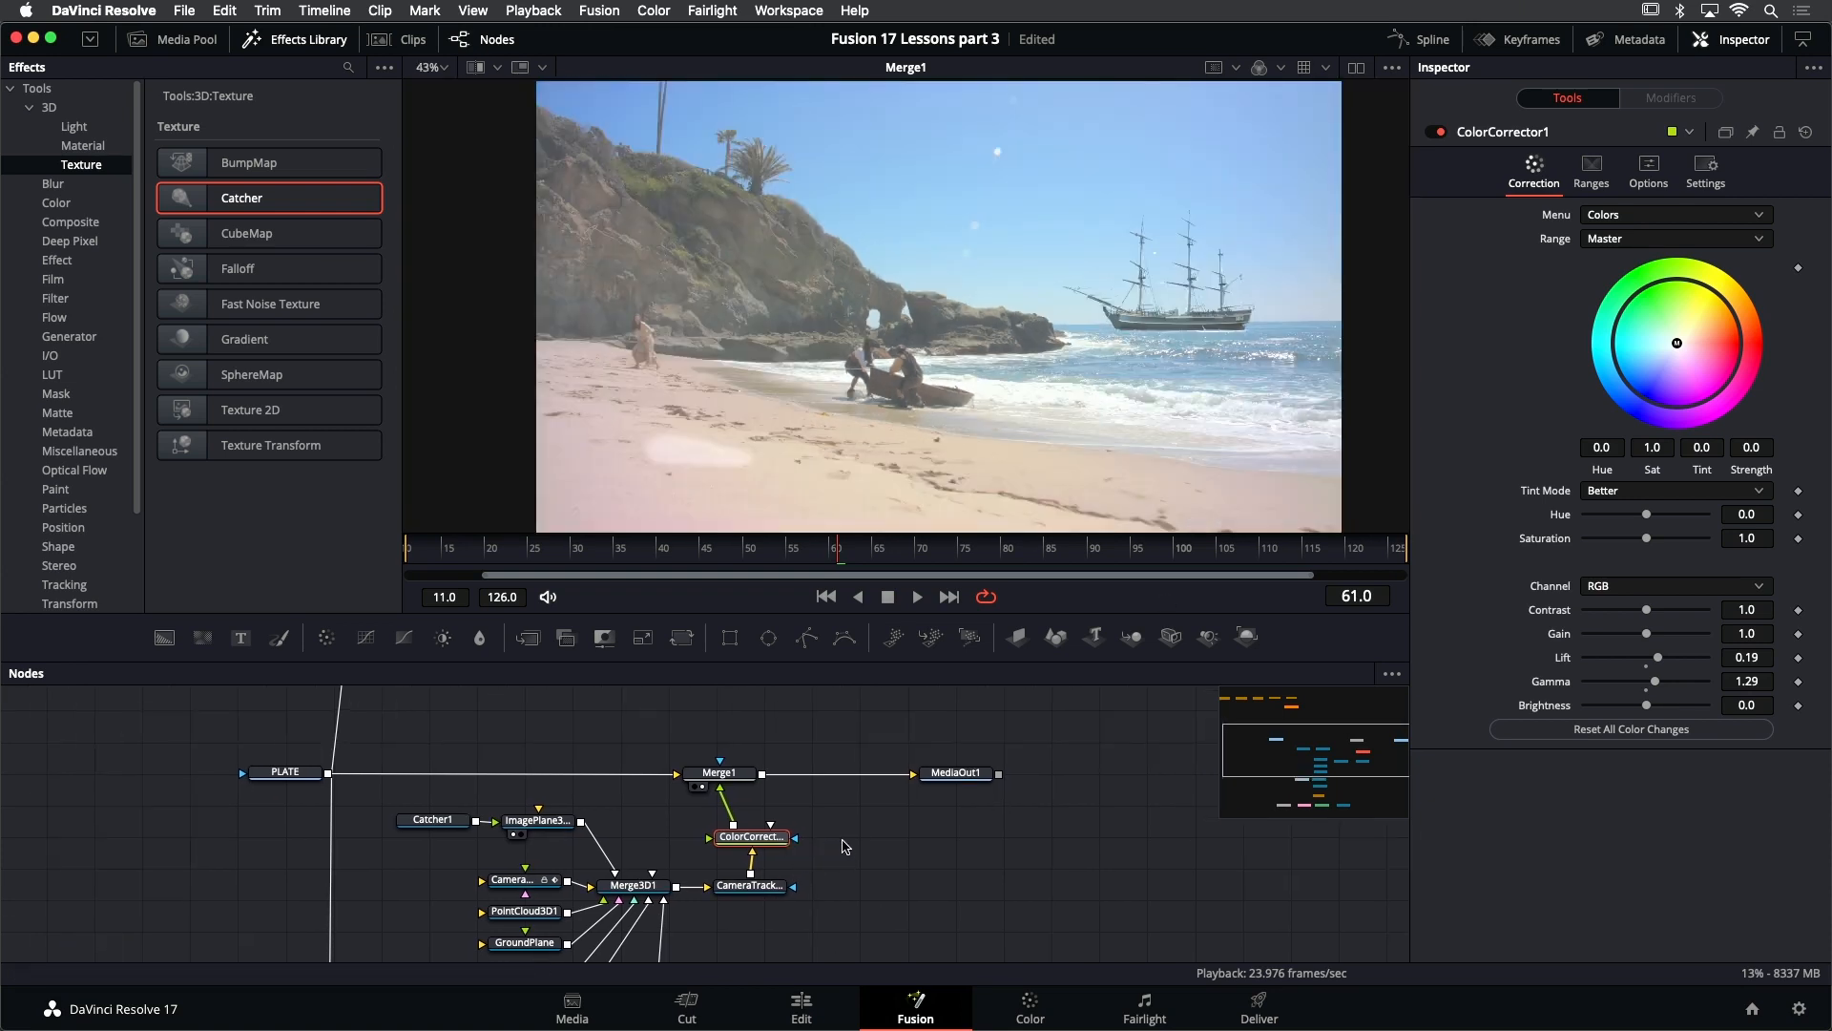
key(shift+space)
text(rect)
key(Return)
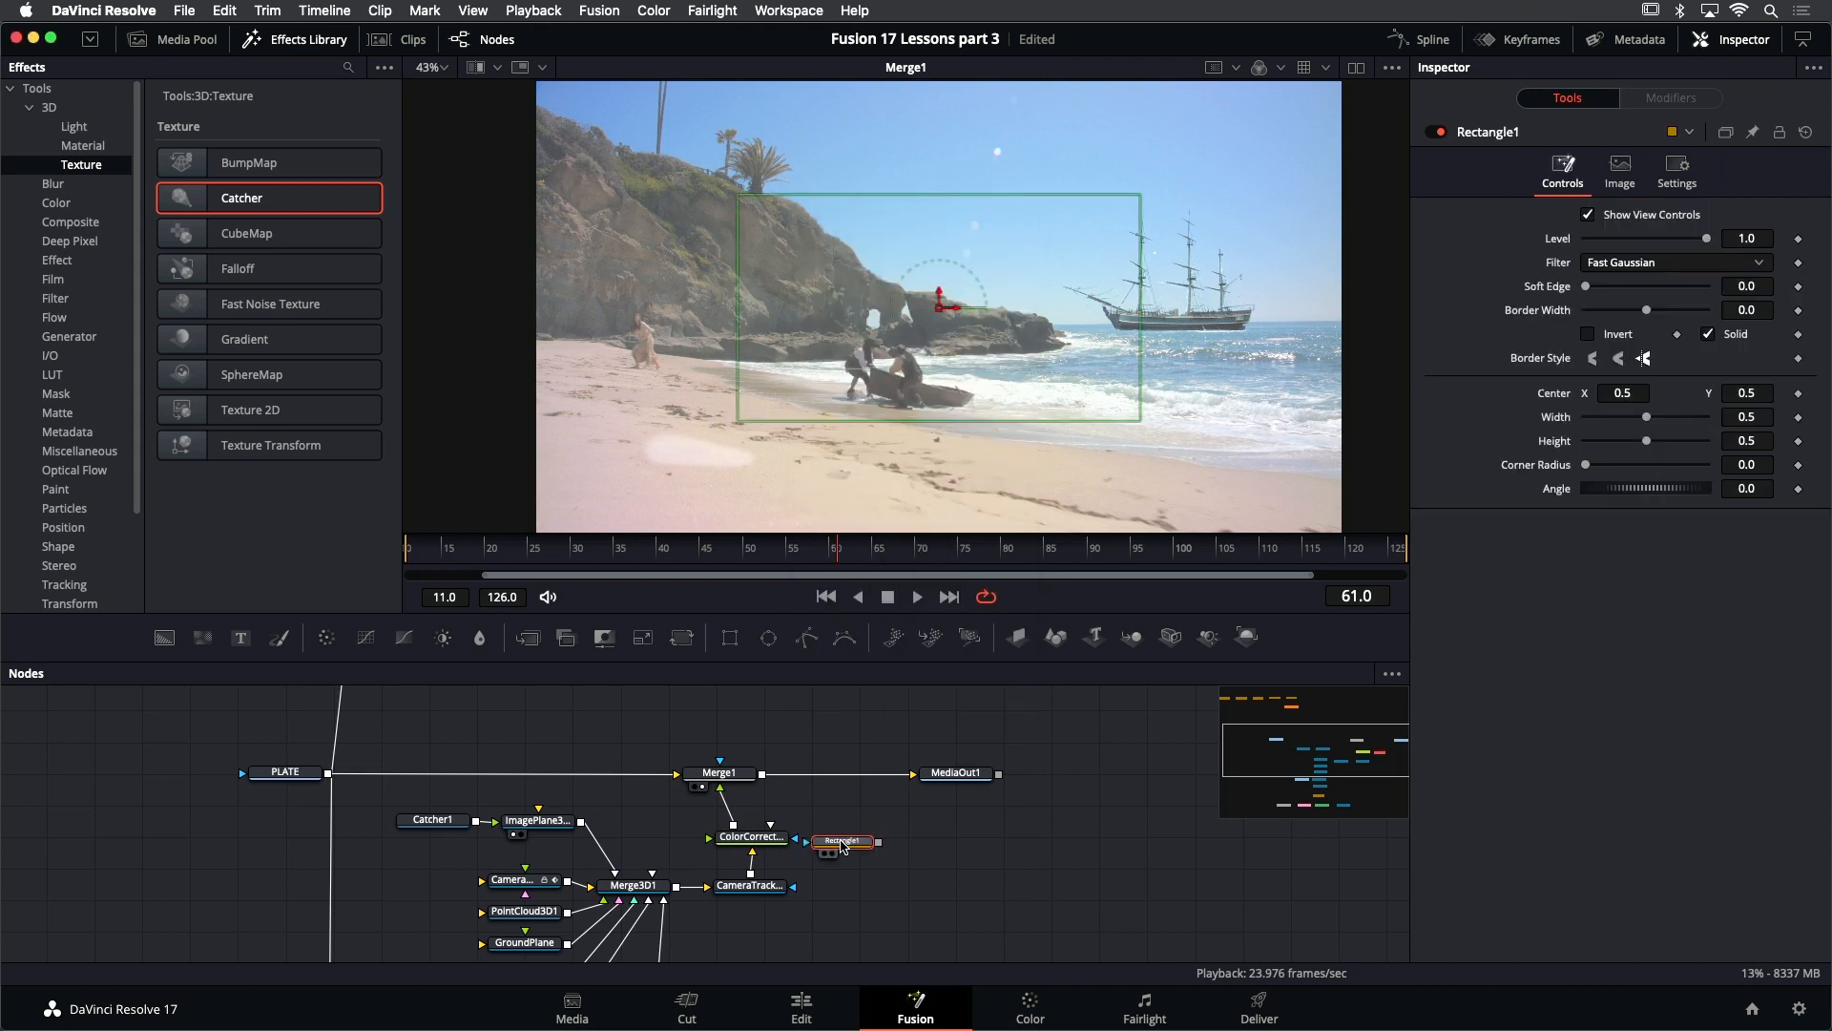
- Frame the ship with the rectangle, about 0.51 wide and 0.73 high, centered near 0.77, 0.57, and connect it as ColorCorrector1's mask
drag(957, 307, 1179, 272)
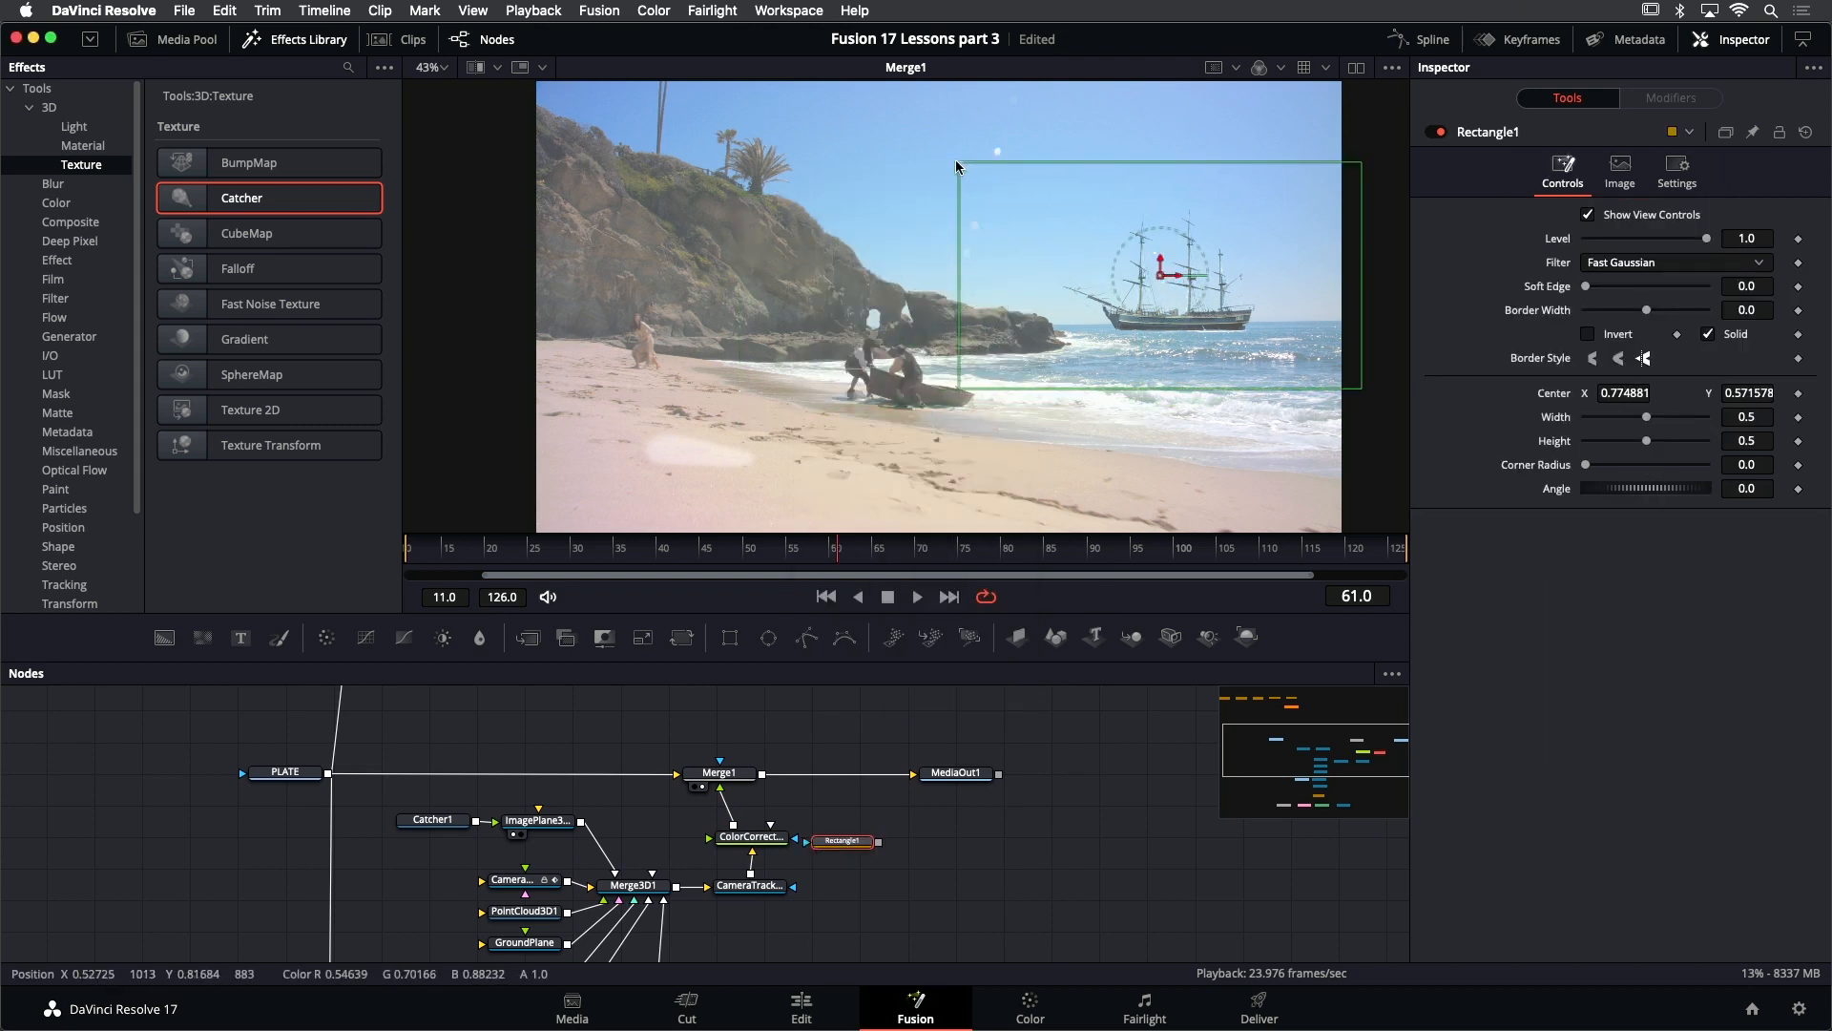
drag(959, 161, 954, 113)
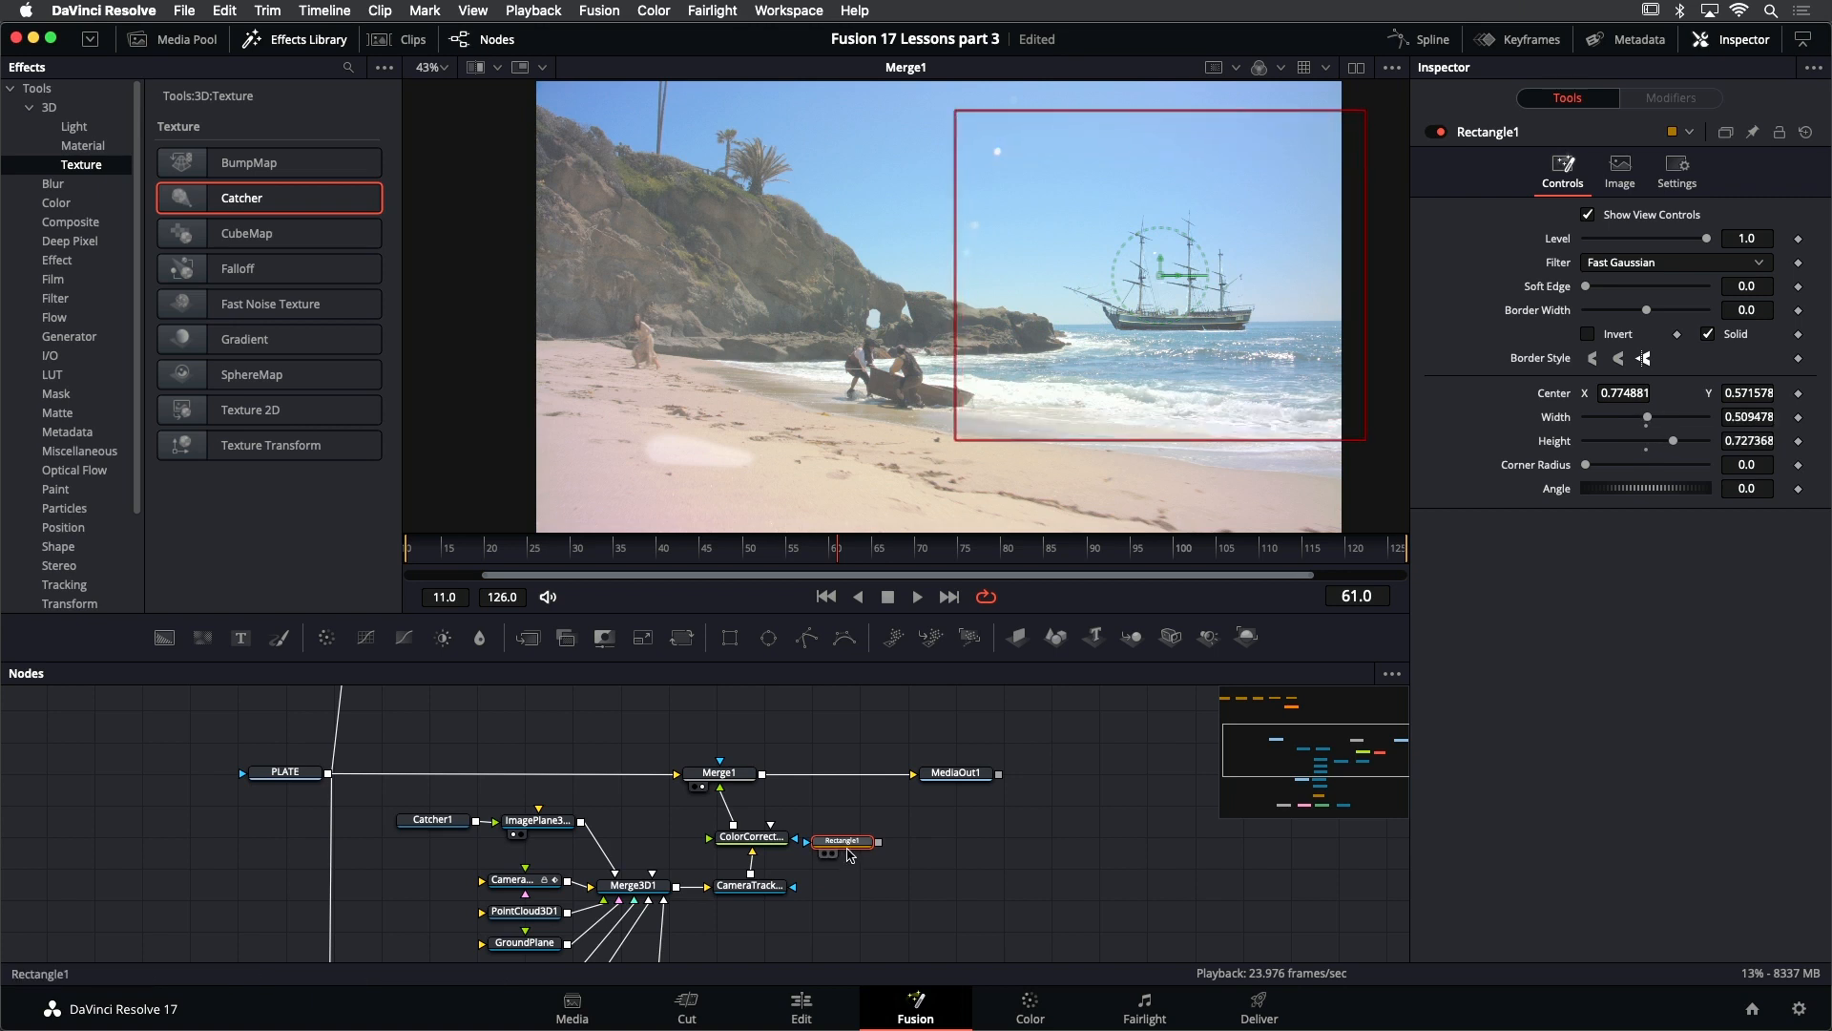
mouse_move(858, 843)
mouse_down()
mouse_move(868, 833)
mouse_move(770, 840)
mouse_move(864, 839)
mouse_up()
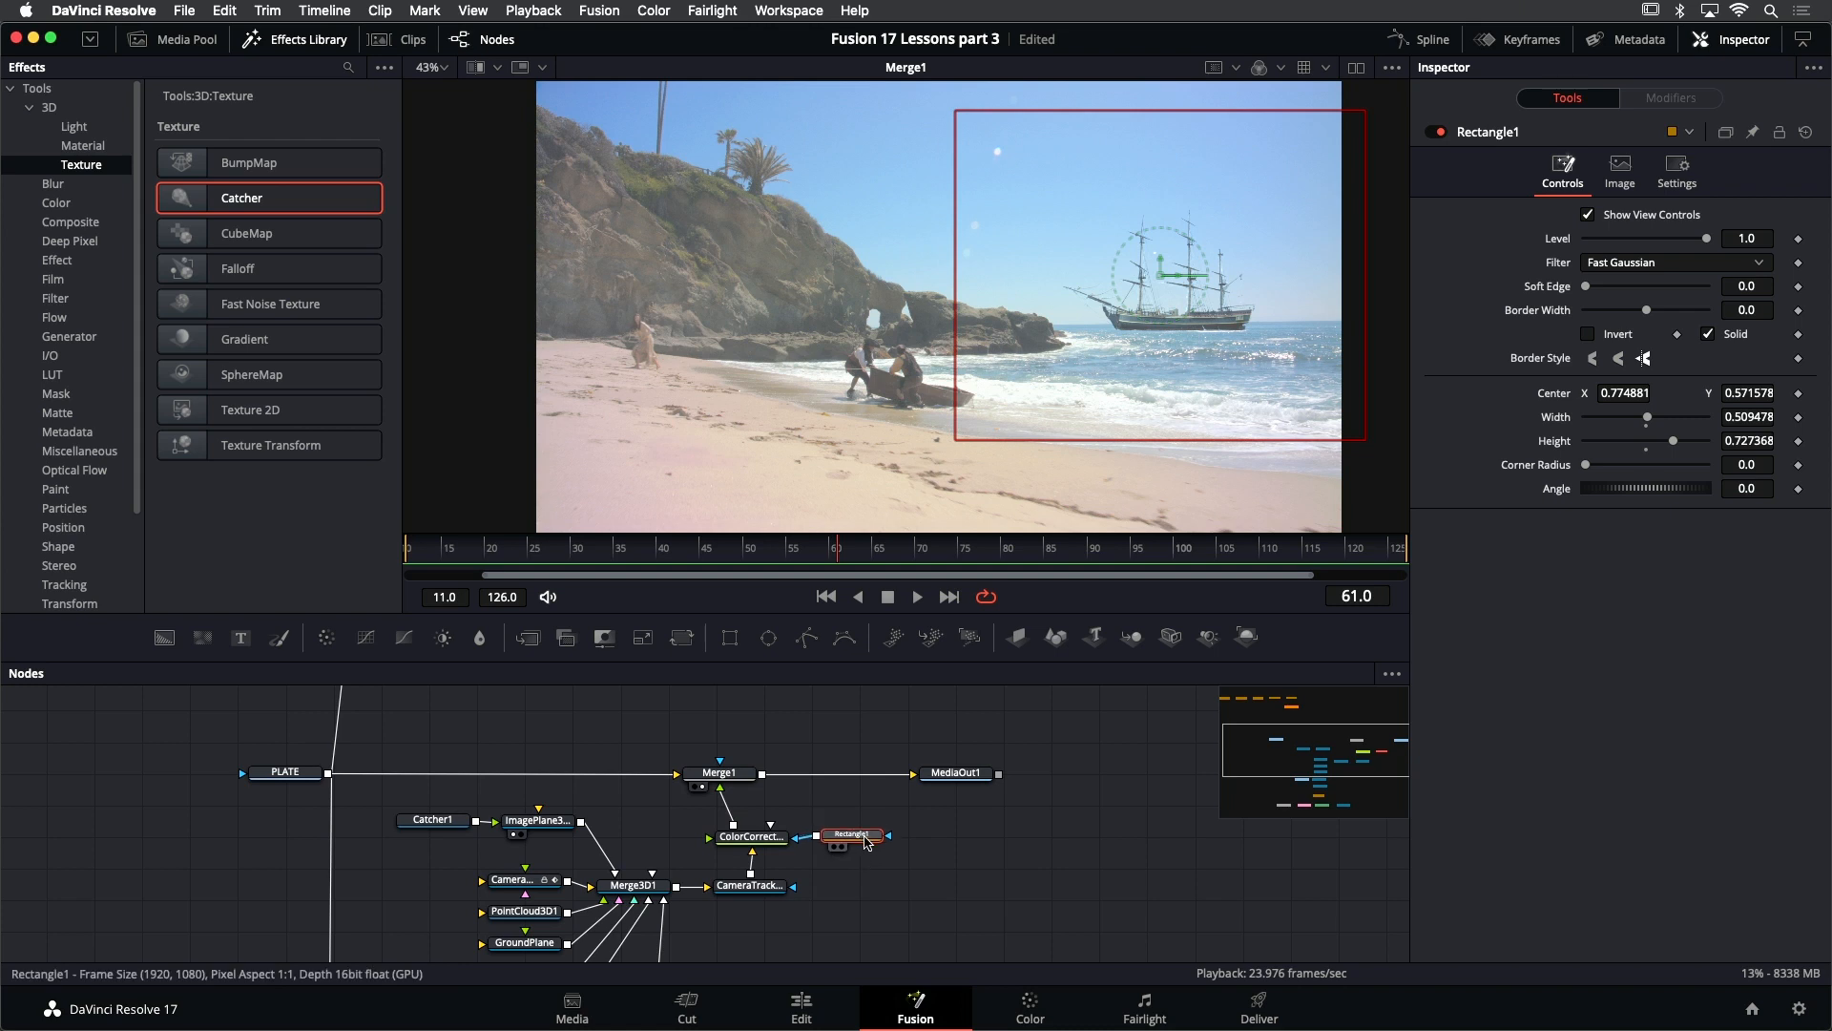
- View the Rectangle1 mask on its own, then display Merge1 again to check the masked correction
key(2)
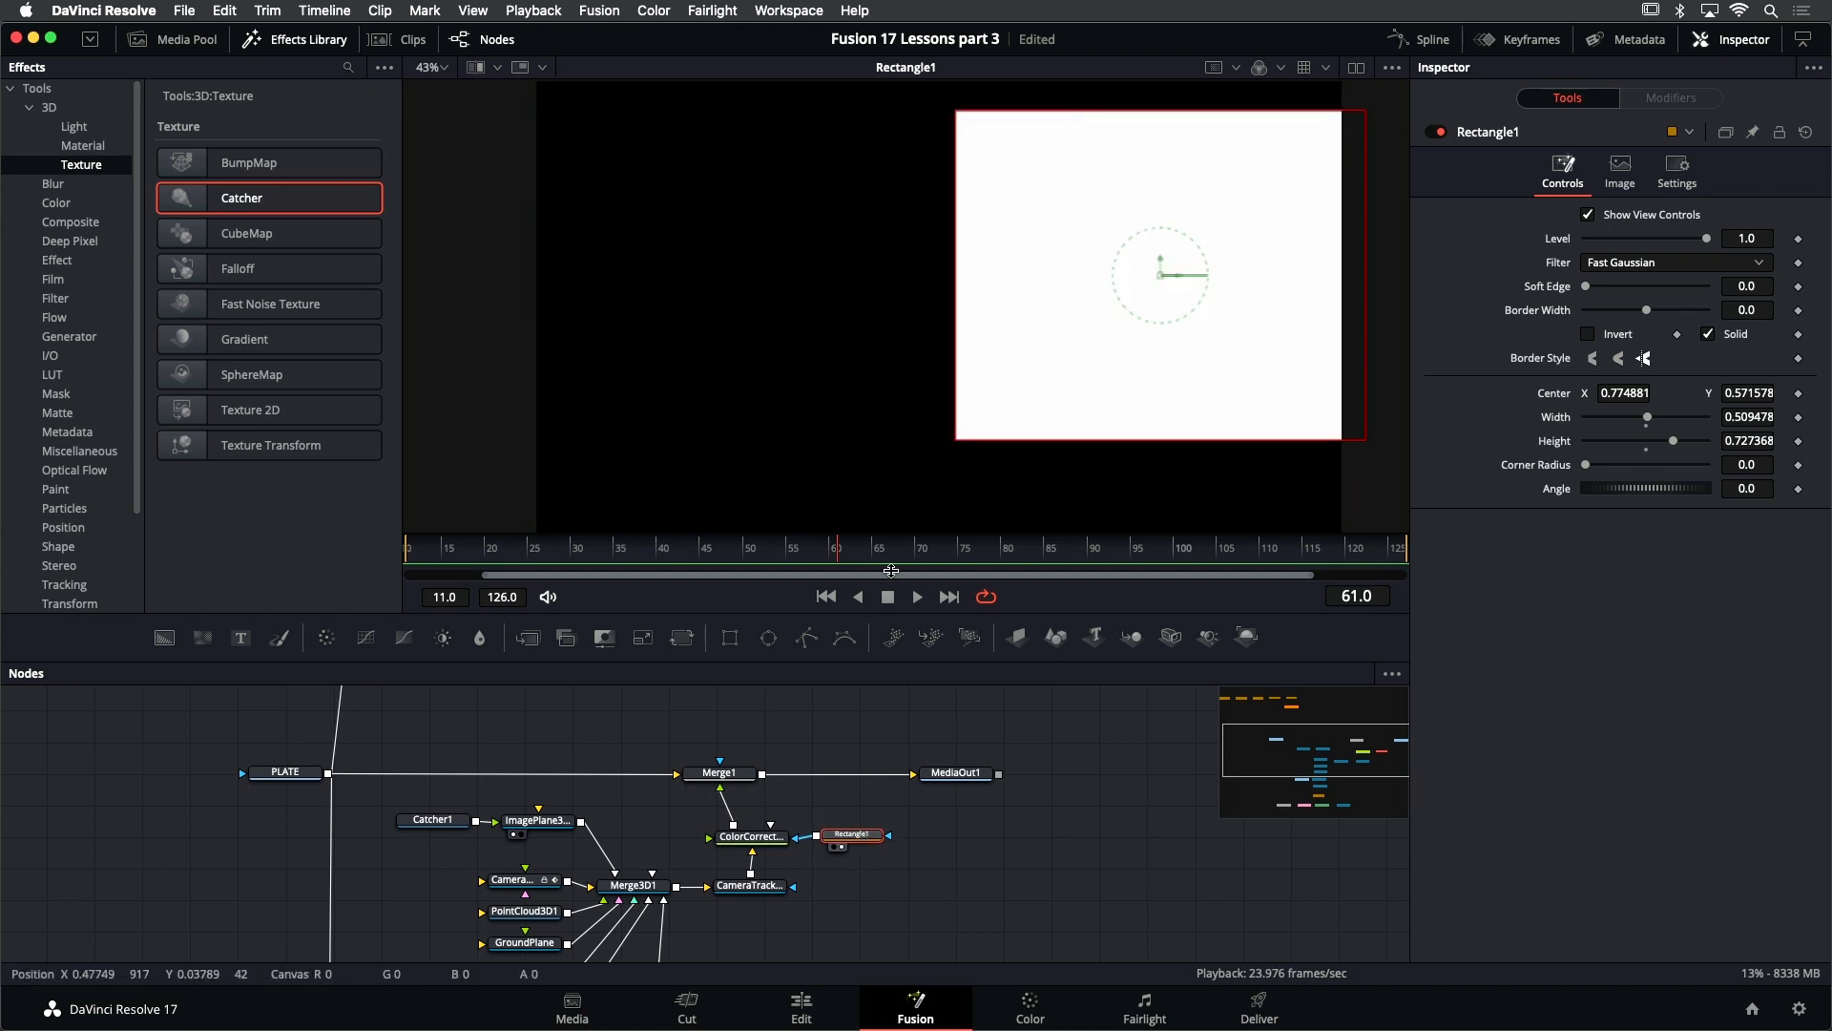
click(725, 773)
key(2)
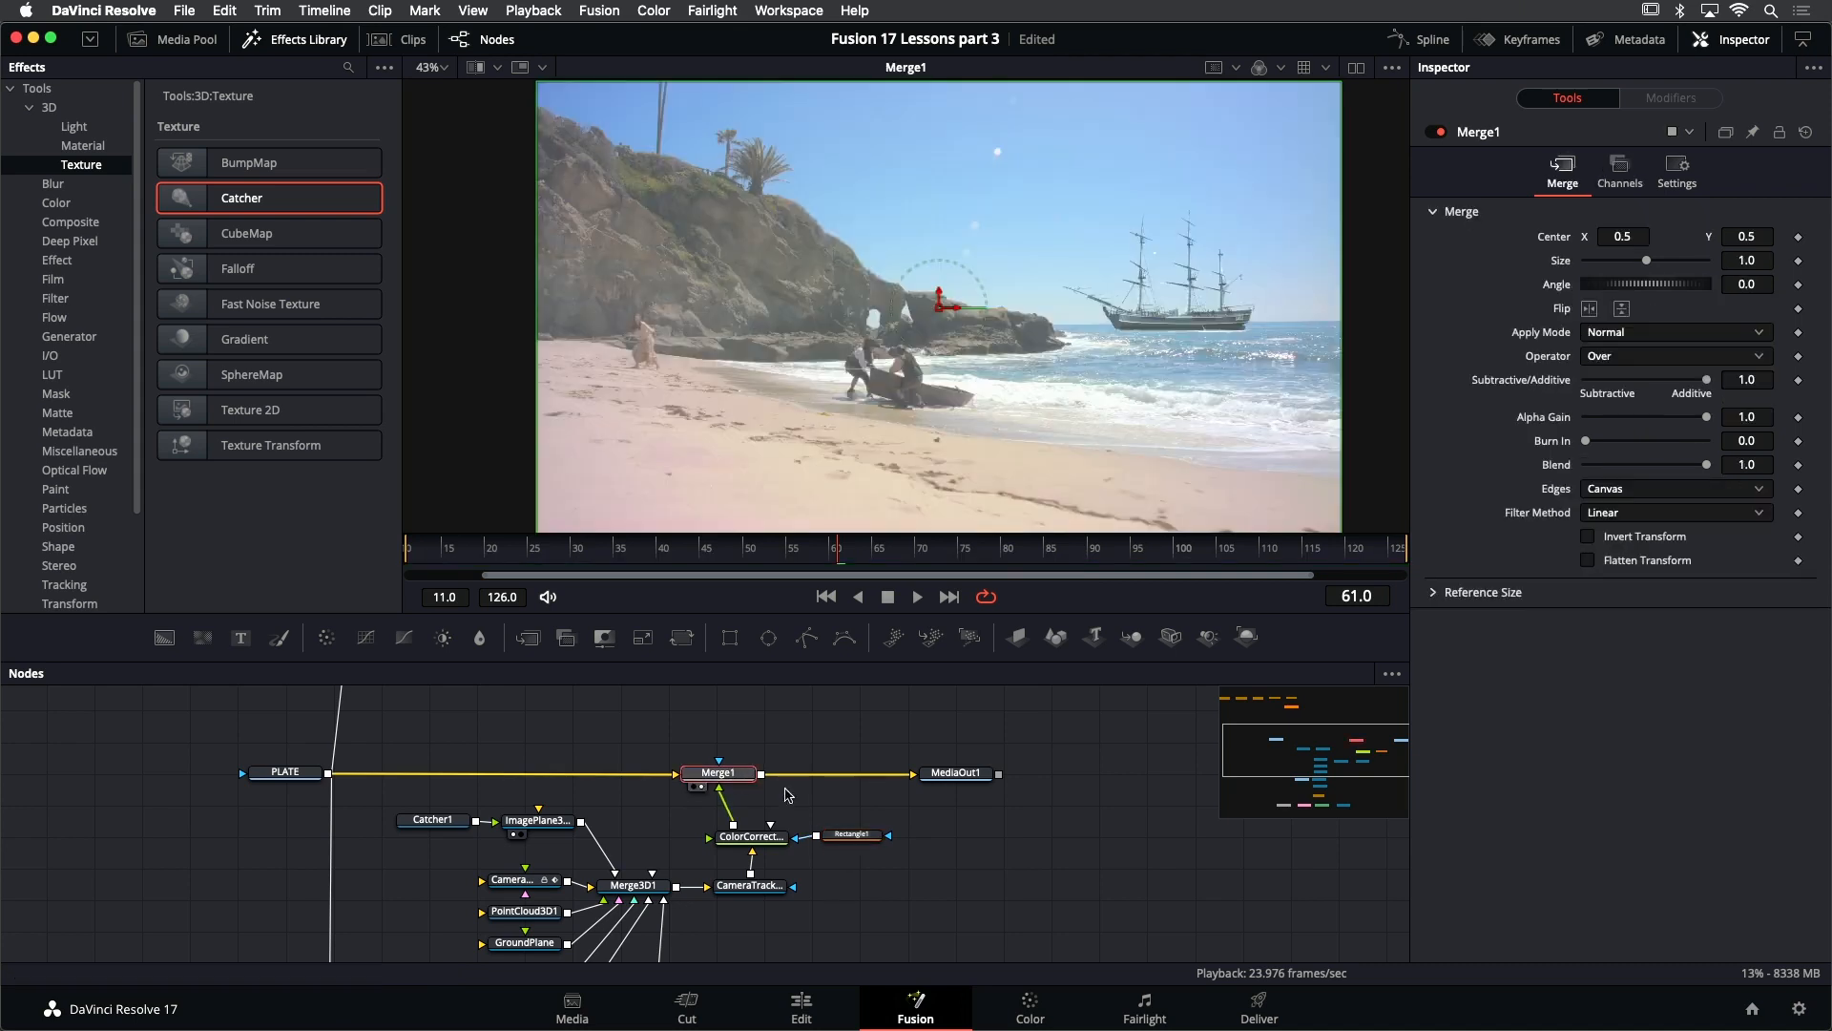
click(957, 797)
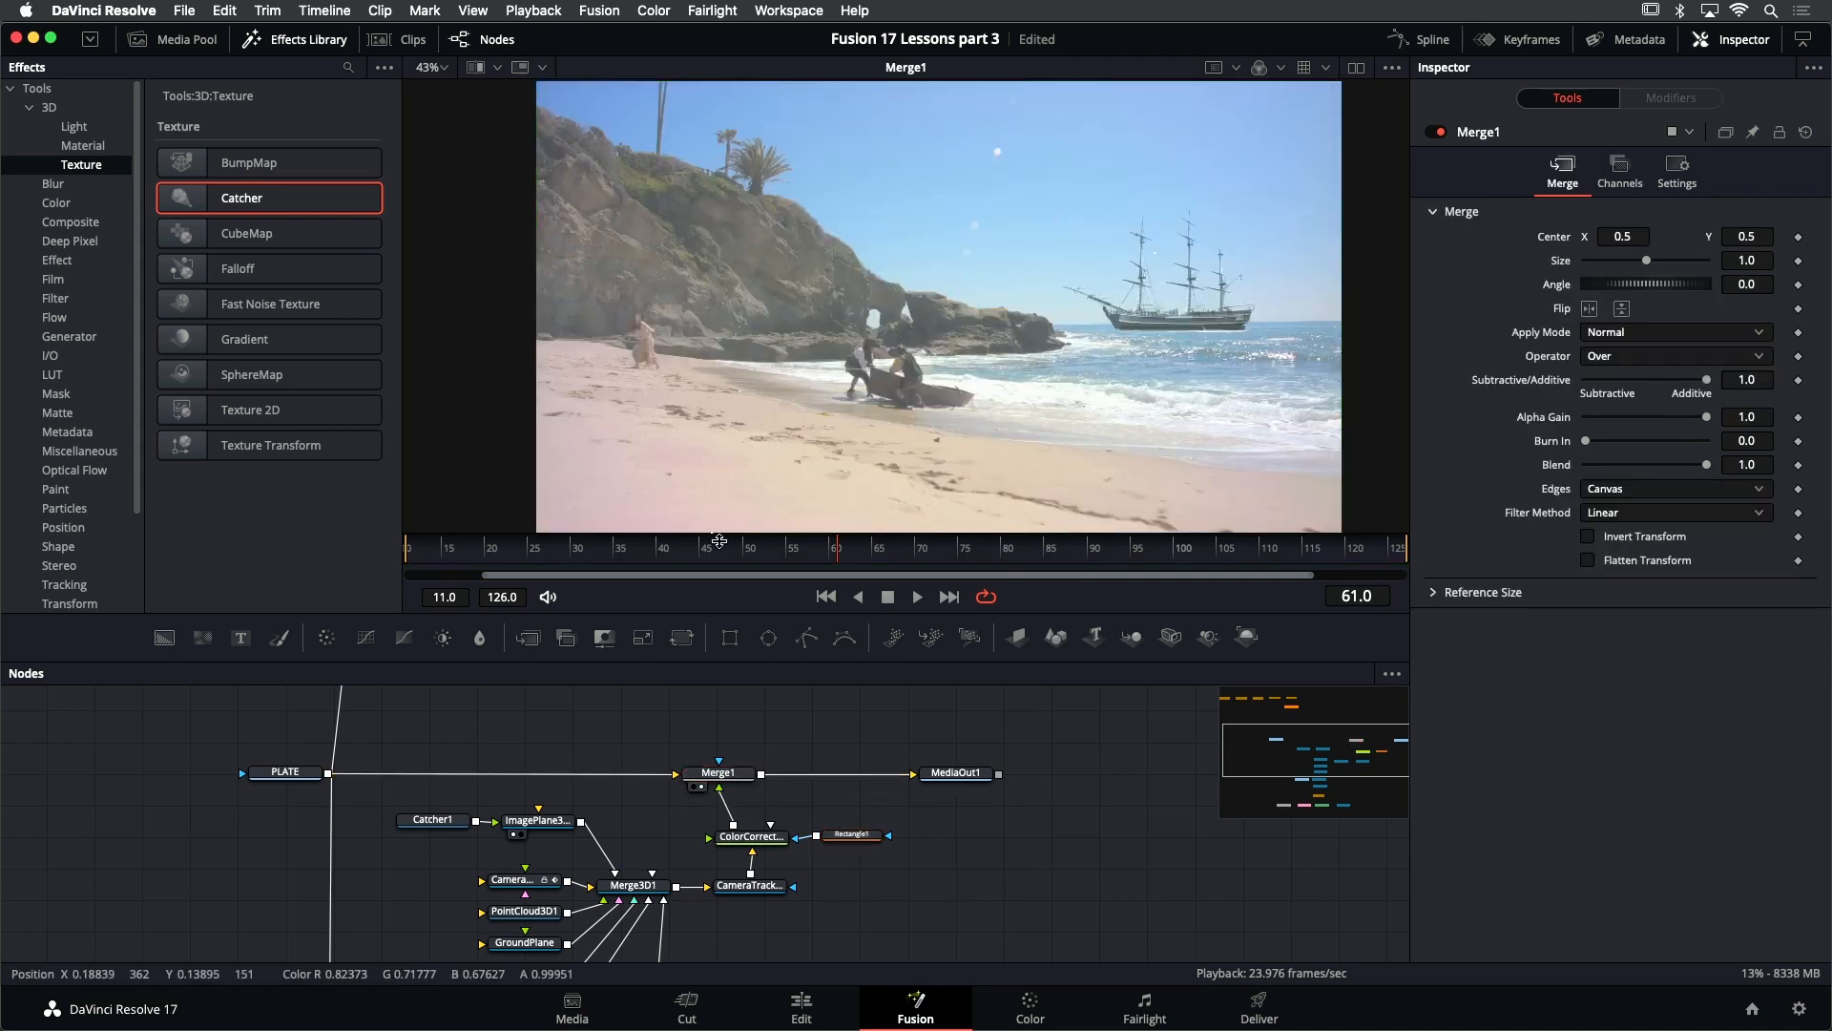
- Hide the effects library, play the composite from frame 11, and return to the first frame
click(826, 596)
click(296, 40)
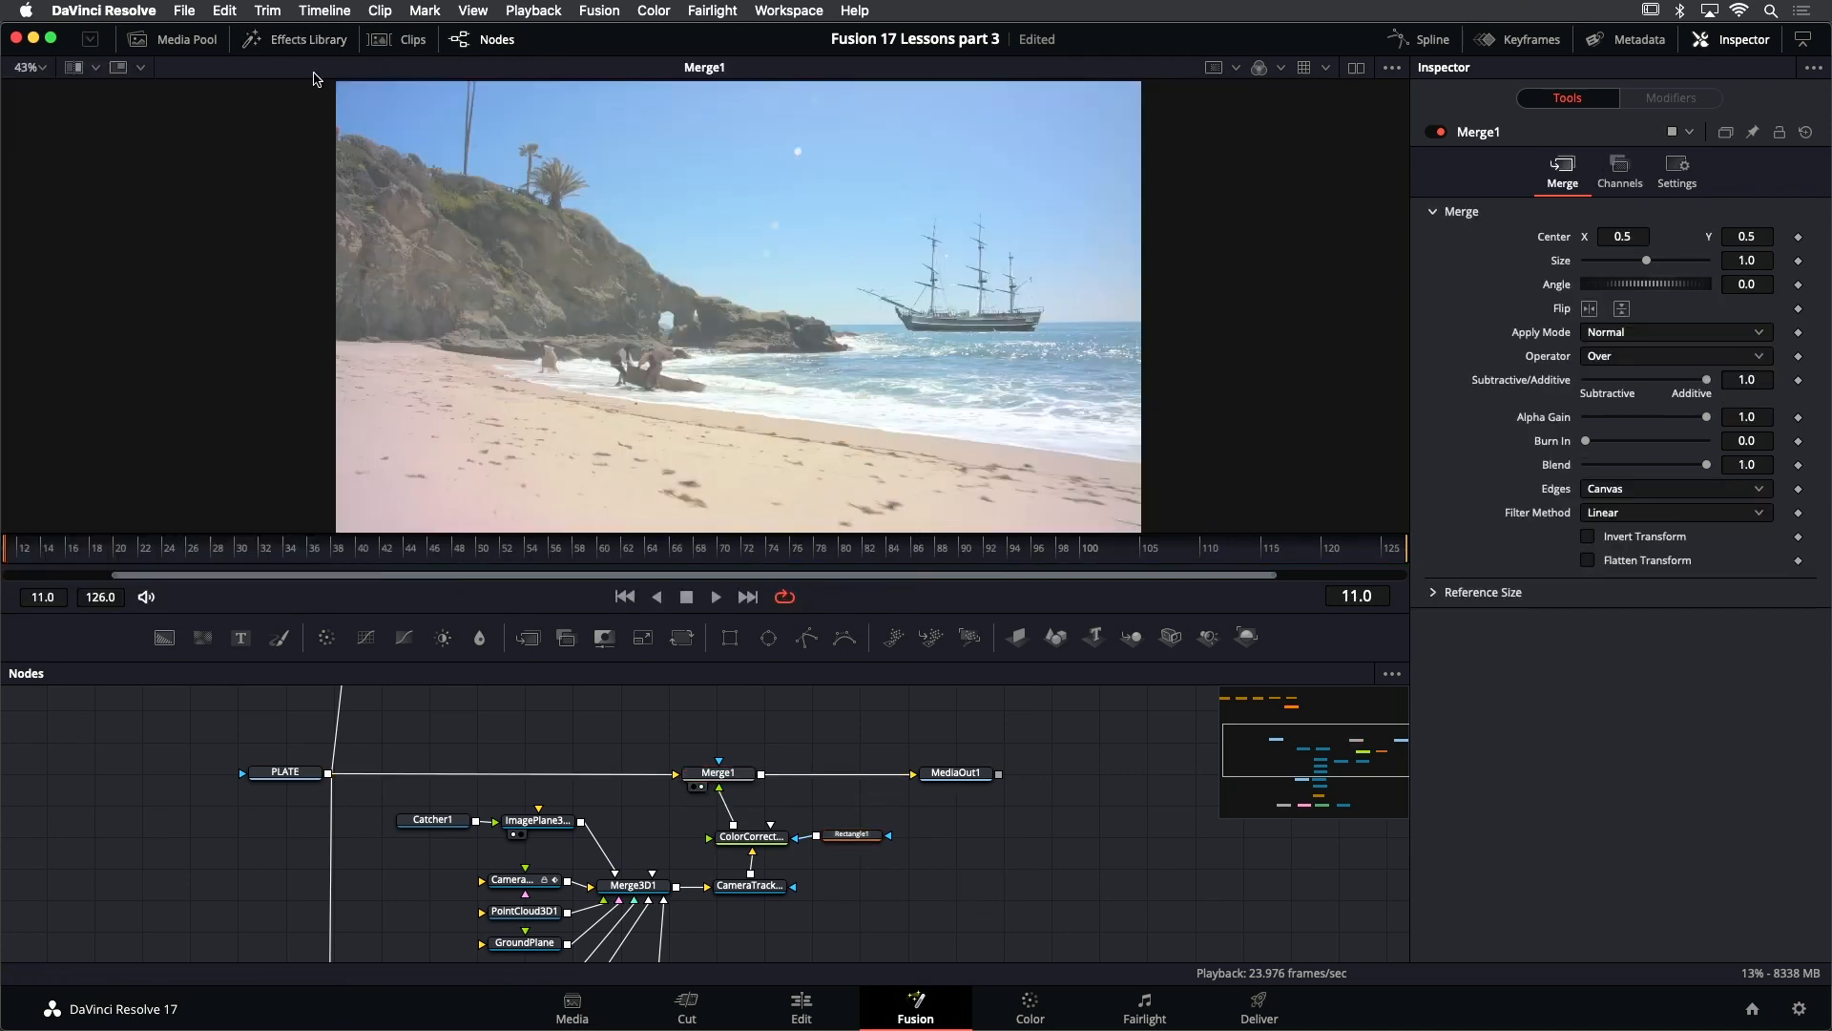
click(715, 597)
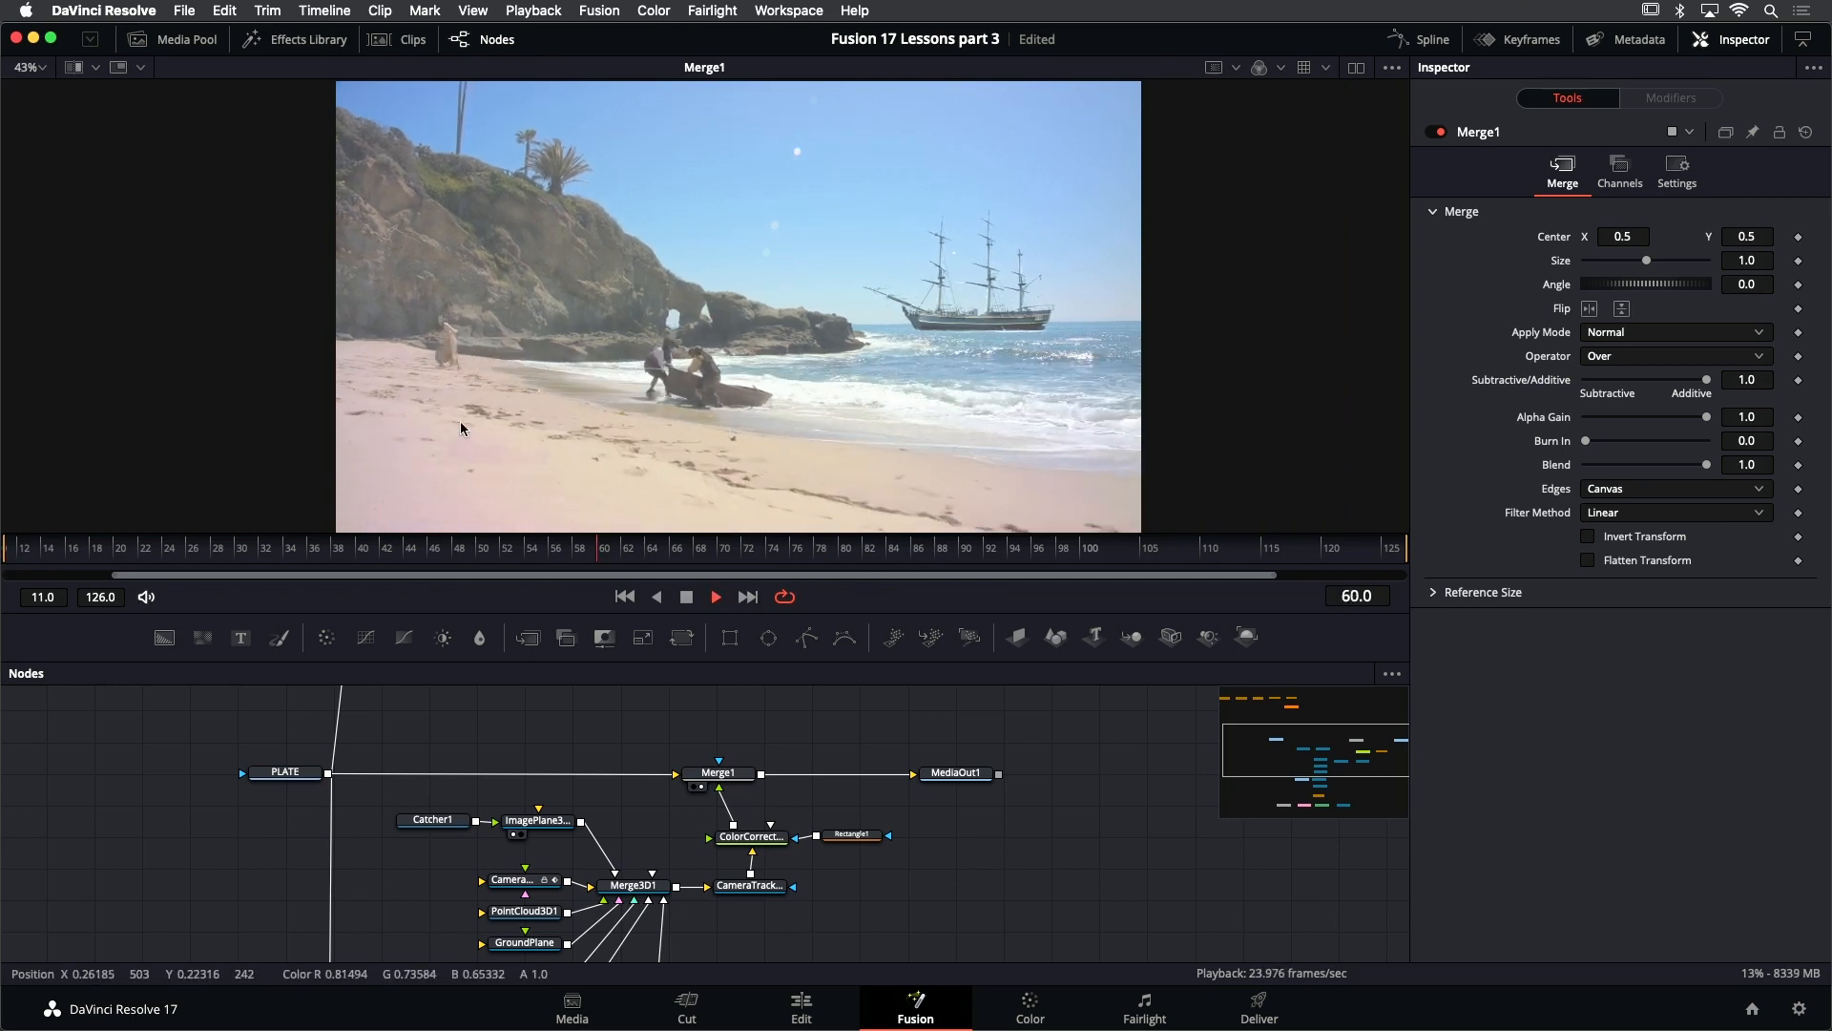
click(686, 598)
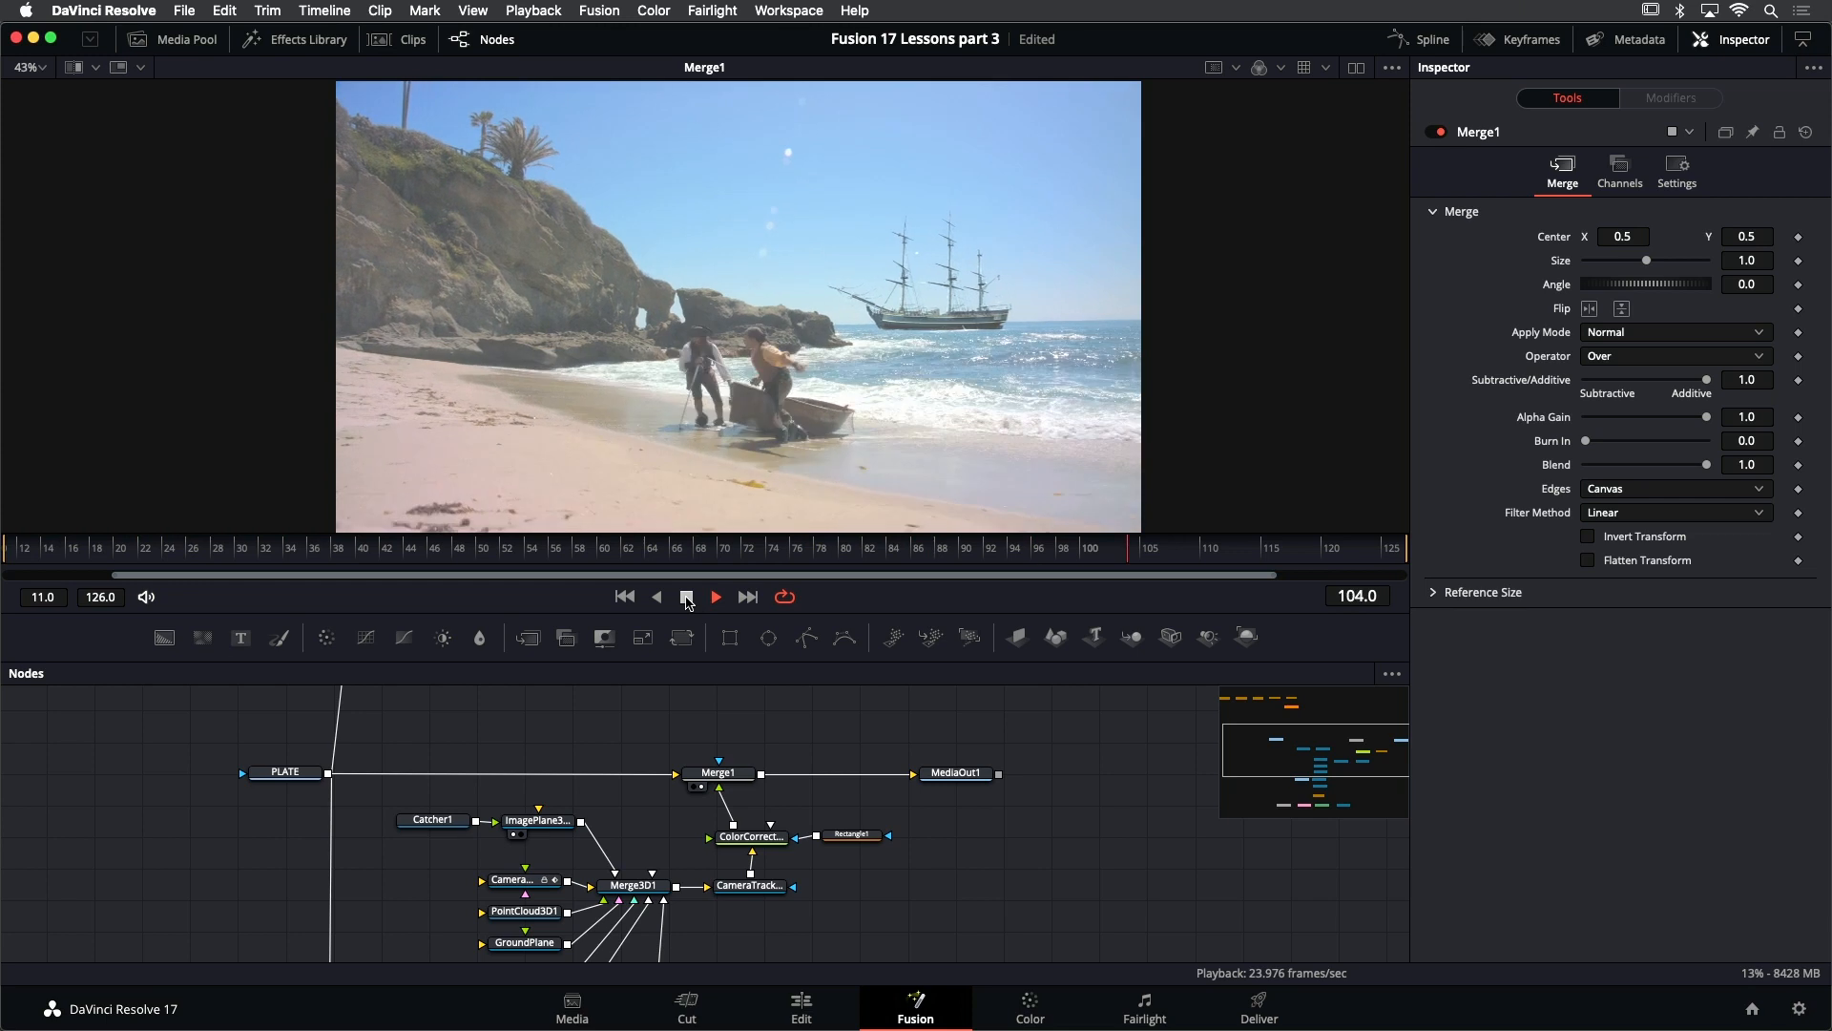
click(625, 599)
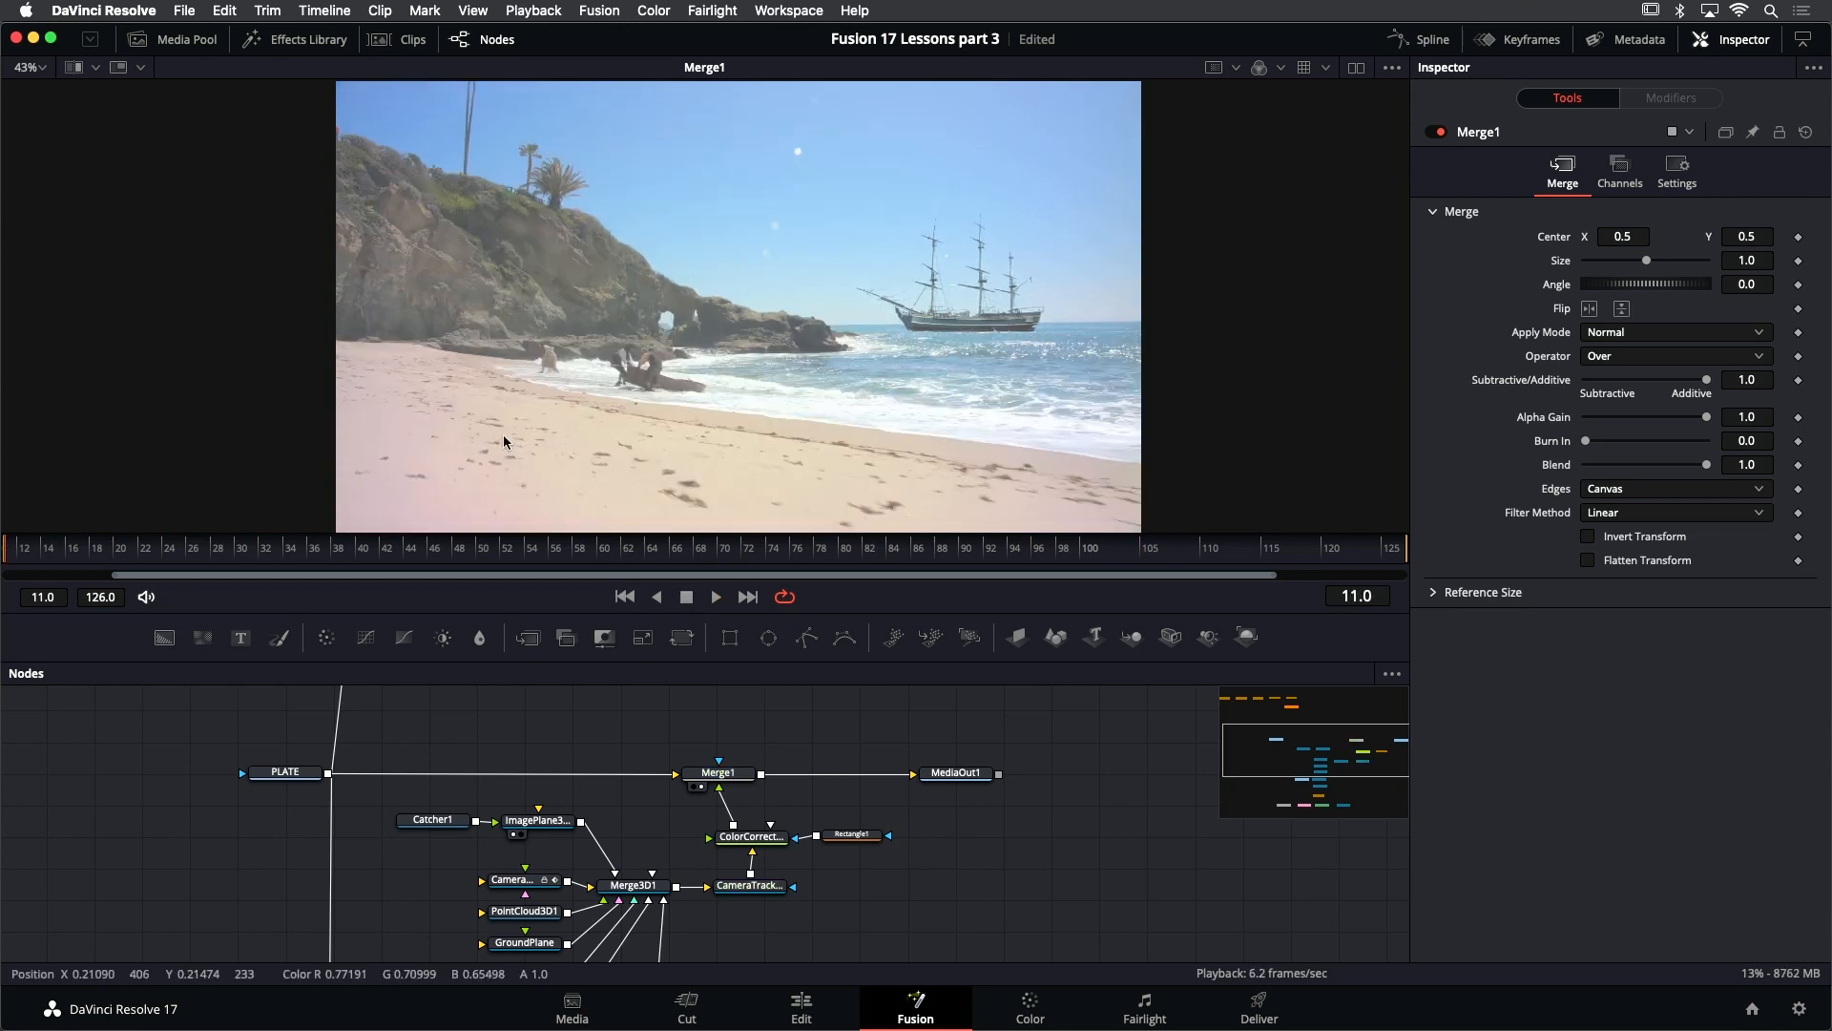
- Play the composite close up on the sand to inspect the patch's color match, then step back to frame 68
scroll(503, 425, up, 5)
drag(535, 405, 581, 355)
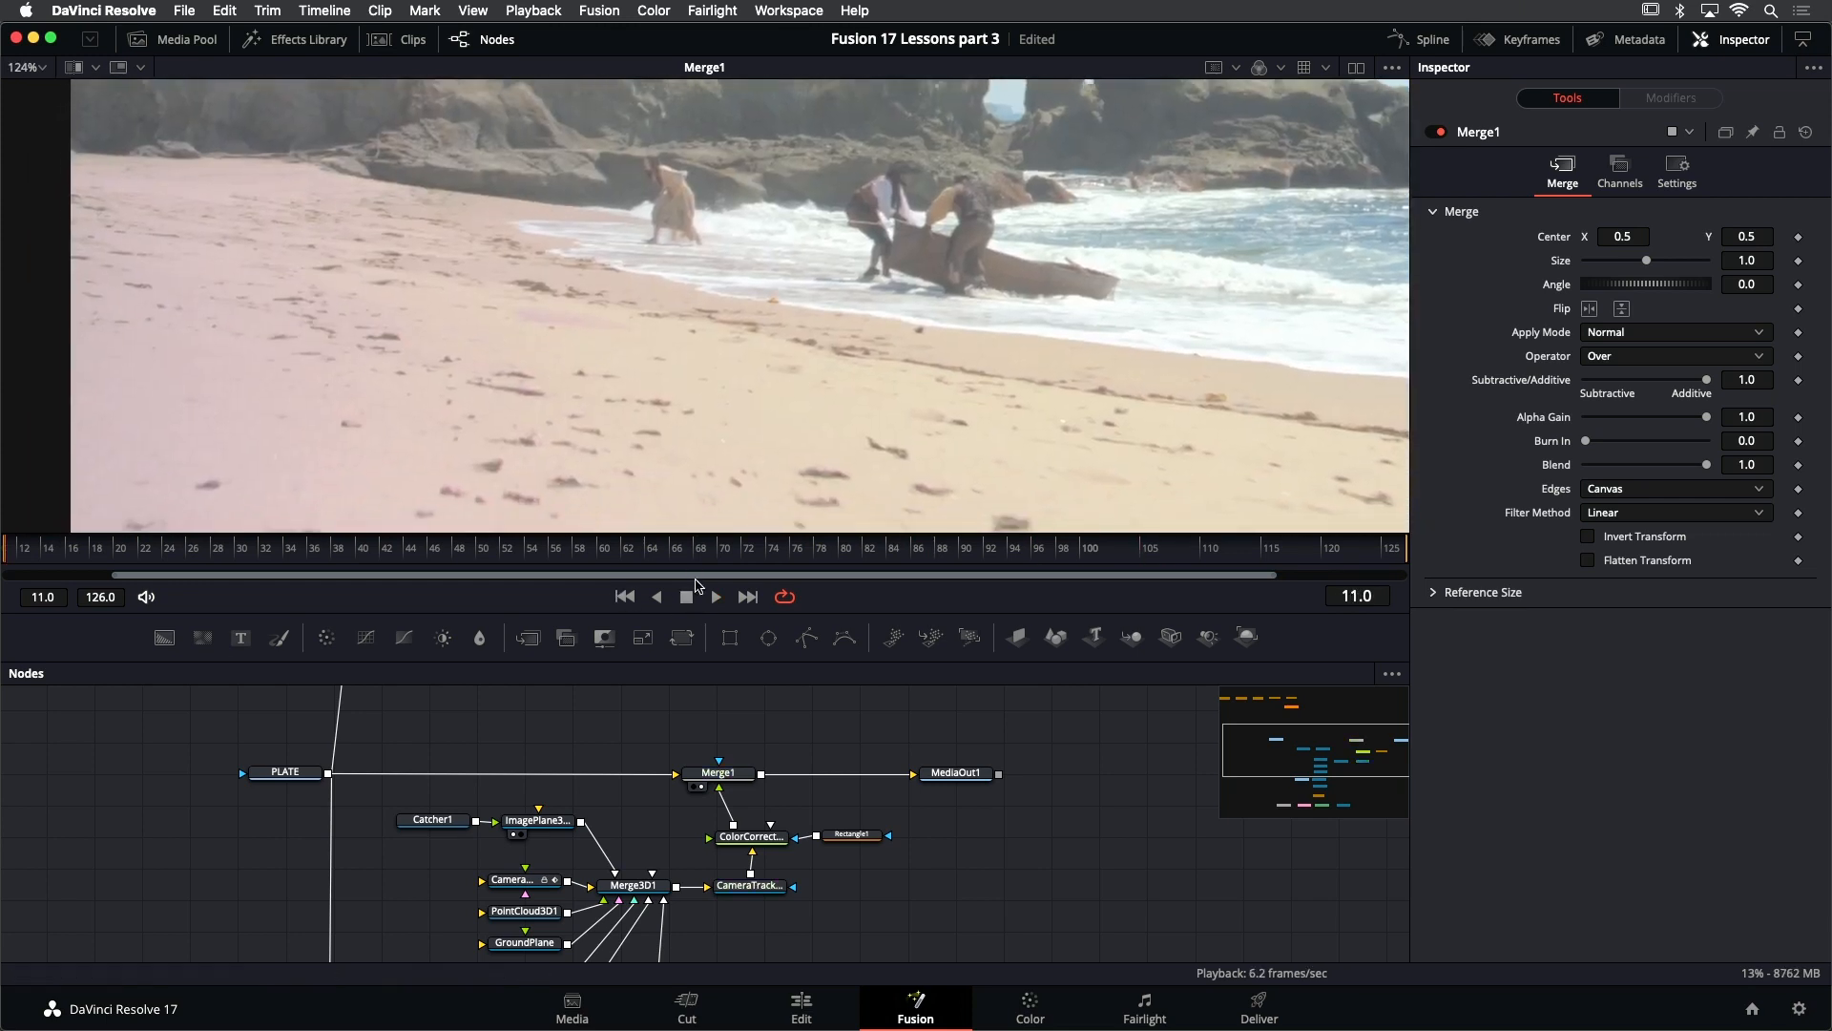
click(714, 598)
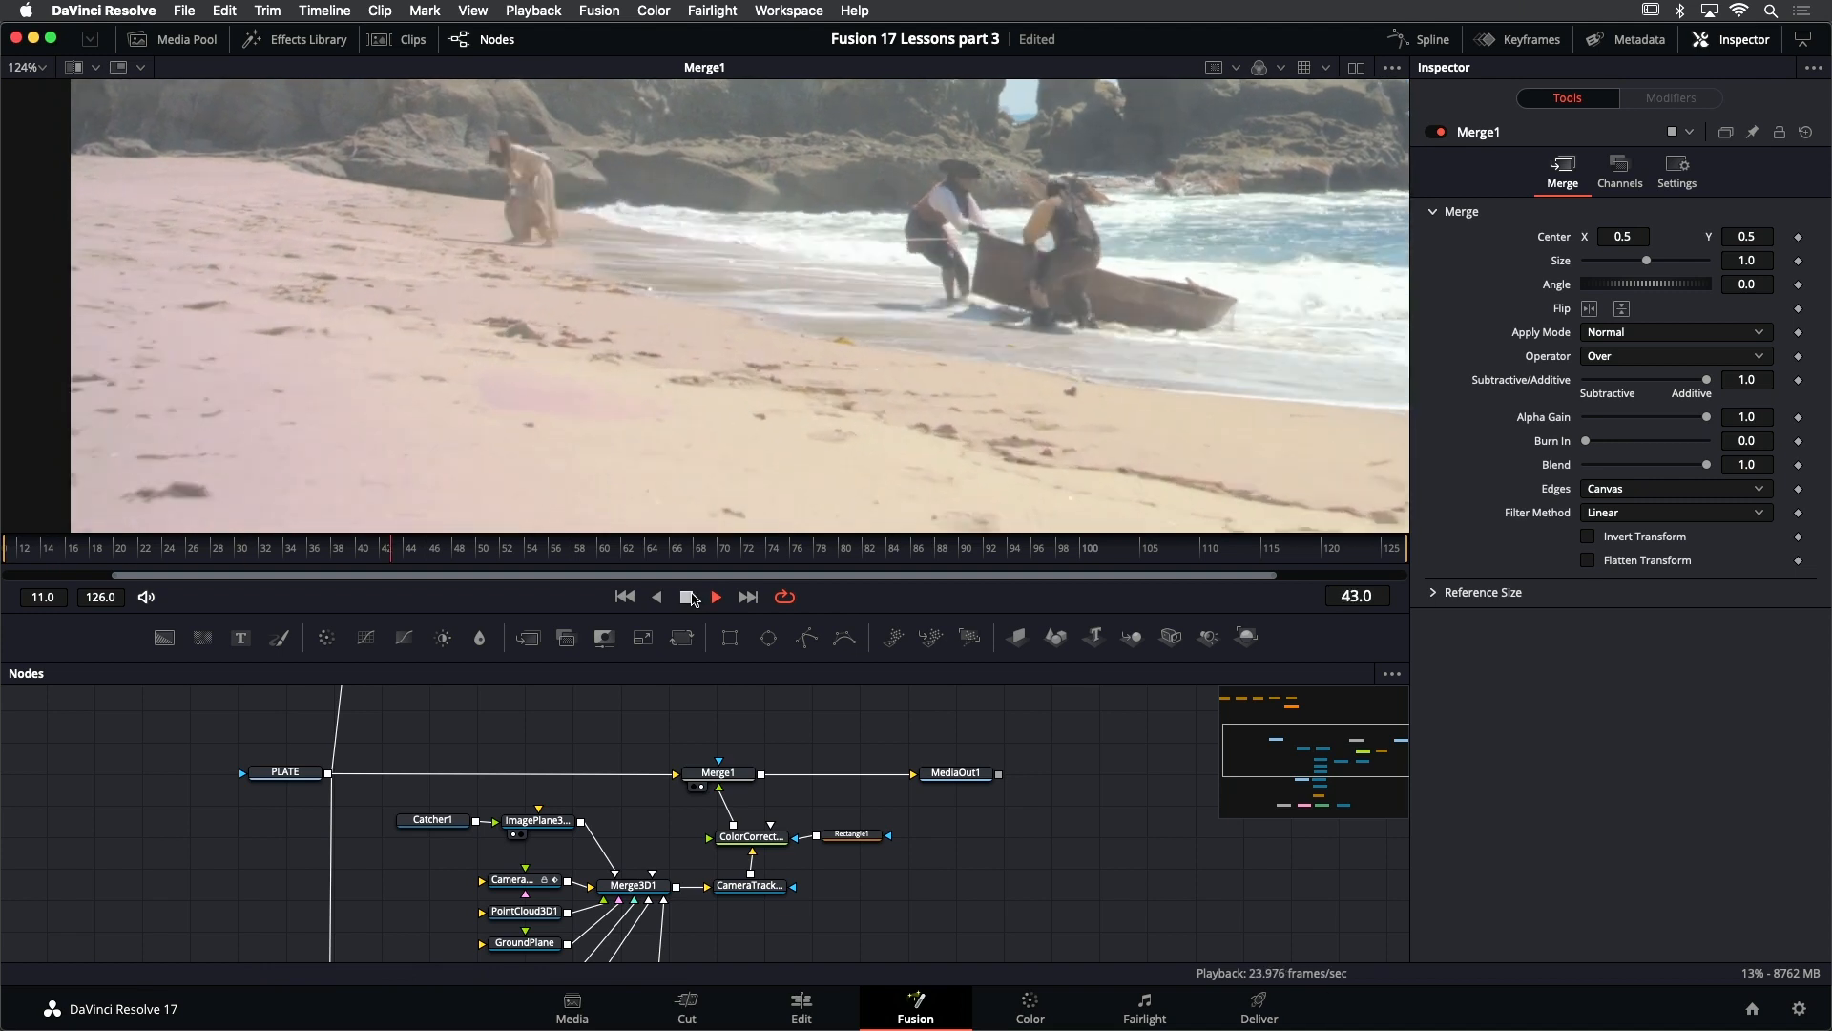
click(693, 599)
scroll(649, 330, down, 3)
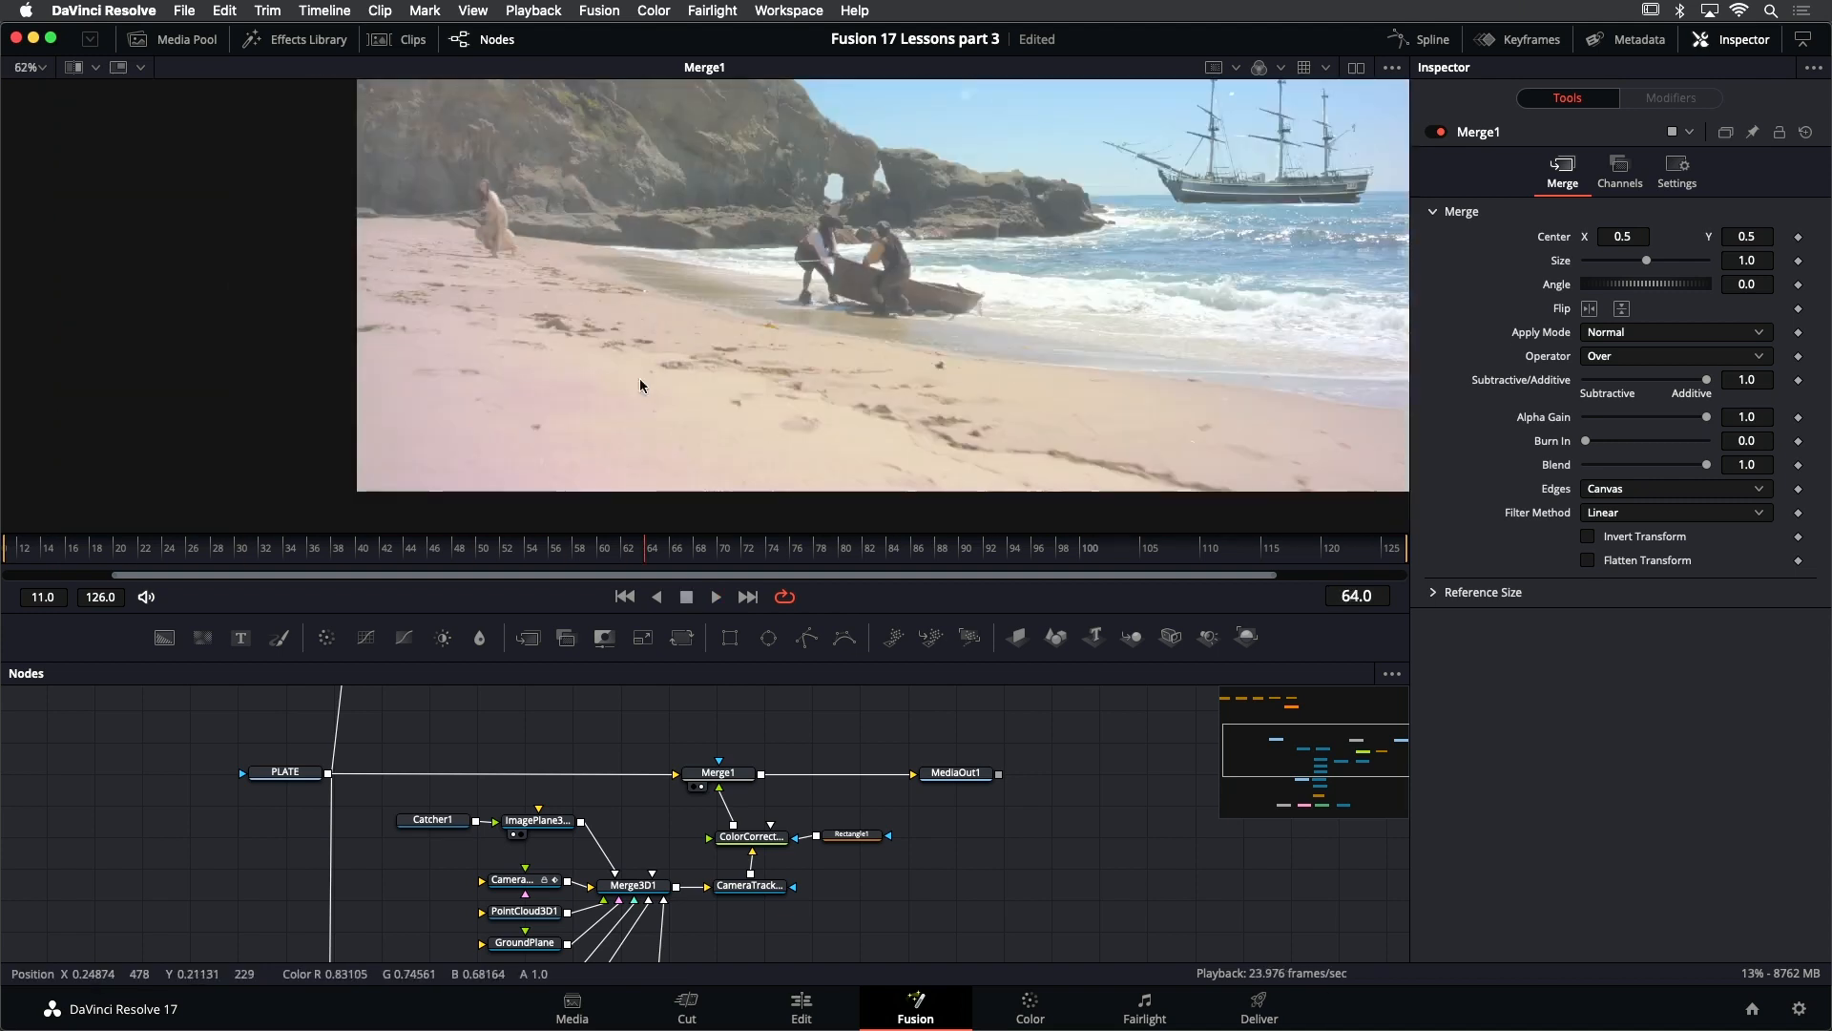
click(717, 598)
click(687, 598)
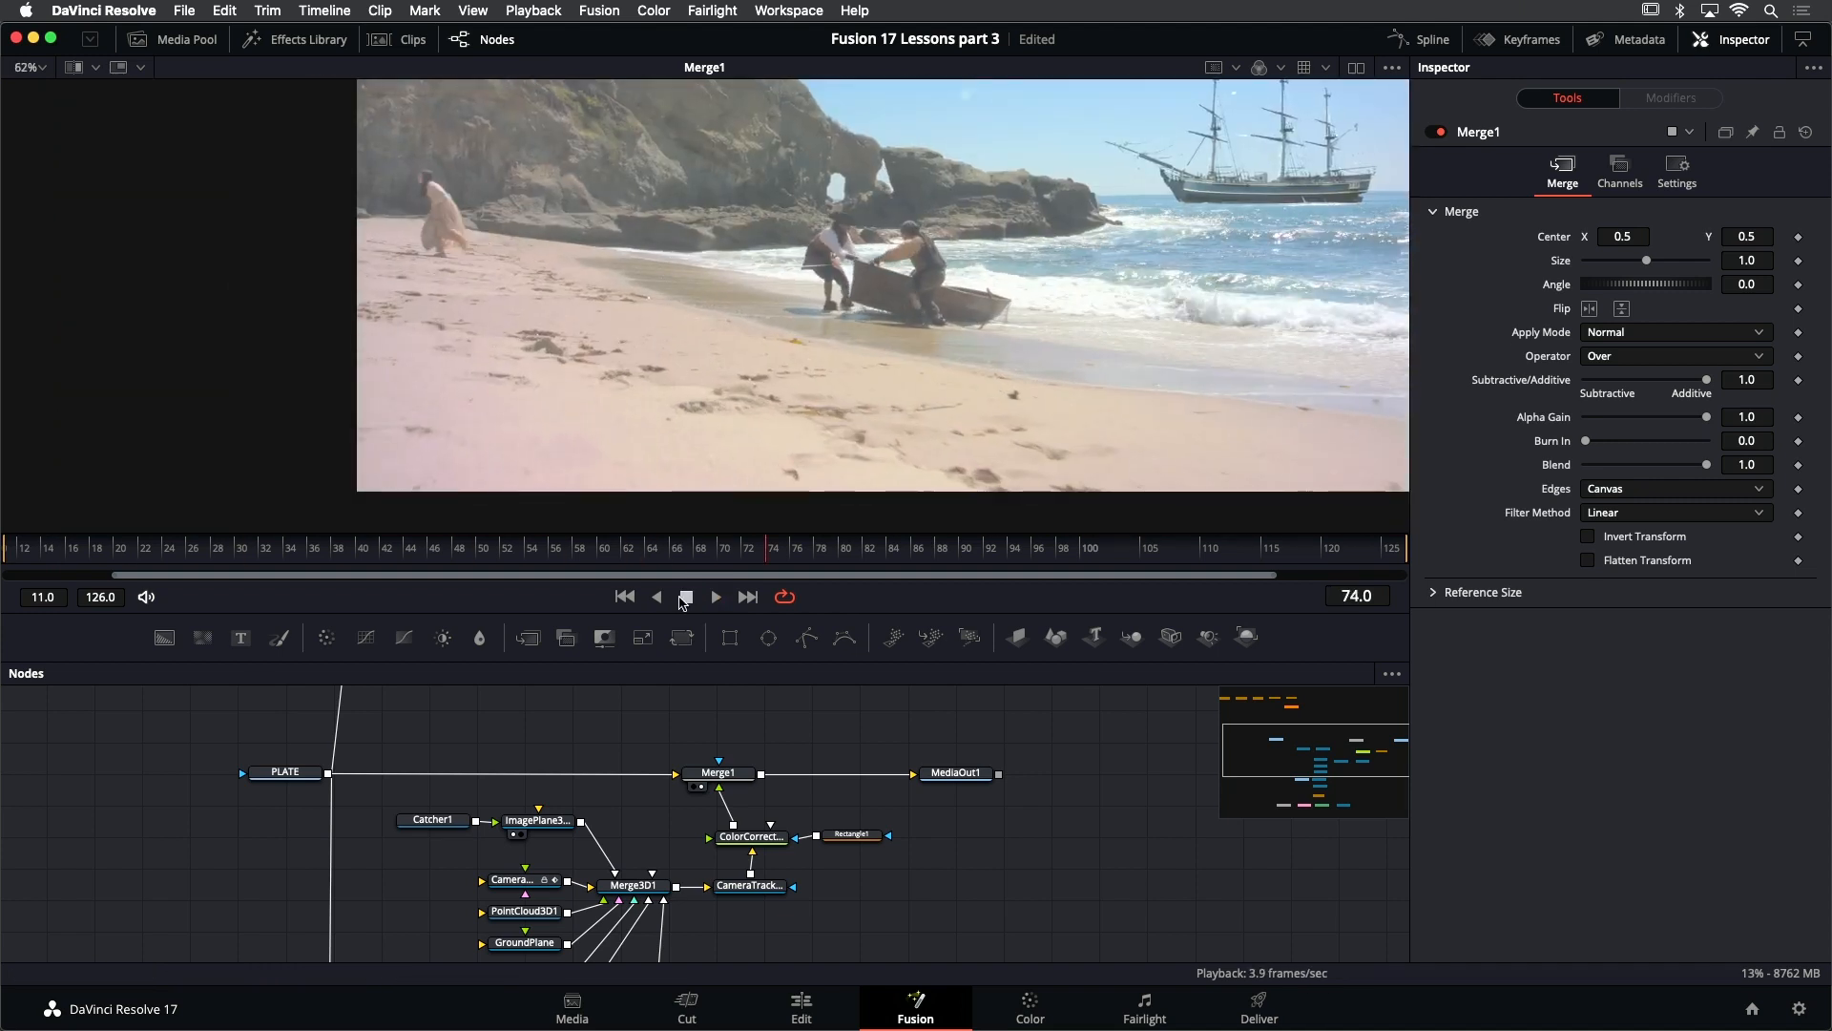
key(Left)
key(Left)
key(Left)
key(Left)
key(Left)
key(Left)
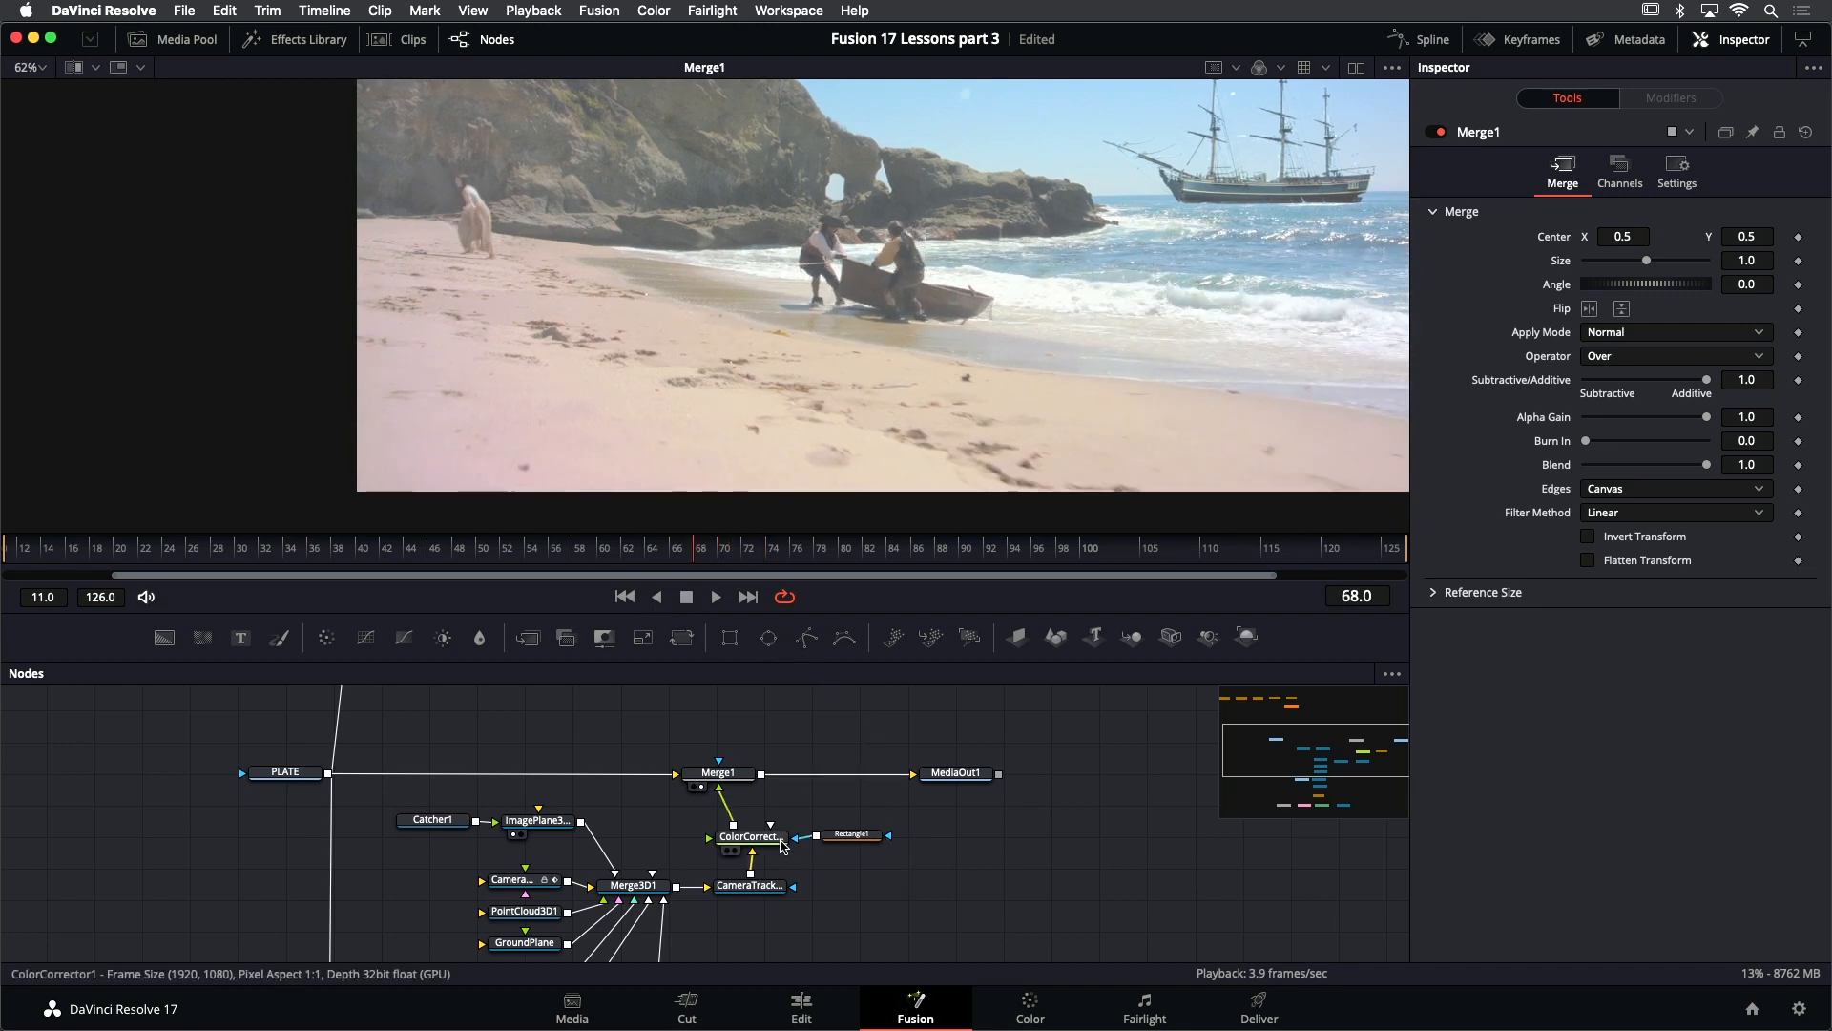
- Shift the 3D, renderer and color correction nodes down as a group, and realign Merge1 with PLATE to open space above ColorCorrector1
scroll(627, 757, down, 2)
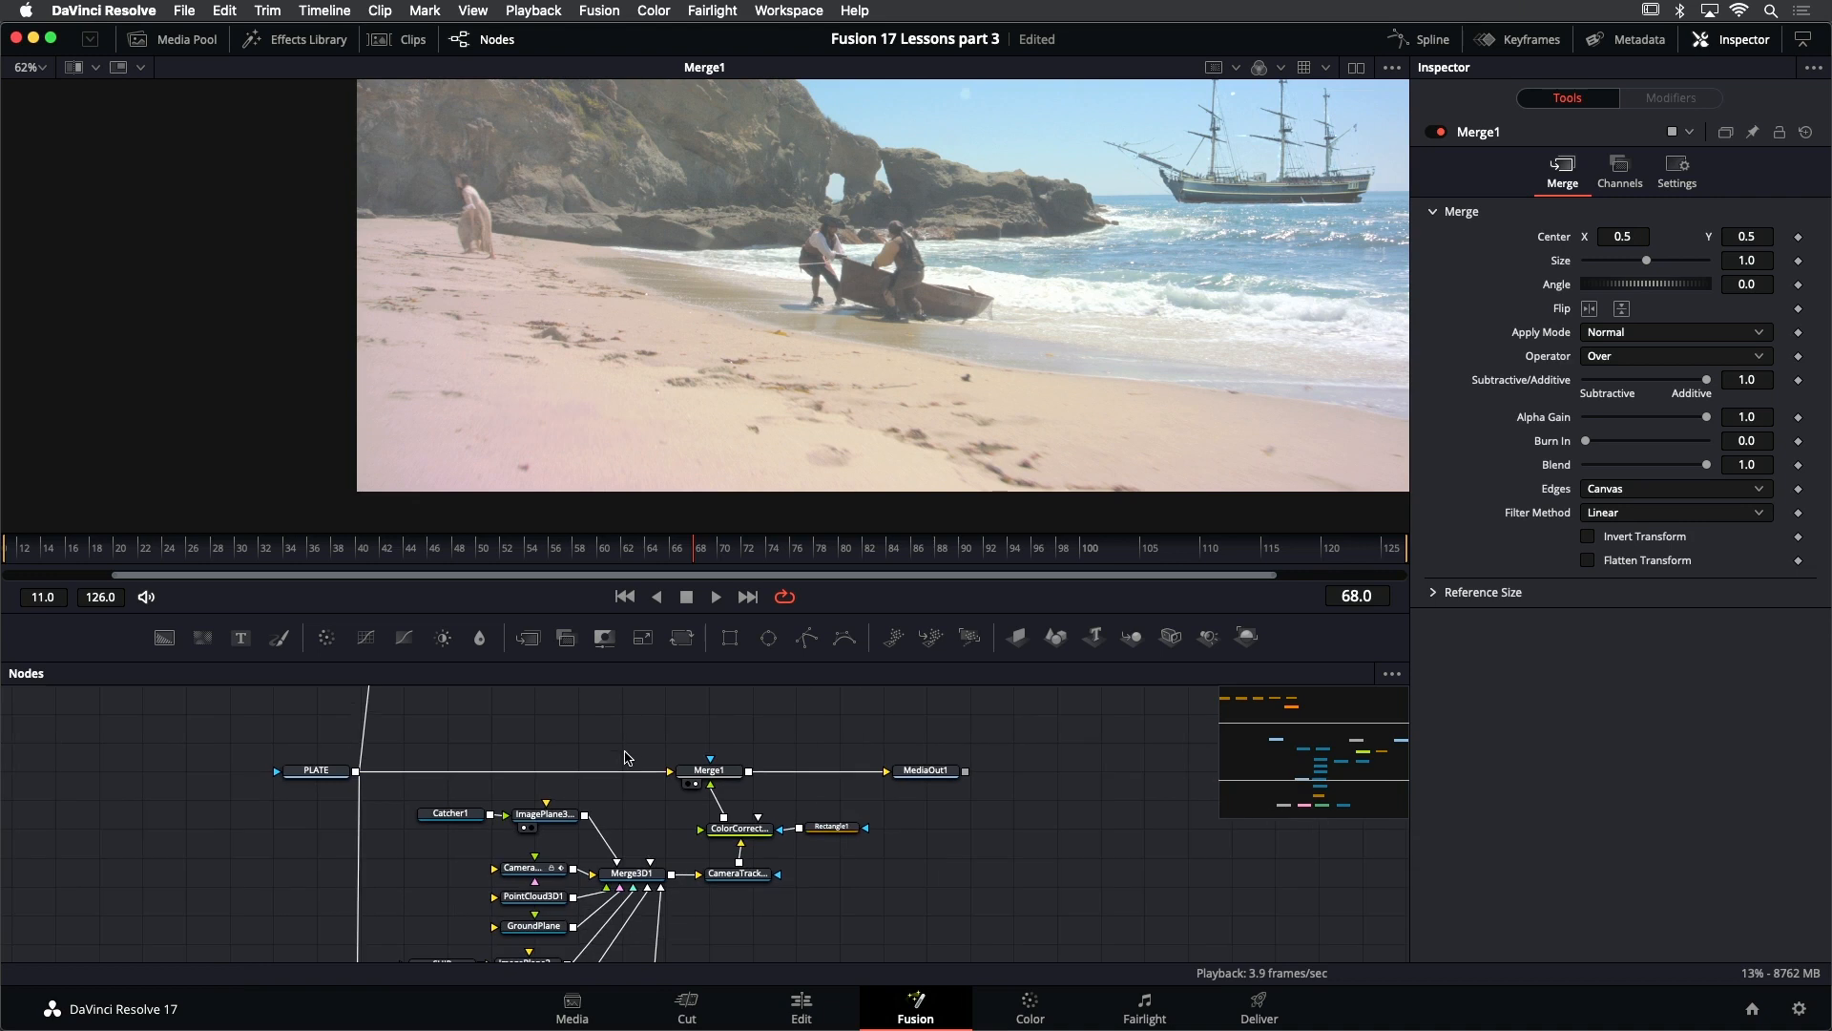
key(ctrl+f)
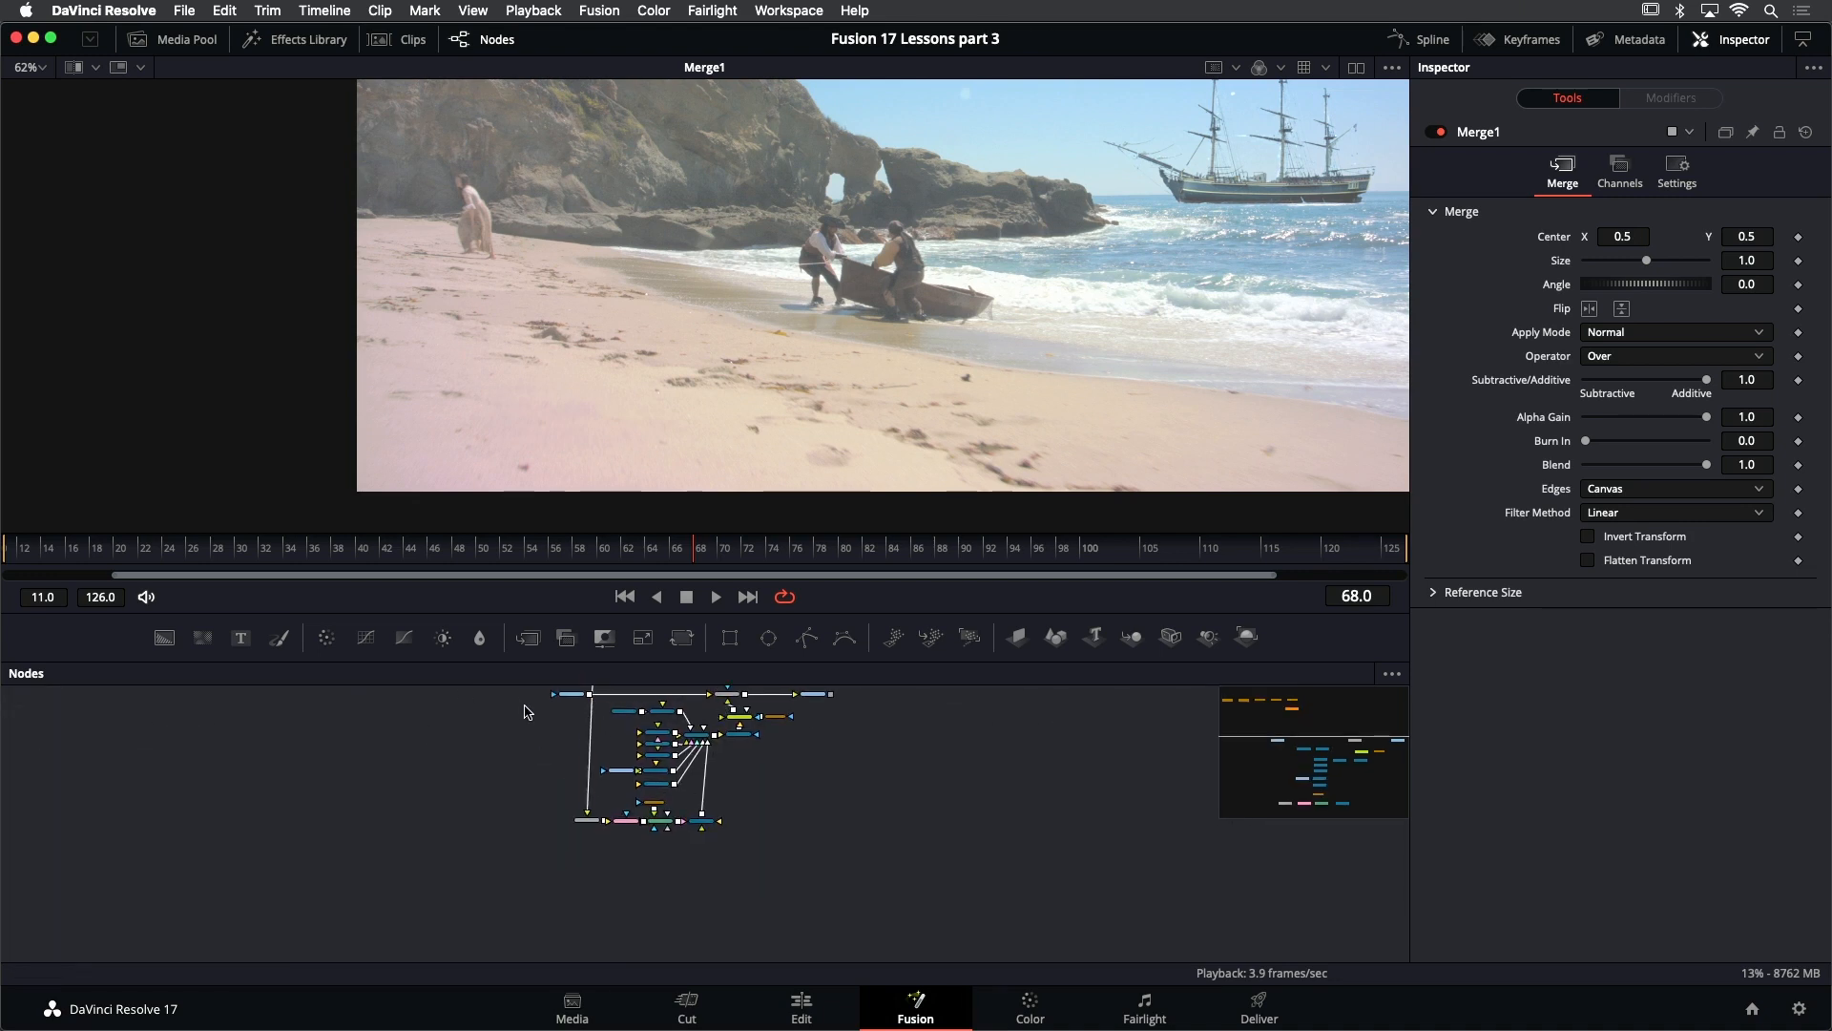
drag(520, 706, 840, 824)
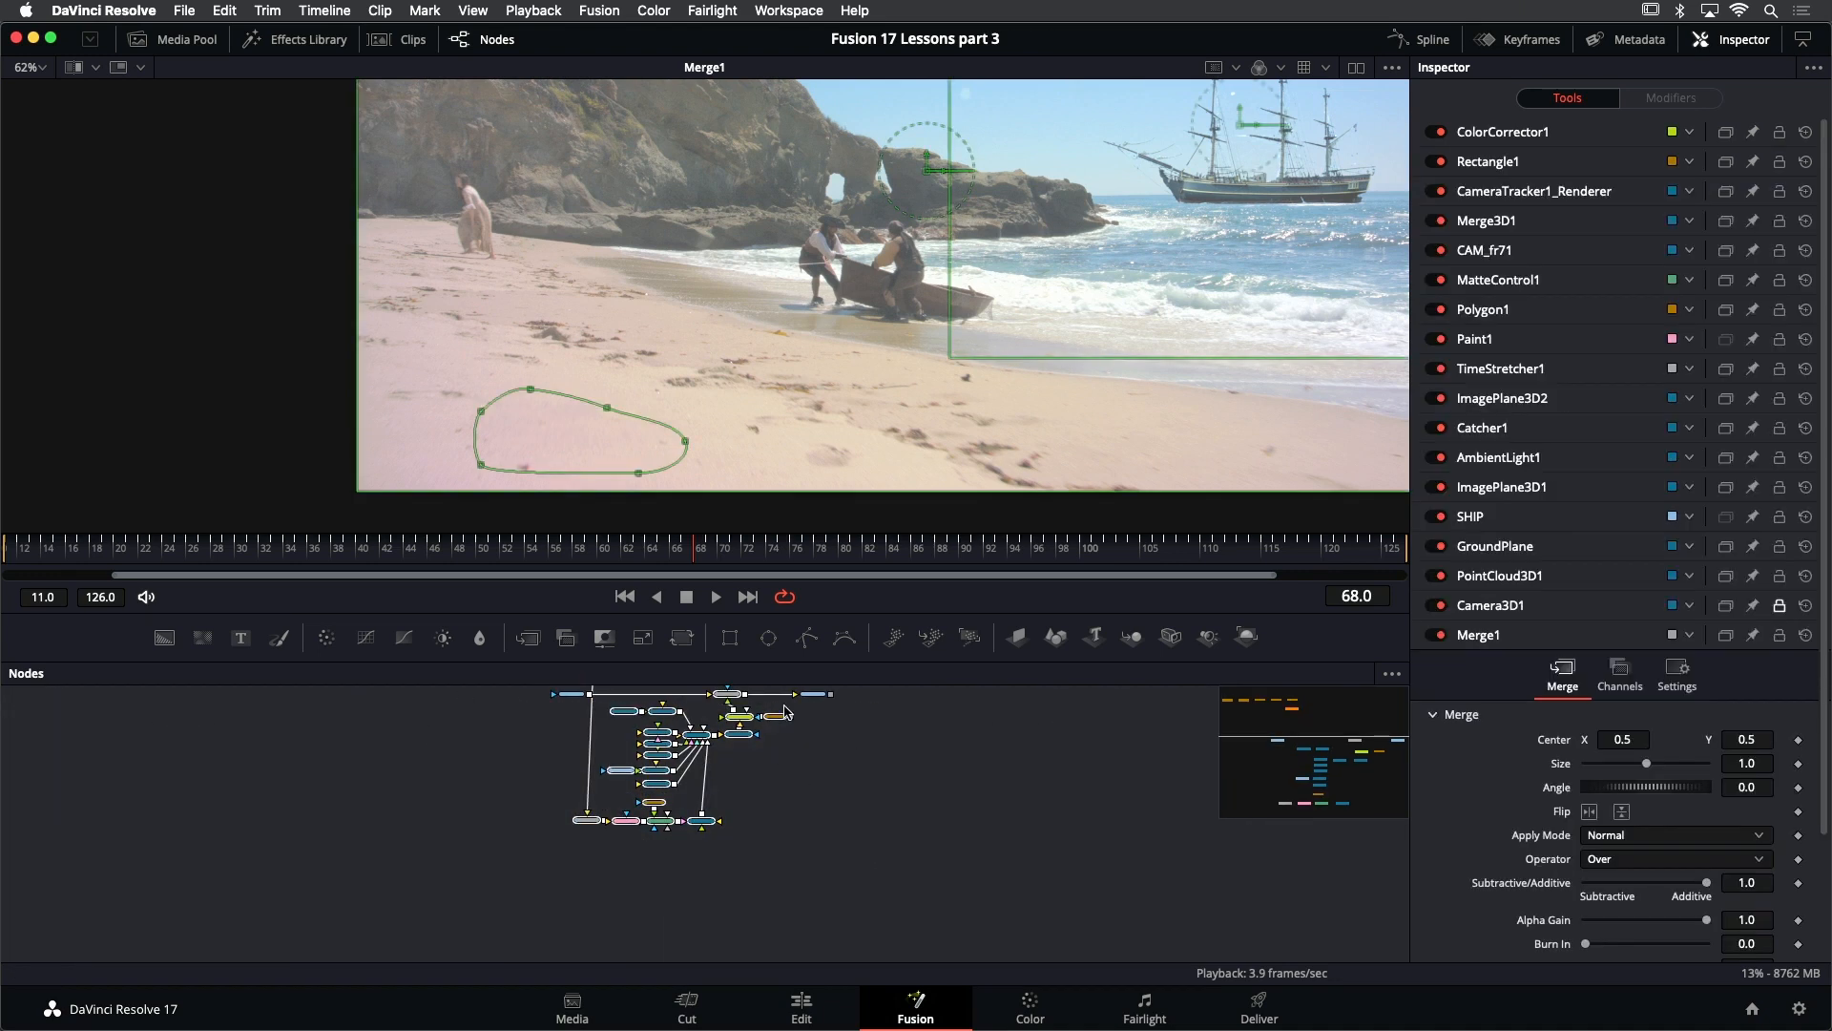
drag(844, 705, 429, 876)
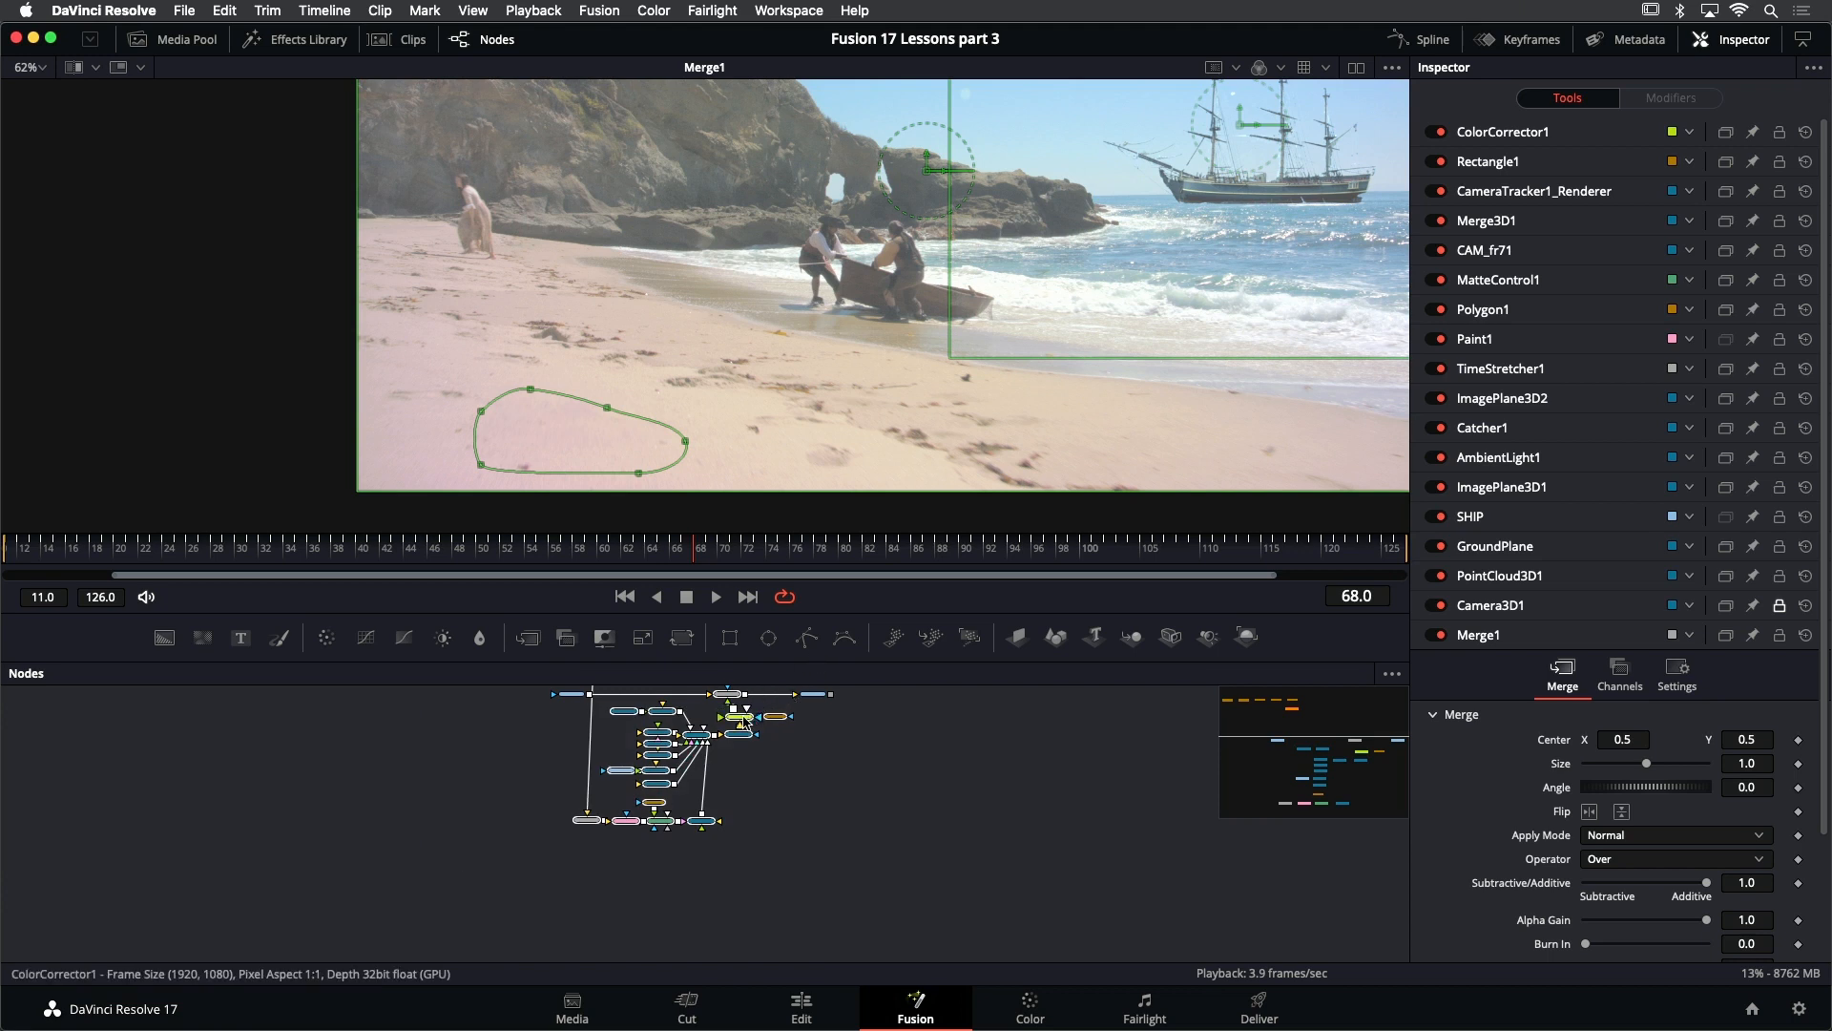
click(743, 717)
scroll(741, 820, up, 2)
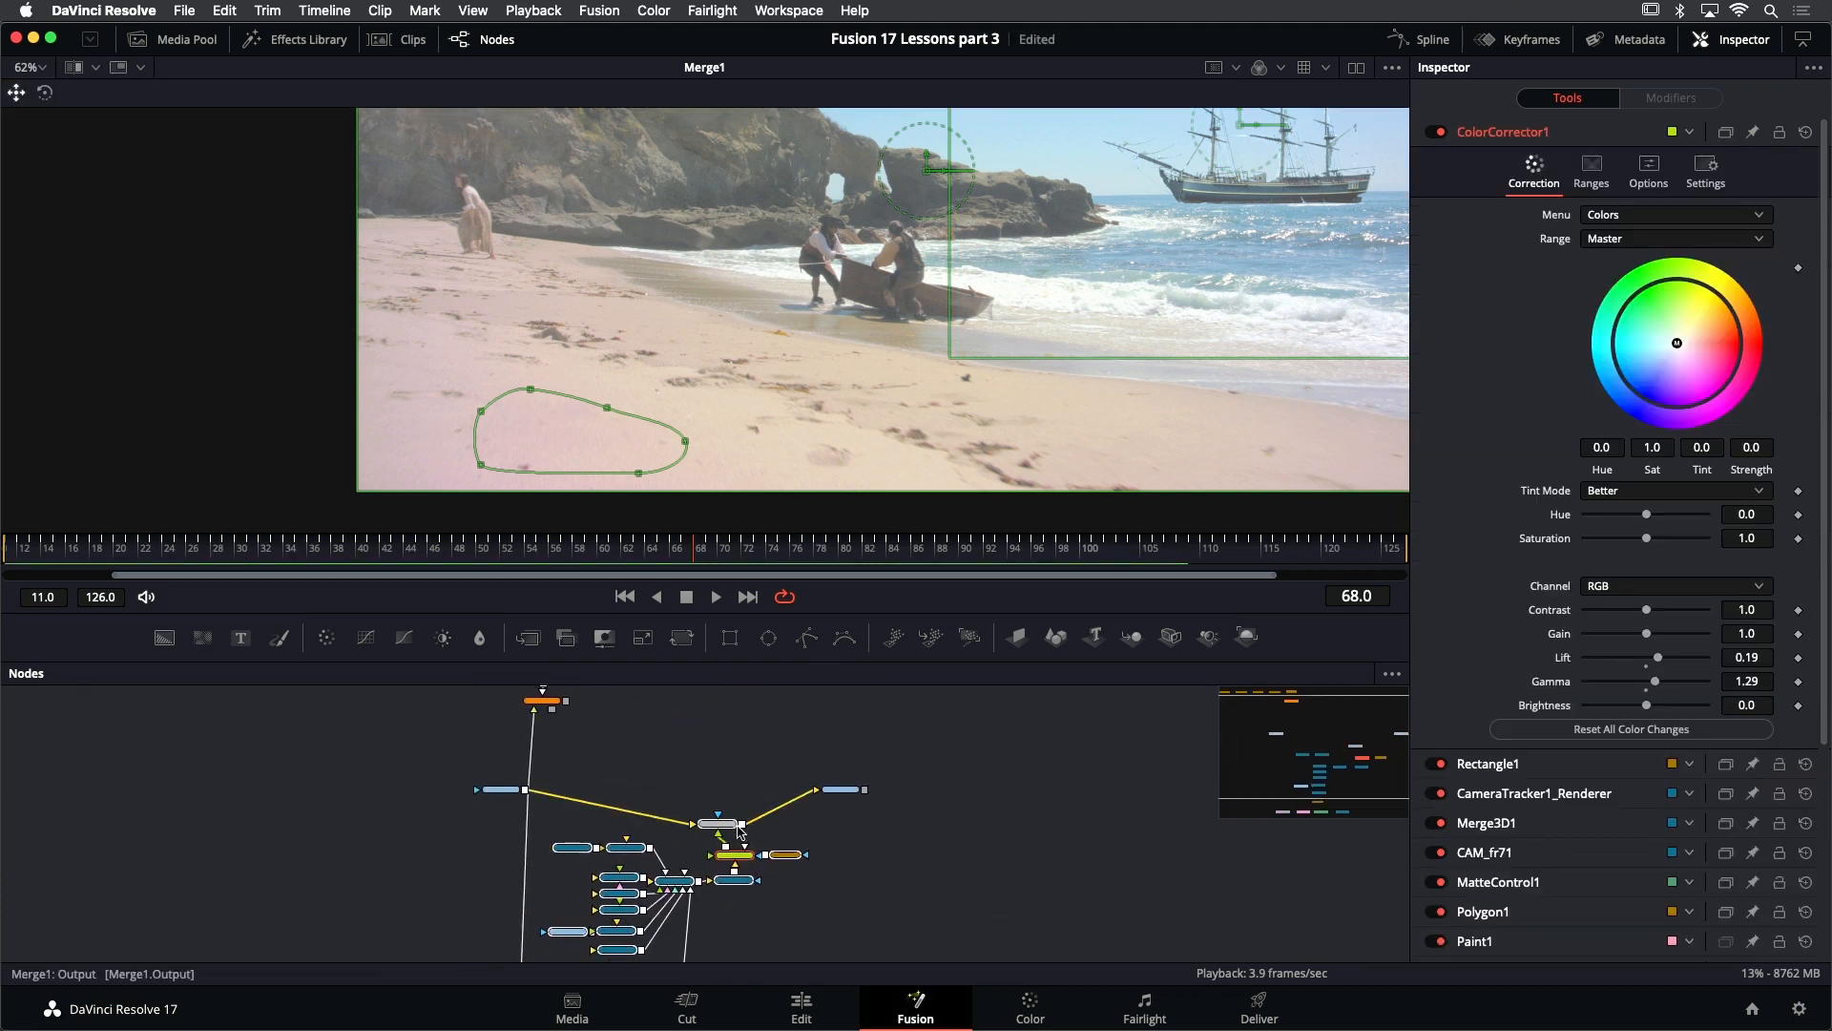
click(751, 853)
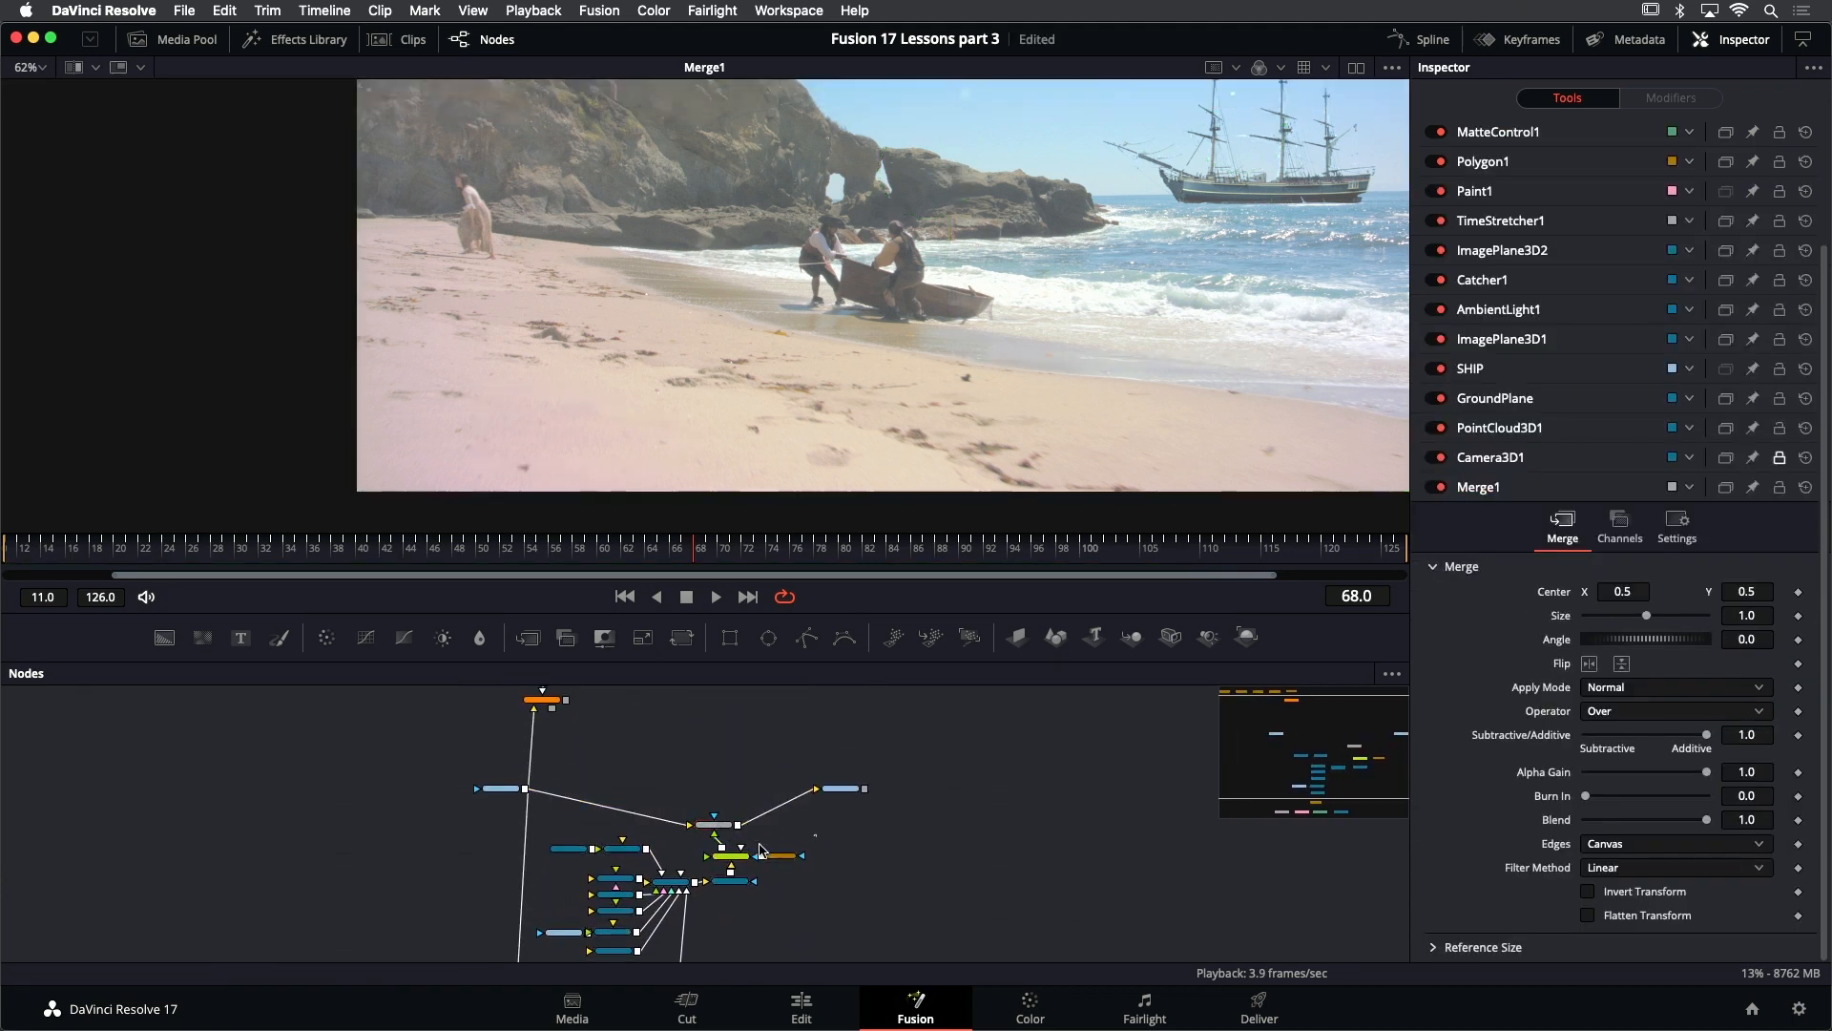
drag(724, 827, 731, 800)
scroll(747, 825, up, 2)
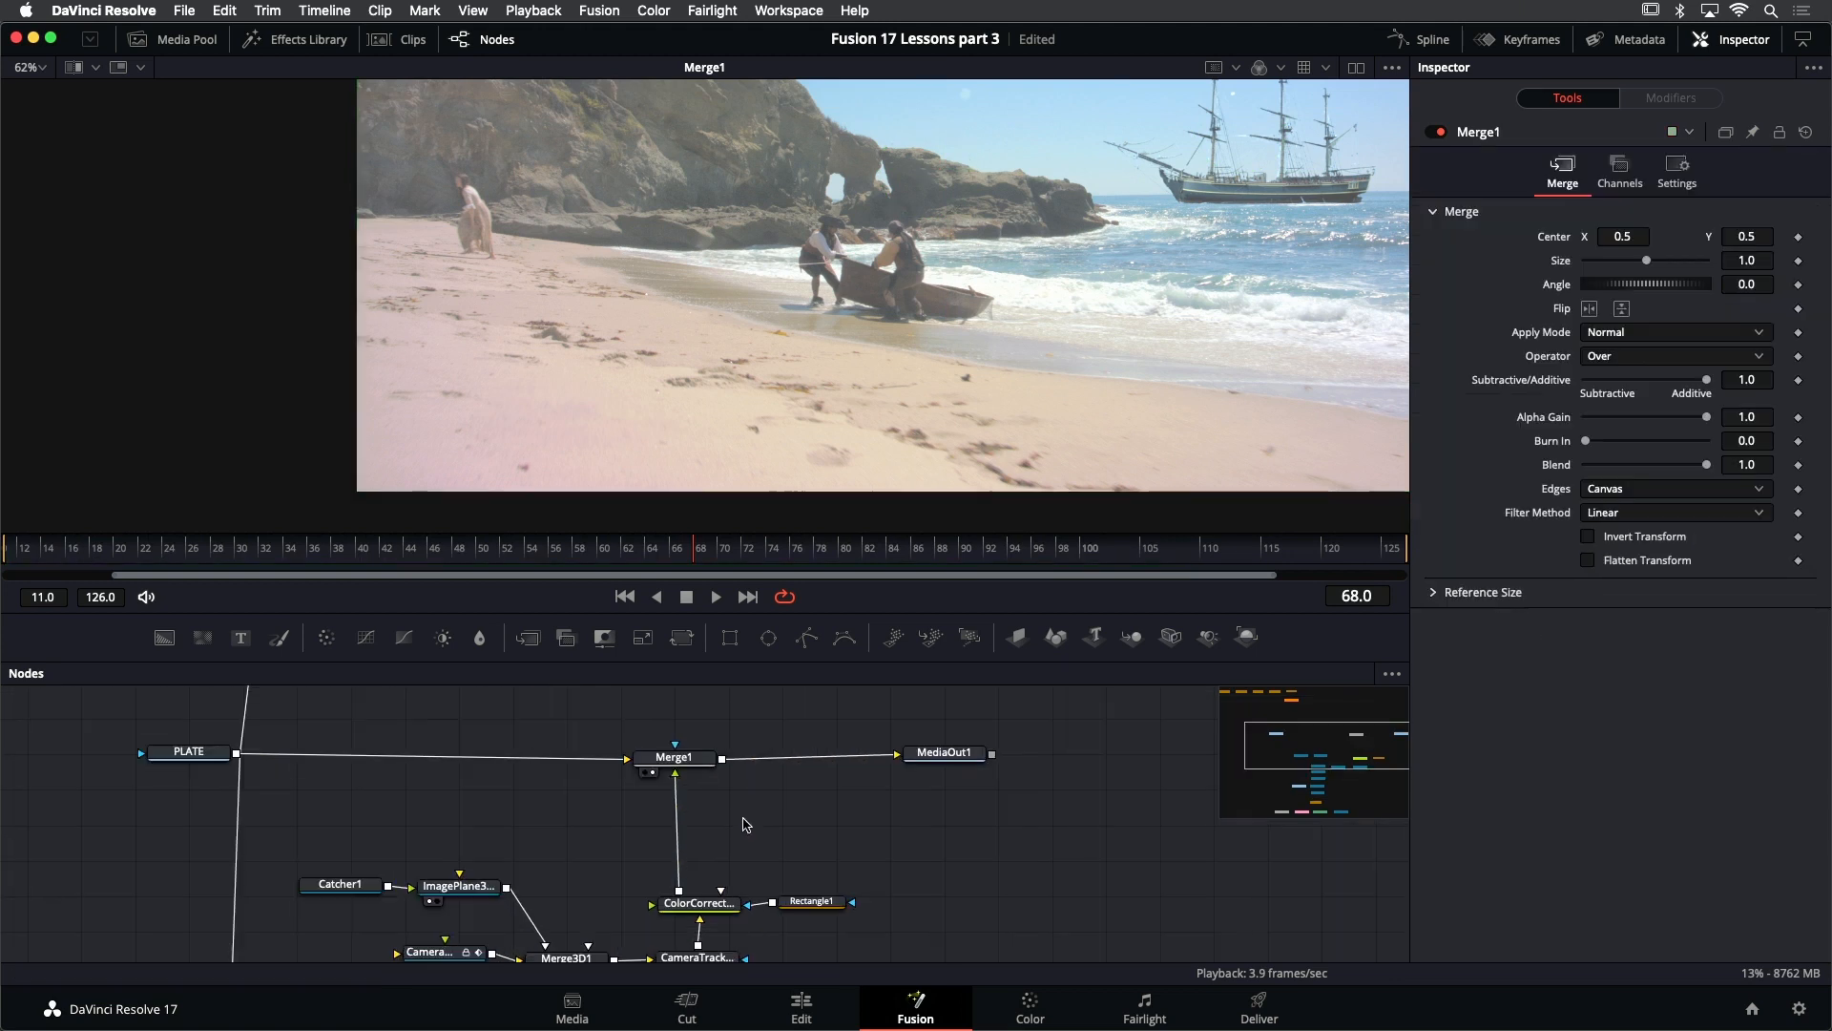
- Insert a second Color Corrector between ColorCorrector1 and Merge1, placed just above ColorCorrector1
click(707, 904)
key(shift+space)
text(rec)
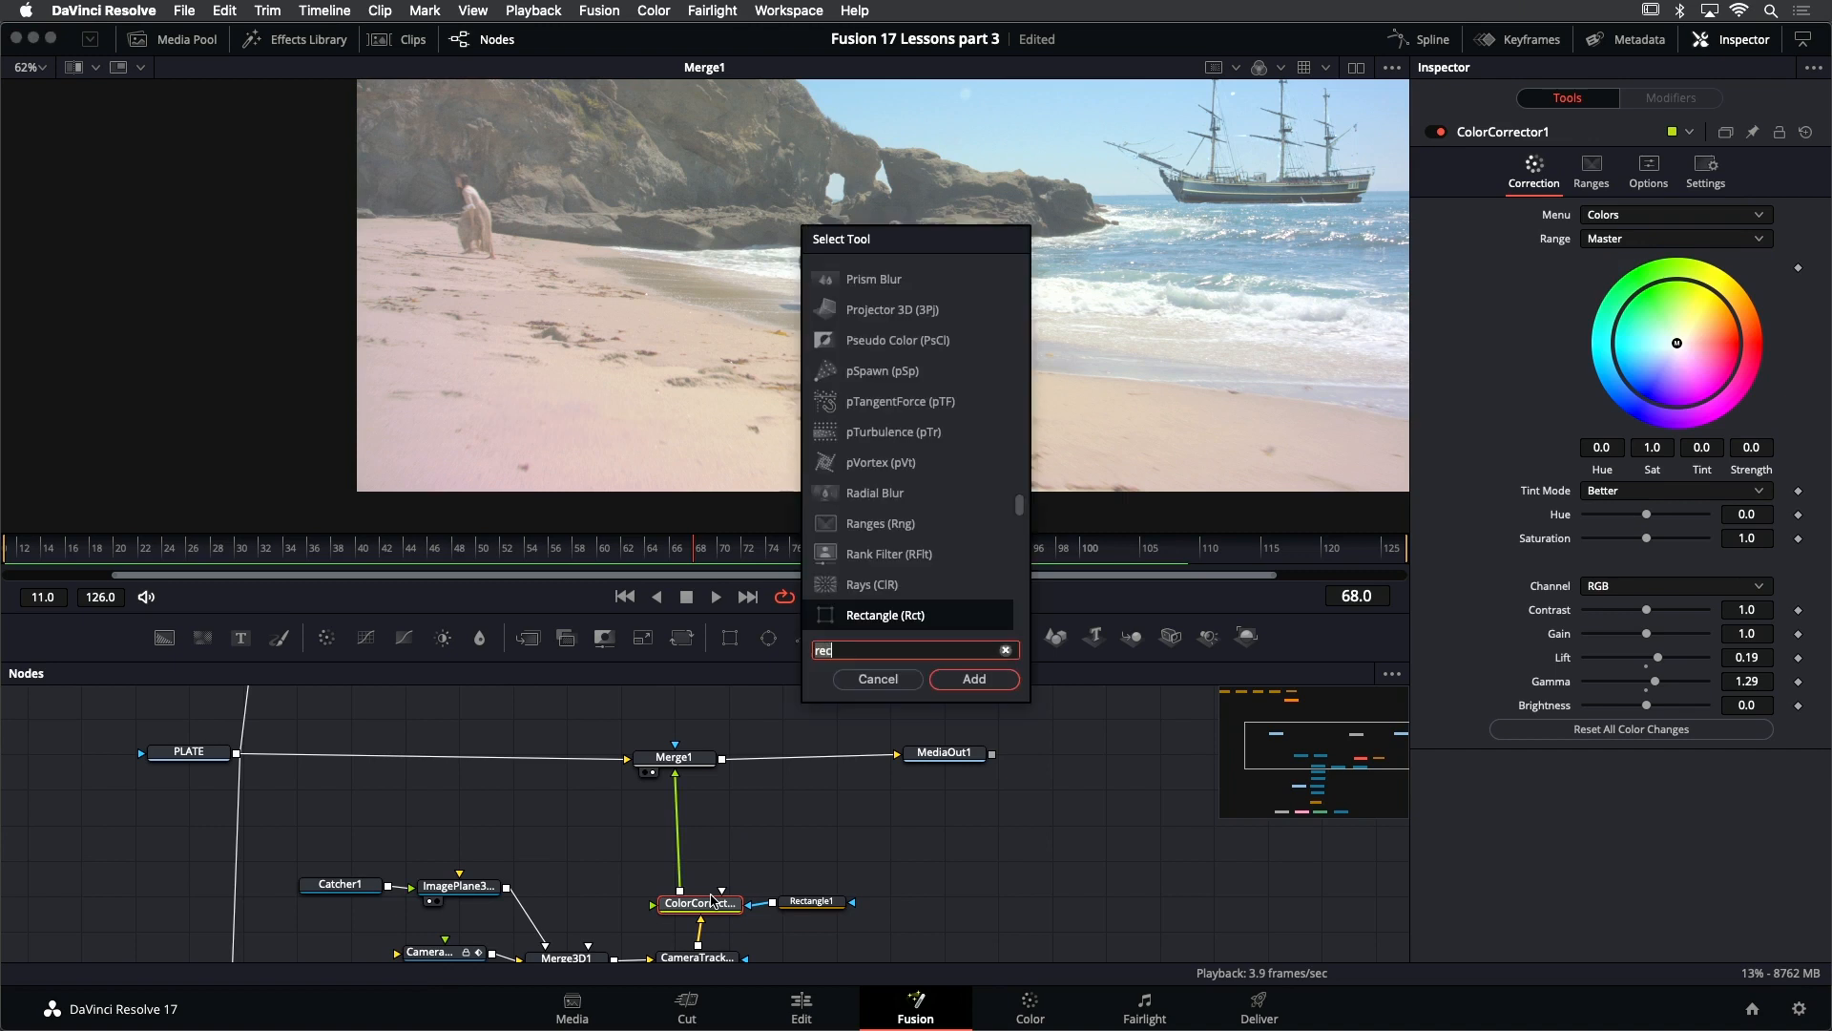
key(BackSpace)
key(BackSpace)
key(BackSpace)
text(olo)
key(Down)
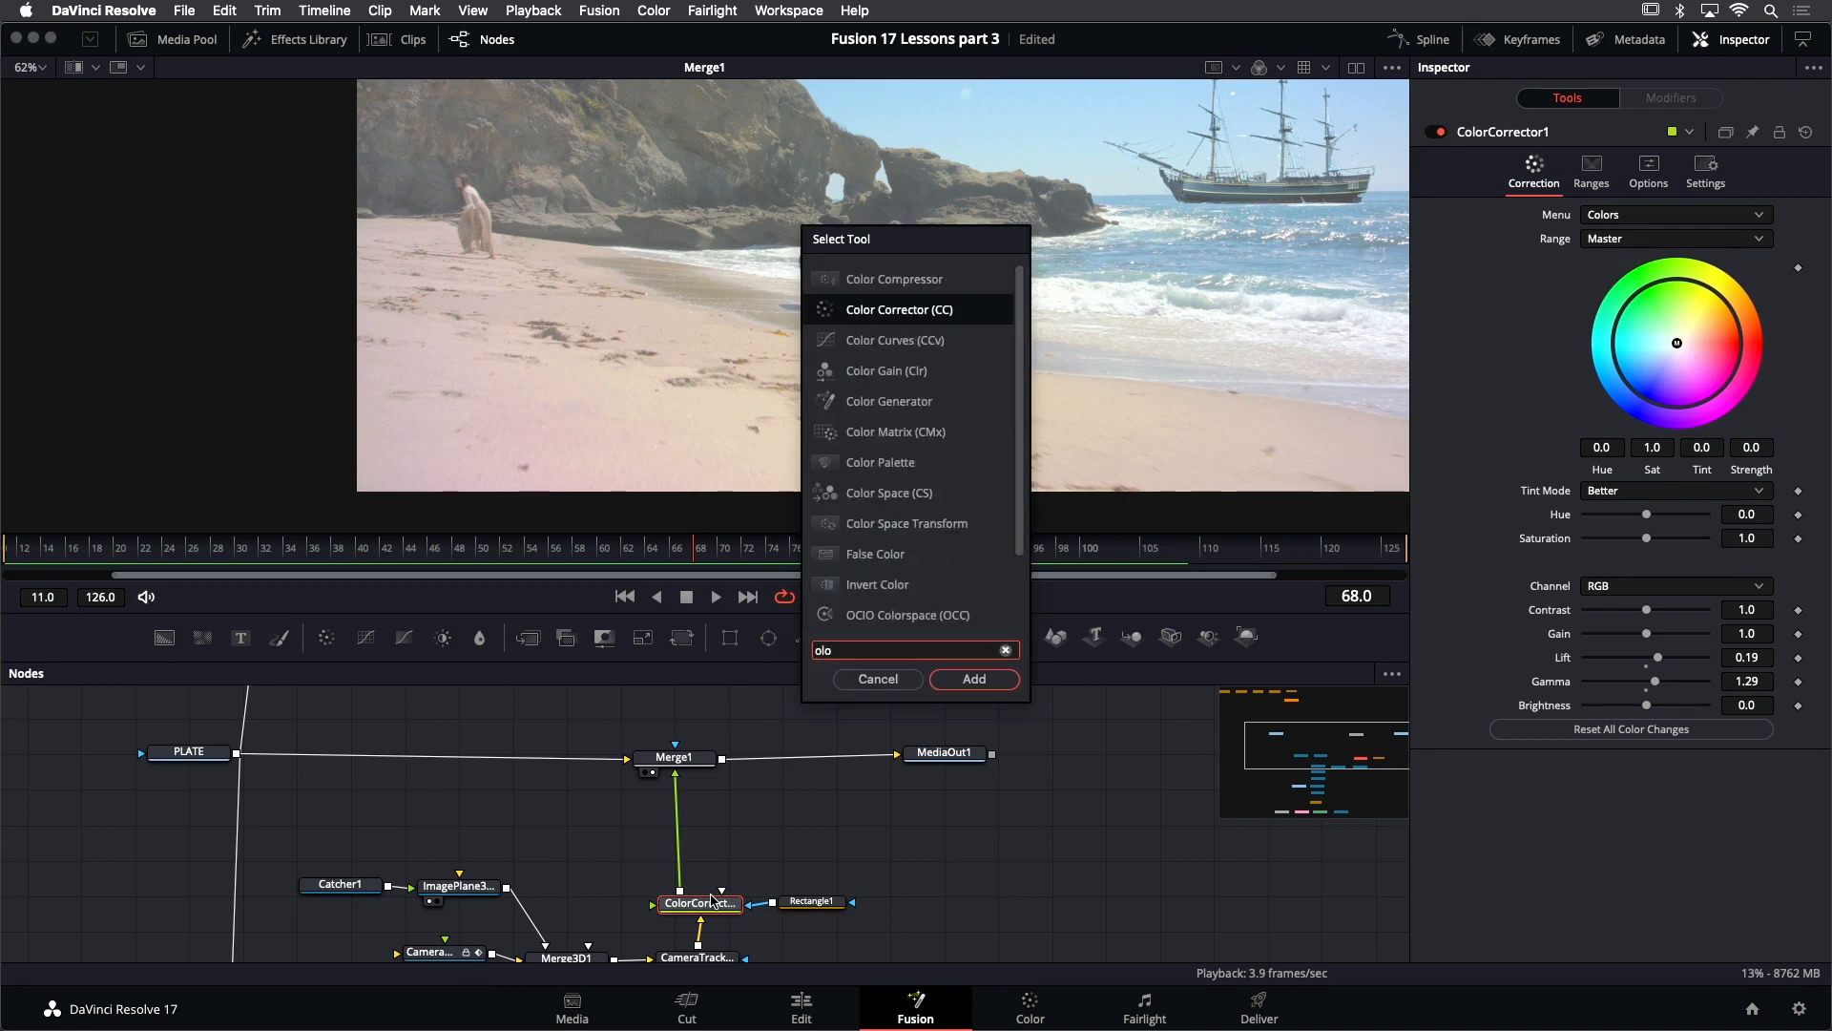
key(Return)
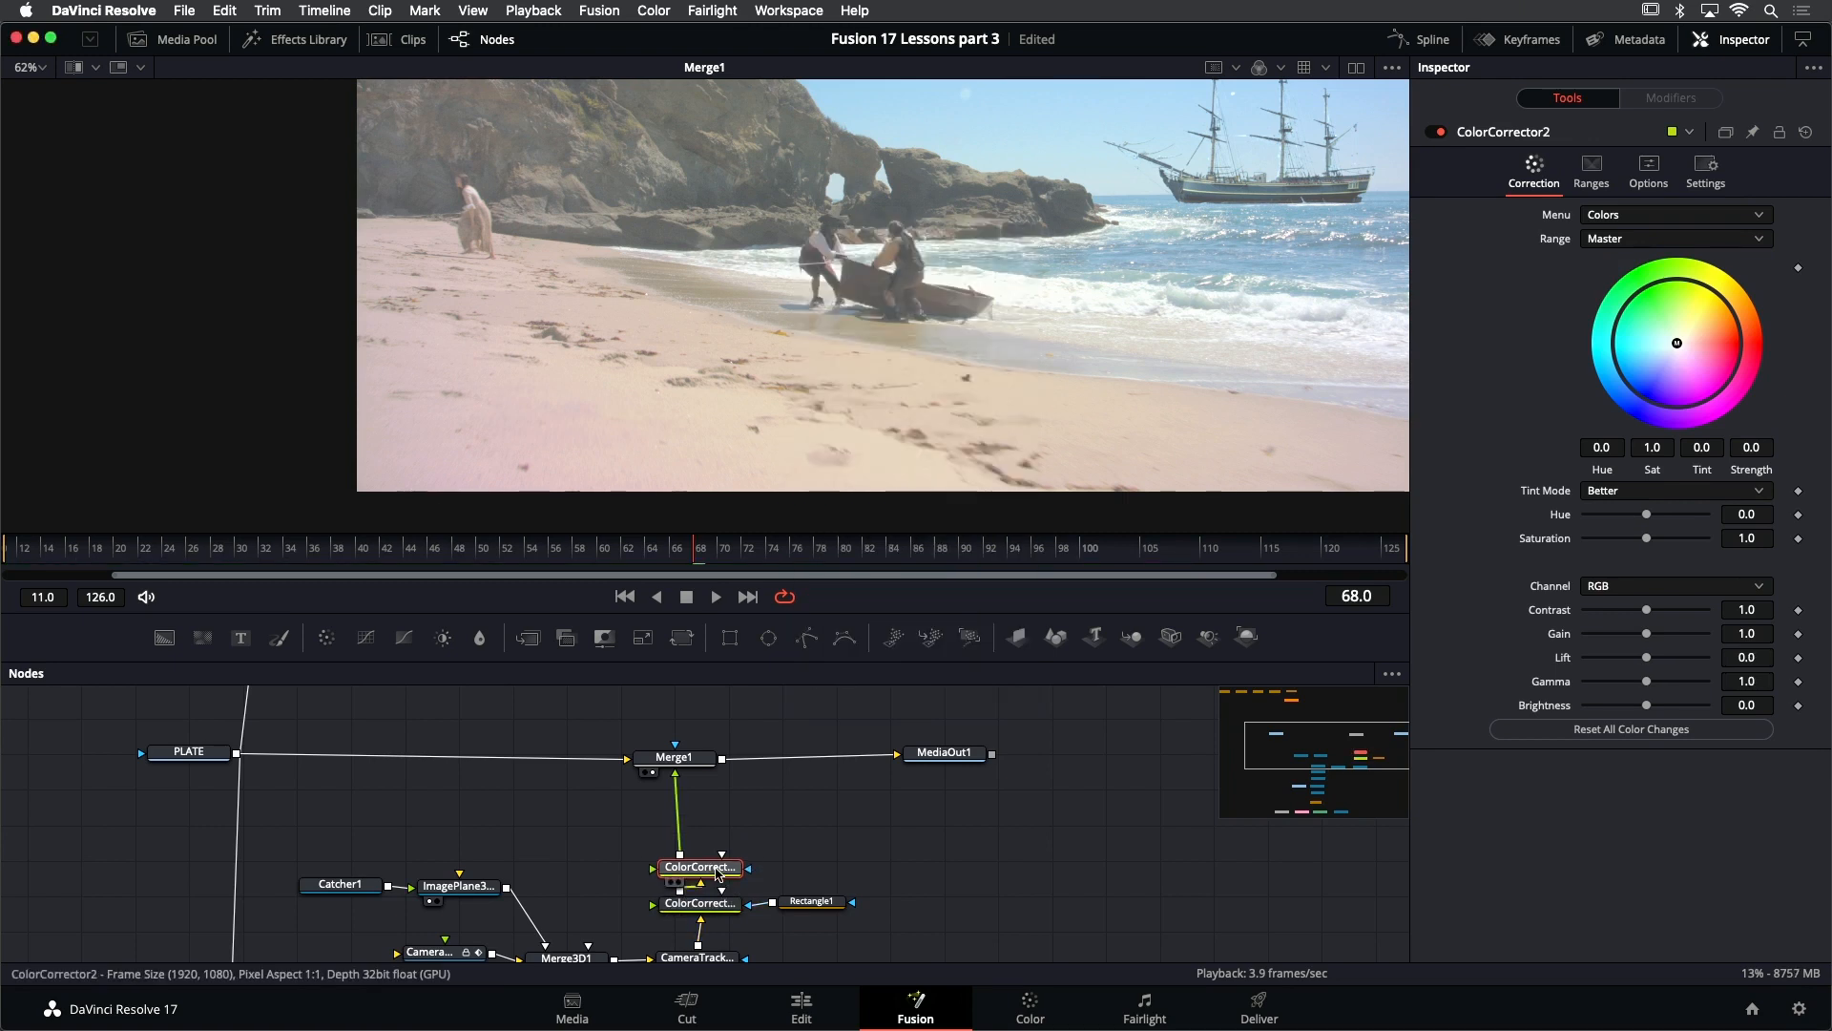
drag(715, 868, 712, 856)
- Rename ColorCorrector2 as ColorCorrector_PATCH
right_click(1541, 129)
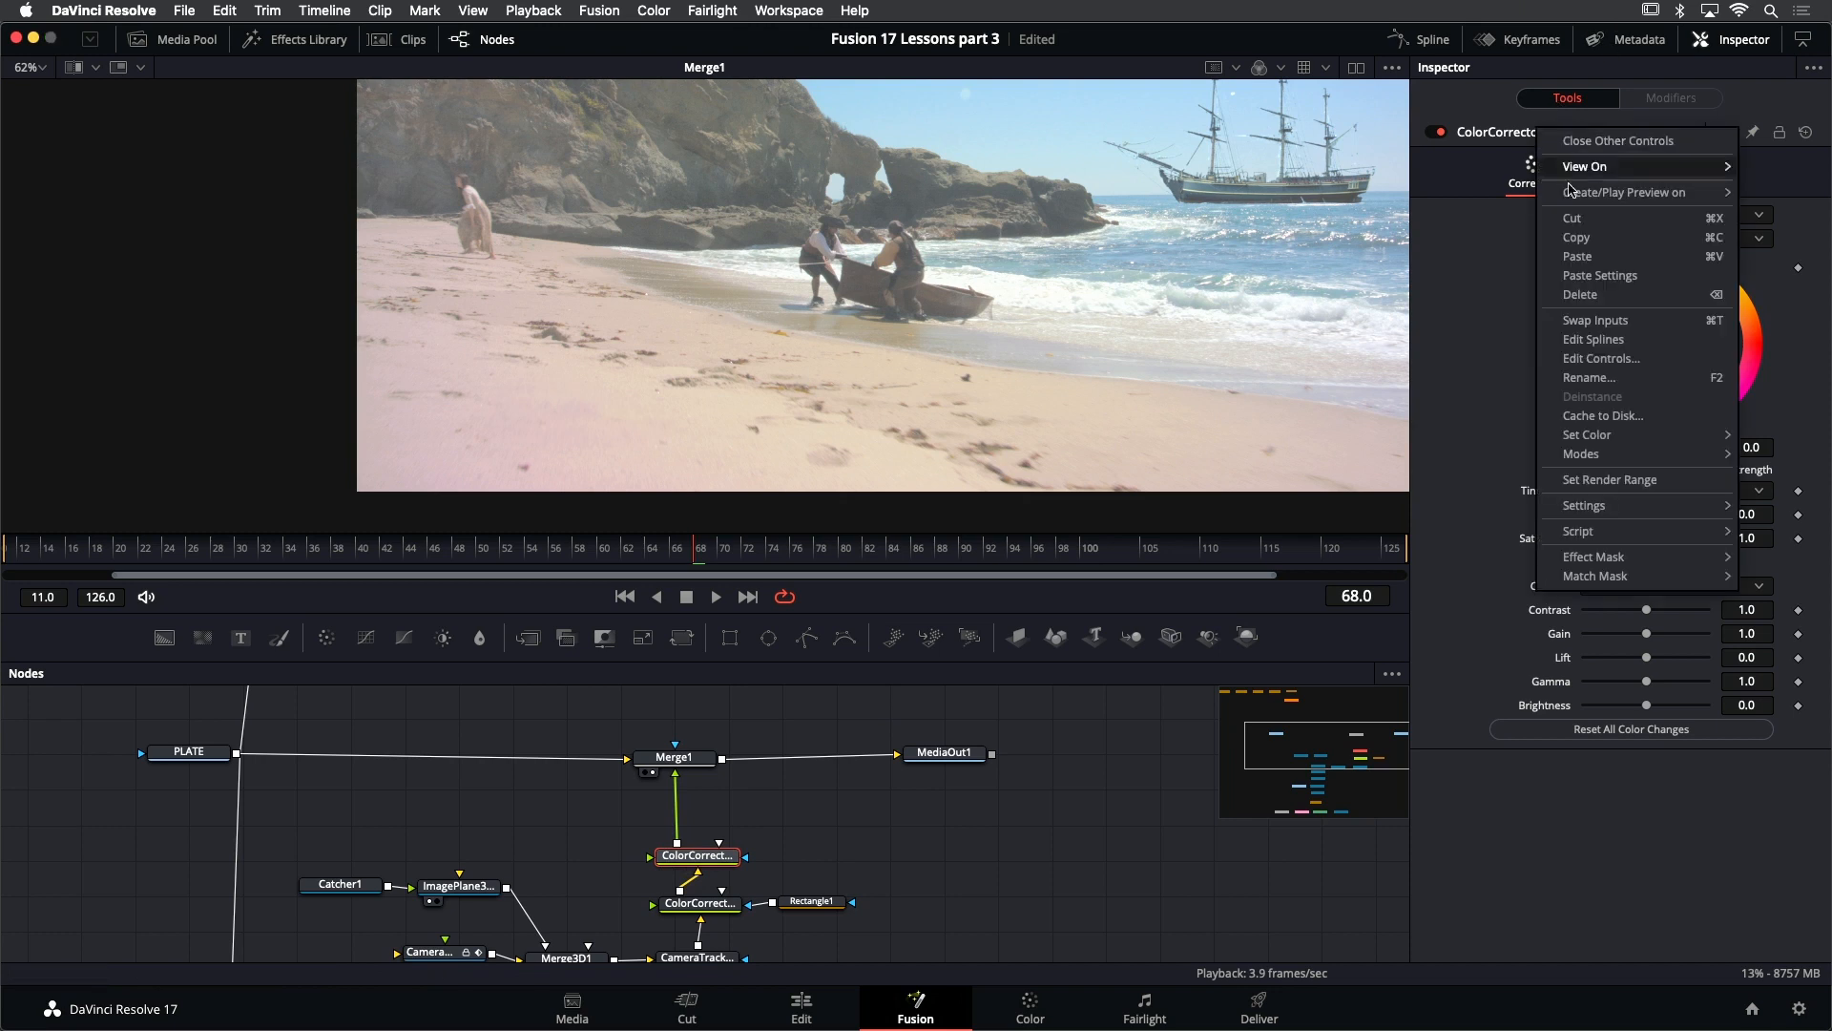
click(1625, 375)
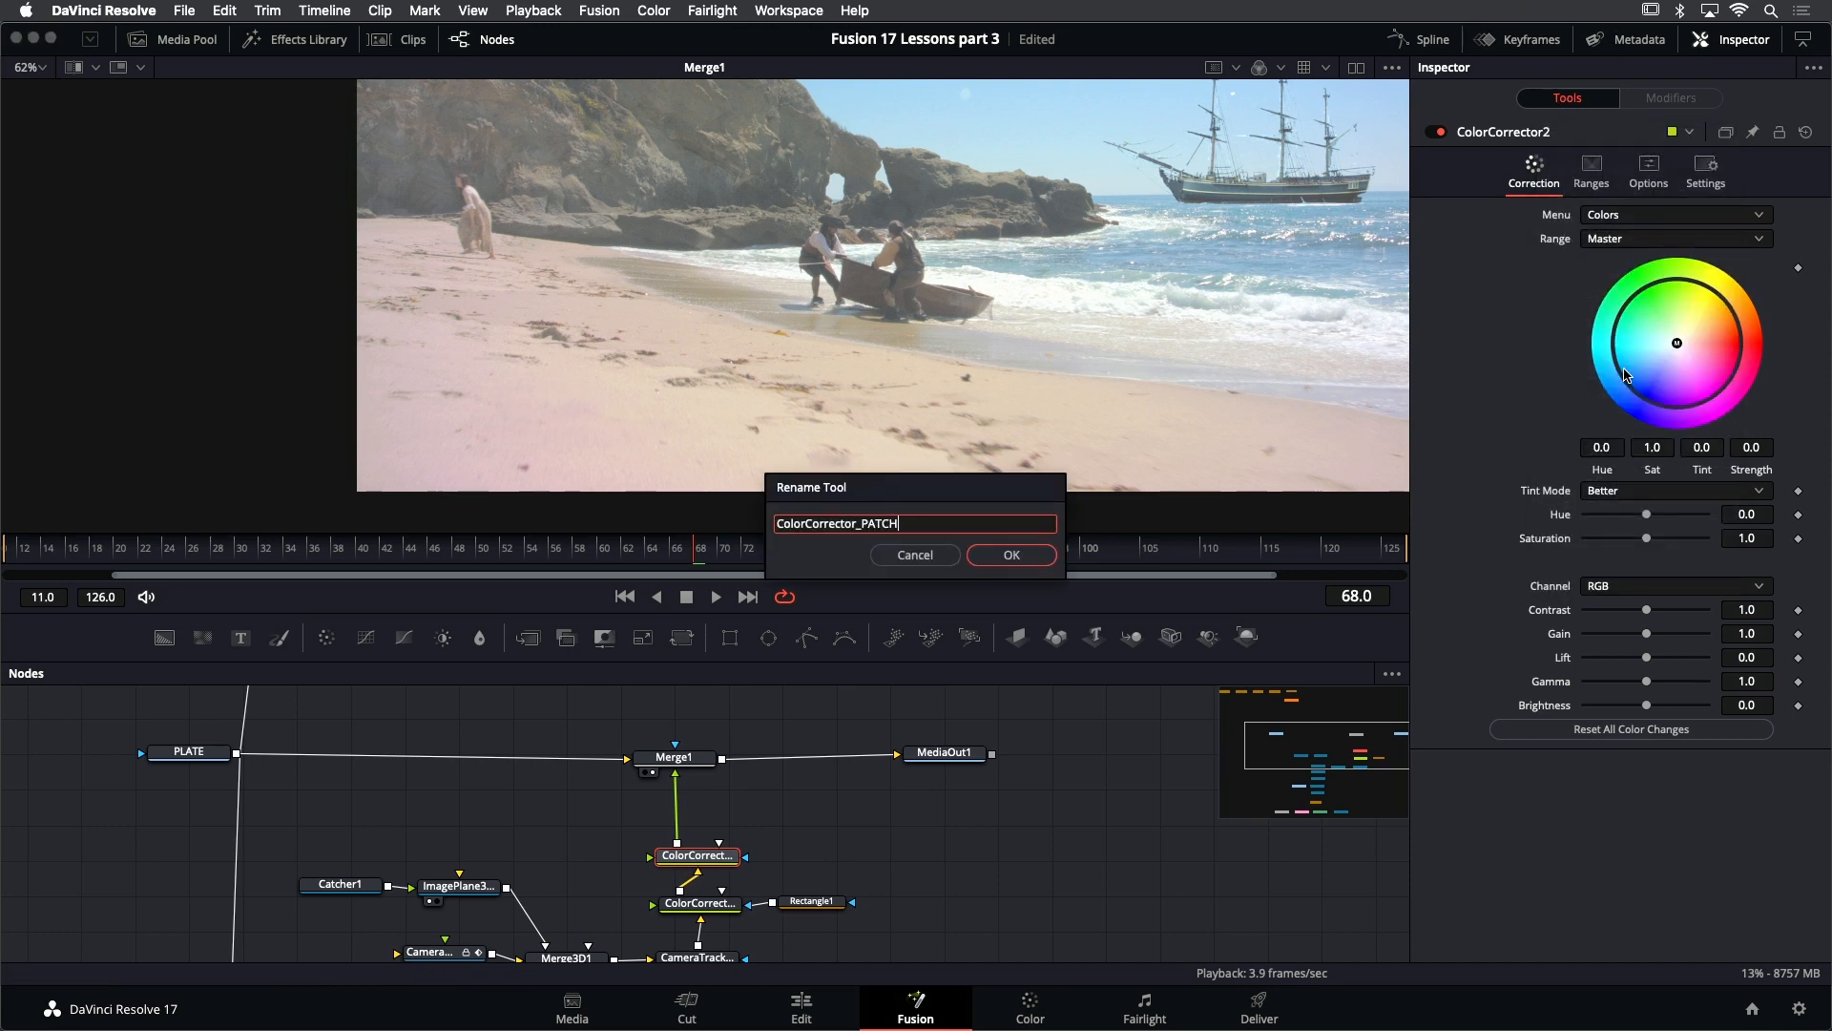
key(Return)
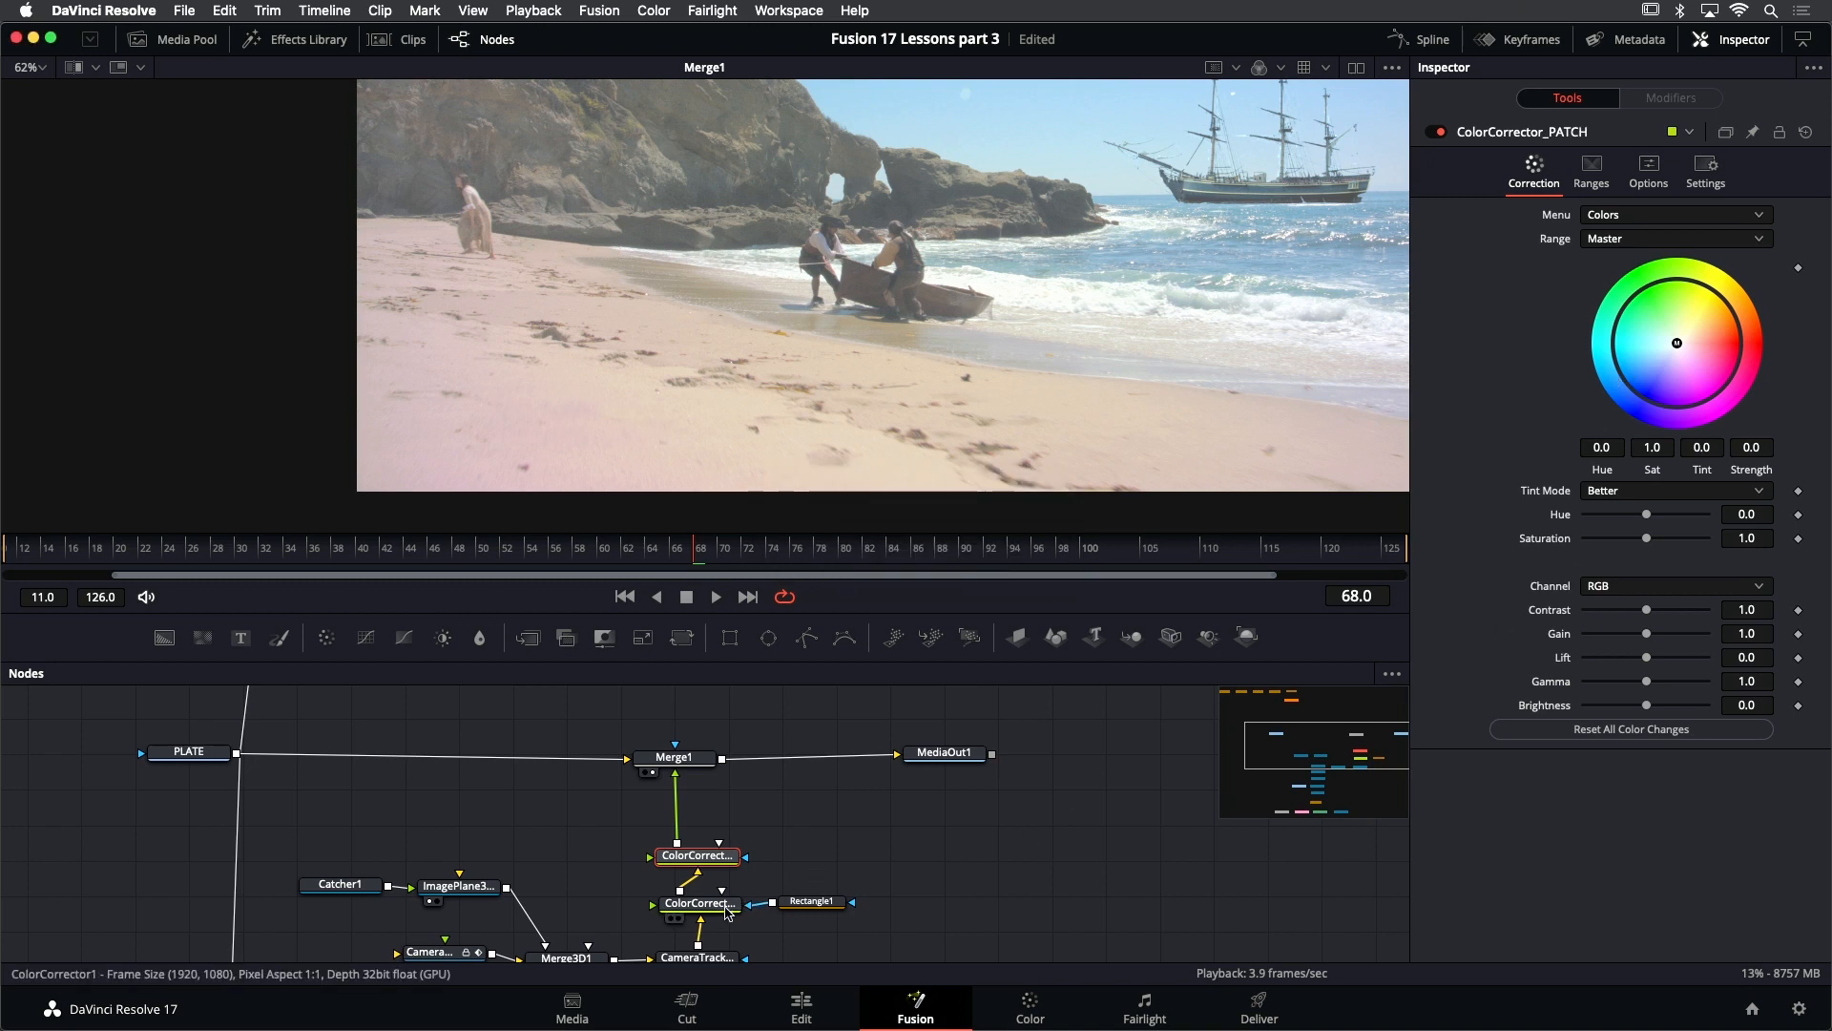
- Rename ColorCorrector1, the corrector masked by Rectangle1, as ColorCorrector_SHIP and save the project
click(700, 902)
right_click(1512, 142)
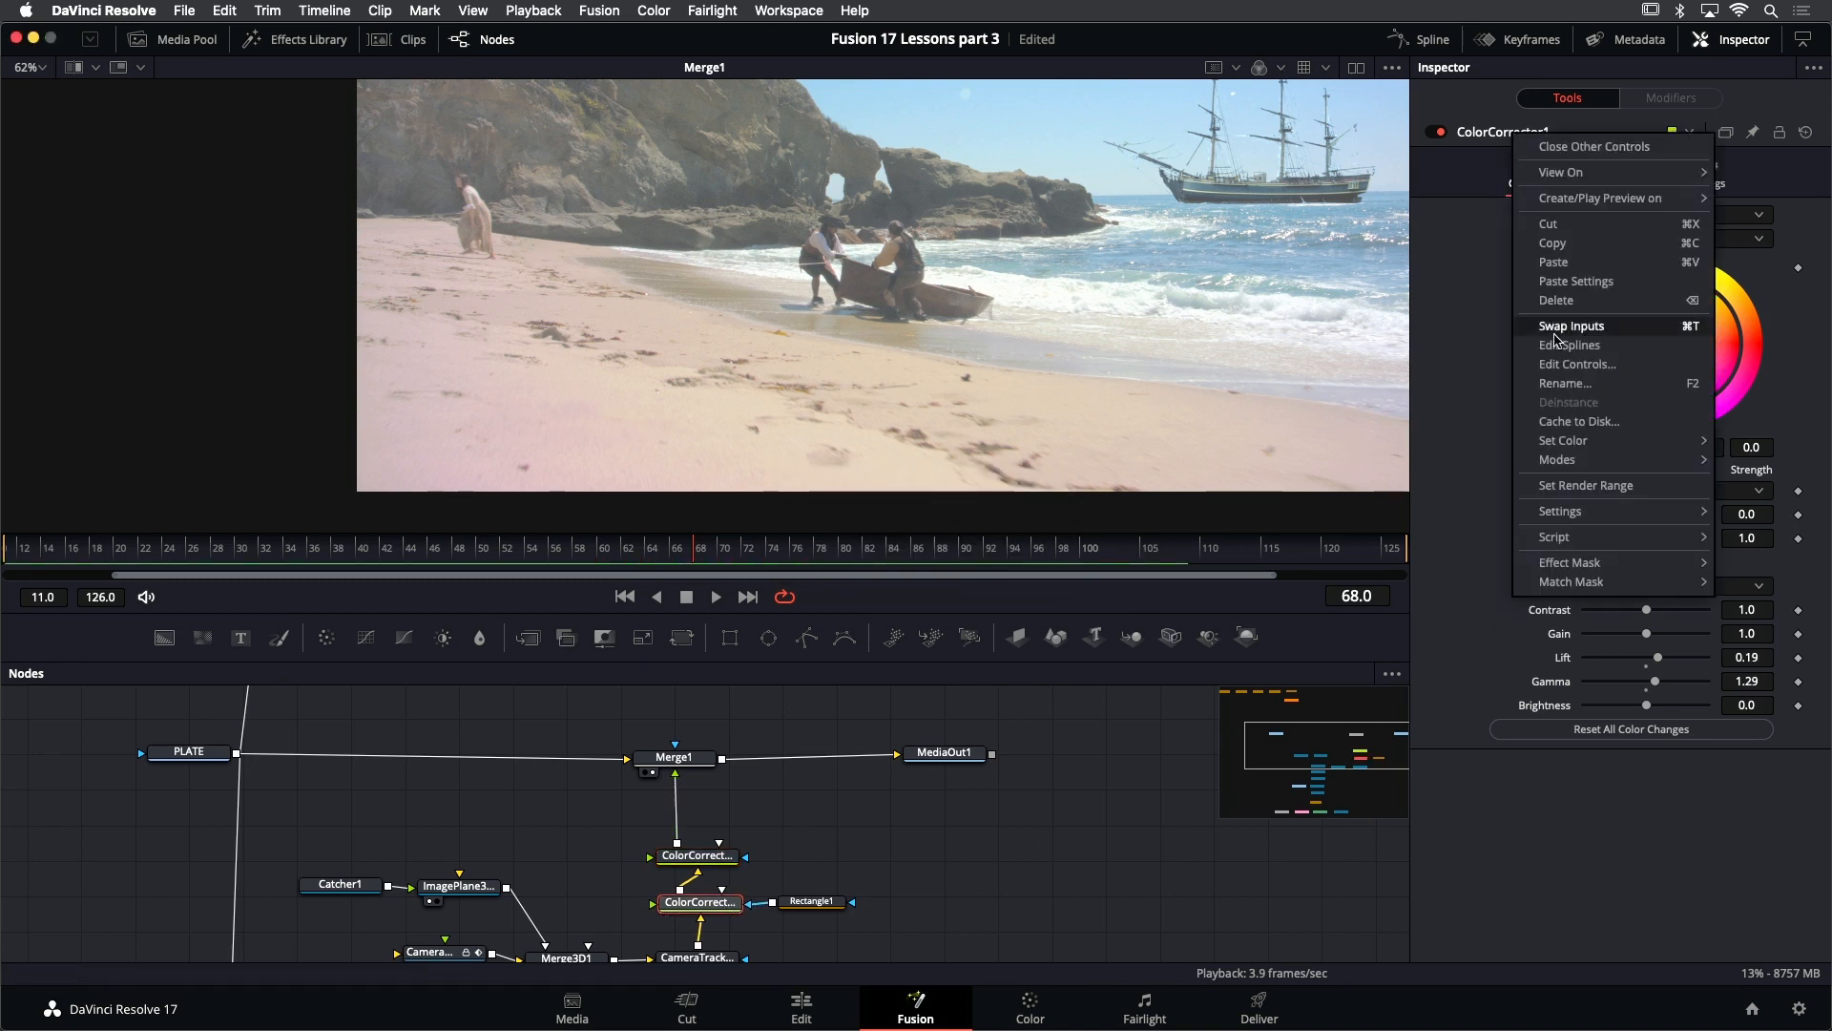
click(1566, 382)
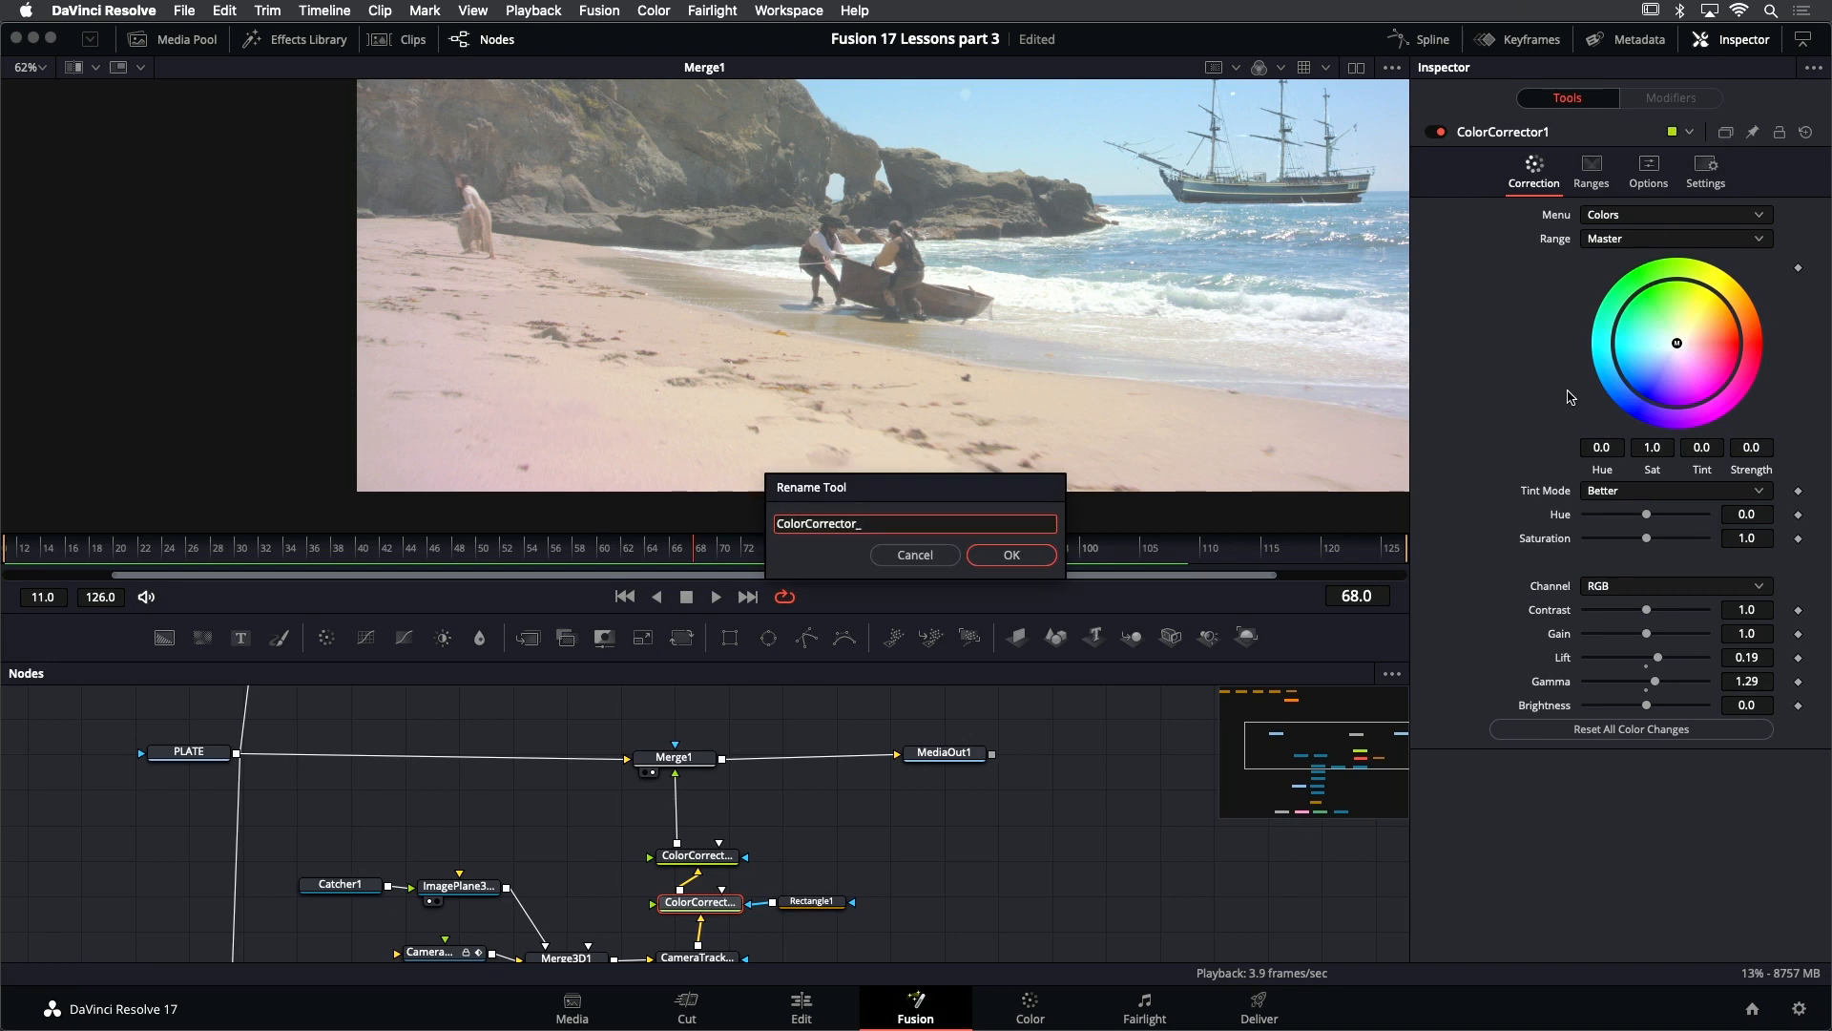
key(Return)
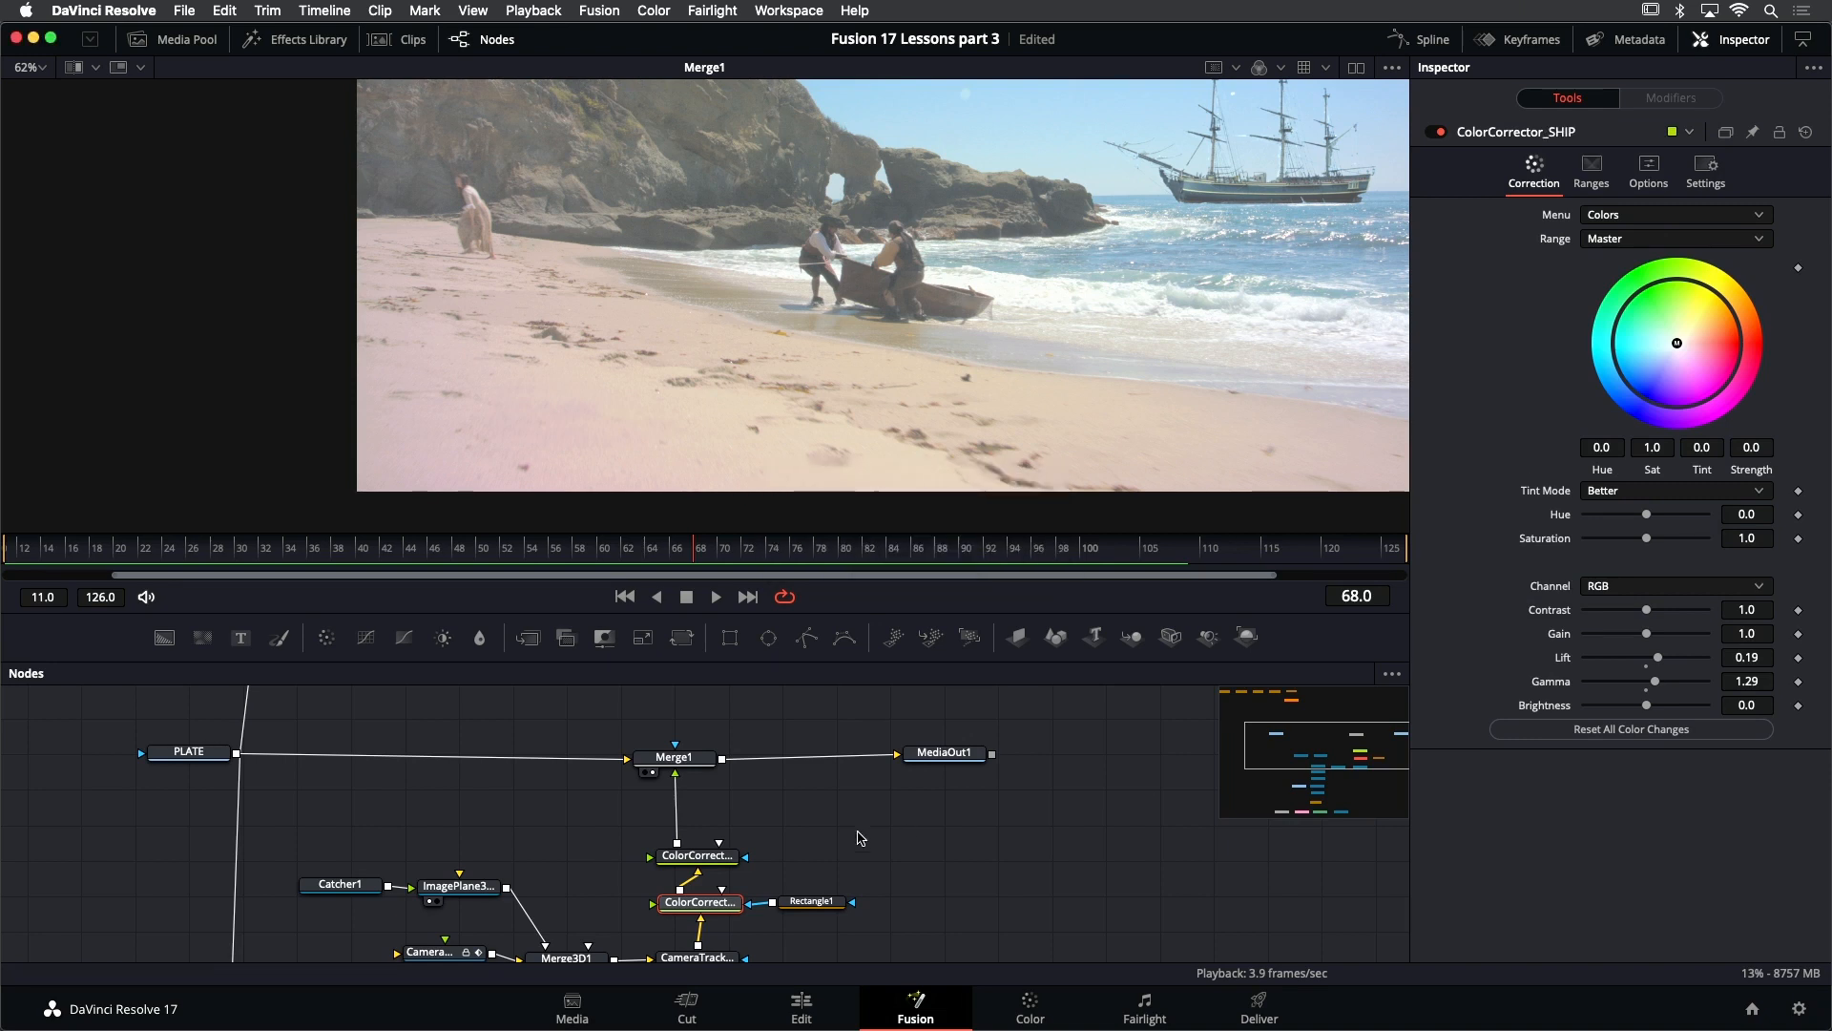
key(super+s)
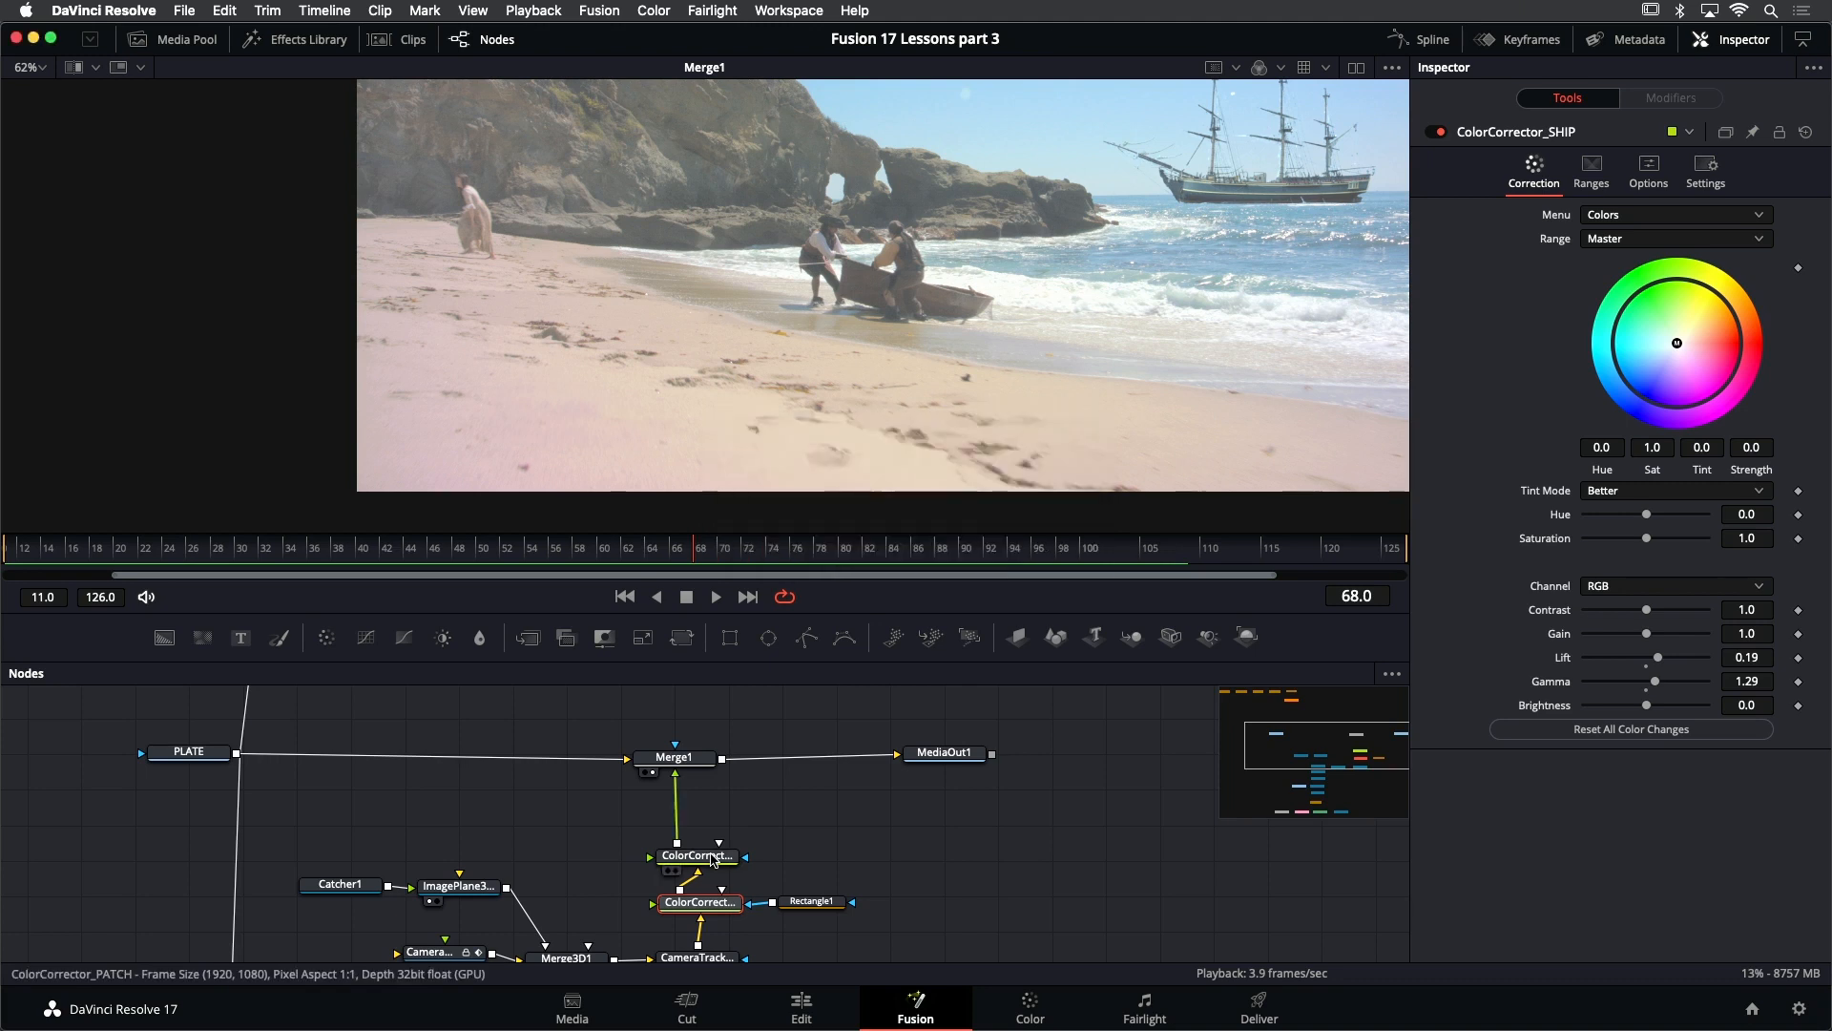
- Add a second Rectangle mask centered at about X 0.224, Y 0.191 over the sand patch and connect it to ColorCorrector_PATCH
click(711, 858)
scroll(762, 222, down, 2)
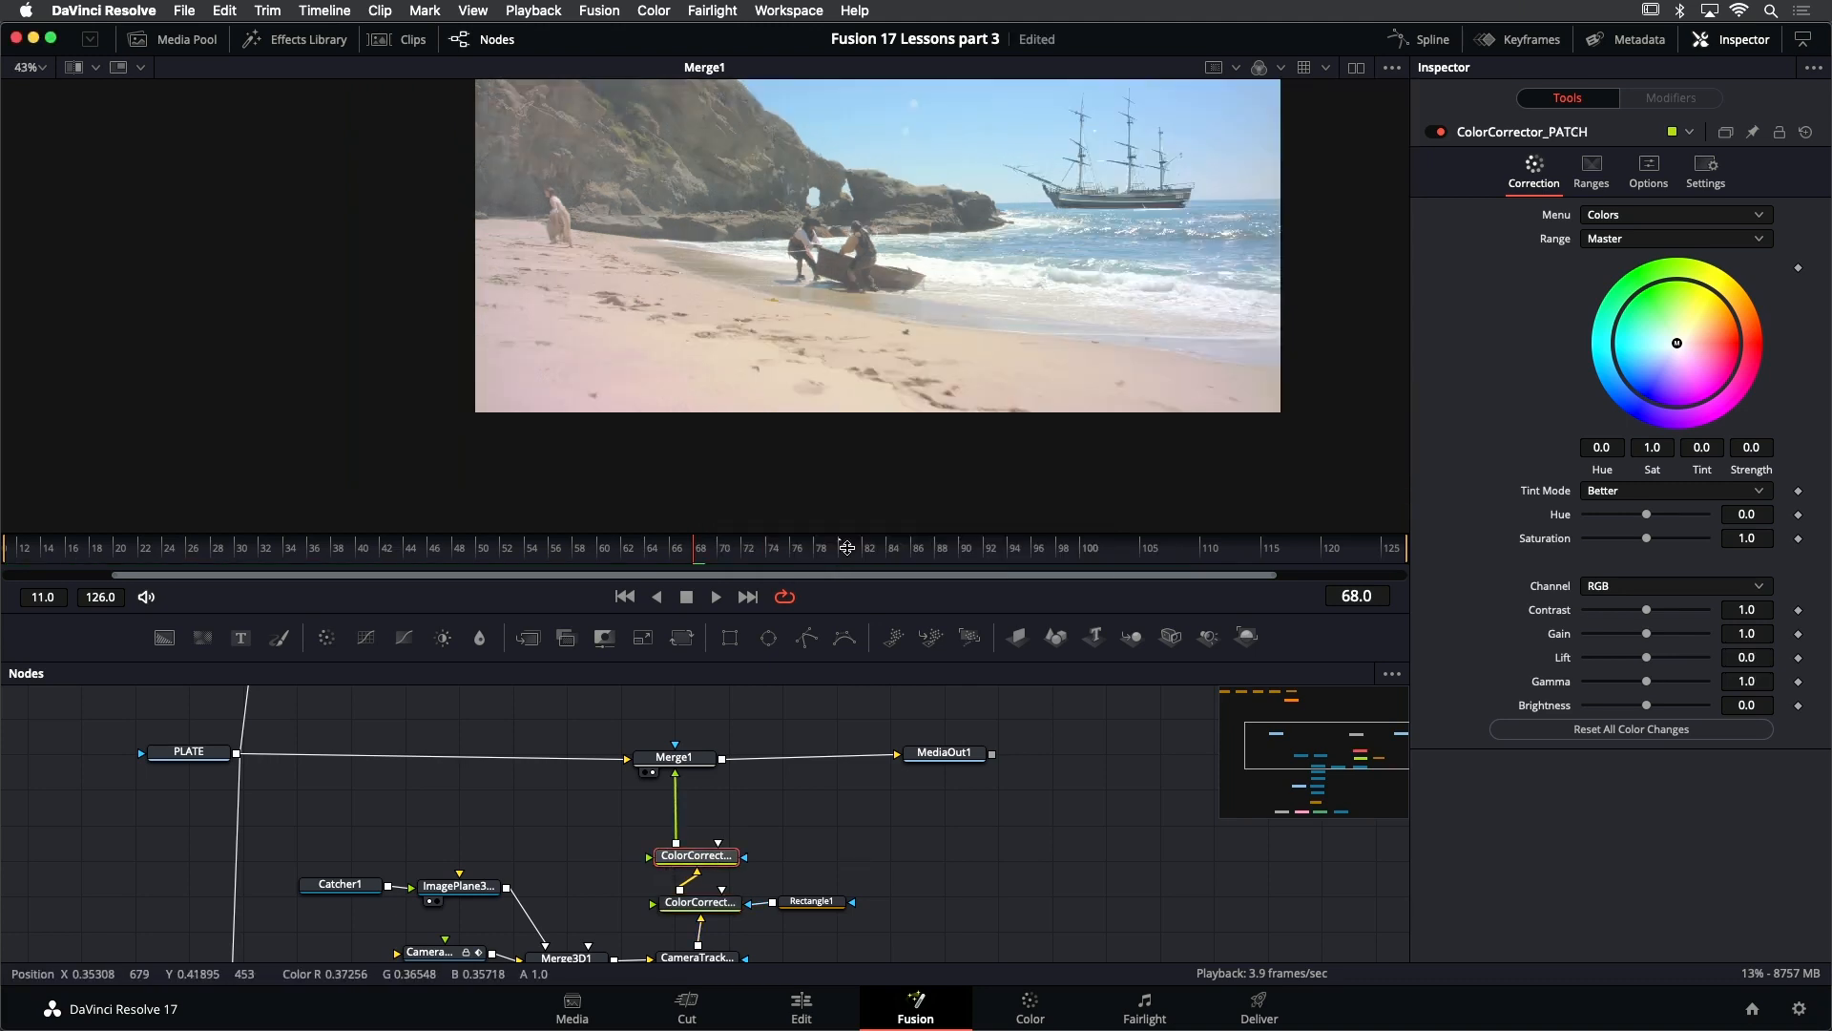
click(816, 852)
key(shift+space)
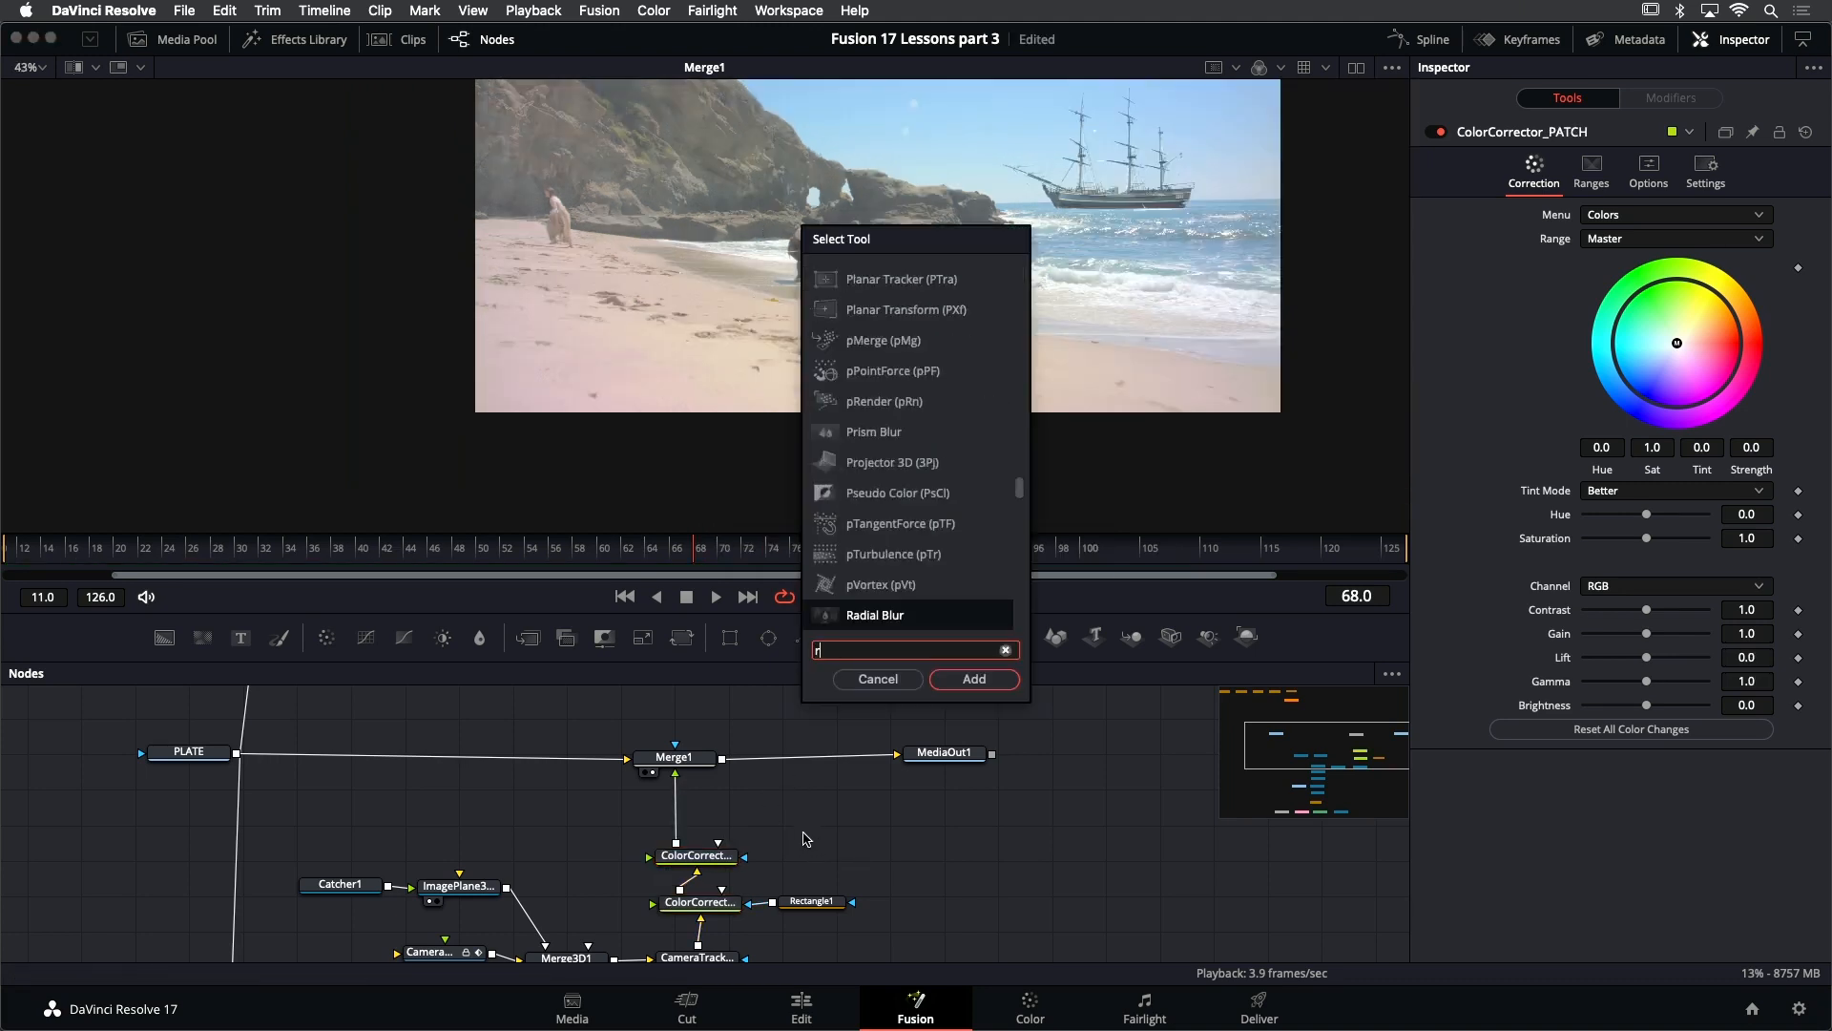
text(rec)
key(Return)
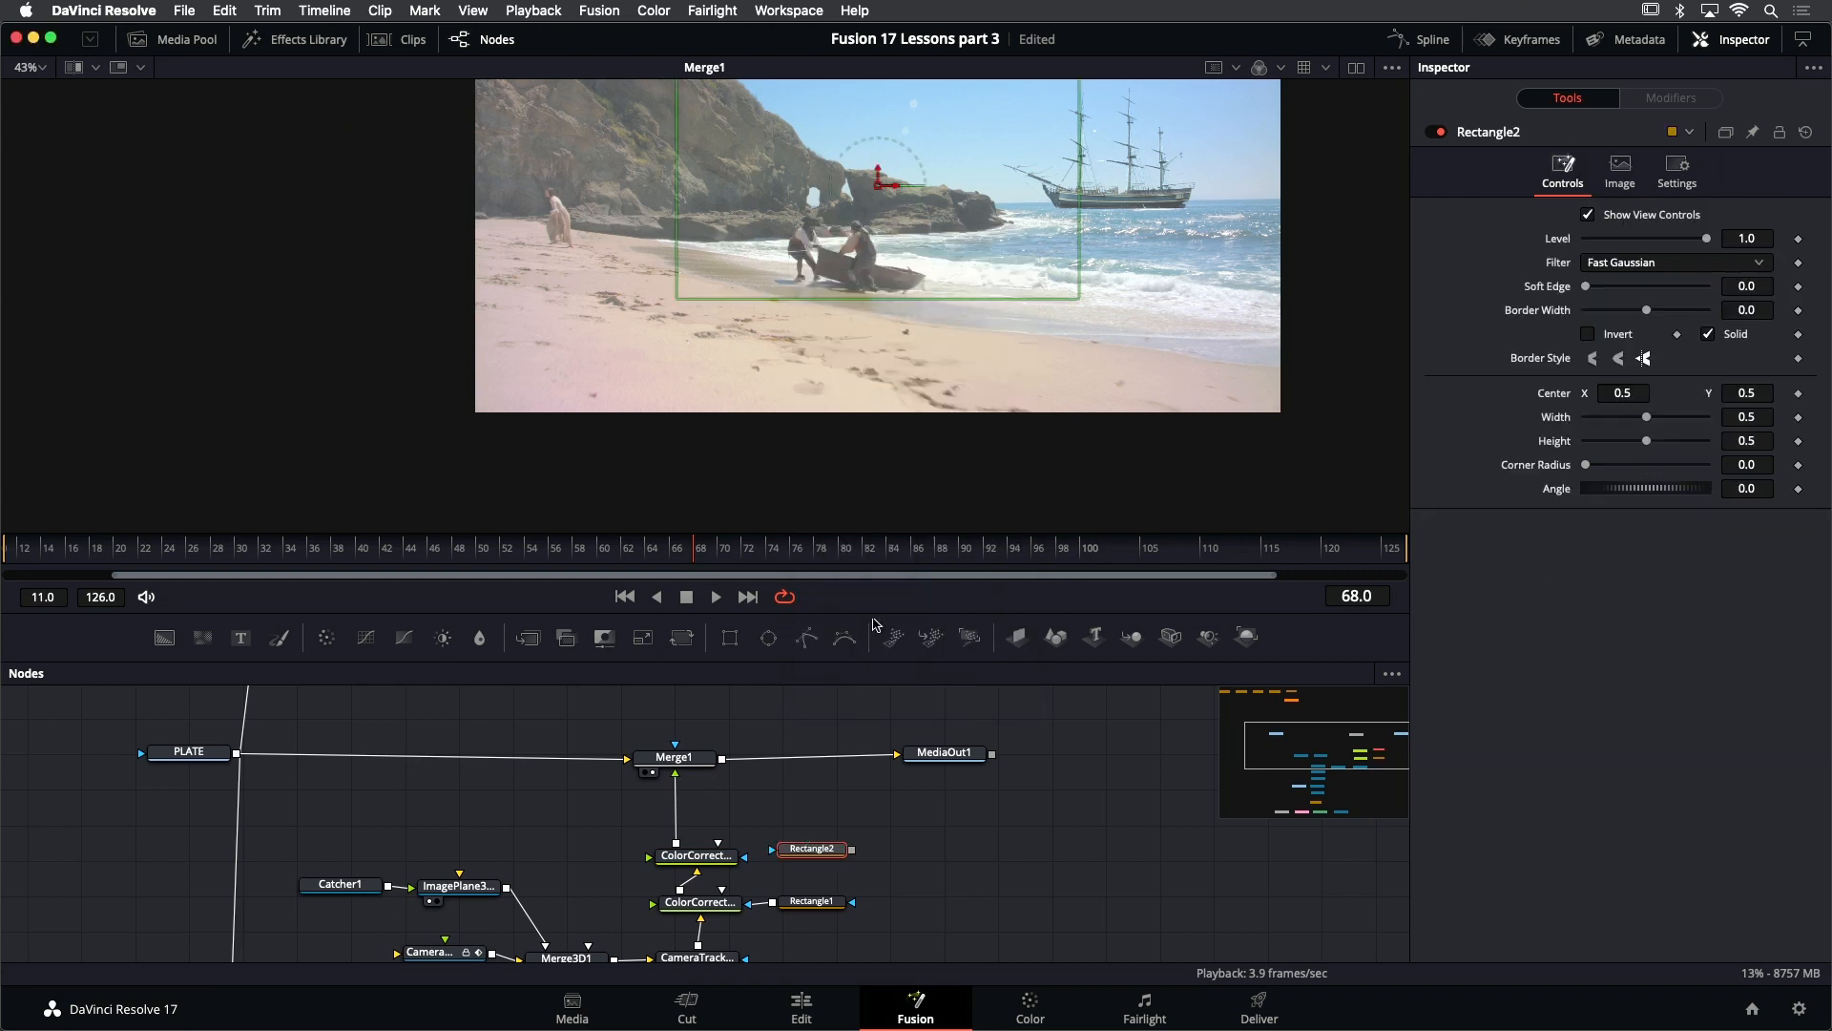
drag(879, 184, 656, 329)
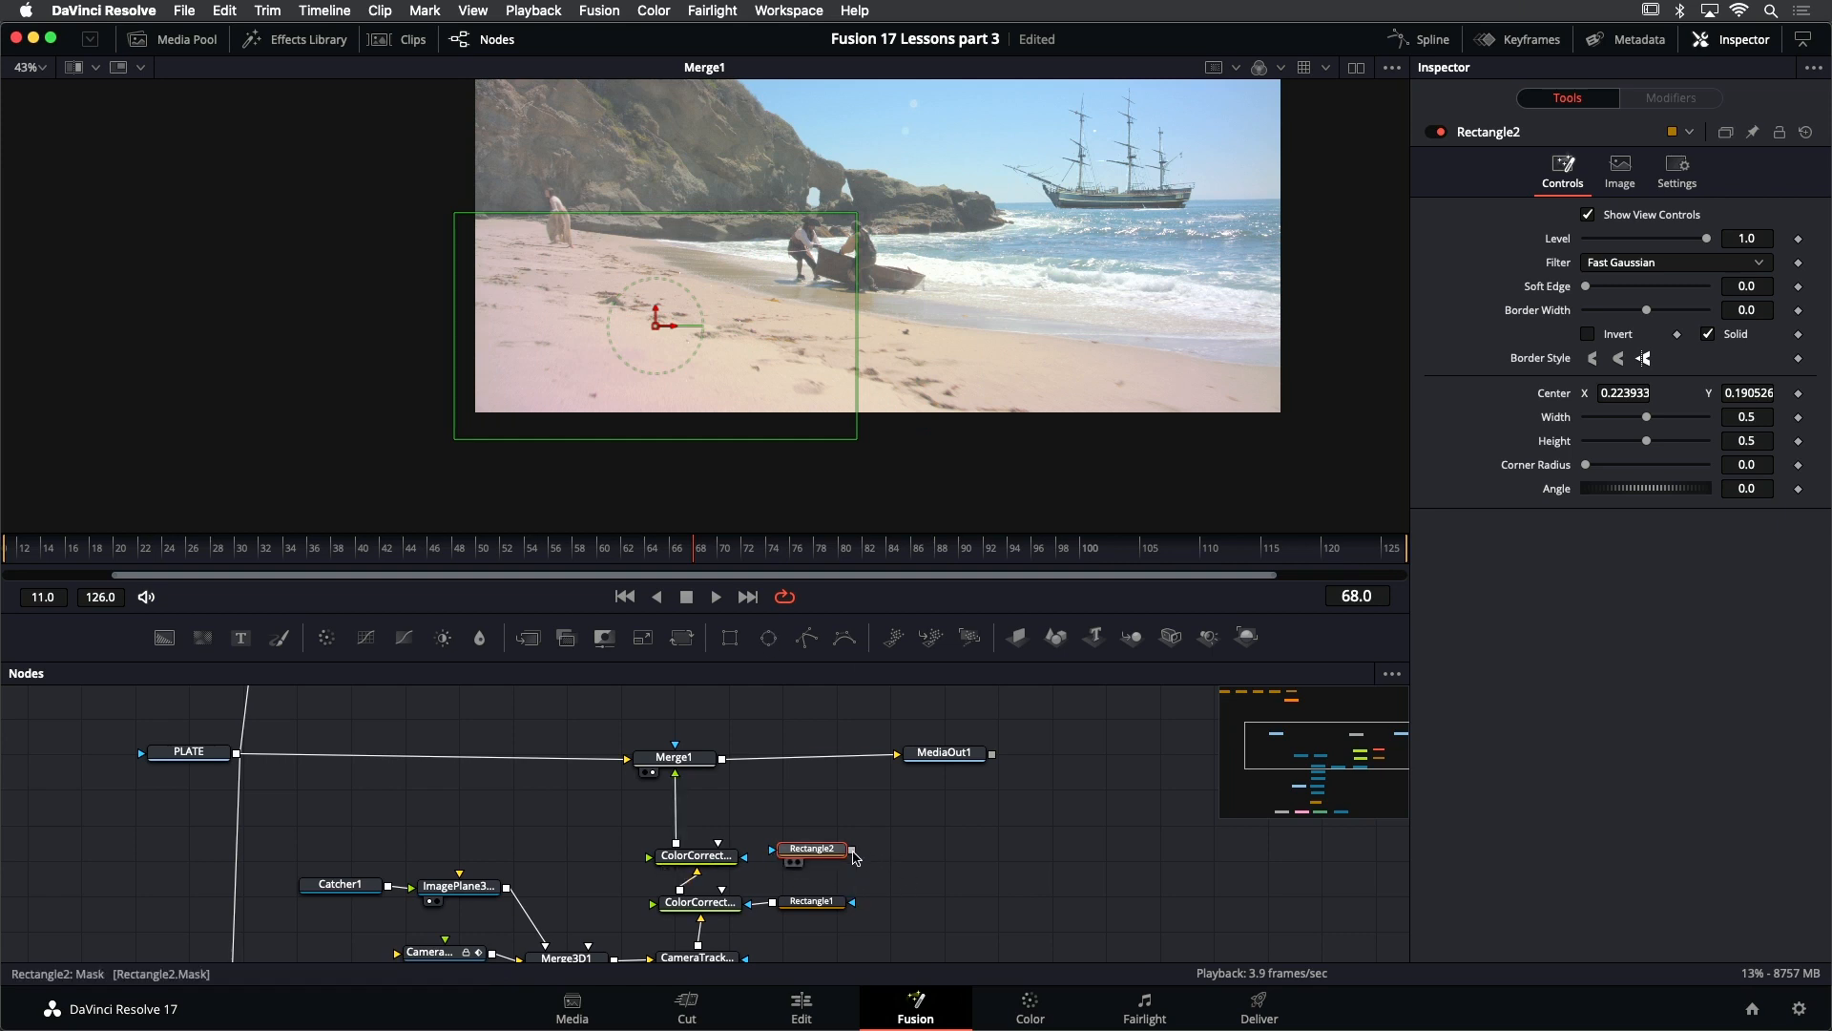
drag(852, 848, 720, 861)
- Enable Pre-Divide / Post-Multiply on ColorCorrector_PATCH and keyframe its color wheel, hue, saturation and gain at frame 68
click(719, 861)
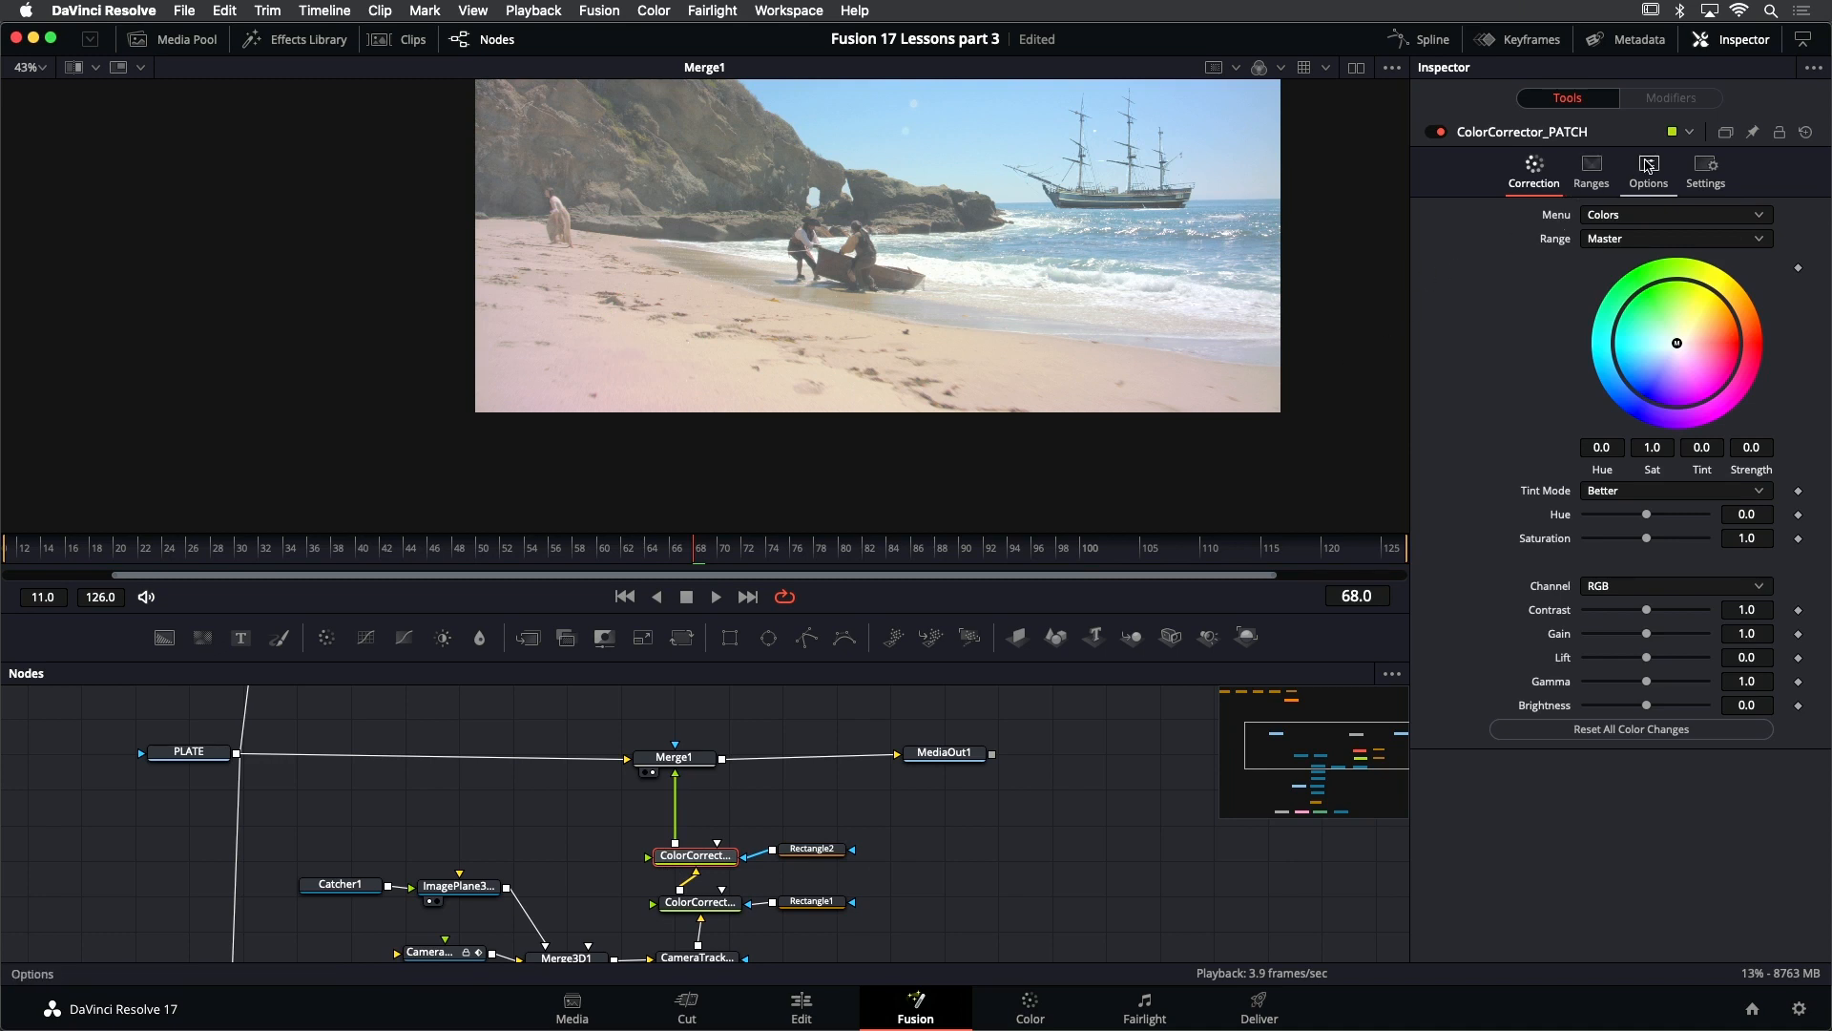
click(1648, 166)
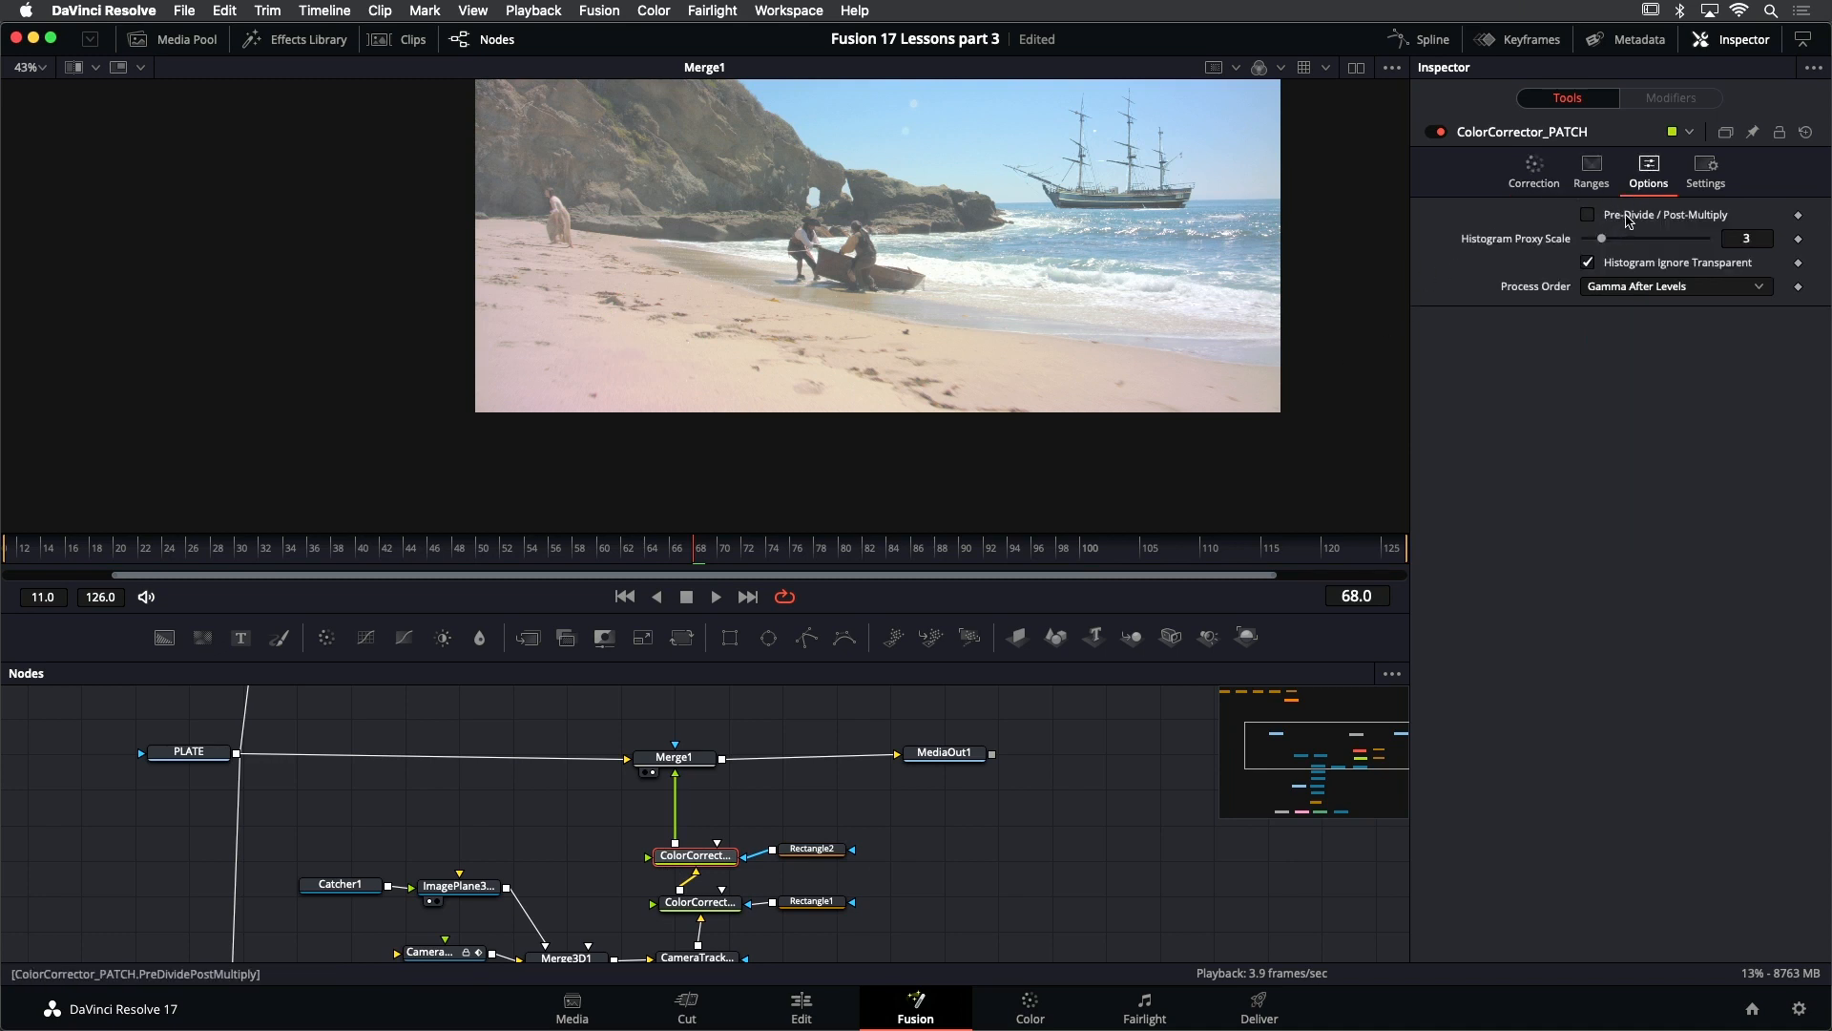
click(1631, 218)
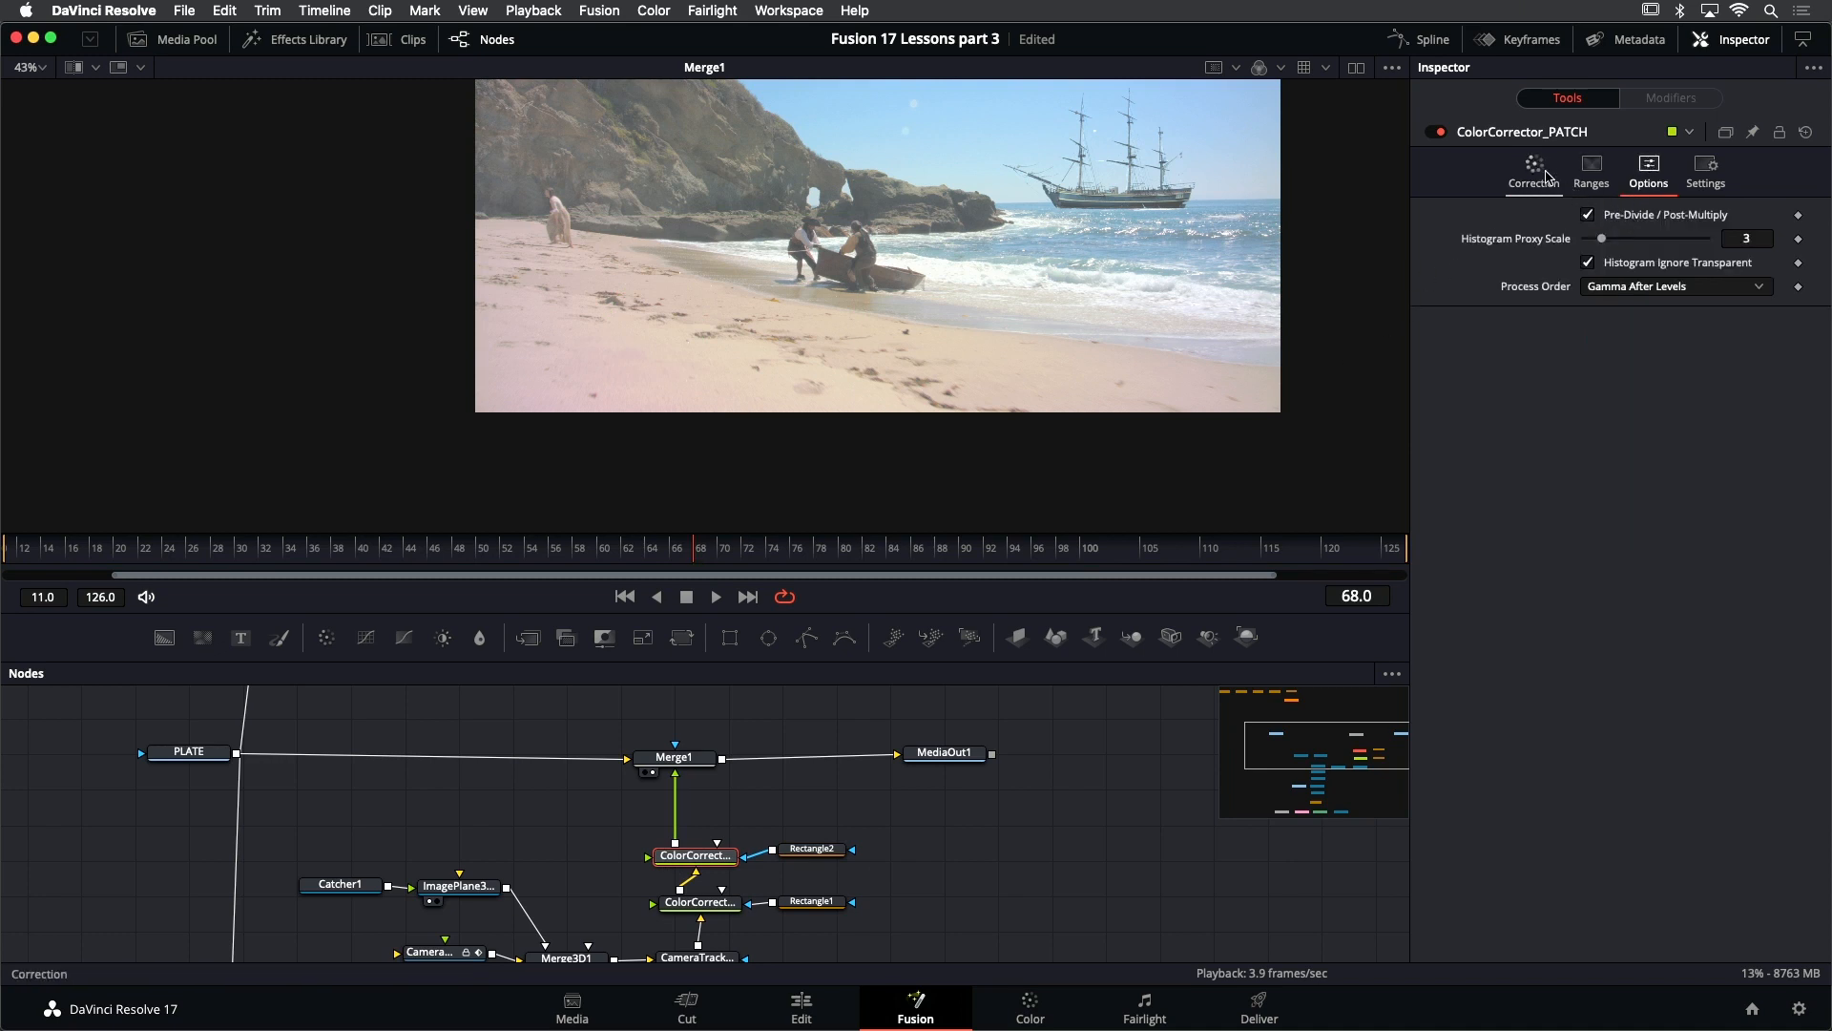
click(1553, 171)
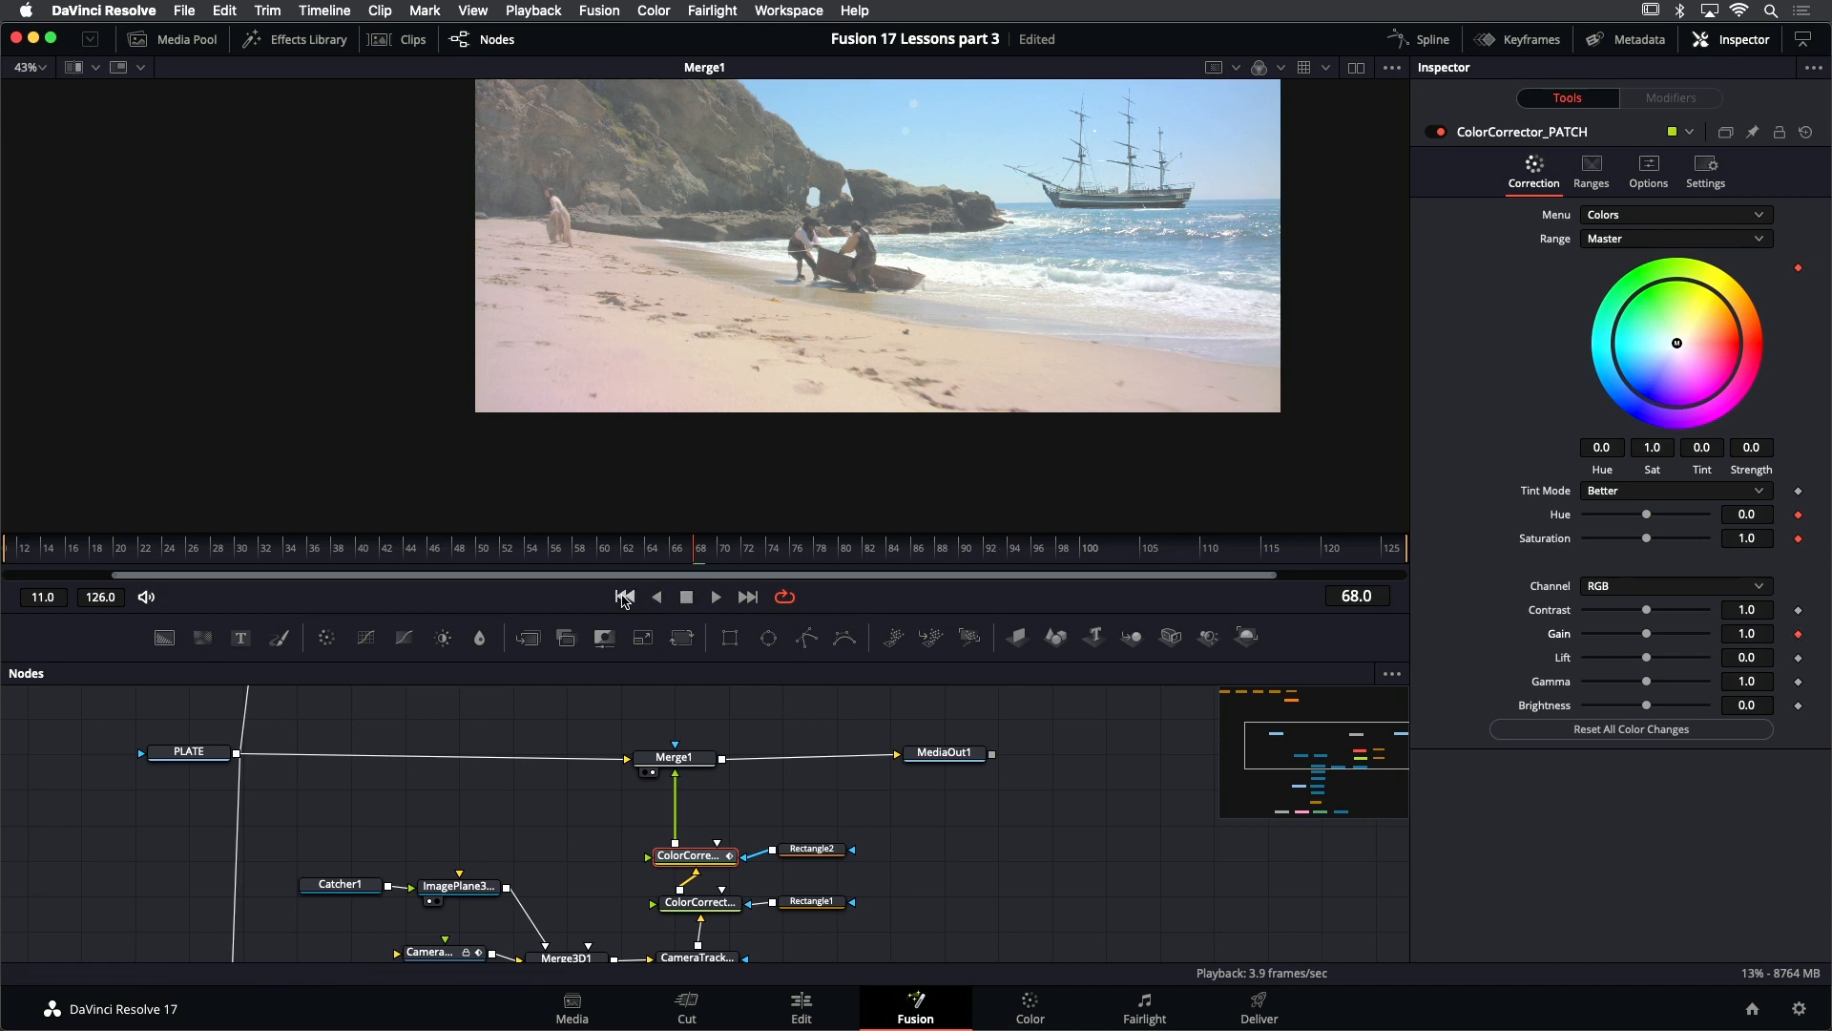
- At frame 11, tint ColorCorrector_PATCH toward yellow-orange with tint about 0.173 and strength 0.1075, and set its gain to 1.039
click(624, 596)
scroll(641, 271, up, 5)
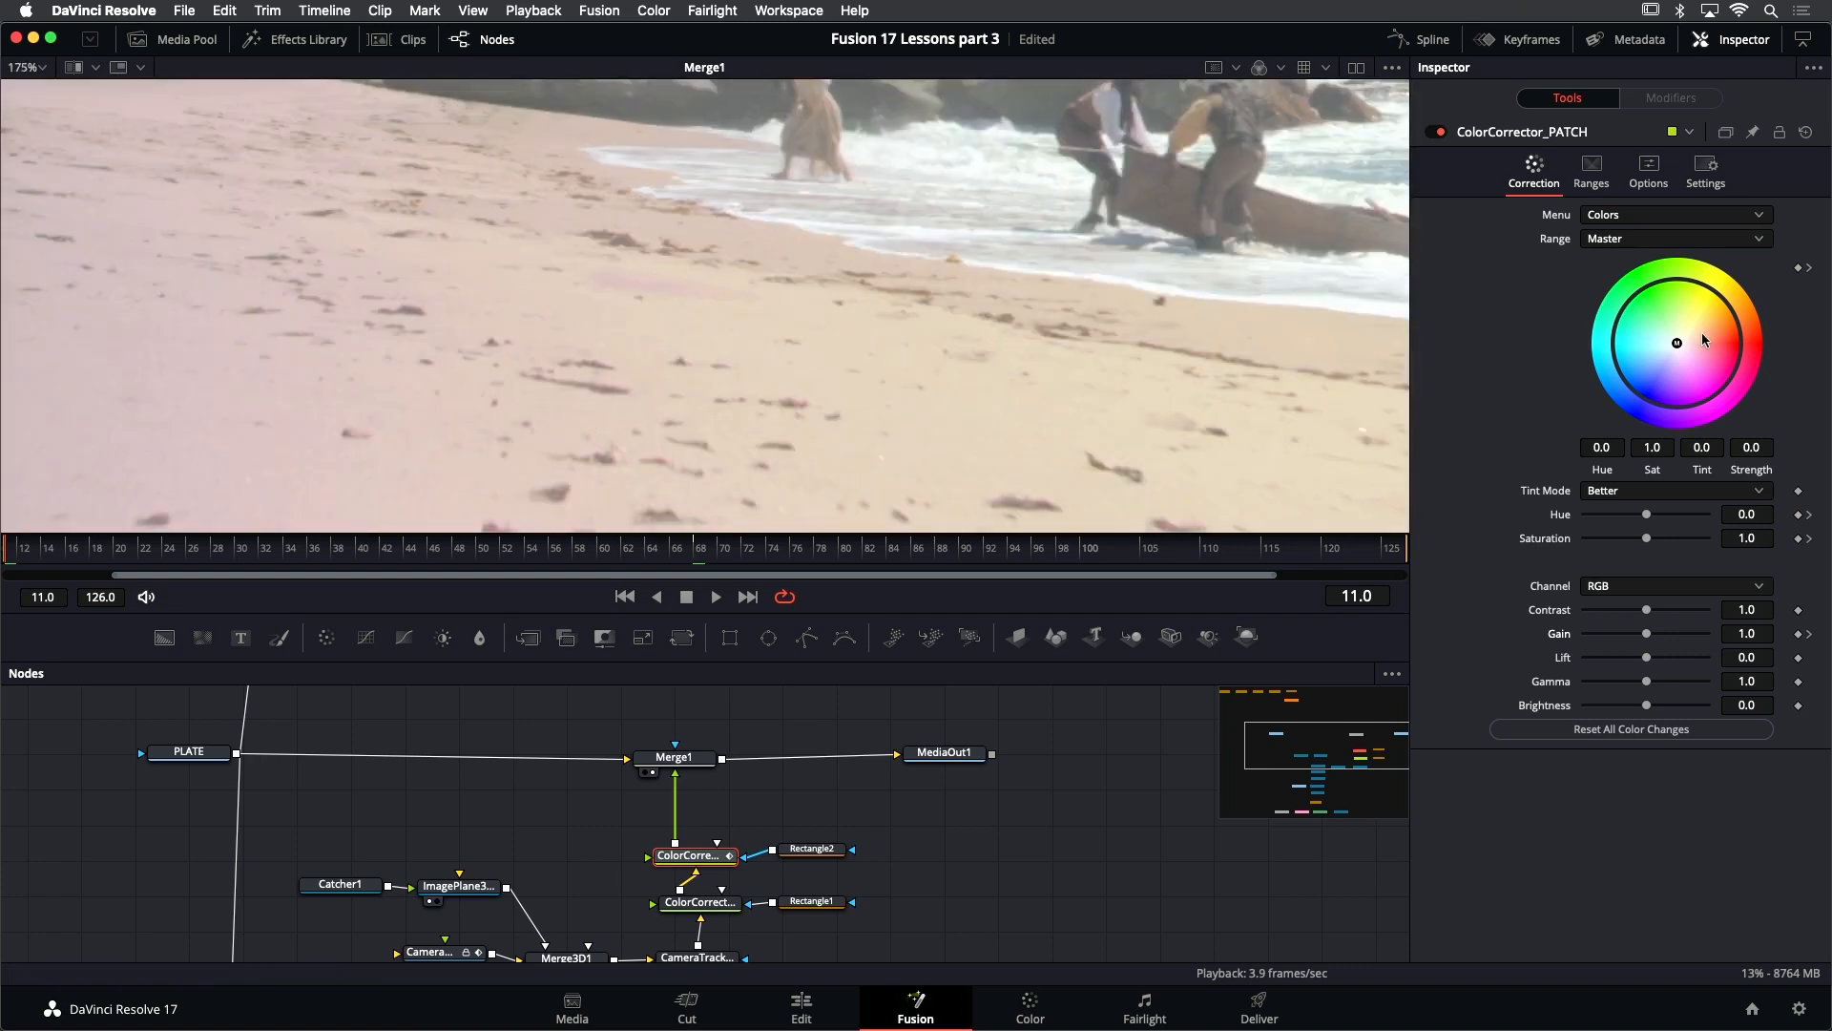
drag(1678, 345, 1684, 328)
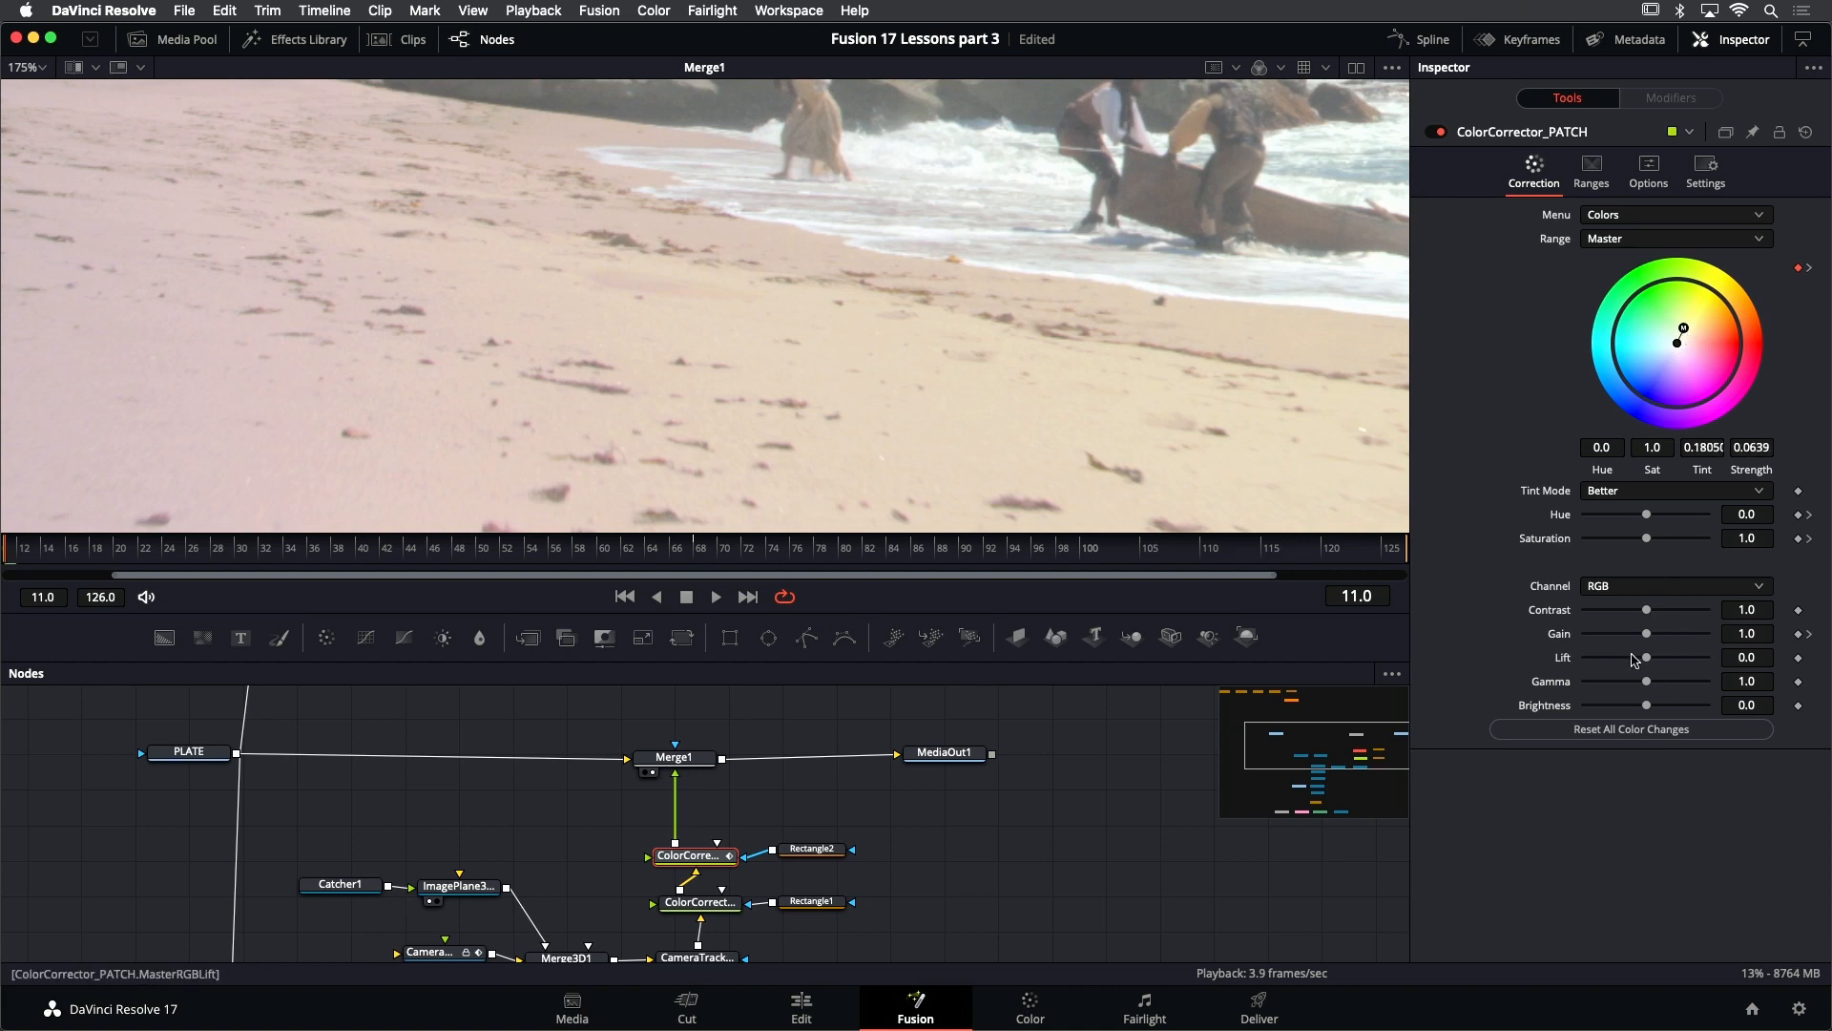
drag(1652, 640, 1653, 639)
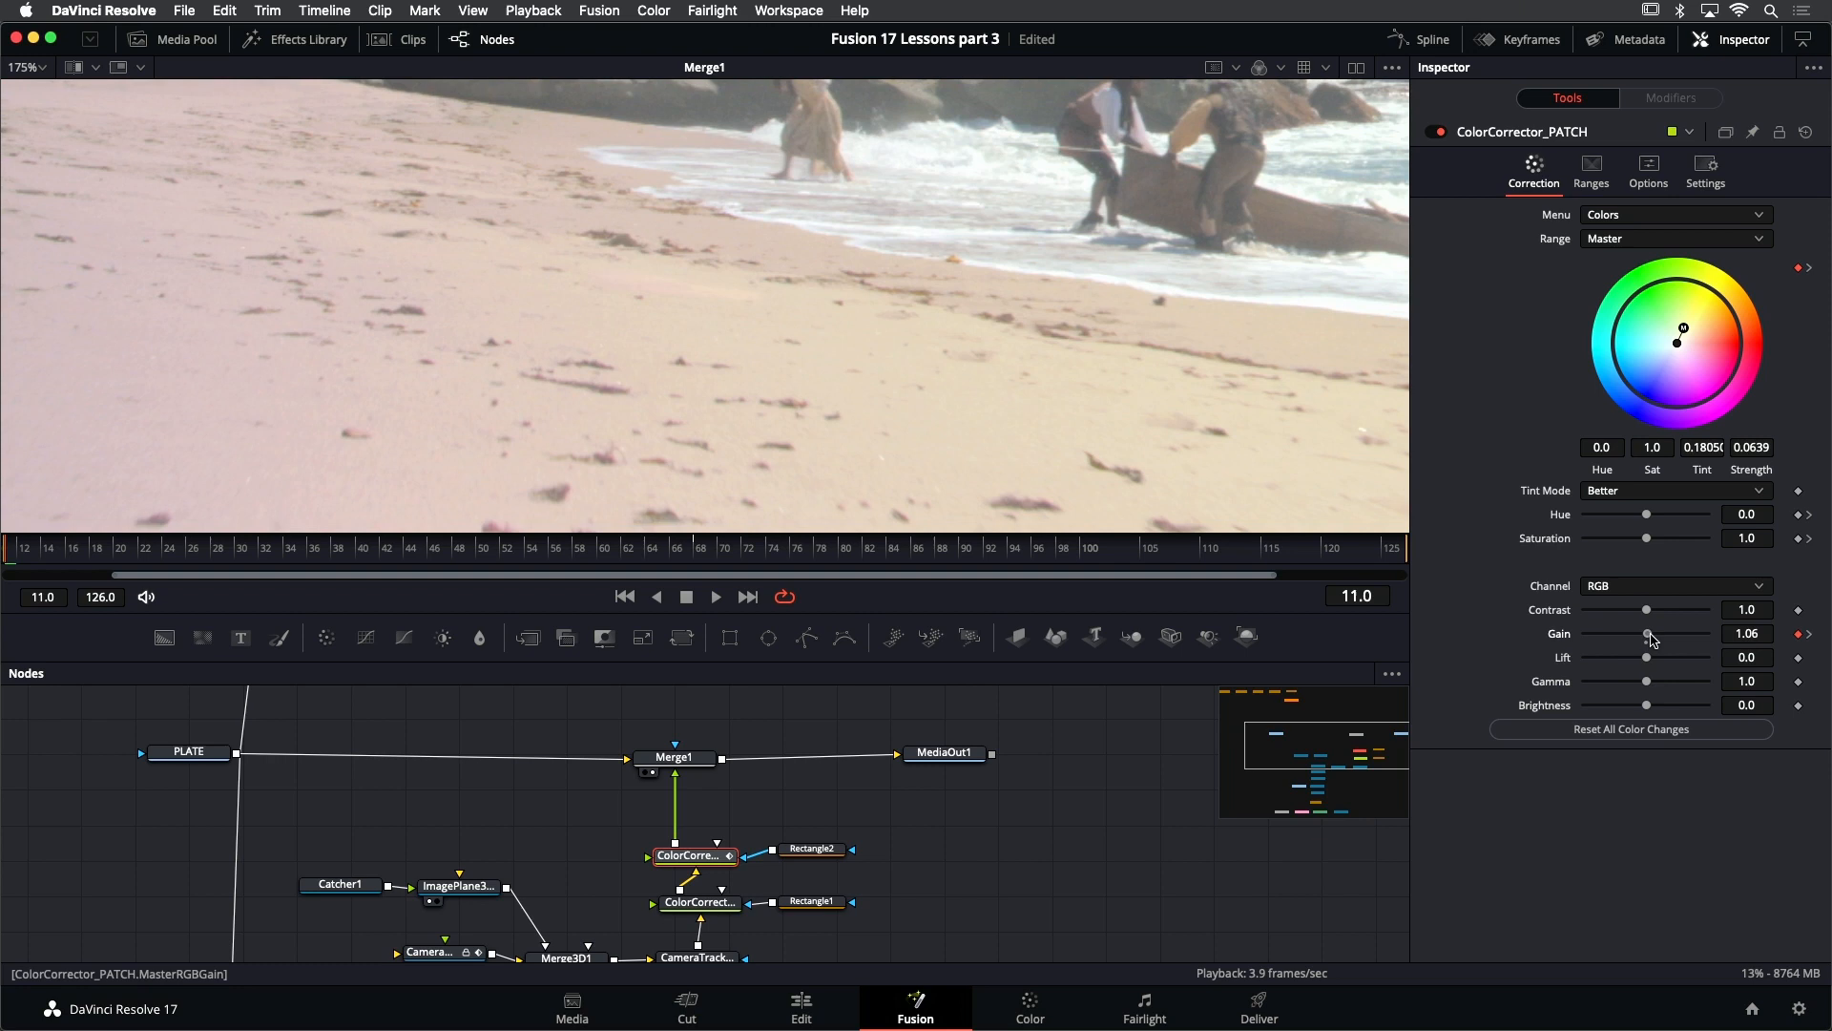
click(1751, 637)
drag(1751, 638, 1757, 636)
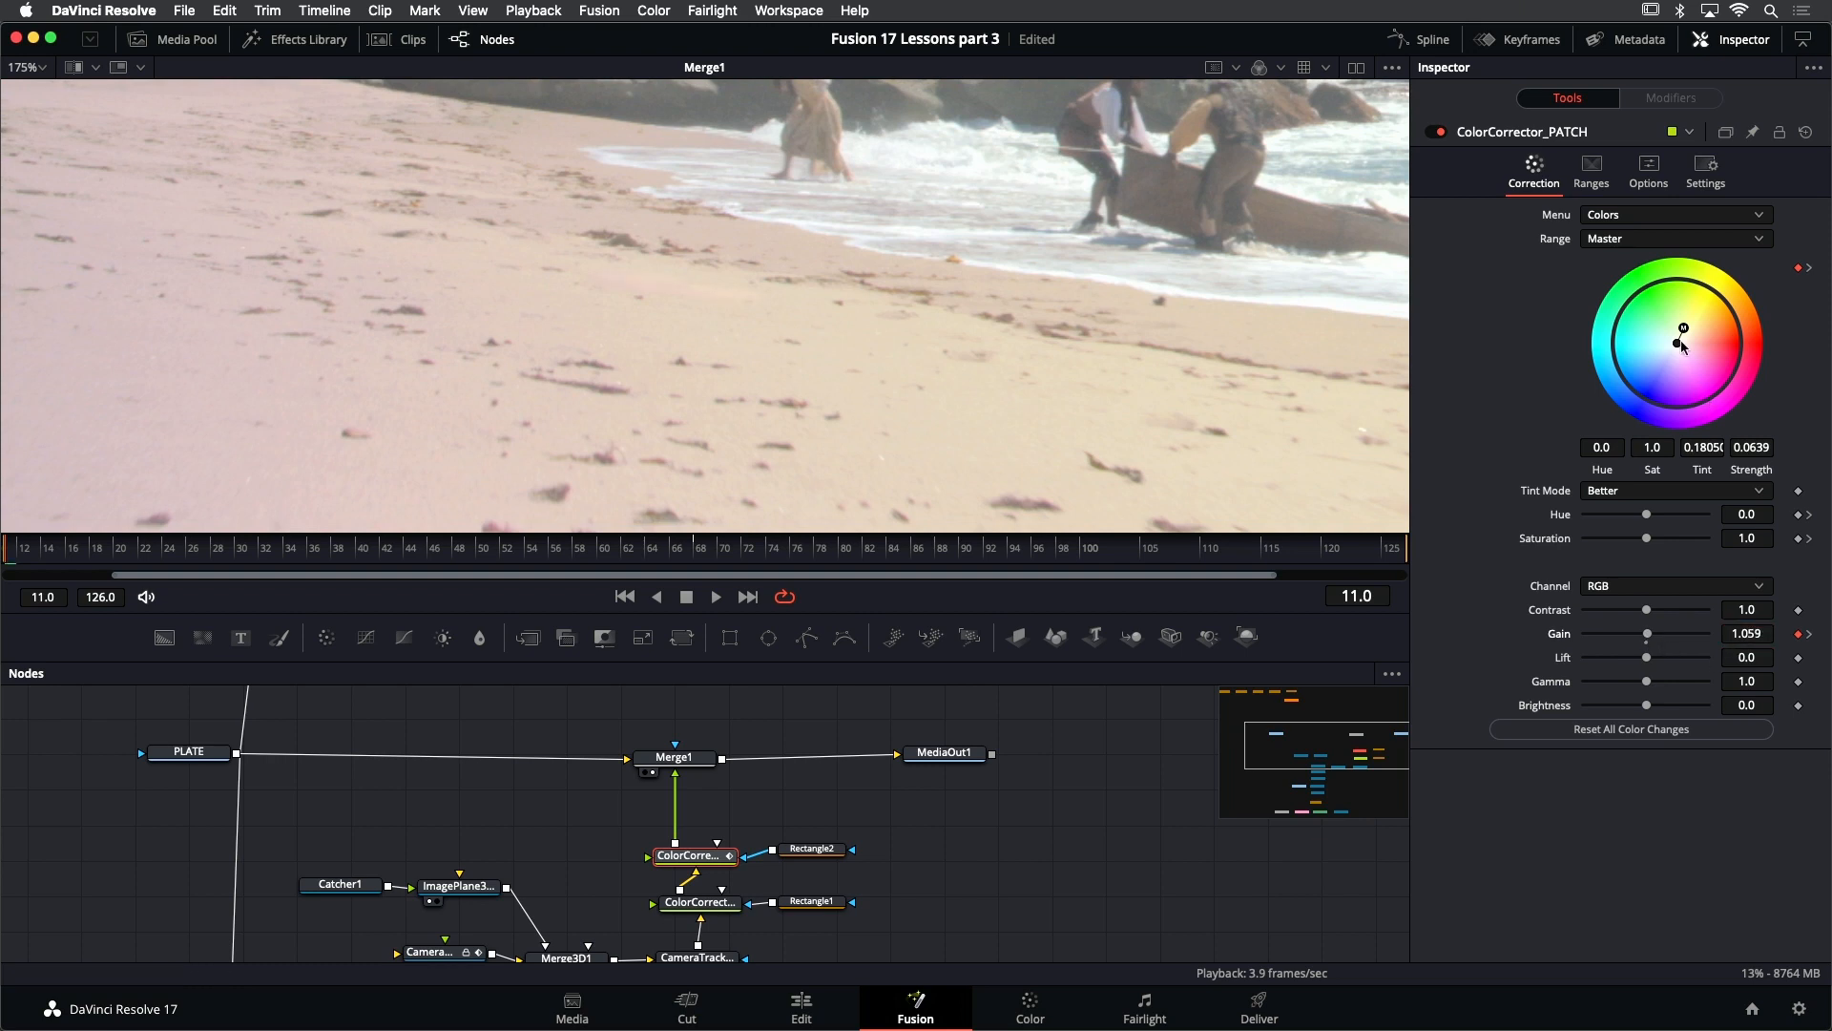
drag(1683, 328, 1675, 340)
drag(1682, 332, 1687, 325)
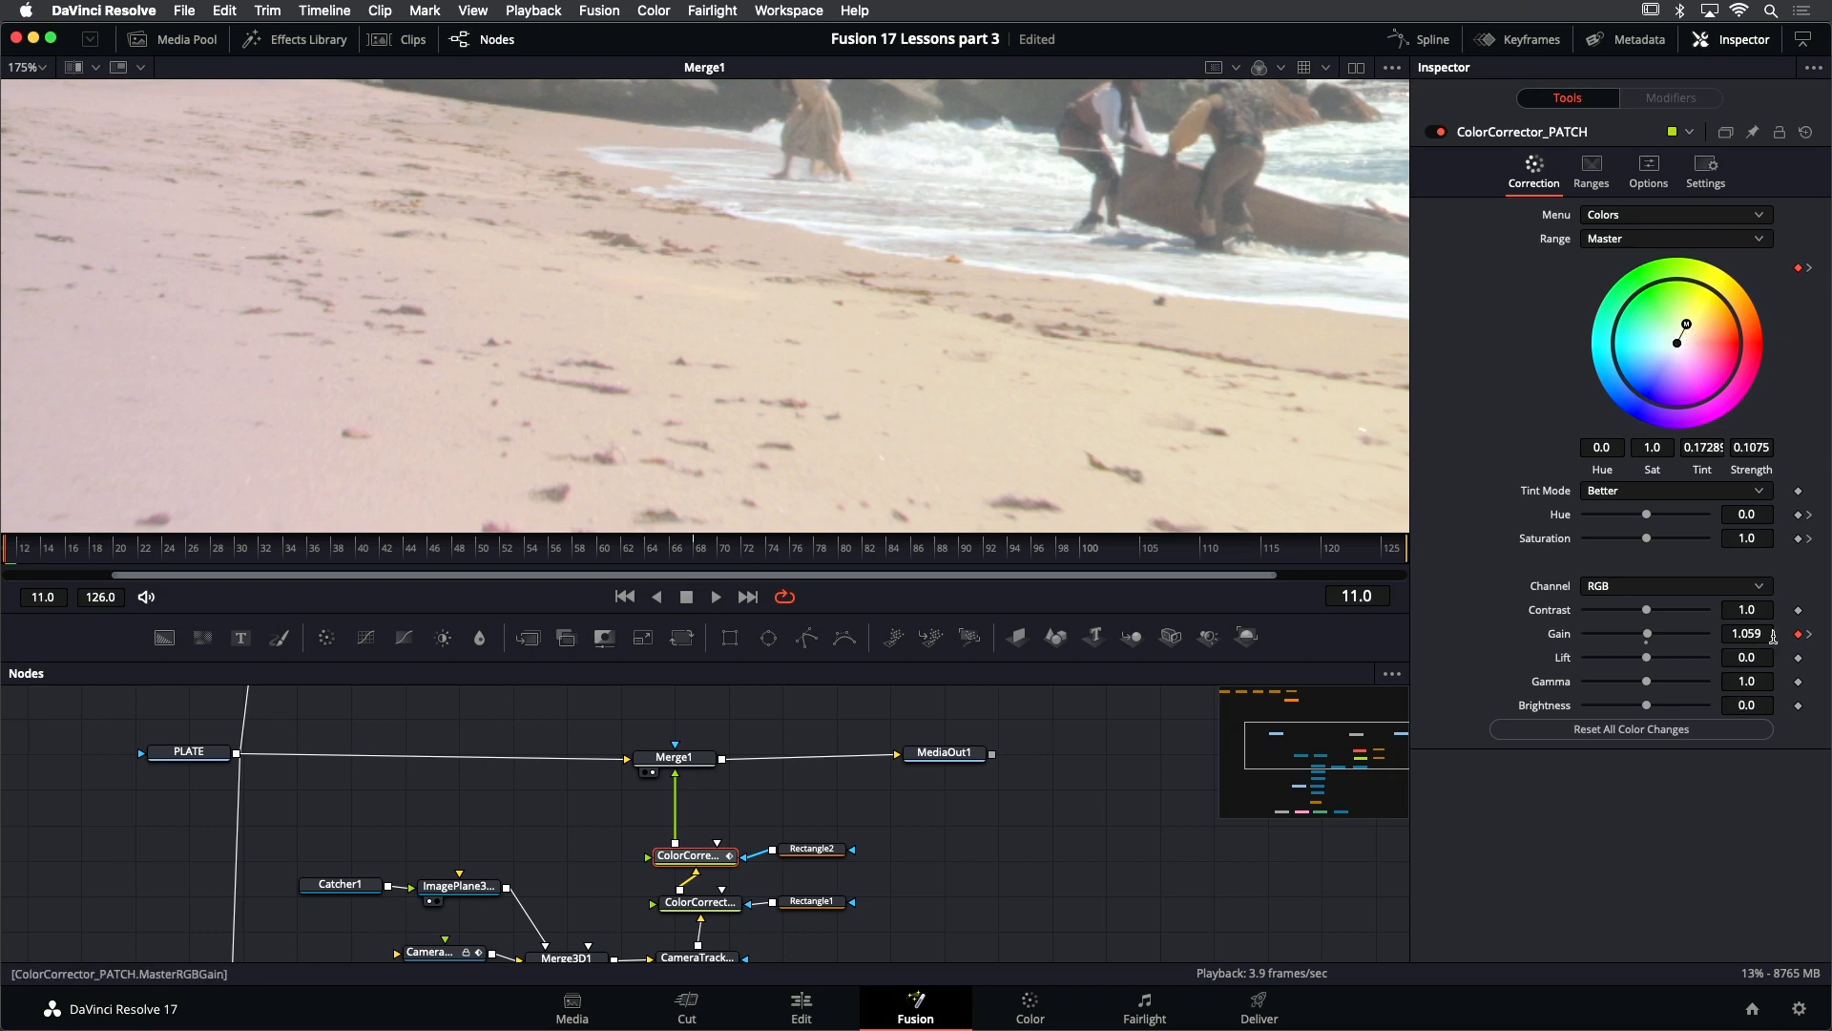
drag(1758, 631, 1730, 630)
- Compare the sand with ColorCorrector_PATCH bypassed and enabled, play the composite, and go back to frame 46
click(1434, 133)
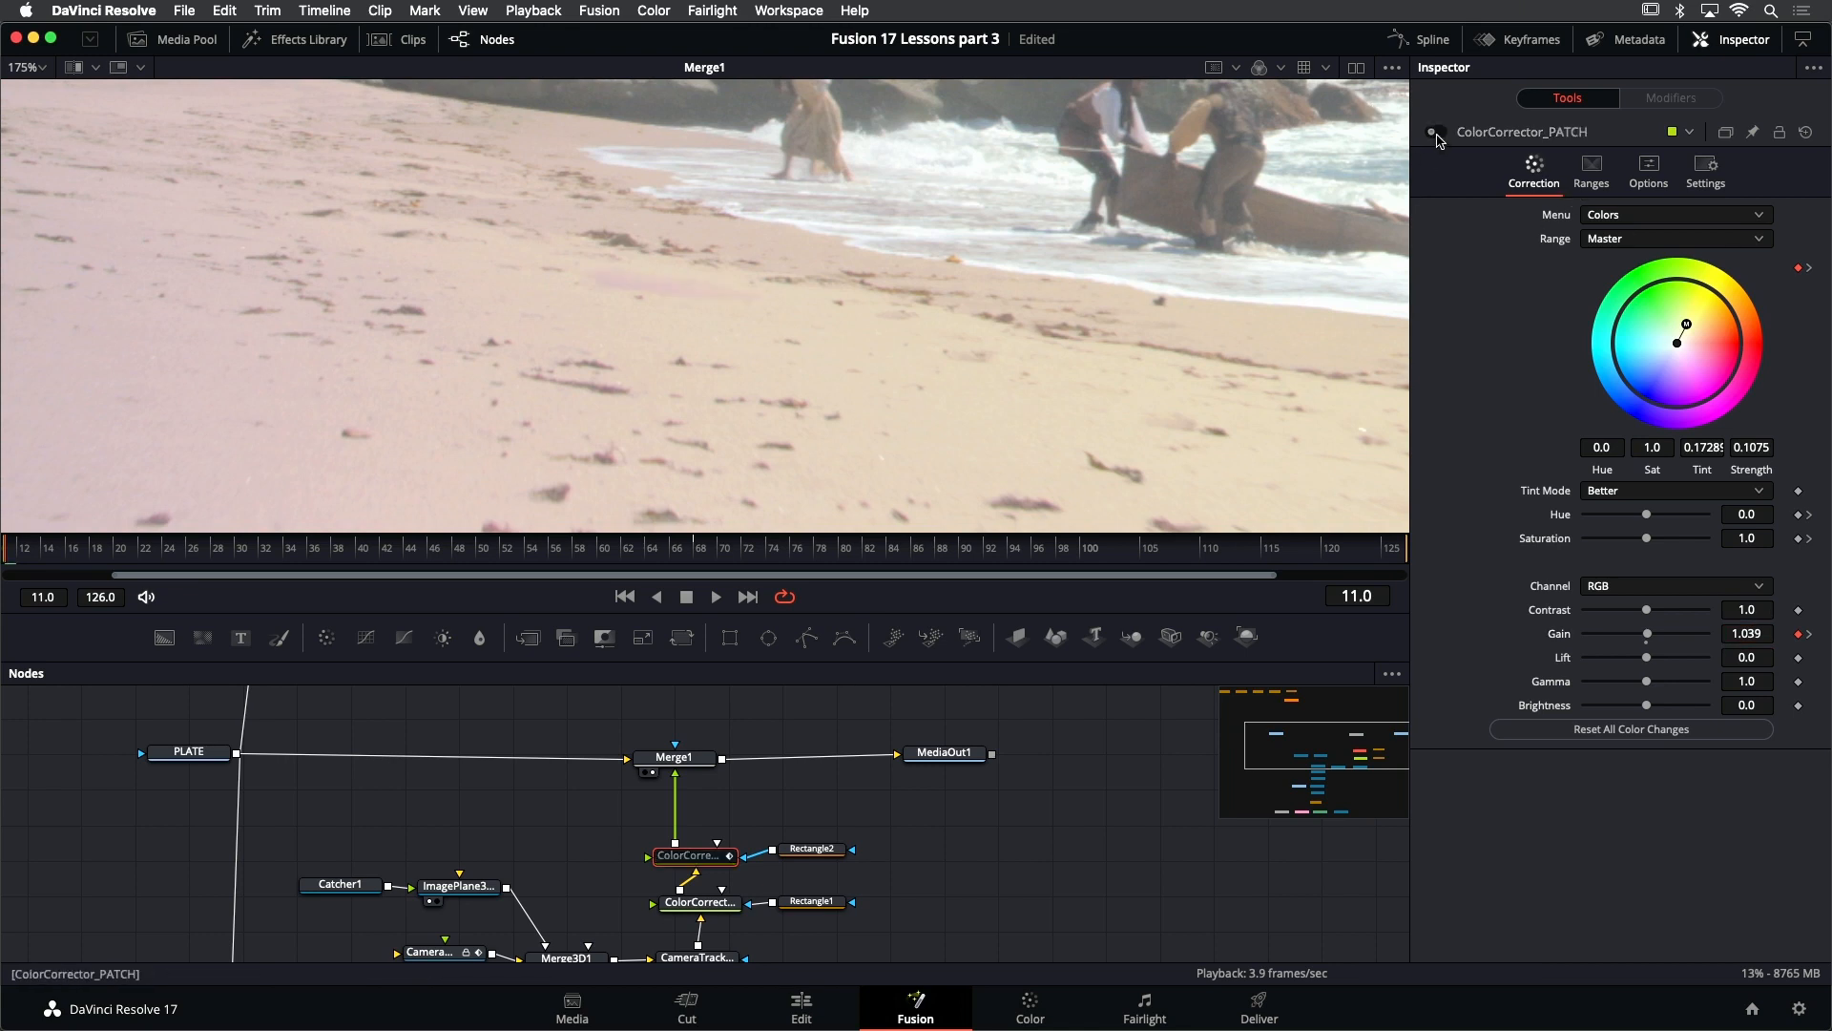
click(1434, 133)
scroll(816, 377, down, 3)
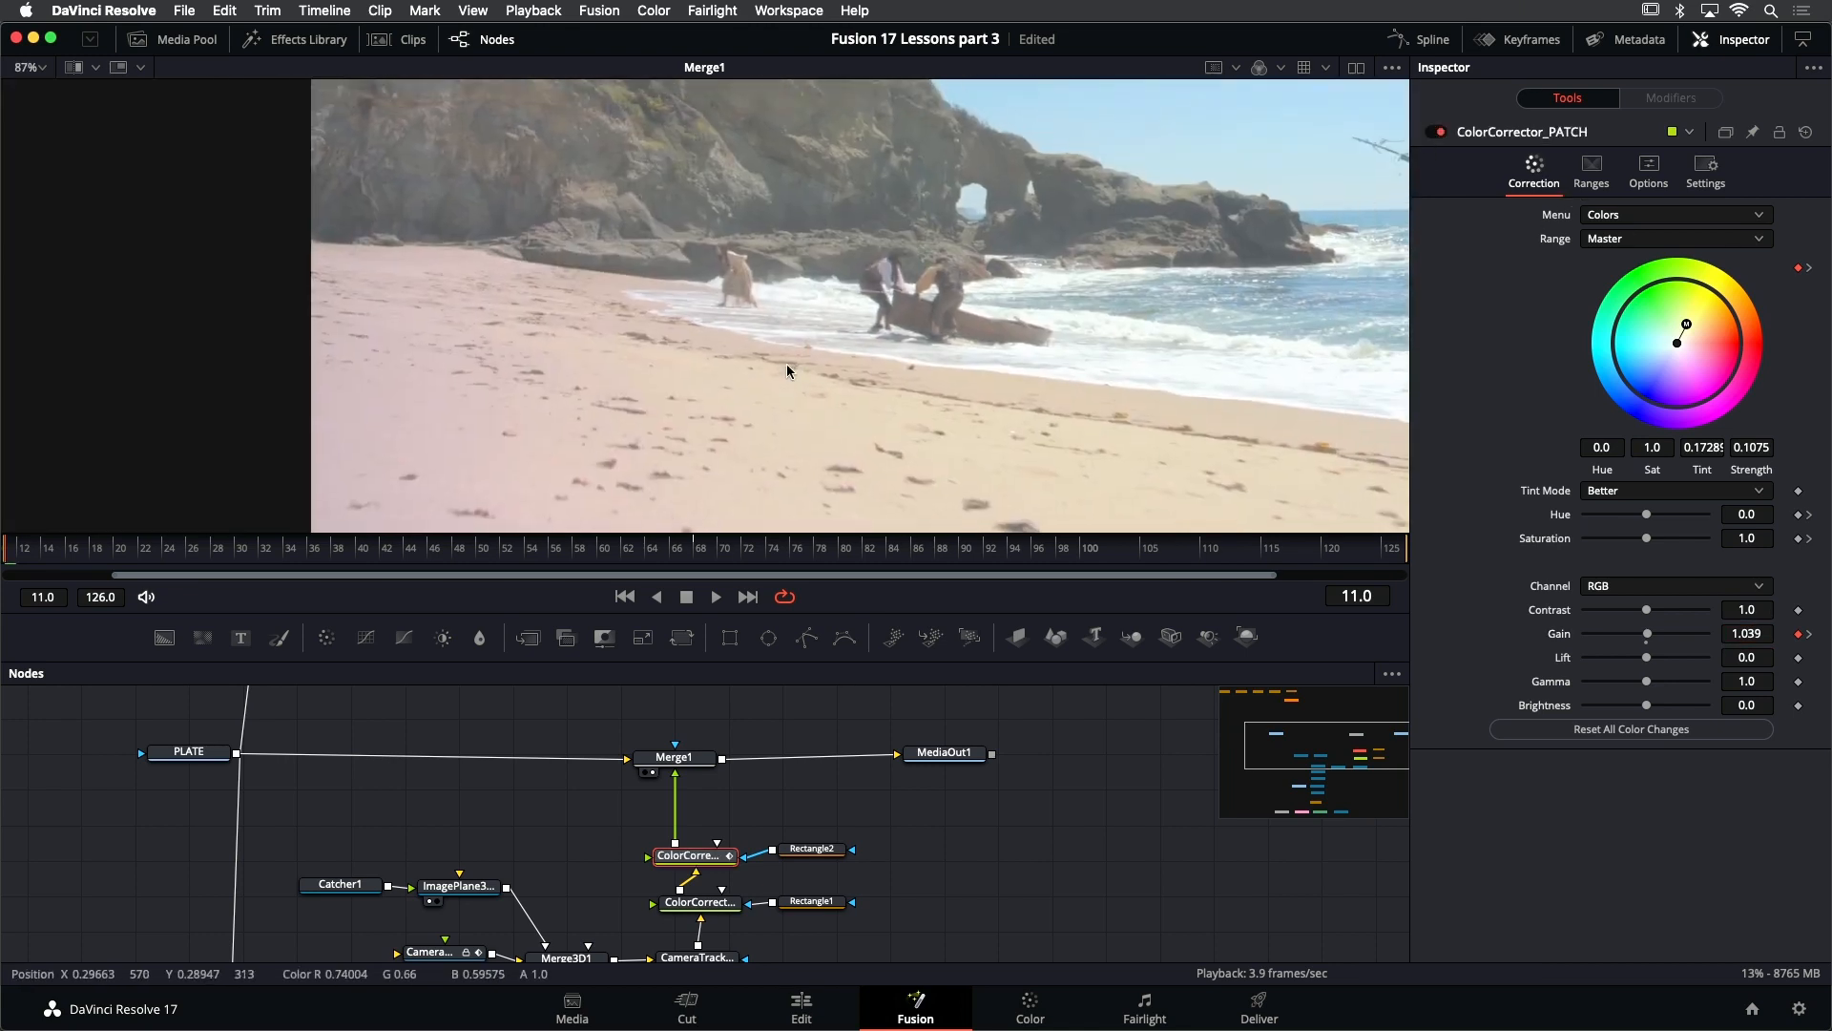
key(space)
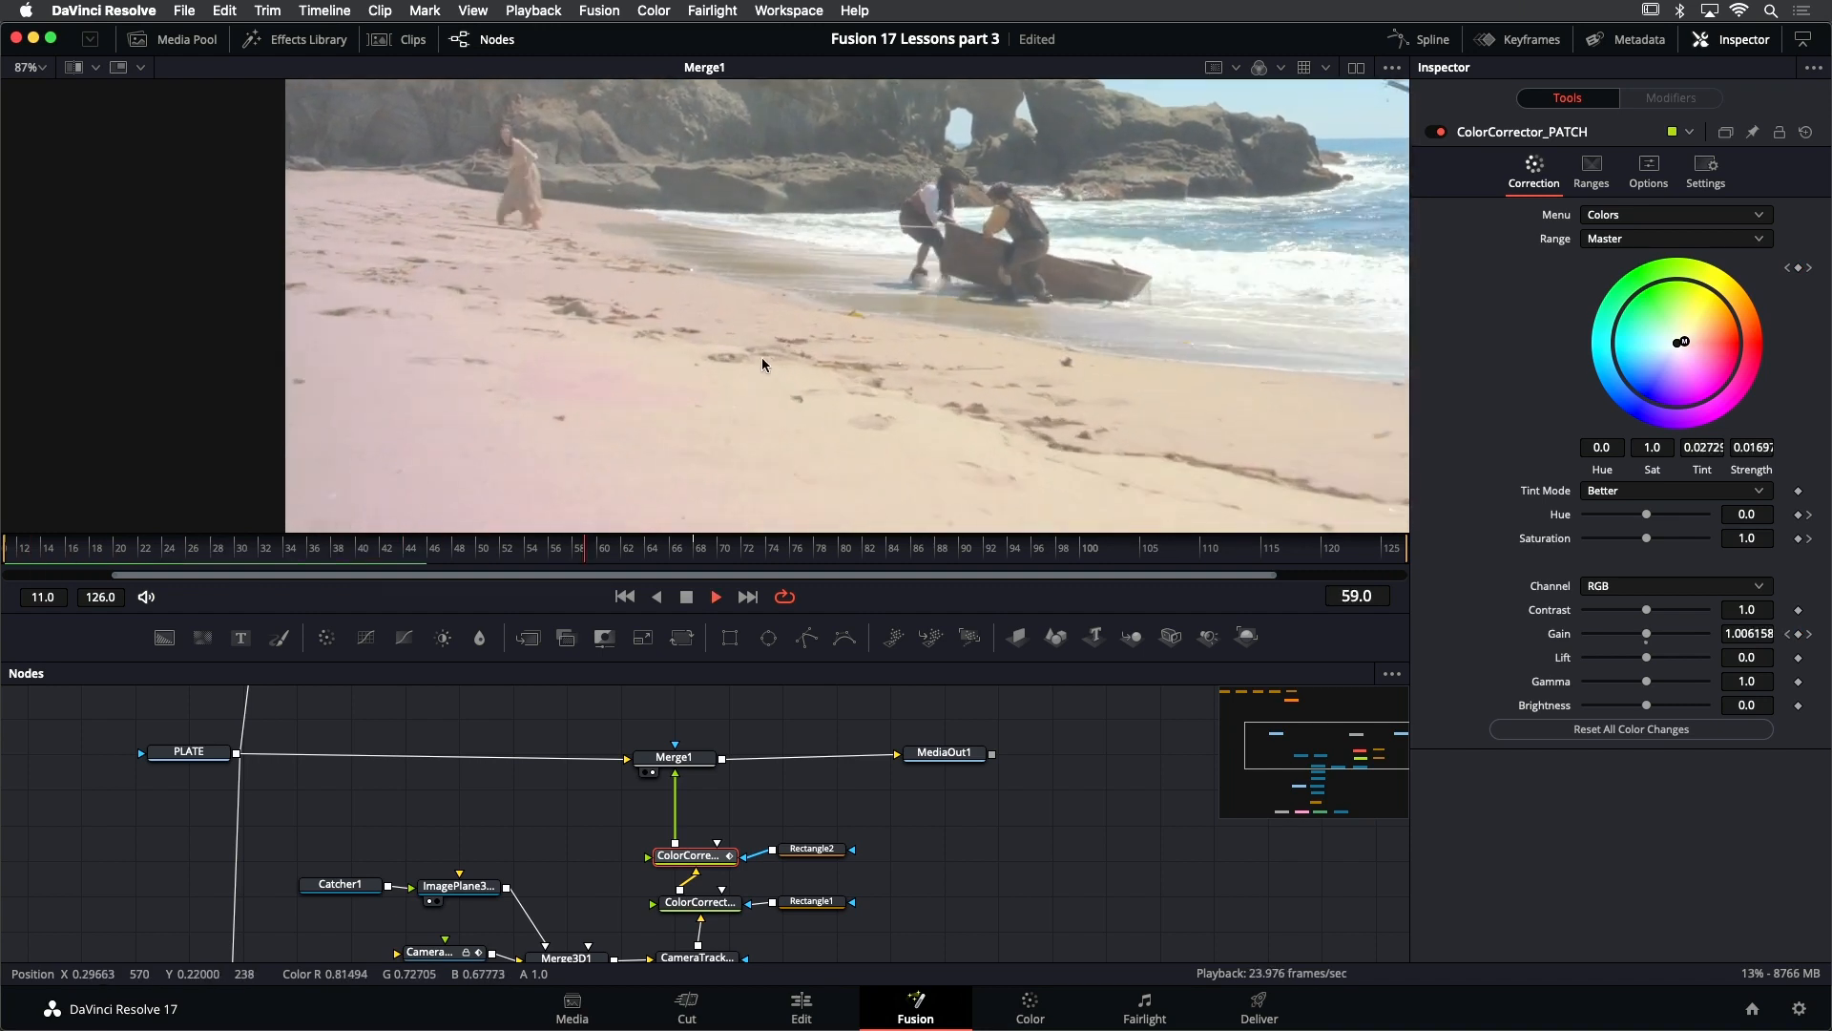
key(j)
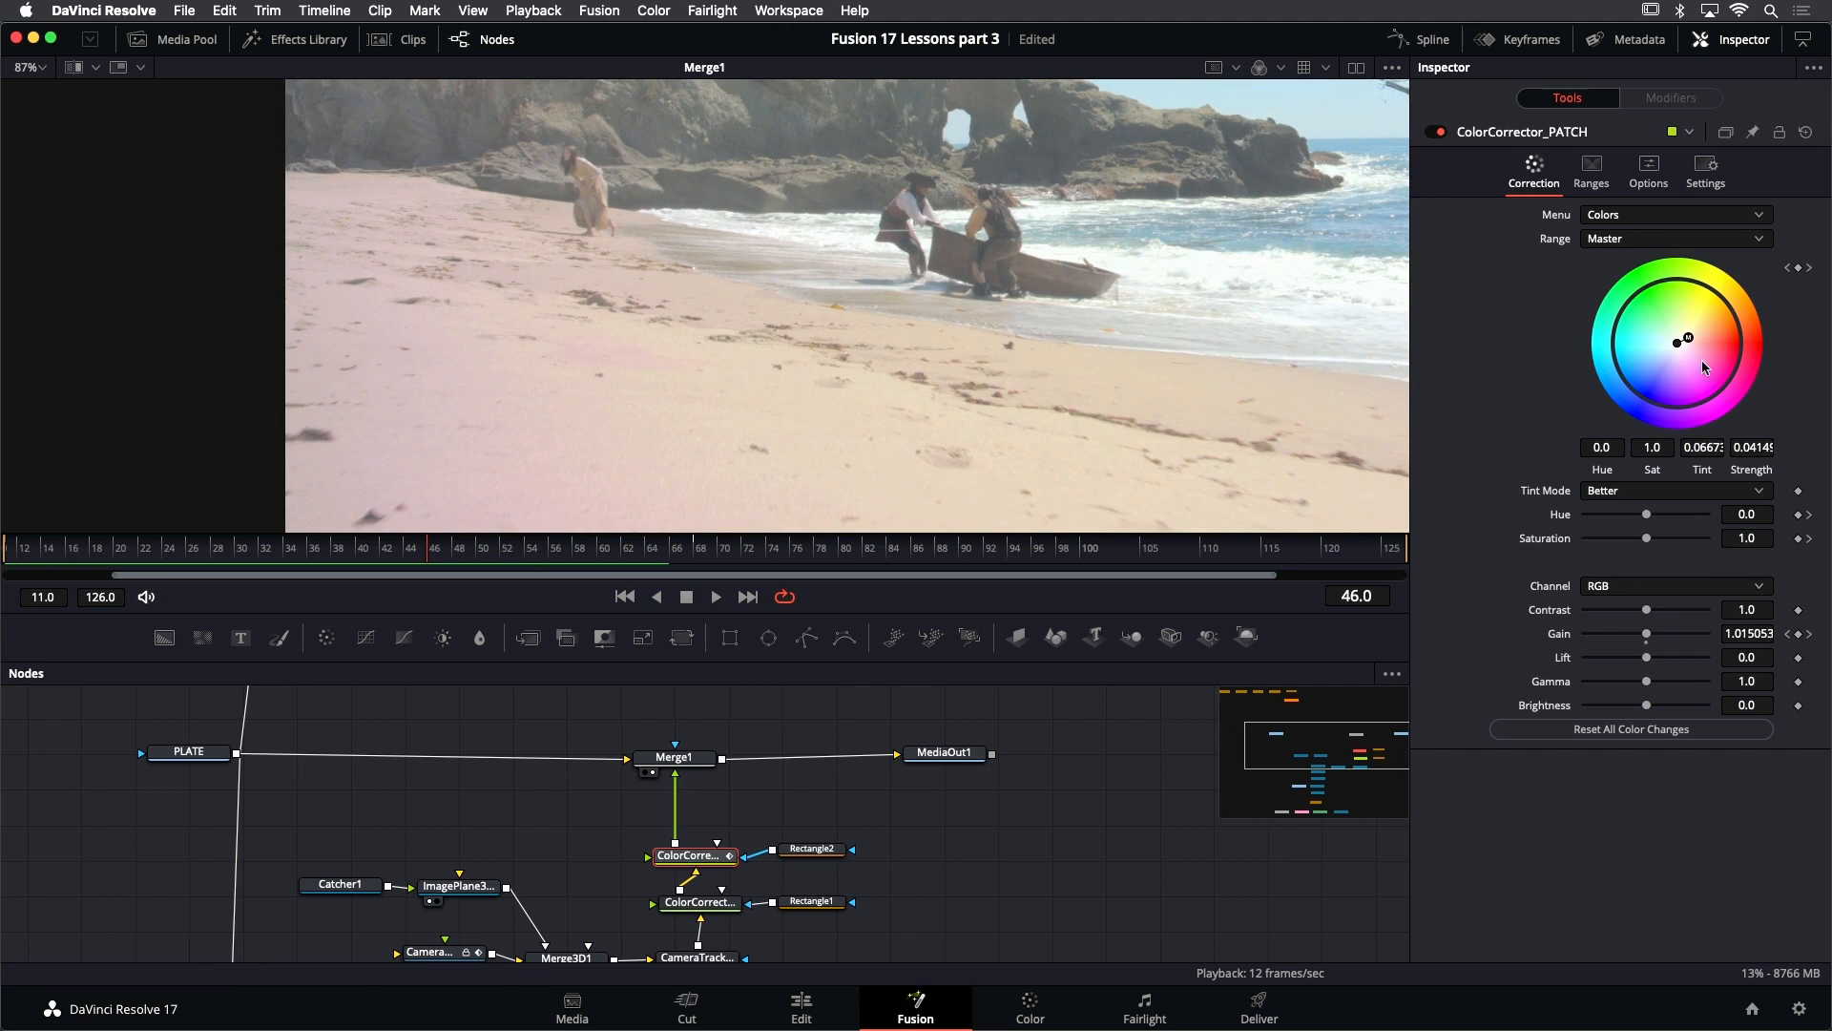
- At frame 46, shift ColorCorrector_PATCH to tint about 0.213 and strength 0.0711, play the blend to check it, return to frame 11, and save
drag(1688, 339, 1678, 334)
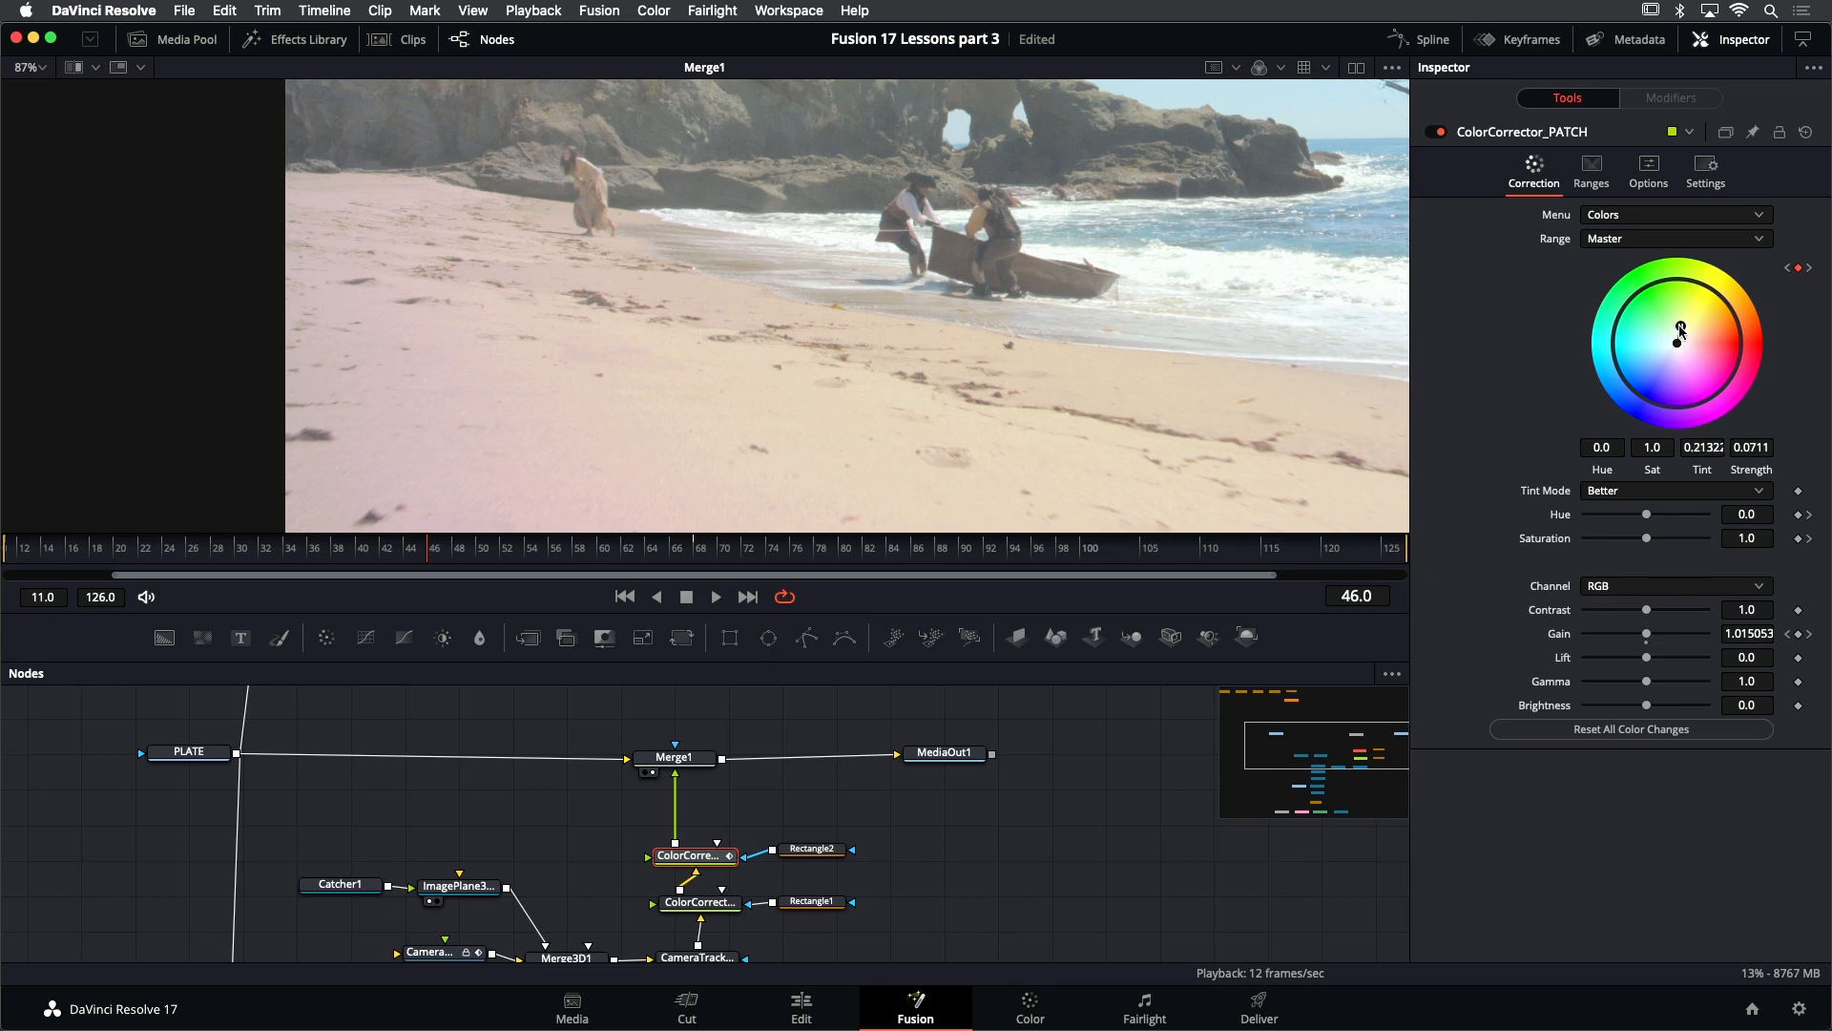
key(j)
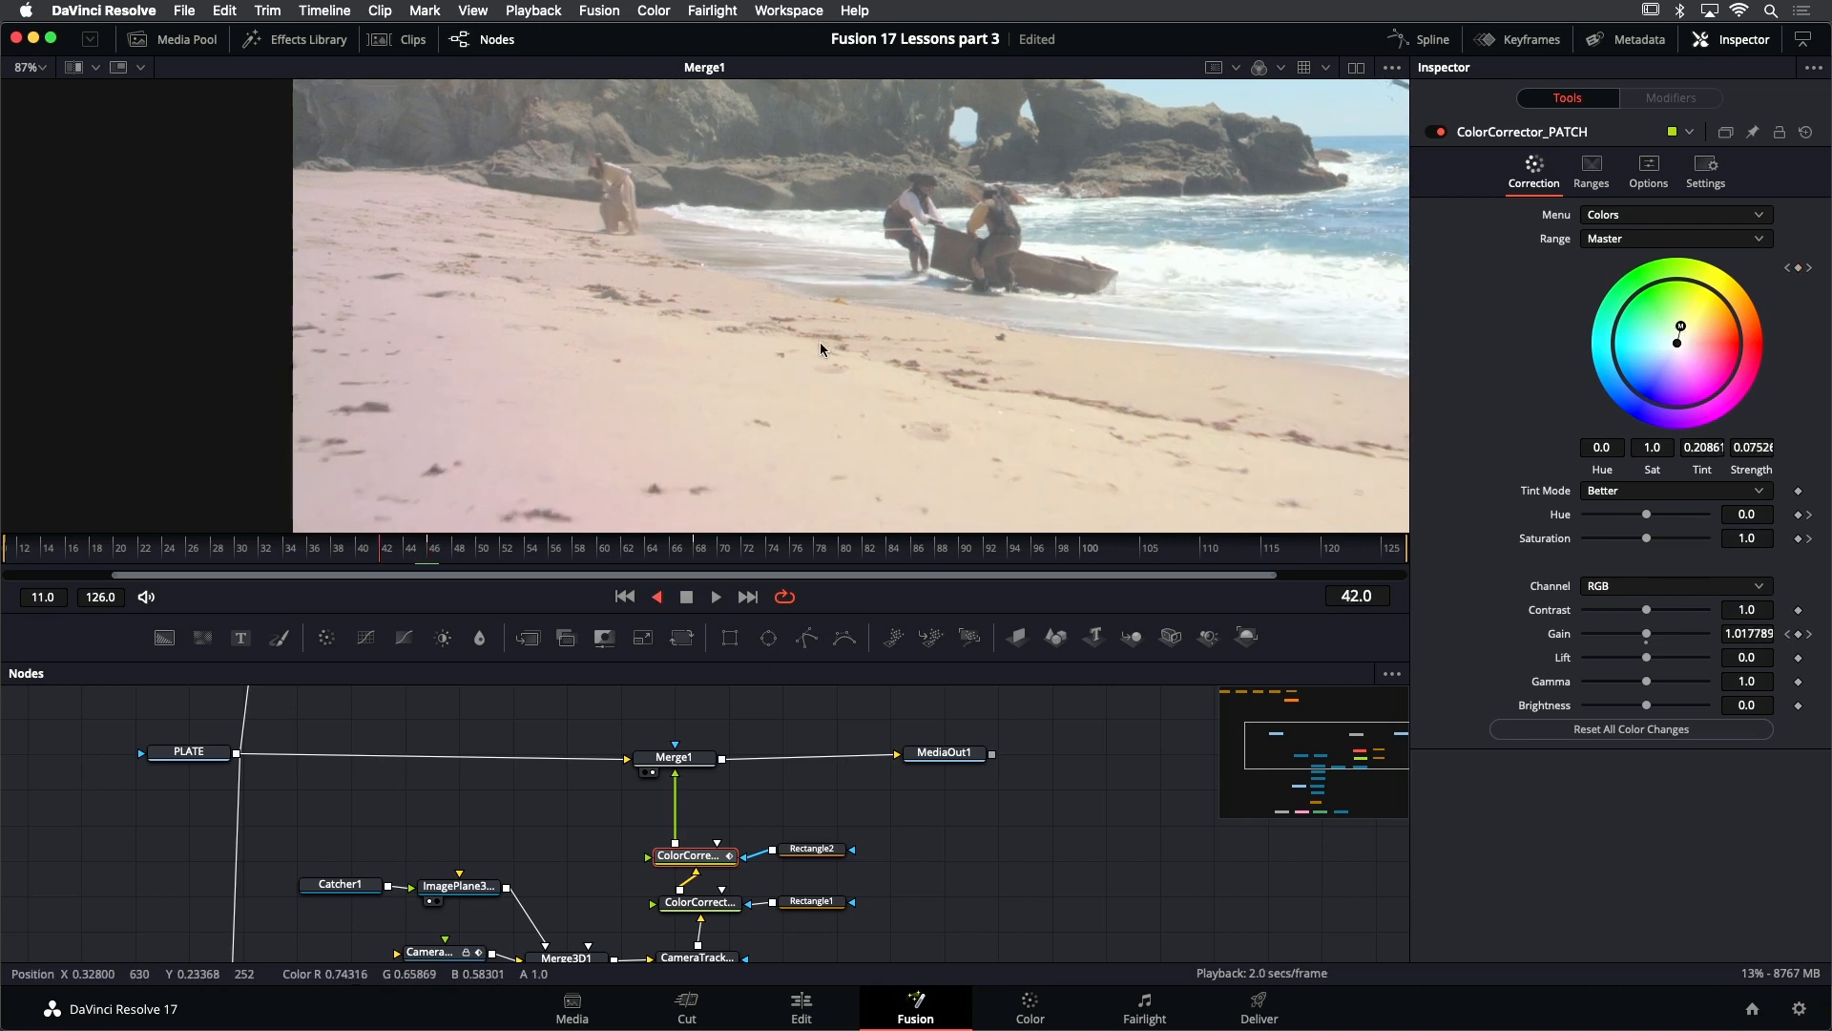
key(l)
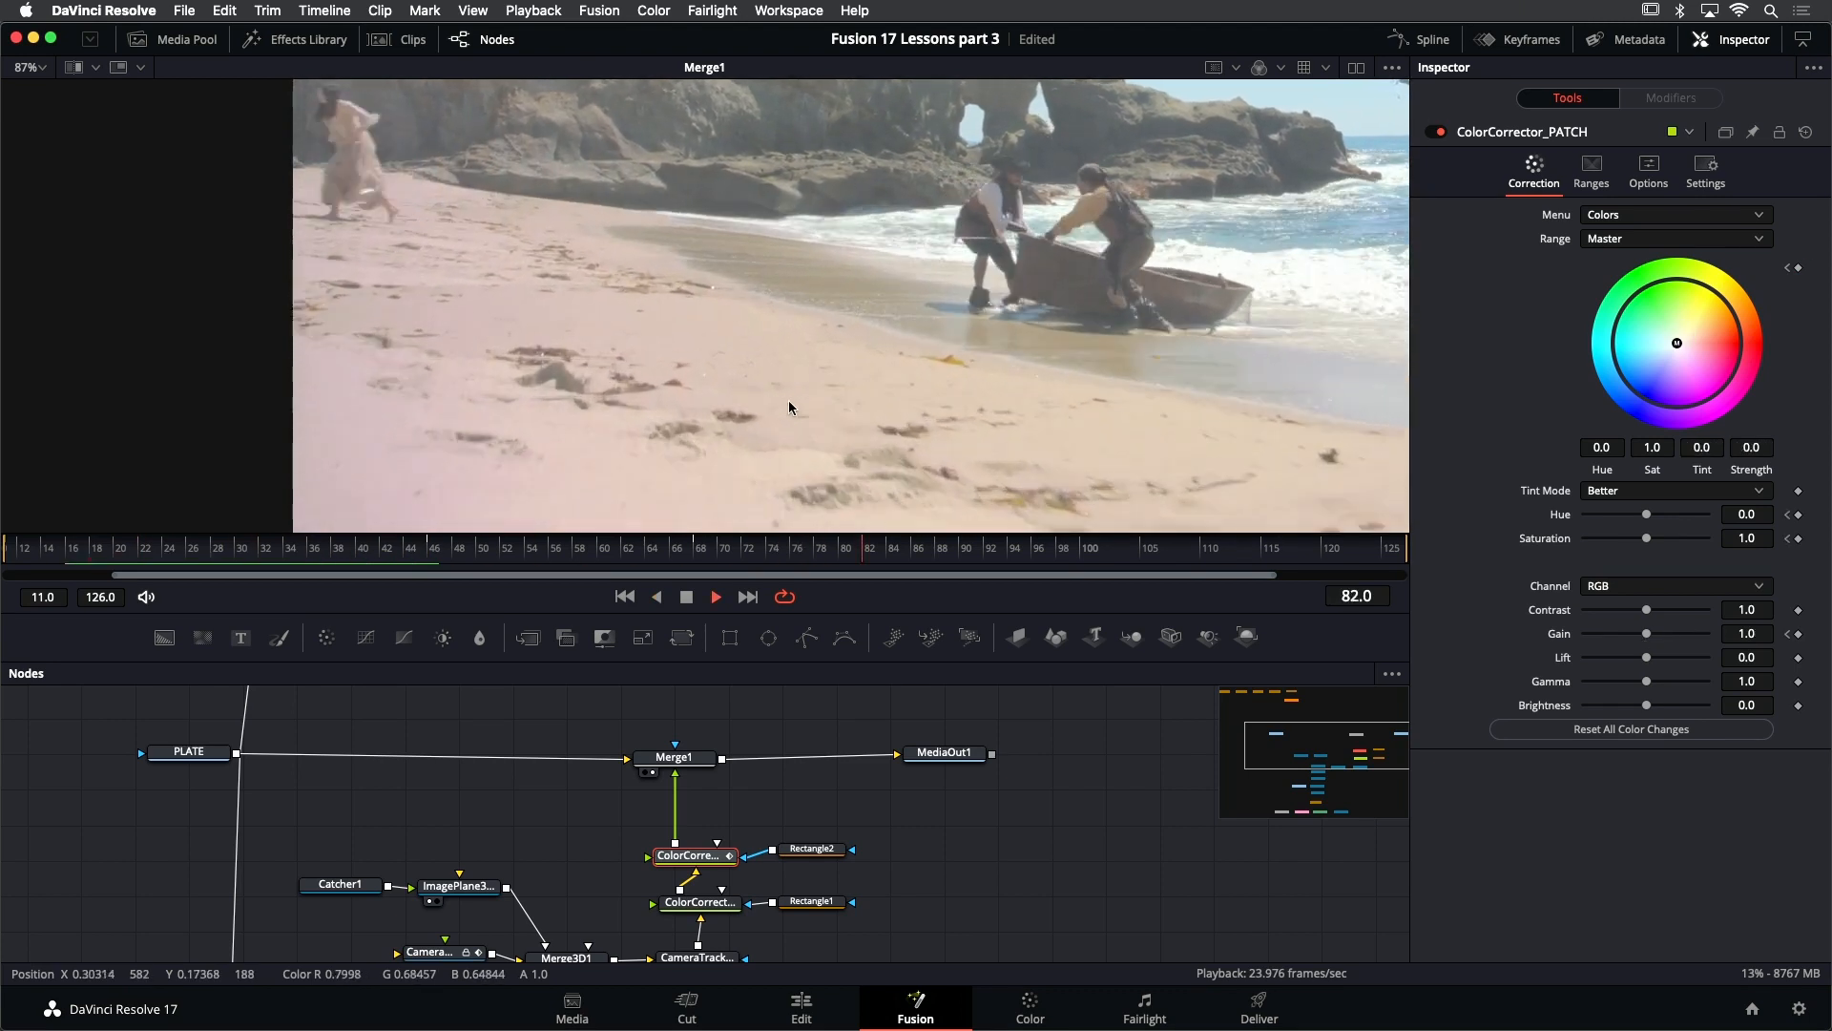
key(j)
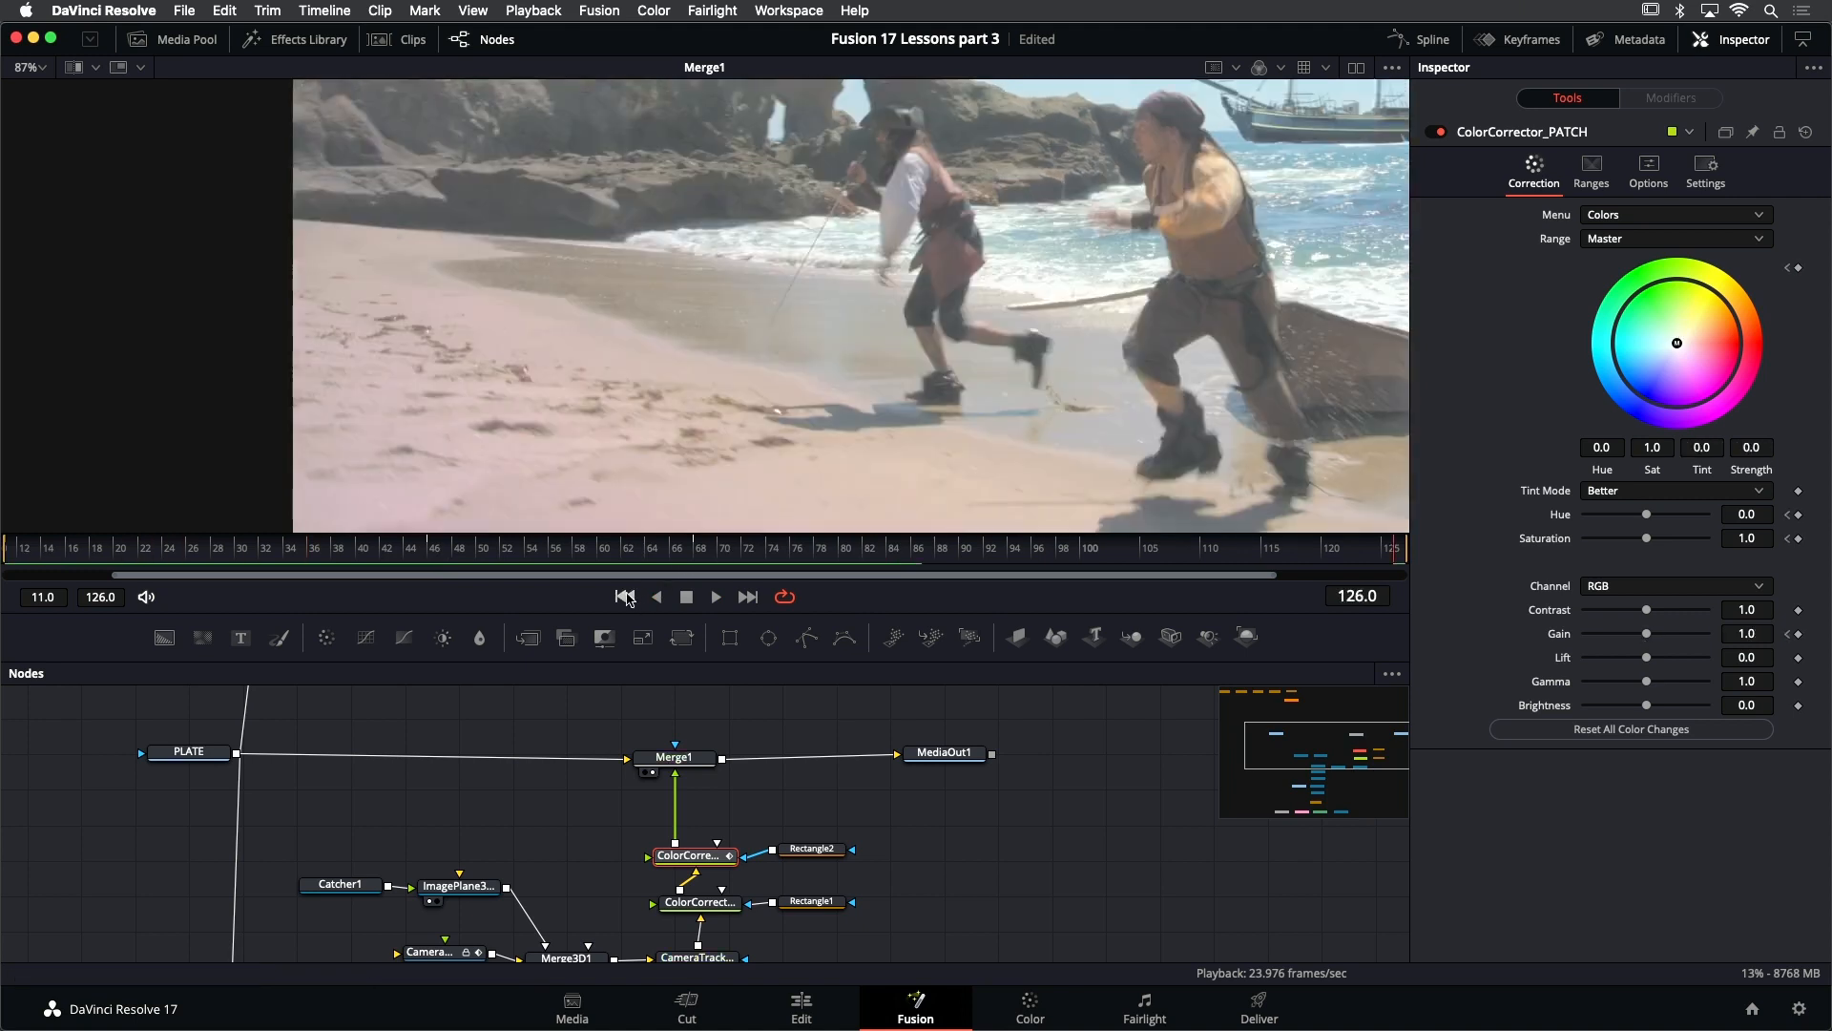
click(625, 597)
key(super+s)
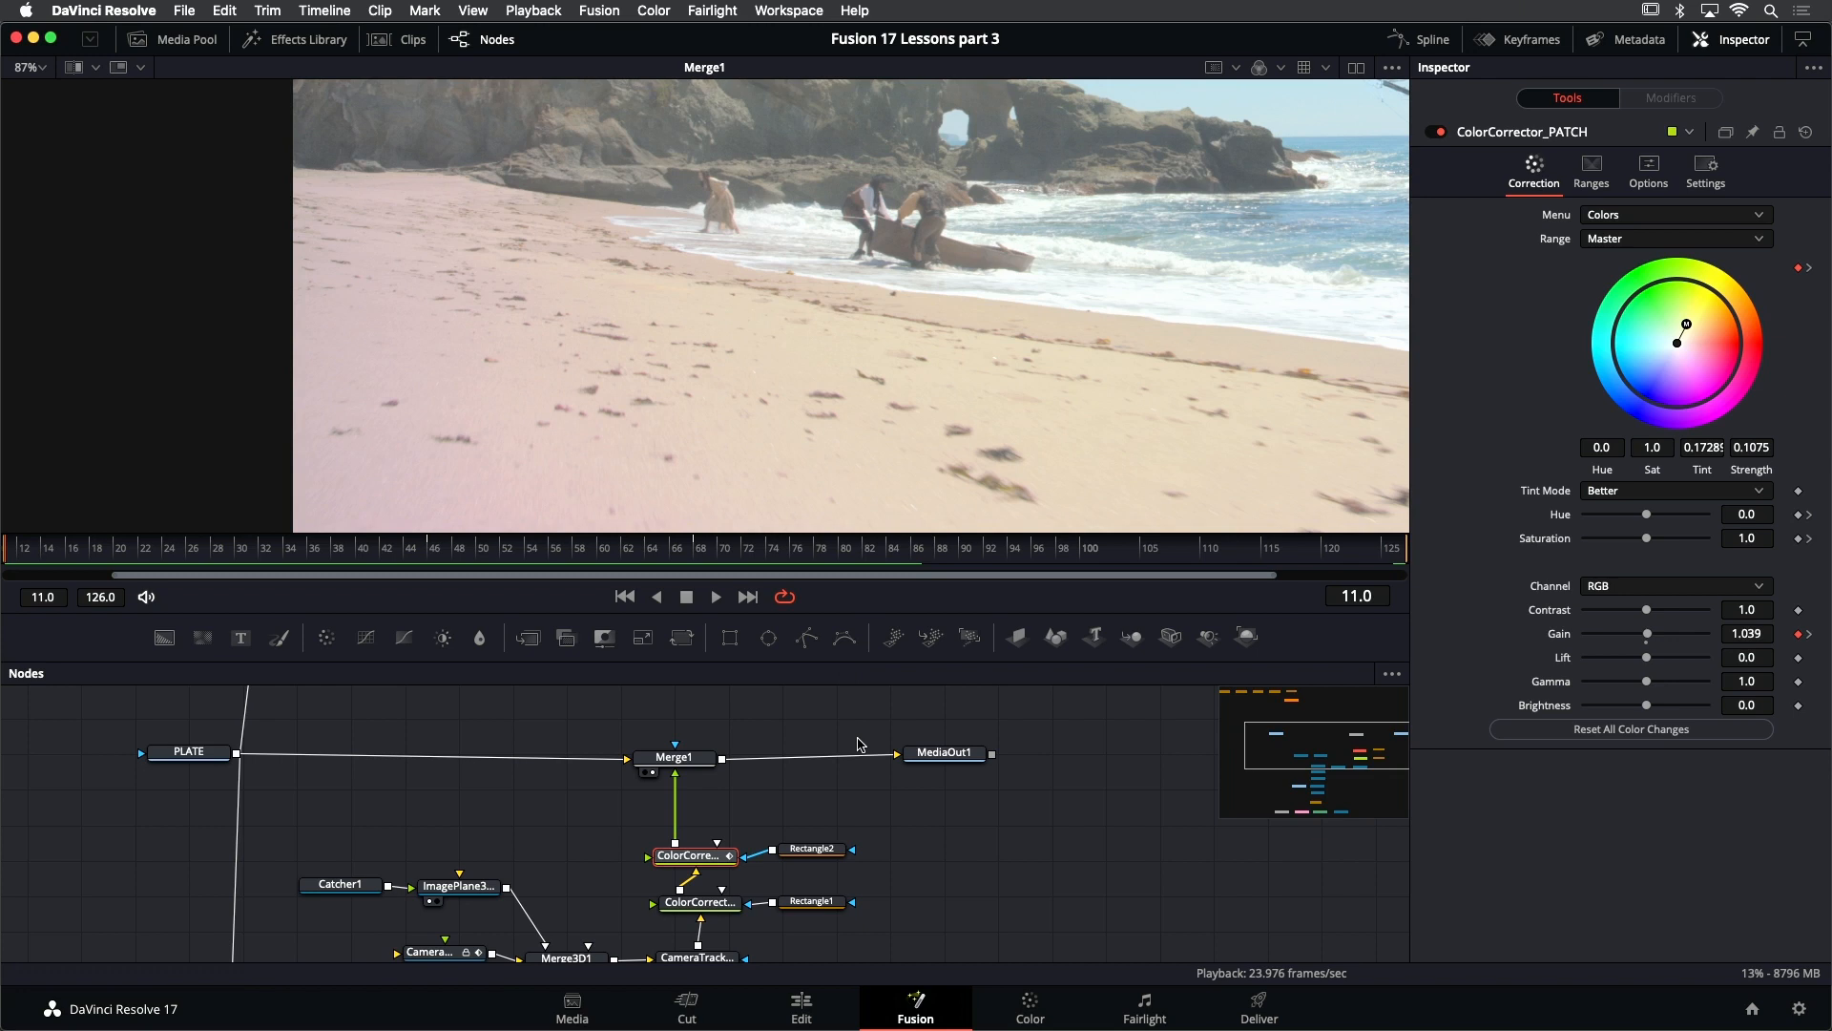
- Review the composite full screen on the Edit page and return to the Fusion page
click(800, 1013)
key(super+f)
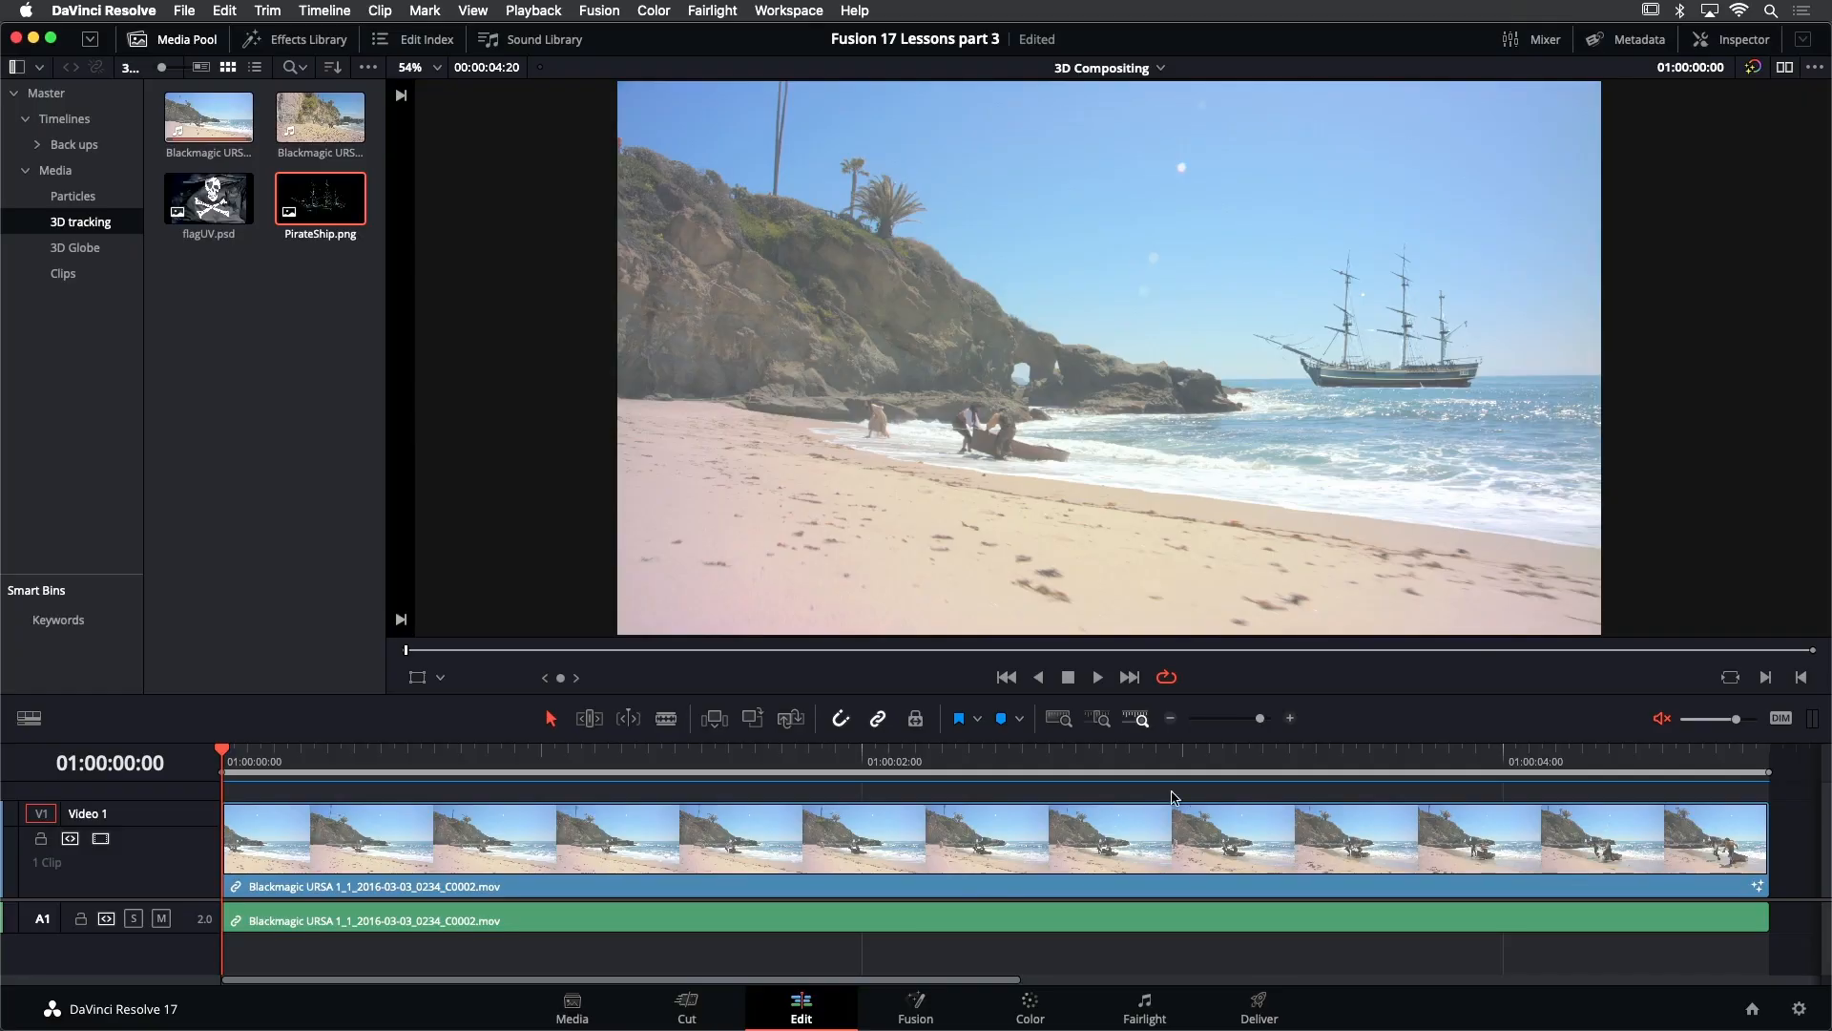
click(917, 1007)
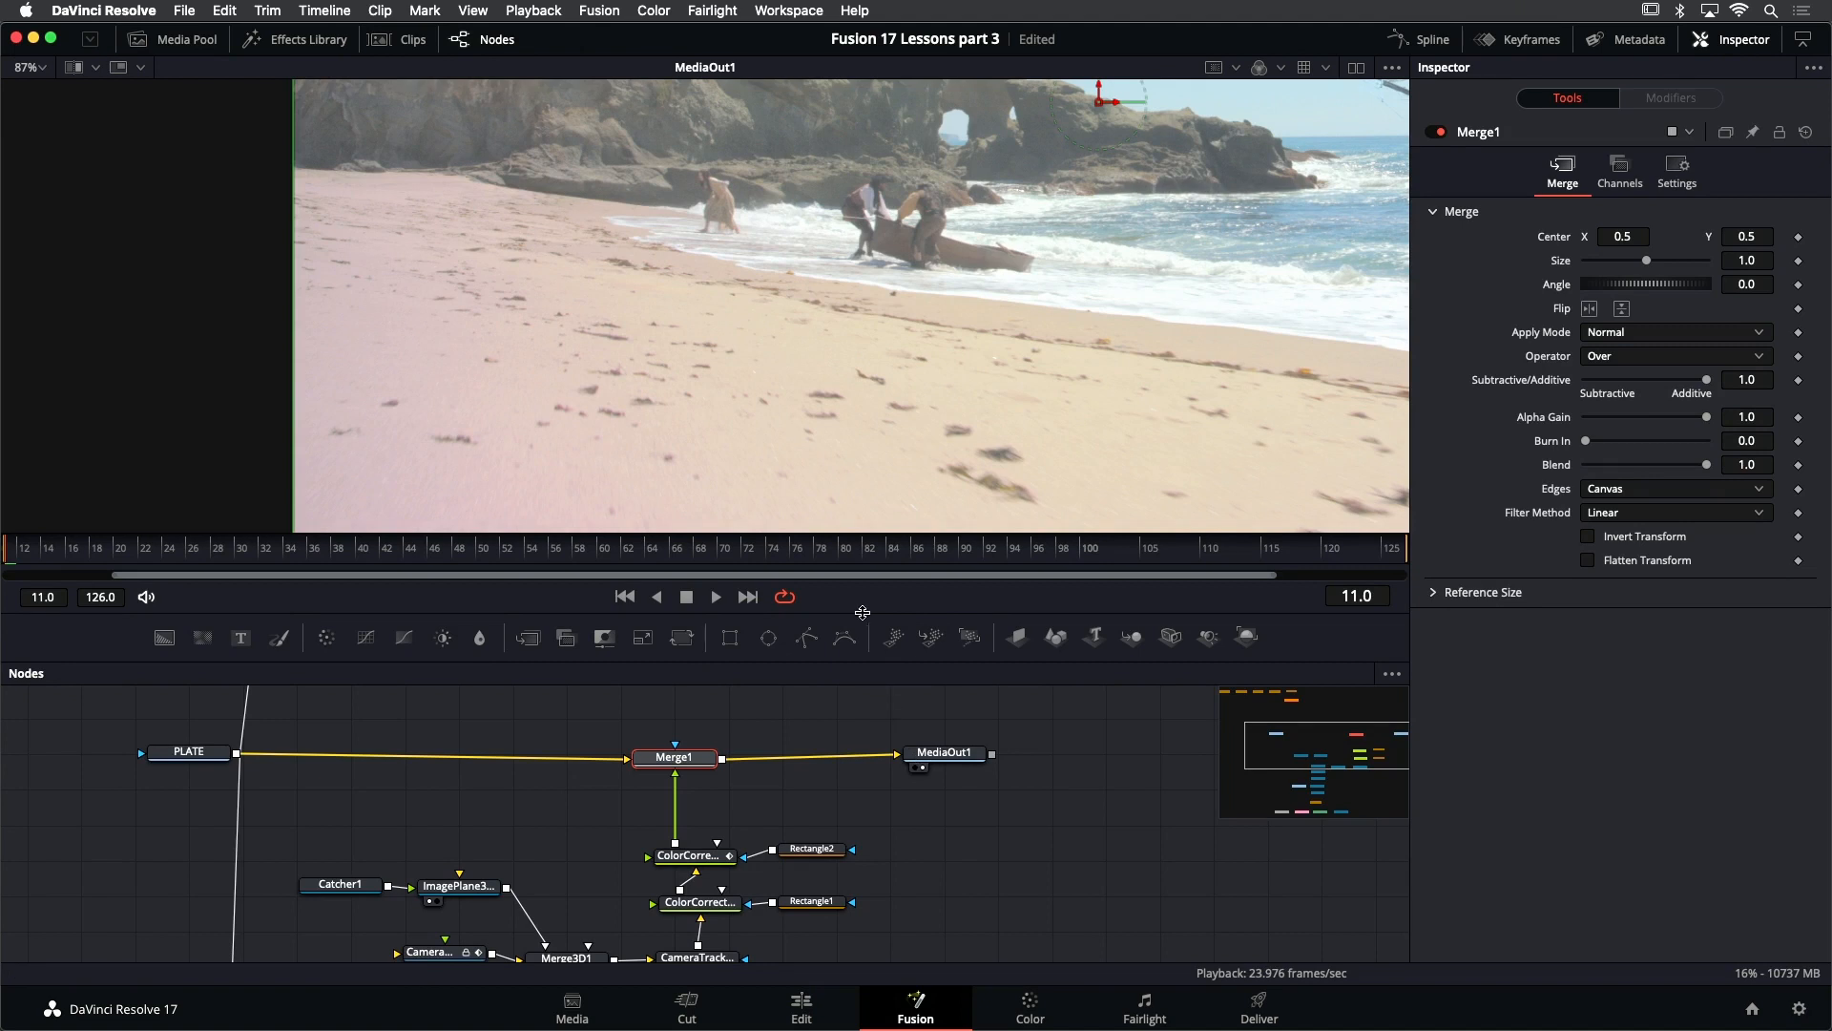
- Enlarge the node graph area and add flagUV.psd from the 3D tracking bin below the TimeStretcher and Paint1 branch
drag(863, 611, 863, 544)
scroll(890, 771, down, 5)
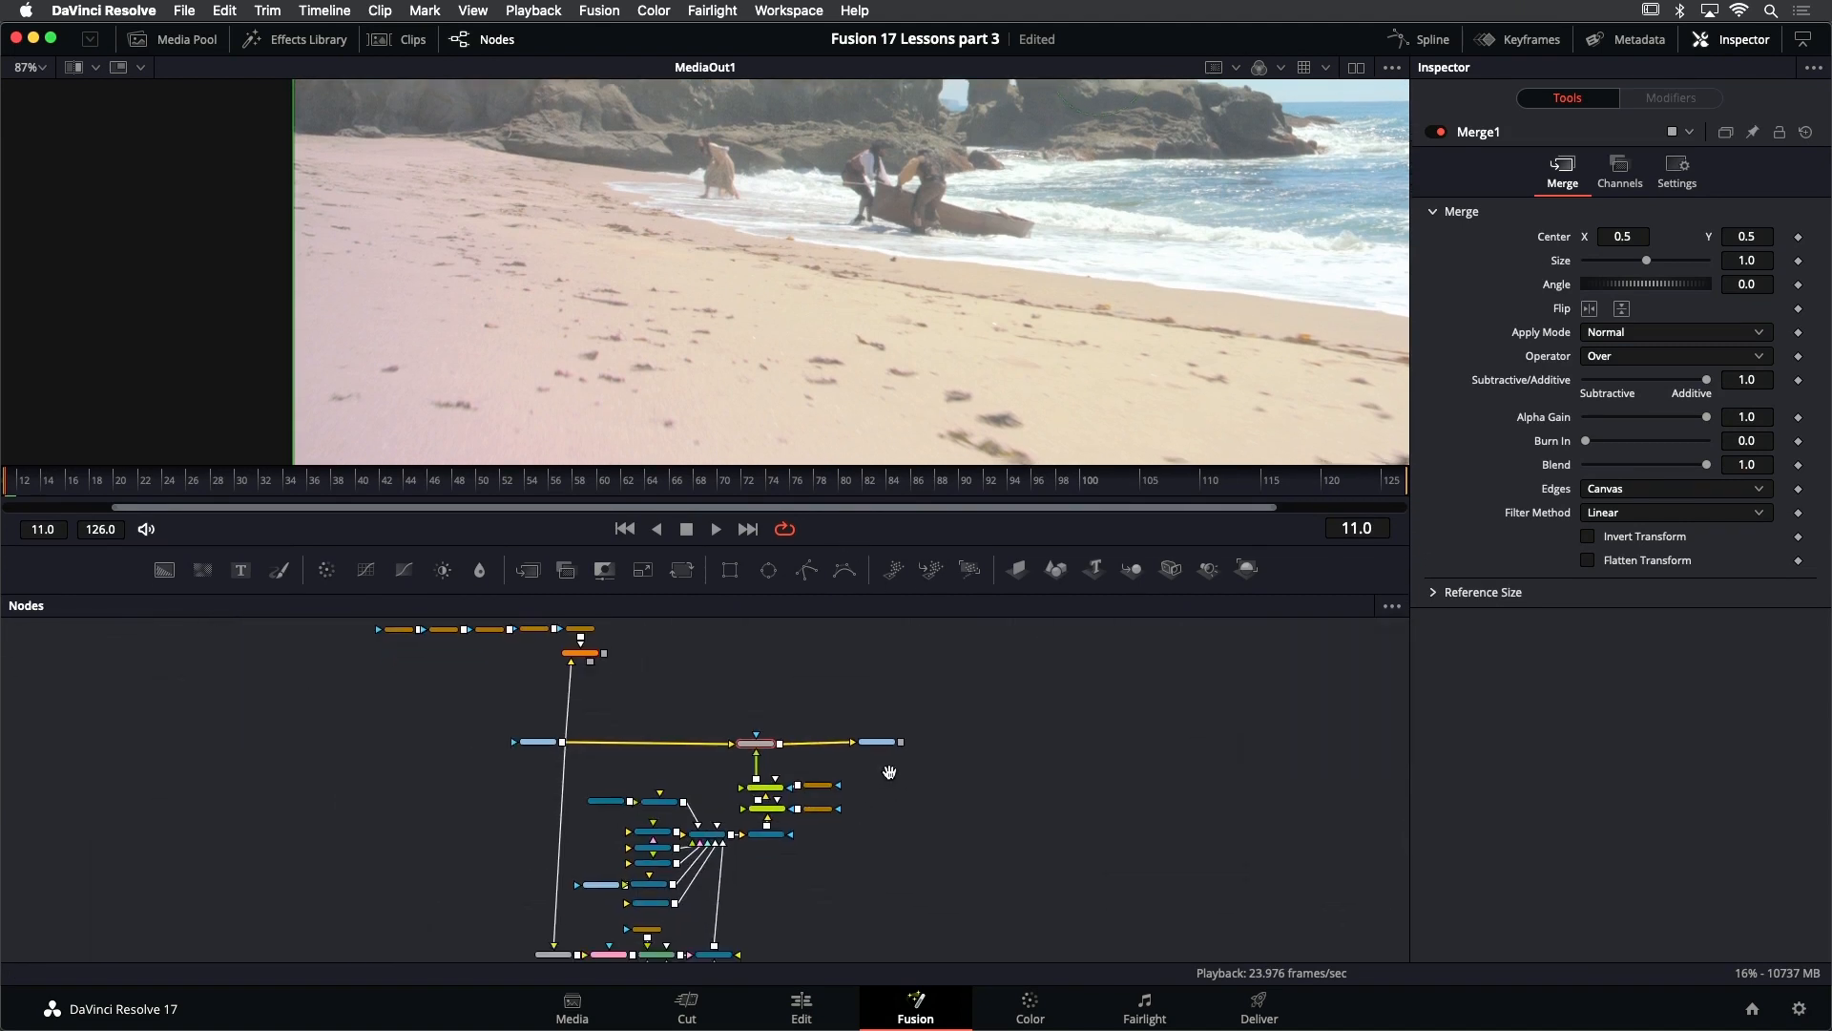
click(174, 40)
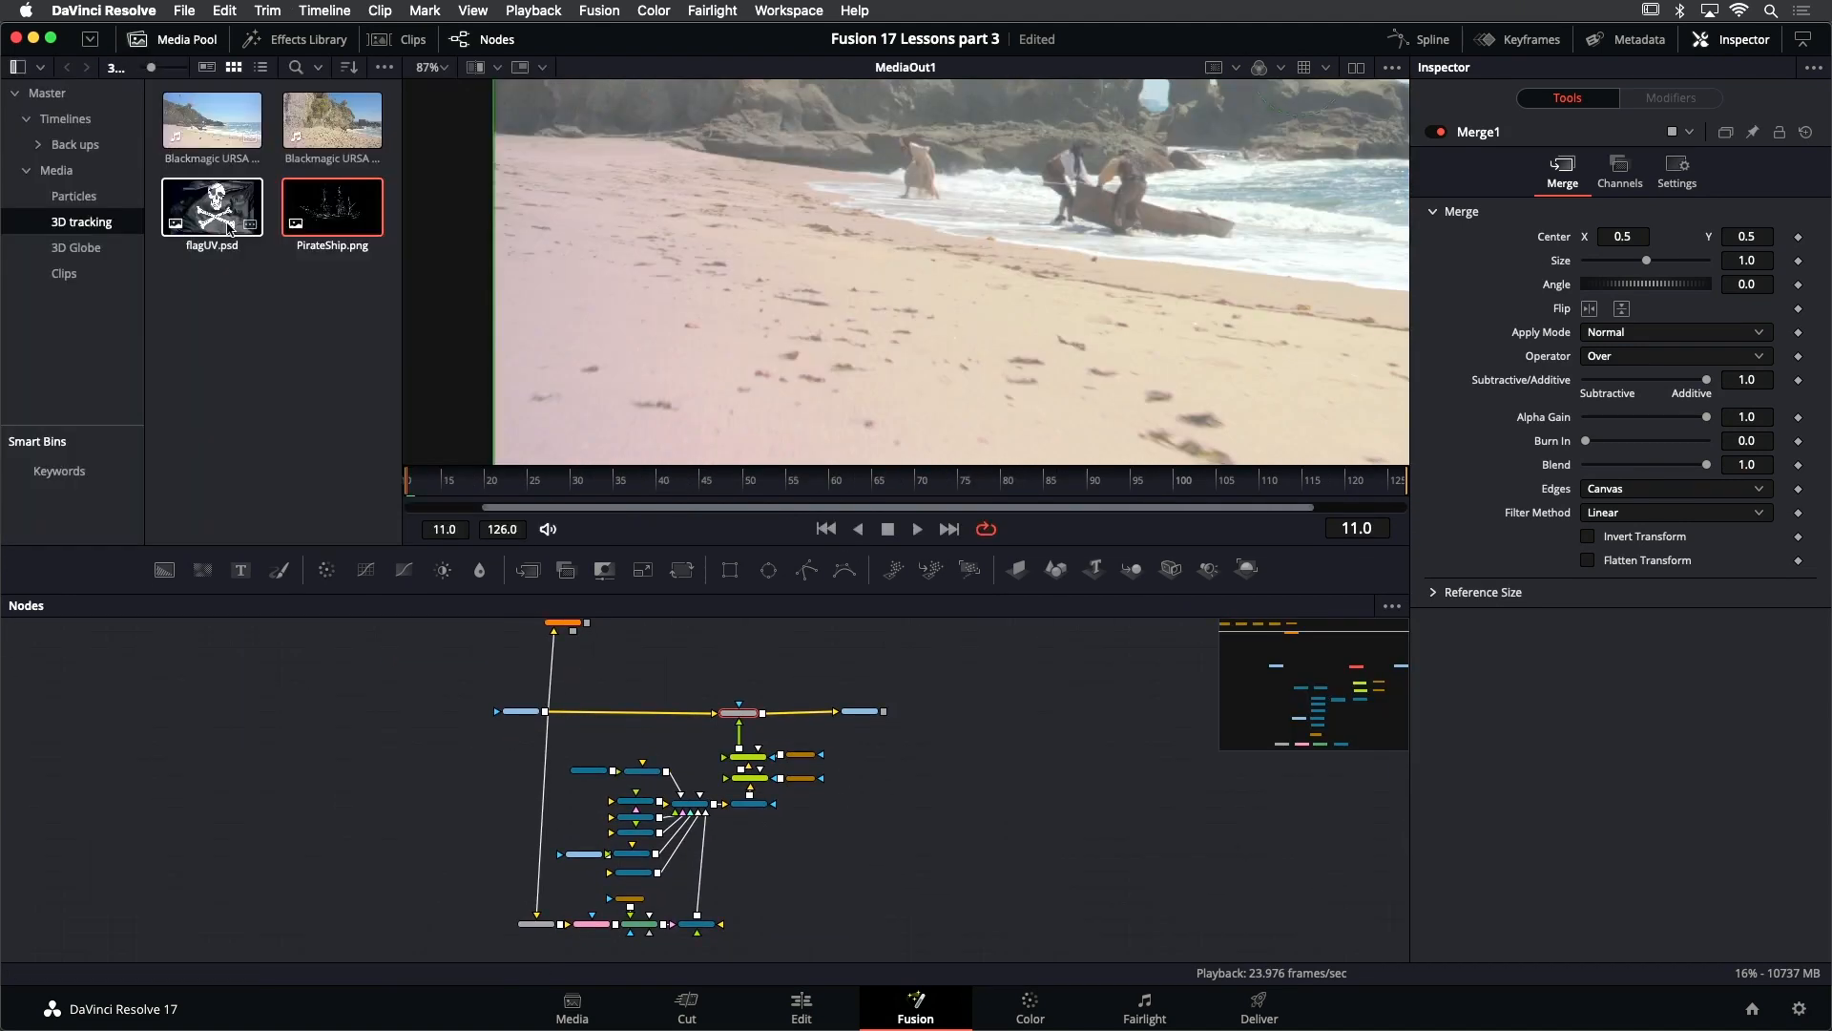
drag(212, 217, 500, 870)
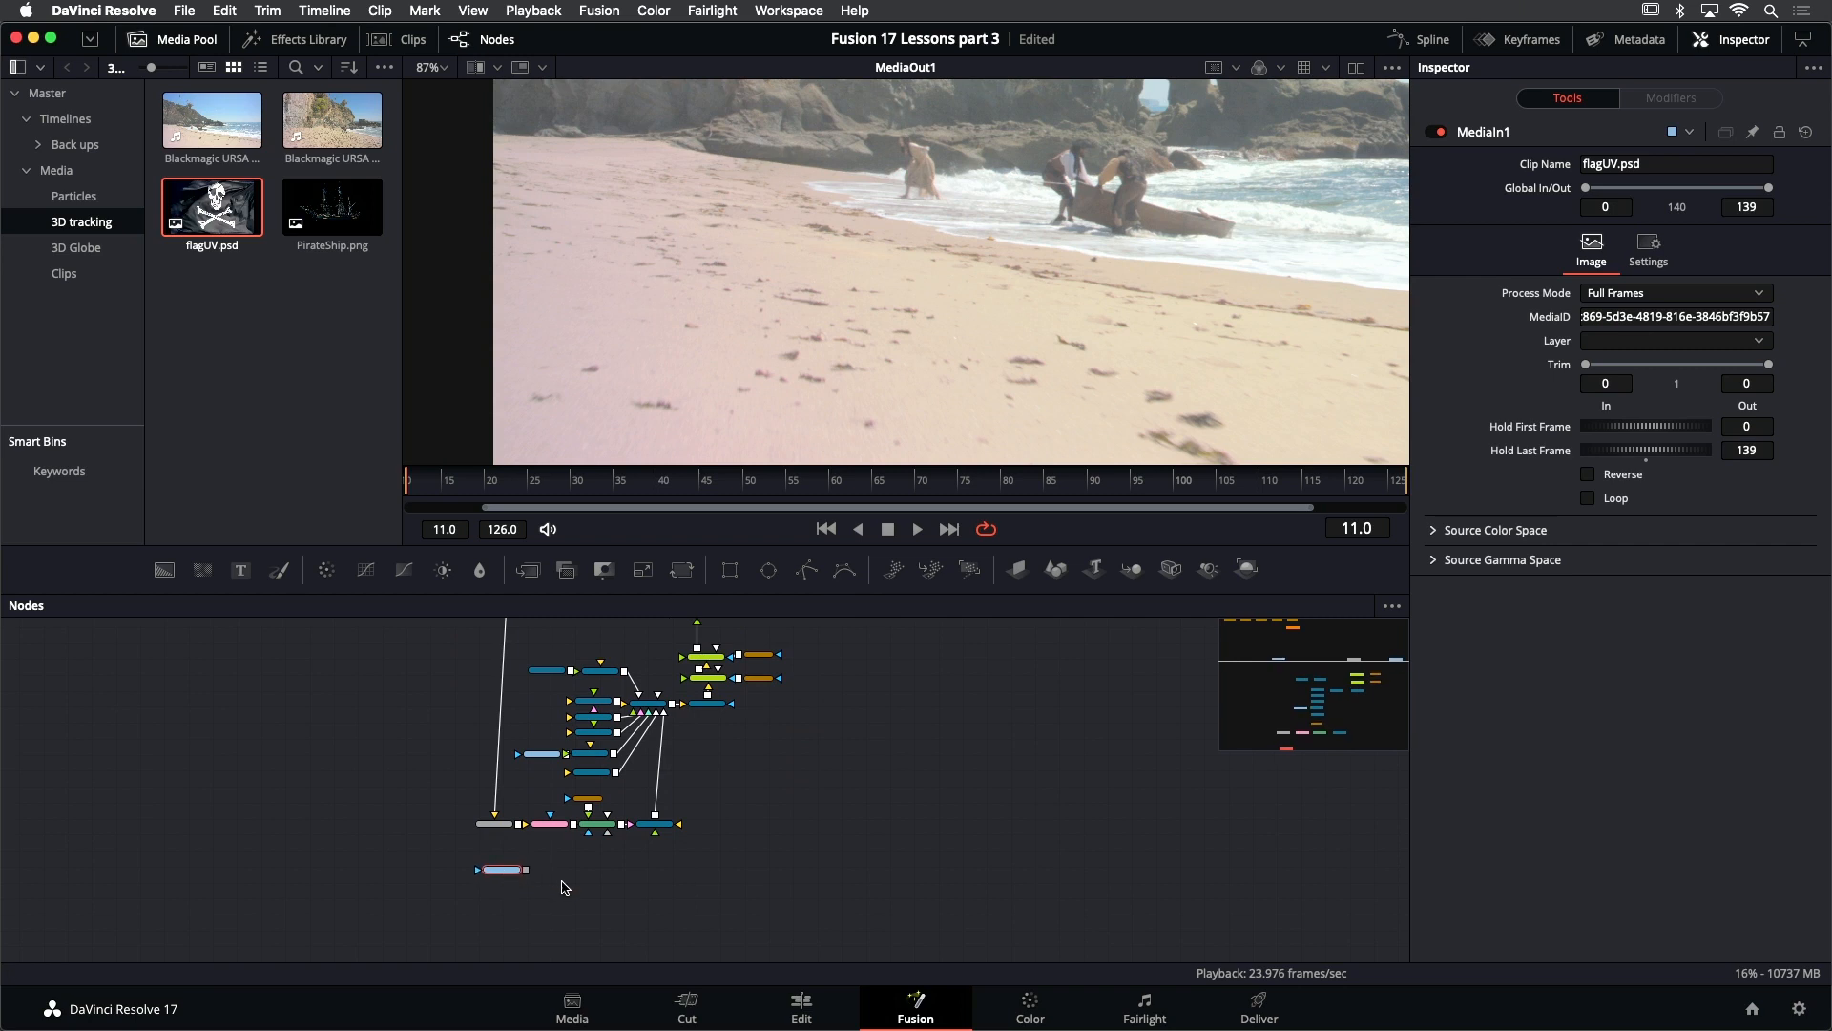
click(560, 881)
scroll(458, 841, up, 5)
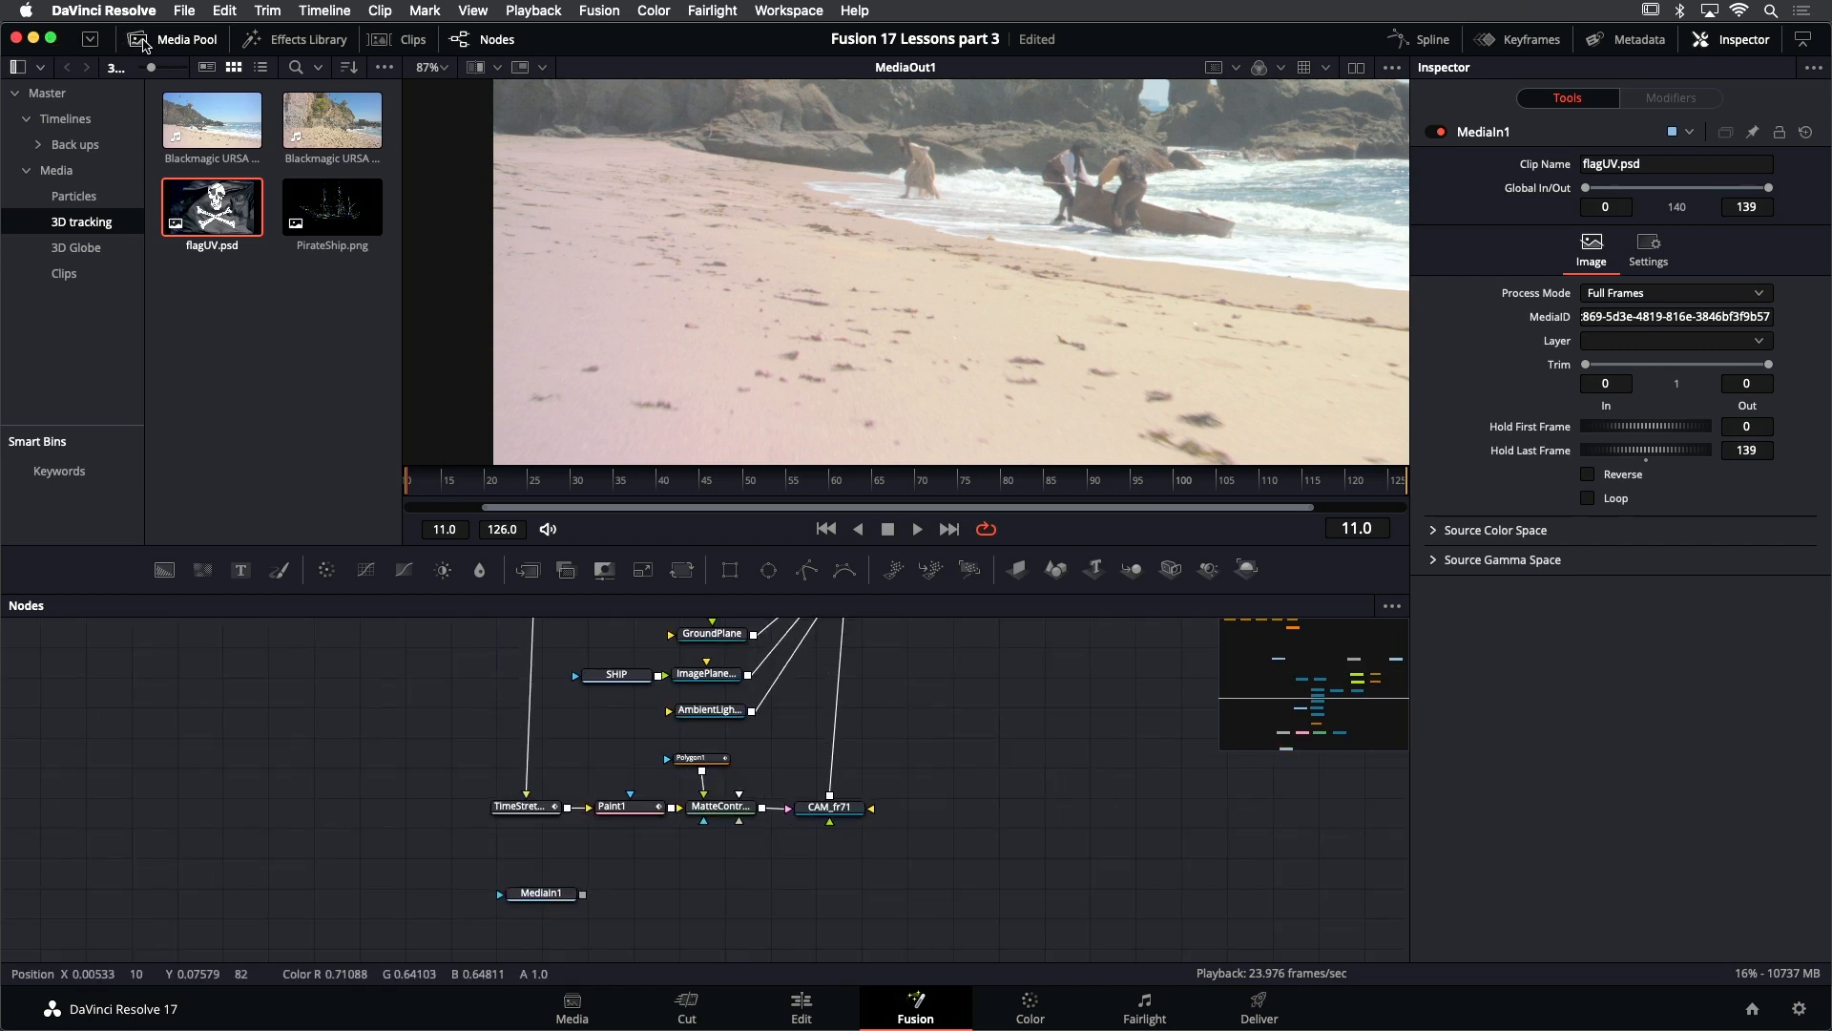
- Hide the media pool, fit the composite in the viewer, and rename the MediaIn1 flag node as FLAG
click(151, 39)
key(super+f)
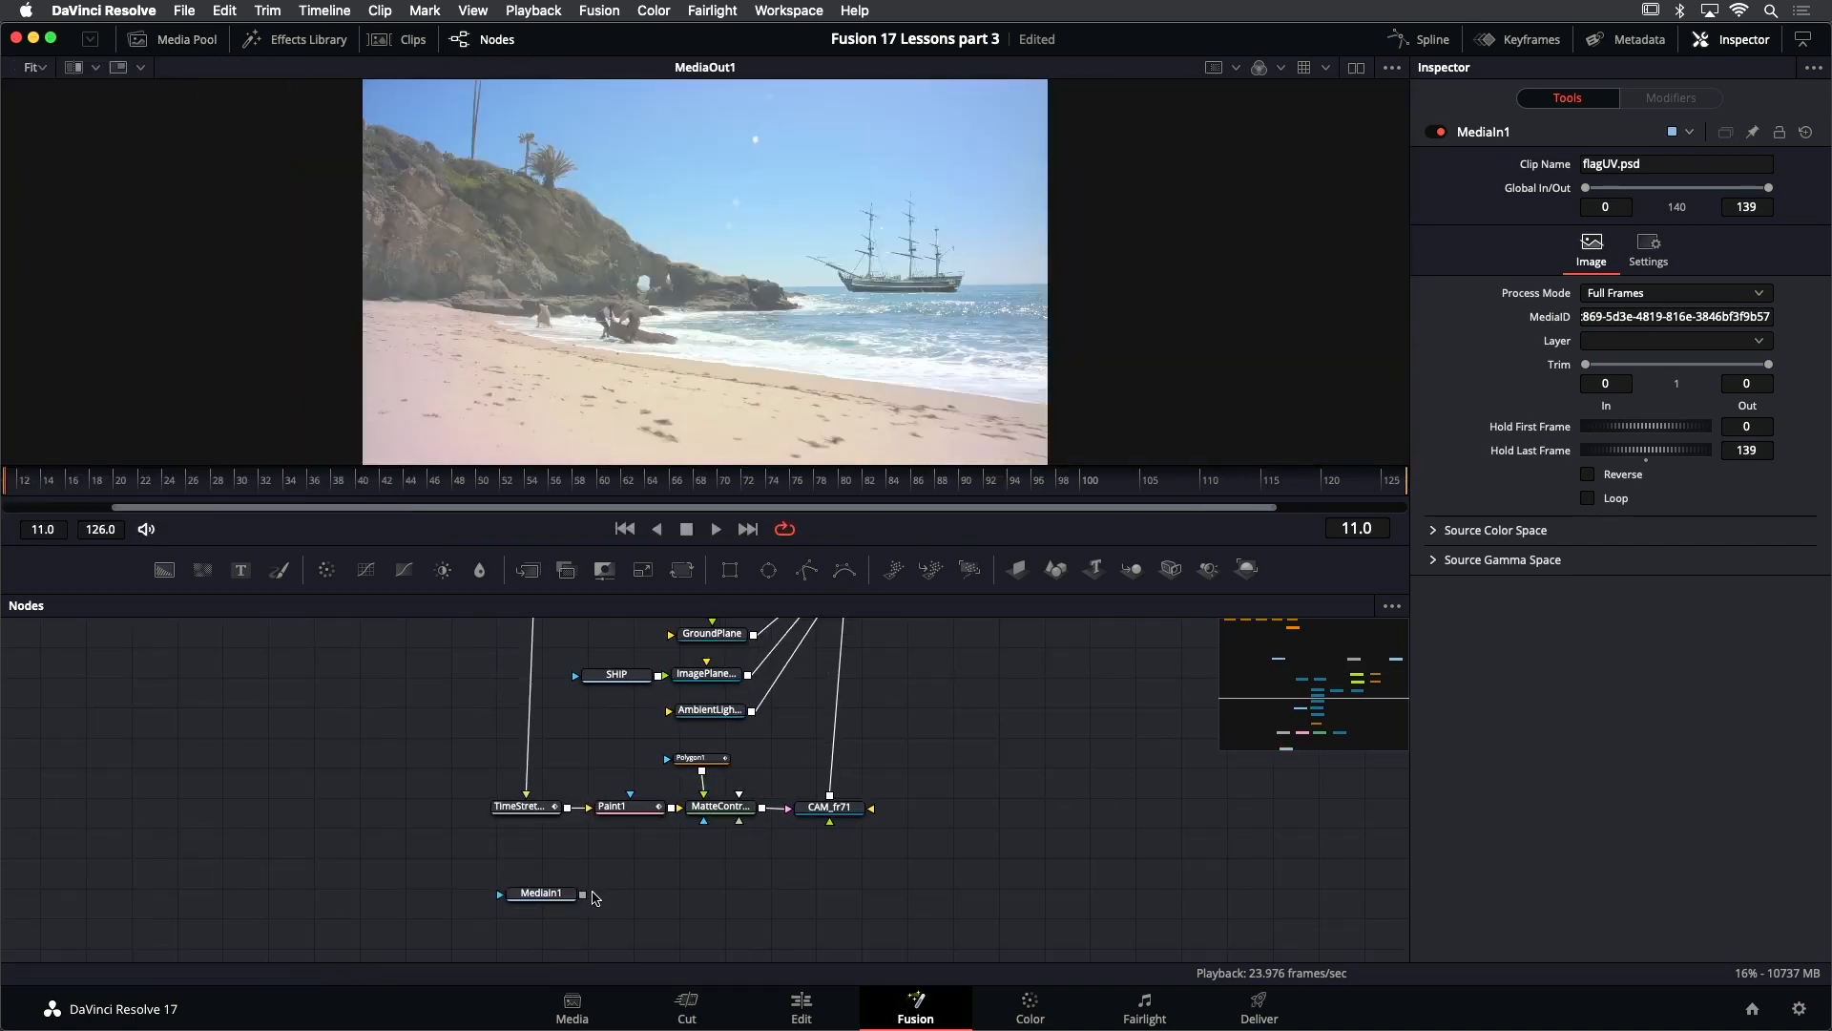
click(555, 896)
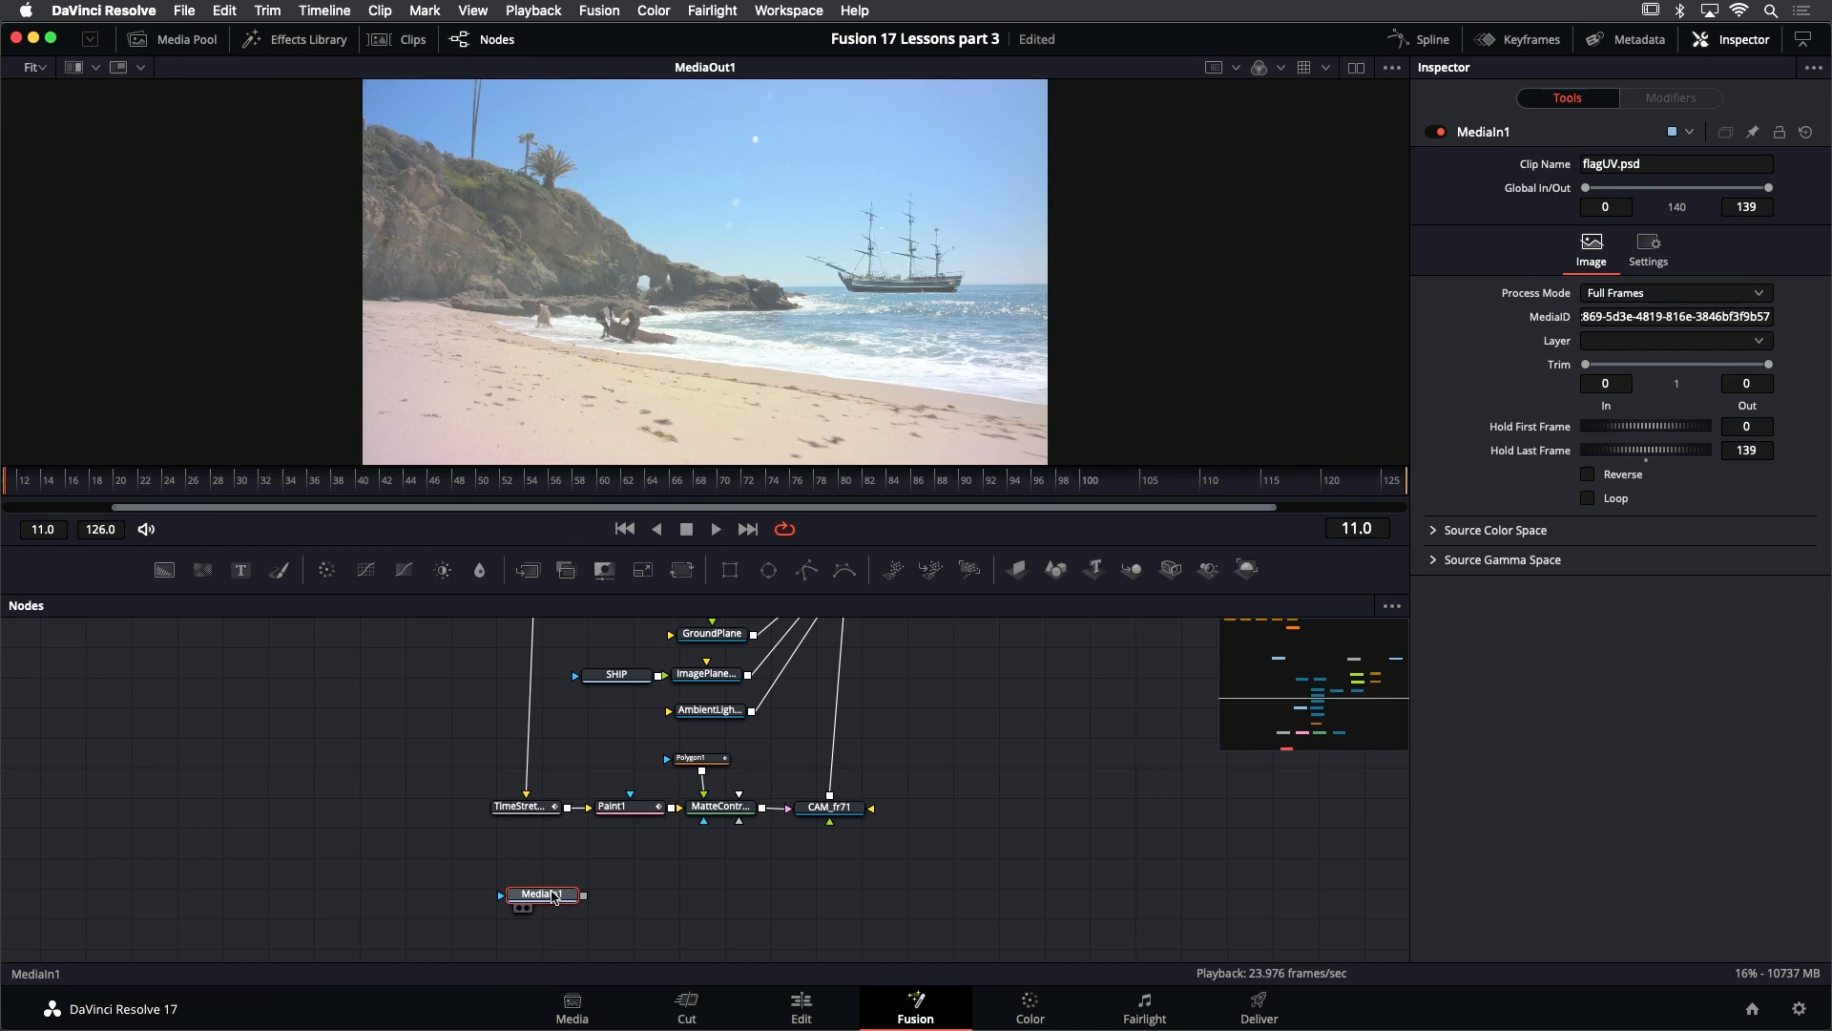
key(F2)
text(FLAG)
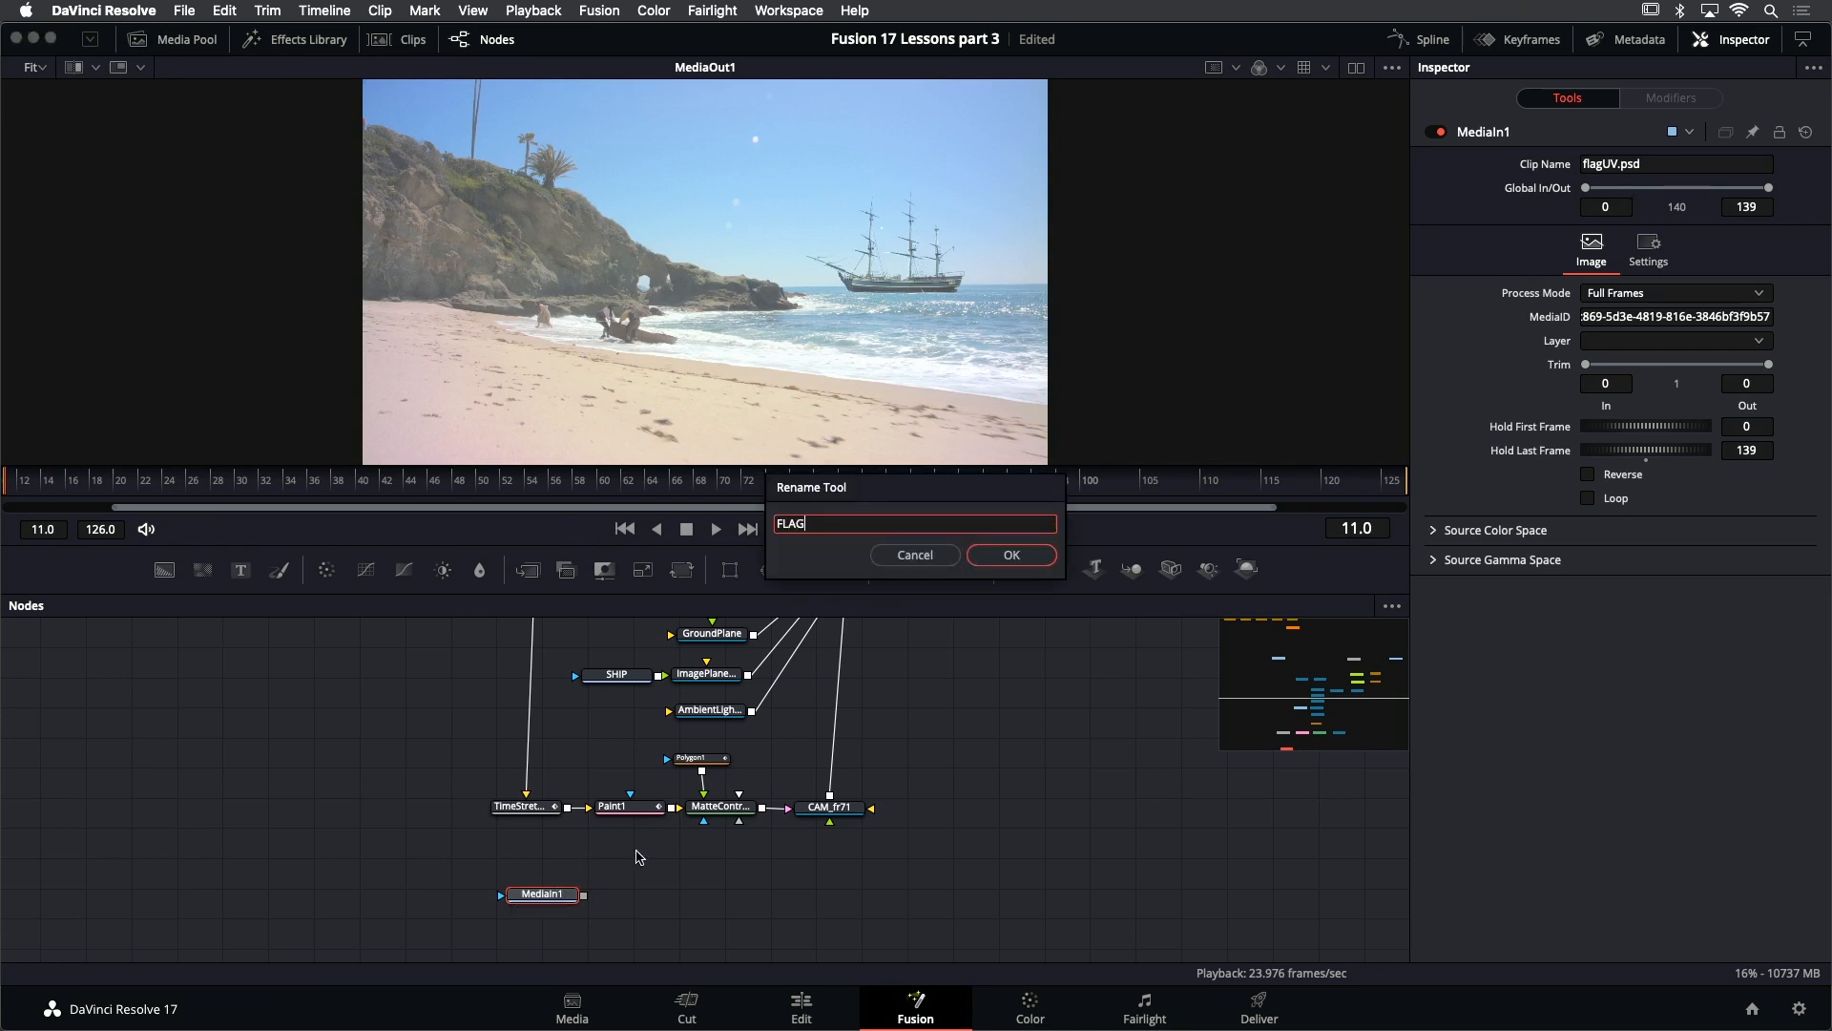
key(Return)
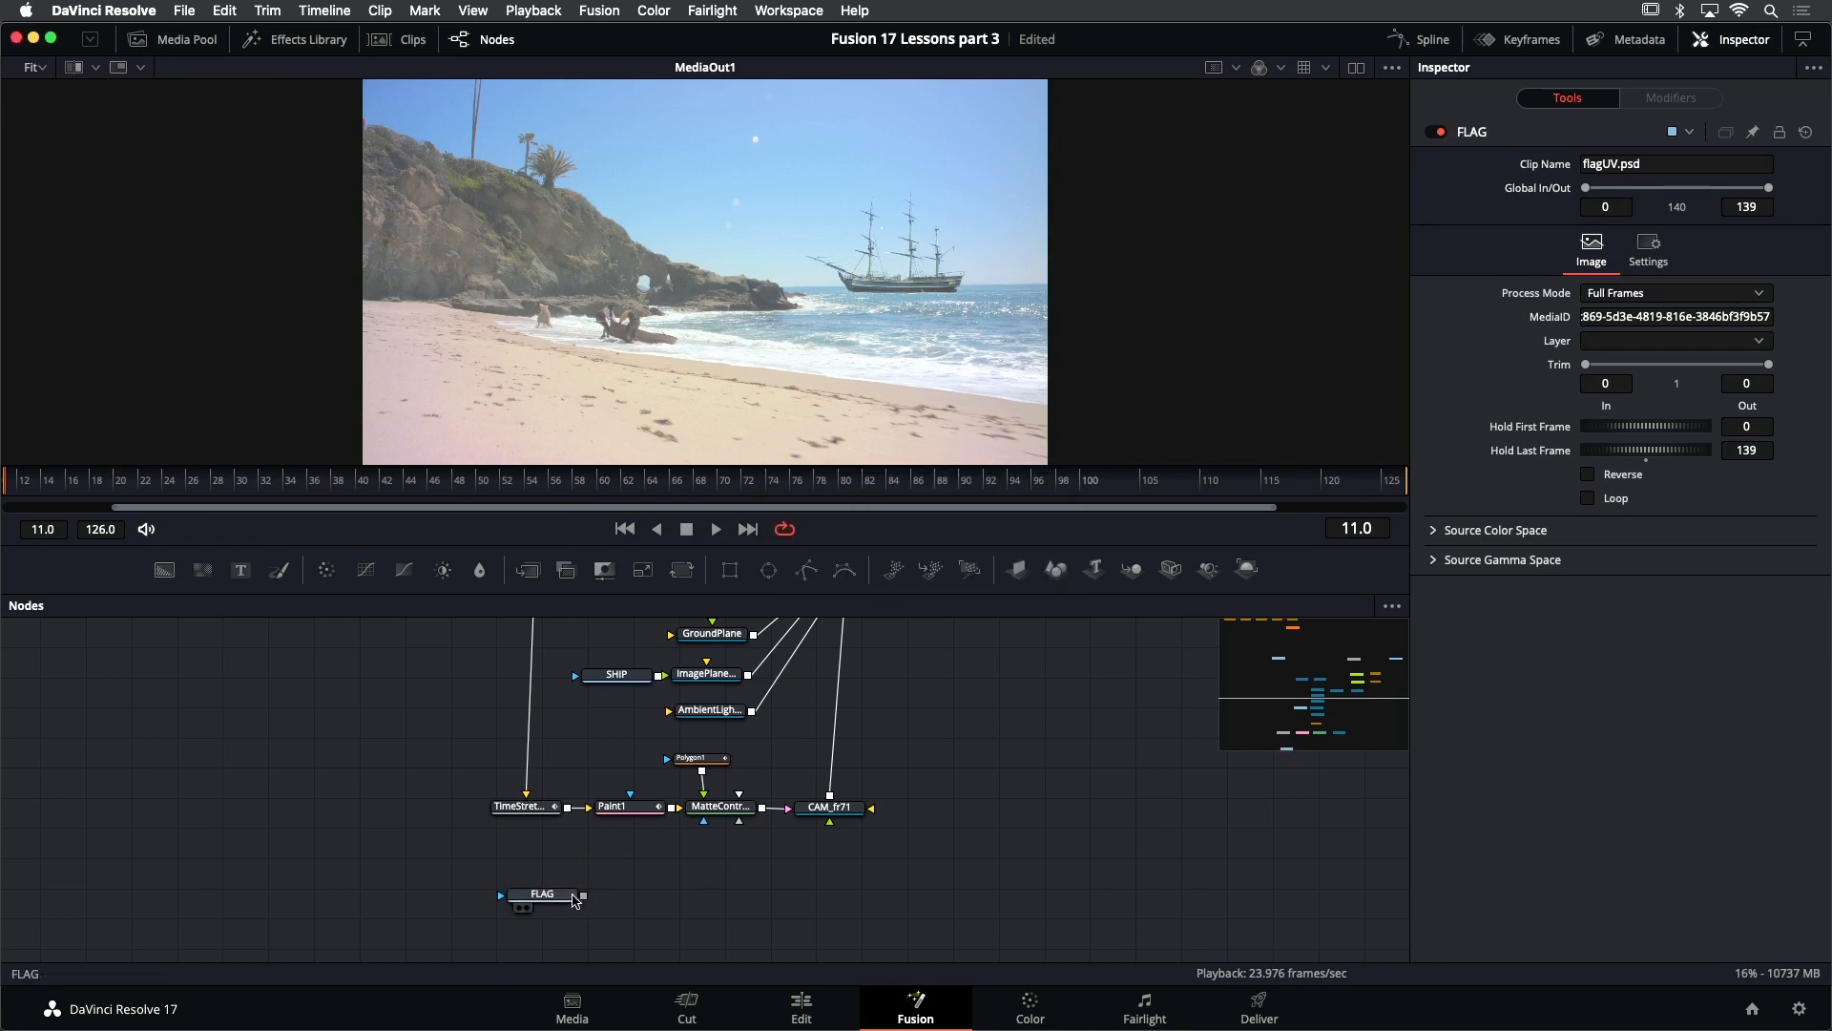
- View the FLAG node's image and move the node lower, leaving space beneath the TimeStretcher and Paint1 branch
key(1)
click(820, 881)
key(shift+space)
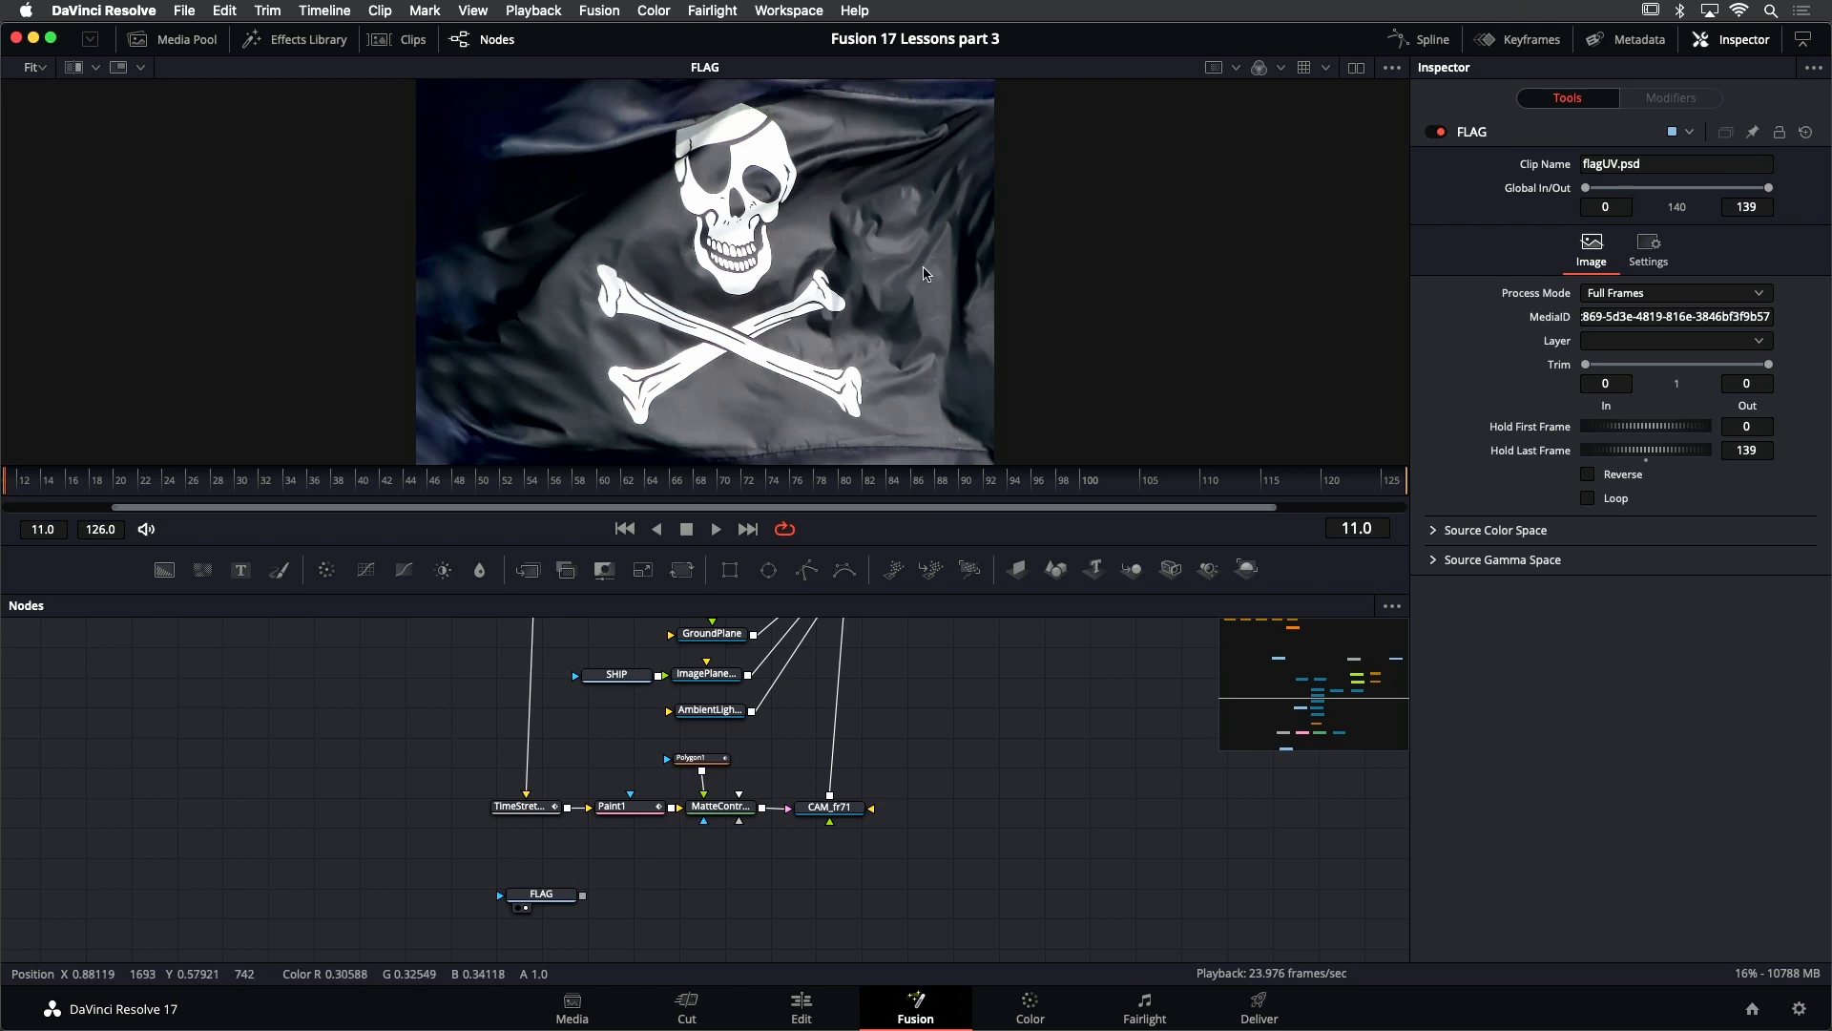
drag(545, 907, 525, 914)
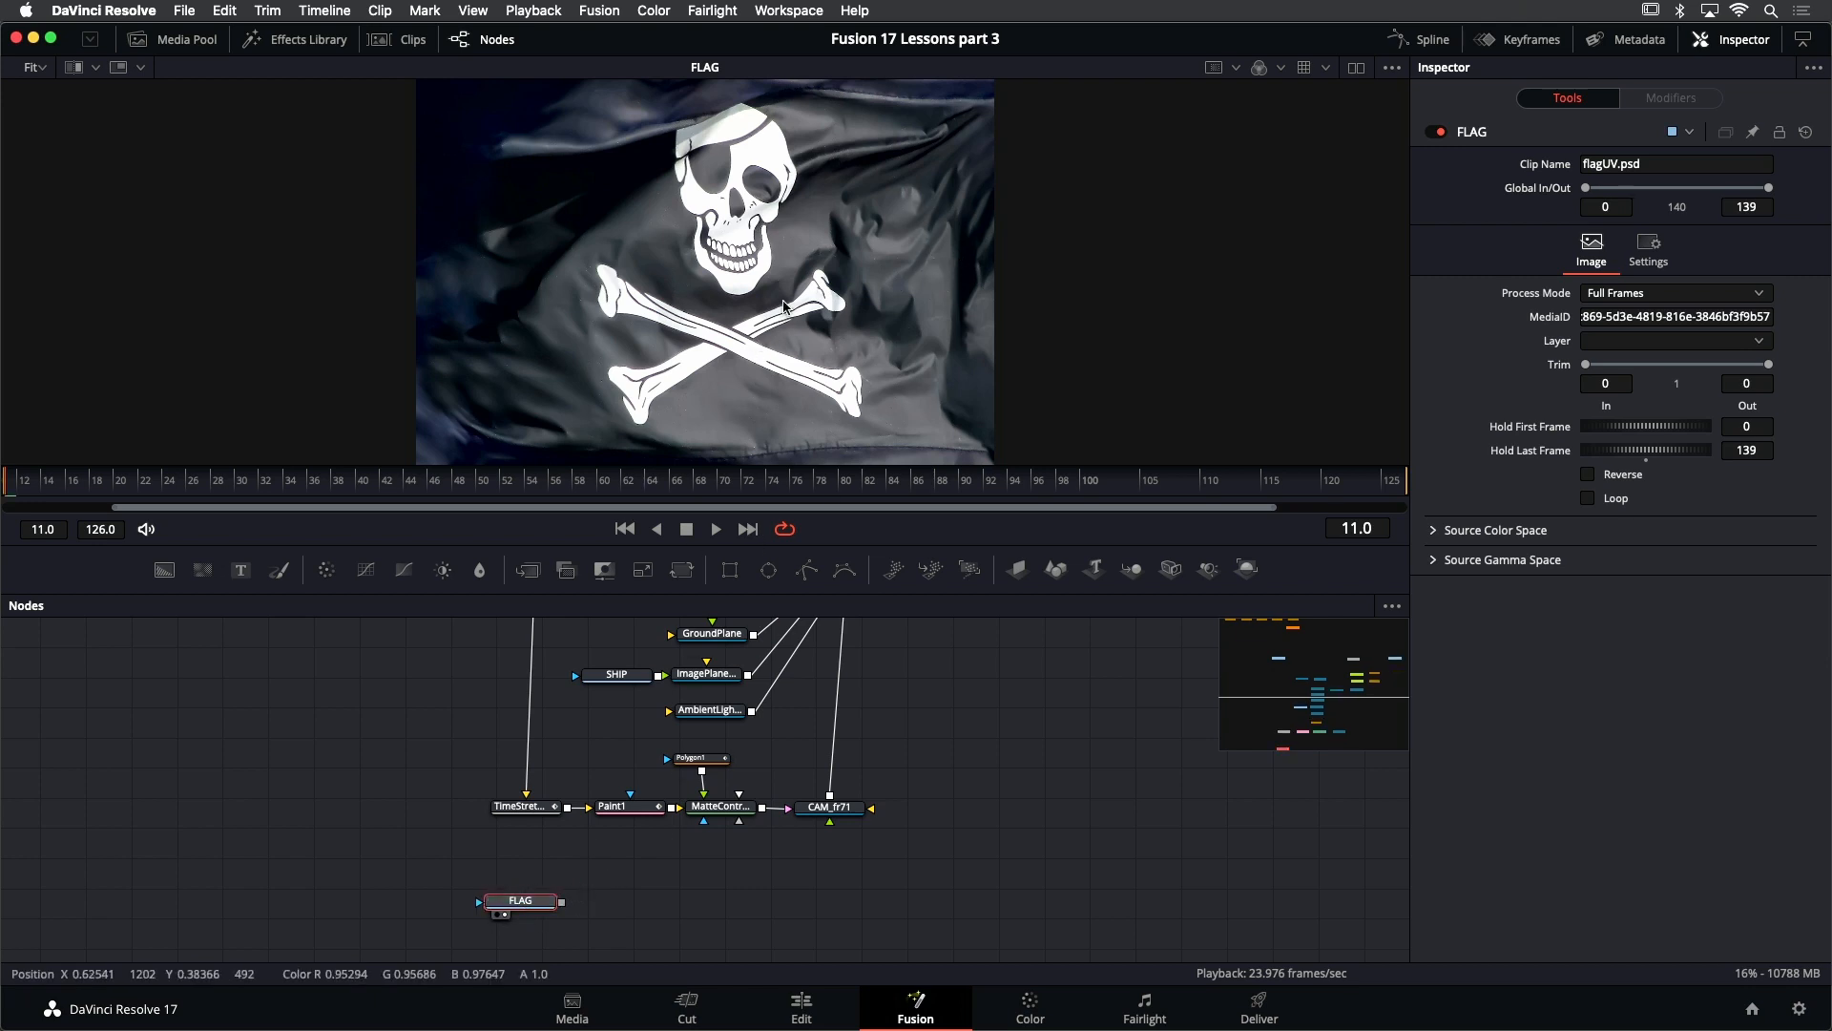
scroll(821, 315, up, 1)
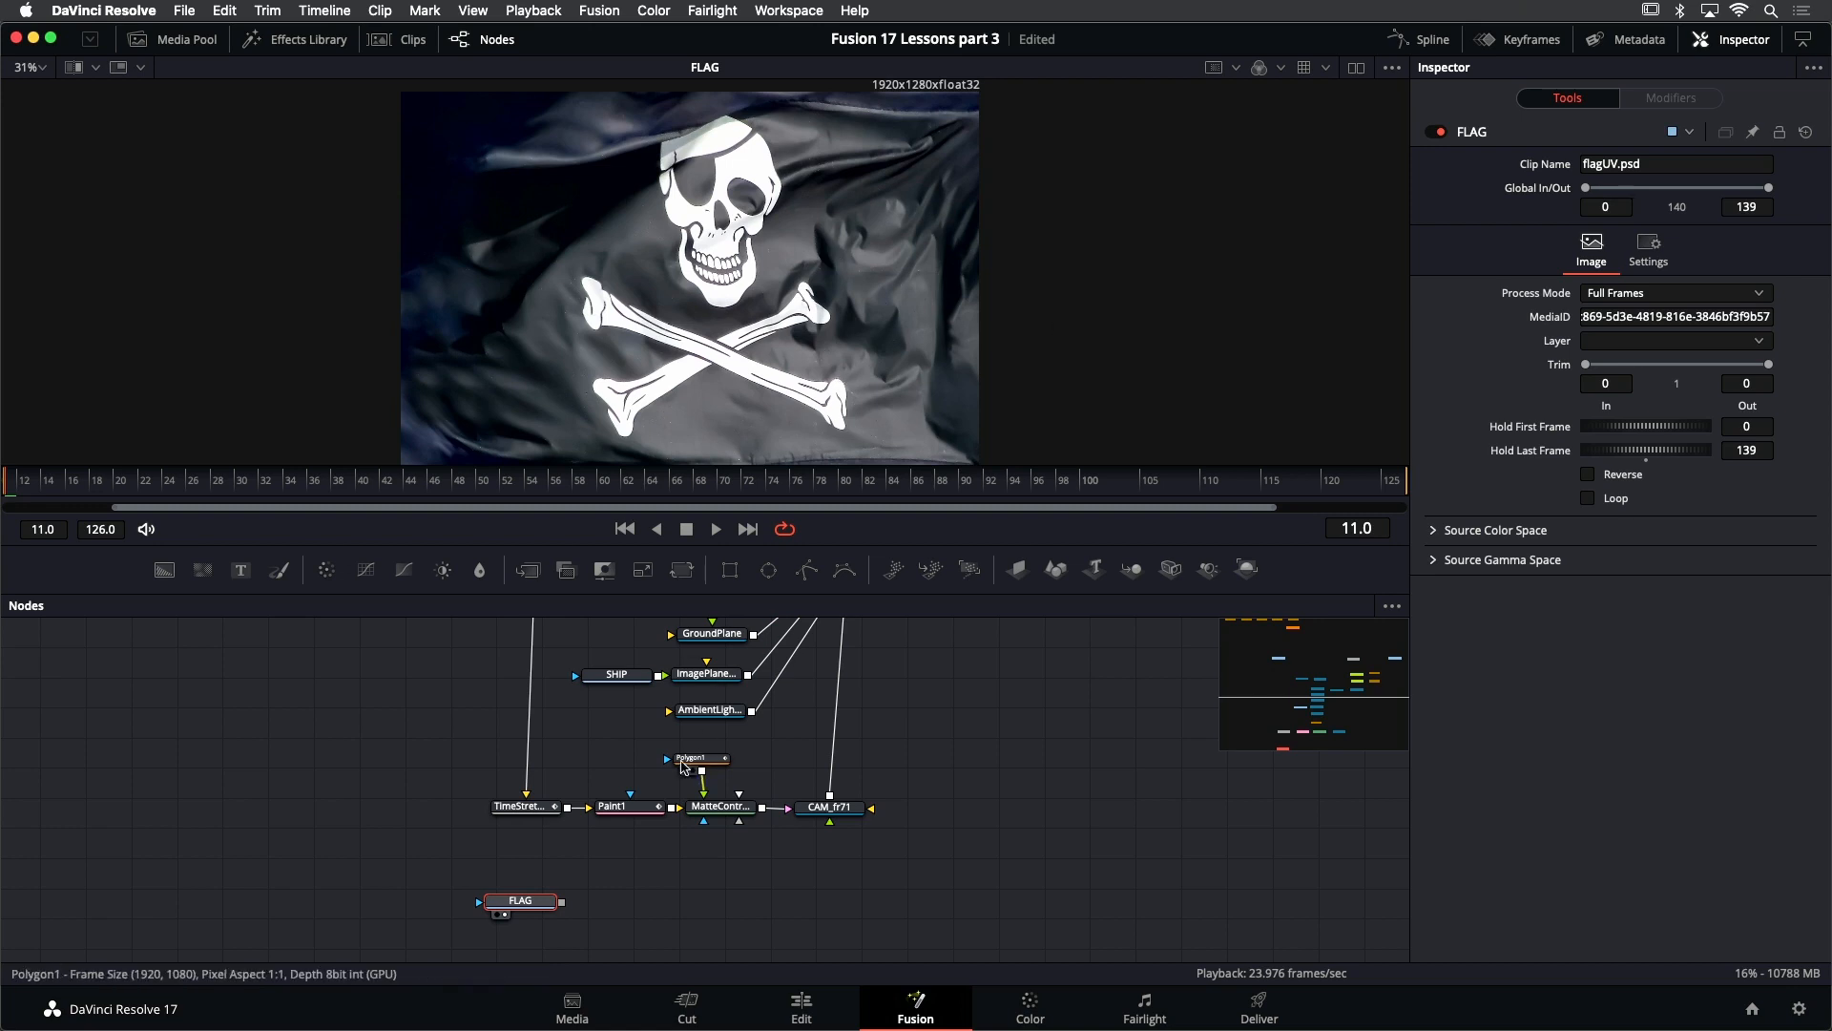
drag(533, 901, 534, 927)
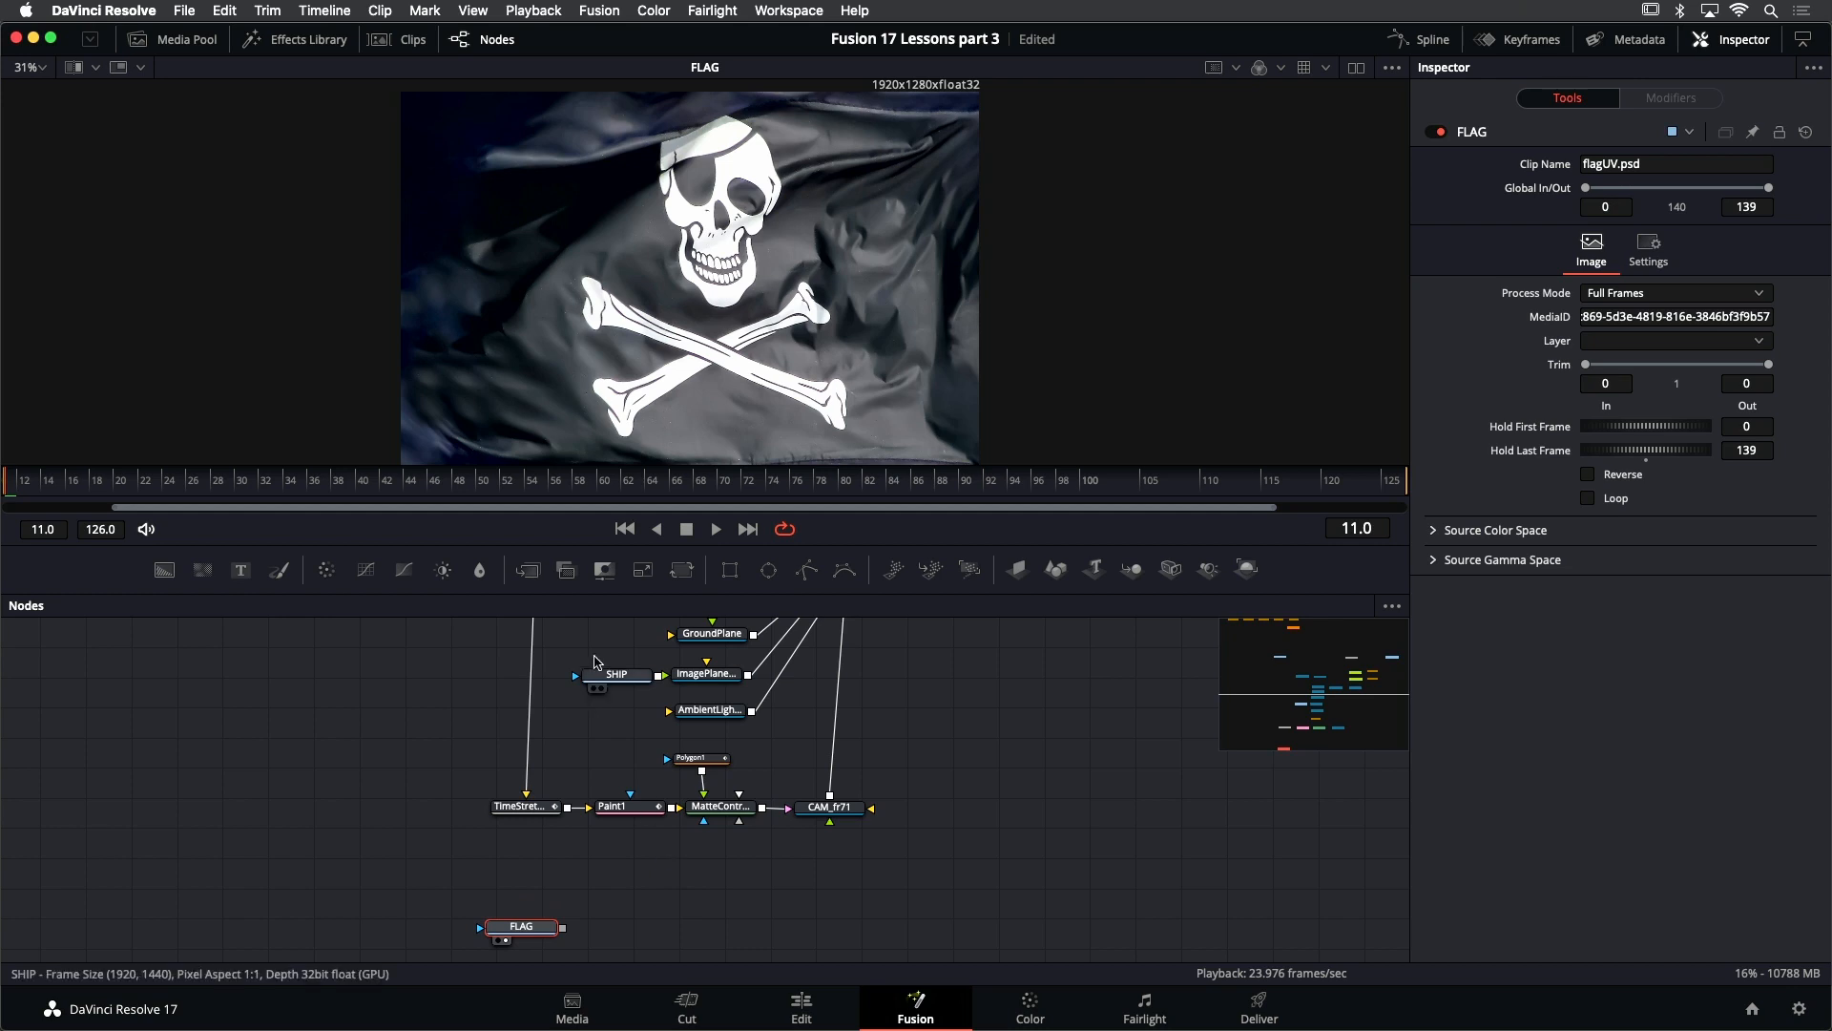
- Add a FastNoise generator above the FLAG node, display it in the viewer, and play it to check for motion
click(300, 43)
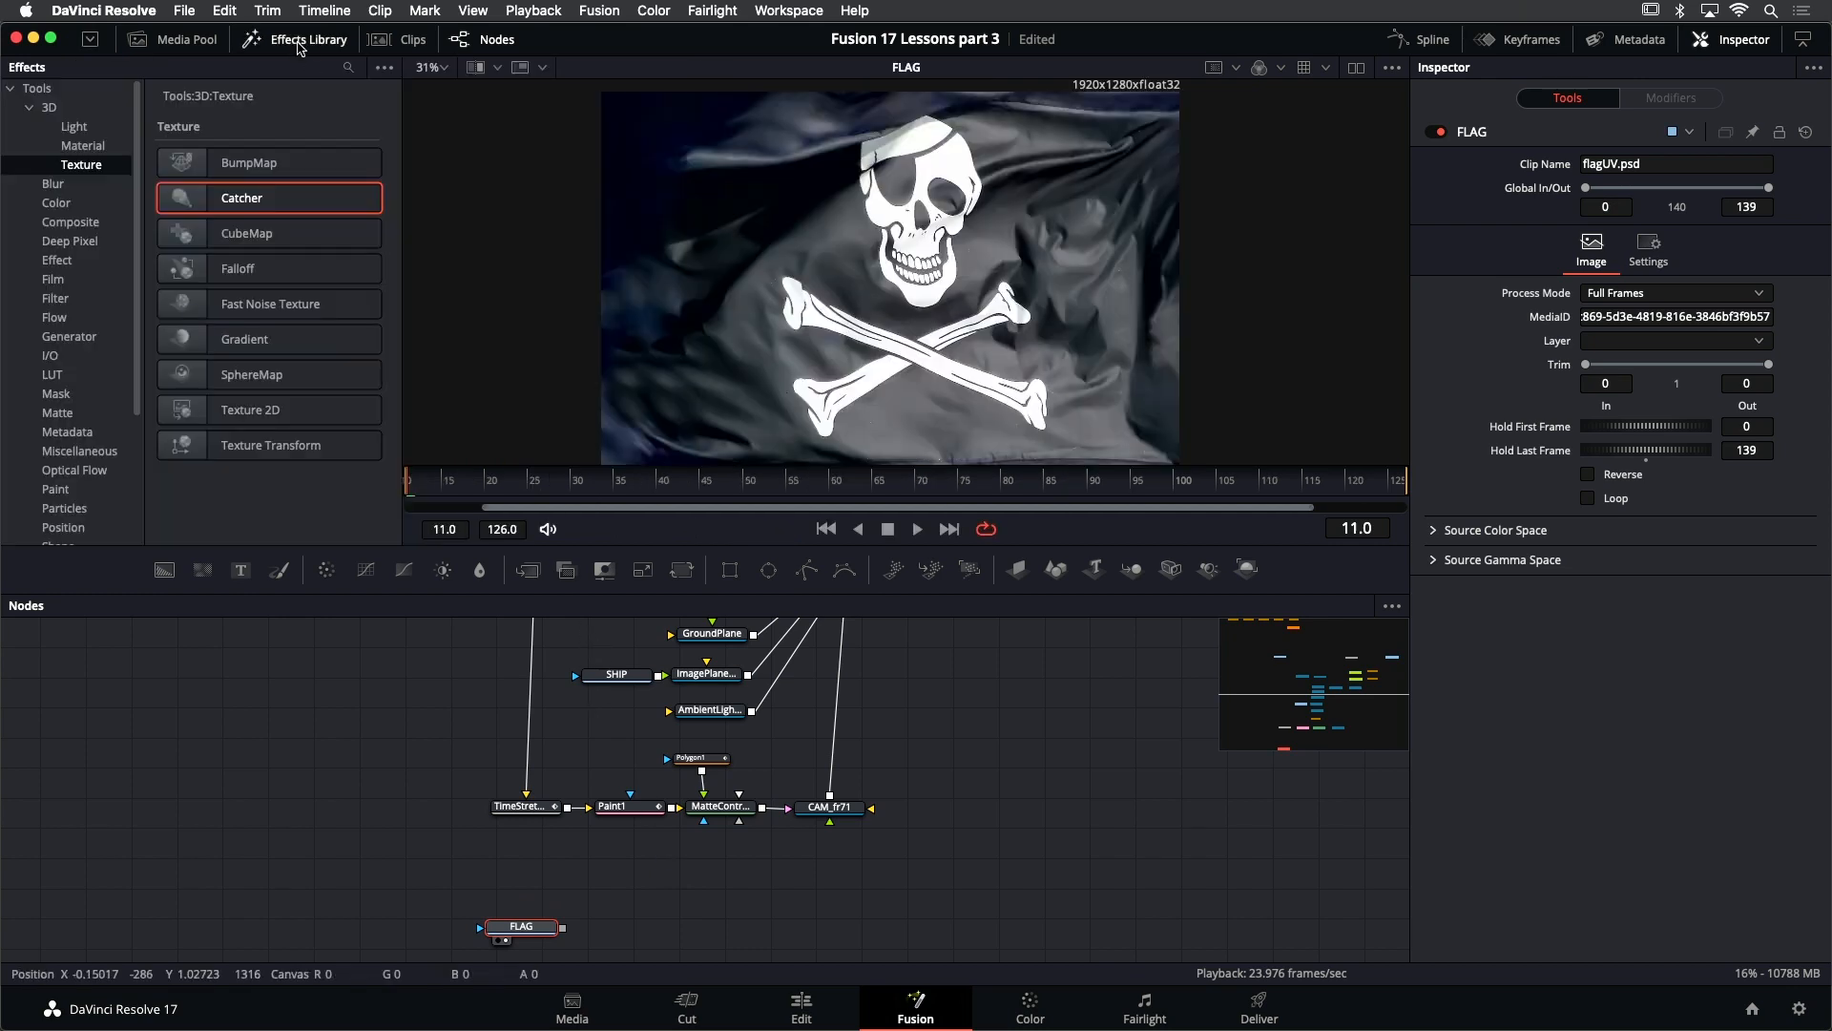
click(69, 337)
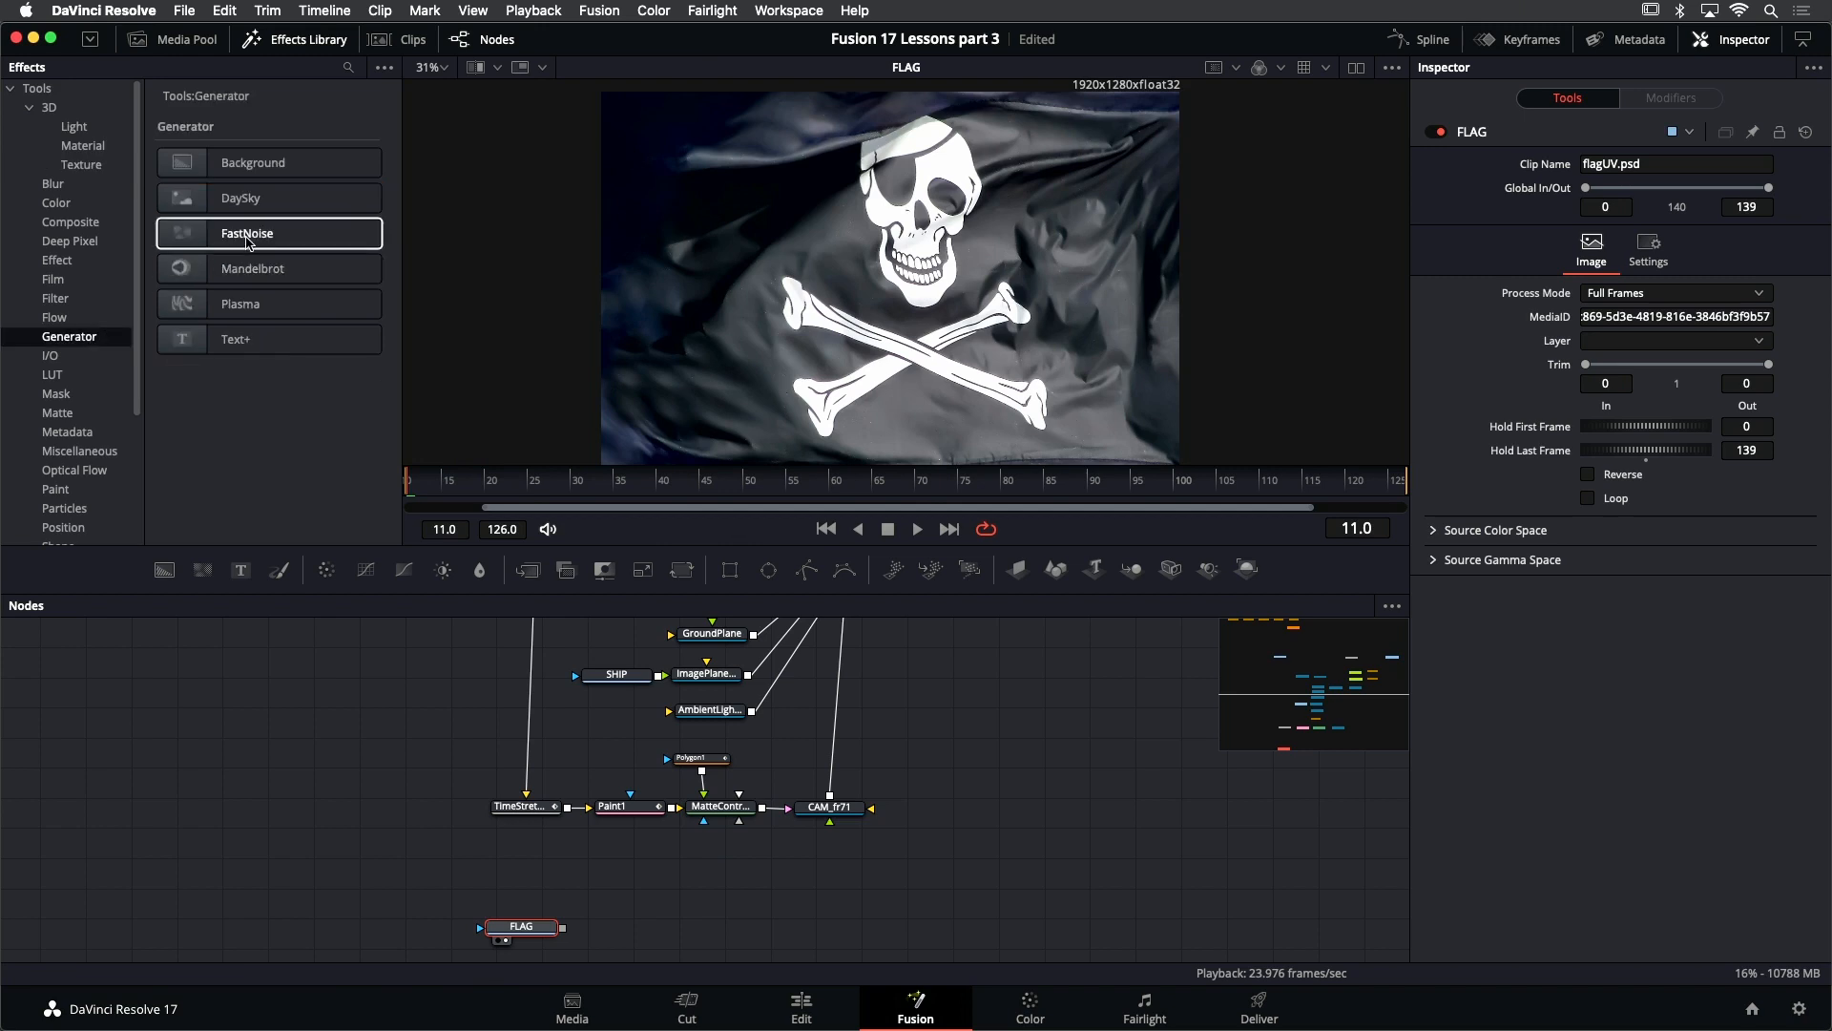
drag(246, 240, 938, 279)
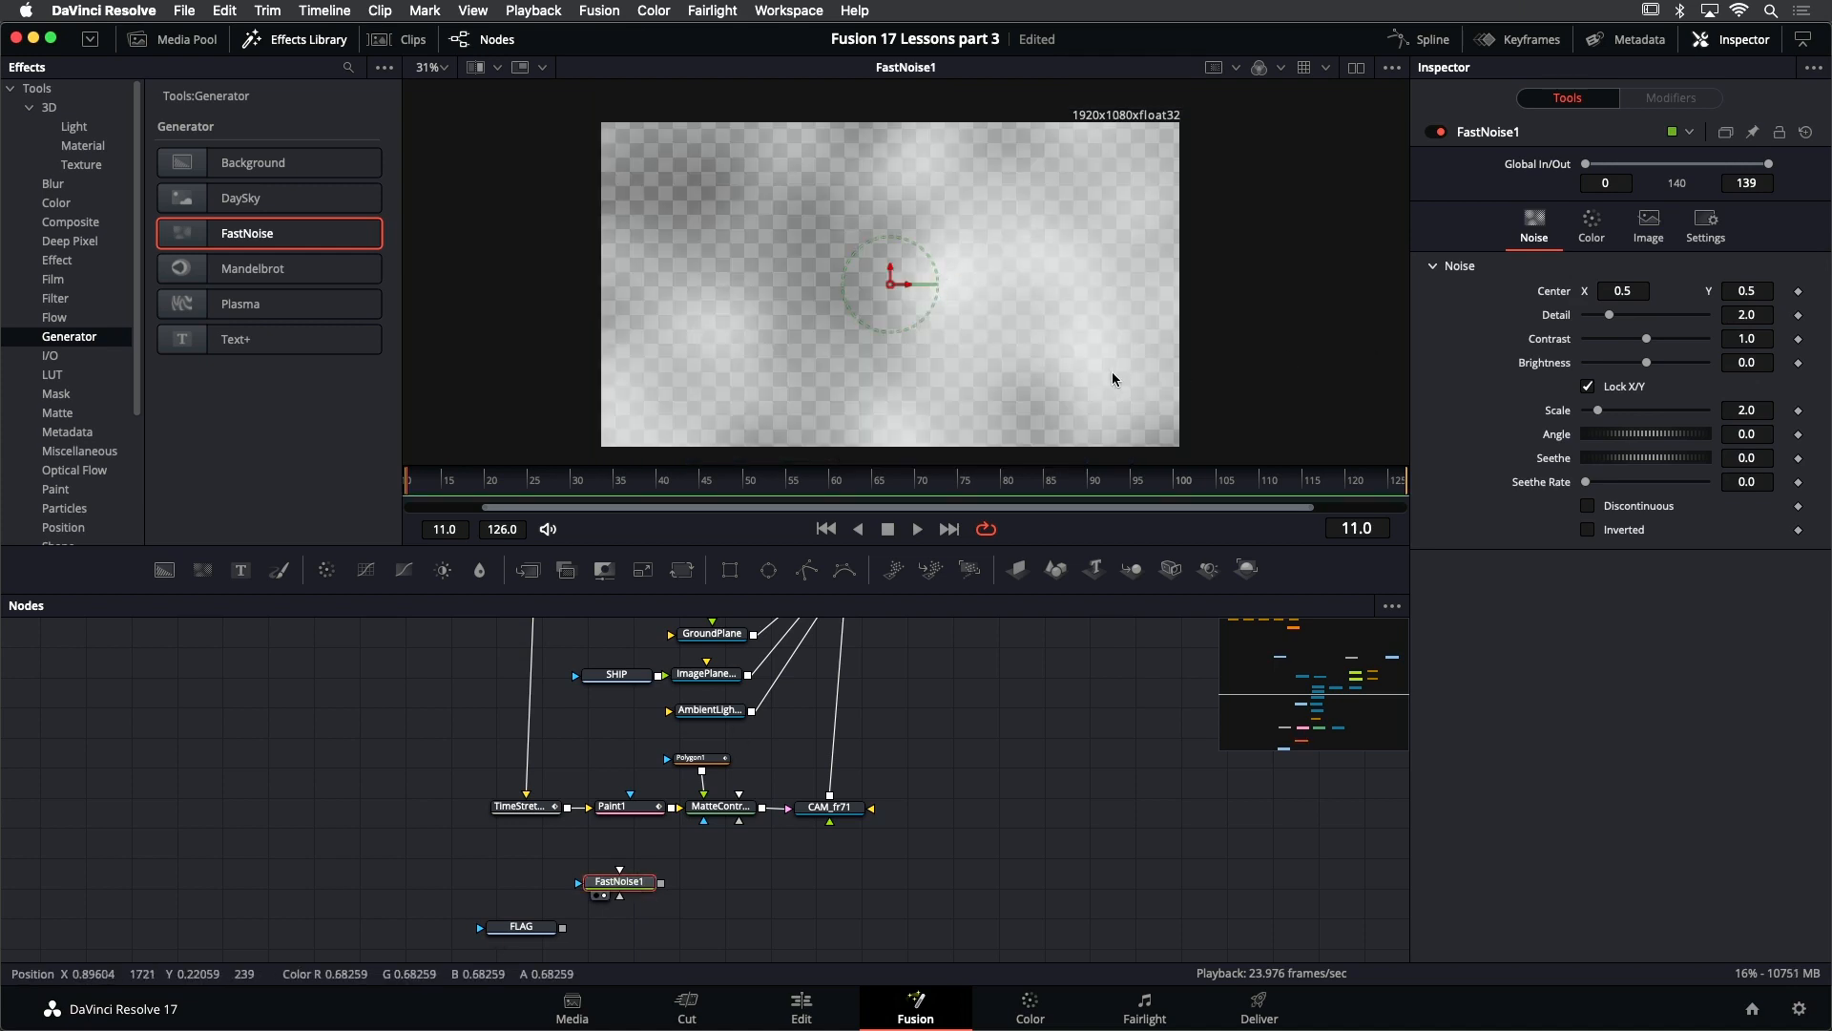
click(919, 531)
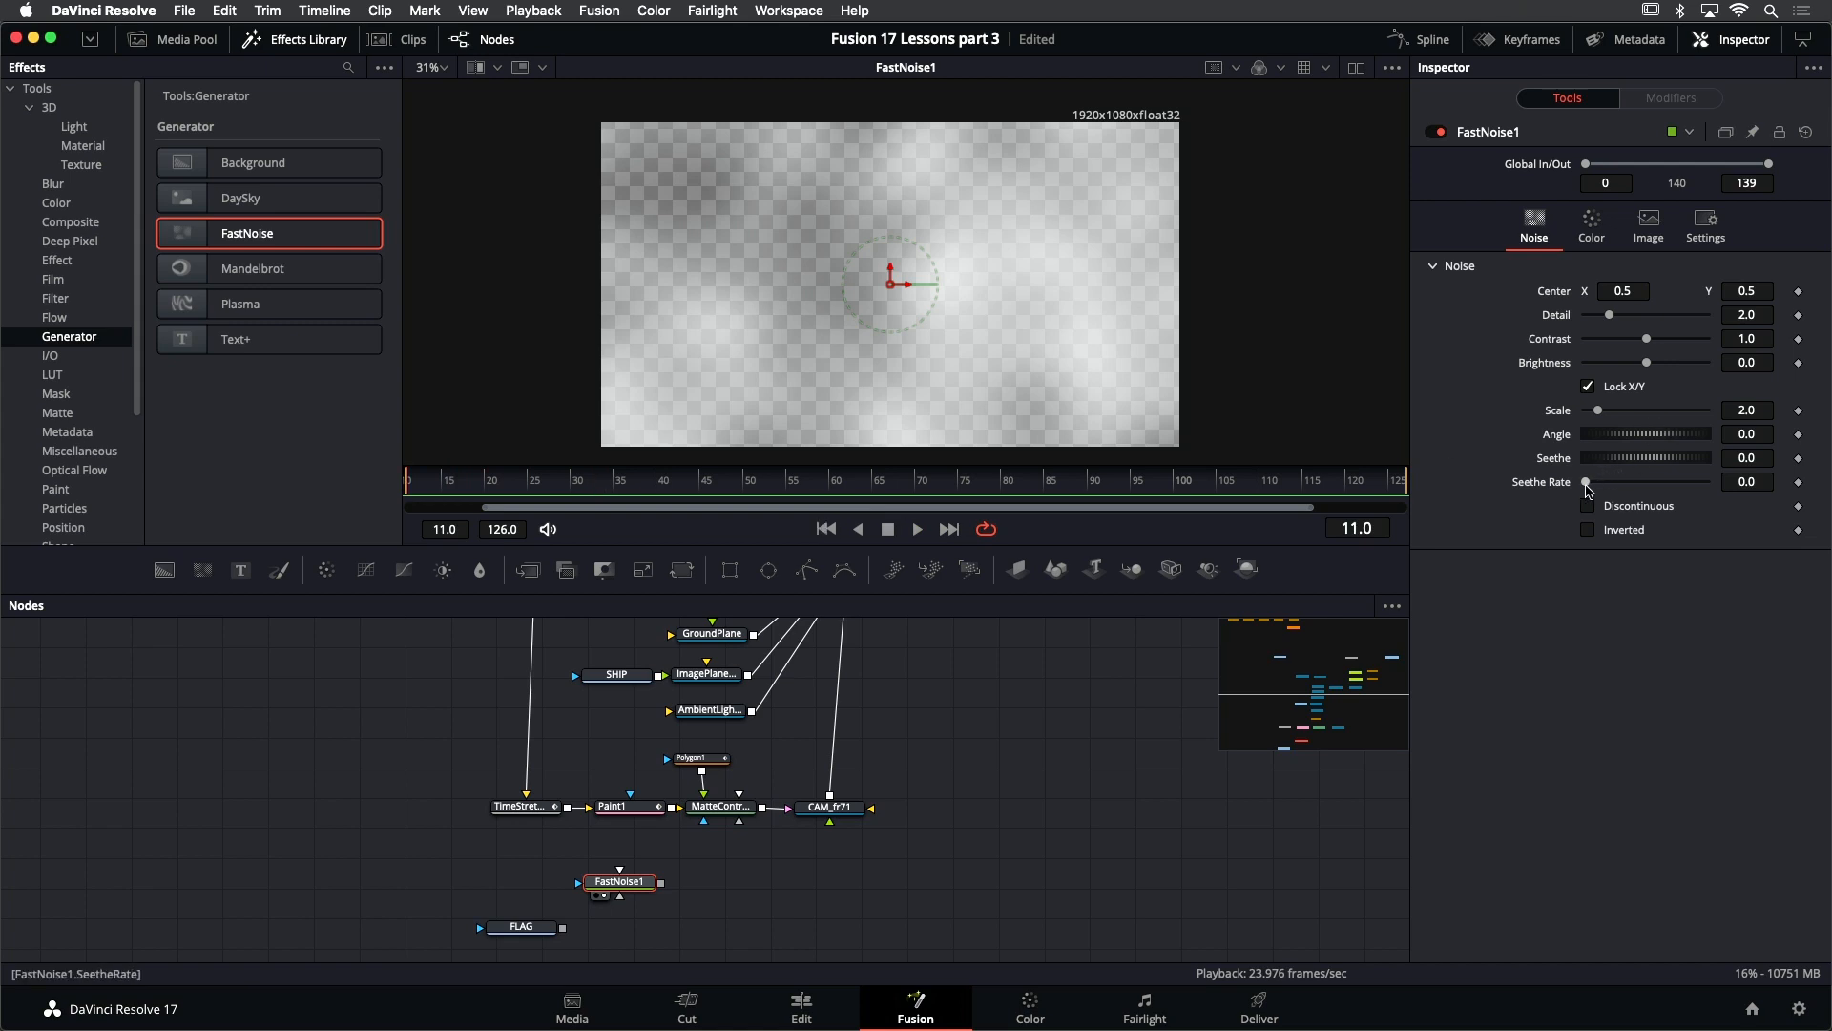
- Set FastNoise1's seethe rate to about 0.126, brightness to -0.73 and contrast to 2.21
drag(1587, 482, 1606, 485)
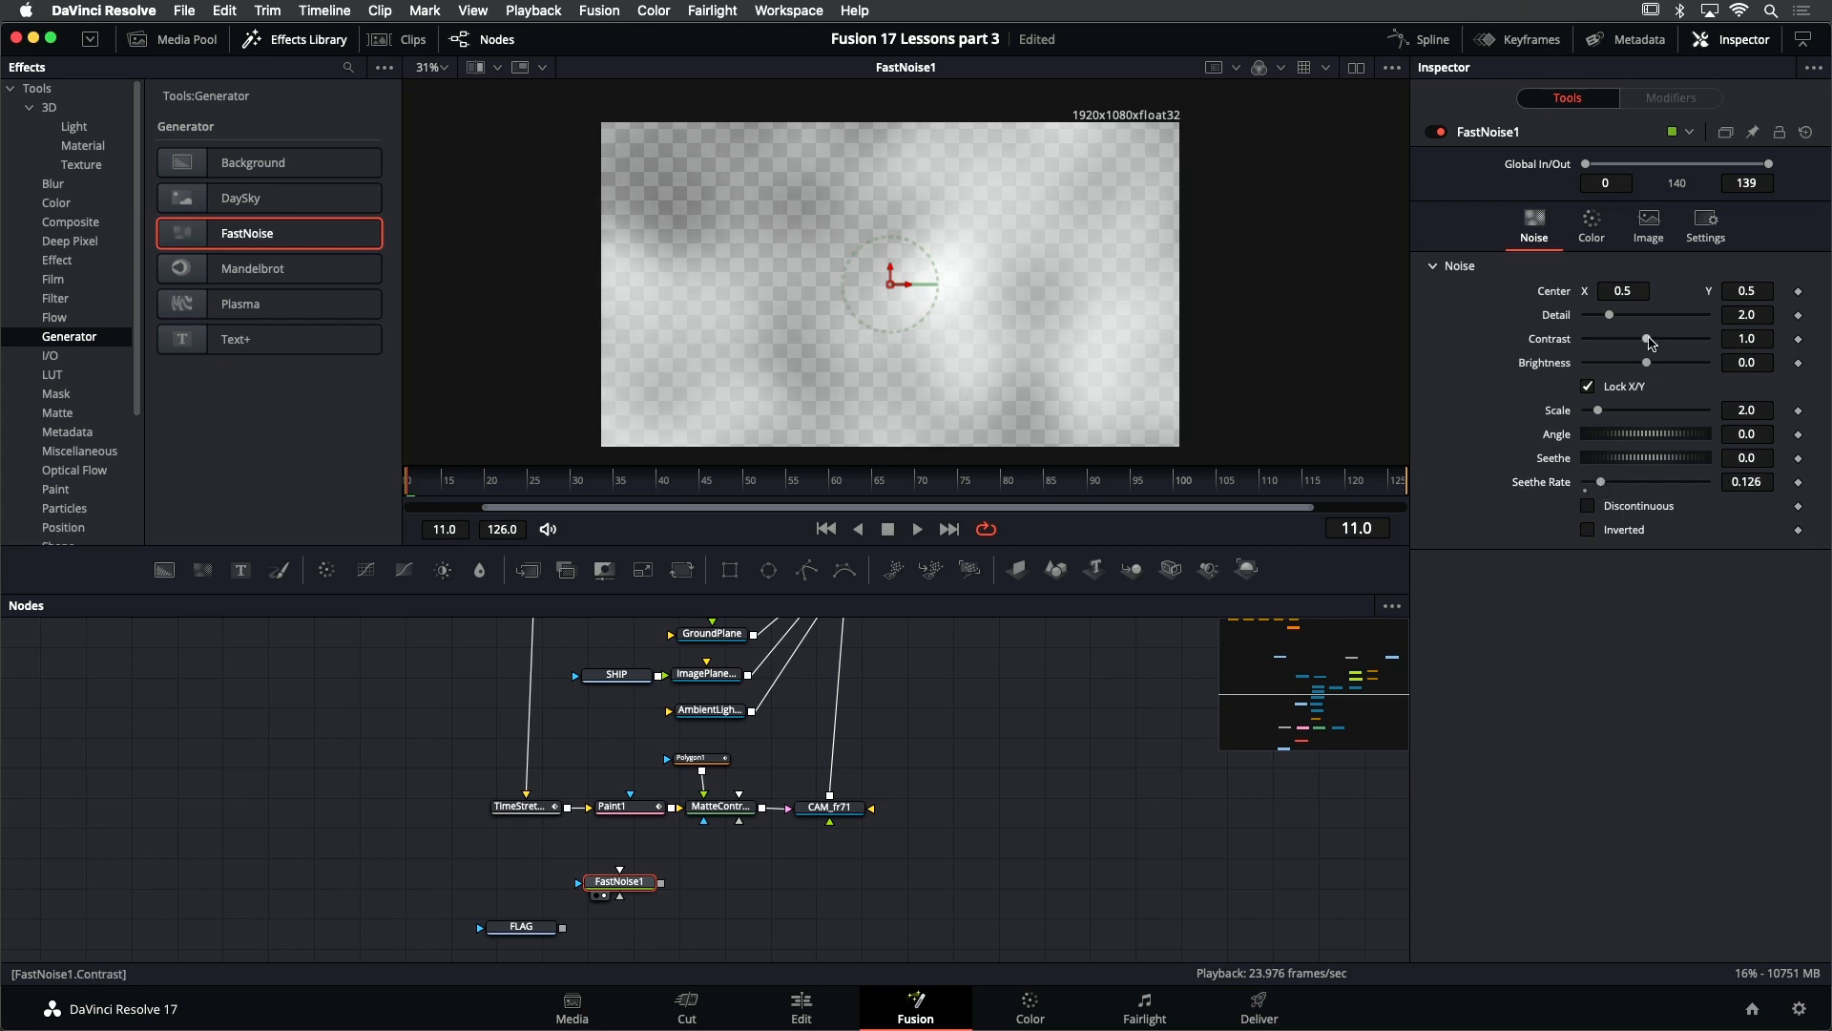
drag(1650, 341, 1619, 370)
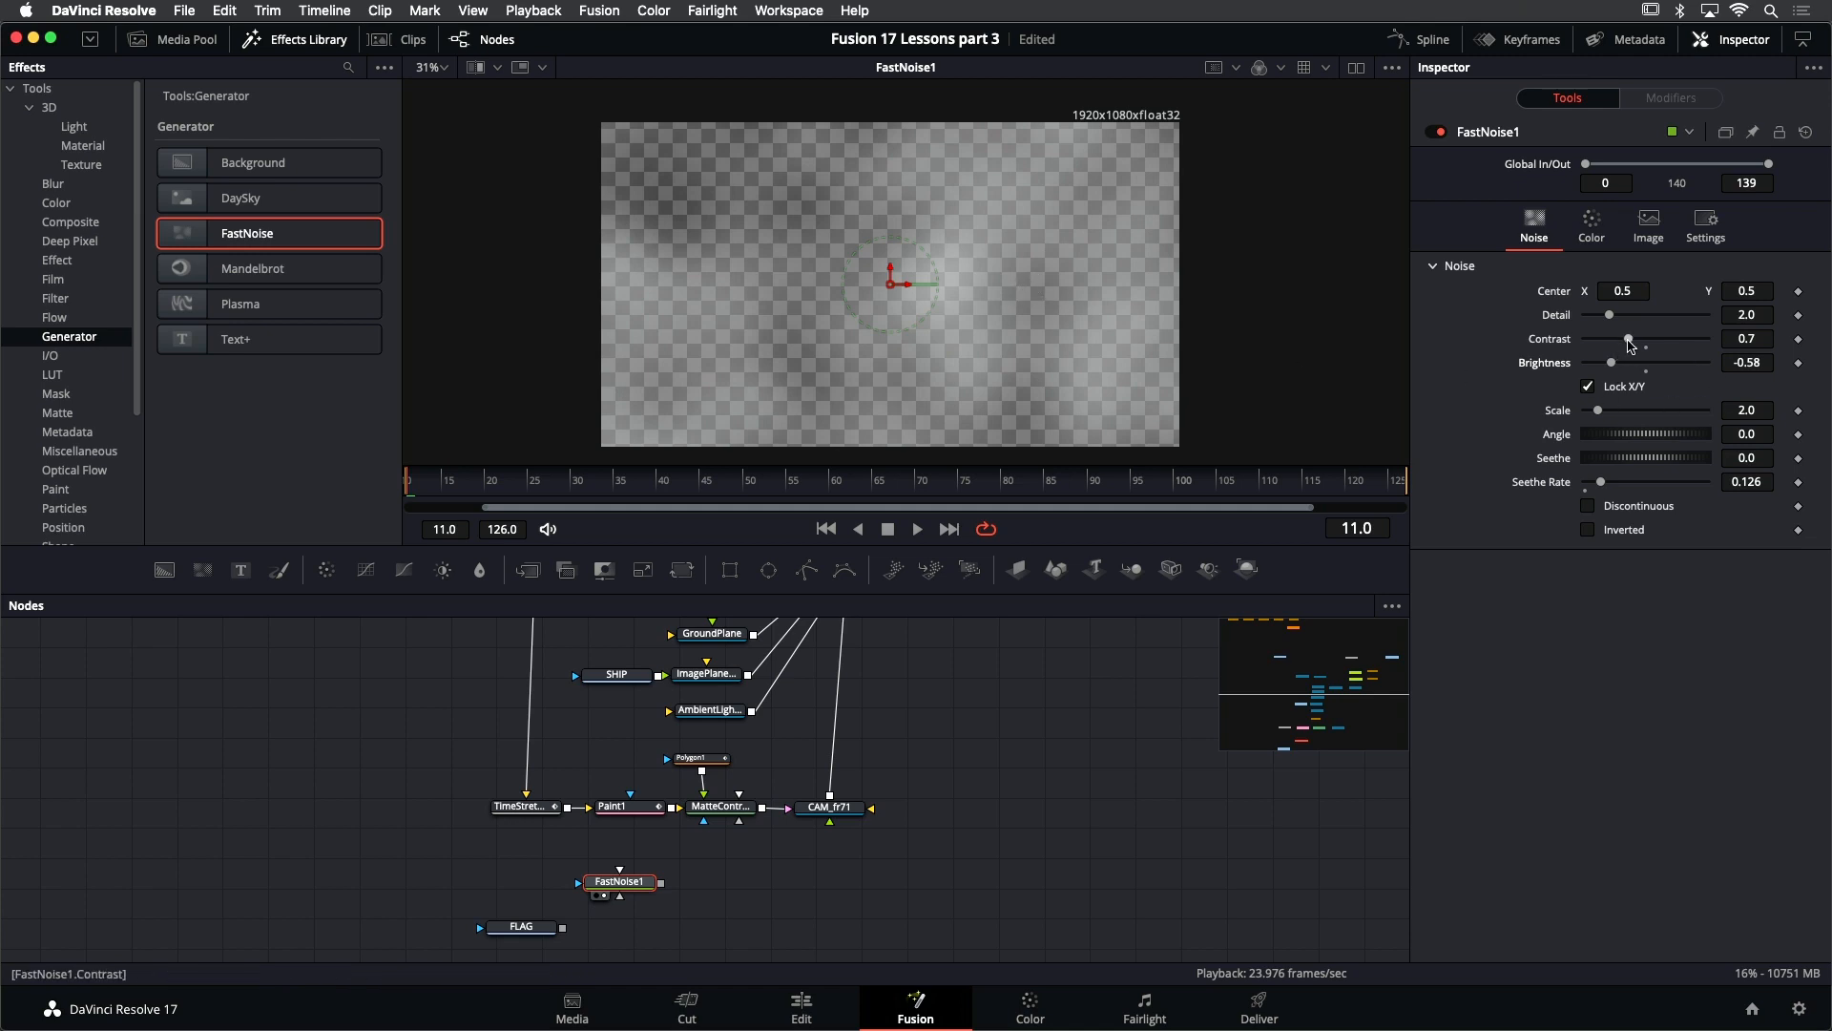
drag(1629, 339, 1634, 338)
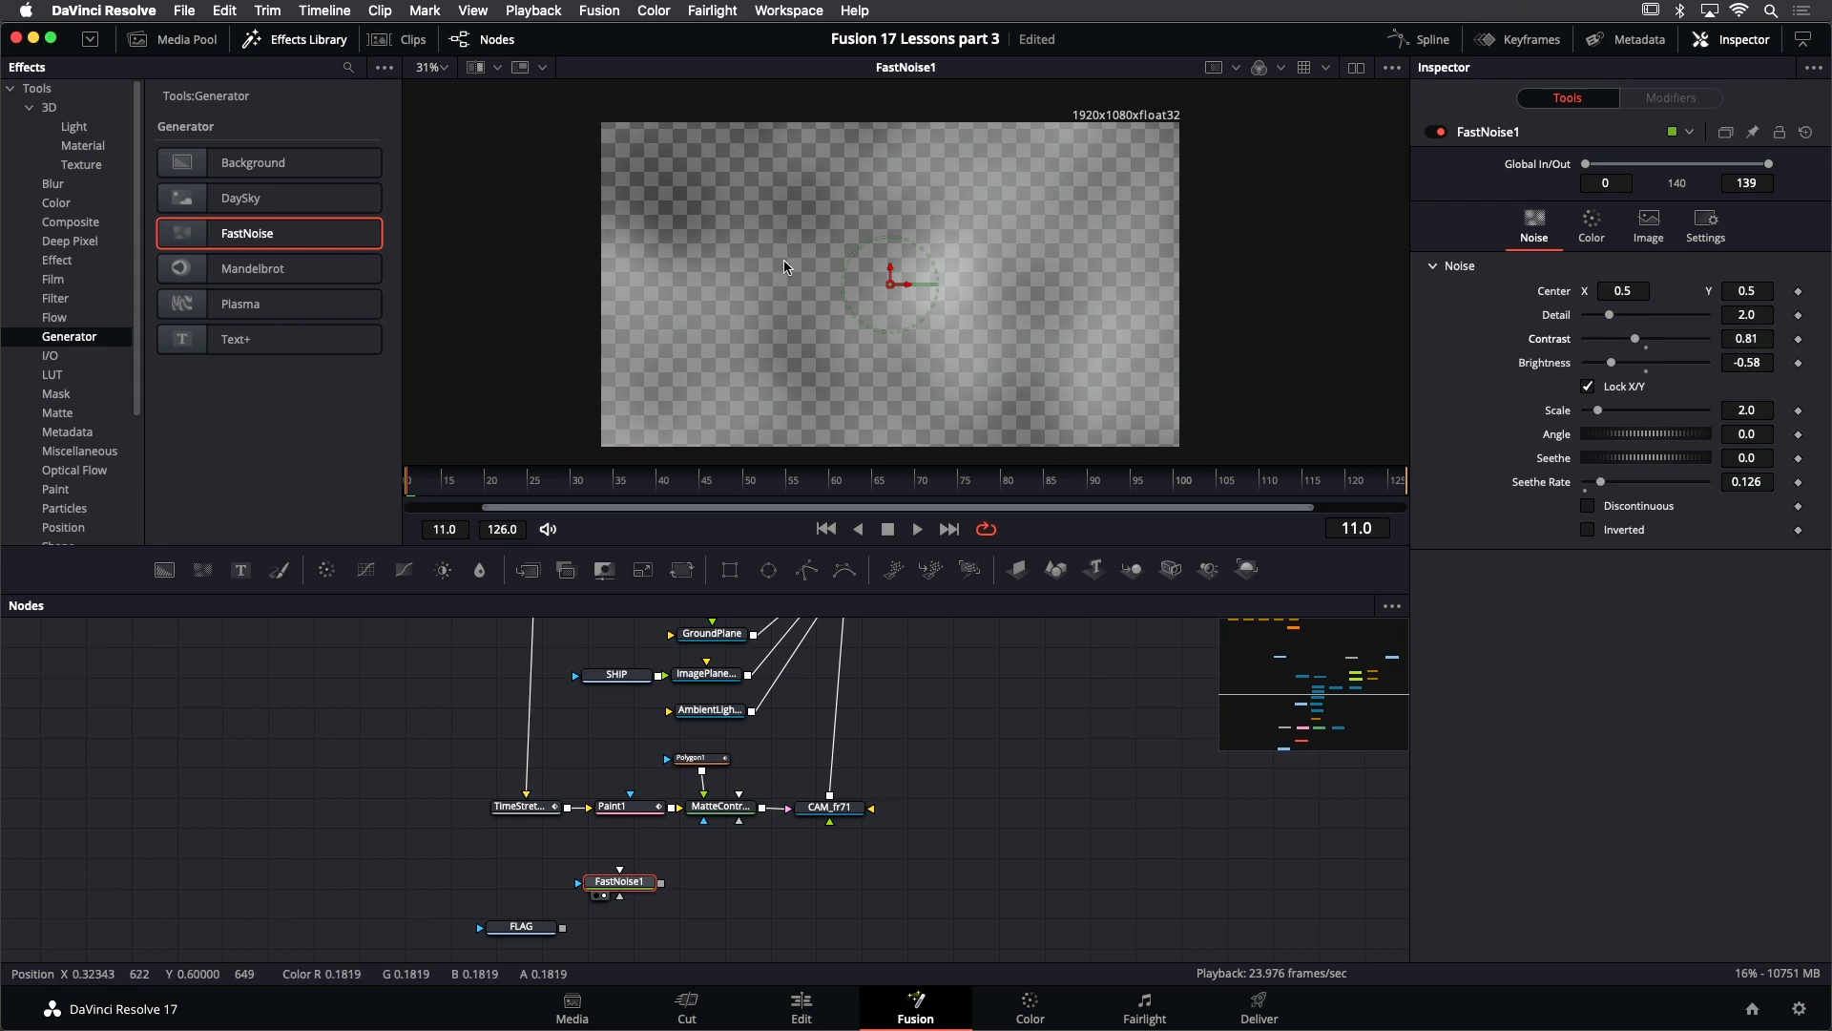
mouse_move(1612, 370)
mouse_down()
mouse_move(1638, 369)
mouse_move(1599, 370)
mouse_up()
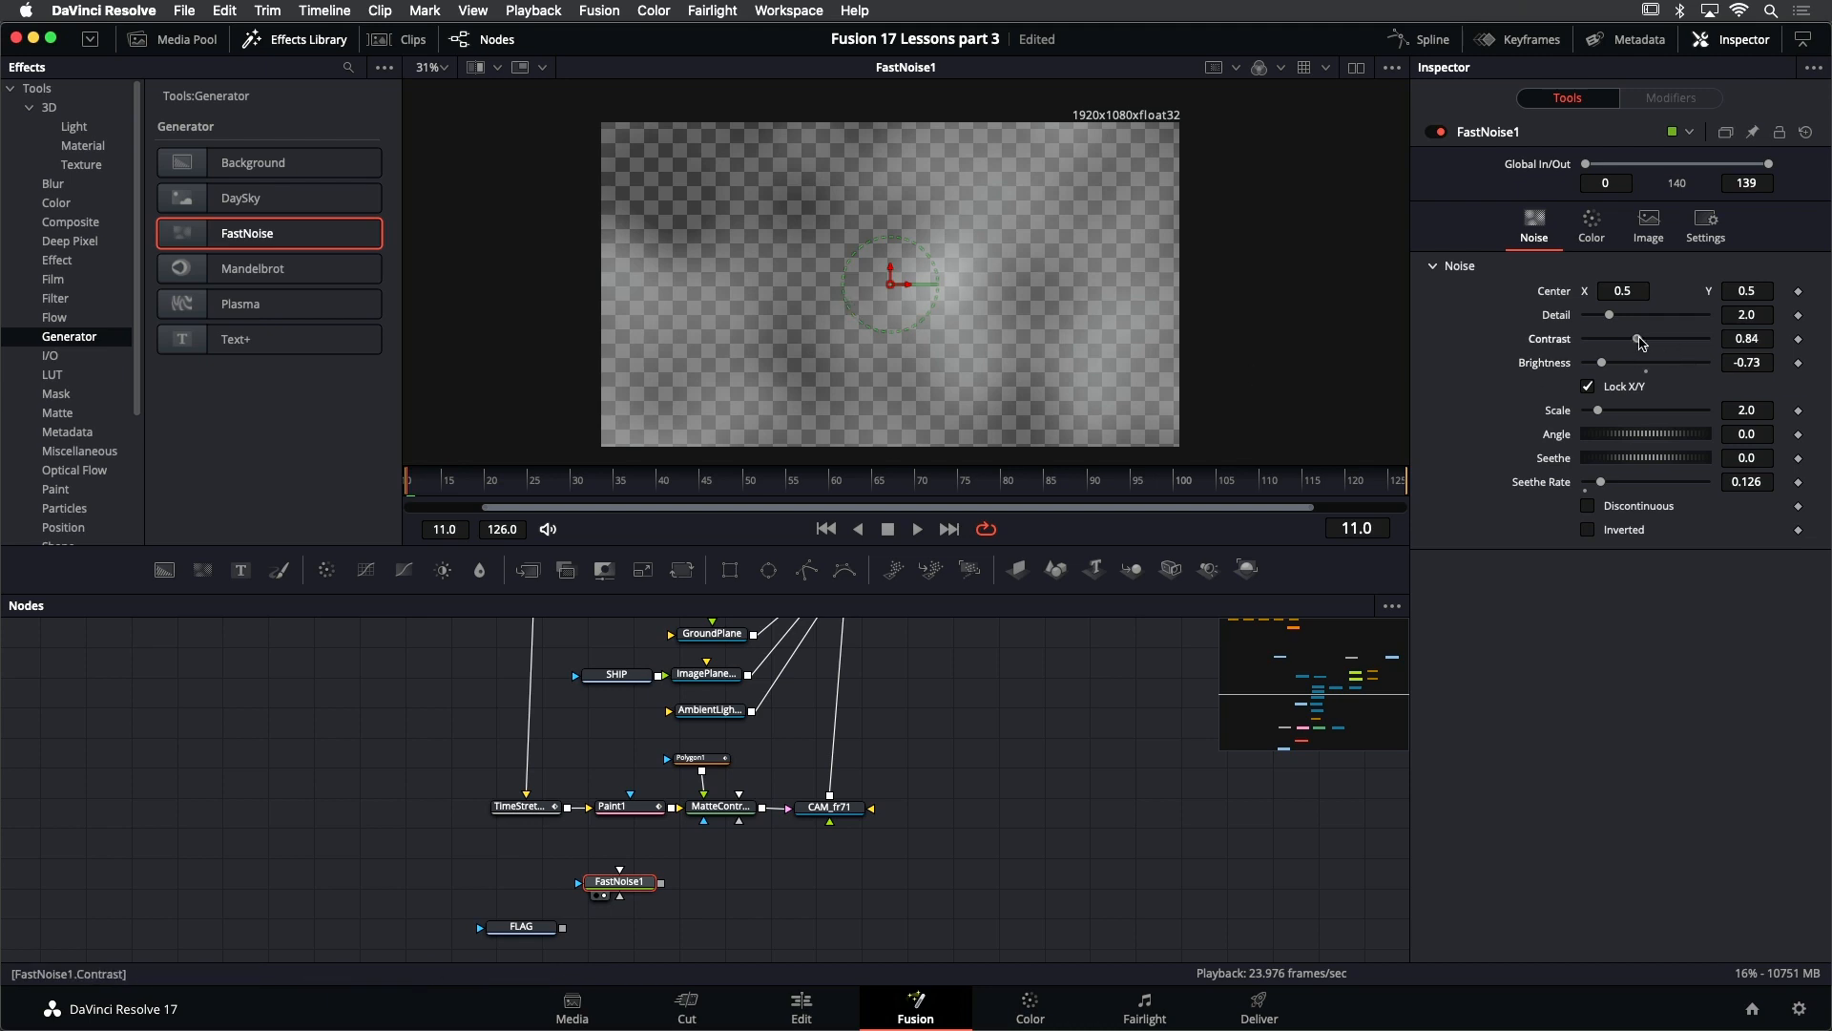
mouse_move(1635, 339)
mouse_down()
mouse_move(1660, 341)
mouse_move(1643, 344)
mouse_up()
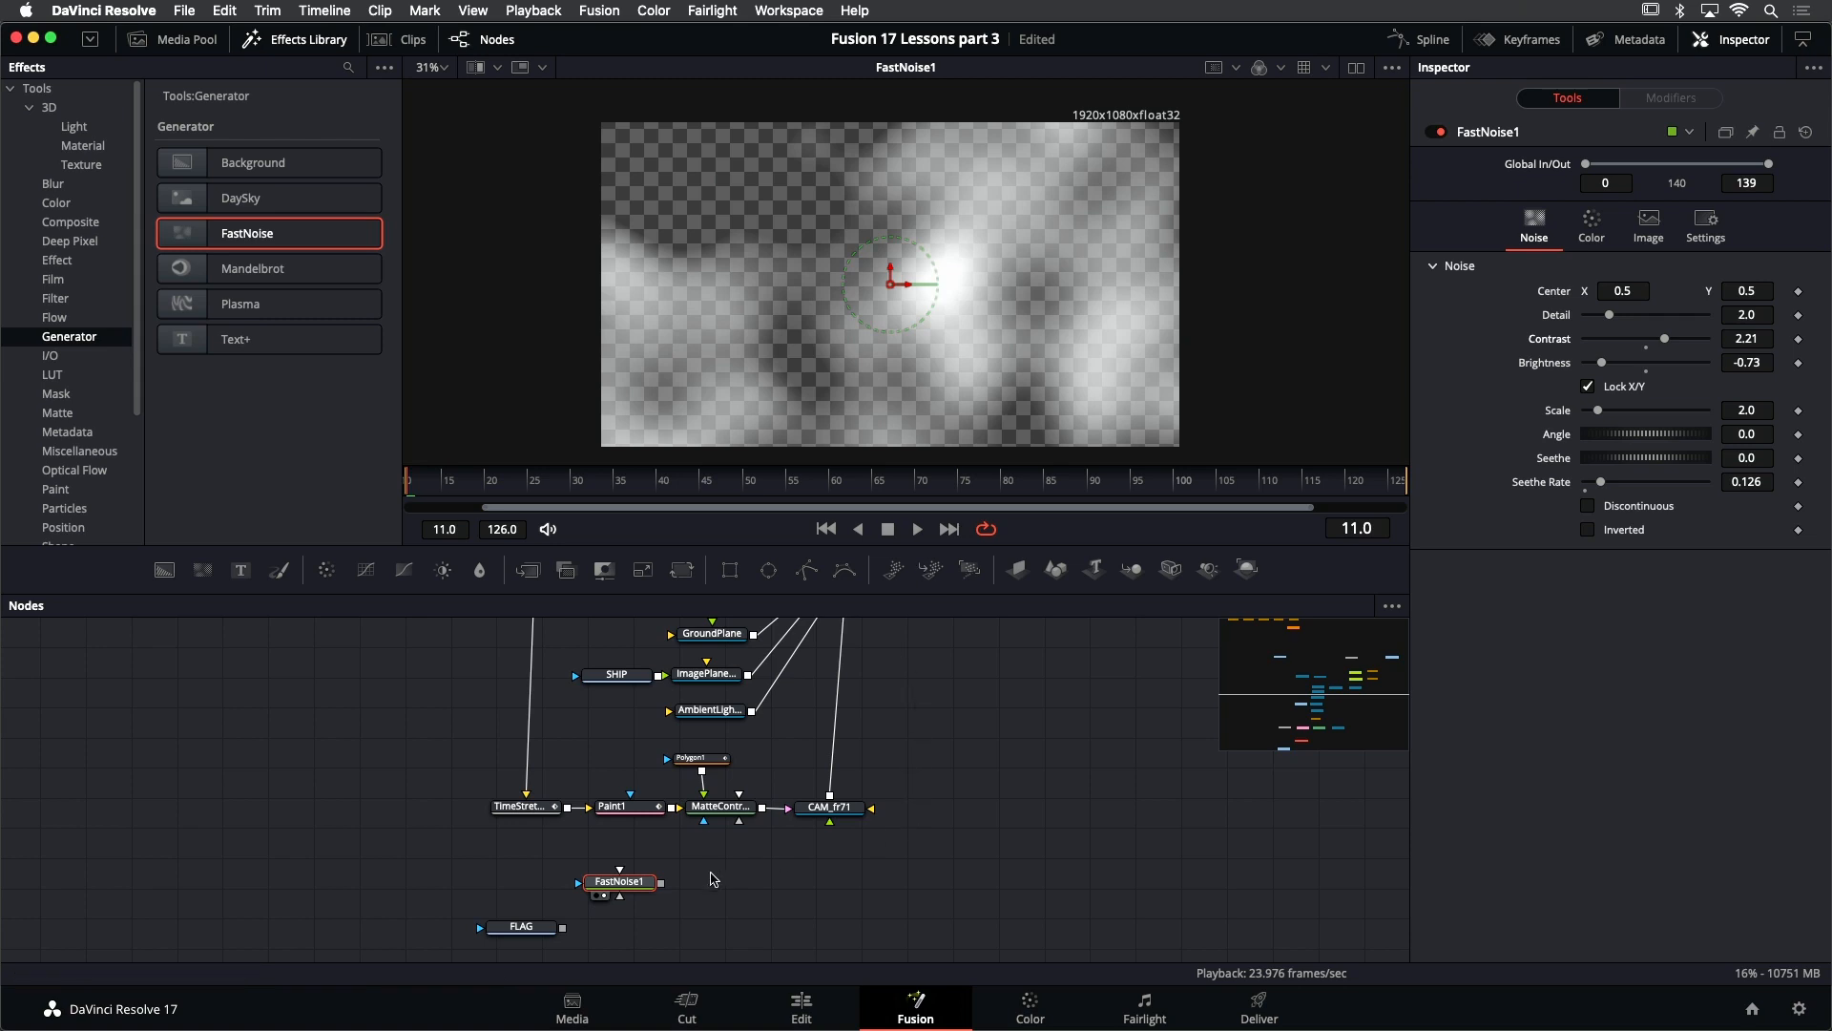
- Select the FLAG node and display its image in the viewer
scroll(716, 907, down, 3)
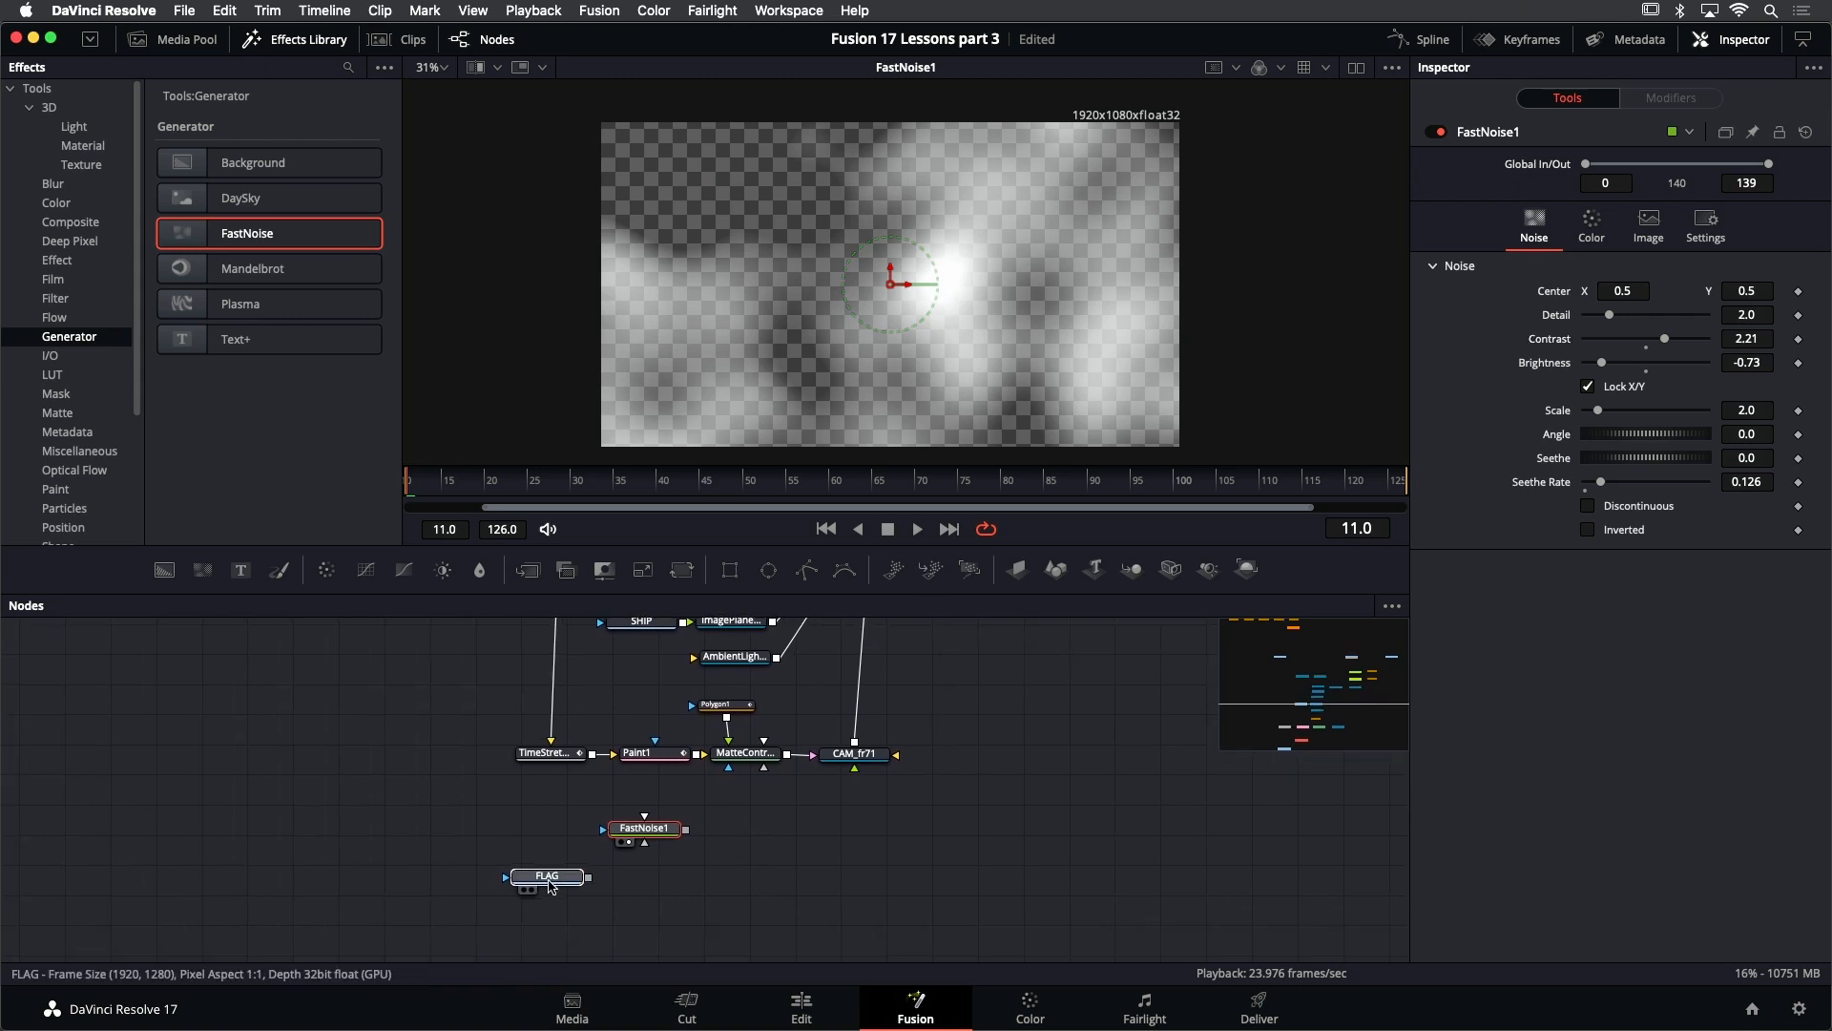
click(549, 882)
drag(553, 878, 552, 878)
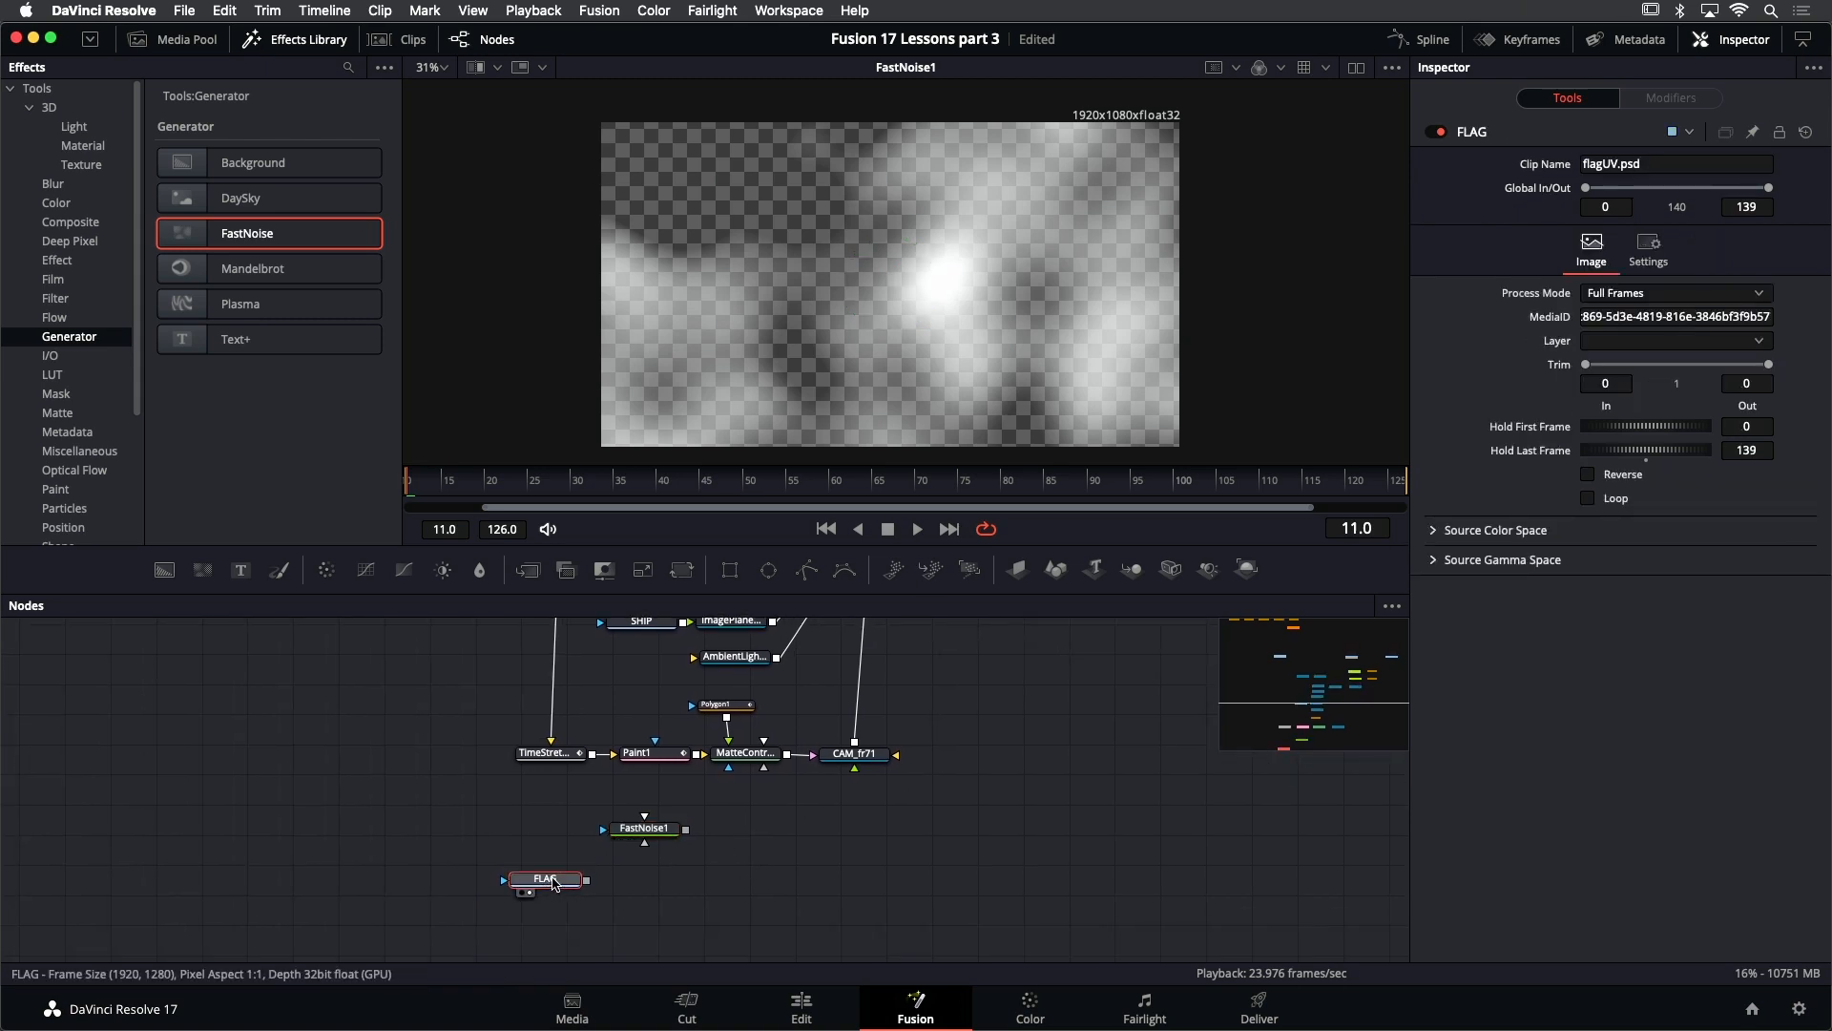
key(1)
key(shift+space)
text(rec)
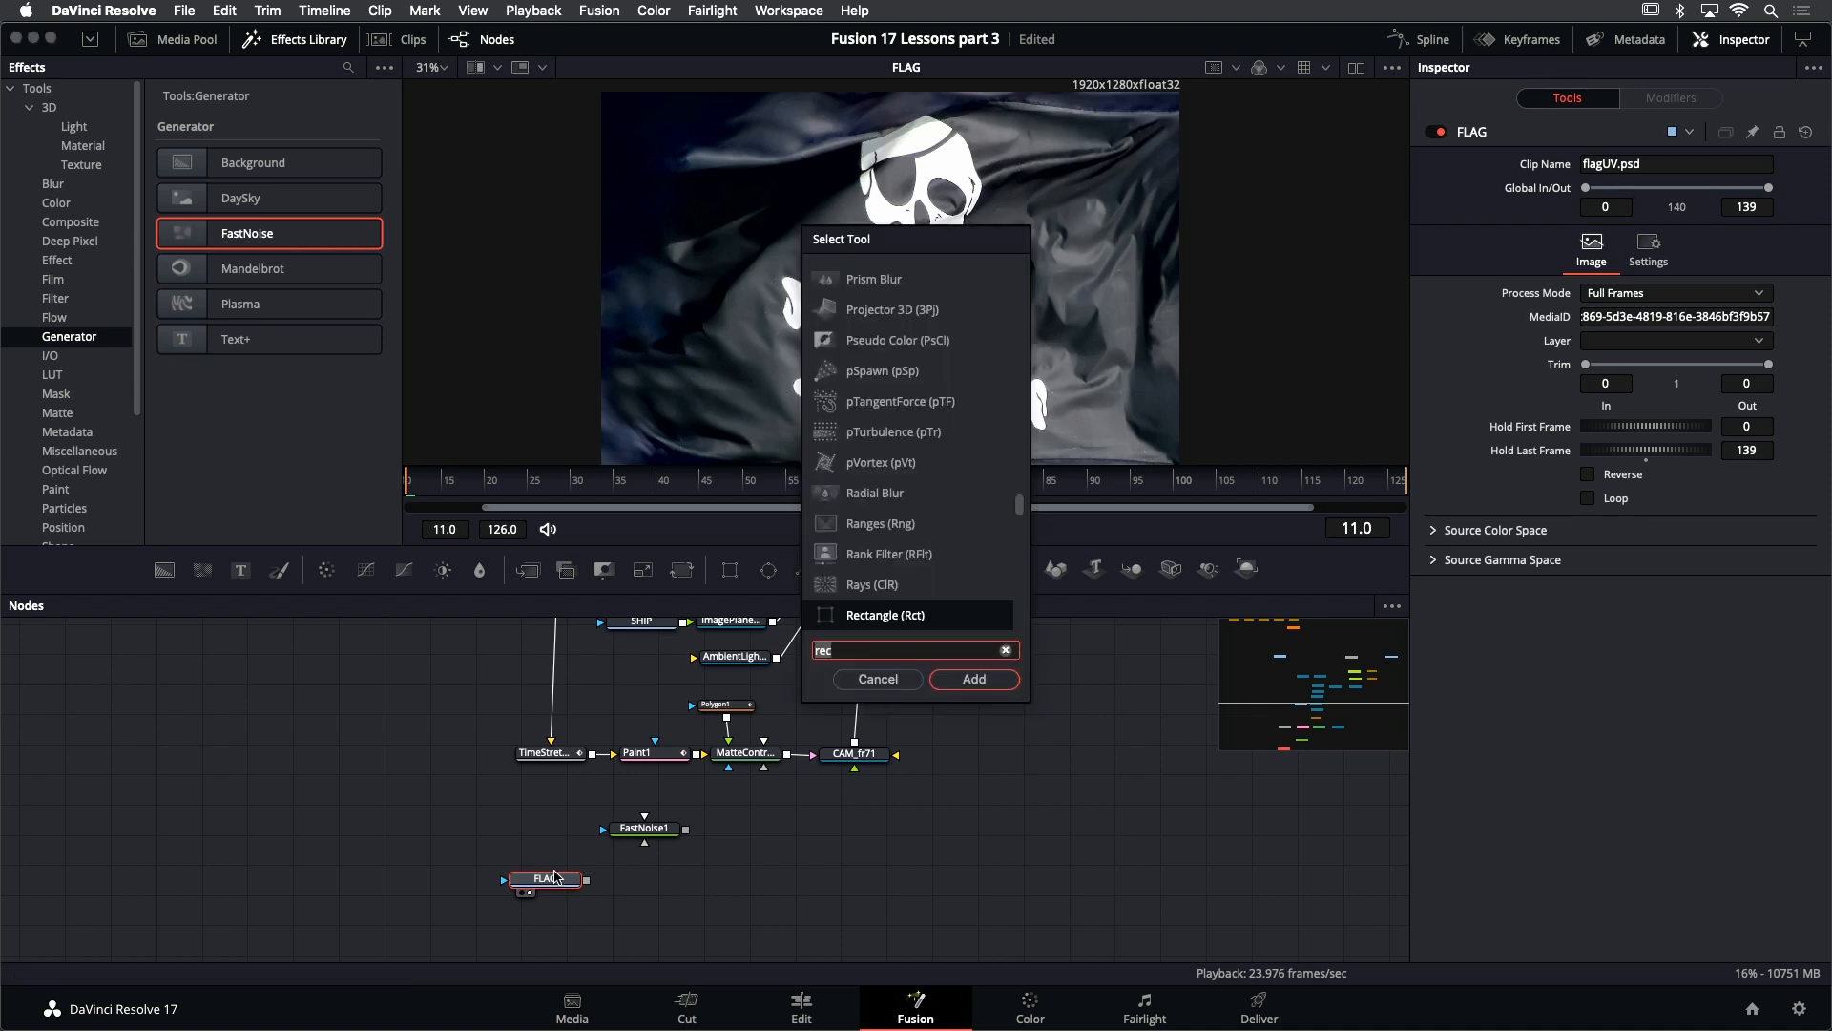
key(BackSpace)
key(BackSpace)
key(BackSpace)
text(chann)
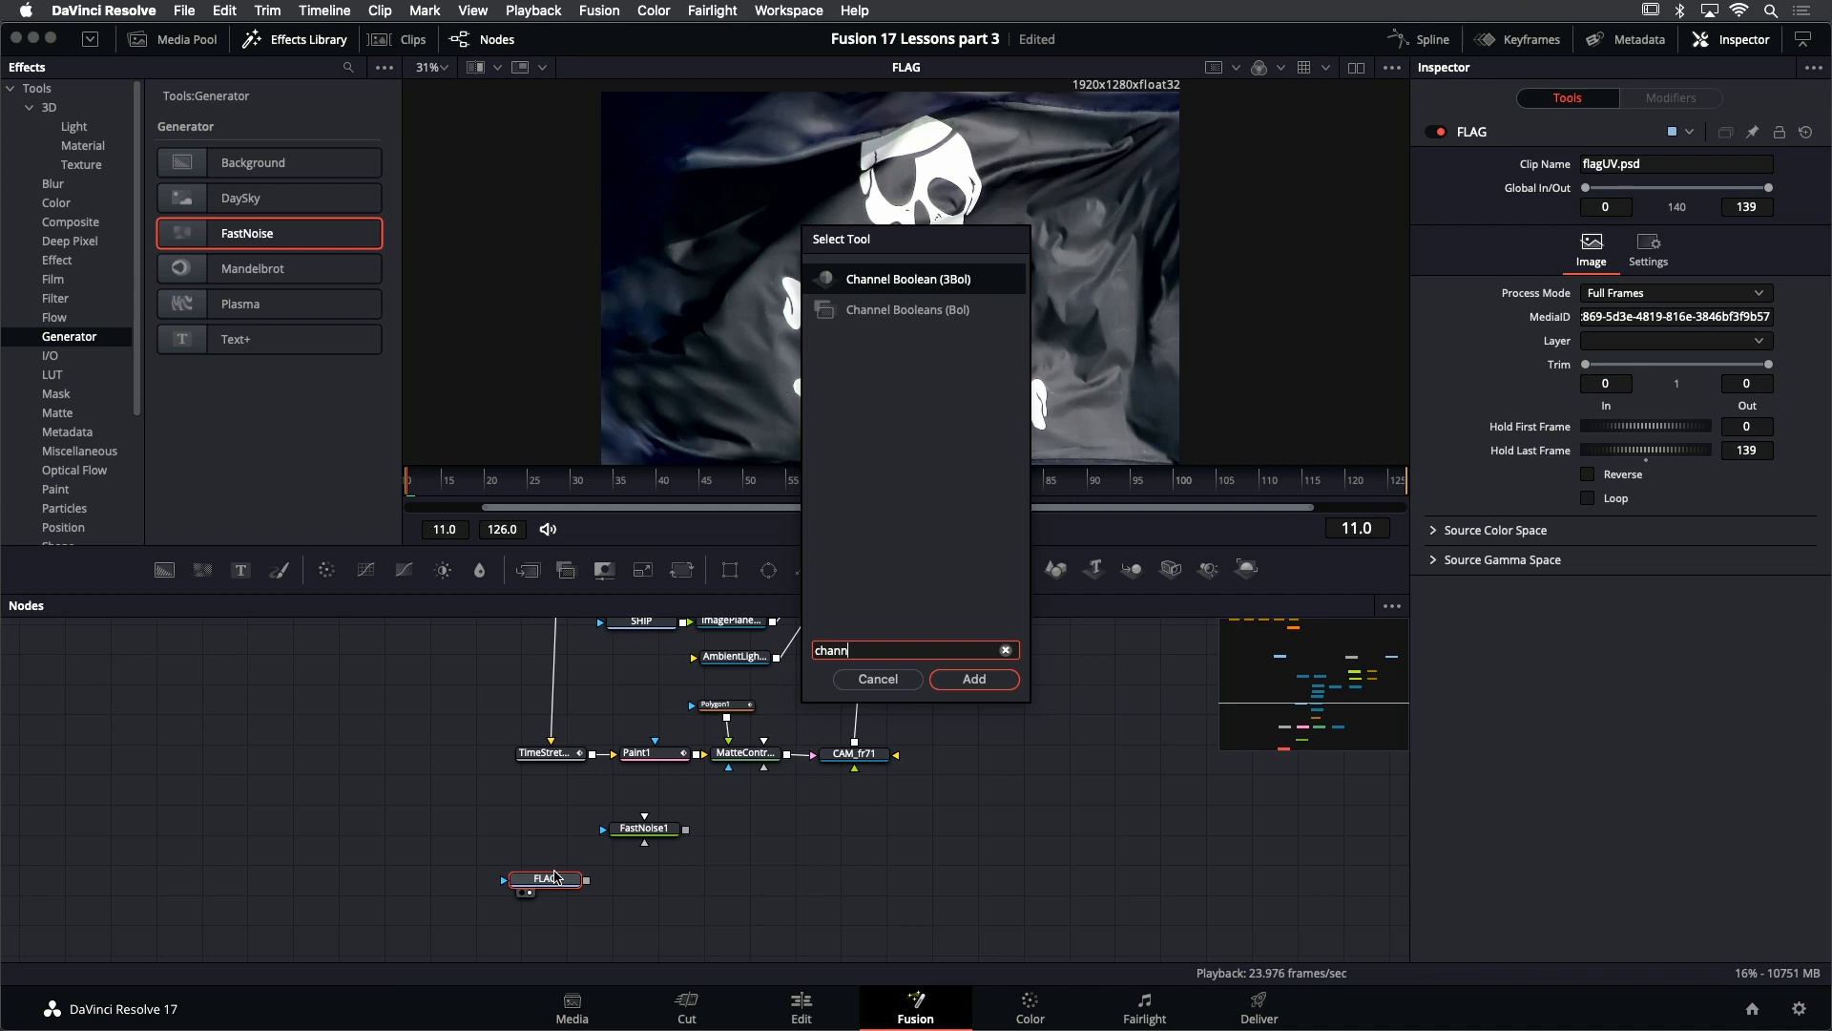
click(854, 678)
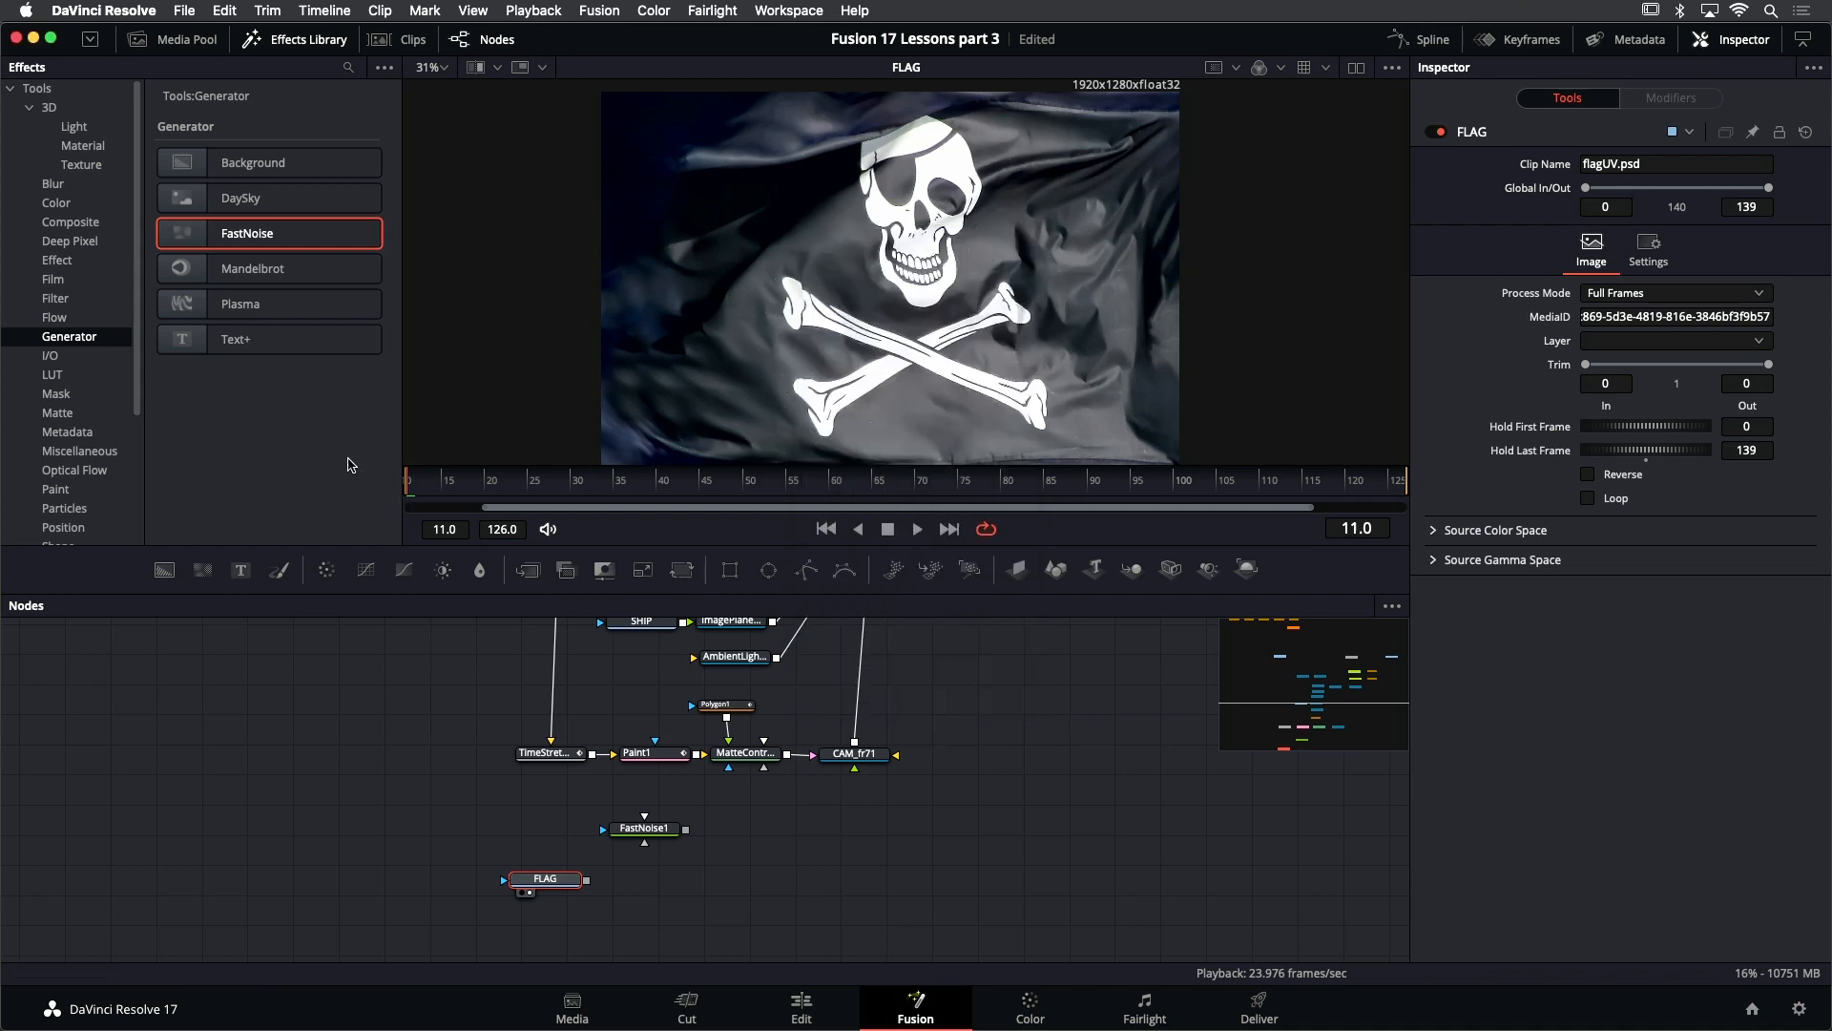
- Combine FLAG as background and FastNoise1 as foreground in a new Channel Booleans node with the operation set to Add
click(53, 236)
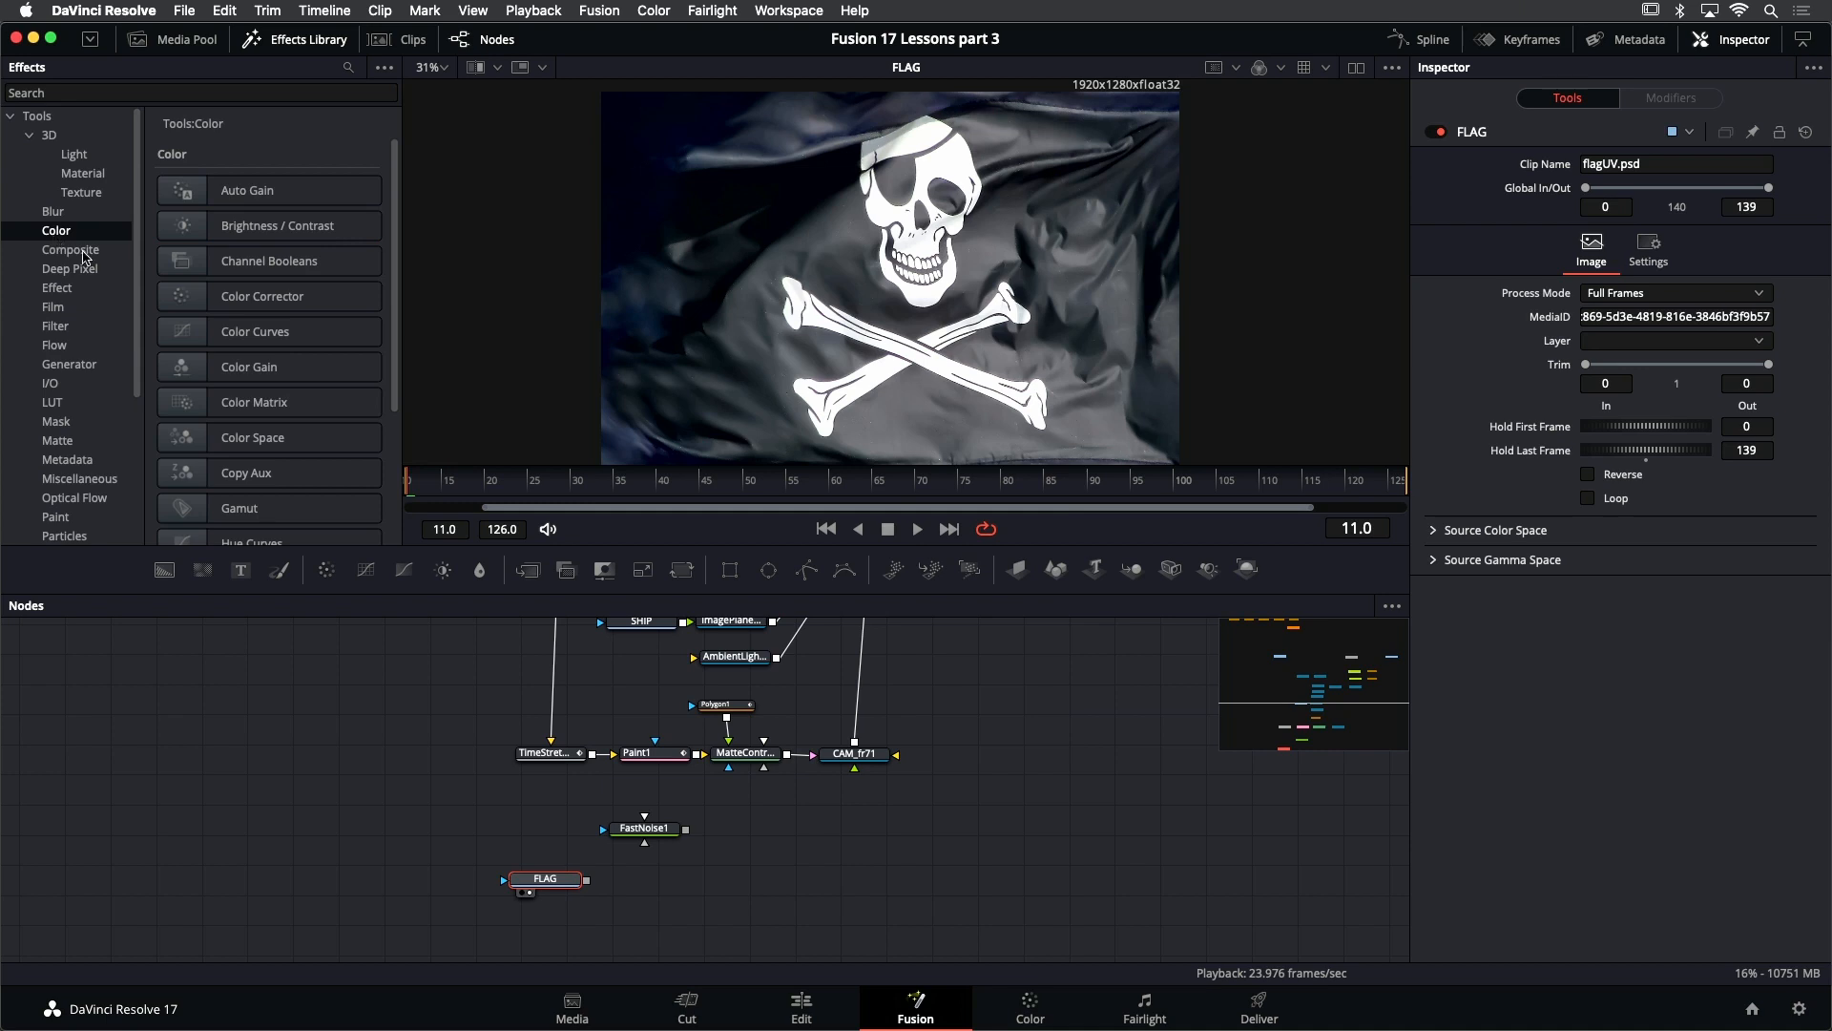
drag(190, 263, 676, 886)
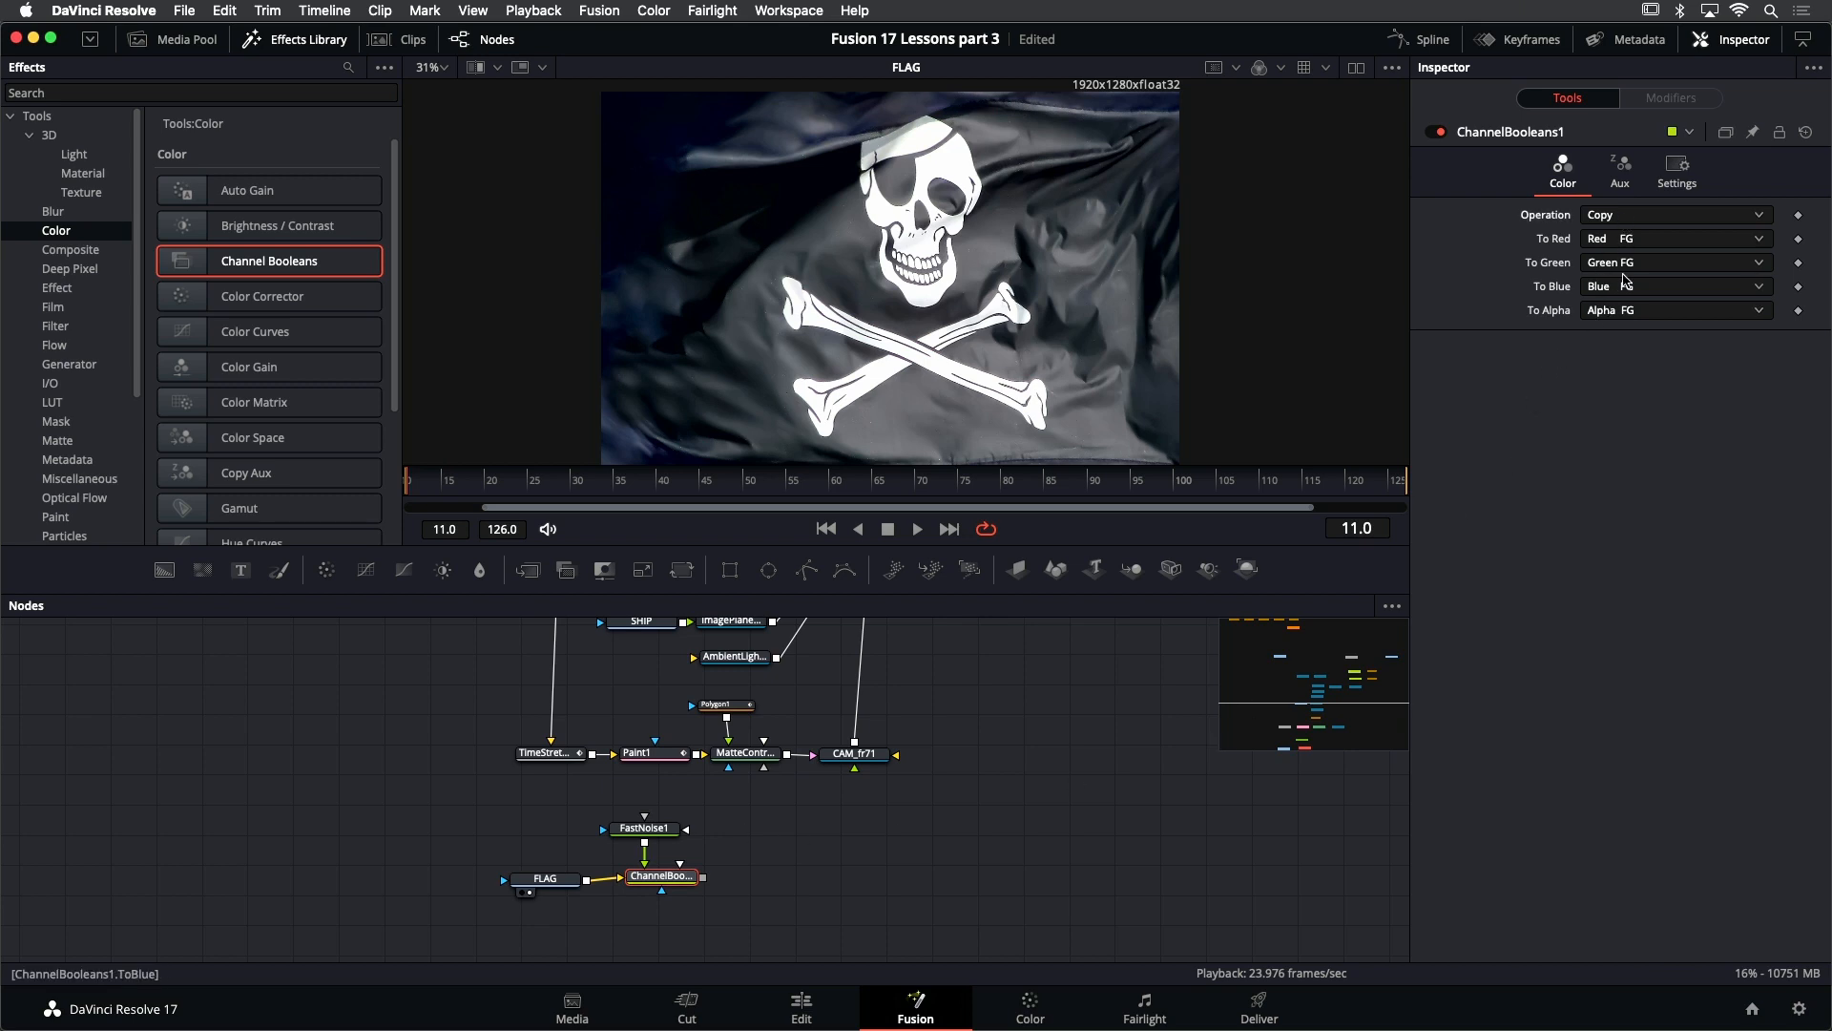
click(1623, 218)
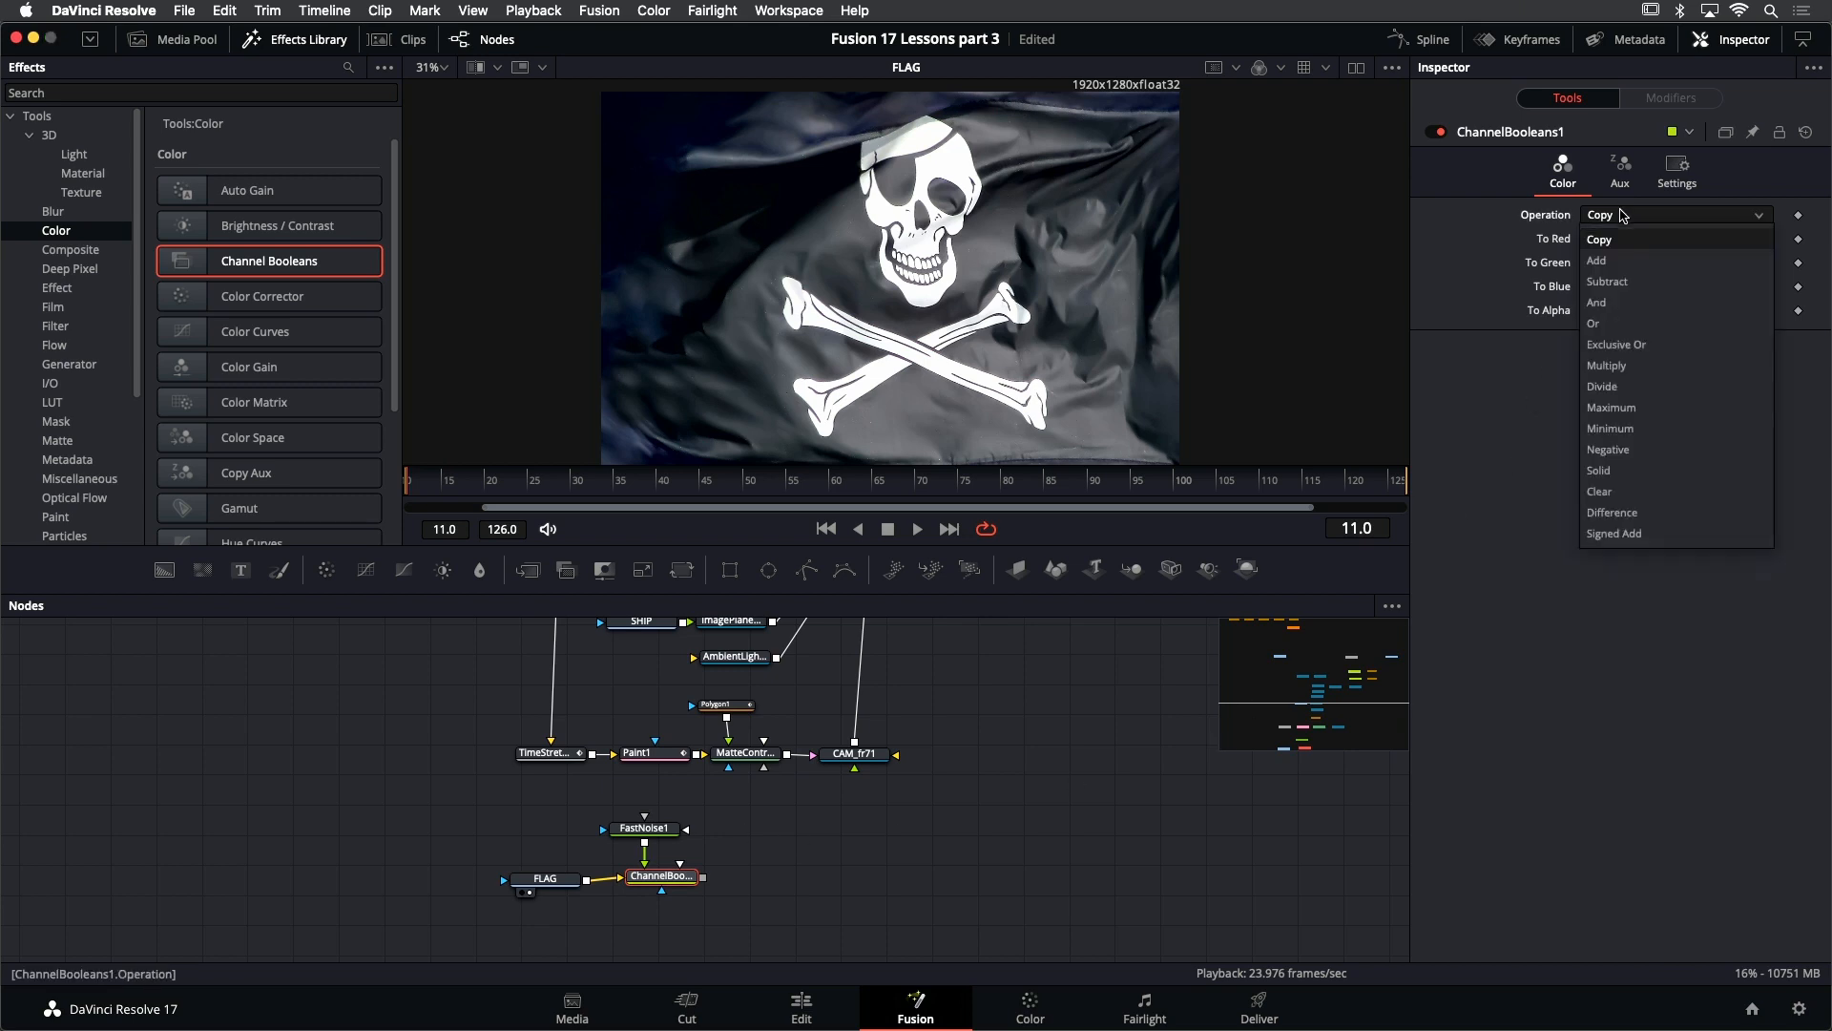
click(1613, 260)
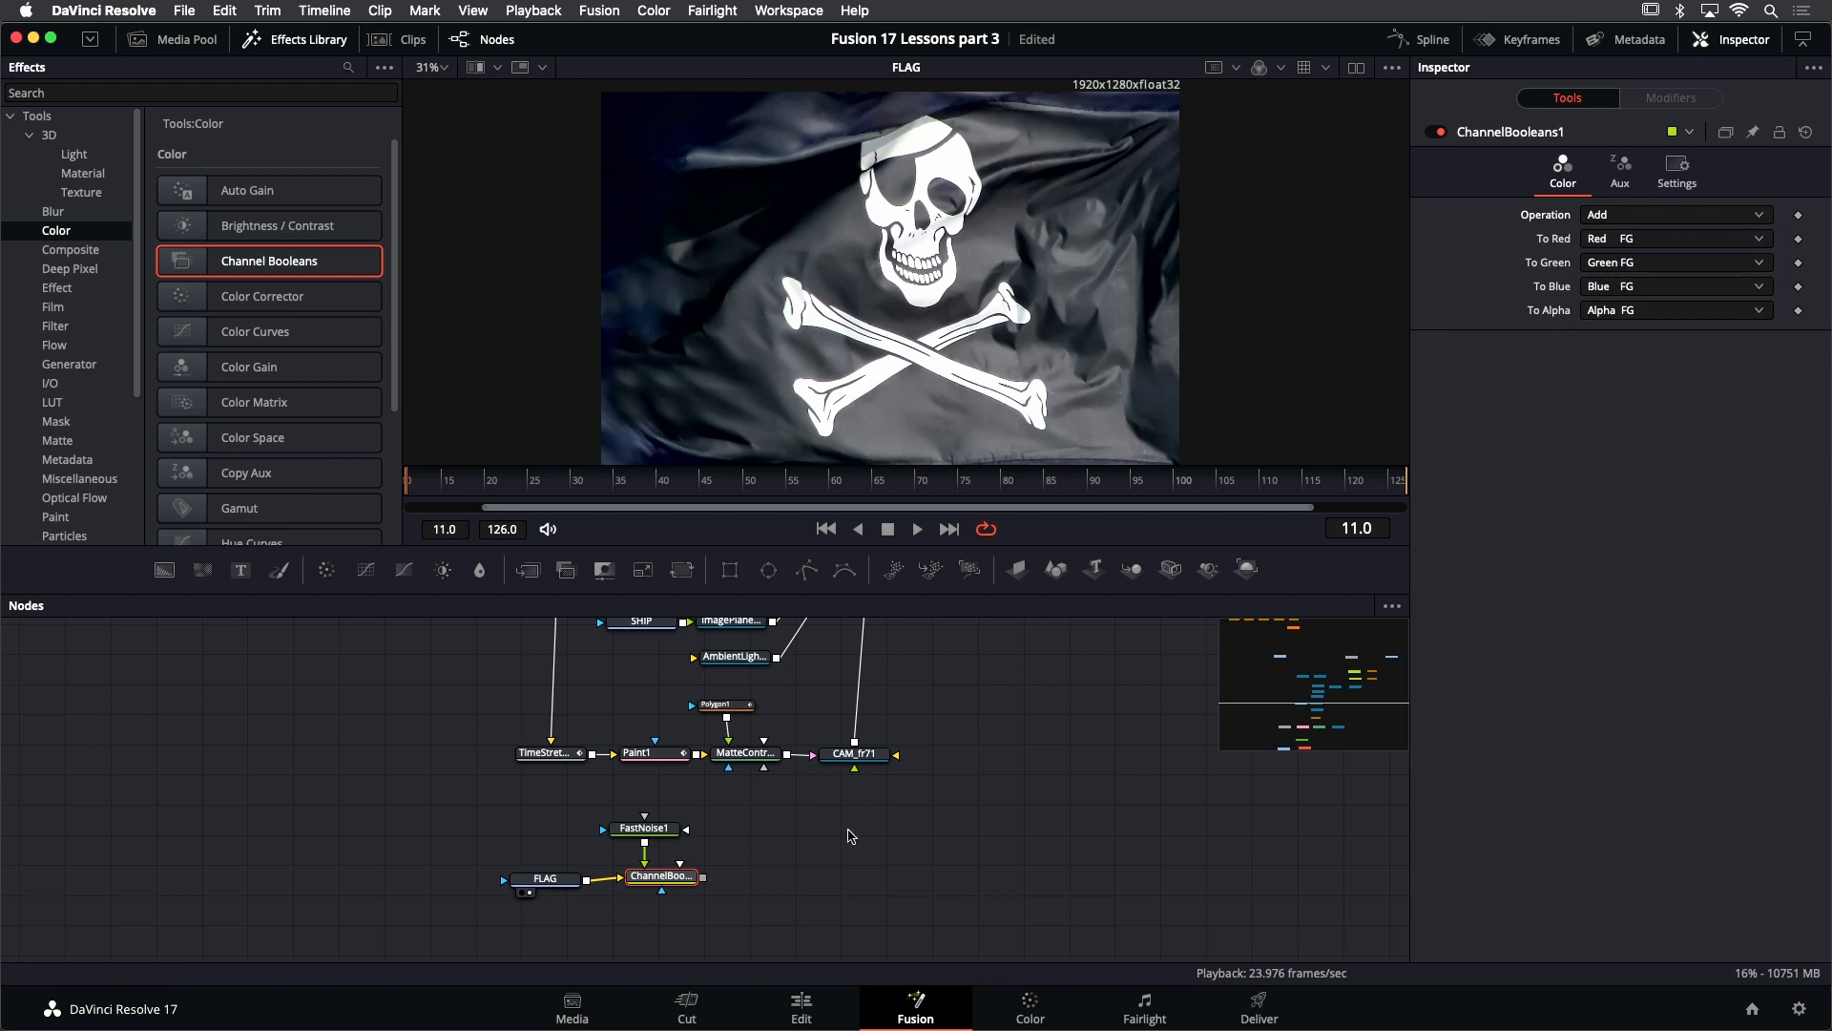
- Display FastNoise1 in the viewer to examine the color values in its dark areas
click(645, 828)
key(1)
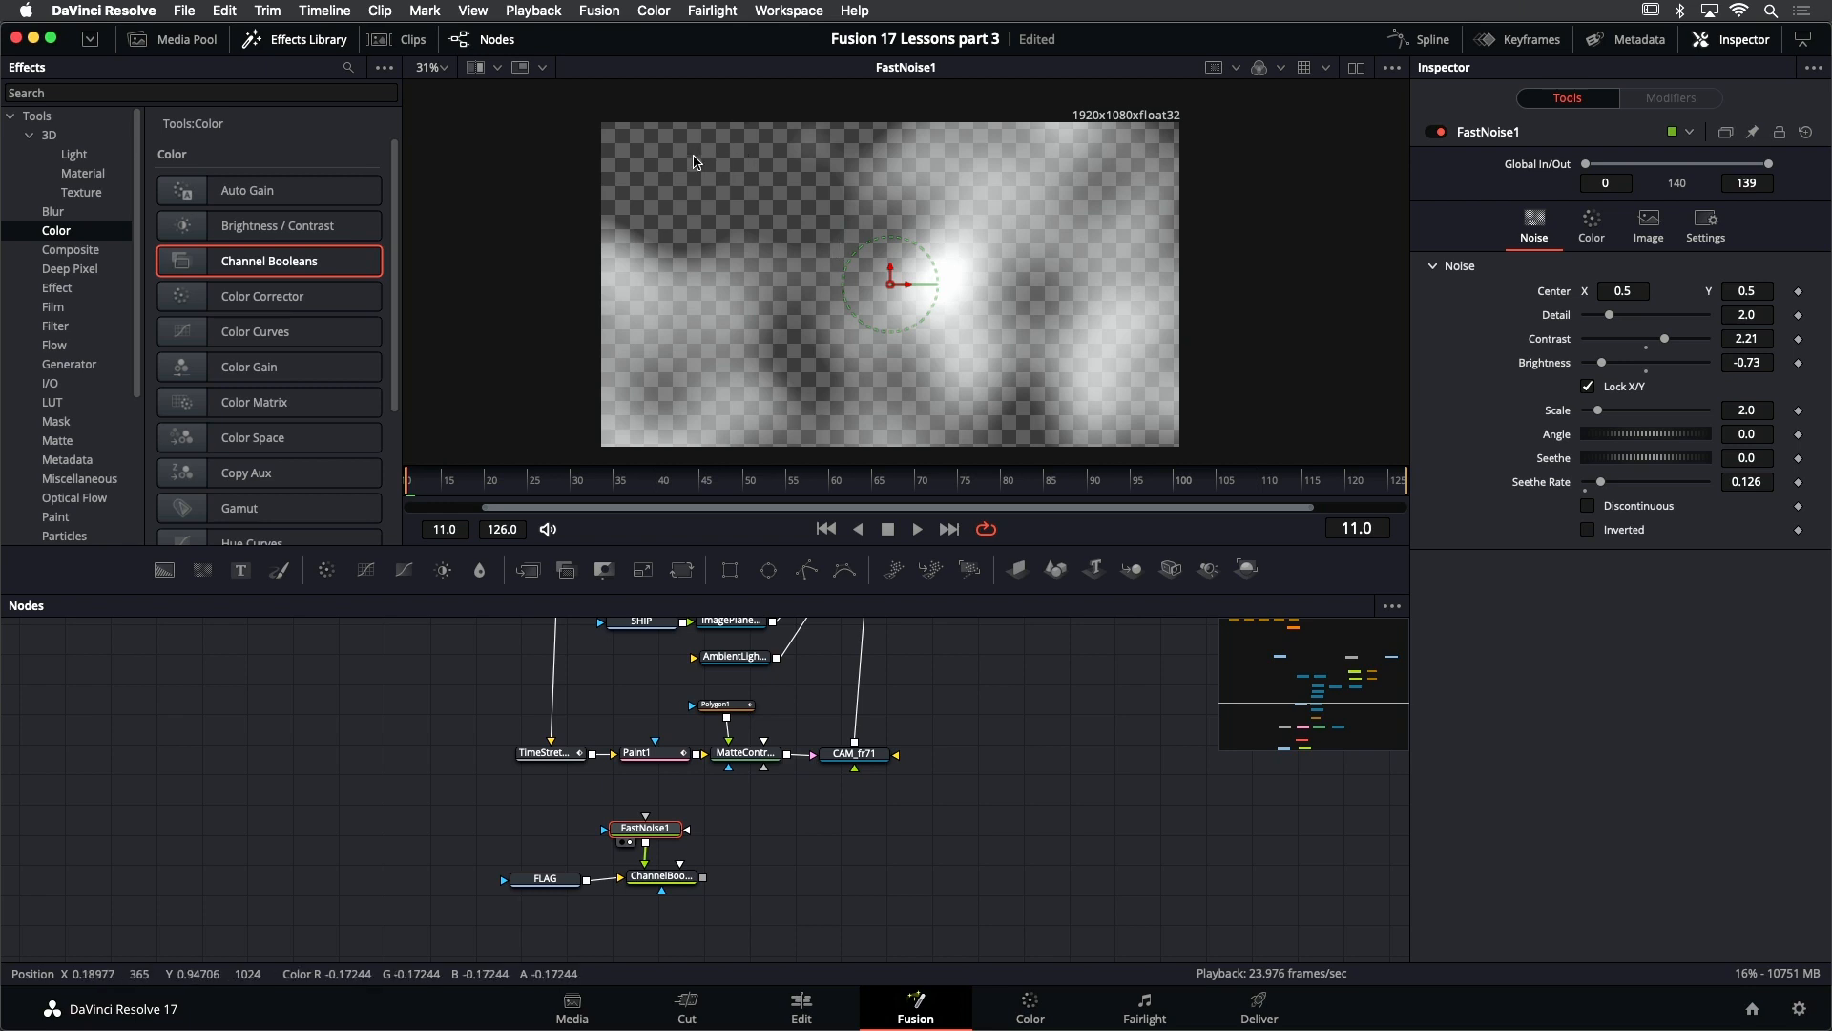
- Save the project, and view the FLAG image followed by the ChannelBooleans1 result with the effects library hidden
key(super+s)
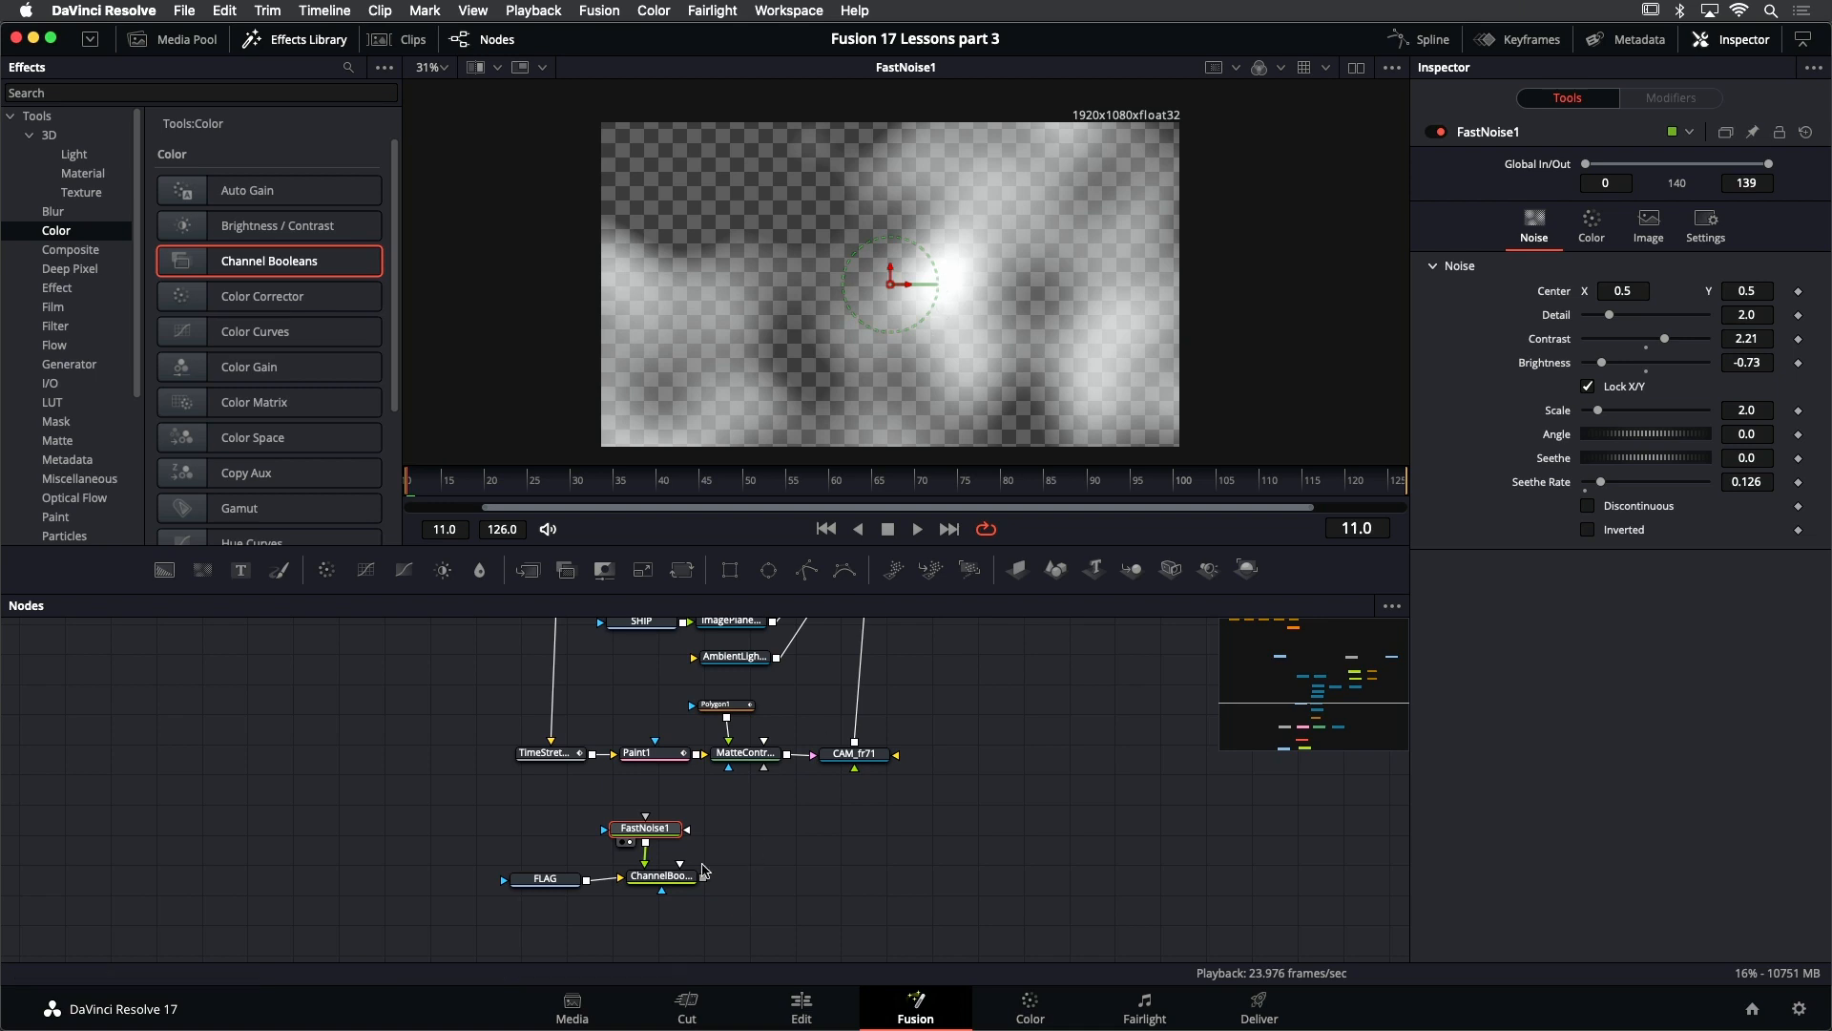
click(557, 880)
key(1)
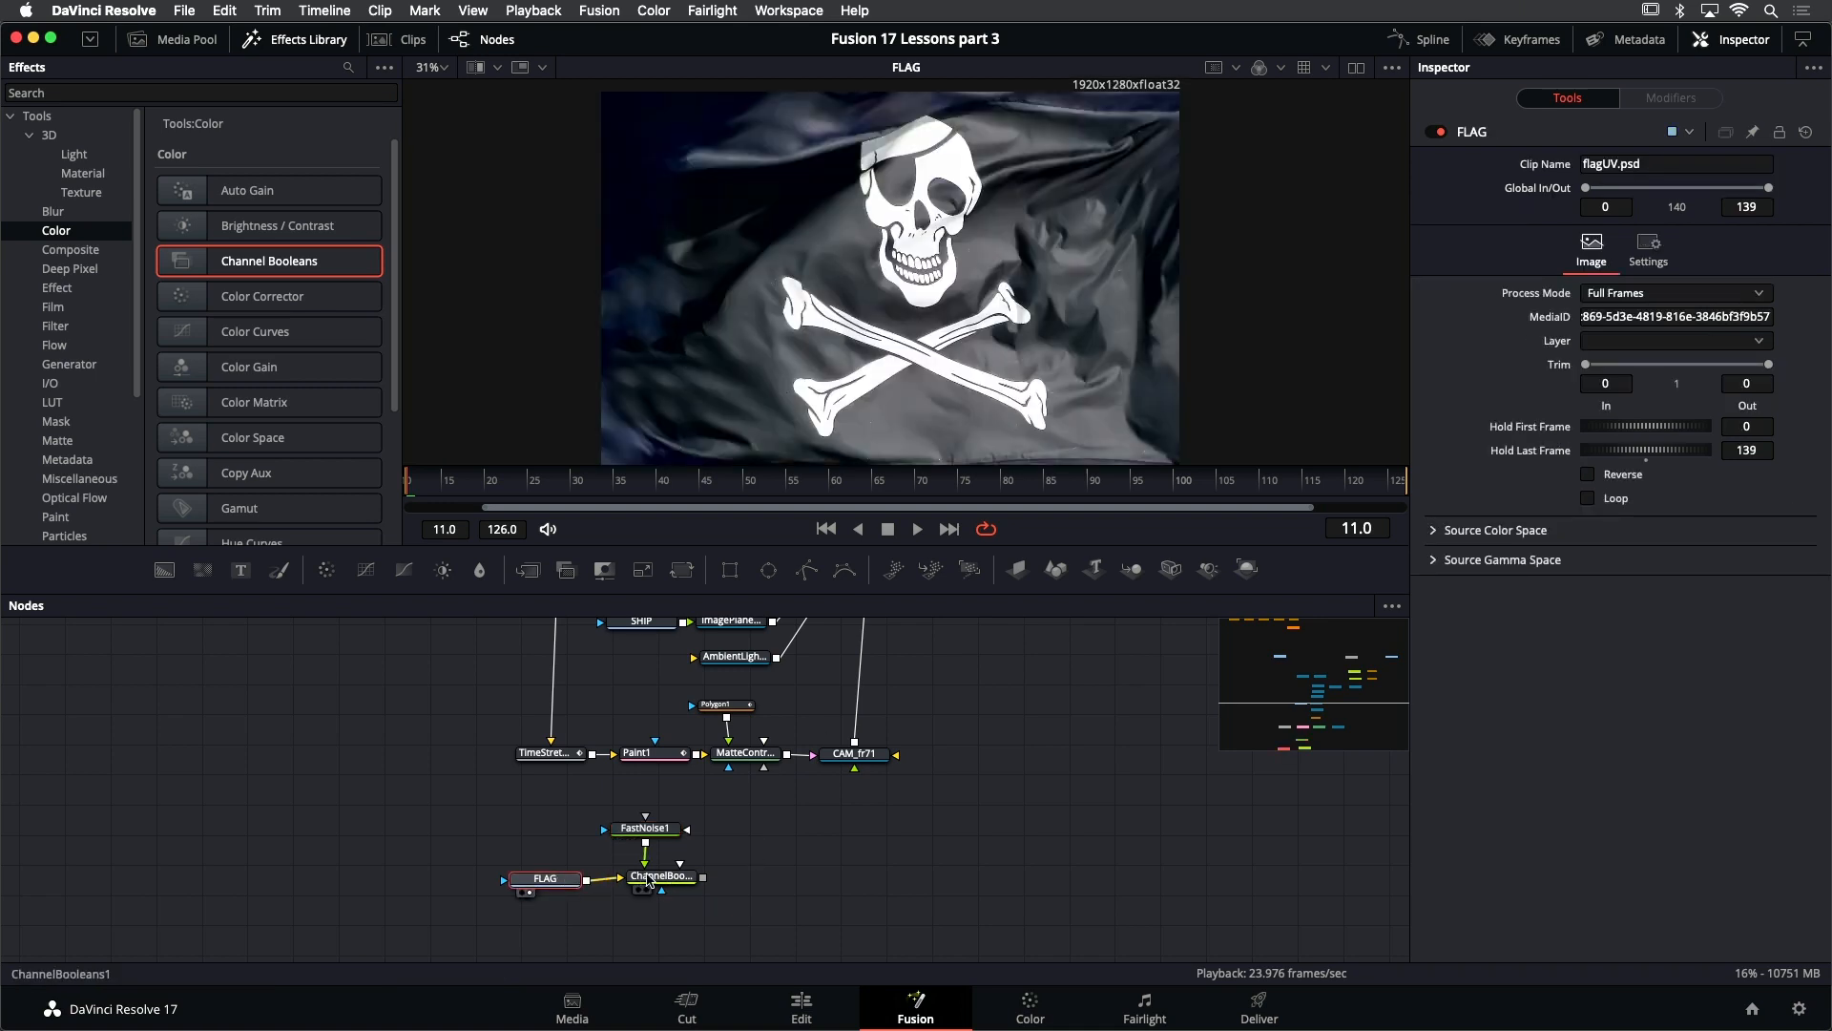
click(671, 878)
key(1)
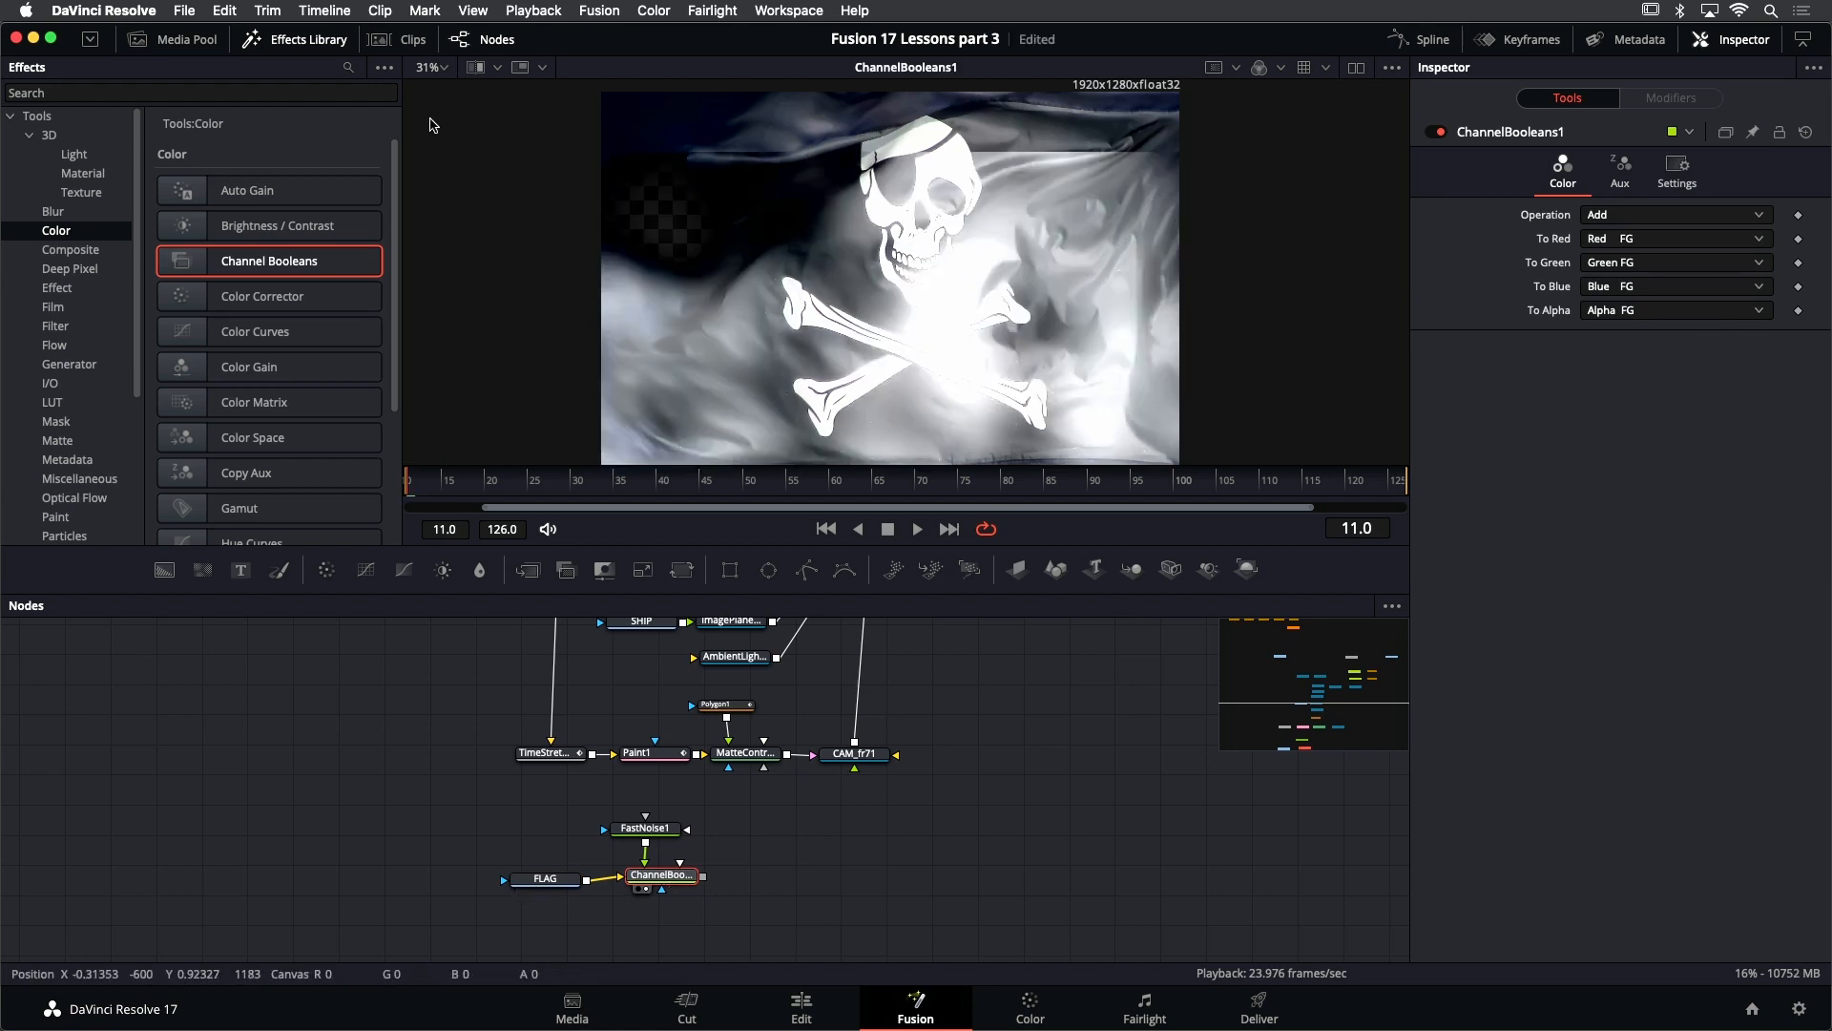
click(323, 43)
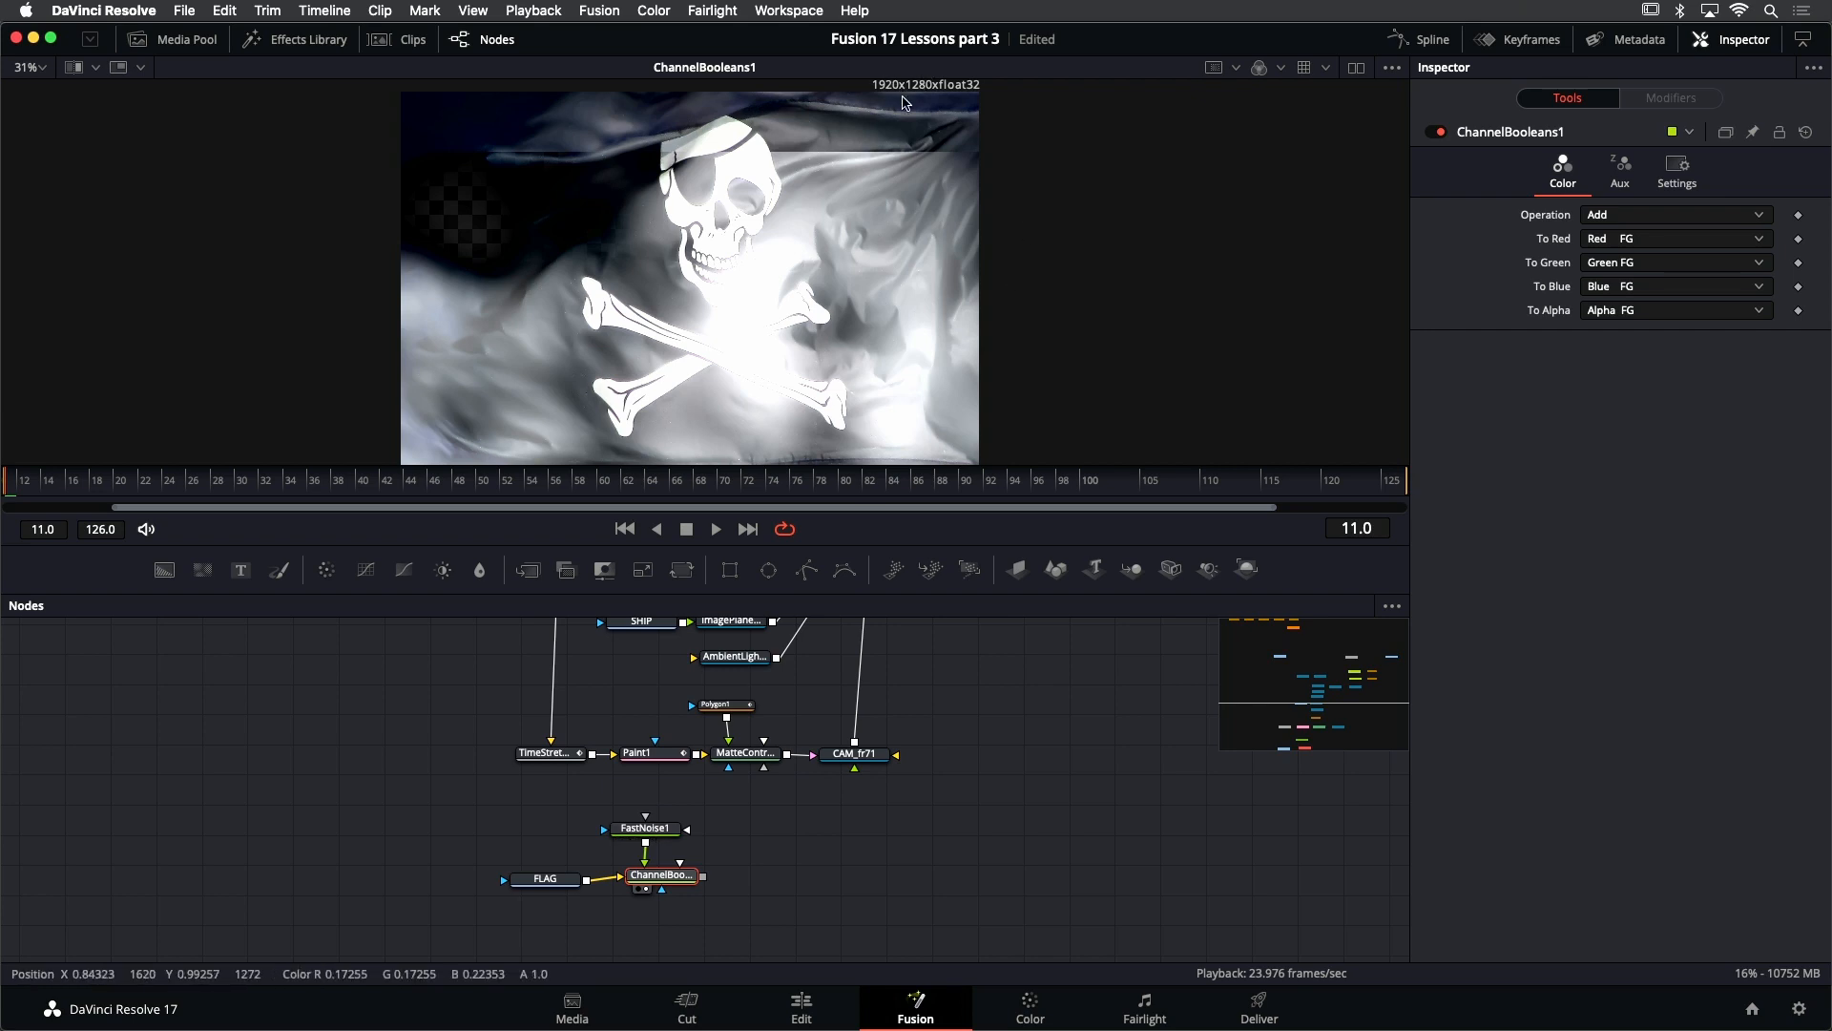
- Turn off auto resolution for FastNoise1 and set its image height to 1280
click(660, 836)
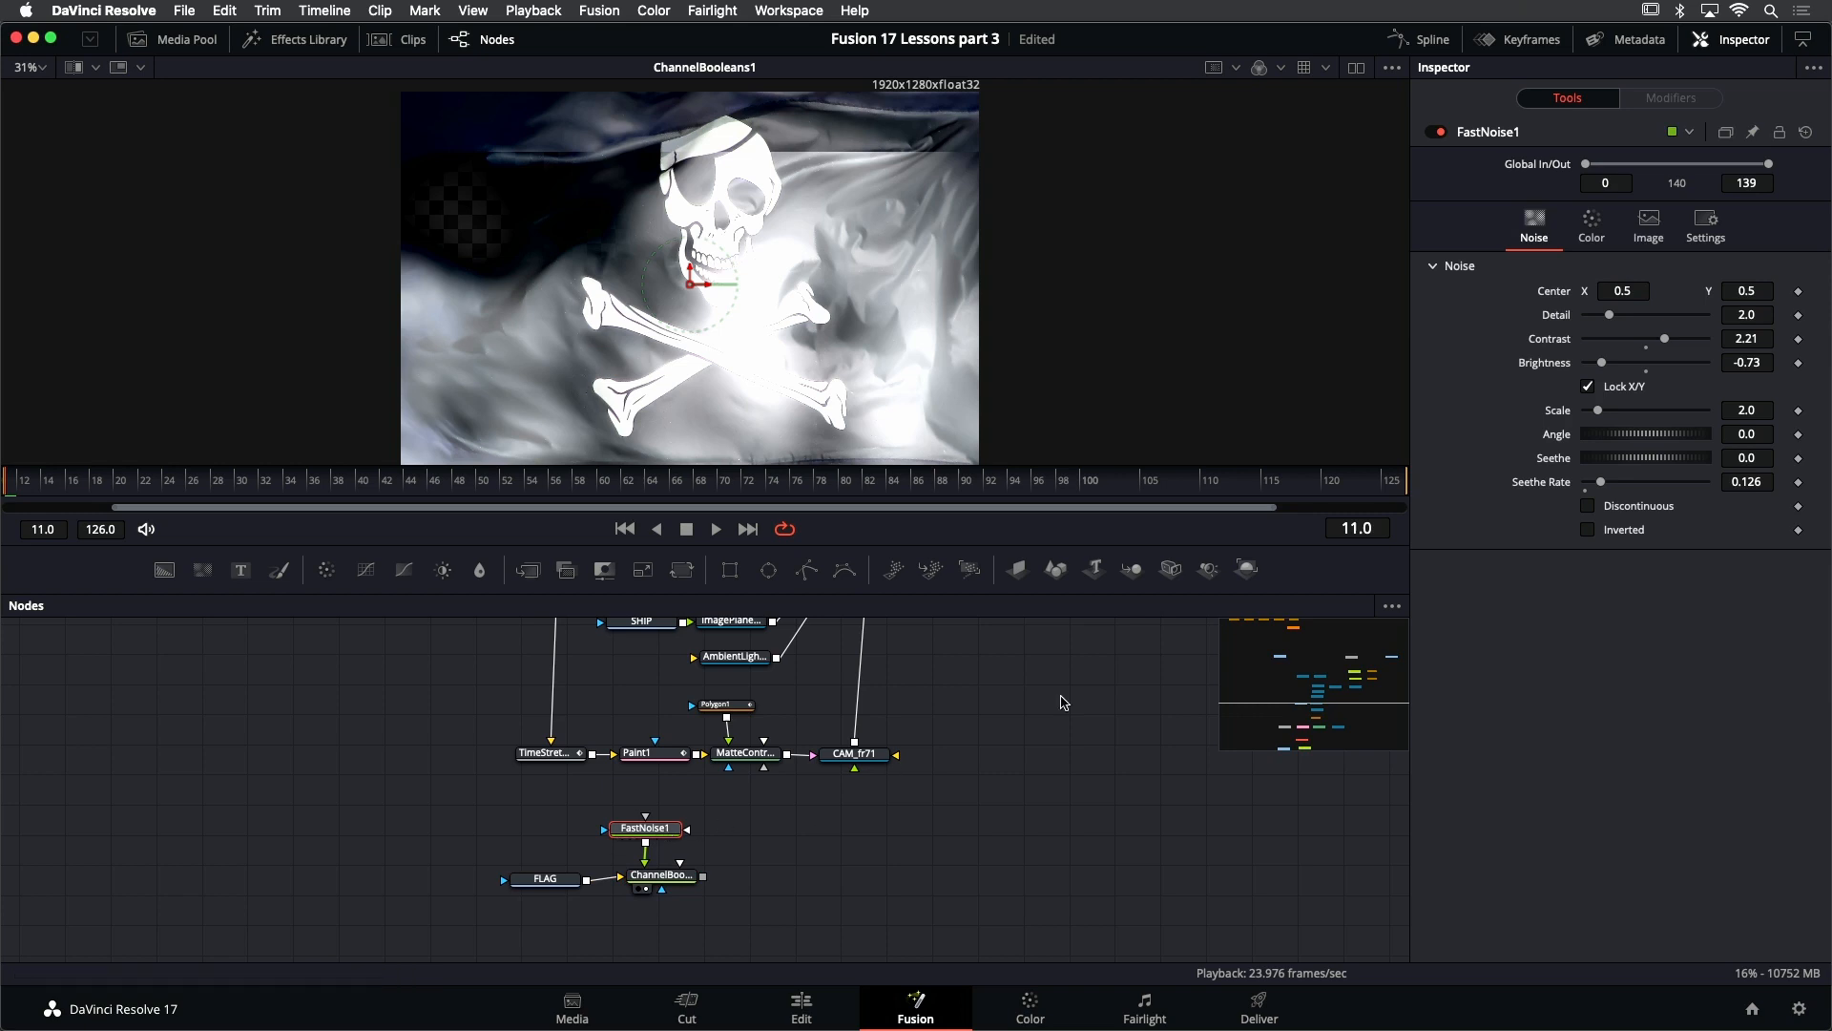
click(1647, 237)
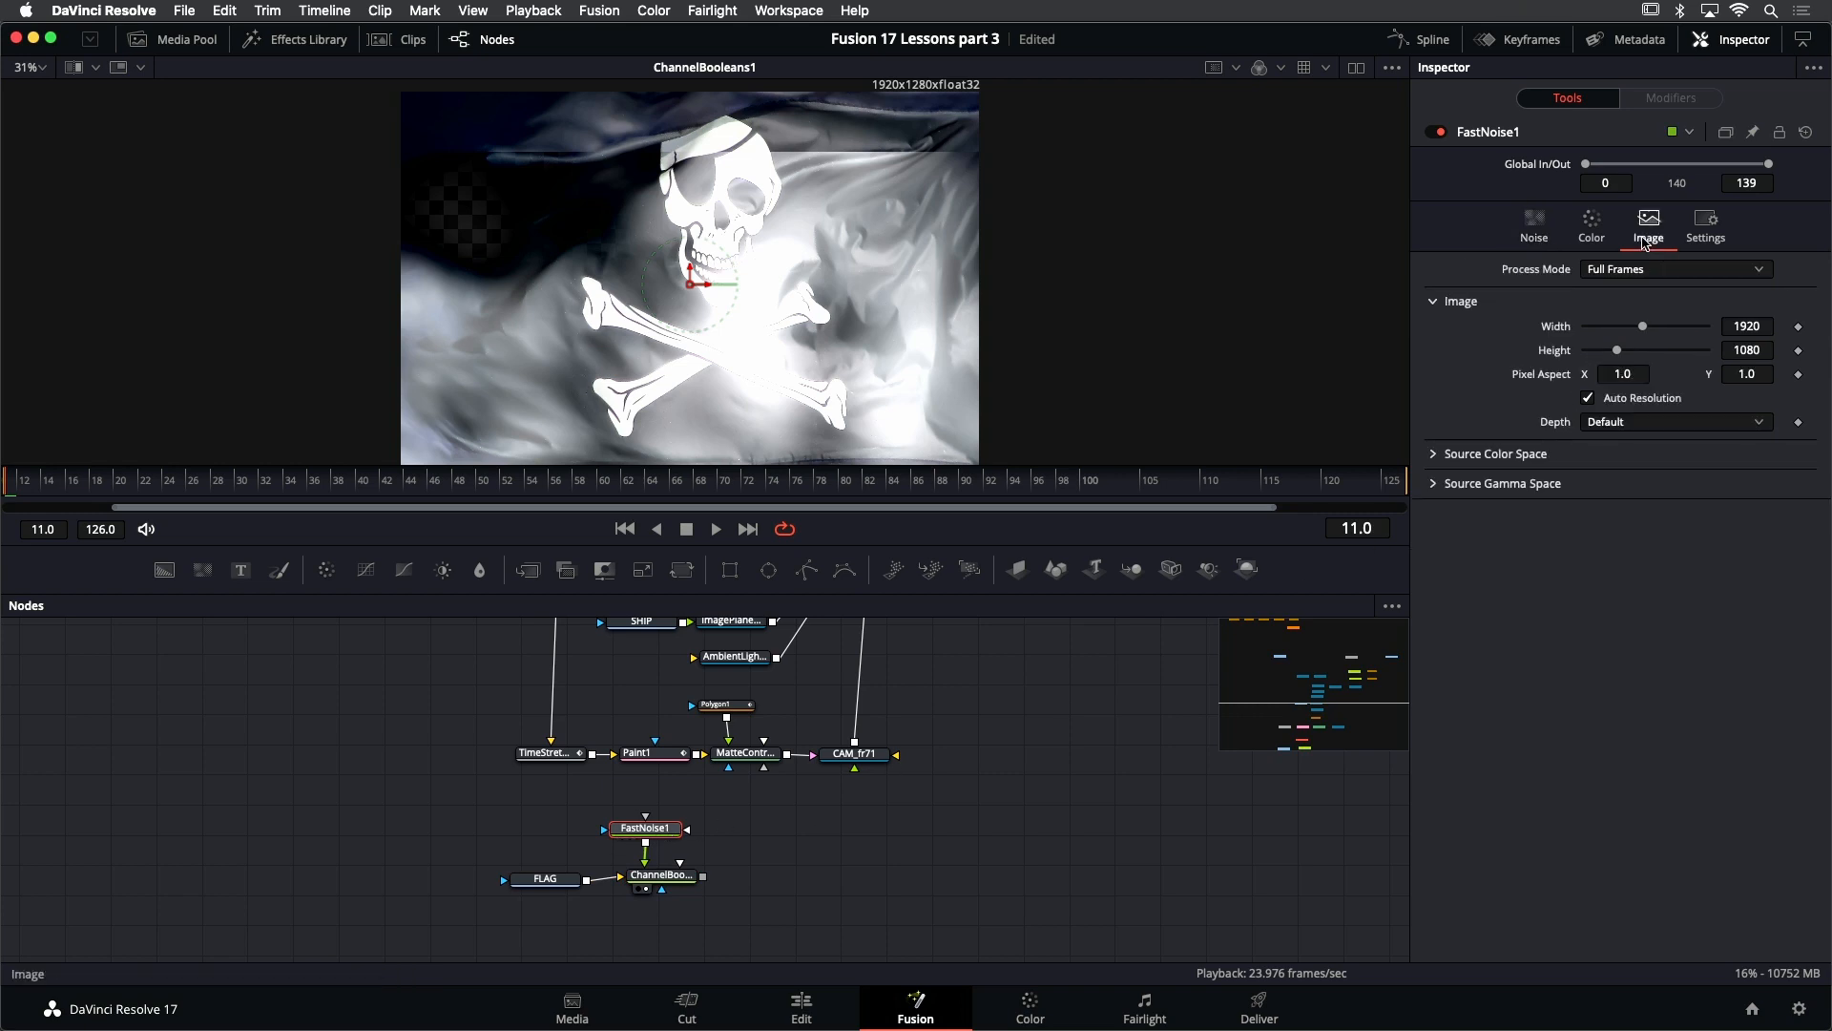
click(1625, 400)
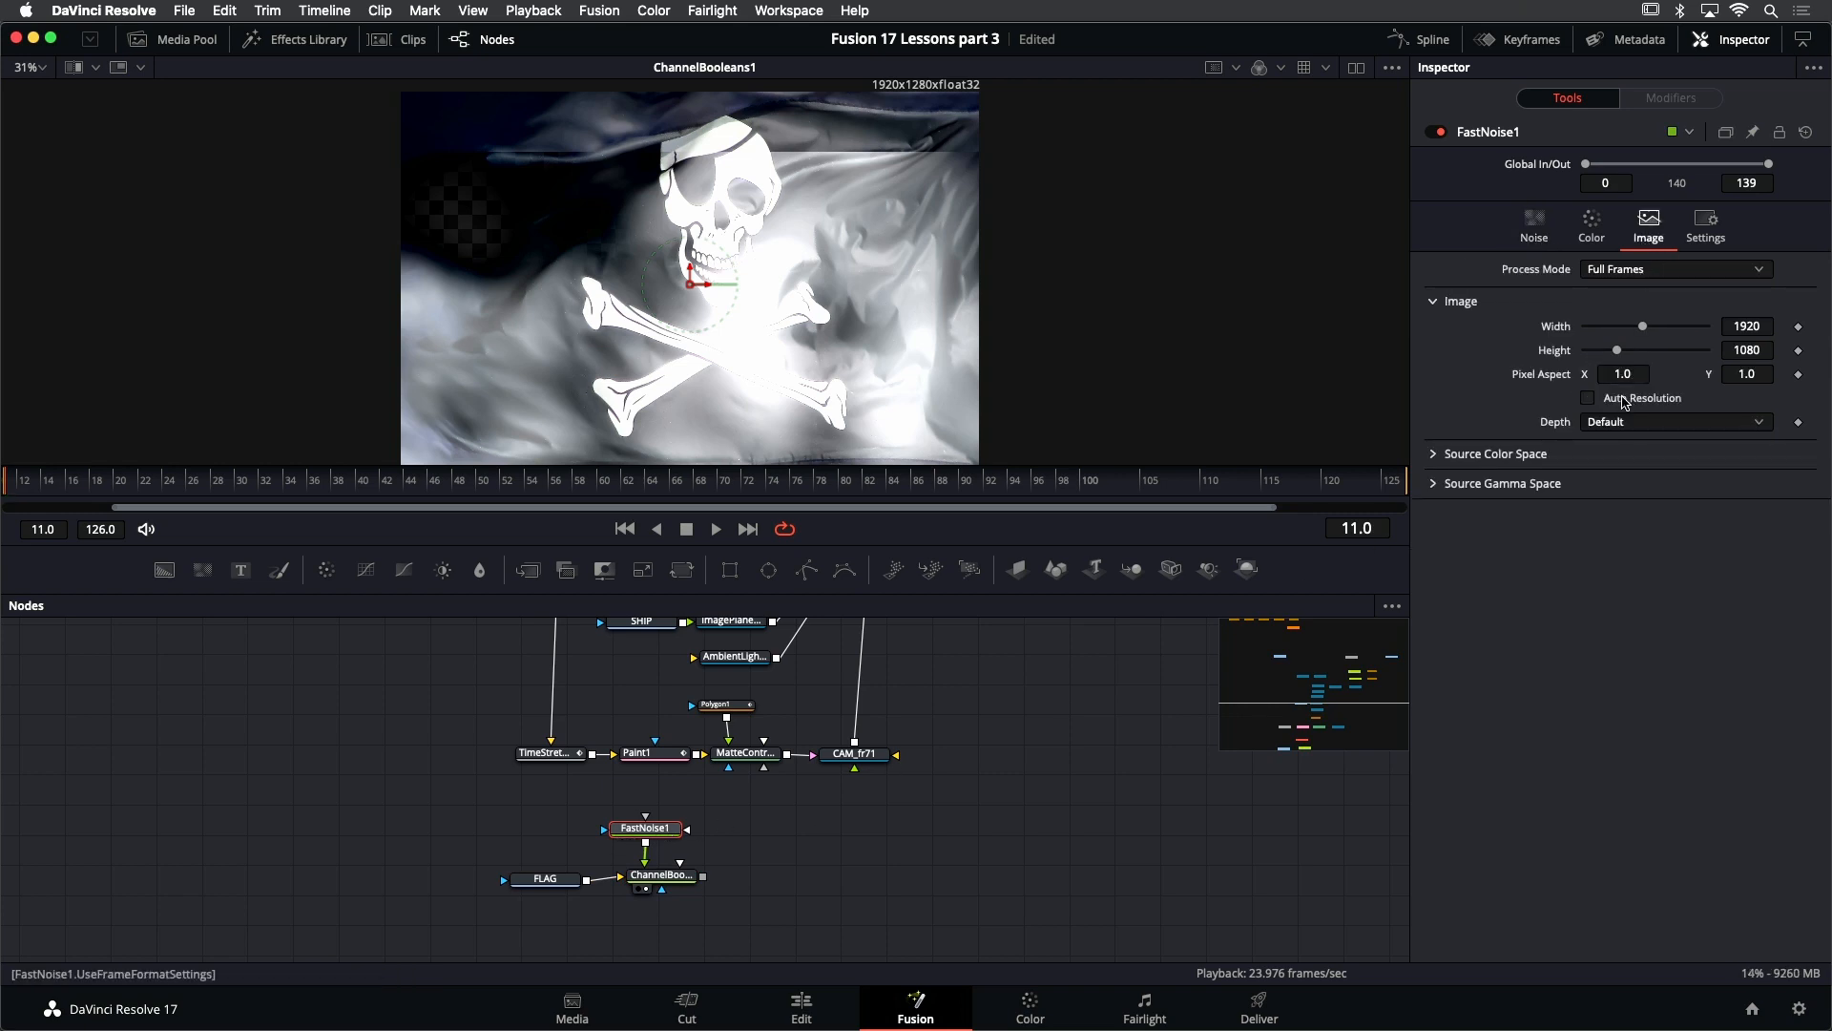
click(1770, 349)
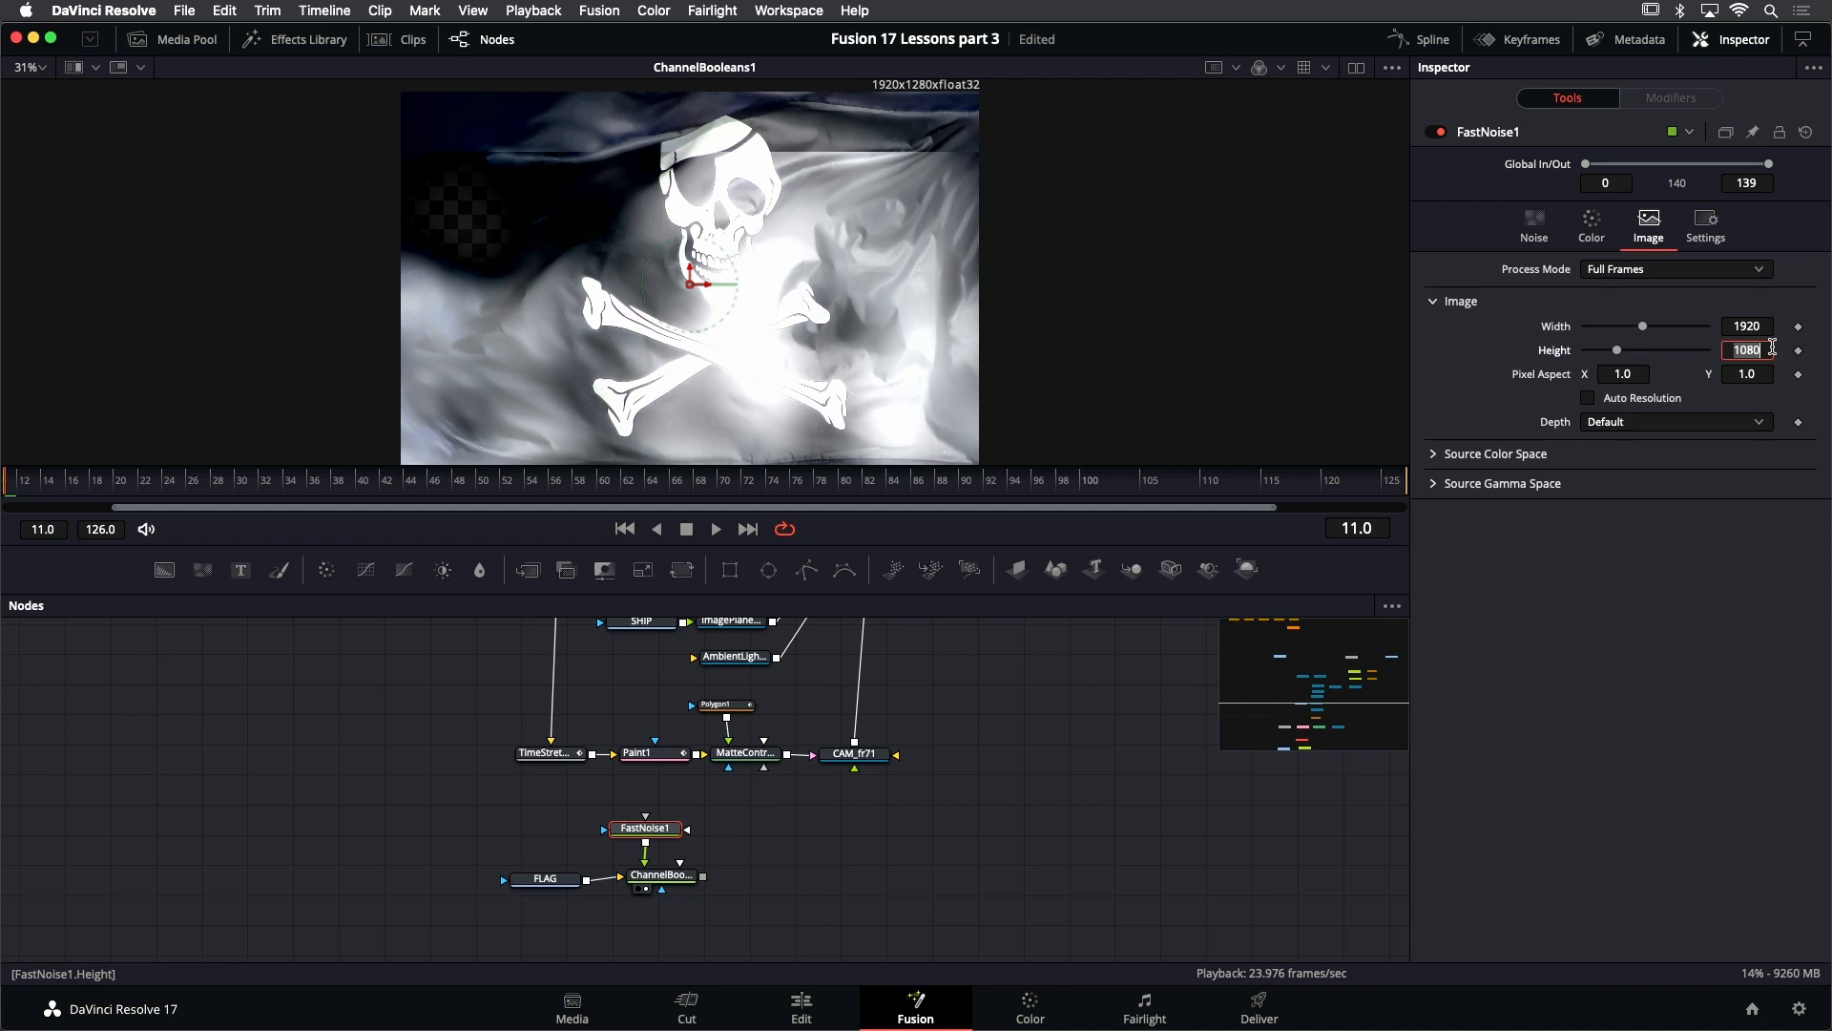
text(1280)
key(Return)
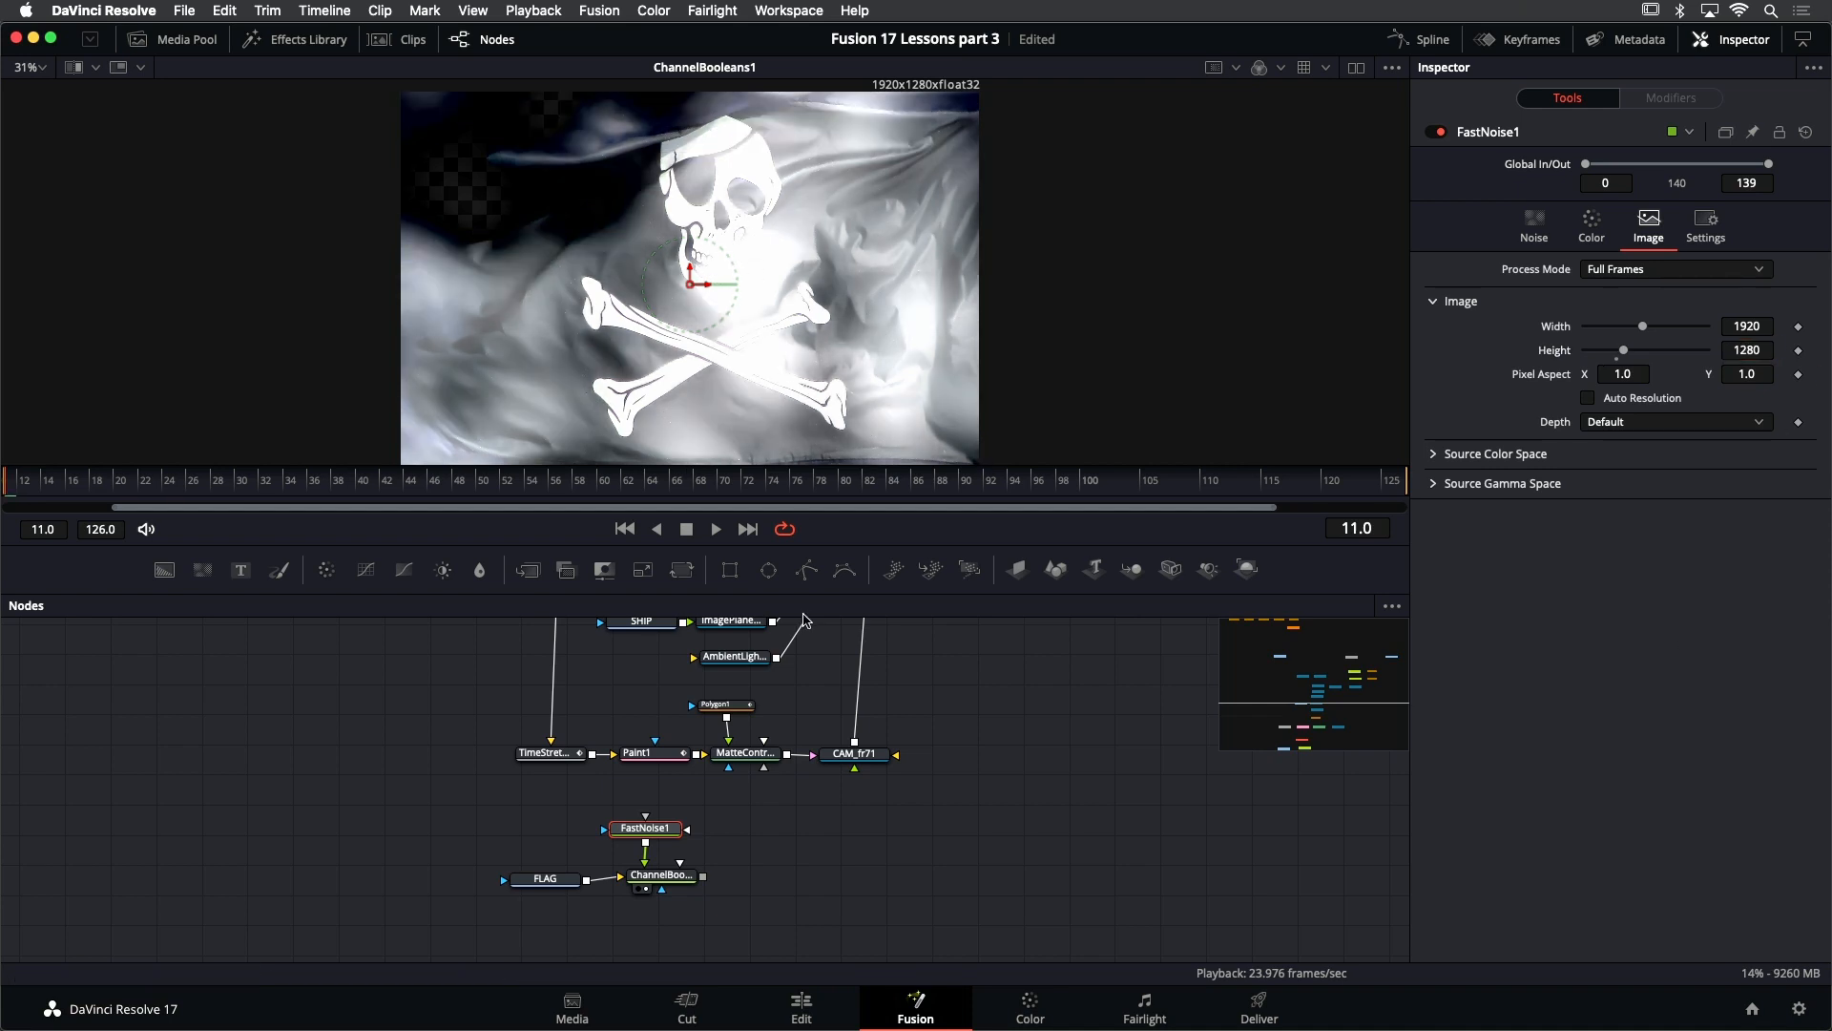
- Set the To Alpha channel of ChannelBooleans1 to Alpha BG
click(681, 886)
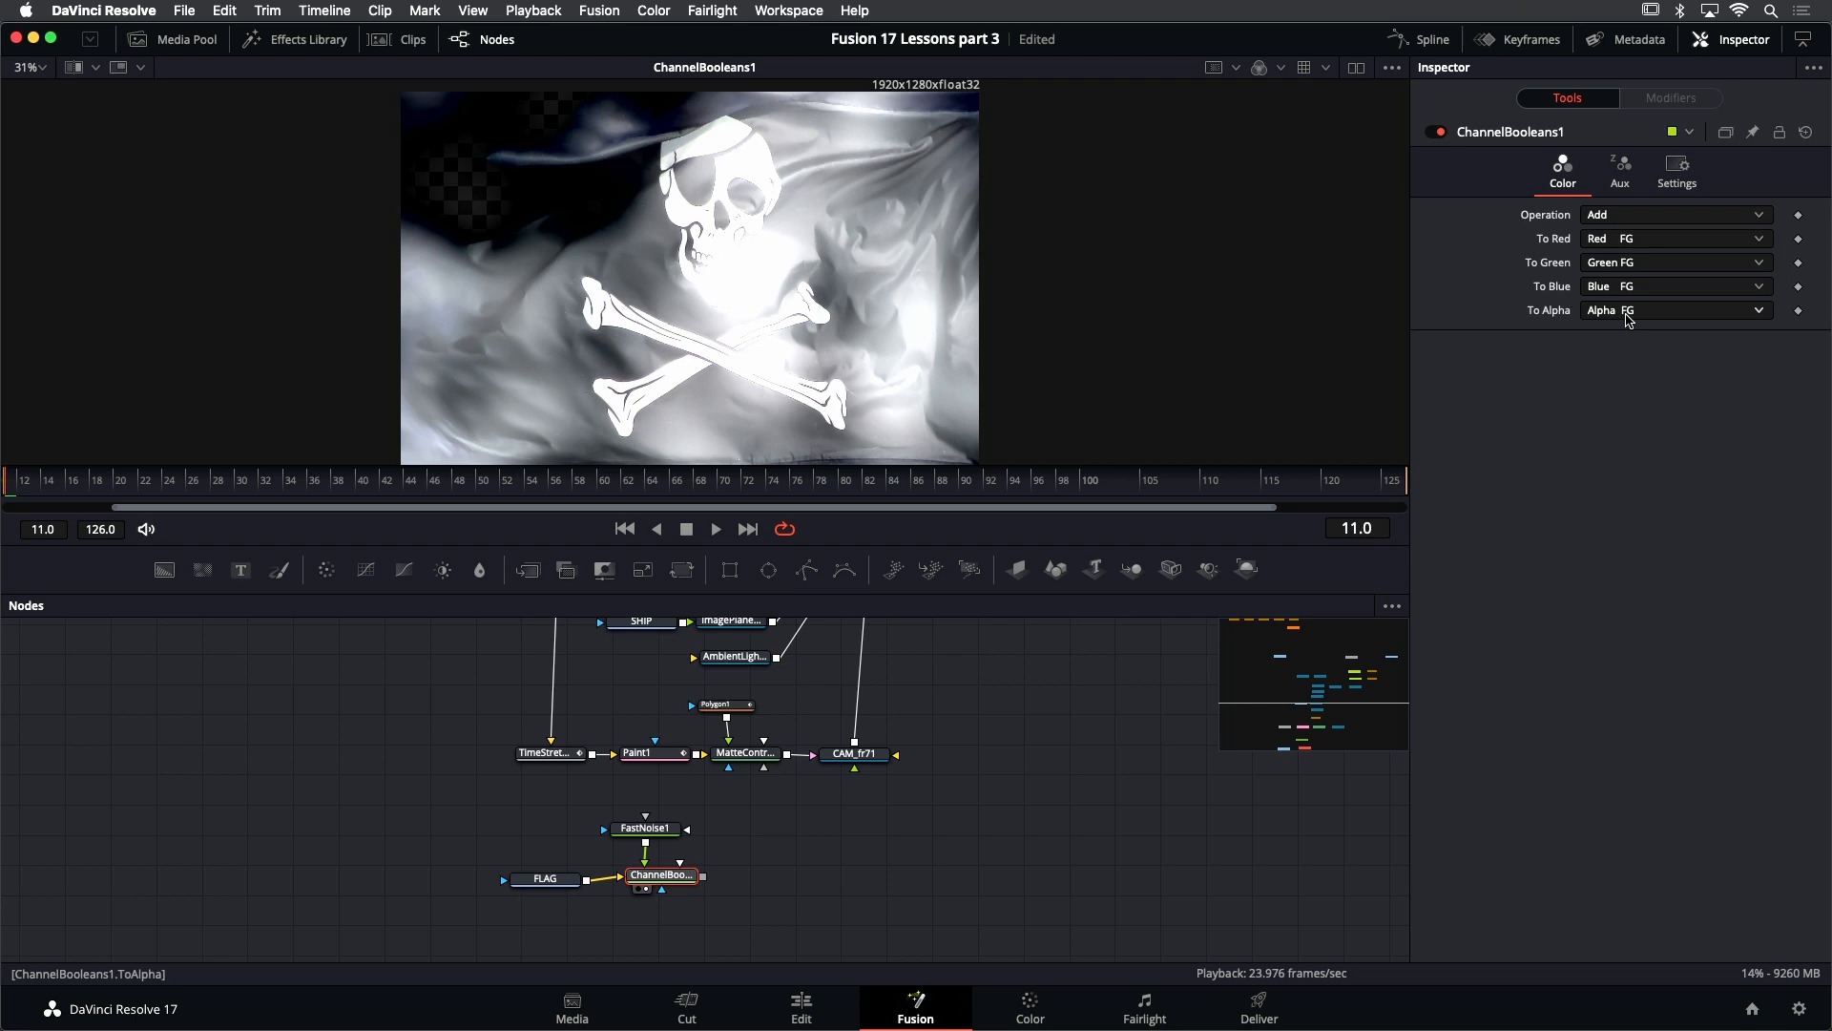
click(1630, 318)
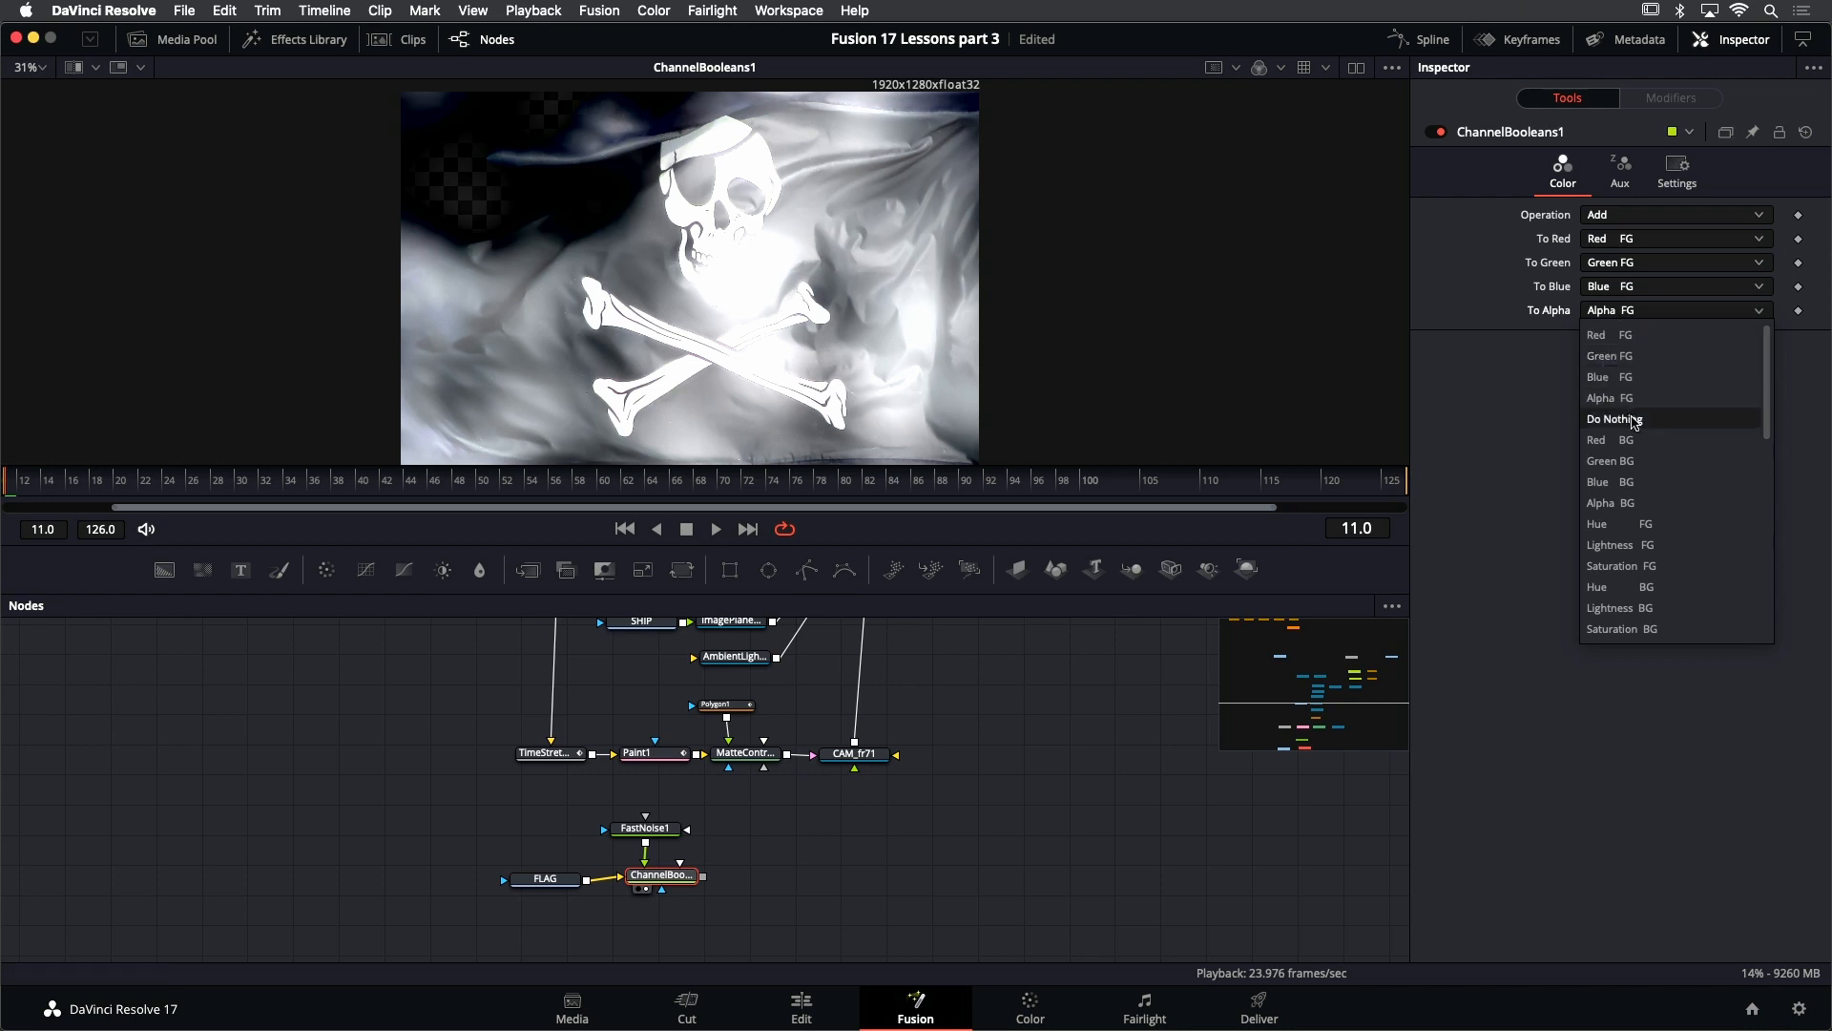
click(1643, 503)
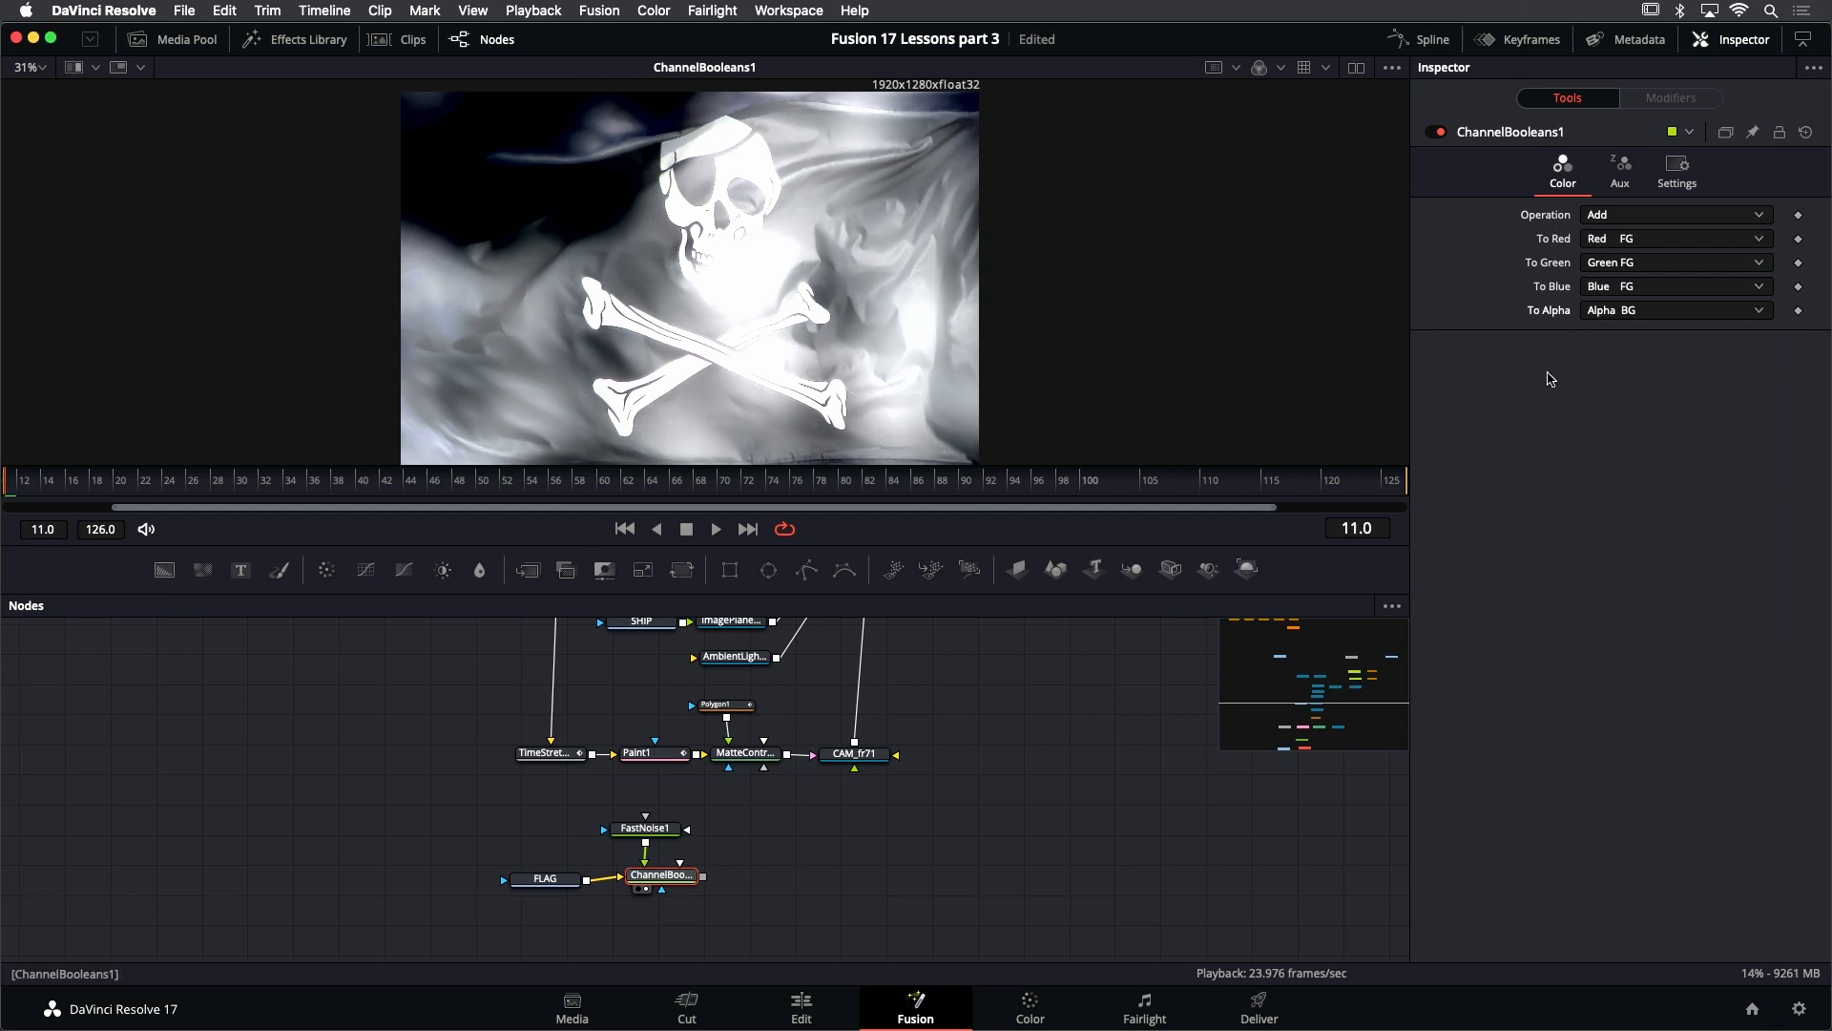
- Set FastNoise1's contrast to 0.89 and brightness to -0.78, and play back the flag animation
click(645, 828)
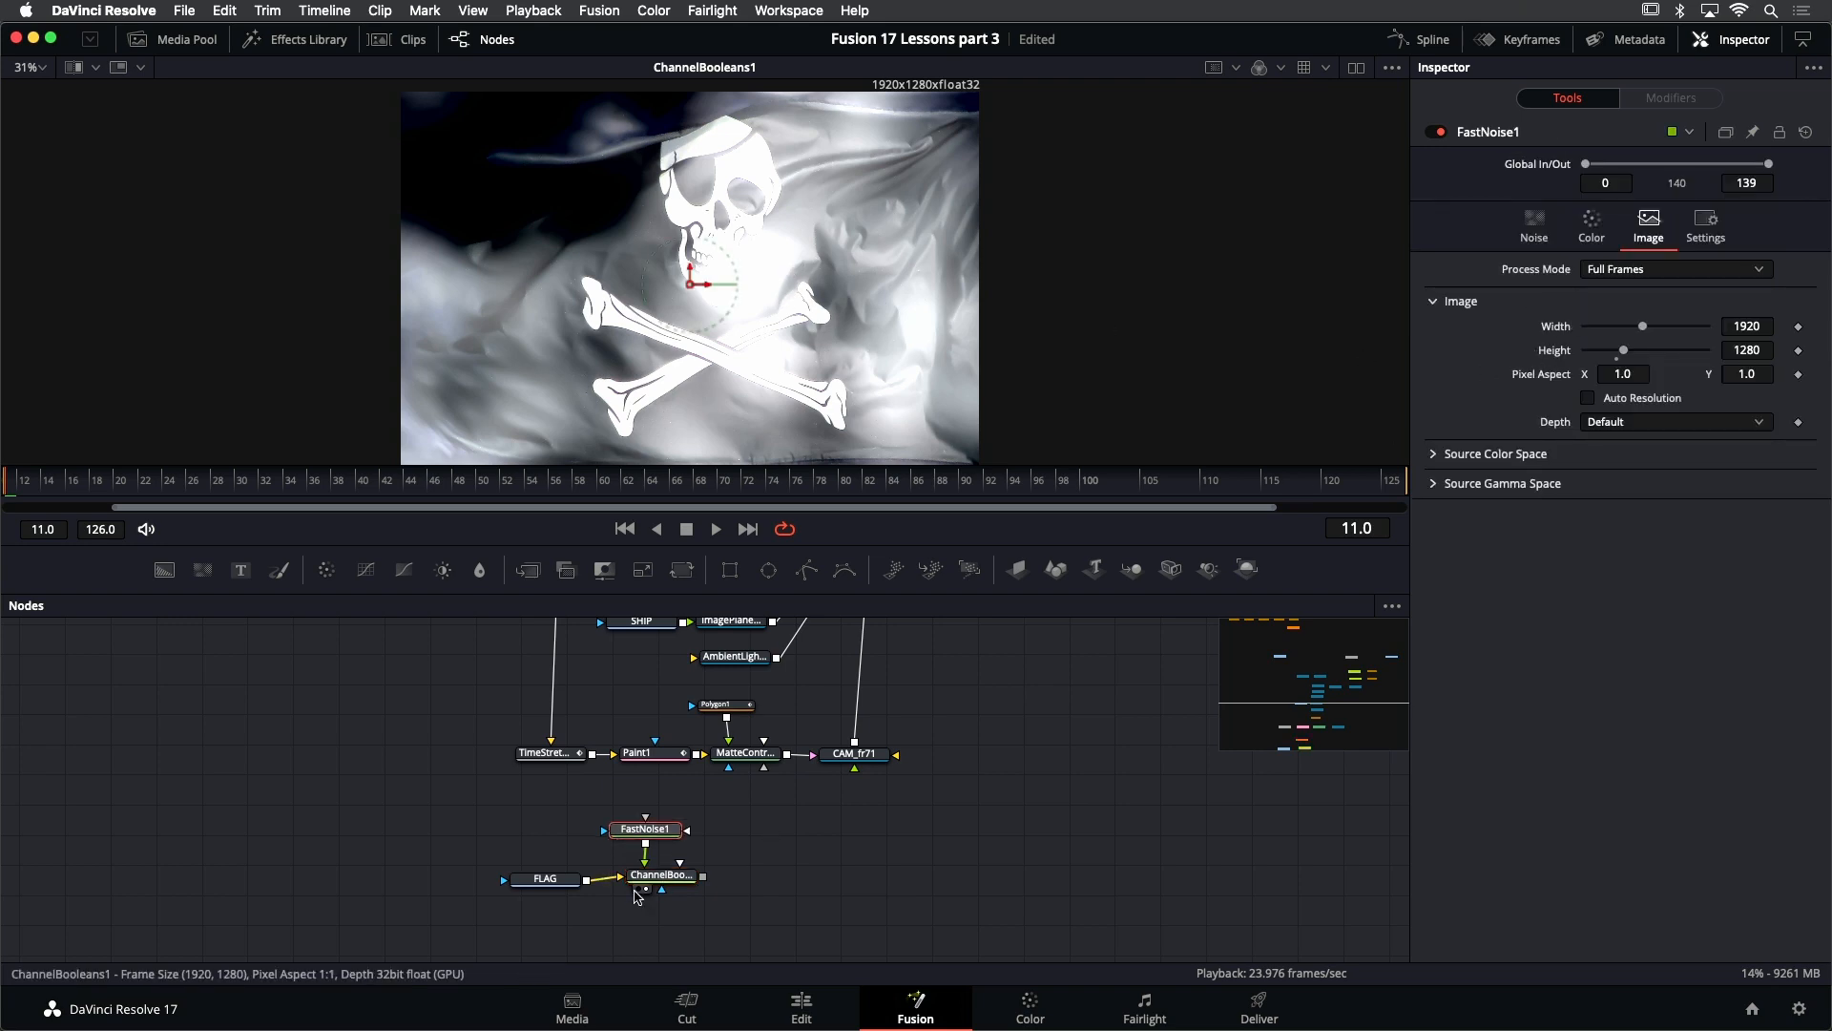
click(1547, 235)
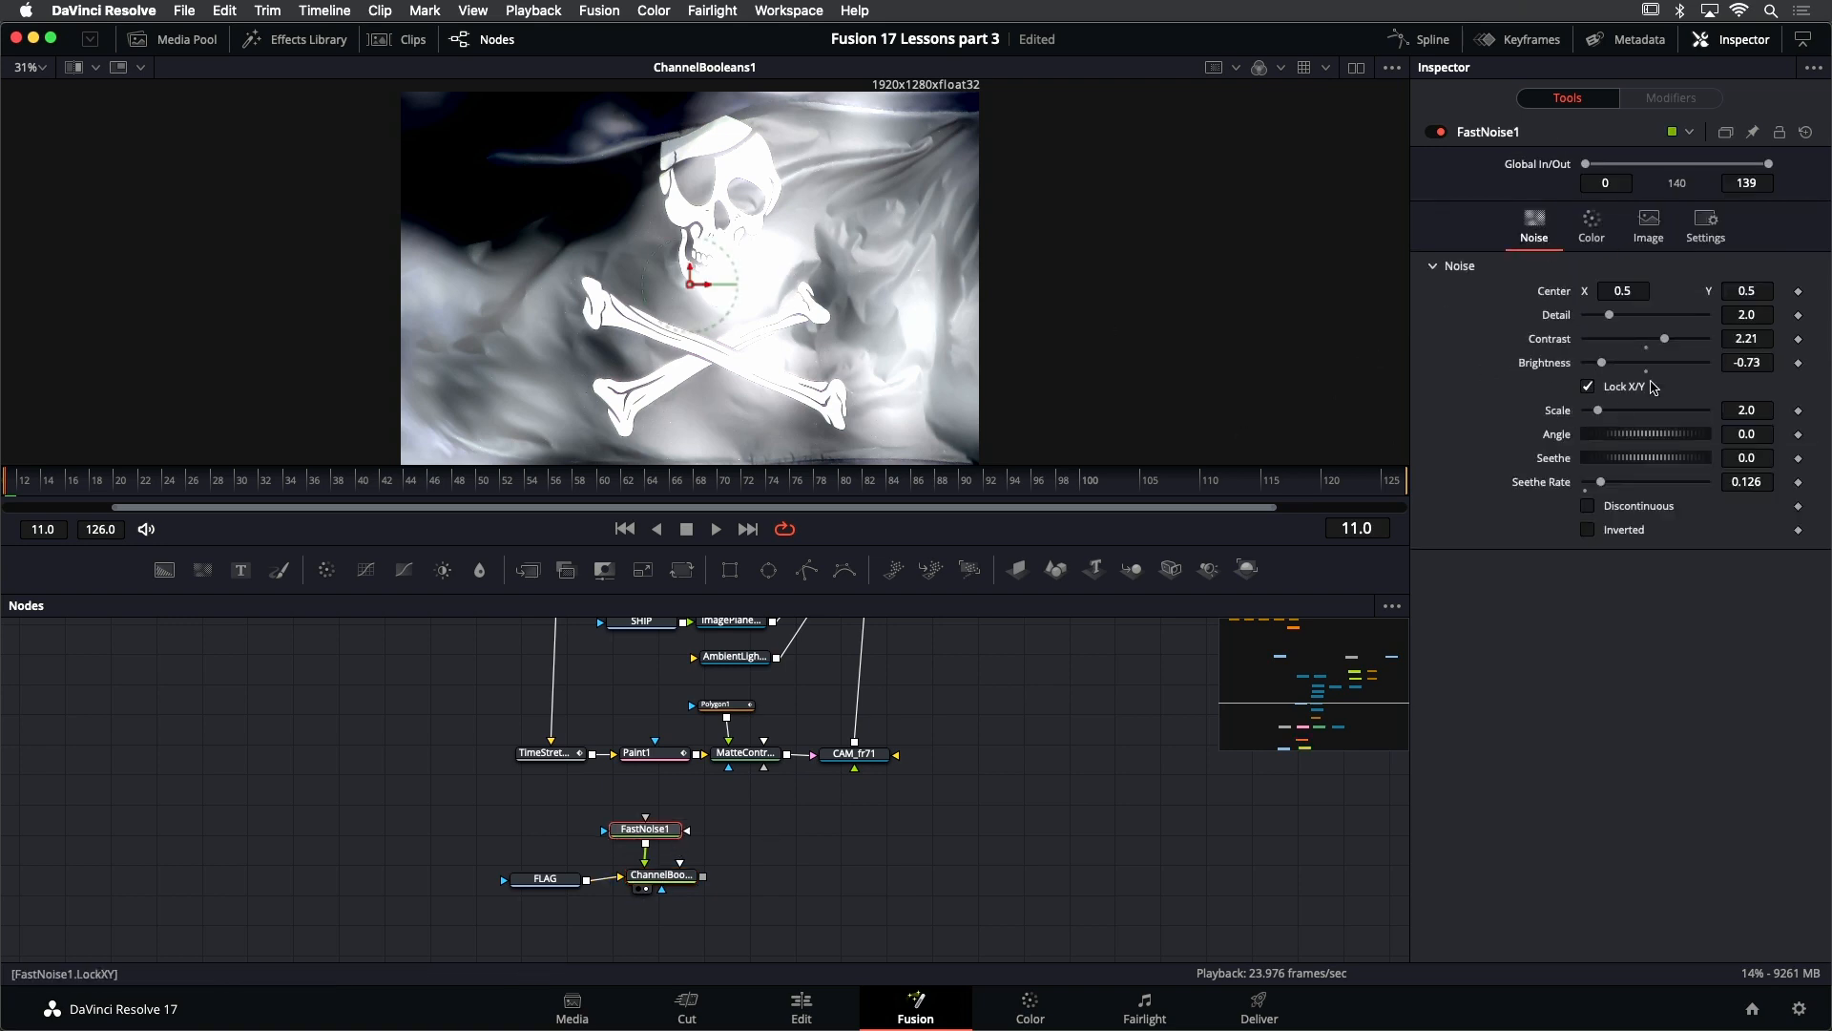
mouse_move(1604, 368)
mouse_down()
mouse_move(1663, 349)
mouse_move(1600, 366)
mouse_up()
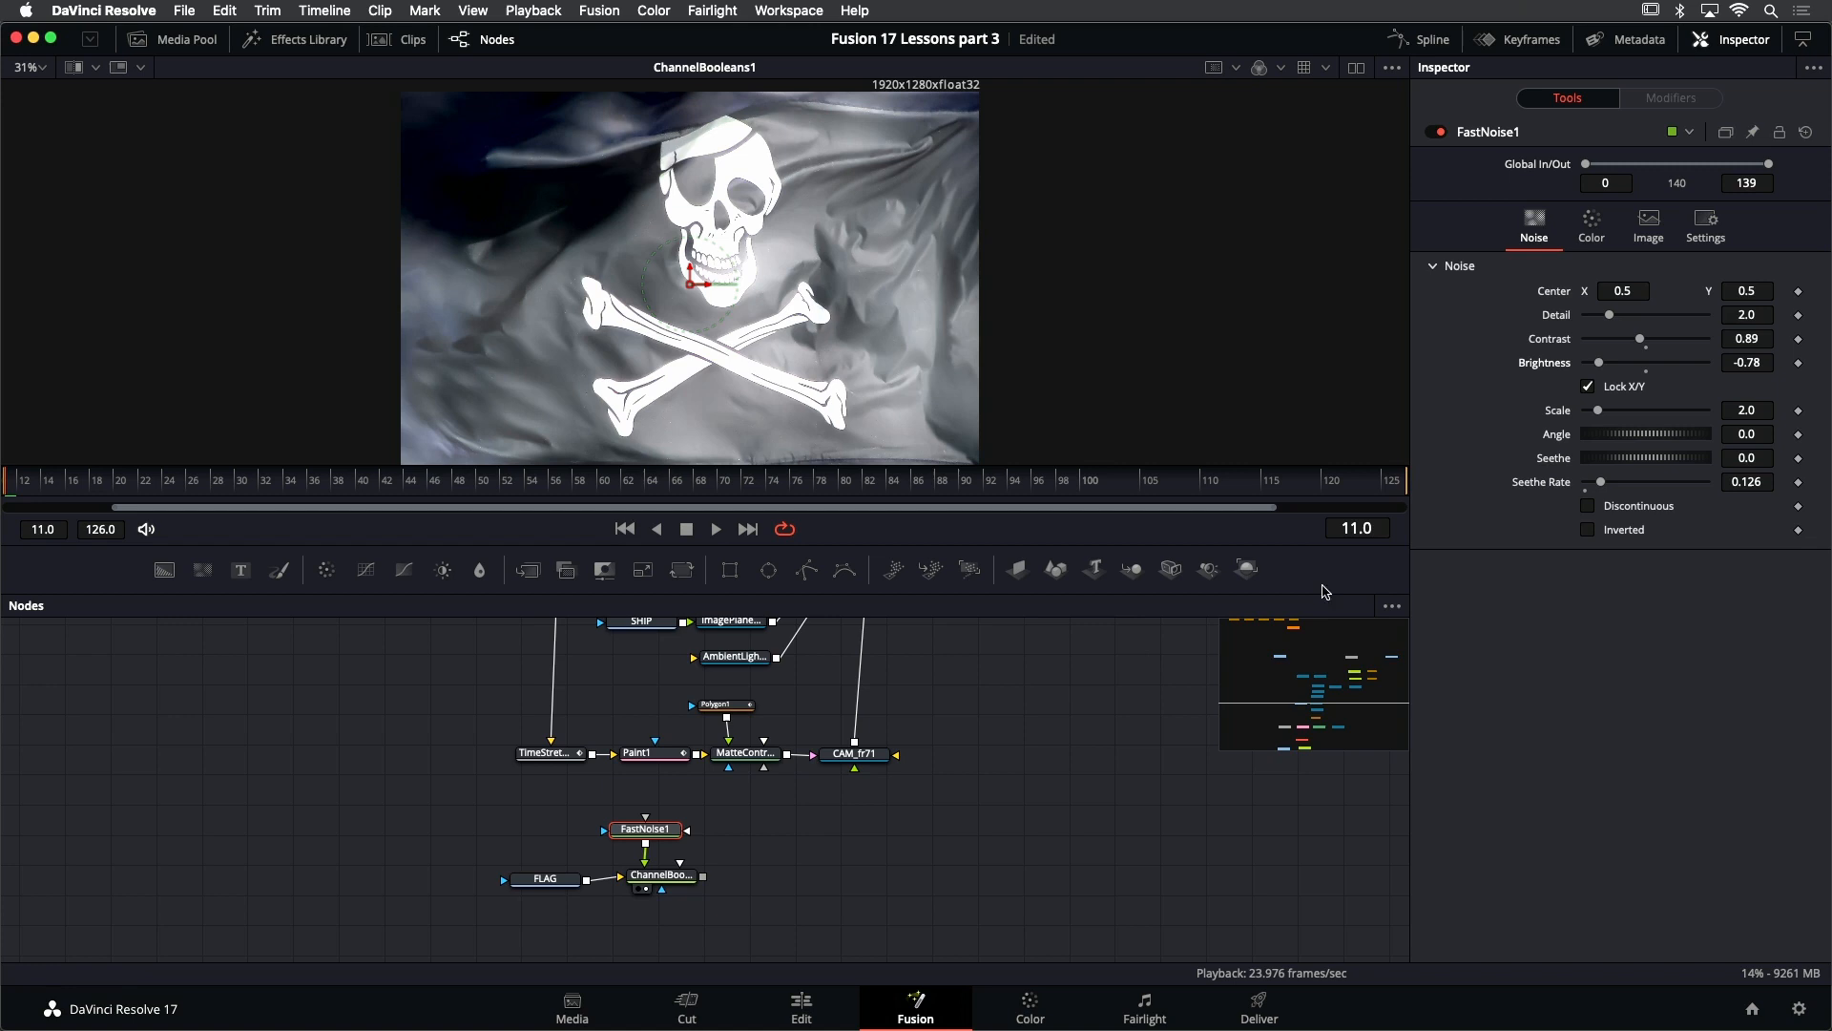
click(716, 529)
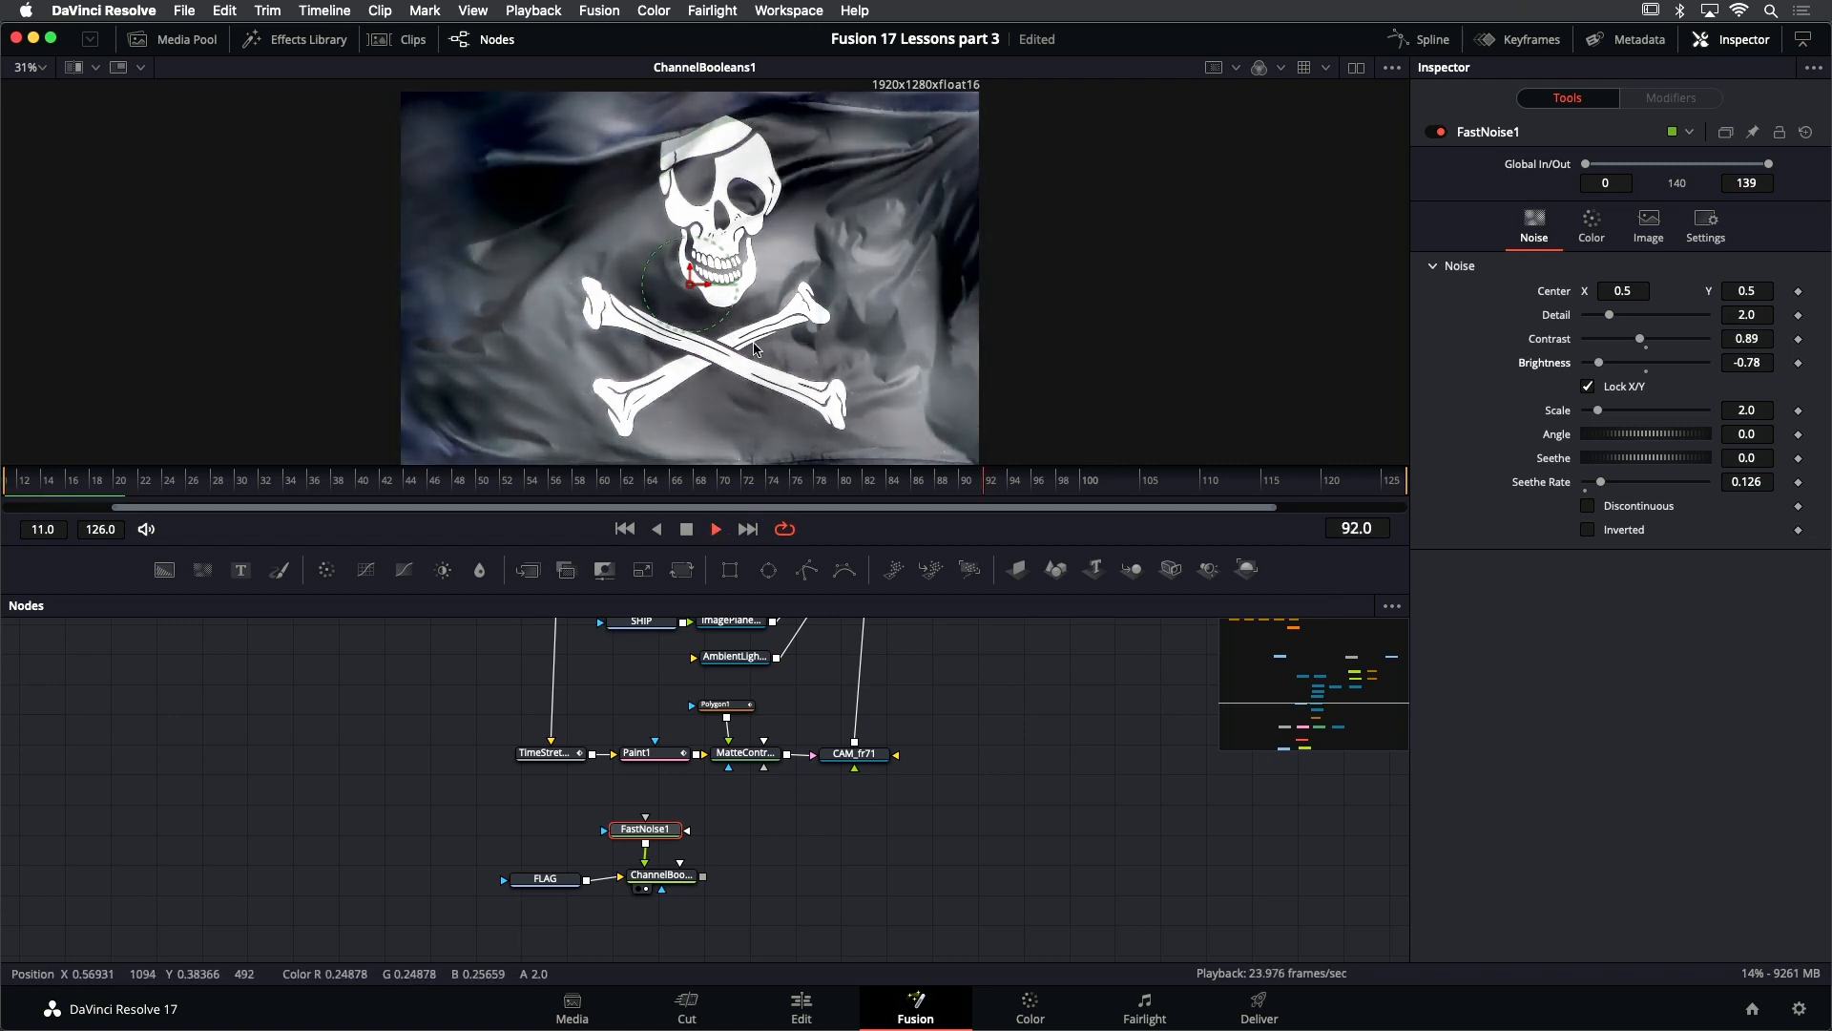
click(687, 530)
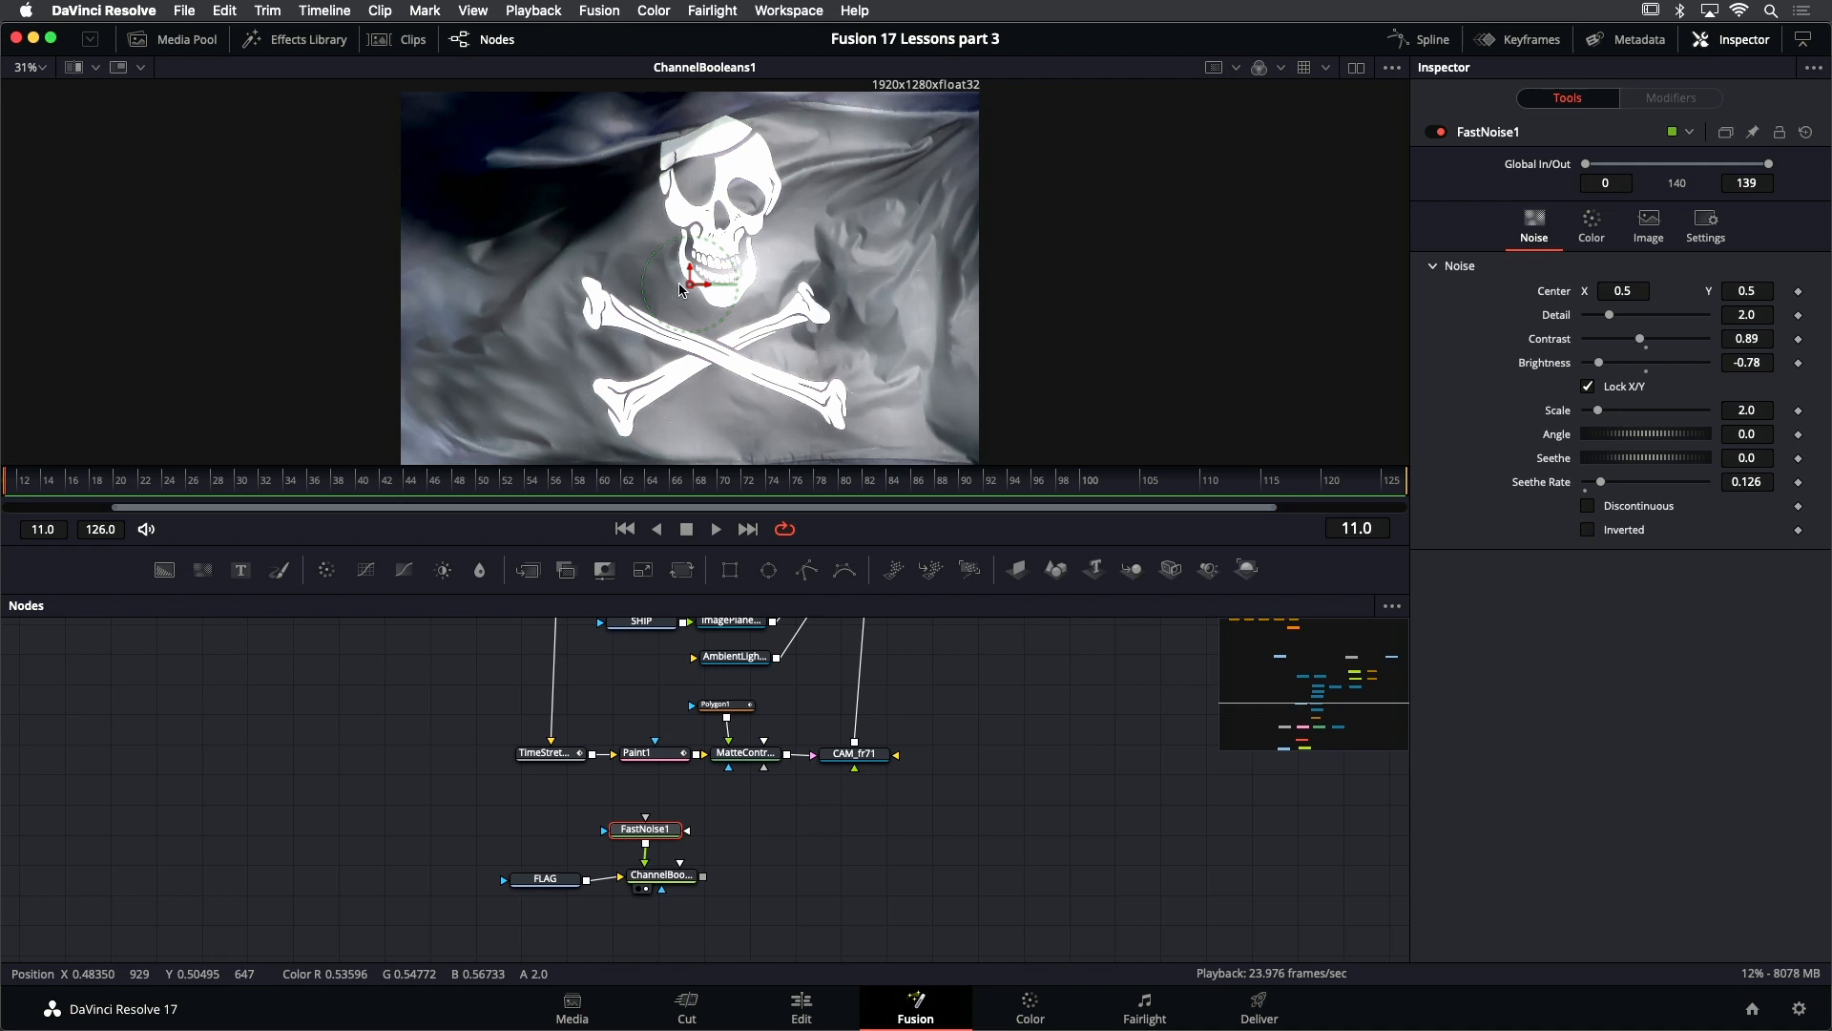
- Add an Image Plane 3D node fed by ChannelBooleans1 and place it further along the flag branch
click(682, 877)
key(shift+space)
text(image)
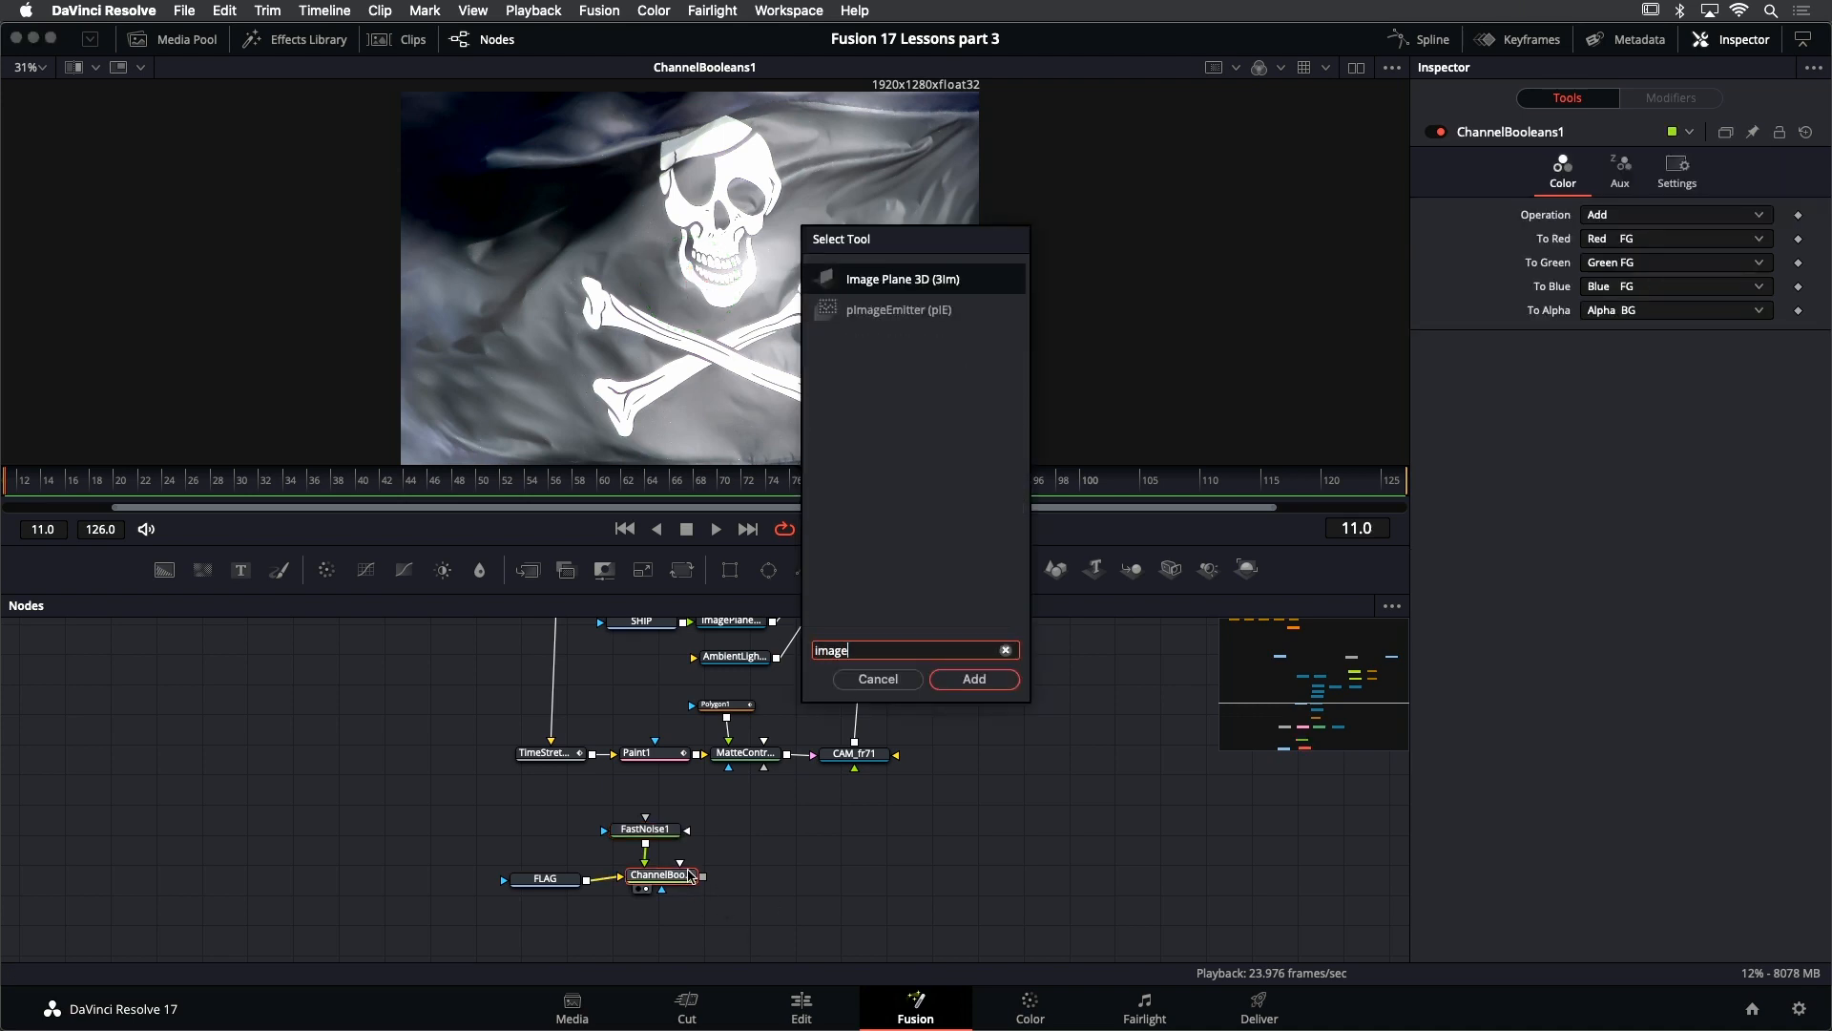
key(Return)
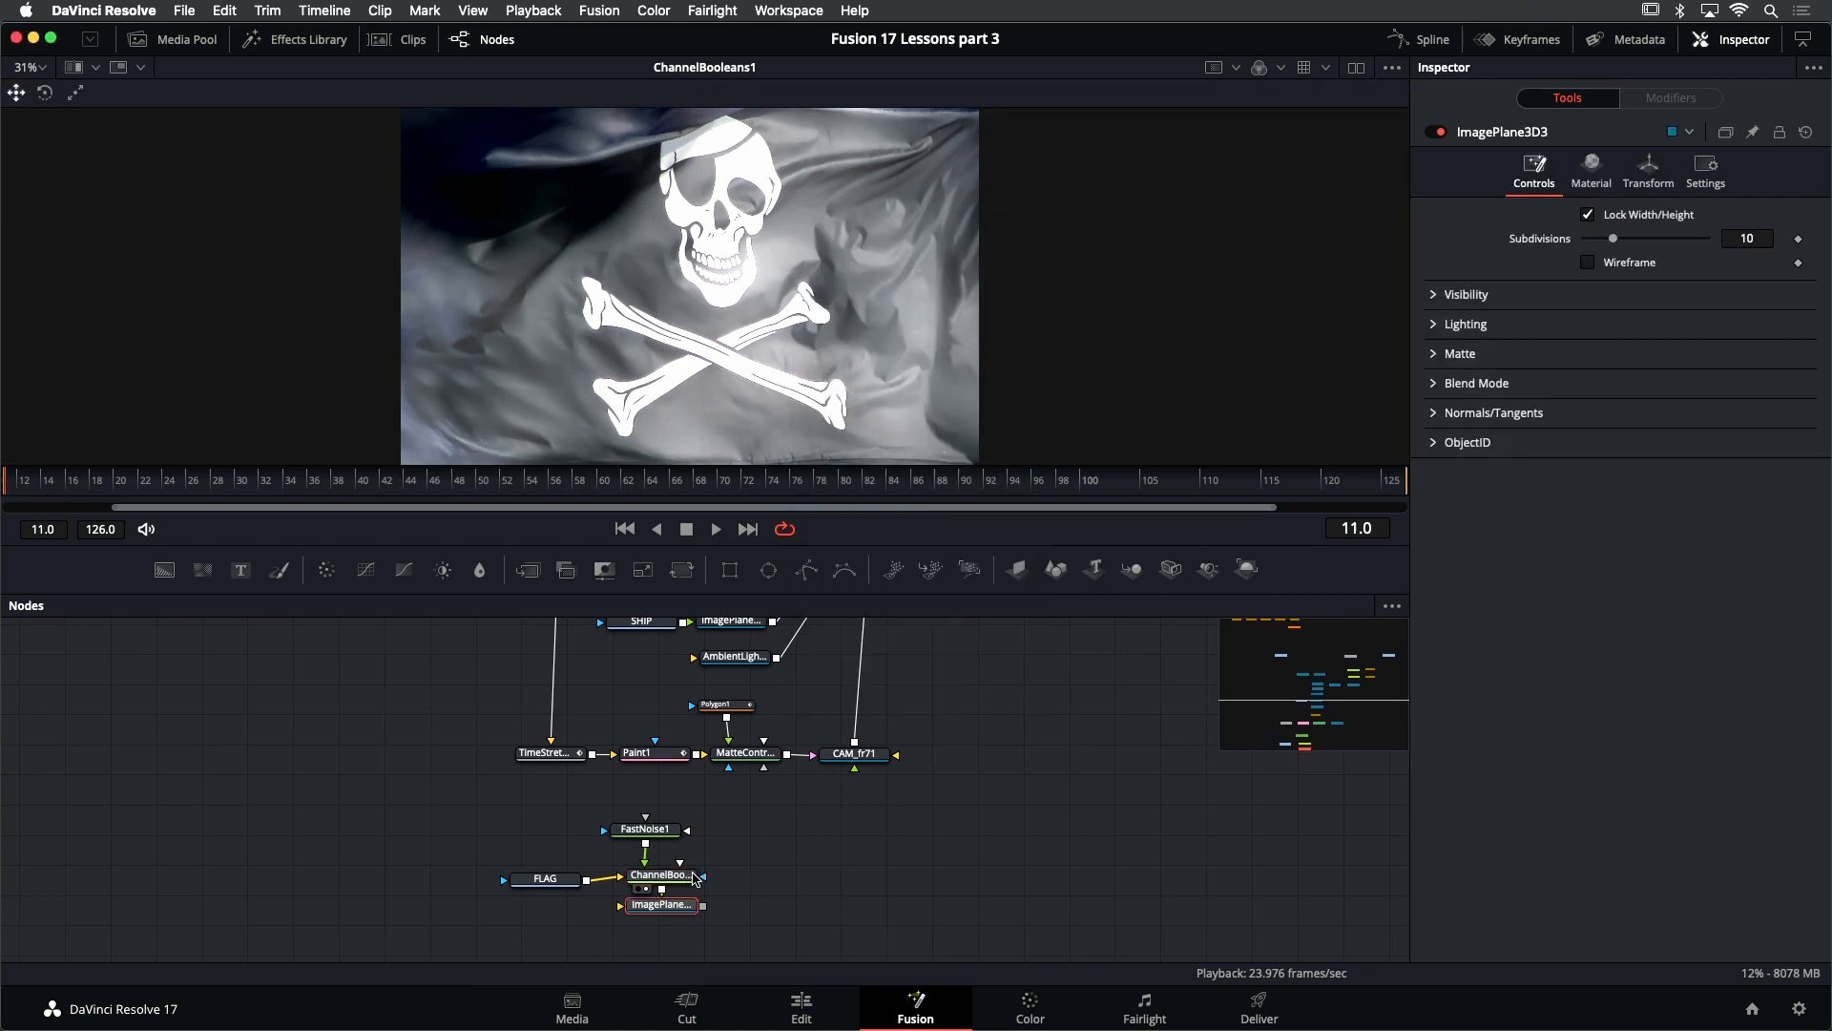
drag(668, 905, 919, 876)
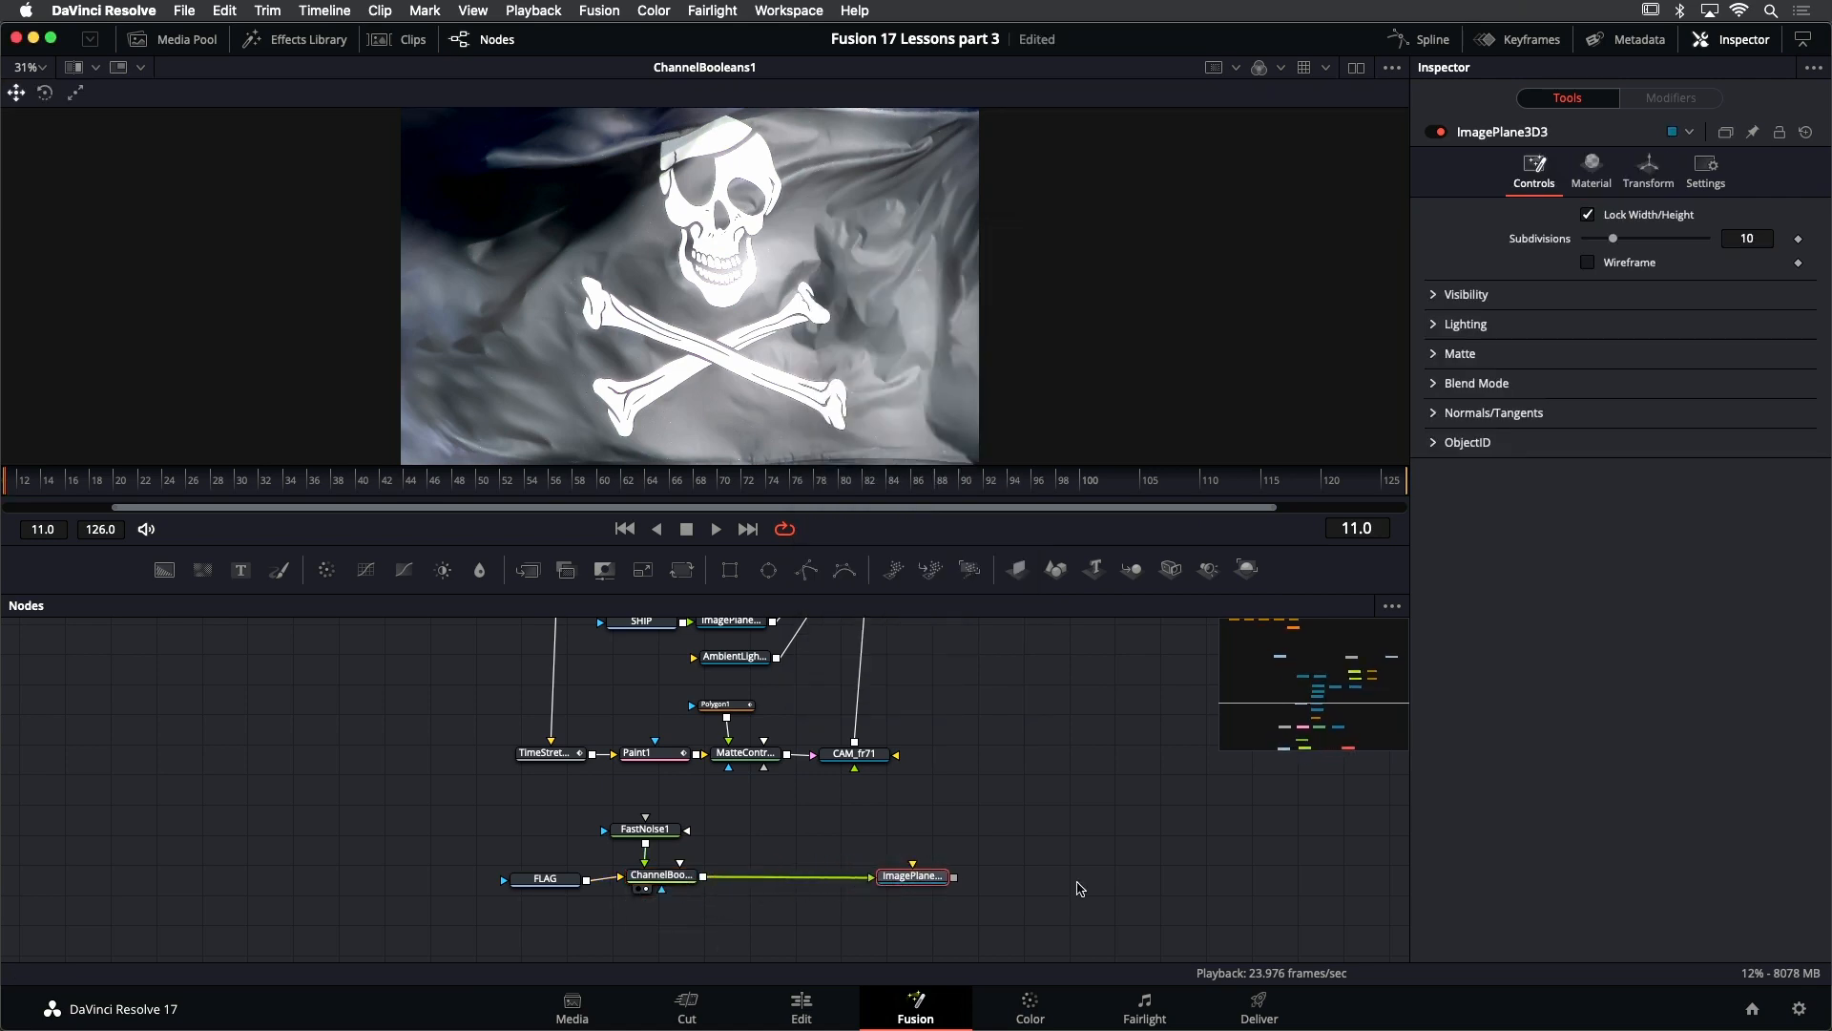
- Connect the flag's image plane to Merge3D1 and display Merge3D1 in the viewer
drag(1078, 883, 716, 692)
scroll(804, 933, down, 4)
drag(756, 915, 737, 914)
click(714, 689)
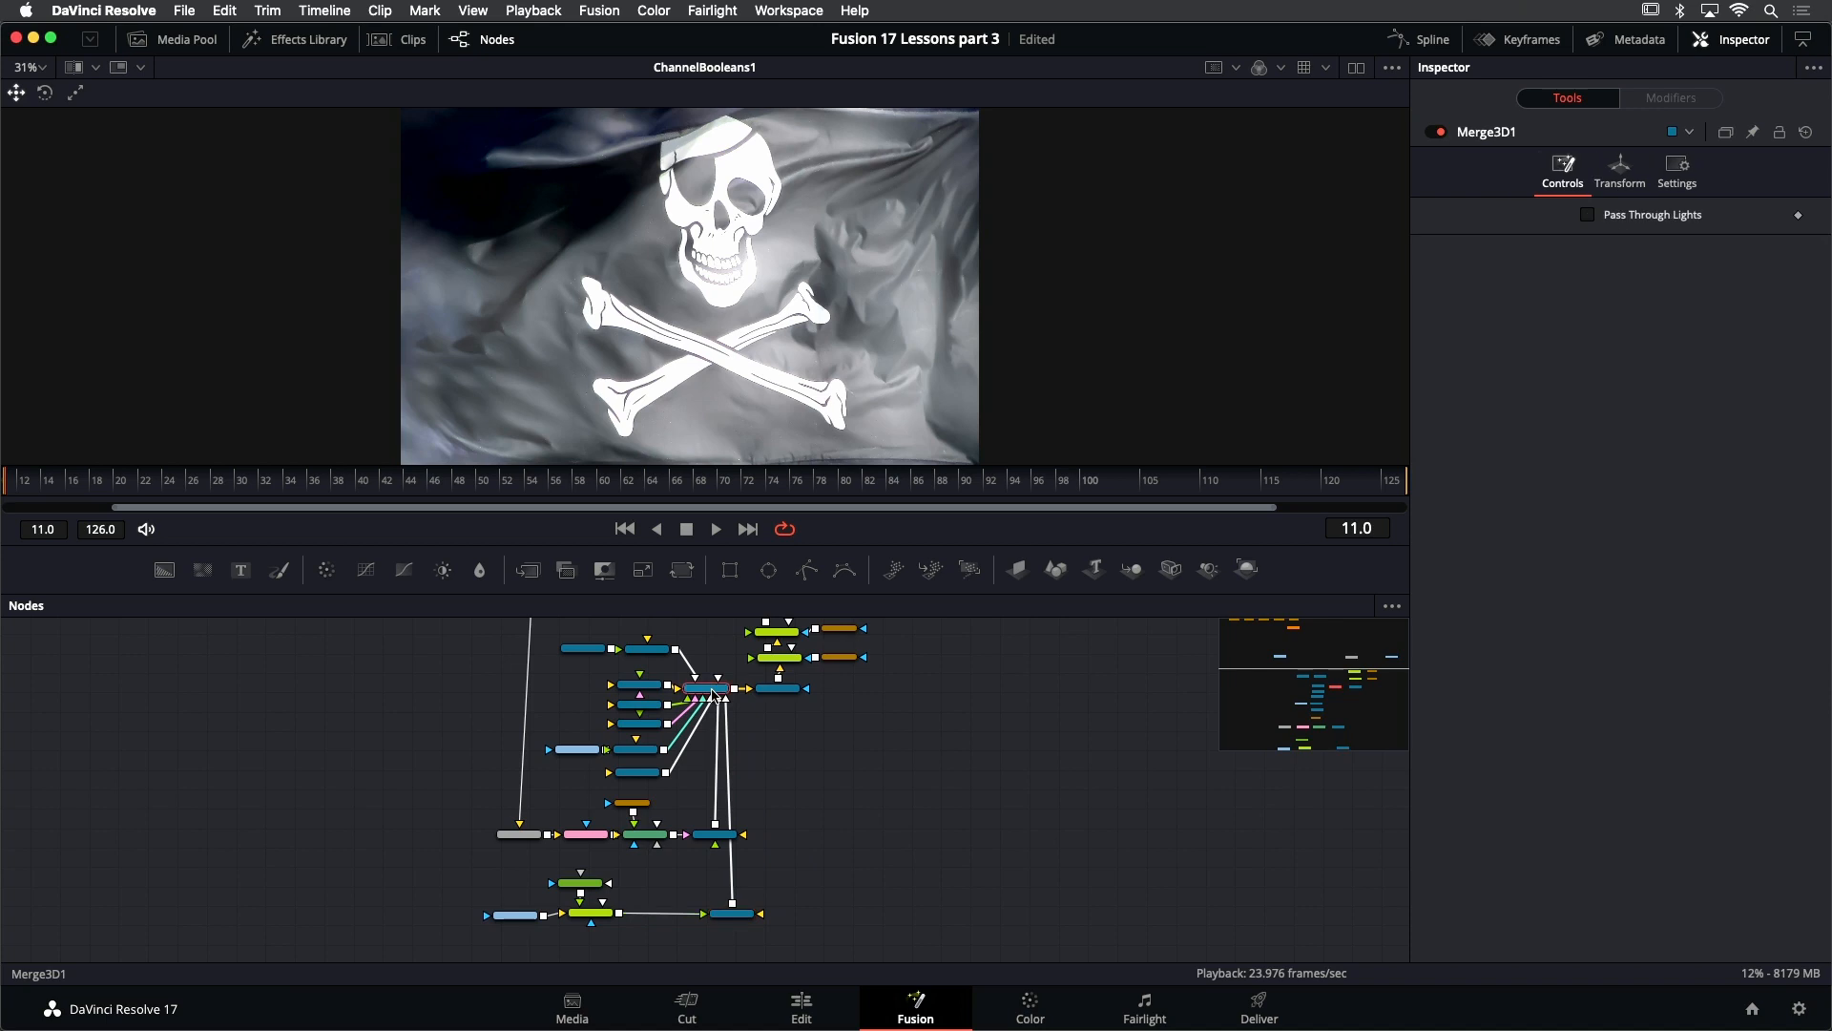
key(1)
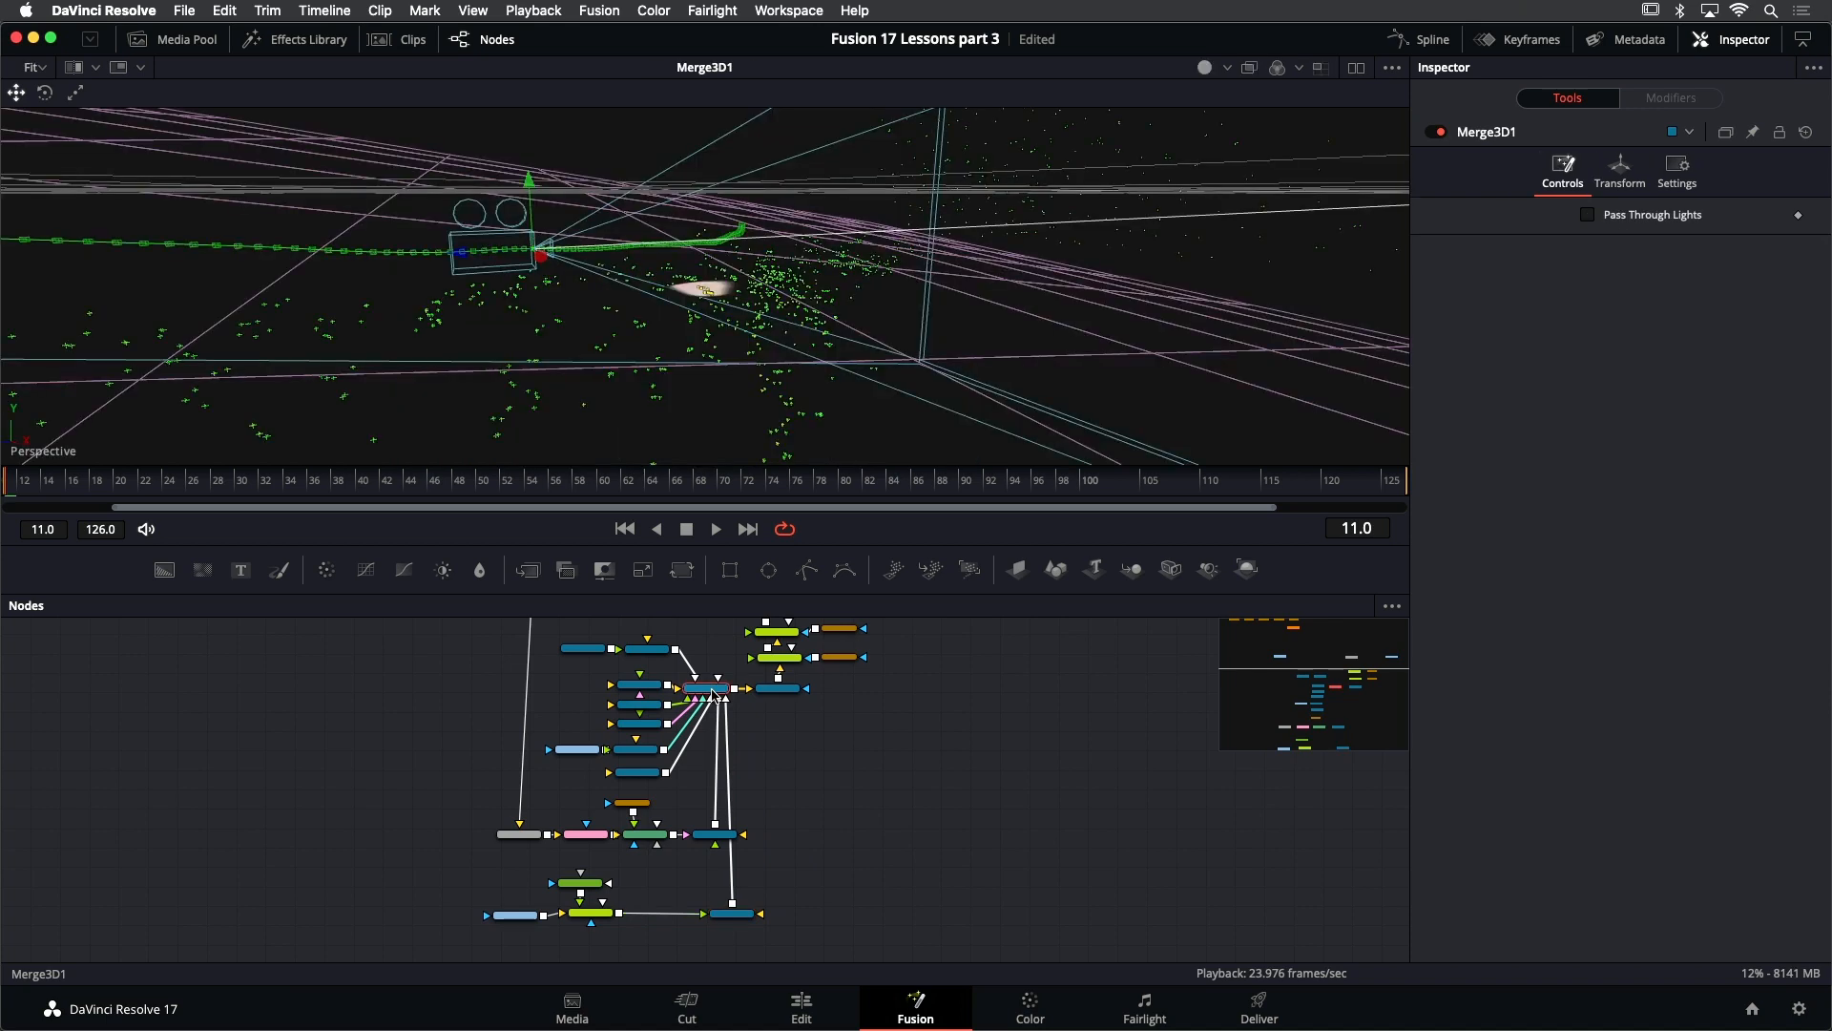
- Frame the flag's image plane in an enlarged 3D viewer and examine its position relative to the ship
click(609, 916)
scroll(611, 914, up, 3)
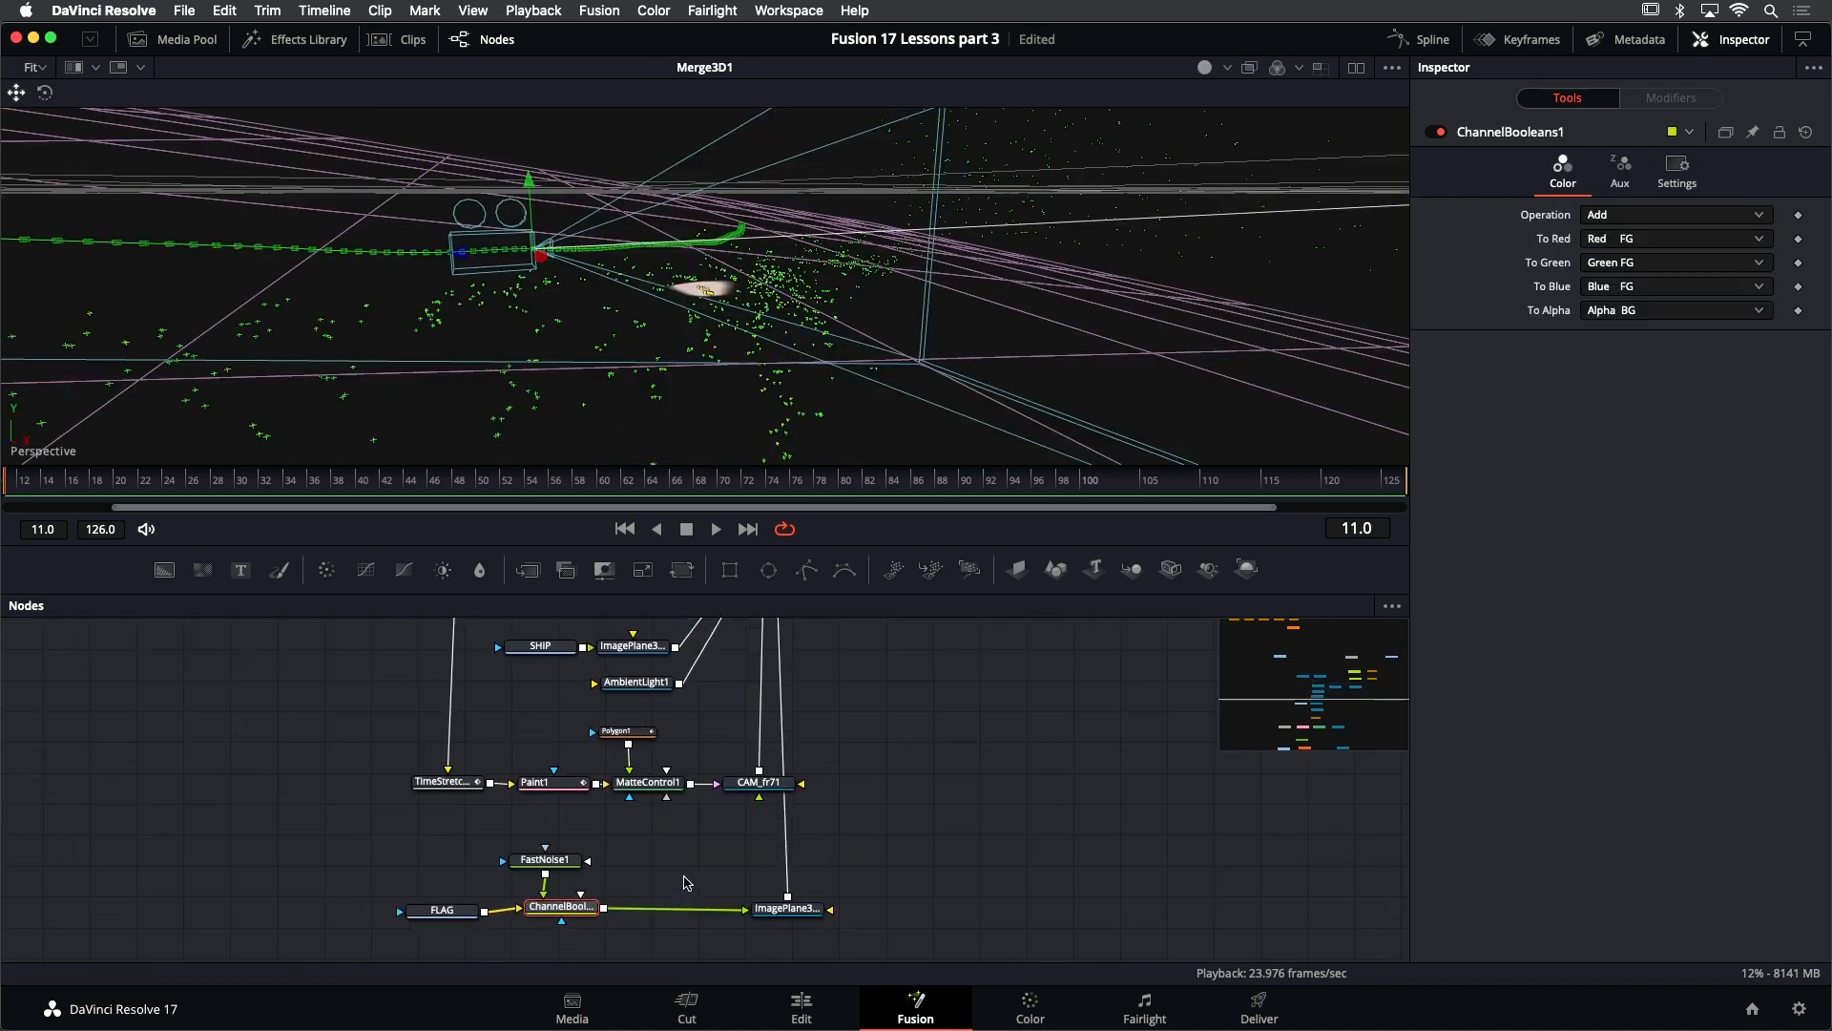
scroll(706, 897, up, 2)
click(754, 913)
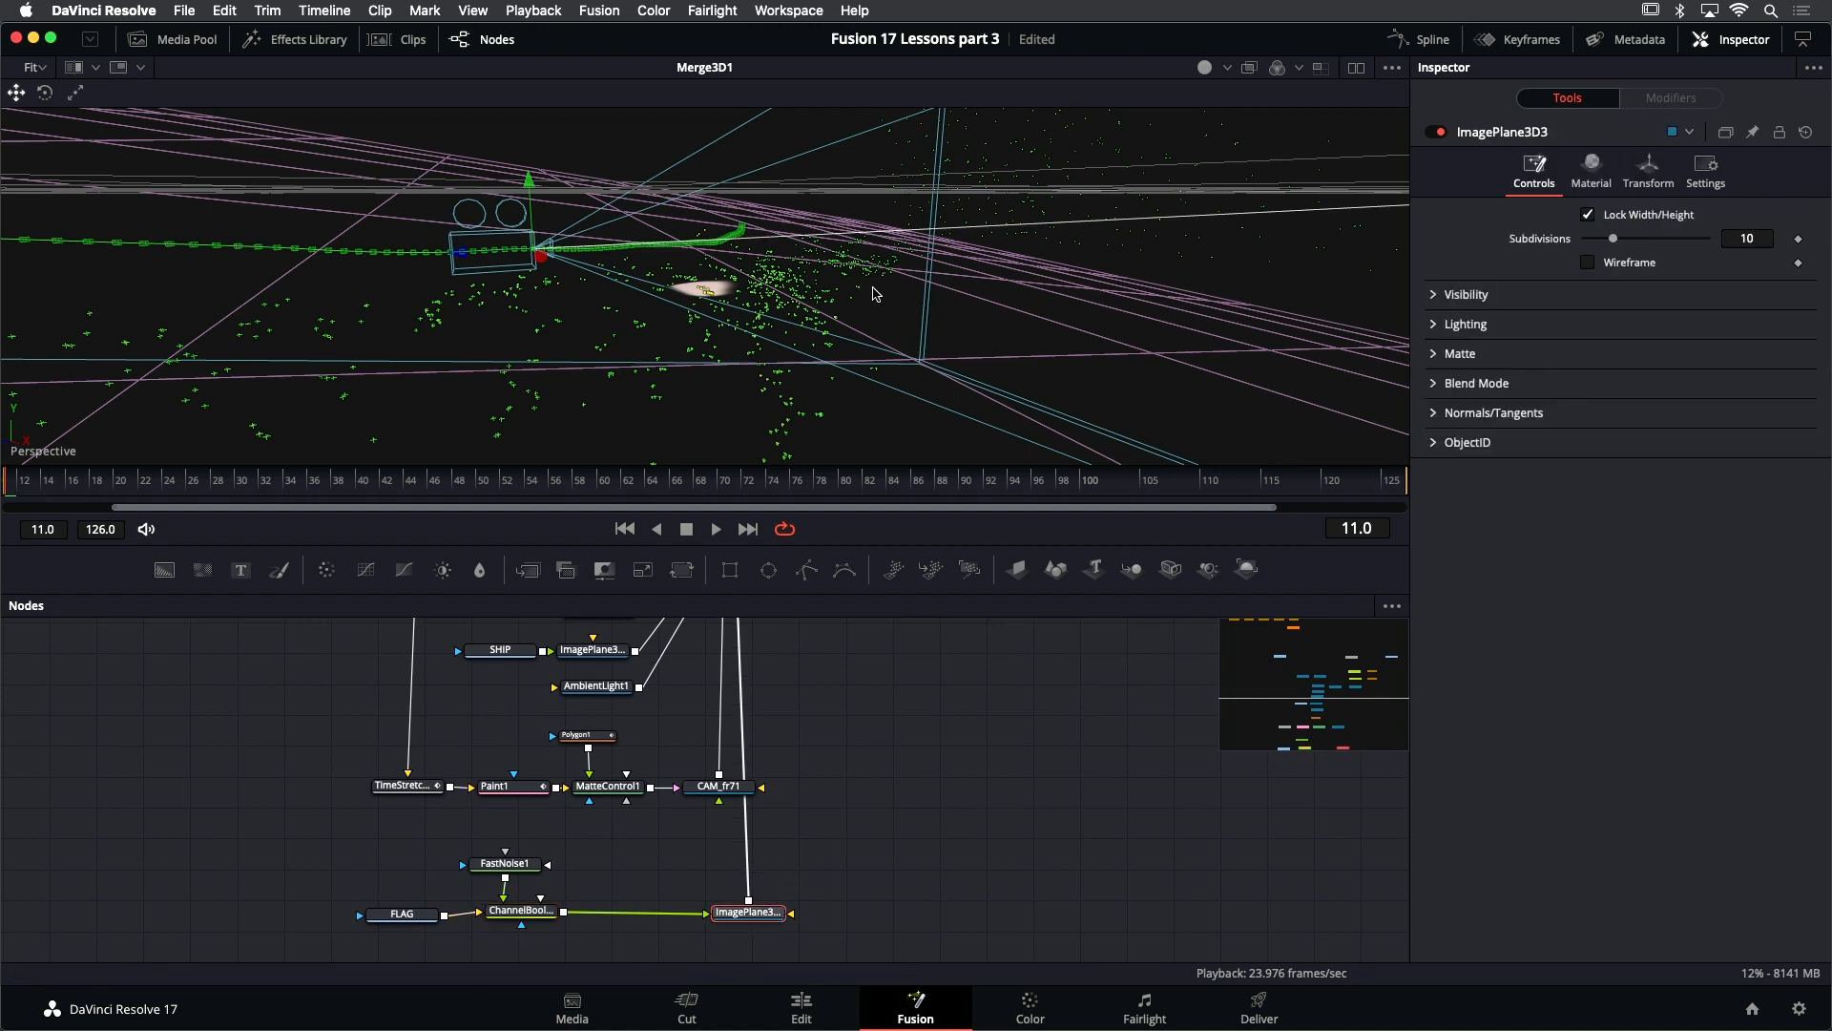
drag(1045, 308, 1029, 323)
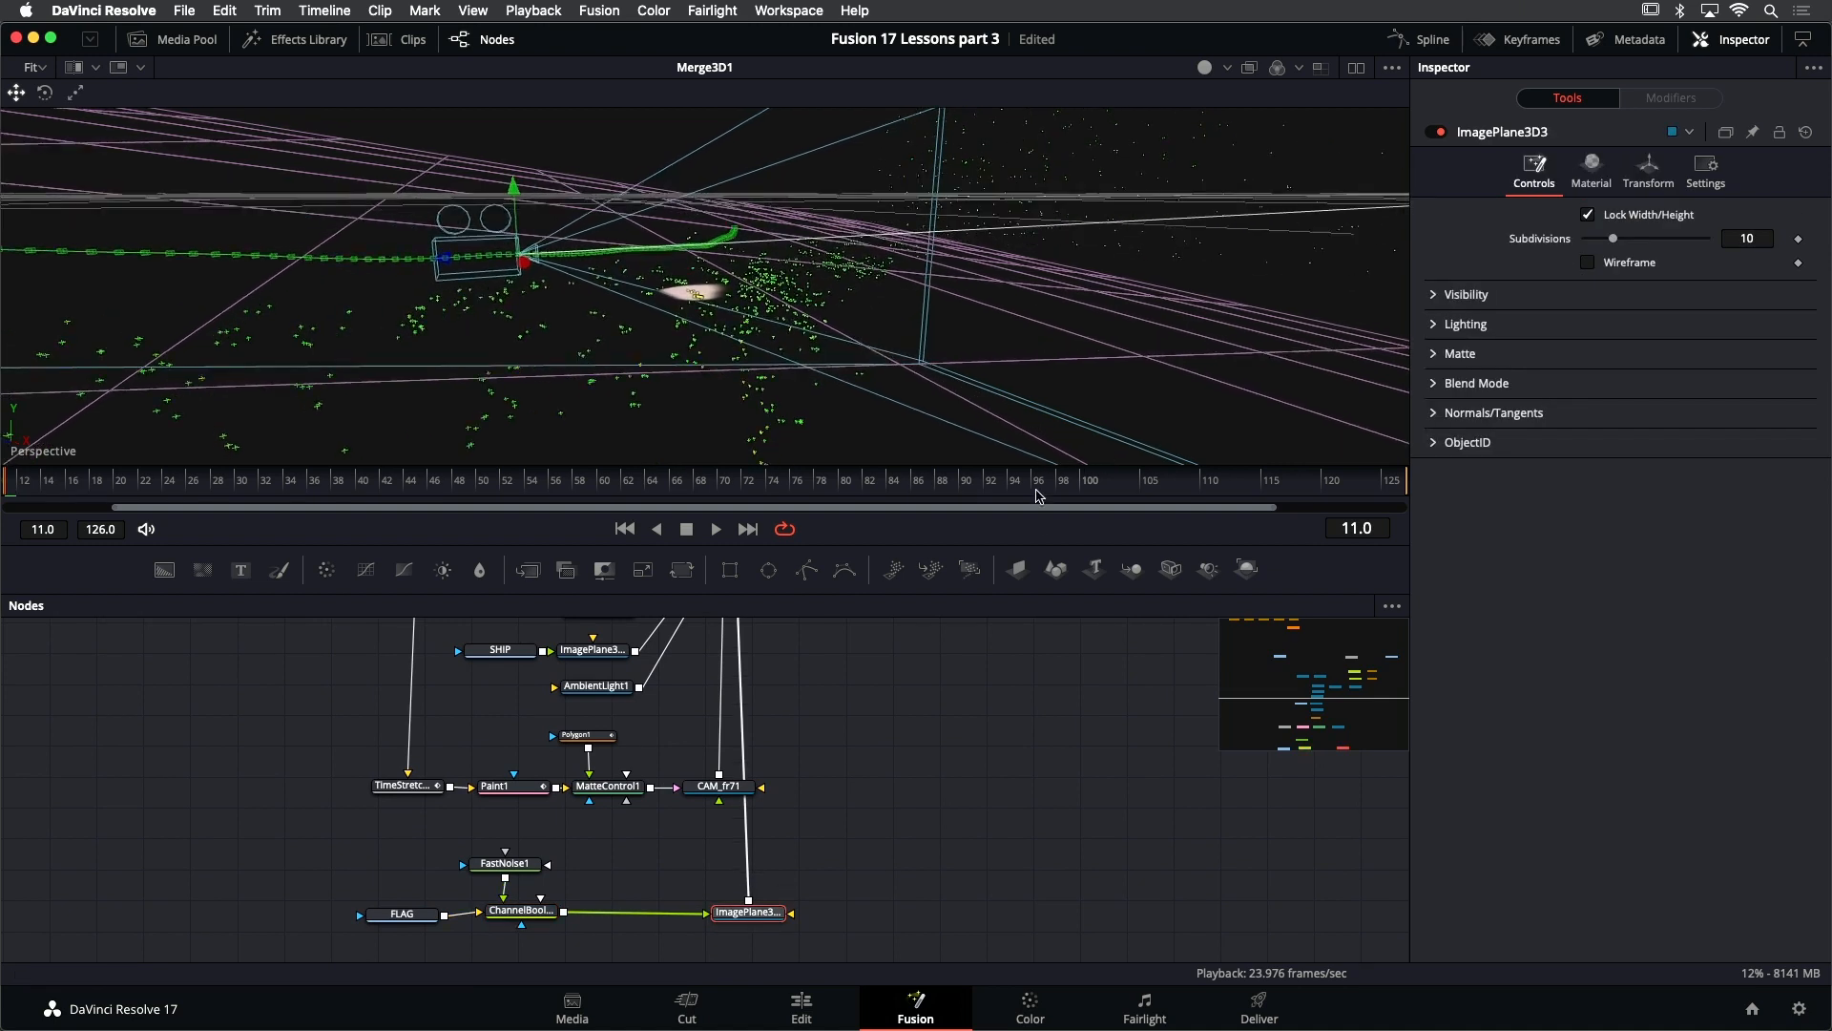
drag(1033, 544, 1039, 596)
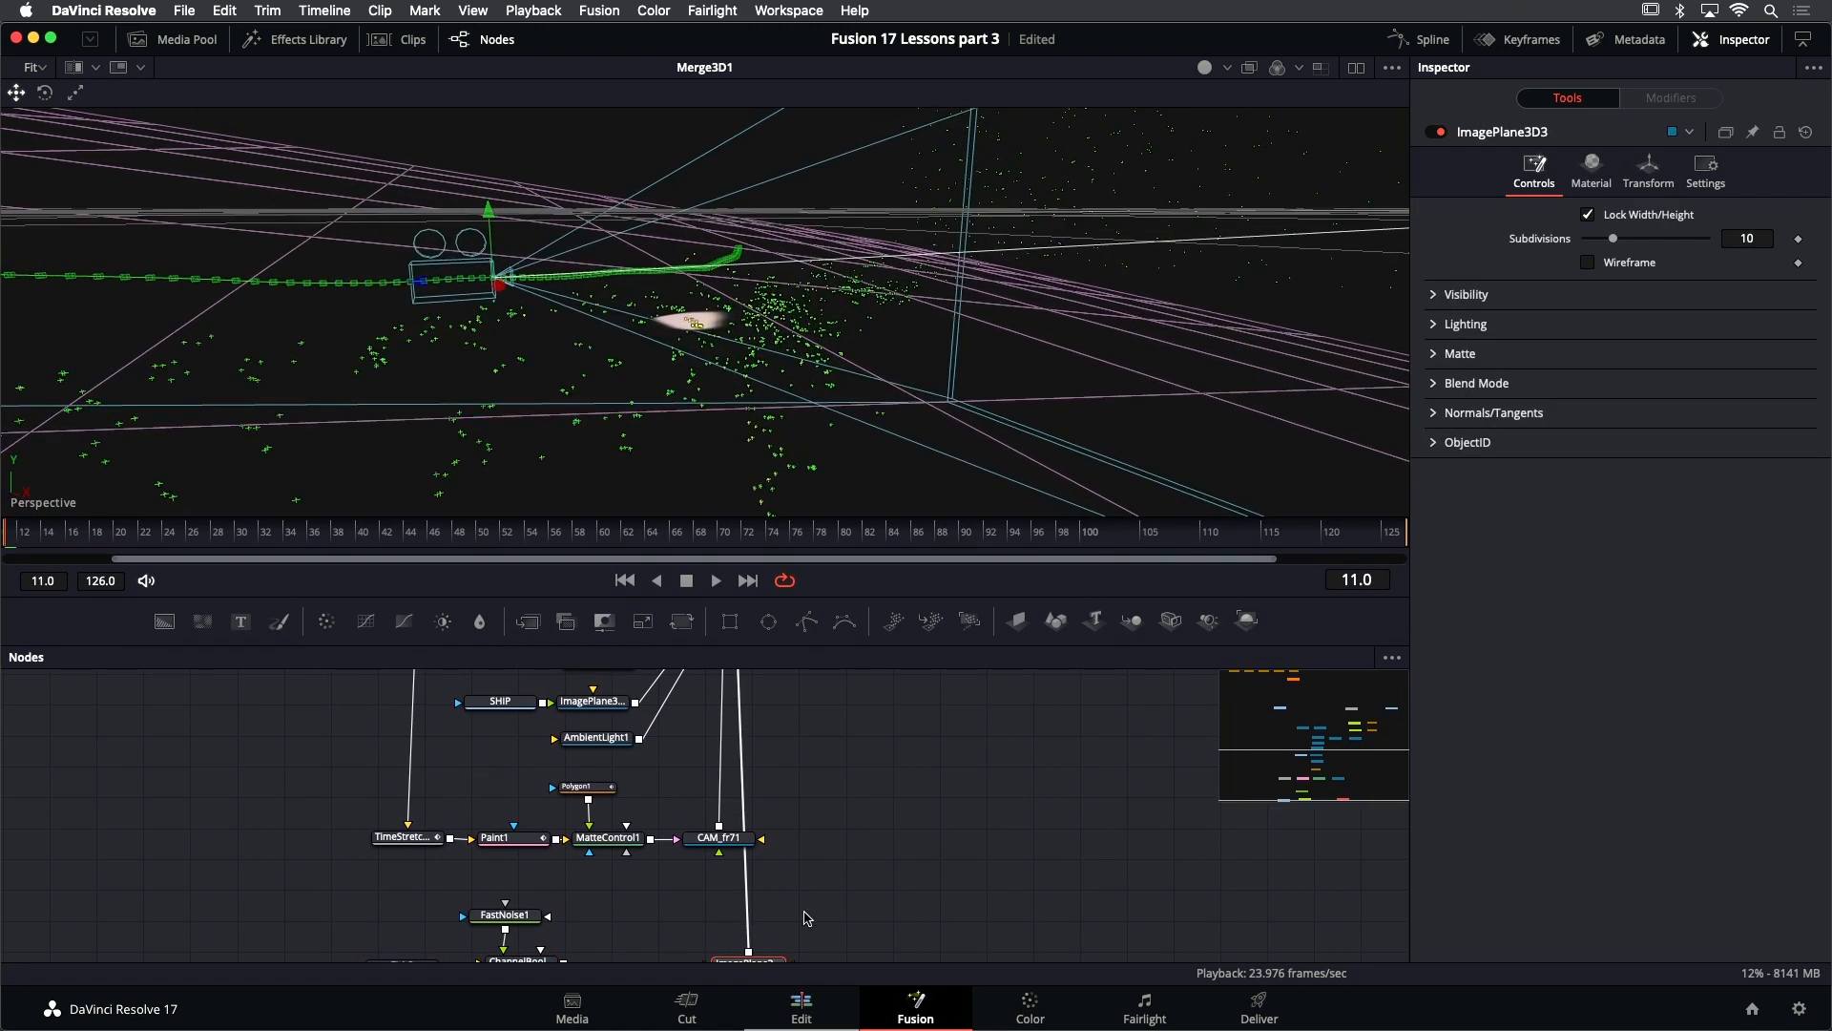
drag(814, 889, 816, 793)
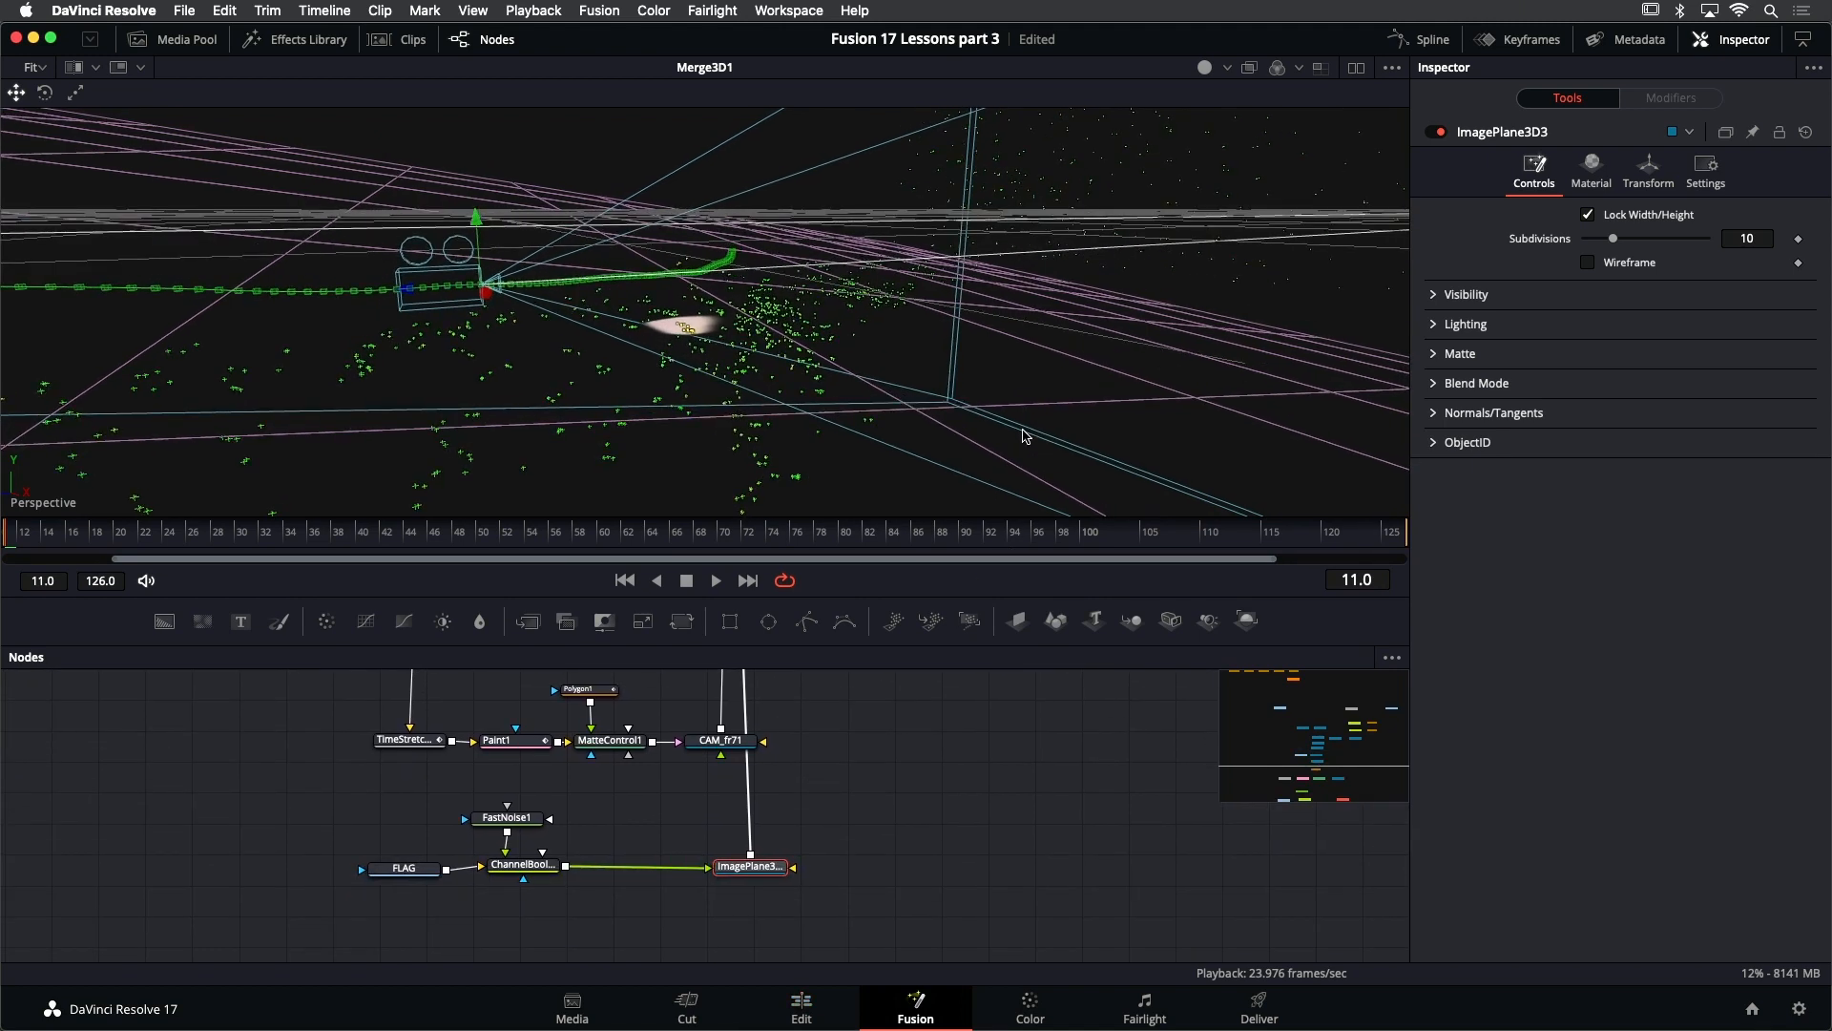
key(f)
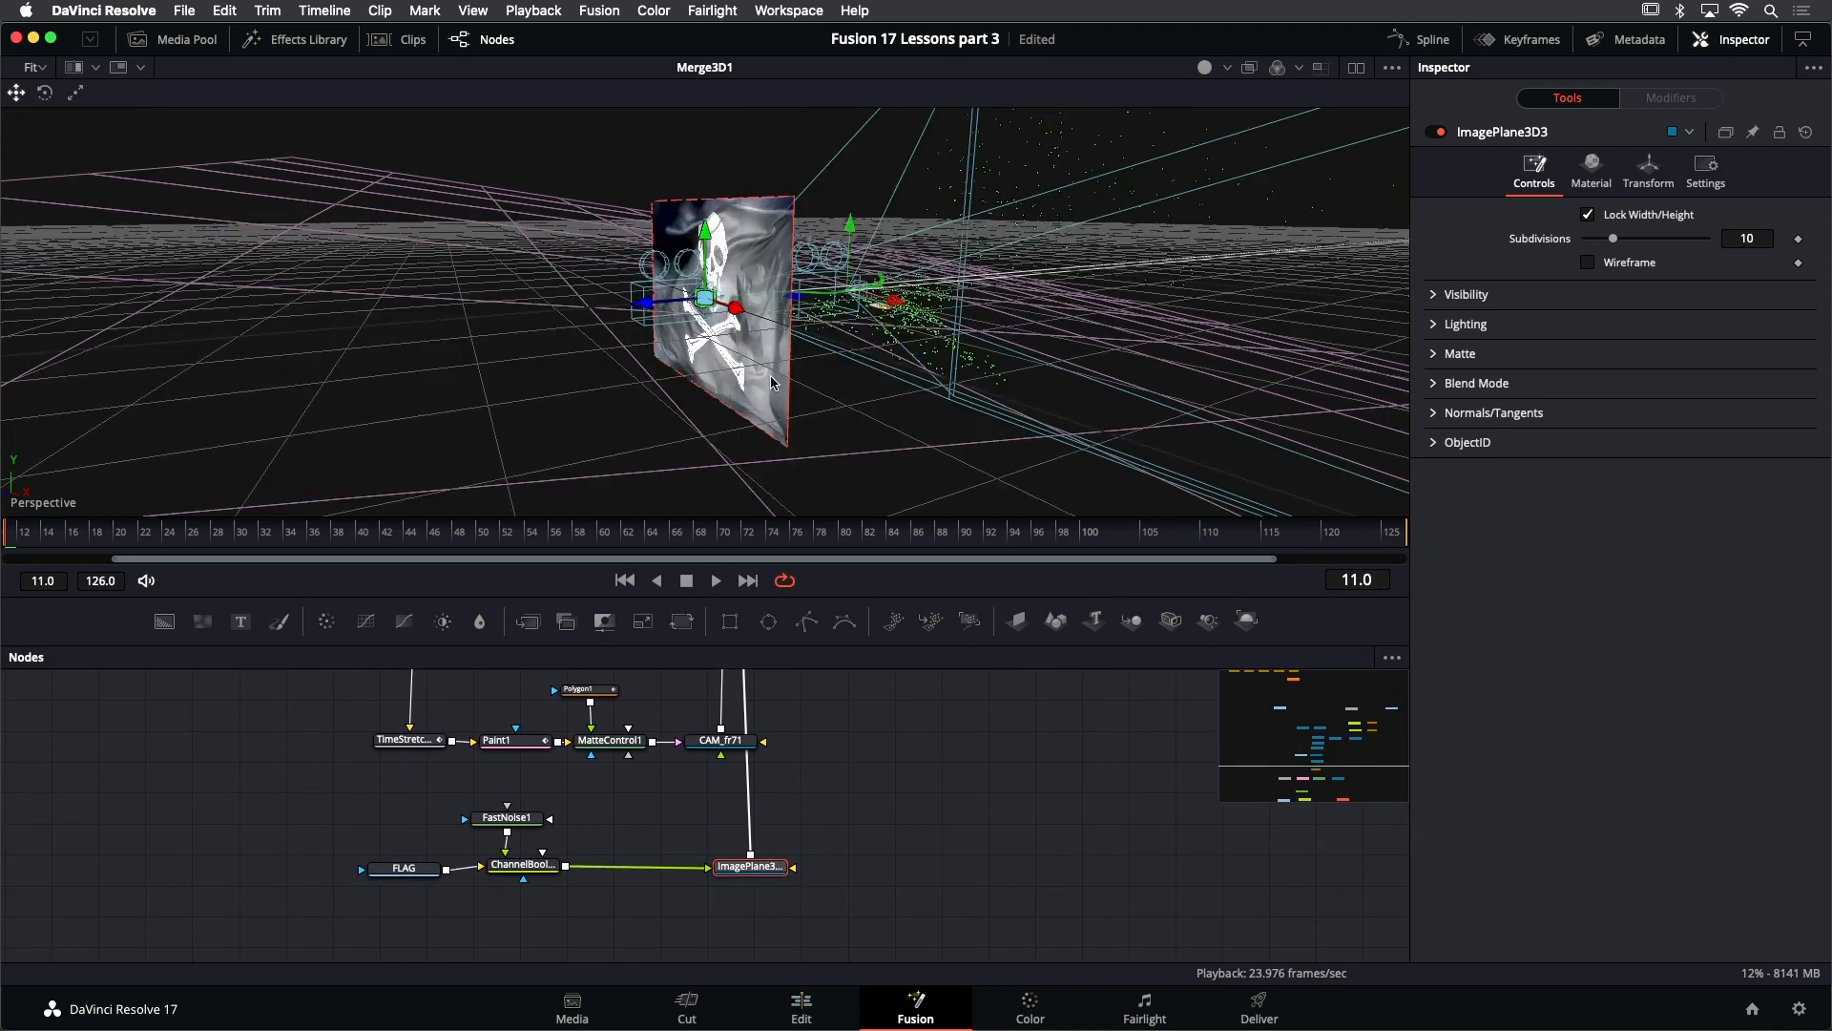
drag(771, 382, 819, 430)
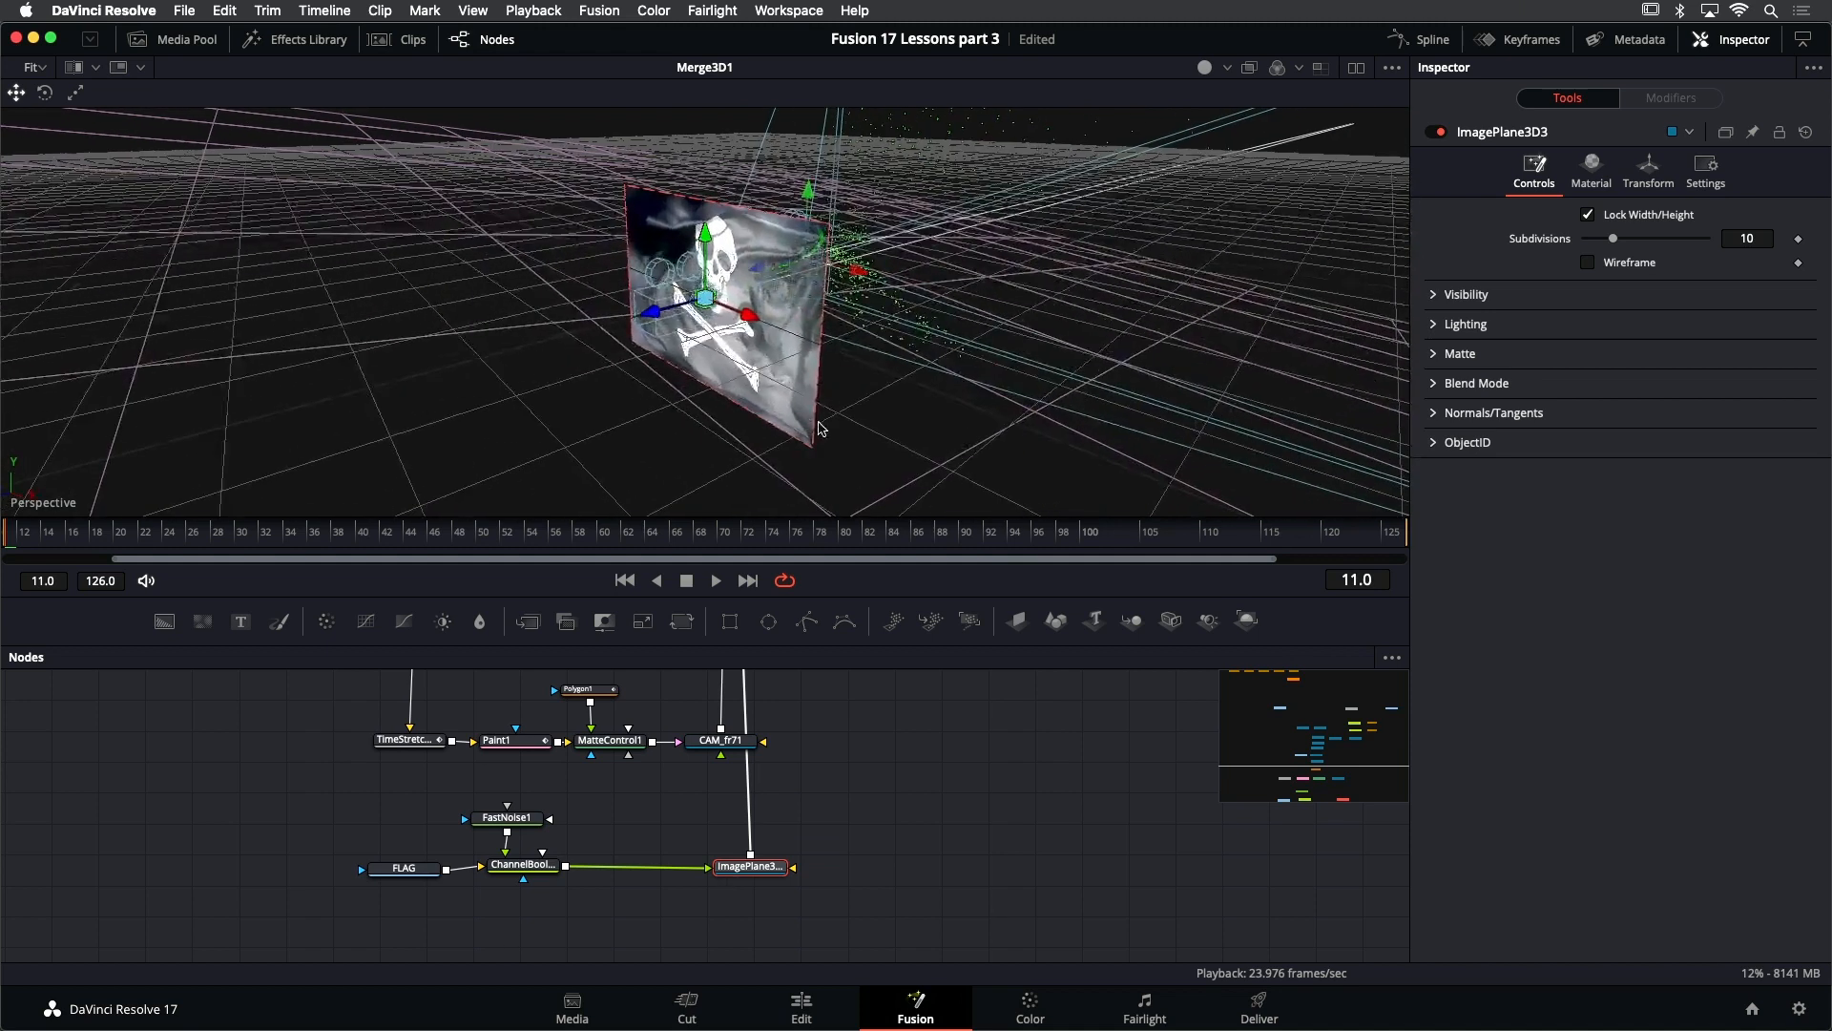
scroll(754, 442, down, 8)
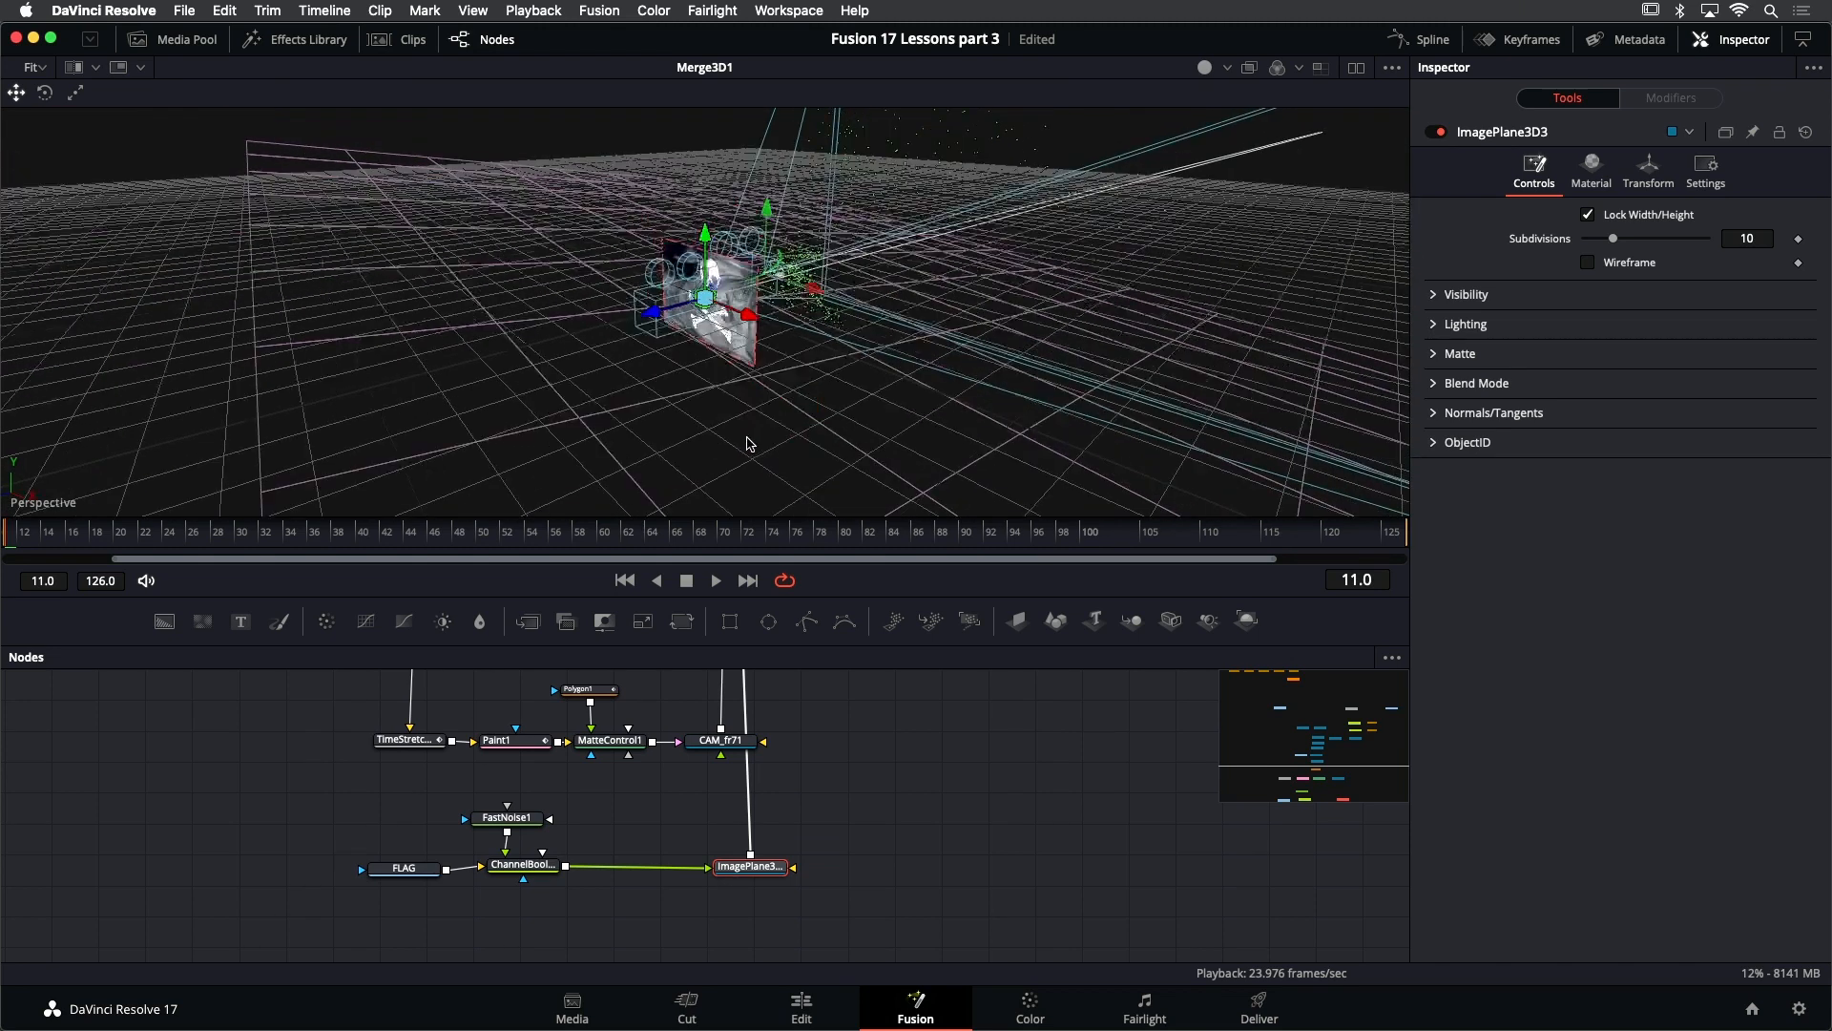
scroll(724, 344, down, 8)
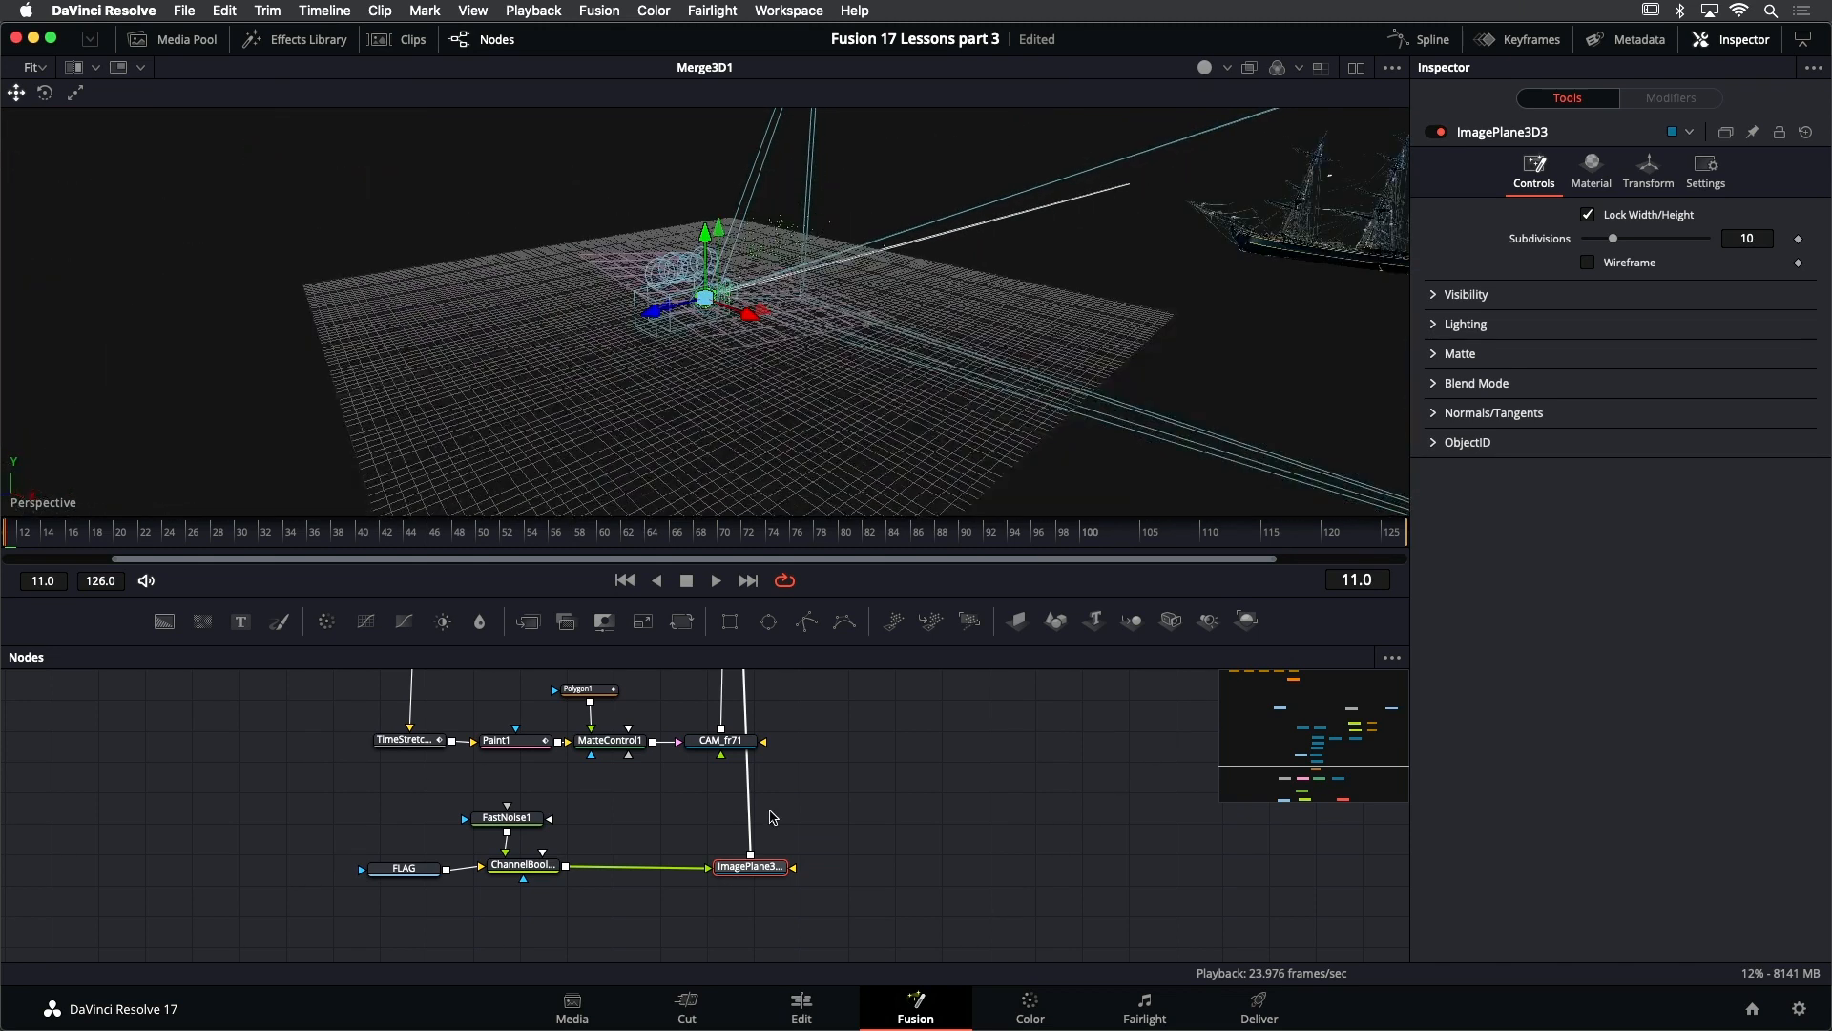
- Pin the ship image plane's transform settings in the inspector and open the flag image plane's transform settings with them
scroll(825, 853, up, 10)
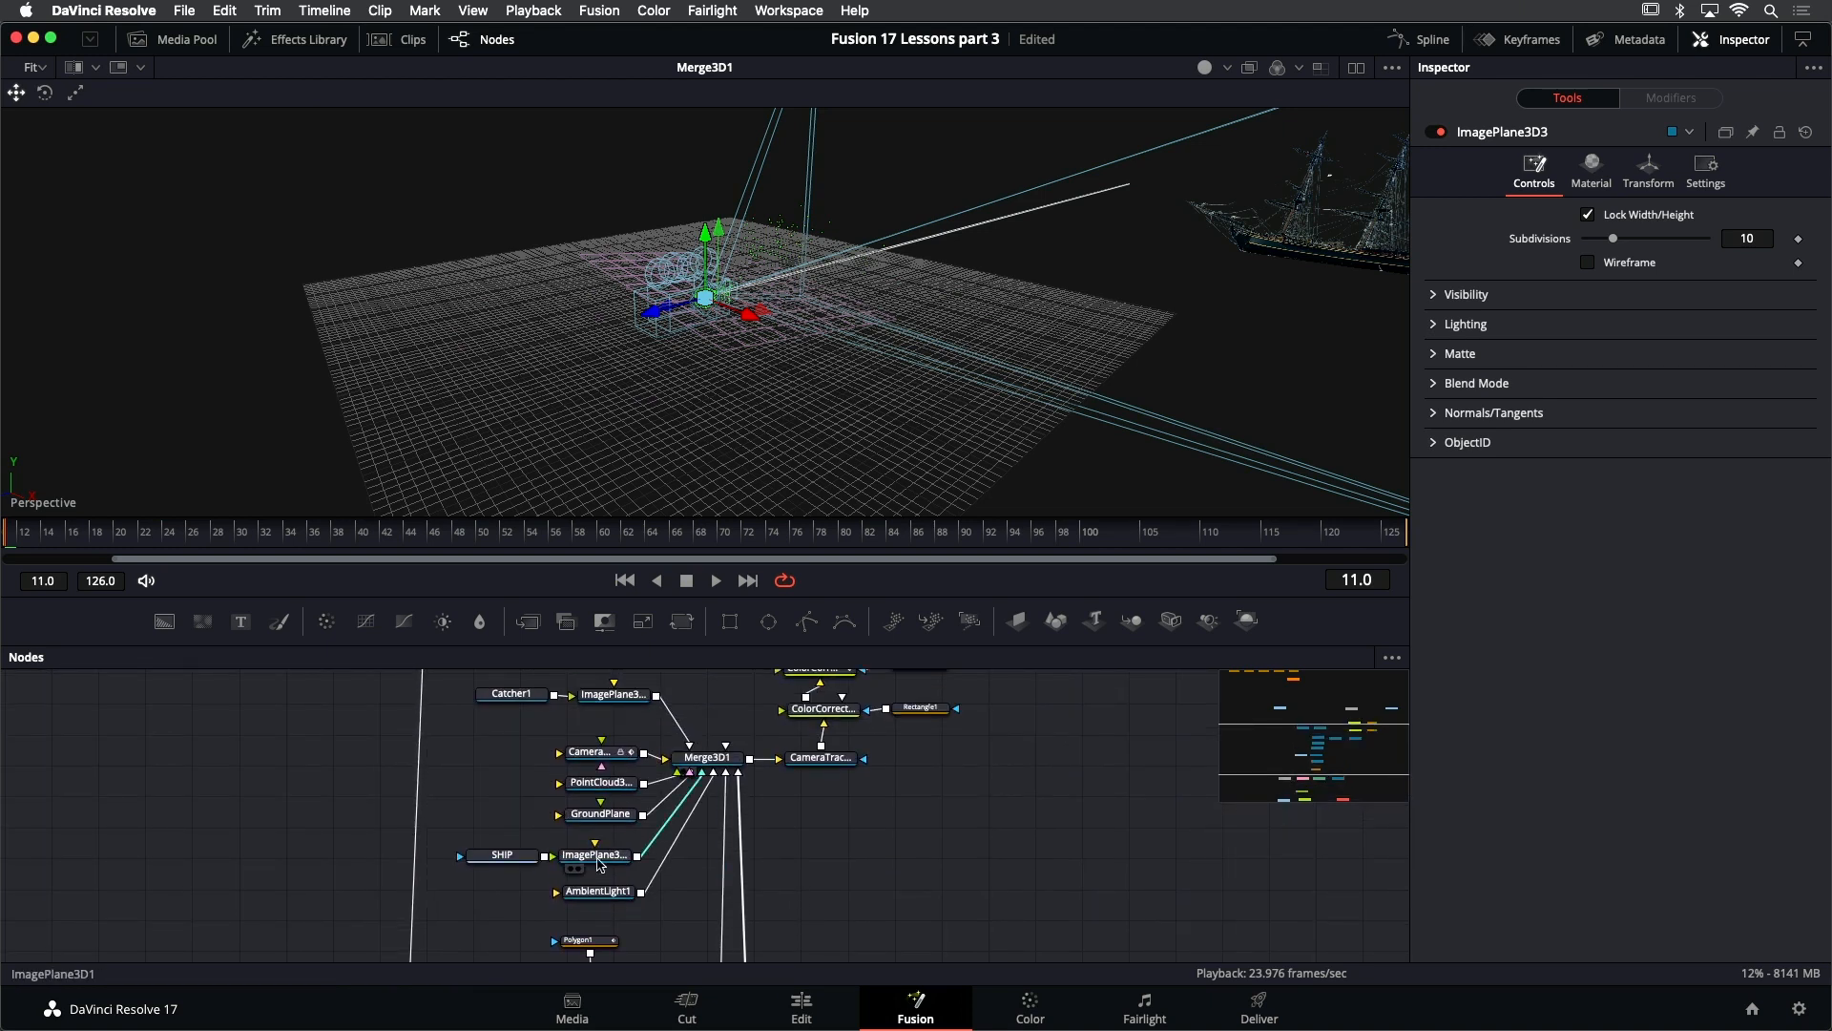
click(601, 856)
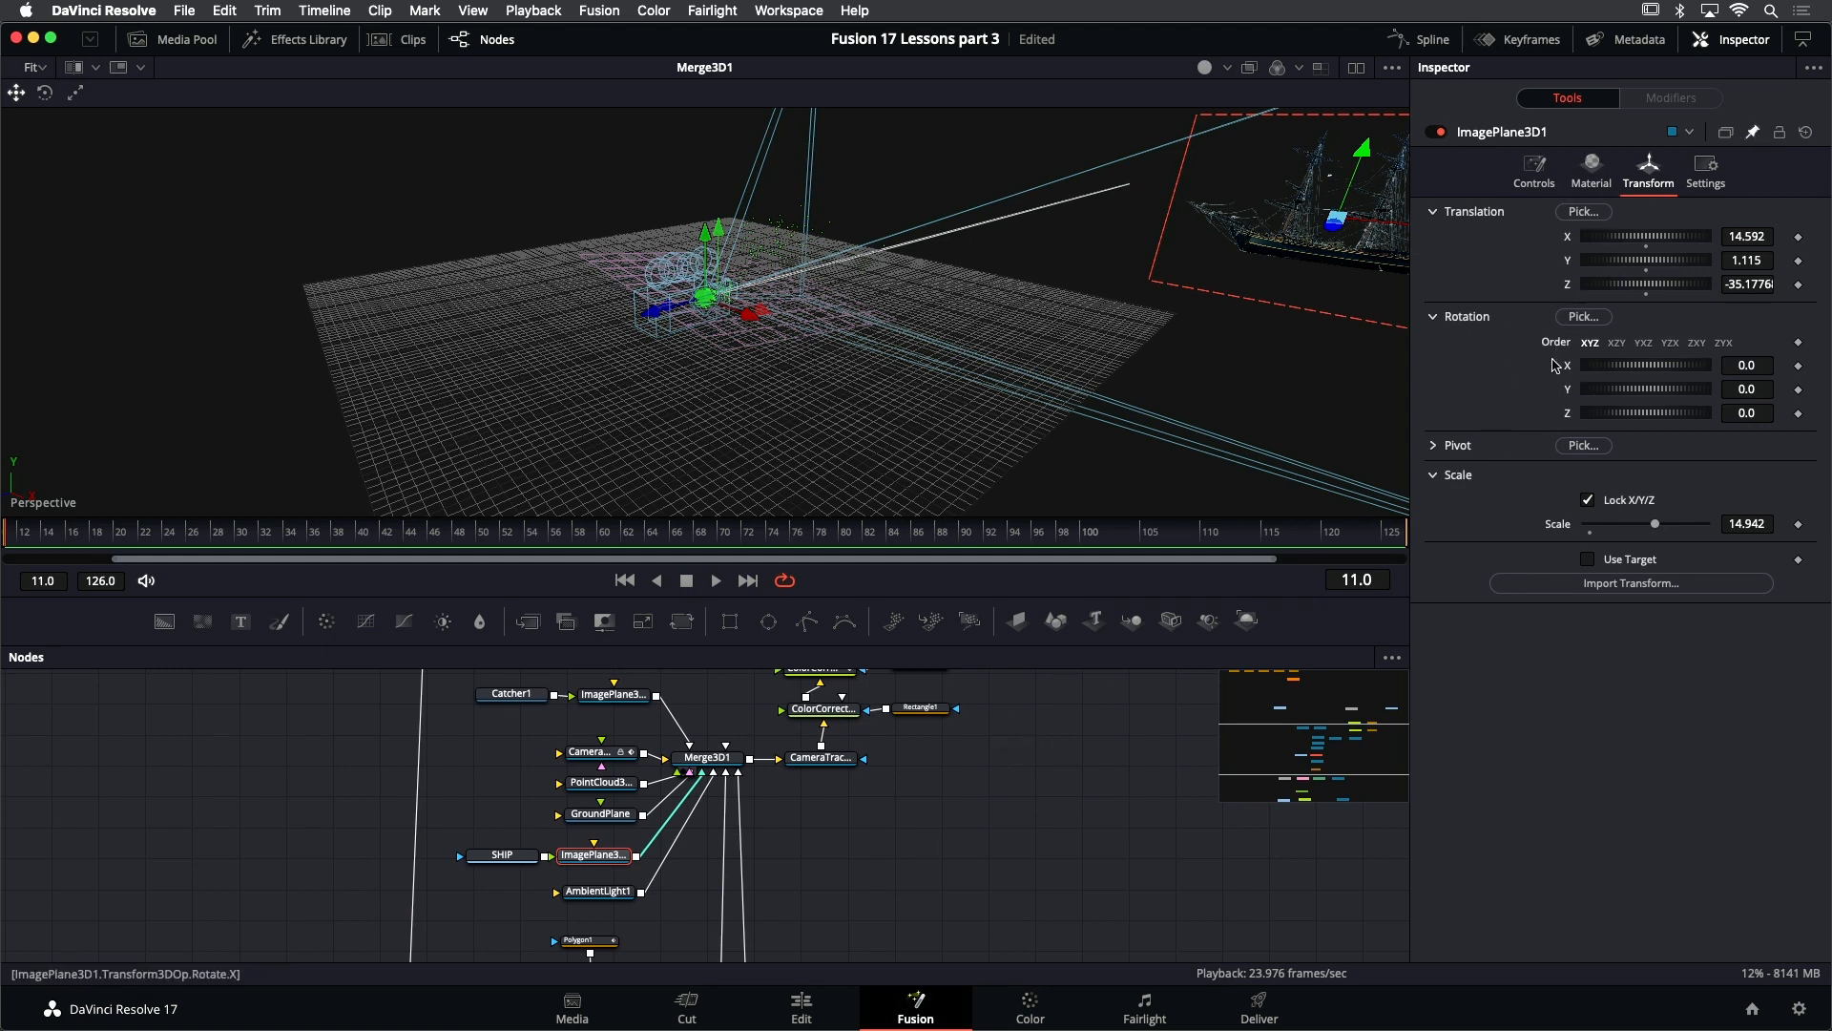
scroll(990, 784, down, 2)
scroll(987, 784, down, 3)
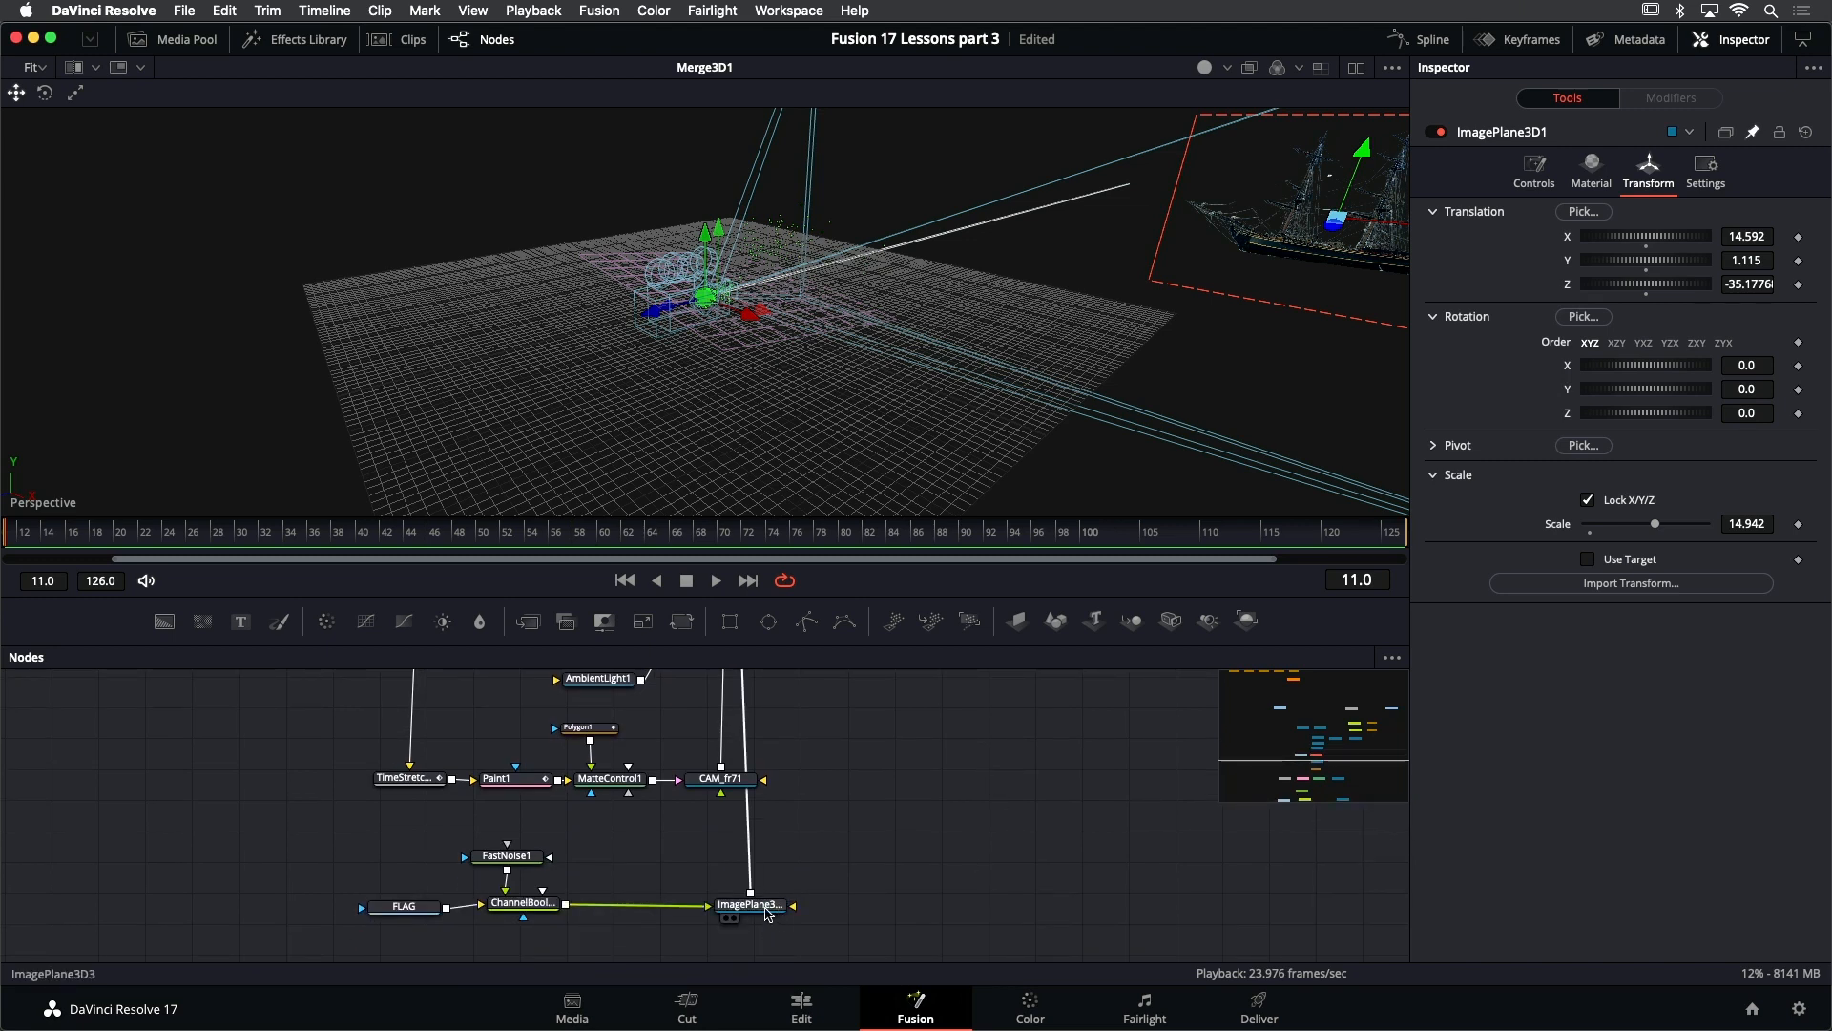
click(764, 909)
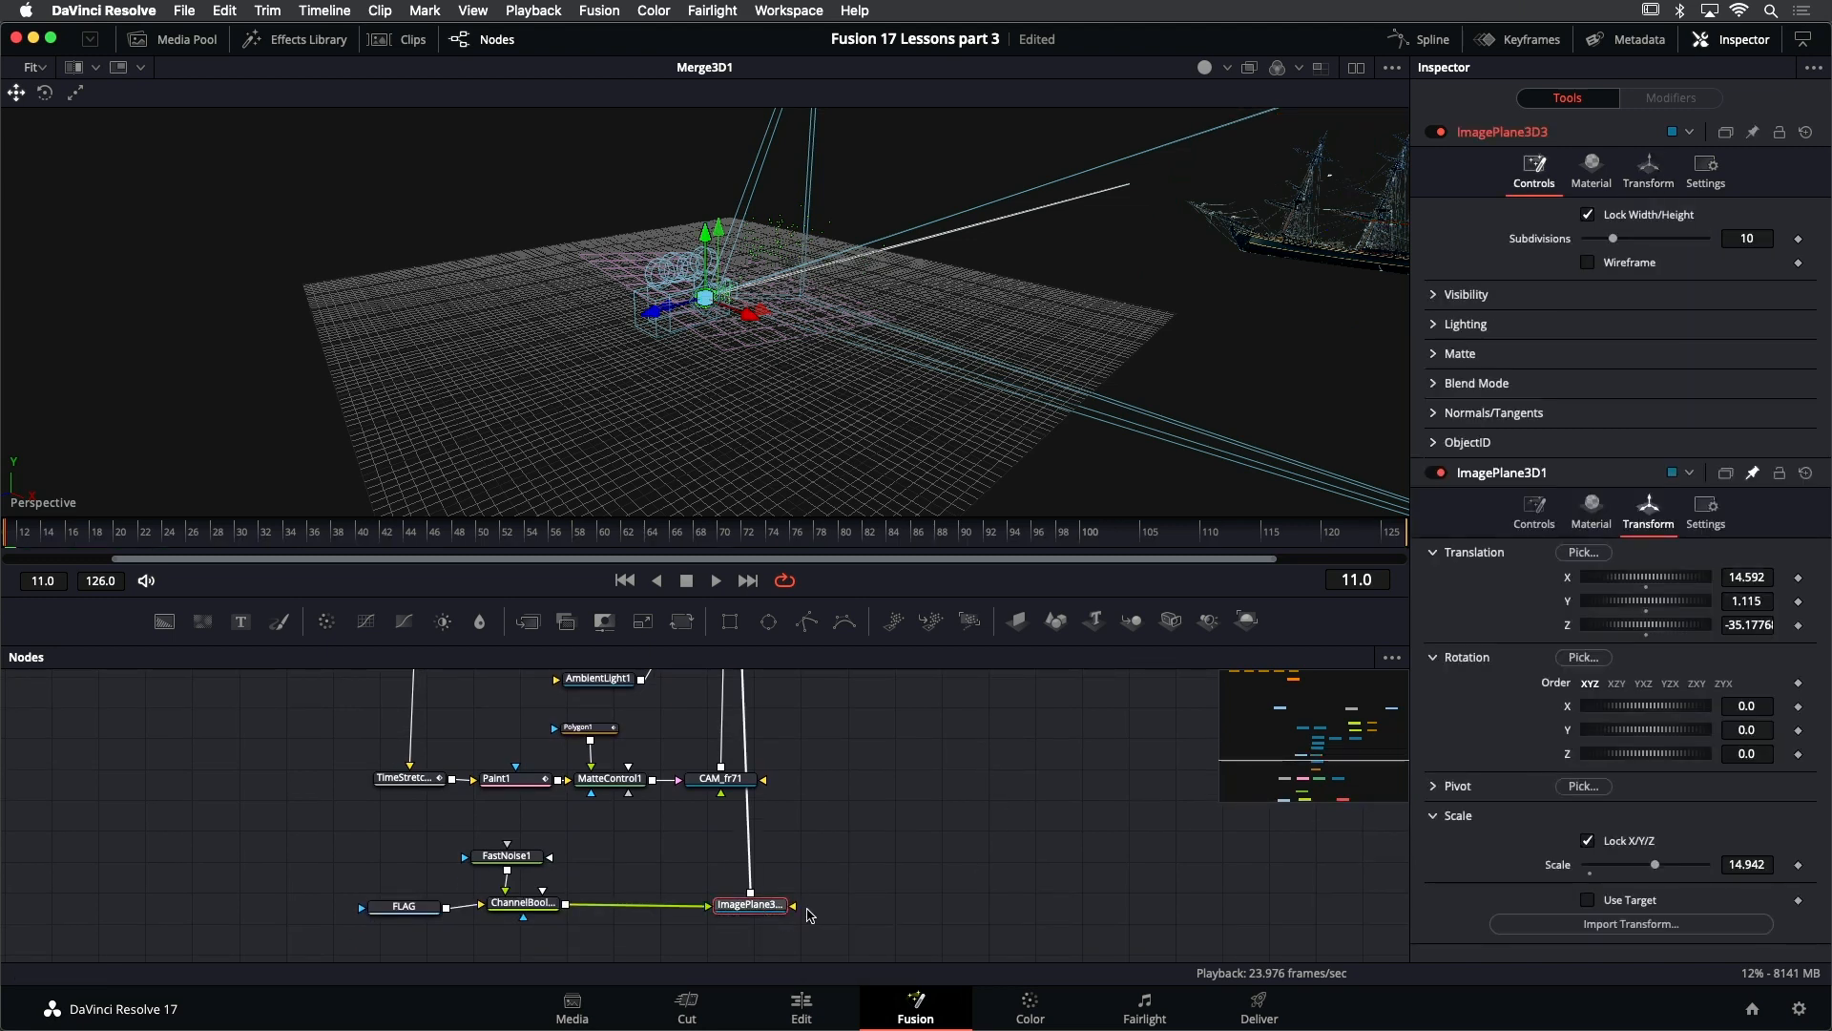
click(1645, 185)
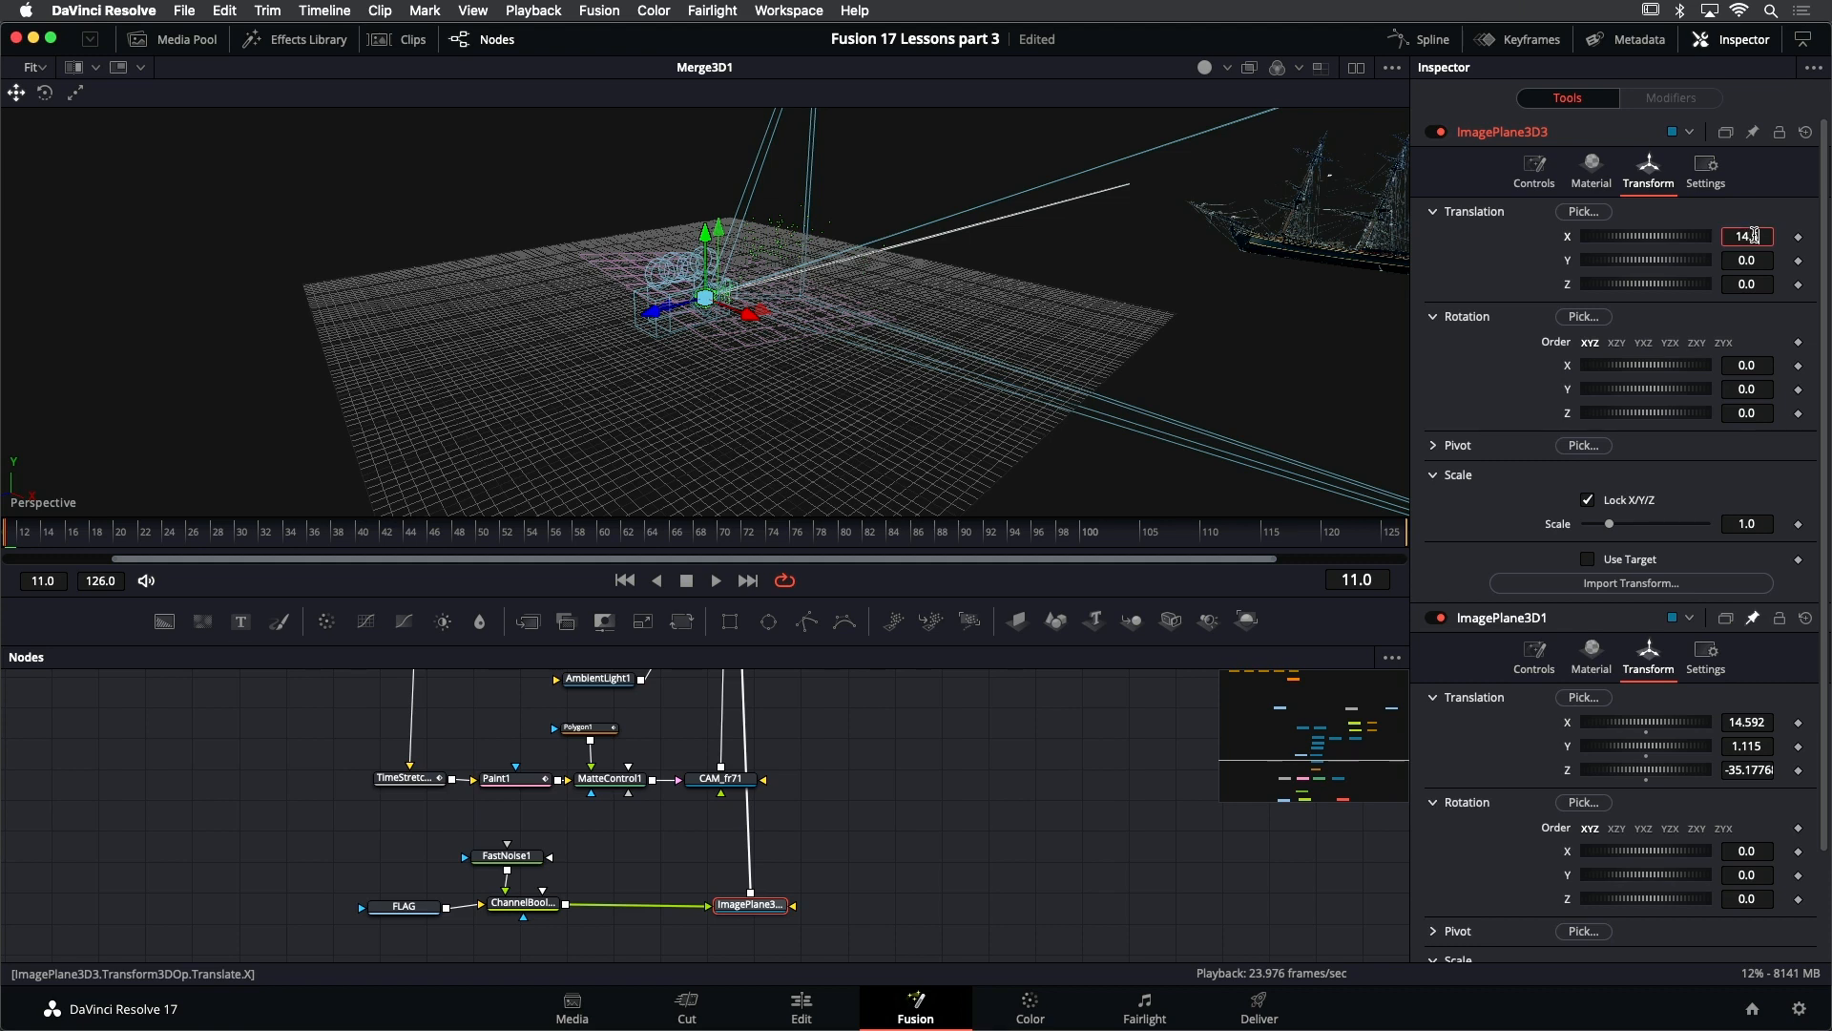
- Set the flag image plane's translation to X 14.5, Y 1.0 and Z -35.0
key(Tab)
text(1)
key(Tab)
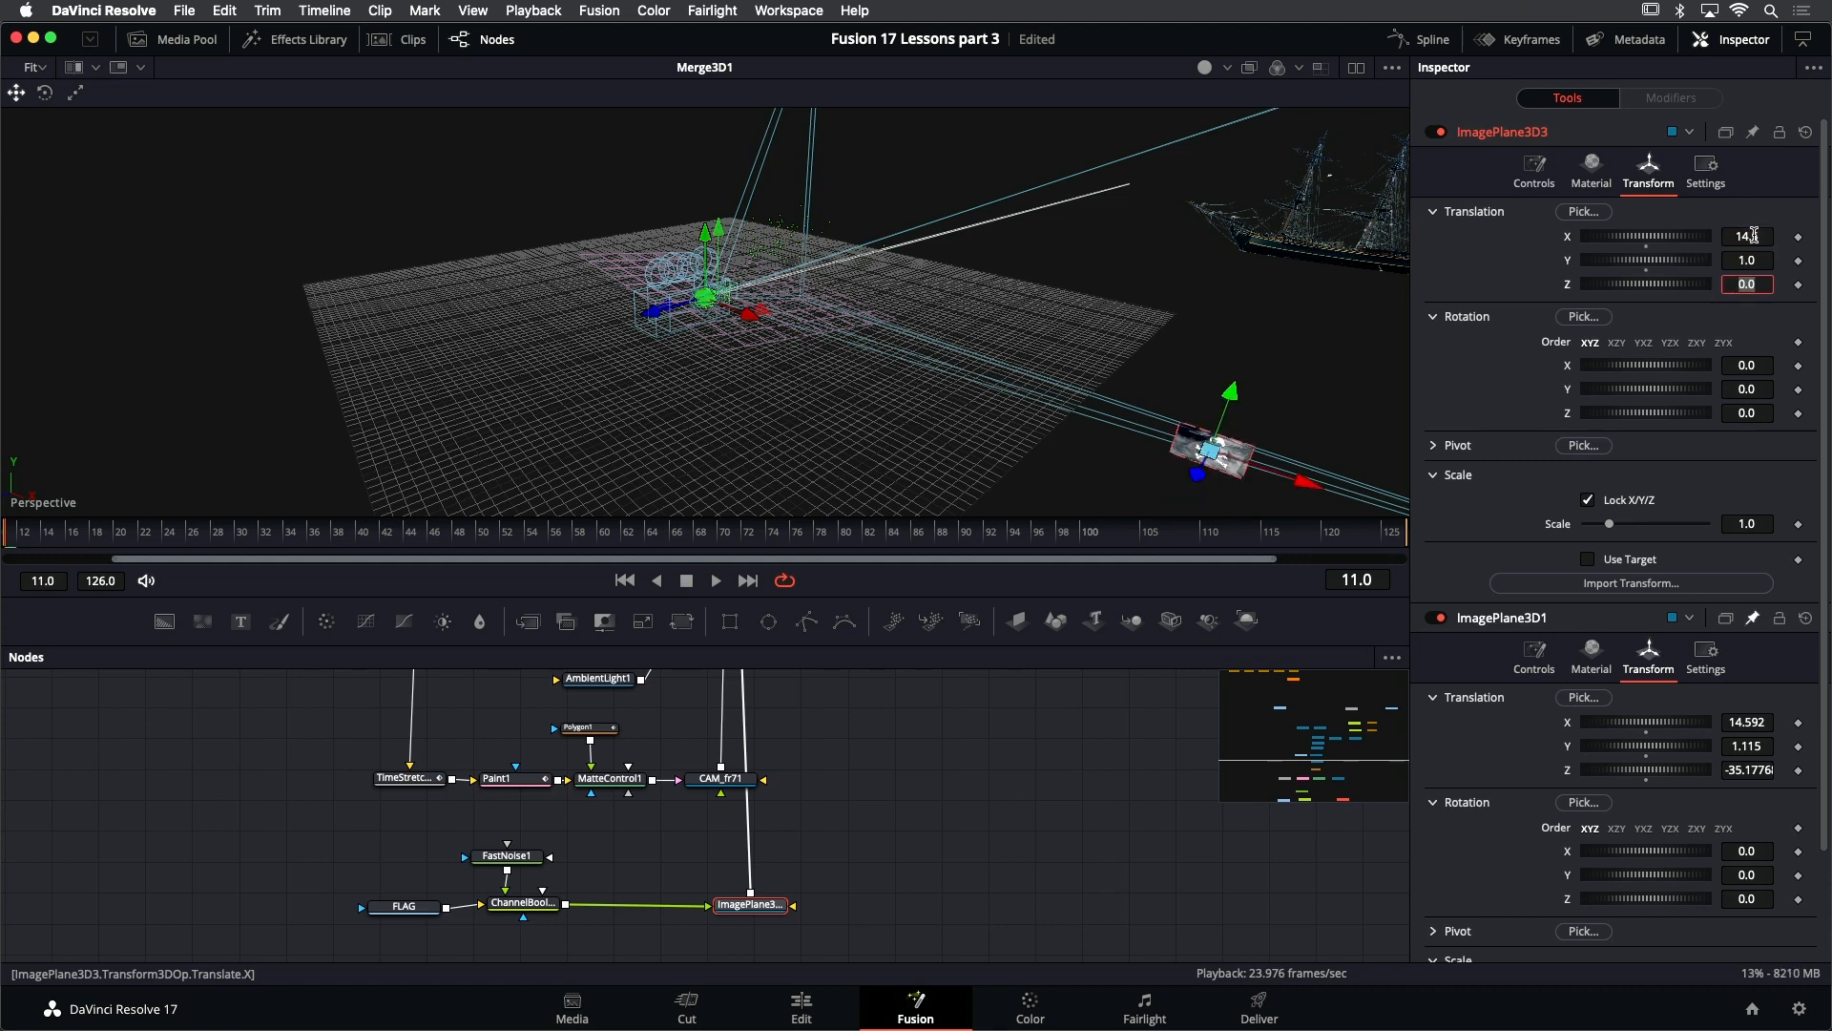
key(Tab)
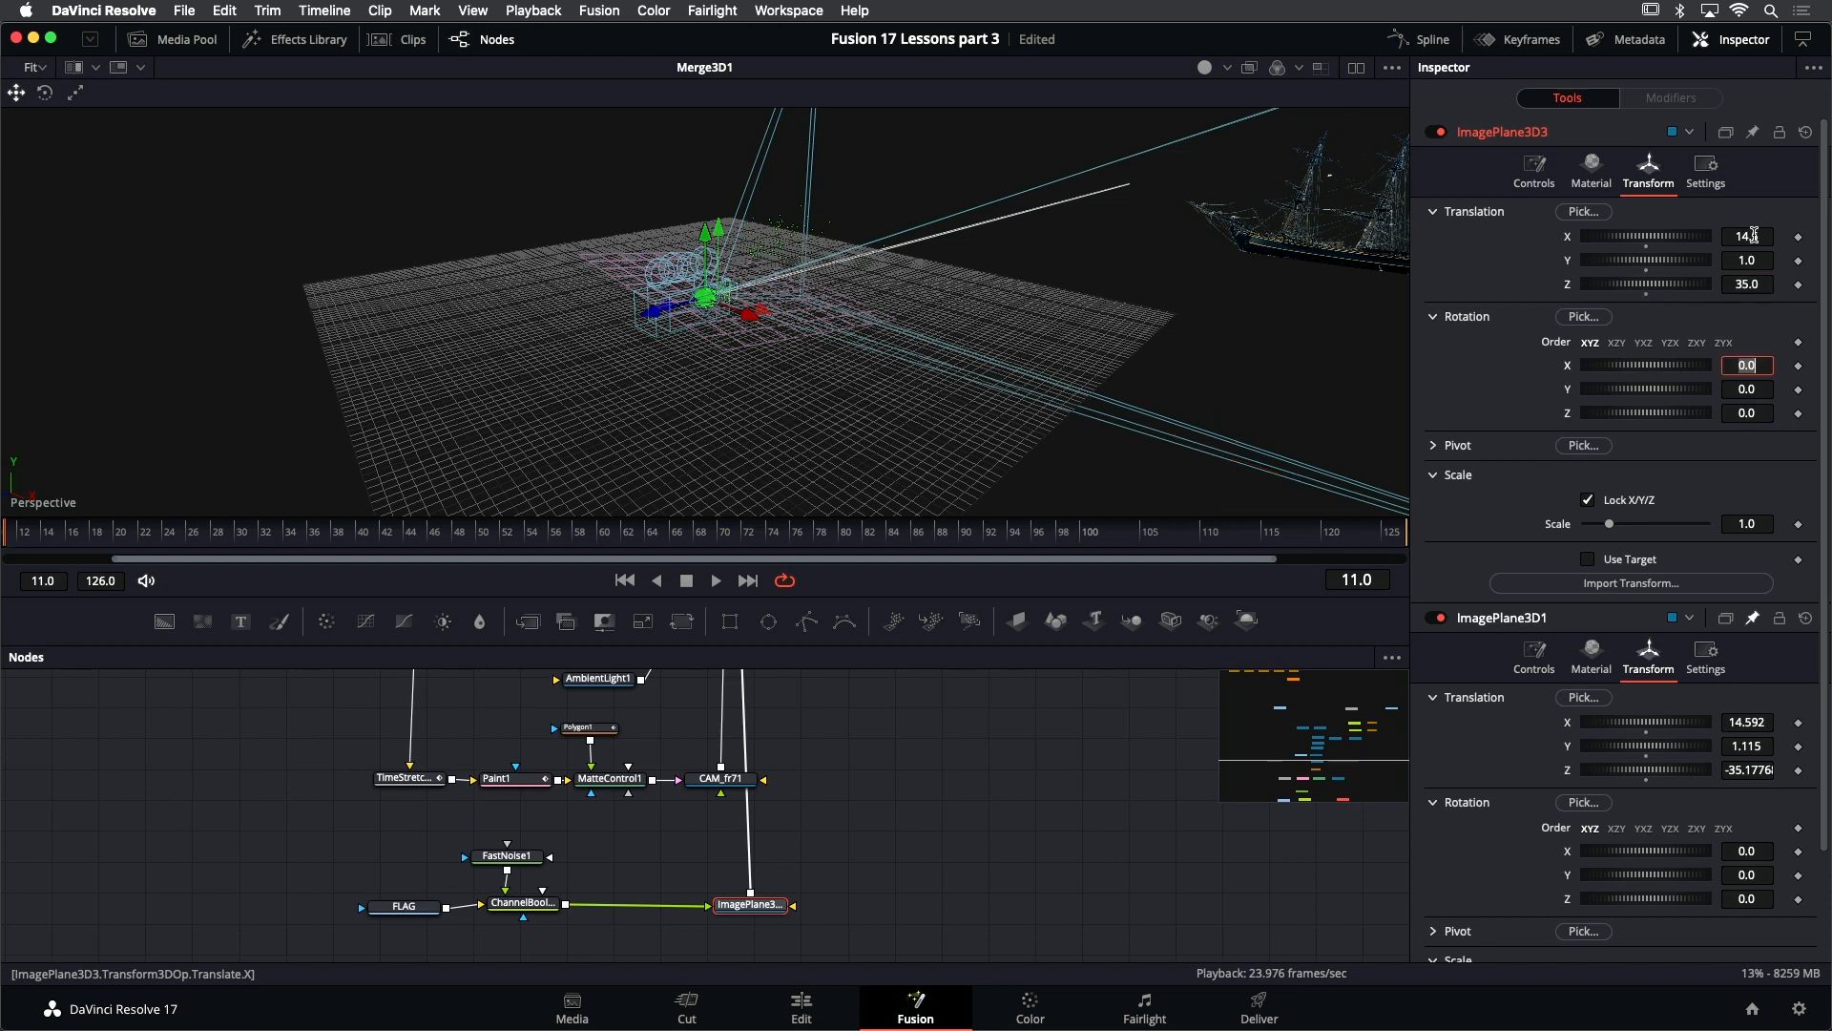
key(shift+Tab)
text(-)
key(Tab)
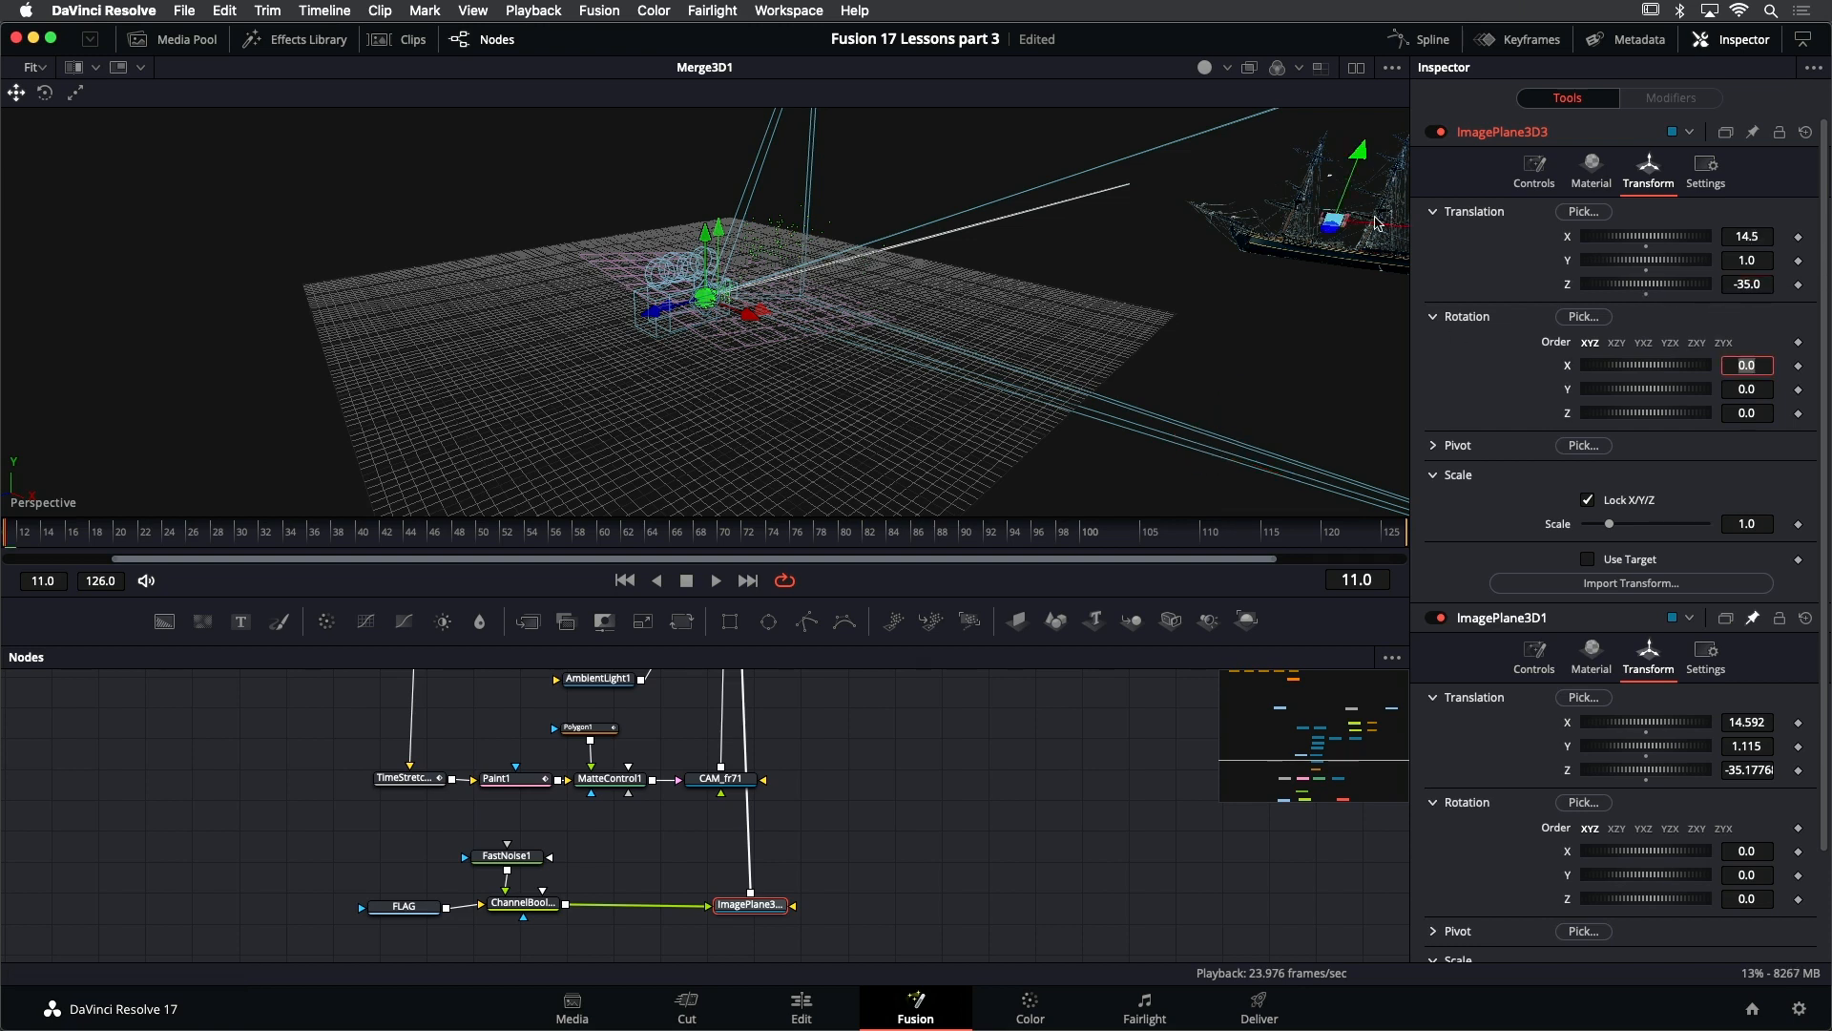
- Move the flag's image plane along the ship to the end of the stern spar, at about X 19.83 and Y 1.71
click(1353, 268)
key(f)
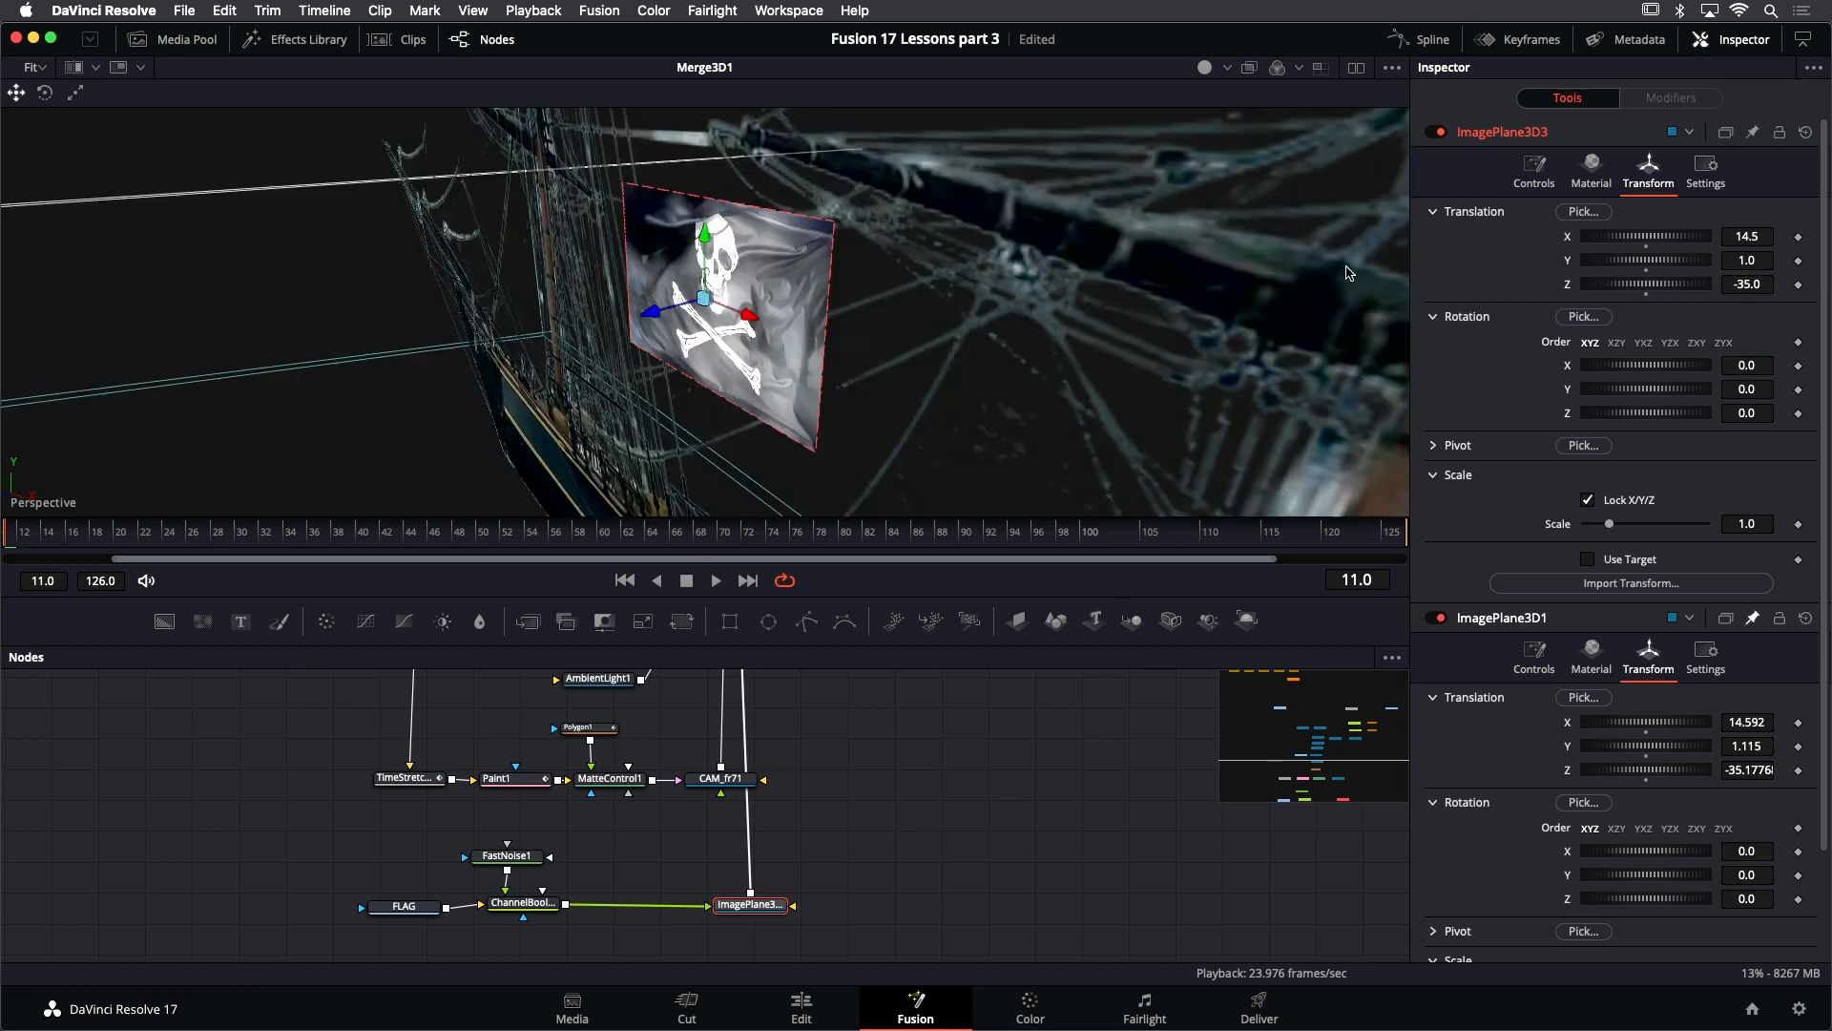
scroll(975, 336, down, 10)
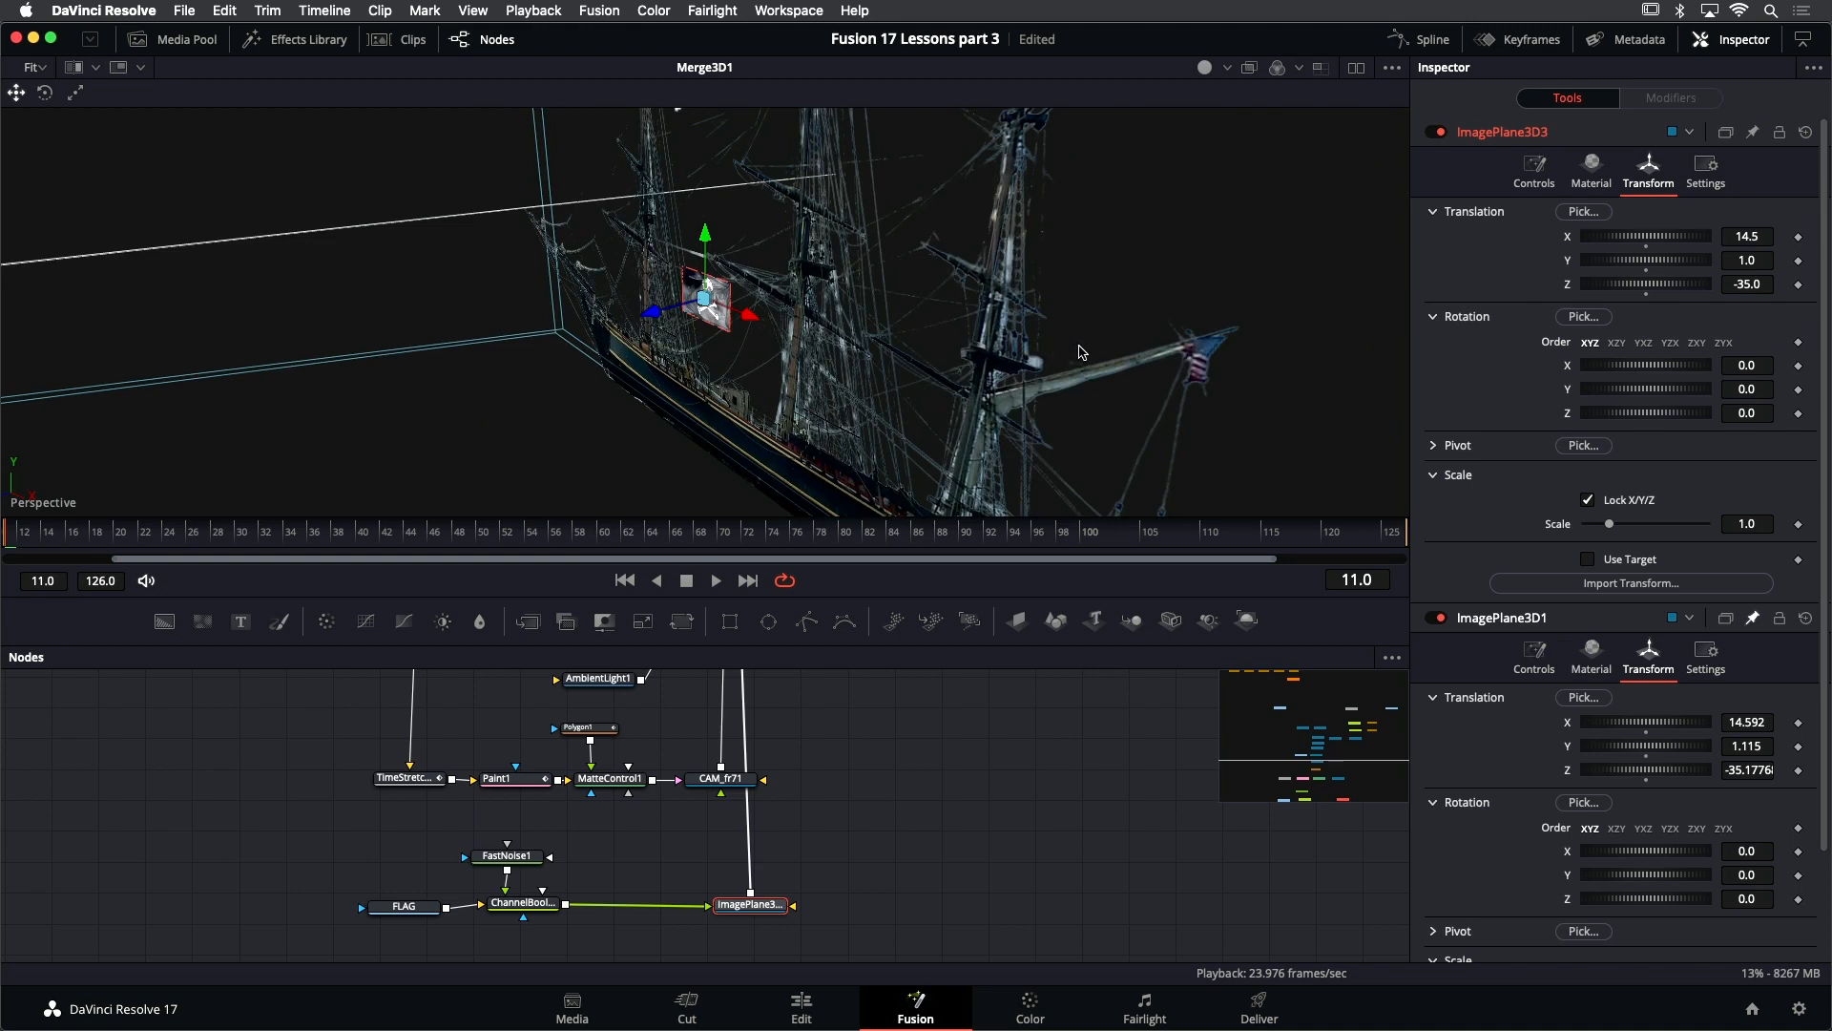
mouse_move(1078, 352)
mouse_down()
mouse_move(965, 360)
mouse_move(1031, 323)
mouse_move(1056, 389)
mouse_move(1084, 365)
mouse_up()
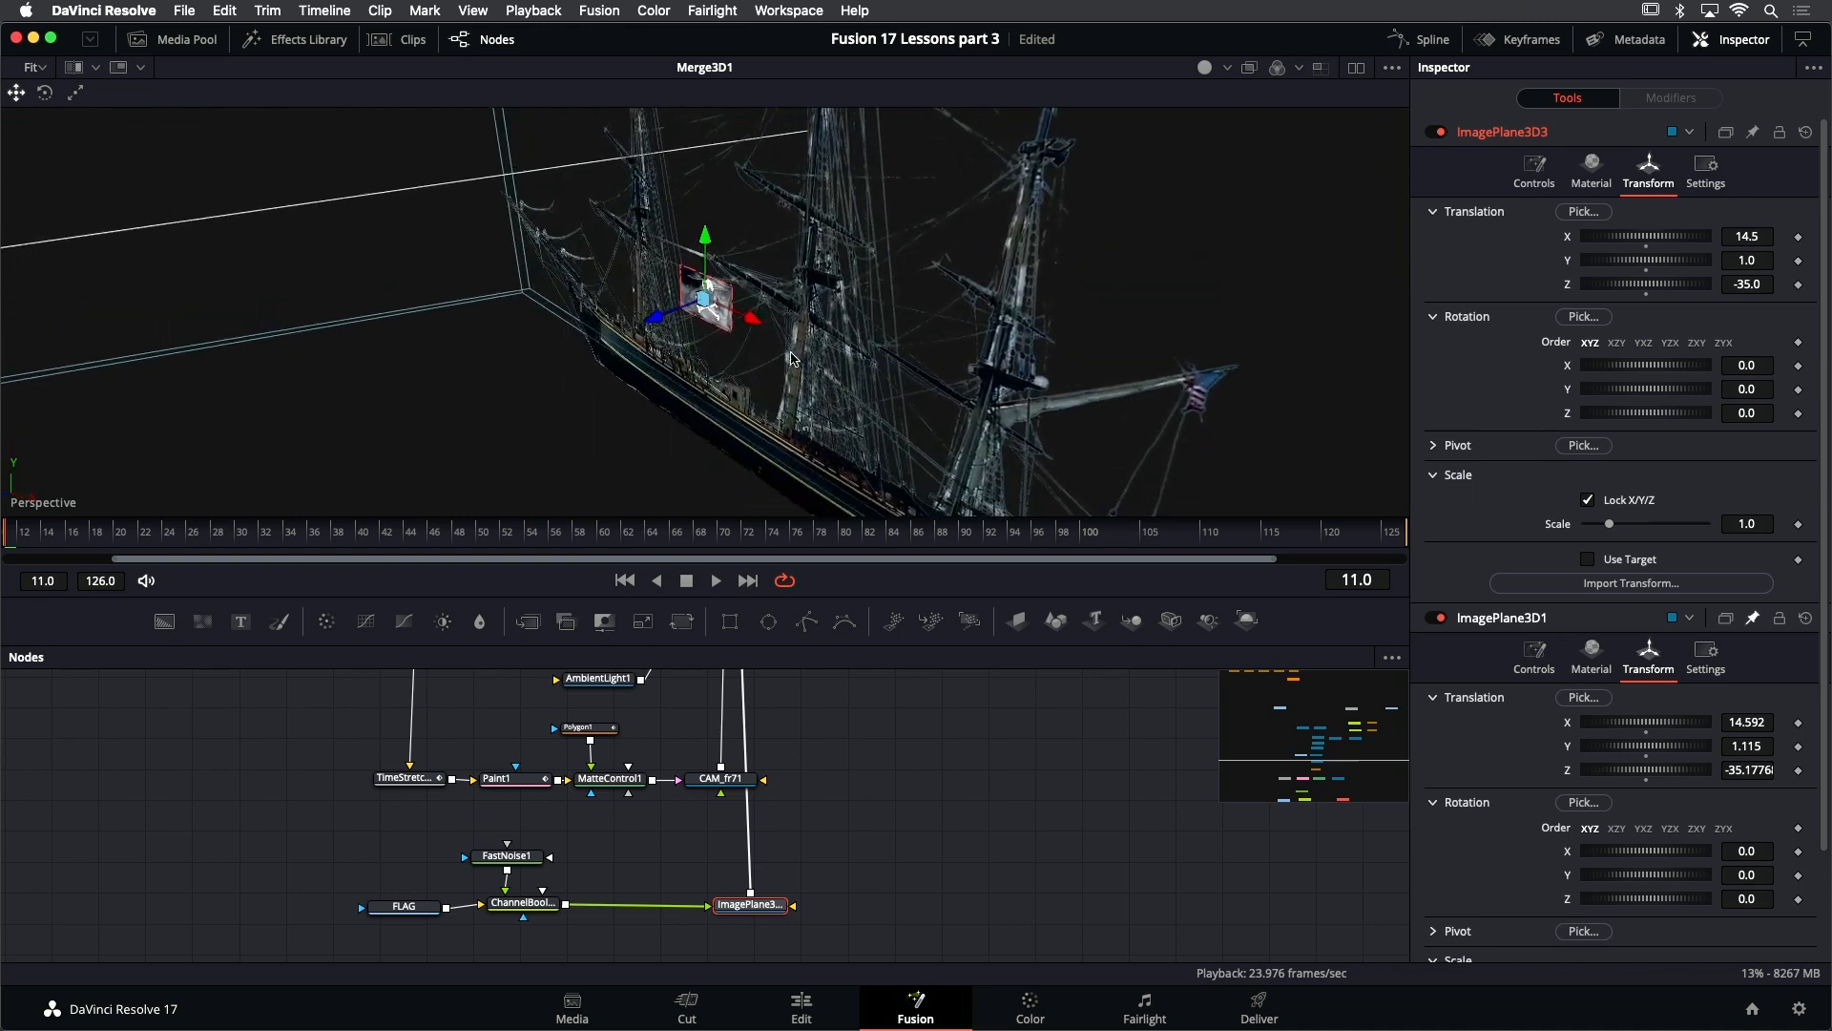
drag(763, 326, 904, 241)
drag(969, 315, 1089, 352)
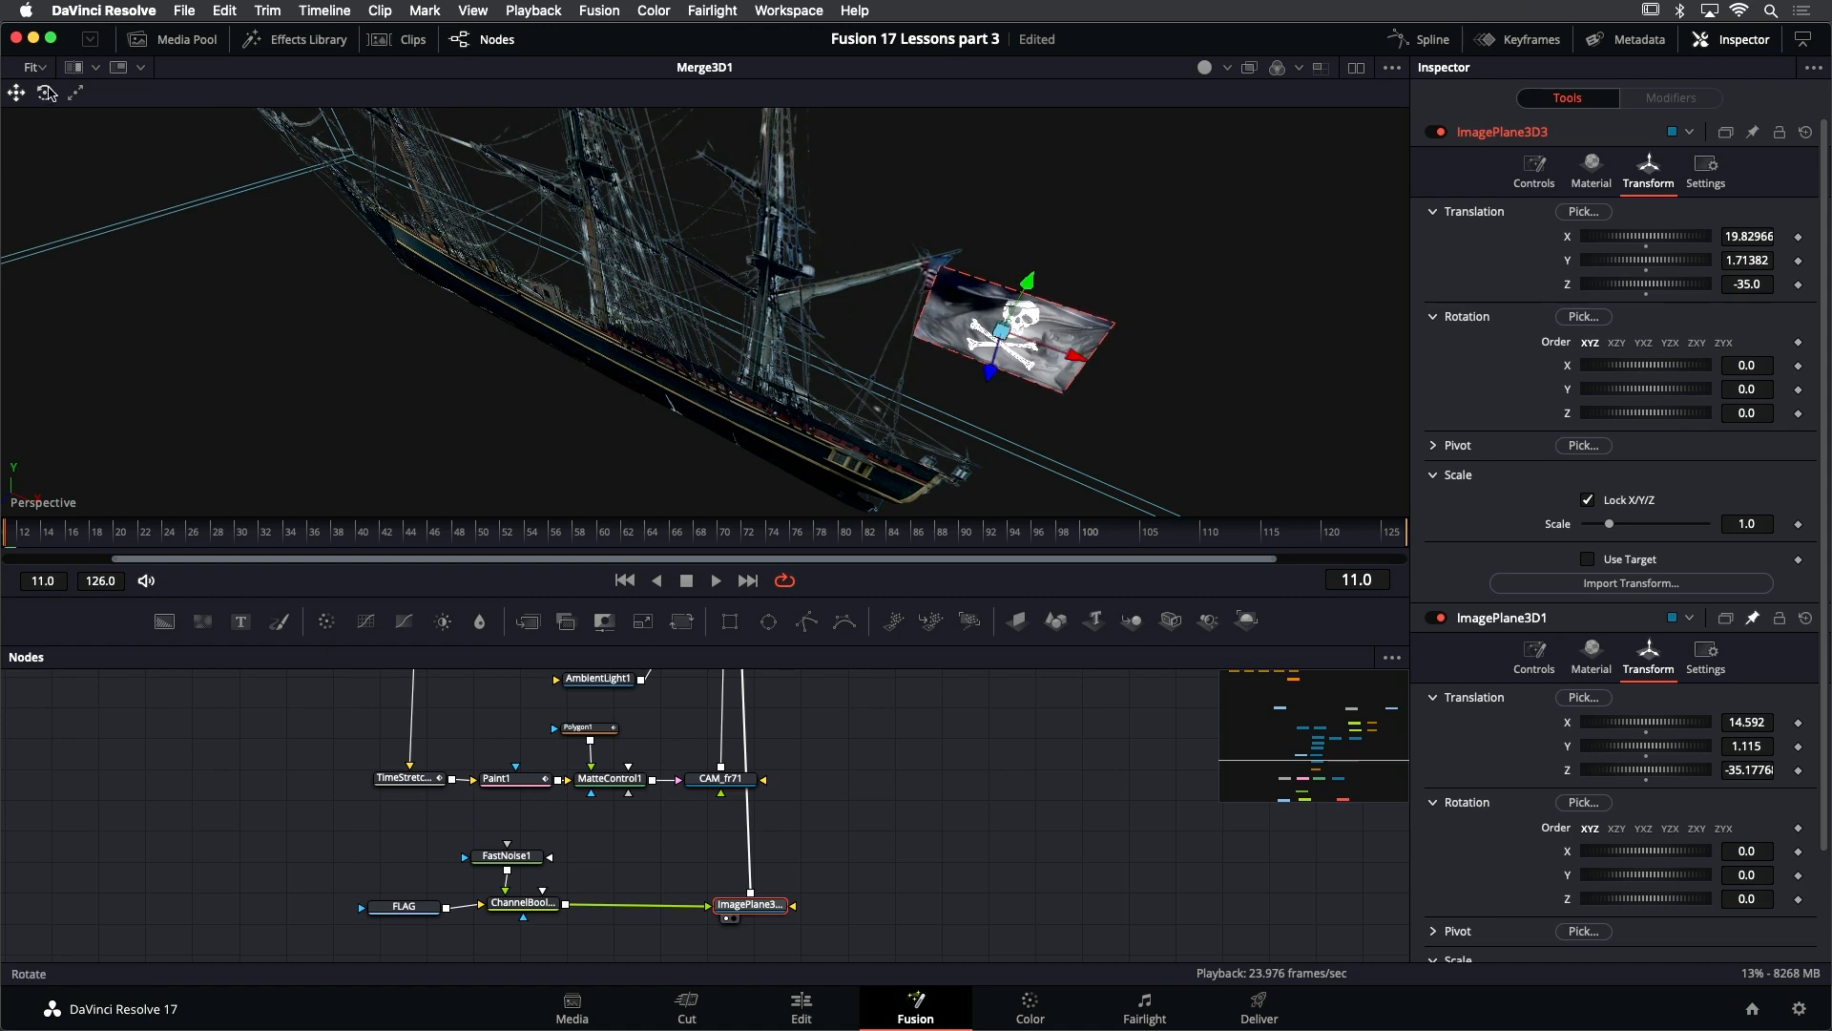
- Rotate the flag's image plane about its Z axis to about -47.4 degrees so it hangs at an angle from the spar
click(47, 92)
mouse_move(589, 272)
mouse_down()
mouse_move(621, 277)
mouse_move(577, 244)
mouse_up()
drag(1091, 203, 1176, 317)
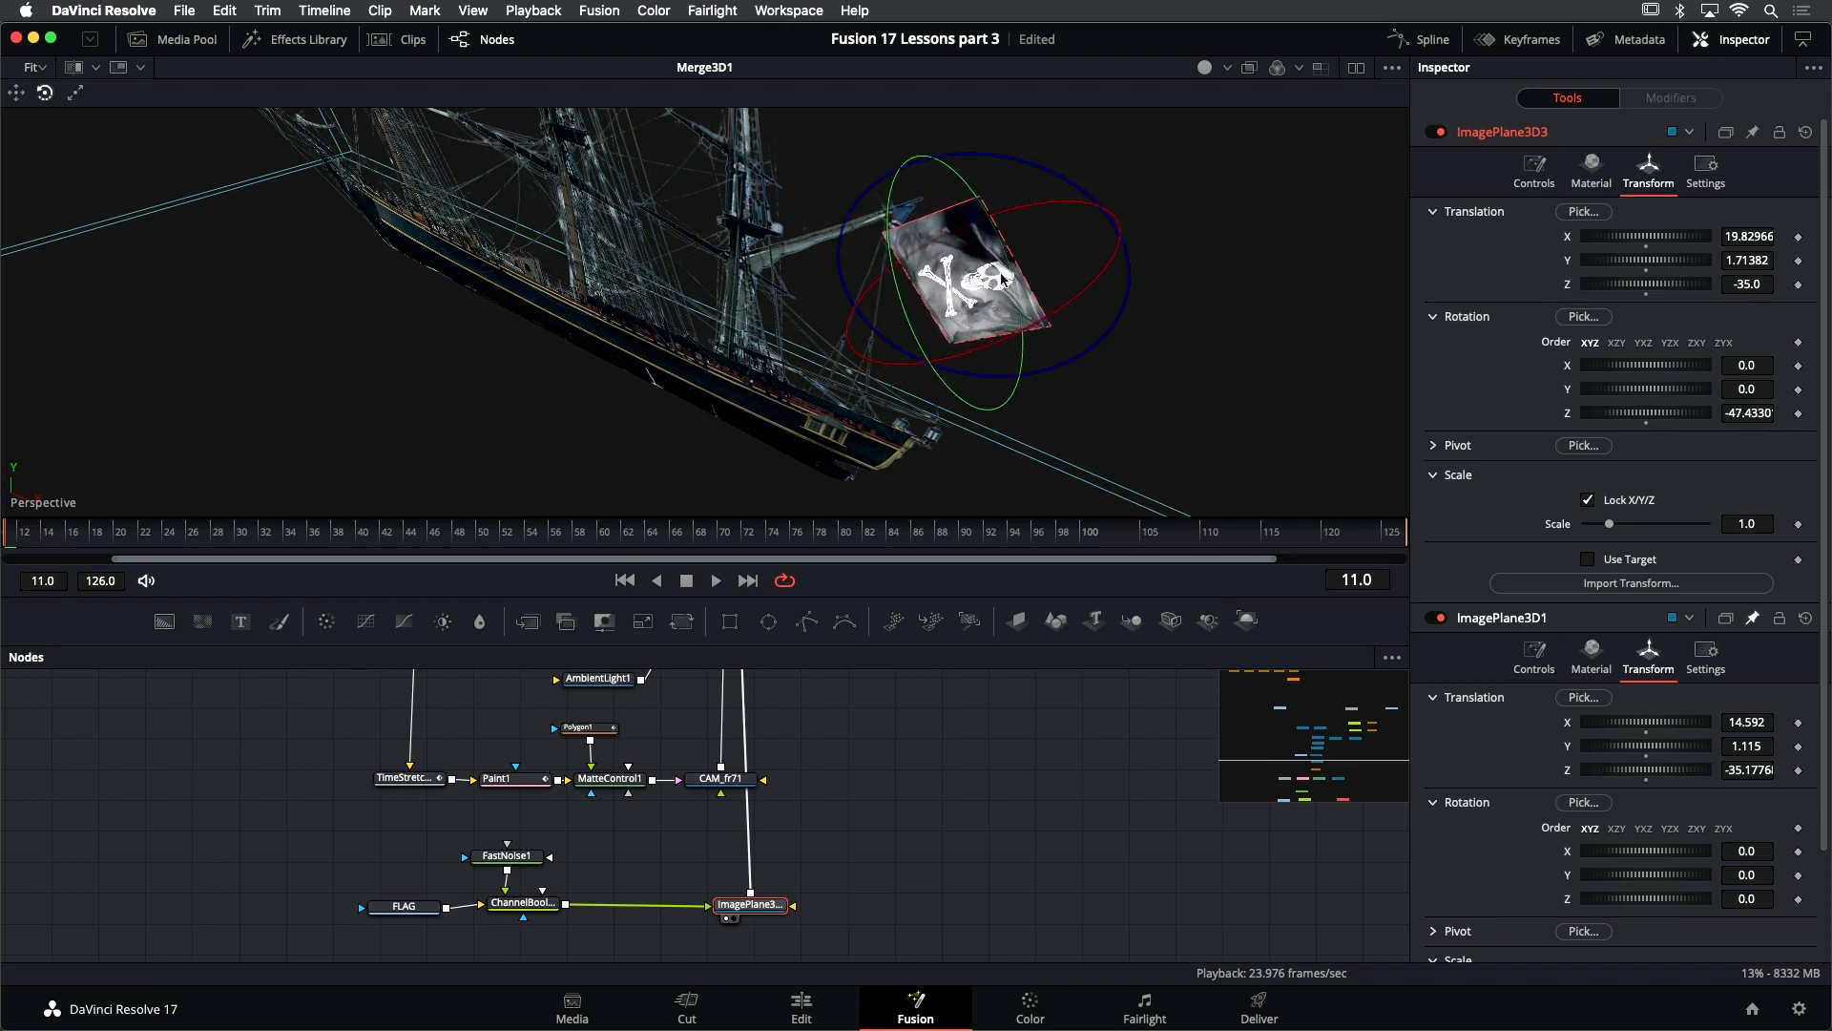
- Move the tilted flag onto the spar and into the ship's plane, at about X 19.51, Y 1.61 and Z -35.15
drag(1046, 297, 1087, 242)
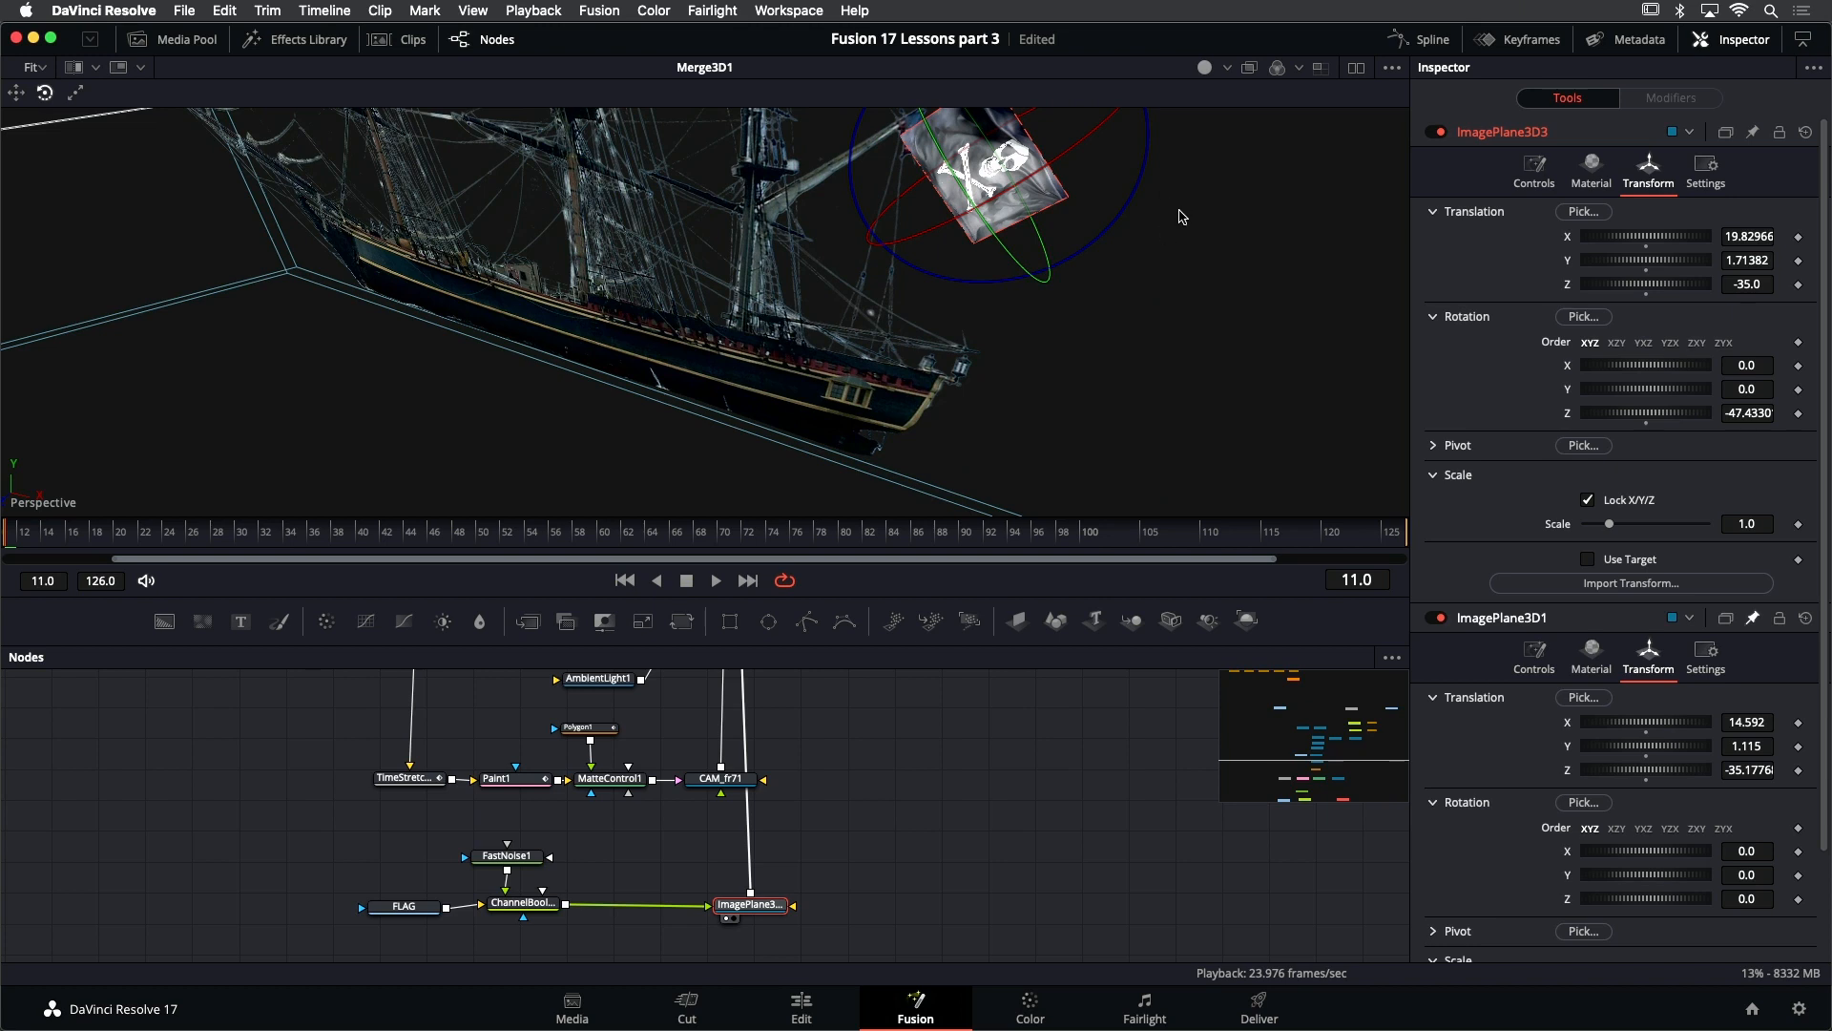
drag(1160, 228, 1128, 269)
click(20, 95)
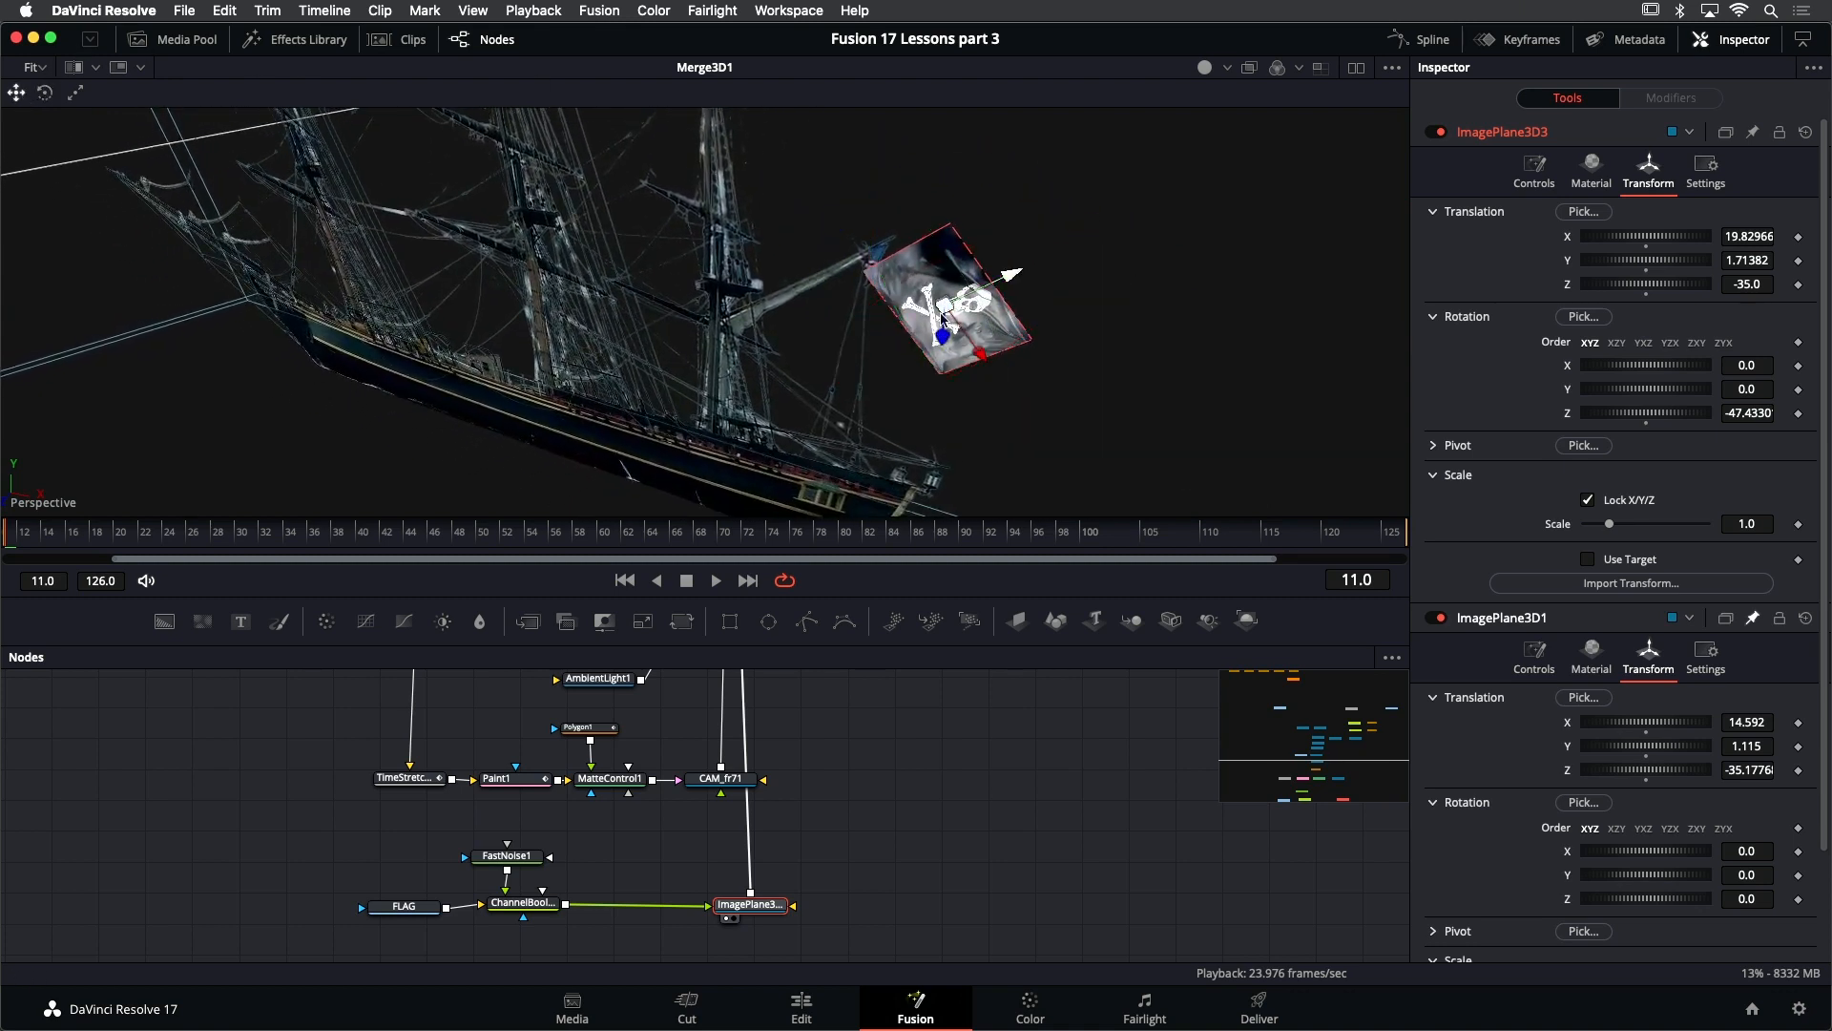
drag(997, 274, 972, 299)
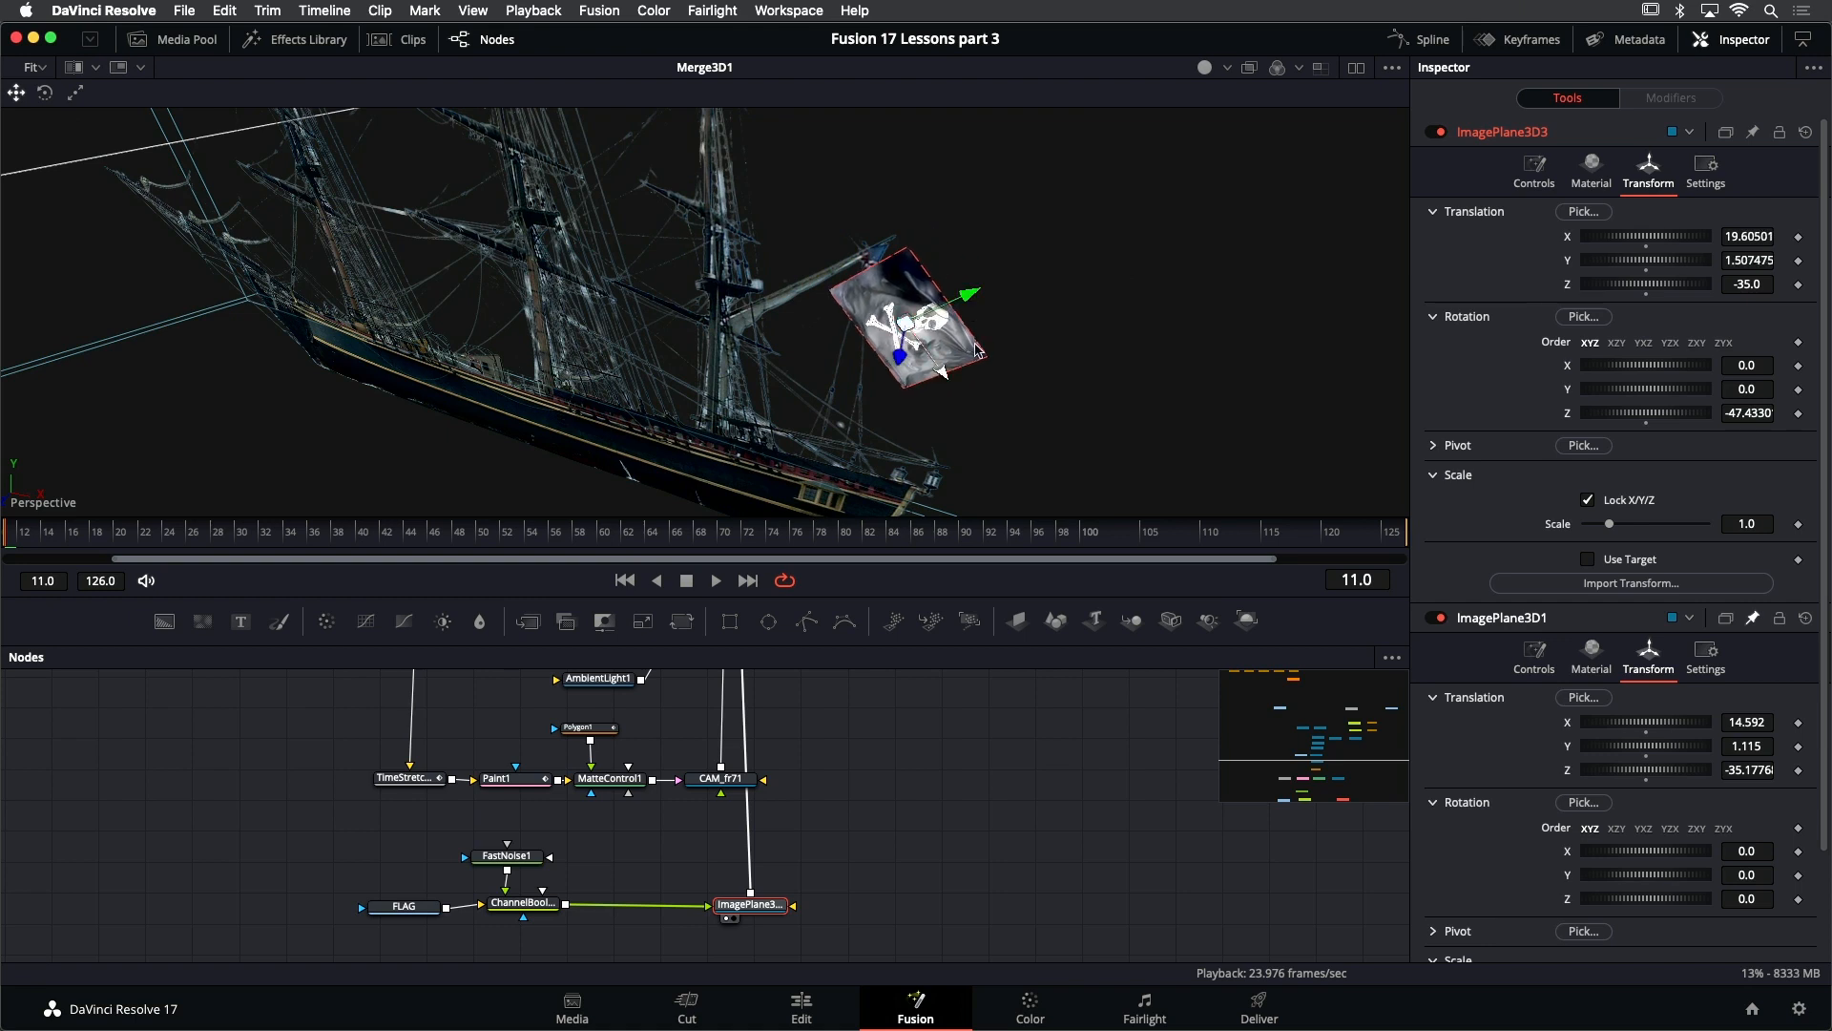
drag(948, 375, 939, 361)
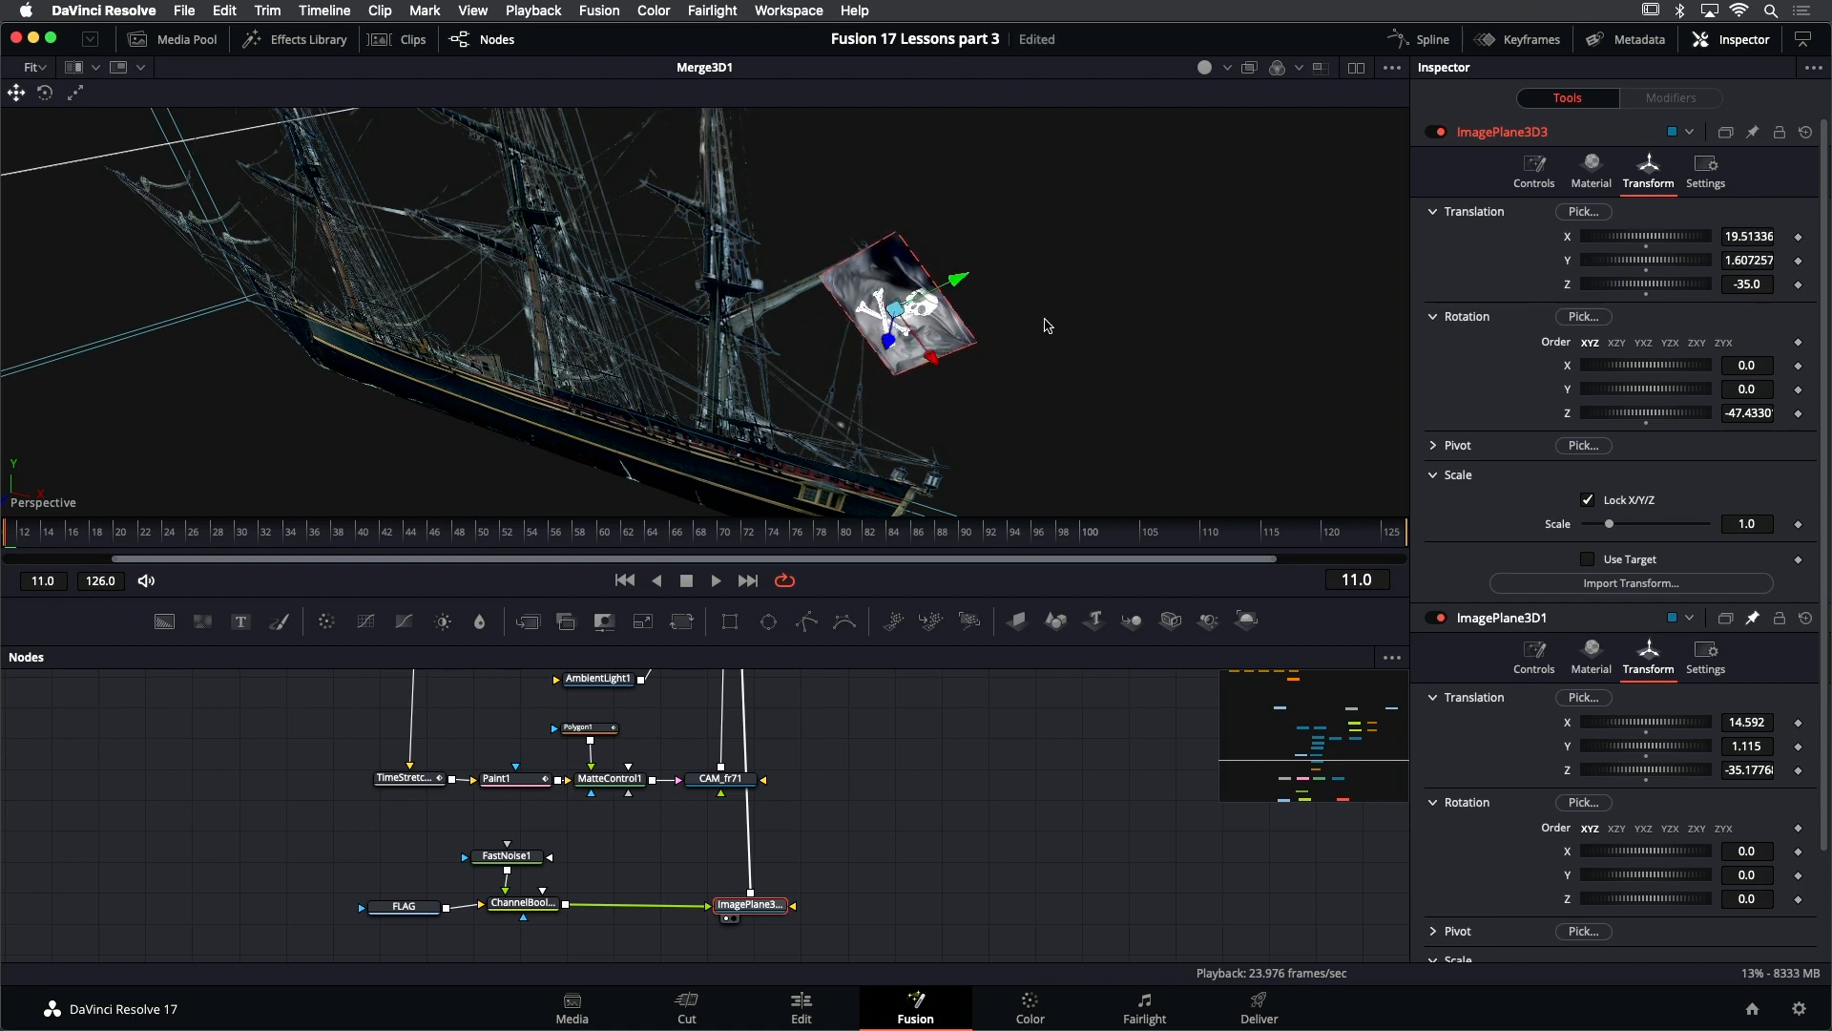
drag(1046, 326, 630, 456)
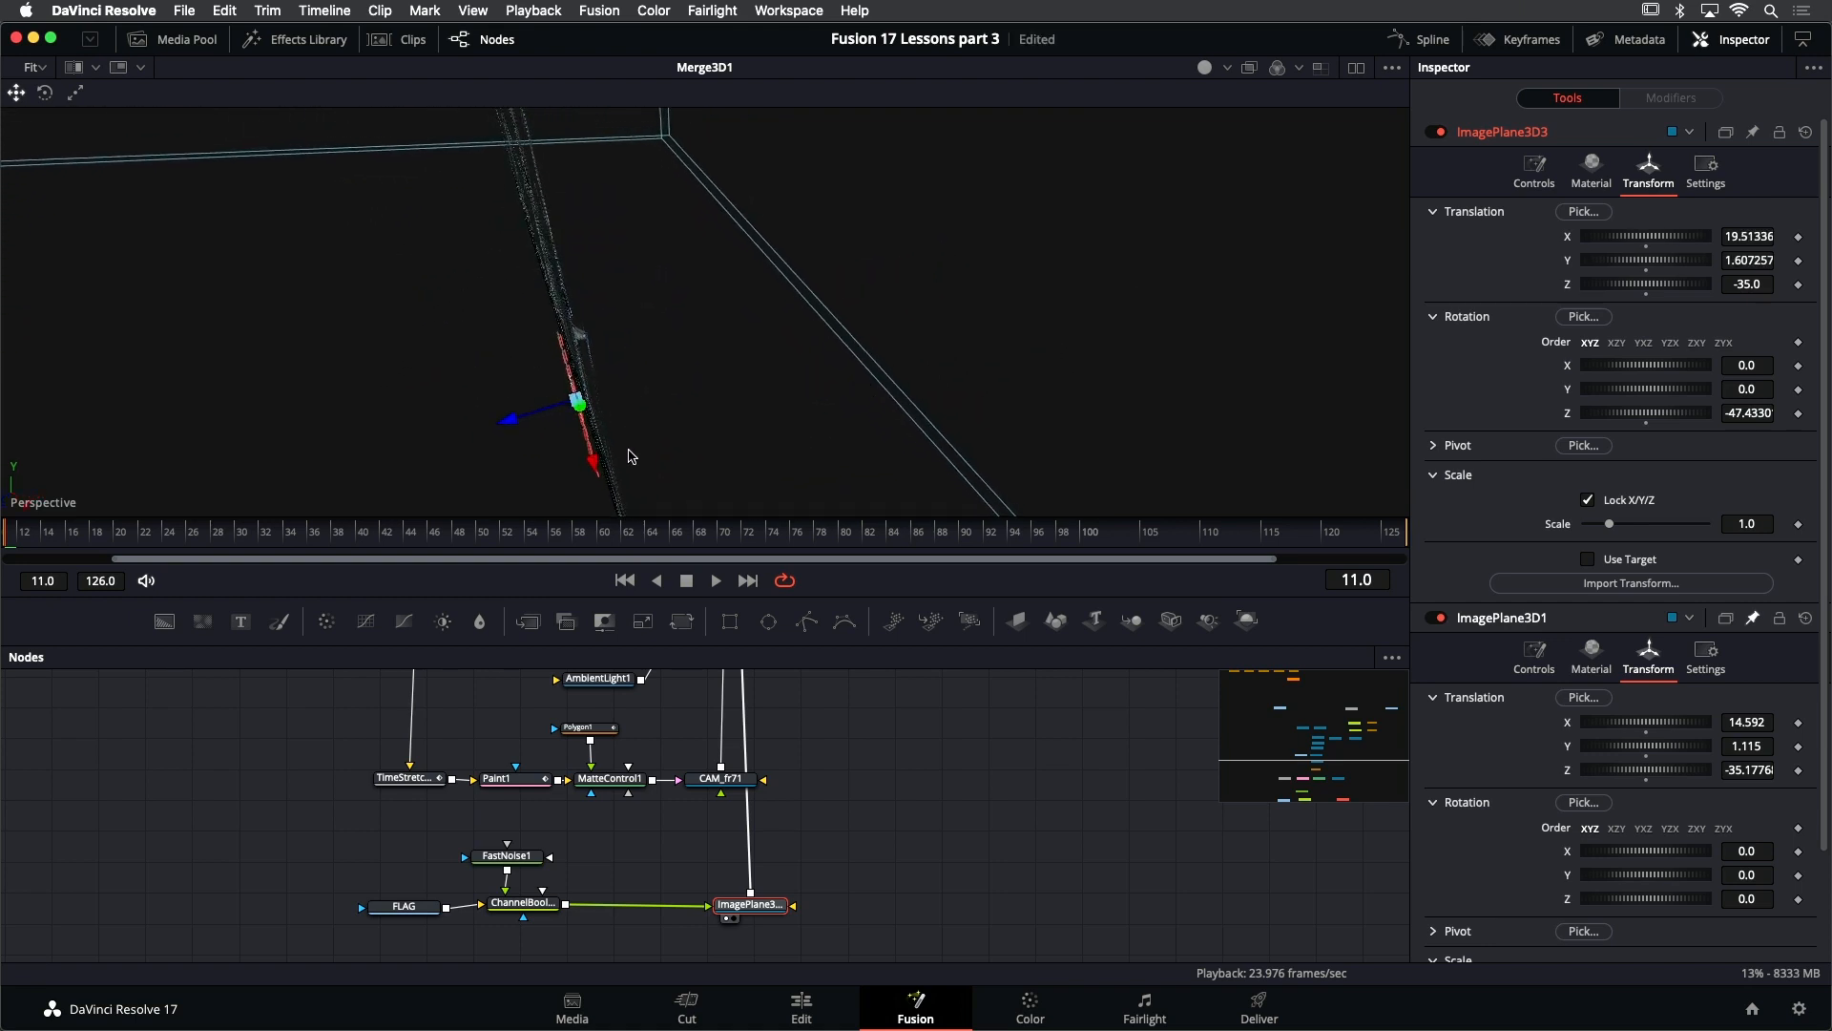
drag(509, 419, 535, 427)
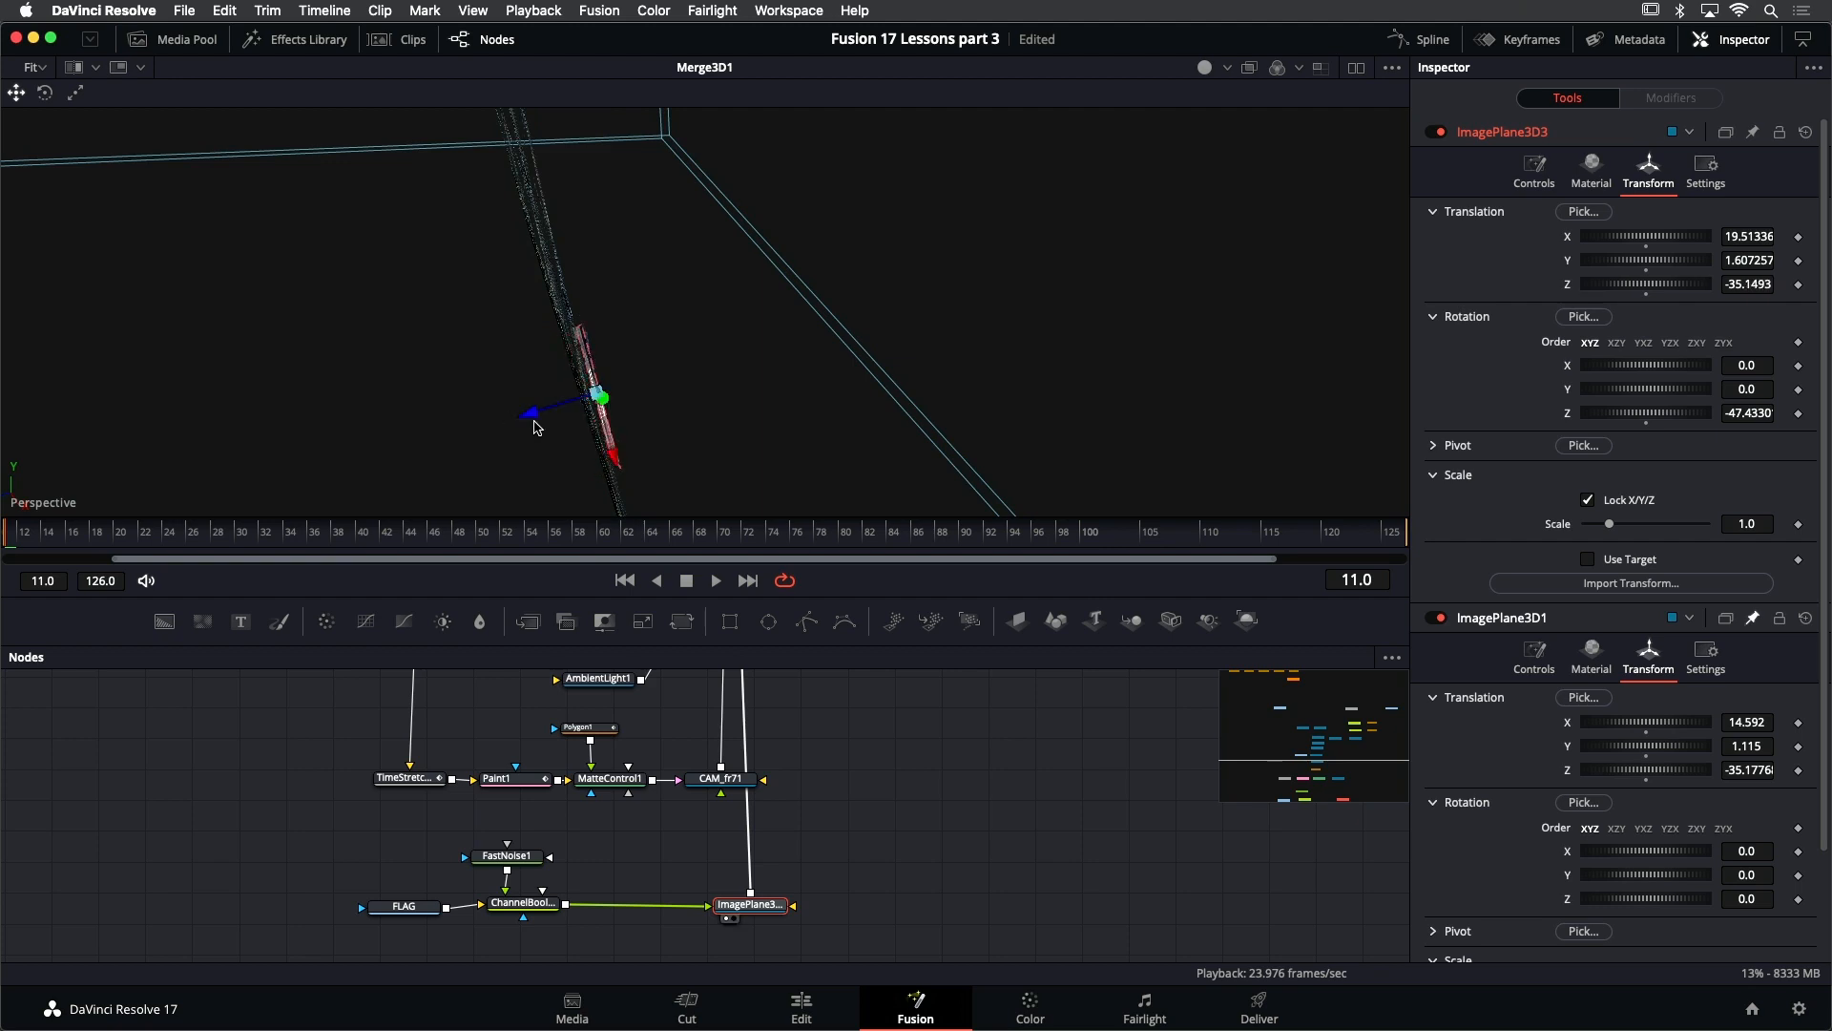
- Scale the flag's image plane to 0.56 and realign it with the spar's tip at about X 19.46, Y 1.75 and Z -35.12
drag(648, 417, 1169, 293)
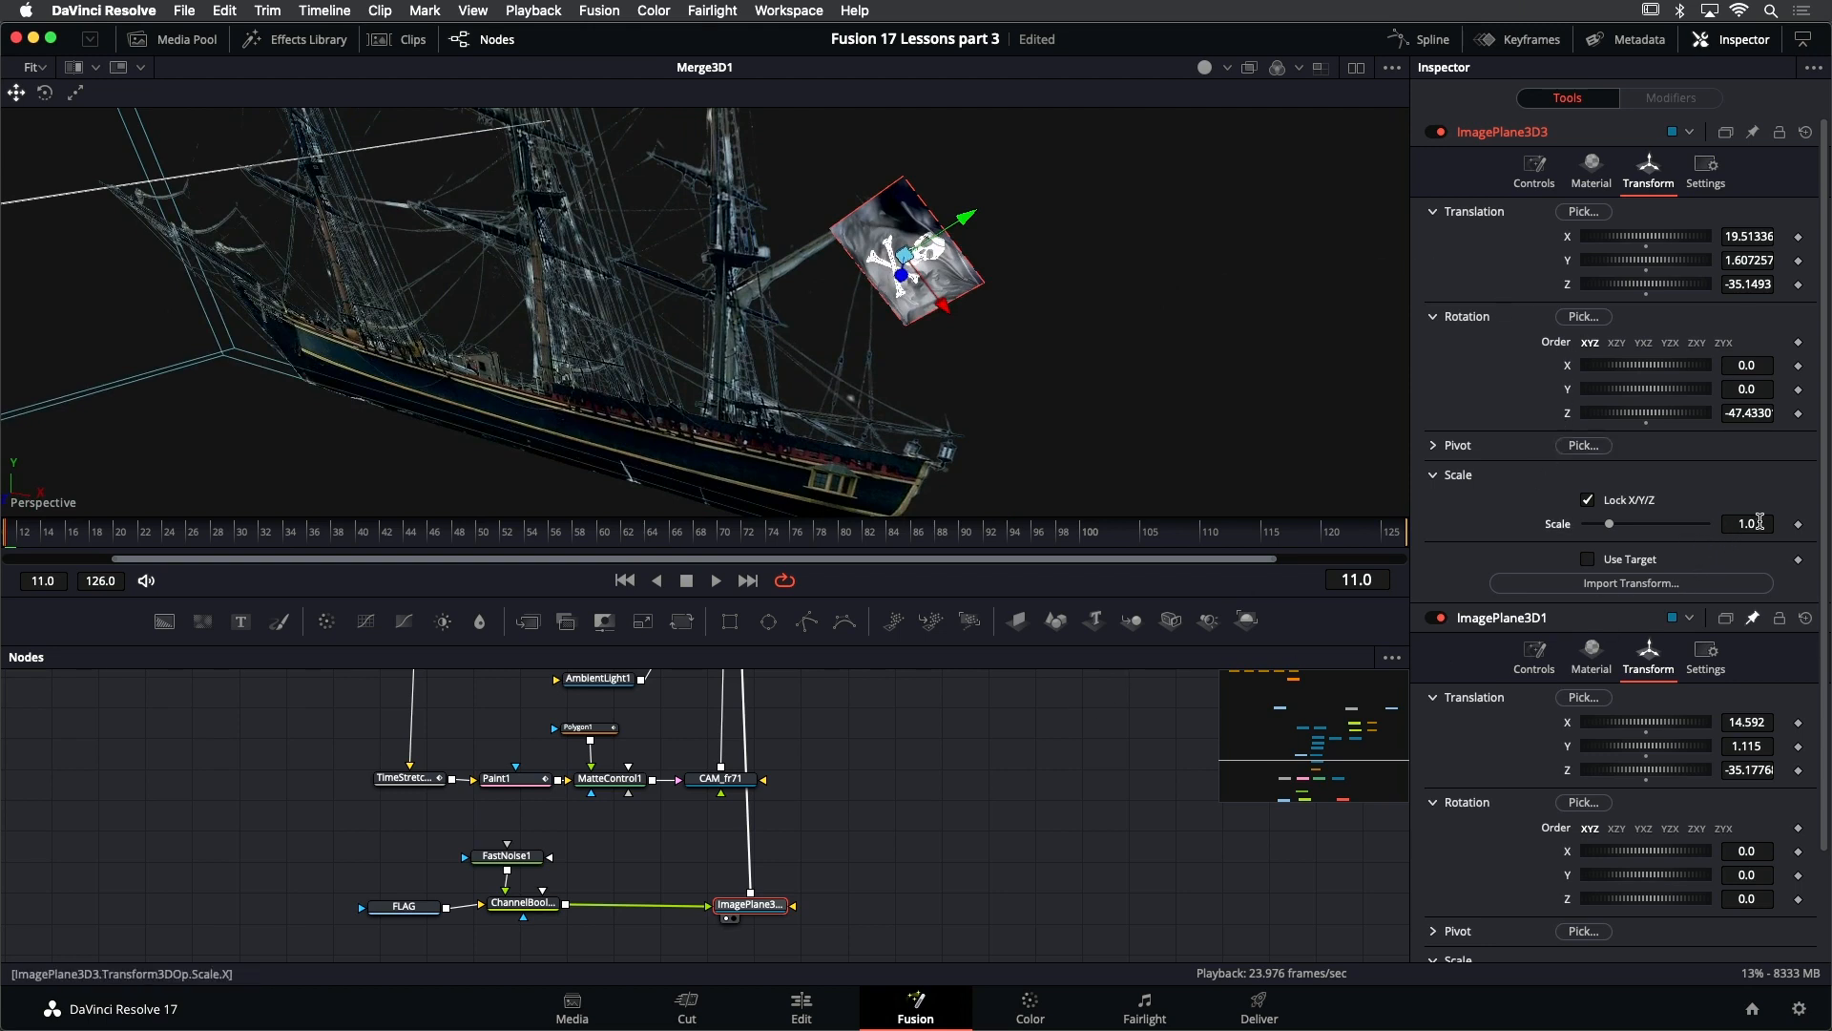
drag(1761, 522, 1696, 522)
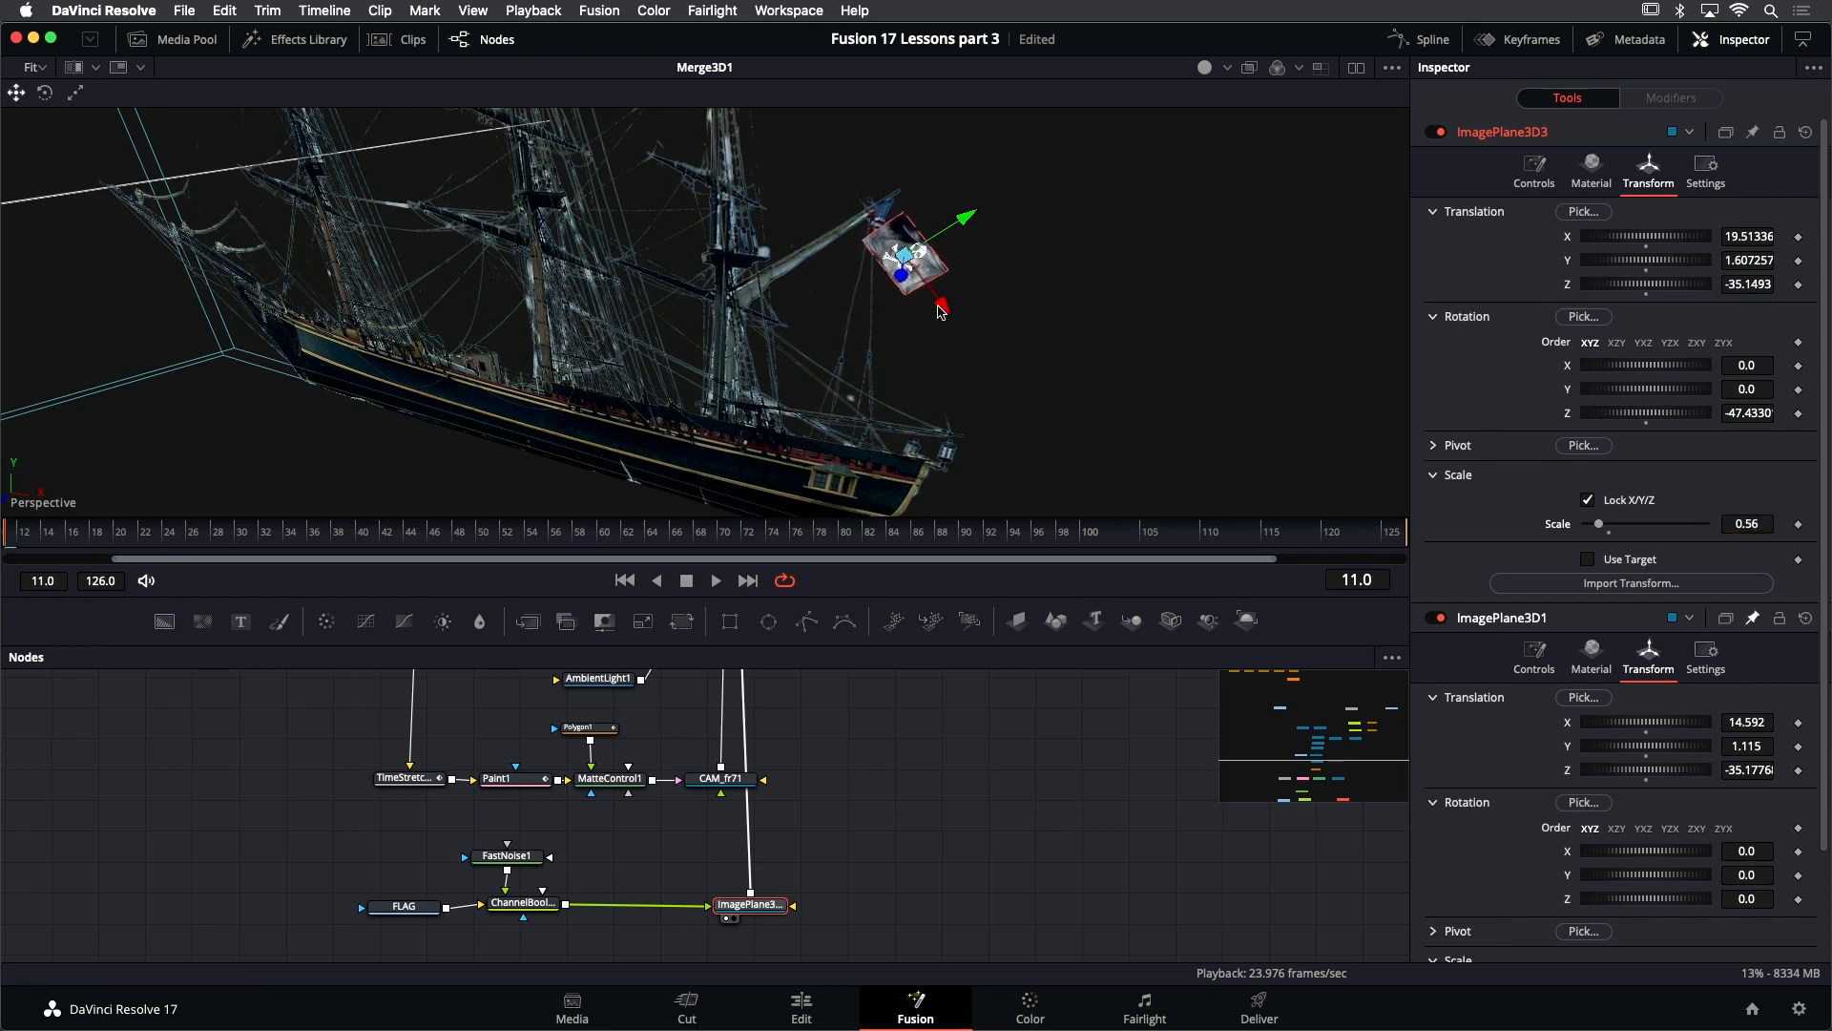
mouse_move(940, 310)
mouse_down()
mouse_move(923, 285)
mouse_move(943, 276)
mouse_up()
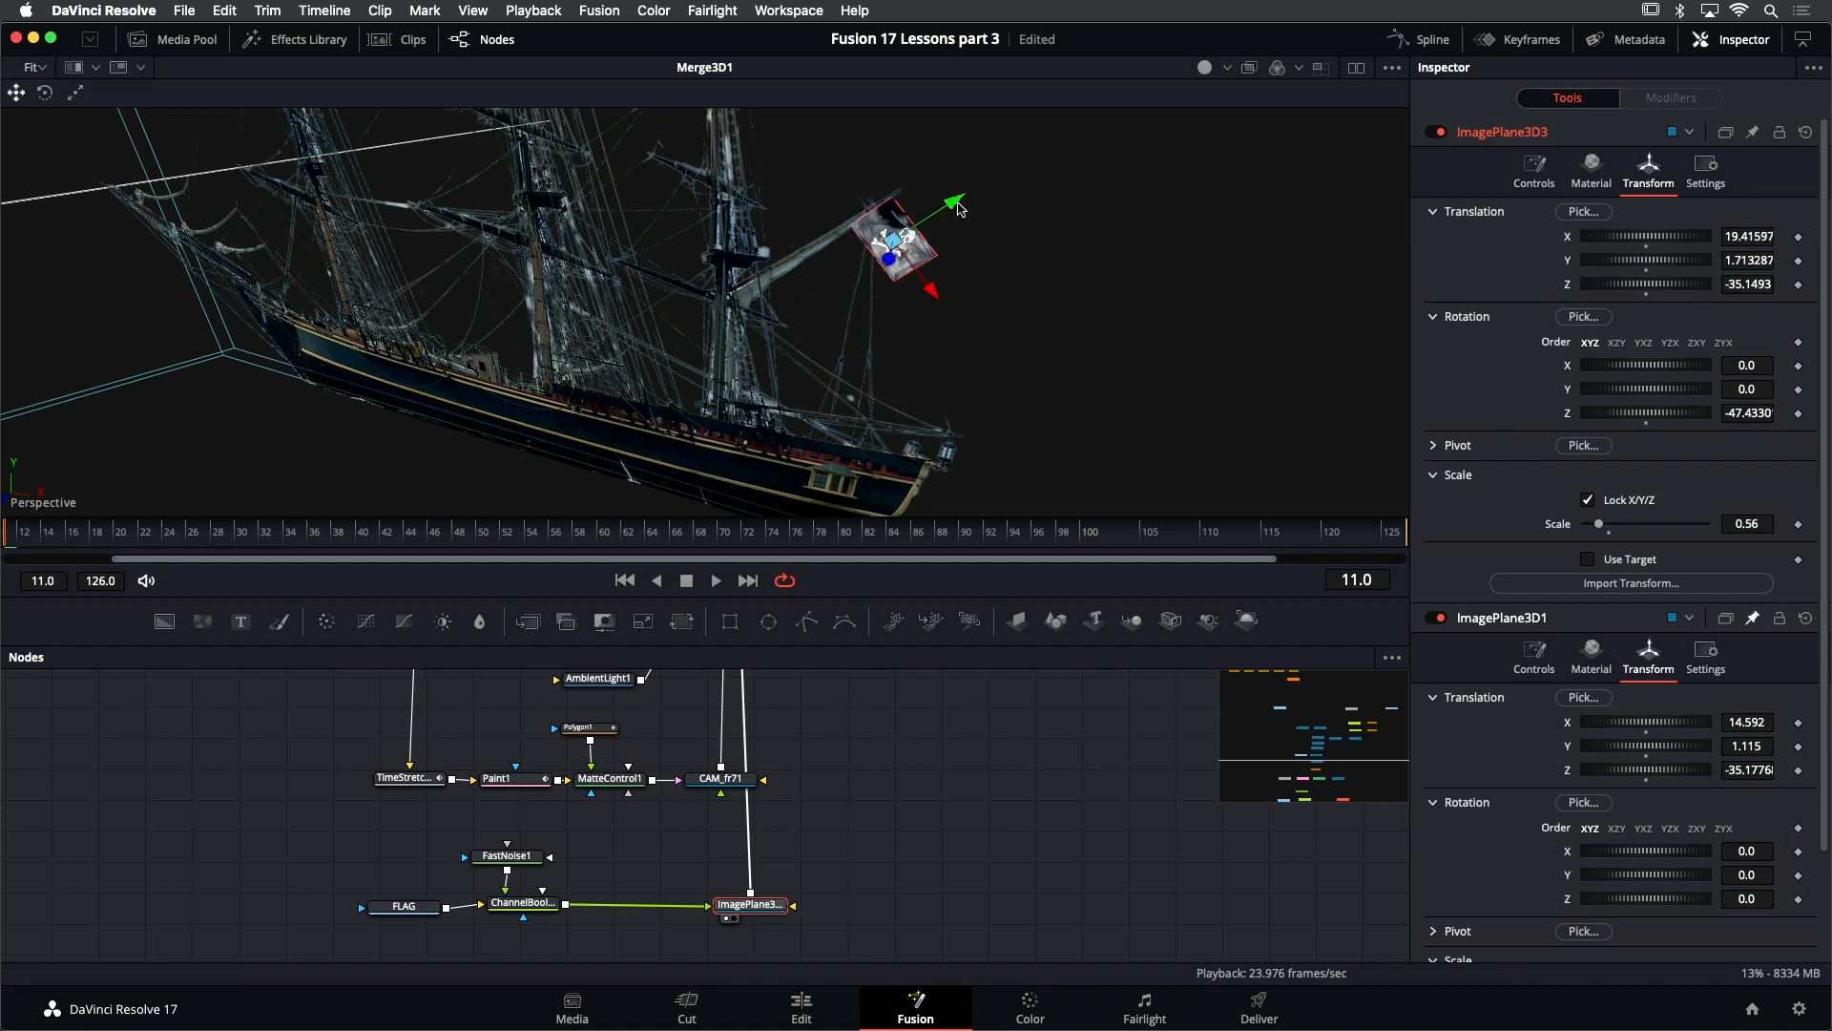
drag(958, 204, 776, 301)
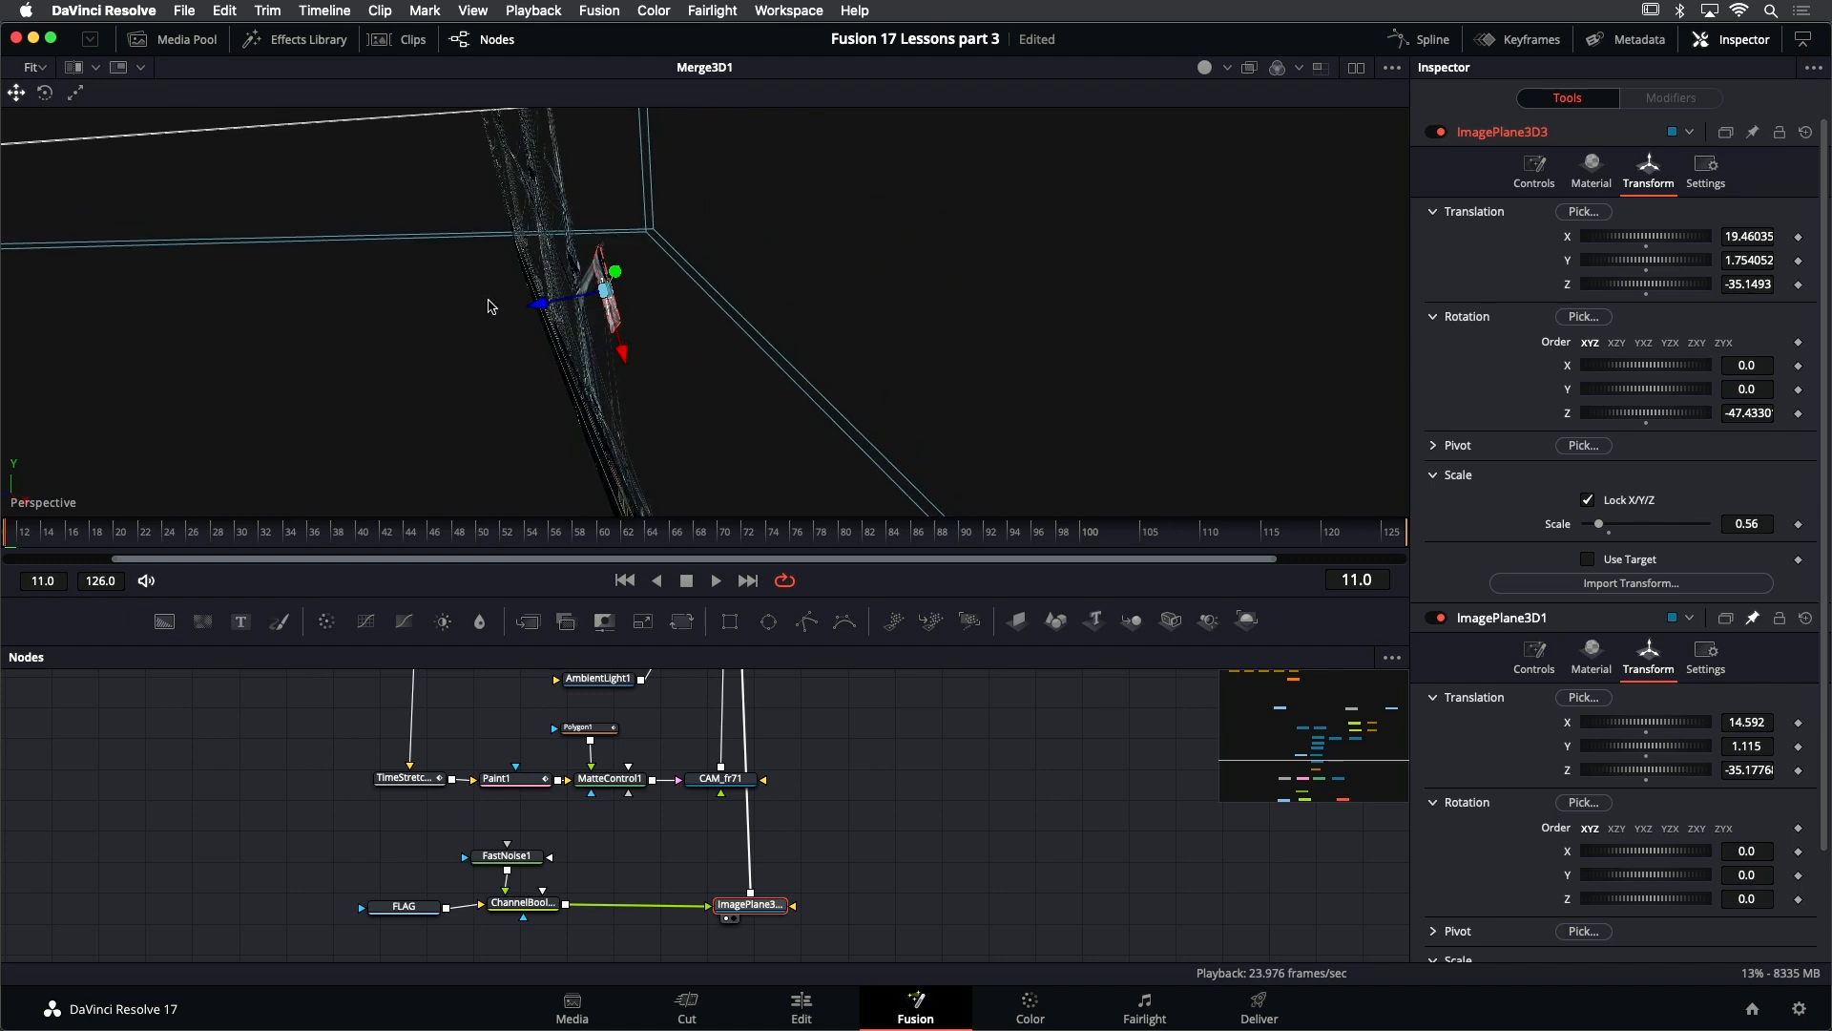
drag(538, 303, 537, 306)
drag(669, 270, 1103, 284)
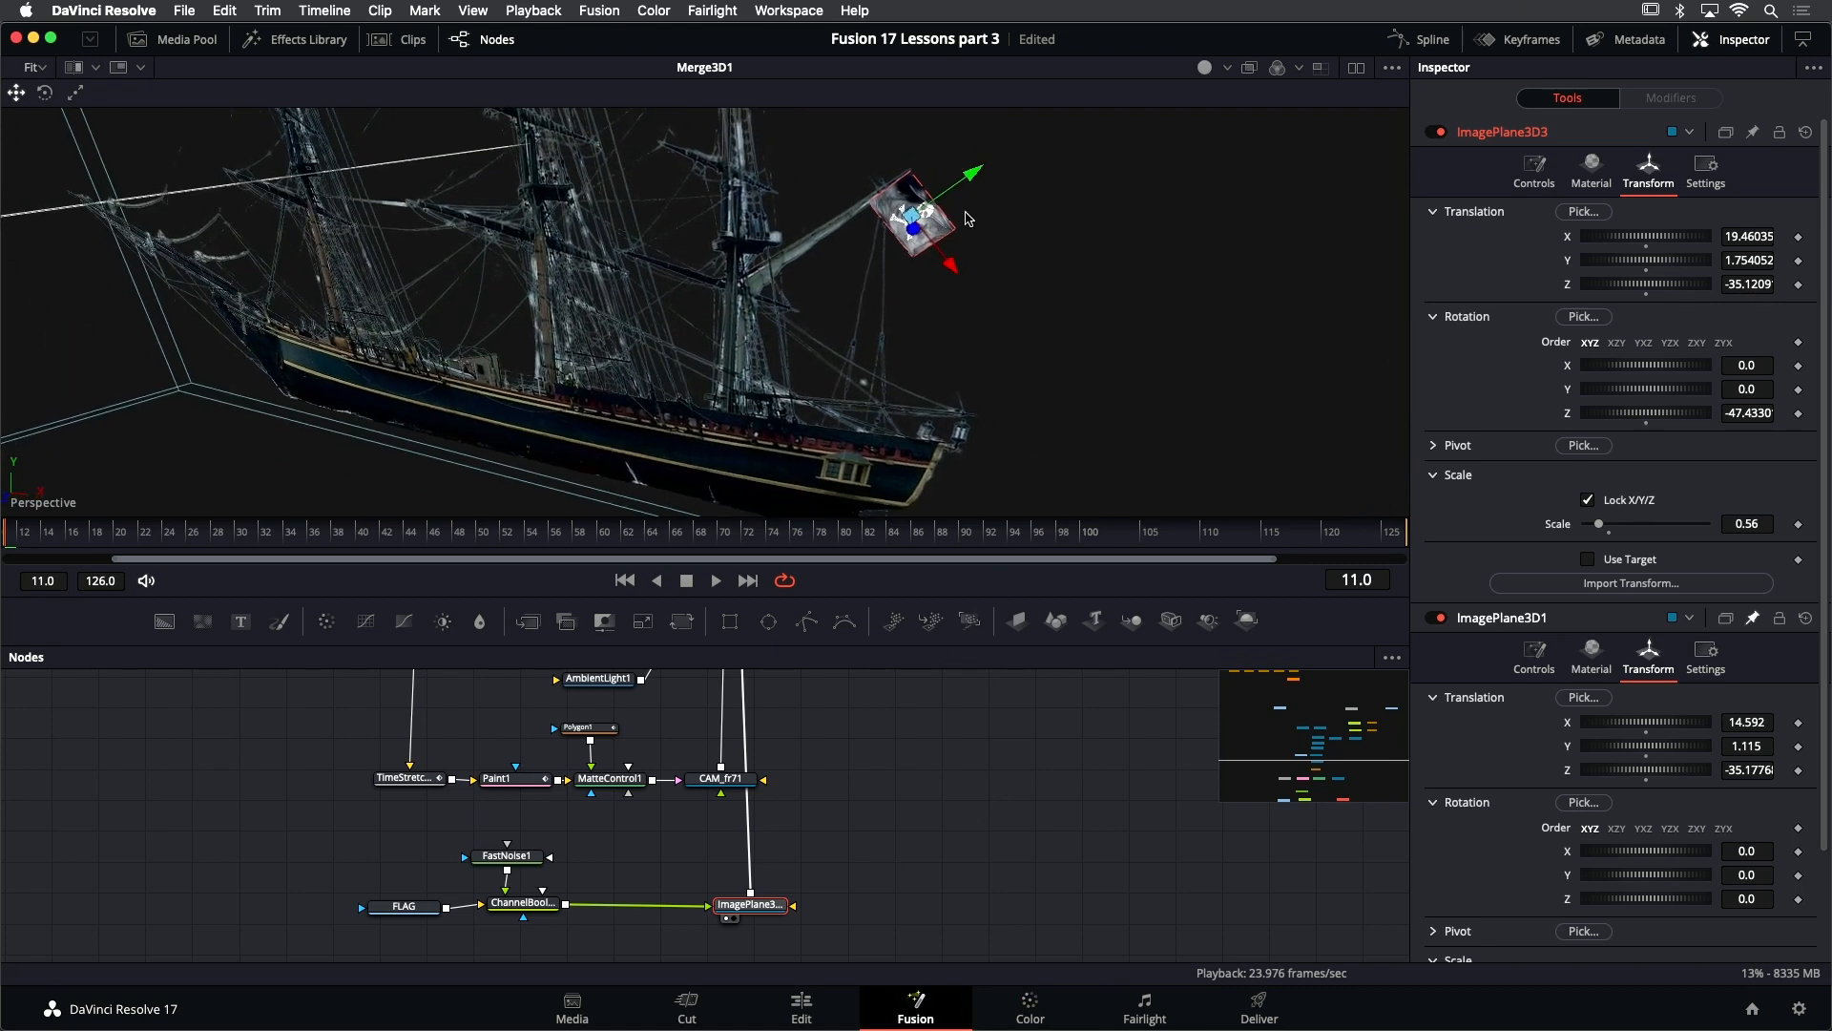
drag(1098, 330, 824, 333)
drag(720, 296, 783, 339)
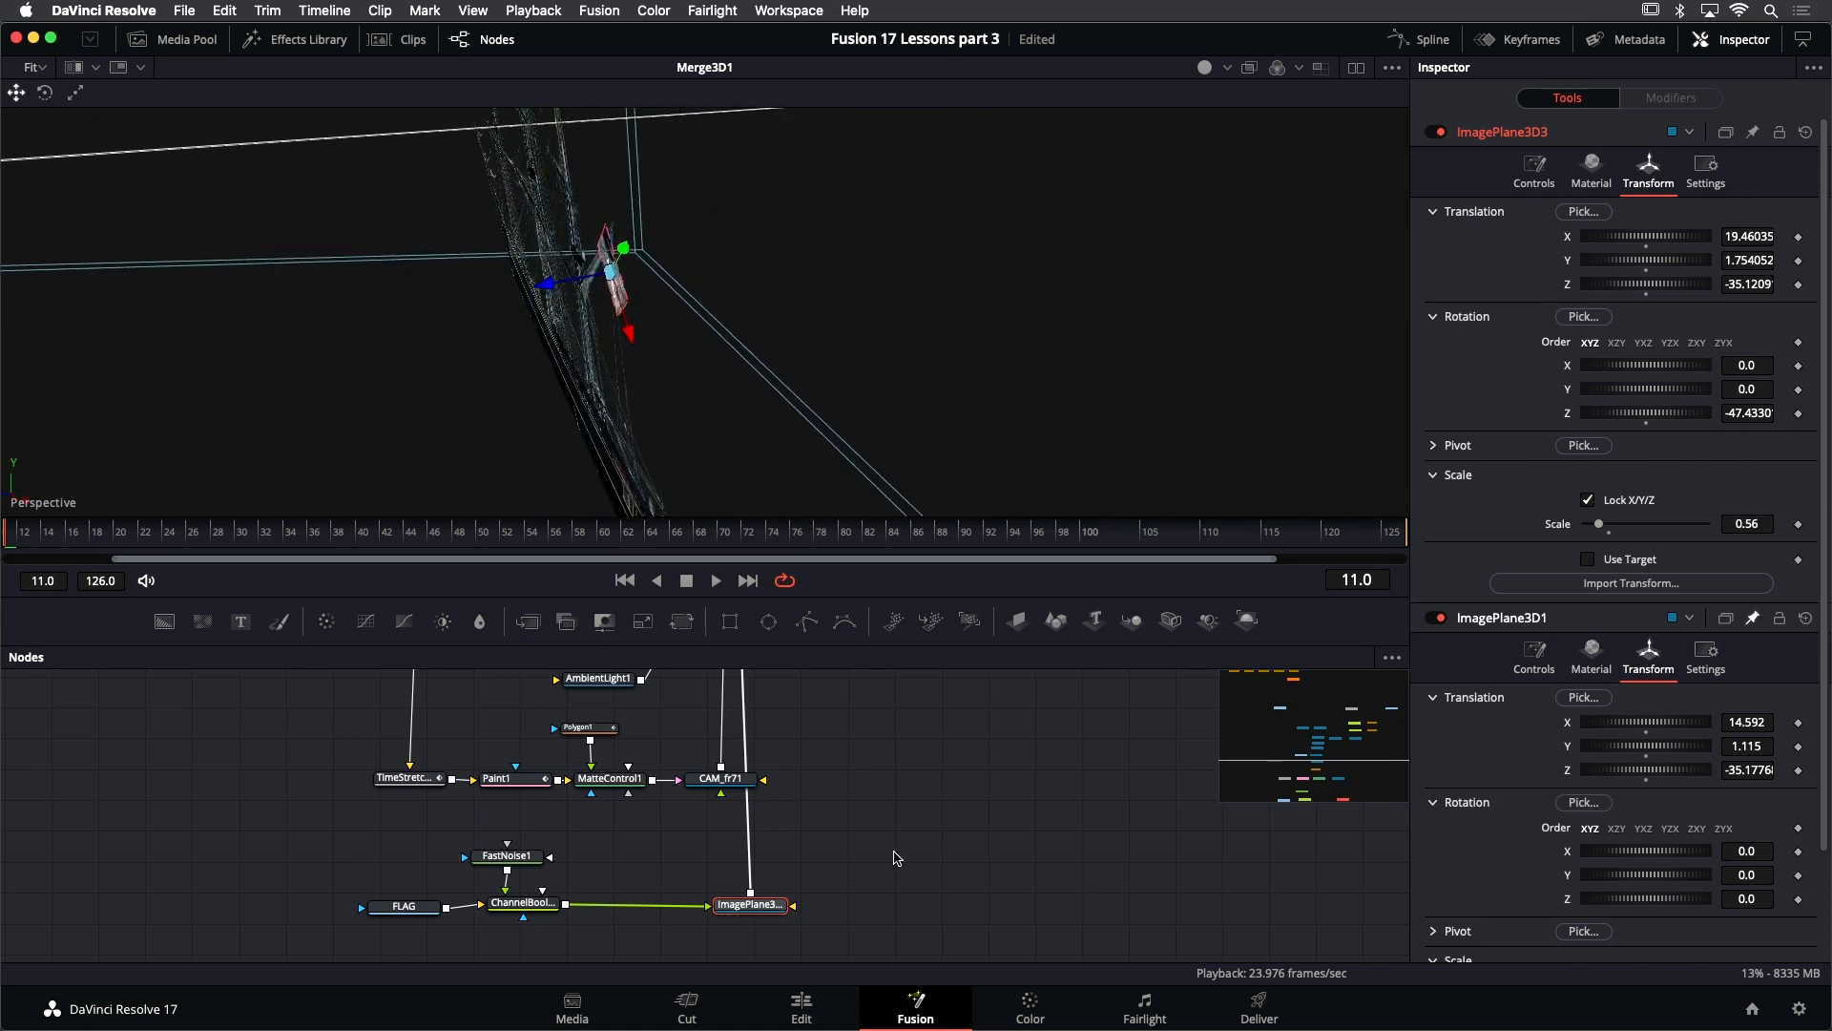
- Save the project and insert a Displace 3D node between the flag's image plane and Merge3D1, spacing out the branch's nodes to fit
key(super+s)
drag(368, 813, 467, 913)
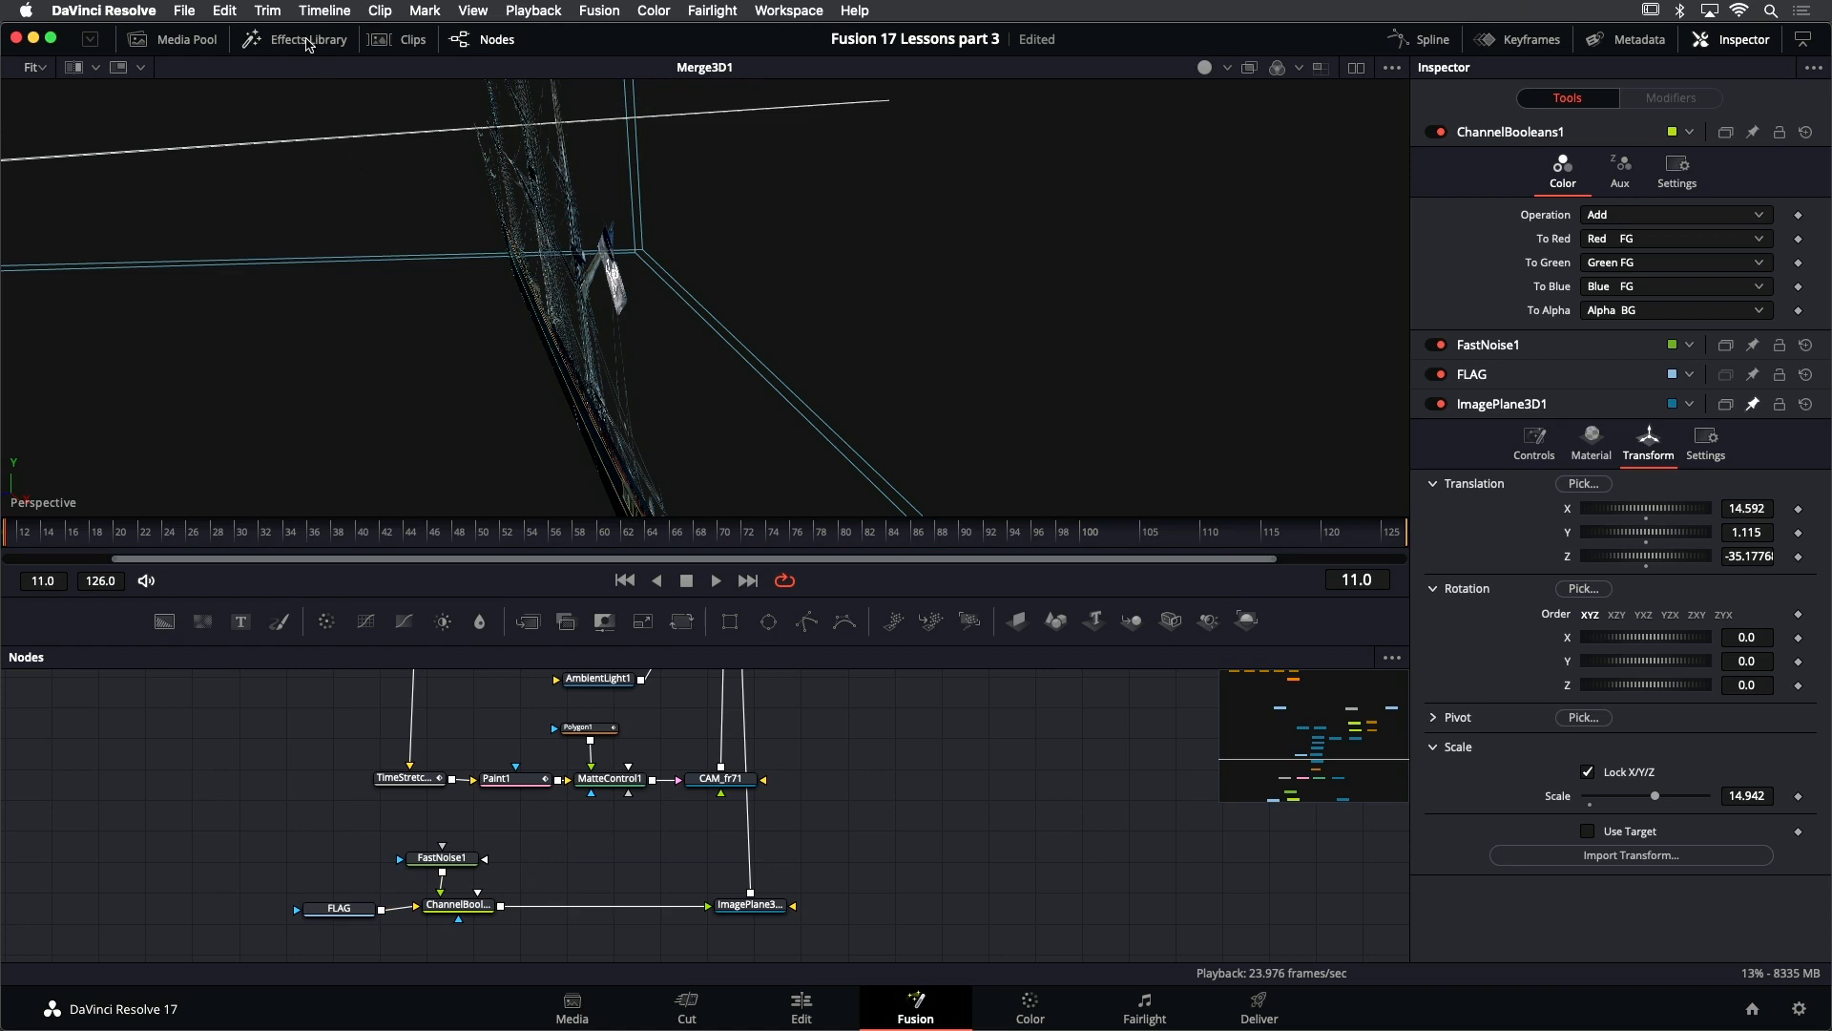
click(308, 44)
click(48, 136)
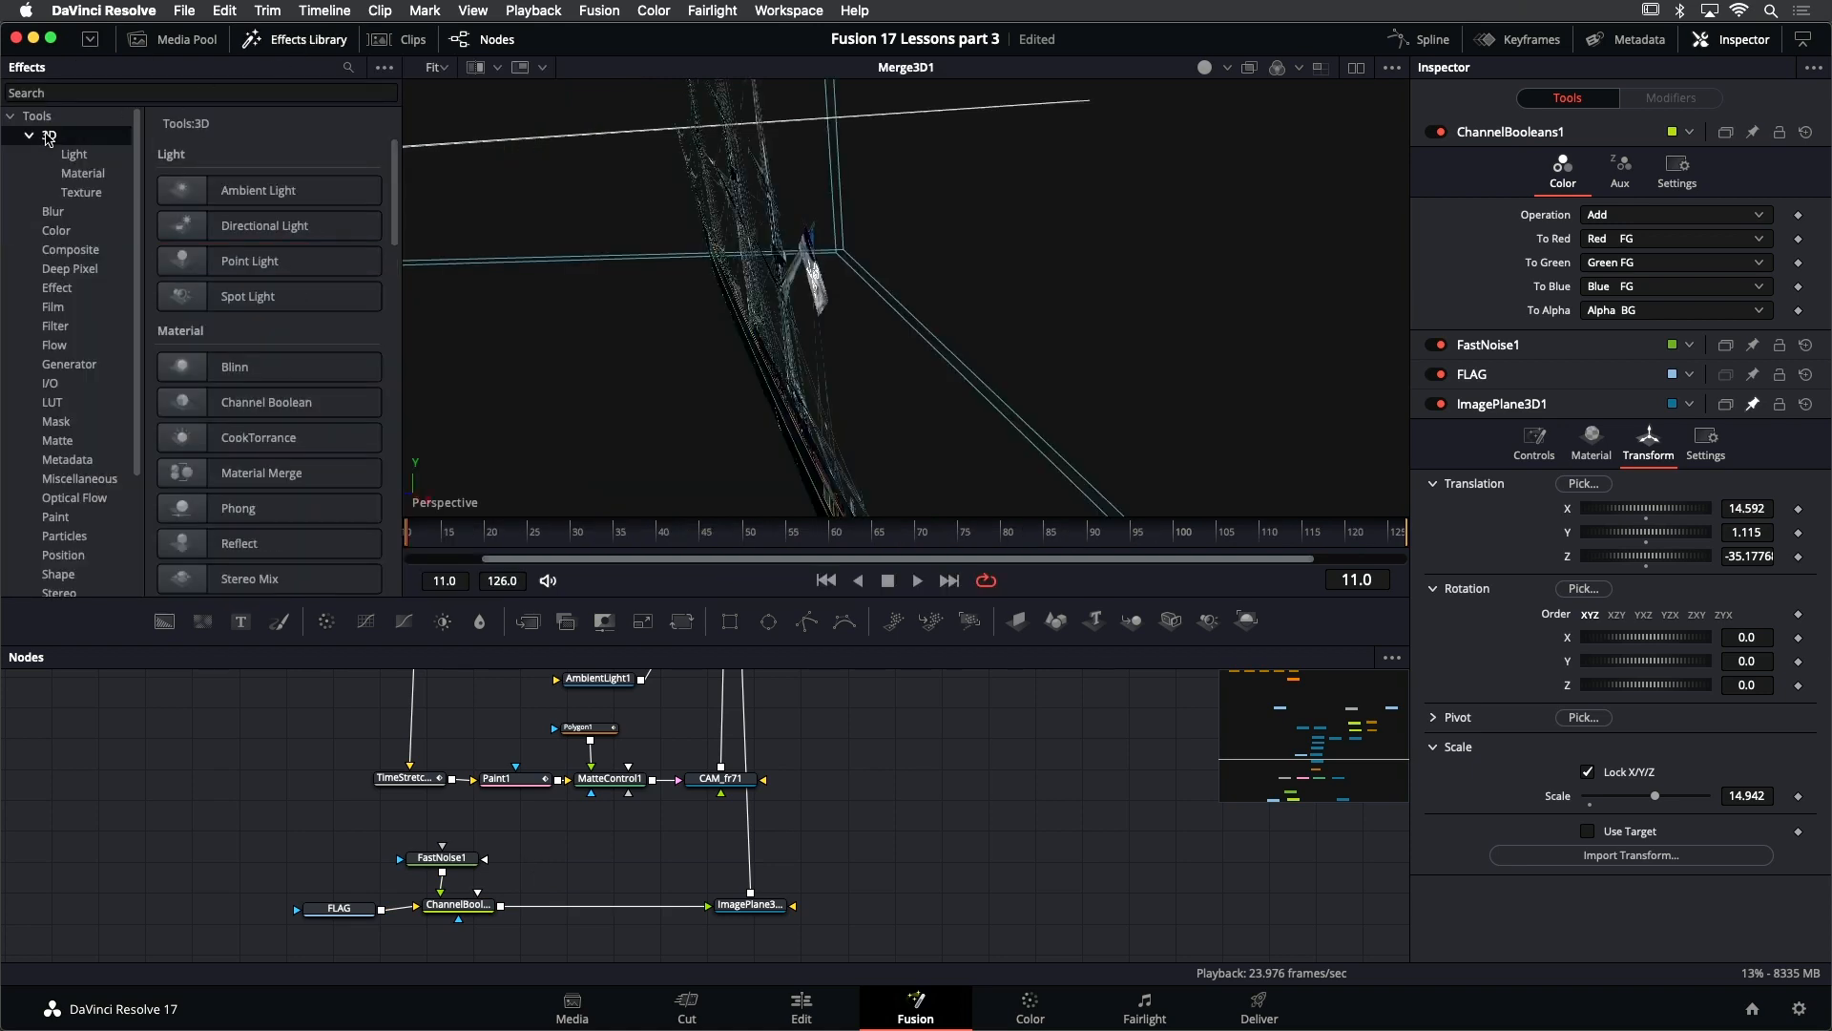
scroll(197, 277, down, 10)
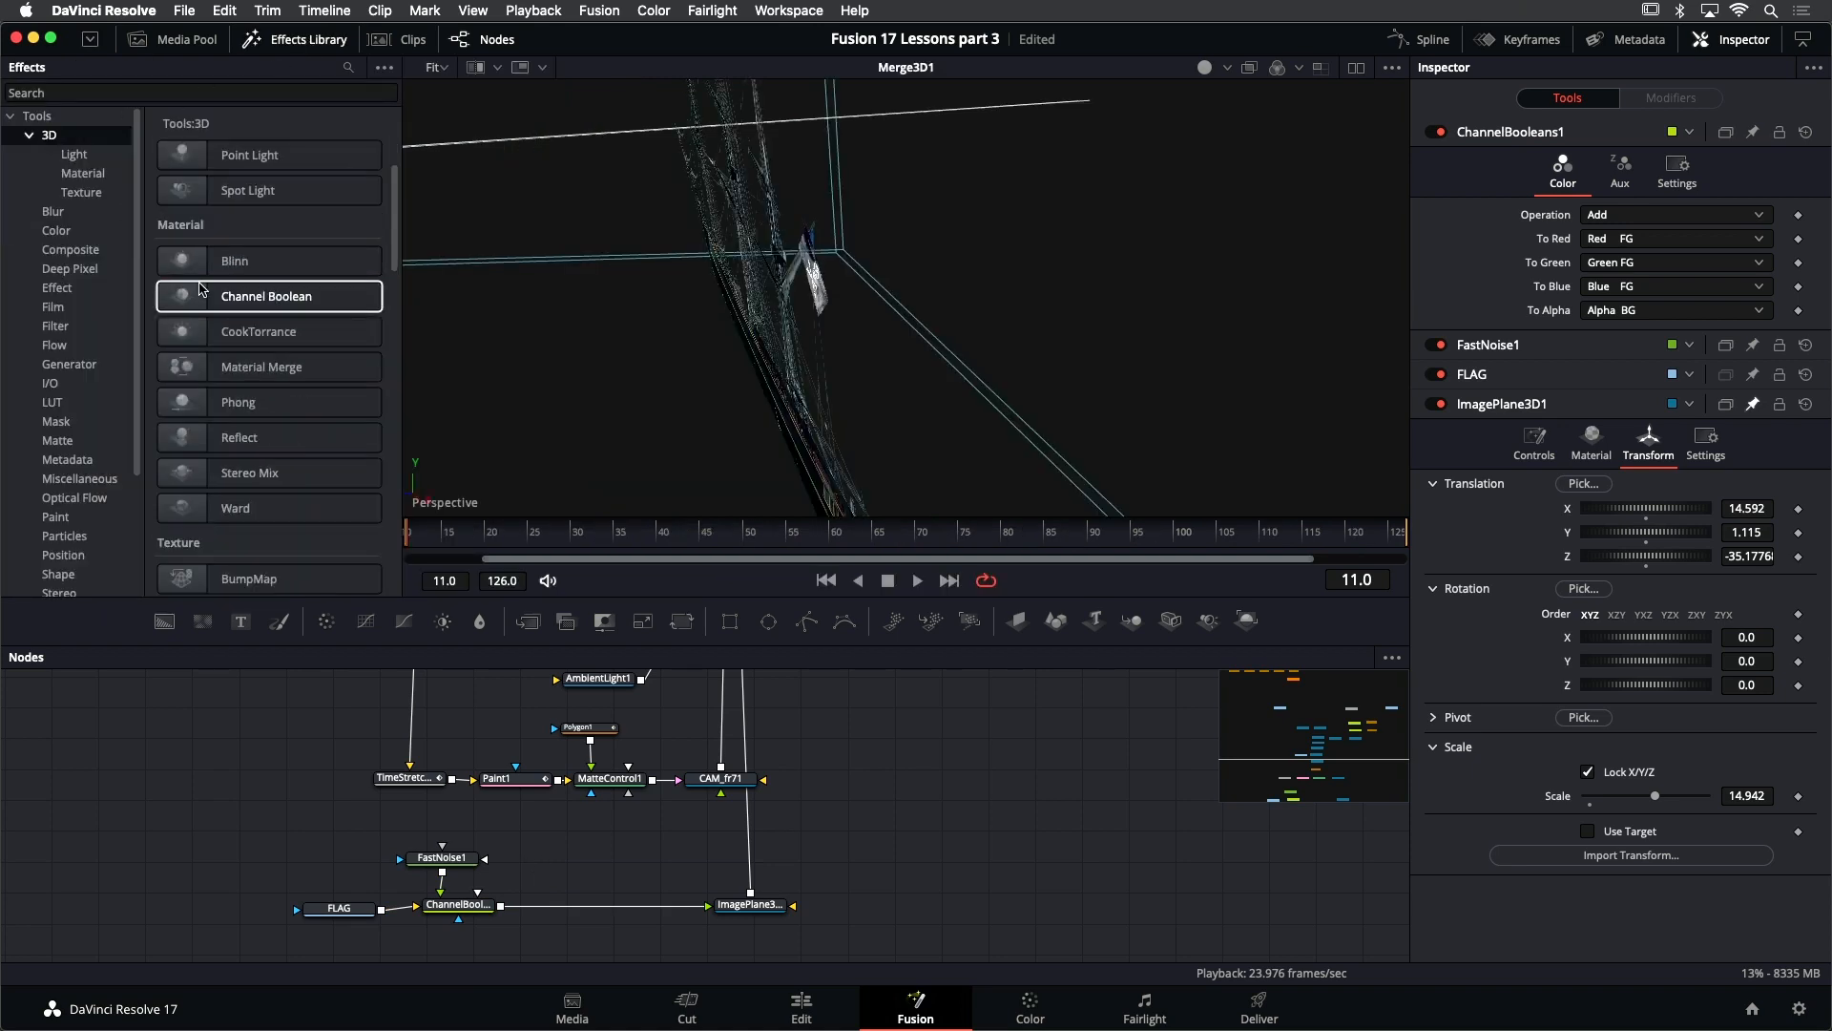
scroll(198, 279, down, 10)
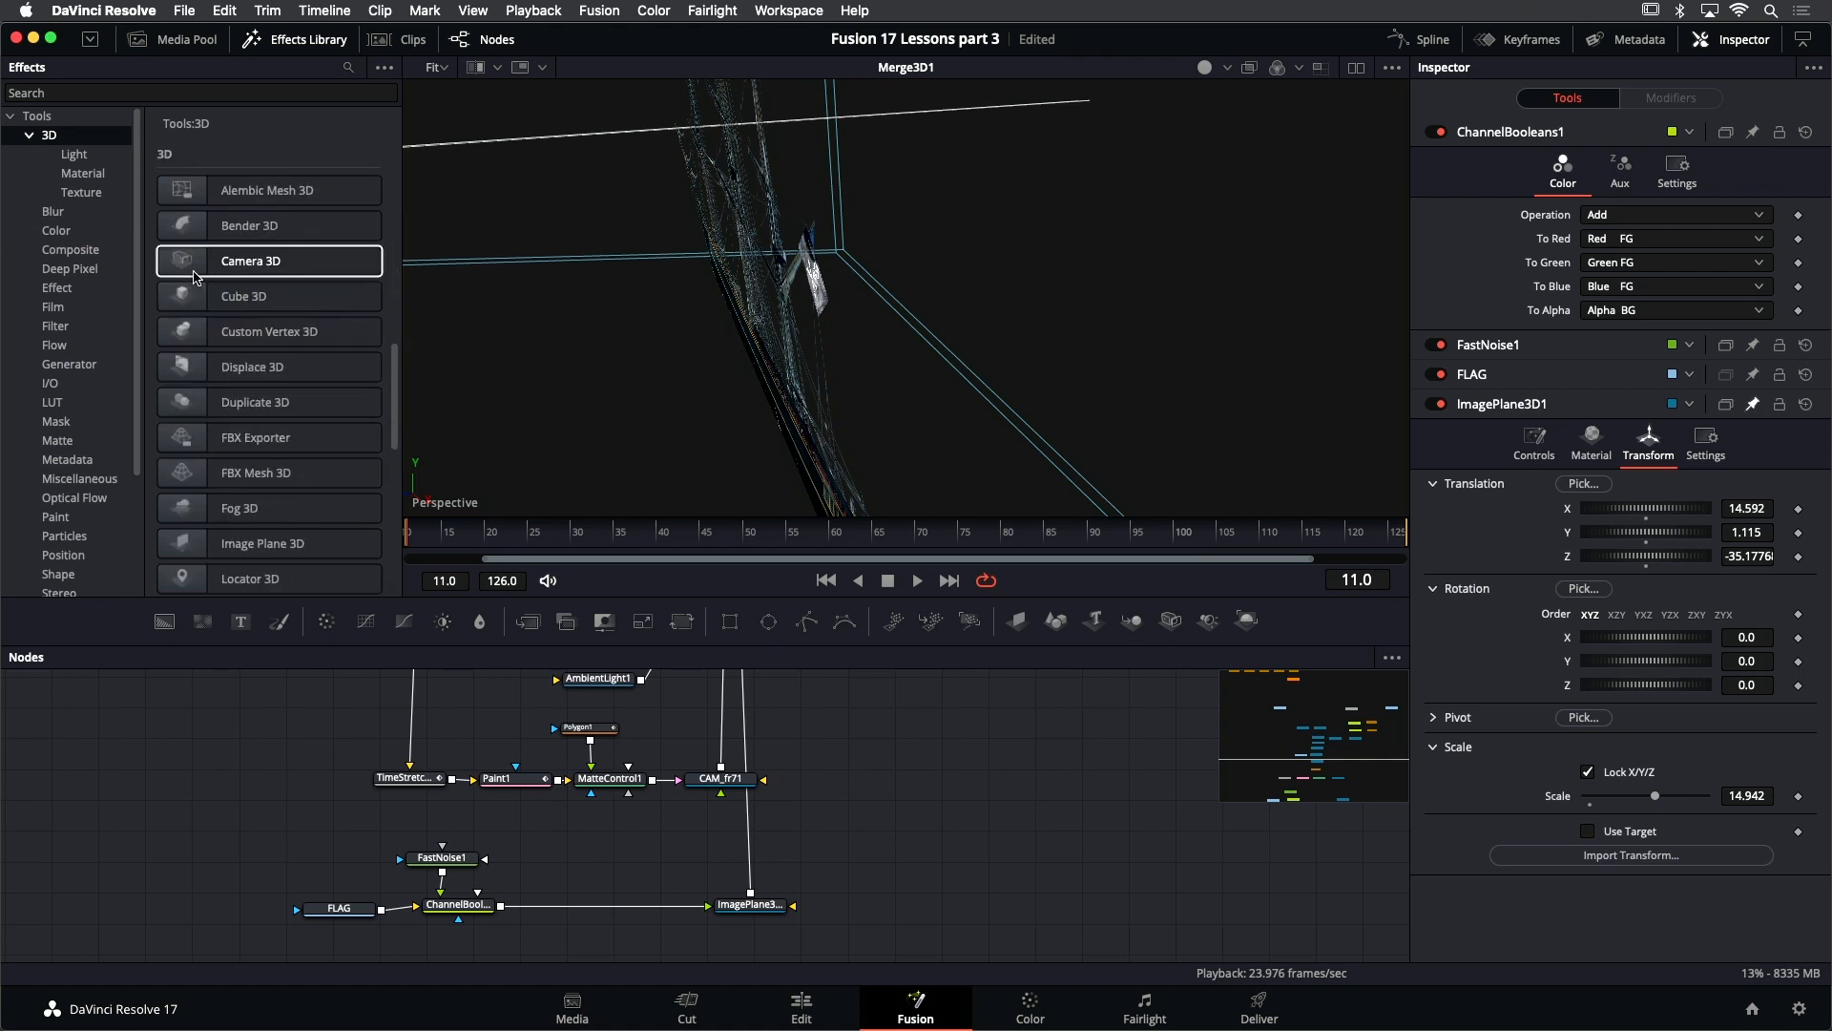
scroll(194, 276, down, 5)
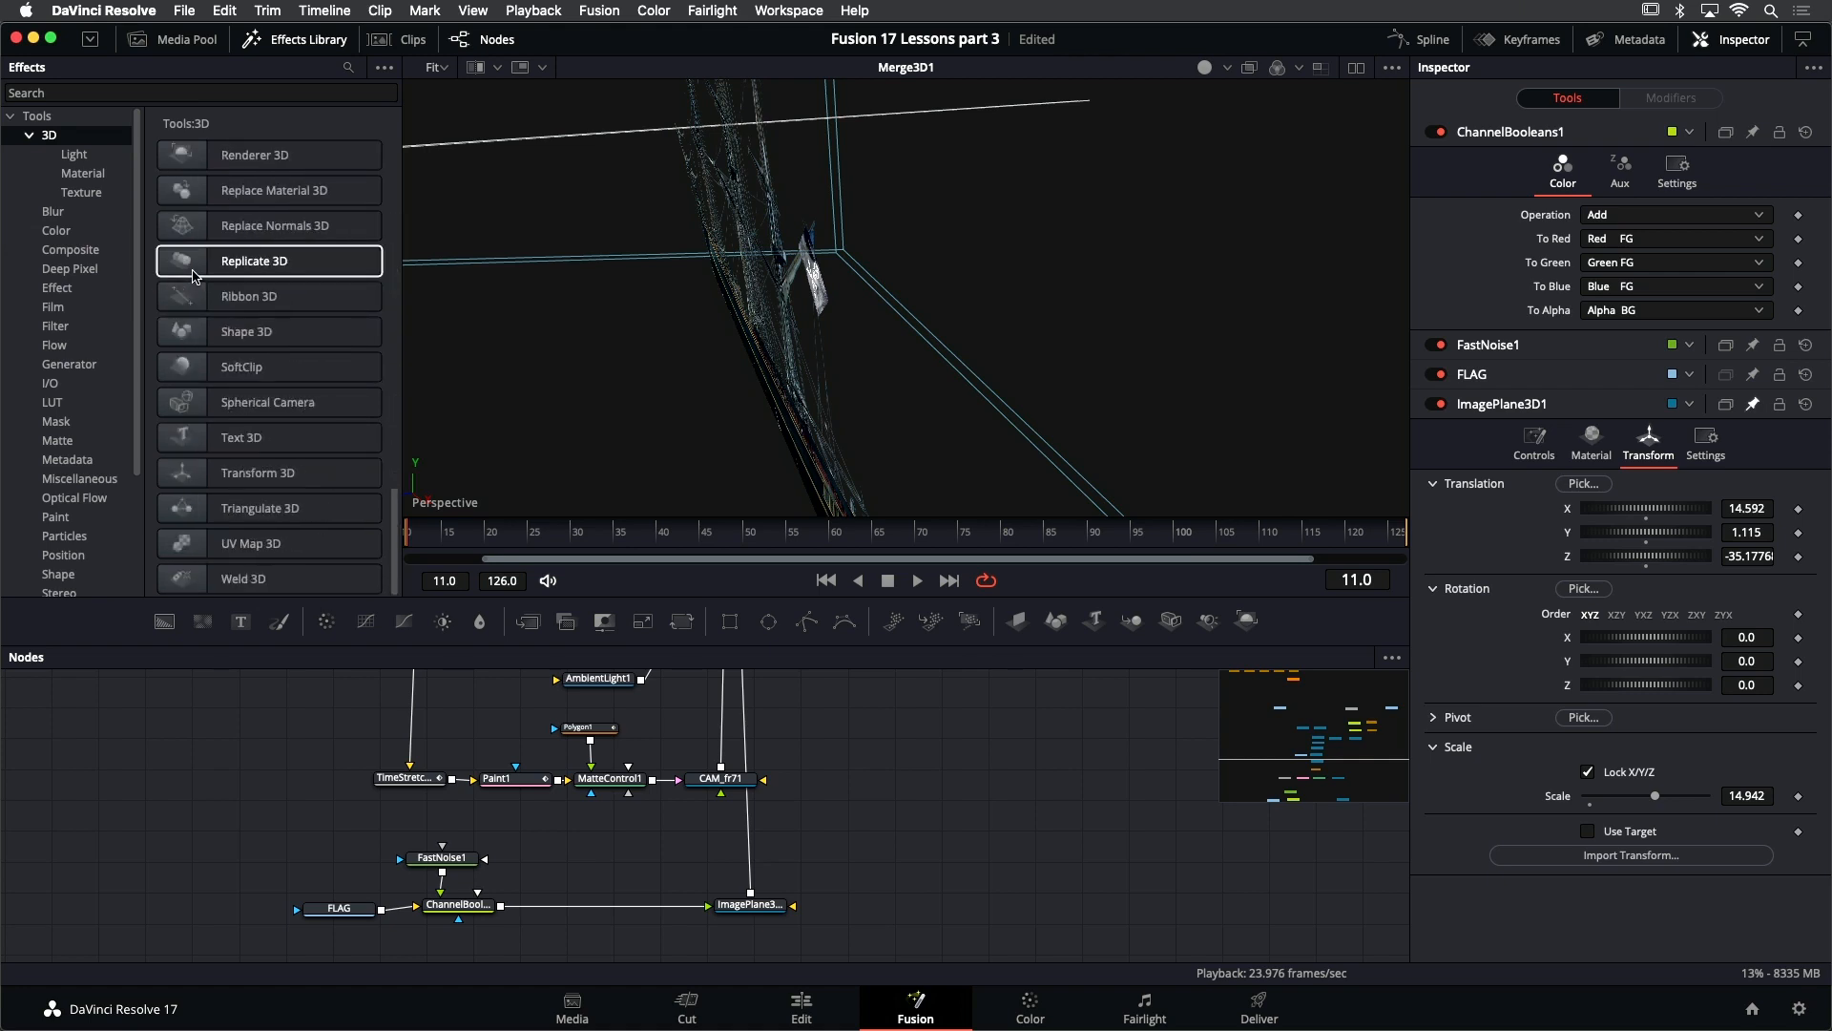
scroll(198, 276, up, 8)
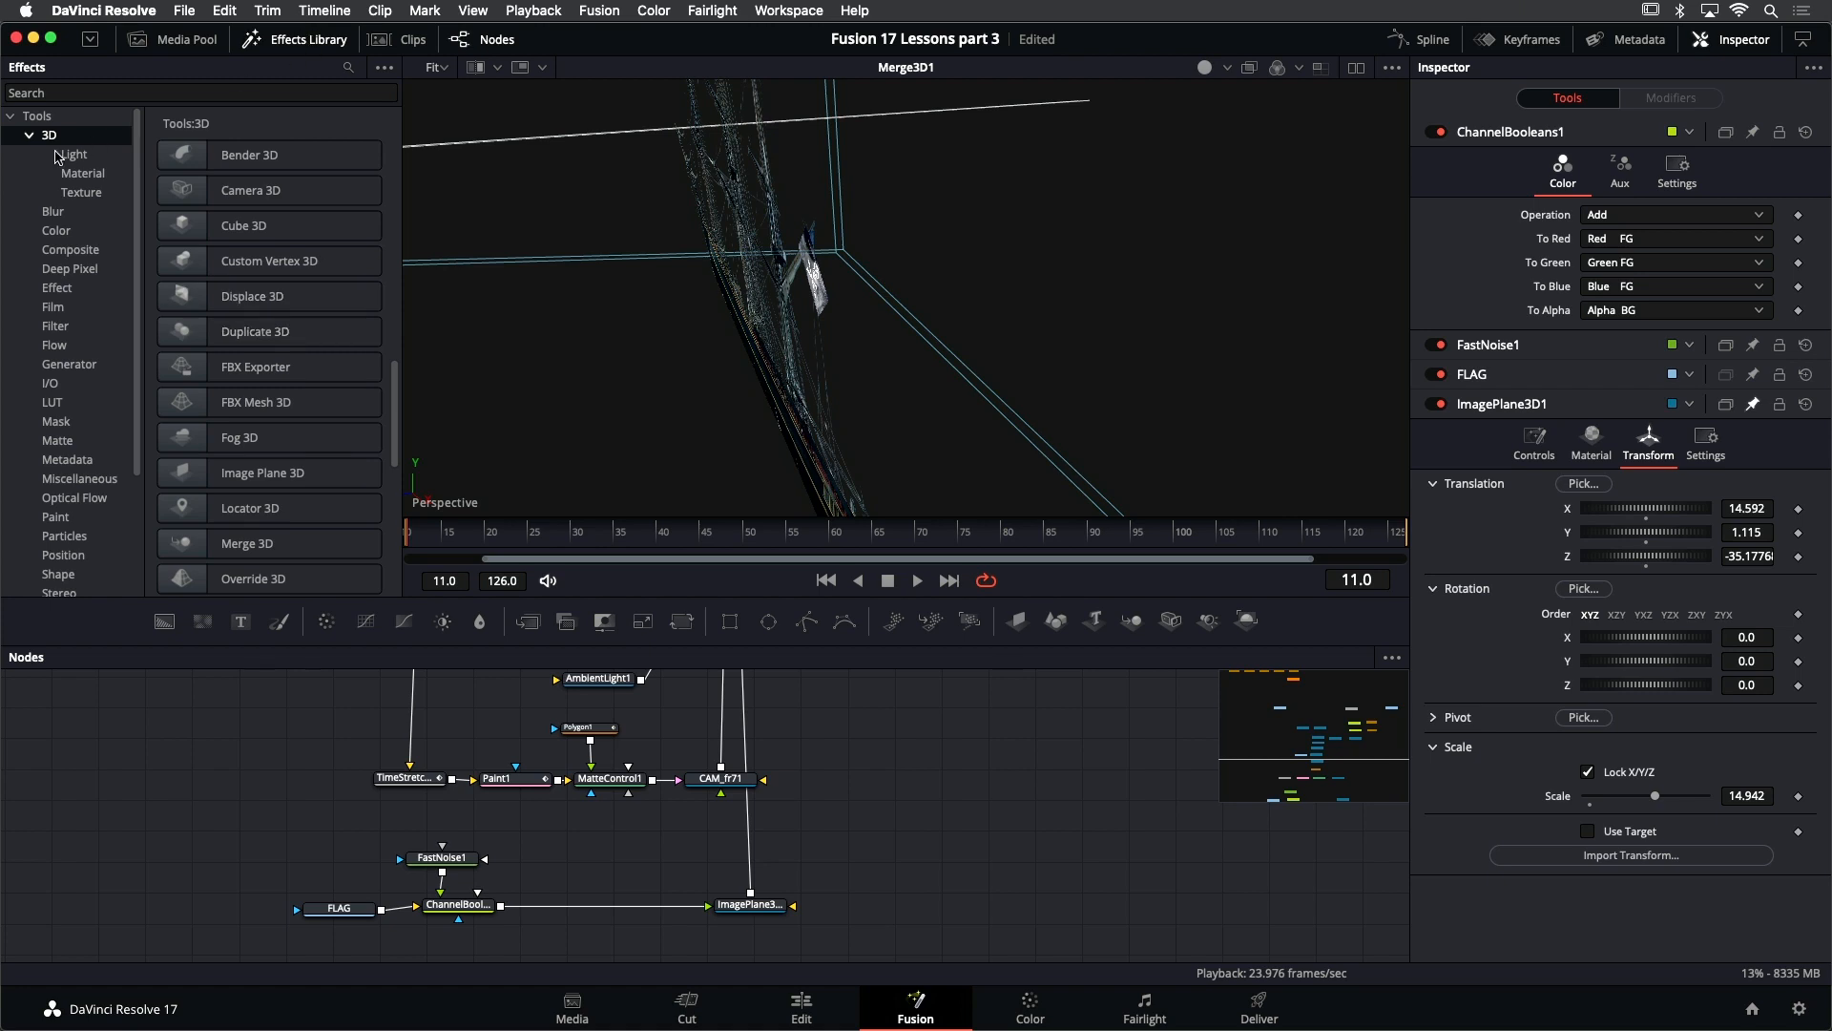
scroll(287, 329, up, 2)
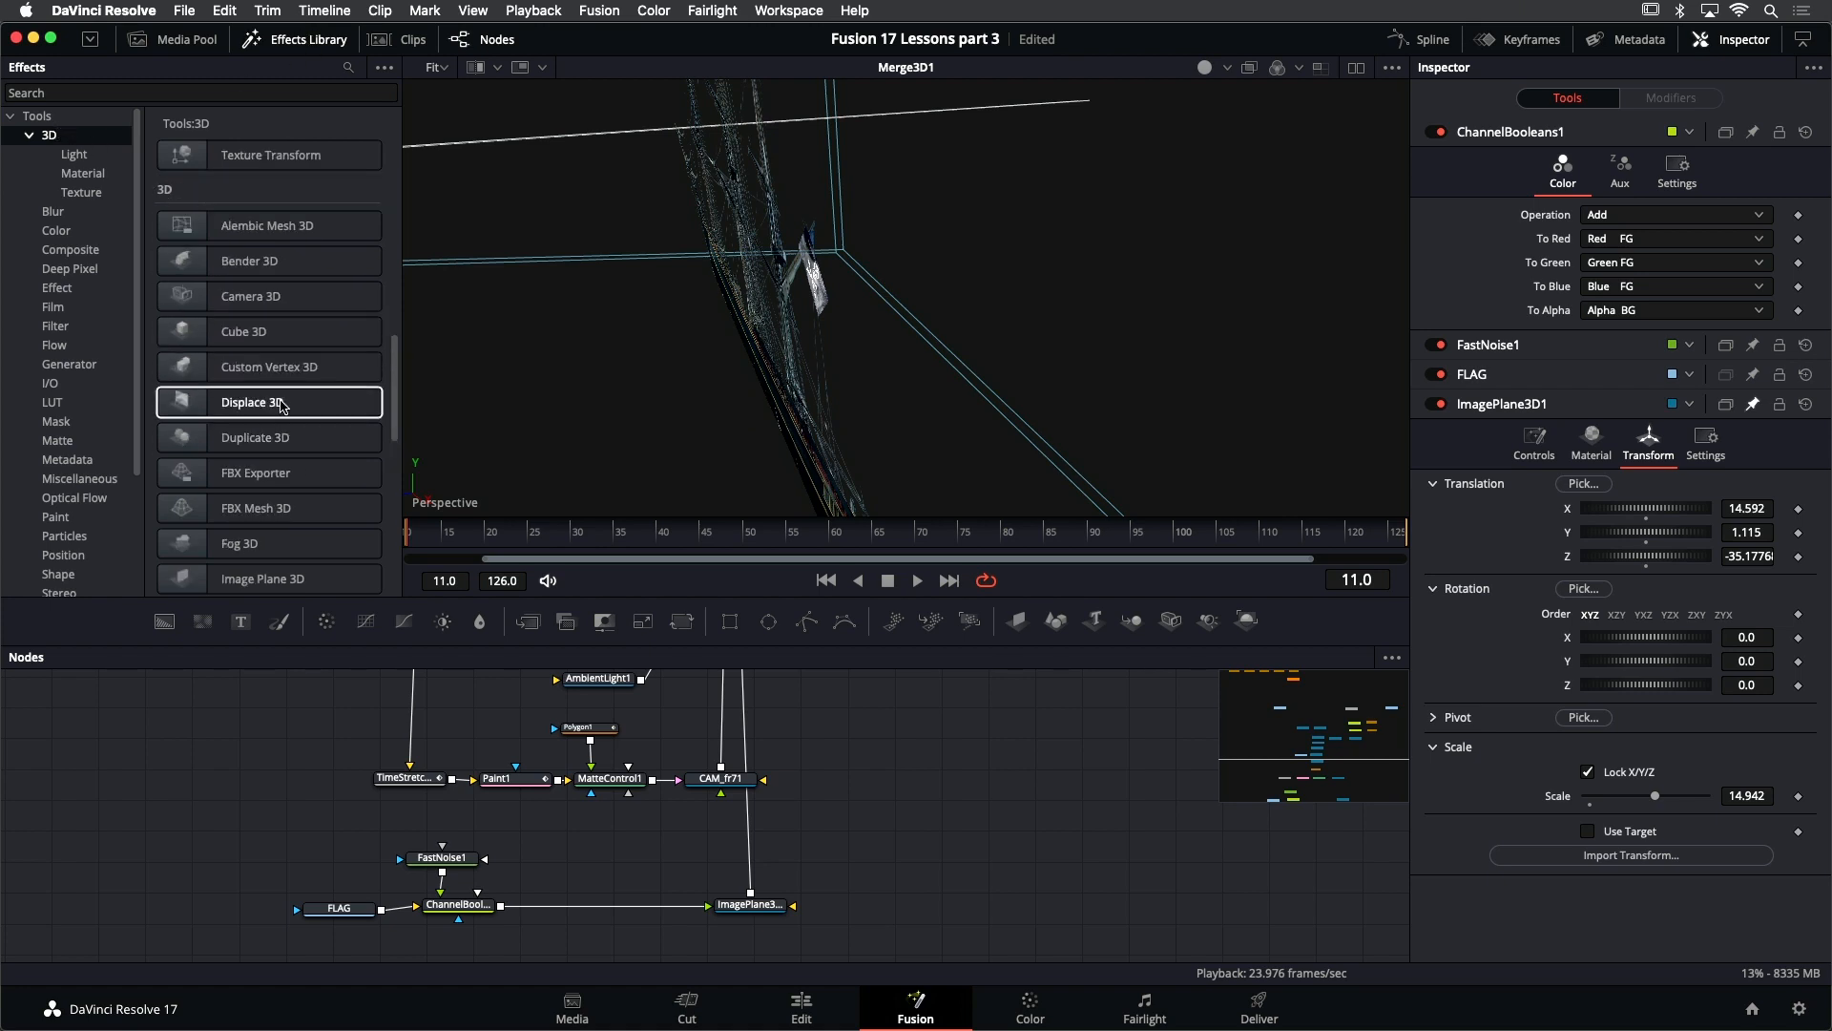
drag(282, 409, 643, 900)
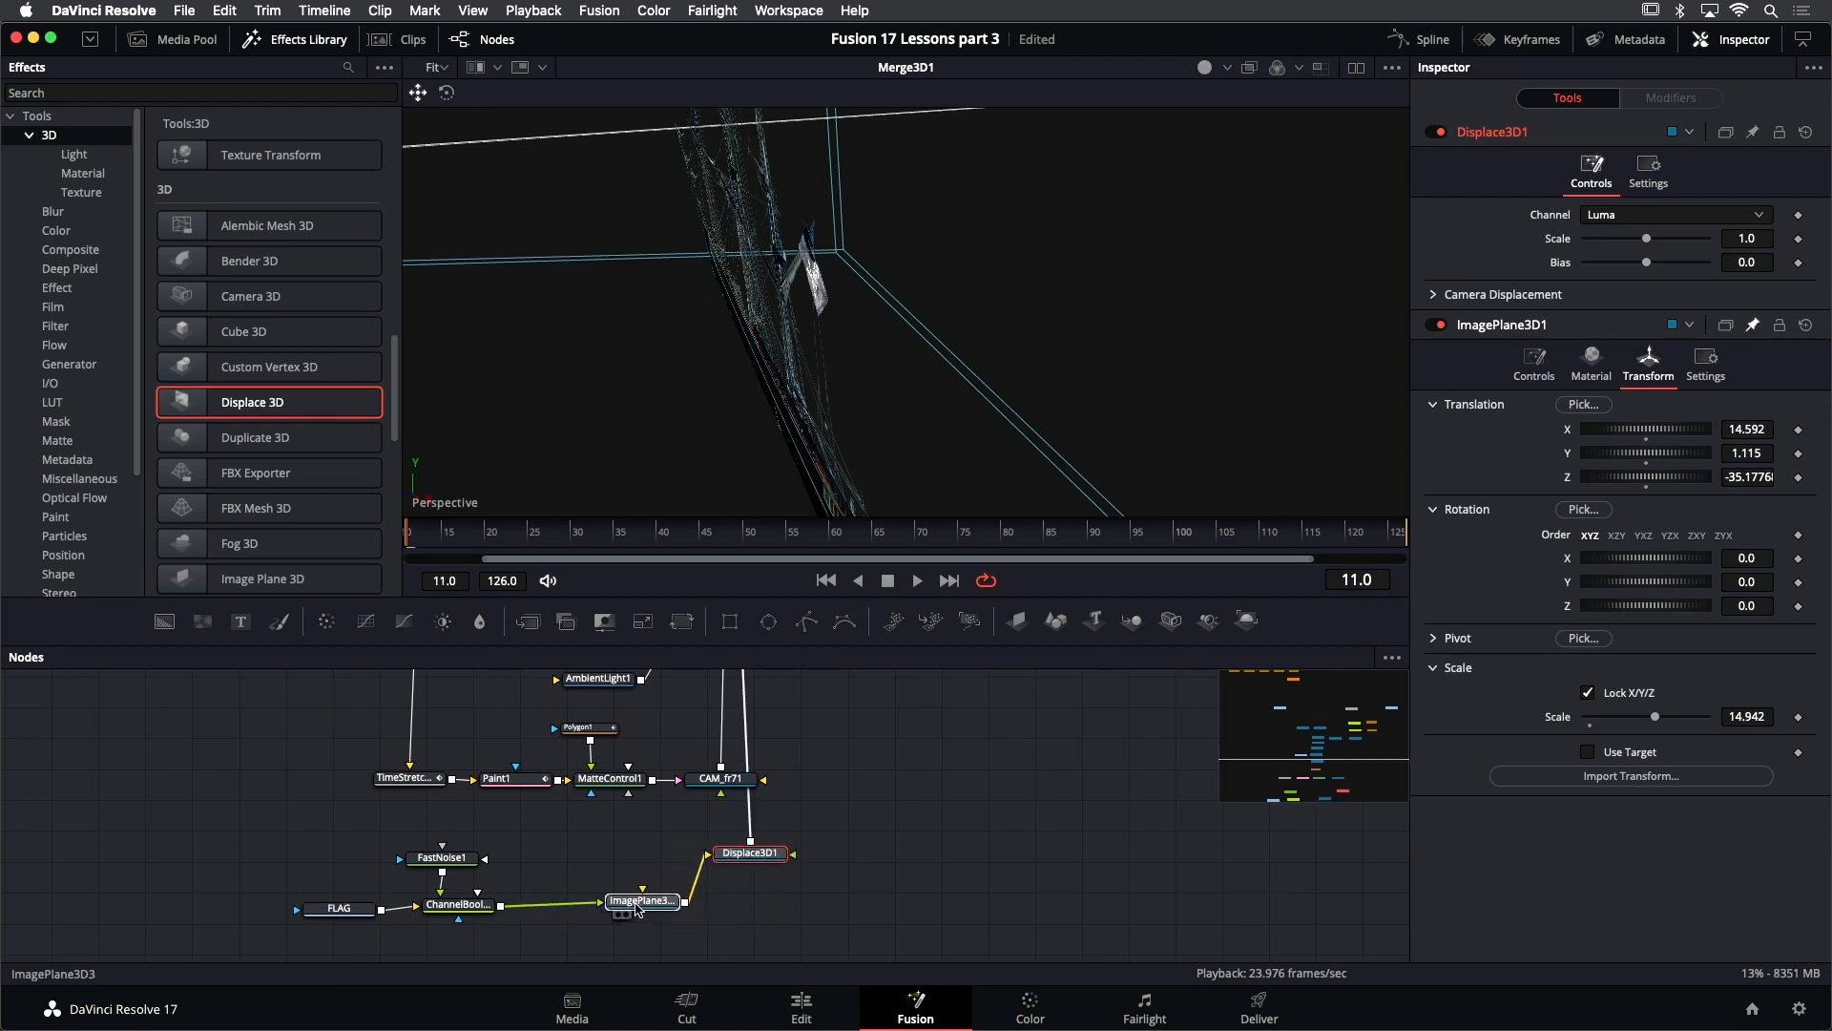
drag(766, 861, 770, 906)
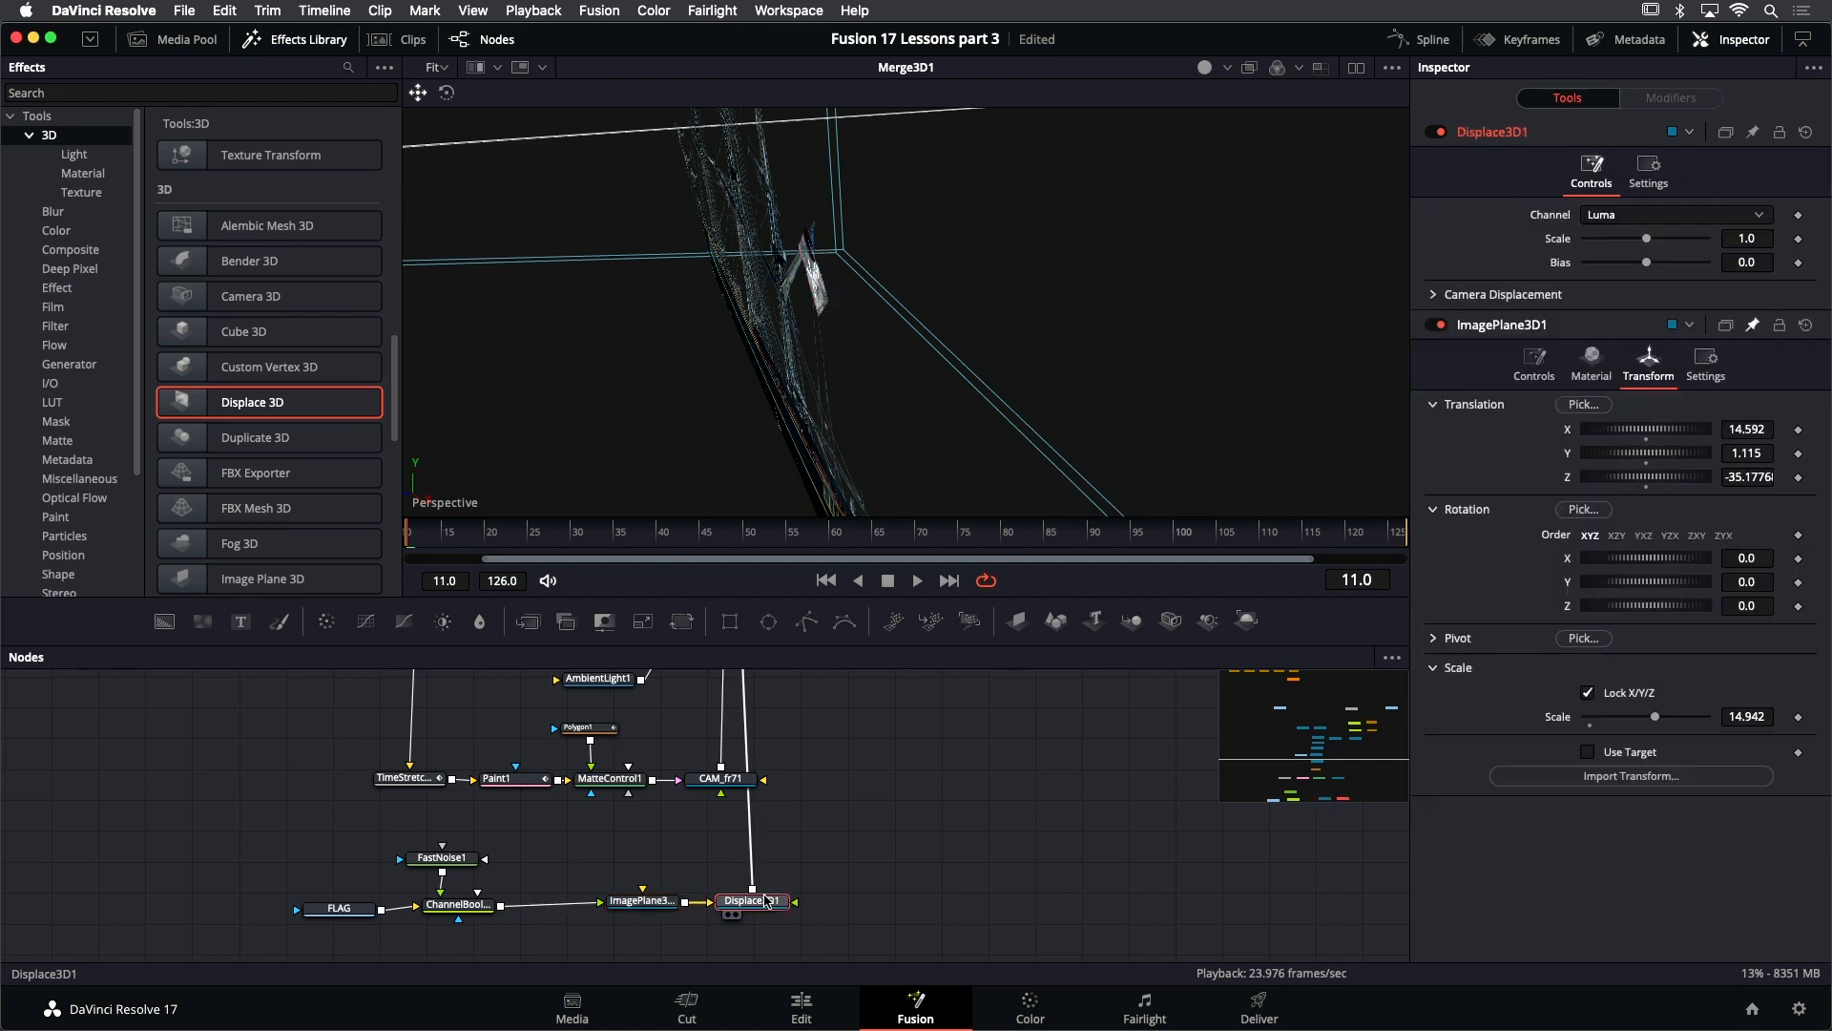
click(775, 876)
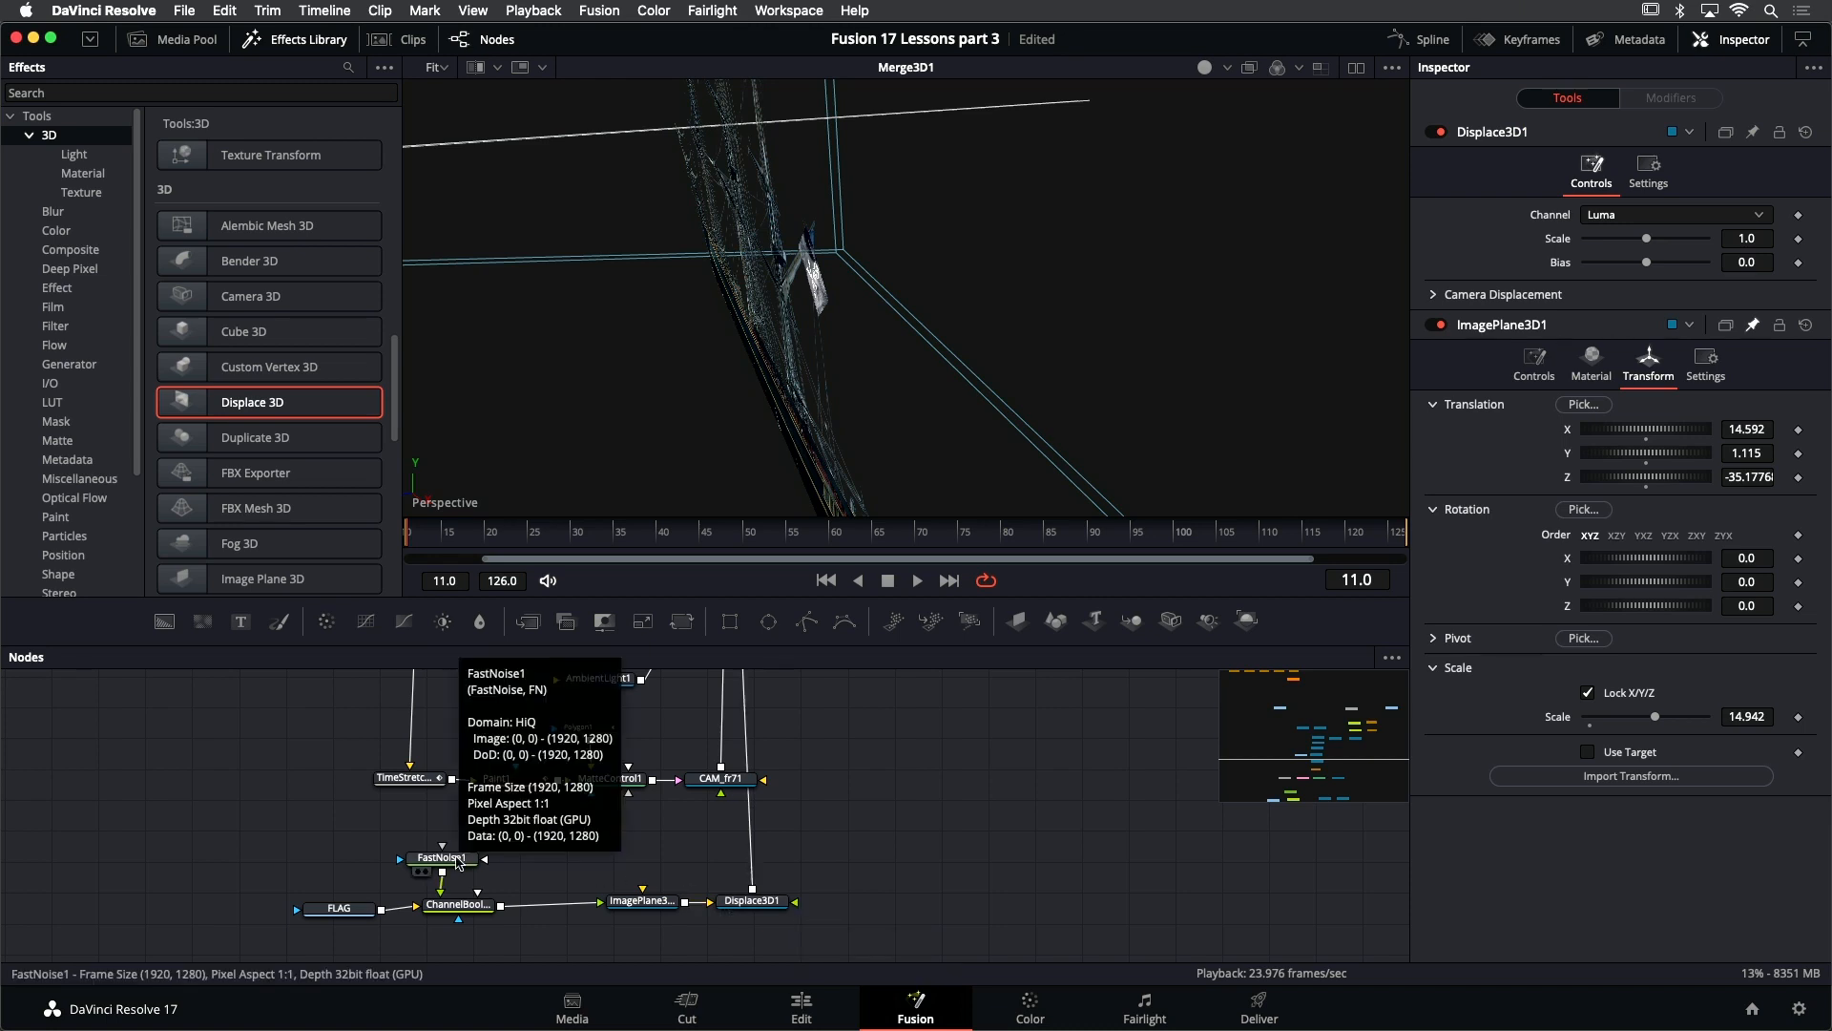
- Connect FastNoise1's output to Displace3D1 as the displacement source for the flag
drag(451, 867, 452, 849)
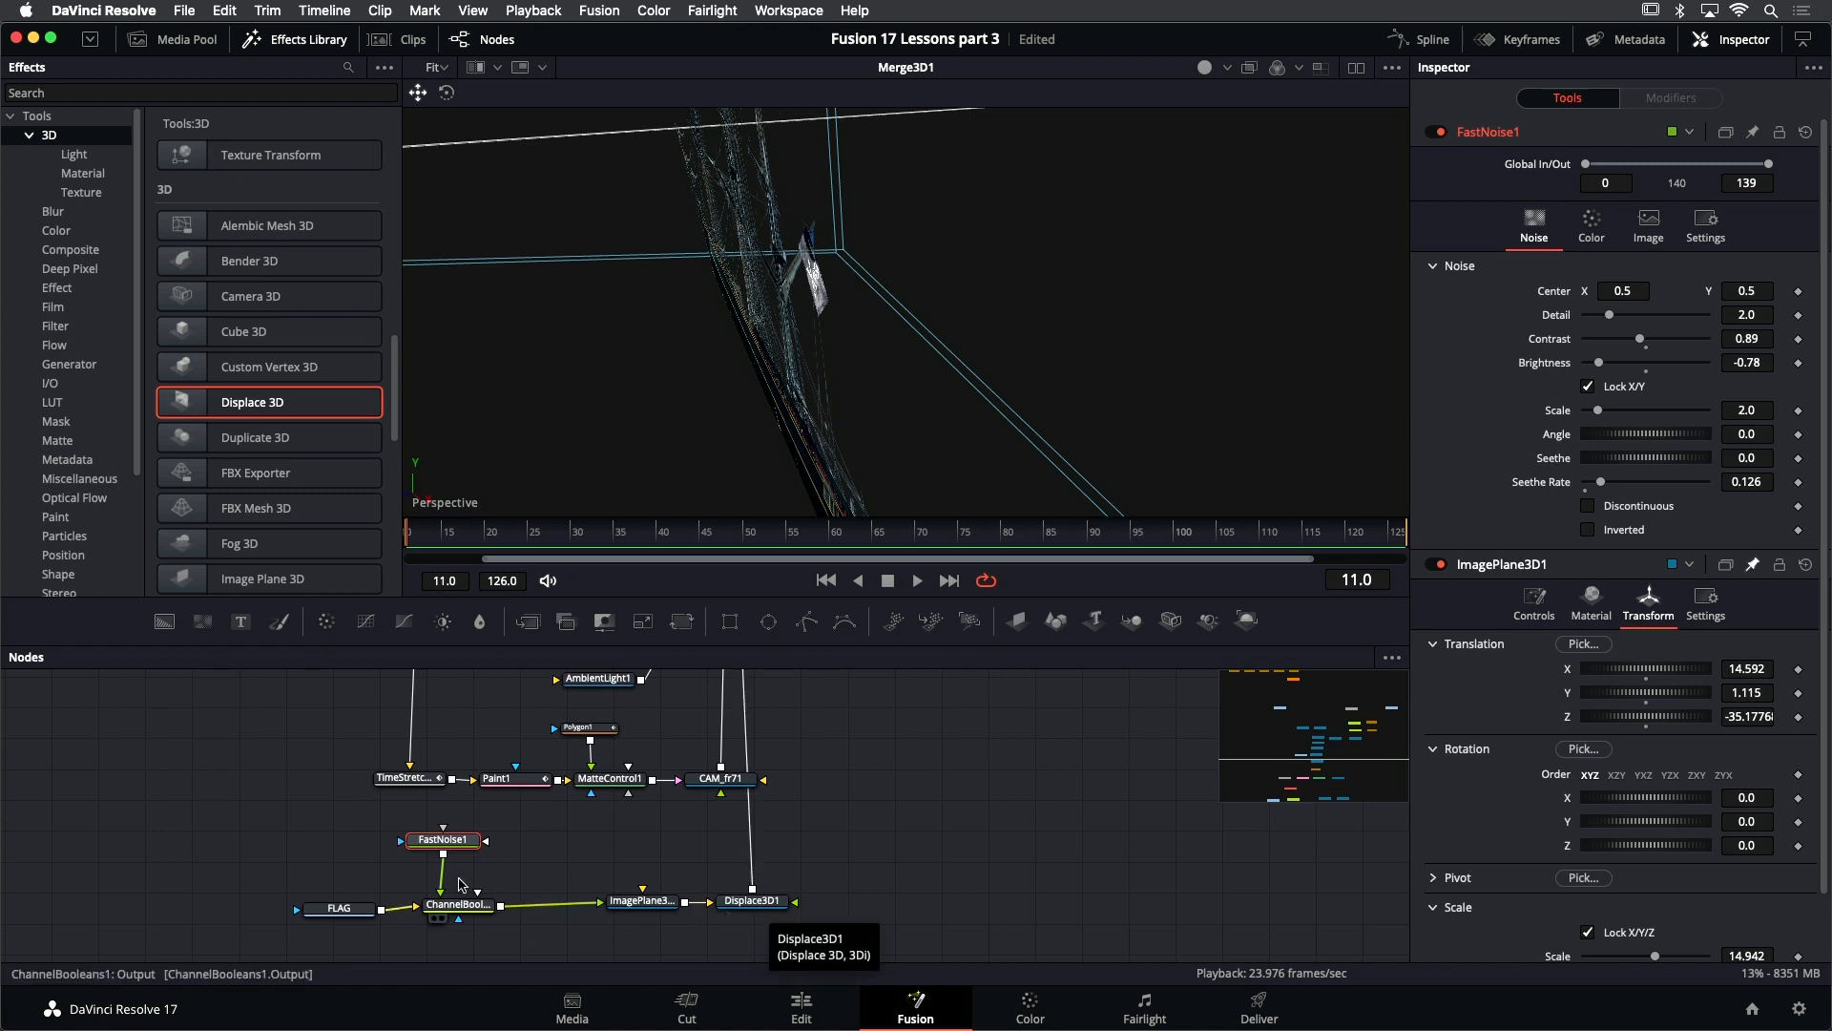
drag(442, 855, 797, 907)
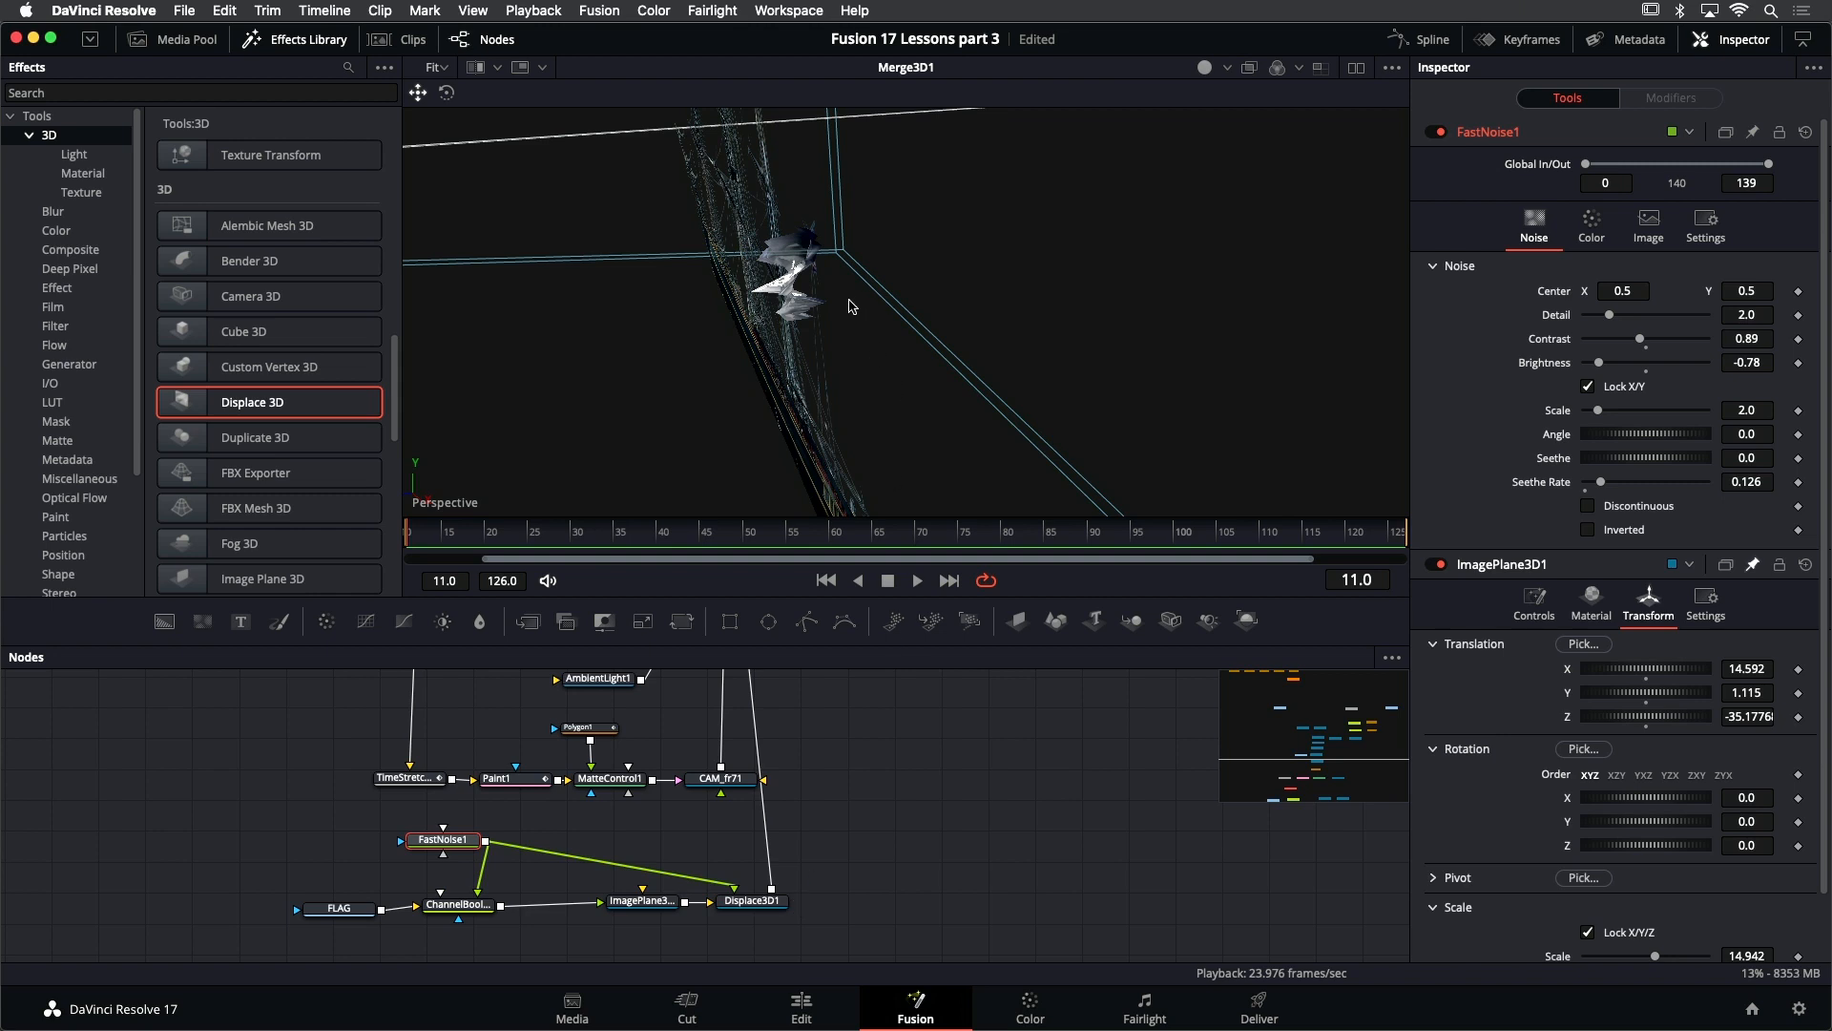
drag(848, 302, 833, 267)
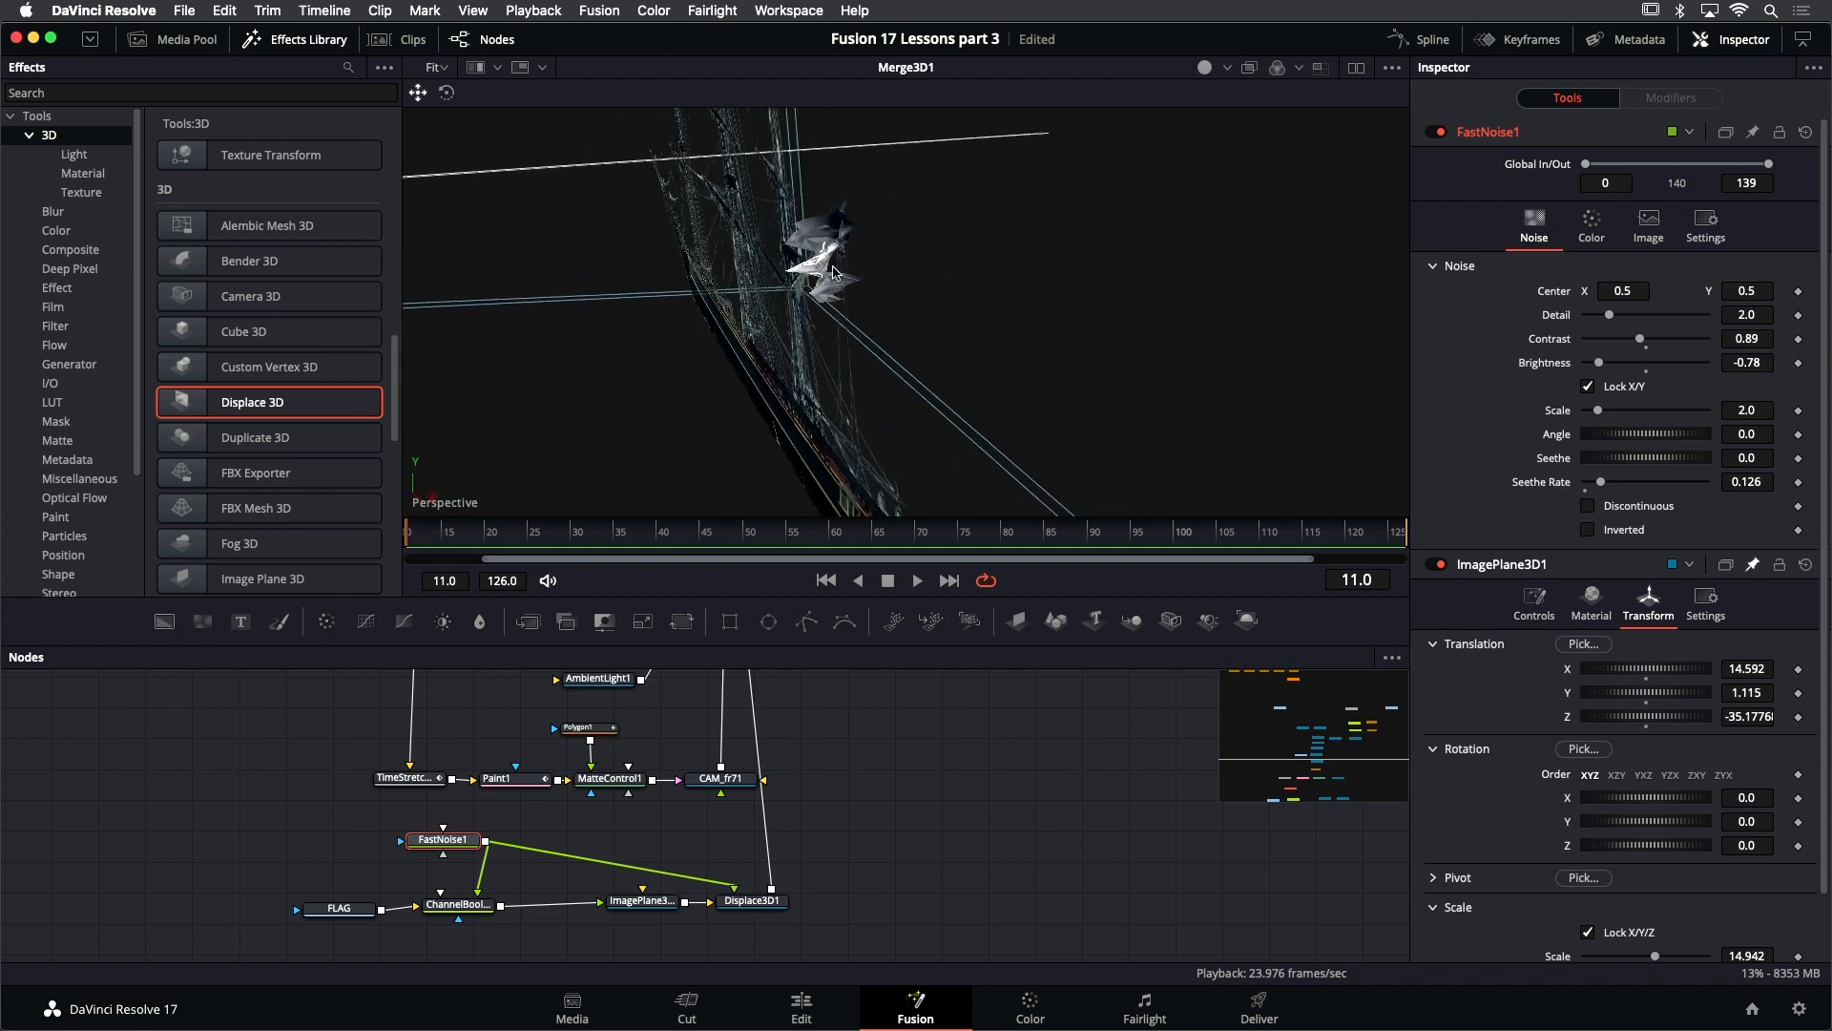
- Set the subdivisions of the flag's image plane, ImagePlane3D3, to 40 for a smoother displaced surface
click(760, 903)
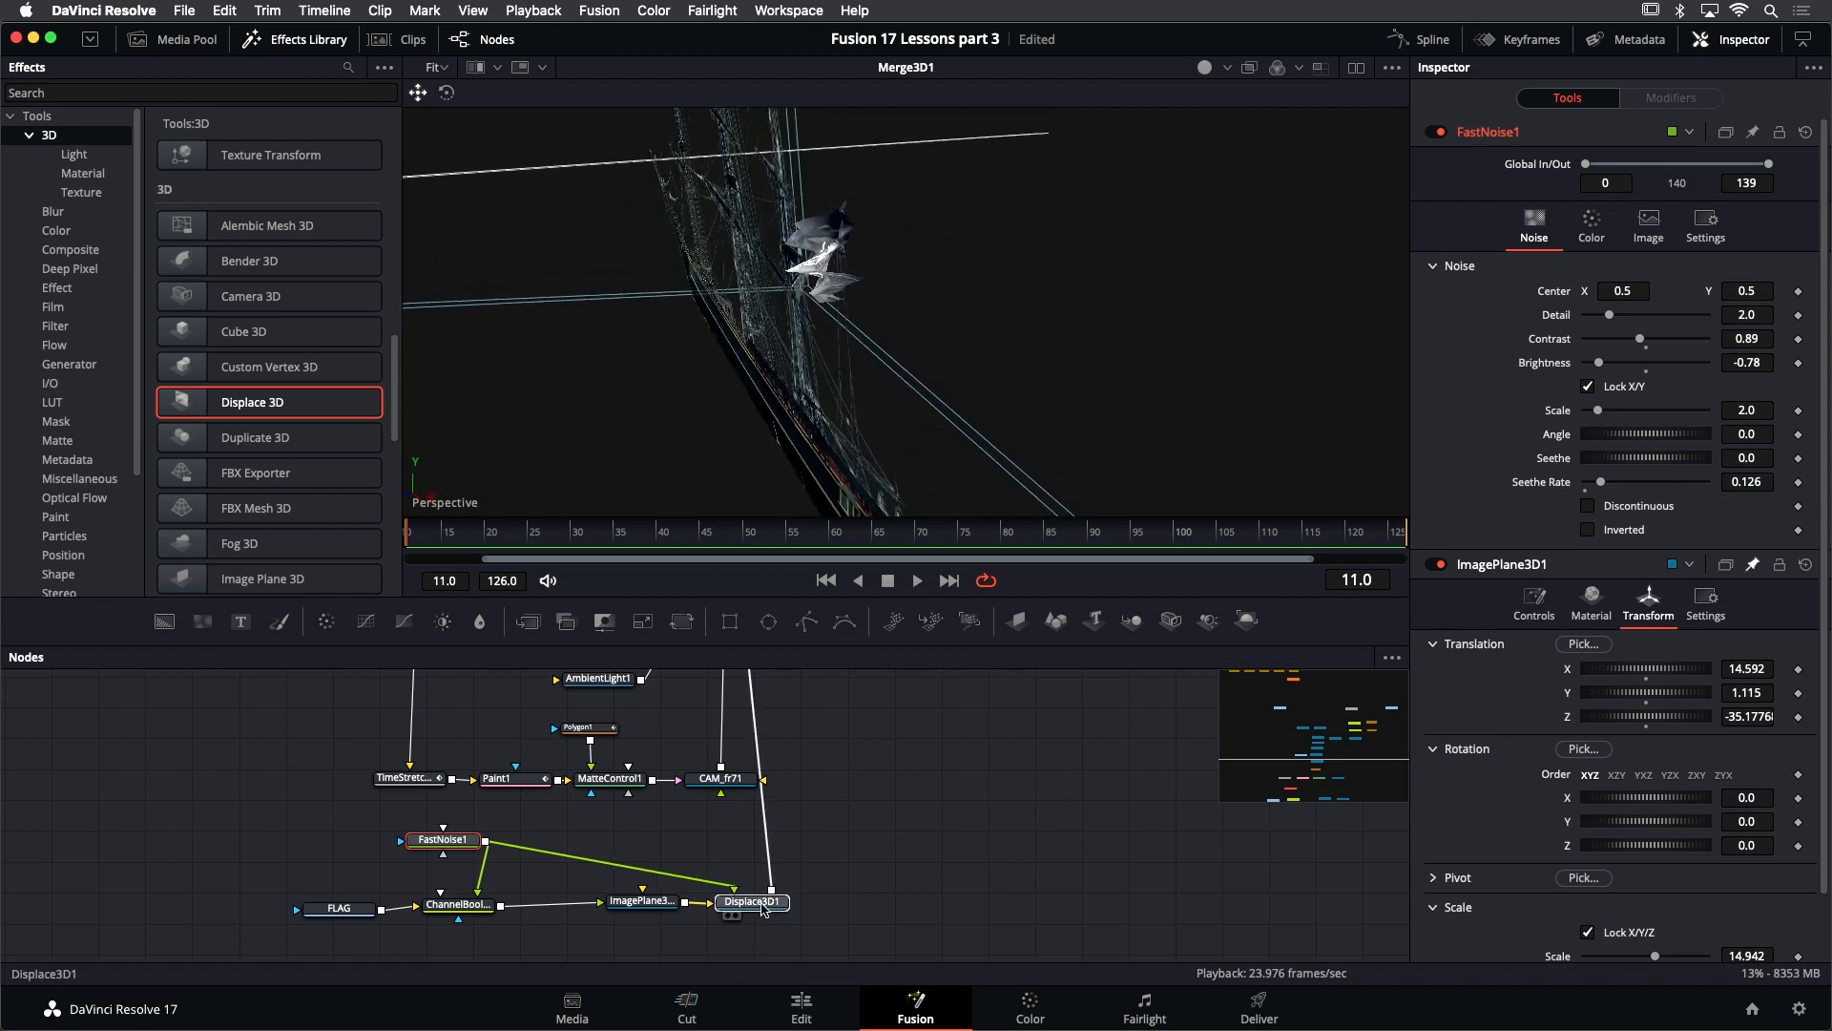
click(641, 904)
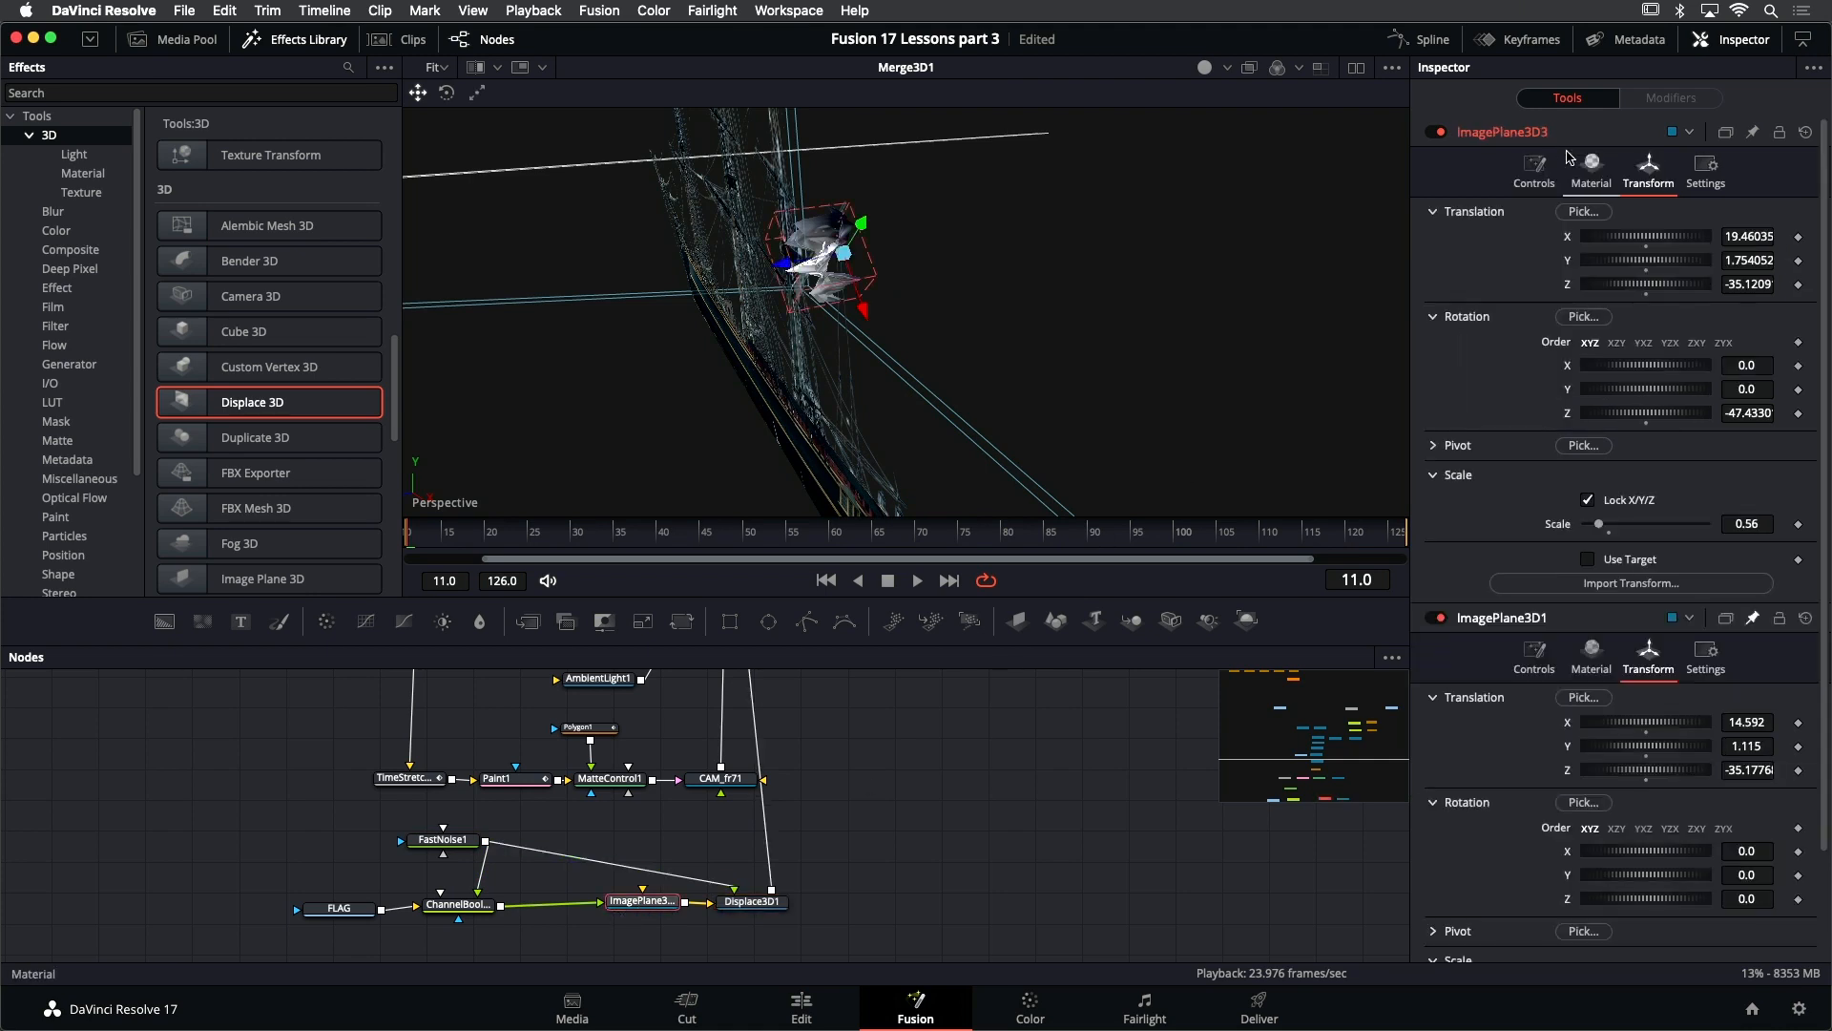
click(1536, 170)
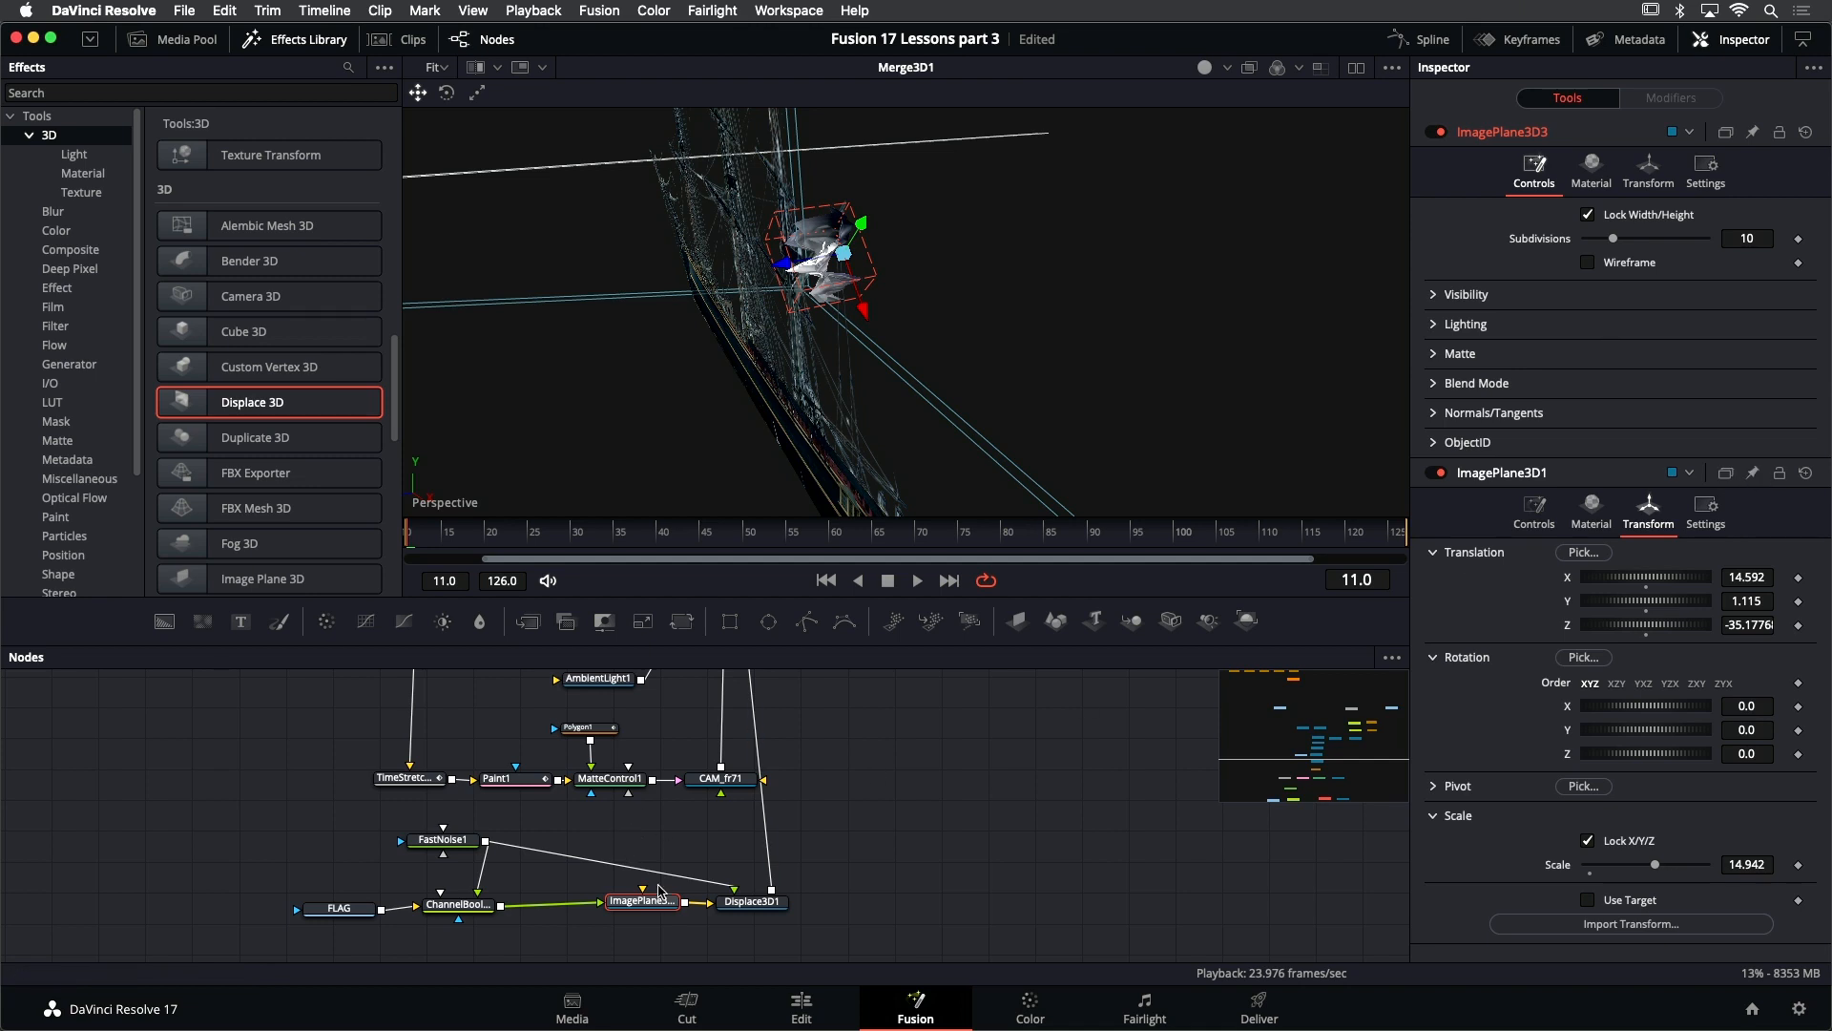
click(659, 902)
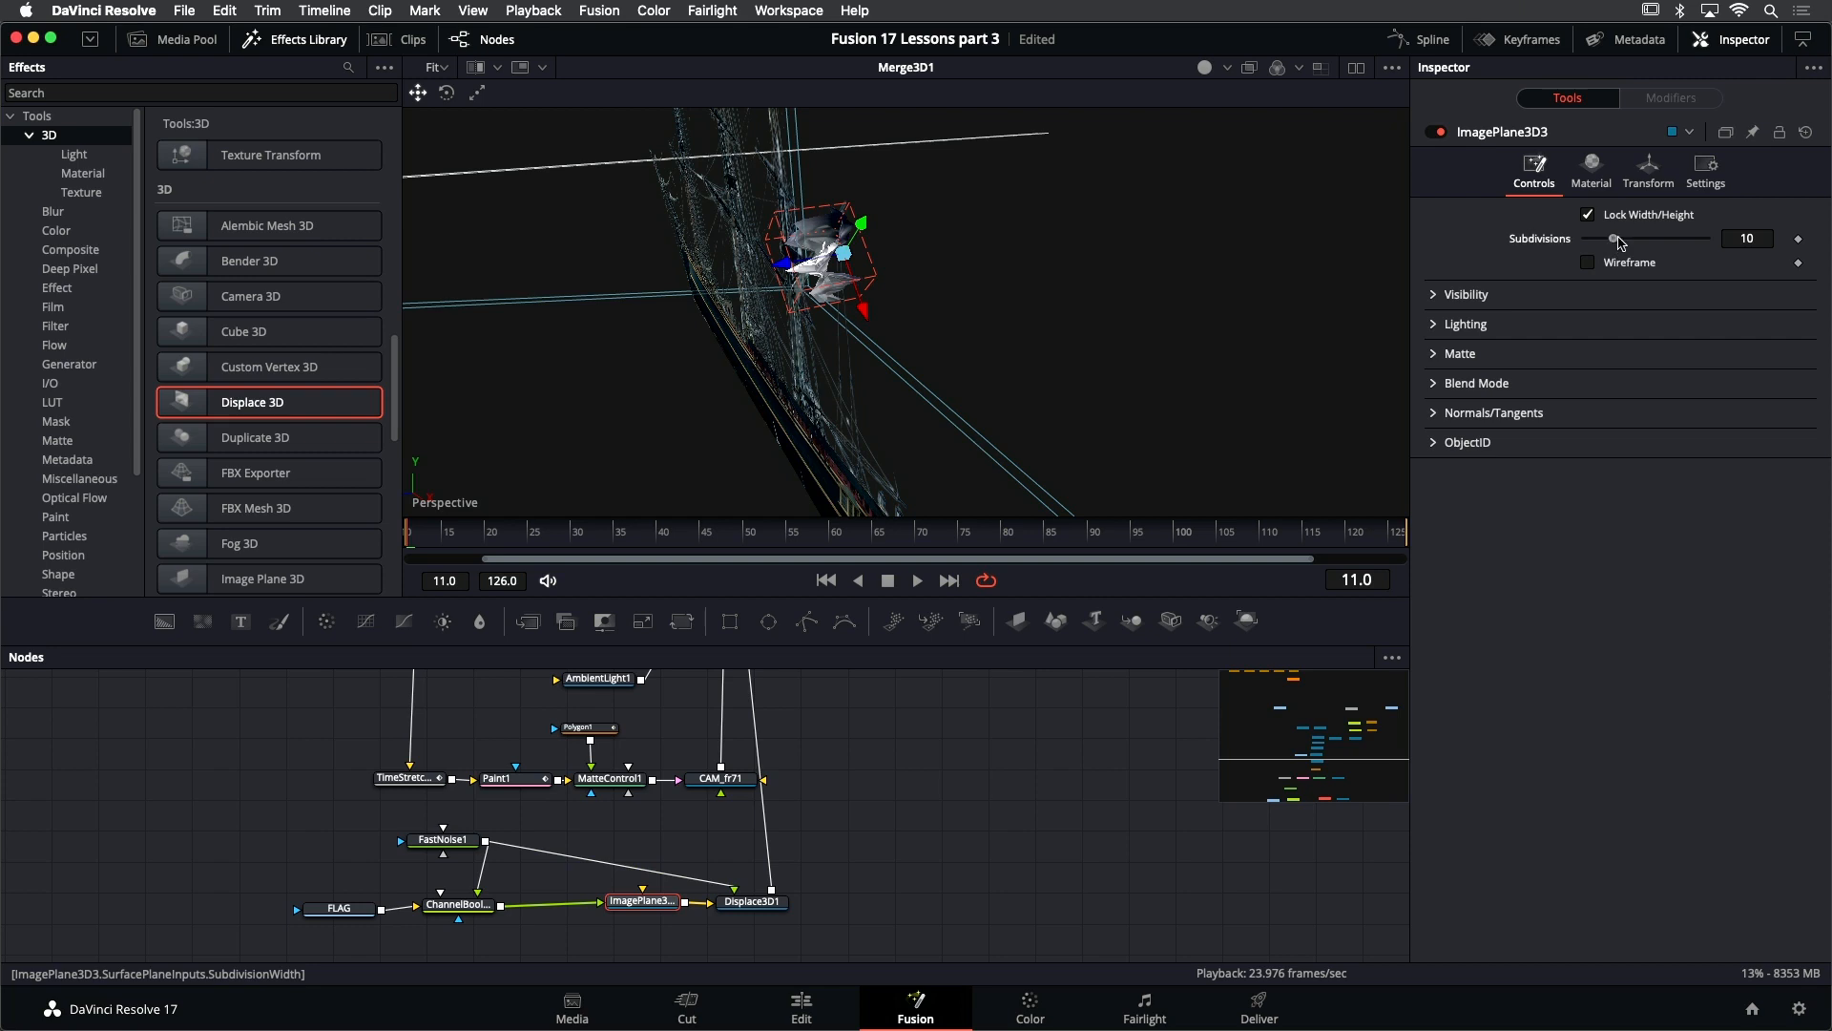
drag(1619, 243, 1636, 240)
scroll(820, 248, up, 5)
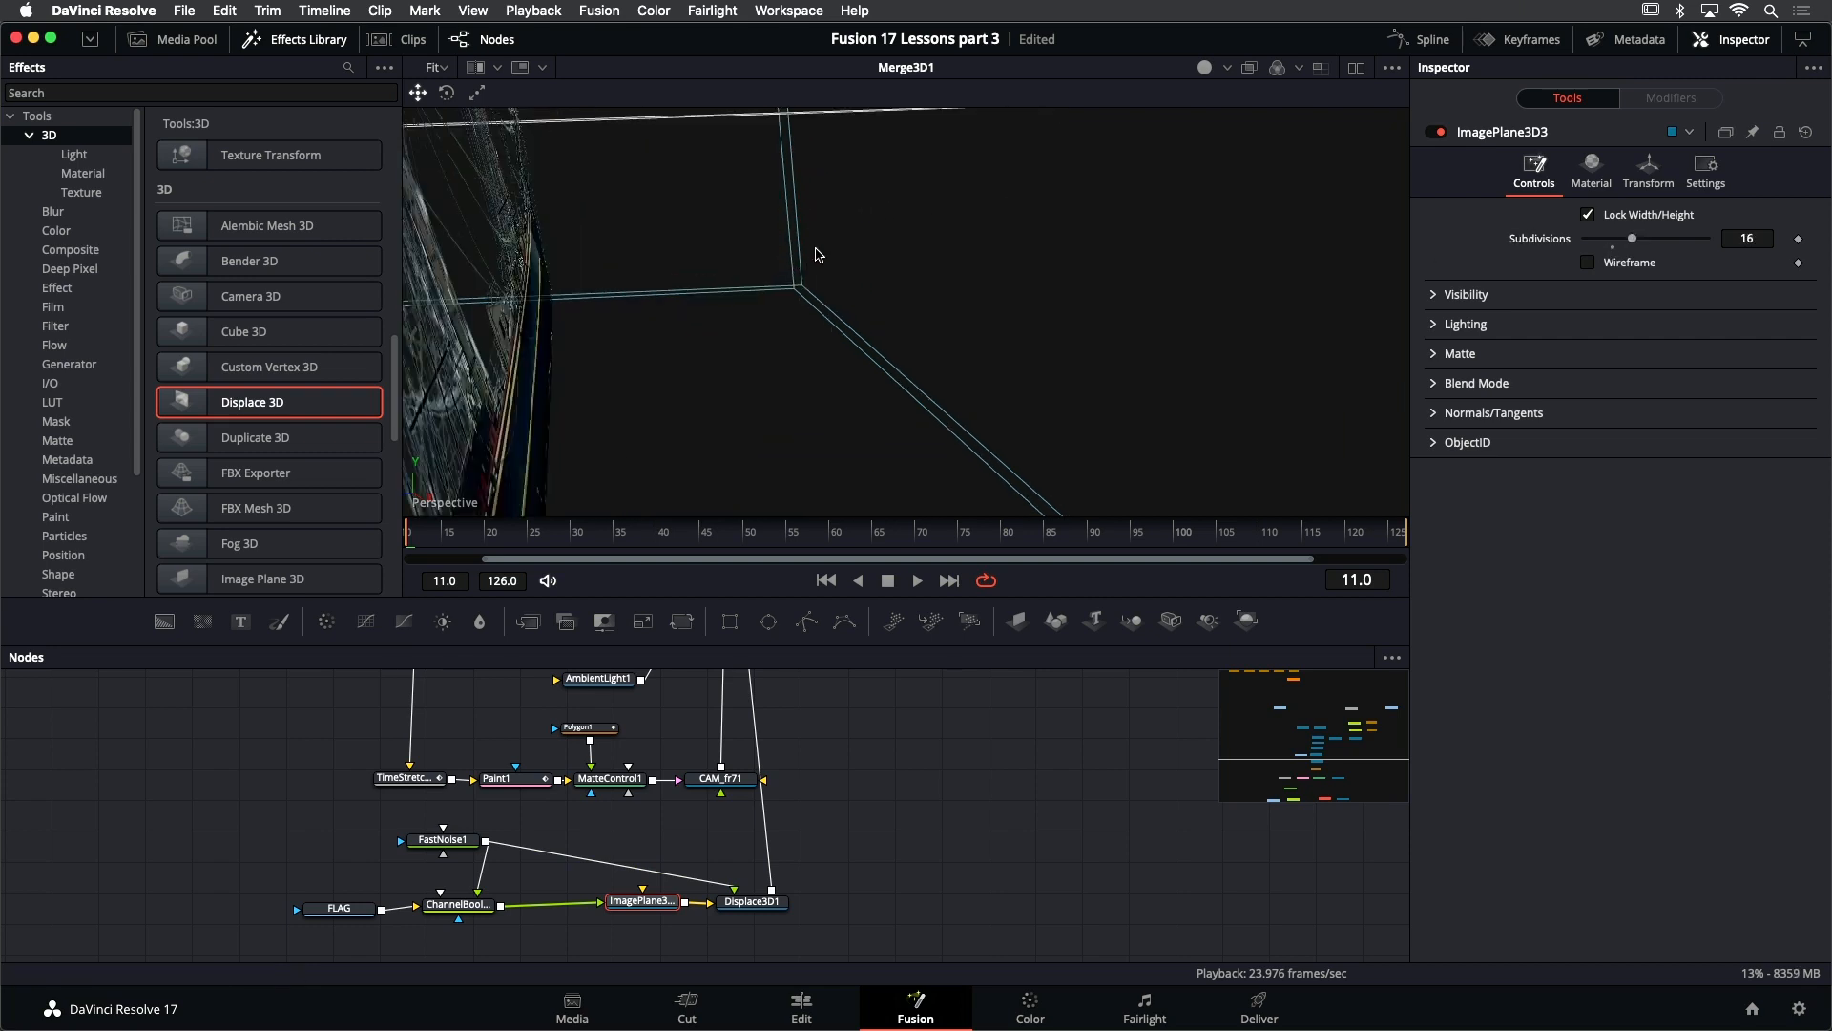
scroll(800, 232, down, 5)
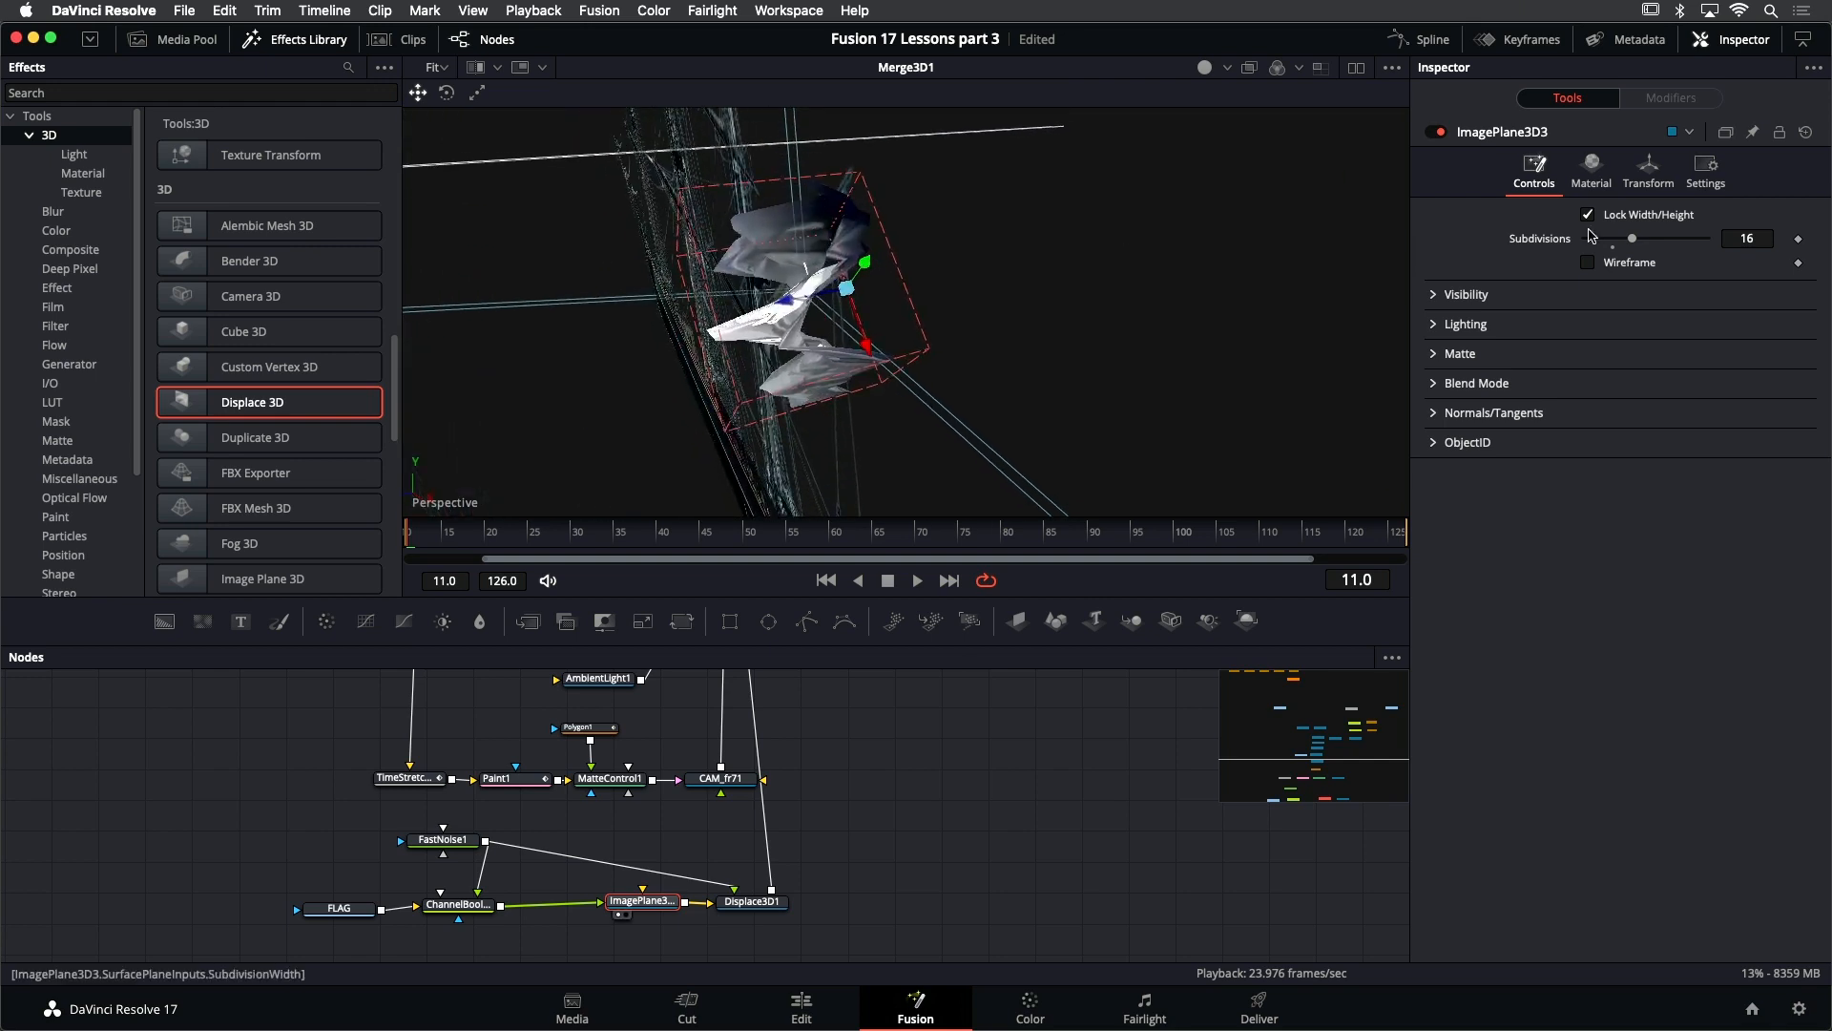
drag(1632, 239, 1710, 246)
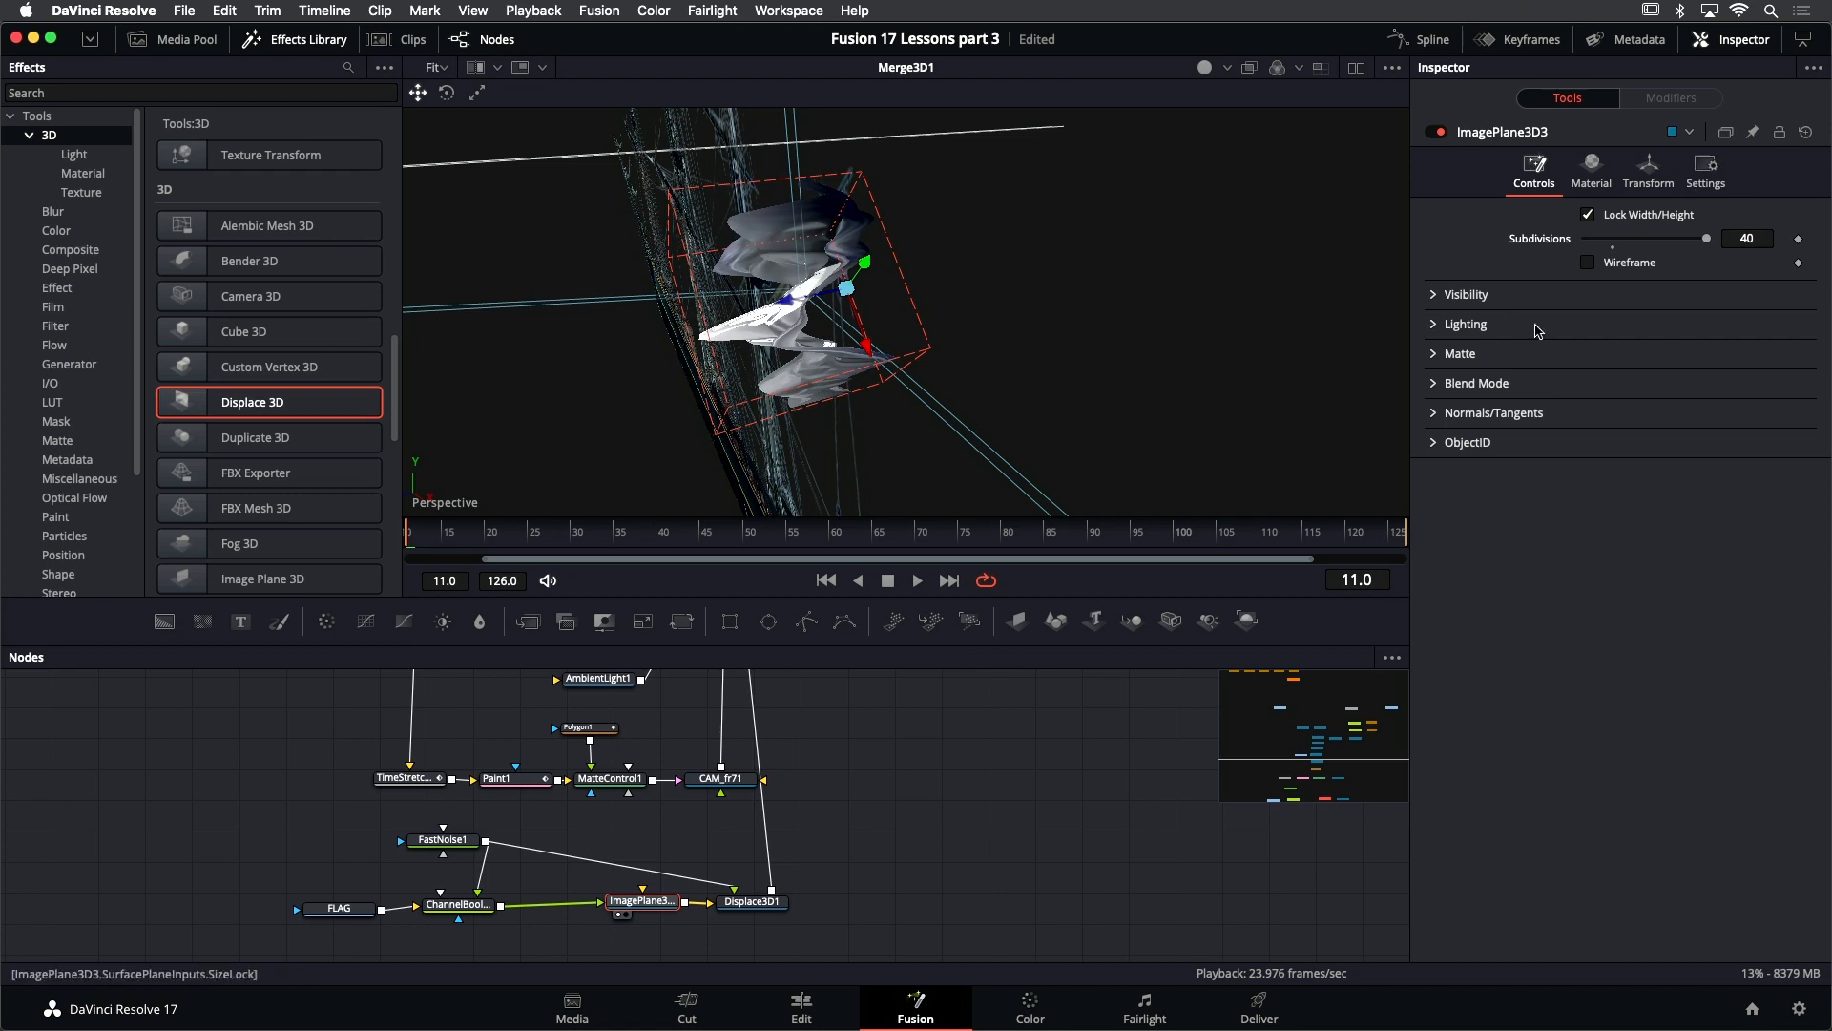
- Set Displace3D1's scale to 0.283 and play back the waving flag, checking its shape from several angles
click(745, 903)
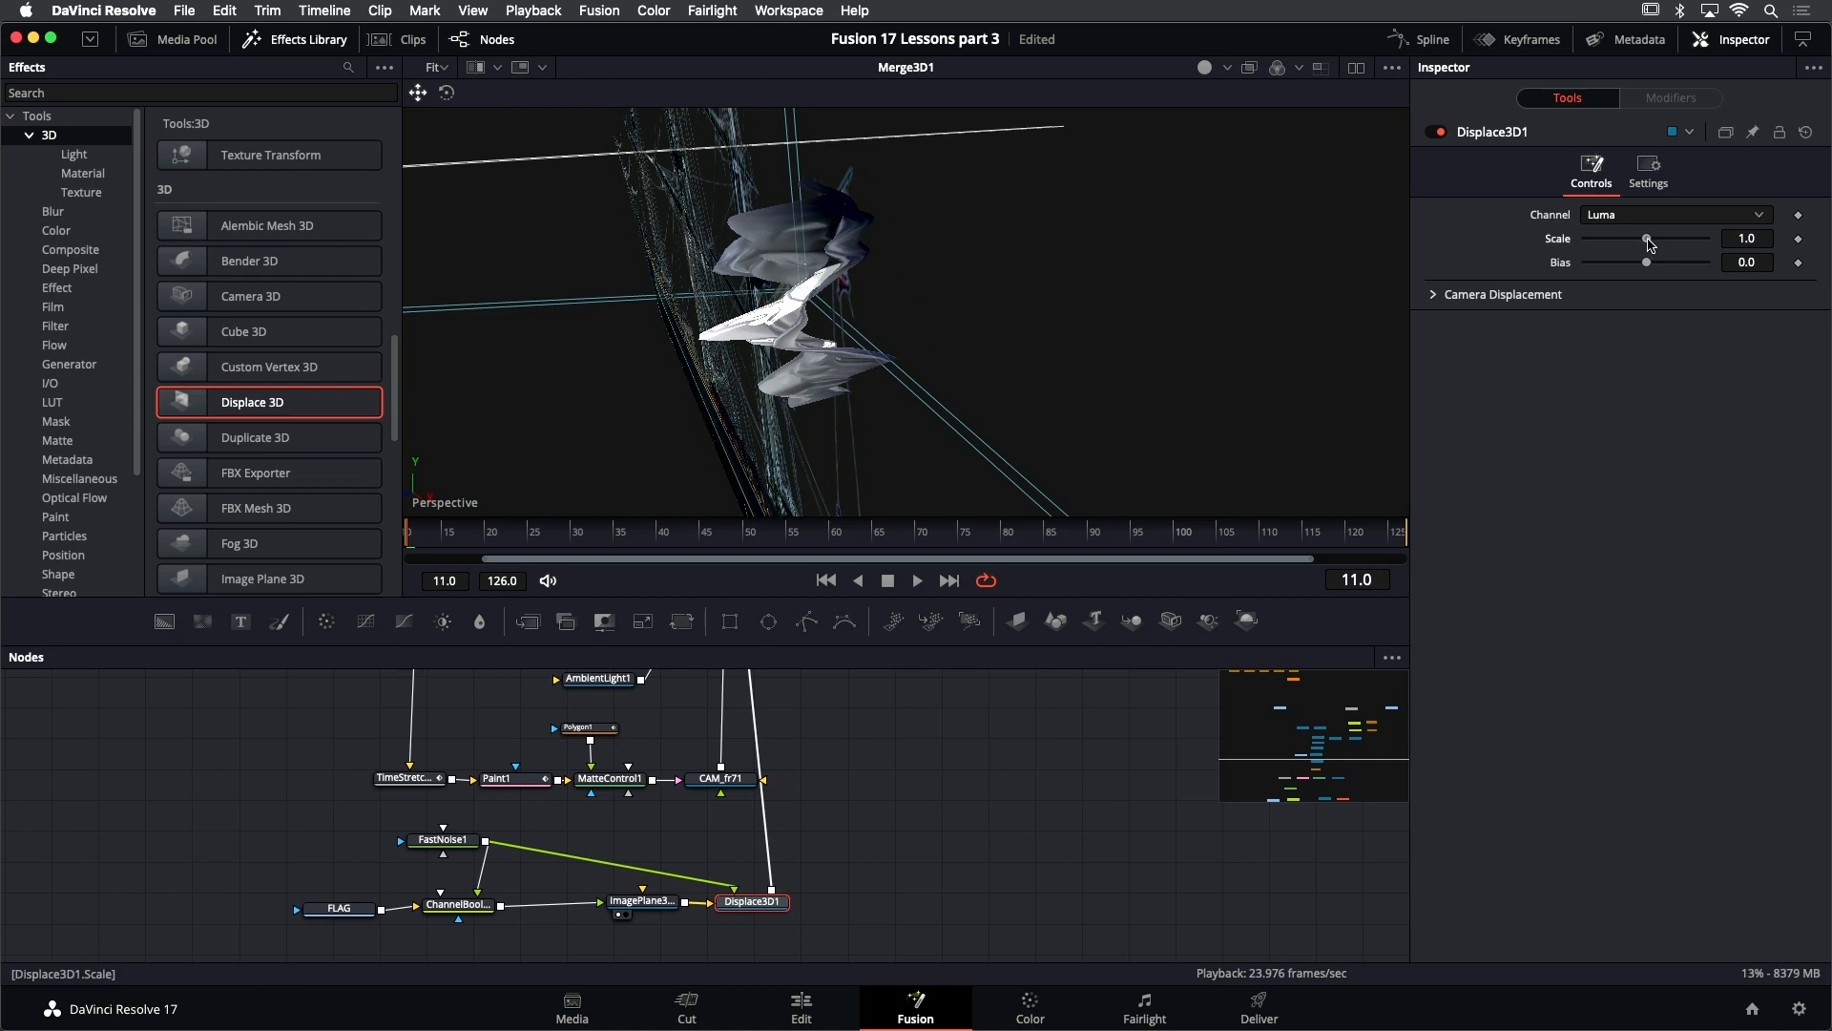
drag(1649, 243, 1631, 245)
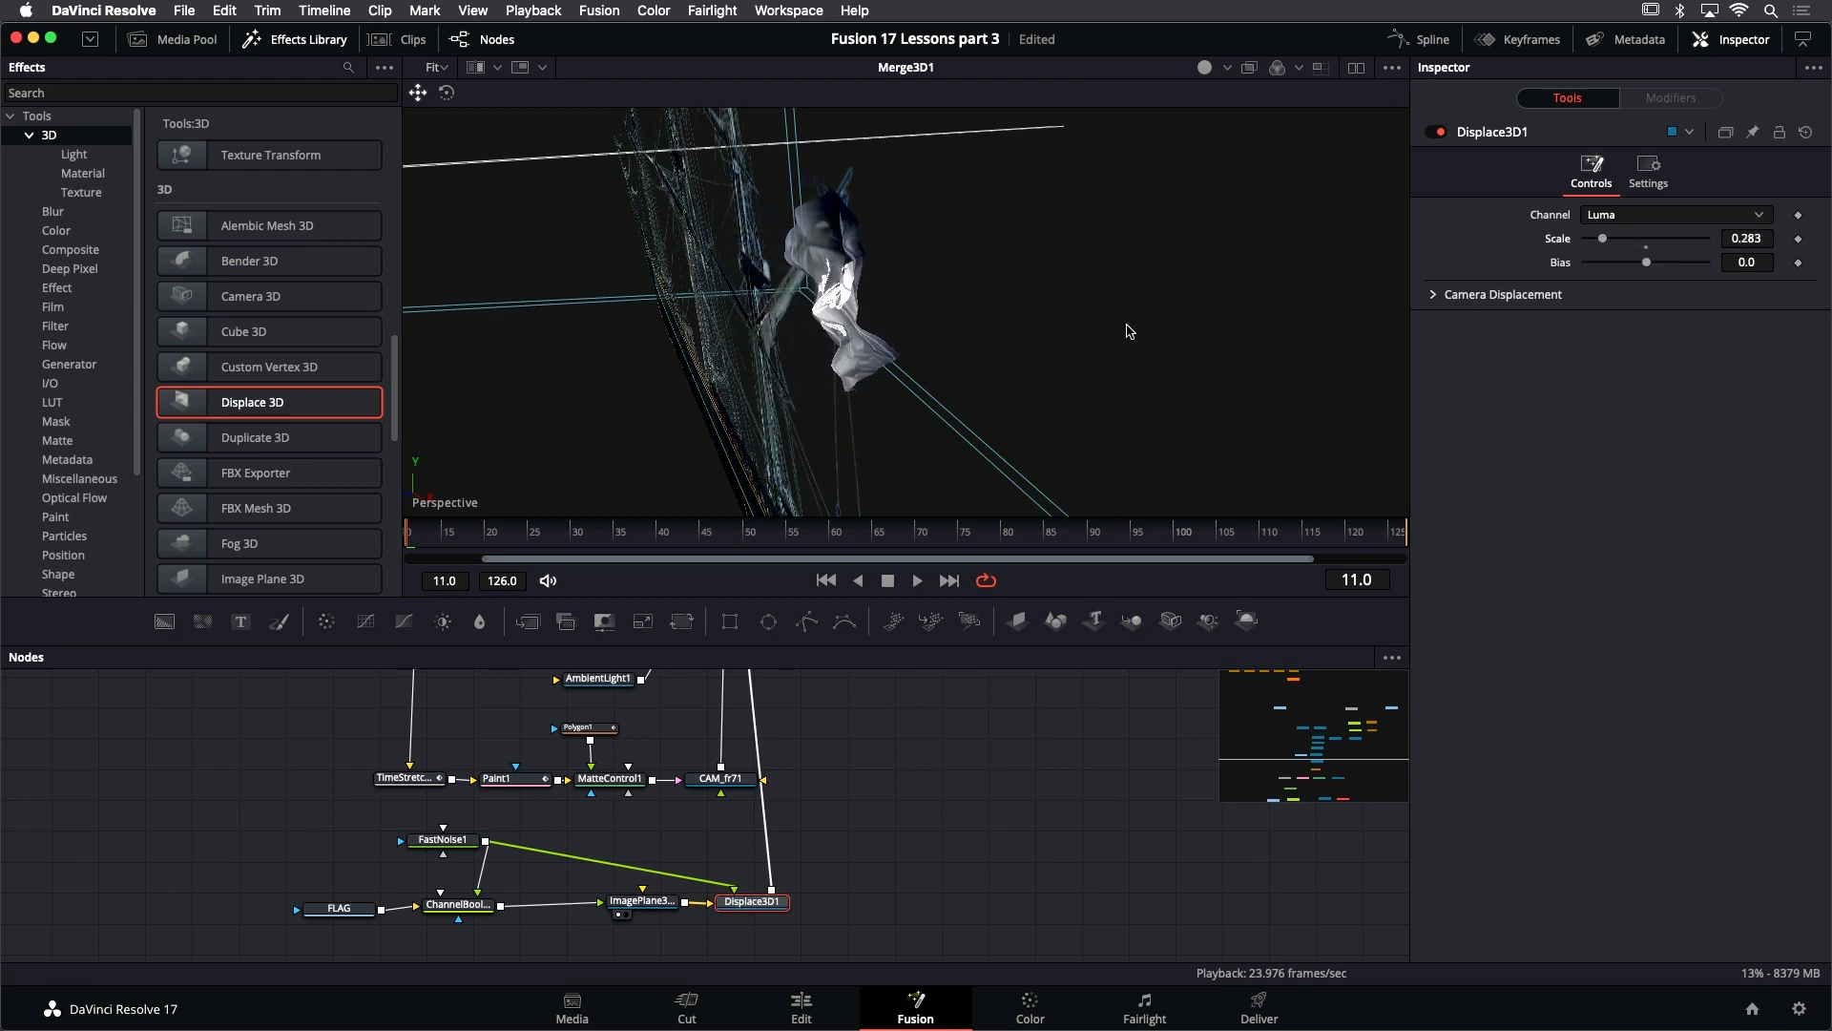
drag(1129, 330, 1101, 331)
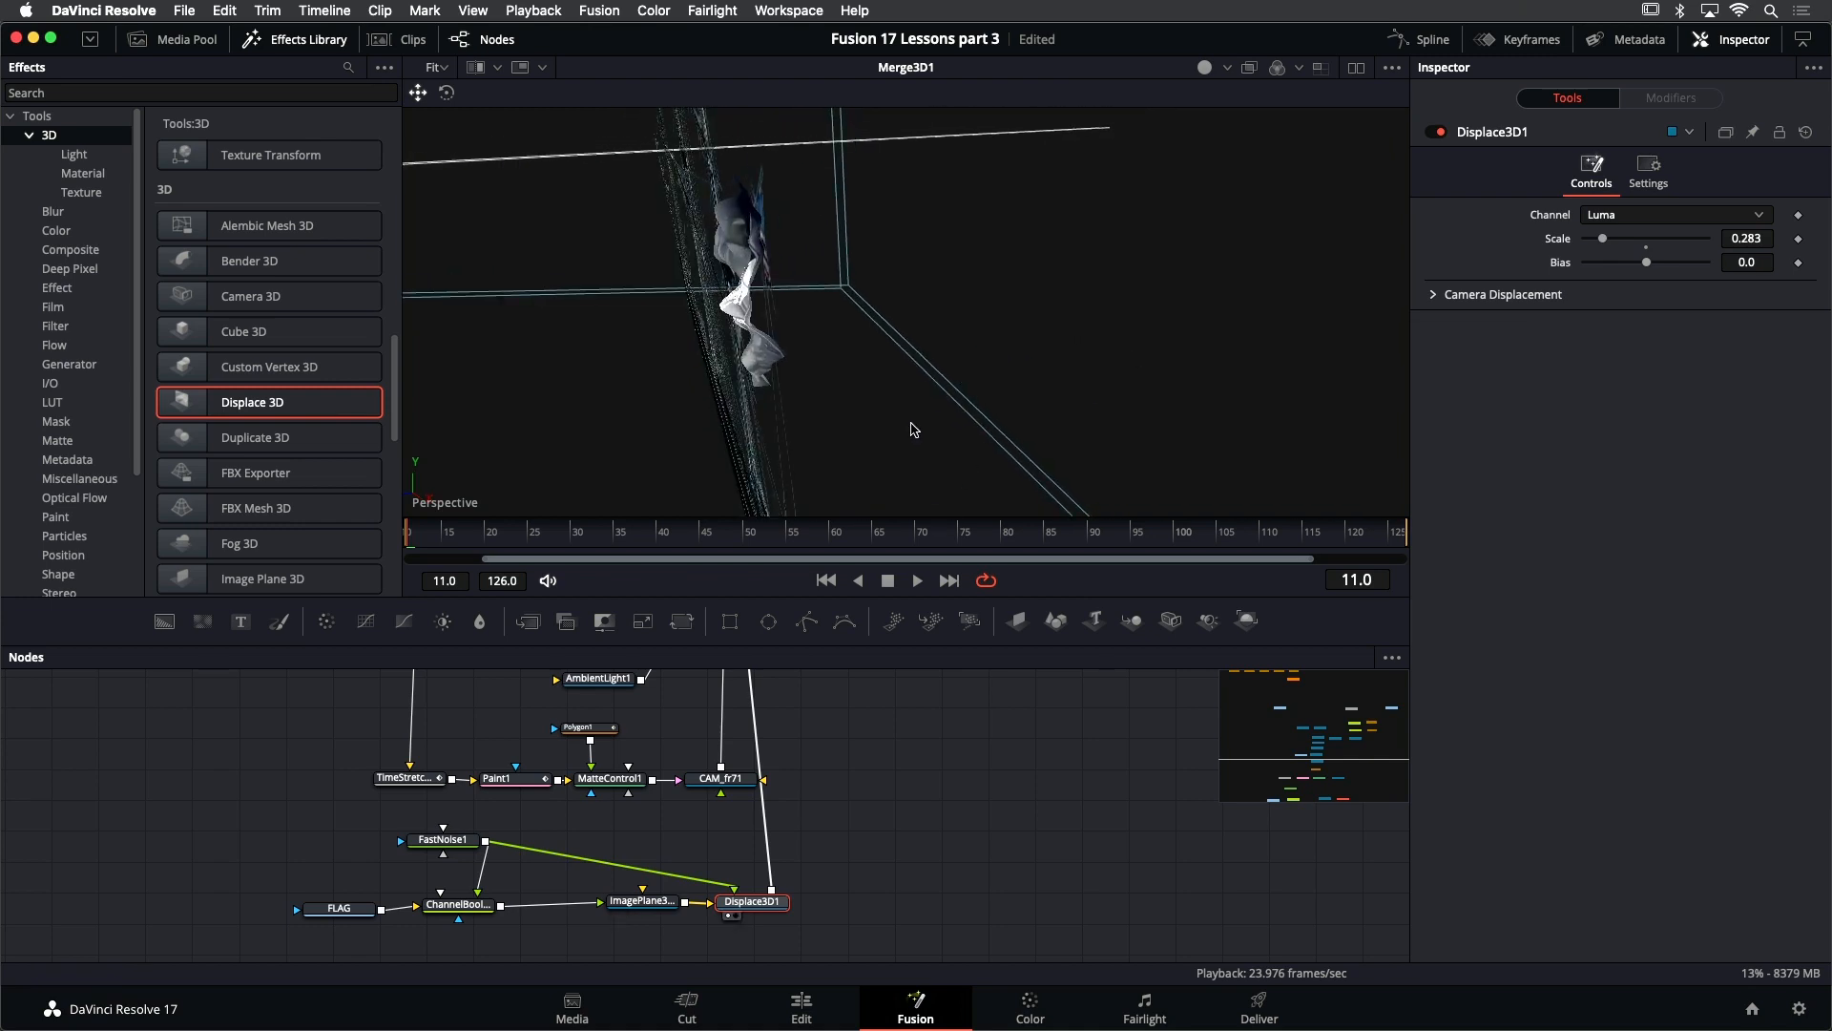
drag(913, 429, 927, 497)
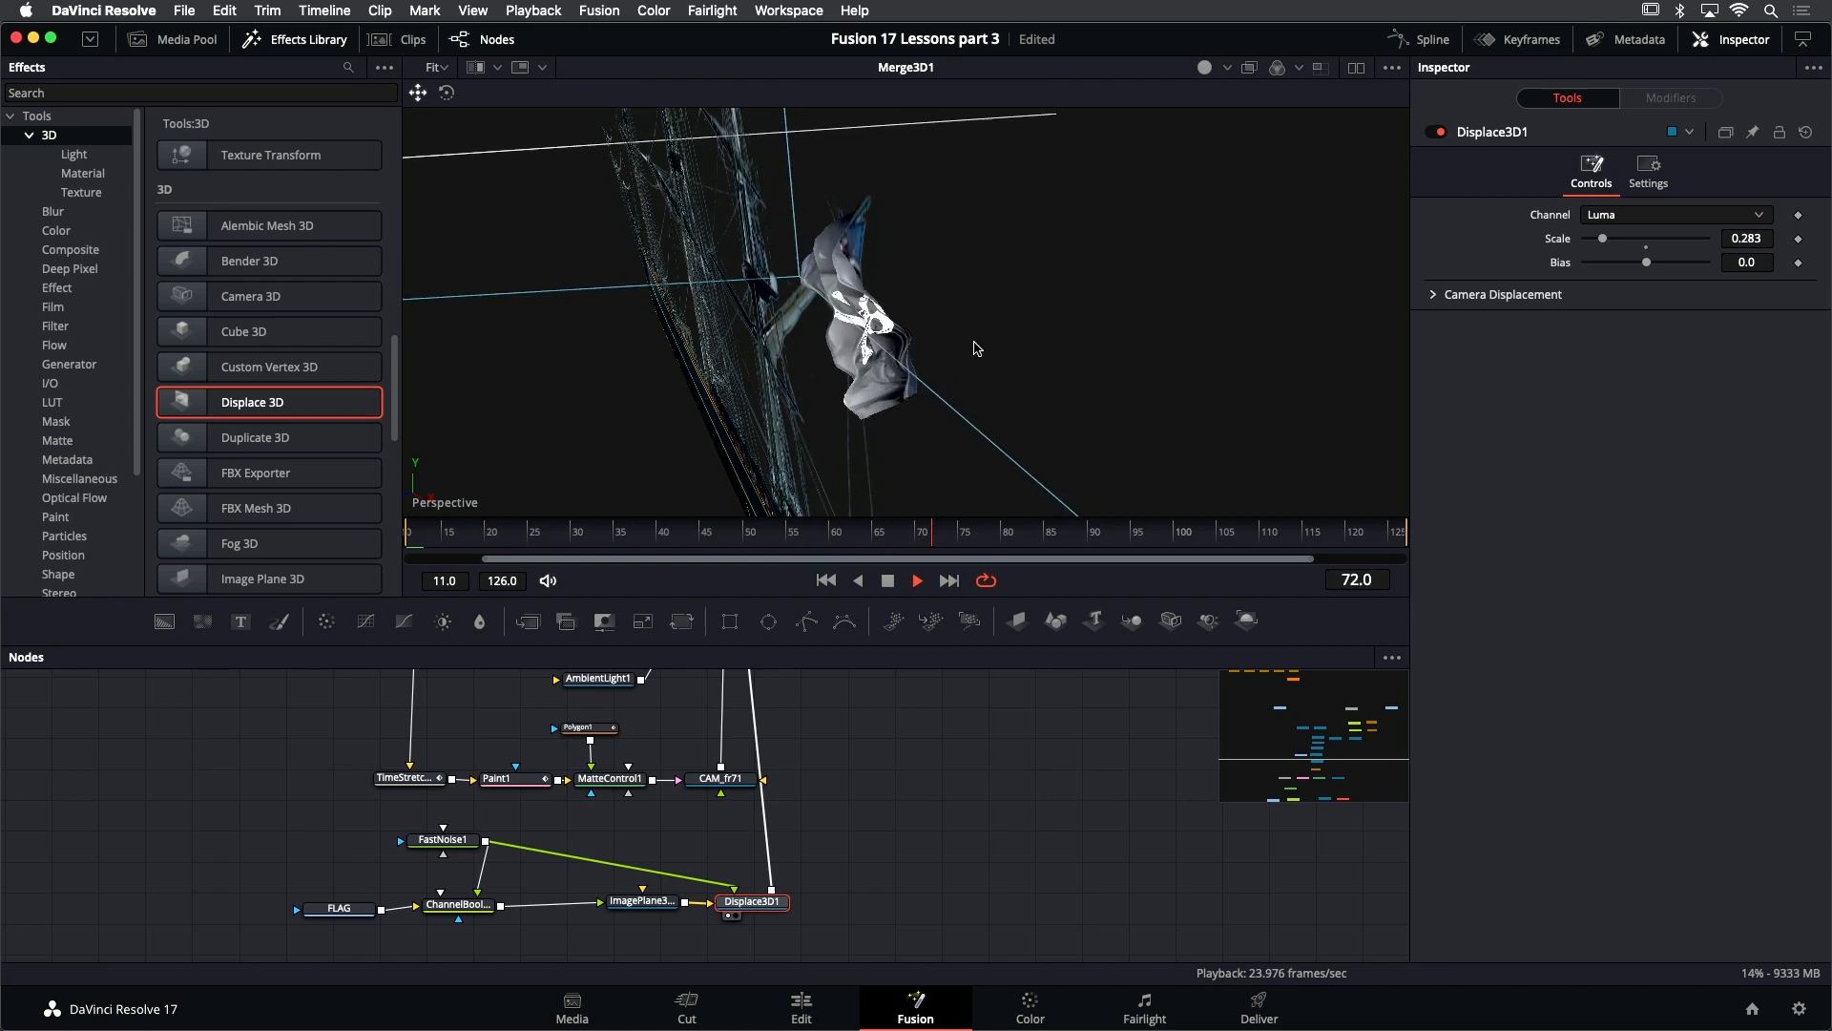
drag(978, 346, 1076, 320)
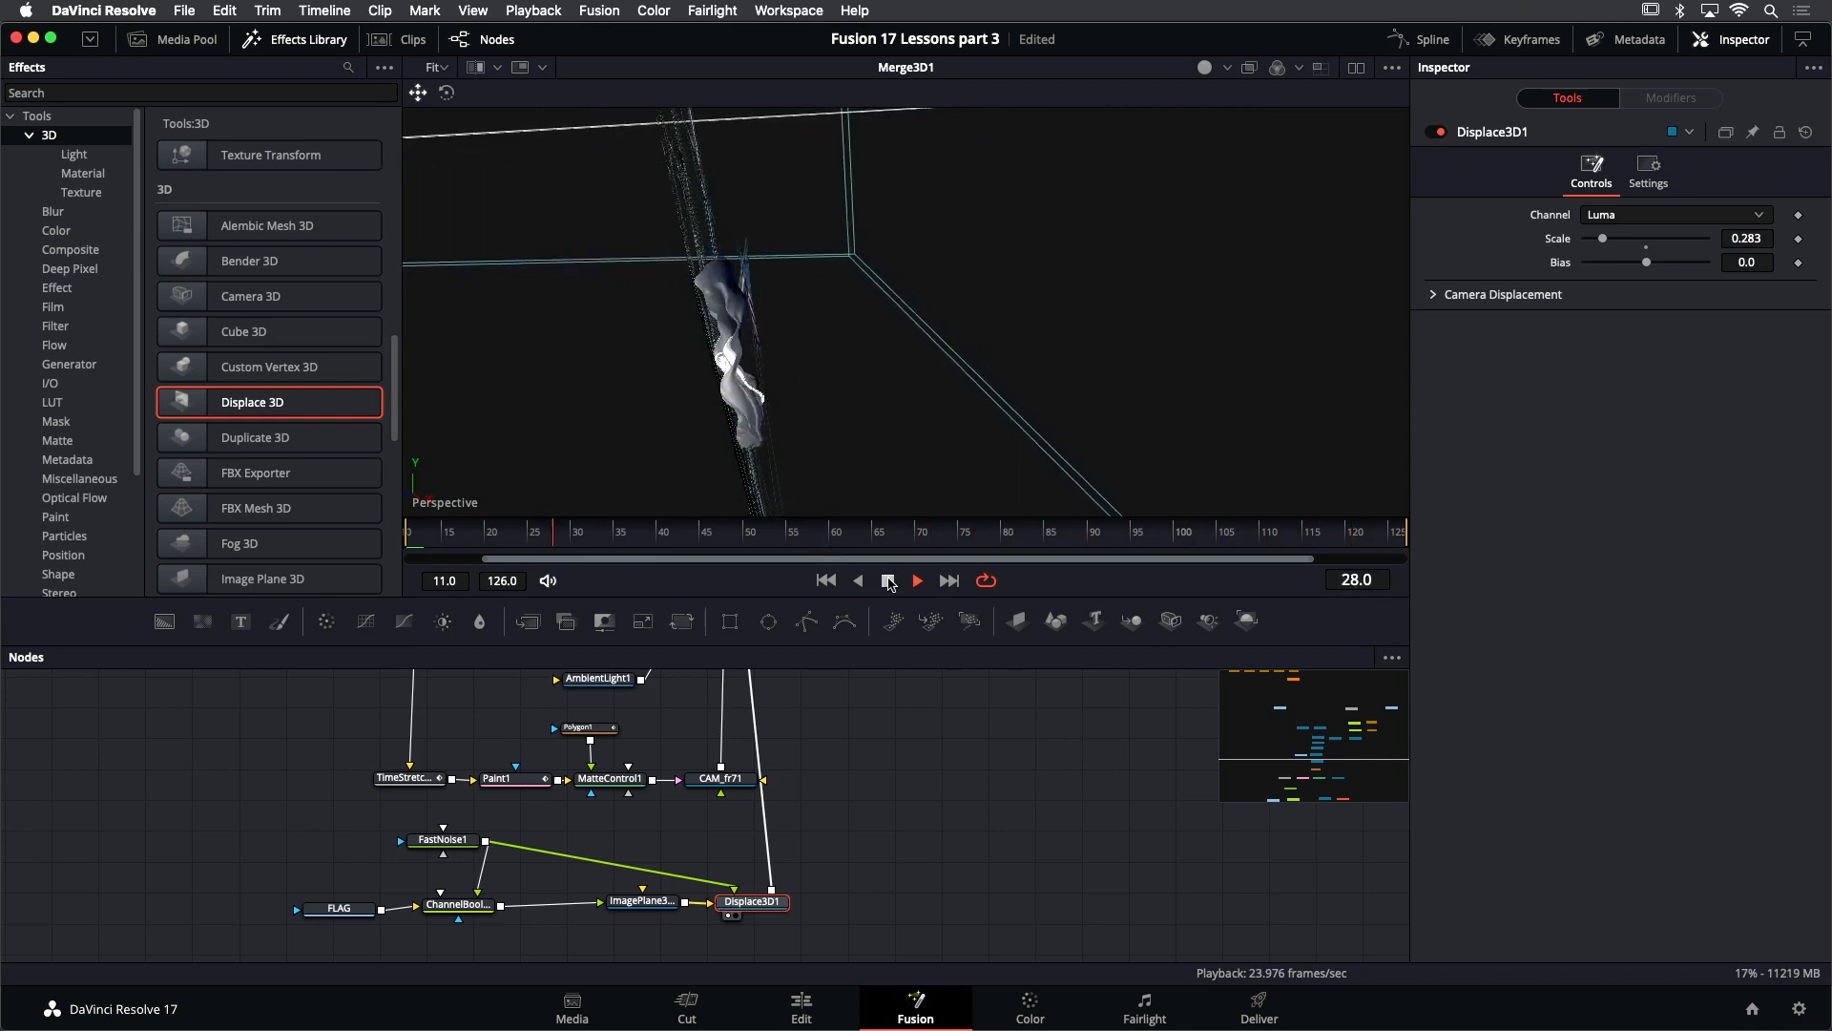
key(space)
drag(685, 300, 800, 256)
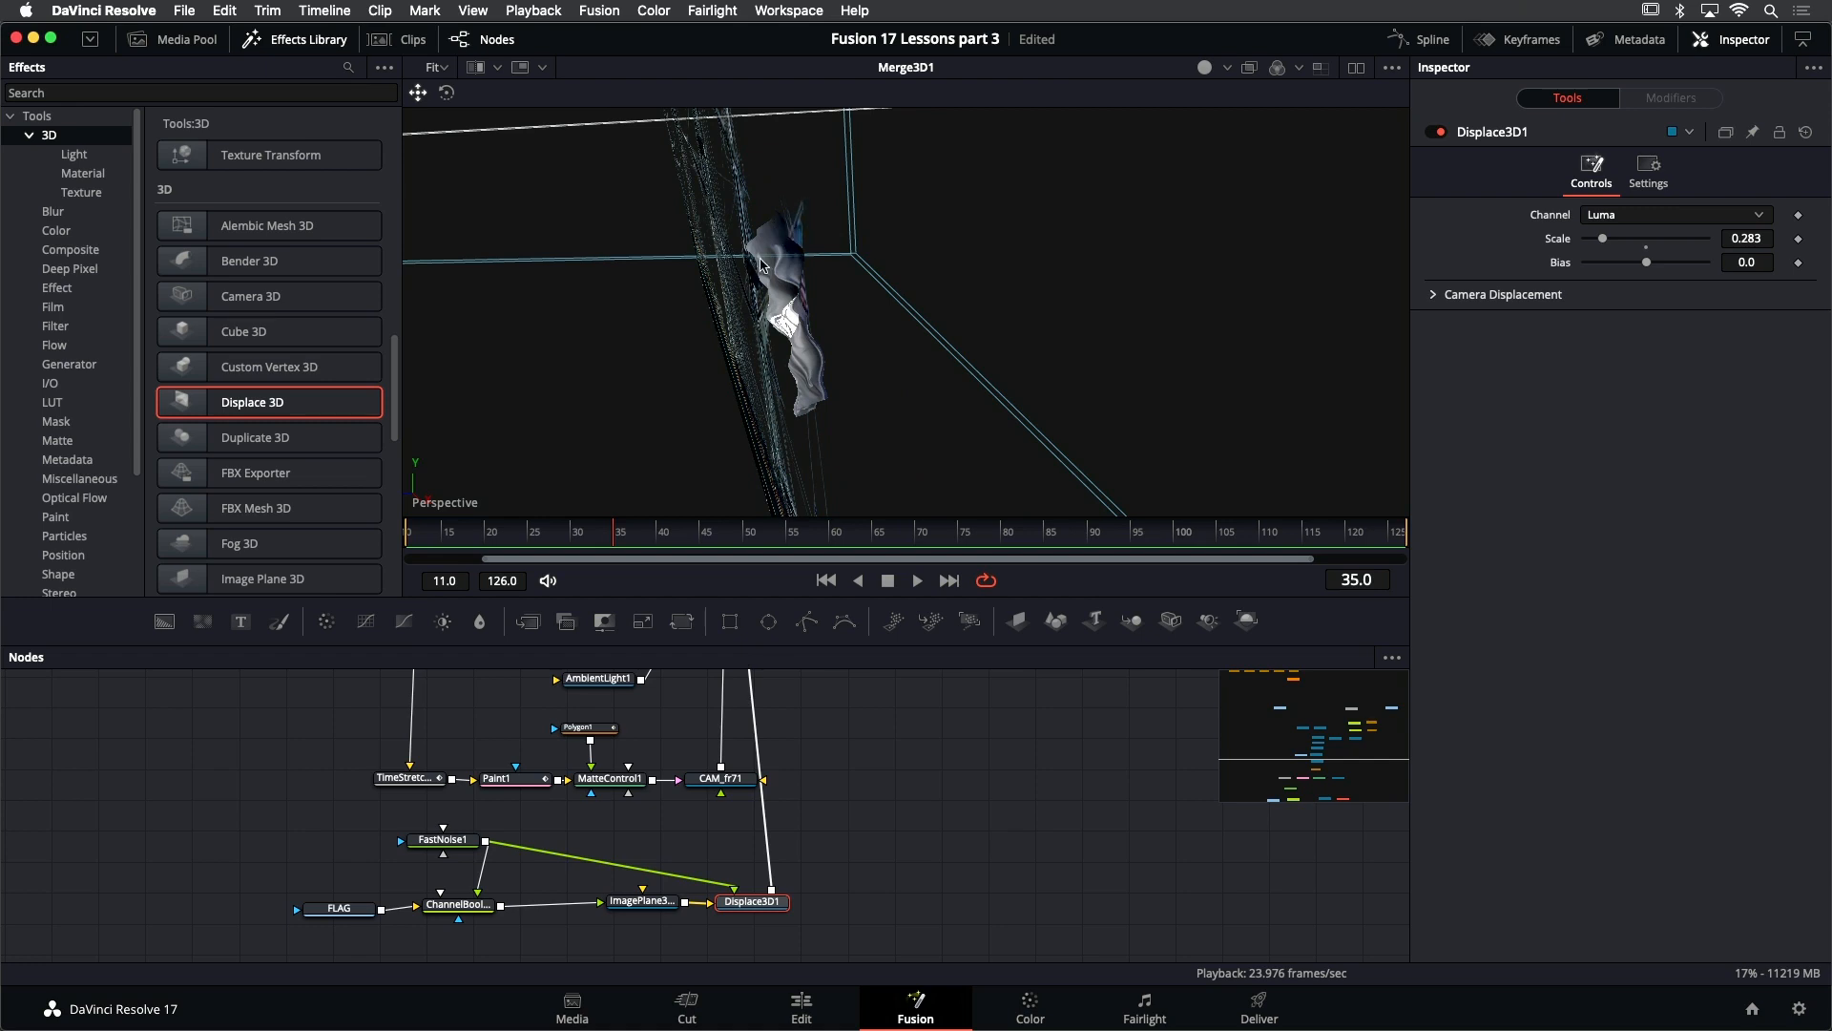
drag(815, 294, 1062, 355)
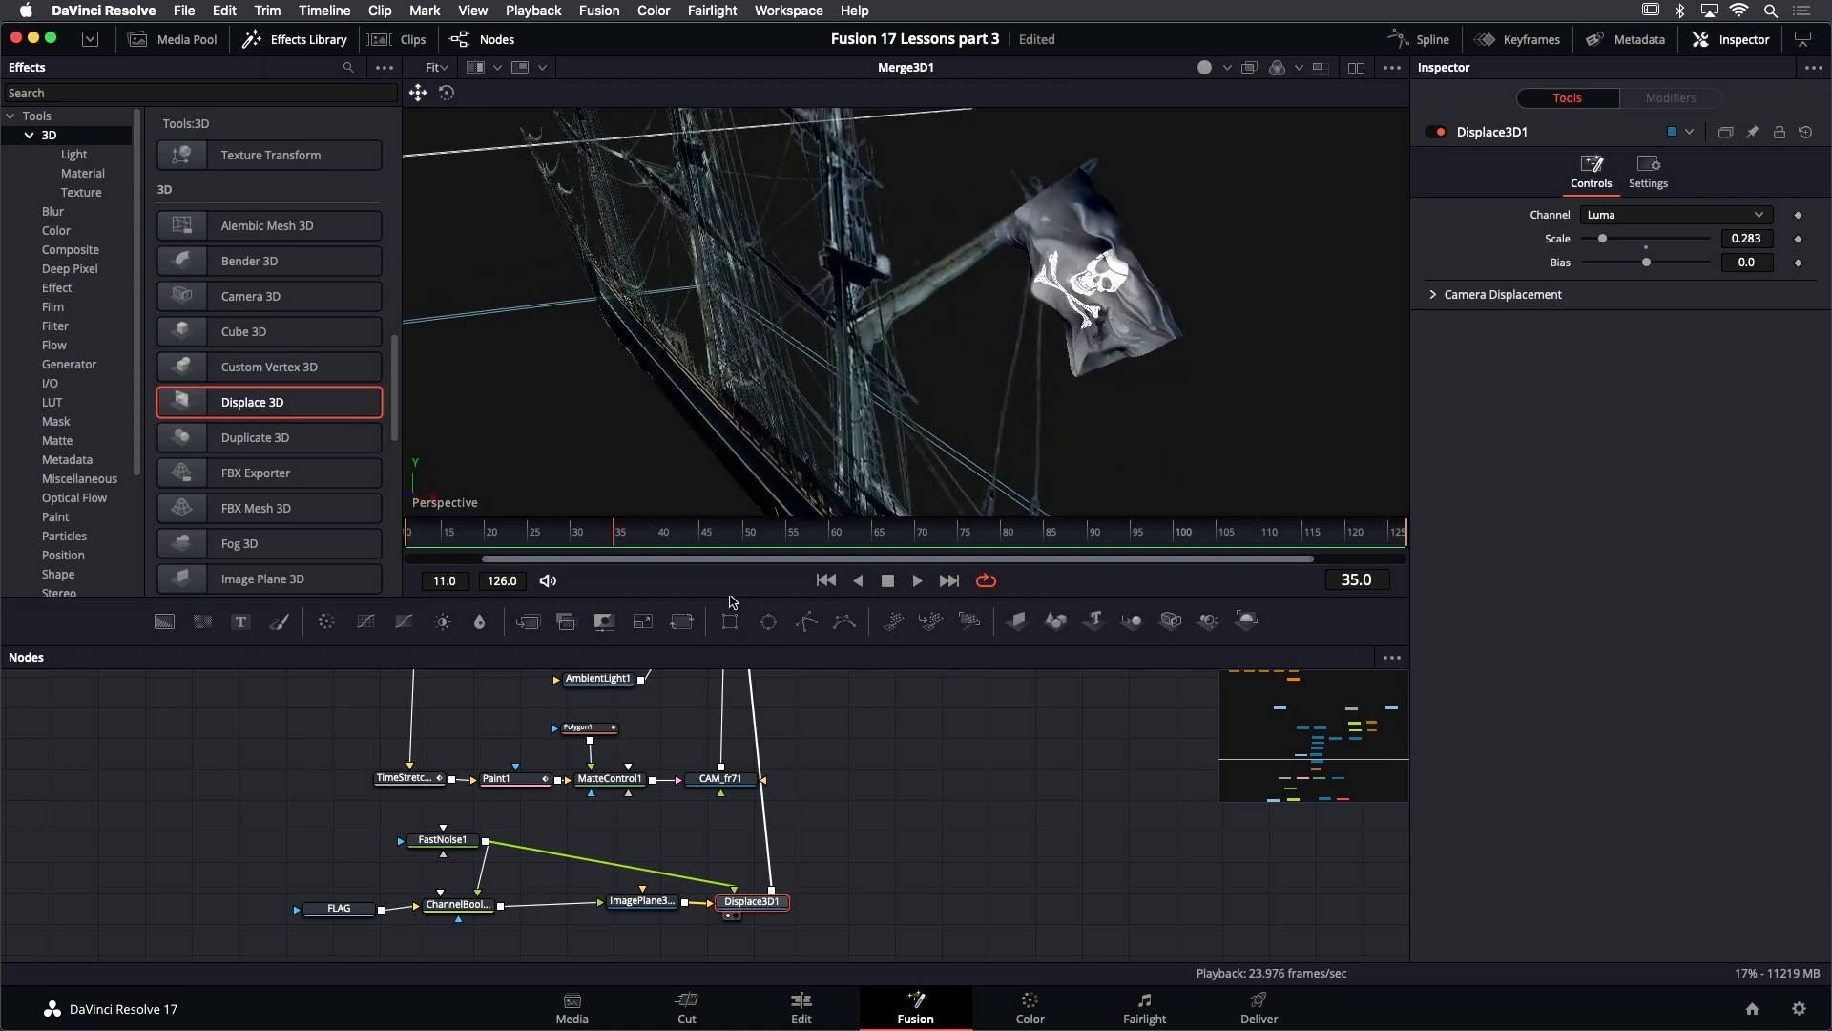
- Display FastNoise1 in the viewer, then add a Rectangle node and connect it as the noise's mask
click(443, 839)
key(1)
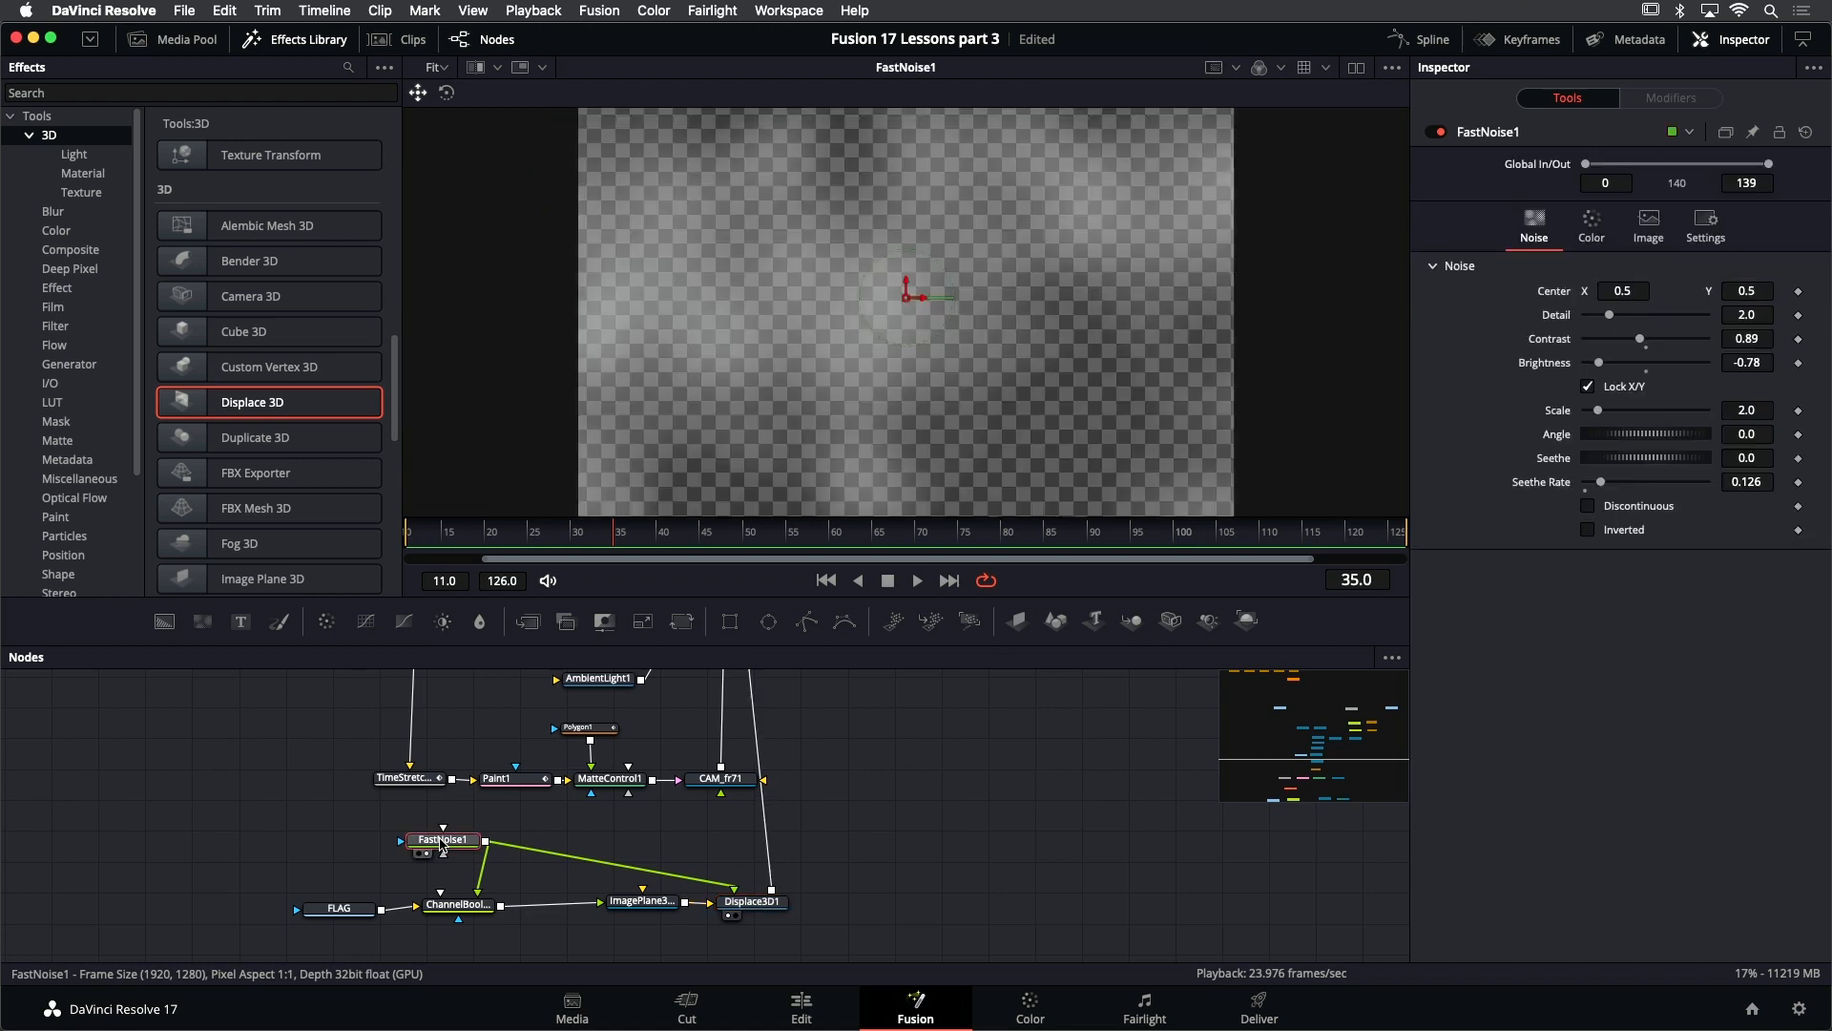
scroll(942, 354, down, 1)
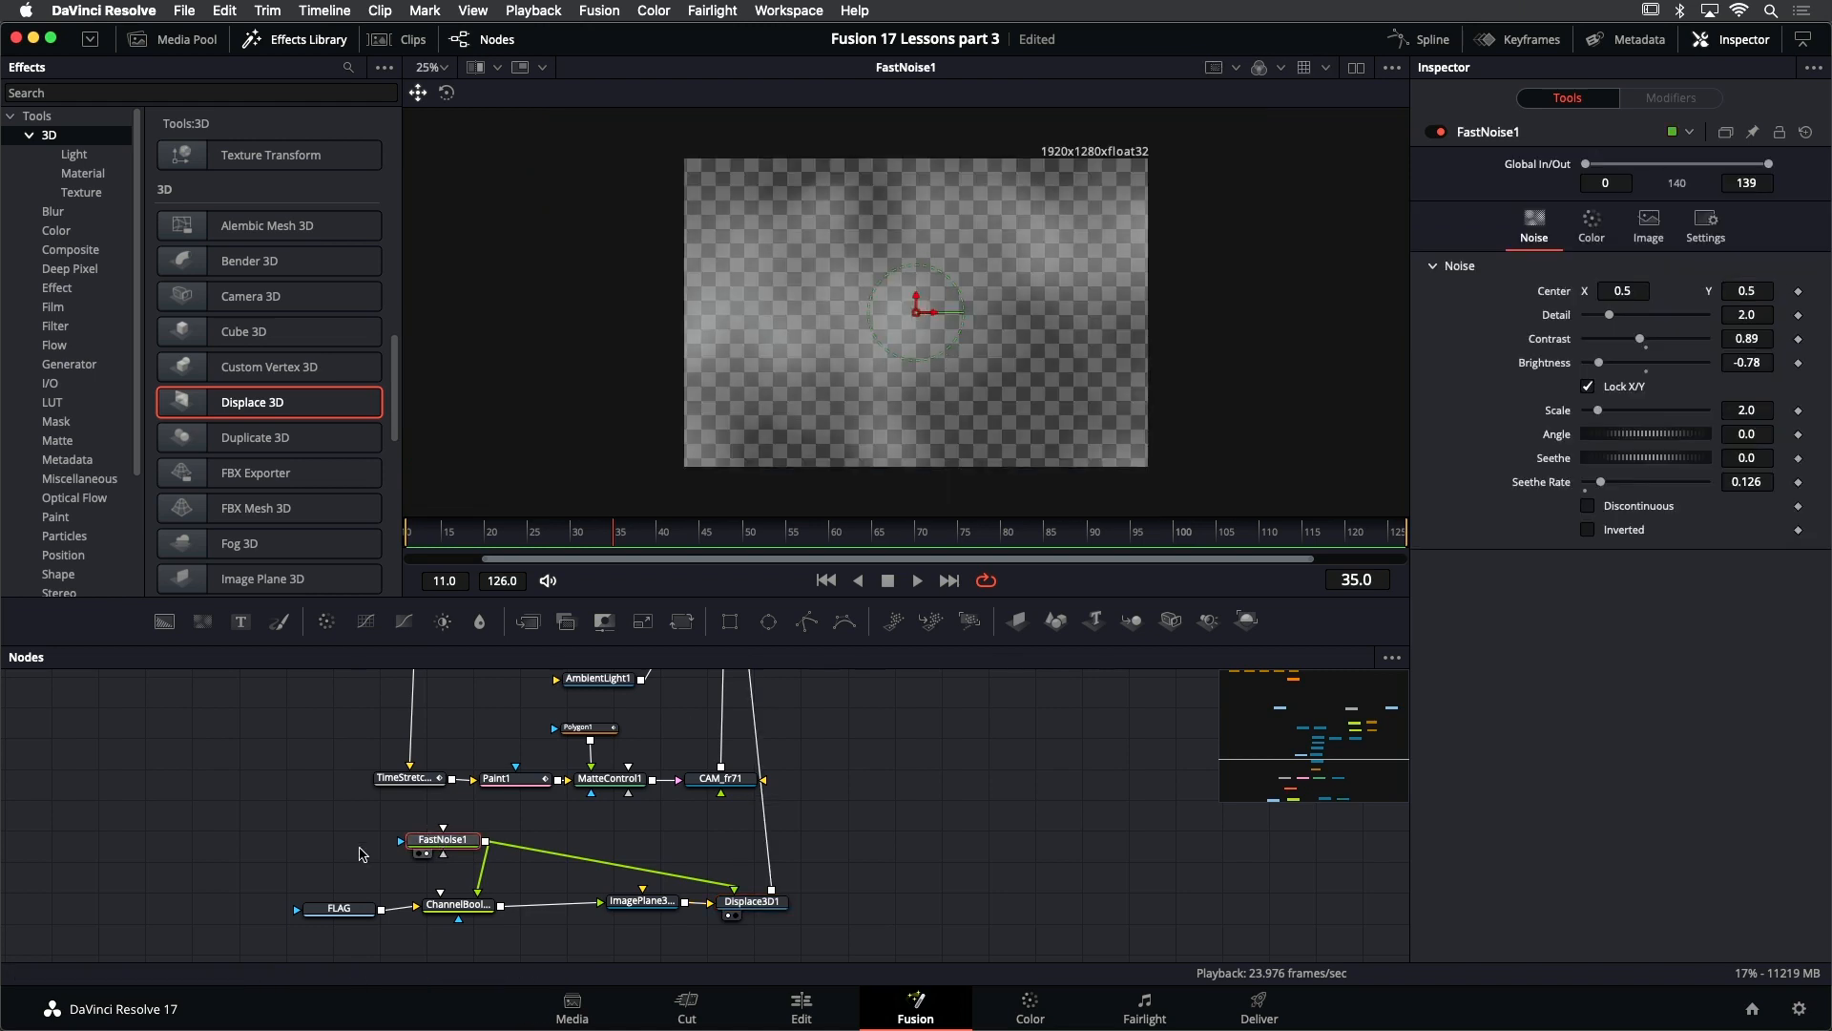
key(shift+space)
text(redc)
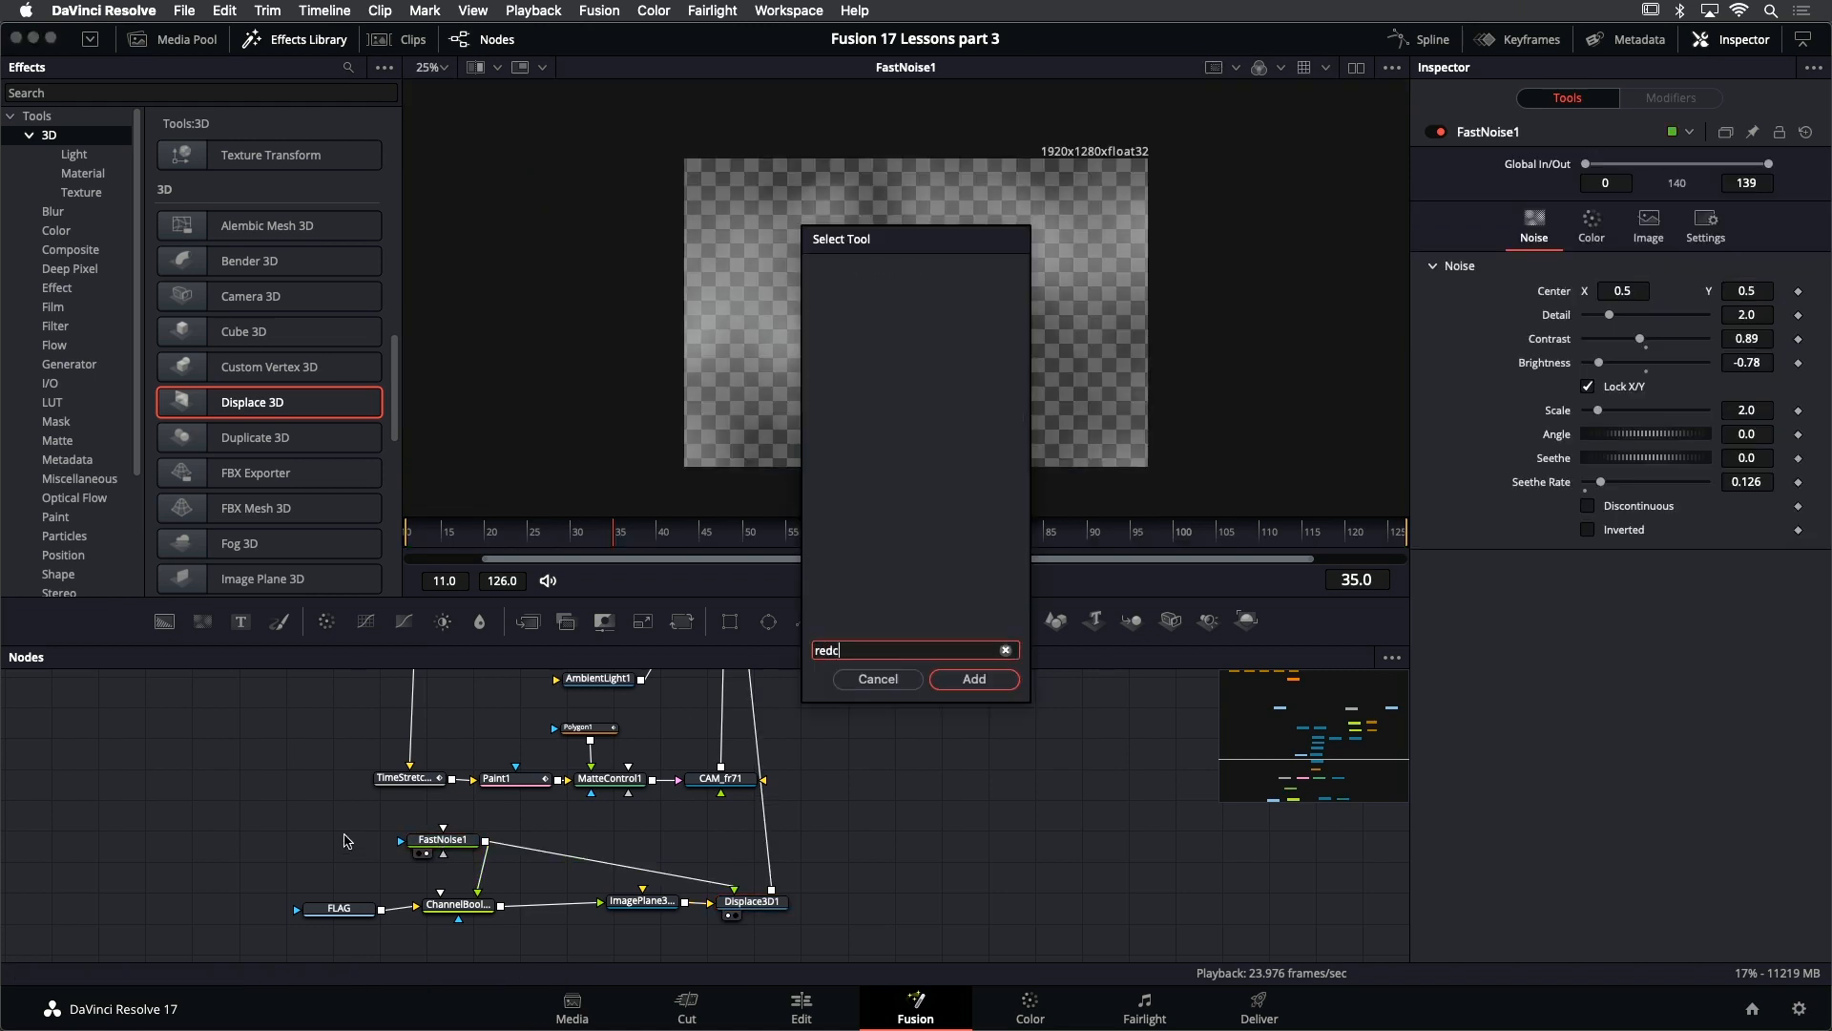
text(t)
key(BackSpace)
key(BackSpace)
key(BackSpace)
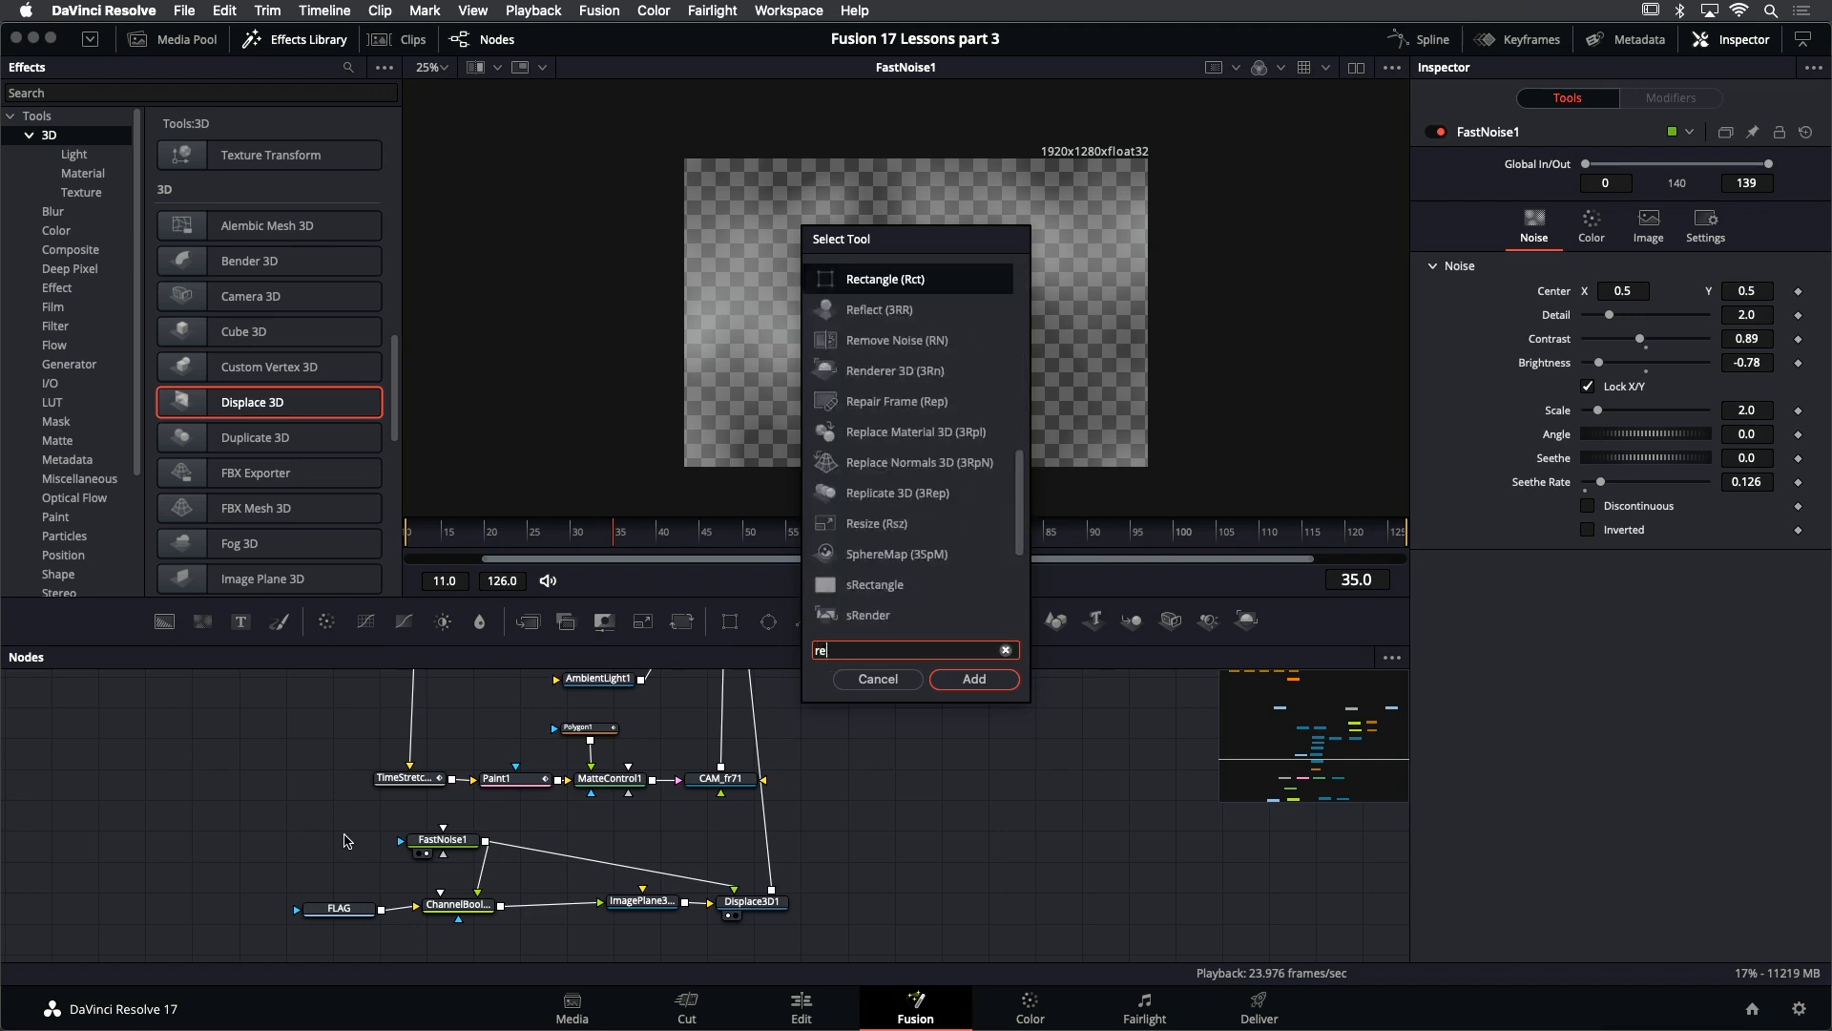
text(ct)
key(Return)
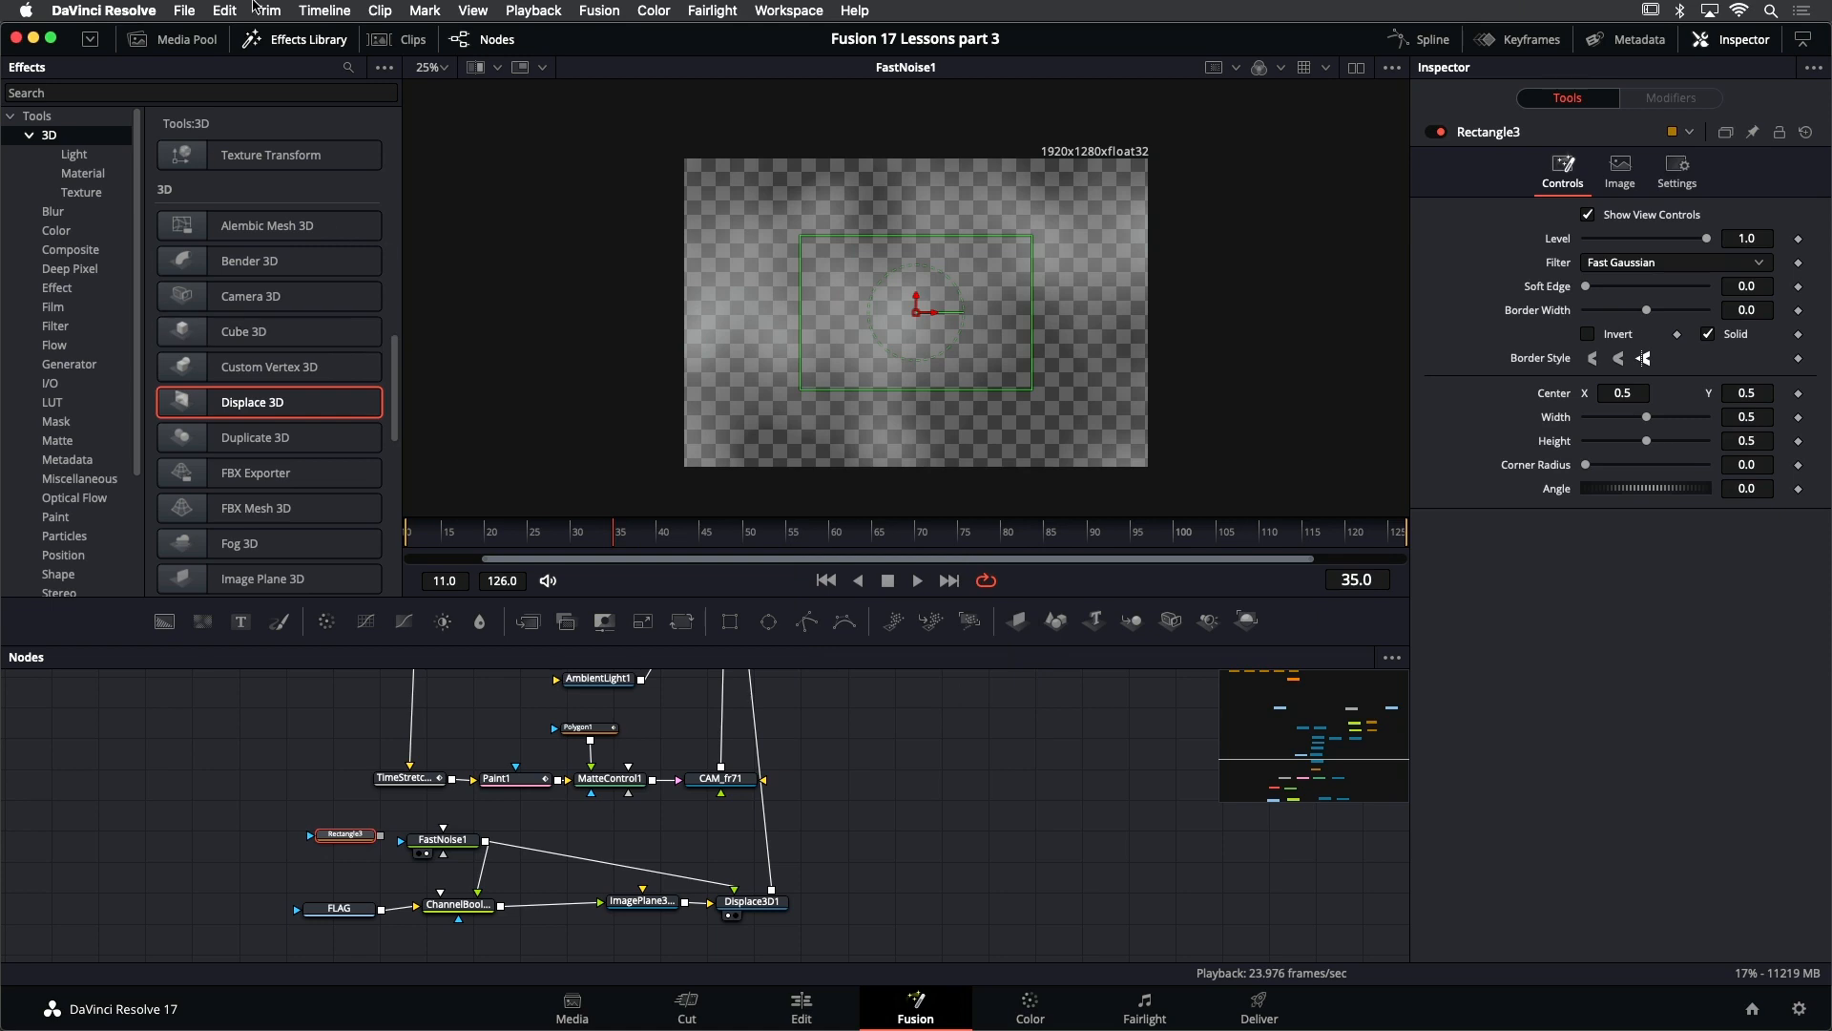
click(297, 44)
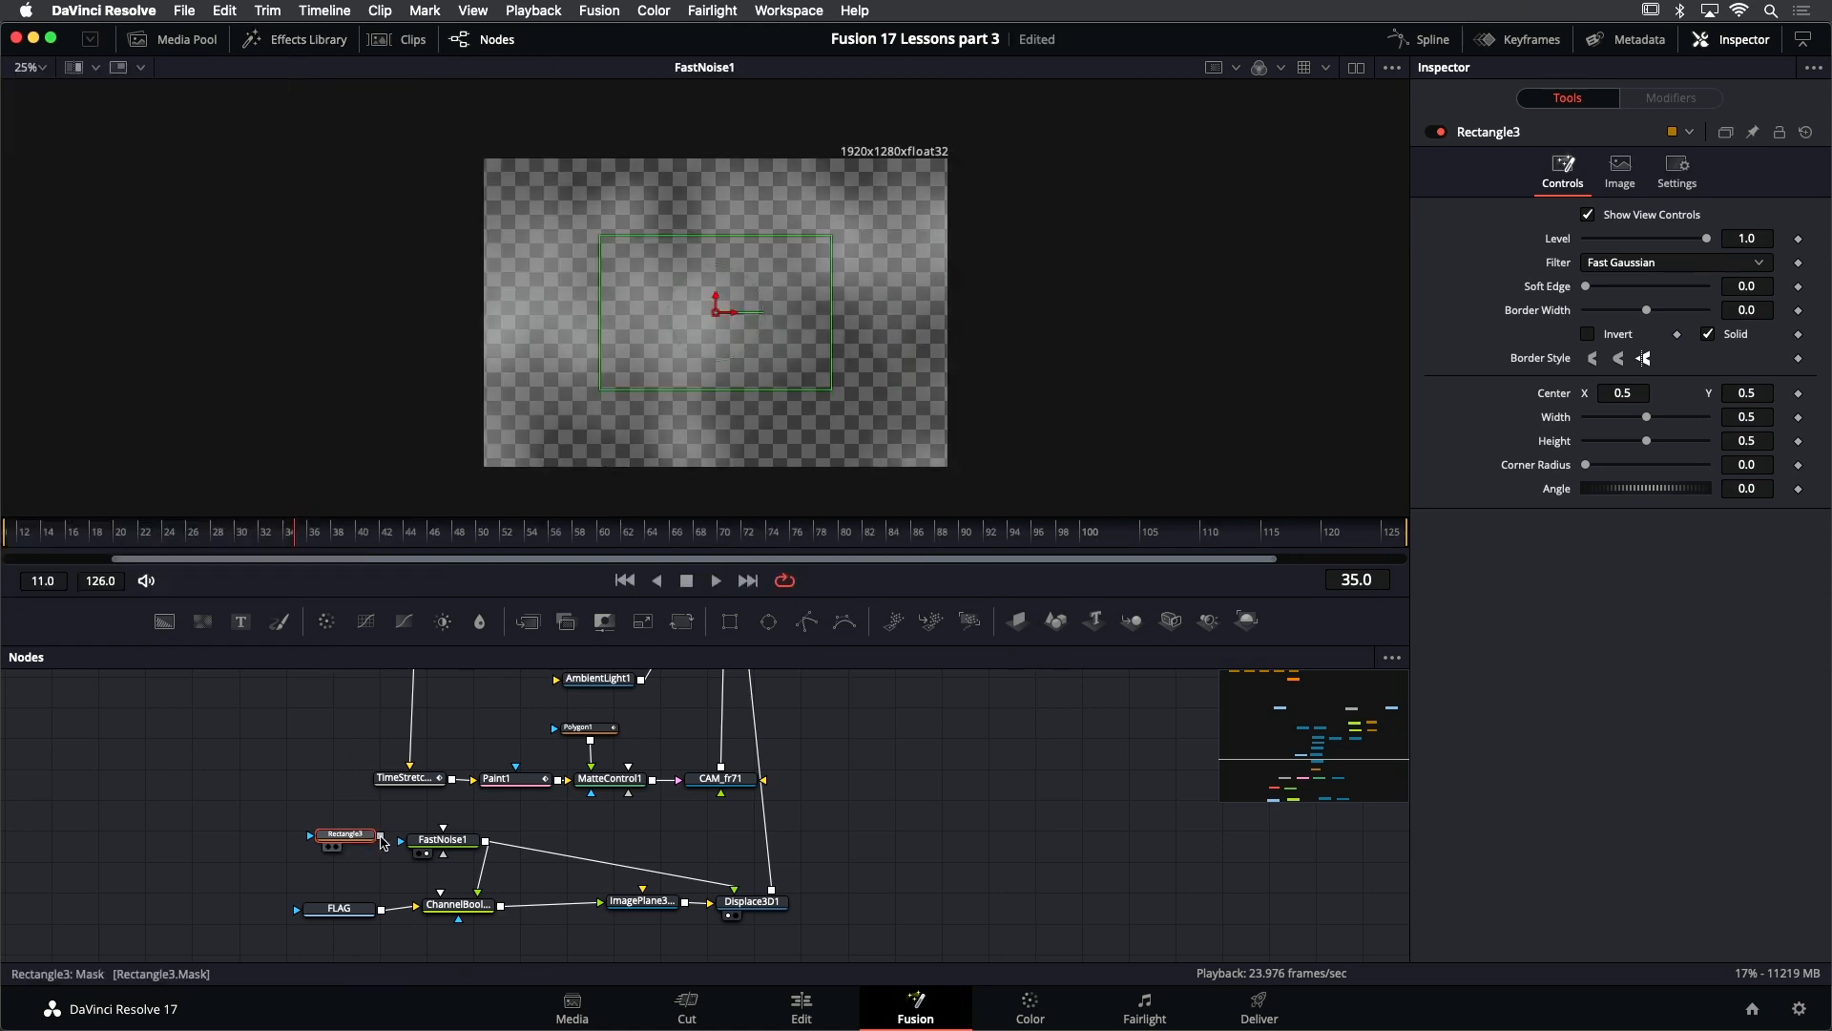
mouse_move(382, 842)
mouse_down()
mouse_move(435, 848)
mouse_move(347, 844)
mouse_up()
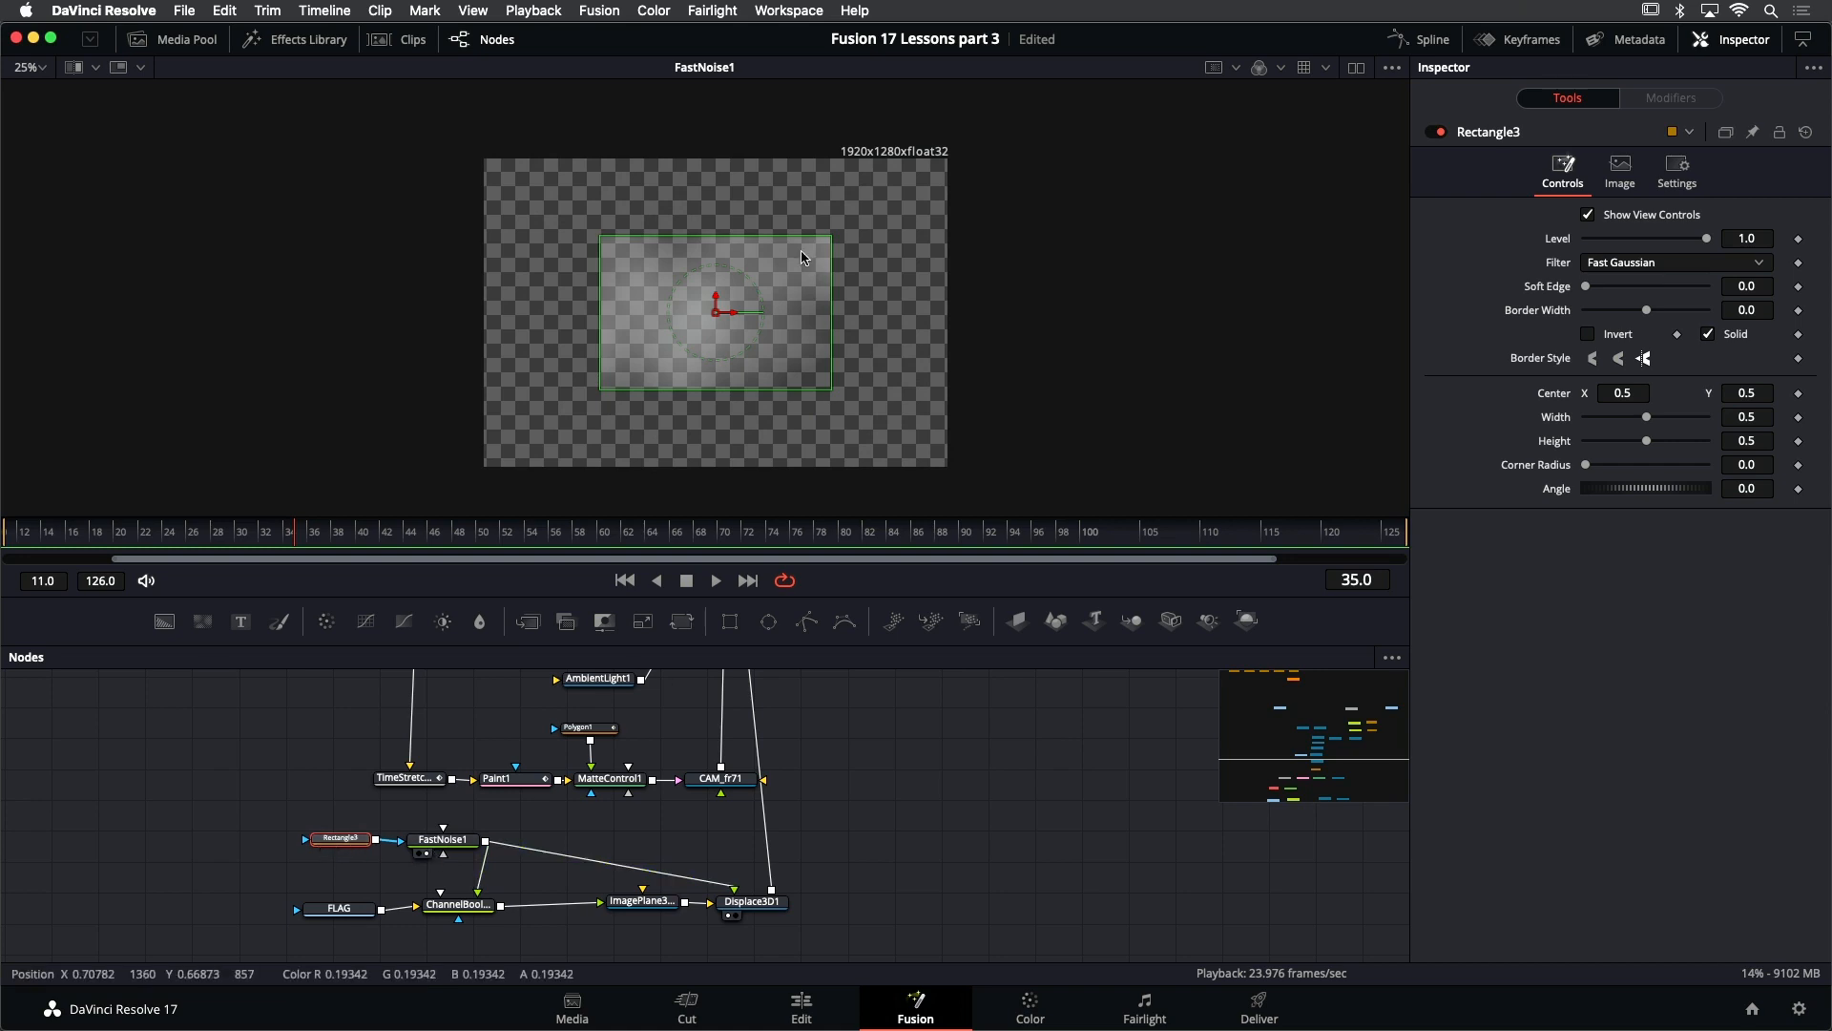
- Shape the noise's rectangle mask to width about 0.97, height 1.28, center X 0.59 and soft edge 0.08, and view its red channel
drag(777, 237, 804, 127)
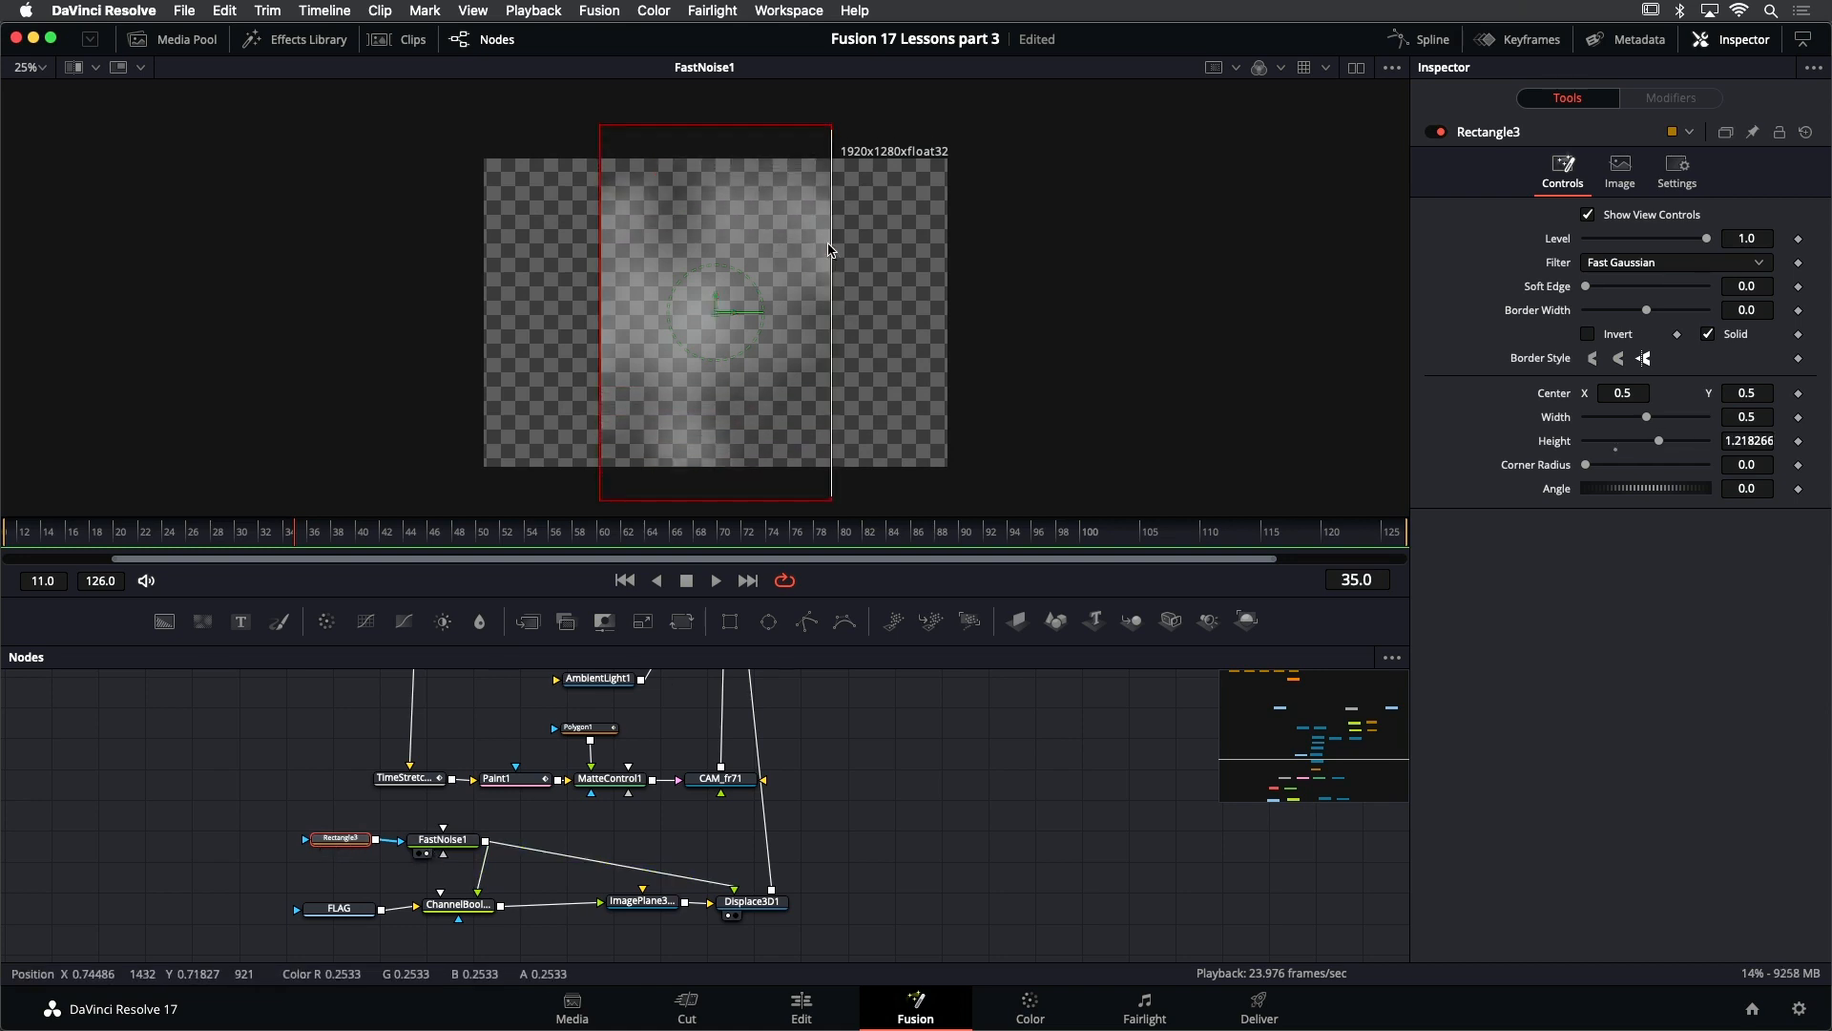
drag(831, 253, 941, 258)
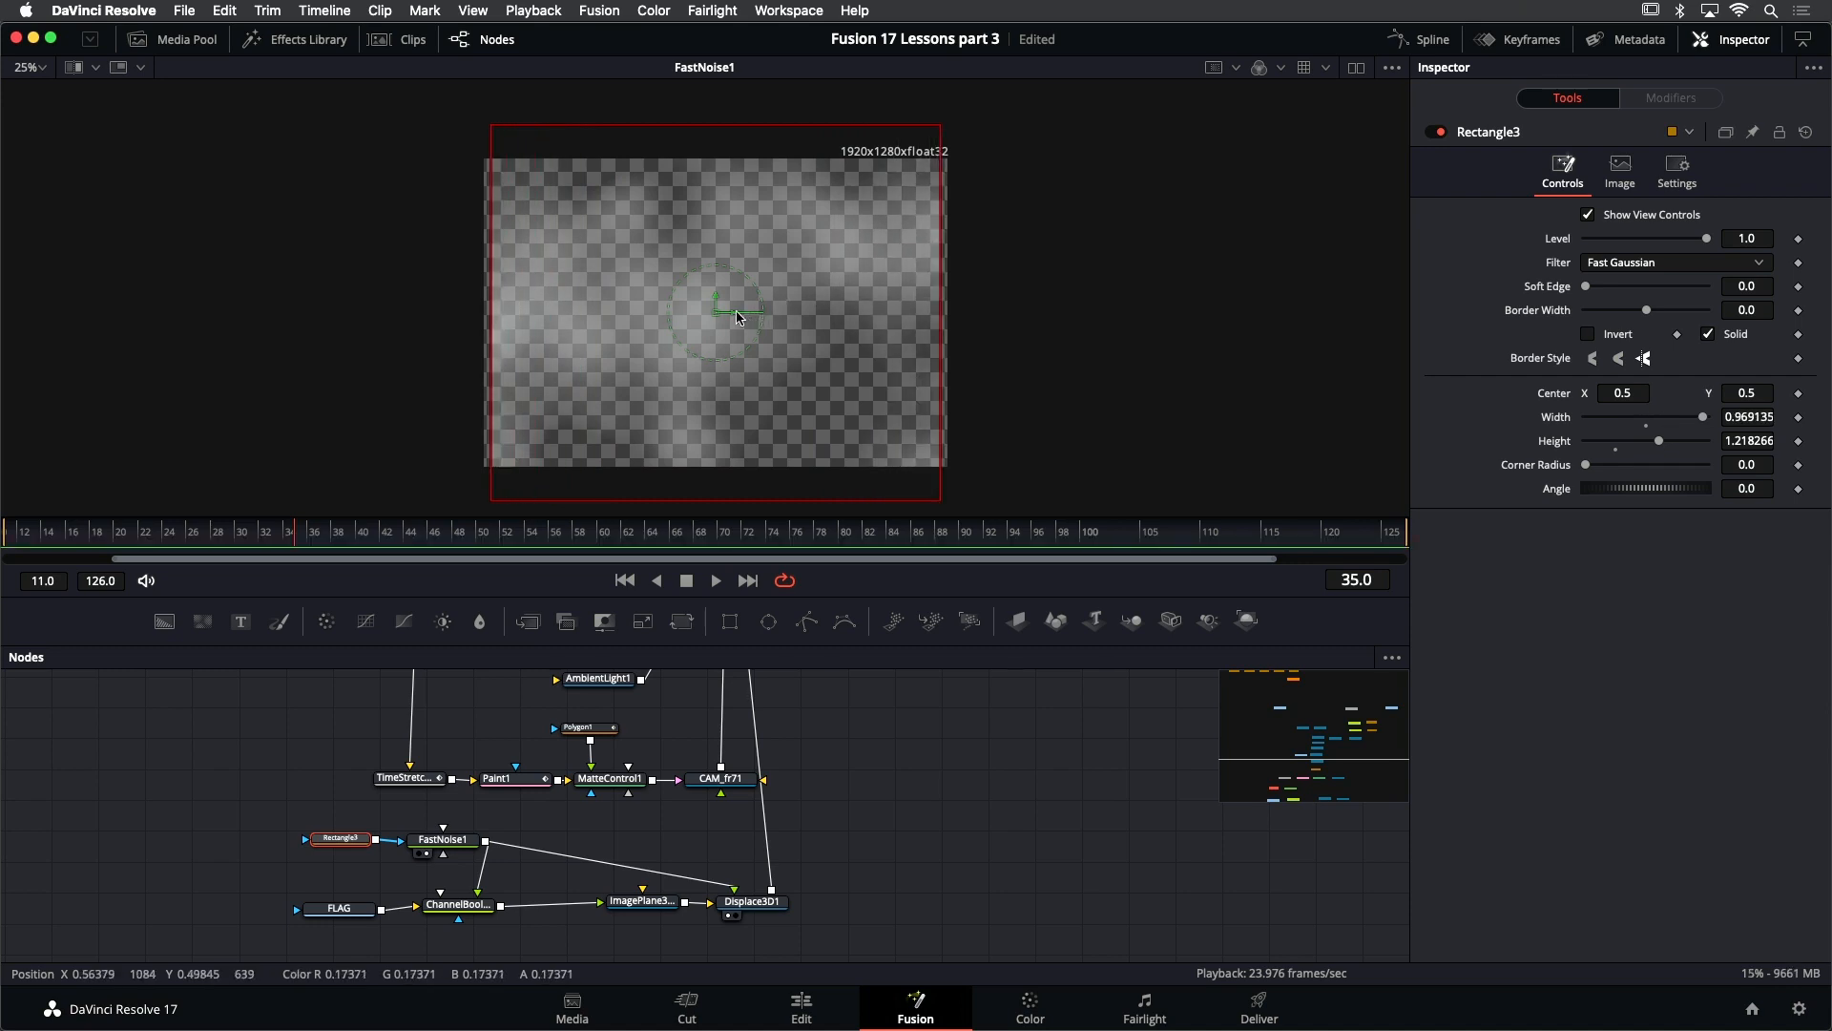
drag(737, 317, 796, 312)
drag(840, 125, 841, 116)
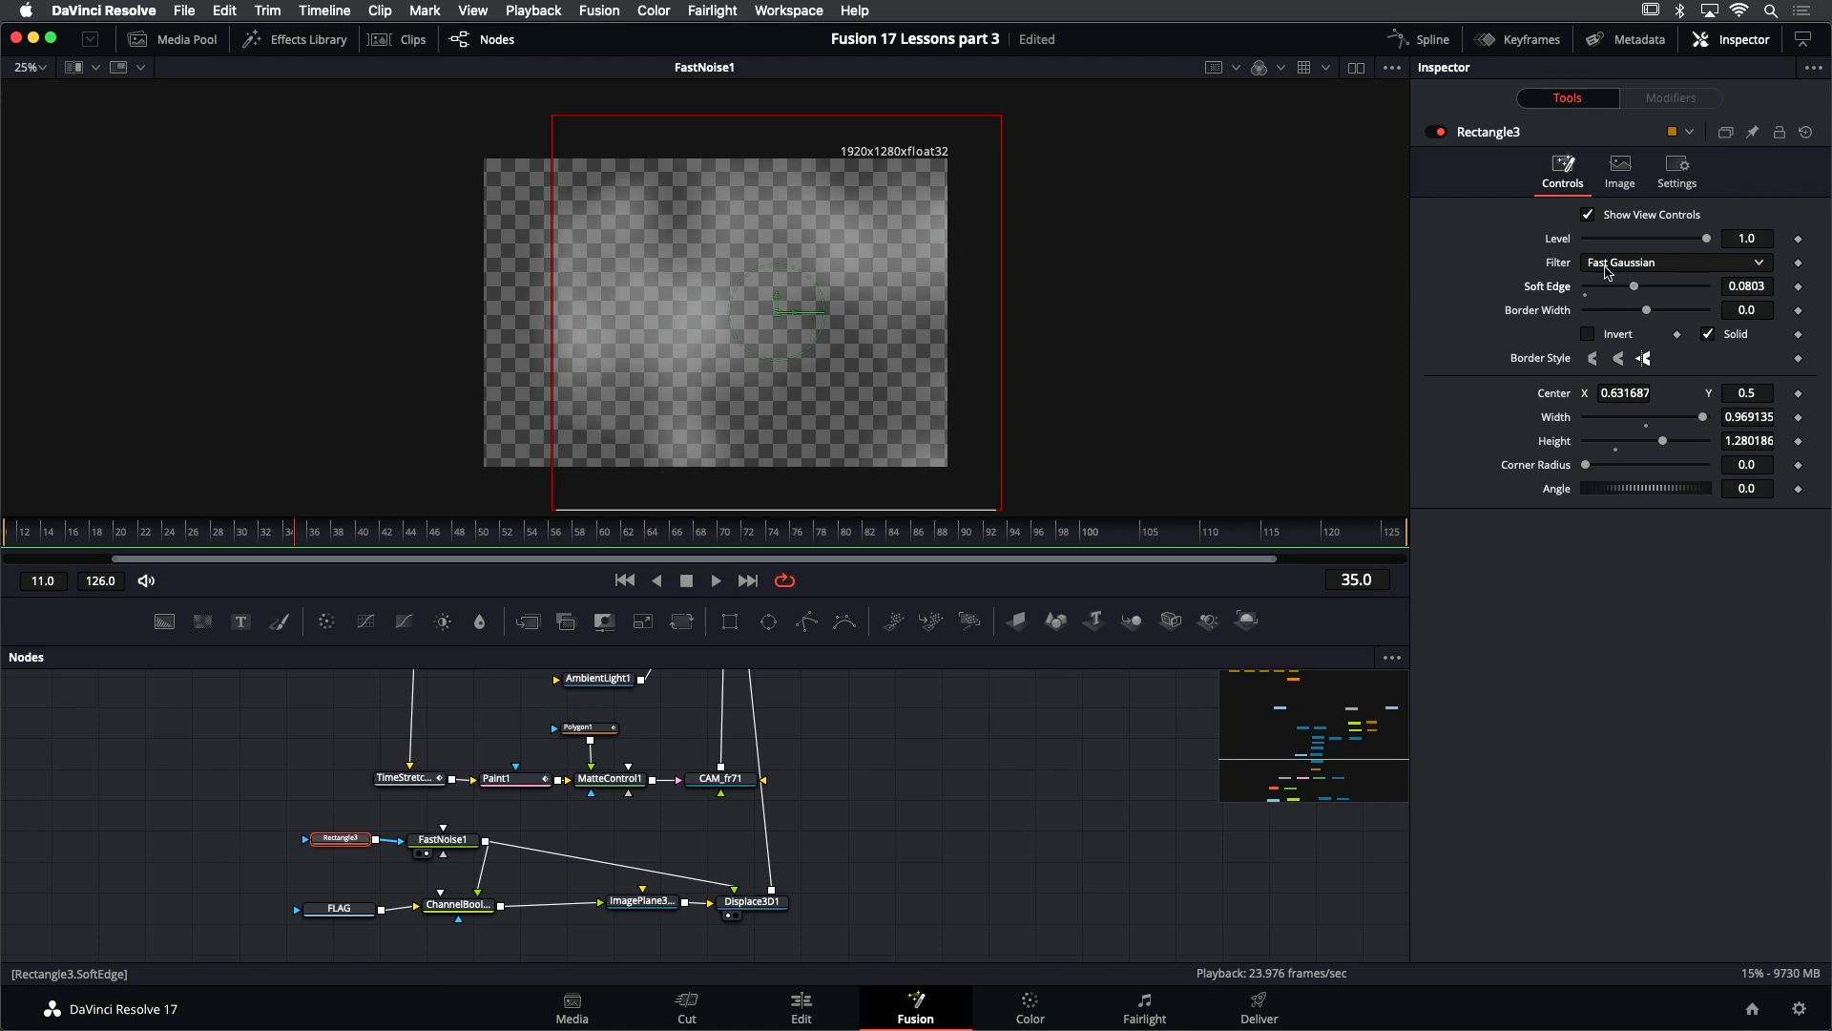
drag(794, 321, 775, 319)
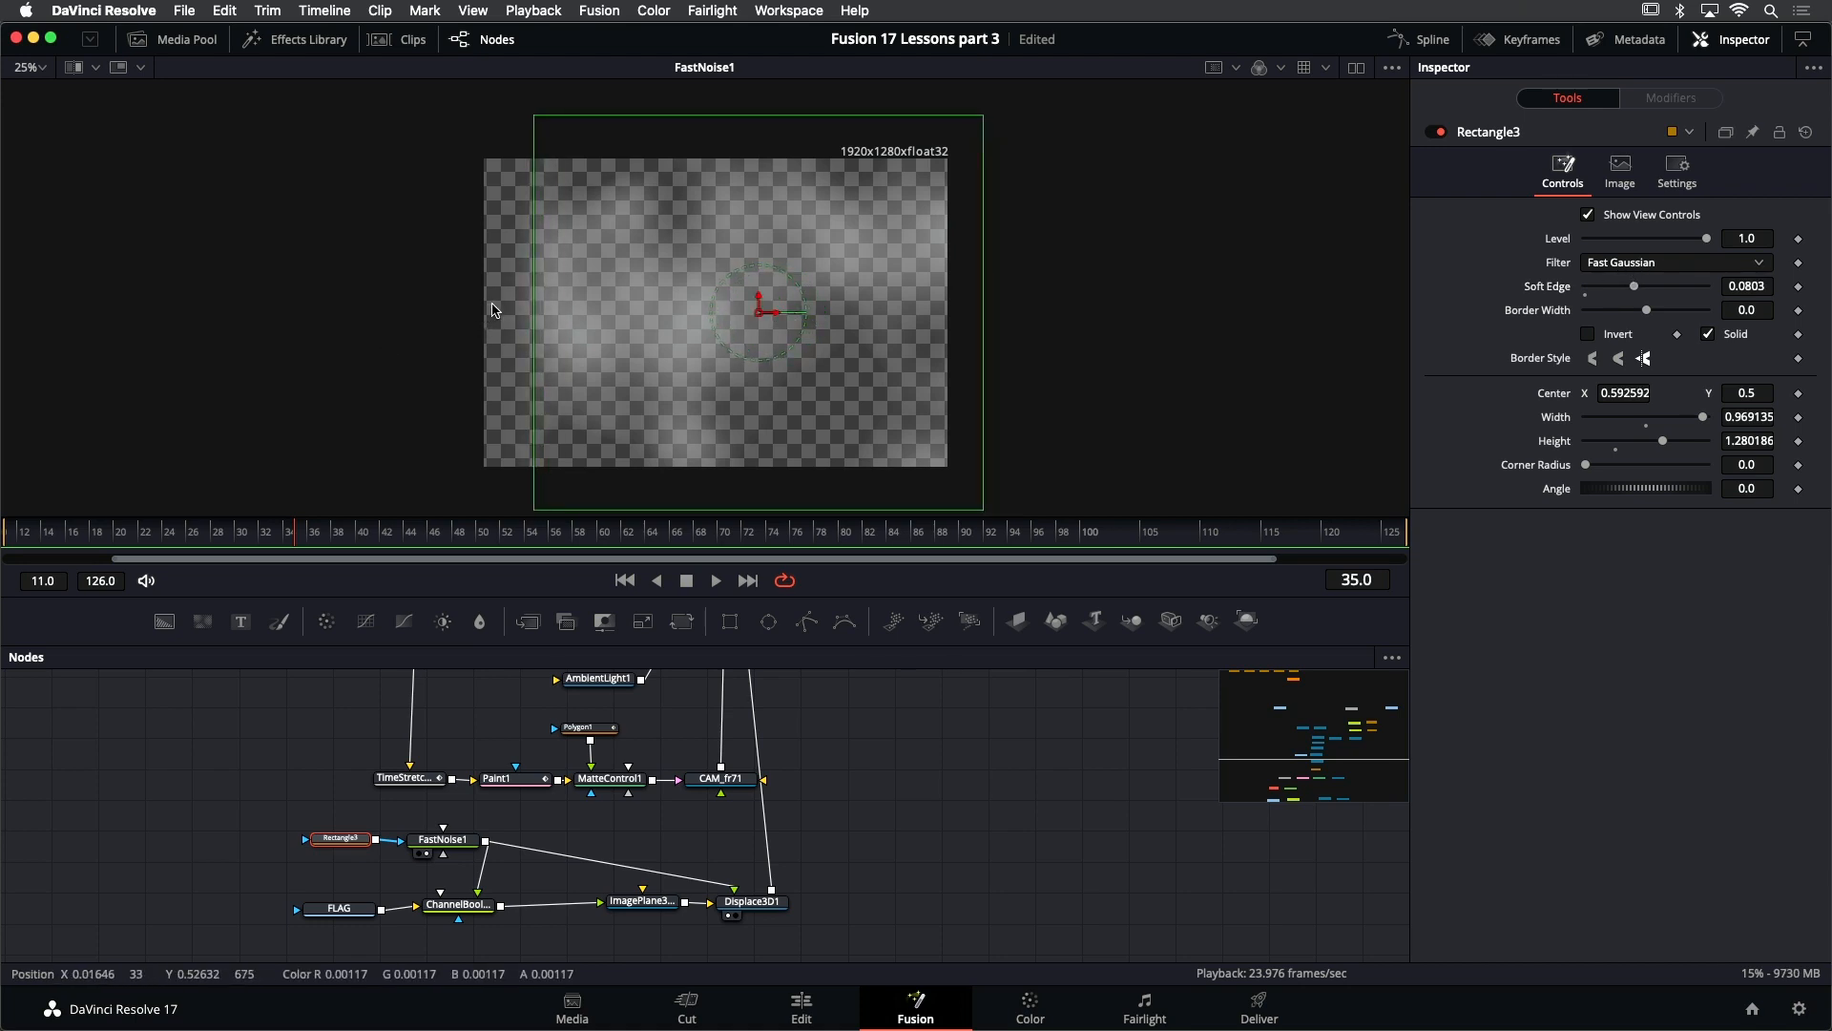
drag(501, 304, 522, 304)
key(r)
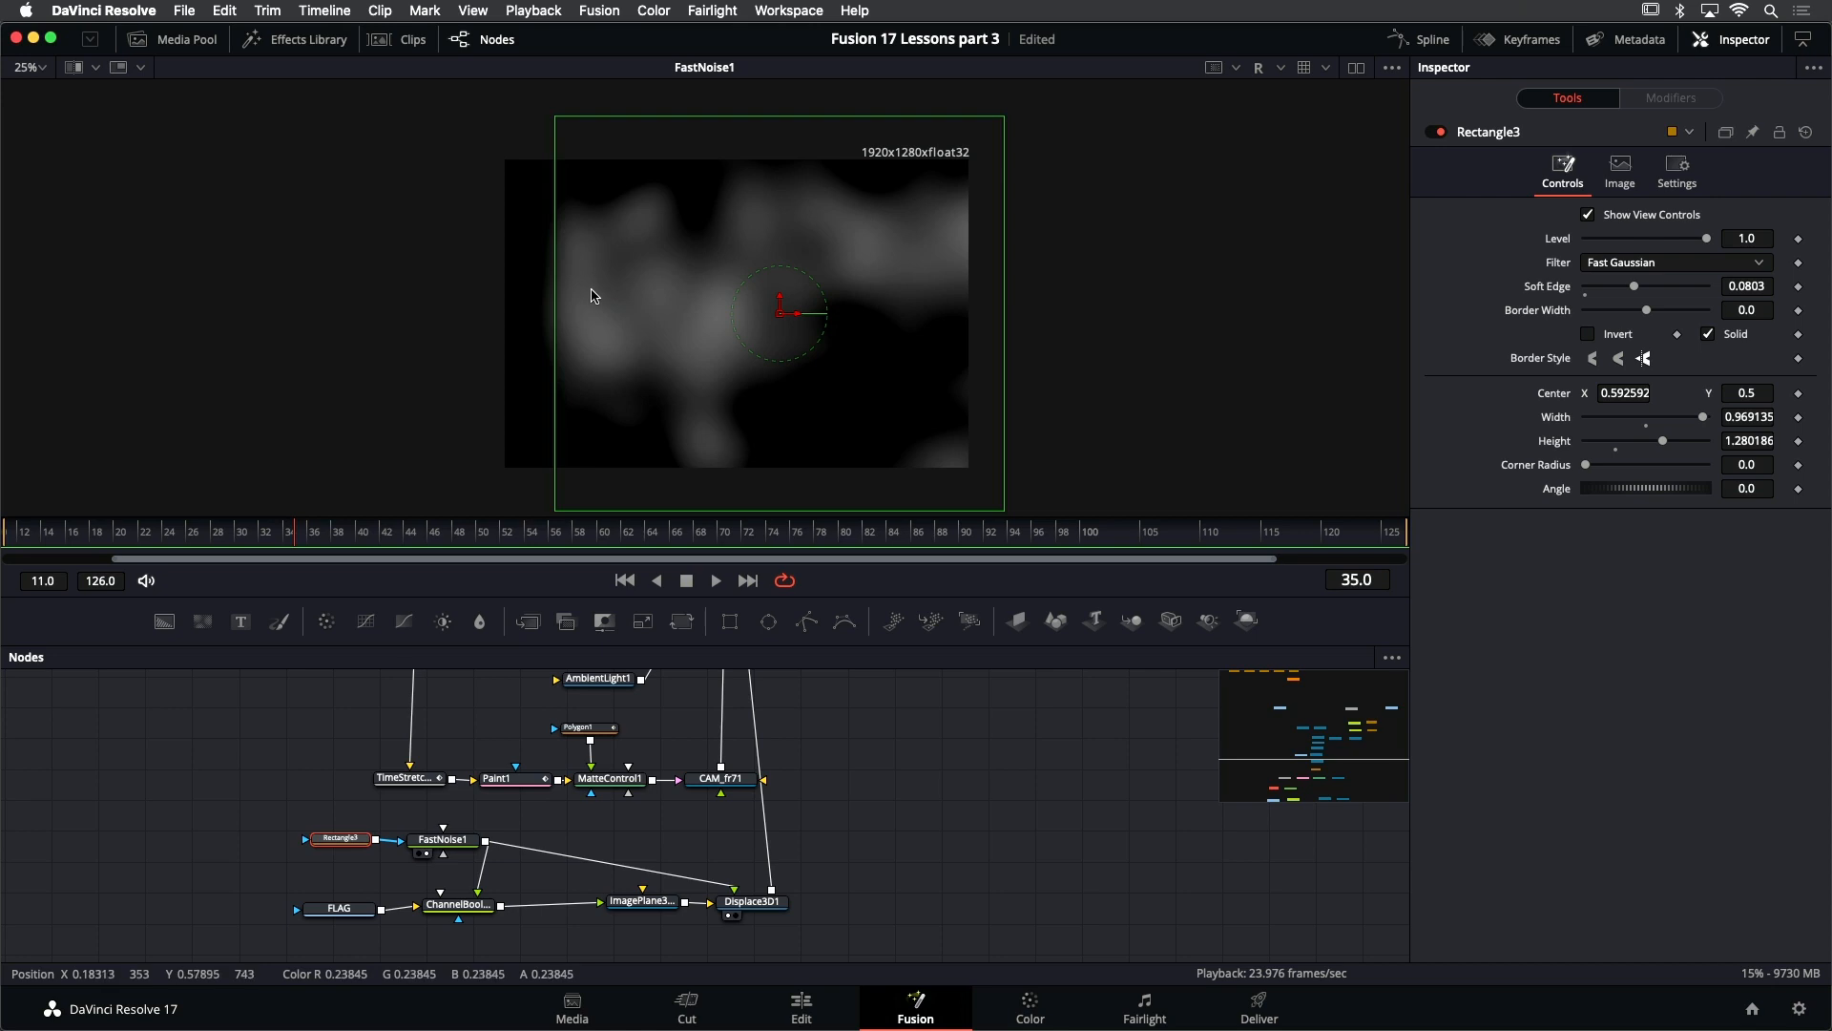
- Display Merge3D1 and play back the masked flag displacement from a new angle, returning to the first frame
scroll(844, 821, up, 5)
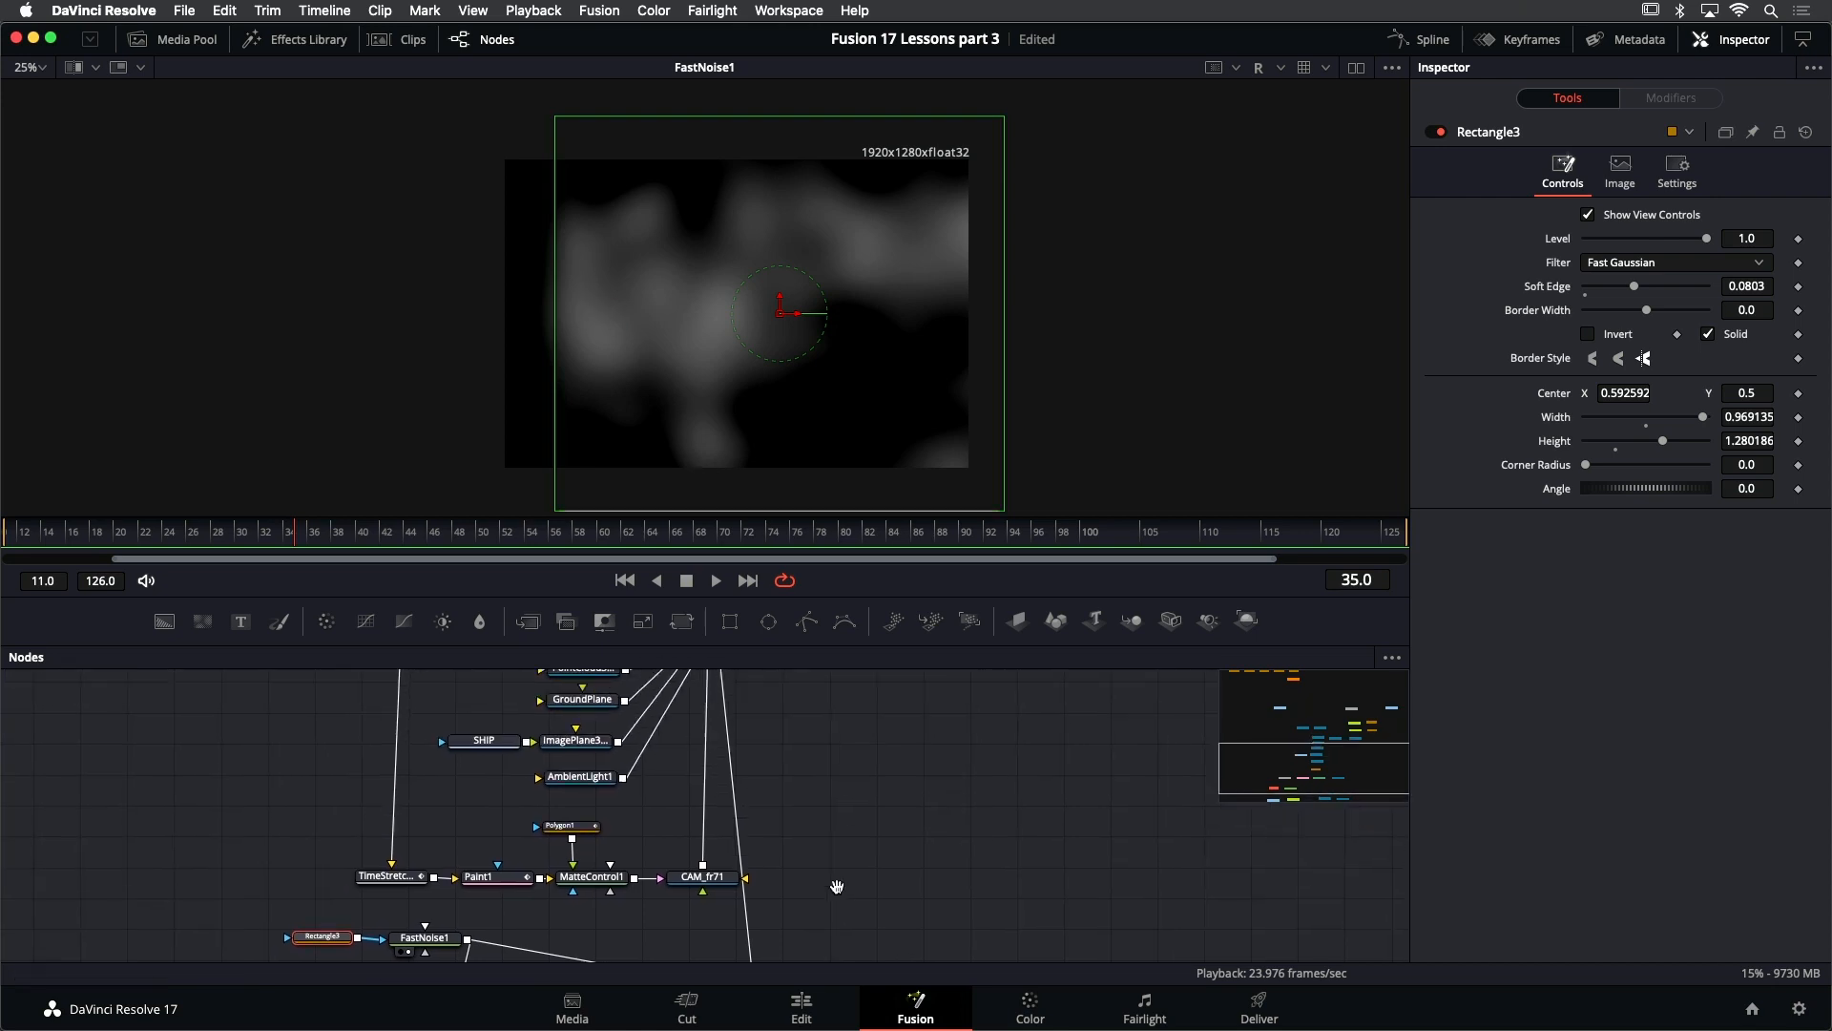
click(682, 768)
key(1)
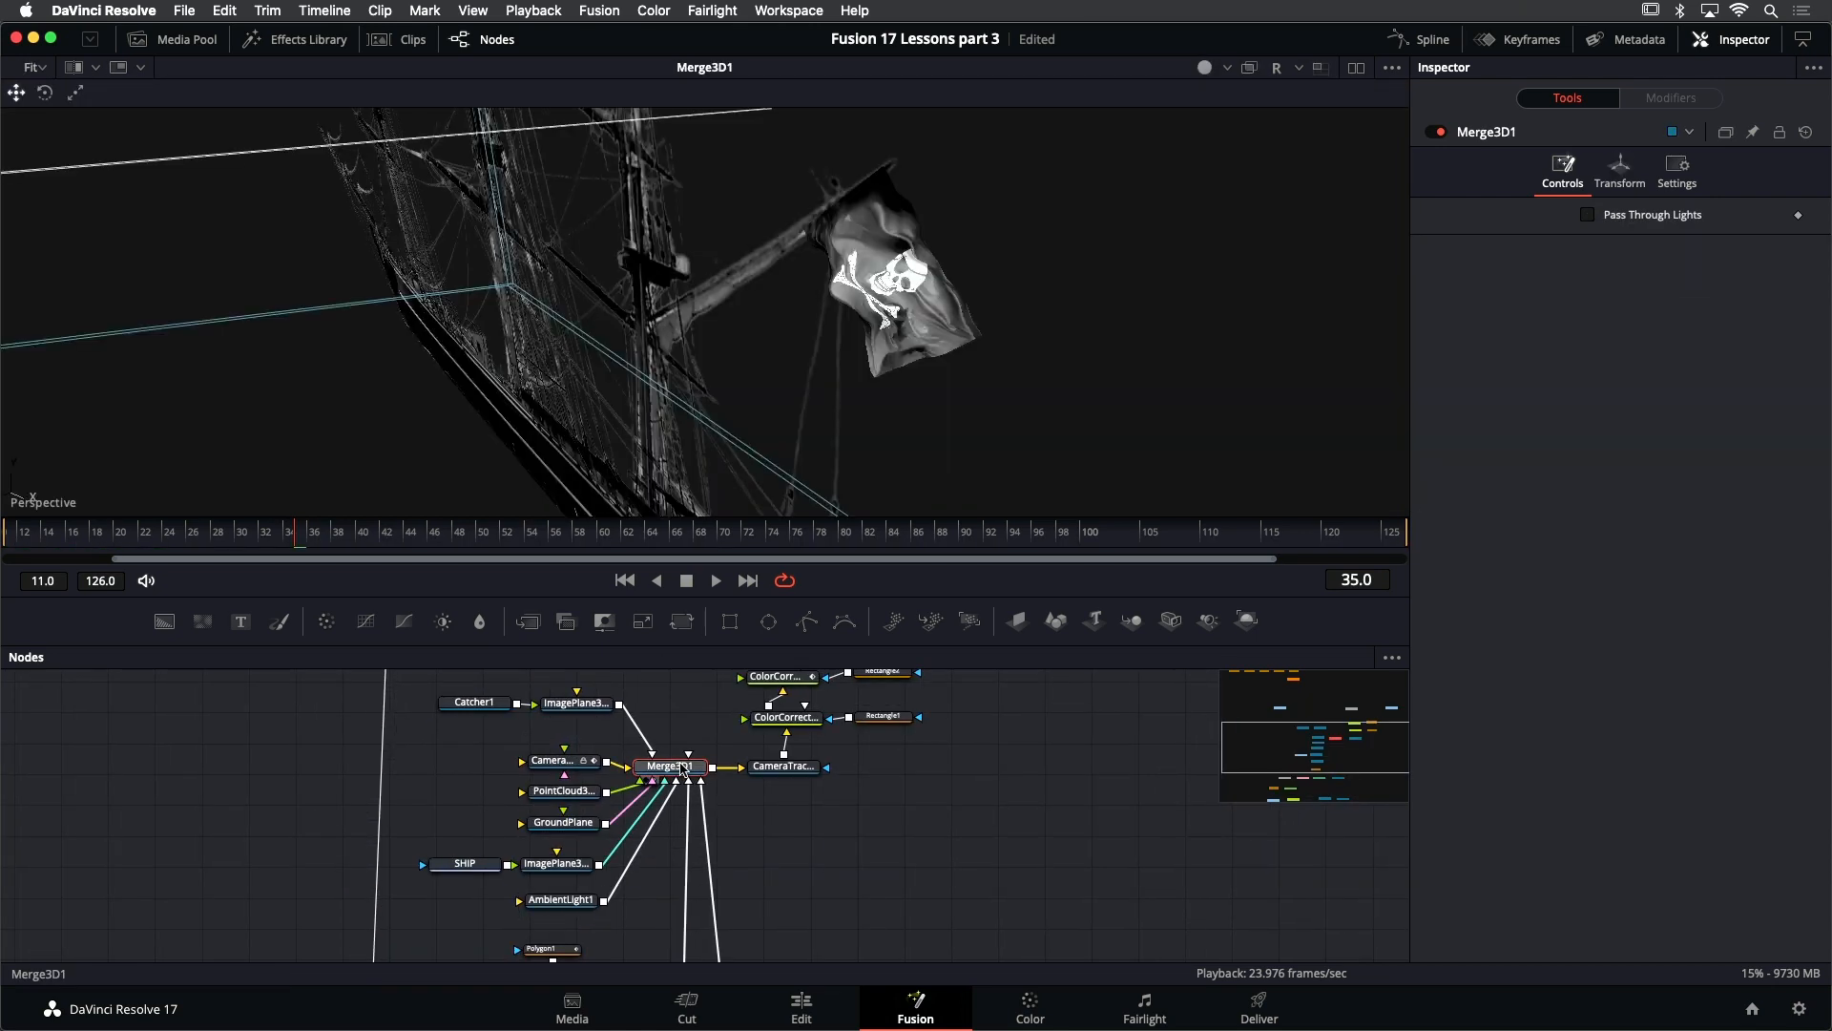
drag(1018, 268, 874, 291)
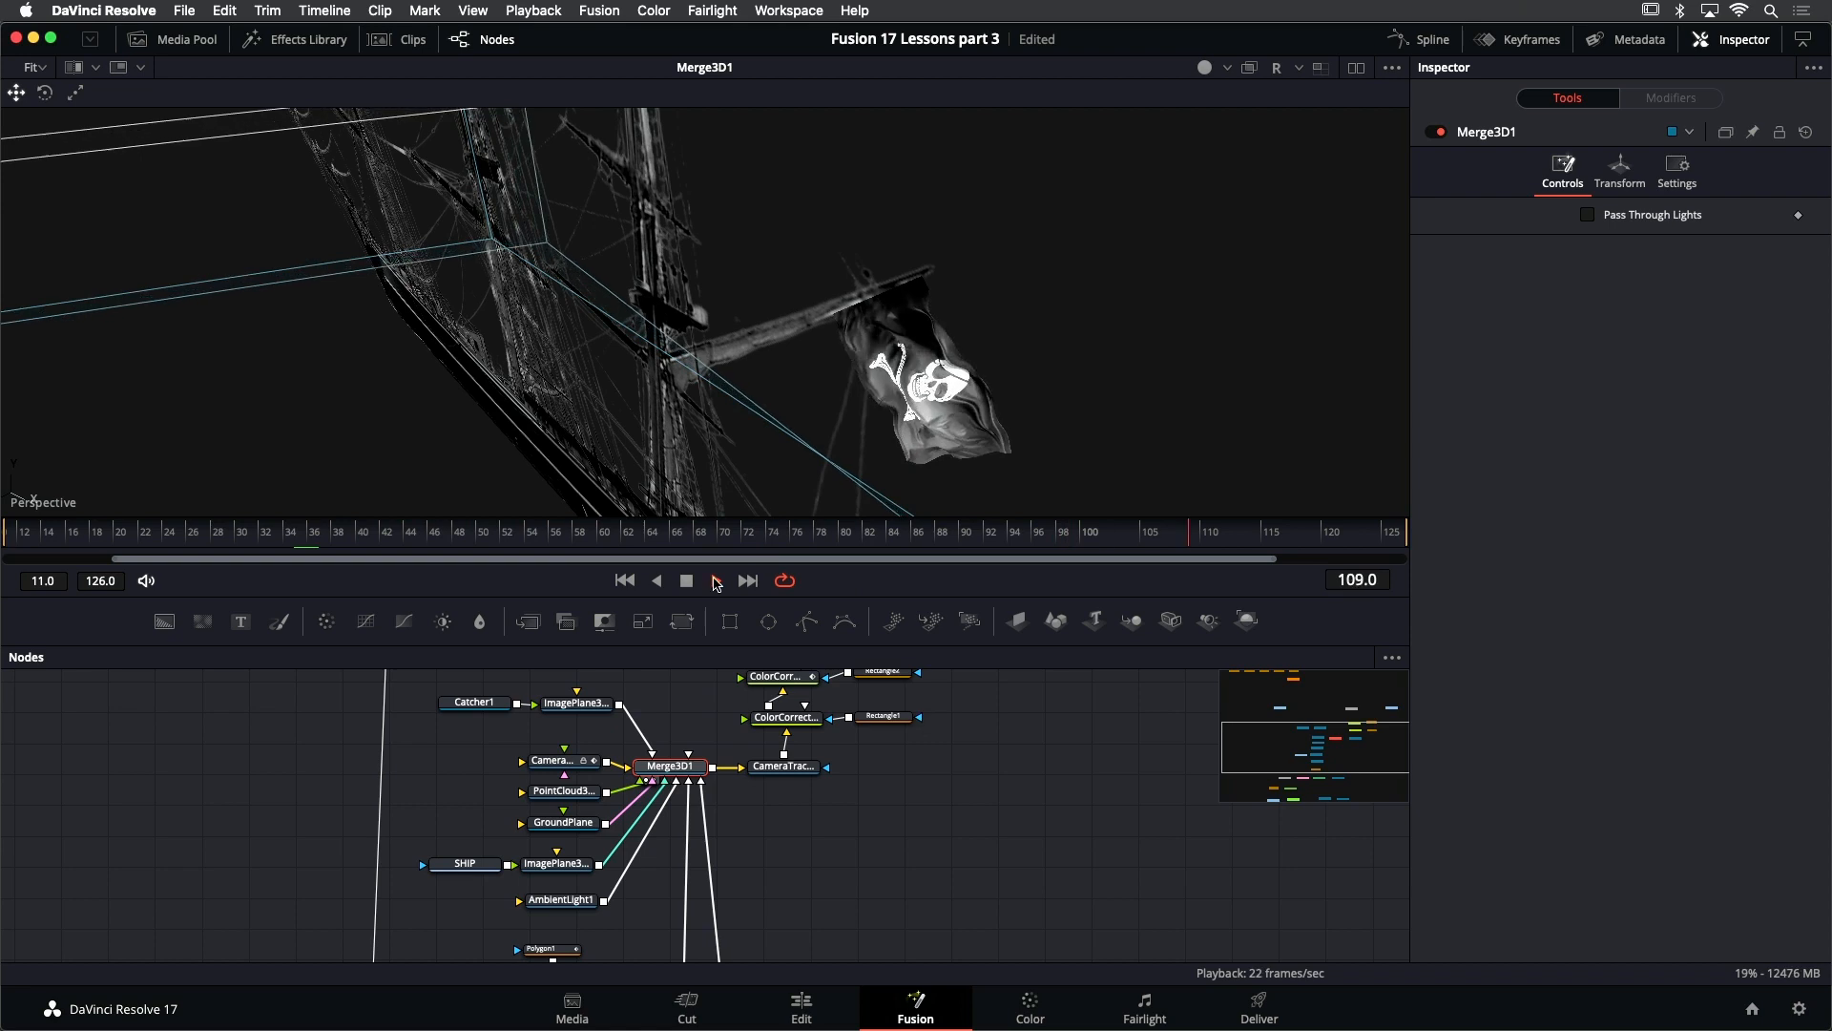
click(625, 580)
- Adjust the noise's rectangle mask to soft edge 0.1071, width about 1.11, height about 1.57 and center X about 0.66
scroll(415, 819, down, 5)
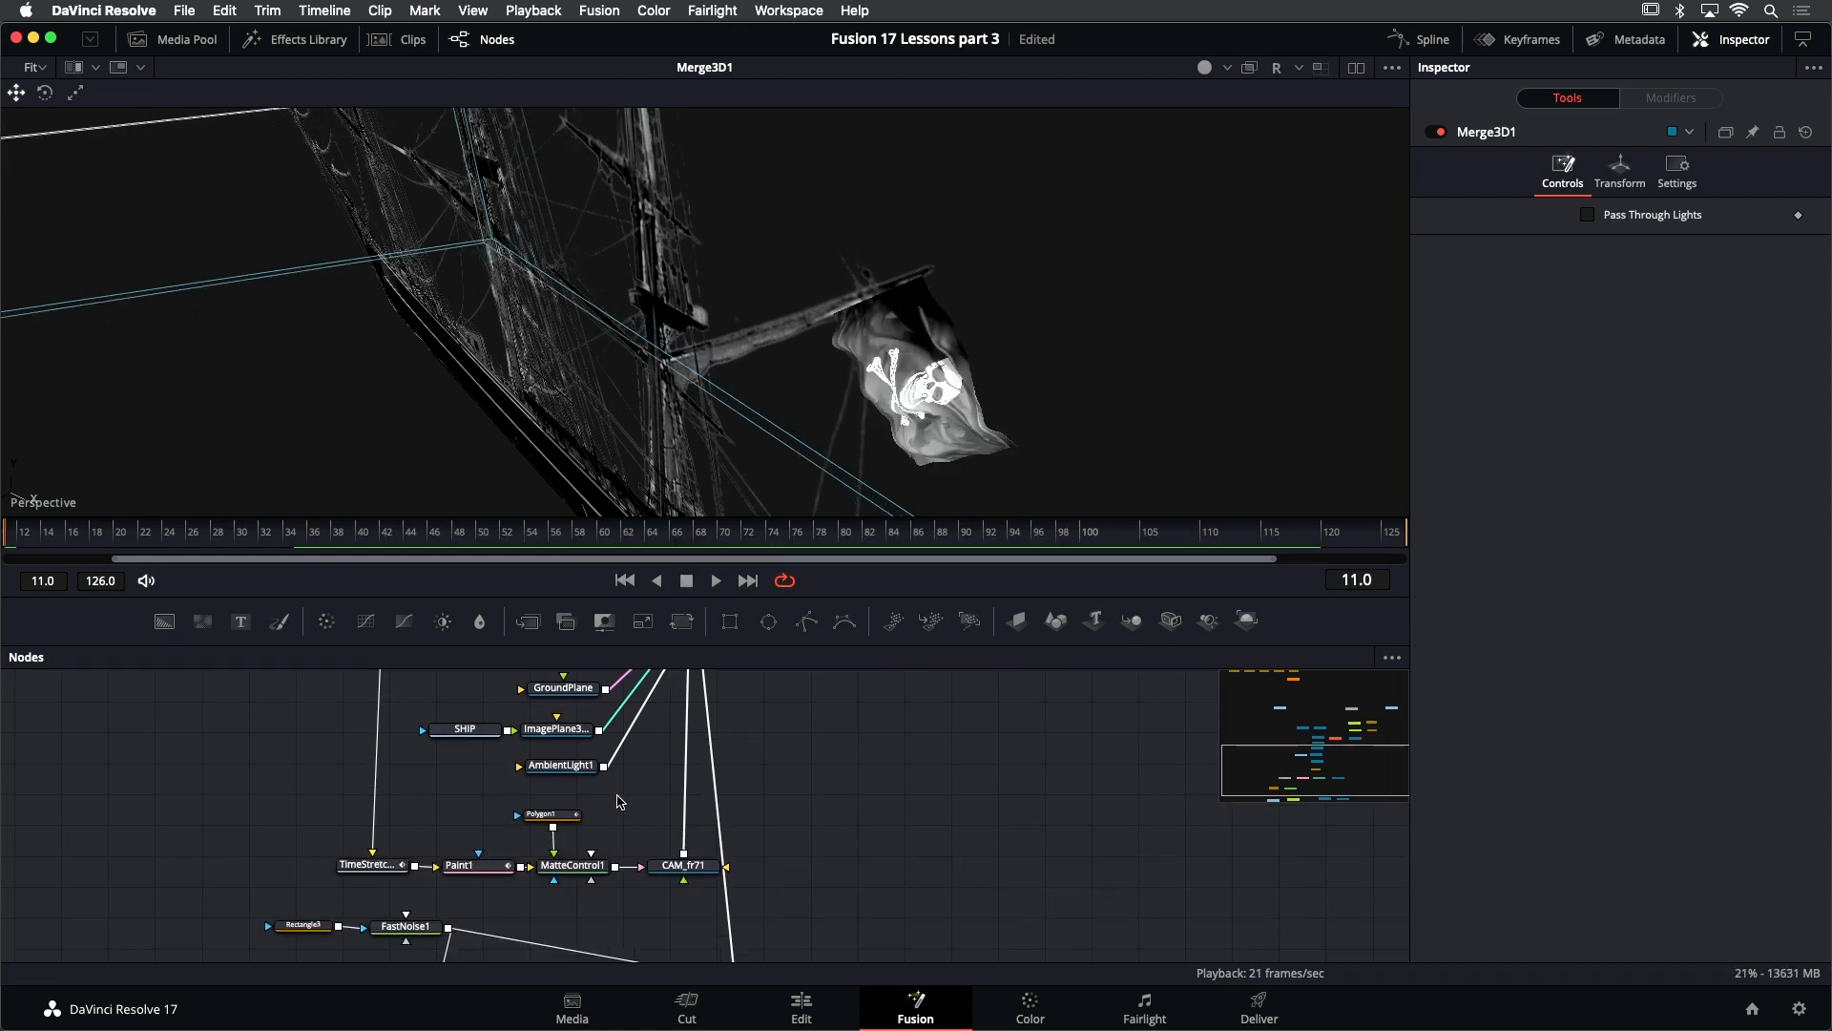
click(413, 806)
key(1)
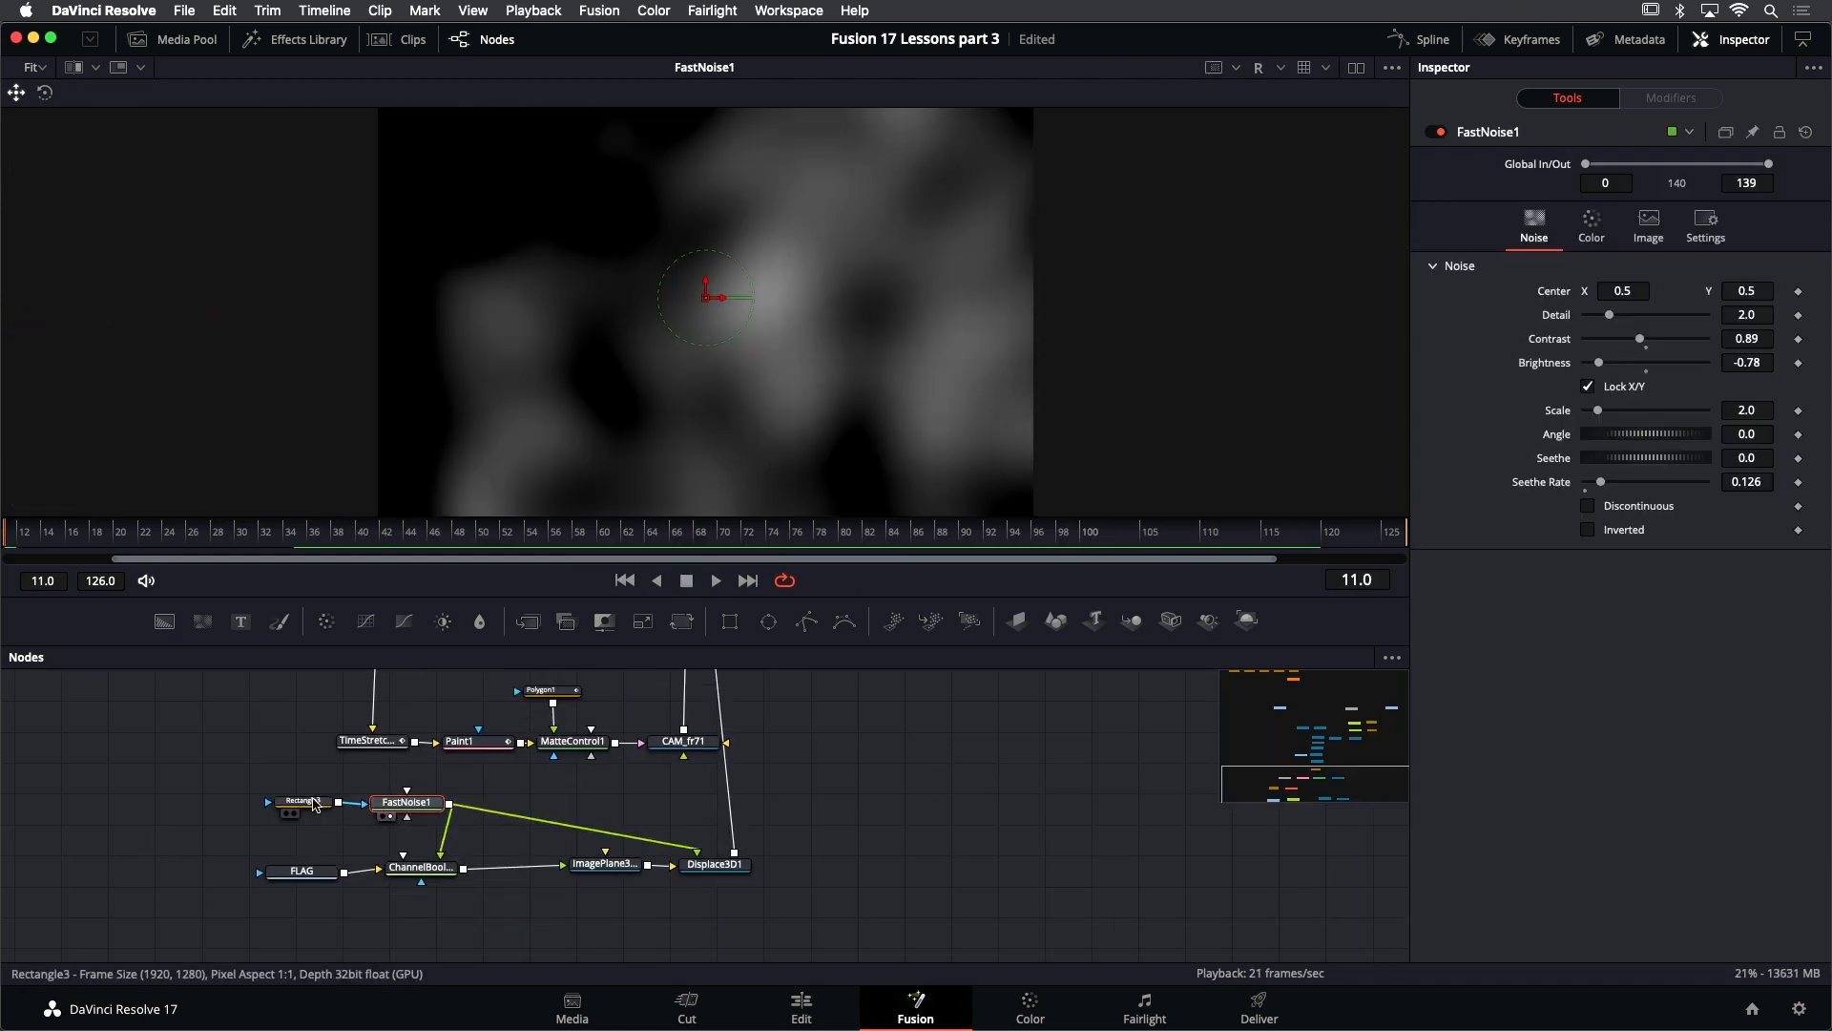
click(303, 802)
scroll(691, 401, down, 2)
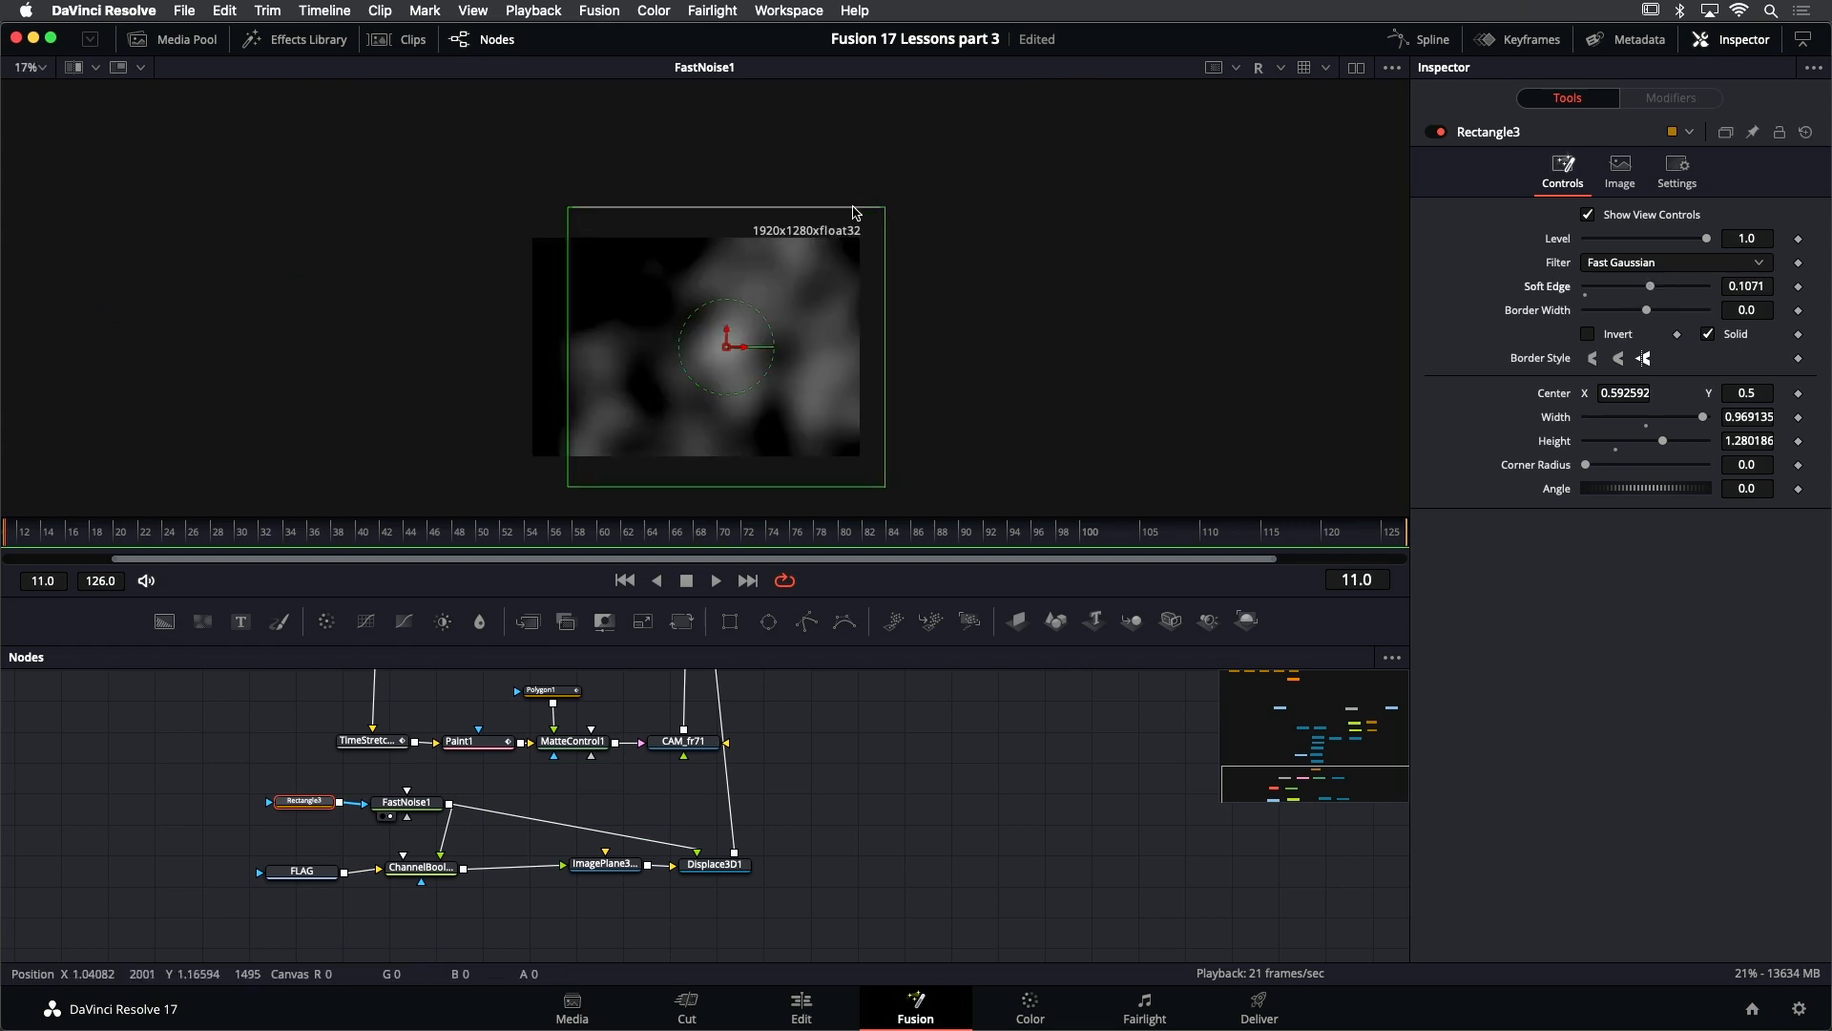
drag(849, 207, 851, 176)
drag(888, 312, 910, 308)
drag(745, 347, 766, 346)
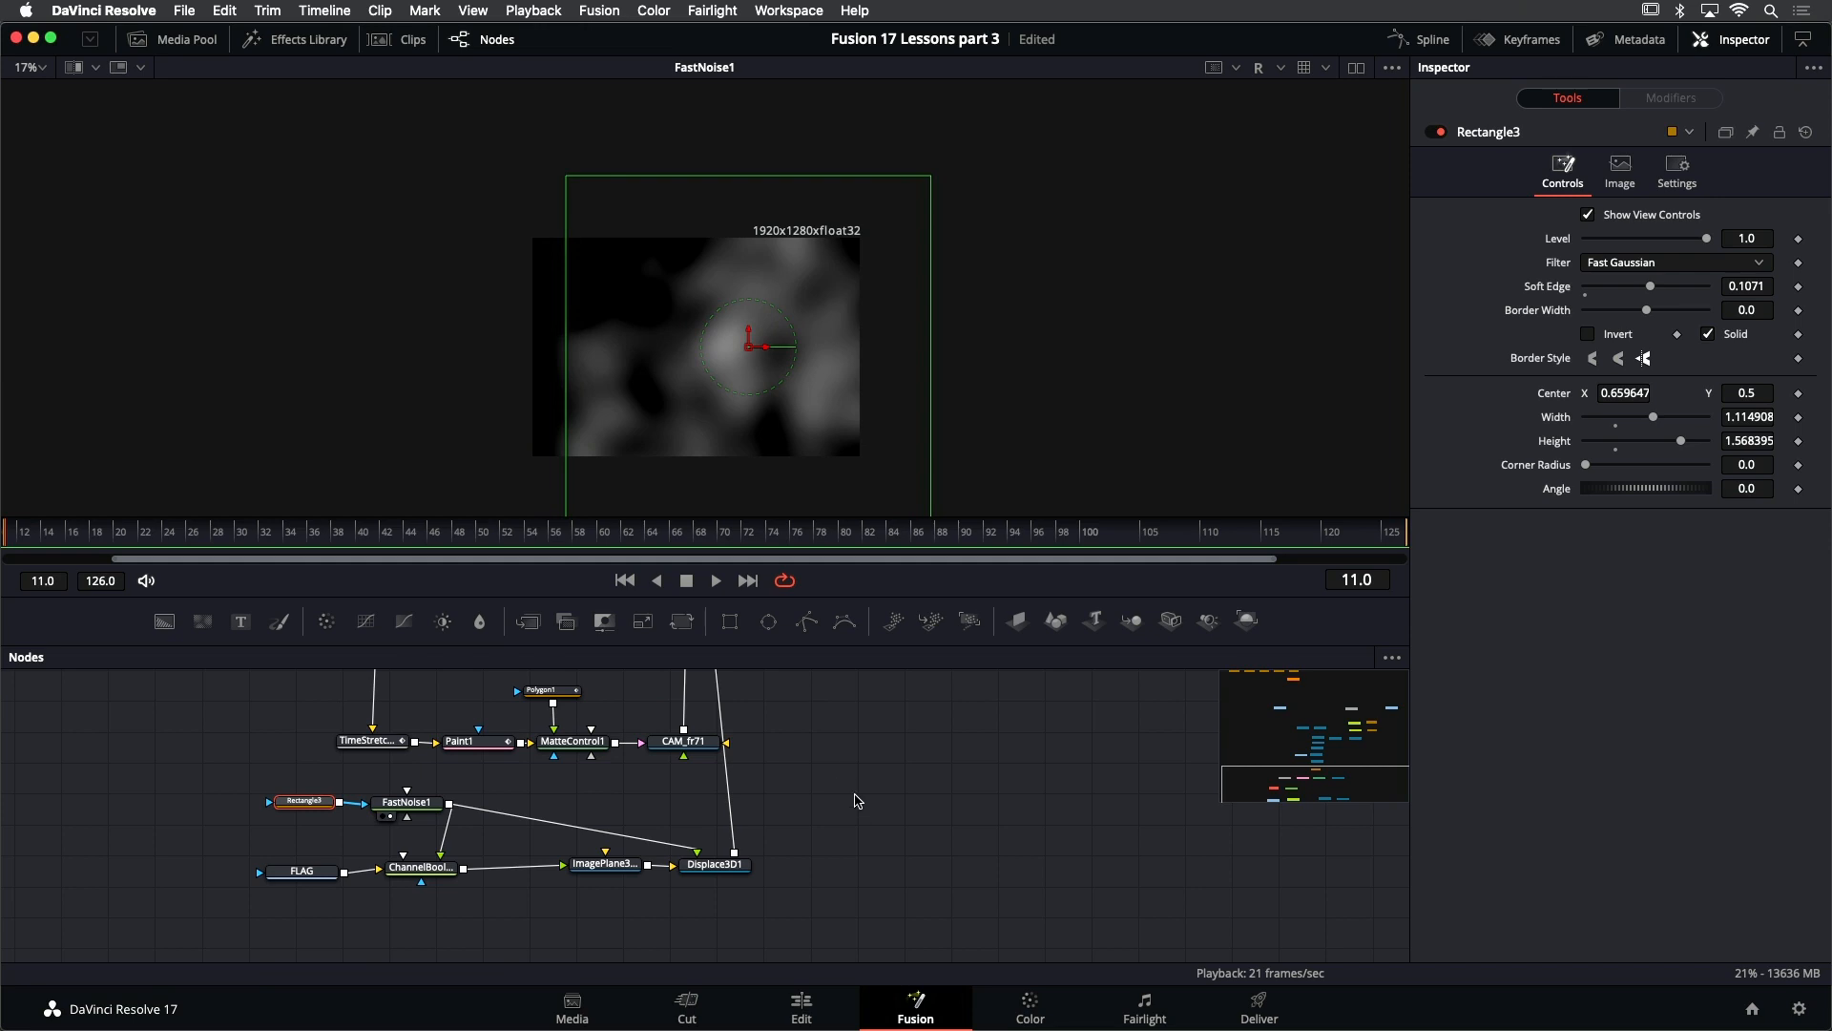
- Display Merge3D1 in the viewer and play back the flag's displacement with the adjusted noise mask
scroll(856, 800, up, 5)
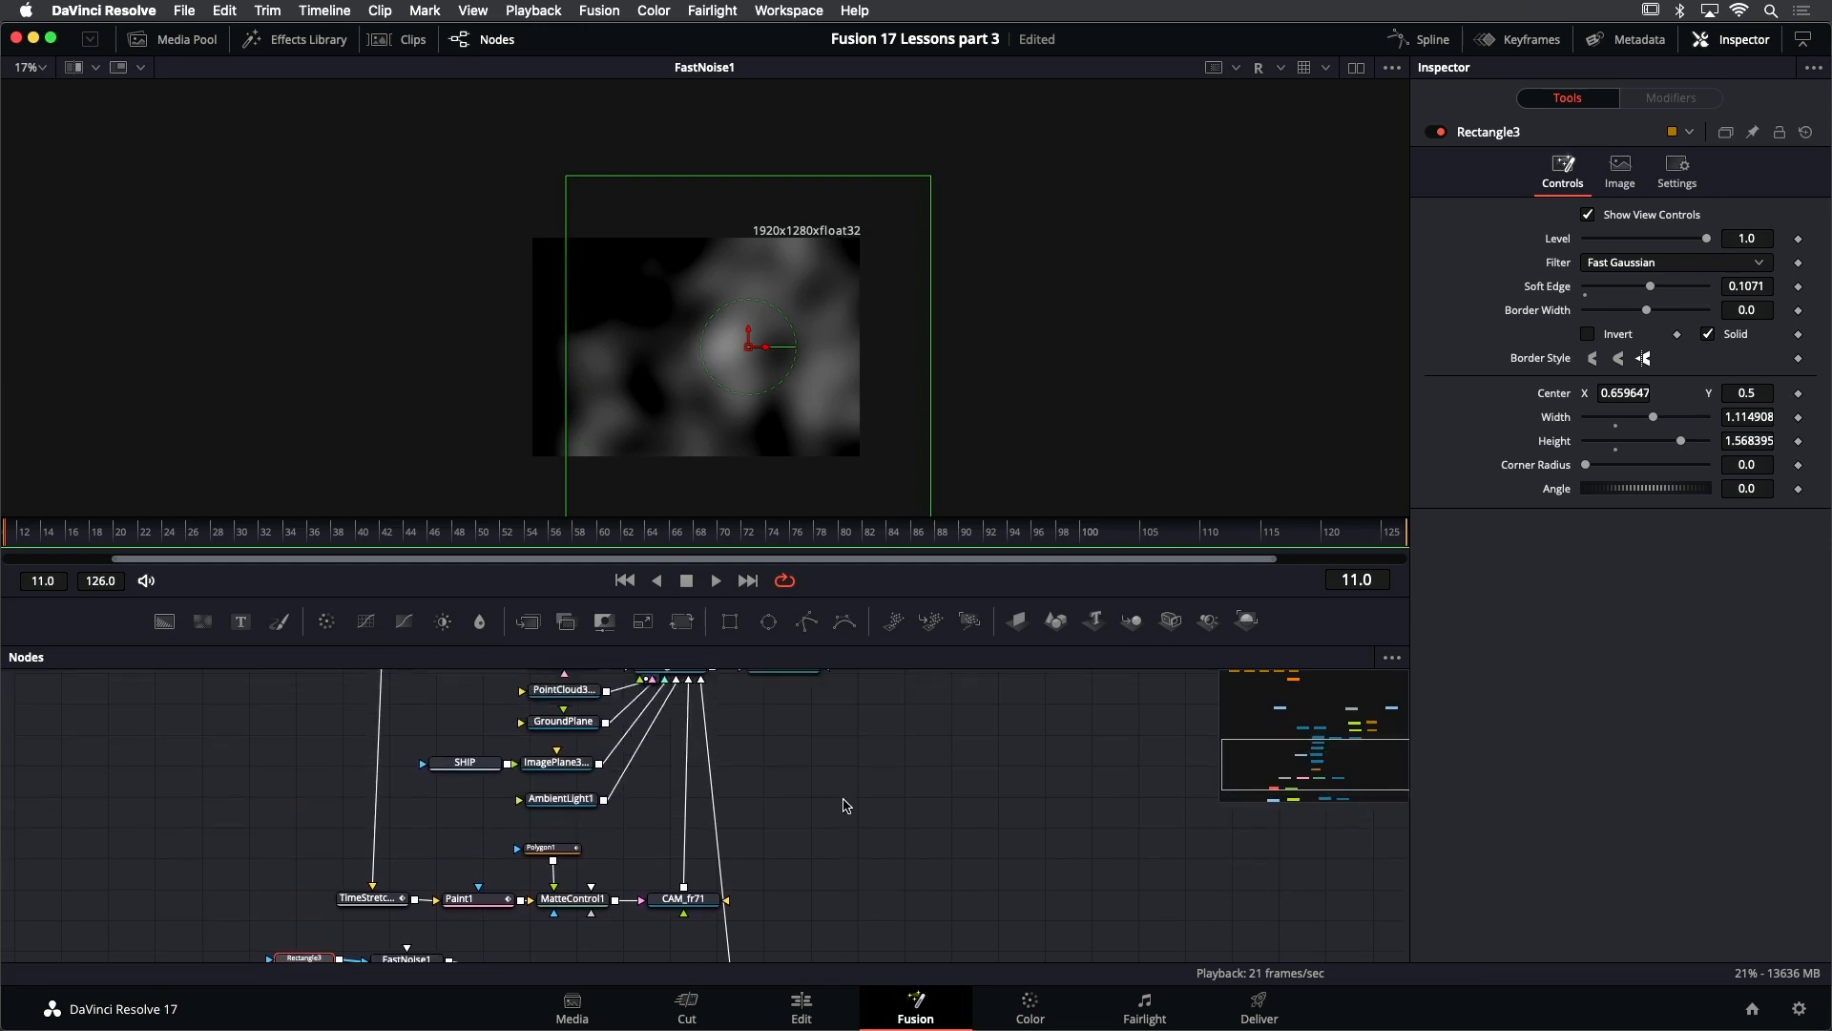
scroll(844, 804, up, 1)
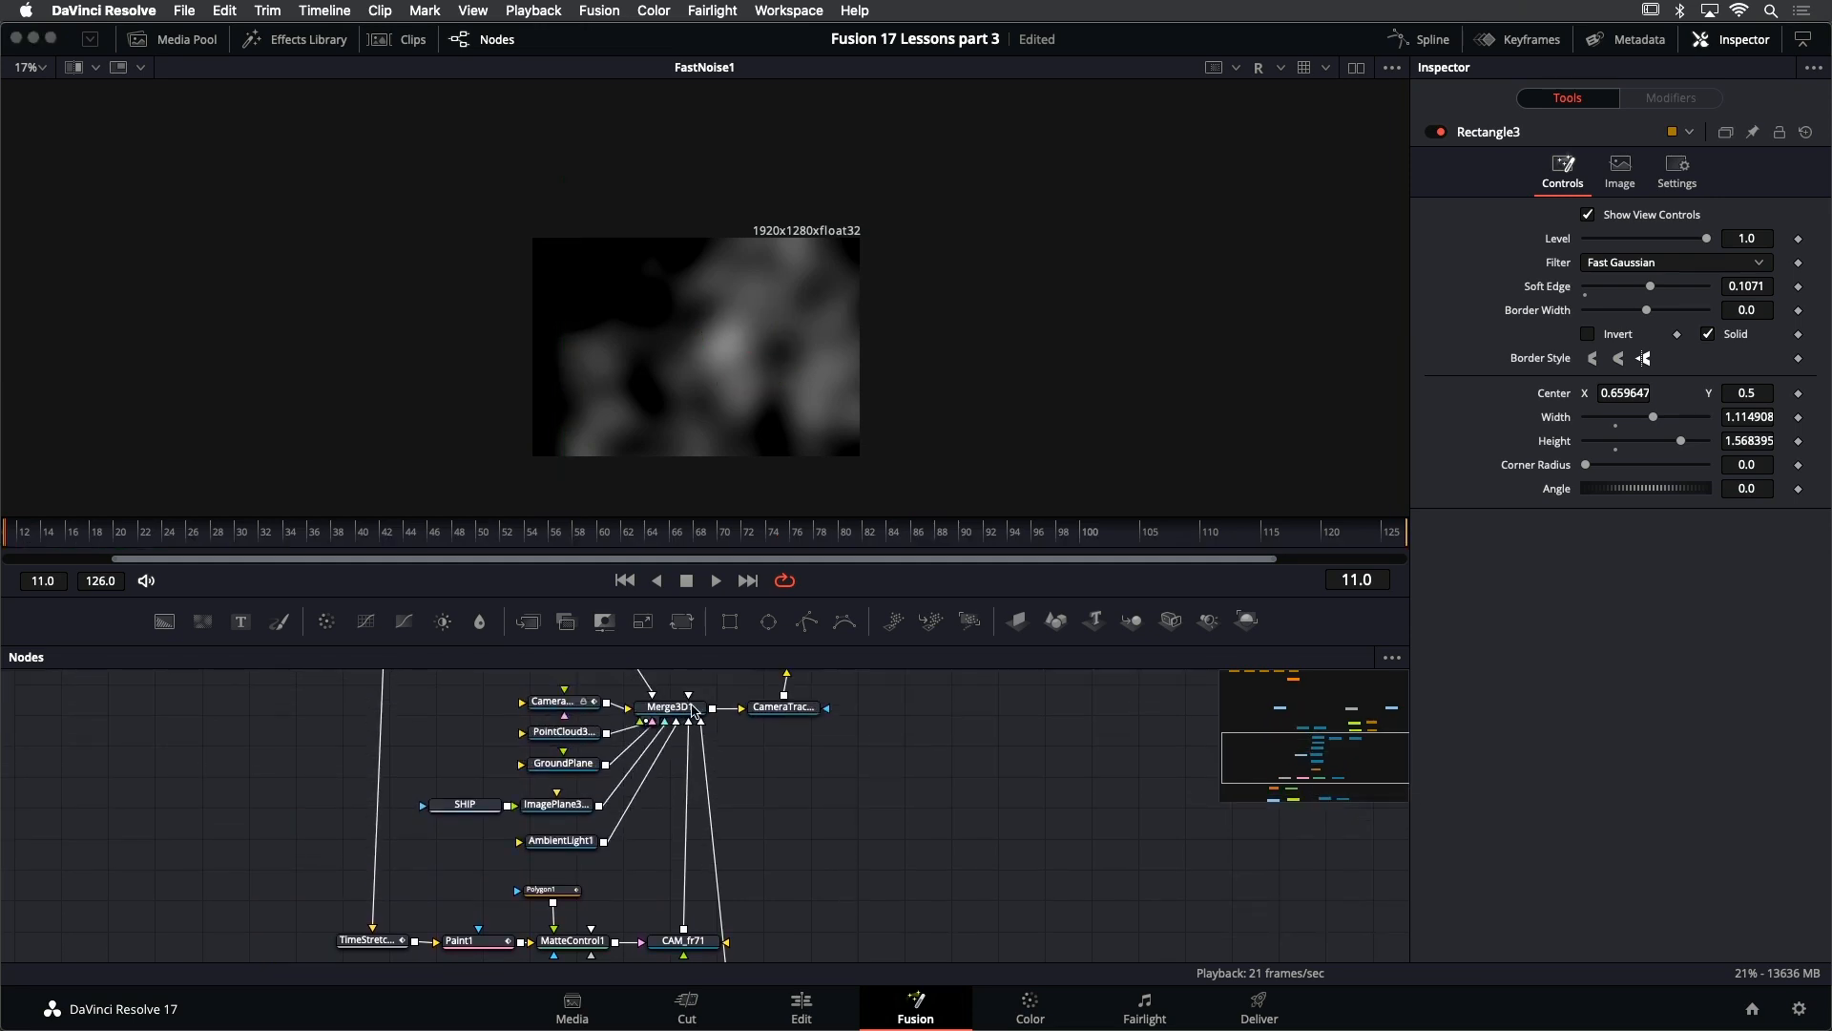
click(692, 711)
key(1)
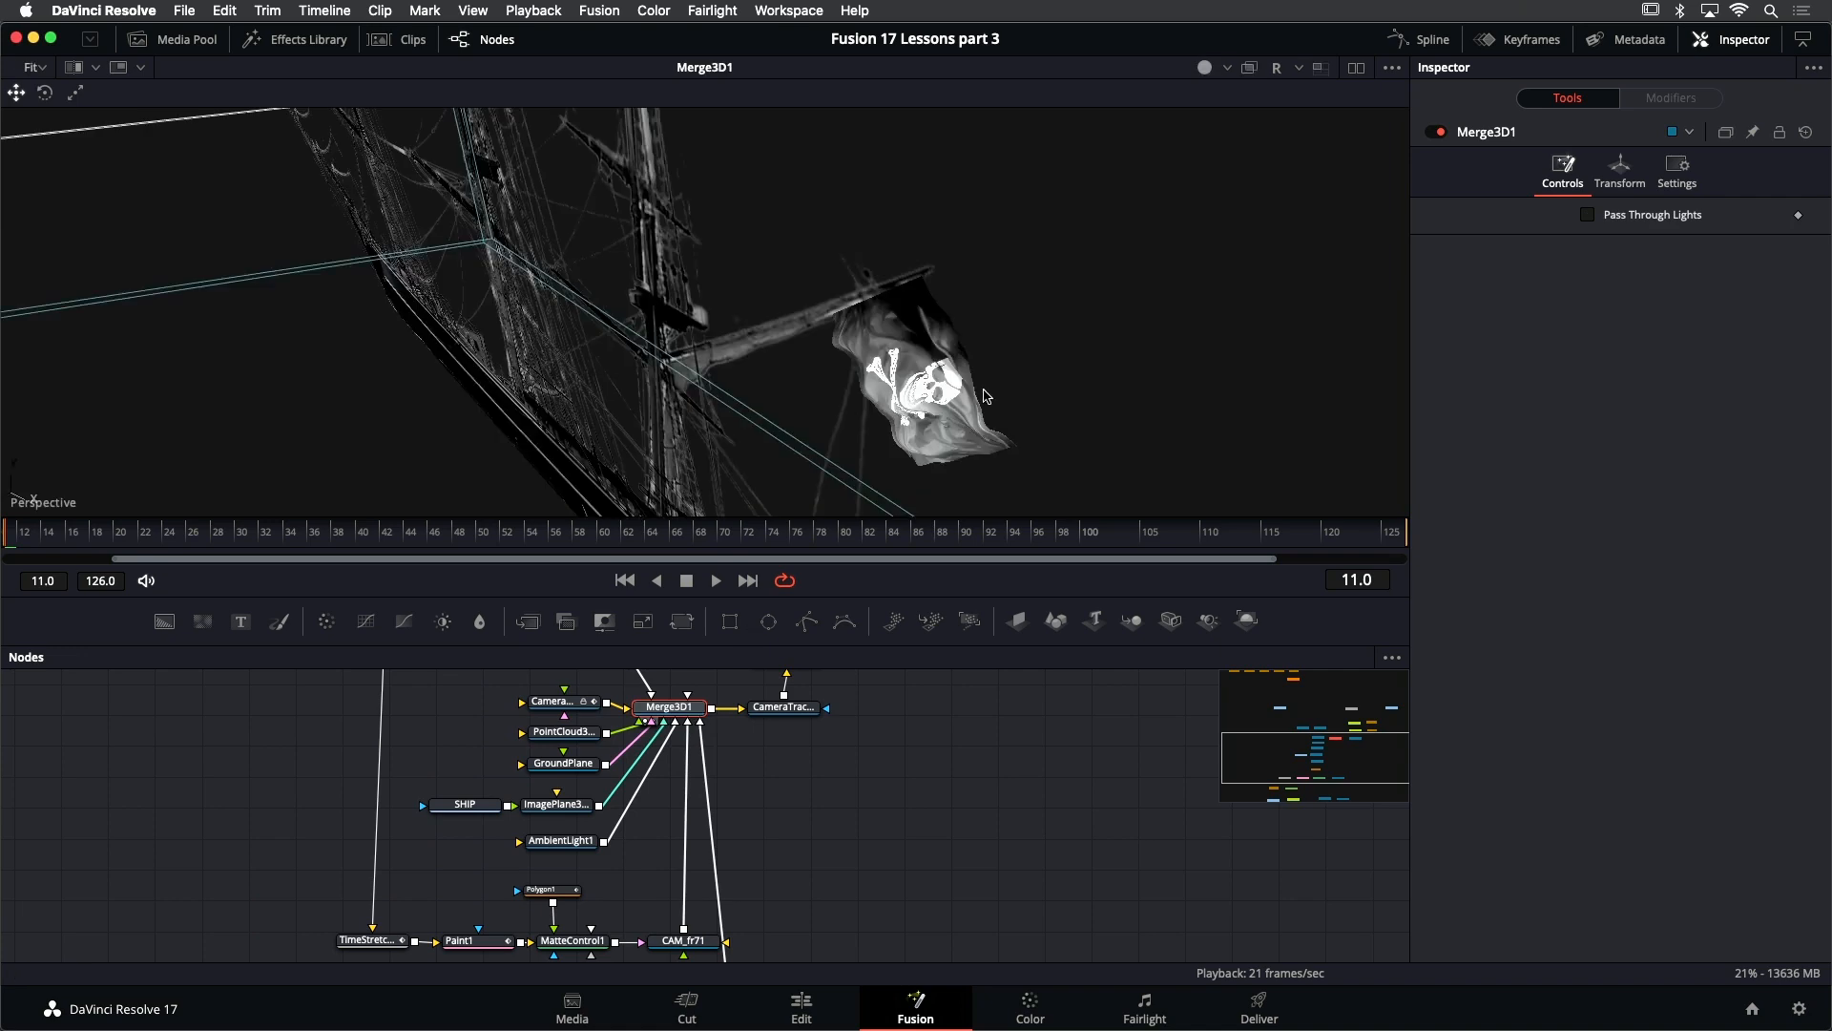
click(716, 580)
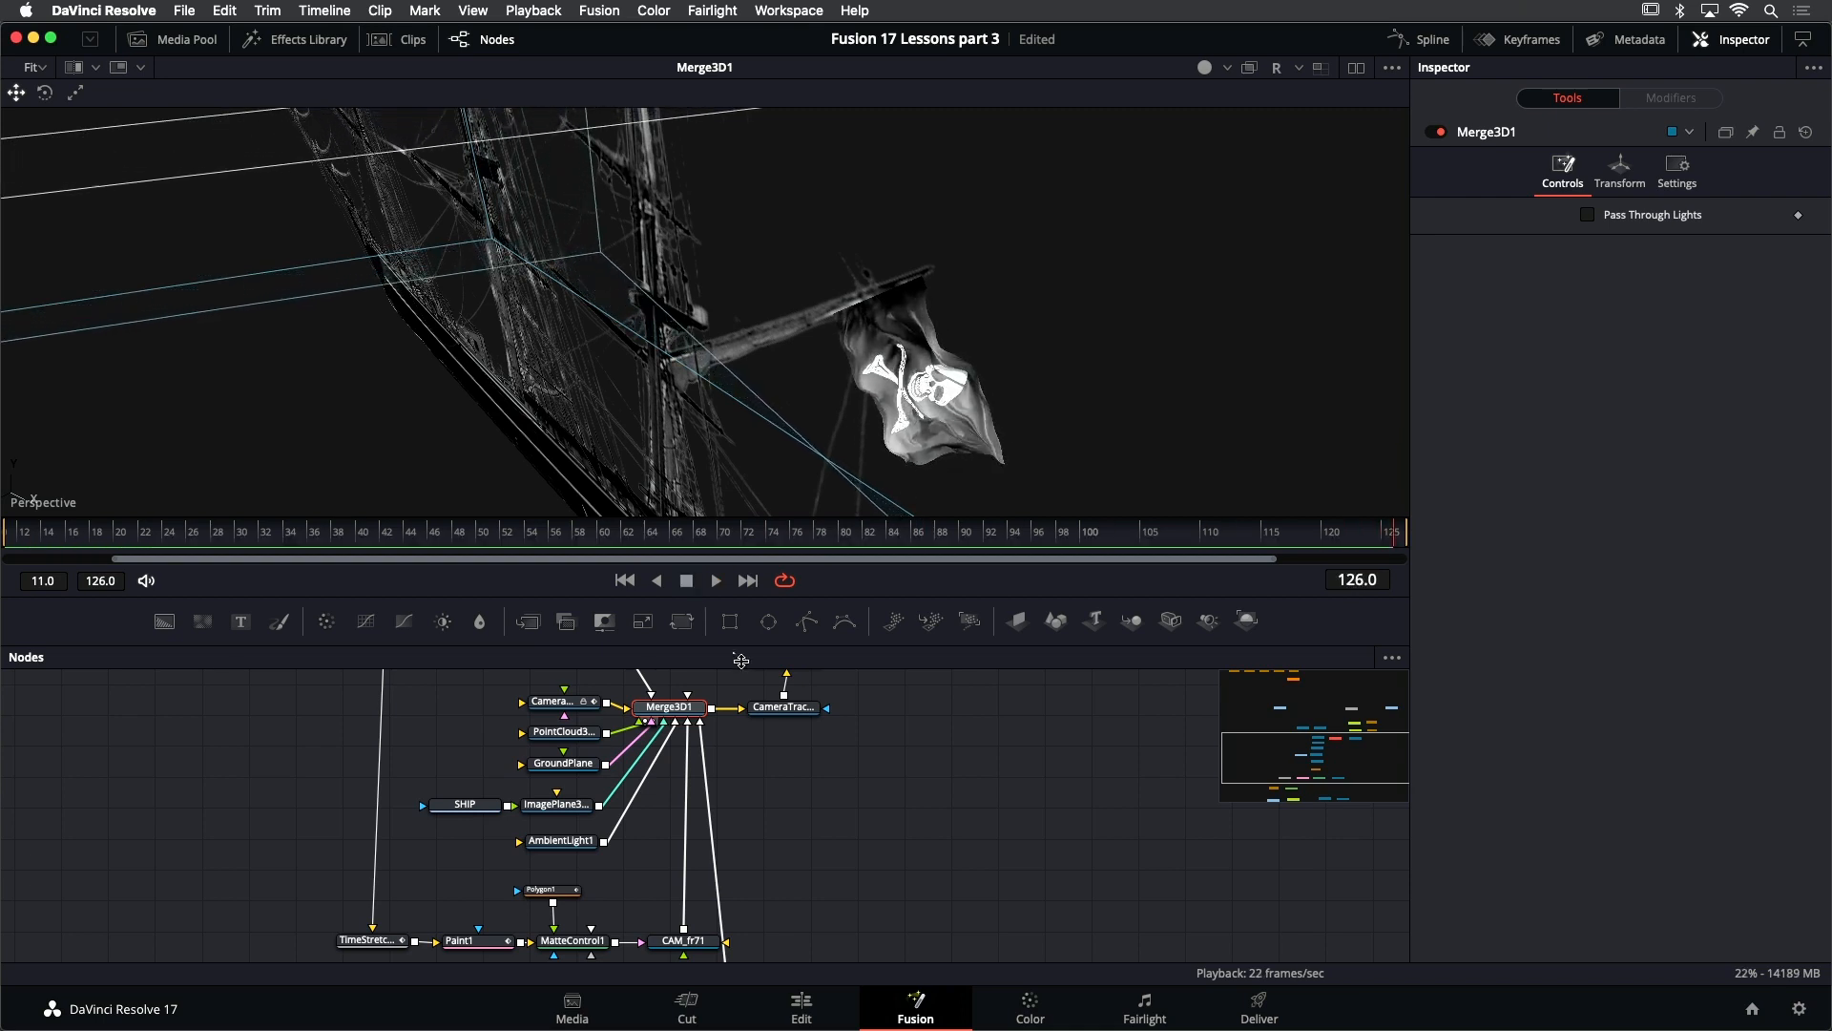
- Display the Merge1 composite, inspect the flag on the distant ship up close, and switch to the Edit page
scroll(944, 711, up, 5)
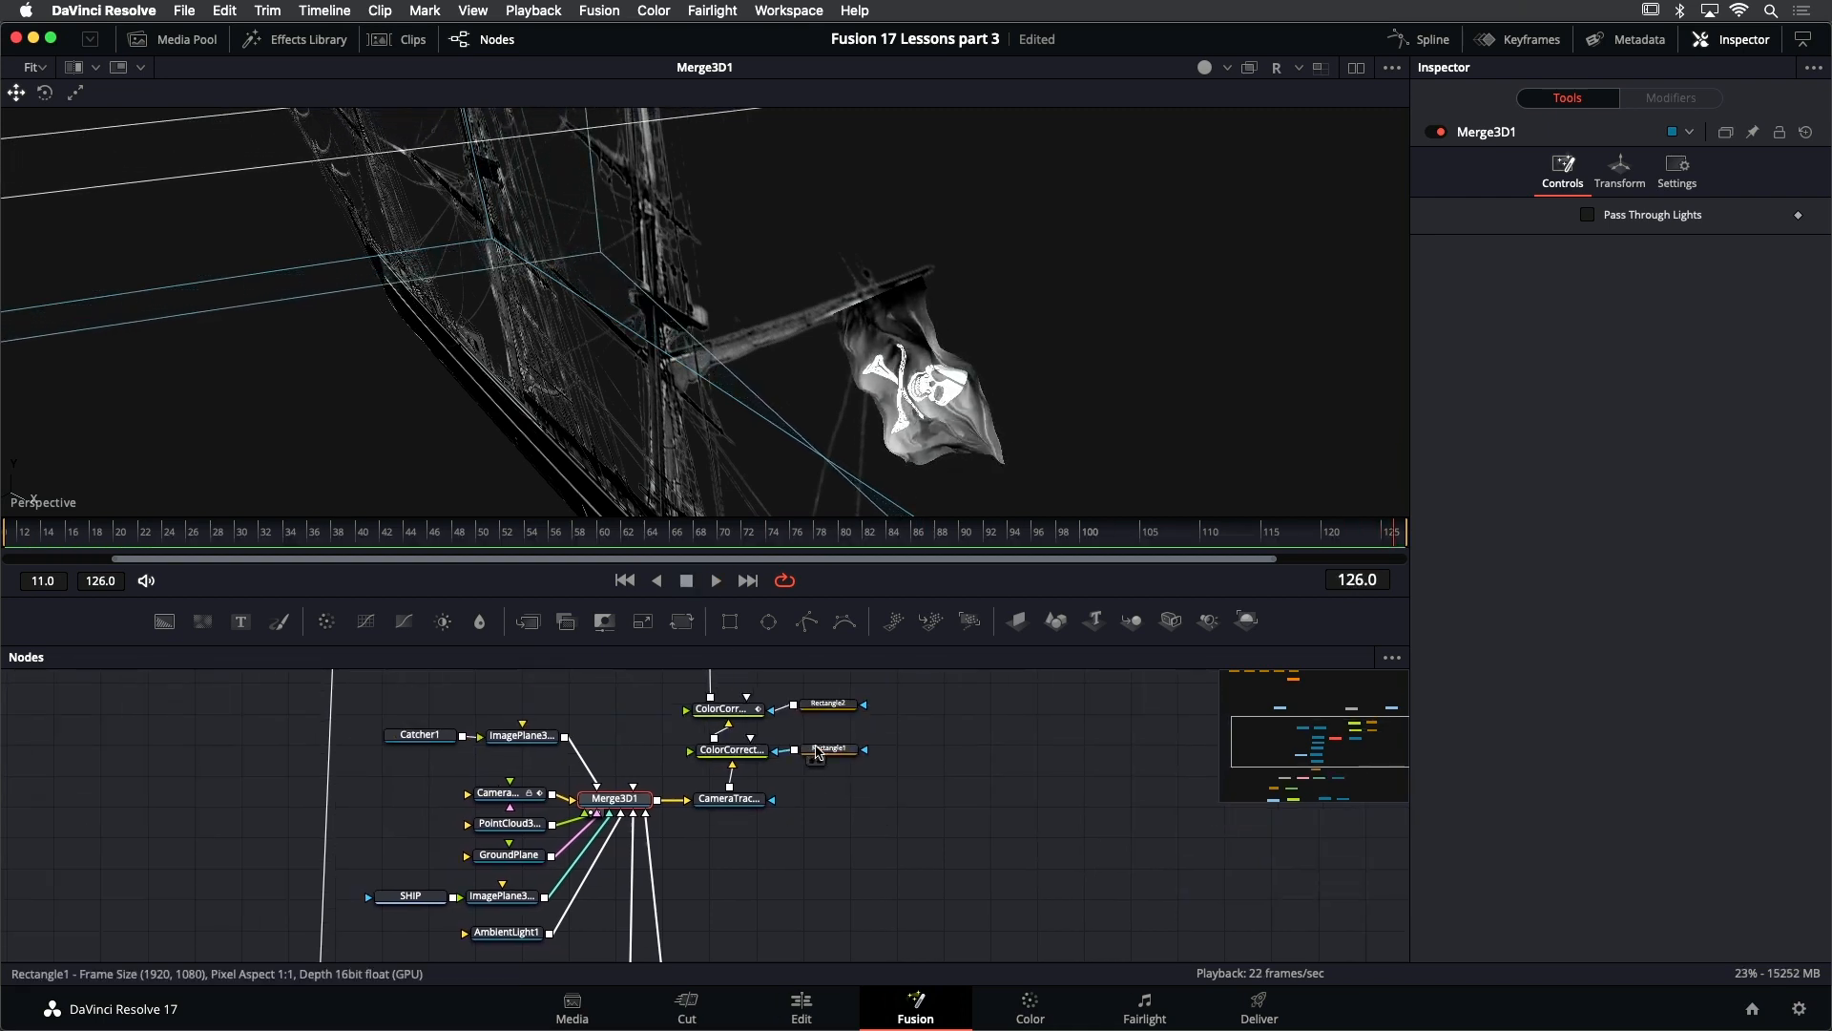
scroll(822, 827, up, 5)
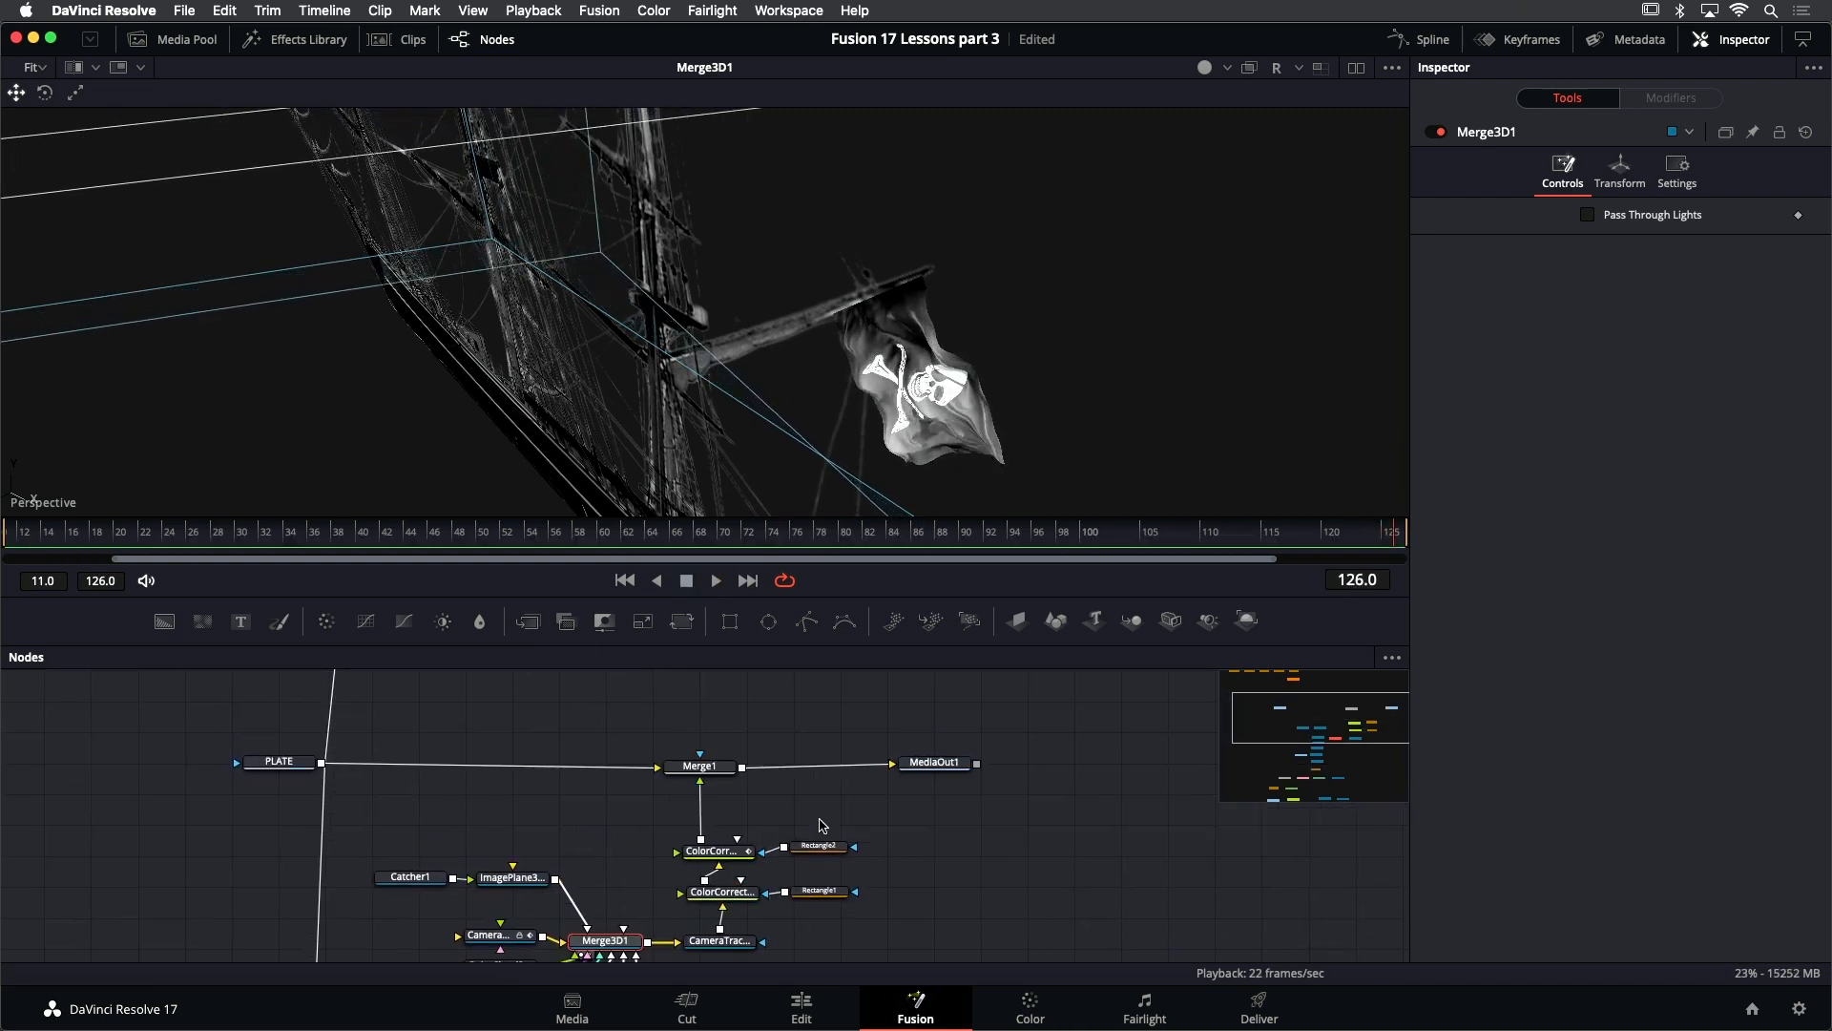
click(711, 768)
key(1)
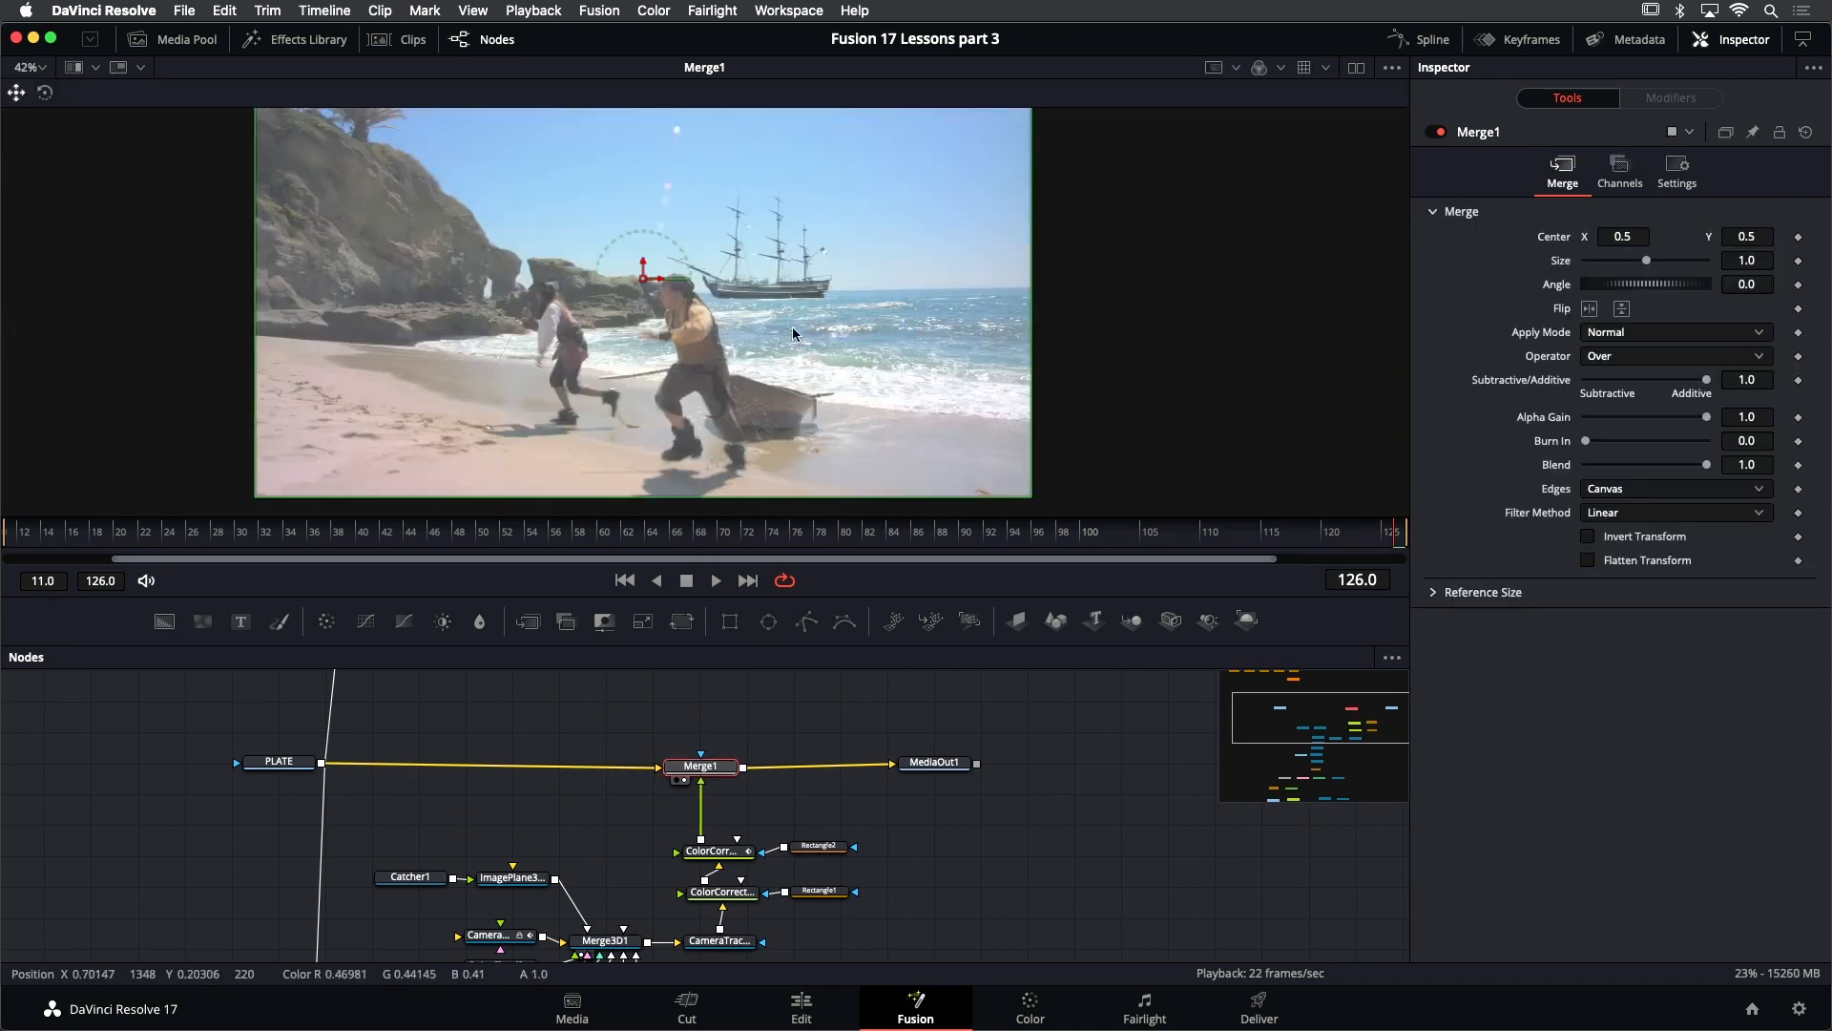
scroll(840, 267, up, 10)
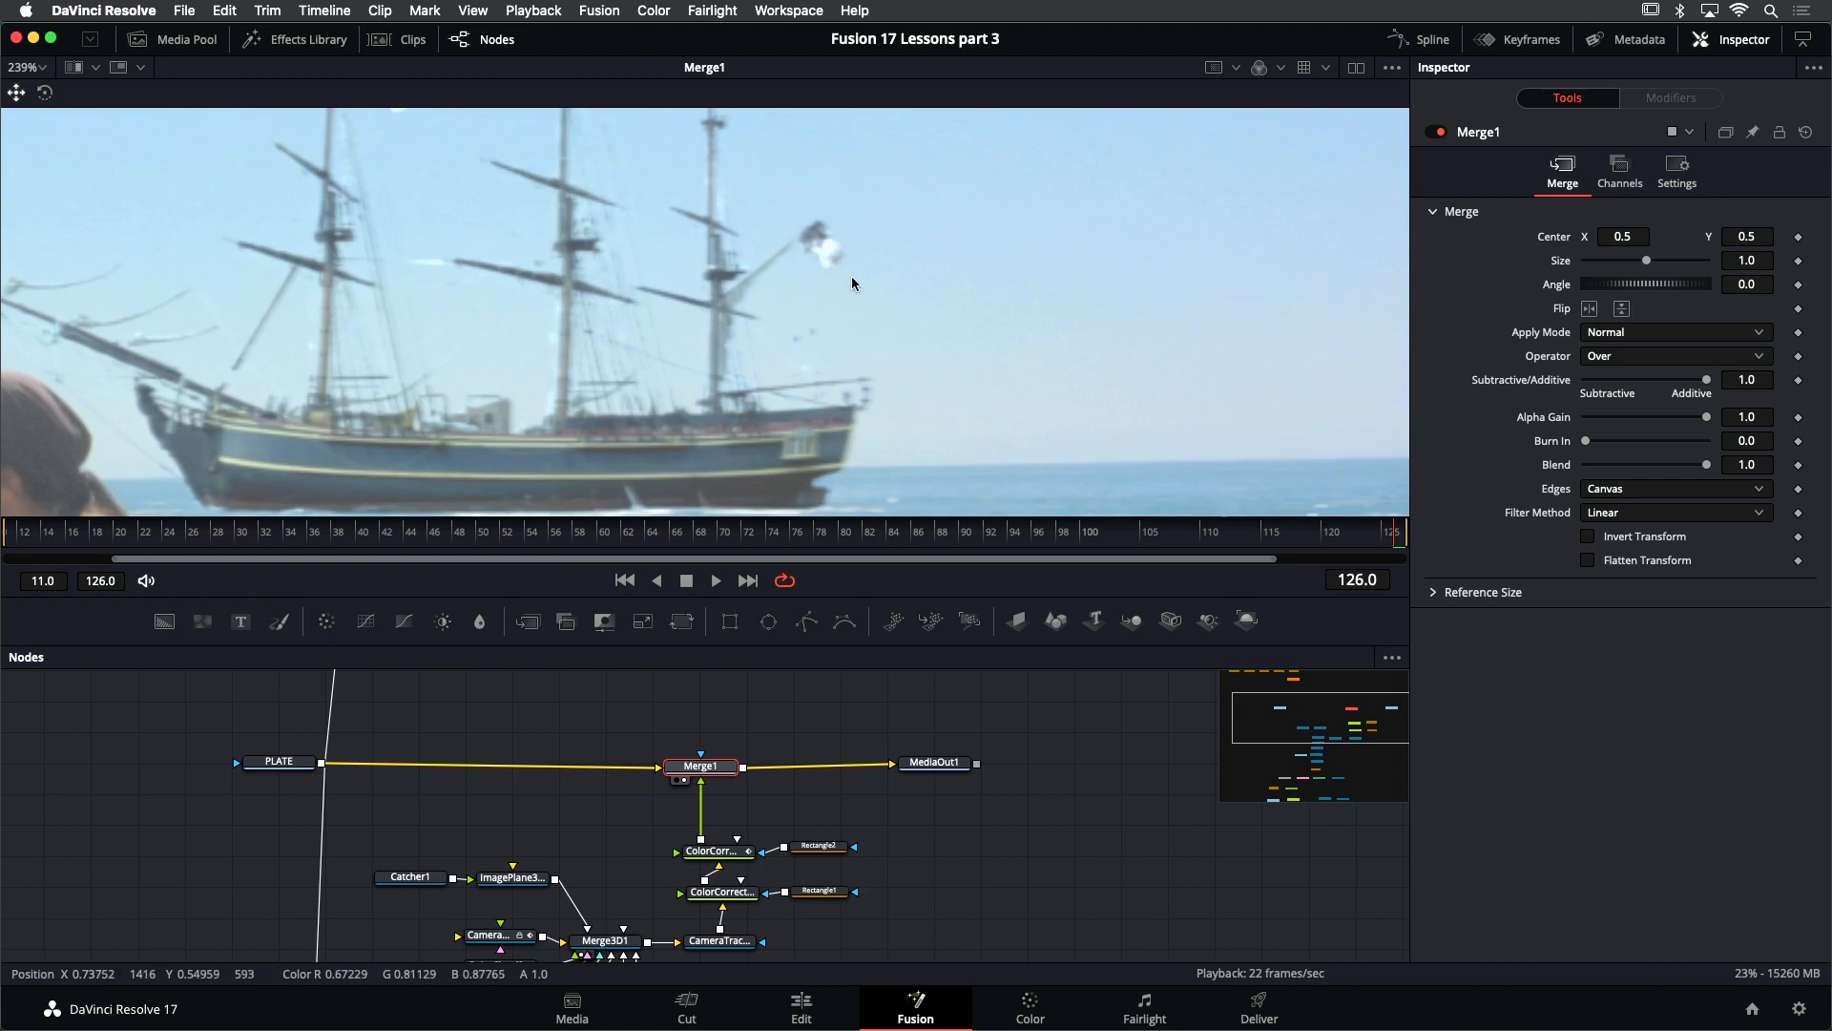
scroll(853, 278, down, 3)
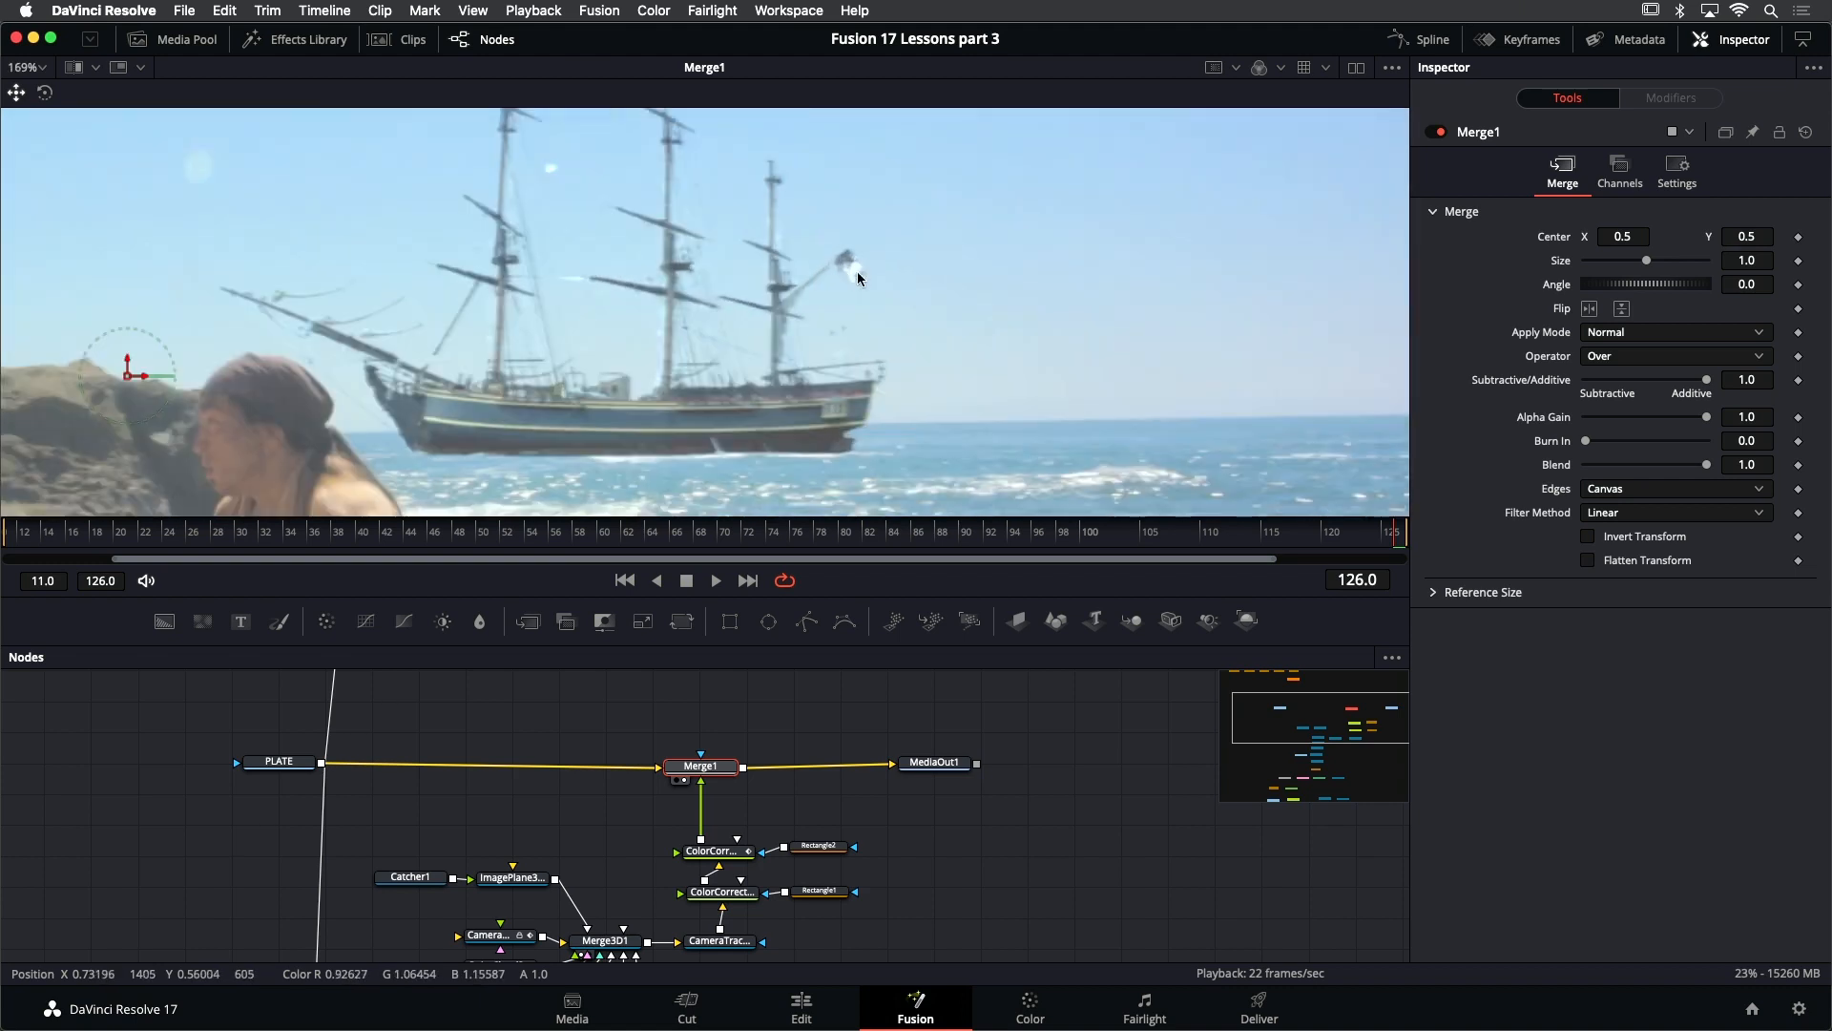
scroll(891, 324, down, 5)
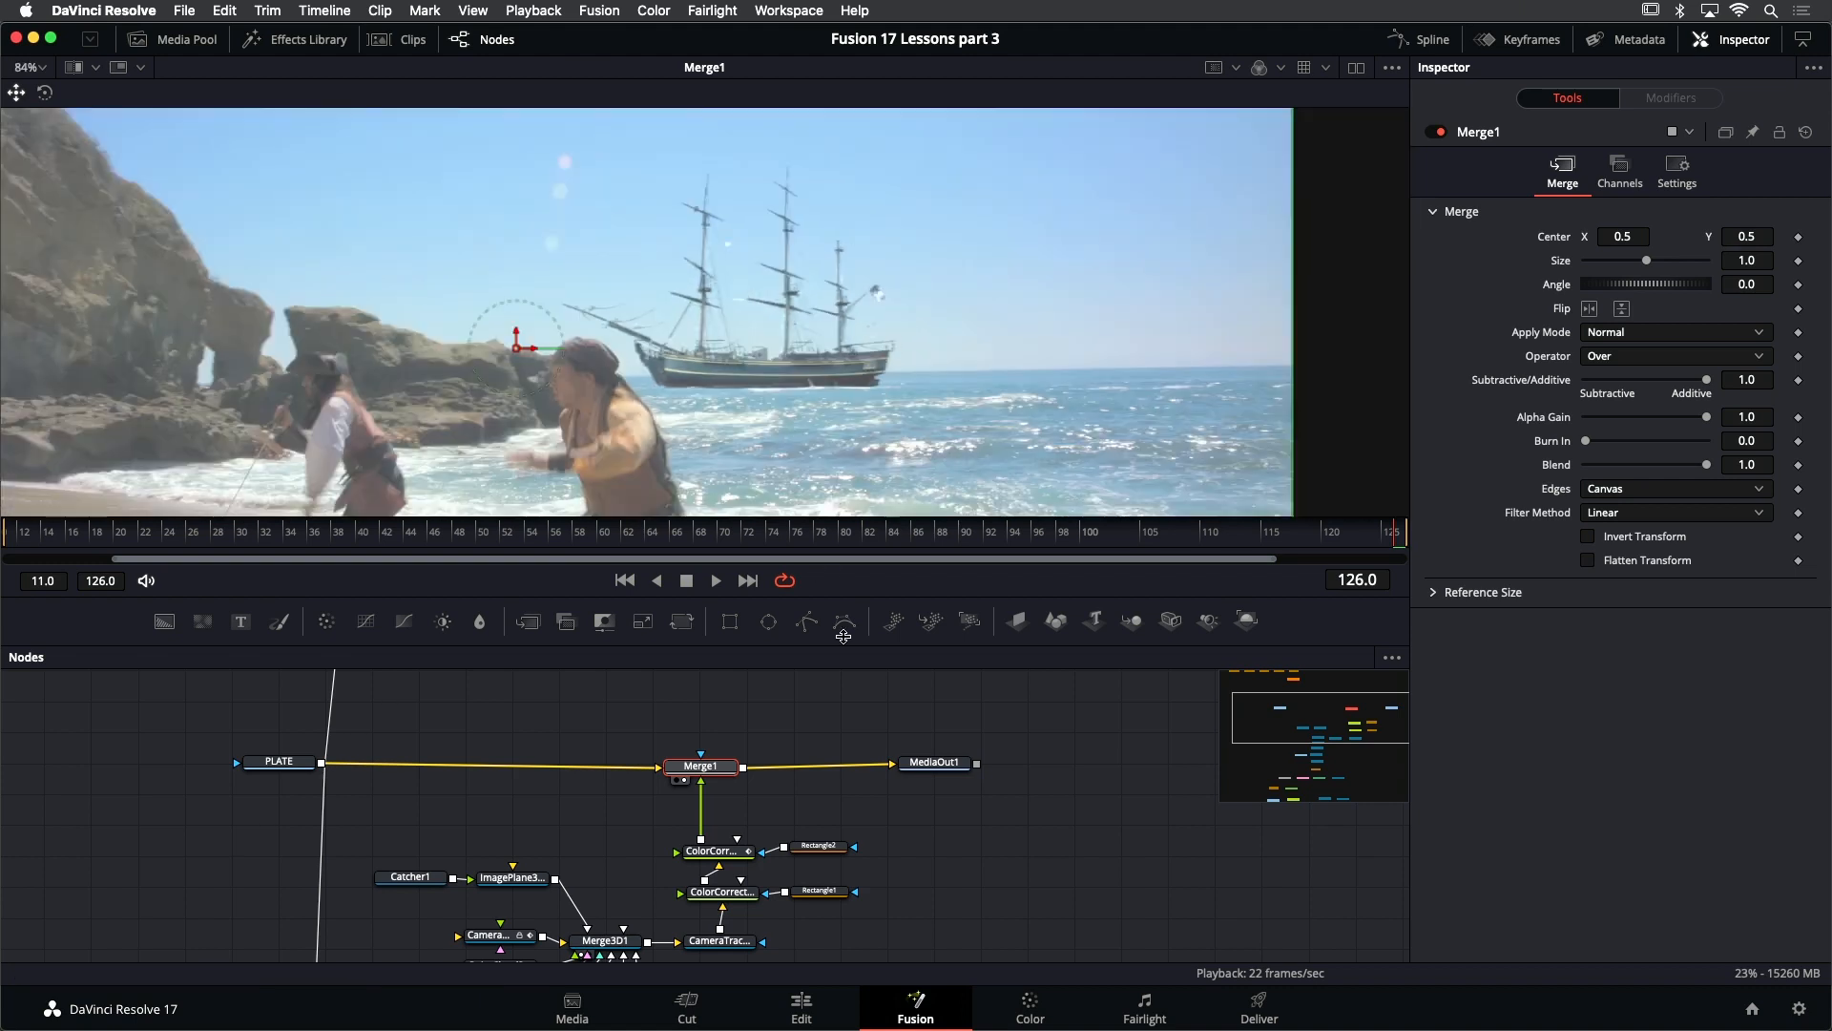
click(799, 1002)
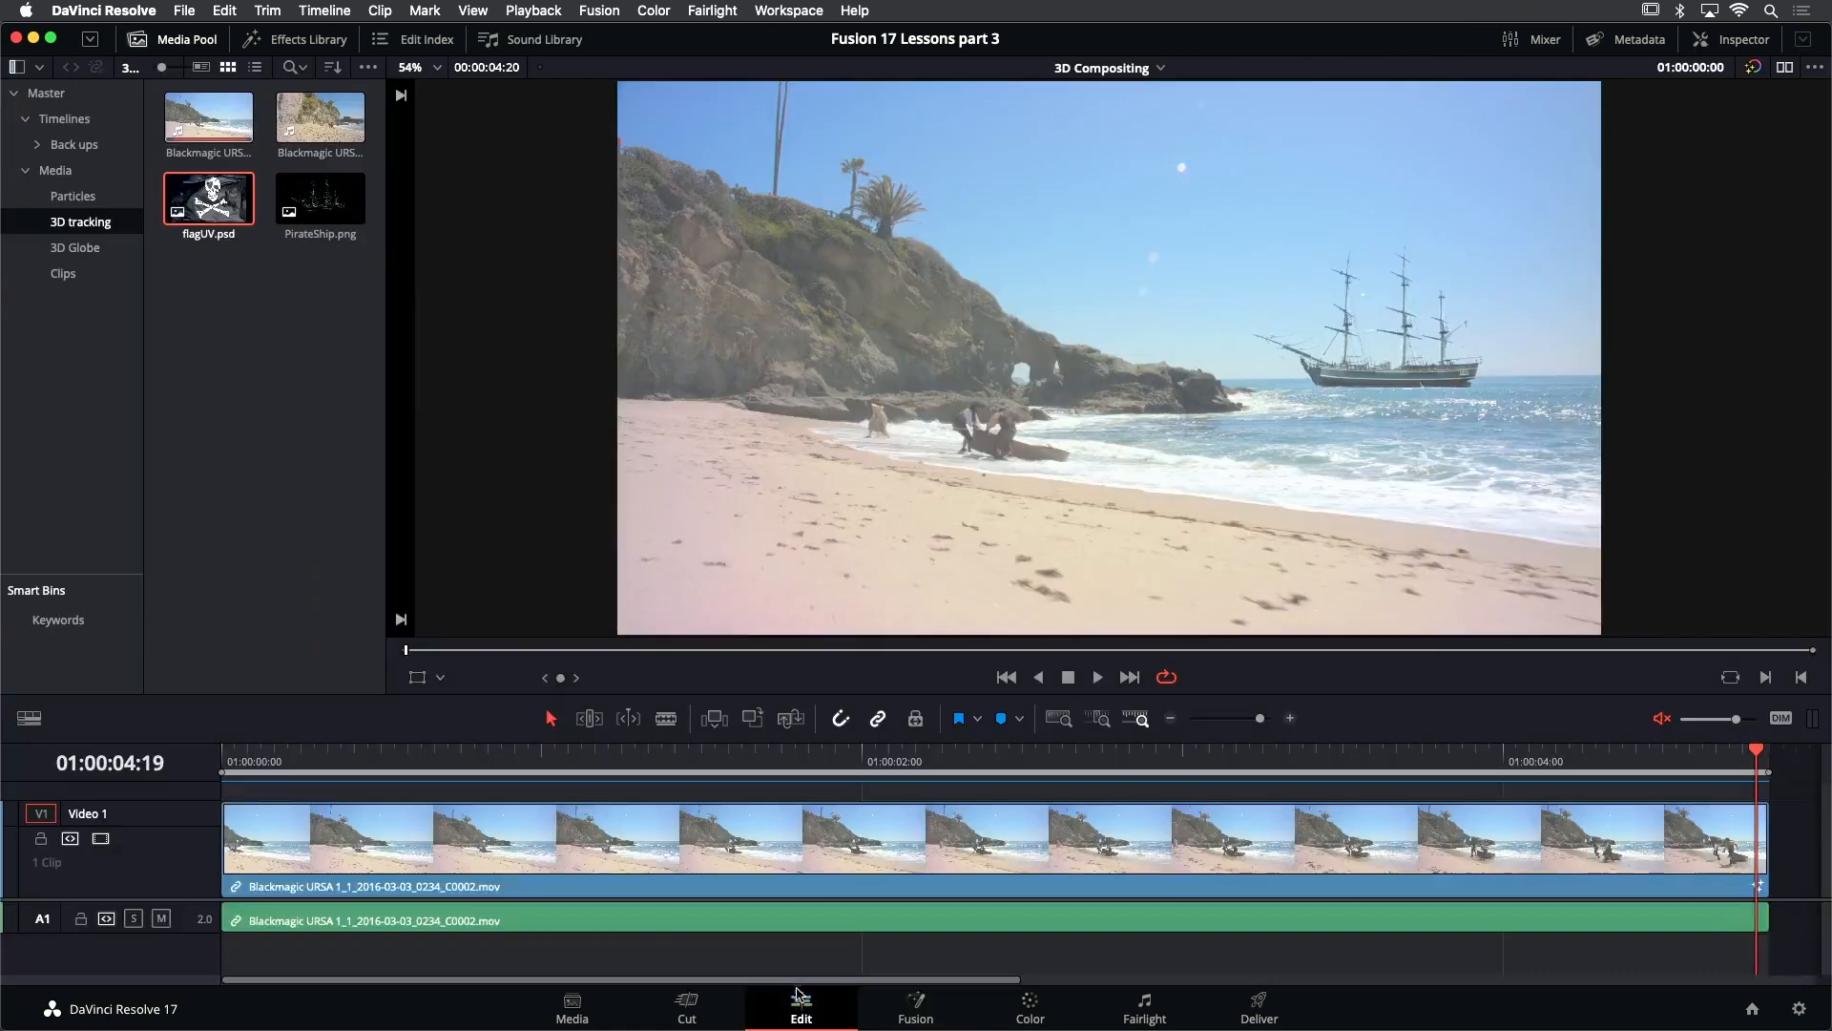